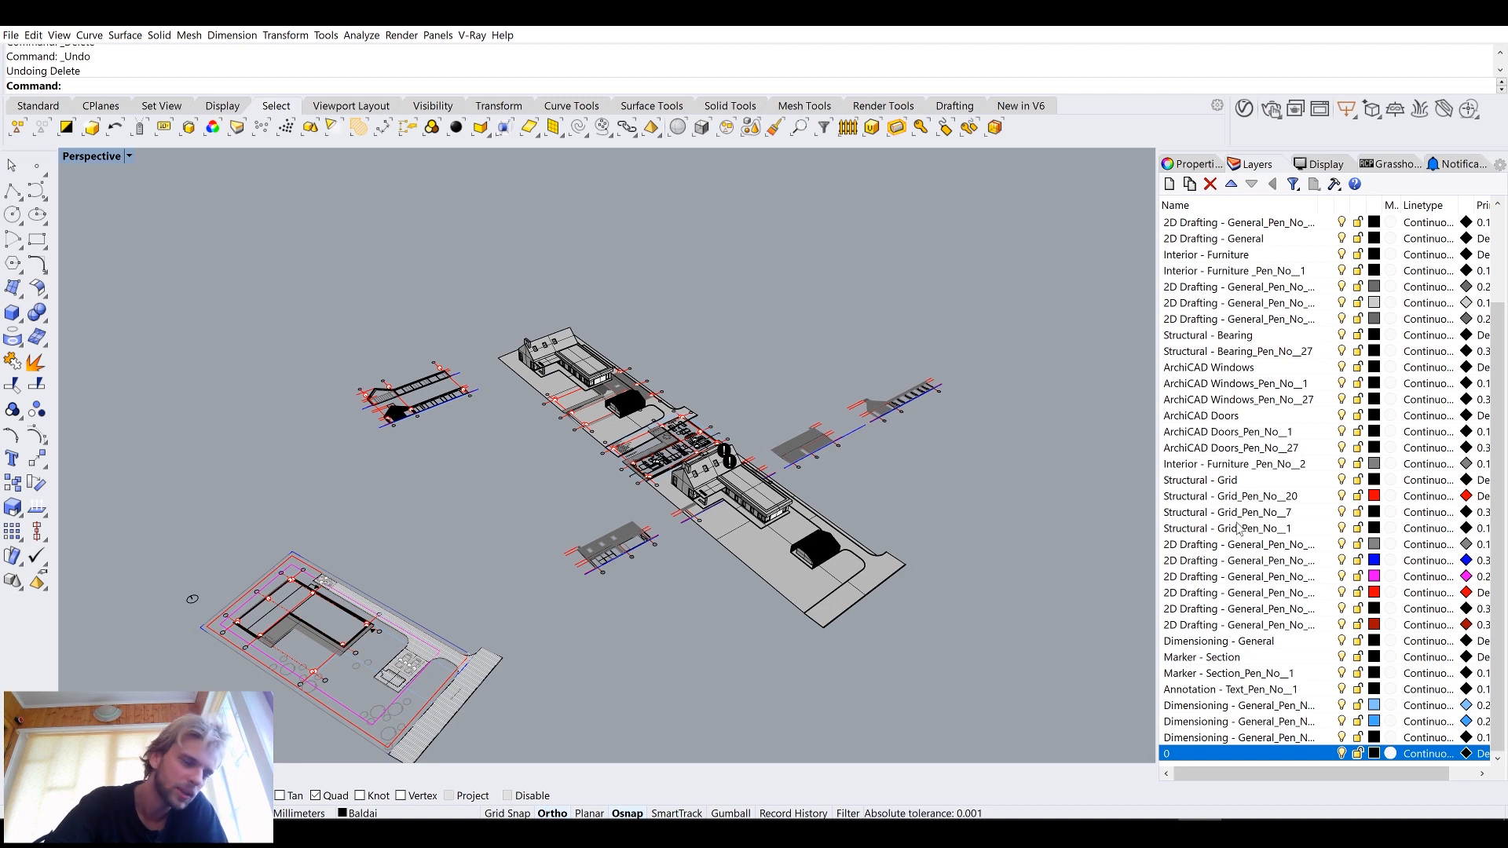
Step: Examine the project's full layer list and the buildings, plans and elevations laid out around the site
{"action": "scroll", "coordinate": [1240, 528], "scroll_direction": "up", "scroll_amount": 3}
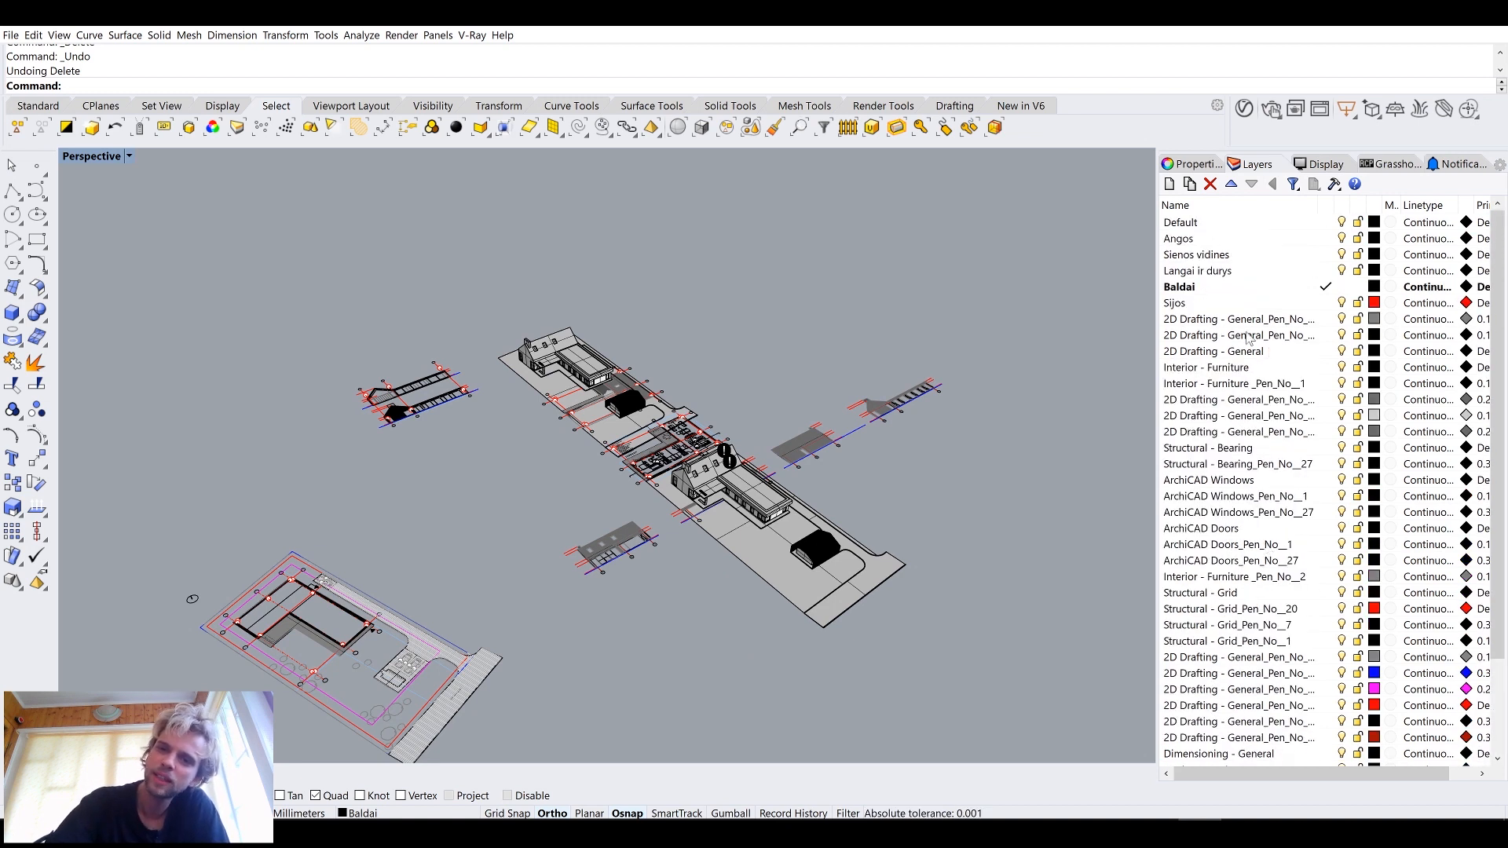
{"action": "right_click_drag", "start_coordinate": [809, 339], "coordinate": [768, 440]}
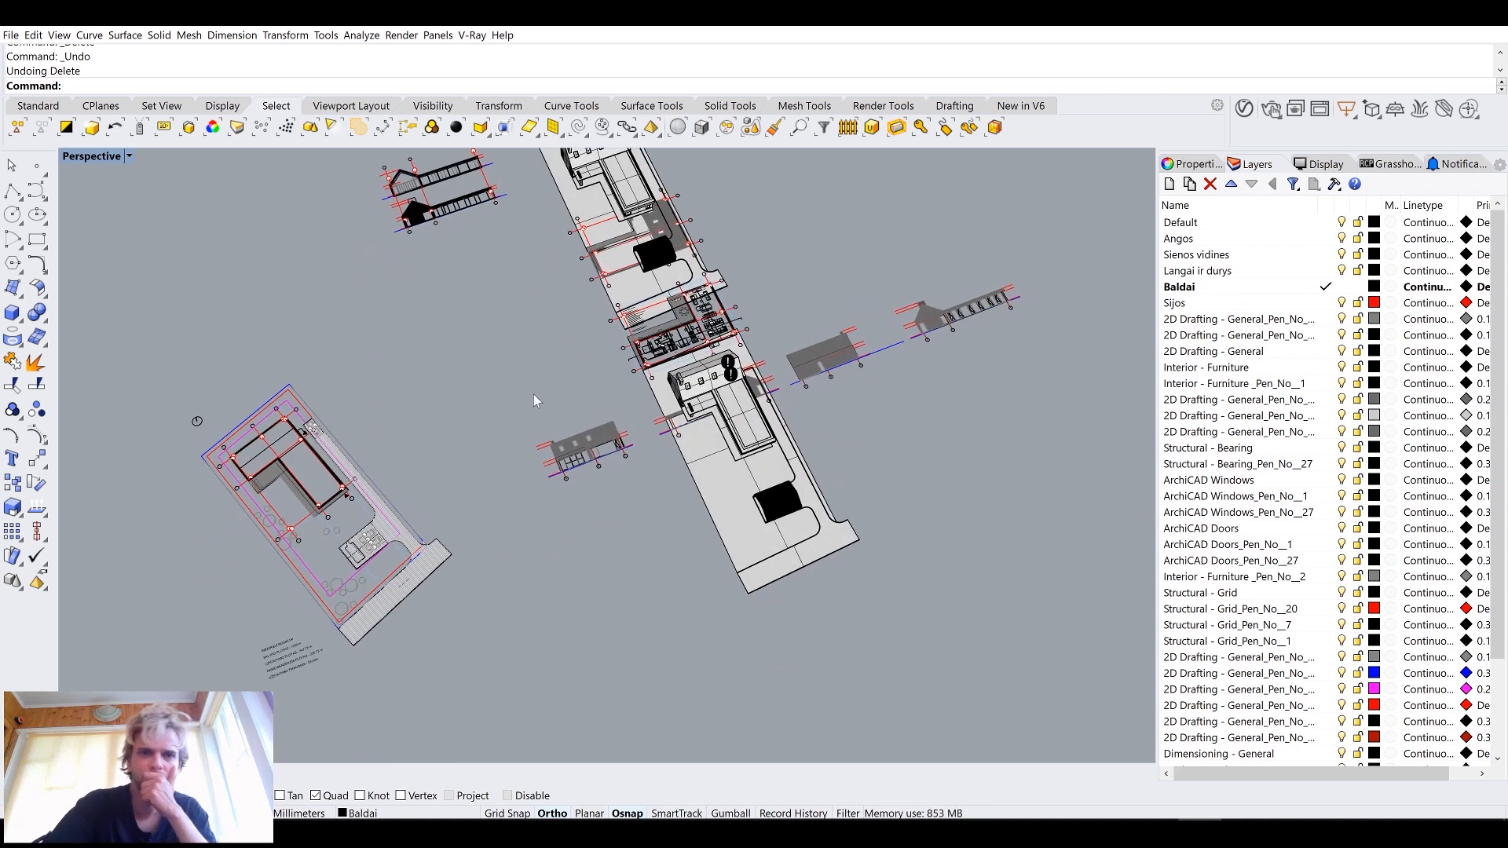
{"action": "right_click_drag", "start_coordinate": [506, 394], "coordinate": [541, 368]}
{"action": "scroll", "coordinate": [541, 368], "scroll_direction": "up", "scroll_amount": 2}
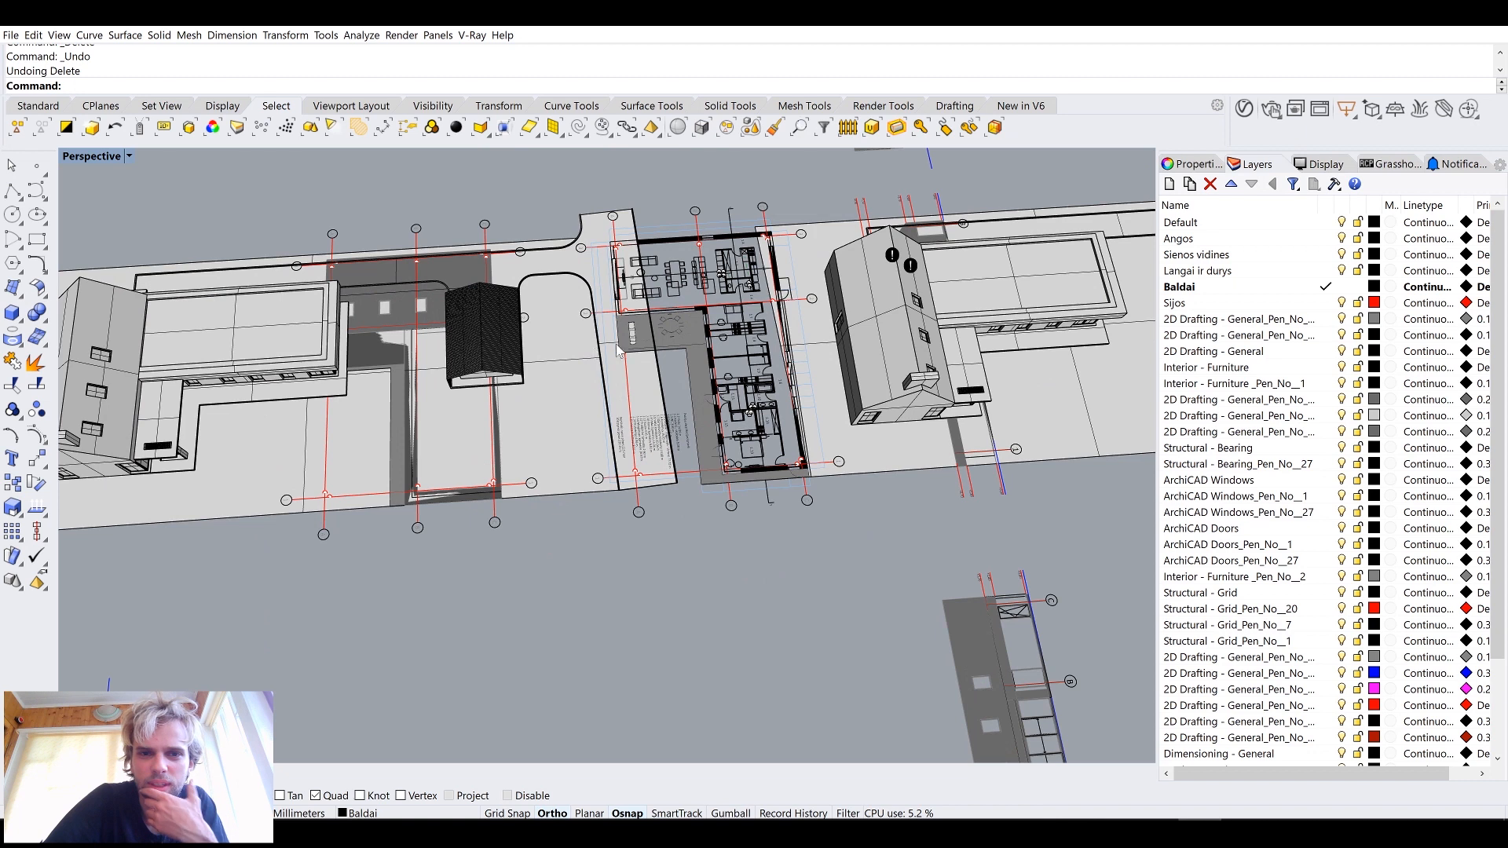
{"action": "scroll", "coordinate": [641, 338], "scroll_direction": "down", "scroll_amount": 4}
{"action": "right_click_drag", "start_coordinate": [723, 373], "coordinate": [666, 337], "text": "shift"}
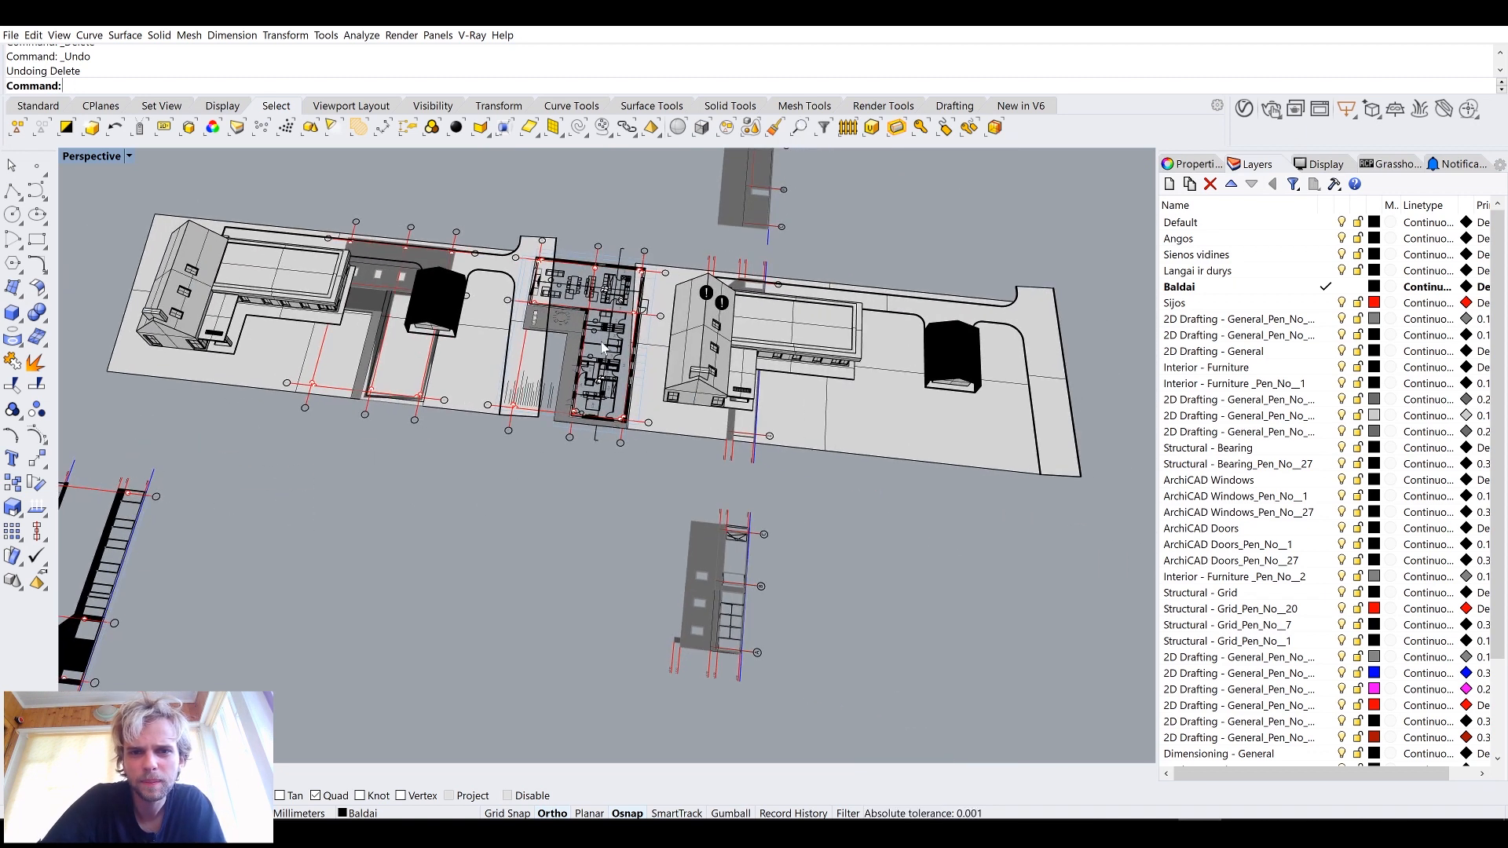
{"action": "scroll", "coordinate": [751, 298], "scroll_direction": "up", "scroll_amount": 3}
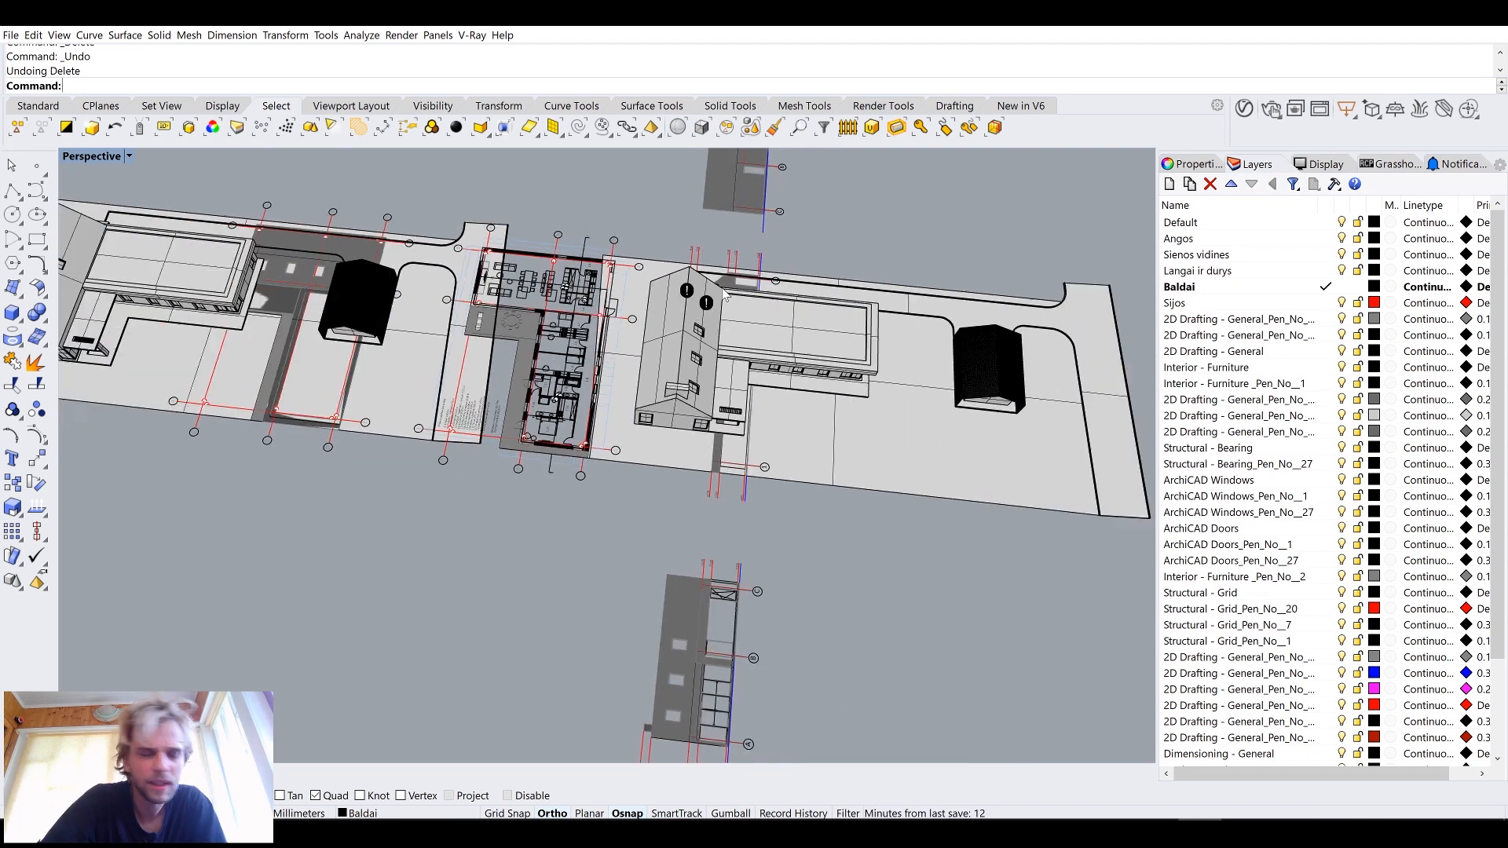
{"action": "scroll", "coordinate": [724, 292], "scroll_direction": "down", "scroll_amount": 2}
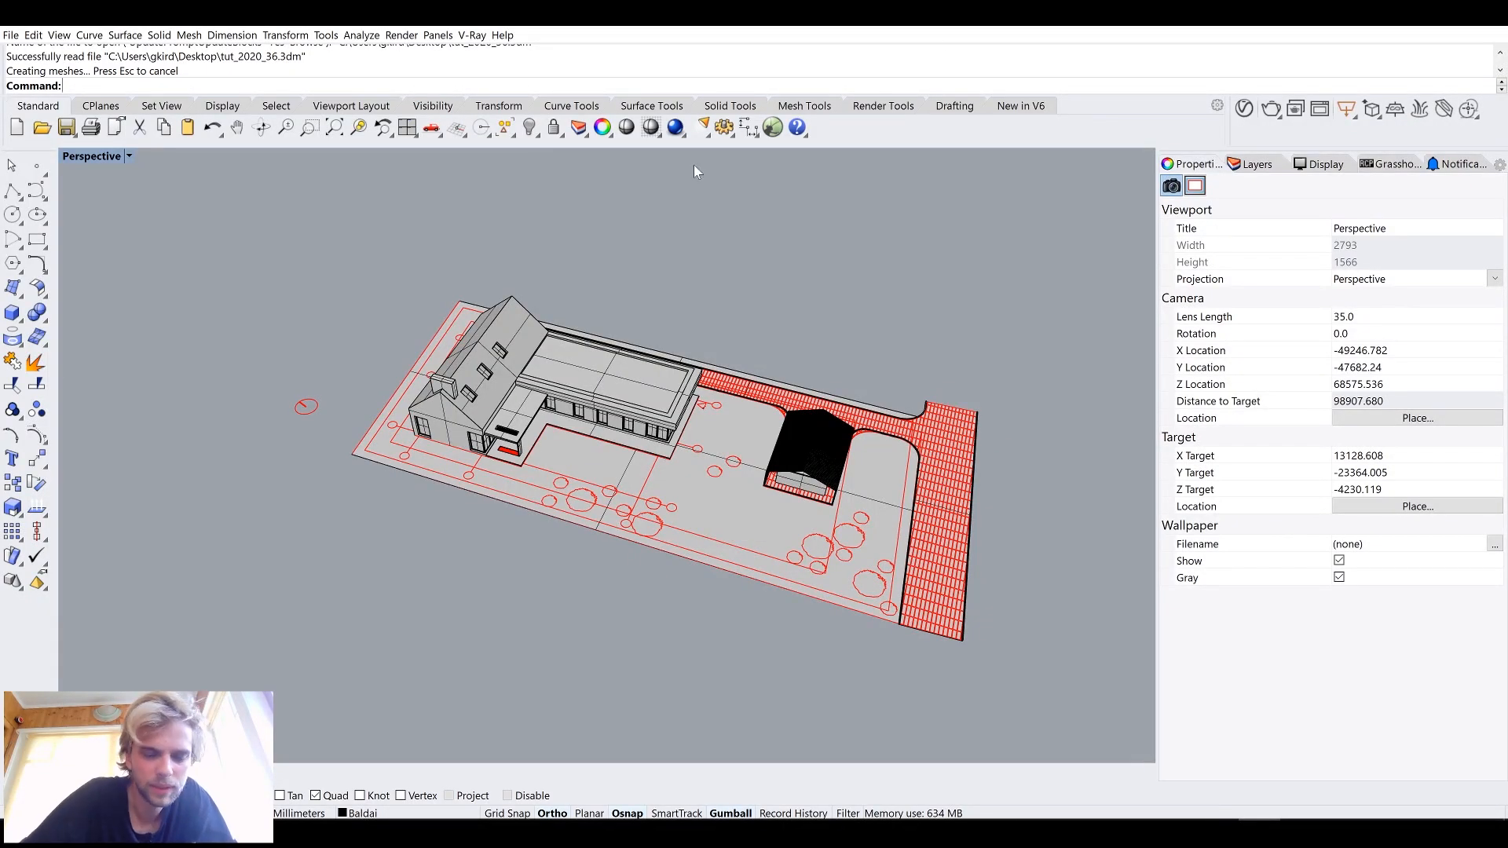
Step: Show the layer list of the tut_2020_36 site model and check what the CRV layer holds by toggling its visibility
{"action": "right_click_drag", "start_coordinate": [511, 353], "coordinate": [528, 362]}
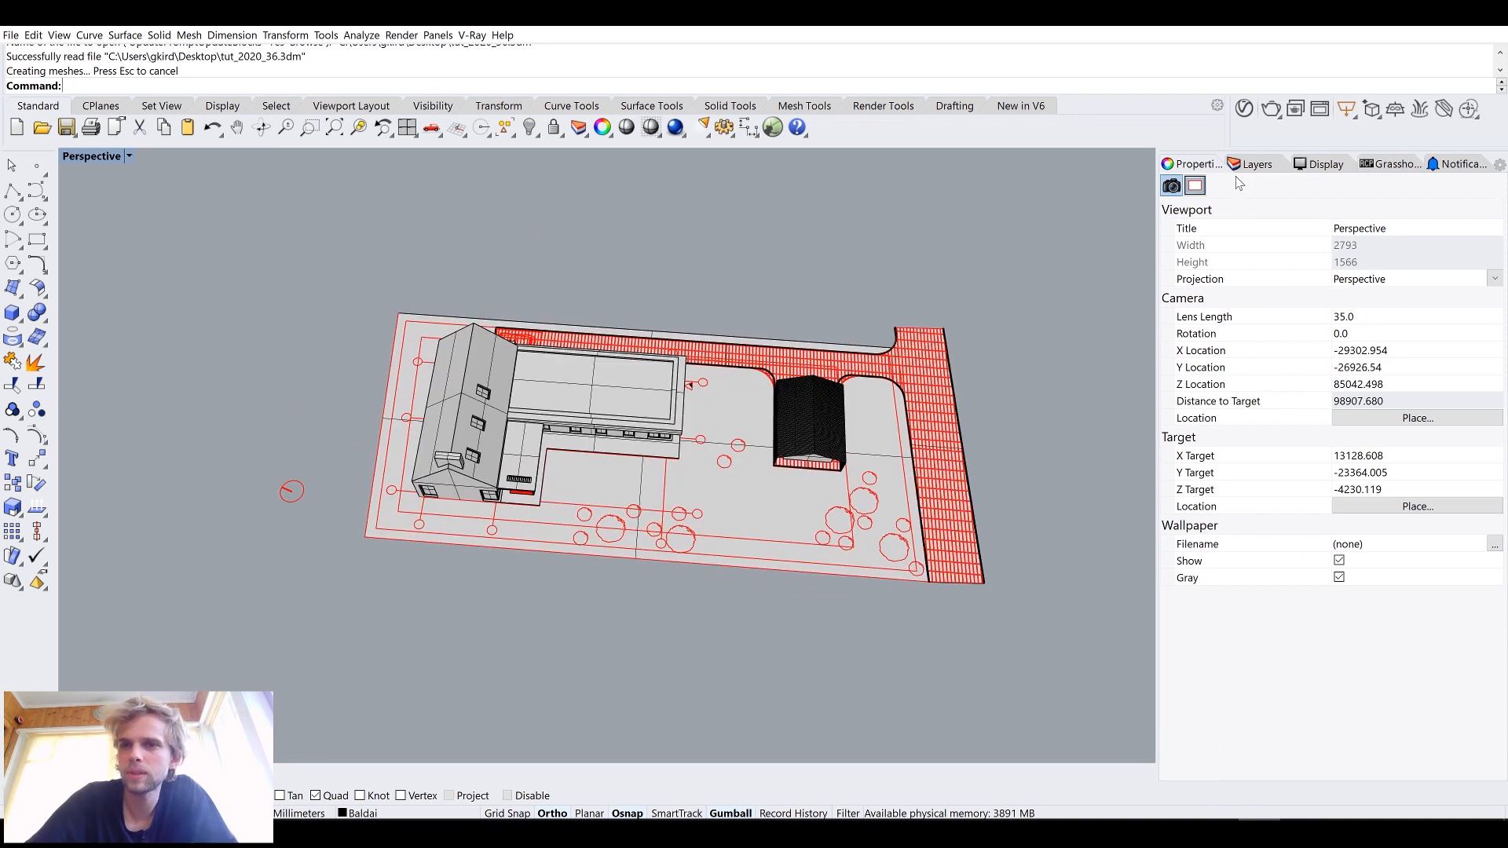
{"action": "left_click", "coordinate": [1255, 165]}
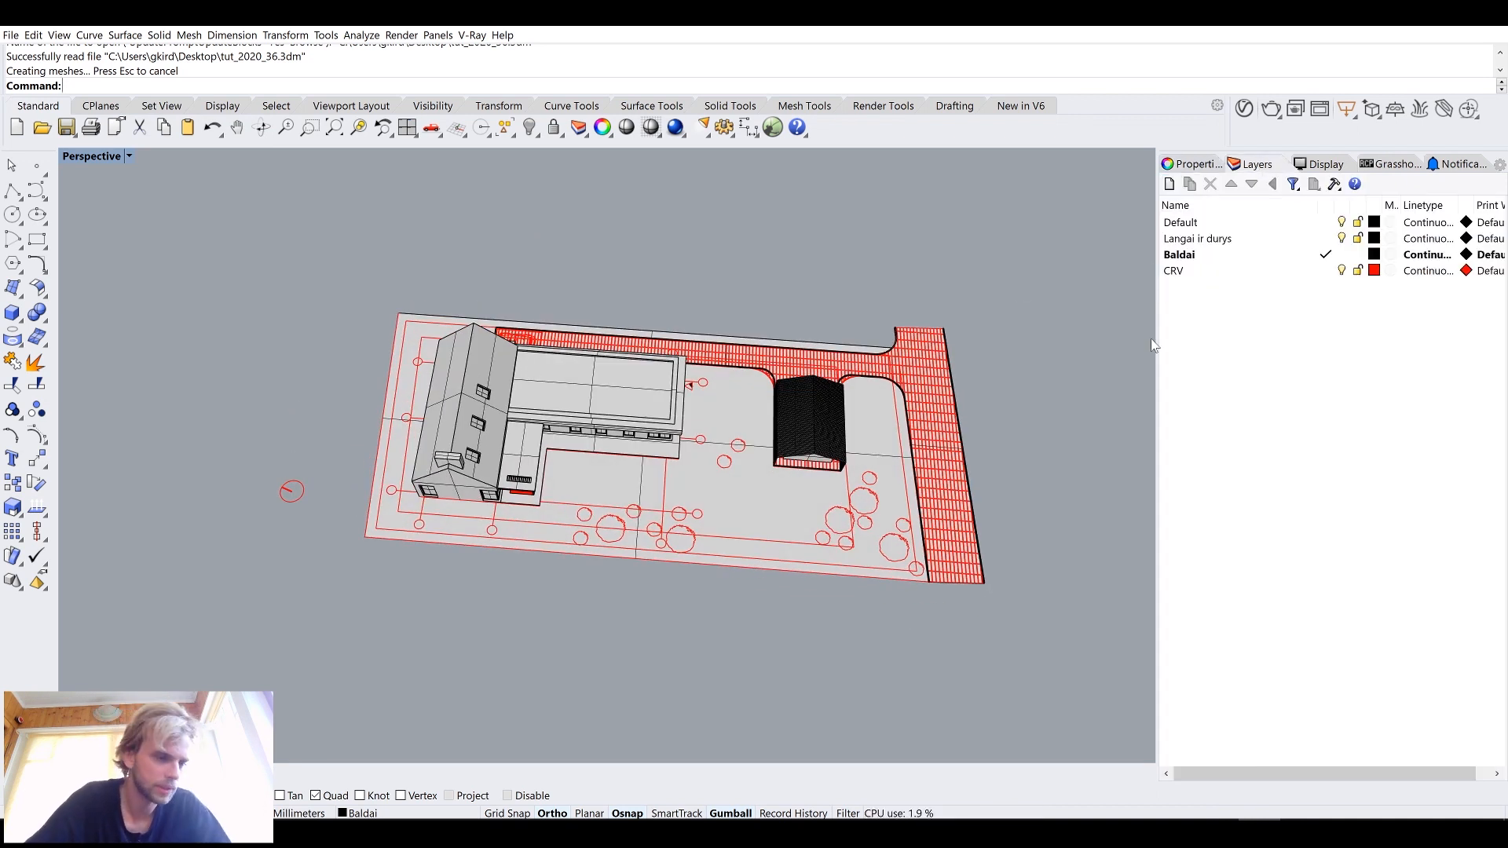
{"action": "right_click_drag", "start_coordinate": [587, 413], "coordinate": [594, 443]}
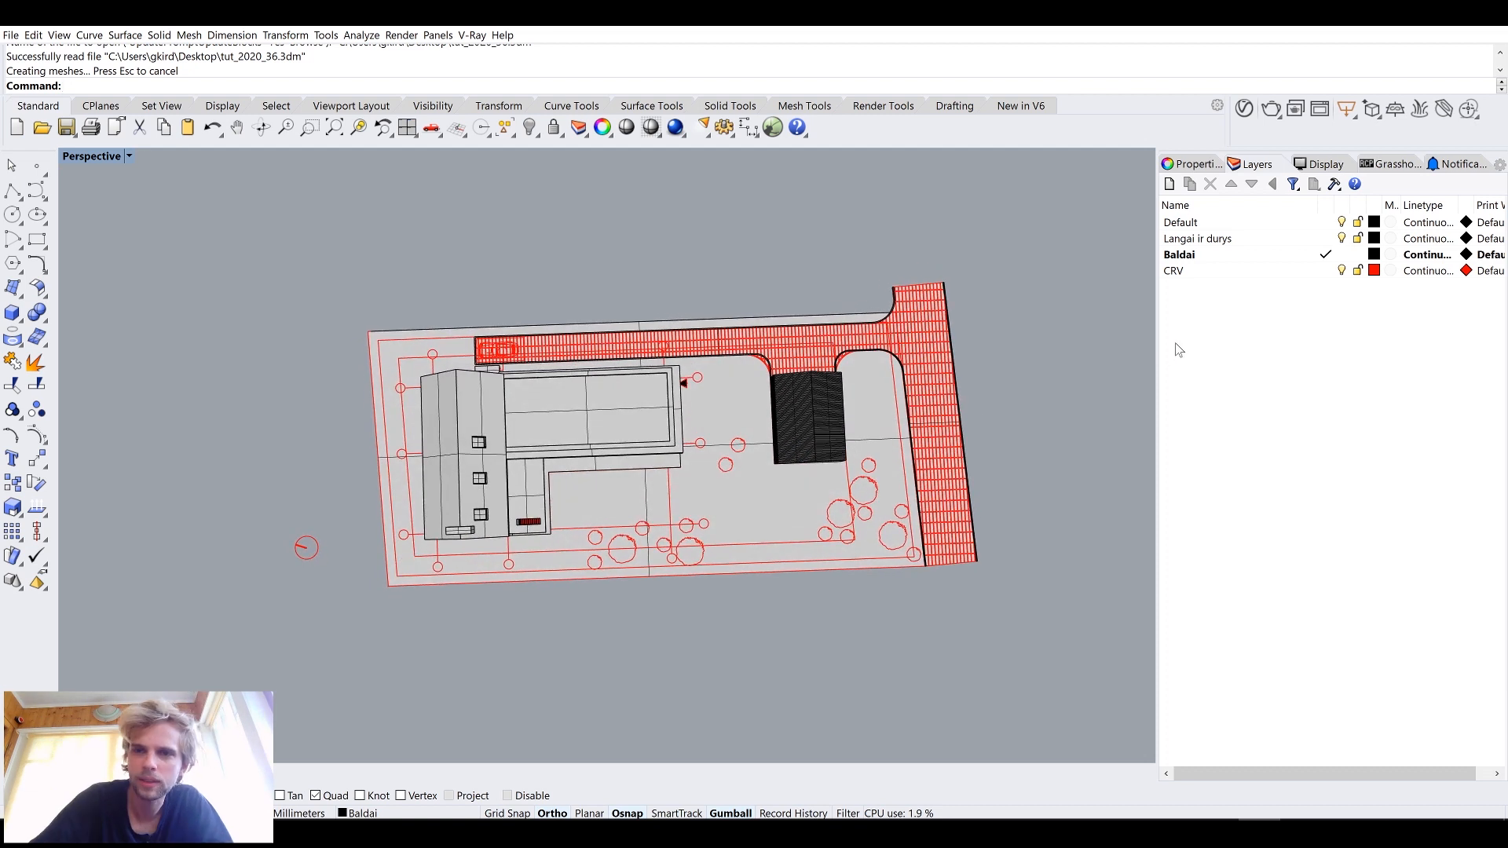
{"action": "left_click", "coordinate": [1344, 272]}
{"action": "left_click", "coordinate": [1343, 272]}
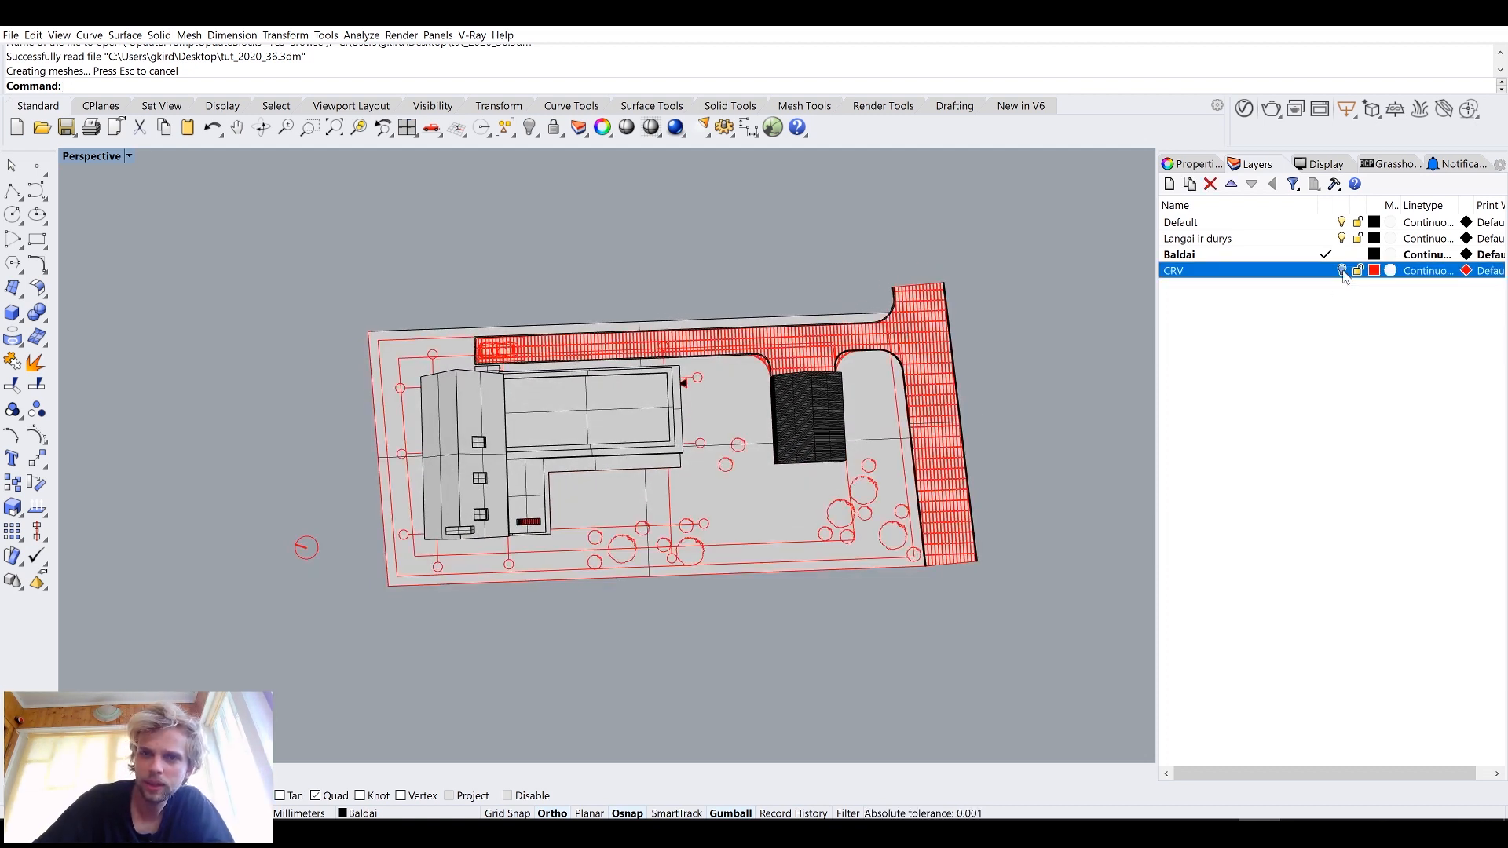
Step: Inspect the entrance arrow beside the house, highlight all curves and hatches in the model, and clear the selection
{"action": "right_click_drag", "start_coordinate": [1003, 293], "coordinate": [426, 391]}
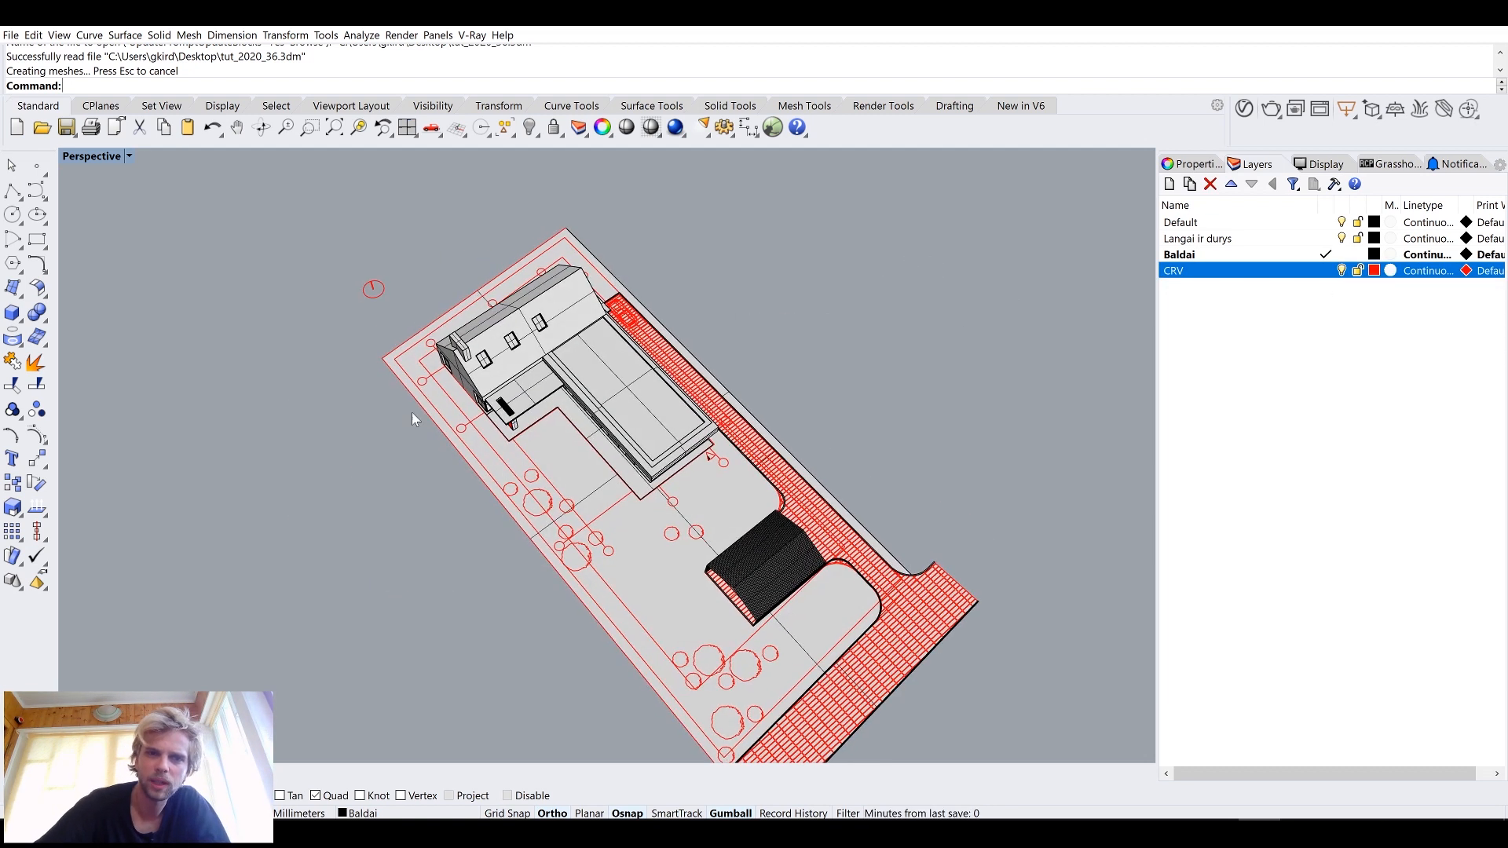
{"action": "scroll", "coordinate": [576, 460], "scroll_direction": "up", "scroll_amount": 5}
{"action": "right_click_drag", "start_coordinate": [576, 460], "coordinate": [663, 468]}
{"action": "scroll", "coordinate": [903, 452], "scroll_direction": "up", "scroll_amount": 10}
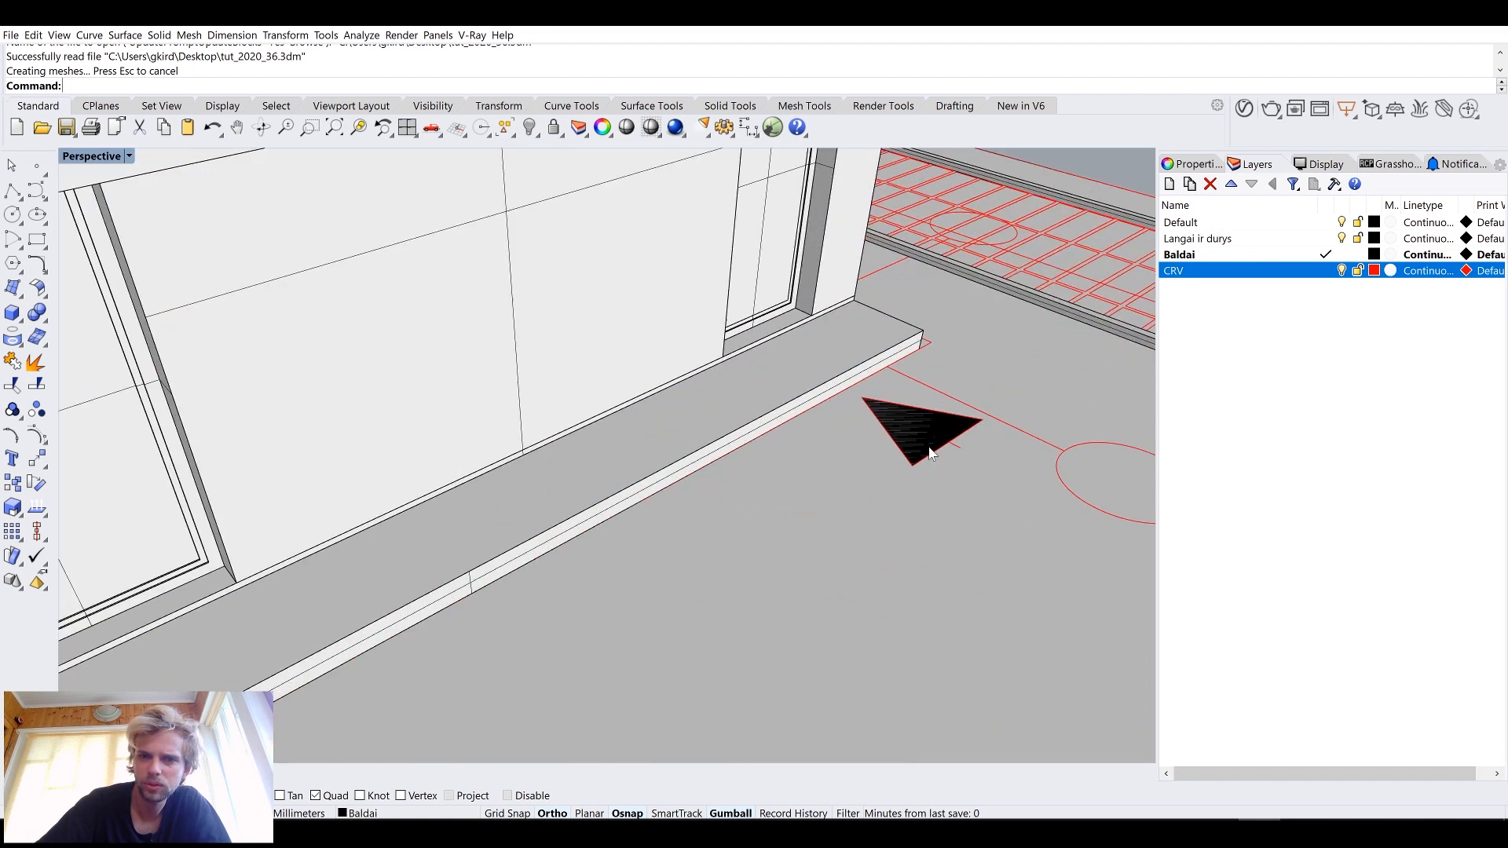
{"action": "left_click", "coordinate": [919, 423]}
{"action": "left_click", "coordinate": [996, 475]}
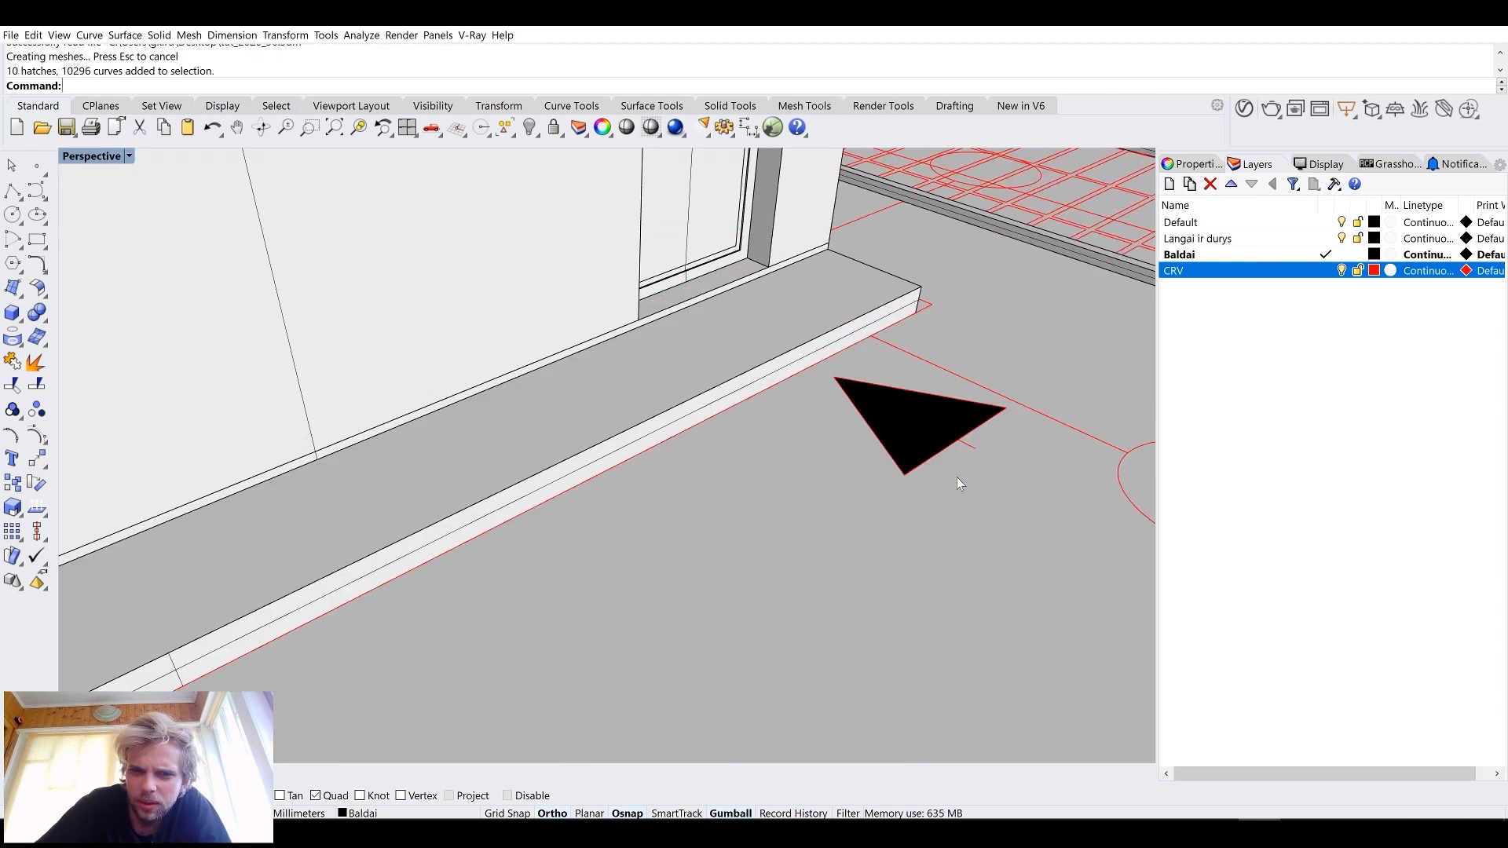
{"action": "scroll", "coordinate": [874, 452], "scroll_direction": "down", "scroll_amount": 10}
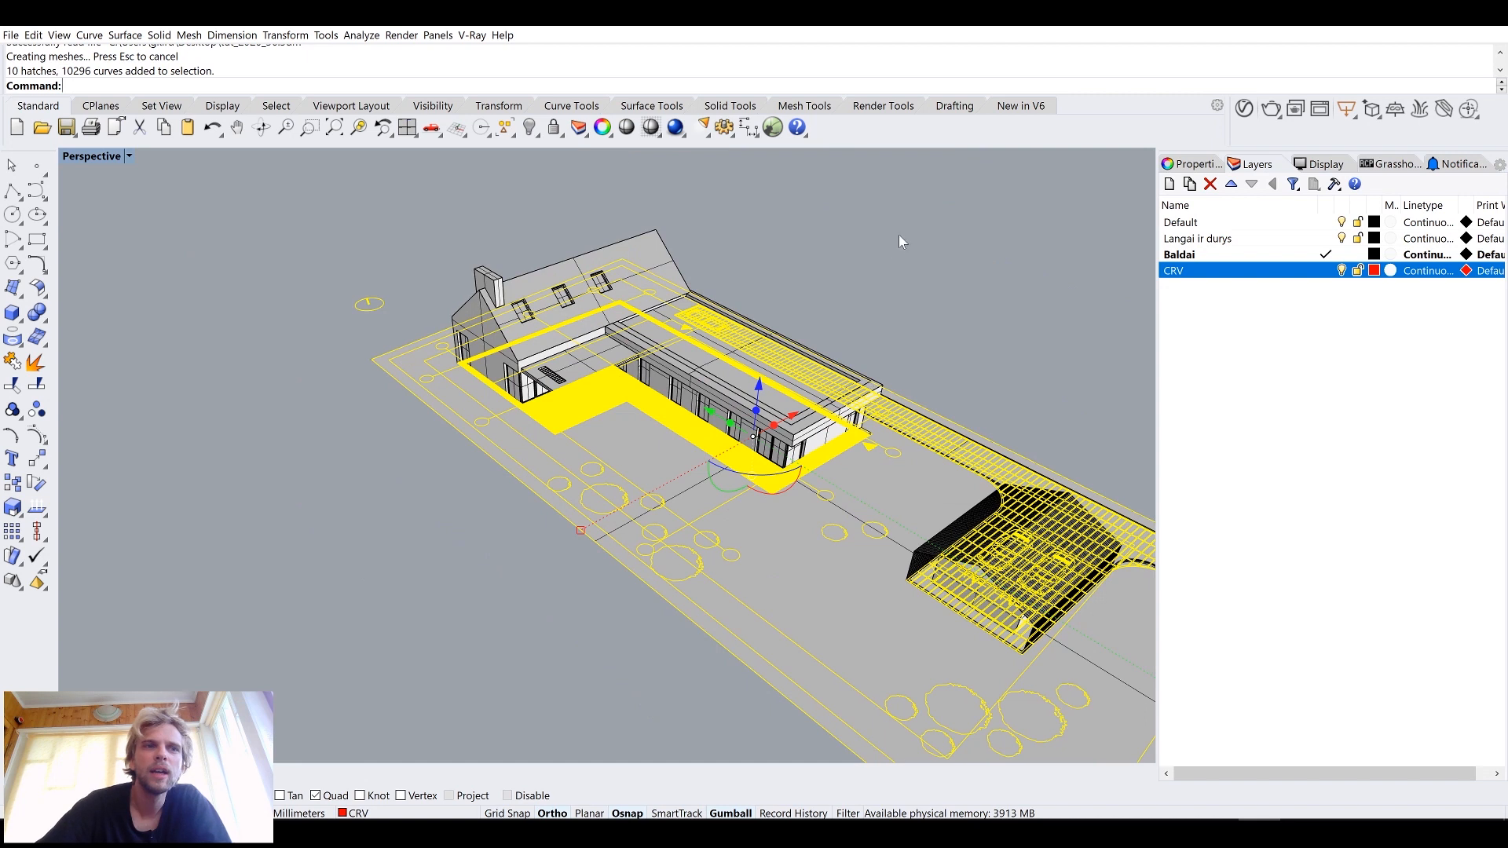
{"action": "key", "text": "Escape"}
Step: Examine how the plot's outer corner sits relative to the construction plane origin
{"action": "right_click_drag", "start_coordinate": [564, 293], "coordinate": [653, 368]}
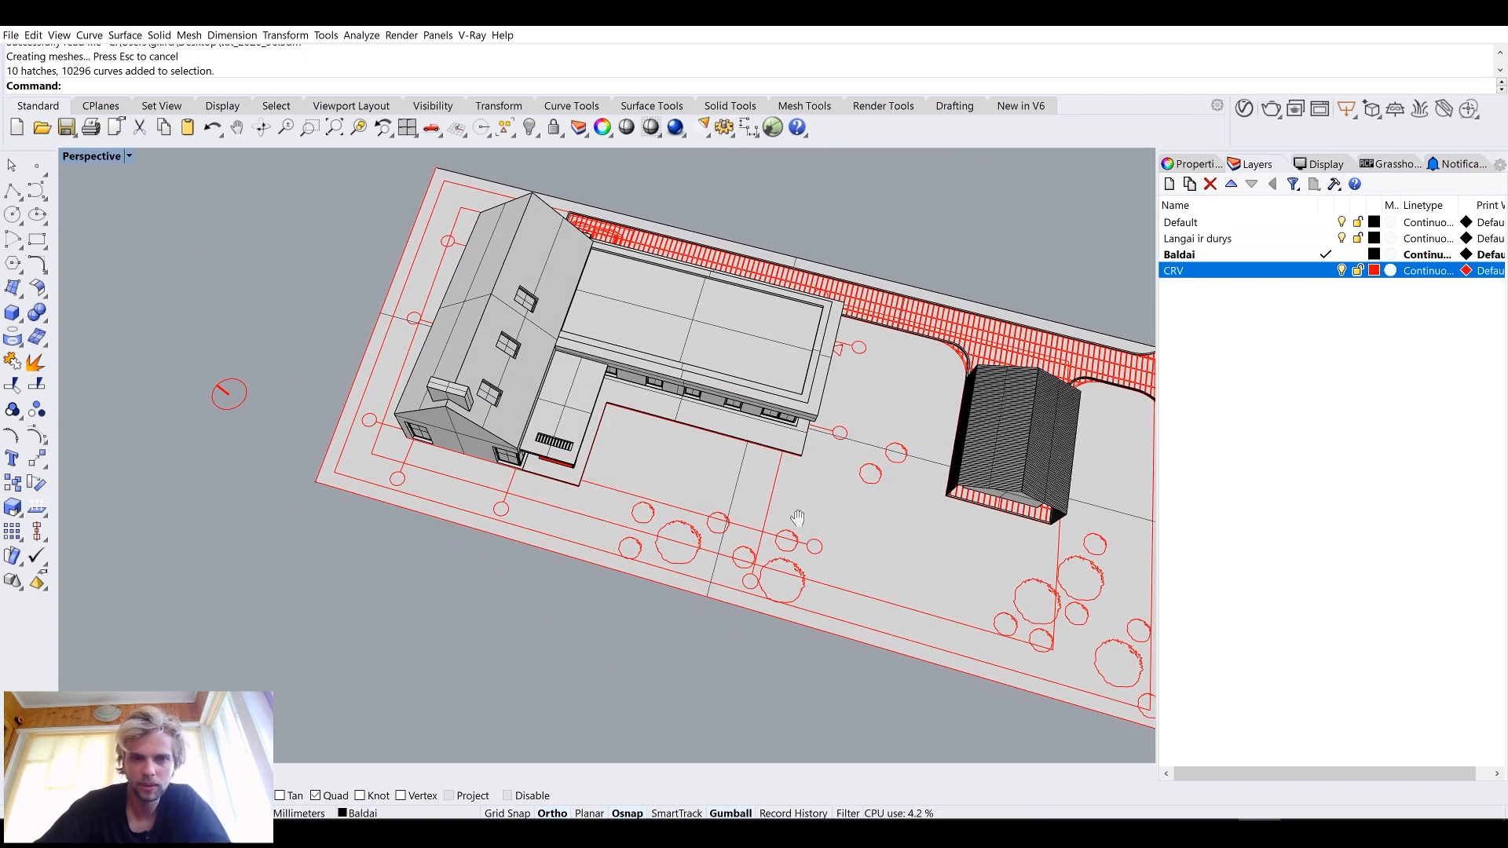
{"action": "right_click_drag", "start_coordinate": [805, 539], "coordinate": [616, 319], "text": "shift"}
{"action": "scroll", "coordinate": [616, 319], "scroll_direction": "down", "scroll_amount": 3}
{"action": "scroll", "coordinate": [448, 445], "scroll_direction": "up", "scroll_amount": 8}
{"action": "right_click_drag", "start_coordinate": [536, 456], "coordinate": [617, 318], "text": "shift"}
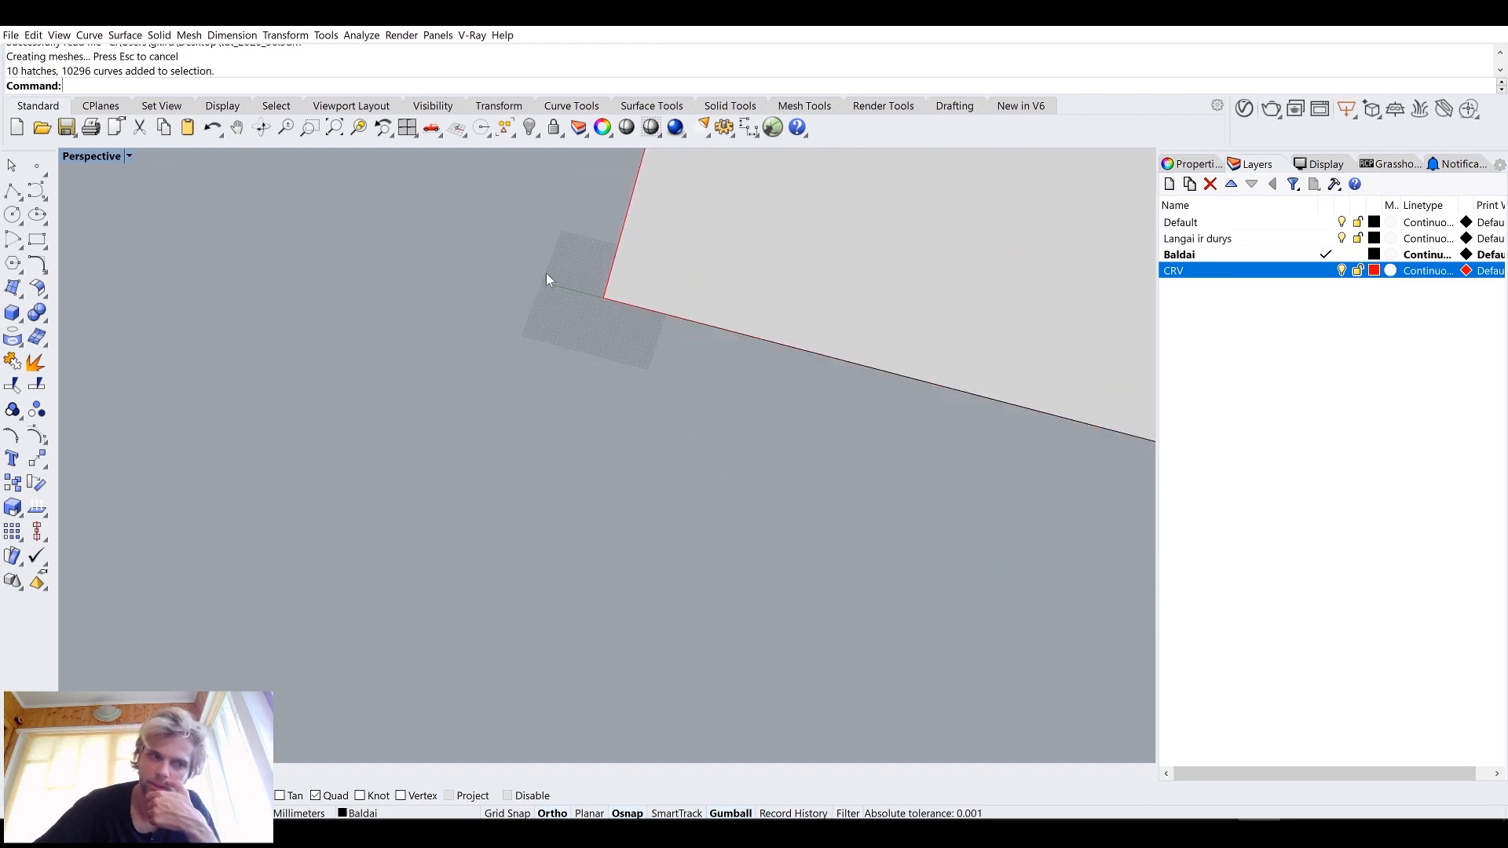
{"action": "scroll", "coordinate": [649, 338], "scroll_direction": "down", "scroll_amount": 5}
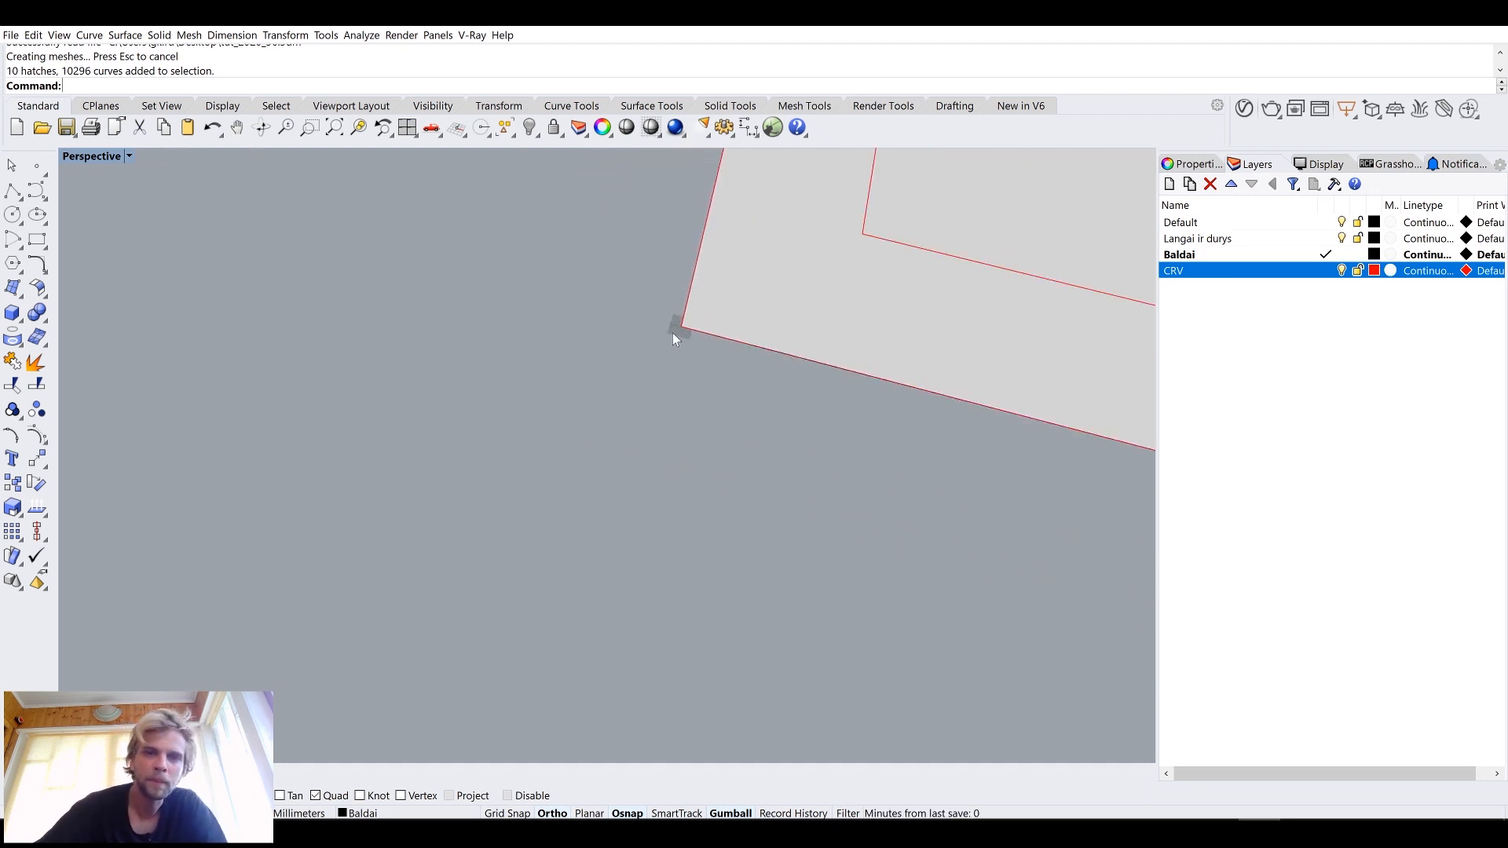
{"action": "scroll", "coordinate": [648, 335], "scroll_direction": "down", "scroll_amount": 5}
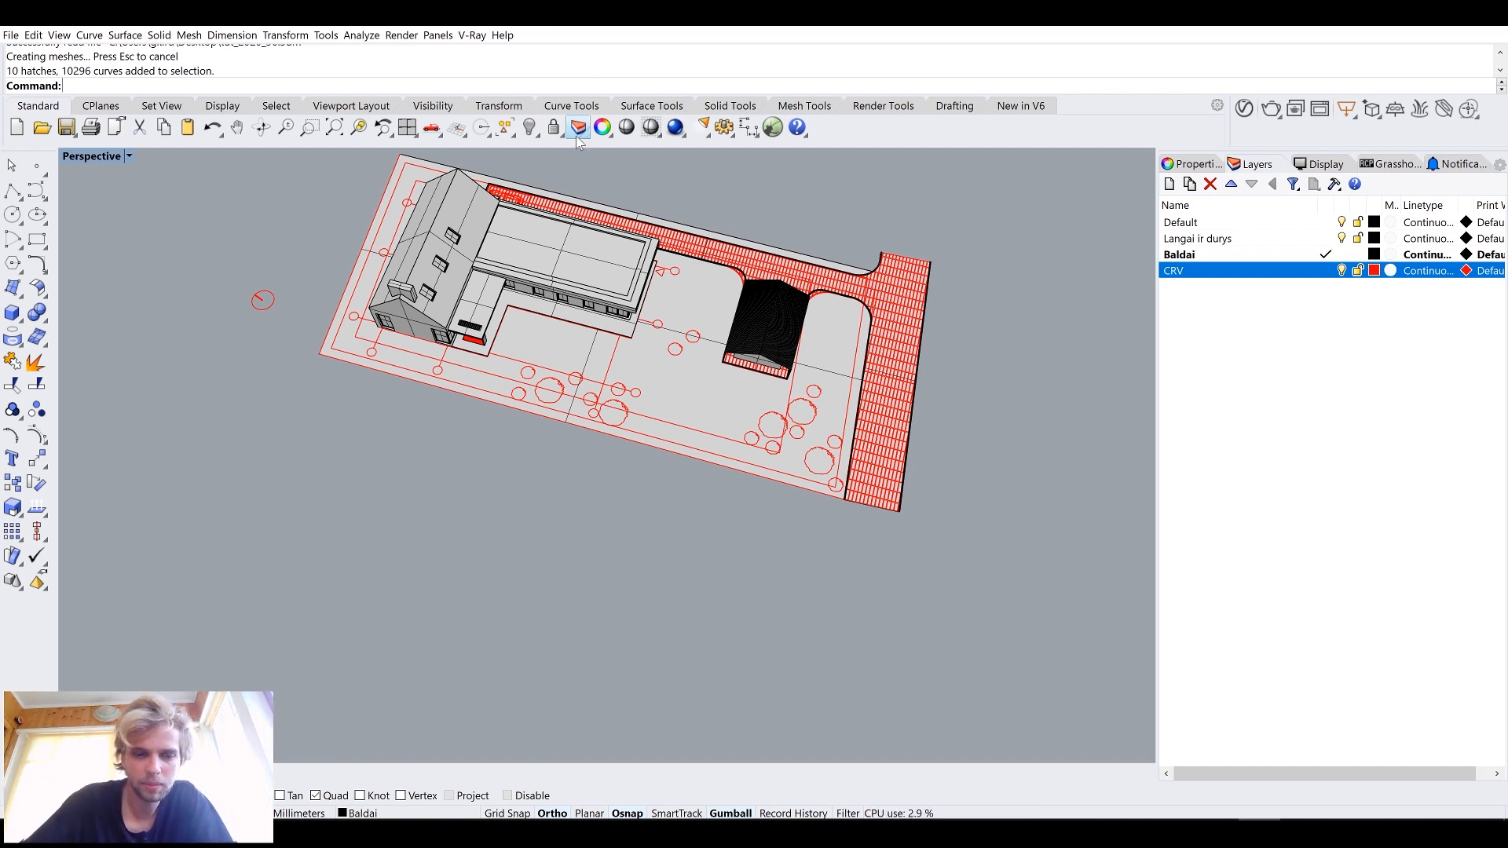
Step: Launch Grasshopper
{"action": "key", "text": "Up"}
{"action": "type", "text": "s"}
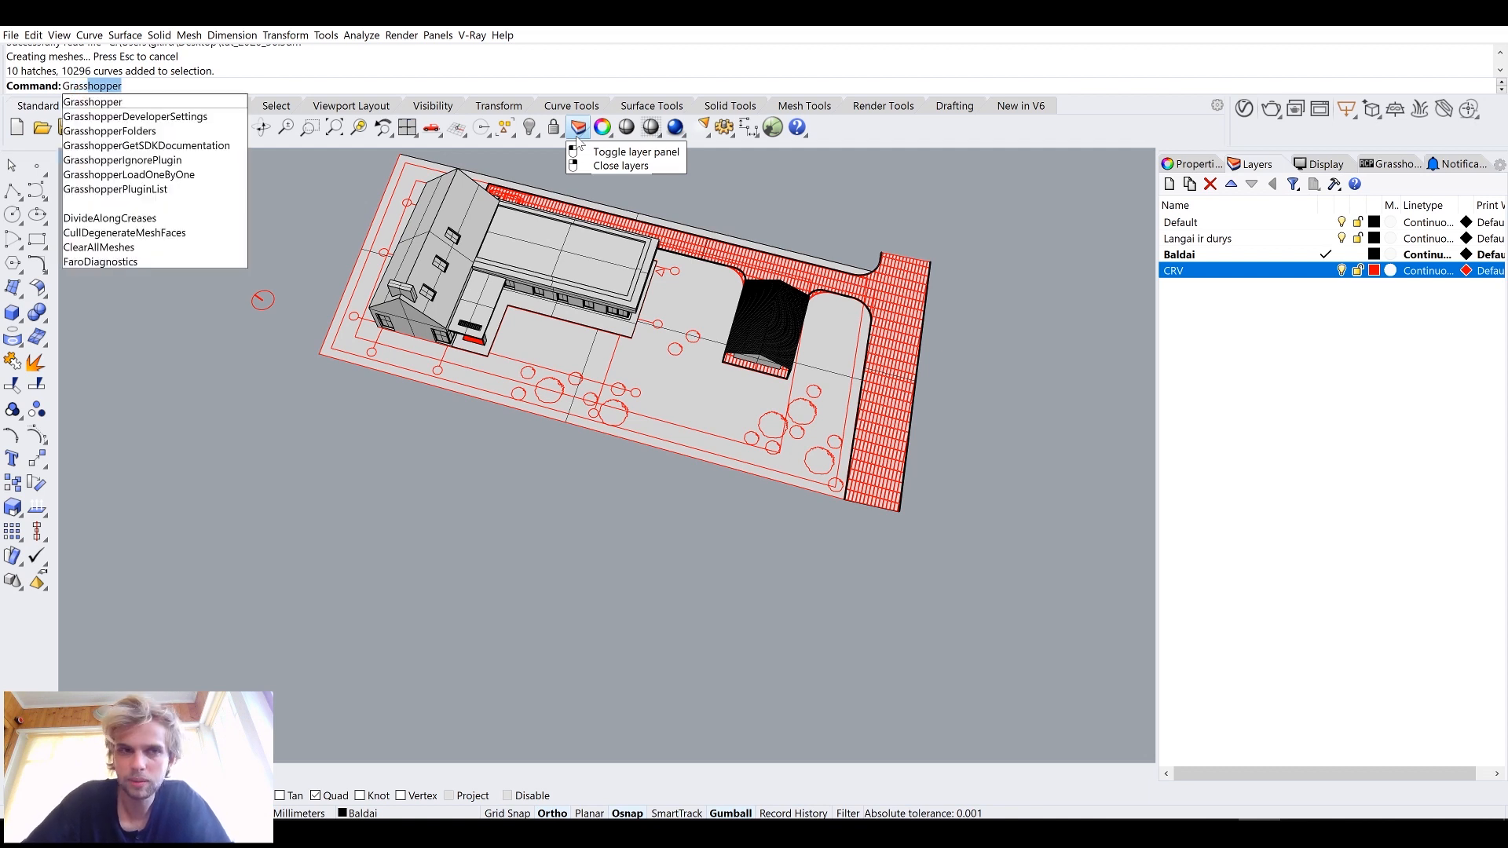
{"action": "key", "text": "Return"}
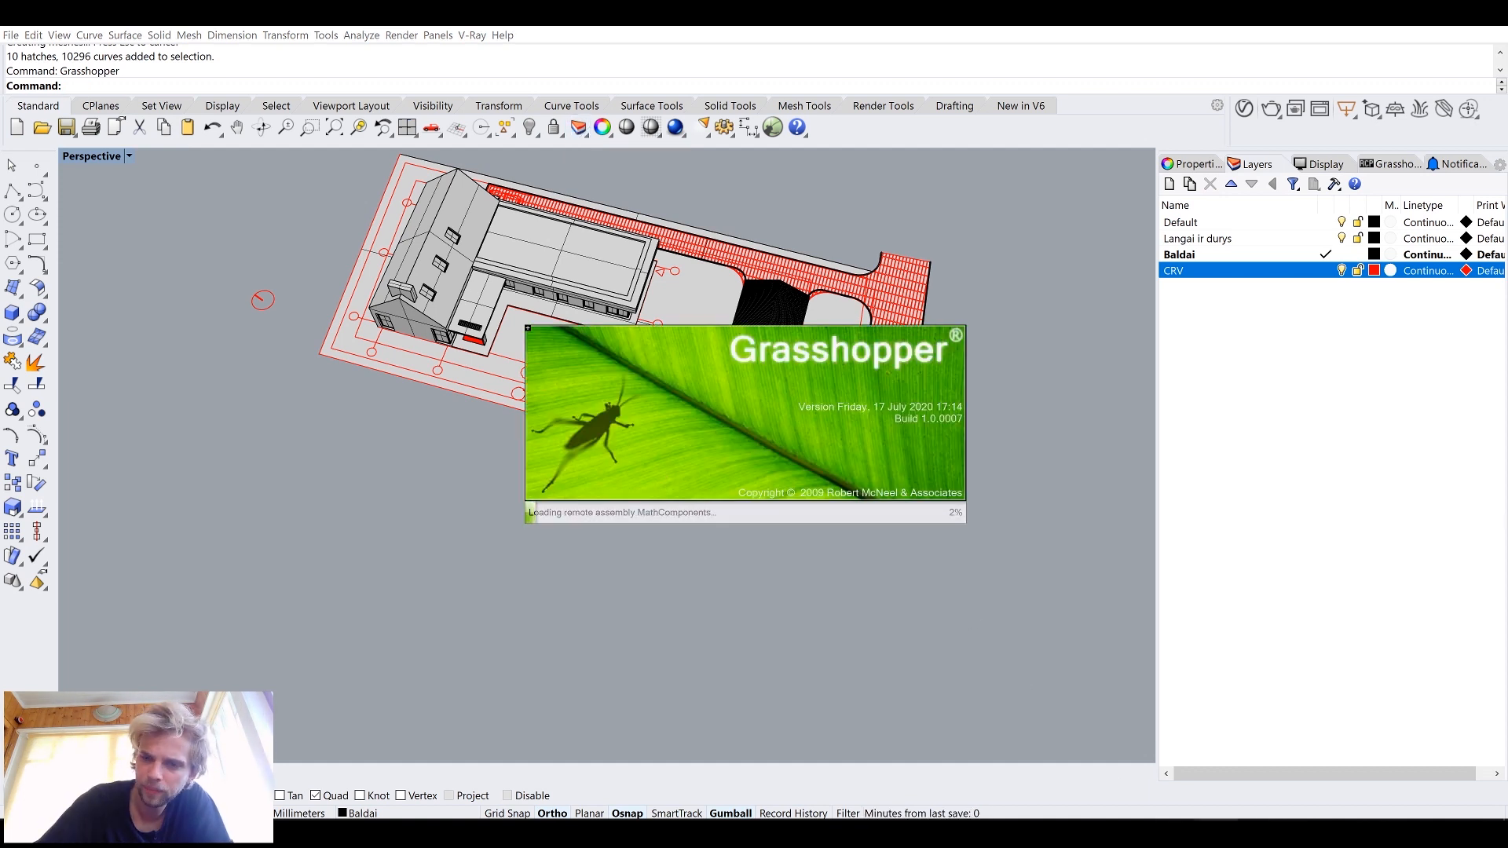
Step: Switch to the Rhino window with field_plants.3dm and show layer FL1 to inspect its daisies
{"action": "mouse_move", "coordinate": [1218, 833]}
{"action": "left_click", "coordinate": [1216, 762]}
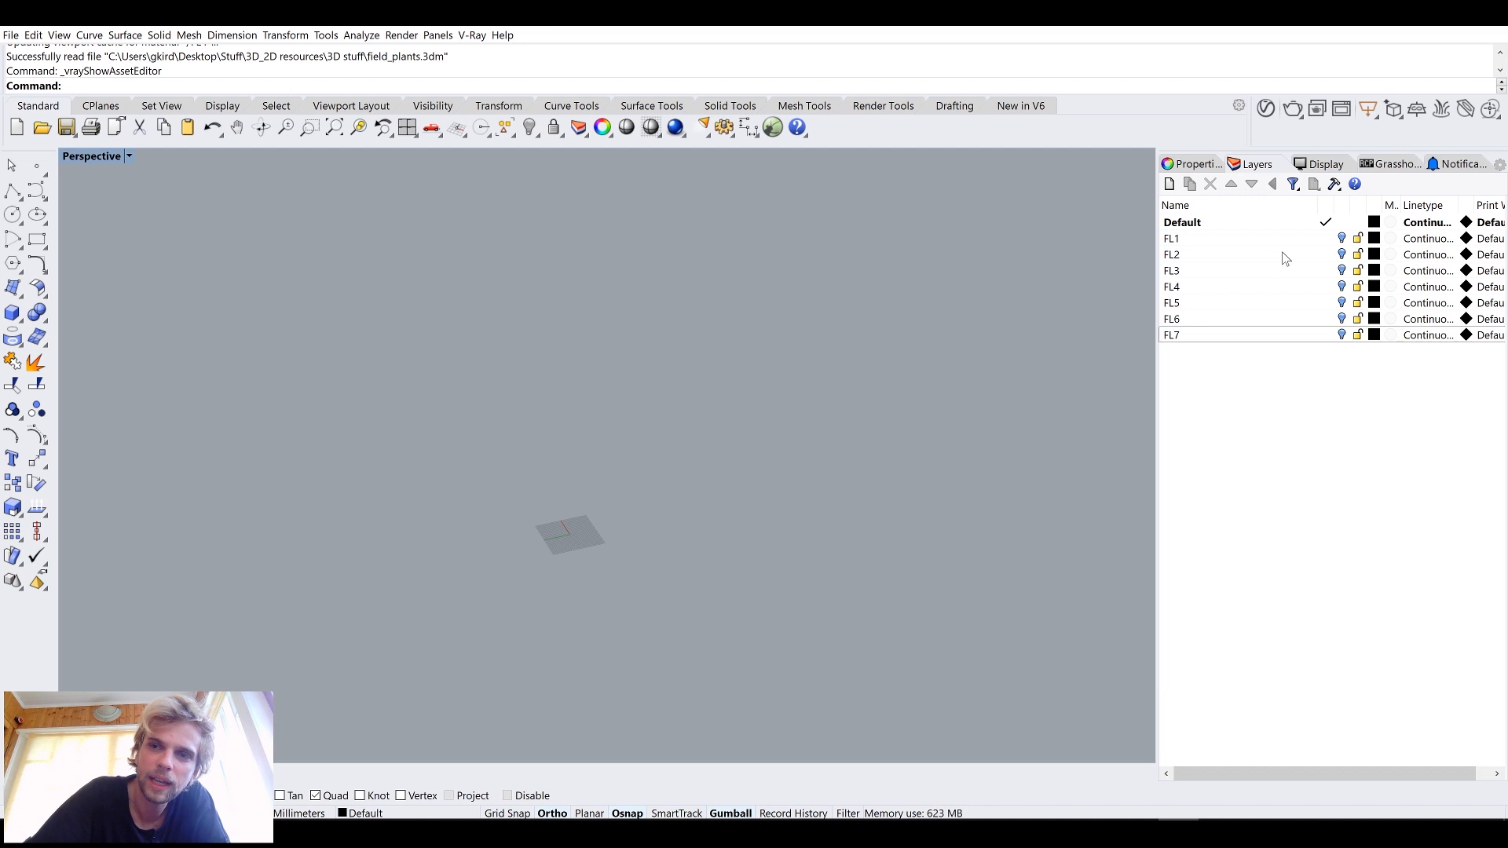
{"action": "left_click", "coordinate": [1348, 240]}
{"action": "right_click_drag", "start_coordinate": [776, 448], "coordinate": [635, 407]}
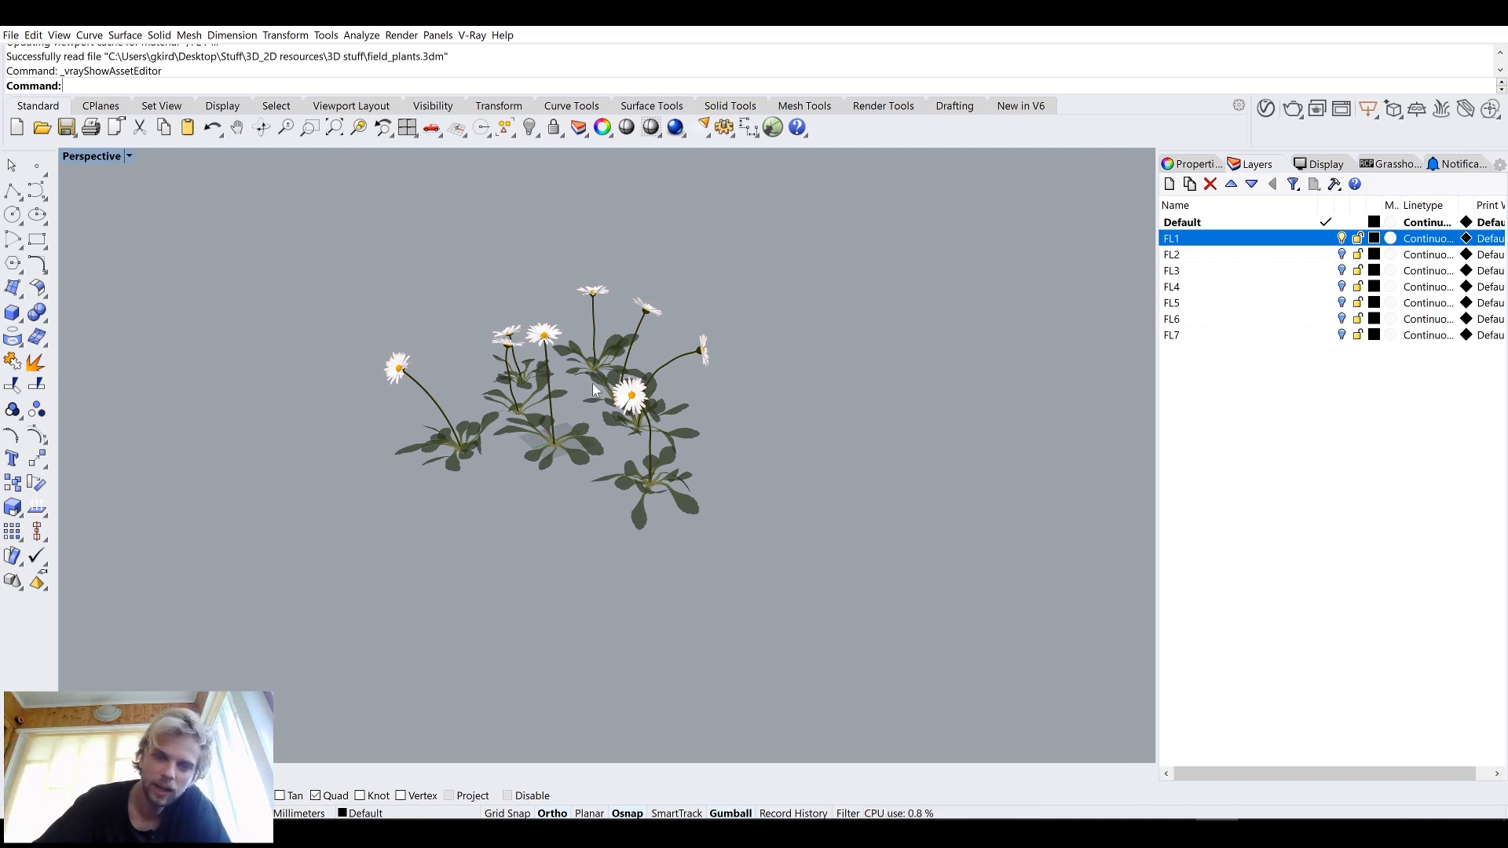
{"action": "scroll", "coordinate": [513, 340], "scroll_direction": "up", "scroll_amount": 5}
{"action": "mouse_move", "coordinate": [514, 340]}
{"action": "right_mouse_down"}
{"action": "mouse_move", "coordinate": [512, 447]}
{"action": "mouse_move", "coordinate": [524, 355]}
{"action": "mouse_move", "coordinate": [498, 320]}
{"action": "mouse_move", "coordinate": [517, 322]}
{"action": "right_mouse_up"}
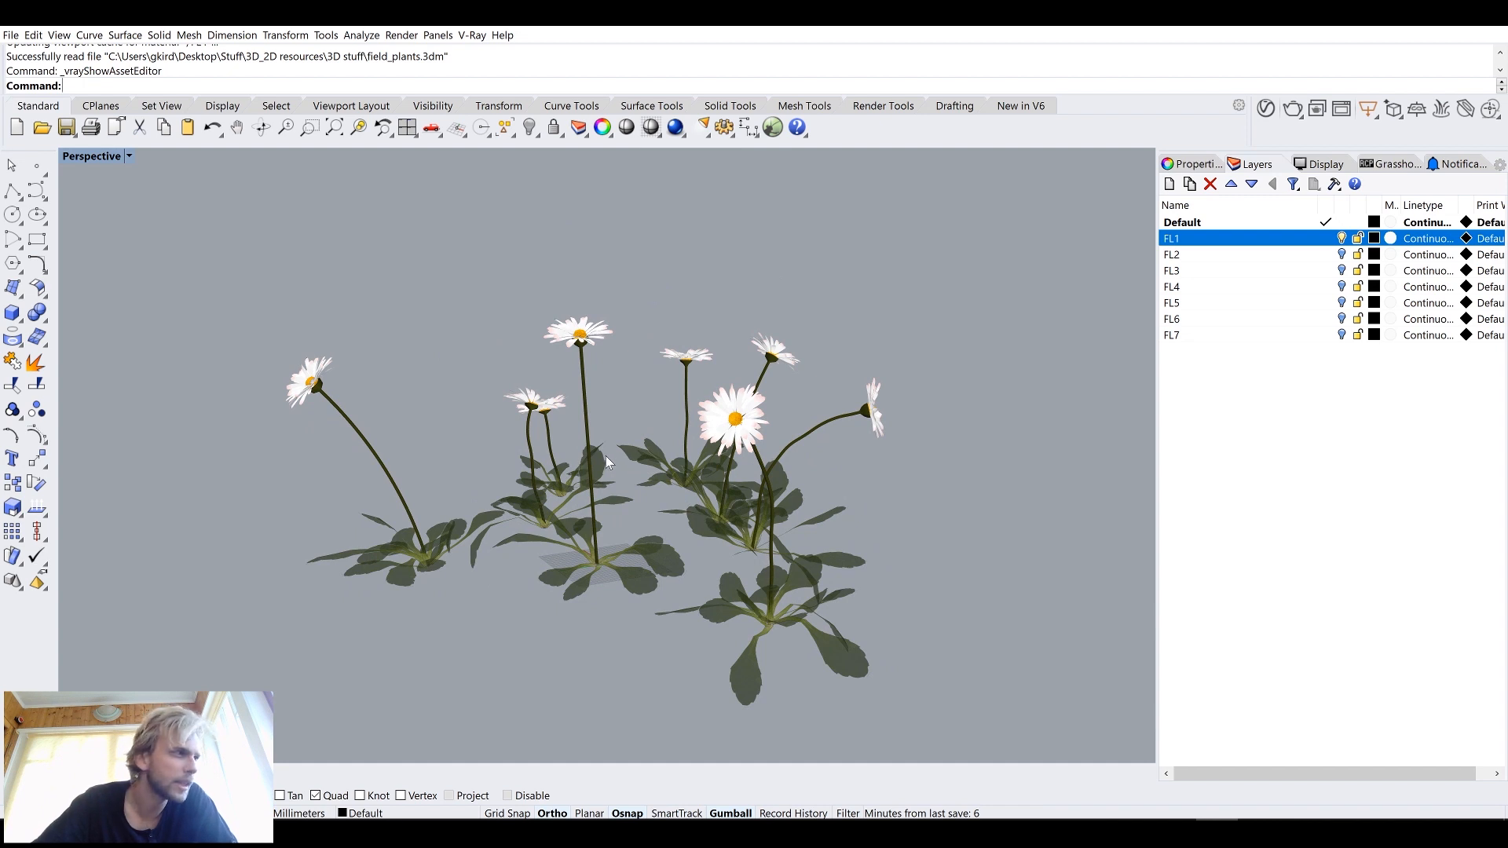
Step: Show layers FL2 and FL3 one at a time, hiding the previous layer, to inspect the dense daisies and the tall grass
{"action": "left_click", "coordinate": [1341, 259]}
{"action": "left_click", "coordinate": [1341, 262]}
{"action": "mouse_move", "coordinate": [590, 428]}
{"action": "right_mouse_down"}
{"action": "mouse_move", "coordinate": [534, 486]}
{"action": "mouse_move", "coordinate": [616, 442]}
{"action": "right_mouse_up"}
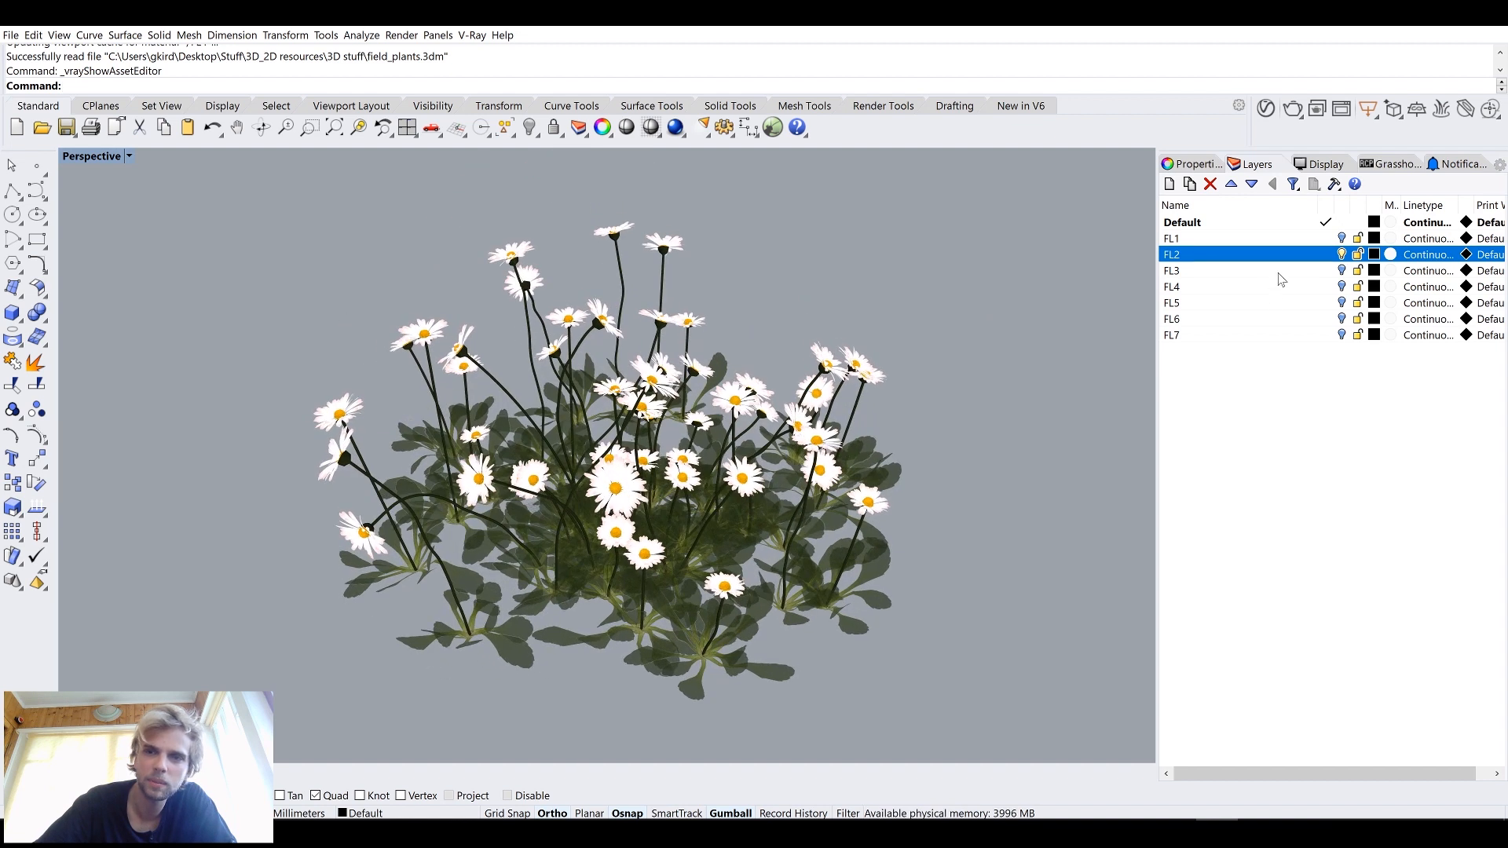
{"action": "left_click", "coordinate": [1341, 255]}
{"action": "left_click", "coordinate": [1341, 270]}
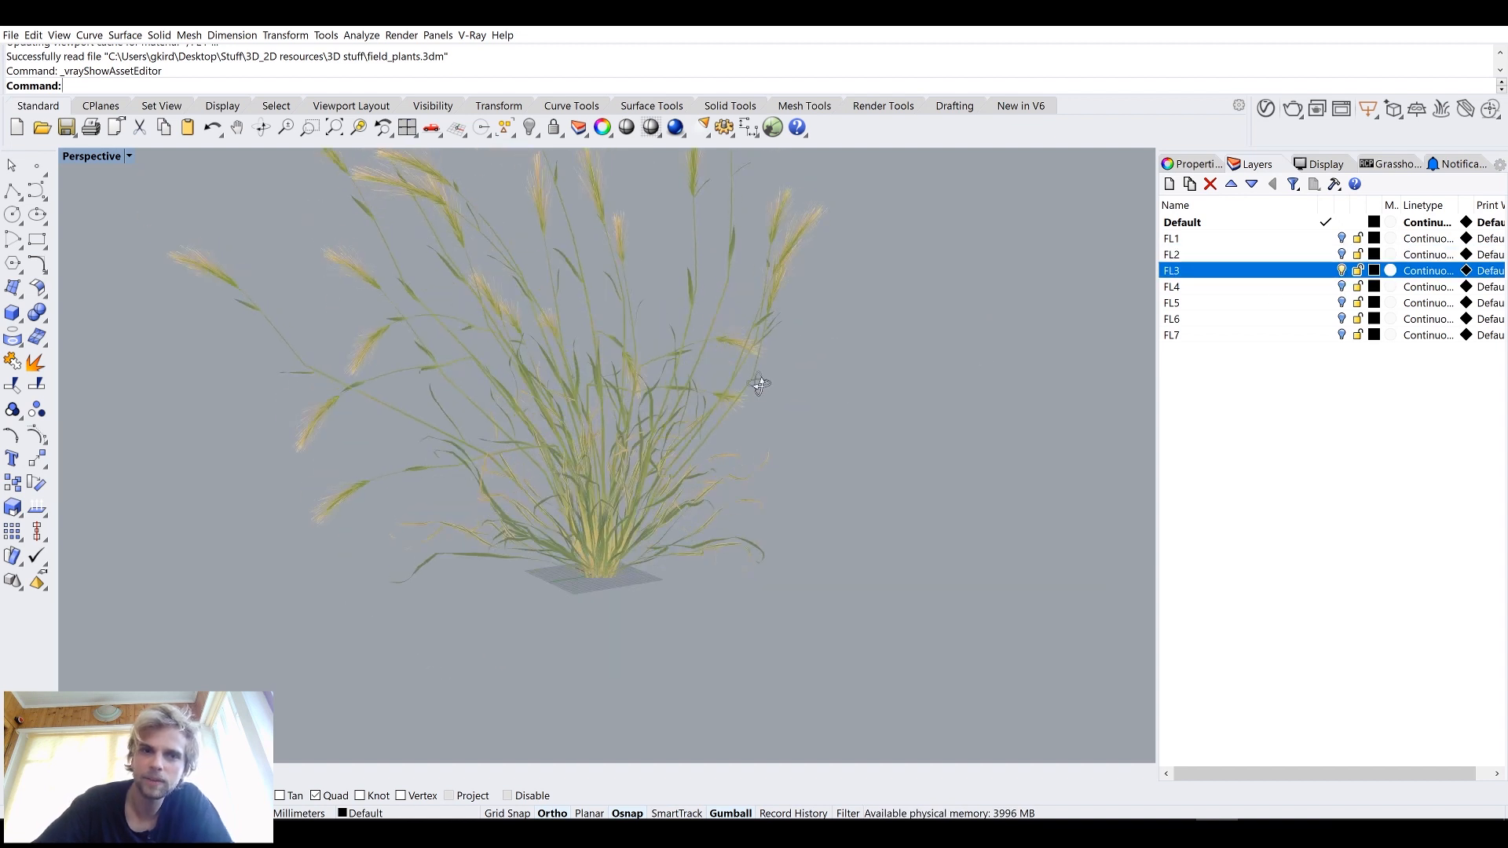
{"action": "right_click_drag", "start_coordinate": [682, 360], "coordinate": [701, 456]}
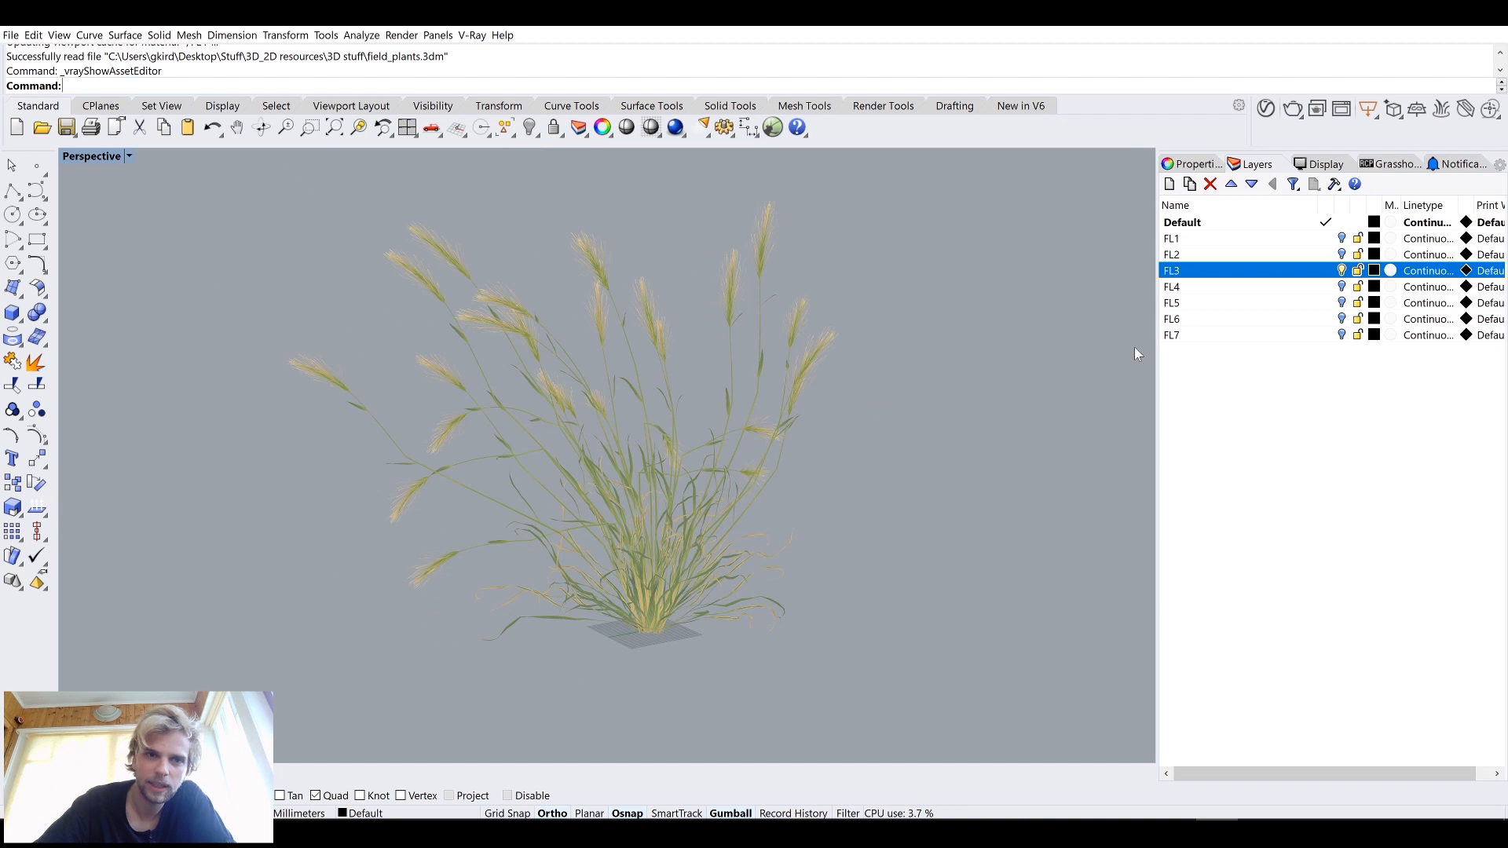
Step: Show layers FL4 and FL5 one at a time, hiding the previous layer, to inspect the broad-bladed grass and the clover
{"action": "left_click", "coordinate": [1342, 270]}
{"action": "left_click", "coordinate": [1341, 287]}
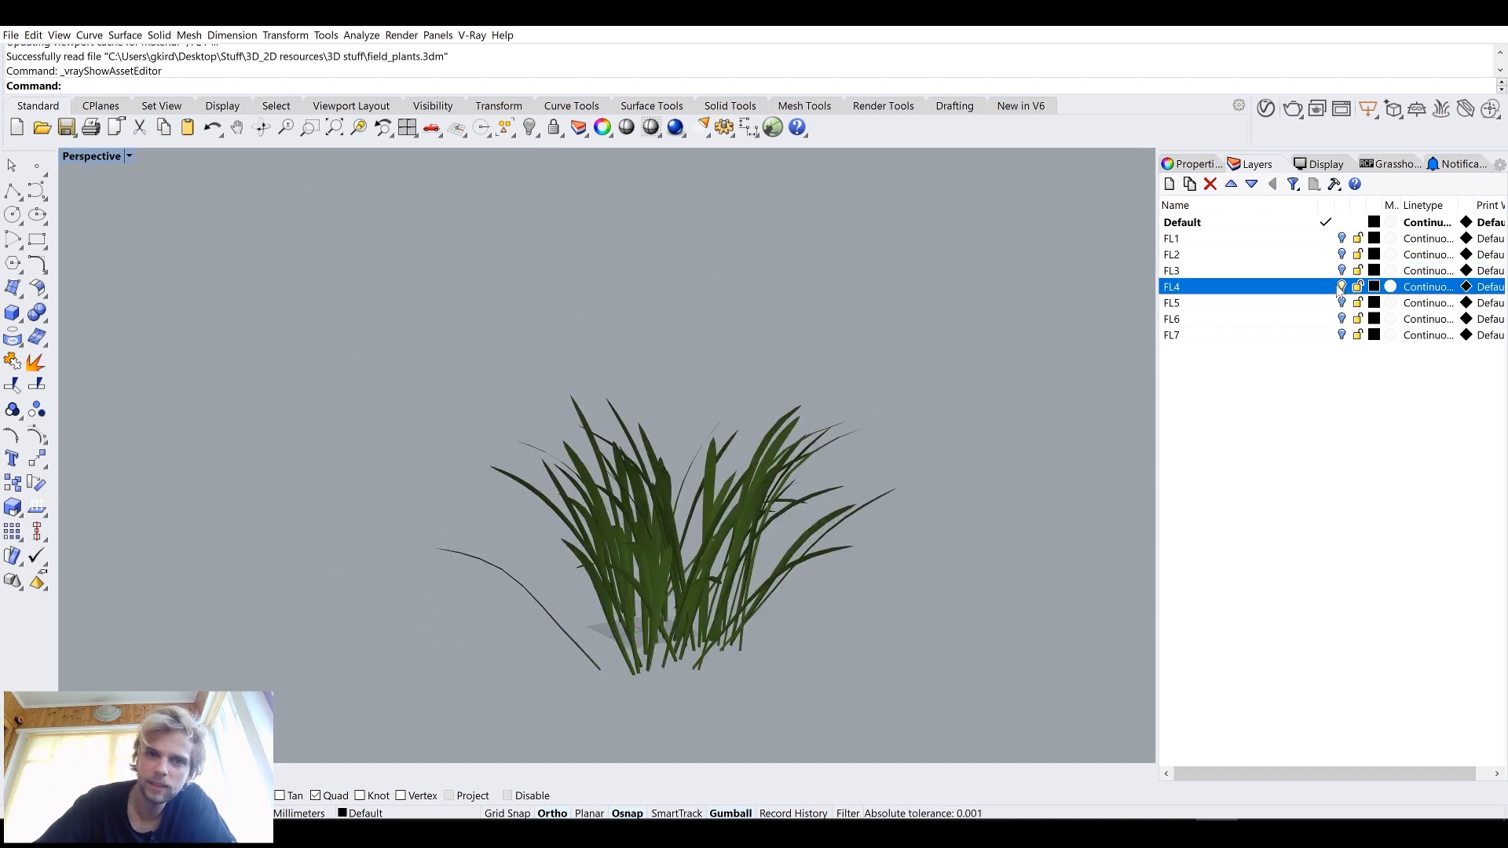
{"action": "right_click_drag", "start_coordinate": [614, 482], "coordinate": [614, 448]}
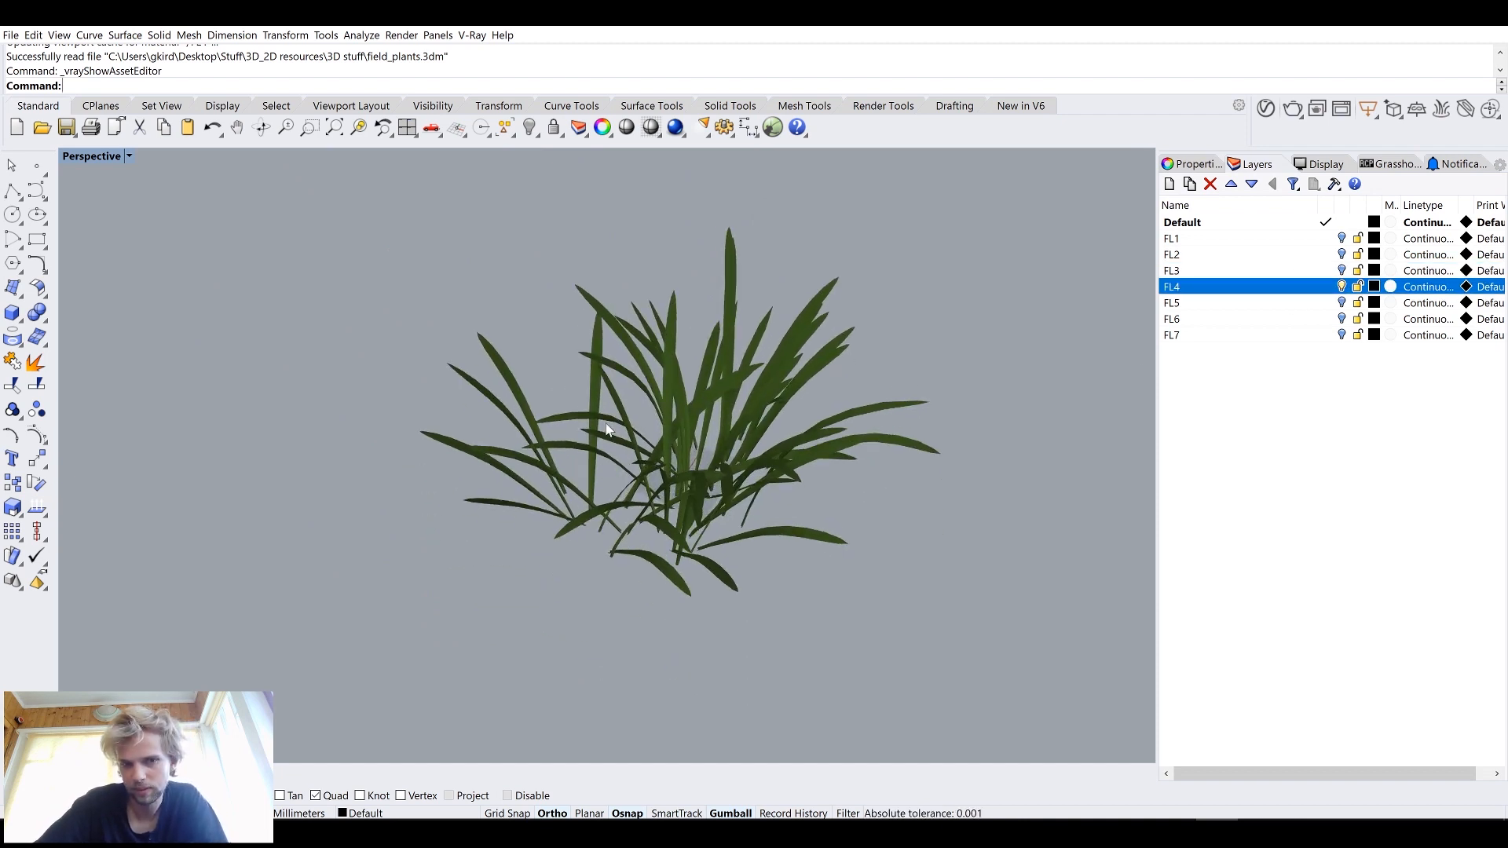
{"action": "scroll", "coordinate": [614, 456], "scroll_direction": "up", "scroll_amount": 3}
{"action": "left_click", "coordinate": [1341, 287]}
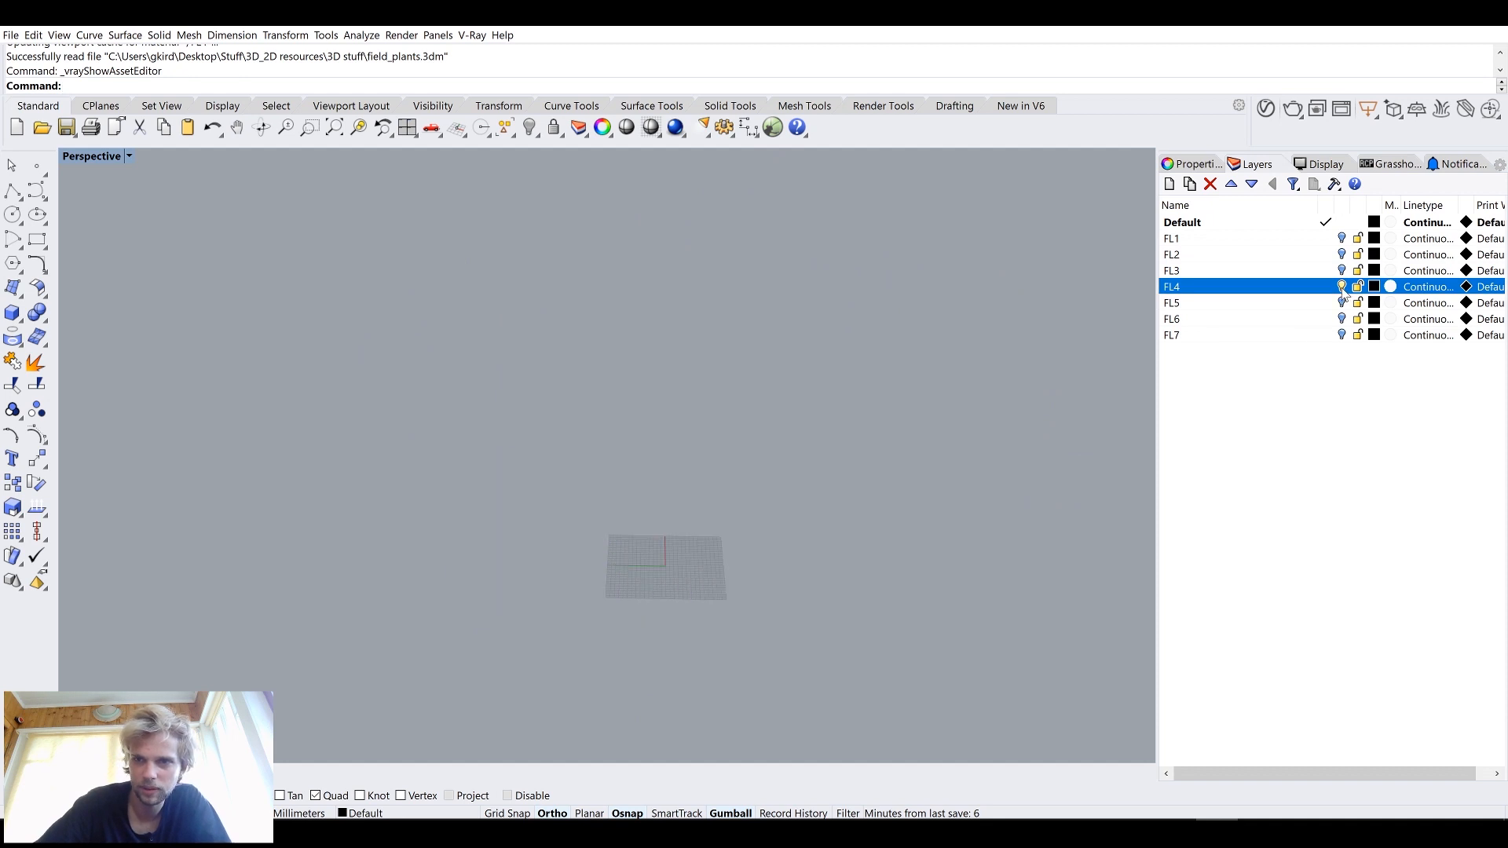
{"action": "left_click", "coordinate": [1341, 303]}
{"action": "right_click_drag", "start_coordinate": [488, 426], "coordinate": [490, 437]}
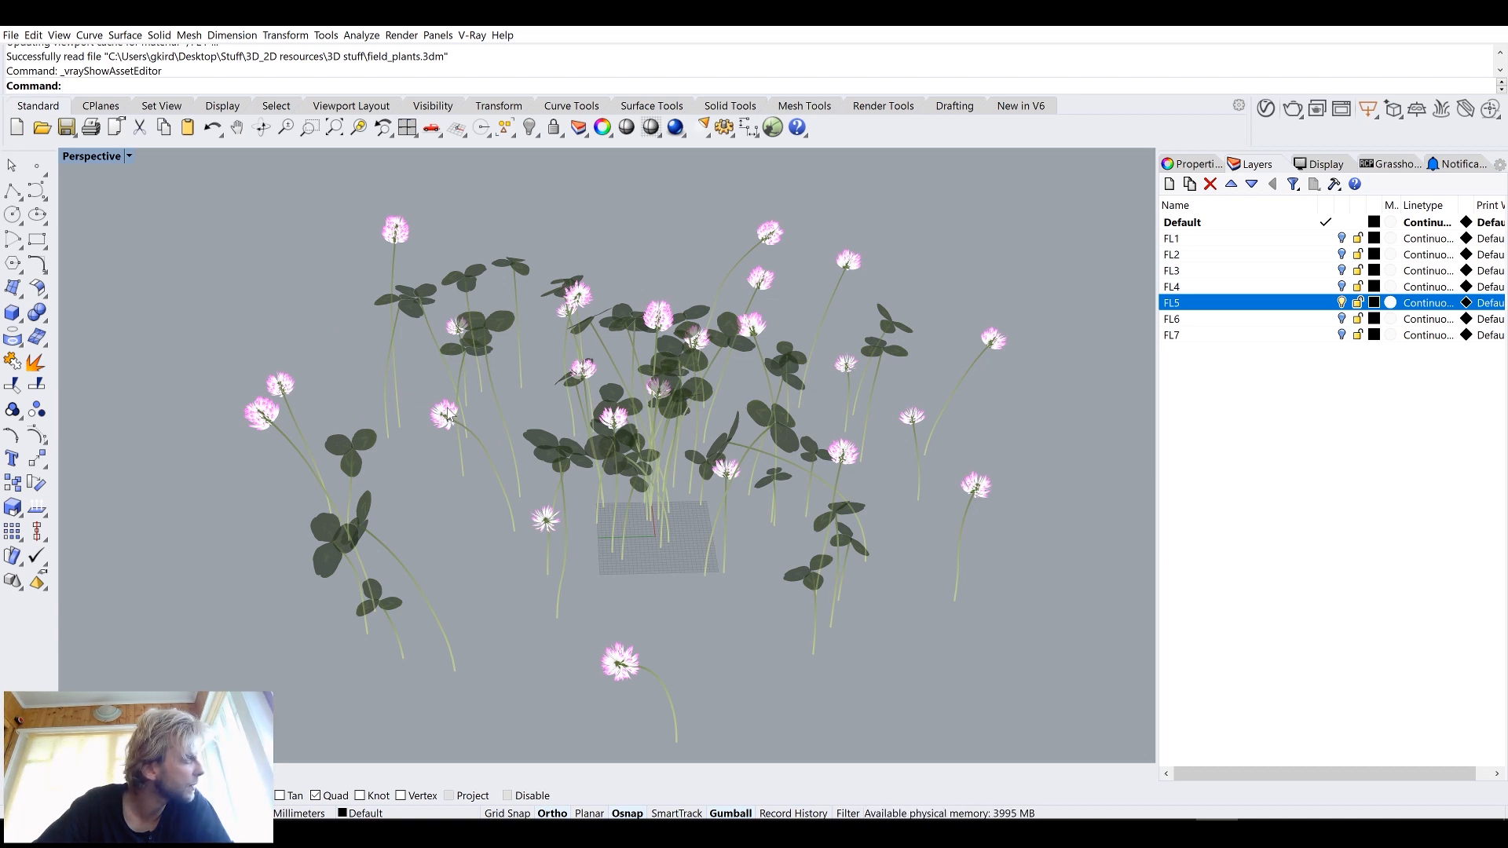
Step: Show layers FL6 and FL7 one at a time to inspect the dense grass and the purple flowers, and hide both
{"action": "left_click", "coordinate": [1341, 303]}
{"action": "left_click", "coordinate": [1342, 319]}
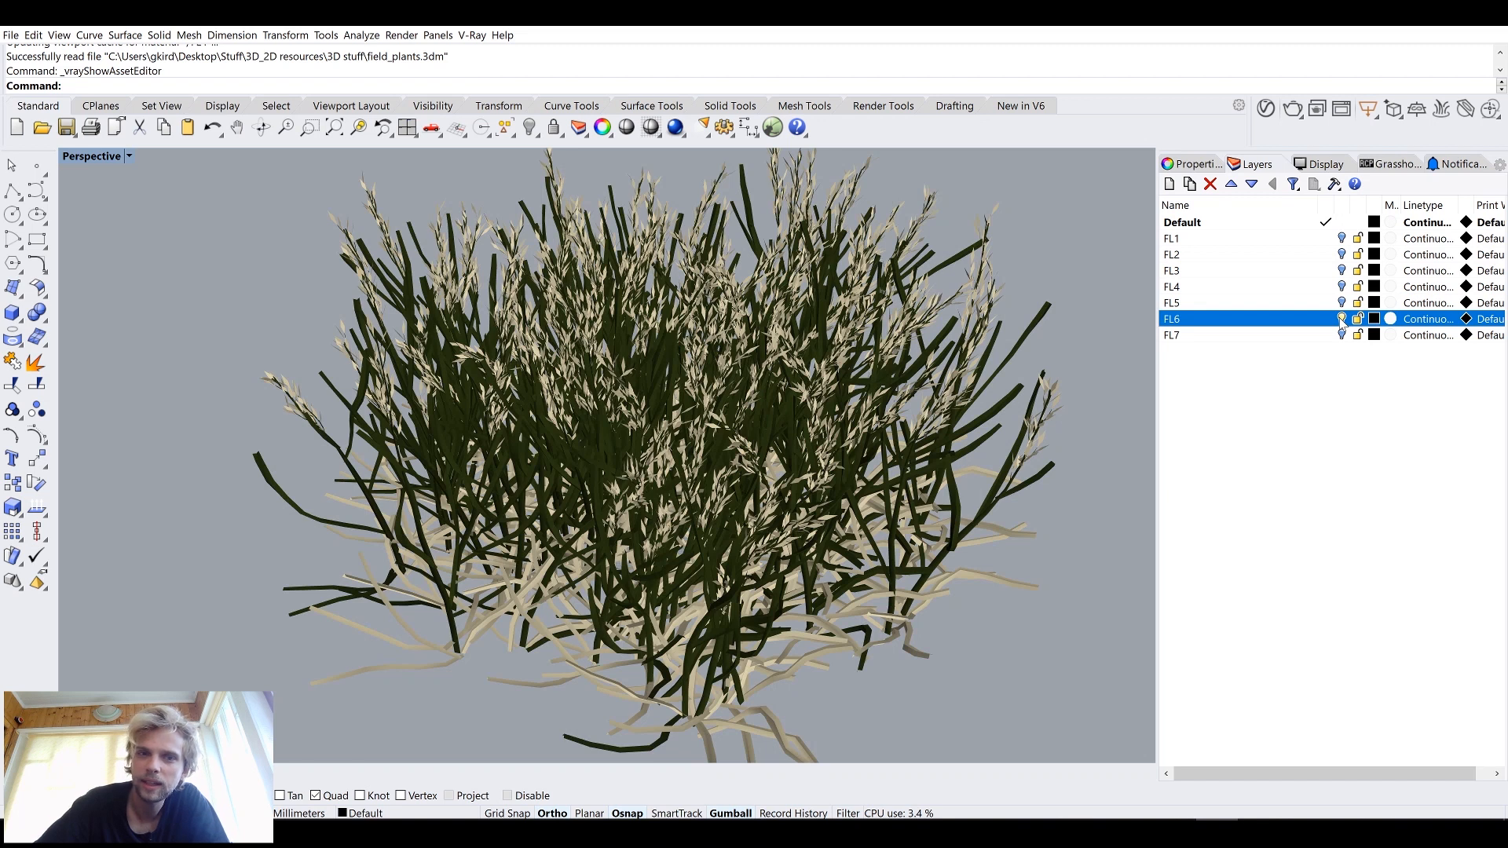
{"action": "left_click", "coordinate": [1342, 319]}
{"action": "left_click", "coordinate": [1342, 335]}
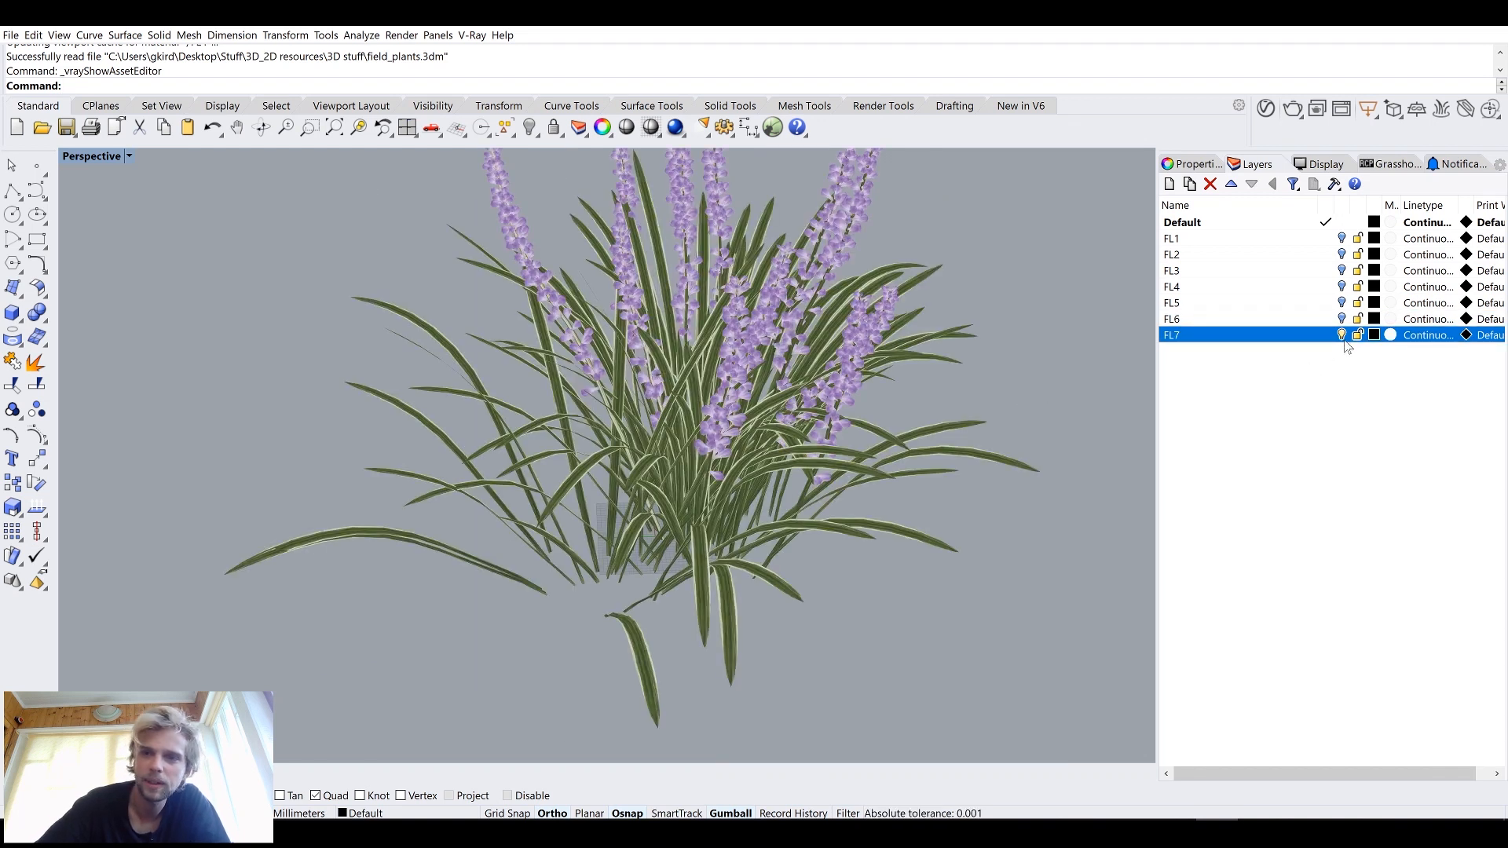
{"action": "left_click", "coordinate": [1342, 335]}
Step: Turn on all plant layers from FL1 to FL7 so the whole set is displayed together
{"action": "left_click", "coordinate": [1341, 319]}
{"action": "left_click", "coordinate": [1342, 303]}
{"action": "left_click", "coordinate": [1342, 254]}
{"action": "left_click", "coordinate": [1342, 271]}
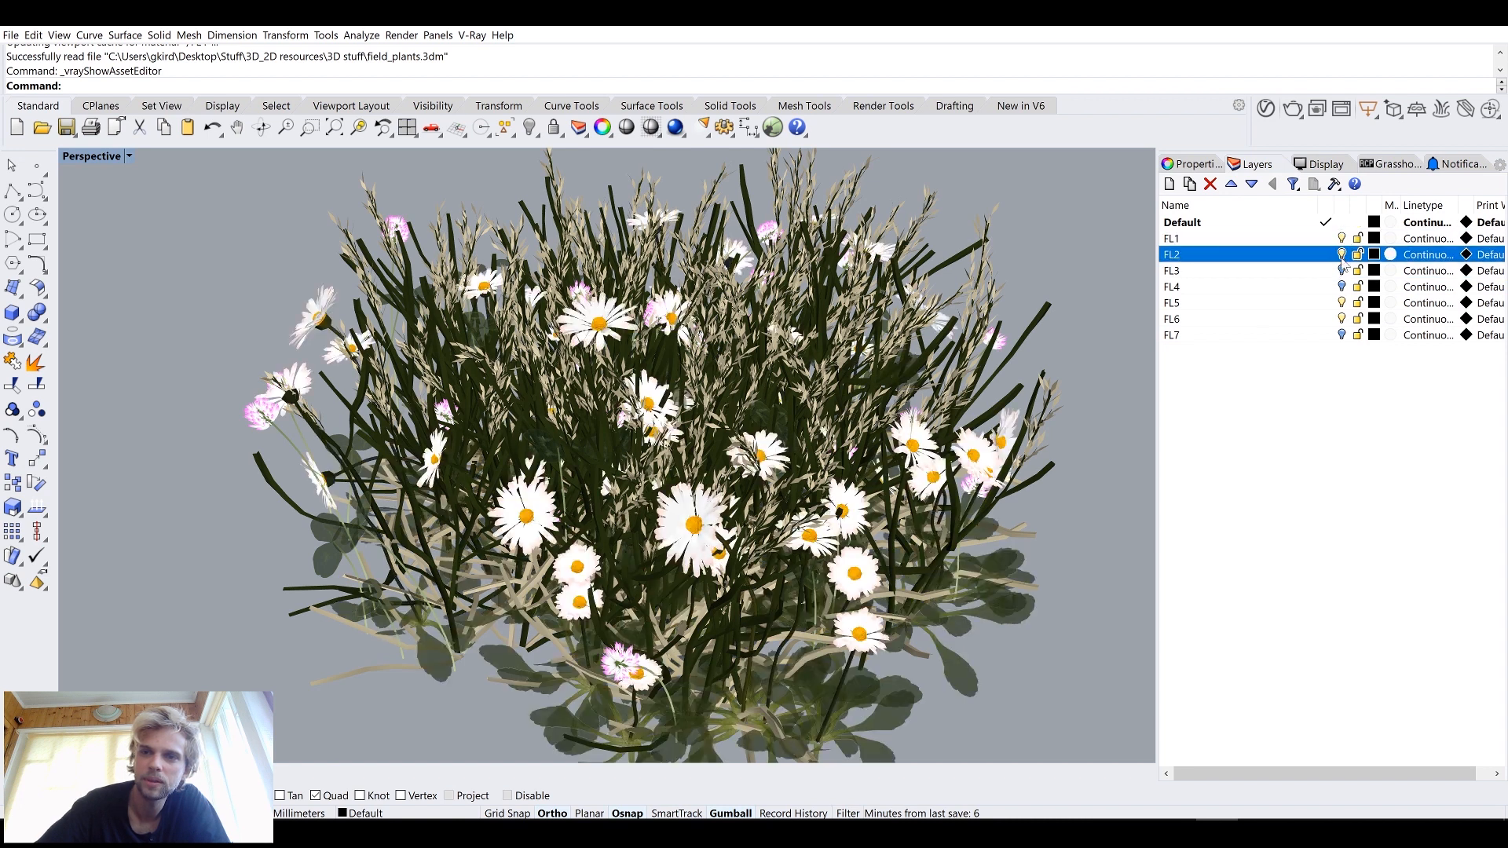
{"action": "left_click", "coordinate": [1342, 287]}
{"action": "left_click", "coordinate": [1342, 334]}
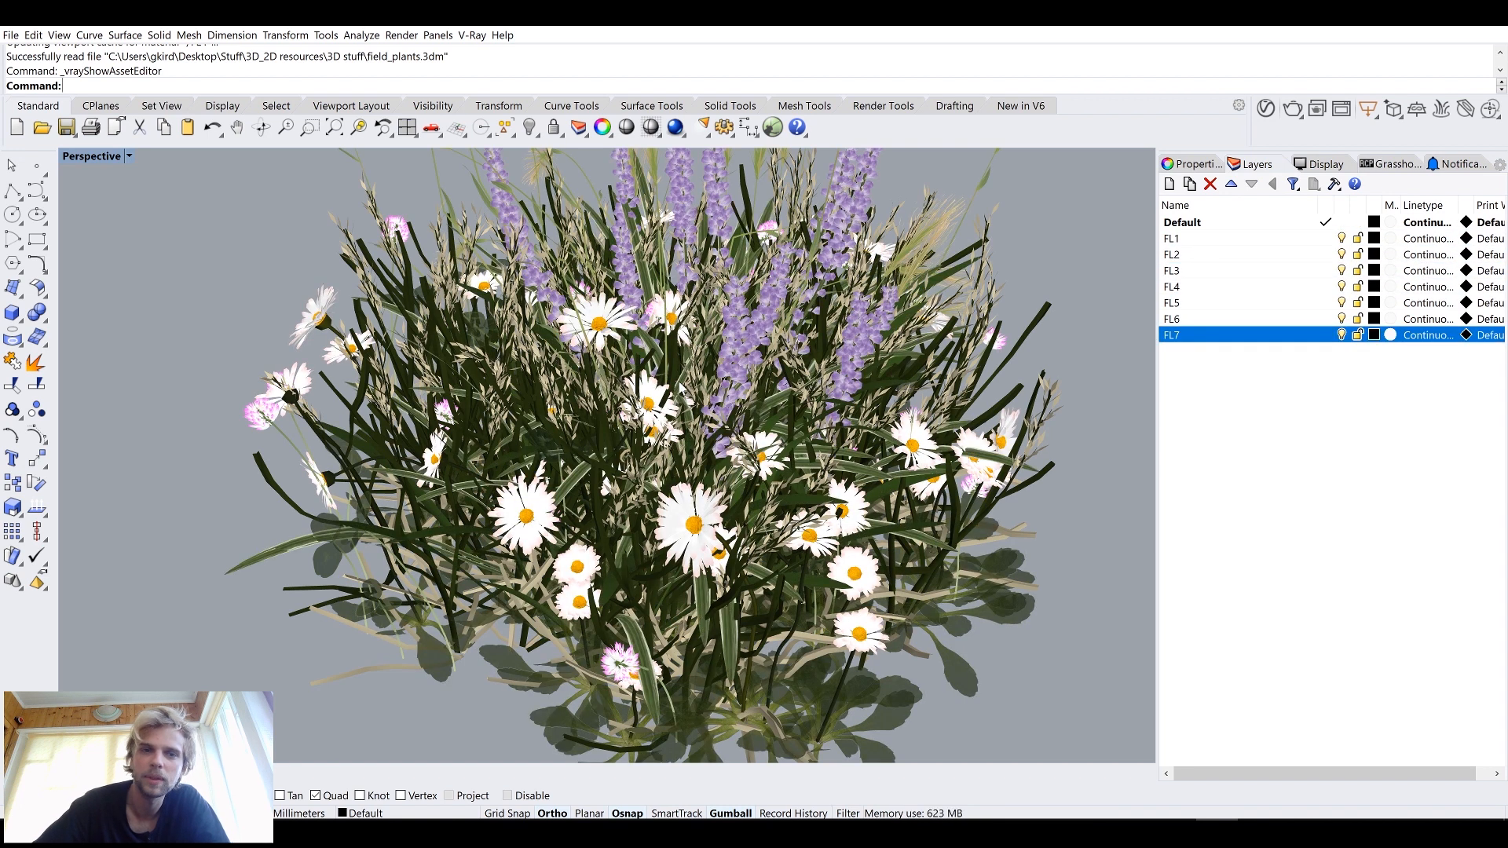
{"action": "scroll", "coordinate": [668, 428], "scroll_direction": "down", "scroll_amount": 3}
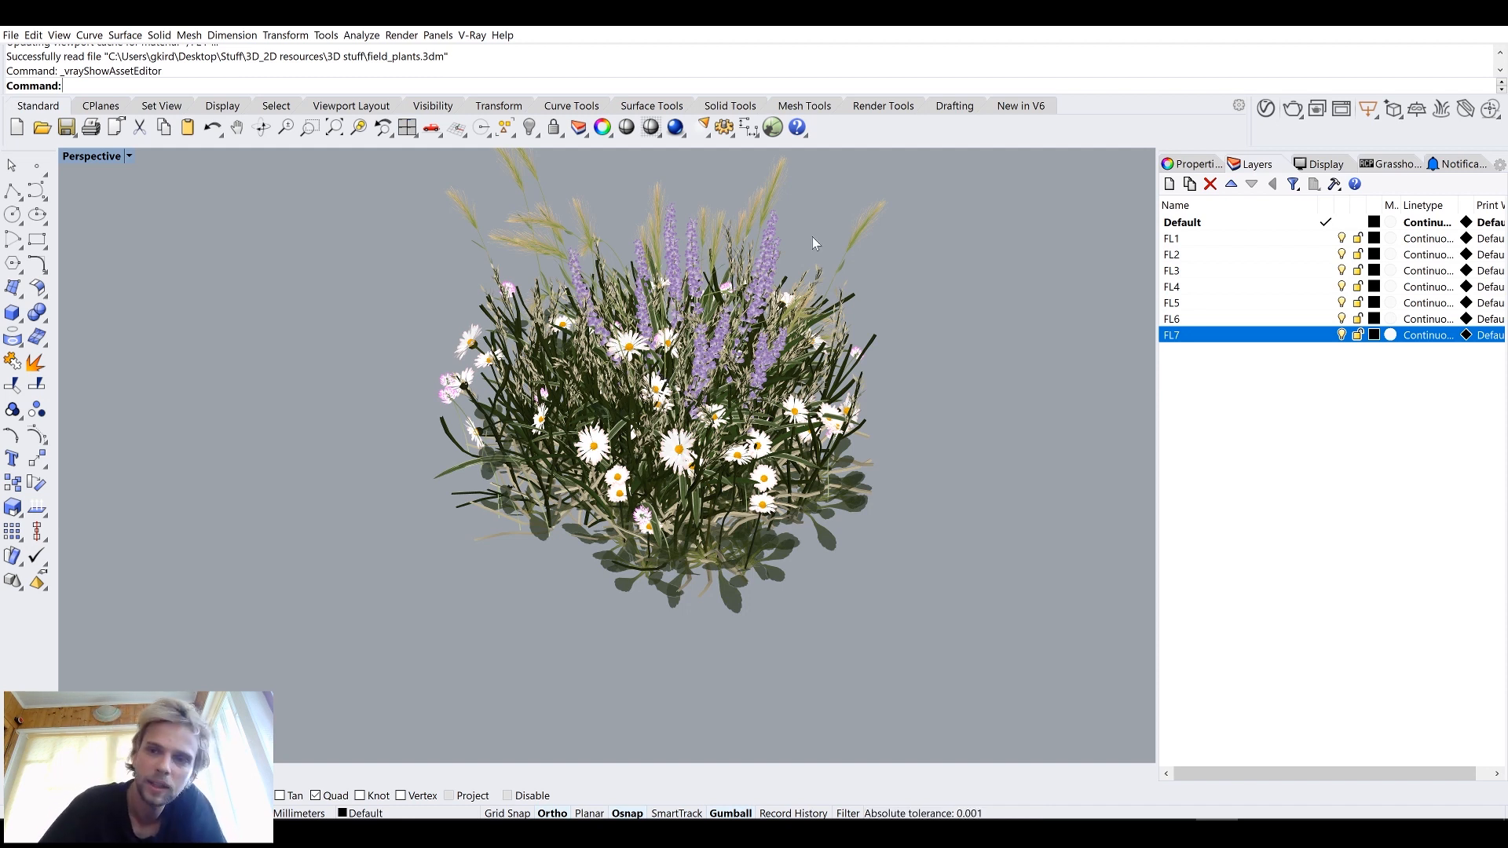
Step: Turn off all plant layers from FL1 to FL7, and turn only FL1 back on to isolate the sparse daisies
{"action": "left_click", "coordinate": [1301, 238], "text": "shift"}
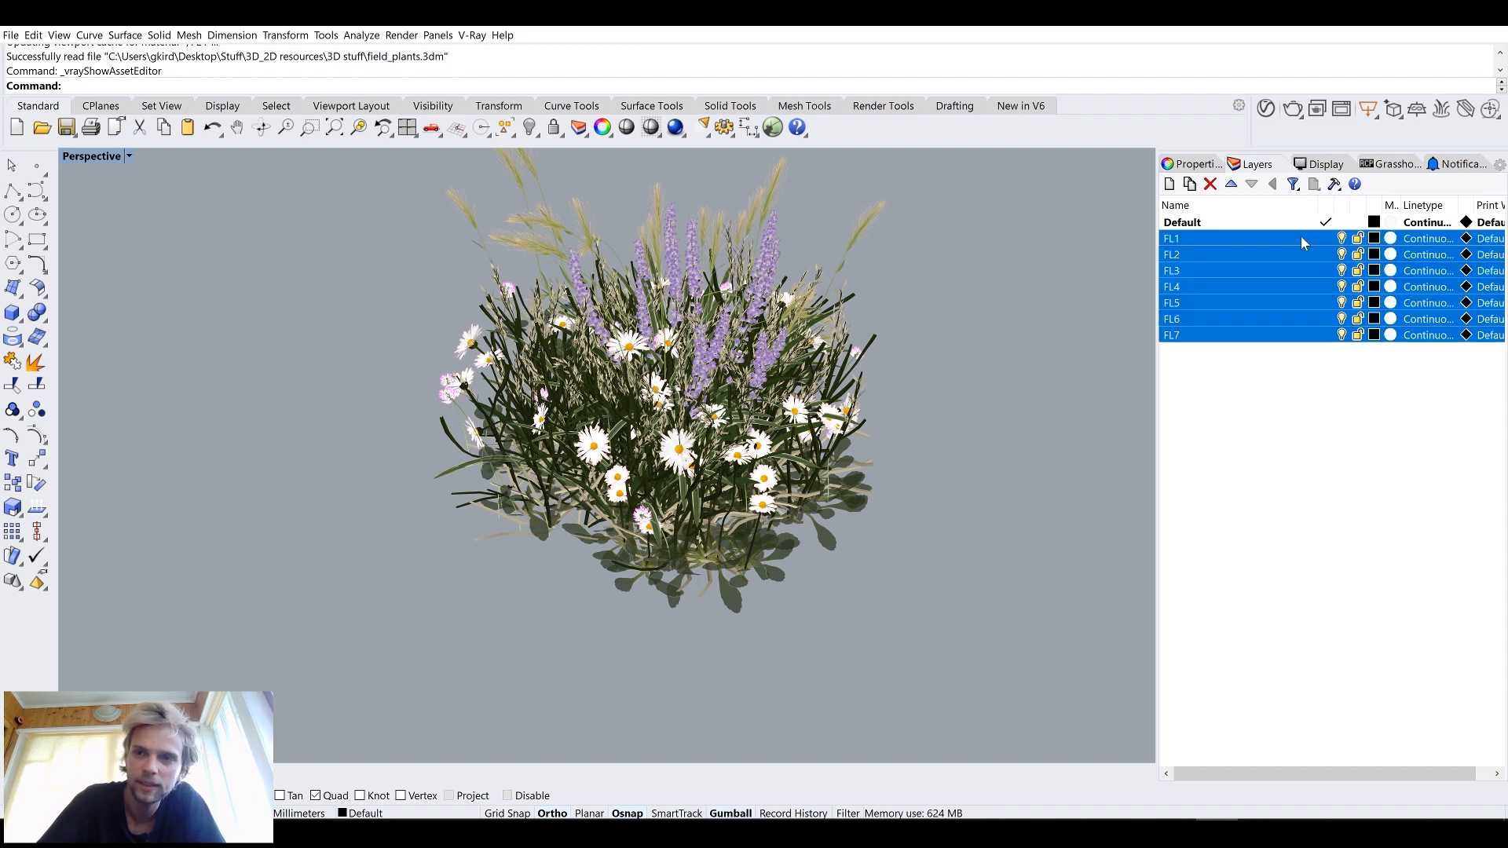
{"action": "left_click", "coordinate": [1341, 239]}
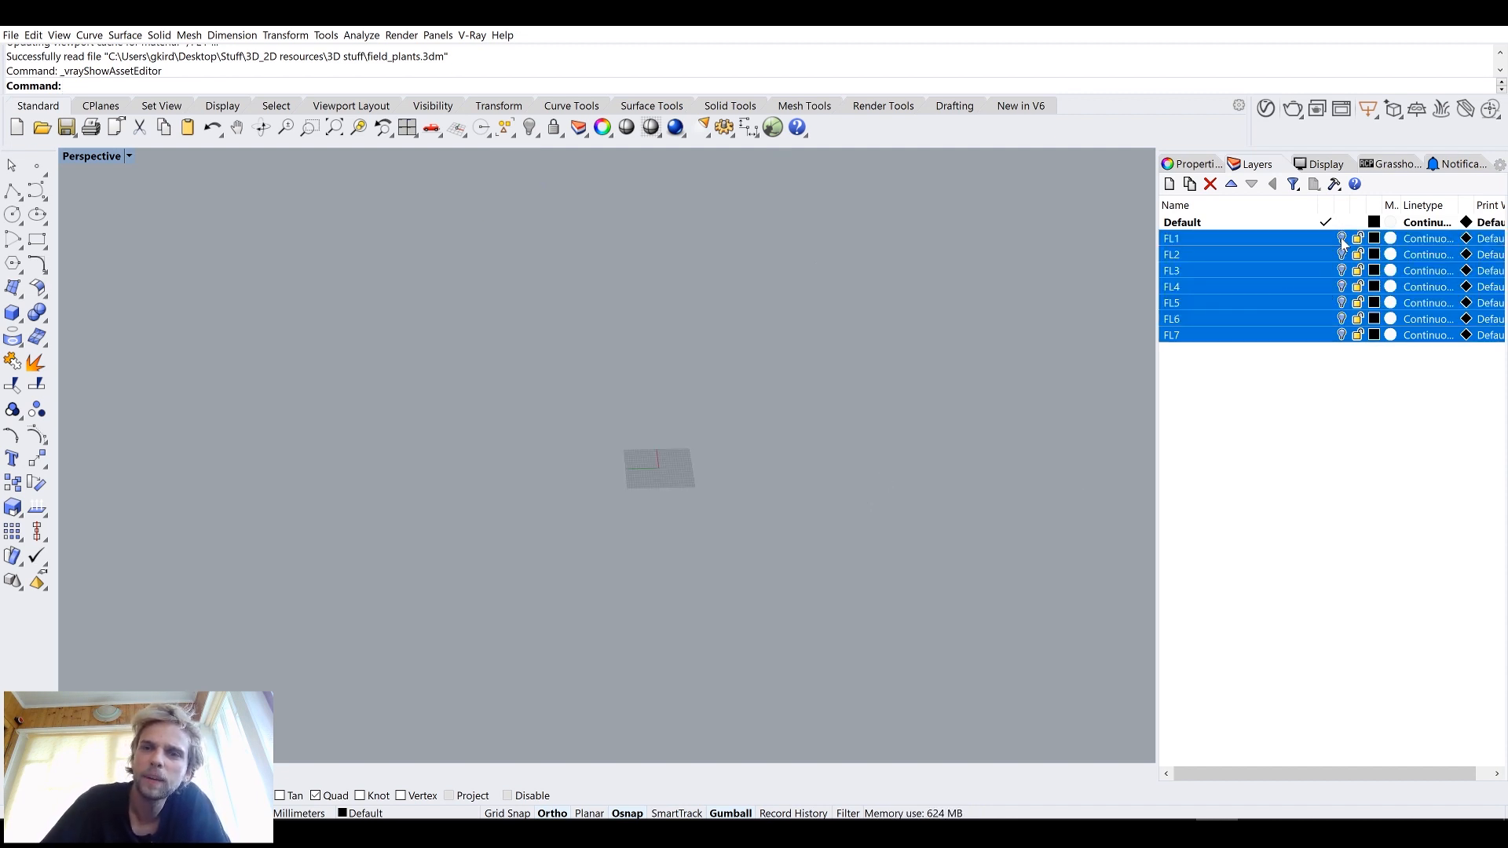
{"action": "left_click", "coordinate": [1342, 239]}
{"action": "left_click", "coordinate": [1328, 239]}
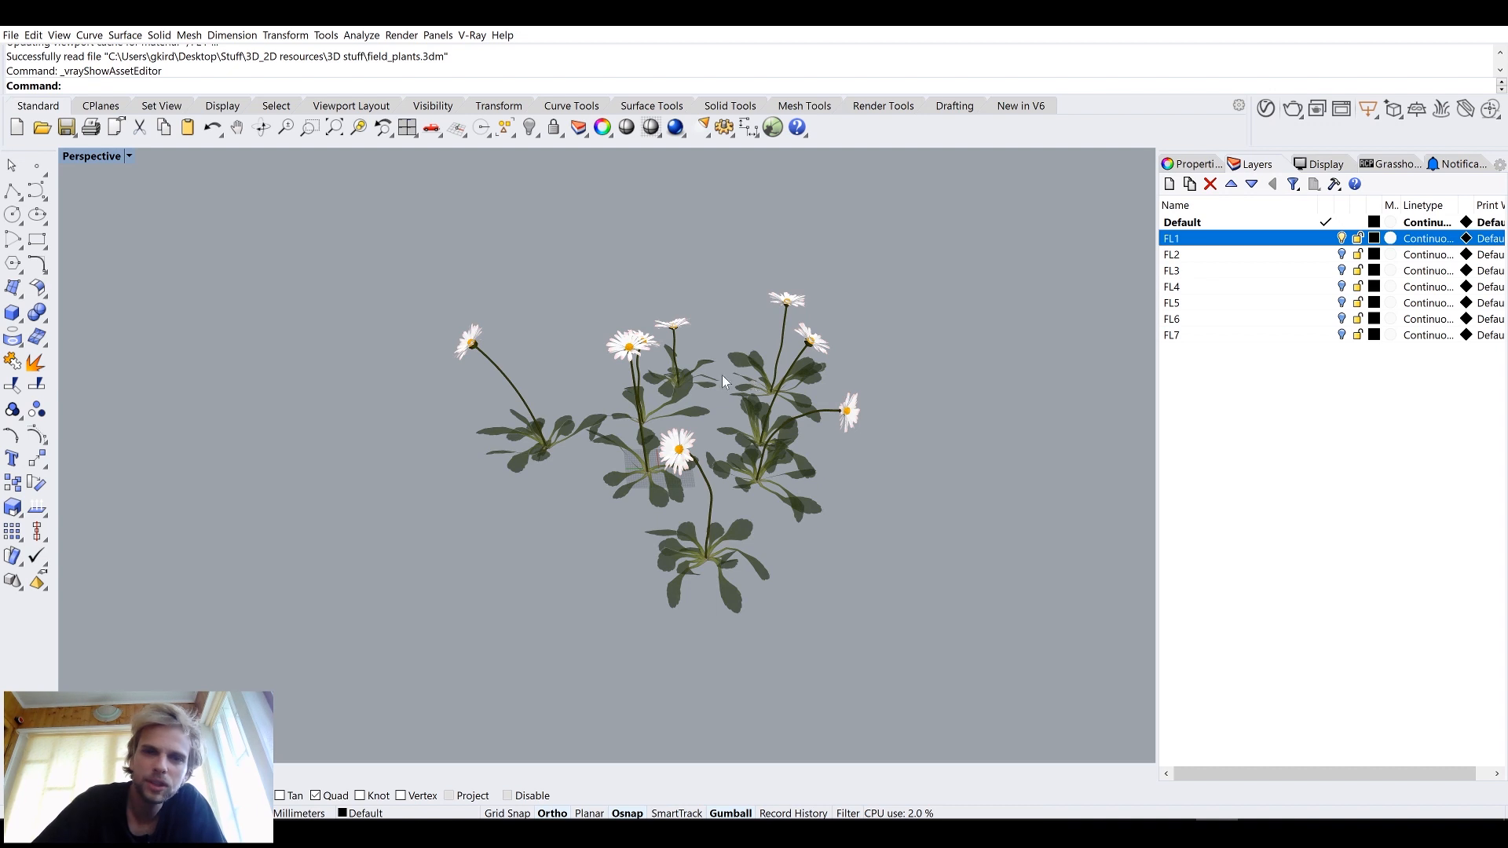
Step: Select the FL1 daisies and start a V-Ray proxy export in Proxy Mesh mode, checking the file path option
{"action": "left_click", "coordinate": [631, 389]}
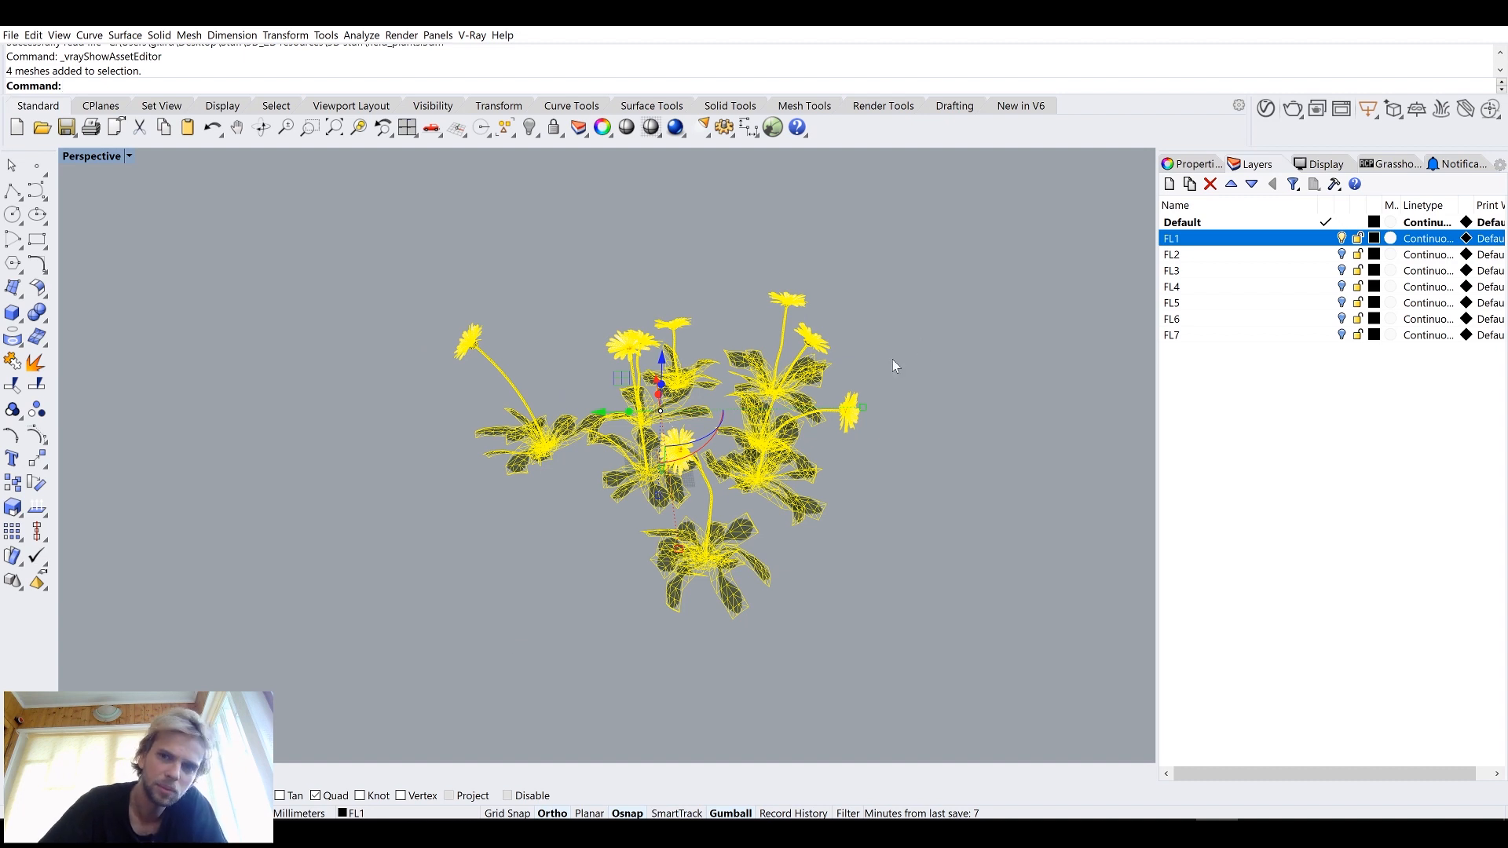
{"action": "left_click", "coordinate": [1403, 115]}
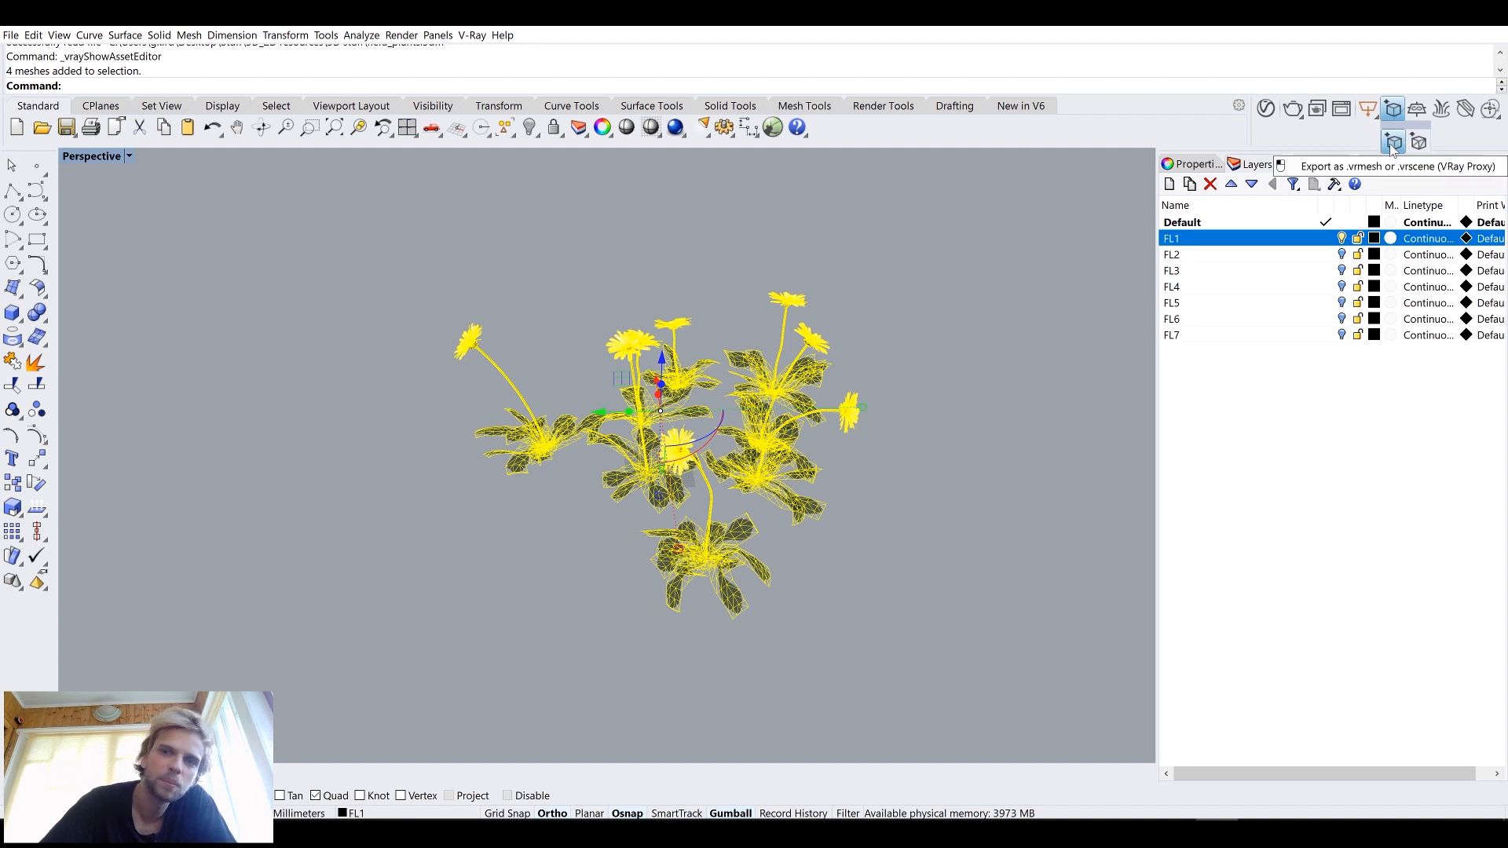
{"action": "left_click", "coordinate": [1393, 143]}
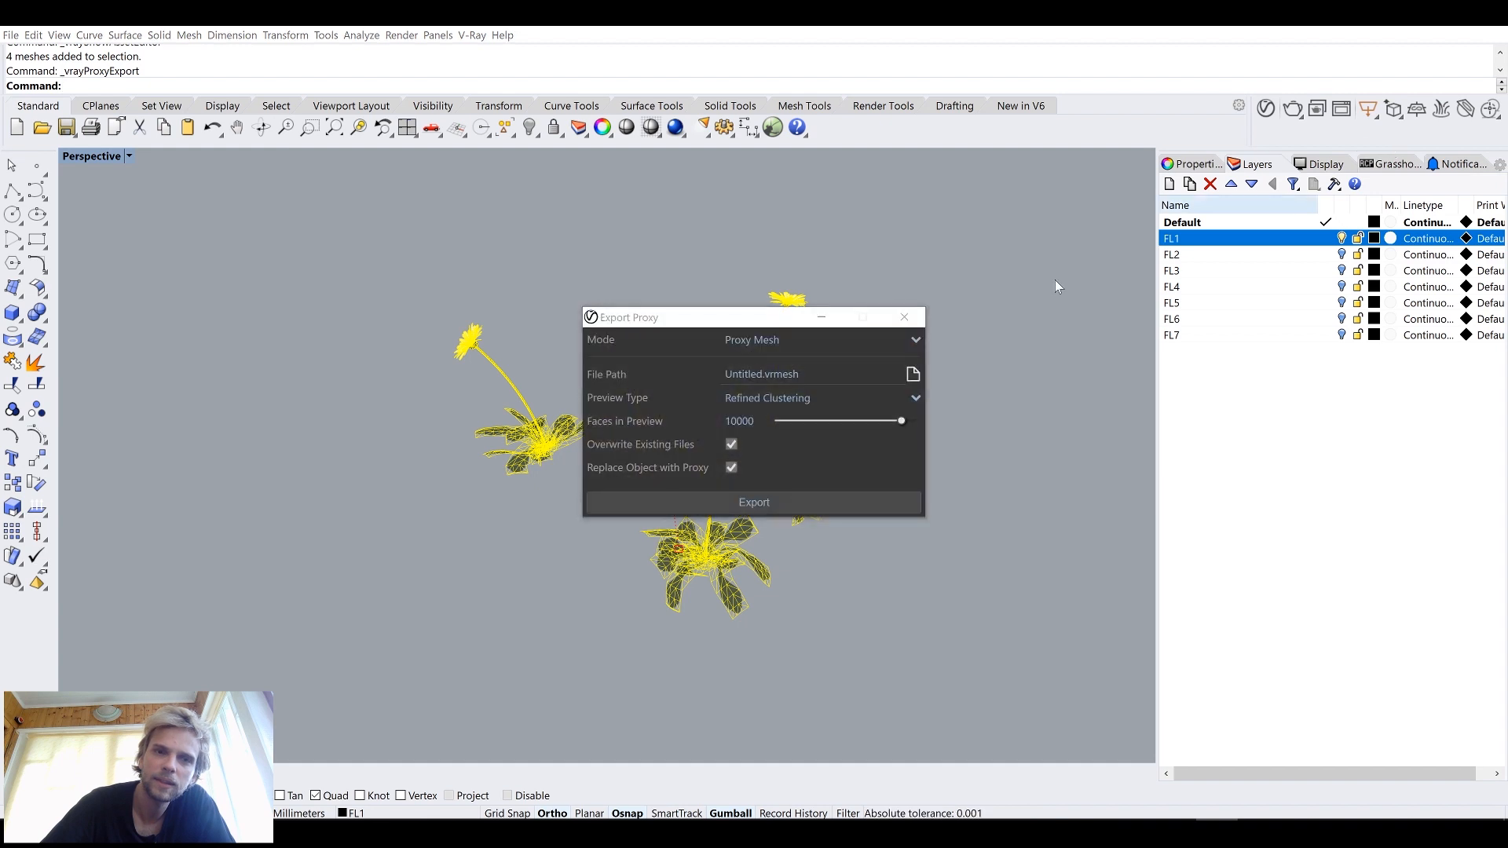
{"action": "left_click", "coordinate": [756, 344]}
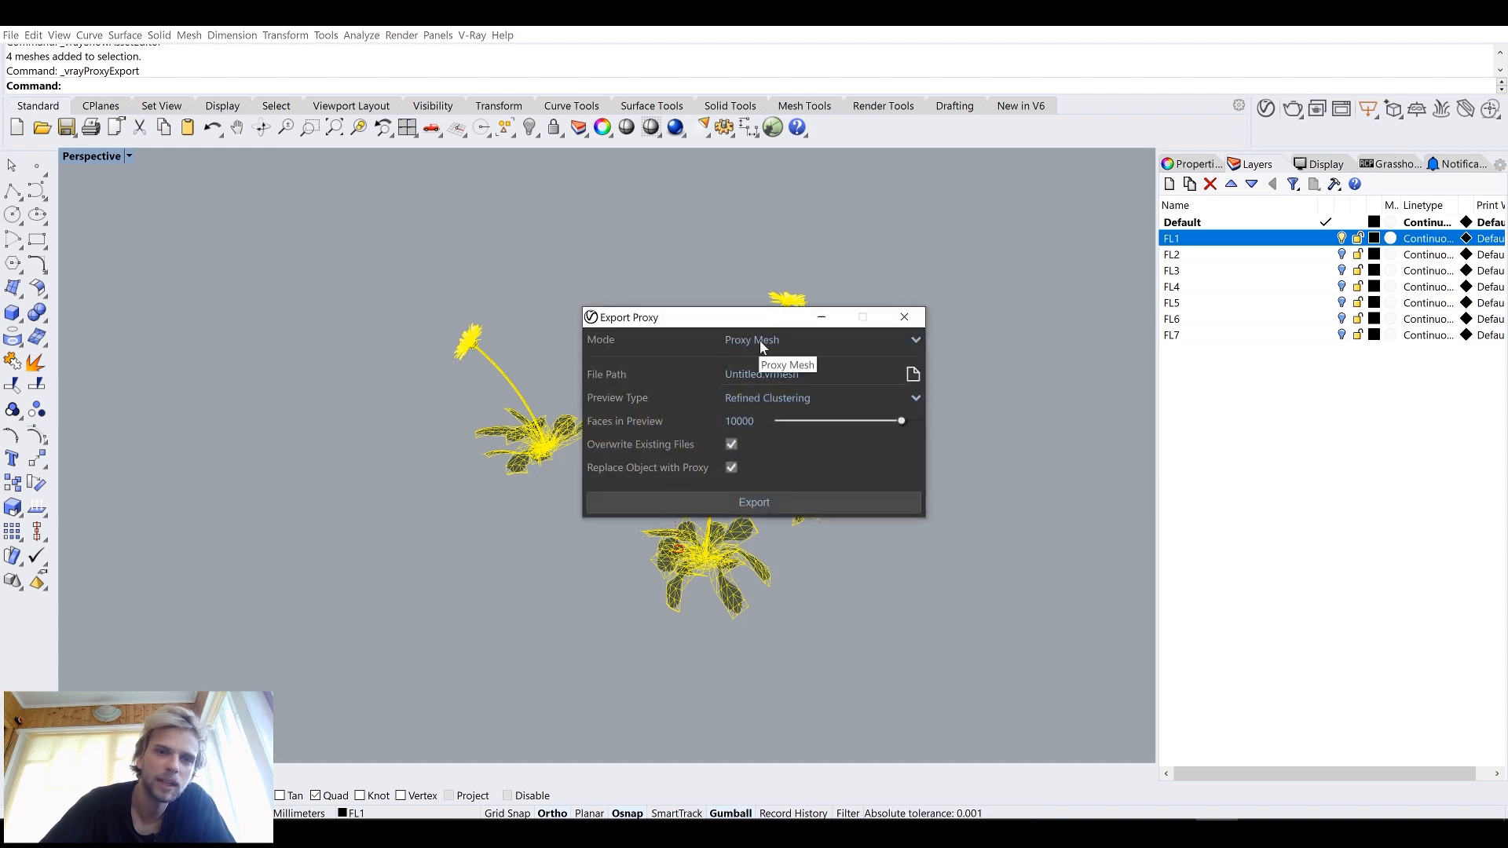
{"action": "left_click", "coordinate": [752, 340]}
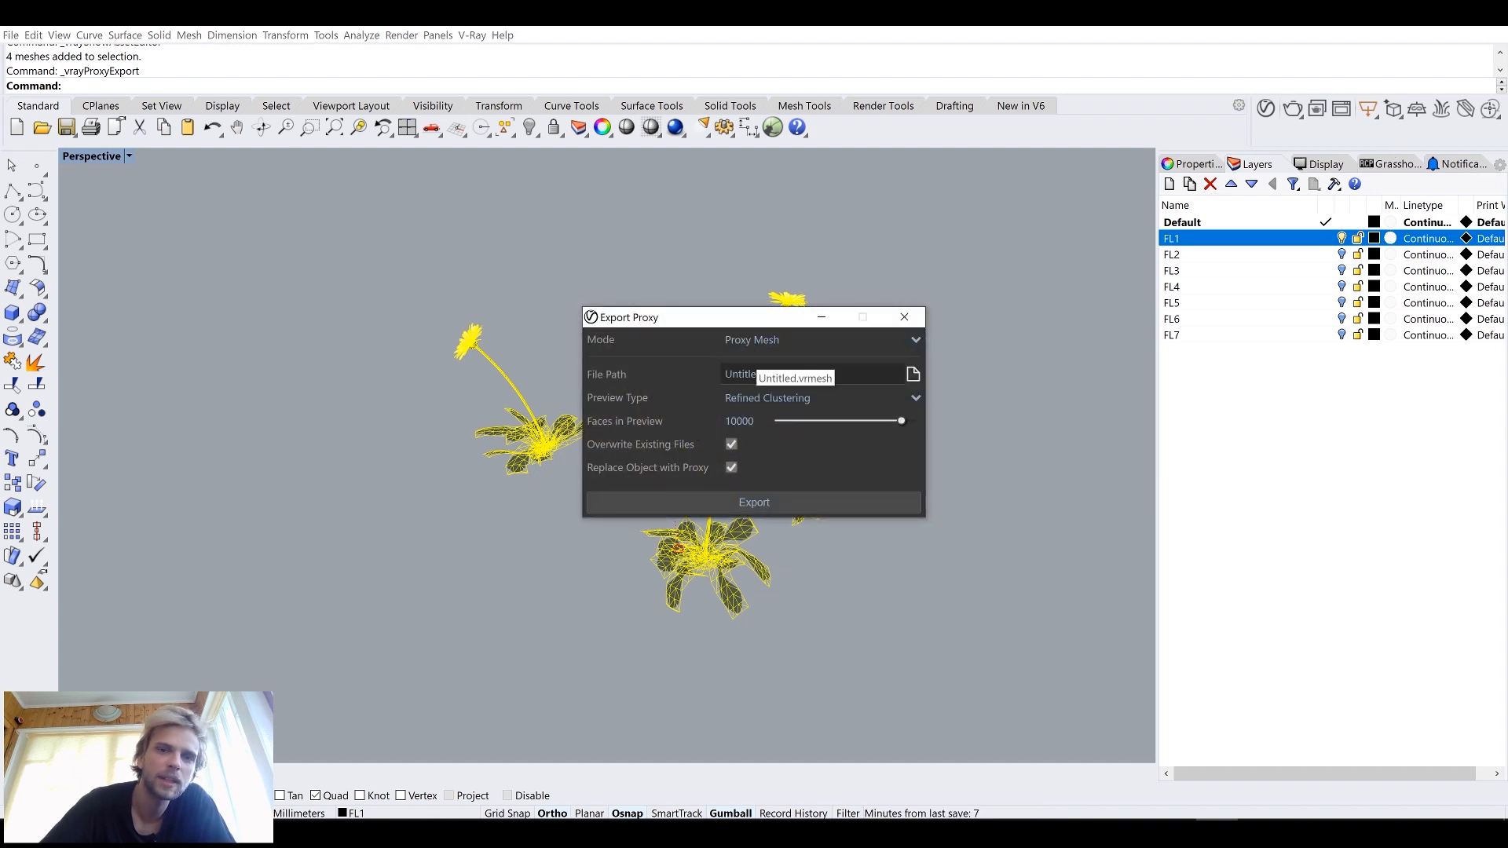
{"action": "left_click", "coordinate": [912, 374]}
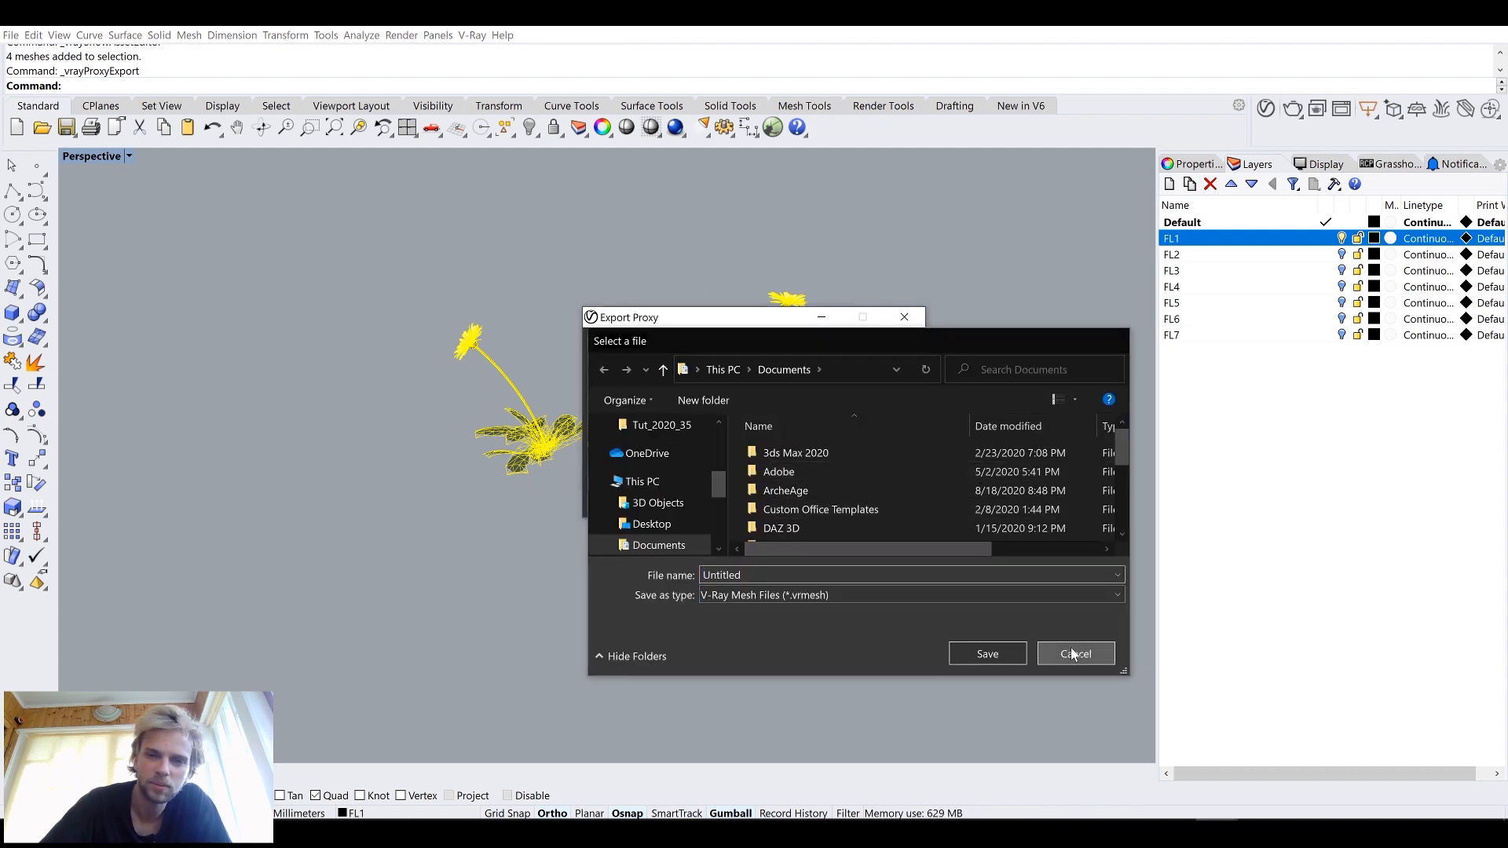
{"action": "left_click", "coordinate": [1072, 649]}
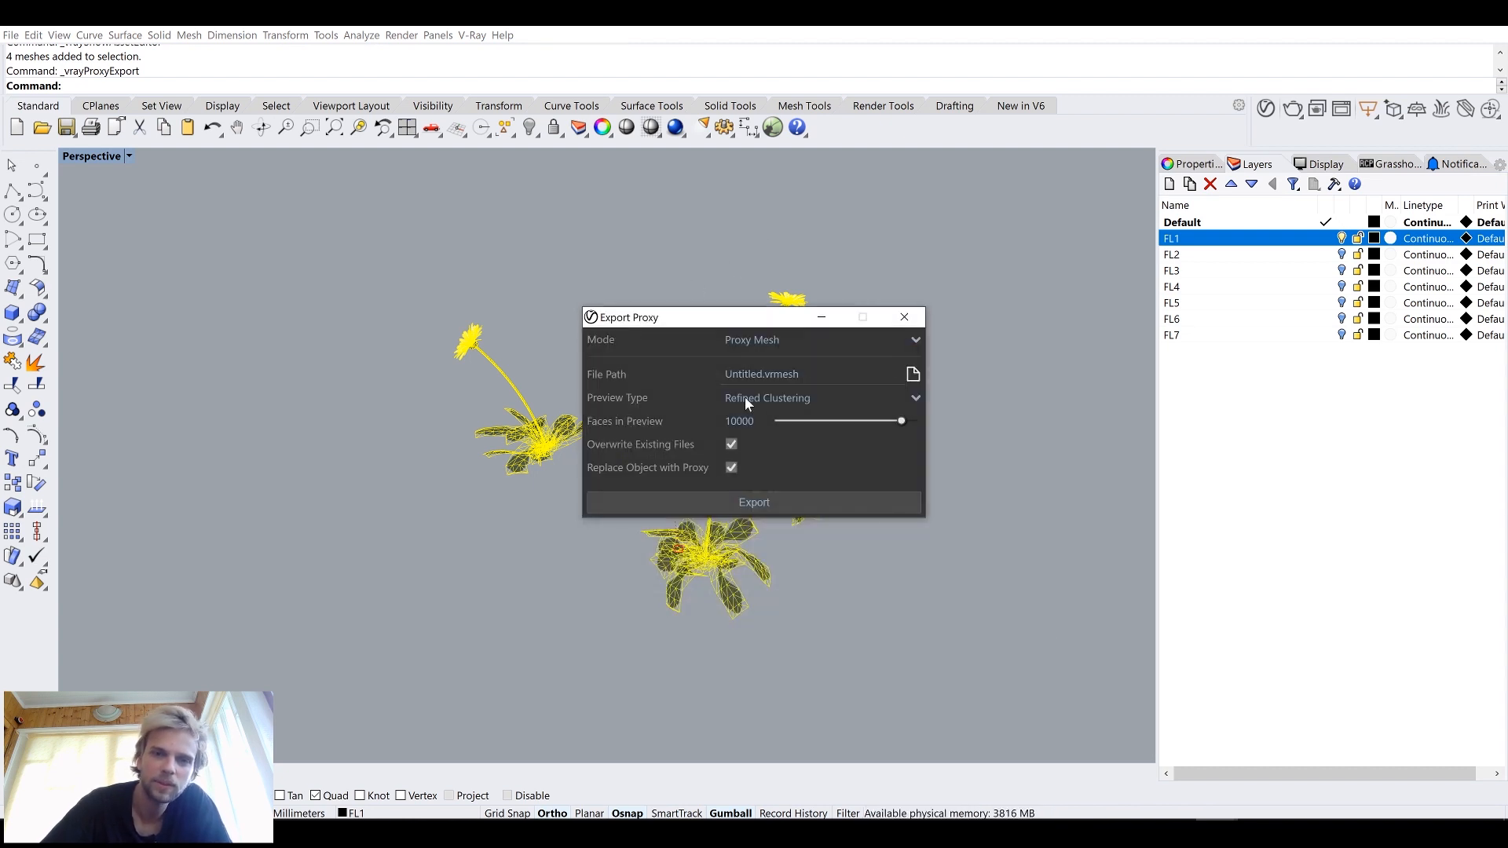
Step: Set the proxy's export file to field_plant_example in the Proxies folder, as a V-Ray mesh file
{"action": "left_click", "coordinate": [913, 374]}
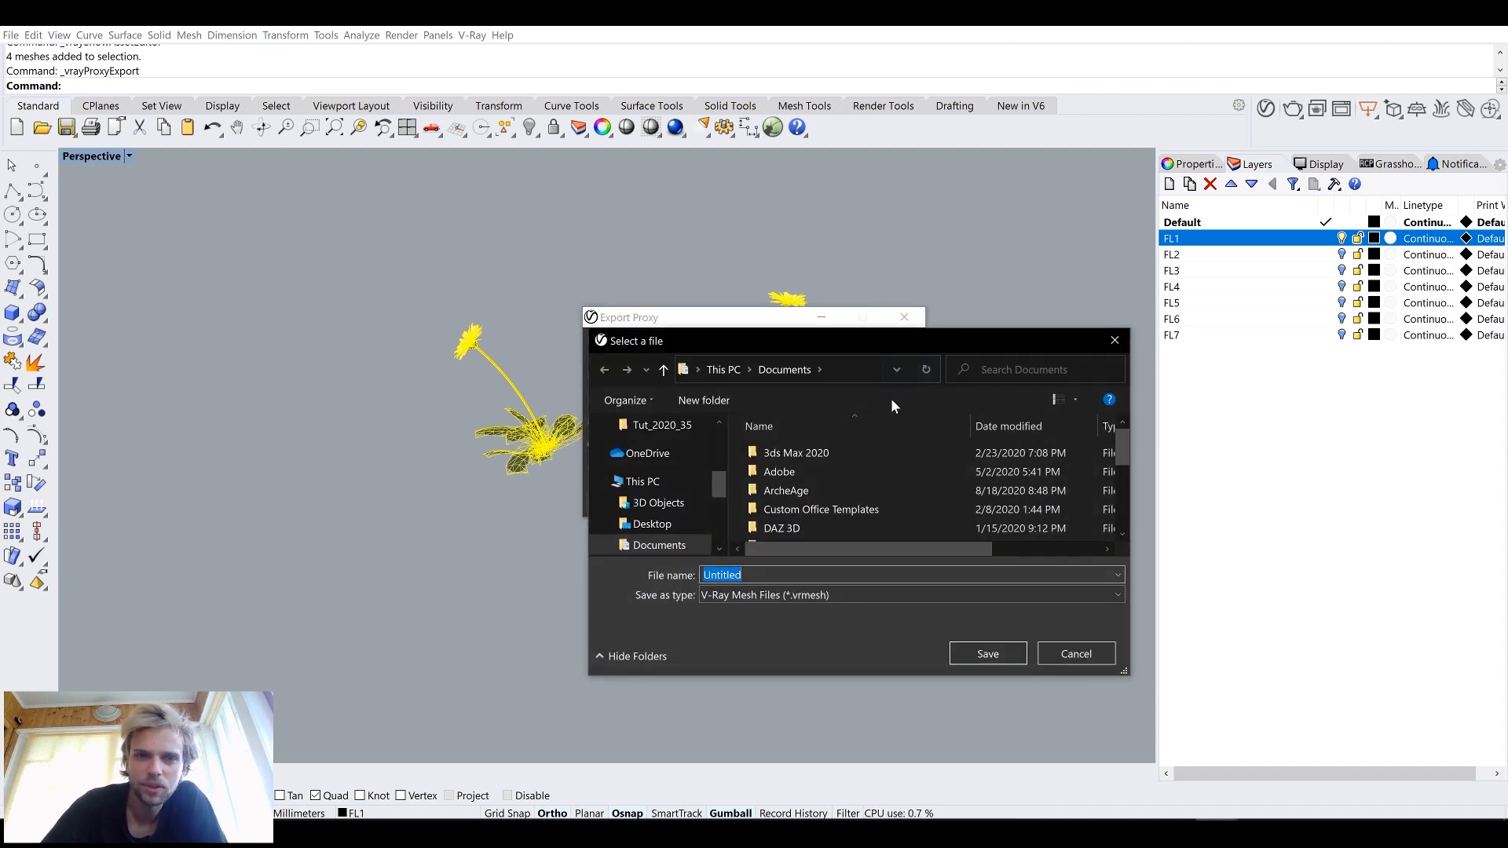
{"action": "scroll", "coordinate": [664, 455], "scroll_direction": "up", "scroll_amount": 2}
{"action": "left_click", "coordinate": [656, 469]}
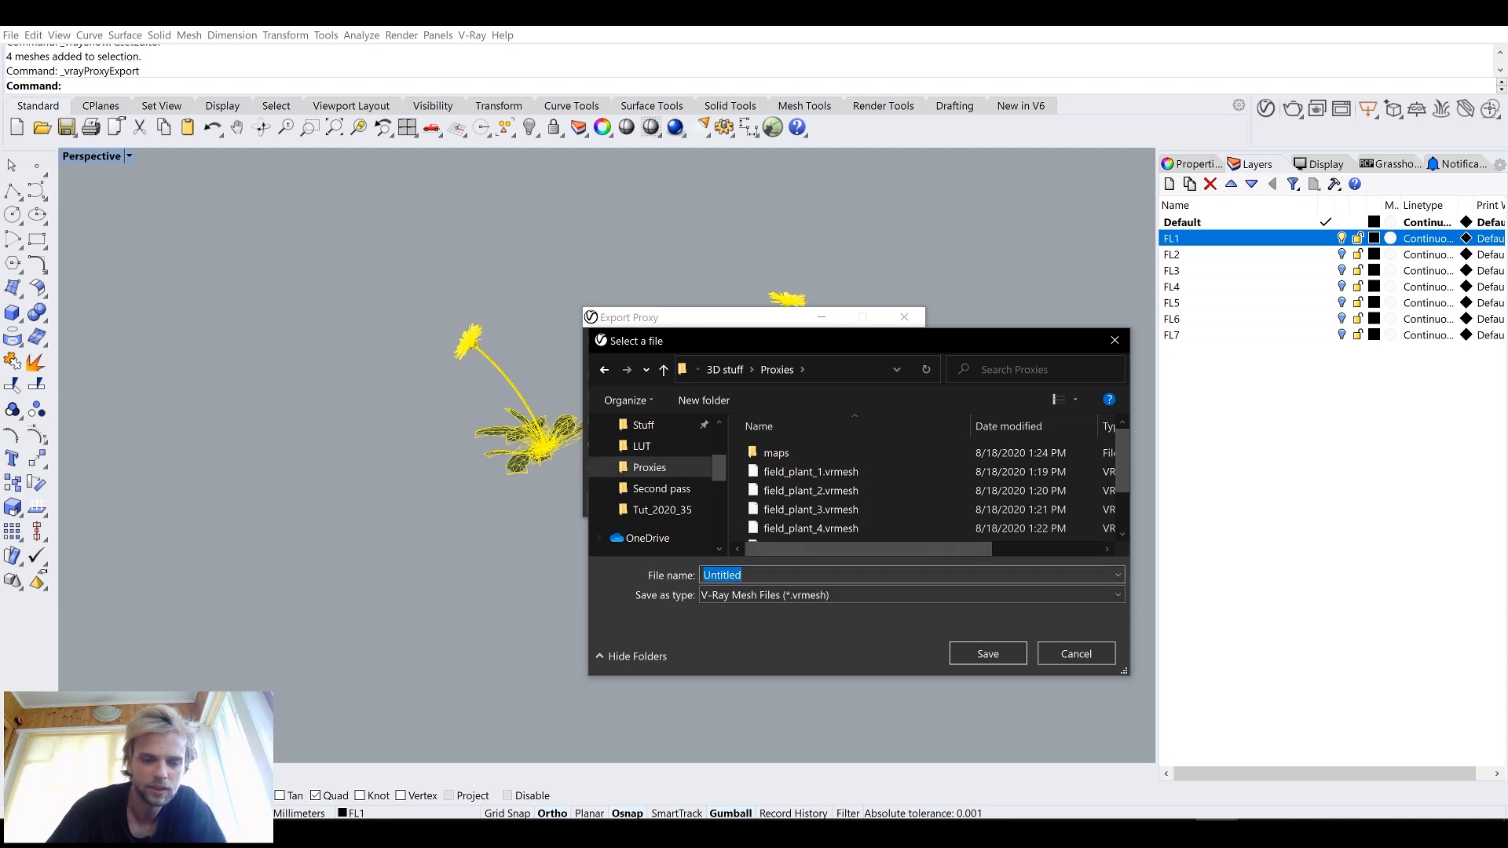
{"action": "type", "text": "field_plant_example"}
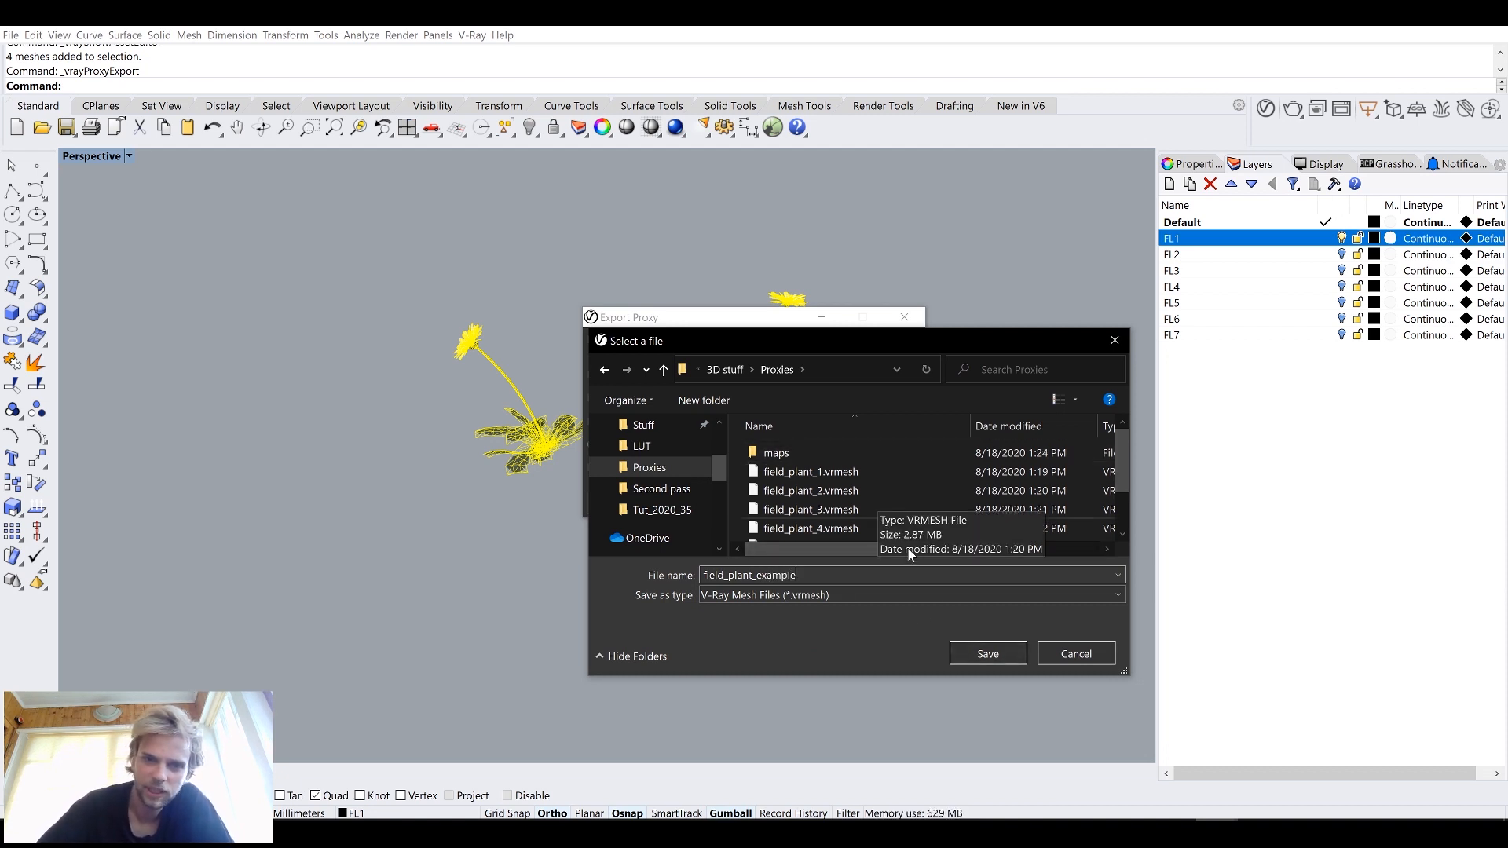
{"action": "left_click_drag", "start_coordinate": [1124, 674], "coordinate": [1127, 768]}
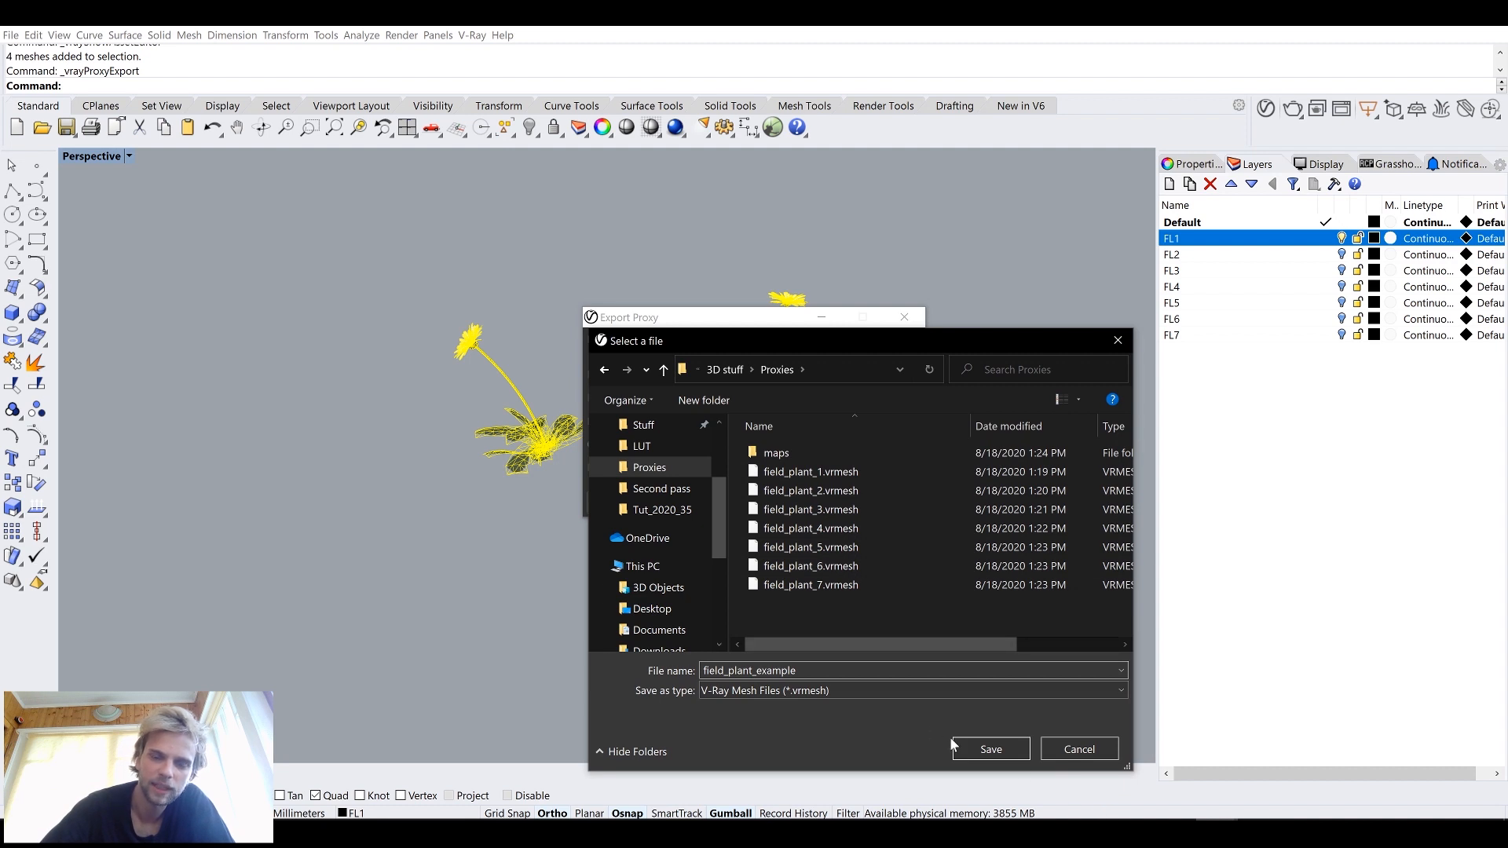
{"action": "left_click", "coordinate": [993, 752]}
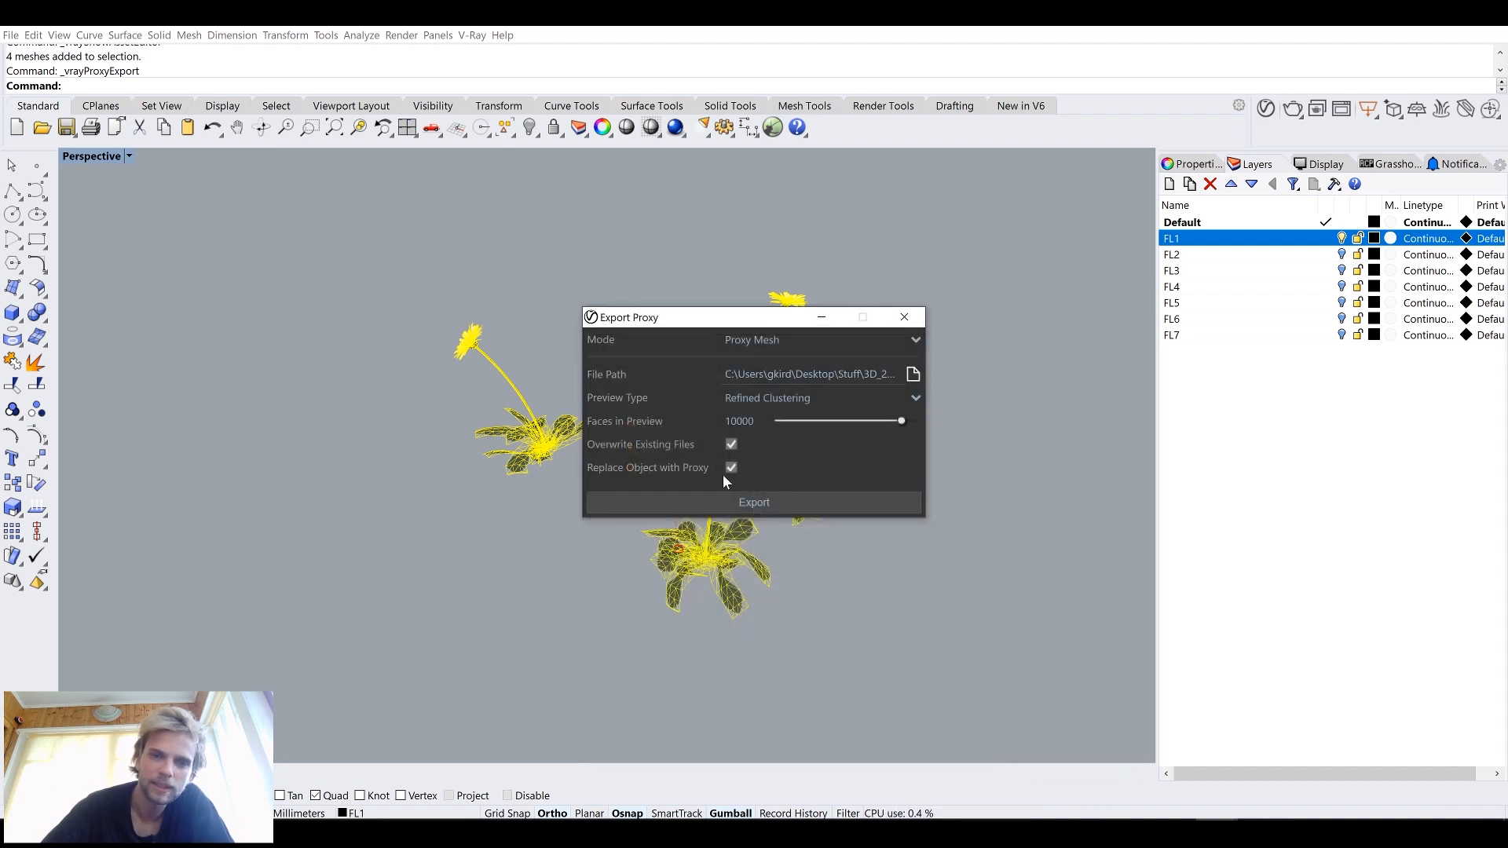
Step: Set the faces in preview to 1000 and export the daisies, replacing the original object with the proxy
{"action": "double_click", "coordinate": [739, 421]}
{"action": "type", "text": "1000"}
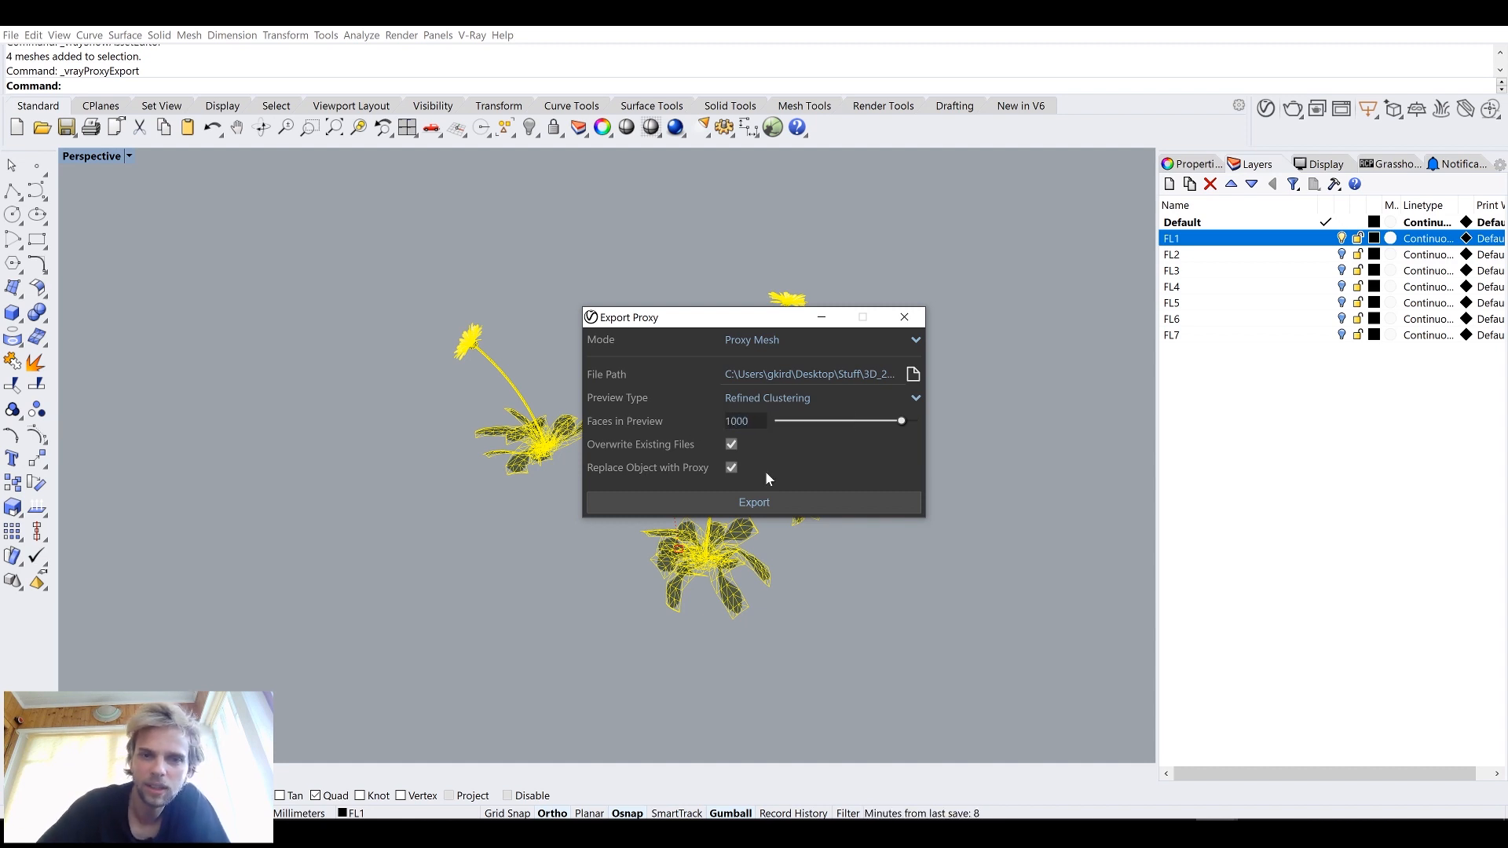
{"action": "key", "text": "BackSpace"}
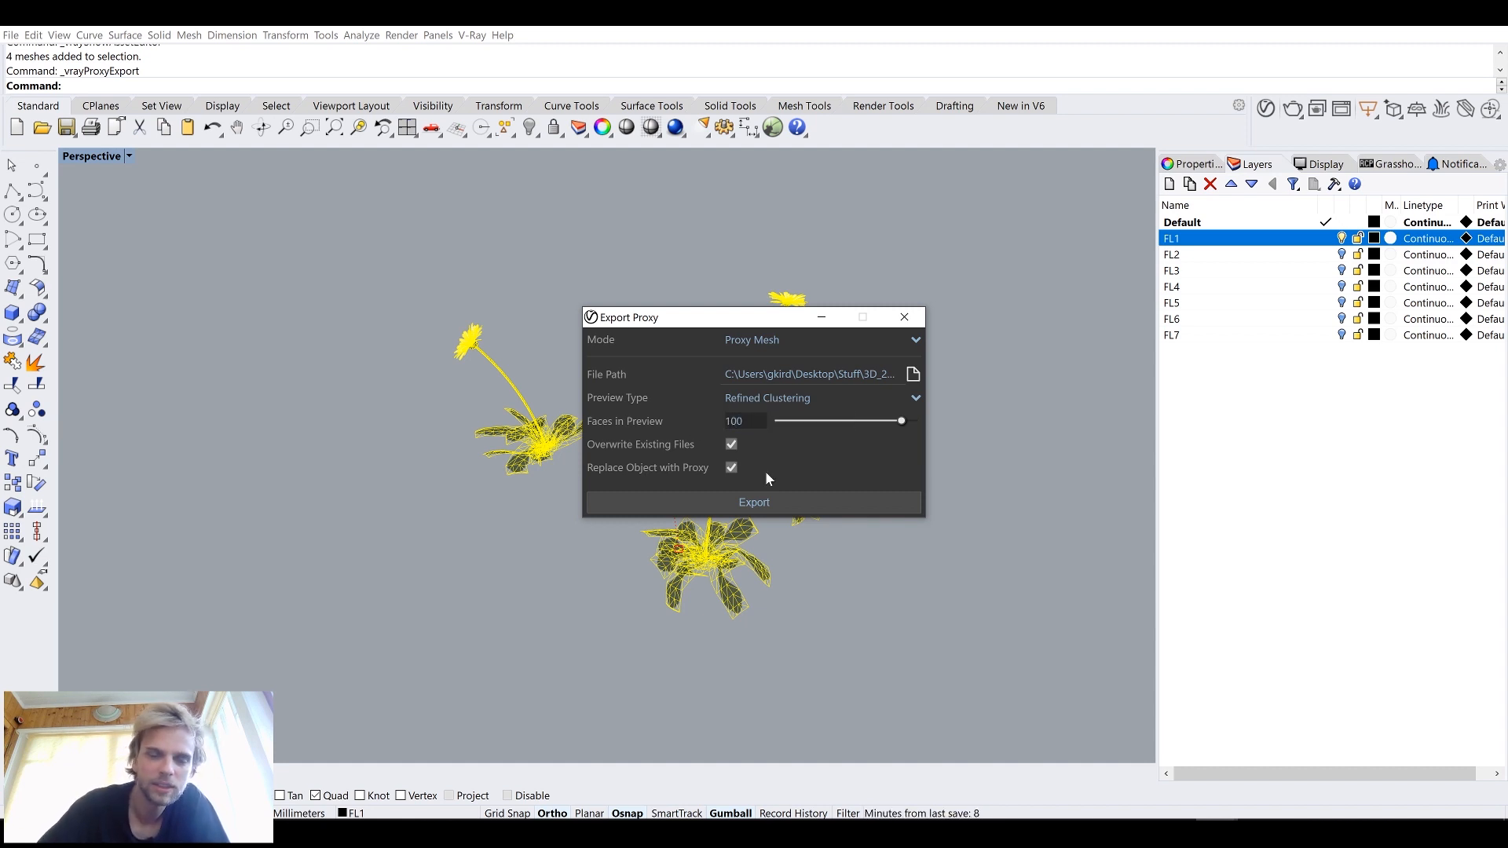
{"action": "type", "text": "0"}
{"action": "key", "text": "Return"}
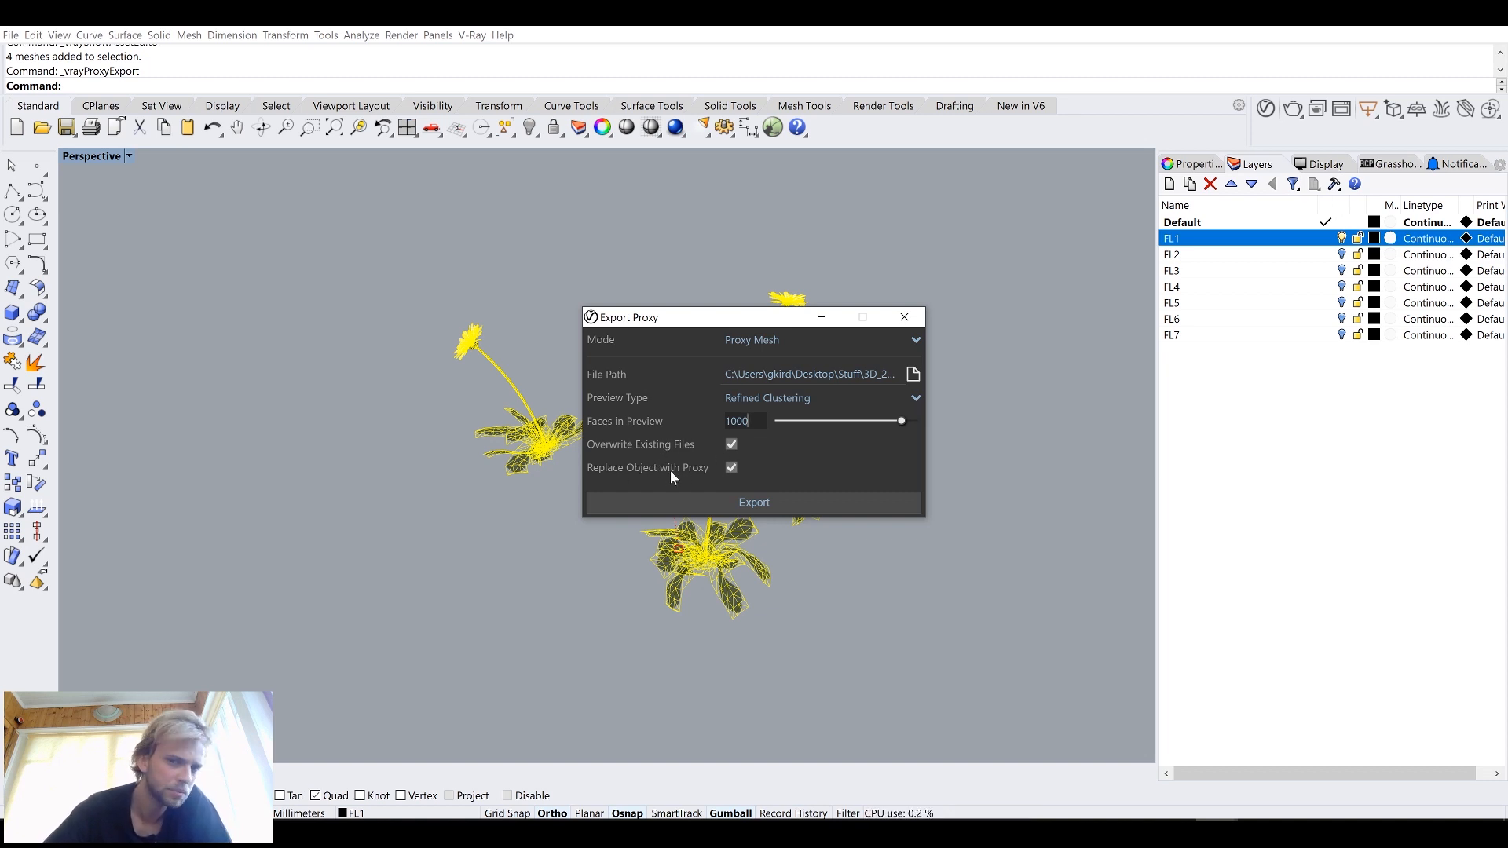
{"action": "left_click", "coordinate": [713, 500]}
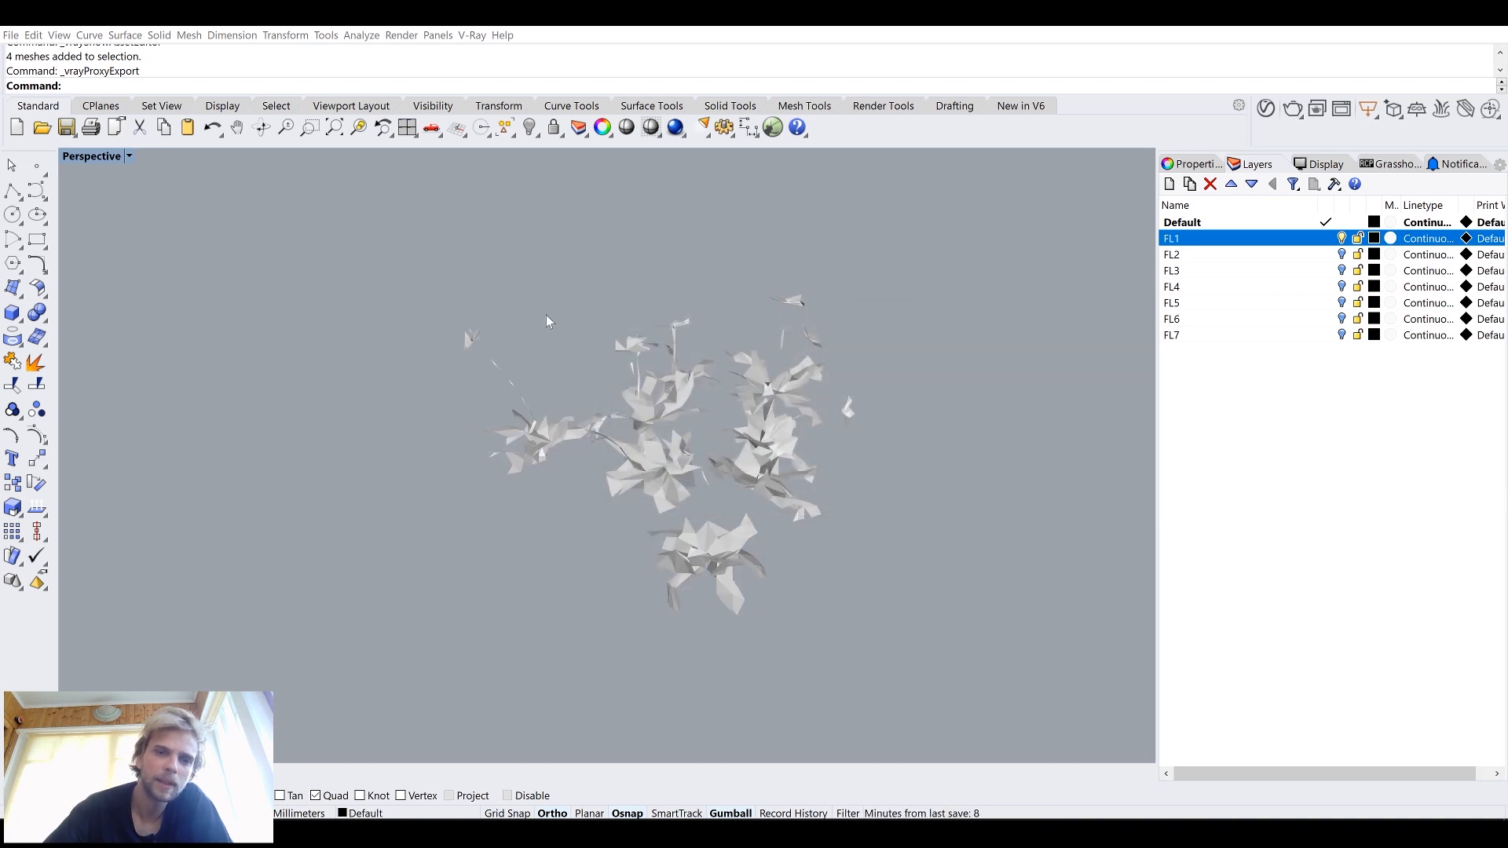
Step: Run an interactive V-Ray render of the daisy proxy to check its appearance, and close the frame buffer
{"action": "right_click_drag", "start_coordinate": [643, 465], "coordinate": [528, 409]}
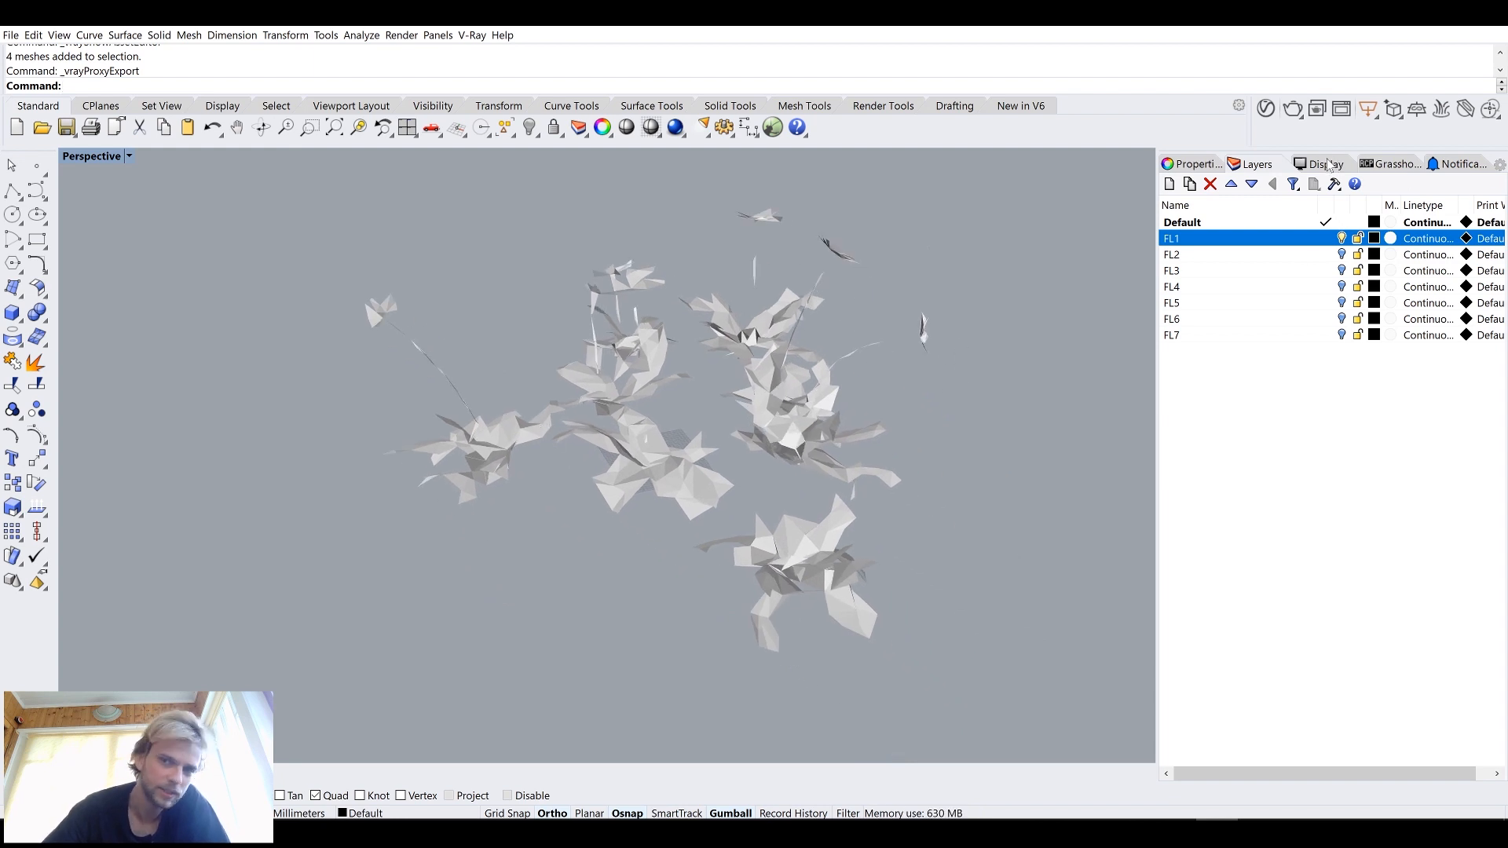
{"action": "left_click", "coordinate": [1301, 119]}
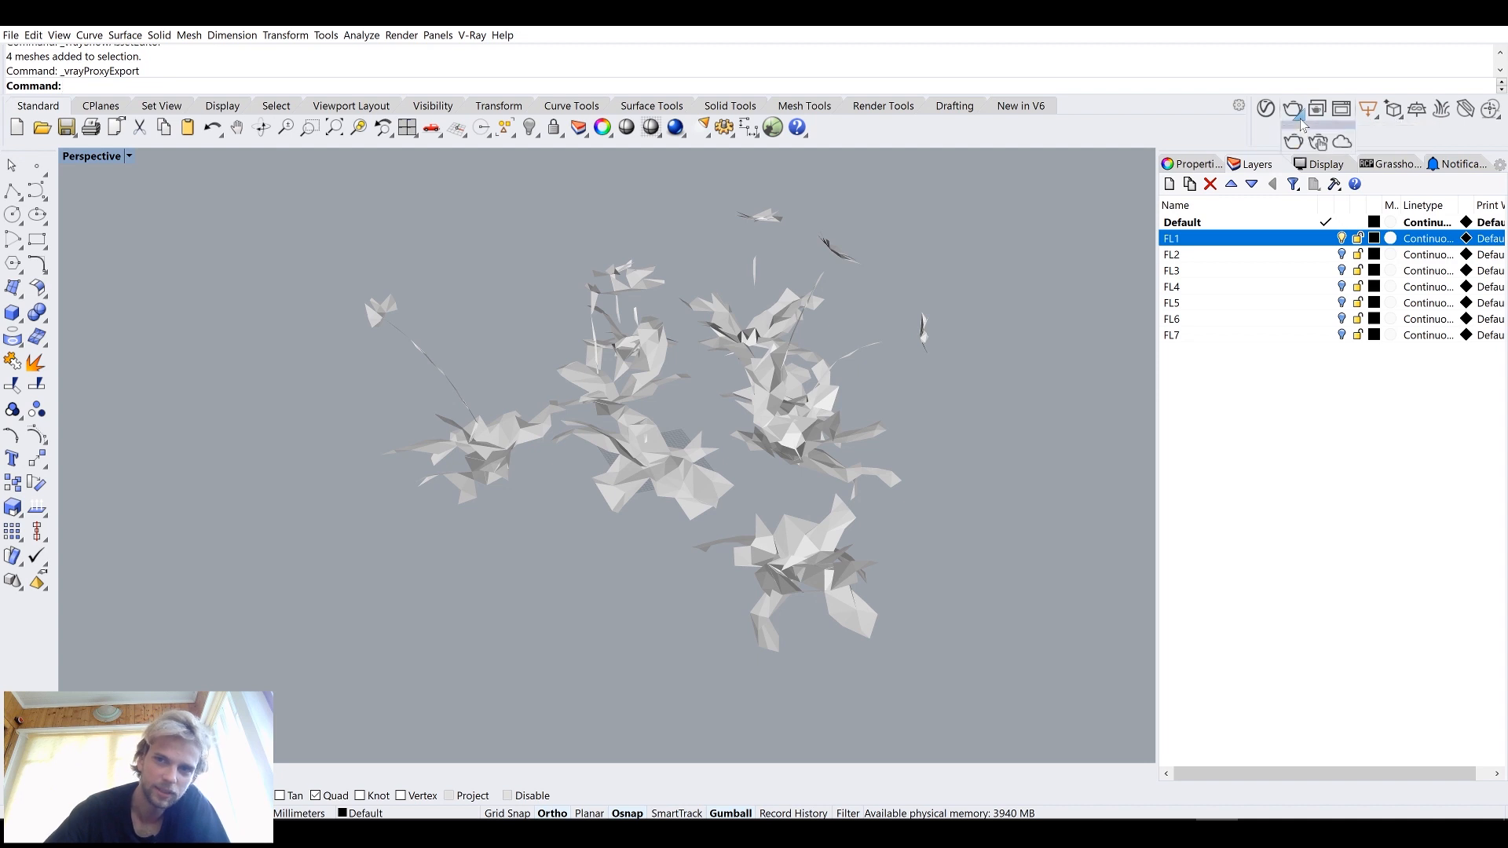
{"action": "left_click", "coordinate": [1318, 141]}
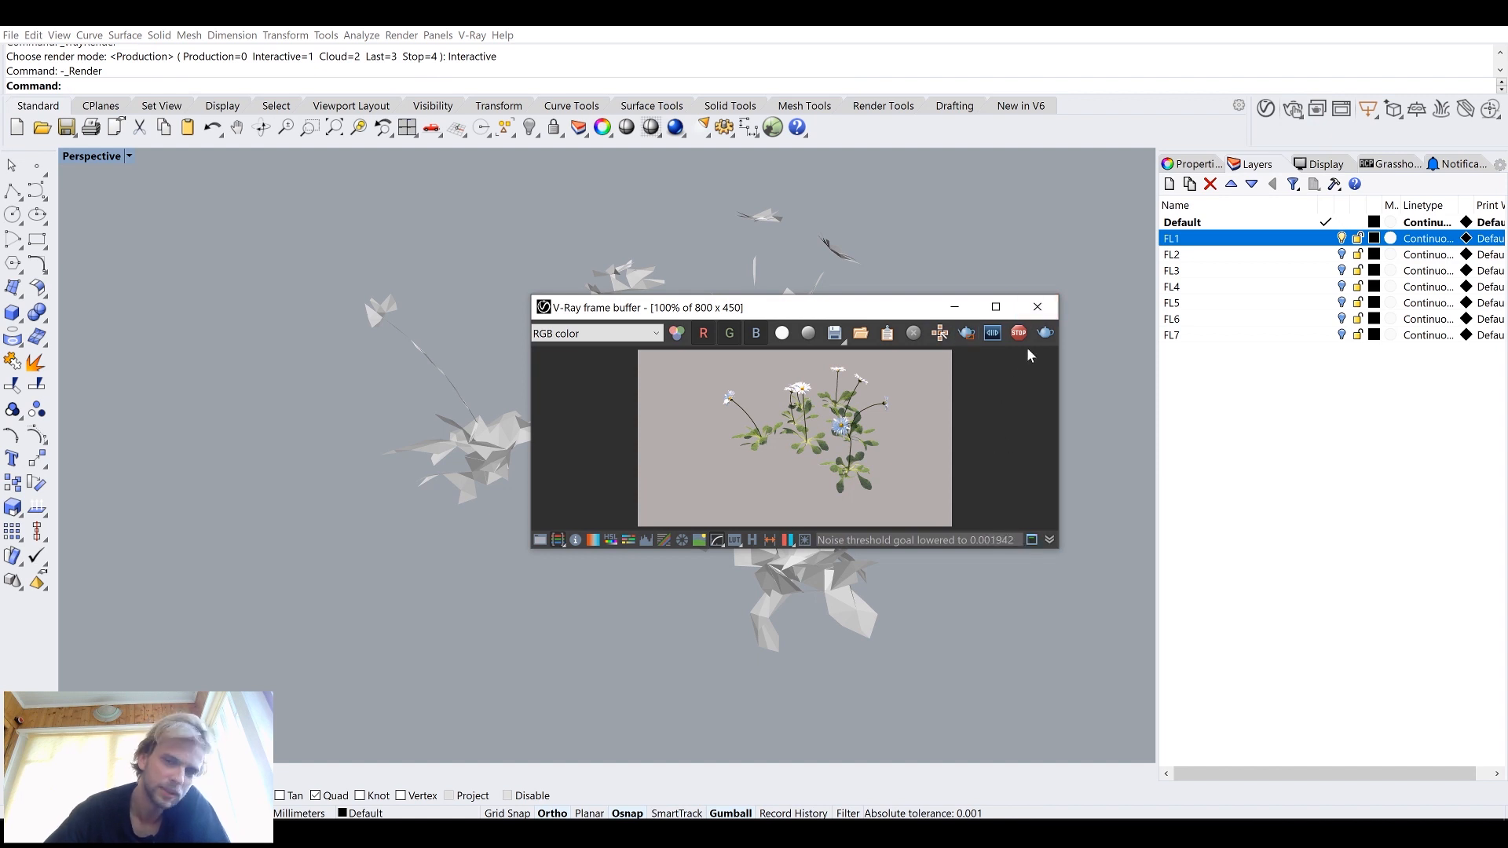
{"action": "left_click", "coordinate": [1038, 307]}
Step: Look through the plant materials in the V-Ray Asset Editor and view the settings of Material__10
{"action": "left_click", "coordinate": [1264, 110]}
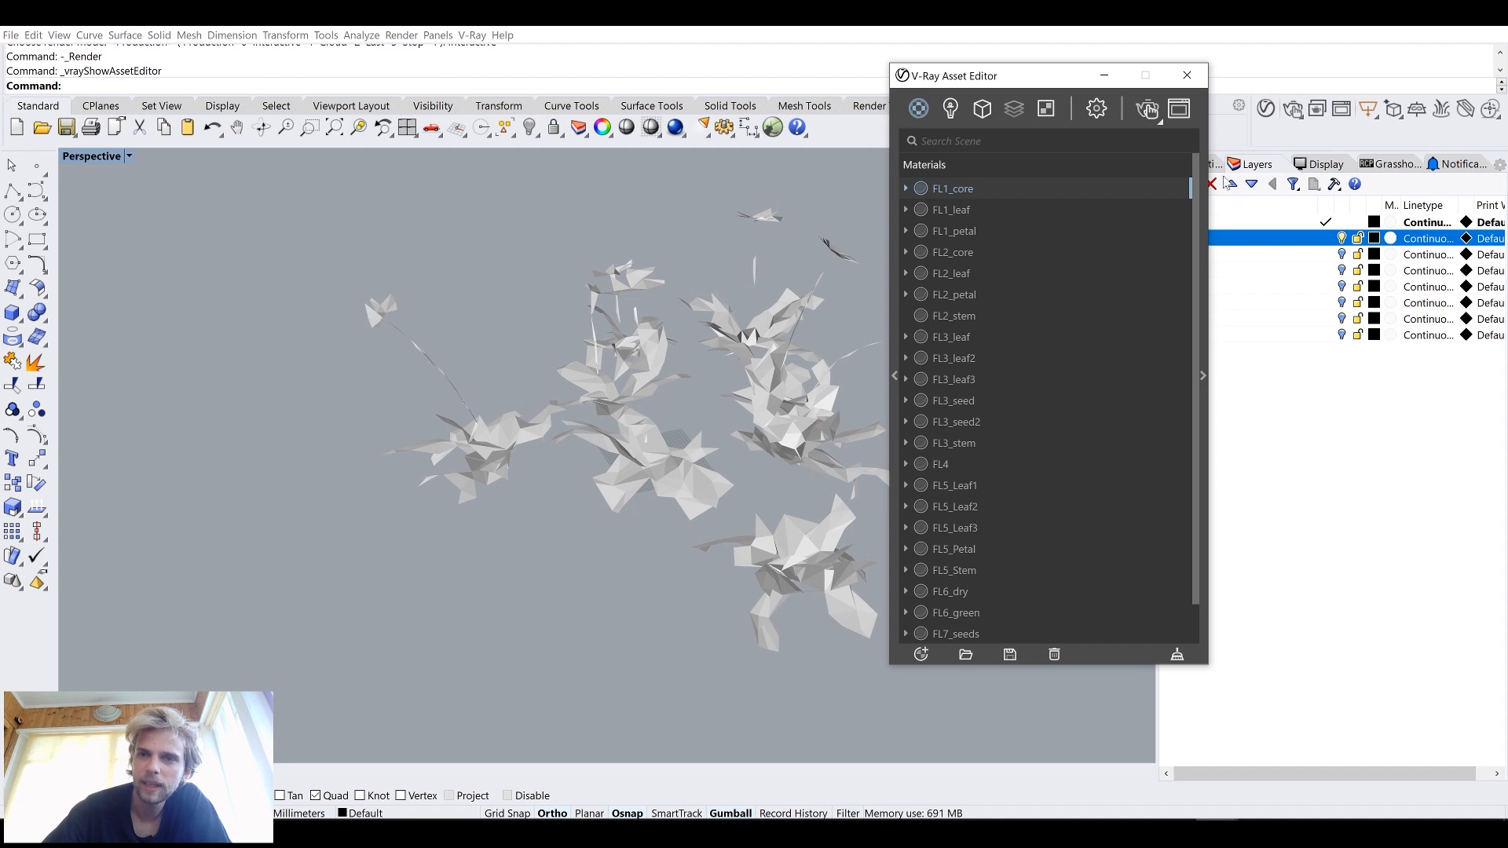
{"action": "left_click_drag", "start_coordinate": [1196, 308], "coordinate": [1196, 454]}
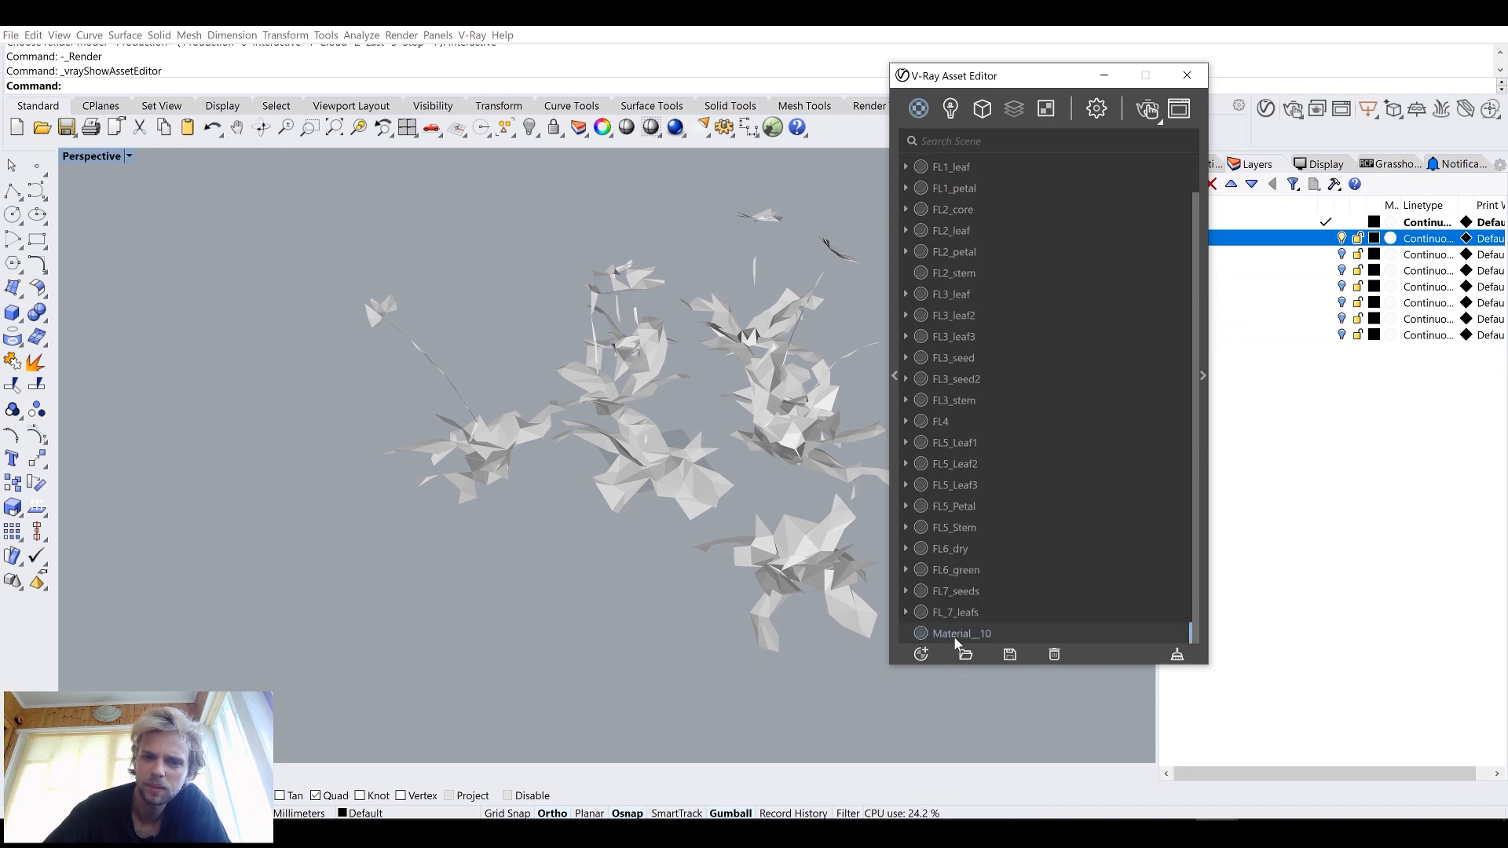
{"action": "left_click", "coordinate": [1203, 376]}
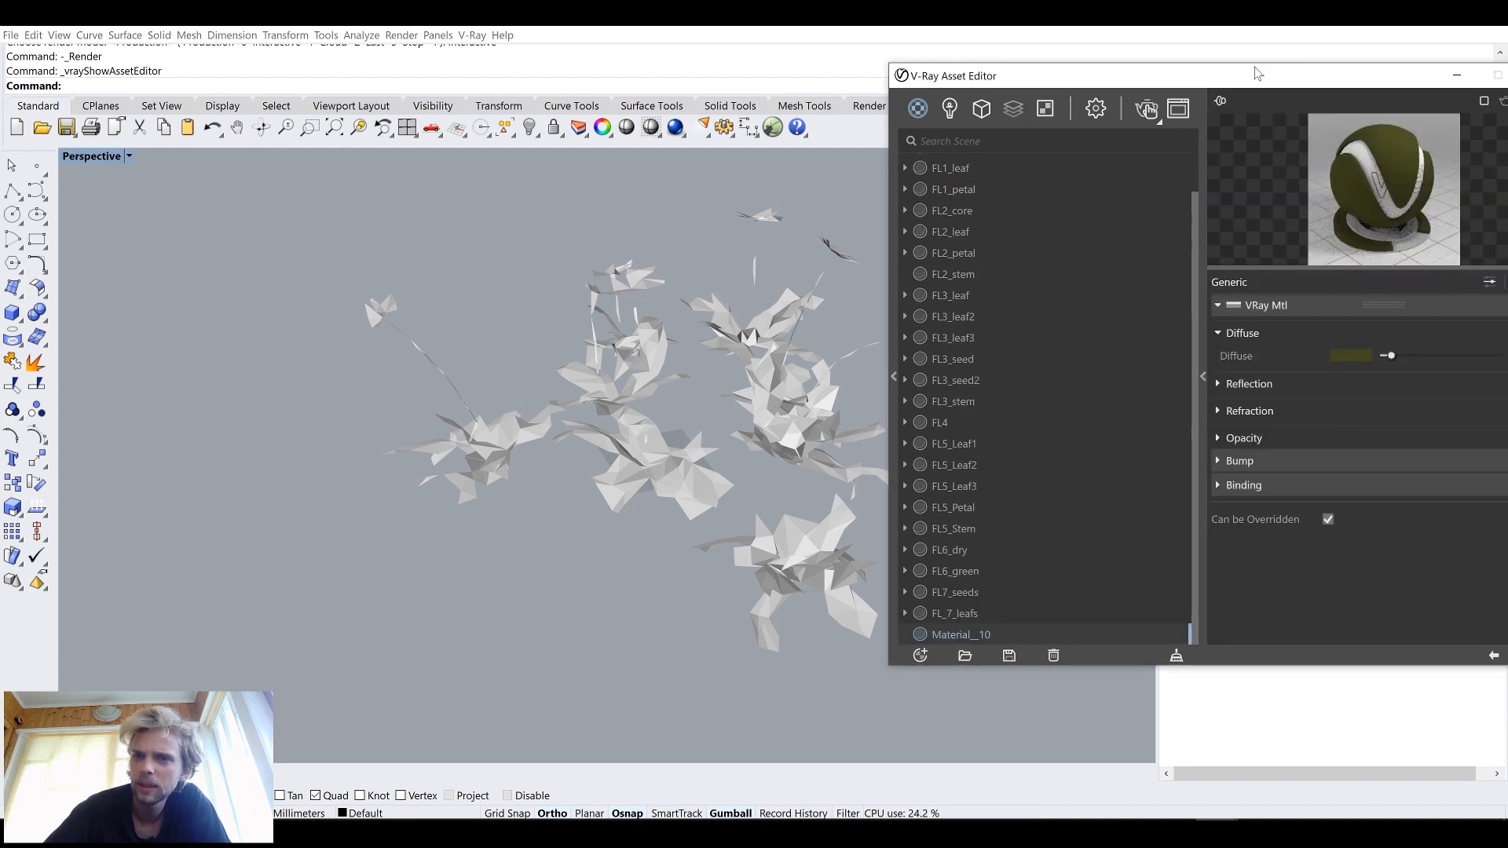
{"action": "left_click", "coordinate": [1204, 378]}
{"action": "scroll", "coordinate": [887, 326], "scroll_direction": "up", "scroll_amount": 3}
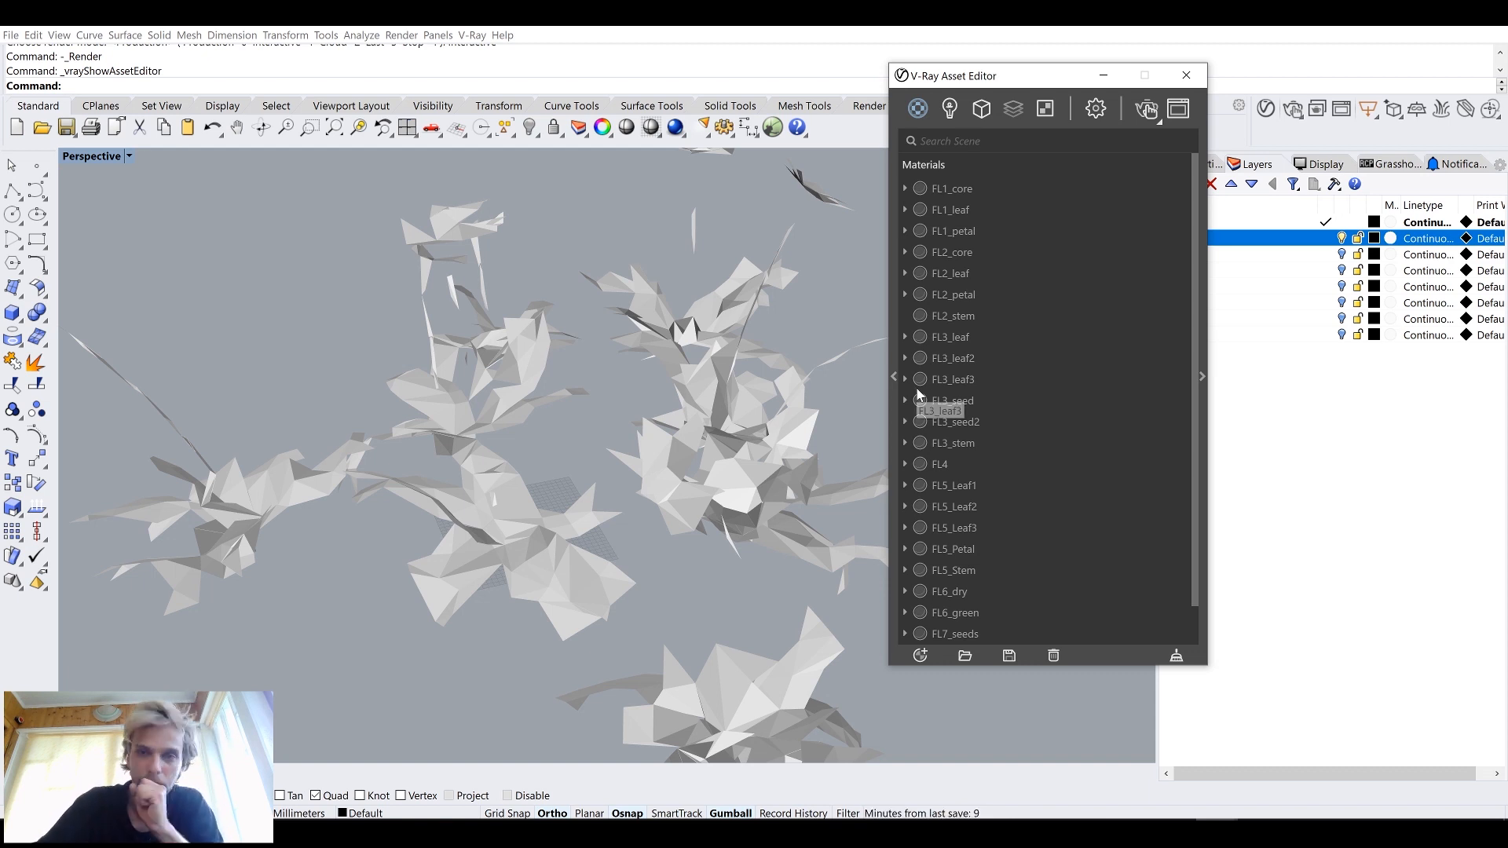
Step: Select the daisy proxy and look through the asset editor's geometries, render settings, lights and materials
{"action": "left_click", "coordinate": [749, 333]}
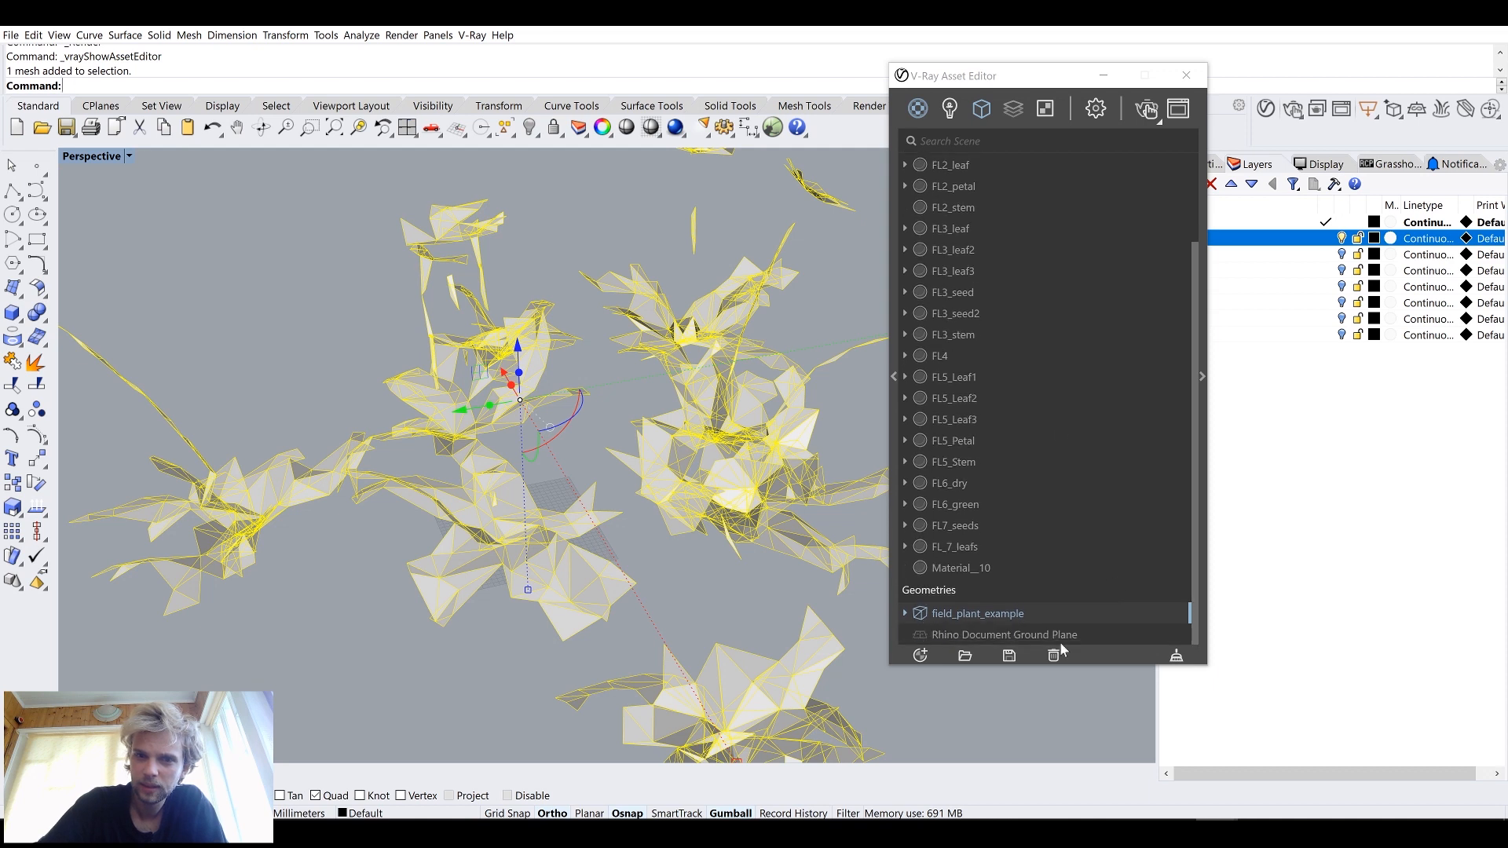
{"action": "left_click", "coordinate": [1096, 108]}
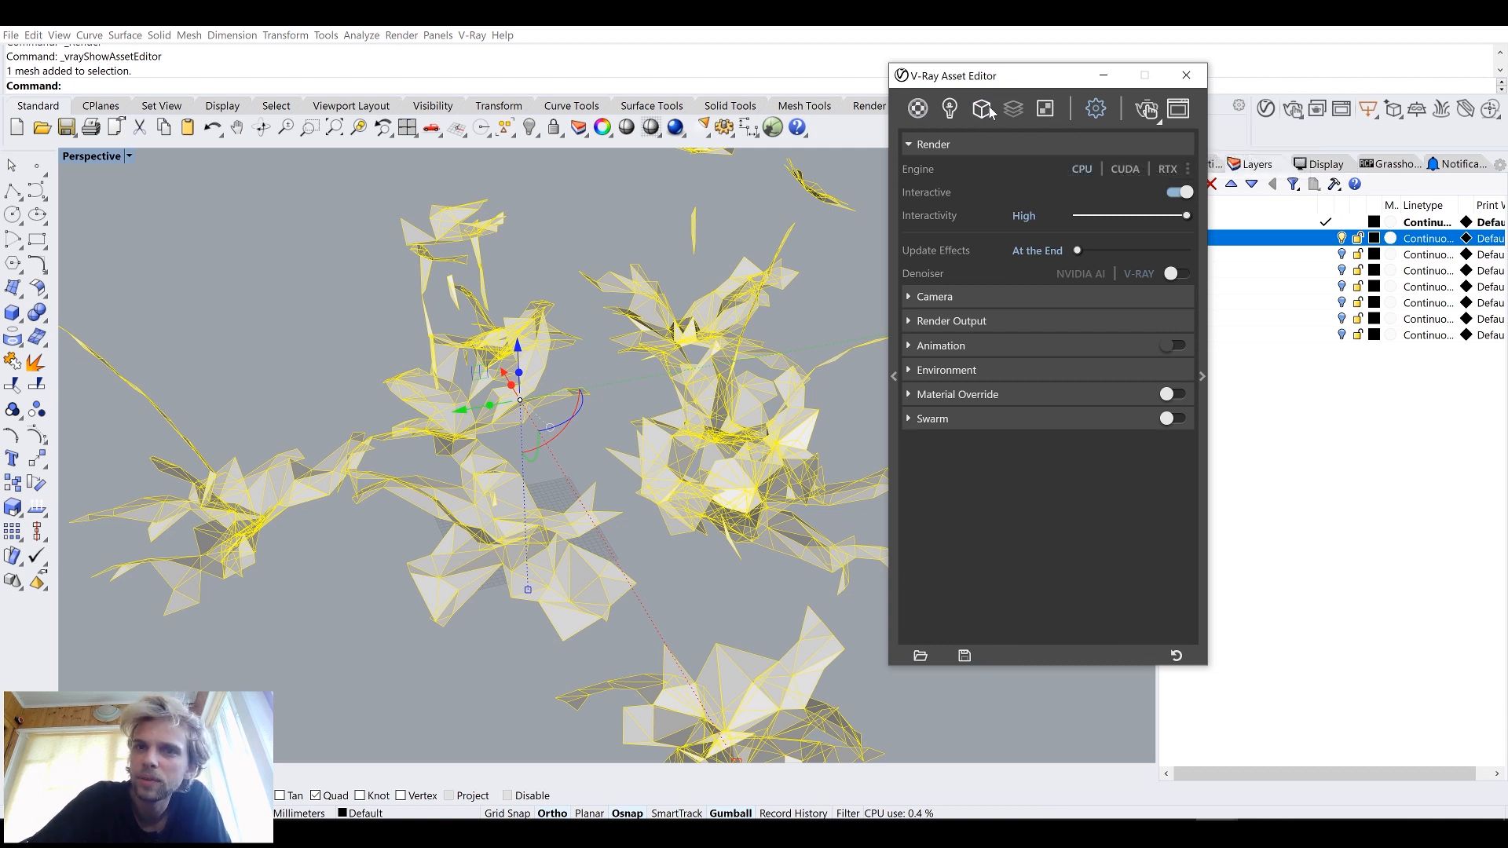
{"action": "left_click", "coordinate": [947, 113]}
{"action": "left_click", "coordinate": [917, 111]}
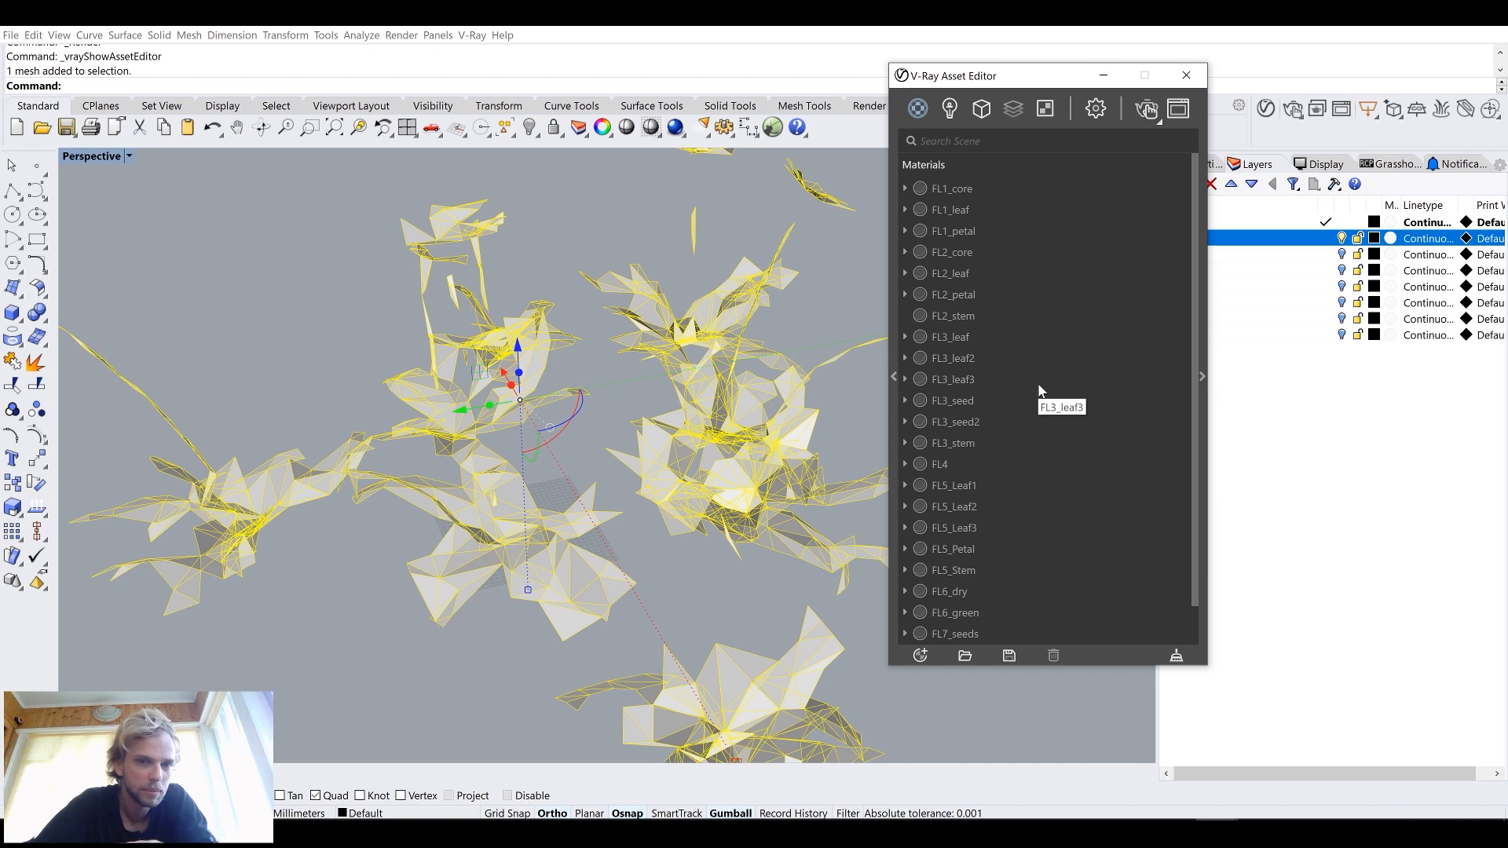
Step: Open the save dialog for the FL1_core material to view the material files in the Proxies folder, and cancel it
{"action": "left_click", "coordinate": [968, 193]}
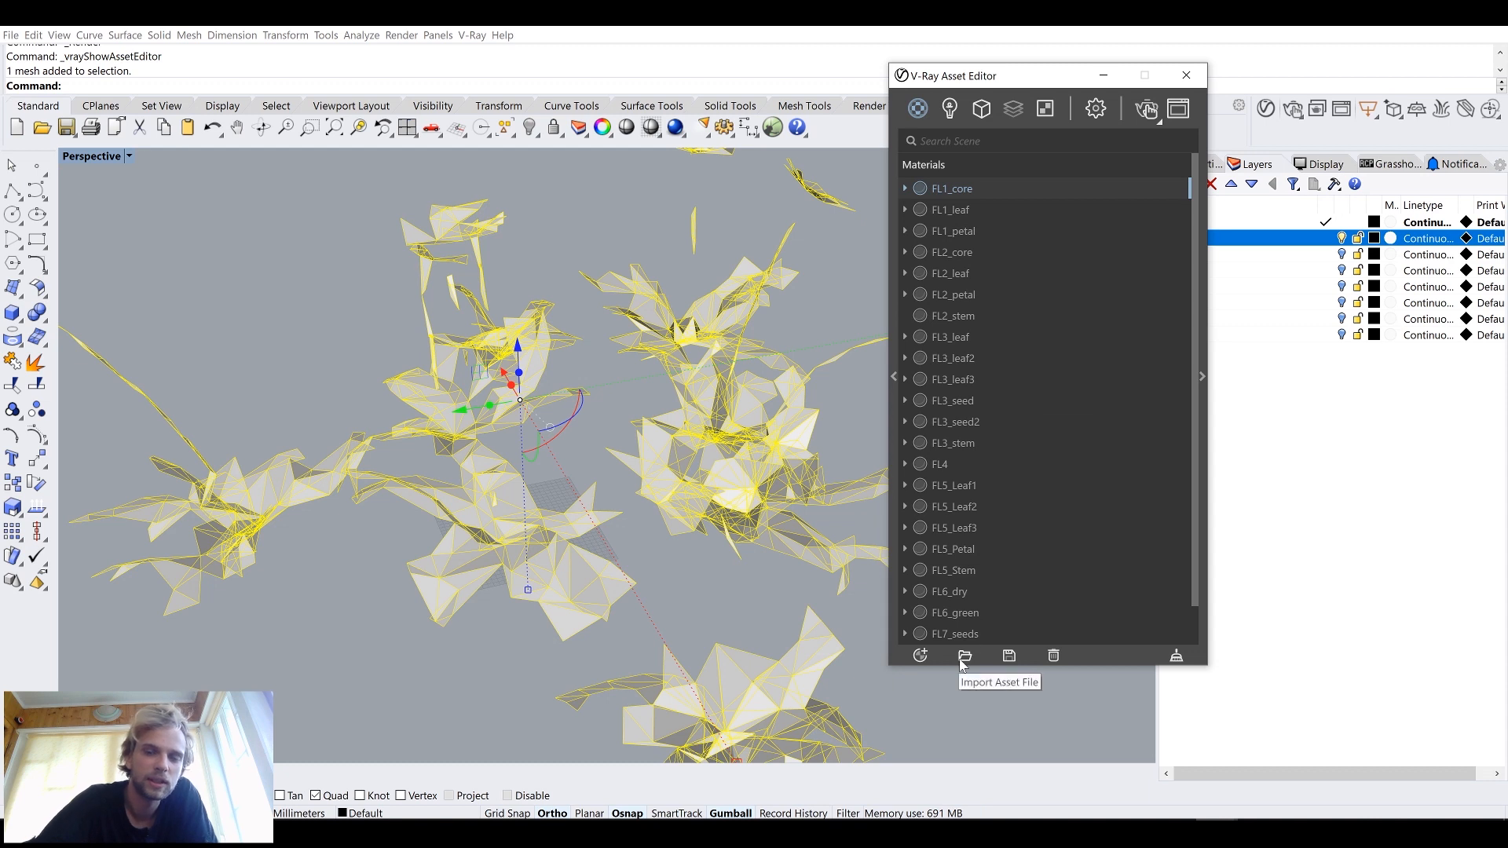
{"action": "left_click", "coordinate": [1009, 656]}
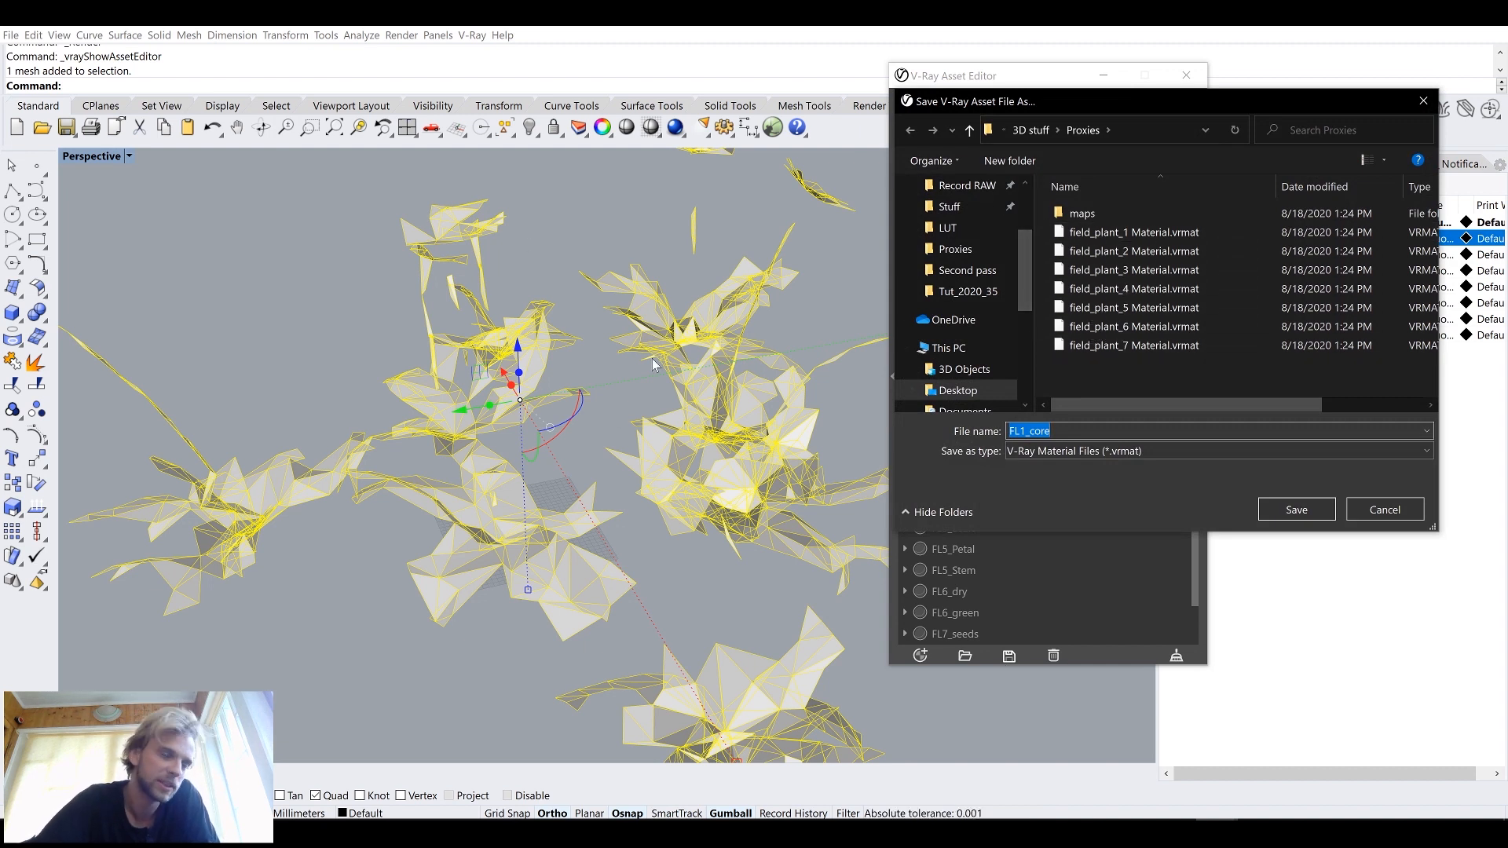
{"action": "left_click", "coordinate": [1373, 542]}
{"action": "left_click", "coordinate": [1383, 510]}
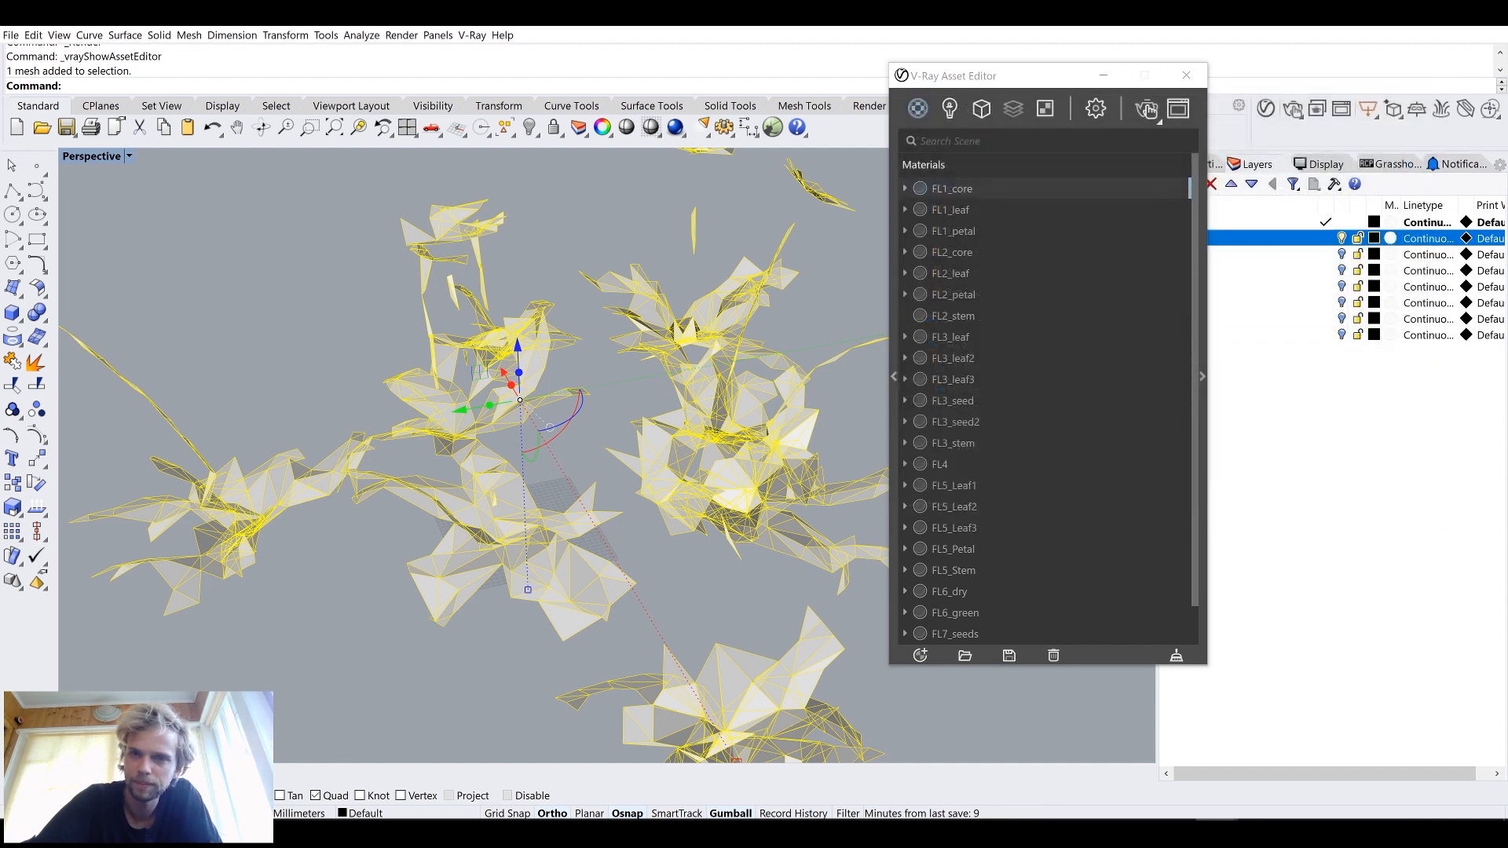
Step: Close the asset editor and the field_plants model without saving changes, returning to the house site model with Grasshopper
{"action": "left_click", "coordinate": [1186, 75]}
{"action": "left_click", "coordinate": [995, 406]}
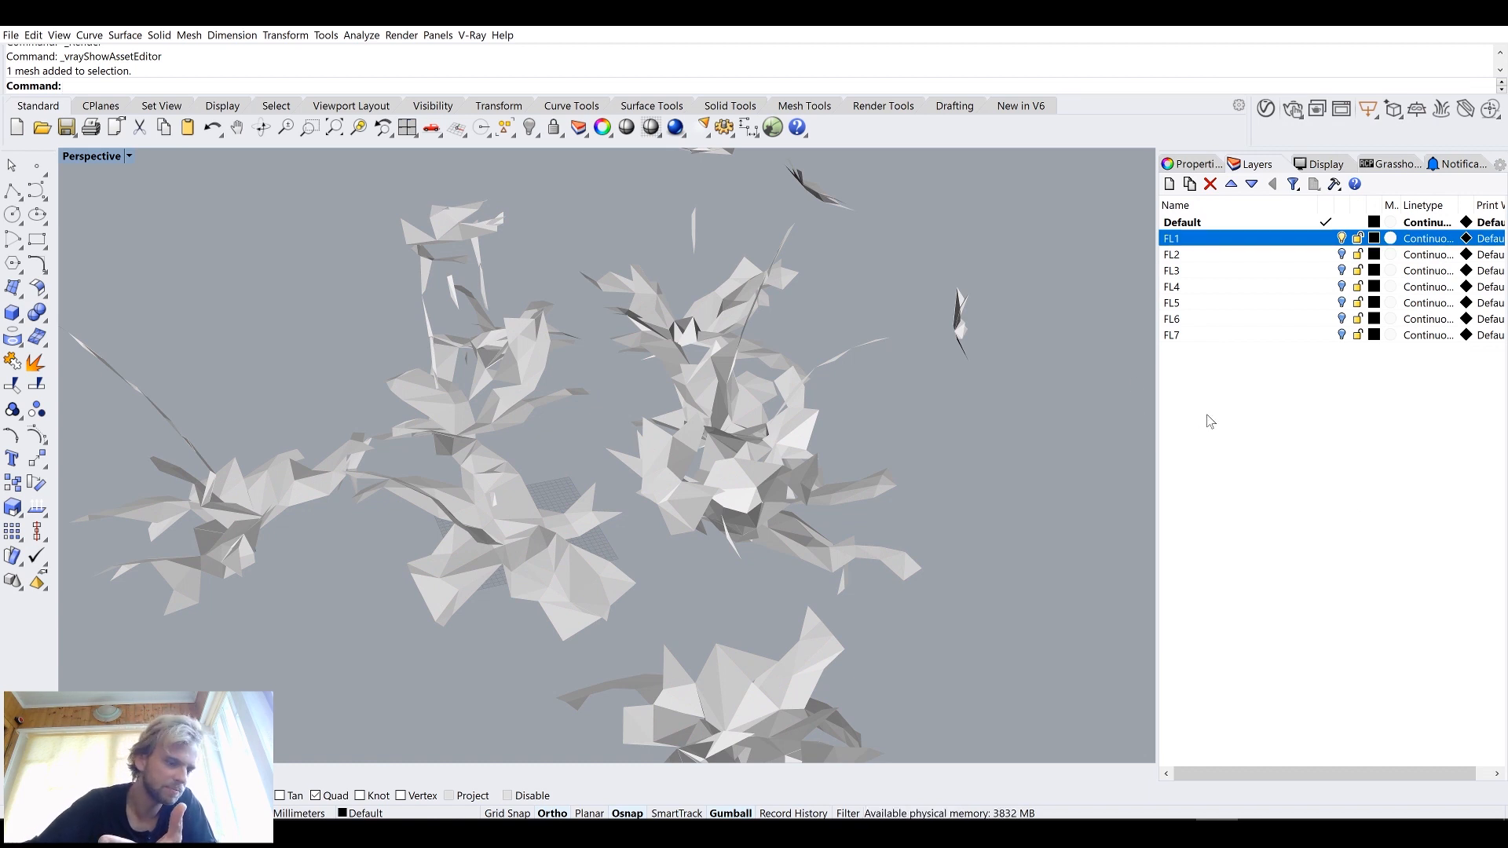
{"action": "left_click", "coordinate": [1495, 14]}
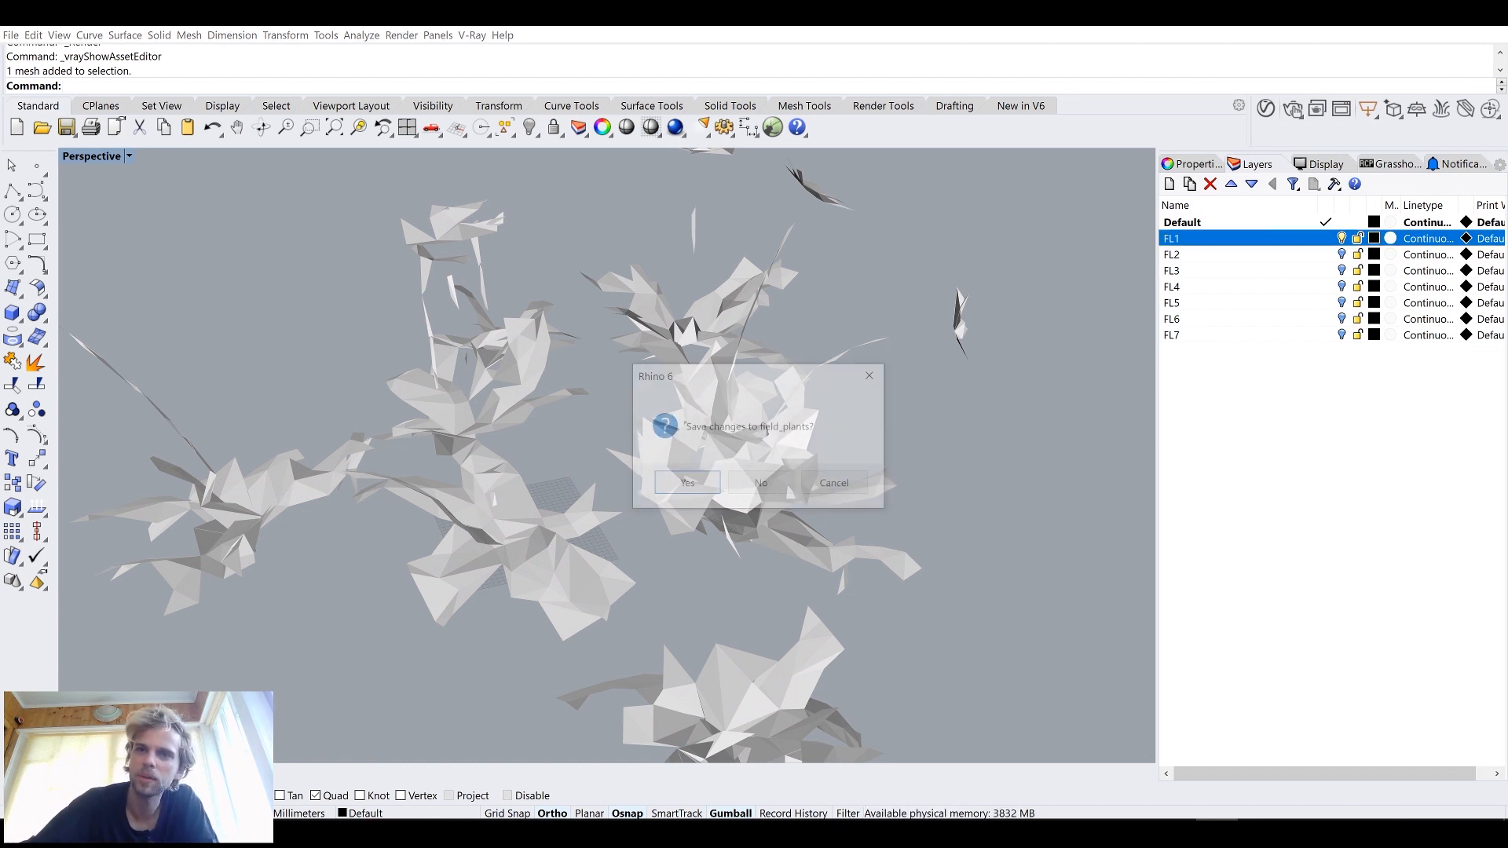
{"action": "left_click", "coordinate": [762, 484]}
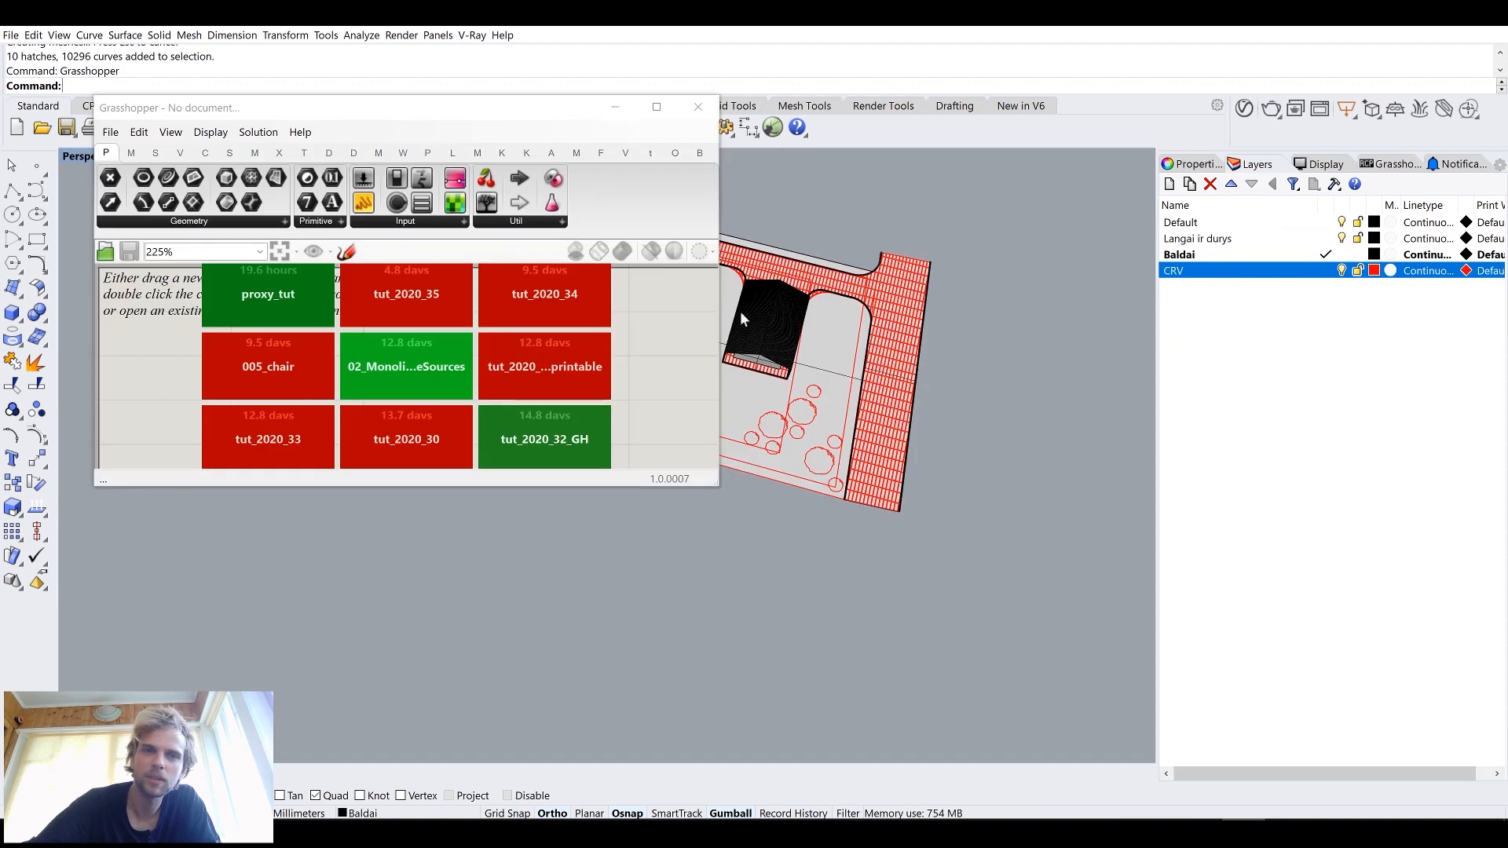
Step: Place the Grasshopper window beside the Rhino viewport and open the proxy_tut definition
{"action": "left_click_drag", "start_coordinate": [539, 105], "coordinate": [1506, 204]}
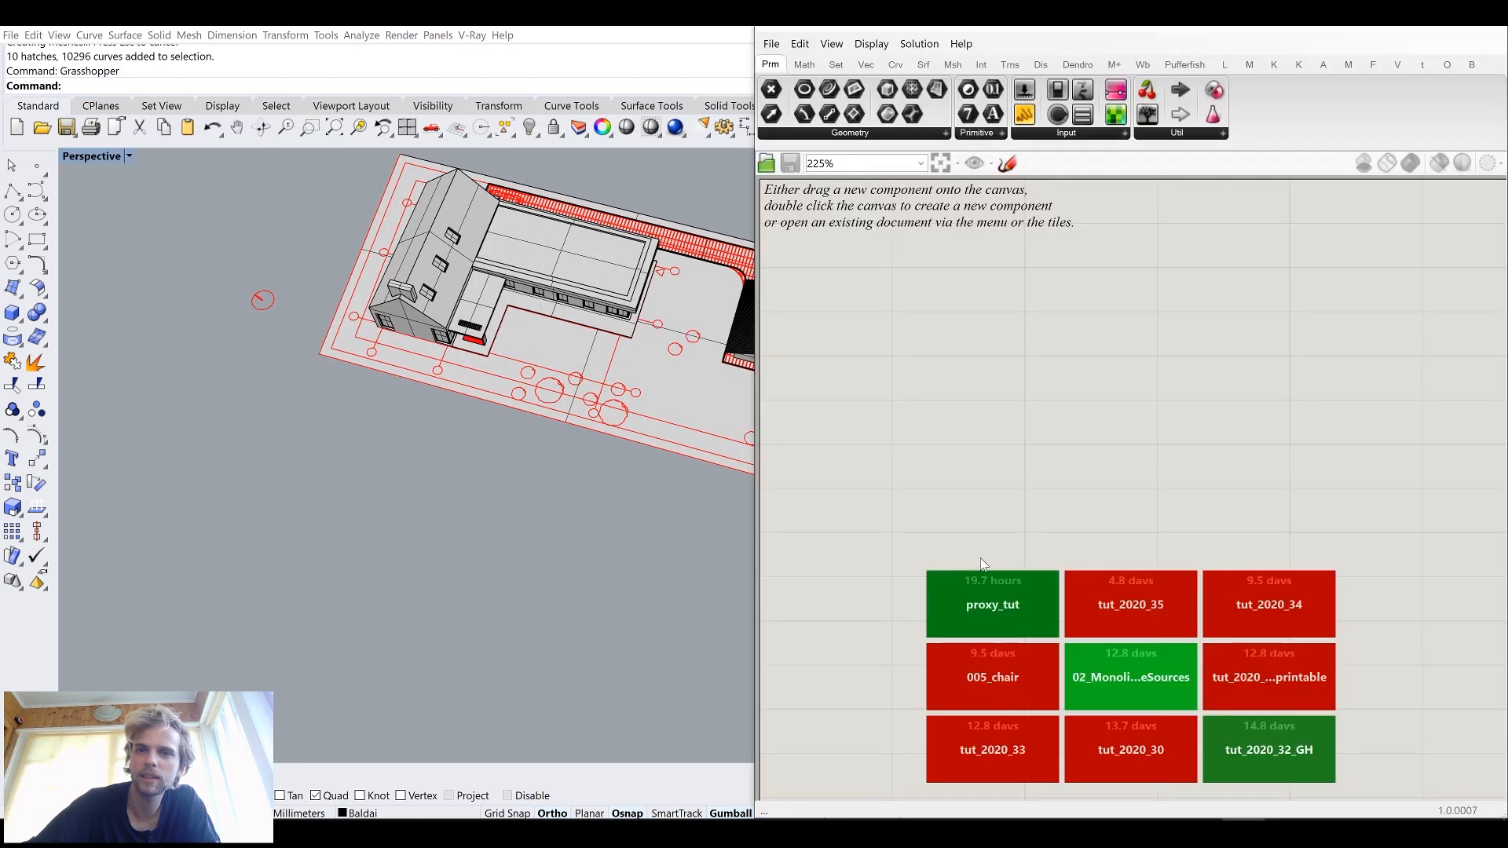
{"action": "left_click", "coordinate": [967, 626]}
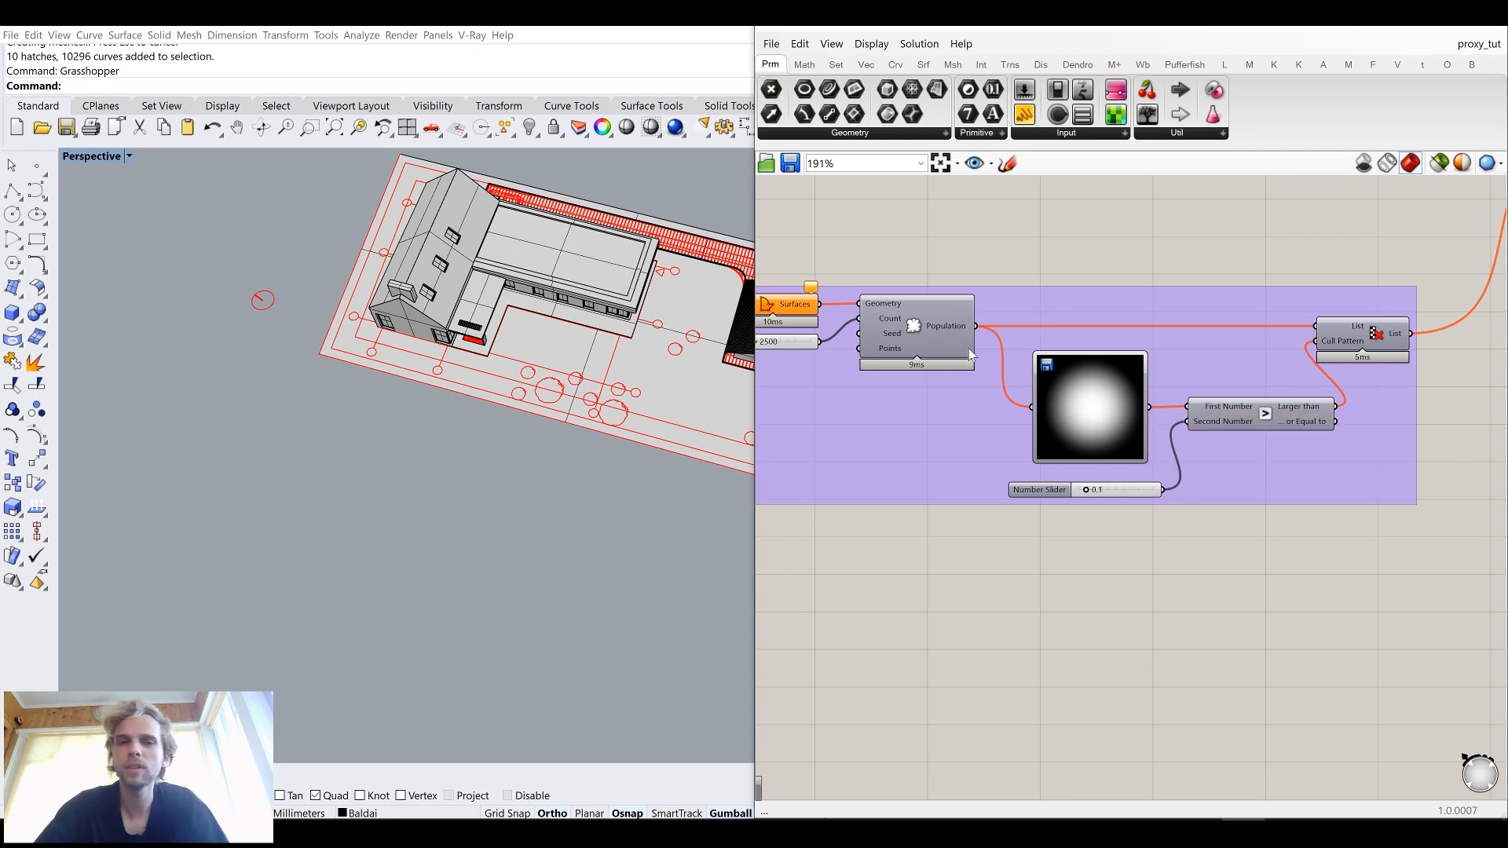
Step: Examine the V-Ray Proxy Mesh components for the field plants, their merge, and the component that distributes them onto the populated points
{"action": "scroll", "coordinate": [968, 347], "scroll_direction": "down", "scroll_amount": 8}
{"action": "right_click_drag", "start_coordinate": [1010, 342], "coordinate": [1014, 465]}
{"action": "left_click_drag", "start_coordinate": [1320, 570], "coordinate": [848, 257]}
{"action": "right_click_drag", "start_coordinate": [1166, 437], "coordinate": [1059, 299]}
{"action": "scroll", "coordinate": [1062, 359], "scroll_direction": "up", "scroll_amount": 7}
{"action": "left_click", "coordinate": [1045, 214]}
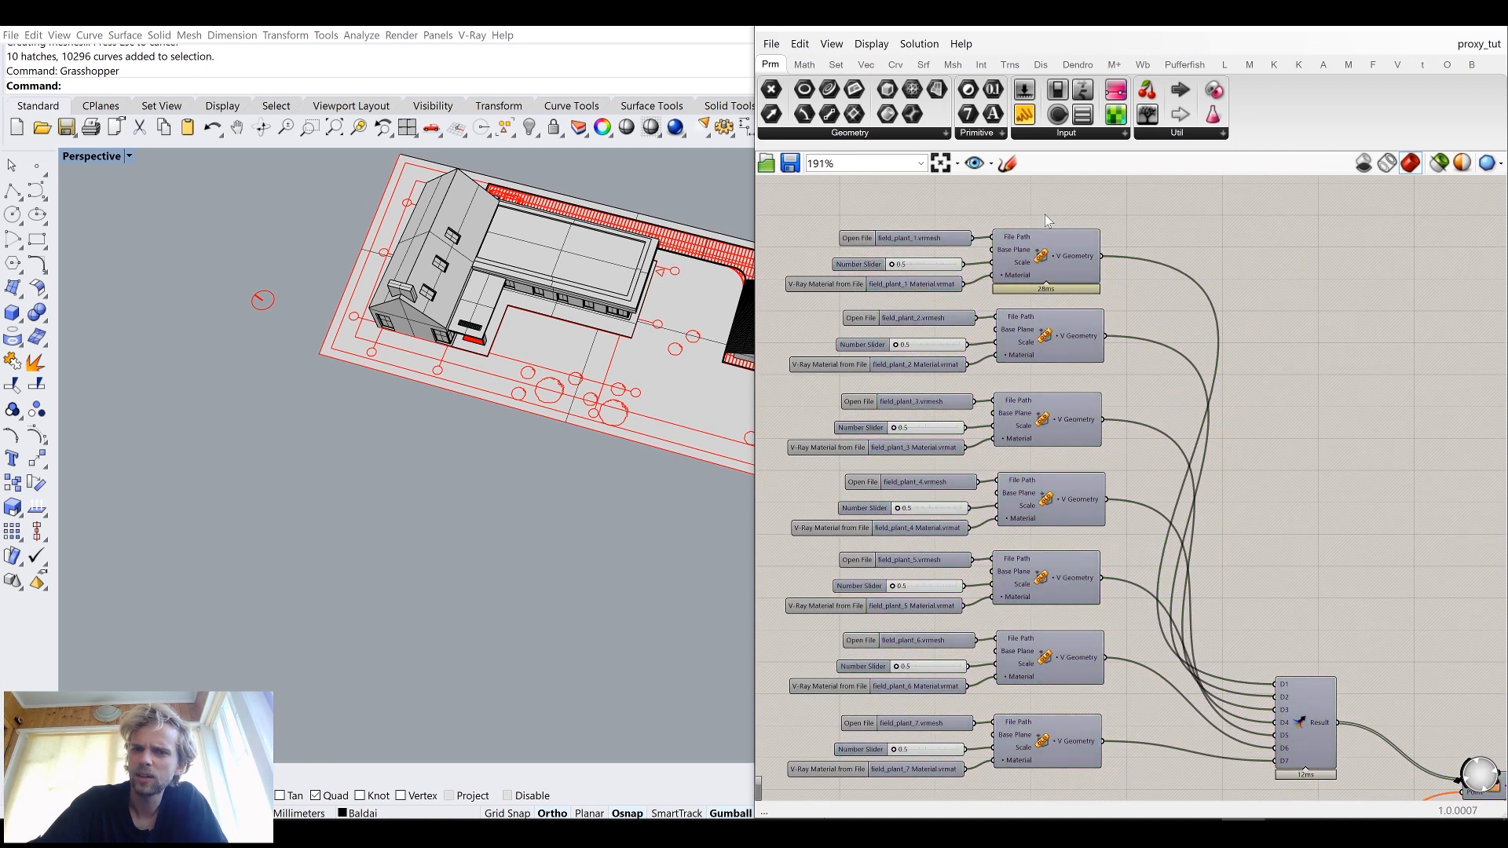
{"action": "scroll", "coordinate": [1053, 298], "scroll_direction": "up", "scroll_amount": 5}
{"action": "left_click", "coordinate": [1032, 290]}
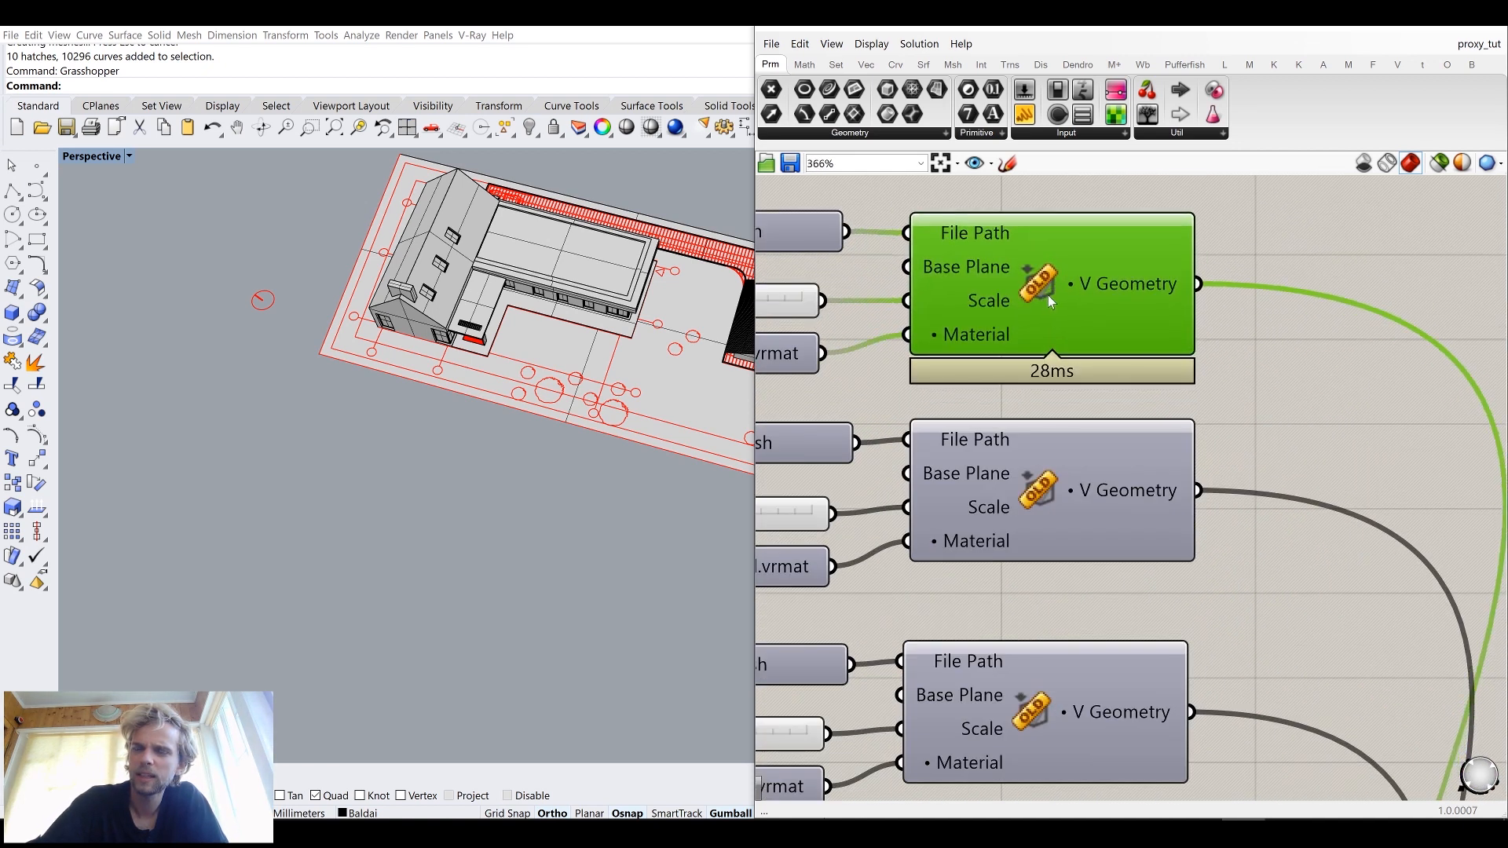
{"action": "scroll", "coordinate": [1048, 296], "scroll_direction": "down", "scroll_amount": 4}
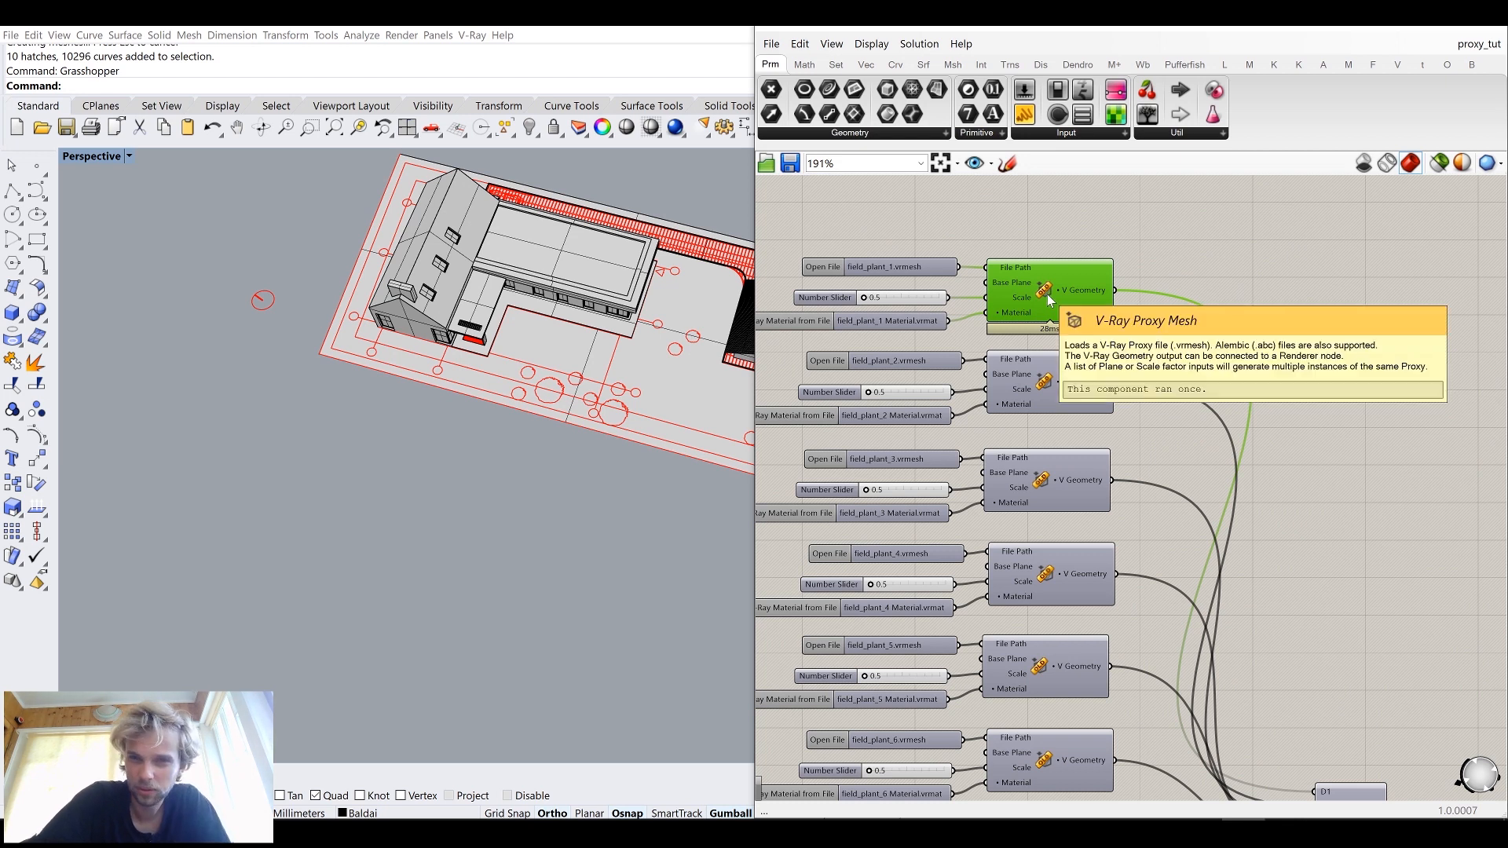
{"action": "scroll", "coordinate": [1048, 295], "scroll_direction": "down", "scroll_amount": 6}
{"action": "scroll", "coordinate": [1093, 417], "scroll_direction": "up", "scroll_amount": 6}
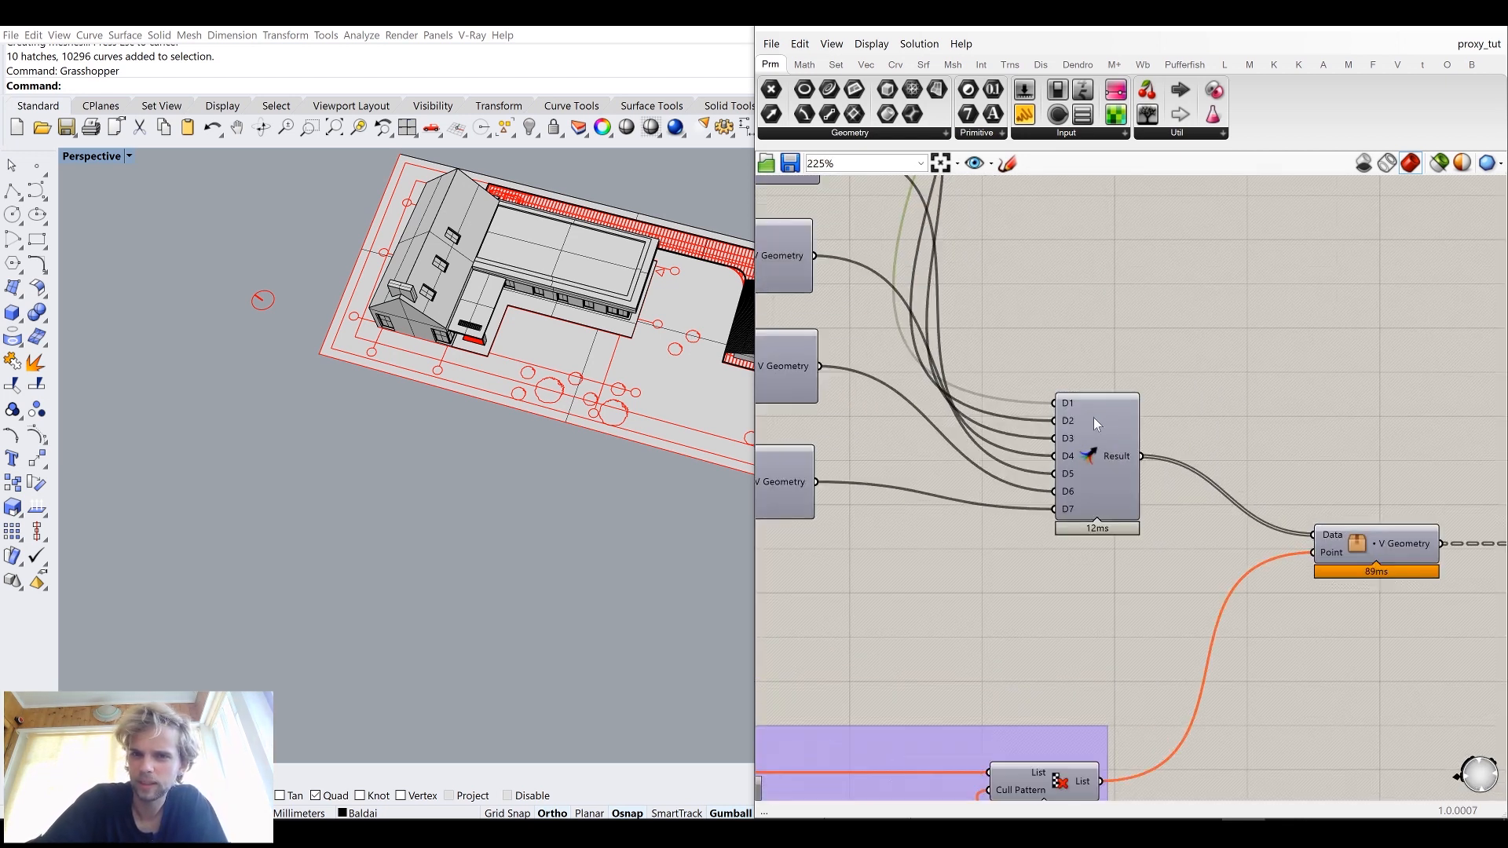
{"action": "scroll", "coordinate": [1093, 418], "scroll_direction": "down", "scroll_amount": 3}
{"action": "scroll", "coordinate": [1260, 476], "scroll_direction": "up", "scroll_amount": 3}
{"action": "scroll", "coordinate": [1259, 476], "scroll_direction": "up", "scroll_amount": 5}
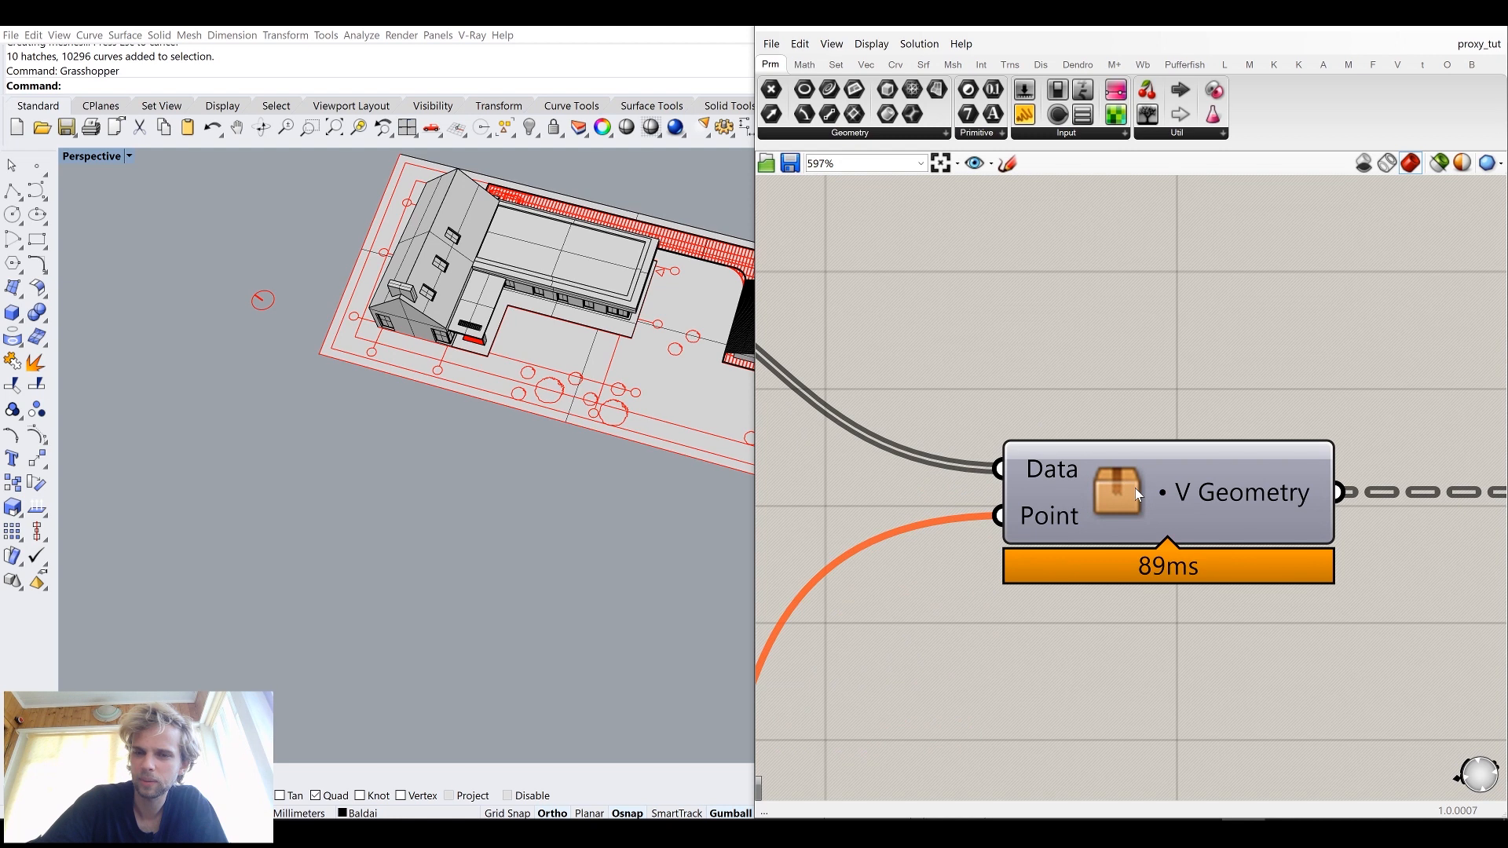
Step: Disable all the components of the proxy definition, from the proxy meshes through to the renderer
{"action": "scroll", "coordinate": [1134, 488], "scroll_direction": "down", "scroll_amount": 15}
{"action": "left_click_drag", "start_coordinate": [1299, 553], "coordinate": [919, 280]}
{"action": "scroll", "coordinate": [1135, 394], "scroll_direction": "up", "scroll_amount": 3}
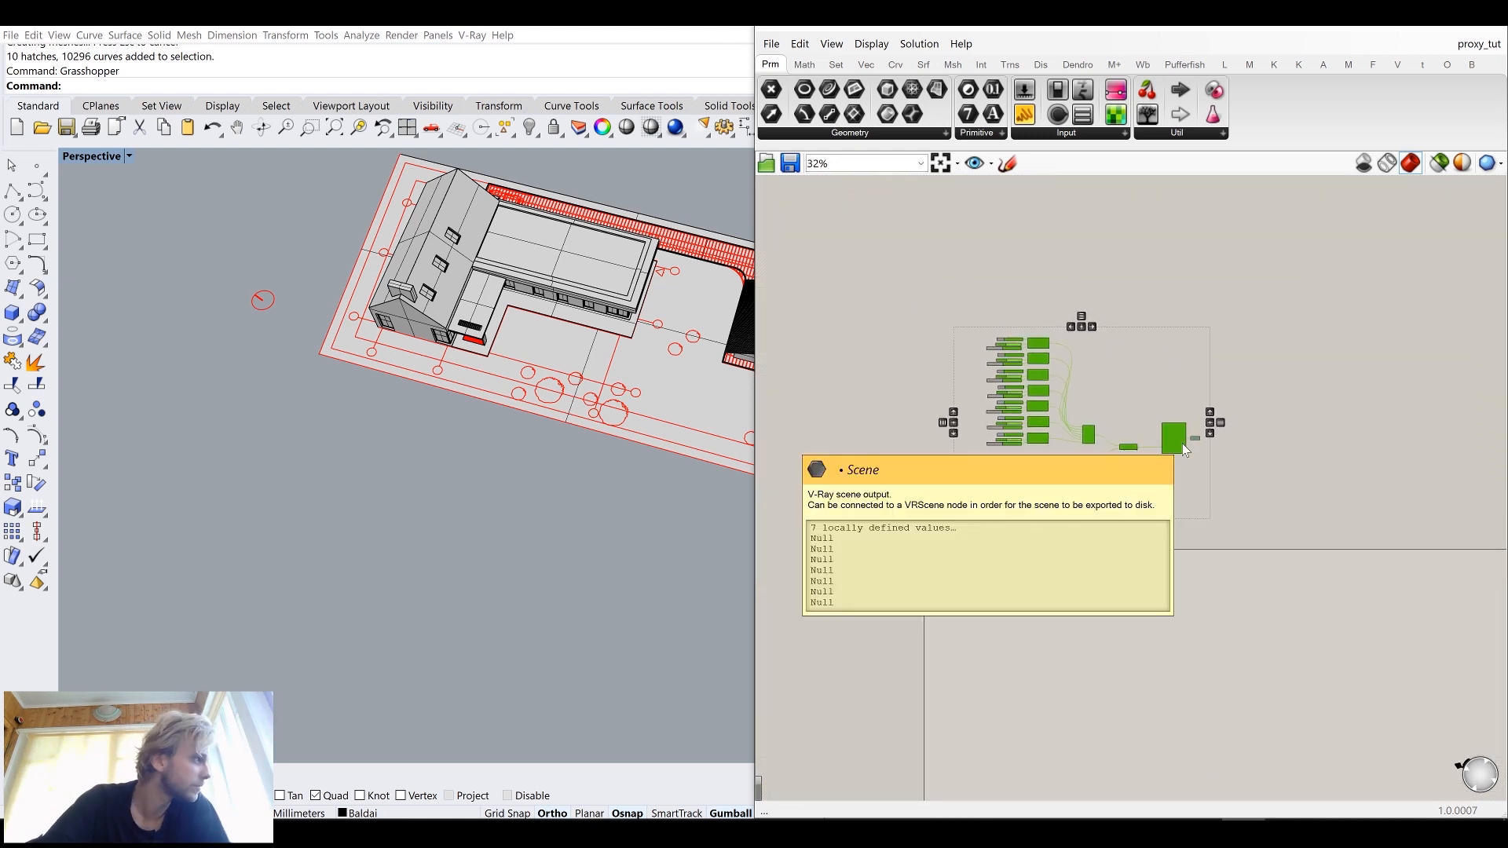
{"action": "middle_click", "coordinate": [1185, 448]}
{"action": "left_click", "coordinate": [1264, 442]}
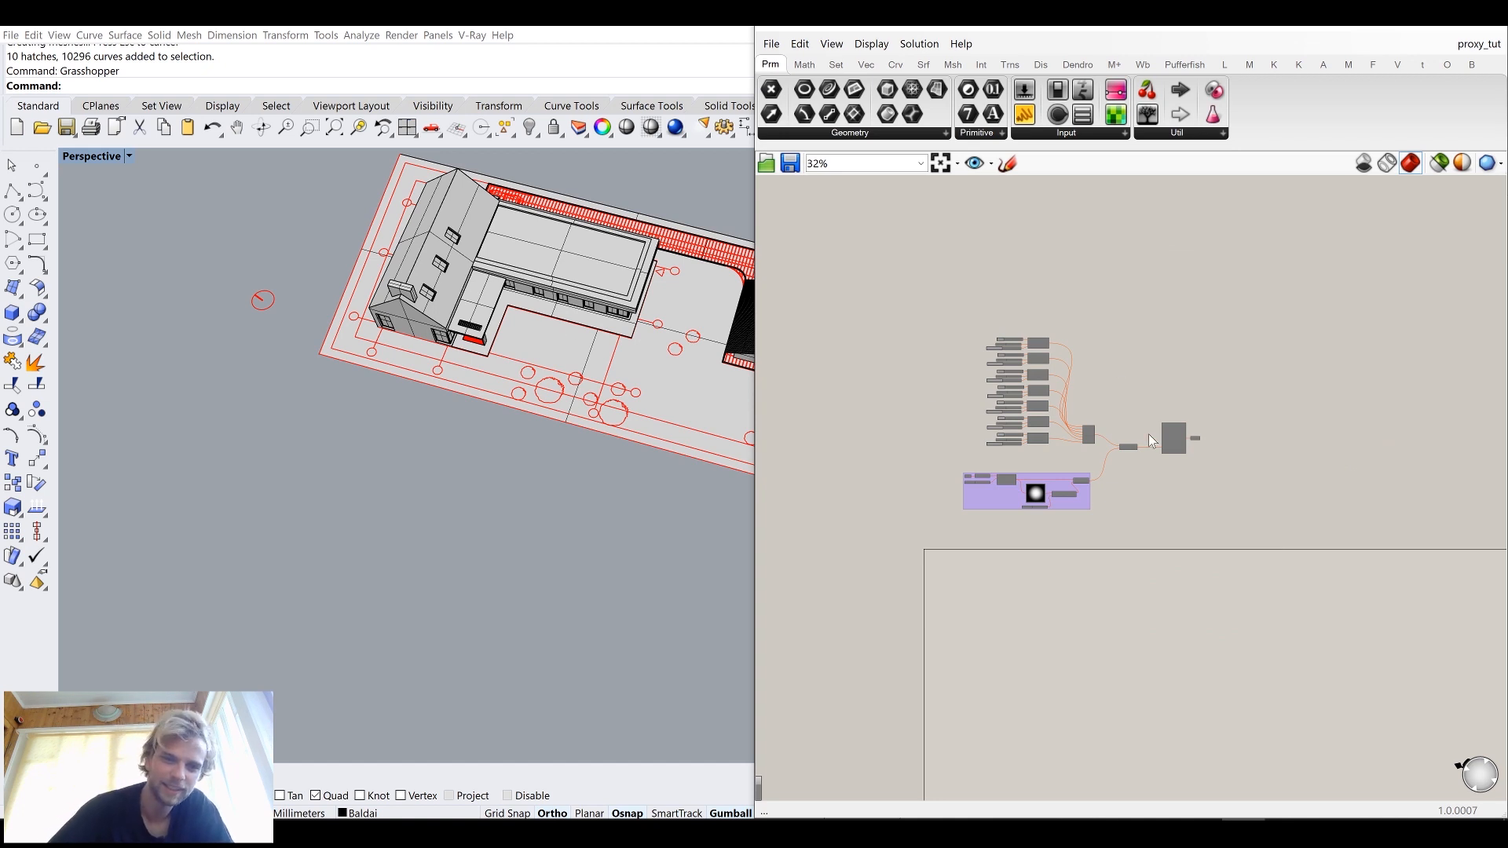
{"action": "right_click_drag", "start_coordinate": [1053, 511], "coordinate": [1001, 428]}
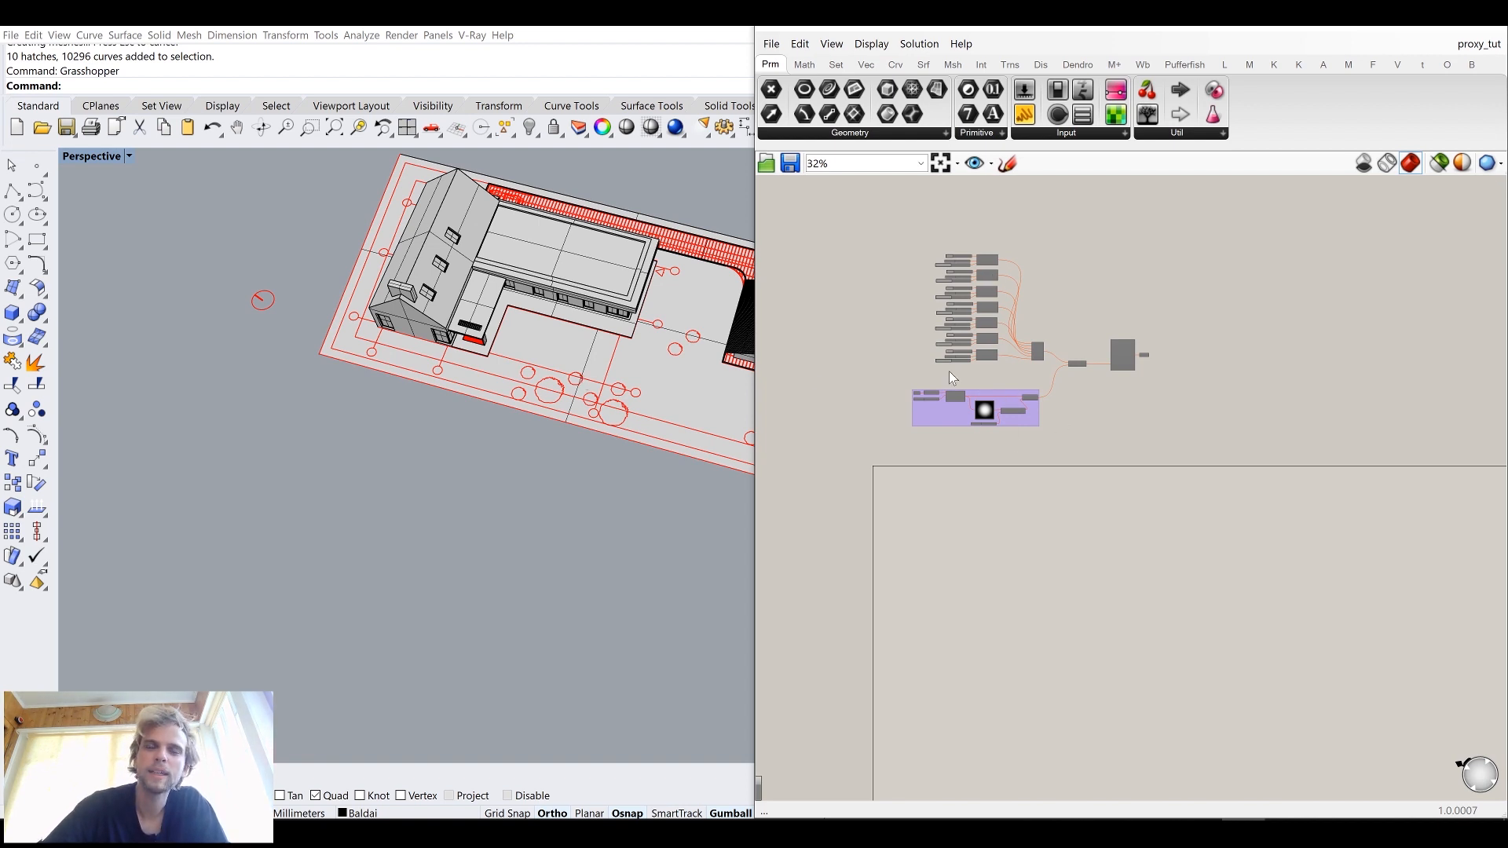
Step: Put the Grasshopper window away and select the ground surface of the house plot in the Rhino model
{"action": "right_click_drag", "start_coordinate": [412, 458], "coordinate": [318, 440], "text": "shift"}
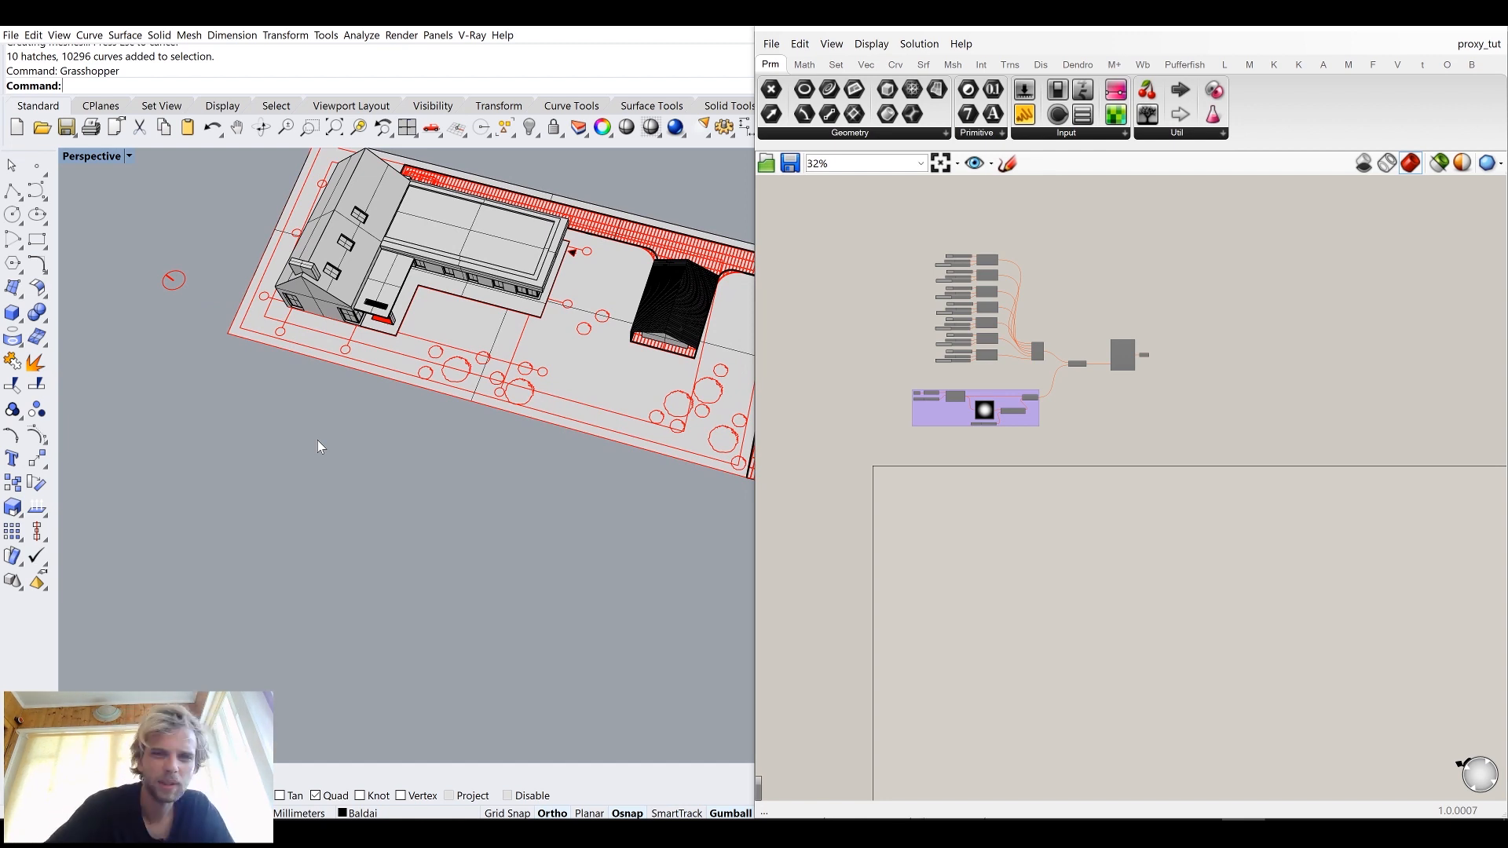
{"action": "mouse_move", "coordinate": [361, 531]}
{"action": "right_mouse_down"}
{"action": "mouse_move", "coordinate": [404, 461]}
{"action": "mouse_move", "coordinate": [356, 526]}
{"action": "right_mouse_up"}
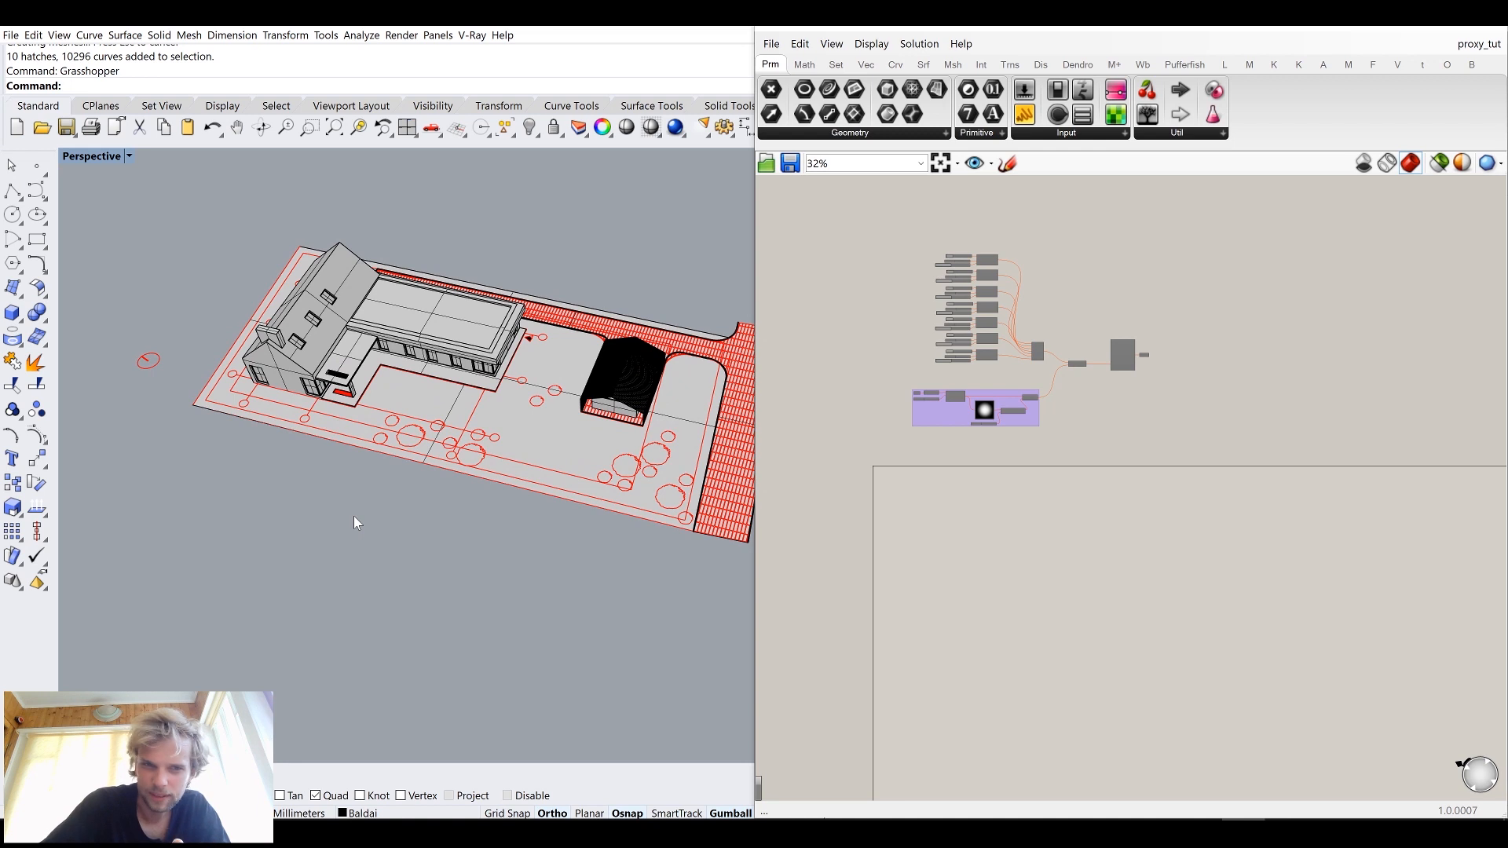
{"action": "right_click_drag", "start_coordinate": [357, 520], "coordinate": [385, 432]}
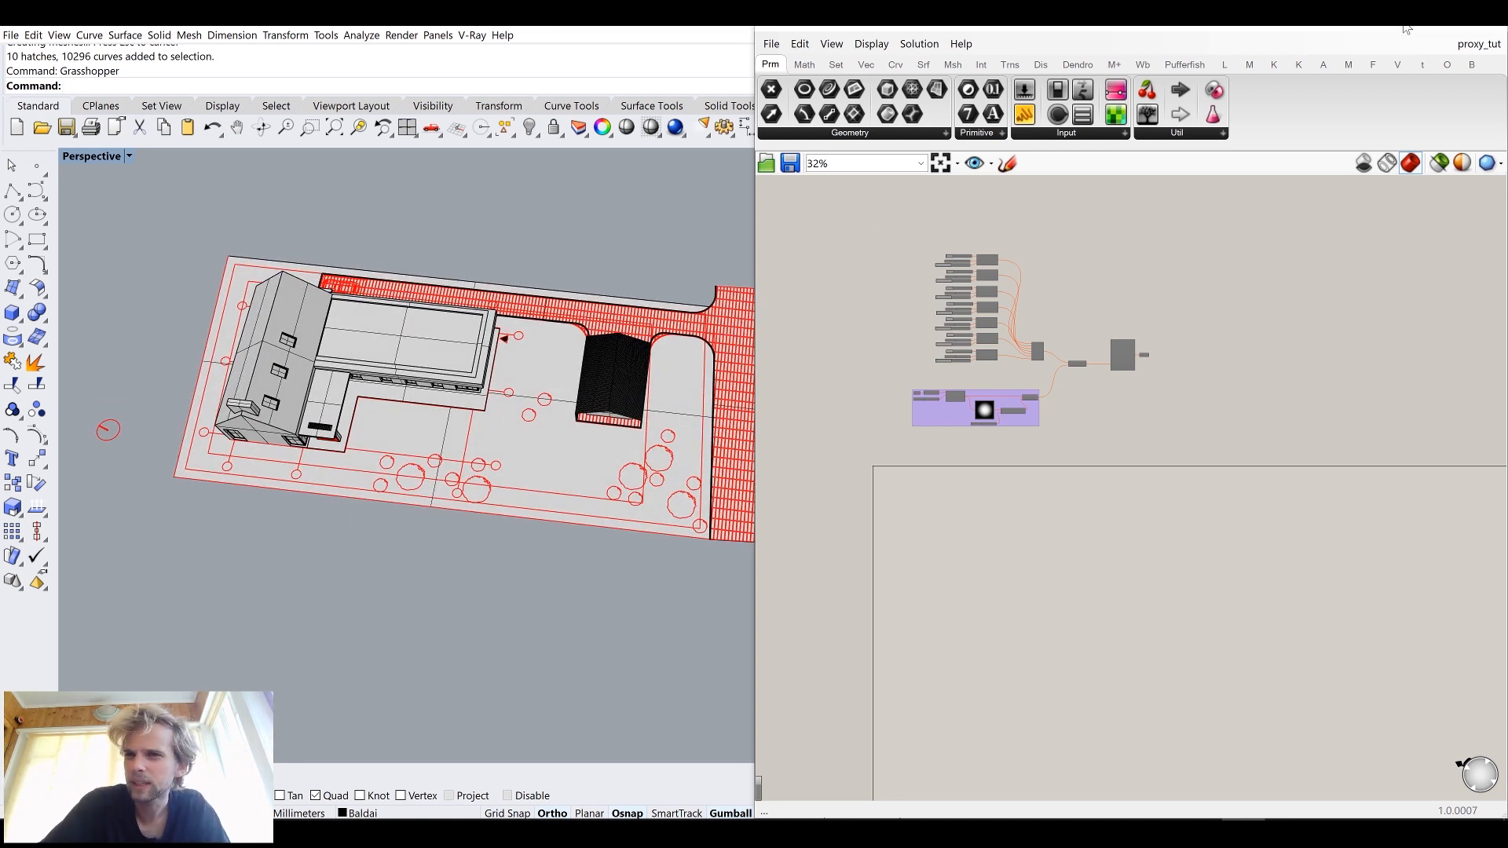
{"action": "key", "text": "super+Up"}
{"action": "left_click", "coordinate": [705, 338]}
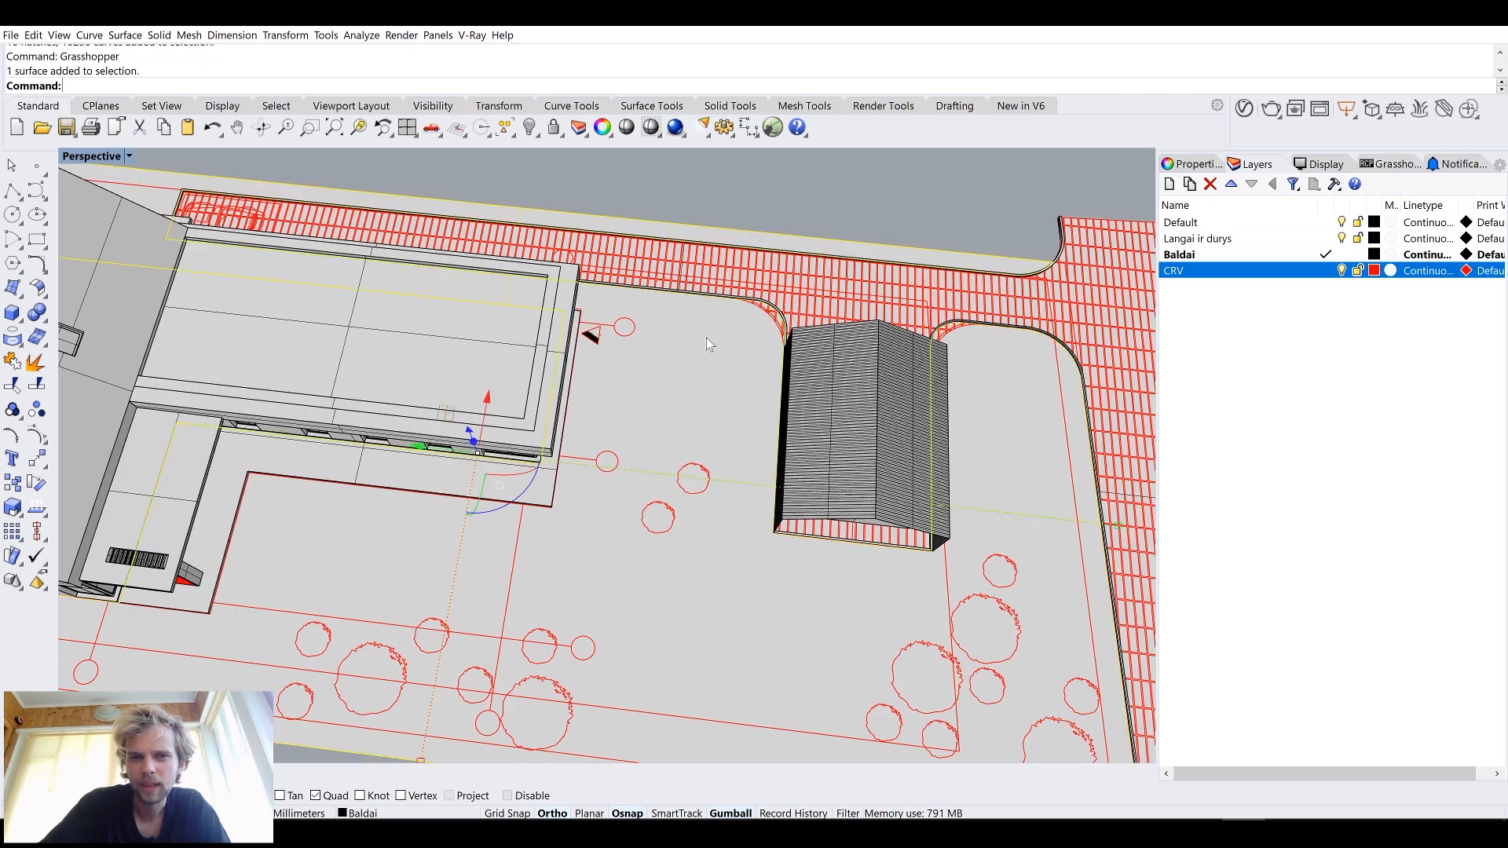
Step: Examine the selected ground surface from above and at eye level, including where it meets the house and terrace
{"action": "scroll", "coordinate": [731, 338], "scroll_direction": "down", "scroll_amount": 5}
{"action": "scroll", "coordinate": [581, 343], "scroll_direction": "up", "scroll_amount": 4}
{"action": "right_click_drag", "start_coordinate": [597, 314], "coordinate": [789, 368]}
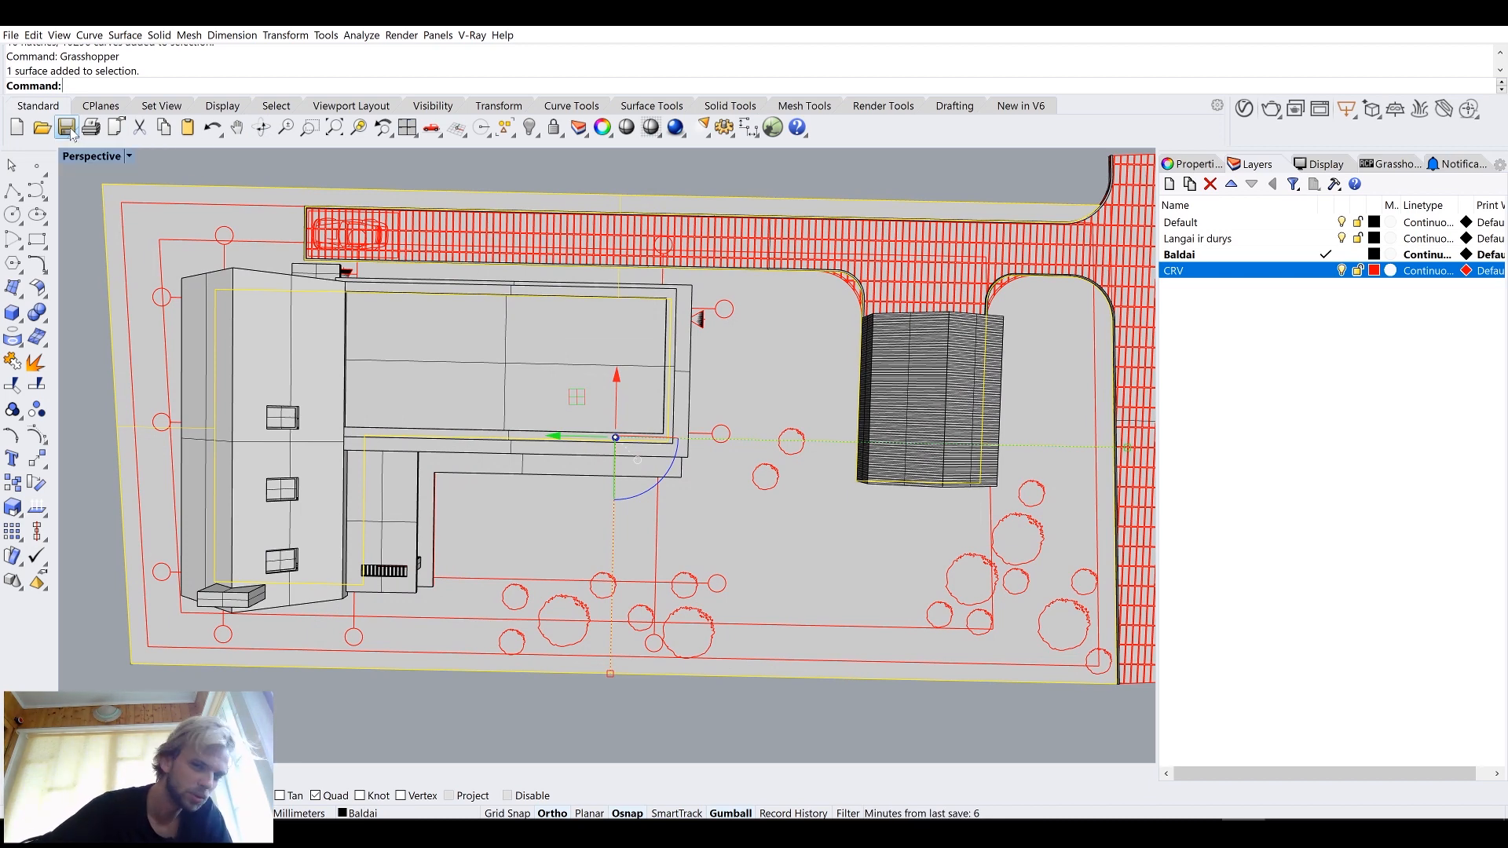
{"action": "mouse_move", "coordinate": [436, 329]}
{"action": "right_mouse_down"}
{"action": "mouse_move", "coordinate": [410, 351]}
{"action": "mouse_move", "coordinate": [336, 319]}
{"action": "mouse_move", "coordinate": [461, 320]}
{"action": "right_mouse_up"}
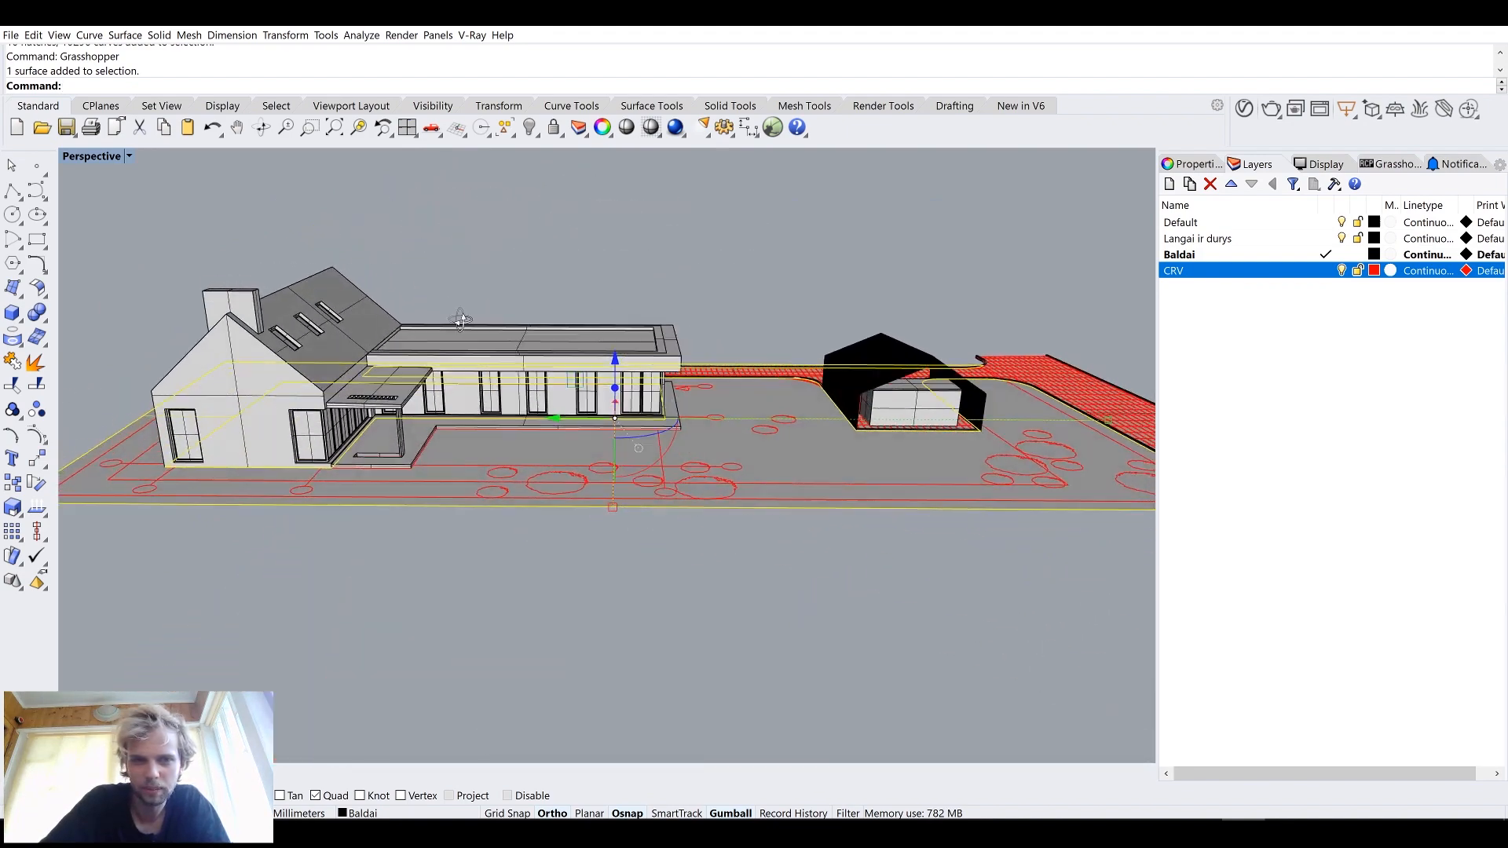
{"action": "scroll", "coordinate": [358, 434], "scroll_direction": "up", "scroll_amount": 8}
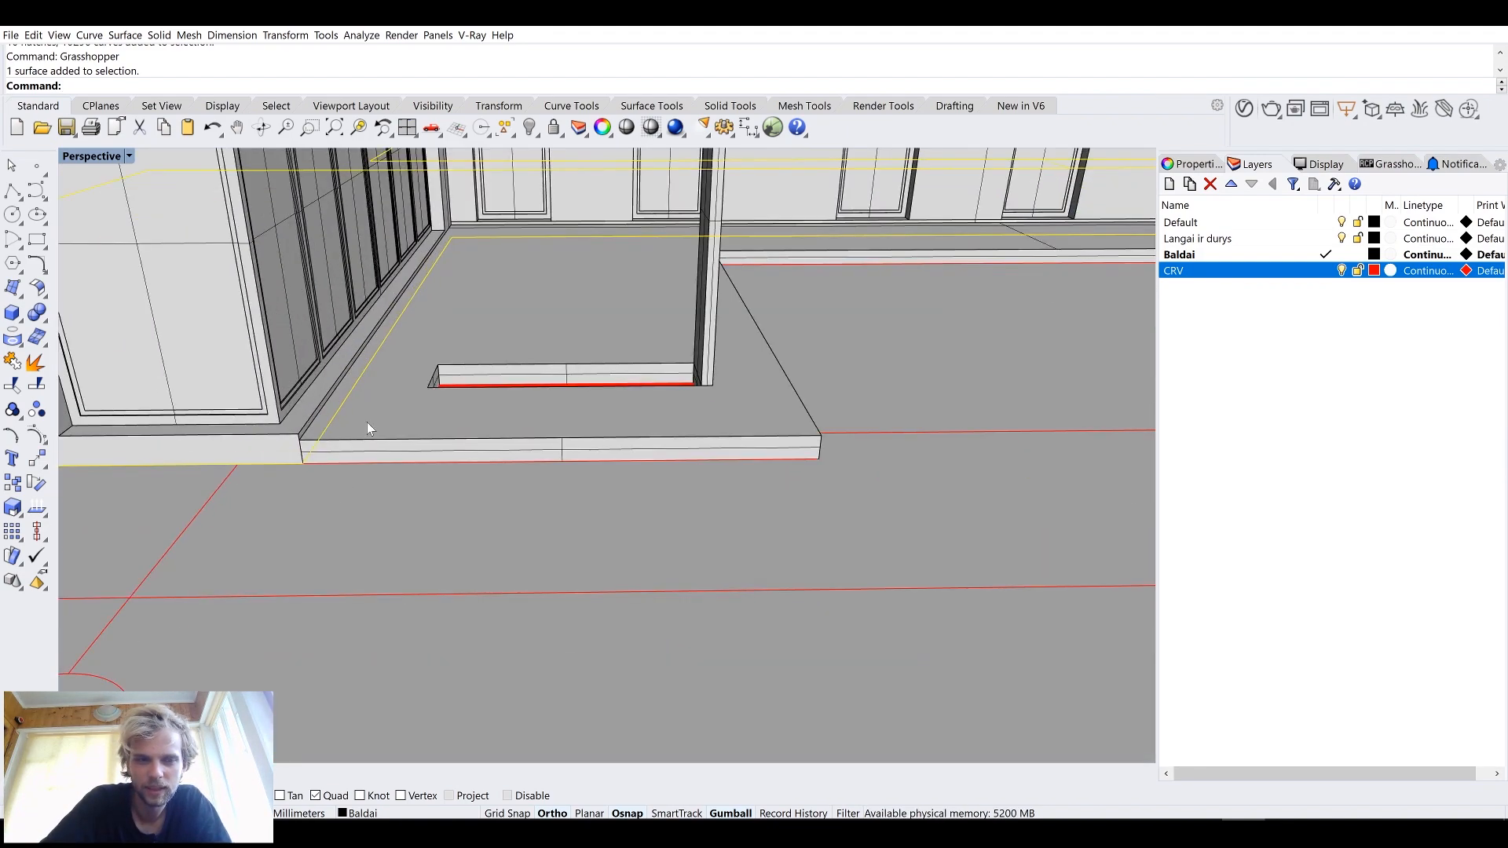
{"action": "scroll", "coordinate": [369, 429], "scroll_direction": "down", "scroll_amount": 6}
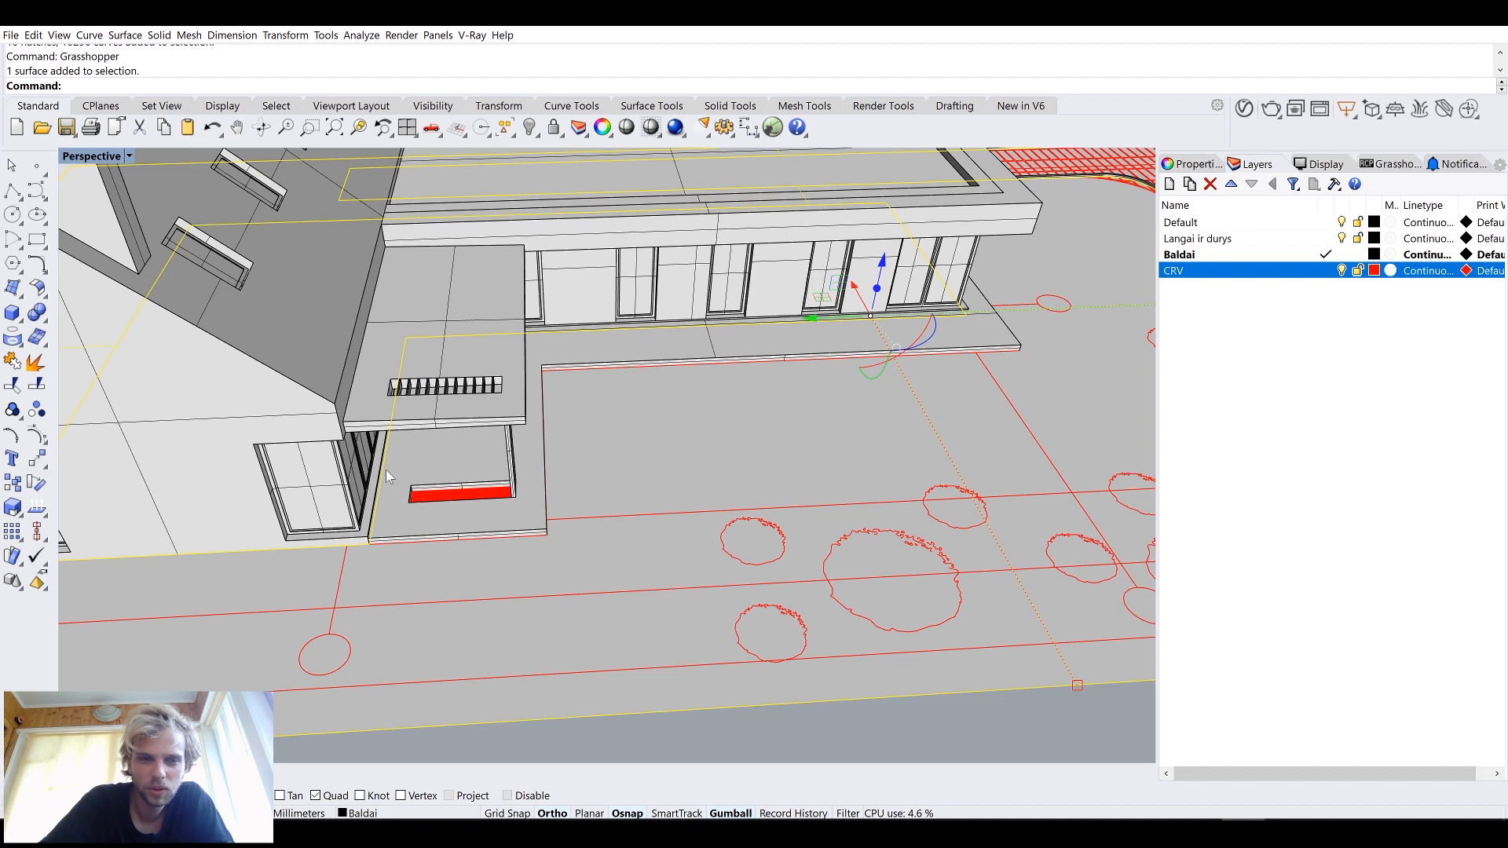
{"action": "right_click_drag", "start_coordinate": [385, 470], "coordinate": [440, 495]}
{"action": "scroll", "coordinate": [473, 503], "scroll_direction": "down", "scroll_amount": 5}
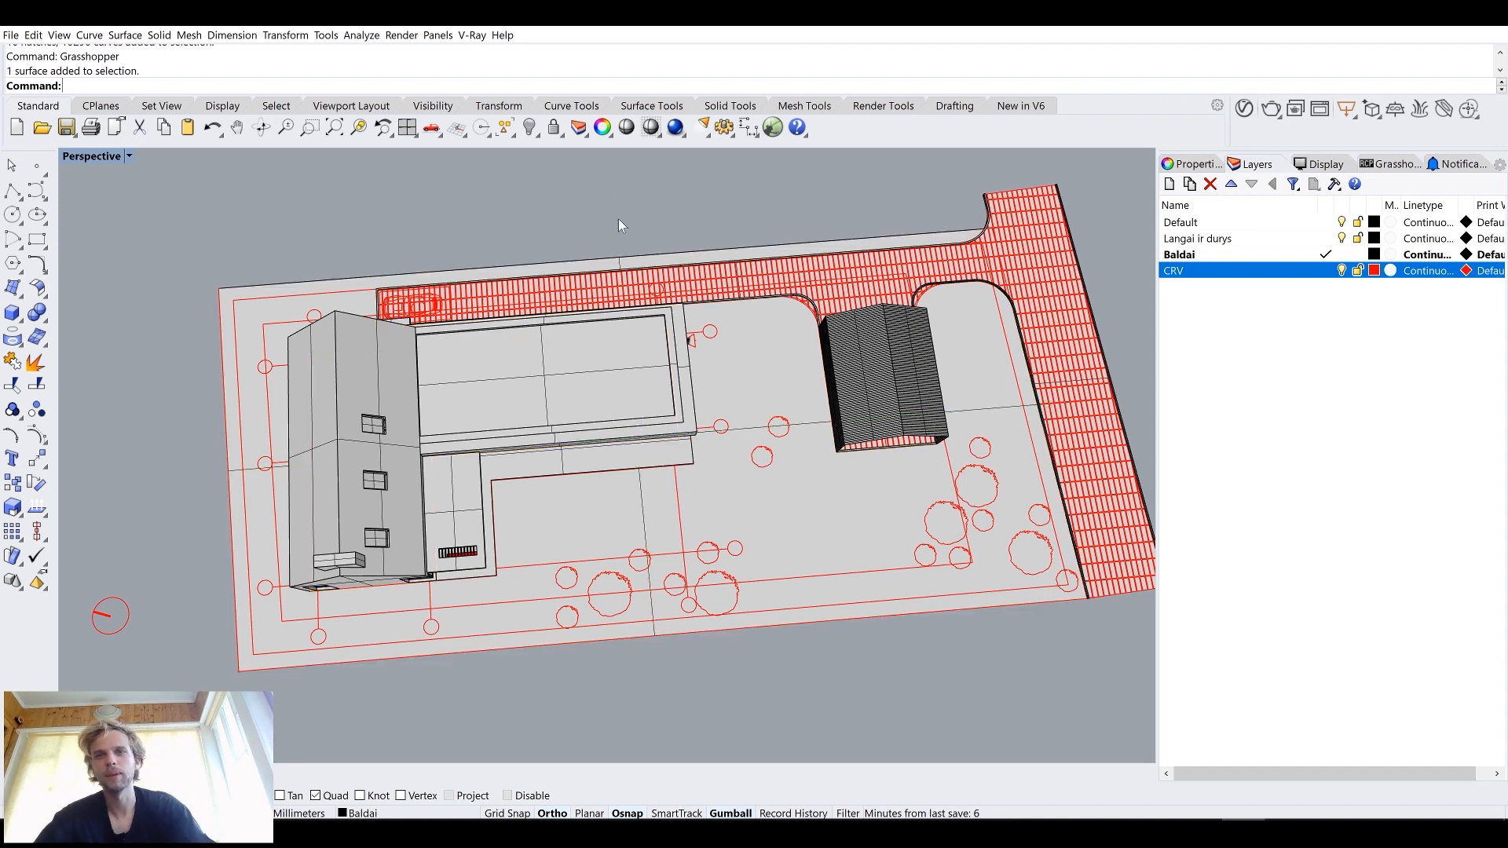
{"action": "scroll", "coordinate": [753, 394], "scroll_direction": "up", "scroll_amount": 2}
{"action": "left_click", "coordinate": [752, 391]}
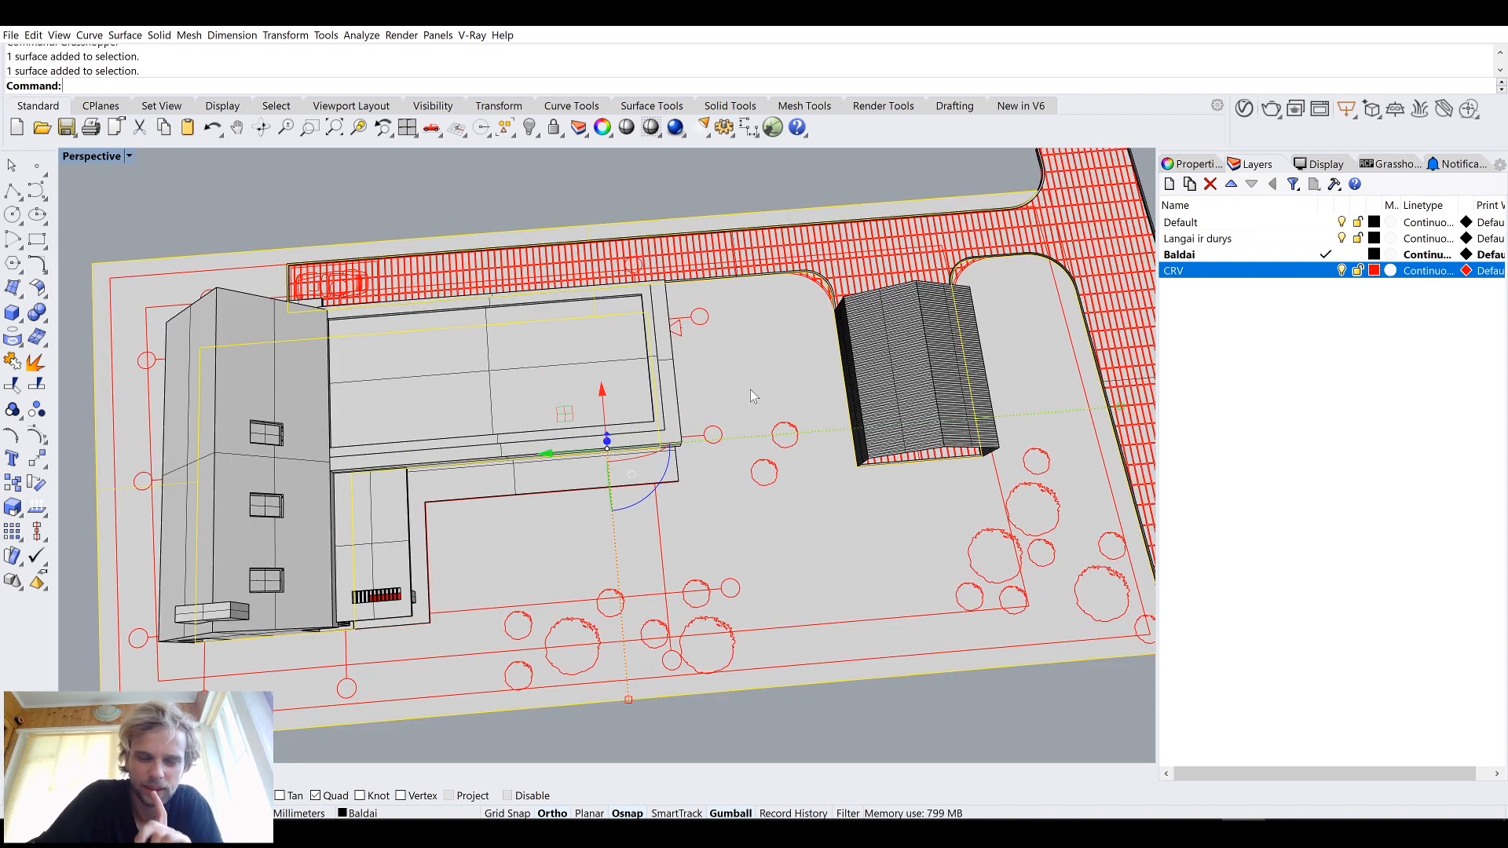
{"action": "scroll", "coordinate": [751, 390], "scroll_direction": "down", "scroll_amount": 4}
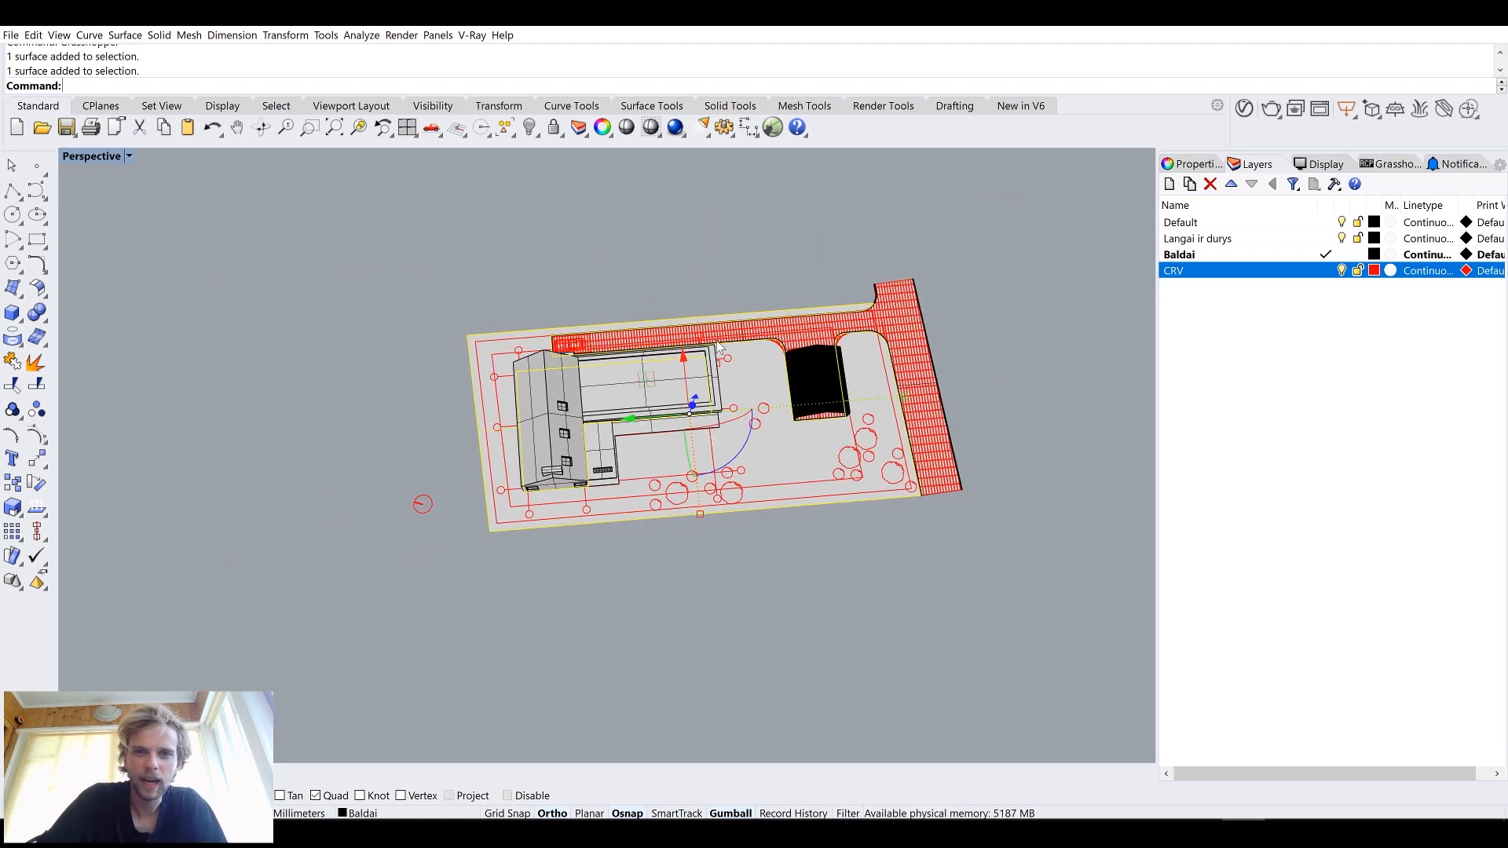
Step: Switch from the perspective to a maximized Top view of the site and deselect the ground surface
{"action": "double_click", "coordinate": [80, 157]}
{"action": "double_click", "coordinate": [74, 155]}
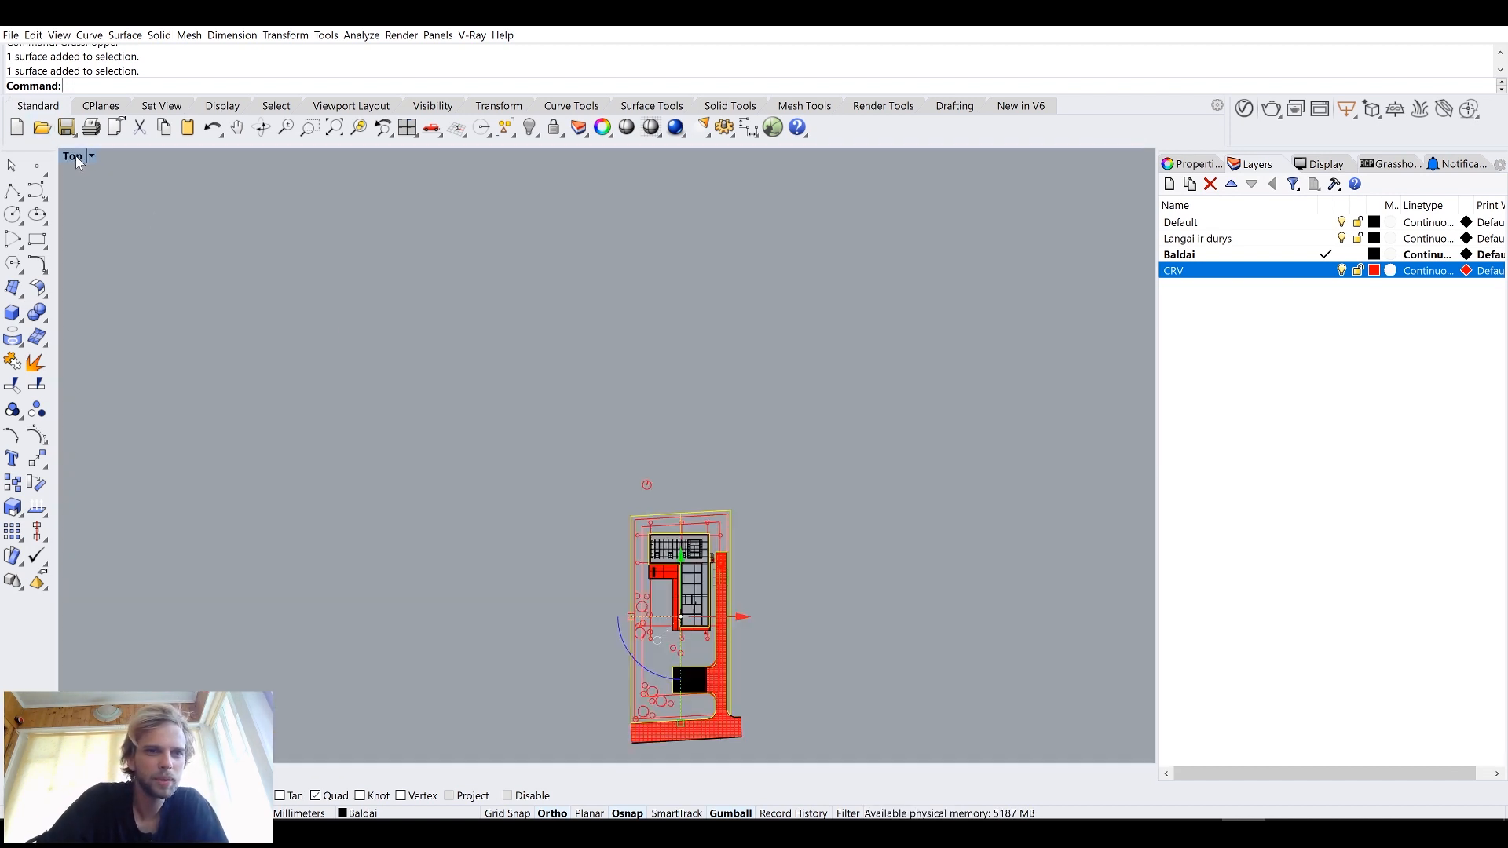
{"action": "right_click_drag", "start_coordinate": [592, 565], "coordinate": [474, 387]}
{"action": "key", "text": "Escape"}
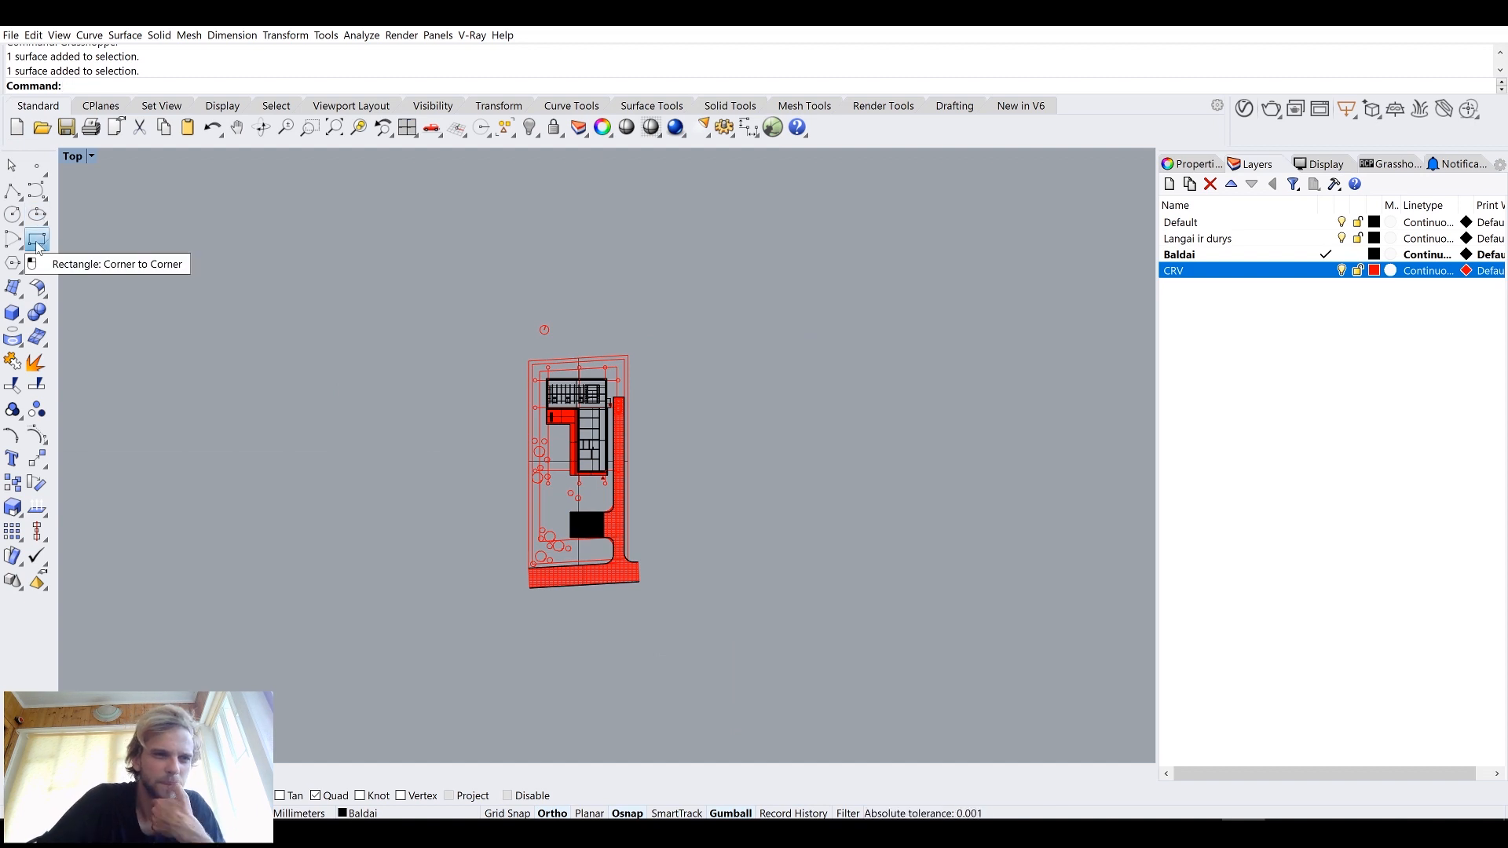
Step: Draw a corner-to-corner rectangle starting at the origin (0), 50000 mm long and 50000 mm wide, with Ortho turned off
{"action": "left_click", "coordinate": [37, 242]}
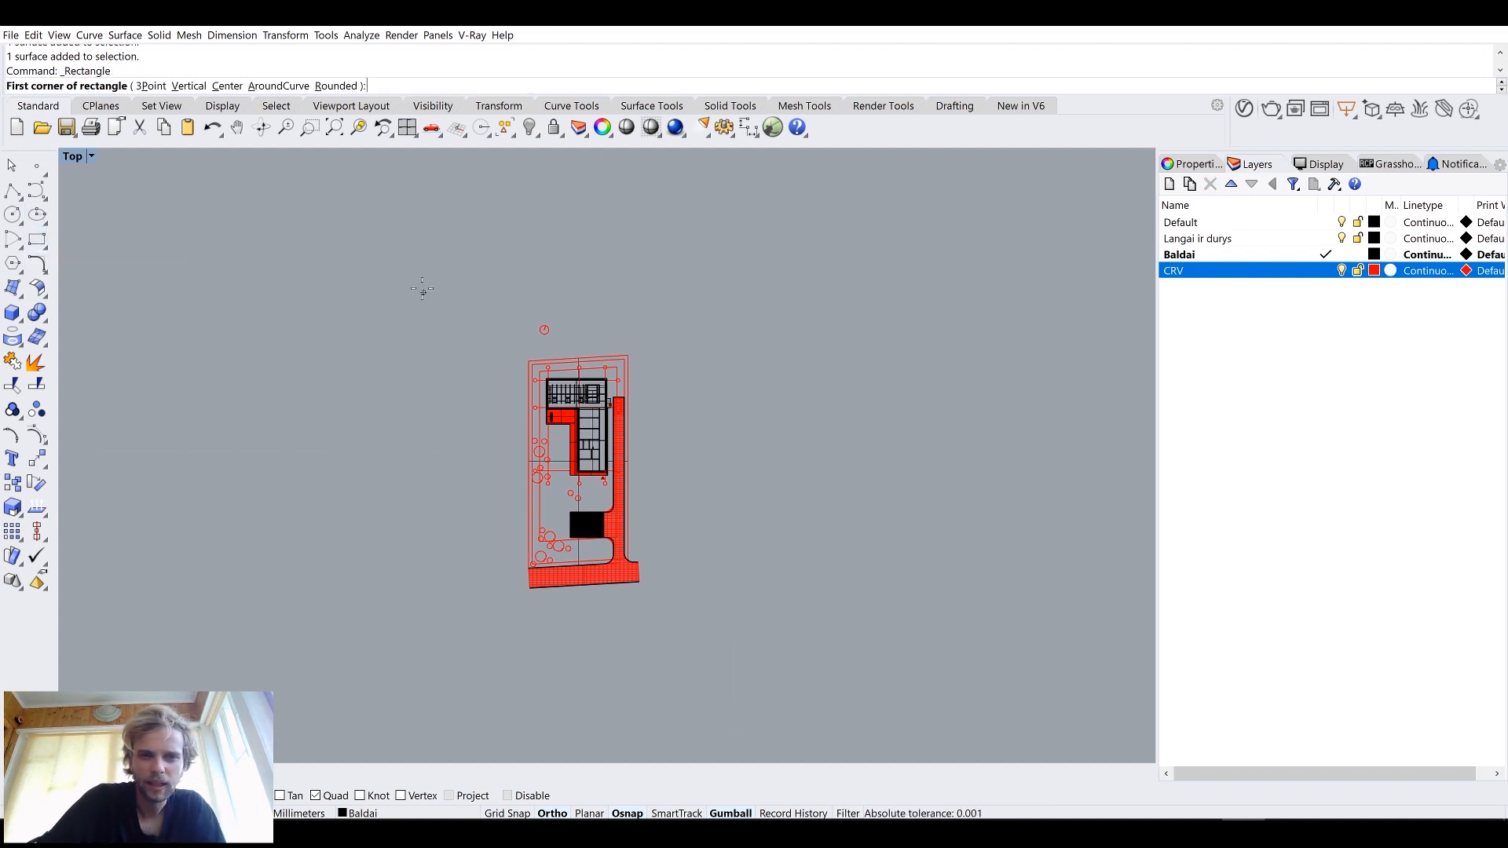
{"action": "scroll", "coordinate": [530, 369], "scroll_direction": "up", "scroll_amount": 3}
{"action": "scroll", "coordinate": [531, 369], "scroll_direction": "up", "scroll_amount": 1}
{"action": "type", "text": "0"}
{"action": "key", "text": "Return"}
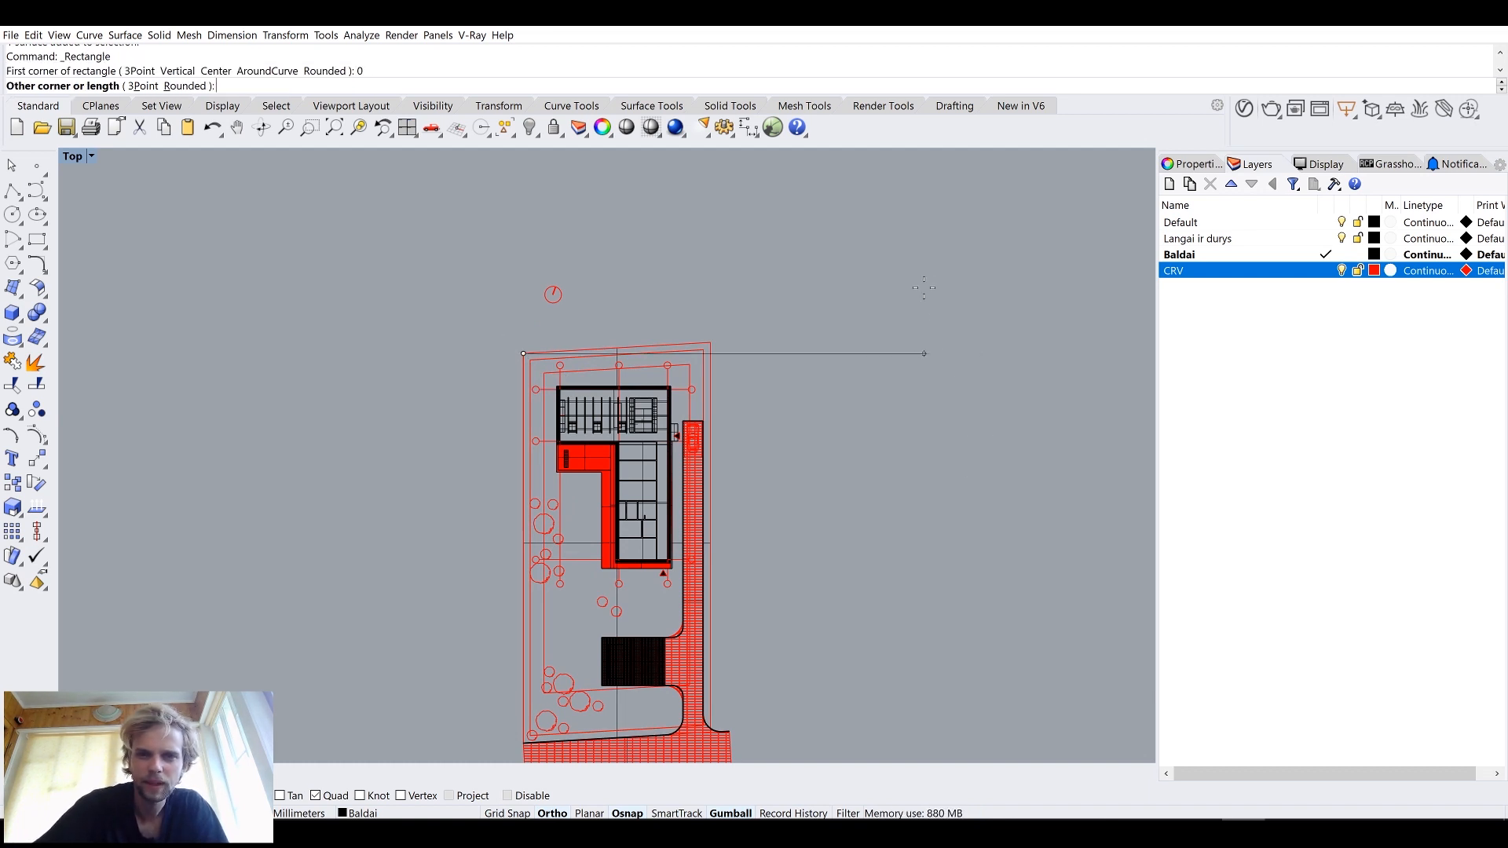
{"action": "left_click", "coordinate": [554, 814]}
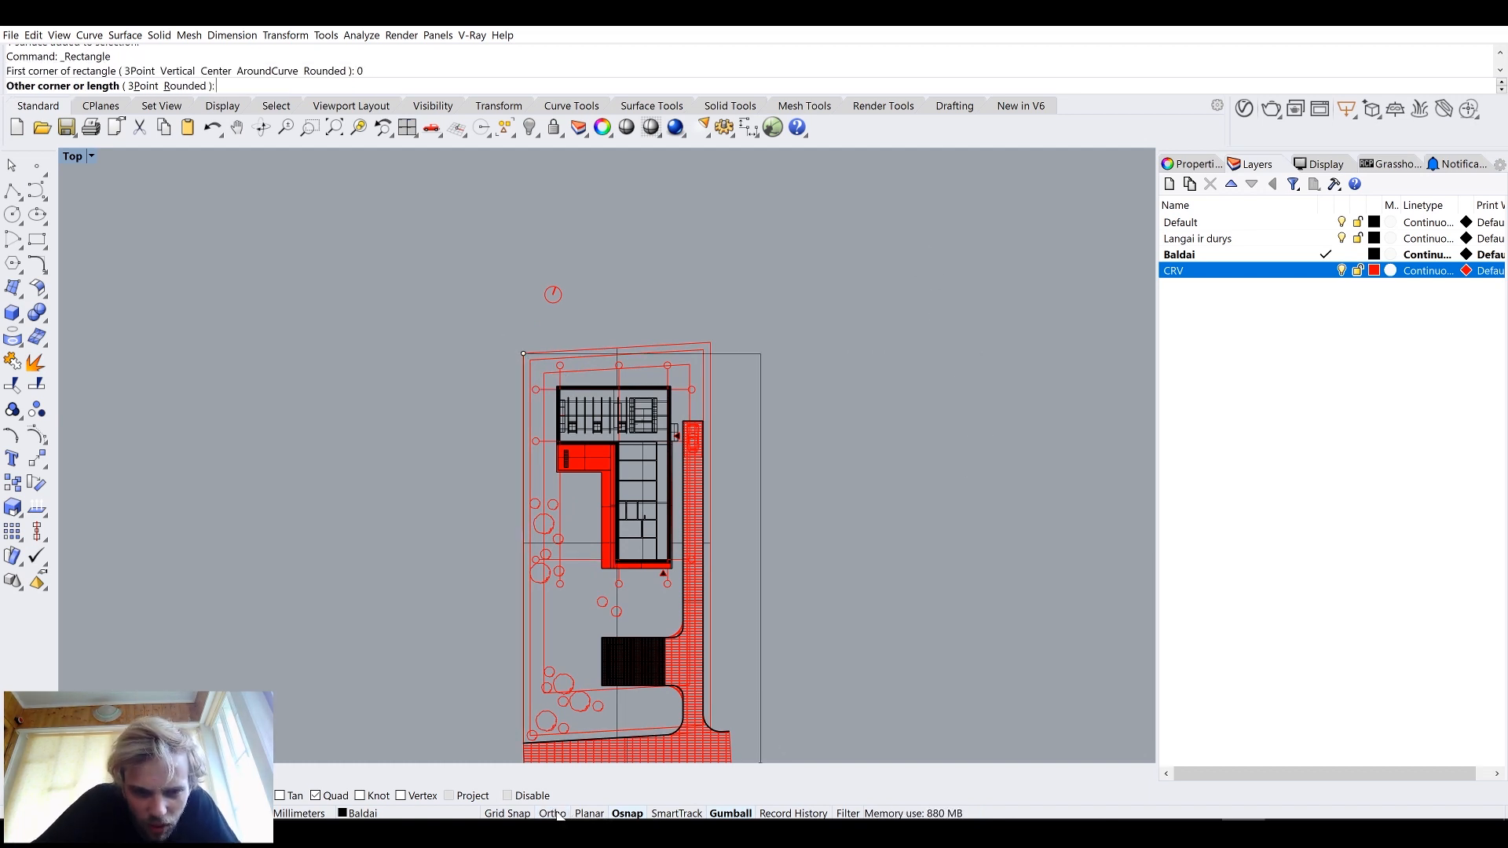
{"action": "scroll", "coordinate": [900, 389], "scroll_direction": "down", "scroll_amount": 3}
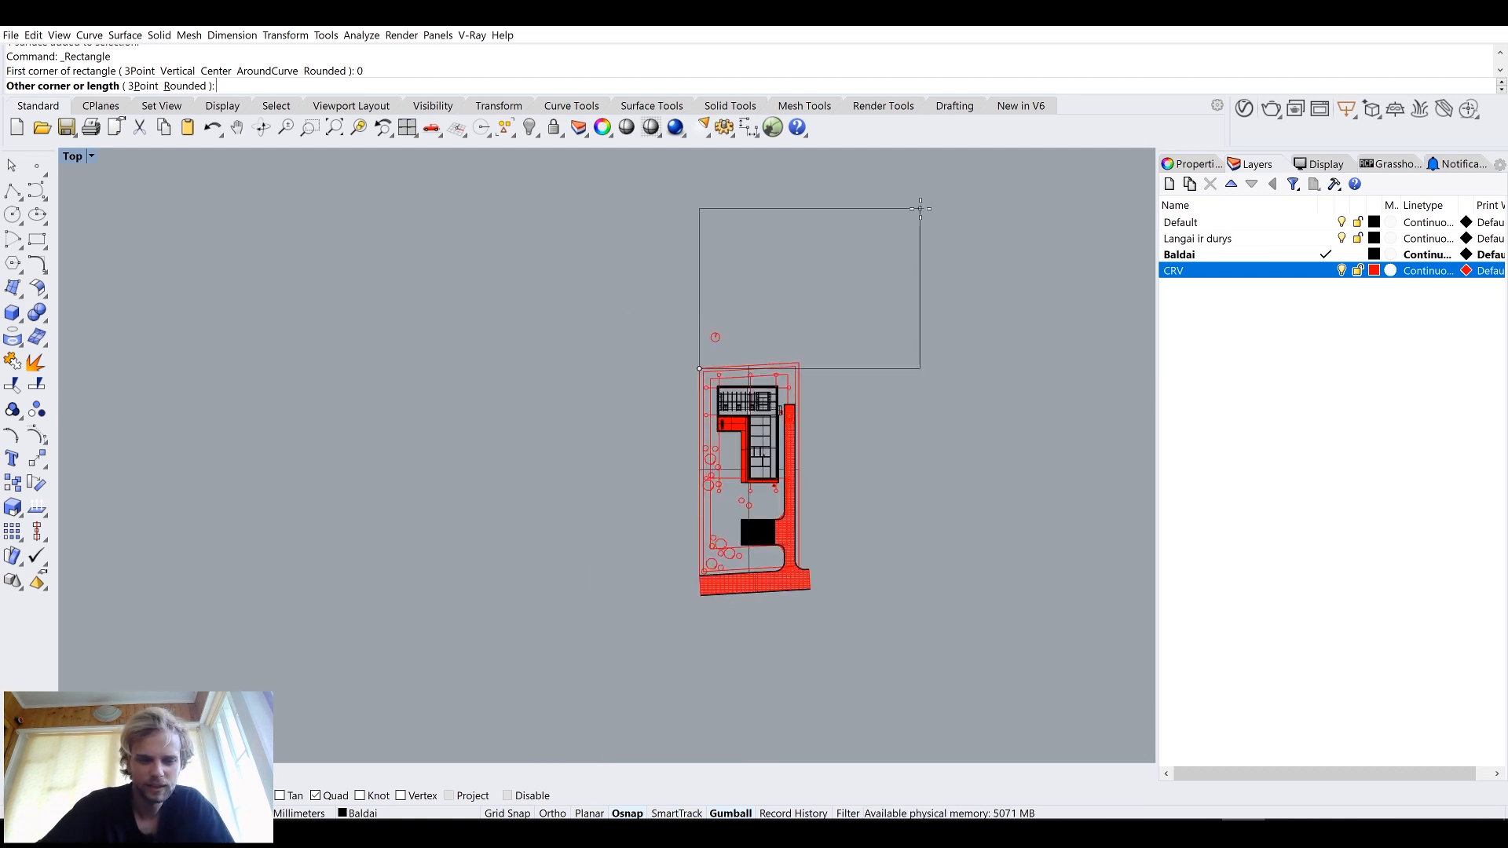
{"action": "right_click_drag", "start_coordinate": [916, 226], "coordinate": [761, 394]}
{"action": "scroll", "coordinate": [825, 262], "scroll_direction": "up", "scroll_amount": 2}
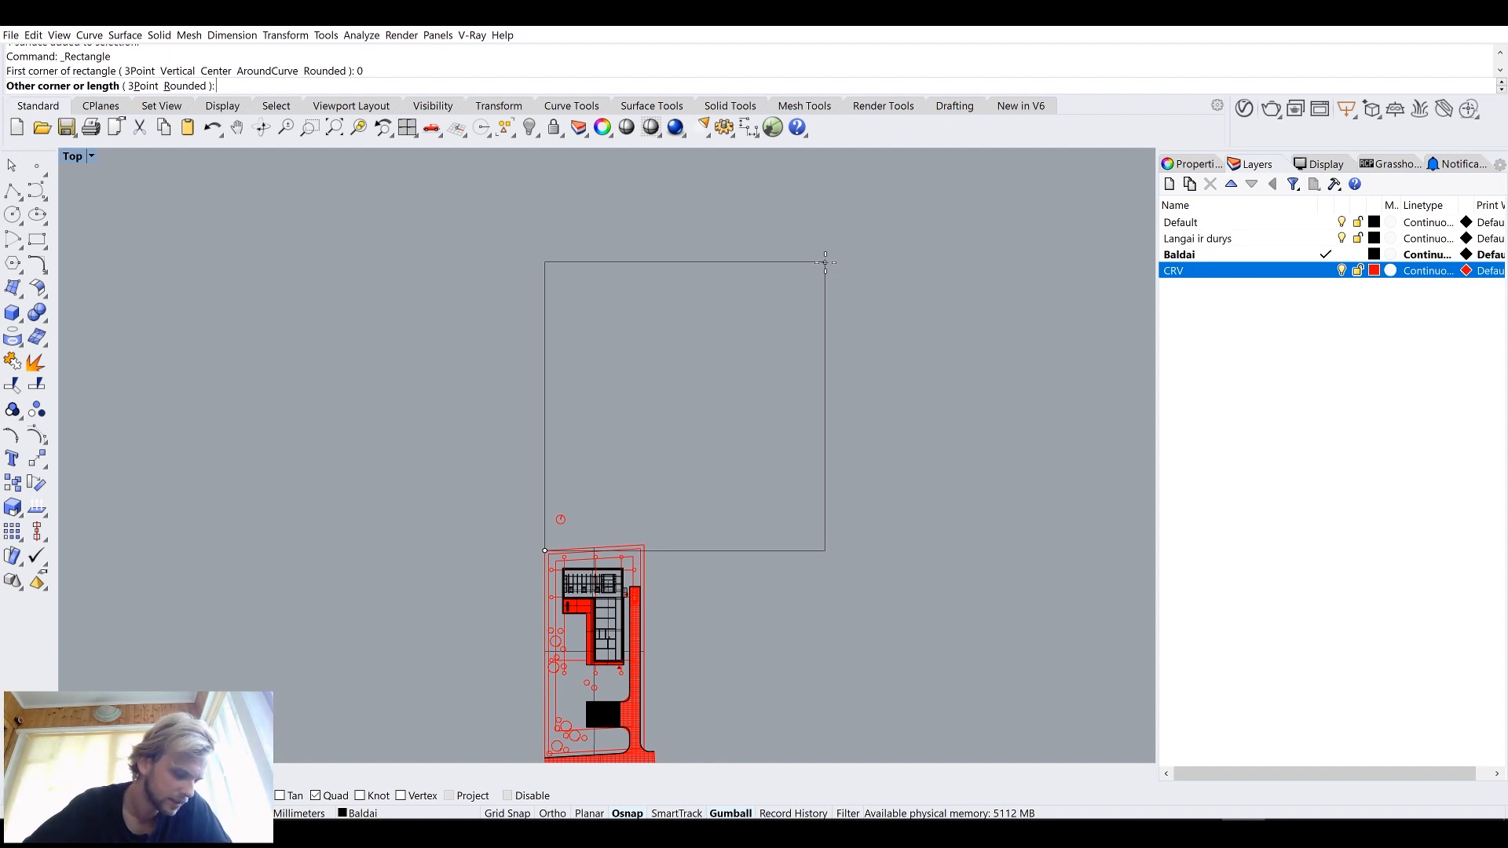
{"action": "type", "text": "50"}
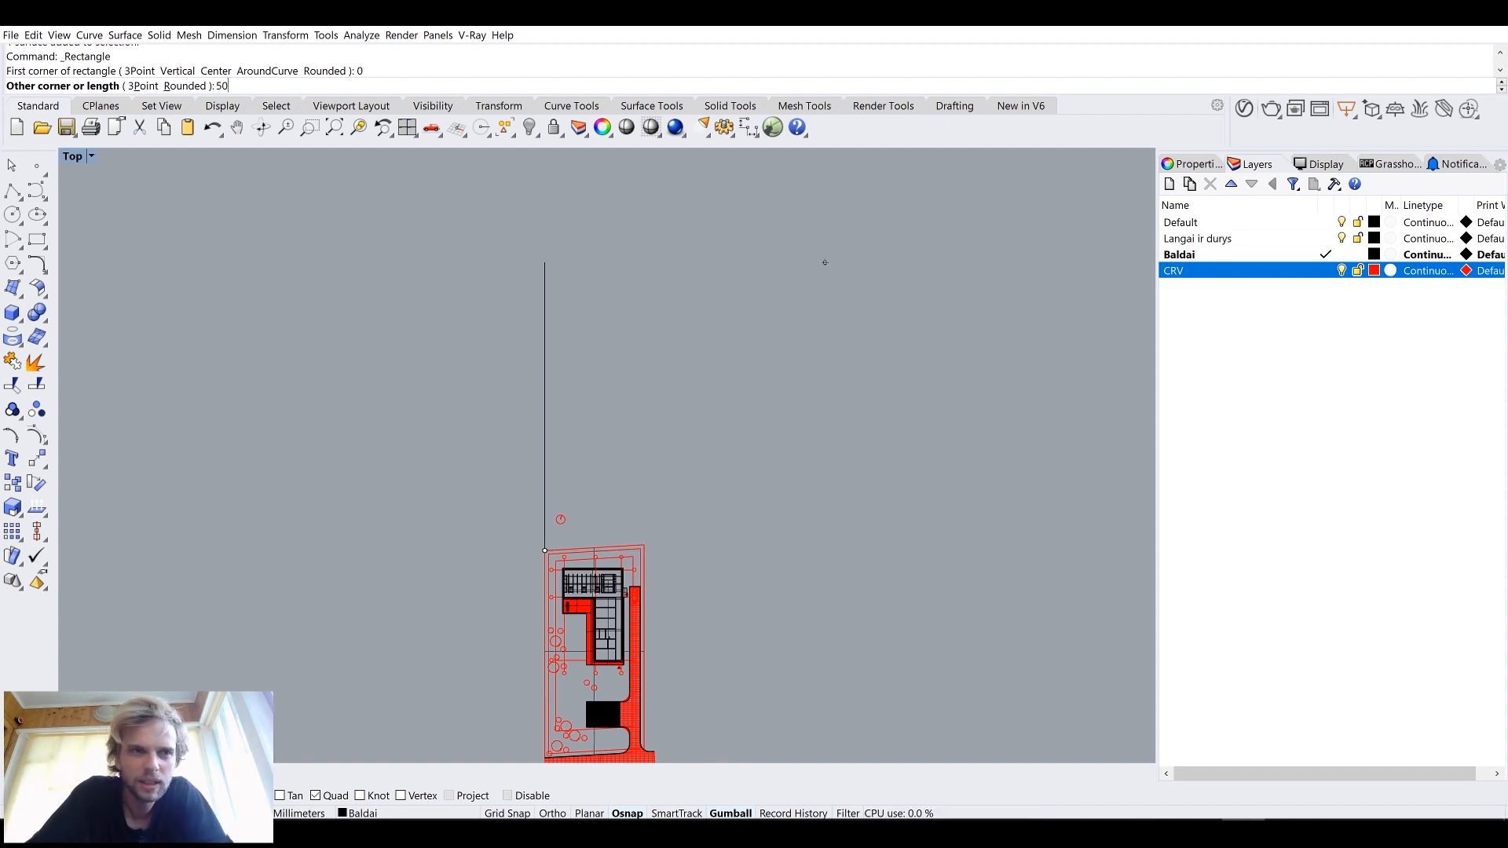
{"action": "type", "text": "000"}
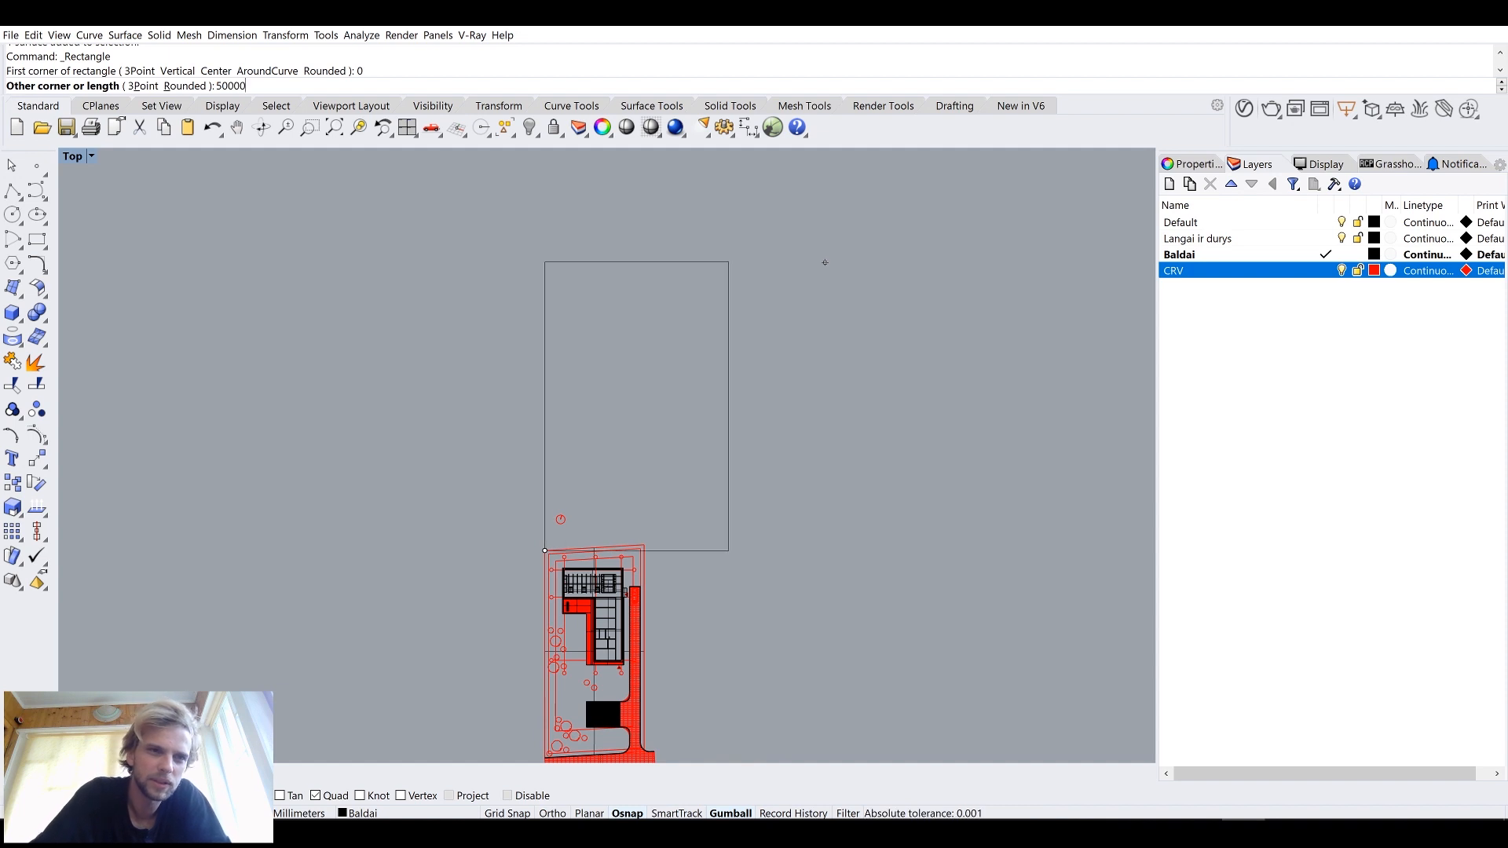
{"action": "key", "text": "Return"}
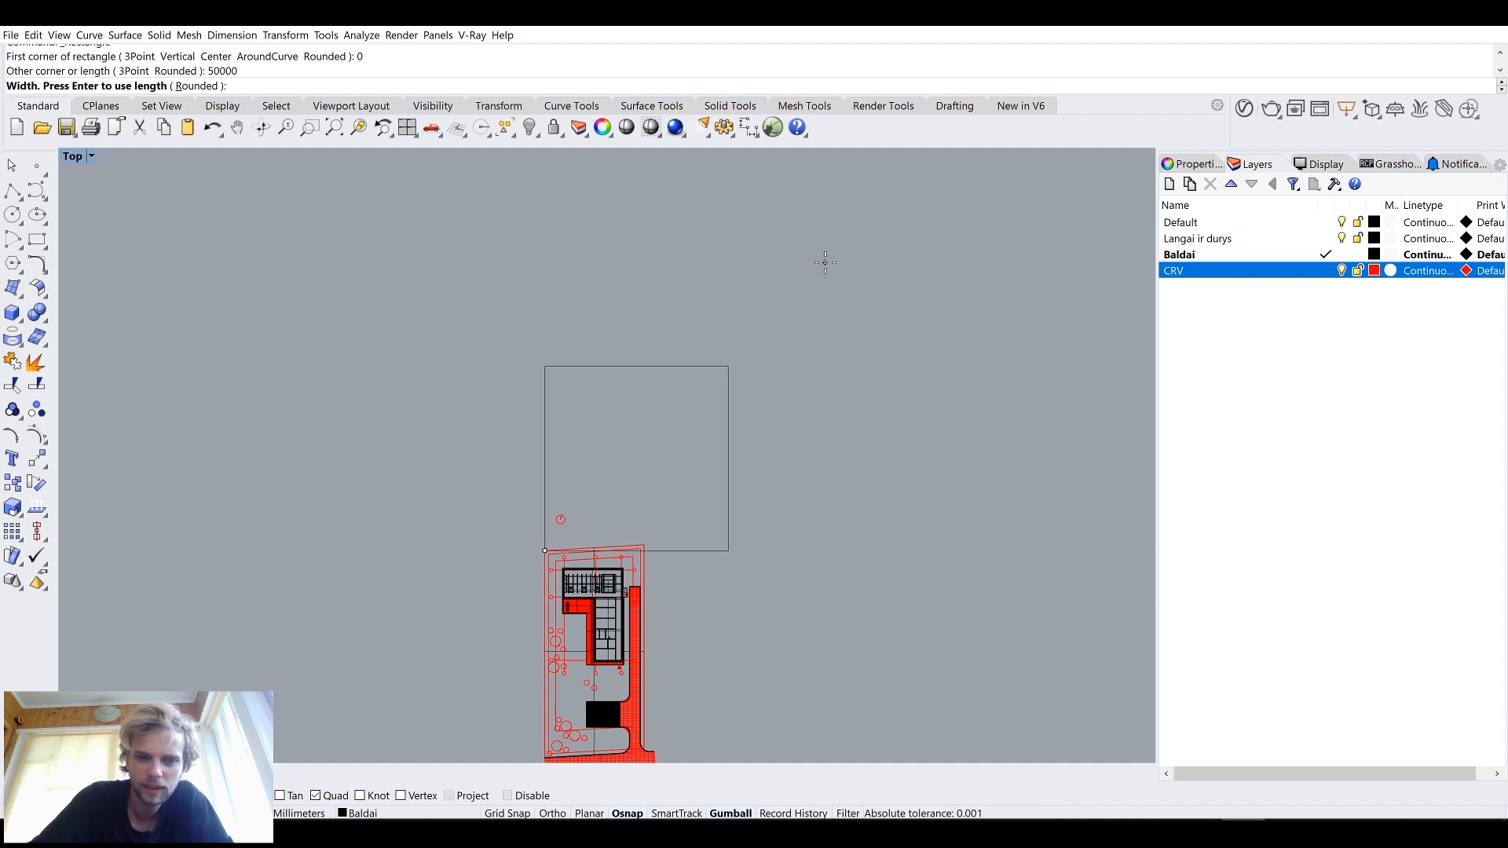
{"action": "type", "text": "50000"}
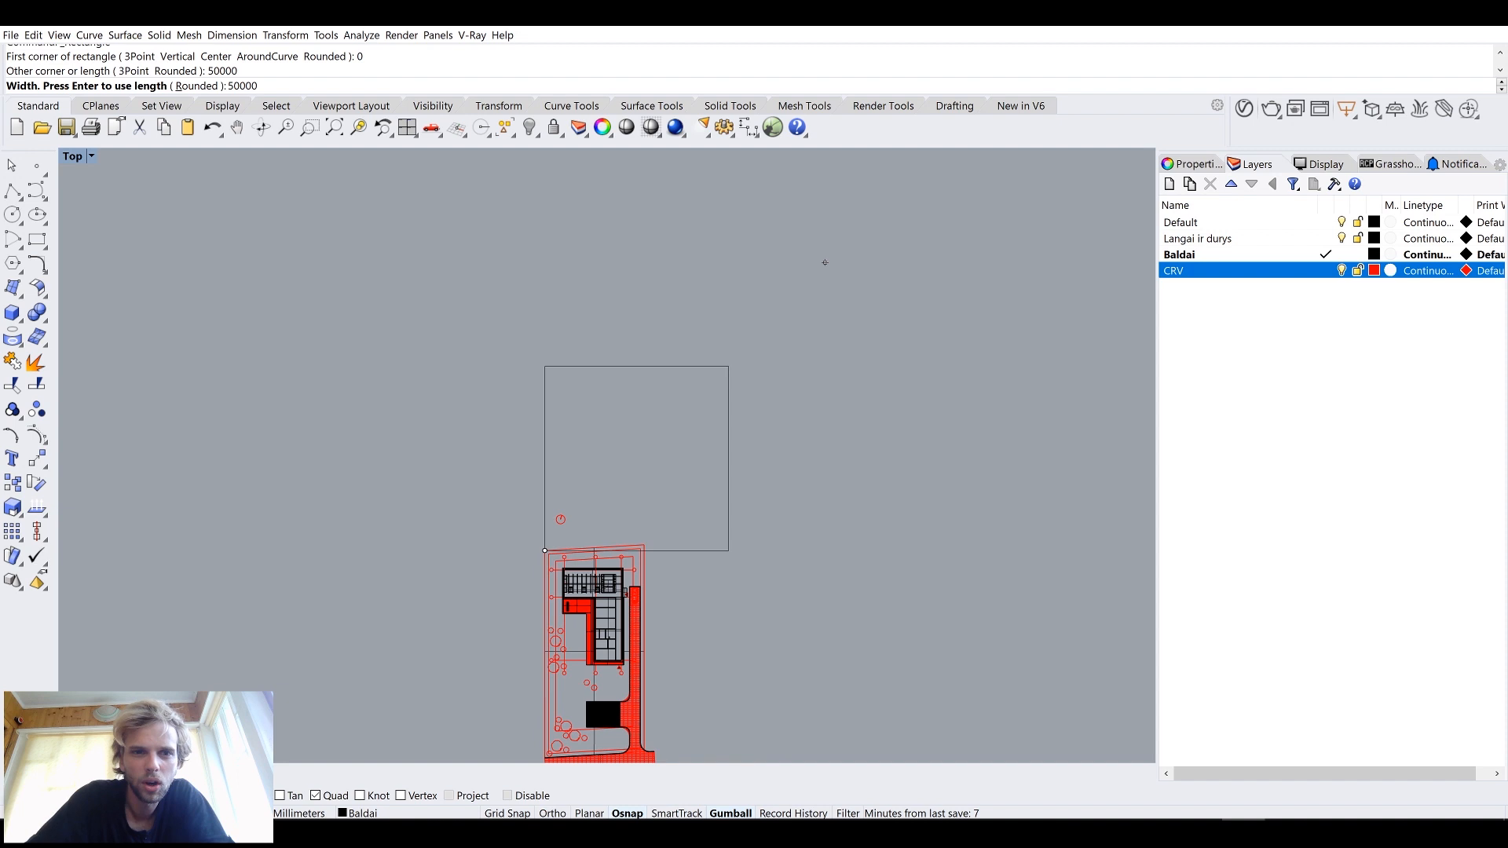
{"action": "key", "text": "Return"}
Step: Move the new square down so that it overlaps the house plot
{"action": "right_click_drag", "start_coordinate": [558, 568], "coordinate": [602, 451]}
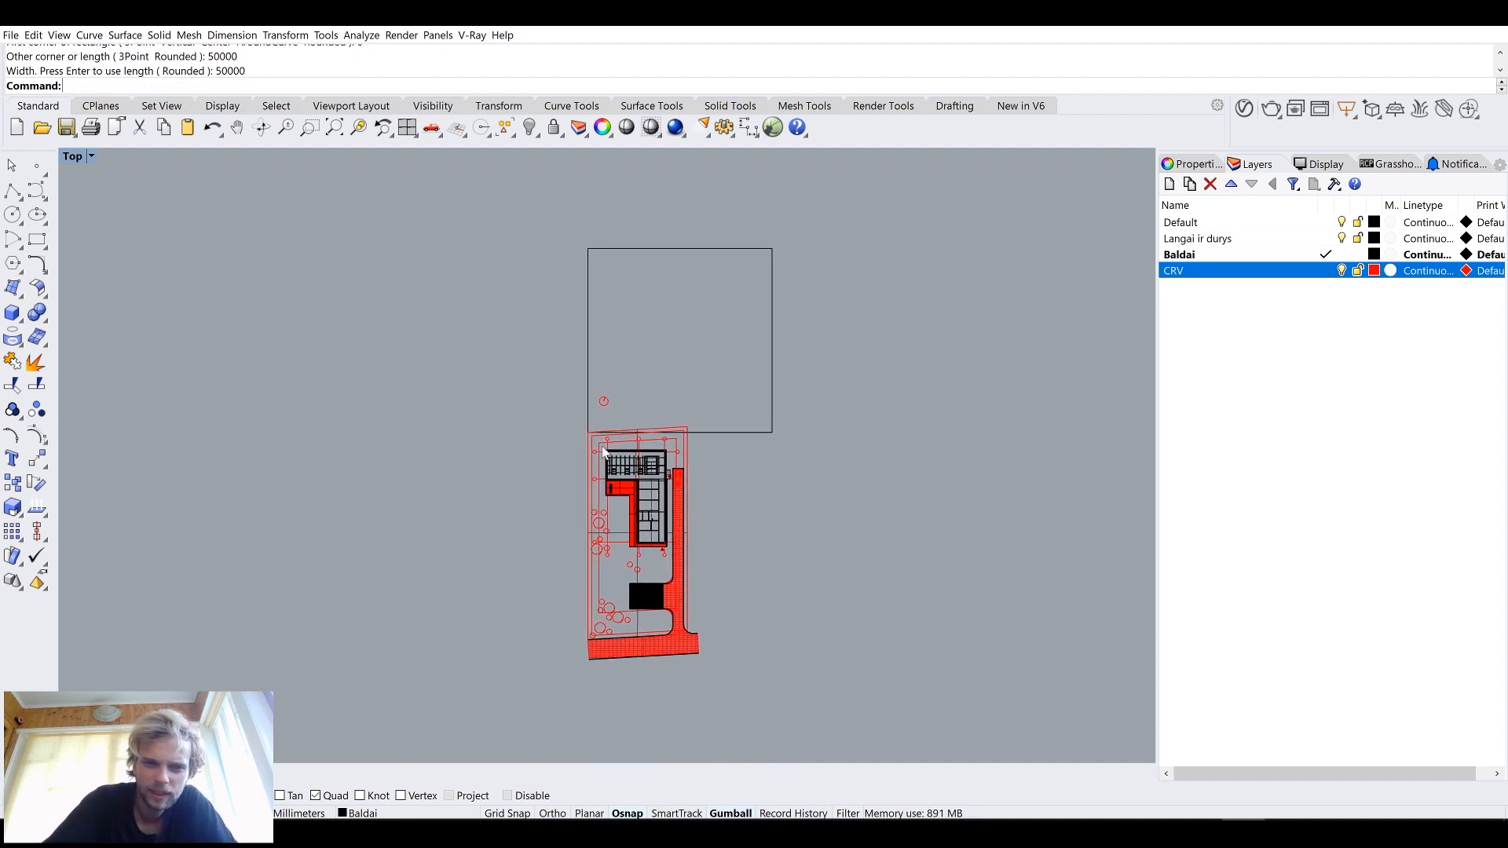
{"action": "left_click", "coordinate": [733, 434]}
{"action": "left_click_drag", "start_coordinate": [682, 355], "coordinate": [746, 535]}
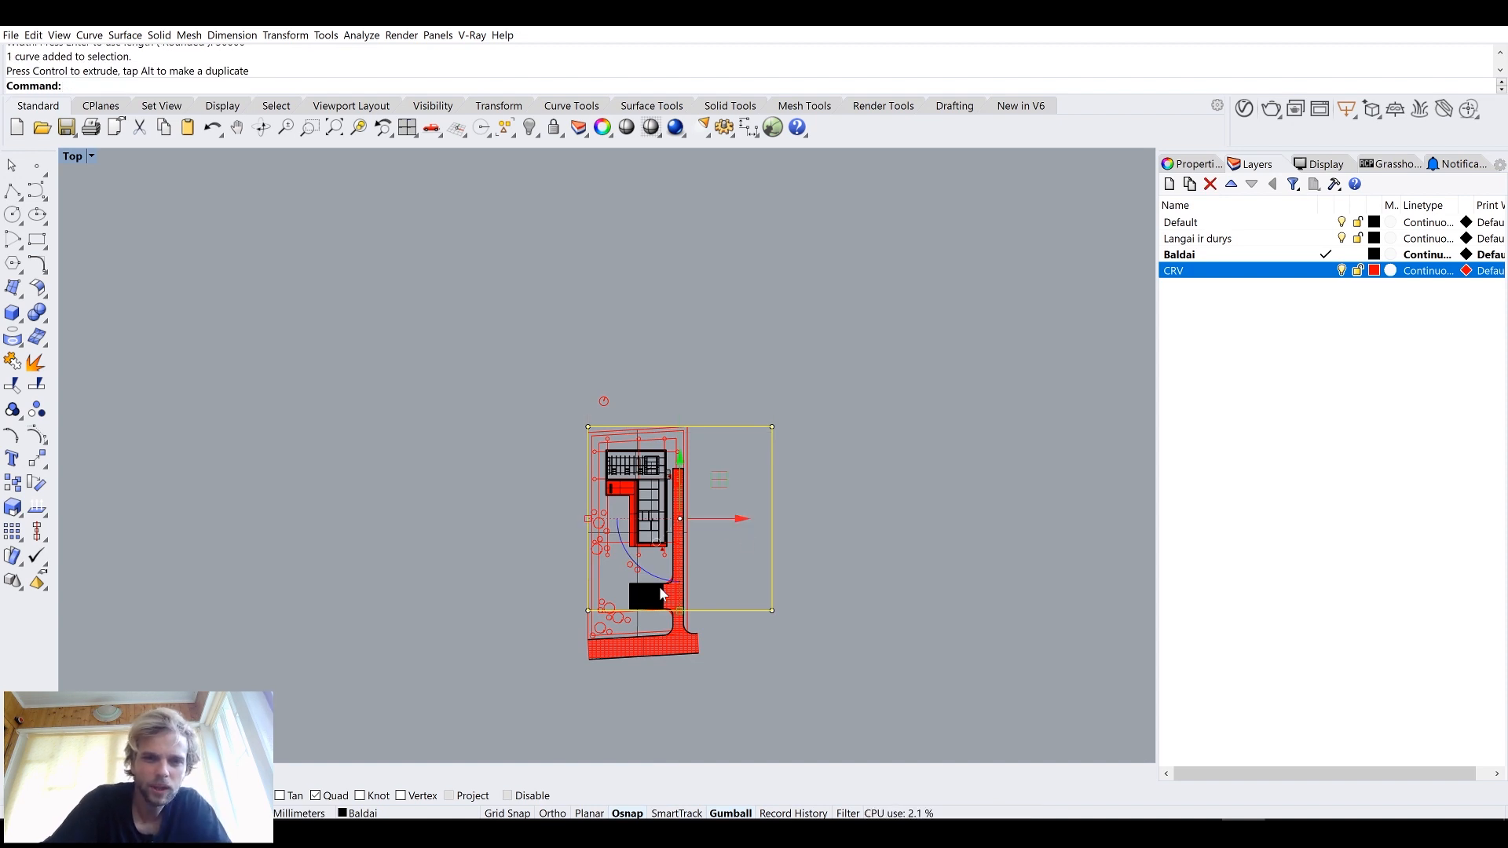
Step: Scale the square uniformly by a factor of 100 with the gumball
{"action": "left_click_drag", "start_coordinate": [683, 615], "coordinate": [683, 615]}
{"action": "type", "text": "100"}
{"action": "key", "text": "Return"}
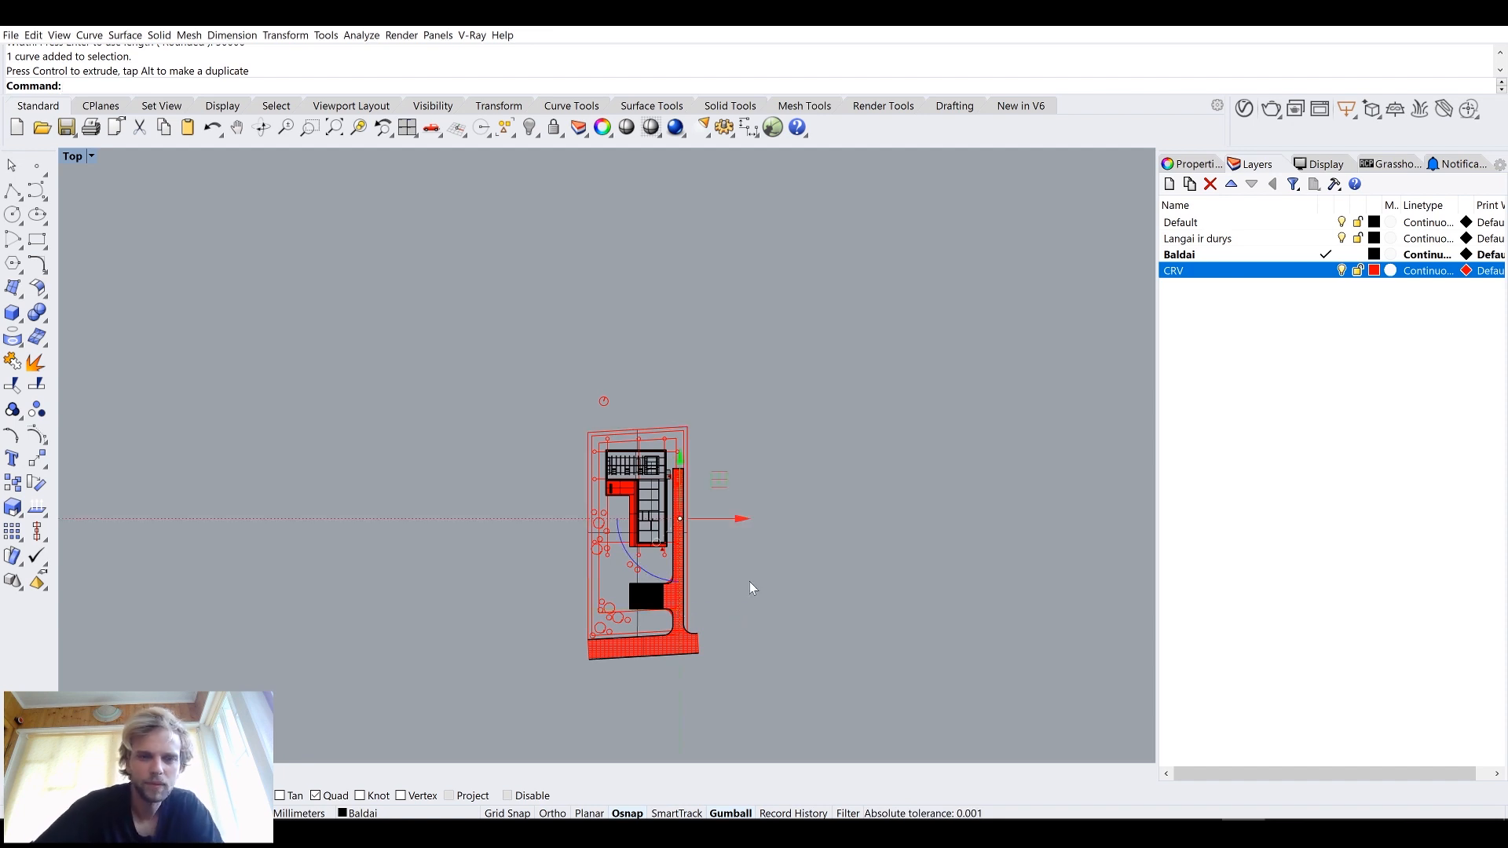
Step: Undo the last scaling of the square and scale it uniformly by a factor of 2 instead
{"action": "key", "text": "ctrl+z"}
{"action": "left_click", "coordinate": [683, 614]}
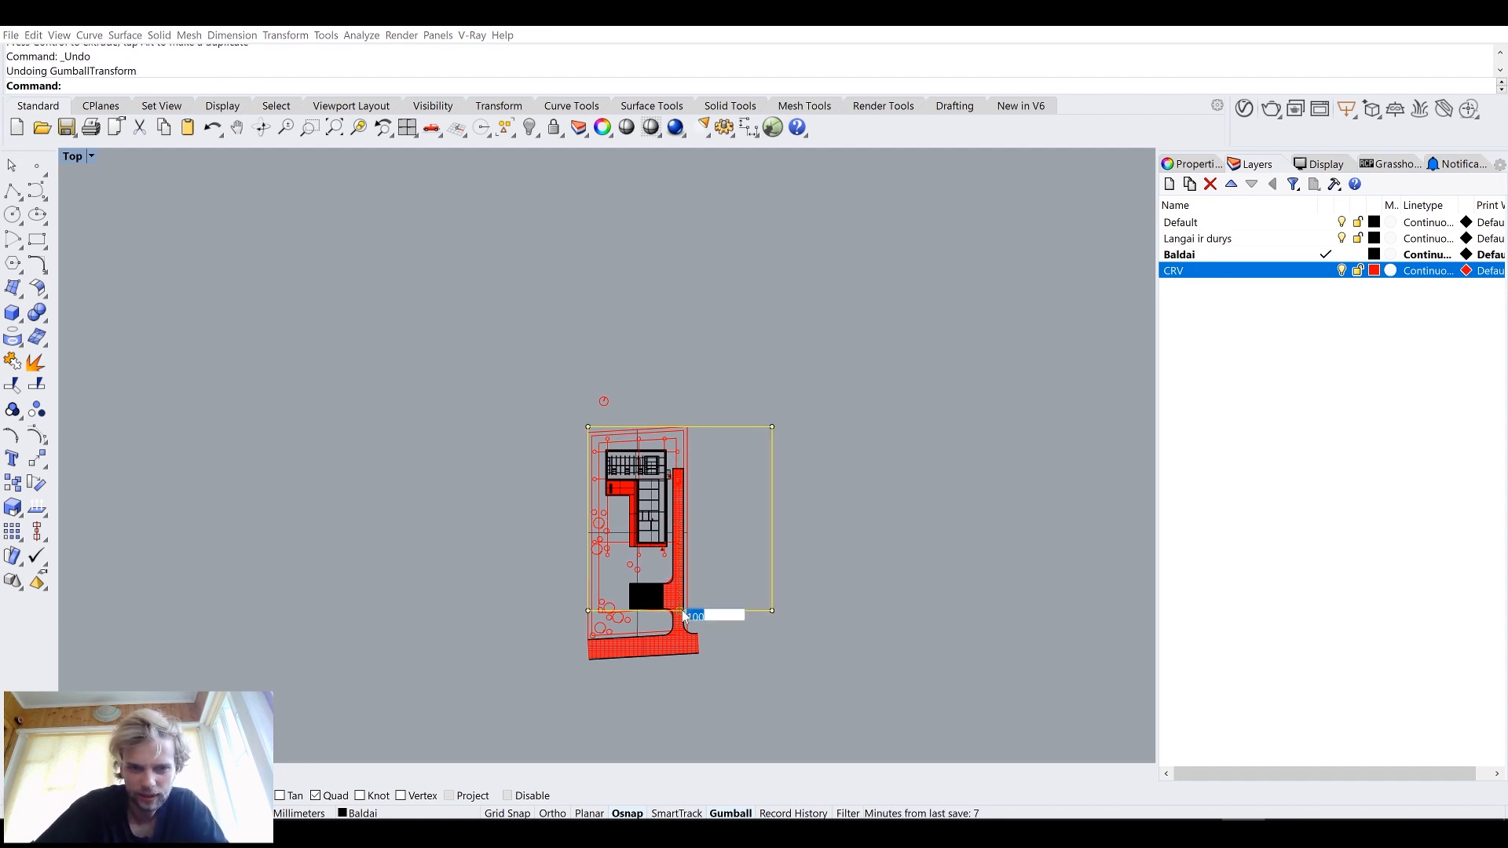
{"action": "key", "text": "Escape"}
{"action": "left_click", "coordinate": [683, 614]}
{"action": "type", "text": "2"}
{"action": "key", "text": "Return"}
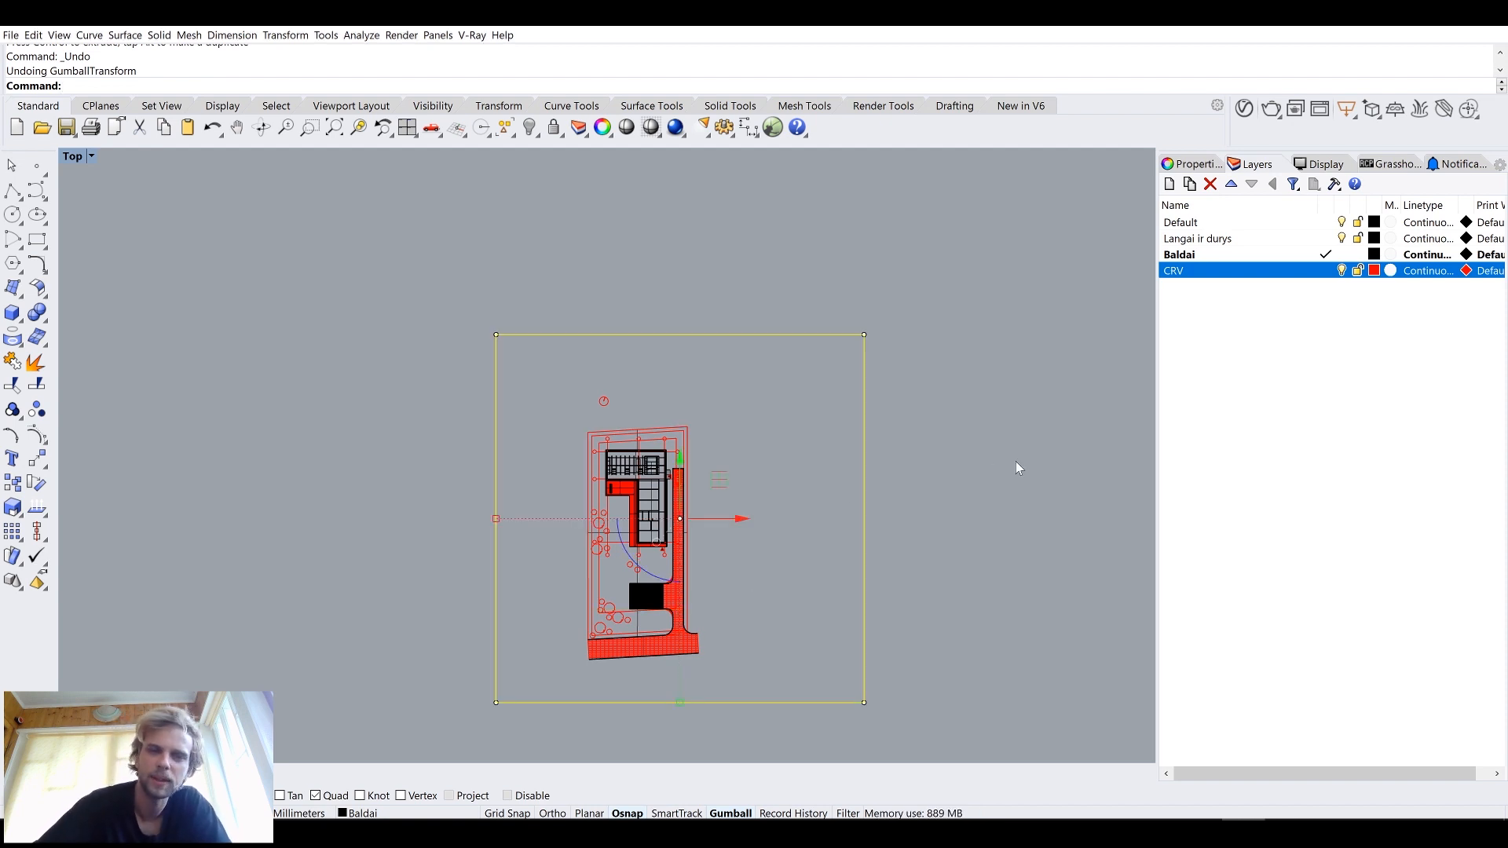
Step: Move the enlarged square so that it surrounds the house plot on all sides, and deselect it
{"action": "left_click_drag", "start_coordinate": [680, 519], "coordinate": [645, 539]}
{"action": "left_click", "coordinate": [966, 513]}
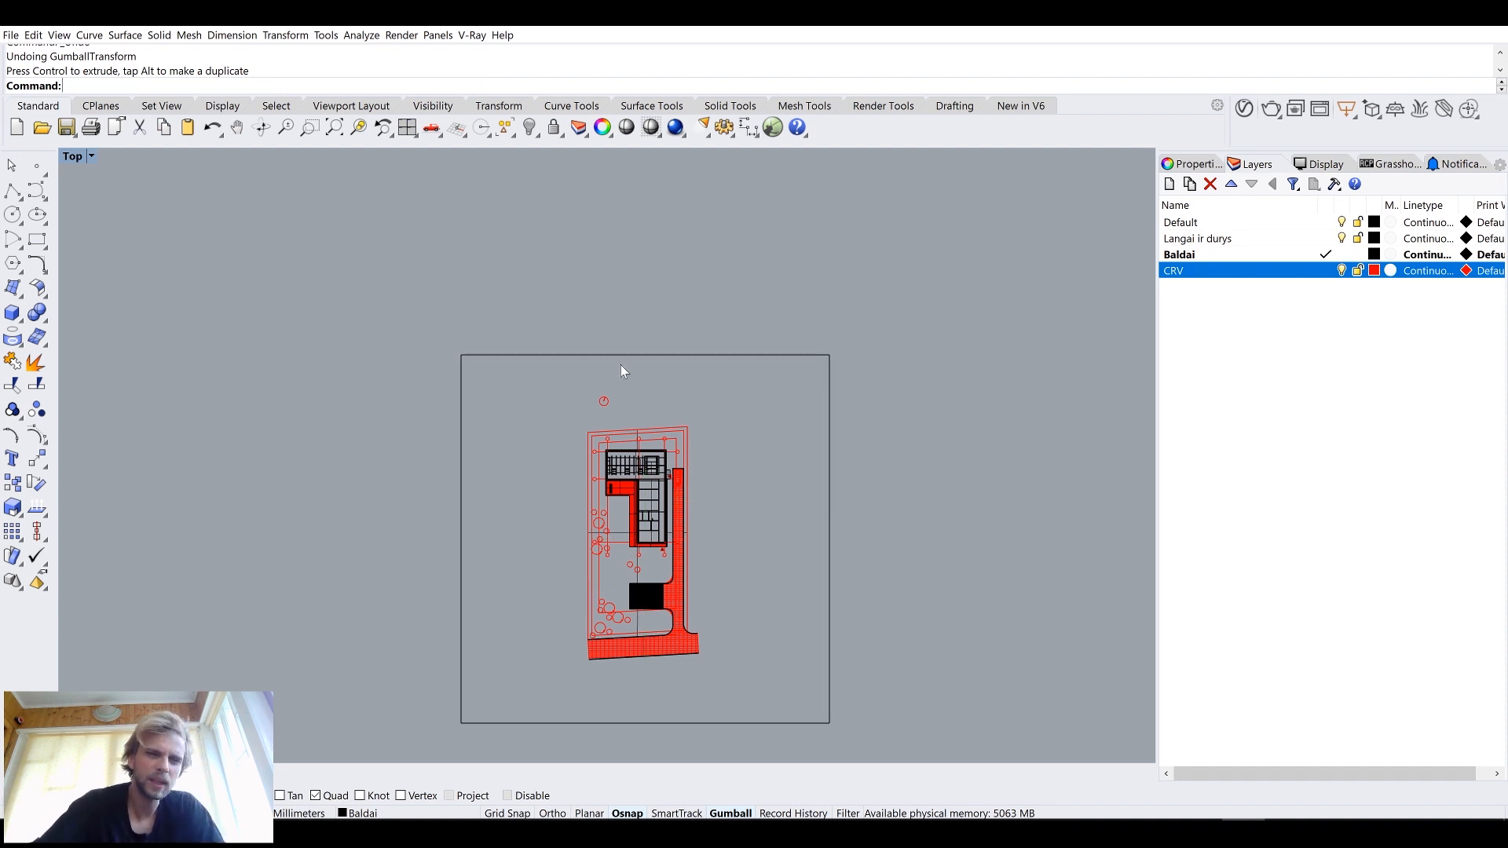
{"action": "right_click_drag", "start_coordinate": [622, 517], "coordinate": [617, 442]}
{"action": "scroll", "coordinate": [588, 398], "scroll_direction": "up", "scroll_amount": 2}
{"action": "scroll", "coordinate": [512, 387], "scroll_direction": "down", "scroll_amount": 1}
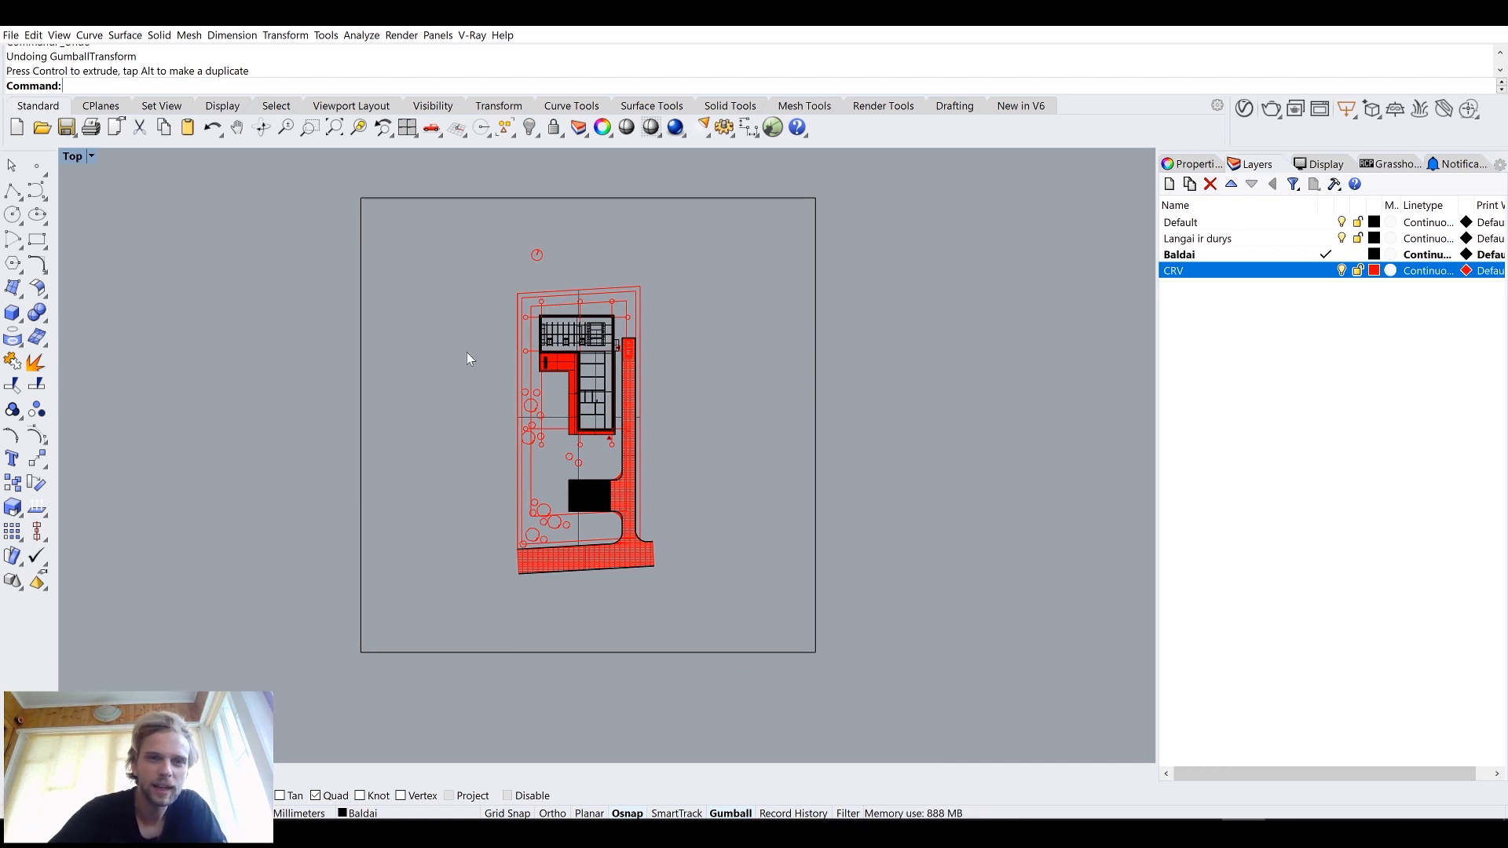
Step: Switch from the Top view to a maximized Perspective view and examine the square around the house plot
{"action": "double_click", "coordinate": [74, 158]}
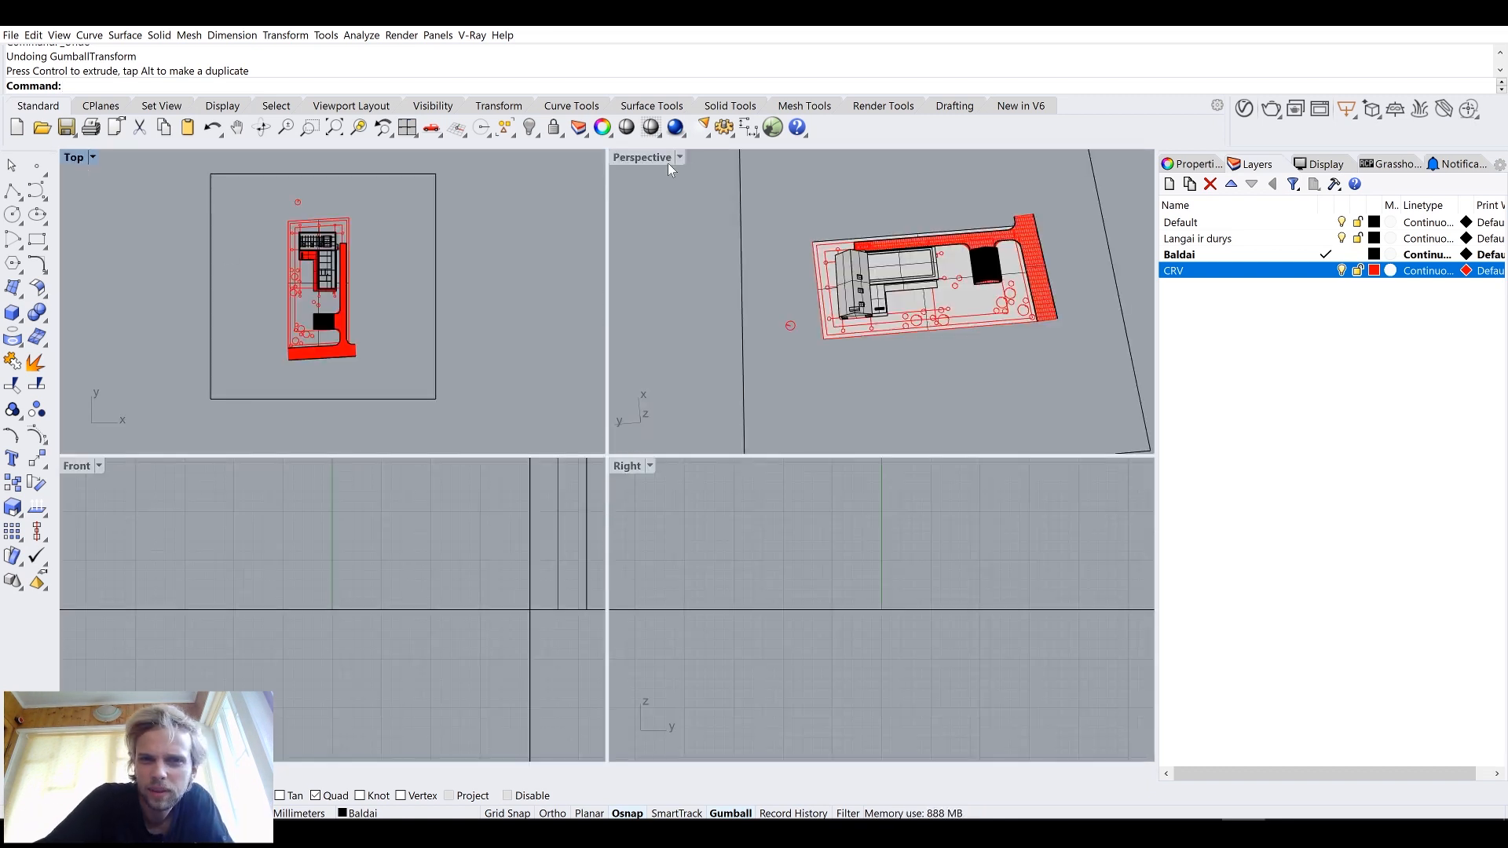
{"action": "double_click", "coordinate": [630, 154]}
{"action": "right_click_drag", "start_coordinate": [647, 359], "coordinate": [672, 376]}
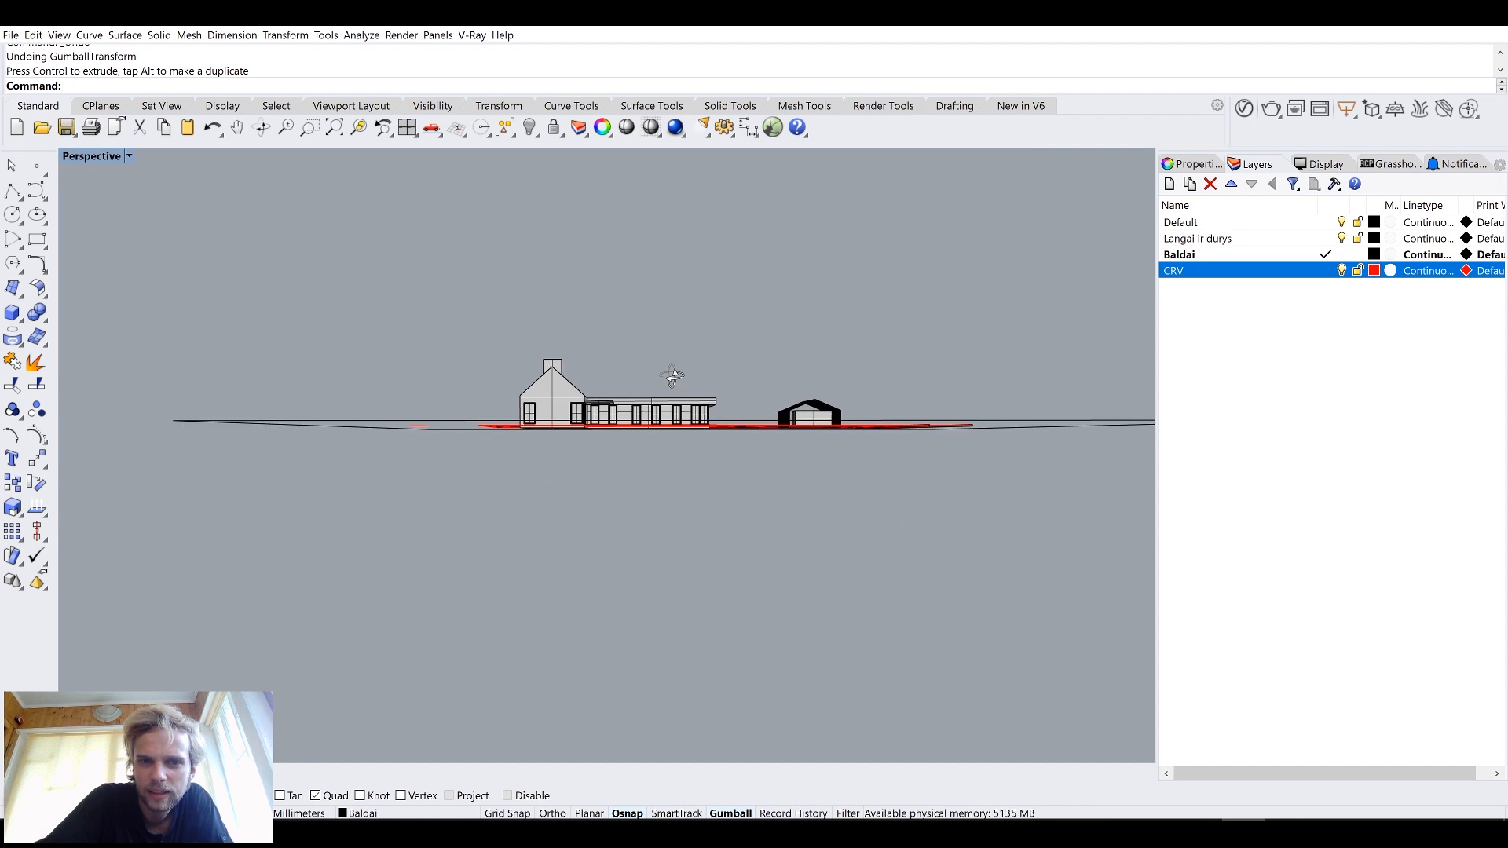
{"action": "scroll", "coordinate": [494, 393], "scroll_direction": "up", "scroll_amount": 10}
{"action": "scroll", "coordinate": [468, 404], "scroll_direction": "down", "scroll_amount": 10}
{"action": "right_click_drag", "start_coordinate": [478, 394], "coordinate": [627, 441]}
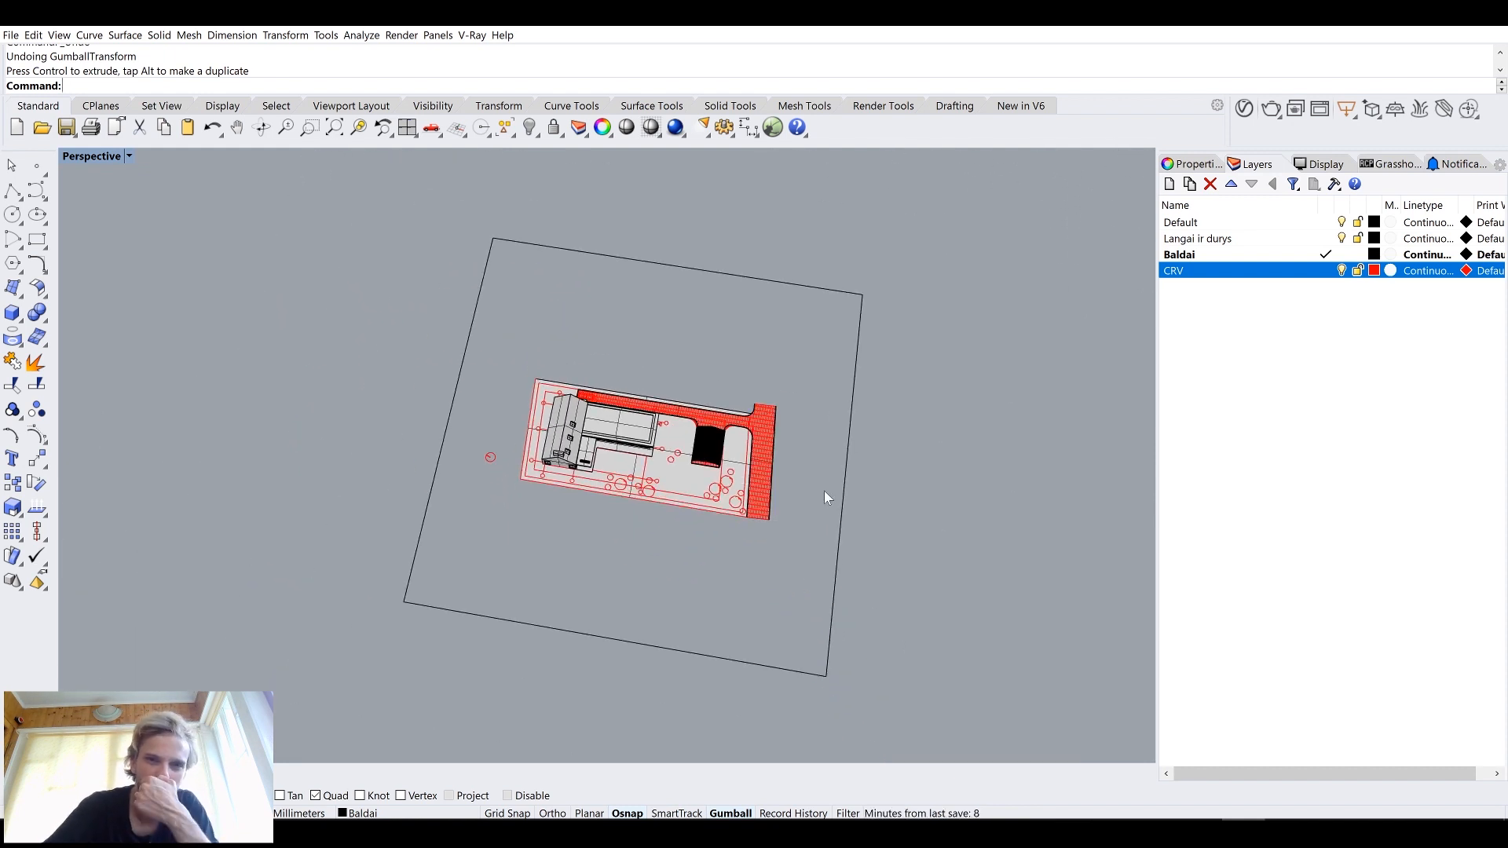
{"action": "right_click_drag", "start_coordinate": [672, 428], "coordinate": [549, 377]}
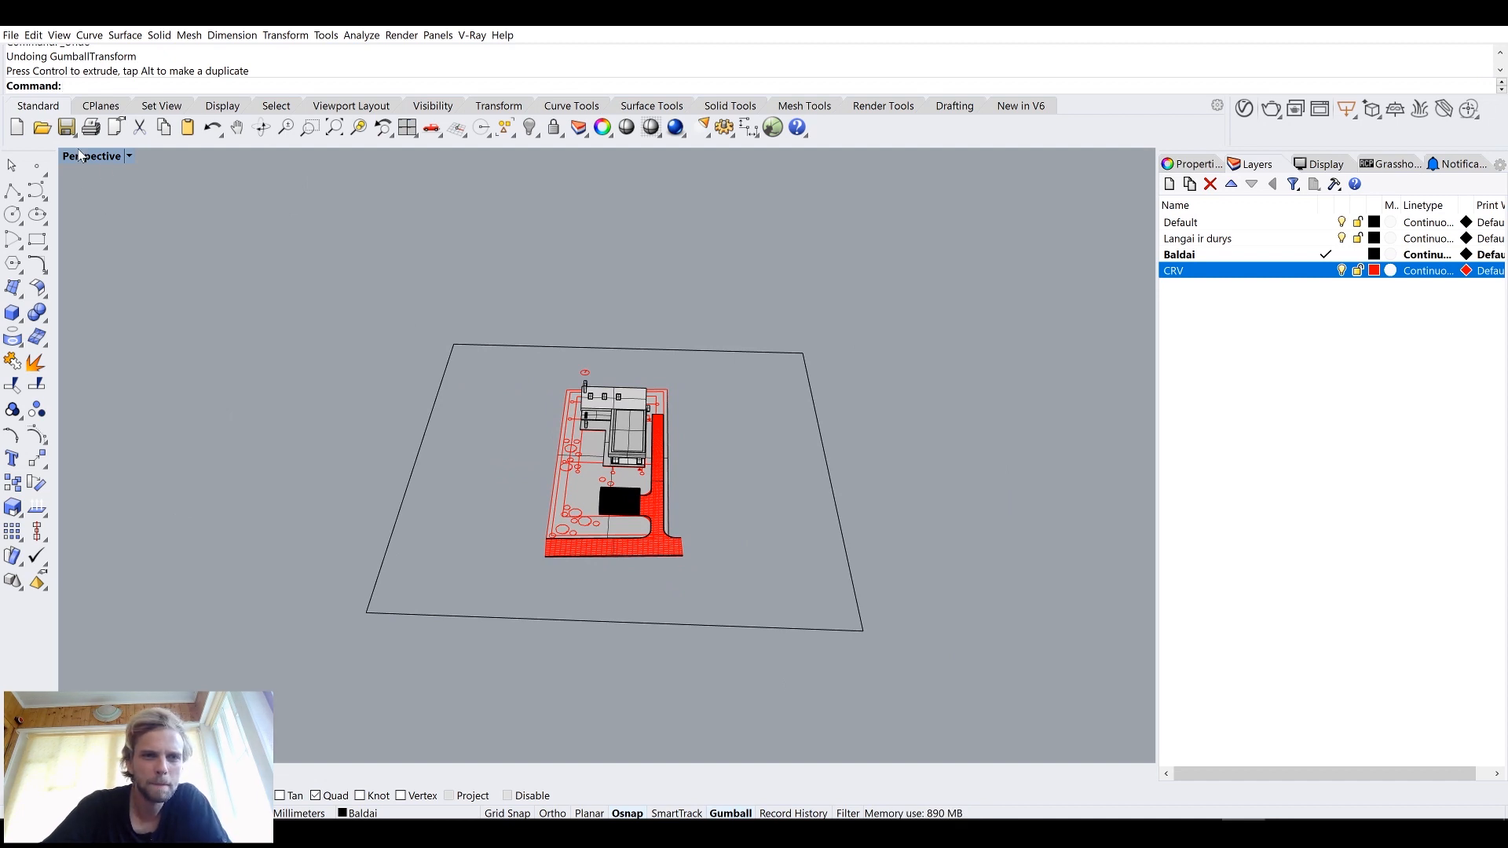
Step: Select the large square, switch to Grasshopper and reference it in a new Curve parameter below the existing definition
{"action": "left_click", "coordinate": [459, 345]}
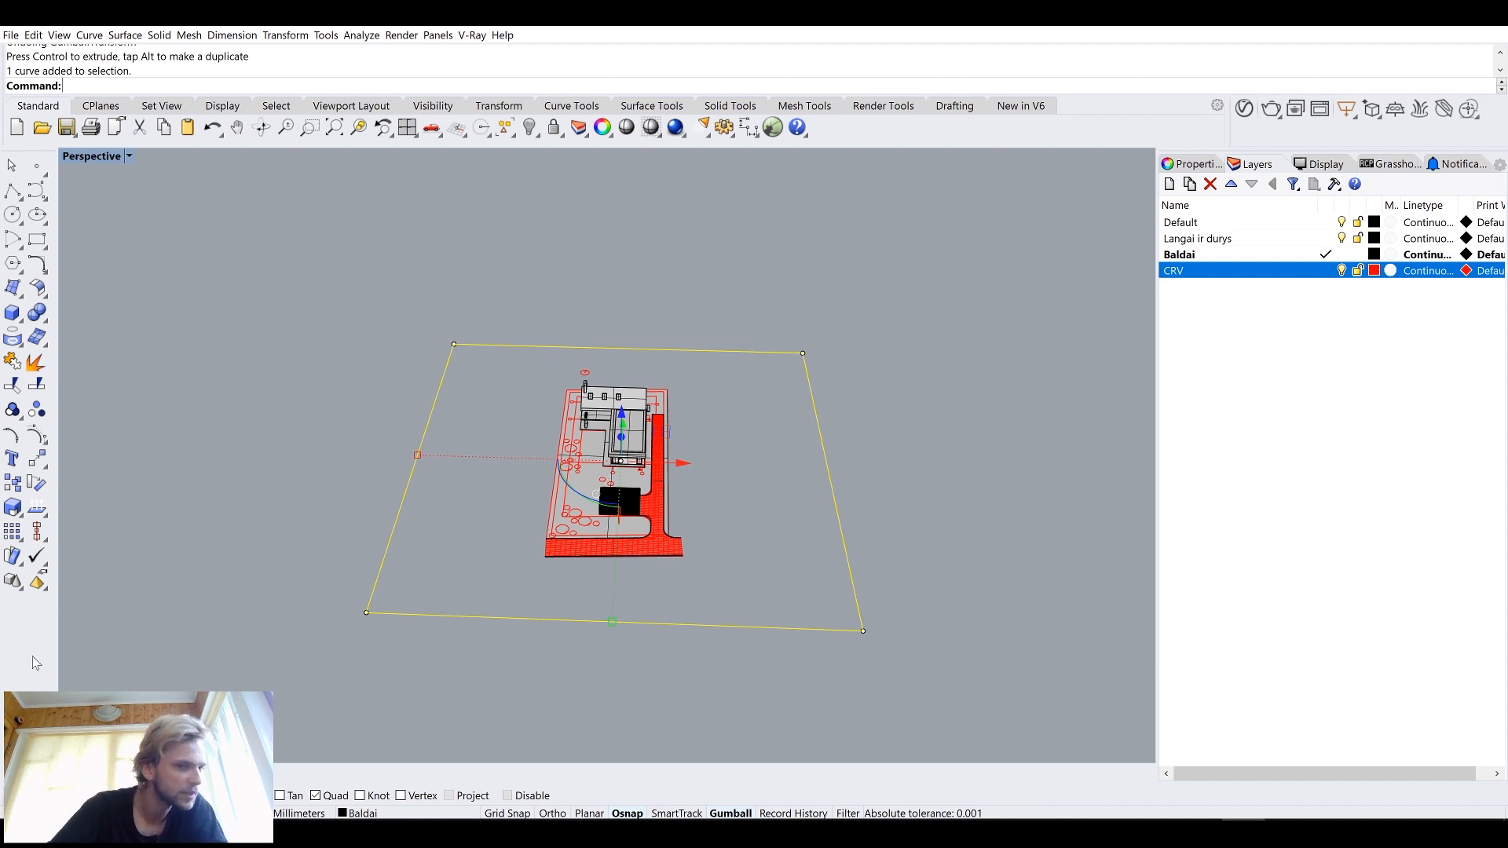
{"action": "key", "text": "alt+Tab"}
{"action": "right_click_drag", "start_coordinate": [959, 555], "coordinate": [940, 417]}
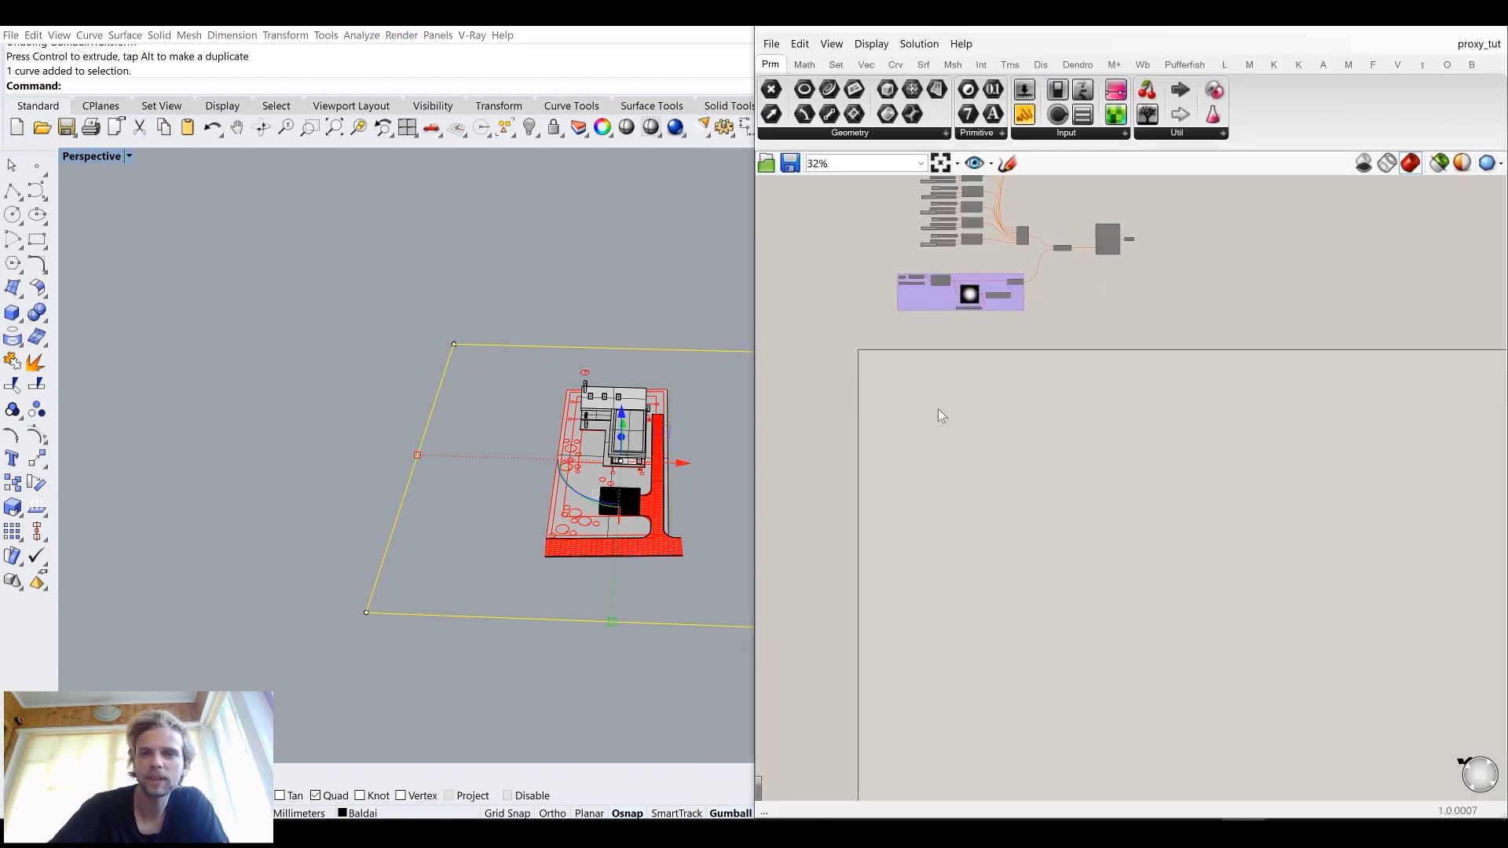
{"action": "scroll", "coordinate": [919, 433], "scroll_direction": "up", "scroll_amount": 4}
{"action": "double_click", "coordinate": [909, 431]}
{"action": "type", "text": "crv"}
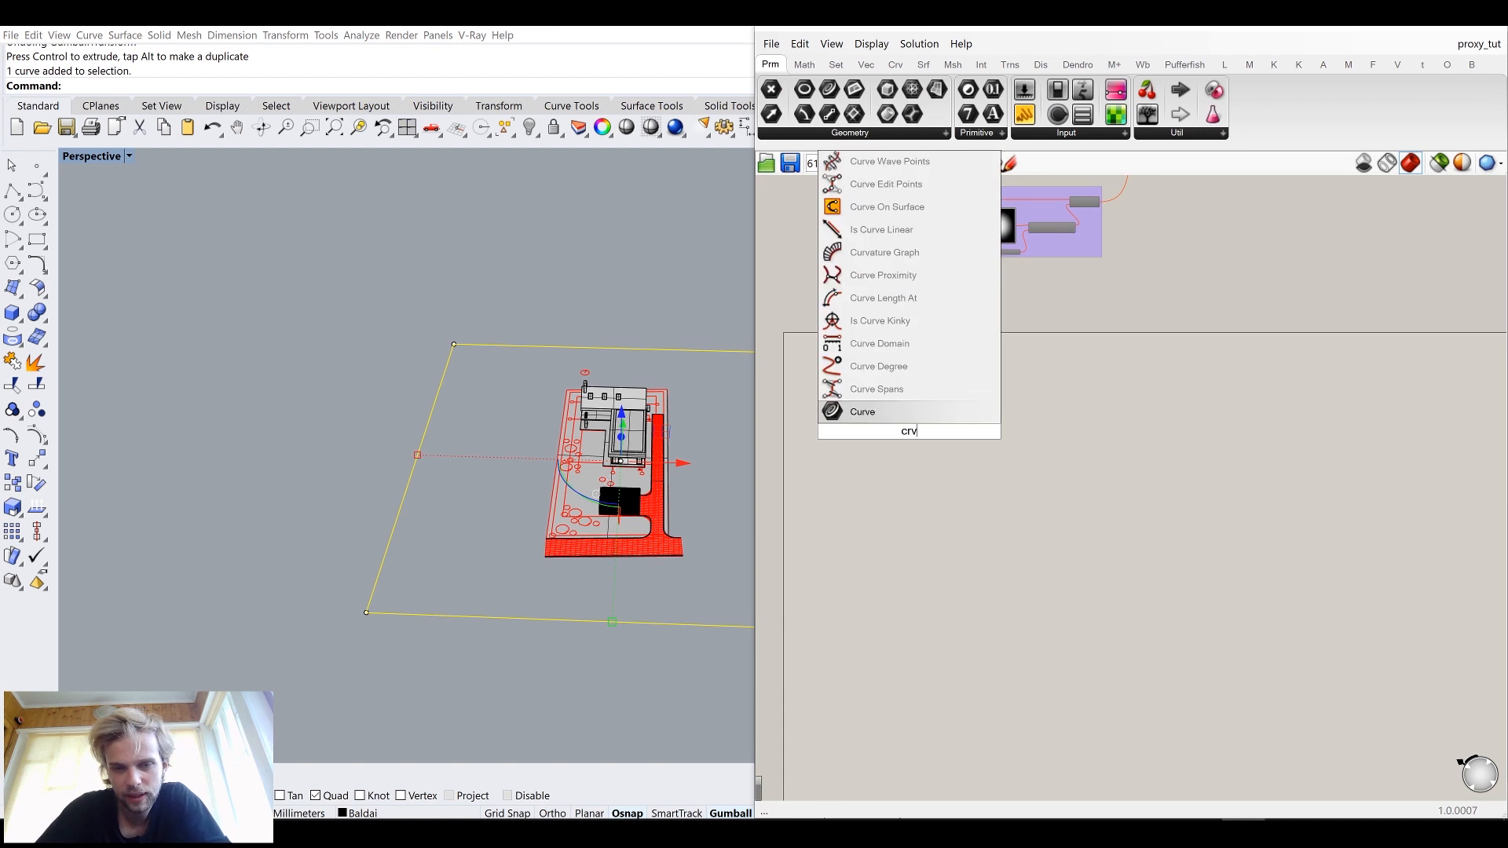
{"action": "left_click", "coordinate": [896, 411]}
{"action": "scroll", "coordinate": [919, 440], "scroll_direction": "up", "scroll_amount": 5}
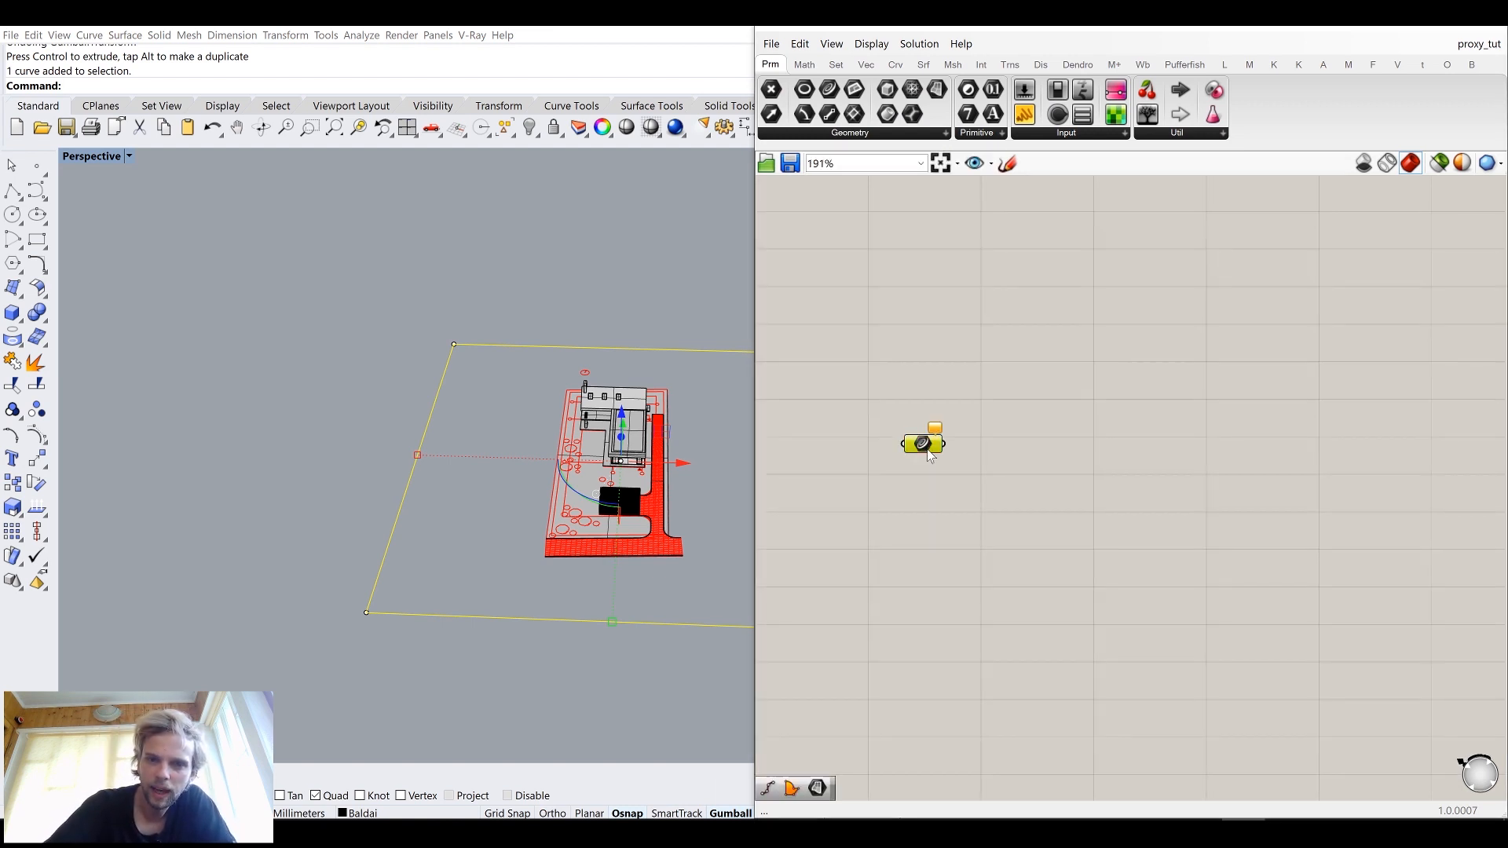
{"action": "right_click", "coordinate": [927, 446]}
{"action": "left_click", "coordinate": [991, 656]}
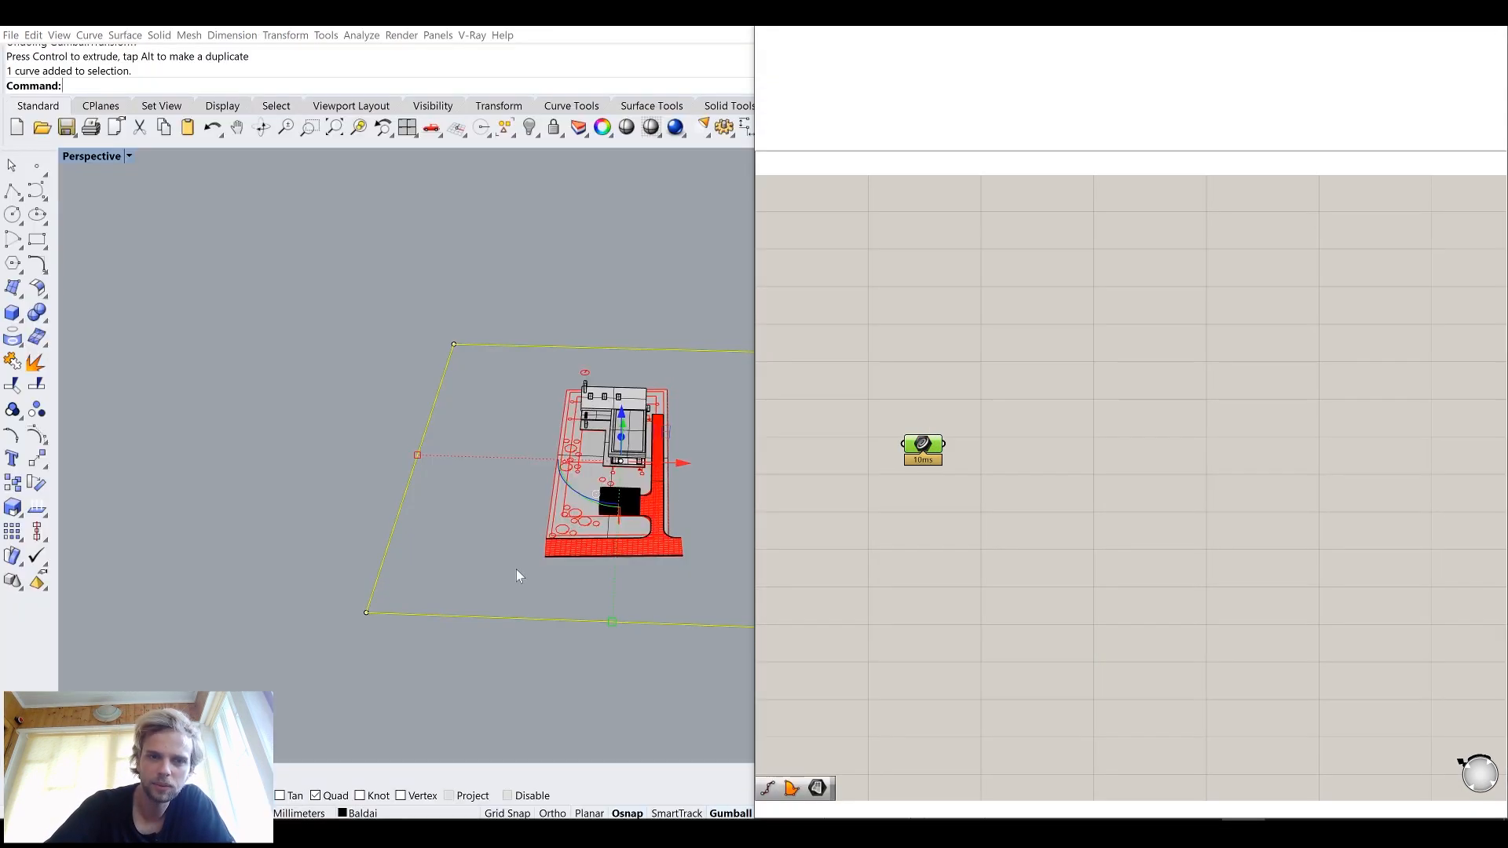
Step: Group the Curve parameter and name the group "Region for plants"
{"action": "right_click_drag", "start_coordinate": [498, 449], "coordinate": [416, 416]}
{"action": "scroll", "coordinate": [925, 446], "scroll_direction": "up", "scroll_amount": 3}
{"action": "middle_click", "coordinate": [926, 446]}
{"action": "left_click", "coordinate": [932, 397]}
{"action": "right_click", "coordinate": [920, 420]}
{"action": "type", "text": "Region for plants"}
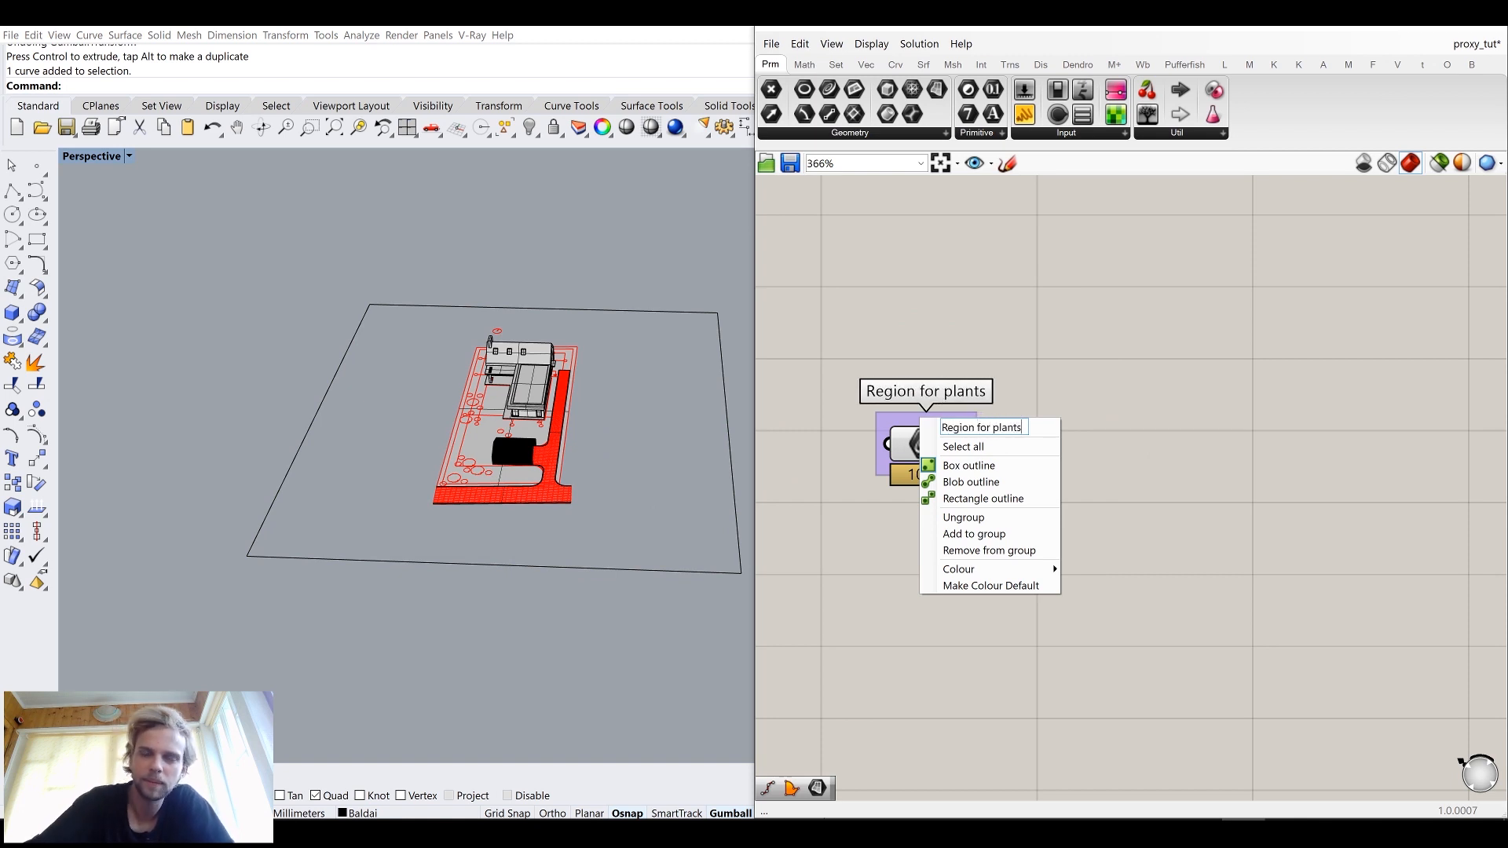
{"action": "key", "text": "Return"}
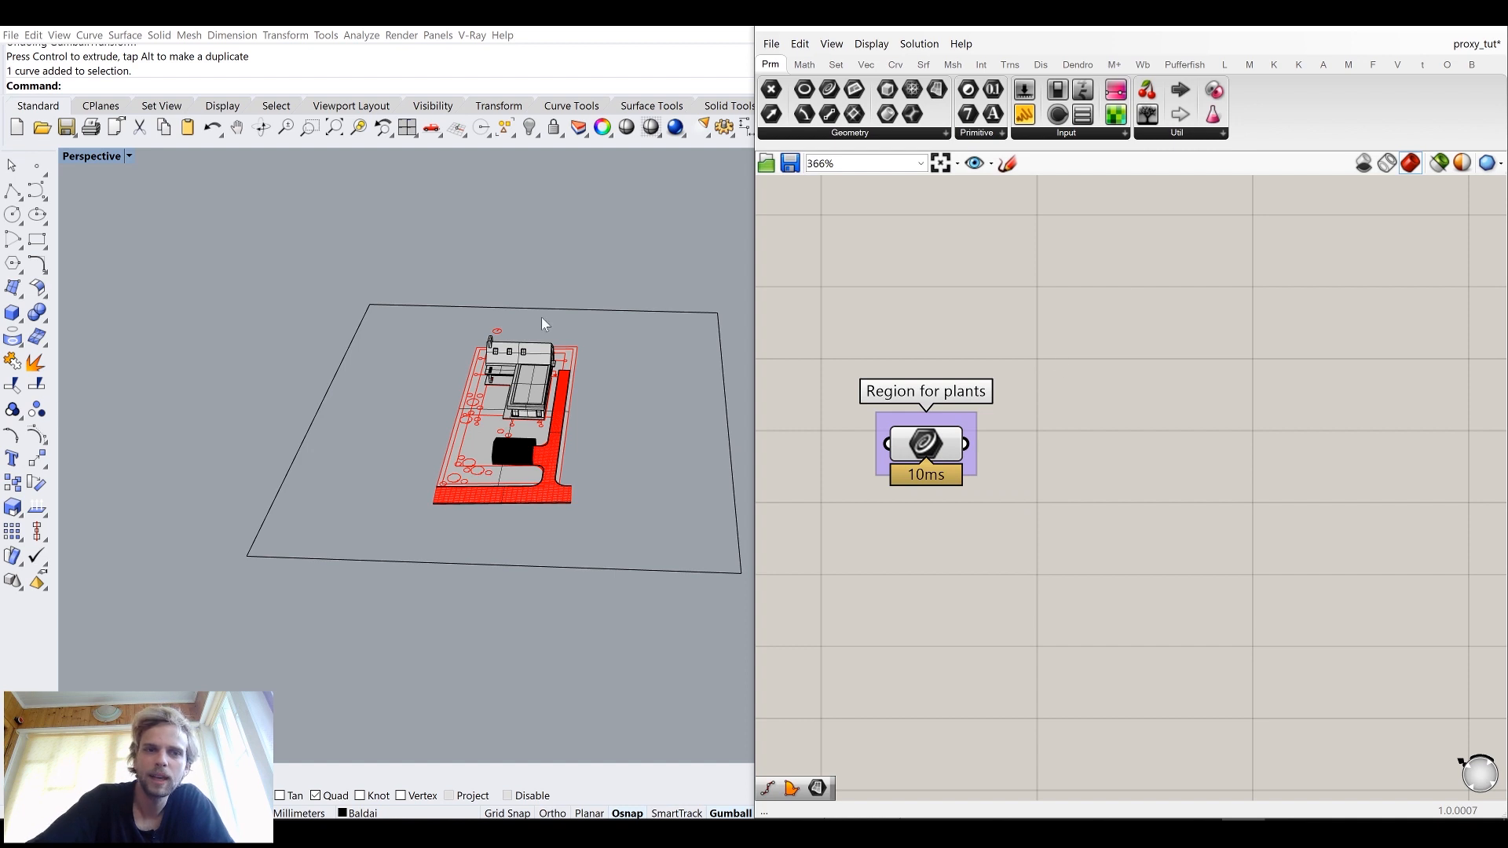
Step: Add a Boundary Surfaces component and connect the region curve to its Edges input
{"action": "double_click", "coordinate": [1078, 343]}
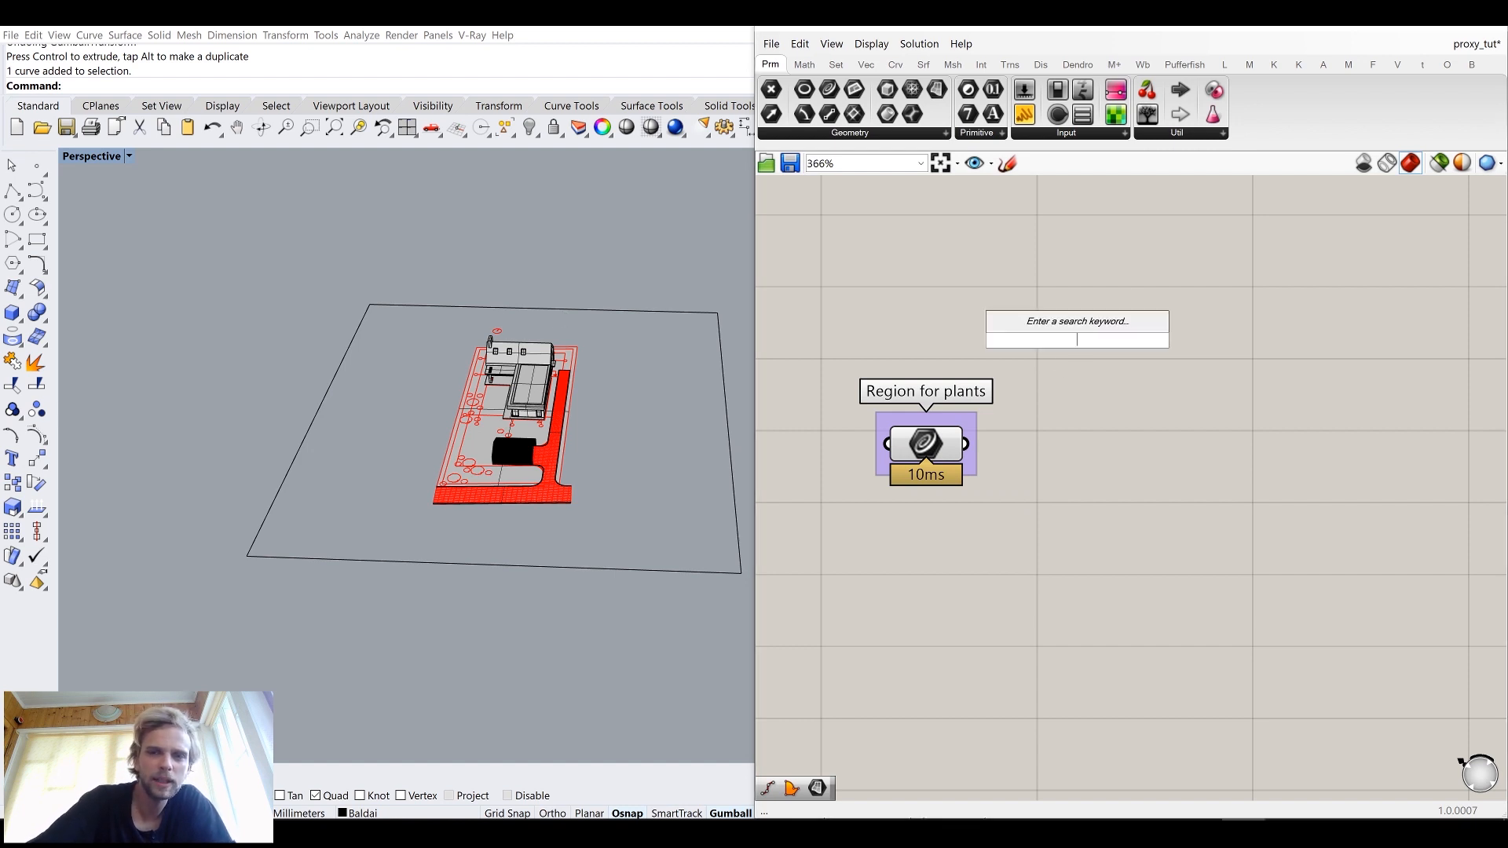
{"action": "type", "text": "boun"}
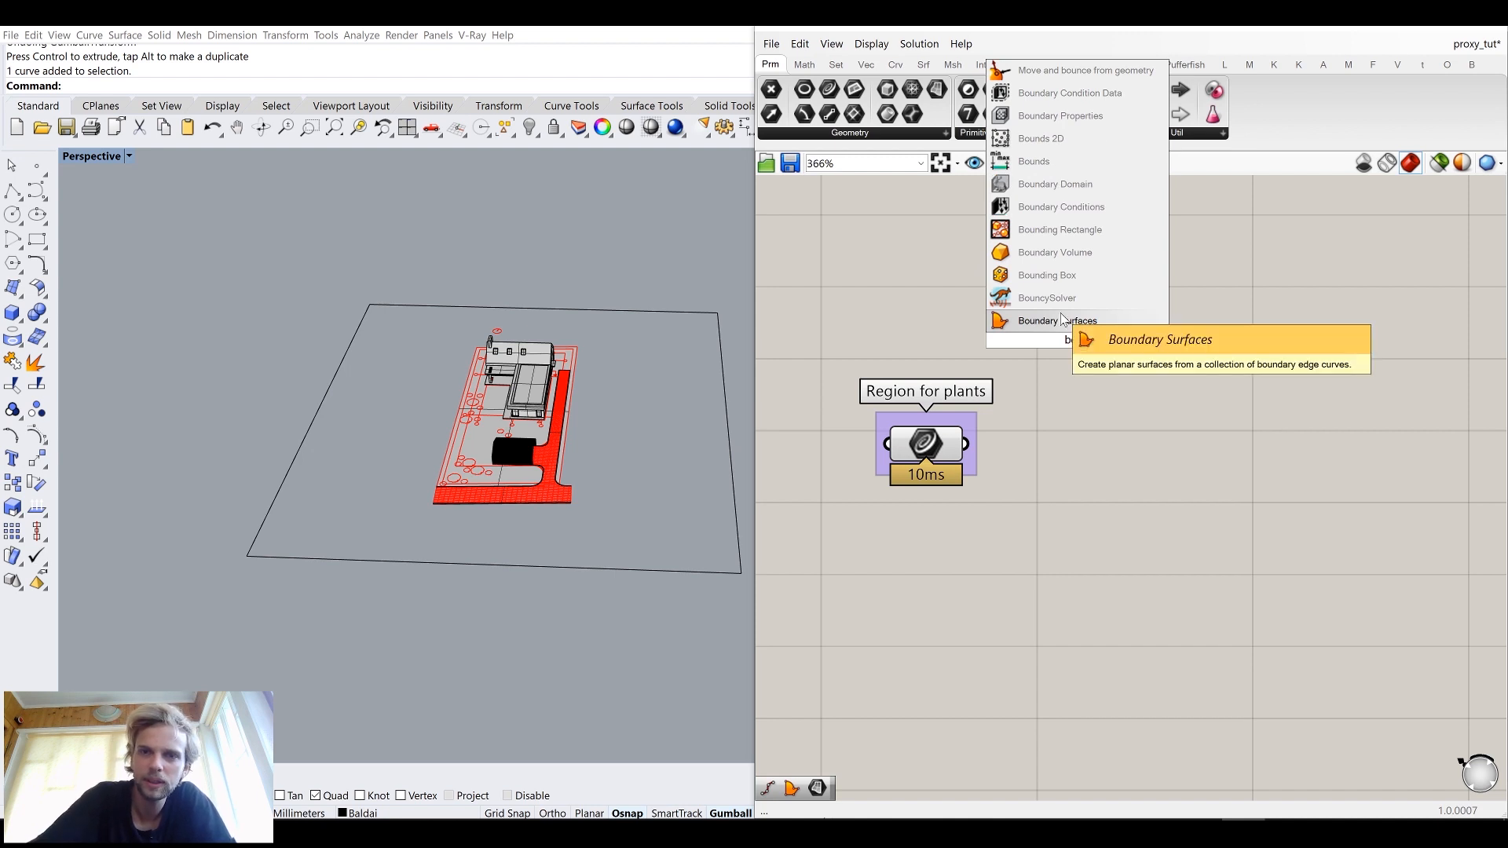
{"action": "type", "text": "d"}
{"action": "key", "text": "Up"}
{"action": "key", "text": "Down"}
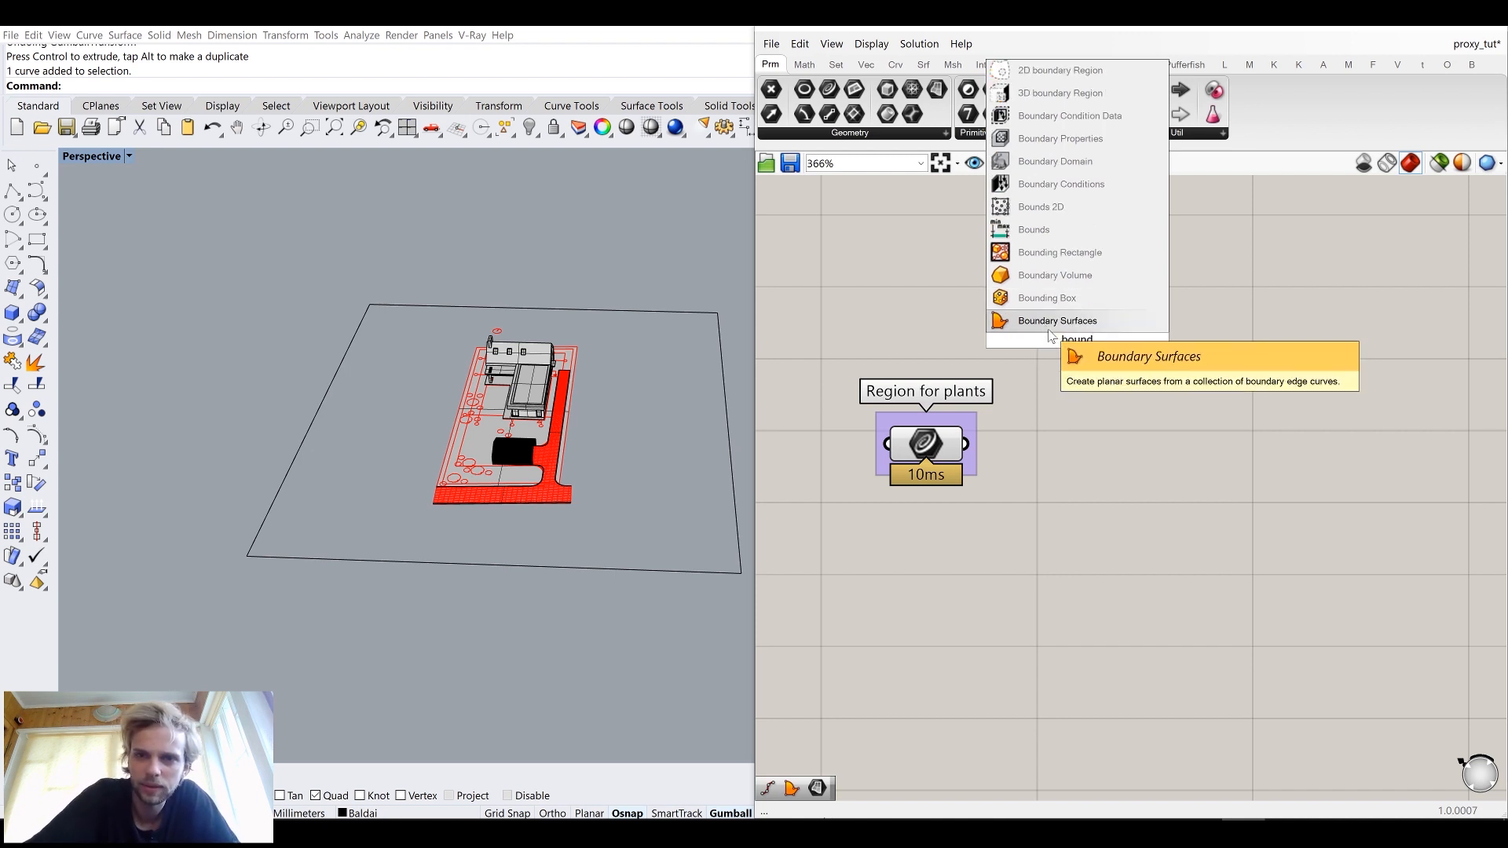
{"action": "key", "text": "Return"}
{"action": "left_click_drag", "start_coordinate": [975, 448], "coordinate": [1096, 442]}
{"action": "left_click", "coordinate": [833, 459]}
{"action": "scroll", "coordinate": [459, 475], "scroll_direction": "up", "scroll_amount": 5}
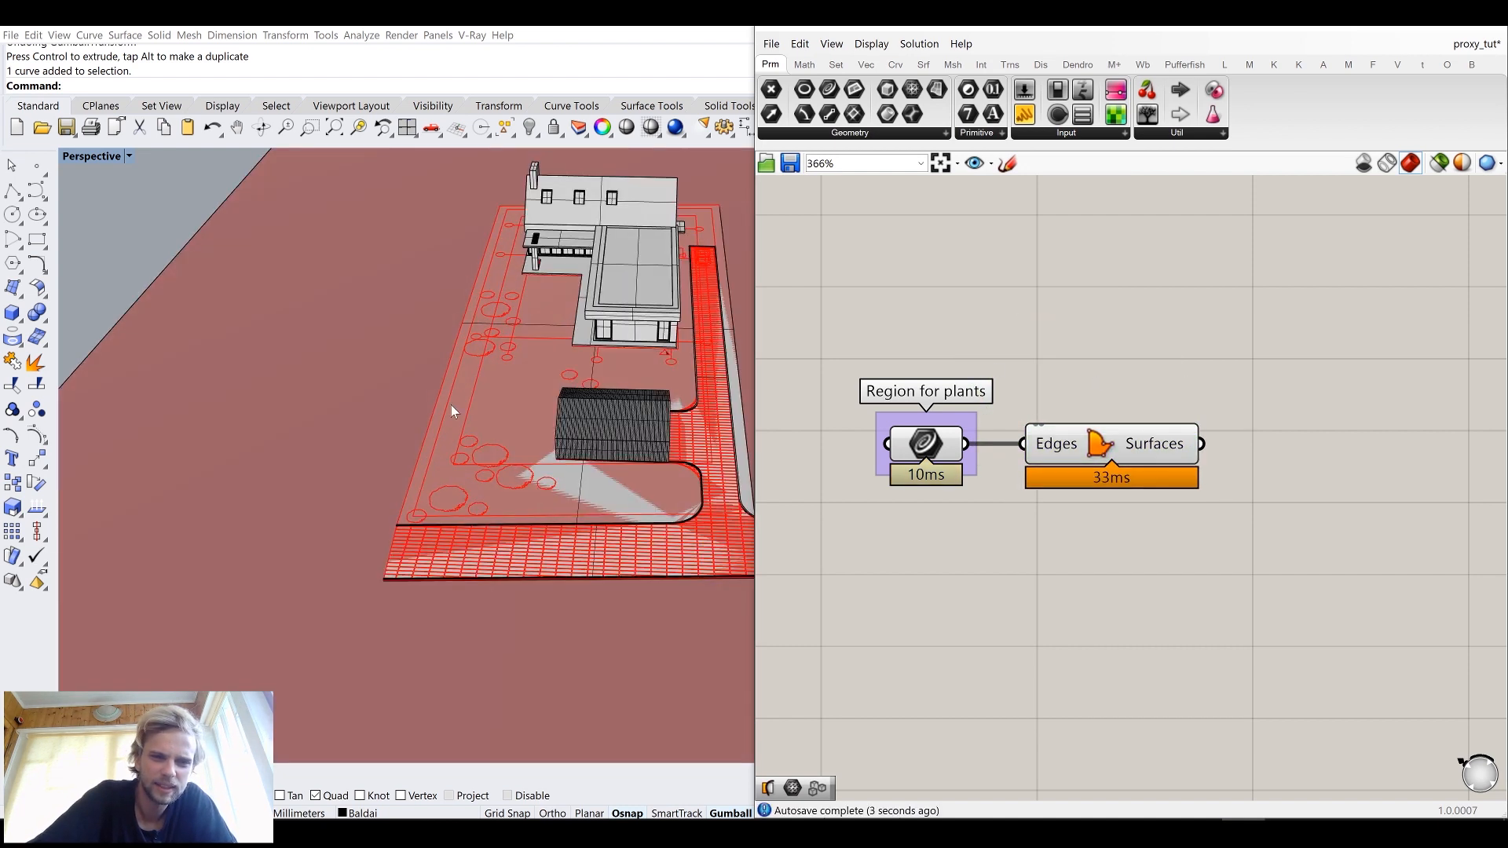
{"action": "scroll", "coordinate": [451, 406], "scroll_direction": "down", "scroll_amount": 4}
{"action": "mouse_move", "coordinate": [205, 332]}
{"action": "right_mouse_down"}
{"action": "mouse_move", "coordinate": [202, 299]}
{"action": "mouse_move", "coordinate": [207, 329]}
{"action": "right_mouse_up"}
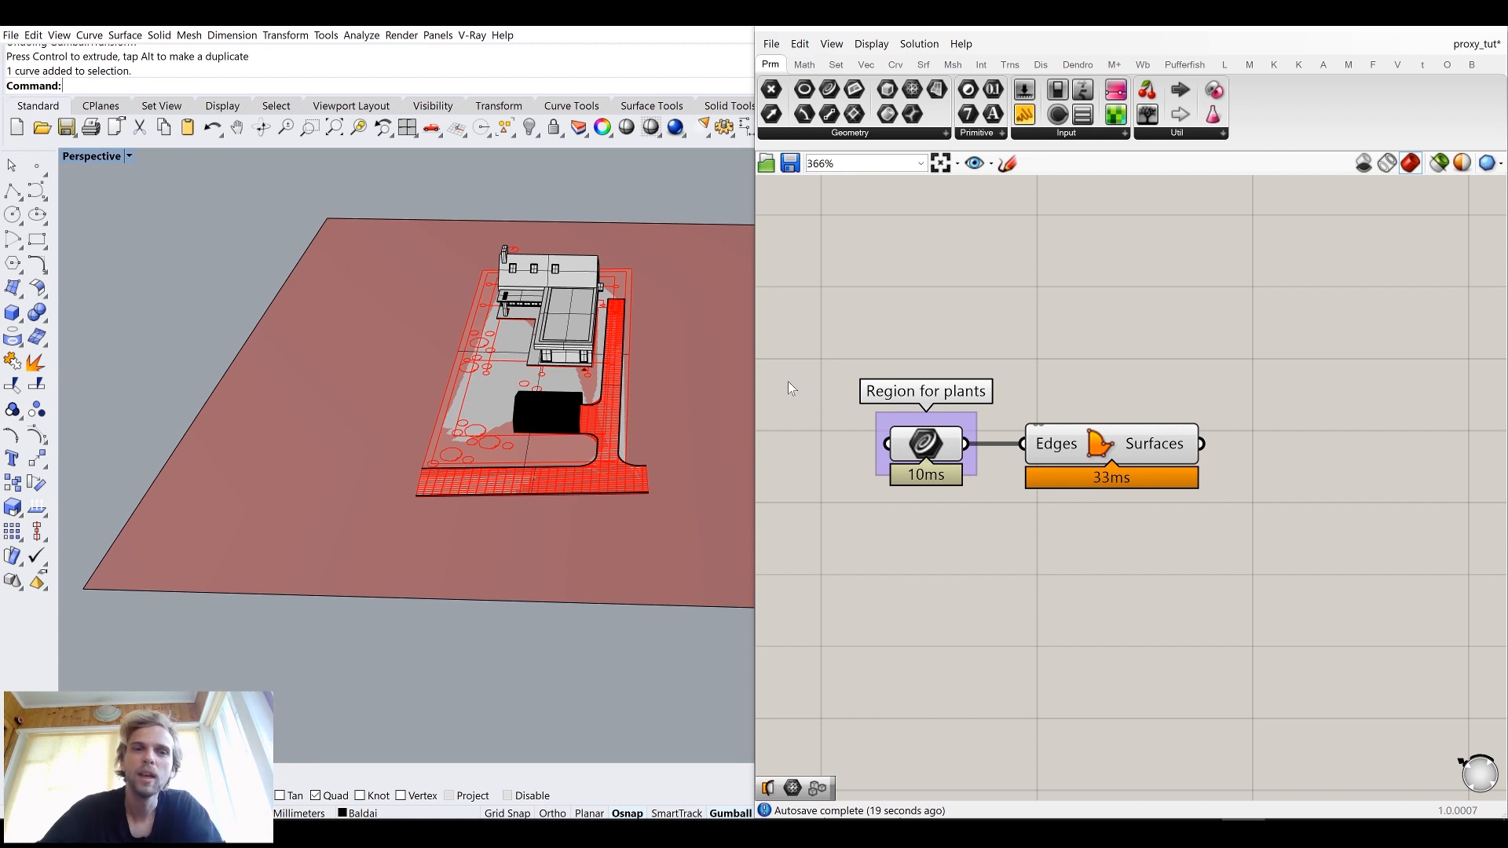
Step: Add a Populate Geometry component and feed the boundary surface into its Geometry input
{"action": "right_click_drag", "start_coordinate": [1103, 446], "coordinate": [996, 414]}
{"action": "scroll", "coordinate": [996, 414], "scroll_direction": "down", "scroll_amount": 3}
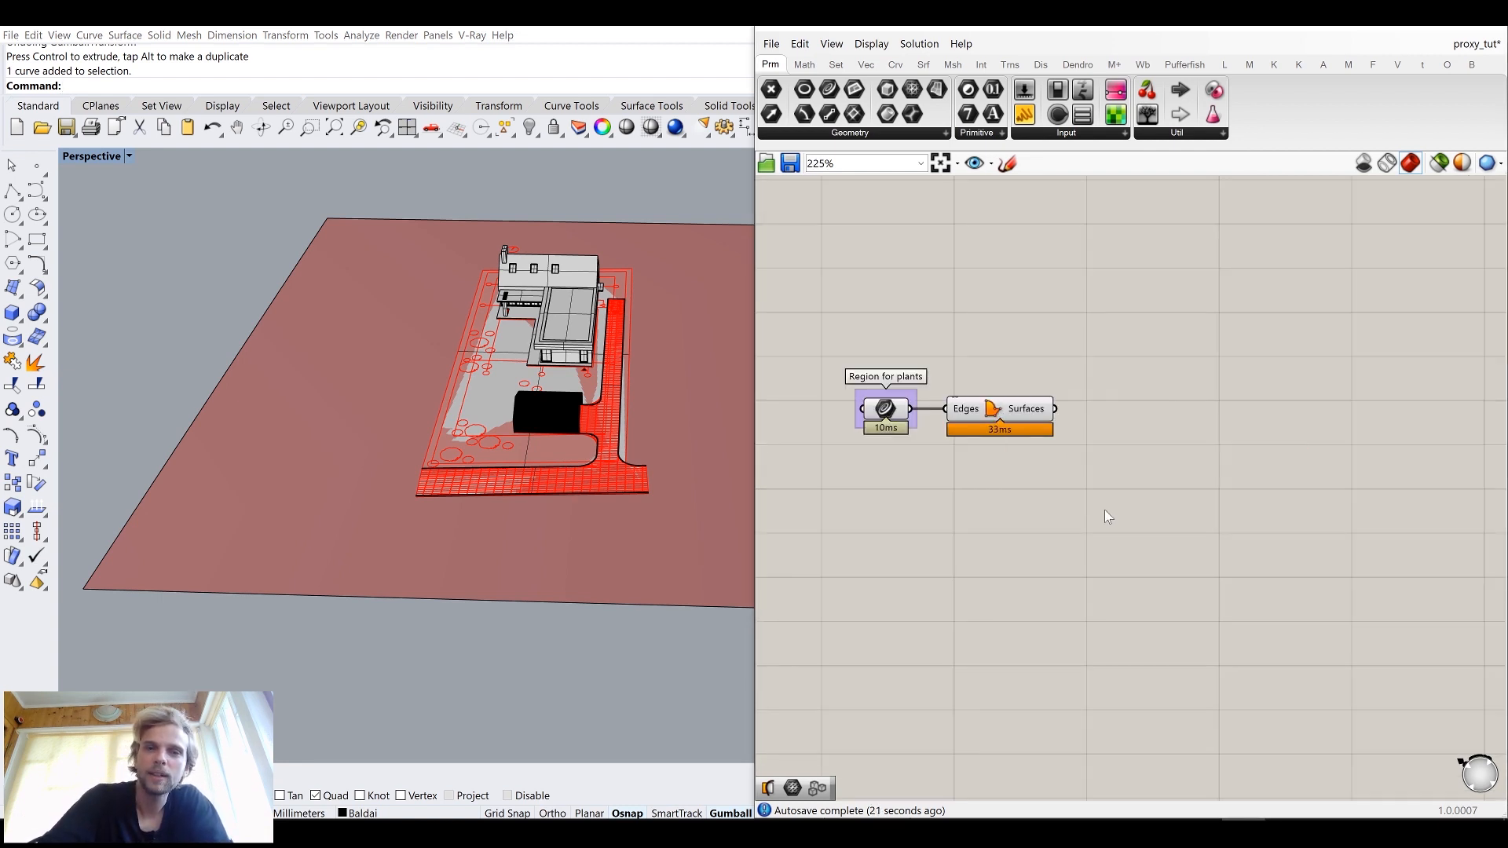
{"action": "right_click_drag", "start_coordinate": [1105, 510], "coordinate": [1067, 458]}
{"action": "left_click", "coordinate": [986, 362]}
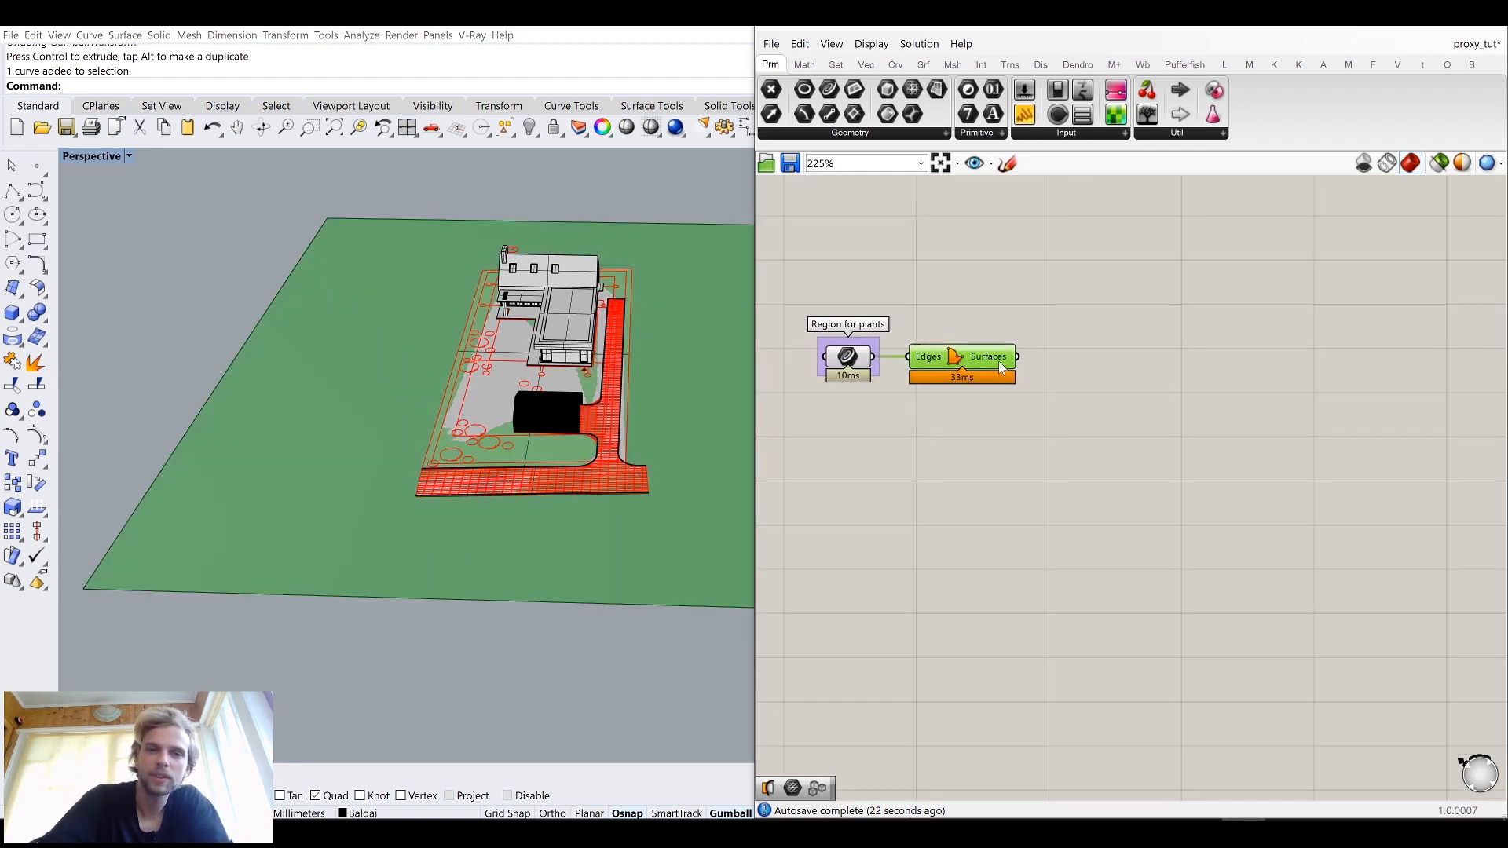
{"action": "double_click", "coordinate": [1124, 478]}
{"action": "type", "text": "opula"}
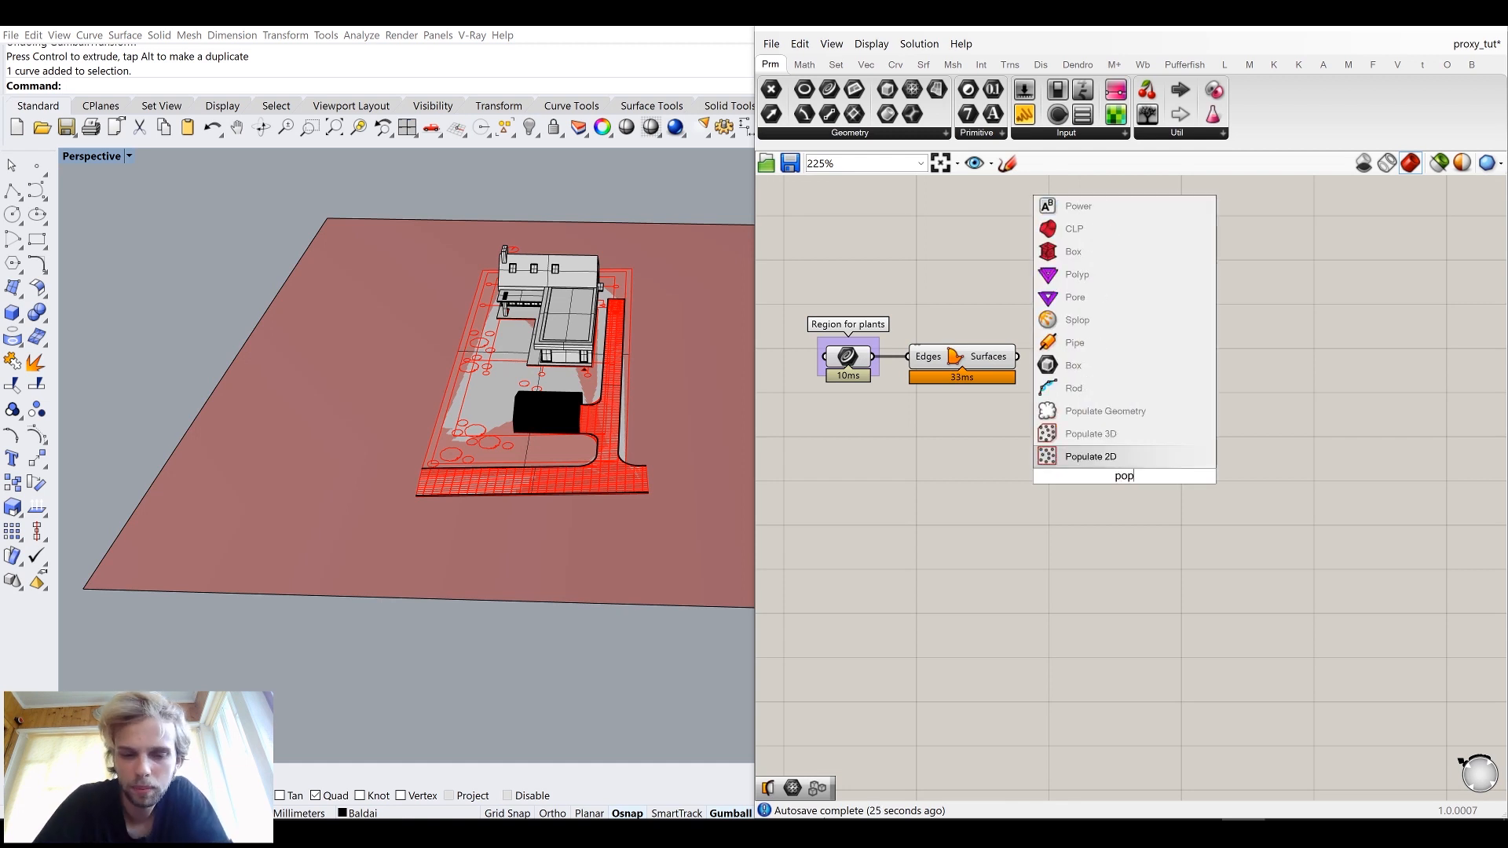
{"action": "left_click", "coordinate": [1119, 421]}
{"action": "left_click_drag", "start_coordinate": [1016, 356], "coordinate": [1142, 446]}
{"action": "left_click", "coordinate": [970, 484]}
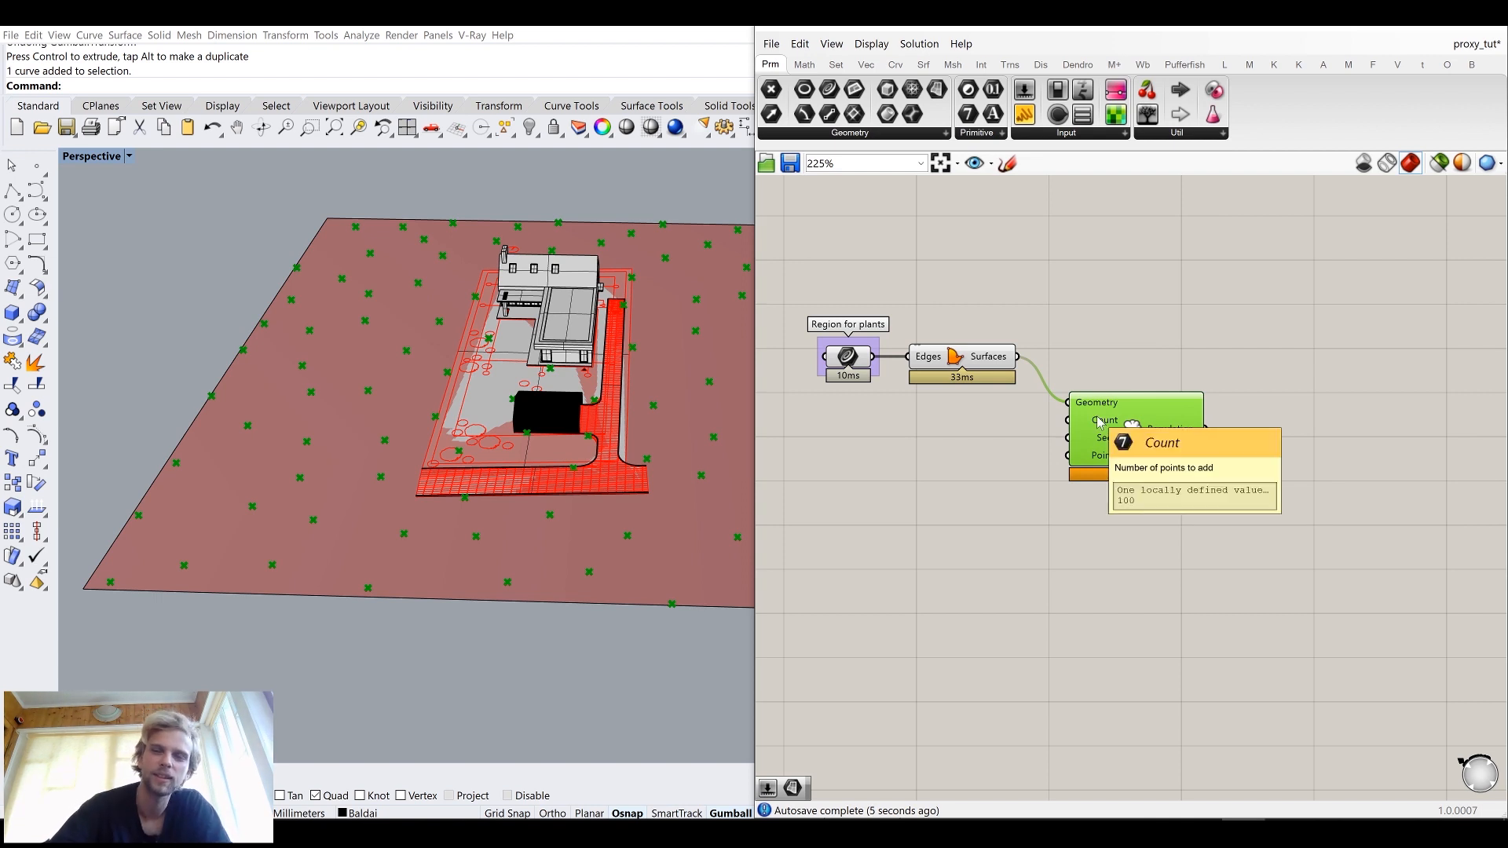
Step: Add a number slider with the value 500 and connect it to the Count input of Populate Geometry
{"action": "left_click", "coordinate": [898, 457]}
{"action": "double_click", "coordinate": [897, 456]}
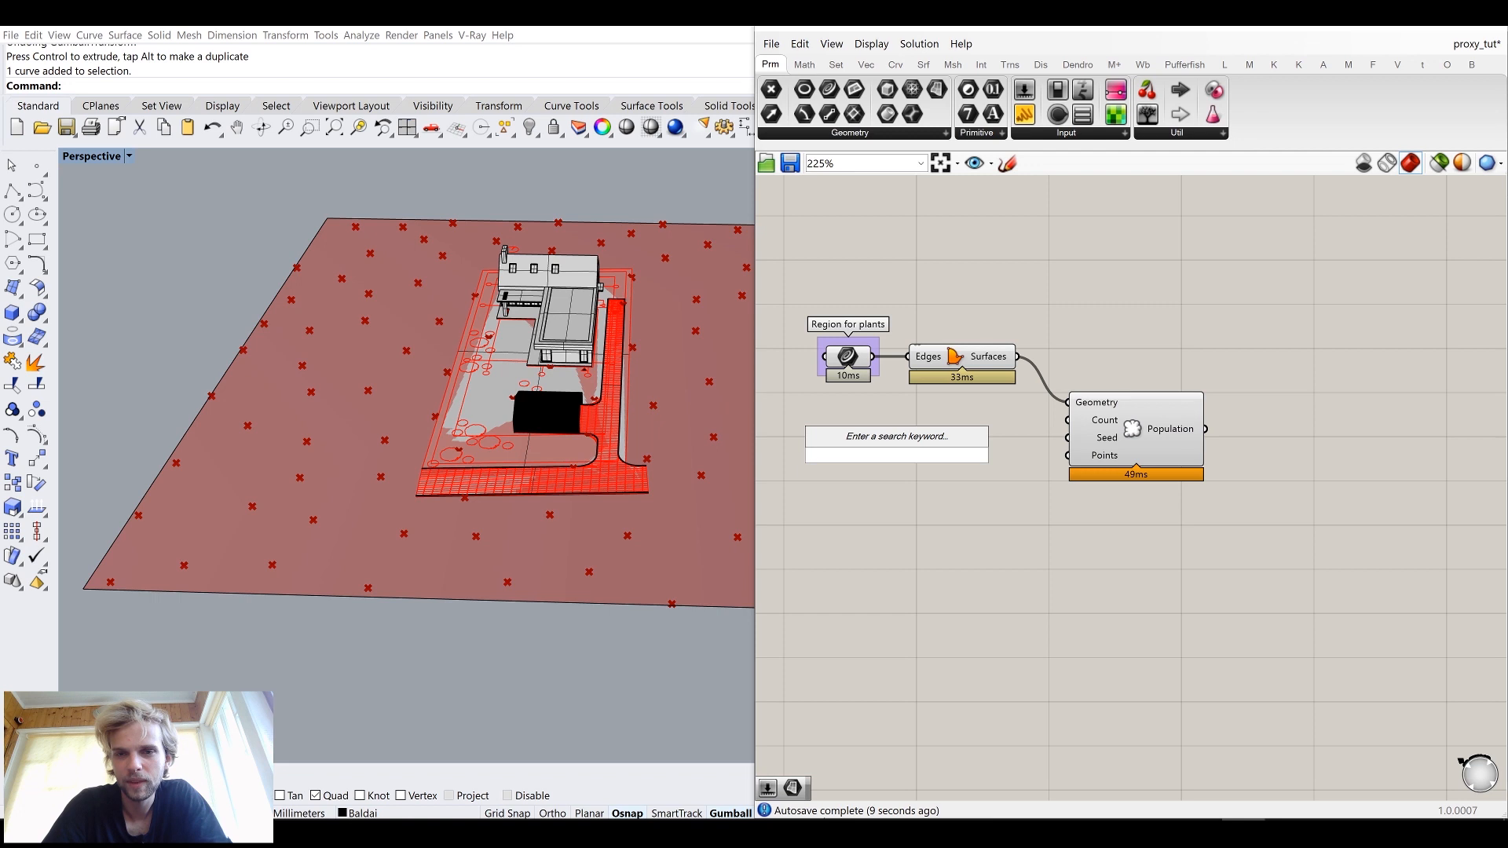
{"action": "type", "text": "500"}
{"action": "key", "text": "Return"}
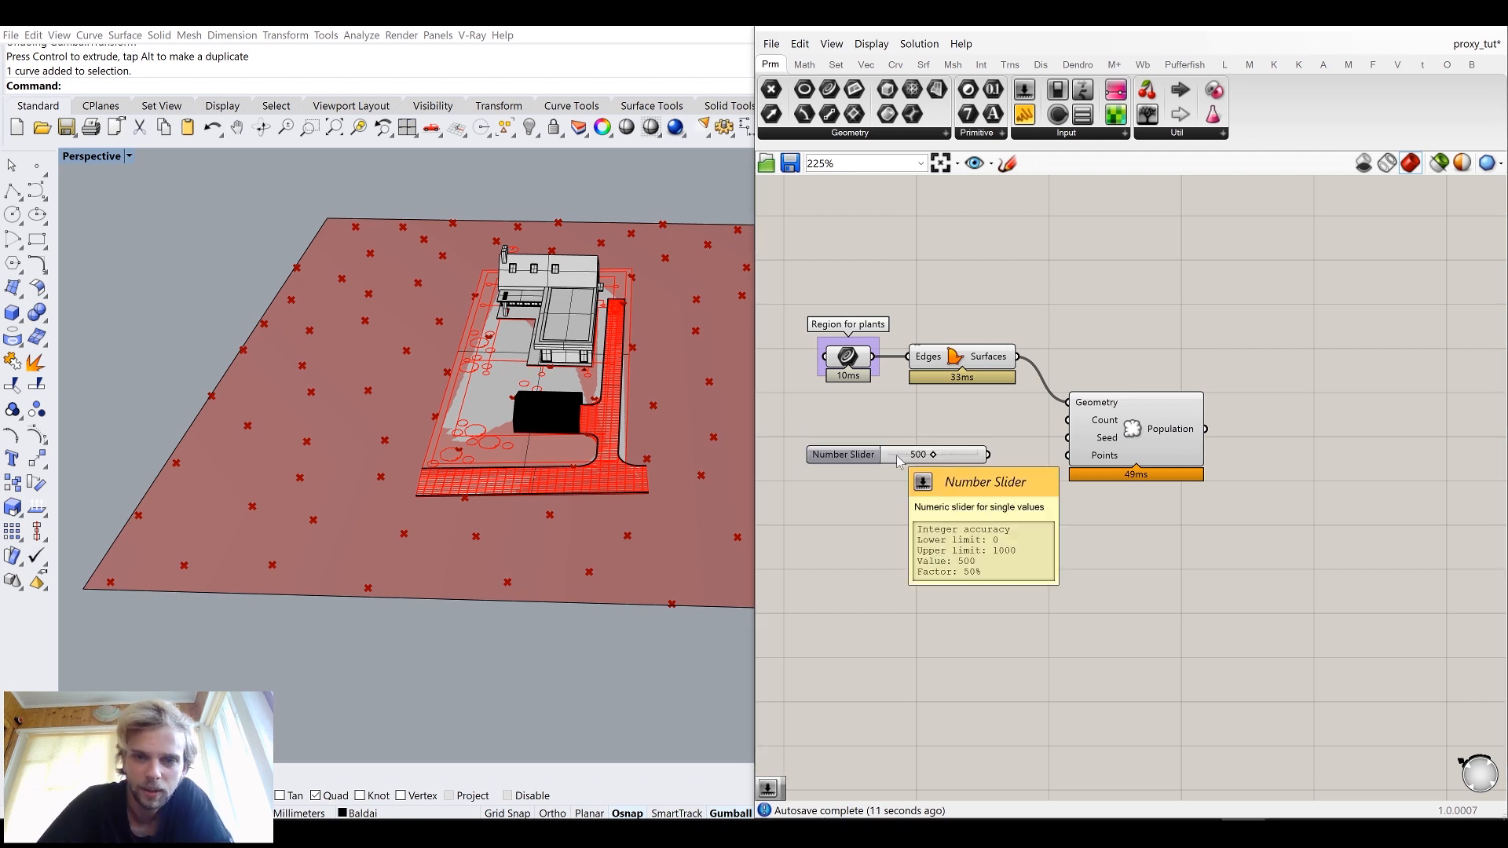
{"action": "scroll", "coordinate": [955, 457], "scroll_direction": "up", "scroll_amount": 2}
{"action": "left_click_drag", "start_coordinate": [994, 455], "coordinate": [1106, 407]}
{"action": "left_click_drag", "start_coordinate": [948, 464], "coordinate": [1006, 416]}
{"action": "left_click", "coordinate": [1001, 492]}
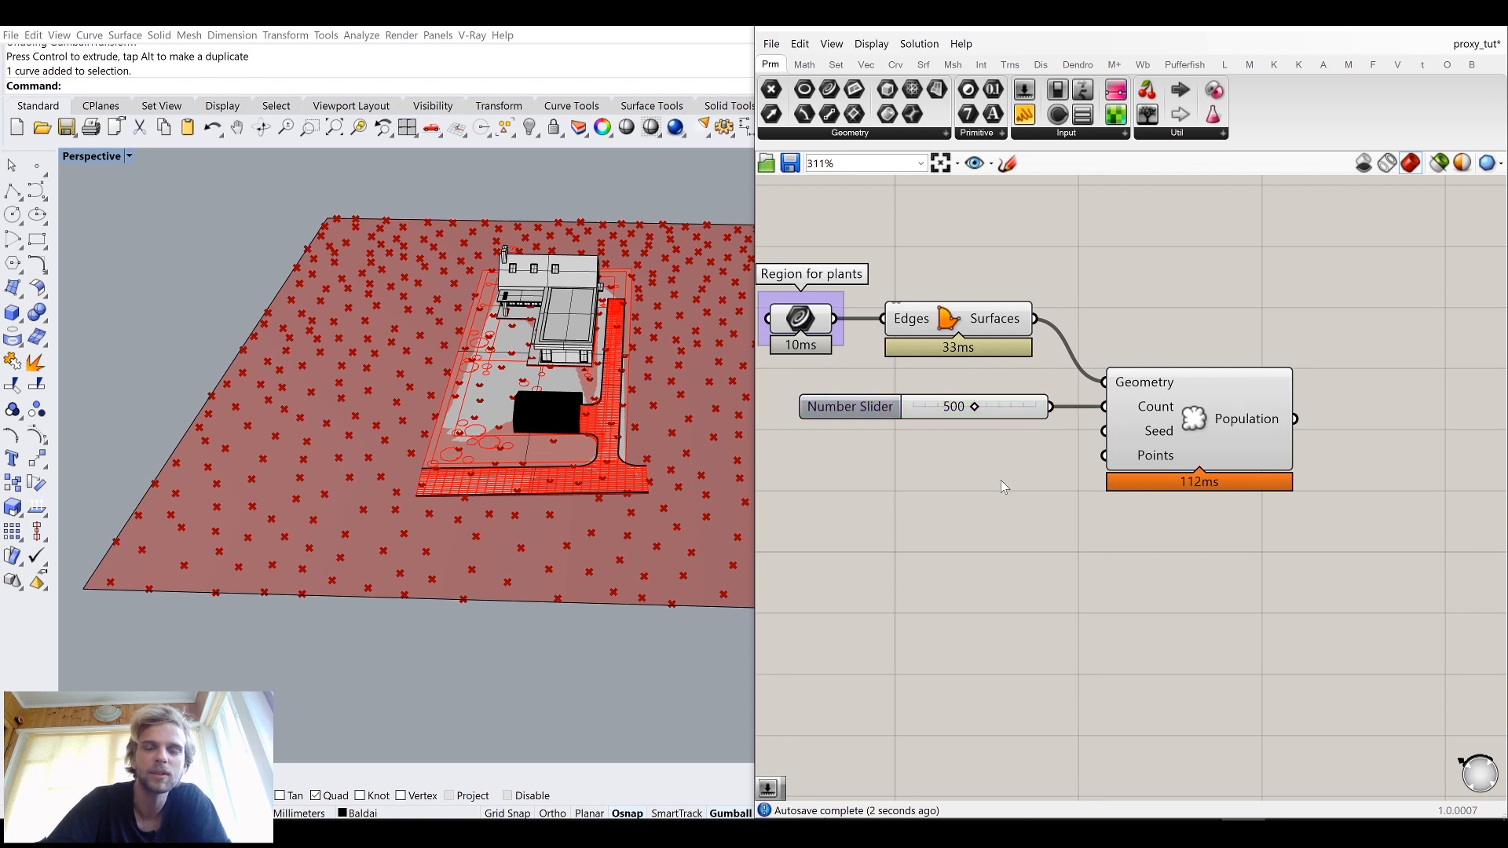
Step: Try a Populate 2D component fed by the region curve and the 500 slider, and delete it
{"action": "right_click_drag", "start_coordinate": [1027, 468], "coordinate": [988, 608]}
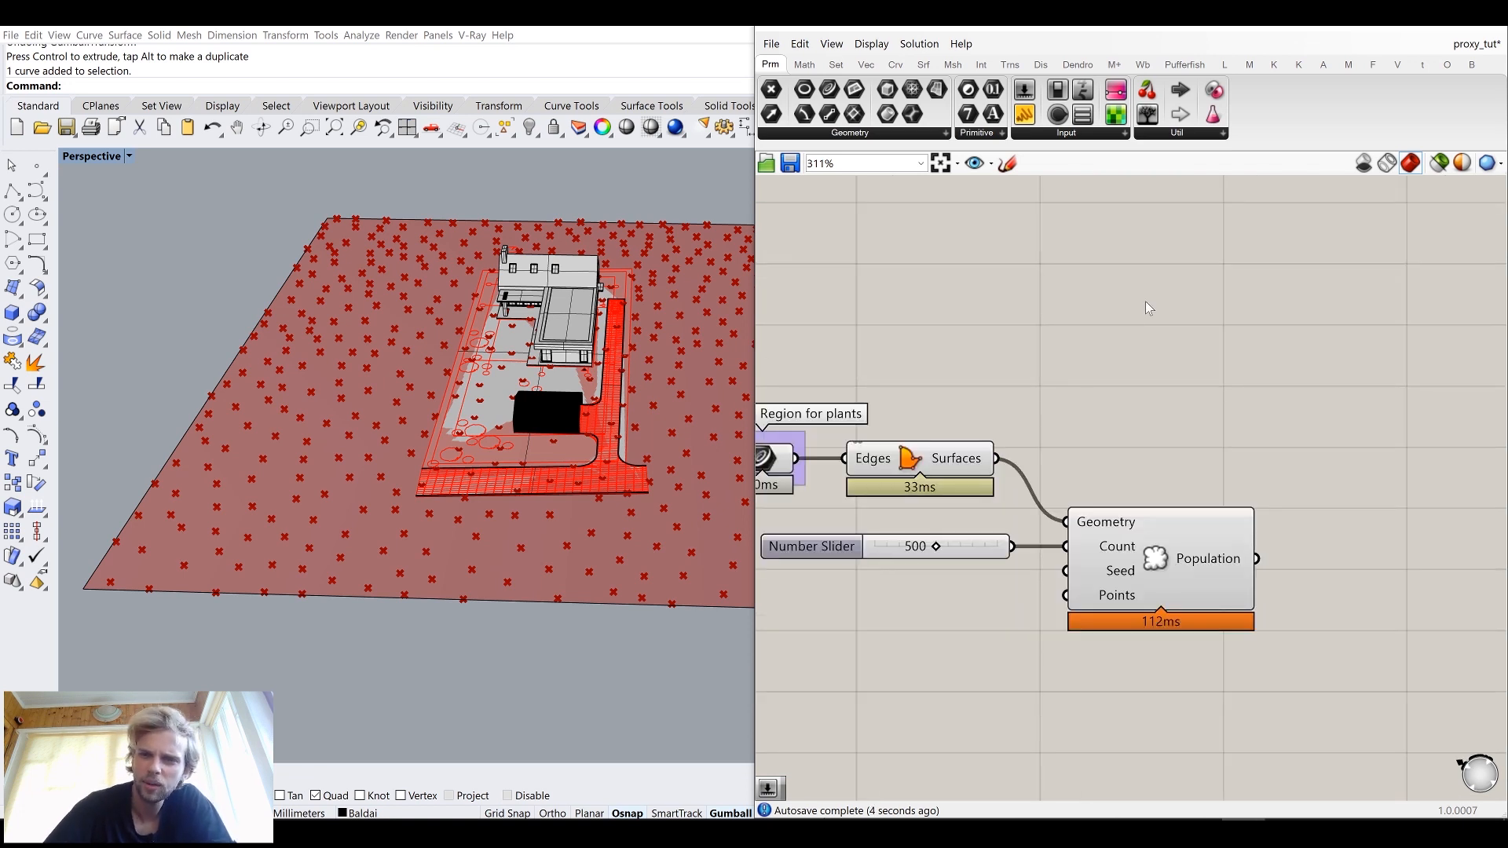
{"action": "double_click", "coordinate": [1146, 303]}
{"action": "type", "text": "popu"}
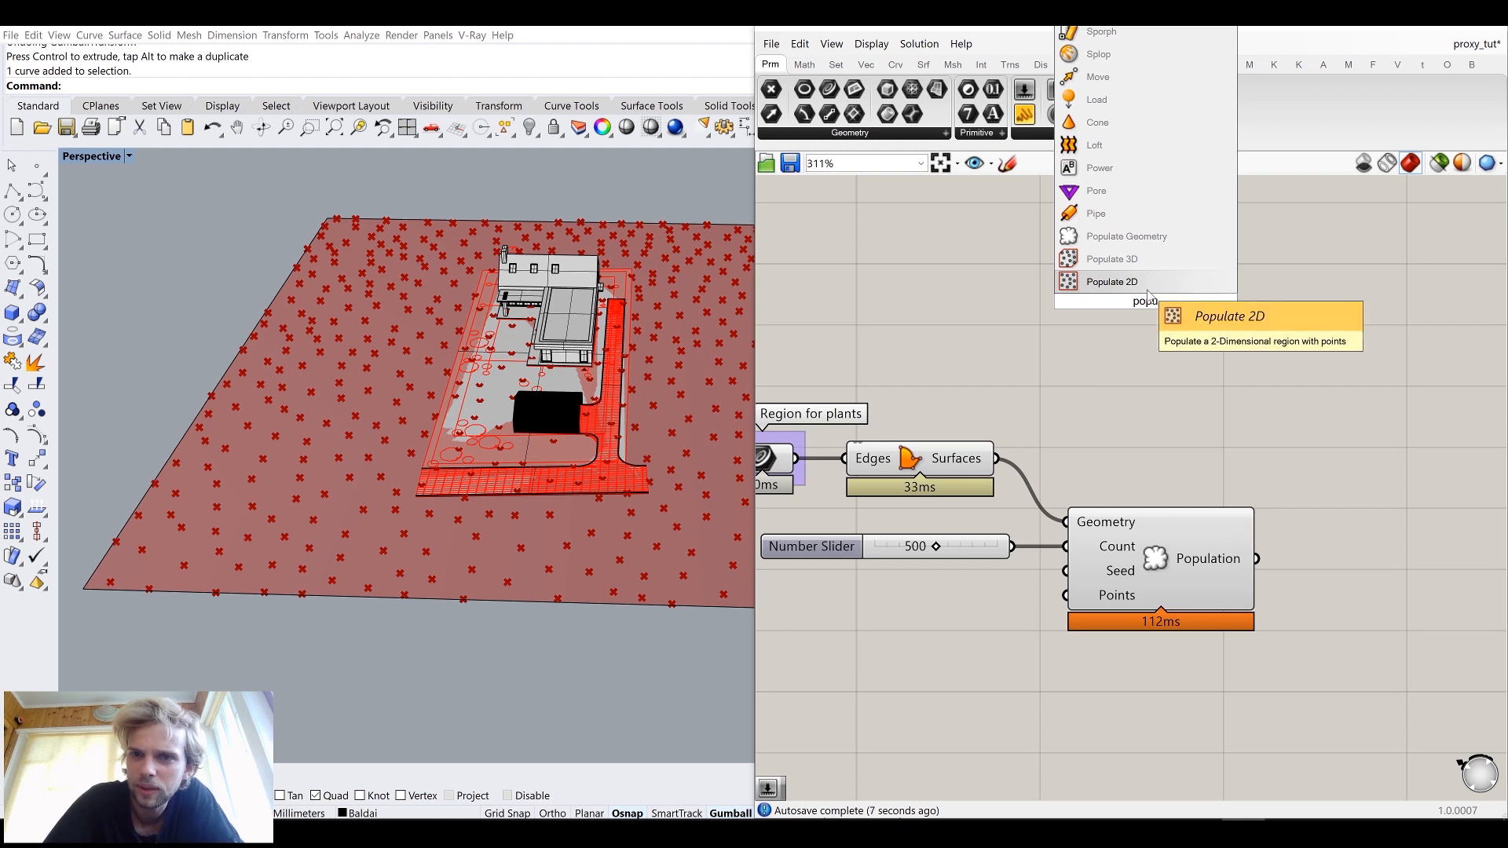
{"action": "key", "text": "Return"}
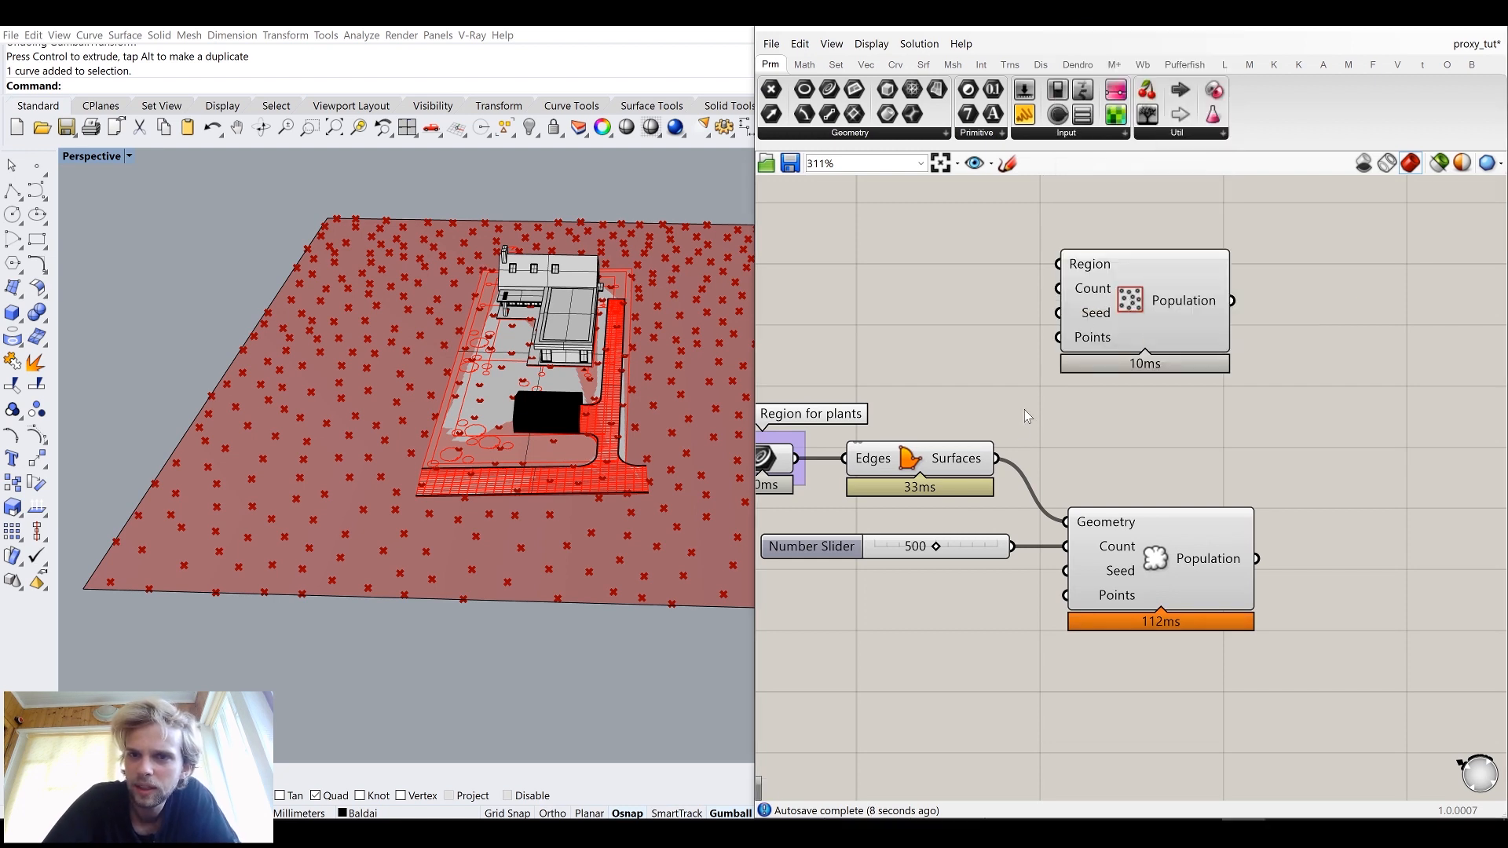
{"action": "left_click_drag", "start_coordinate": [1059, 264], "coordinate": [1009, 416]}
{"action": "left_click_drag", "start_coordinate": [796, 459], "coordinate": [1059, 264]}
{"action": "left_click_drag", "start_coordinate": [1138, 297], "coordinate": [1158, 318]}
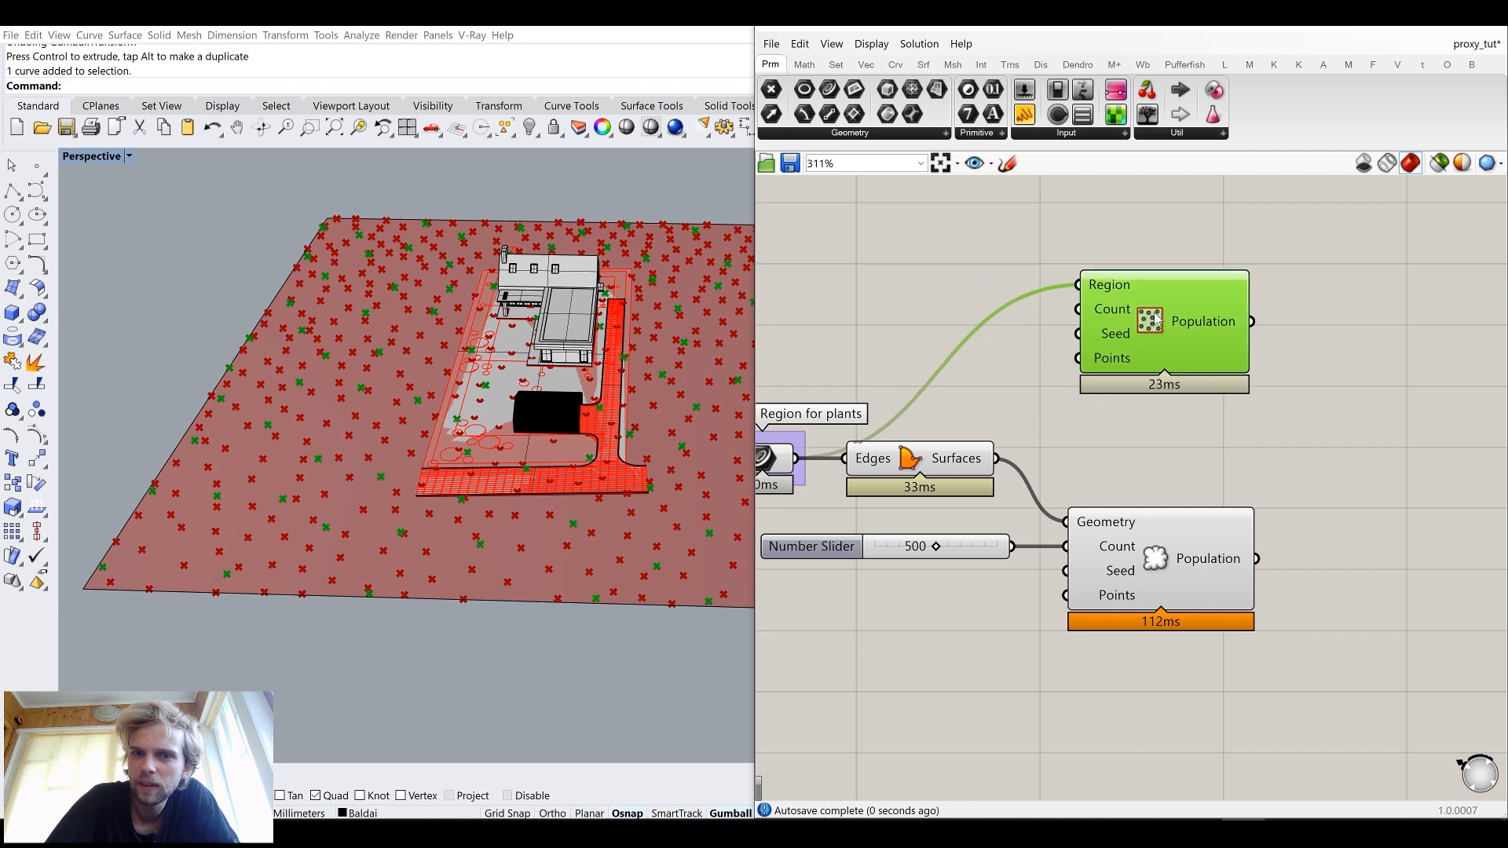
{"action": "left_click_drag", "start_coordinate": [1012, 546], "coordinate": [1099, 314]}
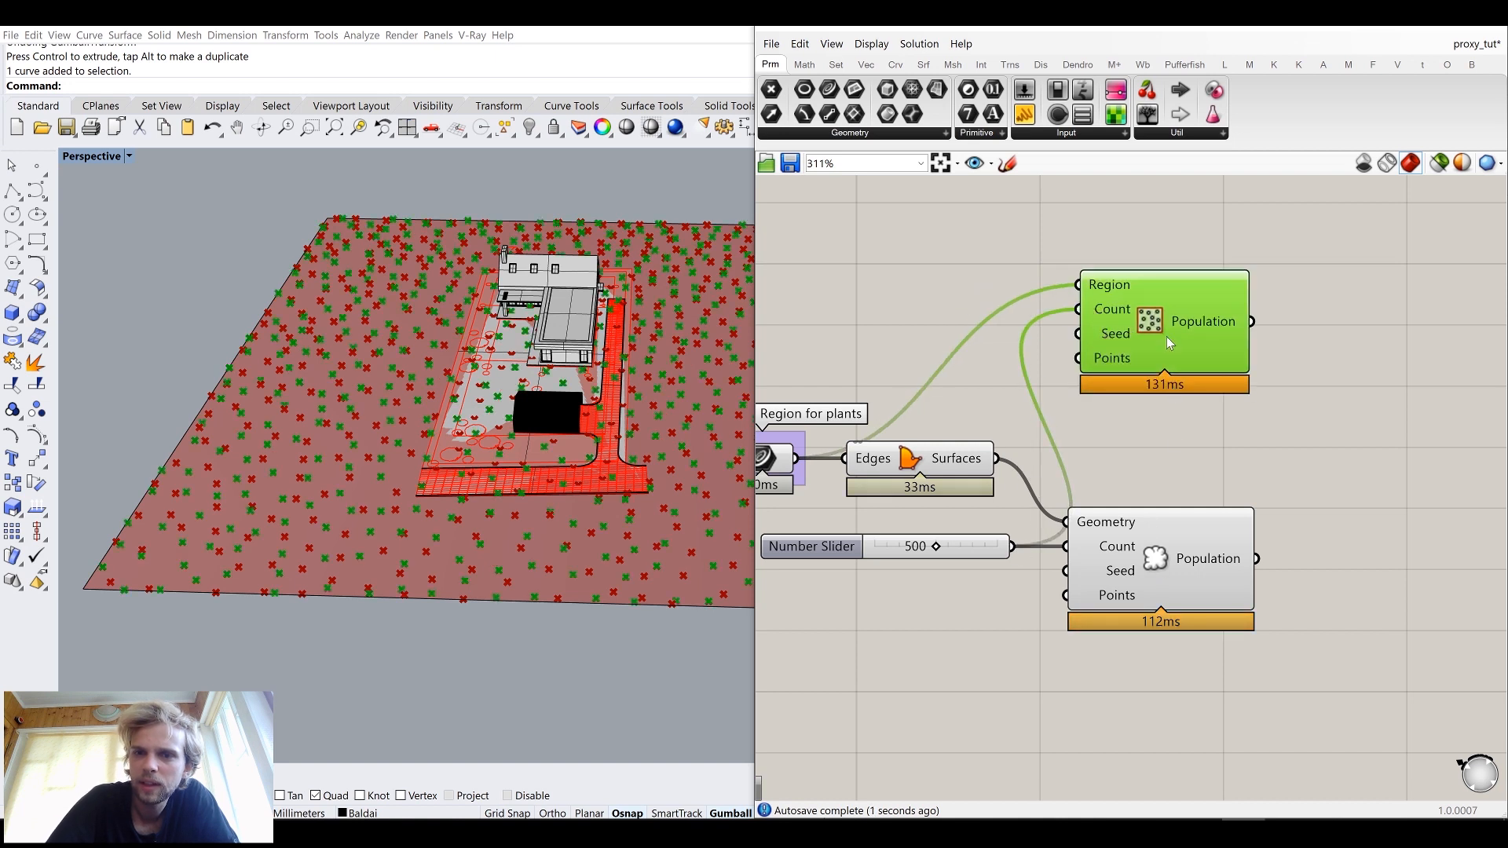
{"action": "key", "text": "Delete"}
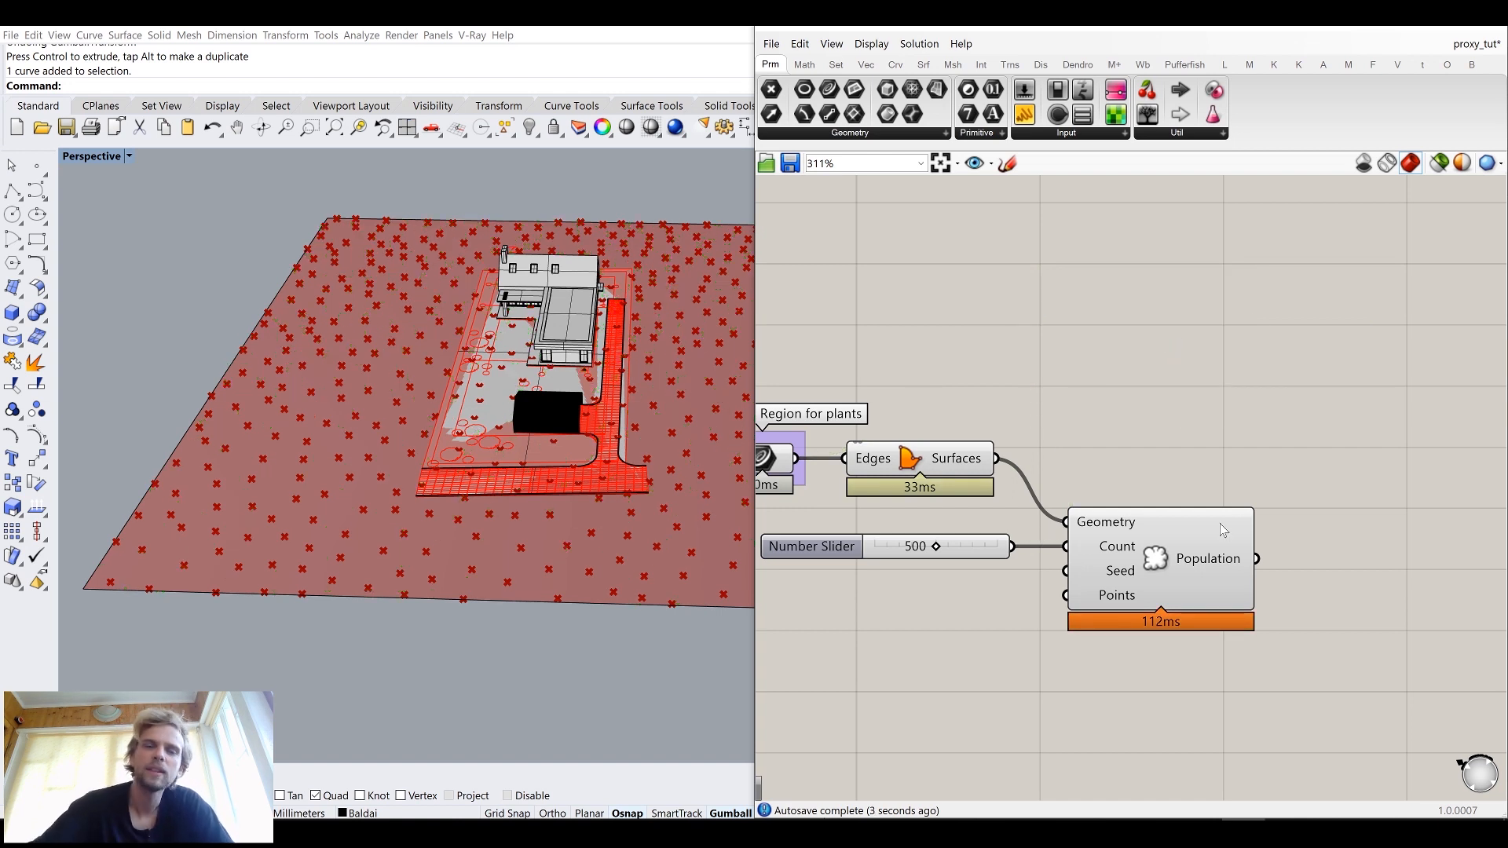
{"action": "mouse_move", "coordinate": [1219, 523]}
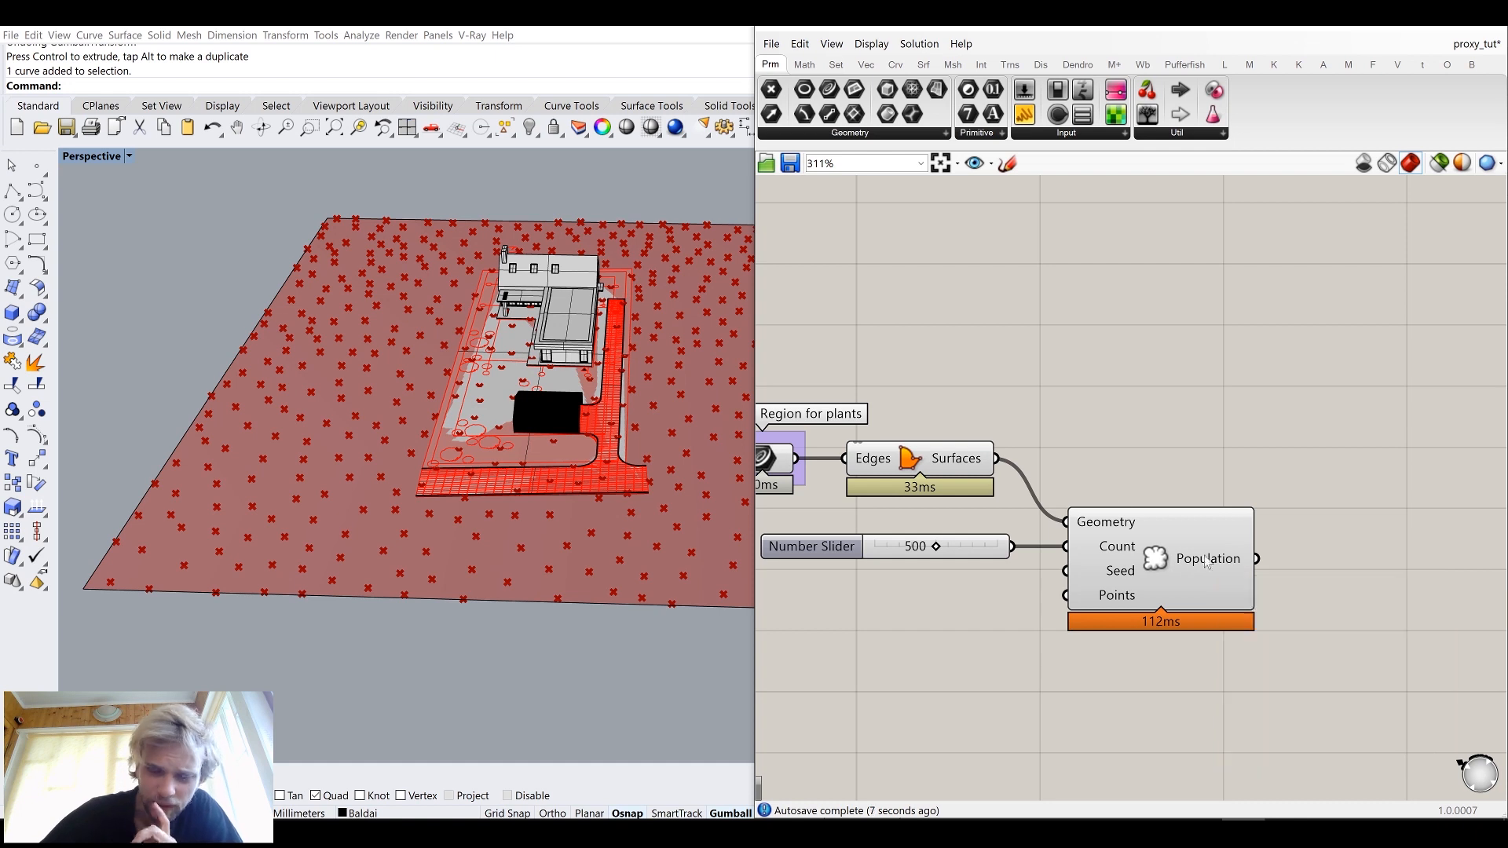
{"action": "right_click_drag", "start_coordinate": [464, 377], "coordinate": [470, 424]}
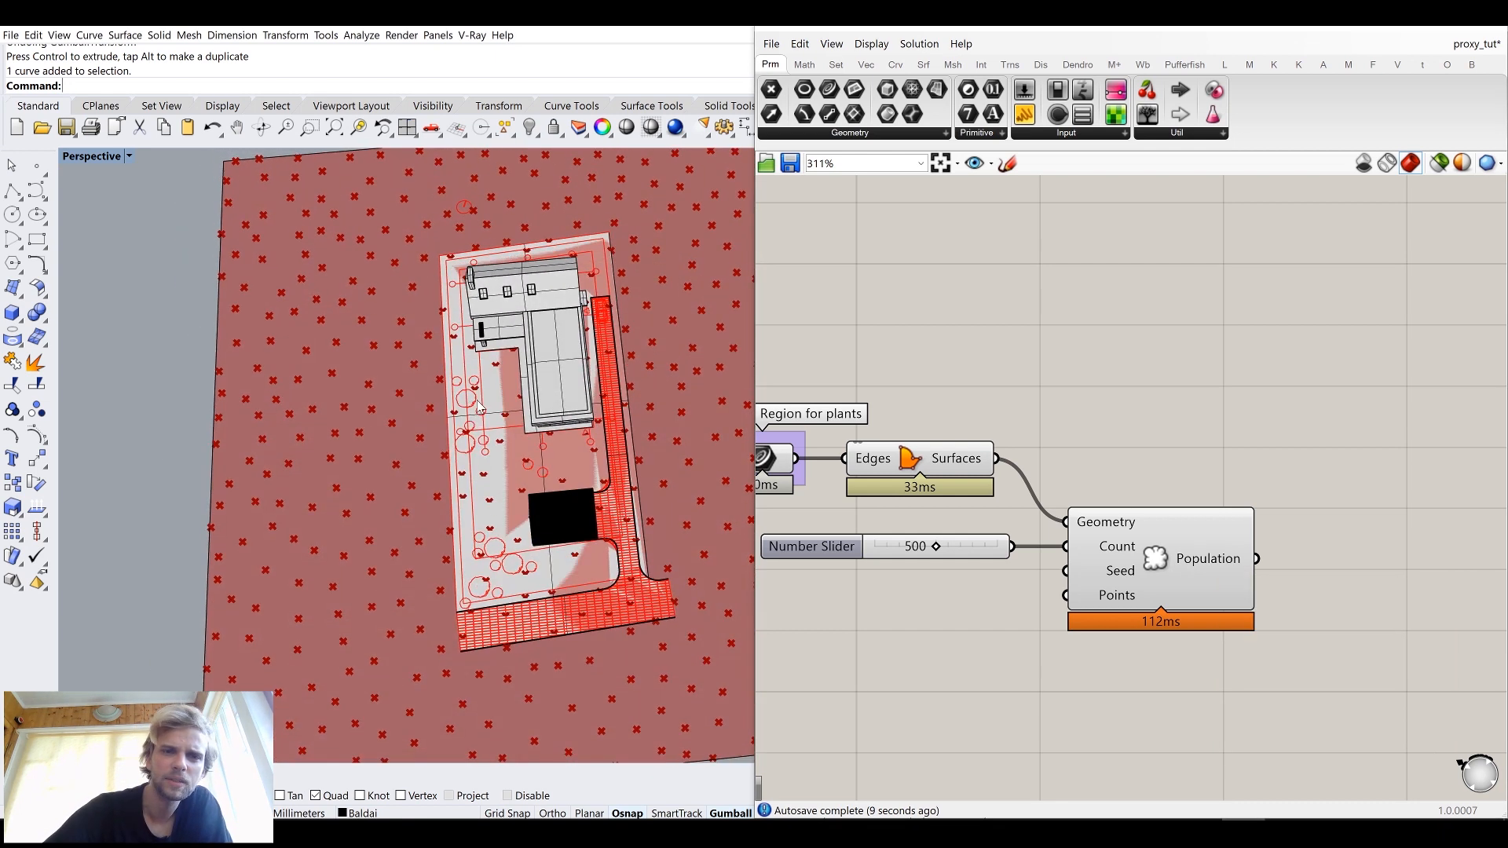
Step: Inspect how the scattered points are distributed over the region, the house plot and the driveway
{"action": "scroll", "coordinate": [502, 369], "scroll_direction": "down", "scroll_amount": 5}
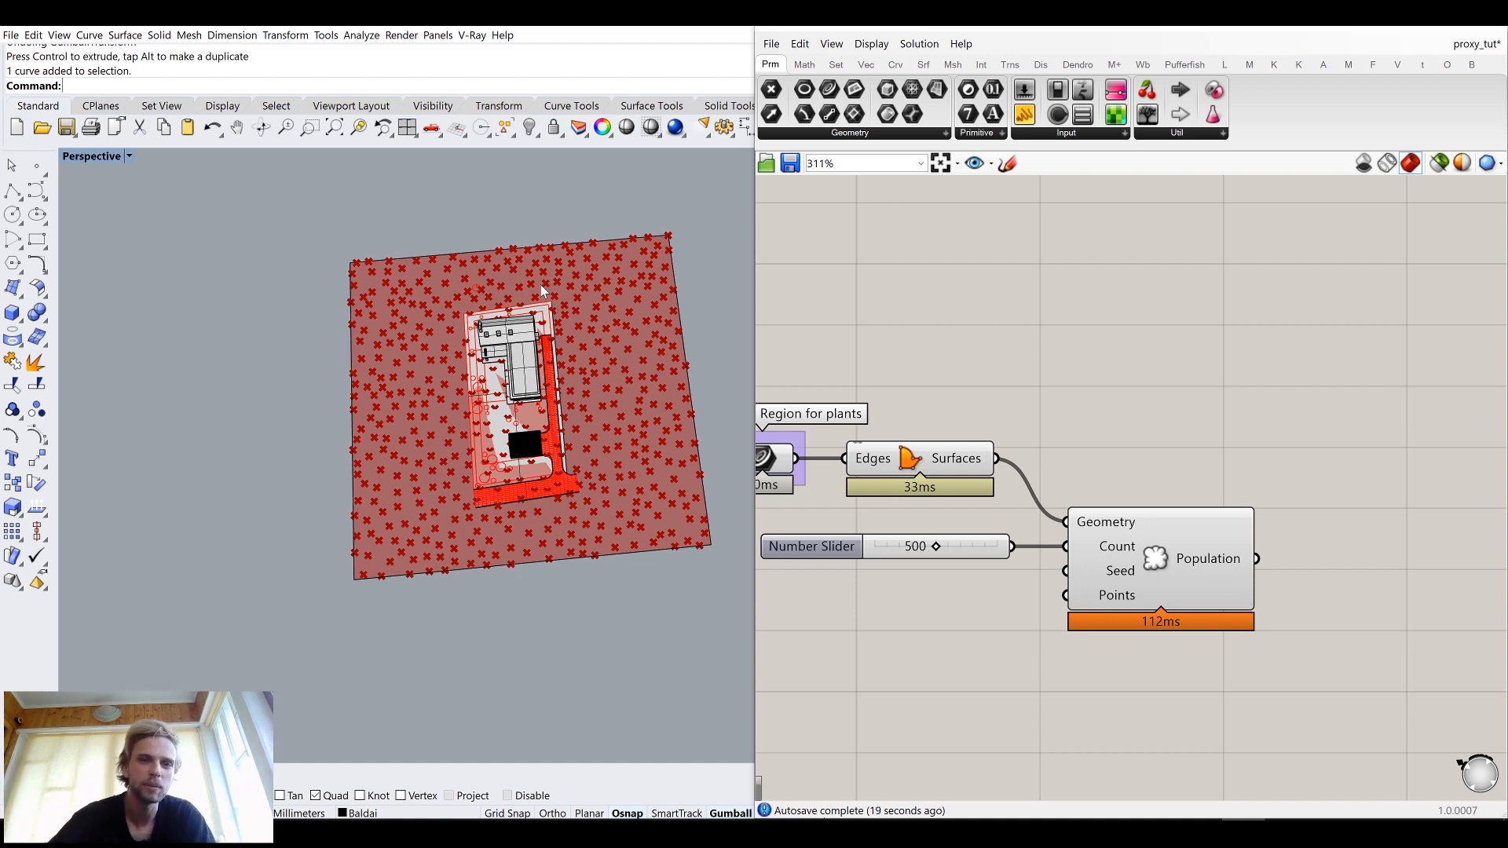
{"action": "scroll", "coordinate": [611, 491], "scroll_direction": "up", "scroll_amount": 5}
{"action": "scroll", "coordinate": [396, 512], "scroll_direction": "up", "scroll_amount": 5}
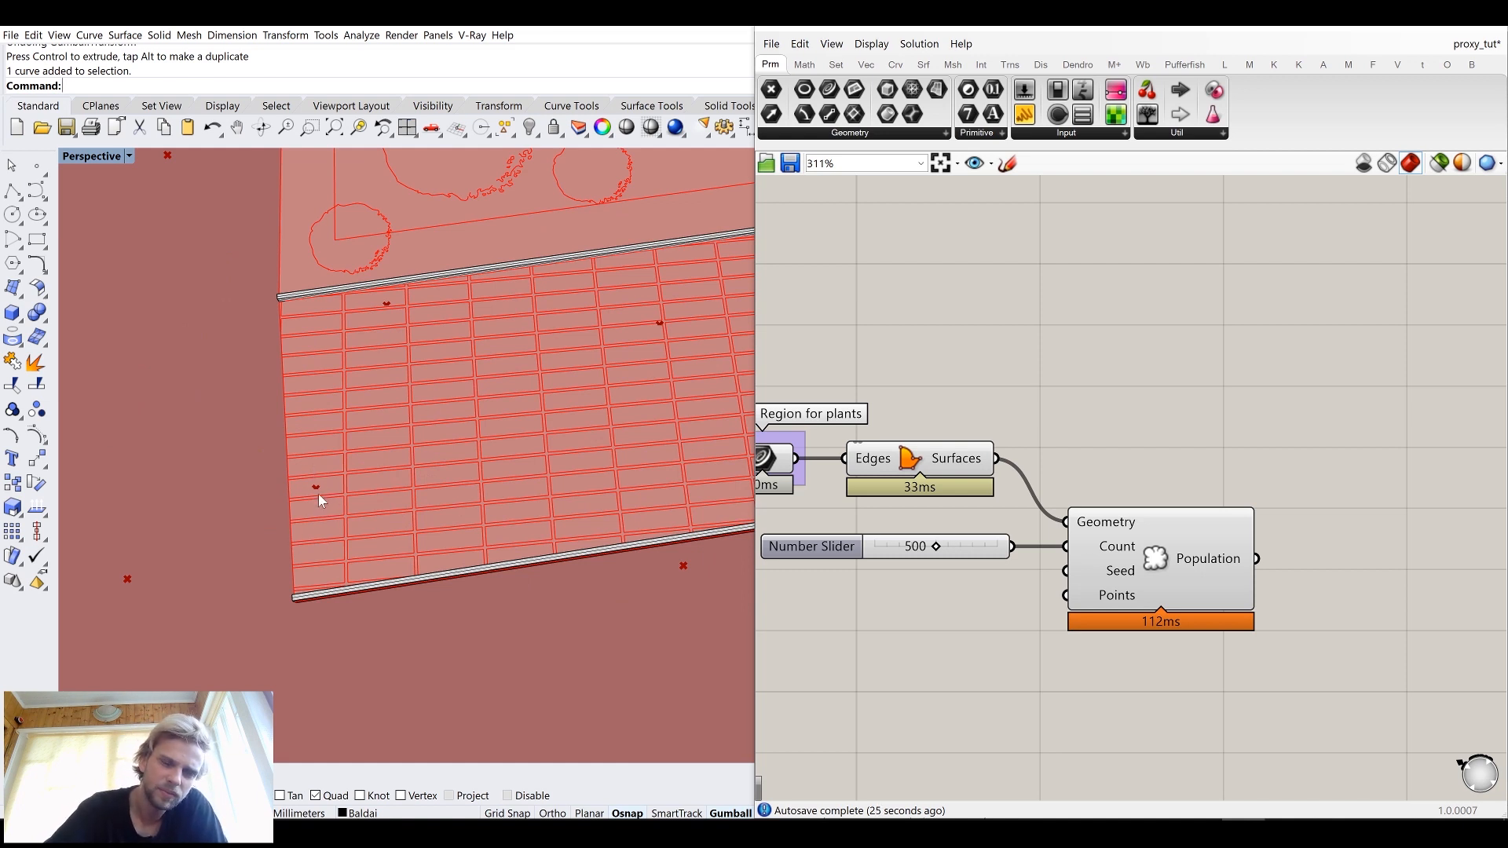
{"action": "right_click_drag", "start_coordinate": [313, 488], "coordinate": [424, 338]}
{"action": "scroll", "coordinate": [401, 374], "scroll_direction": "down", "scroll_amount": 5}
{"action": "scroll", "coordinate": [406, 301], "scroll_direction": "down", "scroll_amount": 5}
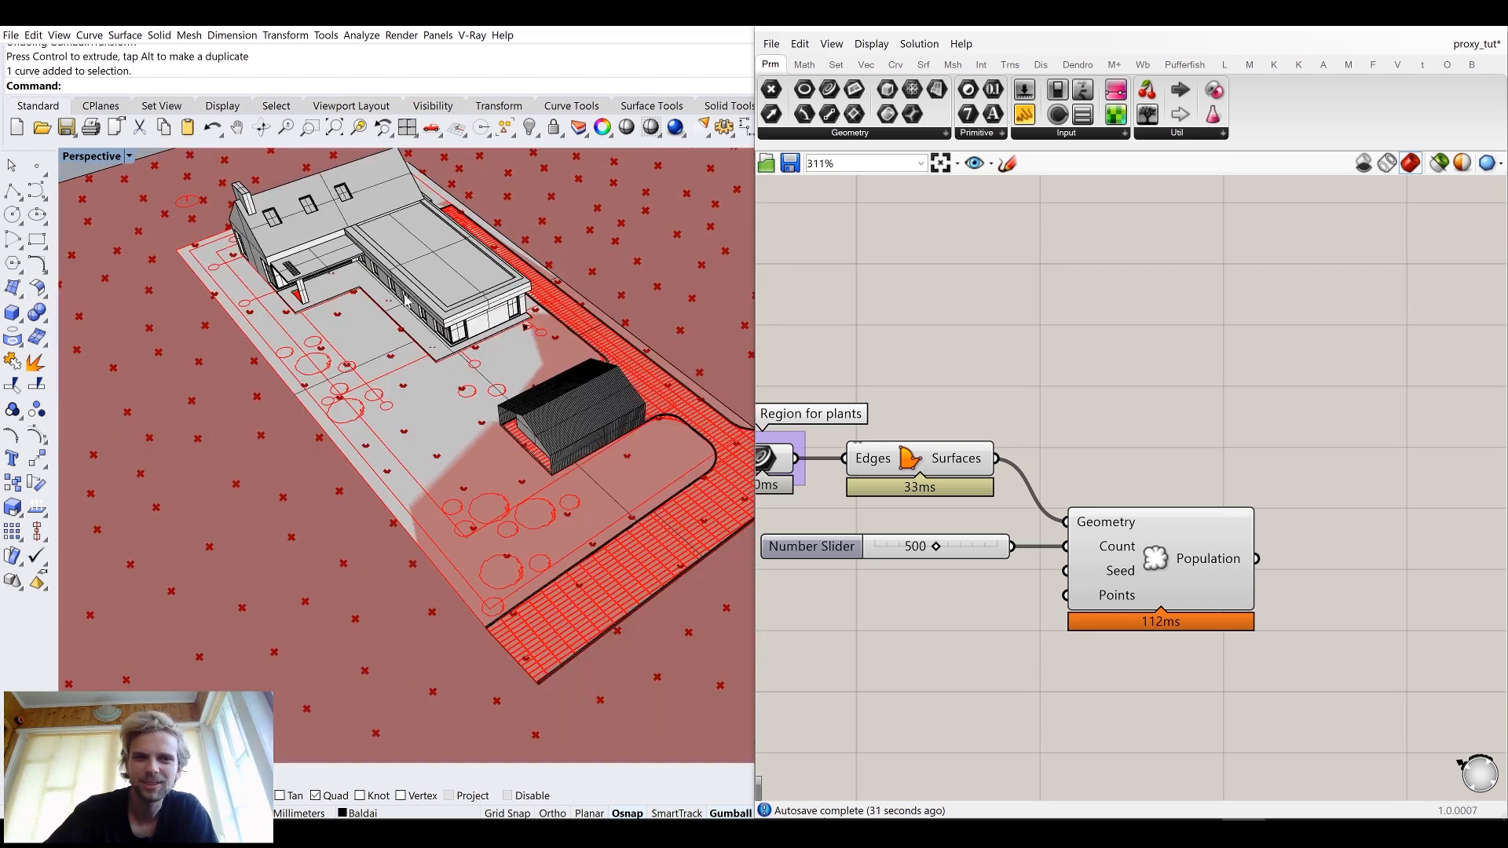
{"action": "right_click_drag", "start_coordinate": [448, 293], "coordinate": [408, 303]}
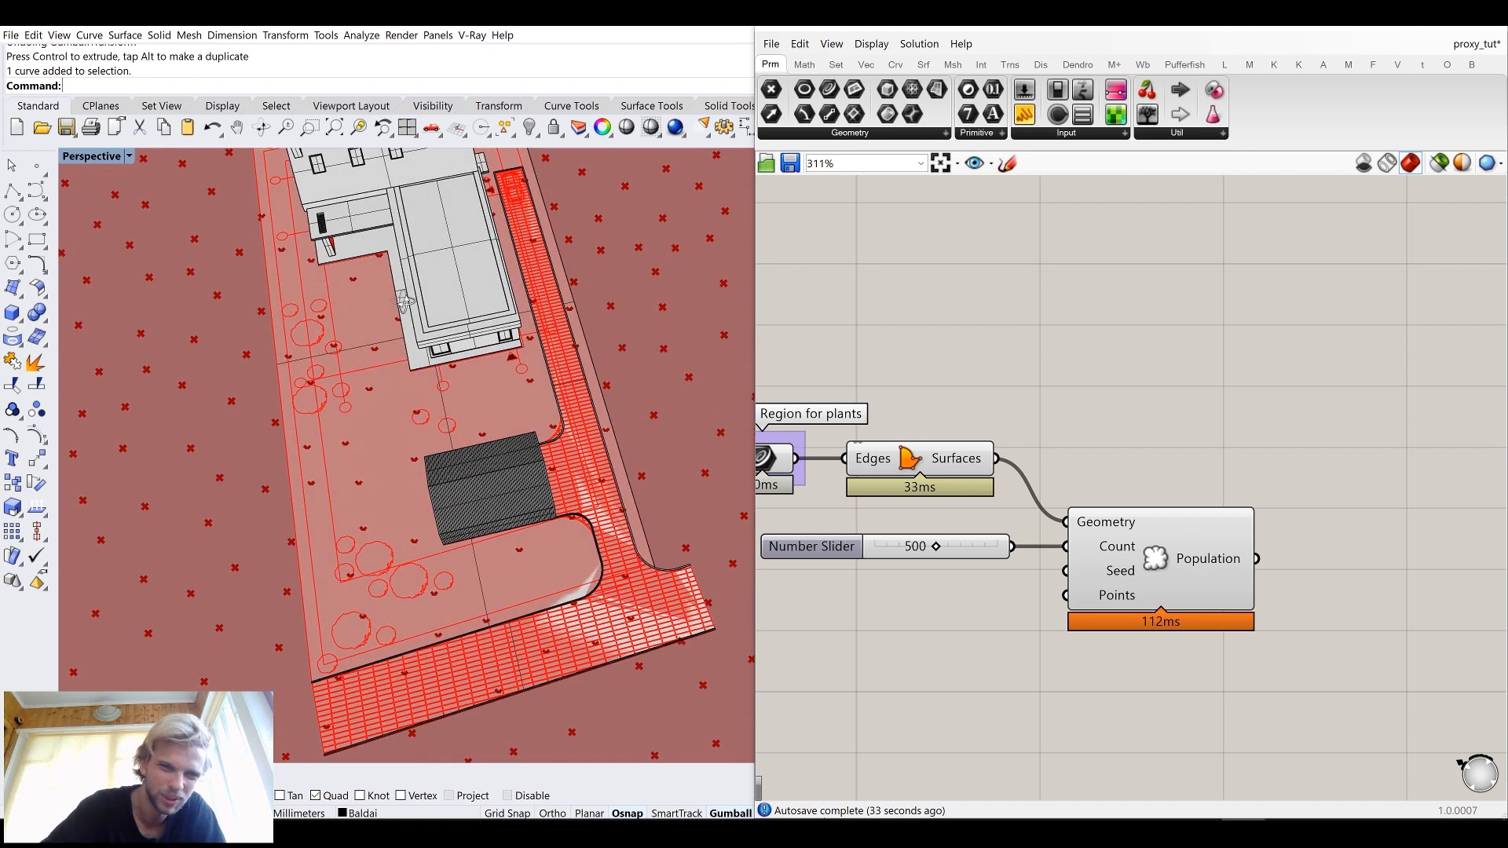
{"action": "scroll", "coordinate": [1158, 501], "scroll_direction": "down", "scroll_amount": 5}
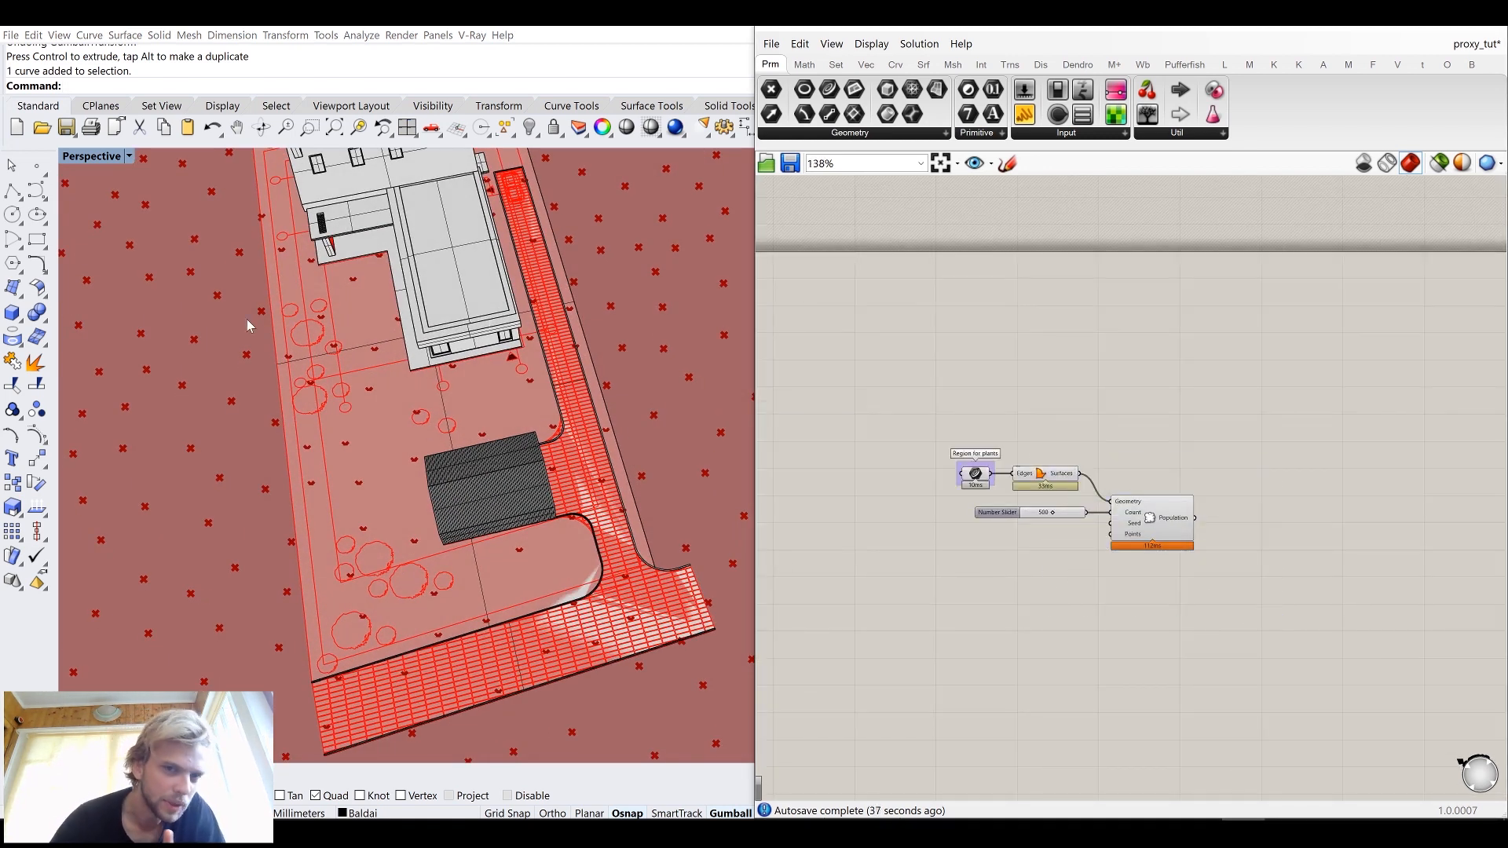
Step: Switch to the maximized Top viewport and turn off the preview of all the Grasshopper components
{"action": "double_click", "coordinate": [116, 158]}
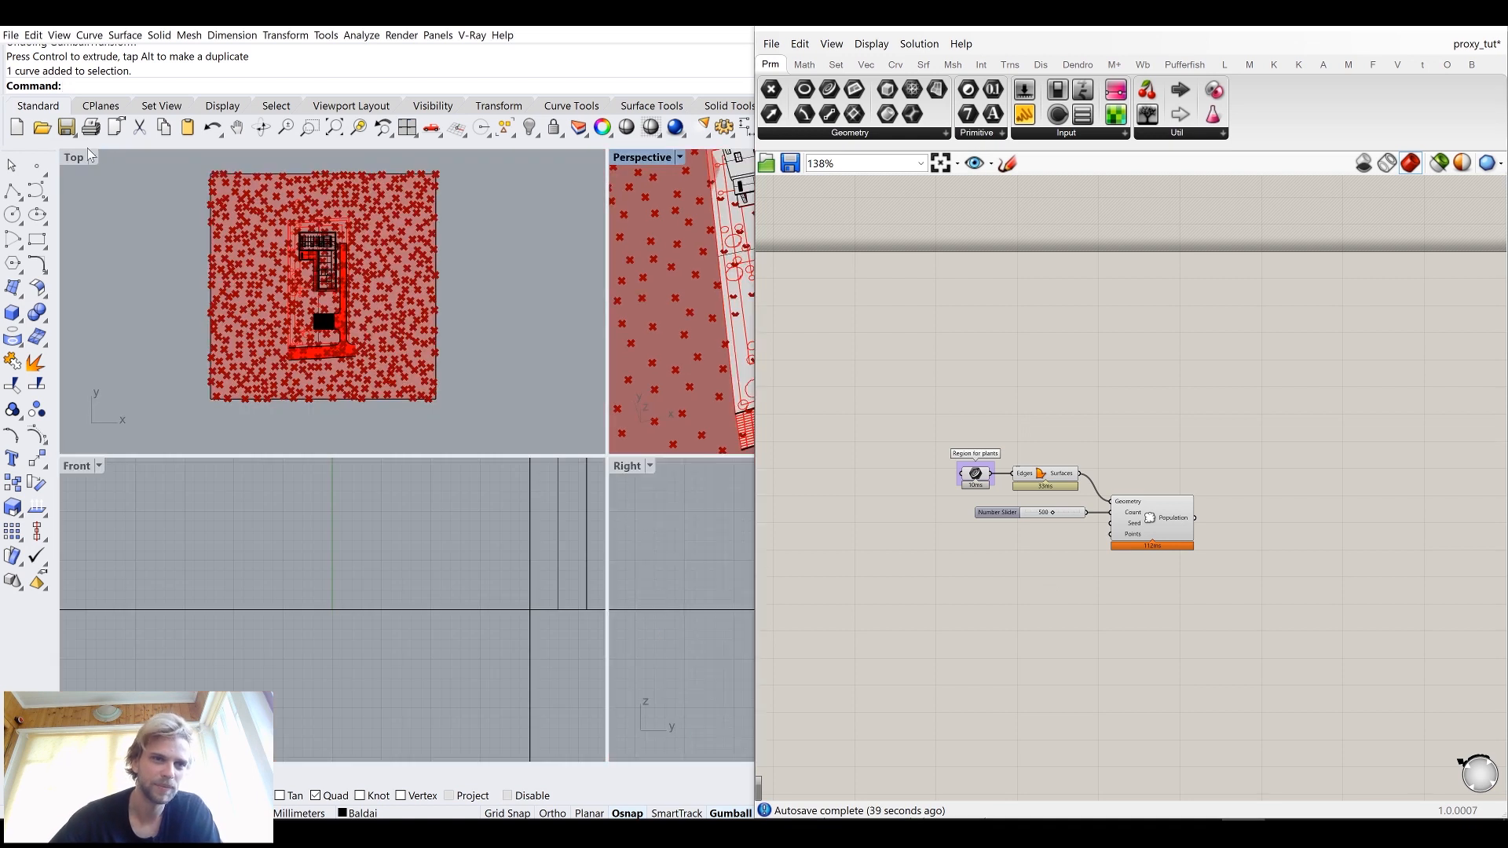
{"action": "double_click", "coordinate": [68, 157]}
{"action": "left_click_drag", "start_coordinate": [1297, 638], "coordinate": [868, 391]}
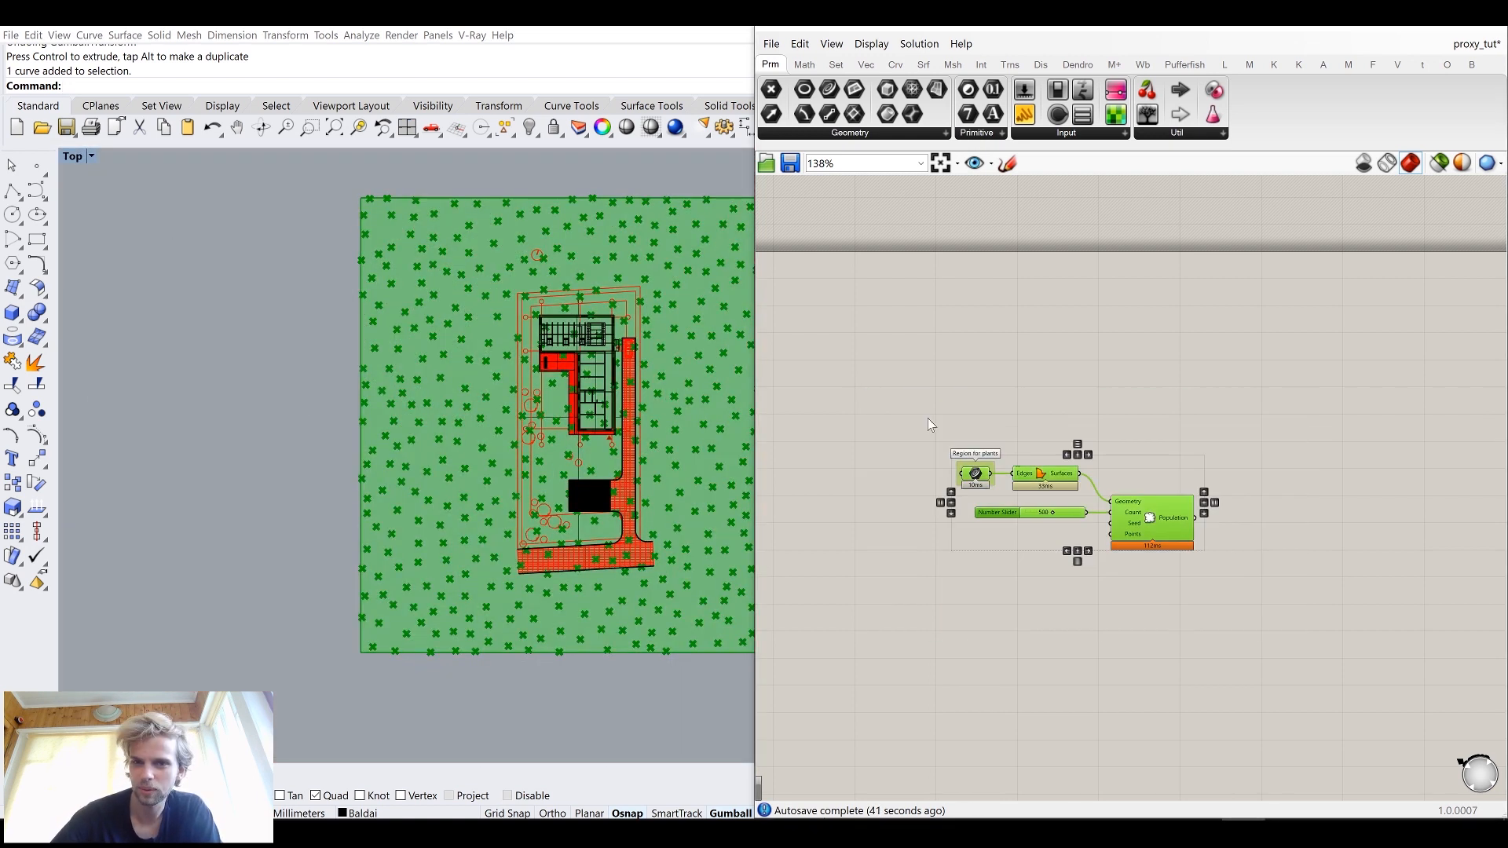
{"action": "middle_click", "coordinate": [927, 418]}
{"action": "left_click", "coordinate": [993, 352]}
{"action": "left_click", "coordinate": [1093, 400]}
Step: Set the Top viewport to Shaded display mode and hide the CRV layer
{"action": "scroll", "coordinate": [430, 346], "scroll_direction": "up", "scroll_amount": 5}
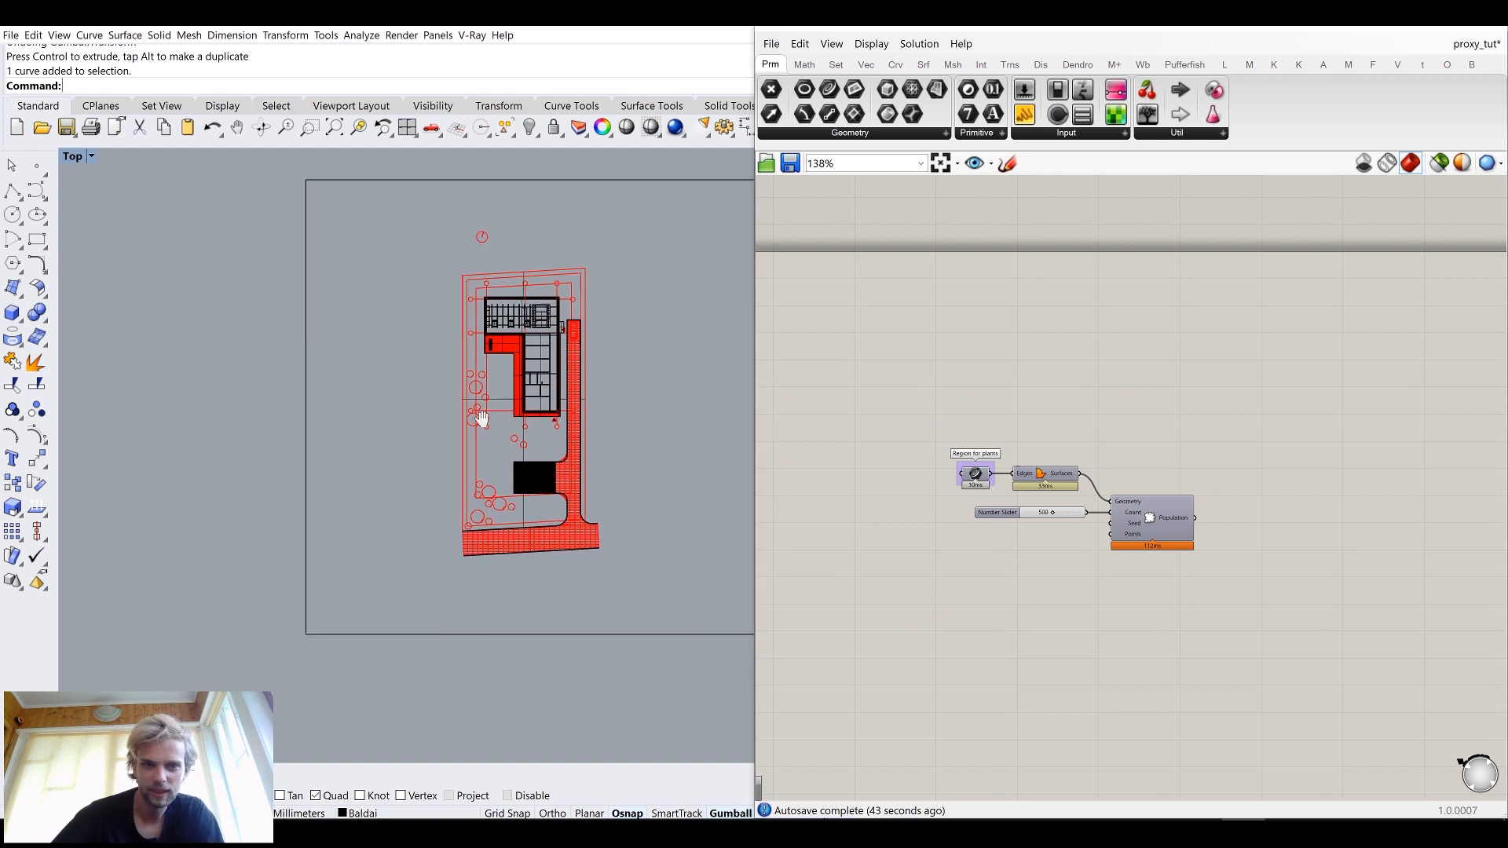
{"action": "right_click_drag", "start_coordinate": [427, 402], "coordinate": [363, 399]}
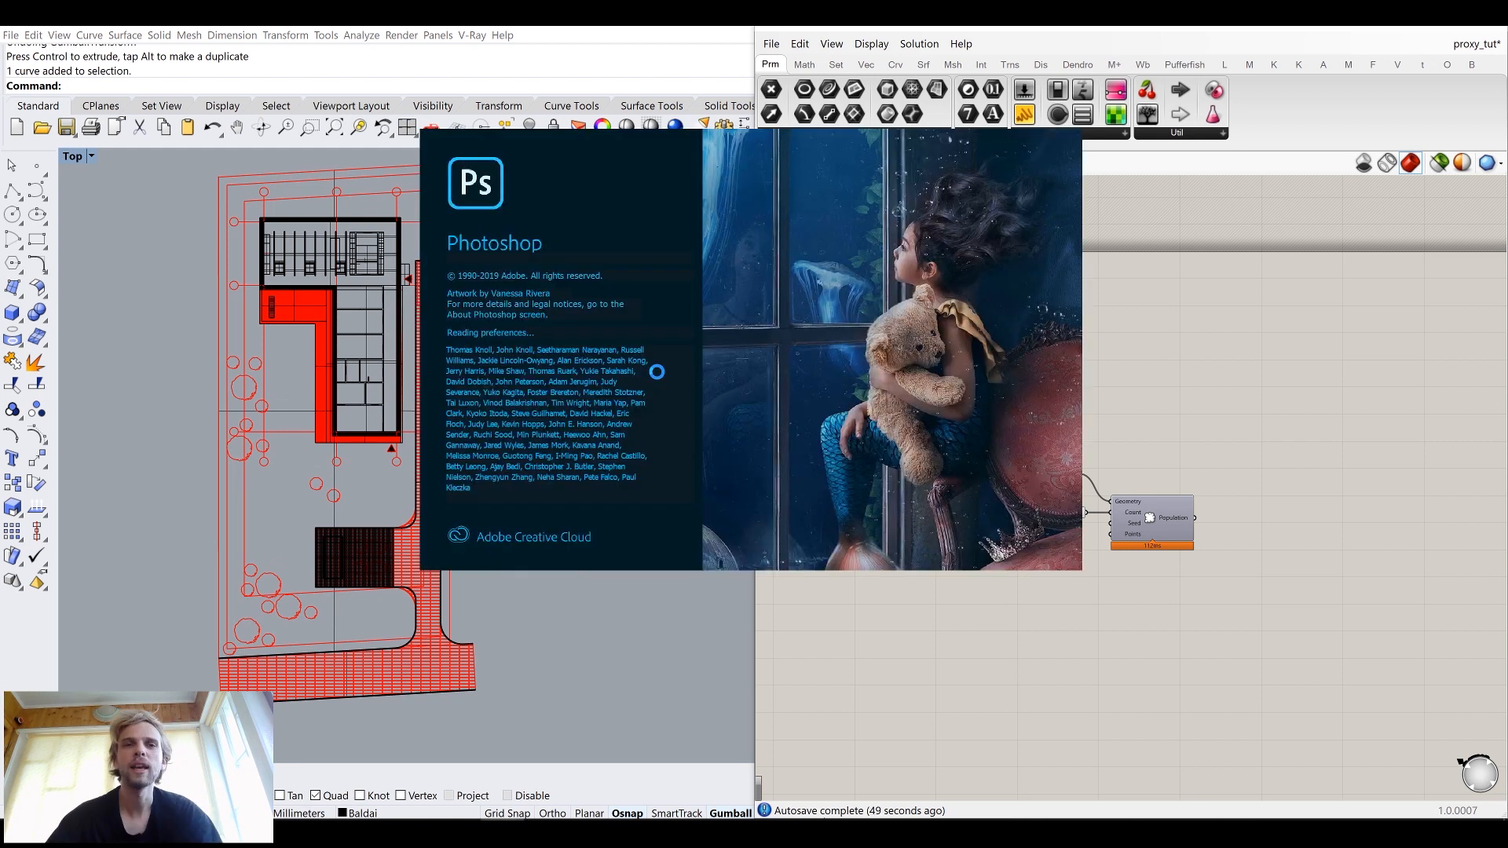
{"action": "scroll", "coordinate": [464, 402], "scroll_direction": "down", "scroll_amount": 3}
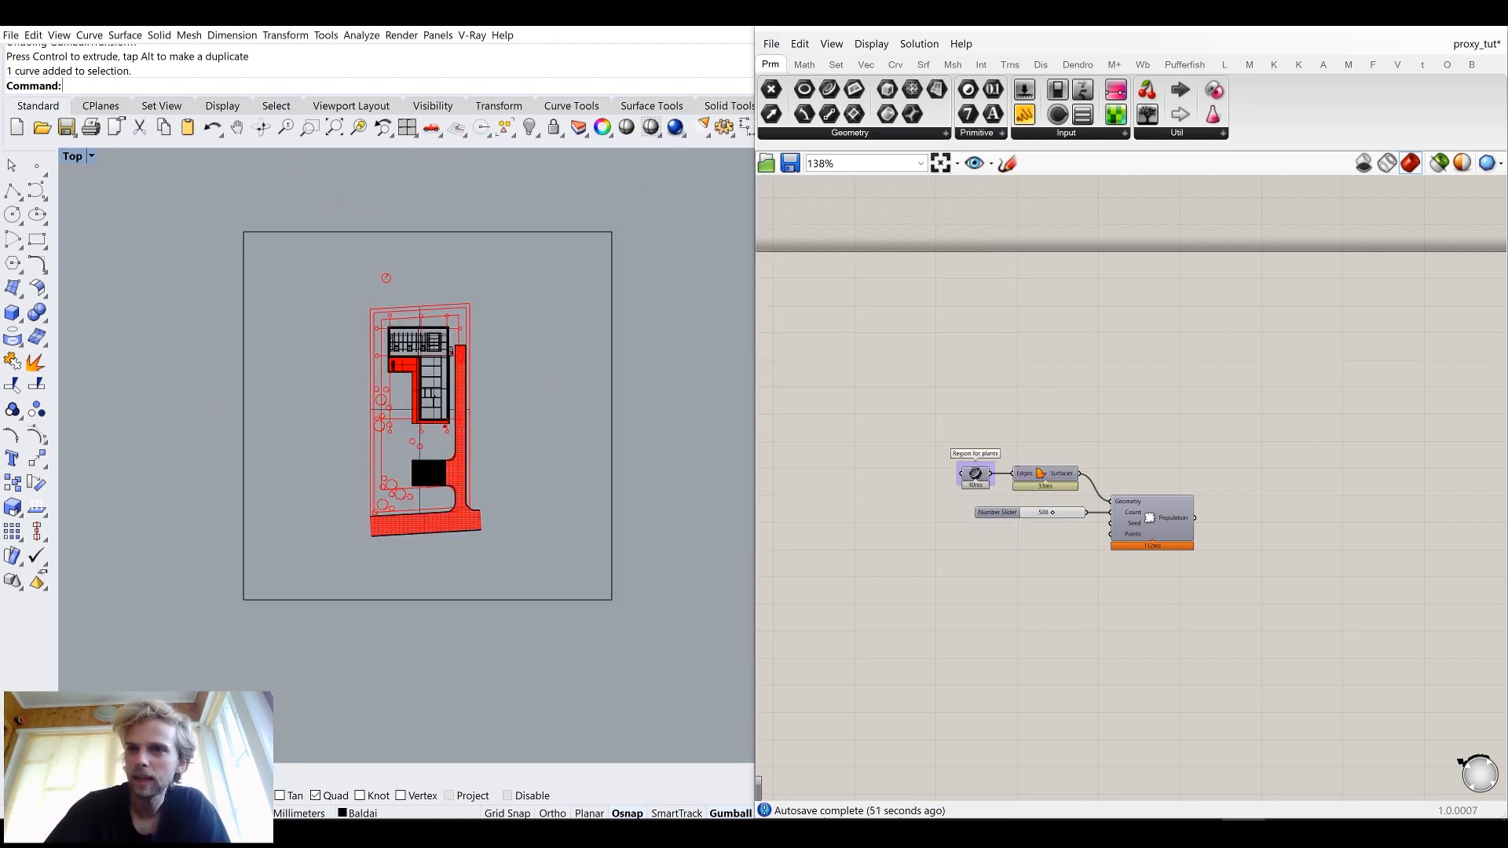
{"action": "right_click", "coordinate": [426, 436]}
{"action": "right_click_drag", "start_coordinate": [555, 378], "coordinate": [763, 375]}
{"action": "scroll", "coordinate": [630, 345], "scroll_direction": "up", "scroll_amount": 3}
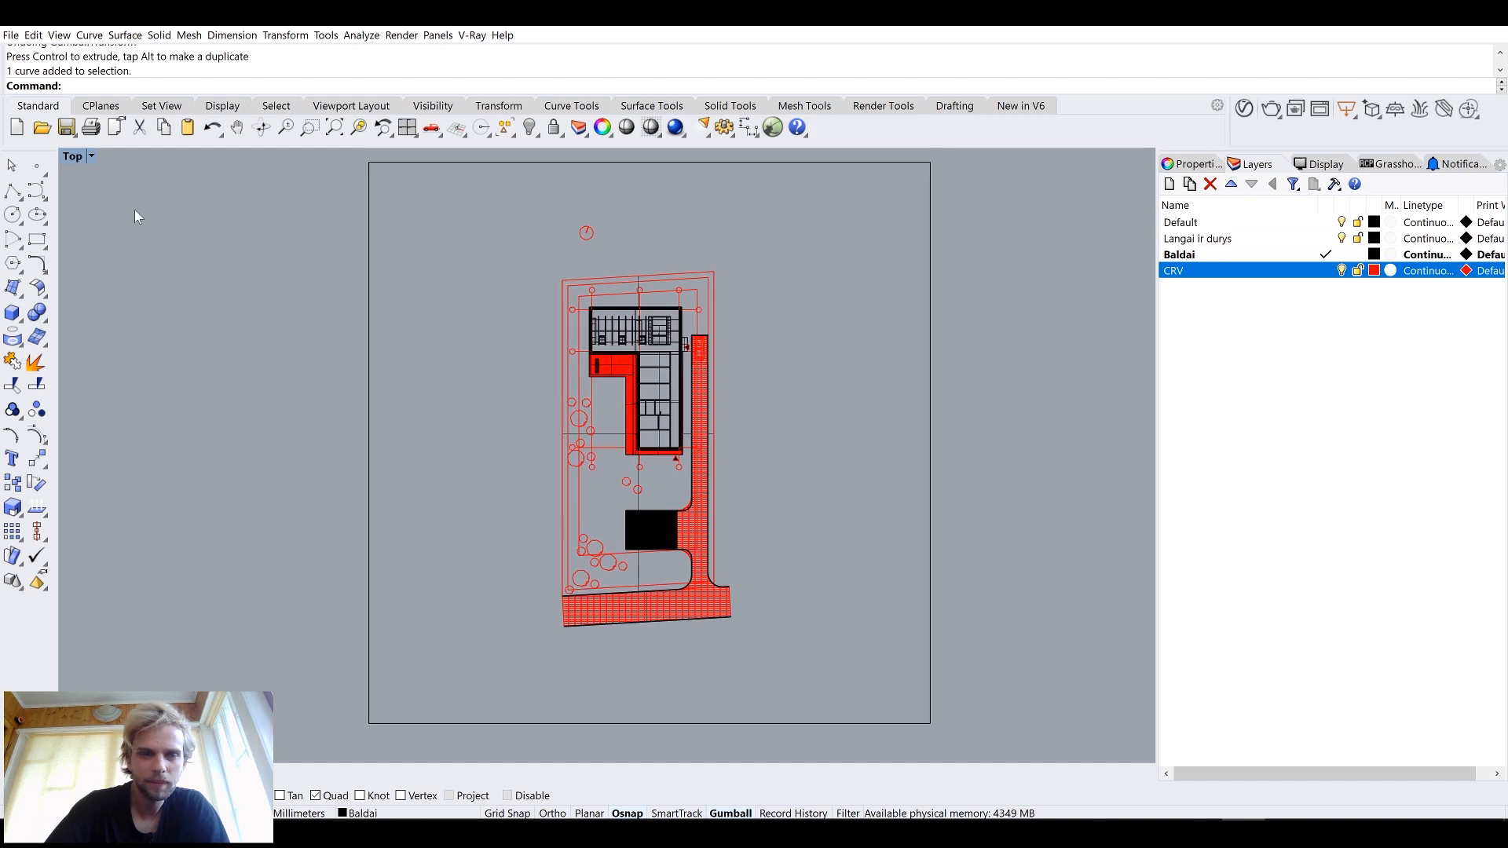
{"action": "left_click", "coordinate": [69, 160]}
{"action": "left_click", "coordinate": [96, 207]}
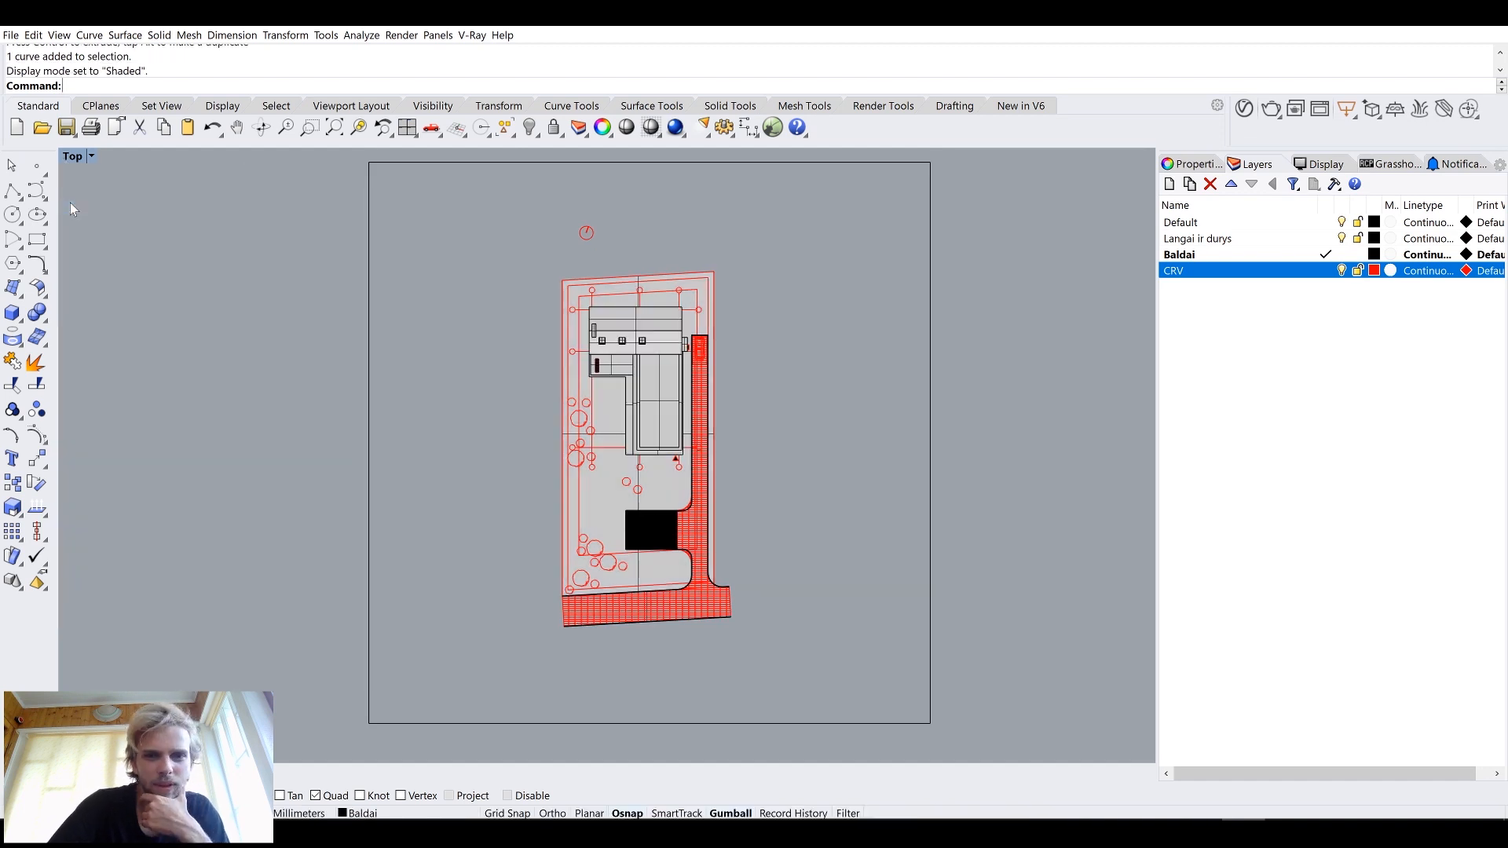
{"action": "left_click", "coordinate": [1341, 270]}
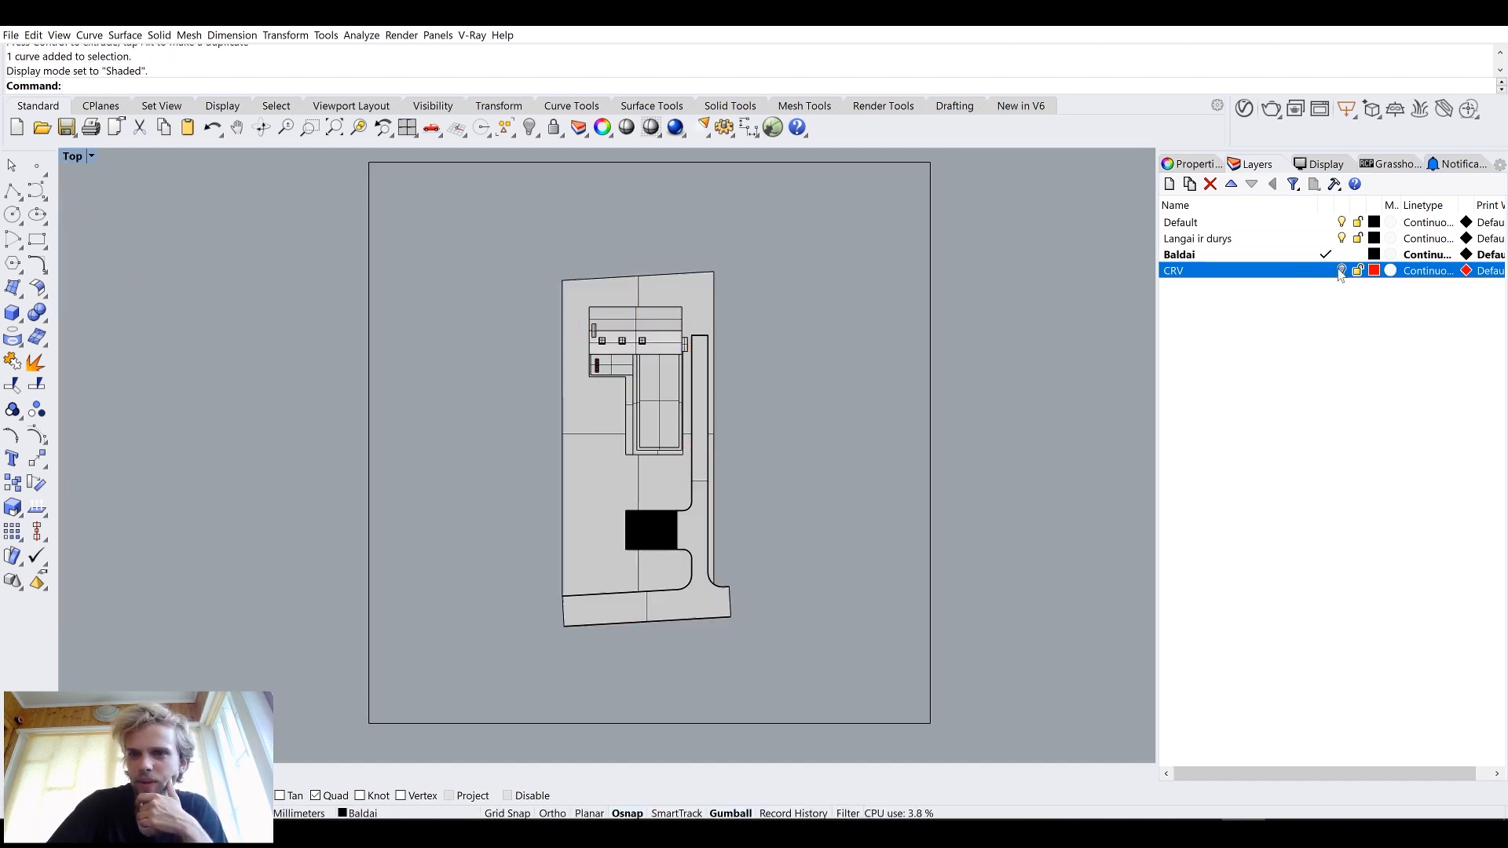
Step: Frame the whole region outline and set up a ViewCaptureToFile of the Top view at a custom 4000 x 4000 pixels
{"action": "scroll", "coordinate": [650, 523], "scroll_direction": "up", "scroll_amount": 3}
{"action": "scroll", "coordinate": [650, 523], "scroll_direction": "down", "scroll_amount": 1}
{"action": "right_click_drag", "start_coordinate": [650, 523], "coordinate": [605, 524]}
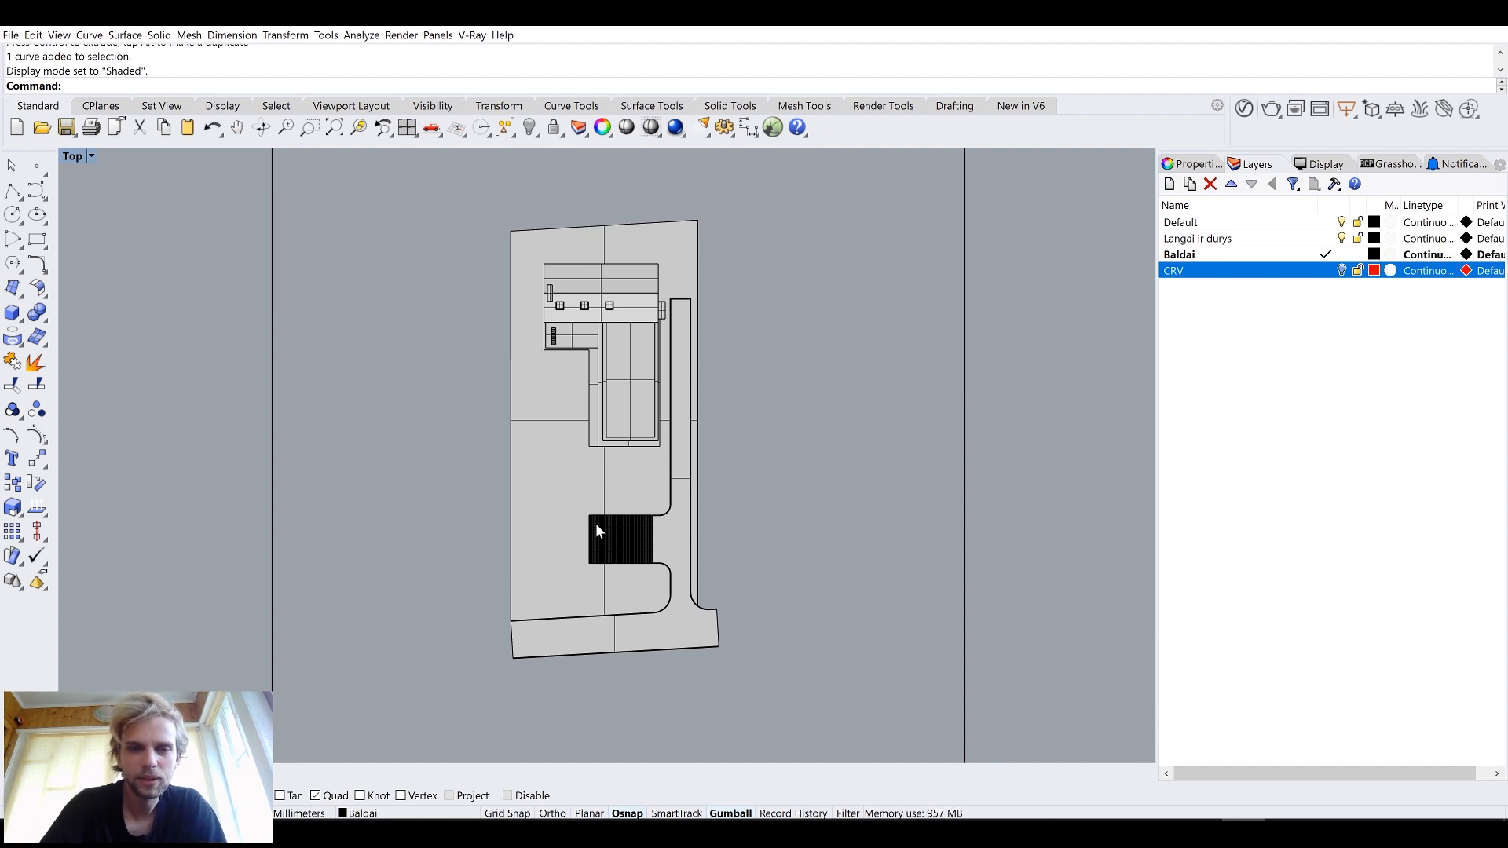
{"action": "scroll", "coordinate": [673, 494], "scroll_direction": "down", "scroll_amount": 1}
{"action": "right_click_drag", "start_coordinate": [672, 493], "coordinate": [640, 490]}
{"action": "type", "text": "View"}
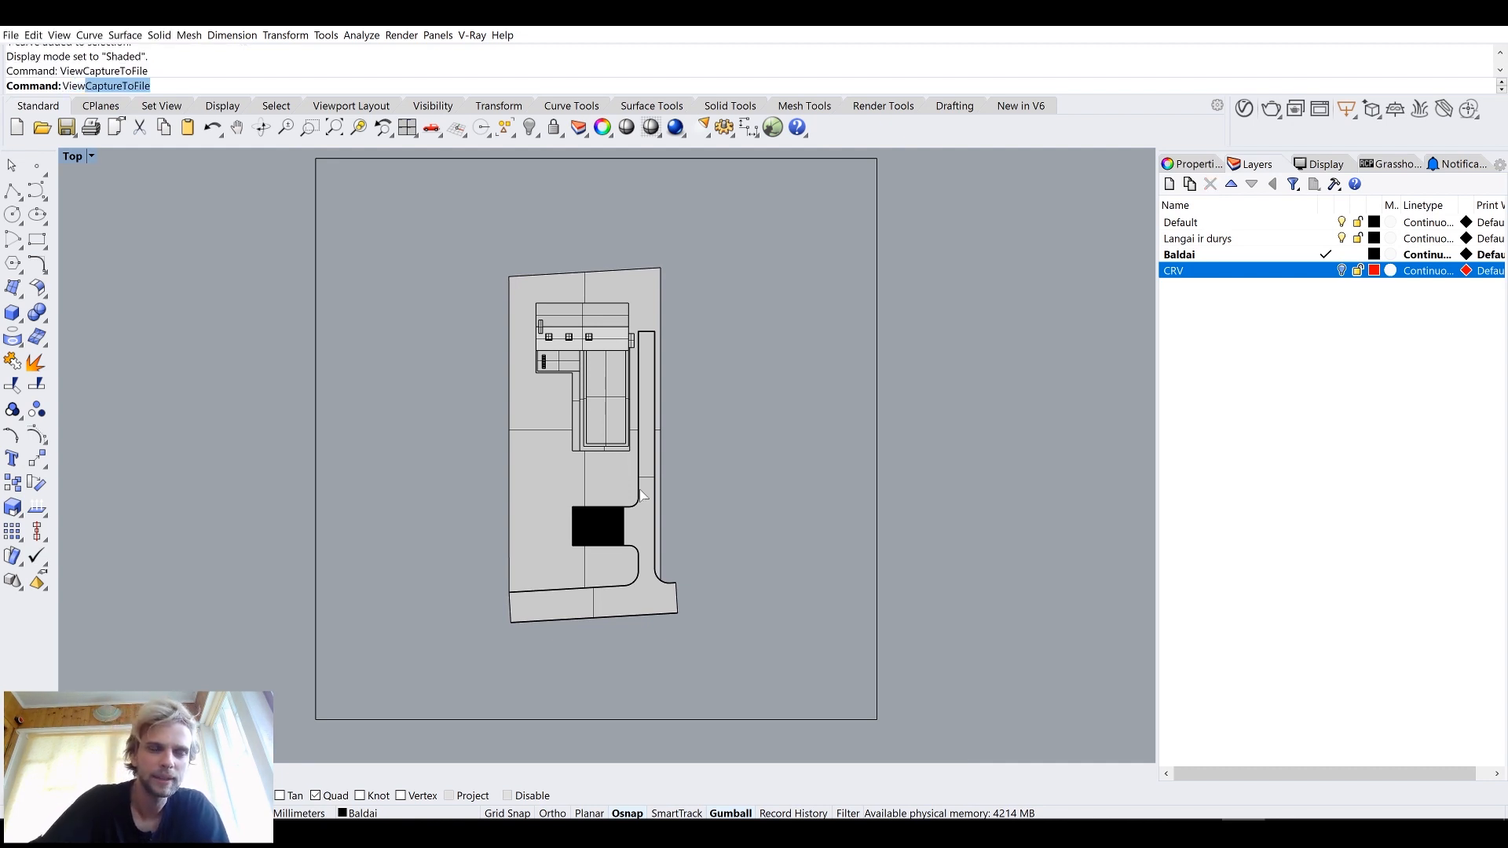
{"action": "key", "text": "Return"}
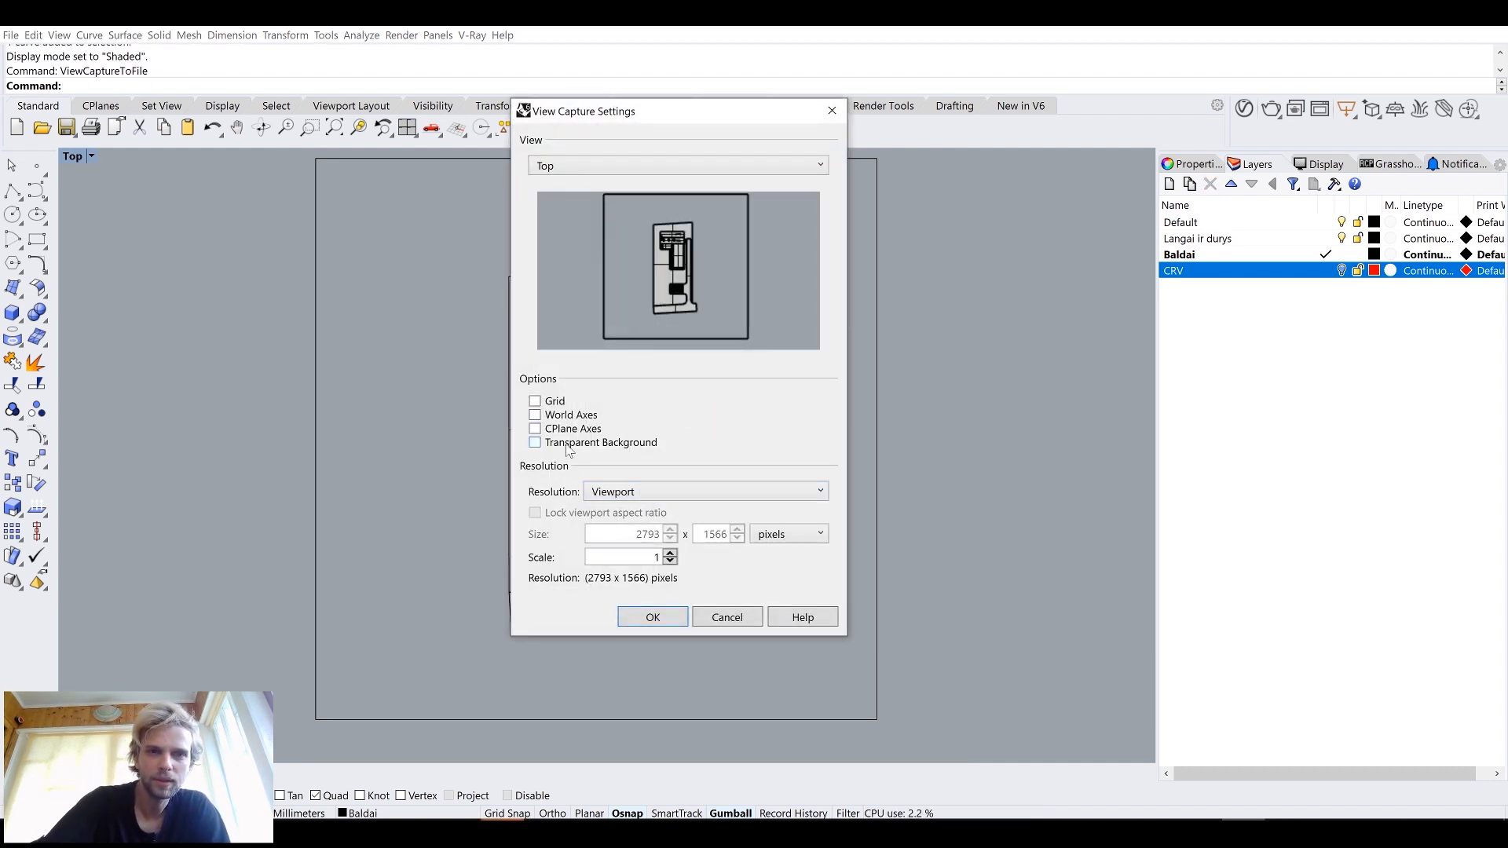
{"action": "left_click", "coordinate": [665, 495]}
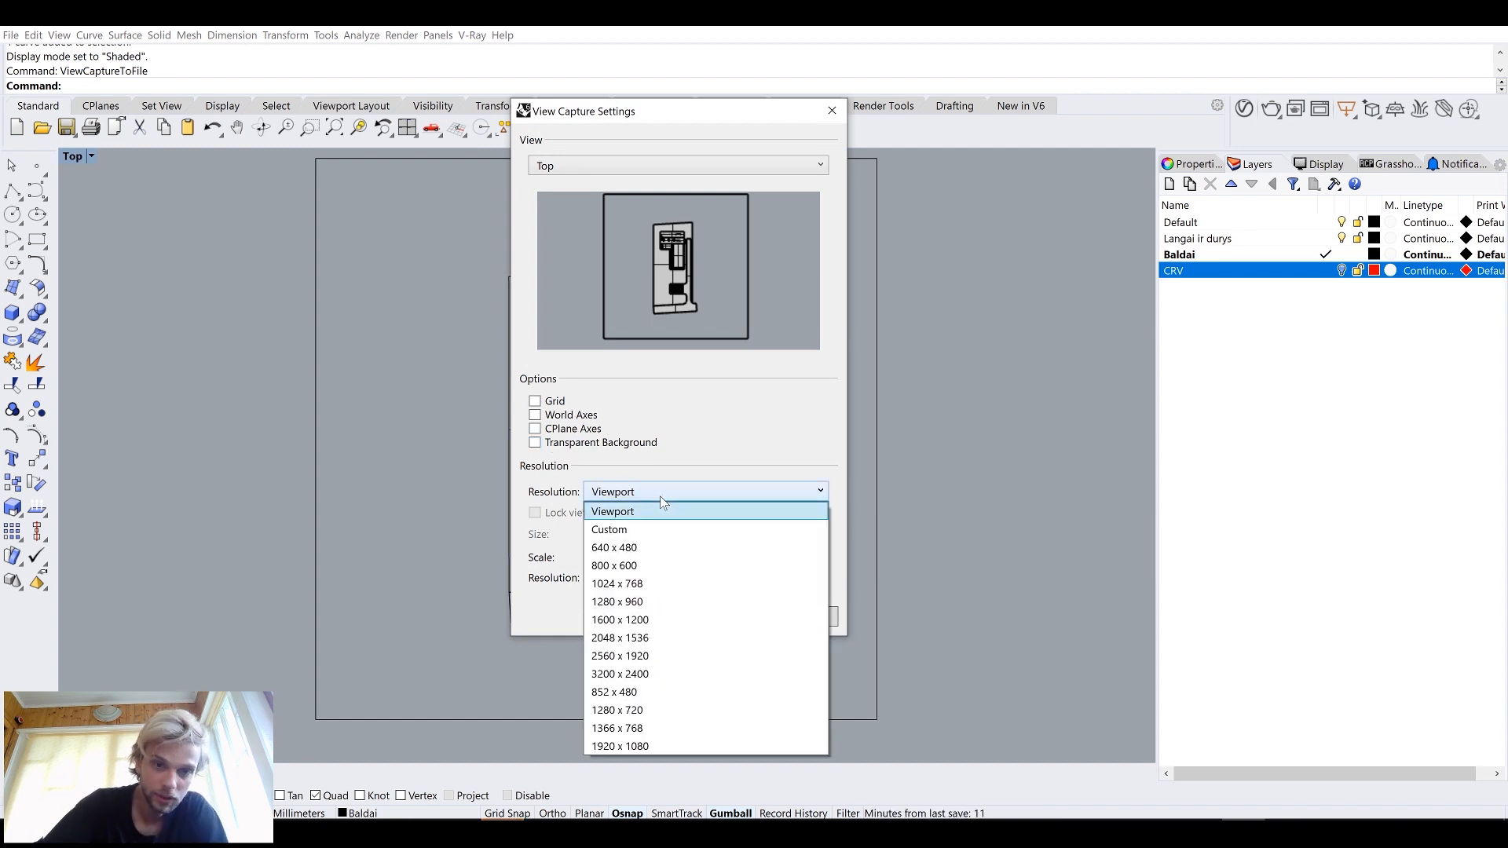
{"action": "left_click", "coordinate": [657, 530]}
{"action": "double_click", "coordinate": [648, 534]}
{"action": "type", "text": "4000"}
{"action": "key", "text": "Tab"}
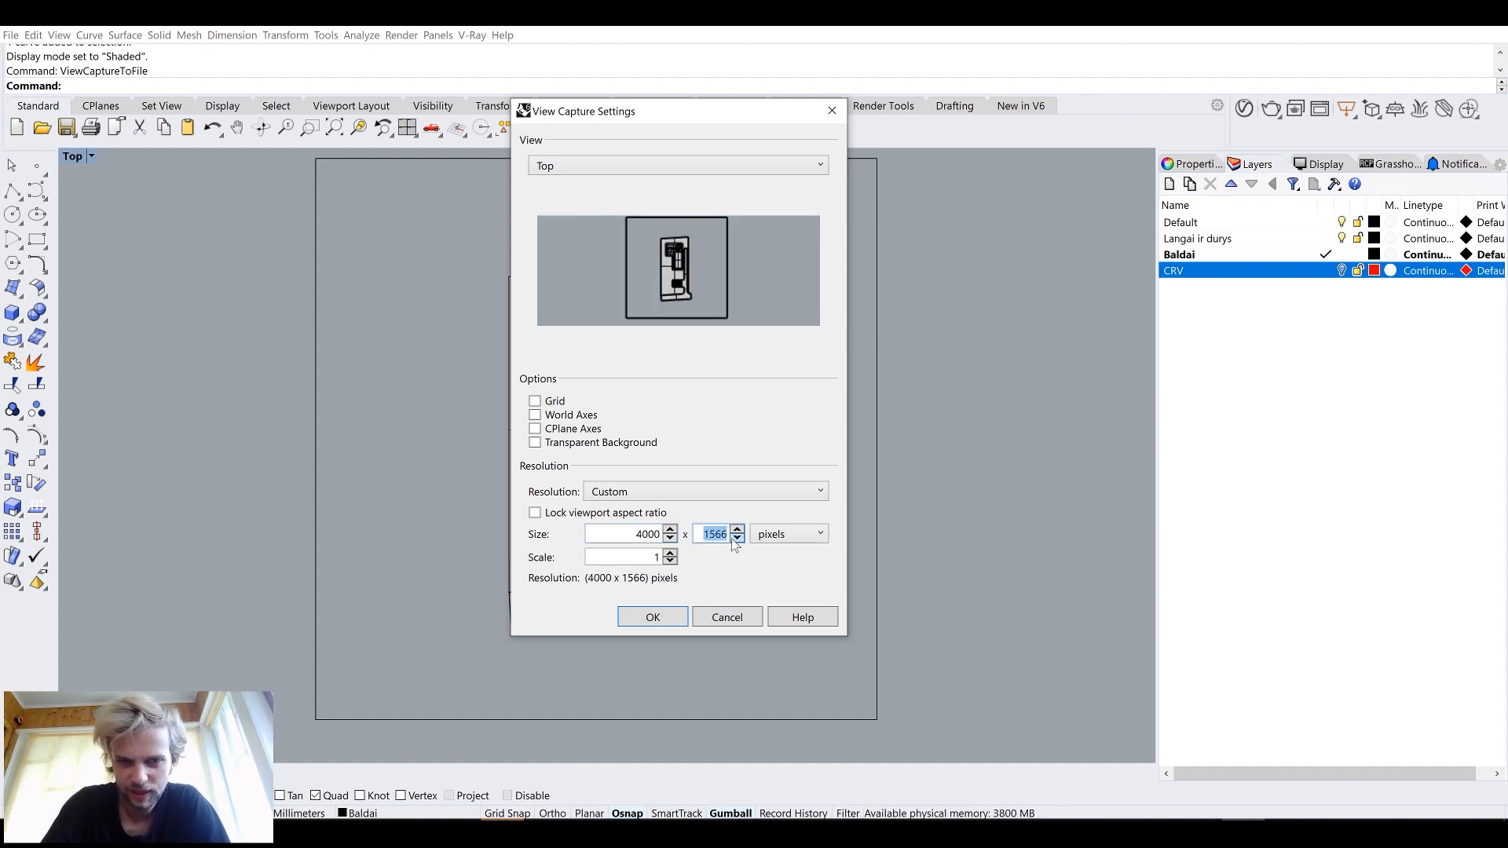
{"action": "type", "text": "4000"}
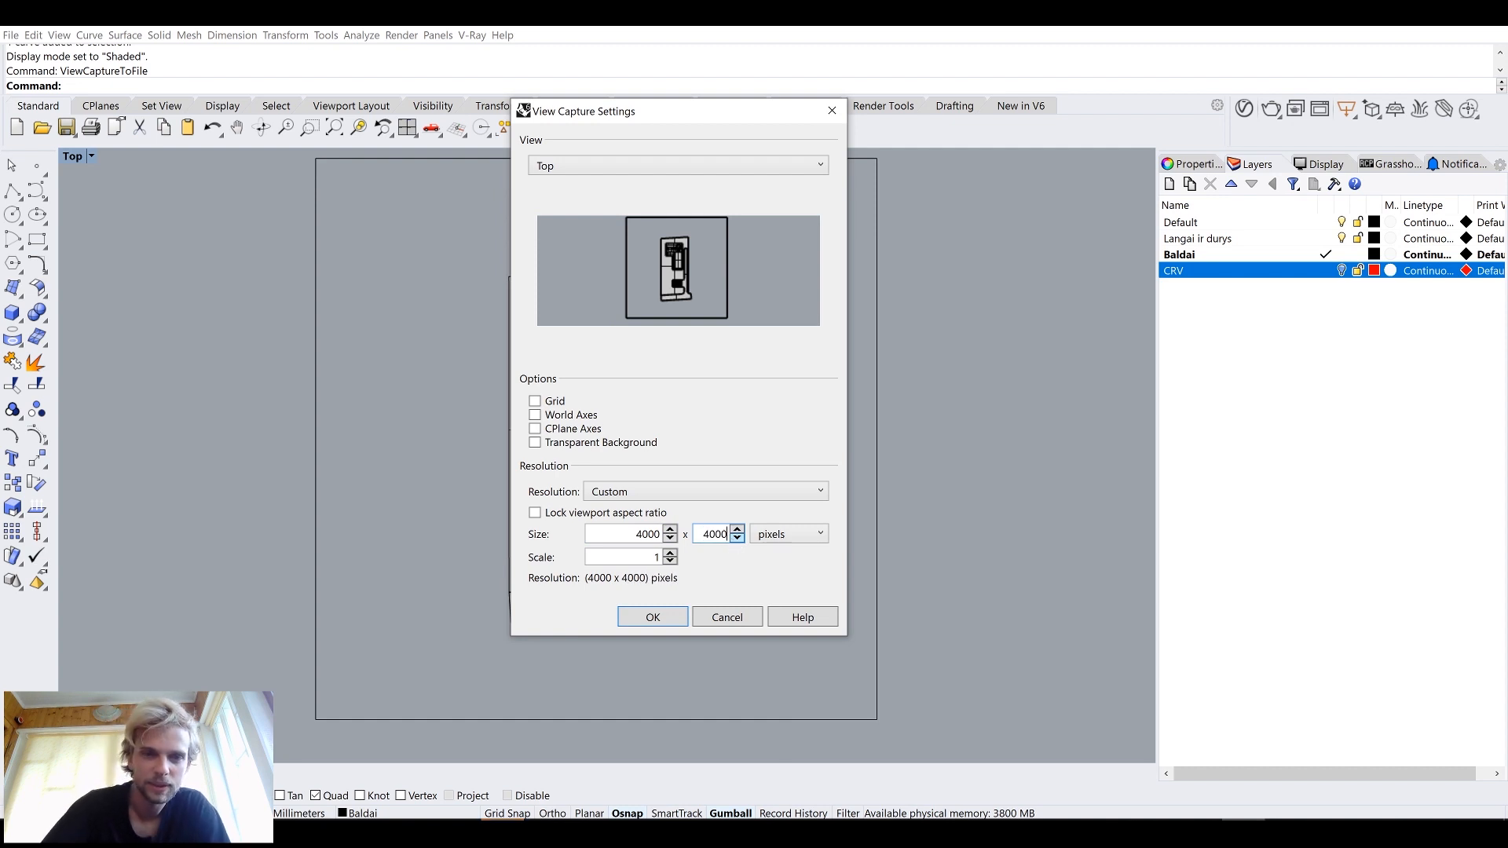
{"action": "key", "text": "Tab"}
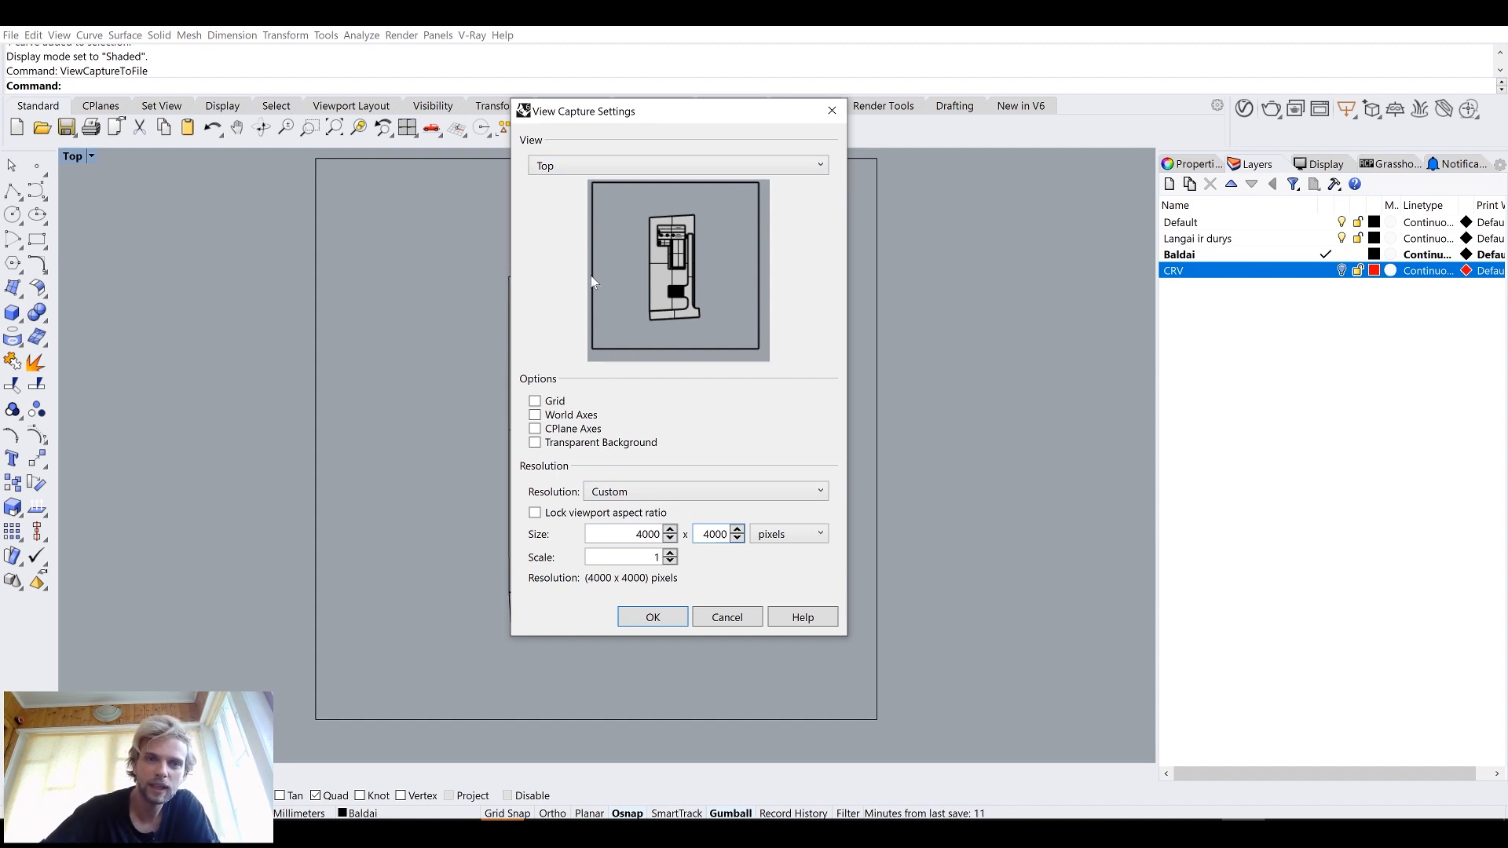
Step: Save the view capture to the Desktop as a JPEG named guide, and return to the maximized Perspective viewport
{"action": "left_click", "coordinate": [655, 618]}
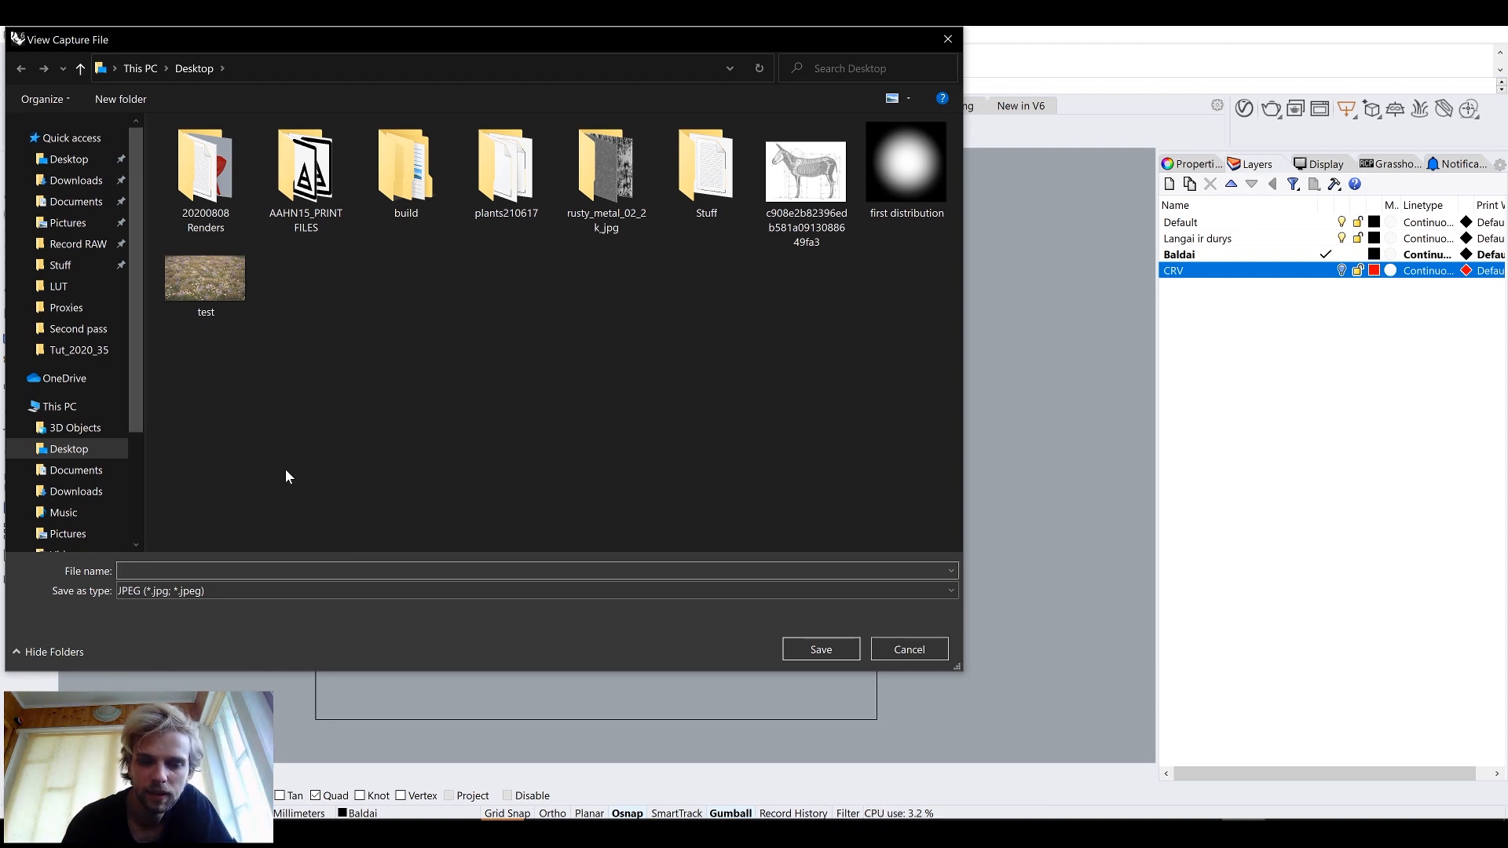
{"action": "type", "text": "gatve"}
{"action": "key", "text": "Return"}
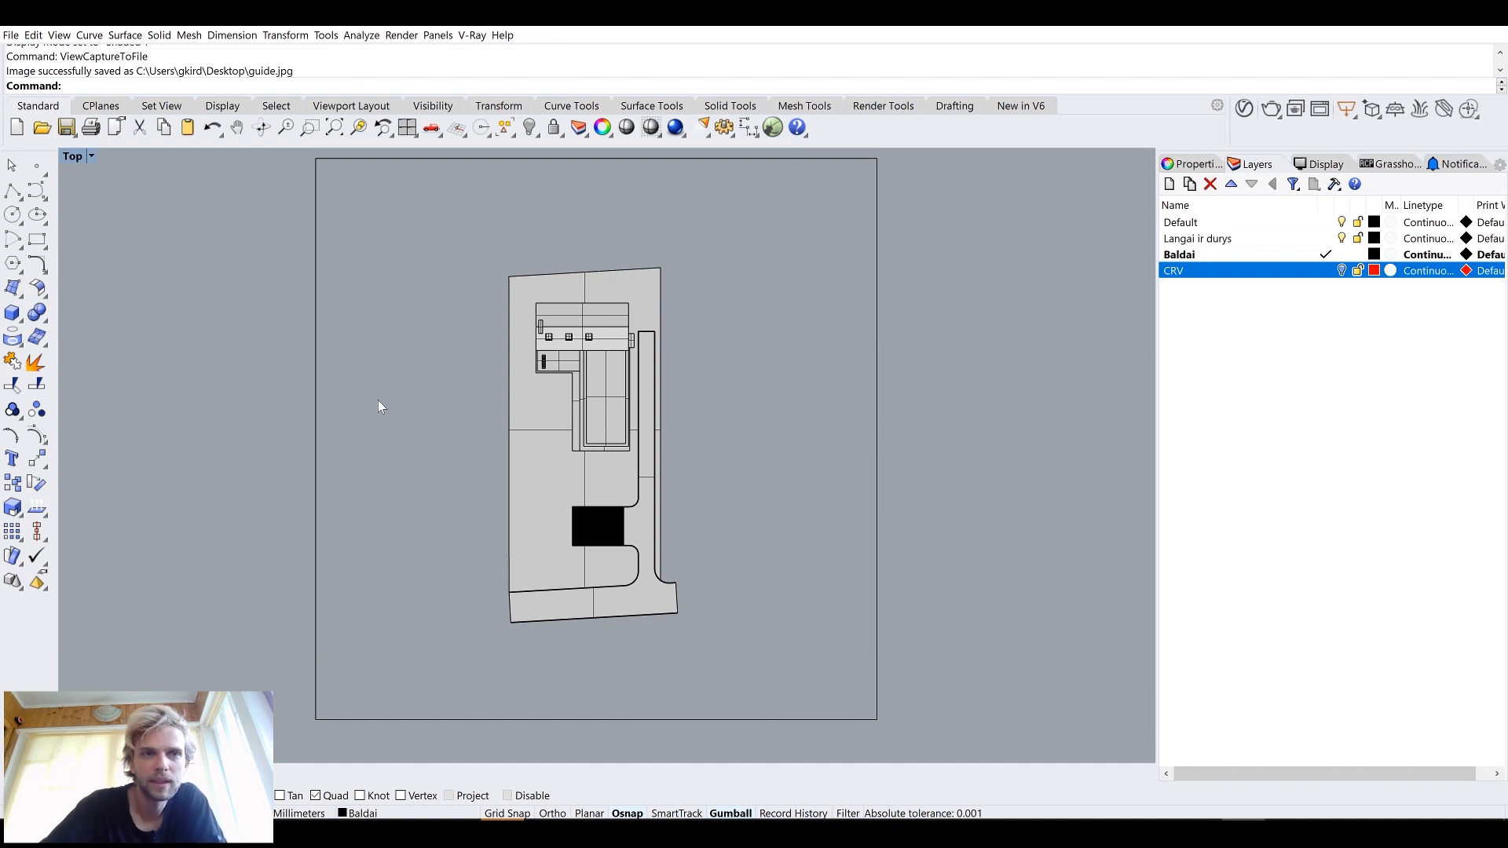
{"action": "double_click", "coordinate": [72, 156]}
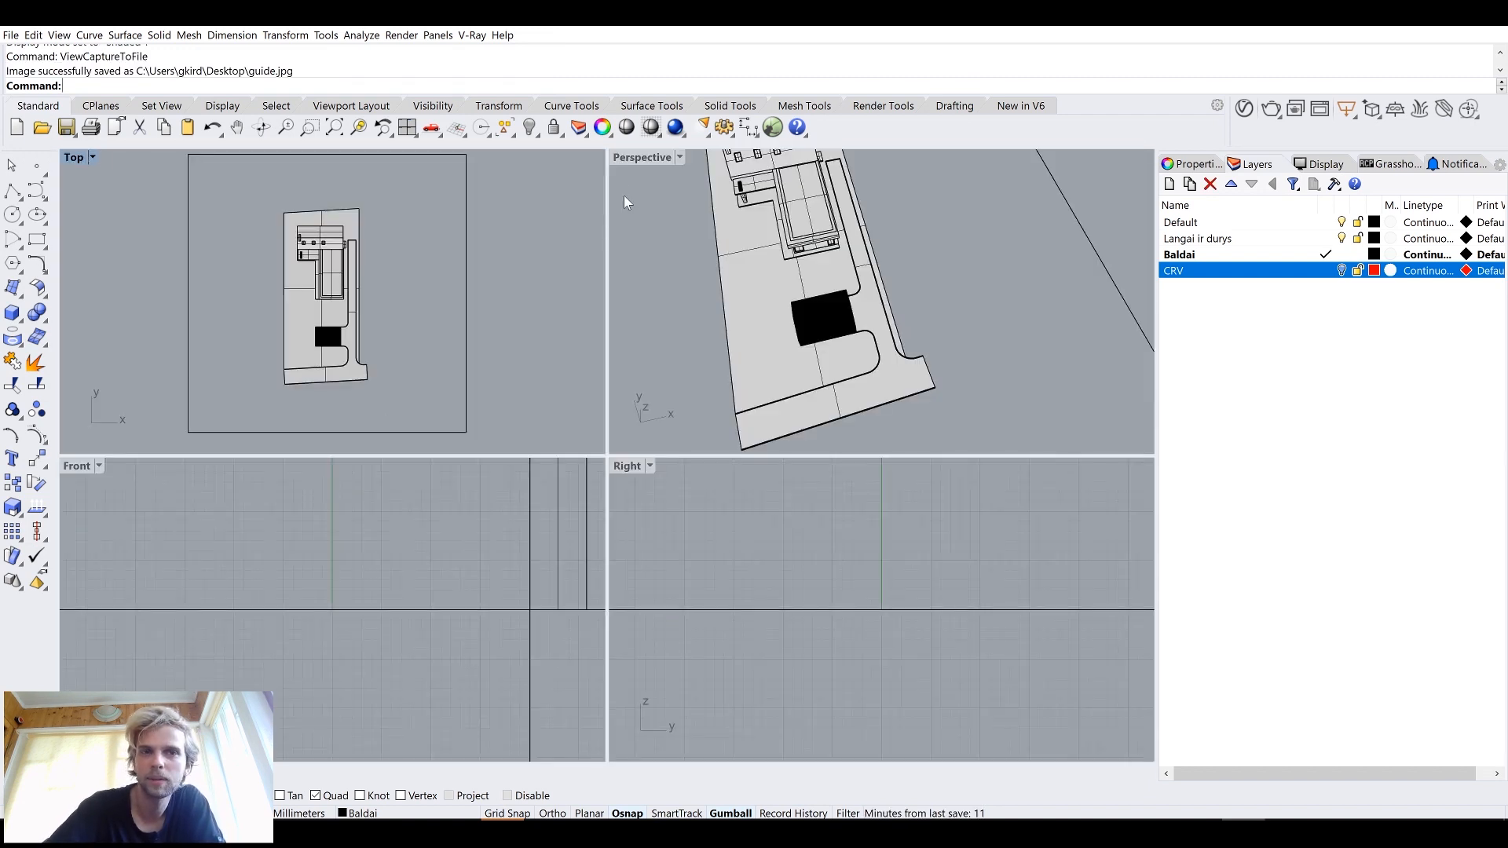
{"action": "double_click", "coordinate": [623, 159]}
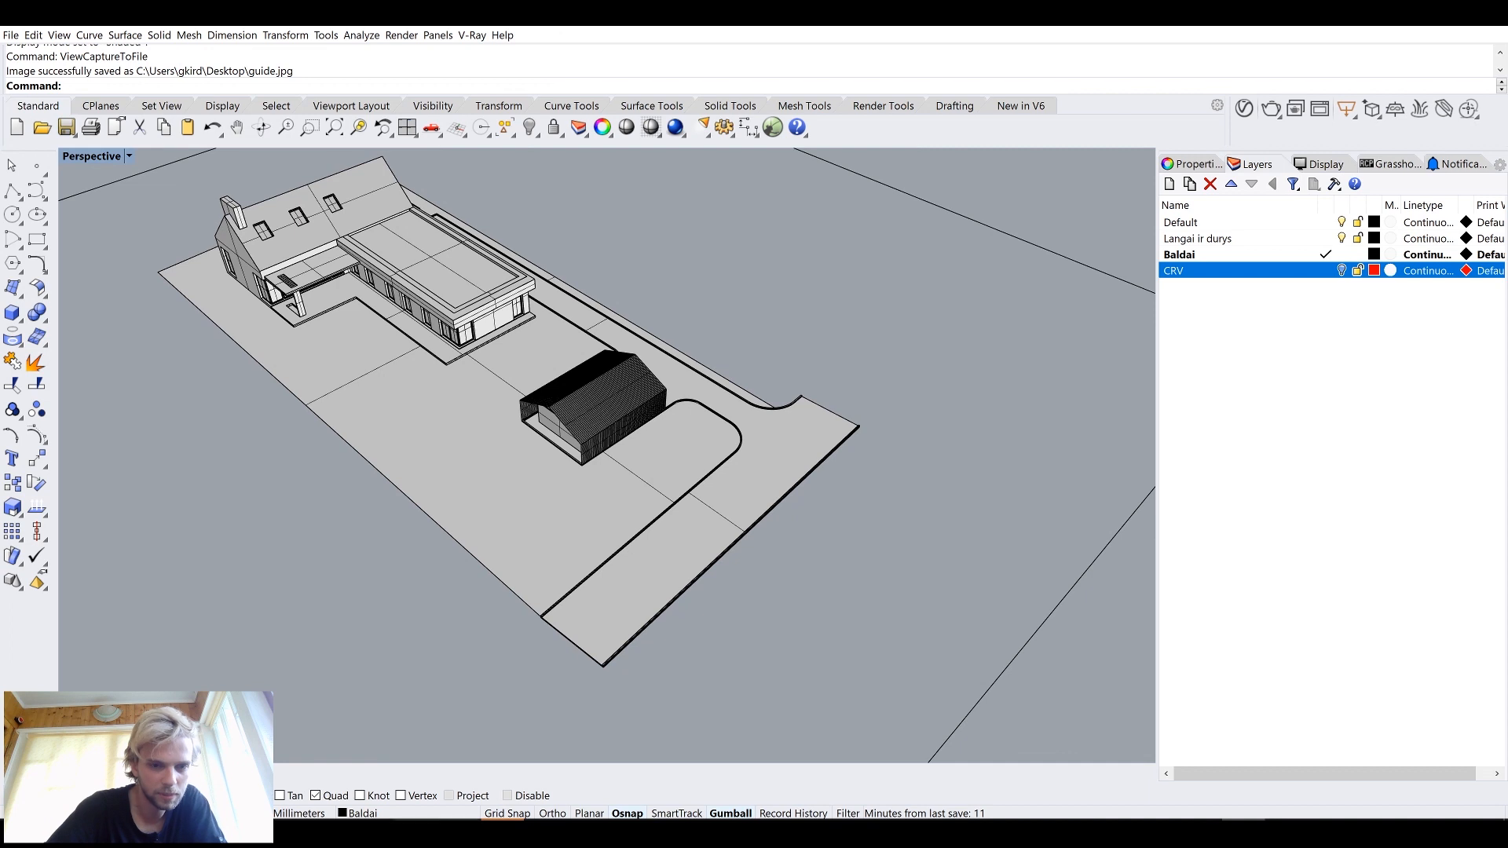
Step: Switch to Photoshop and open guide.jpg from the desktop
{"action": "key", "text": "alt+Tab"}
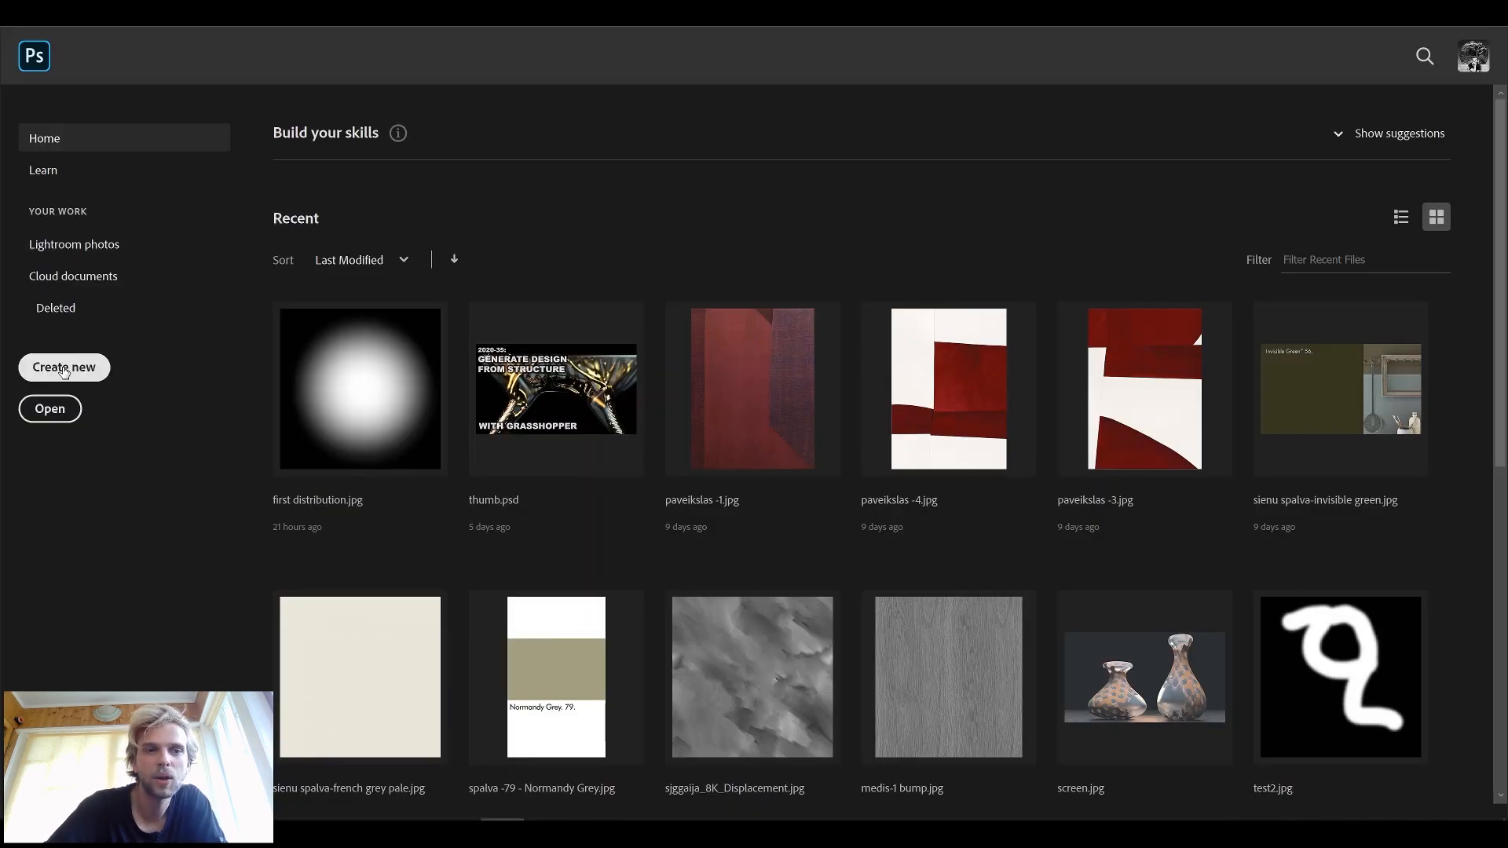
{"action": "key", "text": "alt+Tab"}
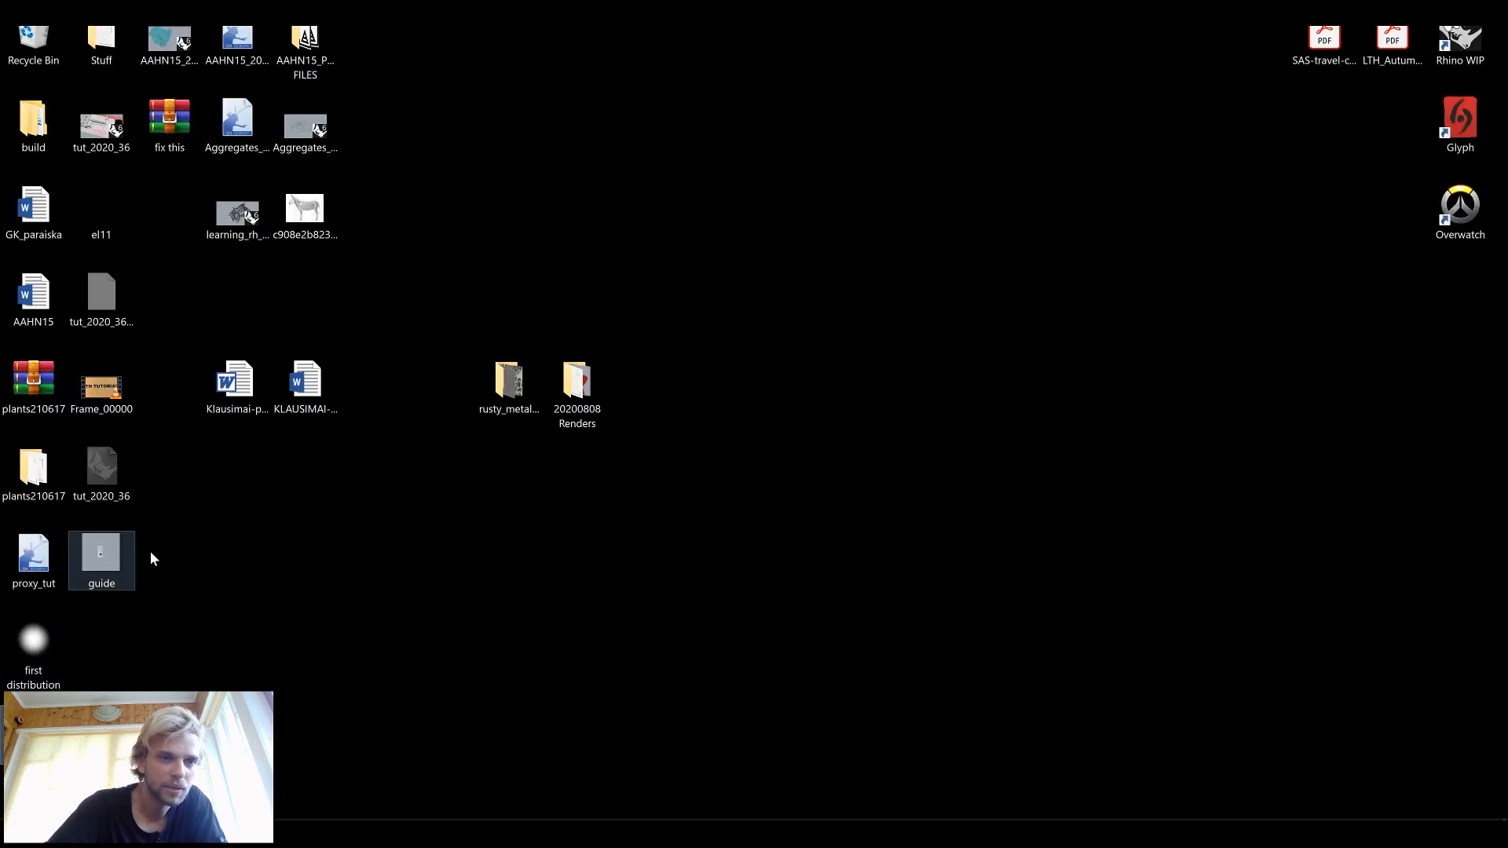
{"action": "left_click_drag", "start_coordinate": [112, 579], "coordinate": [592, 216]}
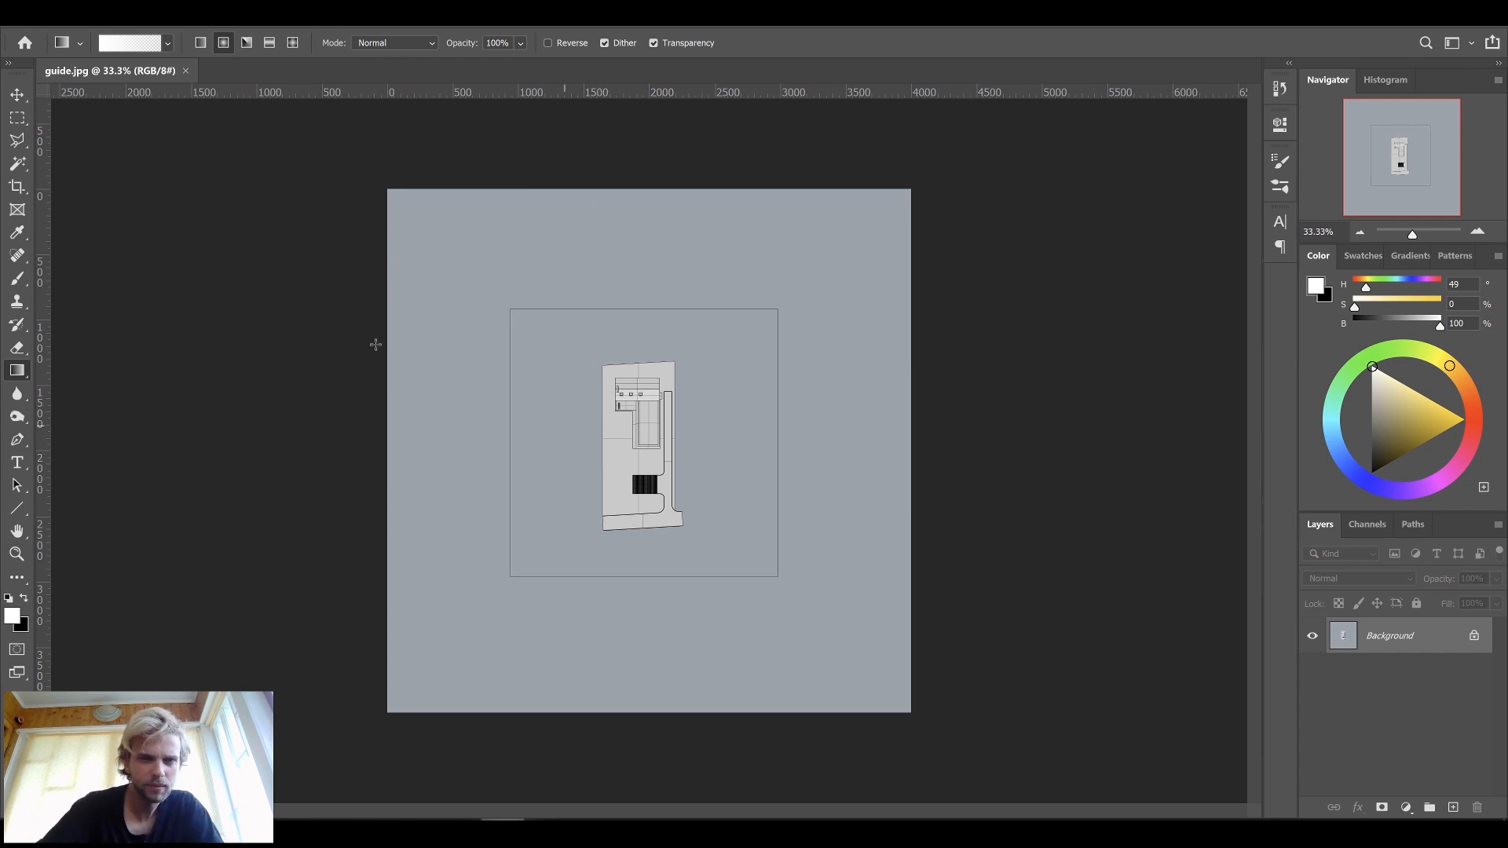
Step: Select the square area inside the region outline with the Rectangular Marquee tool and copy it
{"action": "left_click", "coordinate": [17, 118]}
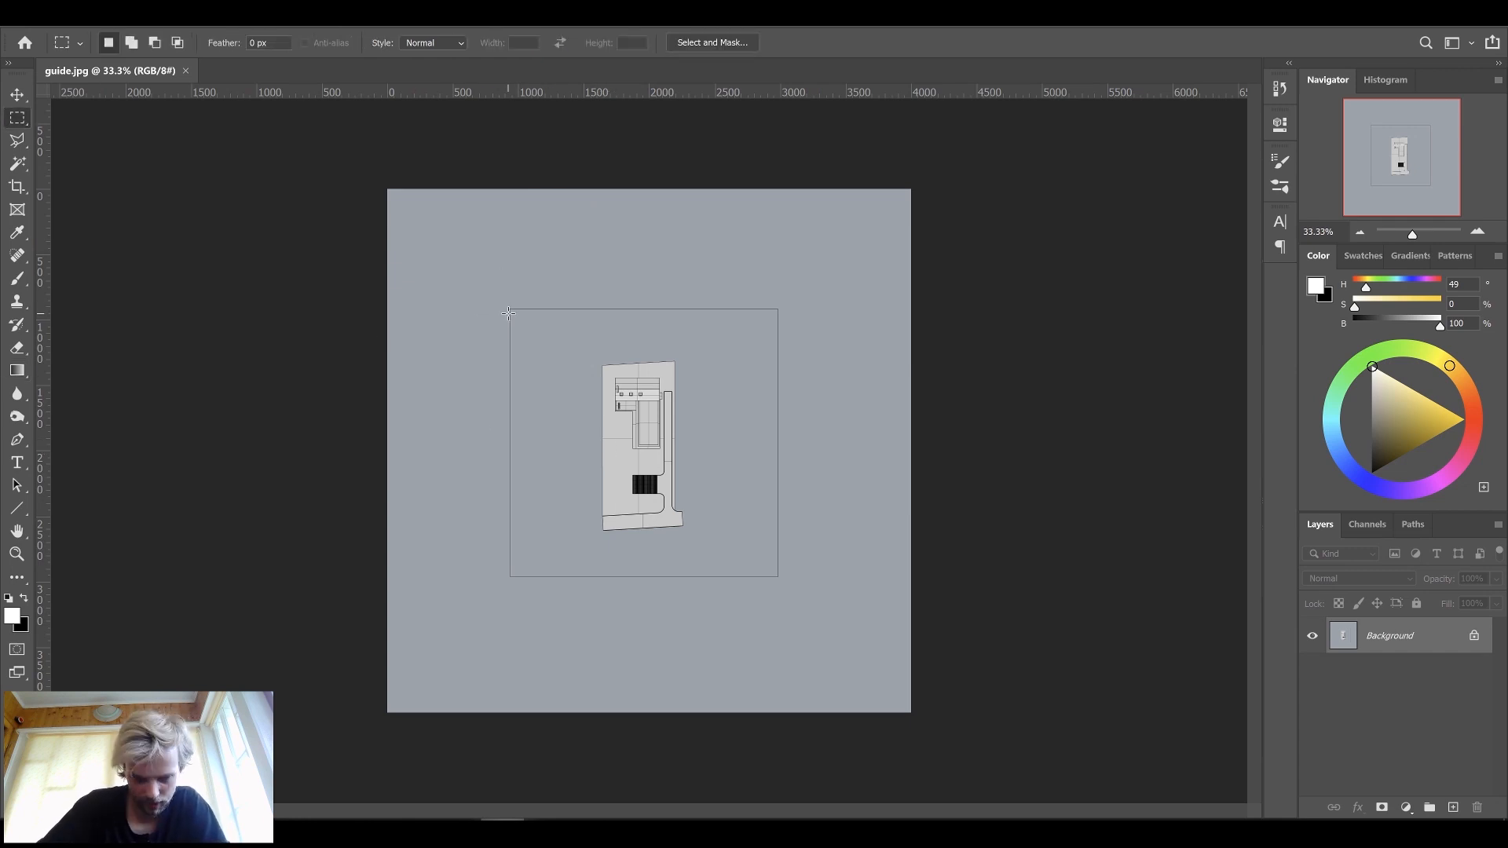
{"action": "scroll", "coordinate": [508, 313], "scroll_direction": "up", "scroll_amount": 10, "text": "alt"}
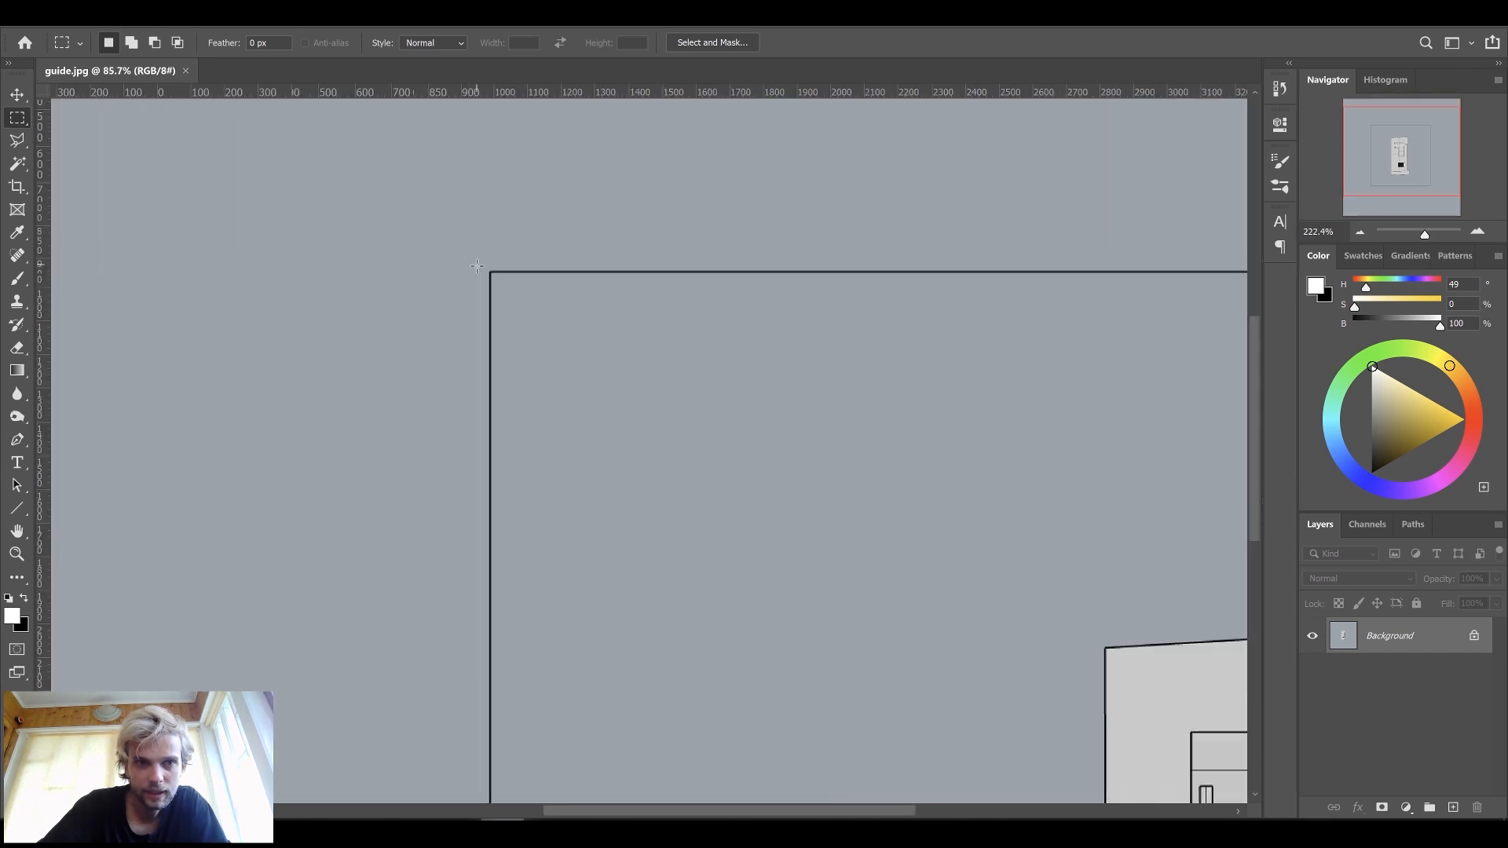
{"action": "scroll", "coordinate": [483, 269], "scroll_direction": "up", "scroll_amount": 1, "text": "alt"}
{"action": "left_click_drag", "start_coordinate": [491, 271], "coordinate": [1090, 713]}
{"action": "key", "text": "ctrl+BackSpace"}
Step: Create a new document and paste the copied site plan into it
{"action": "left_click", "coordinate": [39, 19]}
{"action": "left_click", "coordinate": [56, 35]}
{"action": "left_click", "coordinate": [1118, 693]}
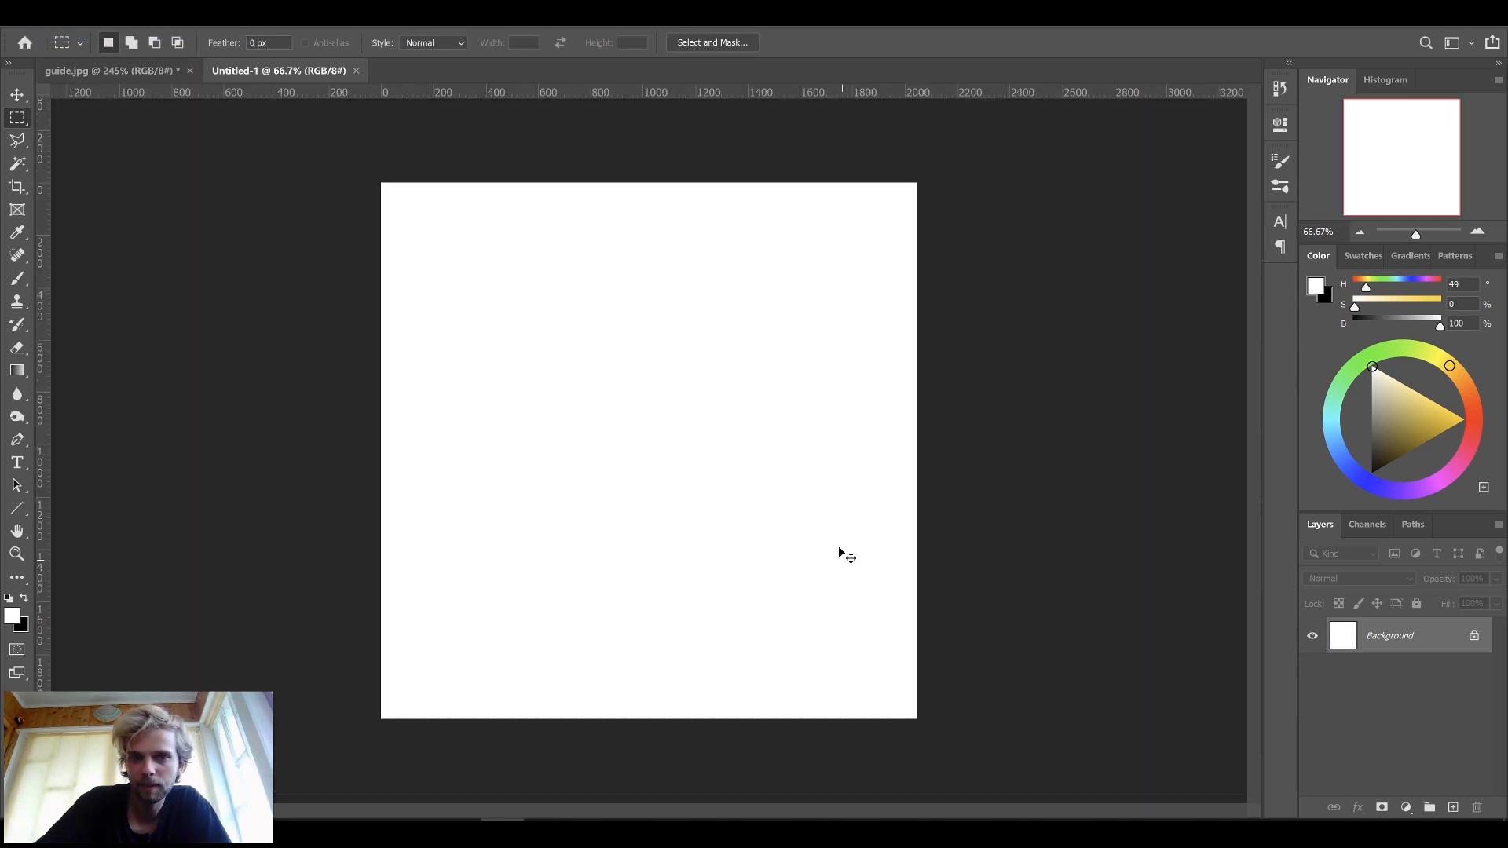
{"action": "key", "text": "ctrl+v"}
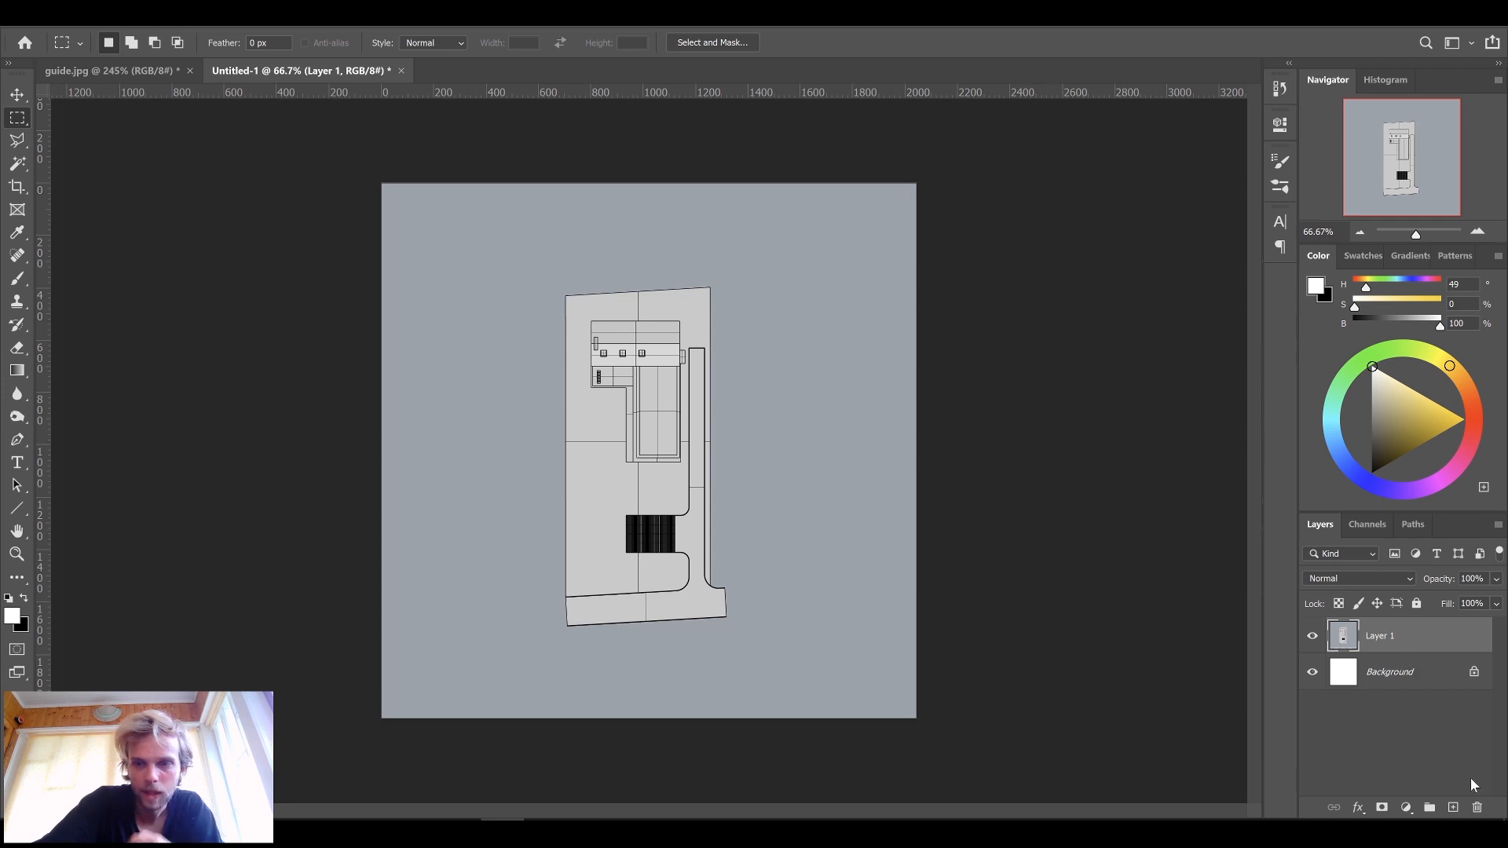
Step: Add a new layer and start a Polygonal Lasso outline along the road's upper edge and around the rounded corner below the dark parking block
{"action": "left_click", "coordinate": [1454, 809]}
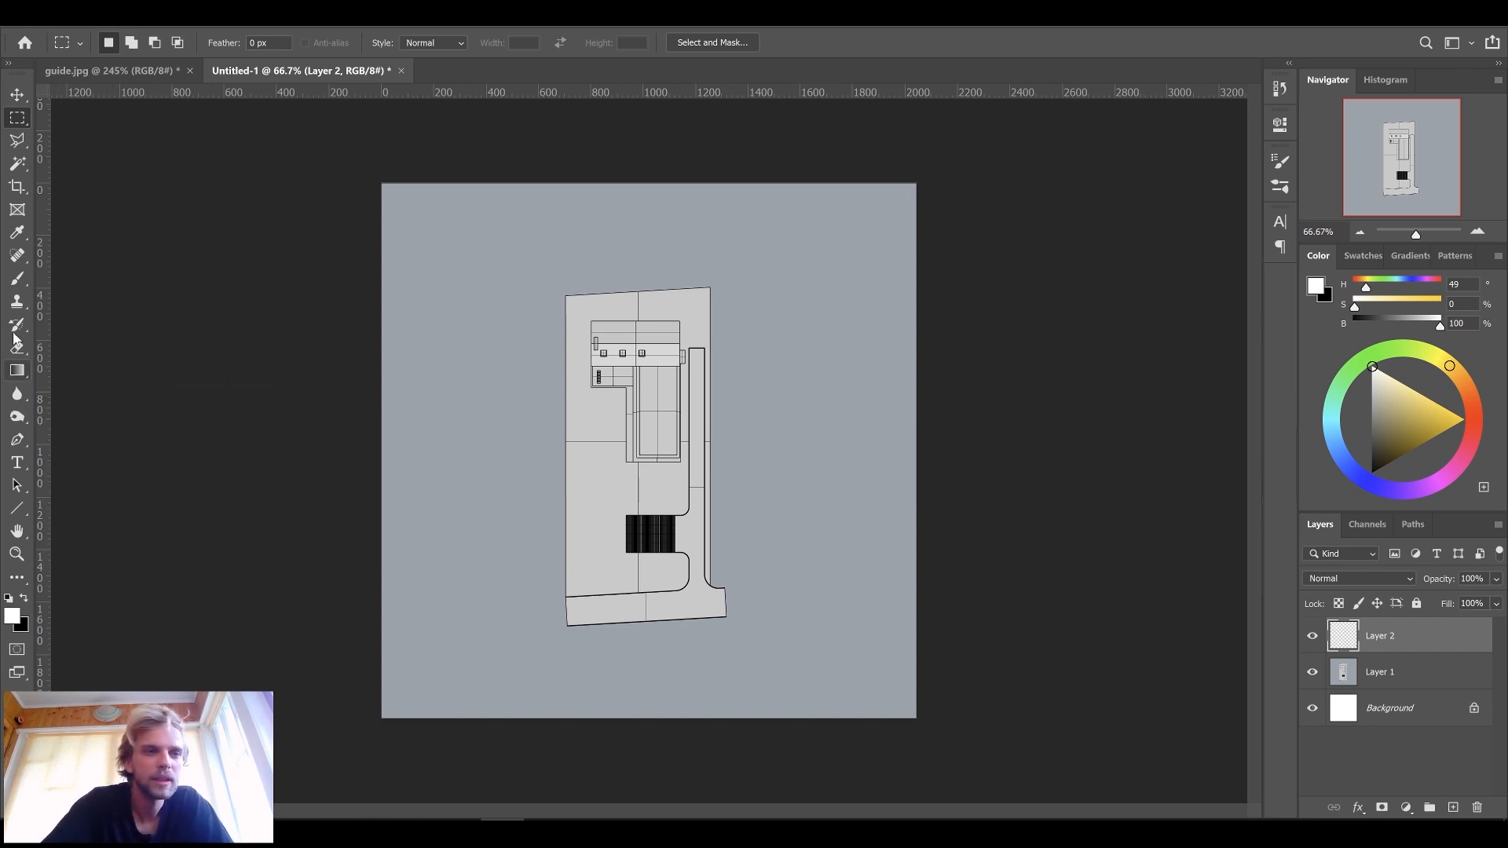
{"action": "left_click", "coordinate": [17, 140]}
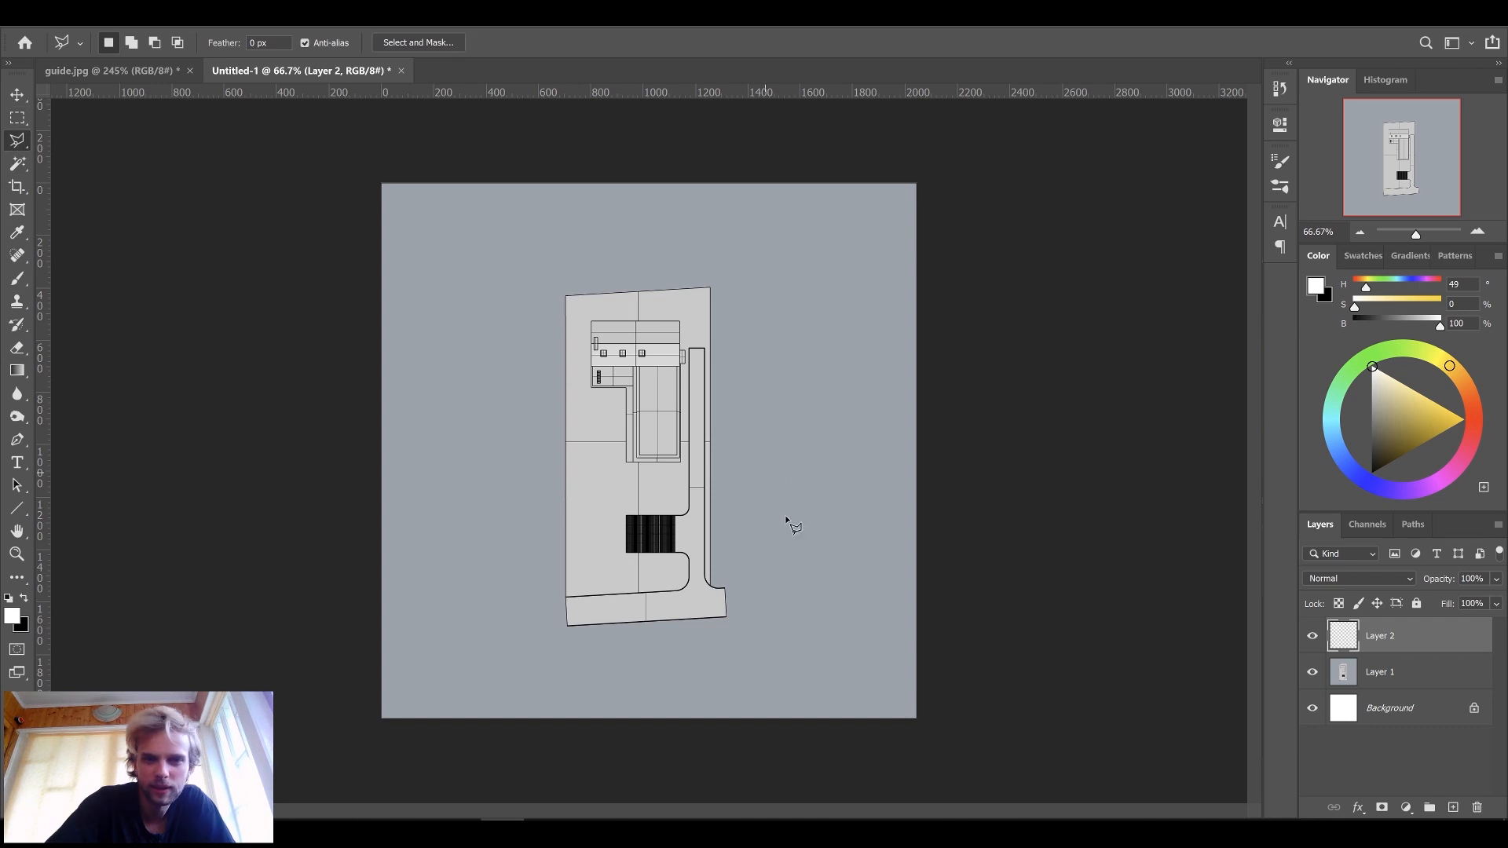
{"action": "scroll", "coordinate": [629, 624], "scroll_direction": "up", "scroll_amount": 8, "text": "alt"}
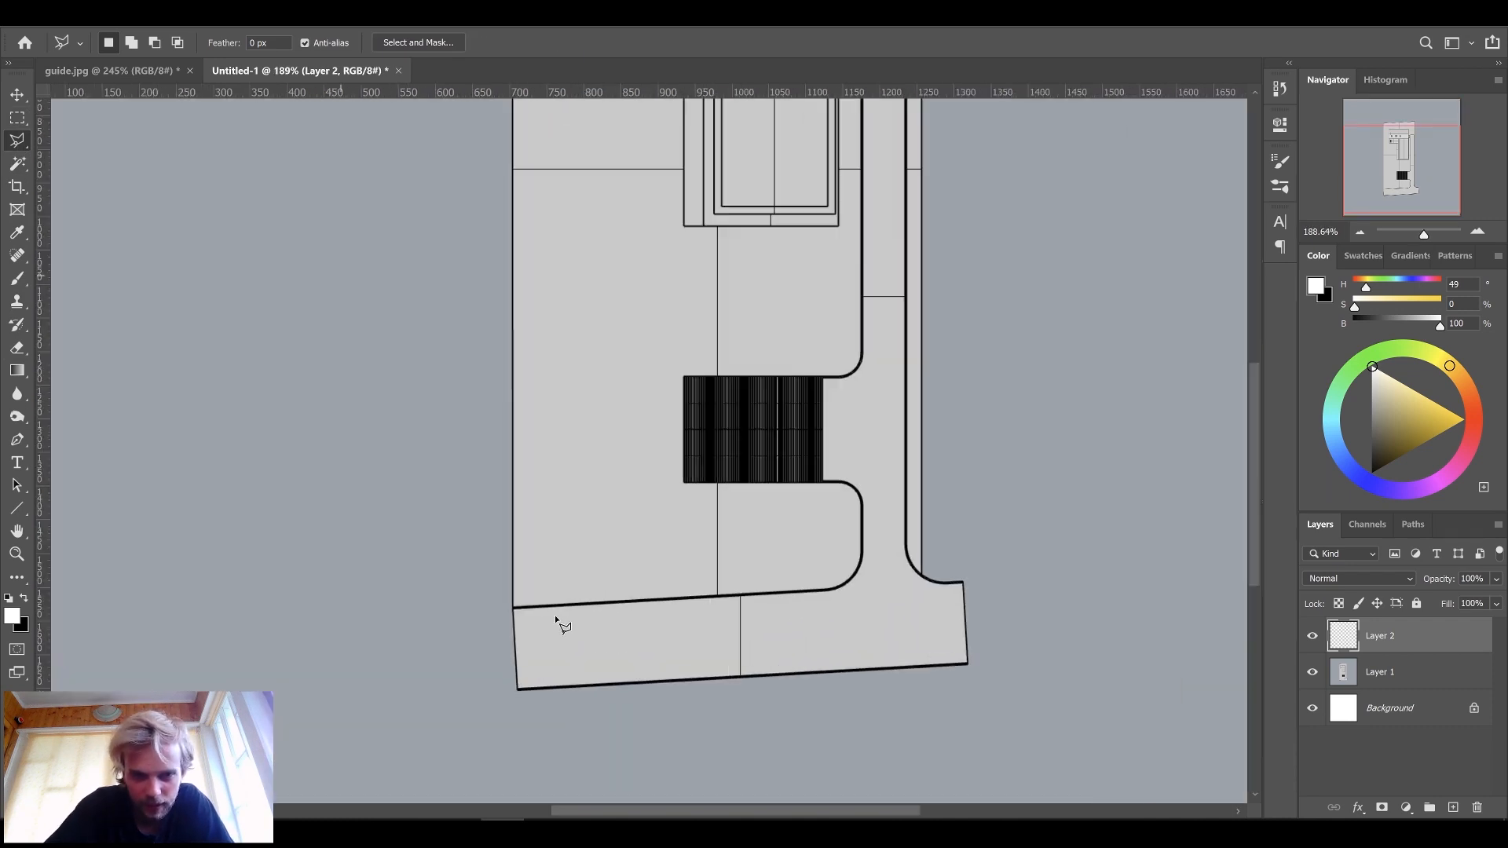
{"action": "left_click", "coordinate": [500, 604]}
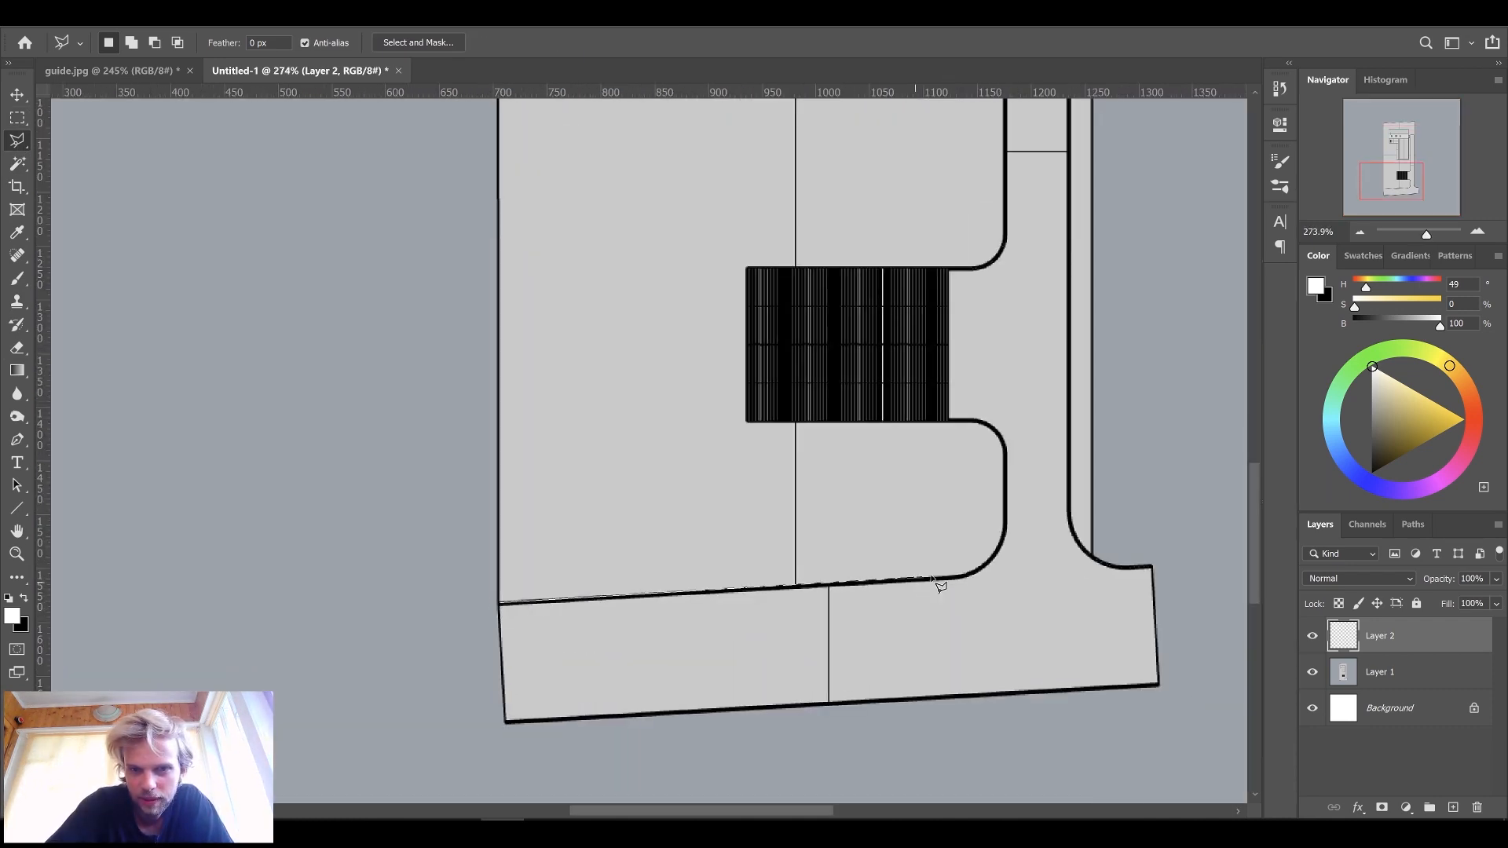
{"action": "left_click", "coordinate": [960, 578]}
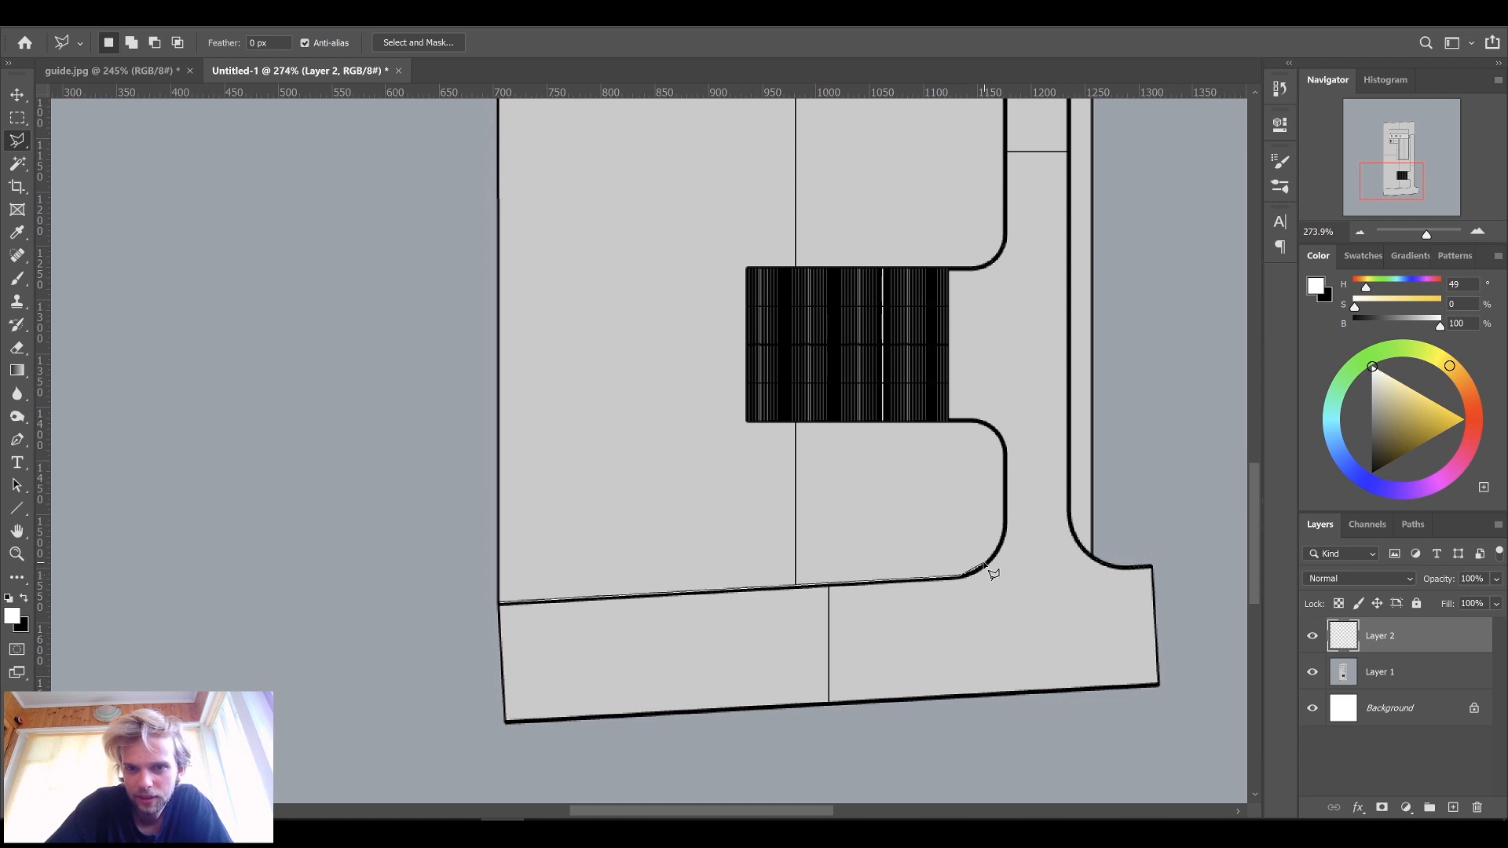
{"action": "left_click", "coordinate": [981, 567]}
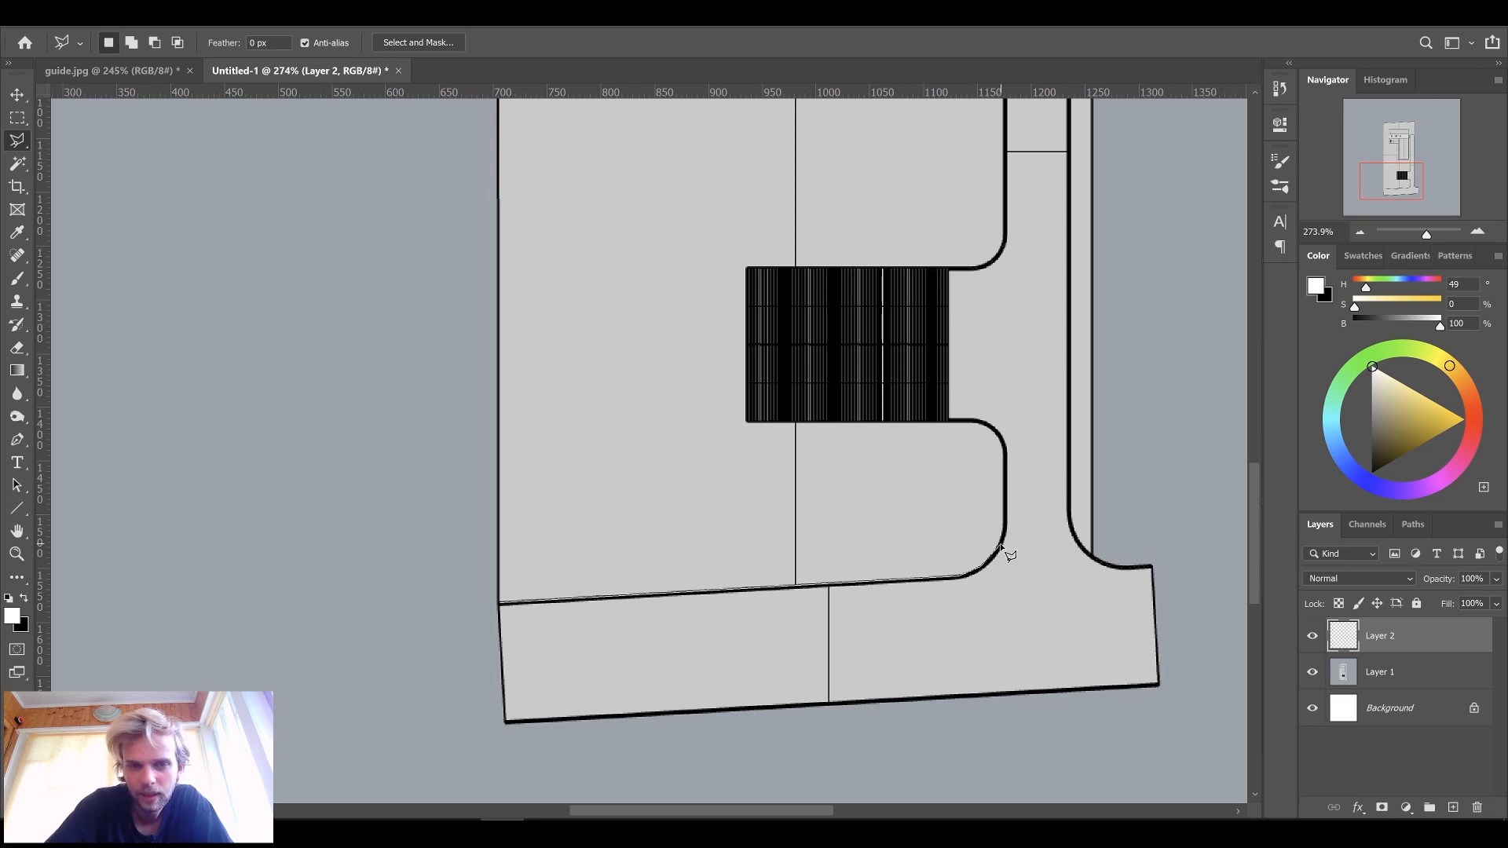
{"action": "left_click", "coordinate": [1002, 545]}
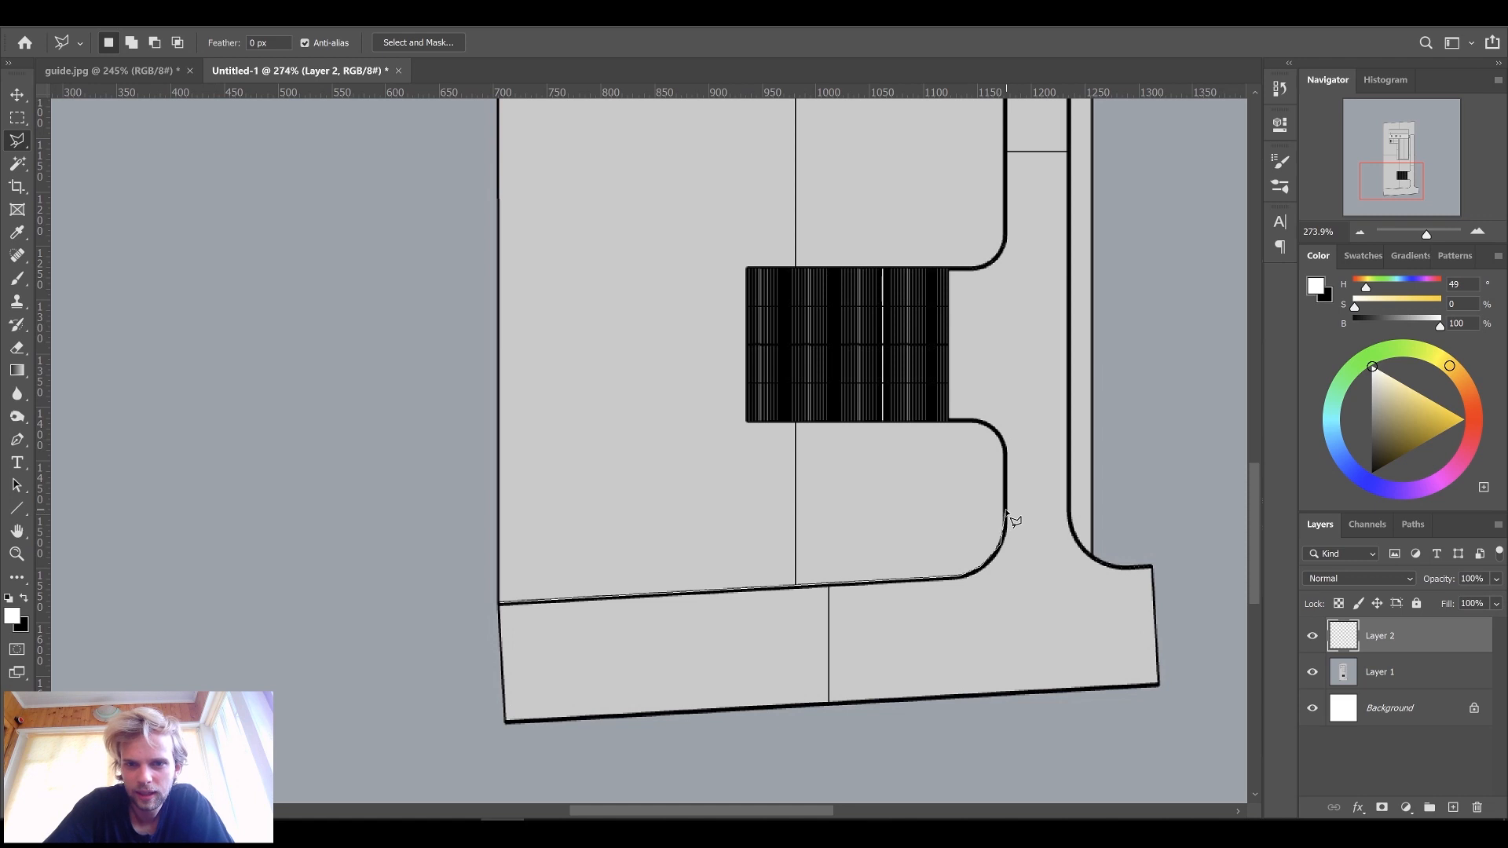
{"action": "left_click", "coordinate": [999, 434]}
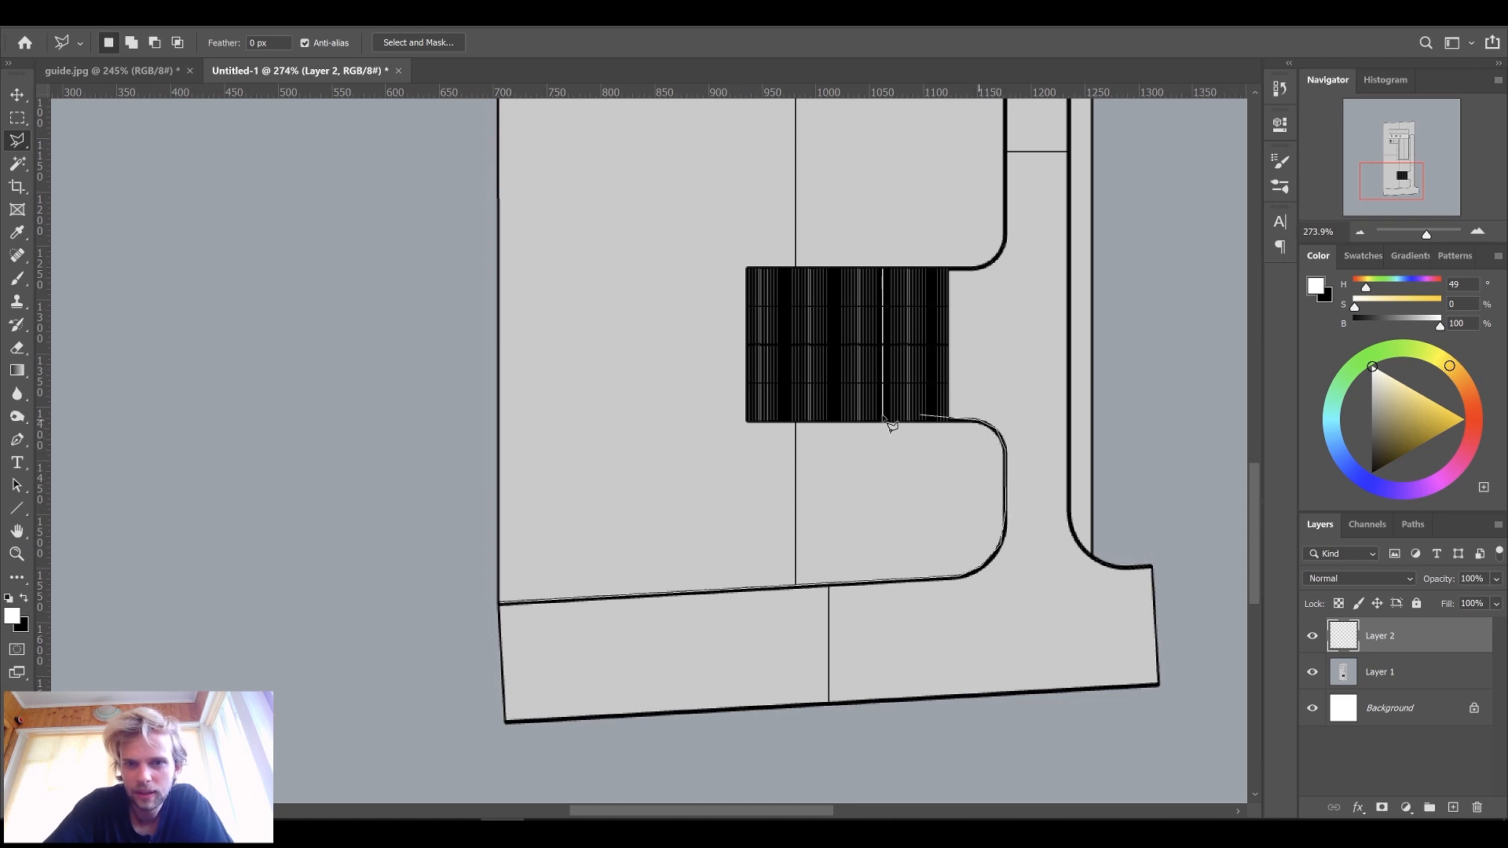
Step: Continue the lasso outline around the dark parking block and up the driveway to both corners of its far end
{"action": "left_click", "coordinate": [747, 422]}
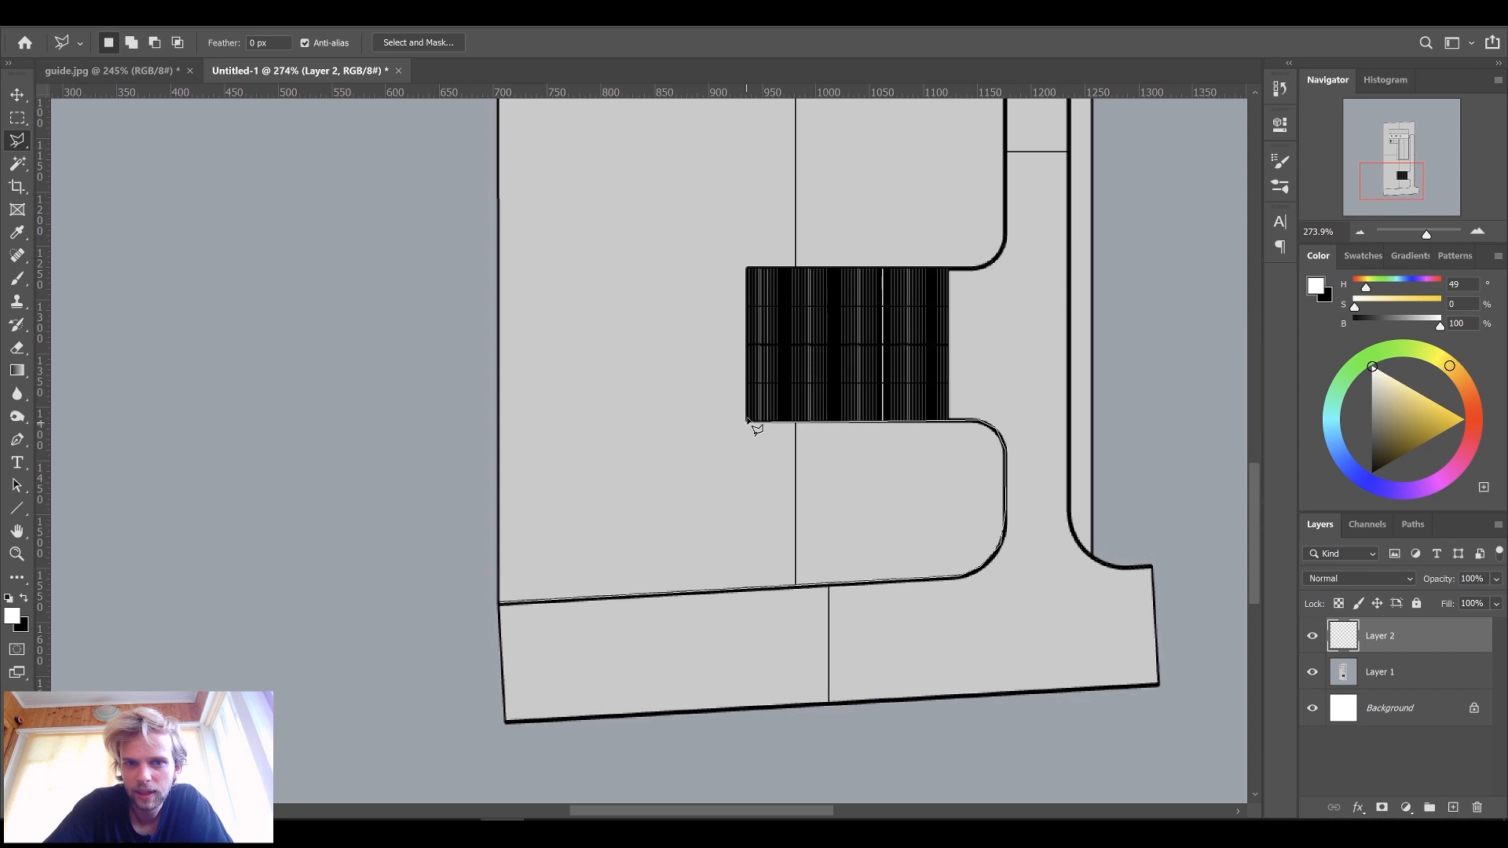
{"action": "left_click", "coordinate": [747, 268]}
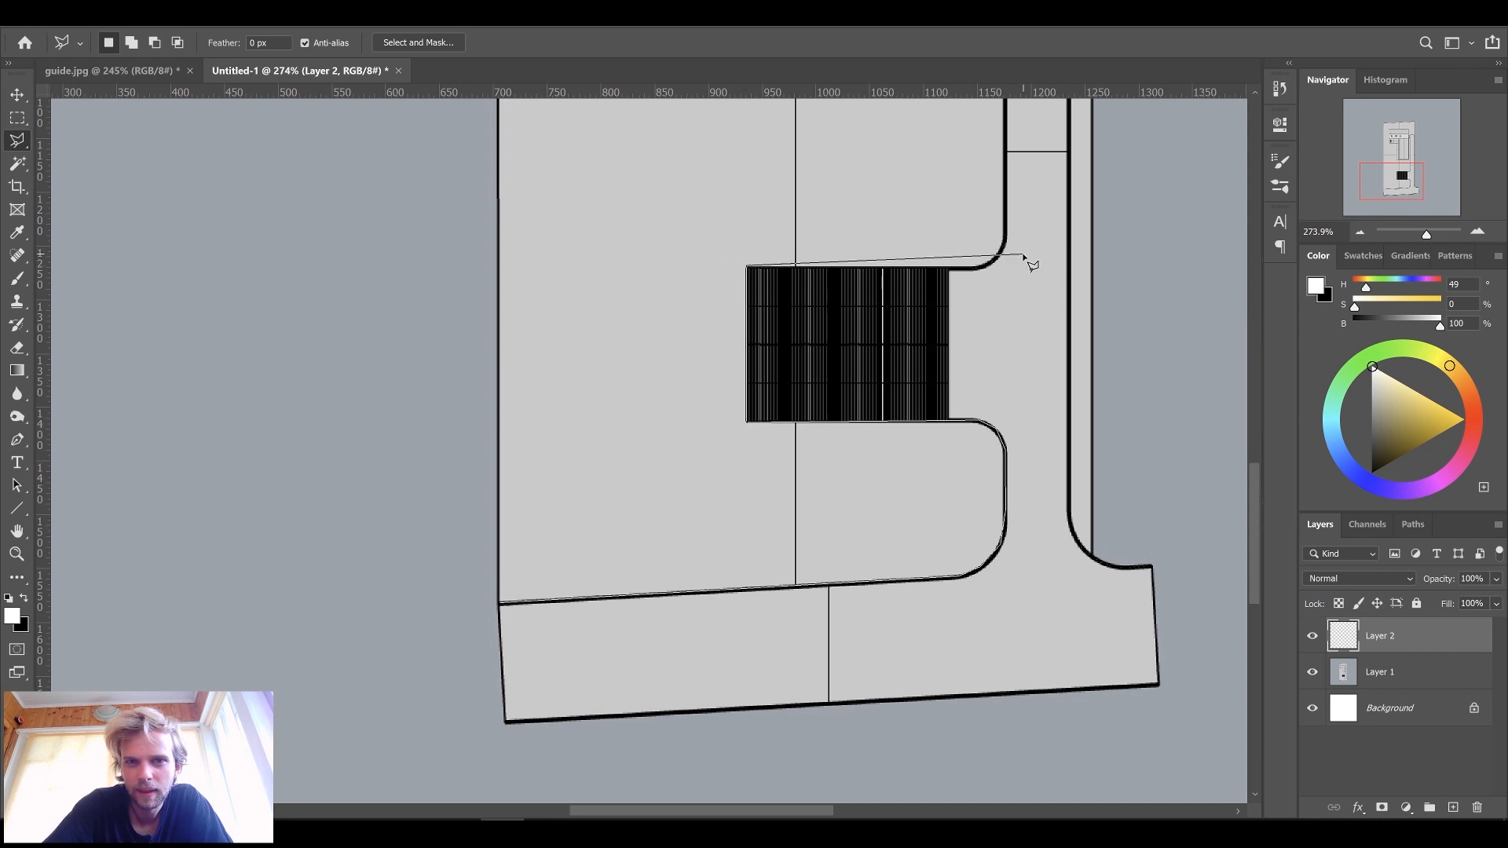
{"action": "left_click", "coordinate": [982, 269]}
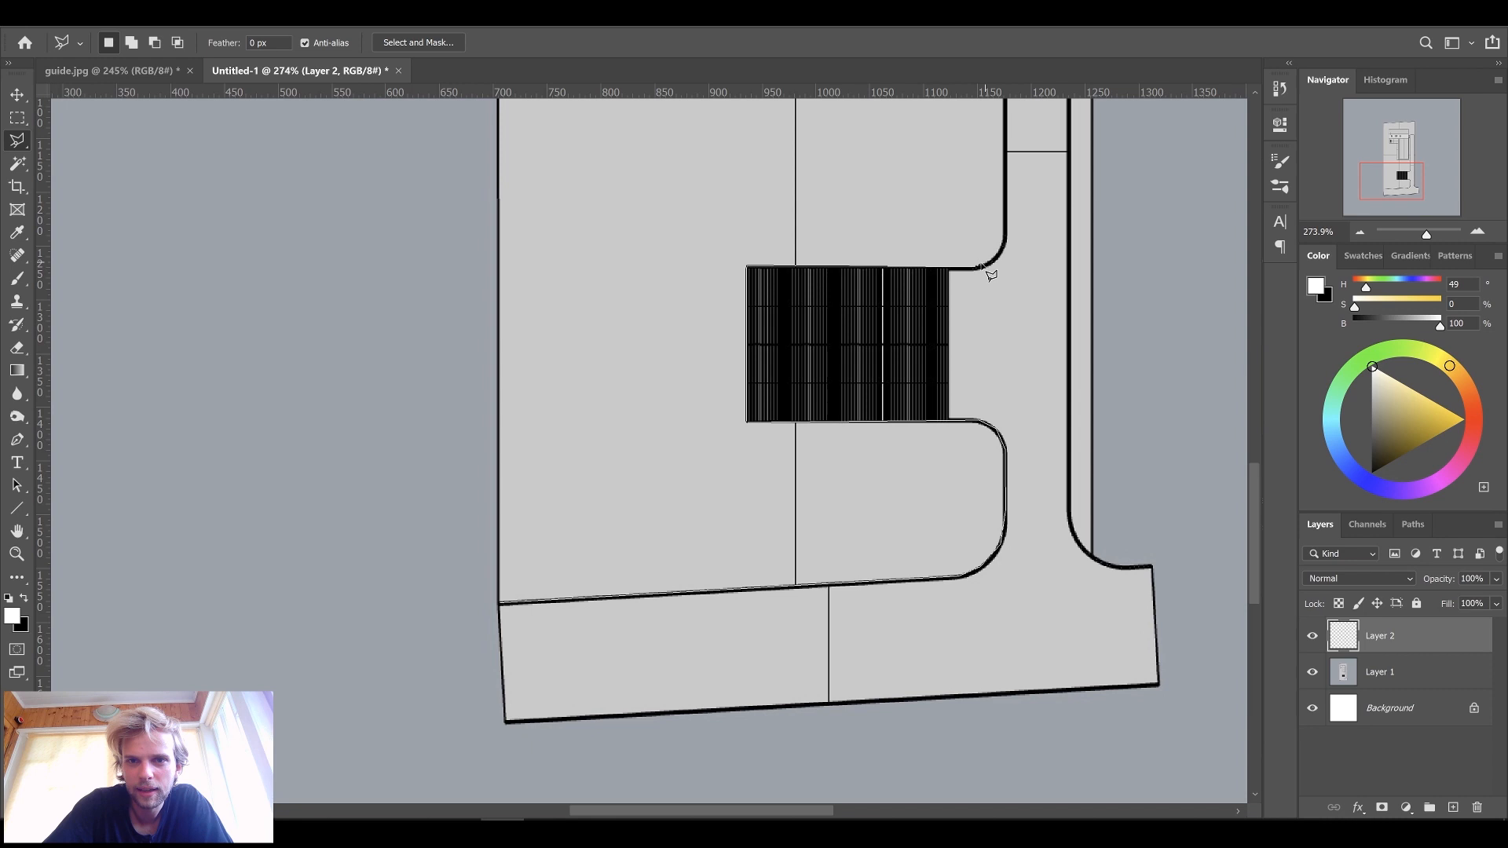
{"action": "left_click", "coordinate": [998, 260]}
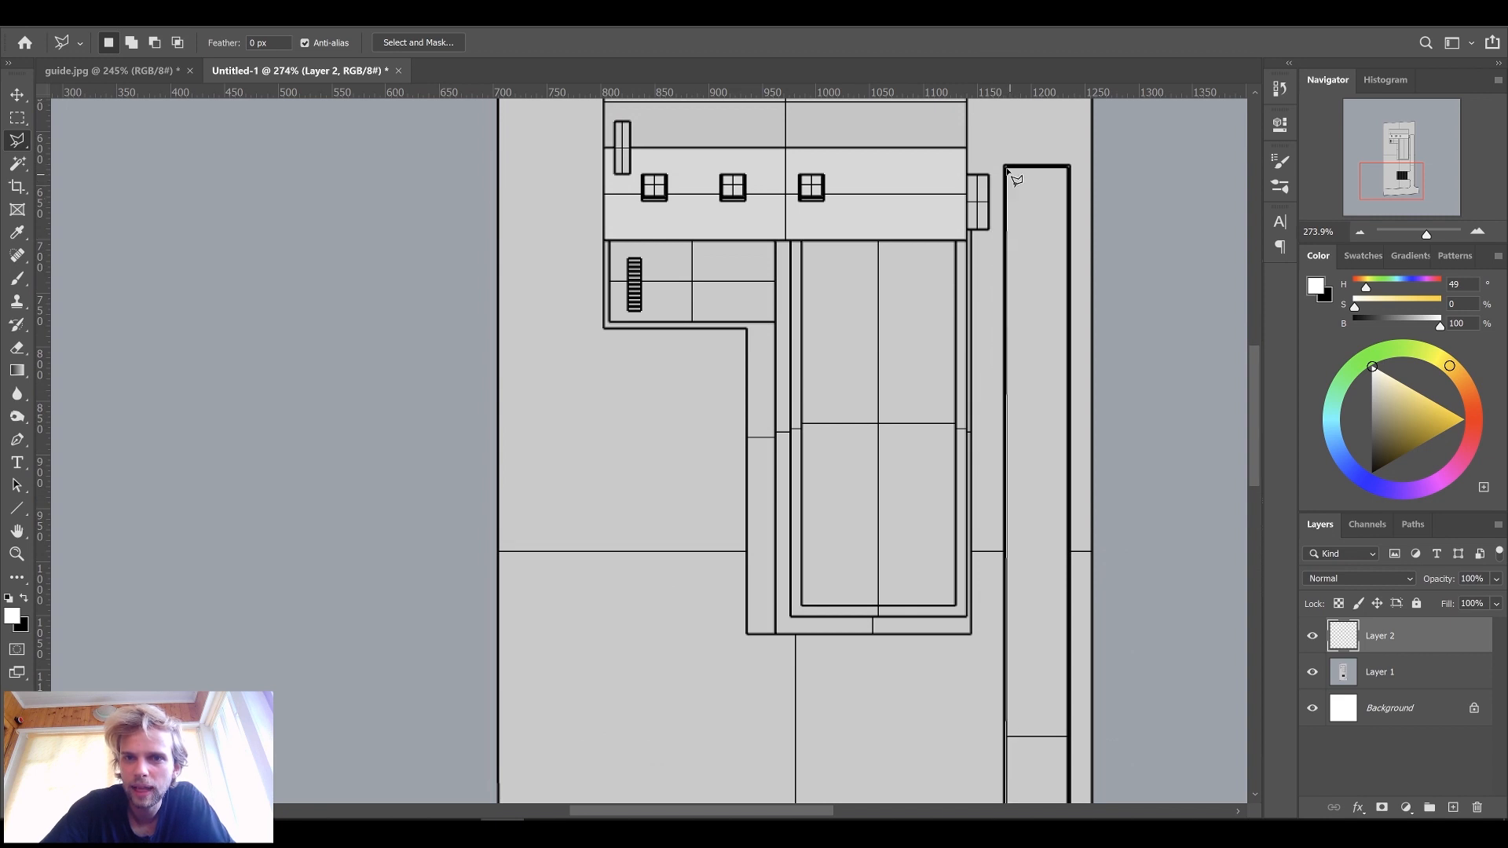
{"action": "left_click", "coordinate": [1071, 165]}
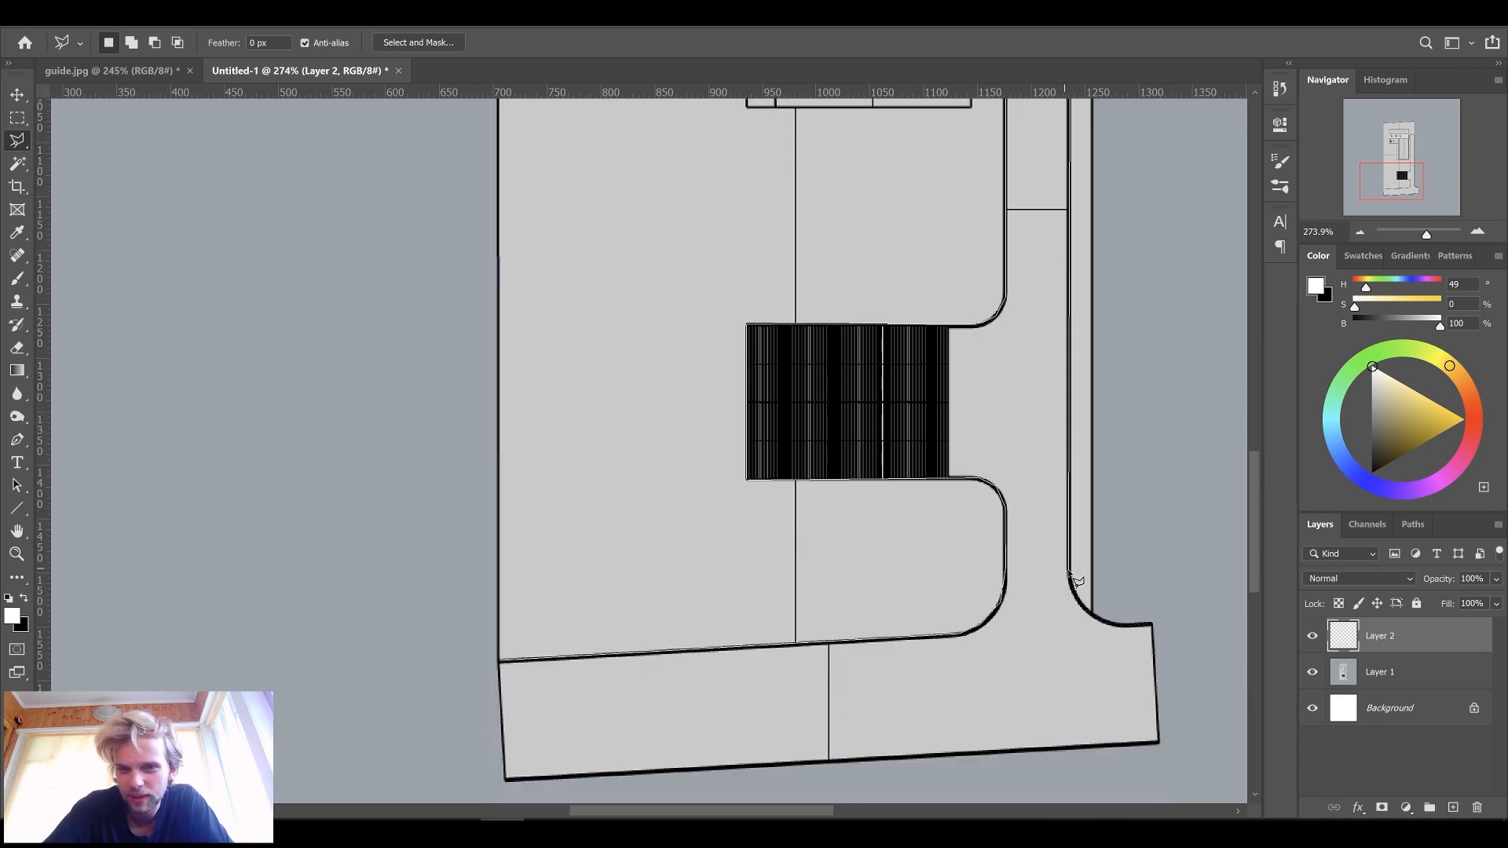
Step: Trace the lasso down the driveway's outer edge and extend it along the road's upper edge beyond the canvas
{"action": "left_click", "coordinate": [1091, 616]}
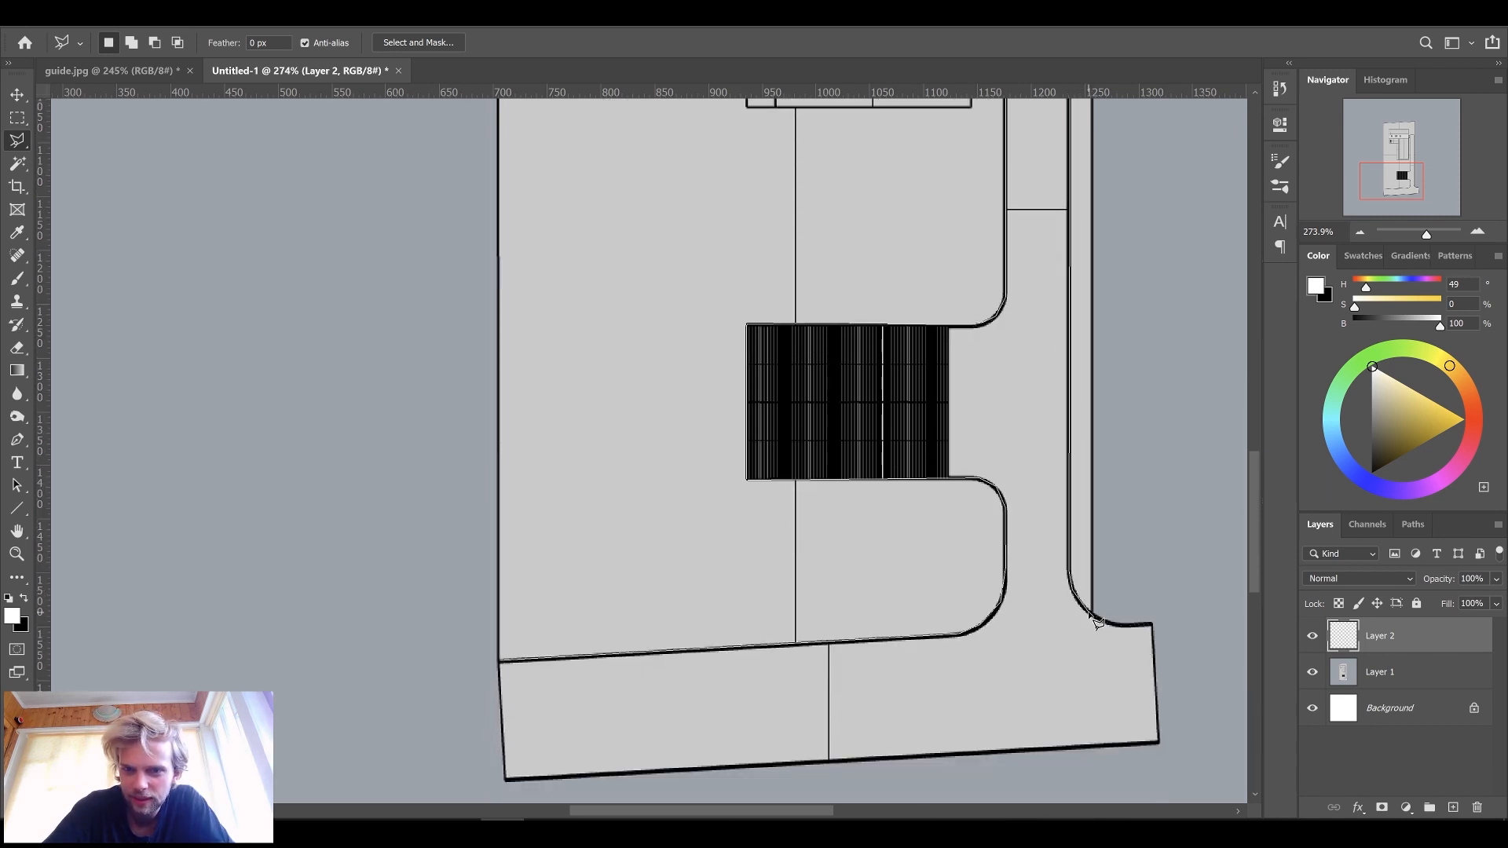
{"action": "left_click", "coordinate": [1152, 625]}
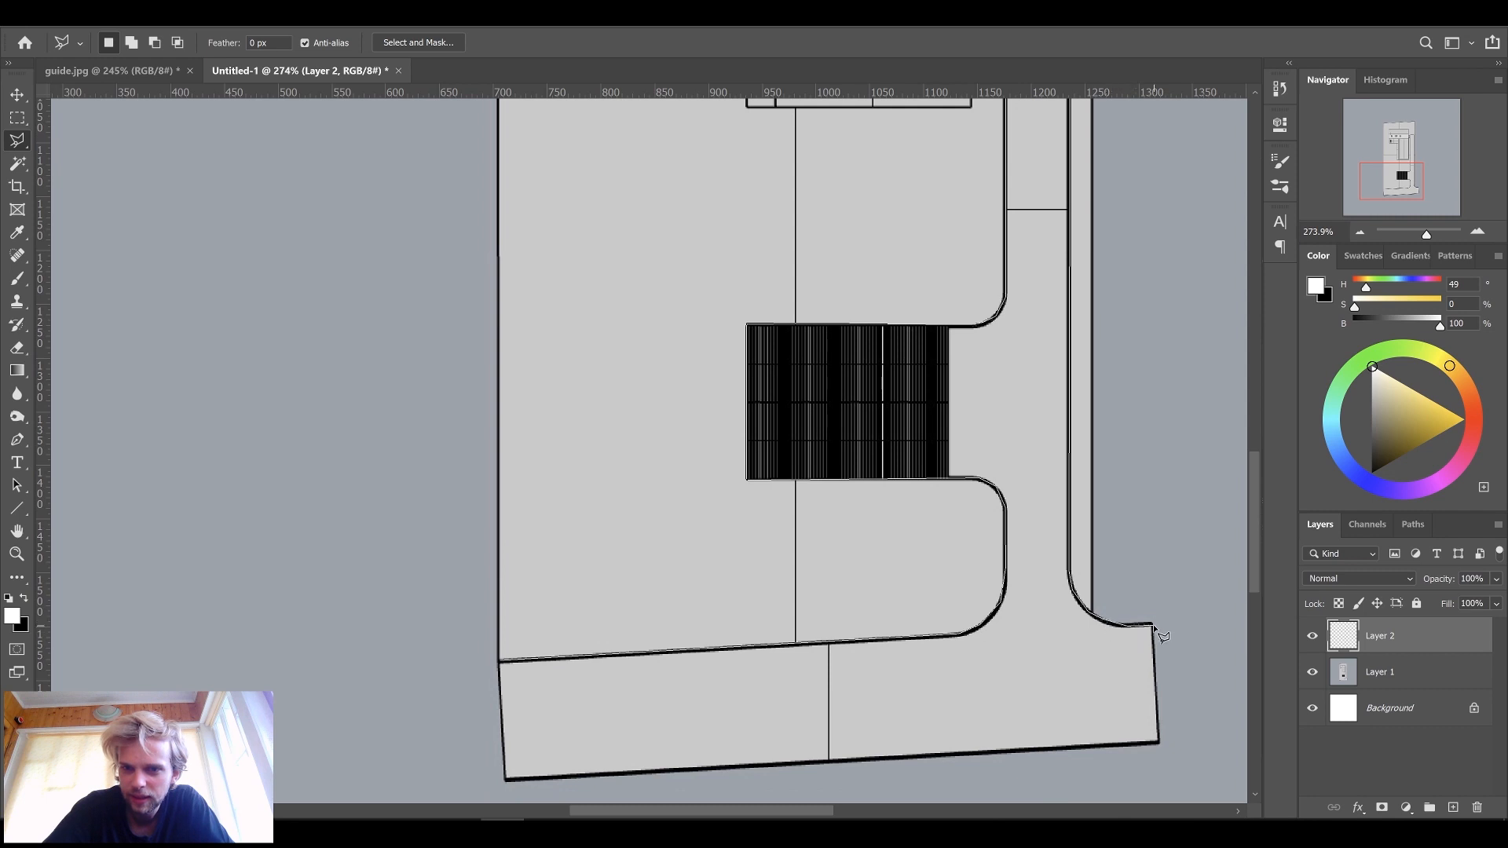
{"action": "left_click", "coordinate": [1156, 744]}
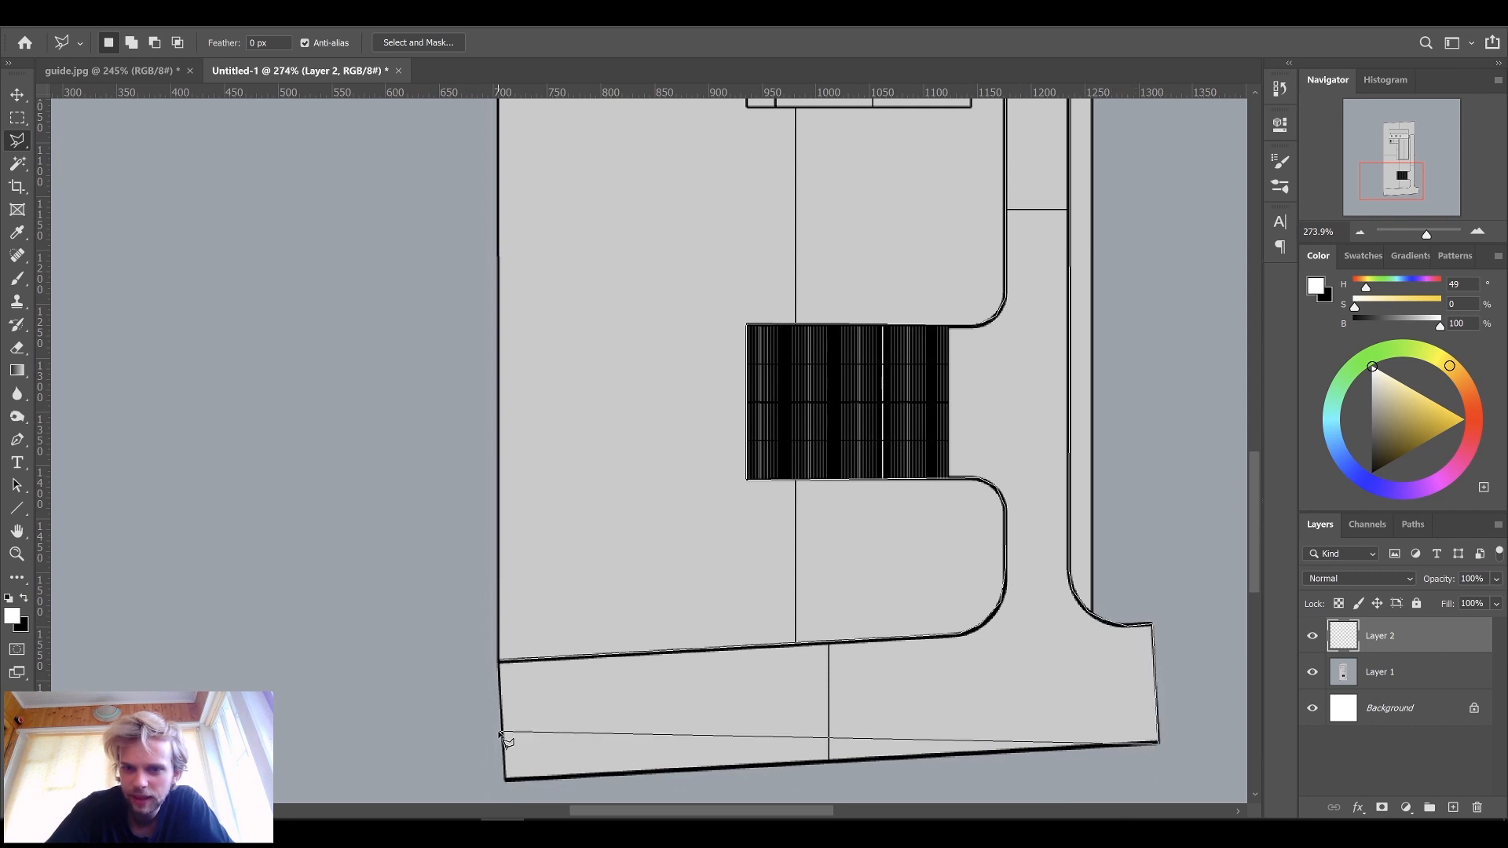
{"action": "scroll", "coordinate": [707, 755], "scroll_direction": "down", "scroll_amount": 2}
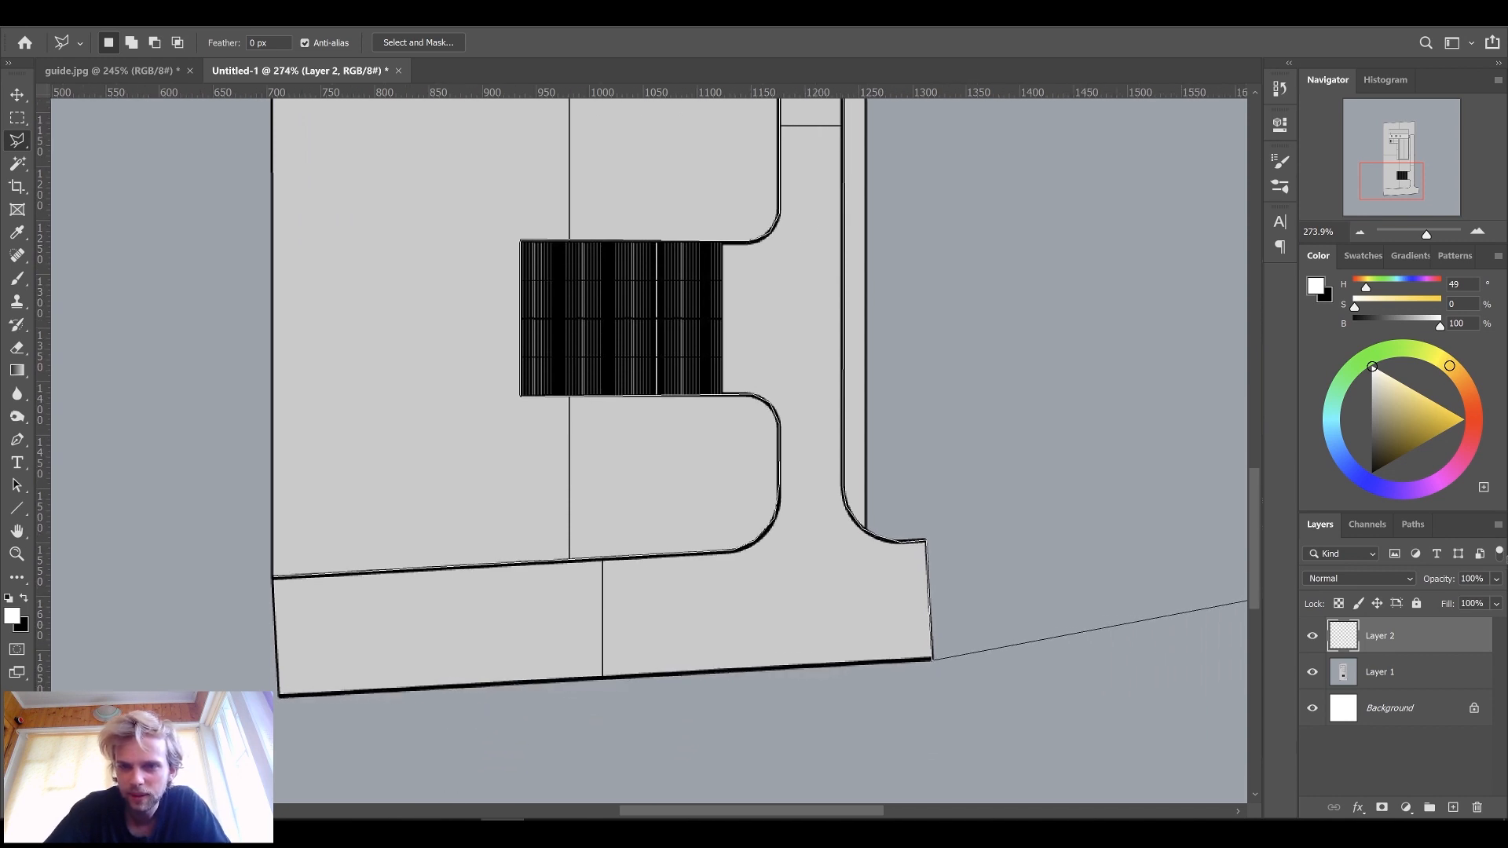
{"action": "left_click", "coordinate": [785, 540]}
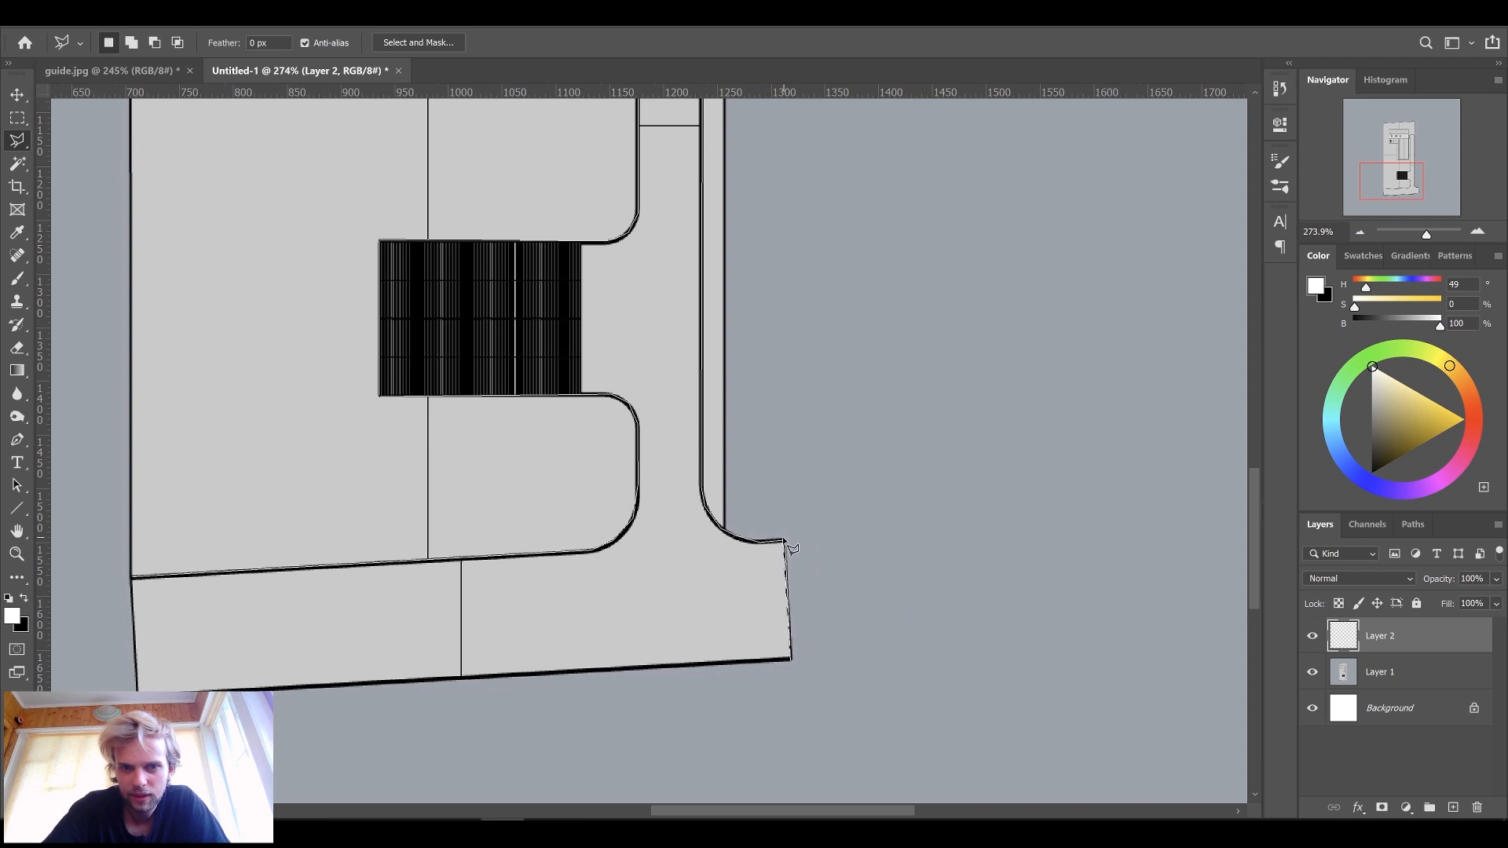
{"action": "left_click", "coordinate": [1208, 474]}
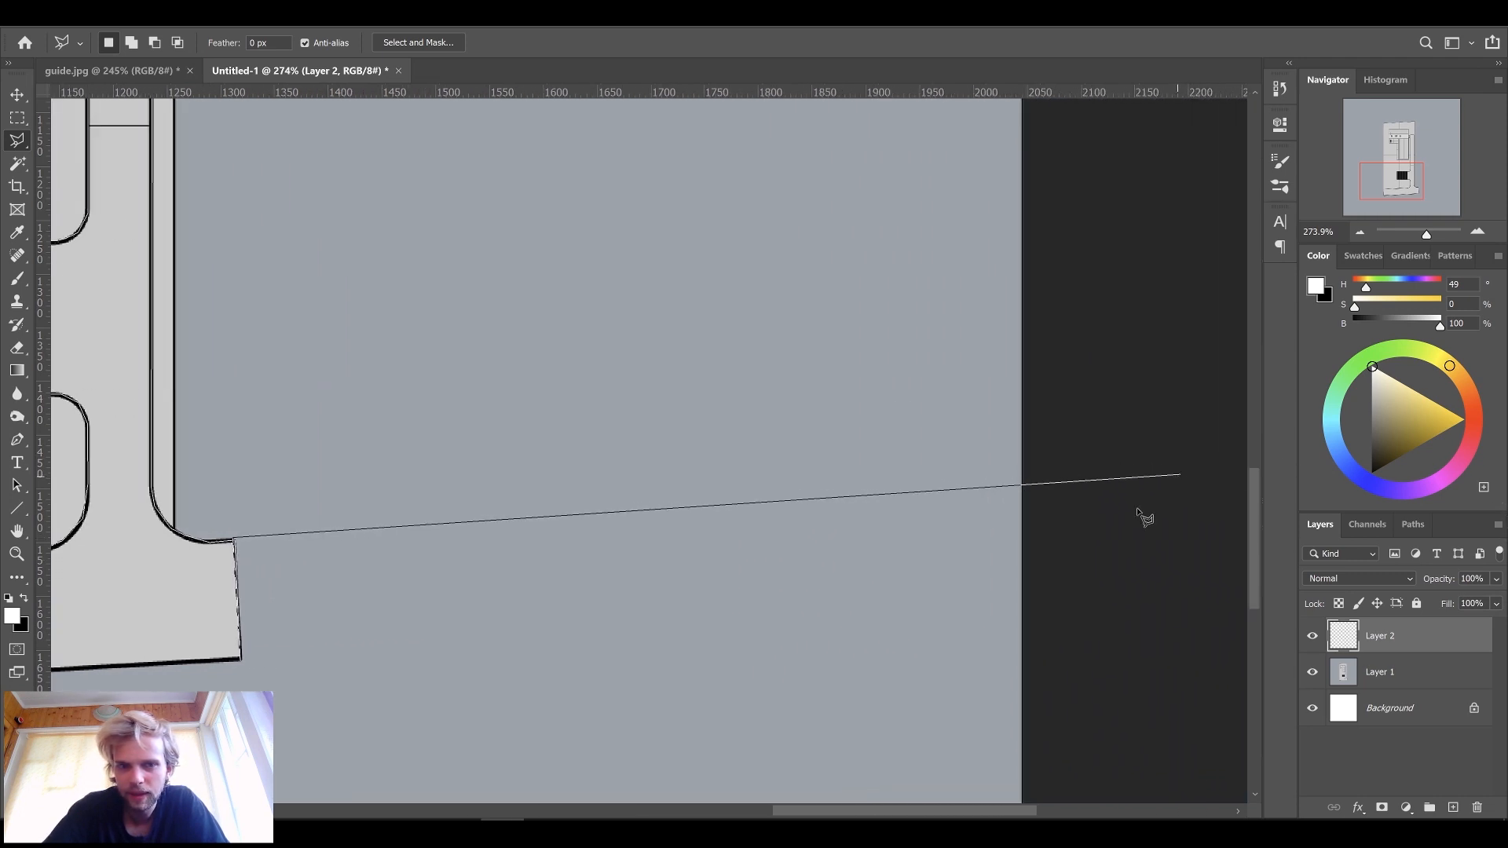
Step: Trace the road's lower edge across to beyond the opposite canvas side and close the lasso selection at its starting corner
{"action": "left_click", "coordinate": [1121, 603]}
{"action": "left_click", "coordinate": [319, 650]}
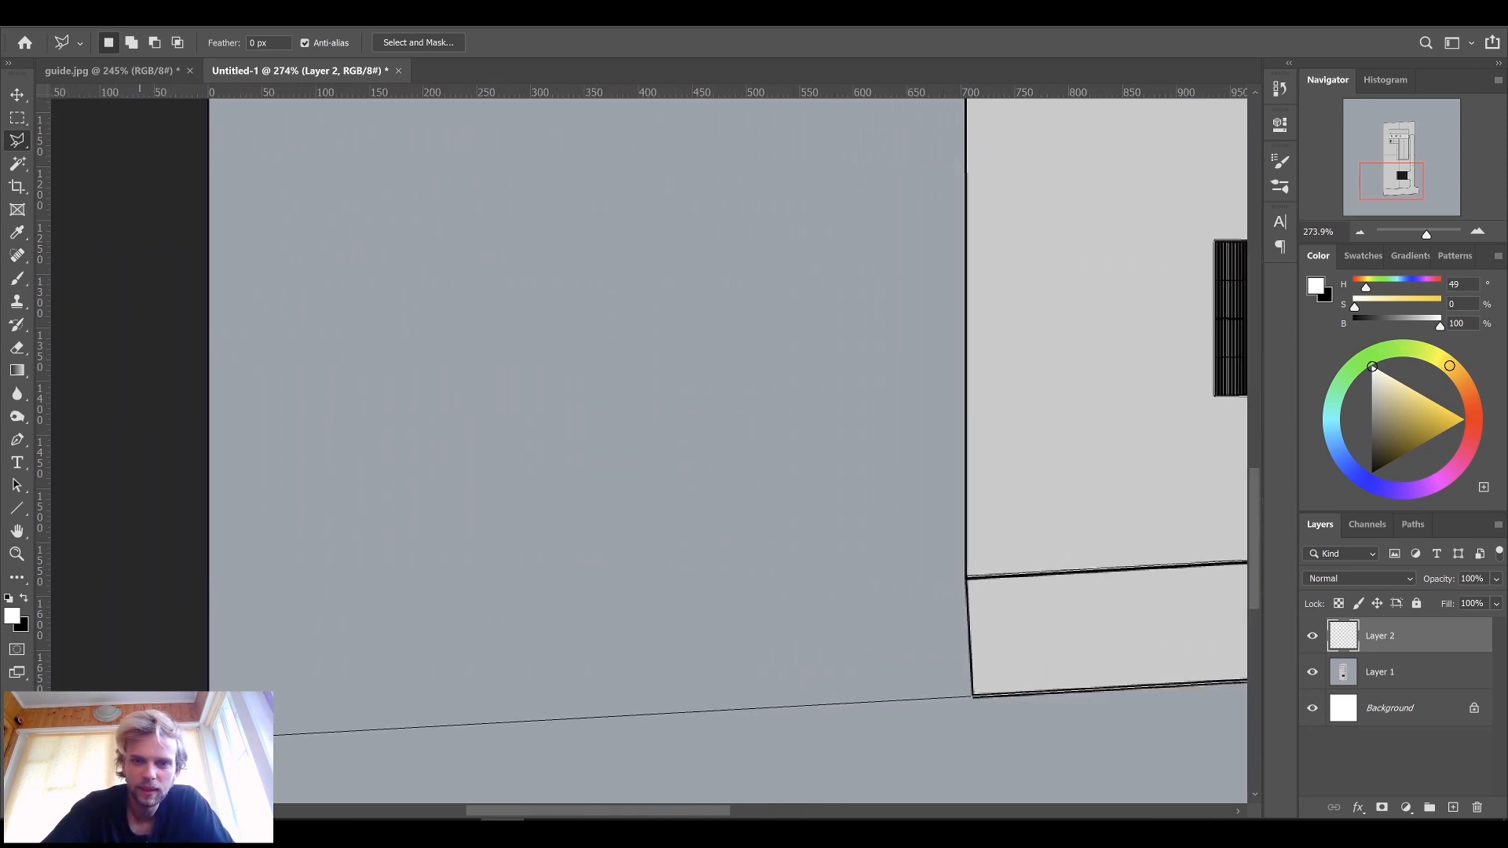
{"action": "left_click", "coordinate": [137, 620]}
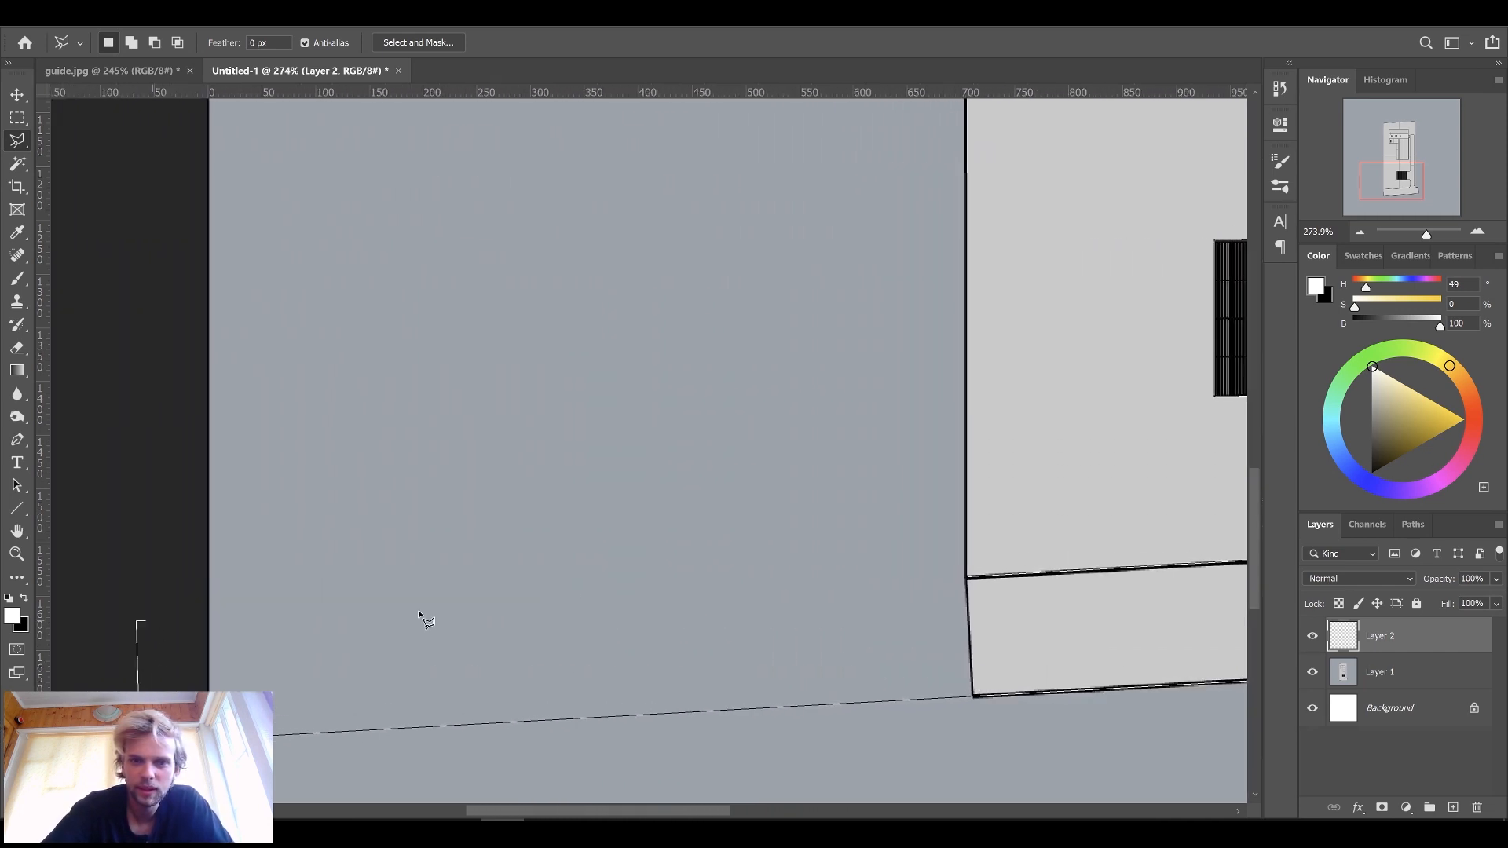
{"action": "left_click", "coordinate": [973, 583]}
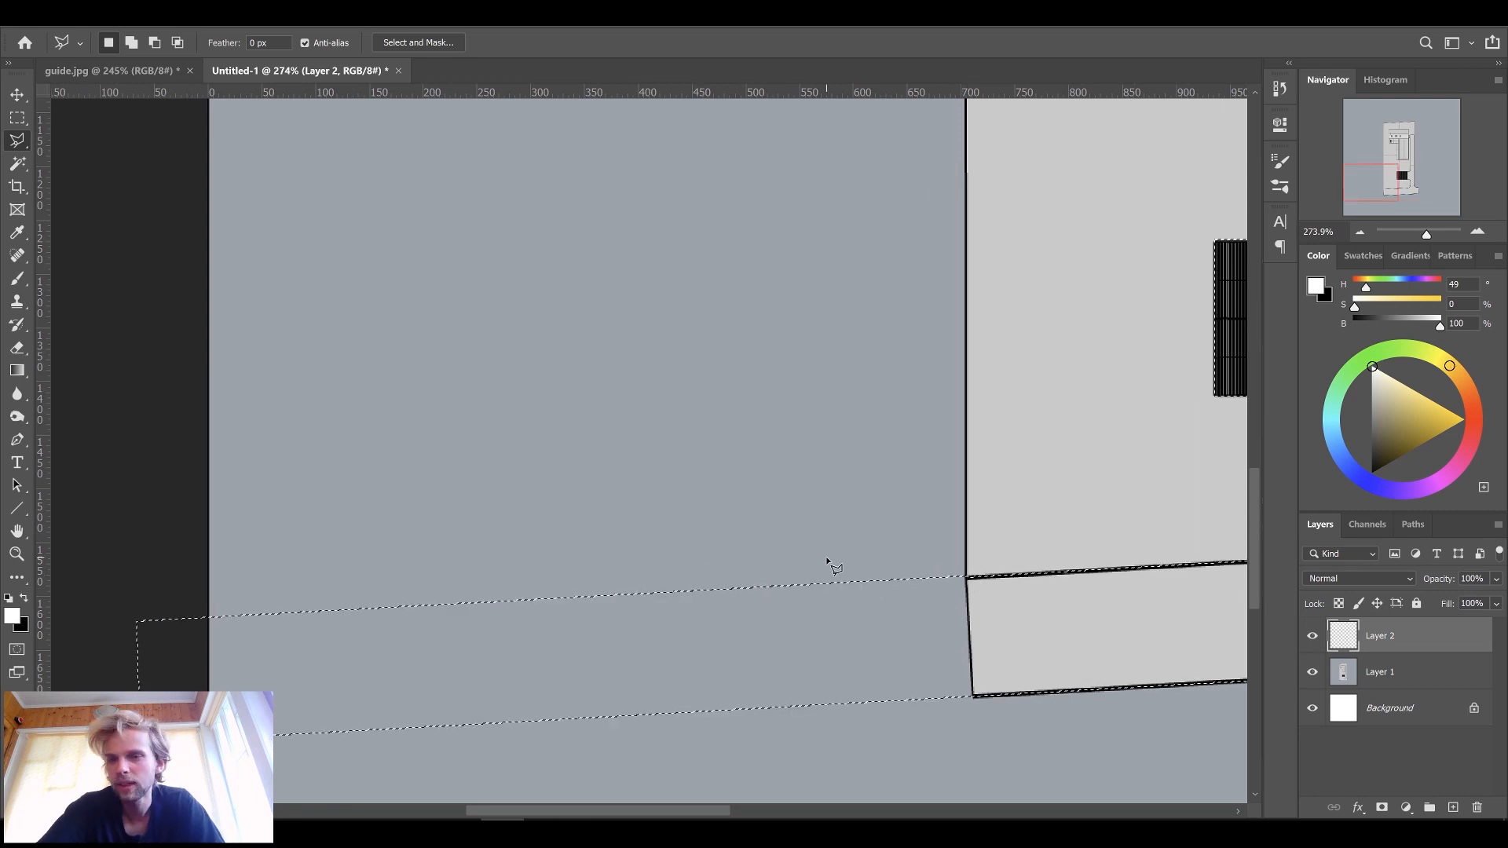
Step: Fill the road and driveway selection with white, invert the fill to black and clear the selection
{"action": "scroll", "coordinate": [615, 492], "scroll_direction": "down", "scroll_amount": 5, "text": "alt"}
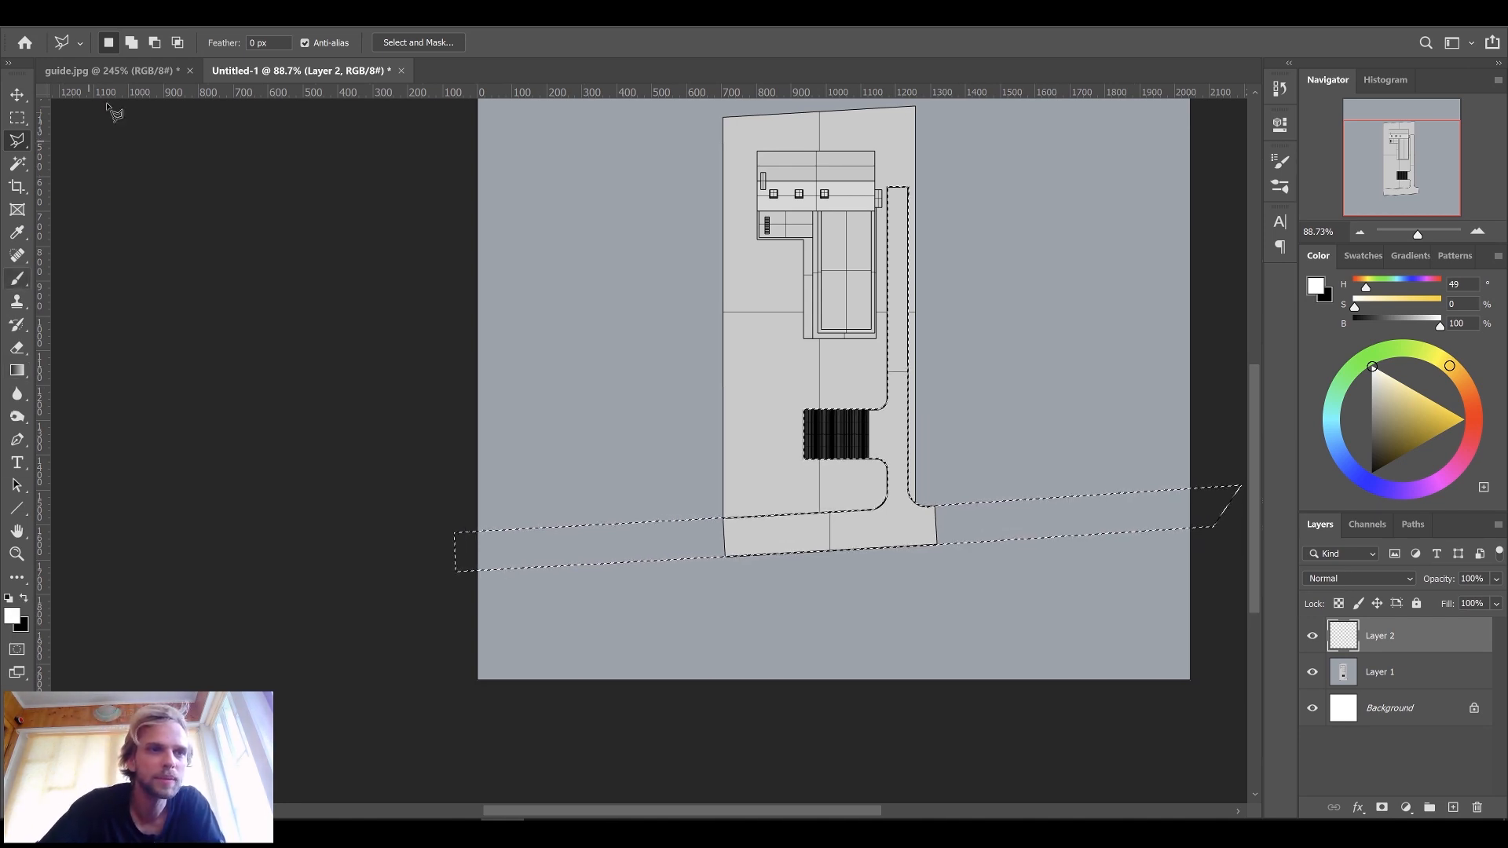
{"action": "left_click", "coordinate": [74, 16]}
{"action": "left_click", "coordinate": [110, 262]}
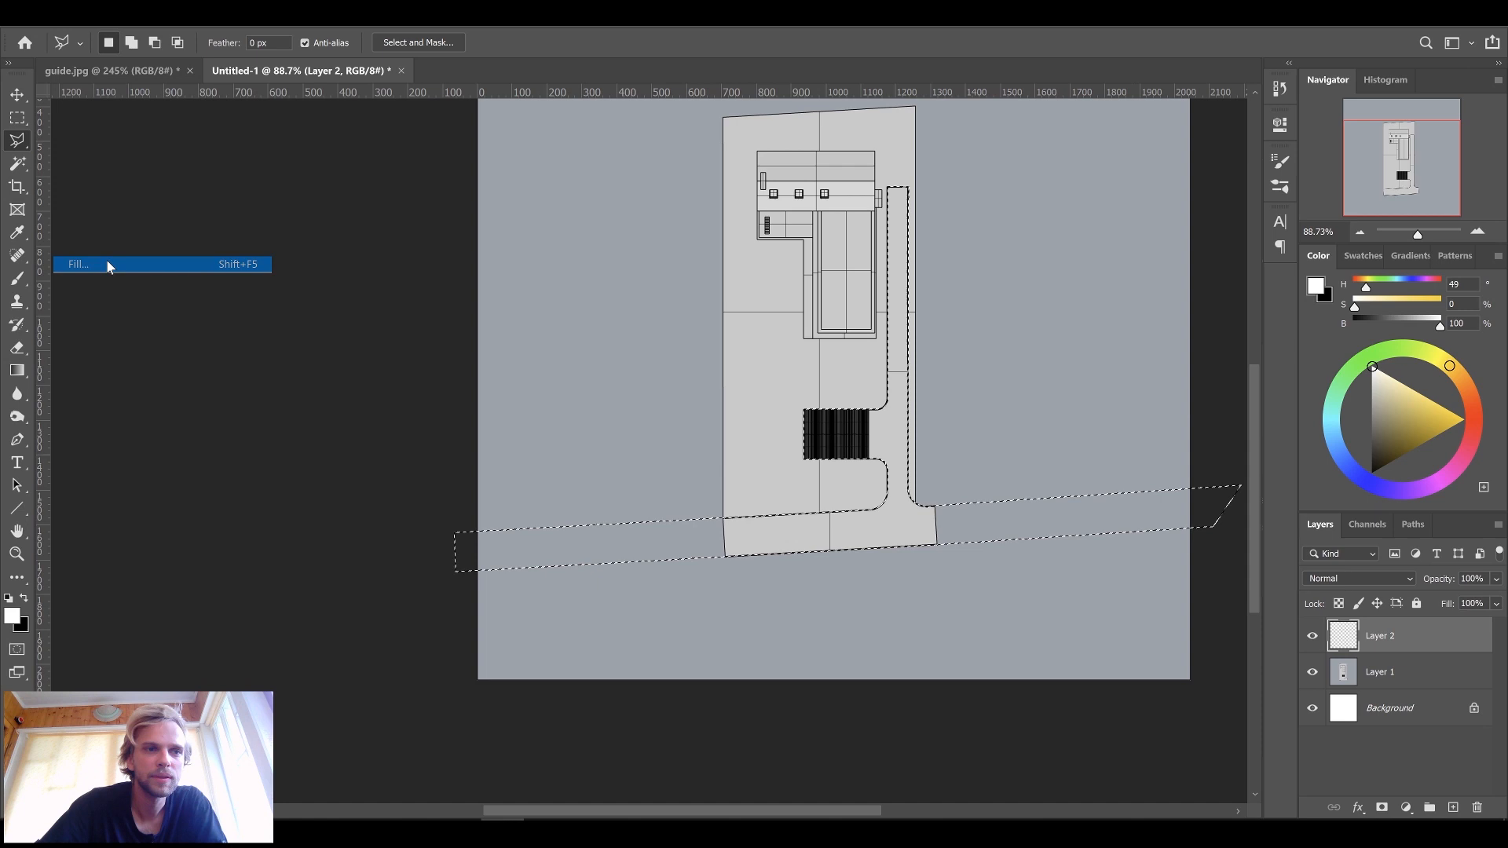
{"action": "left_click", "coordinate": [849, 211]}
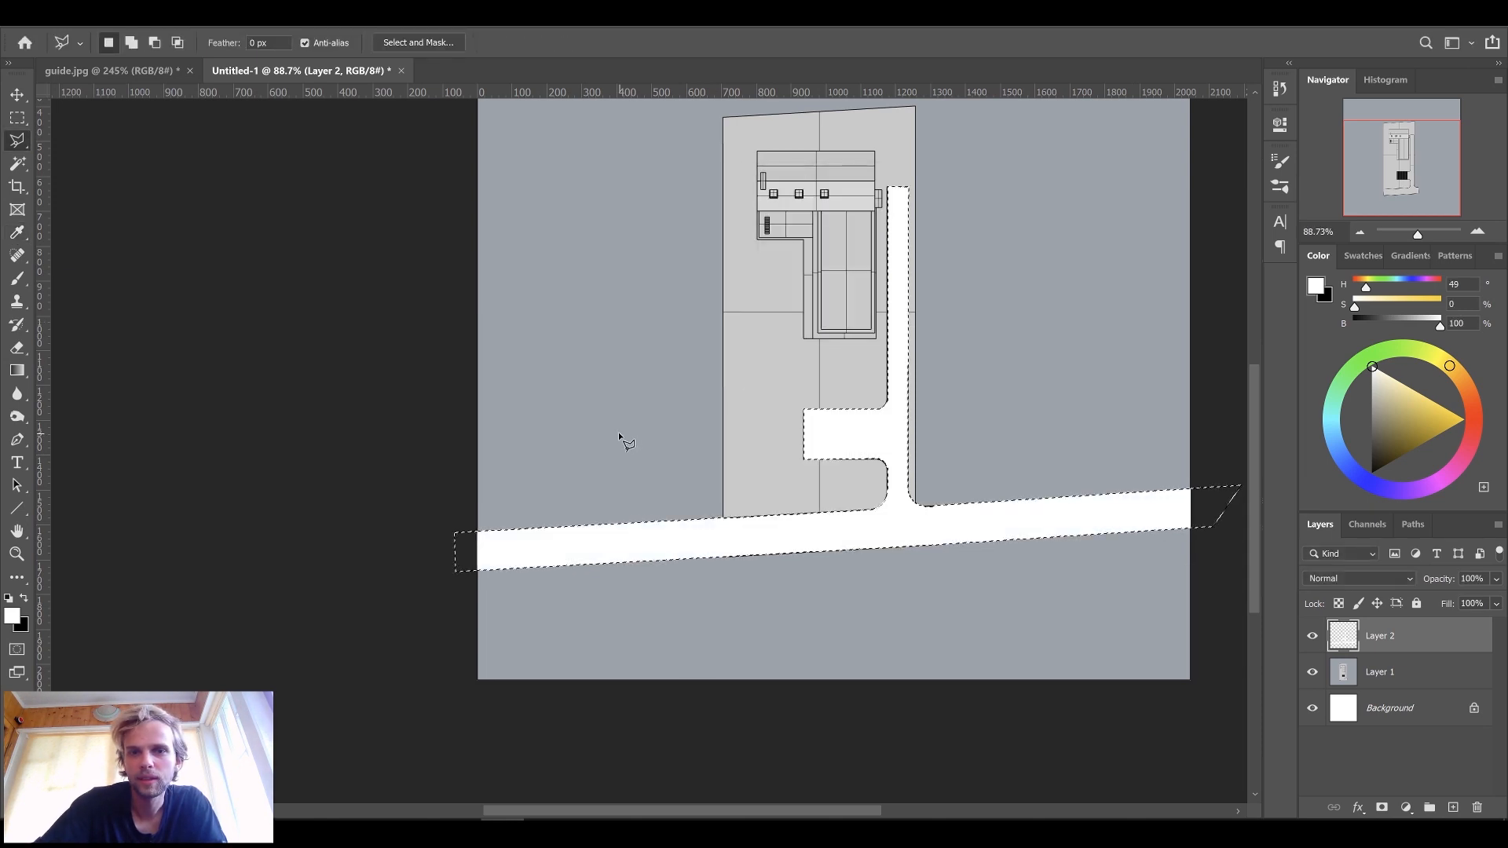
{"action": "key", "text": "ctrl+i"}
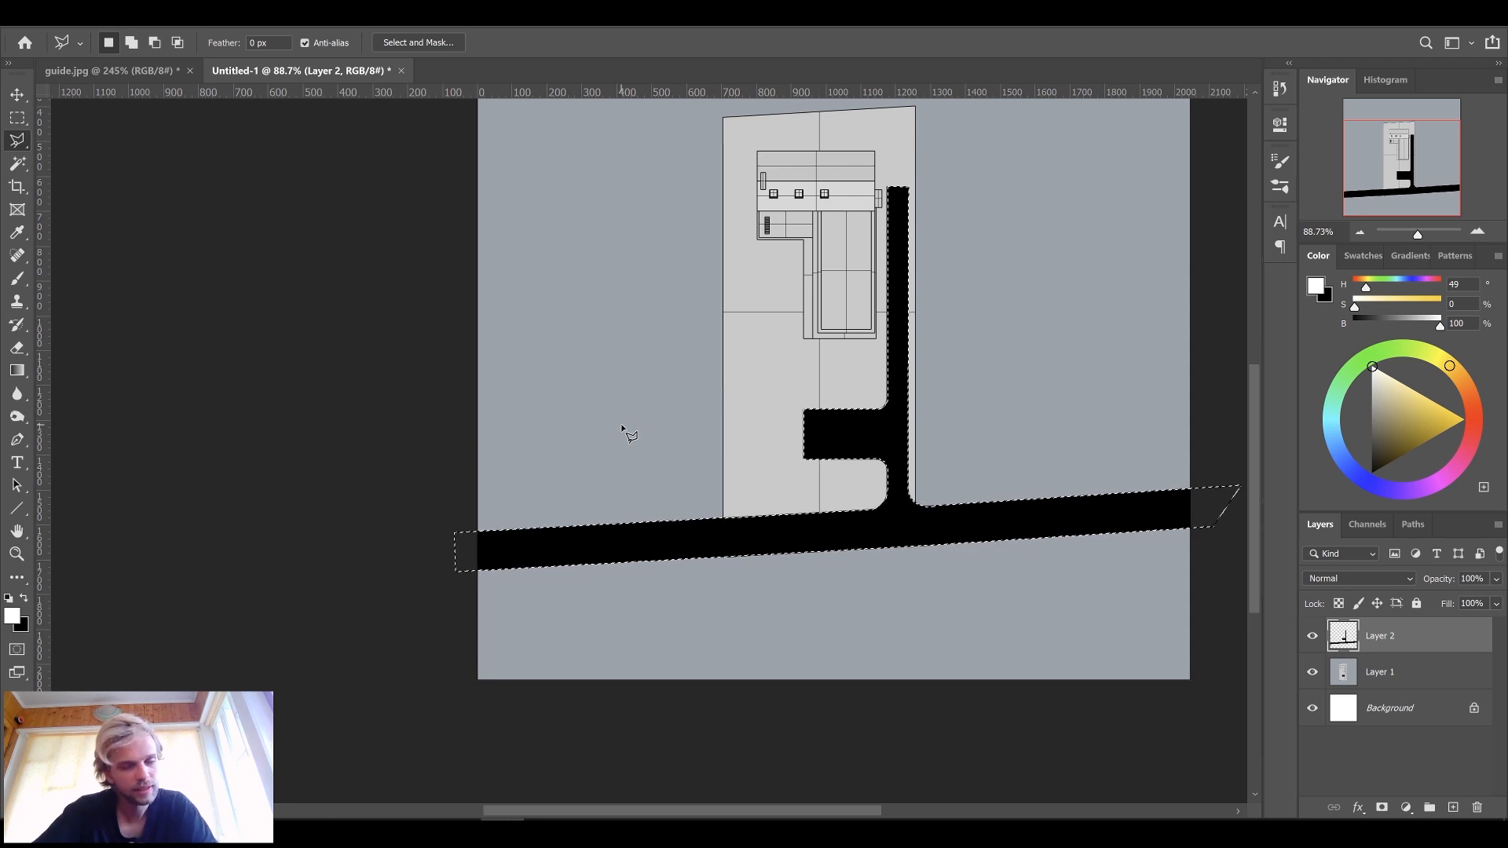
{"action": "key", "text": "ctrl+d"}
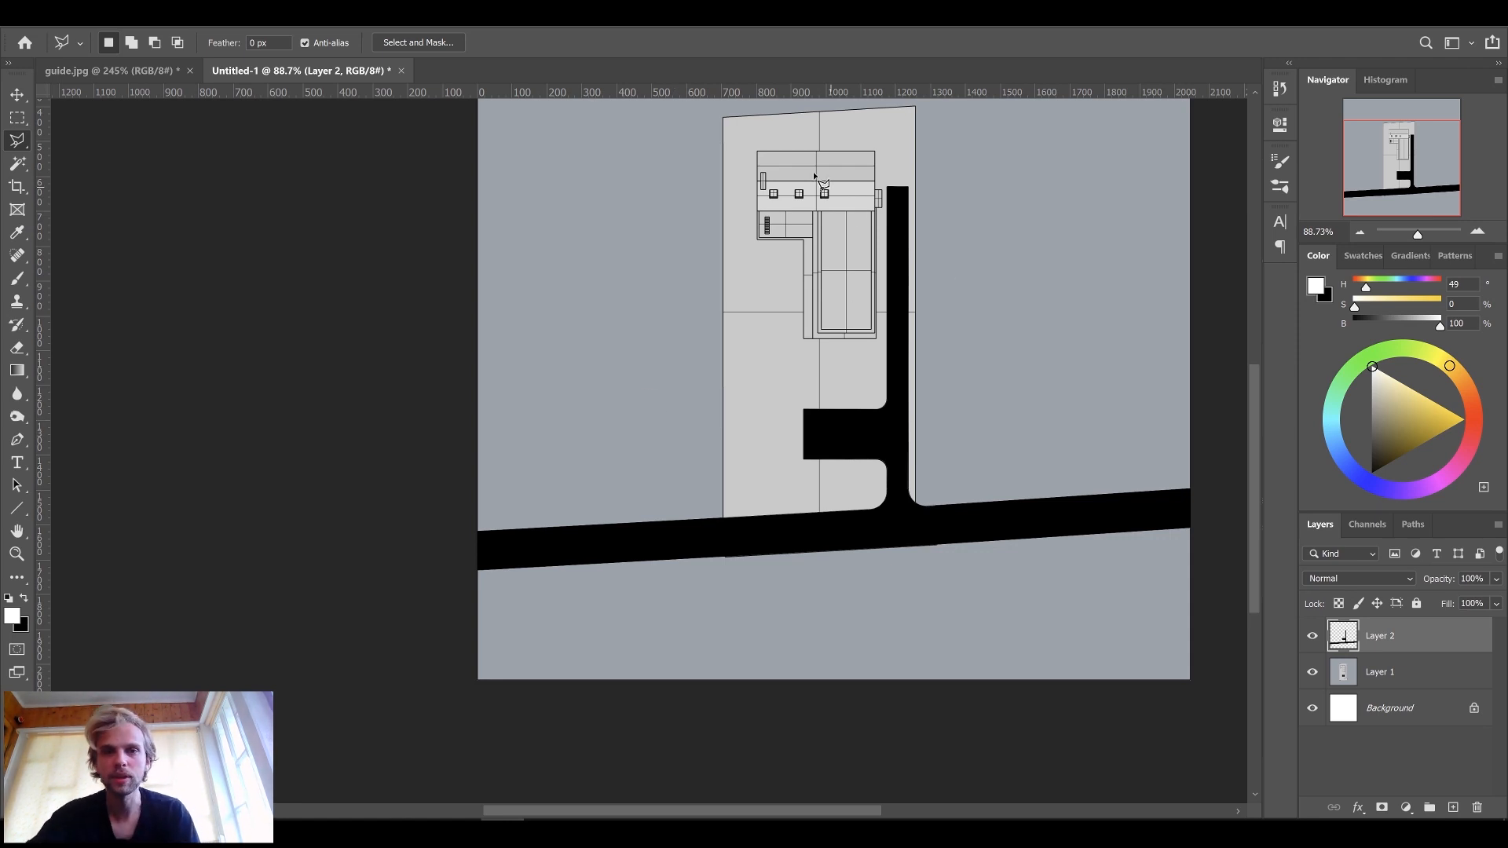
Step: Select the house footprint with the Polygonal Lasso, following its outer walls and the small projection facing the driveway
{"action": "scroll", "coordinate": [787, 181], "scroll_direction": "up", "scroll_amount": 5, "text": "alt"}
{"action": "scroll", "coordinate": [804, 303], "scroll_direction": "up", "scroll_amount": 3}
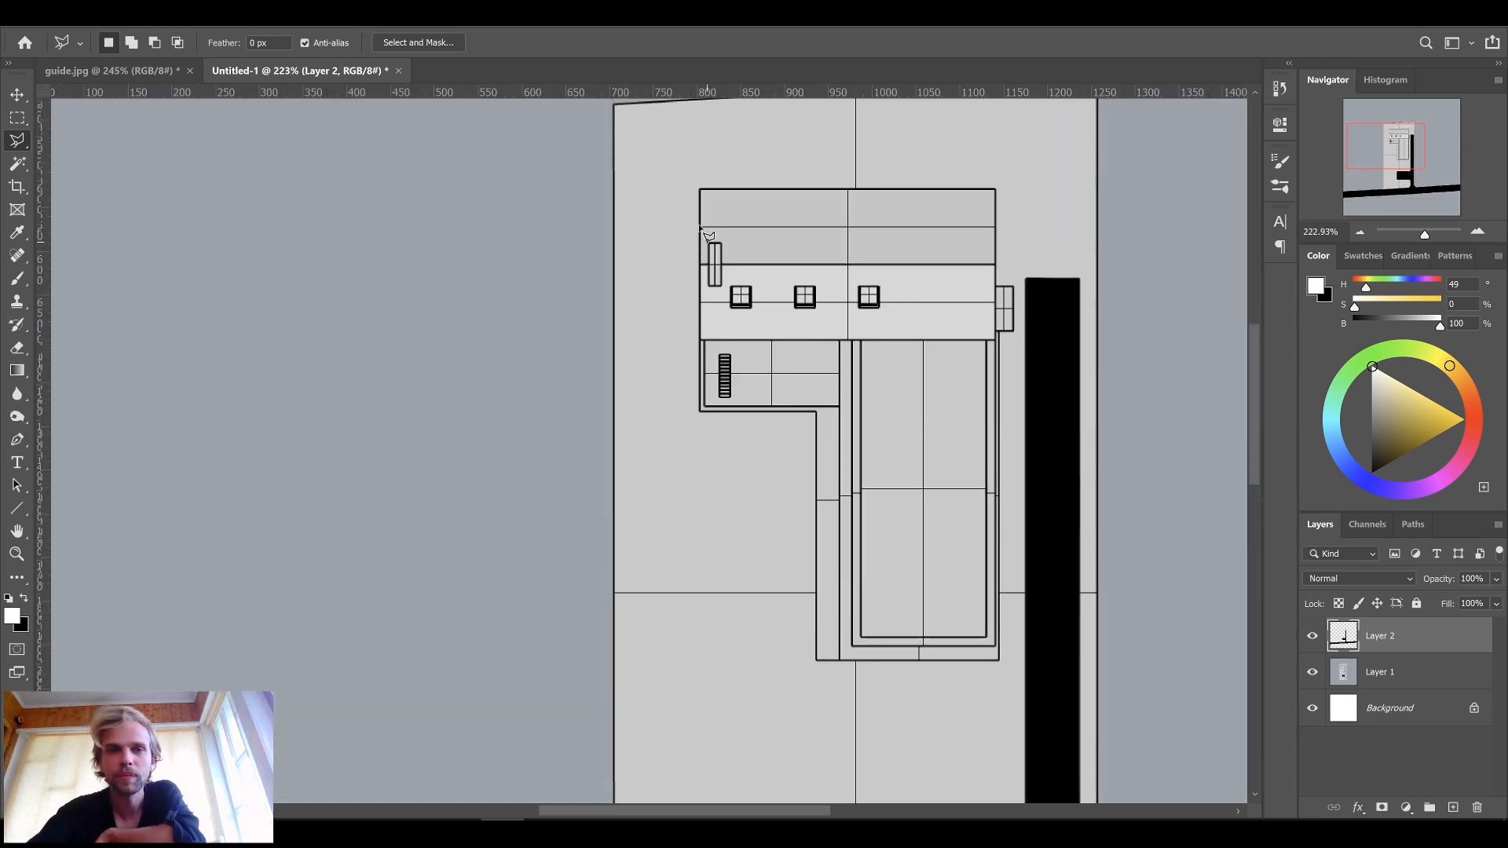
{"action": "left_click", "coordinate": [701, 191]}
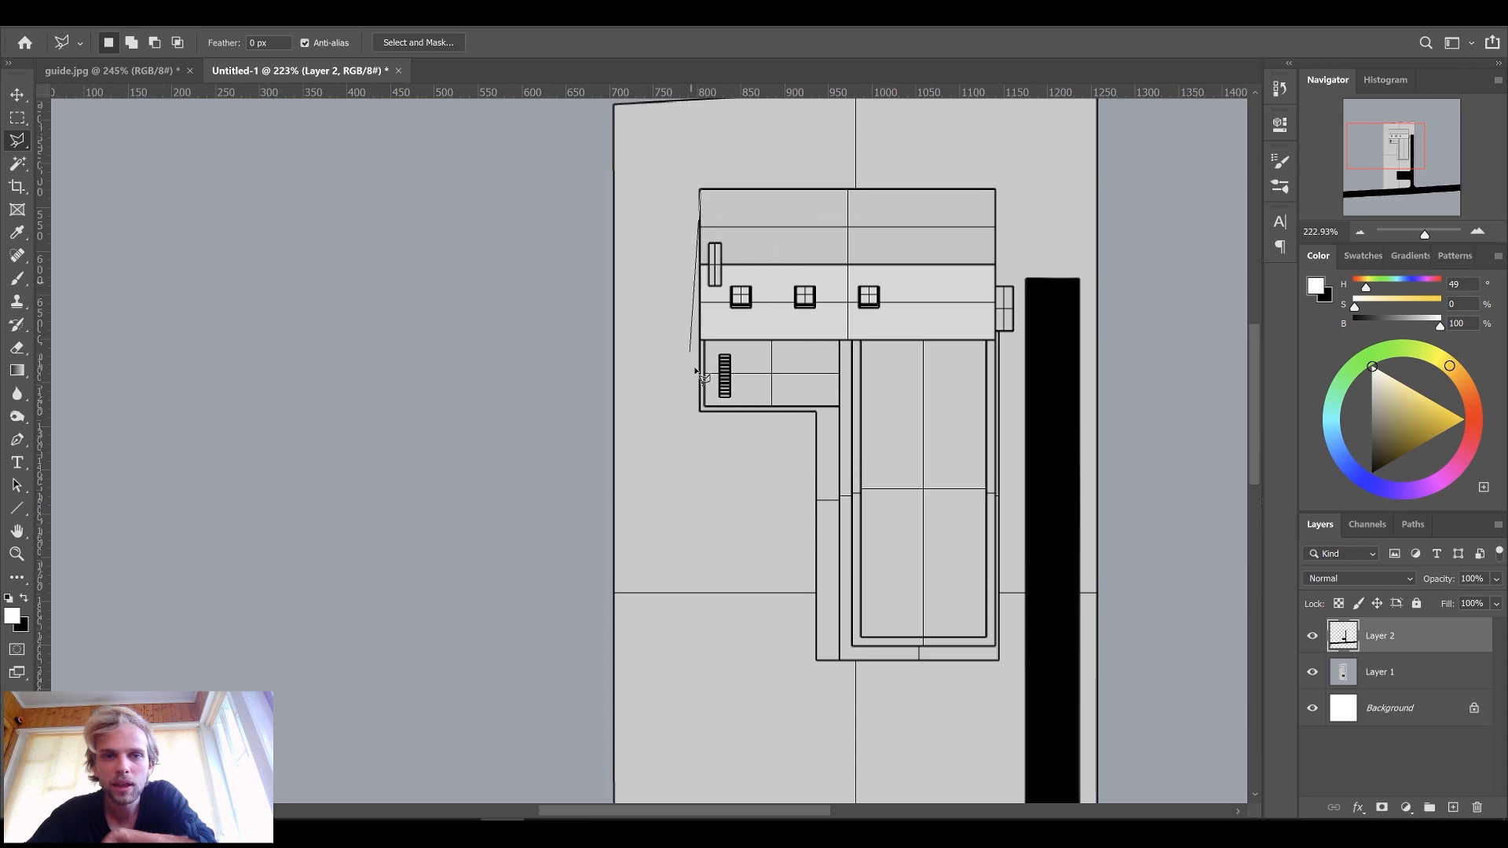
{"action": "left_click", "coordinate": [701, 410]}
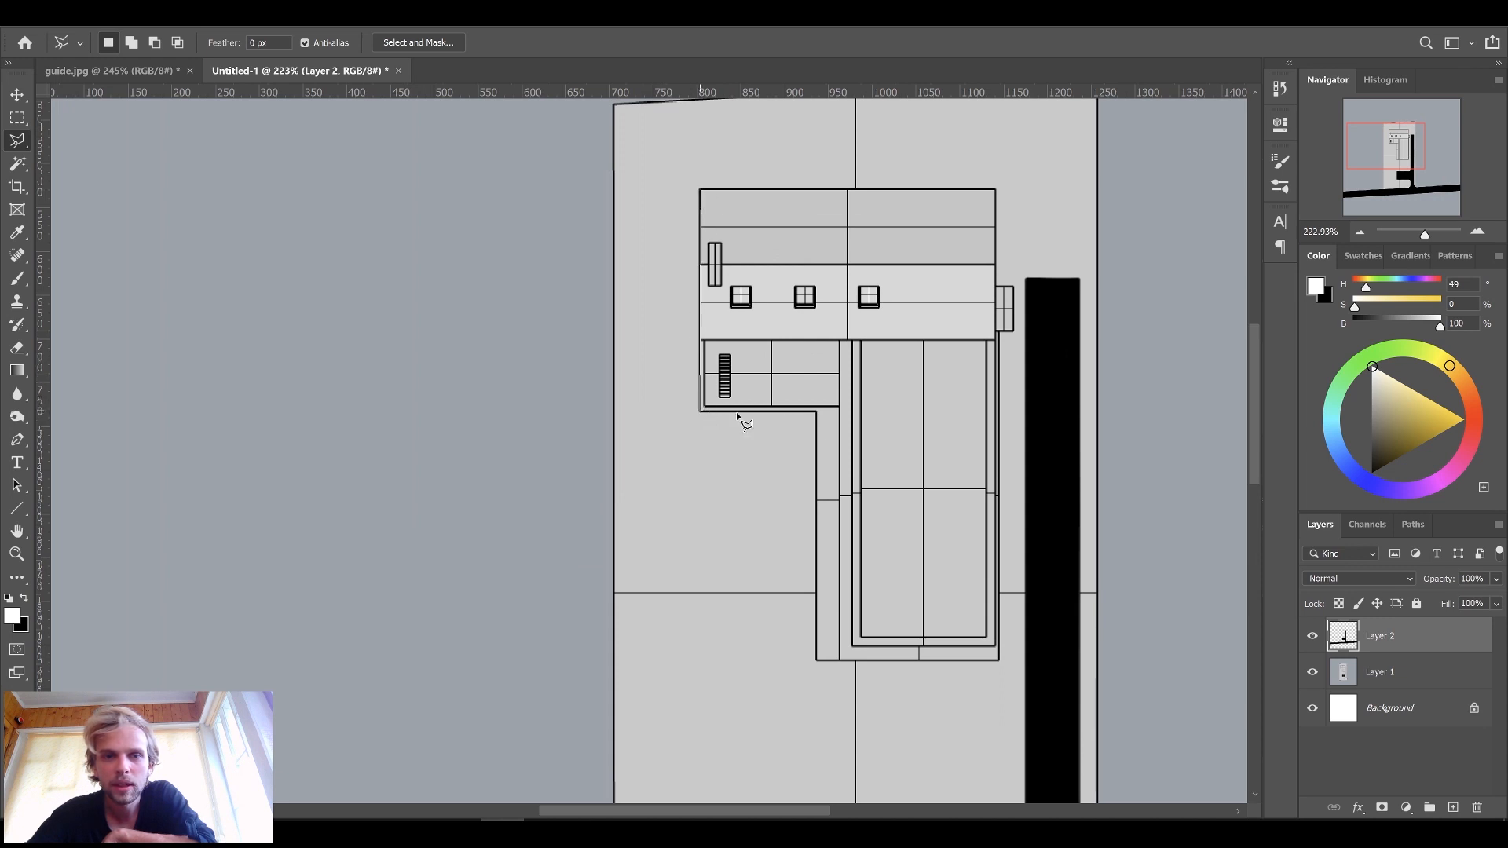
{"action": "left_click", "coordinate": [817, 412]}
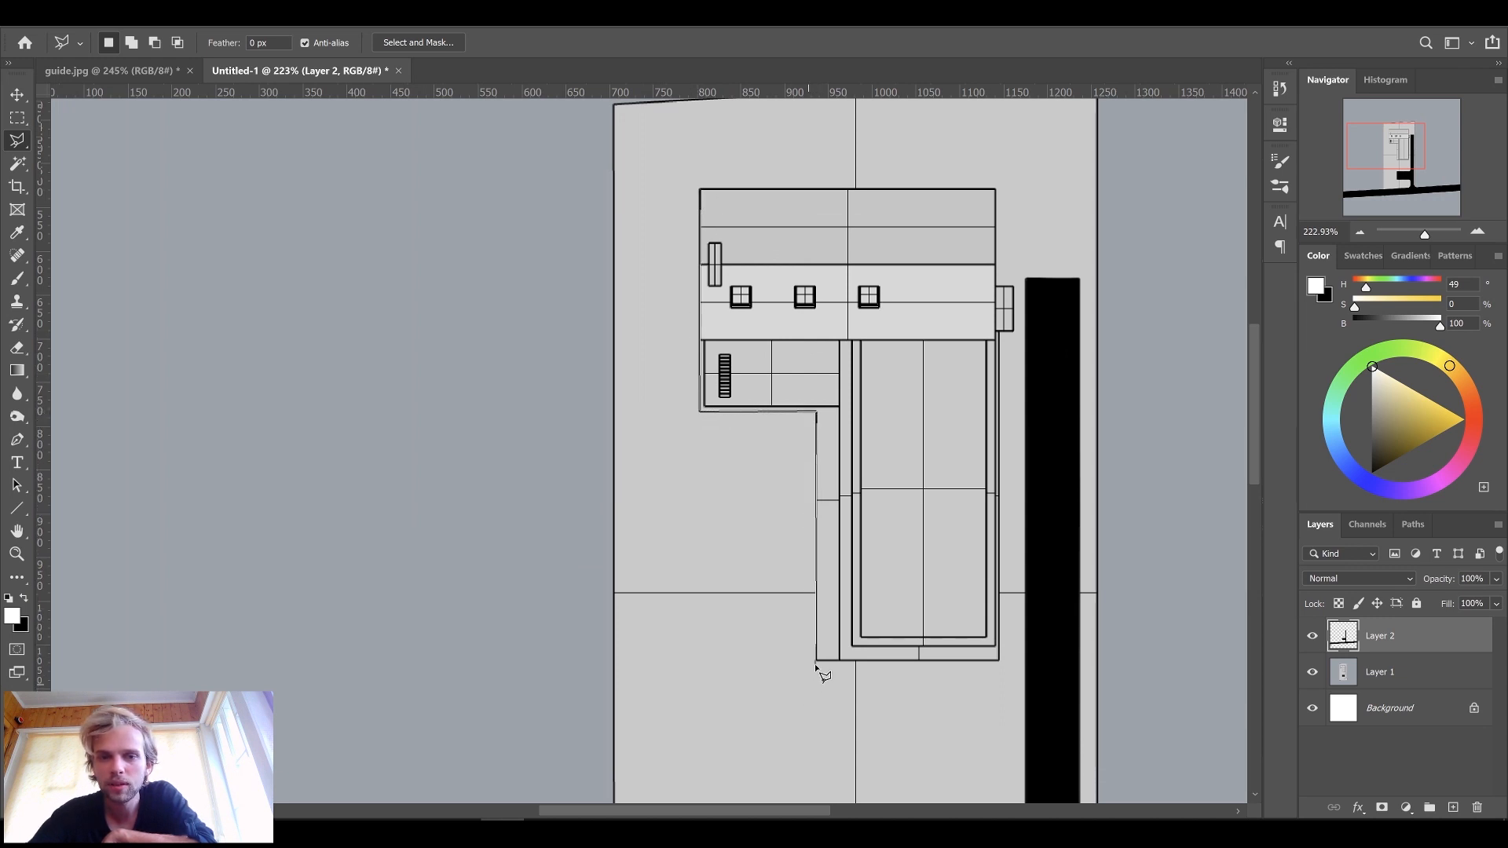
{"action": "left_click", "coordinate": [817, 658]}
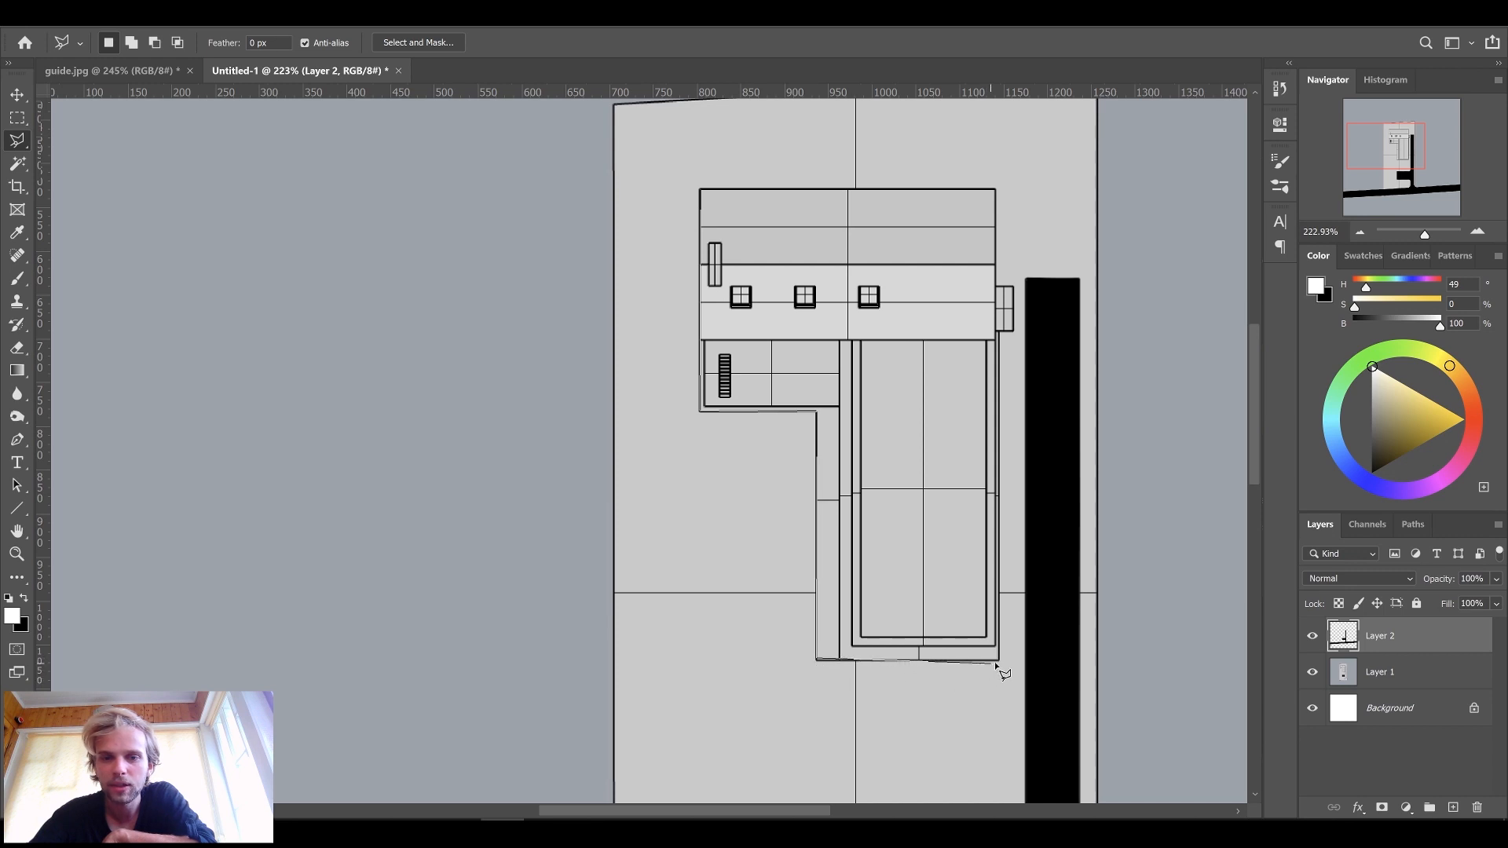
{"action": "left_click", "coordinate": [999, 660]}
{"action": "left_click", "coordinate": [1000, 333]}
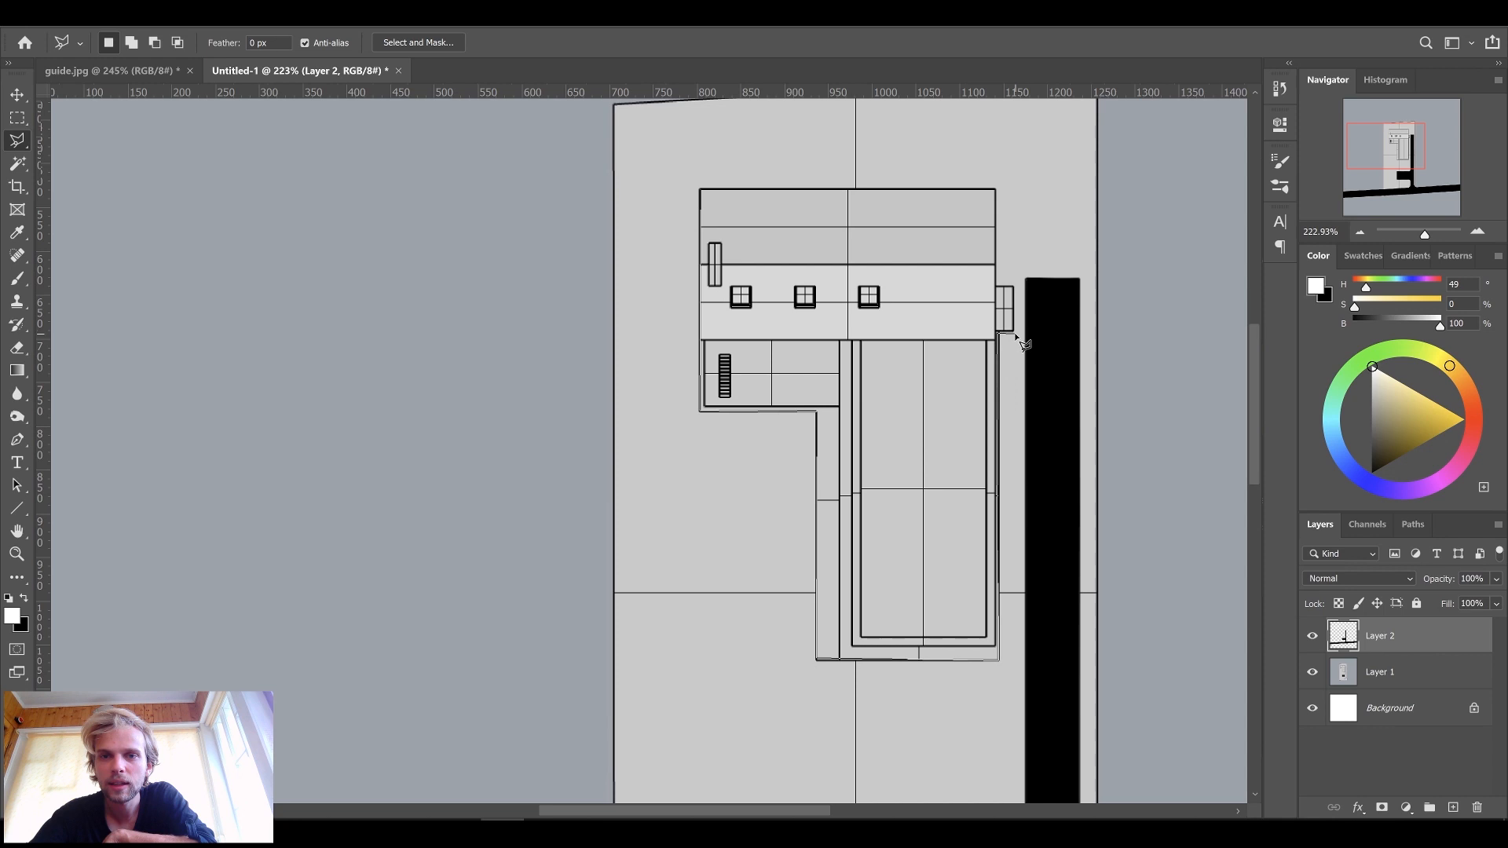
{"action": "left_click", "coordinate": [1014, 332]}
{"action": "left_click", "coordinate": [1014, 288]}
{"action": "left_click", "coordinate": [996, 190]}
{"action": "left_click", "coordinate": [701, 191]}
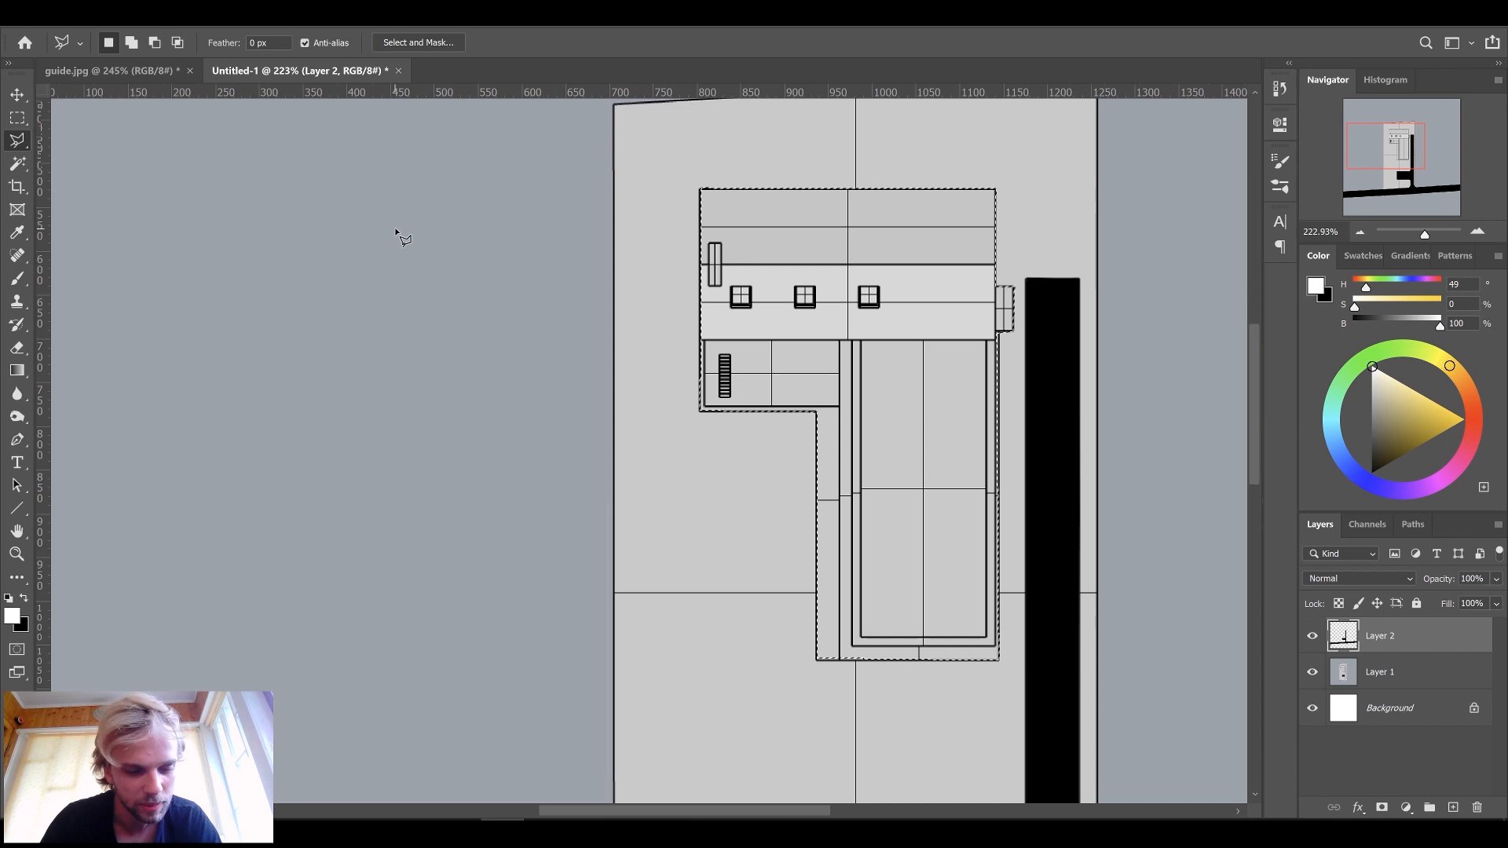
Step: Fill the house footprint selection with white
{"action": "key", "text": "shift+BackSpace"}
{"action": "key", "text": "Return"}
{"action": "key", "text": "l"}
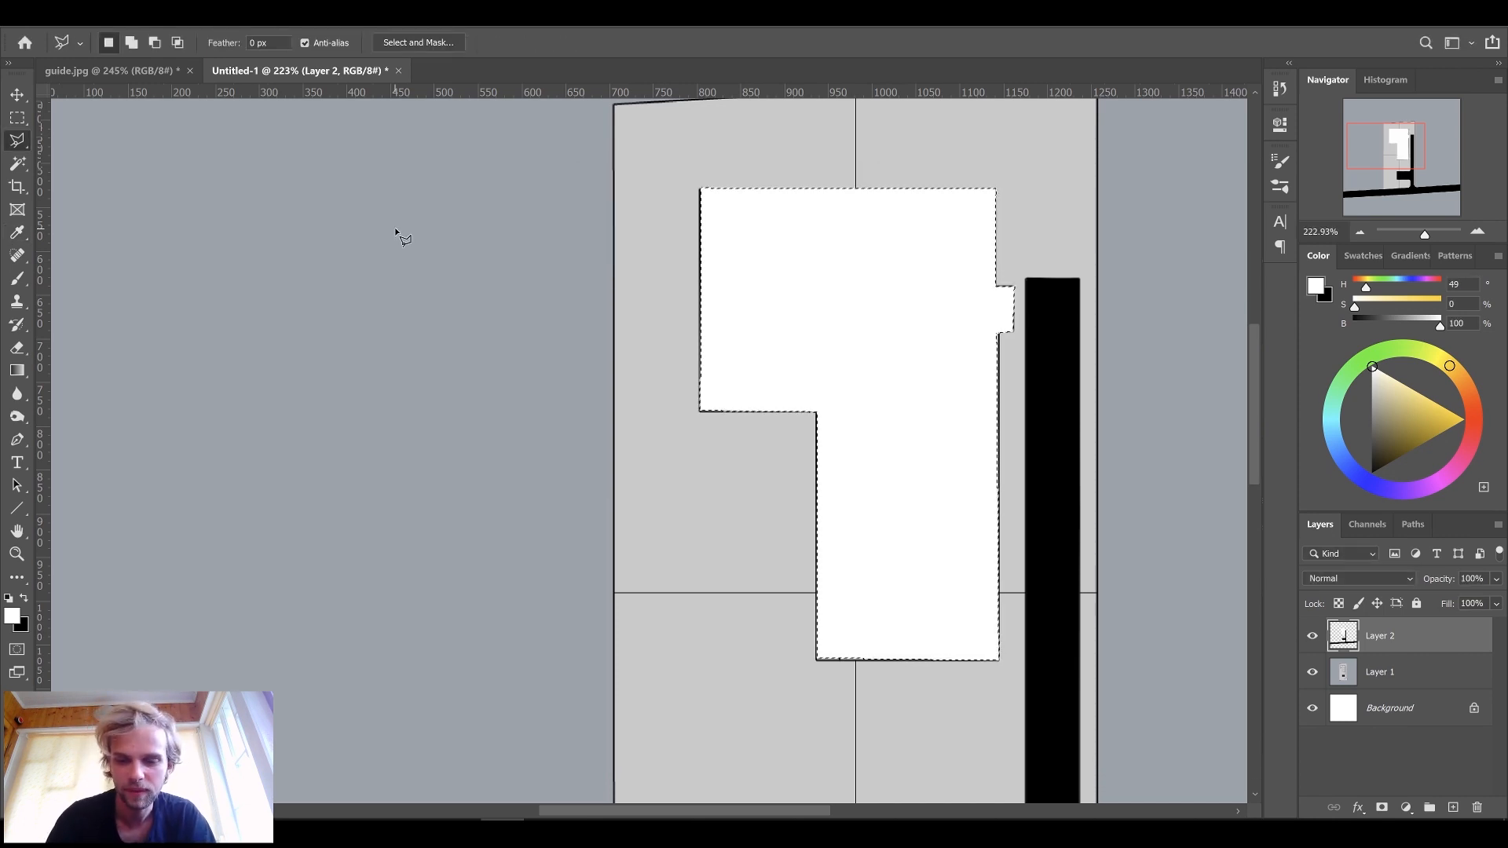
Step: Fill the house footprint selection with black and clear the selection
{"action": "key", "text": "ctrl+BackSpace"}
{"action": "key", "text": "ctrl+d"}
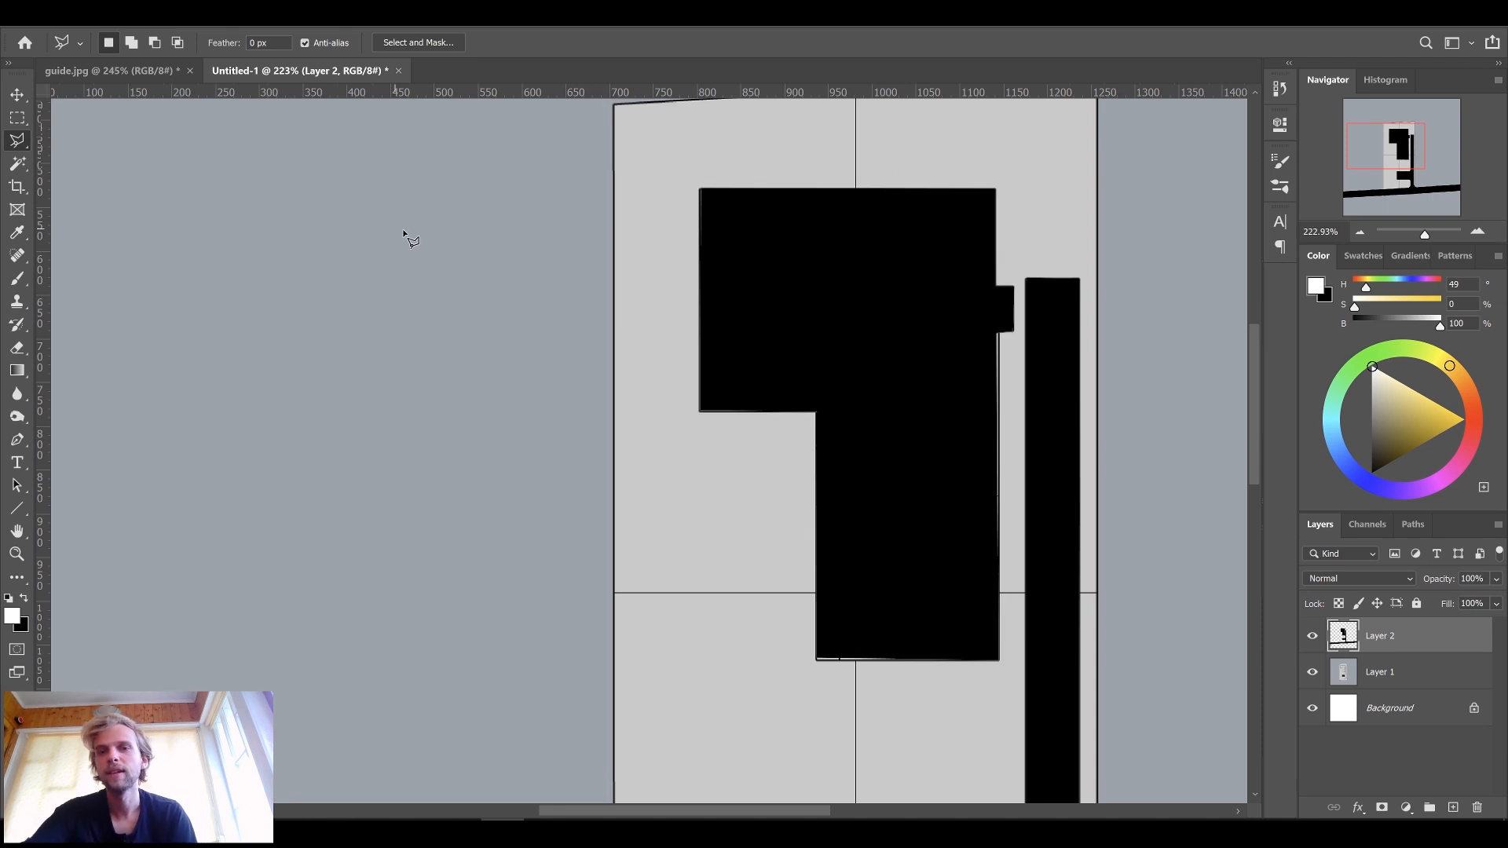
Step: Add a new layer directly beneath the black road and house mask layer and fill it with white
{"action": "scroll", "coordinate": [796, 583], "scroll_direction": "down", "scroll_amount": 4, "text": "alt"}
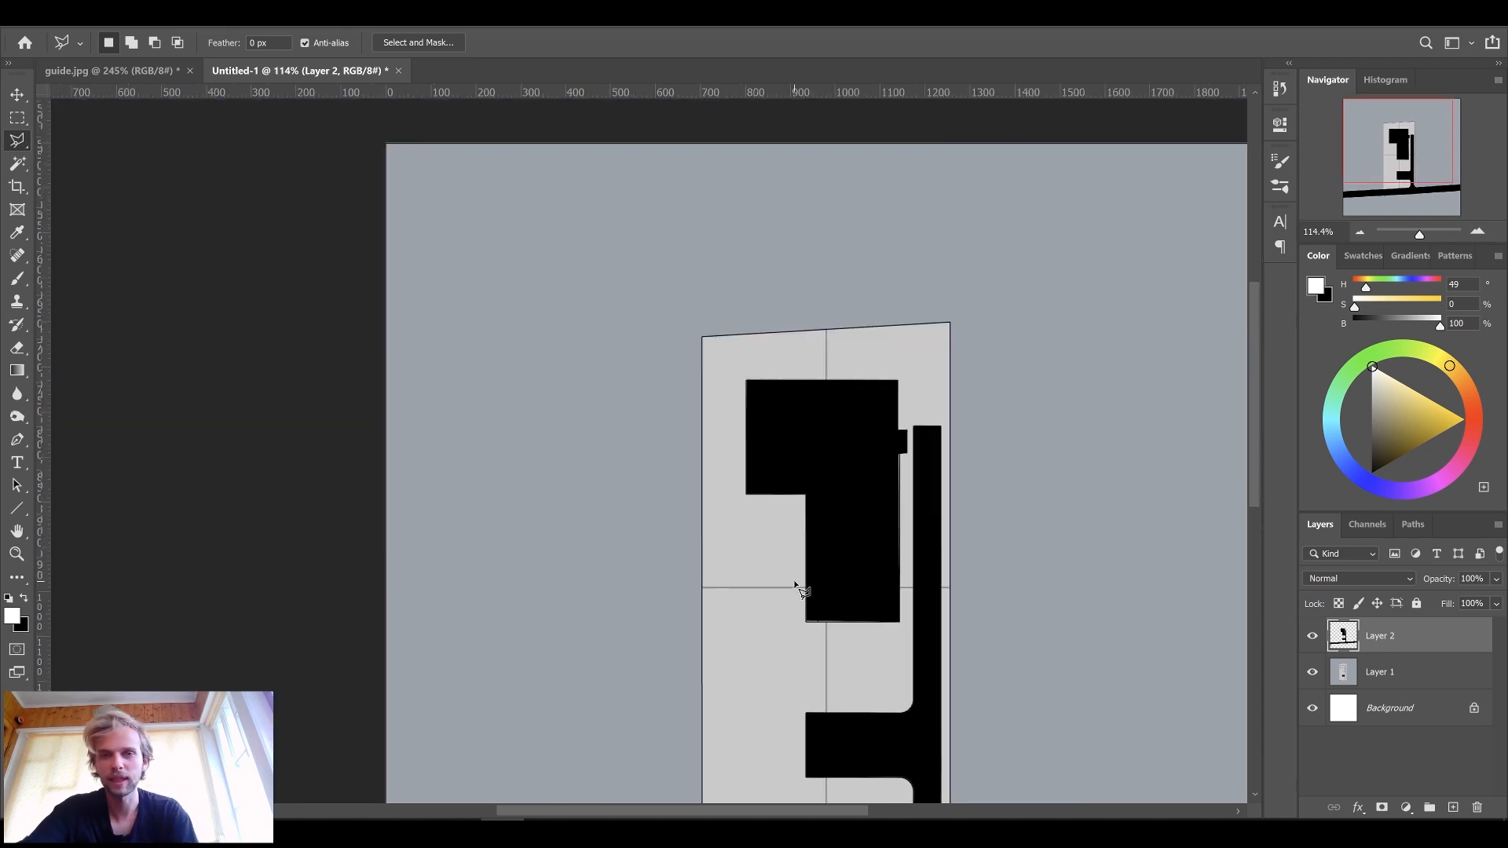
{"action": "left_click", "coordinate": [1453, 808]}
{"action": "mouse_move", "coordinate": [1391, 654]}
{"action": "left_mouse_down"}
{"action": "mouse_move", "coordinate": [1385, 691]}
{"action": "mouse_move", "coordinate": [1382, 673]}
{"action": "left_mouse_up"}
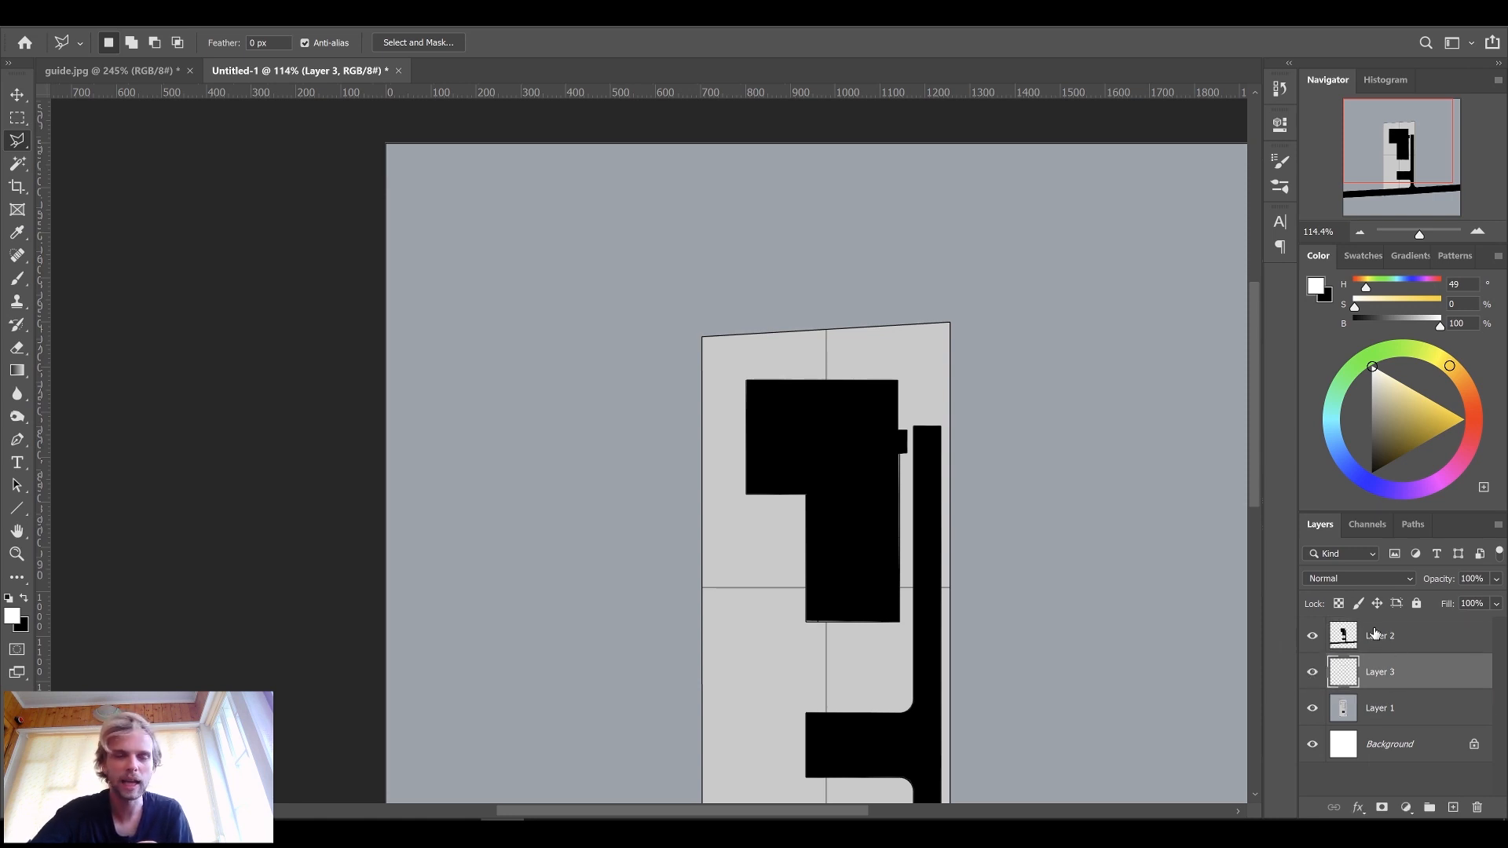
{"action": "scroll", "coordinate": [732, 429], "scroll_direction": "down", "scroll_amount": 4}
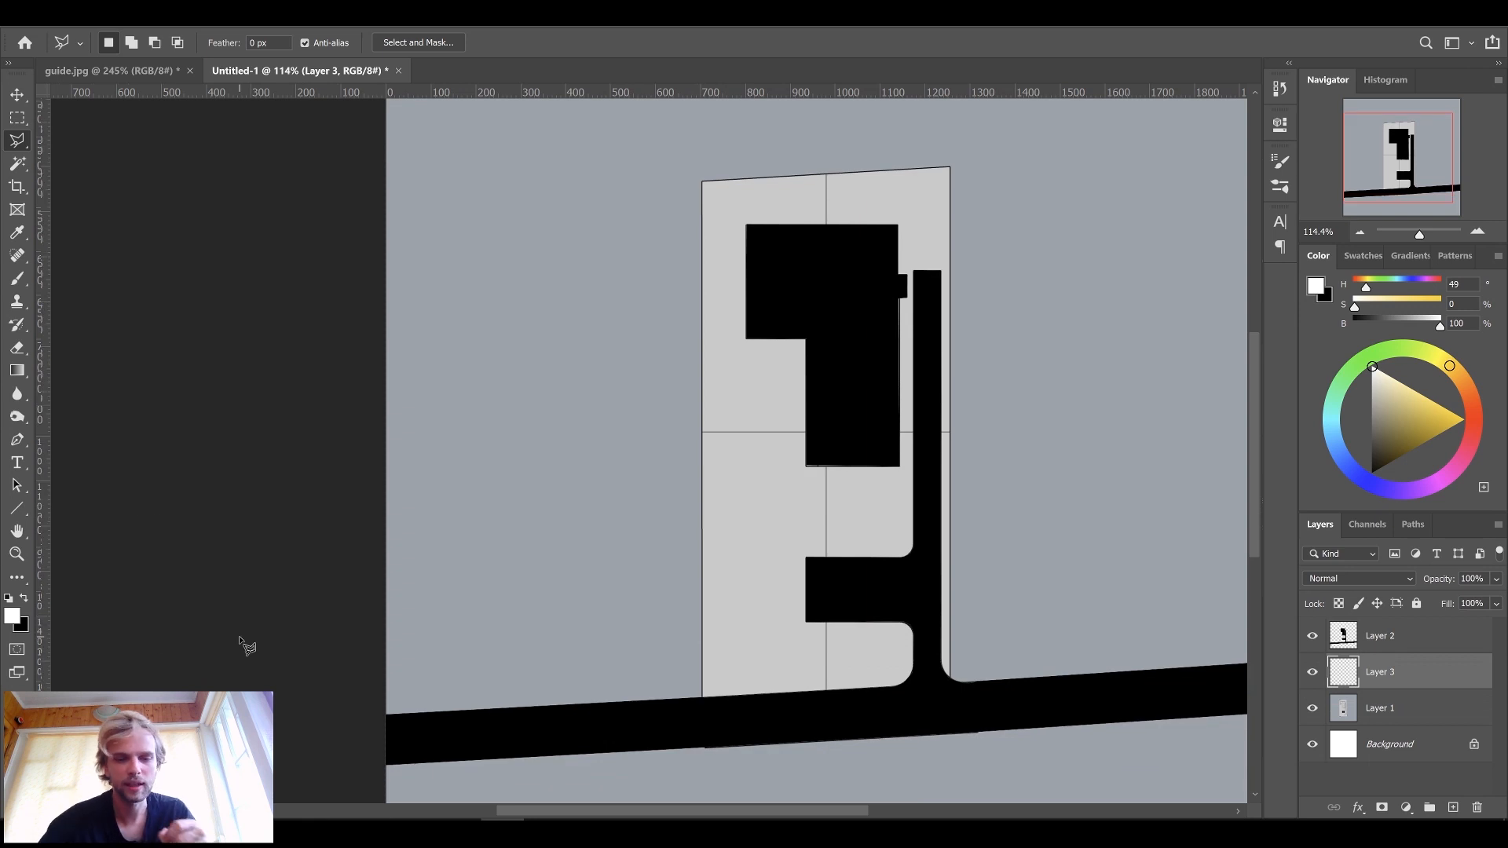
{"action": "key", "text": "shift+F5"}
{"action": "key", "text": "Return"}
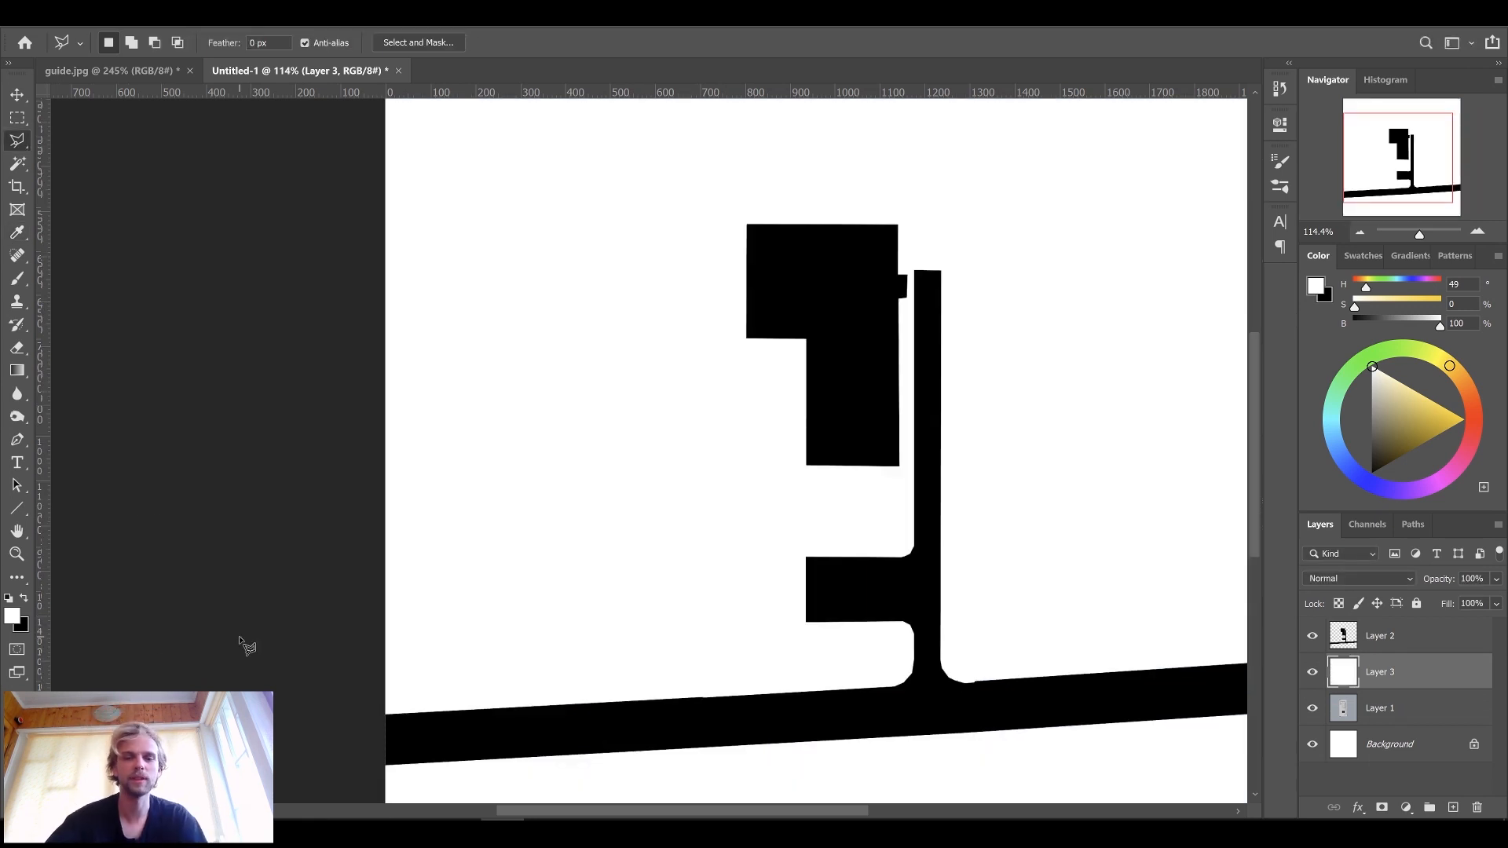
Step: Darken all four canvas edges on Layer 2 with linear black-to-transparent gradients that fade inward
{"action": "scroll", "coordinate": [673, 532], "scroll_direction": "down", "scroll_amount": 3, "text": "alt"}
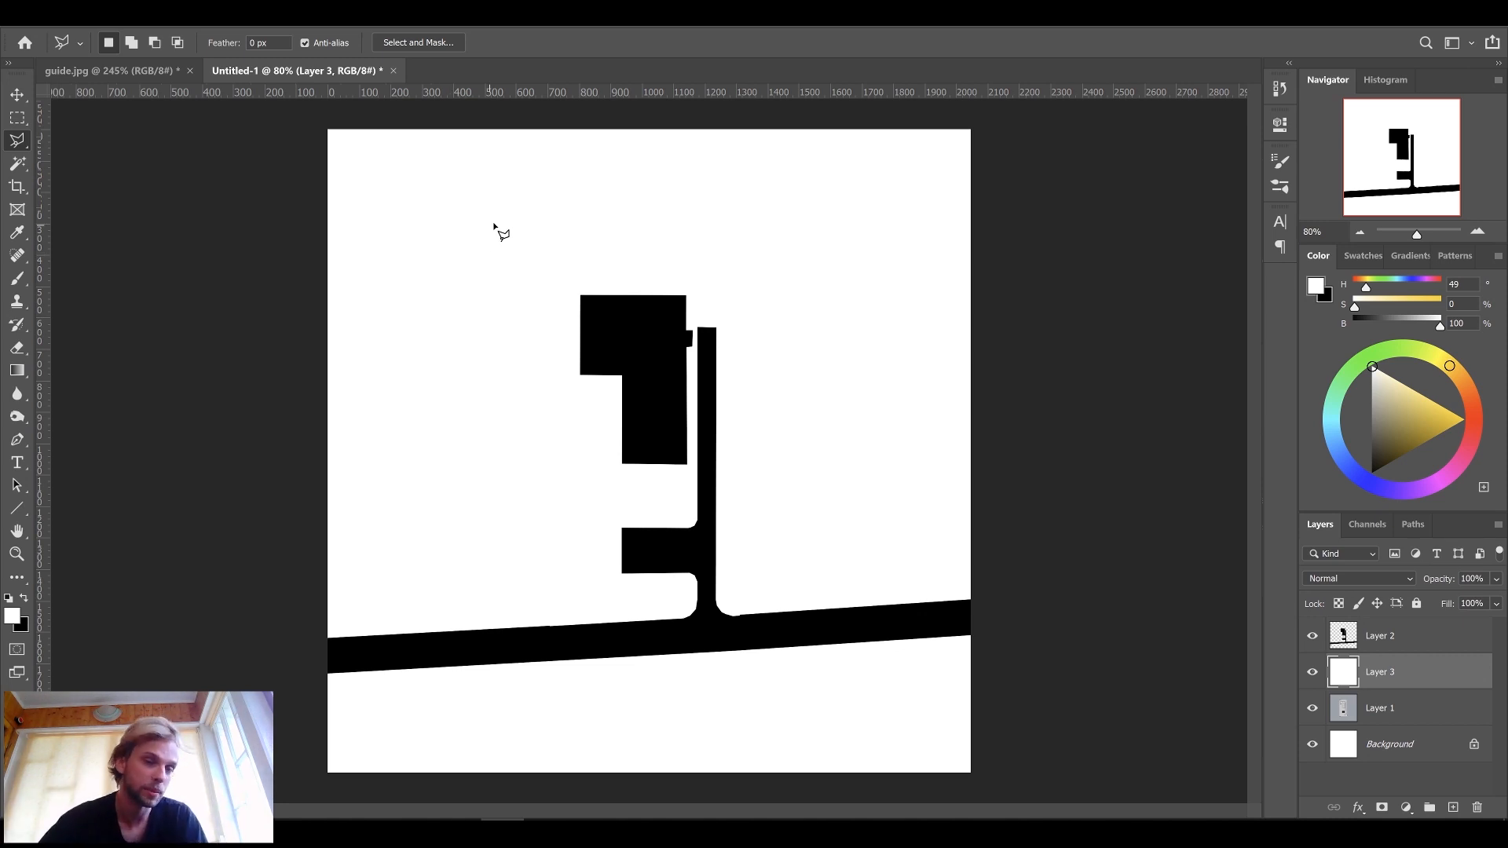
{"action": "left_click", "coordinate": [25, 599]}
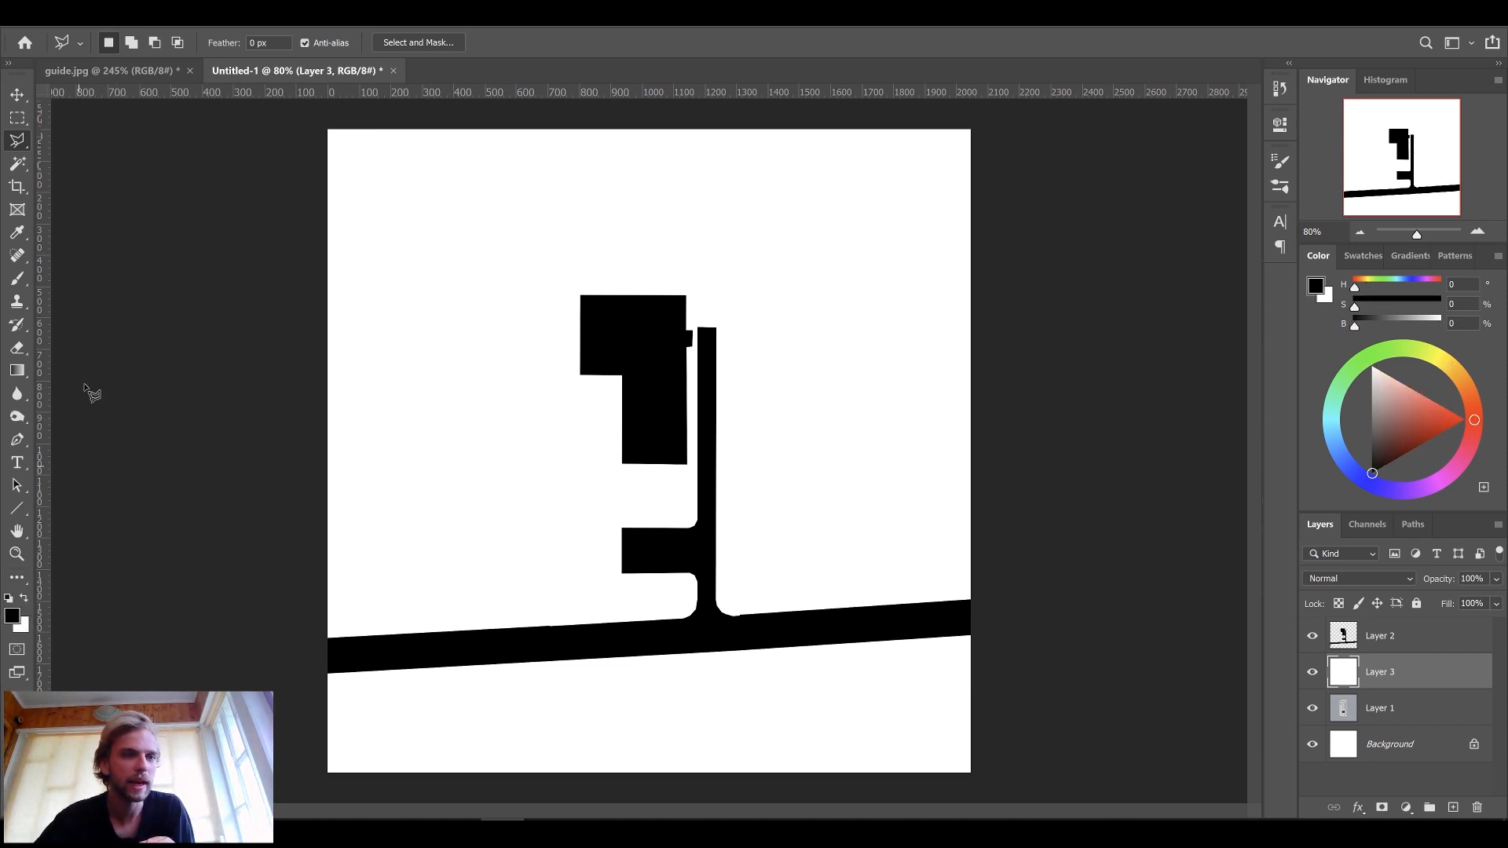
{"action": "left_click", "coordinate": [17, 371]}
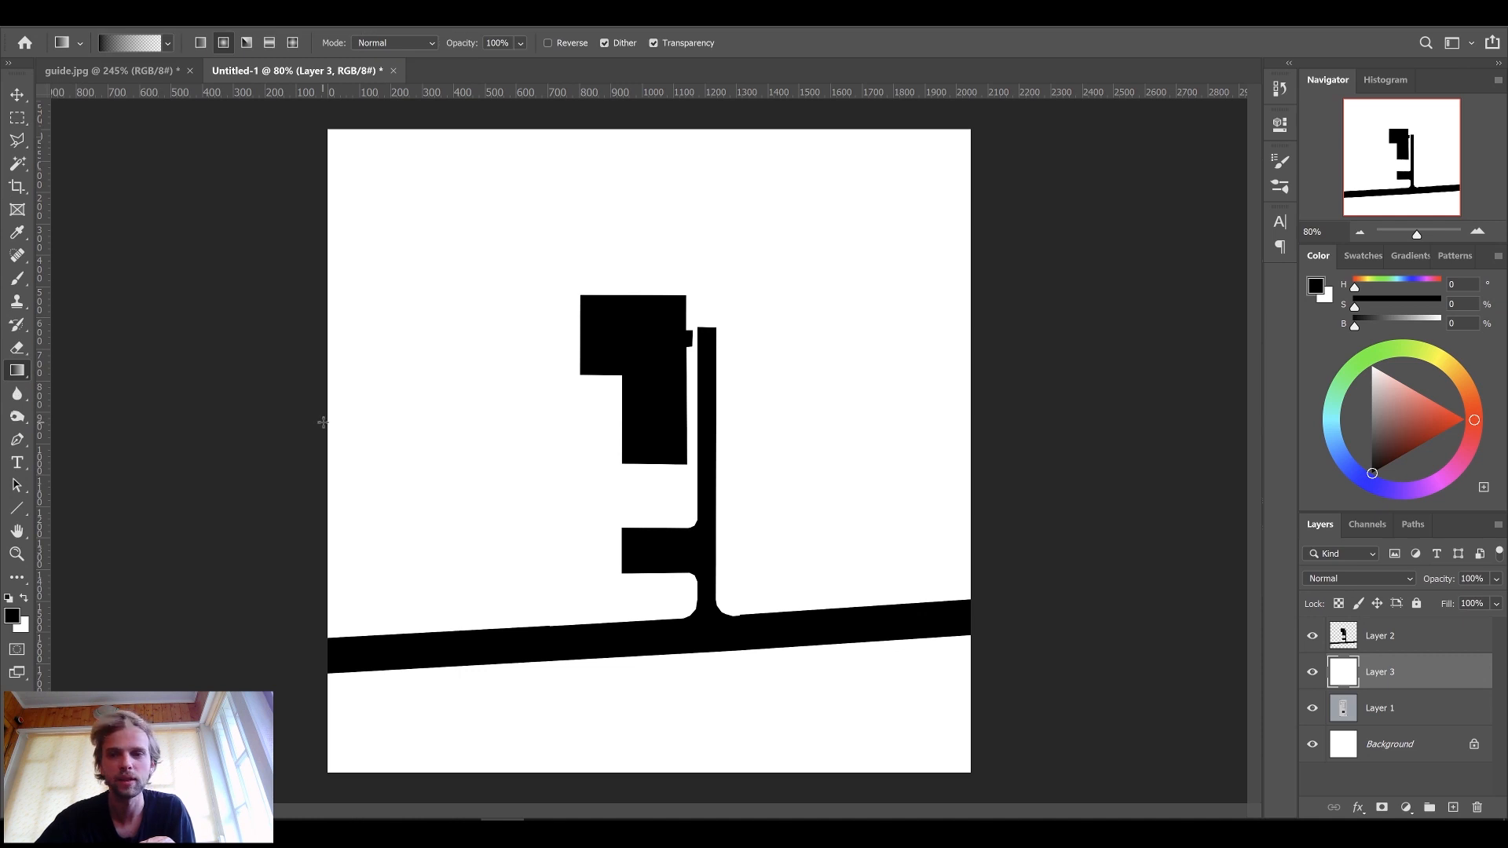
{"action": "left_click", "coordinate": [1362, 636]}
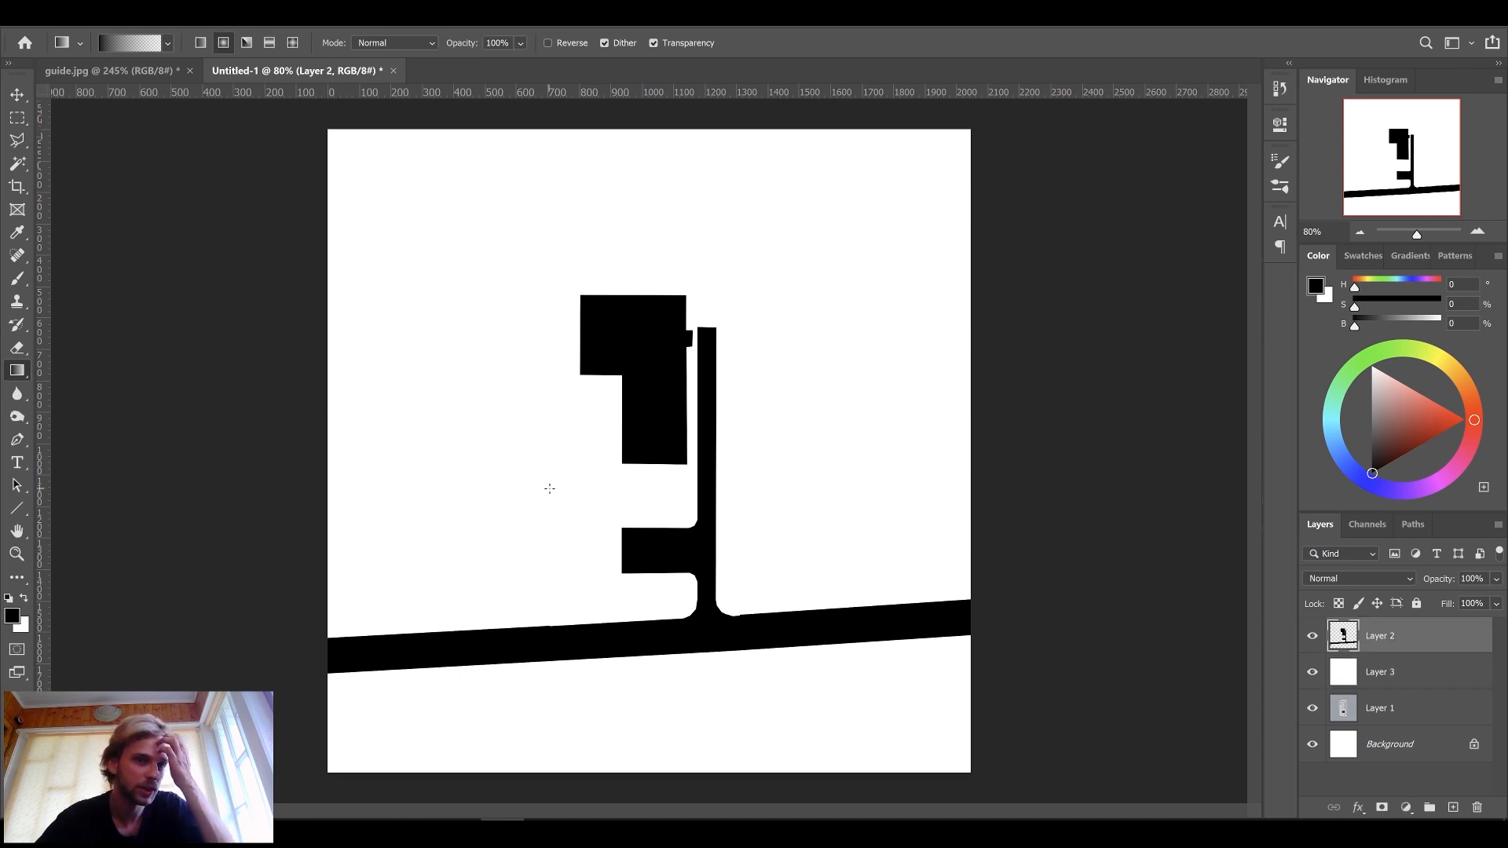
{"action": "left_click_drag", "start_coordinate": [326, 399], "coordinate": [508, 400]}
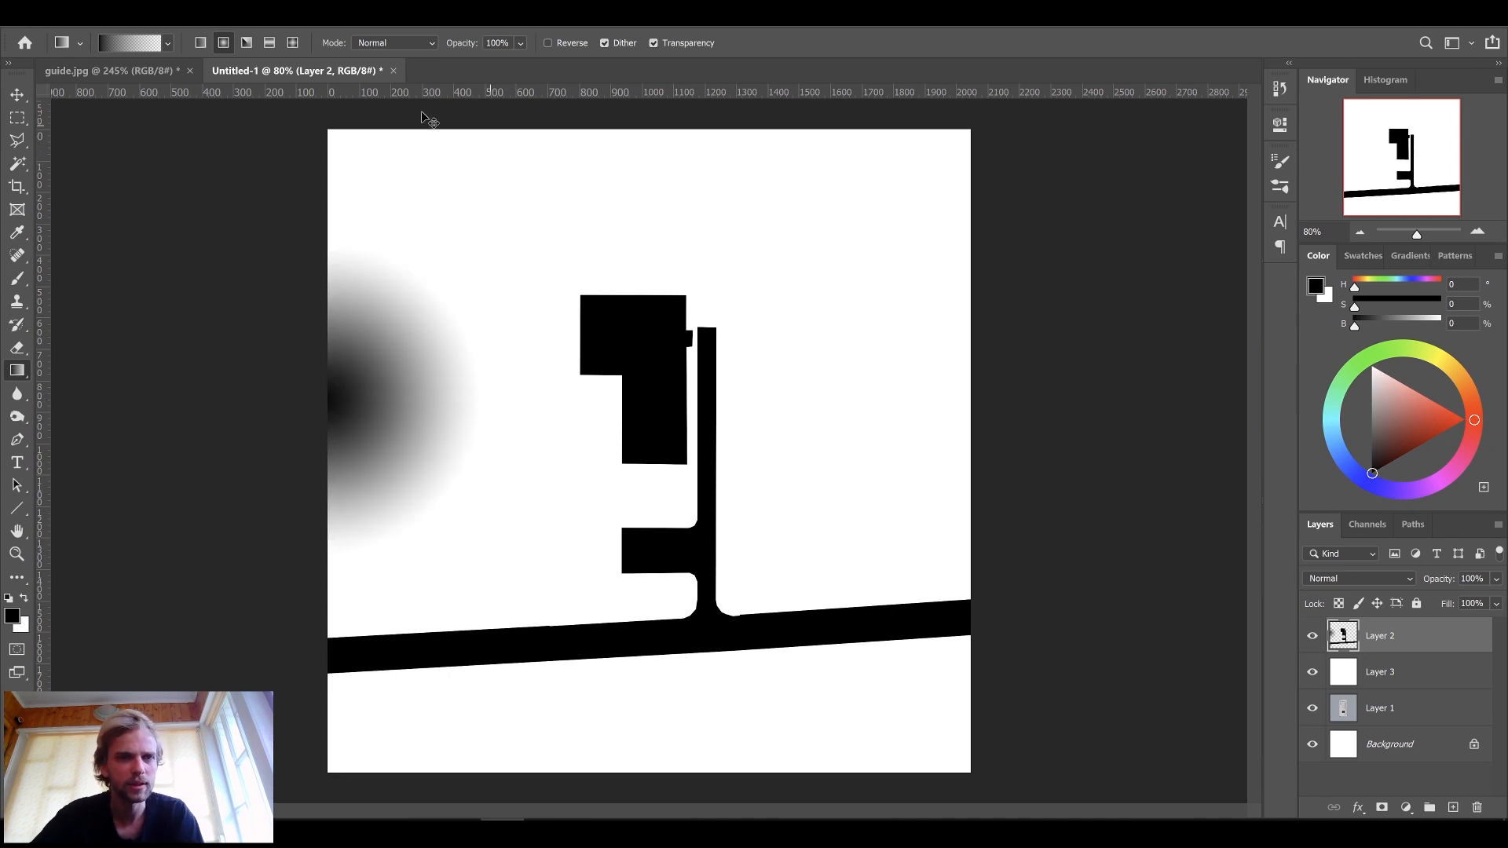
{"action": "key", "text": "ctrl+z"}
{"action": "left_click", "coordinate": [200, 42]}
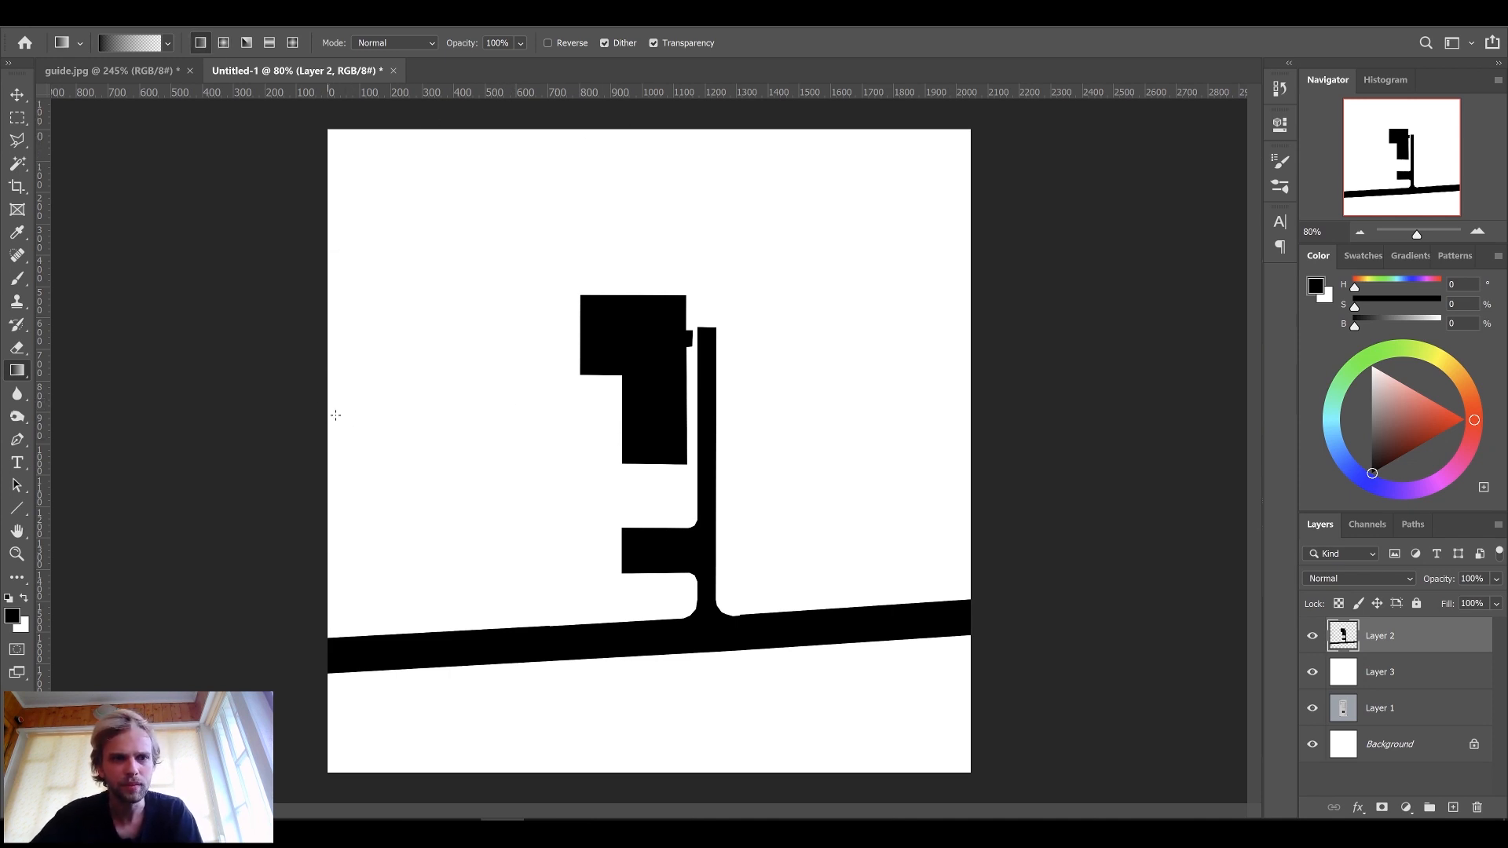
{"action": "left_click_drag", "start_coordinate": [328, 424], "coordinate": [477, 427]}
{"action": "left_click_drag", "start_coordinate": [612, 129], "coordinate": [602, 198], "text": "shift"}
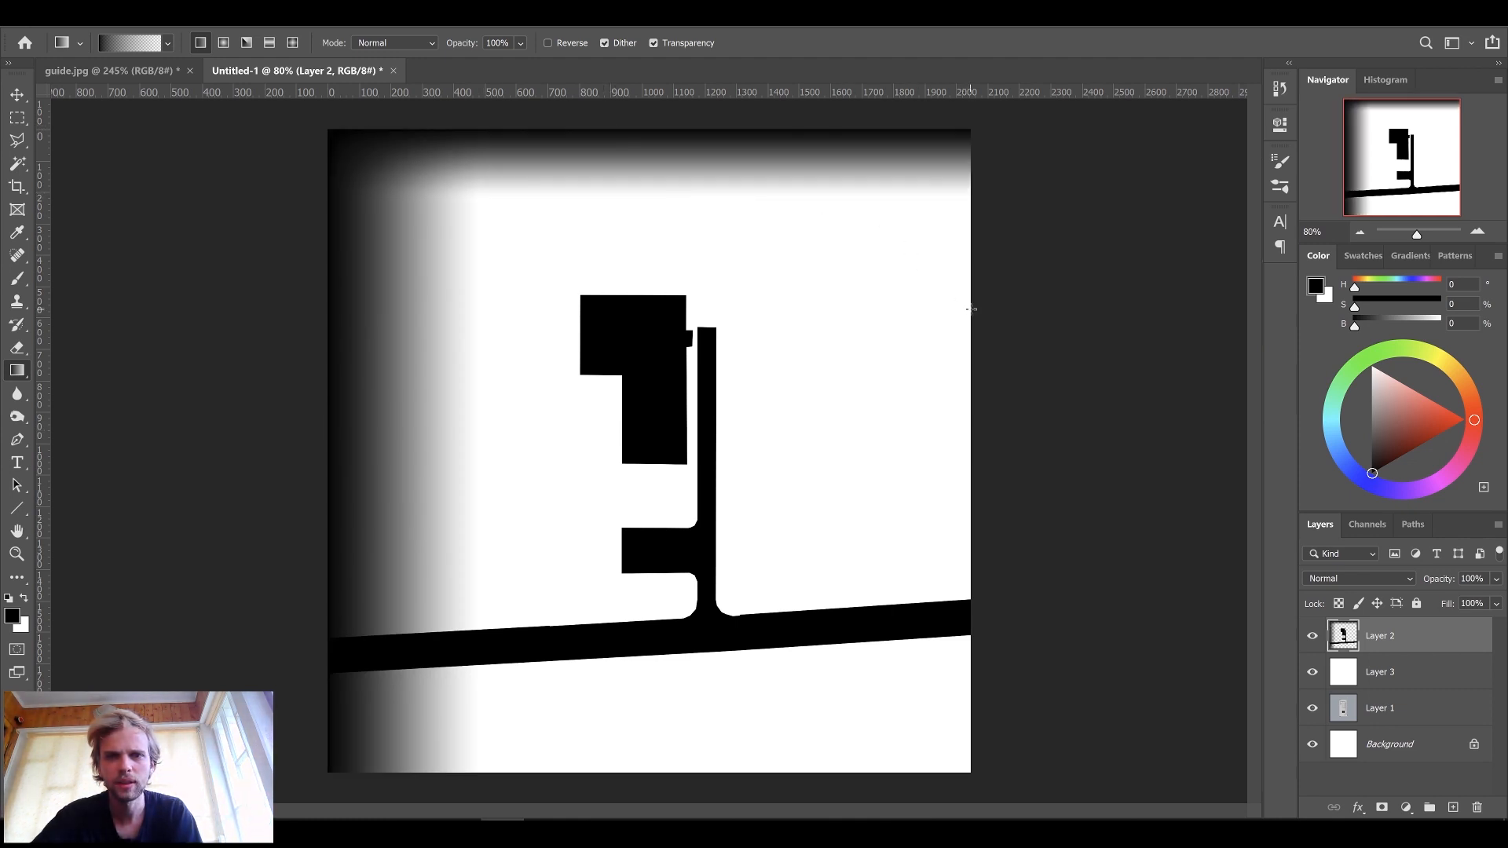
{"action": "left_click_drag", "start_coordinate": [839, 317], "coordinate": [840, 318], "text": "shift"}
{"action": "left_click_drag", "start_coordinate": [787, 776], "coordinate": [791, 707], "text": "shift"}
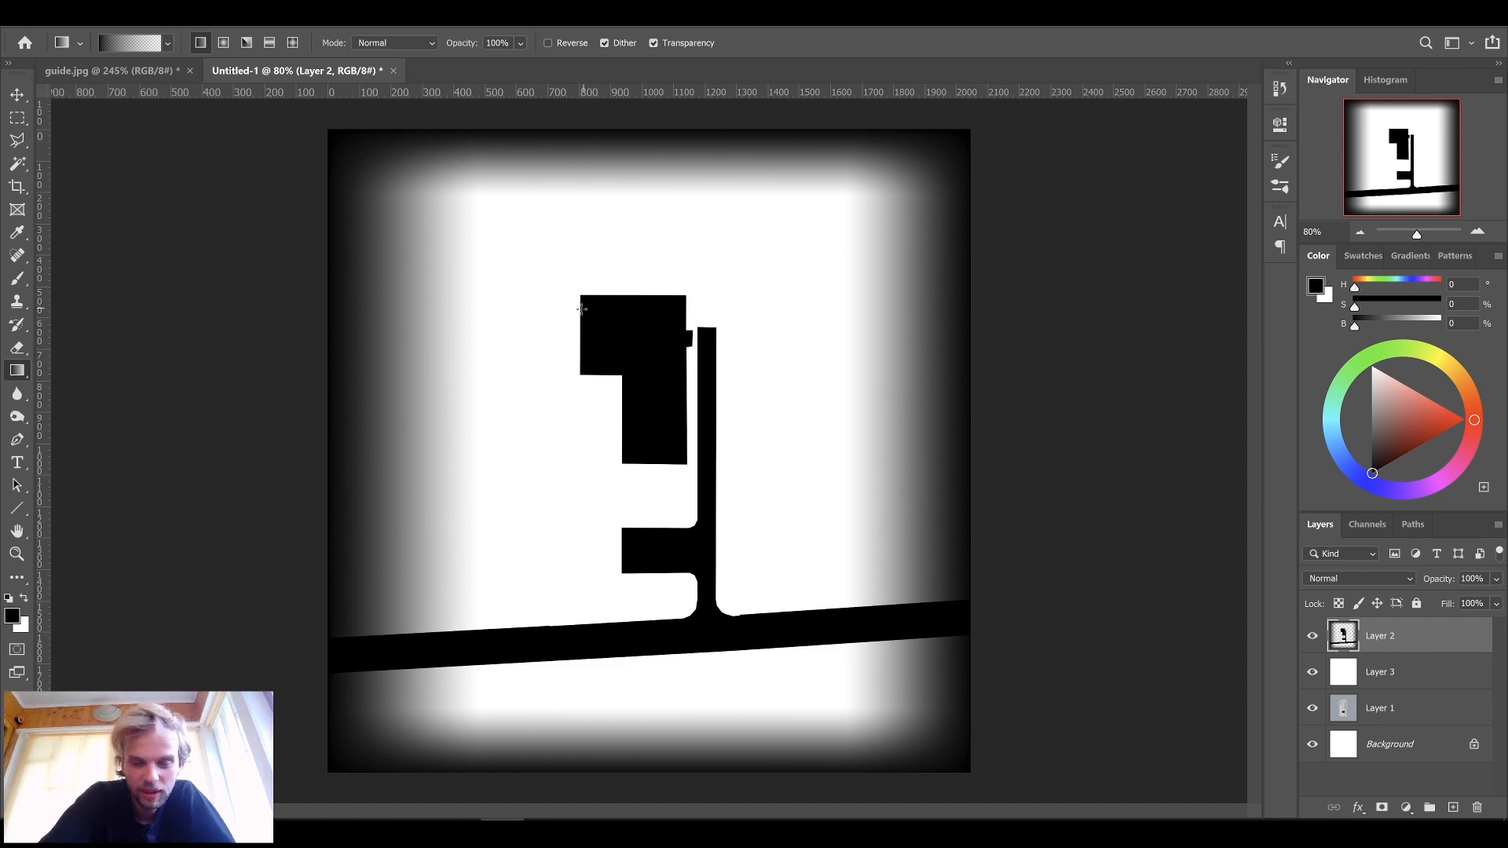
Step: Soften the mask on Layer 2 with a Gaussian Blur of 19.4 pixels radius
{"action": "left_click", "coordinate": [209, 14]}
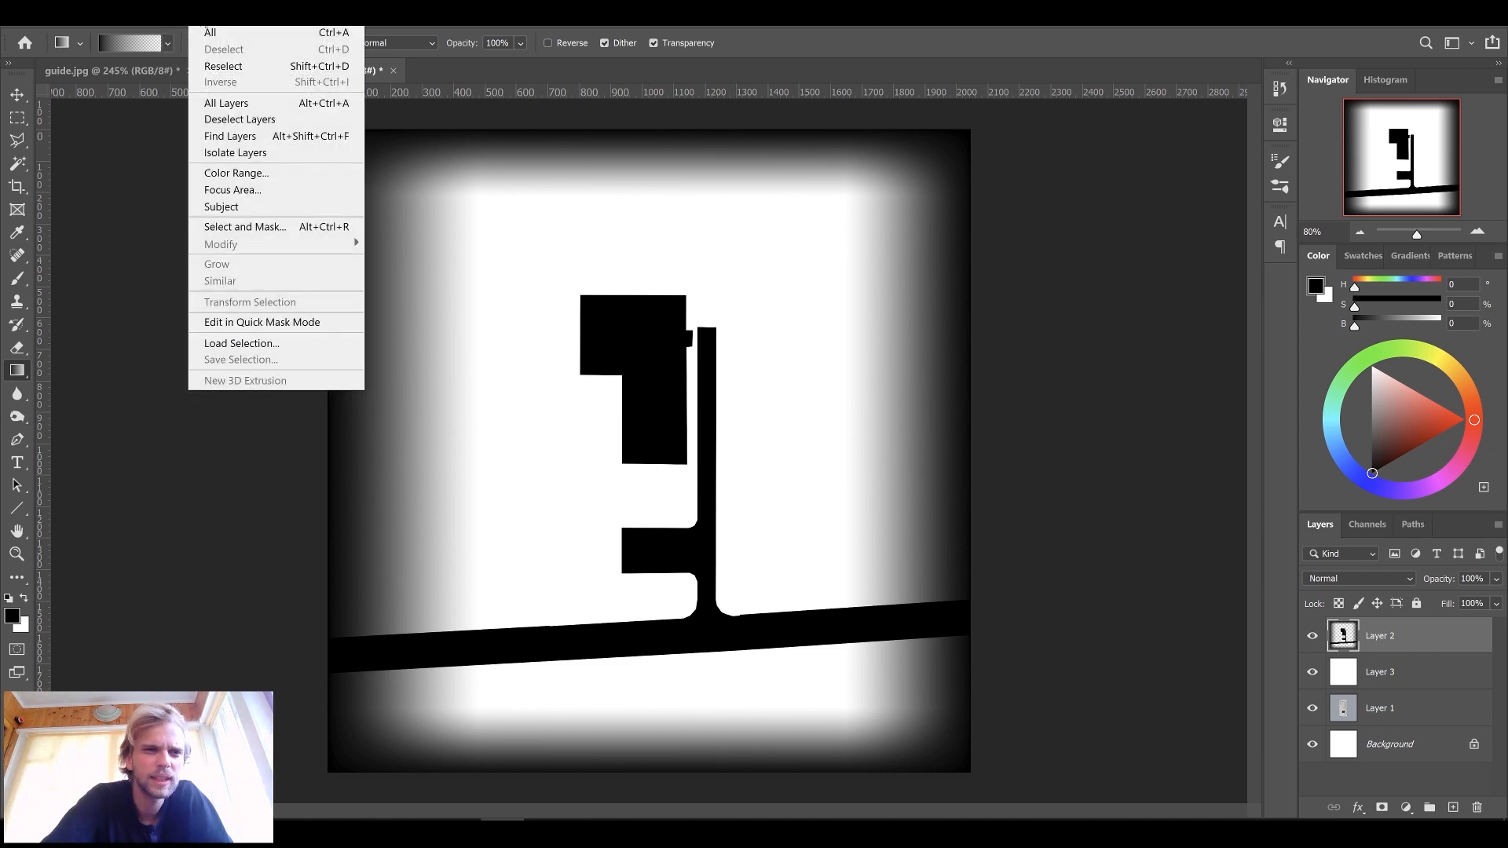
{"action": "left_click", "coordinate": [245, 14]}
{"action": "mouse_move", "coordinate": [293, 196]}
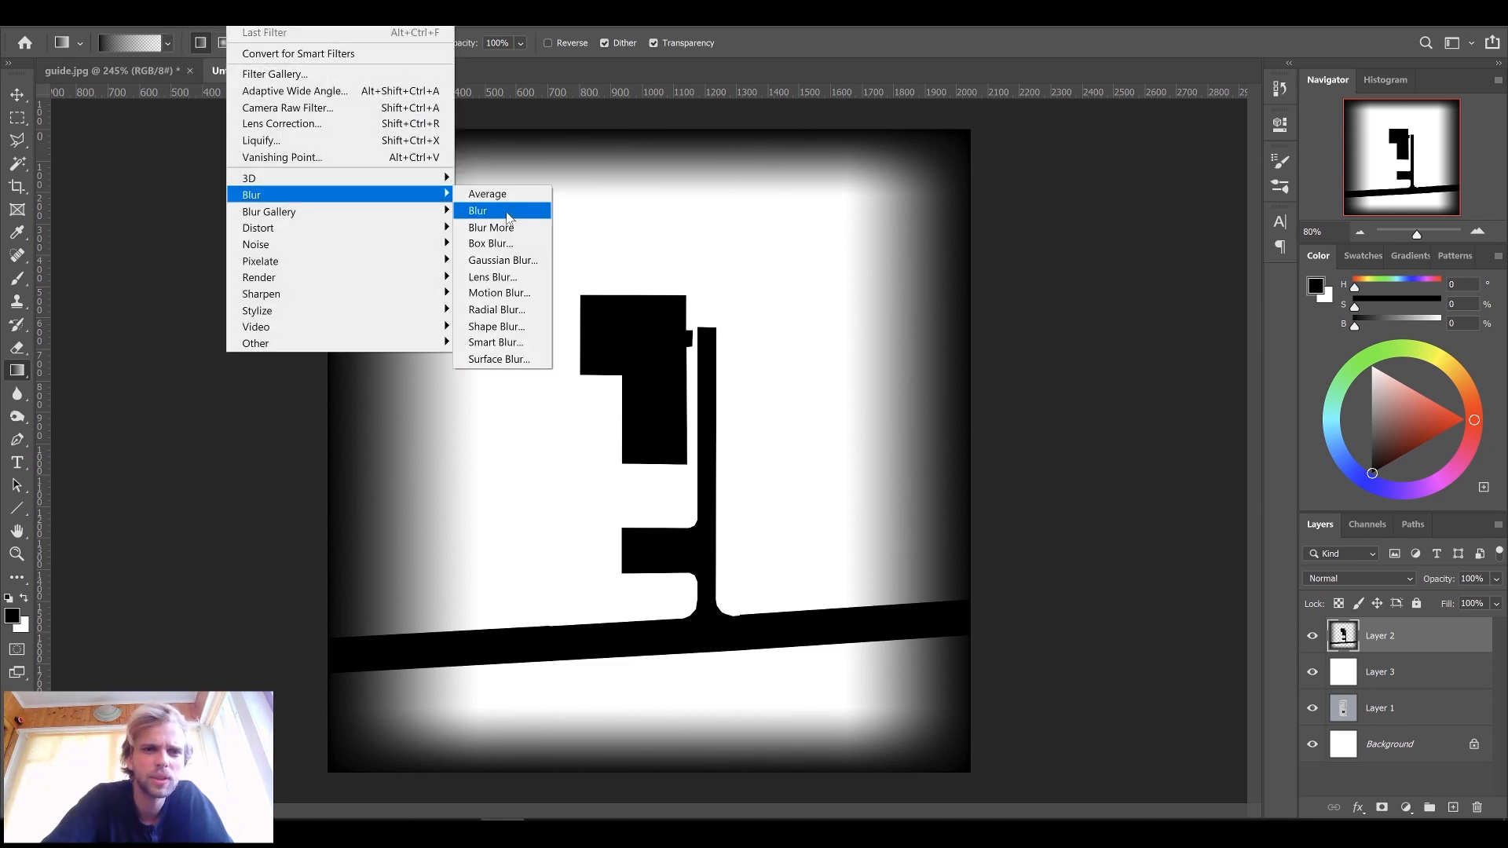
{"action": "left_click", "coordinate": [495, 261]}
{"action": "left_click_drag", "start_coordinate": [276, 391], "coordinate": [305, 404]}
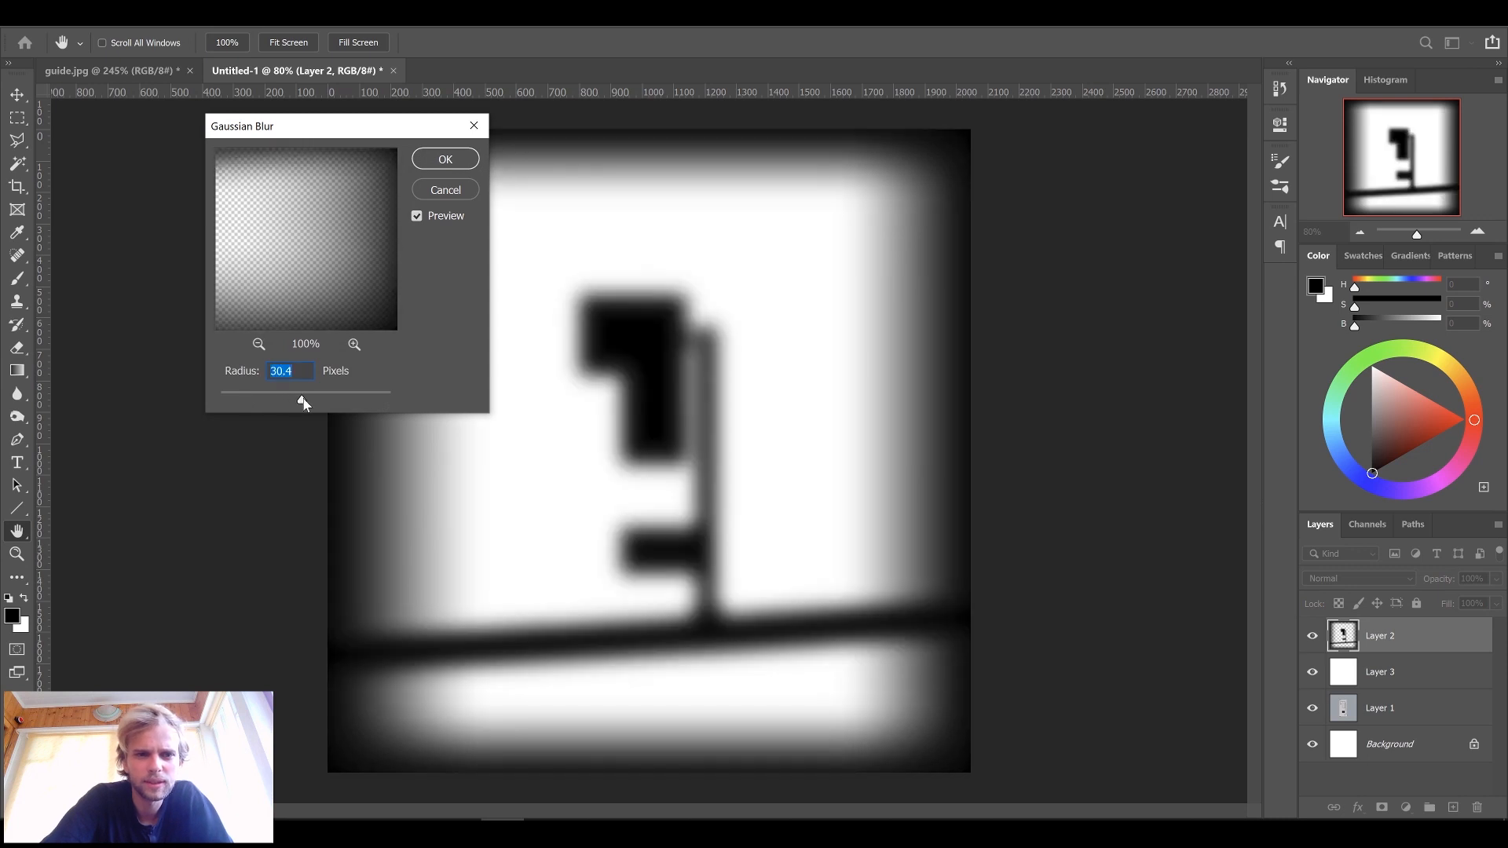
{"action": "left_click", "coordinate": [298, 396]}
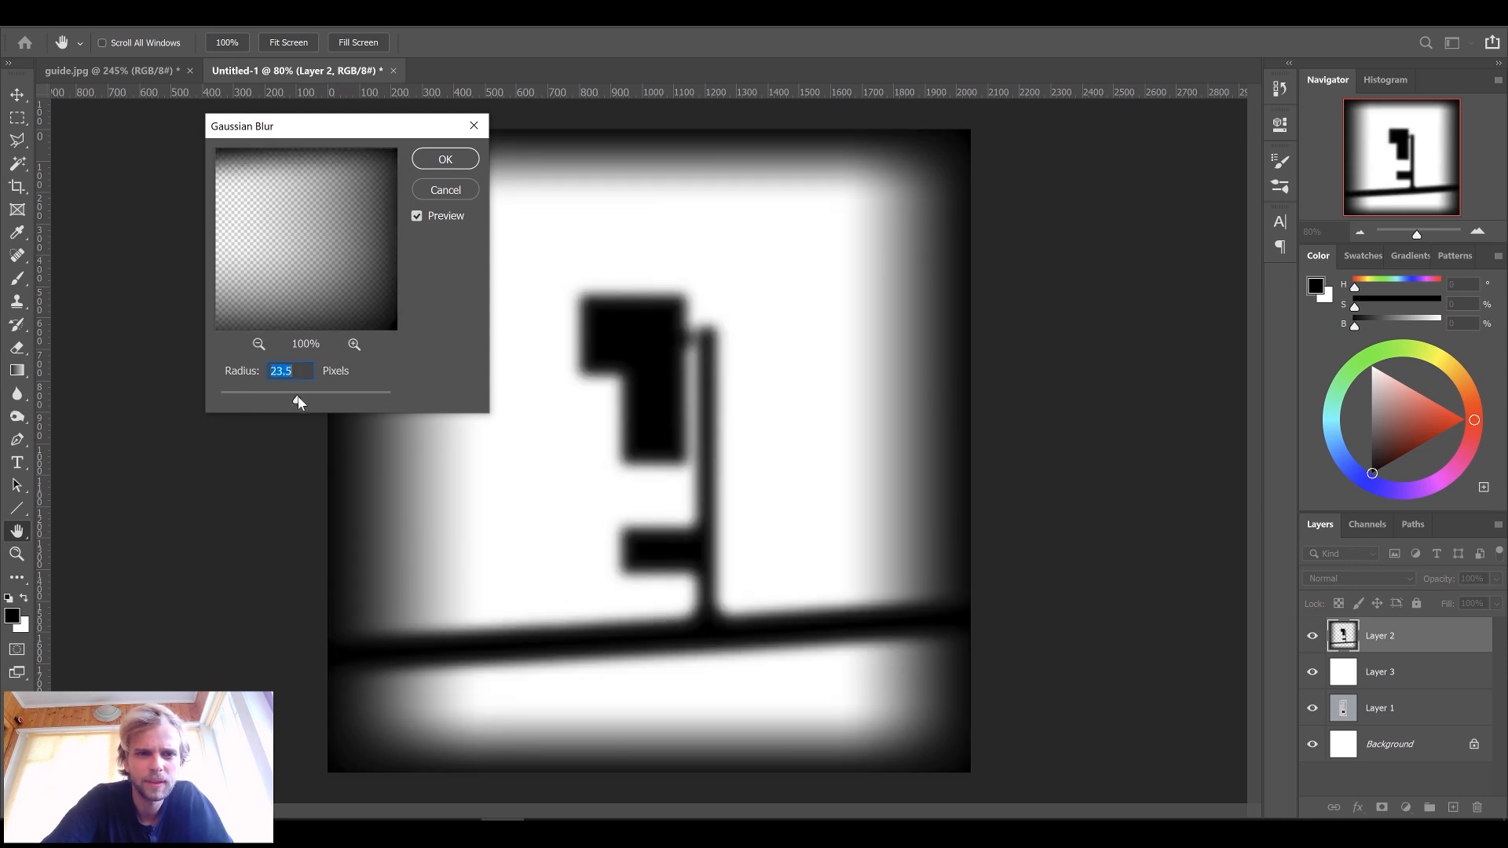
{"action": "left_click_drag", "start_coordinate": [298, 401], "coordinate": [296, 401]}
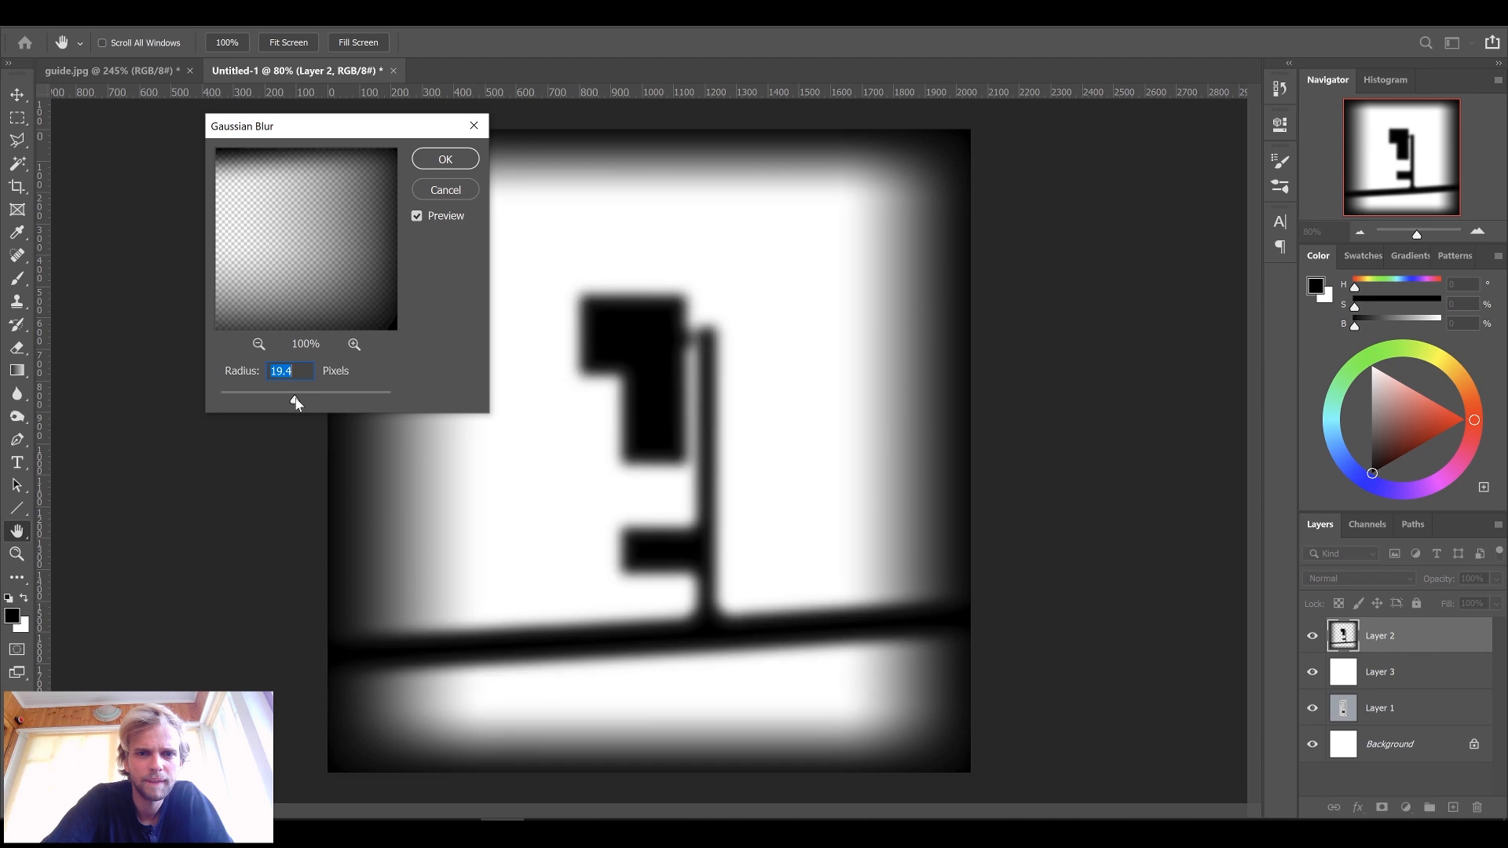
{"action": "left_click", "coordinate": [460, 165]}
{"action": "key", "text": "g"}
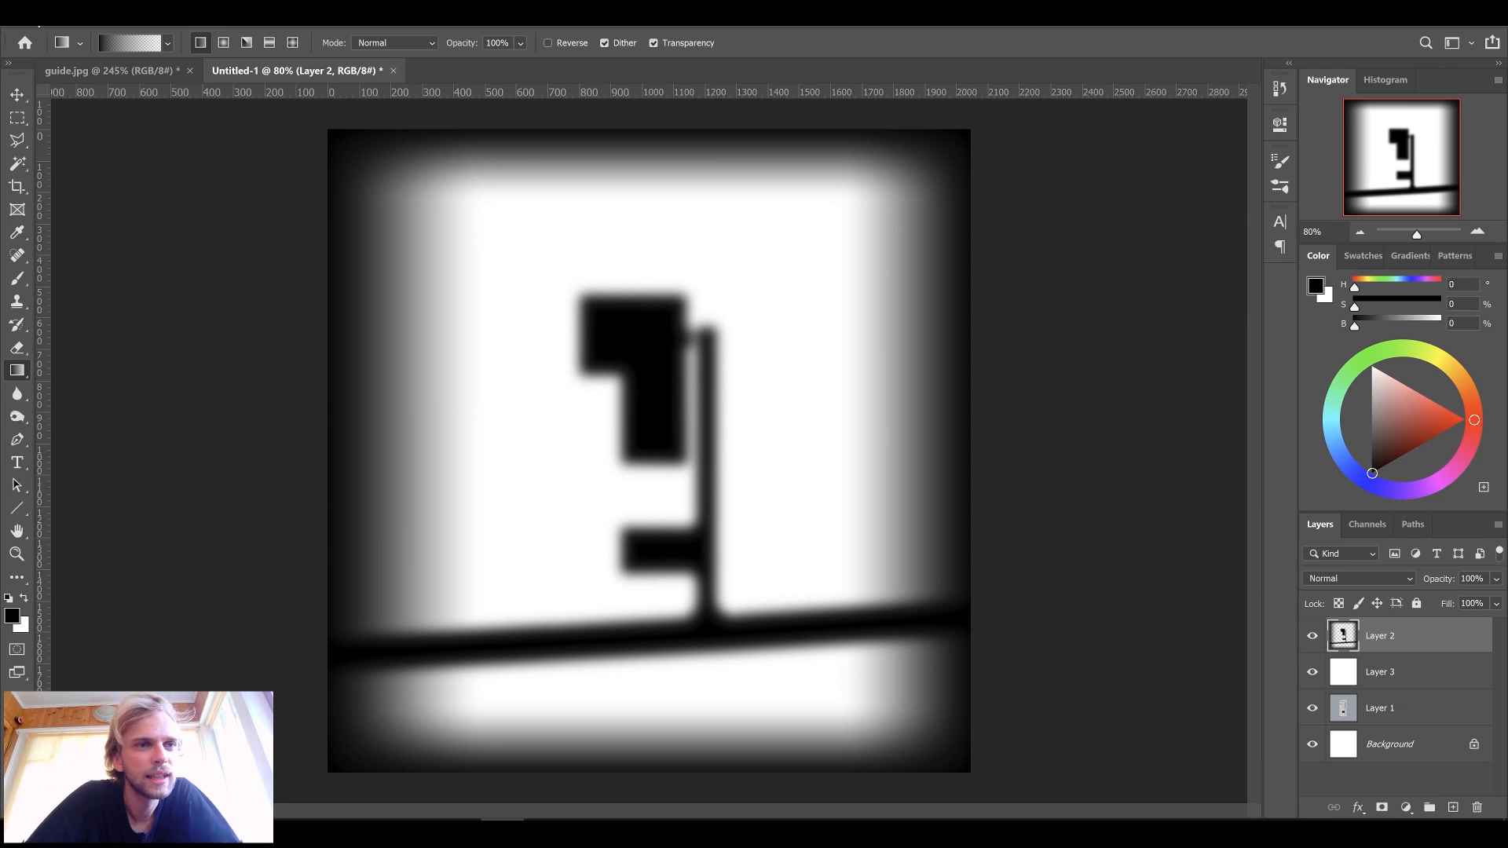
Step: Save the distribution map to the Desktop as a JPEG named tut_2020_36_dist at maximum quality 12
{"action": "key", "text": "alt+f"}
{"action": "left_click", "coordinate": [111, 213]}
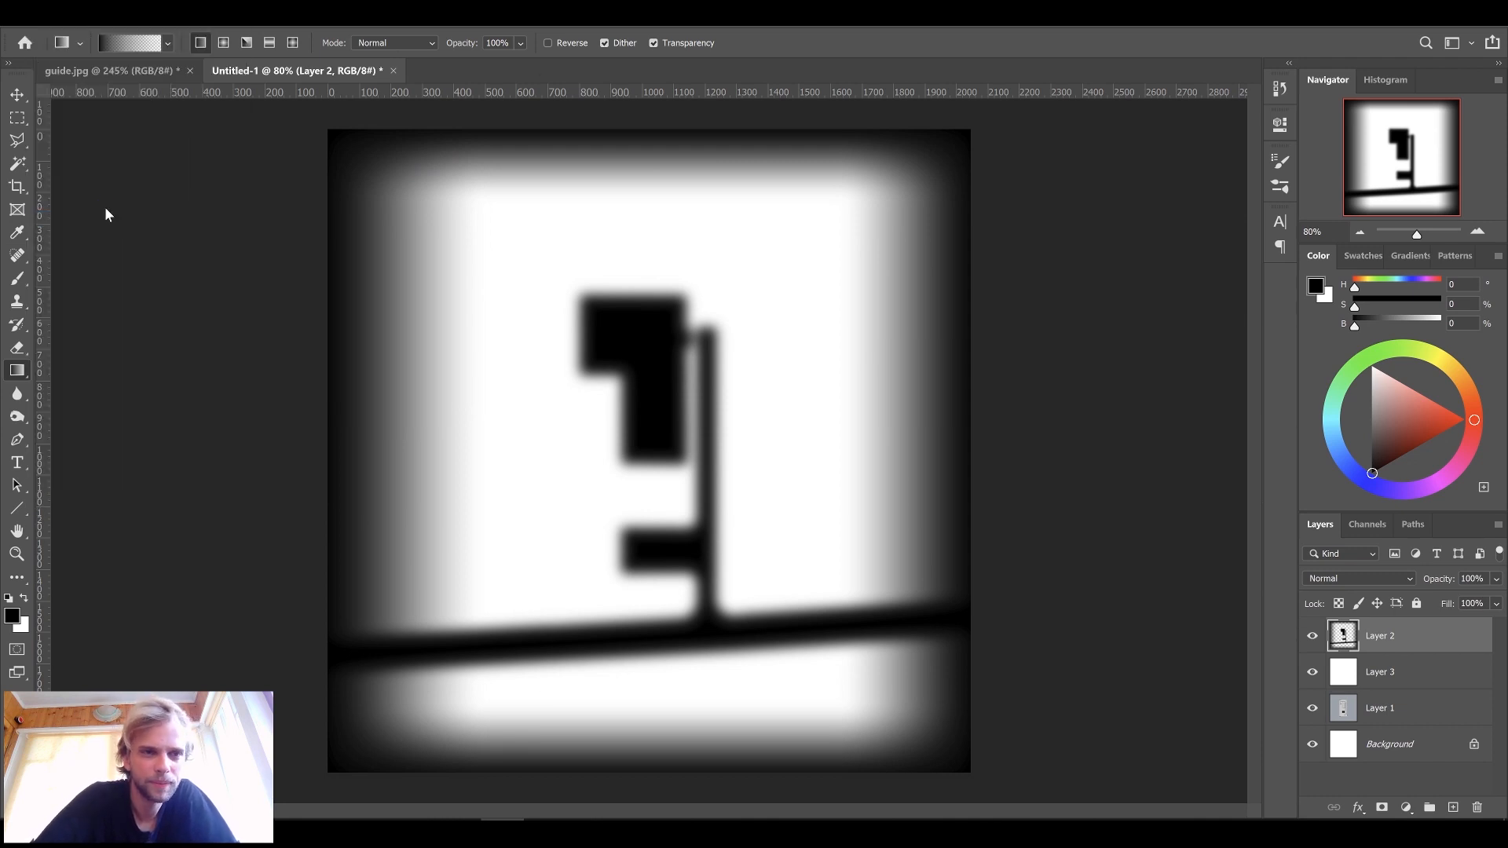
{"action": "left_click", "coordinate": [699, 477]}
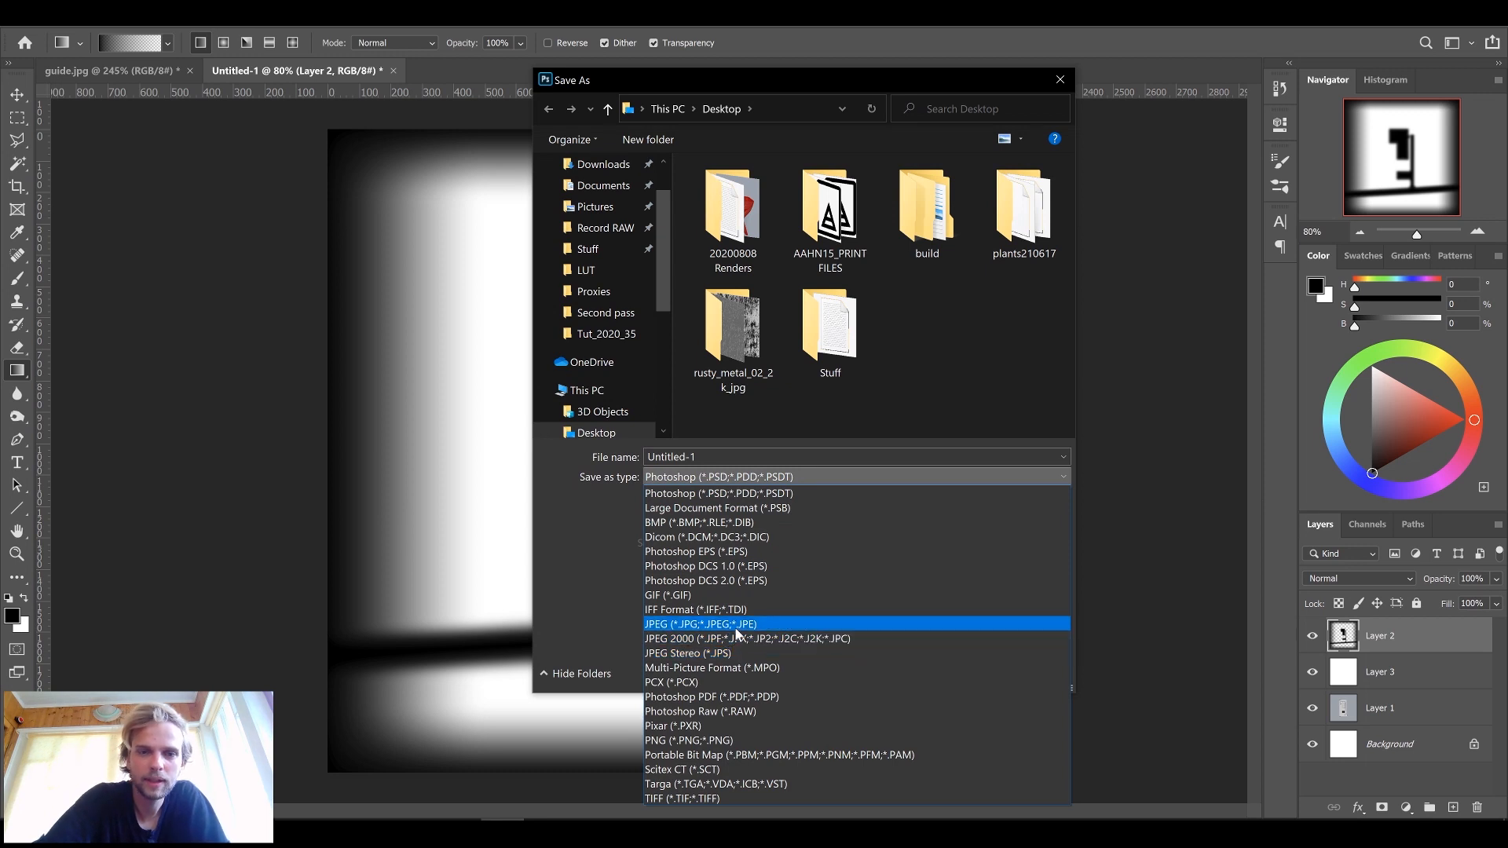
{"action": "left_click", "coordinate": [734, 623]}
{"action": "left_click", "coordinate": [715, 458]}
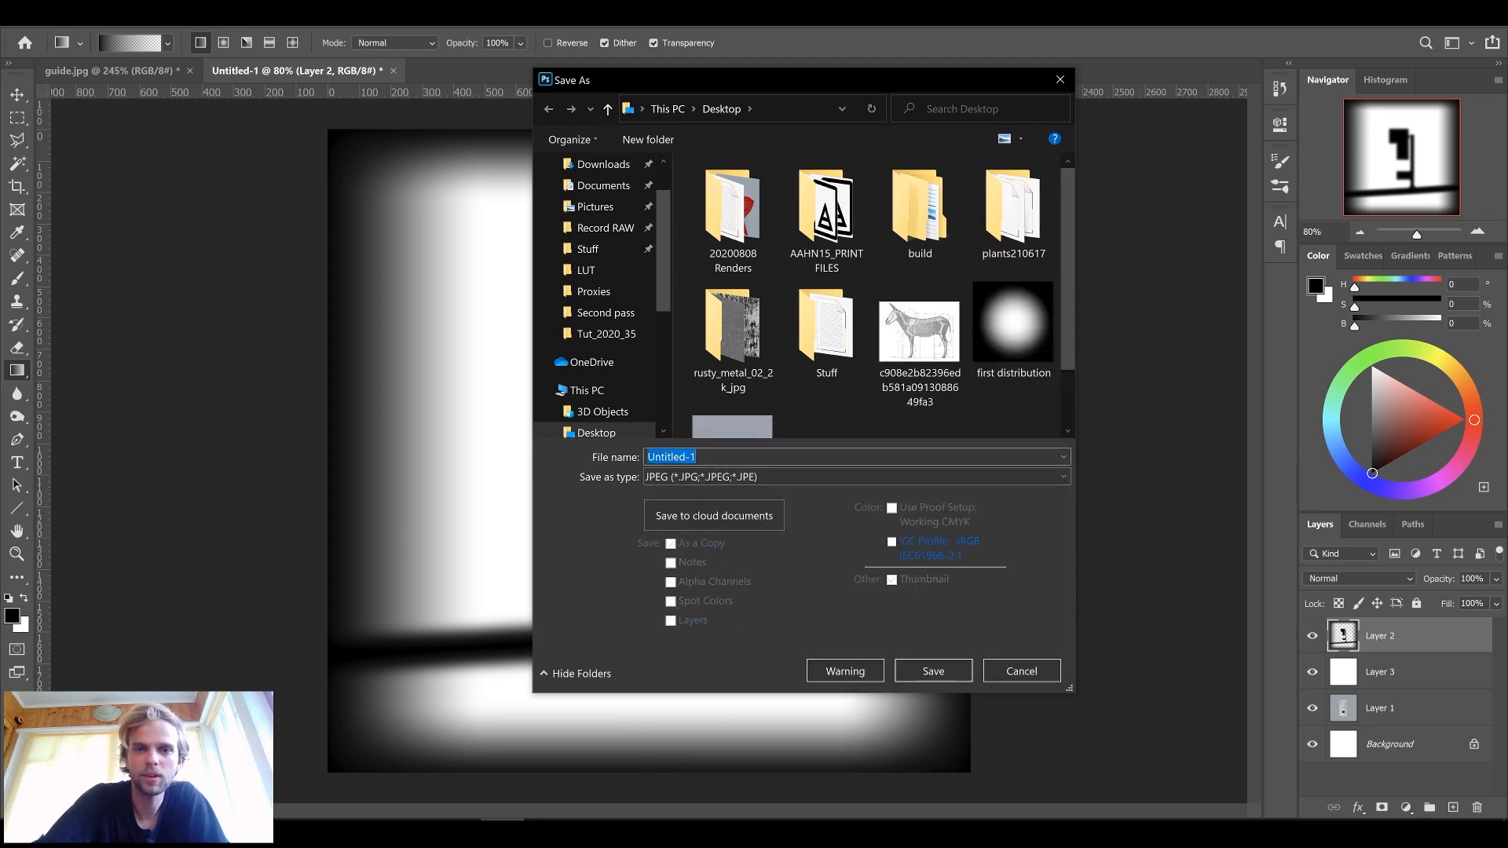
{"action": "type", "text": "tut_2020"}
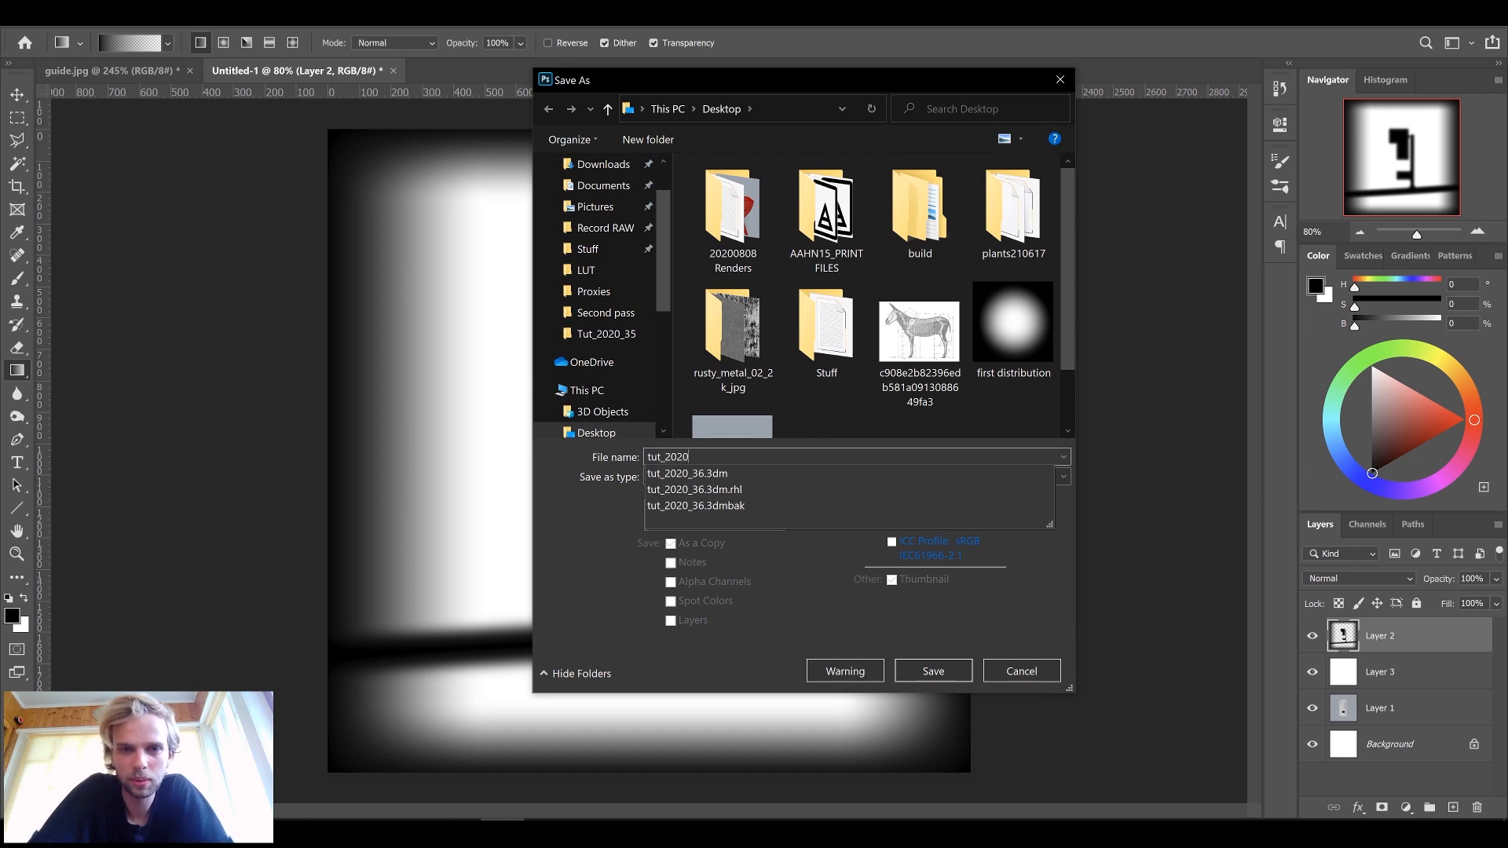
{"action": "type", "text": "_36"}
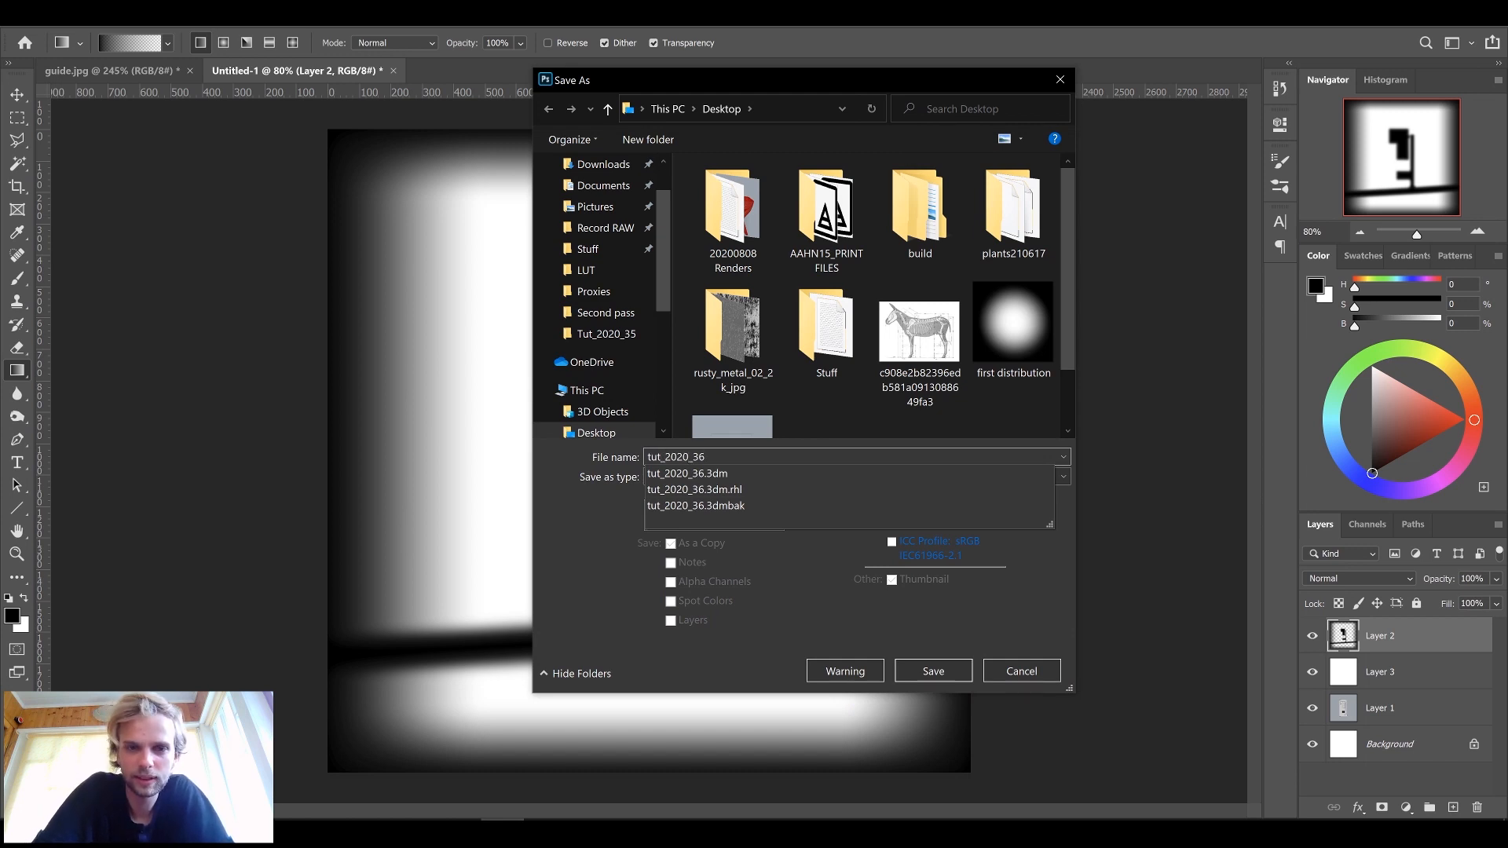
{"action": "type", "text": "_dist"}
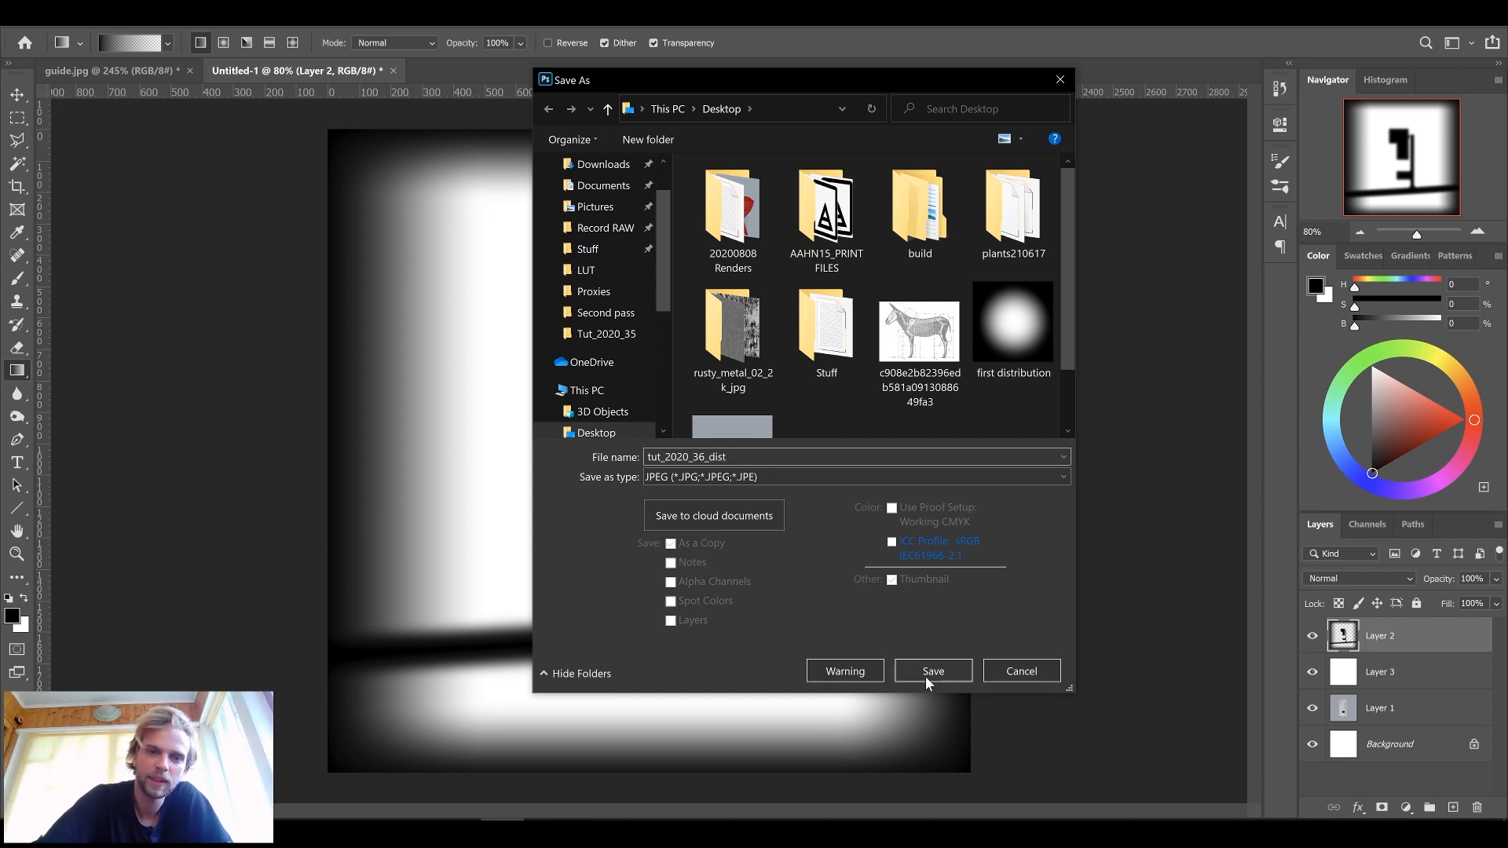
{"action": "left_click", "coordinate": [931, 672]}
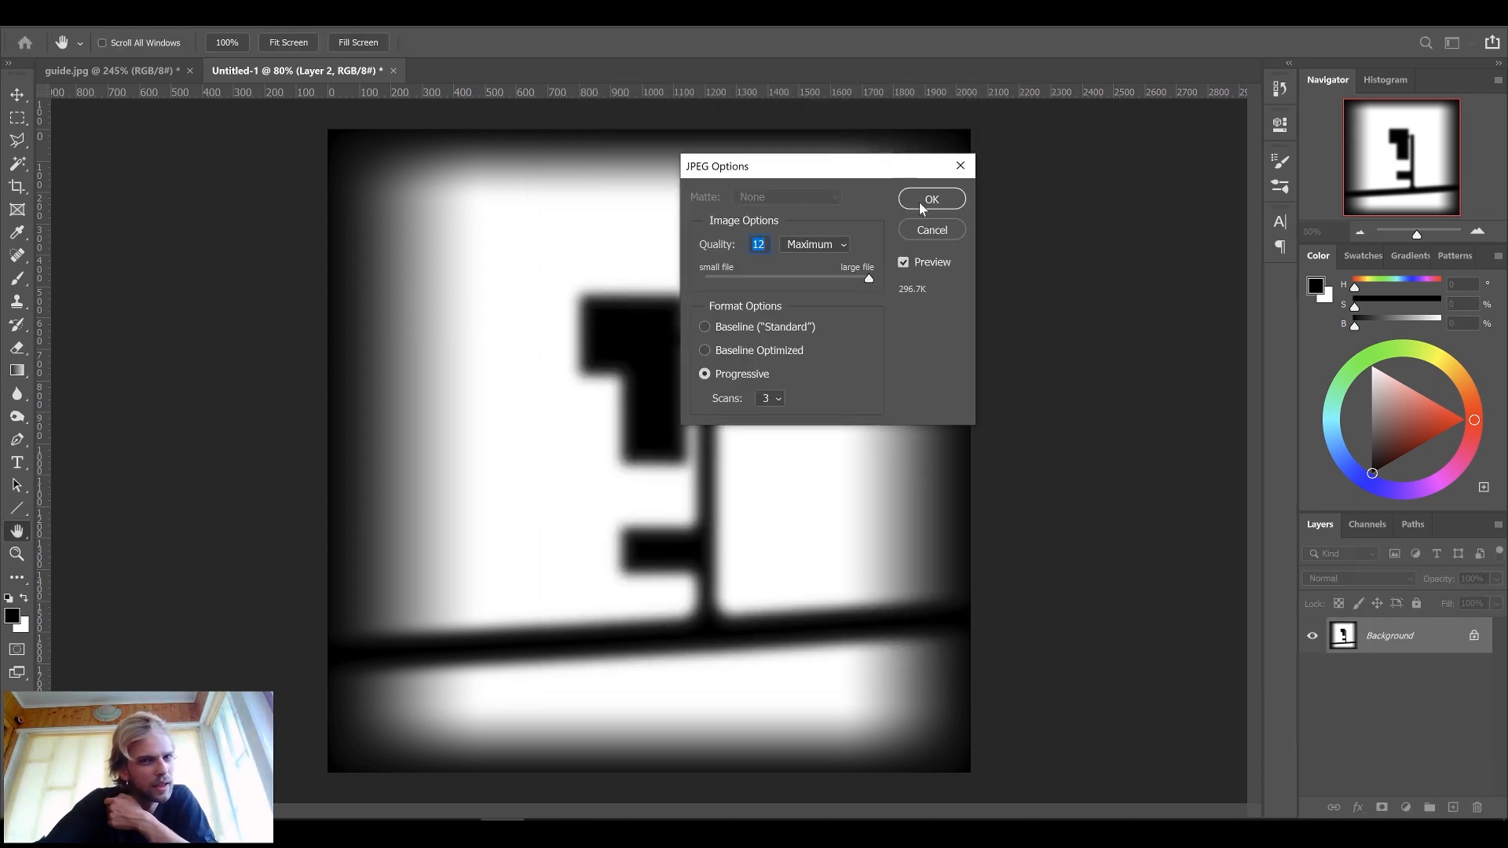
{"action": "left_click", "coordinate": [924, 204]}
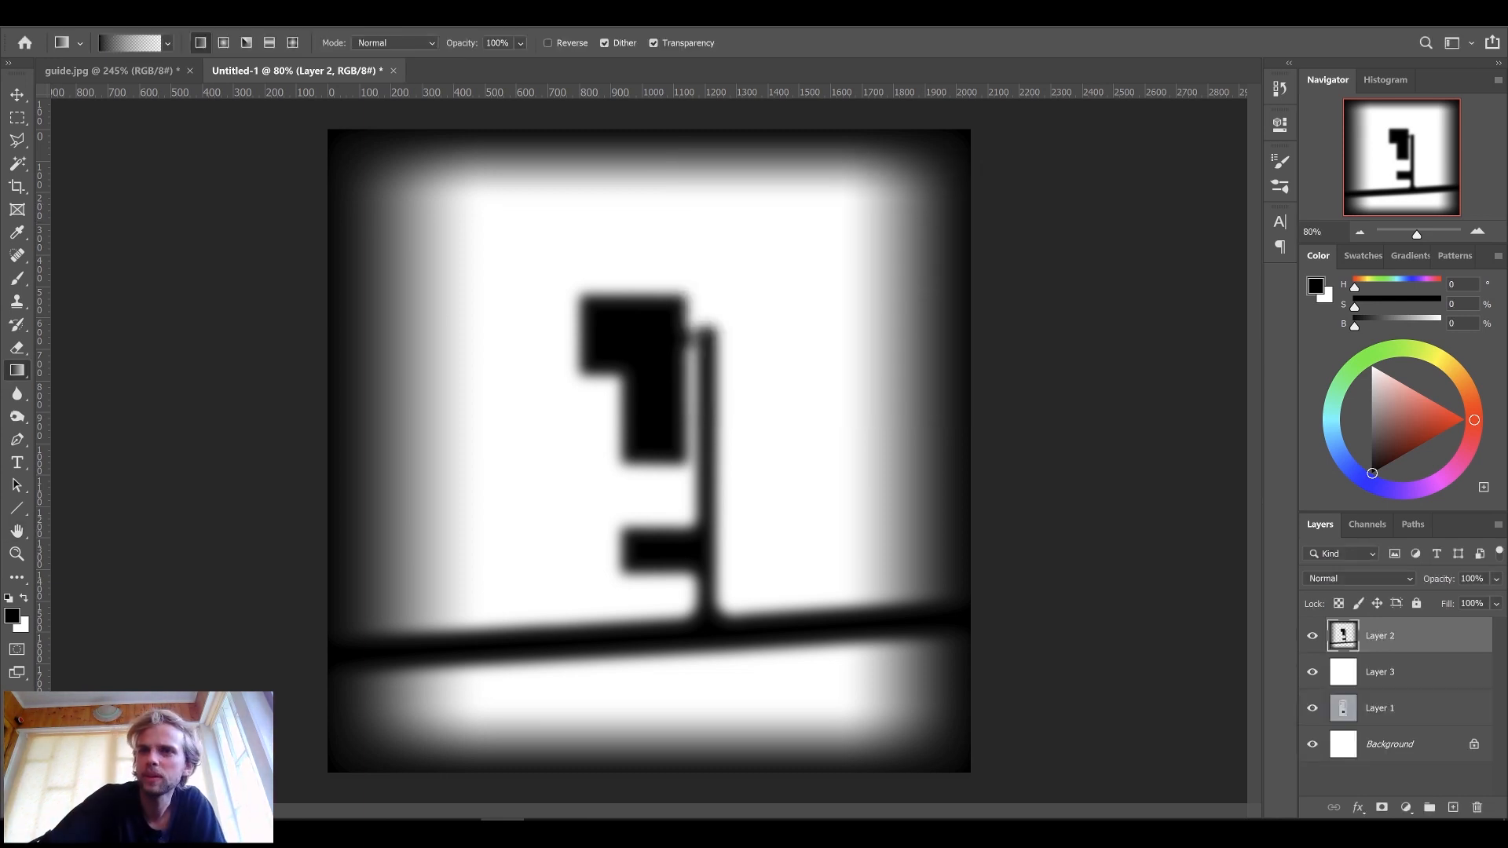
Step: Switch to Rhino and Grasshopper and turn on the preview of the population component's points
{"action": "left_click", "coordinate": [1429, 23]}
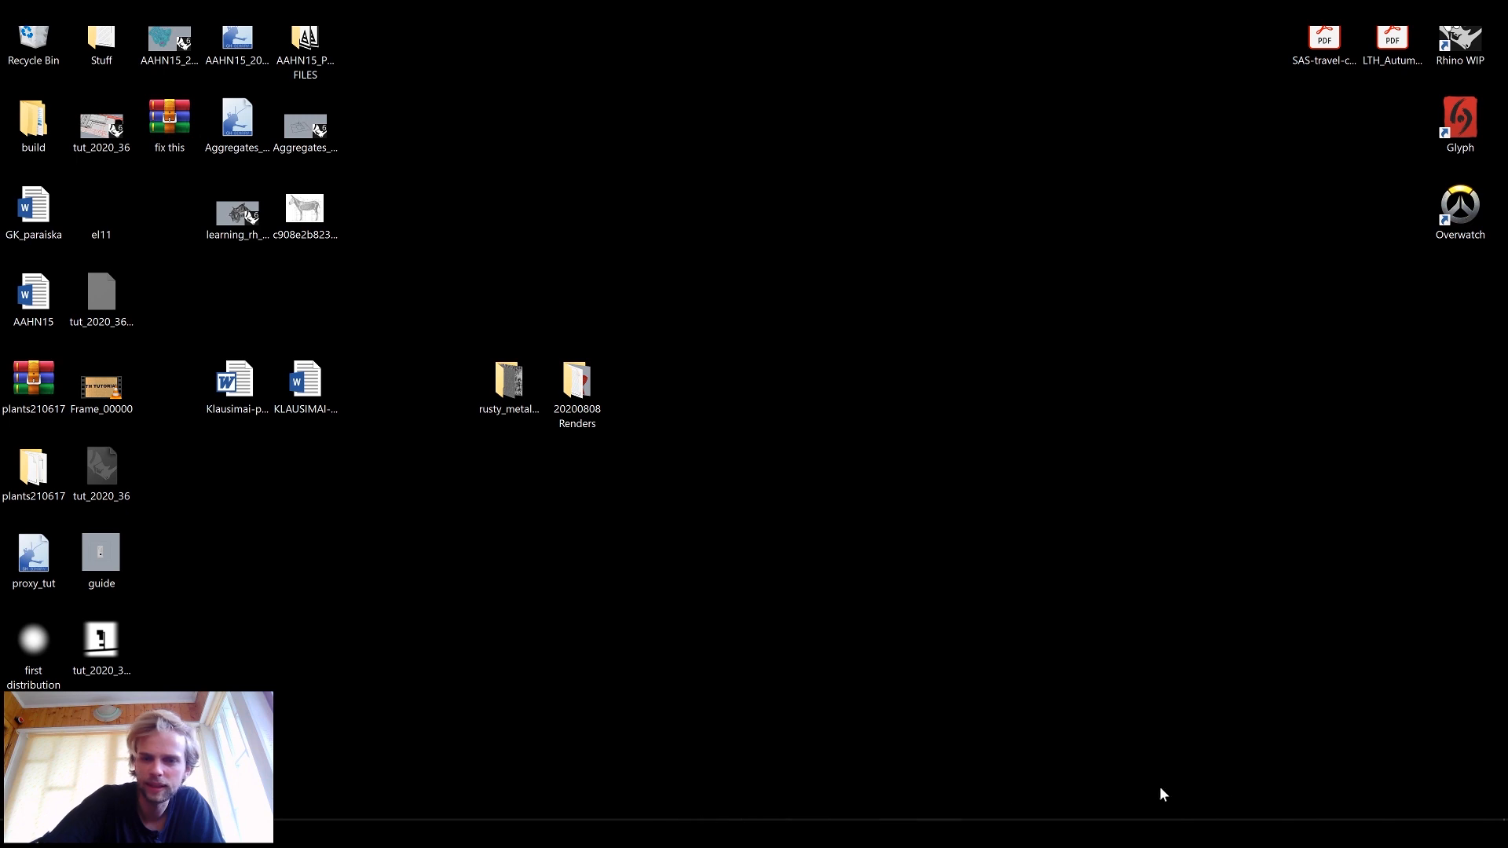
{"action": "left_click", "coordinate": [1243, 821]}
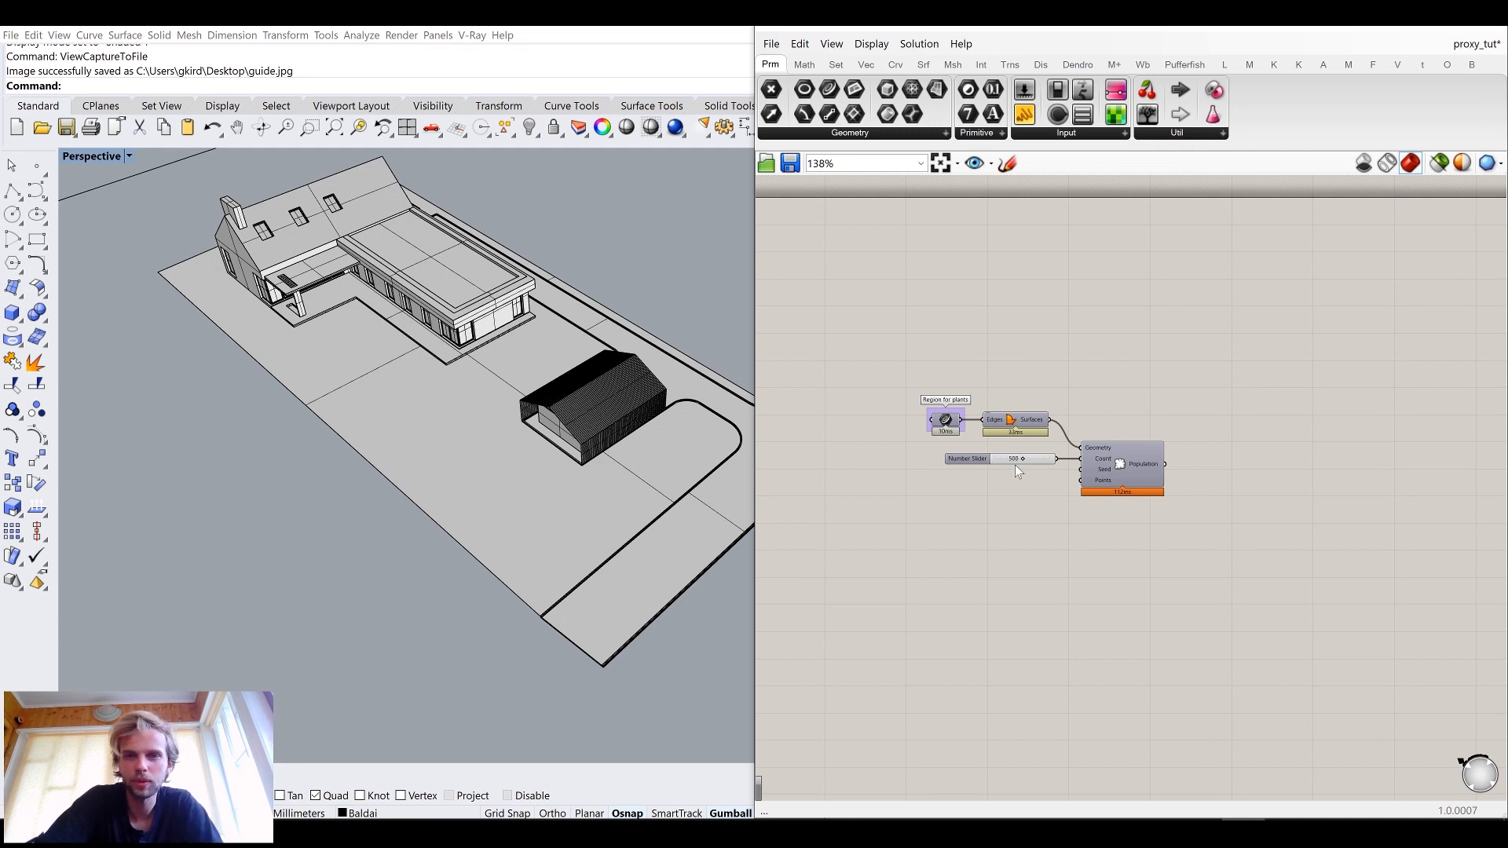
{"action": "middle_click", "coordinate": [1123, 464]}
{"action": "left_click", "coordinate": [1150, 438]}
{"action": "left_click", "coordinate": [1172, 385]}
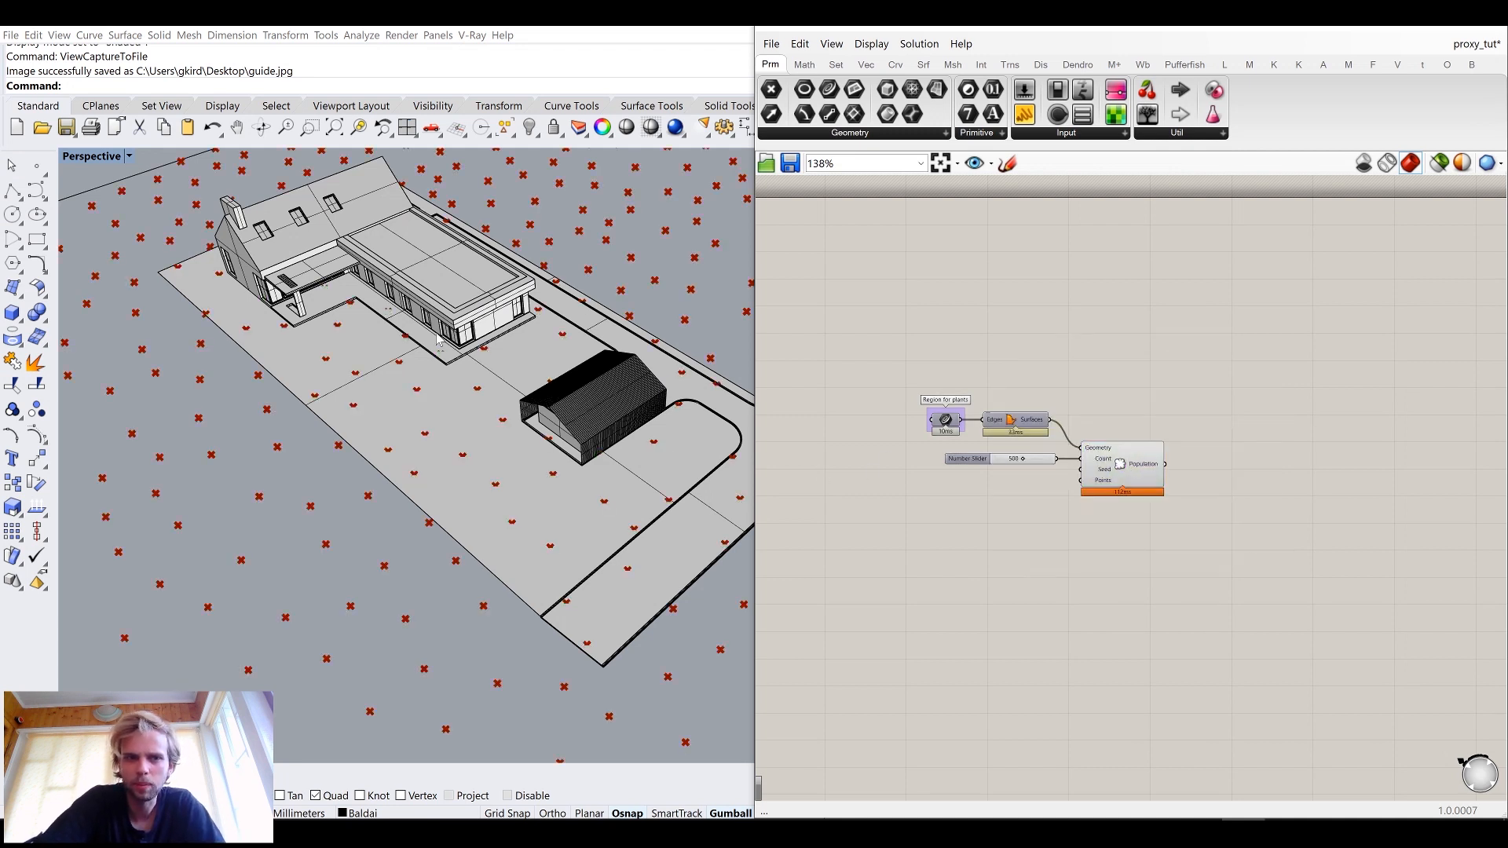
{"action": "scroll", "coordinate": [441, 340], "scroll_direction": "down", "scroll_amount": 5}
{"action": "right_click_drag", "start_coordinate": [481, 319], "coordinate": [452, 260]}
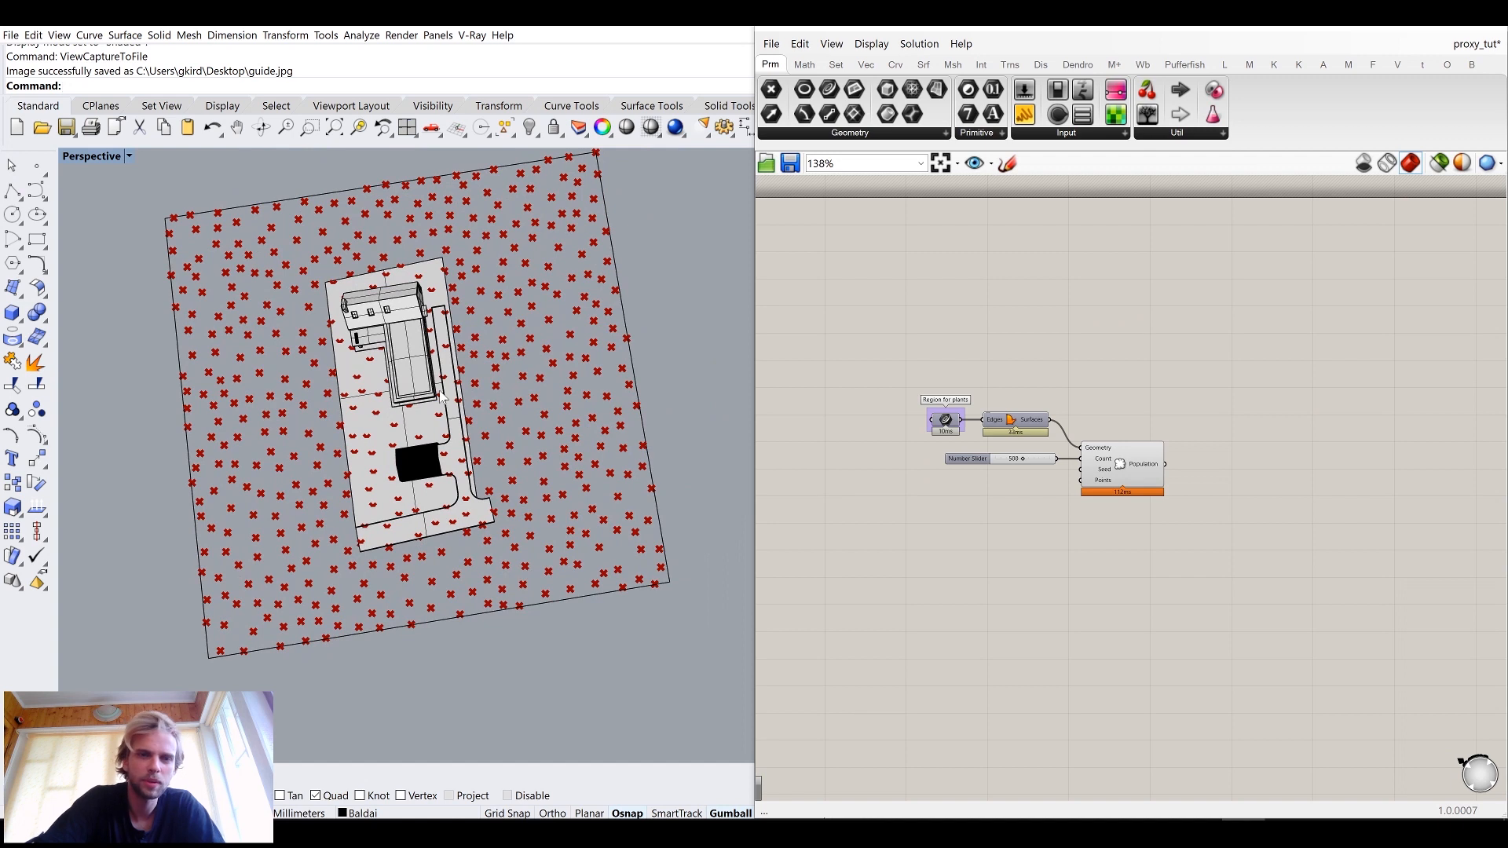
{"action": "double_click", "coordinate": [1161, 501]}
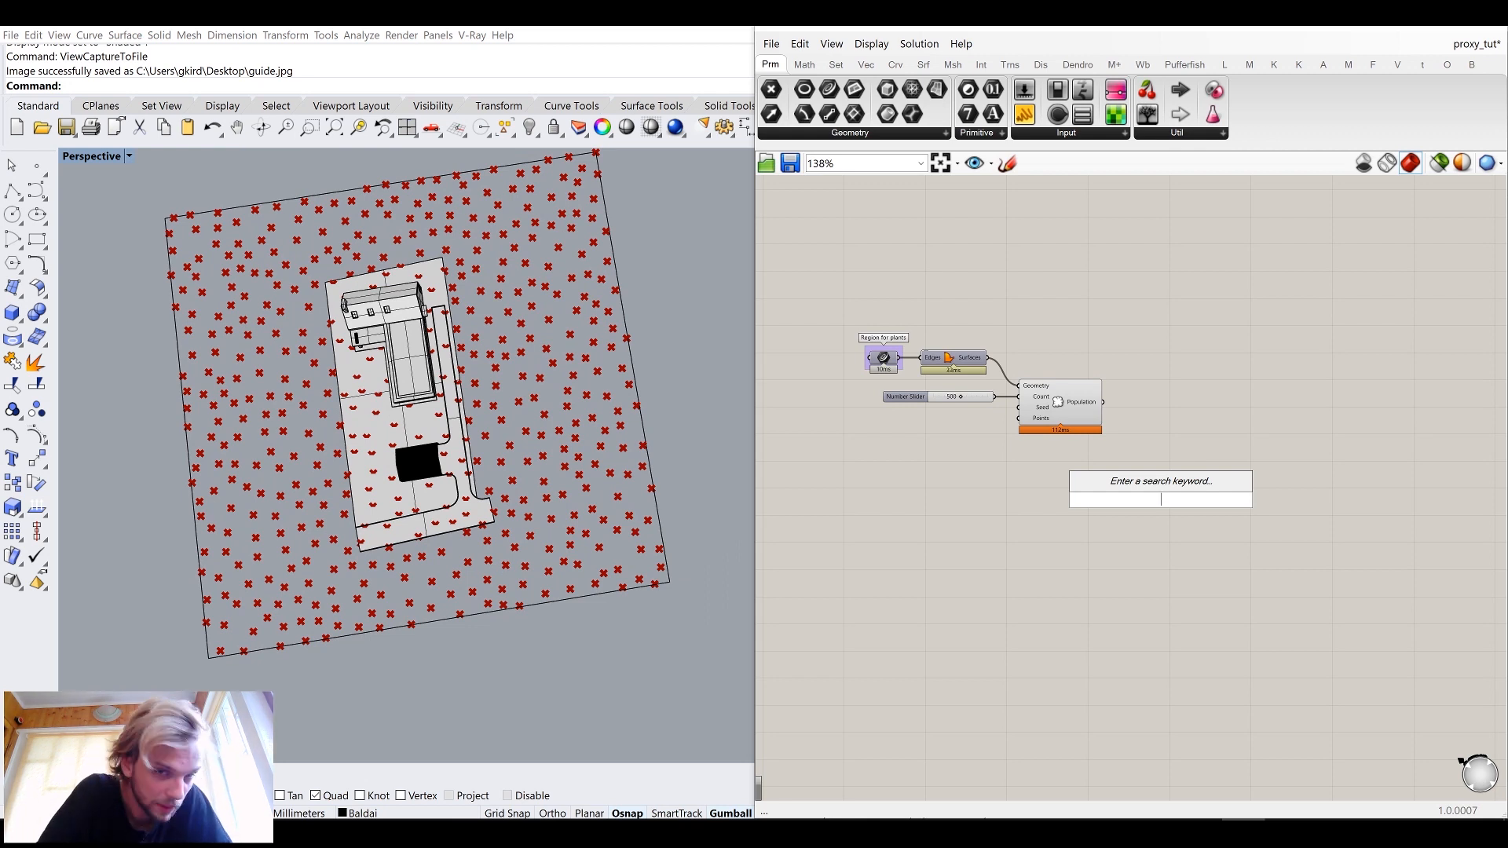
{"action": "type", "text": "i"}
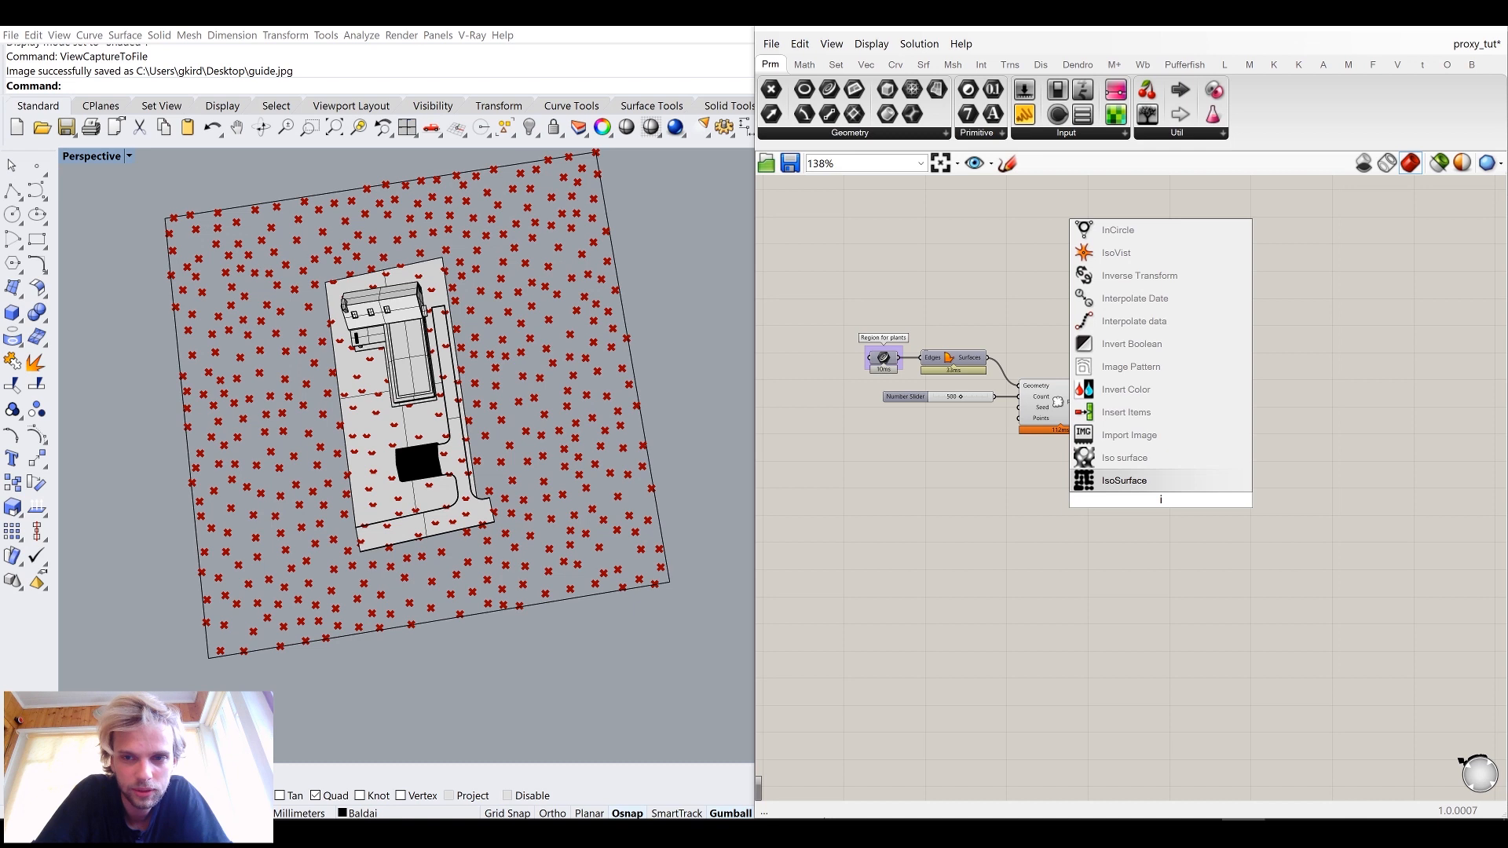
{"action": "type", "text": "ma"}
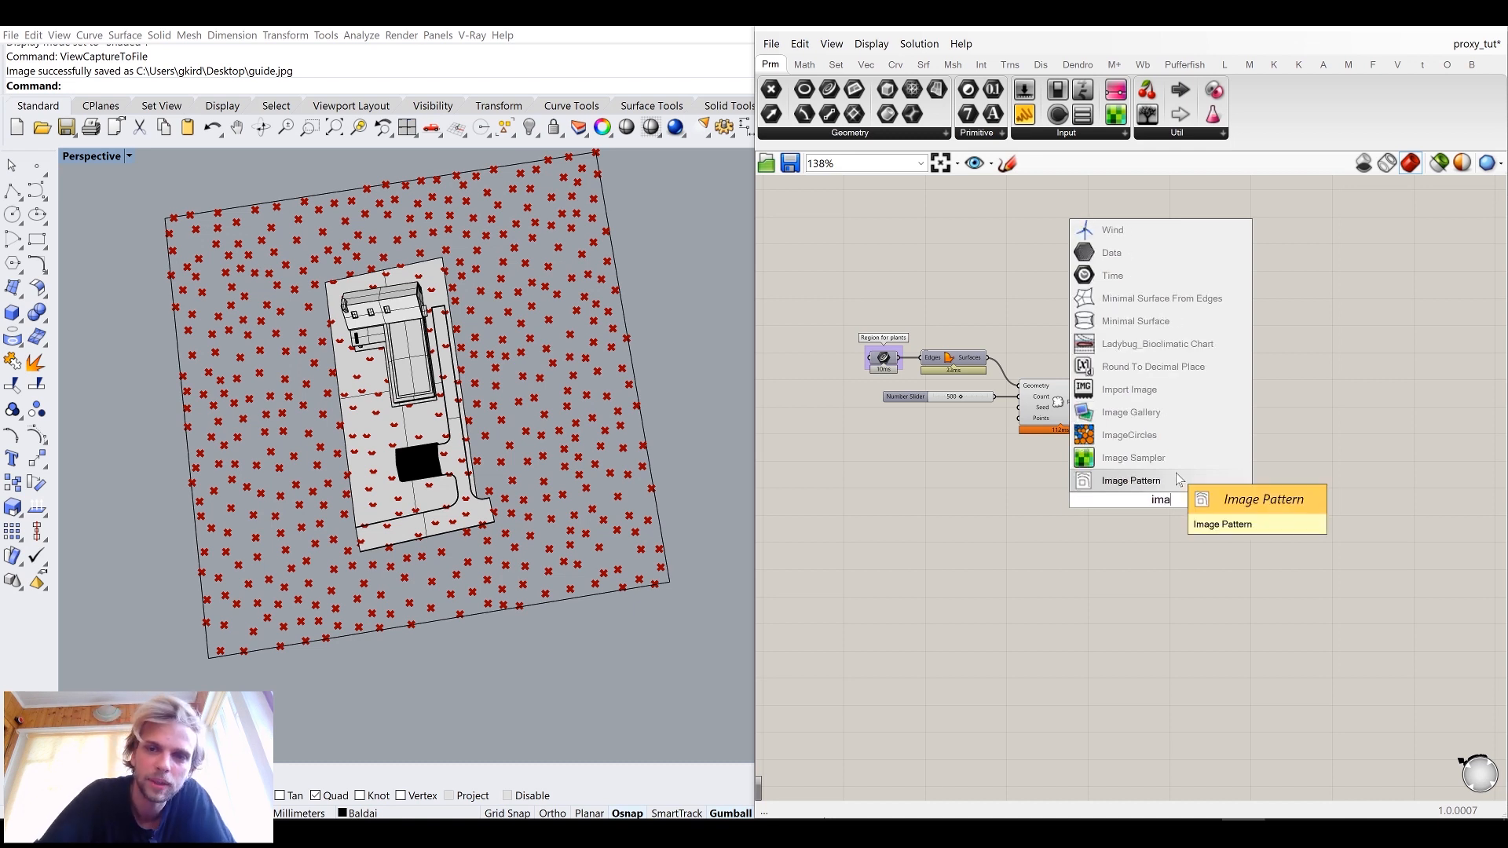
{"action": "left_click", "coordinate": [1147, 436]}
{"action": "scroll", "coordinate": [1143, 478], "scroll_direction": "up", "scroll_amount": 4}
{"action": "key", "text": "Delete"}
Step: Add an Image Sampler component to the canvas below the population component
{"action": "double_click", "coordinate": [1176, 473]}
{"action": "type", "text": "image"}
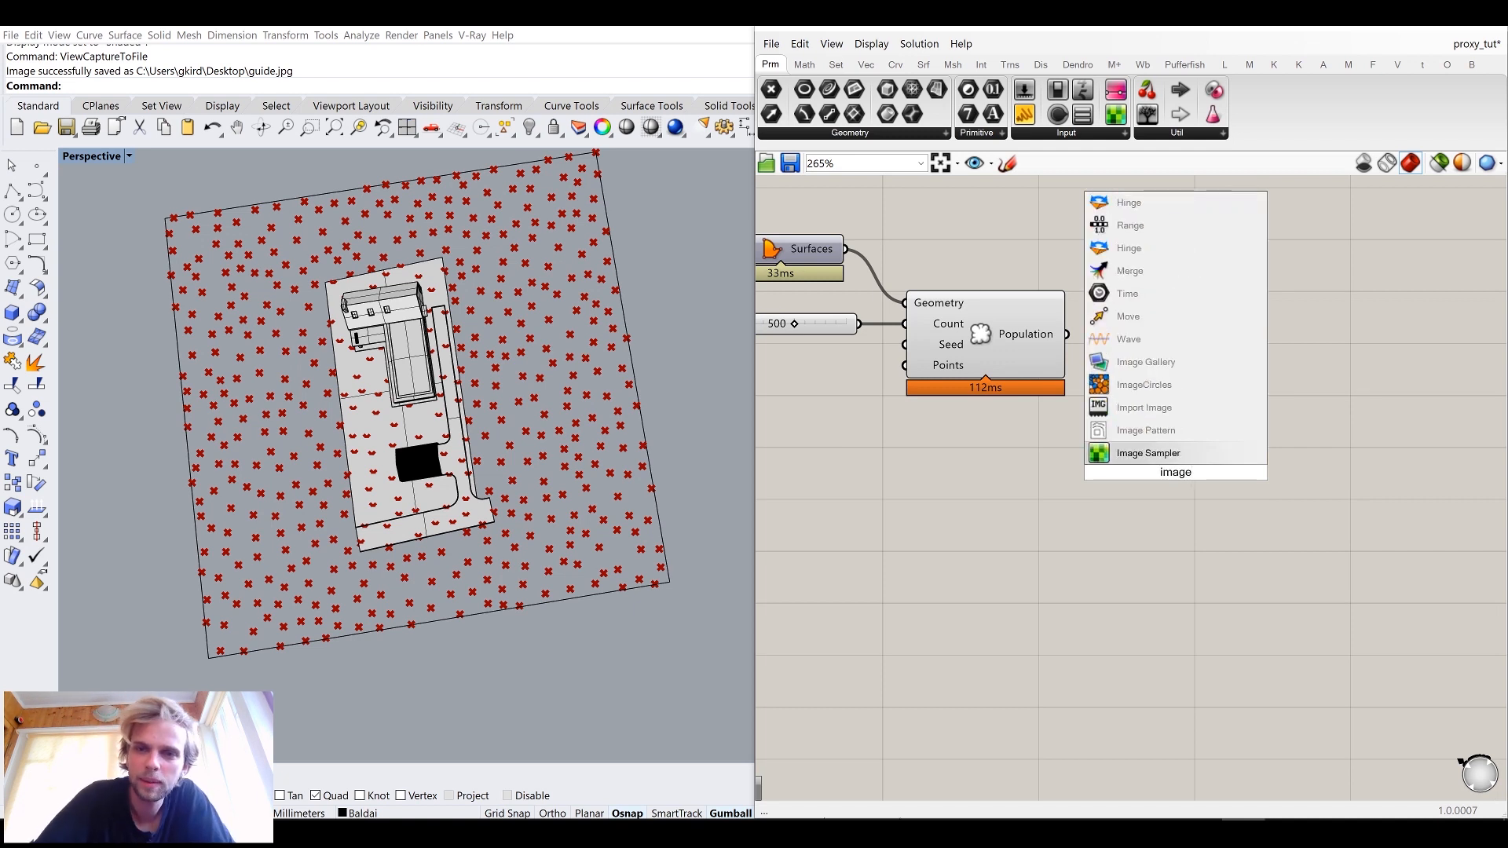
{"action": "key", "text": "Return"}
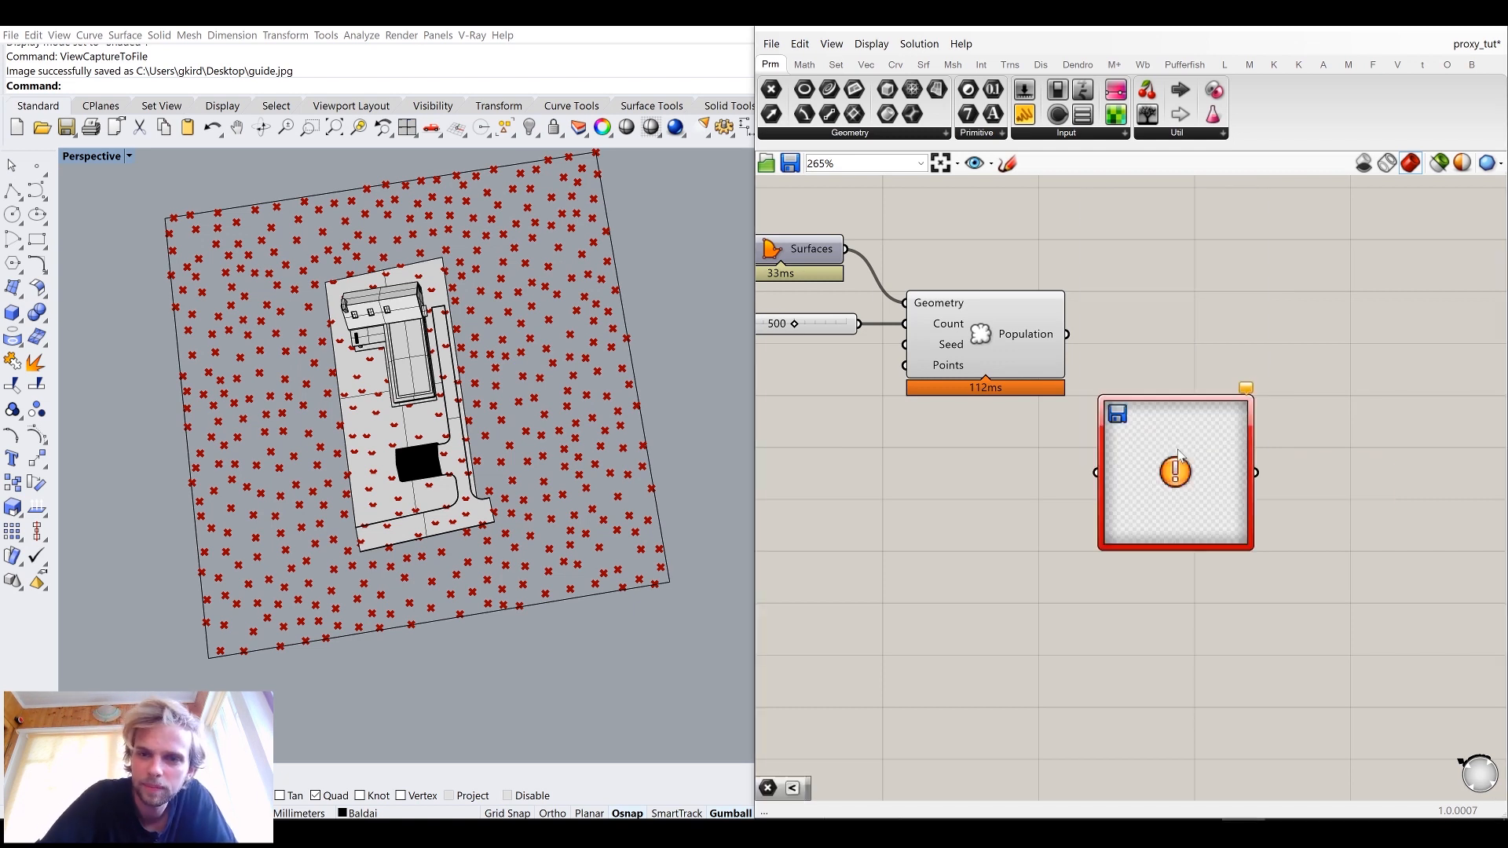
{"action": "right_click_drag", "start_coordinate": [1192, 462], "coordinate": [1131, 360]}
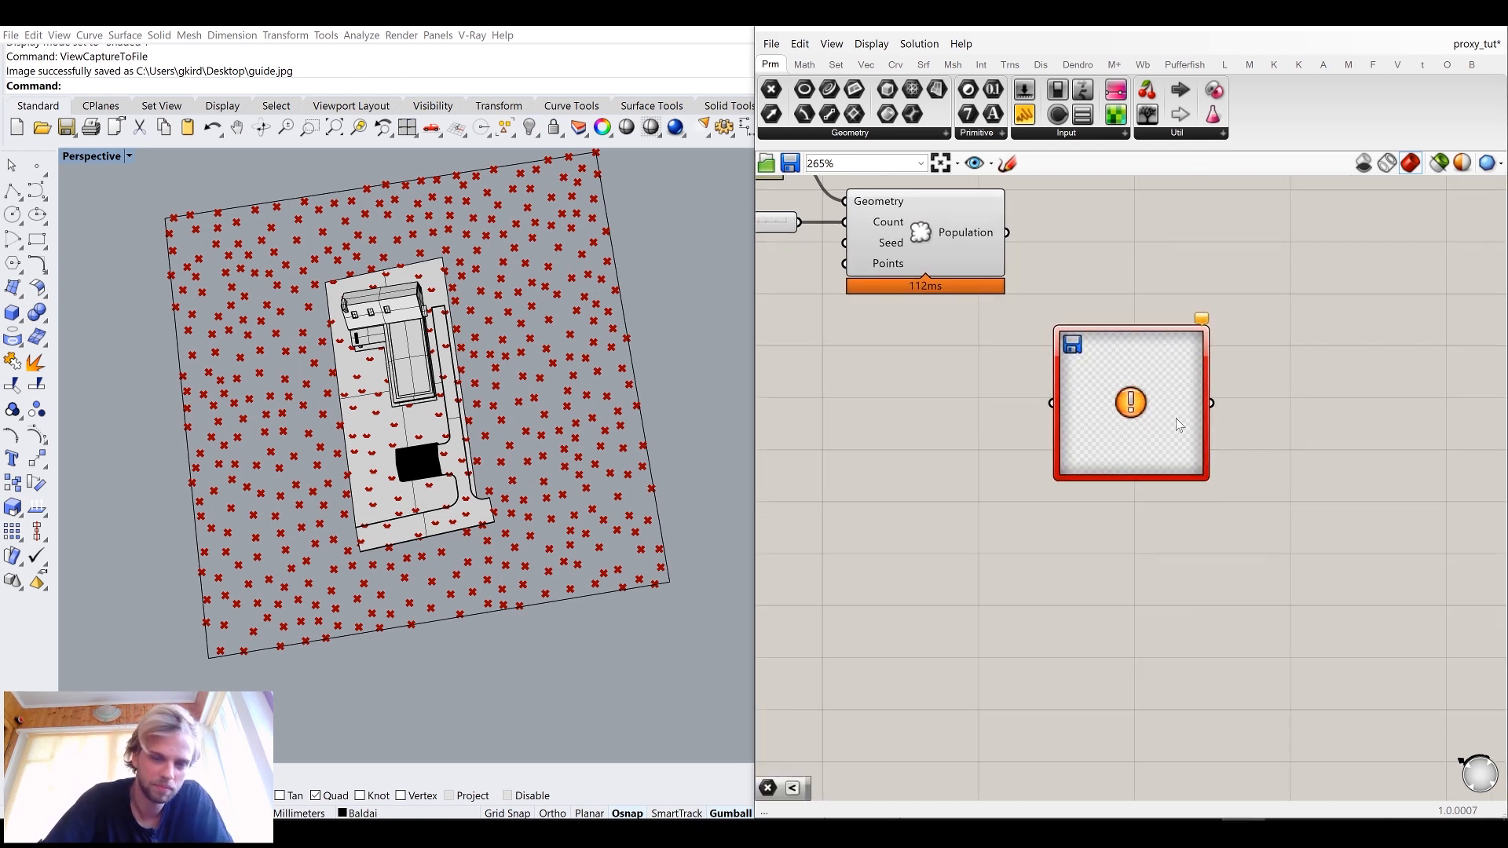
{"action": "left_click", "coordinate": [1107, 377]}
{"action": "double_click", "coordinate": [1108, 376]}
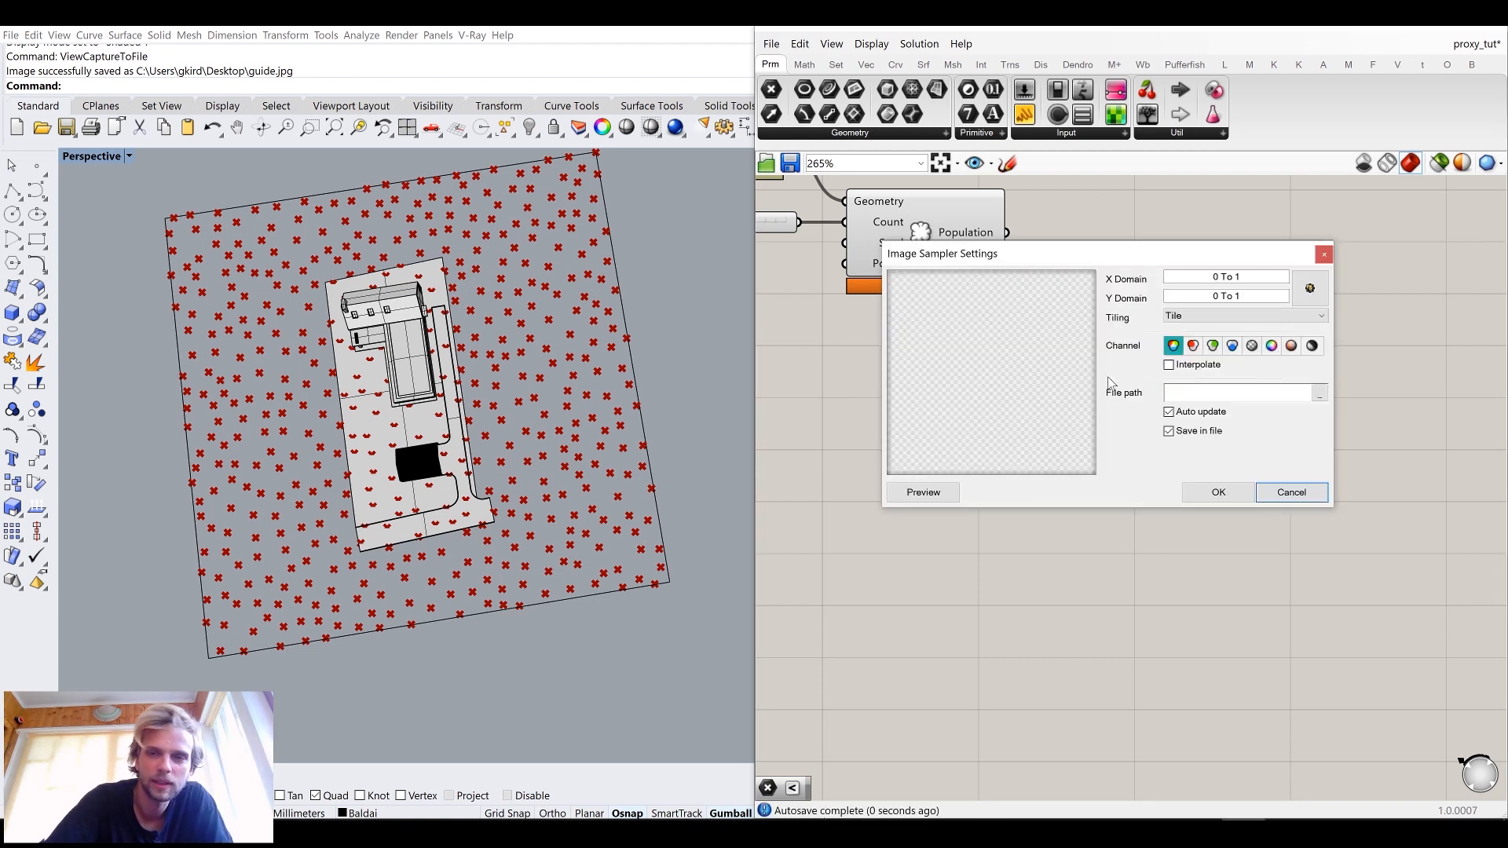
{"action": "left_click", "coordinate": [1325, 253]}
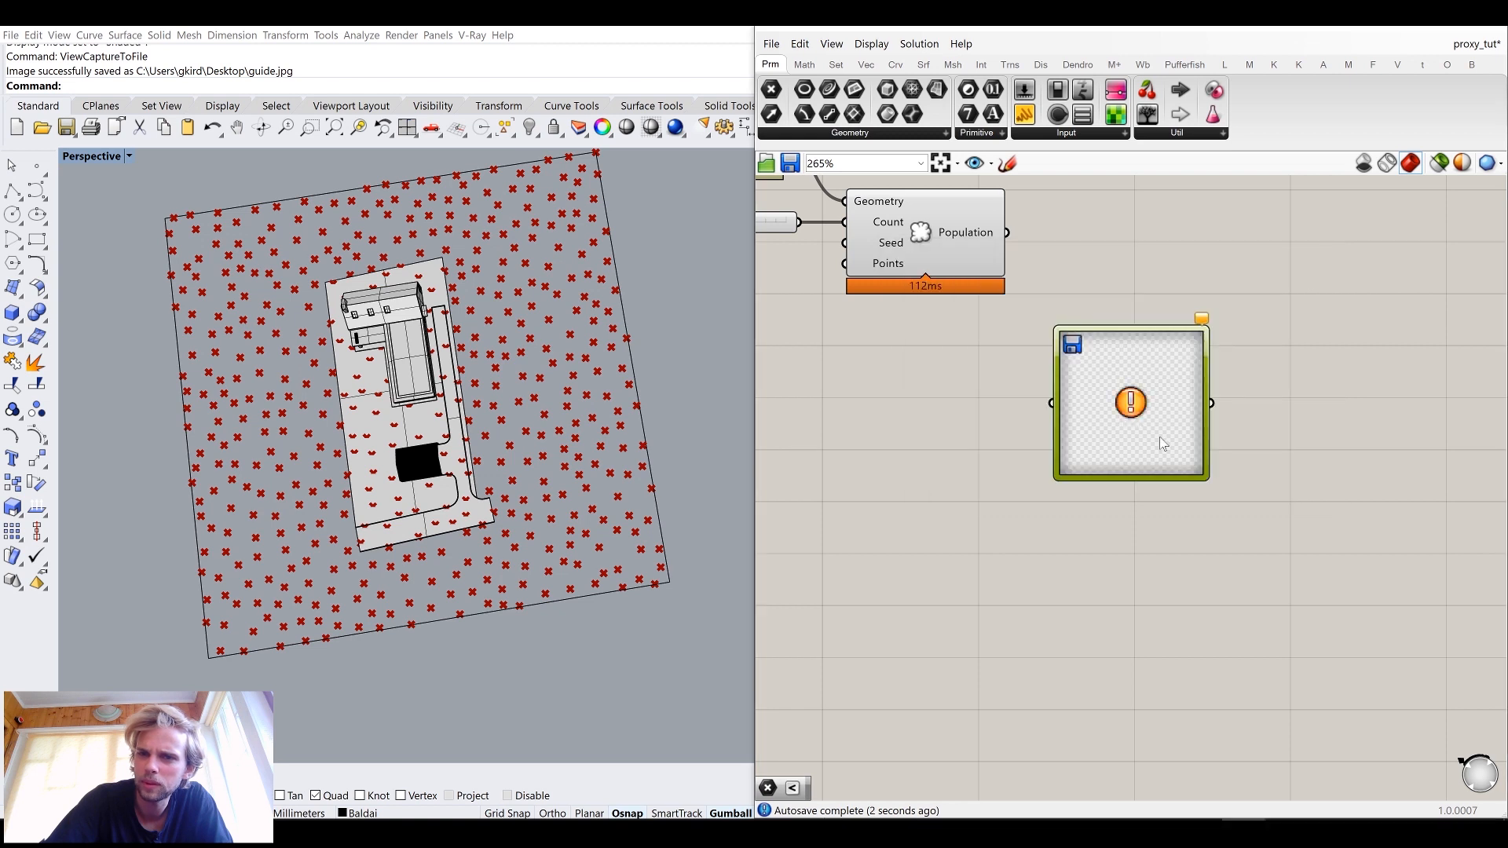
Step: Load the image tut_2020_36_dist from the Desktop into the Image Sampler
{"action": "right_click", "coordinate": [1161, 438]}
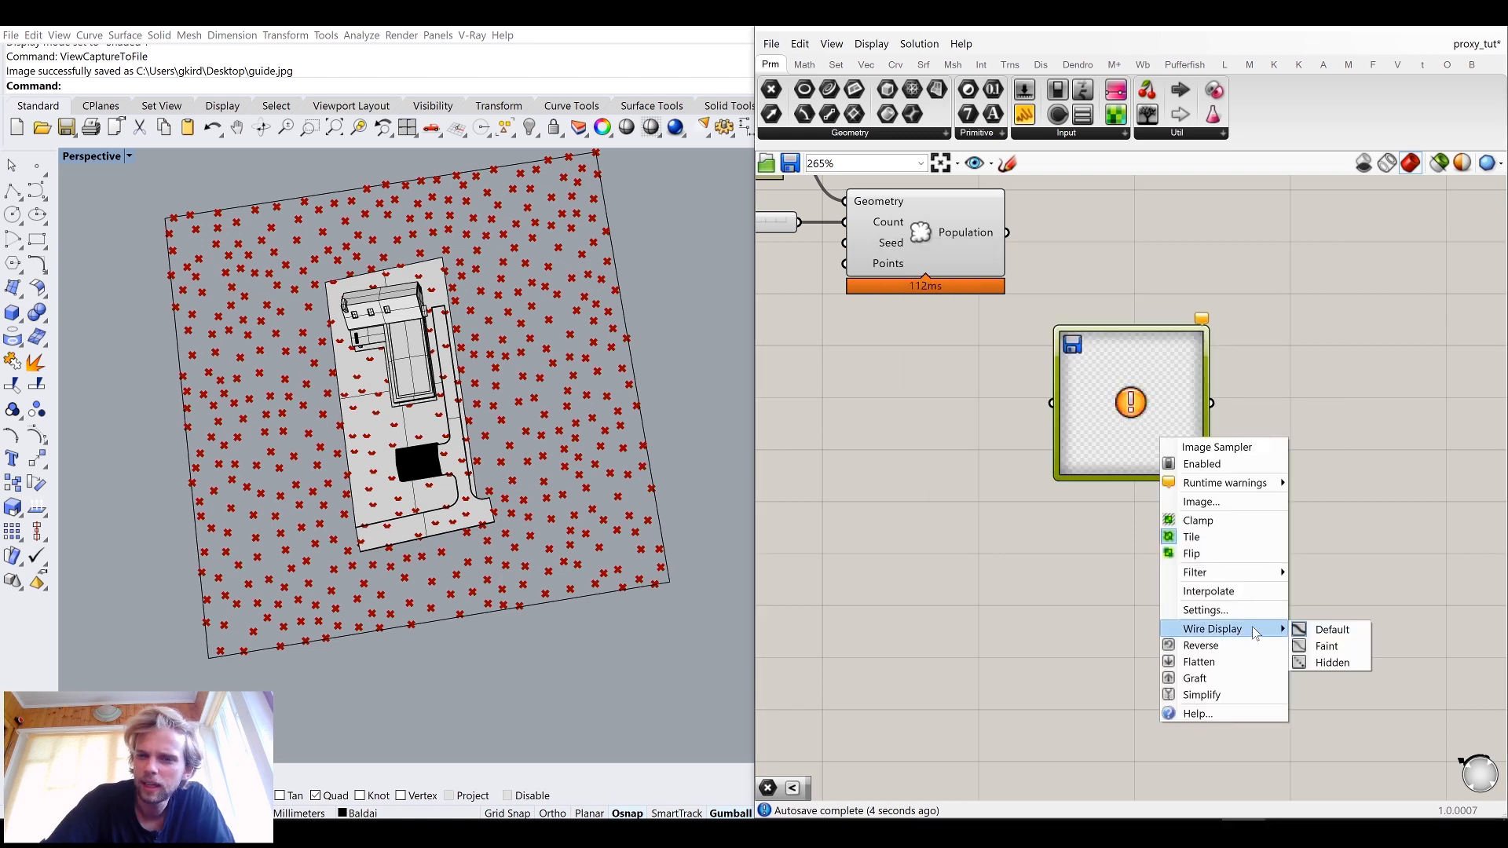
{"action": "left_click", "coordinate": [1199, 506]}
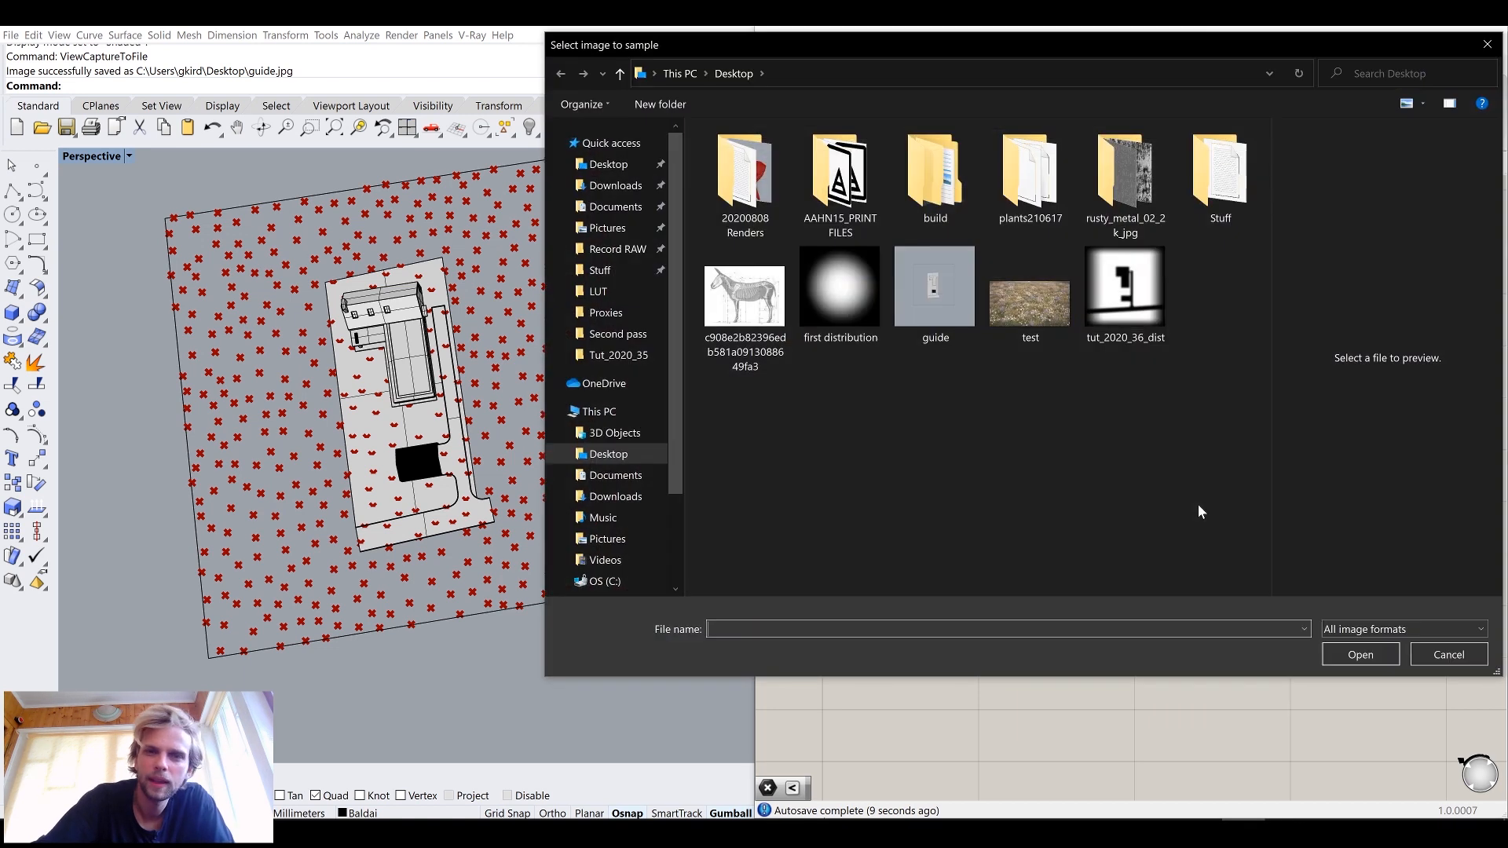
{"action": "left_click", "coordinate": [1131, 297]}
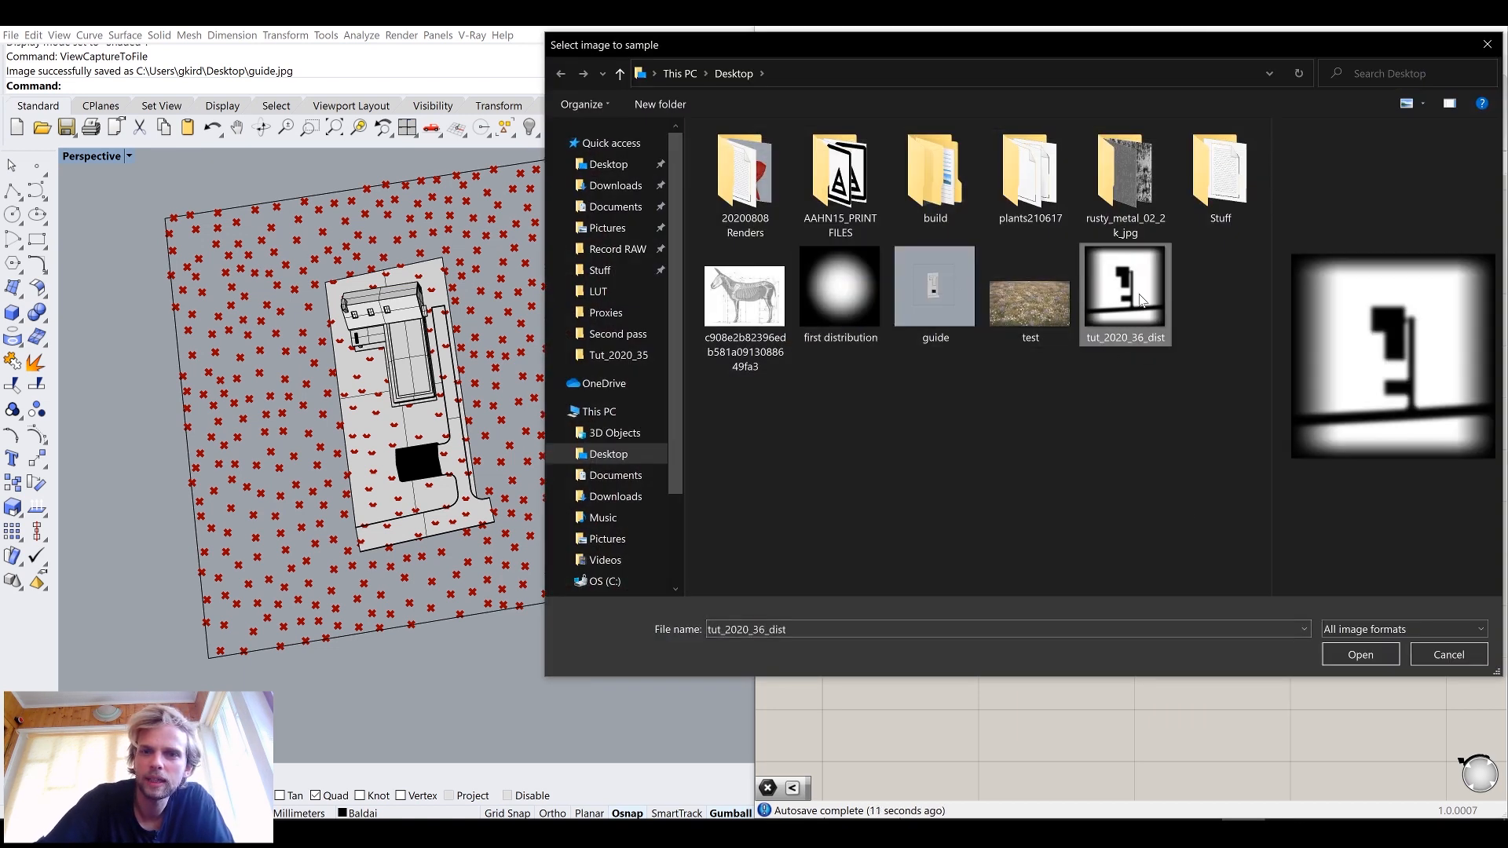
{"action": "left_click", "coordinate": [1351, 655]}
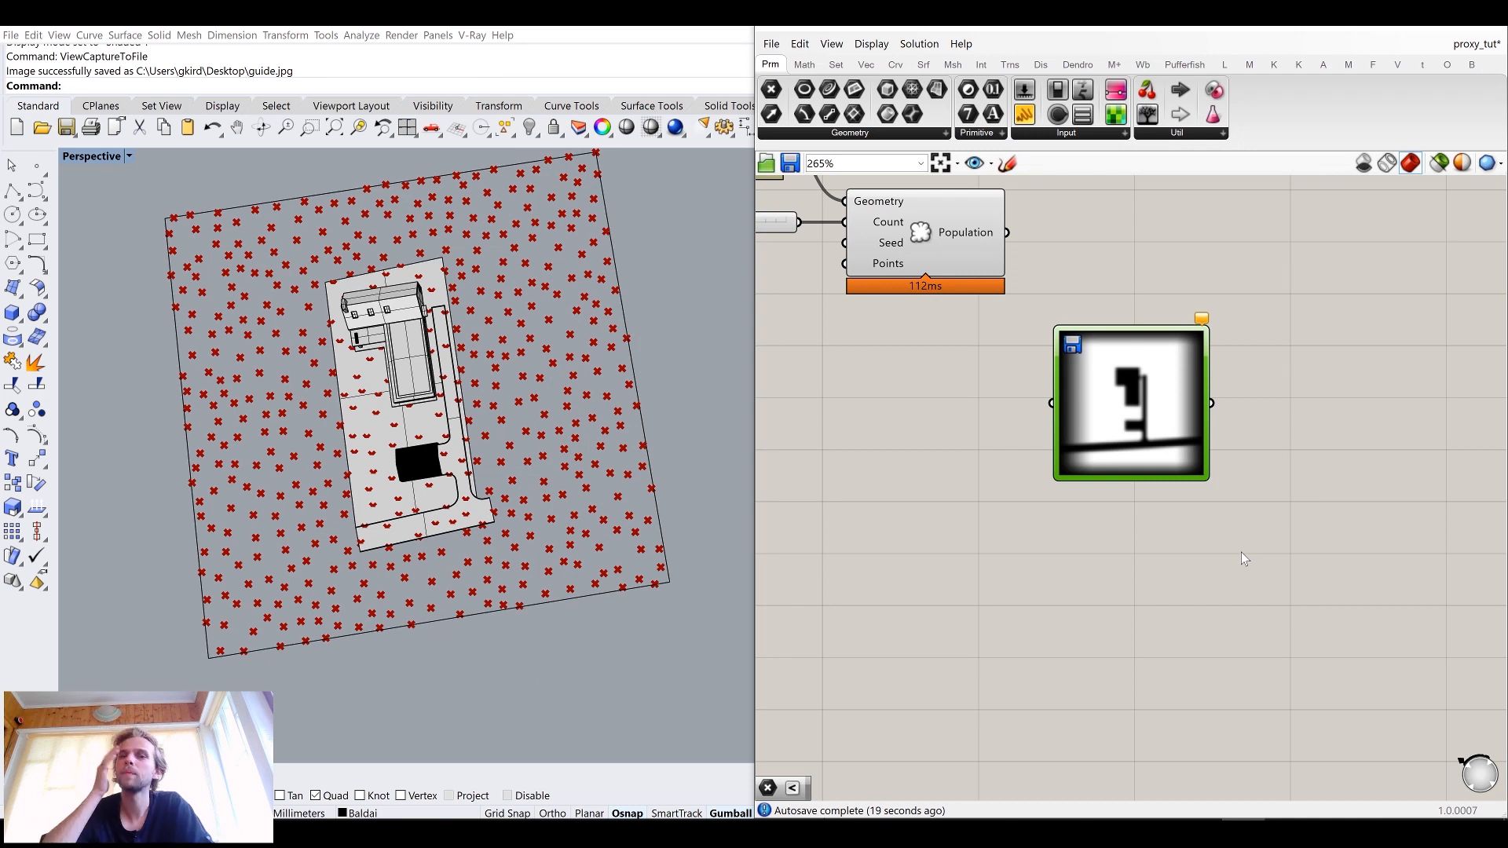
Step: Set both the X Domain and the Y Domain of the Image Sampler to 0 To 100000
{"action": "double_click", "coordinate": [1116, 400]}
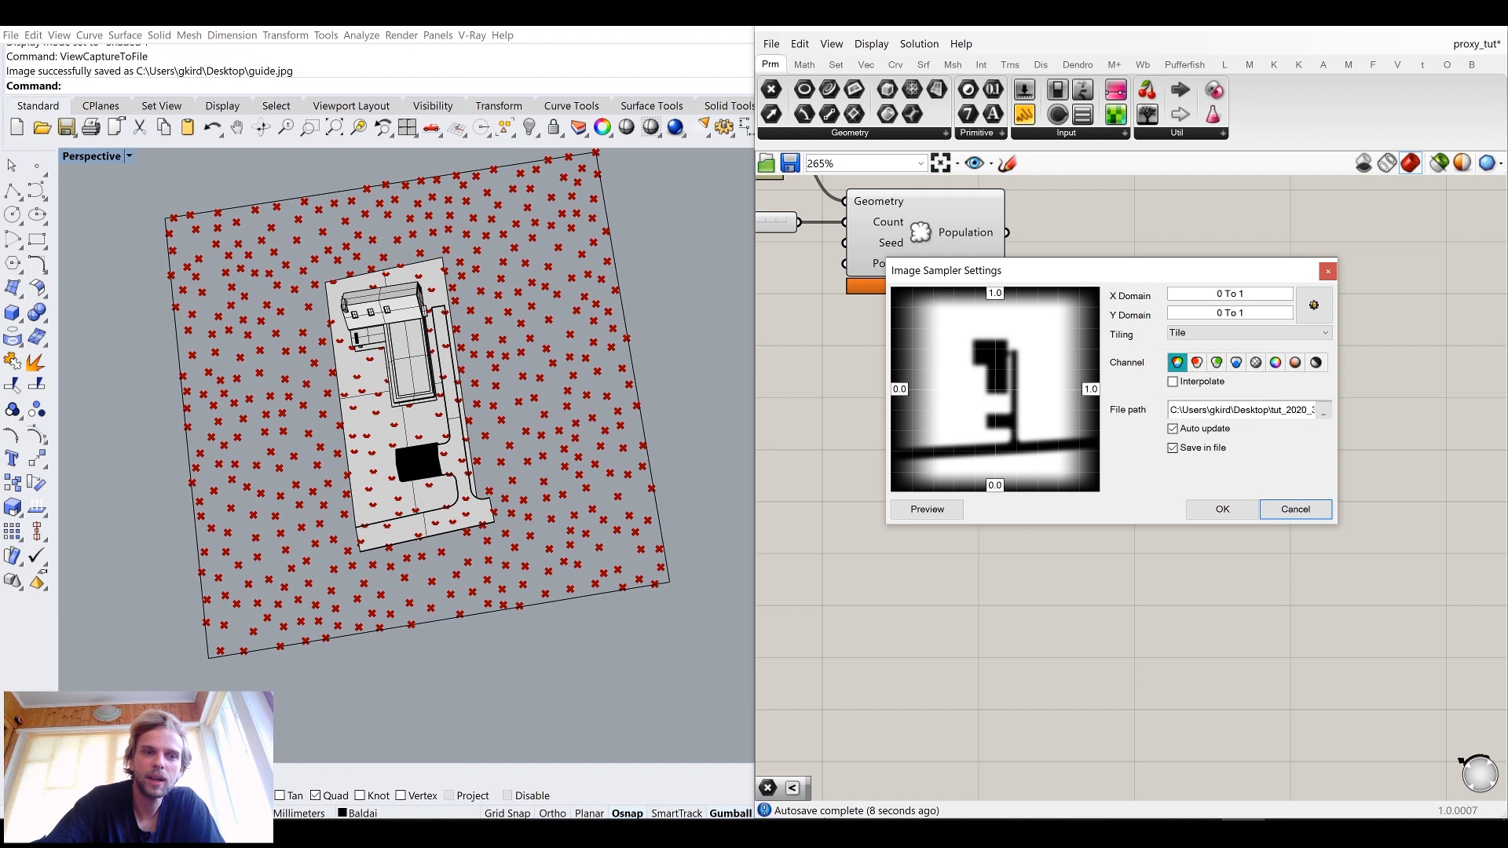
{"action": "left_click", "coordinate": [1244, 293]}
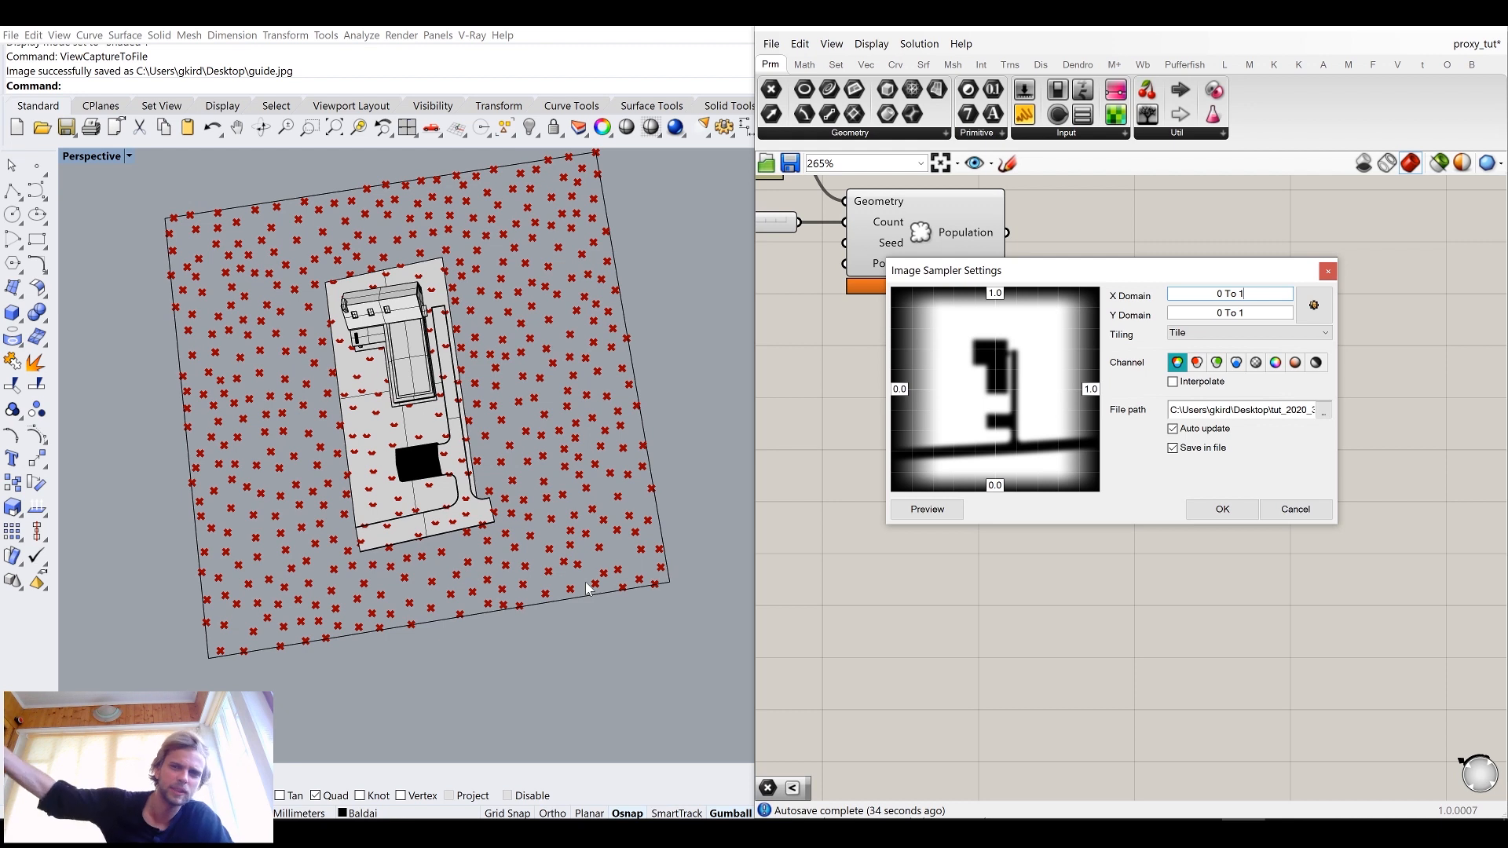
{"action": "type", "text": "00000"}
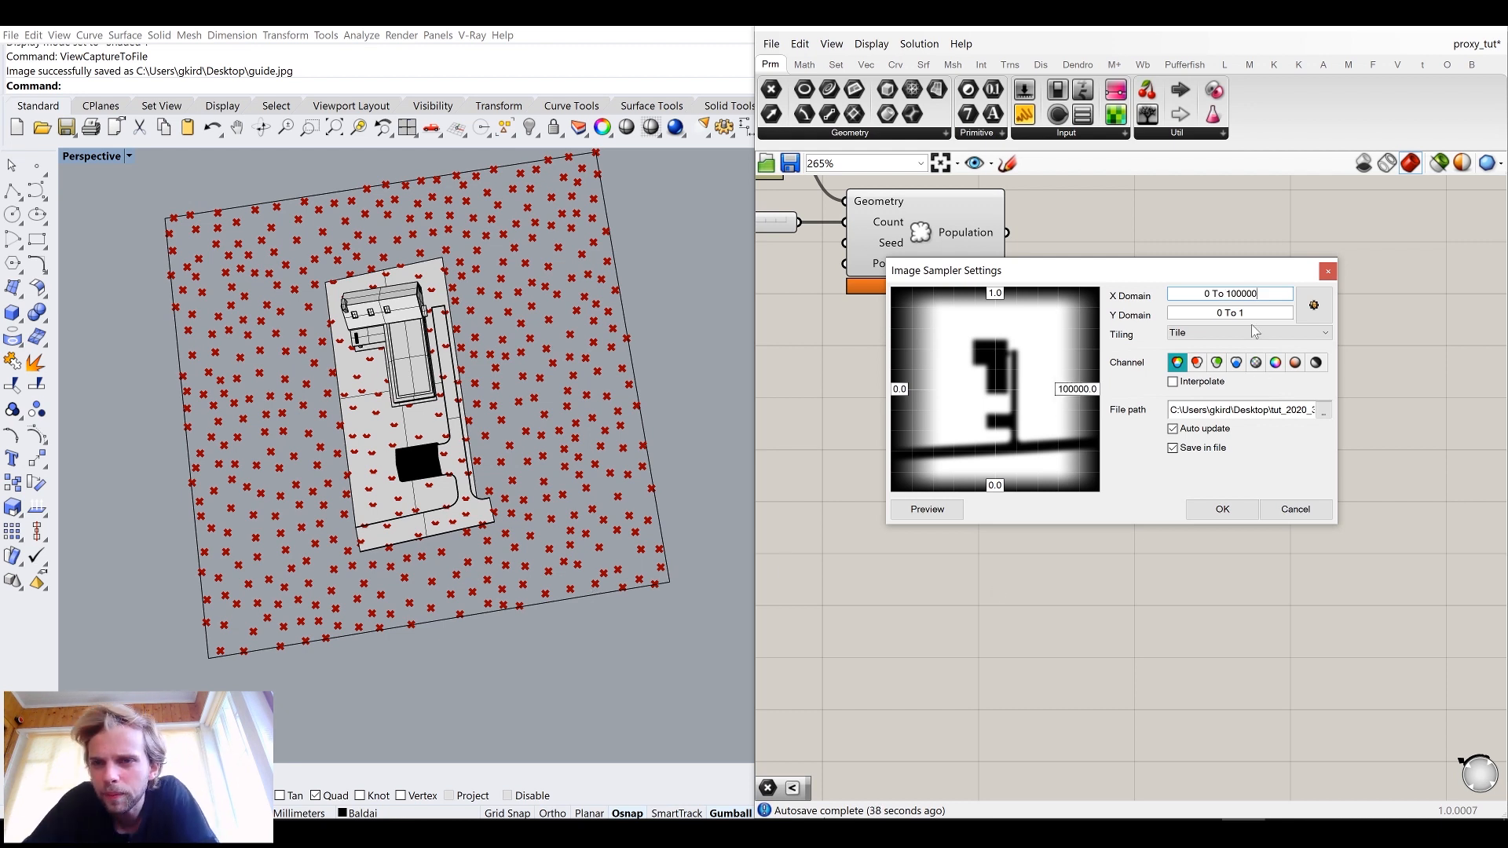
{"action": "left_click_drag", "start_coordinate": [1260, 293], "coordinate": [1226, 293]}
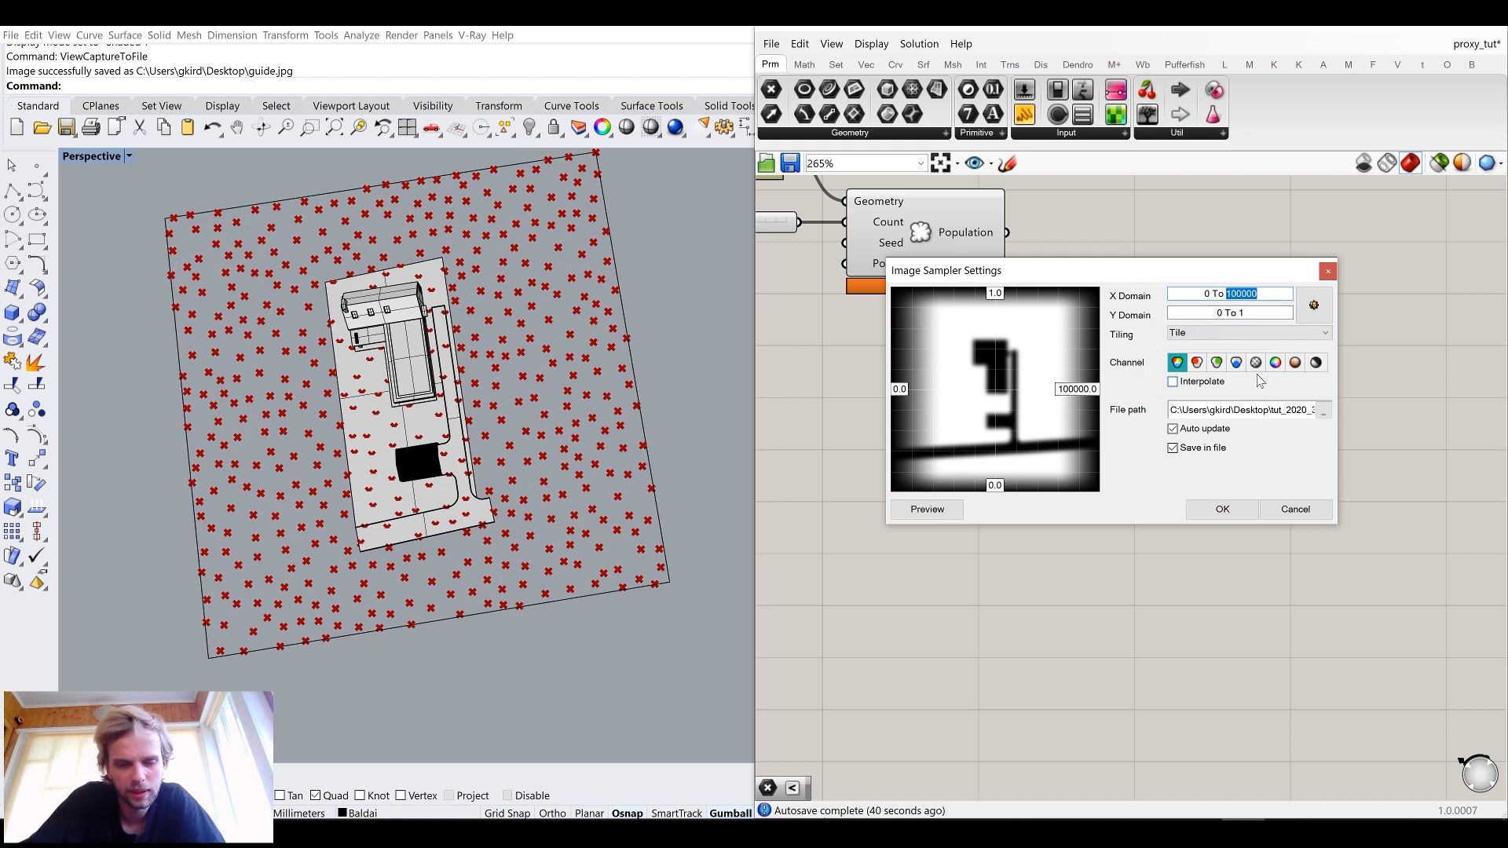
{"action": "key", "text": "ctrl+c"}
{"action": "left_click", "coordinate": [1265, 312]}
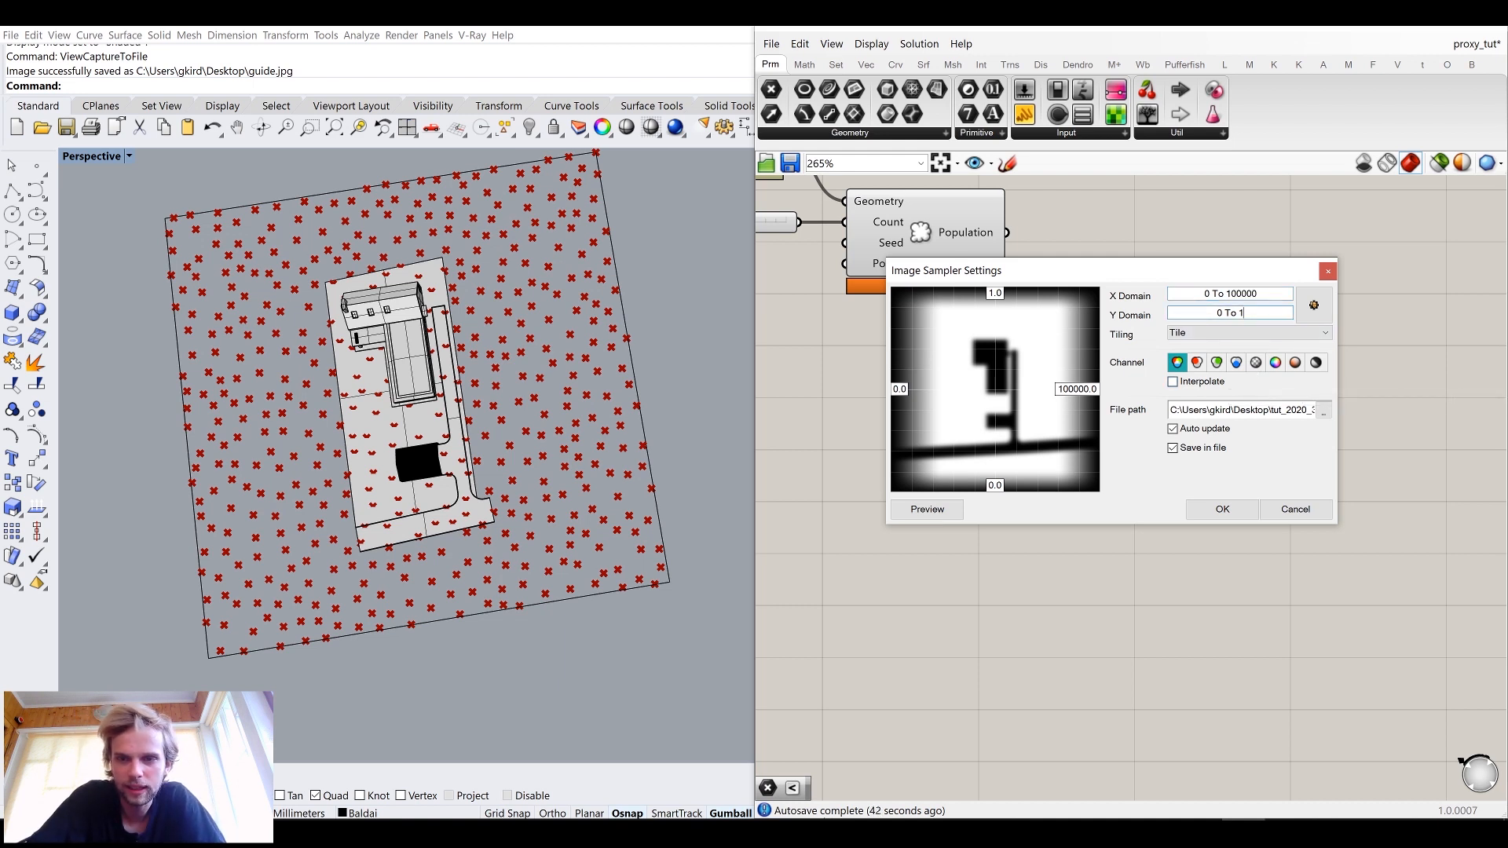
{"action": "key", "text": "ctrl+v"}
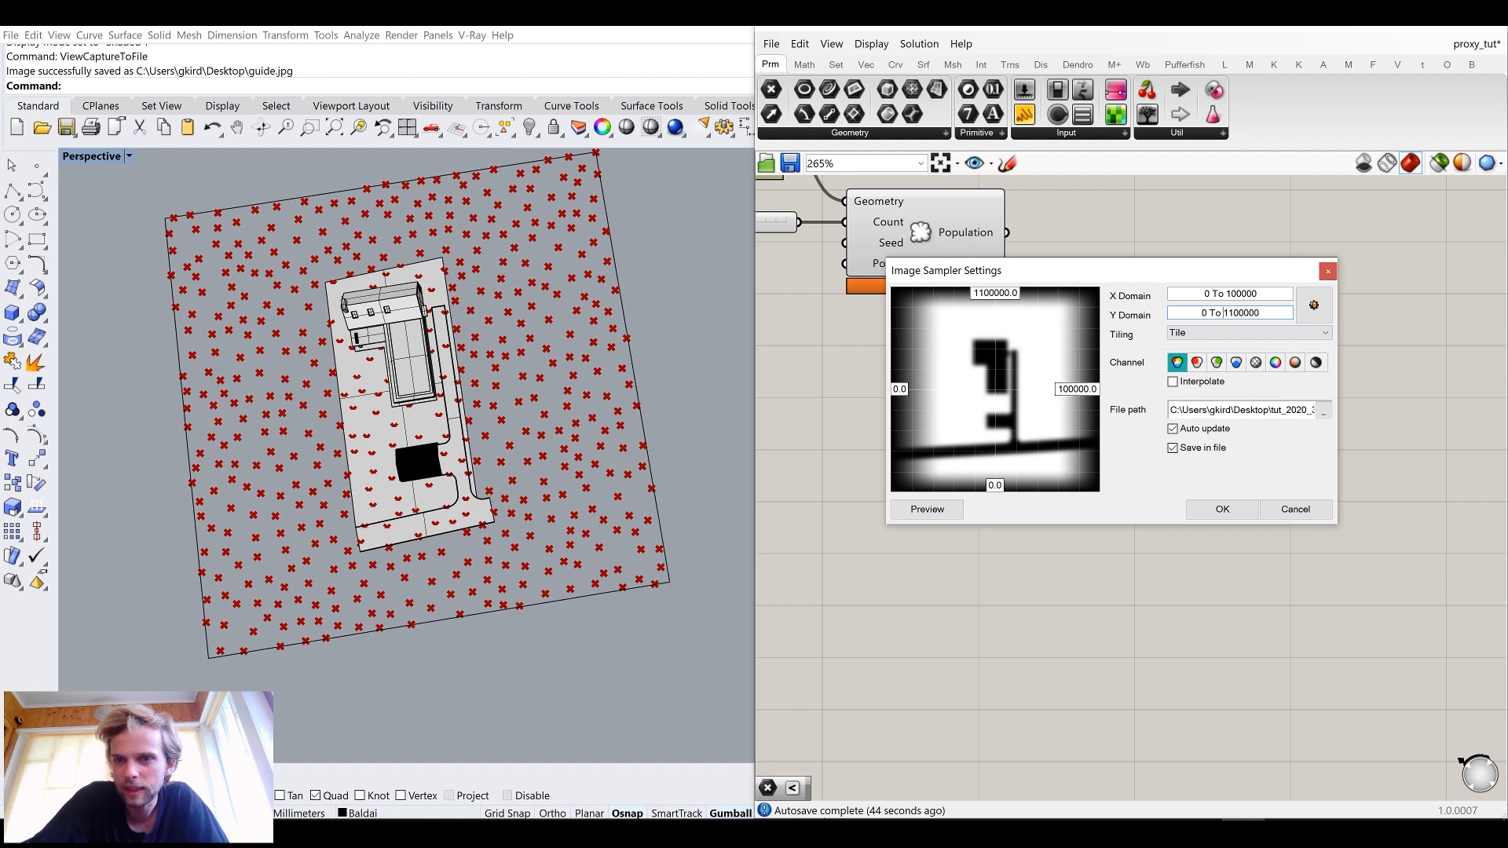
{"action": "key", "text": "BackSpace"}
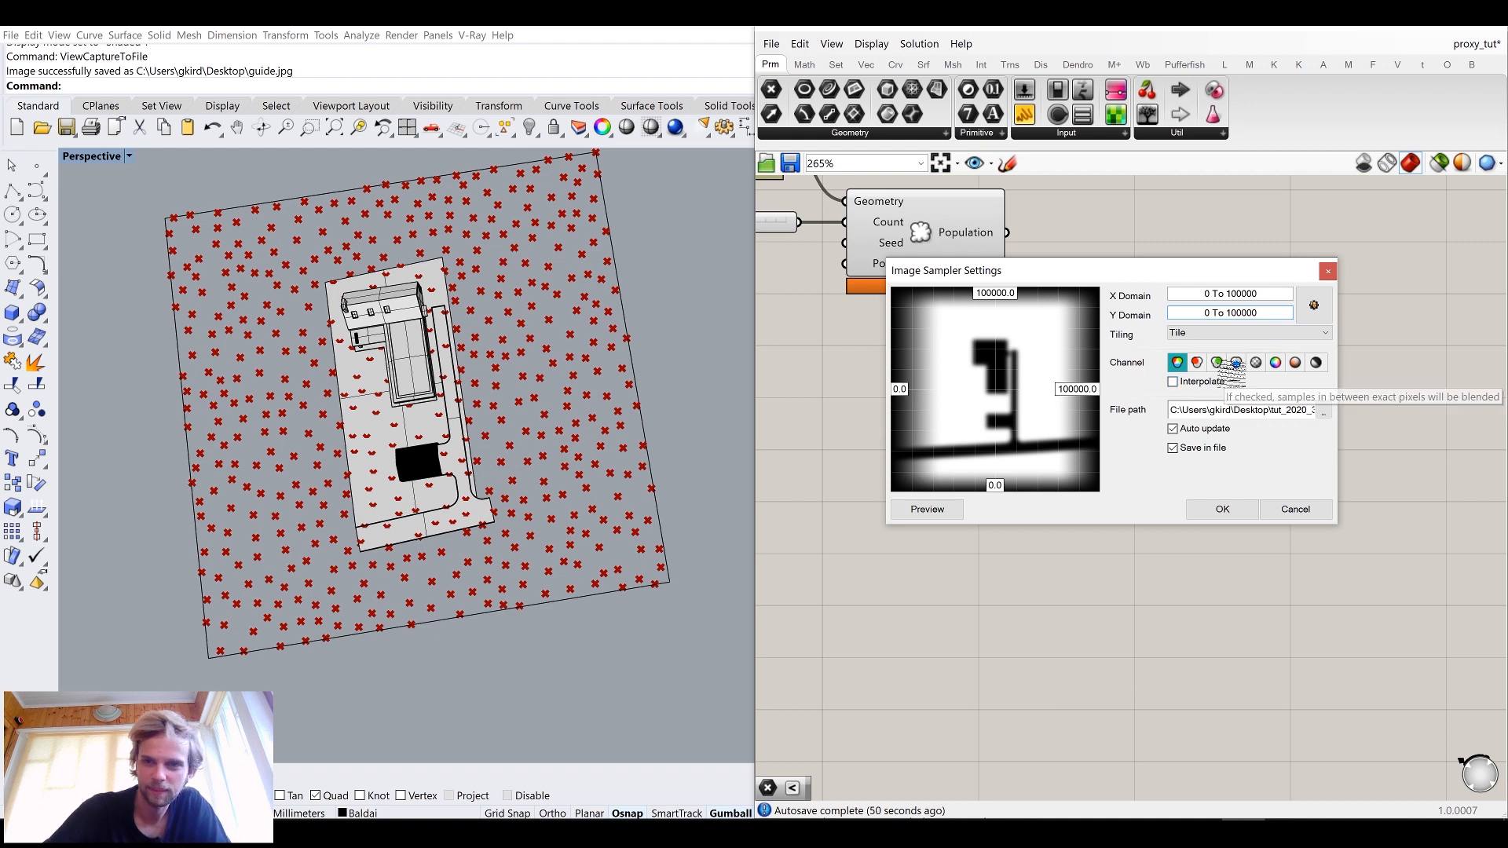
{"action": "left_click", "coordinate": [1221, 334]}
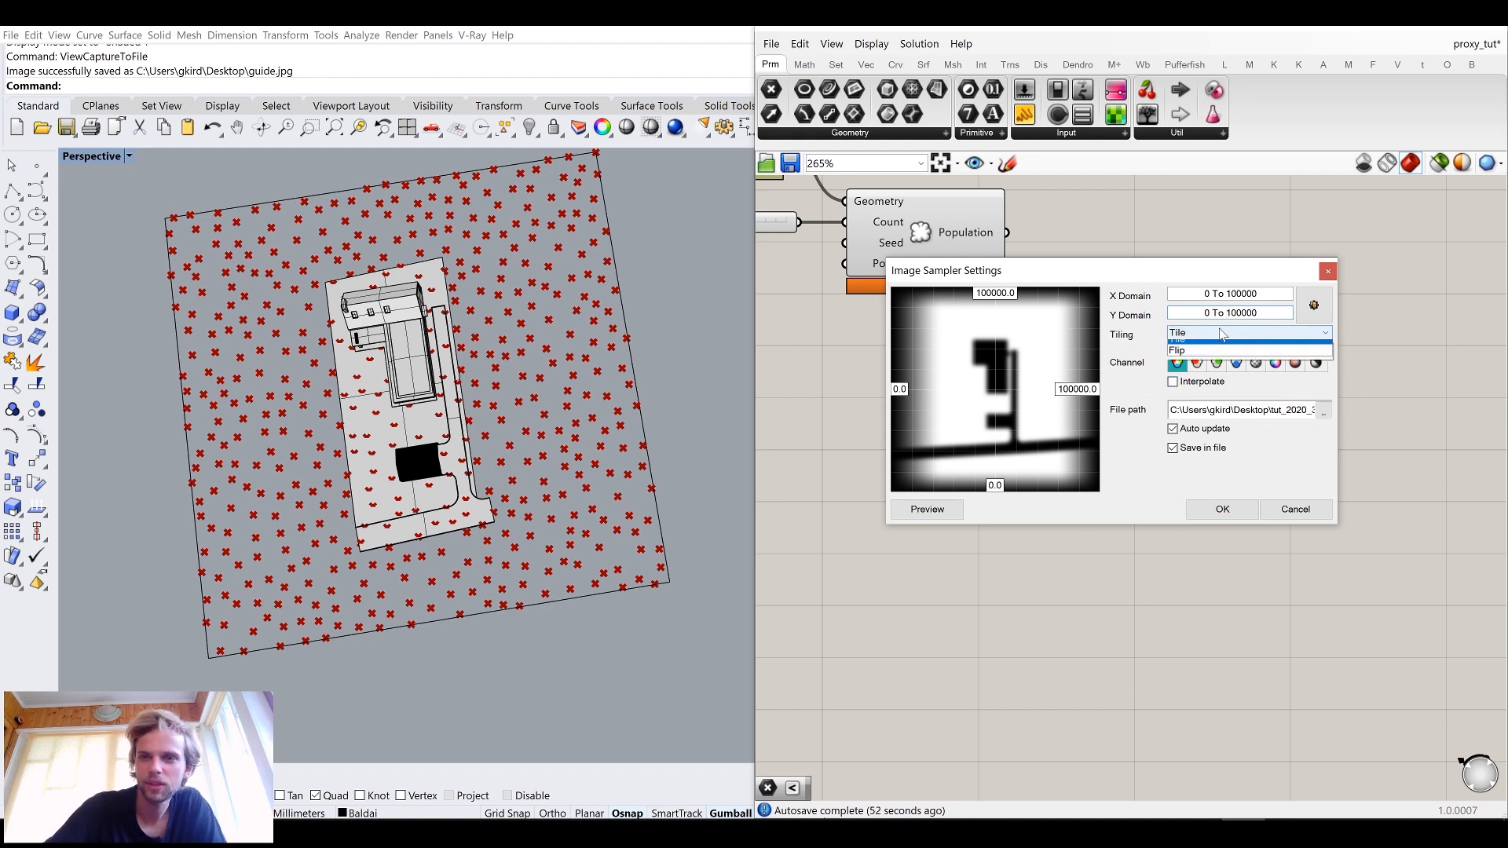
{"action": "left_click", "coordinate": [1222, 334]}
{"action": "left_click", "coordinate": [1221, 333]}
{"action": "left_click", "coordinate": [1222, 333]}
{"action": "left_click", "coordinate": [1221, 334]}
{"action": "left_click", "coordinate": [1222, 334]}
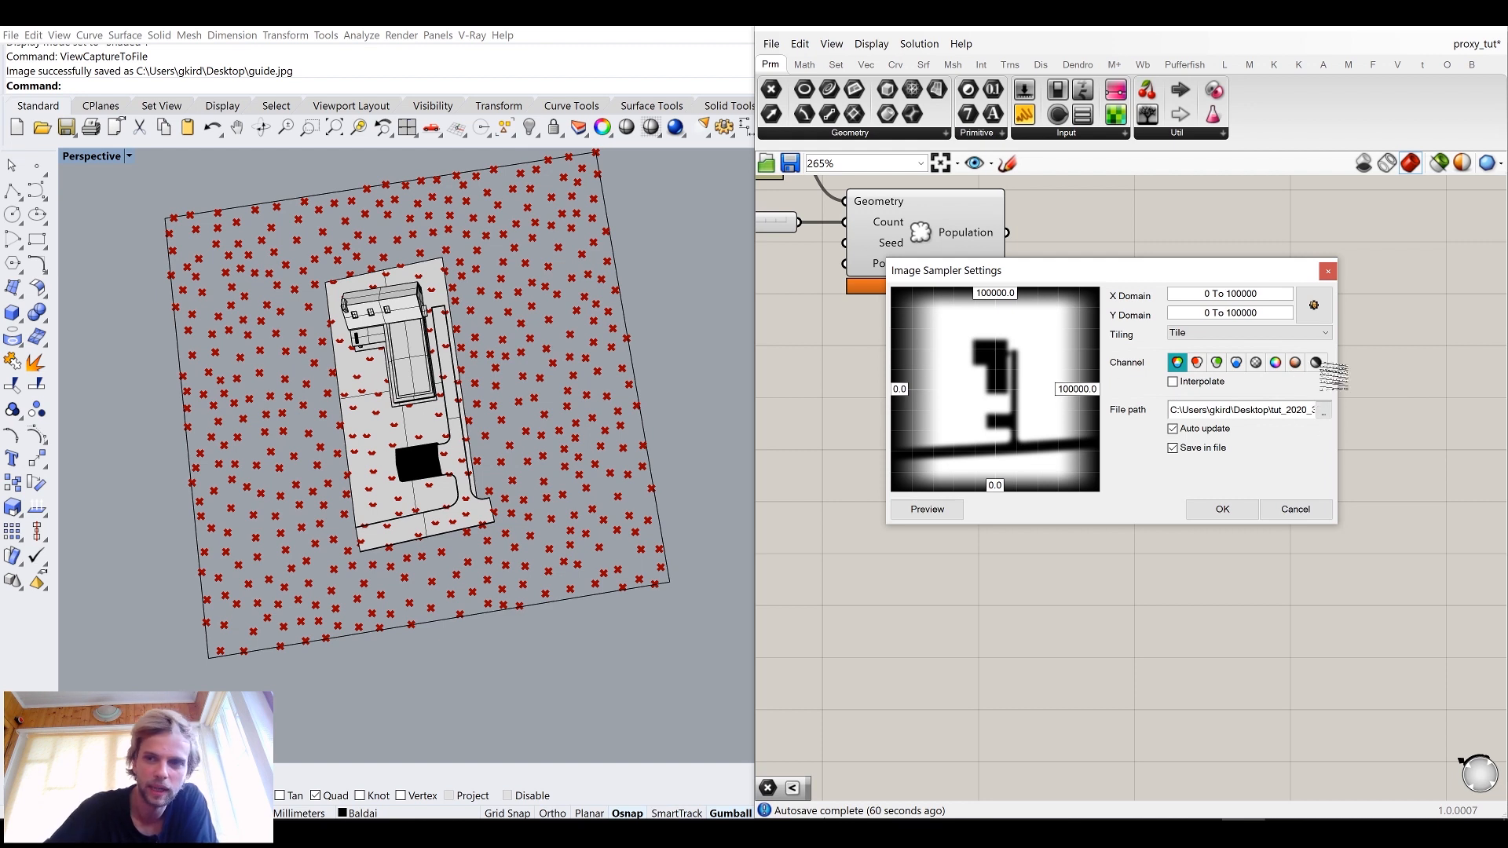
{"action": "left_click", "coordinate": [1317, 362]}
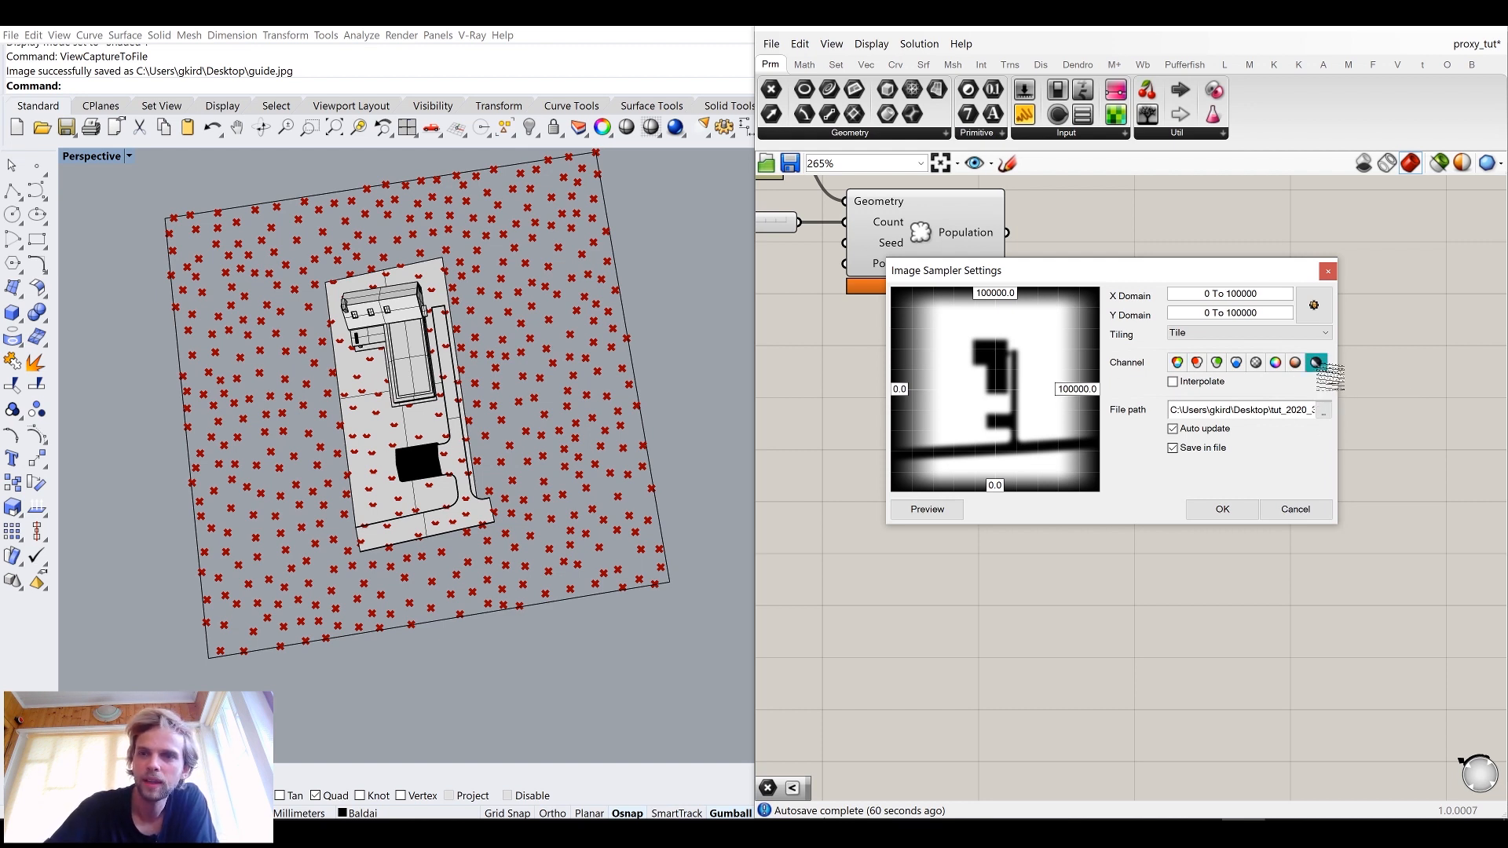
{"action": "left_click", "coordinate": [1223, 509]}
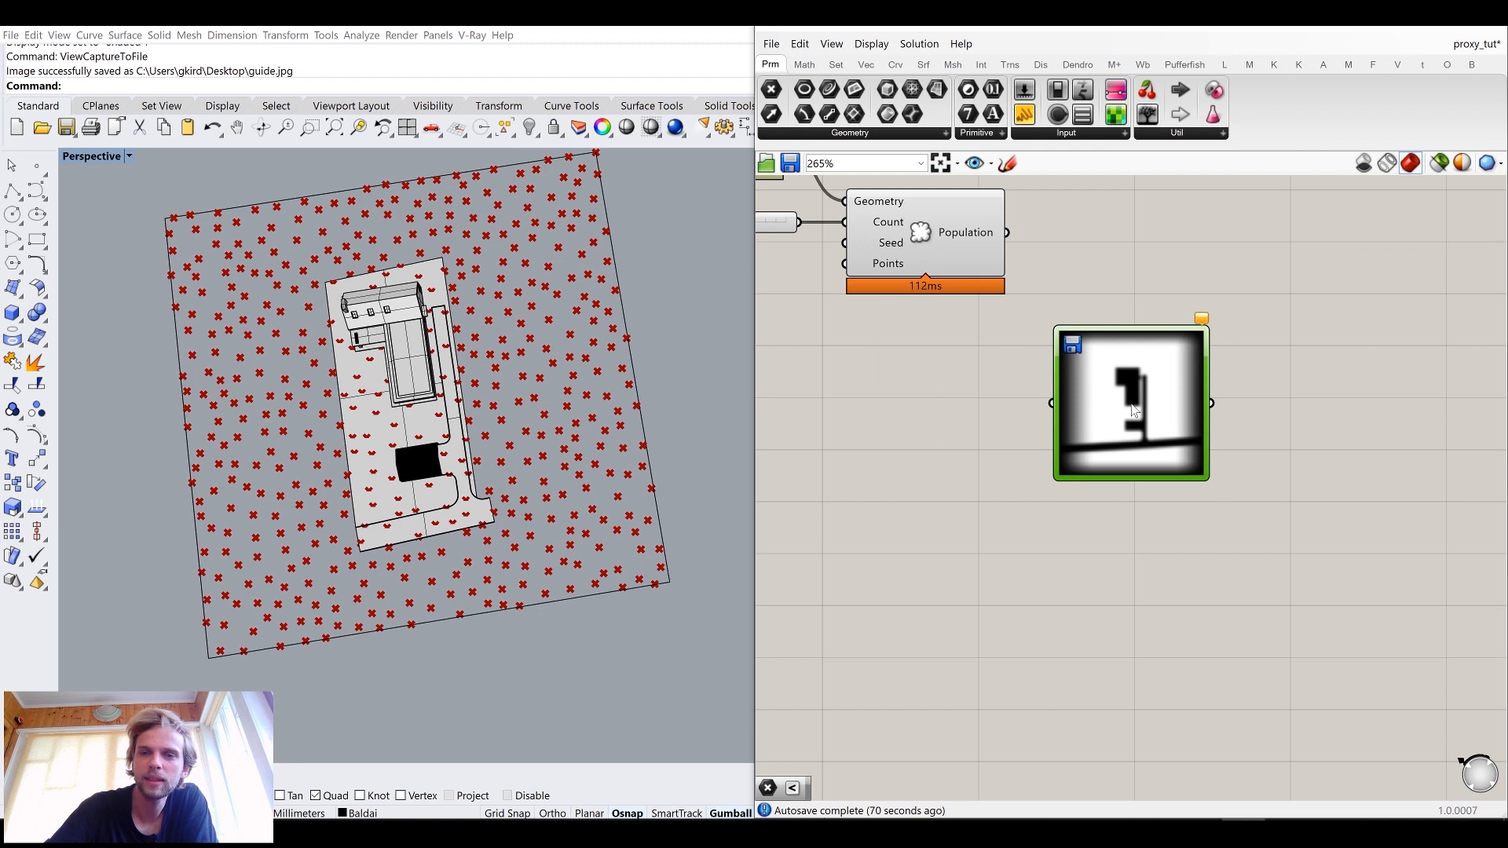
Step: Connect the Population output to the Image Sampler's input and place the sampler below and beyond the population component
{"action": "left_click", "coordinate": [1186, 351]}
{"action": "mouse_move", "coordinate": [1204, 381]}
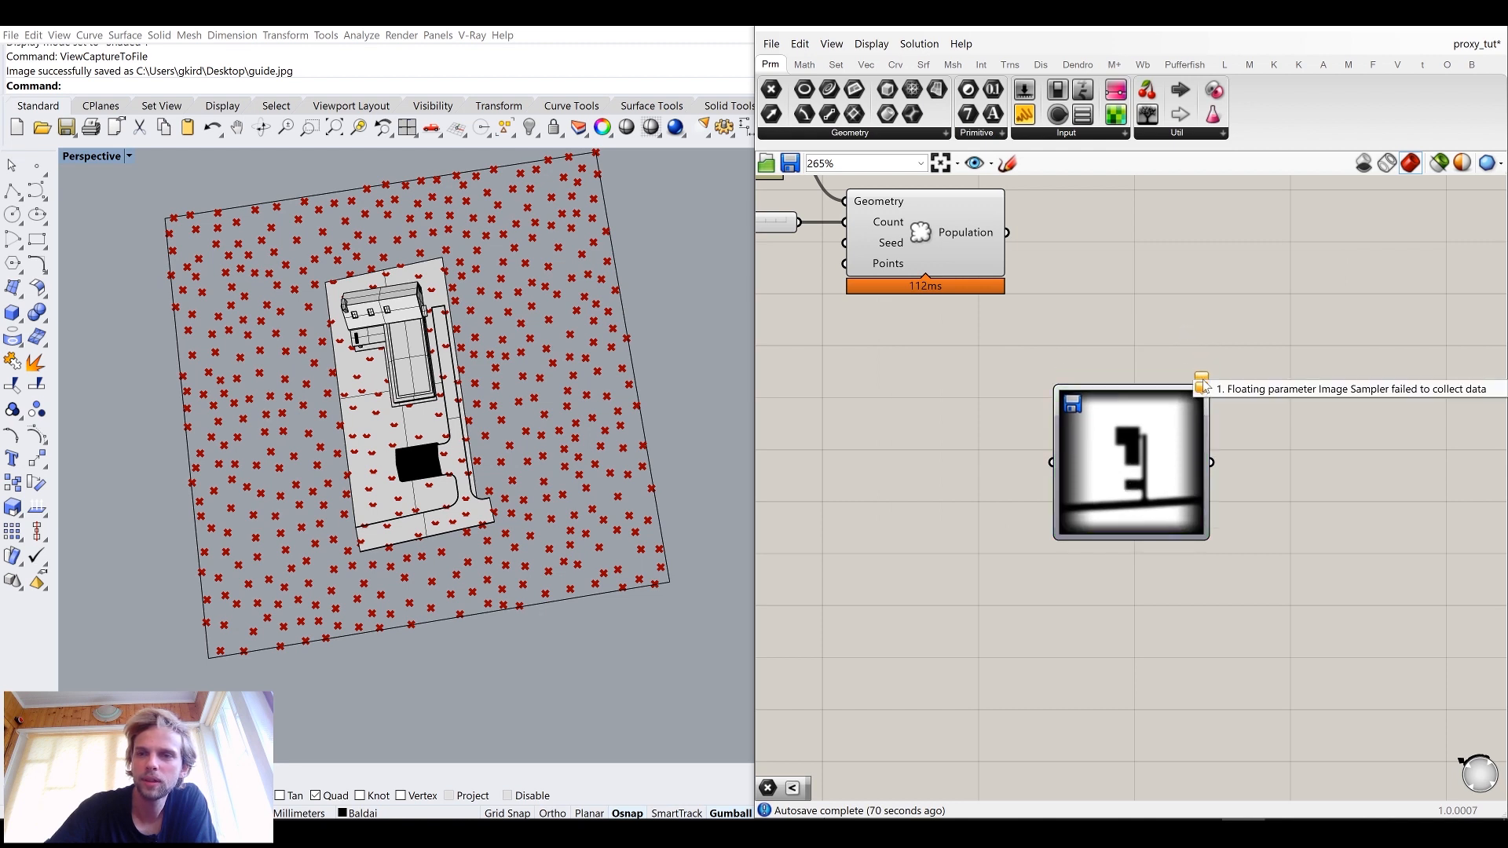
{"action": "right_click_drag", "start_coordinate": [1126, 462], "coordinate": [1170, 522]}
{"action": "left_click_drag", "start_coordinate": [1173, 523], "coordinate": [1145, 498]}
{"action": "left_click", "coordinate": [1083, 343]}
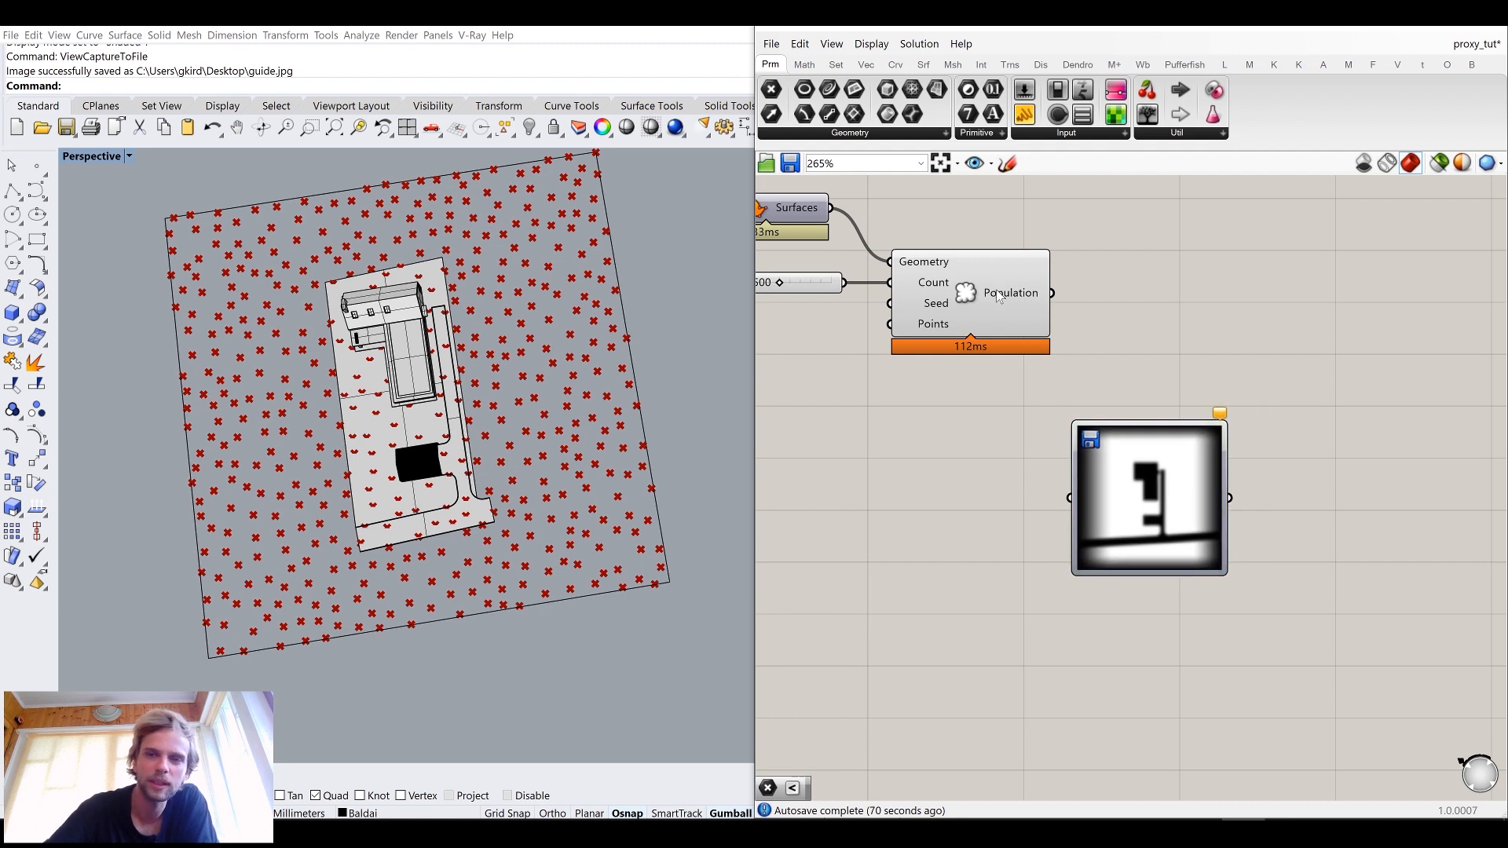
{"action": "left_click", "coordinate": [1017, 299]}
{"action": "left_click", "coordinate": [1160, 272]}
{"action": "left_click_drag", "start_coordinate": [1141, 522], "coordinate": [1172, 520]}
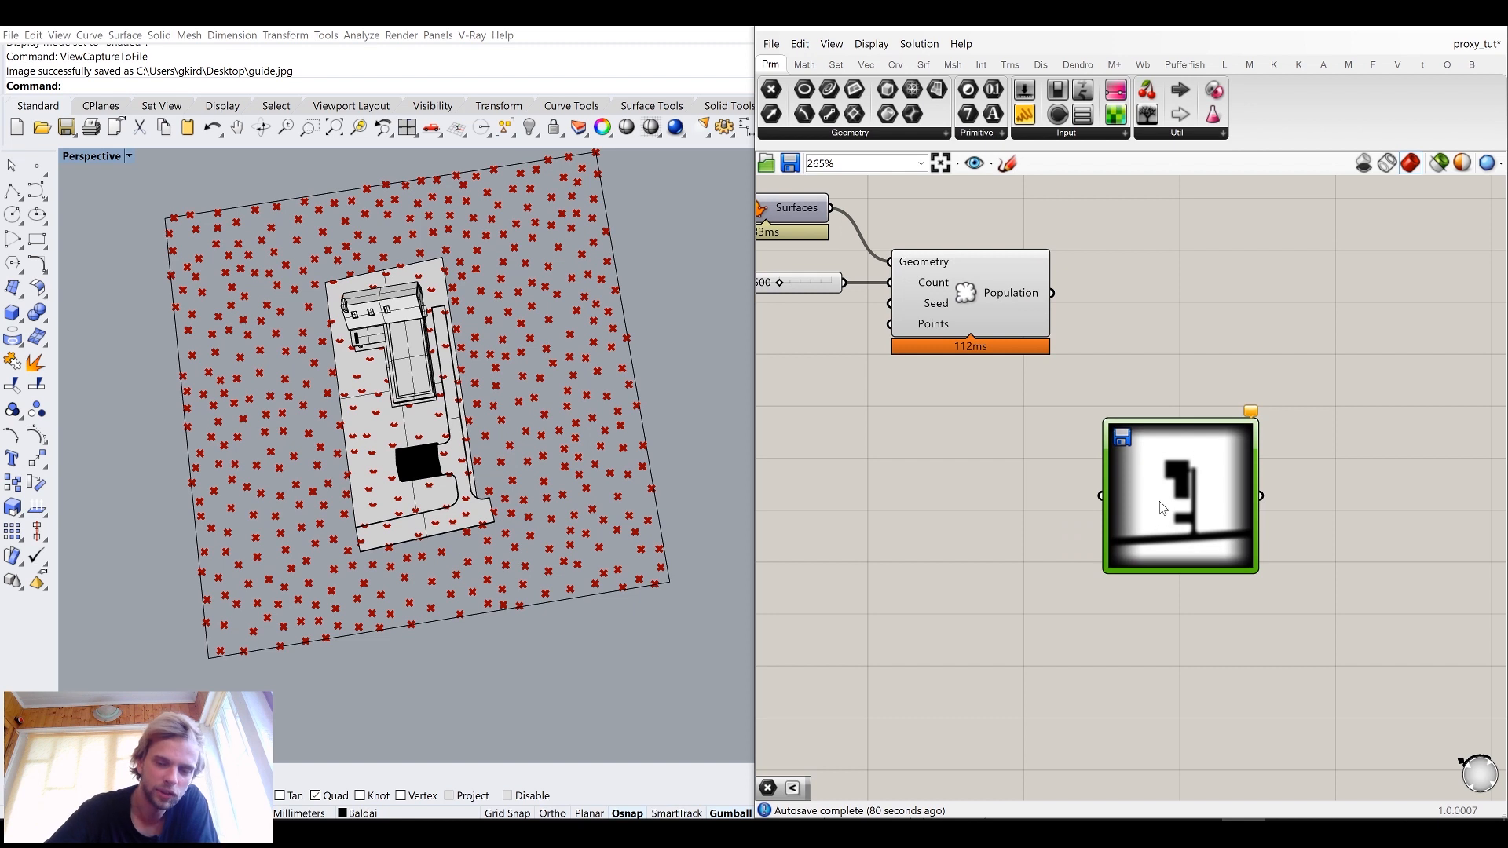
{"action": "left_click_drag", "start_coordinate": [1052, 293], "coordinate": [1094, 502]}
{"action": "left_click_drag", "start_coordinate": [1185, 542], "coordinate": [1171, 579]}
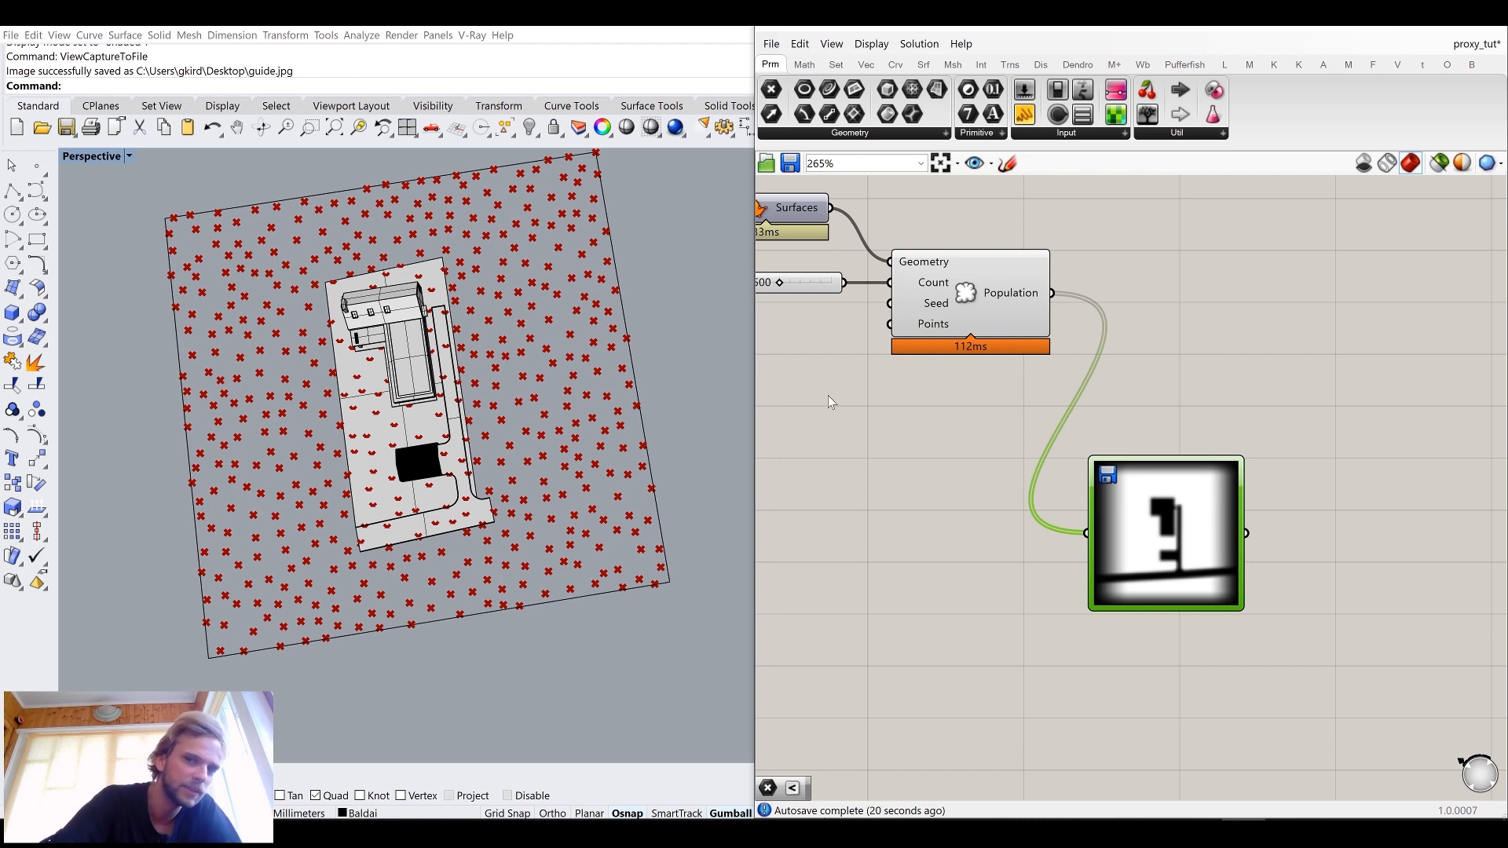
Step: Add a Larger Than component and connect the Image Sampler's output to its First Number input
{"action": "double_click", "coordinate": [1204, 377]}
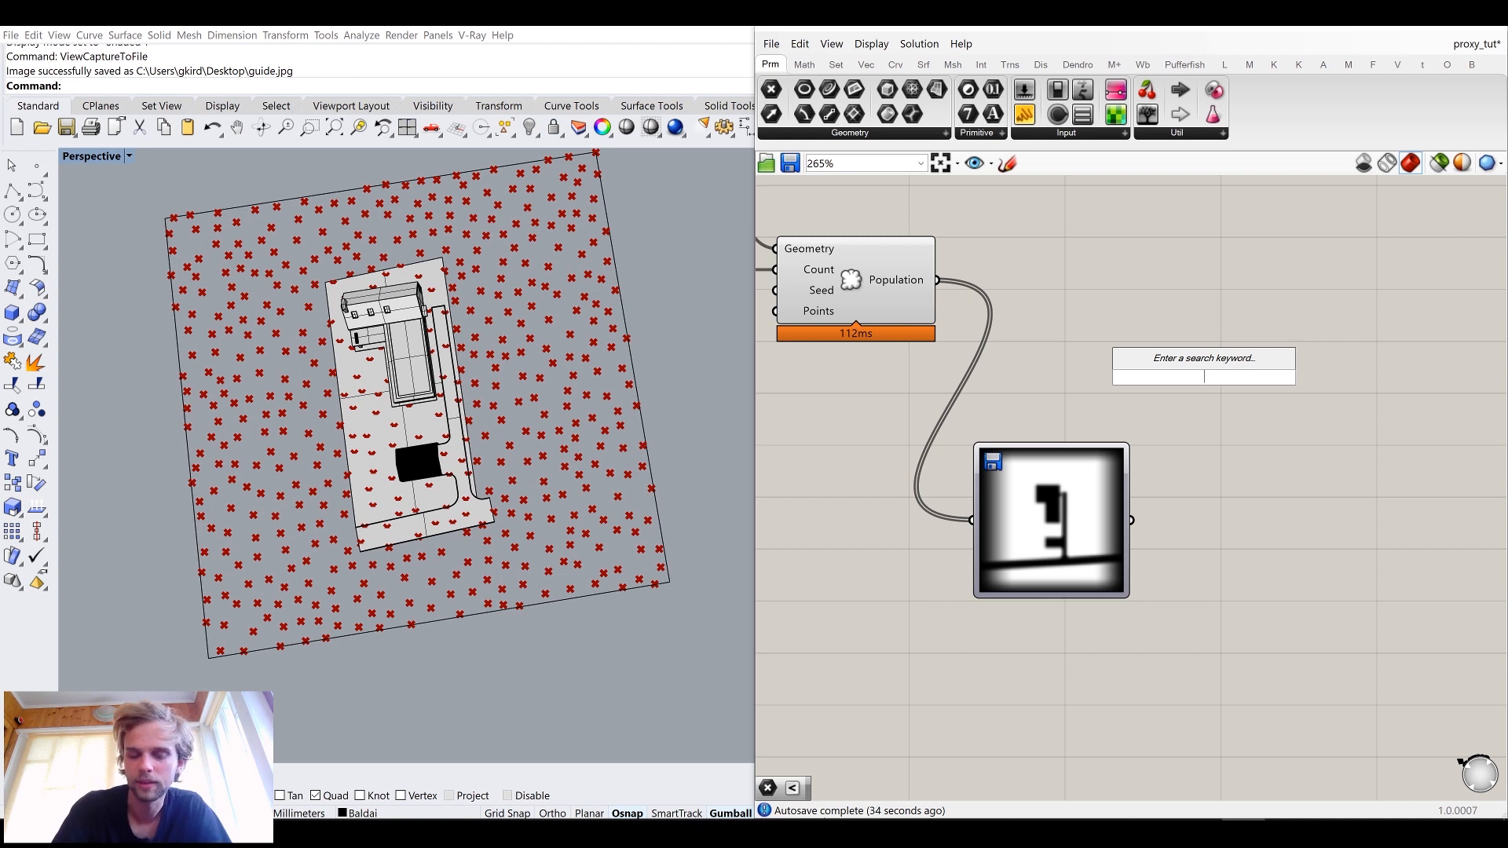
{"action": "type", "text": "less"}
{"action": "key", "text": "BackSpace"}
{"action": "key", "text": "BackSpace"}
{"action": "key", "text": "BackSpace"}
{"action": "key", "text": "BackSpace"}
{"action": "type", "text": "large"}
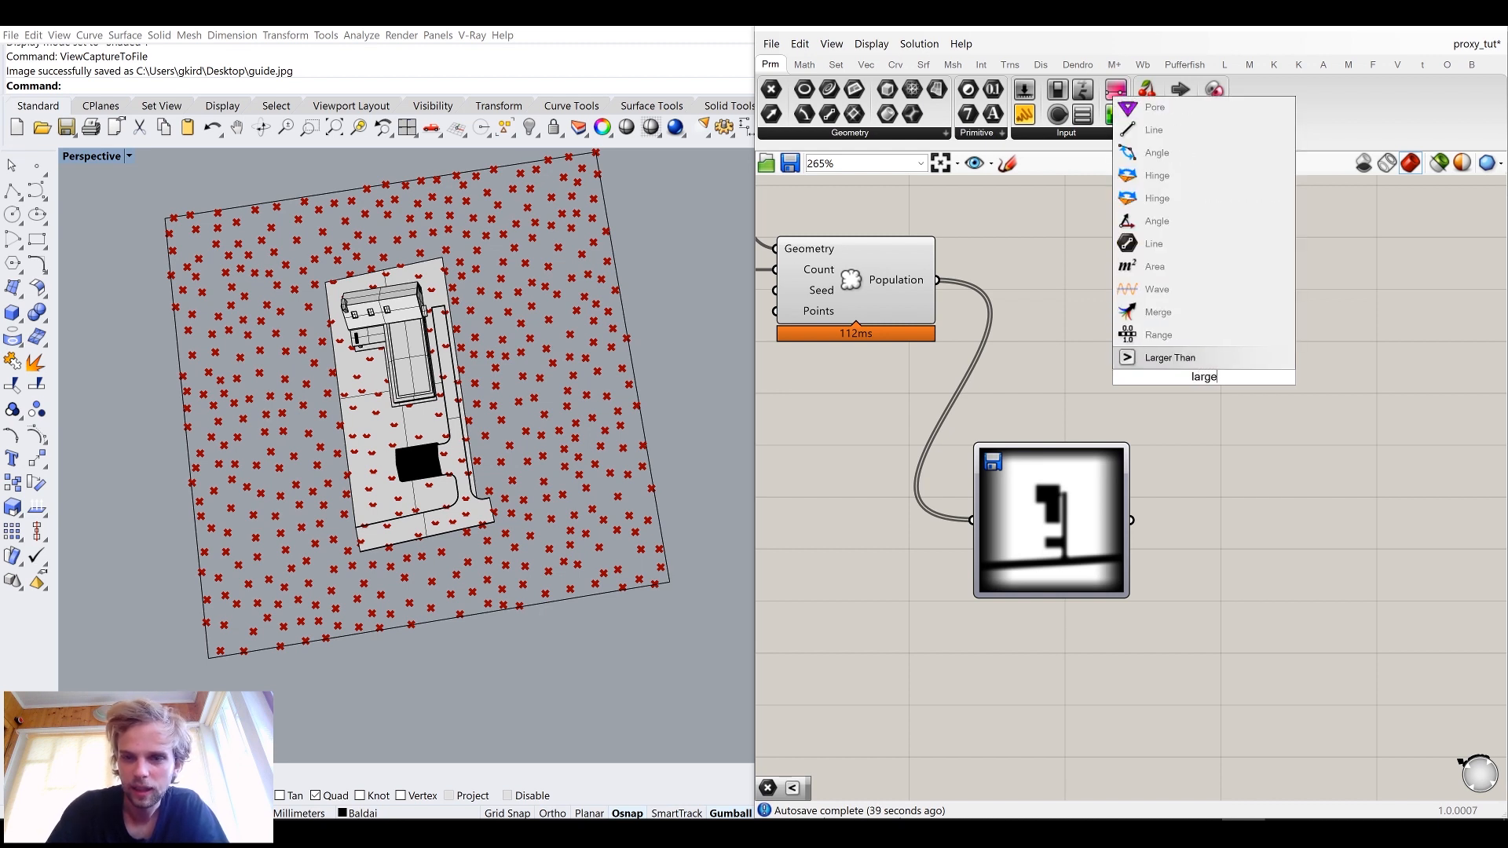
{"action": "key", "text": "Return"}
{"action": "left_click_drag", "start_coordinate": [1132, 521], "coordinate": [1277, 524]}
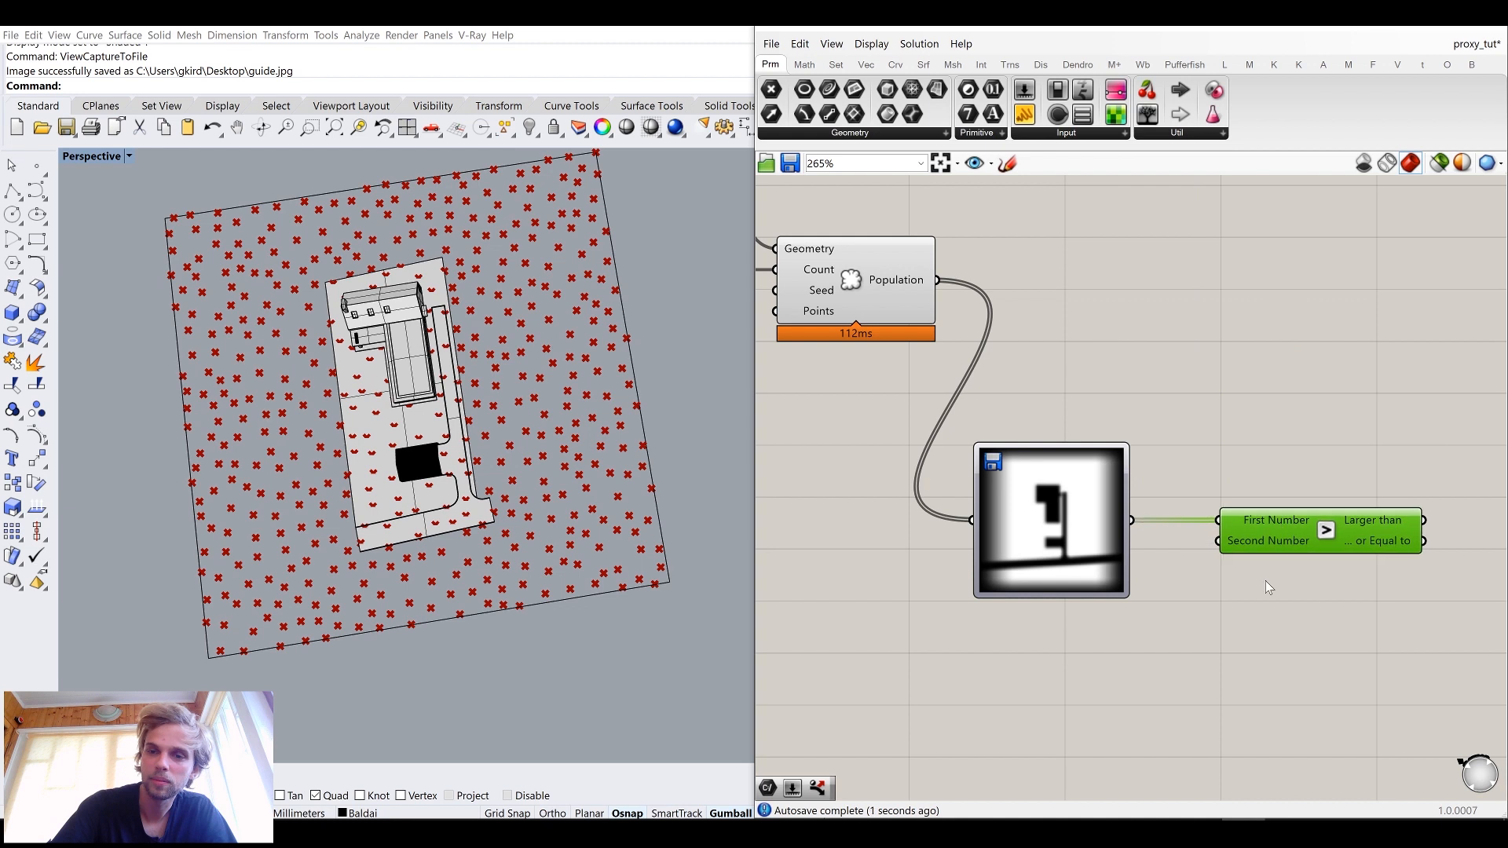
Step: Add a number slider with the value 0.5 and connect it to the Second Number input of Larger Than
{"action": "double_click", "coordinate": [1244, 711]}
{"action": "type", "text": "0."}
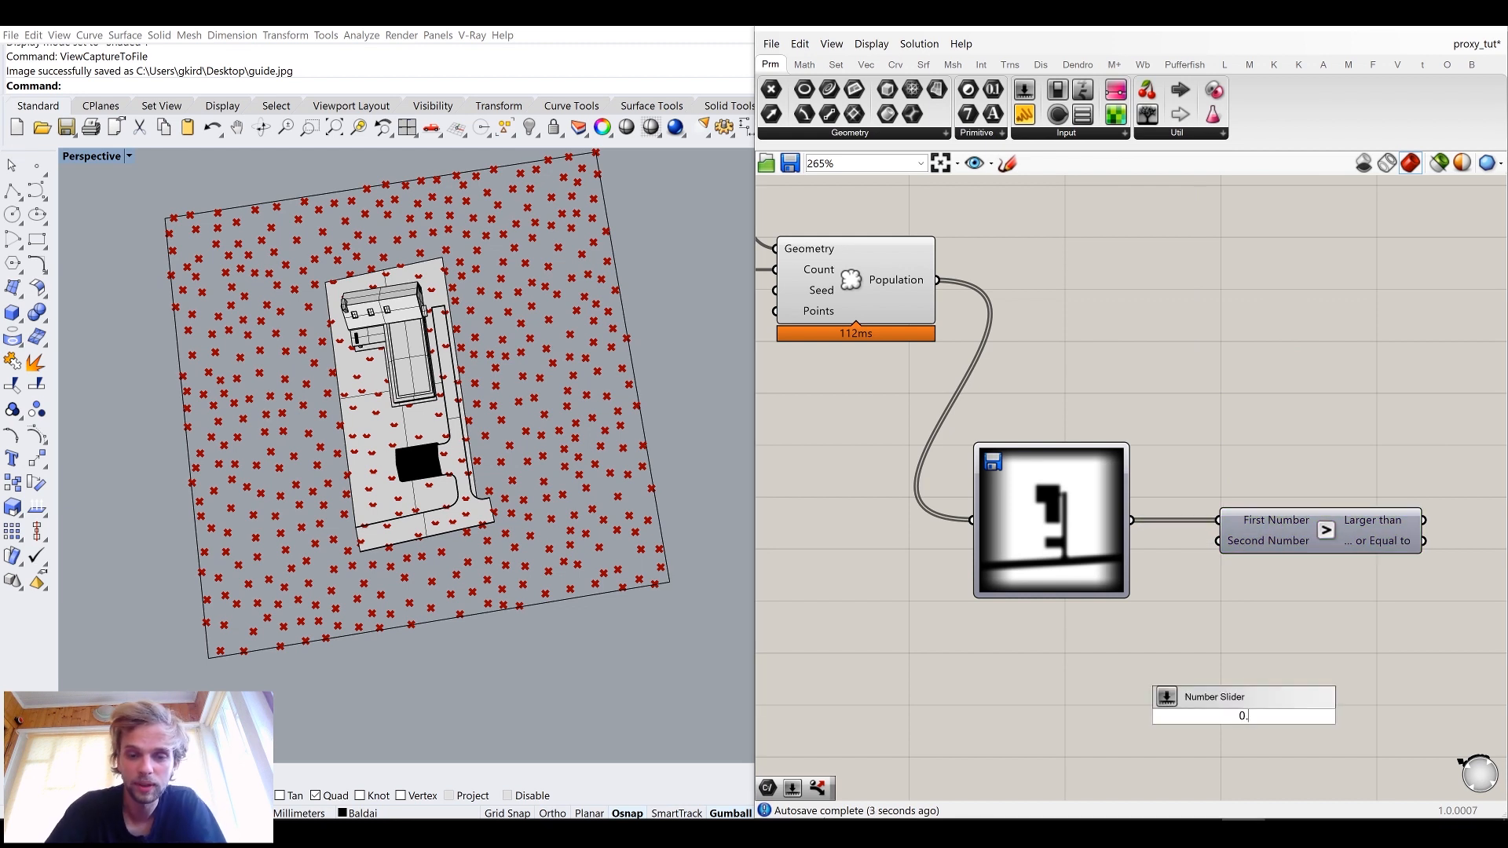
{"action": "type", "text": "5"}
{"action": "key", "text": "Return"}
{"action": "left_click_drag", "start_coordinate": [1218, 641], "coordinate": [1218, 540]}
{"action": "right_click_drag", "start_coordinate": [1362, 534], "coordinate": [1247, 566]}
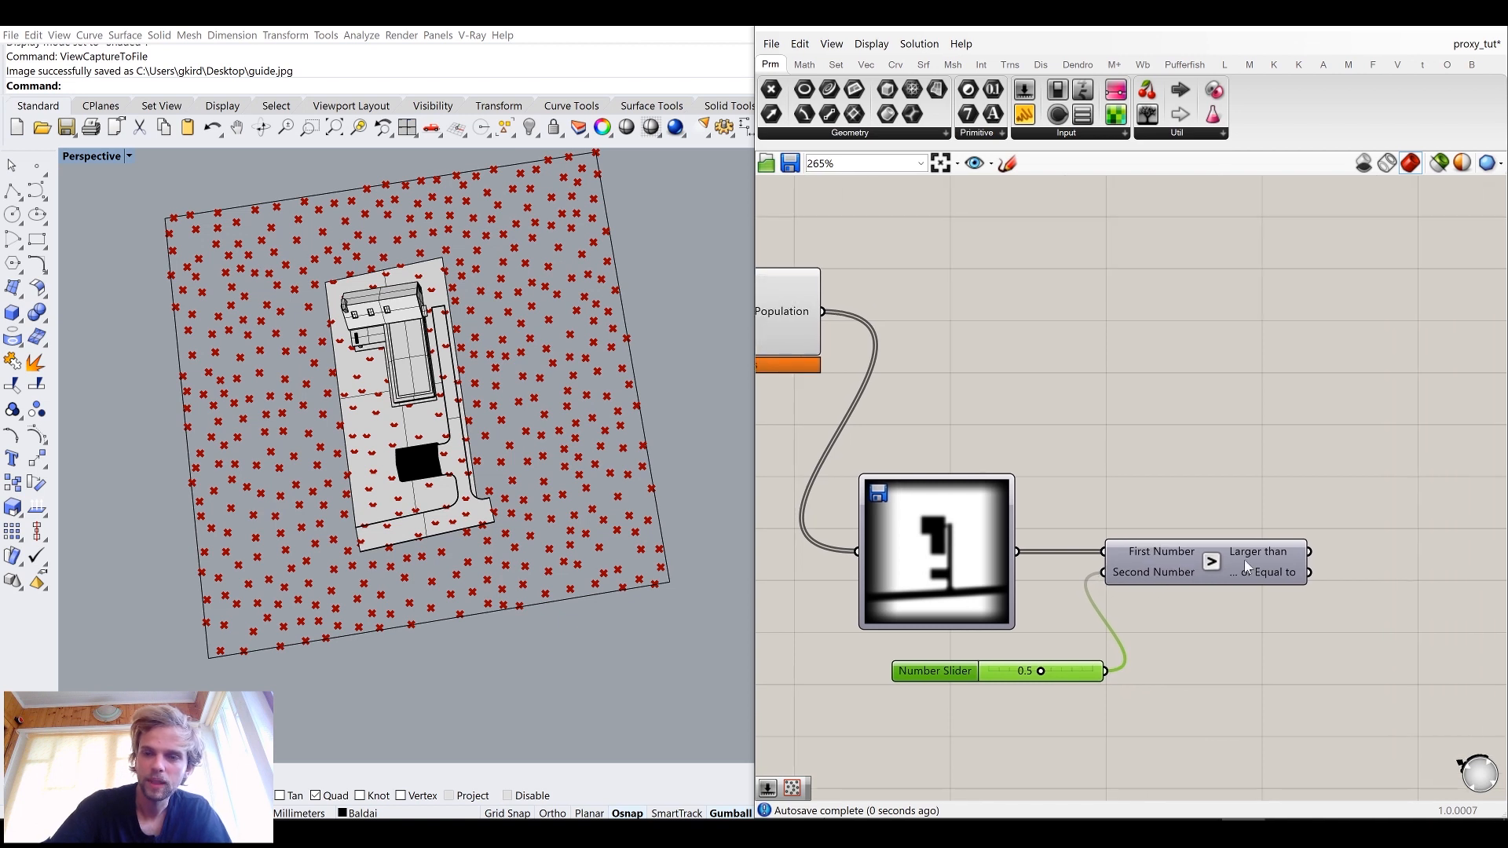
Step: Add a Cull Pattern component above Larger Than and connect the Population output to its List input
{"action": "mouse_move", "coordinate": [1264, 555]}
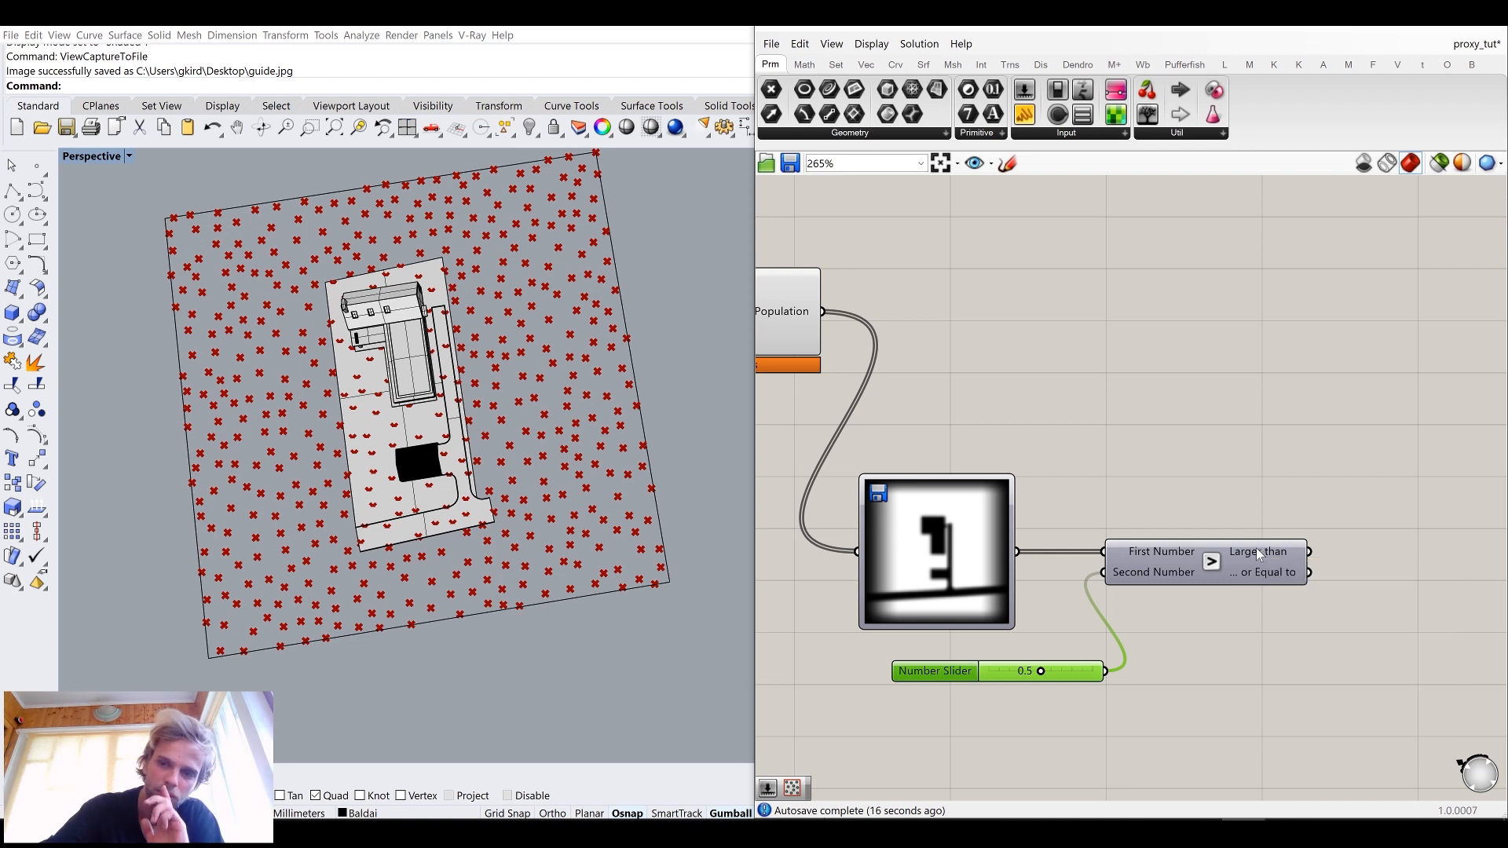
{"action": "double_click", "coordinate": [1202, 374]}
{"action": "type", "text": "cull"}
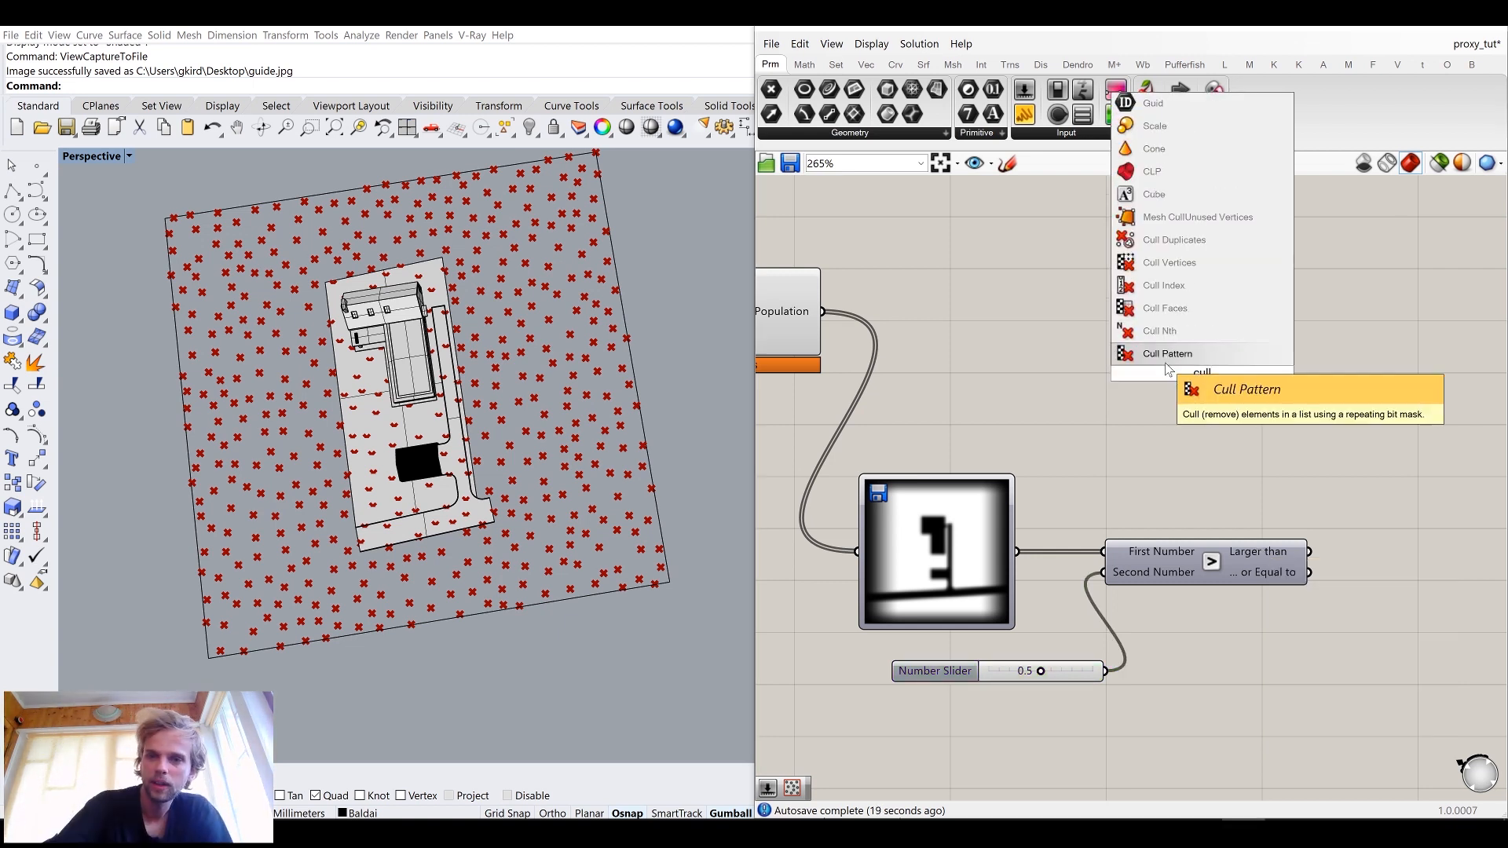
{"action": "key", "text": "Return"}
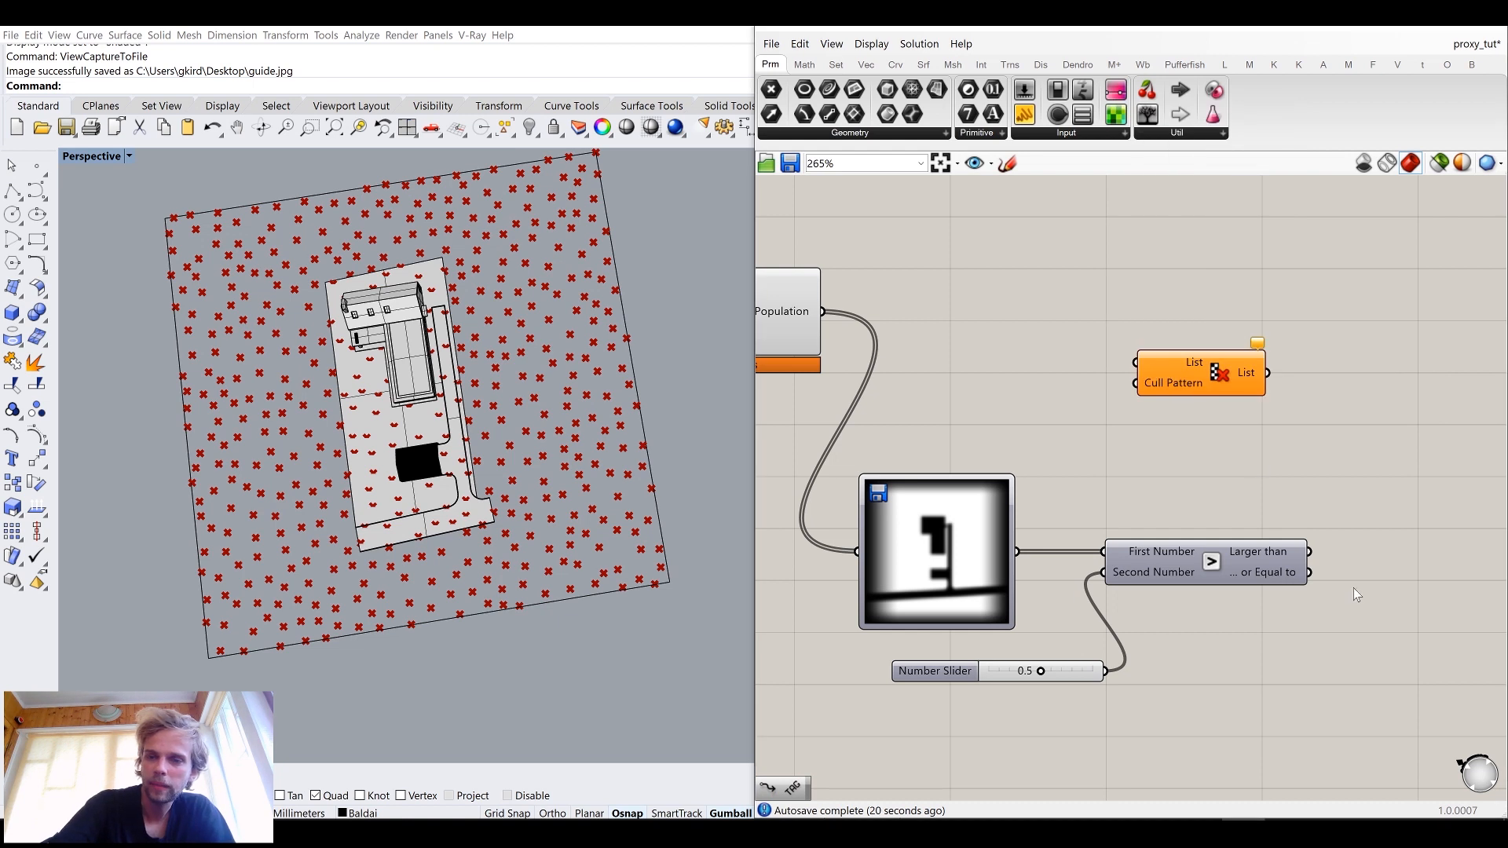
{"action": "scroll", "coordinate": [1139, 417], "scroll_direction": "down", "scroll_amount": 2}
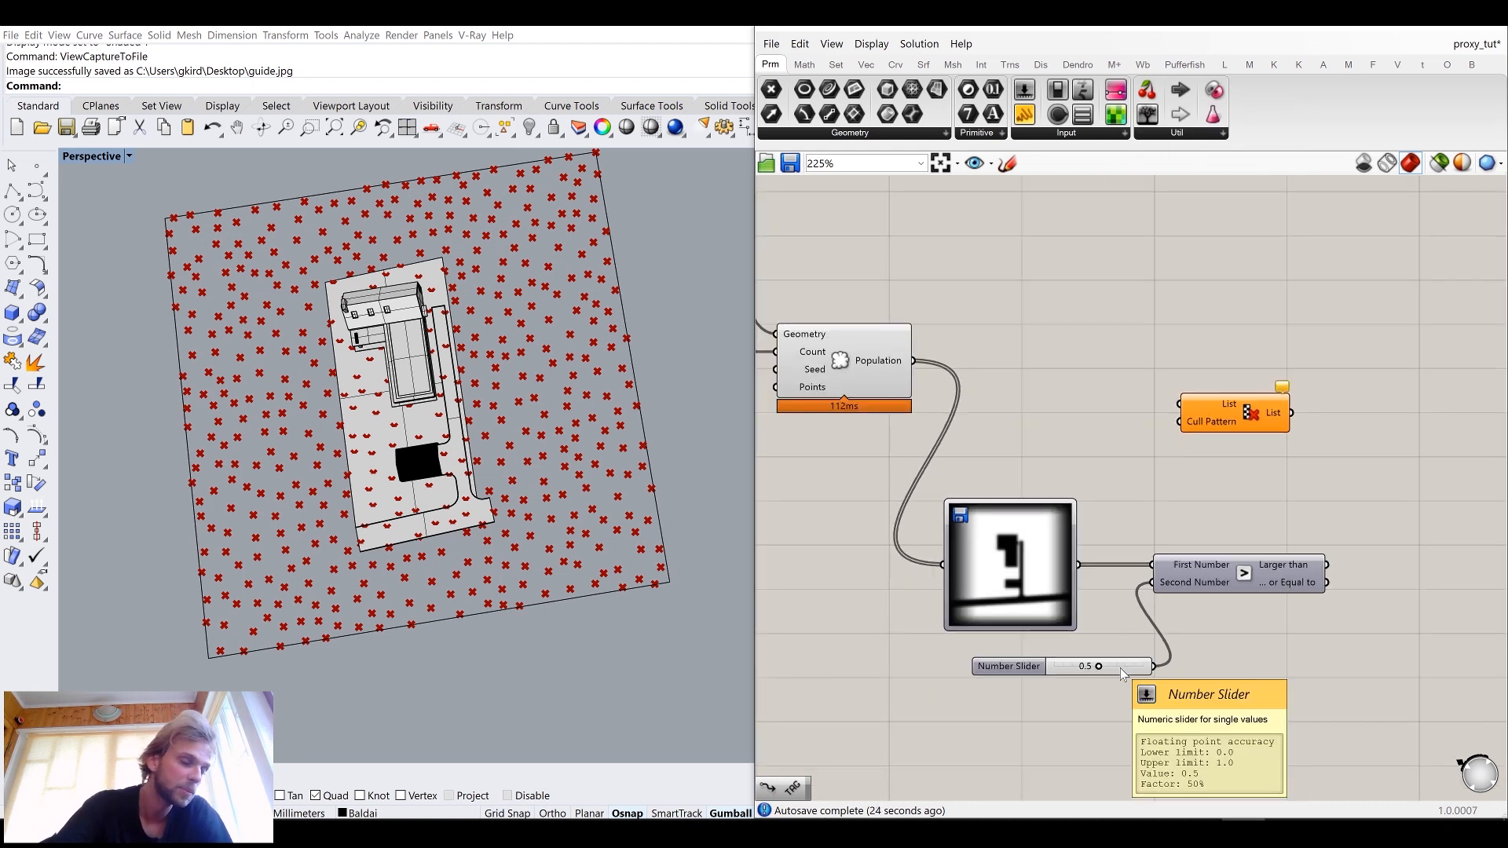
{"action": "left_click_drag", "start_coordinate": [913, 361], "coordinate": [1224, 375]}
Step: Turn off the viewport preview of the Population component
{"action": "left_click", "coordinate": [858, 366]}
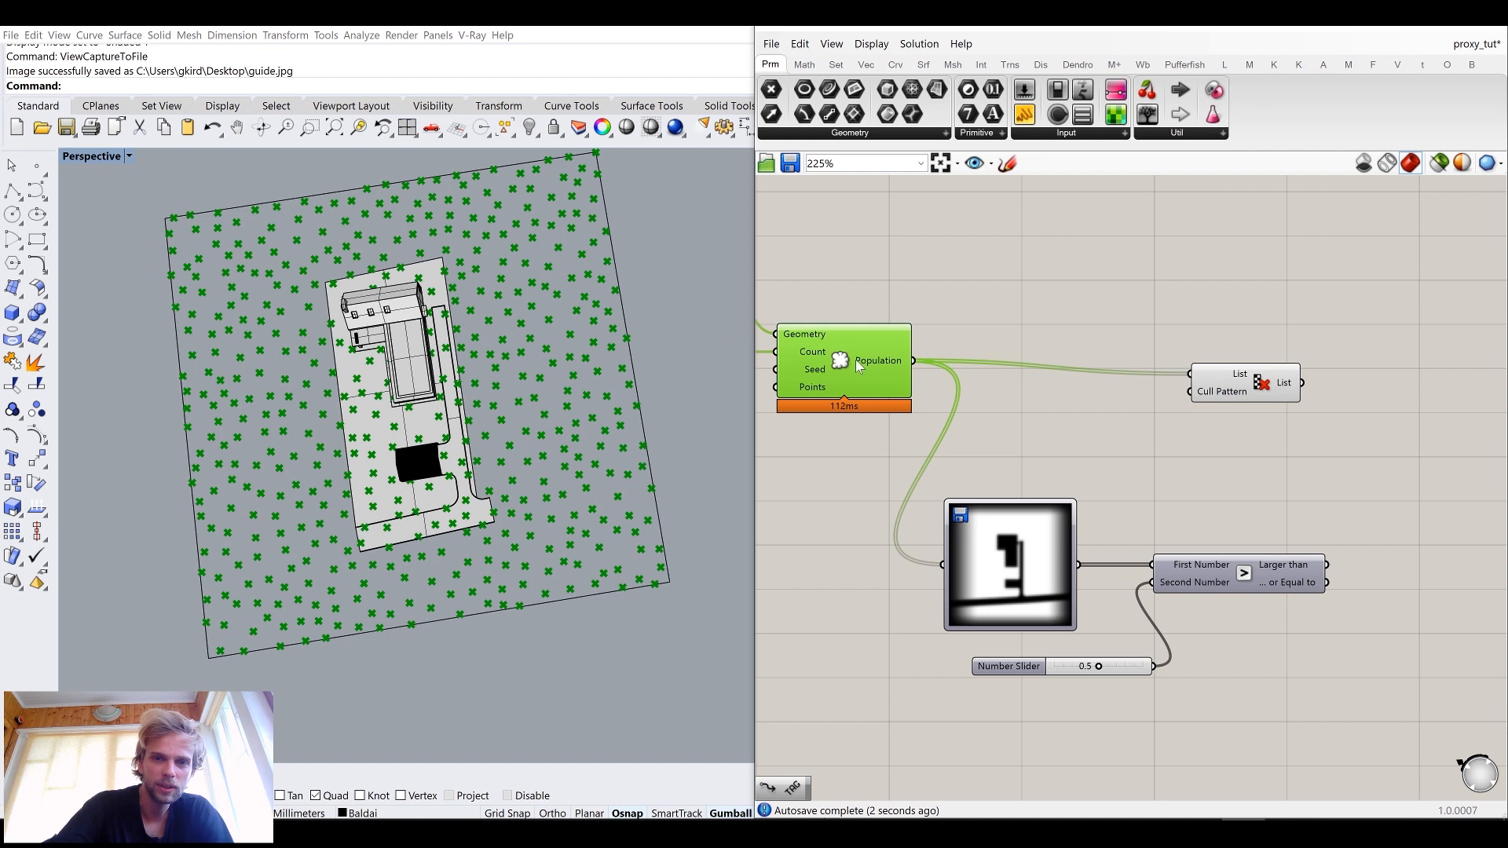
{"action": "key", "text": "space"}
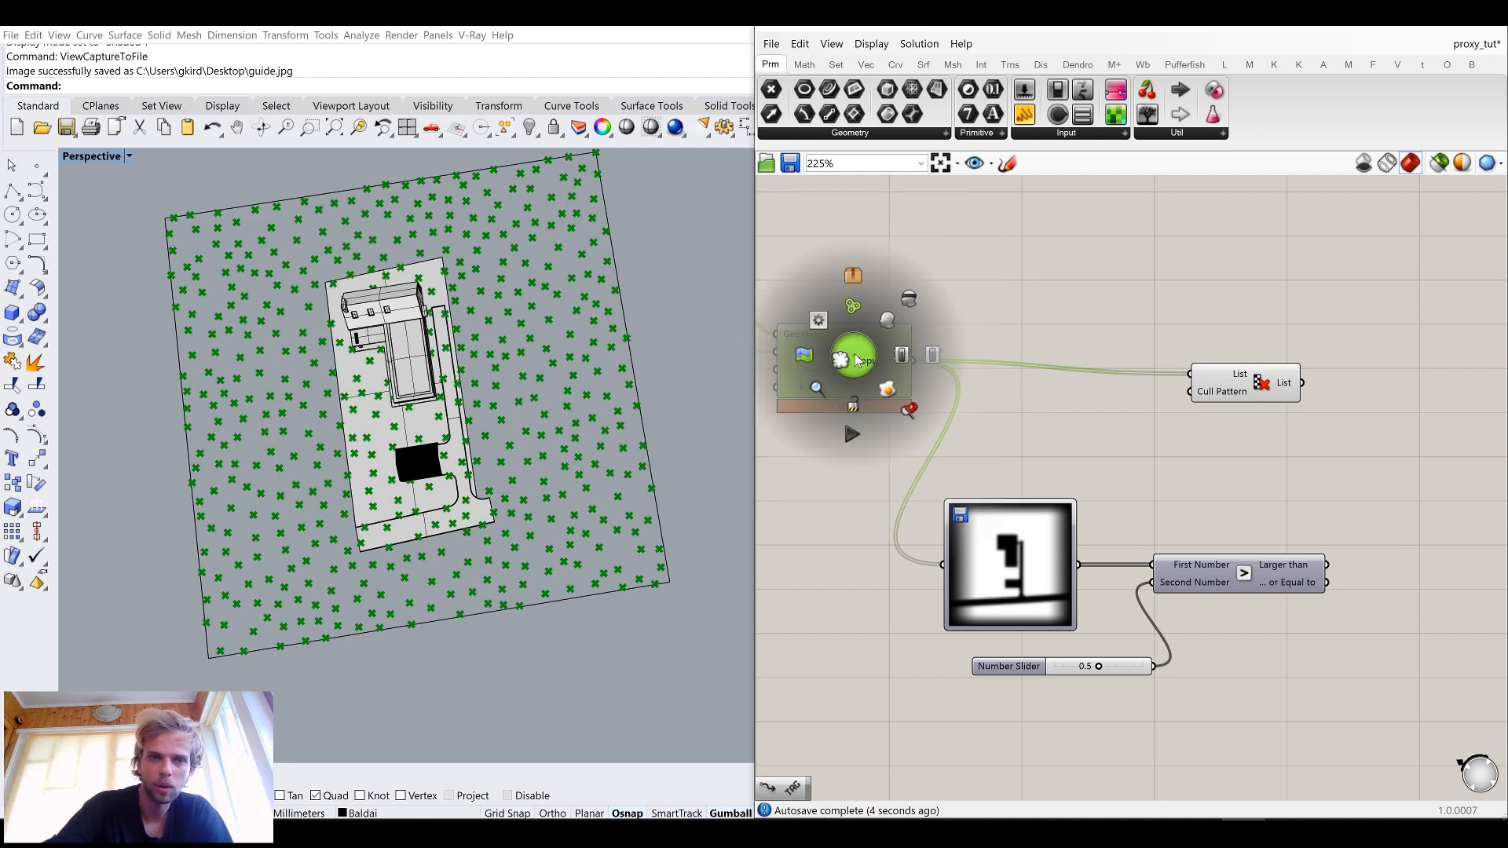
{"action": "left_click", "coordinate": [921, 299]}
Step: Connect the Larger Than output of the comparison component to the Cull Pattern input of the cull component
{"action": "right_click_drag", "start_coordinate": [932, 380], "coordinate": [753, 328]}
{"action": "left_click_drag", "start_coordinate": [1060, 345], "coordinate": [1219, 342]}
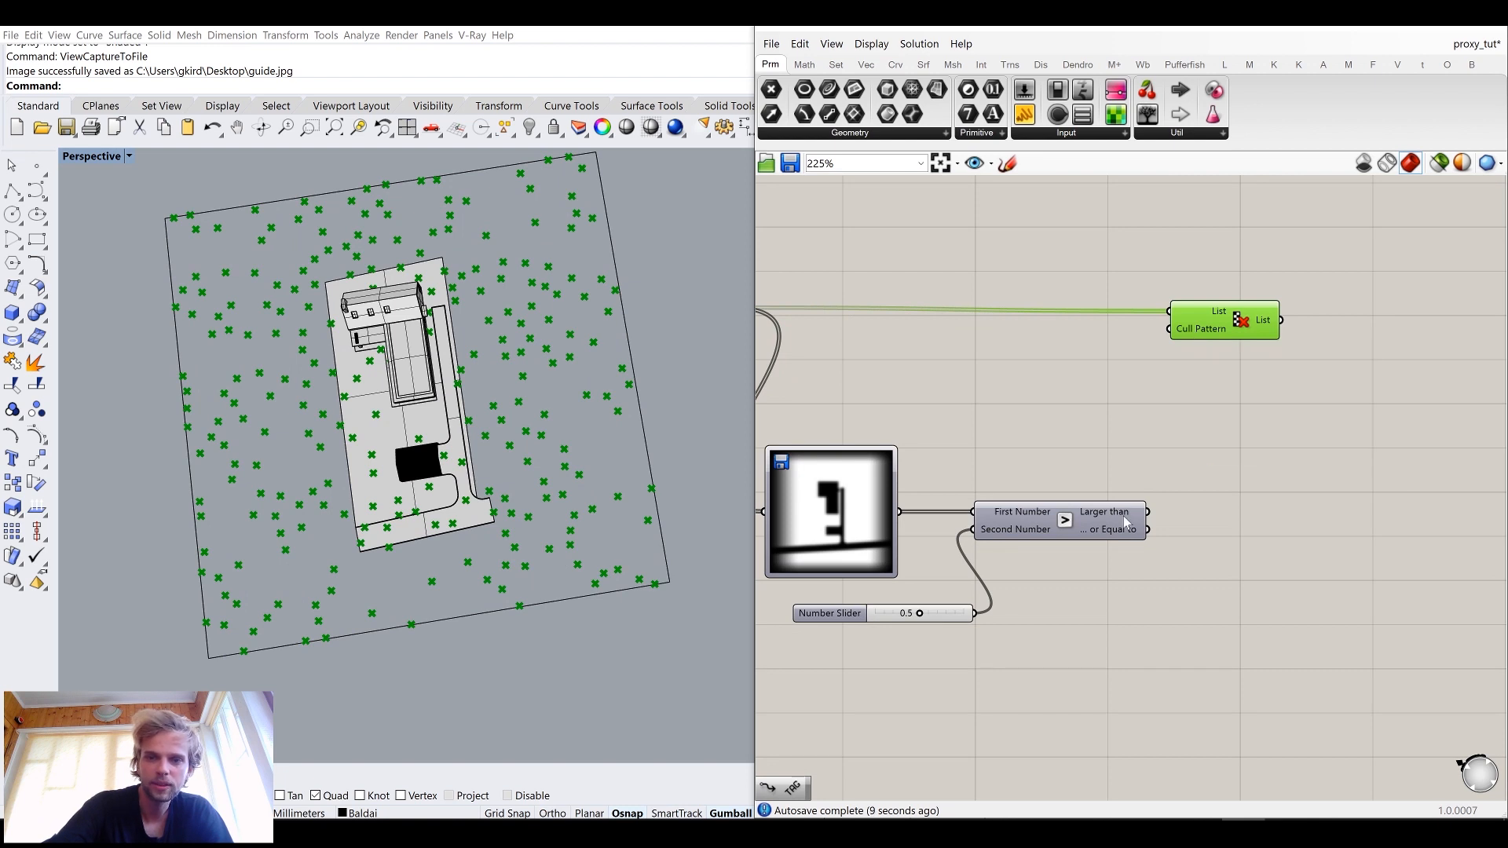
{"action": "left_click_drag", "start_coordinate": [1150, 515], "coordinate": [1172, 332]}
{"action": "left_click", "coordinate": [1047, 349]}
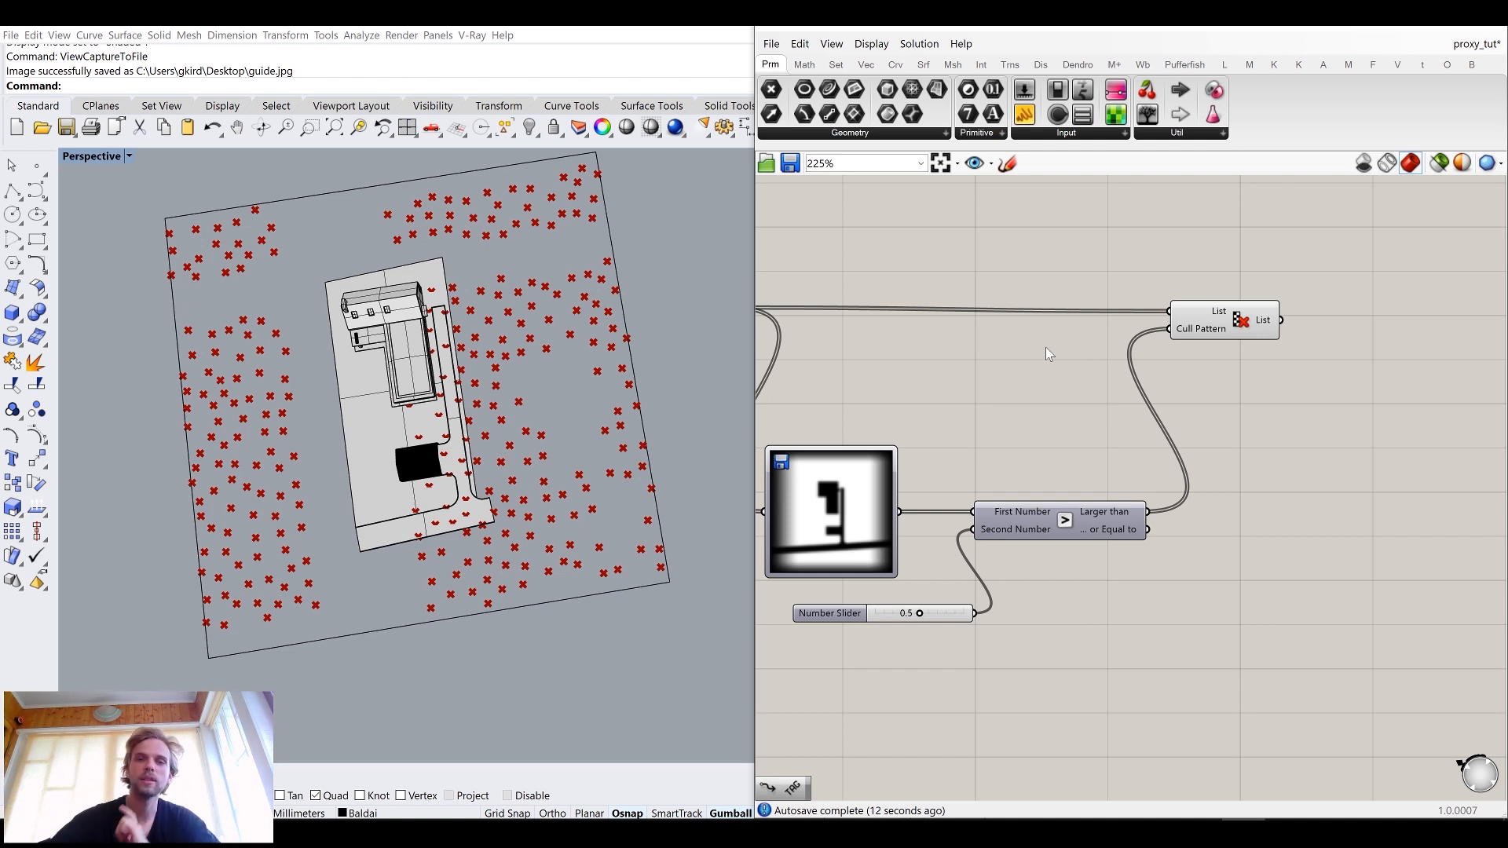
Step: Review the X and Y domains and the distribution map in the Image Sampler's settings
{"action": "right_click_drag", "start_coordinate": [841, 397], "coordinate": [983, 350]}
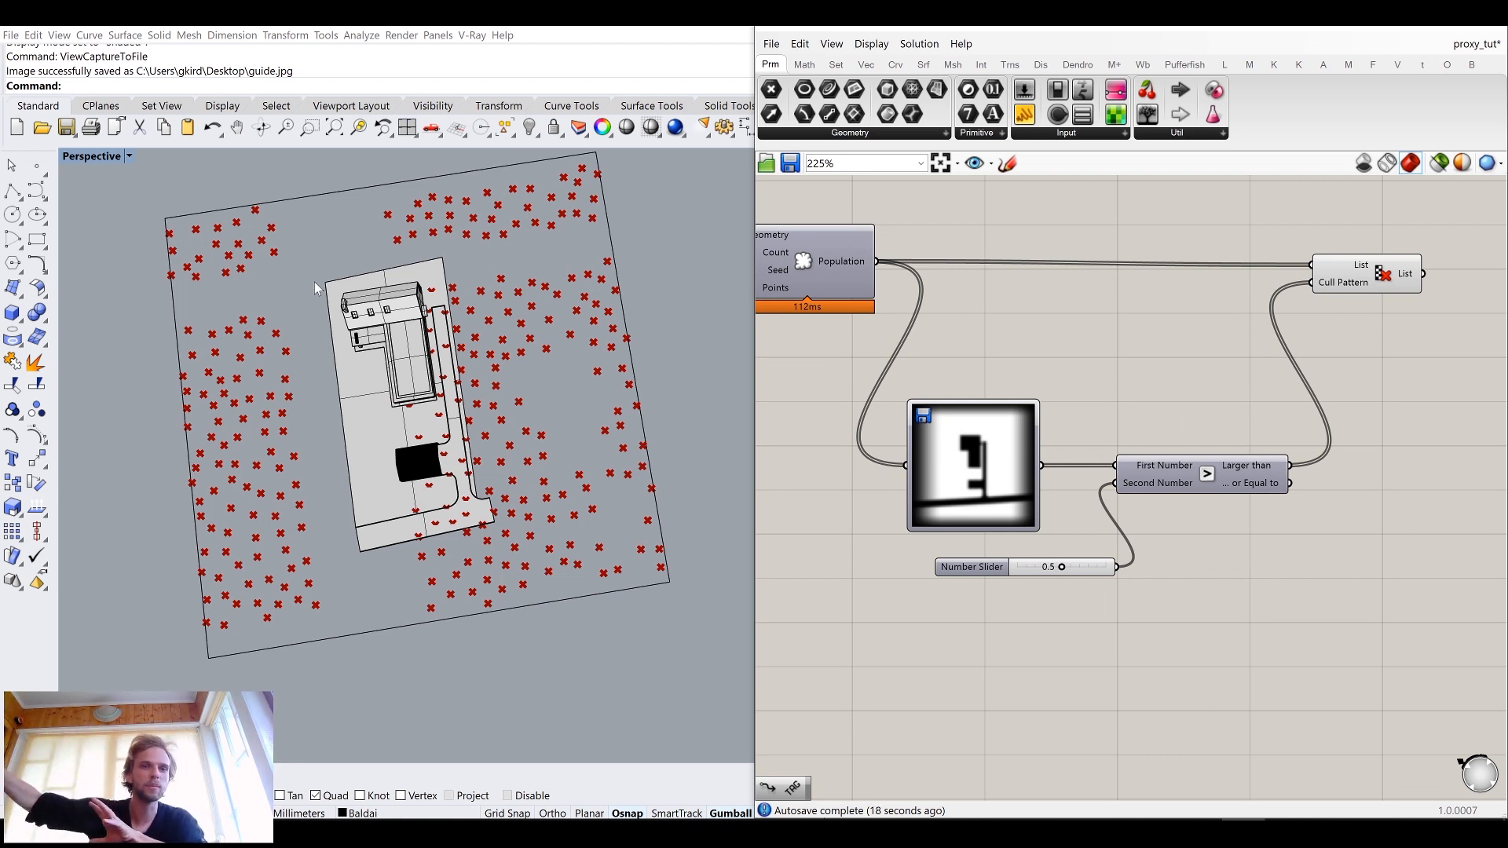
{"action": "left_click", "coordinate": [968, 484]}
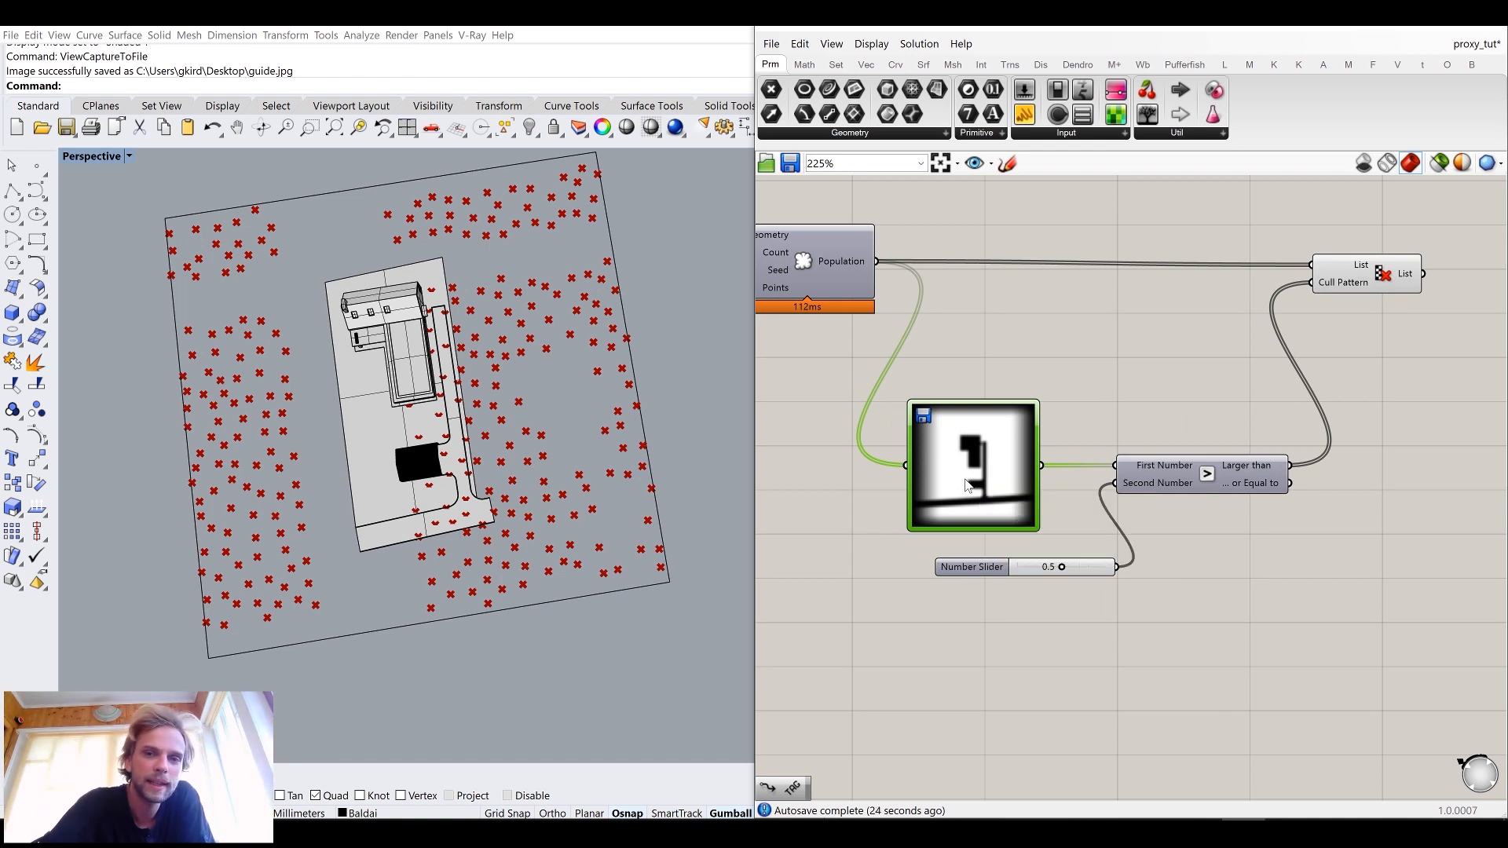
{"action": "double_click", "coordinate": [968, 485]}
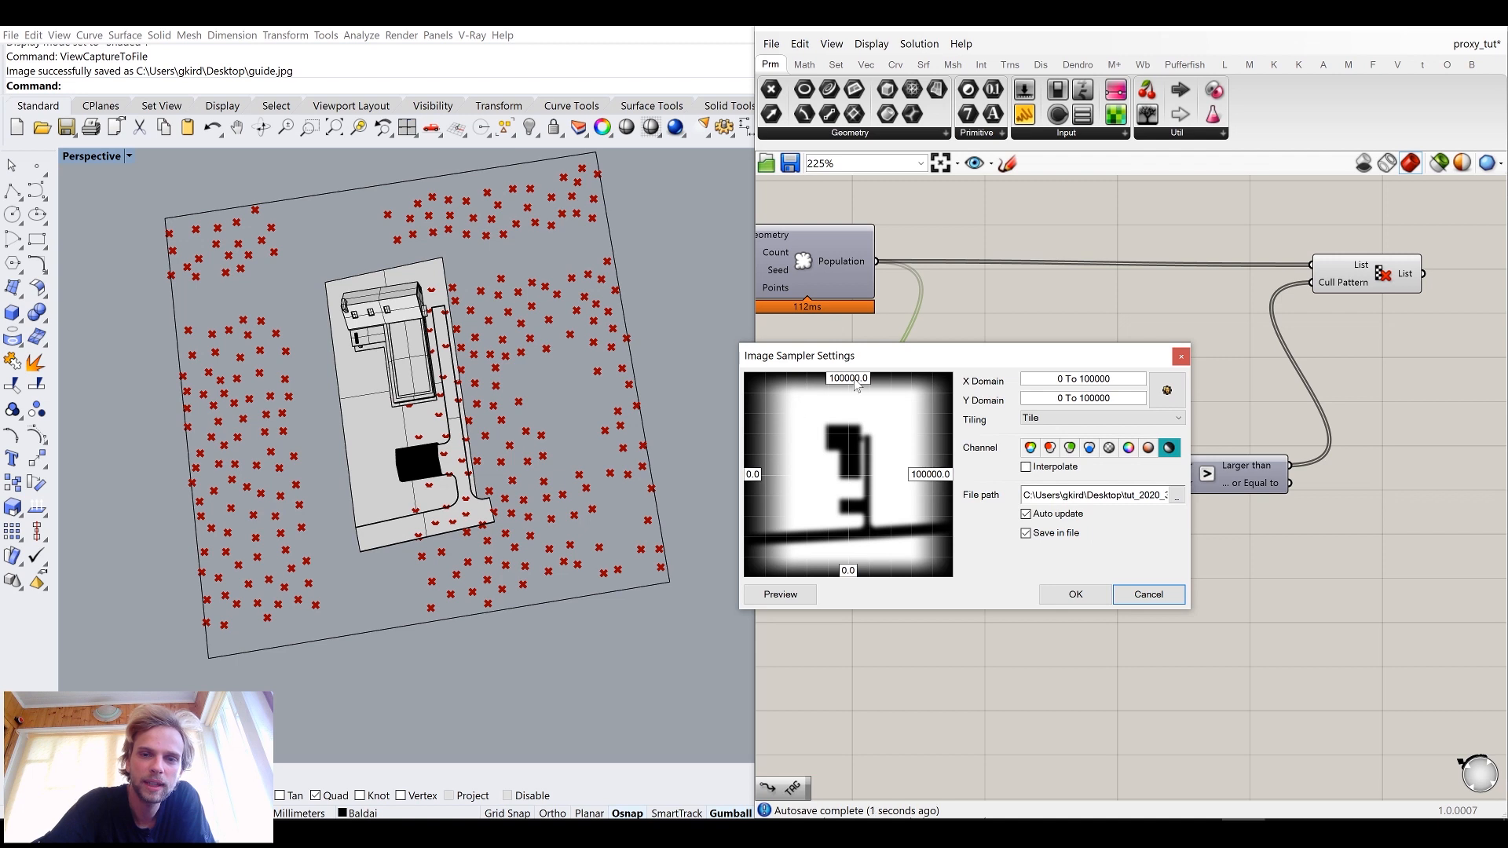
{"action": "left_click", "coordinate": [789, 600]}
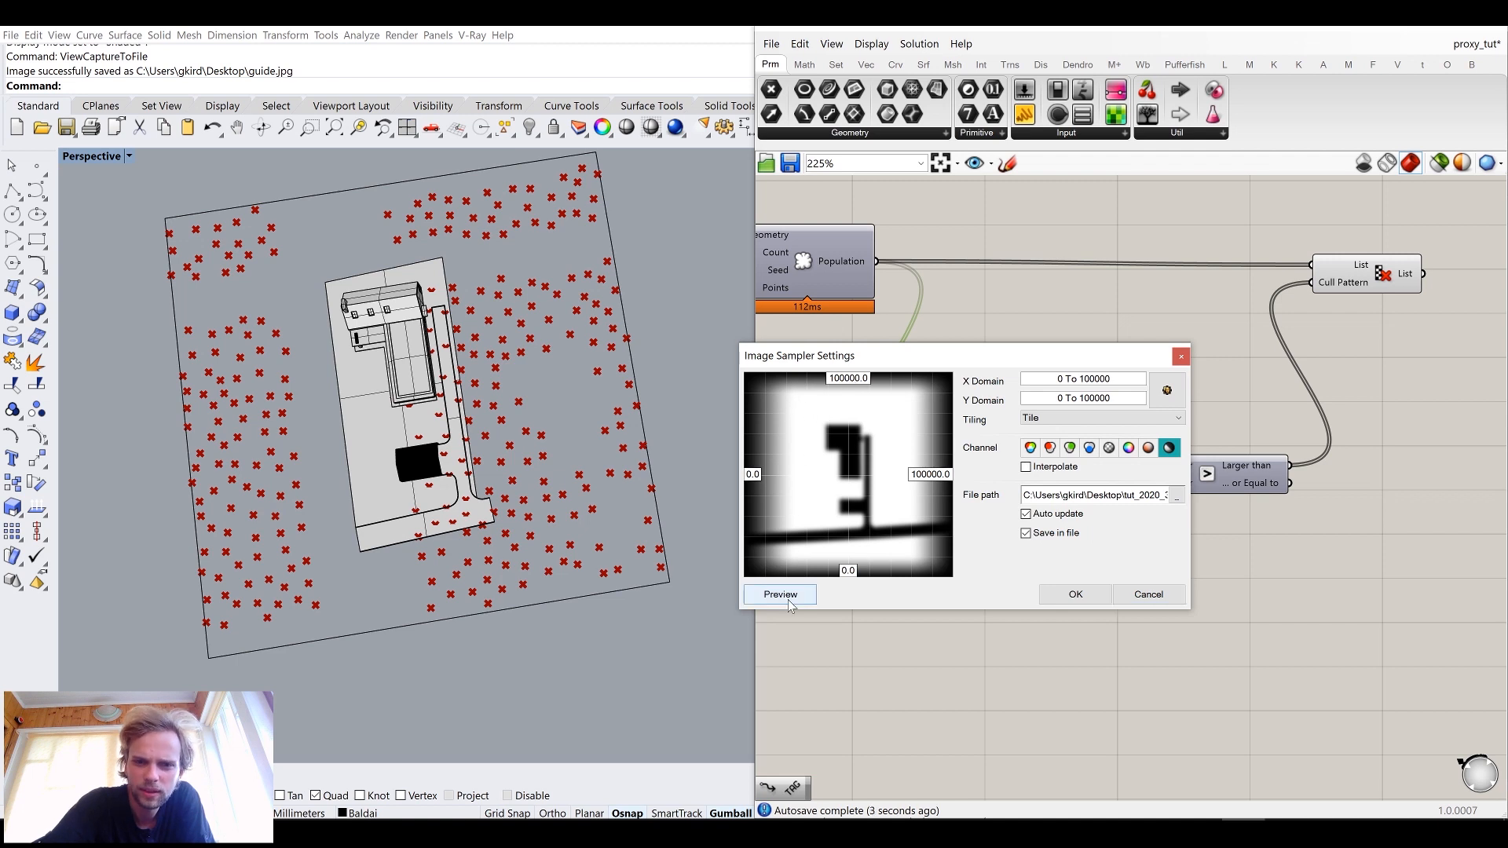
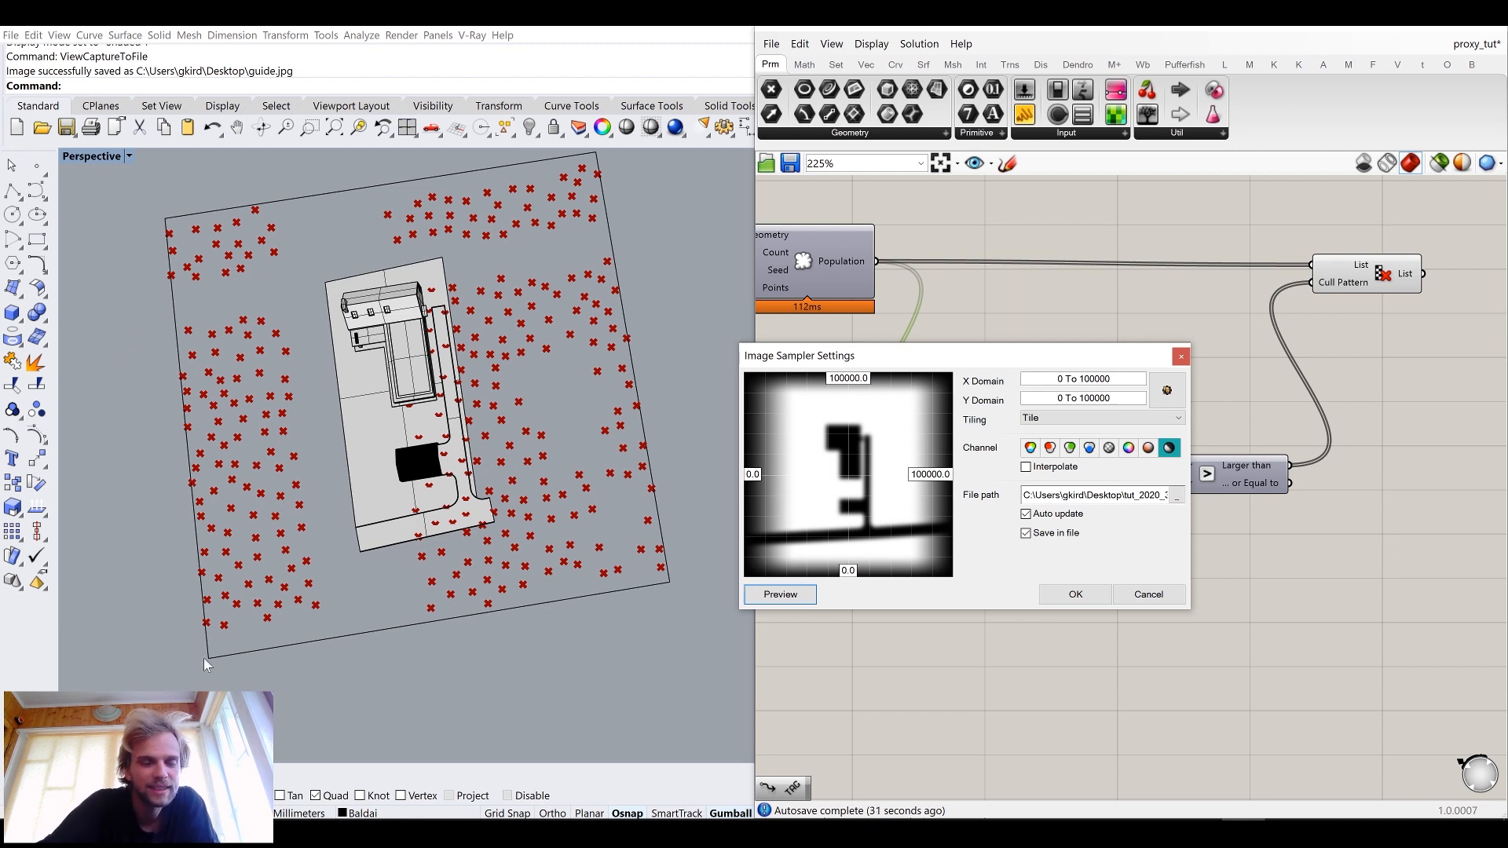
{"action": "left_click", "coordinate": [1137, 599]}
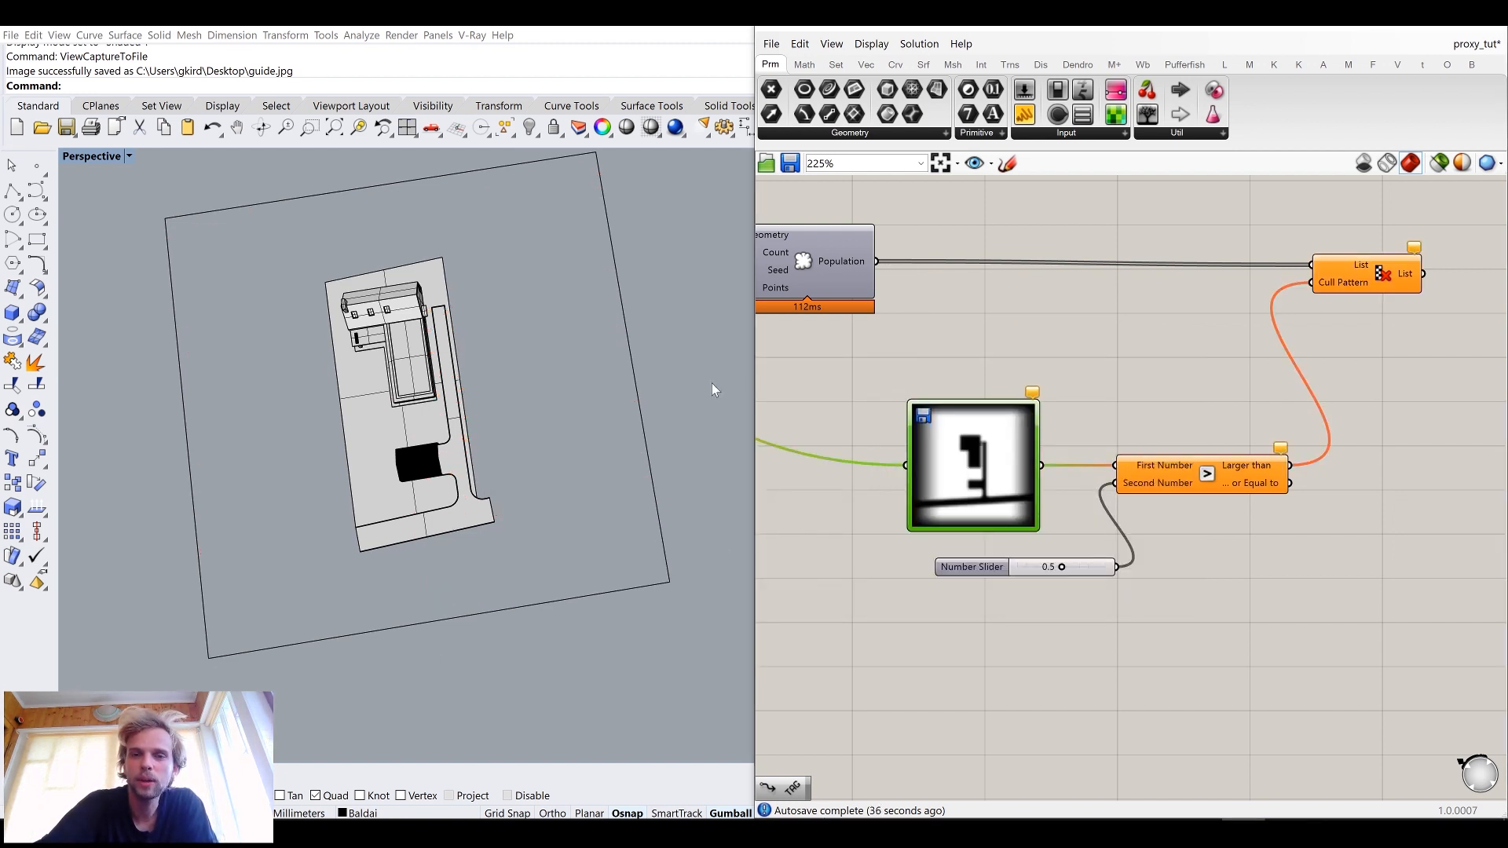
{"action": "double_click", "coordinate": [956, 477]}
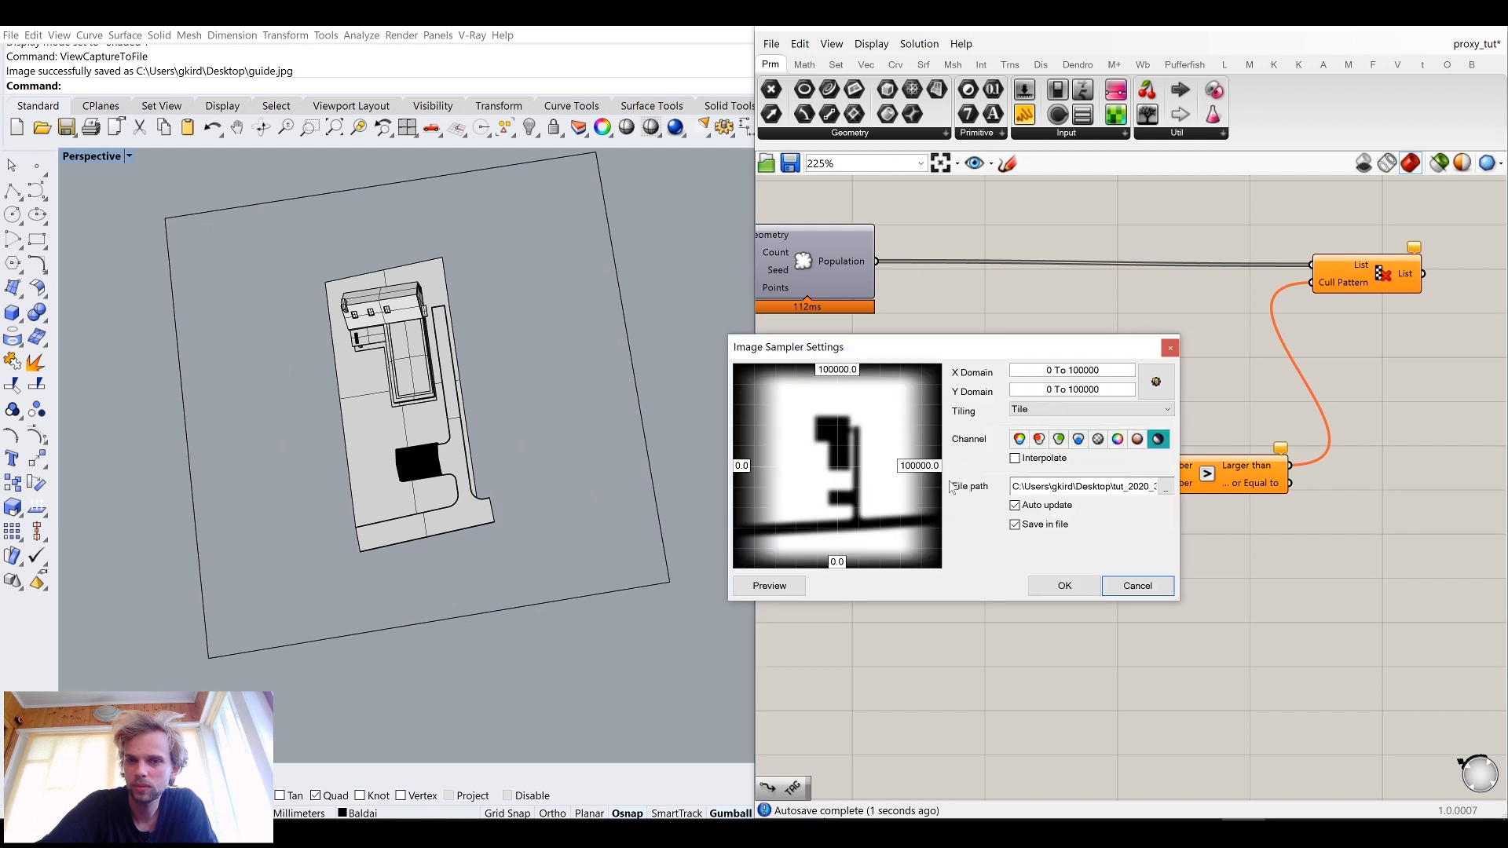
{"action": "left_click", "coordinate": [1065, 586]}
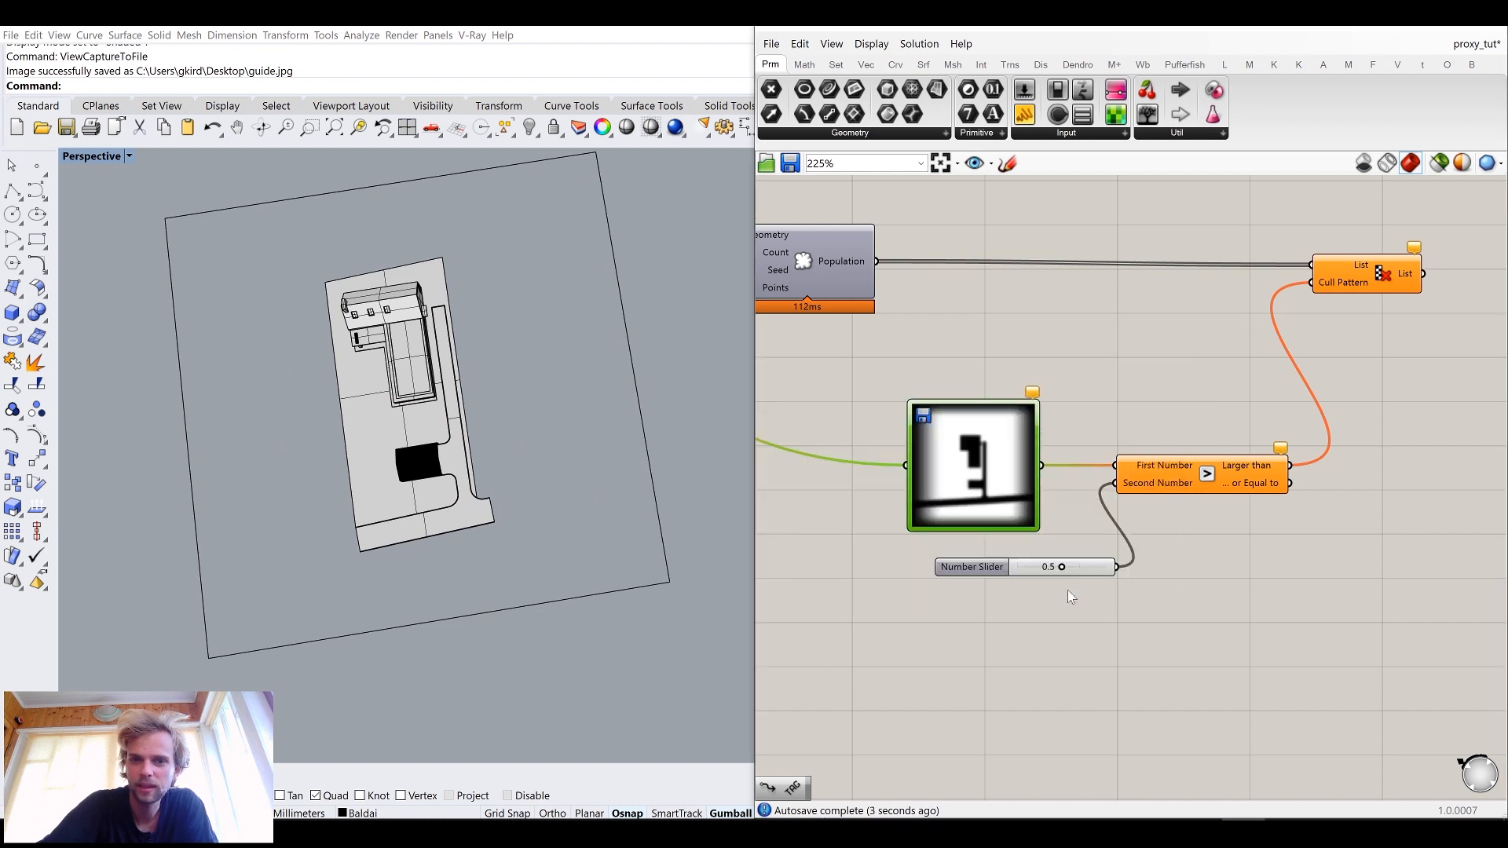
Step: Switch to the full Rhino window and turn on the CRV layer
{"action": "right_click_drag", "start_coordinate": [967, 376], "coordinate": [1033, 437]}
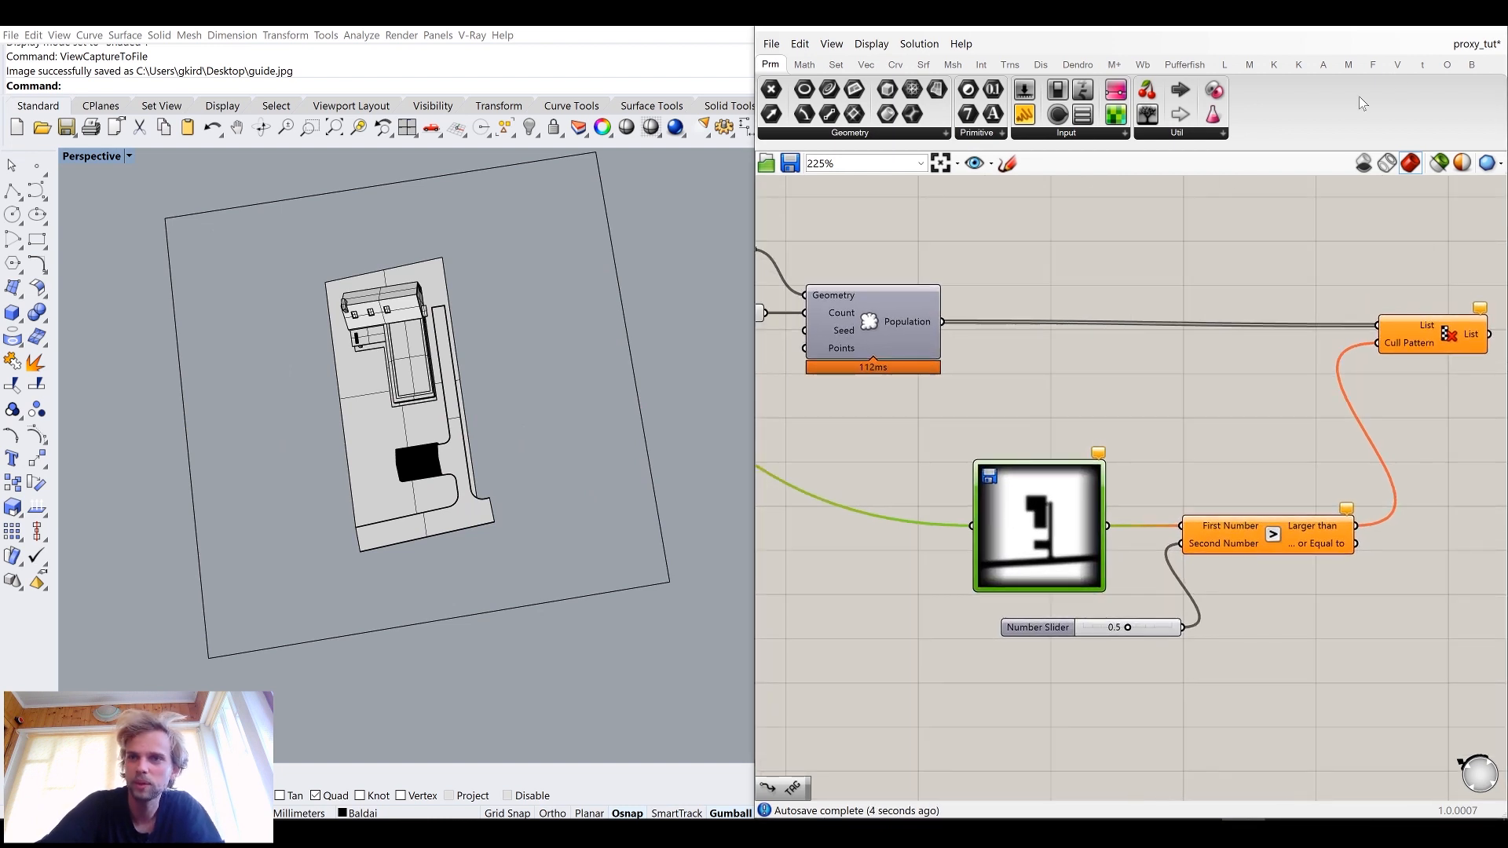
{"action": "scroll", "coordinate": [588, 643], "scroll_direction": "down", "scroll_amount": 4}
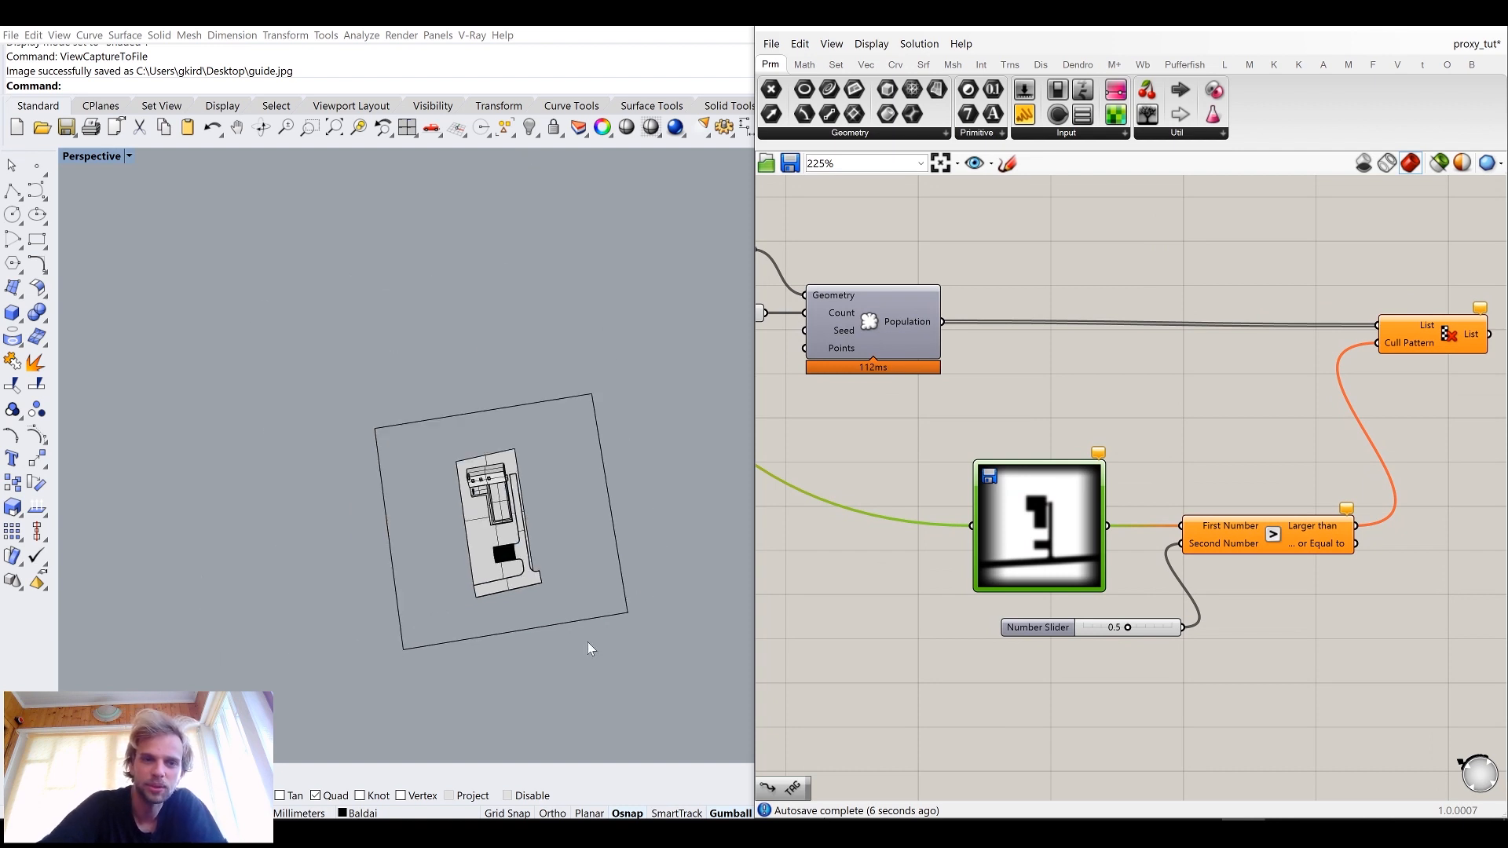
{"action": "left_click", "coordinate": [1398, 29]}
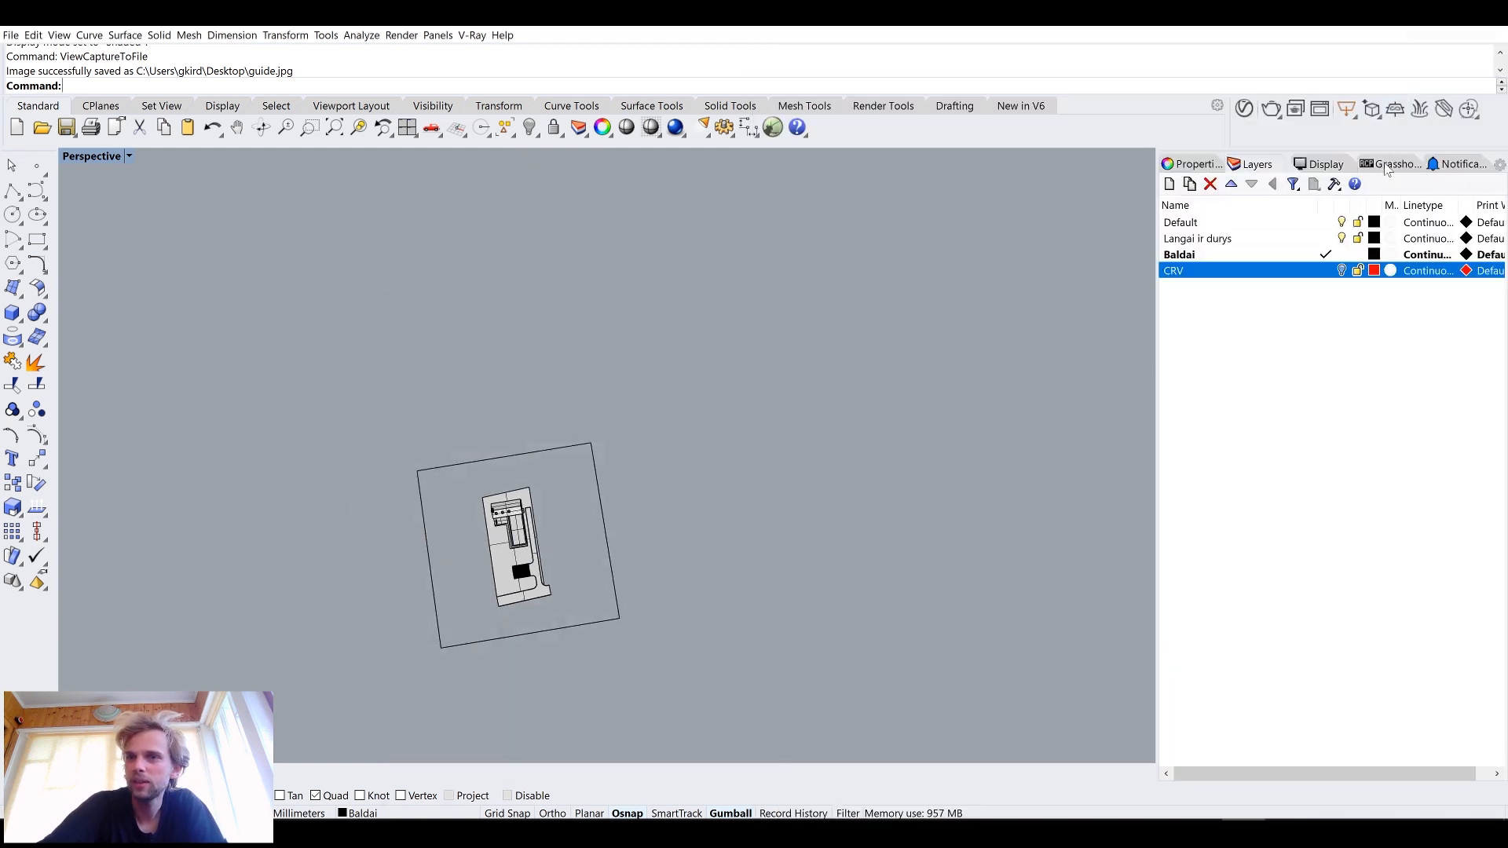
{"action": "left_click", "coordinate": [1342, 270]}
{"action": "right_click_drag", "start_coordinate": [603, 468], "coordinate": [699, 651]}
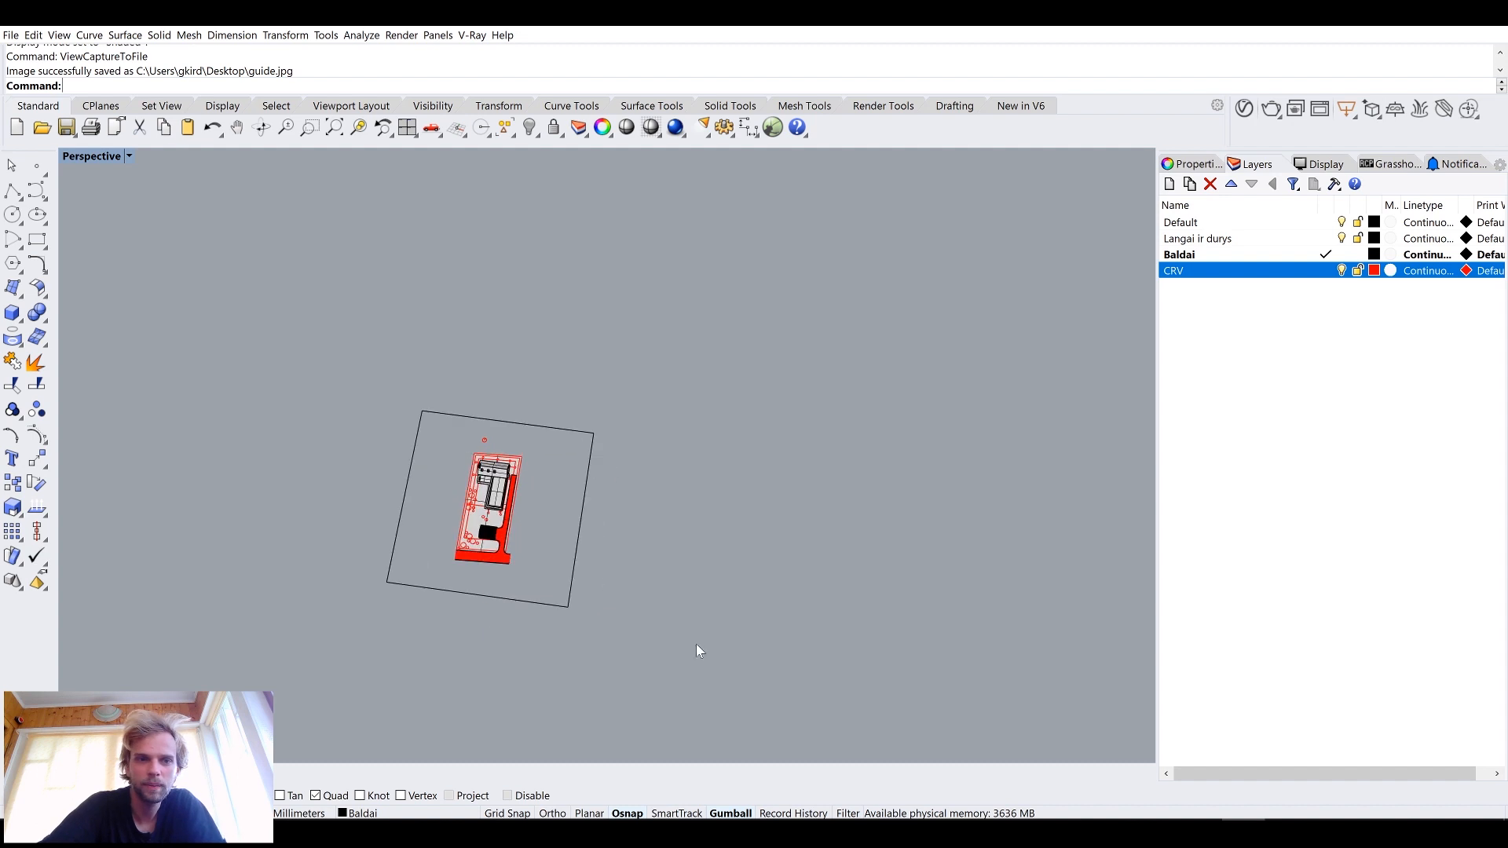
Step: Move all model geometry from the near-left corner of the square plant region to the origin at 0
{"action": "left_click_drag", "start_coordinate": [238, 352], "coordinate": [239, 353]}
{"action": "right_click_drag", "start_coordinate": [388, 475], "coordinate": [473, 497]}
{"action": "scroll", "coordinate": [473, 497], "scroll_direction": "up", "scroll_amount": 5}
{"action": "type", "text": "m"}
{"action": "key", "text": "Return"}
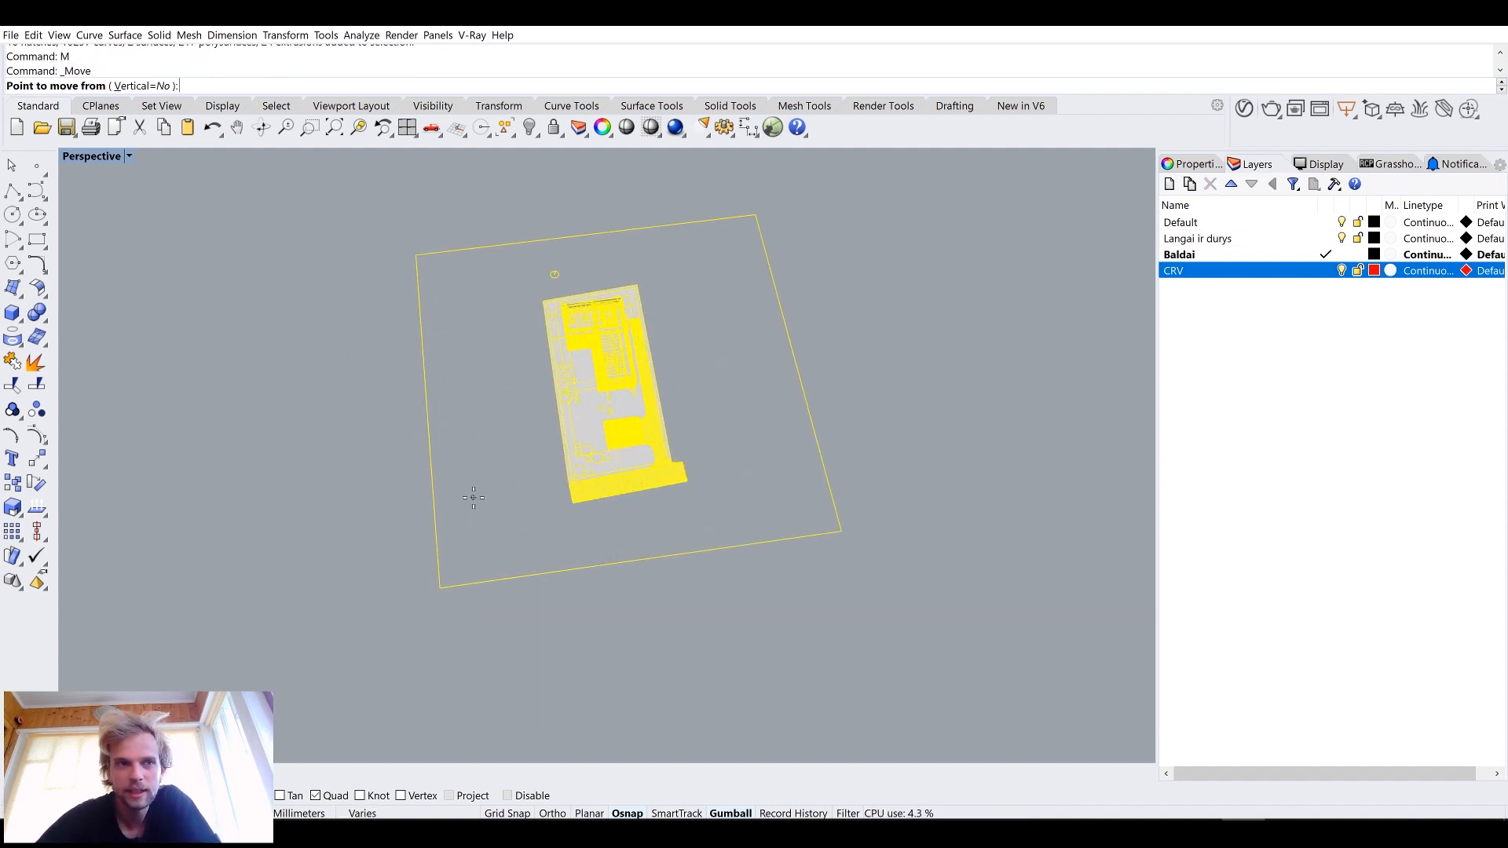
{"action": "right_click_drag", "start_coordinate": [444, 448], "coordinate": [398, 667]}
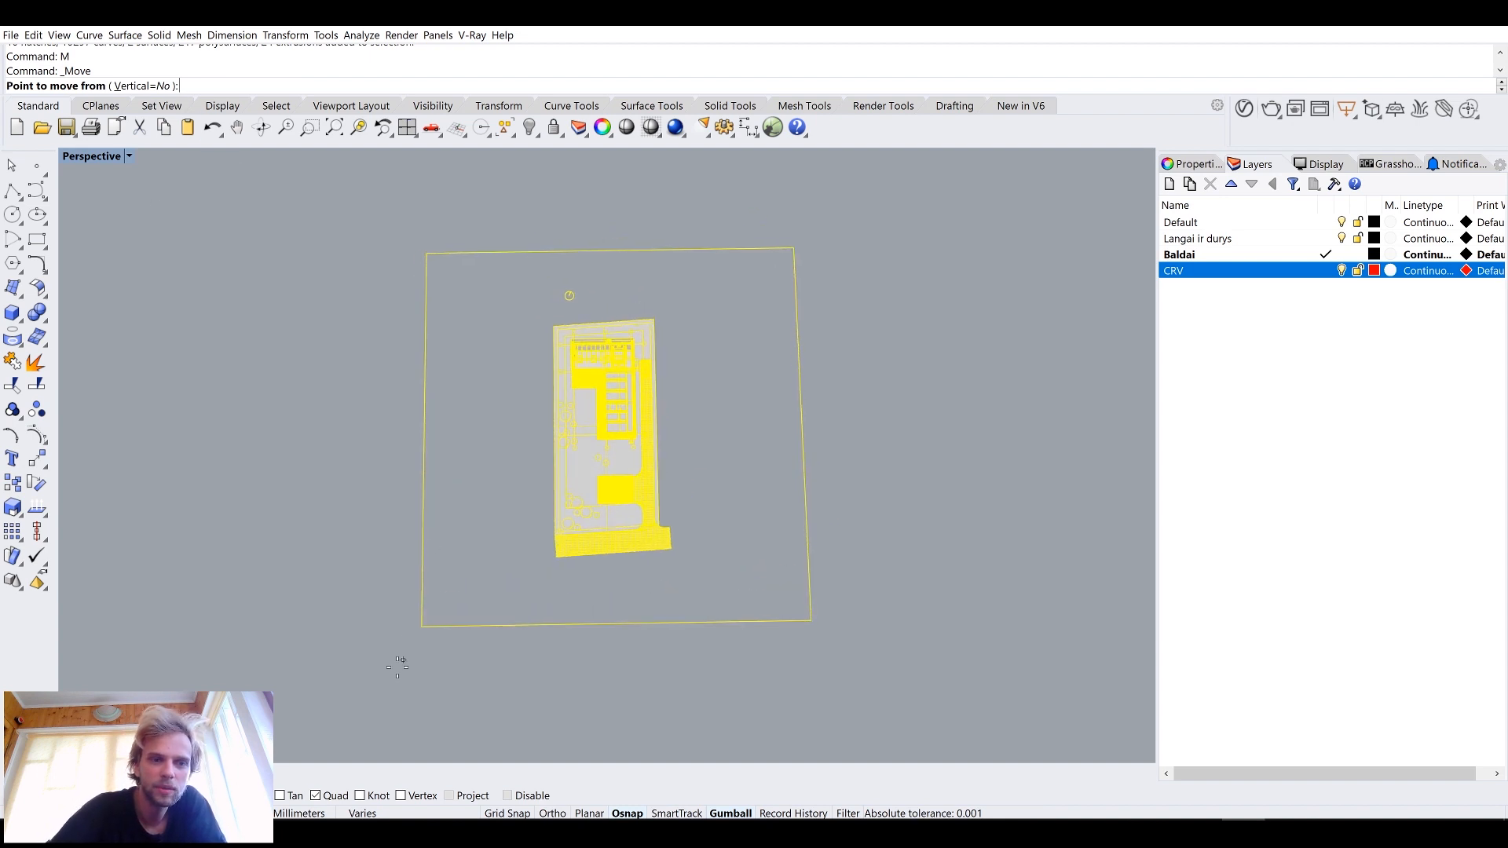
{"action": "left_click", "coordinate": [424, 628]}
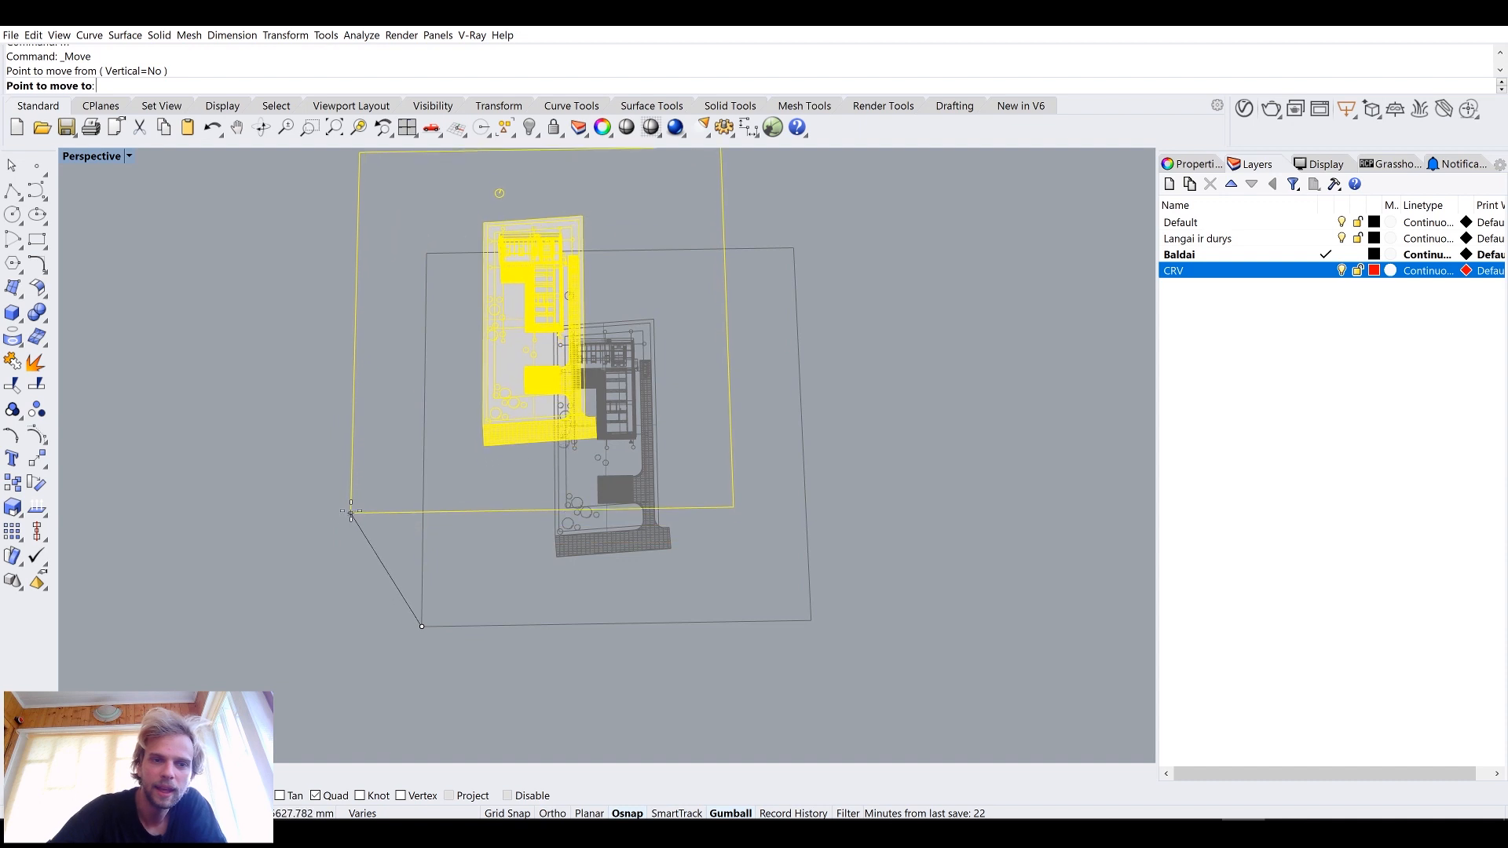
{"action": "type", "text": "0"}
{"action": "key", "text": "Return"}
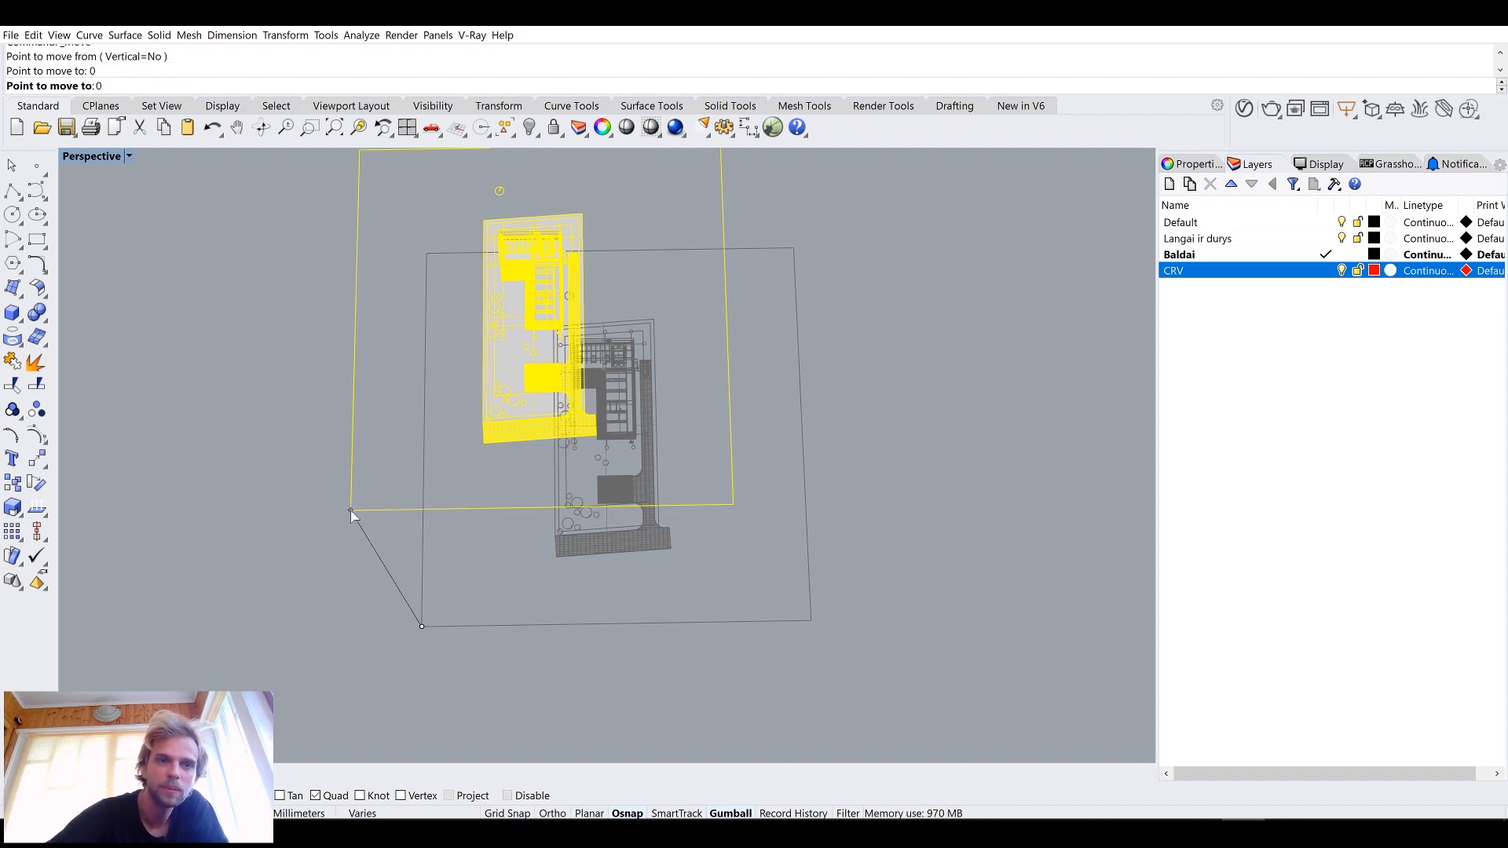
{"action": "key", "text": "Escape"}
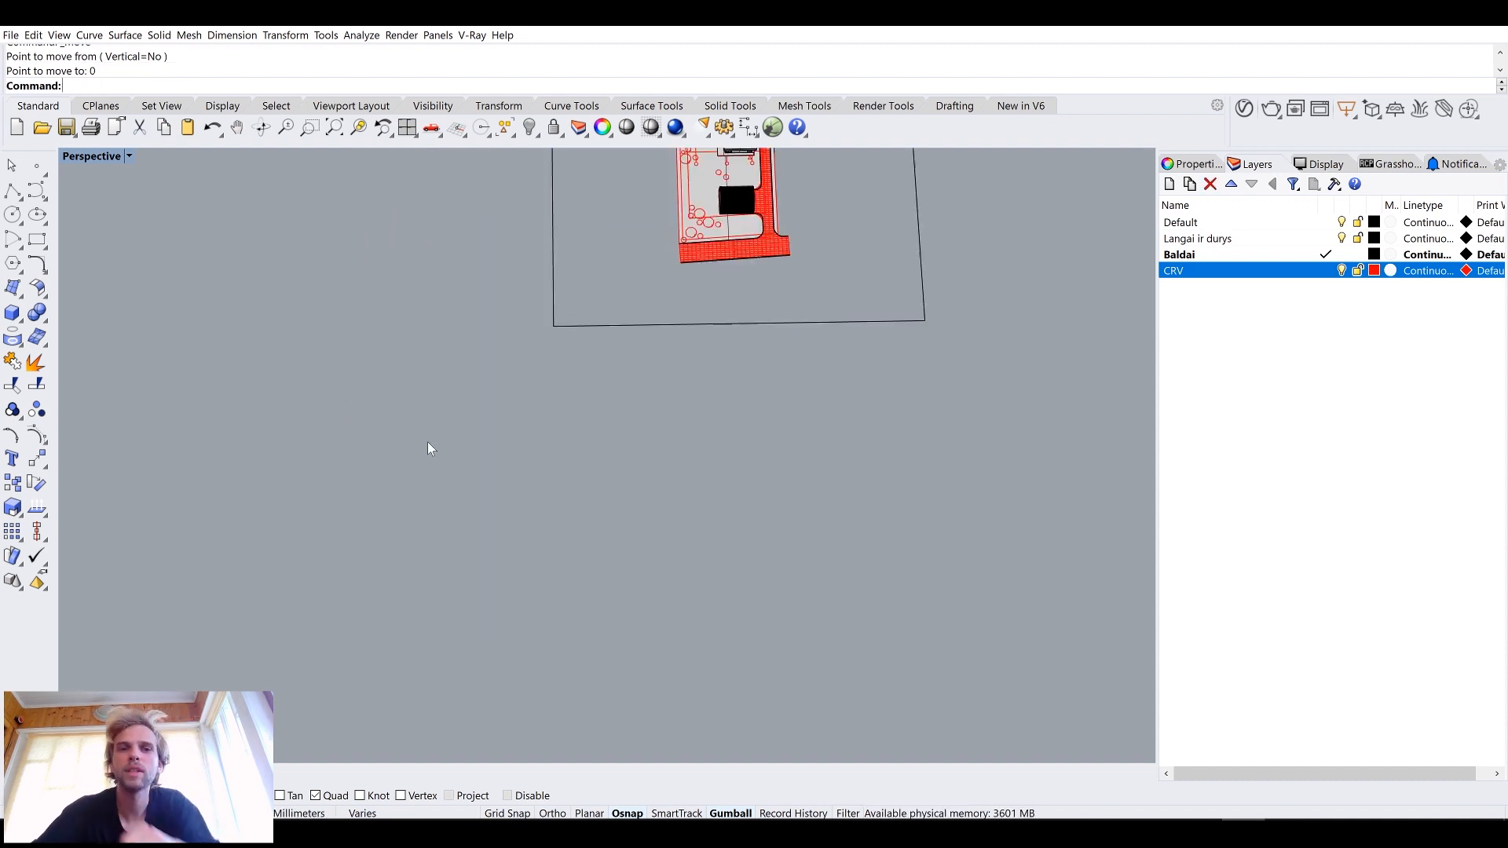
Step: Turn off the CRV layer and switch back to Grasshopper
{"action": "right_click_drag", "start_coordinate": [442, 431], "coordinate": [377, 618], "text": "shift"}
{"action": "left_click", "coordinate": [1342, 271]}
{"action": "right_click_drag", "start_coordinate": [612, 409], "coordinate": [553, 357]}
{"action": "key", "text": "alt+Tab"}
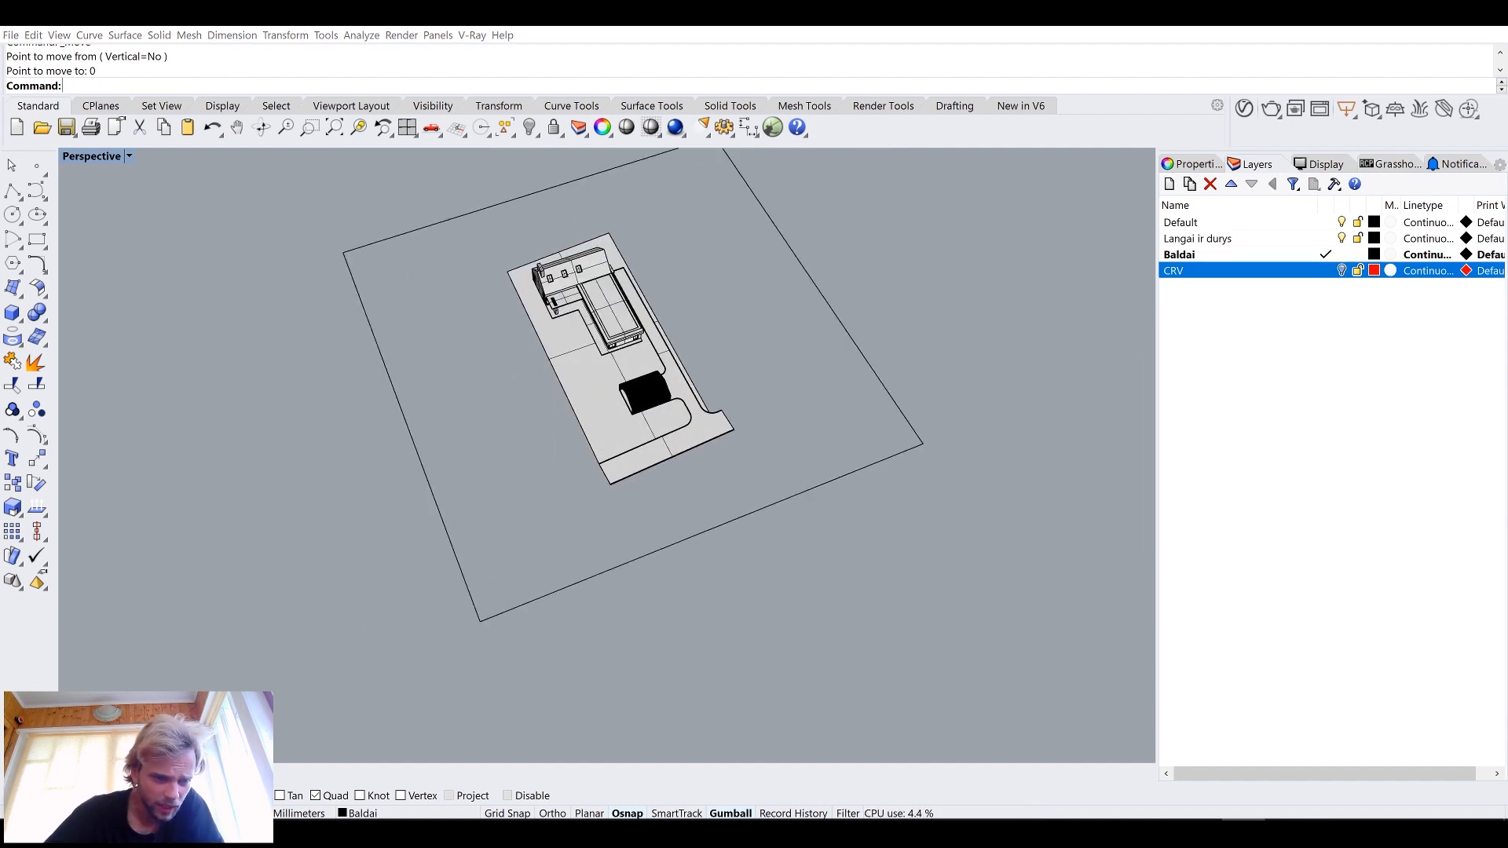
Step: Examine the Image Sampler's warning and trace its input wire back to where it starts
{"action": "scroll", "coordinate": [1069, 481], "scroll_direction": "up", "scroll_amount": 2}
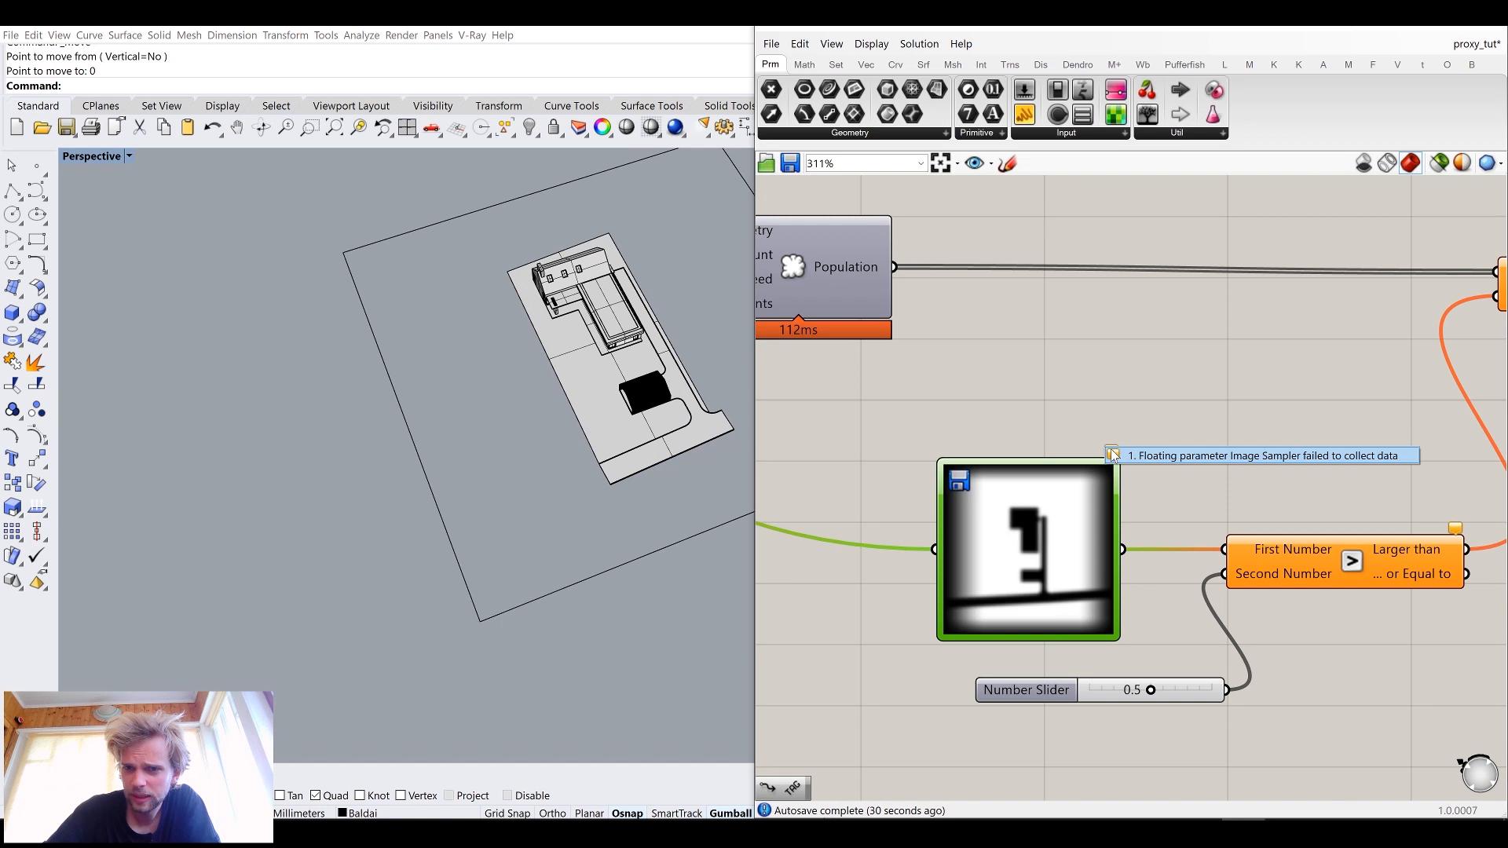
{"action": "scroll", "coordinate": [927, 424], "scroll_direction": "down", "scroll_amount": 1}
{"action": "right_click_drag", "start_coordinate": [927, 424], "coordinate": [1195, 528]}
{"action": "scroll", "coordinate": [1177, 580], "scroll_direction": "down", "scroll_amount": 6}
{"action": "scroll", "coordinate": [945, 412], "scroll_direction": "up", "scroll_amount": 2}
{"action": "scroll", "coordinate": [979, 426], "scroll_direction": "down", "scroll_amount": 4}
{"action": "scroll", "coordinate": [1045, 448], "scroll_direction": "up", "scroll_amount": 4}
{"action": "scroll", "coordinate": [1210, 550], "scroll_direction": "down", "scroll_amount": 3}
{"action": "left_click_drag", "start_coordinate": [1255, 604], "coordinate": [930, 474]}
{"action": "scroll", "coordinate": [825, 280], "scroll_direction": "up", "scroll_amount": 5}
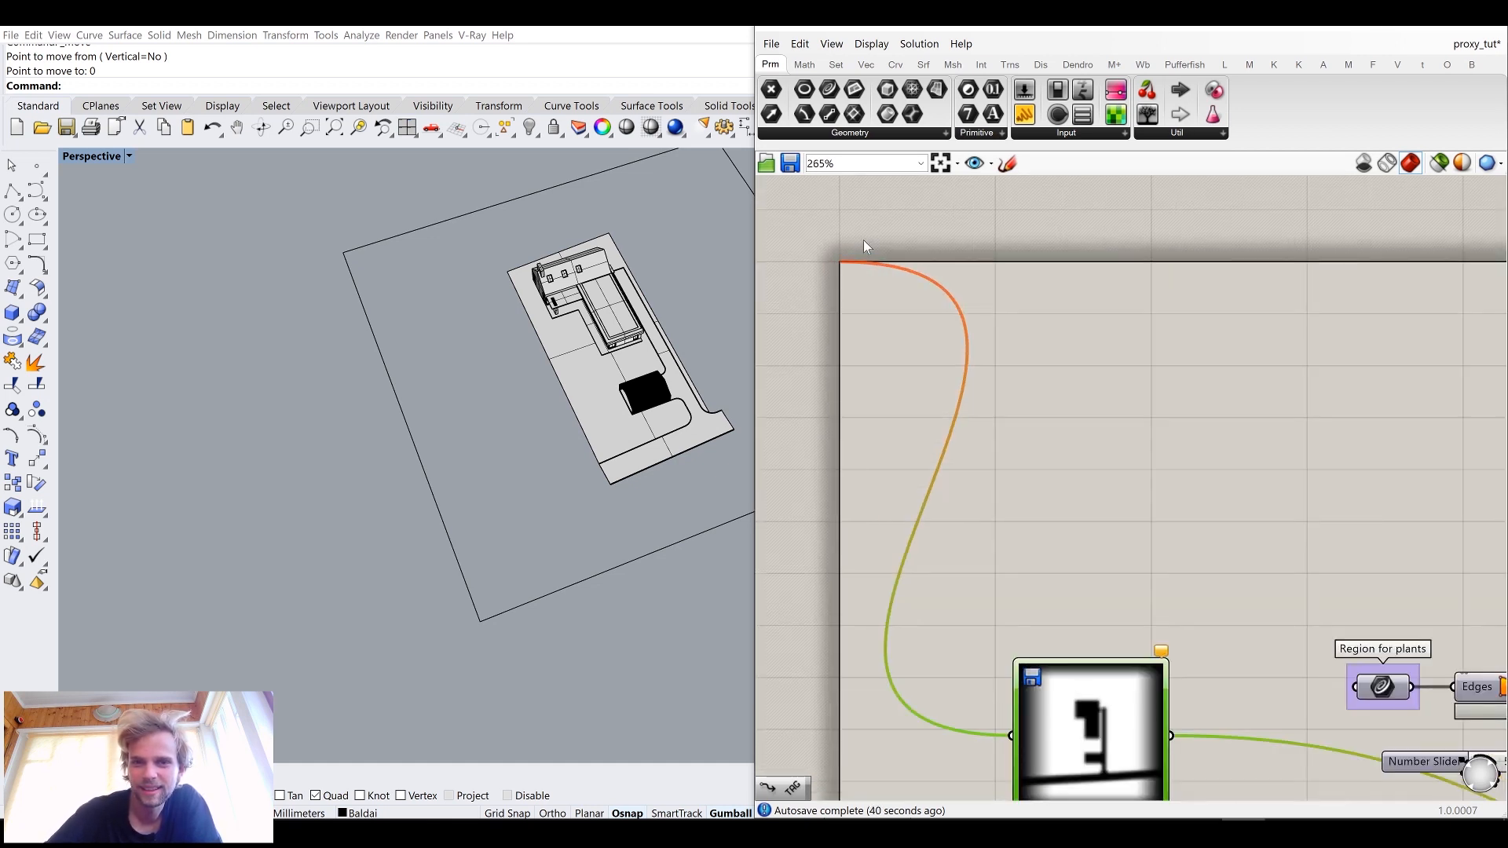
{"action": "scroll", "coordinate": [1026, 617], "scroll_direction": "down", "scroll_amount": 5}
Step: Place the Image Sampler below and beyond the population component and connect the Population output to its input
{"action": "left_click_drag", "start_coordinate": [864, 472], "coordinate": [1166, 552]}
{"action": "scroll", "coordinate": [1154, 503], "scroll_direction": "up", "scroll_amount": 2}
{"action": "left_click_drag", "start_coordinate": [1088, 418], "coordinate": [1172, 652]}
{"action": "left_click", "coordinate": [1247, 484]}
{"action": "right_click_drag", "start_coordinate": [531, 327], "coordinate": [536, 392]}
{"action": "mouse_move", "coordinate": [405, 359]}
{"action": "right_mouse_down"}
{"action": "mouse_move", "coordinate": [487, 440]}
{"action": "mouse_move", "coordinate": [496, 407]}
{"action": "mouse_move", "coordinate": [401, 348]}
{"action": "right_mouse_up"}
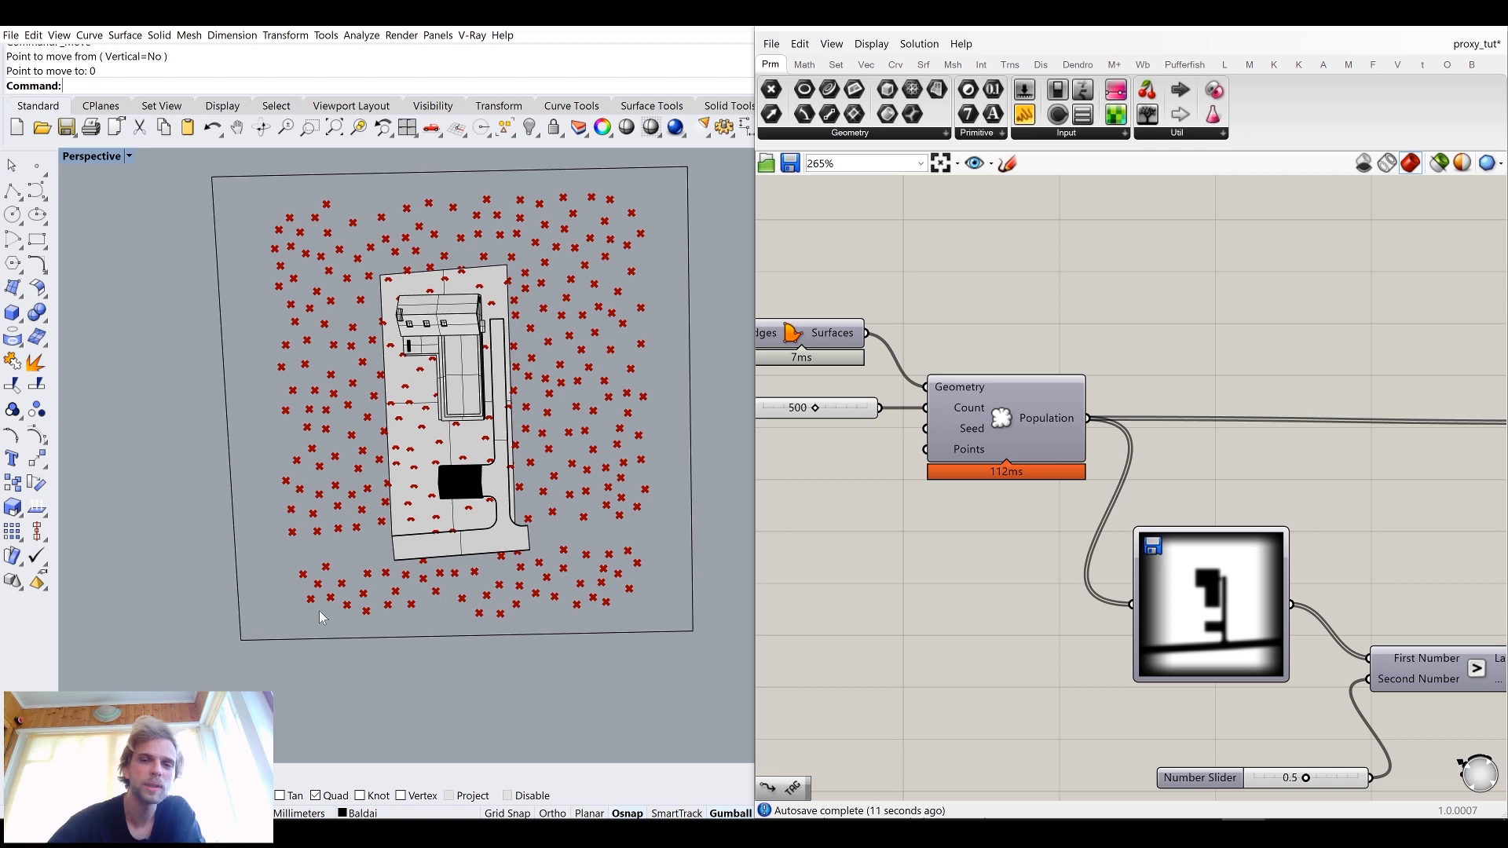
Step: Recheck the Image Sampler's domain settings against the relocated plant region
{"action": "left_click_drag", "start_coordinate": [1216, 624], "coordinate": [1204, 625]}
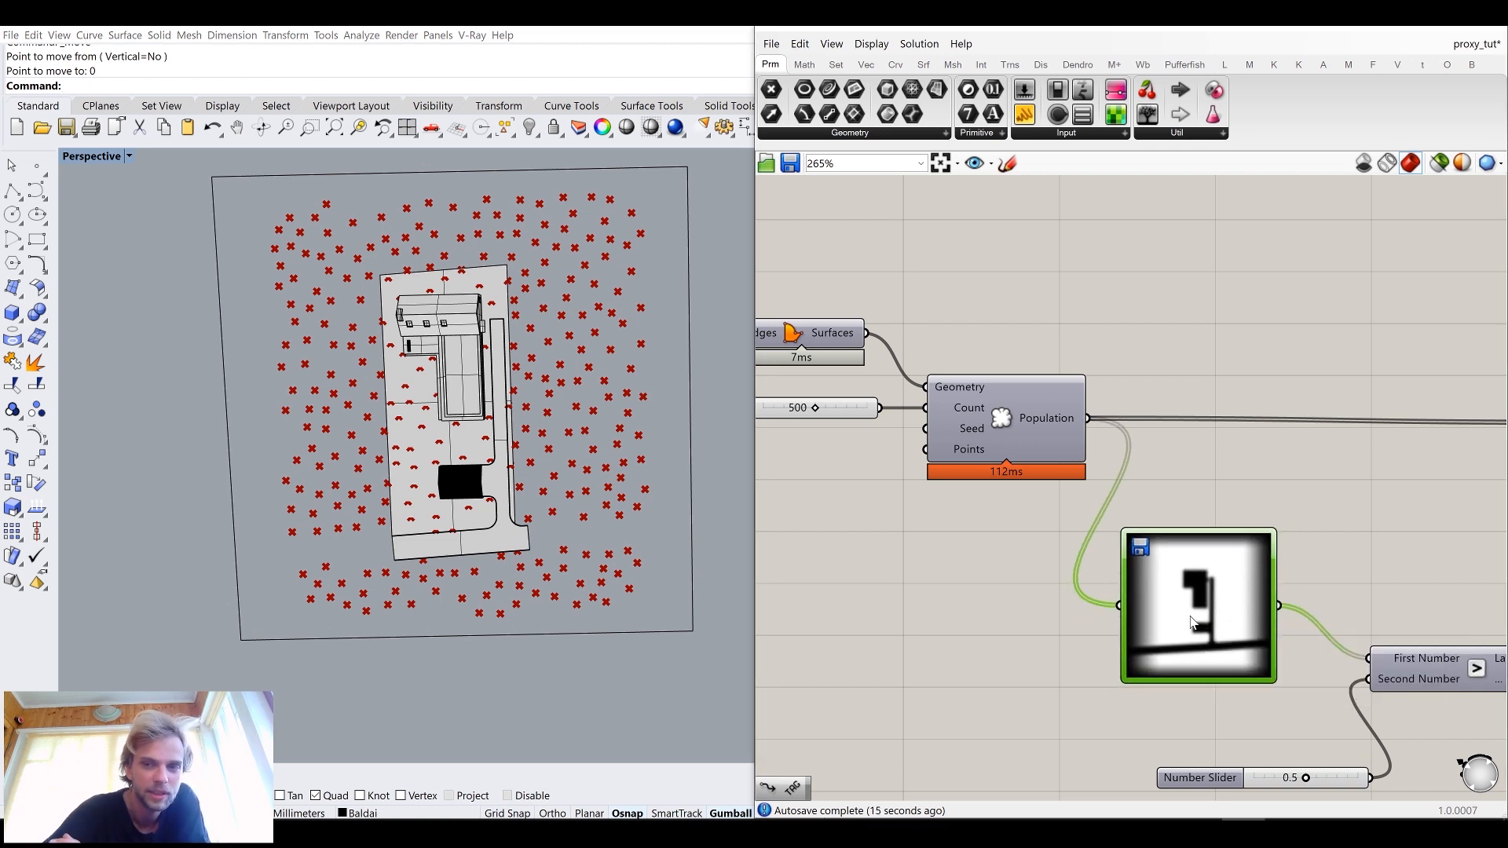
{"action": "double_click", "coordinate": [1192, 623]}
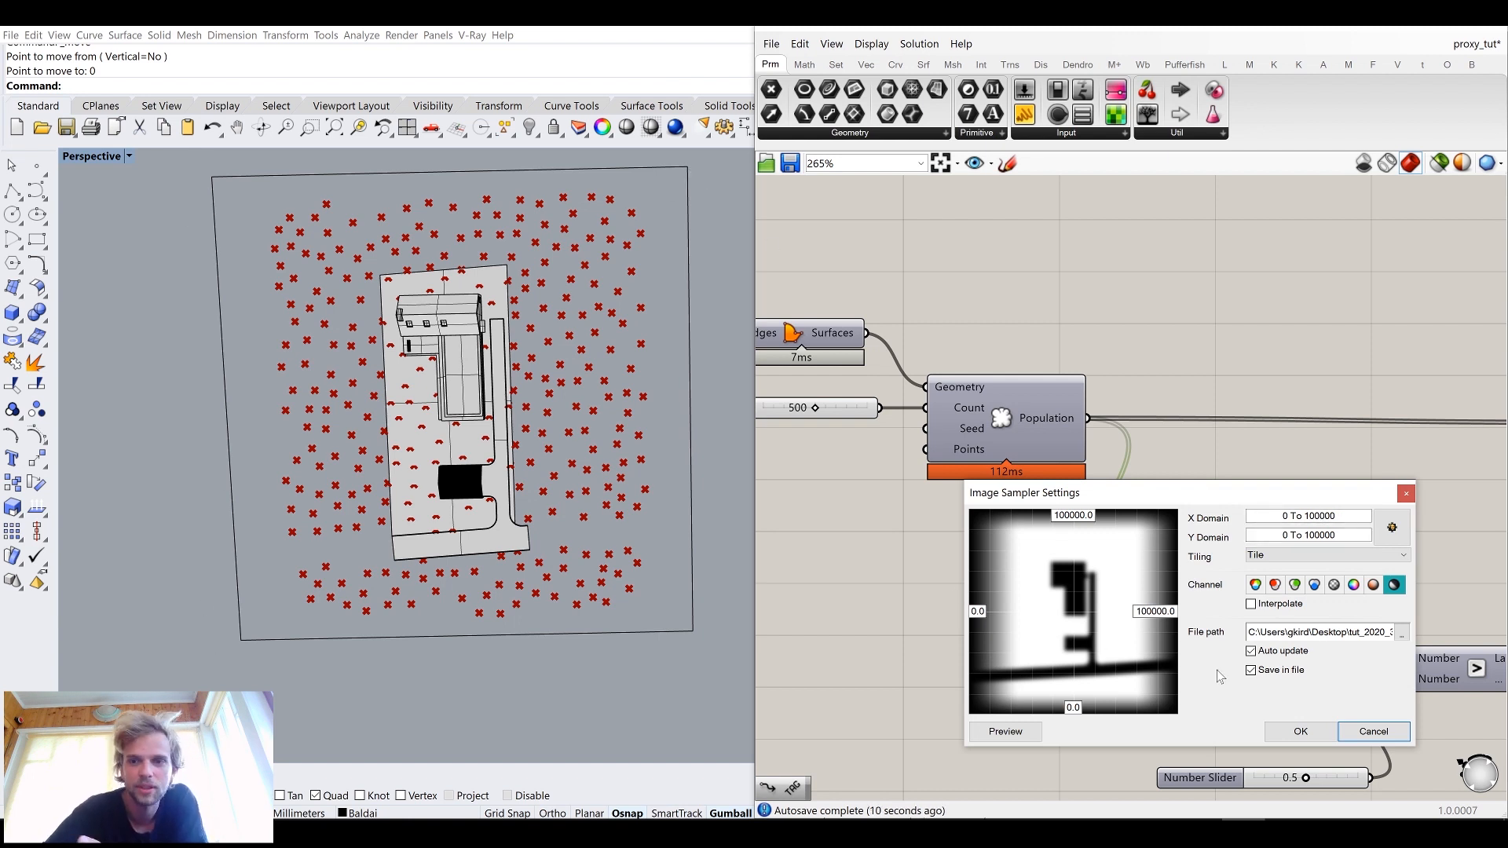
{"action": "left_click", "coordinate": [1387, 732]}
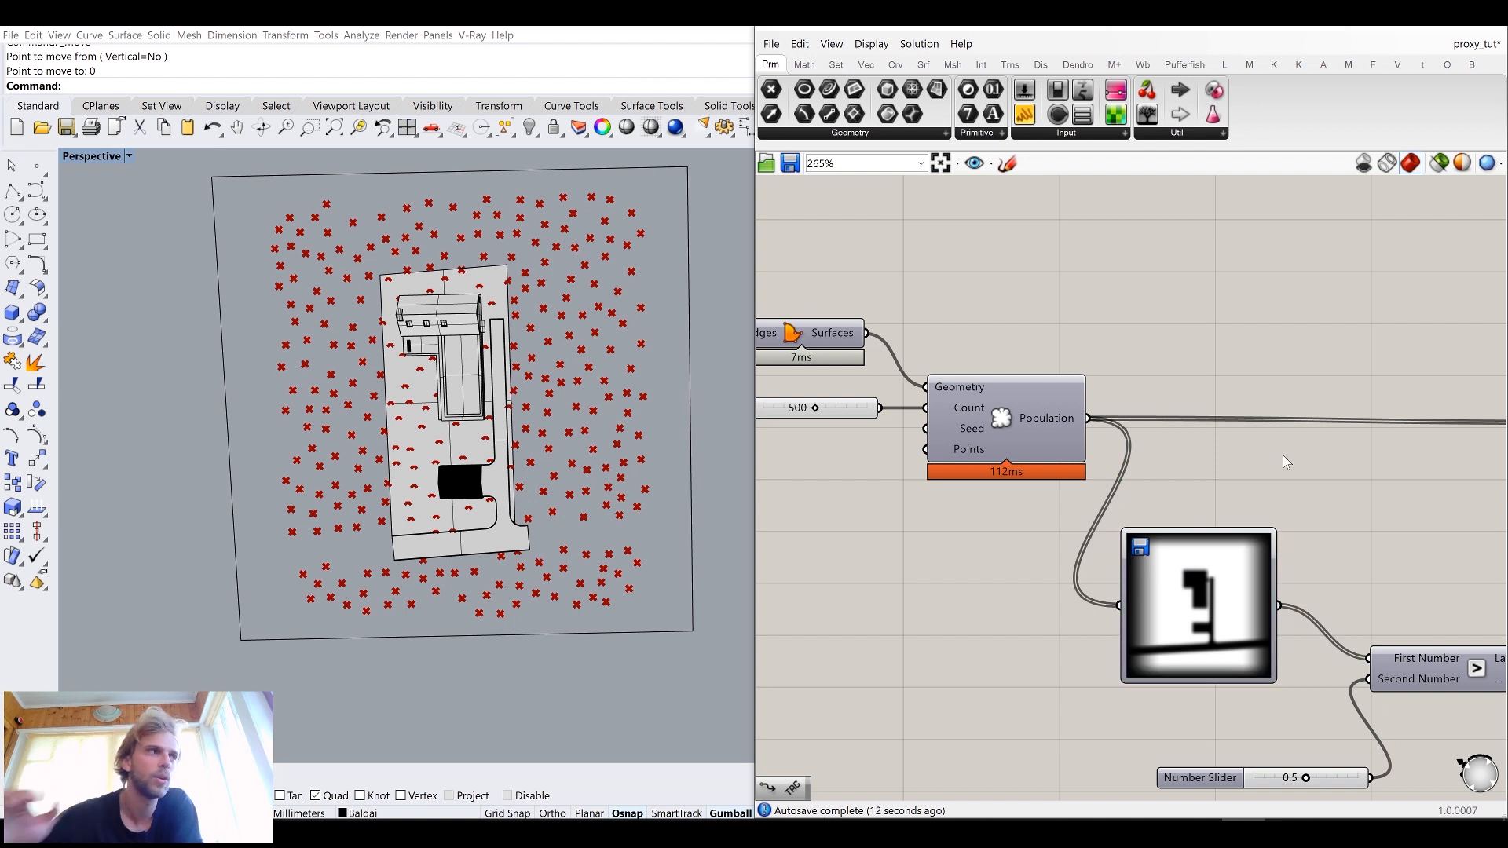
Step: Set the population Count slider to 1000
{"action": "right_click_drag", "start_coordinate": [1081, 441], "coordinate": [1234, 435]}
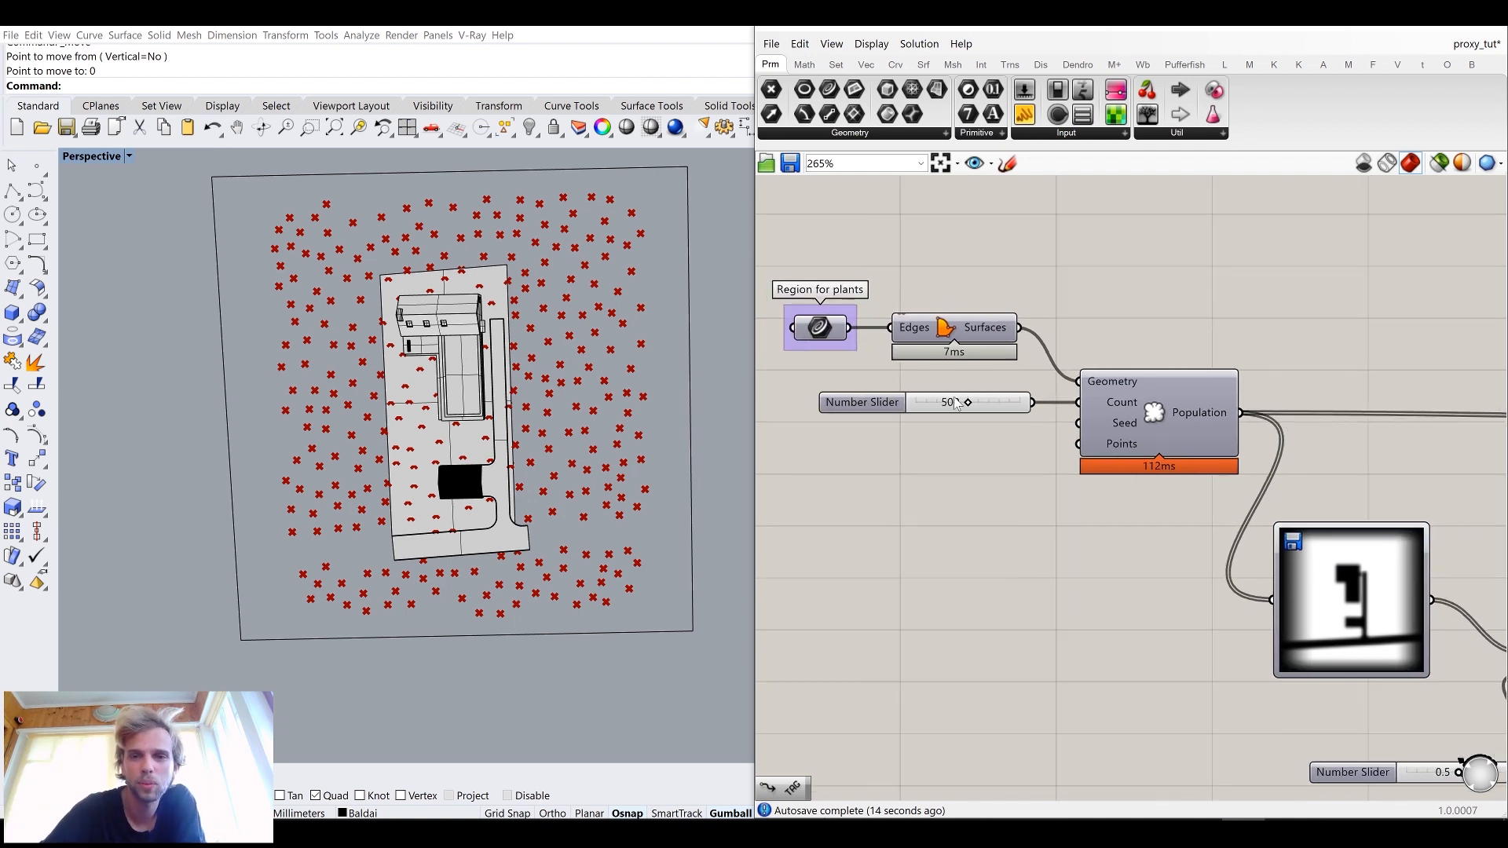
{"action": "scroll", "coordinate": [957, 403], "scroll_direction": "up", "scroll_amount": 6}
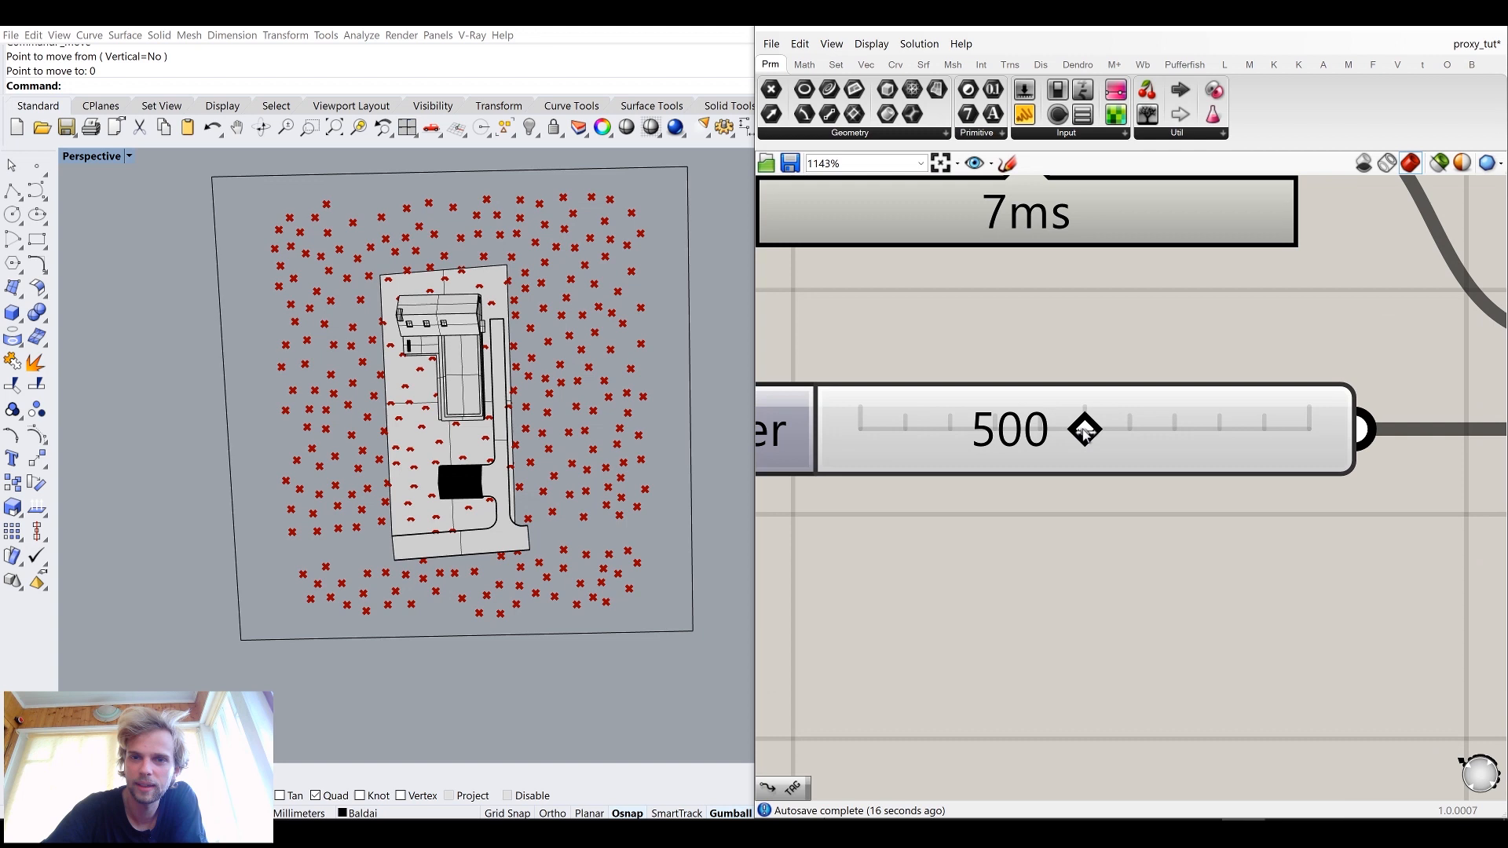
{"action": "left_click_drag", "start_coordinate": [1085, 432], "coordinate": [1327, 432]}
{"action": "right_click_drag", "start_coordinate": [557, 441], "coordinate": [548, 405]}
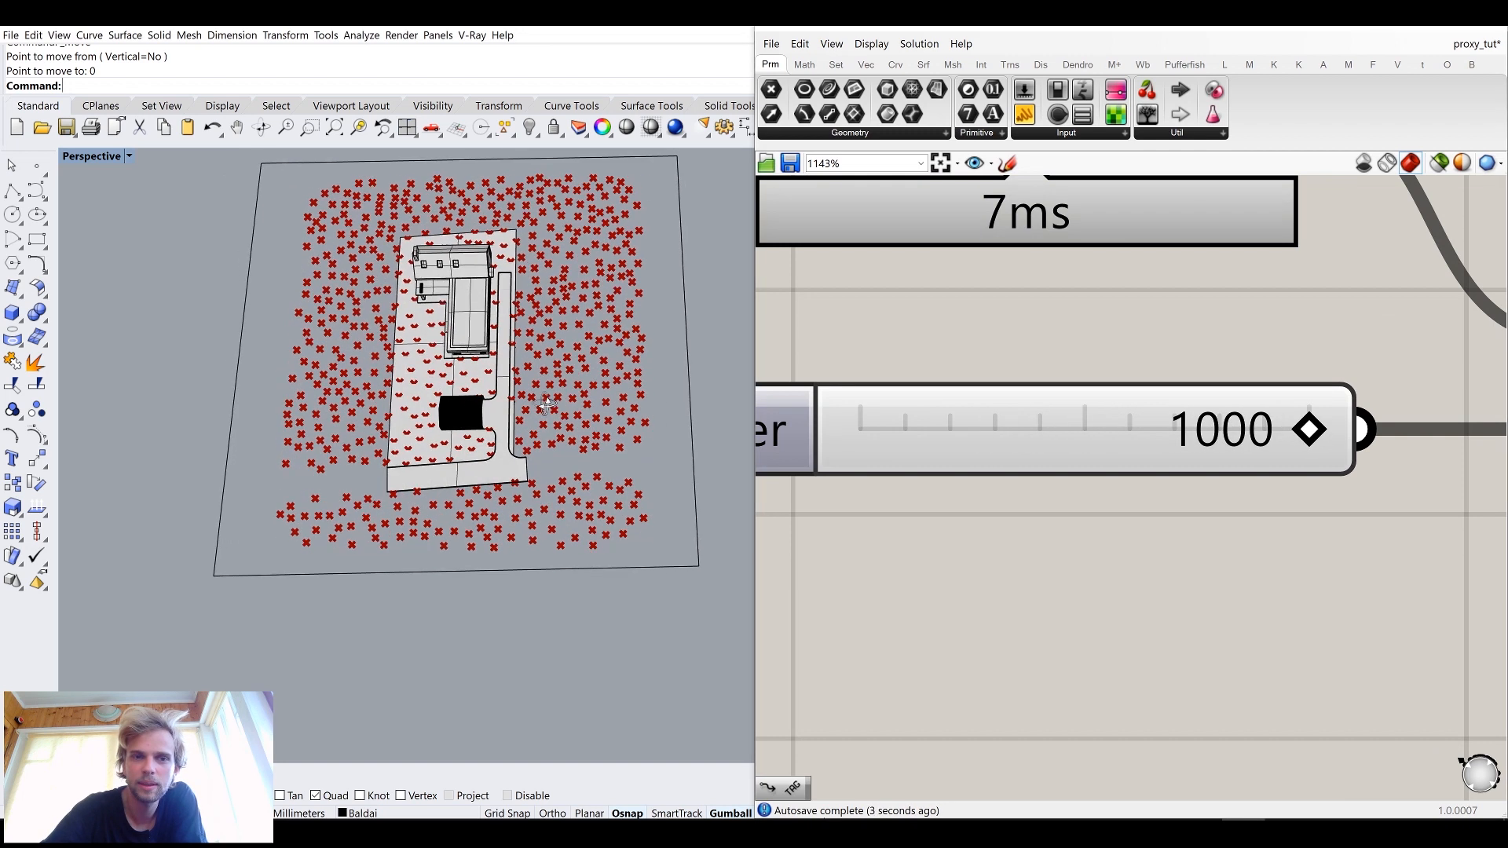
Step: Switch the Rhino viewport to the maximized Top view and set its display mode to Wireframe
{"action": "scroll", "coordinate": [467, 456], "scroll_direction": "up", "scroll_amount": 2}
{"action": "scroll", "coordinate": [468, 455], "scroll_direction": "down", "scroll_amount": 5}
{"action": "double_click", "coordinate": [88, 155]}
{"action": "double_click", "coordinate": [86, 156]}
{"action": "scroll", "coordinate": [286, 511], "scroll_direction": "up", "scroll_amount": 3}
{"action": "scroll", "coordinate": [232, 333], "scroll_direction": "down", "scroll_amount": 5}
{"action": "left_click", "coordinate": [72, 156]}
{"action": "left_click", "coordinate": [102, 186]}
Step: Examine how the culled points lie around the house, the driveway and the road in plan
{"action": "scroll", "coordinate": [354, 281], "scroll_direction": "up", "scroll_amount": 4}
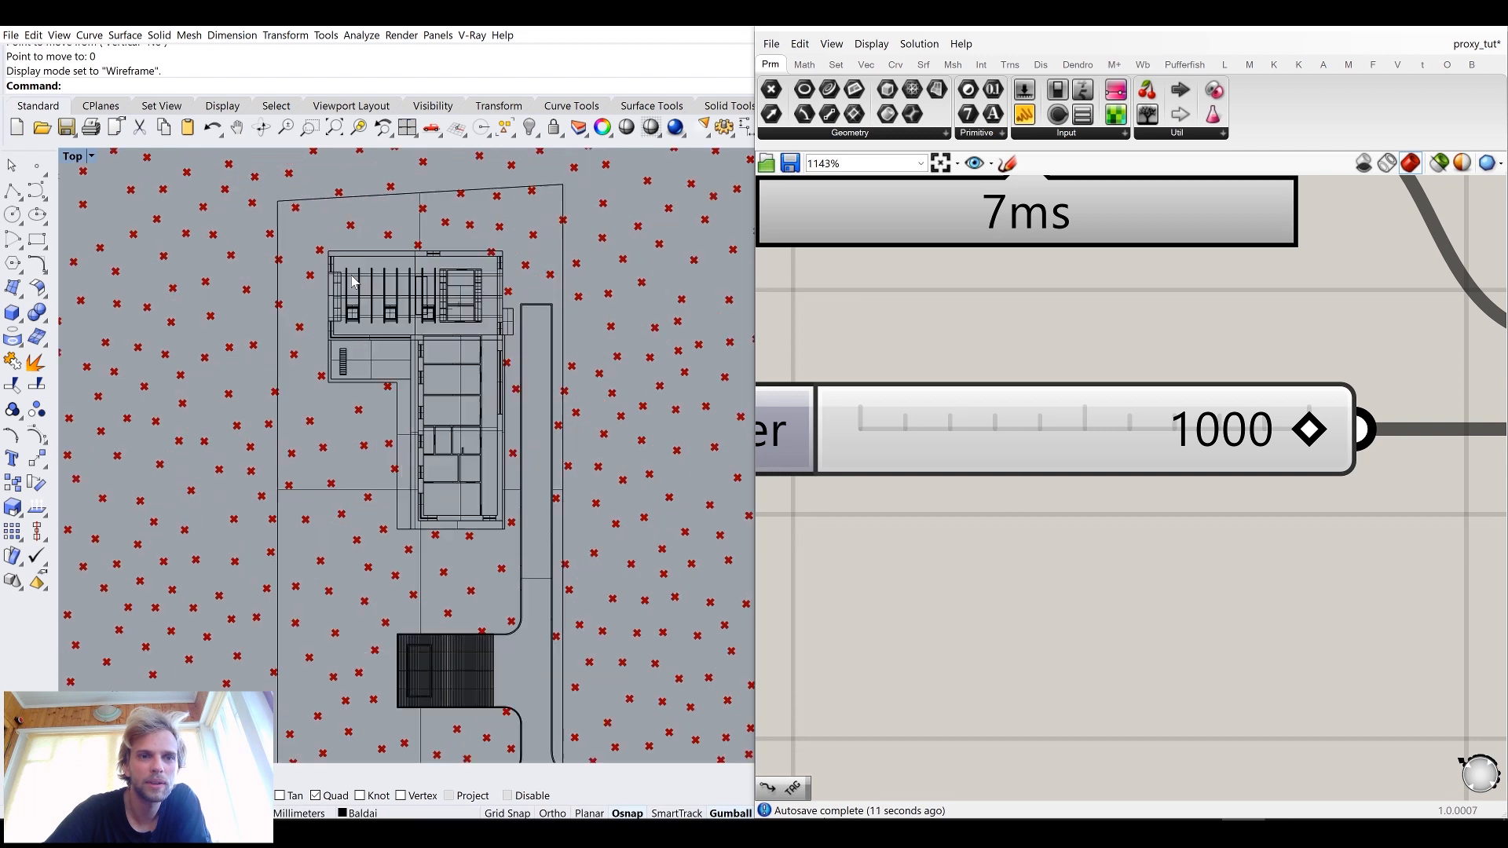
{"action": "scroll", "coordinate": [354, 281], "scroll_direction": "up", "scroll_amount": 4}
{"action": "scroll", "coordinate": [346, 320], "scroll_direction": "down", "scroll_amount": 2}
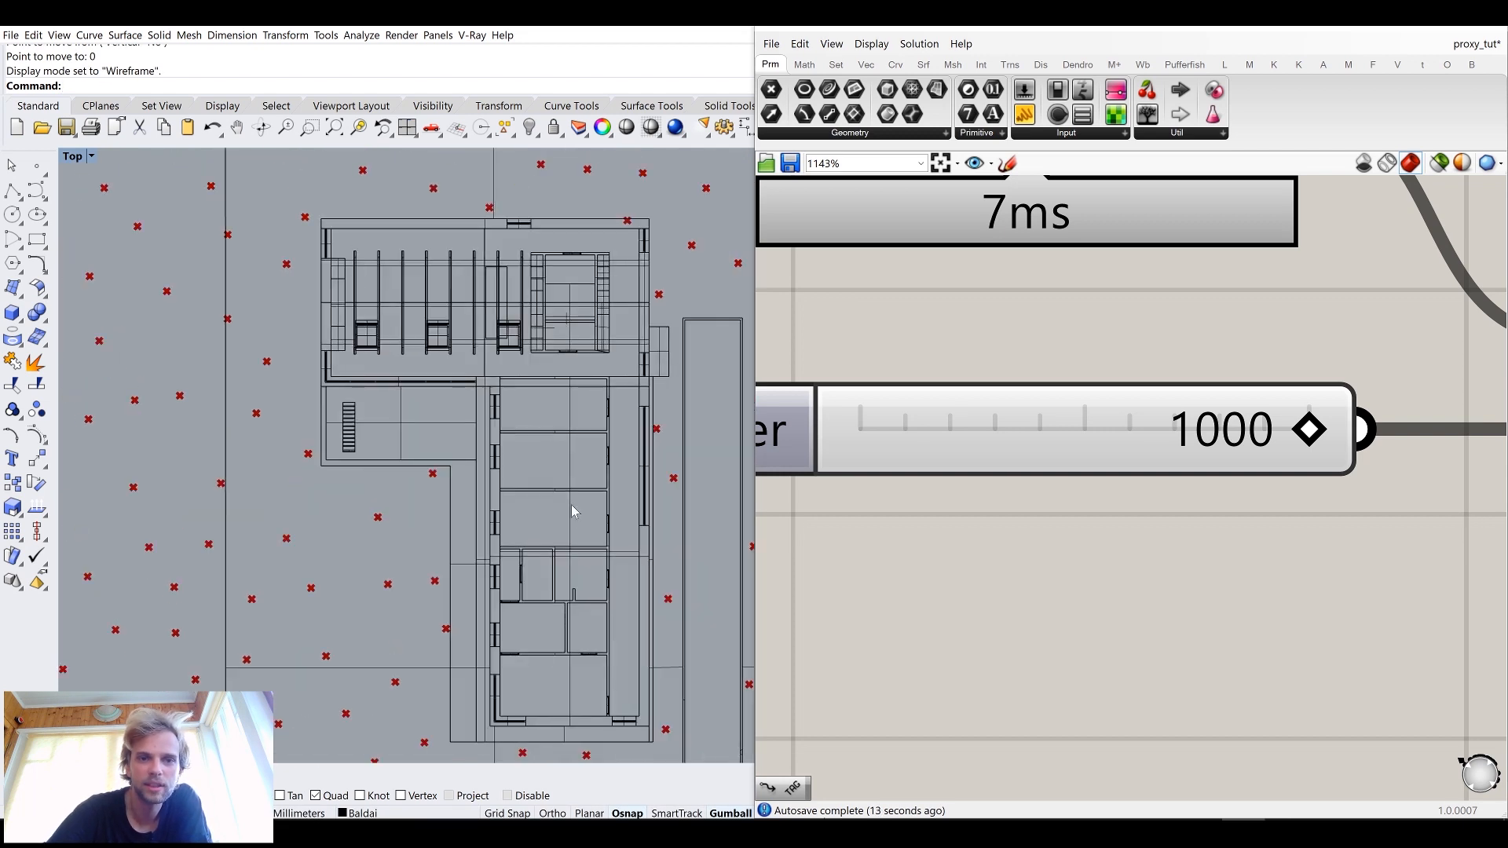
{"action": "right_click_drag", "start_coordinate": [573, 511], "coordinate": [472, 390]}
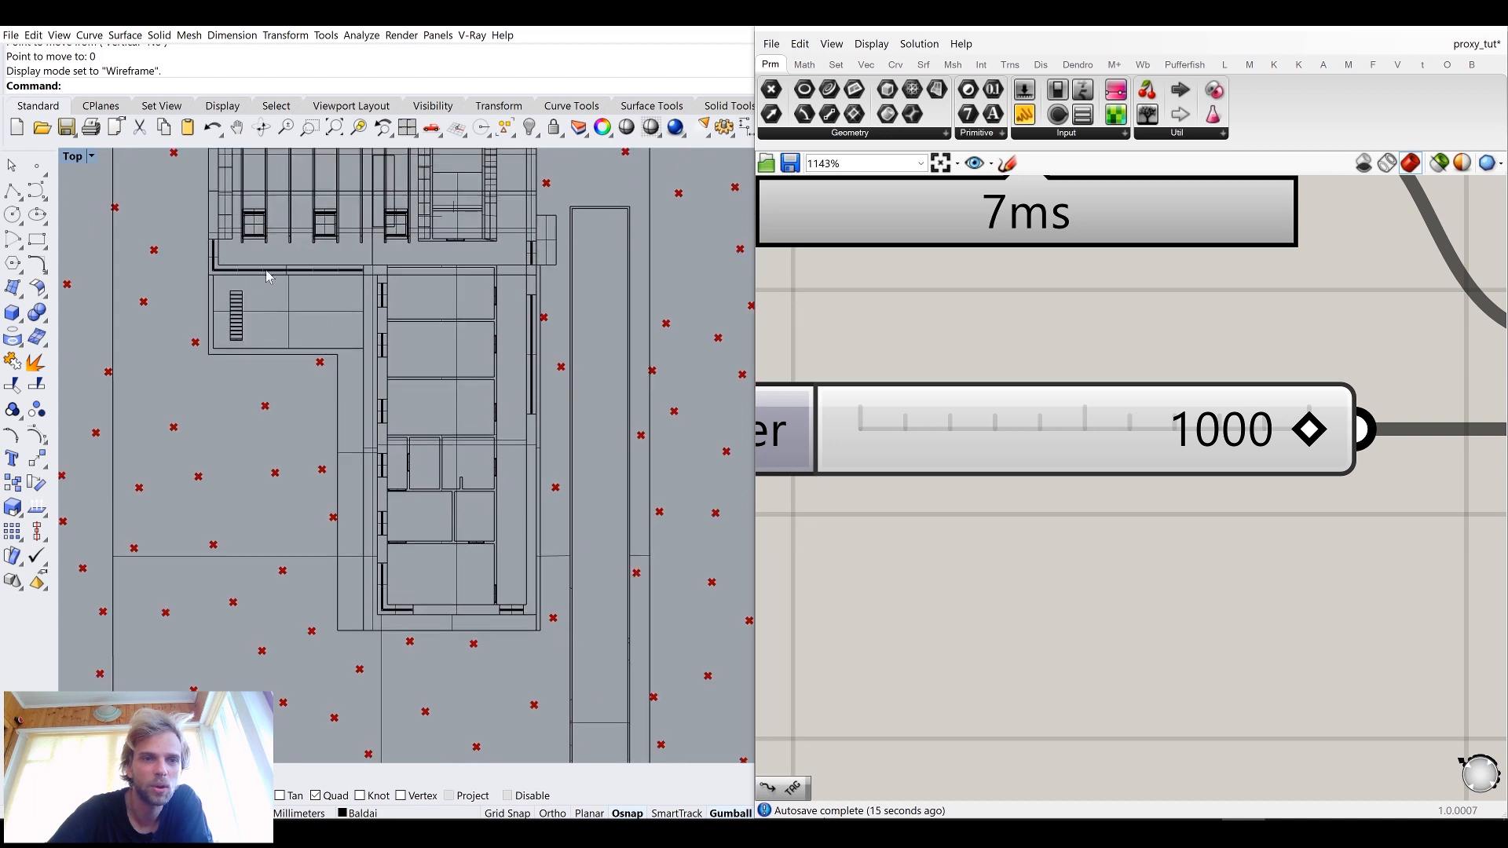
{"action": "scroll", "coordinate": [427, 629], "scroll_direction": "down", "scroll_amount": 6}
{"action": "scroll", "coordinate": [513, 666], "scroll_direction": "up", "scroll_amount": 4}
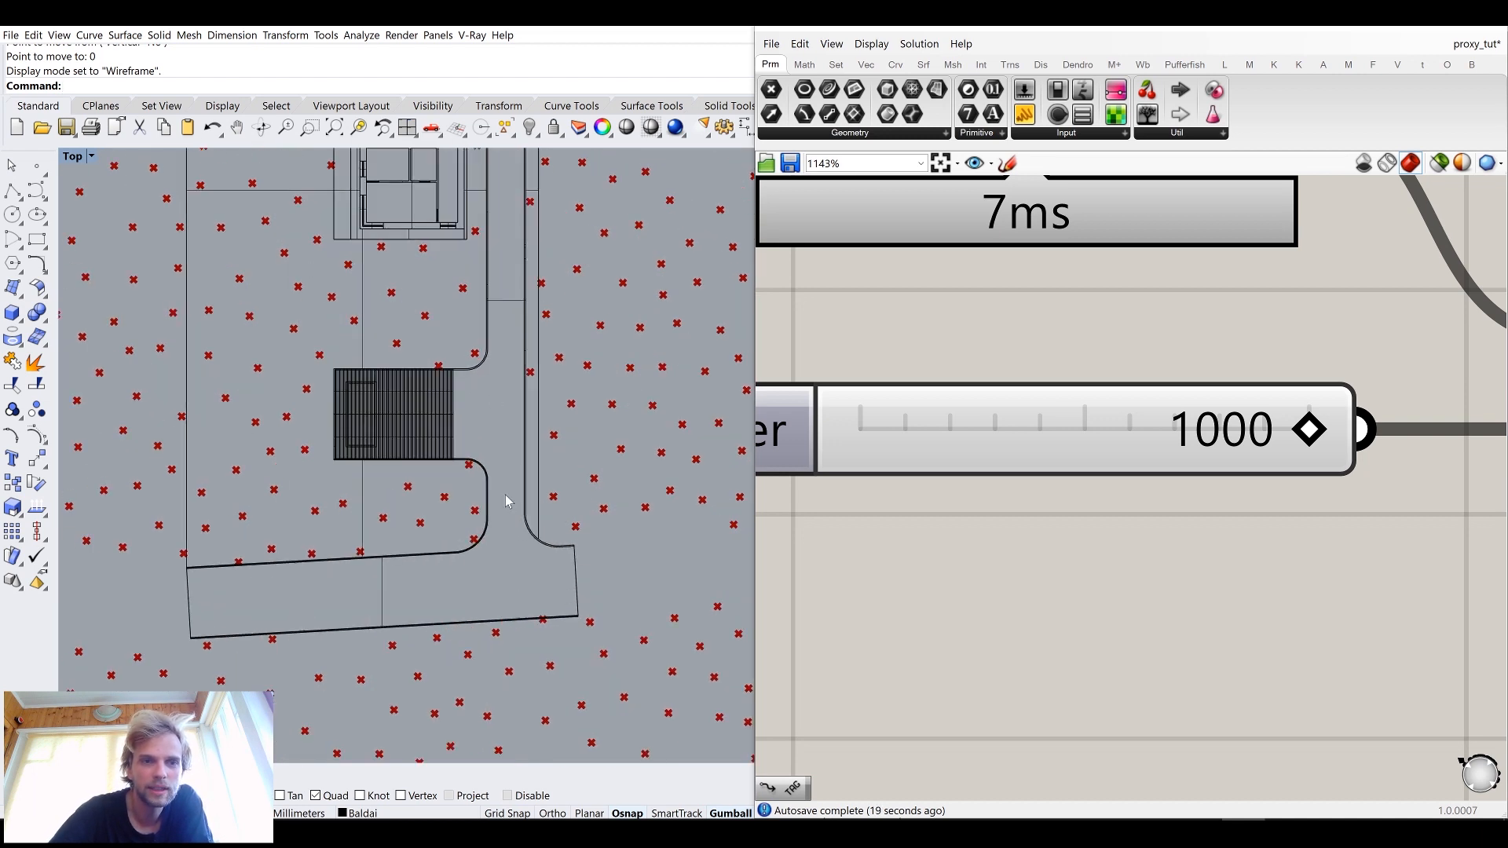
Step: Try a threshold of 0.2 for the Larger Than comparison and check the points around the house, driveway and road
{"action": "scroll", "coordinate": [351, 364], "scroll_direction": "down", "scroll_amount": 6}
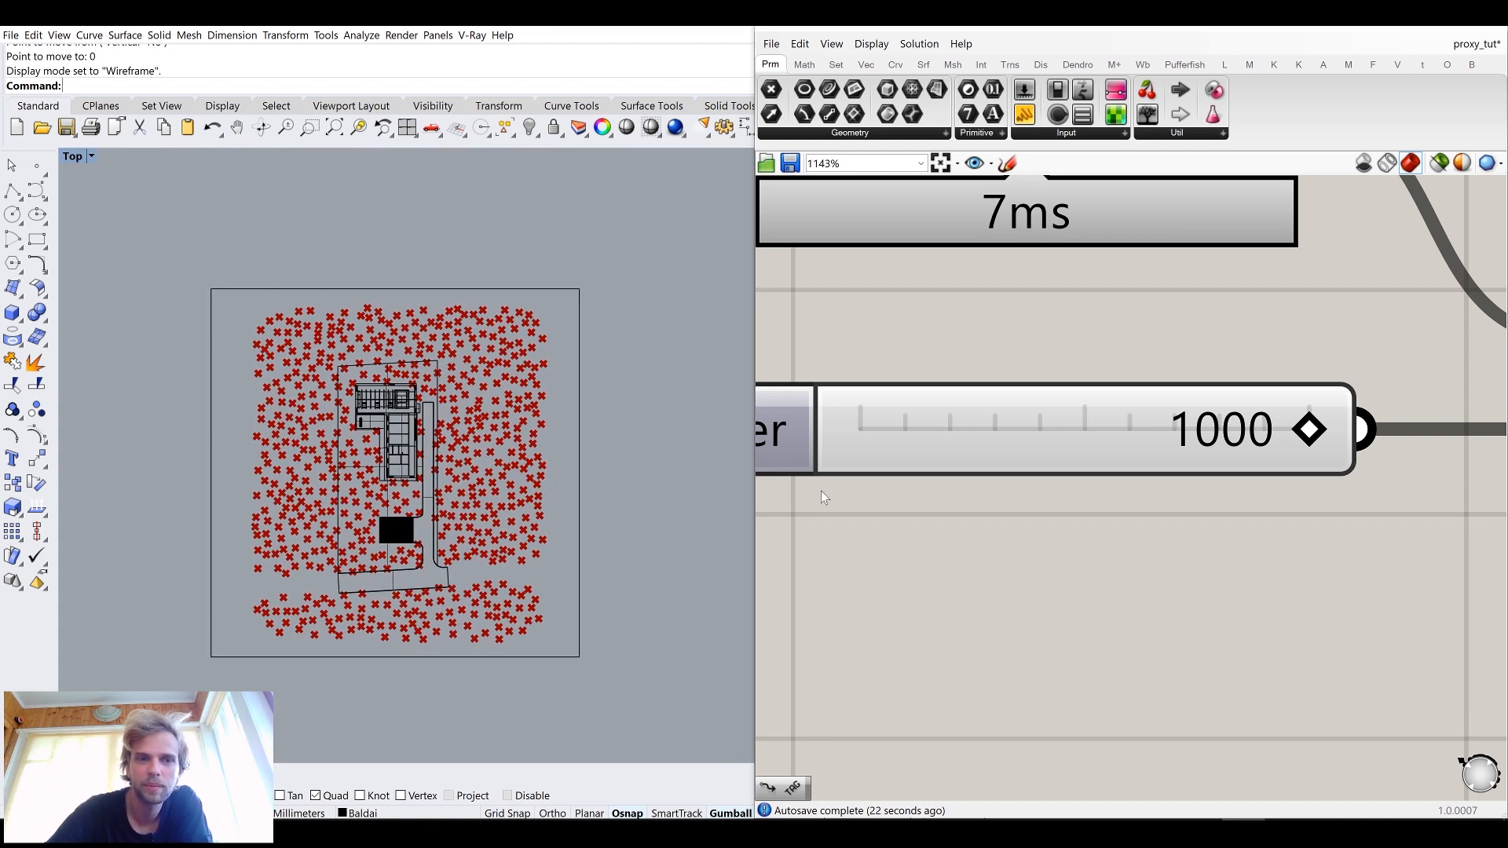
{"action": "scroll", "coordinate": [1219, 572], "scroll_direction": "down", "scroll_amount": 5}
{"action": "right_click_drag", "start_coordinate": [1406, 613], "coordinate": [1213, 437]}
{"action": "scroll", "coordinate": [1219, 474], "scroll_direction": "down", "scroll_amount": 2}
{"action": "scroll", "coordinate": [1179, 521], "scroll_direction": "up", "scroll_amount": 6}
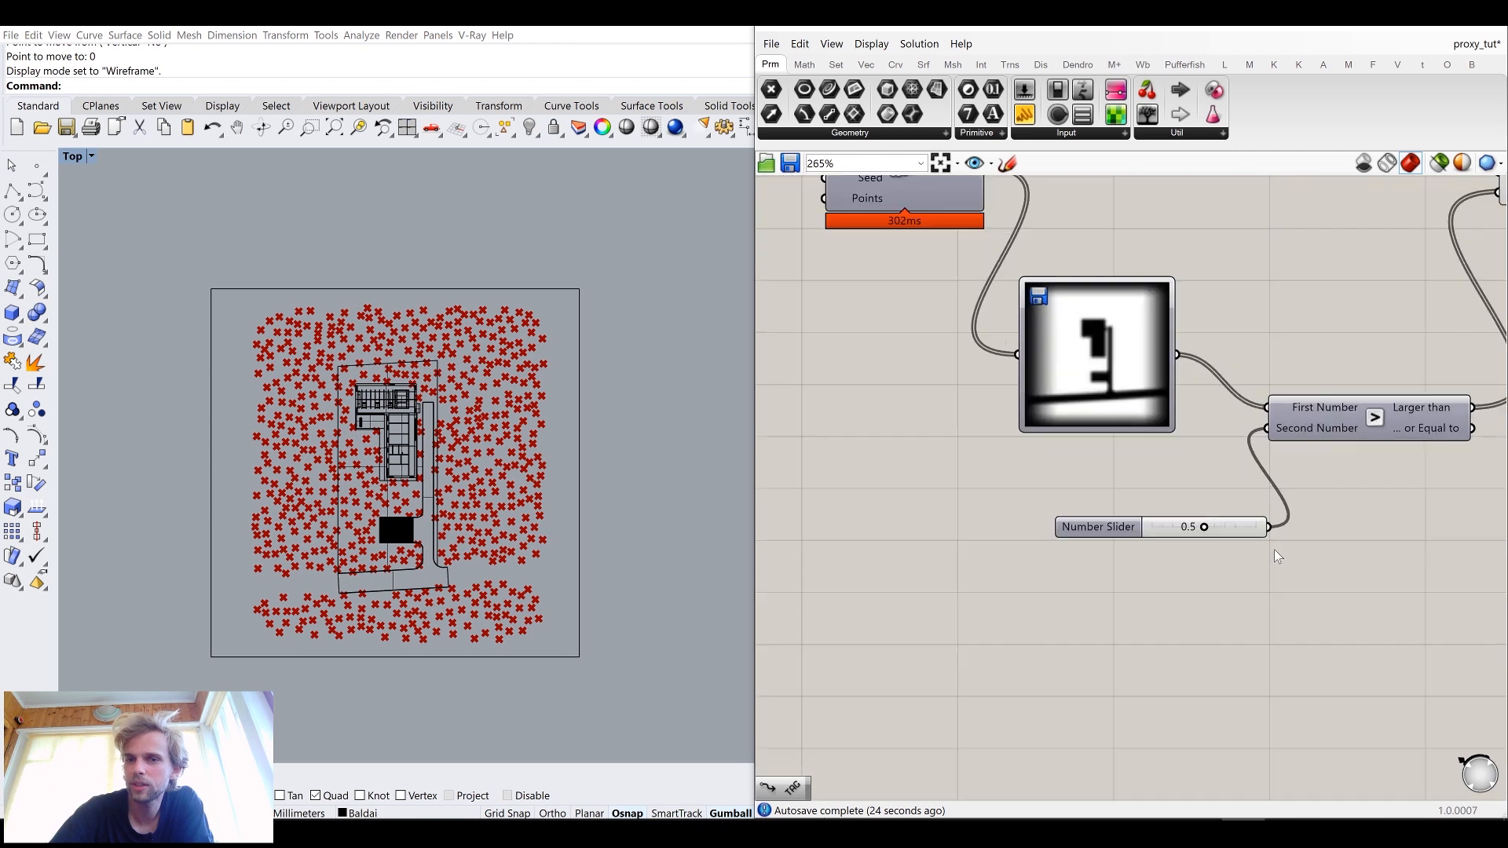
{"action": "scroll", "coordinate": [420, 427], "scroll_direction": "up", "scroll_amount": 3}
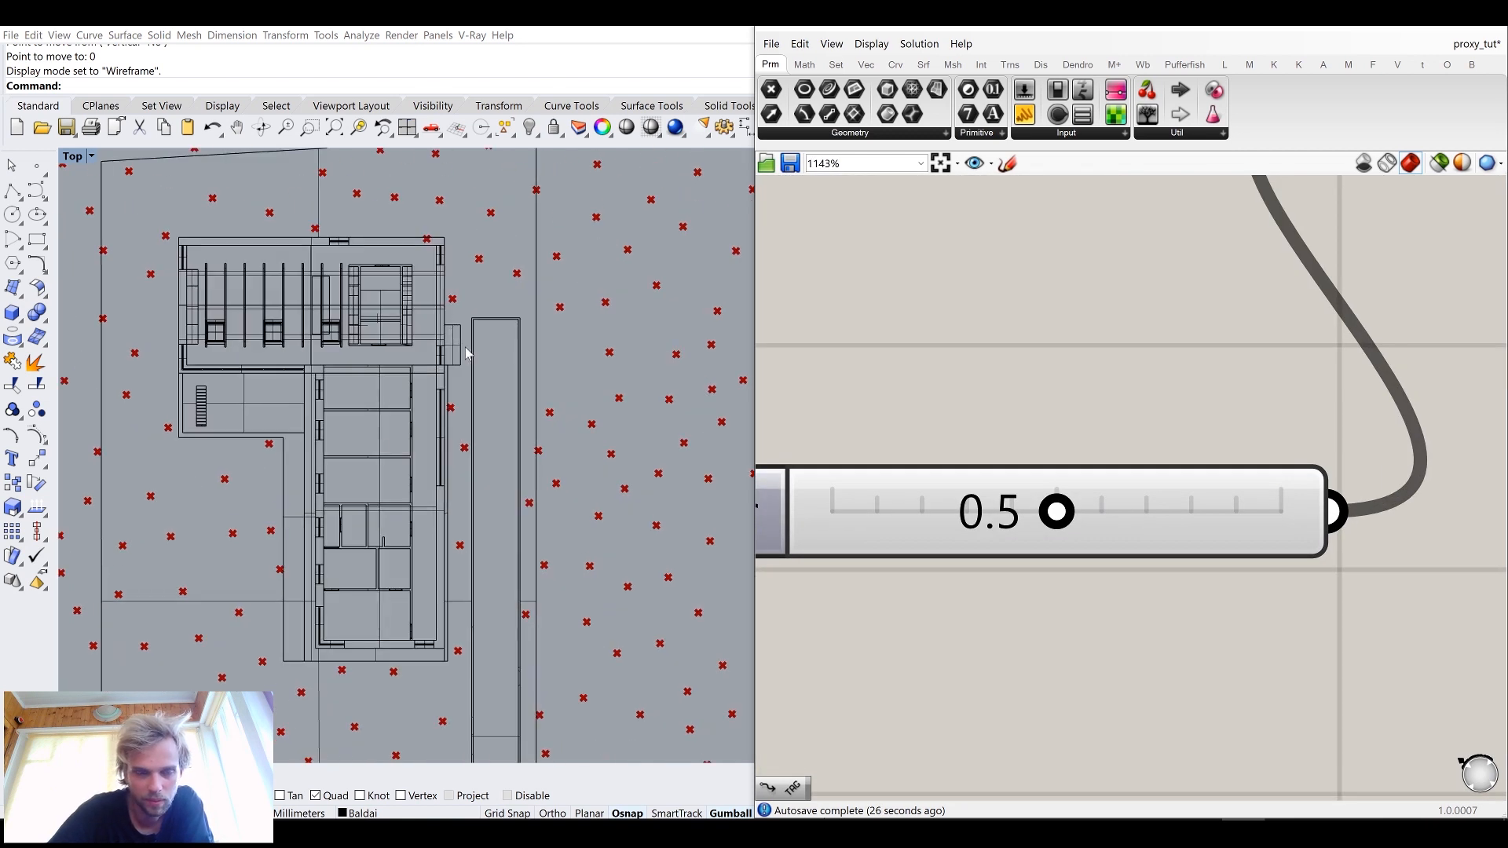
{"action": "scroll", "coordinate": [394, 437], "scroll_direction": "up", "scroll_amount": 3}
{"action": "left_click_drag", "start_coordinate": [1057, 512], "coordinate": [907, 520]}
{"action": "scroll", "coordinate": [407, 510], "scroll_direction": "down", "scroll_amount": 5}
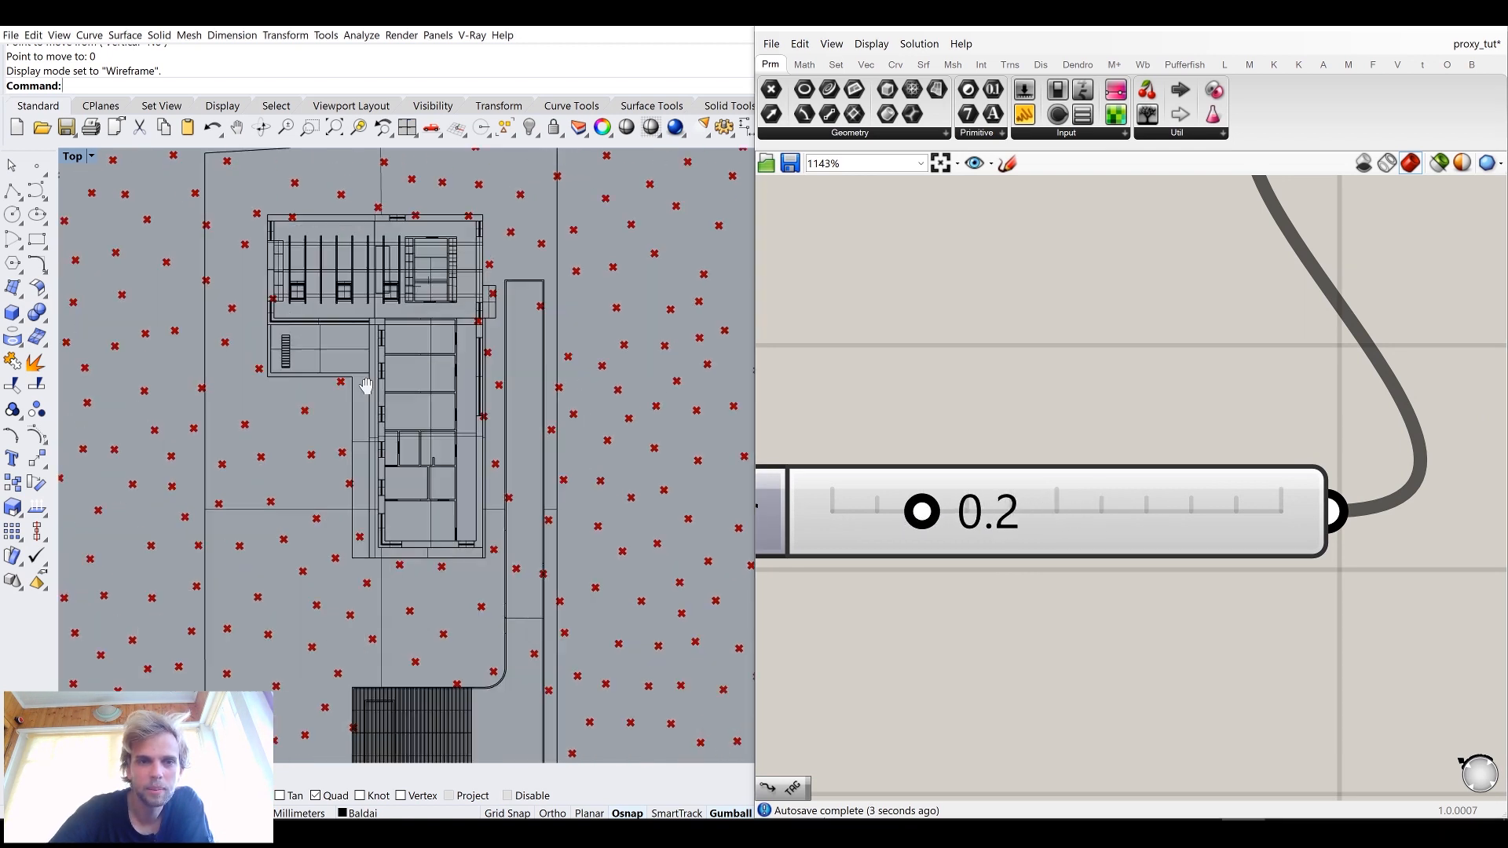
{"action": "scroll", "coordinate": [408, 510], "scroll_direction": "up", "scroll_amount": 6}
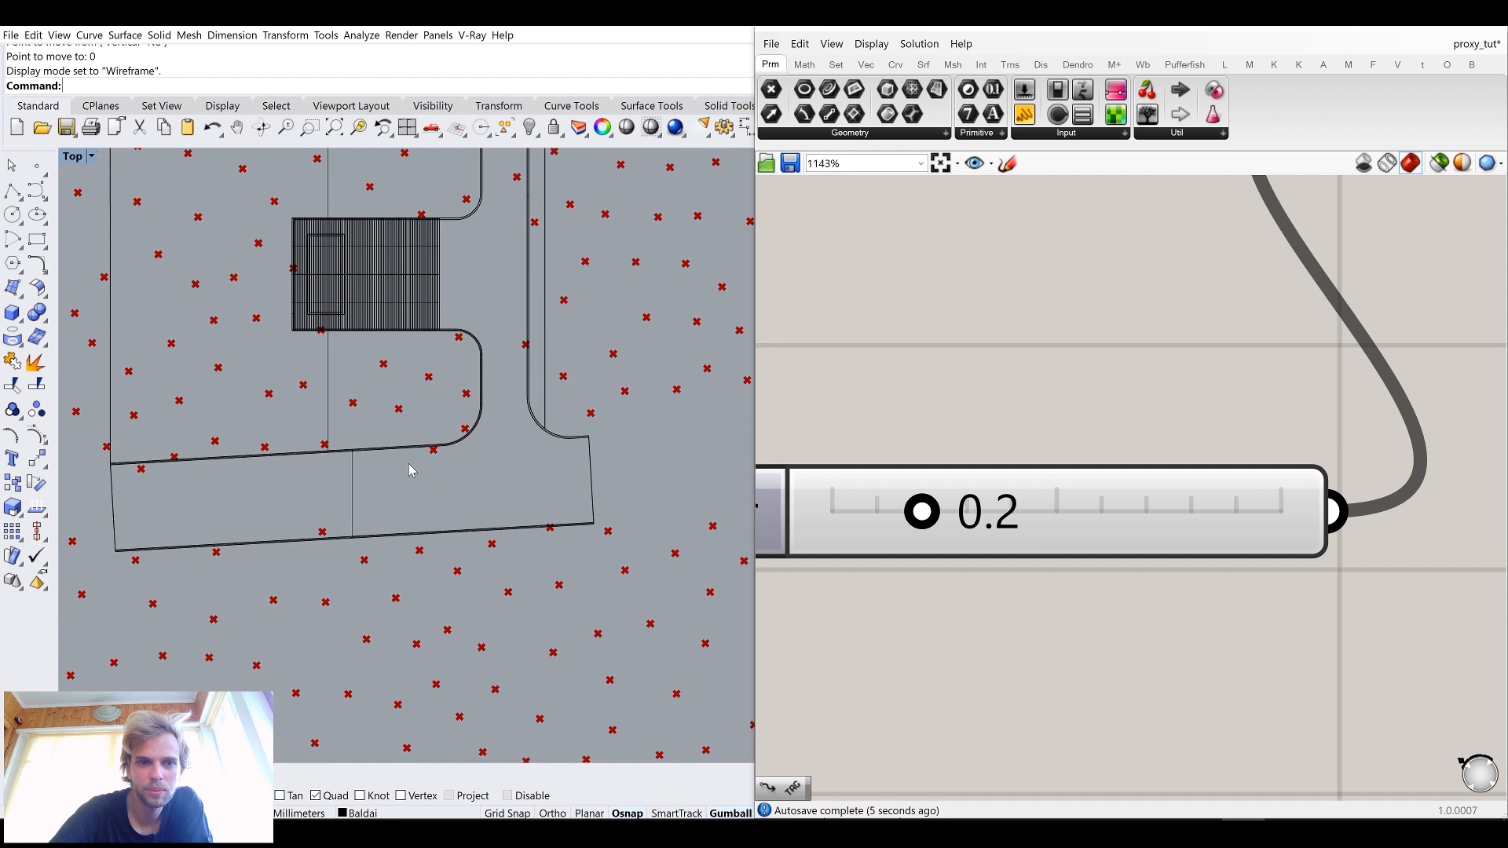
{"action": "scroll", "coordinate": [455, 441], "scroll_direction": "down", "scroll_amount": 3}
{"action": "scroll", "coordinate": [310, 515], "scroll_direction": "up", "scroll_amount": 3}
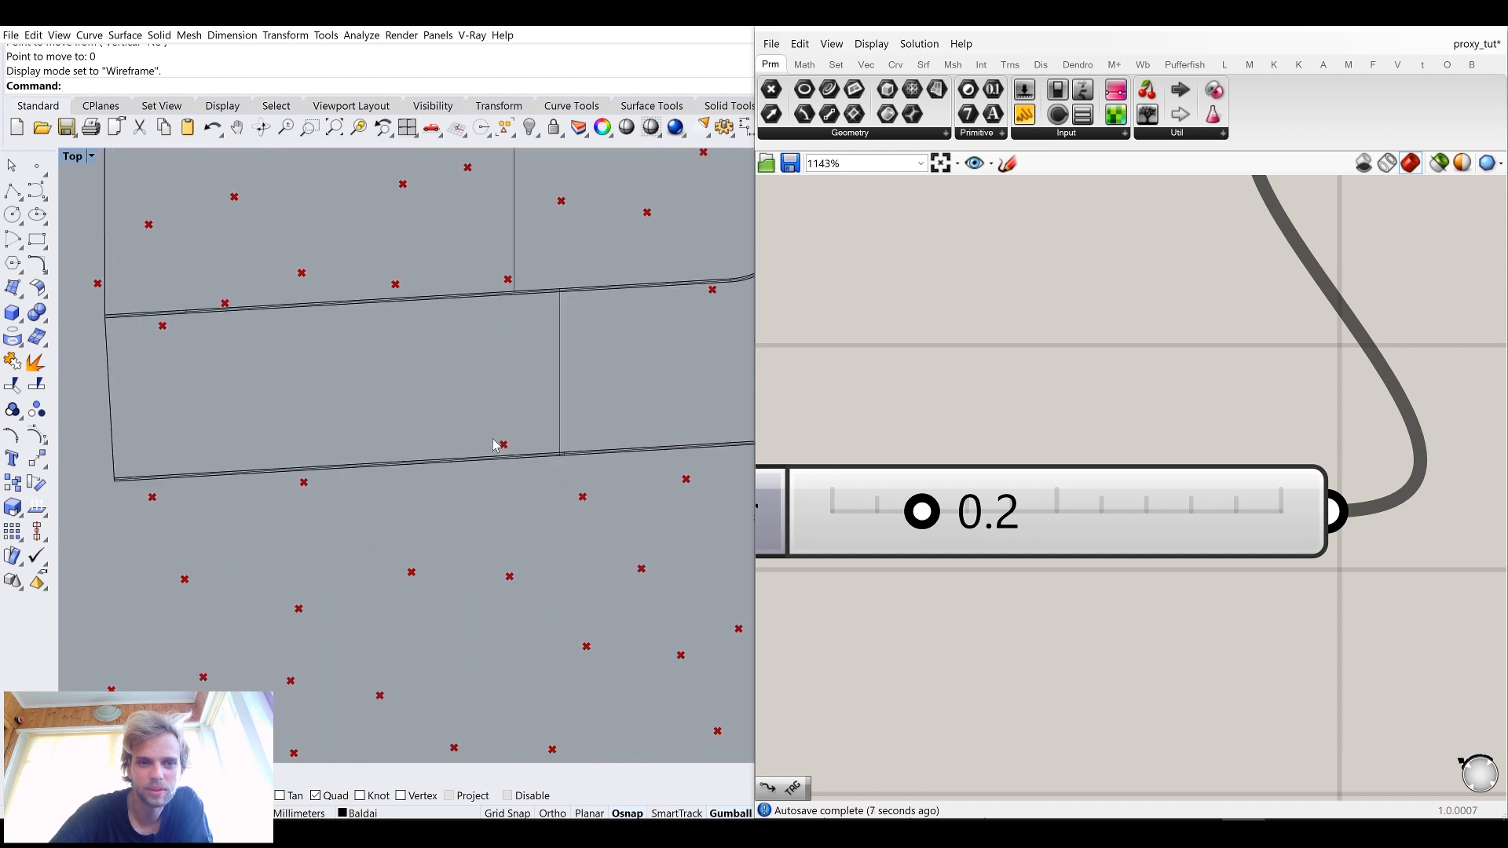
{"action": "scroll", "coordinate": [417, 434], "scroll_direction": "down", "scroll_amount": 2}
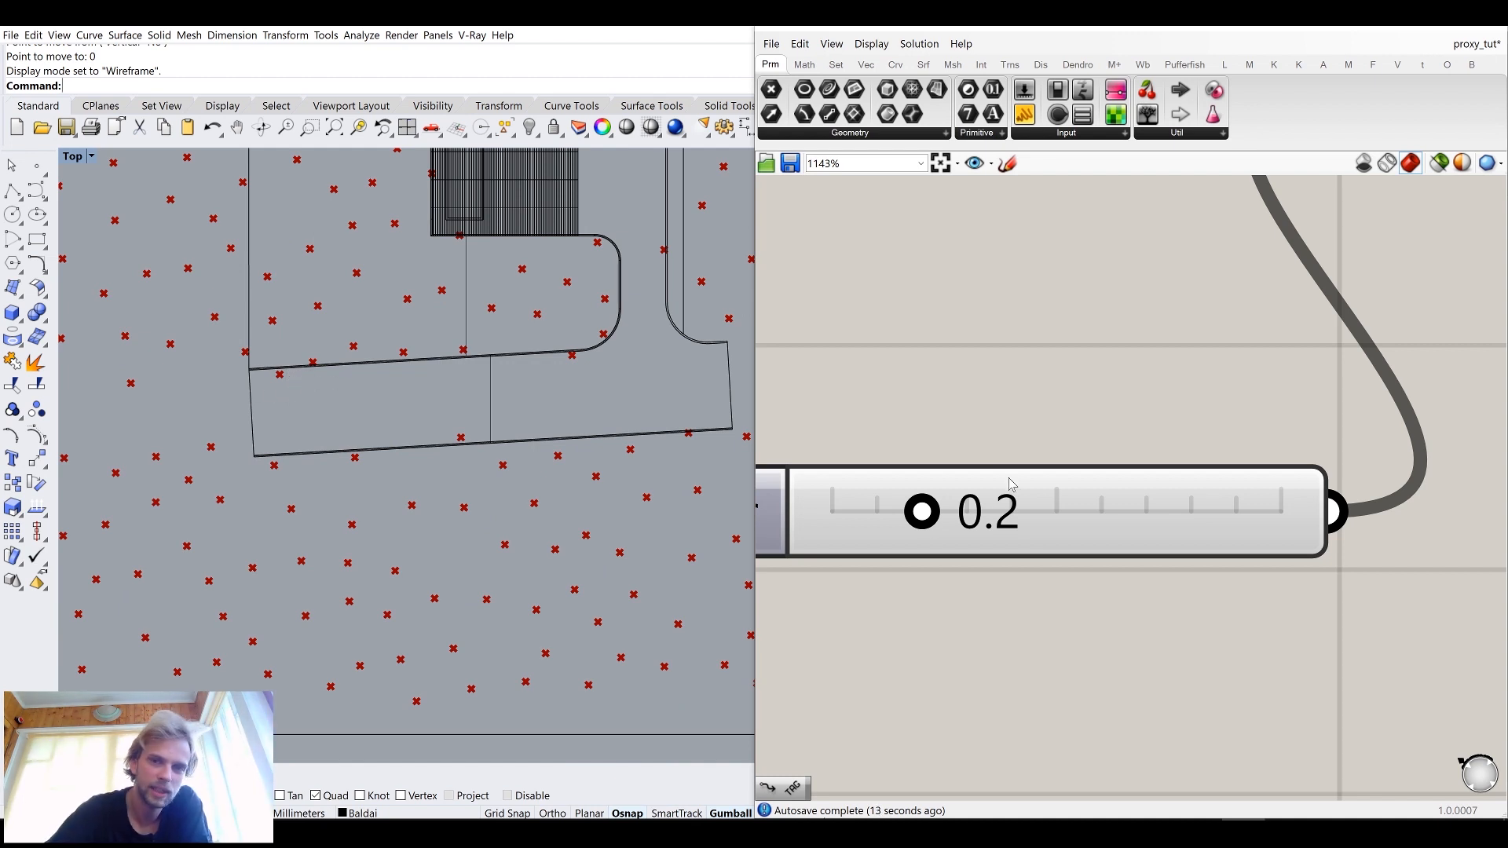
Step: Set the Larger Than threshold slider to 0.5 and place it directly beneath the Image Sampler
{"action": "left_click_drag", "start_coordinate": [921, 514], "coordinate": [1032, 520]}
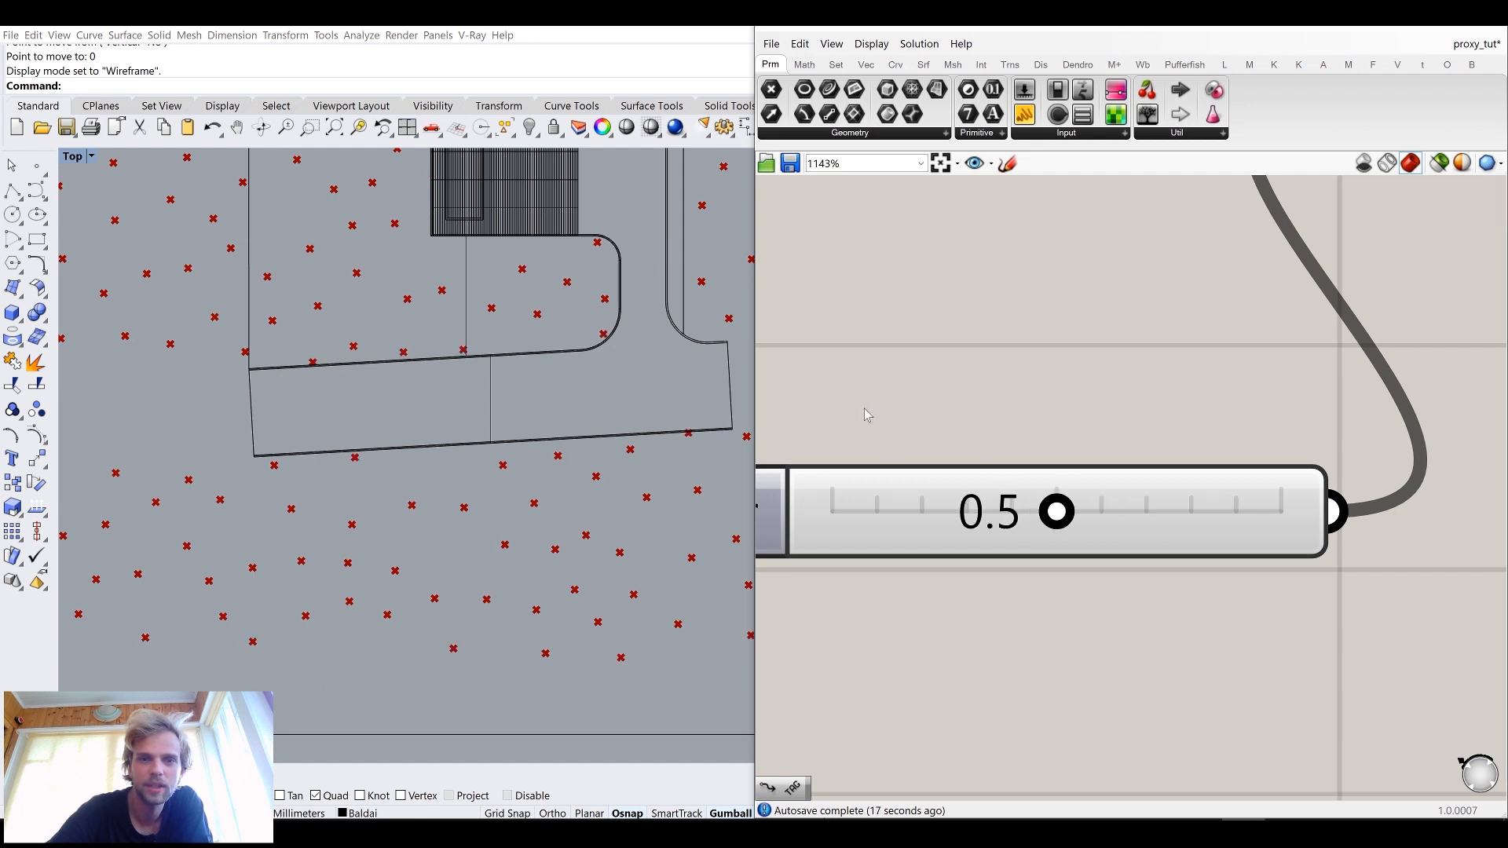
{"action": "scroll", "coordinate": [868, 416], "scroll_direction": "down", "scroll_amount": 5}
{"action": "scroll", "coordinate": [458, 349], "scroll_direction": "down", "scroll_amount": 5}
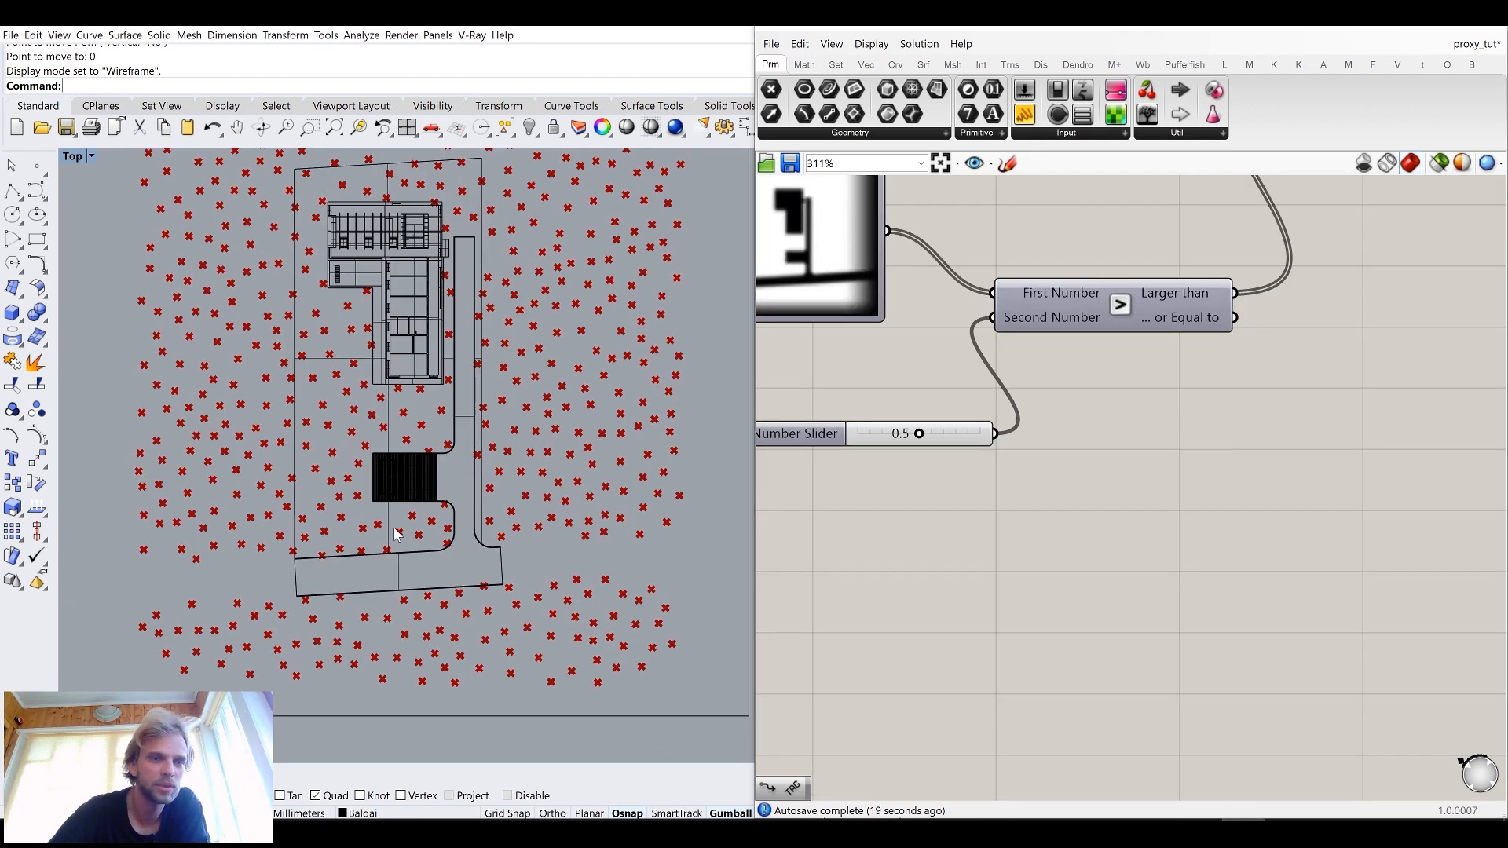
{"action": "scroll", "coordinate": [993, 512], "scroll_direction": "down", "scroll_amount": 2}
{"action": "right_click_drag", "start_coordinate": [993, 512], "coordinate": [1027, 664]}
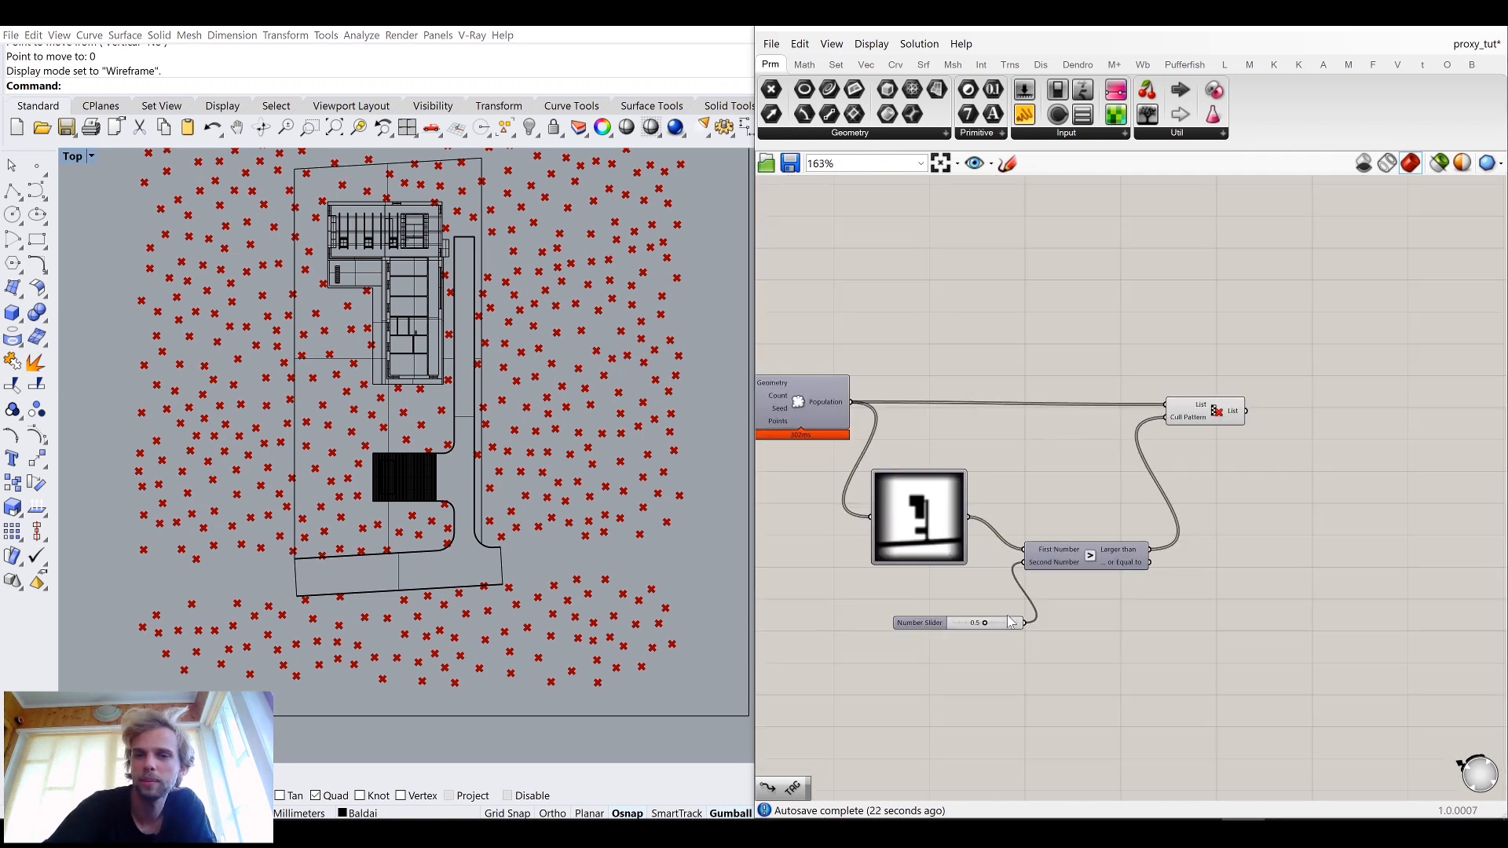
{"action": "scroll", "coordinate": [1045, 637], "scroll_direction": "up", "scroll_amount": 1}
{"action": "left_click_drag", "start_coordinate": [1005, 624], "coordinate": [963, 567]}
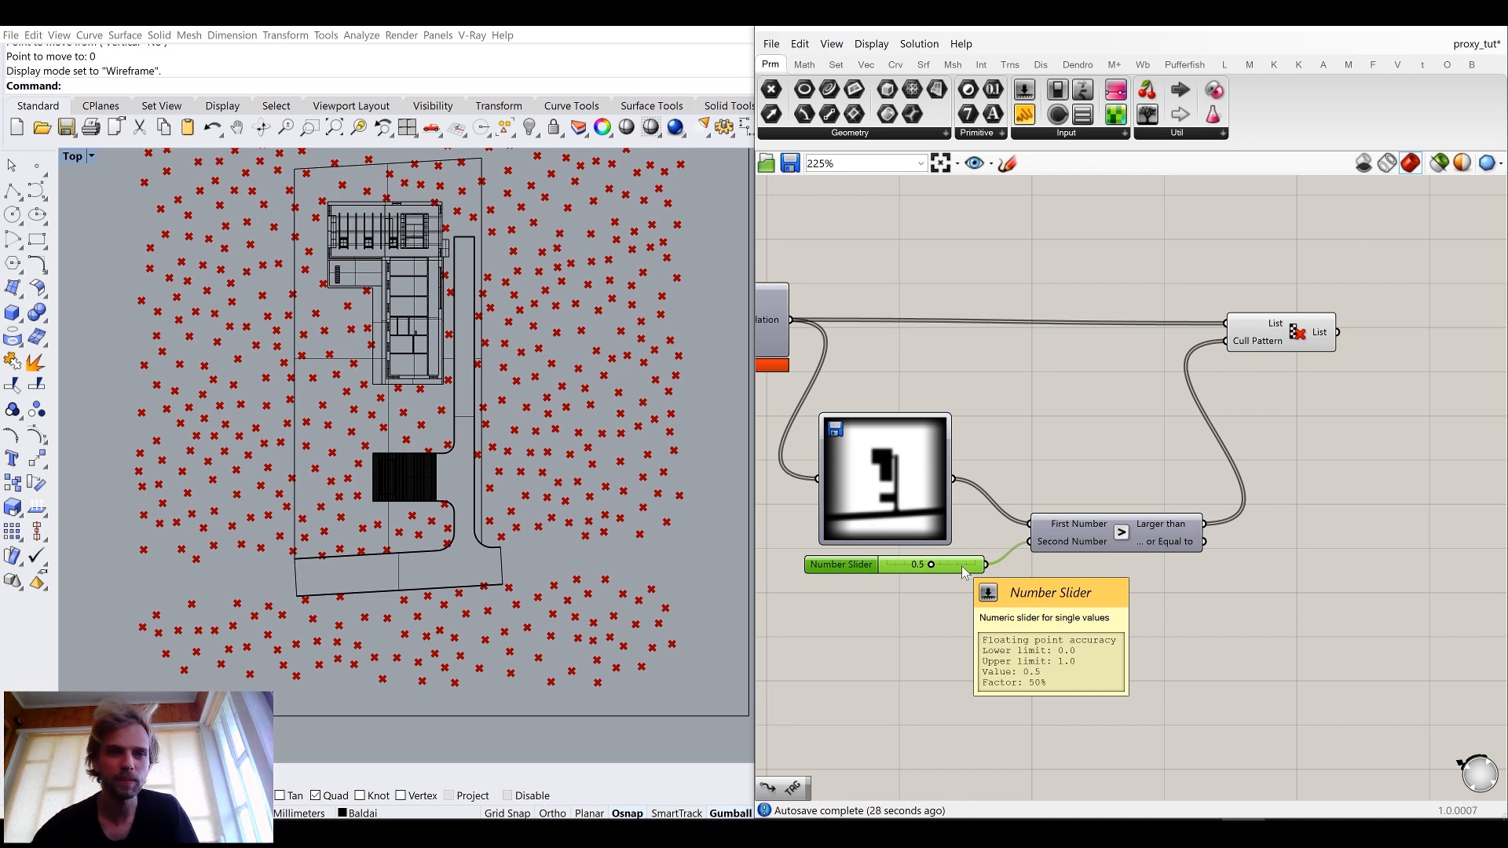
Step: Switch Rhino from the Top view to the maximized Perspective view
{"action": "scroll", "coordinate": [1084, 471], "scroll_direction": "down", "scroll_amount": 4}
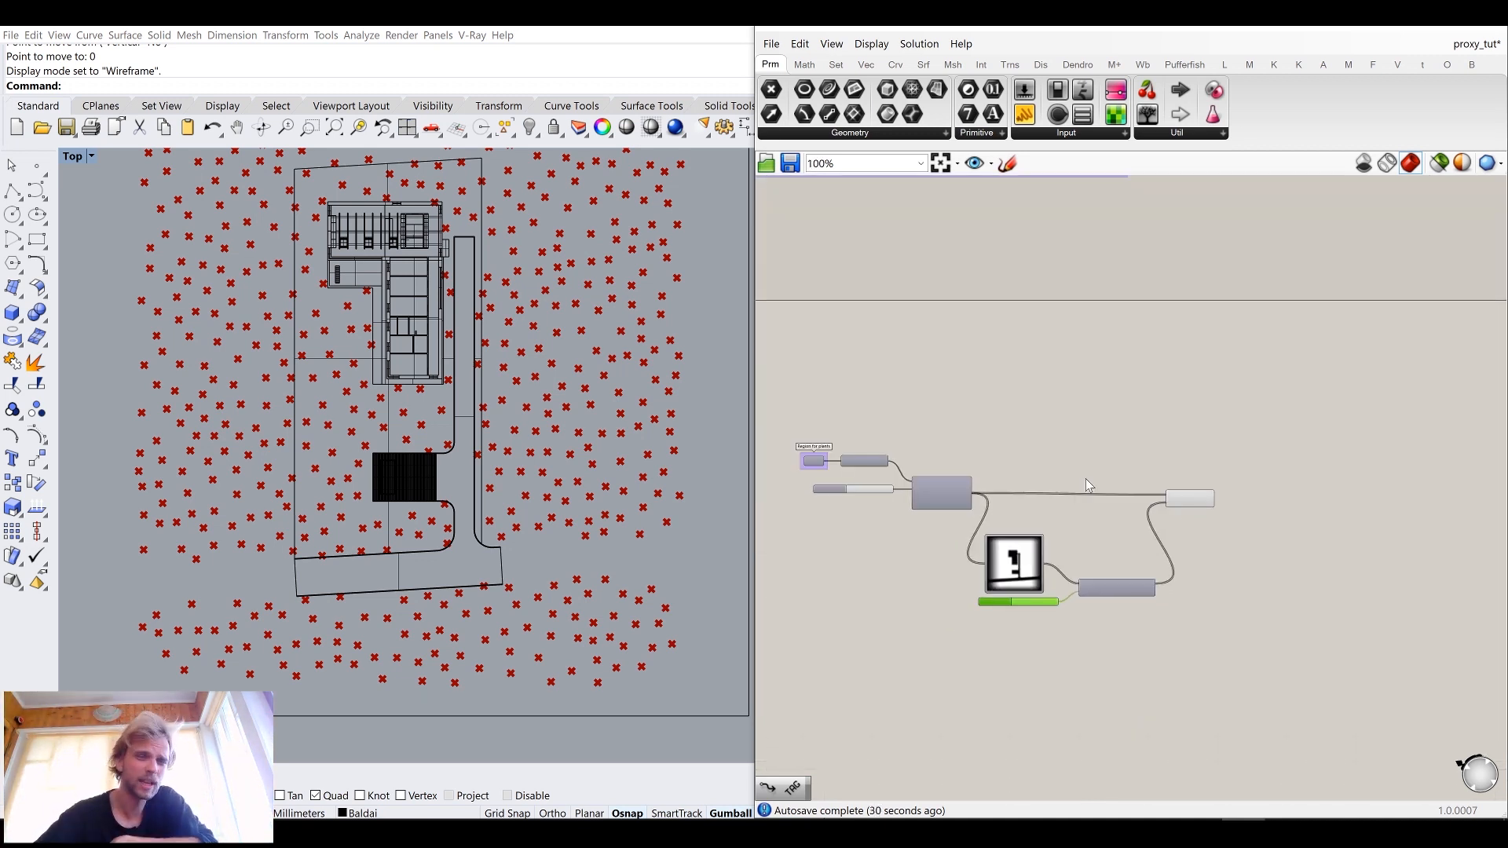
{"action": "double_click", "coordinate": [78, 156]}
{"action": "double_click", "coordinate": [649, 156]}
{"action": "right_click_drag", "start_coordinate": [492, 414], "coordinate": [550, 369]}
Step: Group the new population, Image Sampler and culling components, and move the group farther down the canvas
{"action": "right_click_drag", "start_coordinate": [944, 319], "coordinate": [1058, 511]}
{"action": "scroll", "coordinate": [1058, 512], "scroll_direction": "down", "scroll_amount": 3}
{"action": "left_click_drag", "start_coordinate": [1253, 594], "coordinate": [855, 341]}
{"action": "scroll", "coordinate": [1119, 231], "scroll_direction": "up", "scroll_amount": 5}
{"action": "right_click_drag", "start_coordinate": [1119, 230], "coordinate": [1232, 342]}
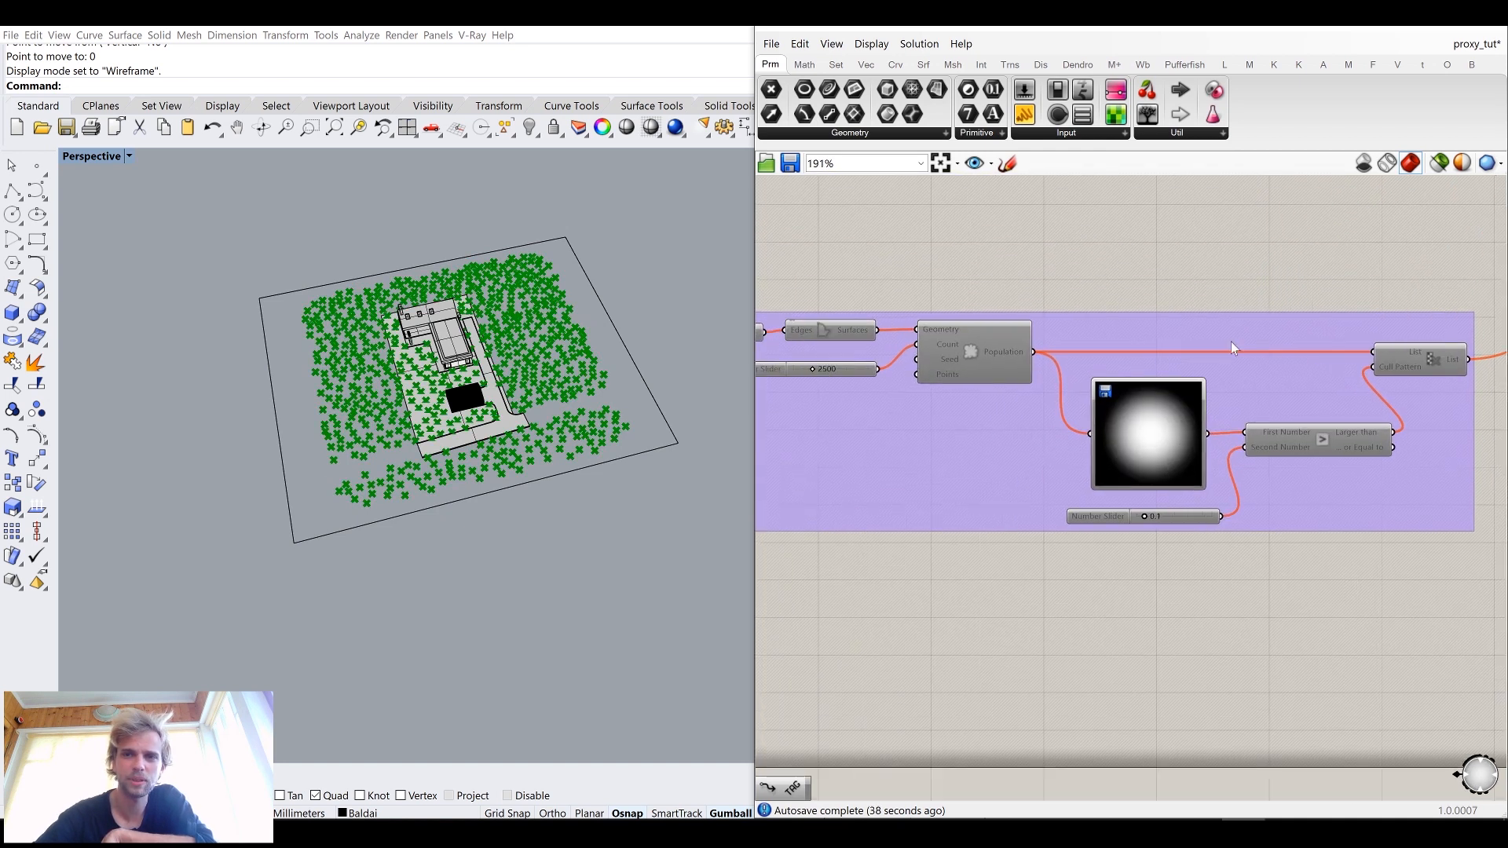
{"action": "scroll", "coordinate": [1144, 520], "scroll_direction": "down", "scroll_amount": 5}
{"action": "scroll", "coordinate": [1133, 488], "scroll_direction": "up", "scroll_amount": 2}
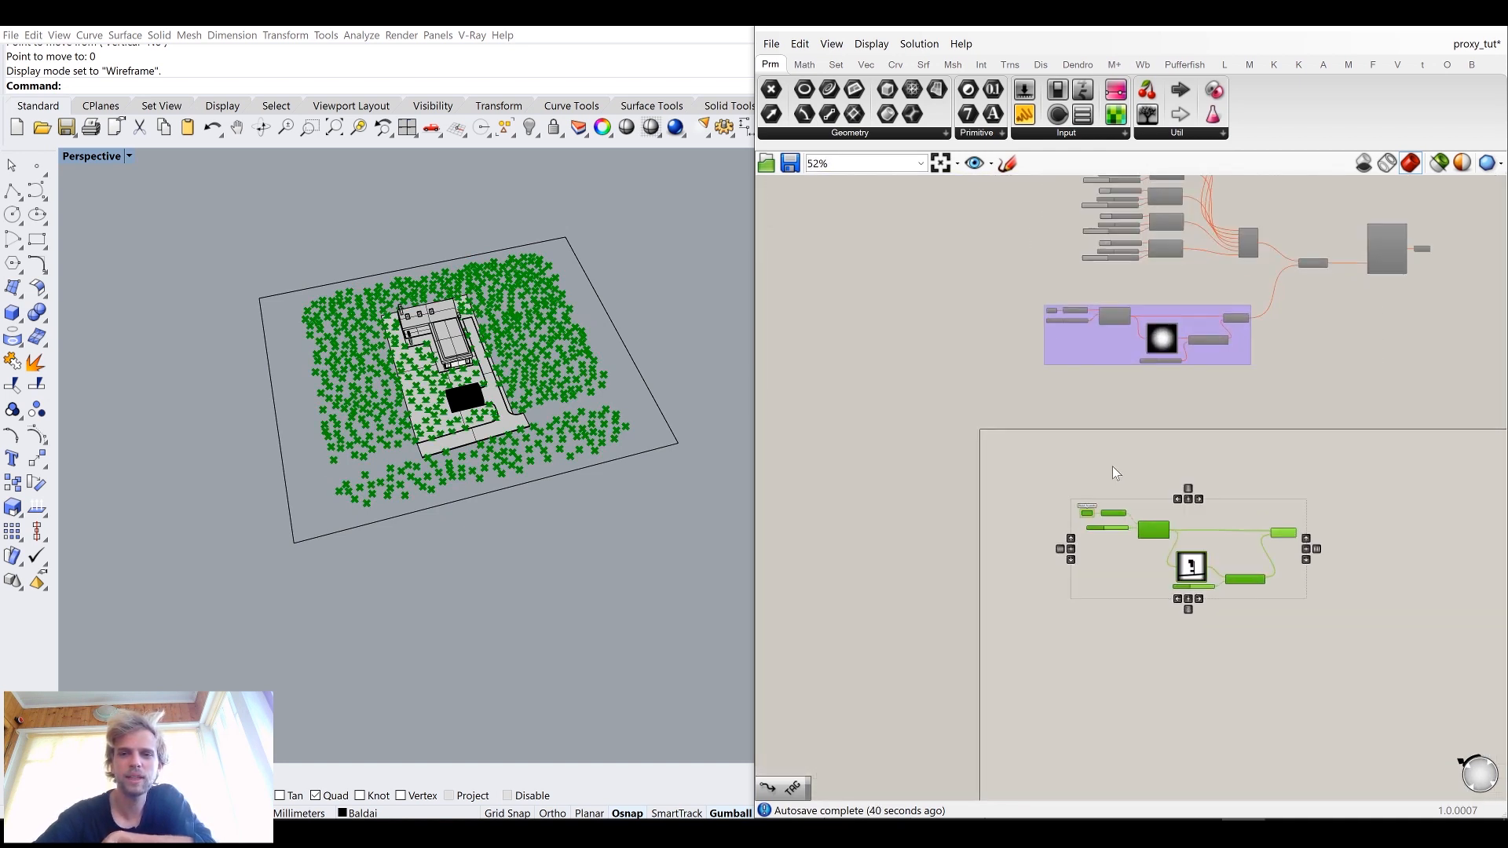
{"action": "middle_click", "coordinate": [1116, 483]}
{"action": "left_click", "coordinate": [1119, 421]}
{"action": "left_click", "coordinate": [1257, 558]}
{"action": "left_click_drag", "start_coordinate": [1257, 558], "coordinate": [1158, 736]}
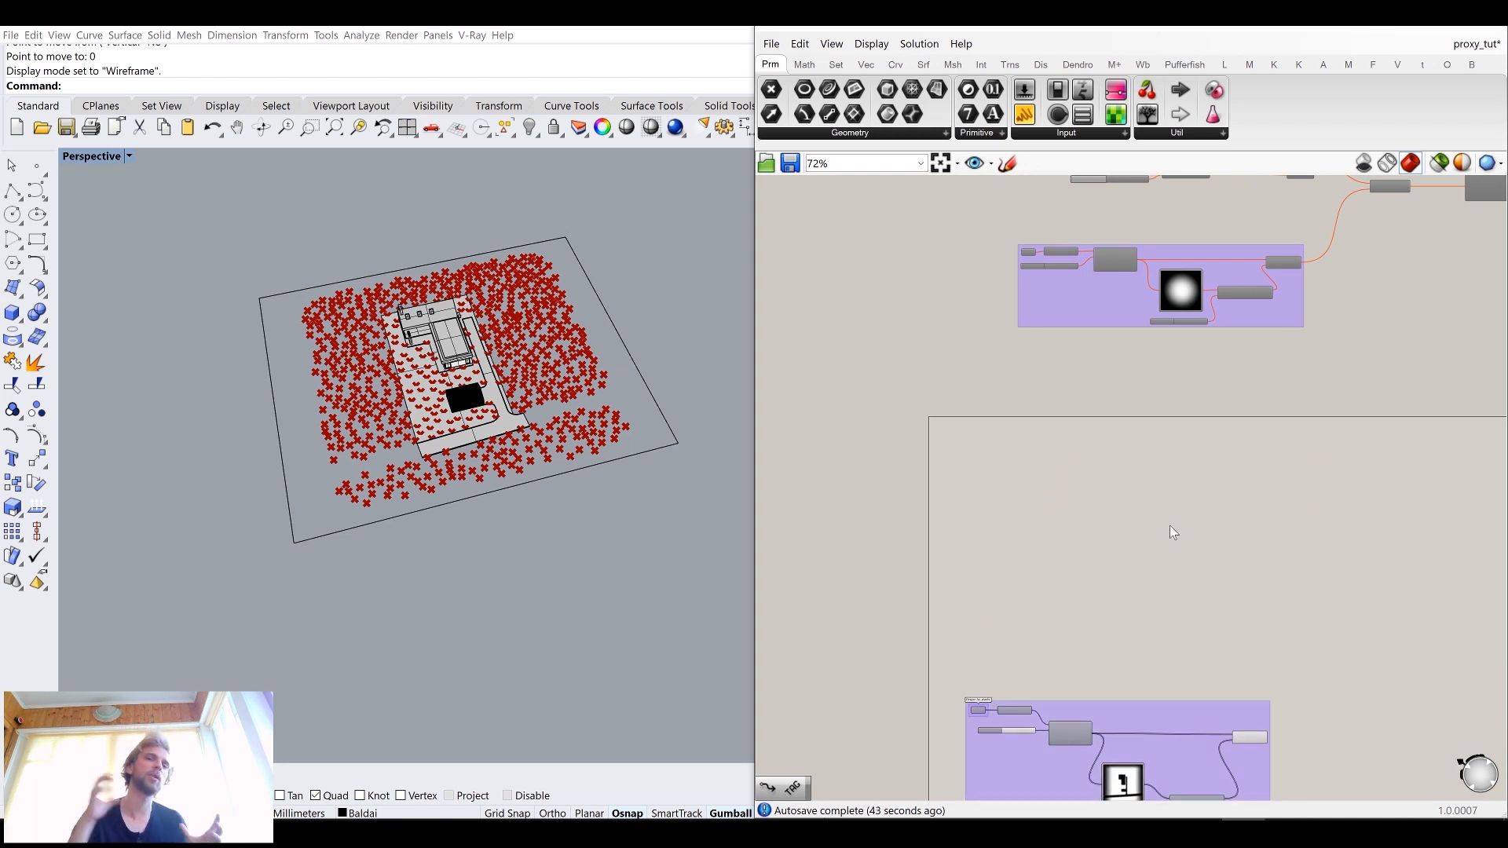
Step: Look over the proxy components of the existing definition and shift the new culling group slightly lower
{"action": "scroll", "coordinate": [1139, 526], "scroll_direction": "down", "scroll_amount": 3}
{"action": "right_click_drag", "start_coordinate": [1108, 475], "coordinate": [1121, 590]}
{"action": "scroll", "coordinate": [1154, 393], "scroll_direction": "up", "scroll_amount": 3}
{"action": "scroll", "coordinate": [1162, 375], "scroll_direction": "up", "scroll_amount": 3}
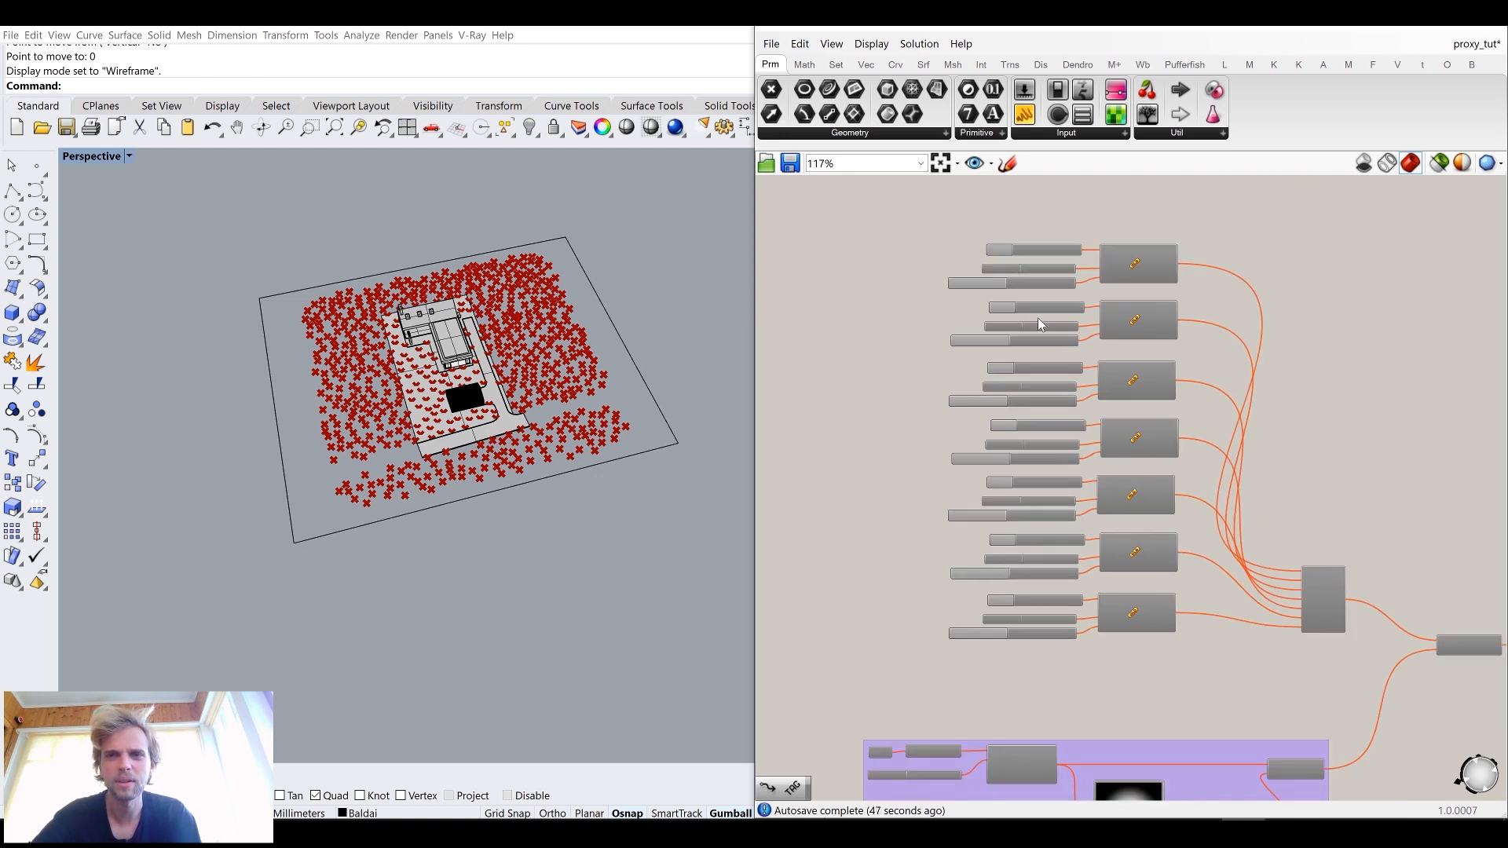
{"action": "left_click", "coordinate": [1406, 69]}
{"action": "scroll", "coordinate": [1222, 341], "scroll_direction": "down", "scroll_amount": 4}
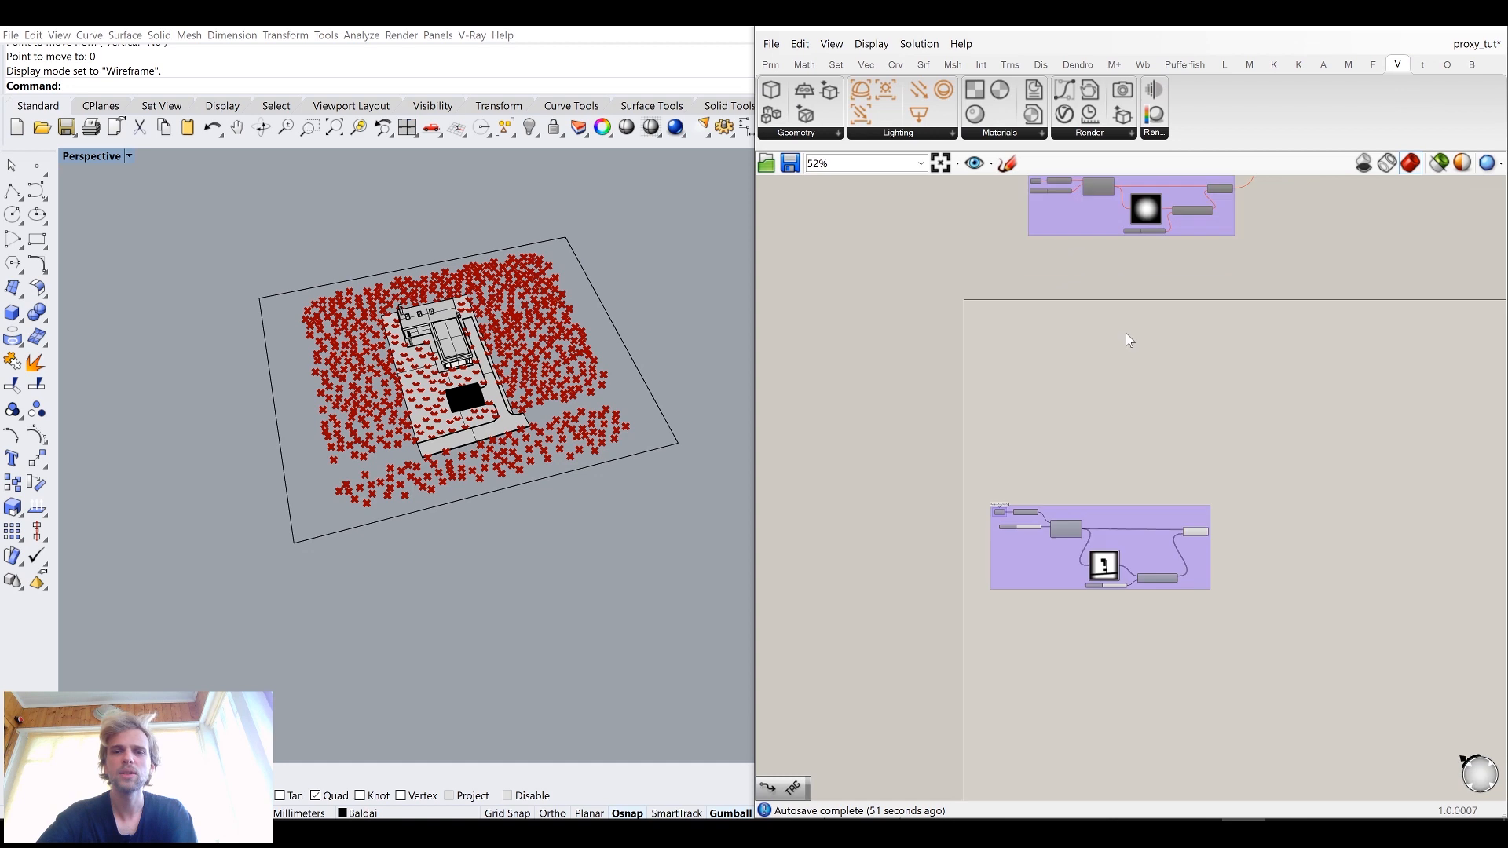
{"action": "scroll", "coordinate": [1100, 519], "scroll_direction": "up", "scroll_amount": 3}
{"action": "left_click_drag", "start_coordinate": [1145, 490], "coordinate": [1150, 551]}
{"action": "left_click", "coordinate": [1190, 460]}
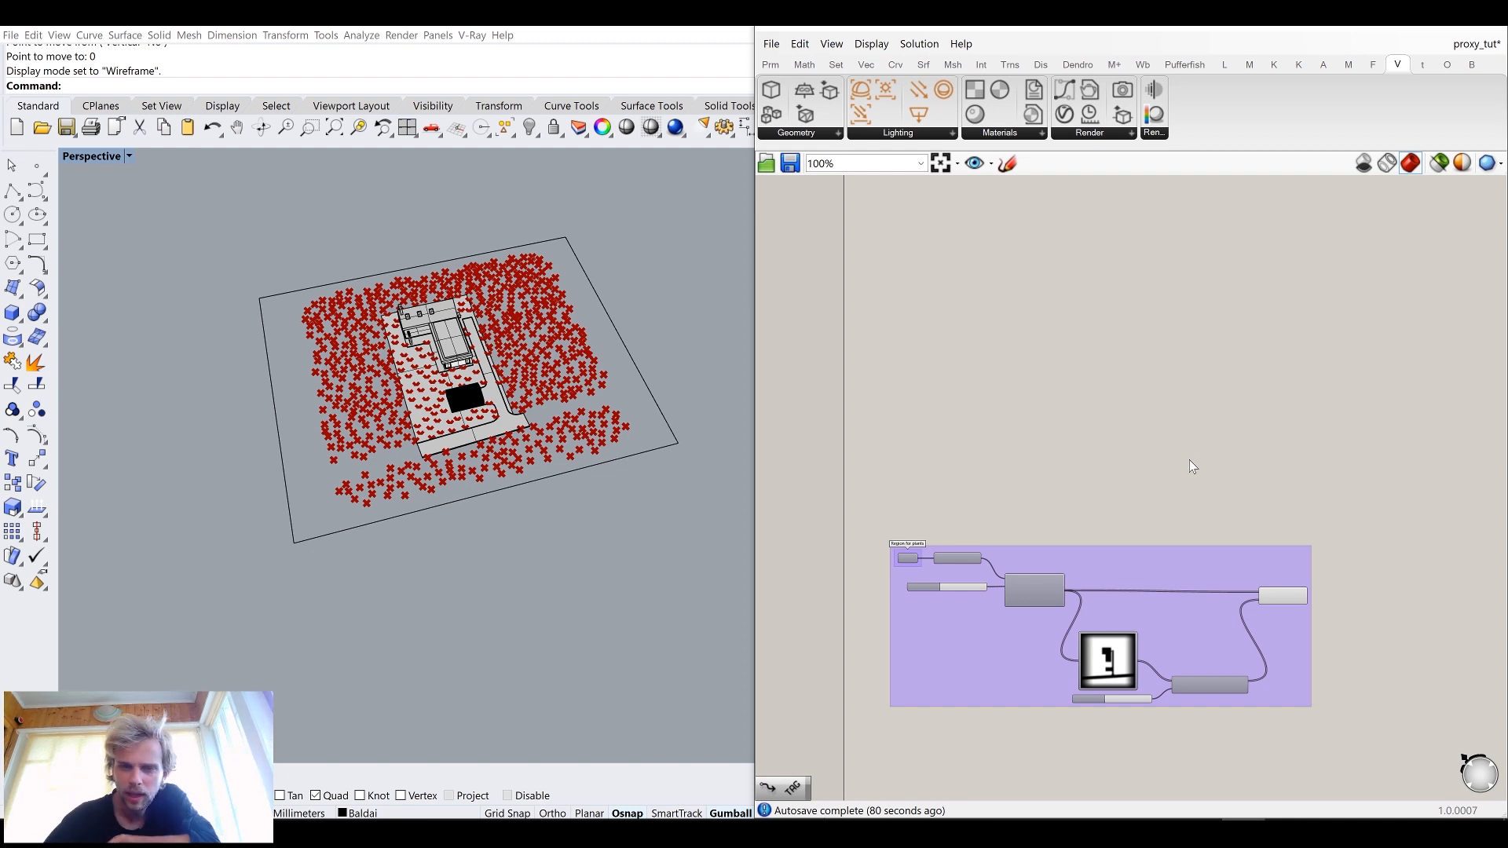
Step: Place a V-Ray Proxy Mesh component in the empty space above the new culling group
{"action": "left_click", "coordinate": [813, 132]}
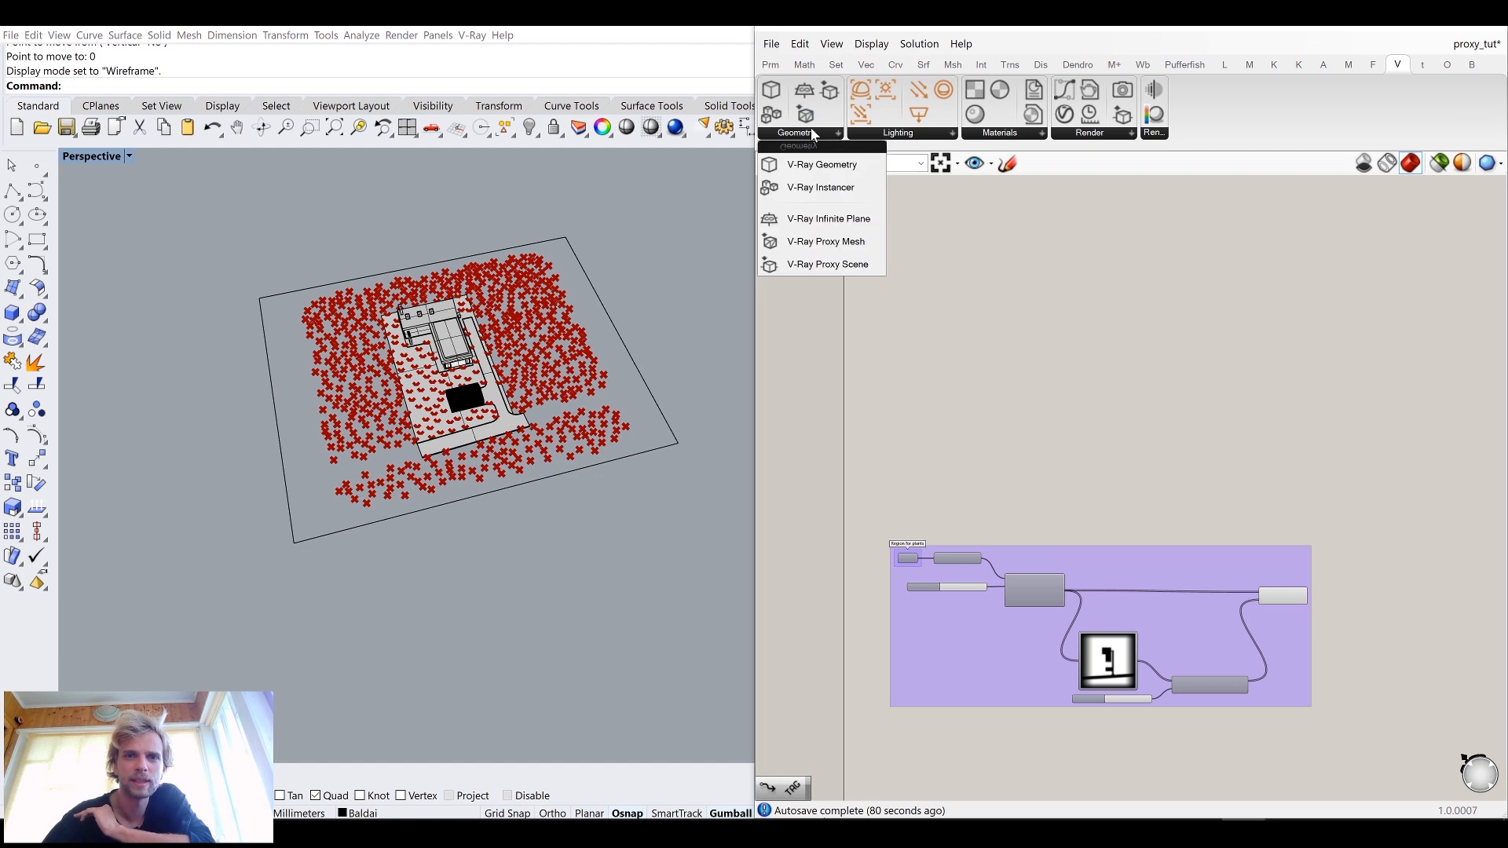
{"action": "left_click", "coordinate": [1070, 293]}
{"action": "scroll", "coordinate": [1073, 294], "scroll_direction": "down", "scroll_amount": 4}
{"action": "right_click_drag", "start_coordinate": [1073, 305], "coordinate": [987, 651]}
{"action": "scroll", "coordinate": [997, 298], "scroll_direction": "up", "scroll_amount": 4}
{"action": "scroll", "coordinate": [985, 359], "scroll_direction": "down", "scroll_amount": 4}
{"action": "right_click_drag", "start_coordinate": [989, 591], "coordinate": [1002, 454]}
{"action": "scroll", "coordinate": [988, 630], "scroll_direction": "up", "scroll_amount": 4}
{"action": "right_click_drag", "start_coordinate": [966, 377], "coordinate": [982, 499]}
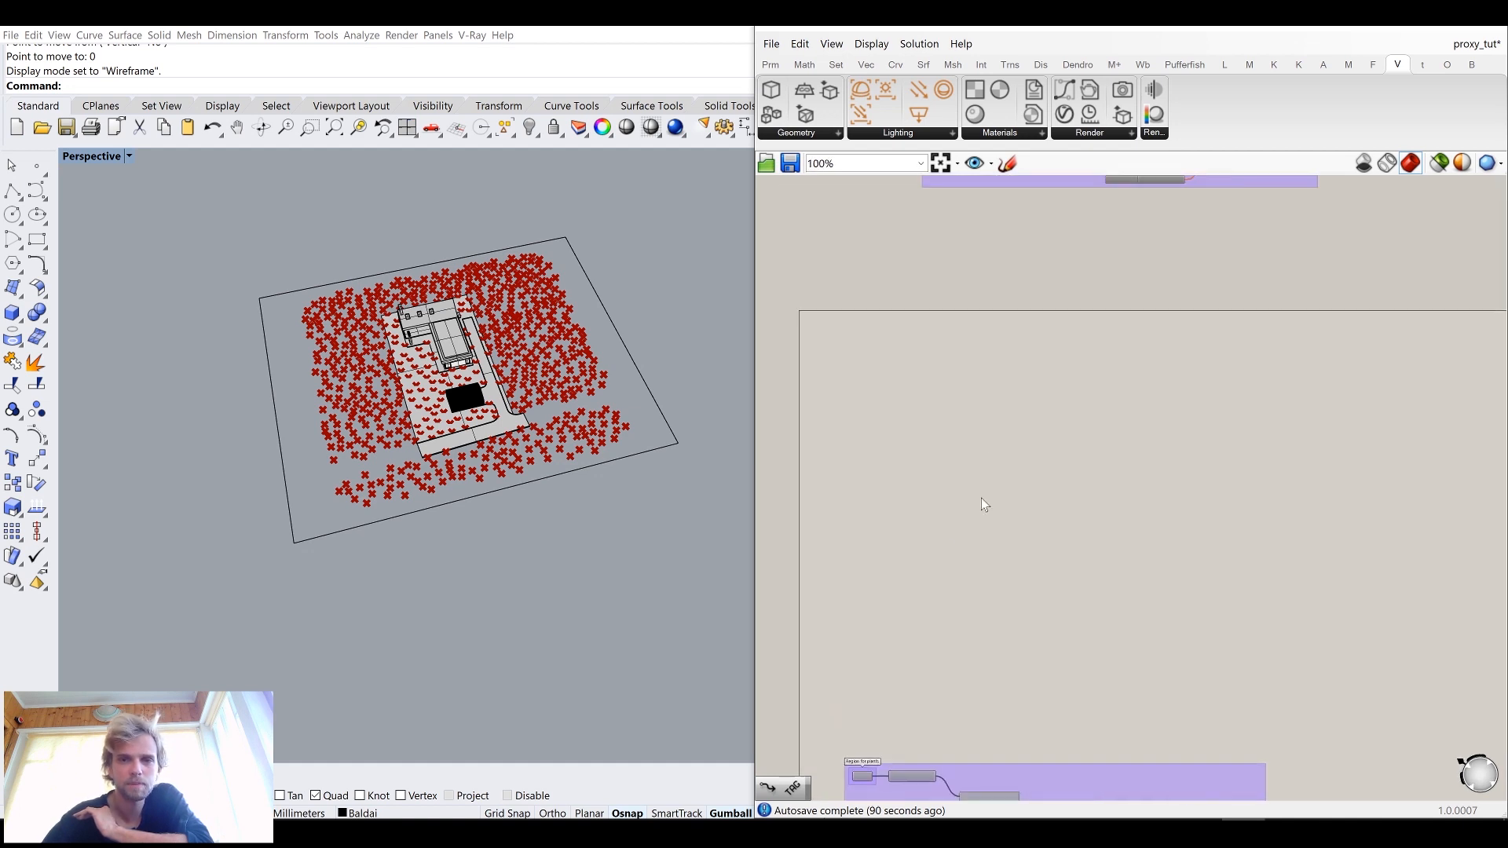
{"action": "left_click", "coordinate": [798, 133]}
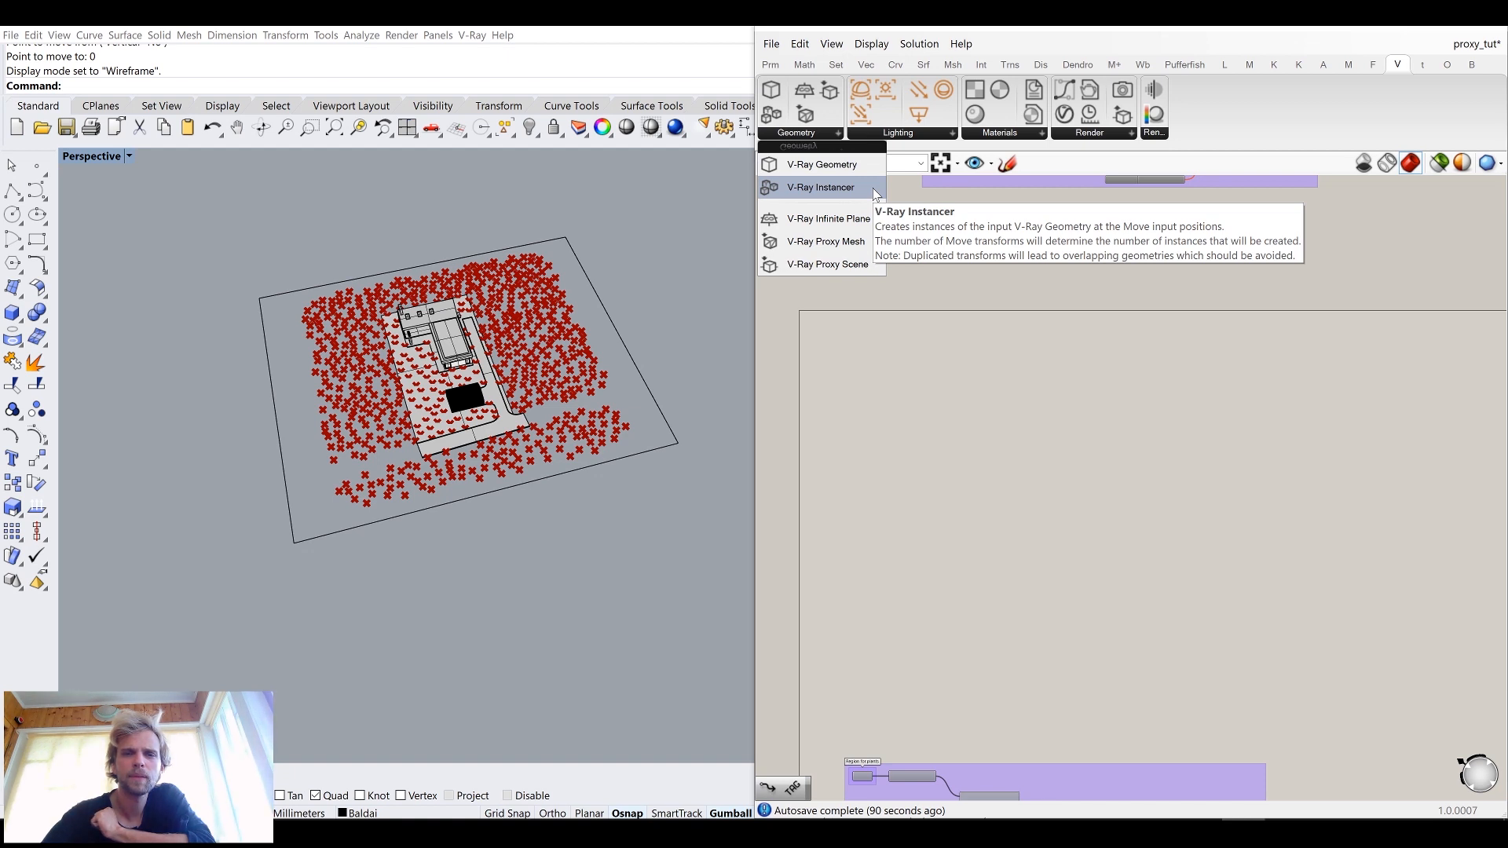
{"action": "left_click", "coordinate": [801, 249]}
{"action": "left_click", "coordinate": [971, 445]}
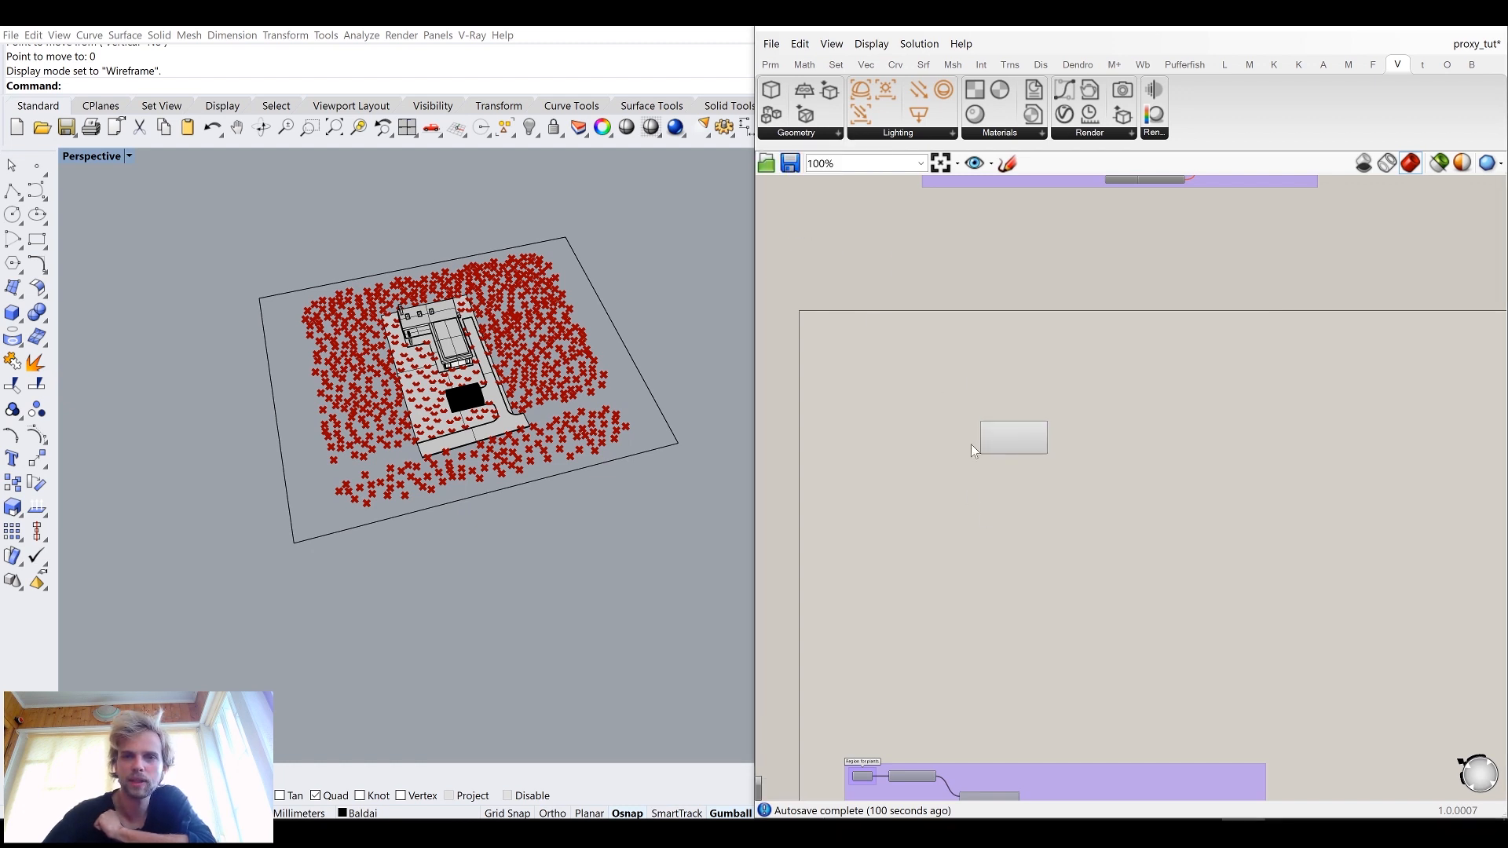
{"action": "scroll", "coordinate": [971, 445], "scroll_direction": "up", "scroll_amount": 4}
{"action": "scroll", "coordinate": [1086, 343], "scroll_direction": "up", "scroll_amount": 2}
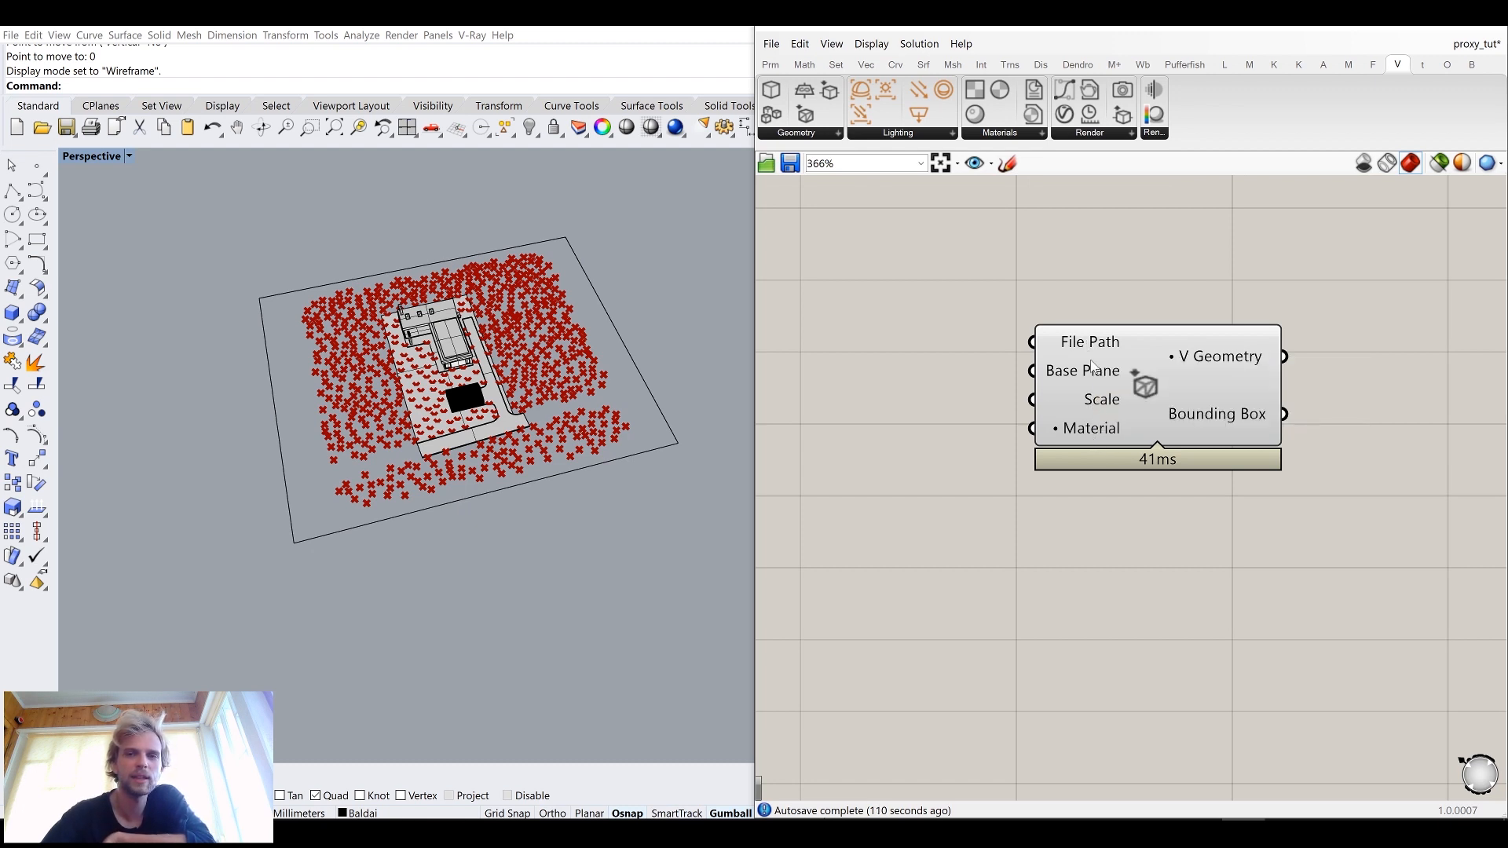
Step: Show the V-Ray Proxy Mesh component's controls so a File Path selector is attached to its input
{"action": "scroll", "coordinate": [1069, 372], "scroll_direction": "down", "scroll_amount": 3}
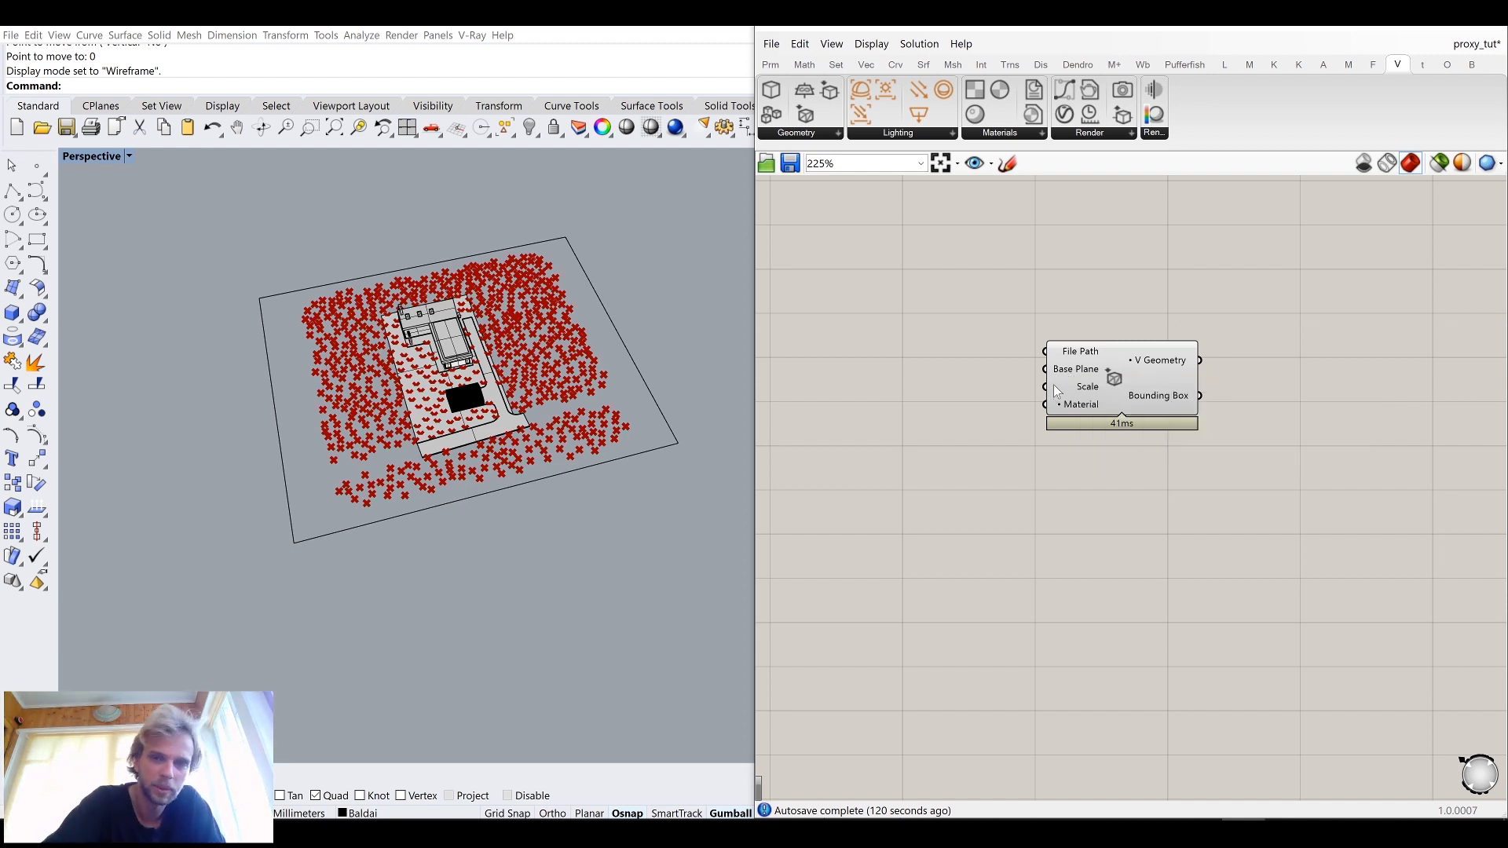
{"action": "scroll", "coordinate": [1061, 368], "scroll_direction": "up", "scroll_amount": 2}
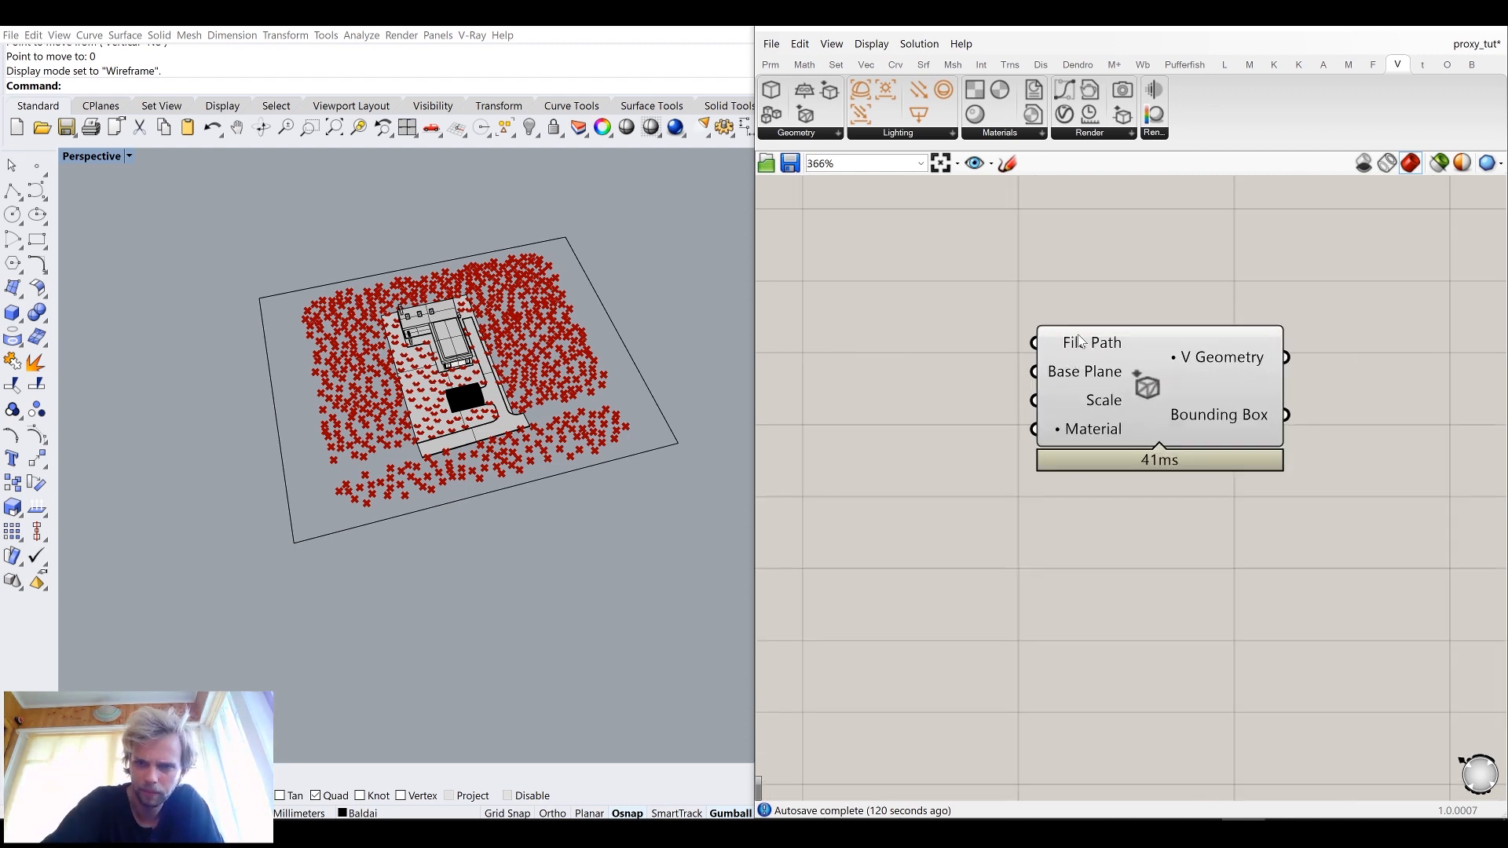
{"action": "left_click", "coordinate": [1148, 383]}
{"action": "right_click", "coordinate": [1147, 382]}
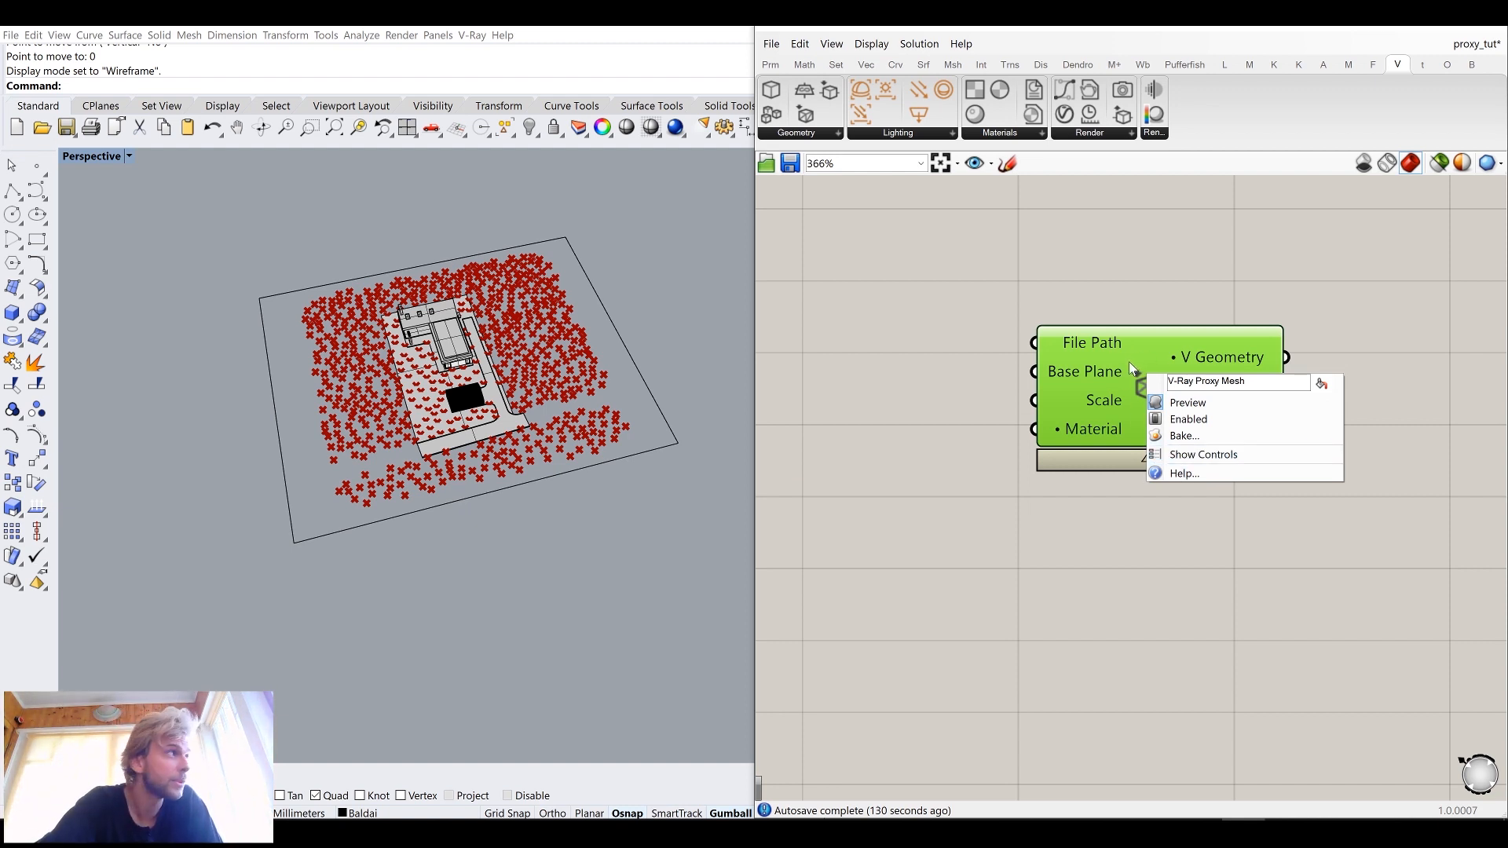
{"action": "left_click", "coordinate": [1202, 454]}
{"action": "right_click_drag", "start_coordinate": [982, 433], "coordinate": [1162, 434]}
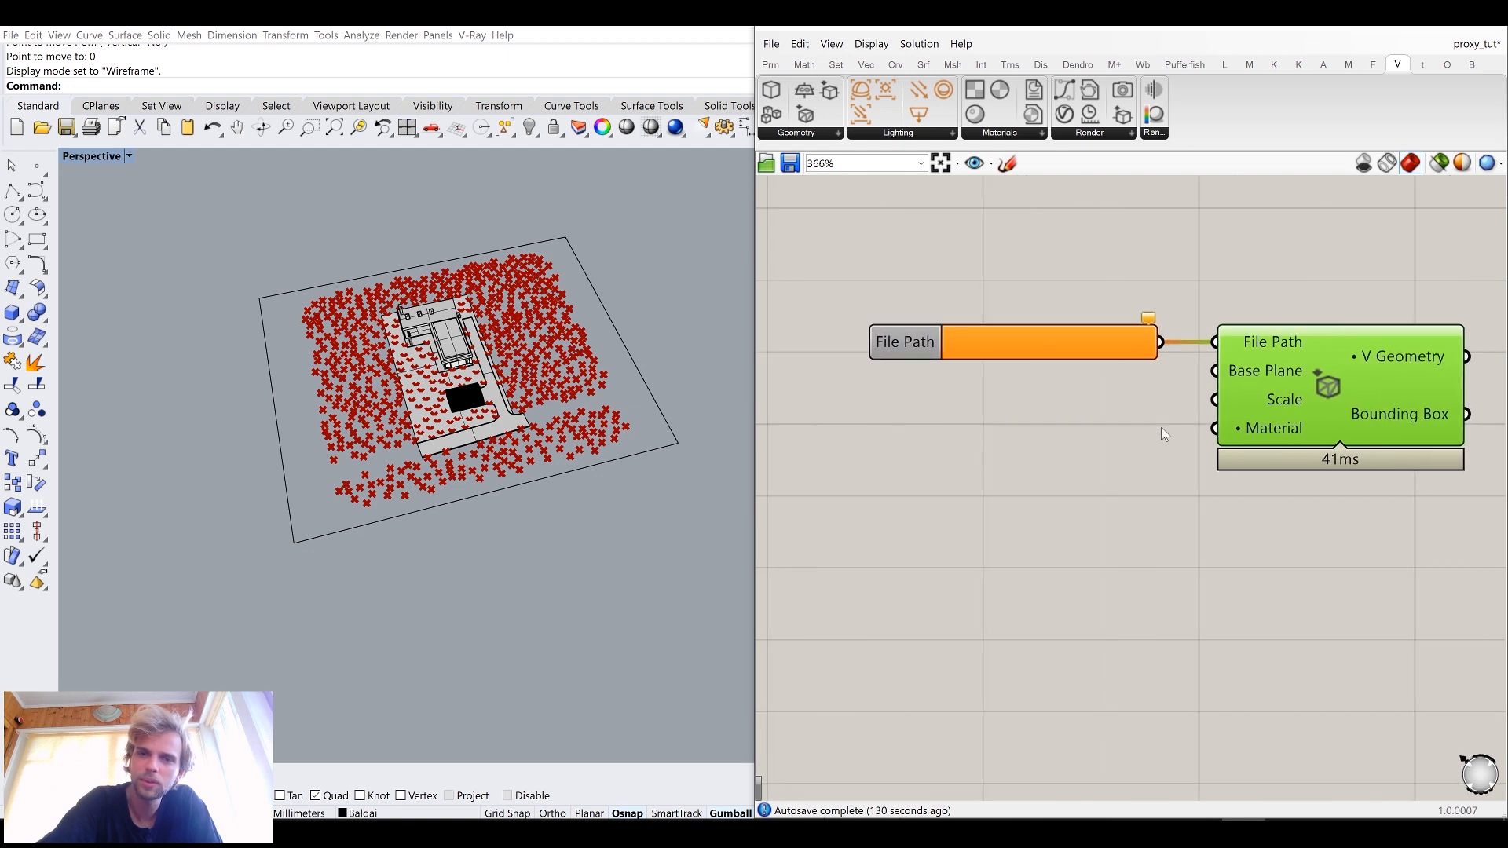
{"action": "left_click_drag", "start_coordinate": [971, 417], "coordinate": [978, 419]}
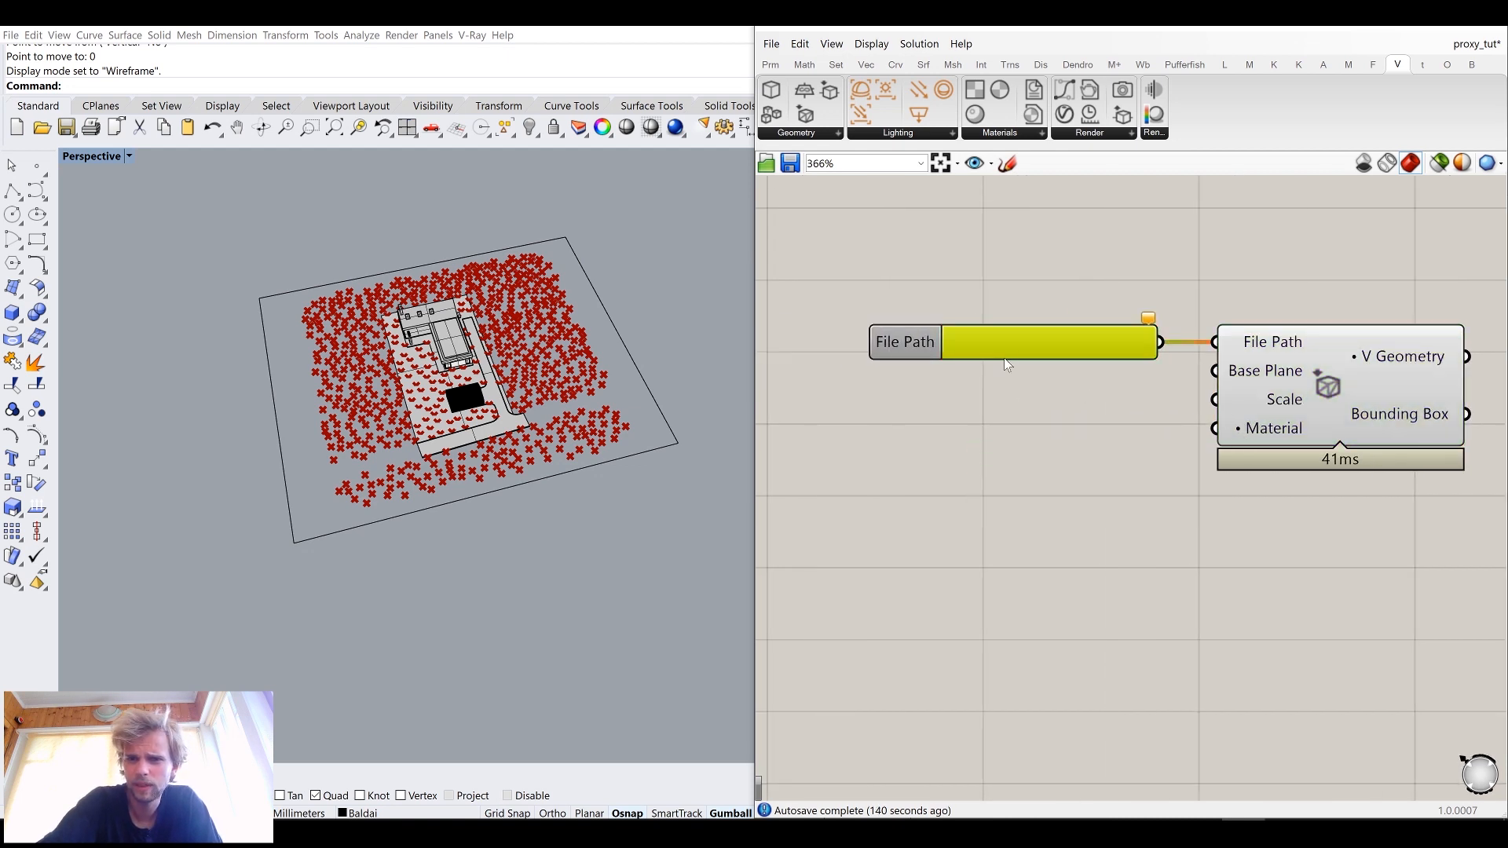
Step: Add a V-Ray Material from File component and connect it to the proxy mesh's Material input
{"action": "left_click", "coordinate": [1003, 133]}
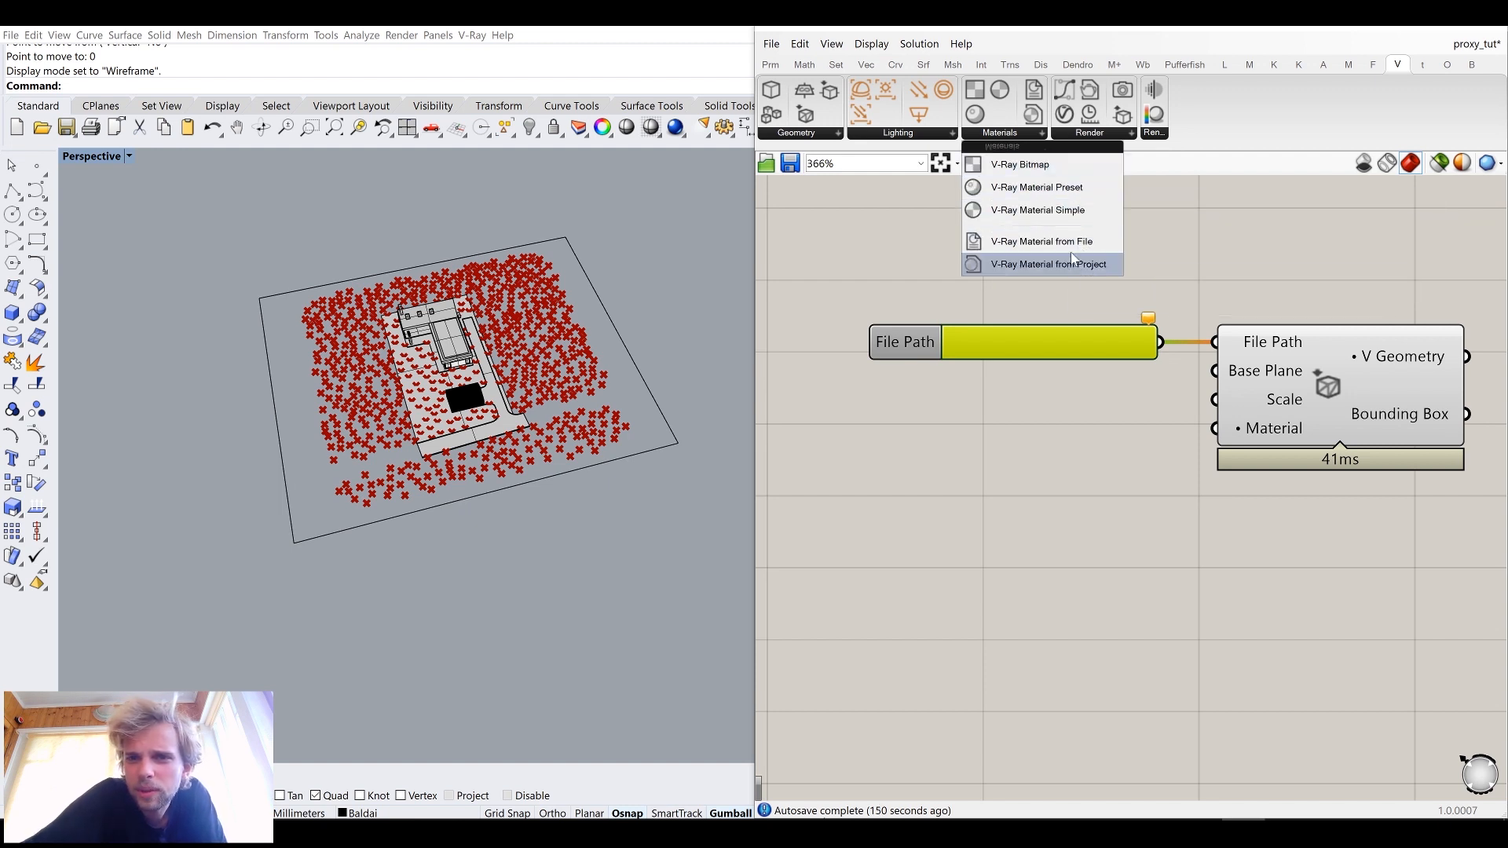
{"action": "left_click", "coordinate": [1045, 241]}
{"action": "left_click", "coordinate": [957, 440]}
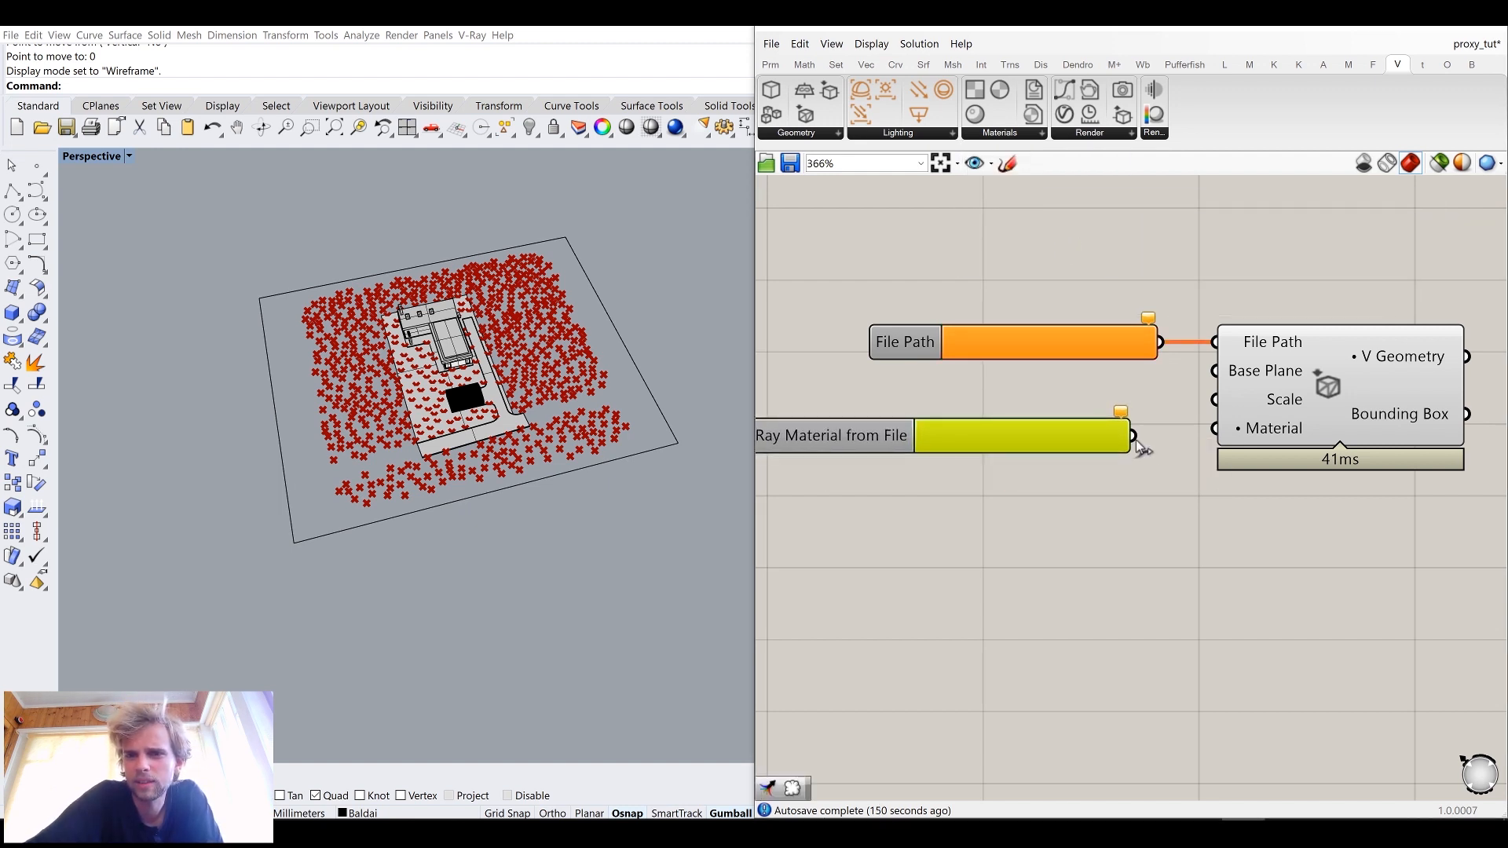
{"action": "left_click_drag", "start_coordinate": [1039, 440], "coordinate": [1070, 431]}
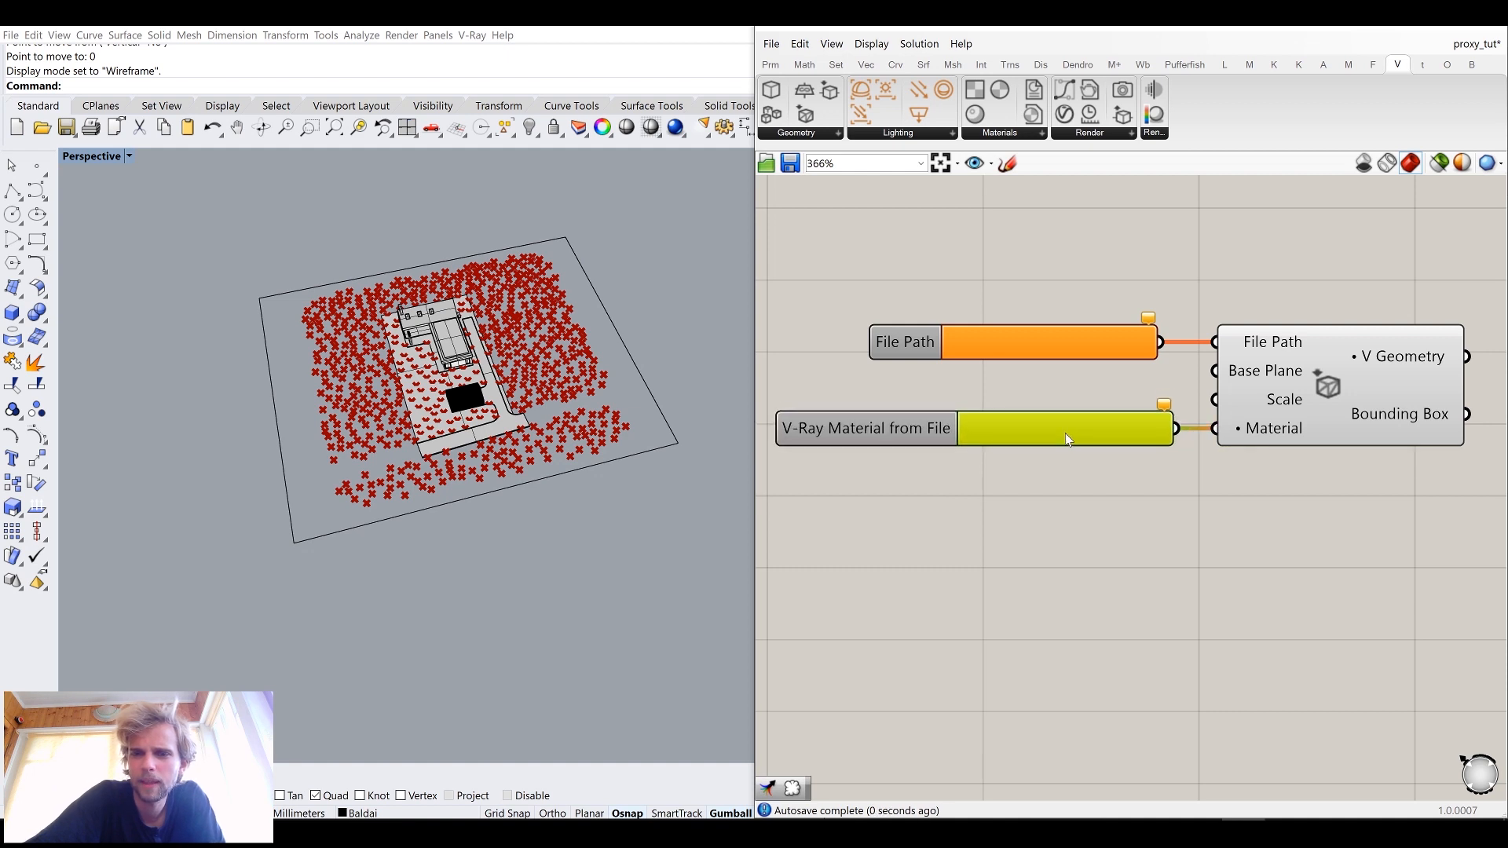
Step: Move the proxy components up together and lower V-Ray Material from File to free space beside the Scale input
{"action": "scroll", "coordinate": [1070, 430], "scroll_direction": "down", "scroll_amount": 4}
{"action": "left_click_drag", "start_coordinate": [1244, 495], "coordinate": [918, 285]}
{"action": "left_click_drag", "start_coordinate": [1177, 422], "coordinate": [1163, 360]}
{"action": "left_click", "coordinate": [1112, 397]}
{"action": "scroll", "coordinate": [1026, 366], "scroll_direction": "up", "scroll_amount": 2}
{"action": "left_click_drag", "start_coordinate": [1035, 379], "coordinate": [1036, 469]}
Step: Add a Number Slider set to 0.5, connect it to the proxy mesh's Scale input and move it outward from the component
{"action": "double_click", "coordinate": [1005, 374]}
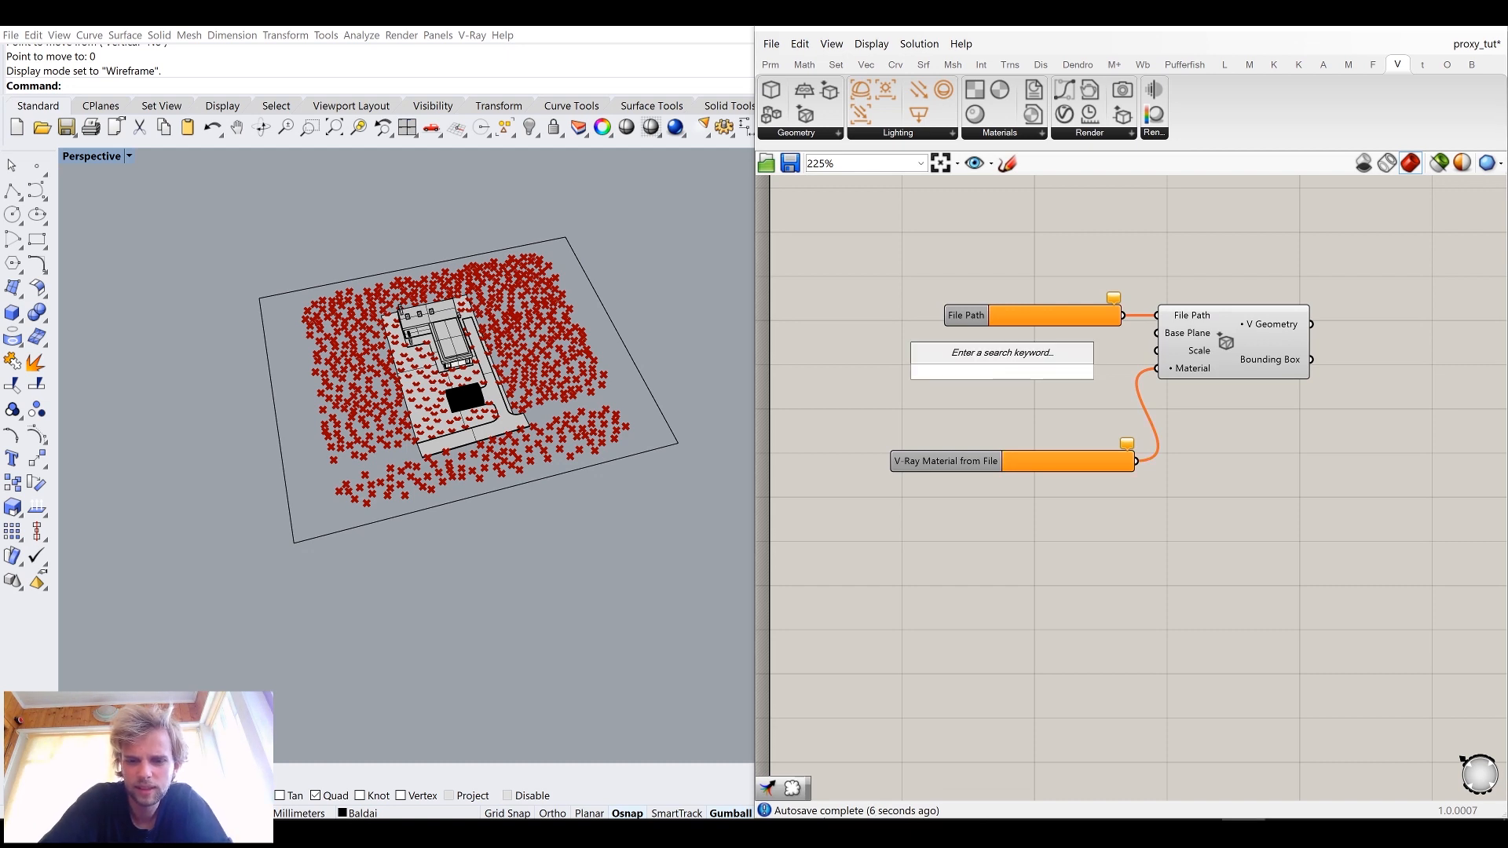
{"action": "type", "text": "0."}
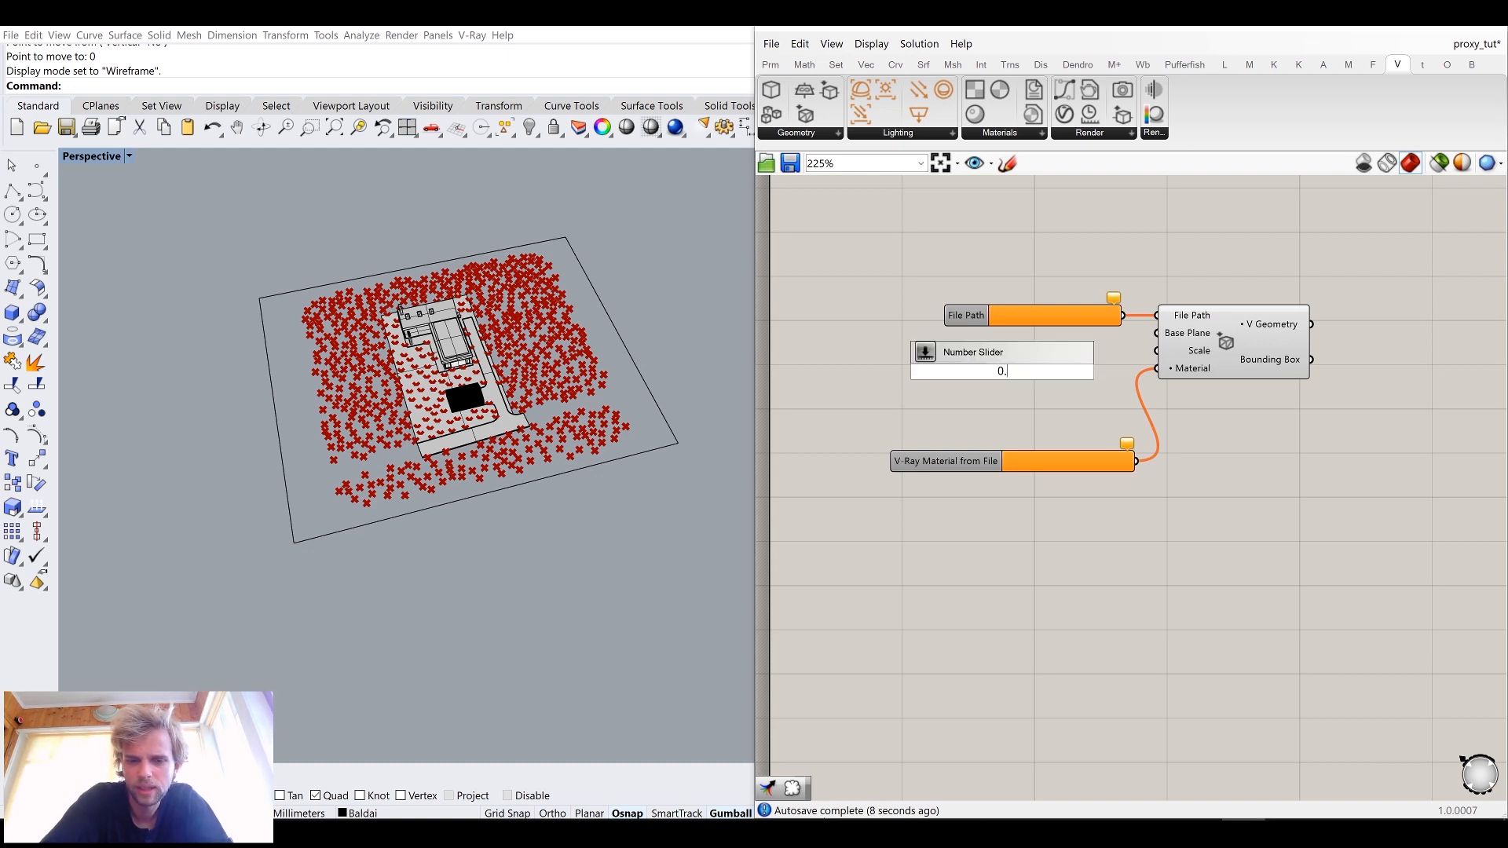
{"action": "type", "text": "5"}
{"action": "key", "text": "Return"}
{"action": "scroll", "coordinate": [1003, 370], "scroll_direction": "up", "scroll_amount": 4}
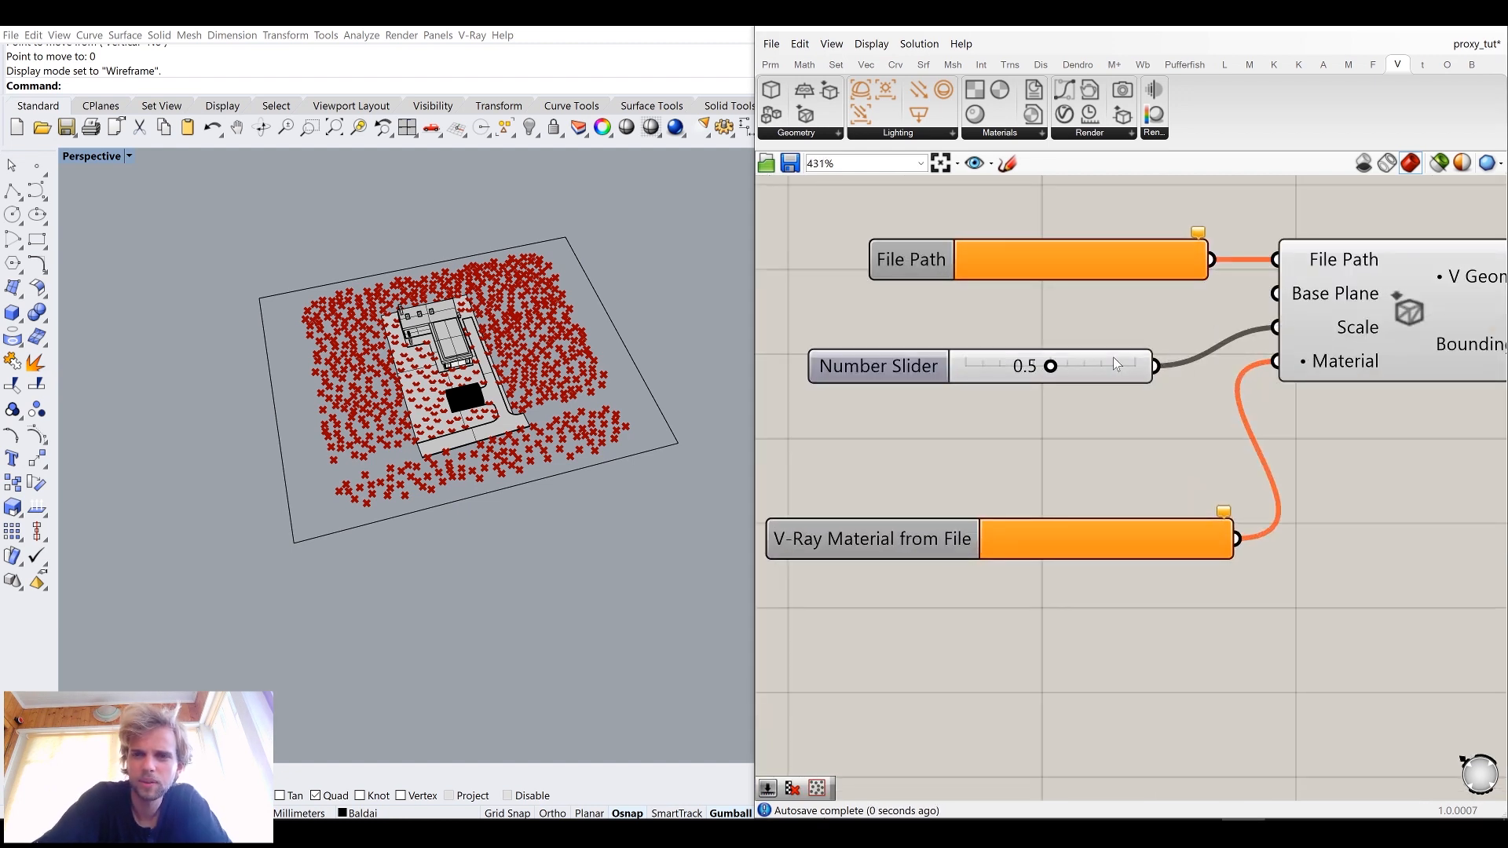
{"action": "scroll", "coordinate": [1124, 357], "scroll_direction": "down", "scroll_amount": 5}
{"action": "left_click_drag", "start_coordinate": [1195, 348], "coordinate": [1013, 348]}
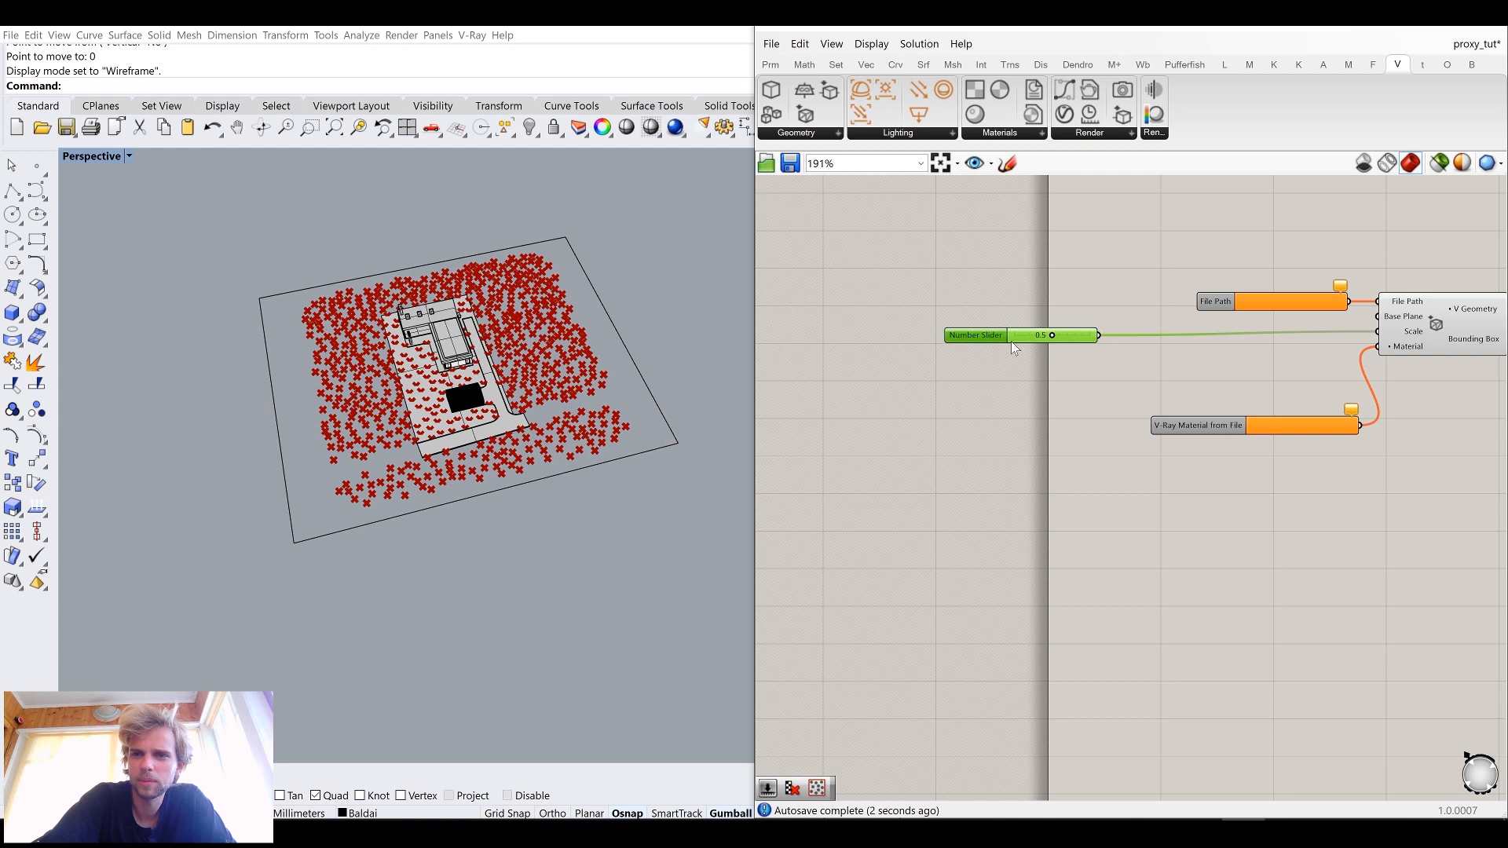
Step: Replace the Number Slider for the proxy scale with a new one ranging from 0.5 to 1
{"action": "key", "text": "Delete"}
{"action": "scroll", "coordinate": [1153, 338], "scroll_direction": "up", "scroll_amount": 4}
{"action": "double_click", "coordinate": [1214, 361]}
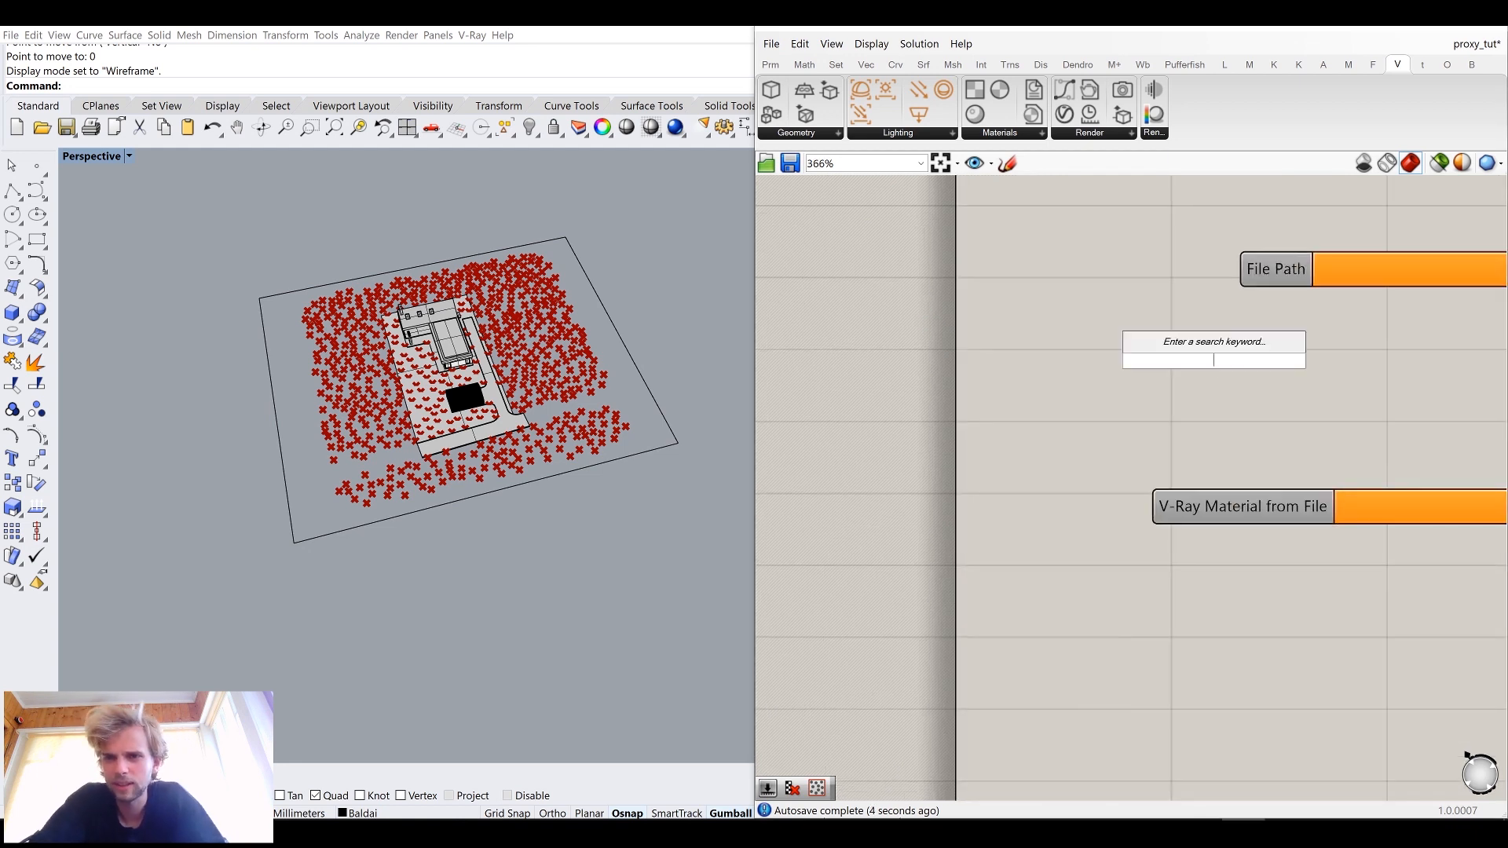
{"action": "type", "text": "0.5.."}
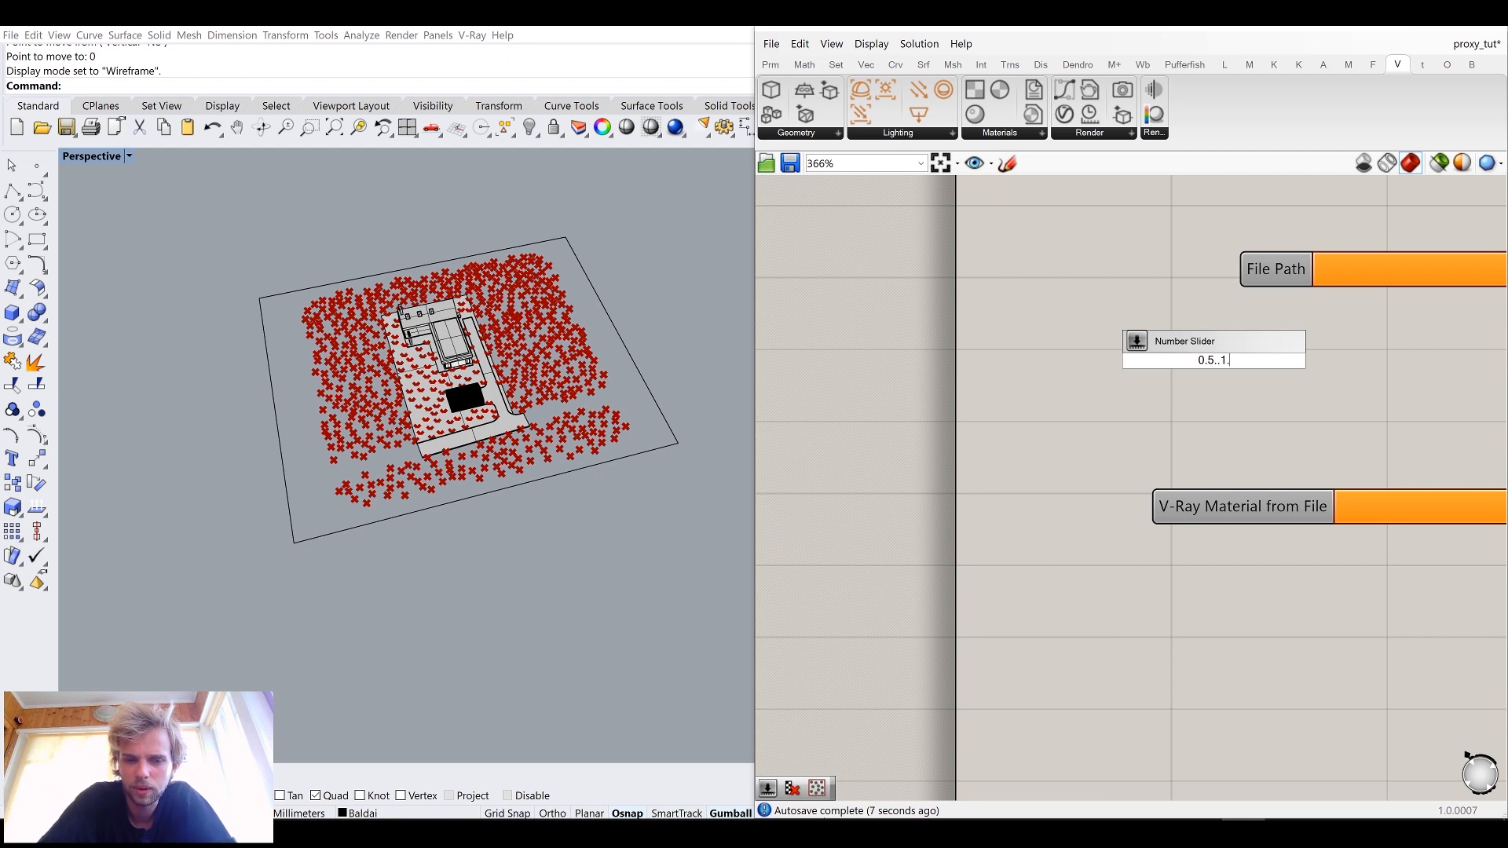
{"action": "type", "text": "1."}
{"action": "key", "text": "Return"}
Step: Connect the new slider to the proxy mesh's Scale input, then arrange it and V-Ray Material from File compactly beside the component
{"action": "right_click_drag", "start_coordinate": [1381, 370], "coordinate": [1241, 371]}
{"action": "left_click_drag", "start_coordinate": [1231, 361], "coordinate": [1453, 328]}
{"action": "scroll", "coordinate": [1201, 317], "scroll_direction": "down", "scroll_amount": 2}
{"action": "left_click_drag", "start_coordinate": [1139, 343], "coordinate": [920, 316]}
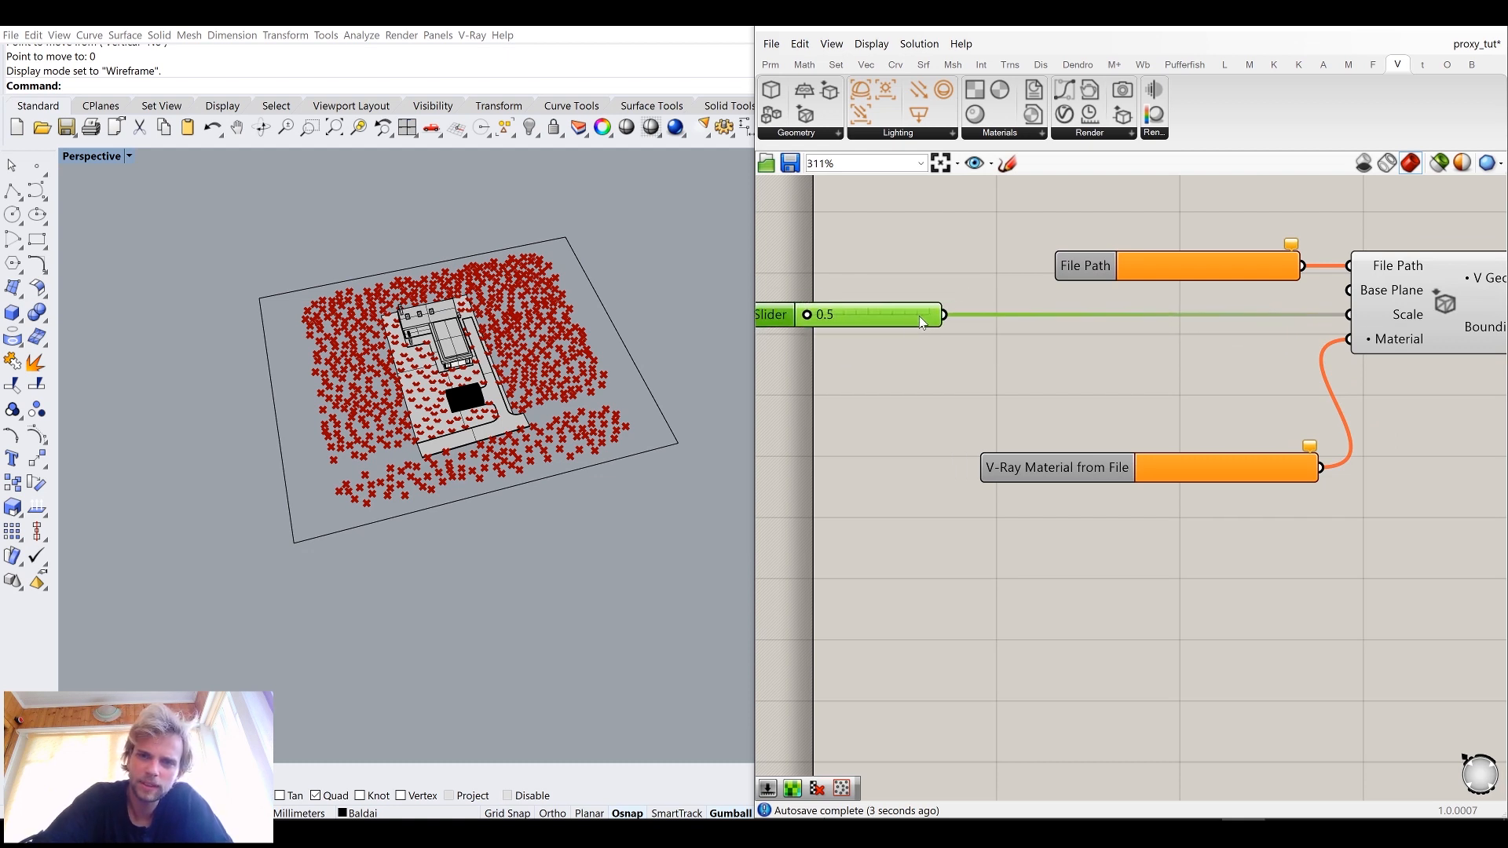
{"action": "left_click_drag", "start_coordinate": [1244, 479], "coordinate": [1240, 355]}
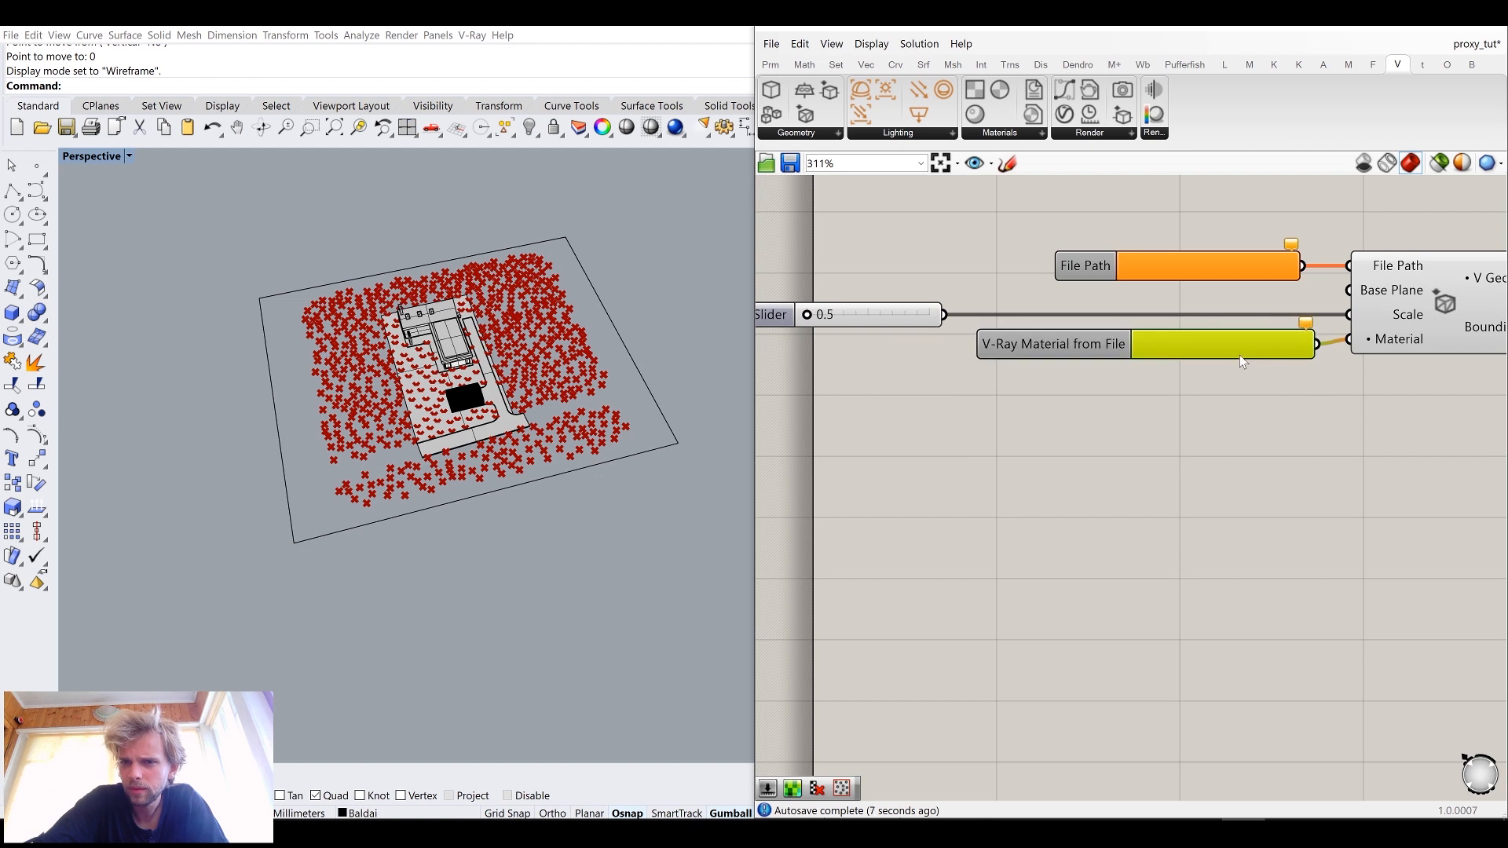
Step: Duplicate the proxy mesh with its File Path and material components into eight stacked sets, and lower the shared Number Slider beside them
{"action": "scroll", "coordinate": [1240, 355], "scroll_direction": "down", "scroll_amount": 5}
{"action": "left_click_drag", "start_coordinate": [1297, 445], "coordinate": [986, 265]}
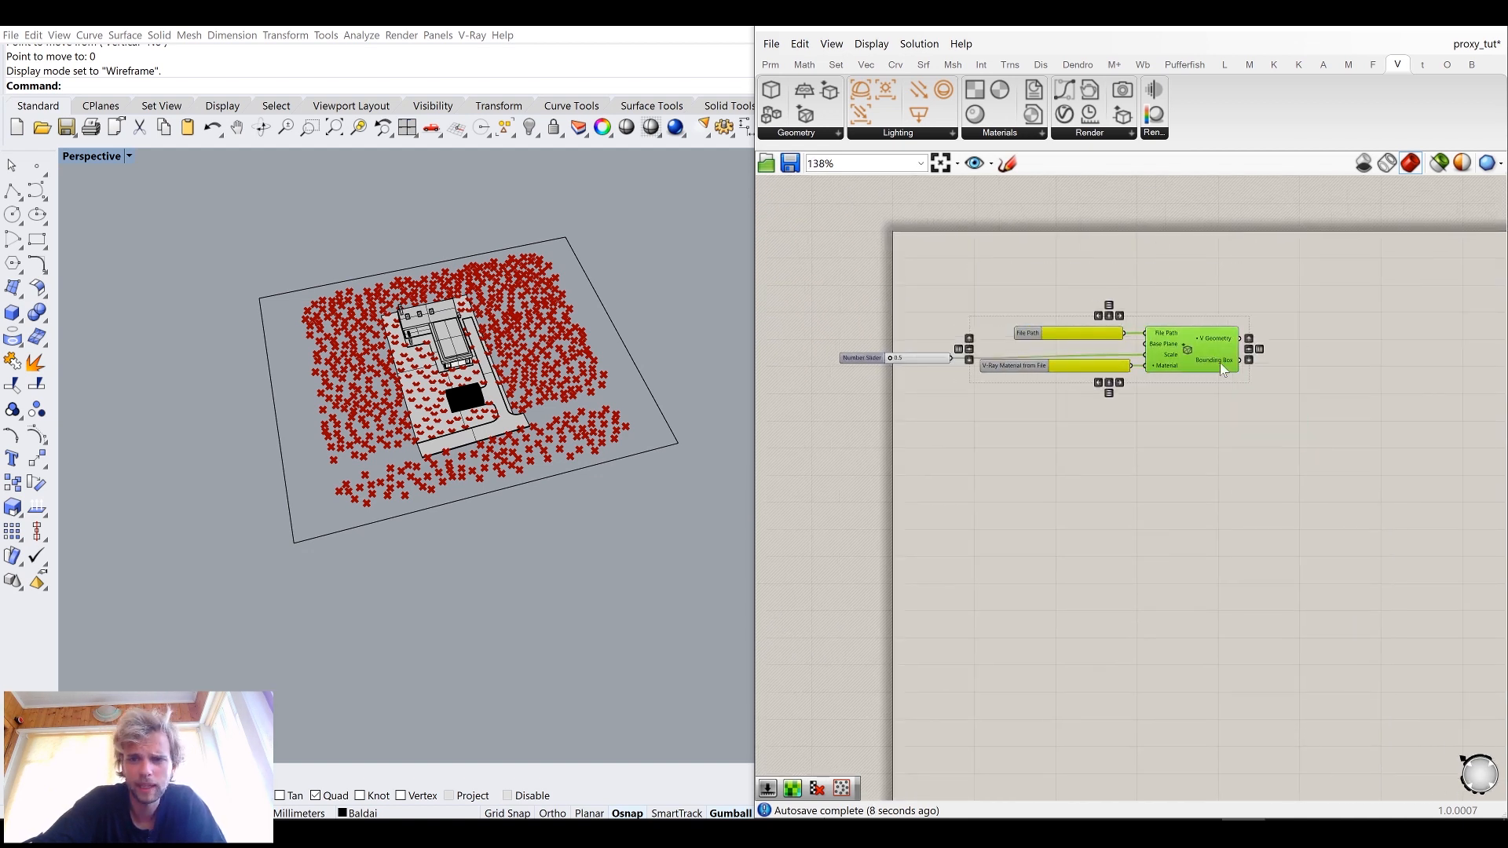
{"action": "scroll", "coordinate": [1170, 377], "scroll_direction": "up", "scroll_amount": 3}
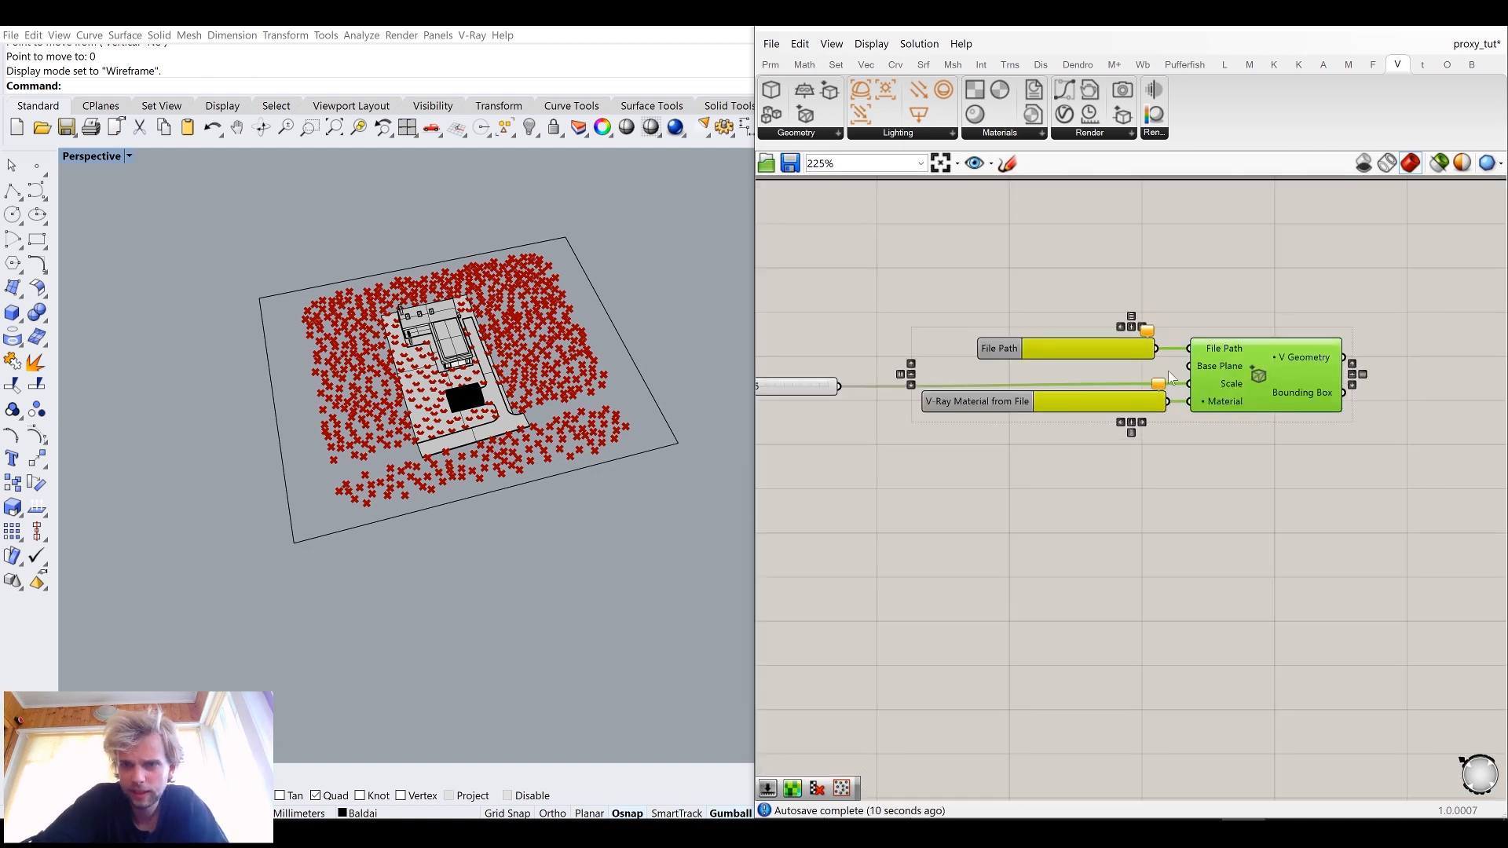
{"action": "left_click_drag", "start_coordinate": [1272, 365], "coordinate": [1278, 457], "text": "alt"}
{"action": "left_click_drag", "start_coordinate": [1364, 600], "coordinate": [1021, 259]}
{"action": "left_click_drag", "start_coordinate": [1287, 375], "coordinate": [1057, 239], "text": "alt"}
{"action": "scroll", "coordinate": [1304, 553], "scroll_direction": "down", "scroll_amount": 3}
{"action": "left_click_drag", "start_coordinate": [1218, 270], "coordinate": [1223, 479], "text": "alt"}
{"action": "left_click", "coordinate": [1326, 422]}
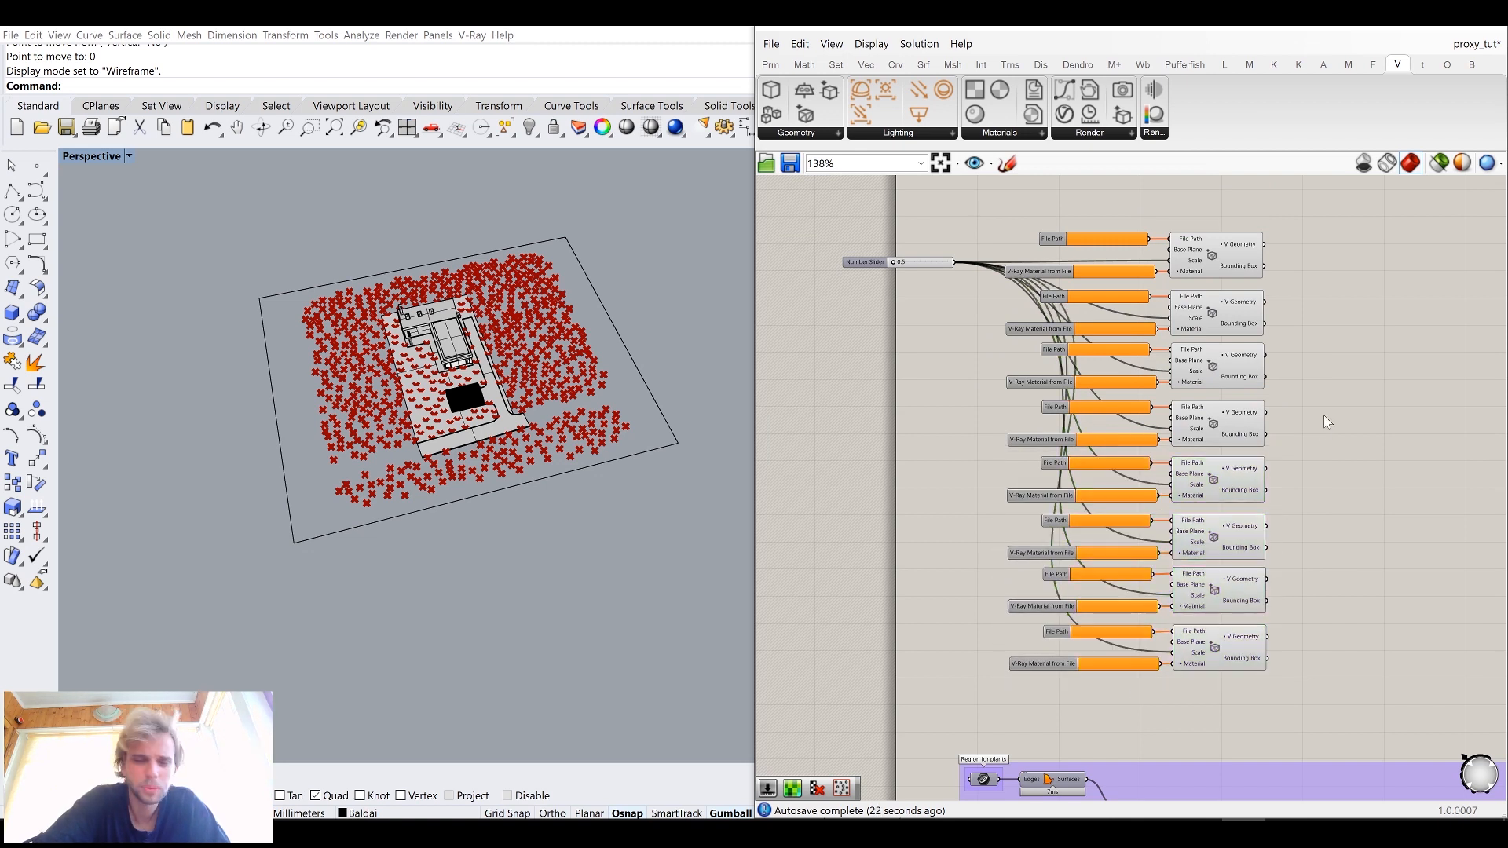
{"action": "left_click_drag", "start_coordinate": [931, 262], "coordinate": [929, 329]}
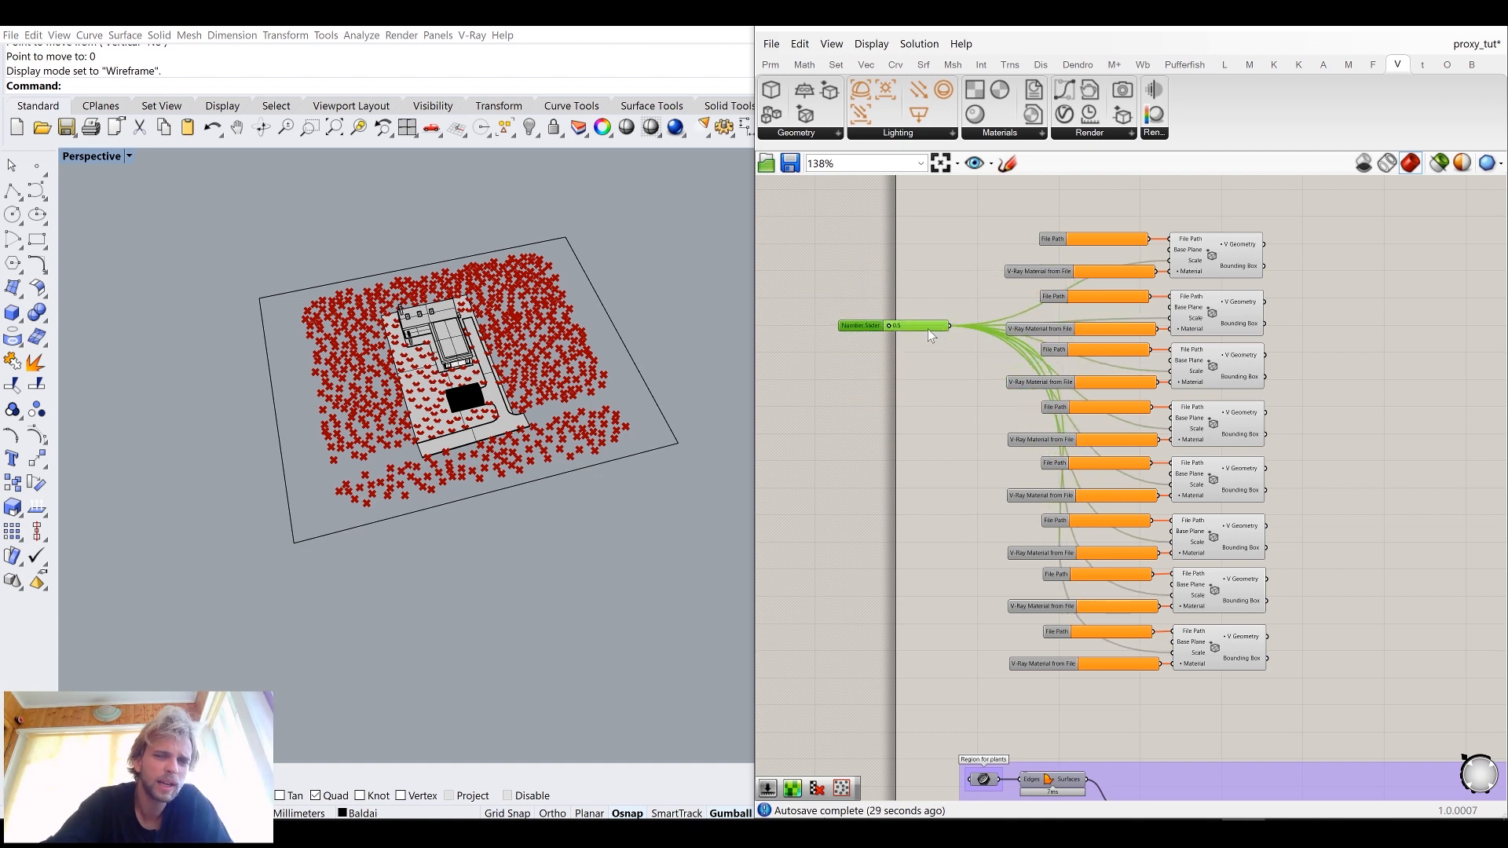
{"action": "left_click", "coordinate": [960, 262]}
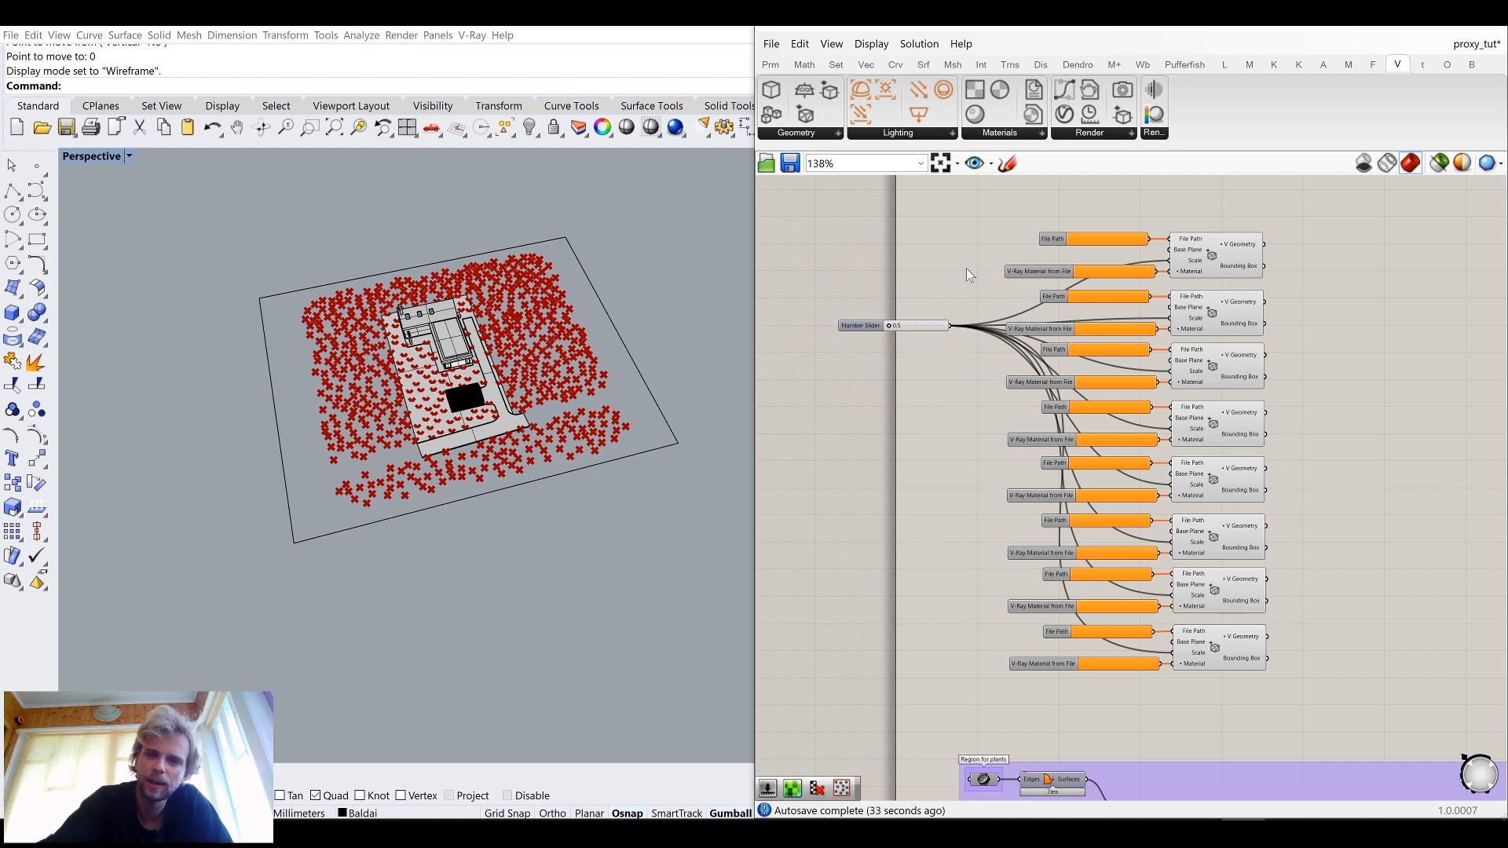
Step: Load field_plant_1.vrmesh from the Proxies folder into the first proxy mesh's File Path
{"action": "scroll", "coordinate": [966, 267], "scroll_direction": "down", "scroll_amount": 2}
{"action": "scroll", "coordinate": [1158, 301], "scroll_direction": "up", "scroll_amount": 3}
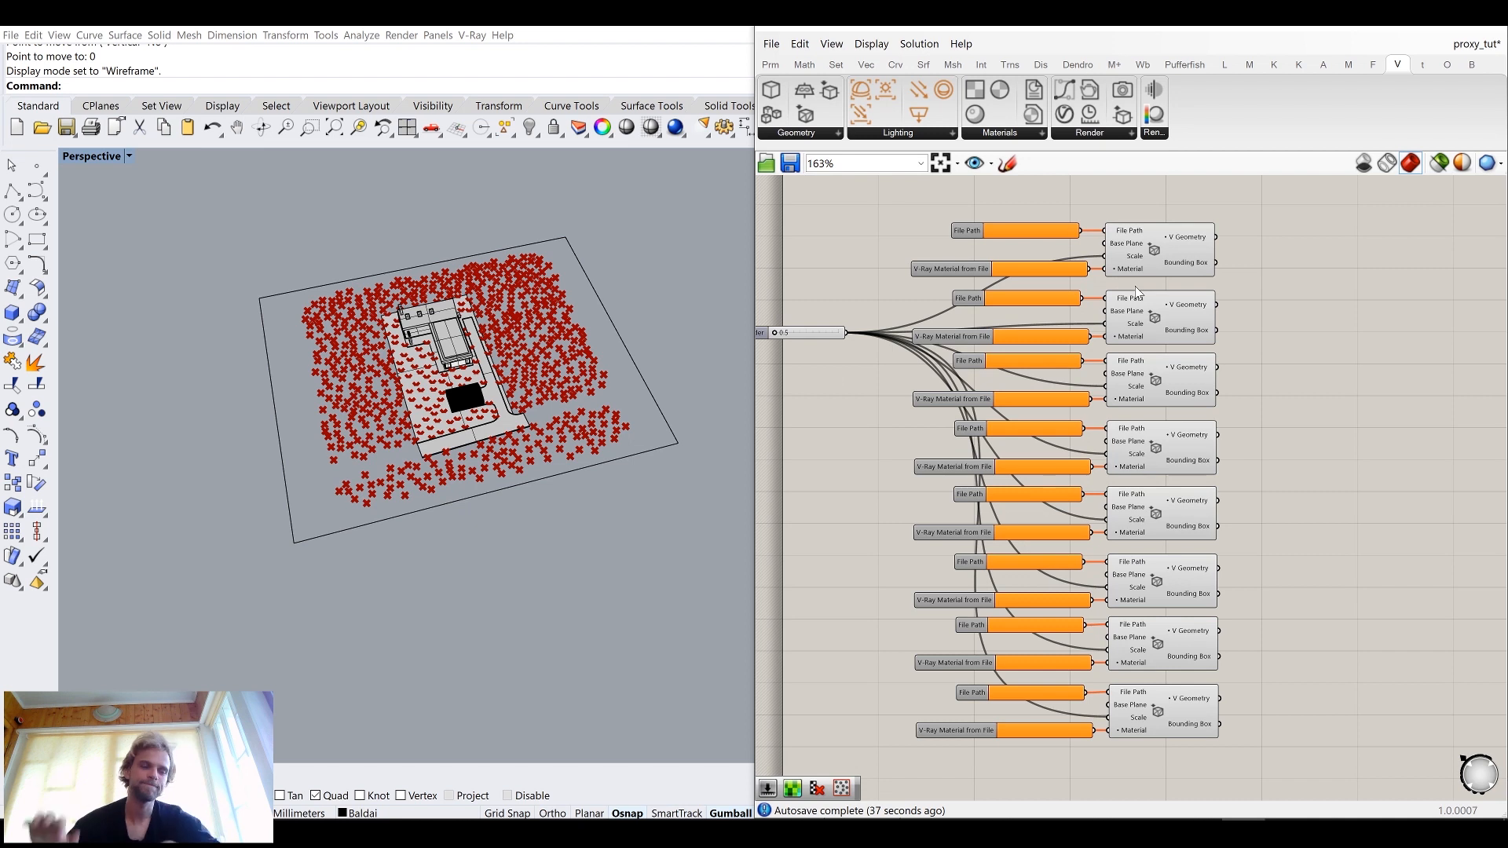
{"action": "scroll", "coordinate": [996, 232], "scroll_direction": "up", "scroll_amount": 6}
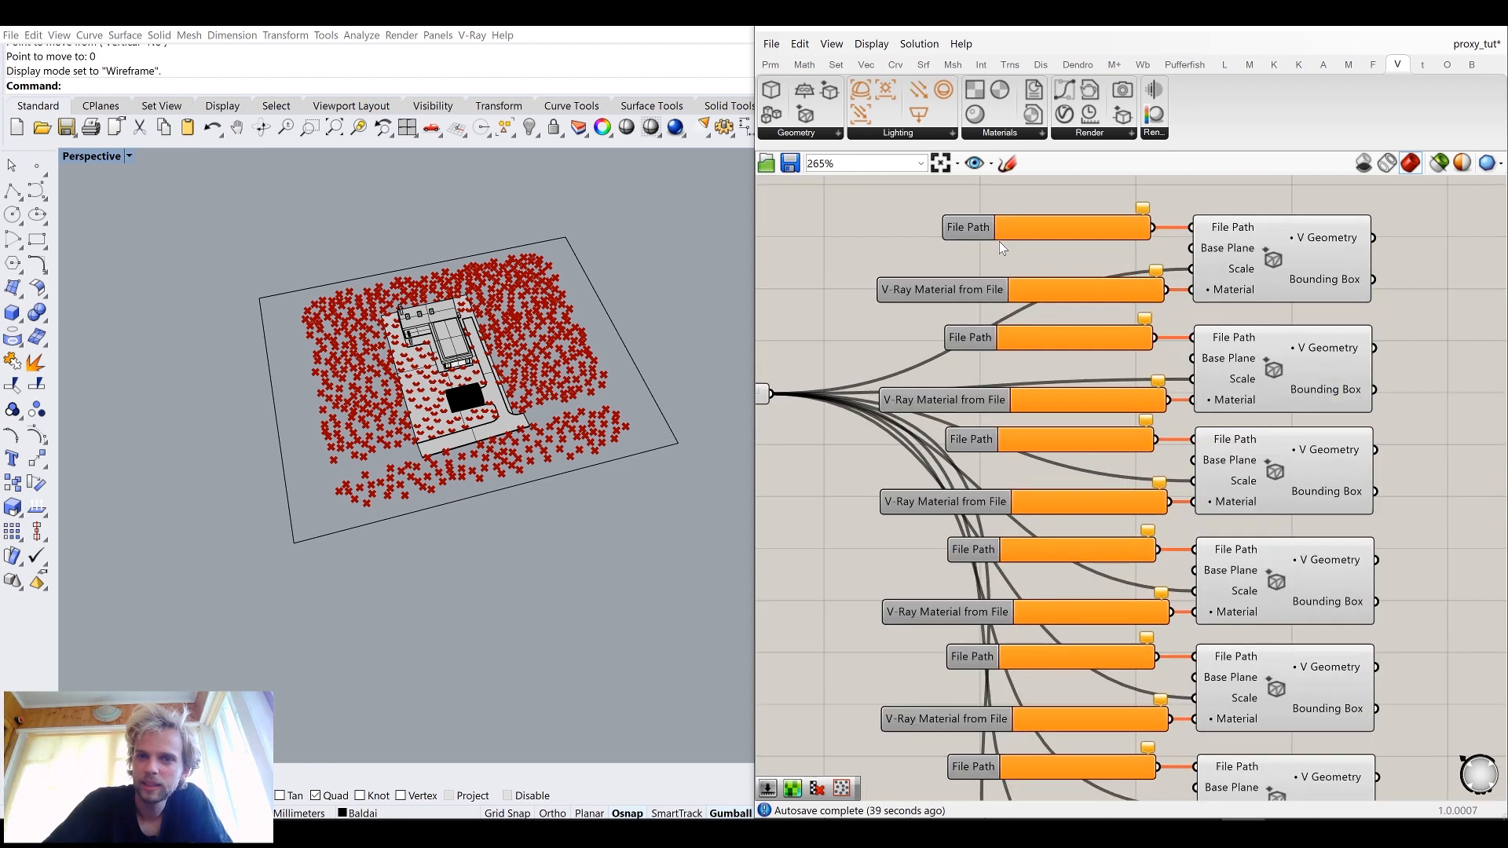
{"action": "double_click", "coordinate": [921, 376]}
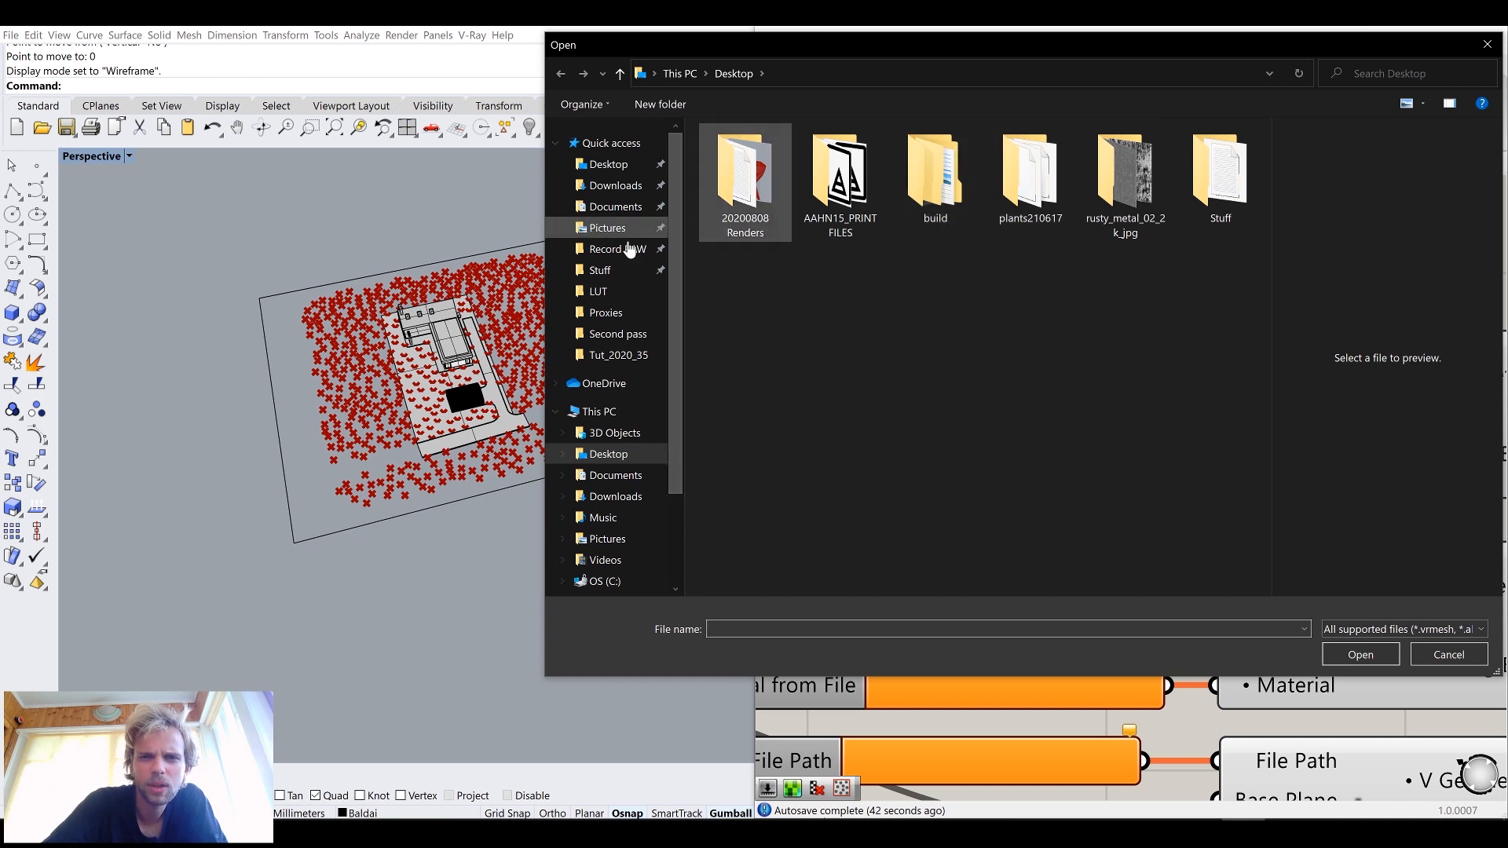
{"action": "left_click", "coordinate": [608, 313]}
{"action": "double_click", "coordinate": [766, 179]}
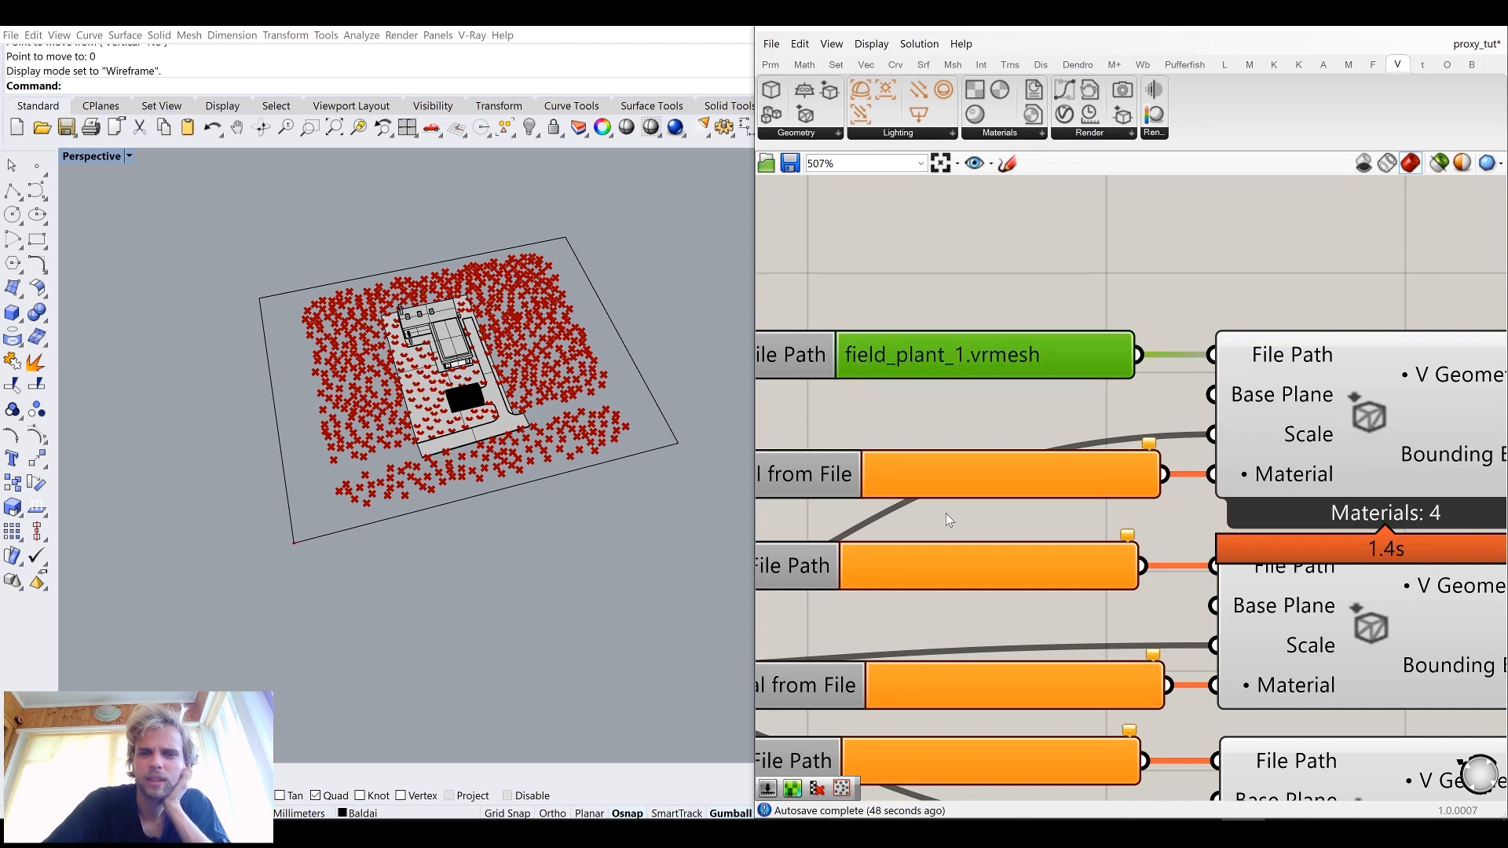
Step: Load field_plant_2.vrmesh into the second File Path and field_plant_3.vrmesh into the third
{"action": "scroll", "coordinate": [946, 512], "scroll_direction": "down", "scroll_amount": 2}
{"action": "double_click", "coordinate": [1010, 449]}
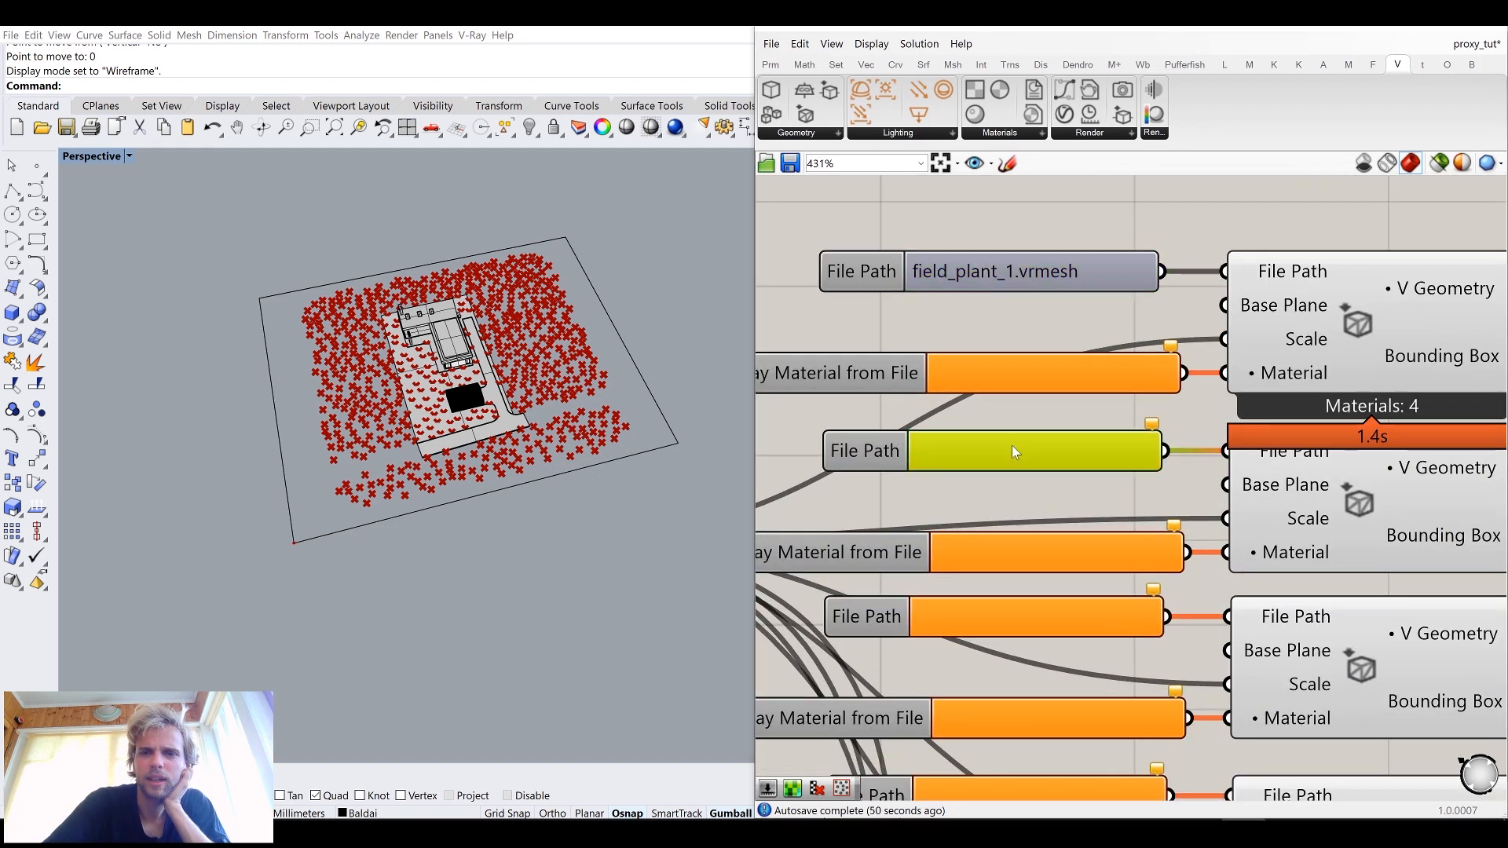
{"action": "double_click", "coordinate": [767, 195]}
{"action": "scroll", "coordinate": [973, 491], "scroll_direction": "down", "scroll_amount": 3}
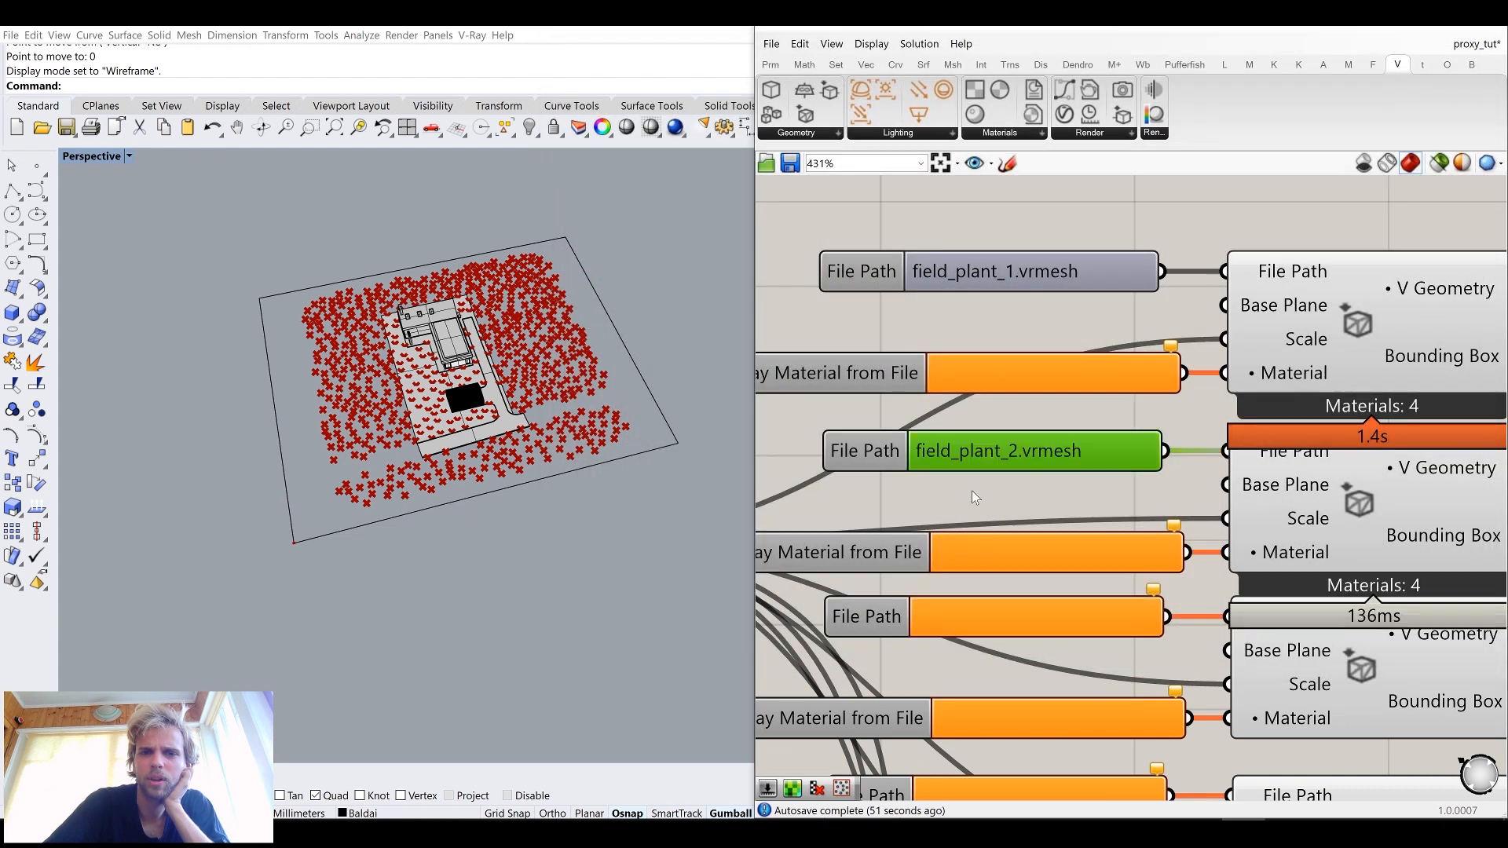
{"action": "scroll", "coordinate": [982, 512], "scroll_direction": "up", "scroll_amount": 3}
{"action": "left_click", "coordinate": [954, 417]}
{"action": "double_click", "coordinate": [955, 419]}
{"action": "double_click", "coordinate": [768, 215]}
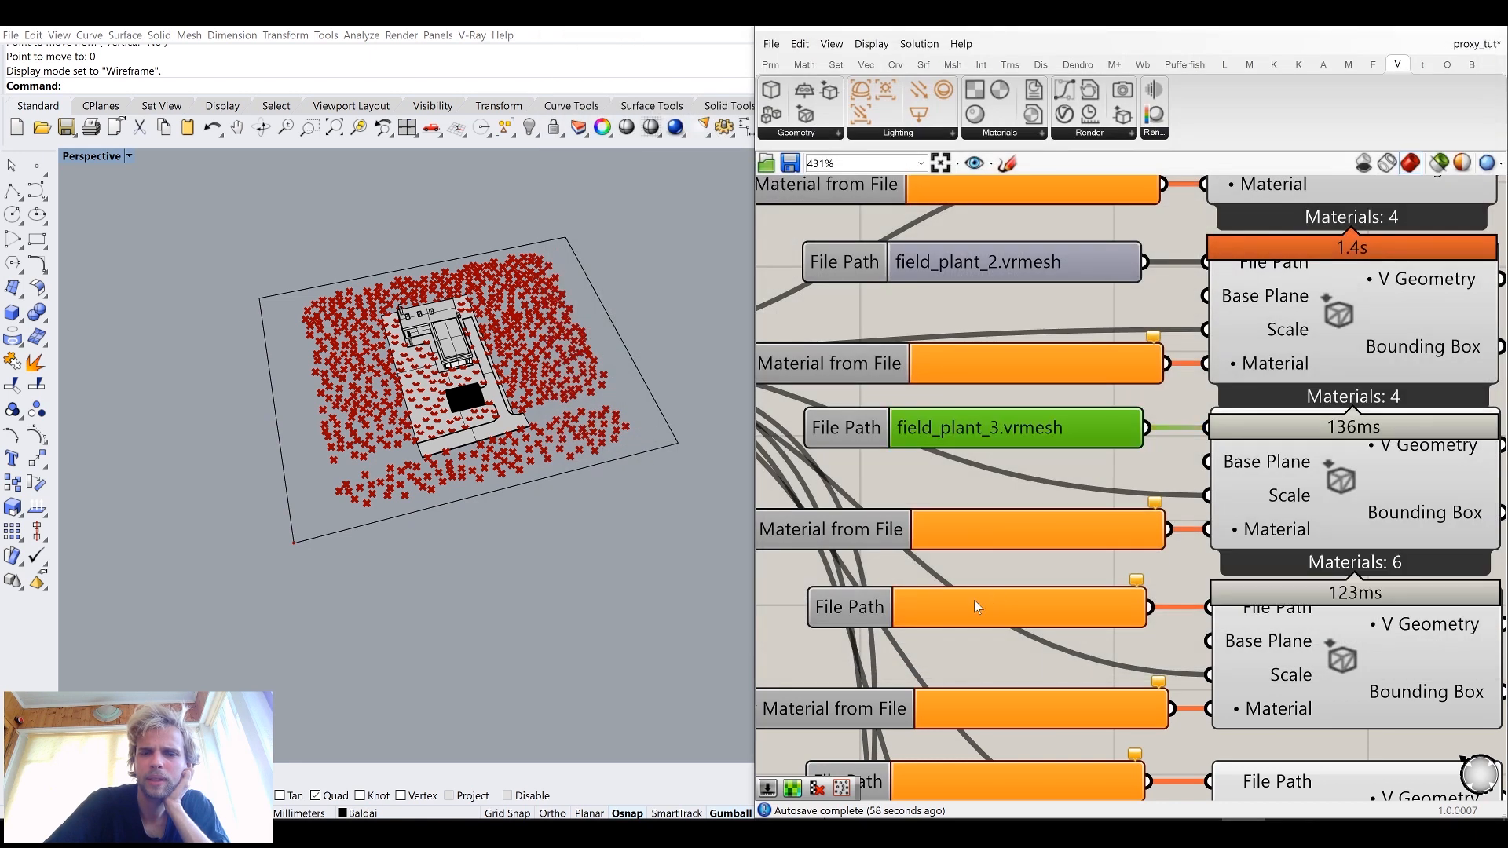
Step: Load field_plant_4.vrmesh into the fourth File Path and field_plant_5.vrmesh into the fifth
{"action": "left_click", "coordinate": [974, 607]}
{"action": "double_click", "coordinate": [974, 606]}
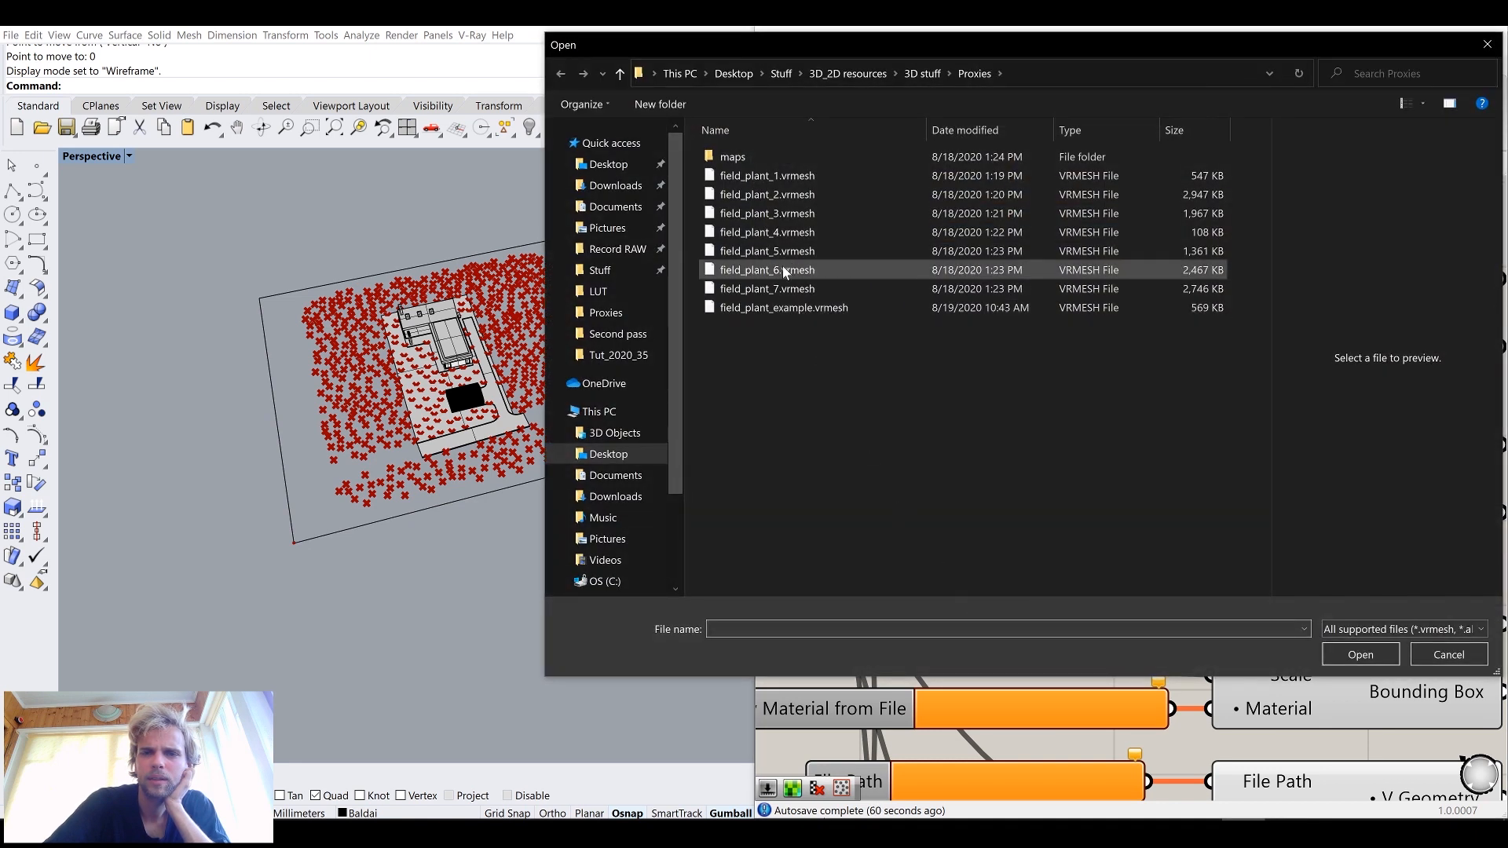
{"action": "double_click", "coordinate": [774, 236]}
{"action": "scroll", "coordinate": [997, 633], "scroll_direction": "down", "scroll_amount": 2}
{"action": "scroll", "coordinate": [980, 482], "scroll_direction": "down", "scroll_amount": 2}
{"action": "scroll", "coordinate": [969, 498], "scroll_direction": "up", "scroll_amount": 4}
{"action": "left_click", "coordinate": [969, 498]}
{"action": "double_click", "coordinate": [970, 498]}
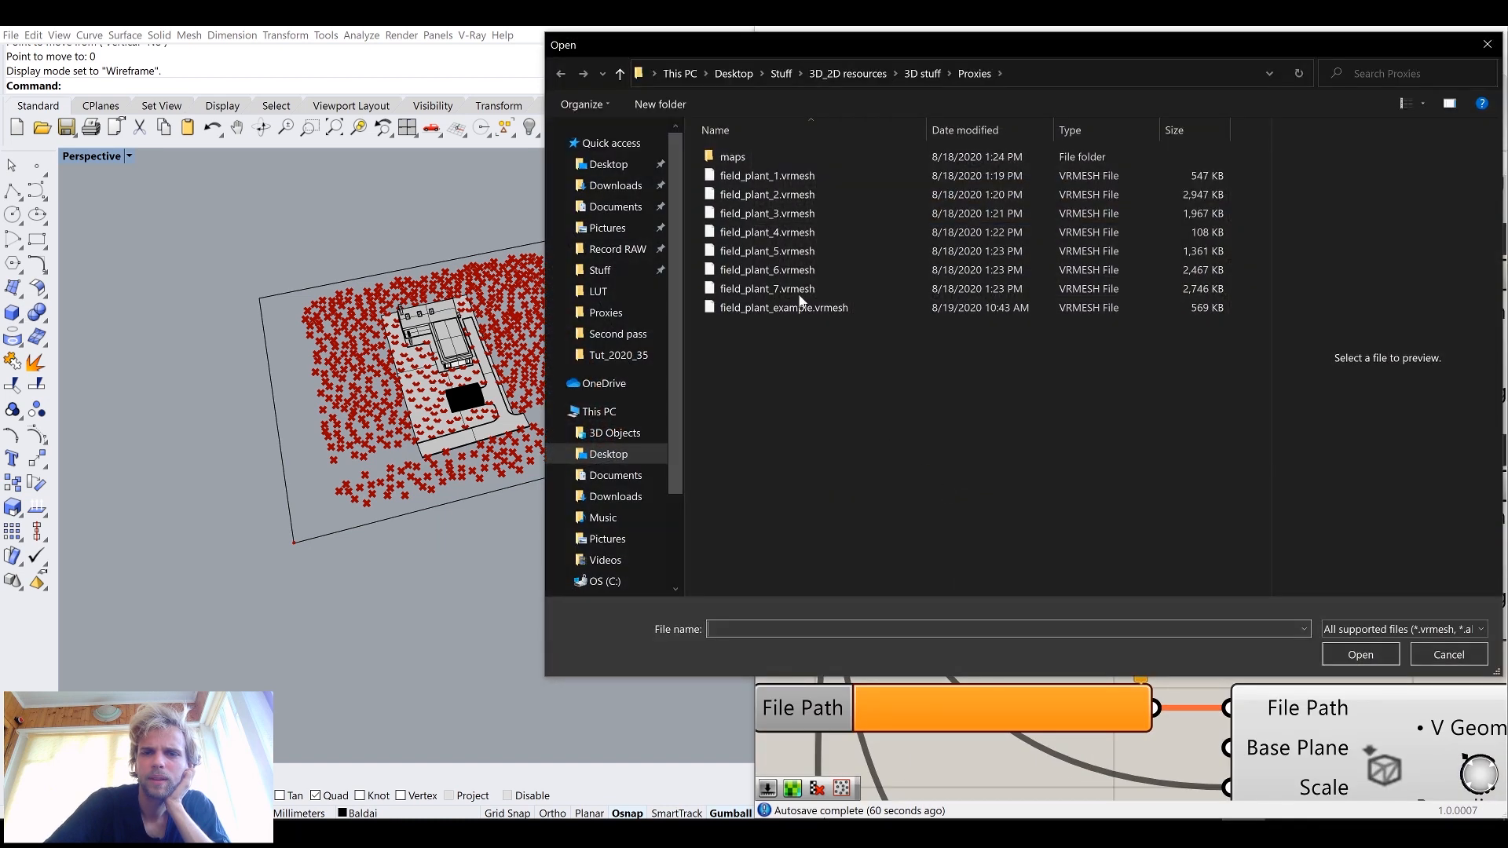
{"action": "double_click", "coordinate": [781, 251]}
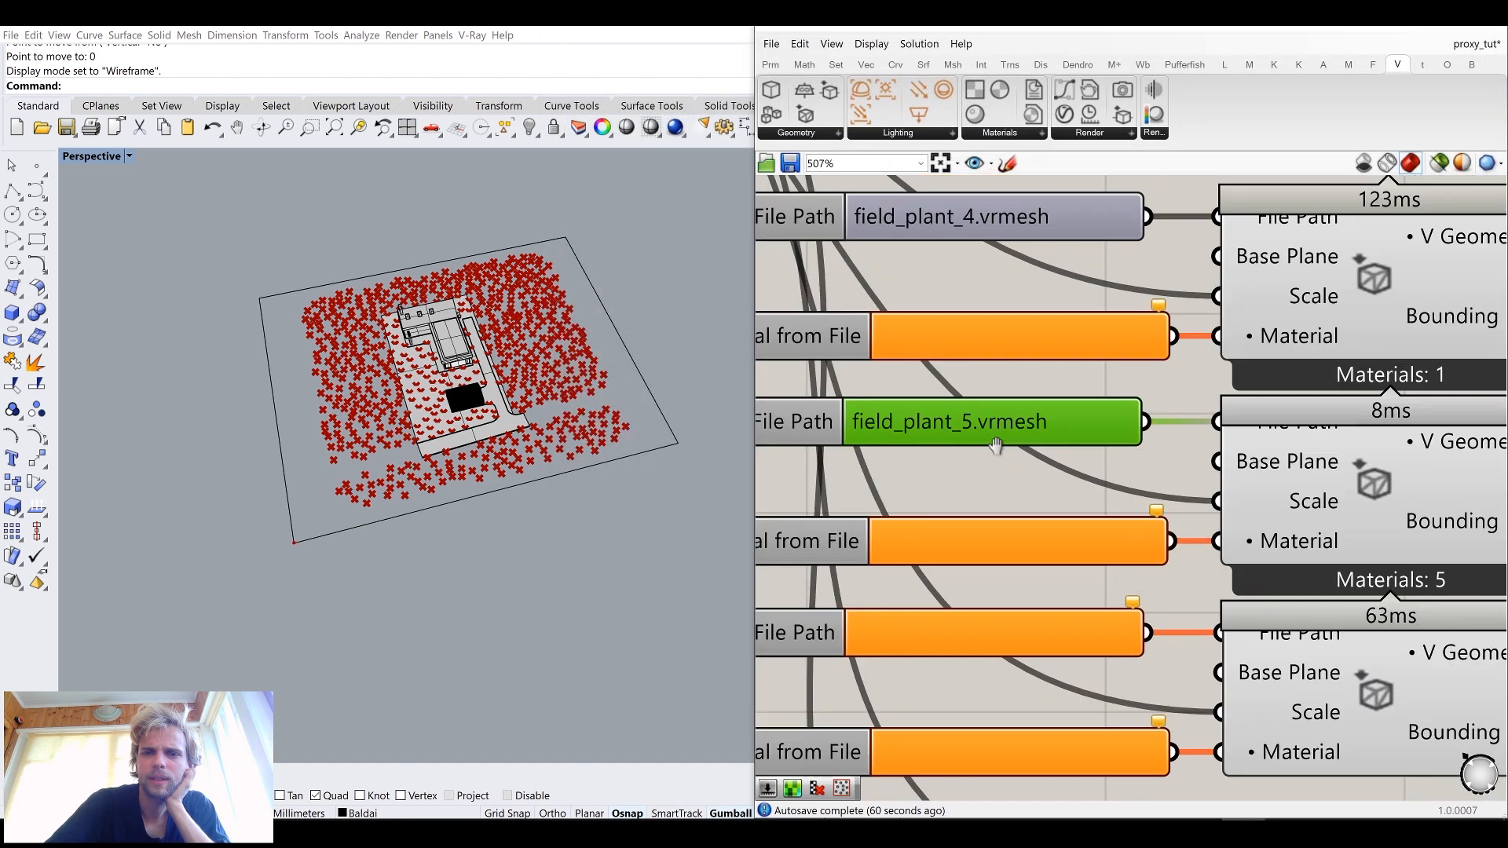
Step: Load field_plant_6.vrmesh into the sixth proxy mesh's File Path
{"action": "scroll", "coordinate": [990, 448], "scroll_direction": "down", "scroll_amount": 2}
{"action": "scroll", "coordinate": [982, 449], "scroll_direction": "up", "scroll_amount": 2}
{"action": "double_click", "coordinate": [982, 451]}
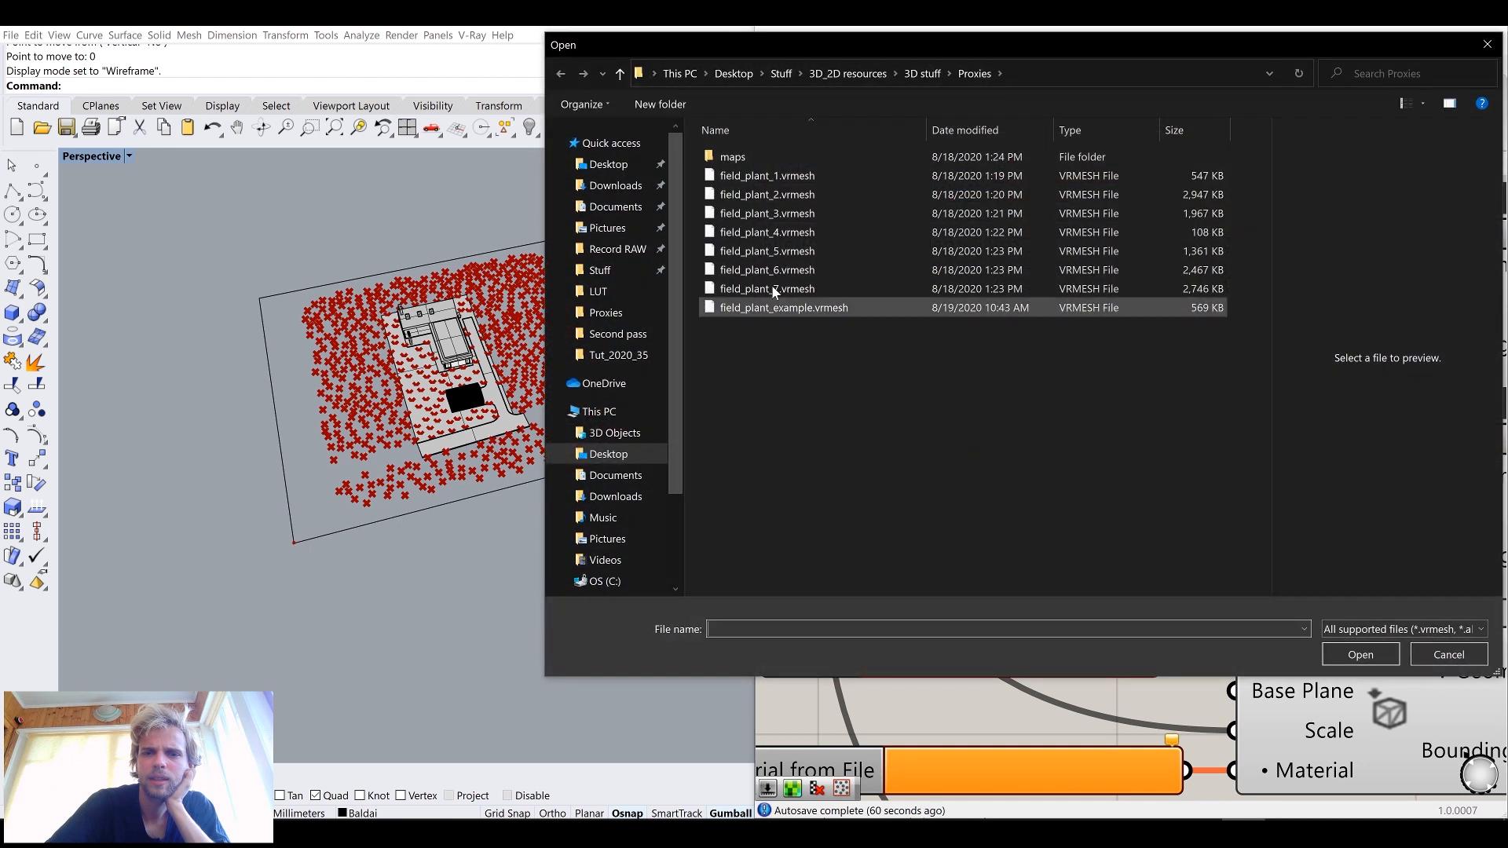
{"action": "double_click", "coordinate": [772, 270]}
{"action": "right_click_drag", "start_coordinate": [1026, 654], "coordinate": [1028, 451]}
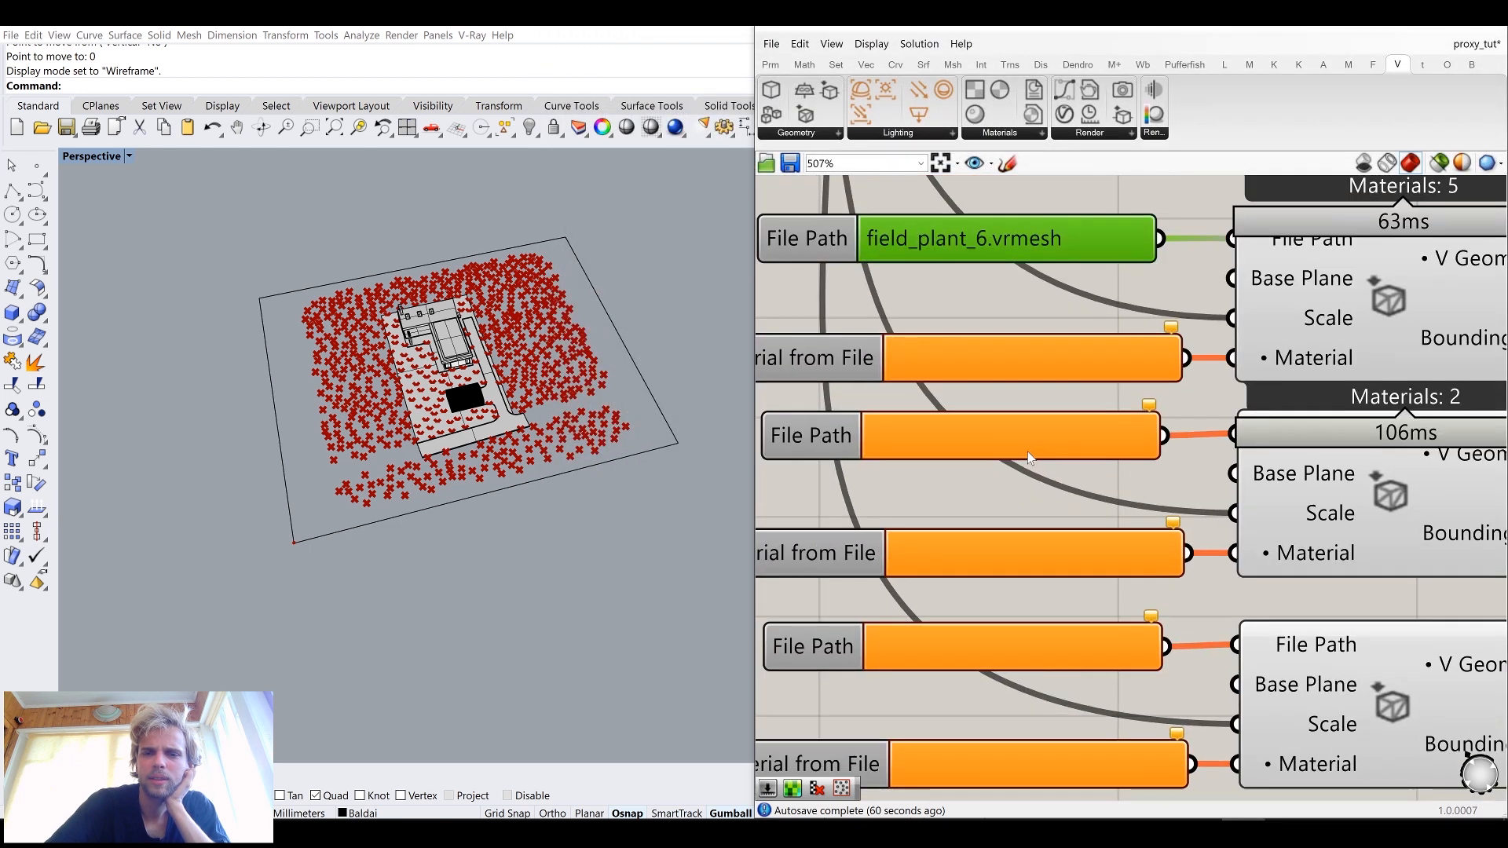
Step: Load field_plant_7.vrmesh into the next empty file path and delete the unused proxy component beneath it with its inputs
{"action": "double_click", "coordinate": [998, 431]}
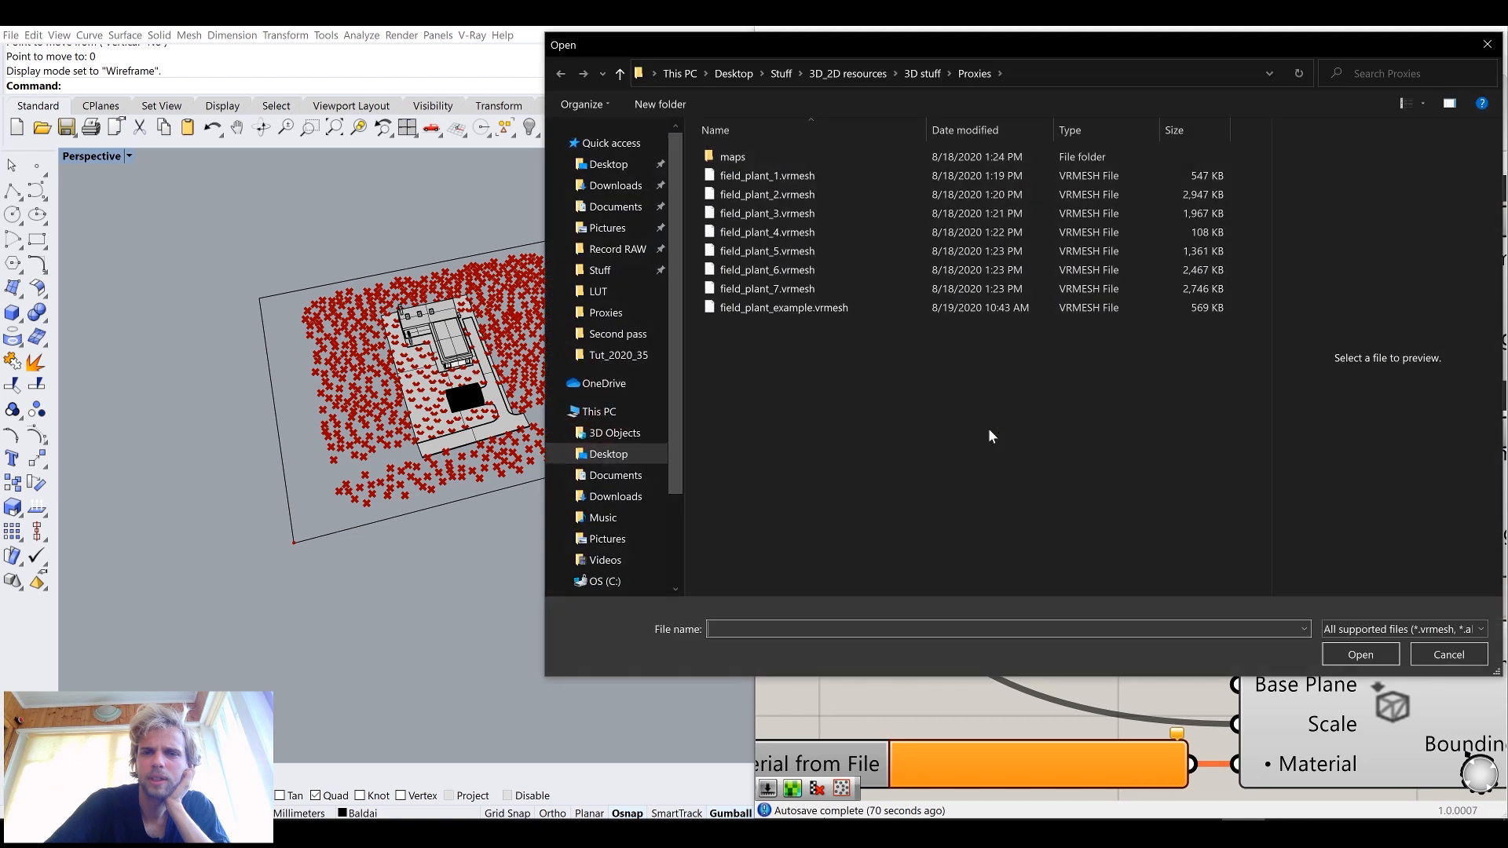
{"action": "double_click", "coordinate": [774, 288]}
{"action": "scroll", "coordinate": [1026, 535], "scroll_direction": "down", "scroll_amount": 2}
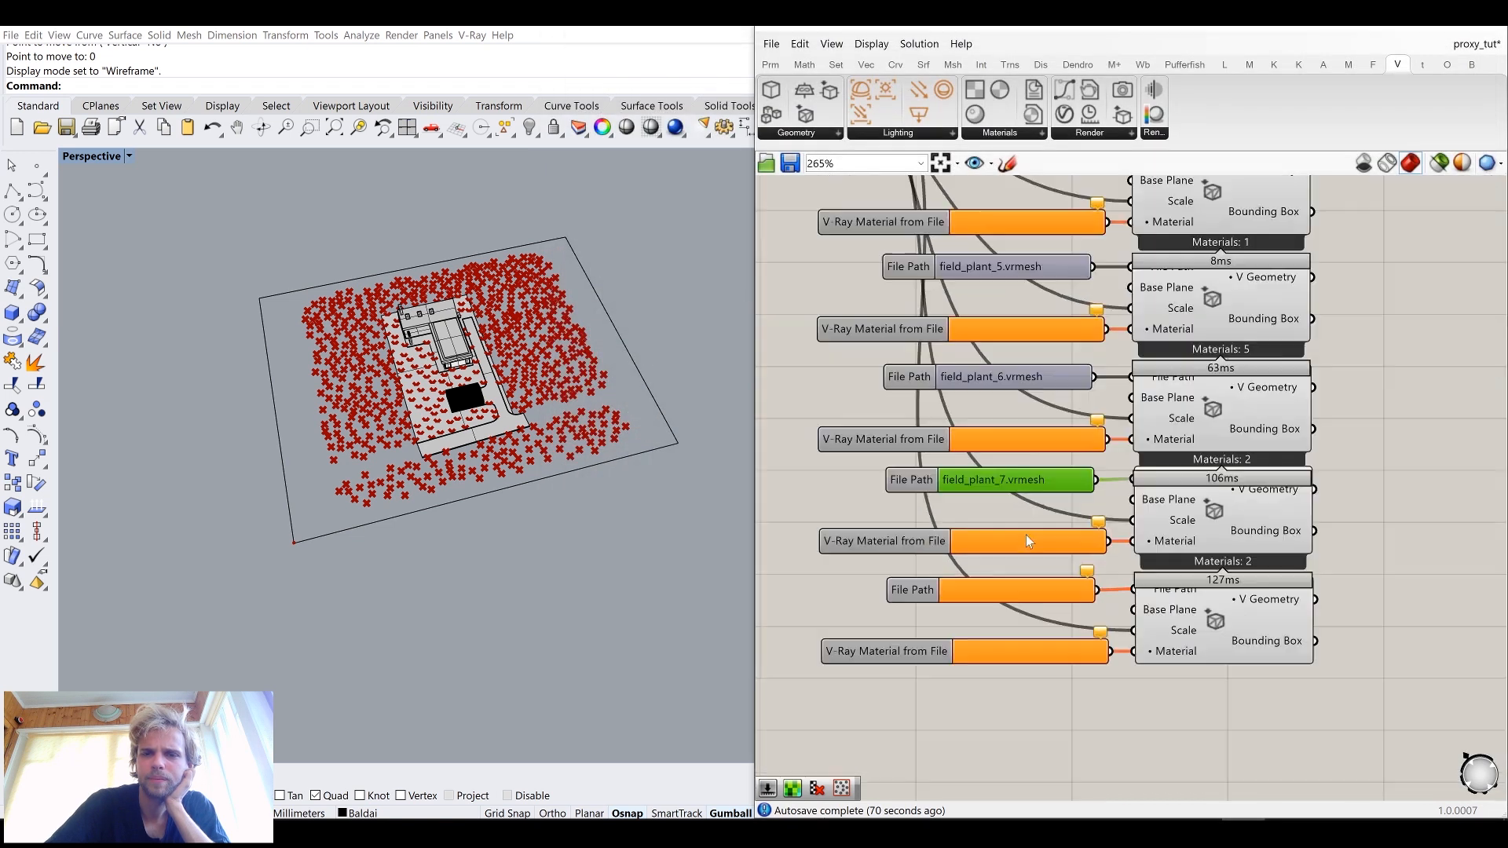
{"action": "scroll", "coordinate": [1026, 535], "scroll_direction": "down", "scroll_amount": 1}
{"action": "left_click_drag", "start_coordinate": [1124, 636], "coordinate": [921, 506]}
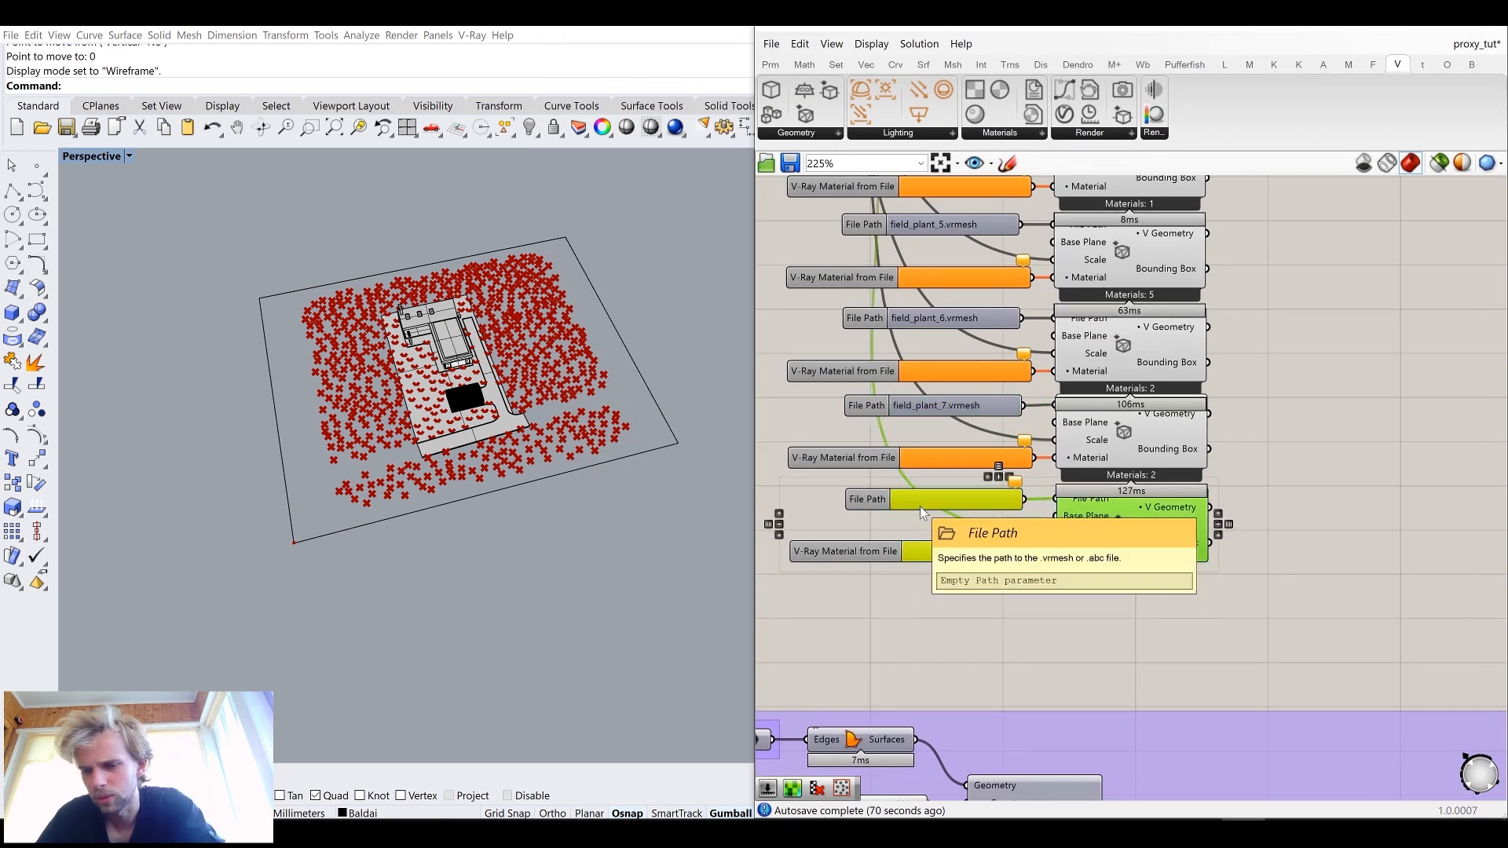
{"action": "scroll", "coordinate": [909, 660], "scroll_direction": "down", "scroll_amount": 2}
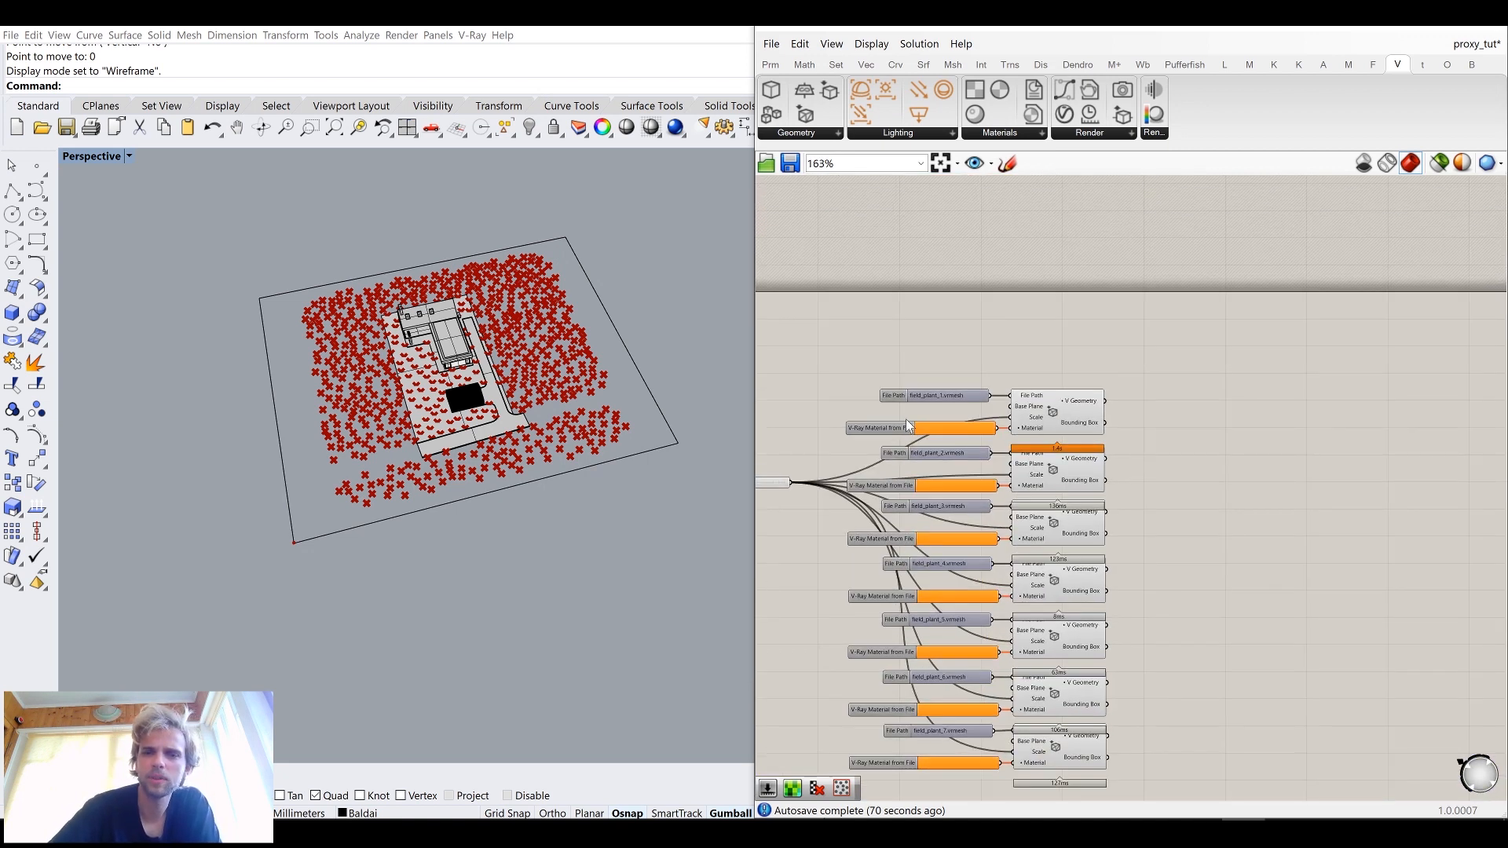
Step: Load field_plant_1 Material.vrmat and field_plant_2 Material.vrmat into the V-Ray material inputs of the matching first two plant proxies
{"action": "scroll", "coordinate": [927, 432], "scroll_direction": "up", "scroll_amount": 3}
{"action": "double_click", "coordinate": [949, 442]}
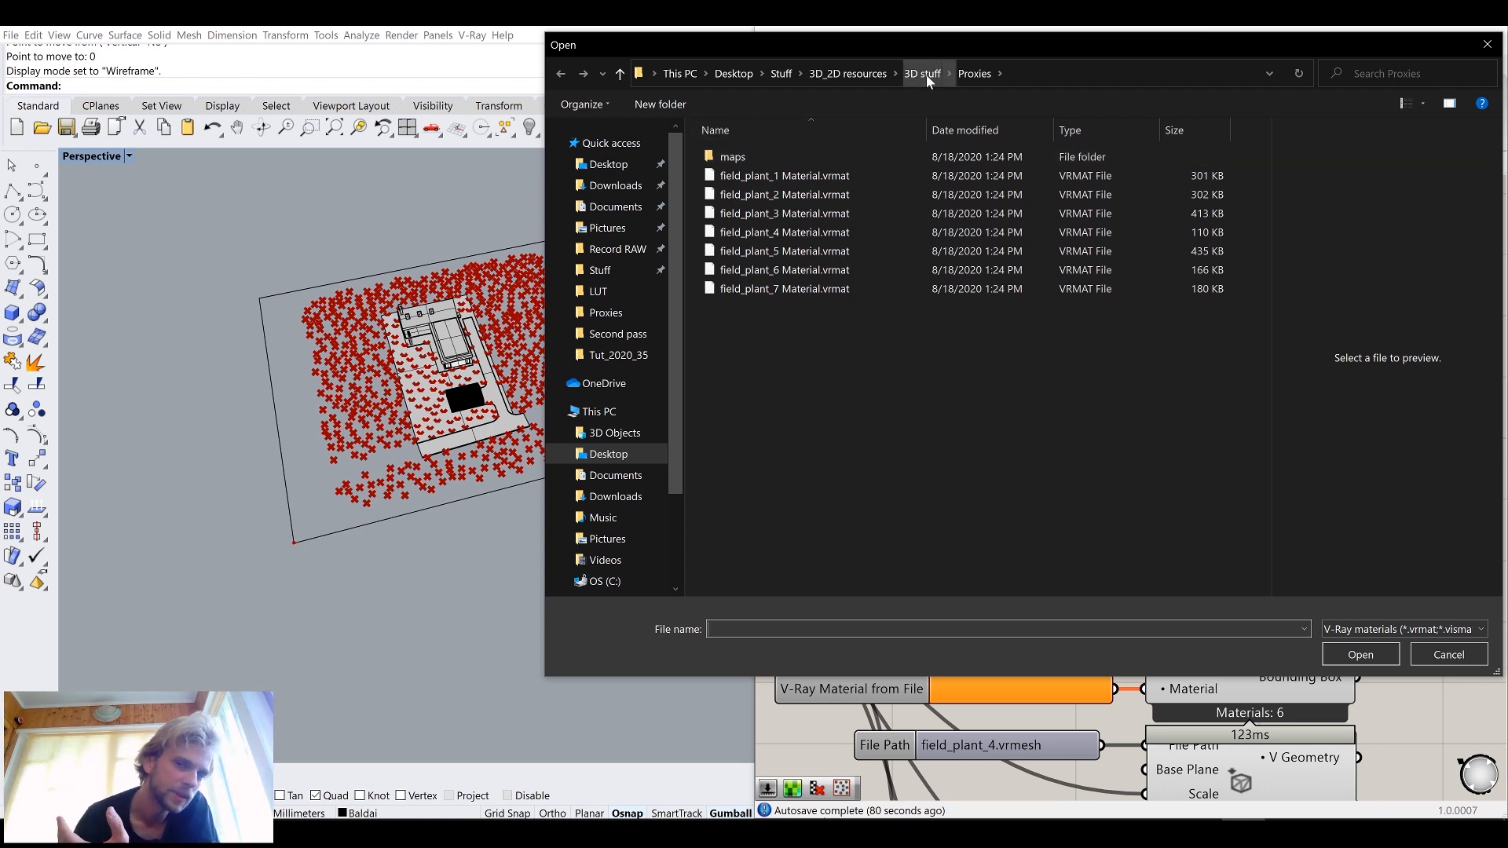
{"action": "double_click", "coordinate": [780, 176]}
{"action": "right_click_drag", "start_coordinate": [1039, 405], "coordinate": [1011, 248]}
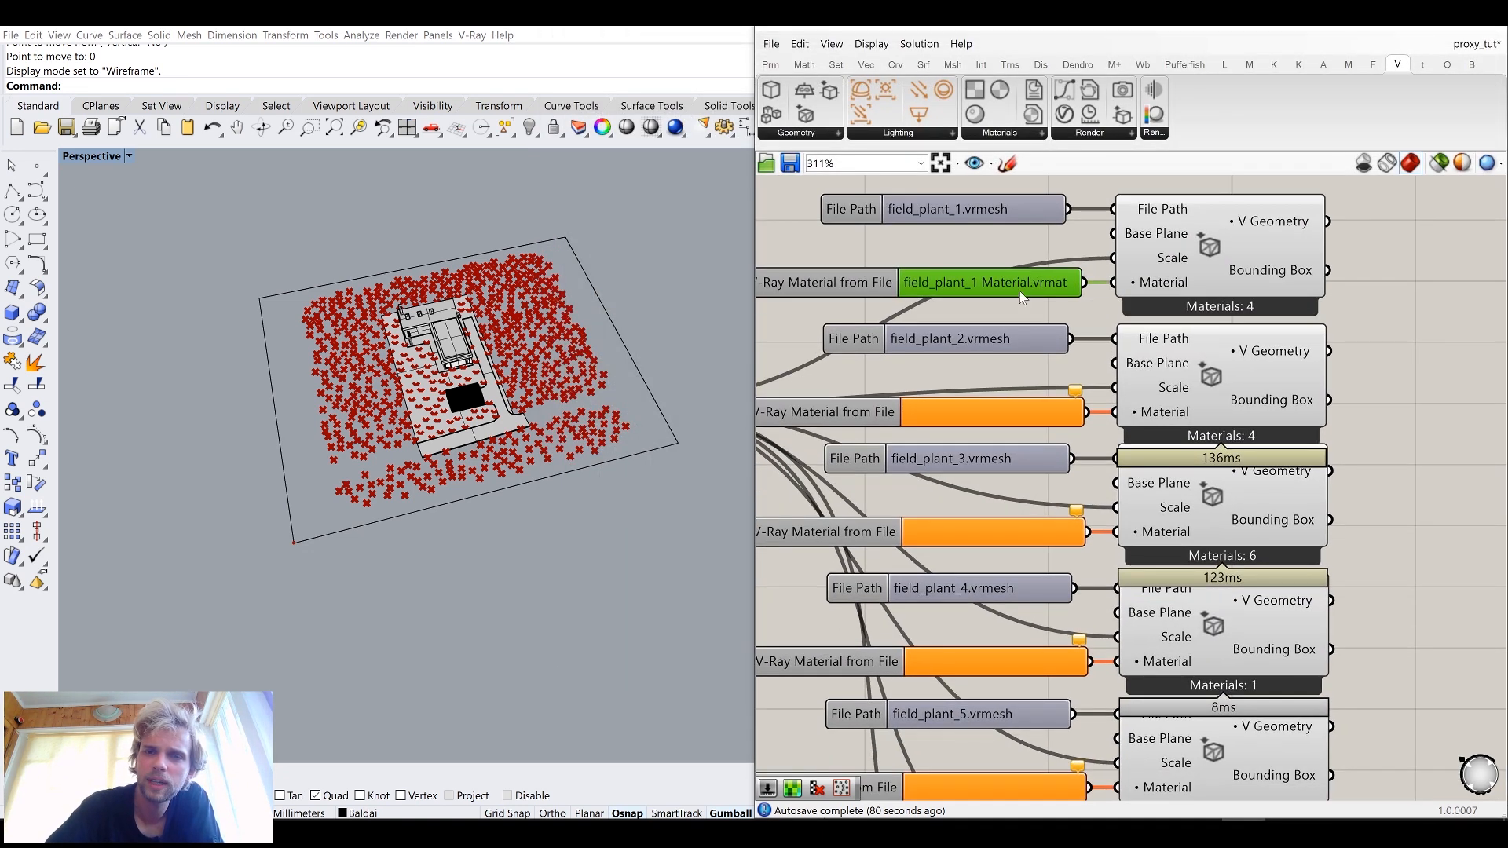
{"action": "double_click", "coordinate": [1005, 411]}
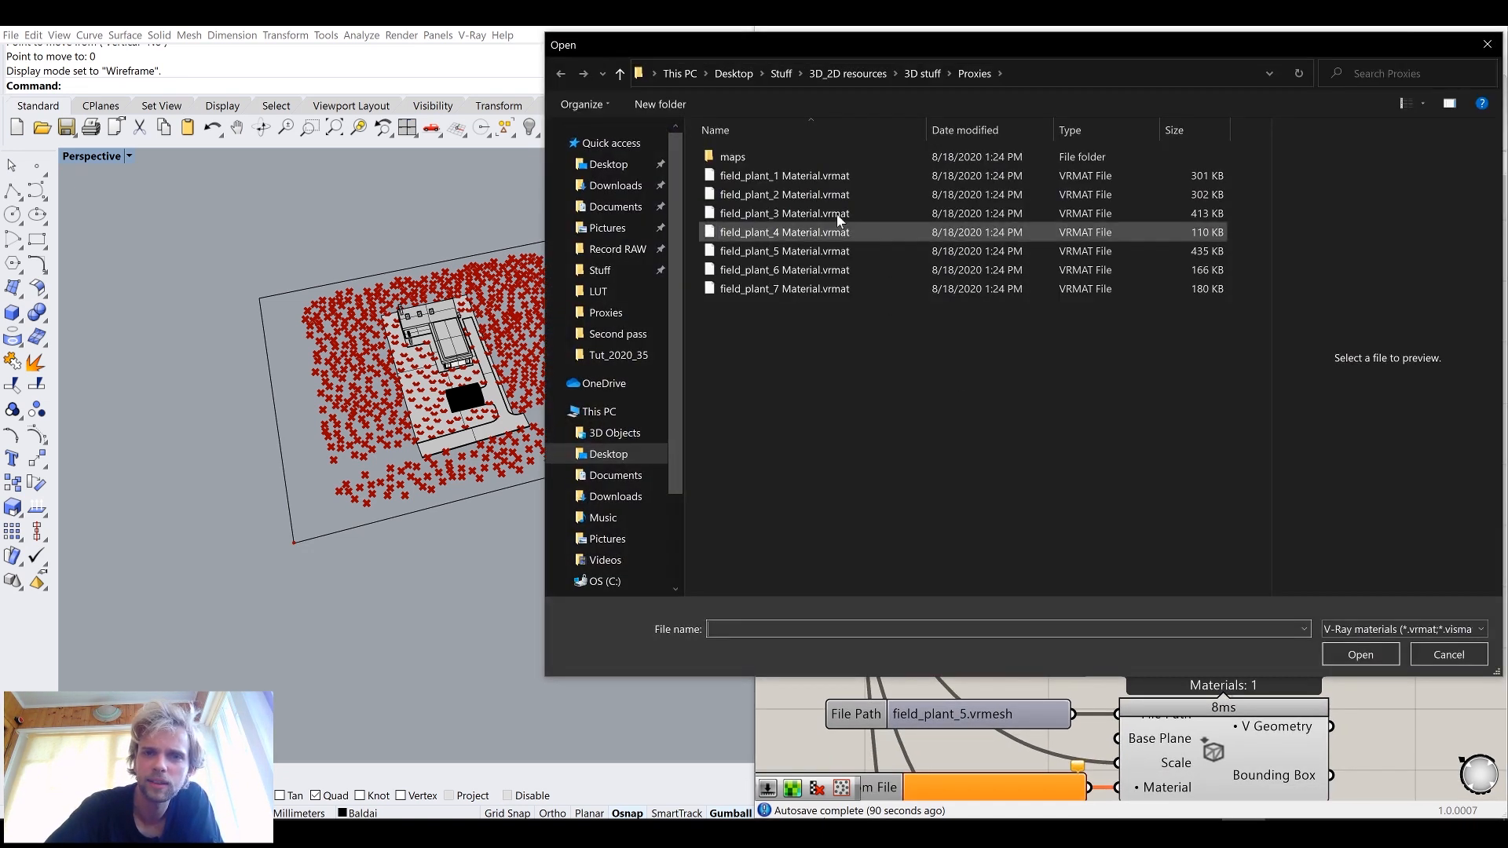
{"action": "left_click", "coordinate": [816, 197]}
{"action": "double_click", "coordinate": [817, 196]}
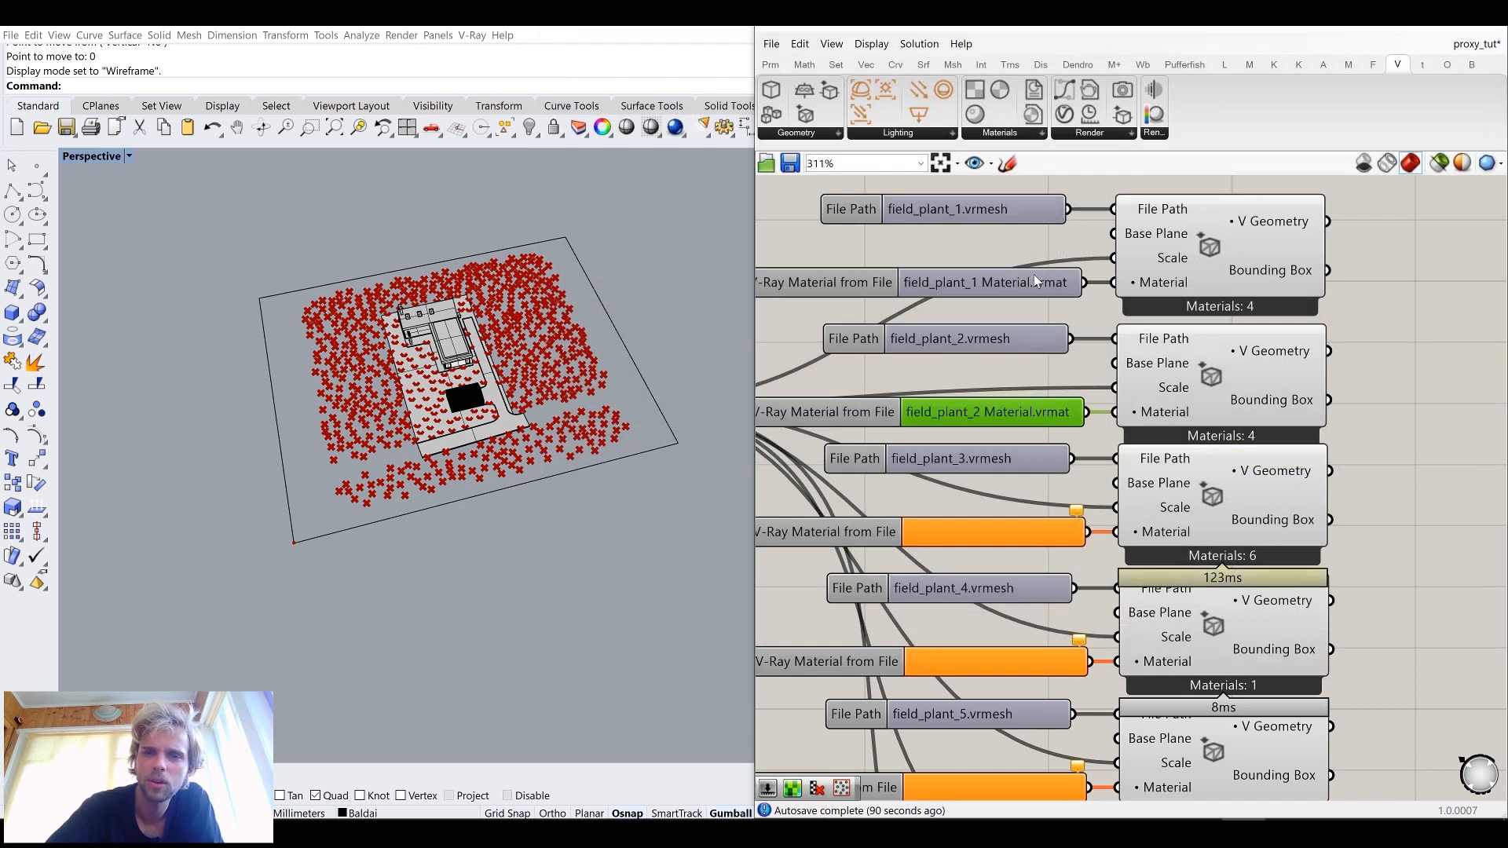
Step: Load field_plant_3 Material.vrmat and field_plant_4 Material.vrmat into the material inputs of the third and fourth plant proxies
{"action": "scroll", "coordinate": [1002, 428], "scroll_direction": "down", "scroll_amount": 3}
{"action": "left_click", "coordinate": [994, 409]}
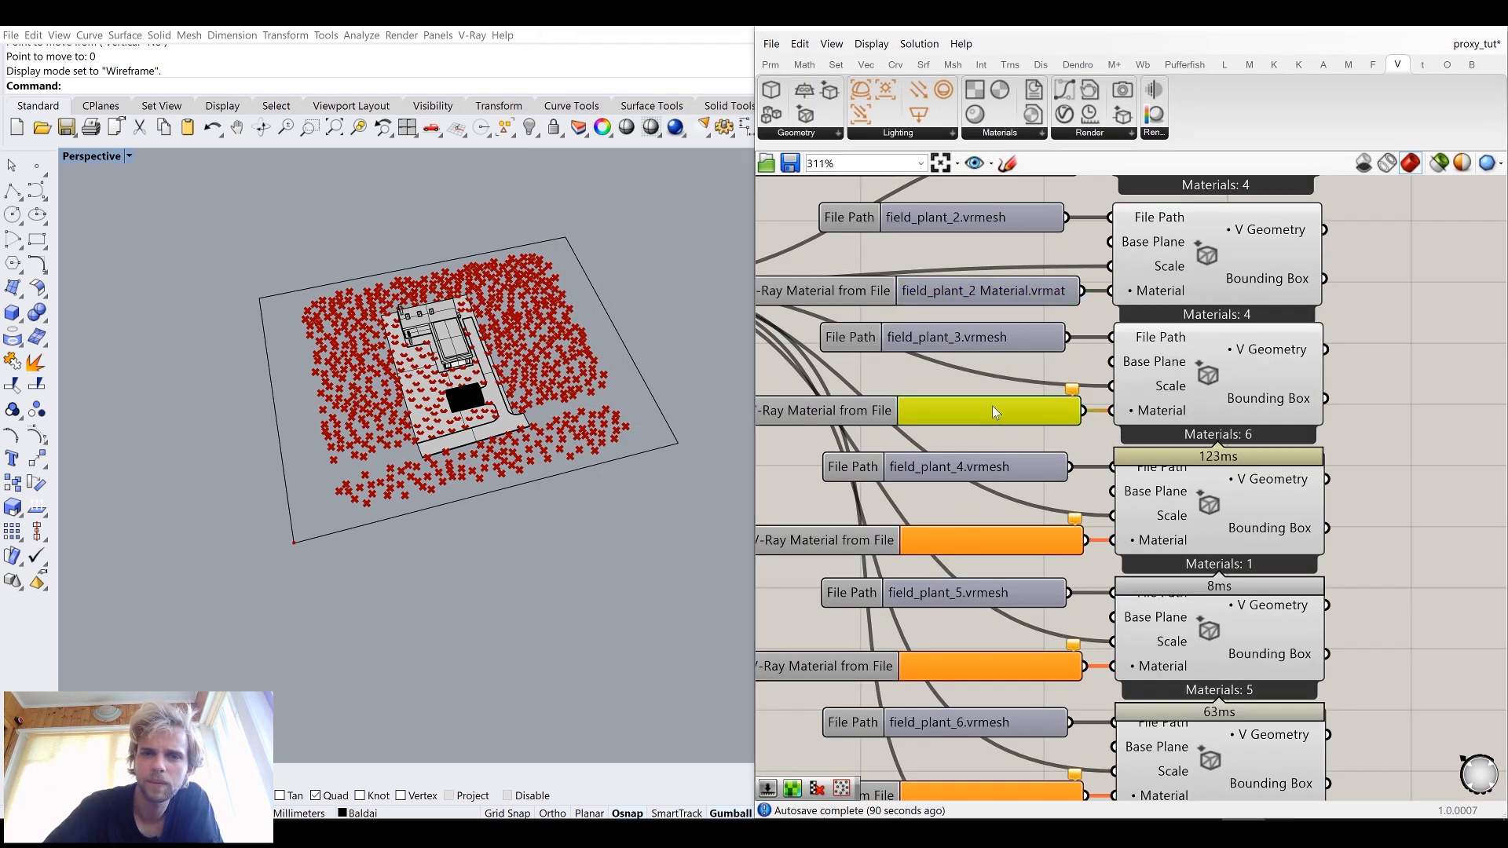
{"action": "double_click", "coordinate": [992, 411]}
{"action": "double_click", "coordinate": [774, 209]}
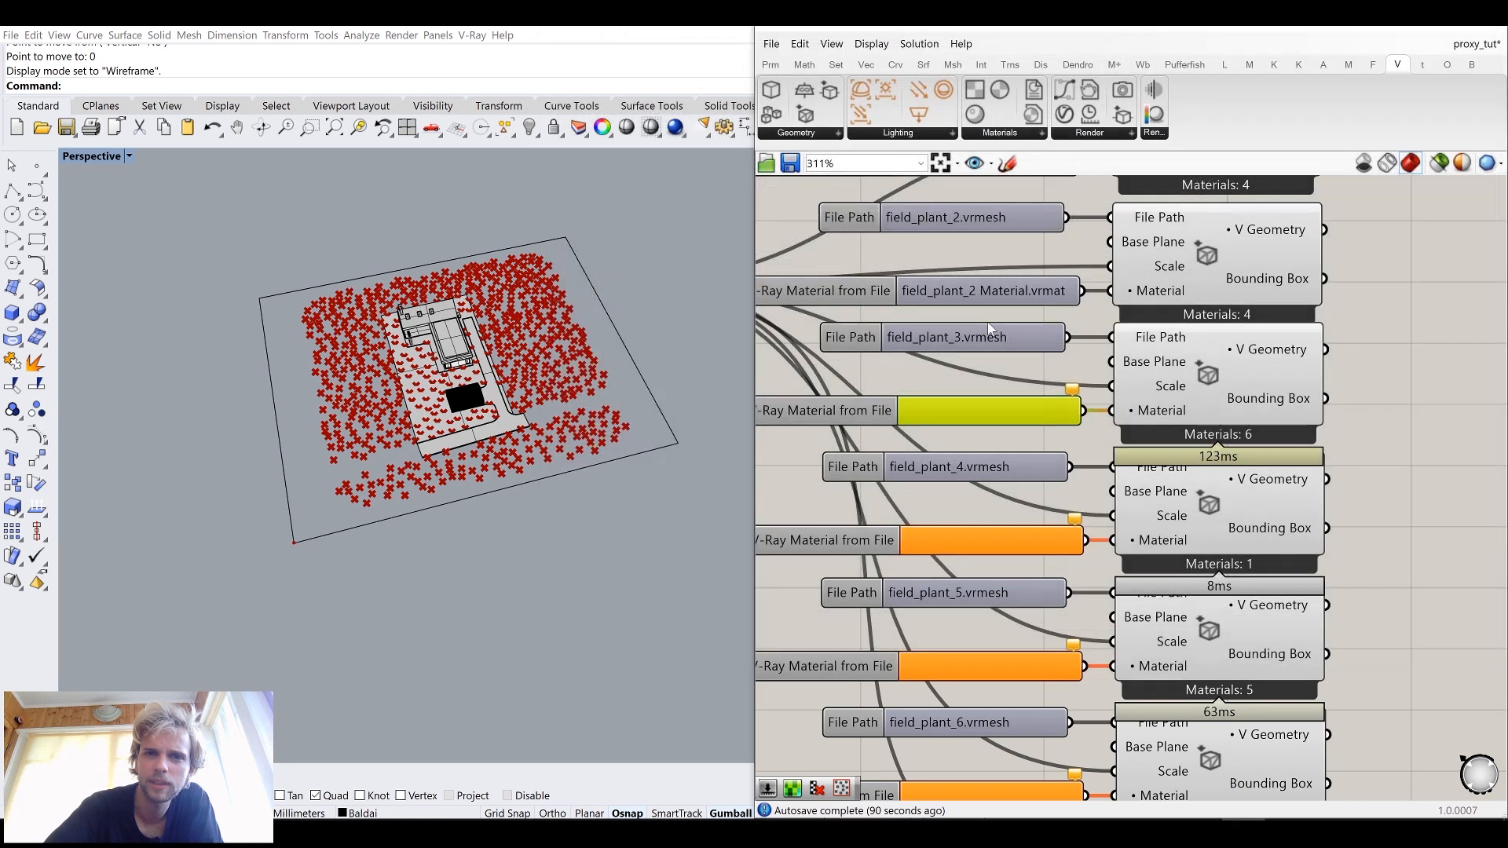
{"action": "scroll", "coordinate": [1155, 275], "scroll_direction": "down", "scroll_amount": 3}
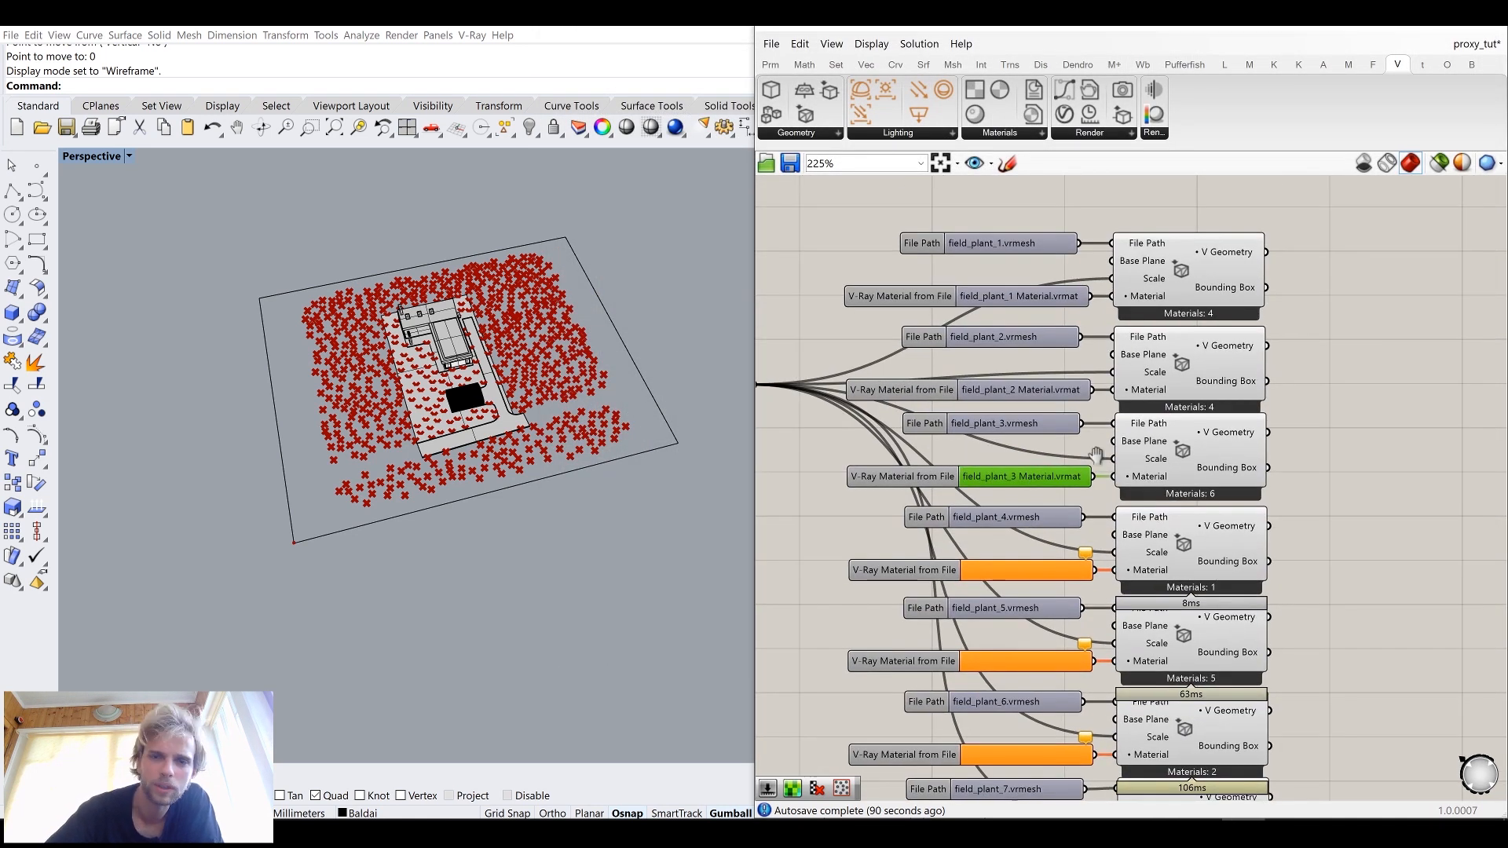
{"action": "scroll", "coordinate": [1096, 456], "scroll_direction": "up", "scroll_amount": 2}
{"action": "left_click", "coordinate": [1016, 456]}
{"action": "double_click", "coordinate": [1017, 456]}
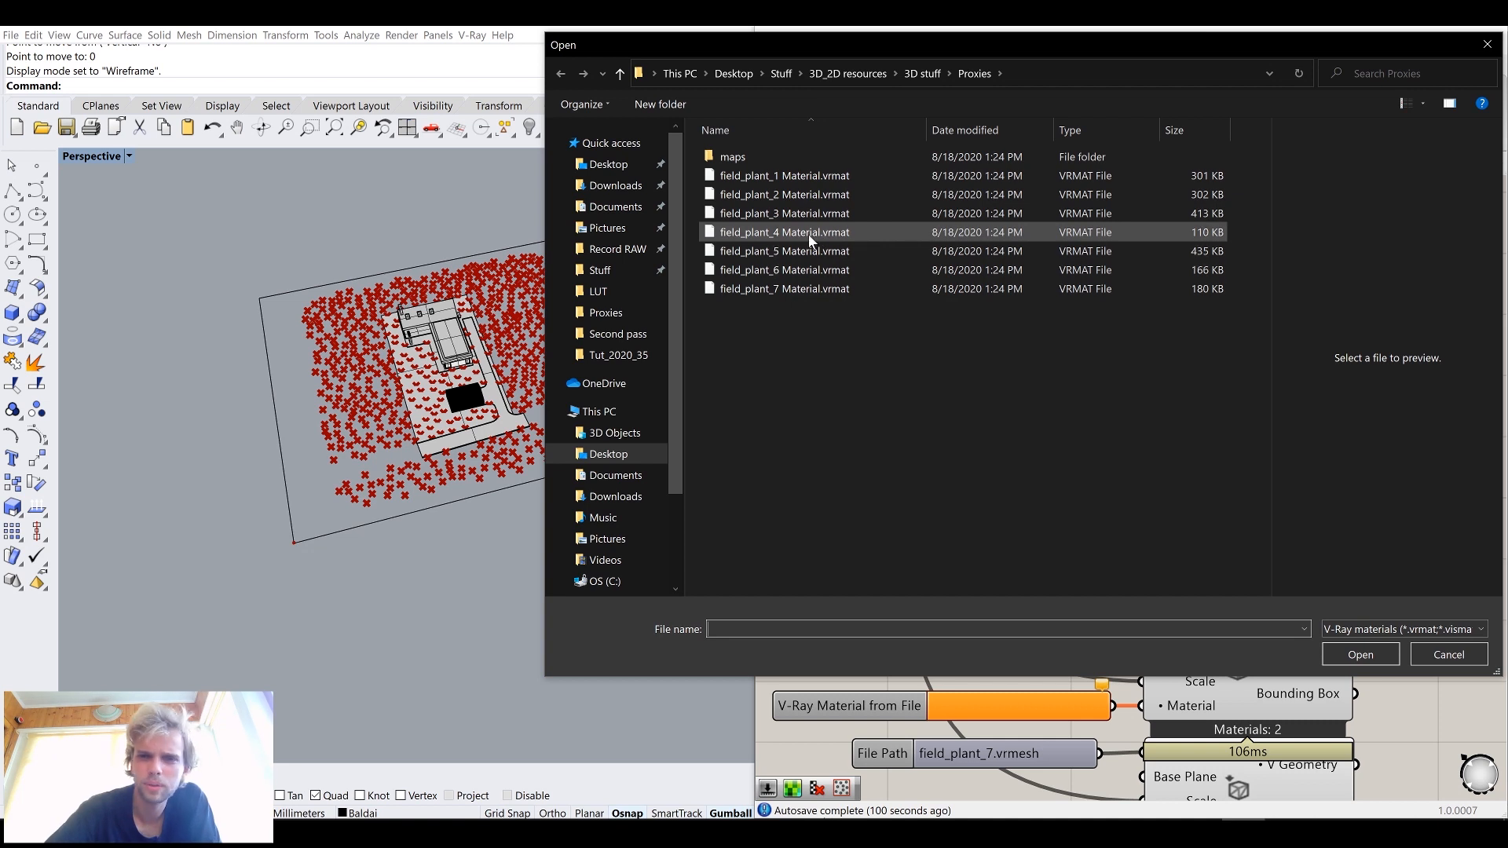
{"action": "left_click_drag", "start_coordinate": [1016, 47], "coordinate": [745, 100]}
{"action": "double_click", "coordinate": [482, 295]}
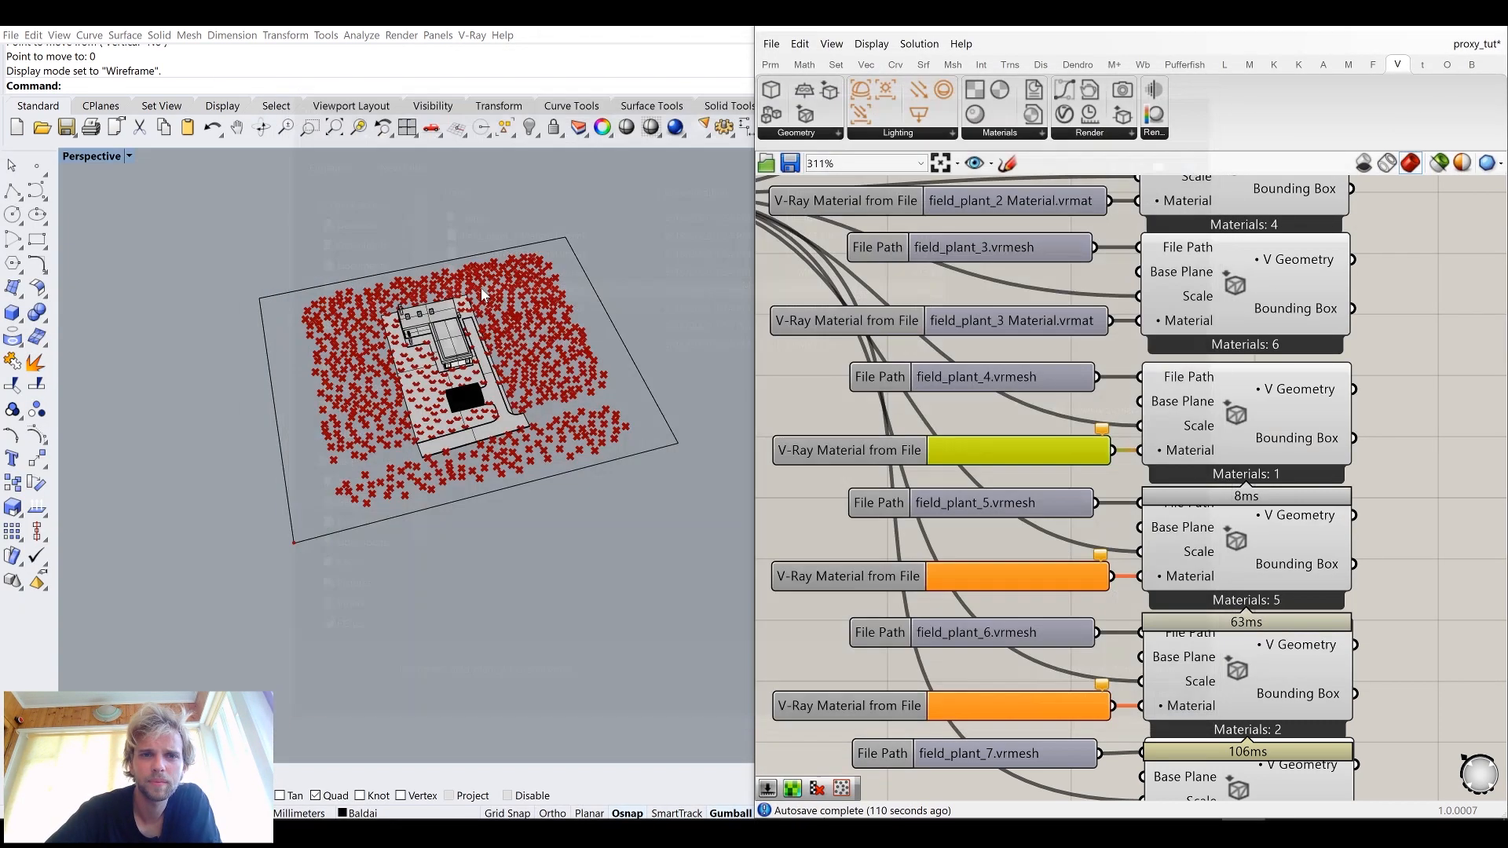
Step: Load the field_plant_5, field_plant_6 and field_plant_7 Material.vrmat files into the material inputs of the three matching plant proxies
{"action": "right_click_drag", "start_coordinate": [1077, 597], "coordinate": [1061, 457]}
{"action": "left_click", "coordinate": [1016, 444]}
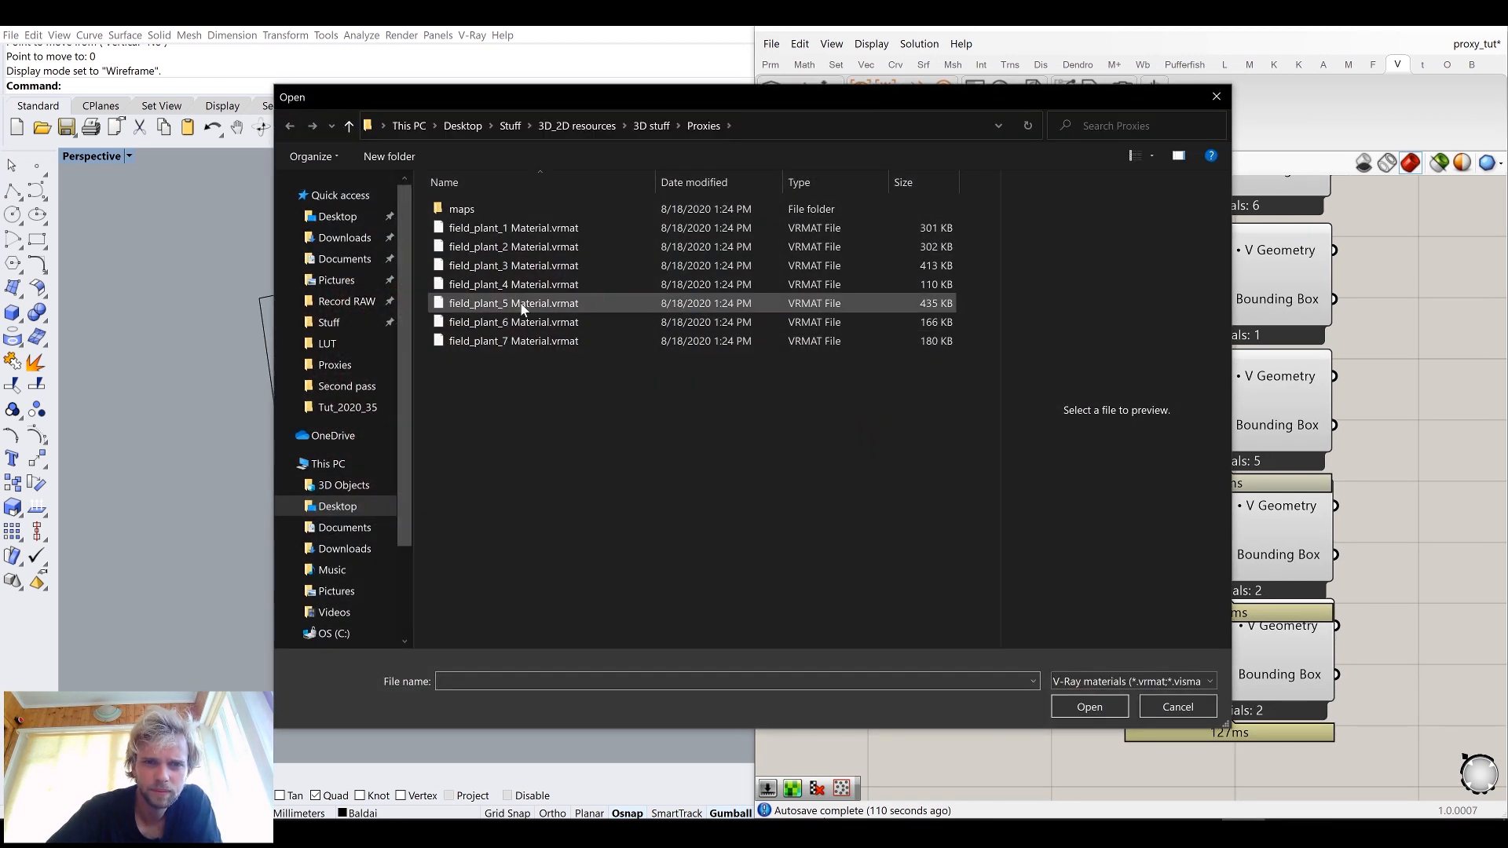
{"action": "double_click", "coordinate": [523, 306]}
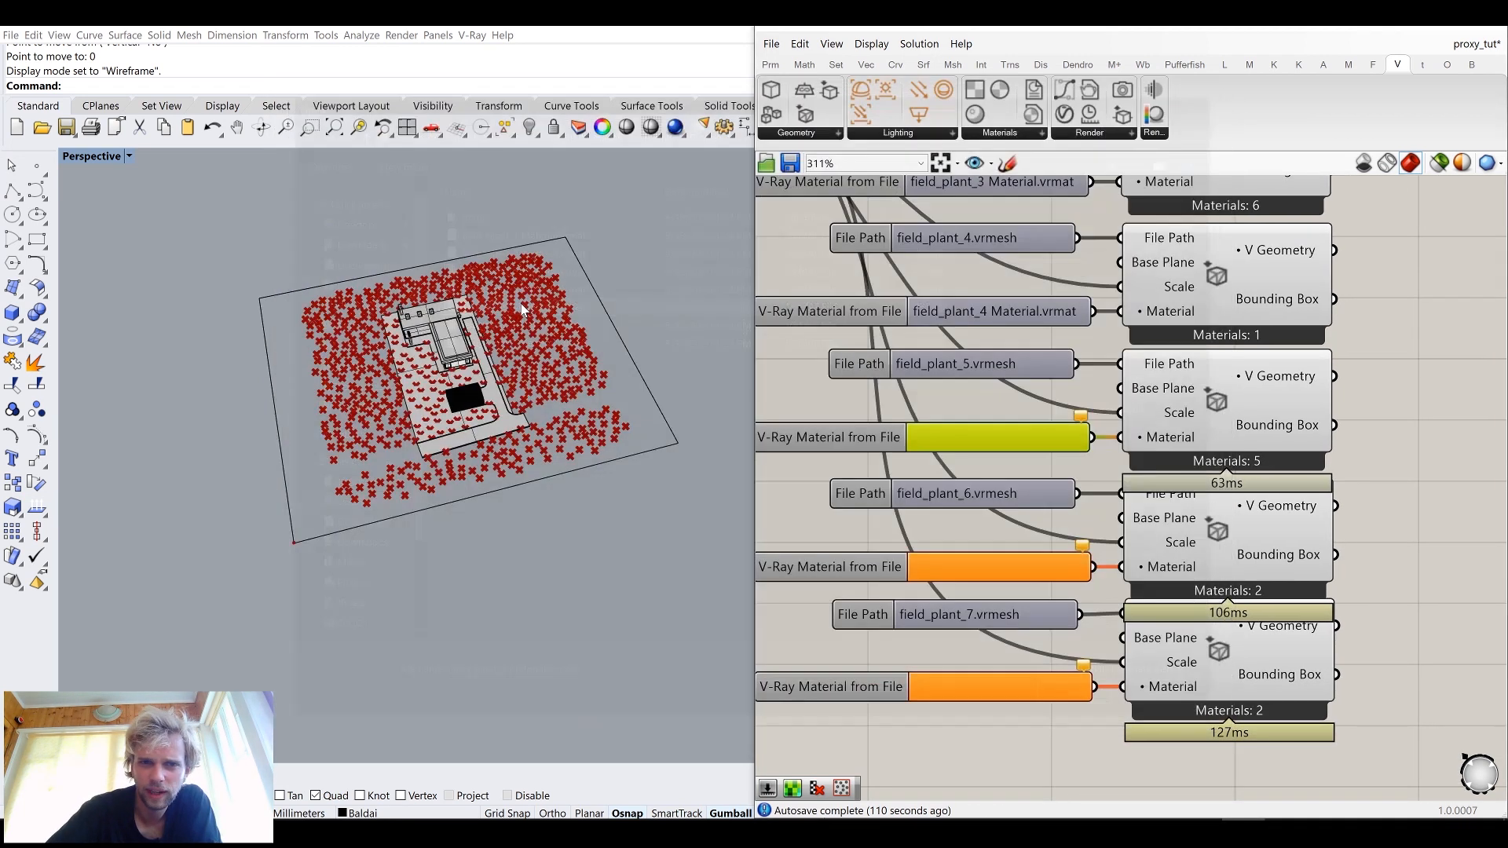
{"action": "right_click_drag", "start_coordinate": [951, 613], "coordinate": [947, 491]}
{"action": "left_click", "coordinate": [935, 444]}
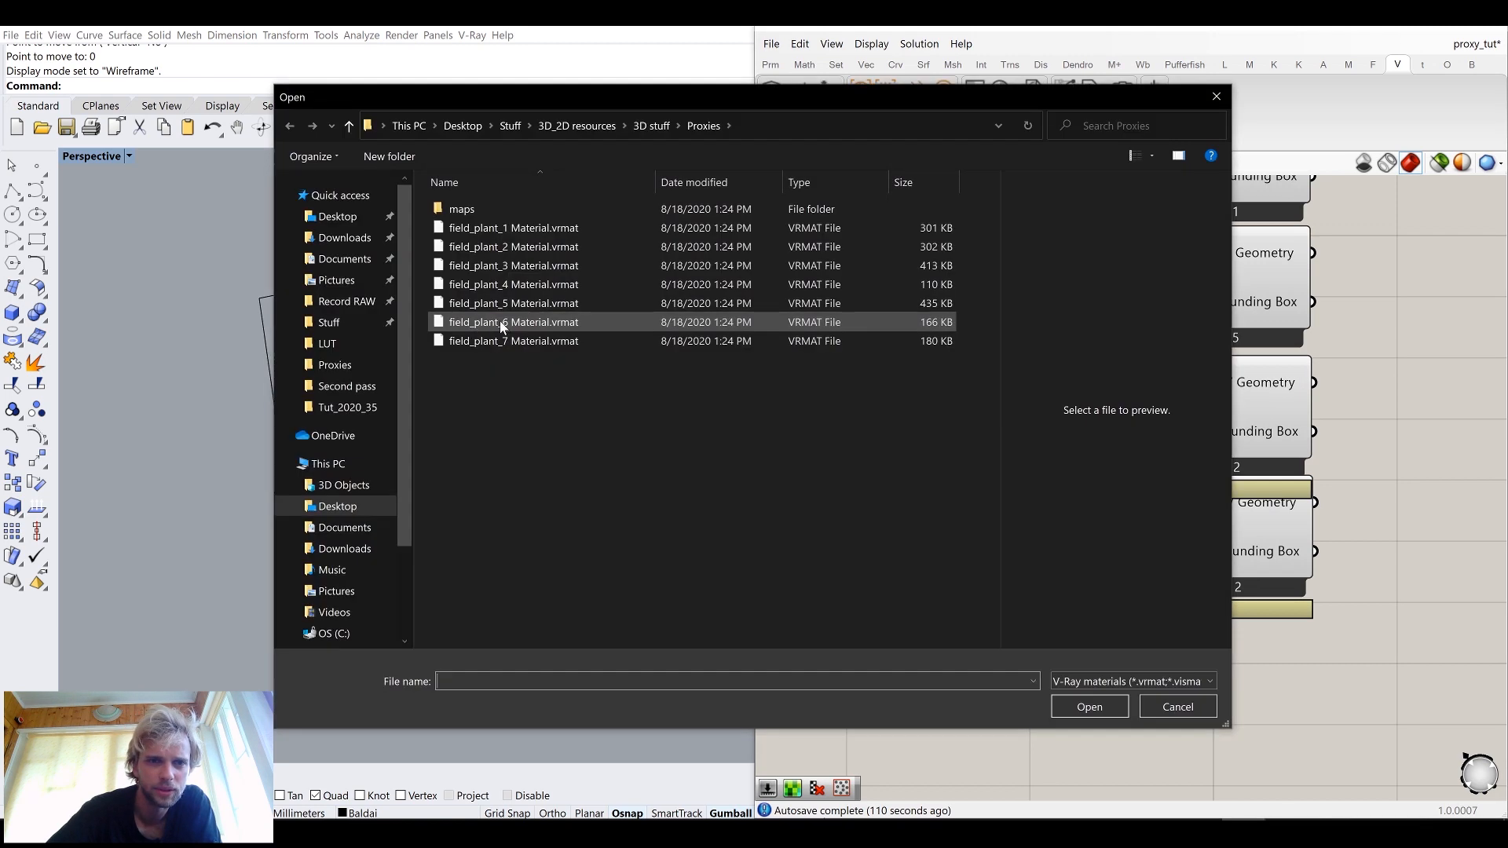
{"action": "double_click", "coordinate": [501, 323]}
{"action": "left_click", "coordinate": [951, 564]}
{"action": "double_click", "coordinate": [503, 341]}
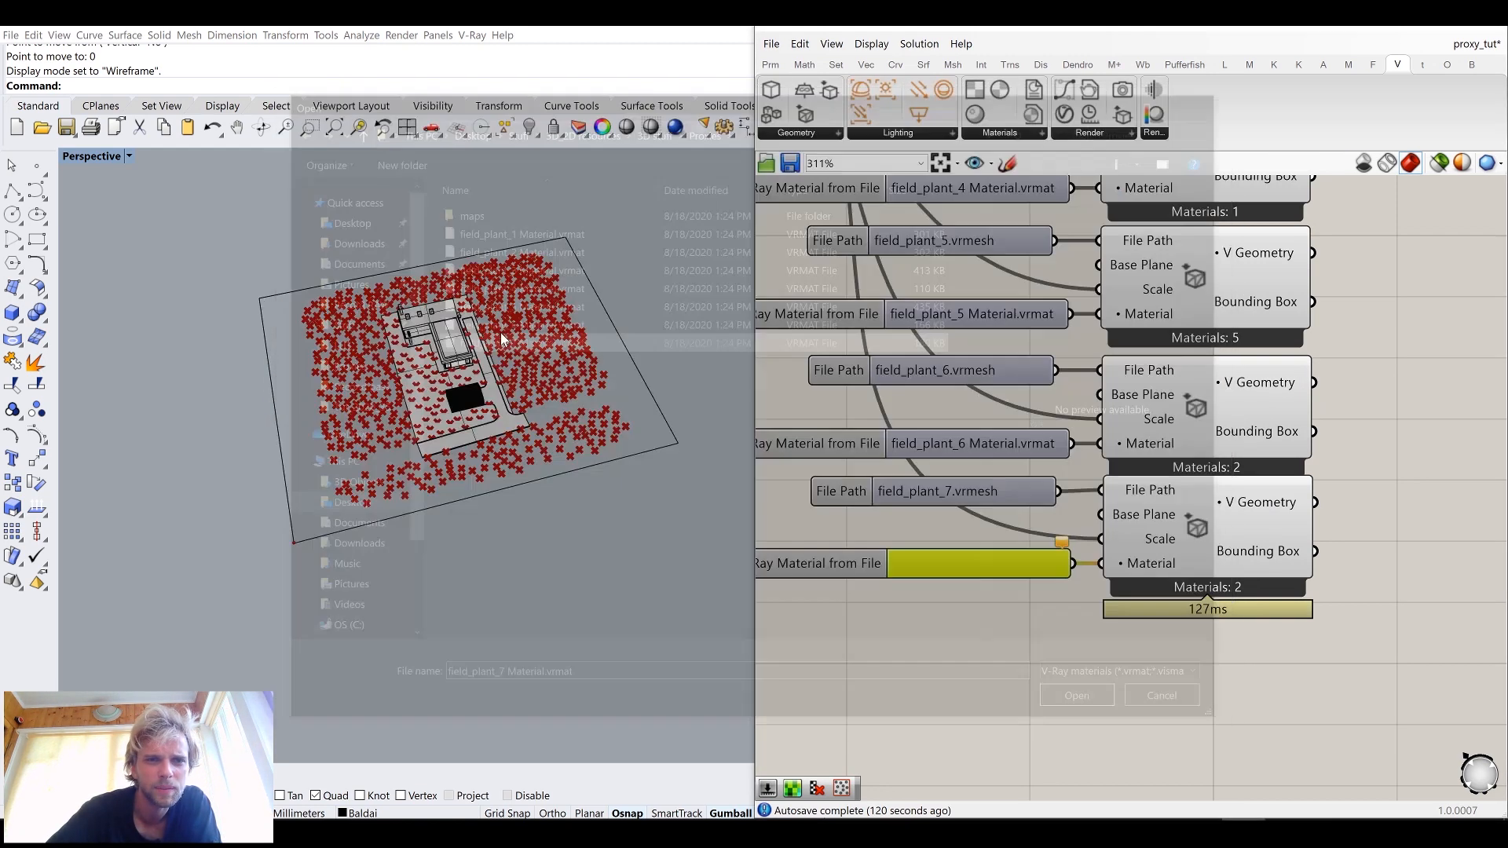
{"action": "right_click_drag", "start_coordinate": [1209, 517], "coordinate": [1075, 625]}
{"action": "scroll", "coordinate": [1074, 625], "scroll_direction": "down", "scroll_amount": 3}
{"action": "scroll", "coordinate": [1110, 489], "scroll_direction": "down", "scroll_amount": 1}
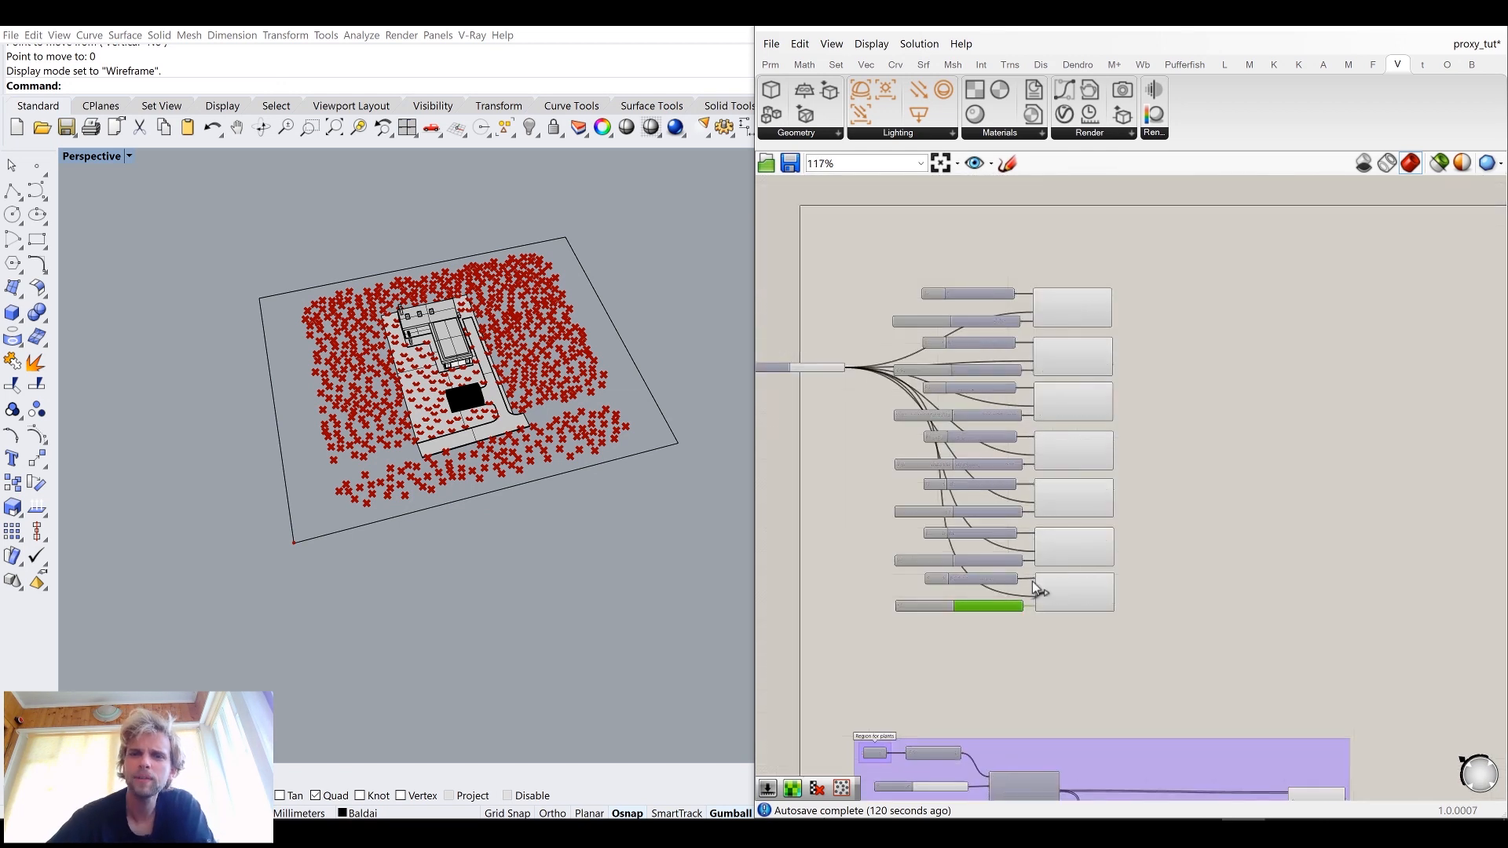
{"action": "double_click", "coordinate": [1250, 431]}
{"action": "type", "text": "merge"}
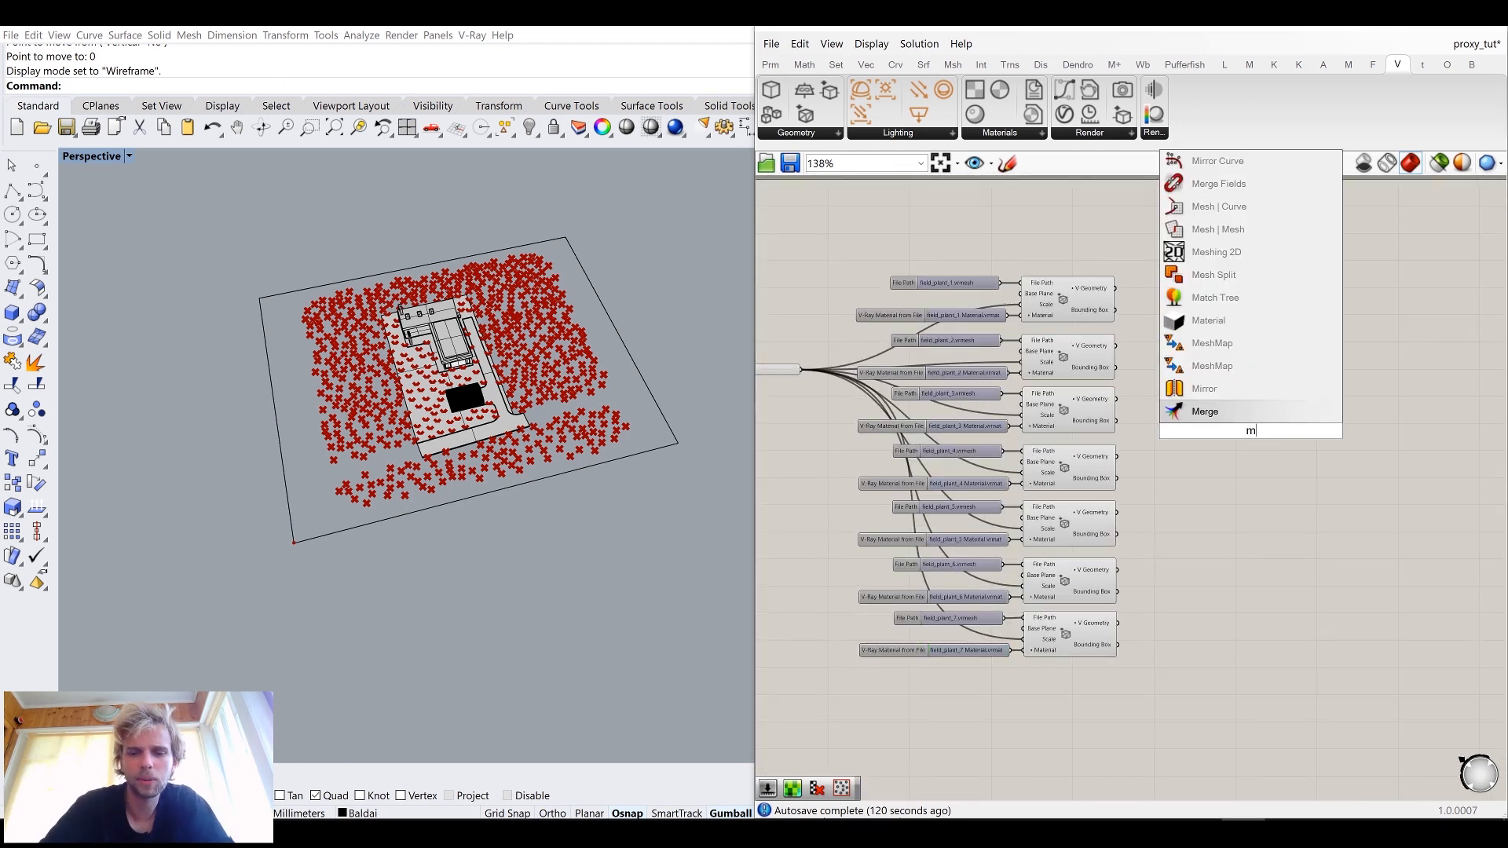
{"action": "left_click", "coordinate": [1241, 398]}
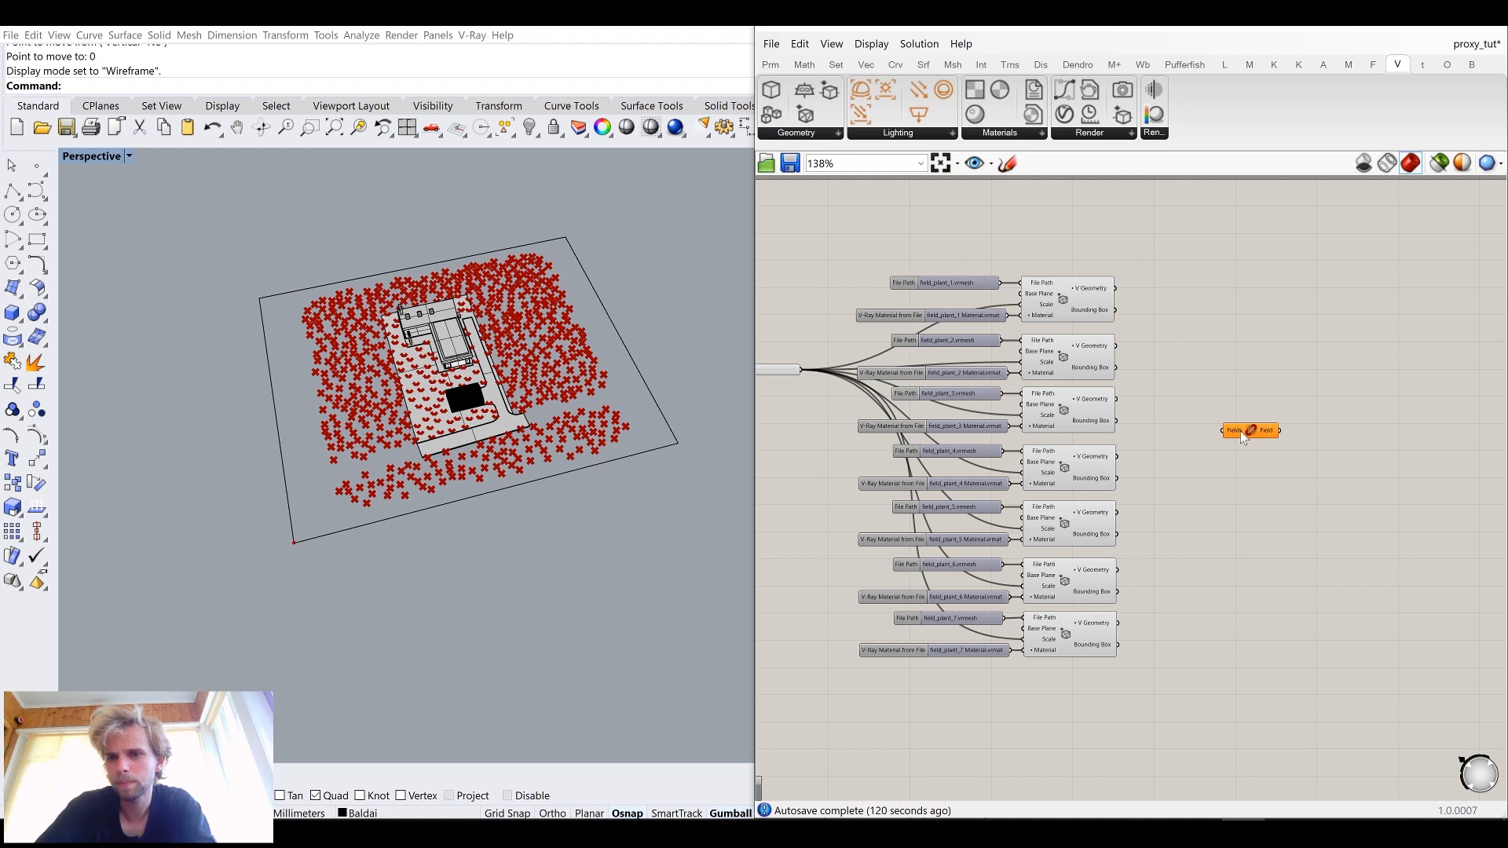
{"action": "key", "text": "ctrl+z"}
Step: Add a Merge component beside the proxies and wire the V Geometry outputs of field_plant_1 to field_plant_5 into D1 to D5
{"action": "double_click", "coordinate": [1238, 423]}
{"action": "type", "text": "merge"}
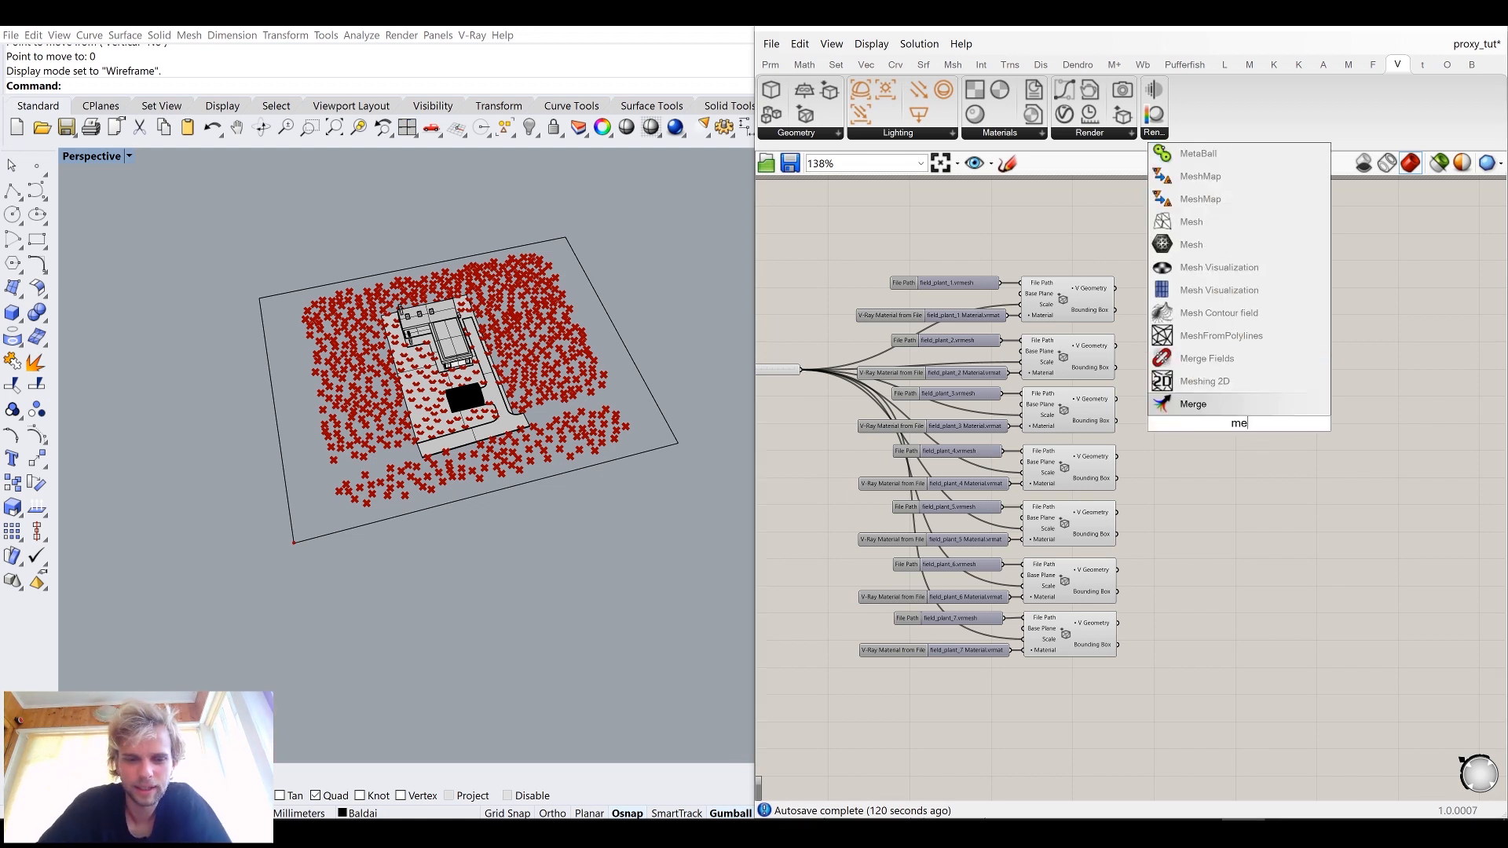
{"action": "left_click", "coordinate": [1218, 404]}
{"action": "scroll", "coordinate": [1120, 287], "scroll_direction": "up", "scroll_amount": 2}
{"action": "left_click_drag", "start_coordinate": [1115, 275], "coordinate": [1245, 479]}
{"action": "left_click_drag", "start_coordinate": [1116, 436], "coordinate": [1186, 558]}
{"action": "scroll", "coordinate": [1131, 581], "scroll_direction": "up", "scroll_amount": 2}
{"action": "mouse_move", "coordinate": [1118, 619]}
{"action": "left_mouse_down"}
{"action": "mouse_move", "coordinate": [1191, 583]}
{"action": "mouse_move", "coordinate": [1118, 618]}
{"action": "left_mouse_up"}
Step: Wire the V Geometry outputs of the field_plant_6 and field_plant_7 proxies into the Merge component and place it farther from the proxies
{"action": "right_click_drag", "start_coordinate": [1190, 680], "coordinate": [1216, 504]}
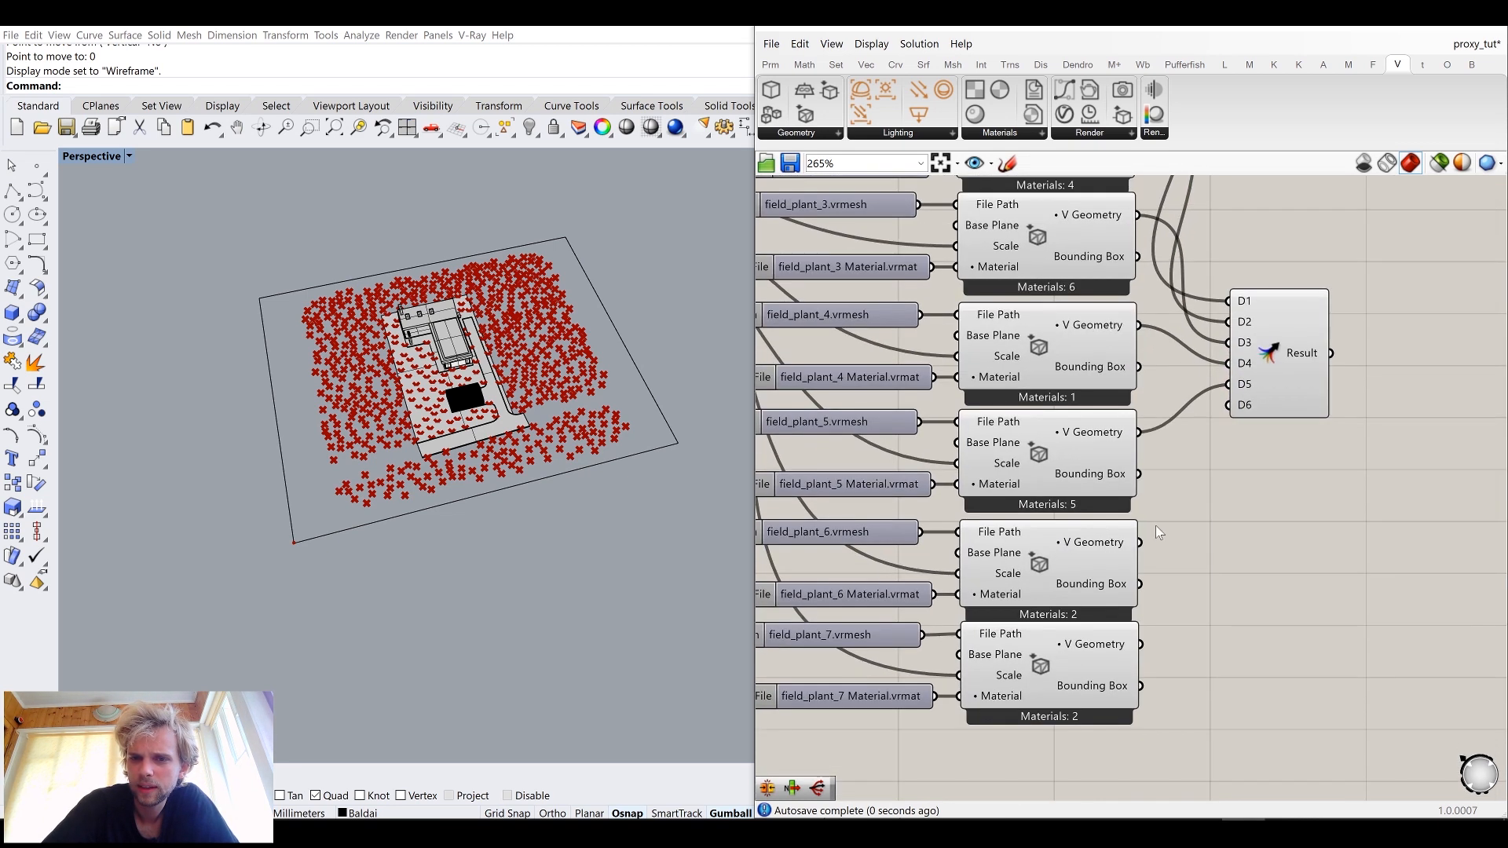
{"action": "left_click_drag", "start_coordinate": [1242, 410], "coordinate": [1314, 413]}
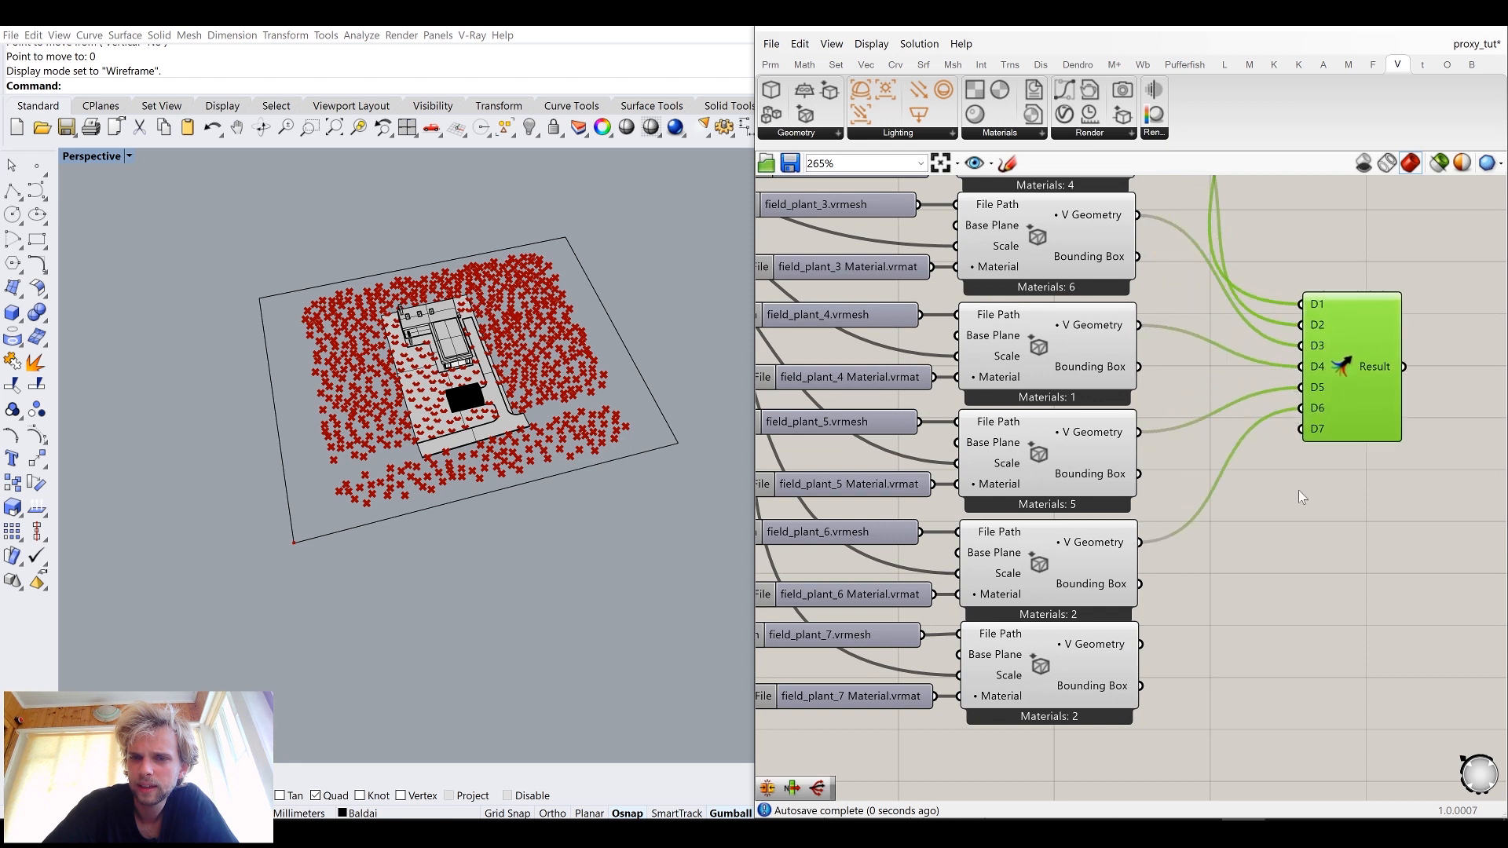
{"action": "left_click_drag", "start_coordinate": [1150, 650], "coordinate": [1301, 429]}
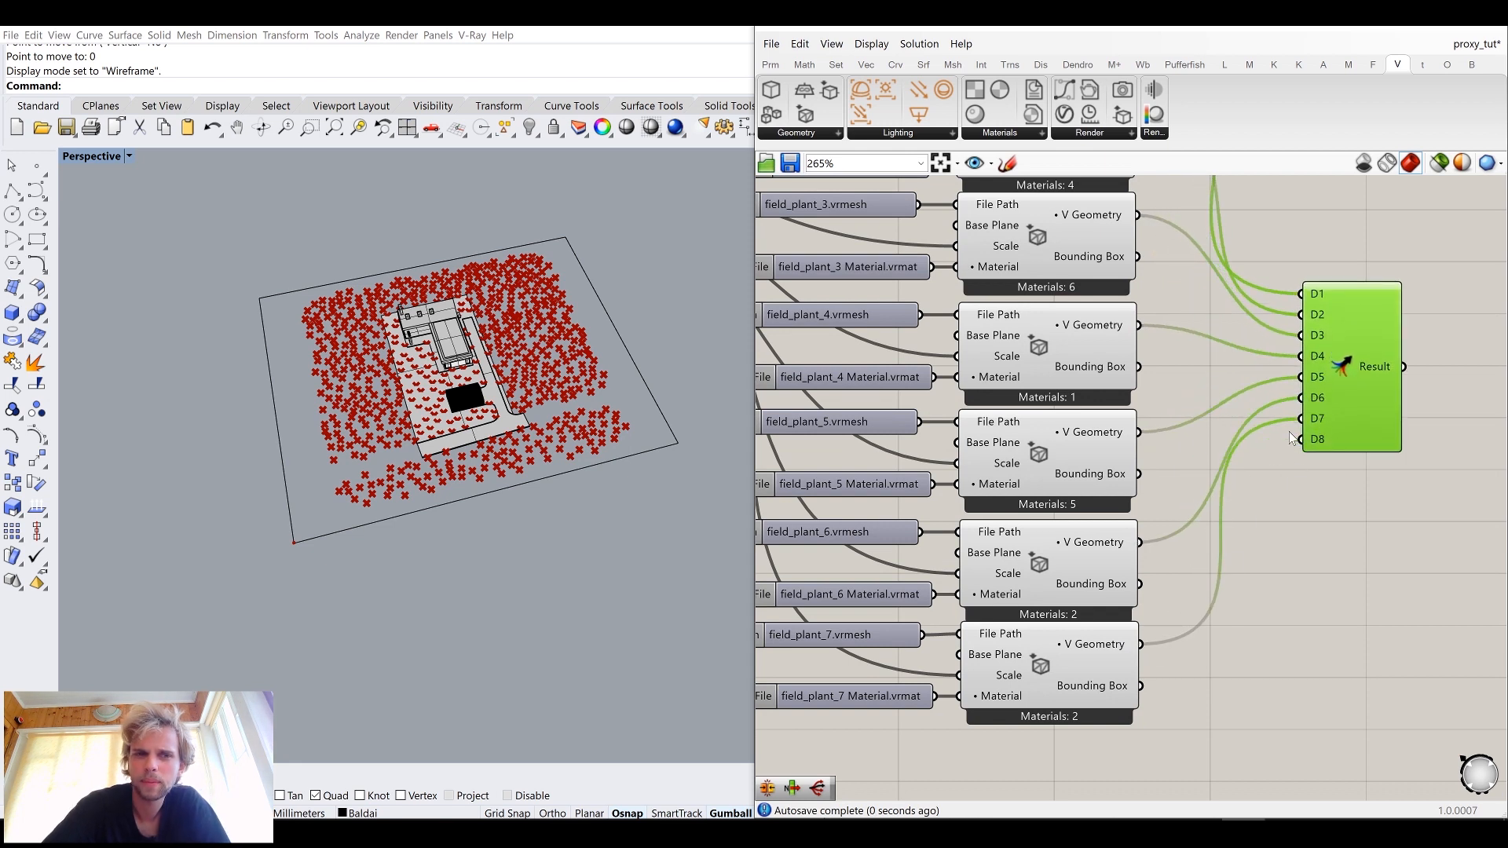
Step: Remove the unused D8 input from the Merge component and deselect it
{"action": "scroll", "coordinate": [1397, 374], "scroll_direction": "down", "scroll_amount": 2}
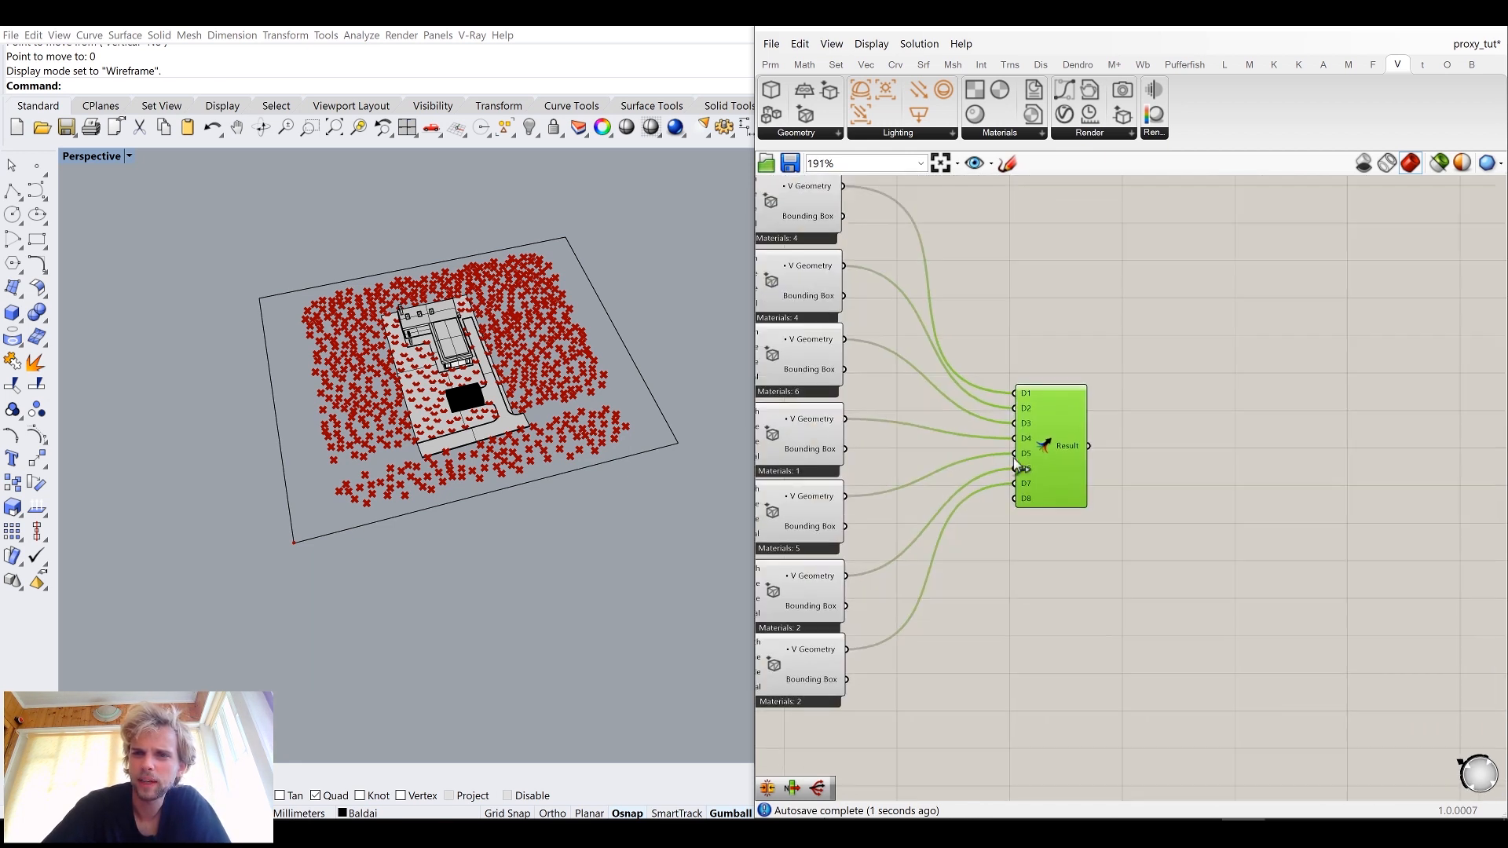
{"action": "scroll", "coordinate": [1045, 413], "scroll_direction": "up", "scroll_amount": 2}
{"action": "scroll", "coordinate": [1045, 413], "scroll_direction": "up", "scroll_amount": 3}
{"action": "left_click", "coordinate": [1065, 471]}
{"action": "scroll", "coordinate": [1106, 370], "scroll_direction": "down", "scroll_amount": 3}
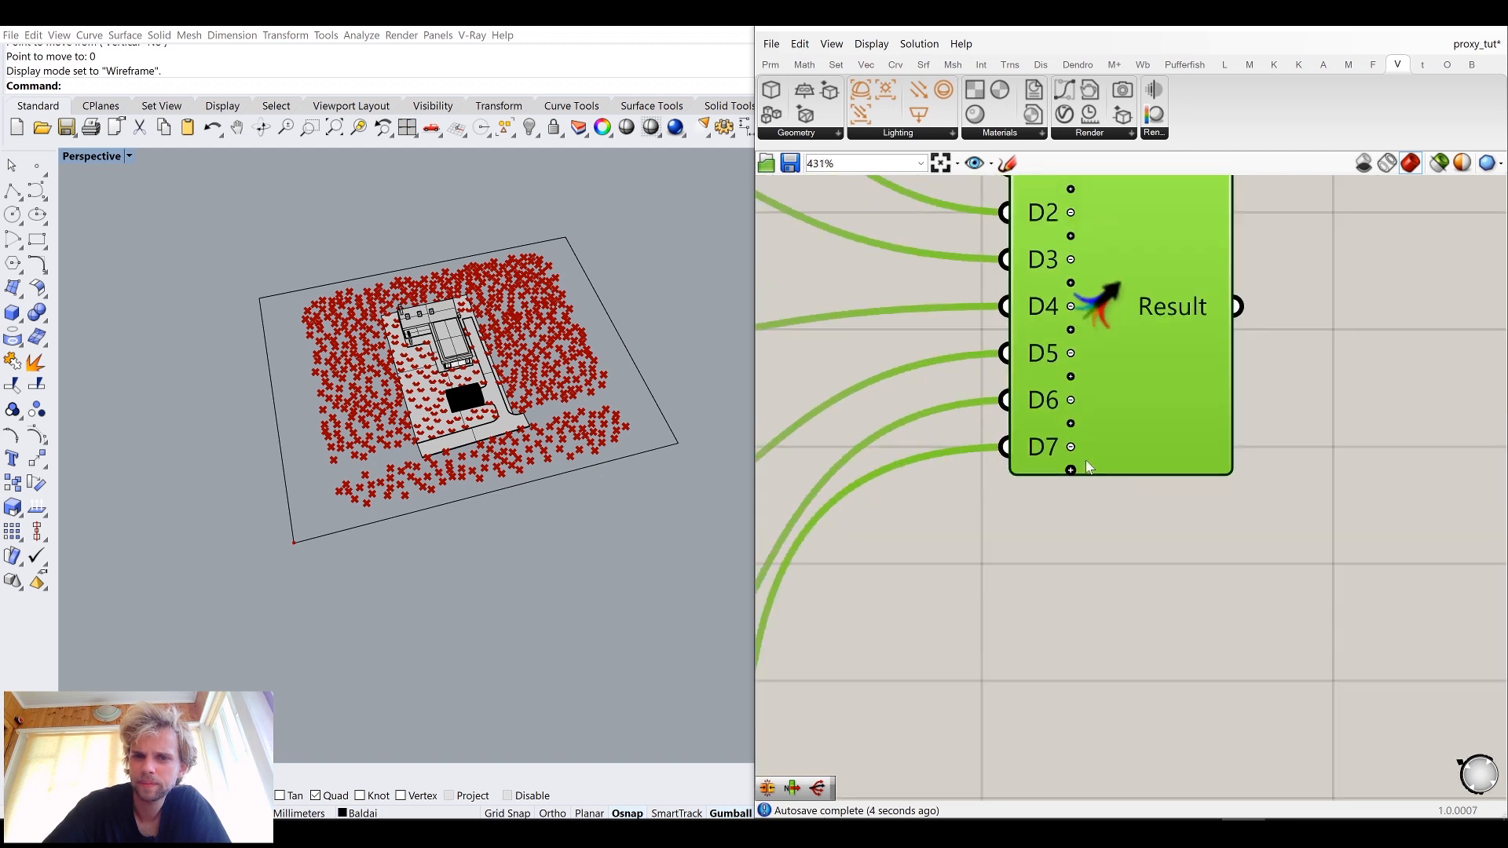
{"action": "scroll", "coordinate": [1108, 372], "scroll_direction": "down", "scroll_amount": 5}
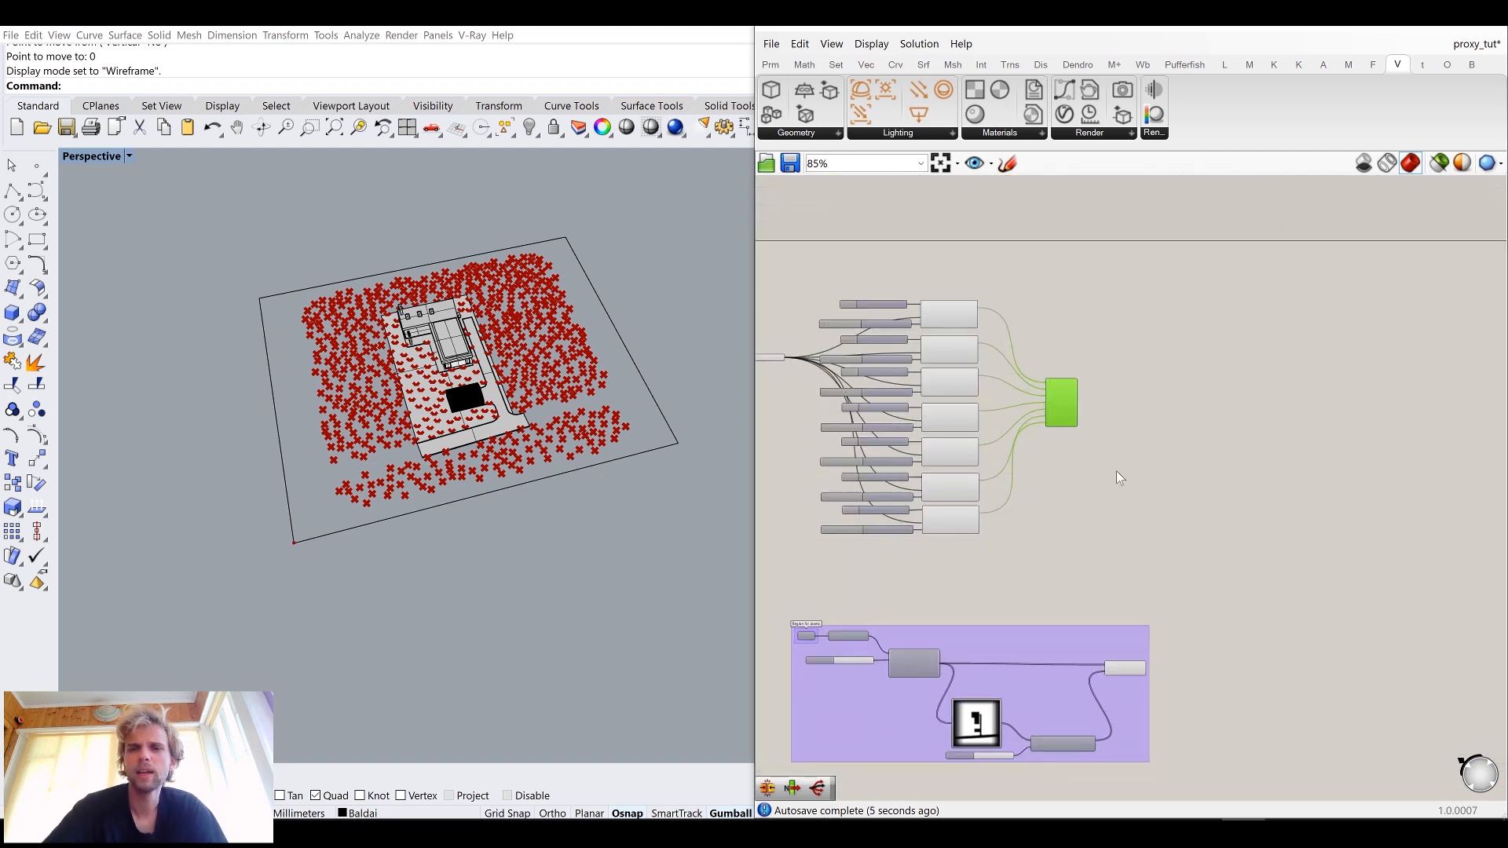
{"action": "left_click", "coordinate": [1040, 507]}
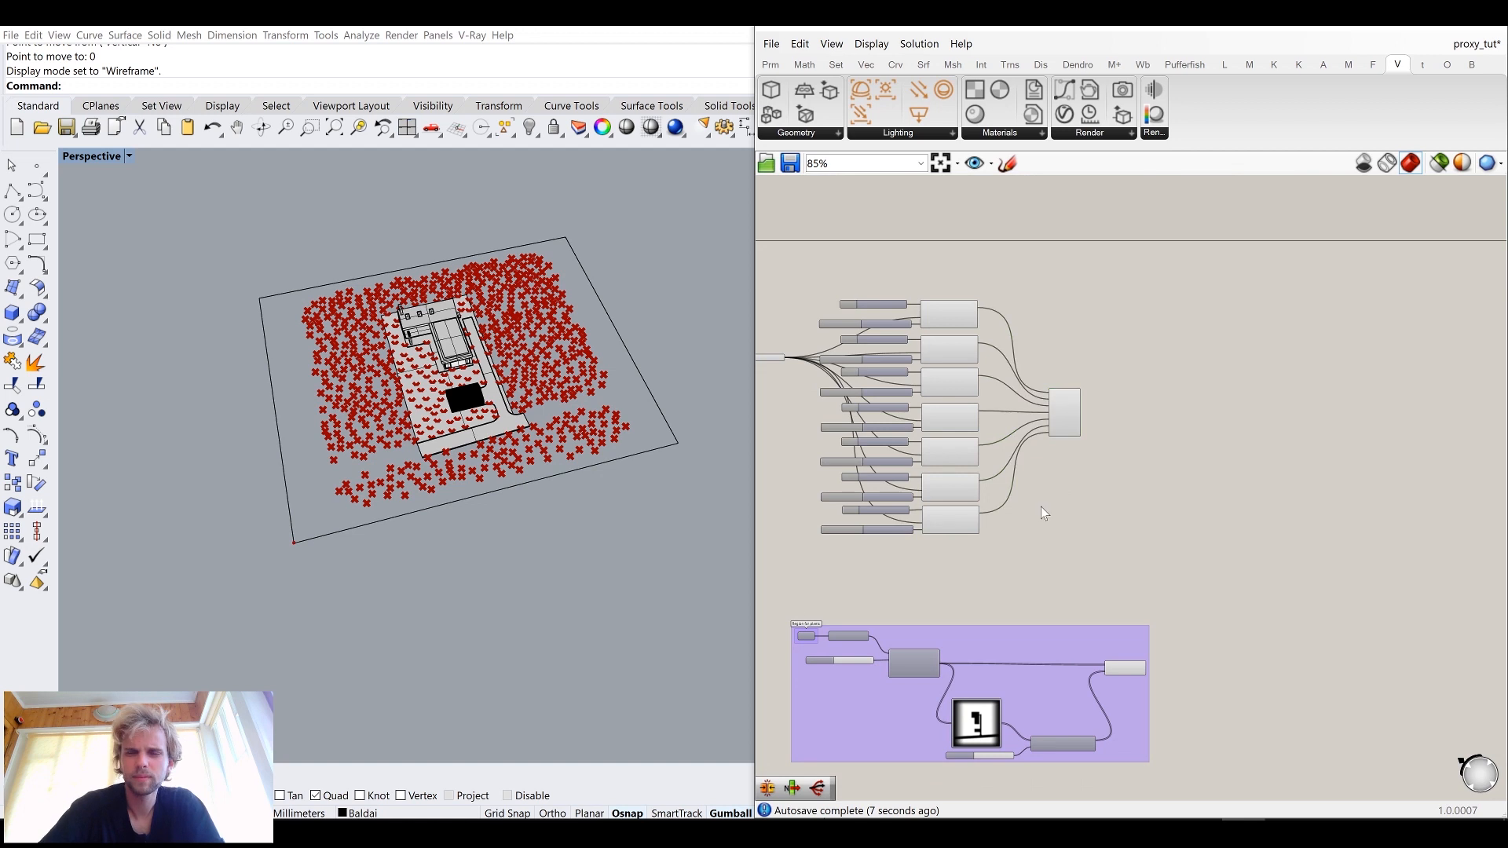
Step: In the disabled definition above, open the V Geometry cluster fed by Merge and the culled point list to examine its components
{"action": "right_click_drag", "start_coordinate": [1040, 507], "coordinate": [1074, 476]}
{"action": "scroll", "coordinate": [1125, 419], "scroll_direction": "down", "scroll_amount": 5}
{"action": "right_click_drag", "start_coordinate": [1105, 361], "coordinate": [1051, 455]}
{"action": "scroll", "coordinate": [1120, 370], "scroll_direction": "up", "scroll_amount": 6}
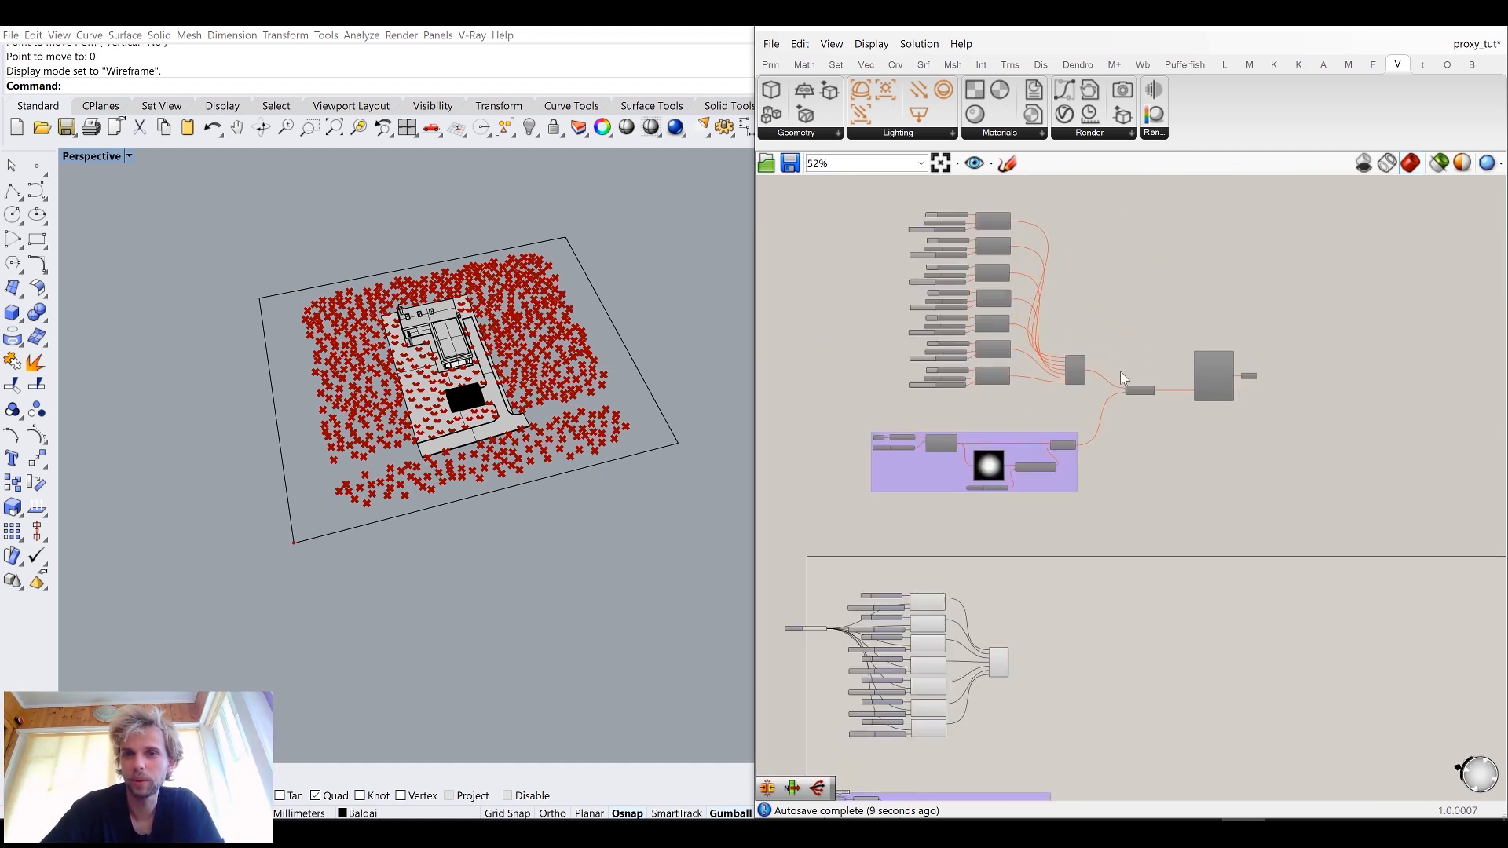
{"action": "scroll", "coordinate": [1143, 432], "scroll_direction": "up", "scroll_amount": 2}
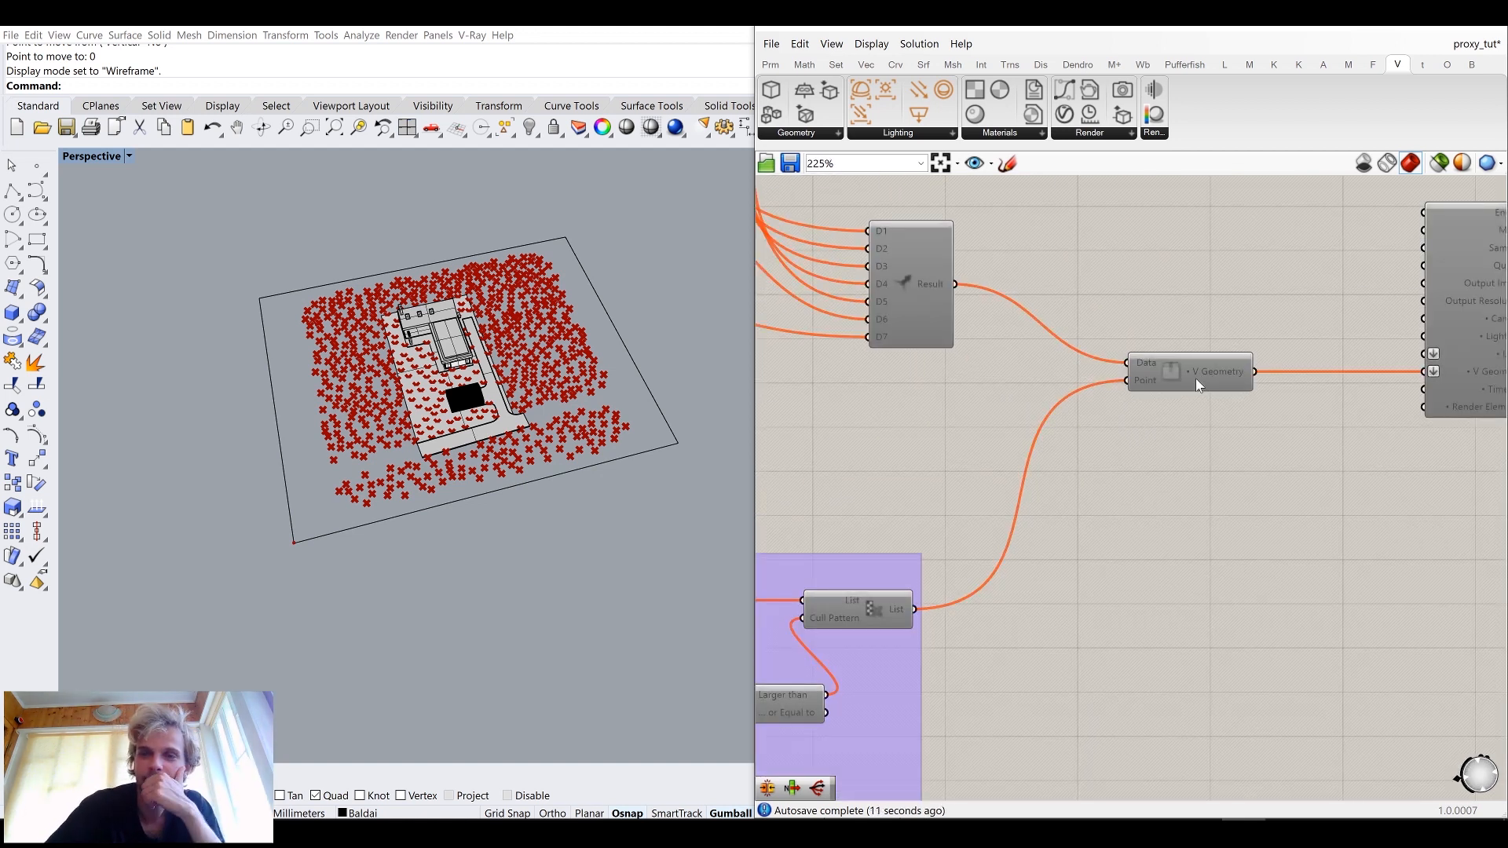
{"action": "left_click", "coordinate": [1168, 376]}
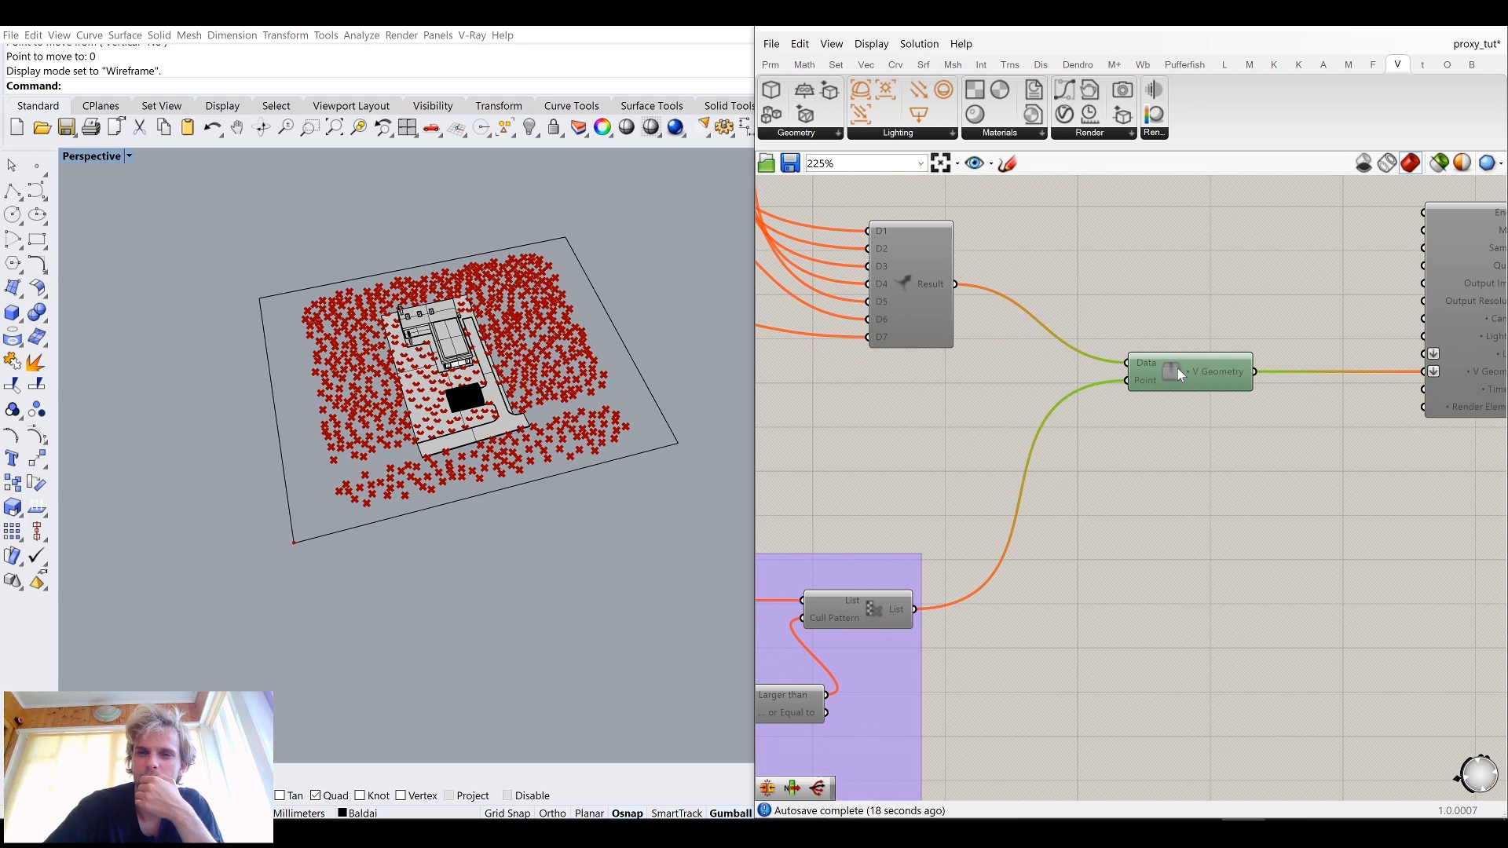
{"action": "double_click", "coordinate": [1177, 369]}
{"action": "scroll", "coordinate": [1092, 438], "scroll_direction": "down", "scroll_amount": 6}
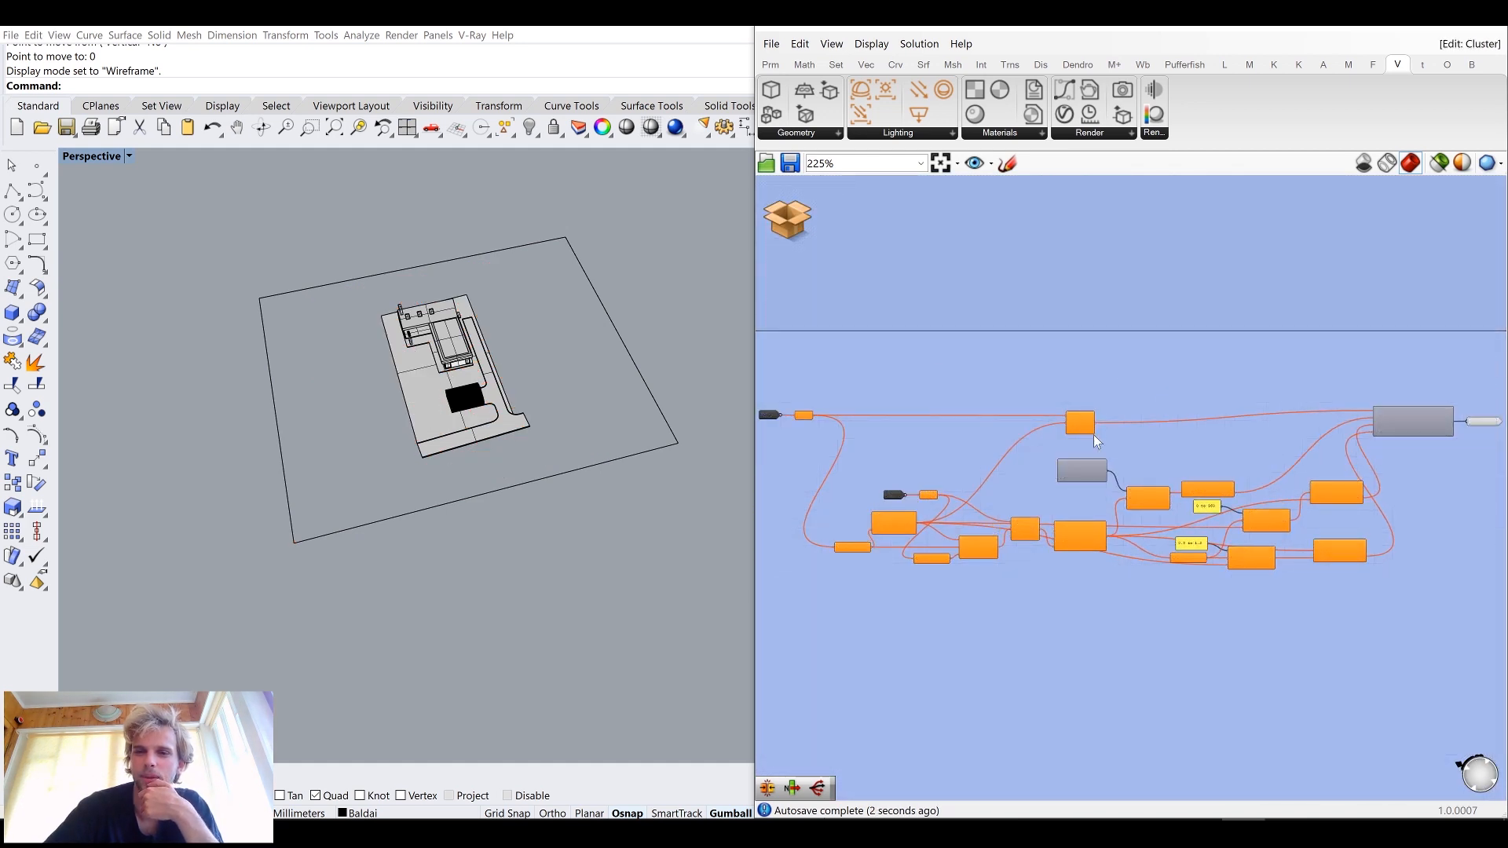
Step: Select all components inside the cluster and return to the parent document
{"action": "left_click_drag", "start_coordinate": [1432, 617], "coordinate": [831, 363]}
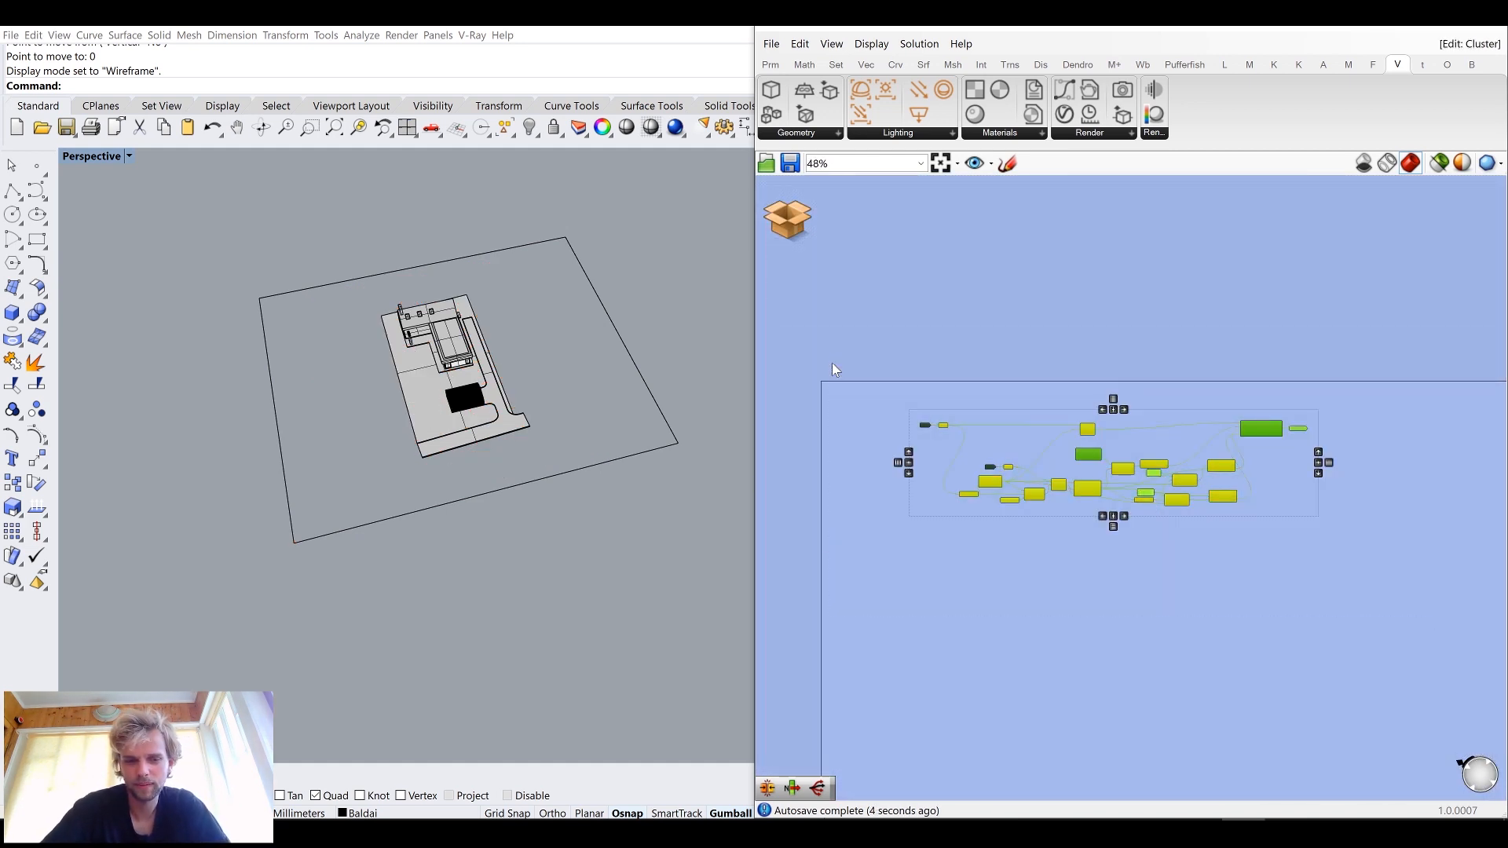
{"action": "left_click", "coordinate": [793, 224]}
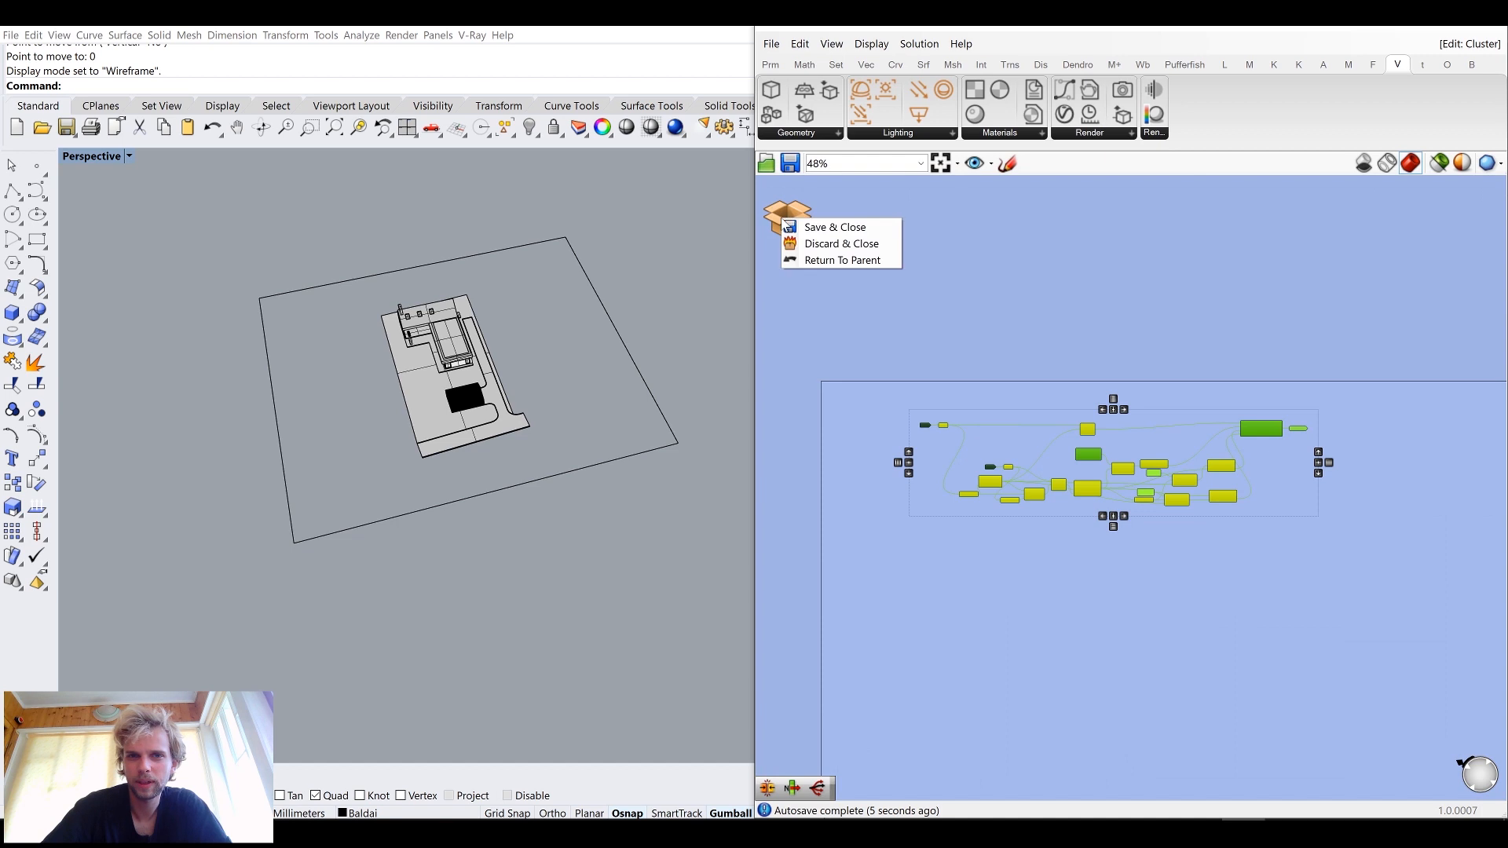
{"action": "left_click", "coordinate": [835, 259]}
{"action": "left_click", "coordinate": [775, 482]}
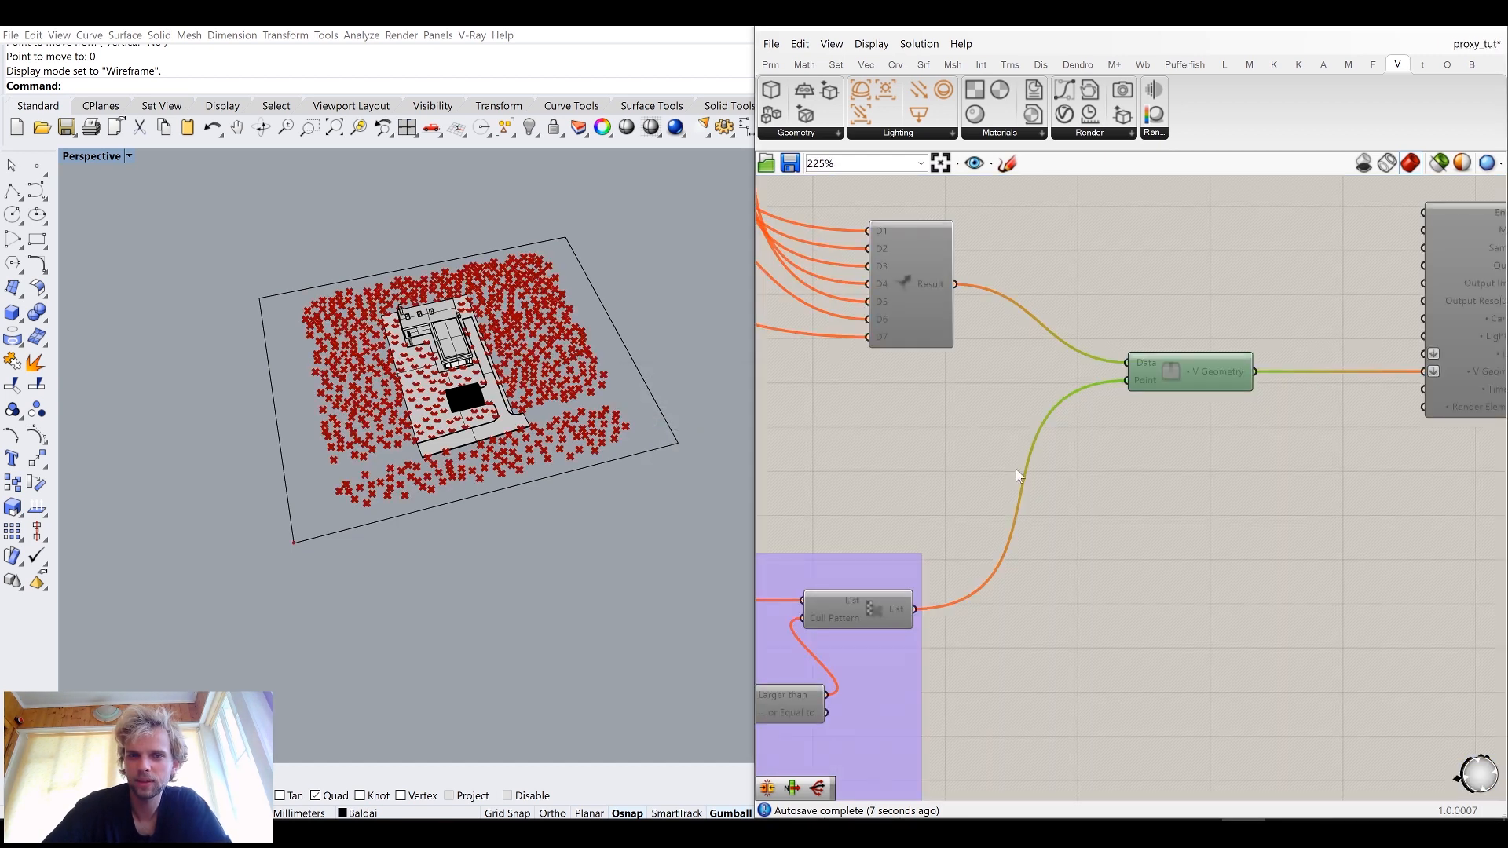
Step: Paste the copied cluster components onto the main canvas and move the disabled definition up to make room for them
{"action": "scroll", "coordinate": [1016, 469], "scroll_direction": "down", "scroll_amount": 5}
{"action": "right_click_drag", "start_coordinate": [1087, 616], "coordinate": [1092, 456]}
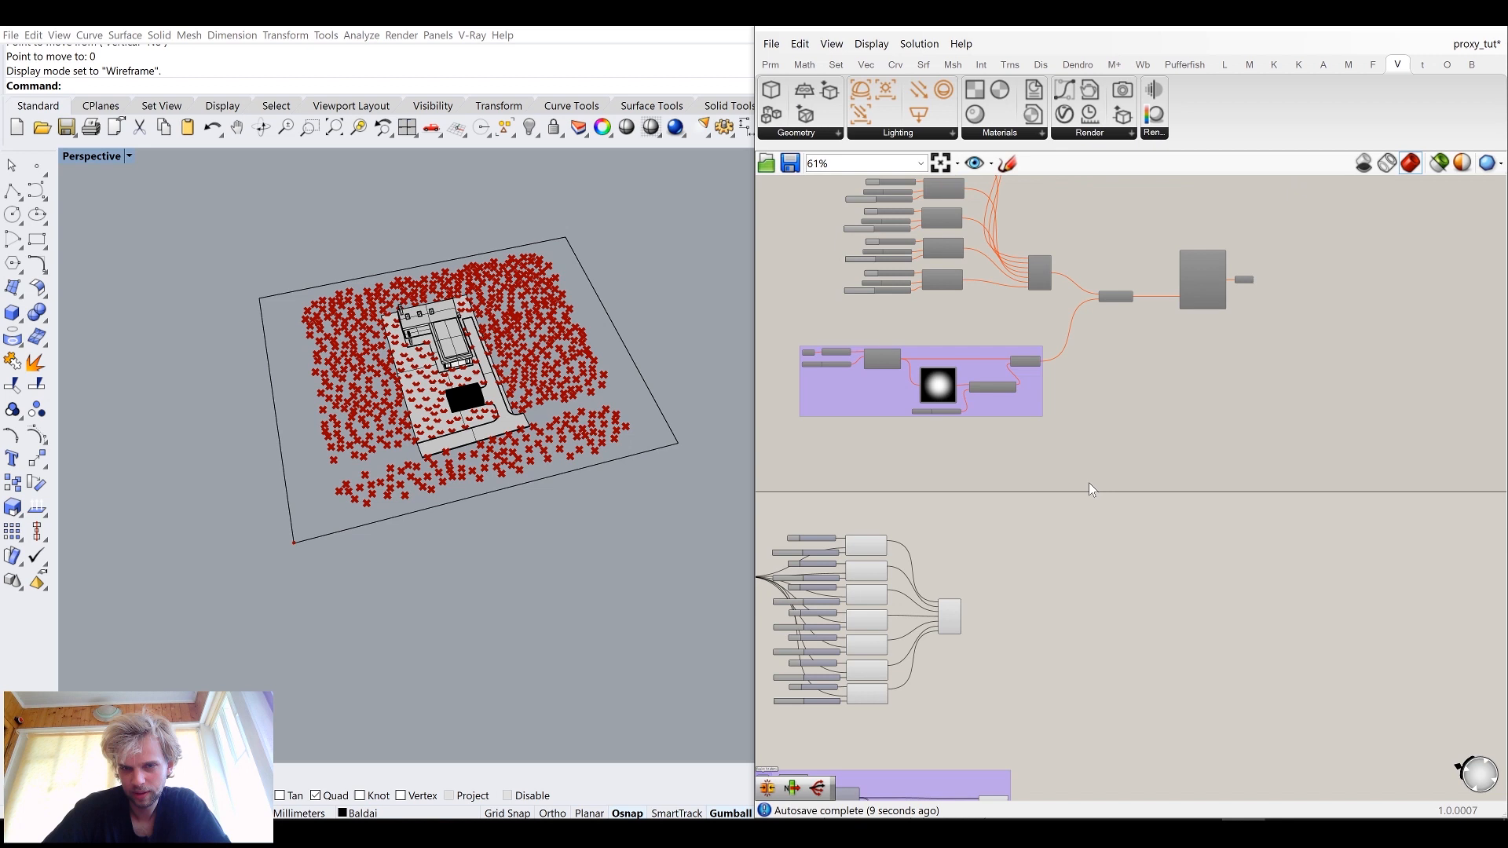
{"action": "scroll", "coordinate": [1098, 375], "scroll_direction": "down", "scroll_amount": 4}
{"action": "left_click_drag", "start_coordinate": [1184, 344], "coordinate": [1159, 280]}
{"action": "right_click_drag", "start_coordinate": [1160, 280], "coordinate": [1163, 420]}
{"action": "left_click", "coordinate": [1167, 425]}
{"action": "left_click_drag", "start_coordinate": [1188, 442], "coordinate": [743, 268]}
{"action": "scroll", "coordinate": [880, 353], "scroll_direction": "up", "scroll_amount": 3}
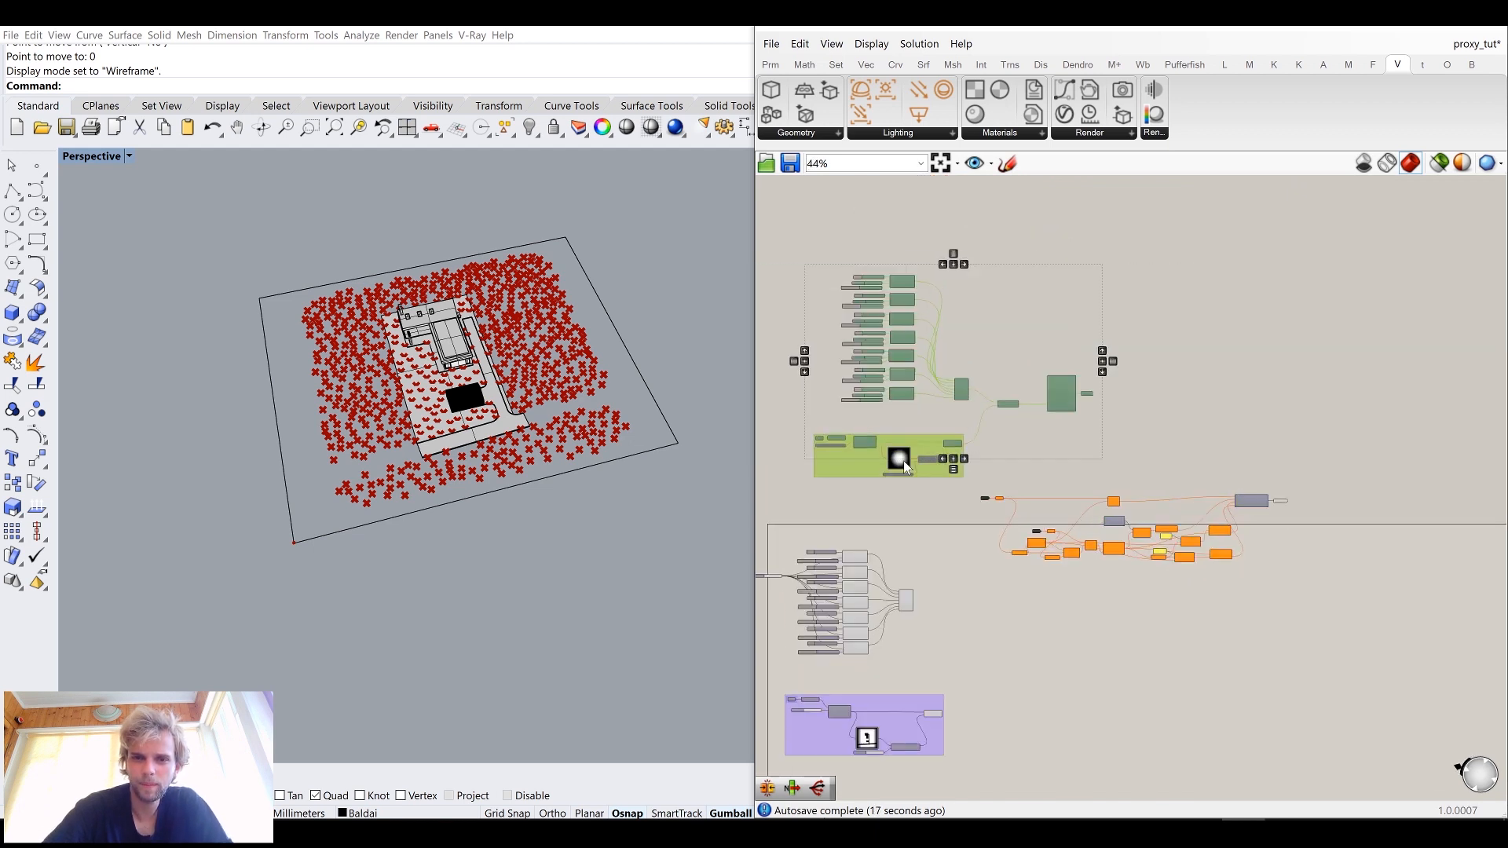
{"action": "scroll", "coordinate": [903, 465], "scroll_direction": "up", "scroll_amount": 1}
{"action": "right_click_drag", "start_coordinate": [926, 444], "coordinate": [921, 273]}
Step: Place the pasted cluster components between the disabled definition and the new proxy definition, and deselect them
{"action": "left_click_drag", "start_coordinate": [1459, 651], "coordinate": [960, 459]}
{"action": "left_click_drag", "start_coordinate": [1187, 564], "coordinate": [1024, 486]}
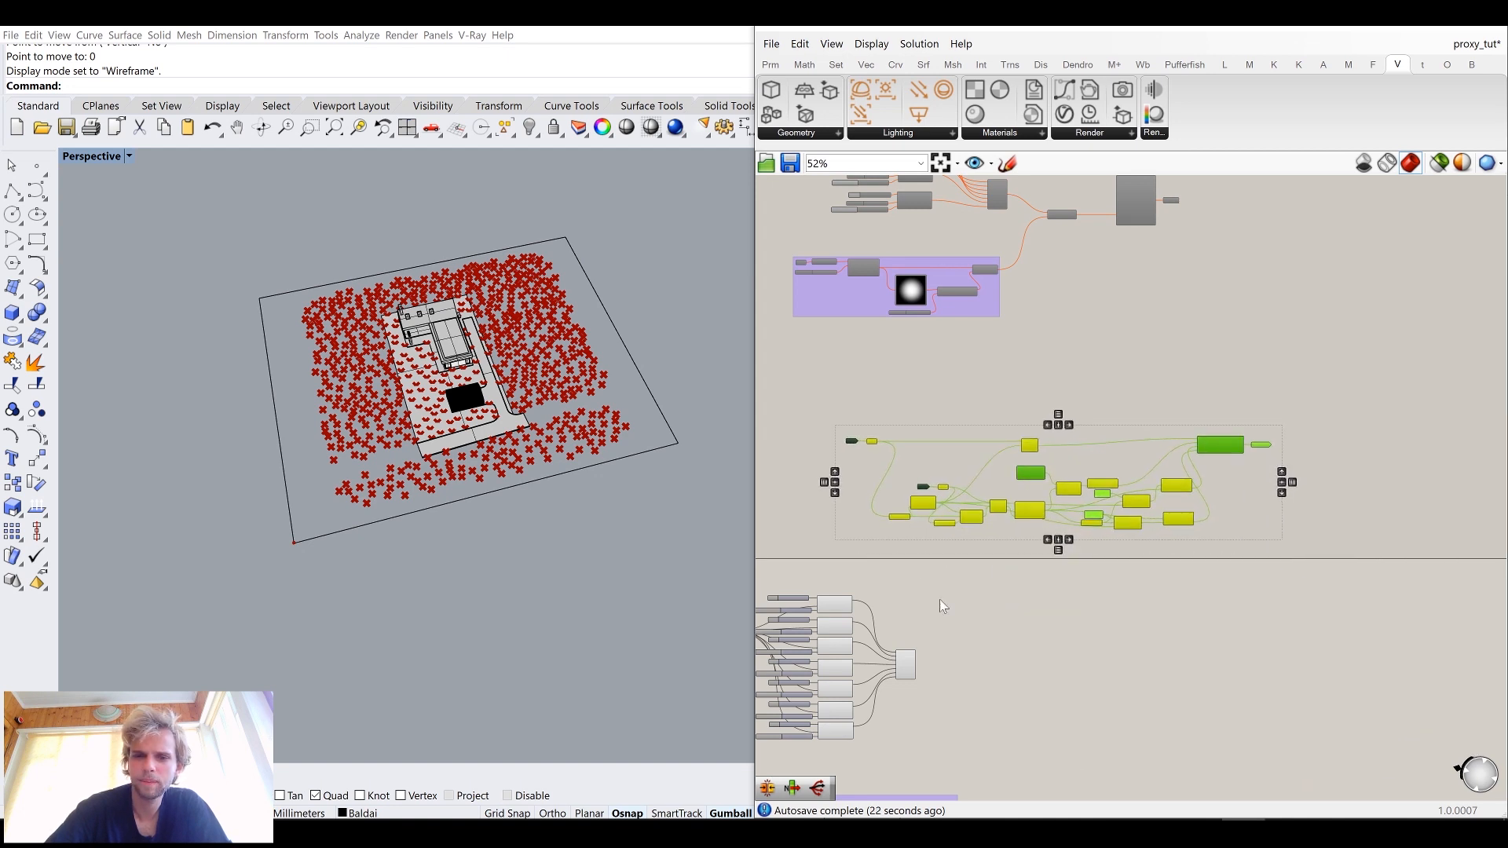
{"action": "left_click", "coordinate": [883, 525]}
Step: Turn off the preview of the seven field plant proxy components that feed the Merge component
{"action": "scroll", "coordinate": [935, 692], "scroll_direction": "up", "scroll_amount": 8}
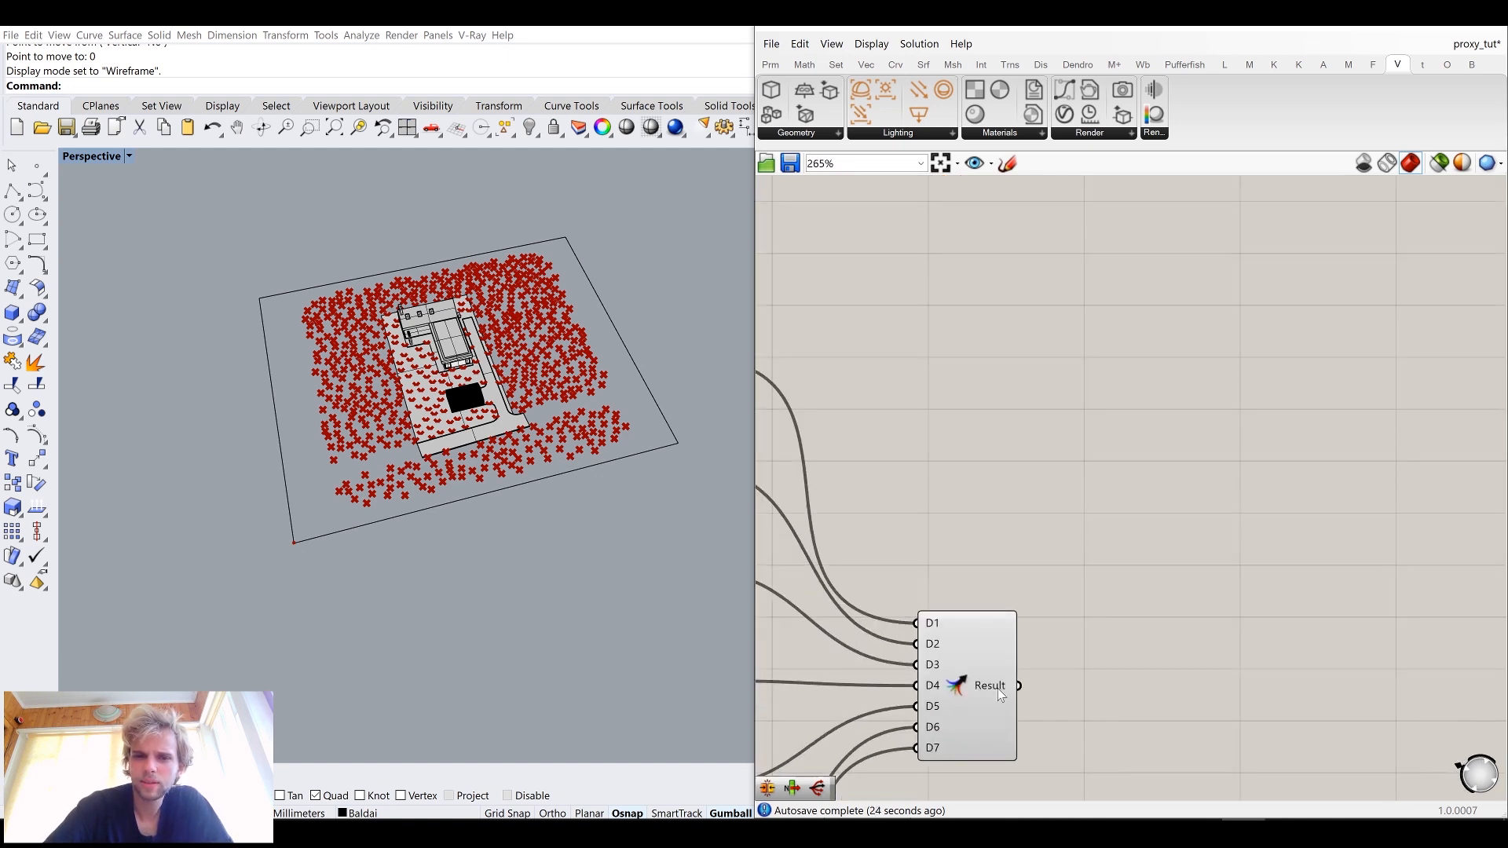
{"action": "left_click", "coordinate": [986, 687]}
{"action": "scroll", "coordinate": [1039, 559], "scroll_direction": "down", "scroll_amount": 4}
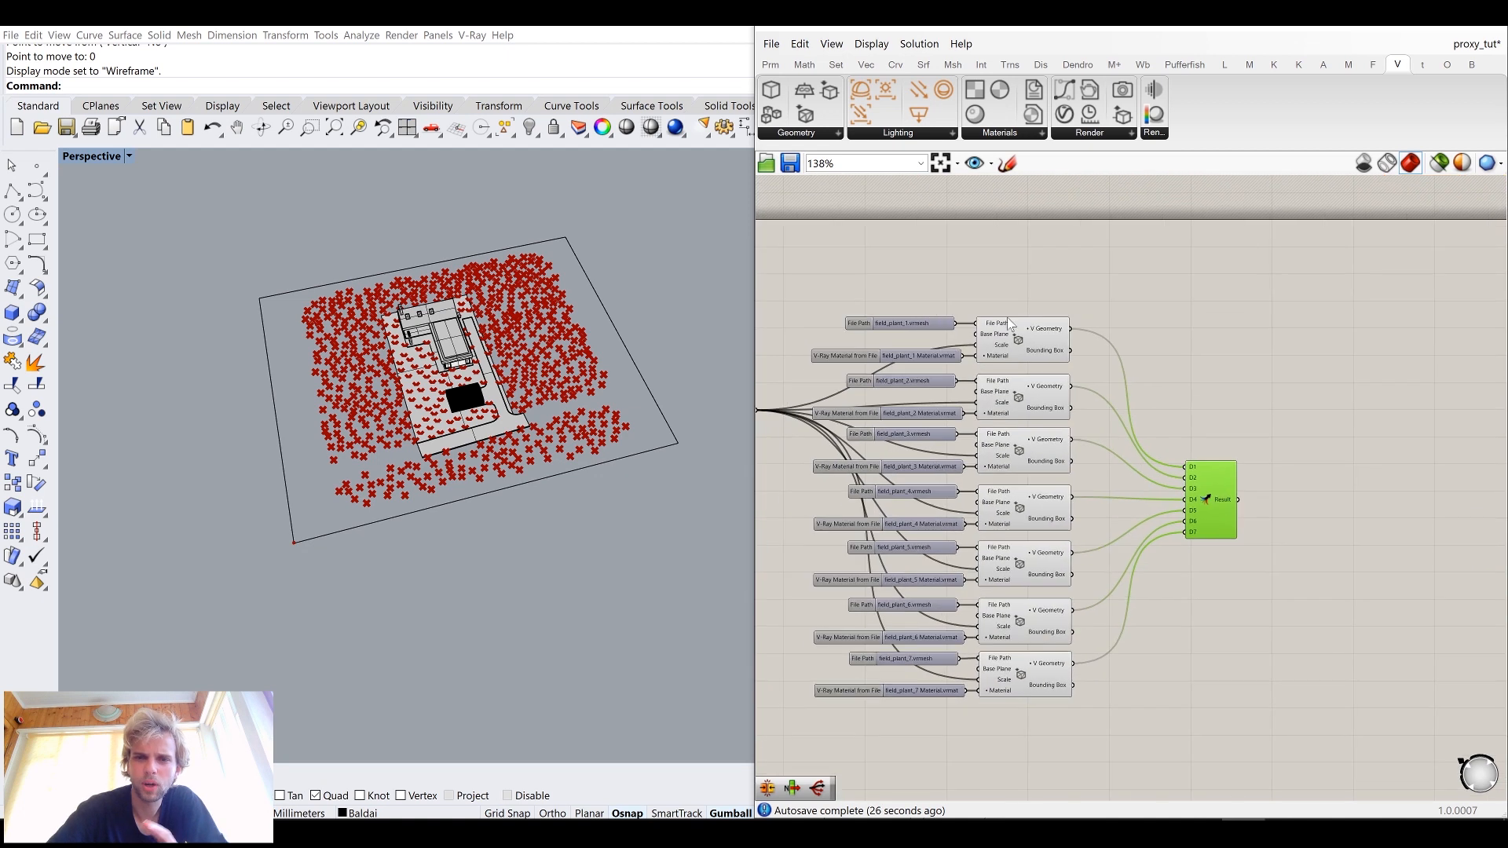
{"action": "mouse_move", "coordinate": [1006, 328]}
{"action": "left_click_drag", "start_coordinate": [1033, 277], "coordinate": [974, 695]}
{"action": "key", "text": "space"}
{"action": "left_click", "coordinate": [1045, 668]}
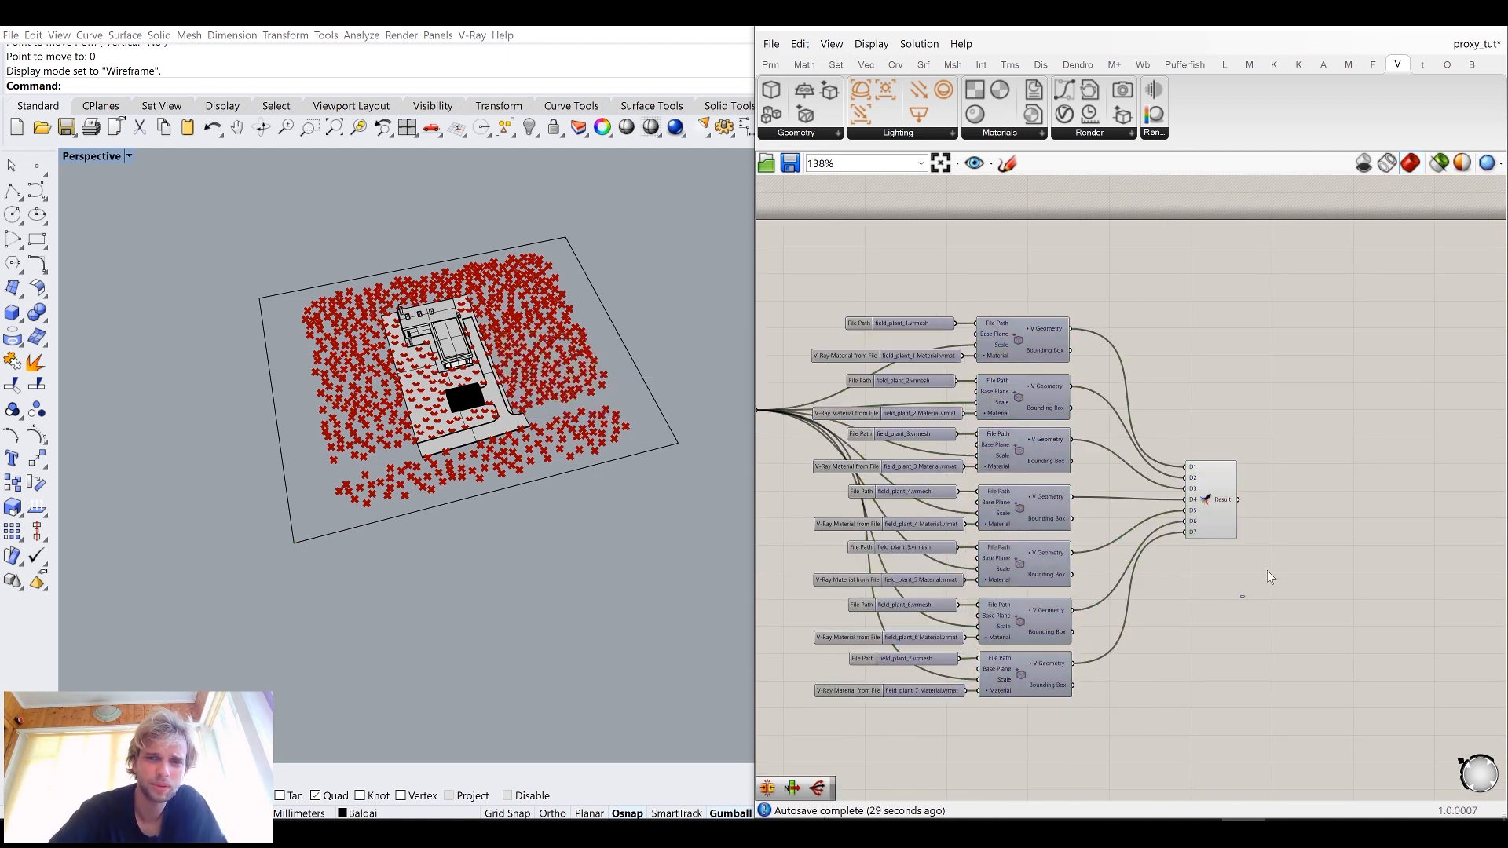
Step: Examine the scattered site points in the Rhino viewport and the values in the Cull Pattern component's List output
{"action": "scroll", "coordinate": [1152, 470], "scroll_direction": "down", "scroll_amount": 3}
{"action": "right_click_drag", "start_coordinate": [1152, 470], "coordinate": [992, 474]}
{"action": "scroll", "coordinate": [991, 474], "scroll_direction": "up", "scroll_amount": 3}
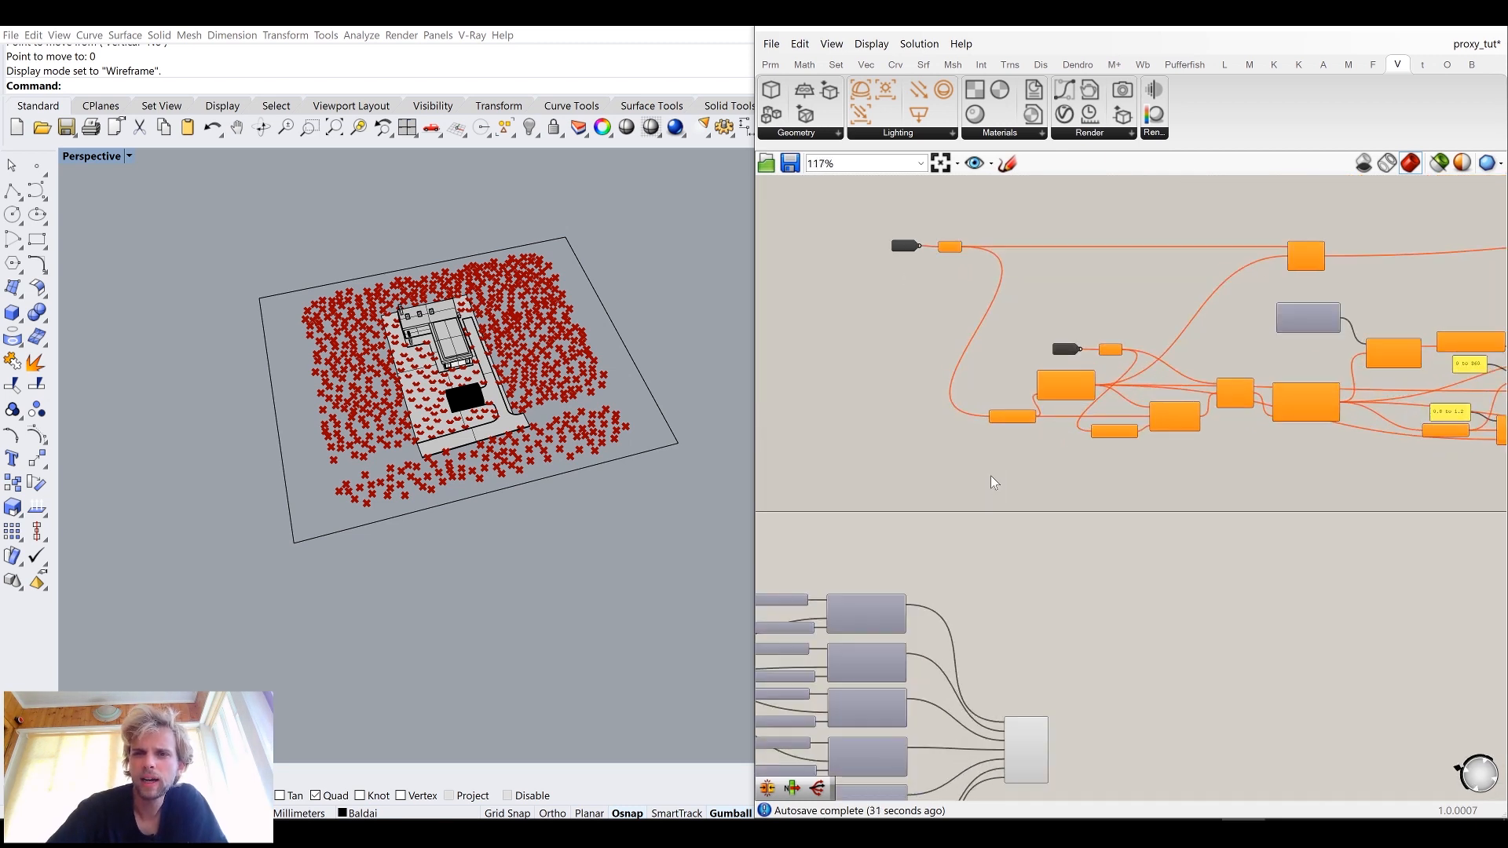
{"action": "scroll", "coordinate": [432, 392], "scroll_direction": "up", "scroll_amount": 5}
{"action": "right_click_drag", "start_coordinate": [447, 349], "coordinate": [499, 309]}
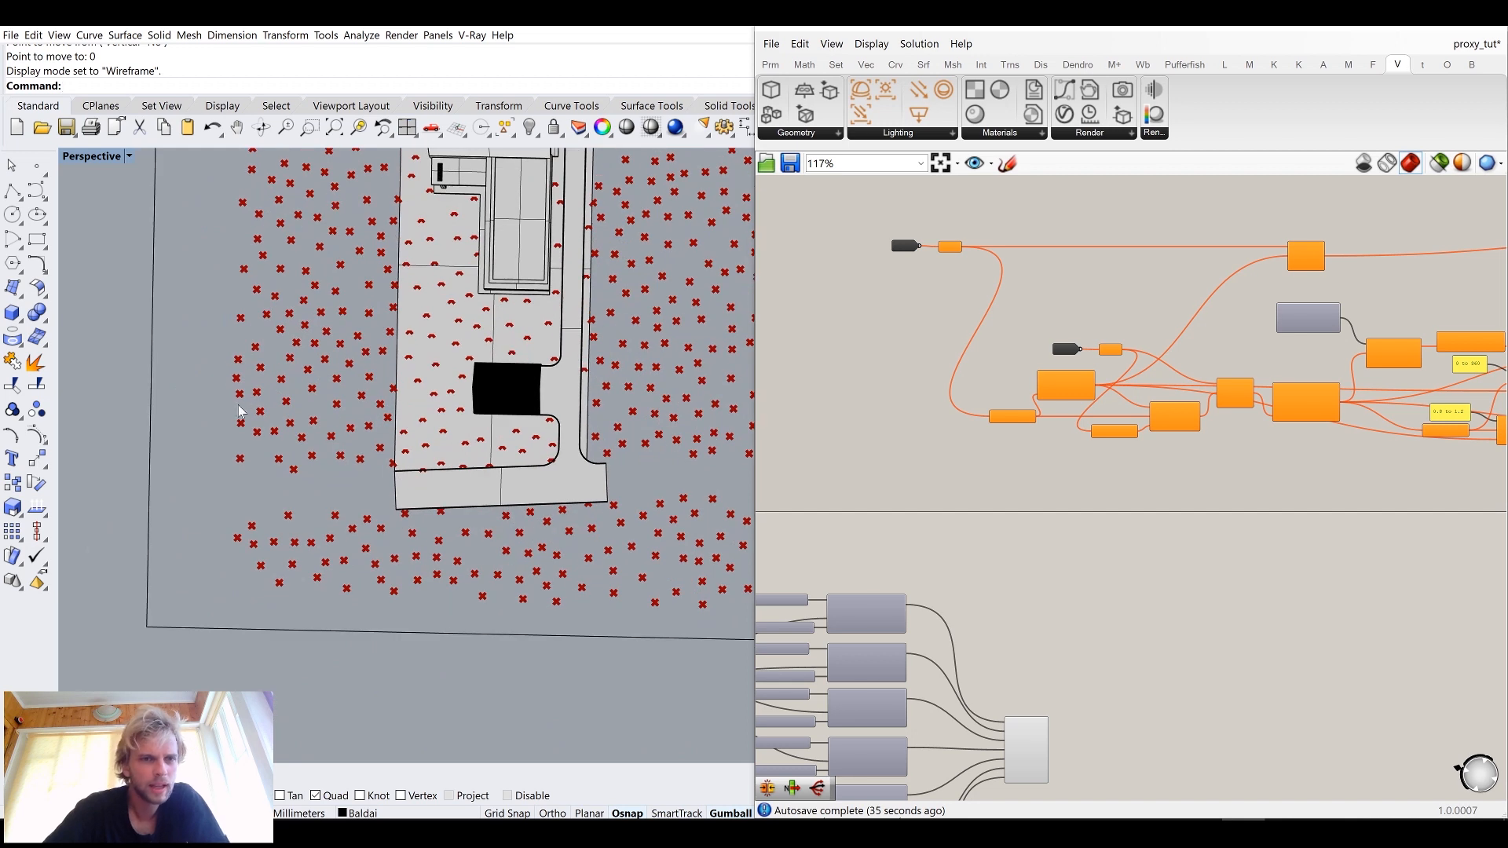
{"action": "scroll", "coordinate": [232, 386], "scroll_direction": "up", "scroll_amount": 4}
{"action": "scroll", "coordinate": [422, 381], "scroll_direction": "down", "scroll_amount": 4}
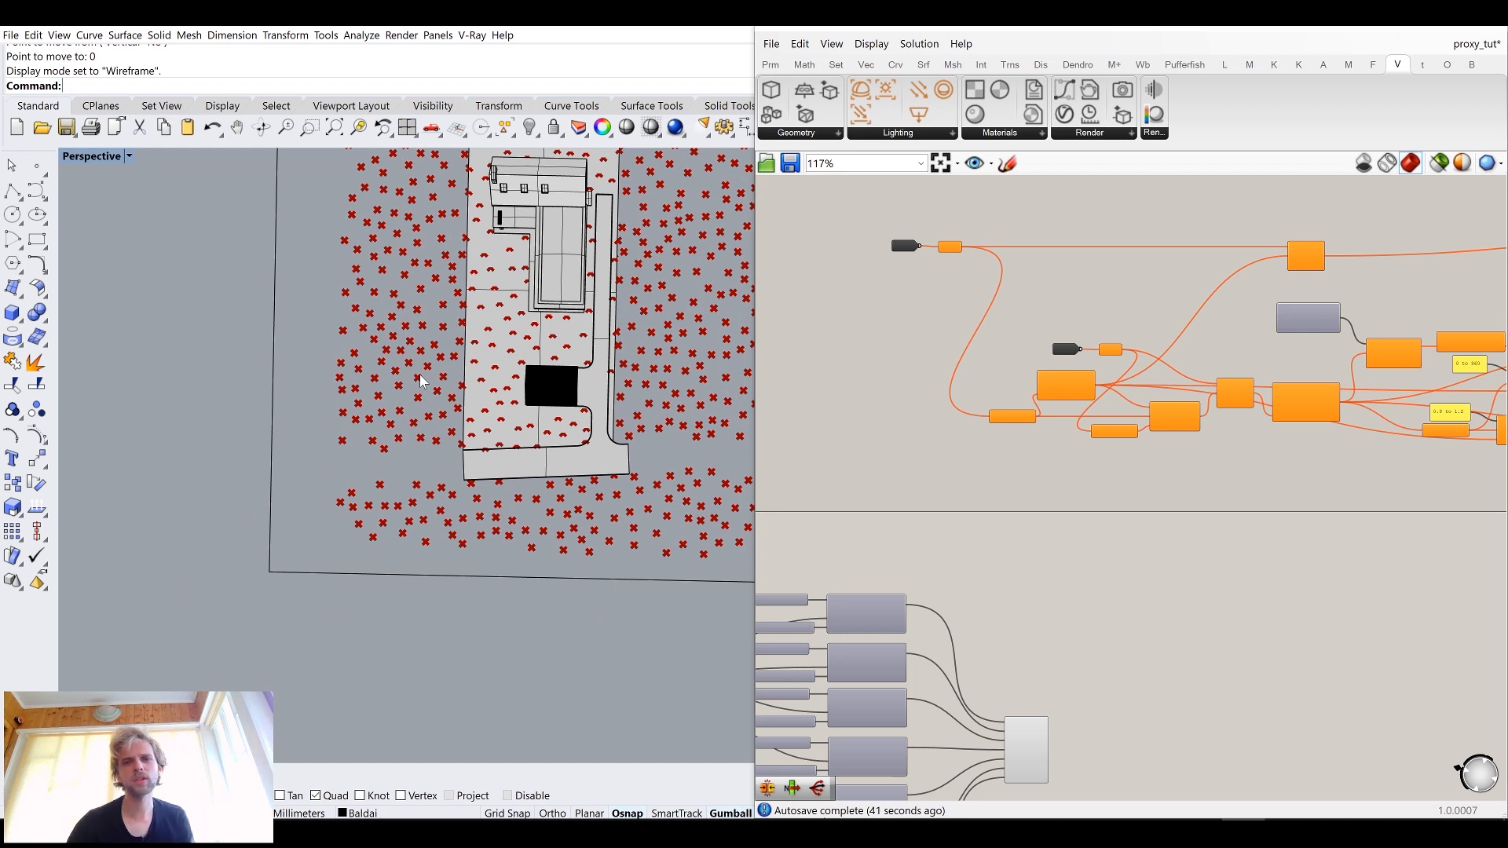
{"action": "scroll", "coordinate": [422, 381], "scroll_direction": "down", "scroll_amount": 1}
{"action": "scroll", "coordinate": [1027, 340], "scroll_direction": "up", "scroll_amount": 4}
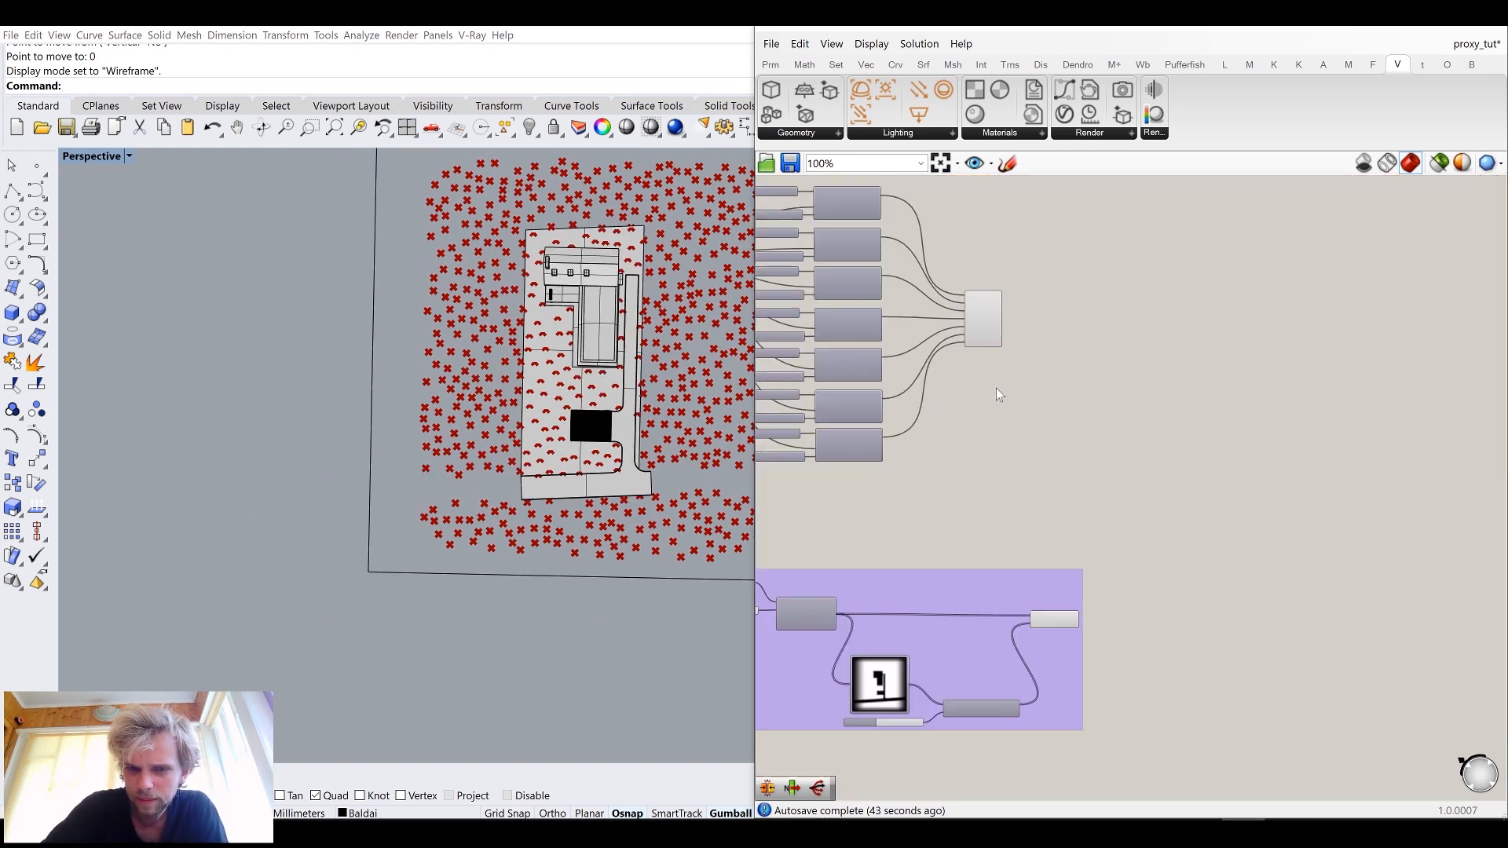
{"action": "scroll", "coordinate": [1048, 585], "scroll_direction": "up", "scroll_amount": 3}
{"action": "mouse_move", "coordinate": [1127, 493]}
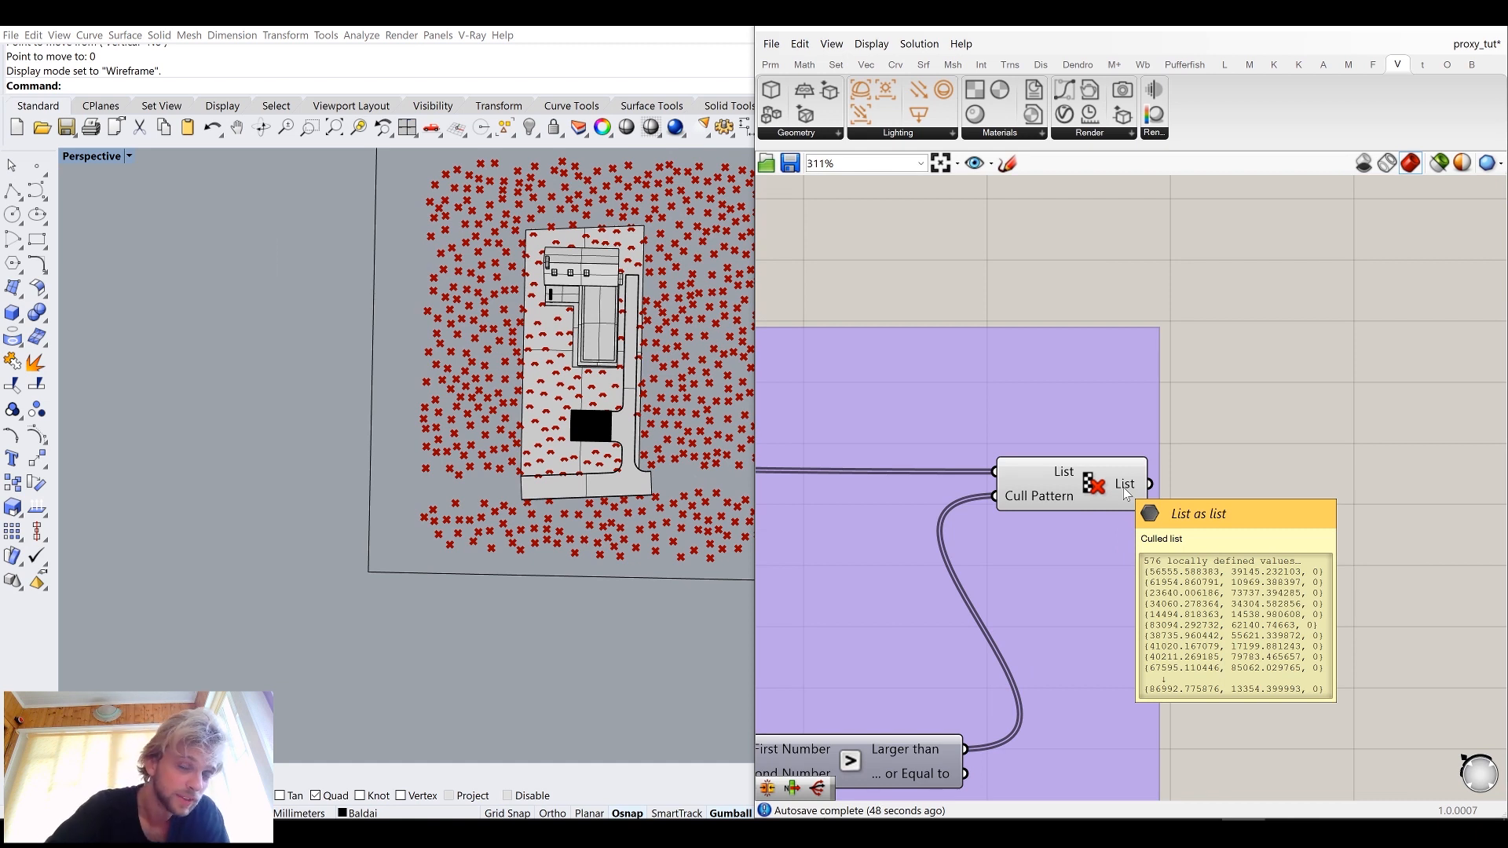
{"action": "right_click_drag", "start_coordinate": [499, 389], "coordinate": [358, 416], "text": "shift"}
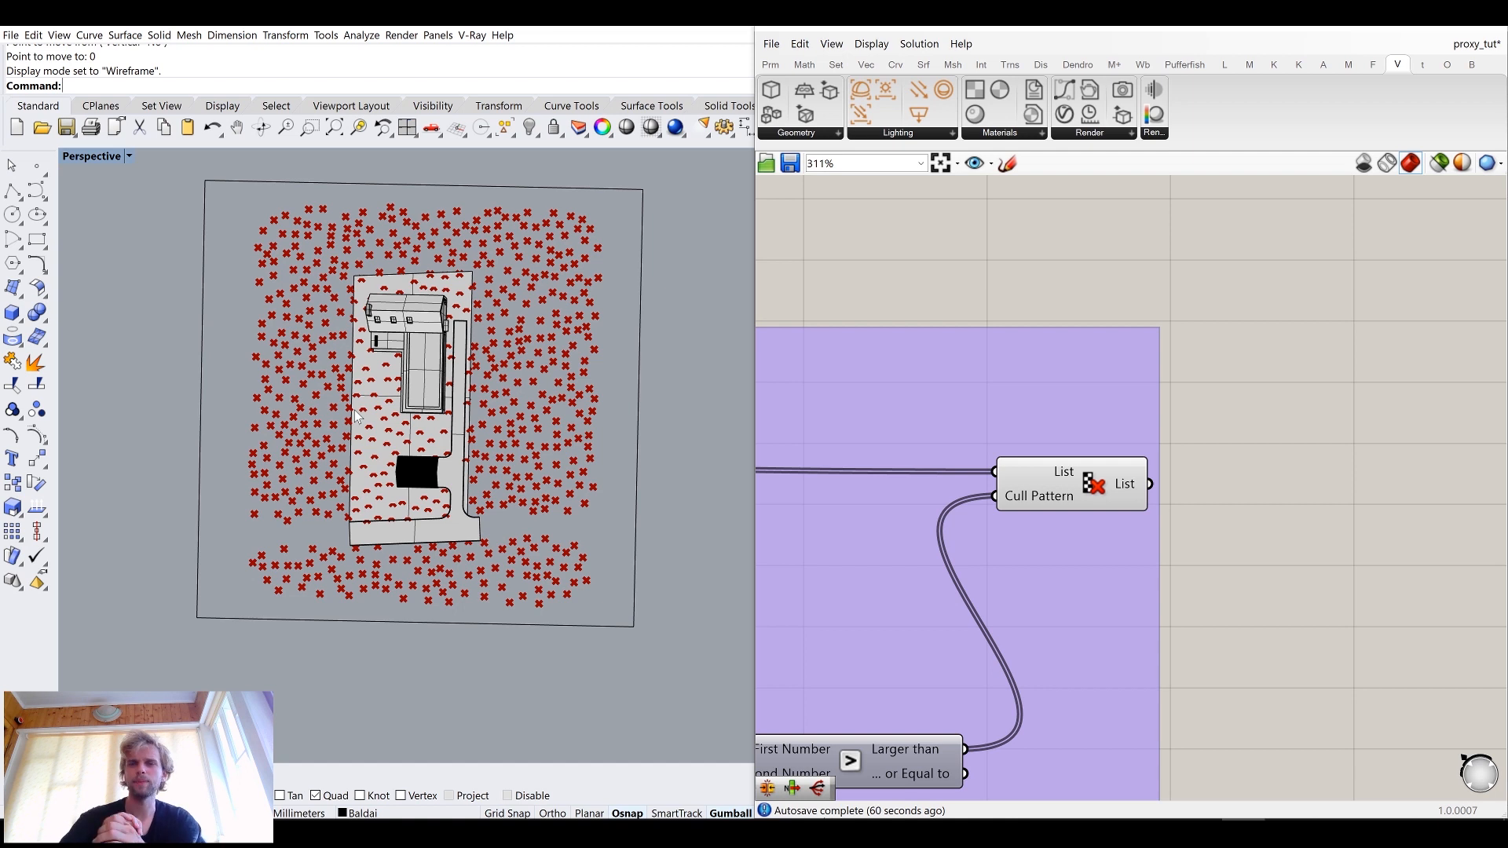
{"action": "scroll", "coordinate": [1023, 362], "scroll_direction": "down", "scroll_amount": 6}
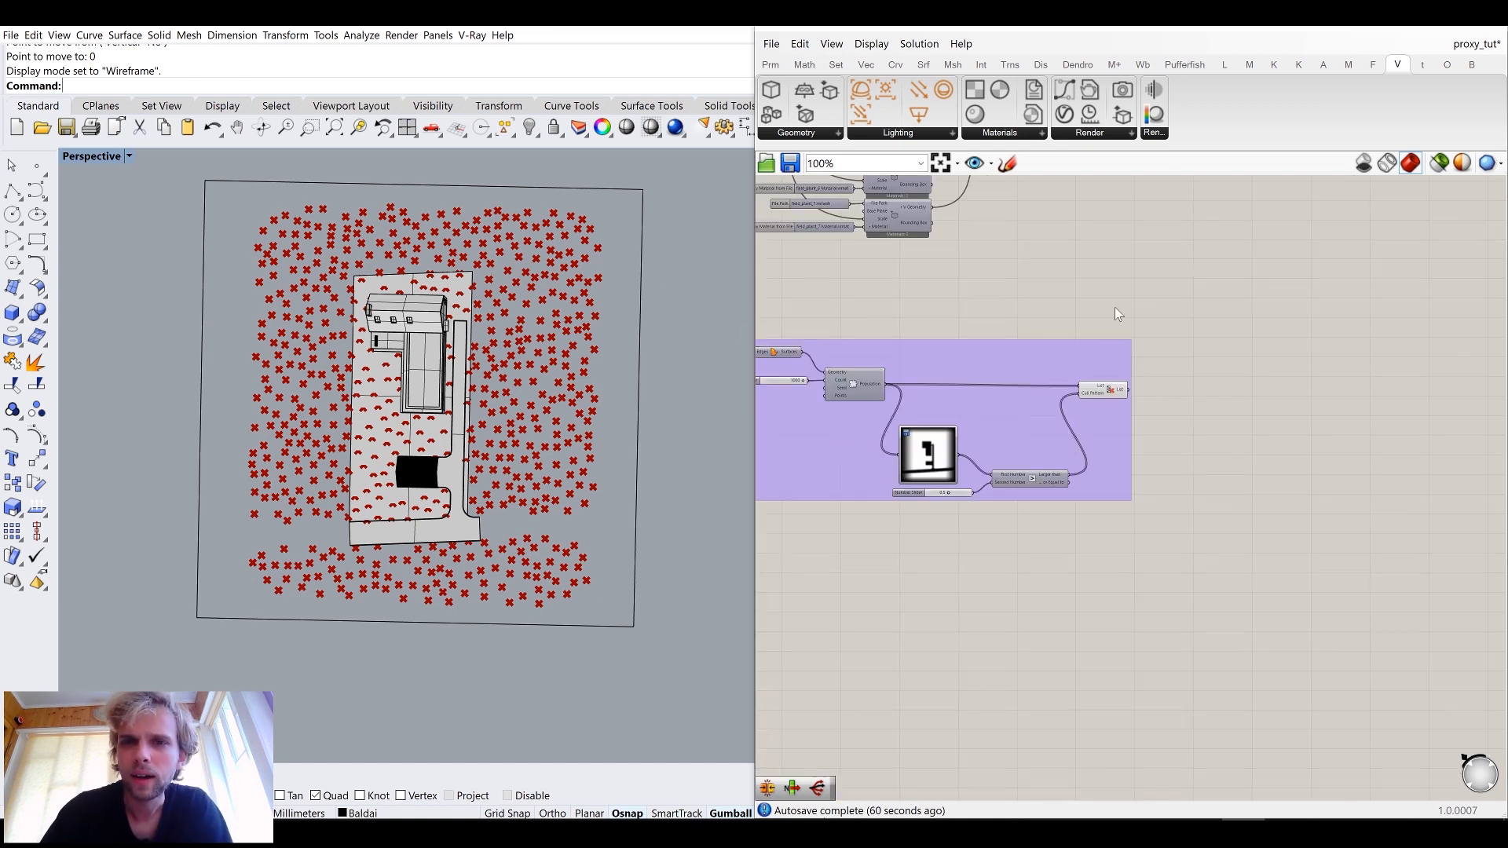
Step: Move the List Item component among the pasted cluster components up to separate its wires from the neighbouring ones
{"action": "scroll", "coordinate": [836, 388], "scroll_direction": "up", "scroll_amount": 5}
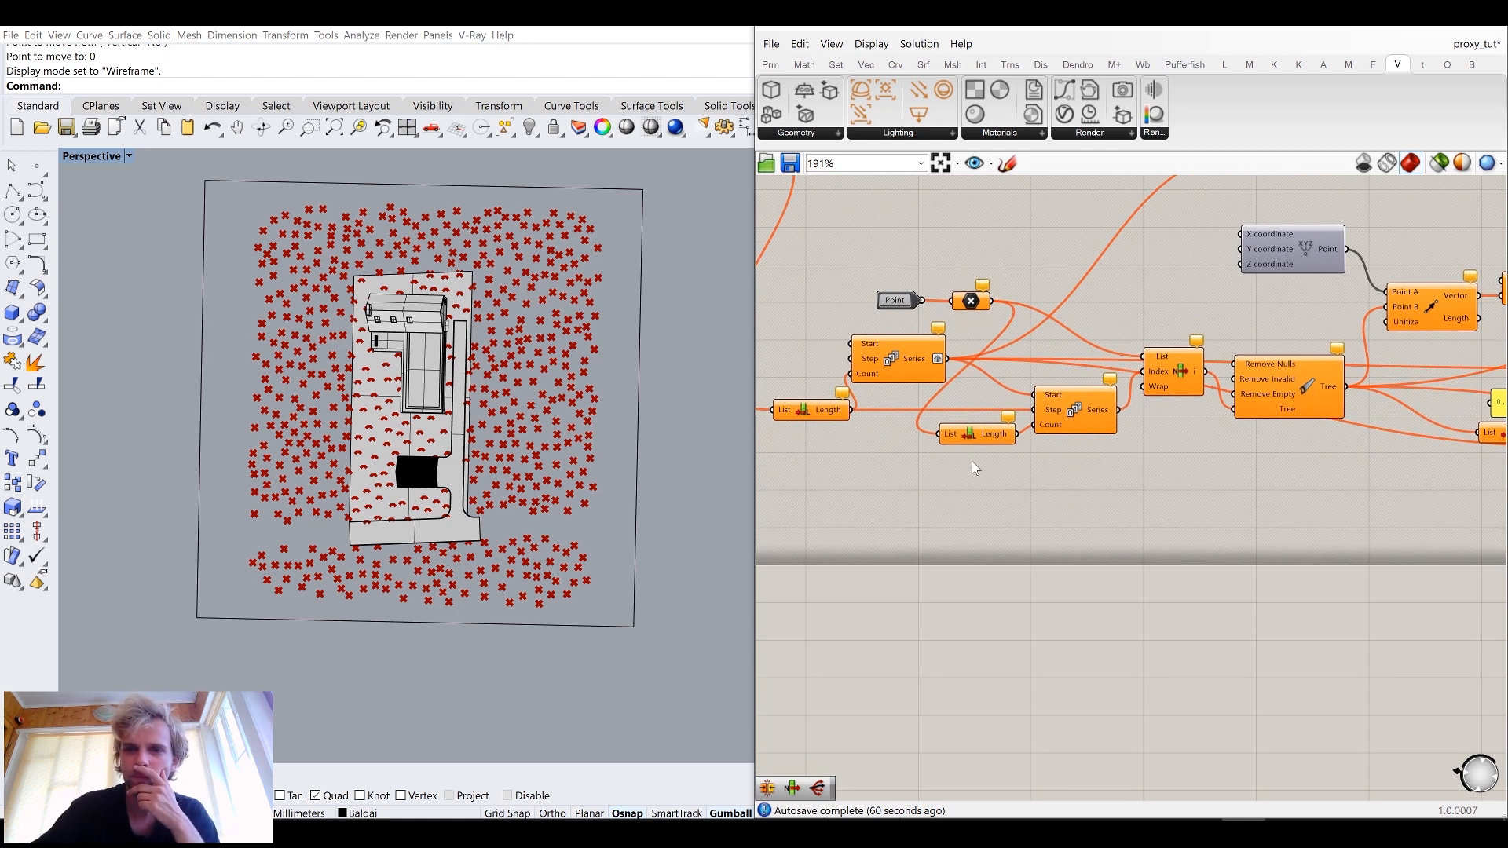
{"action": "left_click_drag", "start_coordinate": [1189, 361], "coordinate": [1185, 305]}
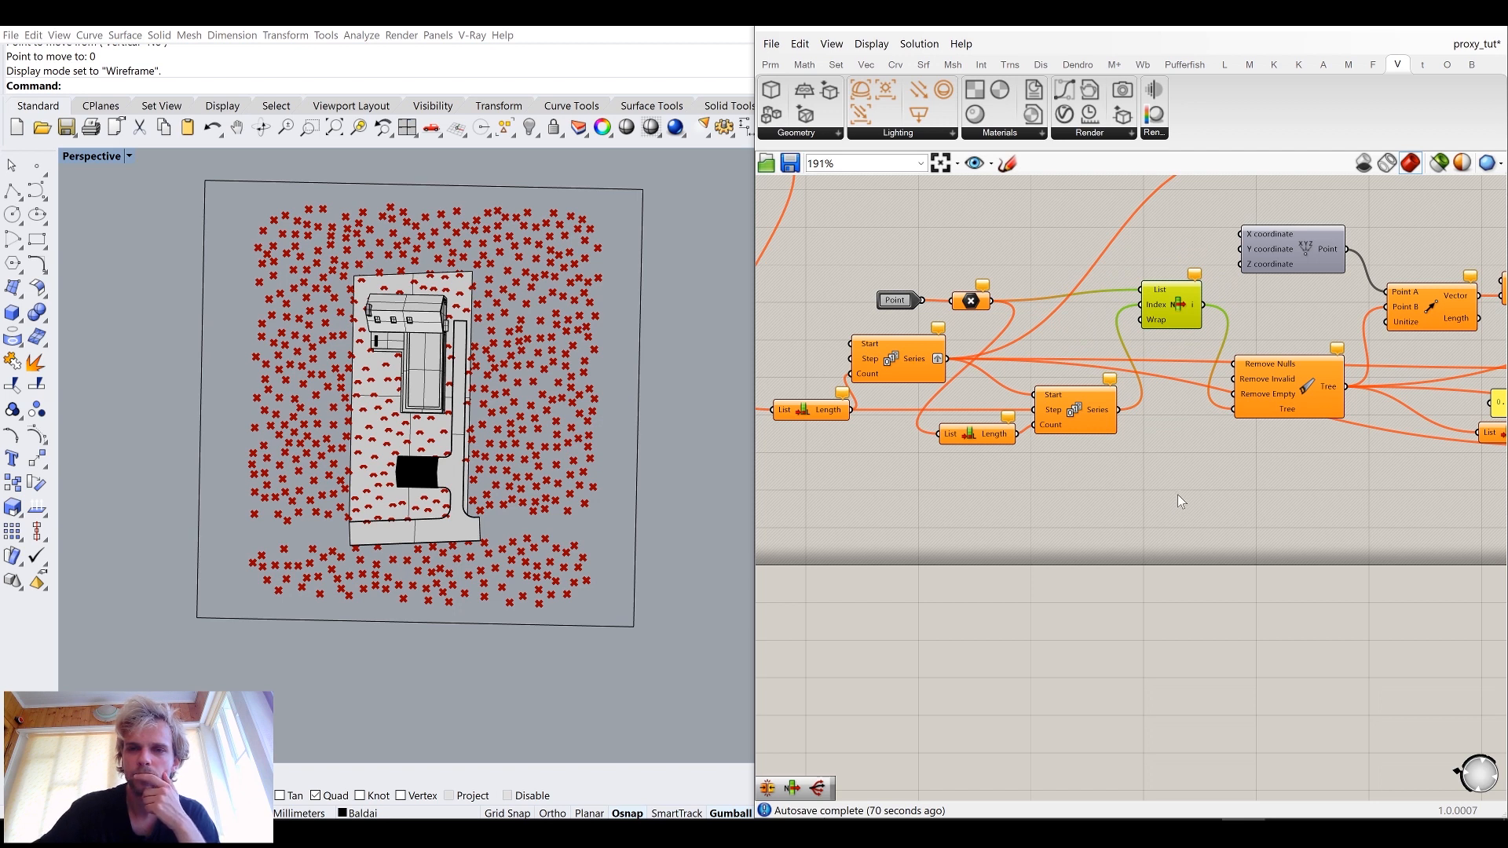
{"action": "scroll", "coordinate": [1177, 493], "scroll_direction": "down", "scroll_amount": 6}
{"action": "scroll", "coordinate": [1151, 568], "scroll_direction": "up", "scroll_amount": 2}
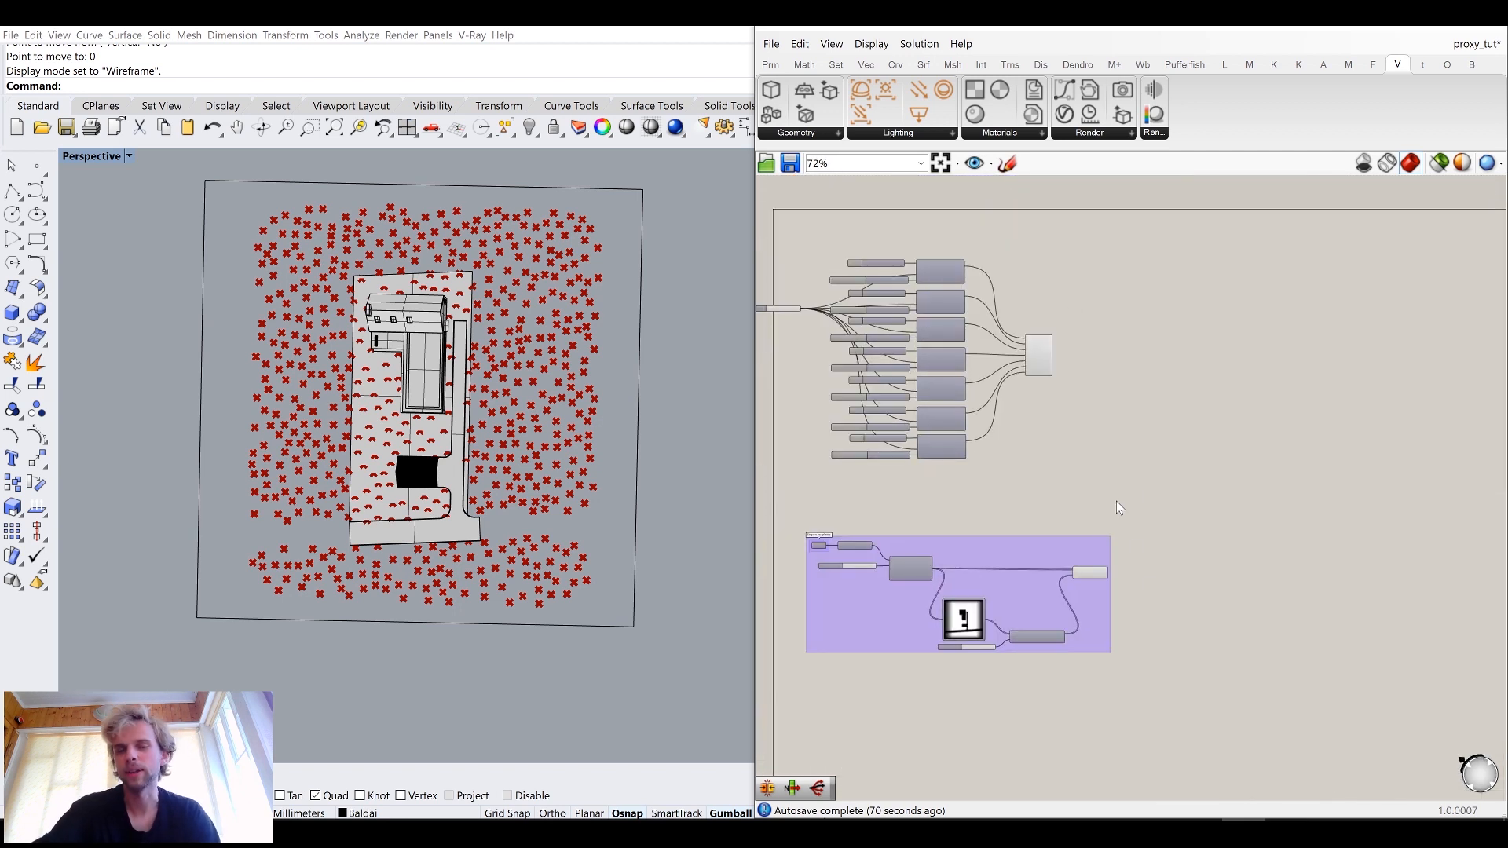
Step: Add a List Item component beside the point group and wire the Cull Pattern's List output into its List input
{"action": "scroll", "coordinate": [995, 578], "scroll_direction": "up", "scroll_amount": 4}
{"action": "left_click", "coordinate": [1217, 576]}
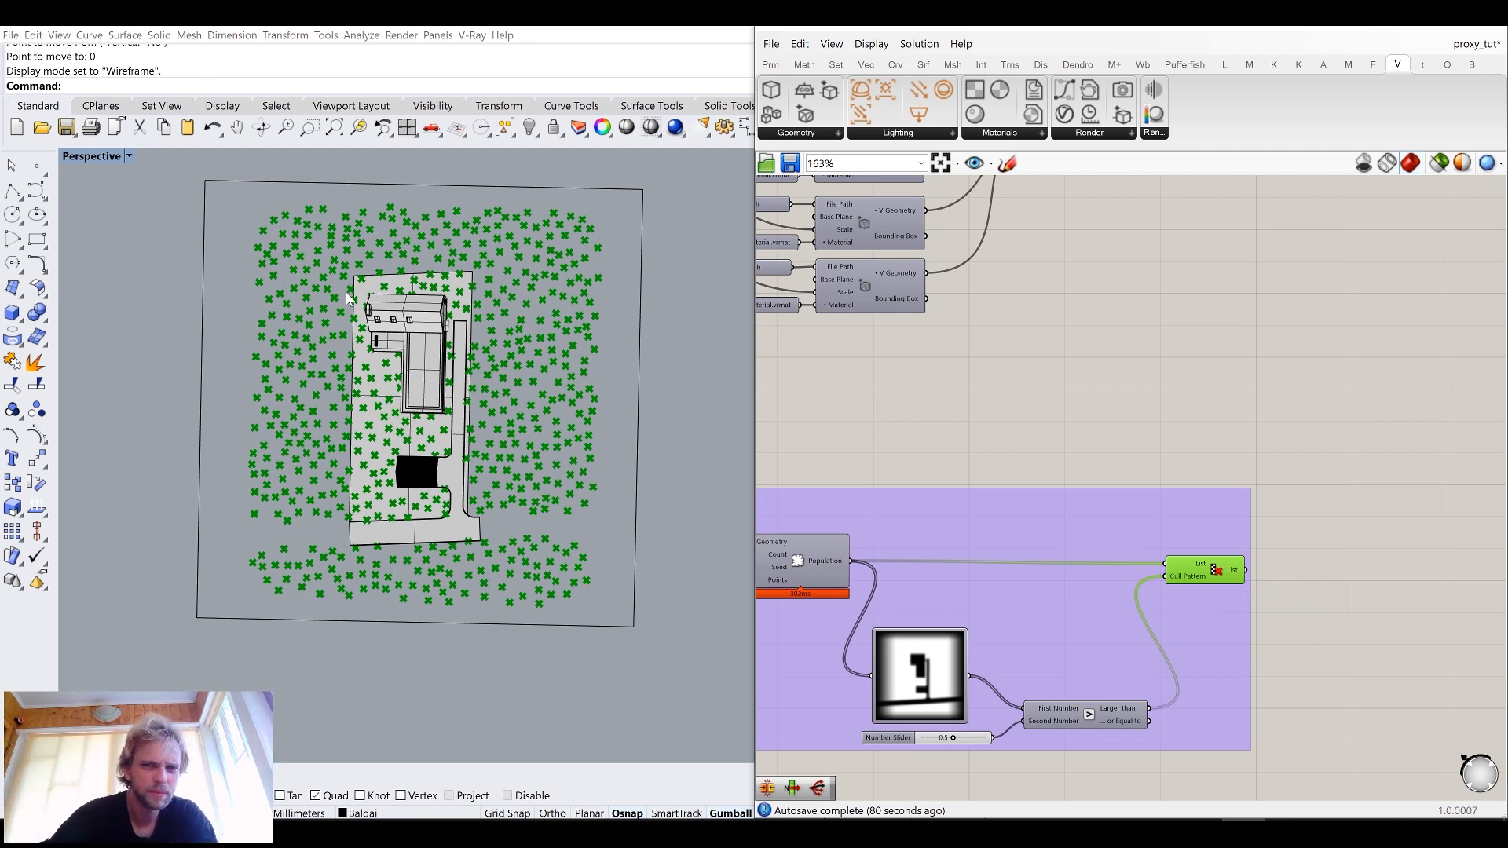
{"action": "right_click_drag", "start_coordinate": [1495, 568], "coordinate": [1284, 460]}
{"action": "left_click", "coordinate": [1222, 460]}
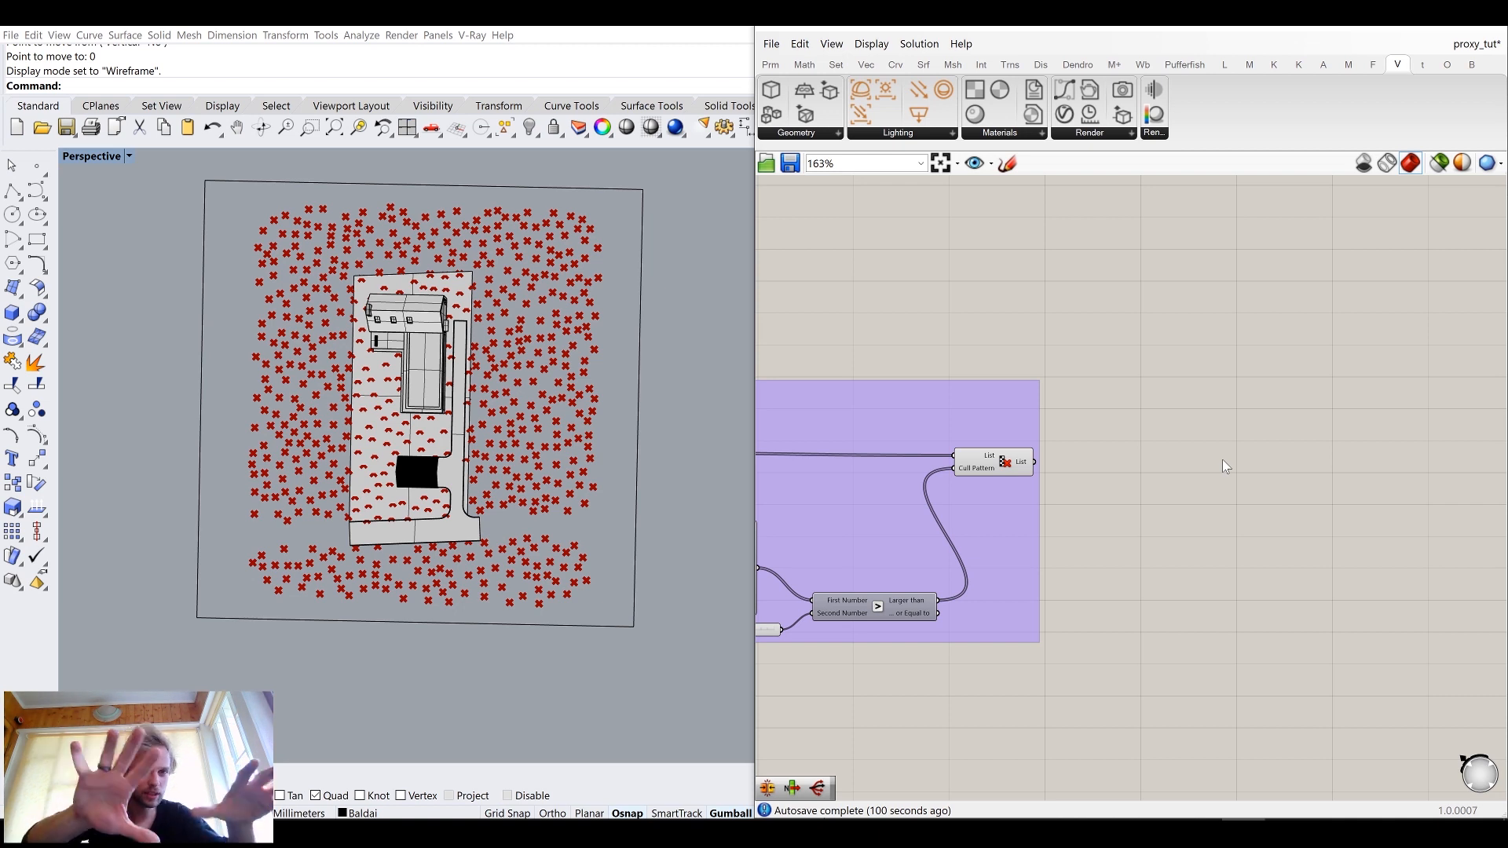
{"action": "double_click", "coordinate": [1222, 459]}
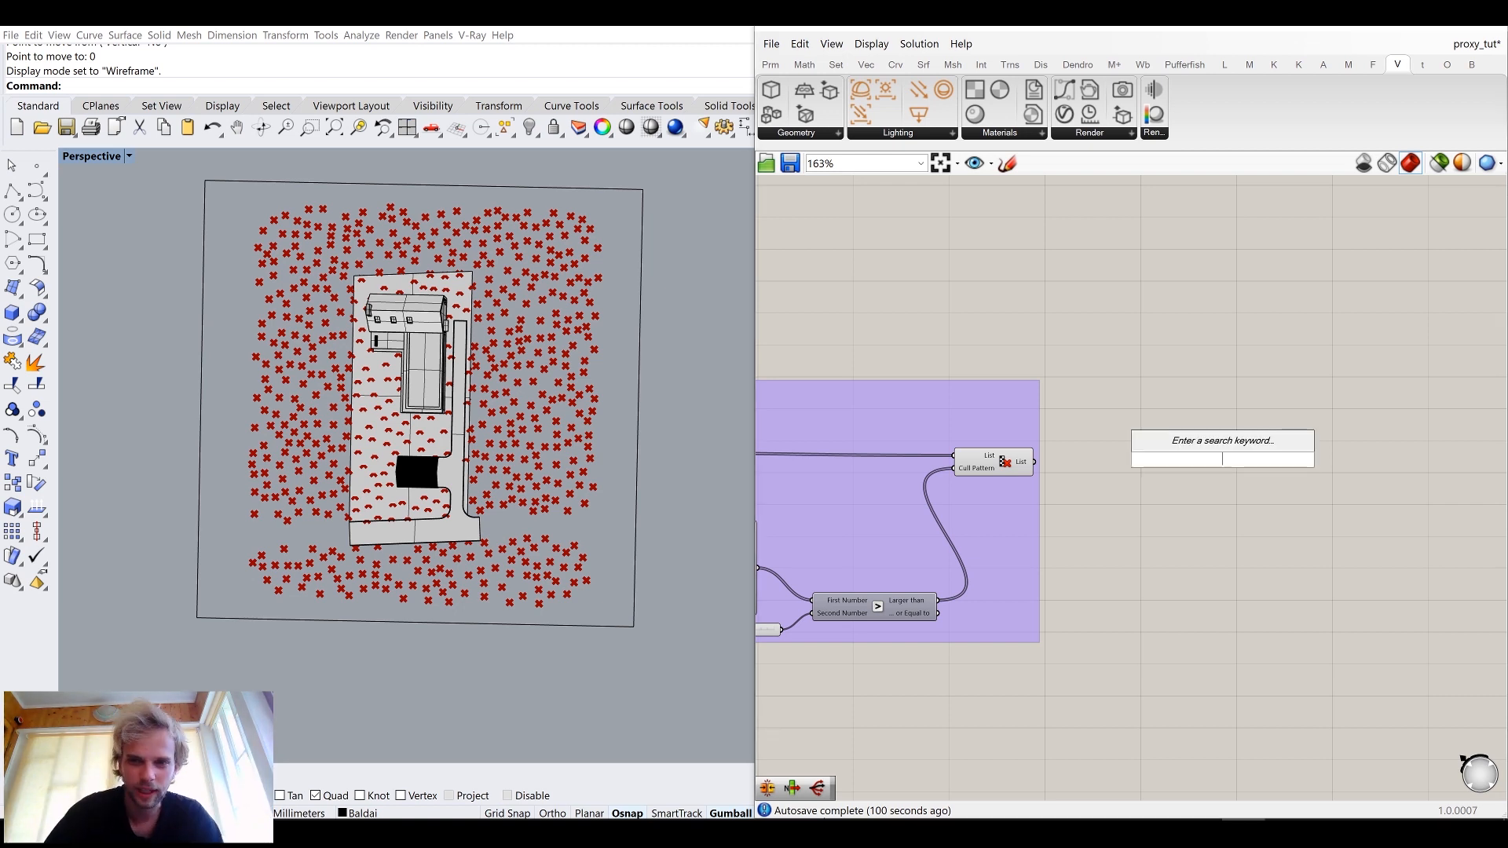
{"action": "type", "text": "list ite"}
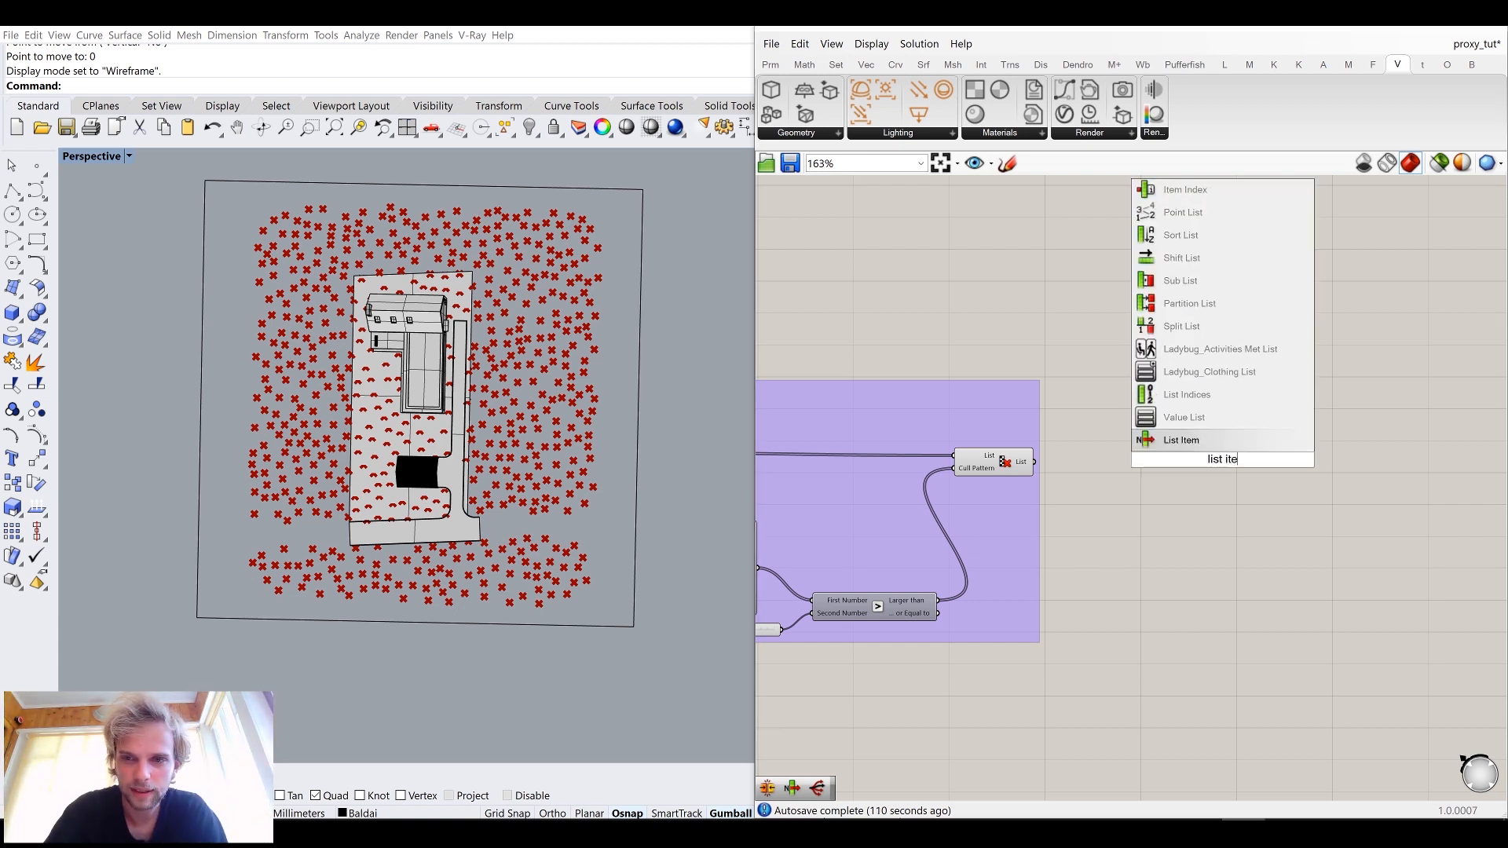
{"action": "left_click", "coordinate": [1194, 441]}
{"action": "scroll", "coordinate": [1037, 465], "scroll_direction": "up", "scroll_amount": 2}
{"action": "left_click_drag", "start_coordinate": [1248, 456], "coordinate": [1249, 441]}
{"action": "scroll", "coordinate": [1037, 699], "scroll_direction": "down", "scroll_amount": 3}
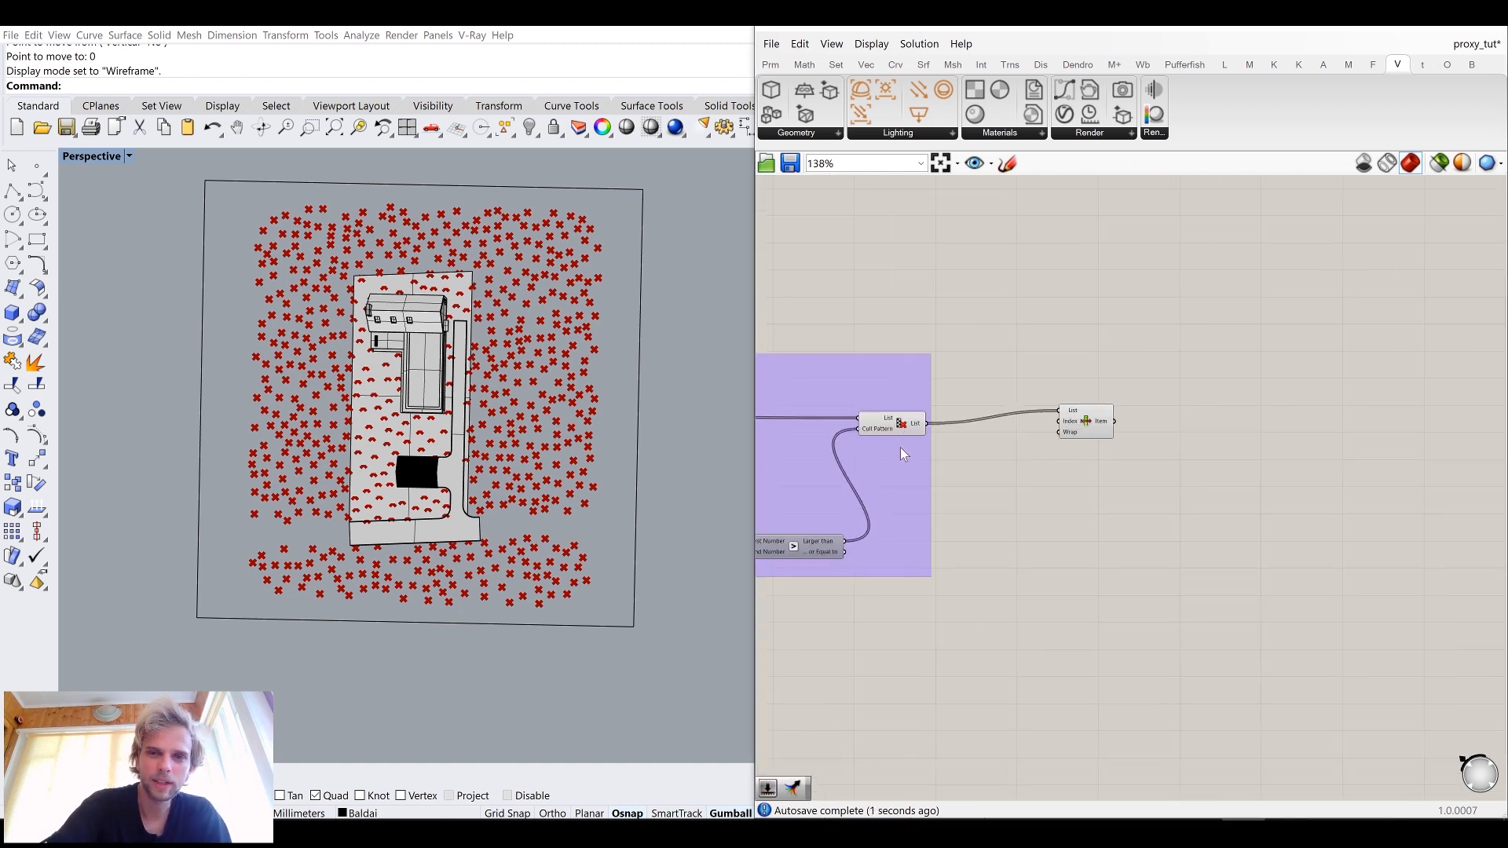
Step: Move the new List Item component up and farther away from the Cull Pattern component, and deselect it
{"action": "scroll", "coordinate": [901, 454], "scroll_direction": "up", "scroll_amount": 3}
{"action": "left_click", "coordinate": [898, 428]}
{"action": "left_click", "coordinate": [1155, 515]}
{"action": "left_click_drag", "start_coordinate": [1288, 415], "coordinate": [1363, 271]}
{"action": "right_click_drag", "start_coordinate": [1363, 271], "coordinate": [1316, 346]}
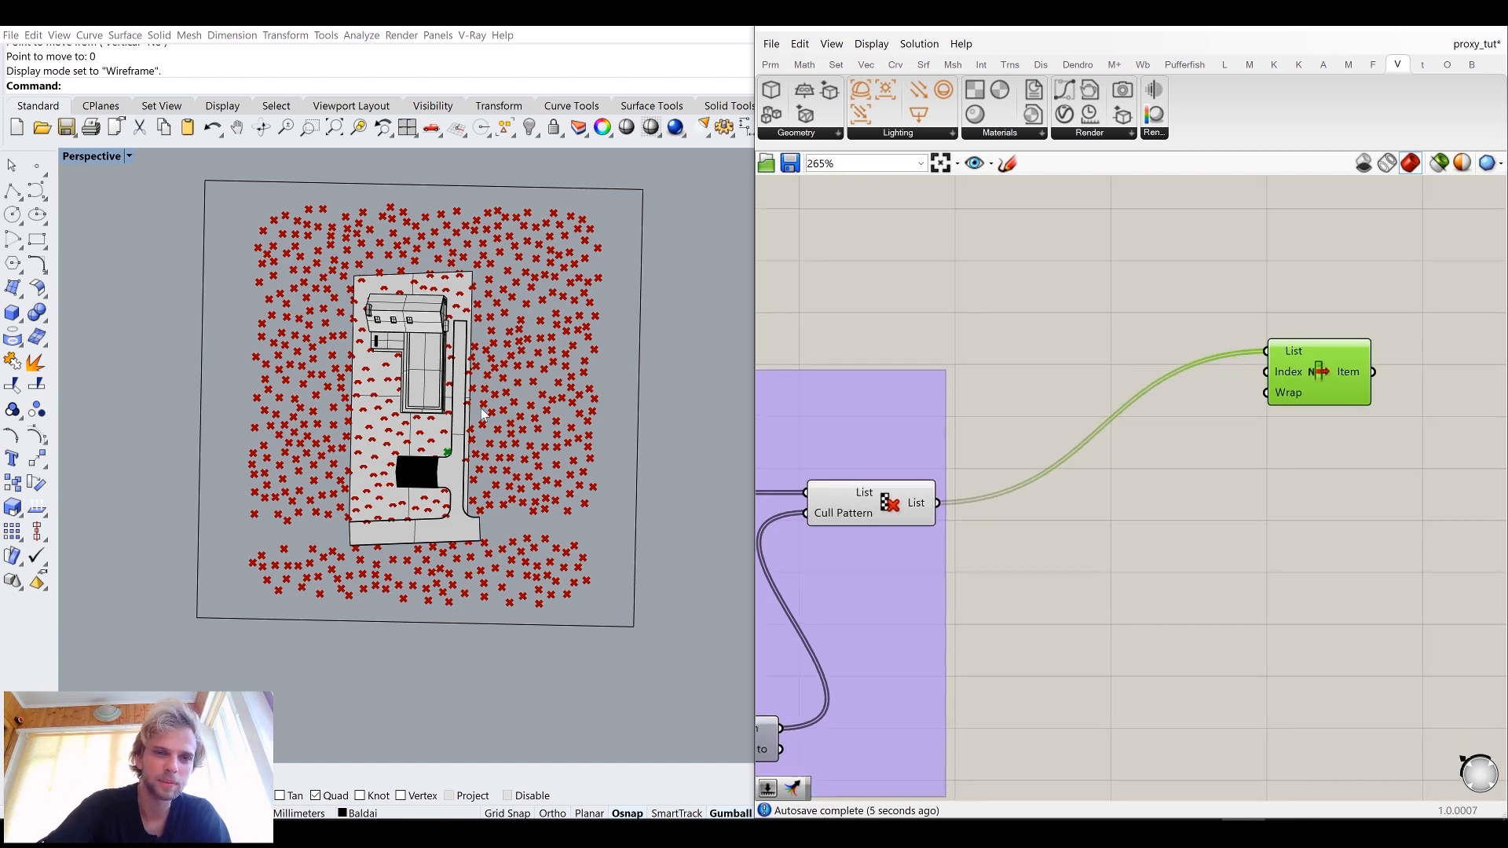
{"action": "left_click", "coordinate": [1183, 598]}
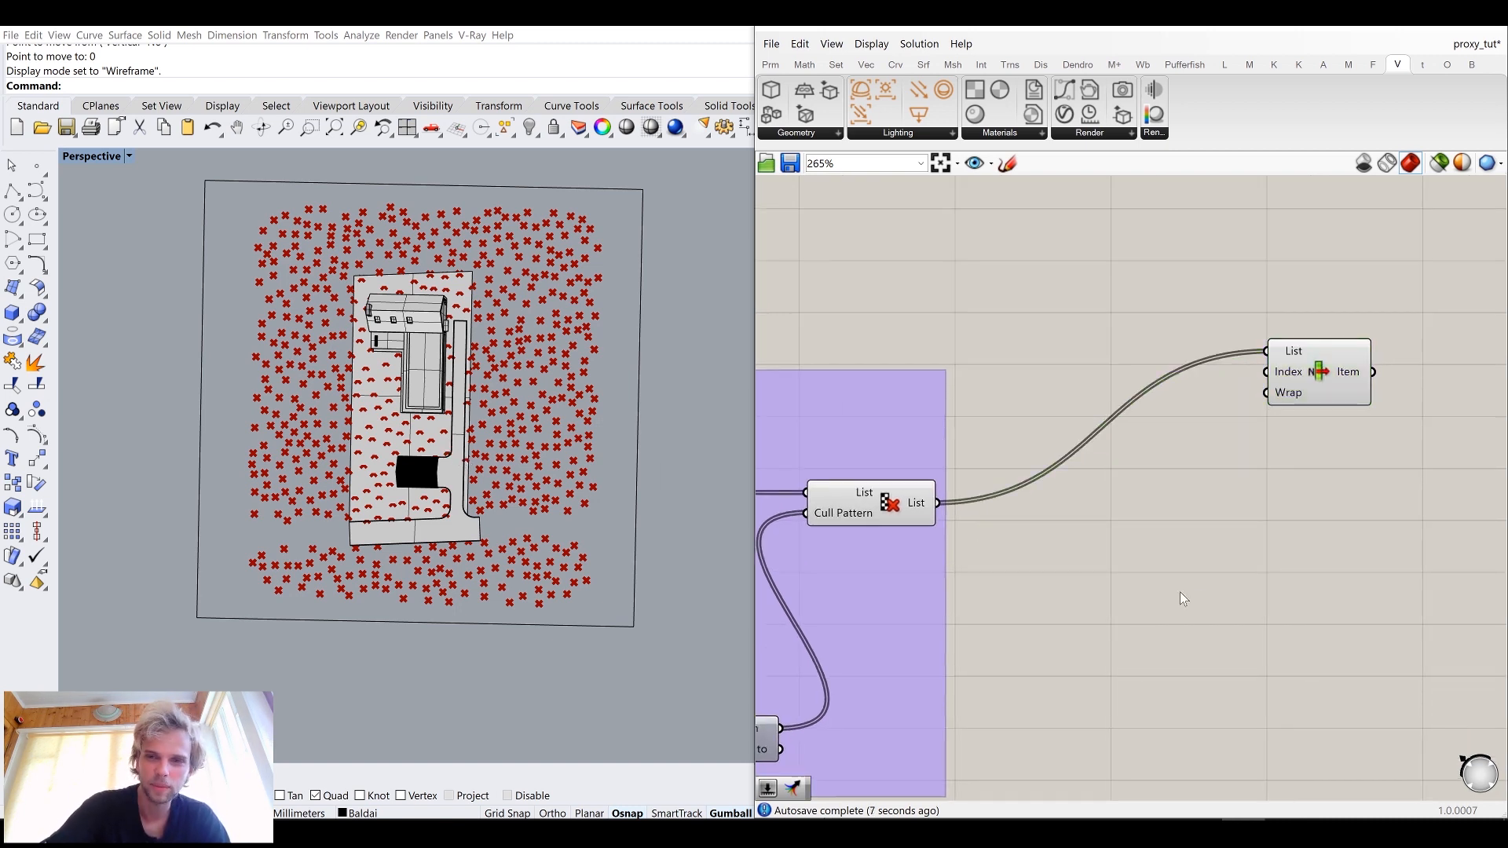
Step: Insert a Point parameter between the Cull Pattern's List output and the List Item's List input
{"action": "double_click", "coordinate": [1183, 599]}
{"action": "type", "text": "point"}
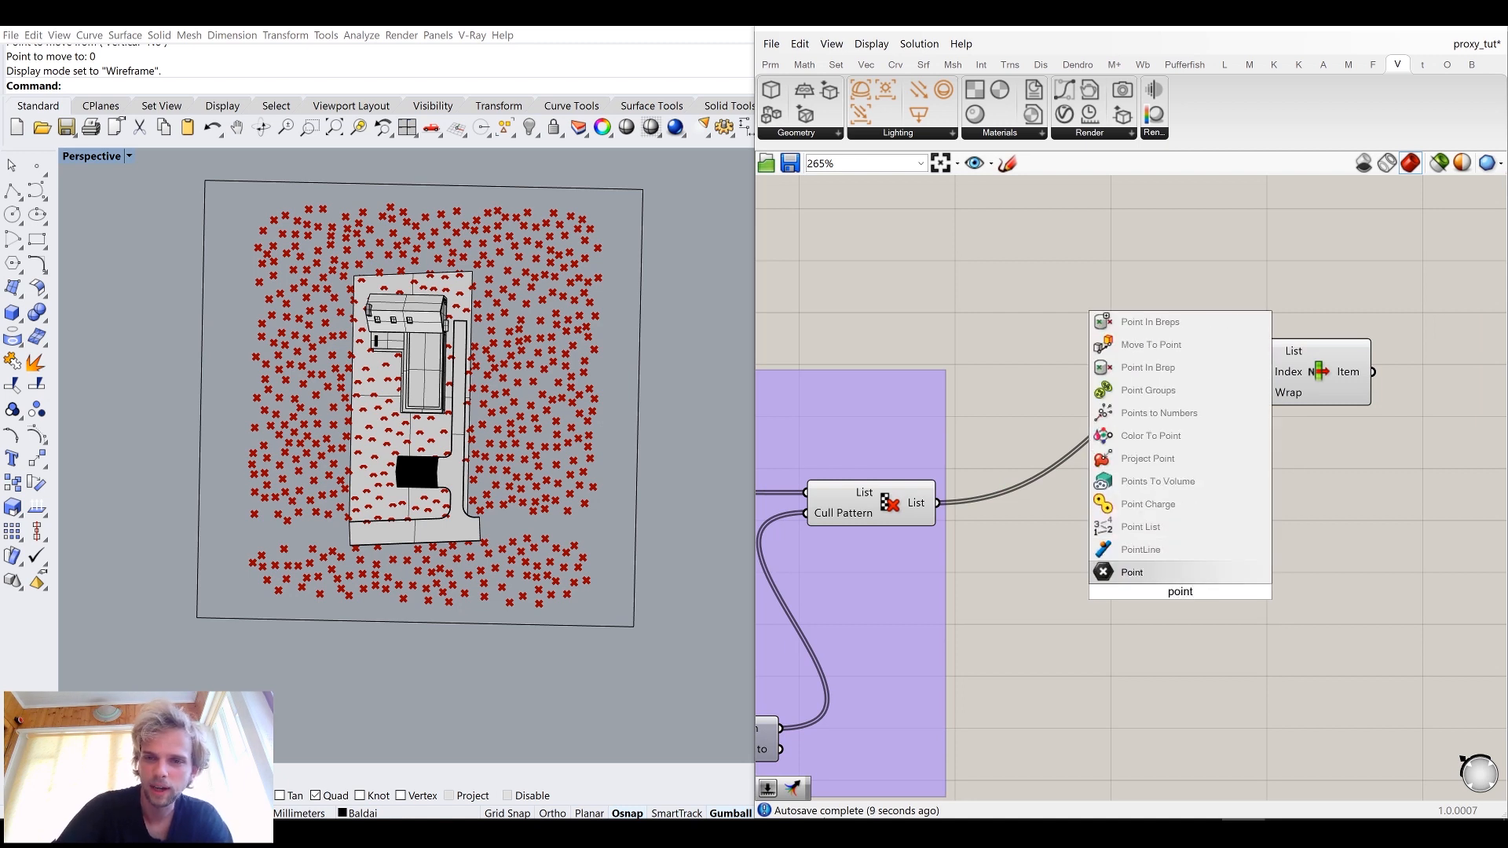
{"action": "key", "text": "Return"}
{"action": "left_click_drag", "start_coordinate": [939, 504], "coordinate": [1410, 338]}
{"action": "left_click_drag", "start_coordinate": [1156, 306], "coordinate": [1286, 305]}
{"action": "left_click", "coordinate": [1021, 377]}
Step: Turn off the preview of the Cull Pattern component
{"action": "left_click", "coordinate": [864, 503]}
{"action": "middle_click", "coordinate": [868, 503]}
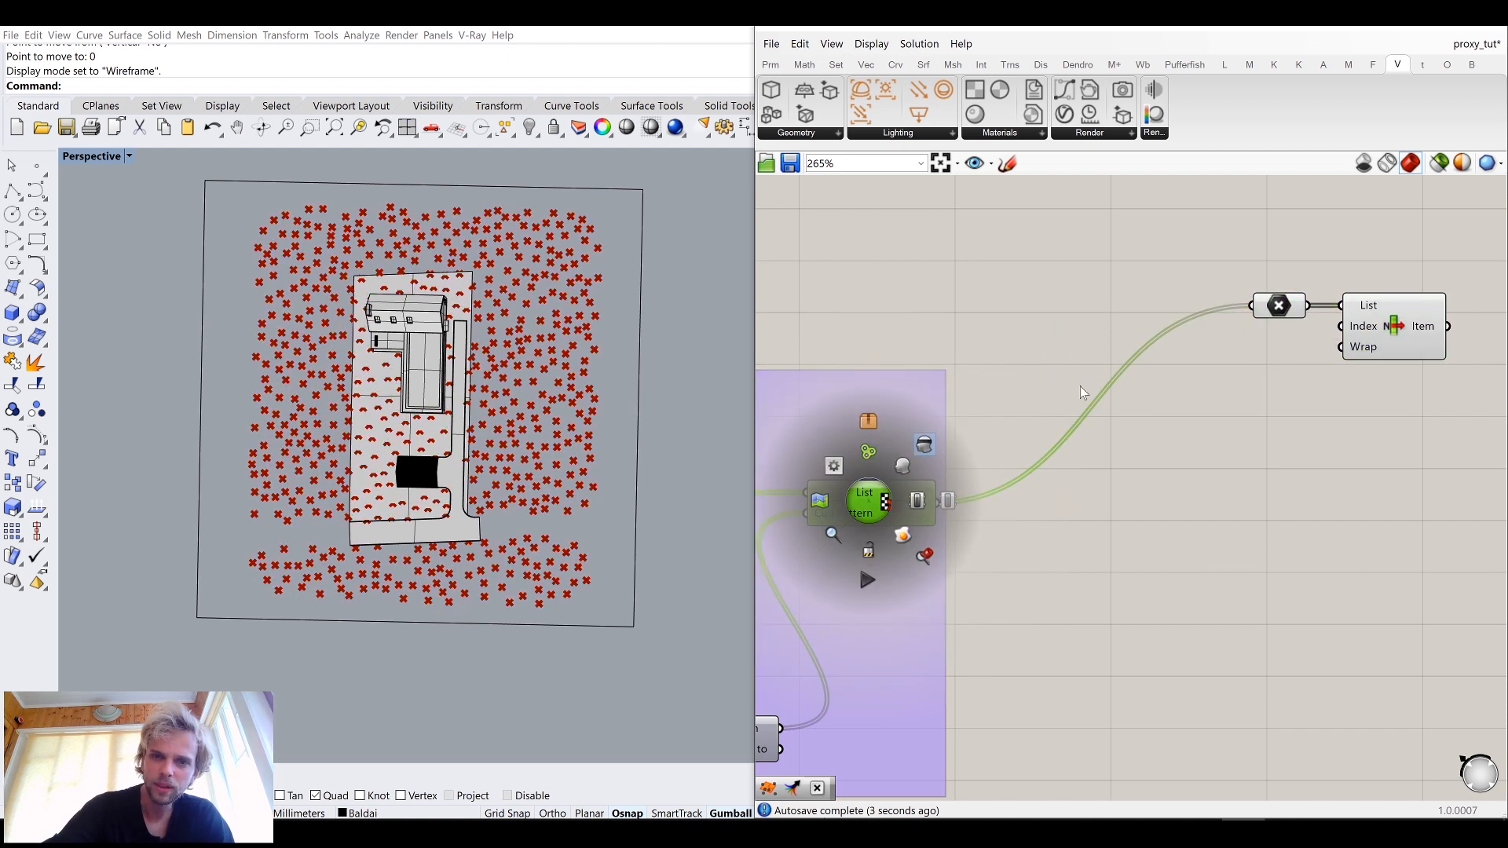
{"action": "left_click", "coordinate": [1107, 378]}
Step: Select the new List Item component and inspect the point it picks in the Rhino viewport
{"action": "right_click_drag", "start_coordinate": [1335, 341], "coordinate": [1065, 445]}
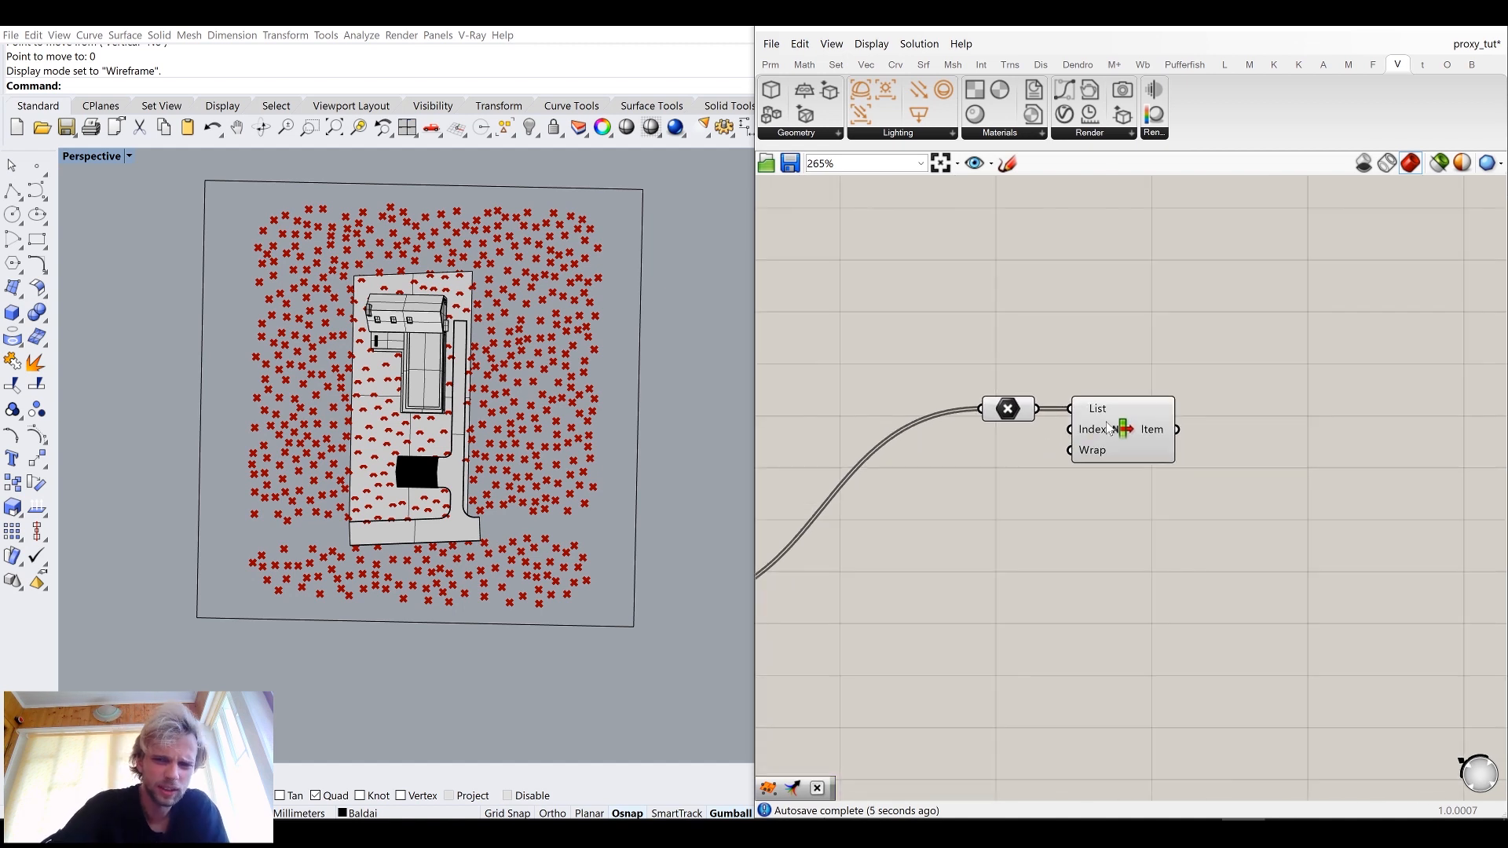
{"action": "left_click", "coordinate": [1111, 429]}
{"action": "scroll", "coordinate": [445, 468], "scroll_direction": "up", "scroll_amount": 2}
{"action": "scroll", "coordinate": [445, 467], "scroll_direction": "up", "scroll_amount": 5}
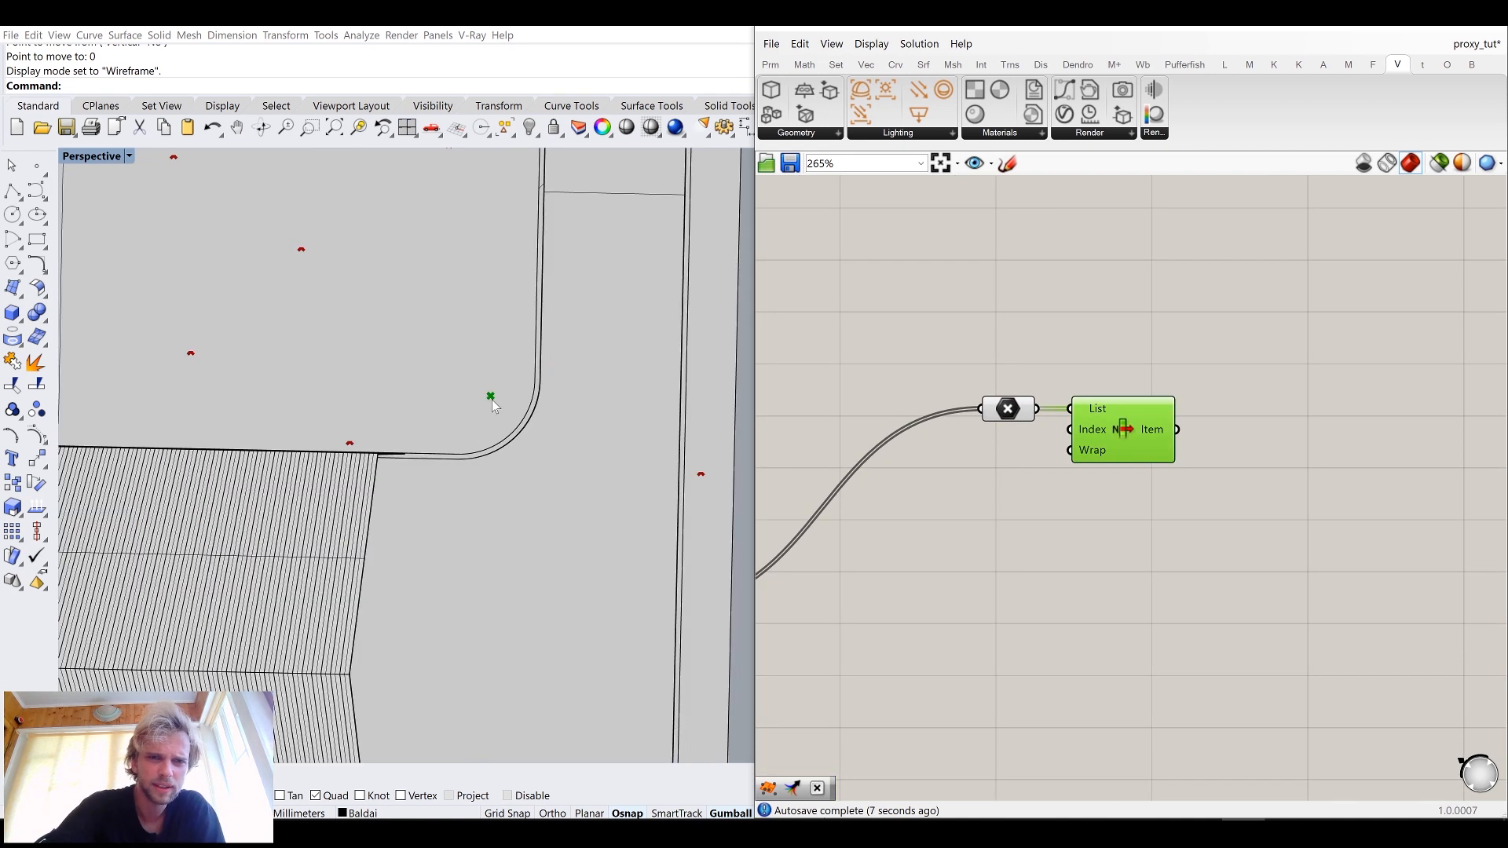
{"action": "scroll", "coordinate": [492, 401], "scroll_direction": "down", "scroll_amount": 6}
{"action": "right_click_drag", "start_coordinate": [478, 388], "coordinate": [729, 480]}
Step: Add a Data parameter above the Point parameter and wire the Merge component's Result into it
{"action": "scroll", "coordinate": [976, 465], "scroll_direction": "down", "scroll_amount": 5}
{"action": "right_click_drag", "start_coordinate": [976, 464], "coordinate": [1035, 588]}
{"action": "scroll", "coordinate": [1052, 680], "scroll_direction": "down", "scroll_amount": 2}
{"action": "scroll", "coordinate": [917, 318], "scroll_direction": "up", "scroll_amount": 4}
{"action": "right_click_drag", "start_coordinate": [917, 318], "coordinate": [1200, 646]}
{"action": "scroll", "coordinate": [955, 403], "scroll_direction": "up", "scroll_amount": 1}
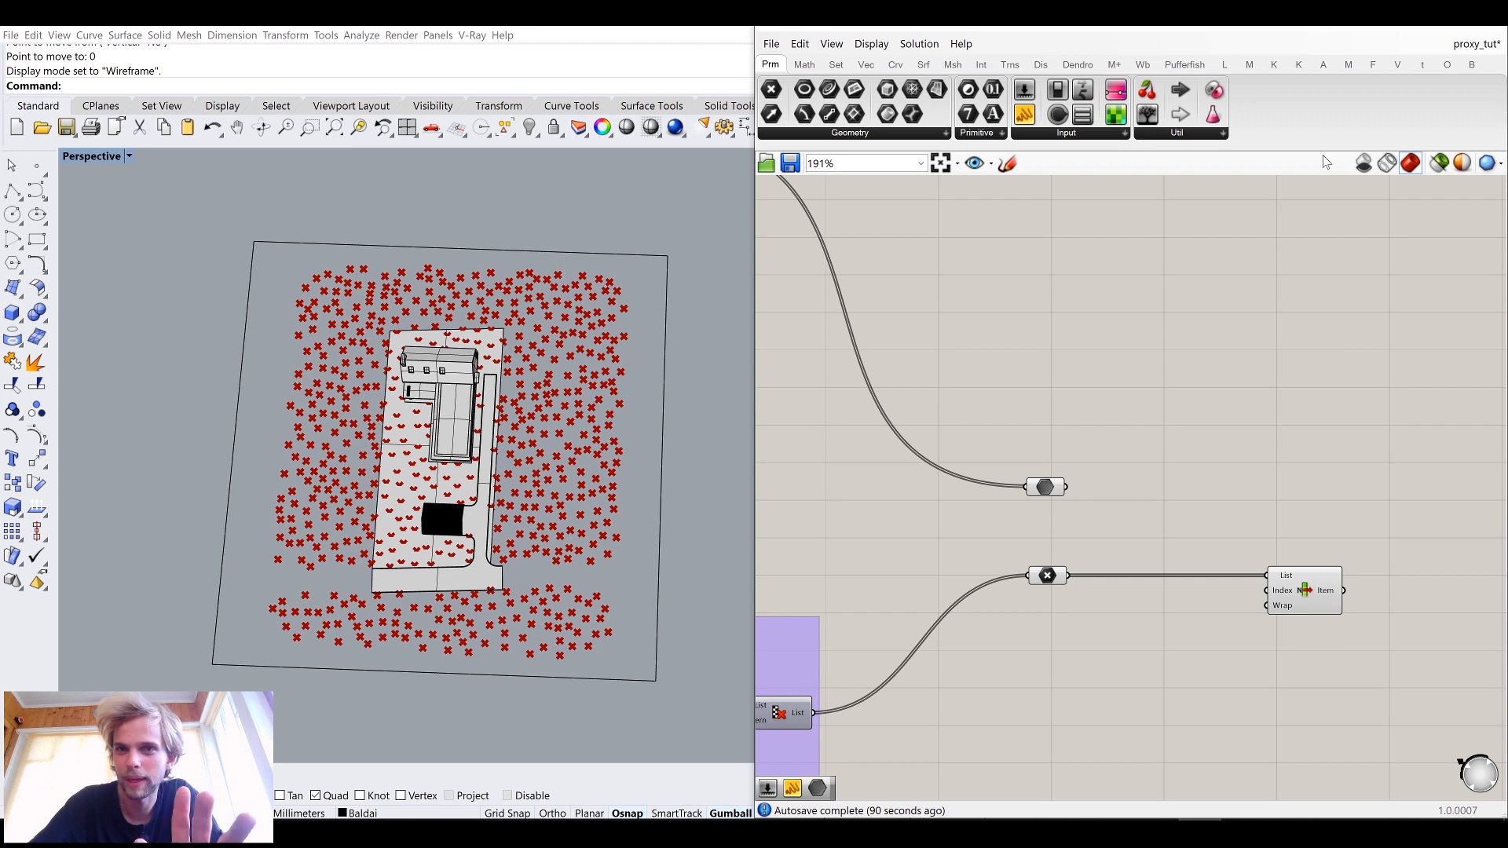
Step: Move the Data parameter up, then level the Point parameter with the List Item's List input and inspect its values
{"action": "scroll", "coordinate": [1068, 377], "scroll_direction": "down", "scroll_amount": 5}
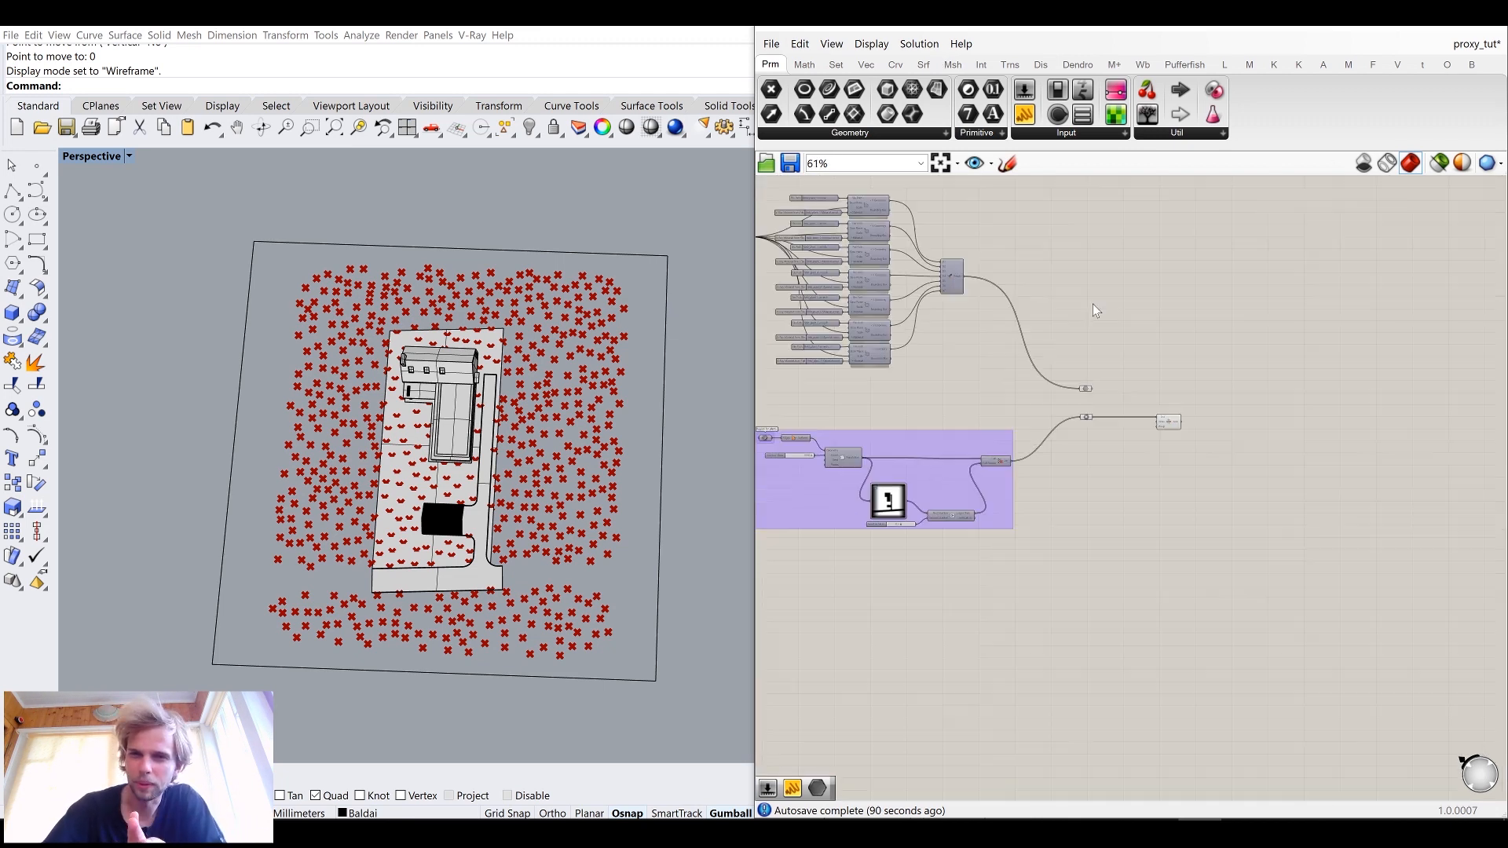
{"action": "scroll", "coordinate": [1007, 446], "scroll_direction": "up", "scroll_amount": 4}
{"action": "left_click_drag", "start_coordinate": [1023, 469], "coordinate": [1021, 418]}
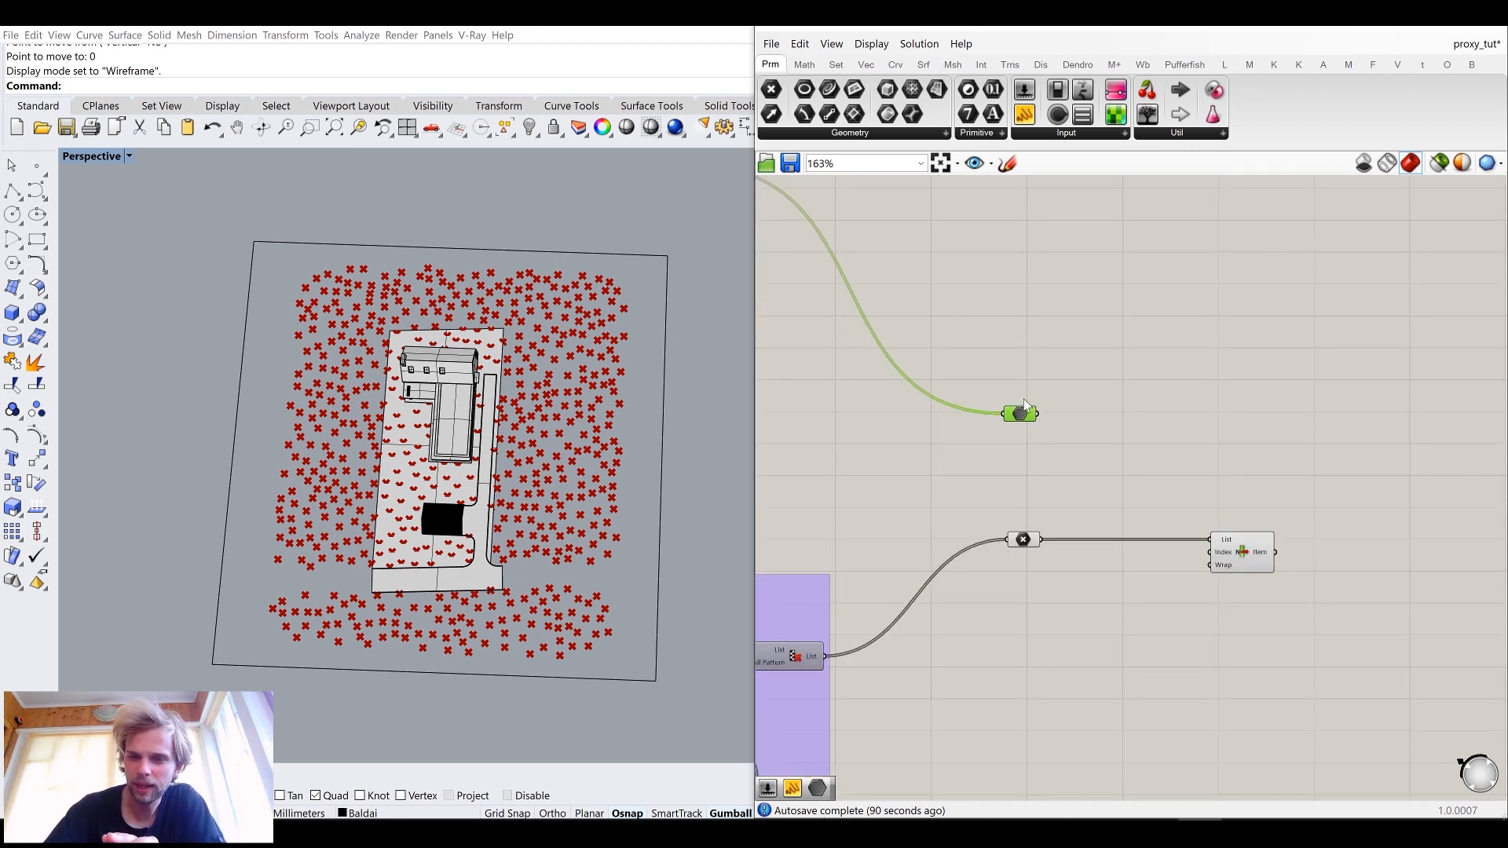
{"action": "scroll", "coordinate": [992, 407], "scroll_direction": "up", "scroll_amount": 2}
{"action": "left_click", "coordinate": [994, 408]}
{"action": "scroll", "coordinate": [1013, 416], "scroll_direction": "up", "scroll_amount": 3}
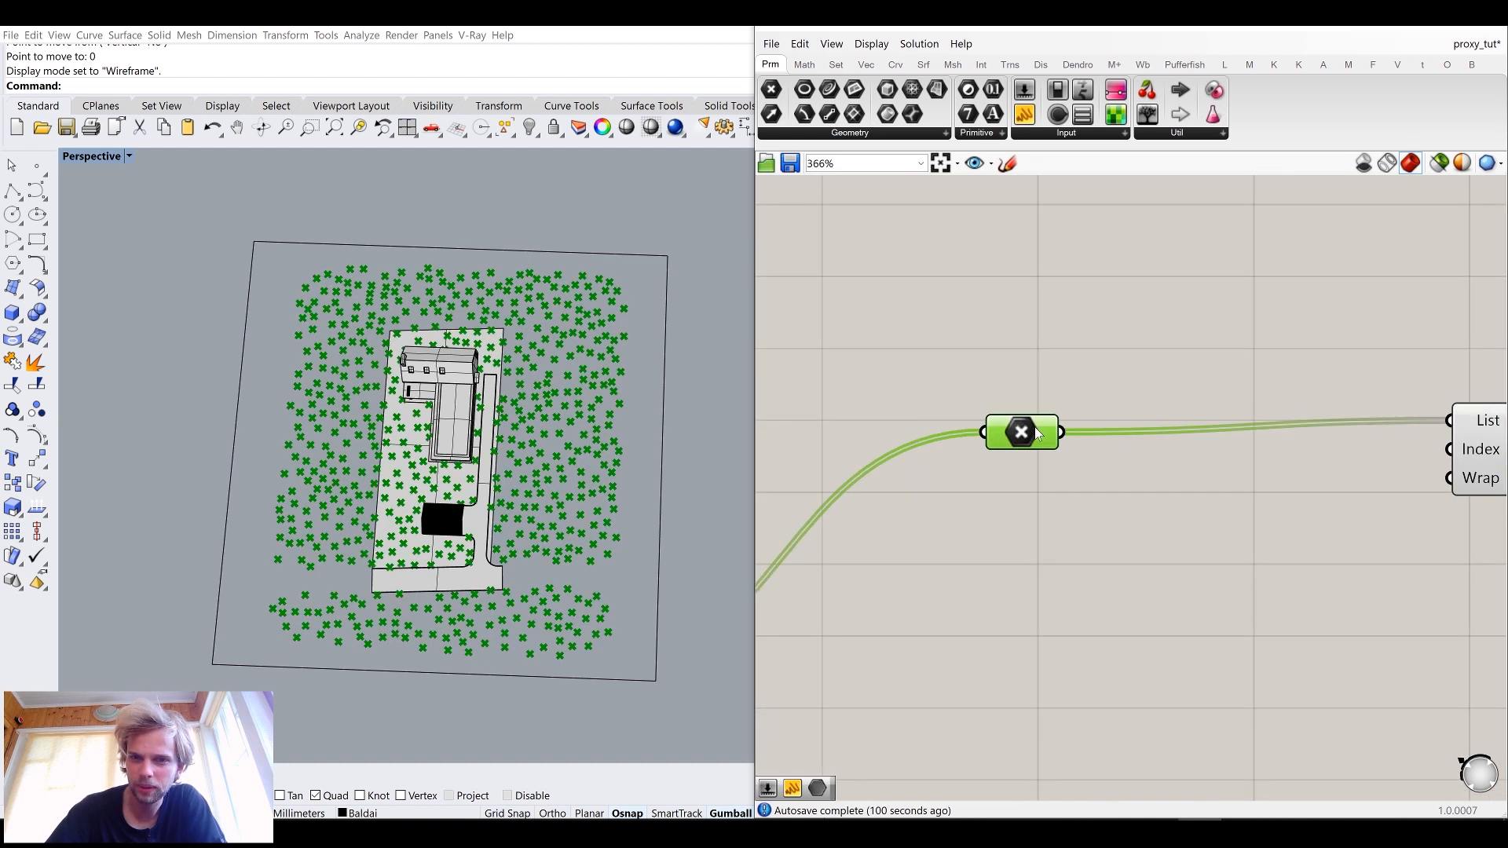
{"action": "mouse_move", "coordinate": [1034, 427]}
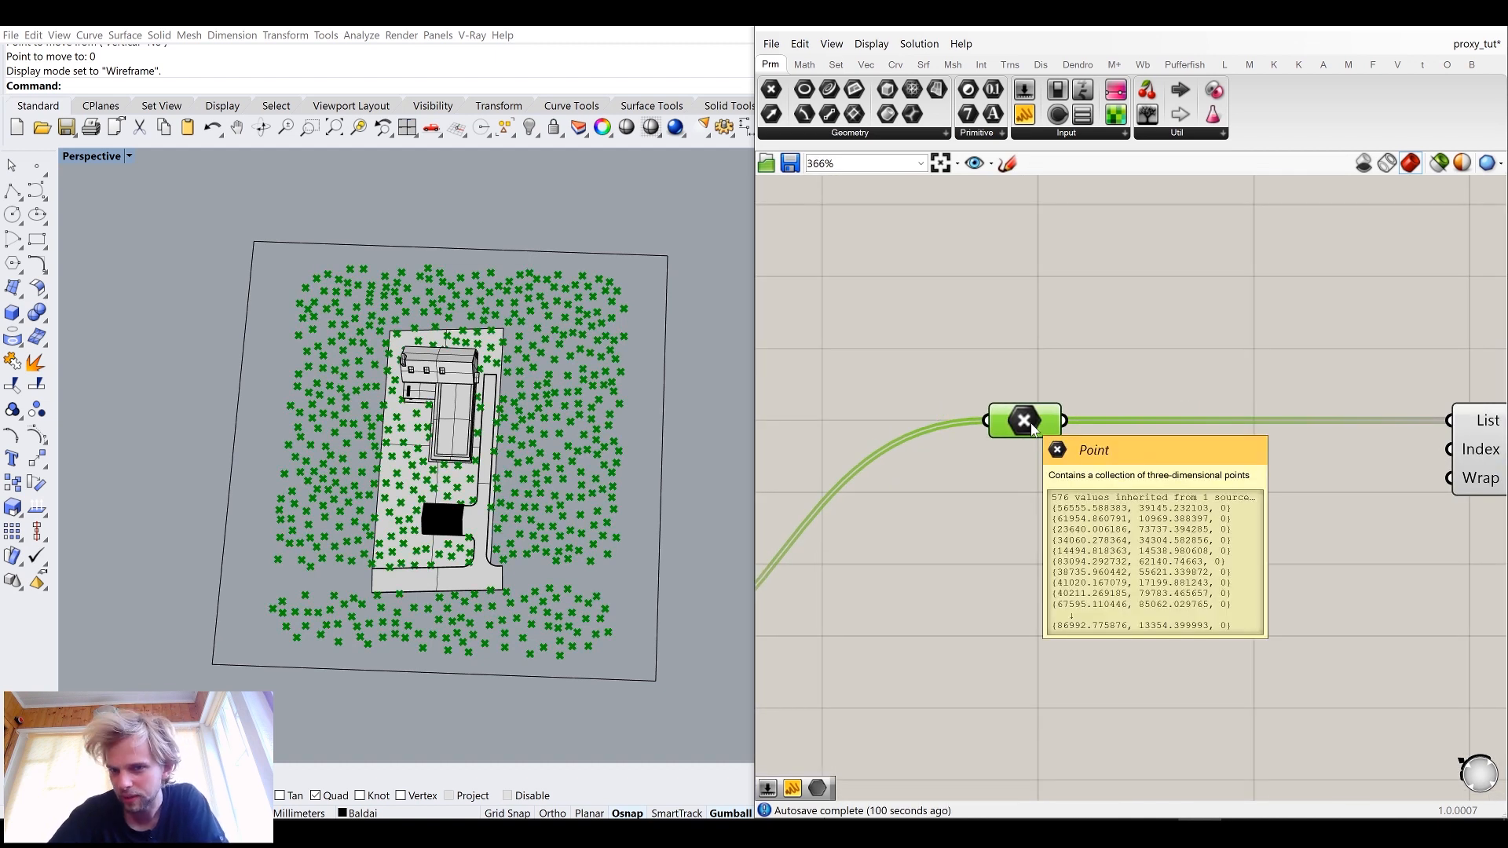
{"action": "scroll", "coordinate": [1034, 425], "scroll_direction": "down", "scroll_amount": 3}
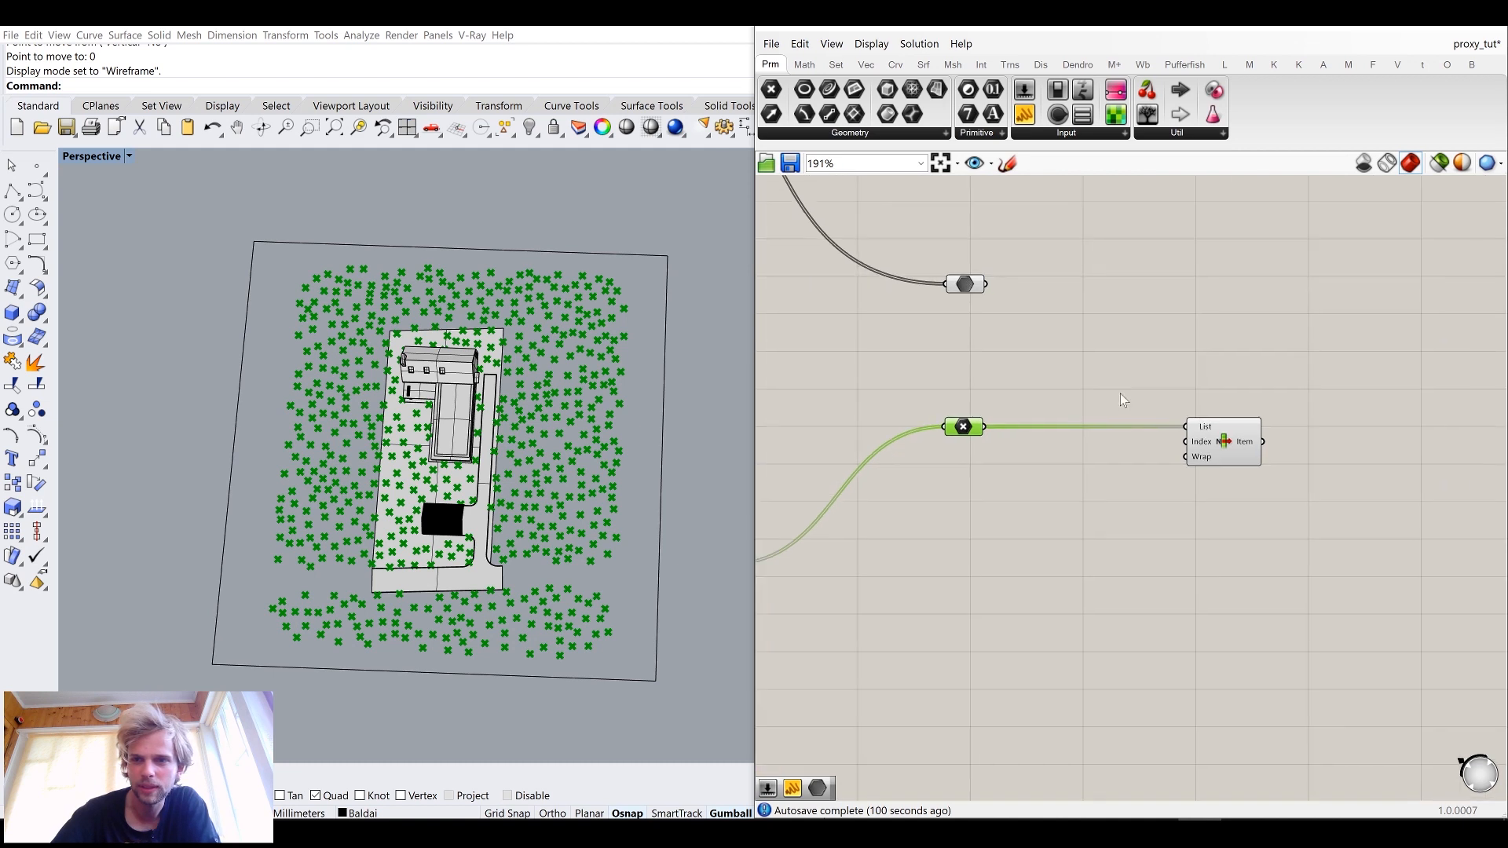
Step: Select the List Item component and nudge it slightly below the level of the Point parameter
{"action": "scroll", "coordinate": [1252, 447], "scroll_direction": "up", "scroll_amount": 3}
{"action": "left_click", "coordinate": [1277, 462]}
{"action": "left_click_drag", "start_coordinate": [1276, 455], "coordinate": [1276, 453]}
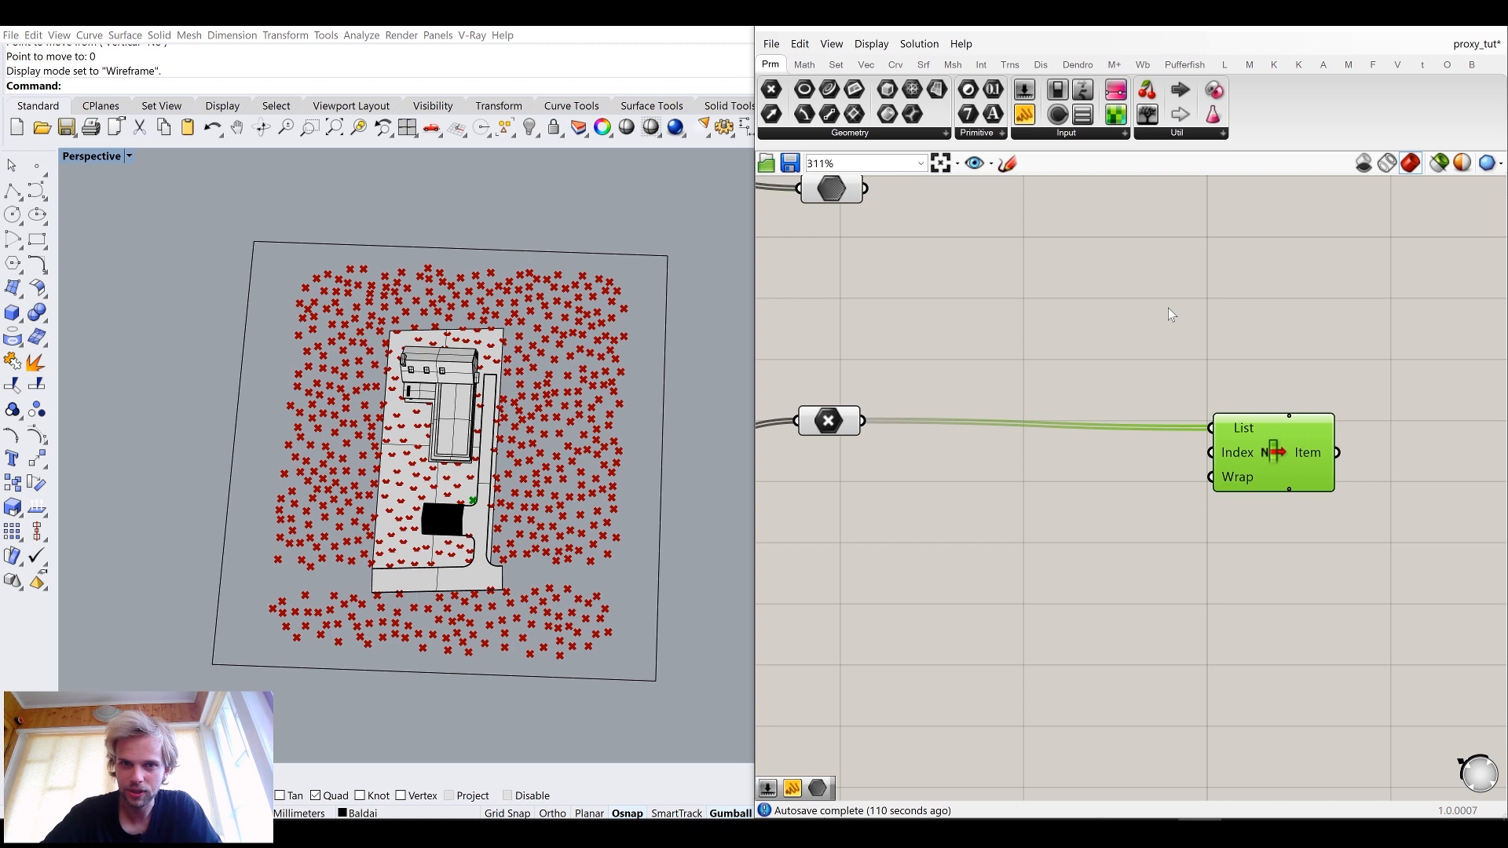
{"action": "scroll", "coordinate": [1118, 285], "scroll_direction": "down", "scroll_amount": 10}
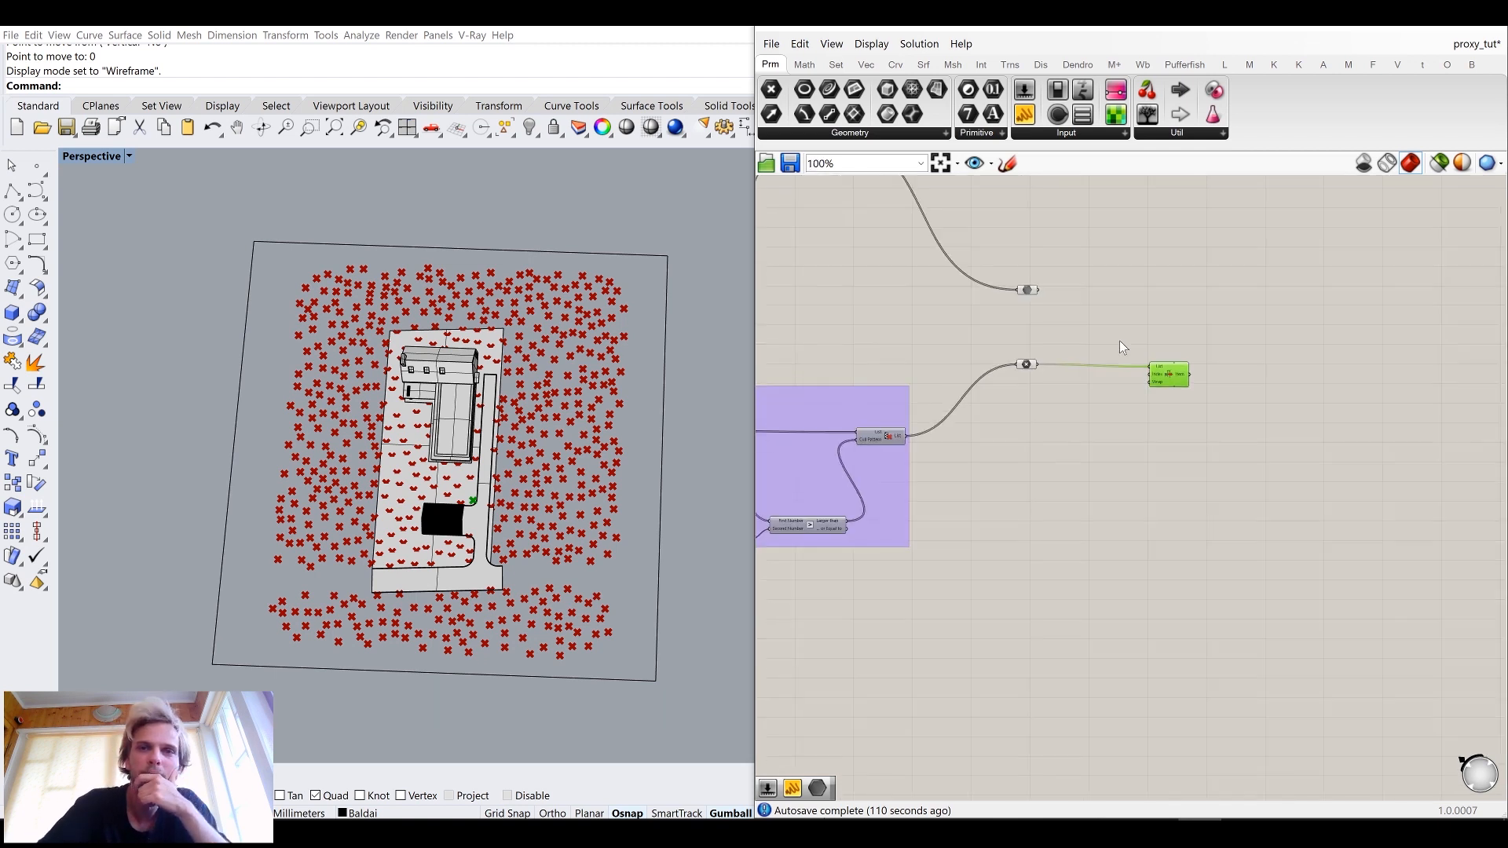
Step: Examine how the exploded scatter cluster wires its Data and Point parameters through the List Length, Series and List Item components
{"action": "scroll", "coordinate": [872, 333], "scroll_direction": "up", "scroll_amount": 7}
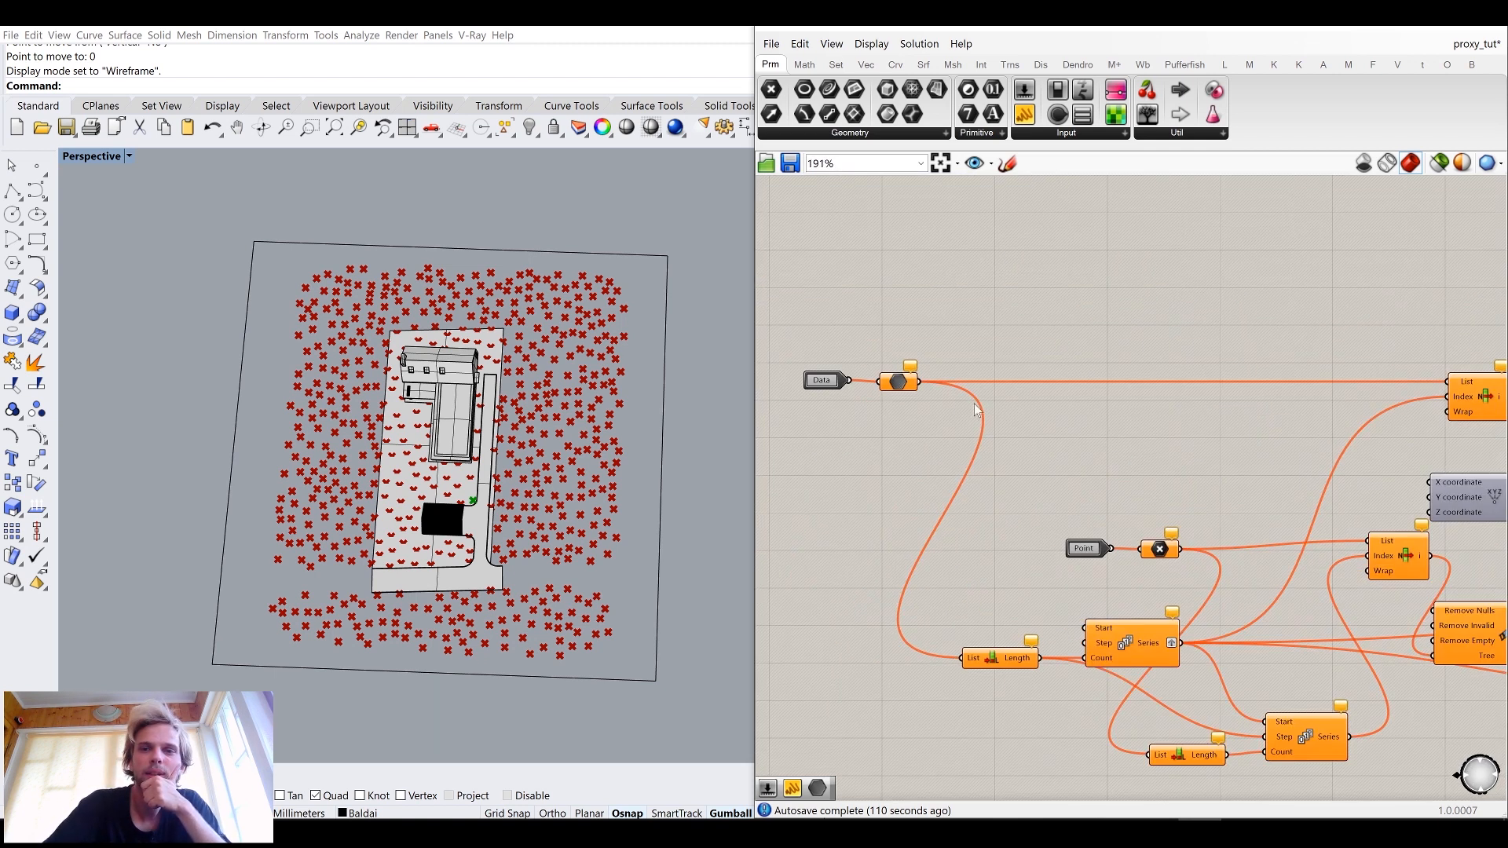
{"action": "right_click_drag", "start_coordinate": [1099, 379], "coordinate": [1109, 319]}
{"action": "left_click", "coordinate": [1302, 253]}
{"action": "scroll", "coordinate": [1223, 307], "scroll_direction": "down", "scroll_amount": 3}
{"action": "scroll", "coordinate": [1097, 306], "scroll_direction": "up", "scroll_amount": 4}
{"action": "scroll", "coordinate": [1102, 309], "scroll_direction": "down", "scroll_amount": 3}
{"action": "right_click_drag", "start_coordinate": [1358, 326], "coordinate": [998, 304]}
{"action": "scroll", "coordinate": [974, 303], "scroll_direction": "up", "scroll_amount": 1}
{"action": "scroll", "coordinate": [979, 300], "scroll_direction": "down", "scroll_amount": 6}
{"action": "right_click_drag", "start_coordinate": [996, 395], "coordinate": [996, 398]}
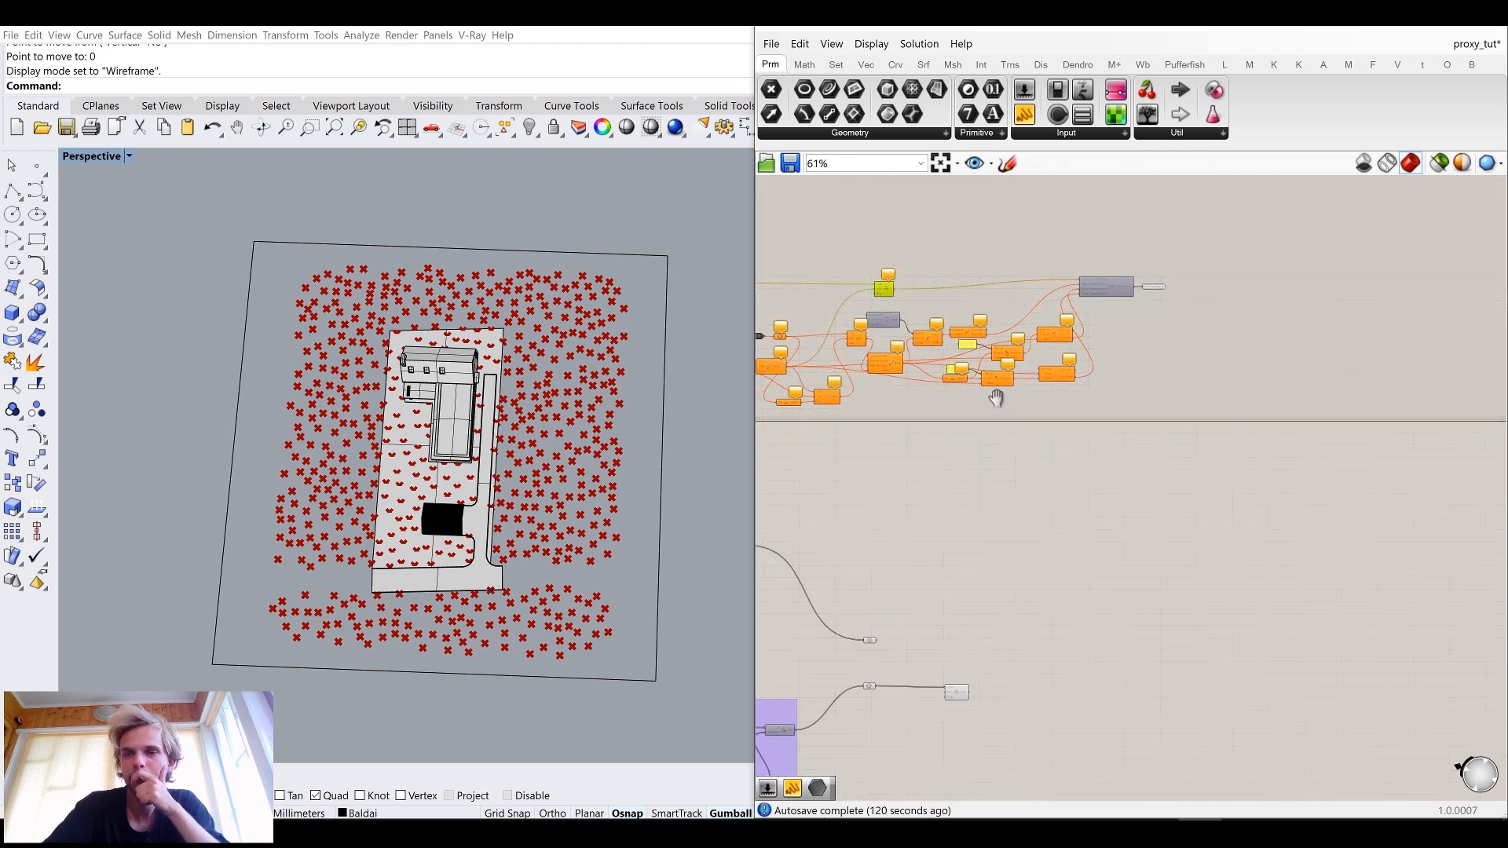
{"action": "scroll", "coordinate": [1068, 478], "scroll_direction": "up", "scroll_amount": 5}
{"action": "right_click_drag", "start_coordinate": [1125, 495], "coordinate": [1045, 410]}
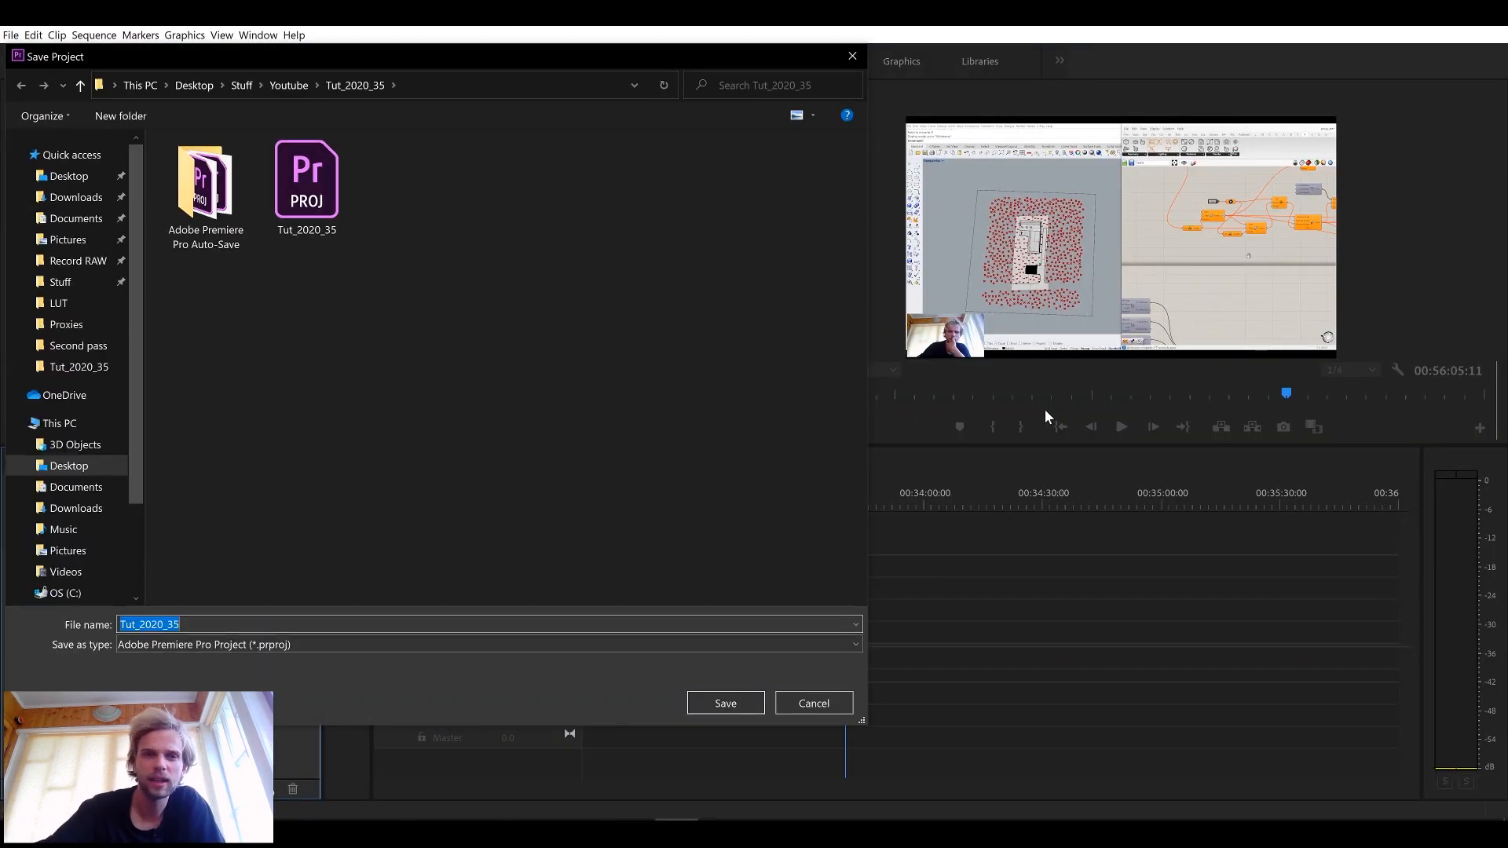
Step: Dismiss the Save Project dialog in Premiere Pro without saving
{"action": "left_click", "coordinate": [793, 705]}
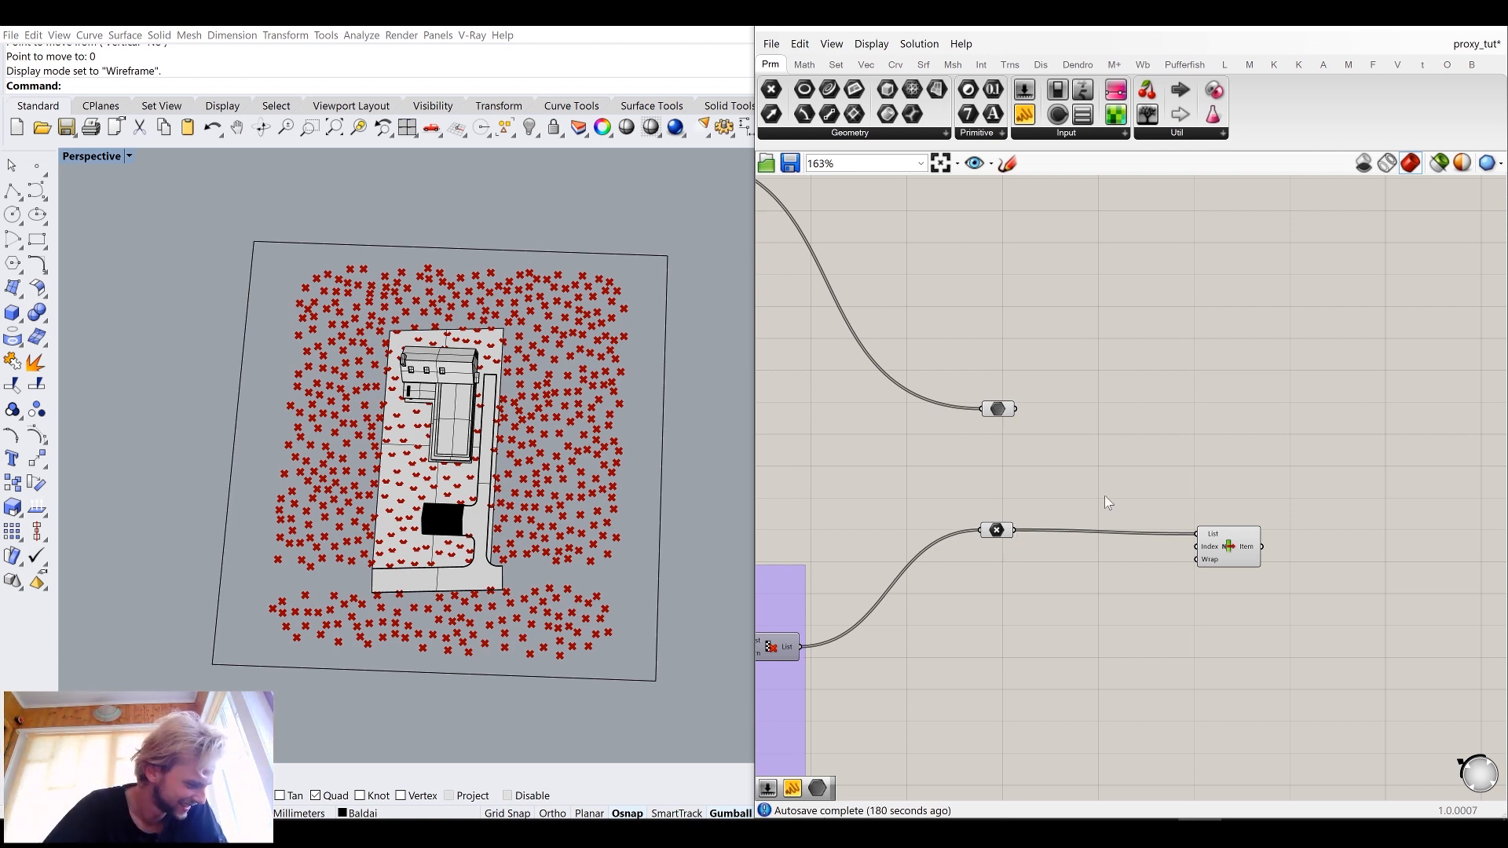
Step: Add a List Length component beside the Data parameter, wire the data into its List input, and inspect the Length output
{"action": "right_click_drag", "start_coordinate": [1236, 474], "coordinate": [1119, 423]}
{"action": "double_click", "coordinate": [1119, 423]}
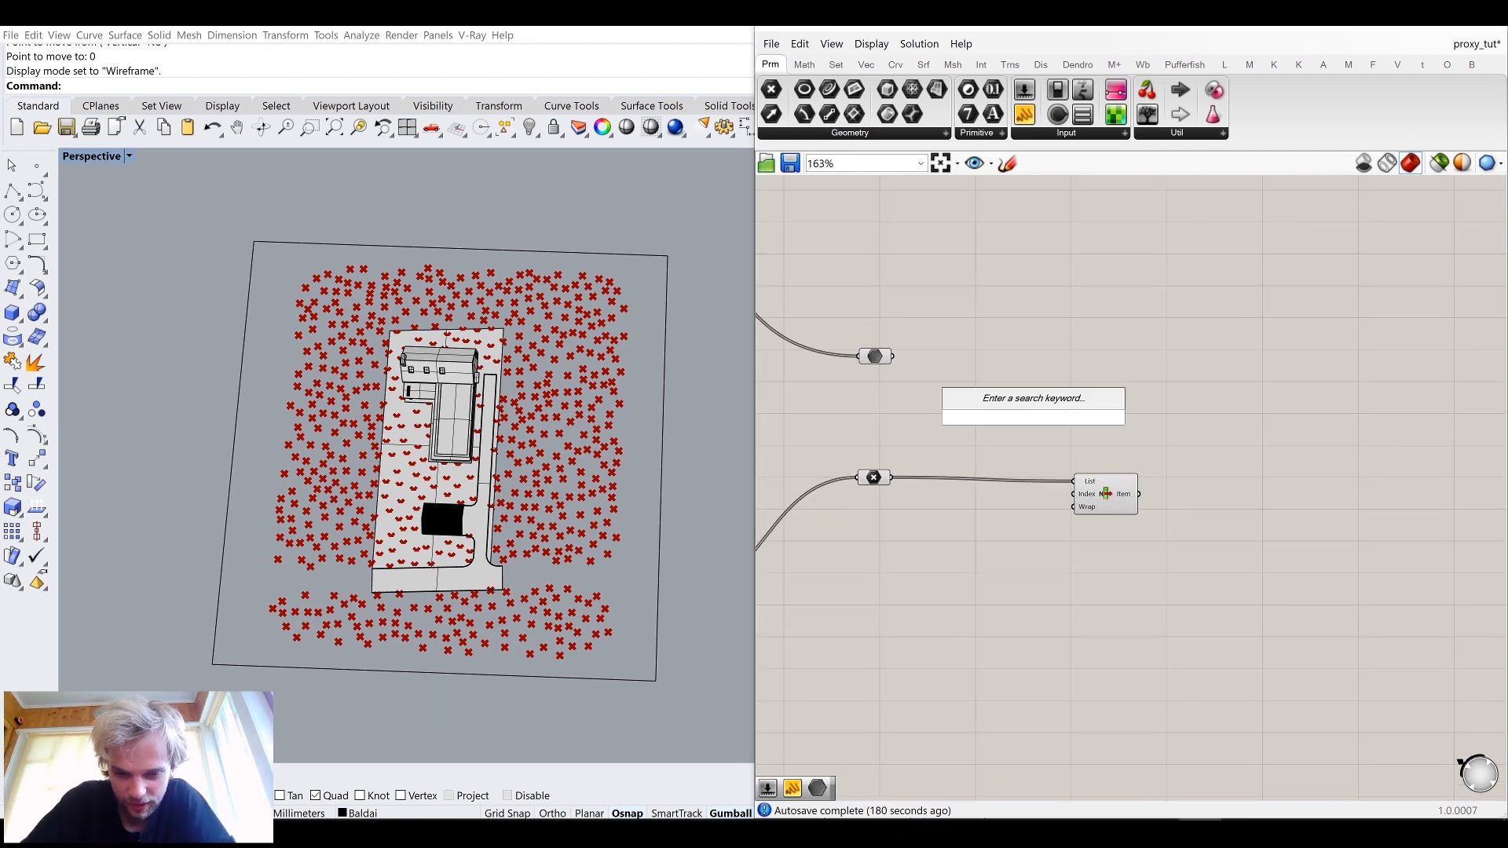
{"action": "type", "text": "list"}
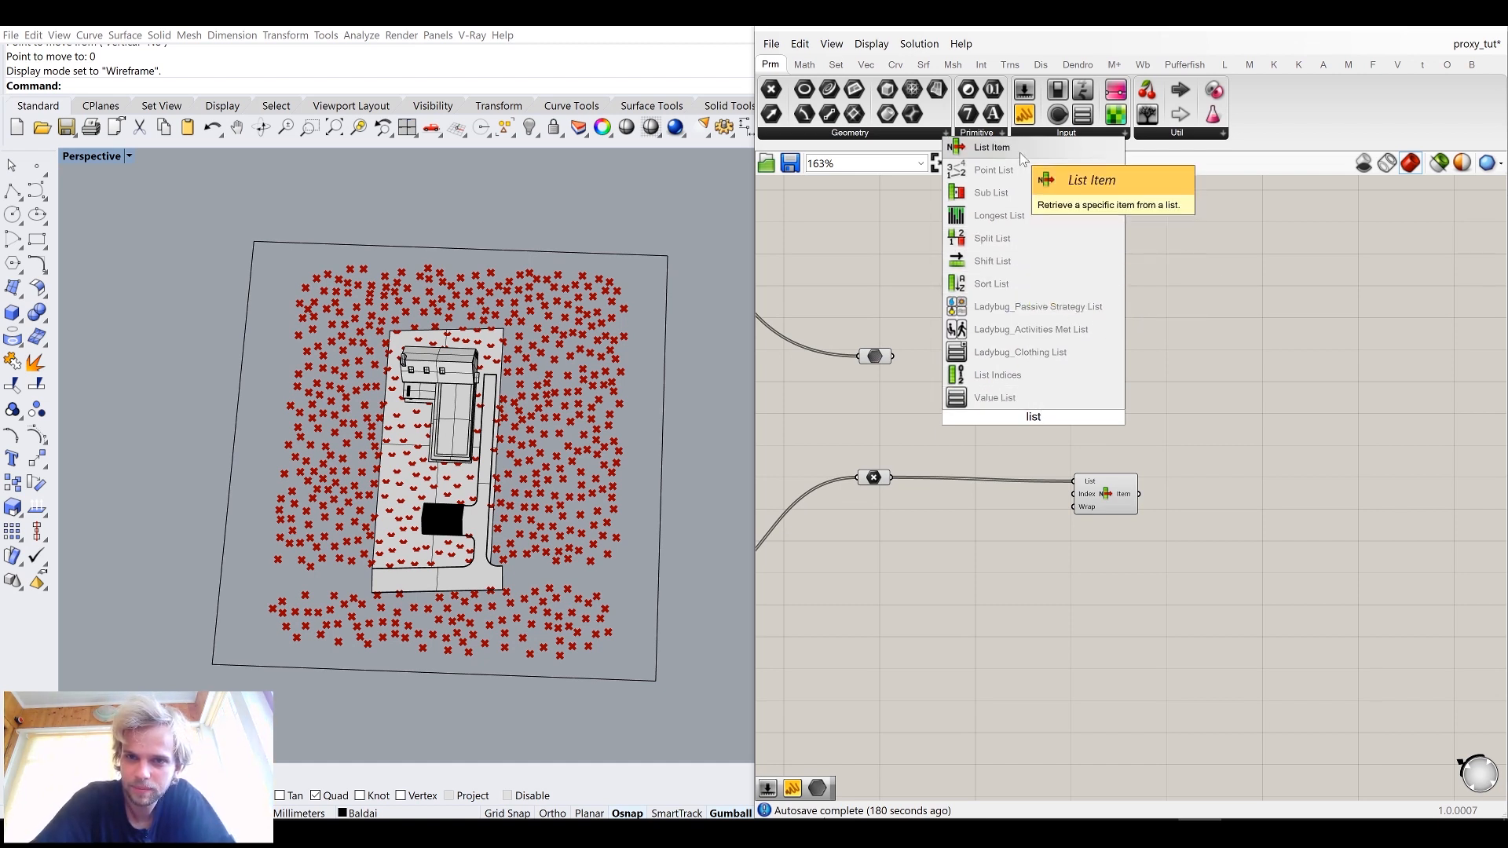
{"action": "type", "text": " leng"}
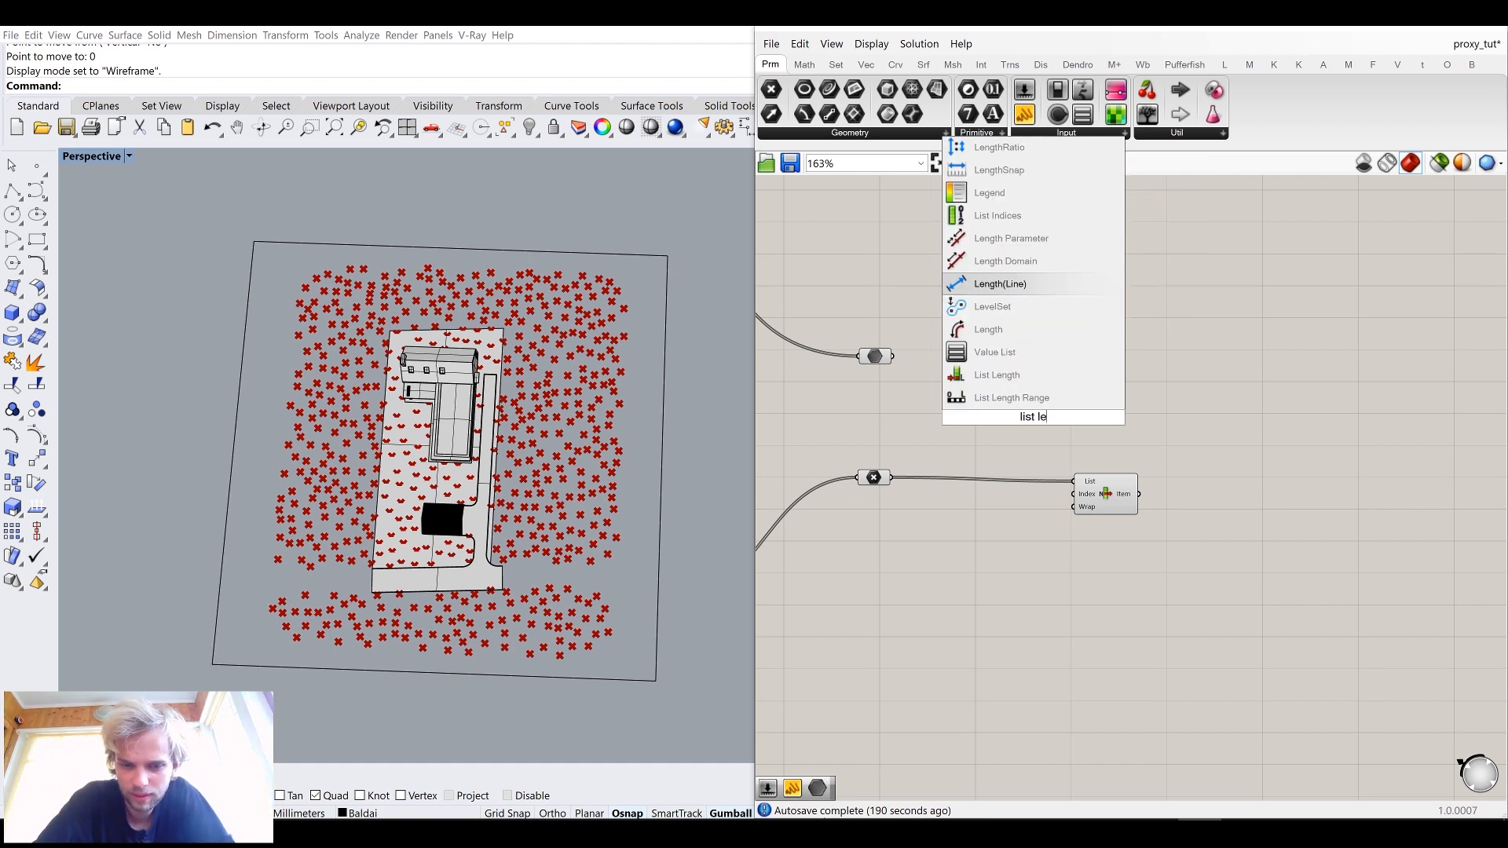
{"action": "left_click", "coordinate": [1021, 374]}
{"action": "left_click_drag", "start_coordinate": [895, 357], "coordinate": [954, 357]}
{"action": "left_click", "coordinate": [968, 305]}
{"action": "mouse_move", "coordinate": [986, 358]}
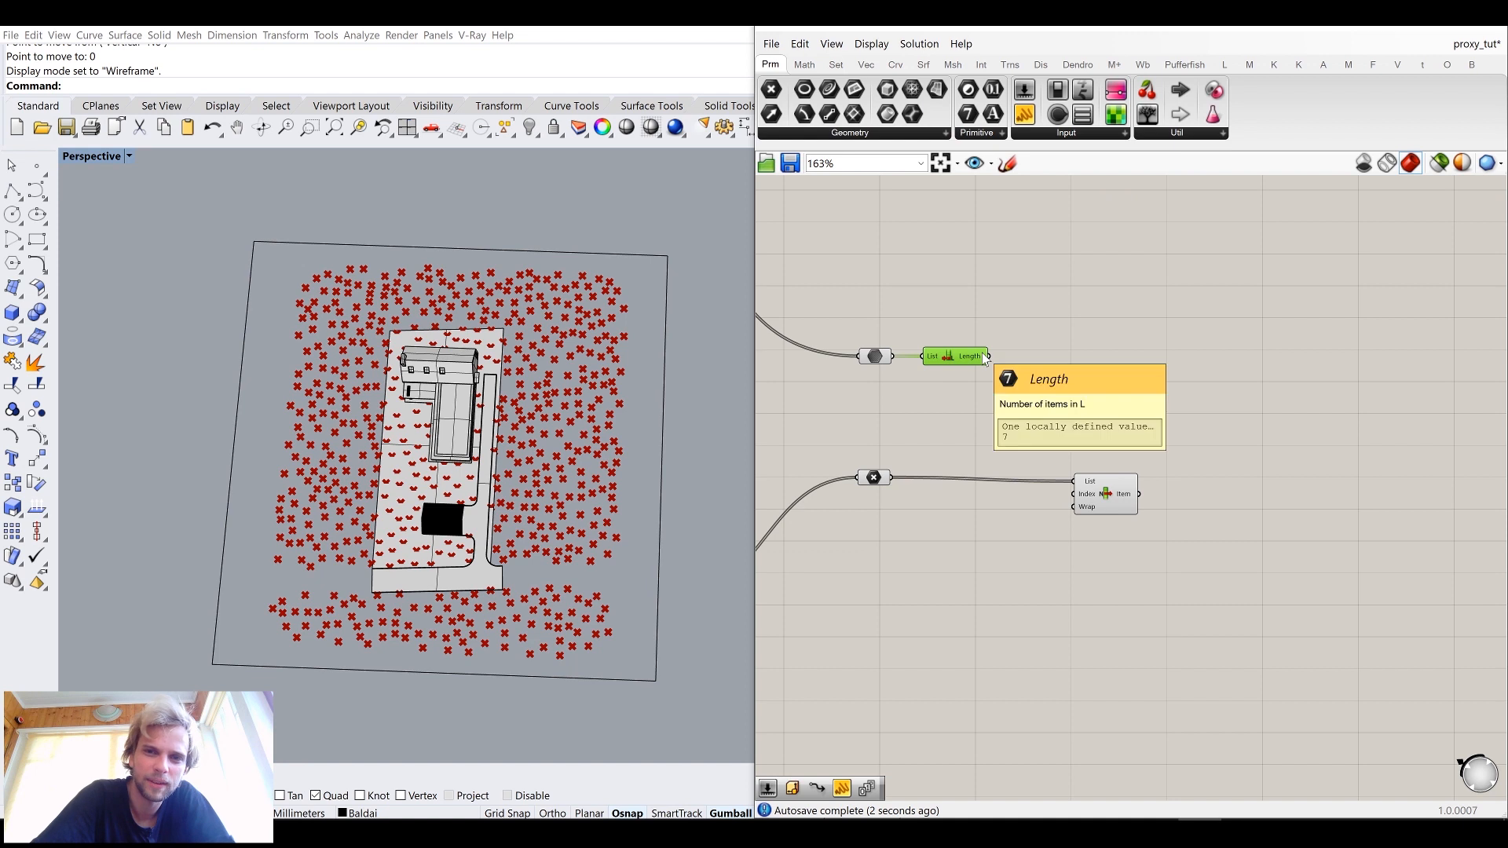
Step: Add a Series component, wire the List Length output into its Count input, and inspect the generated numbers
{"action": "double_click", "coordinate": [1106, 346]}
{"action": "type", "text": "series"}
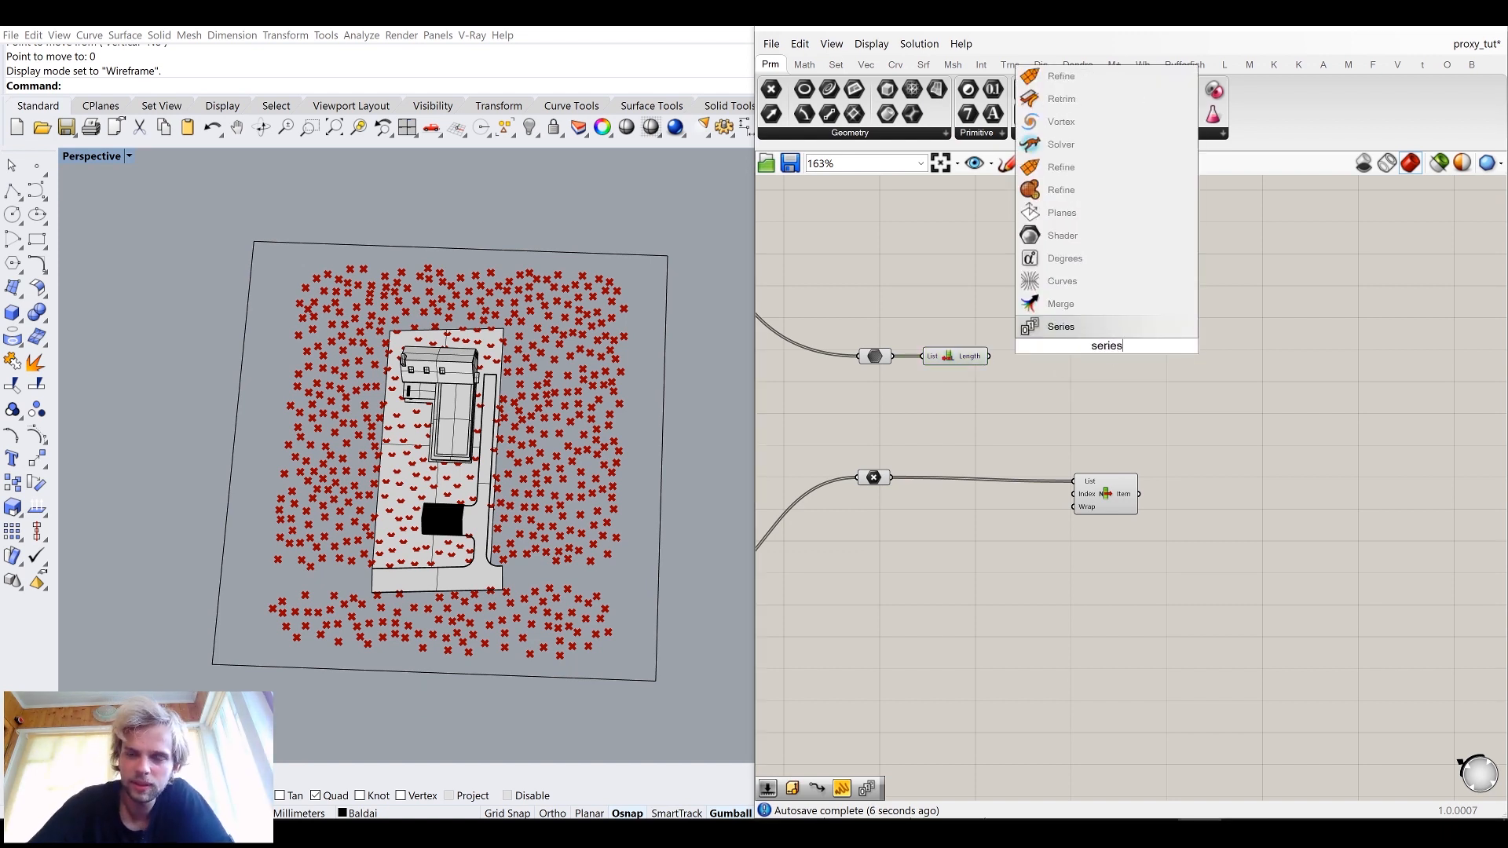
{"action": "key", "text": "Return"}
{"action": "scroll", "coordinate": [1031, 343], "scroll_direction": "up", "scroll_amount": 3}
{"action": "scroll", "coordinate": [1031, 350], "scroll_direction": "up", "scroll_amount": 1}
{"action": "left_click_drag", "start_coordinate": [952, 368], "coordinate": [1046, 347]}
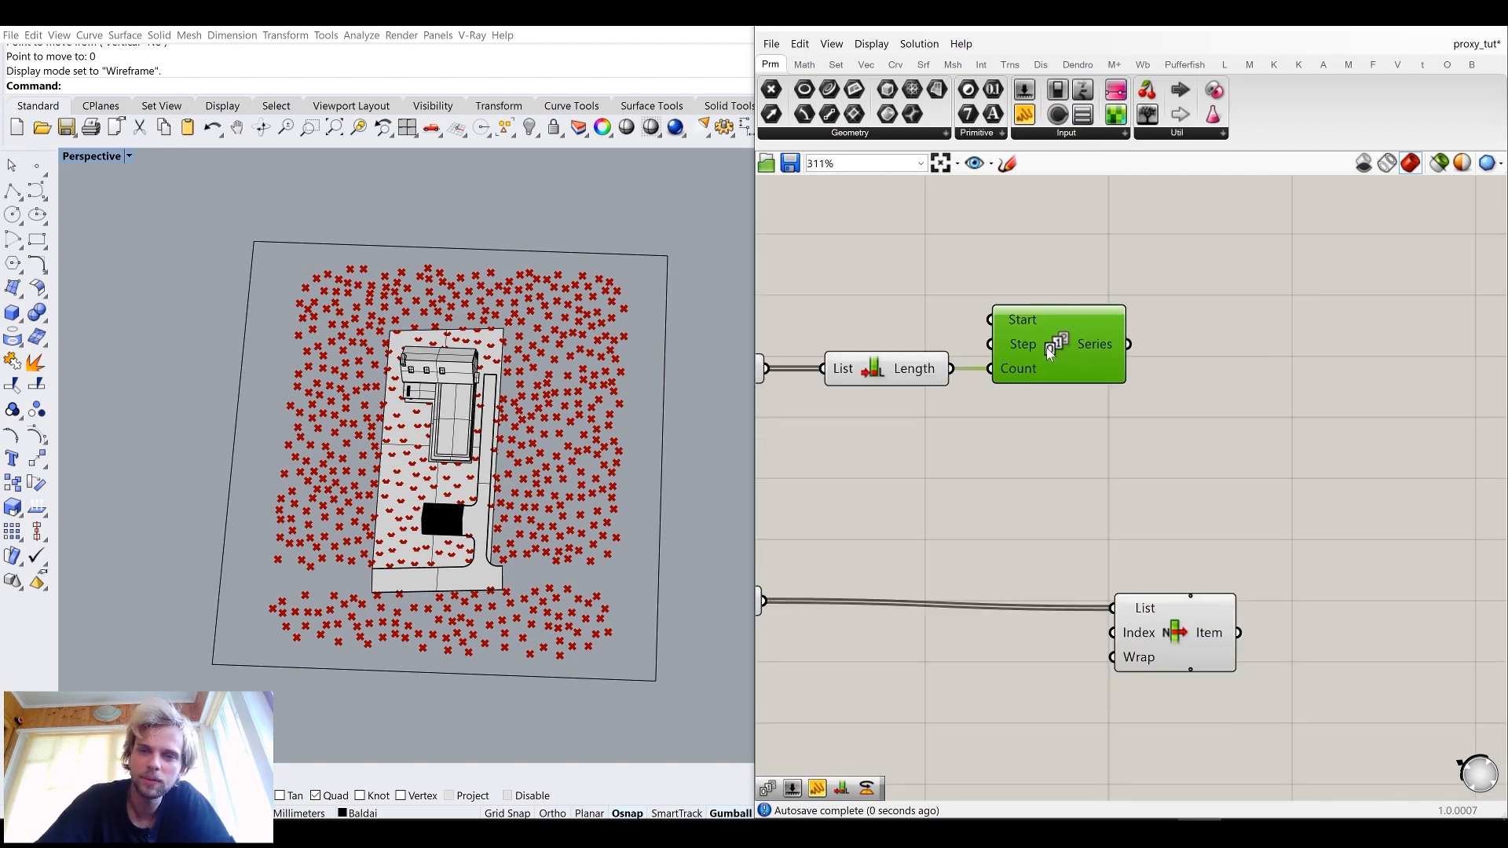
{"action": "mouse_move", "coordinate": [1100, 346]}
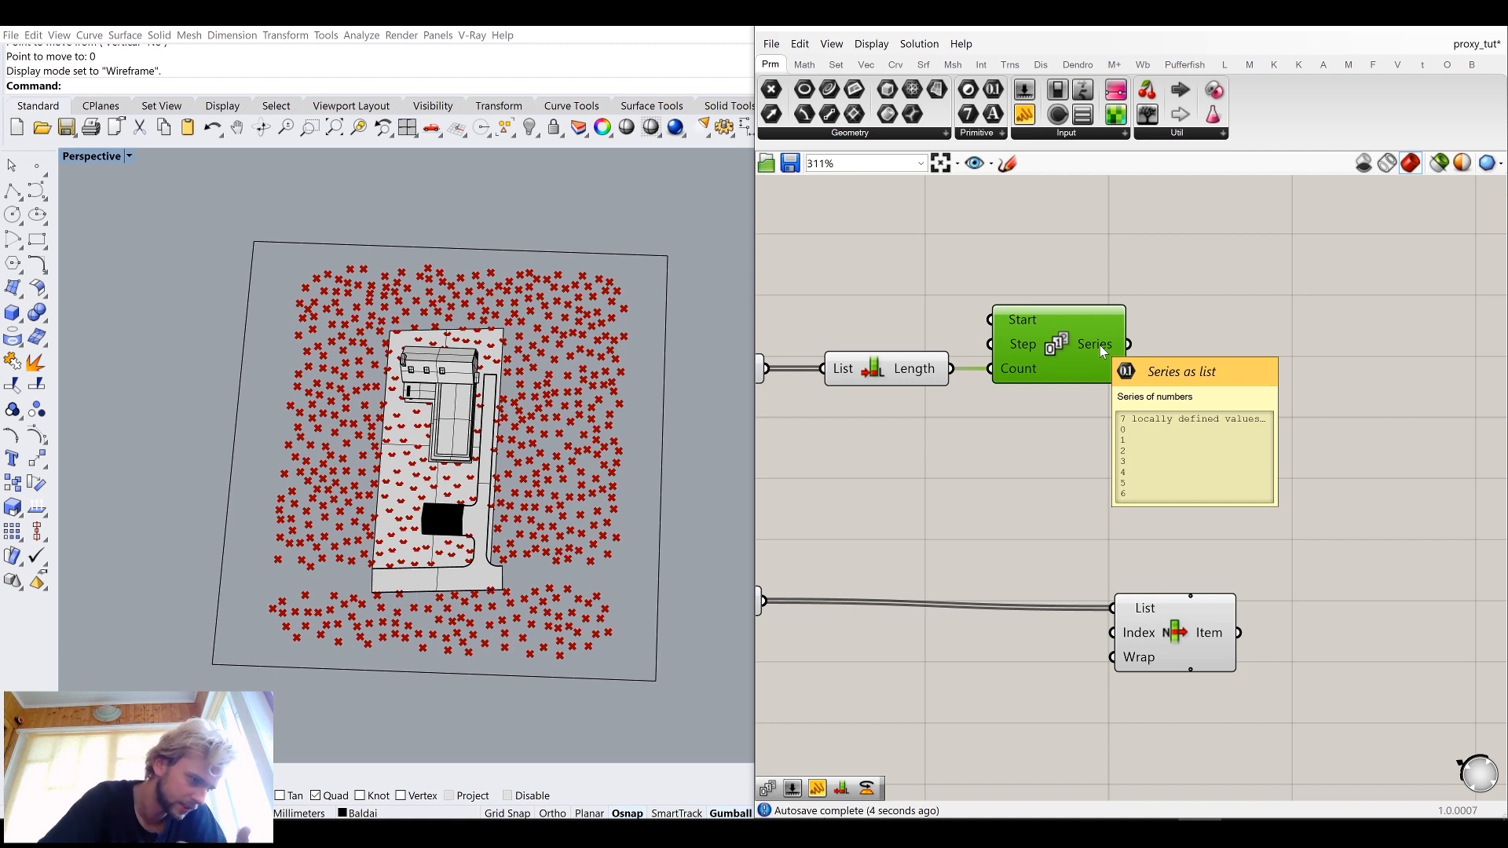
Step: Graft the Series output and wire it into a new Panel beside the component
{"action": "right_click", "coordinate": [1105, 346]}
{"action": "left_click", "coordinate": [1169, 405]}
{"action": "right_click_drag", "start_coordinate": [1253, 359], "coordinate": [1136, 354]}
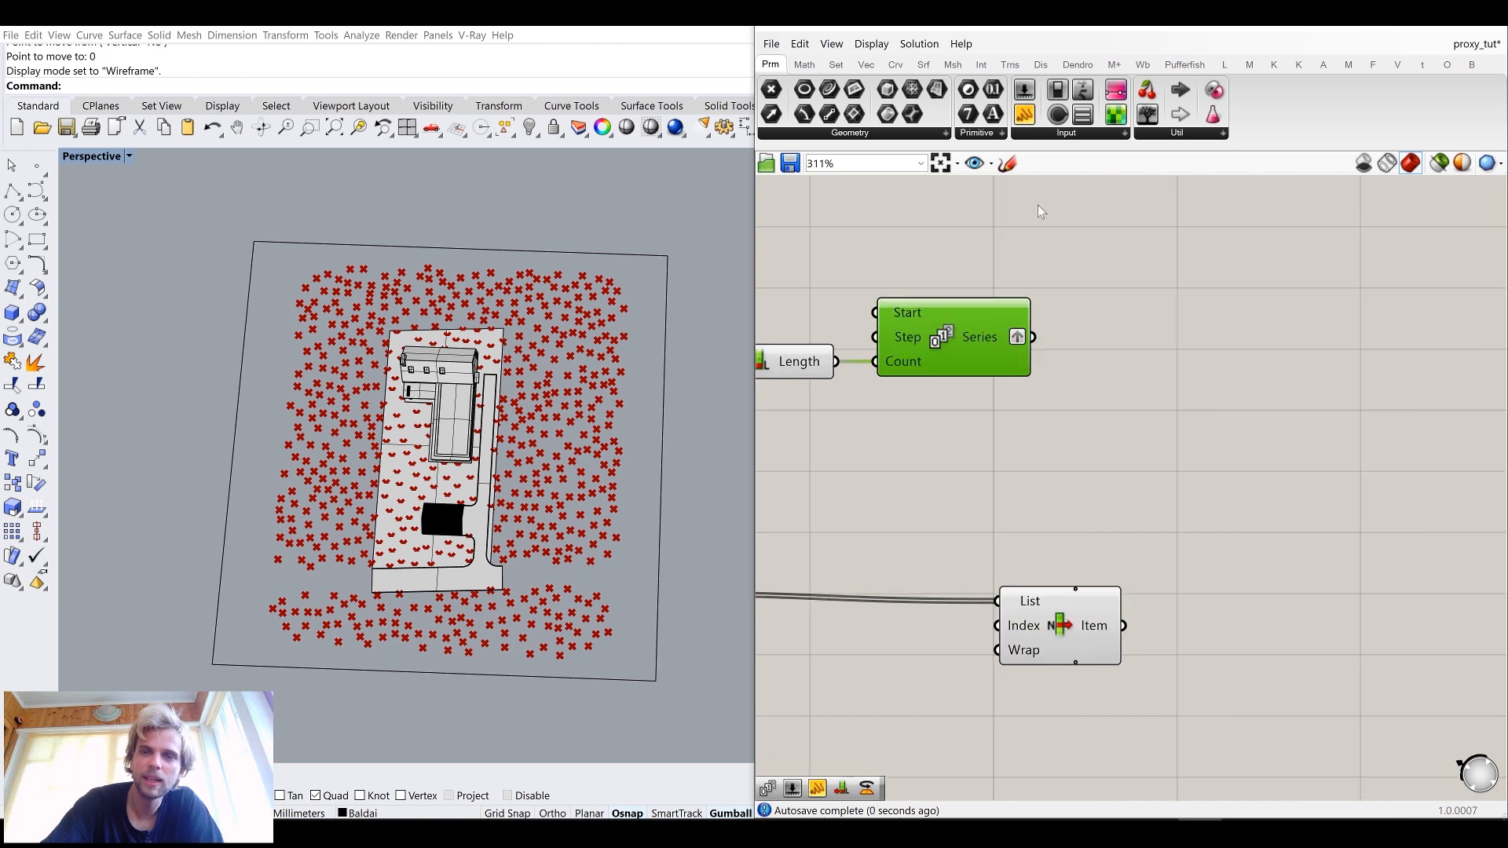
{"action": "left_click_drag", "start_coordinate": [1025, 114], "coordinate": [1300, 322]}
{"action": "left_click_drag", "start_coordinate": [1034, 337], "coordinate": [1204, 317]}
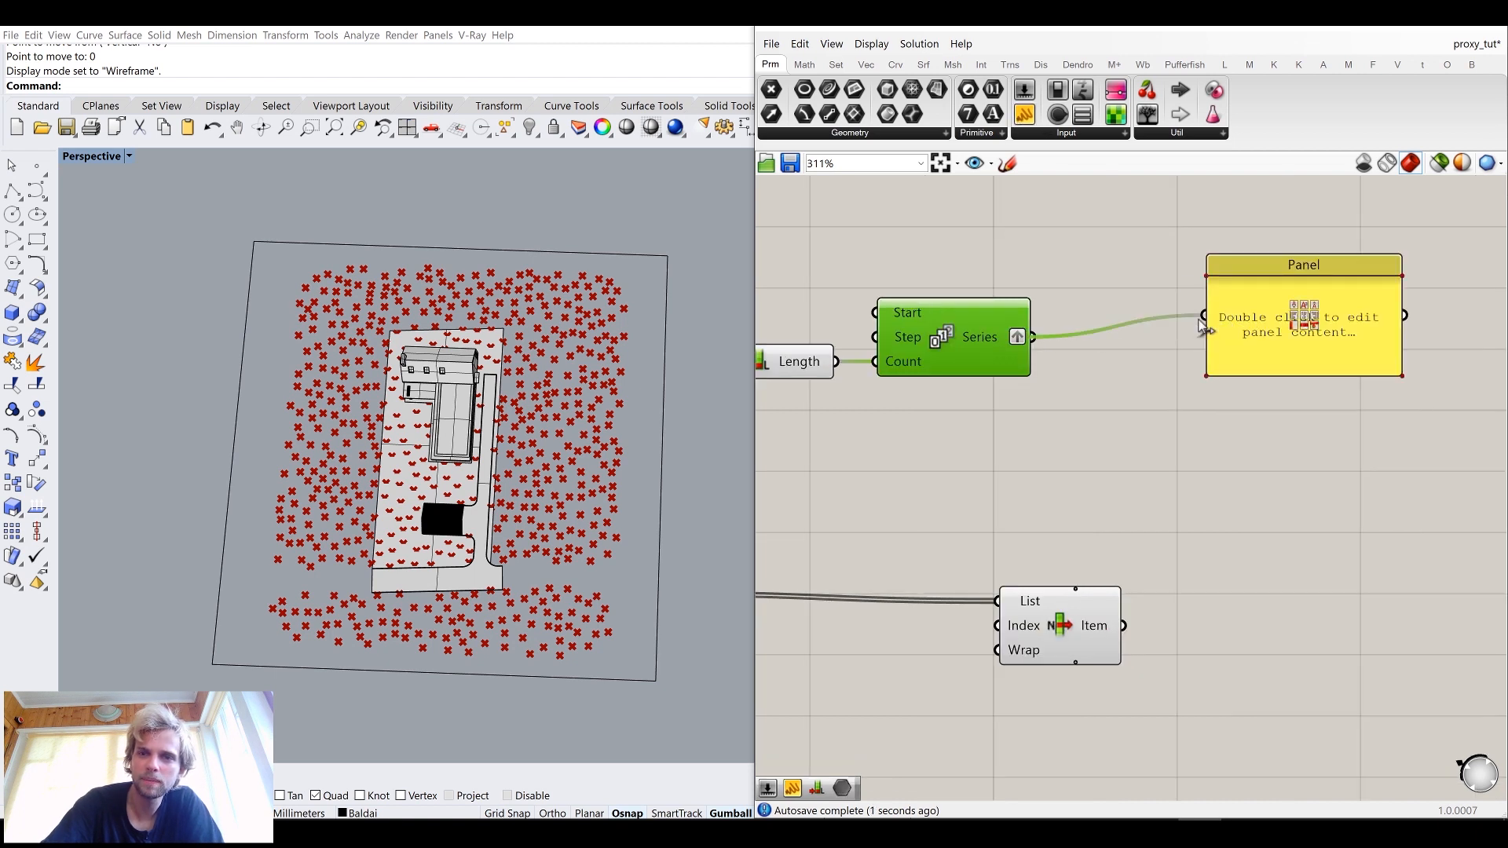
Step: Lengthen the Panel until every grafted branch fits, and move it farther away from the Series component
{"action": "right_click_drag", "start_coordinate": [1257, 358], "coordinate": [1101, 288]}
{"action": "scroll", "coordinate": [1100, 288], "scroll_direction": "down", "scroll_amount": 3}
{"action": "left_click_drag", "start_coordinate": [1164, 304], "coordinate": [1165, 463]}
{"action": "scroll", "coordinate": [1163, 317], "scroll_direction": "up", "scroll_amount": 2}
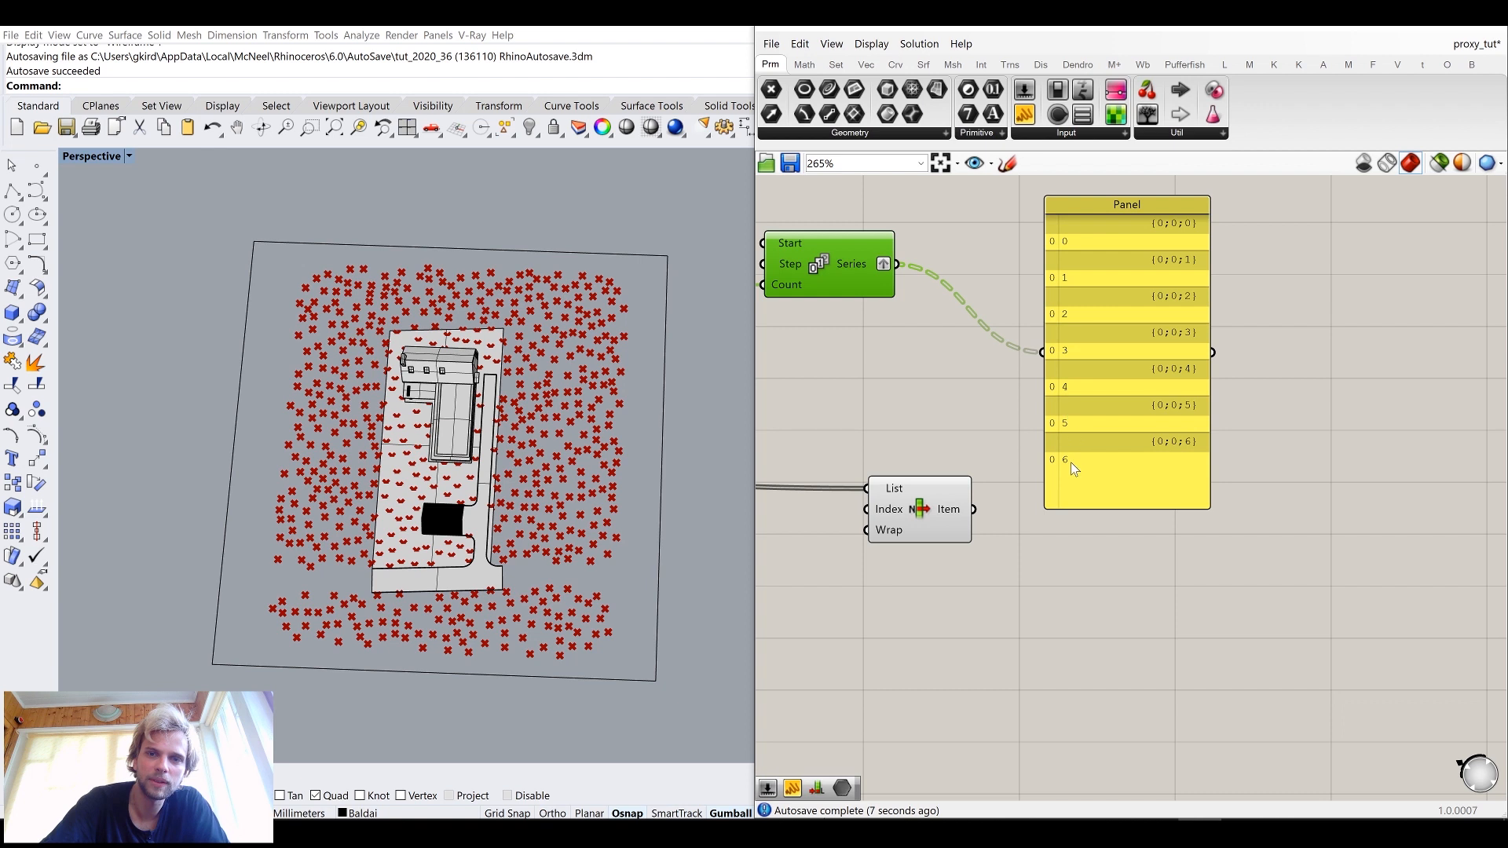
{"action": "left_click", "coordinate": [1096, 437]}
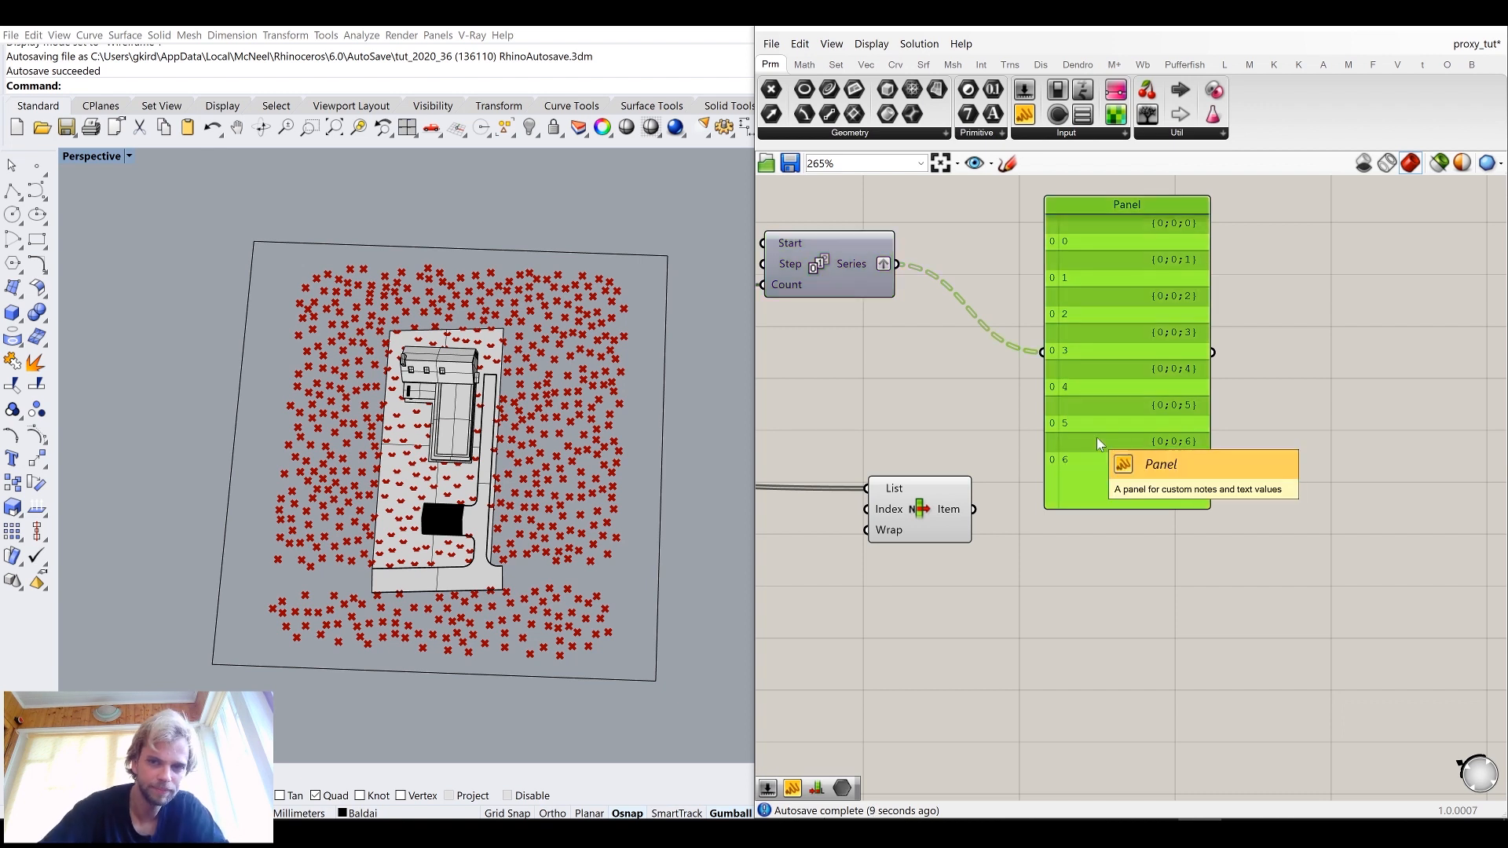
{"action": "left_click_drag", "start_coordinate": [1181, 419], "coordinate": [1357, 385]}
Step: Add a second Series component between the grafted Series and the Panel
{"action": "right_click_drag", "start_coordinate": [1020, 350], "coordinate": [1106, 481]}
{"action": "double_click", "coordinate": [1106, 481]}
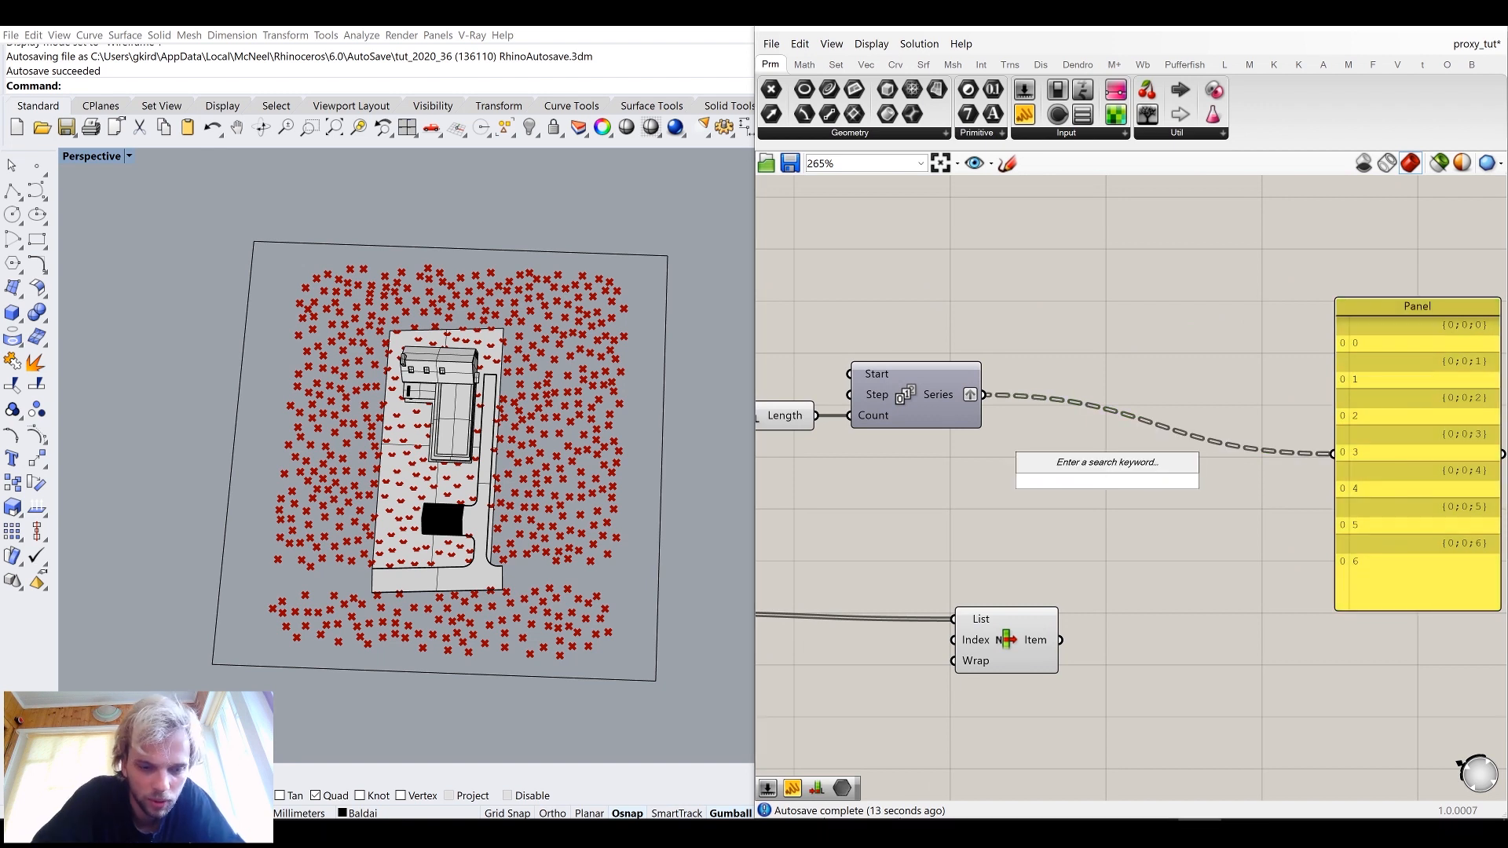
{"action": "type", "text": "series"}
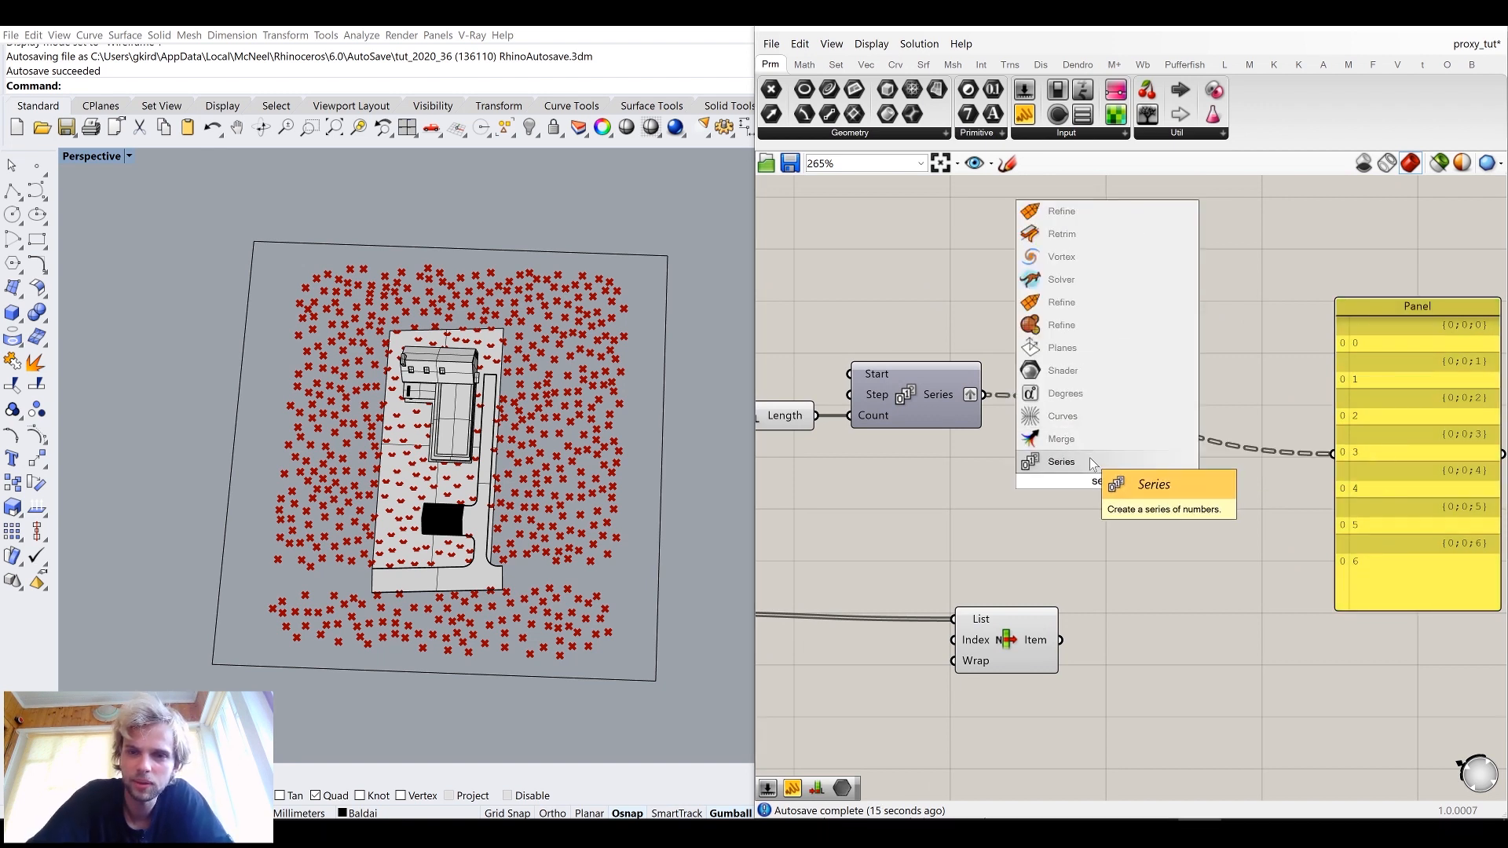
{"action": "left_click", "coordinate": [1091, 462]}
{"action": "right_click_drag", "start_coordinate": [1149, 463], "coordinate": [1026, 427]}
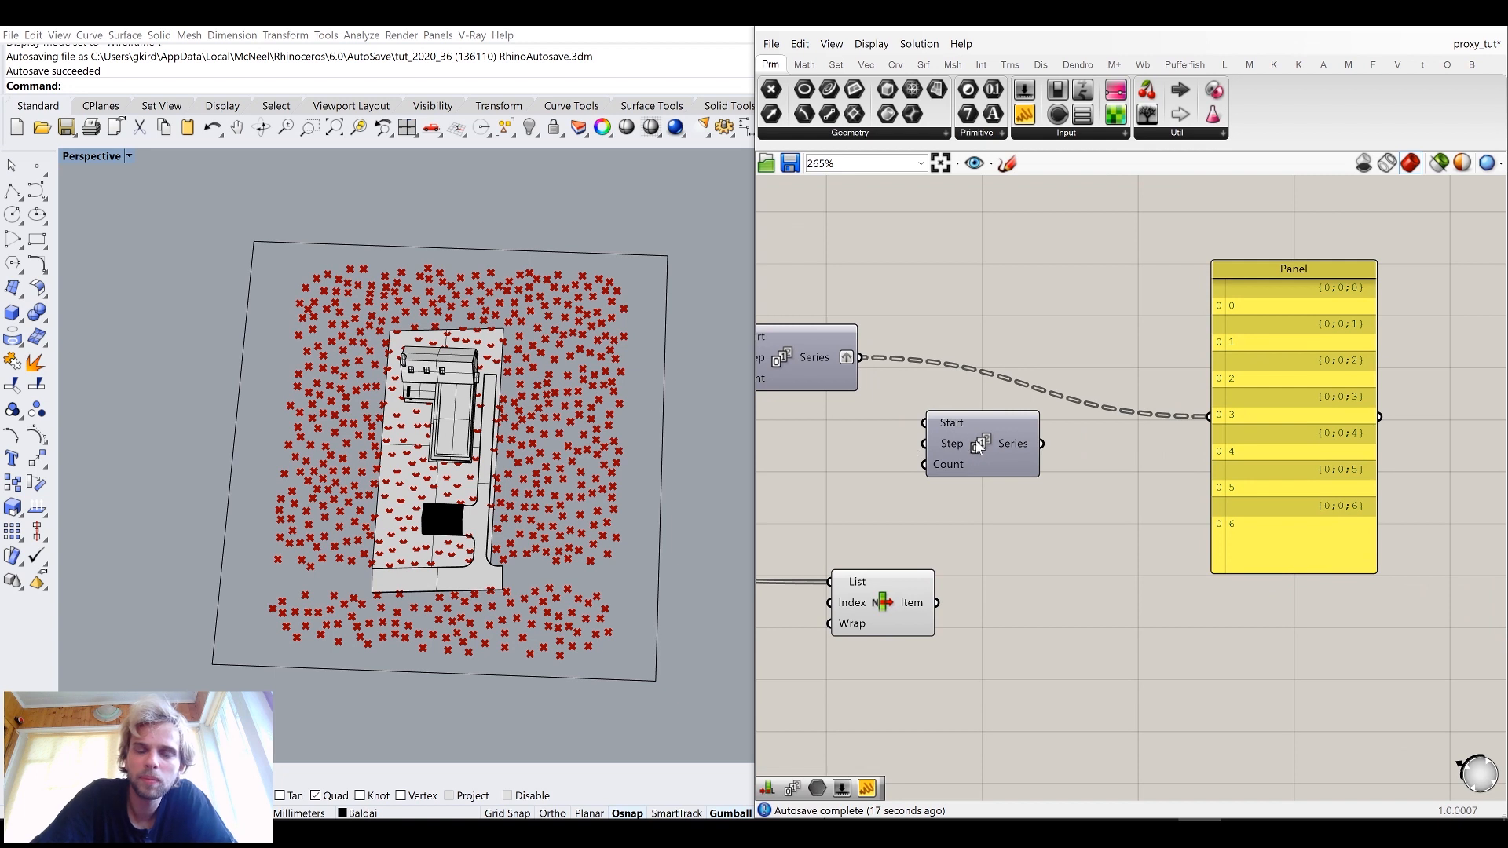
{"action": "right_click_drag", "start_coordinate": [956, 346], "coordinate": [1033, 346]}
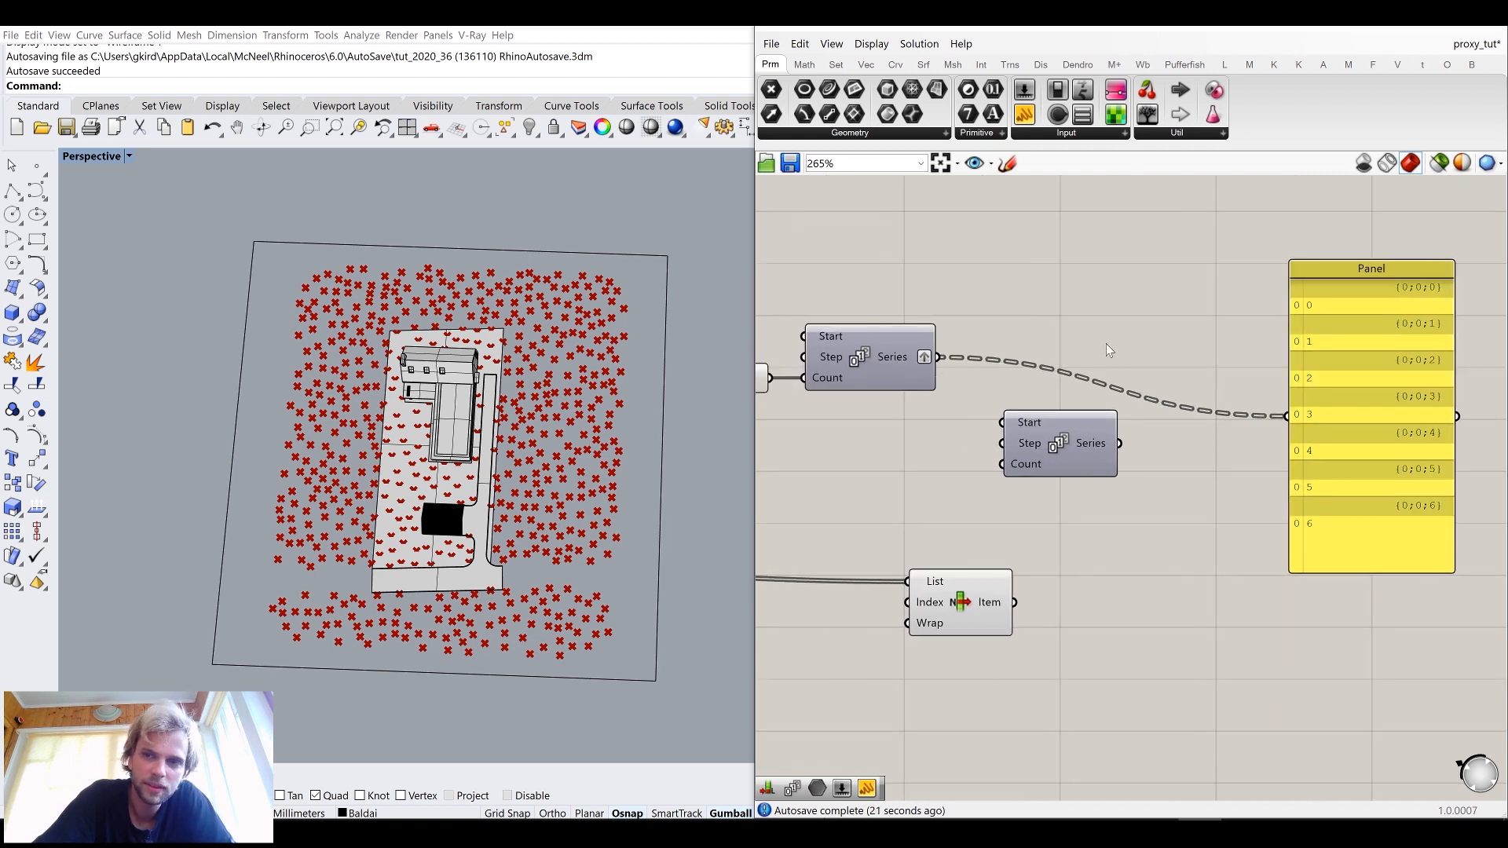
Step: Wire the grafted Series output into the second Series' Start input, and connect the second Series' output to the Panel
{"action": "left_click_drag", "start_coordinate": [1063, 447], "coordinate": [1048, 431]}
{"action": "left_click_drag", "start_coordinate": [937, 358], "coordinate": [988, 406]}
{"action": "left_click_drag", "start_coordinate": [1105, 427], "coordinate": [1287, 417]}
{"action": "left_click_drag", "start_coordinate": [1051, 440], "coordinate": [1056, 427]}
{"action": "right_click_drag", "start_coordinate": [1219, 409], "coordinate": [1065, 295]}
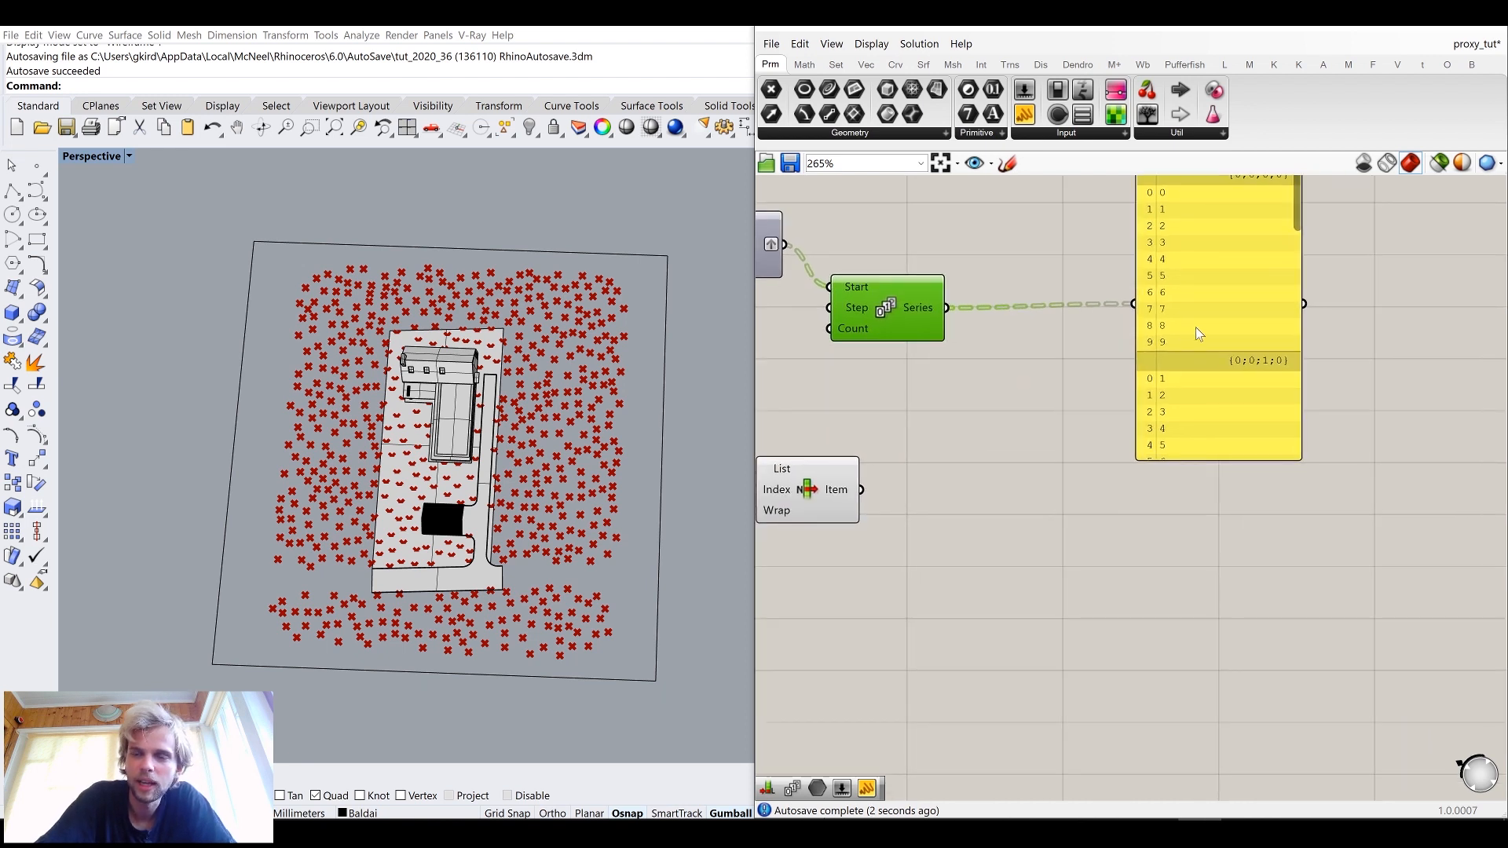
Step: Lengthen the Panel further and compare the number lists in the second Series' branches
{"action": "right_click_drag", "start_coordinate": [1196, 327], "coordinate": [1191, 424]}
{"action": "right_click_drag", "start_coordinate": [1002, 377], "coordinate": [1234, 367]}
{"action": "right_click_drag", "start_coordinate": [1367, 293], "coordinate": [1182, 275]}
{"action": "right_click_drag", "start_coordinate": [1338, 525], "coordinate": [1229, 464]}
{"action": "scroll", "coordinate": [1144, 459], "scroll_direction": "down", "scroll_amount": 2}
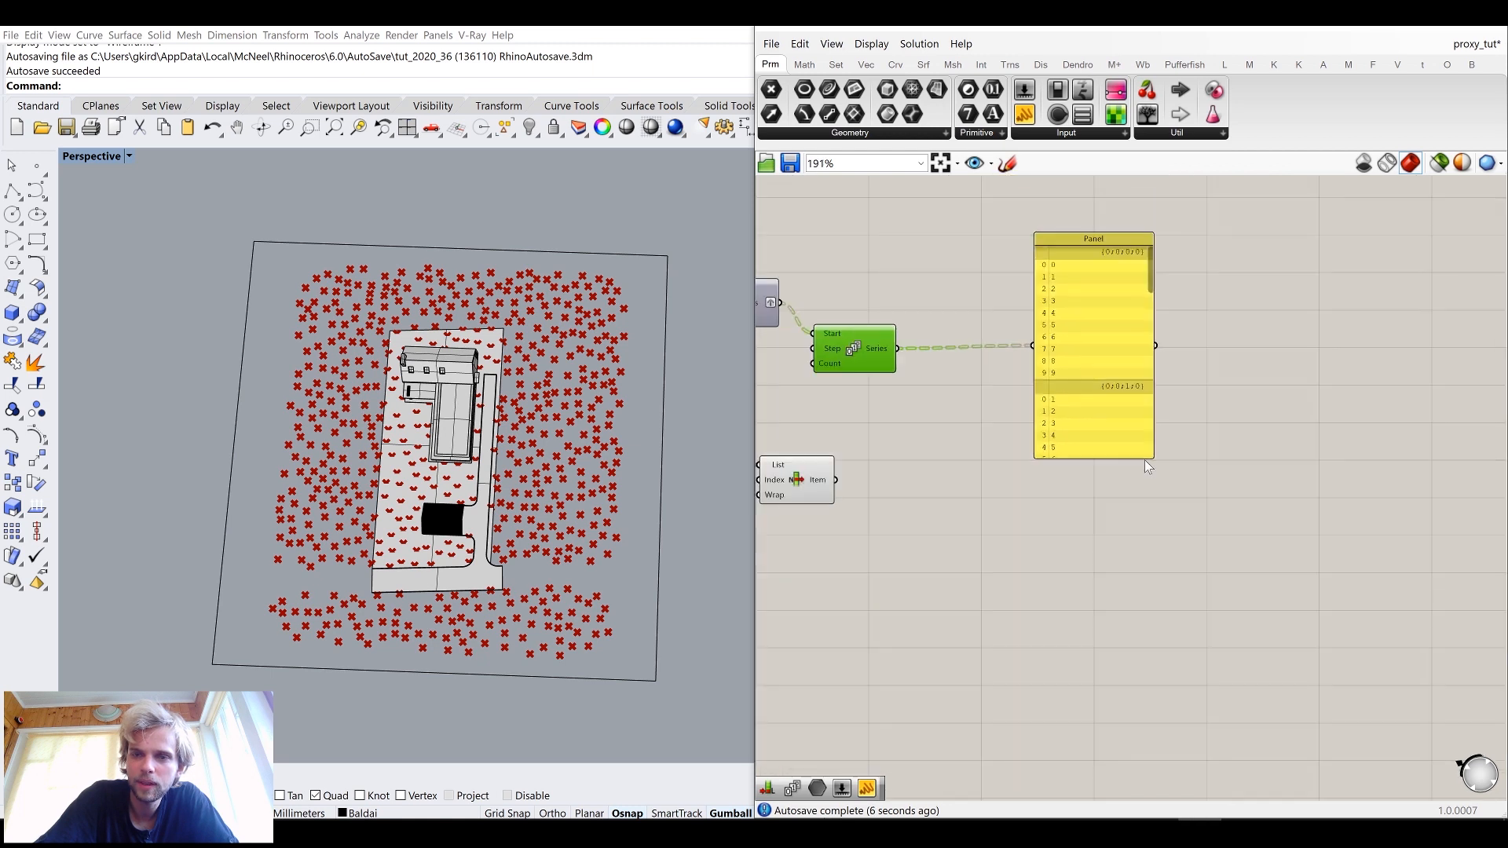
{"action": "left_click_drag", "start_coordinate": [1144, 462], "coordinate": [1138, 773]}
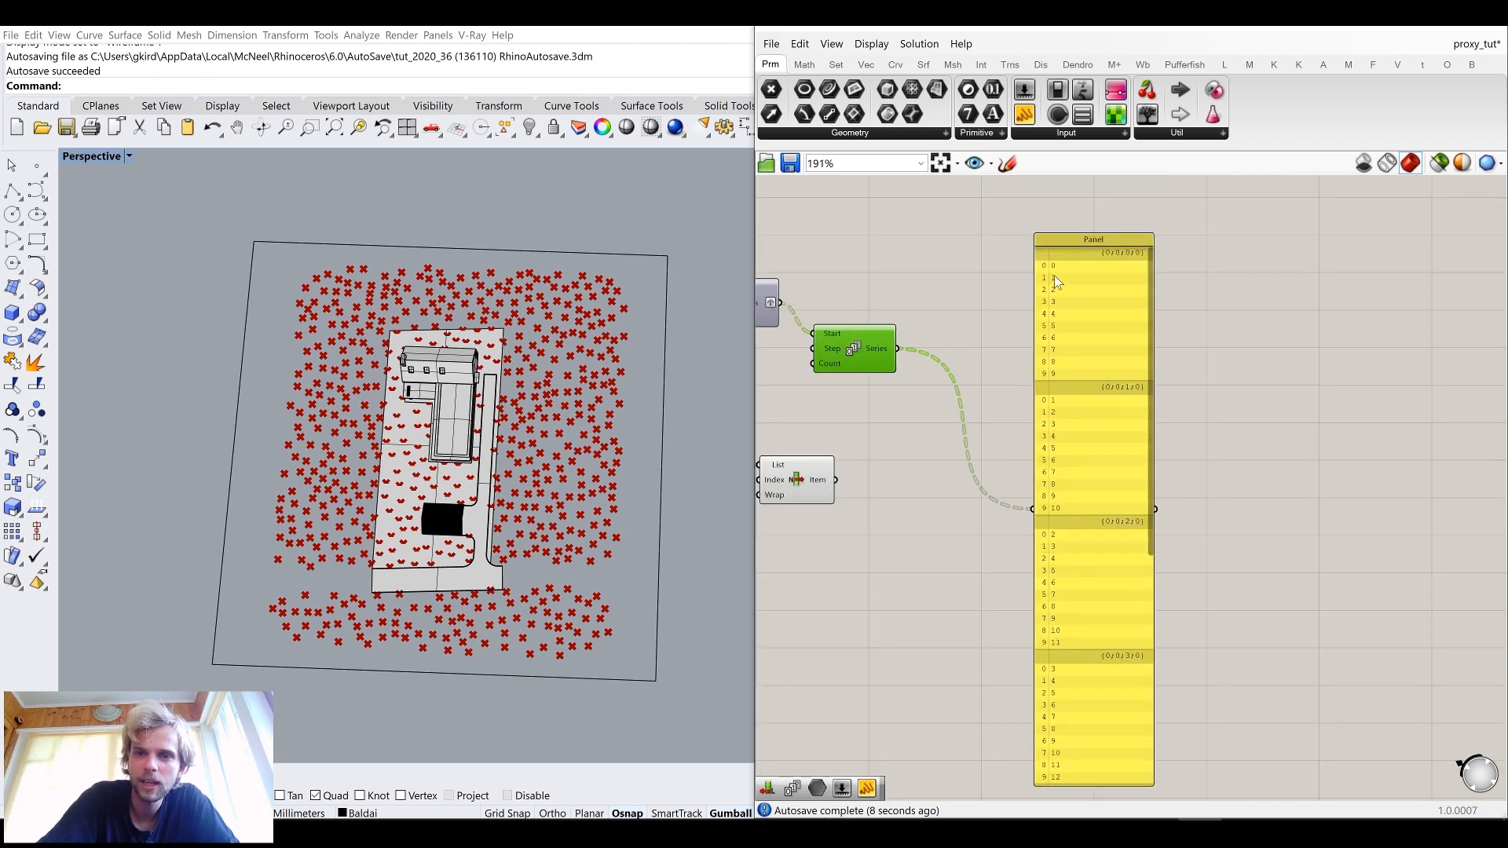
{"action": "scroll", "coordinate": [1054, 275], "scroll_direction": "up", "scroll_amount": 2}
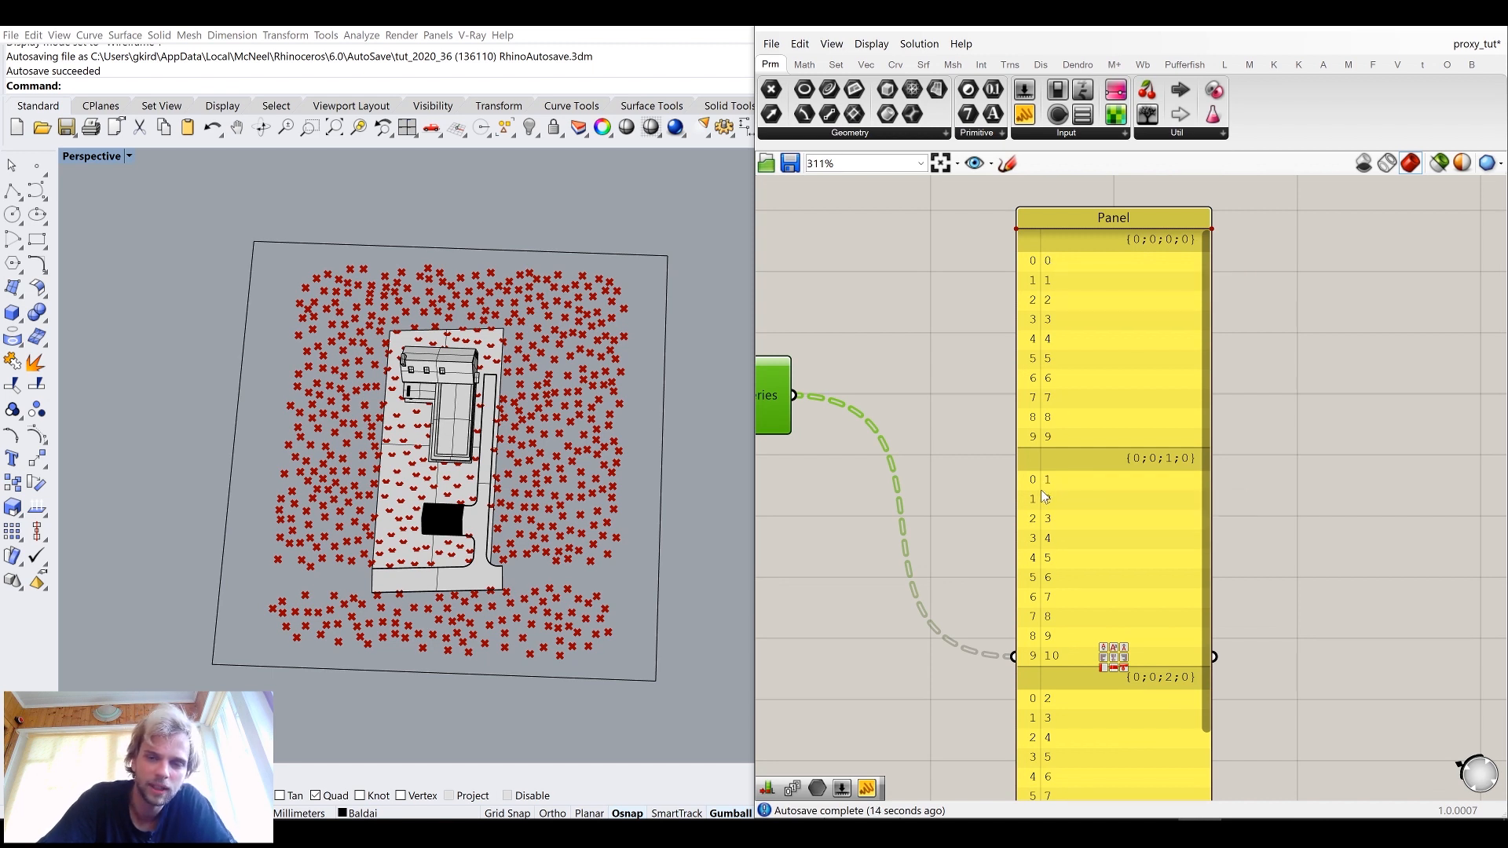
{"action": "right_click_drag", "start_coordinate": [1116, 494], "coordinate": [1134, 327]}
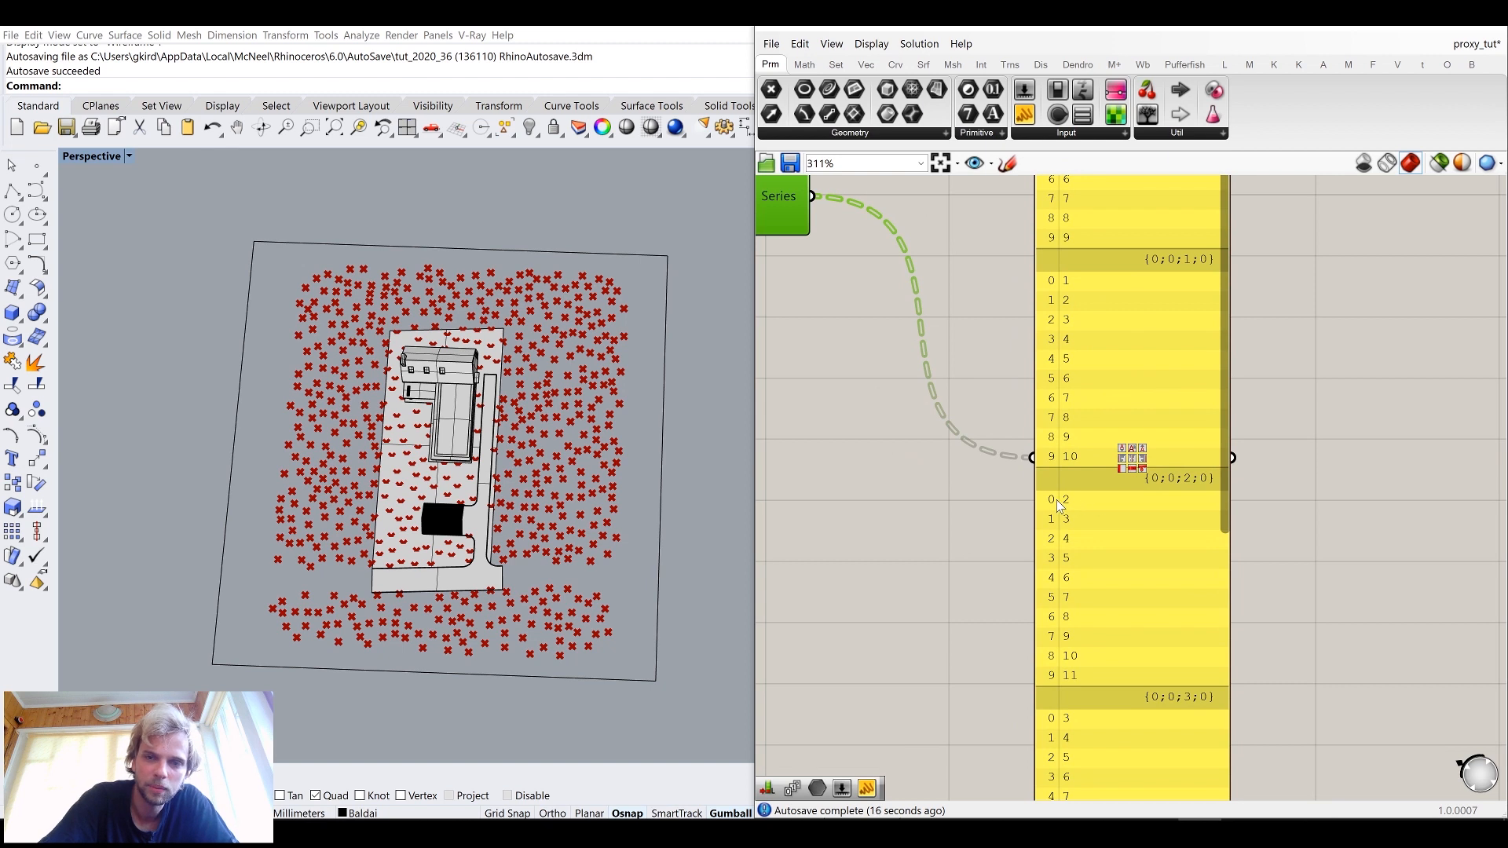
{"action": "right_click_drag", "start_coordinate": [1058, 504], "coordinate": [1140, 295]}
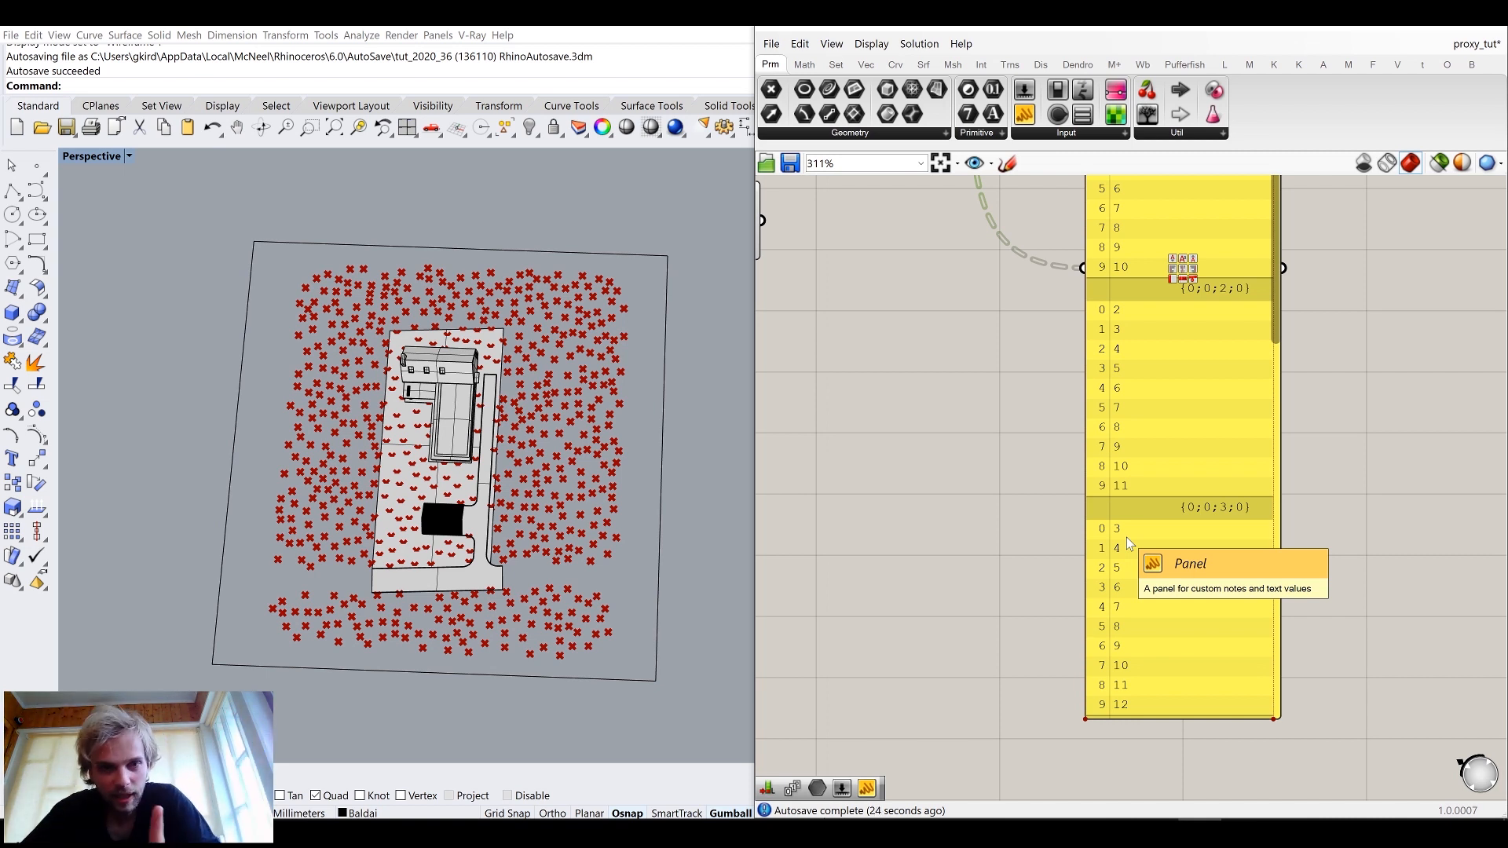
Step: Wire the List Length output into the second Series' Step input and nudge the List Length component slightly
{"action": "scroll", "coordinate": [1033, 404], "scroll_direction": "down", "scroll_amount": 3}
{"action": "right_click_drag", "start_coordinate": [985, 421], "coordinate": [1270, 484]}
{"action": "scroll", "coordinate": [1049, 278], "scroll_direction": "up", "scroll_amount": 3}
{"action": "right_click_drag", "start_coordinate": [1043, 277], "coordinate": [946, 320]}
{"action": "right_click_drag", "start_coordinate": [1097, 340], "coordinate": [919, 310]}
{"action": "left_click", "coordinate": [779, 302]}
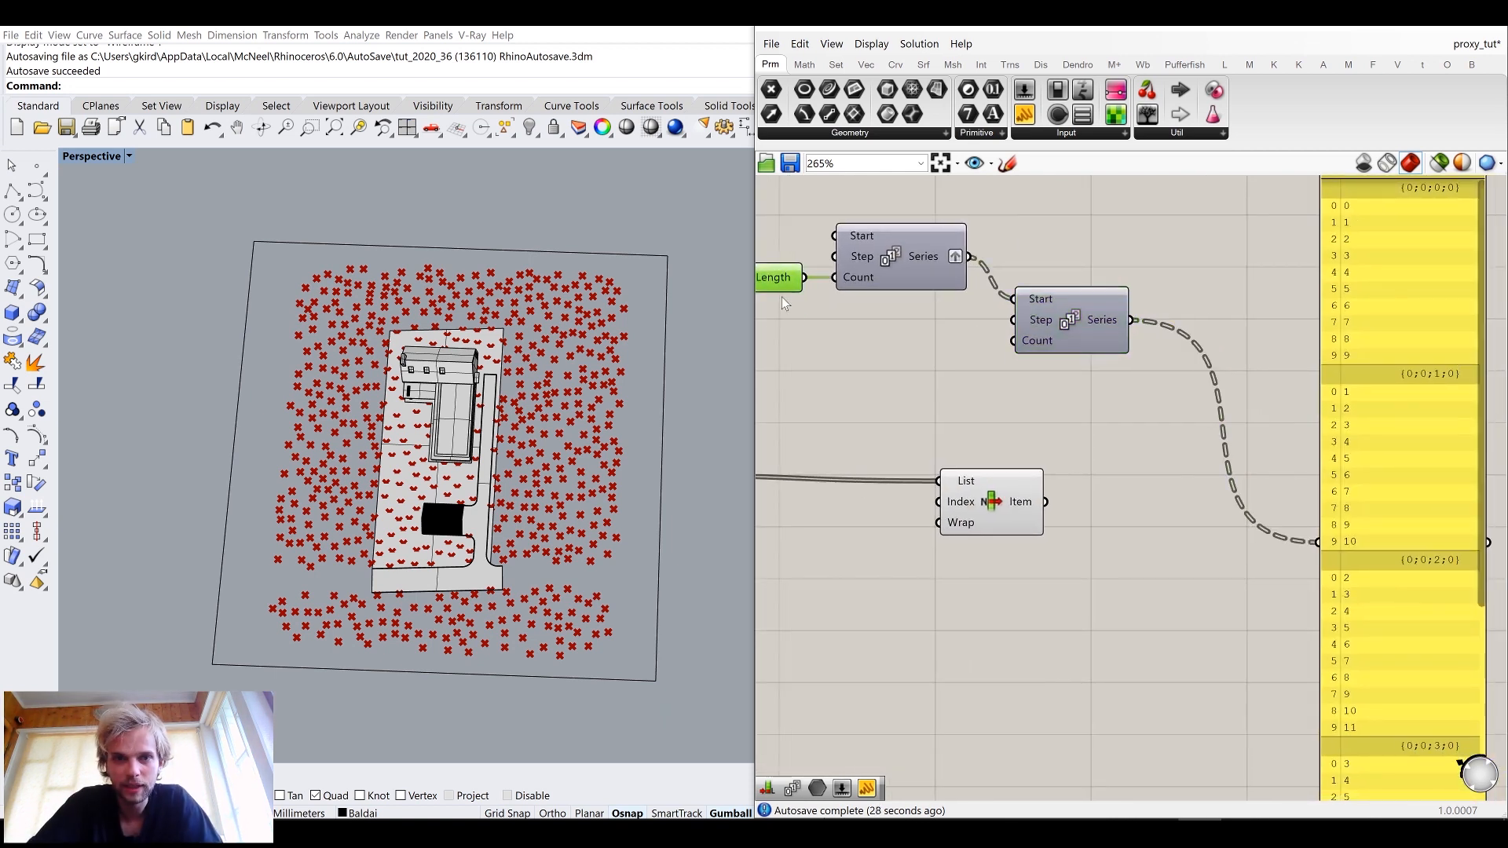
{"action": "right_click_drag", "start_coordinate": [781, 310], "coordinate": [863, 323]}
{"action": "left_click_drag", "start_coordinate": [885, 328], "coordinate": [1095, 353]}
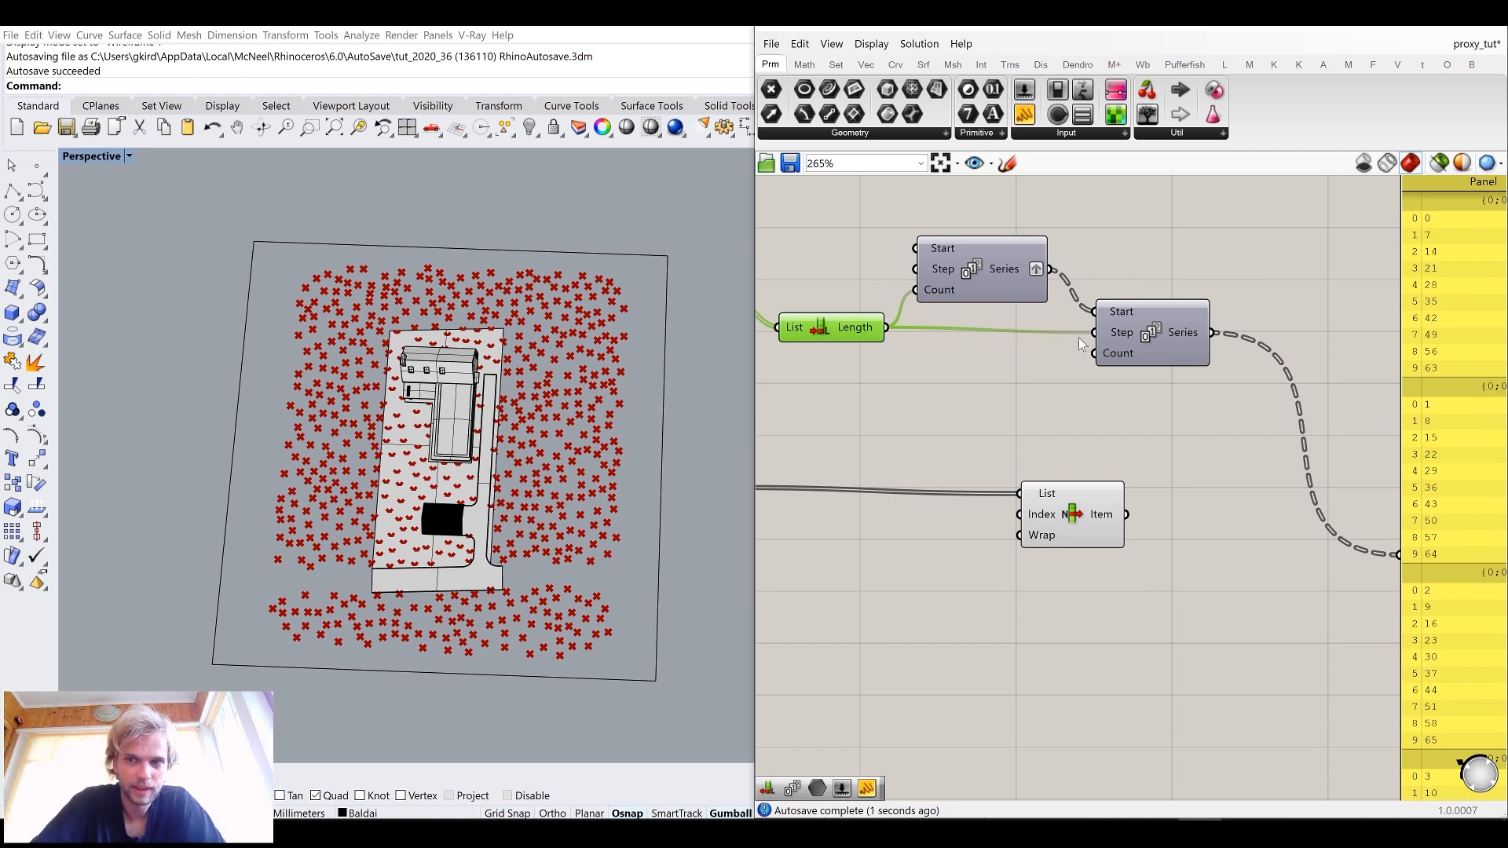
{"action": "left_click_drag", "start_coordinate": [837, 327], "coordinate": [829, 332]}
{"action": "left_click", "coordinate": [940, 429]}
Step: Examine the Panel's branches to check the spacing of the stepped indices against the two Series components' wiring
{"action": "right_click_drag", "start_coordinate": [1109, 407], "coordinate": [957, 390]}
{"action": "right_click_drag", "start_coordinate": [1316, 281], "coordinate": [1114, 303]}
{"action": "scroll", "coordinate": [1092, 260], "scroll_direction": "up", "scroll_amount": 2}
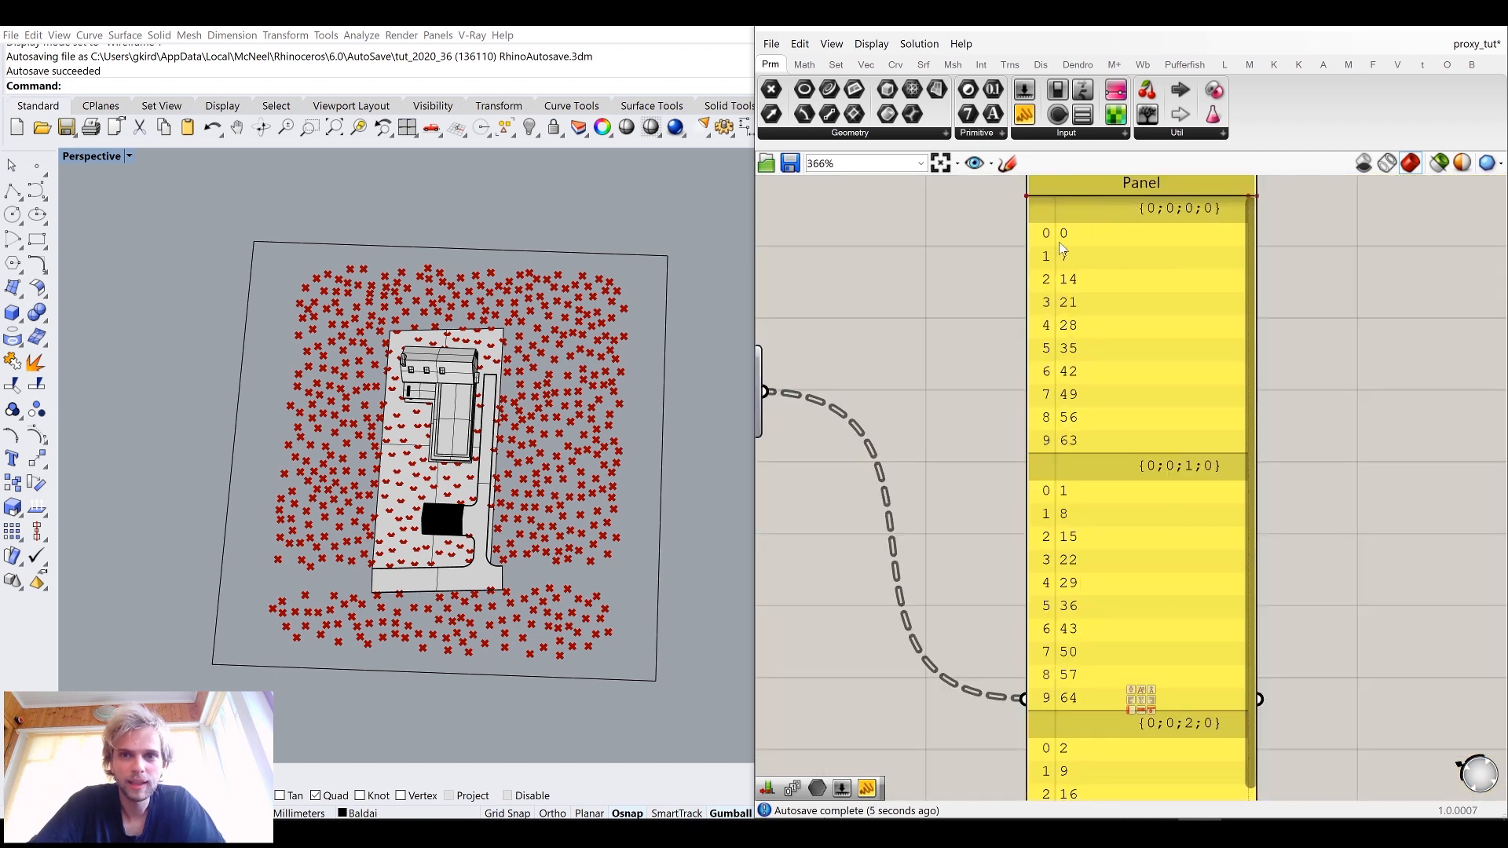
{"action": "right_click_drag", "start_coordinate": [1035, 649], "coordinate": [1014, 487]}
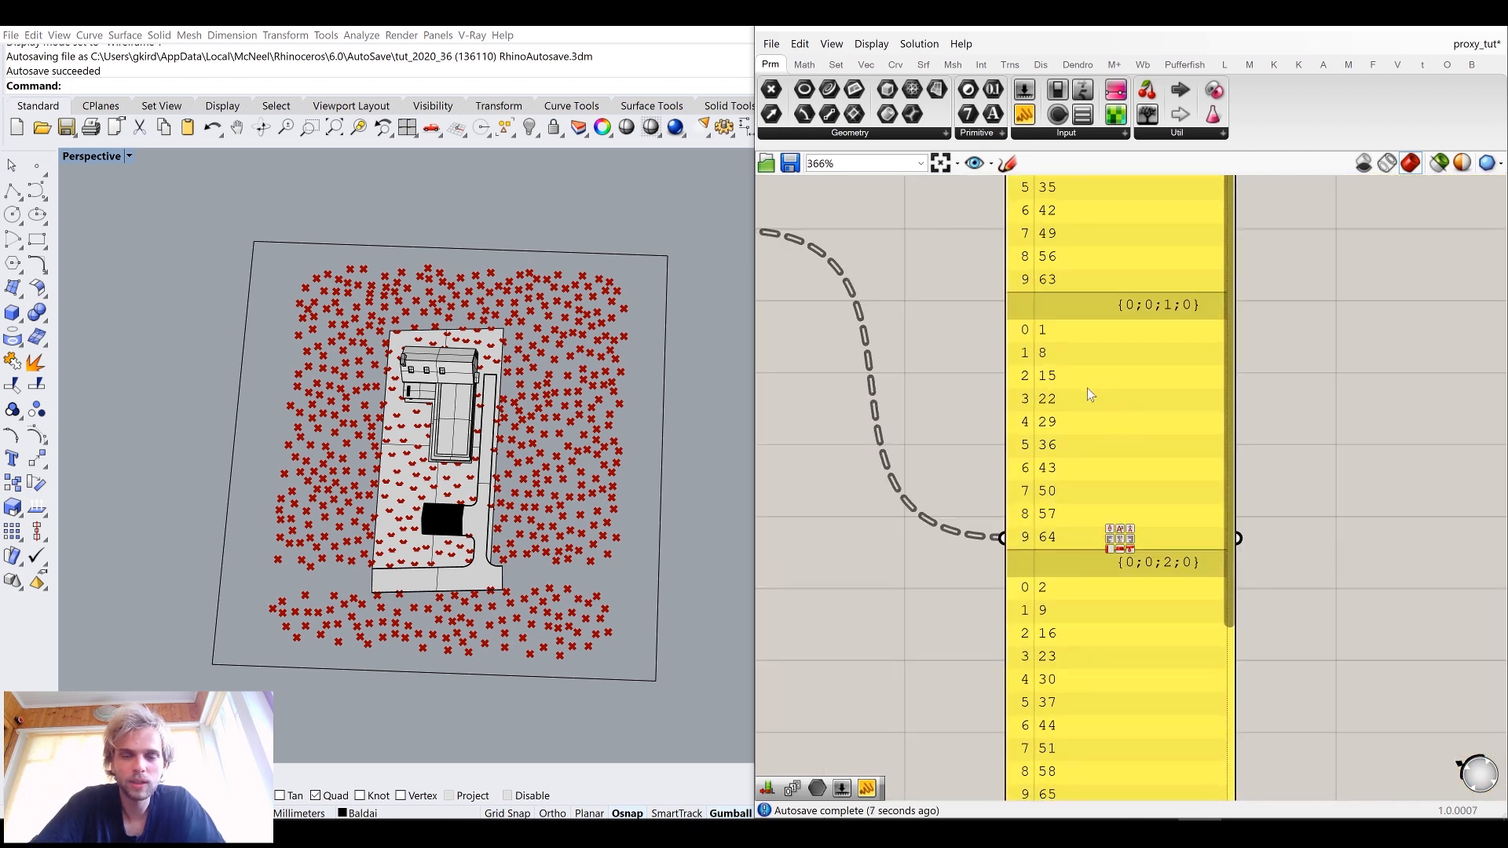
{"action": "scroll", "coordinate": [1090, 393], "scroll_direction": "down", "scroll_amount": 4}
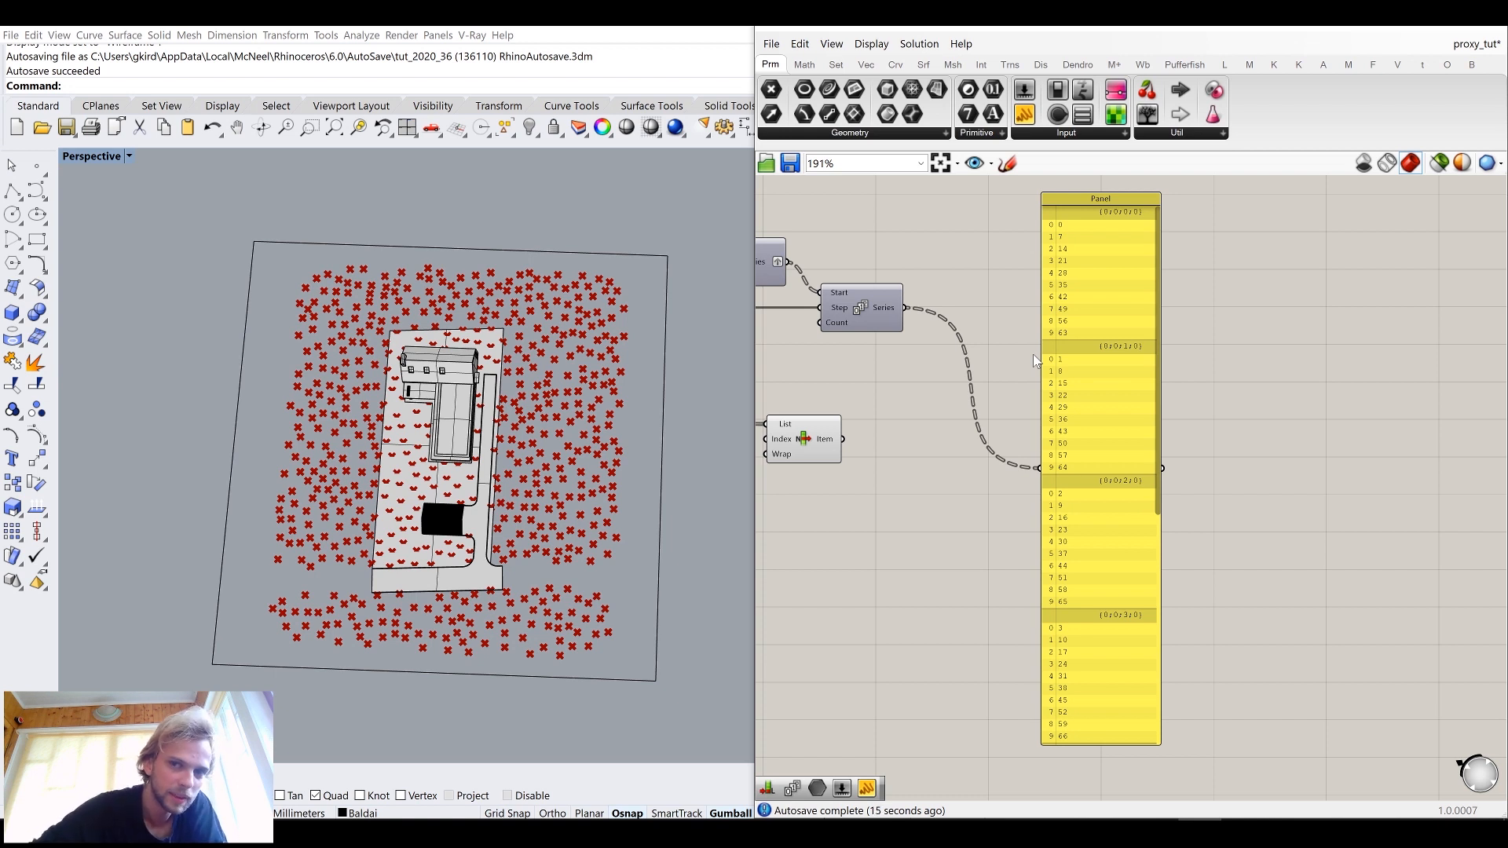
{"action": "scroll", "coordinate": [1021, 288], "scroll_direction": "up", "scroll_amount": 6}
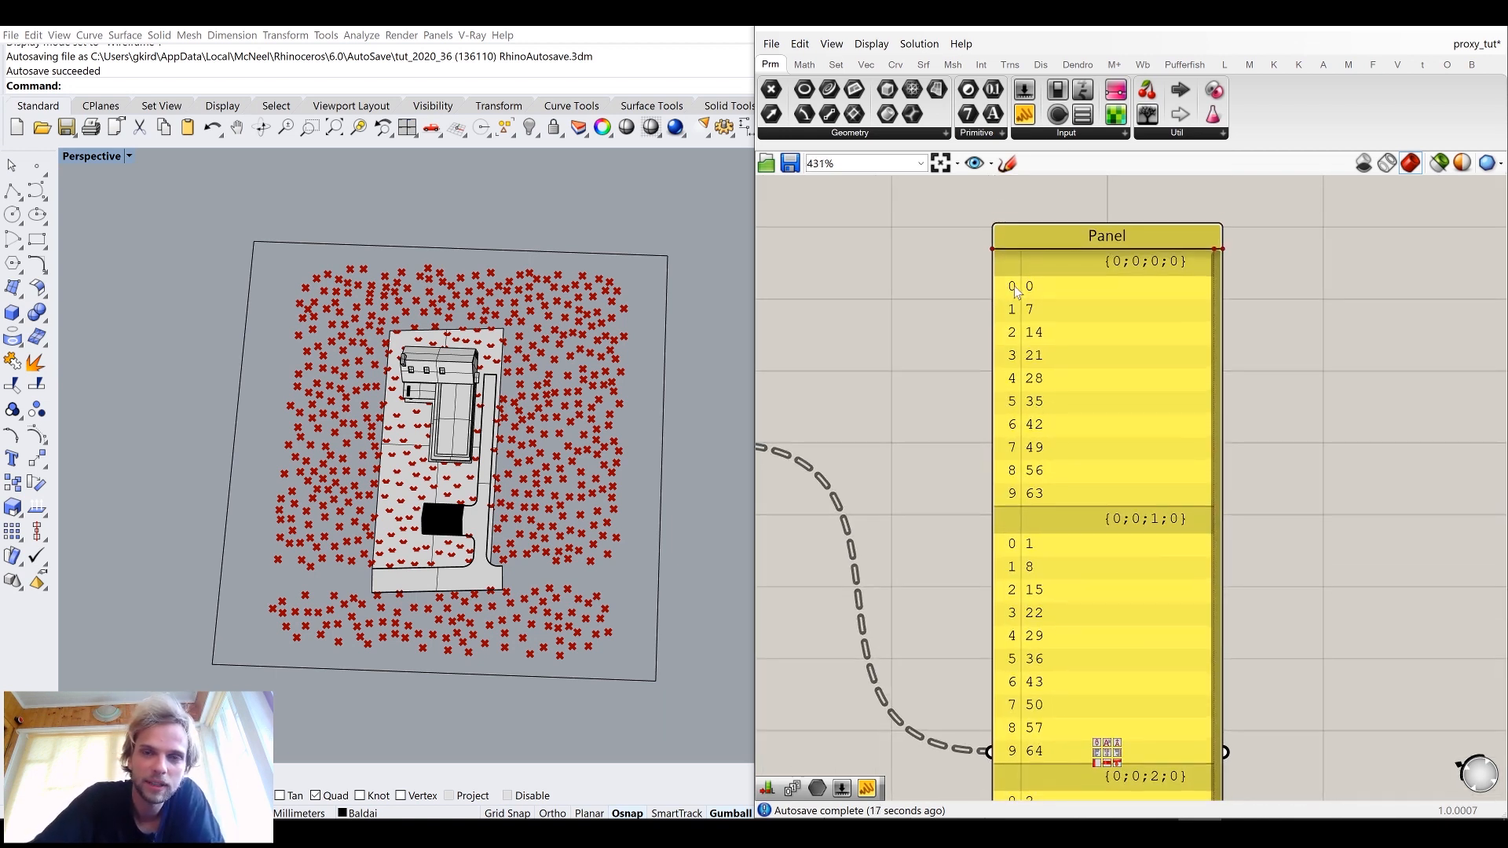
{"action": "scroll", "coordinate": [1086, 392], "scroll_direction": "down", "scroll_amount": 5}
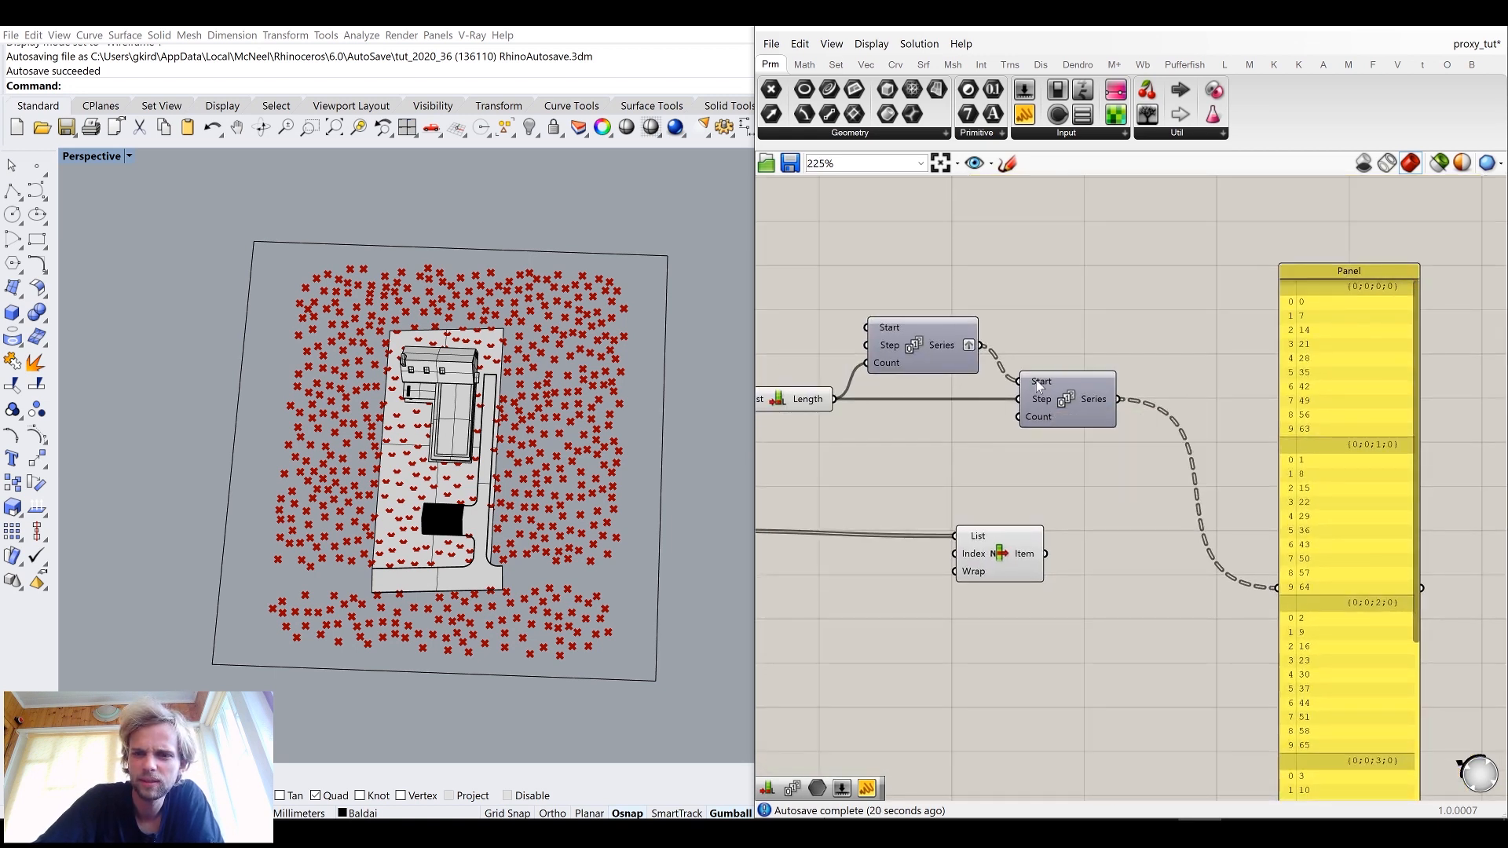
{"action": "mouse_move", "coordinate": [1038, 384]}
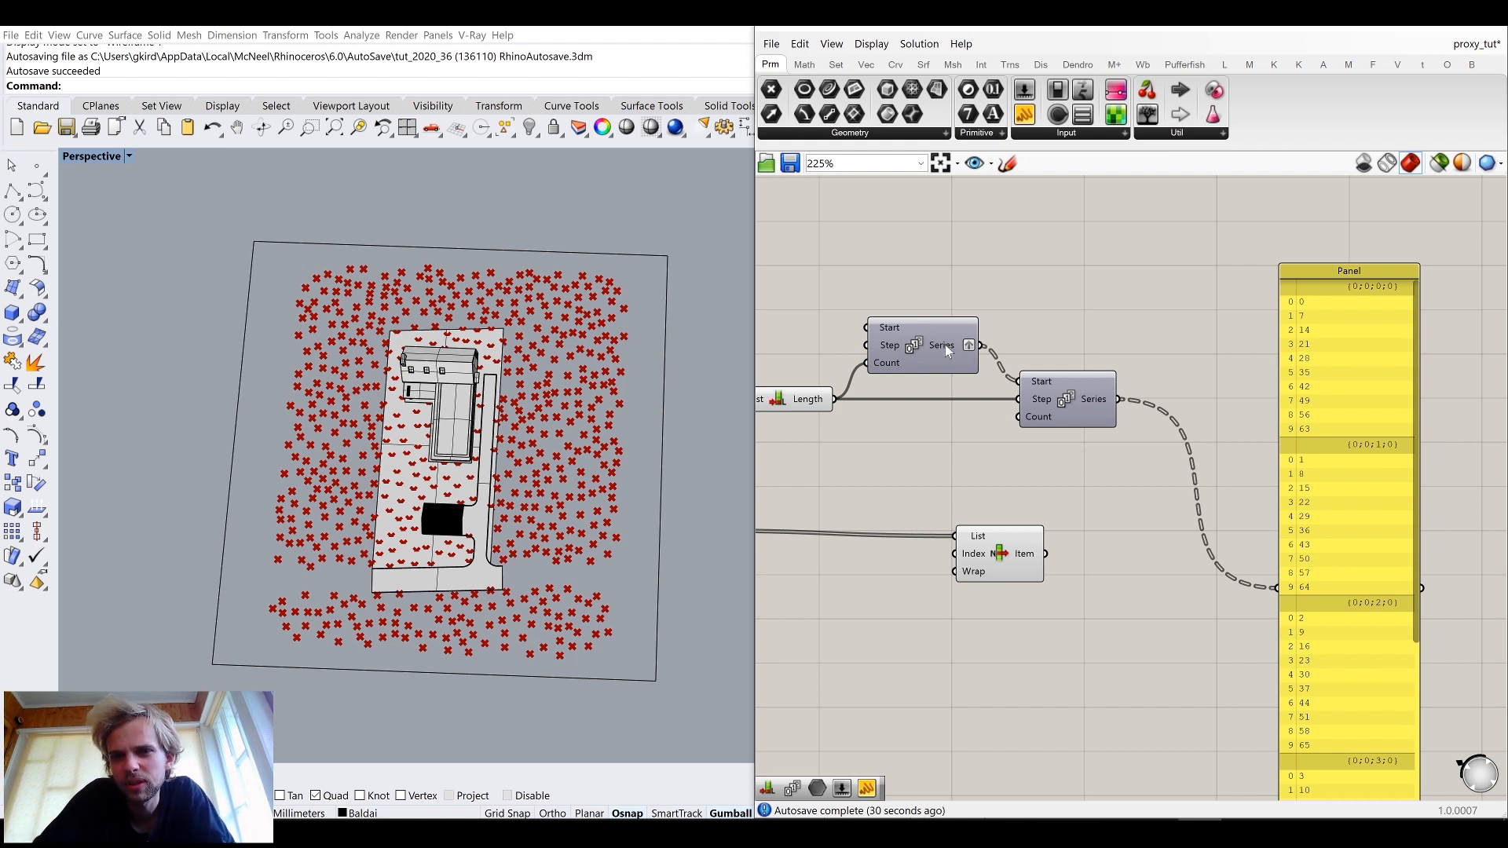
{"action": "mouse_move", "coordinate": [941, 342]}
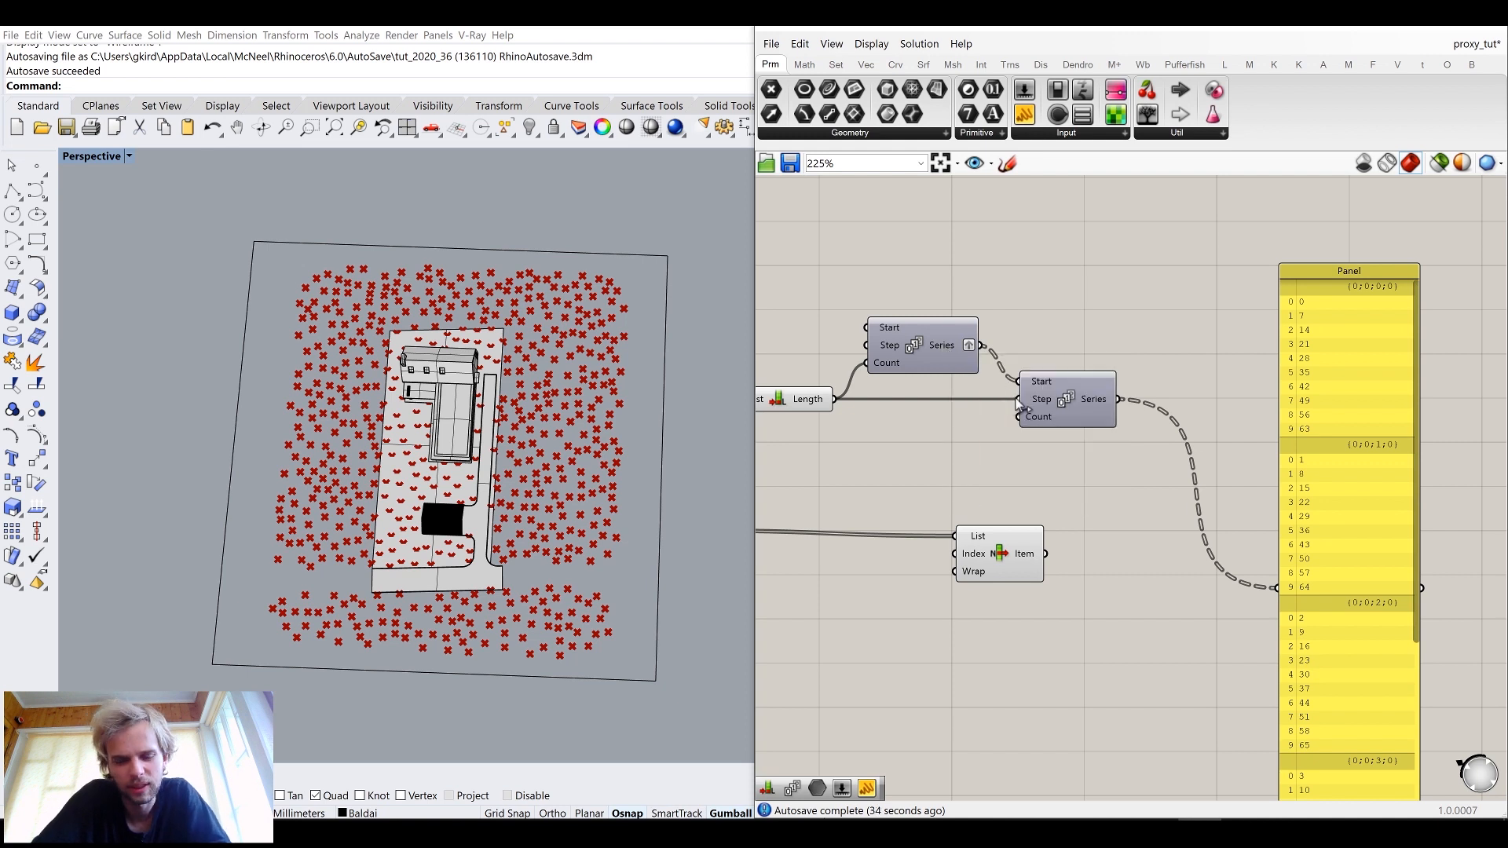
{"action": "left_click_drag", "start_coordinate": [840, 404], "coordinate": [860, 457]}
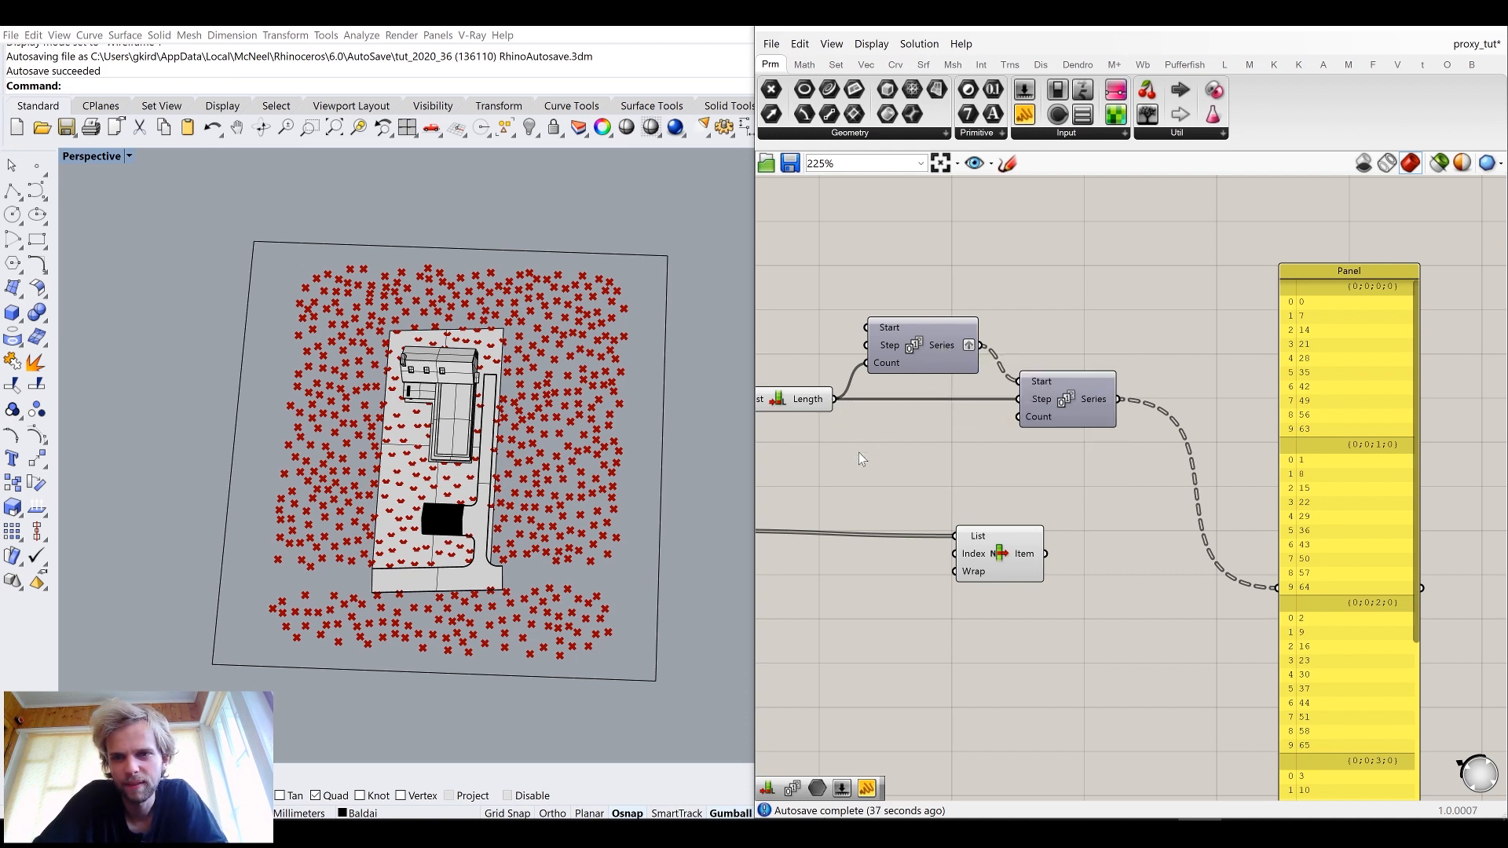
Step: Disconnect the List Length wire from the second Series' Step input, compare the Panel's numbers, and reconnect the wire
{"action": "left_click_drag", "start_coordinate": [1006, 413], "coordinate": [1019, 399], "text": "ctrl"}
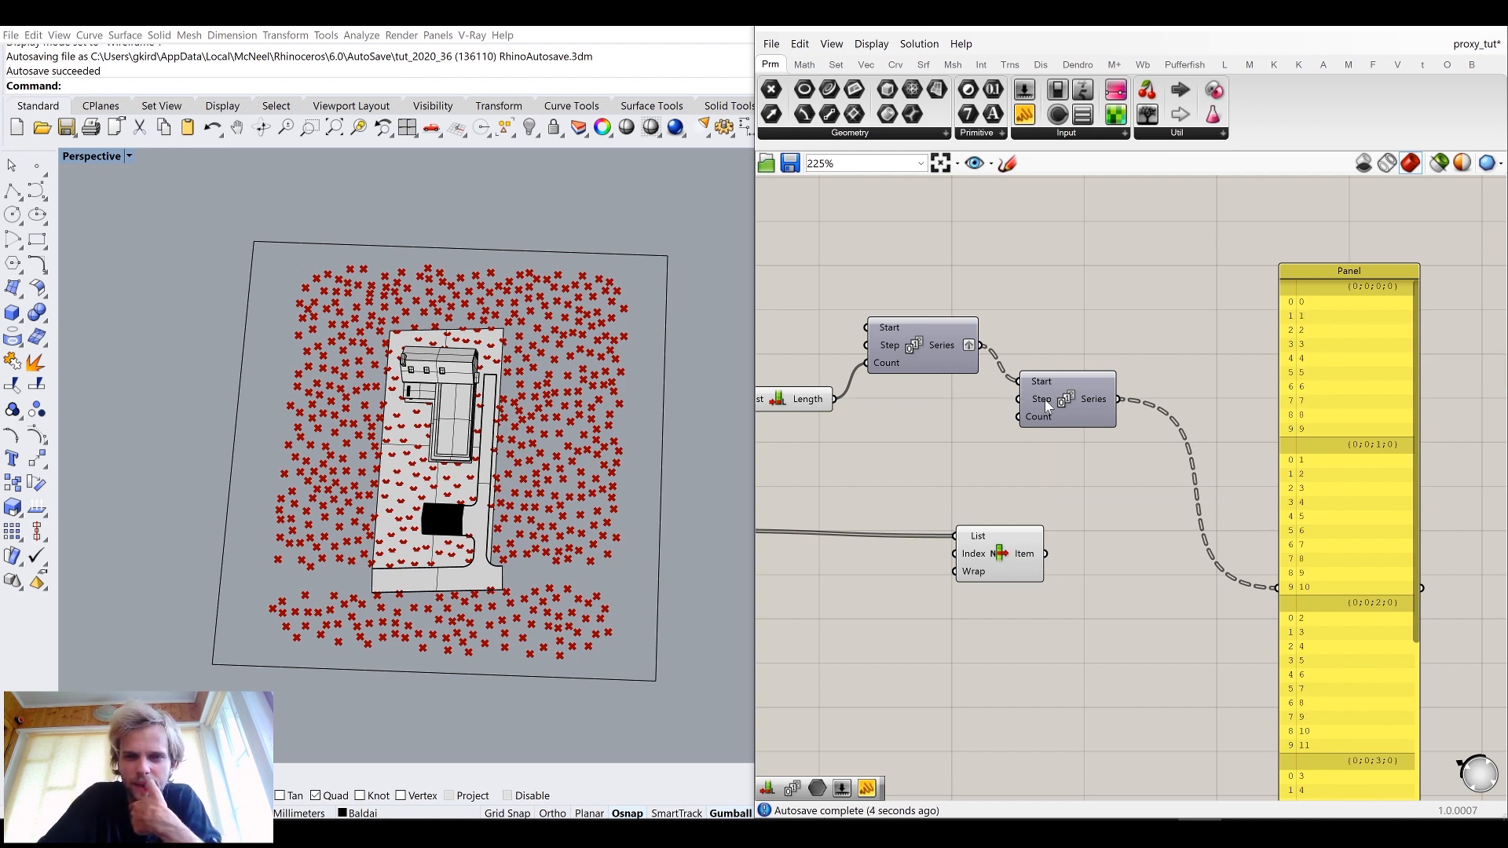
{"action": "left_click_drag", "start_coordinate": [836, 399], "coordinate": [1020, 400]}
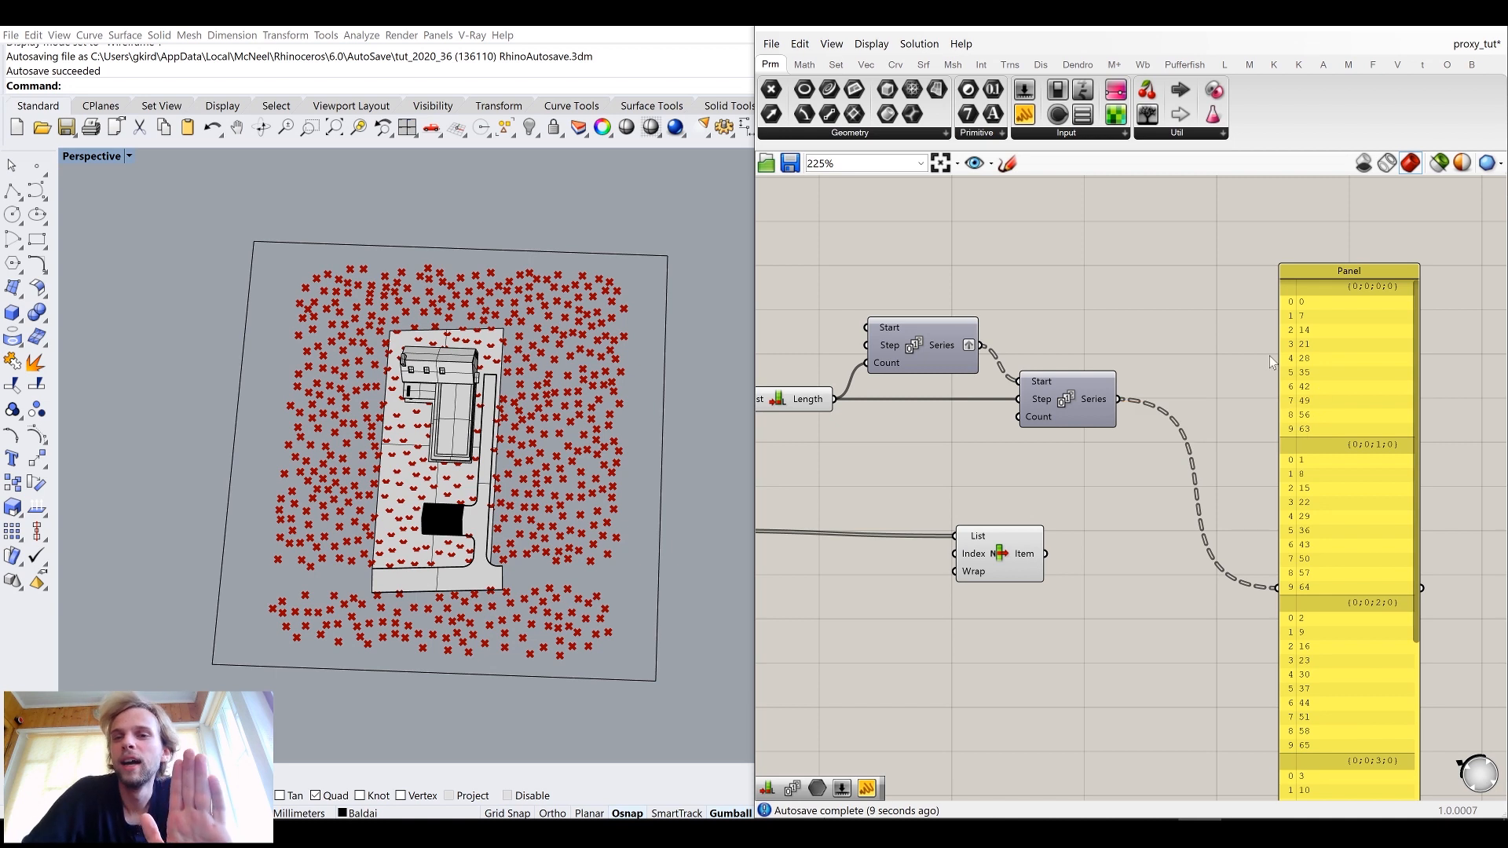
{"action": "right_click_drag", "start_coordinate": [950, 453], "coordinate": [1056, 370]}
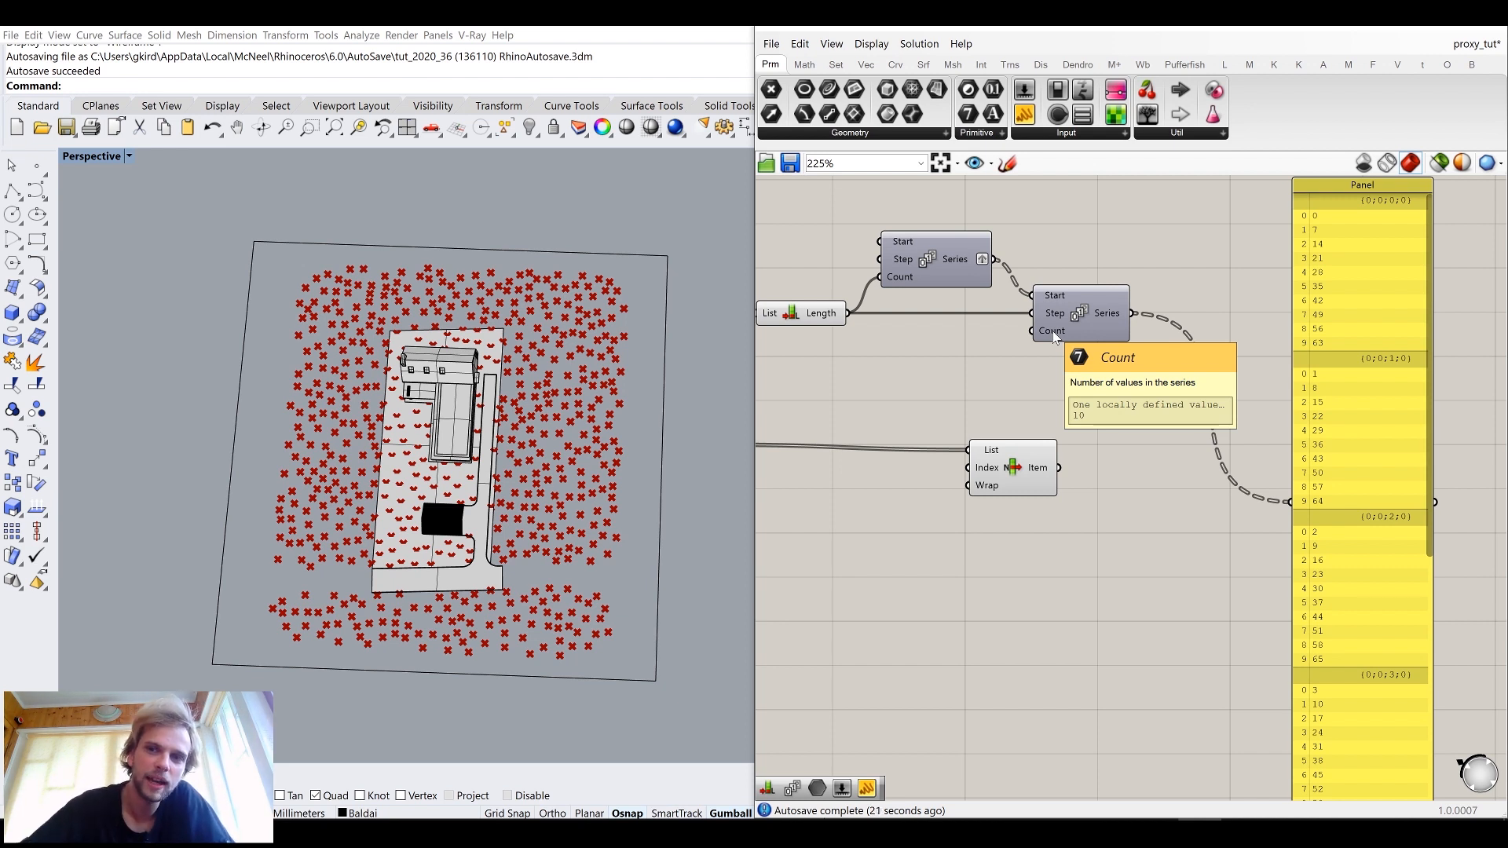
Step: Examine the merged plant proxies, the Panel's index branches and the second Series' Count input
{"action": "scroll", "coordinate": [1116, 316], "scroll_direction": "down", "scroll_amount": 3}
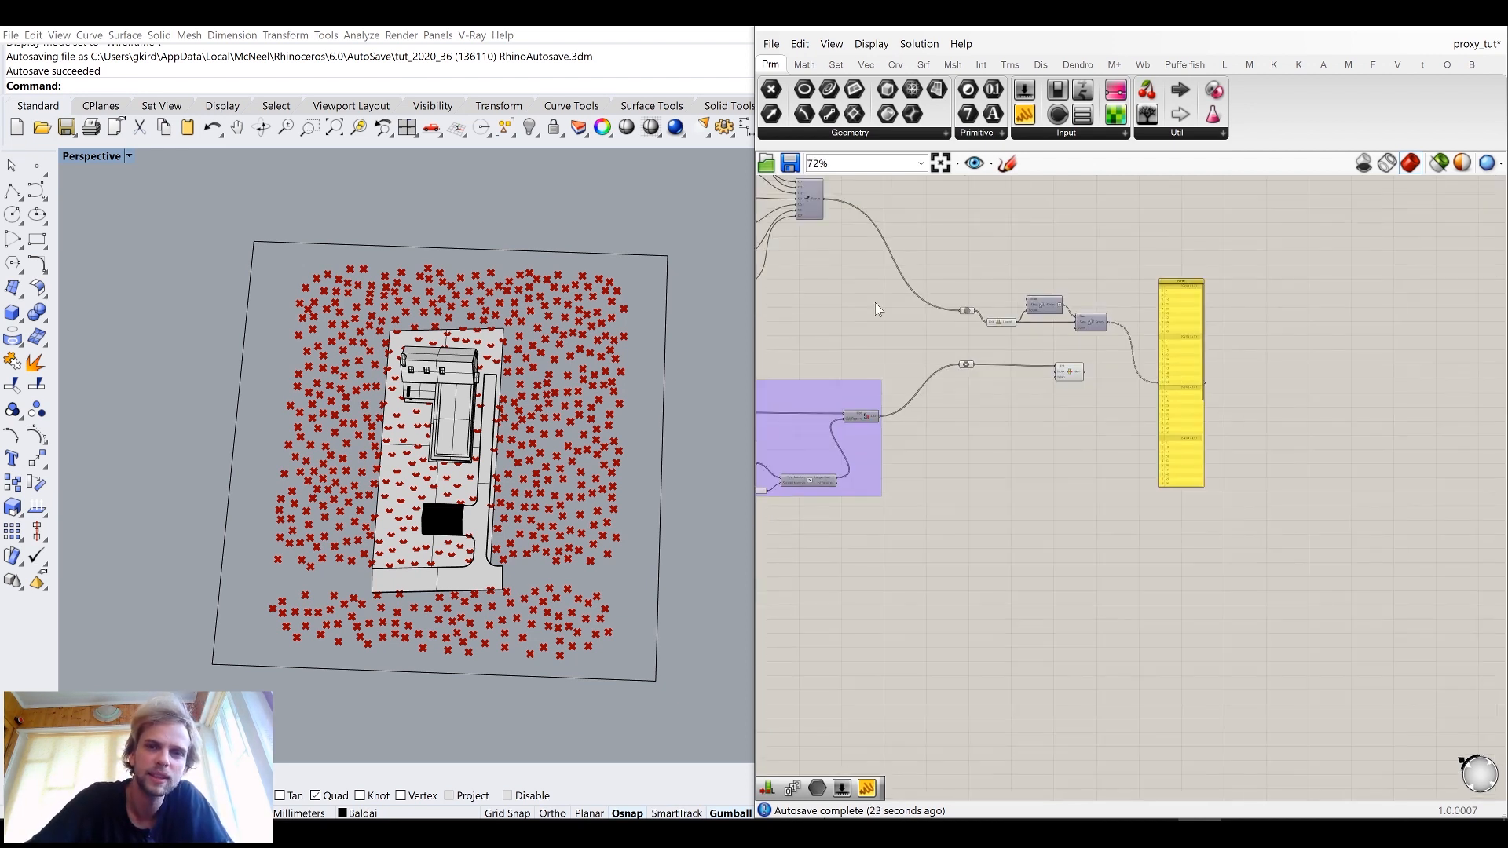
{"action": "scroll", "coordinate": [819, 273], "scroll_direction": "up", "scroll_amount": 2}
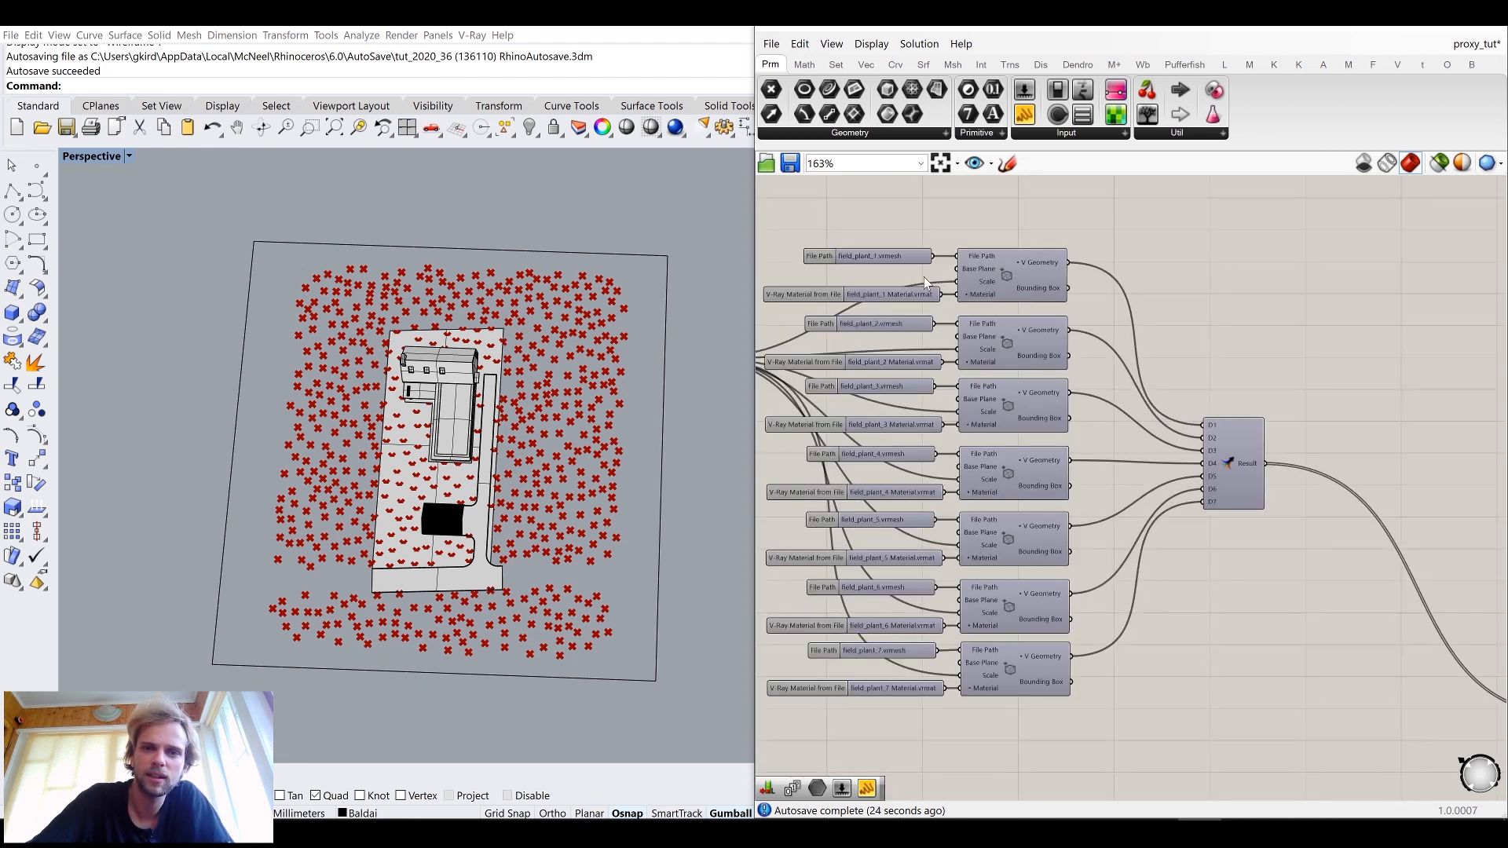
{"action": "scroll", "coordinate": [991, 257], "scroll_direction": "down", "scroll_amount": 3}
{"action": "scroll", "coordinate": [997, 314], "scroll_direction": "up", "scroll_amount": 5}
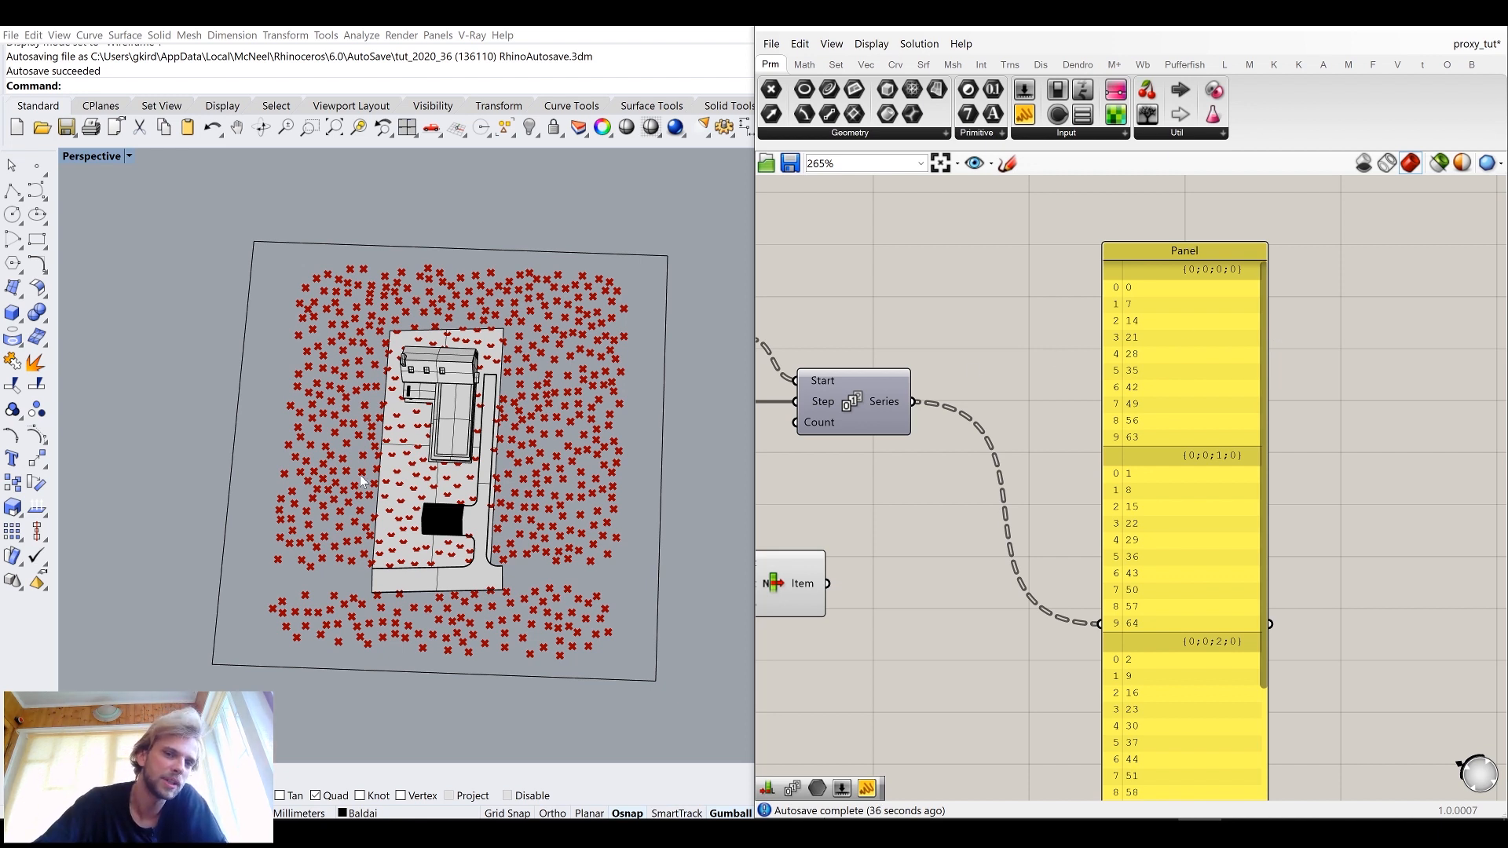
{"action": "right_click_drag", "start_coordinate": [993, 500], "coordinate": [1255, 481]}
{"action": "scroll", "coordinate": [1044, 414], "scroll_direction": "up", "scroll_amount": 2}
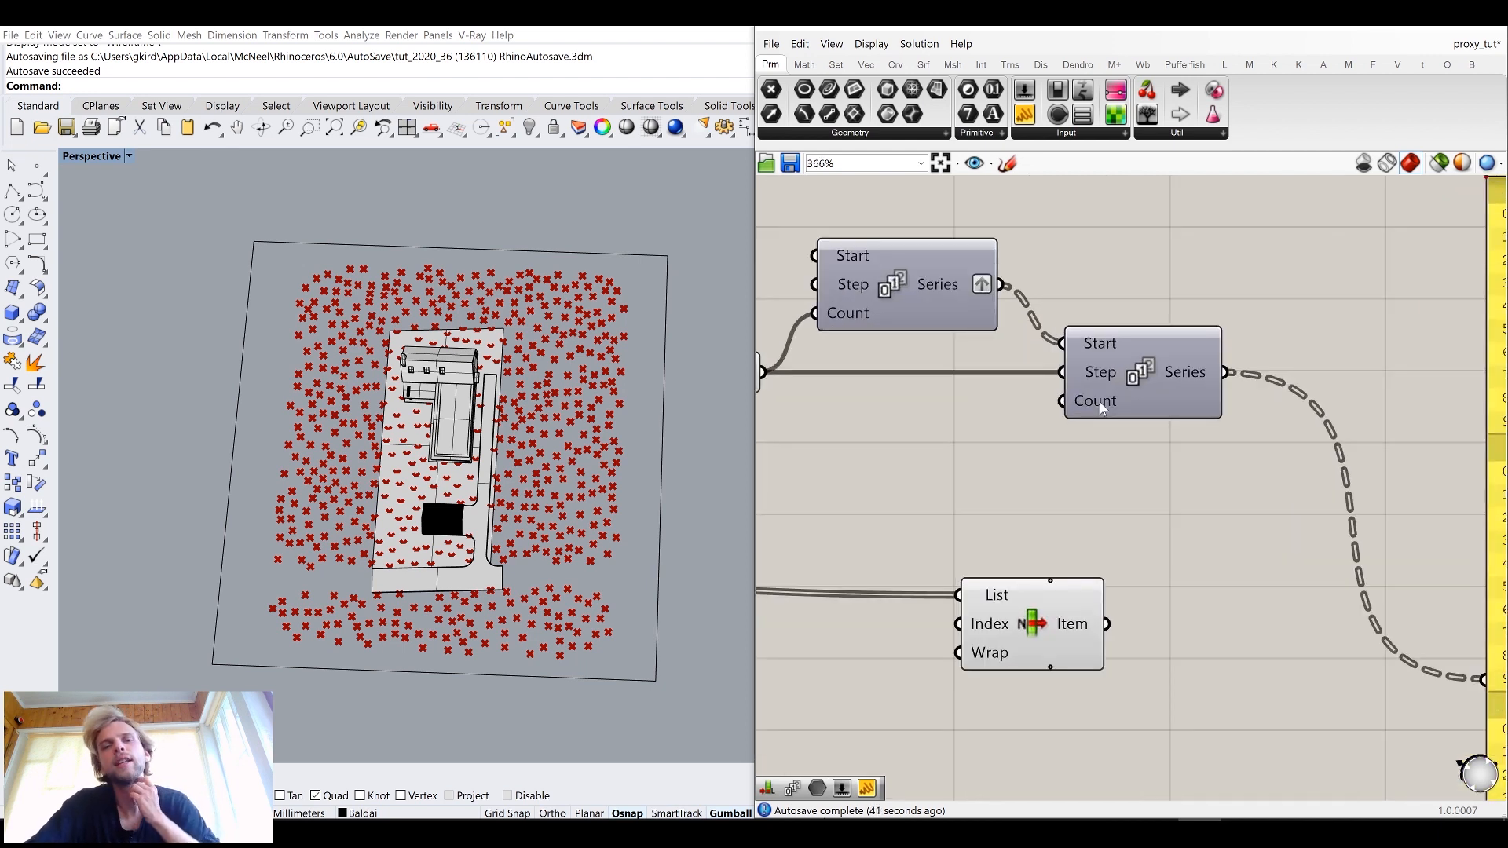
{"action": "scroll", "coordinate": [1100, 402], "scroll_direction": "down", "scroll_amount": 3}
{"action": "right_click_drag", "start_coordinate": [940, 440], "coordinate": [886, 483]}
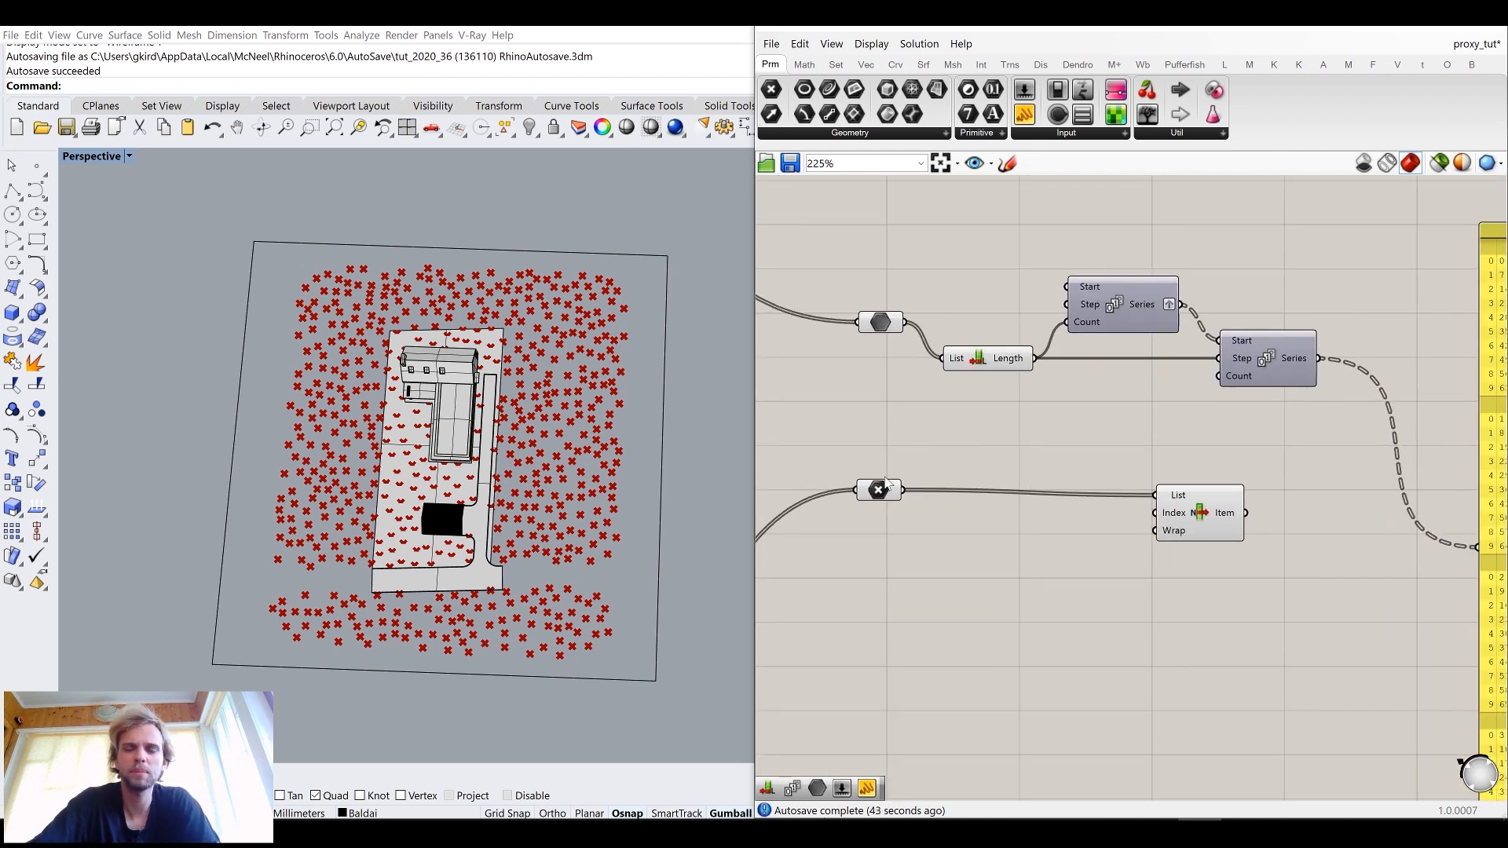
Step: Add a second List Length component and wire the site Point parameter into its List input
{"action": "scroll", "coordinate": [883, 480], "scroll_direction": "up", "scroll_amount": 2}
{"action": "double_click", "coordinate": [979, 431]}
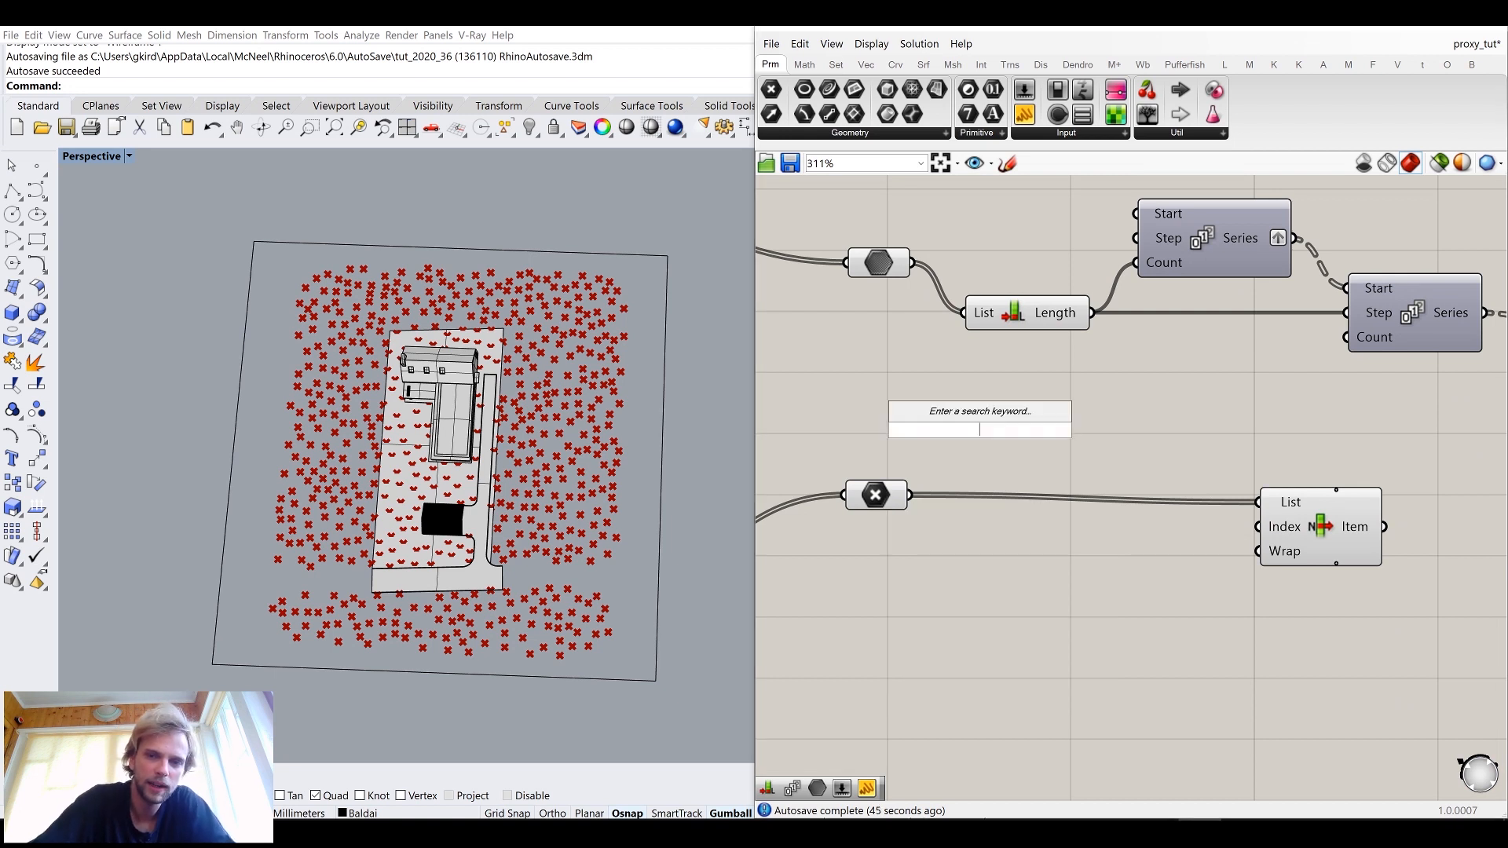
{"action": "type", "text": "list leng"}
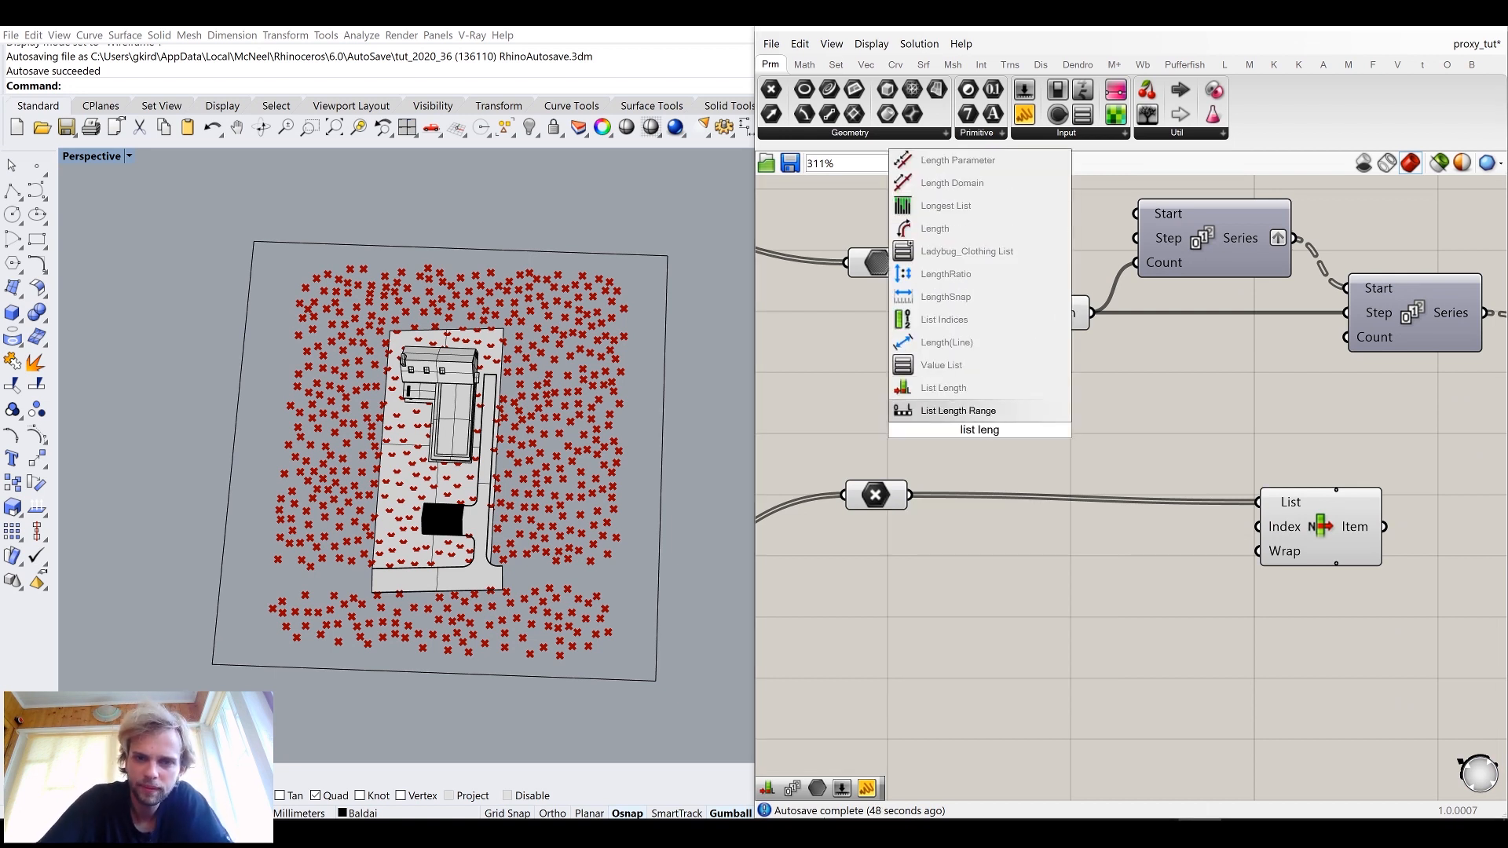
{"action": "left_click", "coordinate": [943, 387]}
{"action": "left_click_drag", "start_coordinate": [910, 495], "coordinate": [1041, 436]}
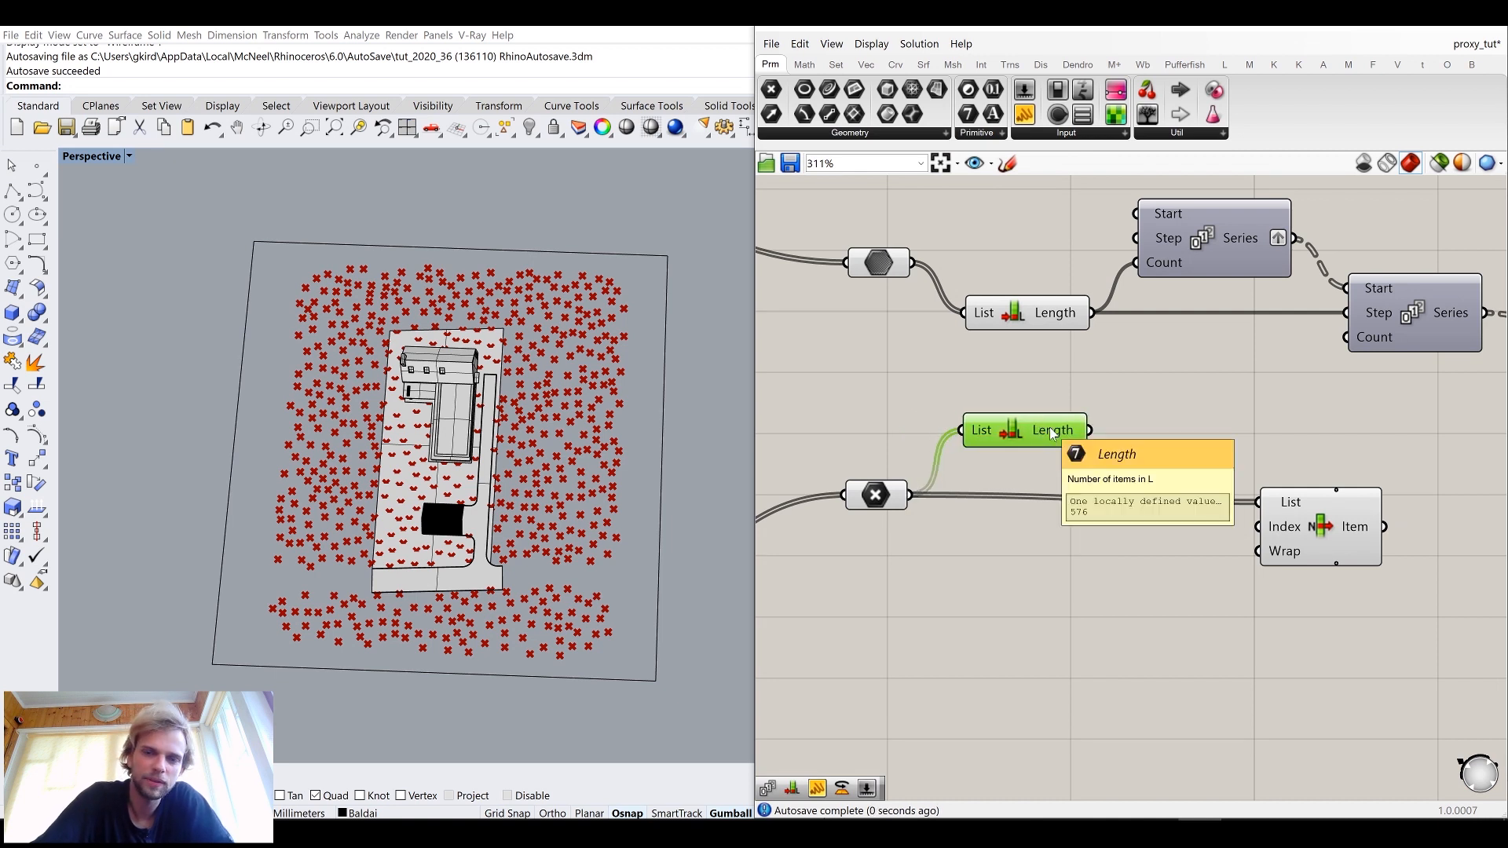
Step: Add a Division component, wiring the points' List Length into A and the proxies' List Length into B
{"action": "left_click", "coordinate": [1190, 404]}
{"action": "double_click", "coordinate": [1190, 404]}
{"action": "type", "text": "division"}
{"action": "key", "text": "Return"}
{"action": "left_click_drag", "start_coordinate": [1136, 392], "coordinate": [1044, 402]}
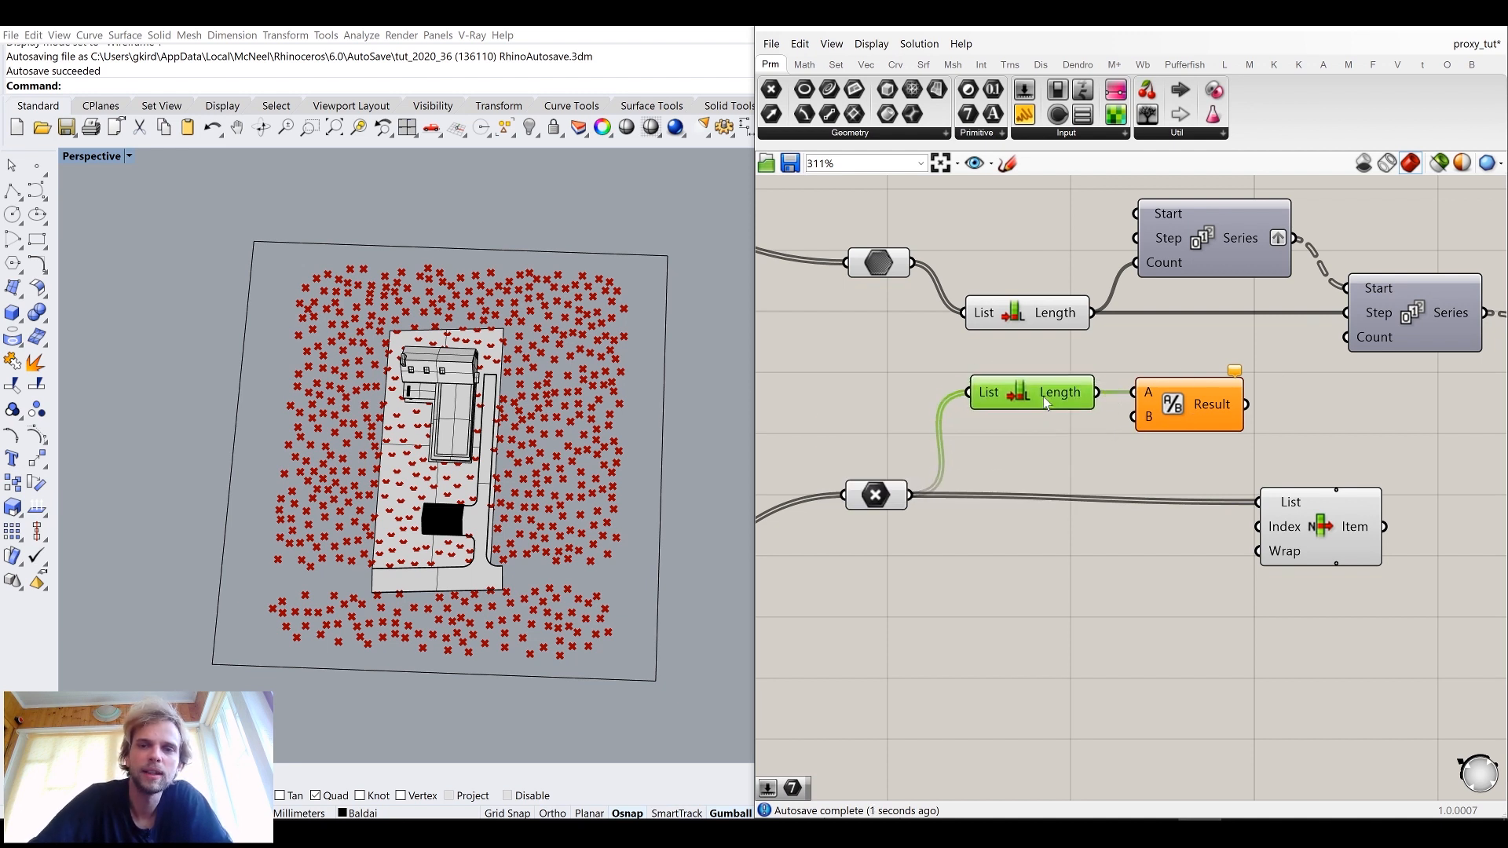
{"action": "mouse_move", "coordinate": [1061, 314]}
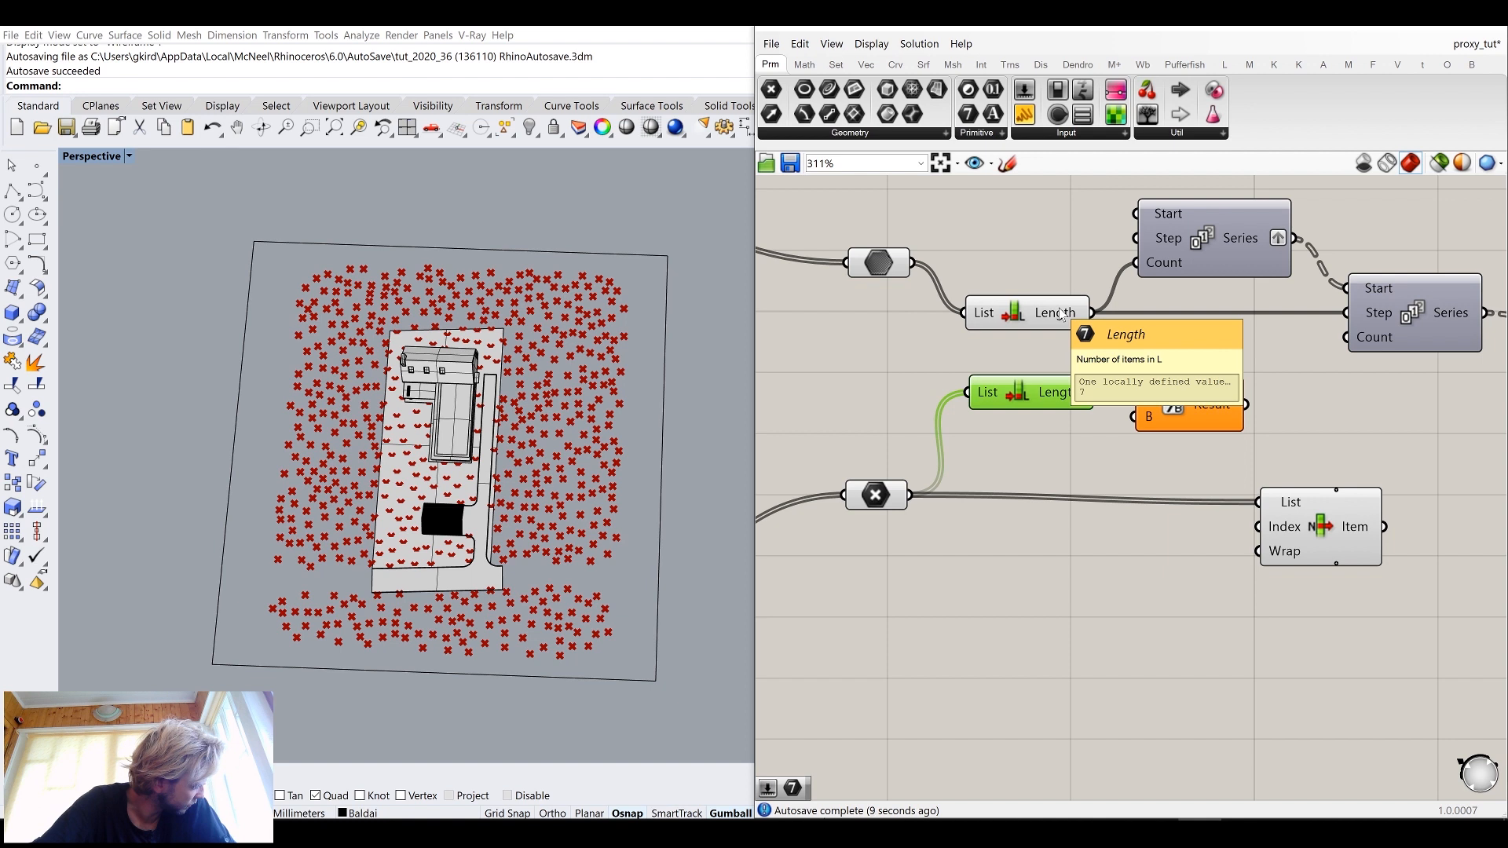
{"action": "left_click_drag", "start_coordinate": [1092, 313], "coordinate": [1134, 416]}
{"action": "right_click_drag", "start_coordinate": [1323, 429], "coordinate": [1128, 422]}
{"action": "mouse_move", "coordinate": [1026, 396]}
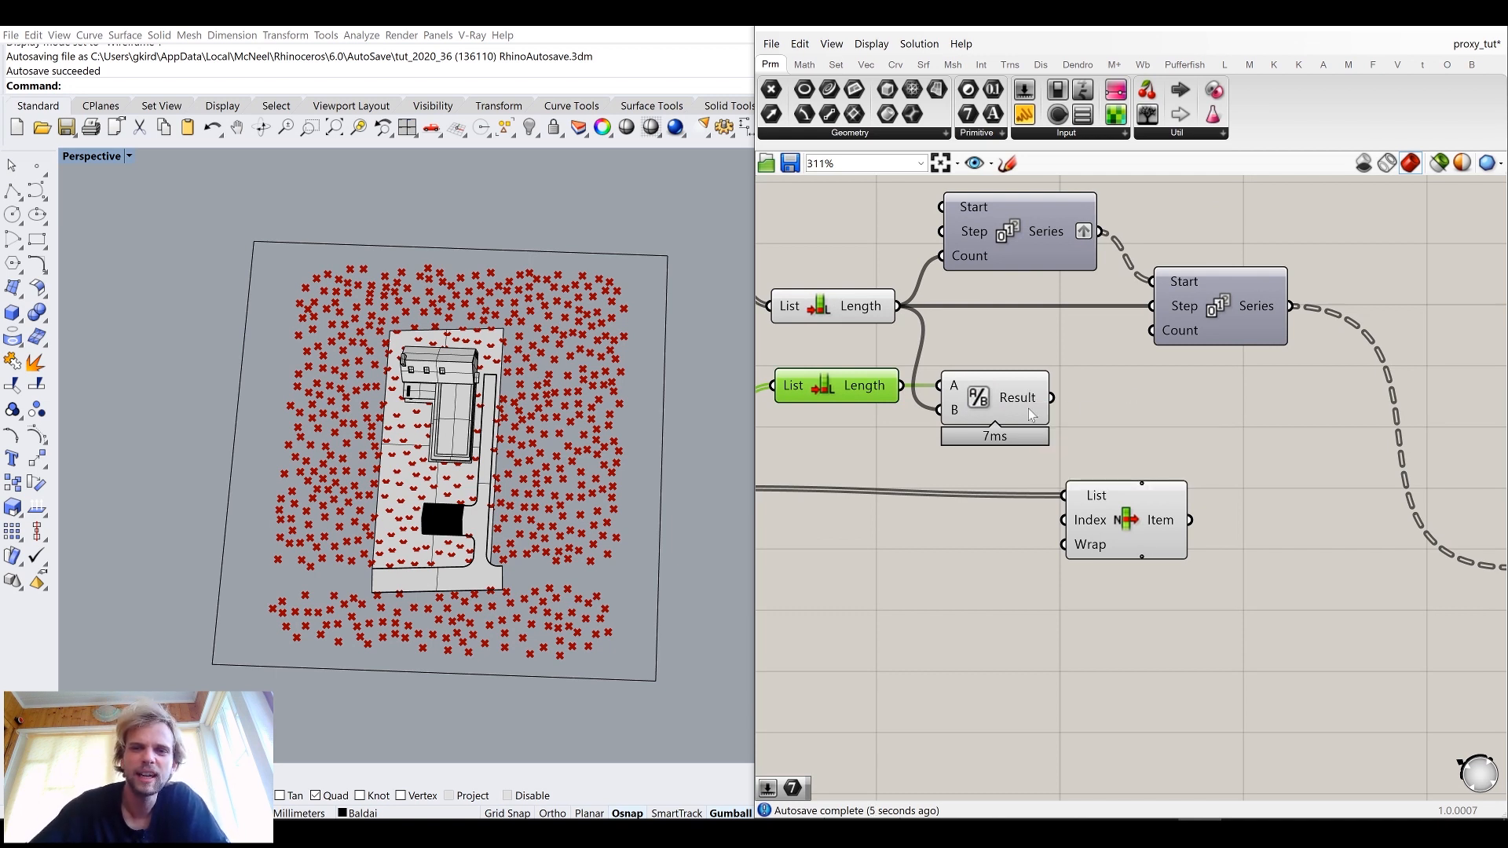
{"action": "right_click", "coordinate": [1021, 404]}
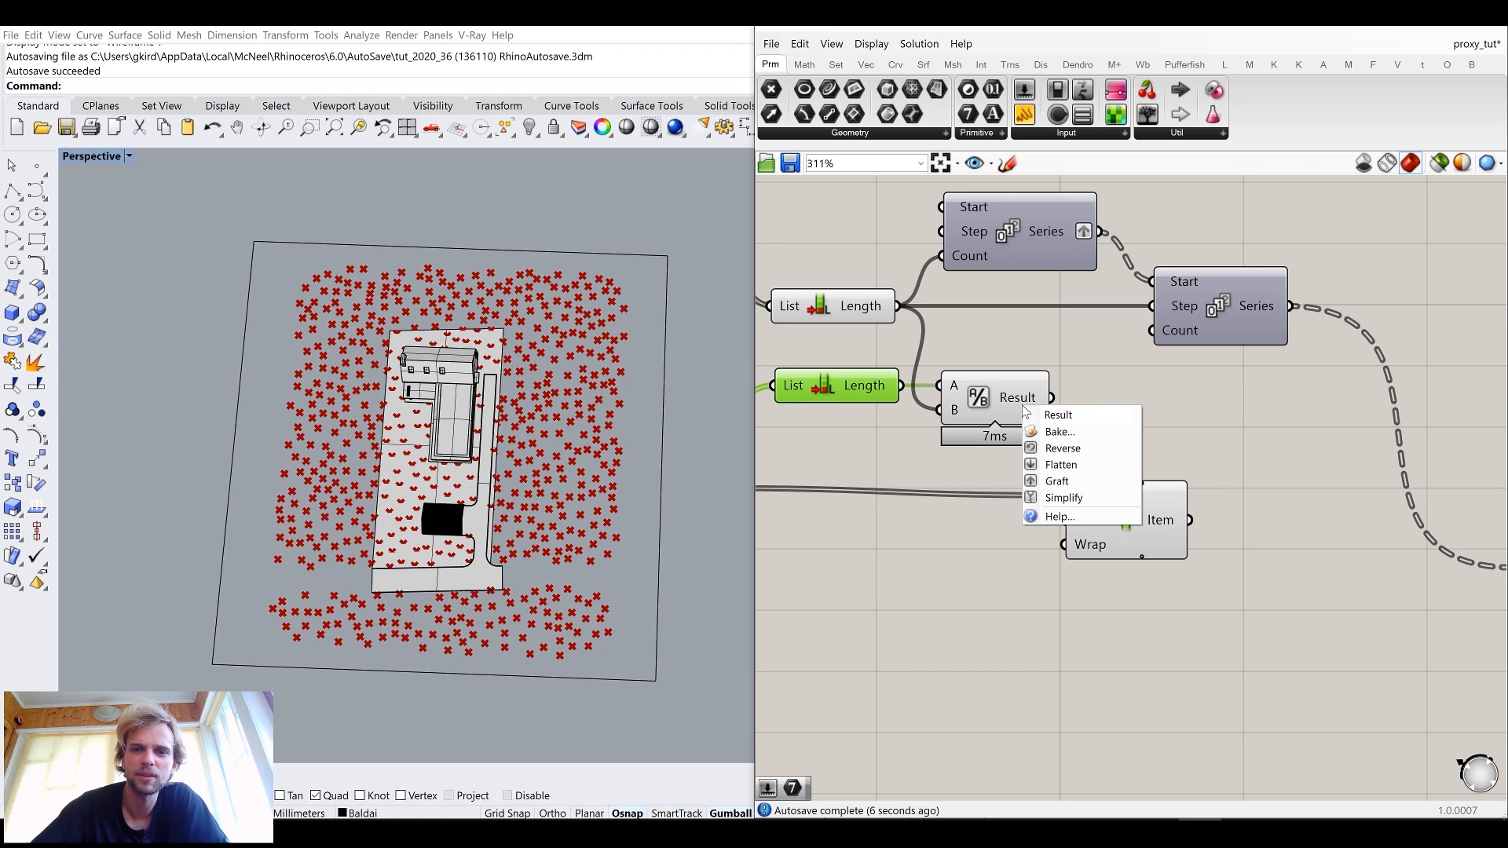
{"action": "left_click", "coordinate": [1197, 364]}
{"action": "right_click", "coordinate": [1168, 333]}
{"action": "left_click", "coordinate": [1104, 409]}
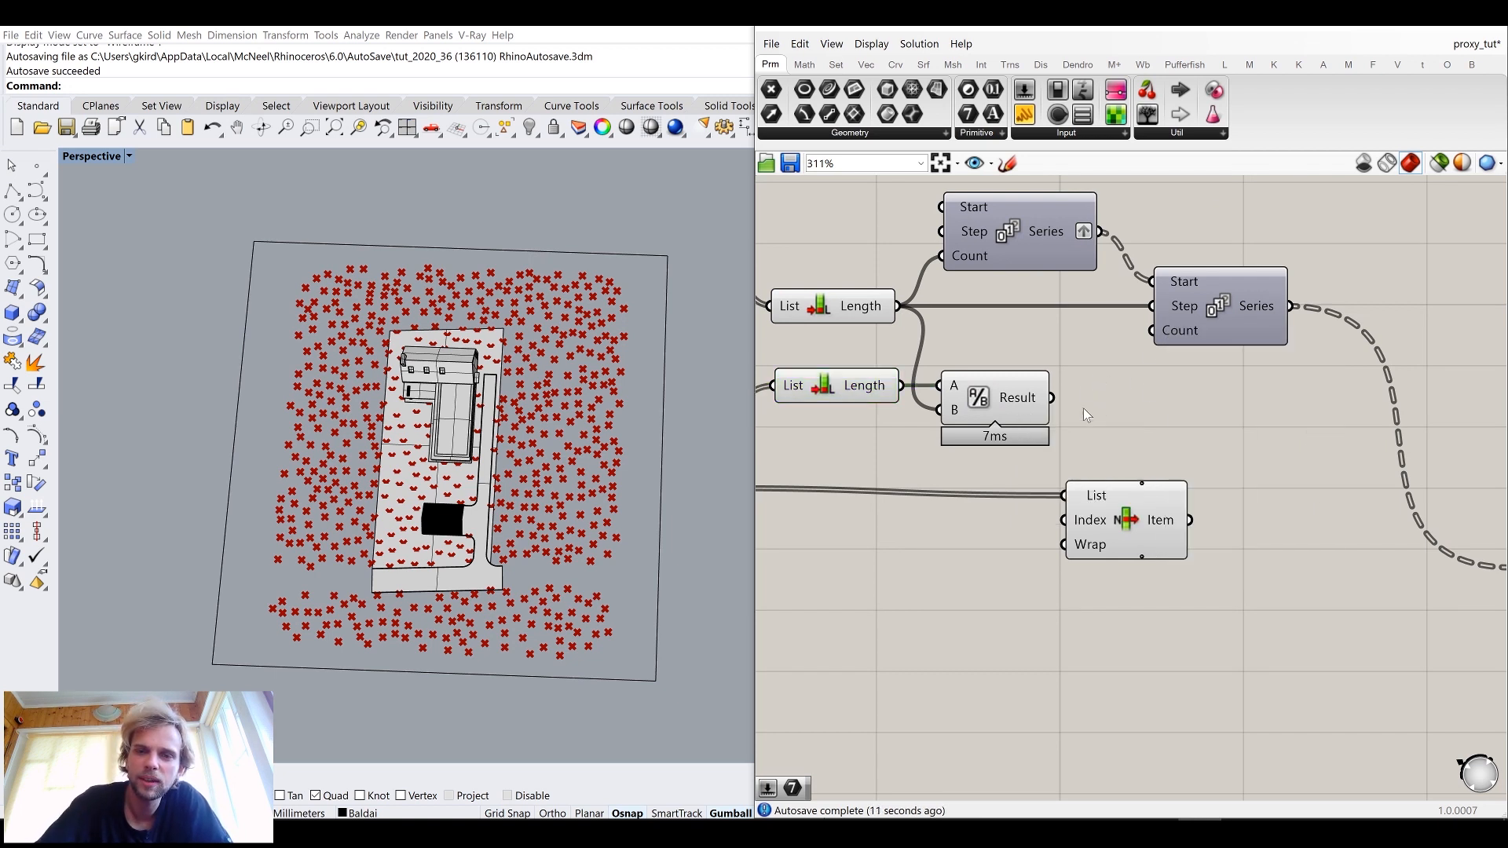
Step: Add an Integer parameter, wire the Division Result into it, and connect it to the second Series' Count input
{"action": "double_click", "coordinate": [1178, 407]}
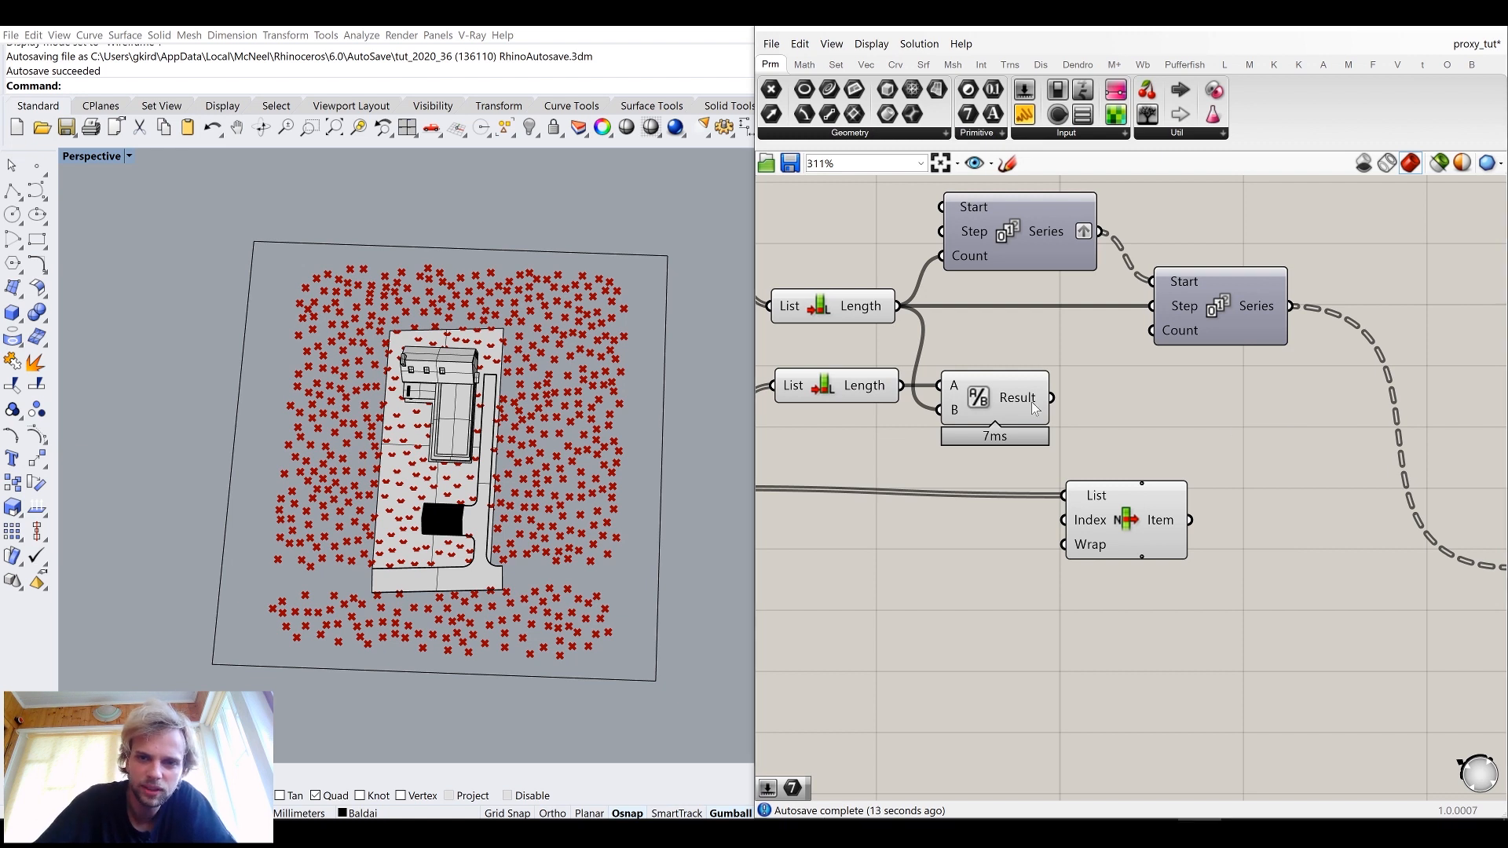
{"action": "double_click", "coordinate": [1176, 422]}
{"action": "type", "text": "integer"}
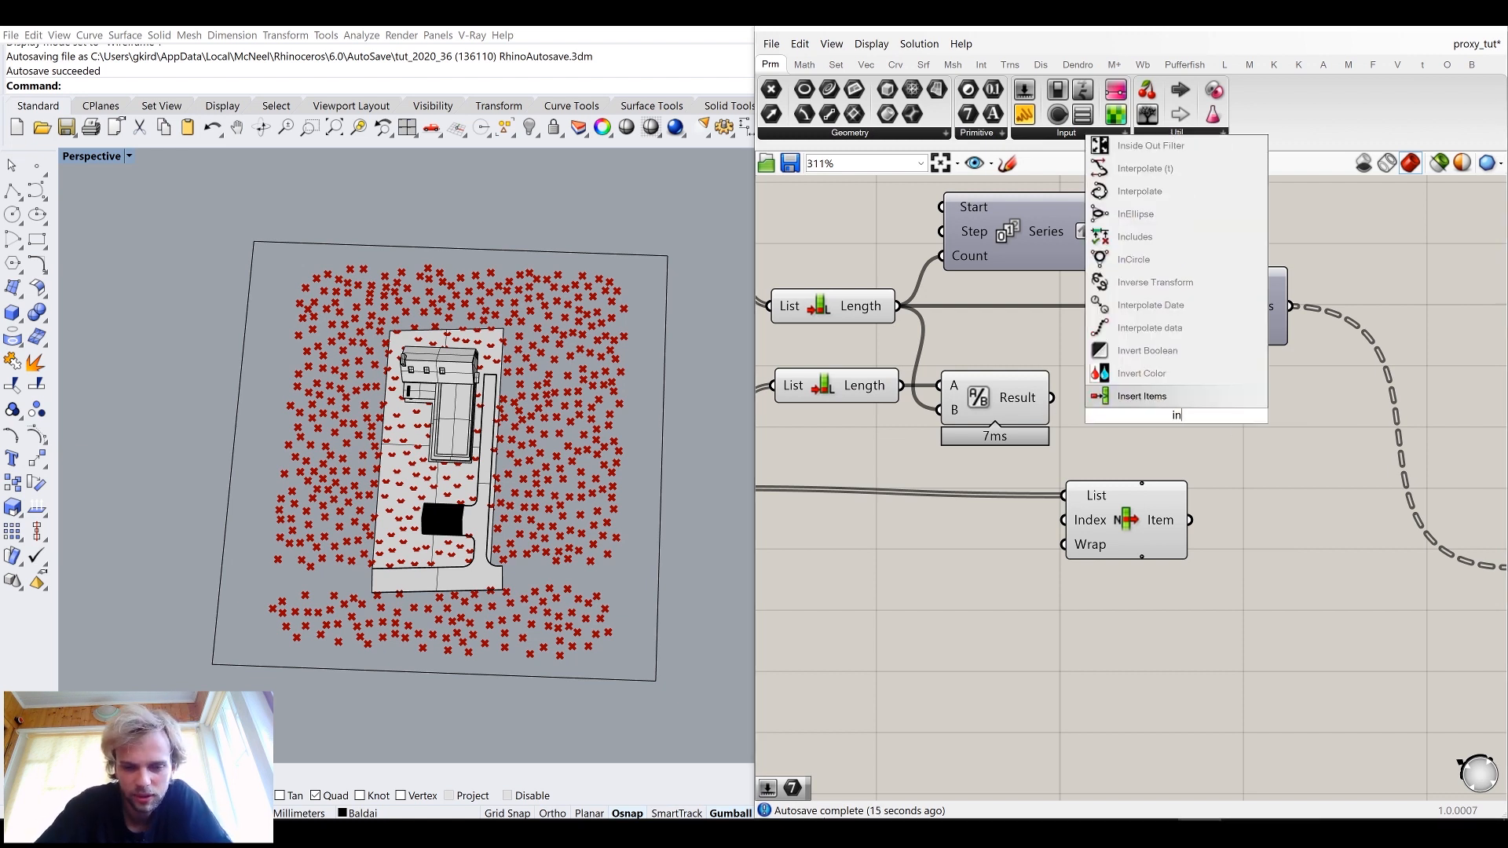
{"action": "left_click", "coordinate": [1139, 395]}
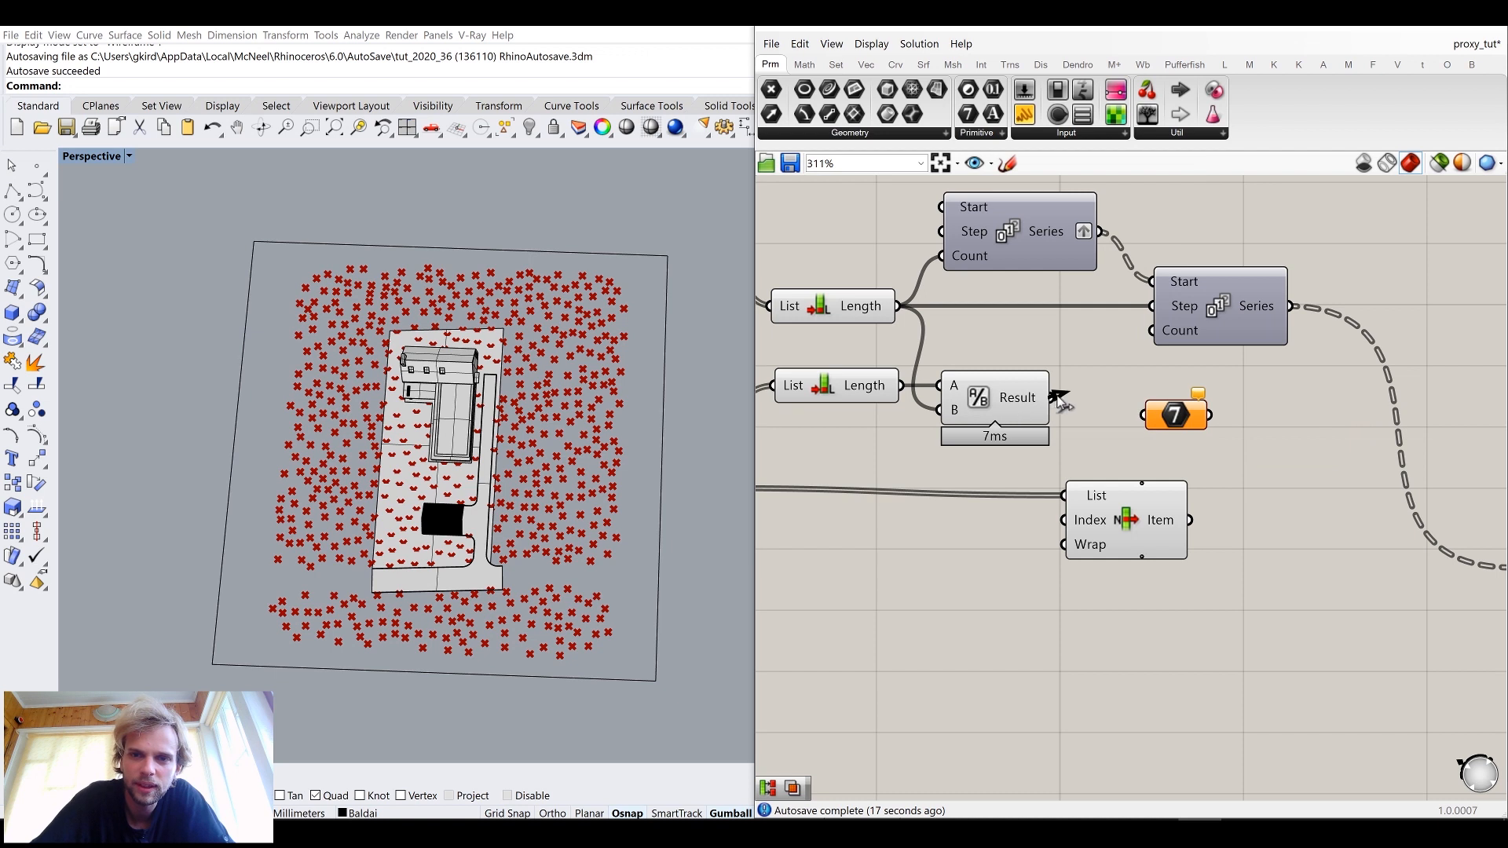
{"action": "left_click_drag", "start_coordinate": [1053, 398], "coordinate": [1125, 411]}
{"action": "left_click_drag", "start_coordinate": [1153, 330], "coordinate": [1127, 411]}
{"action": "right_click", "coordinate": [1181, 333]}
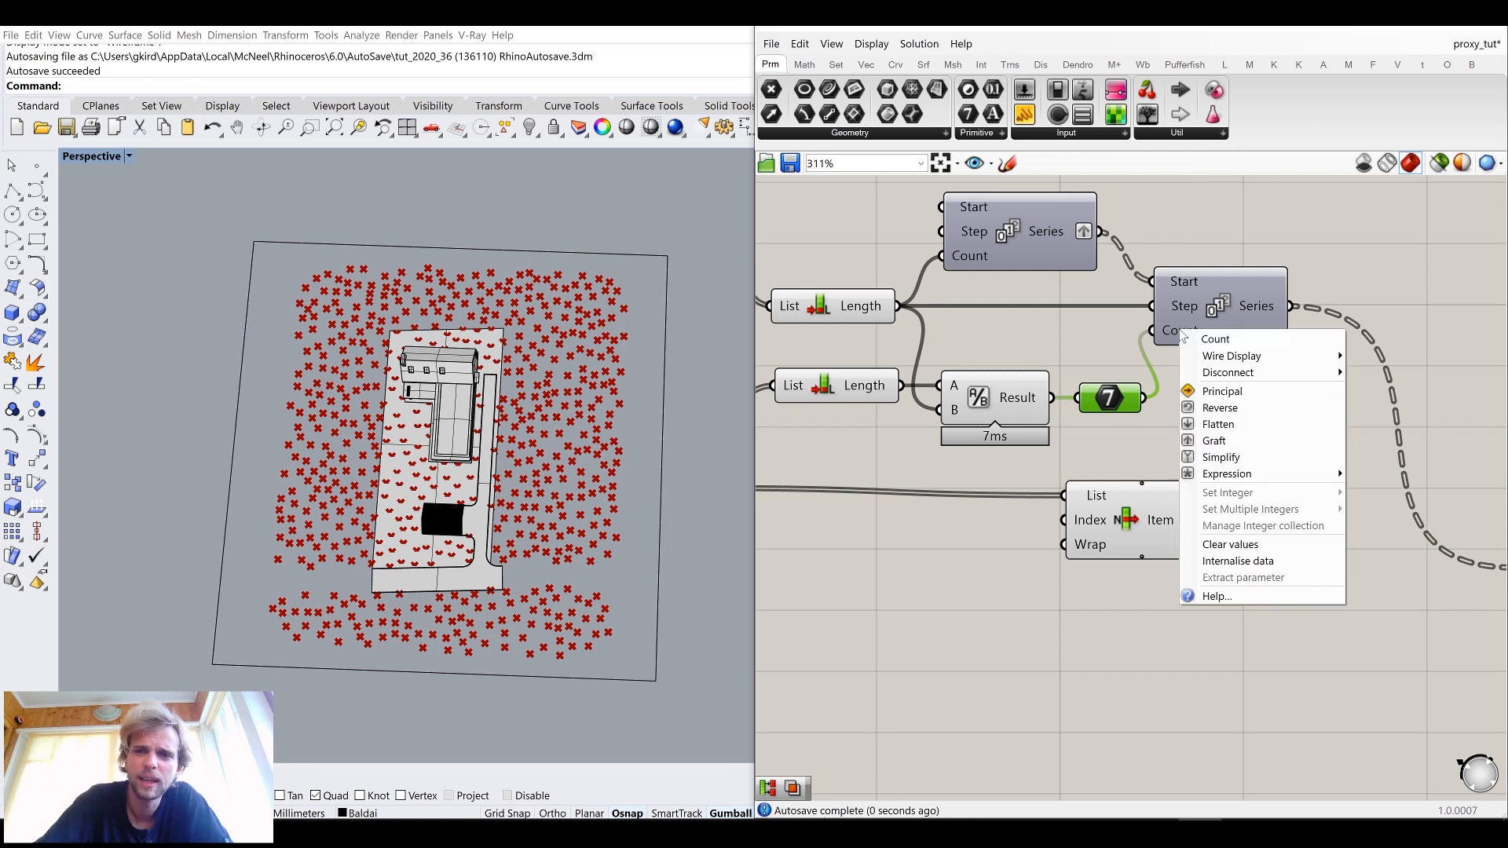
{"action": "mouse_move", "coordinate": [1245, 475]}
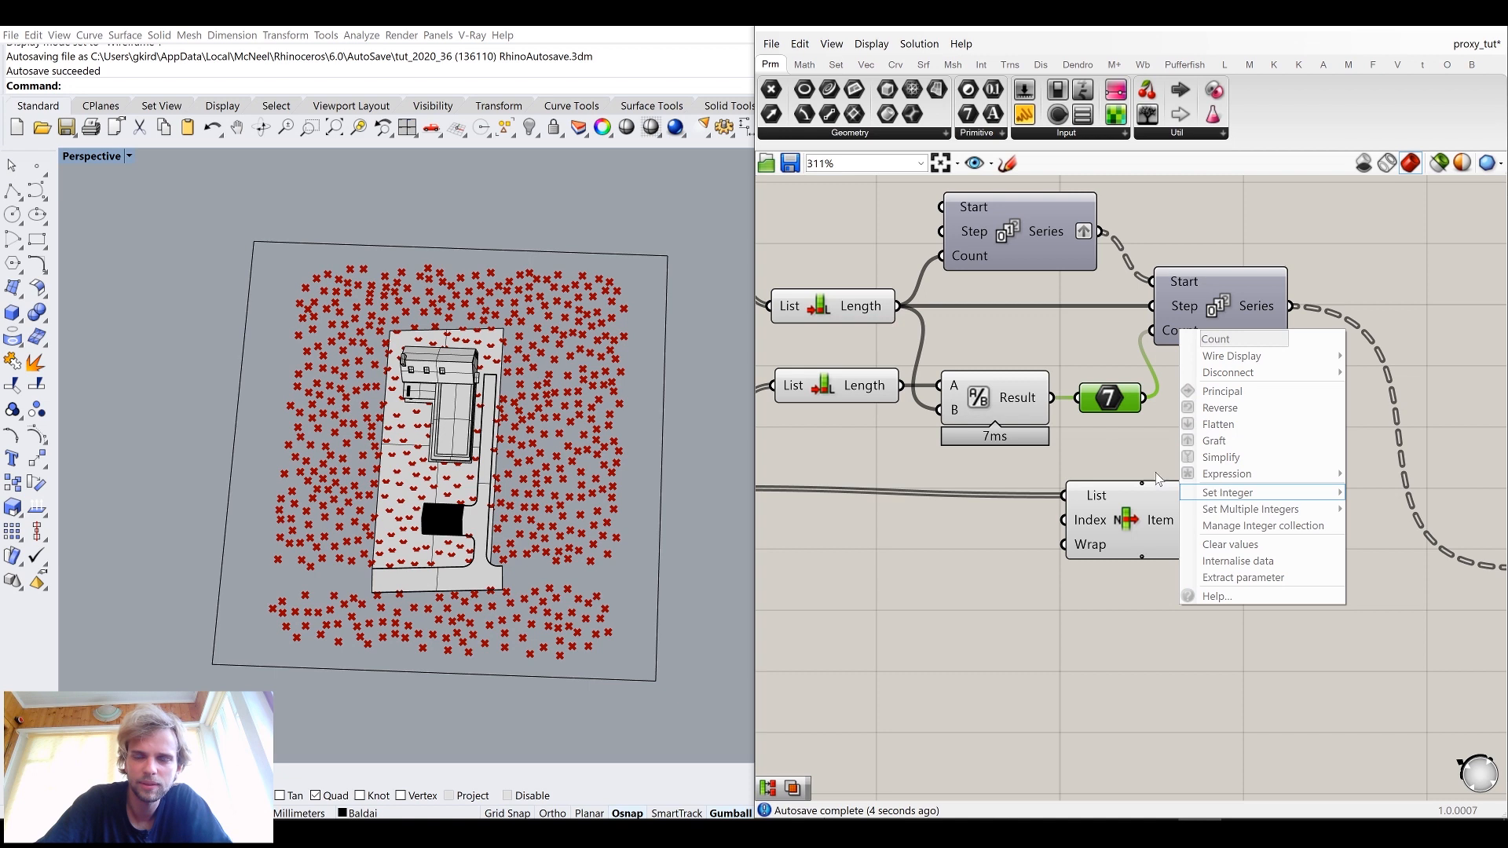
{"action": "left_click", "coordinate": [1077, 334]}
Step: Set the expression x+1 on the second Series' Count input
{"action": "right_click", "coordinate": [1182, 336]}
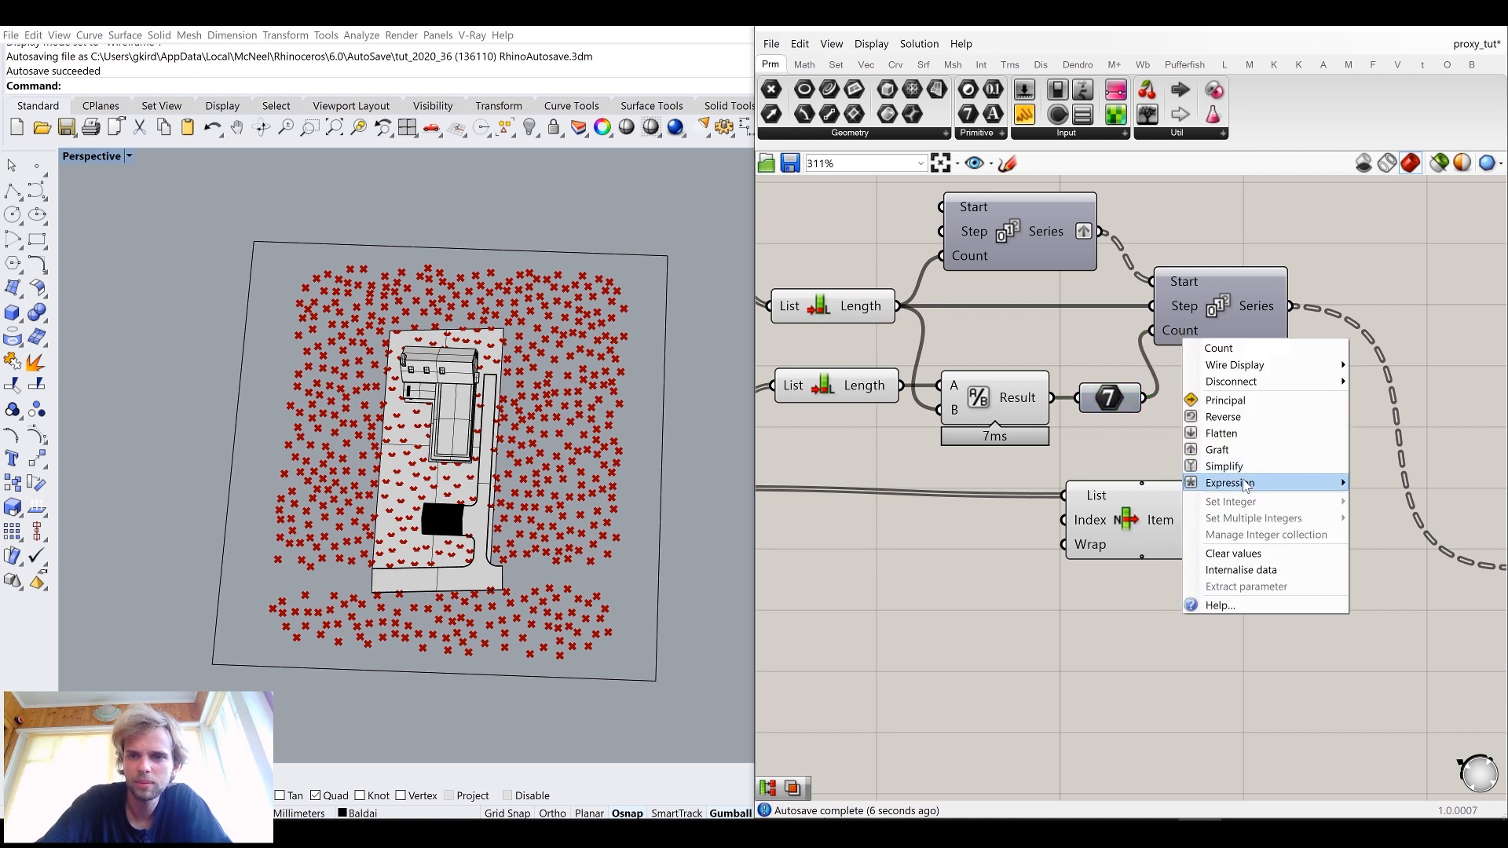
{"action": "mouse_move", "coordinate": [1241, 483]}
{"action": "left_click", "coordinate": [1423, 498]}
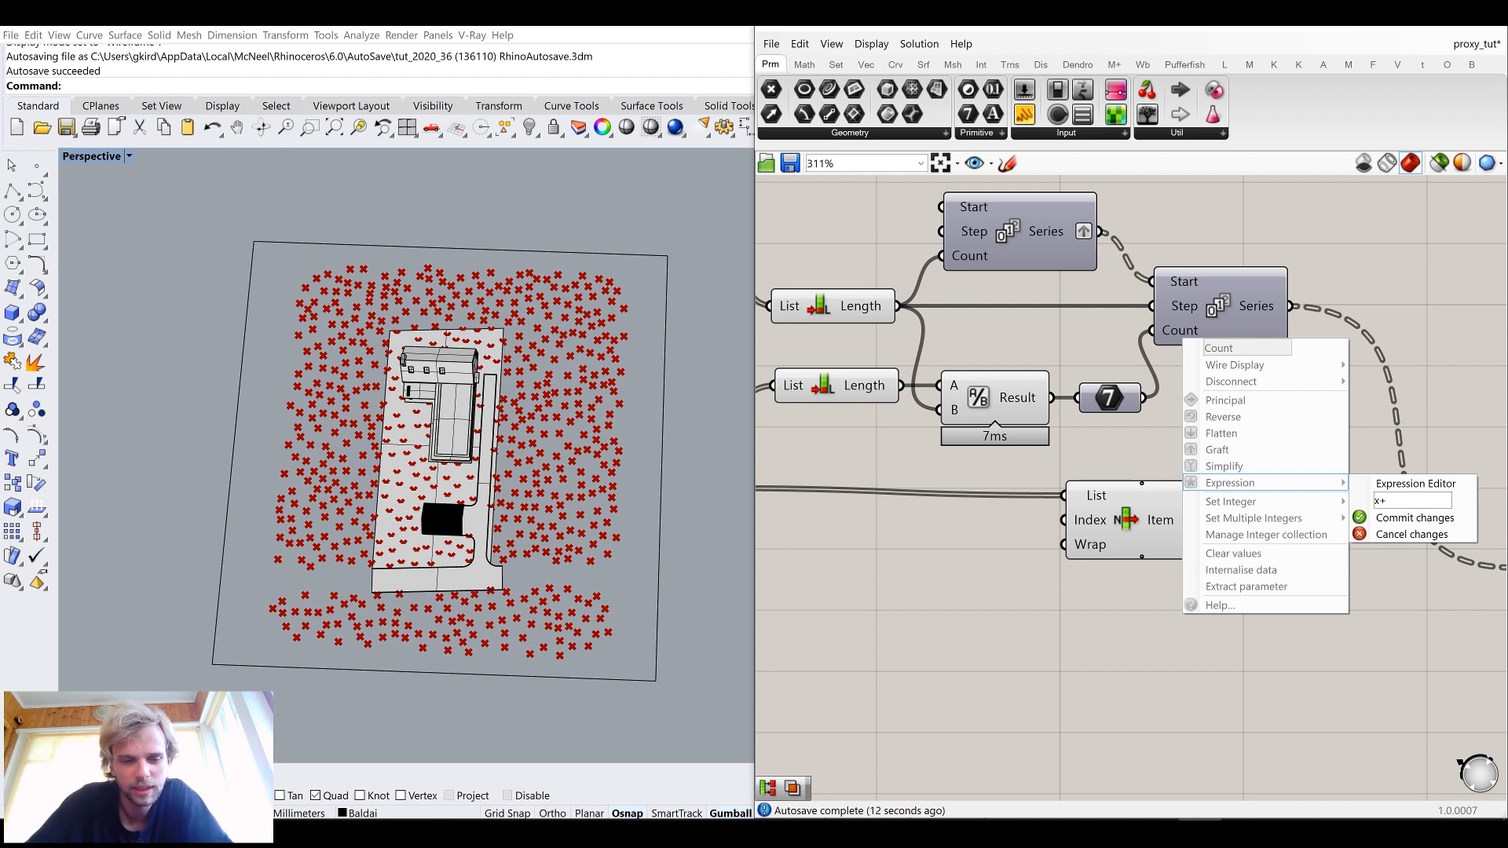
{"action": "type", "text": "+1"}
{"action": "left_click", "coordinate": [1415, 519]}
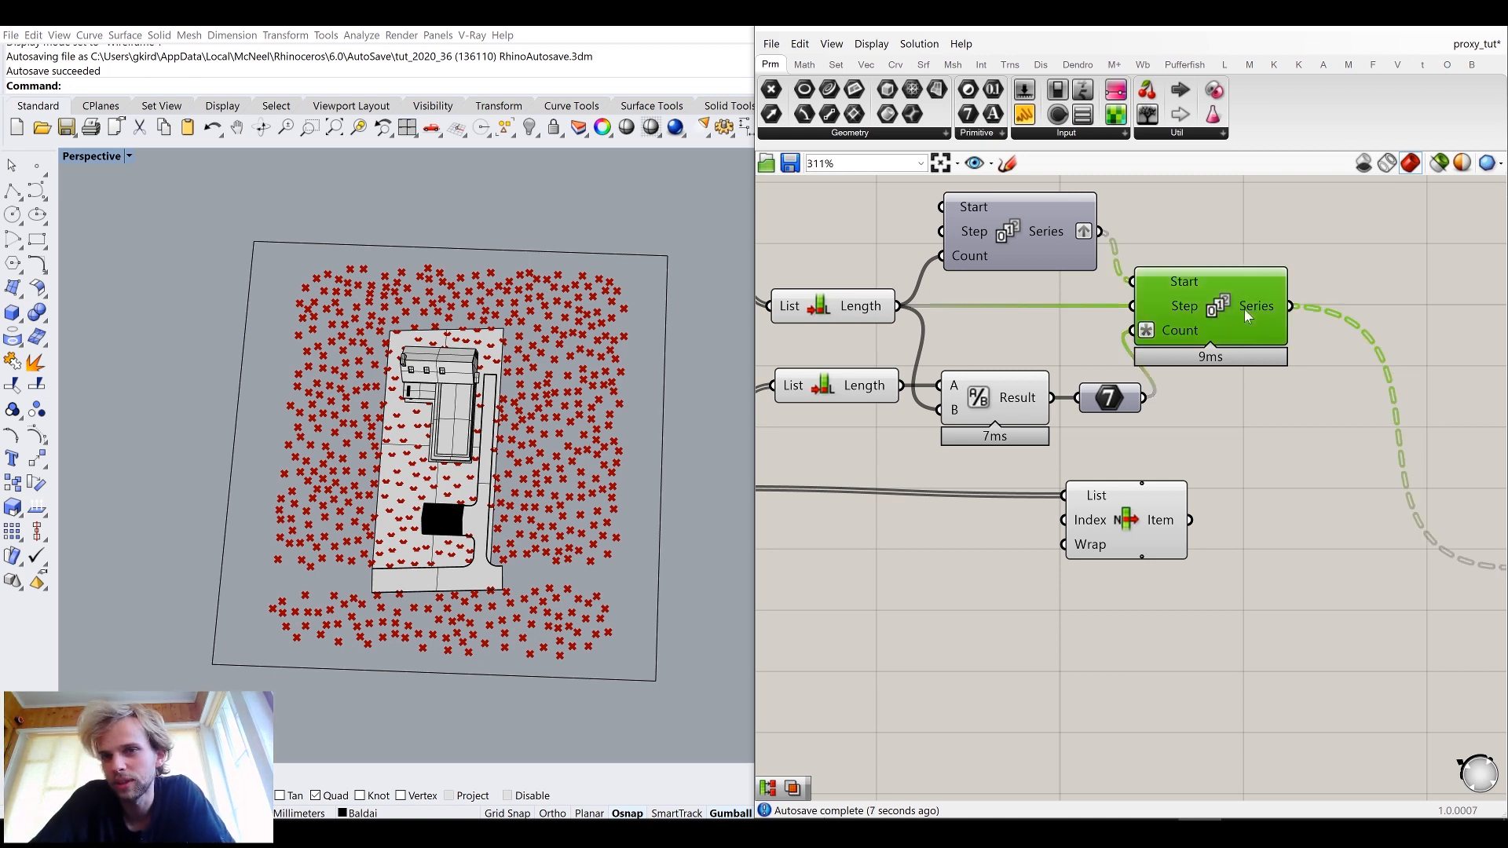
Step: Move the Panel and the List Item component farther away from the Series components to make room for wiring
{"action": "left_click_drag", "start_coordinate": [1245, 348], "coordinate": [1308, 339]}
{"action": "scroll", "coordinate": [1280, 314], "scroll_direction": "down", "scroll_amount": 3}
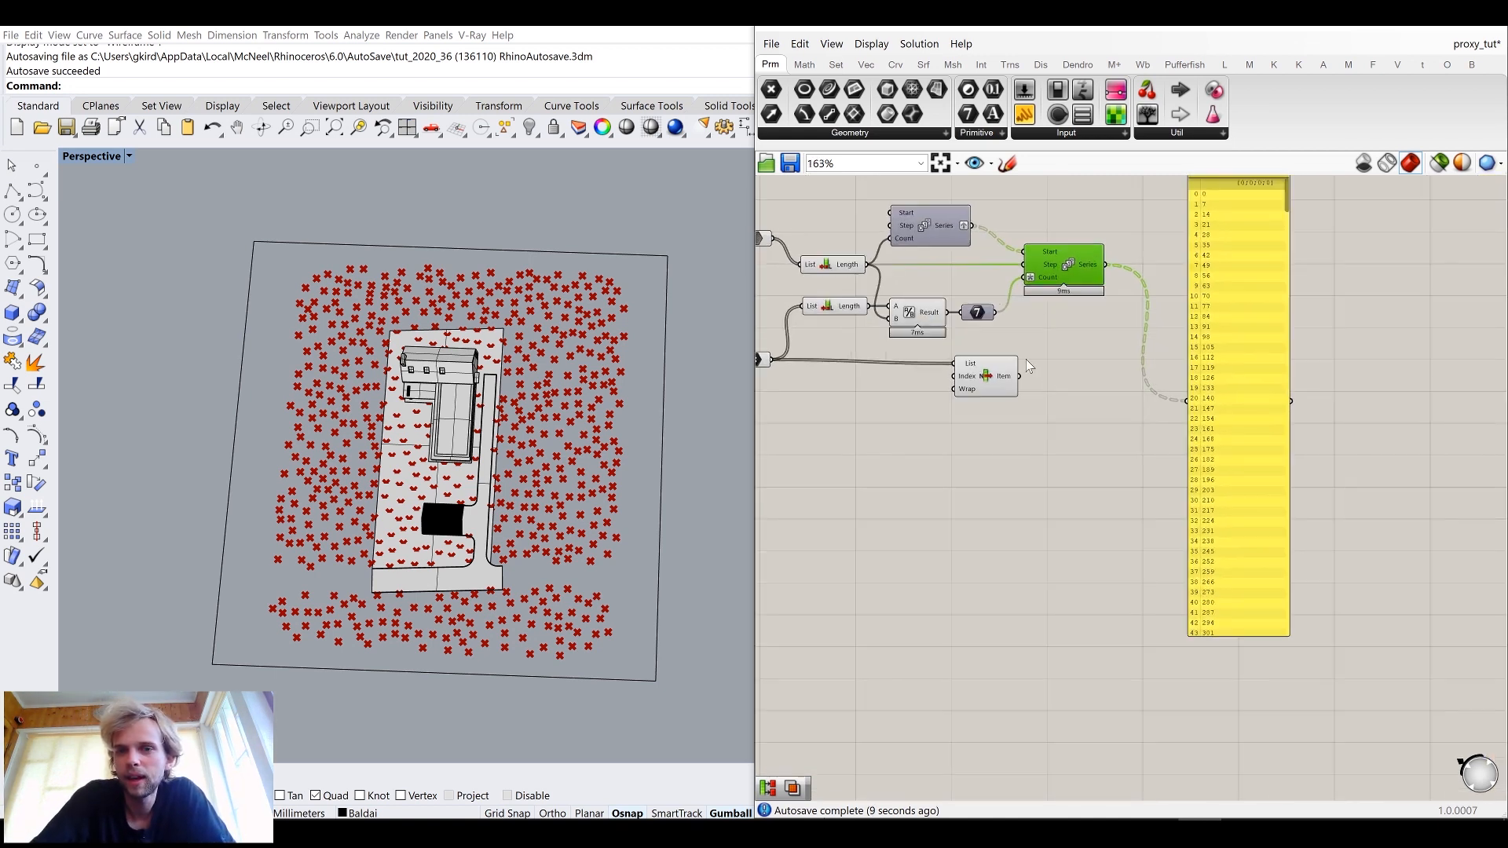
{"action": "left_click_drag", "start_coordinate": [1243, 390], "coordinate": [1405, 377]}
{"action": "left_click_drag", "start_coordinate": [992, 375], "coordinate": [1177, 373]}
{"action": "left_click", "coordinate": [1157, 209]}
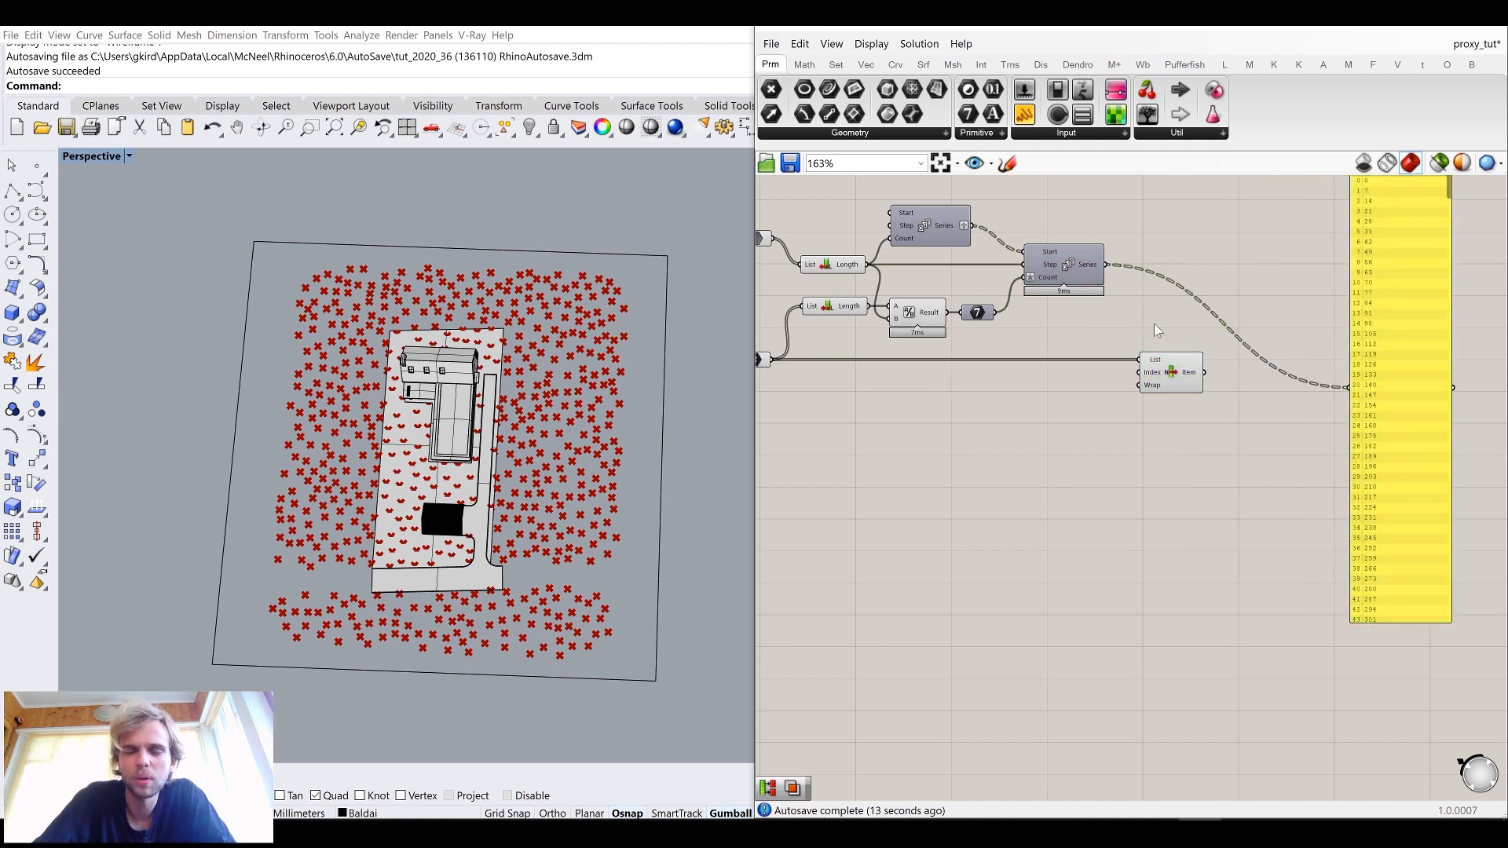
Step: Wire the second Series' output into the List Item's Index input
{"action": "scroll", "coordinate": [1167, 393], "scroll_direction": "up", "scroll_amount": 3}
{"action": "left_click", "coordinate": [1166, 345]}
{"action": "scroll", "coordinate": [1168, 346], "scroll_direction": "down", "scroll_amount": 3}
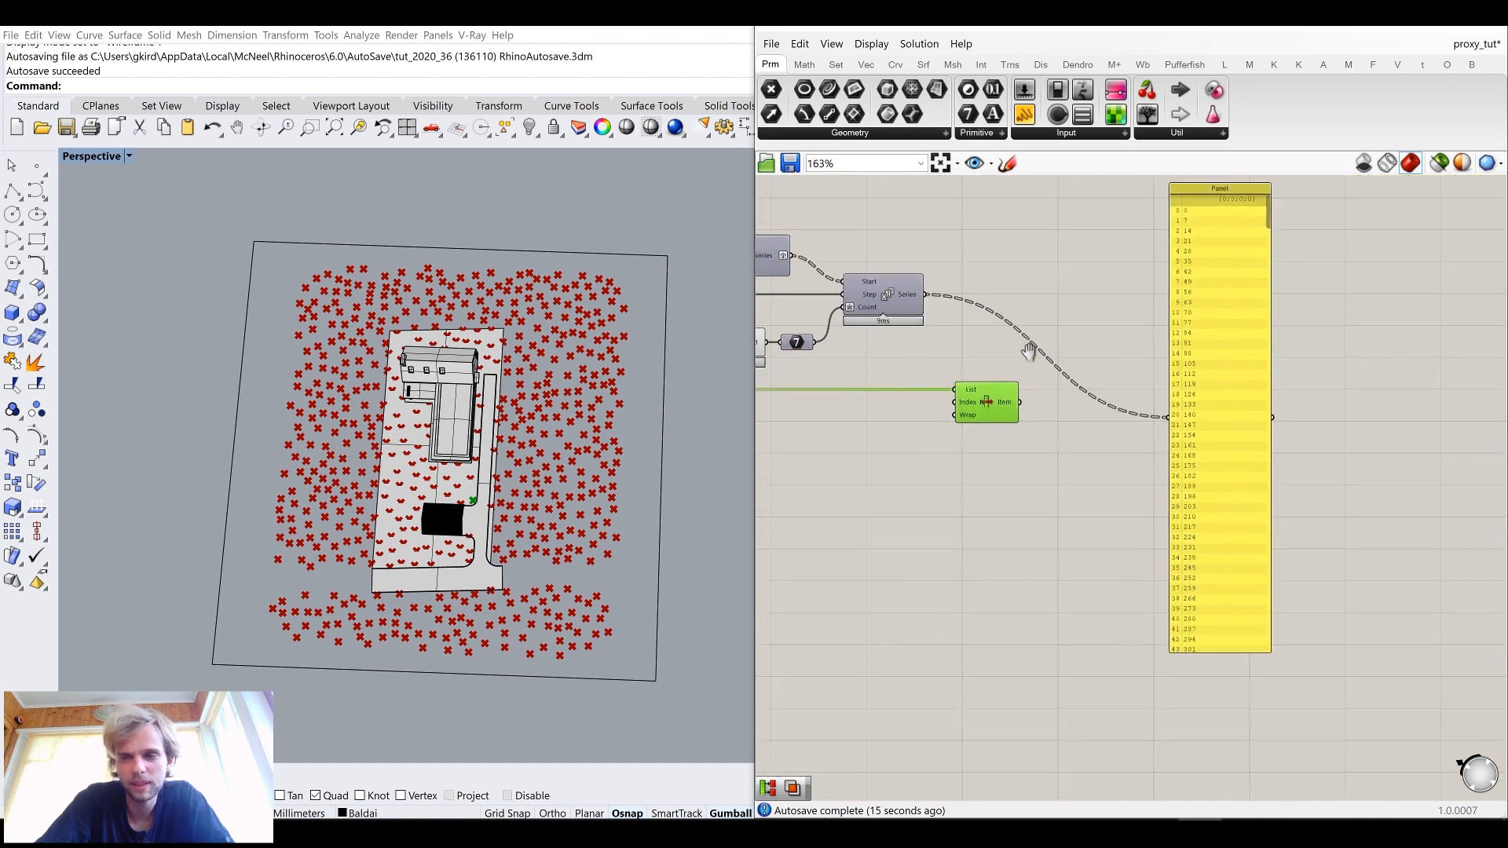
{"action": "scroll", "coordinate": [924, 314], "scroll_direction": "up", "scroll_amount": 2}
{"action": "left_click_drag", "start_coordinate": [932, 358], "coordinate": [968, 454]}
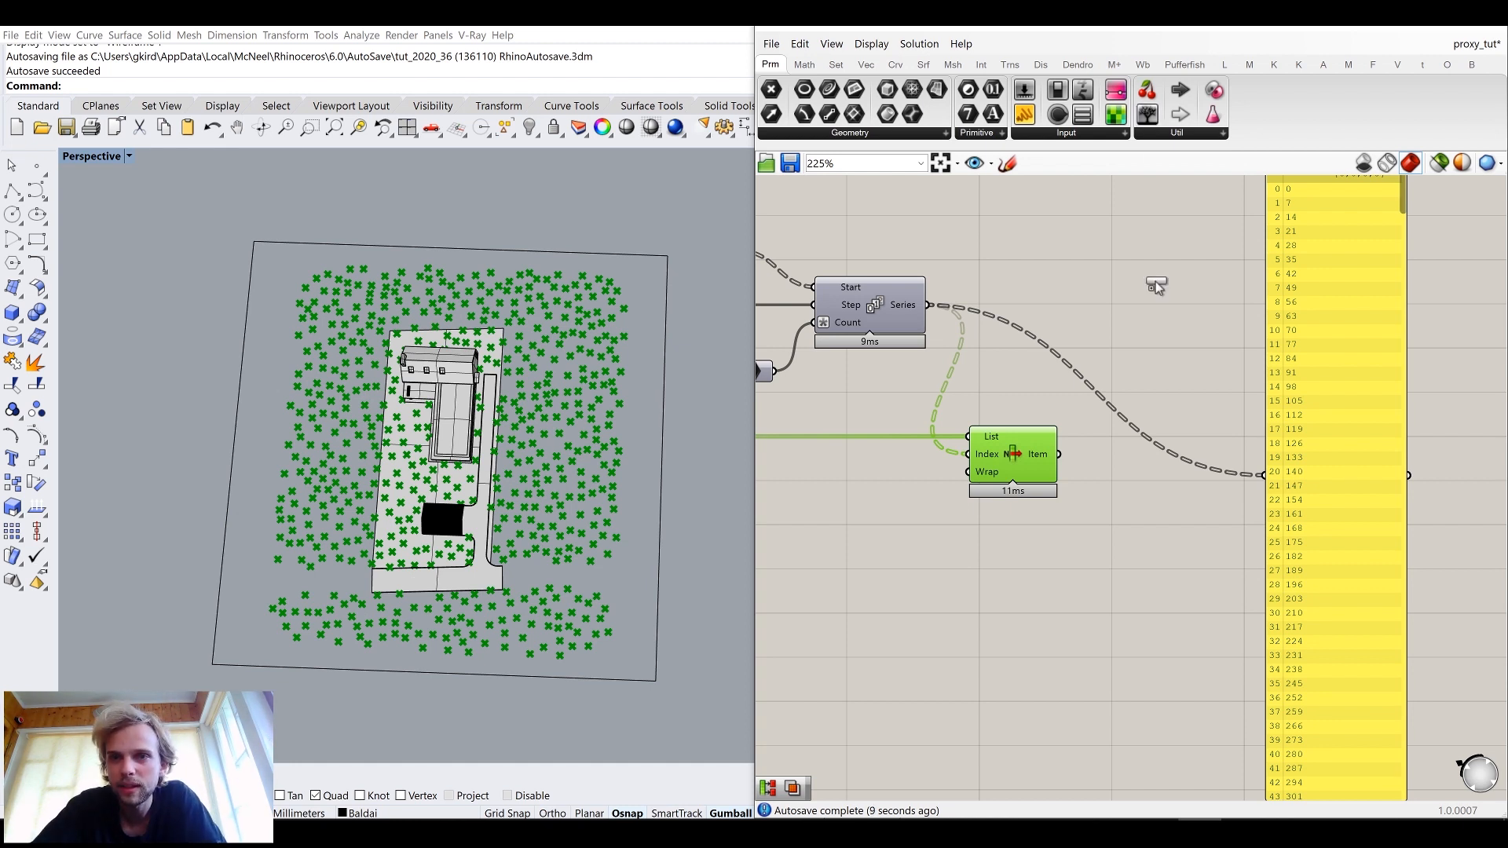
Step: Add a Param Viewer, wire the List Item's output into it, and inspect the branch structure
{"action": "left_click_drag", "start_coordinate": [1155, 287], "coordinate": [1155, 287]}
{"action": "left_click_drag", "start_coordinate": [1059, 454], "coordinate": [1075, 301]}
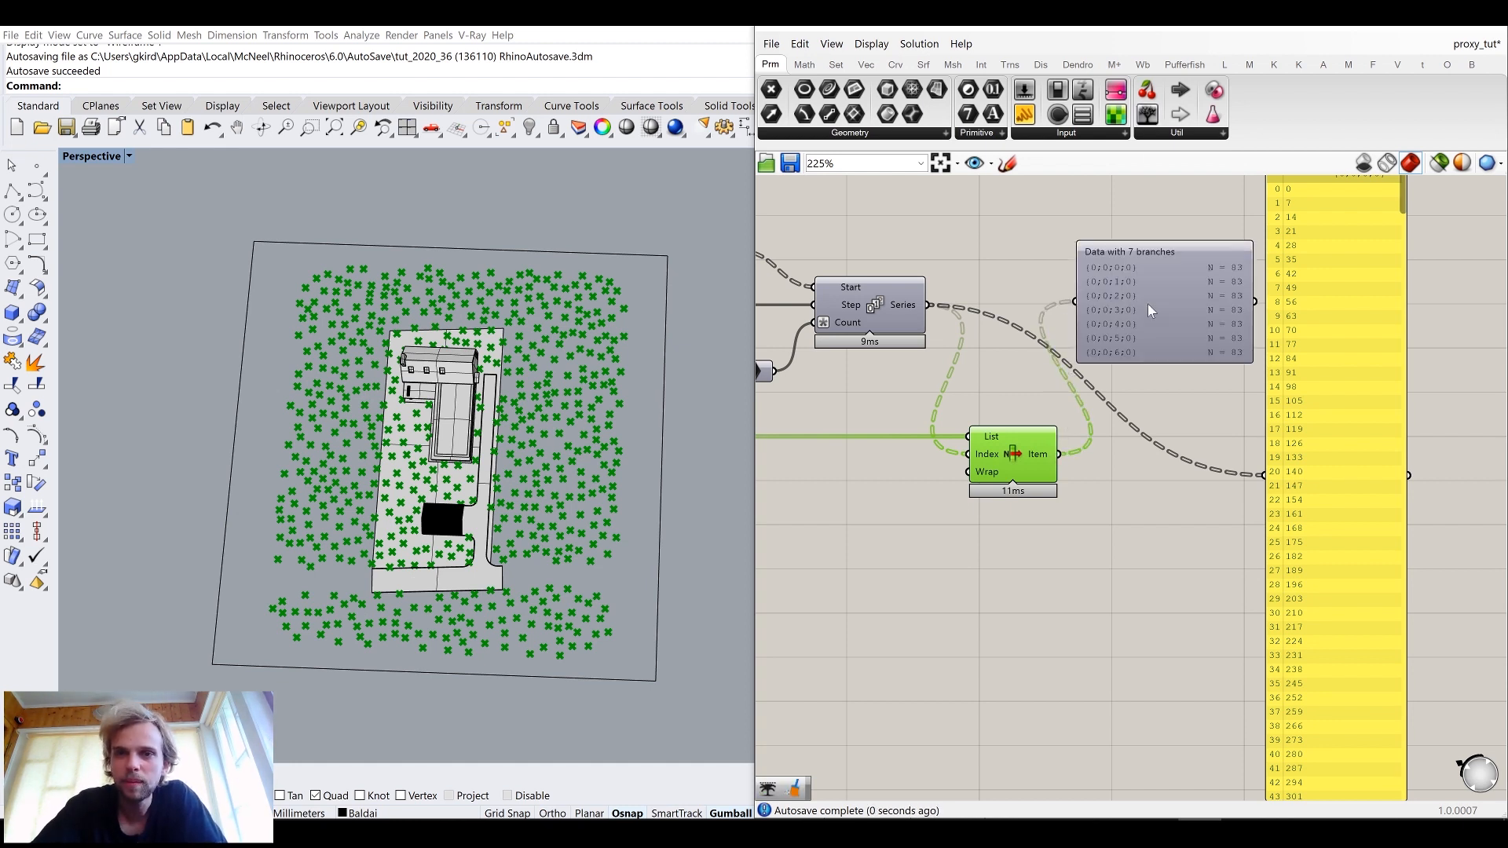
{"action": "scroll", "coordinate": [1148, 304], "scroll_direction": "up", "scroll_amount": 4}
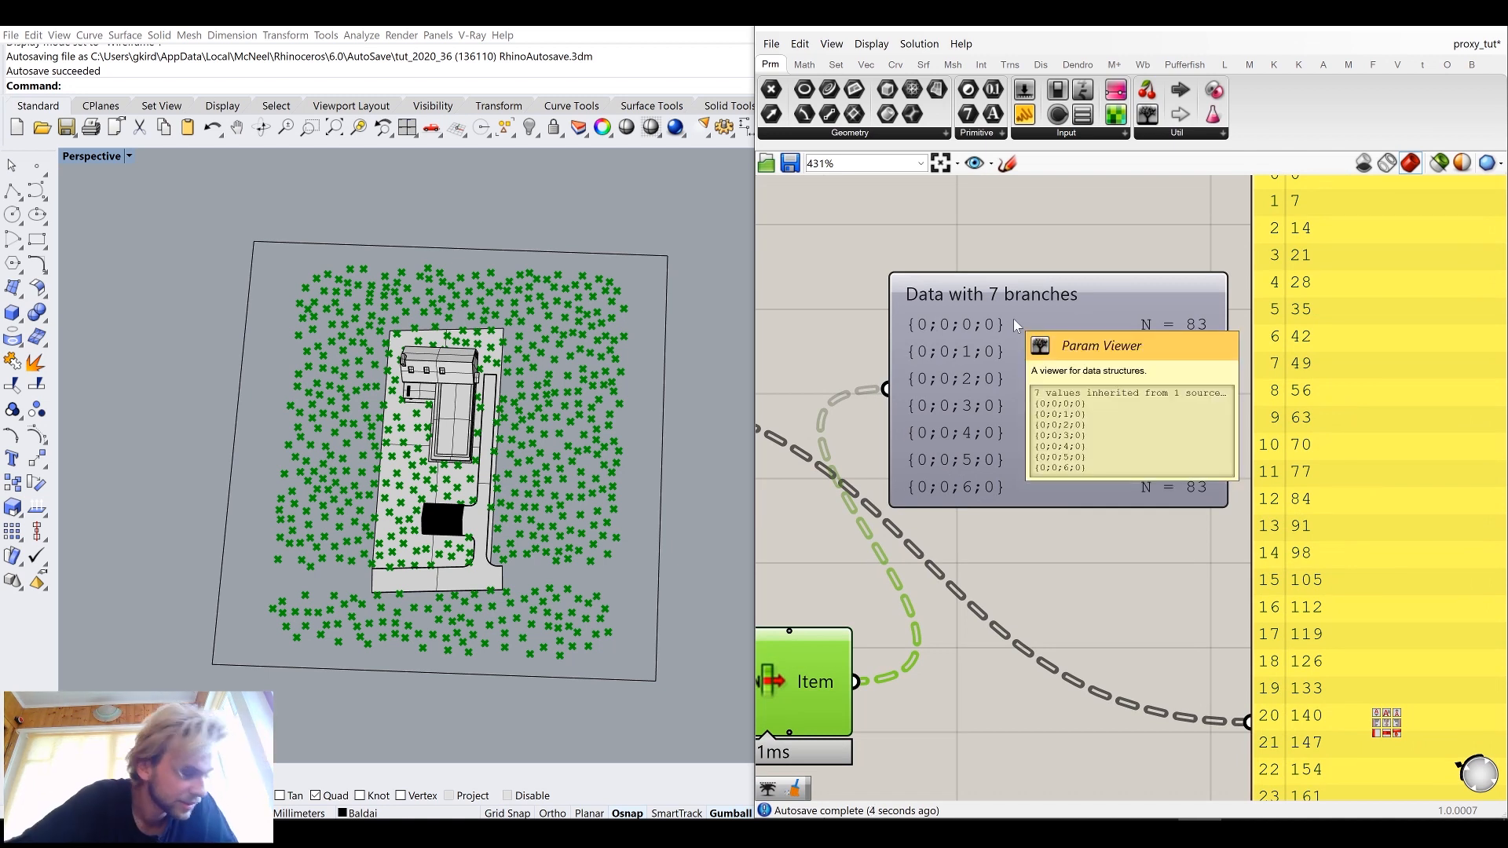
Step: Delete the Panel that lists the stepped indices
{"action": "left_click", "coordinate": [1477, 436]}
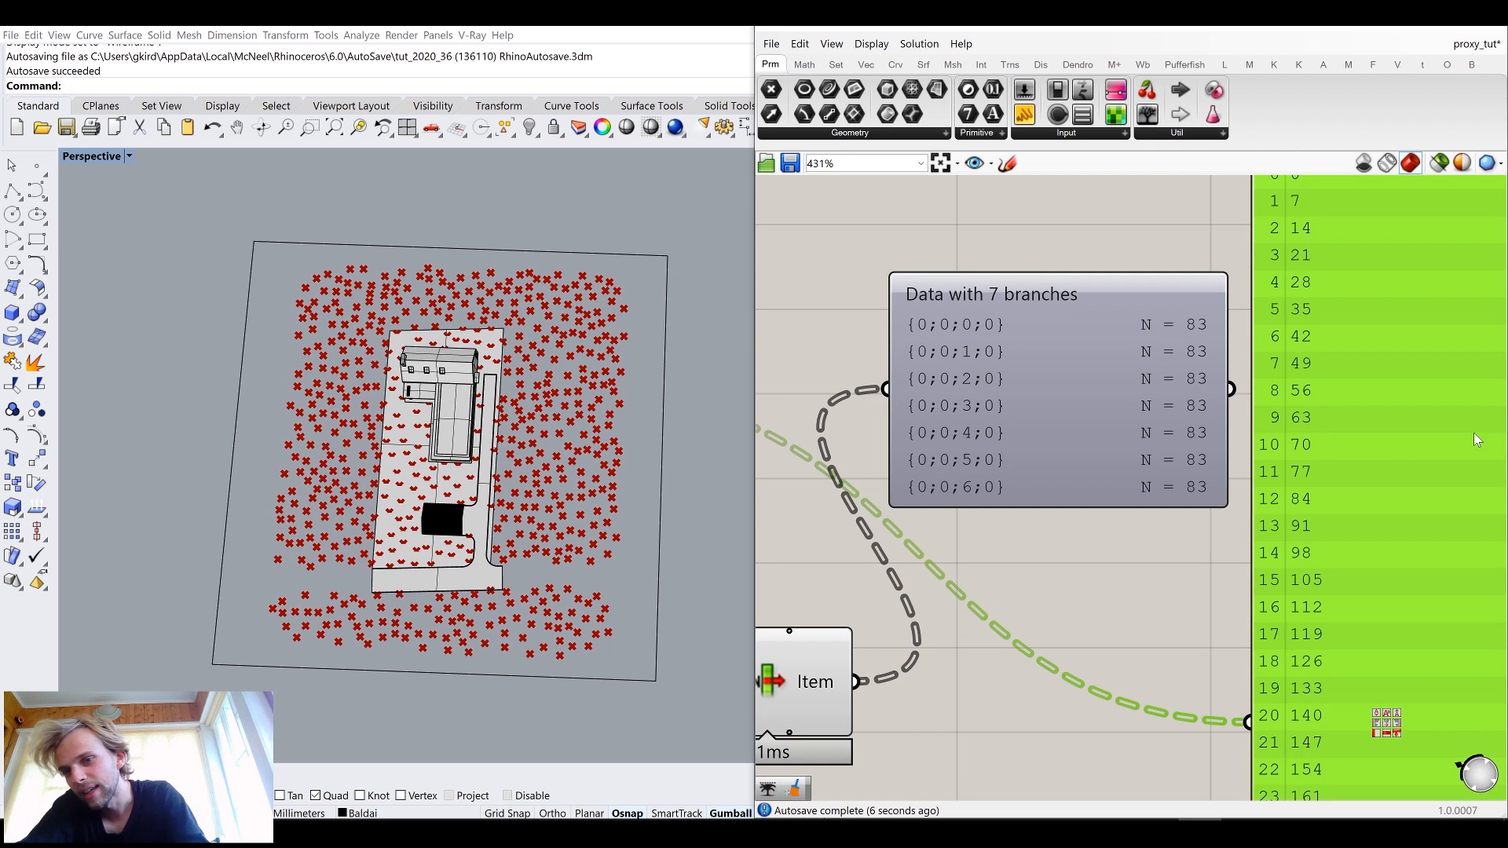
{"action": "right_click_drag", "start_coordinate": [1120, 523], "coordinate": [1224, 468]}
{"action": "scroll", "coordinate": [1194, 393], "scroll_direction": "down", "scroll_amount": 3}
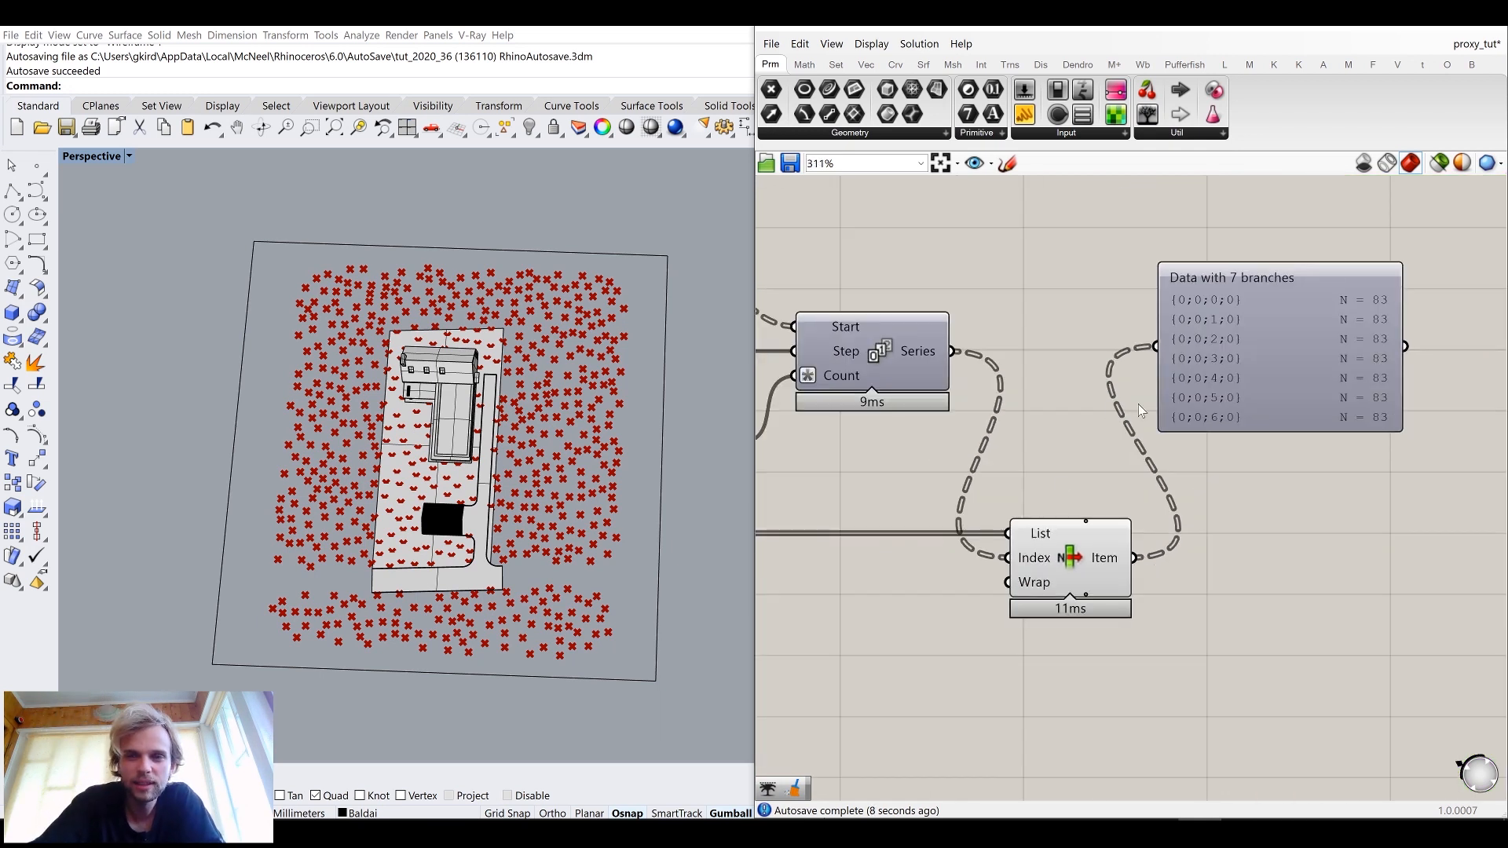
Step: Set the List Item component's Wrap input to False
{"action": "right_click_drag", "start_coordinate": [867, 573], "coordinate": [1181, 570]}
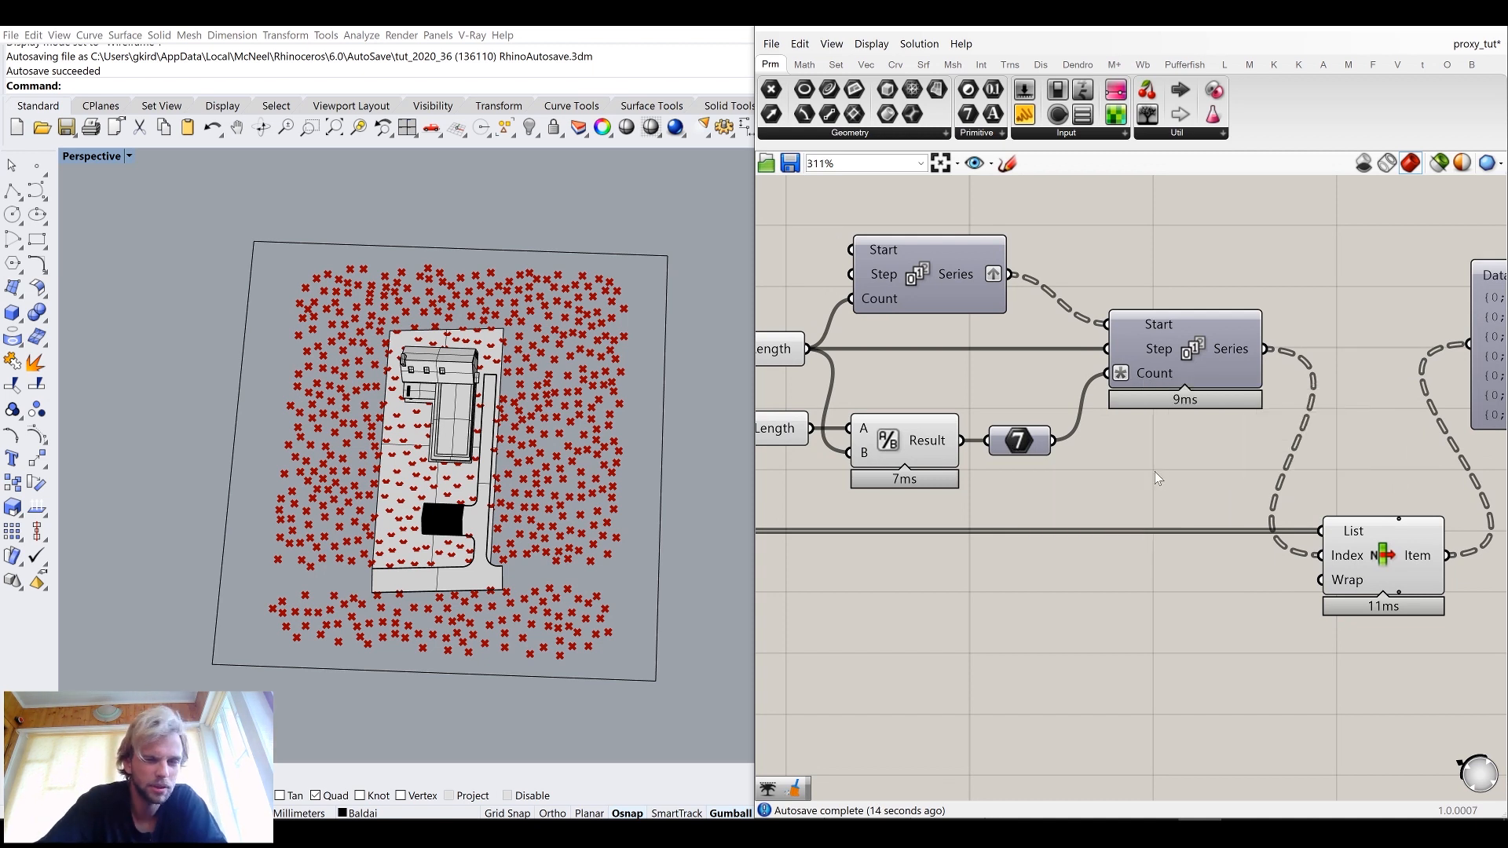
{"action": "right_click_drag", "start_coordinate": [1154, 471], "coordinate": [753, 392]}
{"action": "right_click_drag", "start_coordinate": [958, 492], "coordinate": [1084, 430]}
{"action": "scroll", "coordinate": [1084, 429], "scroll_direction": "up", "scroll_amount": 4}
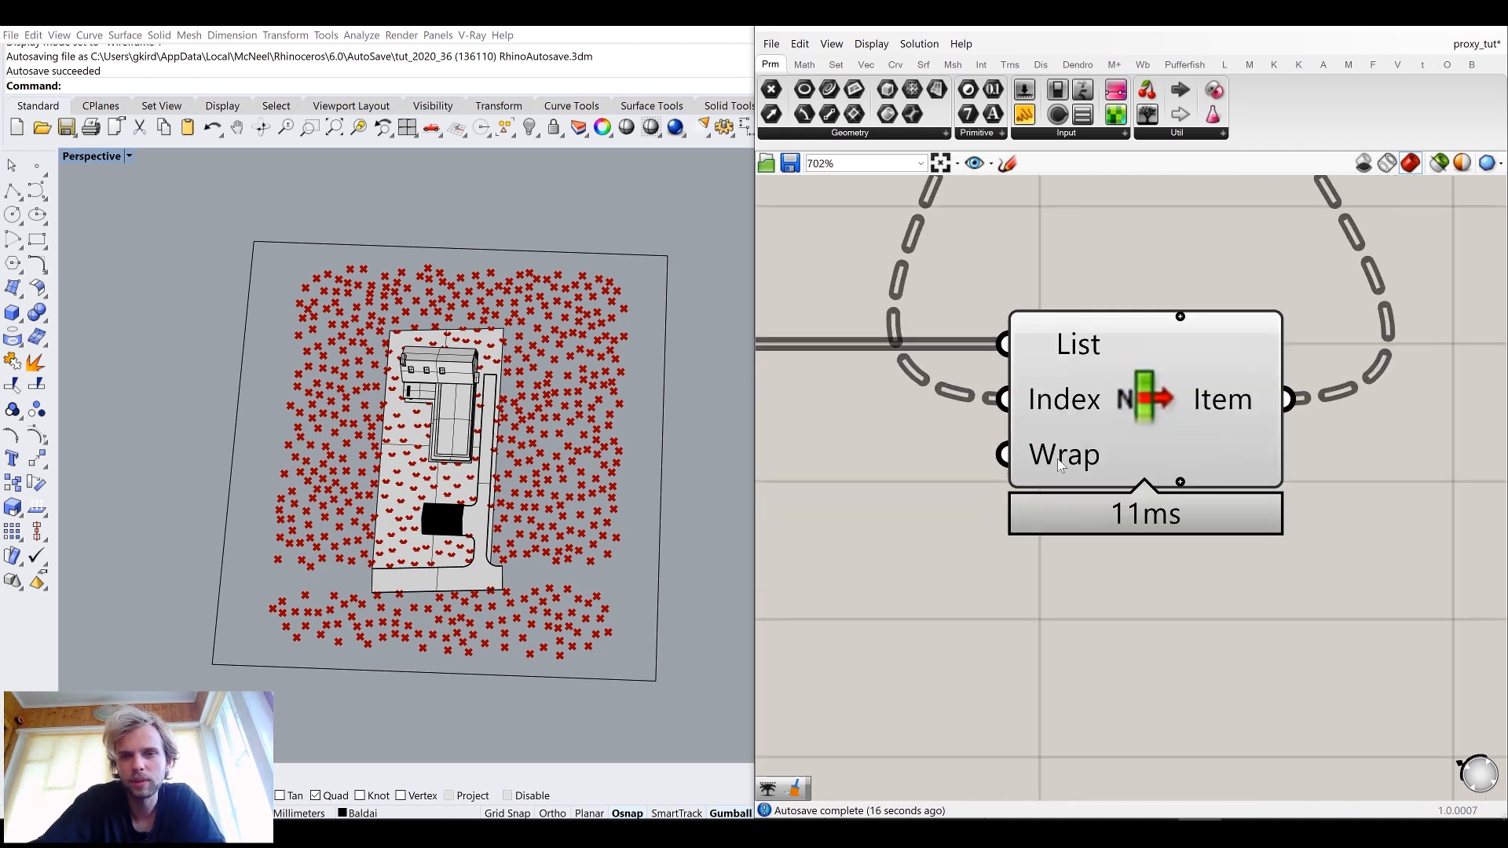
{"action": "right_click", "coordinate": [1060, 465]}
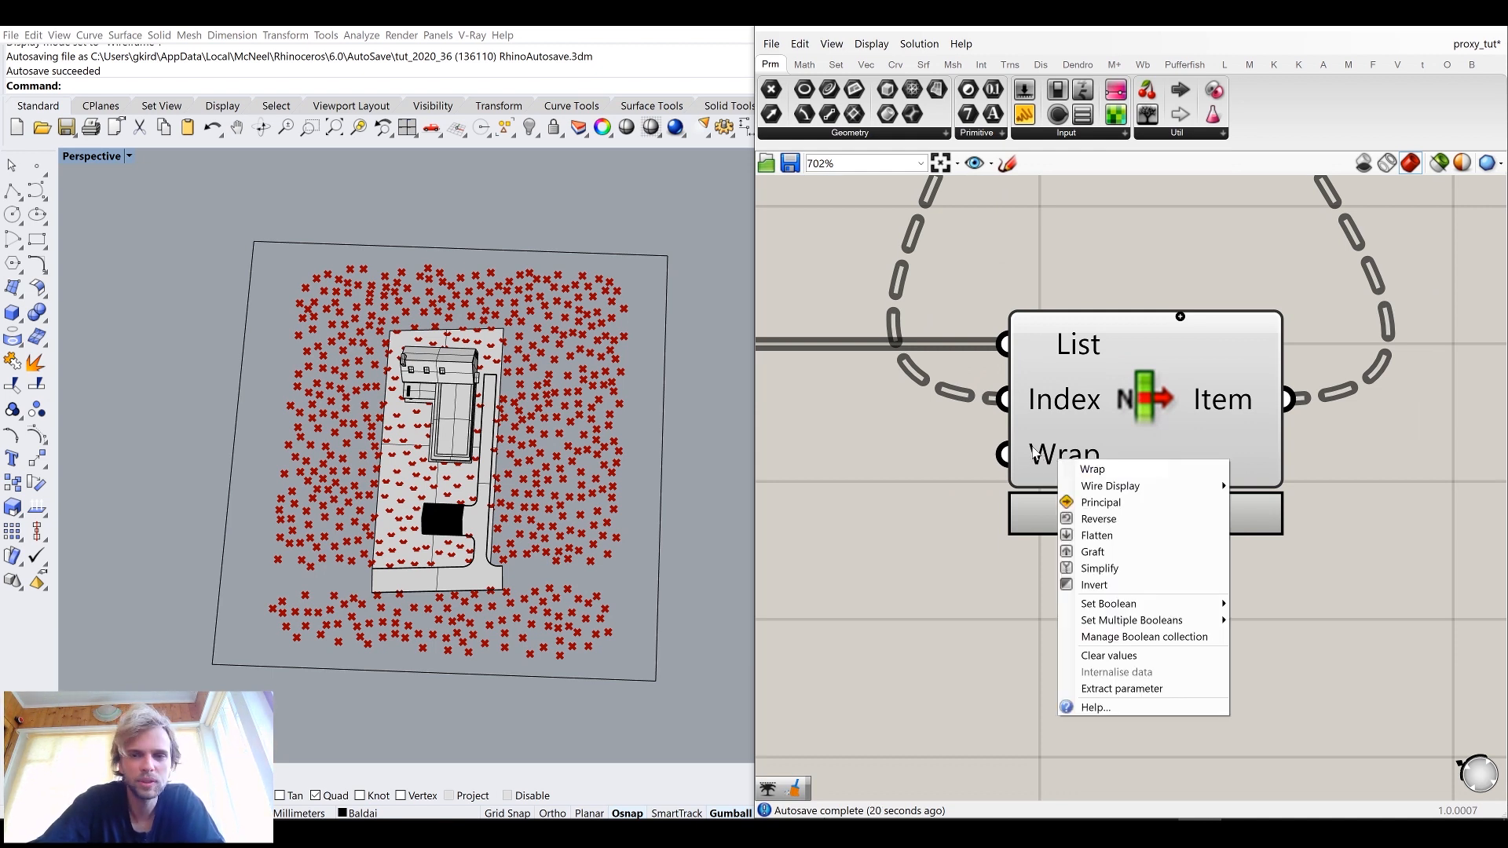
{"action": "mouse_move", "coordinate": [1112, 609]}
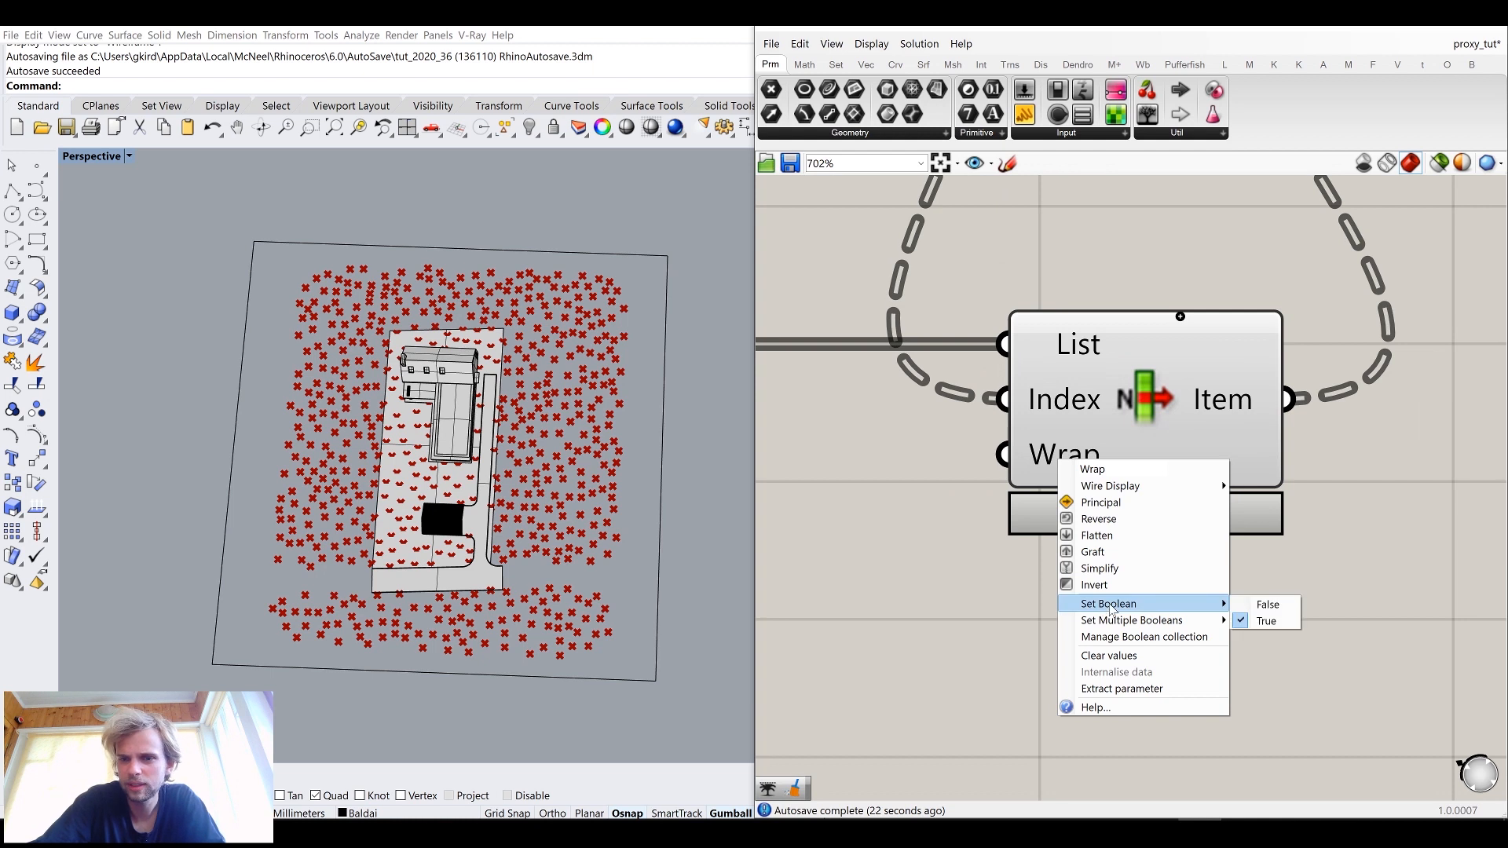
{"action": "left_click", "coordinate": [1260, 606]}
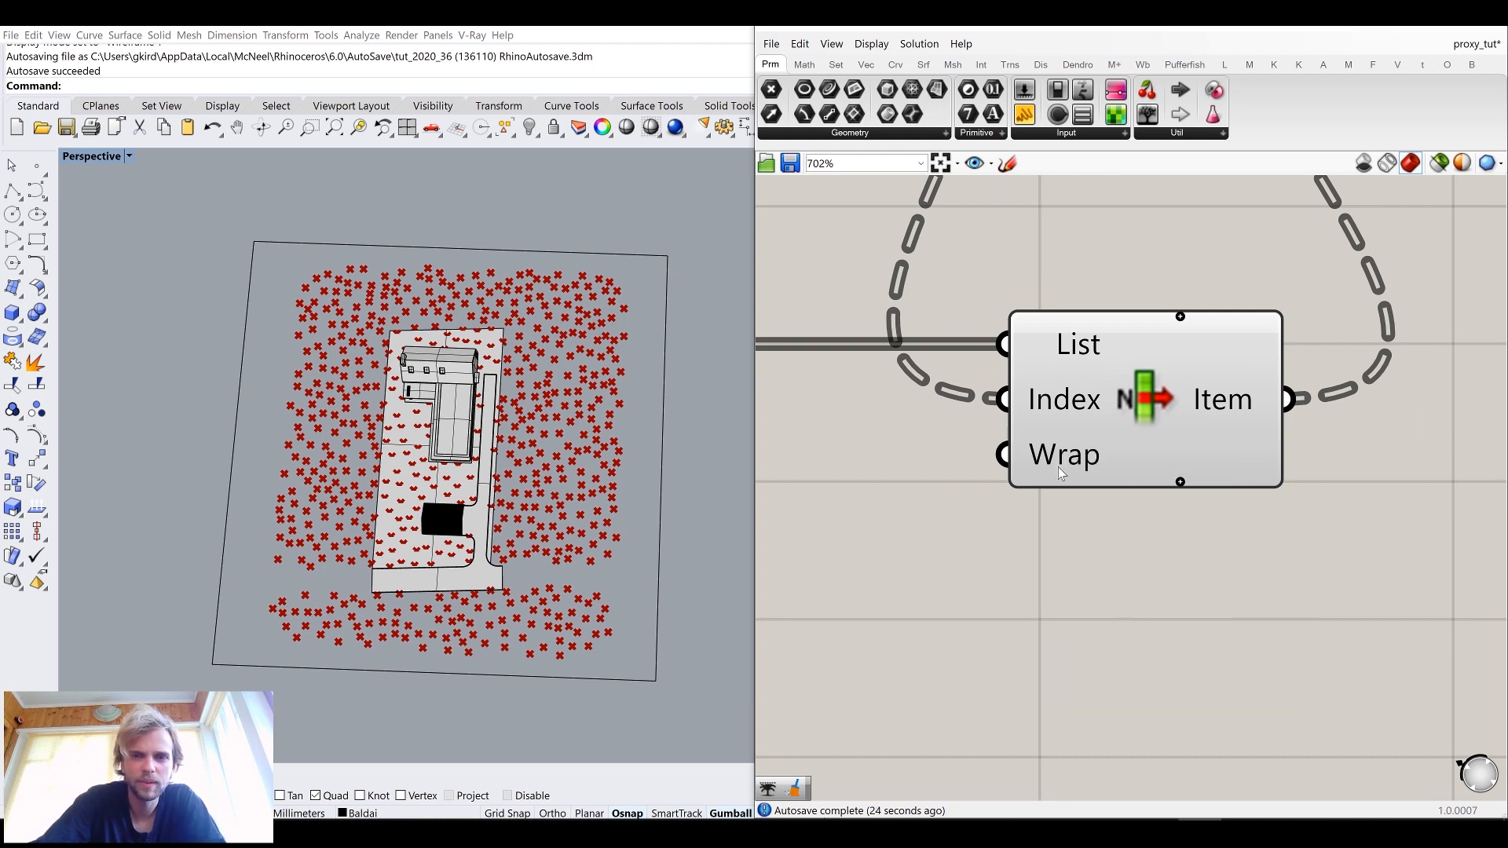
{"action": "mouse_move", "coordinate": [1058, 466]}
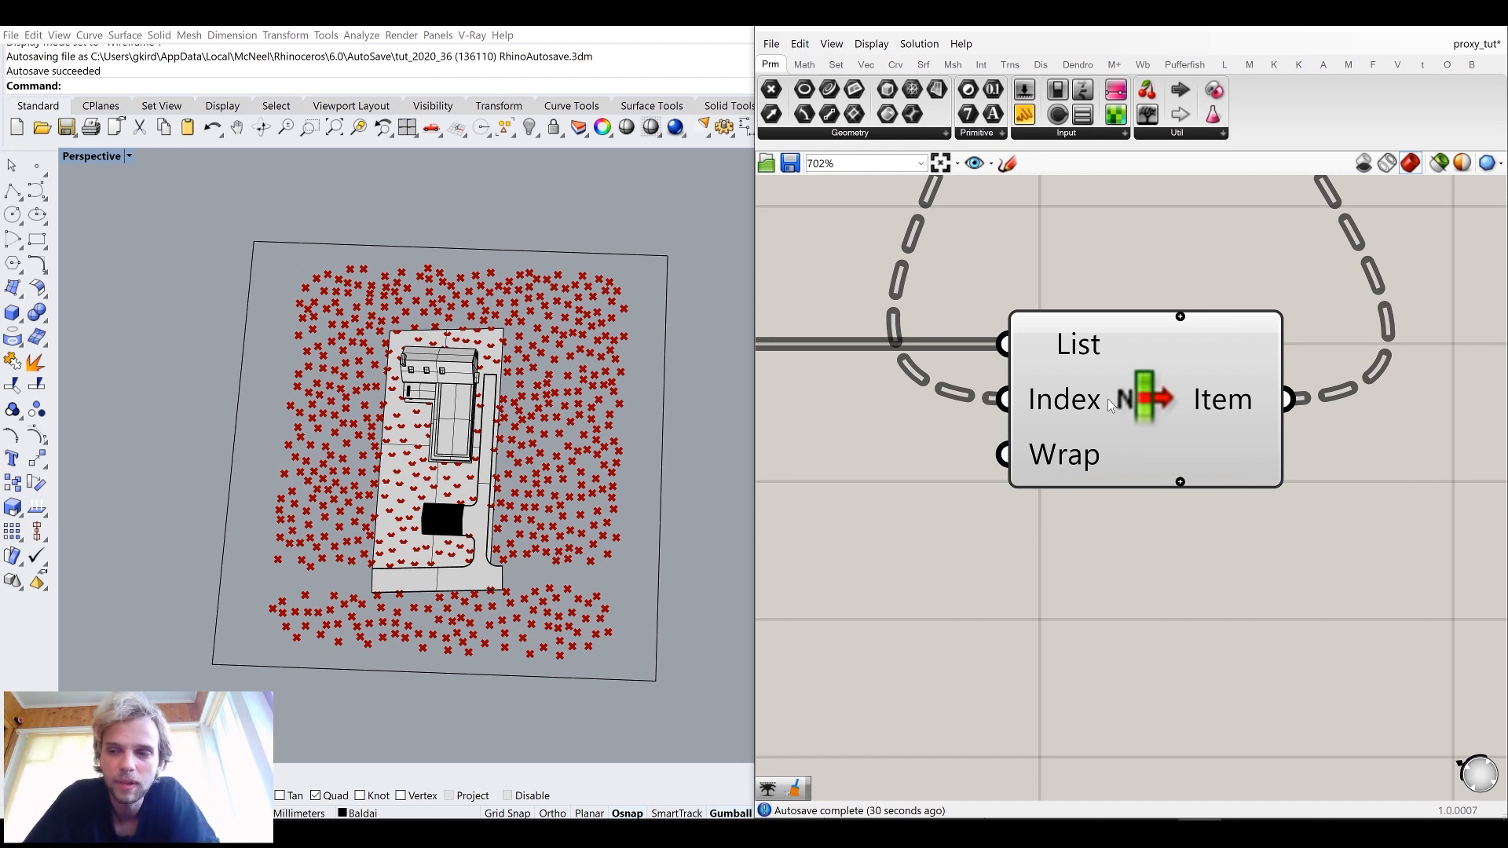
Step: Add a Boolean Toggle set to False, wire it into the List Item's Wrap input, and place it beside that input
{"action": "scroll", "coordinate": [1185, 350], "scroll_direction": "down", "scroll_amount": 5}
{"action": "right_click_drag", "start_coordinate": [1185, 351], "coordinate": [1031, 488]}
{"action": "left_click_drag", "start_coordinate": [1031, 488], "coordinate": [1021, 473]}
{"action": "right_click_drag", "start_coordinate": [811, 562], "coordinate": [968, 535]}
{"action": "left_click", "coordinate": [968, 535]}
{"action": "double_click", "coordinate": [969, 537]}
{"action": "type", "text": "togg"}
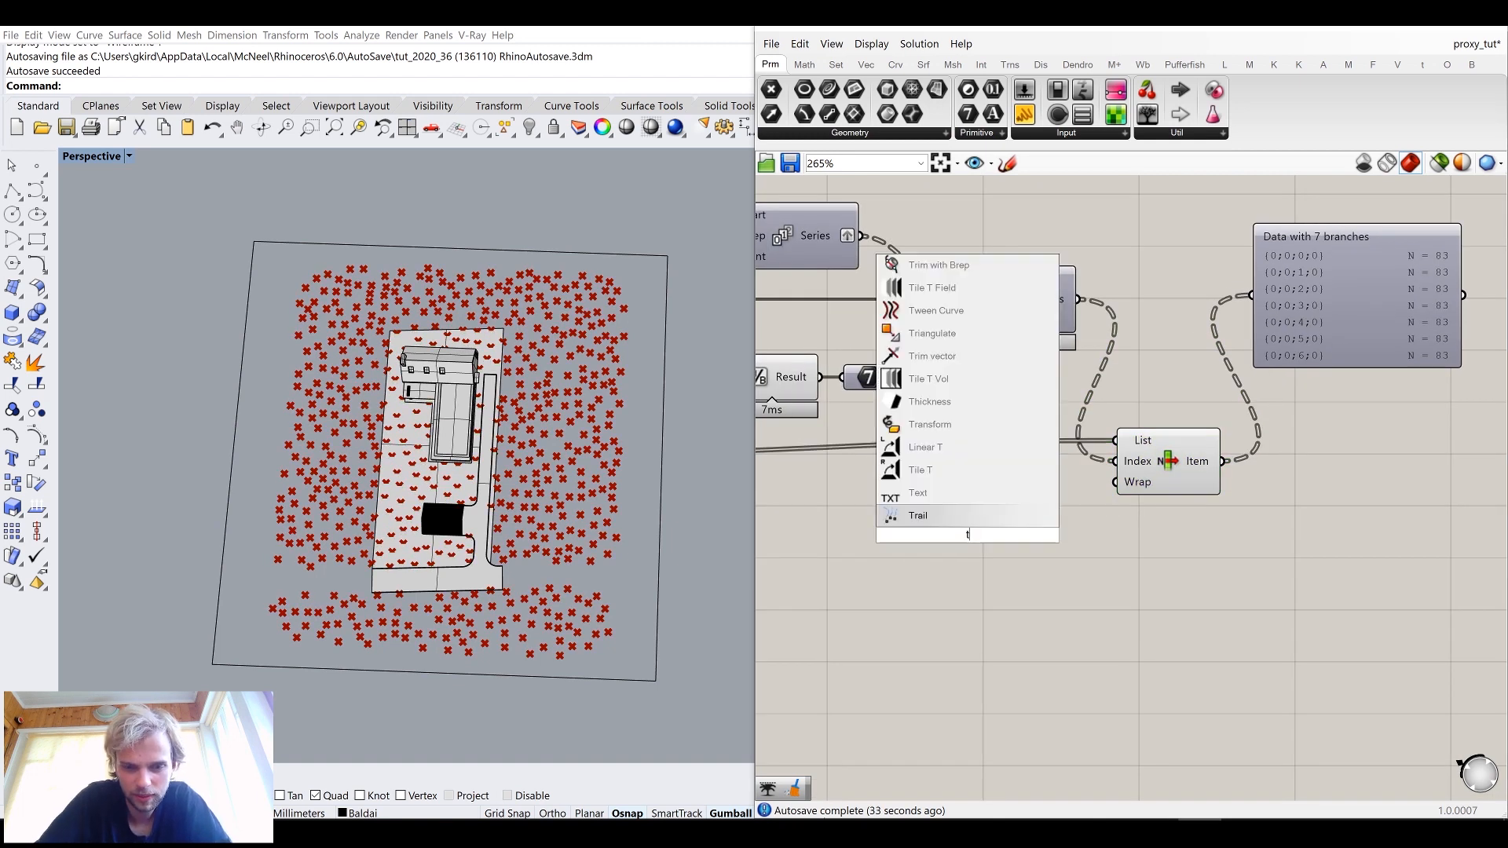
{"action": "key", "text": "Return"}
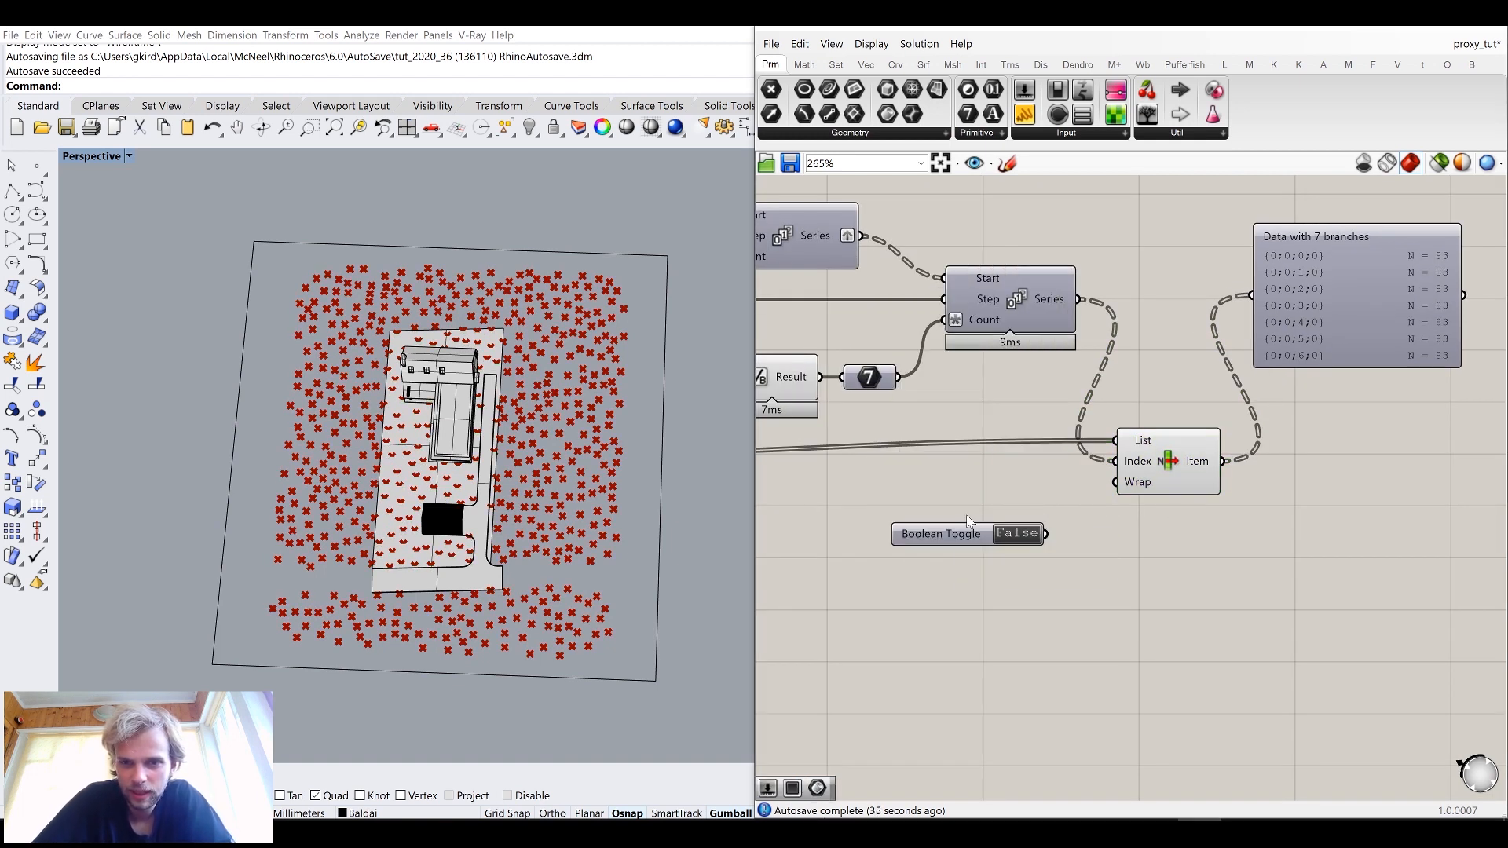
{"action": "scroll", "coordinate": [1068, 518], "scroll_direction": "up", "scroll_amount": 3}
{"action": "left_click_drag", "start_coordinate": [1023, 547], "coordinate": [1156, 448]}
{"action": "left_click_drag", "start_coordinate": [882, 550], "coordinate": [976, 452]}
{"action": "left_click", "coordinate": [976, 537]}
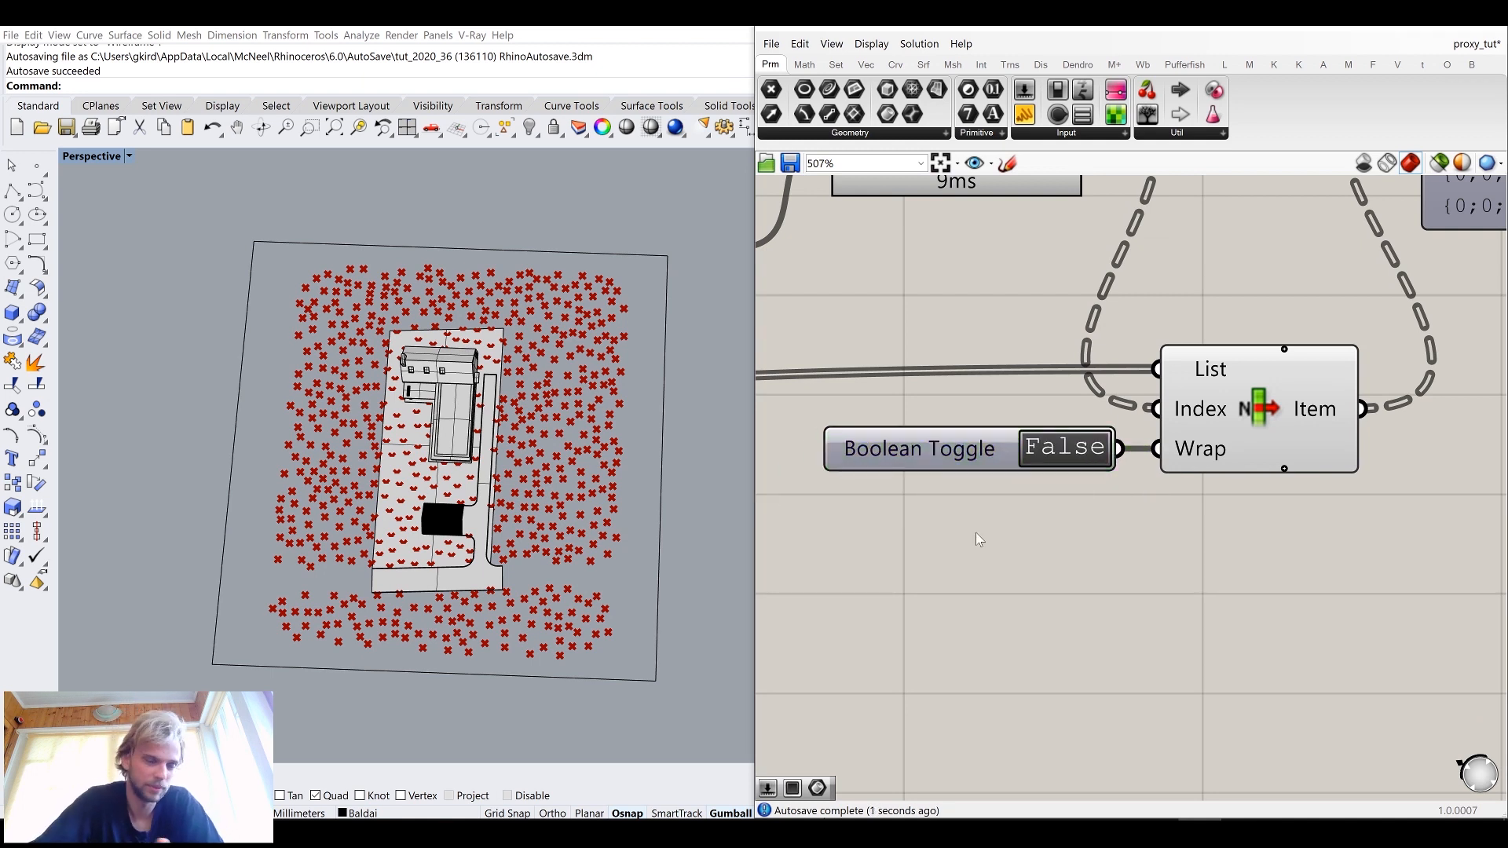
Step: Shift the Param Viewer slightly down and move the proxy Data parameter higher, clear of the List Length components
{"action": "scroll", "coordinate": [1097, 503], "scroll_direction": "down", "scroll_amount": 4}
{"action": "scroll", "coordinate": [1388, 347], "scroll_direction": "up", "scroll_amount": 2}
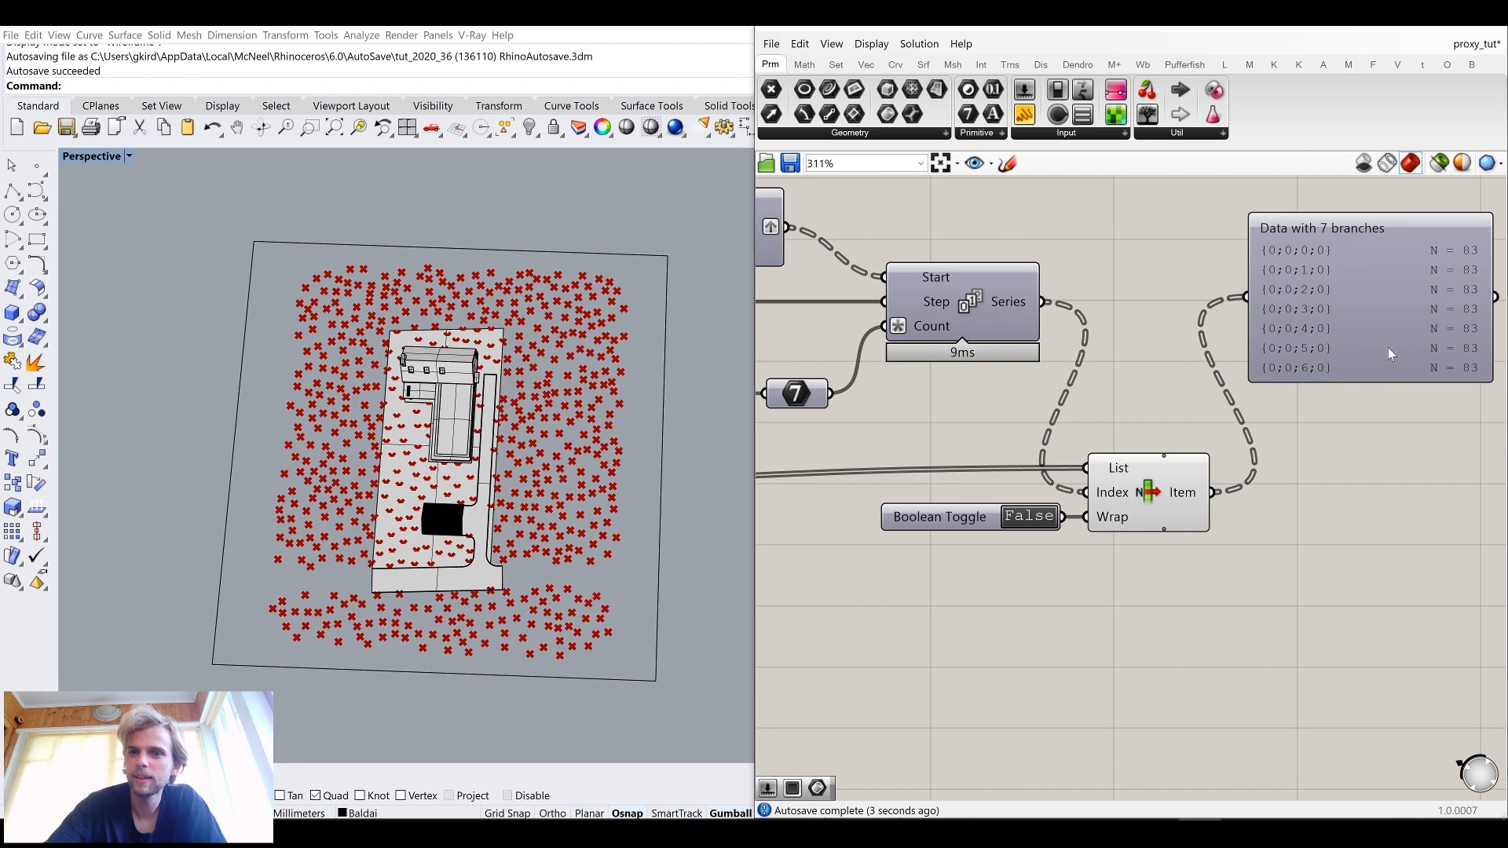
{"action": "left_click", "coordinate": [1394, 384]}
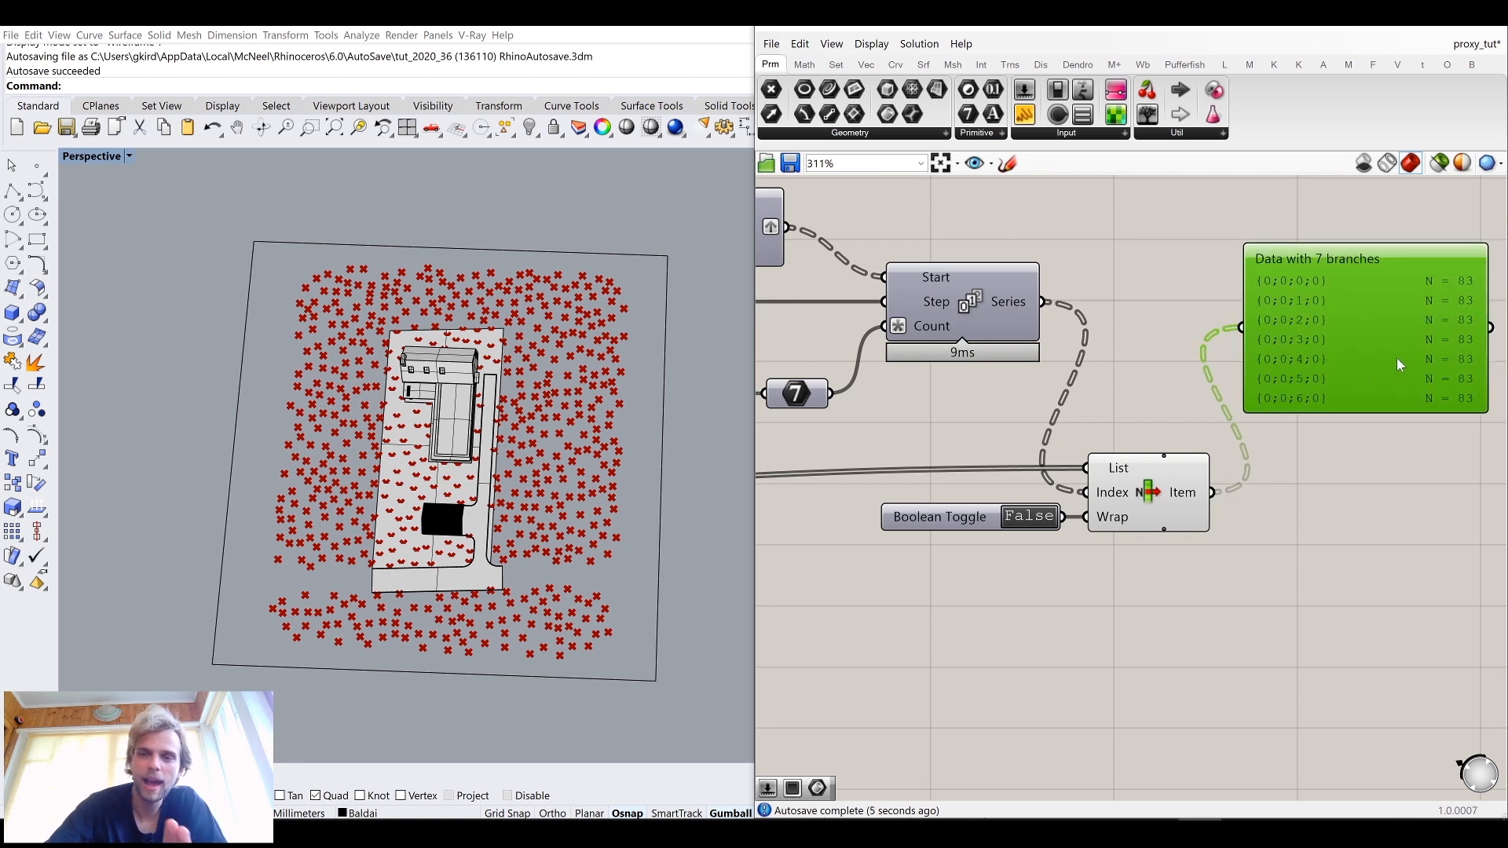
{"action": "scroll", "coordinate": [1238, 509], "scroll_direction": "down", "scroll_amount": 8}
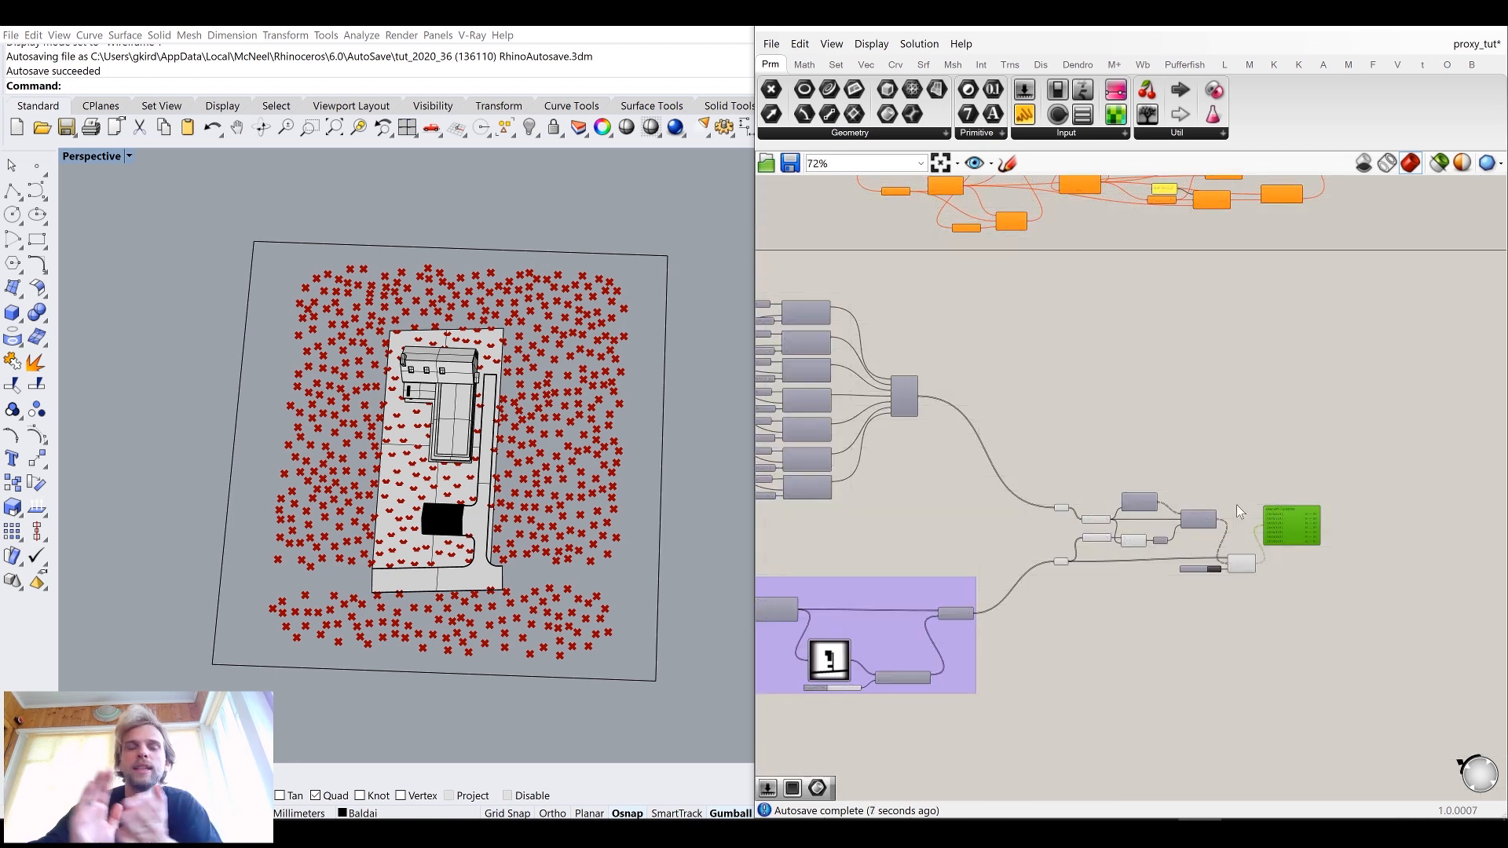
{"action": "scroll", "coordinate": [1031, 426], "scroll_direction": "up", "scroll_amount": 4}
{"action": "left_click_drag", "start_coordinate": [1111, 586], "coordinate": [1105, 481]}
{"action": "right_click_drag", "start_coordinate": [1210, 431], "coordinate": [1075, 332]}
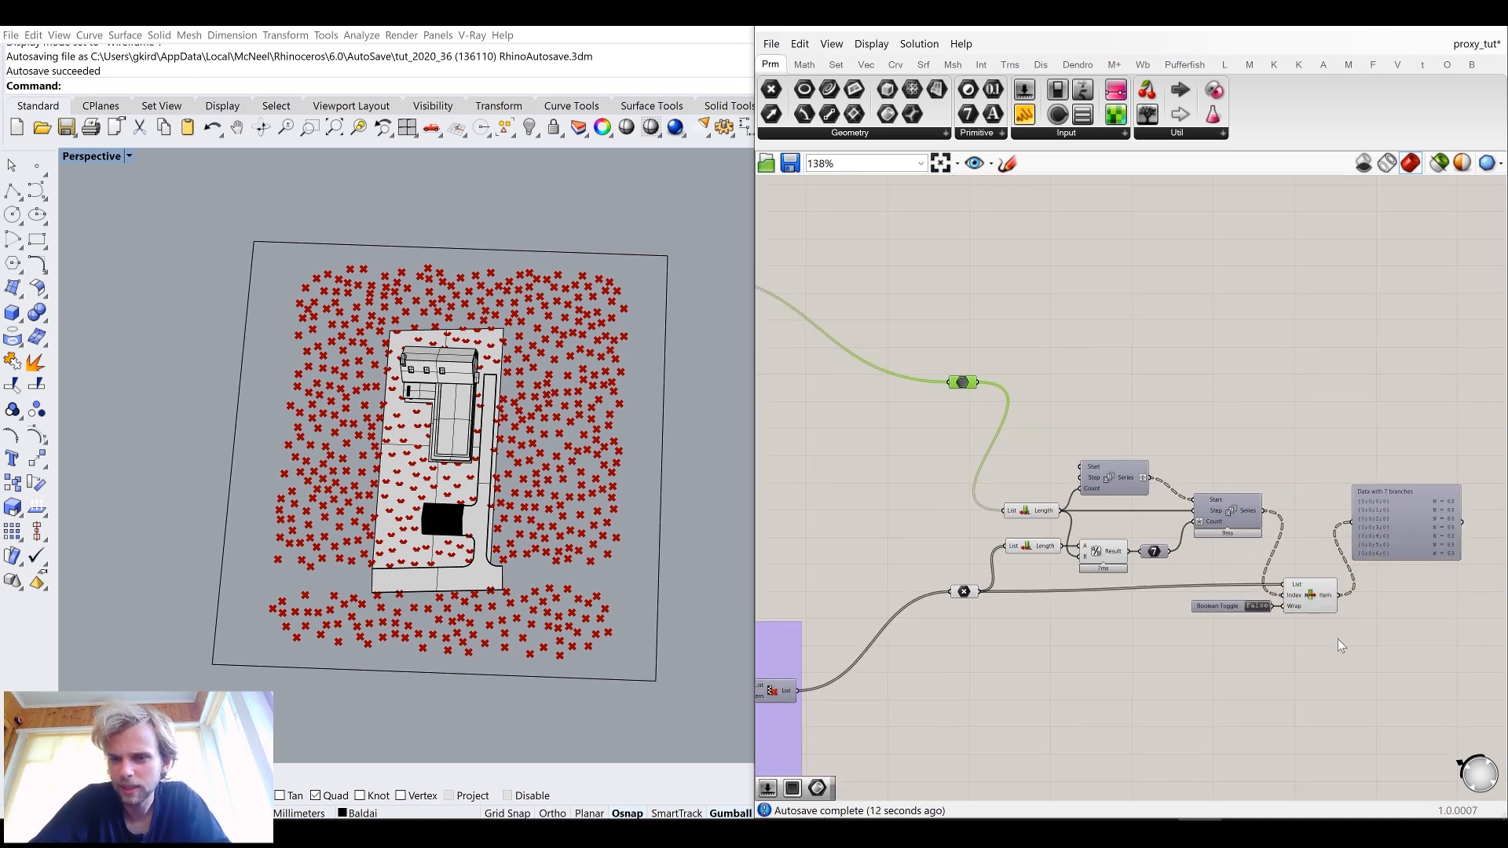
Step: Group the List Length, Series, Division, Boolean Toggle, List Item and Param Viewer components together
{"action": "left_click_drag", "start_coordinate": [1386, 681], "coordinate": [1058, 454]}
{"action": "middle_click", "coordinate": [1058, 454]}
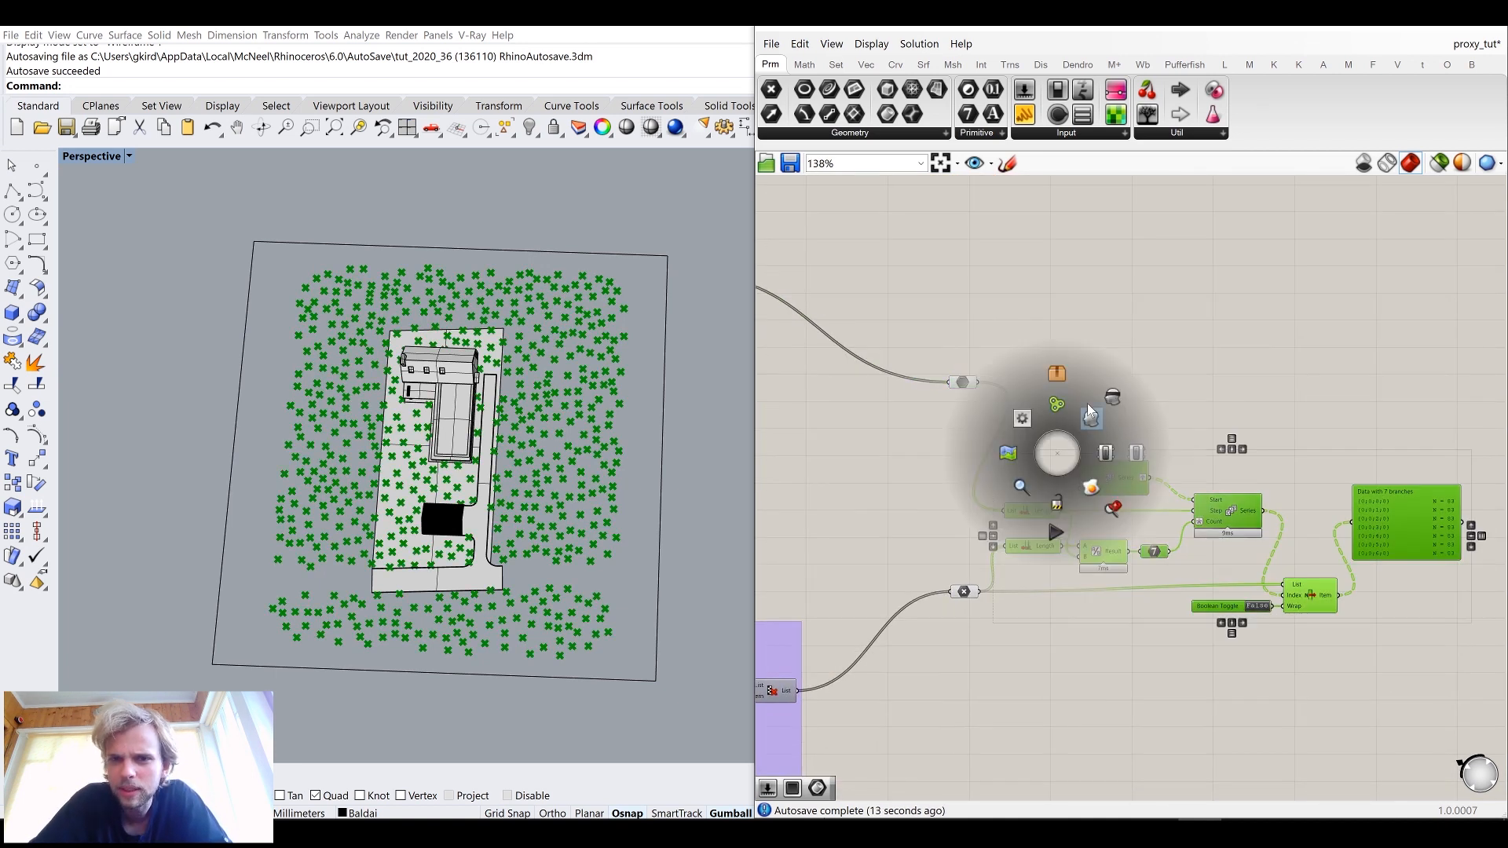
{"action": "left_click", "coordinate": [1080, 399]}
{"action": "left_click", "coordinate": [1076, 396]}
Step: Delete the Param Viewer and move the group farther away from the two input parameters
{"action": "right_click_drag", "start_coordinate": [1398, 517], "coordinate": [1280, 496]}
{"action": "left_click", "coordinate": [1299, 497]}
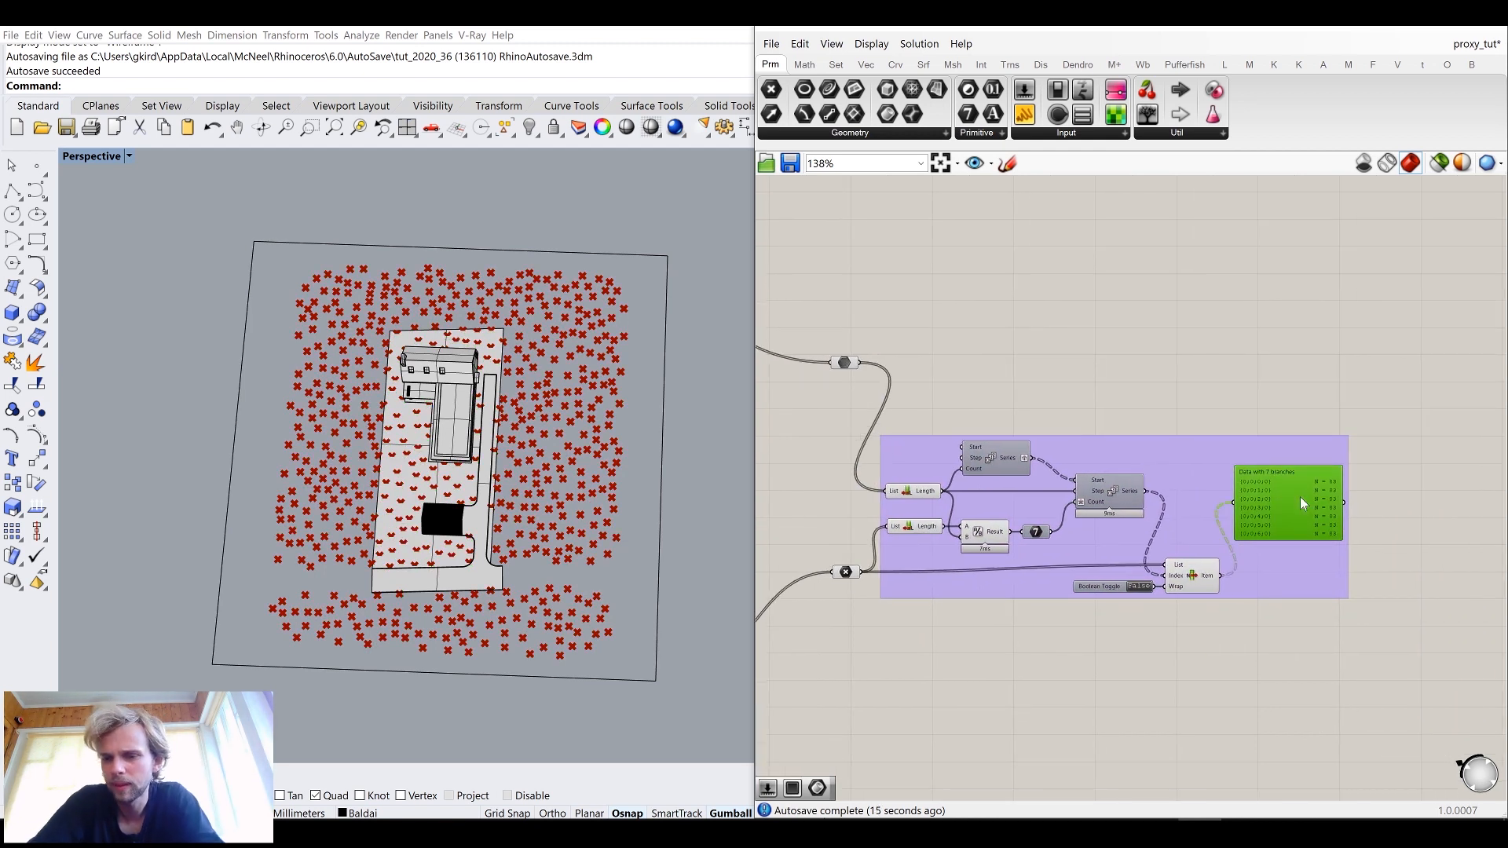
{"action": "key", "text": "Delete"}
{"action": "left_click_drag", "start_coordinate": [1202, 489], "coordinate": [1247, 495]}
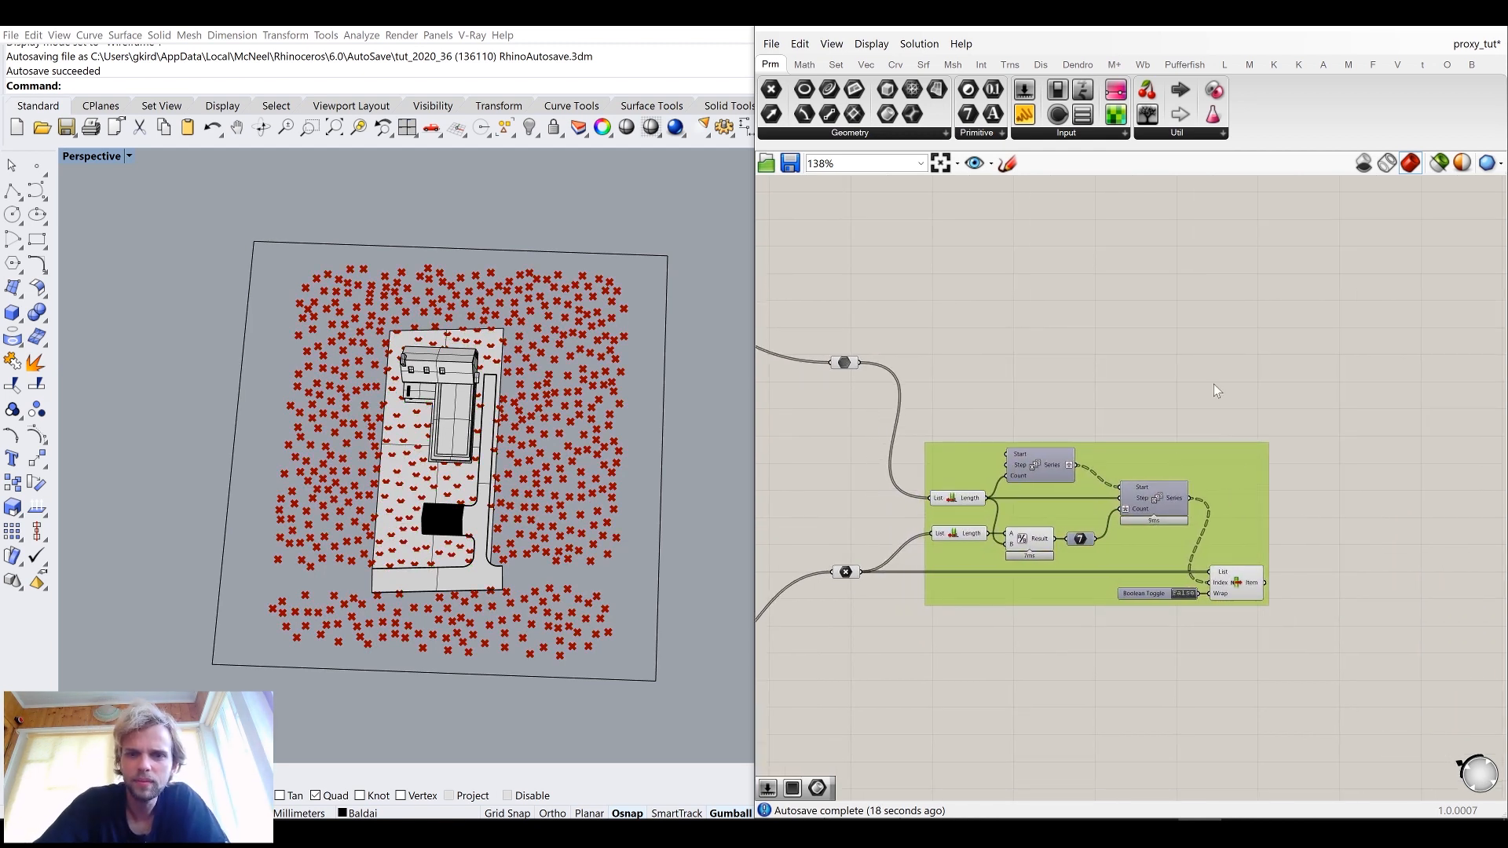
{"action": "left_click", "coordinate": [1214, 384]}
Step: Put the proxy Data parameter in its own group and label it "Proxy list"
{"action": "right_click_drag", "start_coordinate": [974, 350], "coordinate": [1028, 398]}
{"action": "scroll", "coordinate": [935, 445], "scroll_direction": "up", "scroll_amount": 2}
{"action": "left_click_drag", "start_coordinate": [883, 397], "coordinate": [872, 393]}
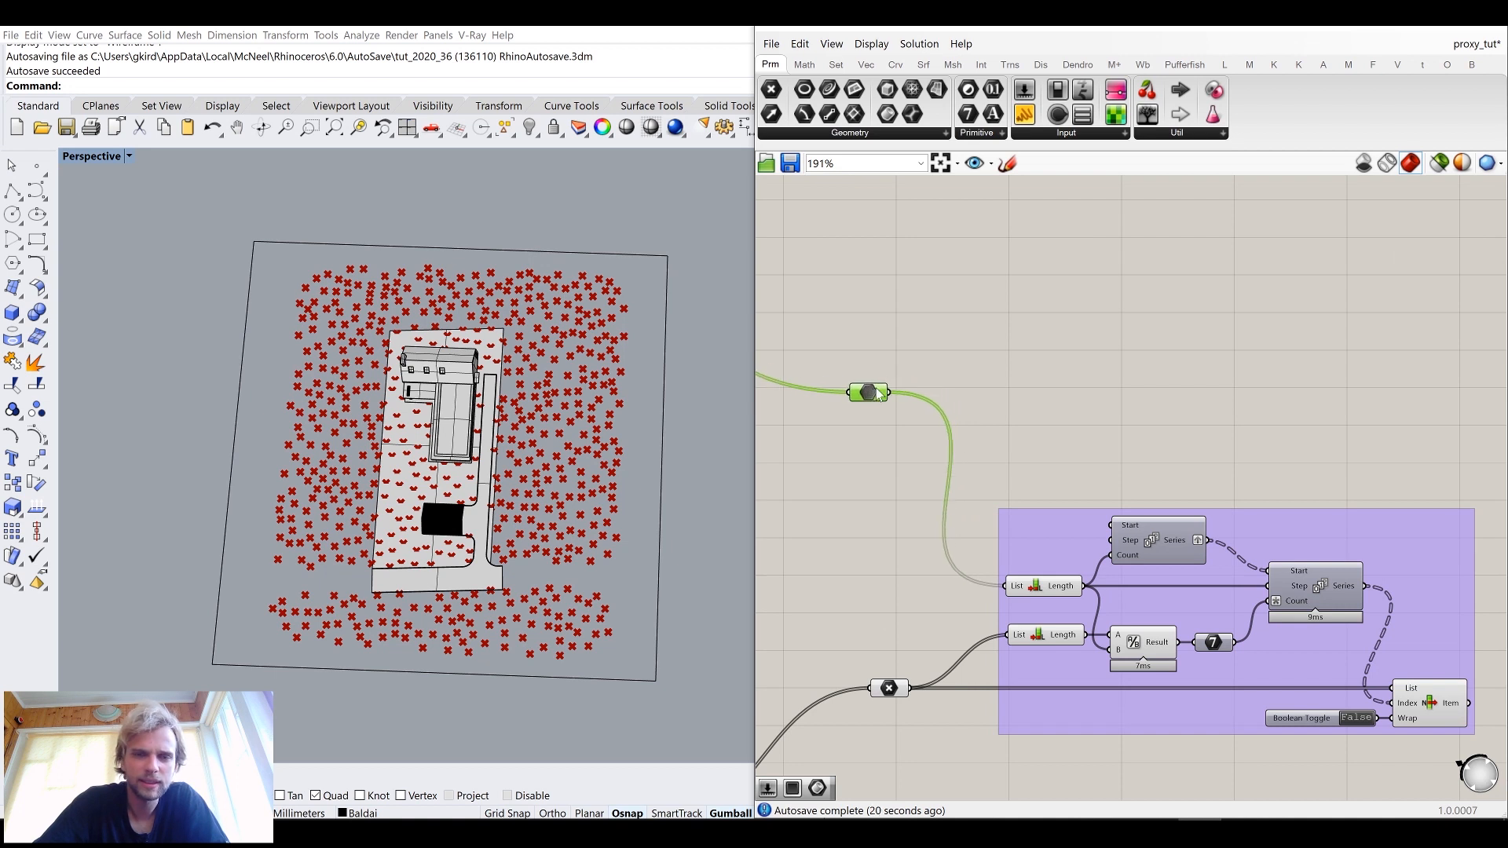
{"action": "middle_click", "coordinate": [879, 393]}
{"action": "left_click", "coordinate": [855, 365]}
{"action": "scroll", "coordinate": [864, 397], "scroll_direction": "up", "scroll_amount": 4}
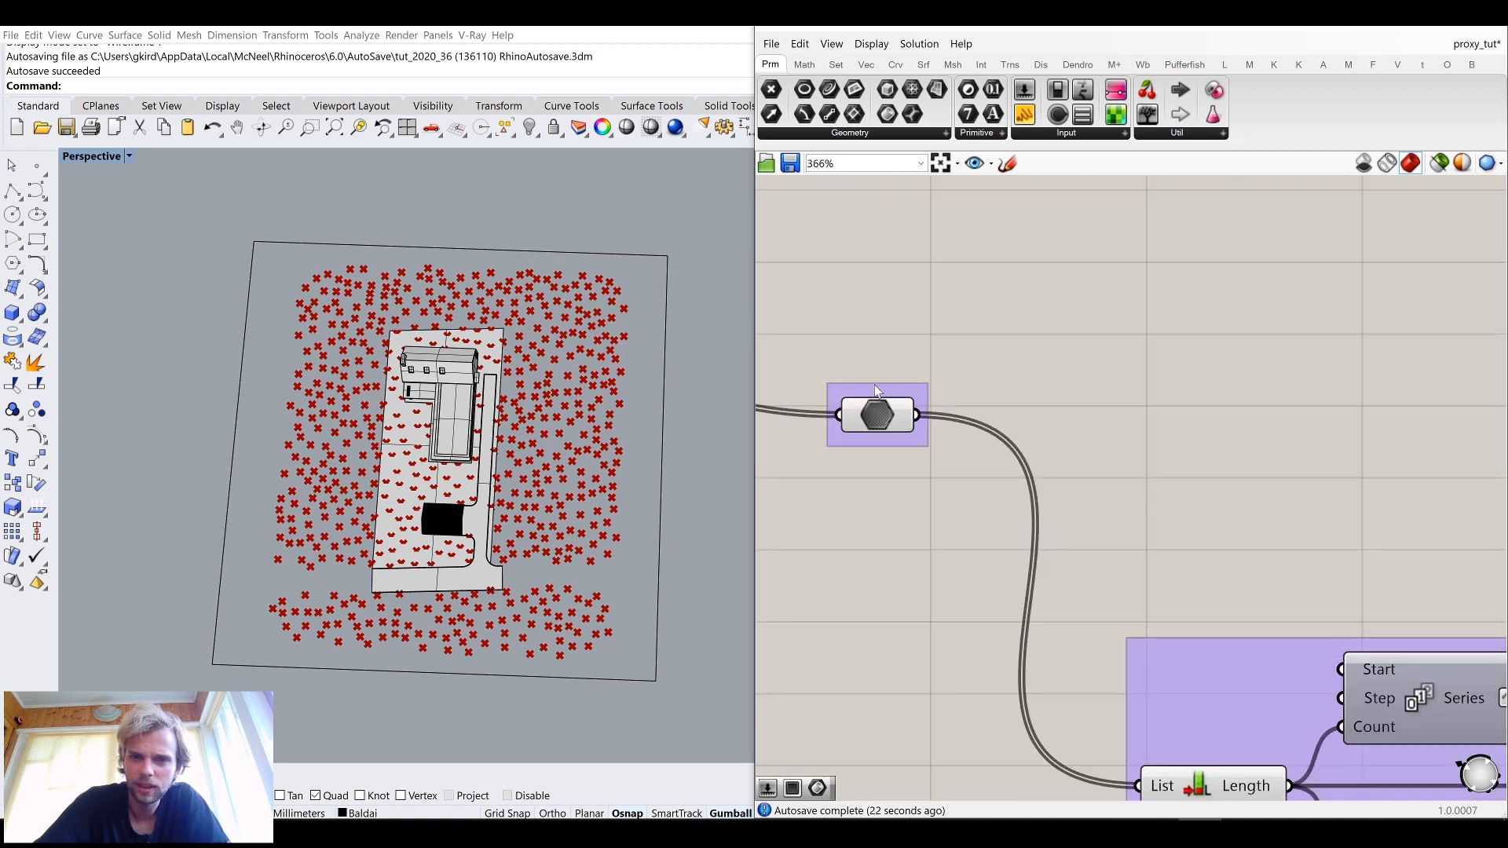
{"action": "right_click", "coordinate": [876, 387]}
{"action": "type", "text": "Pro"}
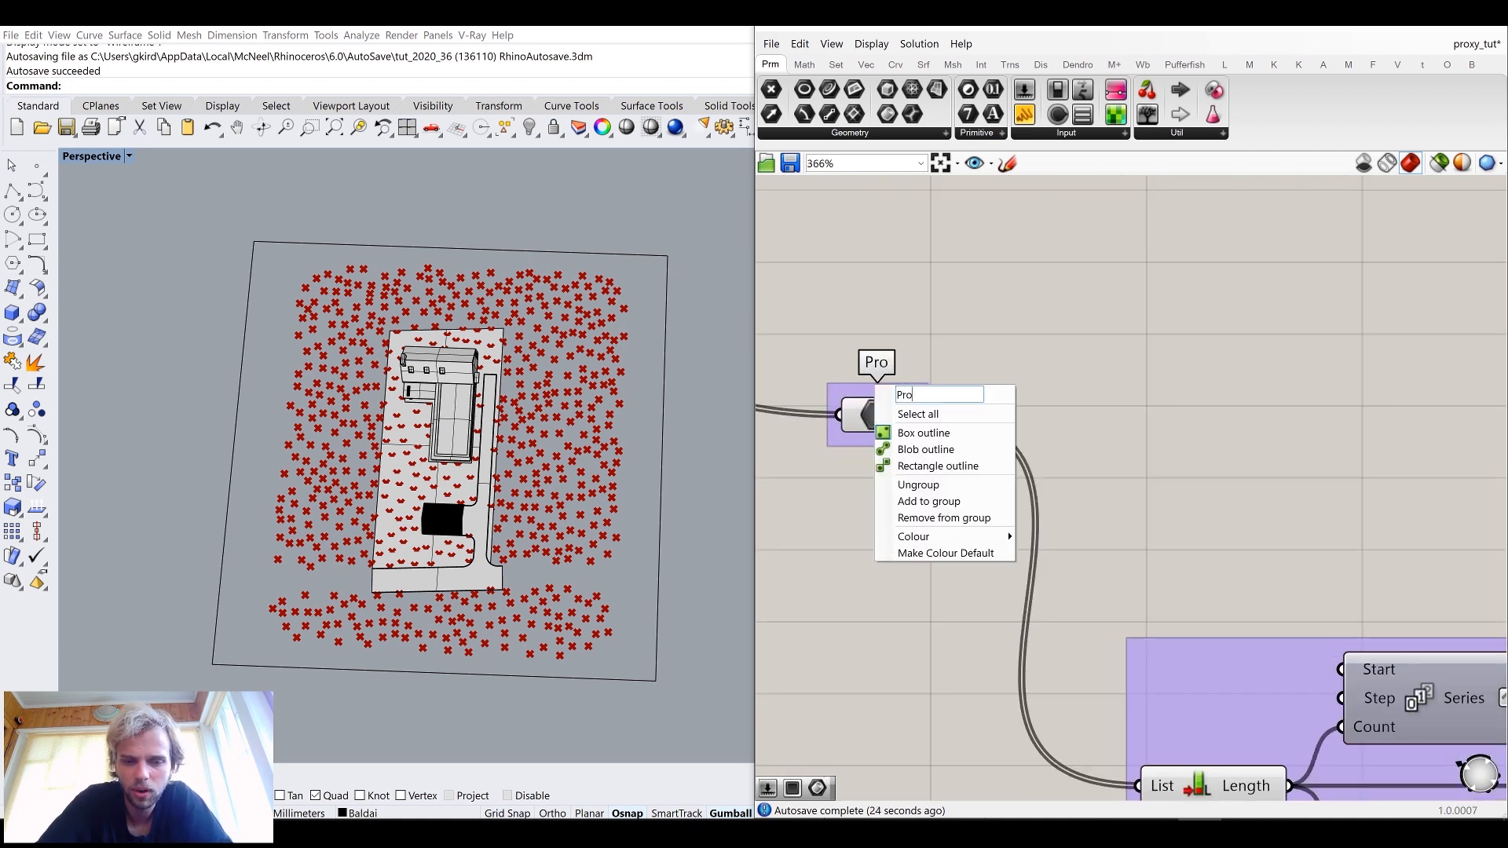
{"action": "type", "text": "xy Sel"}
{"action": "key", "text": "Return"}
Step: Put the incoming Point parameter in its own group and label it "Point list raw"
{"action": "right_click_drag", "start_coordinate": [884, 802], "coordinate": [974, 448]}
{"action": "left_click", "coordinate": [1021, 612]}
{"action": "middle_click", "coordinate": [1025, 621]}
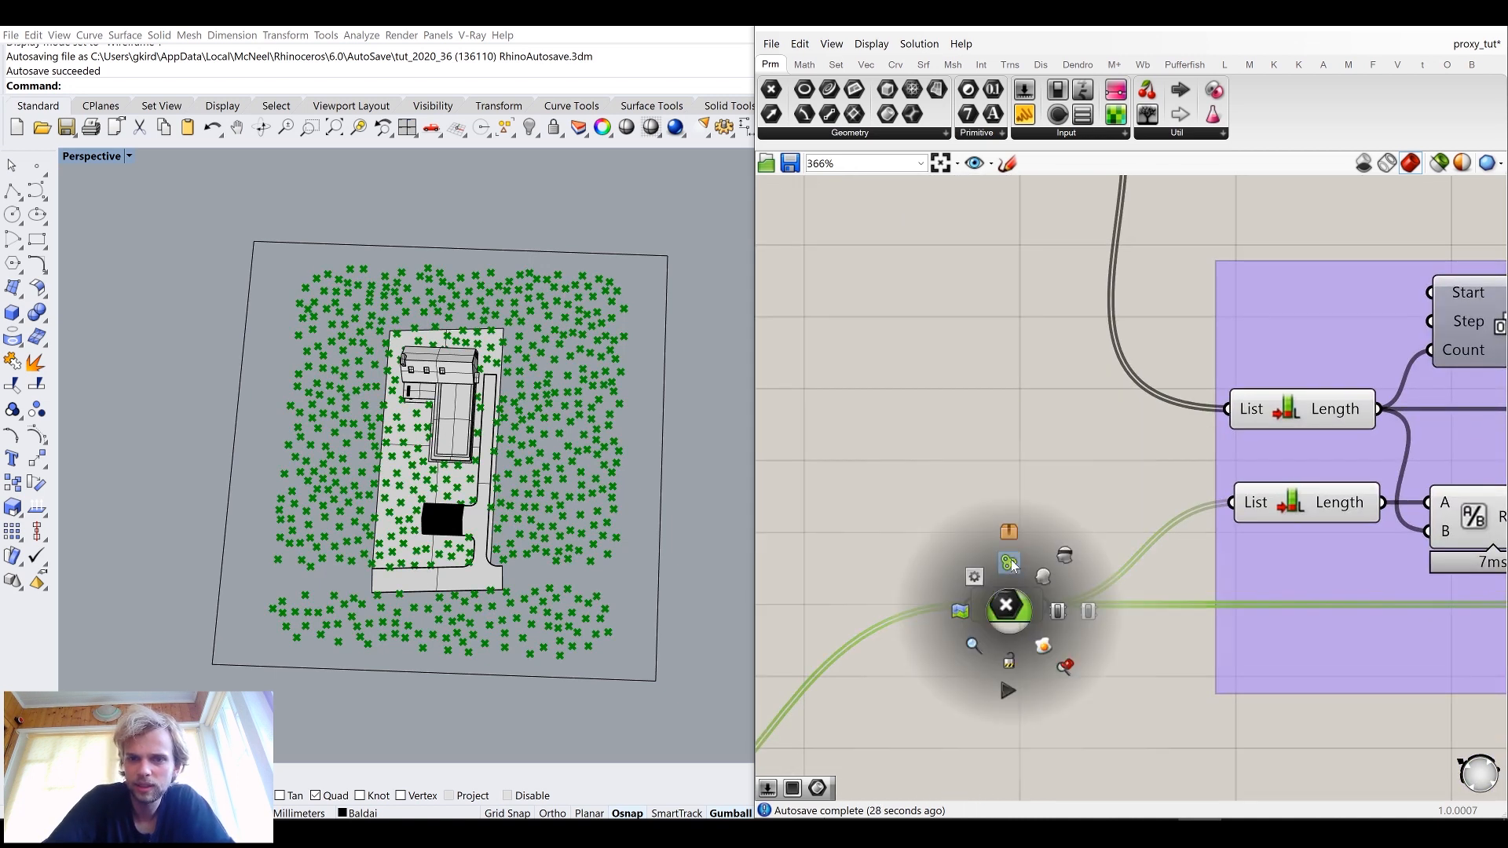
{"action": "left_click", "coordinate": [1003, 593]}
{"action": "right_click", "coordinate": [1007, 583]}
{"action": "type", "text": "Point list raw"}
{"action": "key", "text": "Return"}
Step: Add a Point parameter after the List Item and wire the Item output into it
{"action": "scroll", "coordinate": [838, 416], "scroll_direction": "down", "scroll_amount": 3}
{"action": "right_click_drag", "start_coordinate": [838, 417], "coordinate": [375, 393]}
{"action": "double_click", "coordinate": [1269, 529]}
{"action": "type", "text": "point"}
{"action": "key", "text": "Return"}
{"action": "left_click_drag", "start_coordinate": [1100, 518], "coordinate": [1171, 518]}
Step: Group the new Point parameter, label it "Point list data structrue", and move it slightly away from the List Item
{"action": "middle_click", "coordinate": [1170, 519]}
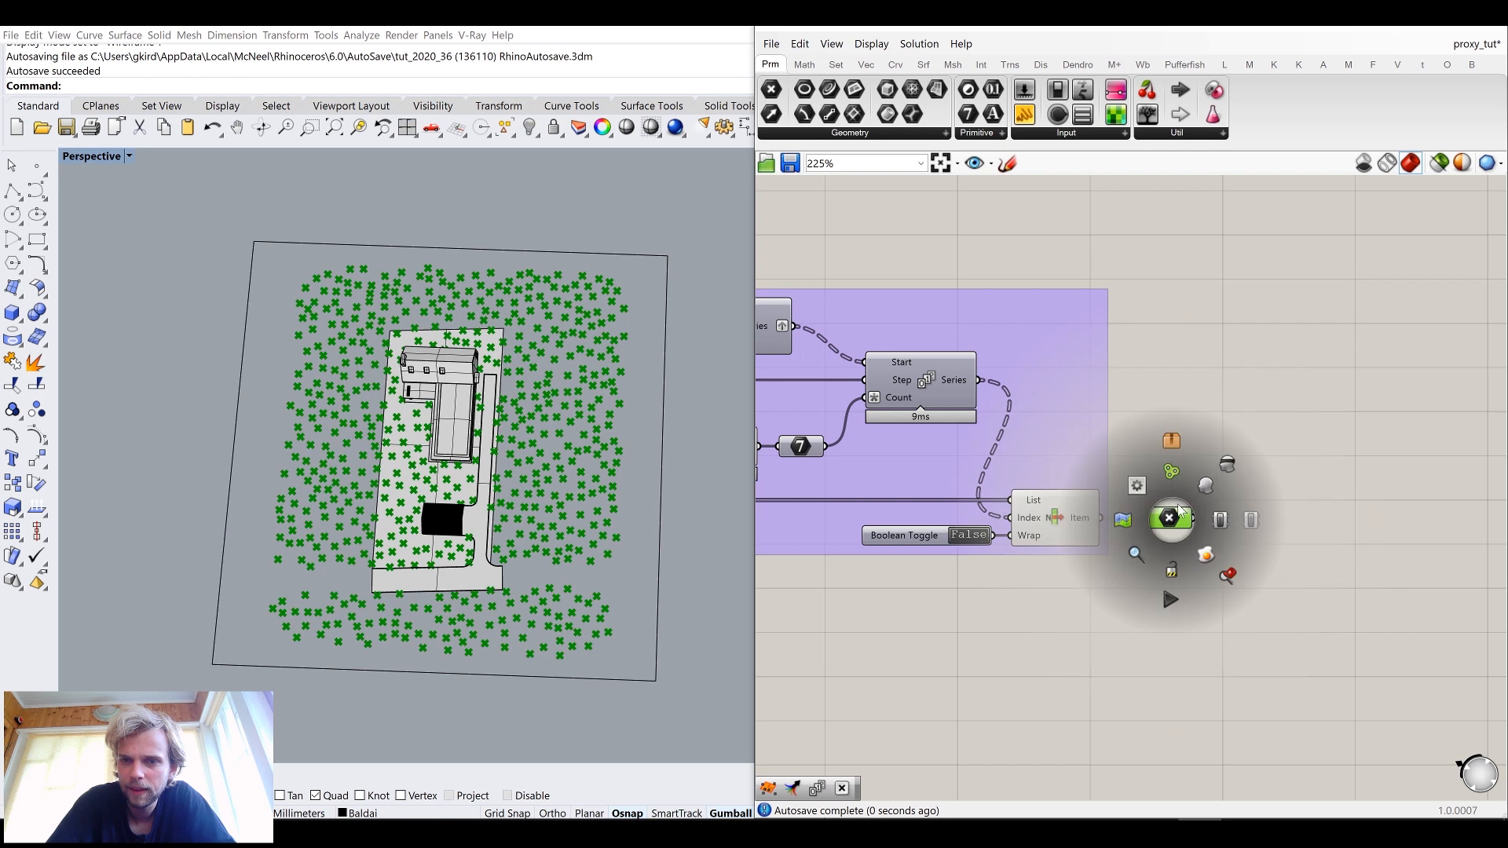
{"action": "key", "text": "ctrl+g"}
{"action": "right_click", "coordinate": [1167, 502]}
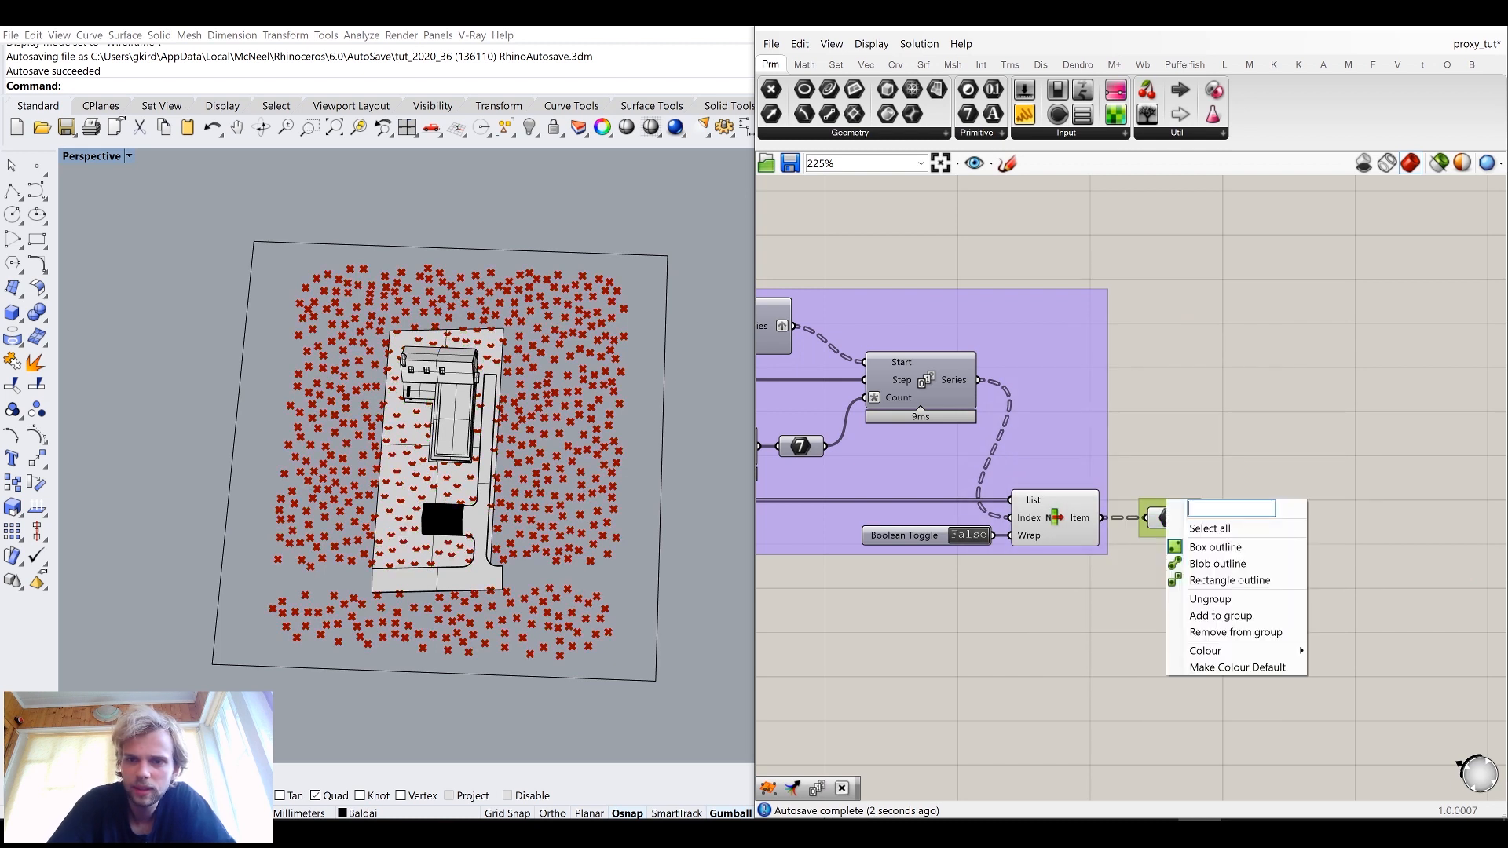
{"action": "type", "text": "Point l"}
{"action": "type", "text": "ist"}
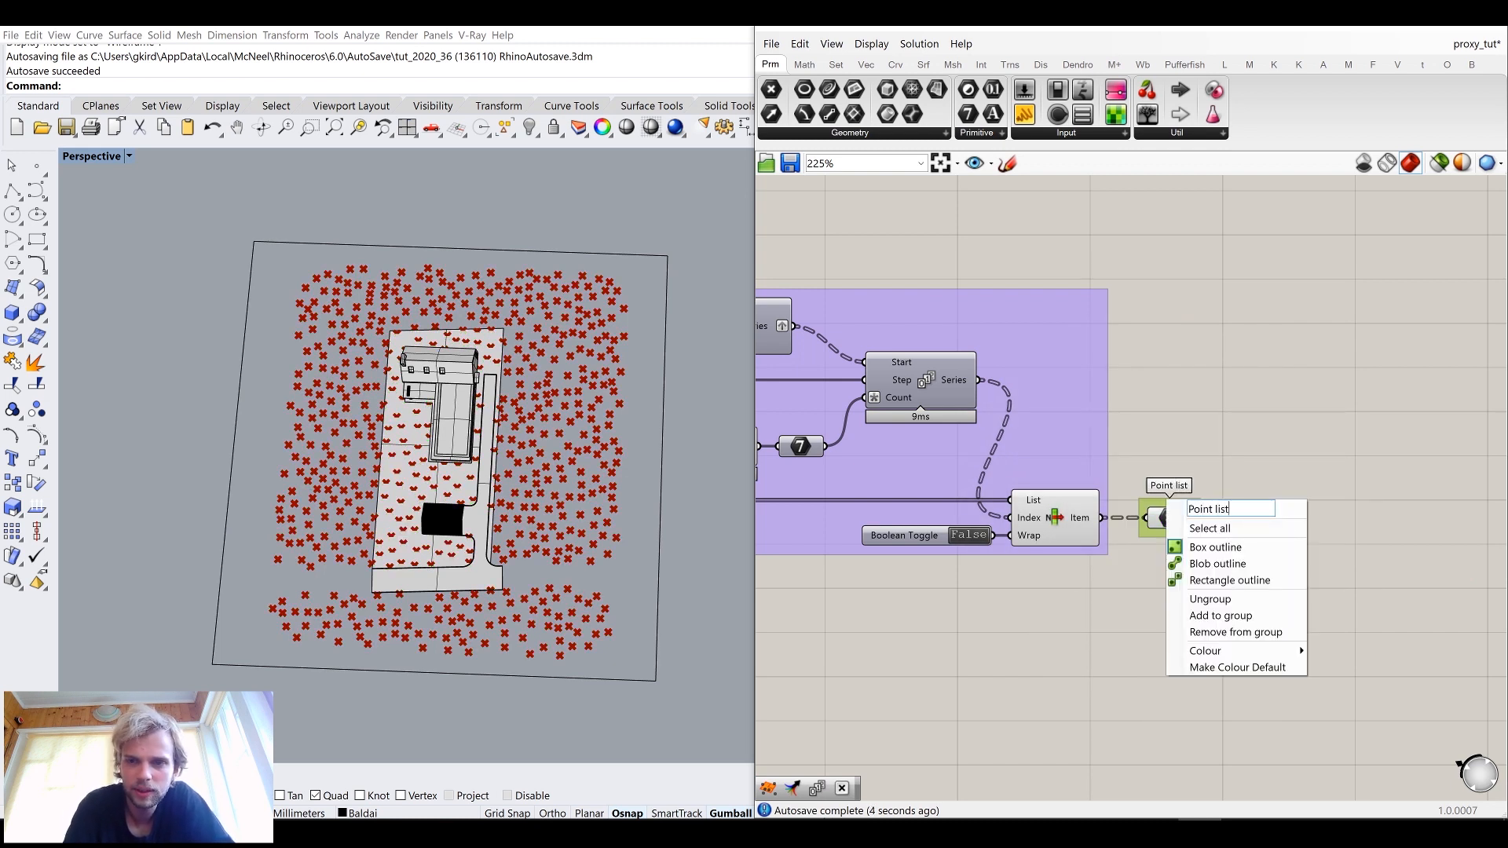
{"action": "type", "text": "s"}
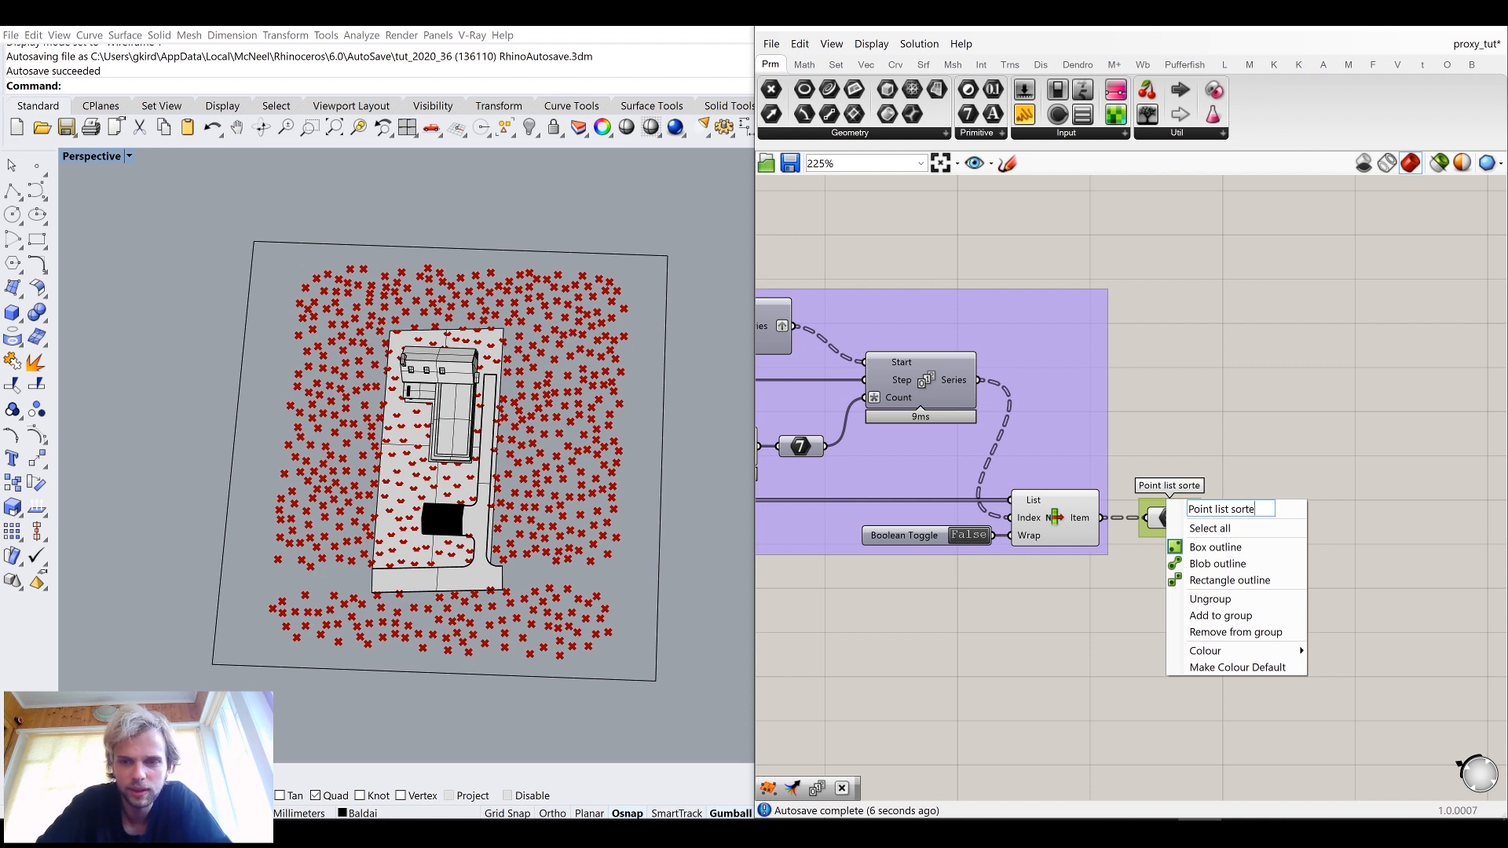
{"action": "key", "text": "BackSpace"}
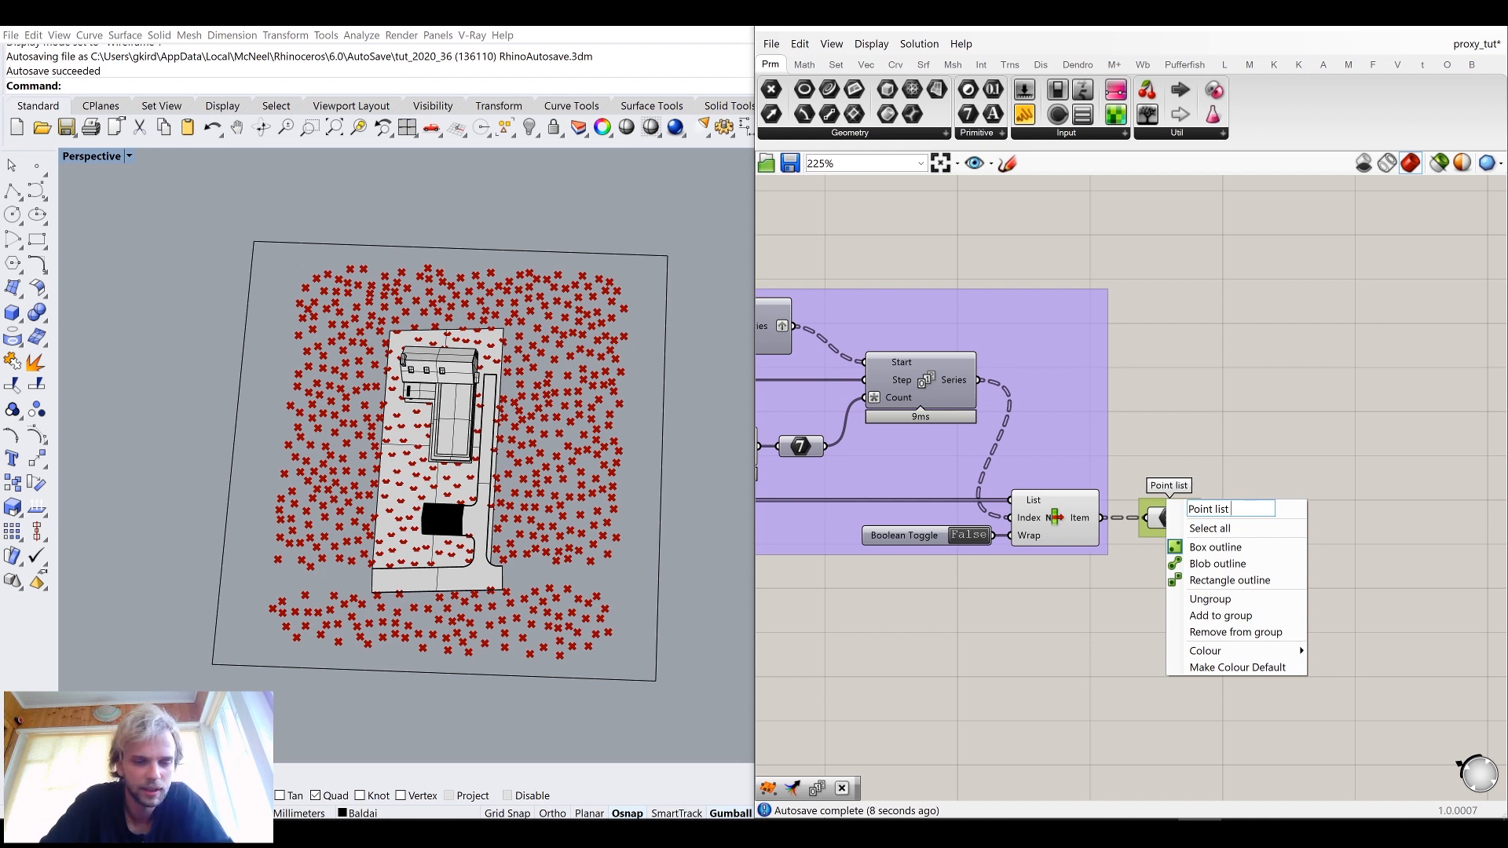
{"action": "type", "text": "data stru"}
{"action": "type", "text": "ctrue"}
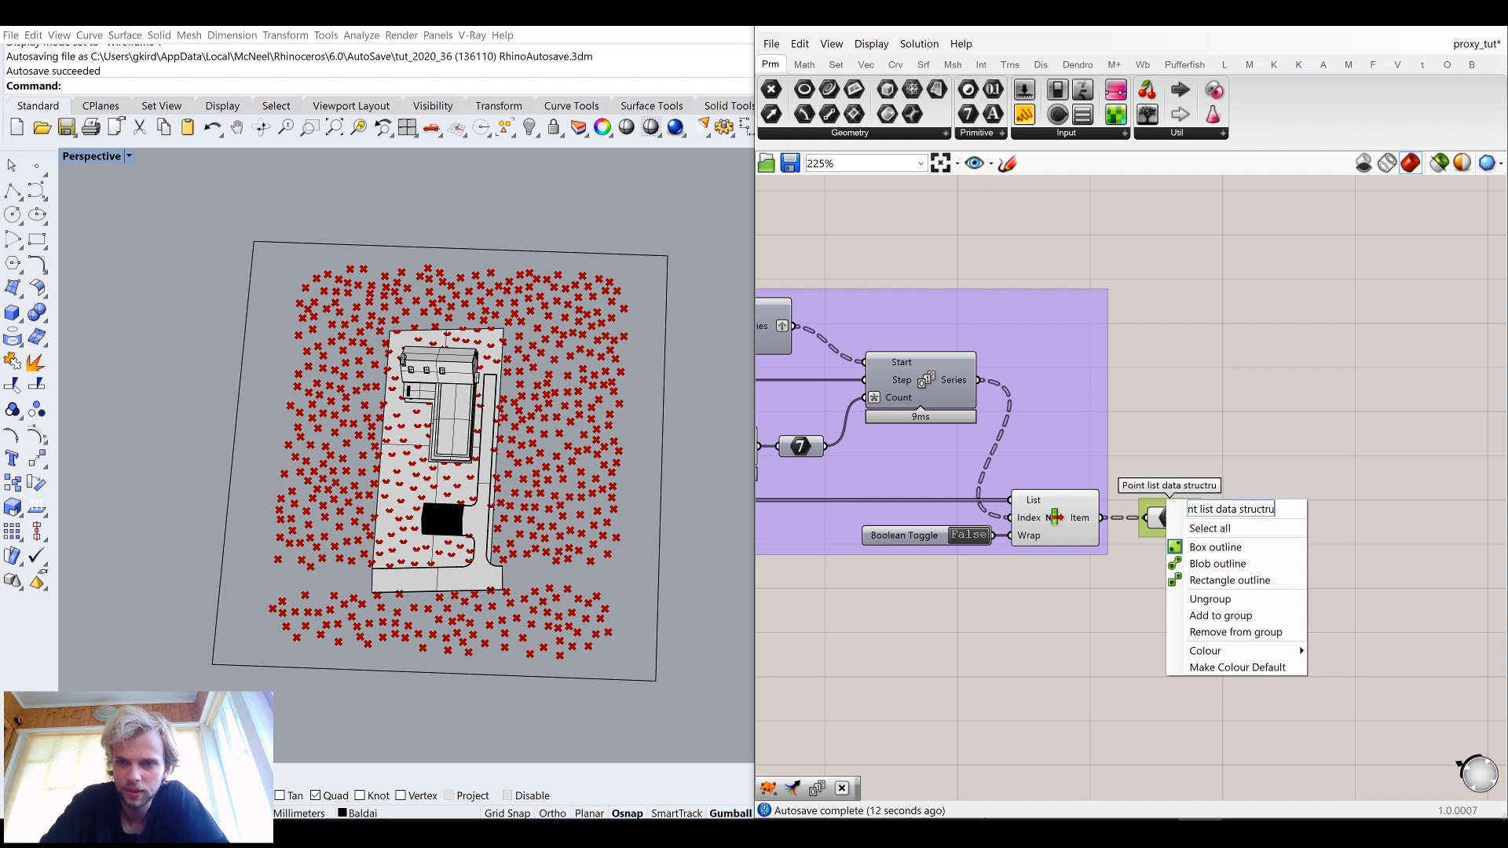
{"action": "key", "text": "Return"}
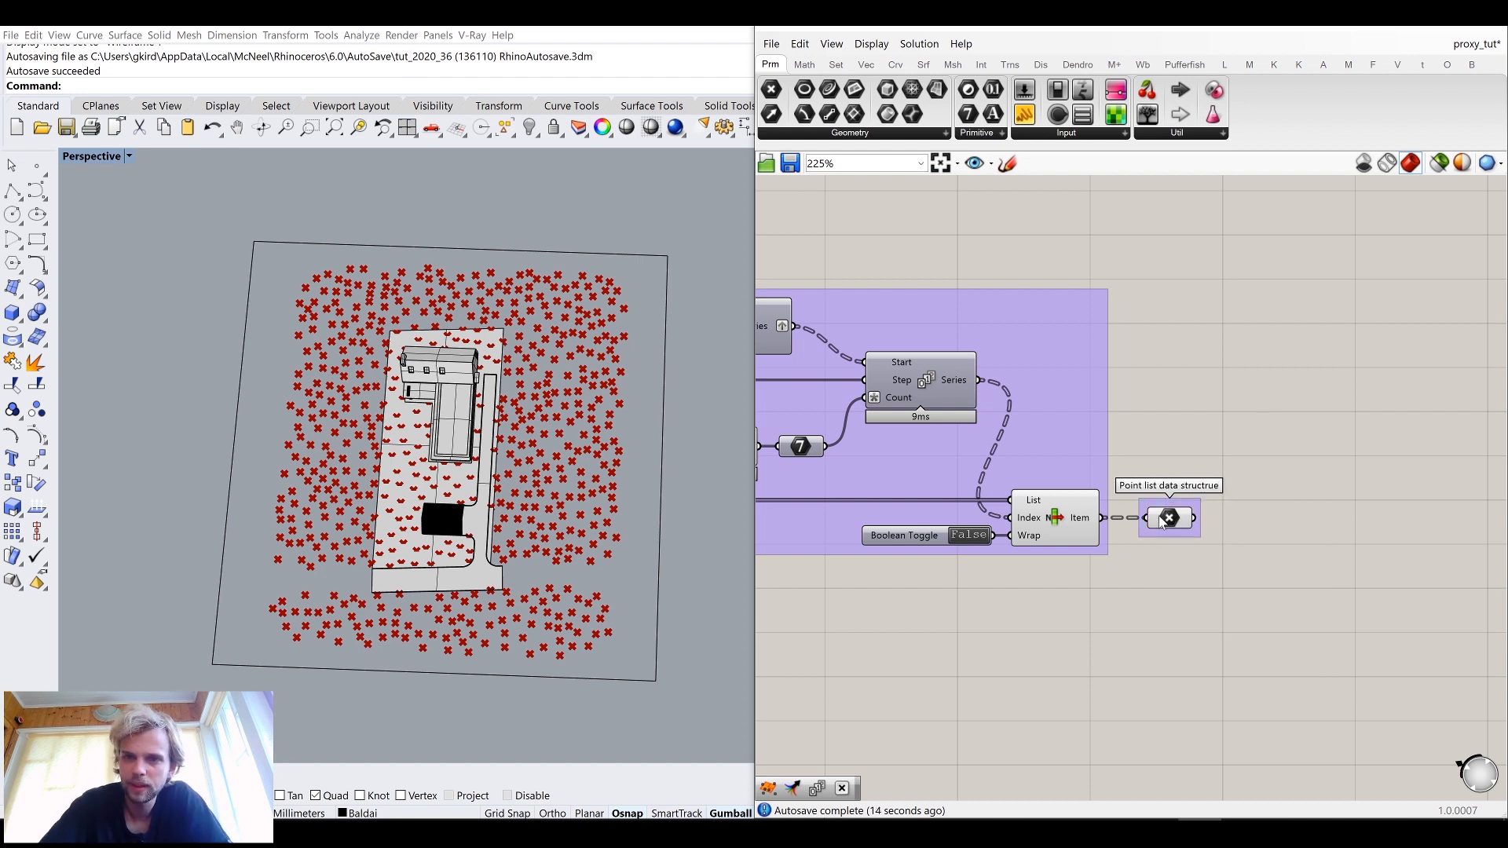
{"action": "left_click_drag", "start_coordinate": [1160, 523], "coordinate": [1202, 523]}
Step: Turn off the preview of the grouped sorting components and the raw Point parameter
{"action": "left_click", "coordinate": [1057, 527]}
{"action": "scroll", "coordinate": [1237, 471], "scroll_direction": "down", "scroll_amount": 4}
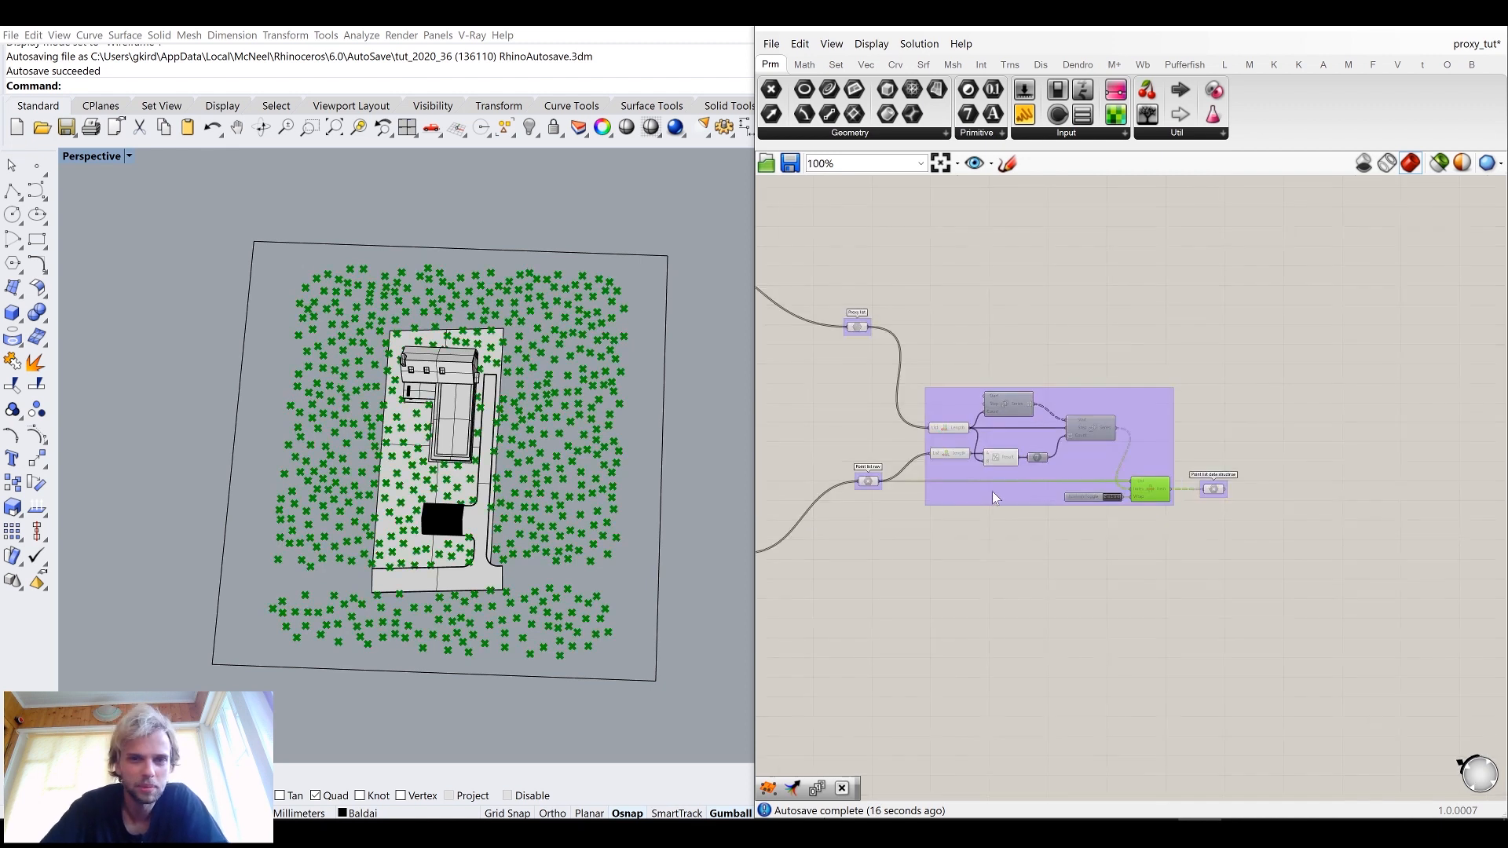
{"action": "left_click_drag", "start_coordinate": [1150, 573], "coordinate": [856, 389]}
{"action": "middle_click", "coordinate": [856, 390]}
{"action": "left_click", "coordinate": [913, 338]}
{"action": "right_click_drag", "start_coordinate": [1021, 472], "coordinate": [931, 498]}
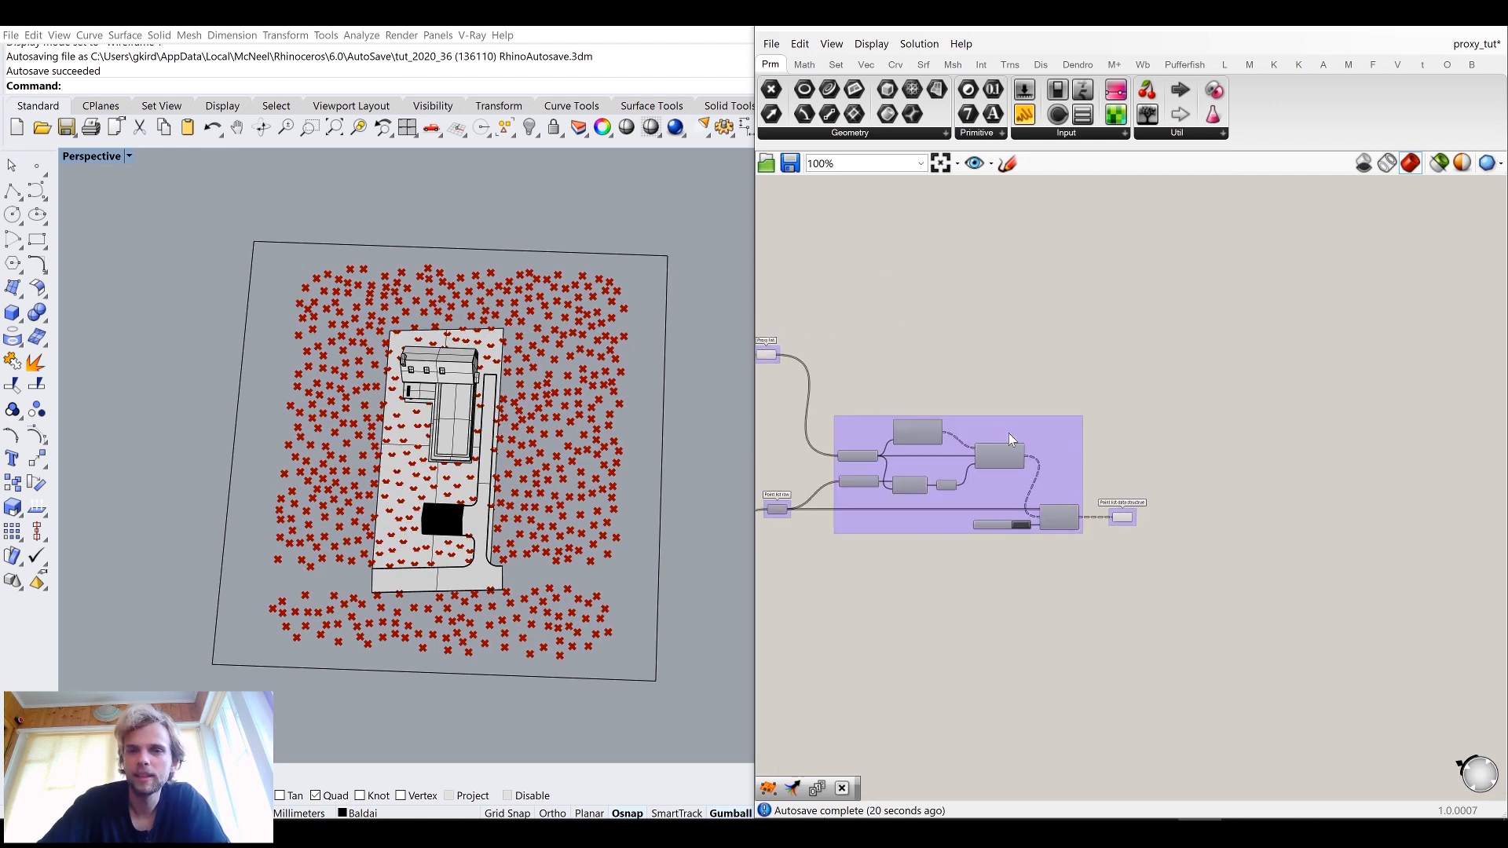
Step: Enable Simplify on the output Point parameter and check its branch paths
{"action": "scroll", "coordinate": [1110, 506], "scroll_direction": "up", "scroll_amount": 3}
{"action": "mouse_move", "coordinate": [1141, 532]}
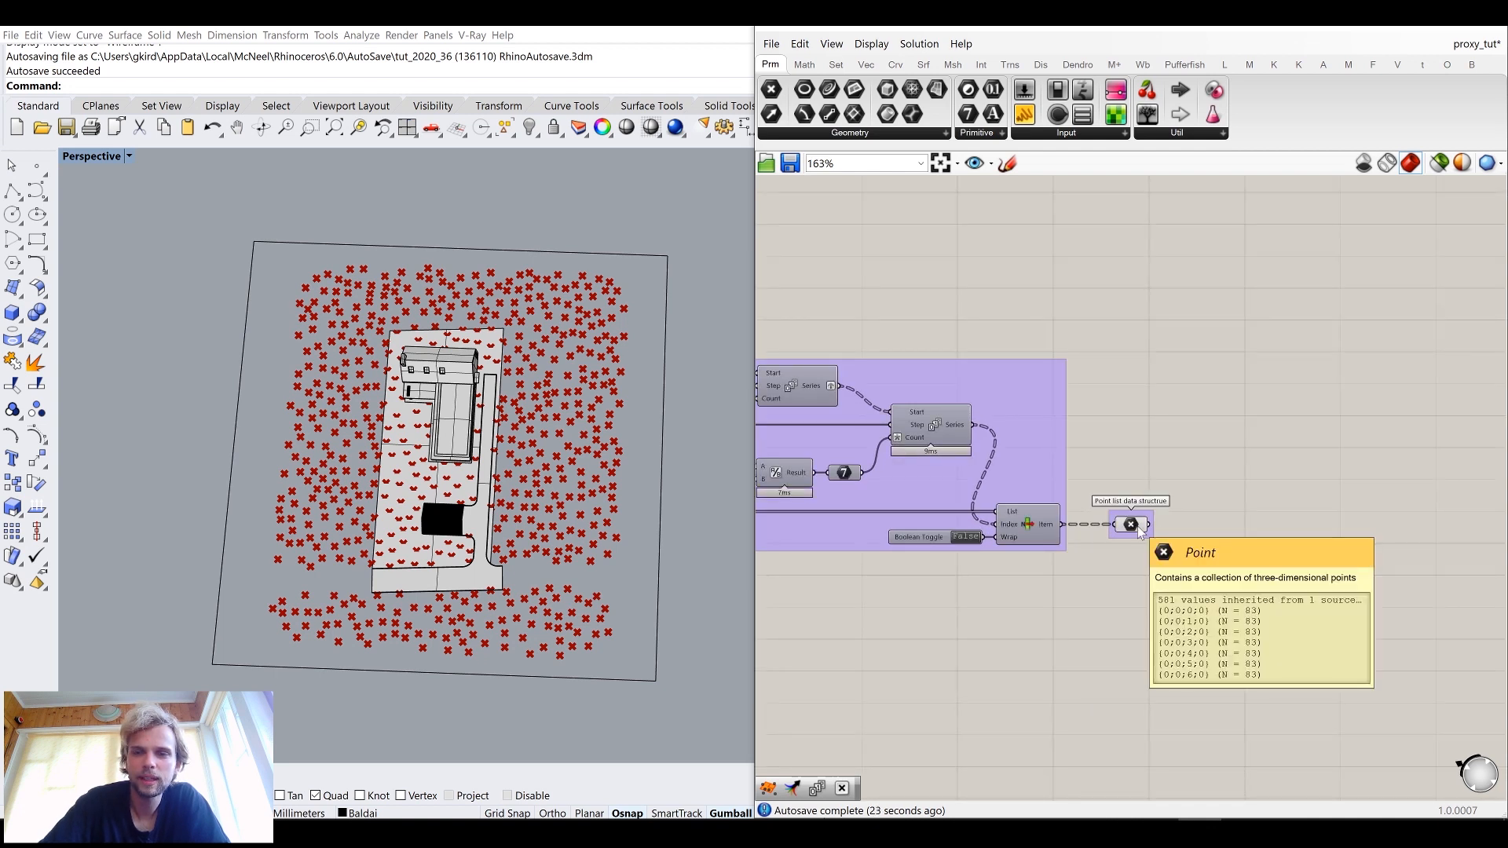
{"action": "right_click", "coordinate": [1140, 532]}
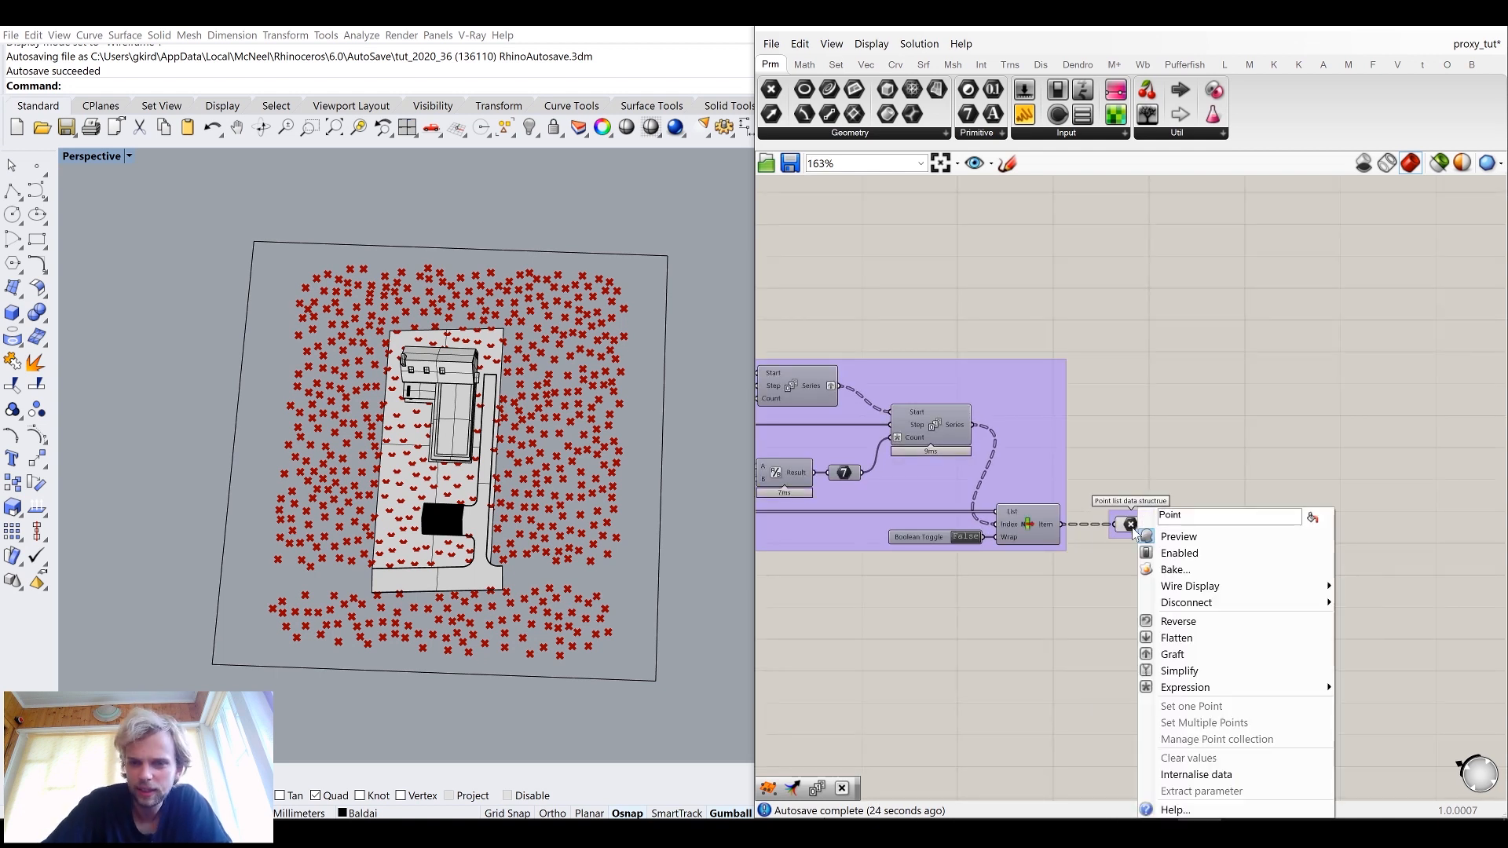
{"action": "left_click", "coordinate": [1186, 671]}
{"action": "mouse_move", "coordinate": [1132, 528]}
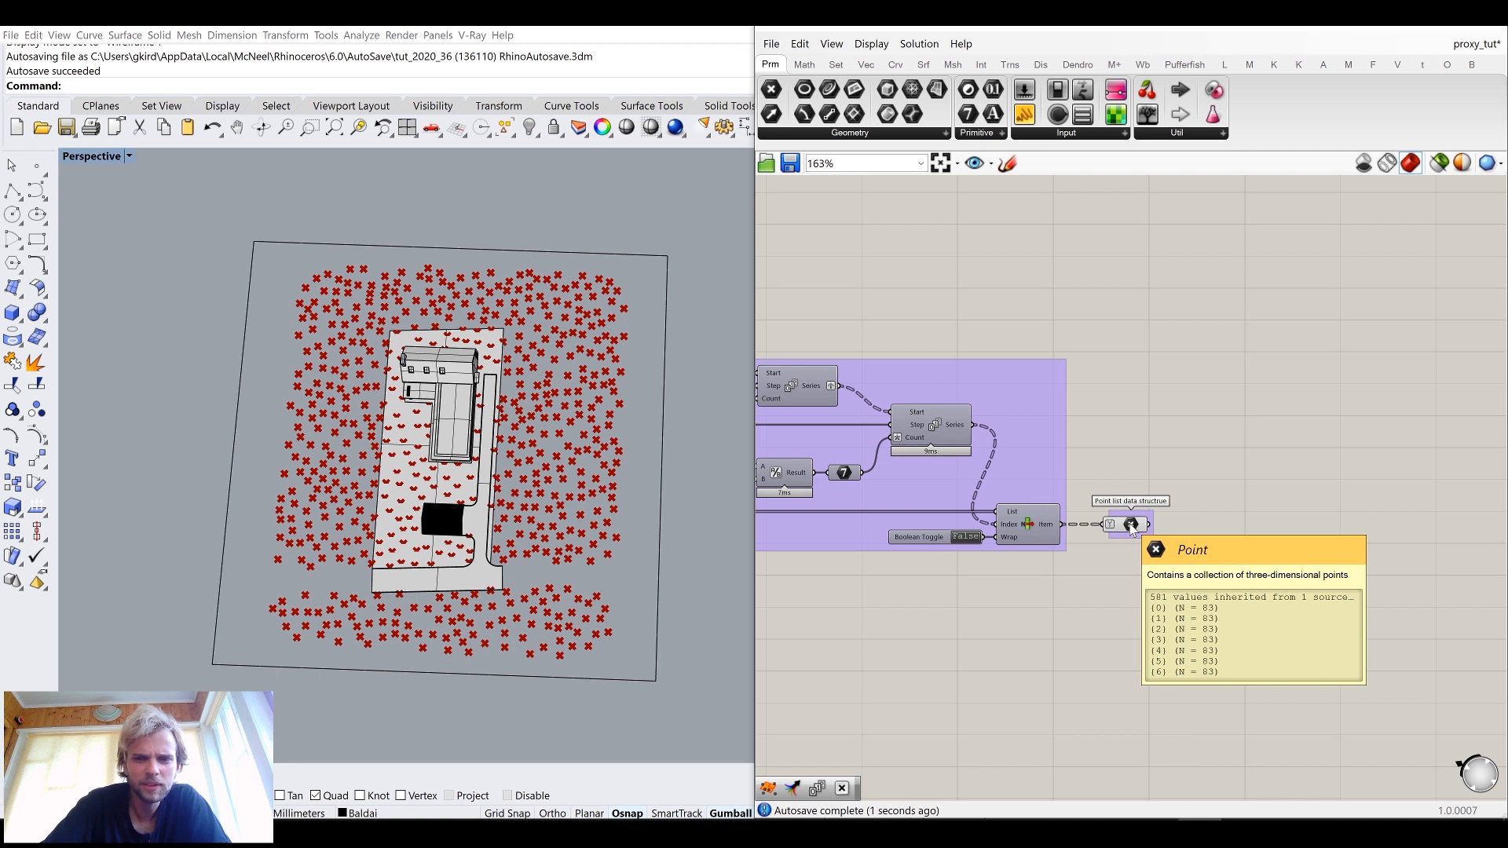
Step: Add a List Item above the sorting group, fed by the Proxy list and indexed by the grafted first Series
{"action": "scroll", "coordinate": [1132, 527], "scroll_direction": "down", "scroll_amount": 3}
{"action": "scroll", "coordinate": [930, 423], "scroll_direction": "up", "scroll_amount": 4}
{"action": "mouse_move", "coordinate": [930, 423]}
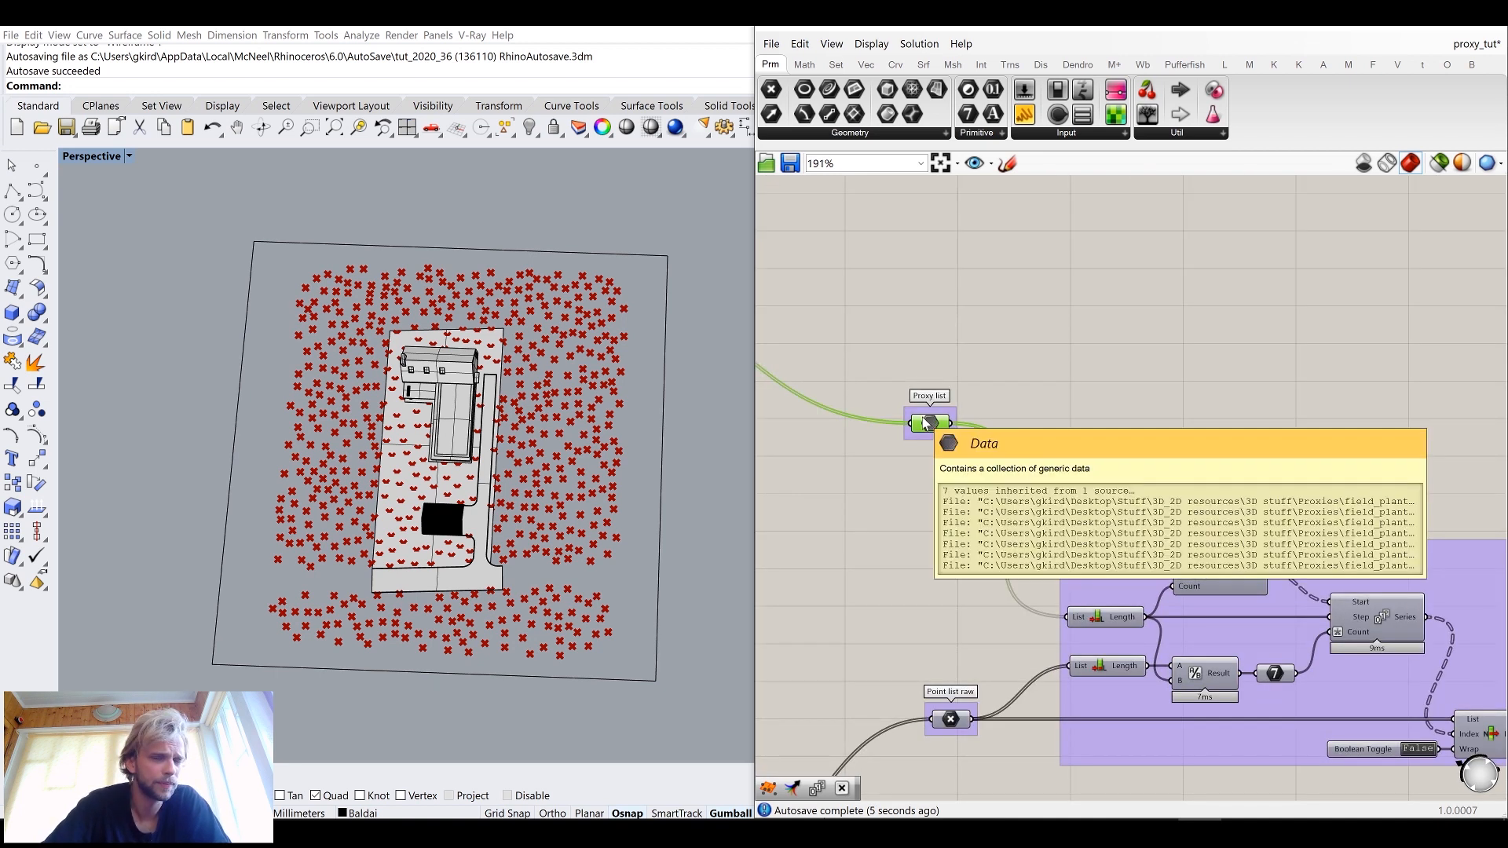
{"action": "right_click_drag", "start_coordinate": [1324, 454], "coordinate": [1109, 440]}
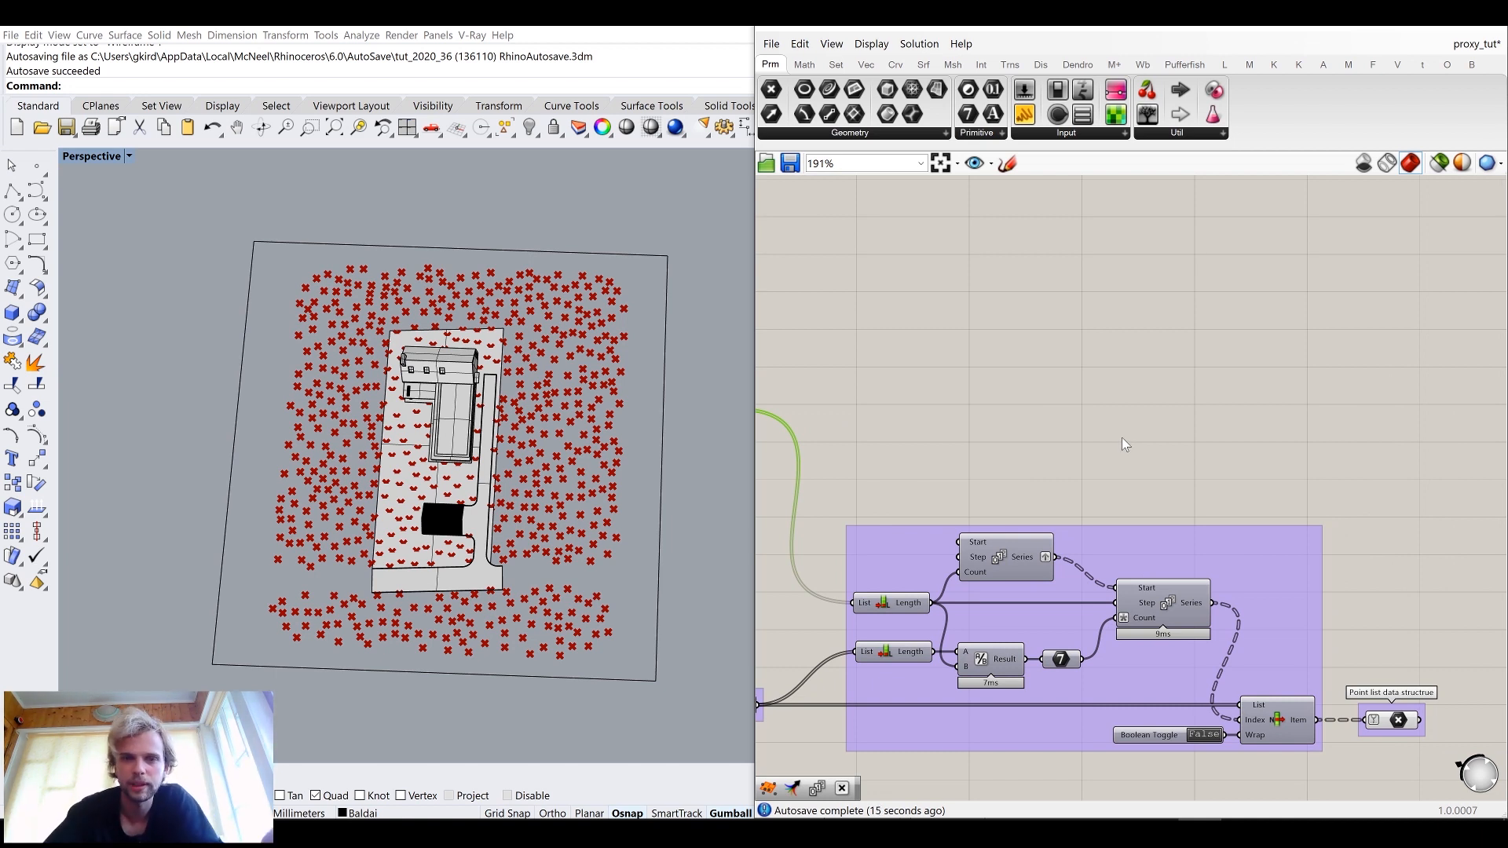
{"action": "double_click", "coordinate": [1072, 416]}
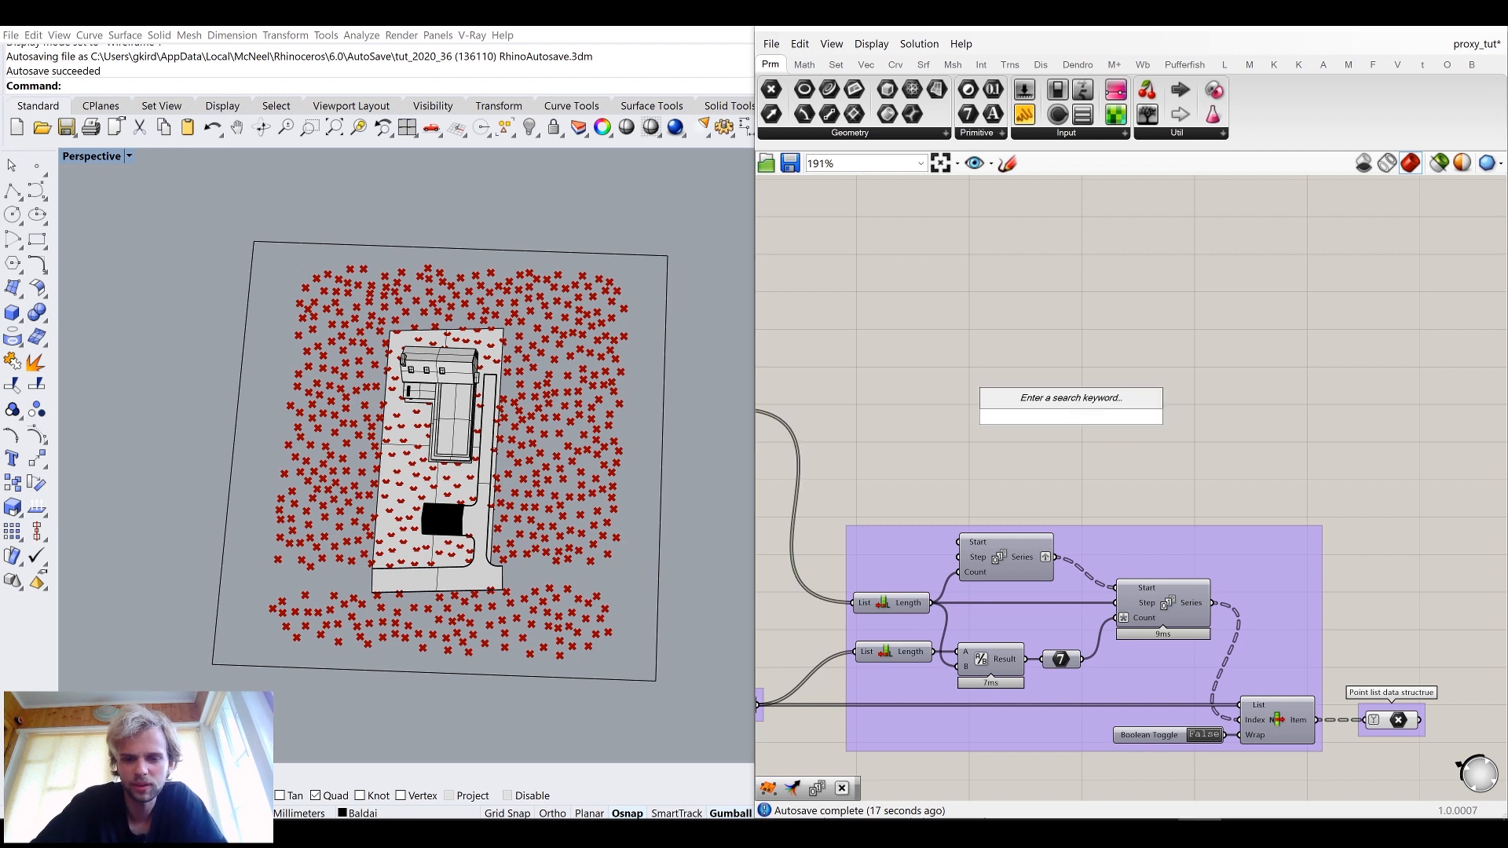
{"action": "type", "text": "list item"}
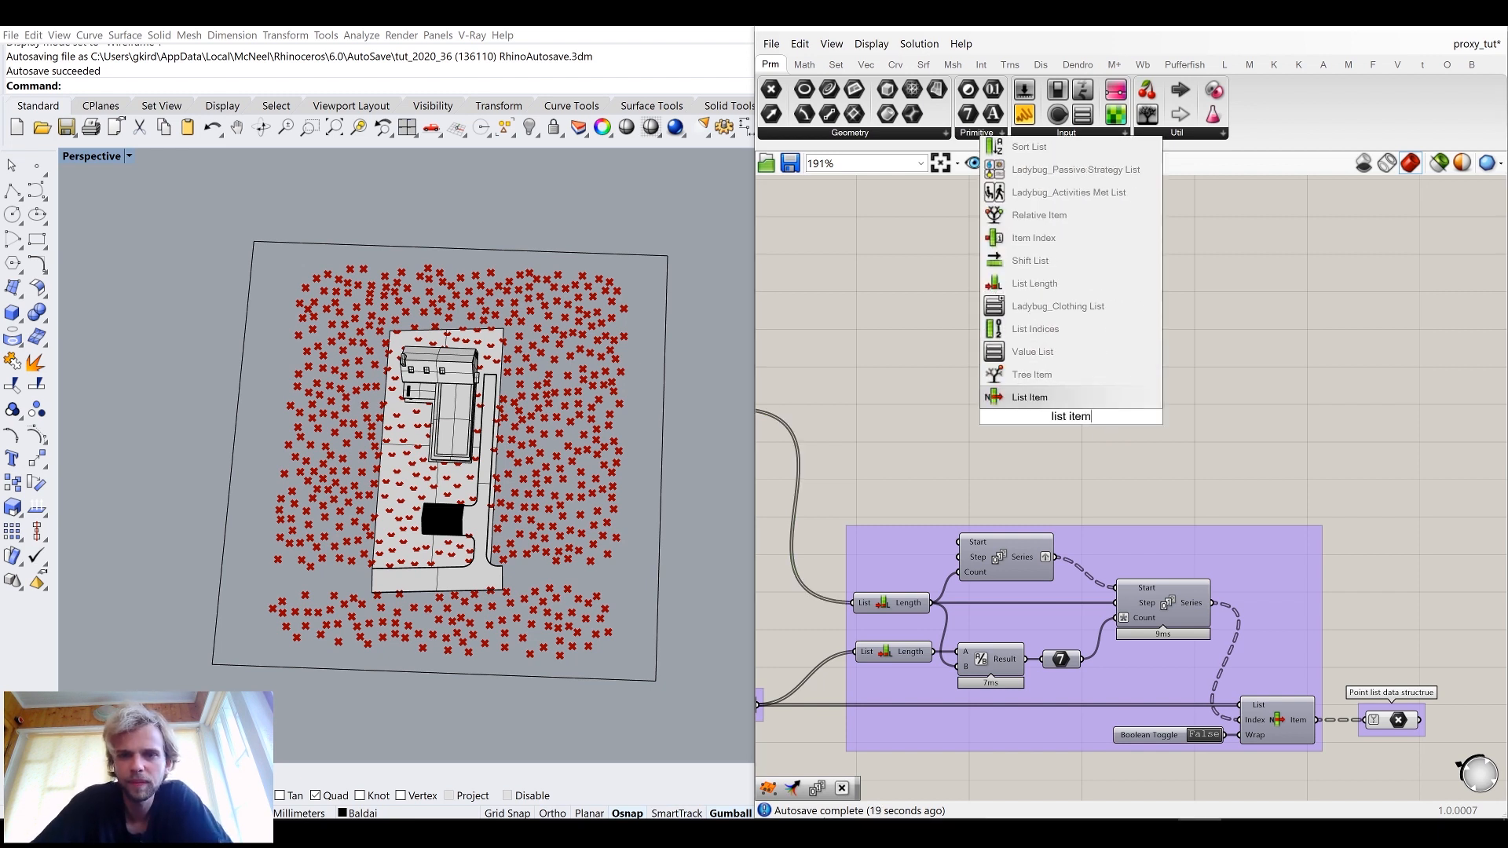
{"action": "key", "text": "Return"}
{"action": "right_click_drag", "start_coordinate": [784, 386], "coordinate": [912, 372]}
{"action": "left_click_drag", "start_coordinate": [866, 395], "coordinate": [1395, 408]}
{"action": "right_click_drag", "start_coordinate": [1395, 403], "coordinate": [1303, 400]}
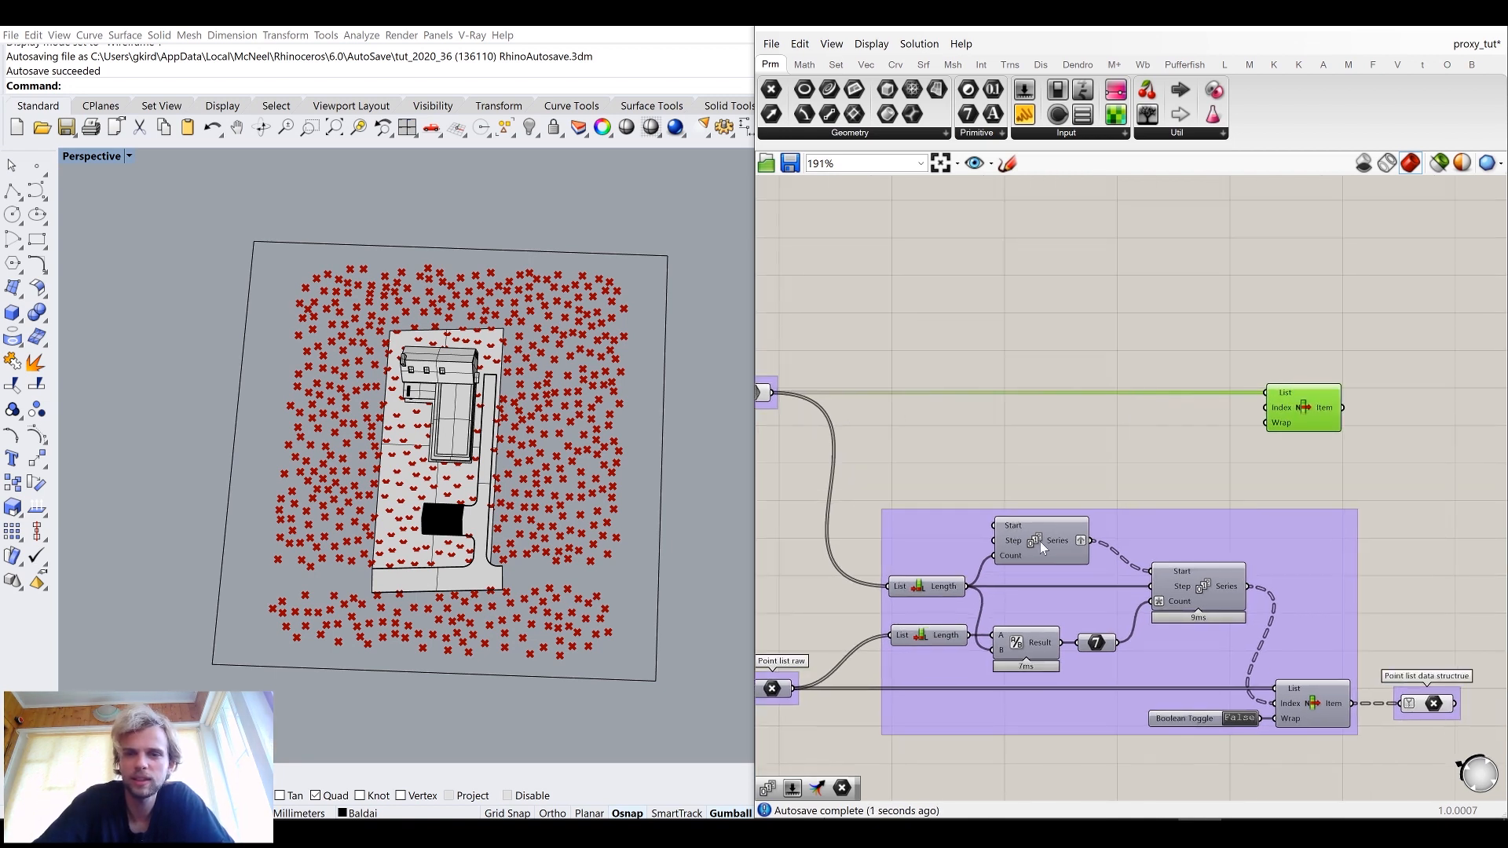
{"action": "scroll", "coordinate": [1036, 542], "scroll_direction": "up", "scroll_amount": 3}
{"action": "scroll", "coordinate": [1065, 542], "scroll_direction": "down", "scroll_amount": 3}
{"action": "left_click_drag", "start_coordinate": [1119, 541], "coordinate": [1298, 409]}
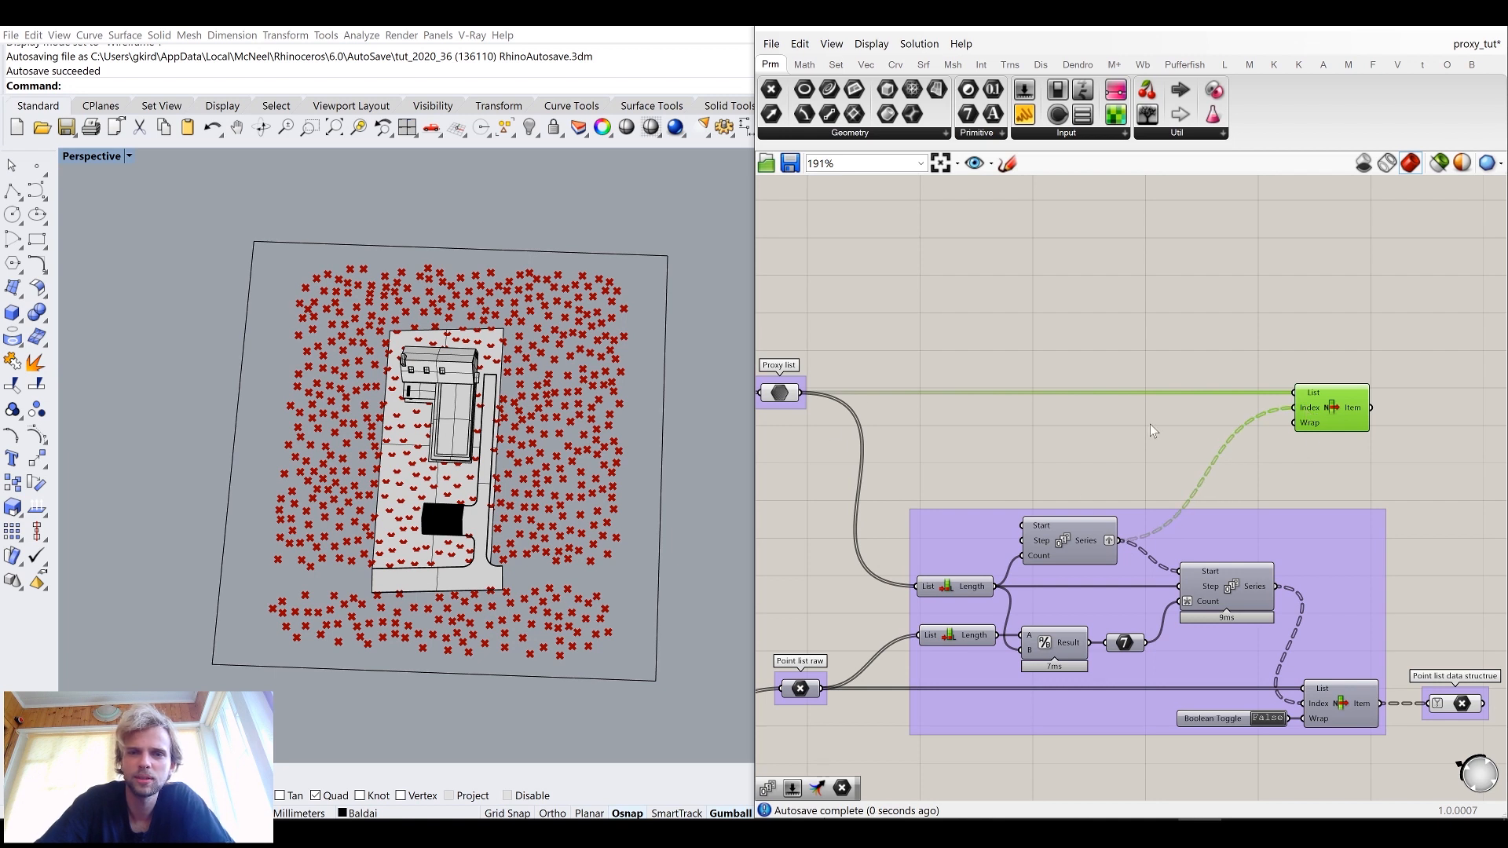
Step: Add a Graft Tree component above the List Item and wire the Proxy list into it
{"action": "double_click", "coordinate": [1152, 333]}
{"action": "type", "text": "graft"}
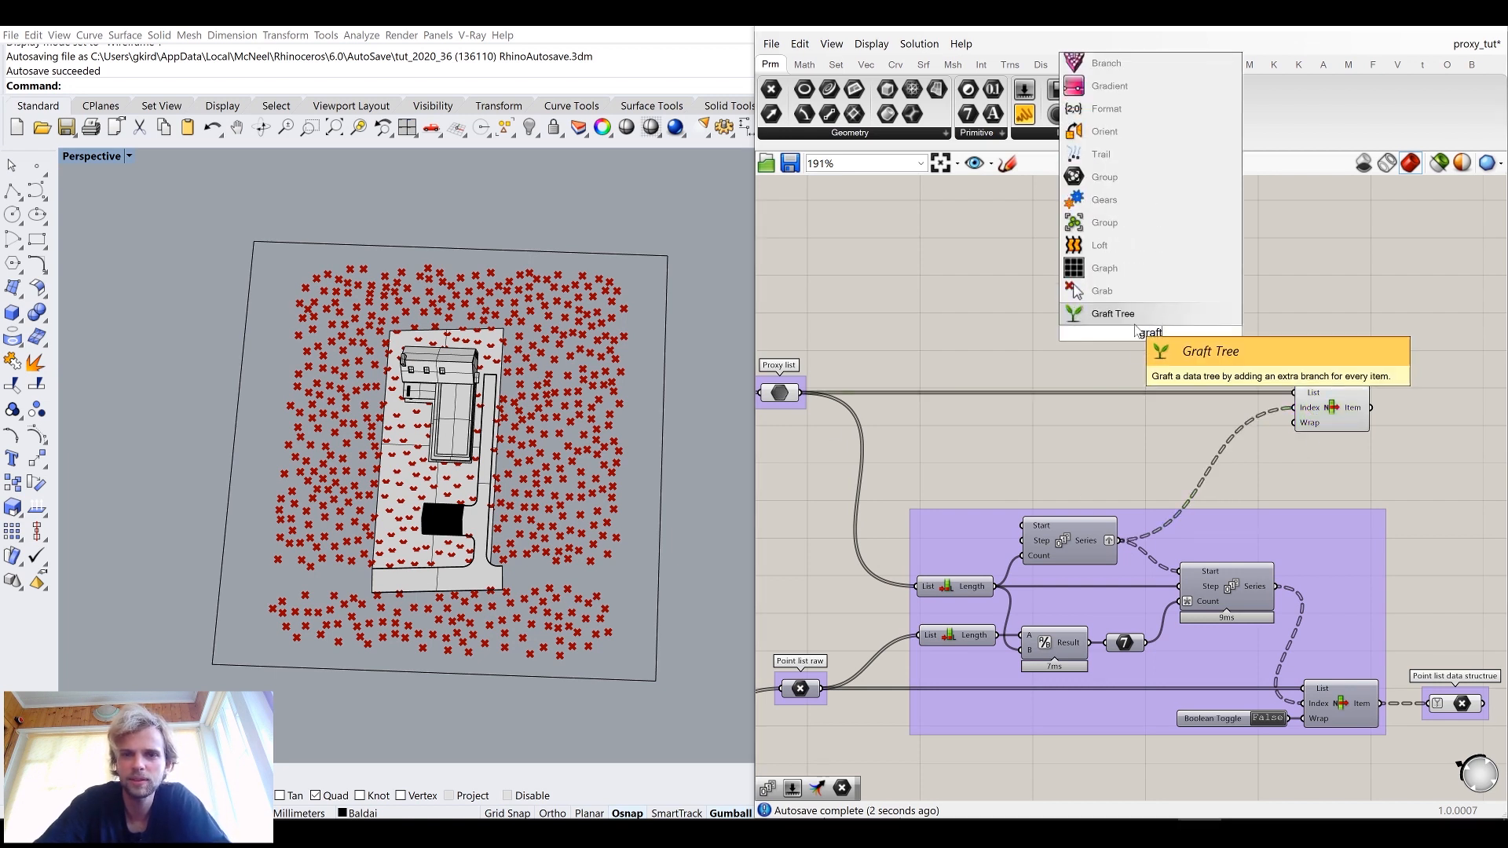
{"action": "key", "text": "Return"}
{"action": "left_click_drag", "start_coordinate": [803, 393], "coordinate": [1338, 359]}
{"action": "right_click_drag", "start_coordinate": [1338, 359], "coordinate": [1051, 379]}
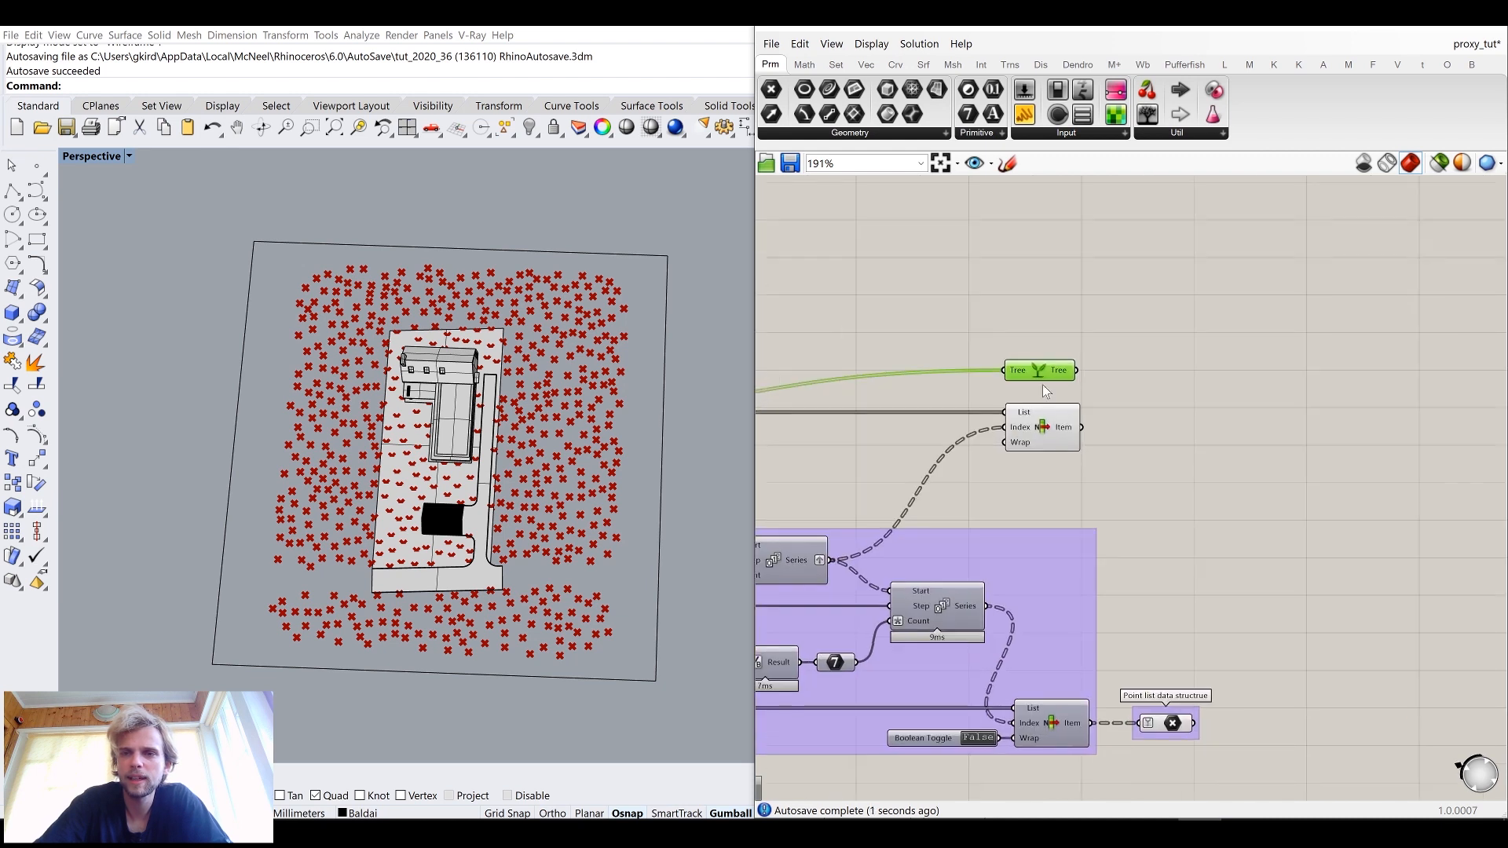
Step: Delete the List Item, move the Graft Tree into its place, and check the grafted output's branch paths
{"action": "left_click", "coordinate": [1064, 434]}
{"action": "key", "text": "Delete"}
{"action": "left_click_drag", "start_coordinate": [1047, 374], "coordinate": [1076, 410]}
{"action": "right_click", "coordinate": [1079, 411]}
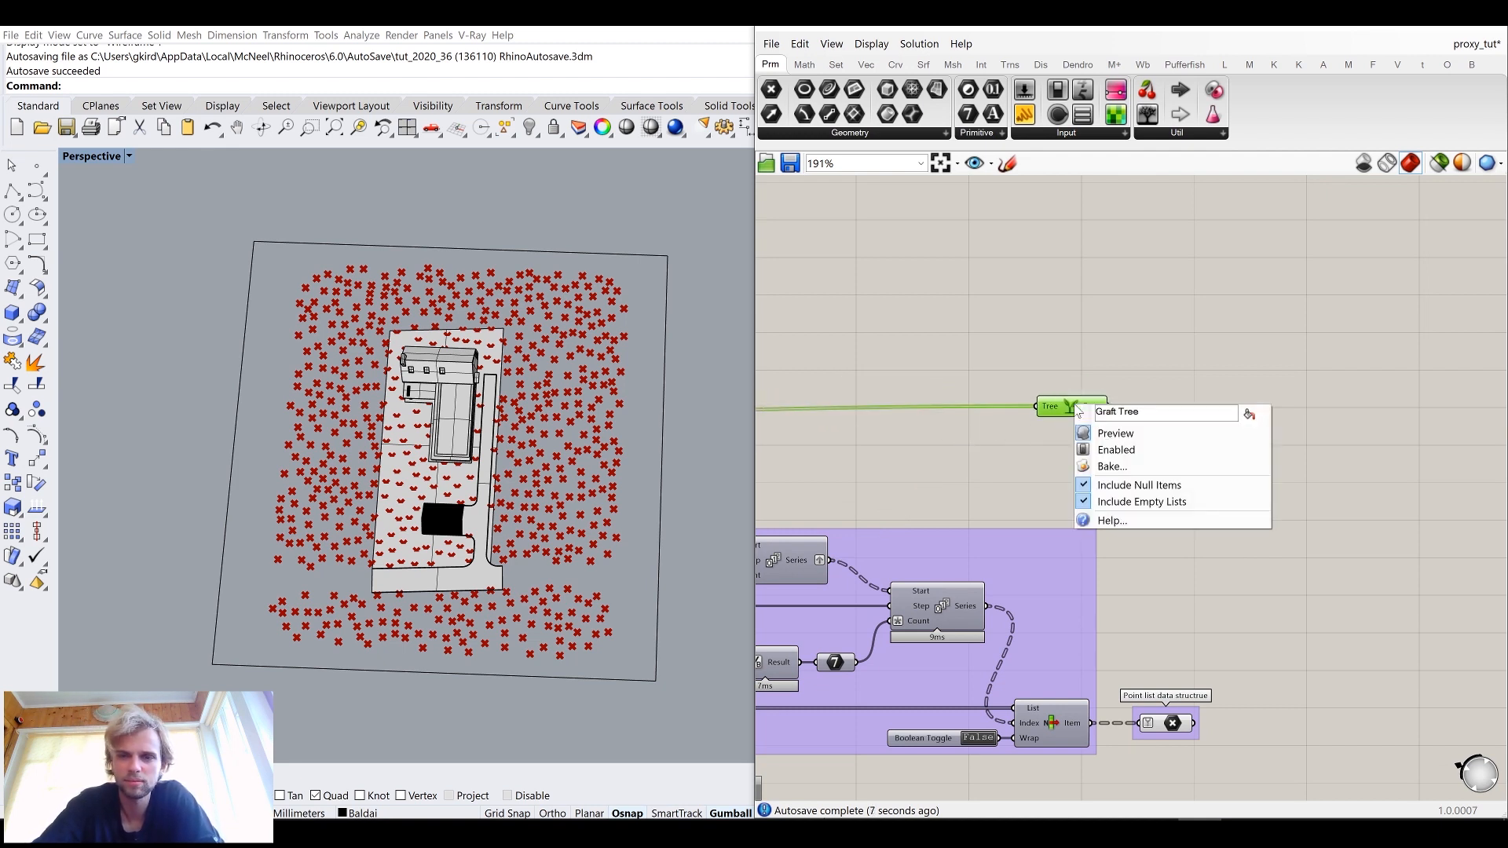
{"action": "left_click", "coordinate": [1042, 372]}
{"action": "scroll", "coordinate": [1042, 372], "scroll_direction": "up", "scroll_amount": 3}
{"action": "mouse_move", "coordinate": [1105, 423]}
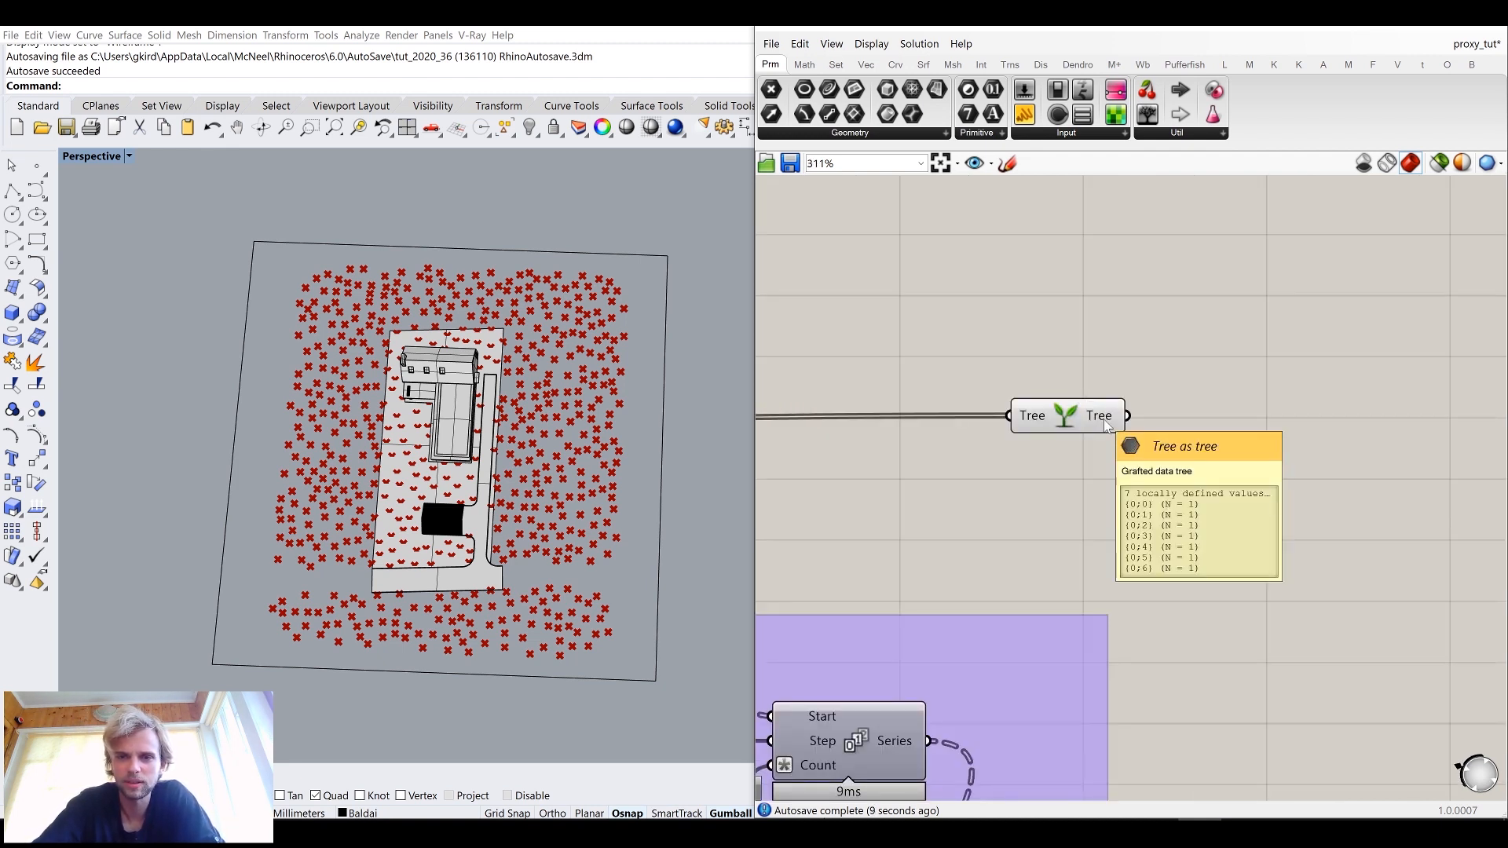
Step: Connect an enlarged Panel to the Point list data structure parameter and read the end of its first branch
{"action": "right_click_drag", "start_coordinate": [1105, 424], "coordinate": [906, 452]}
{"action": "left_click_drag", "start_coordinate": [1024, 113], "coordinate": [1388, 525]}
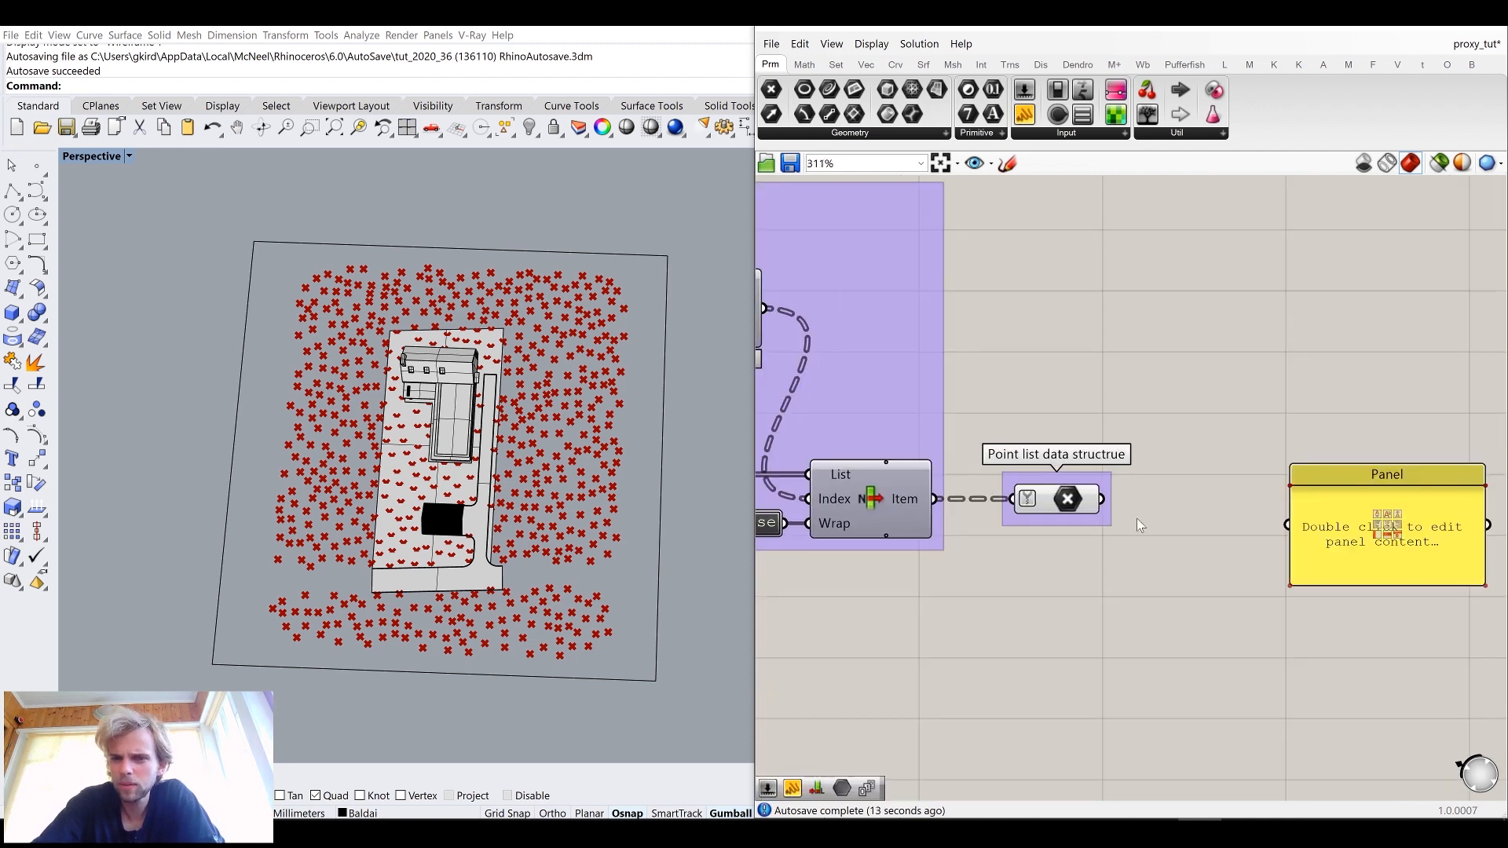
{"action": "left_click_drag", "start_coordinate": [1103, 499], "coordinate": [1287, 525]}
{"action": "right_click_drag", "start_coordinate": [1411, 639], "coordinate": [1099, 405]}
{"action": "left_click_drag", "start_coordinate": [1129, 364], "coordinate": [1187, 699]}
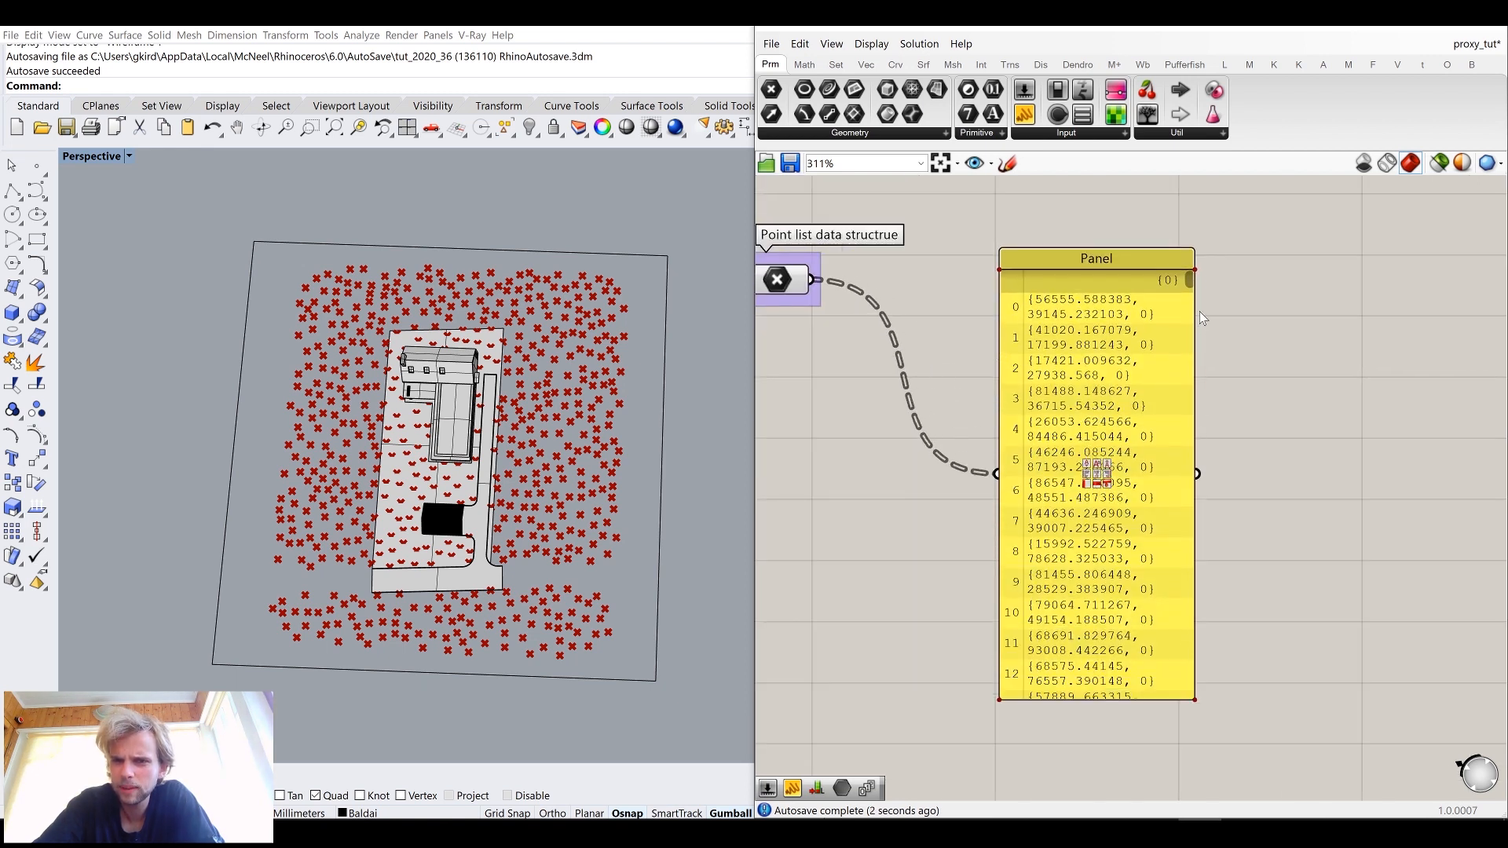
{"action": "scroll", "coordinate": [1184, 695], "scroll_direction": "down", "scroll_amount": 10}
{"action": "scroll", "coordinate": [1184, 695], "scroll_direction": "down", "scroll_amount": 5}
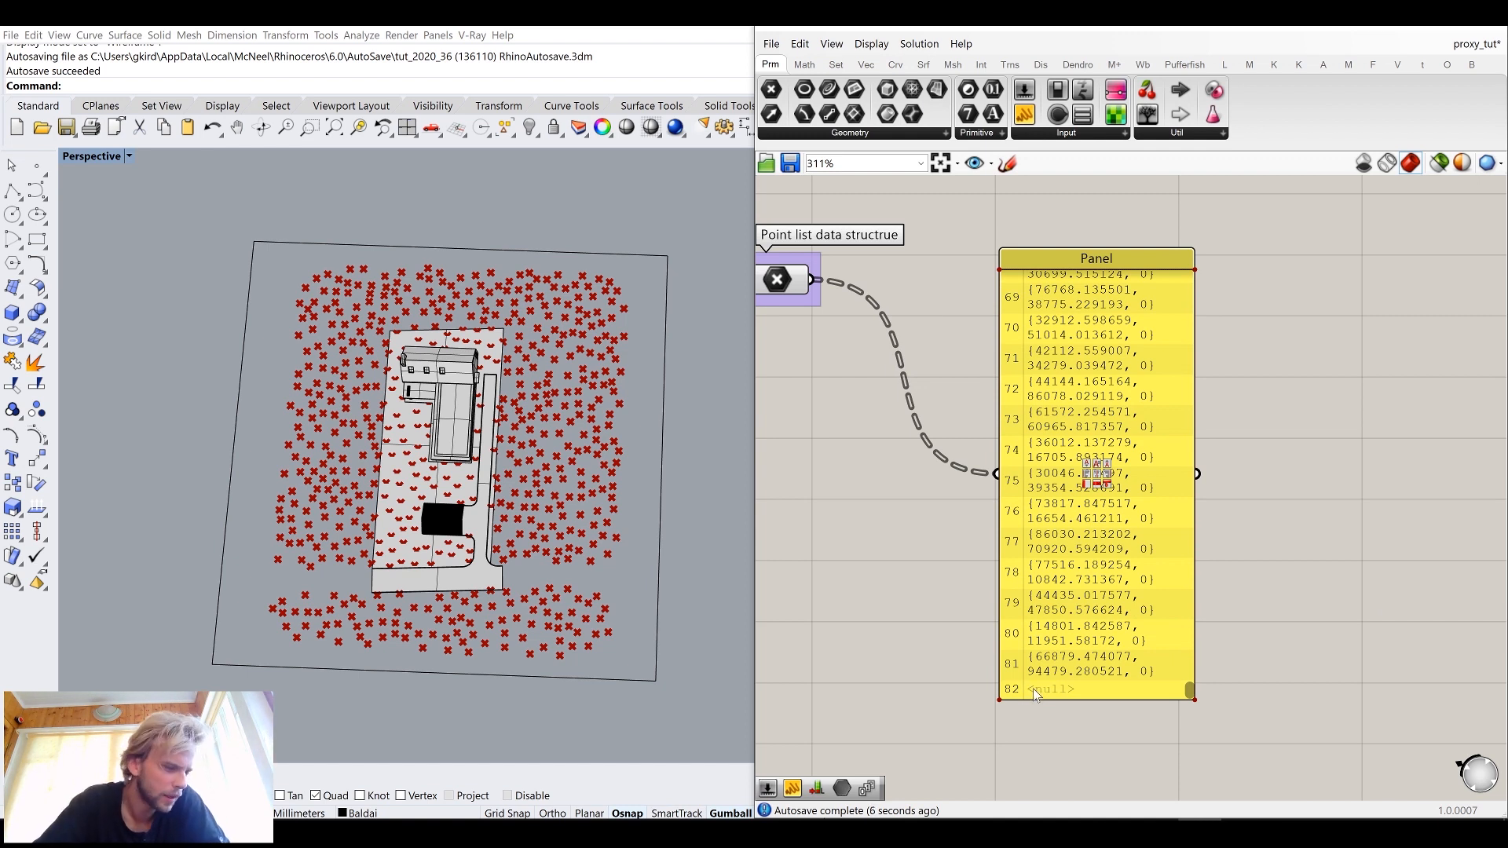
{"action": "scroll", "coordinate": [860, 407], "scroll_direction": "down", "scroll_amount": 3}
{"action": "scroll", "coordinate": [967, 337], "scroll_direction": "up", "scroll_amount": 5}
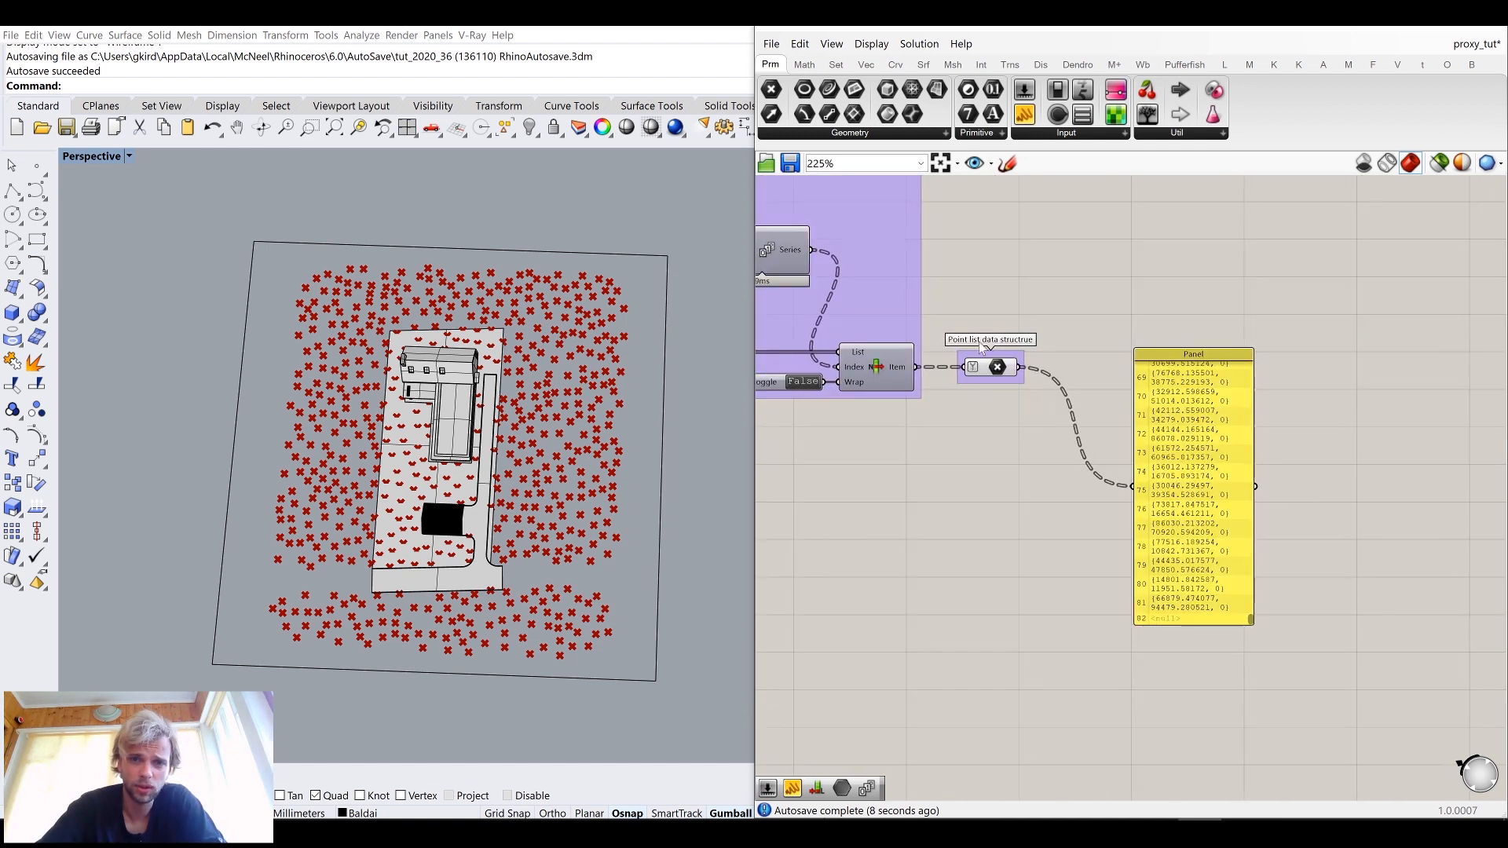
Step: Delete the Panel and move the grouped Point parameter further from the List Item to make room between them
{"action": "scroll", "coordinate": [1133, 436], "scroll_direction": "down", "scroll_amount": 3}
{"action": "left_click", "coordinate": [1167, 446]}
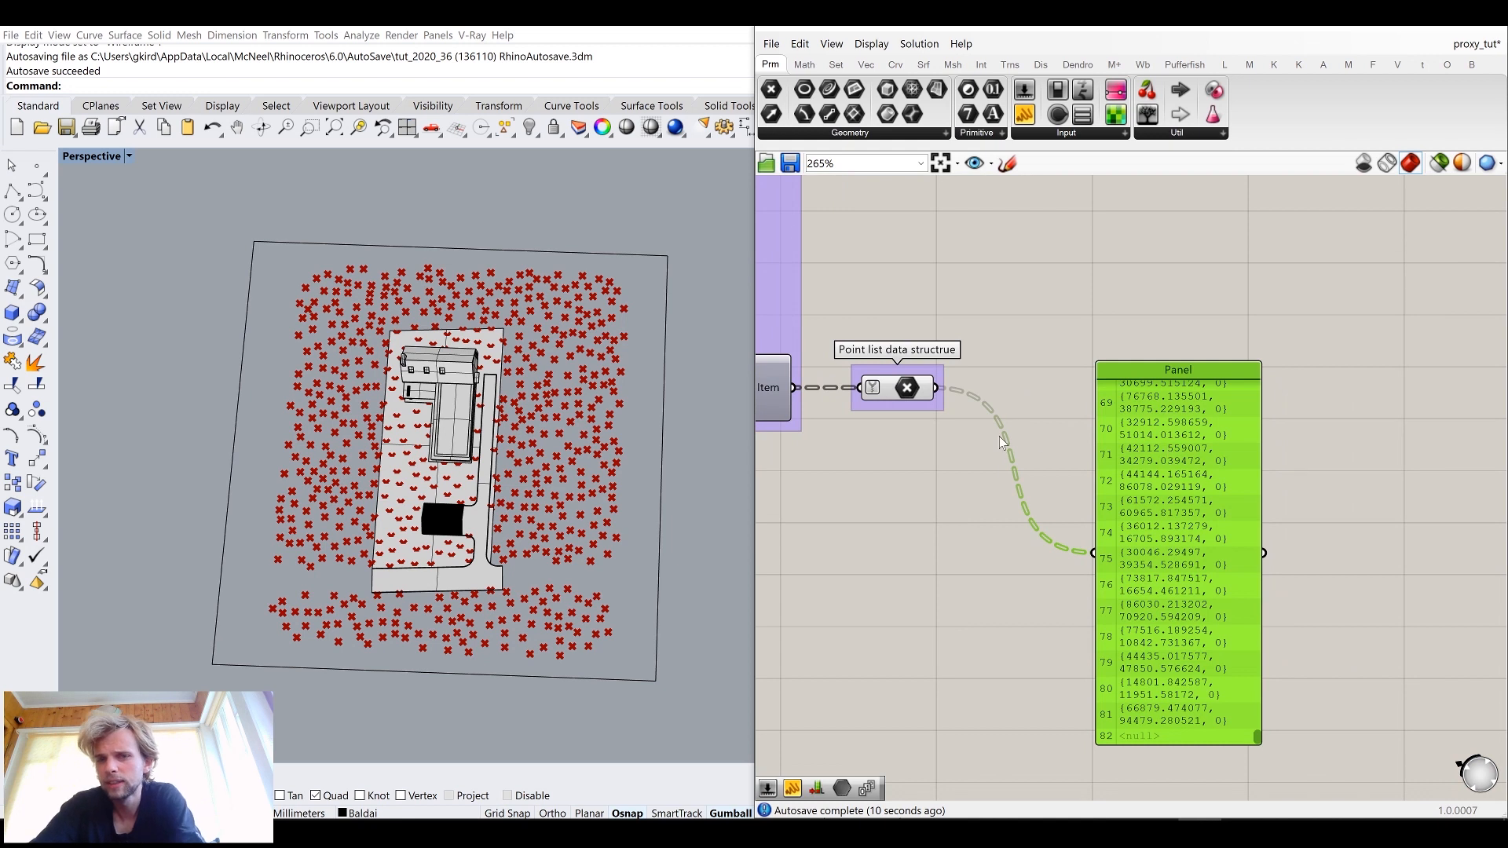
{"action": "key", "text": "Delete"}
{"action": "left_click_drag", "start_coordinate": [909, 396], "coordinate": [1162, 400]}
{"action": "left_click", "coordinate": [902, 478]}
{"action": "scroll", "coordinate": [896, 440], "scroll_direction": "up", "scroll_amount": 4}
{"action": "right_click_drag", "start_coordinate": [897, 438], "coordinate": [1312, 523]}
{"action": "scroll", "coordinate": [1312, 522], "scroll_direction": "down", "scroll_amount": 4}
{"action": "scroll", "coordinate": [1011, 473], "scroll_direction": "down", "scroll_amount": 3}
{"action": "scroll", "coordinate": [1015, 464], "scroll_direction": "up", "scroll_amount": 5}
{"action": "right_click_drag", "start_coordinate": [1015, 464], "coordinate": [982, 429]}
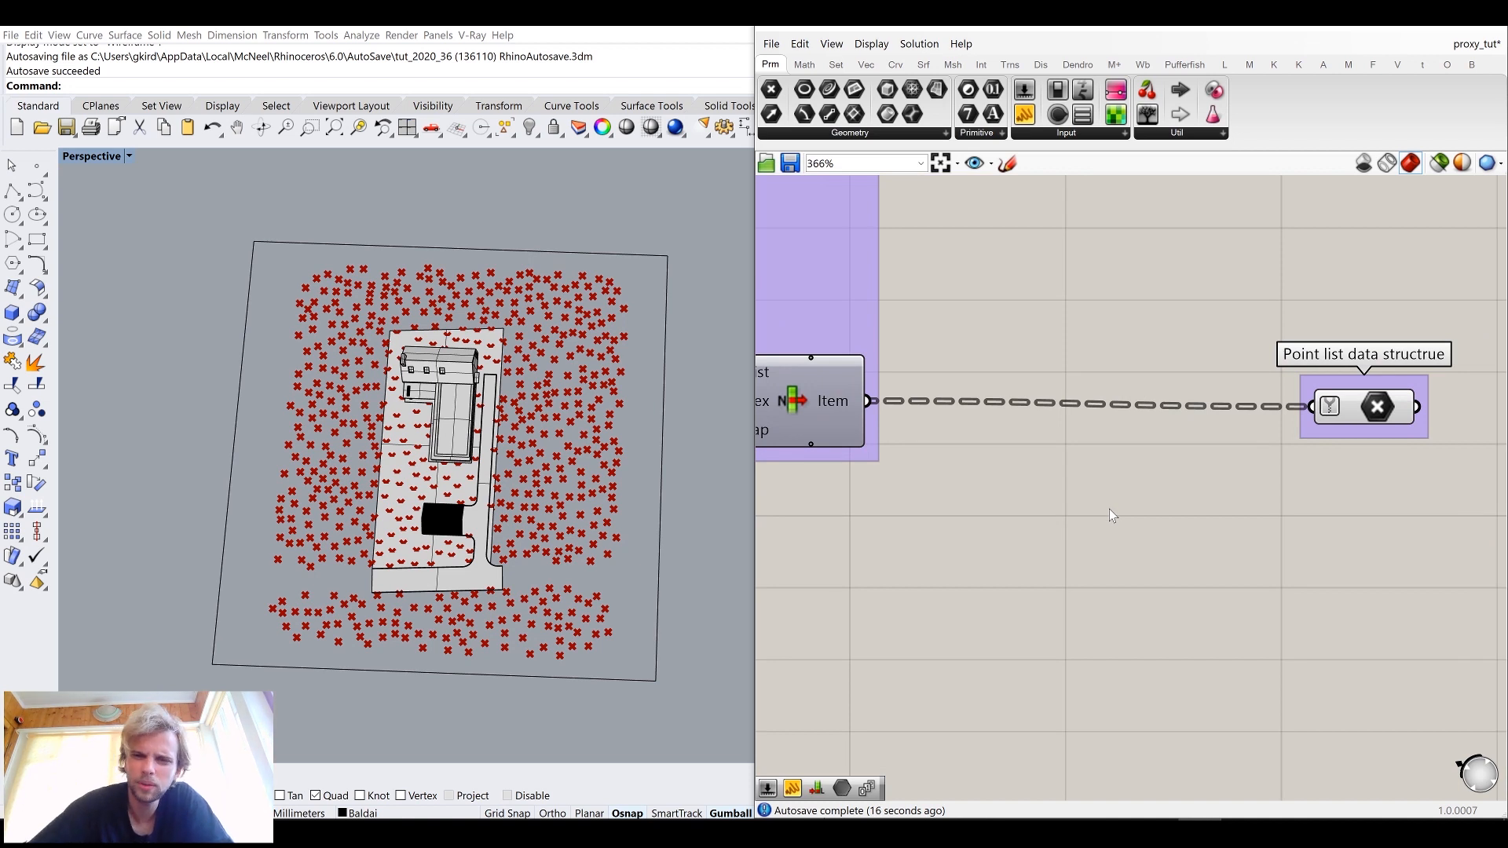
Step: Insert a Clean Tree component between the List Item's Item output and the grouped Point parameter
{"action": "double_click", "coordinate": [1109, 509]}
{"action": "type", "text": "tree"}
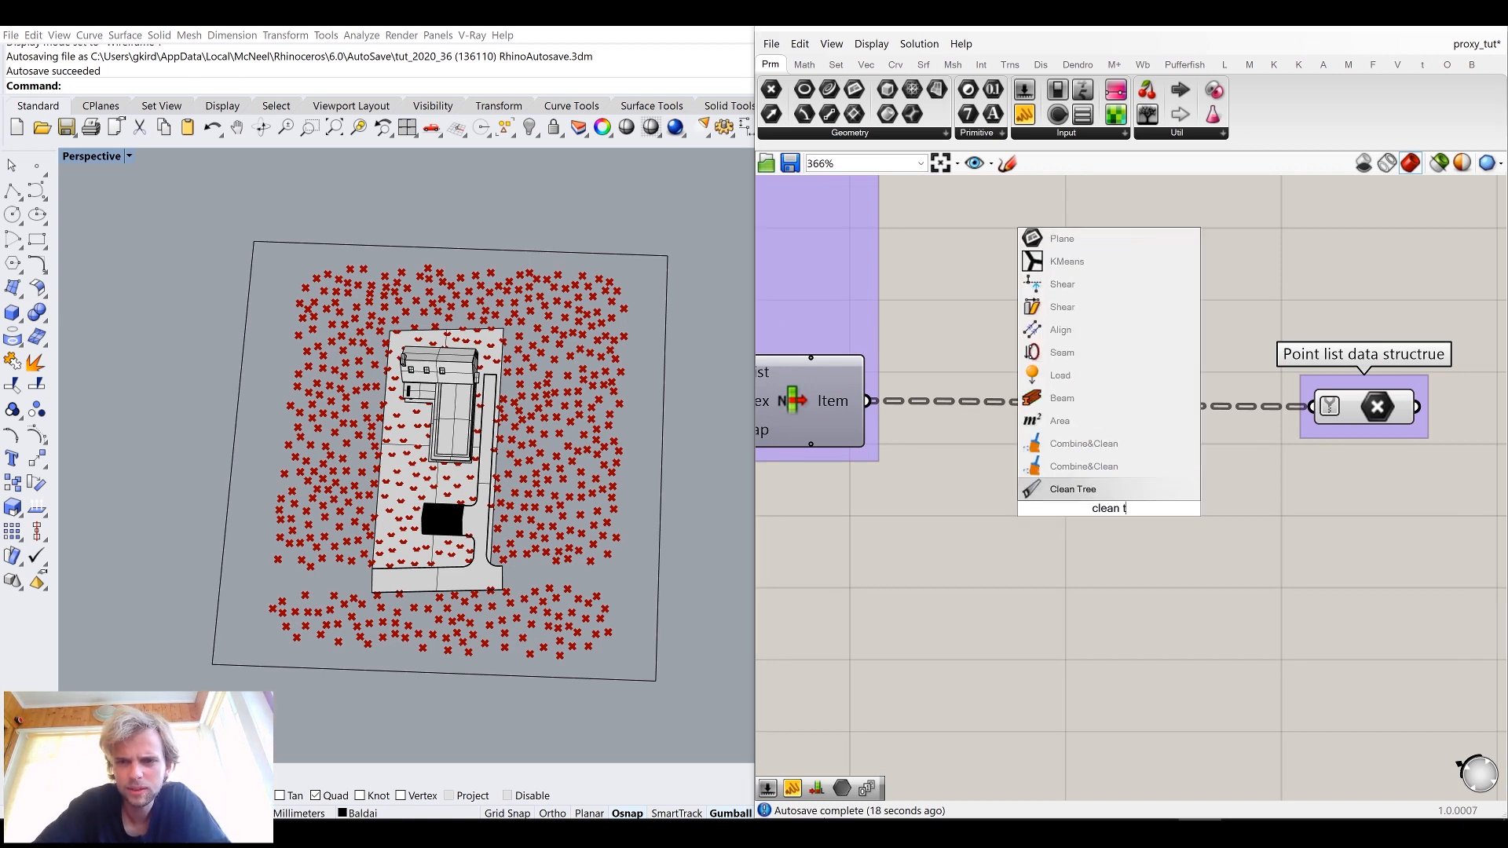
{"action": "left_click", "coordinate": [1072, 493]}
{"action": "left_click_drag", "start_coordinate": [869, 401], "coordinate": [1002, 550]}
{"action": "left_click_drag", "start_coordinate": [1097, 526], "coordinate": [1039, 354]}
{"action": "left_click_drag", "start_coordinate": [1150, 346], "coordinate": [1310, 407], "text": "shift"}
{"action": "mouse_move", "coordinate": [1095, 374]}
{"action": "left_mouse_down"}
{"action": "mouse_move", "coordinate": [1100, 405]}
{"action": "mouse_move", "coordinate": [1107, 385]}
{"action": "left_mouse_up"}
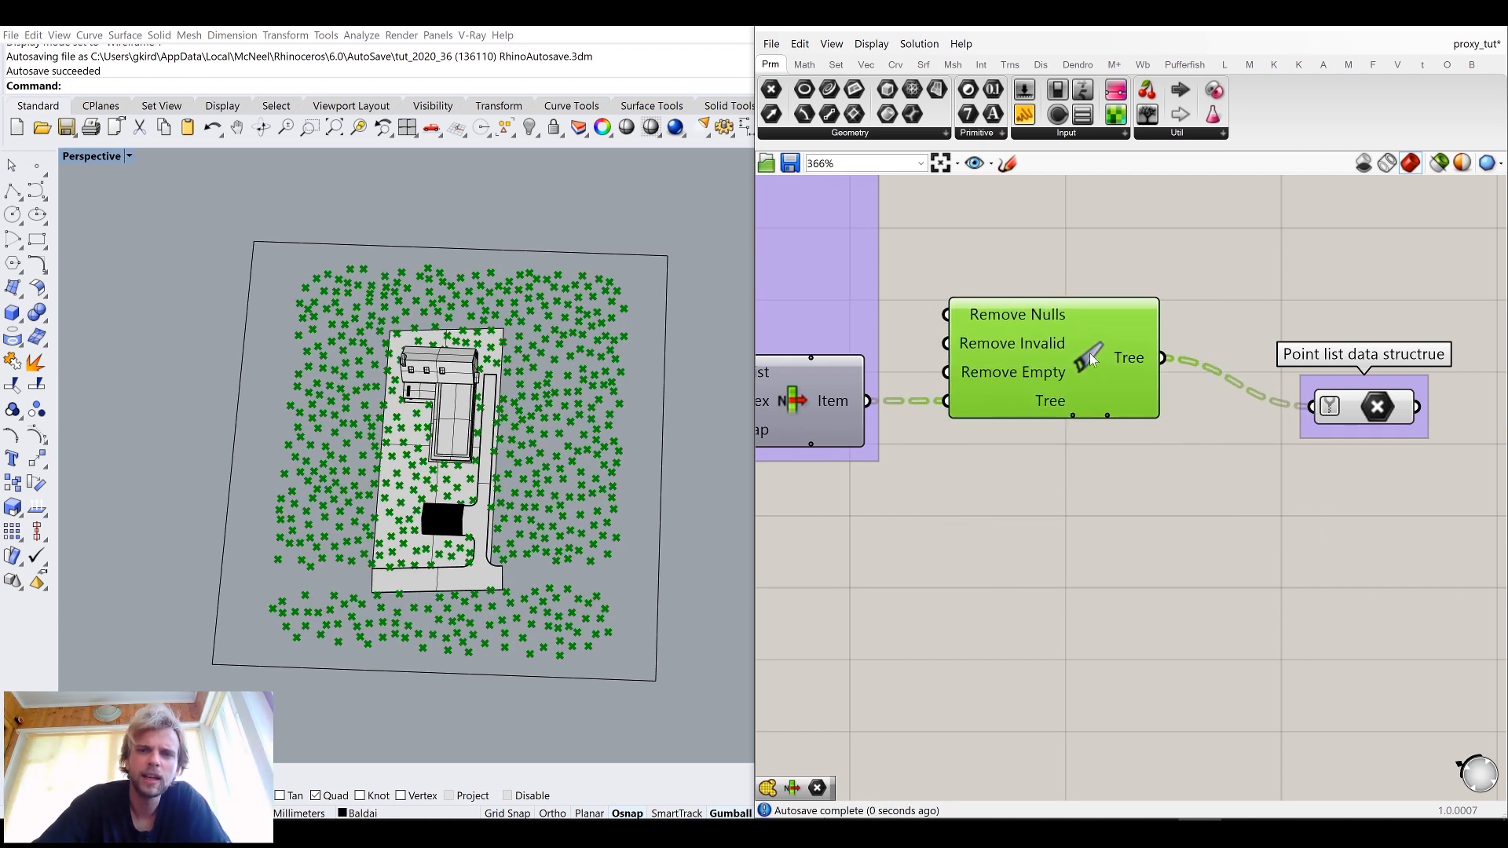
Step: Check the List Item's Wrap input, and turn off the preview of the Clean Tree component
{"action": "left_click", "coordinate": [1175, 559]}
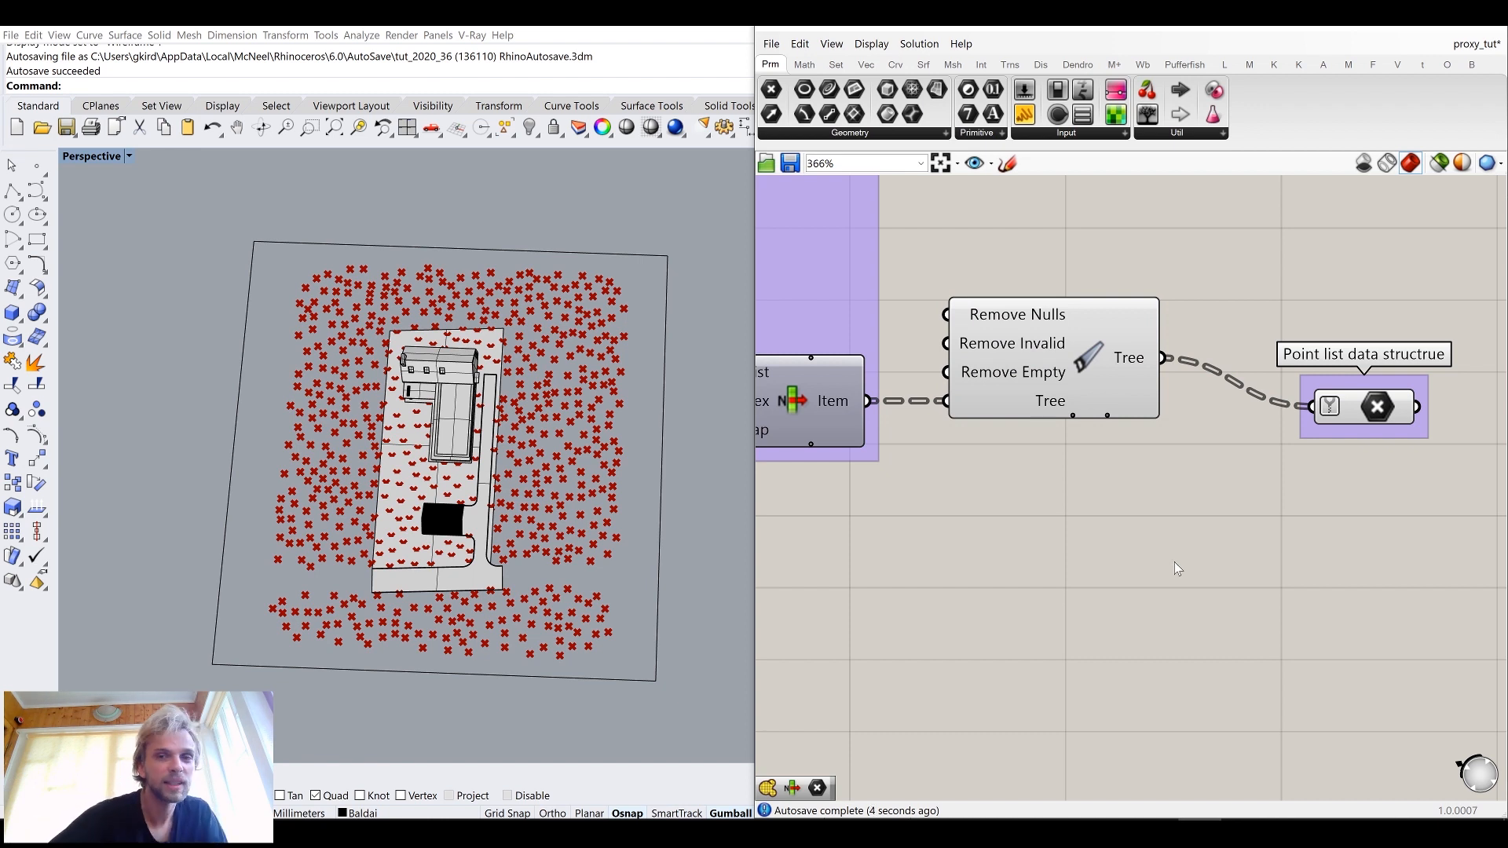
{"action": "scroll", "coordinate": [1108, 554], "scroll_direction": "down", "scroll_amount": 2}
{"action": "scroll", "coordinate": [1026, 470], "scroll_direction": "up", "scroll_amount": 3}
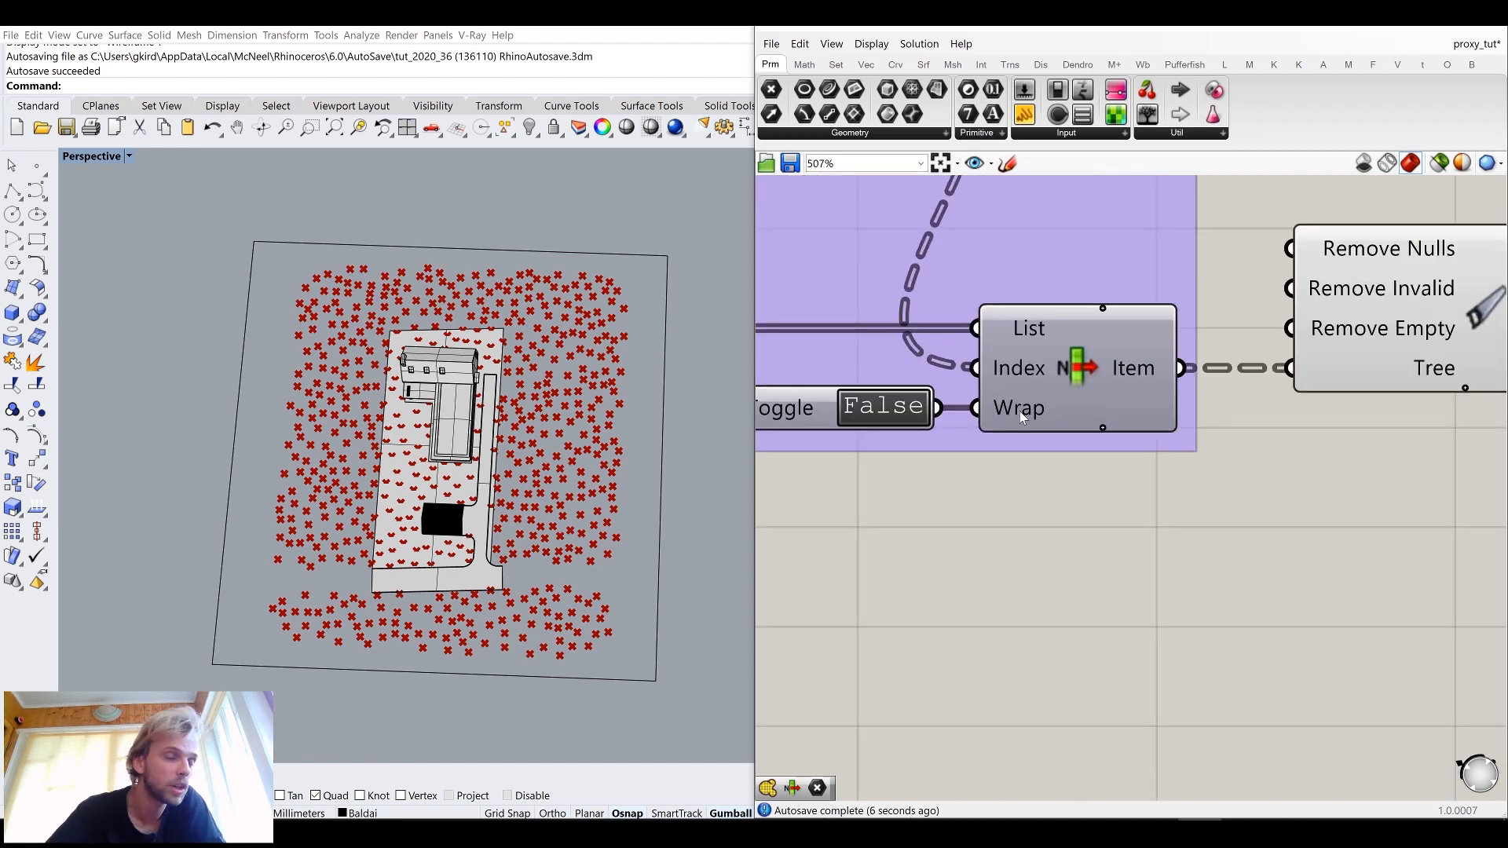
{"action": "mouse_move", "coordinate": [1020, 414]}
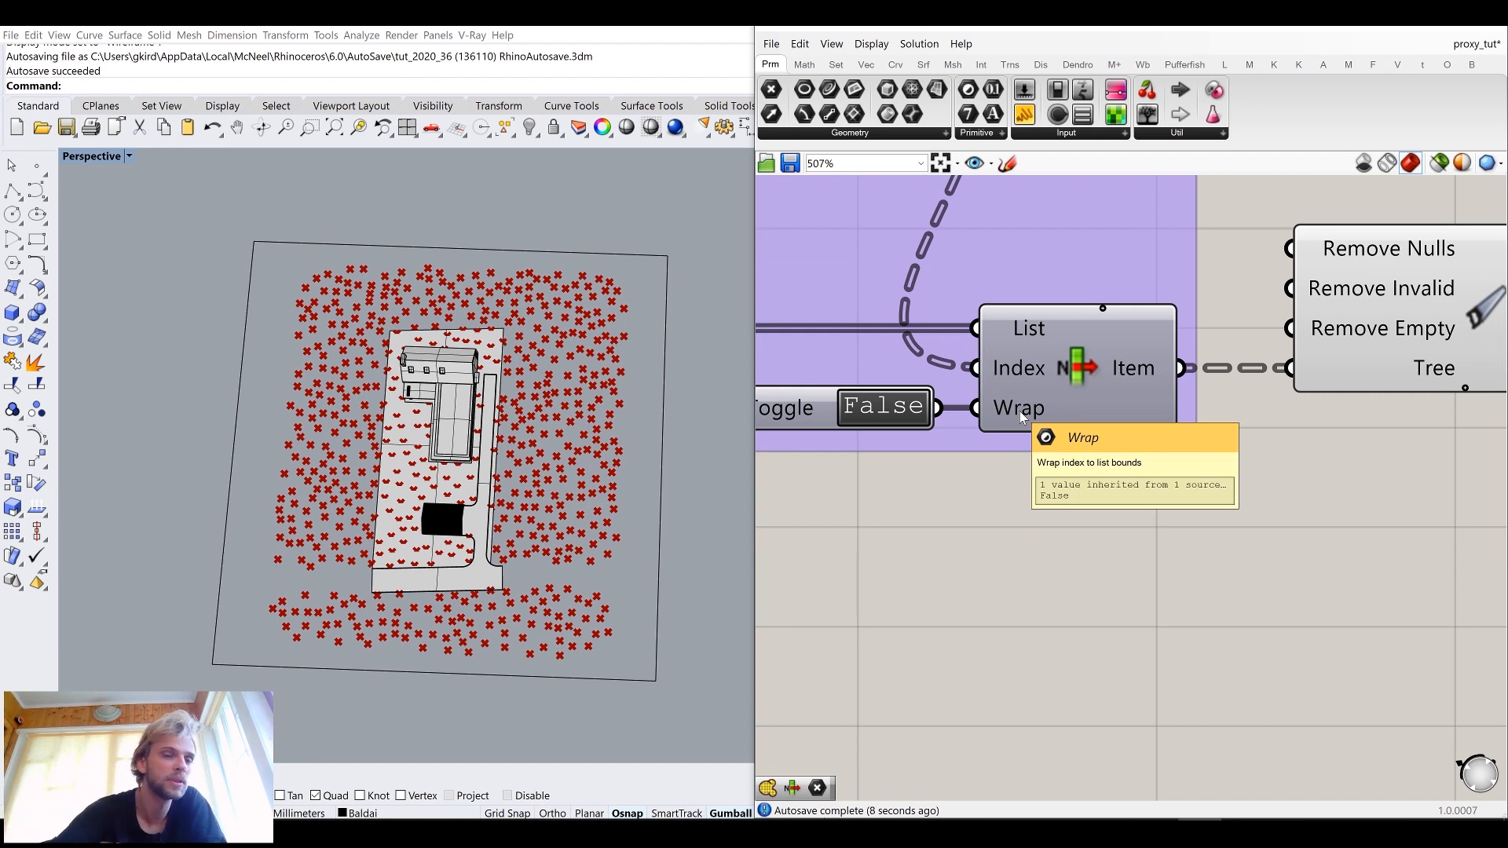
{"action": "scroll", "coordinate": [1020, 412], "scroll_direction": "down", "scroll_amount": 3}
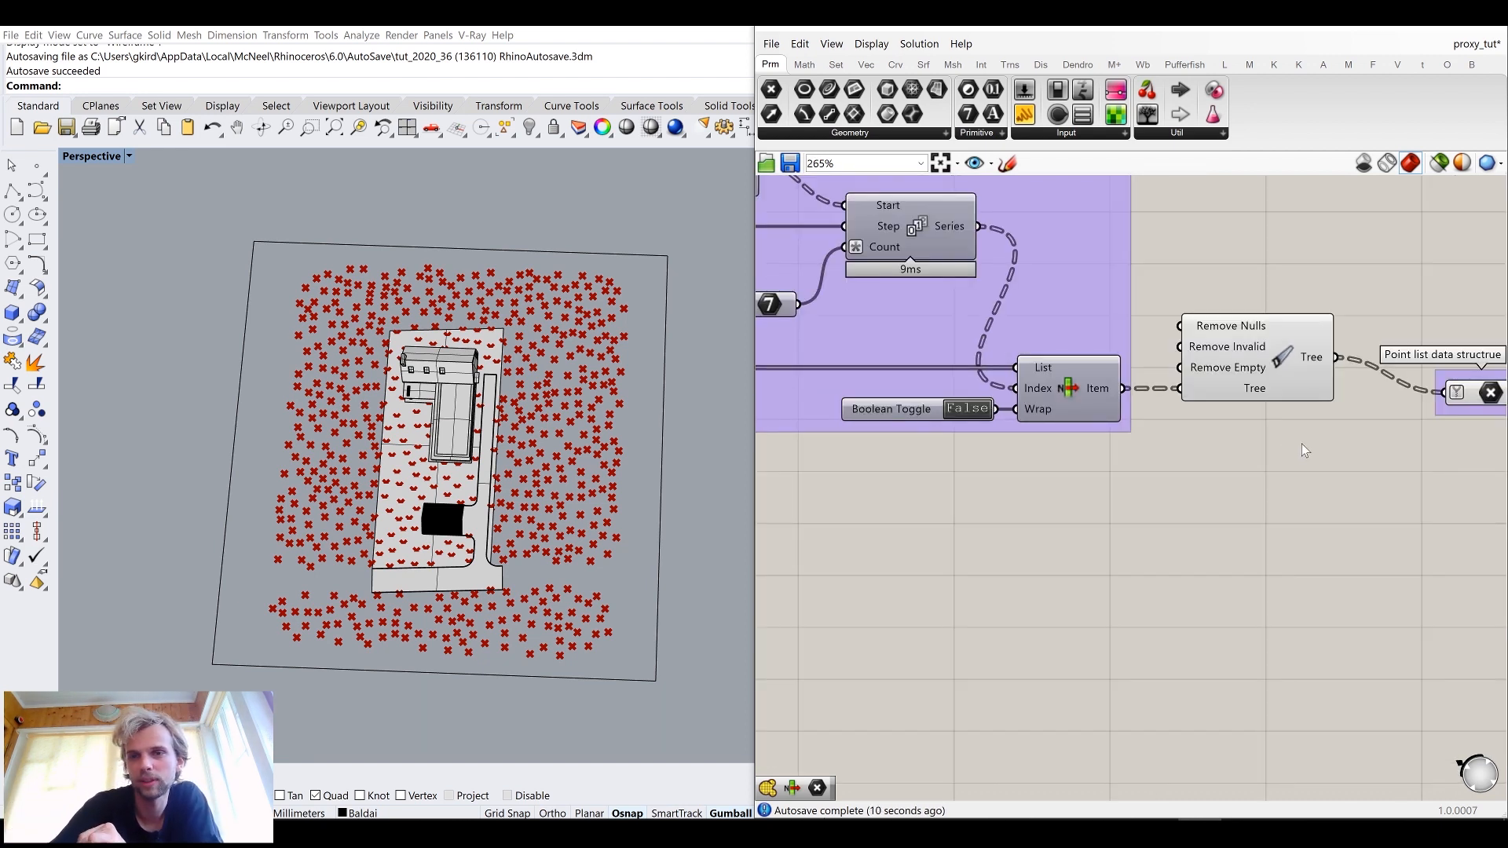
{"action": "right_click_drag", "start_coordinate": [1302, 445], "coordinate": [1101, 473]}
{"action": "left_click", "coordinate": [1085, 380]}
{"action": "middle_click", "coordinate": [1086, 380]}
{"action": "left_click", "coordinate": [1145, 324]}
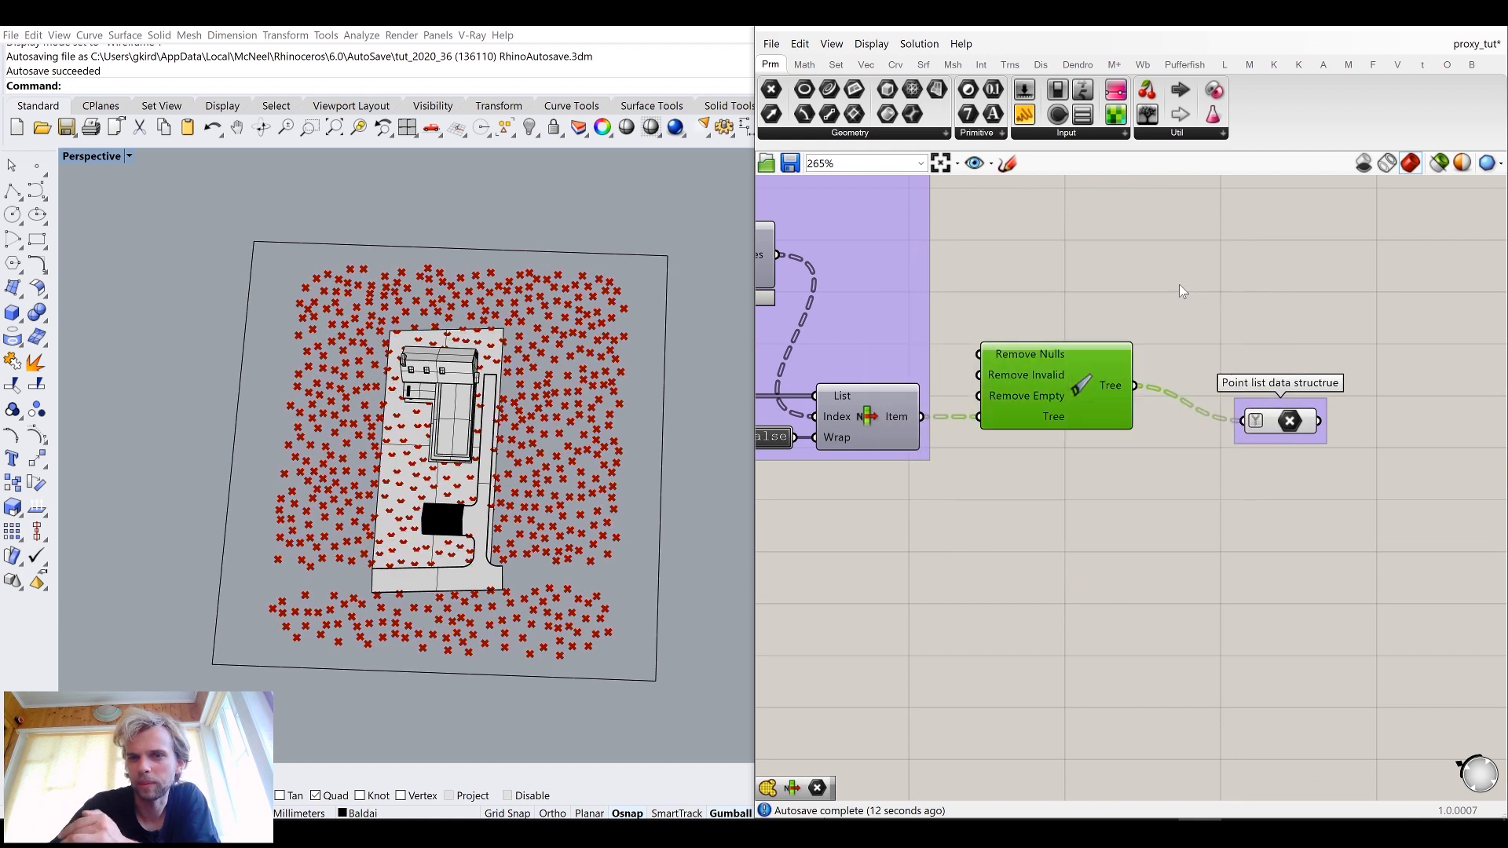
Step: Move the Graft Tree component away from the Proxy list until it sits above the grouped Point parameter
{"action": "left_click", "coordinate": [1280, 421]}
{"action": "scroll", "coordinate": [1202, 397], "scroll_direction": "down", "scroll_amount": 5}
{"action": "scroll", "coordinate": [1169, 408], "scroll_direction": "down", "scroll_amount": 3}
{"action": "right_click_drag", "start_coordinate": [1150, 333], "coordinate": [1044, 481]}
{"action": "scroll", "coordinate": [1073, 400], "scroll_direction": "up", "scroll_amount": 3}
{"action": "scroll", "coordinate": [1073, 400], "scroll_direction": "down", "scroll_amount": 4}
{"action": "scroll", "coordinate": [1047, 499], "scroll_direction": "up", "scroll_amount": 4}
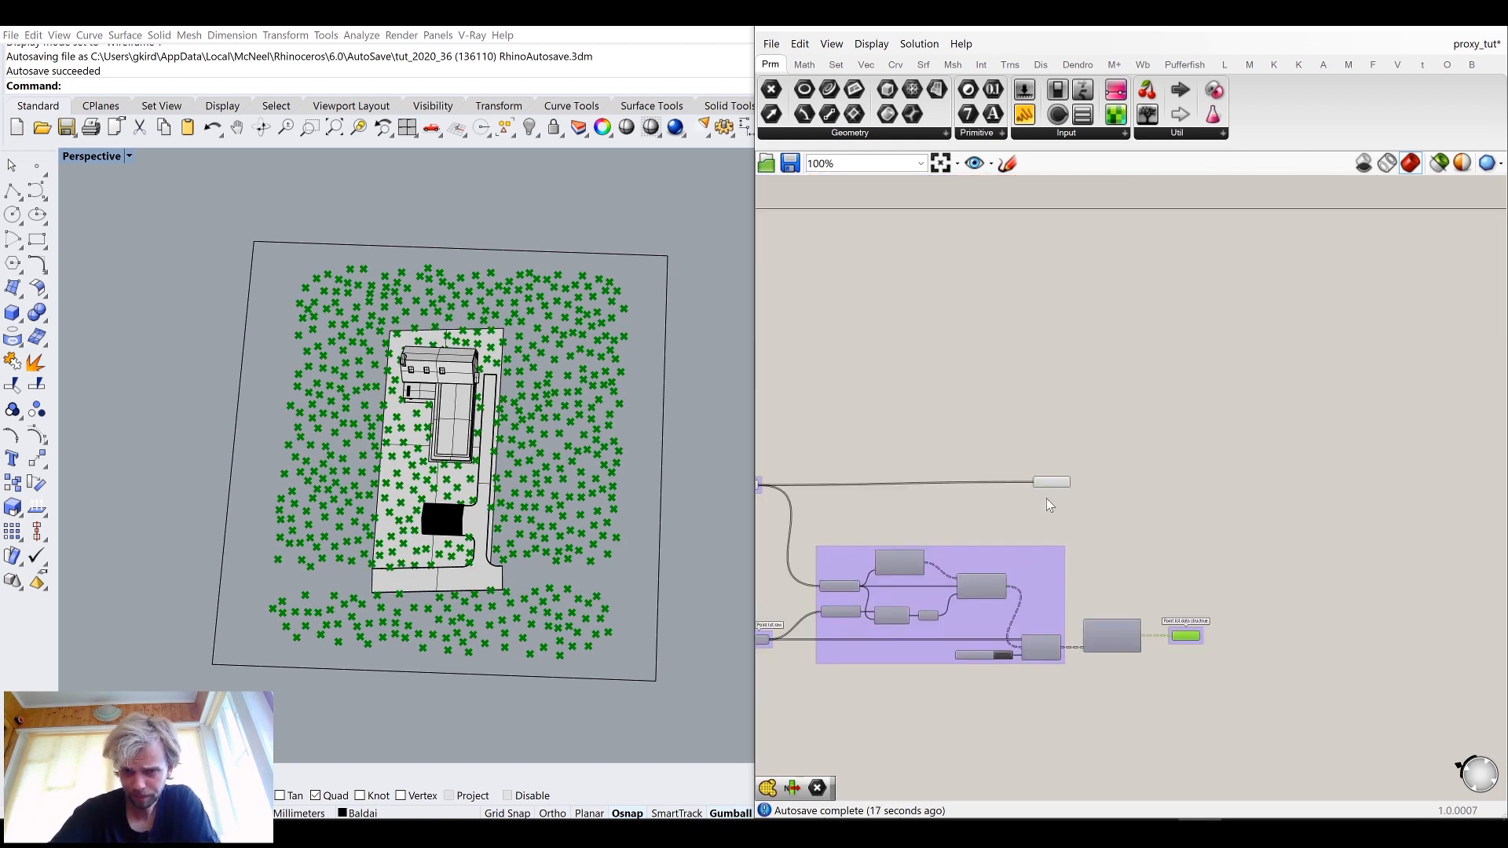
{"action": "scroll", "coordinate": [1046, 498], "scroll_direction": "up", "scroll_amount": 3}
{"action": "left_click_drag", "start_coordinate": [1067, 470], "coordinate": [1312, 479]}
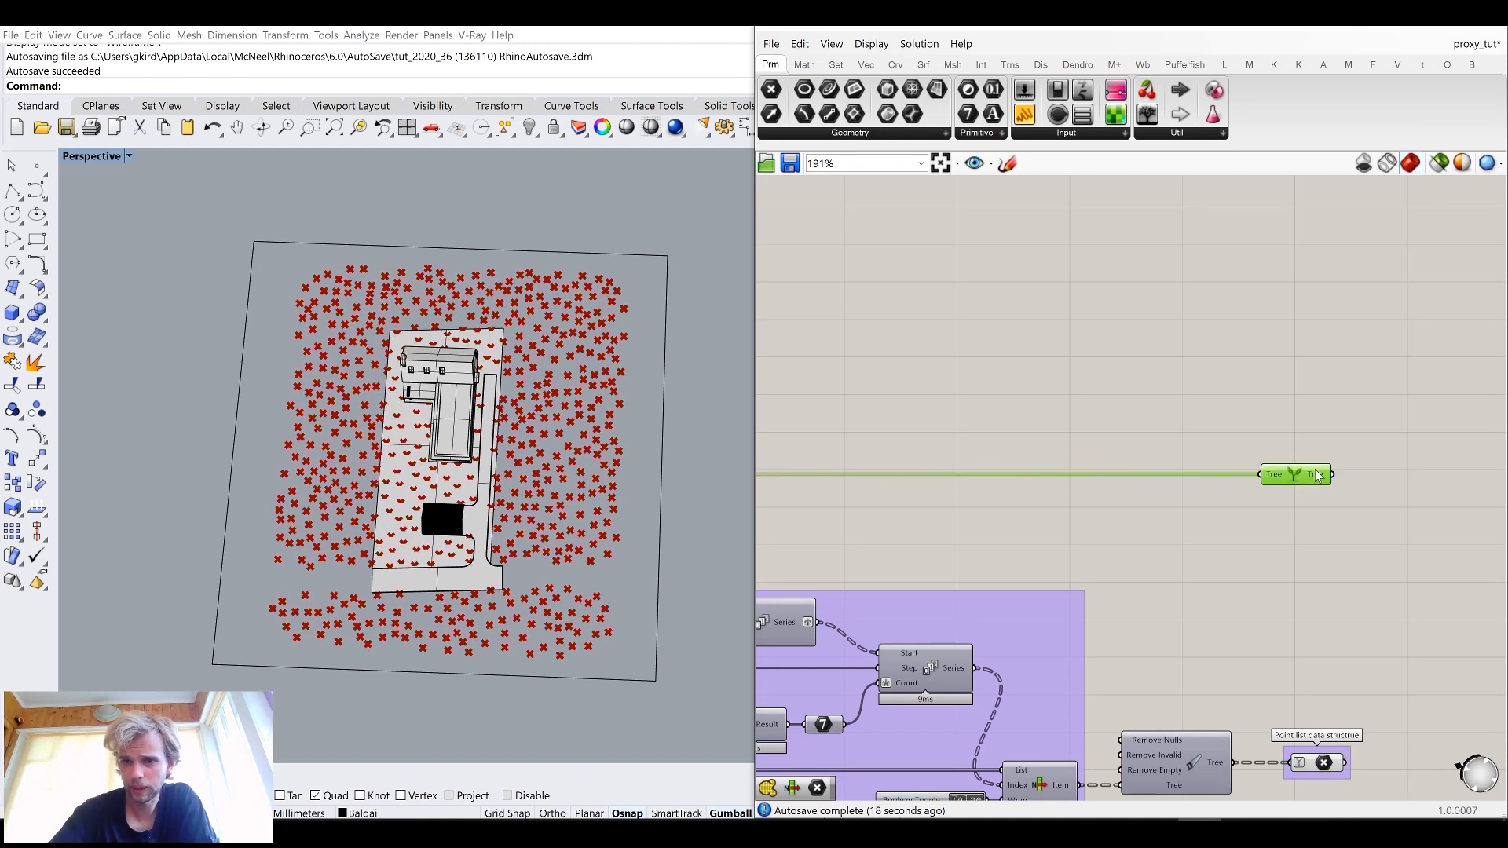
Step: Simplify the Graft Tree's output and compare its branch paths with those of the grouped Point parameter
{"action": "mouse_move", "coordinate": [1318, 476]}
{"action": "scroll", "coordinate": [1318, 476], "scroll_direction": "up", "scroll_amount": 4}
{"action": "right_click", "coordinate": [1015, 427]}
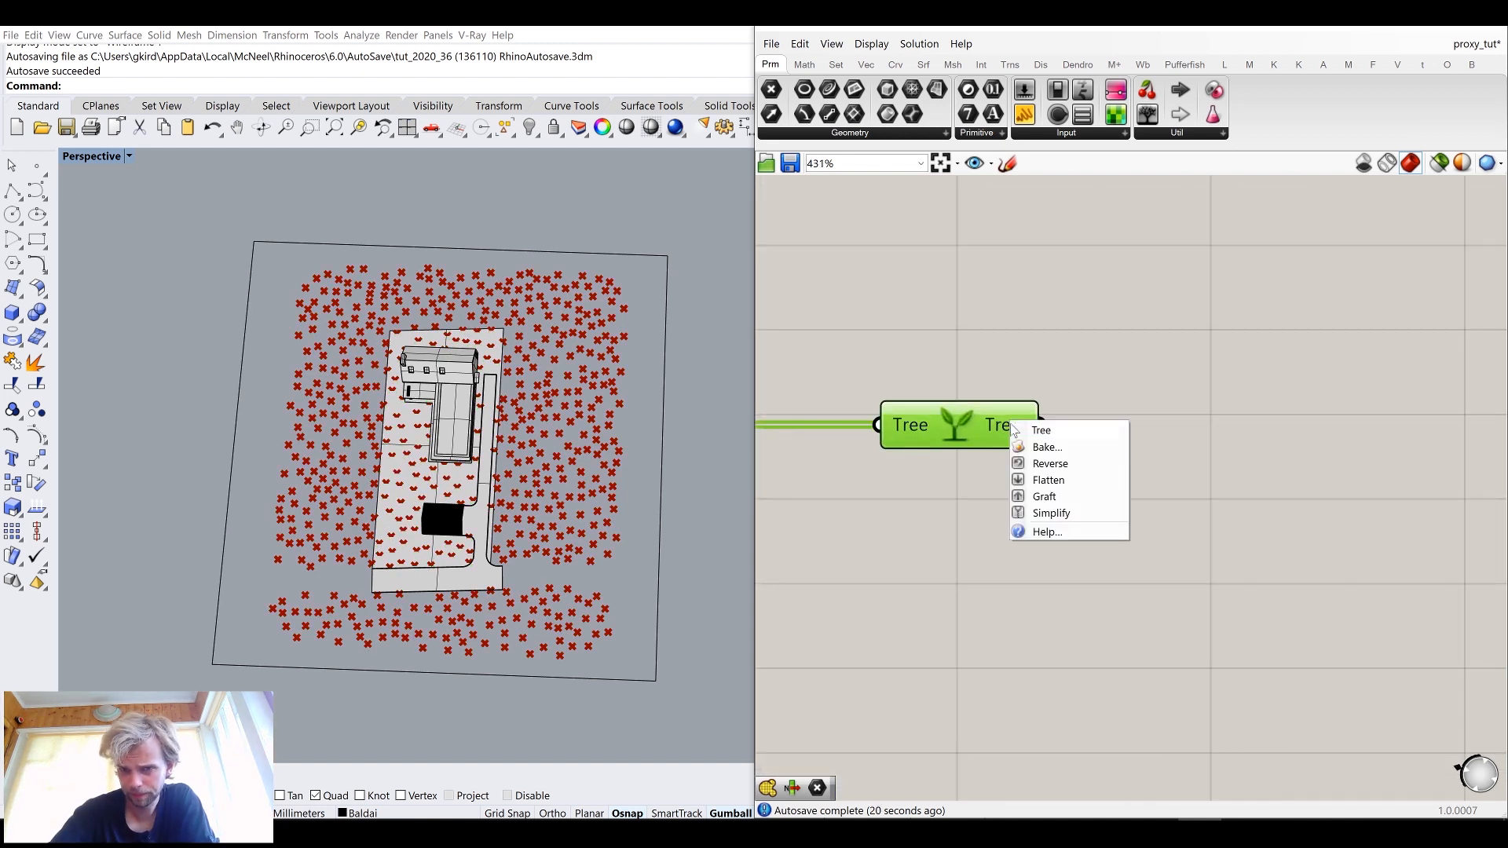
{"action": "left_click", "coordinate": [1037, 513]}
{"action": "mouse_move", "coordinate": [1011, 430]}
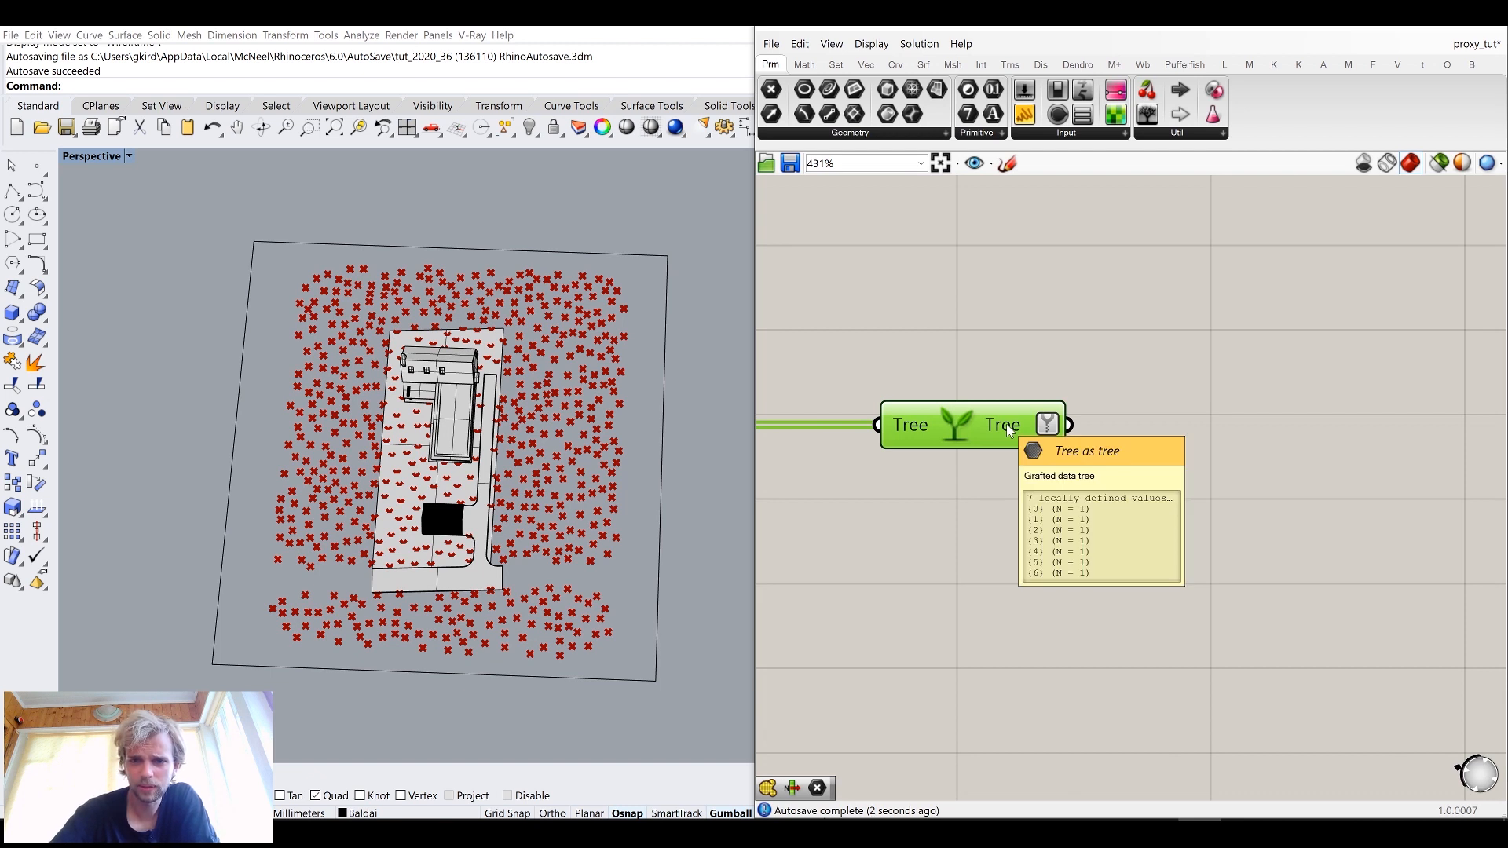
{"action": "scroll", "coordinate": [1010, 431], "scroll_direction": "down", "scroll_amount": 3}
{"action": "right_click_drag", "start_coordinate": [1031, 502], "coordinate": [1001, 353]}
{"action": "scroll", "coordinate": [993, 619], "scroll_direction": "up", "scroll_amount": 3}
{"action": "mouse_move", "coordinate": [980, 632]}
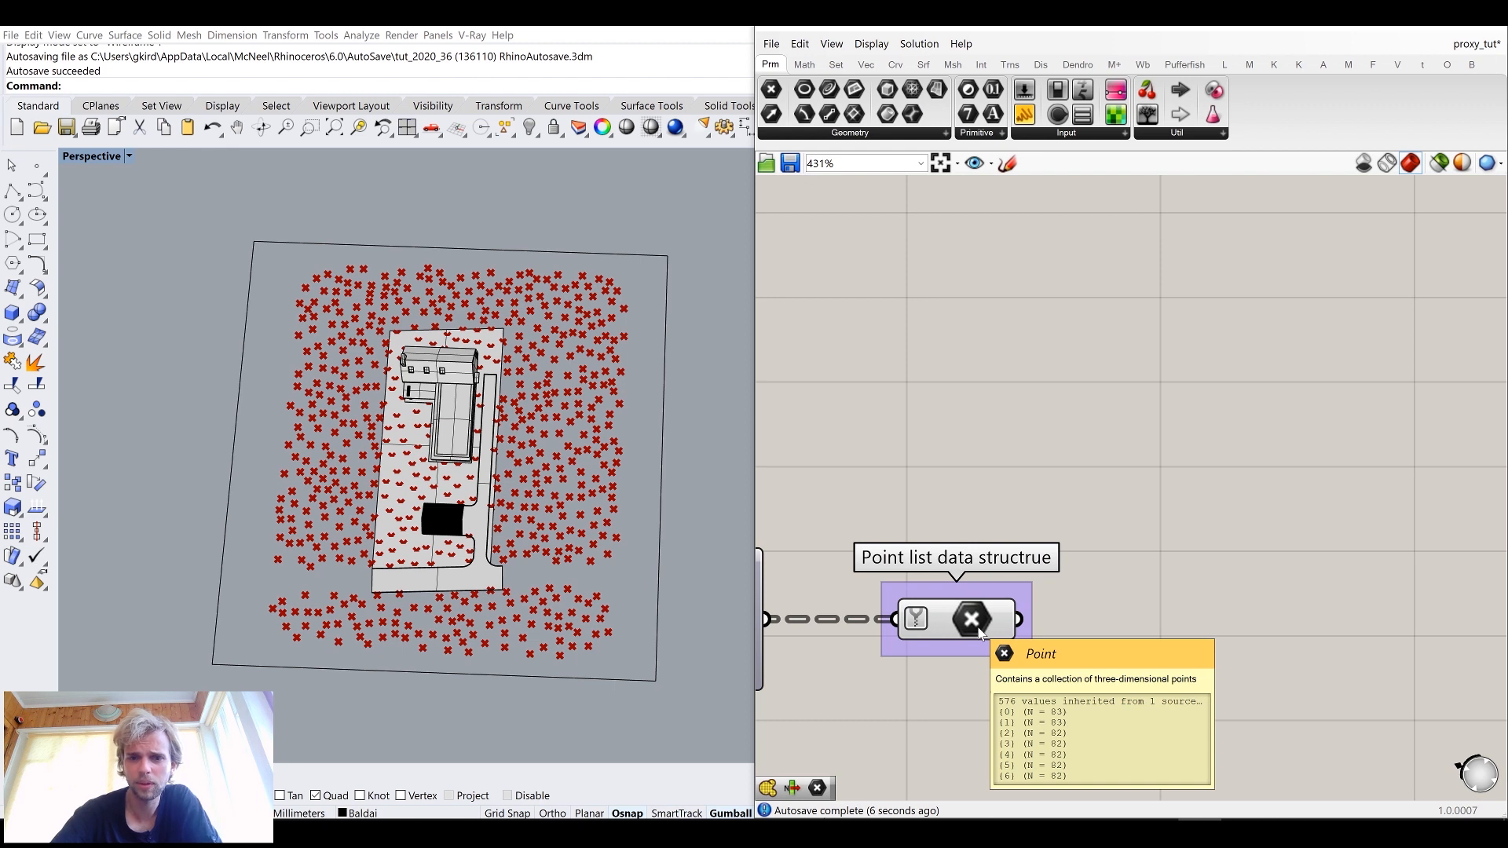
Step: Examine the original cluster's move, rotate and scale logic feeding the V-Ray geometry component, selecting those components
{"action": "scroll", "coordinate": [980, 633], "scroll_direction": "down", "scroll_amount": 8}
{"action": "scroll", "coordinate": [1193, 517], "scroll_direction": "down", "scroll_amount": 2}
{"action": "right_click_drag", "start_coordinate": [915, 511], "coordinate": [814, 527]}
{"action": "scroll", "coordinate": [1010, 527], "scroll_direction": "up", "scroll_amount": 3}
{"action": "scroll", "coordinate": [955, 413], "scroll_direction": "down", "scroll_amount": 2}
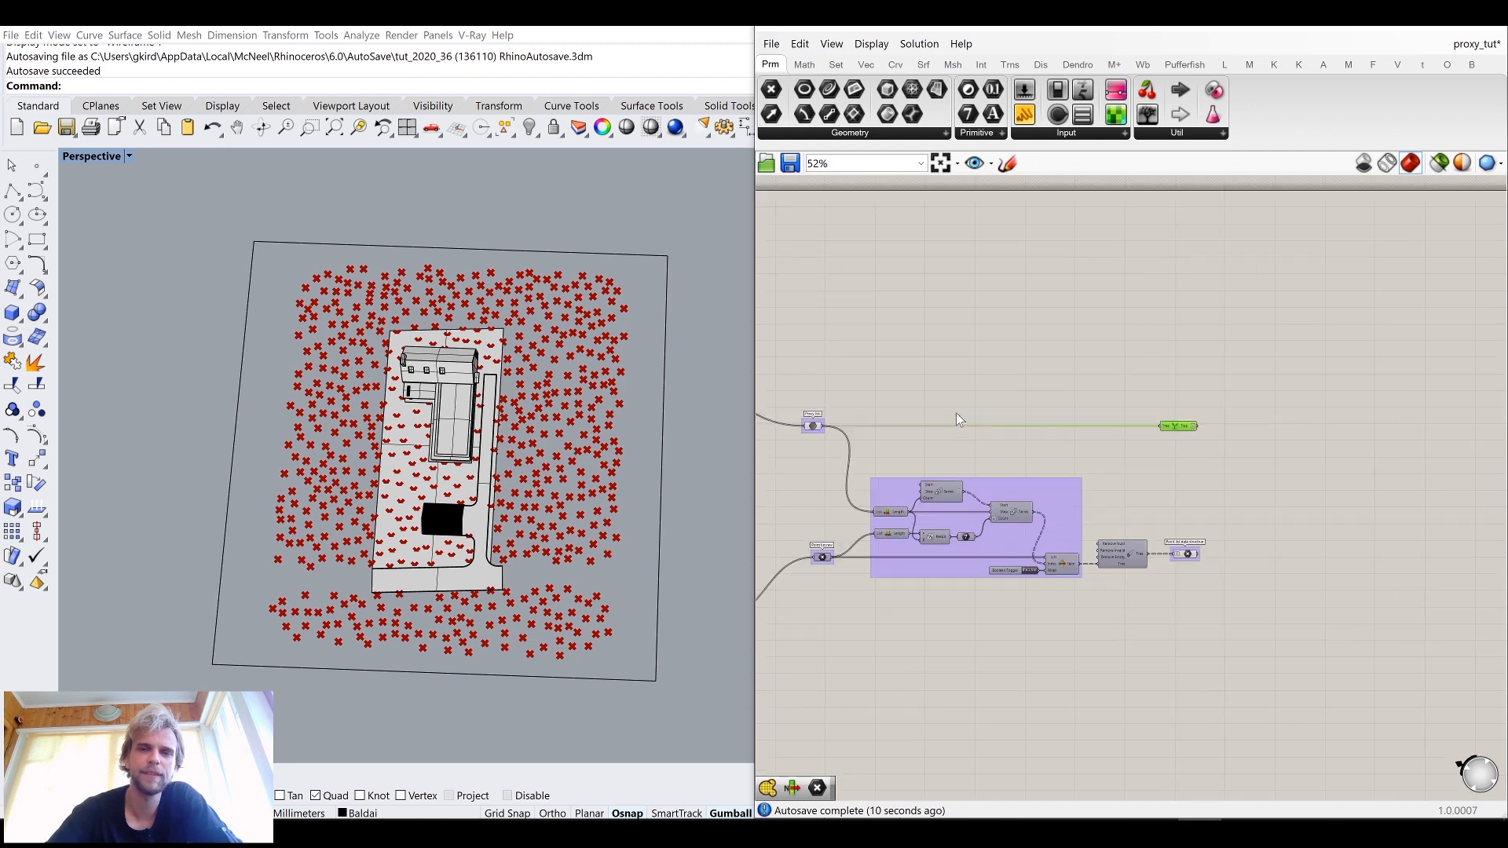
{"action": "scroll", "coordinate": [955, 413], "scroll_direction": "down", "scroll_amount": 2}
{"action": "right_click_drag", "start_coordinate": [998, 235], "coordinate": [997, 366]}
{"action": "scroll", "coordinate": [998, 365], "scroll_direction": "up", "scroll_amount": 6}
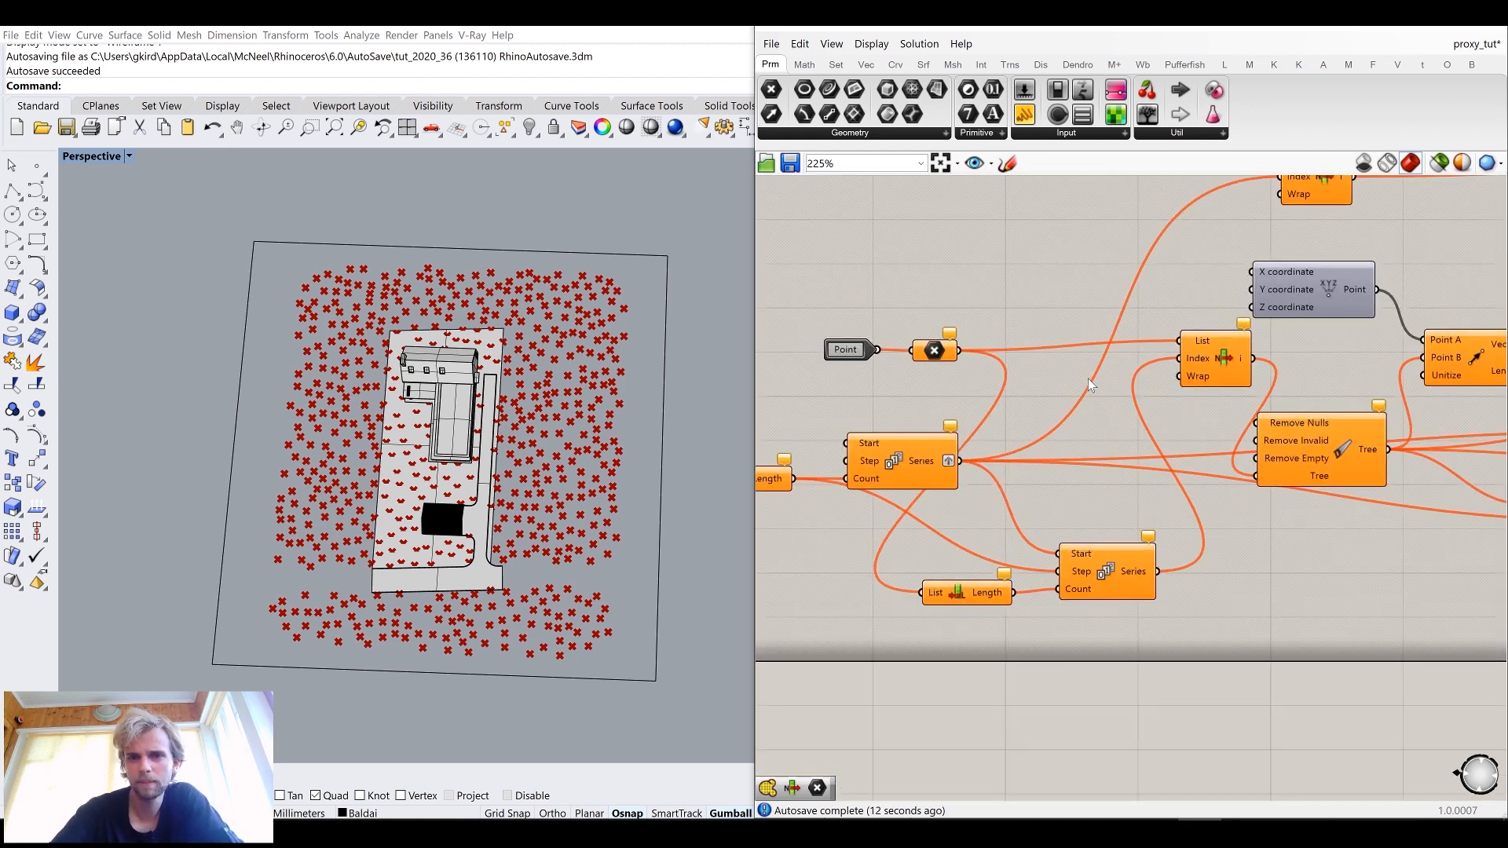
{"action": "scroll", "coordinate": [1030, 399], "scroll_direction": "down", "scroll_amount": 1}
{"action": "right_click_drag", "start_coordinate": [1304, 428], "coordinate": [997, 462]}
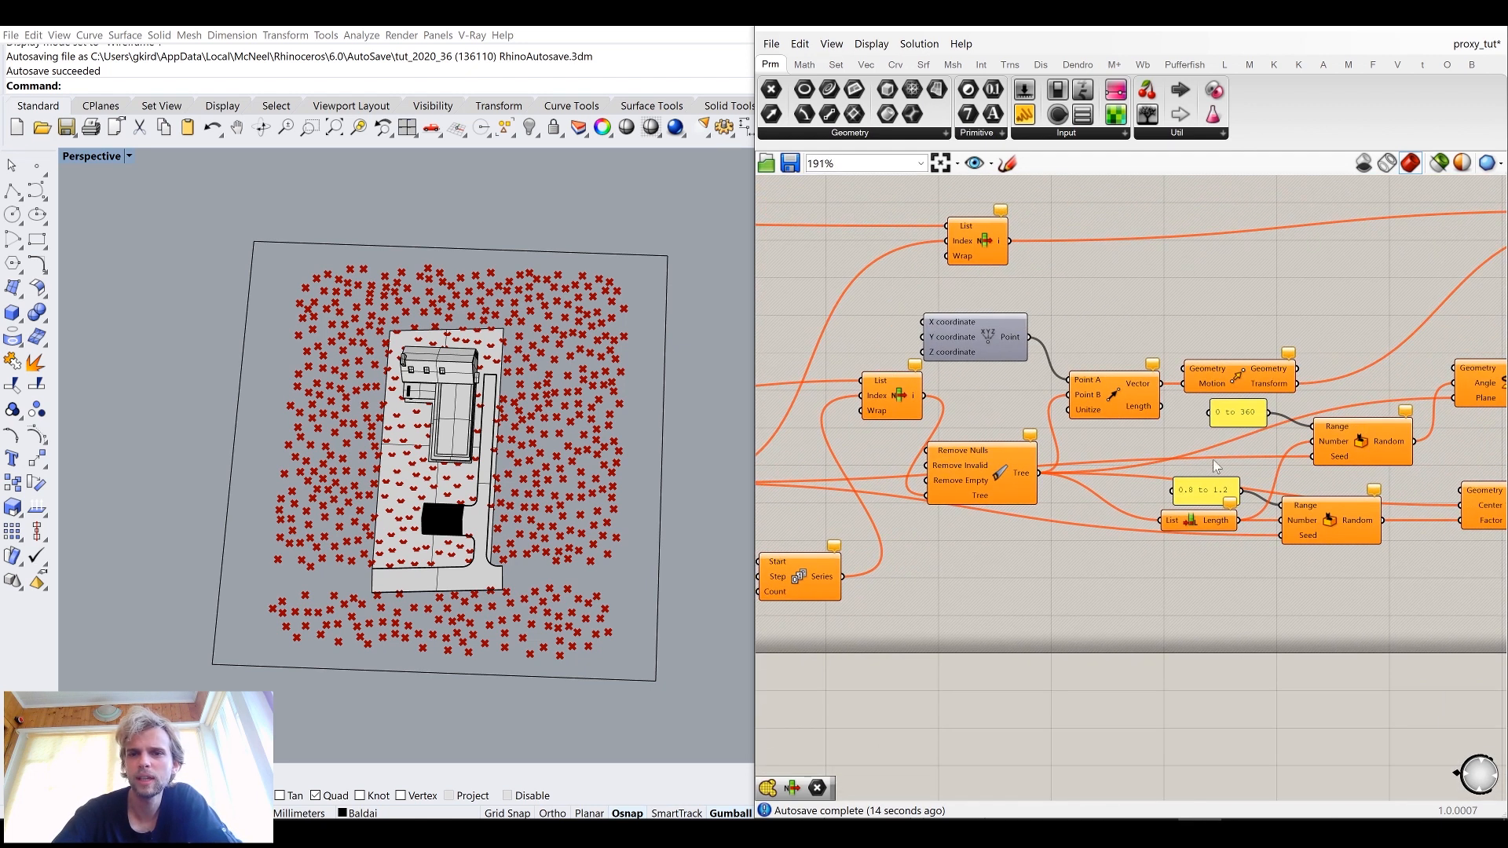
{"action": "scroll", "coordinate": [1183, 465], "scroll_direction": "down", "scroll_amount": 2}
{"action": "right_click_drag", "start_coordinate": [1371, 401], "coordinate": [1116, 408]}
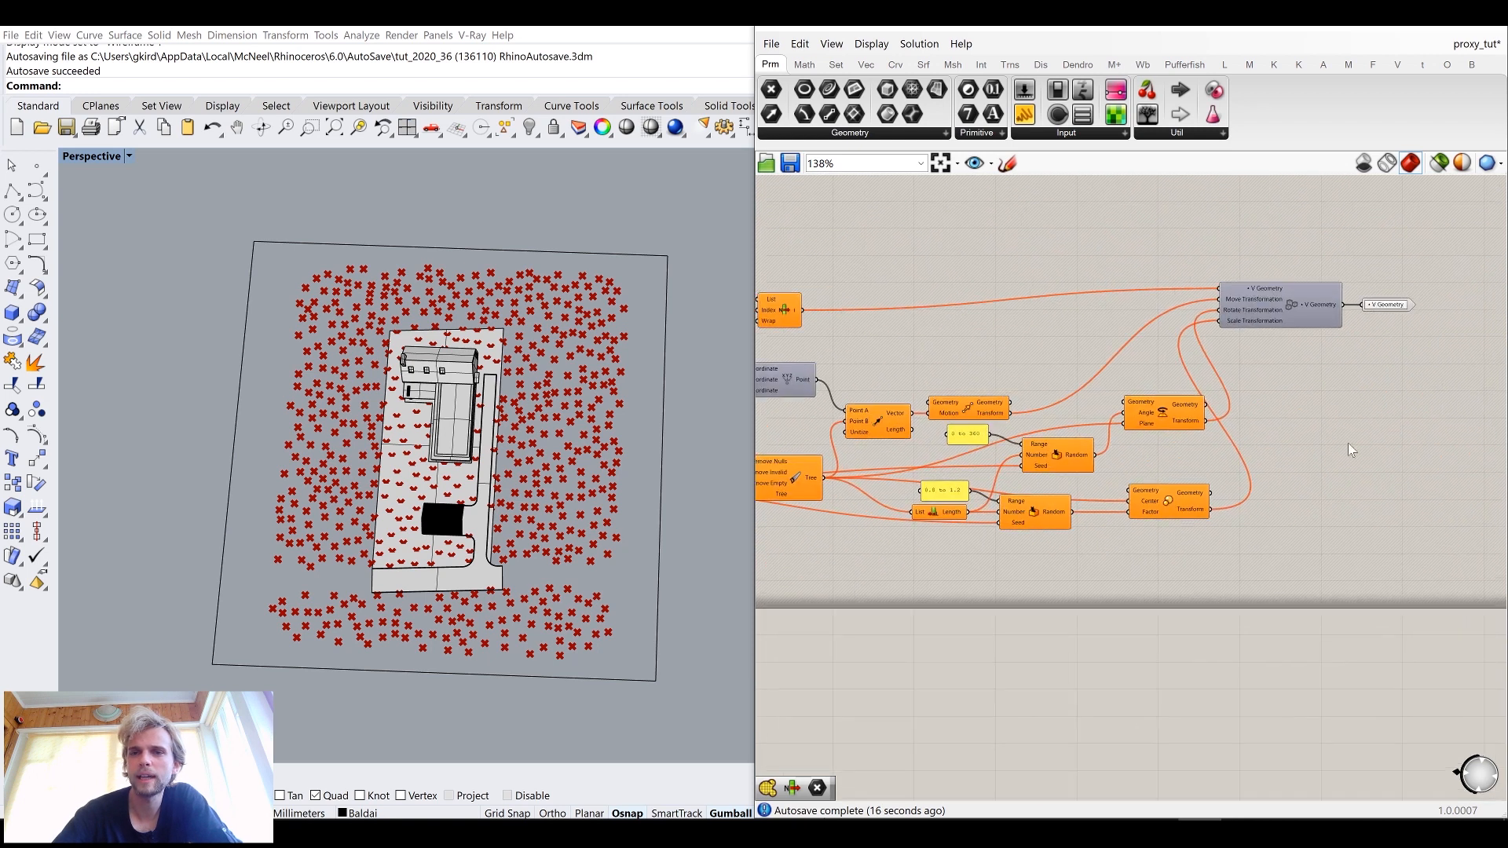
{"action": "left_click_drag", "start_coordinate": [1373, 594], "coordinate": [847, 294]}
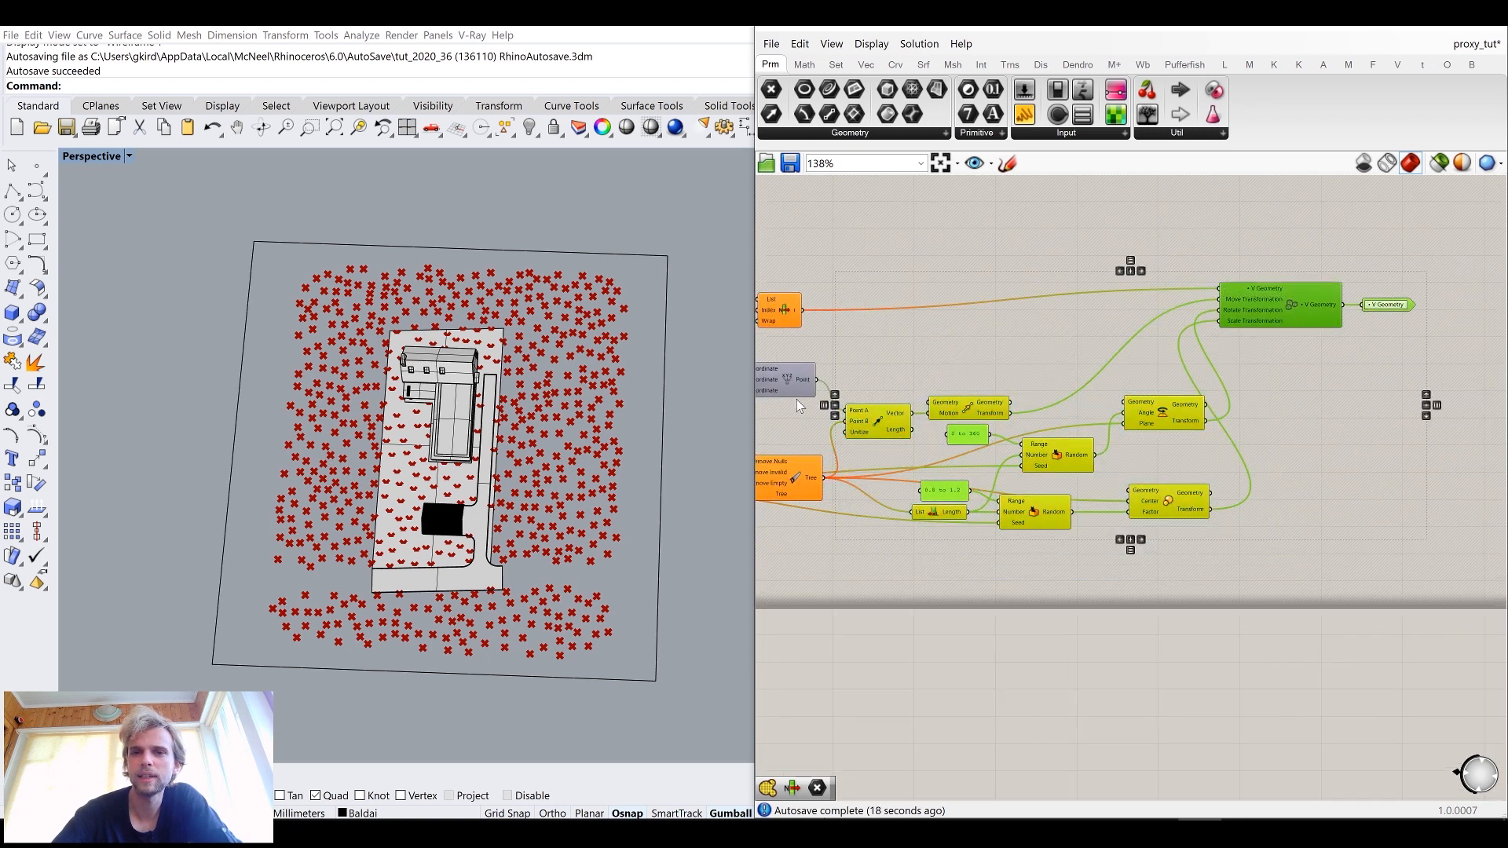
Step: Add a V-Ray Instancer component on the empty canvas beyond the Graft Tree component
{"action": "scroll", "coordinate": [1158, 530], "scroll_direction": "down", "scroll_amount": 3}
{"action": "right_click_drag", "start_coordinate": [1289, 733], "coordinate": [1190, 505]}
{"action": "scroll", "coordinate": [1178, 558], "scroll_direction": "up", "scroll_amount": 3}
{"action": "right_click_drag", "start_coordinate": [1174, 562], "coordinate": [1059, 521]}
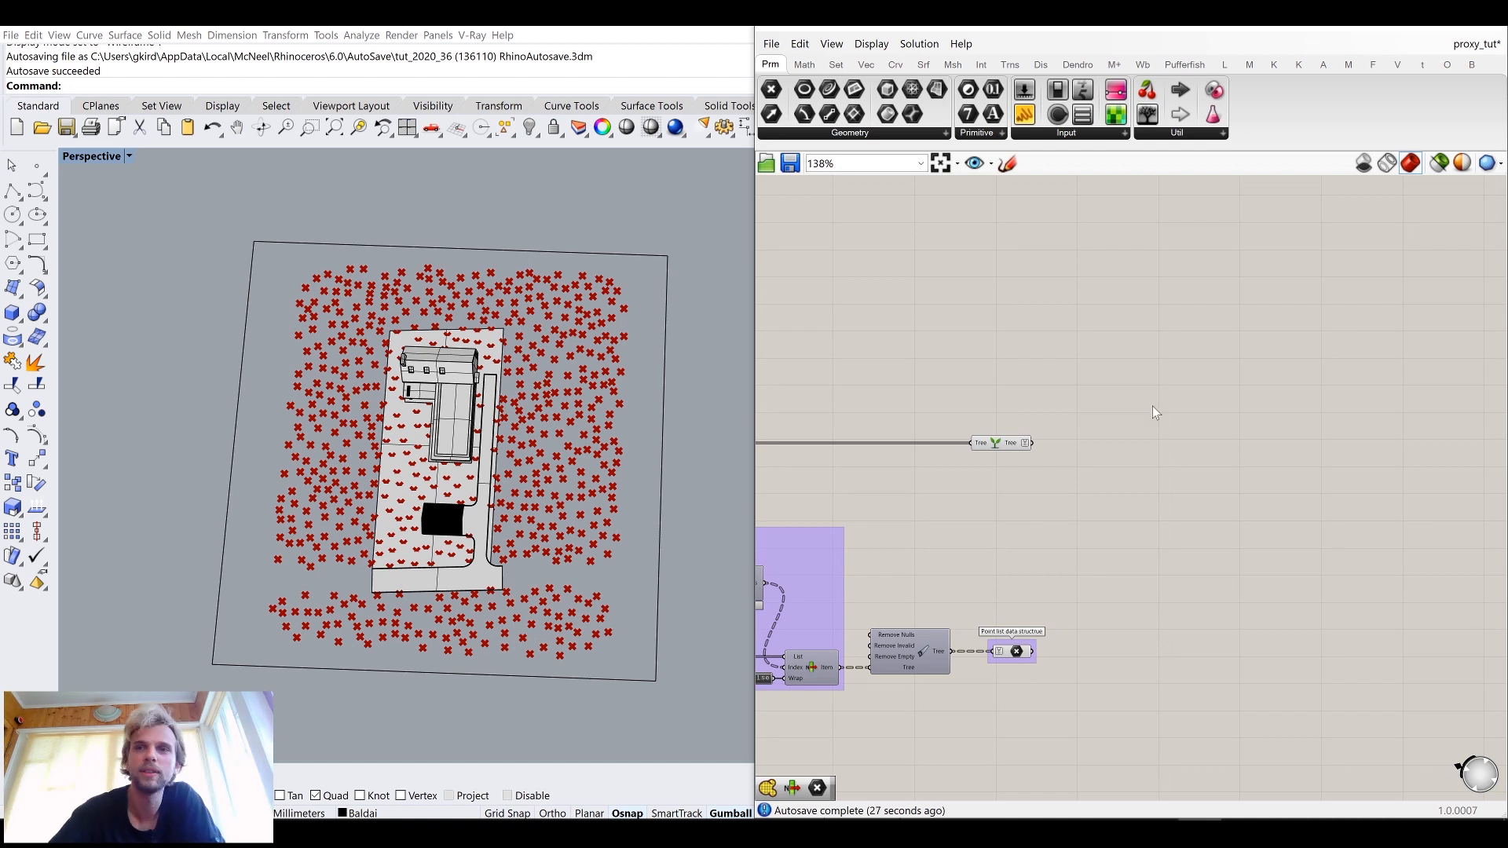
{"action": "left_click", "coordinate": [1397, 66]}
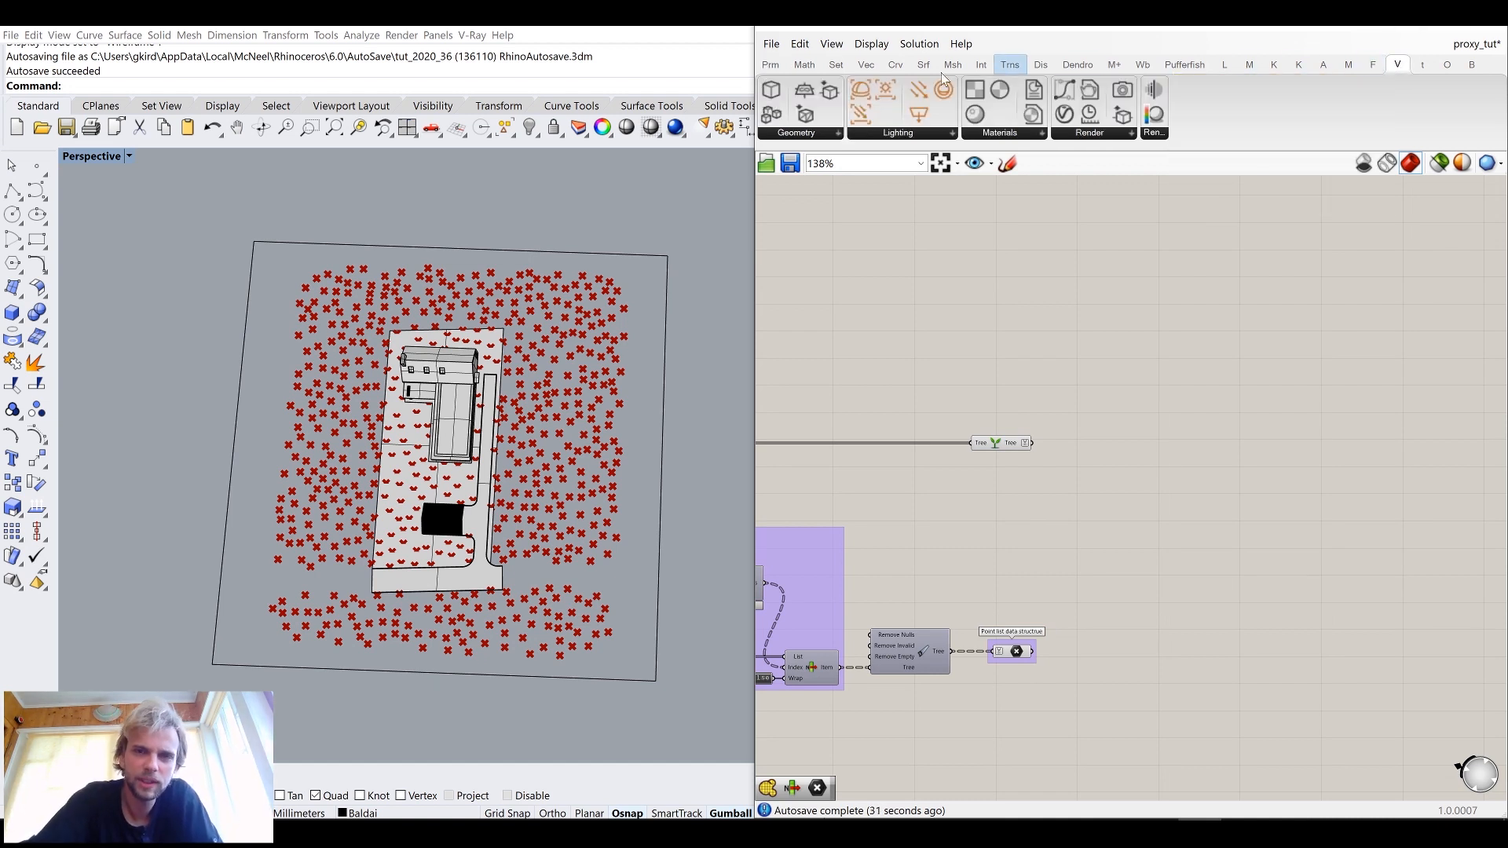
{"action": "left_click", "coordinate": [796, 133]}
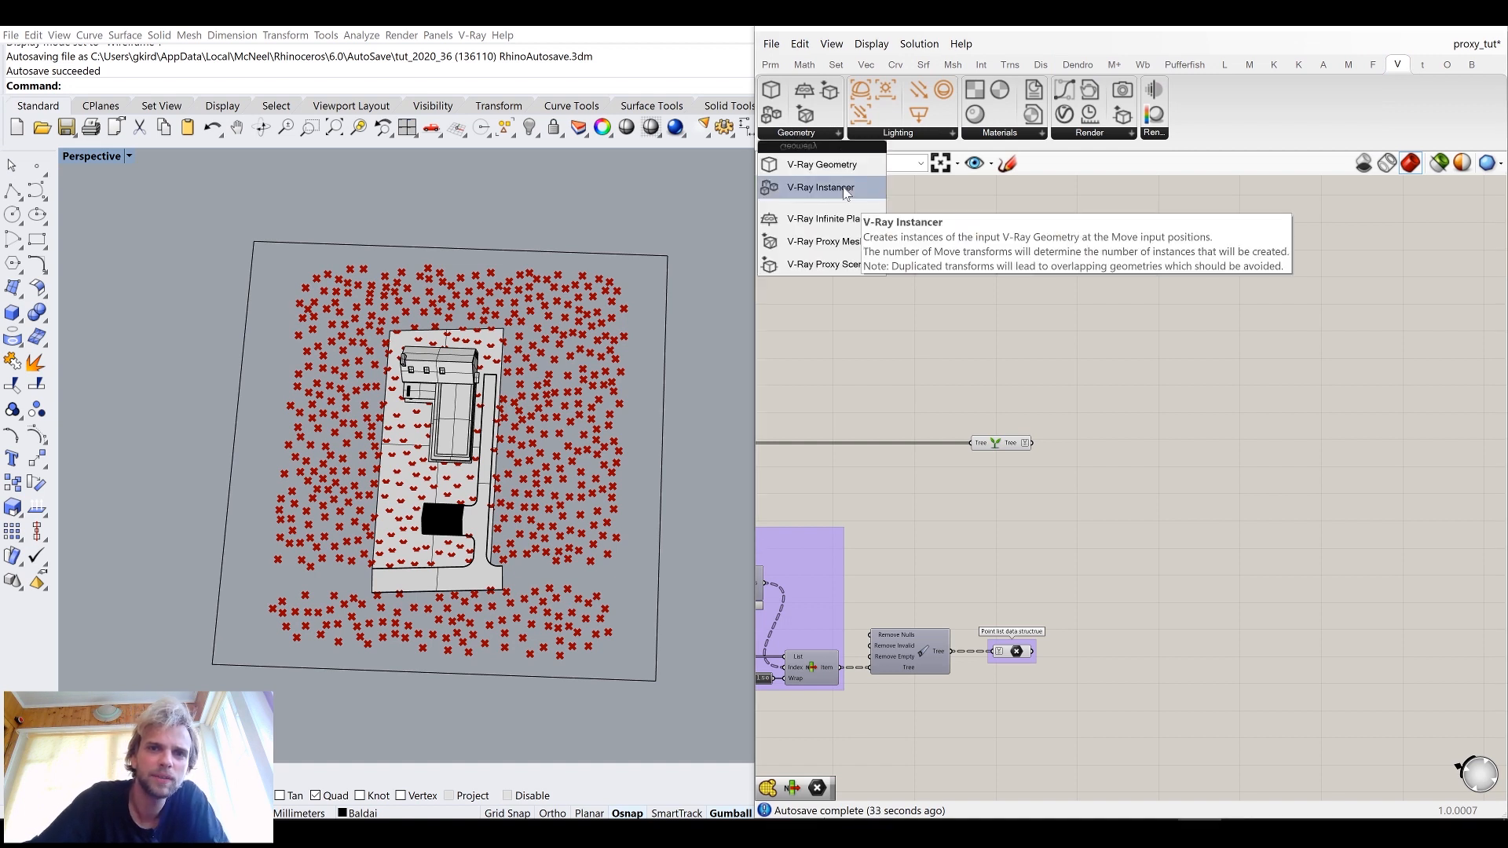
{"action": "left_click_drag", "start_coordinate": [820, 187], "coordinate": [1241, 467]}
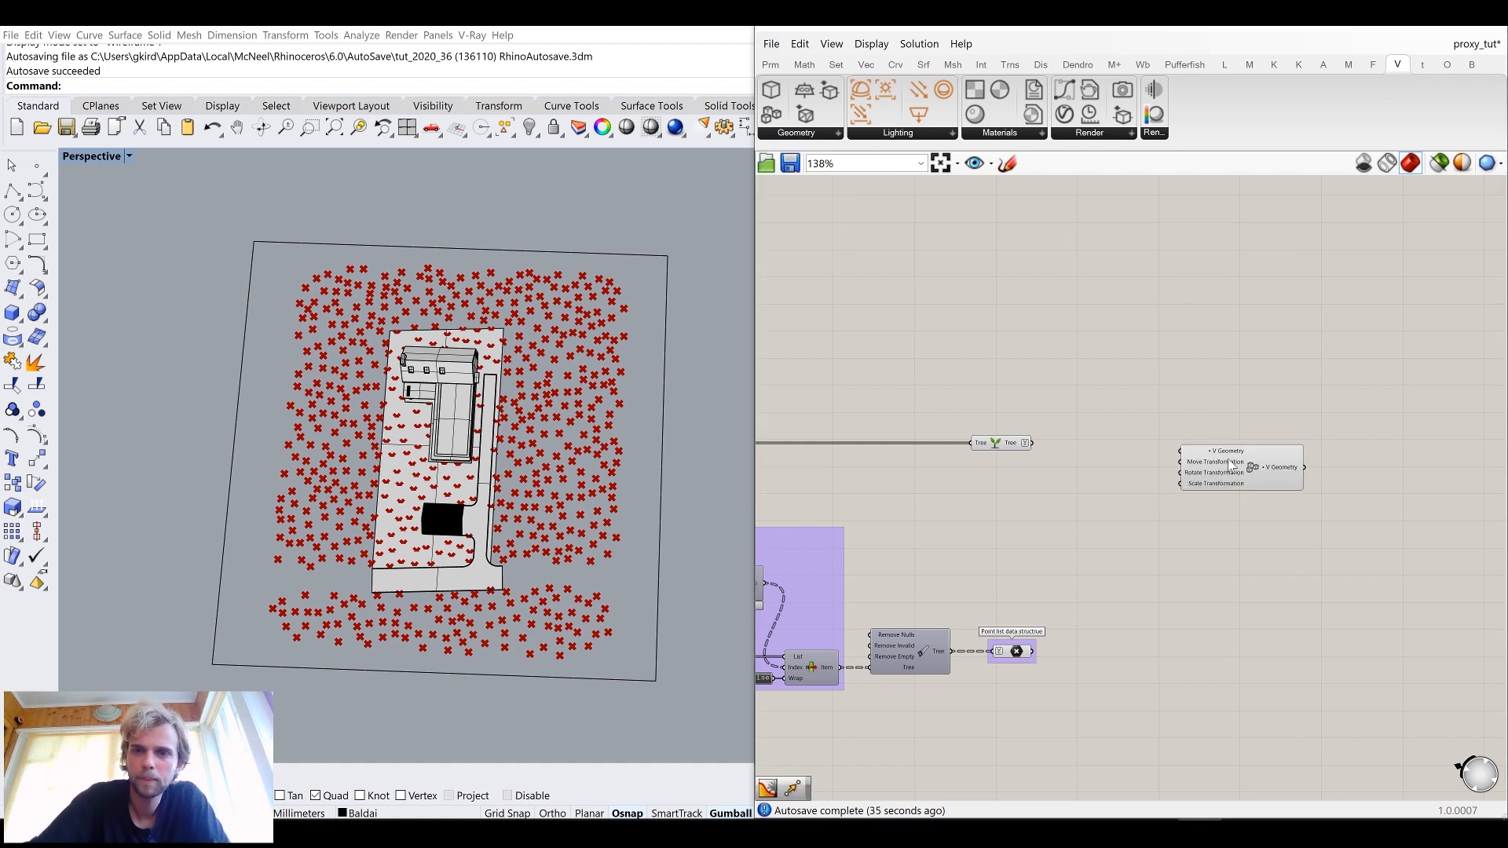
{"action": "scroll", "coordinate": [1096, 501], "scroll_direction": "up", "scroll_amount": 2}
{"action": "left_click", "coordinate": [1291, 471]}
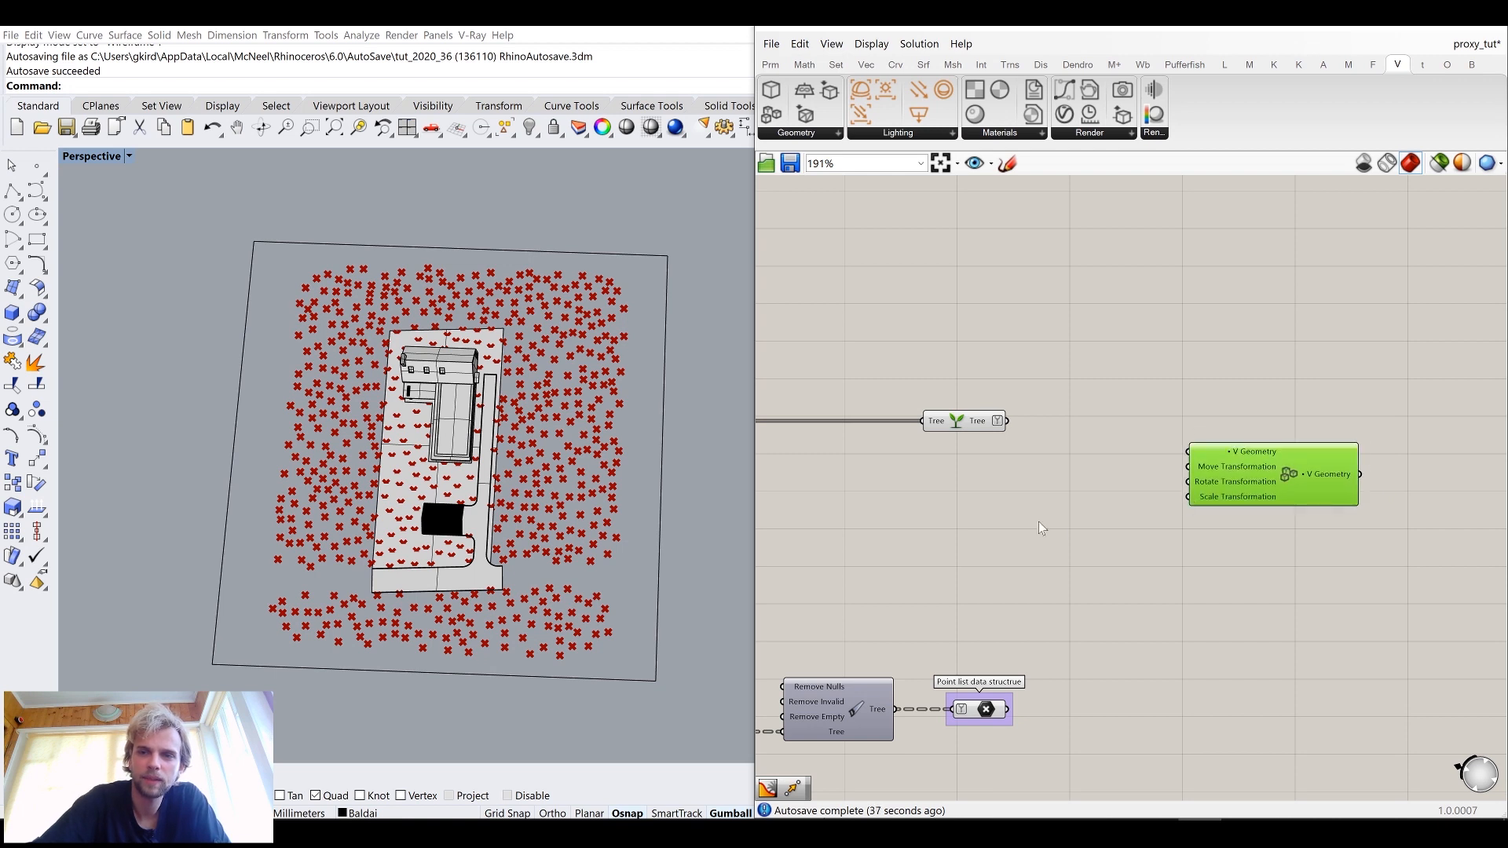
Step: Connect the Graft Tree's output to the Instancer's V Geometry input and align the Instancer so the wire runs straight
{"action": "right_click_drag", "start_coordinate": [1039, 522], "coordinate": [1011, 356]}
{"action": "scroll", "coordinate": [1030, 330], "scroll_direction": "up", "scroll_amount": 2}
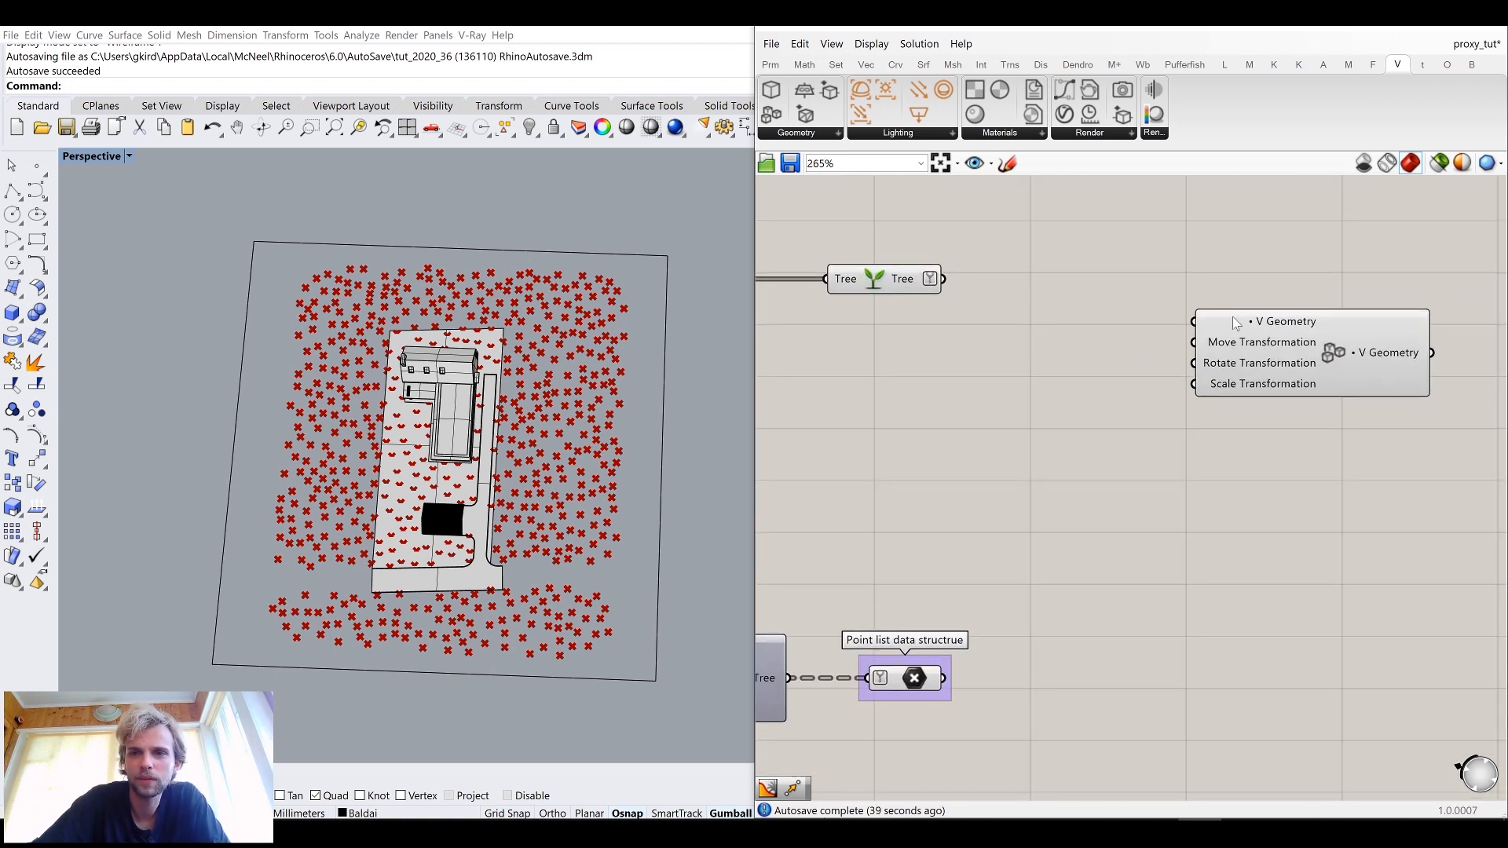
{"action": "left_click_drag", "start_coordinate": [954, 282], "coordinate": [1195, 321]}
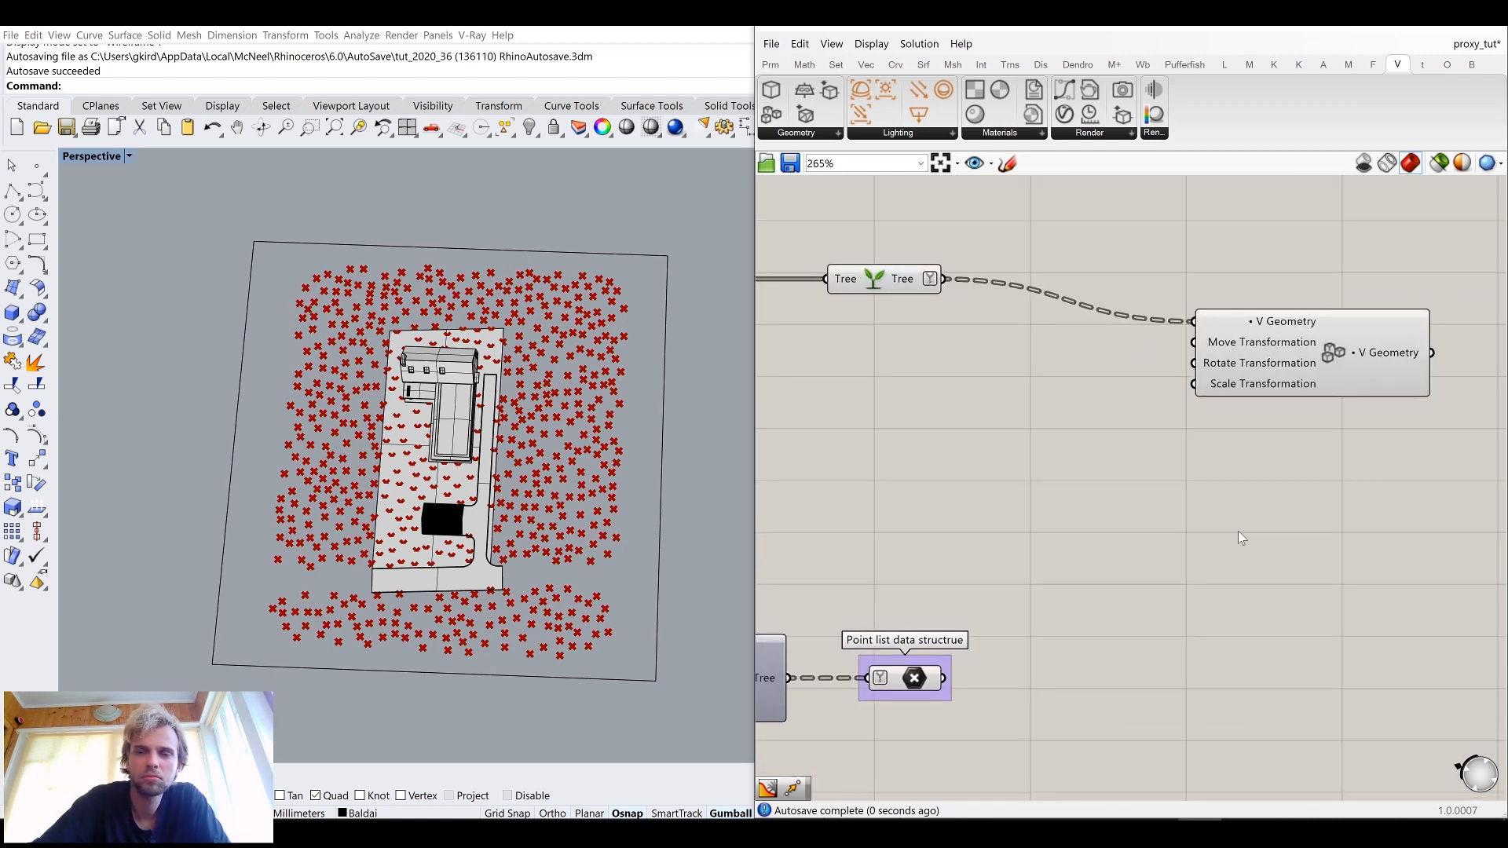
{"action": "left_click_drag", "start_coordinate": [1339, 389], "coordinate": [1374, 350]}
{"action": "left_click", "coordinate": [1090, 462]}
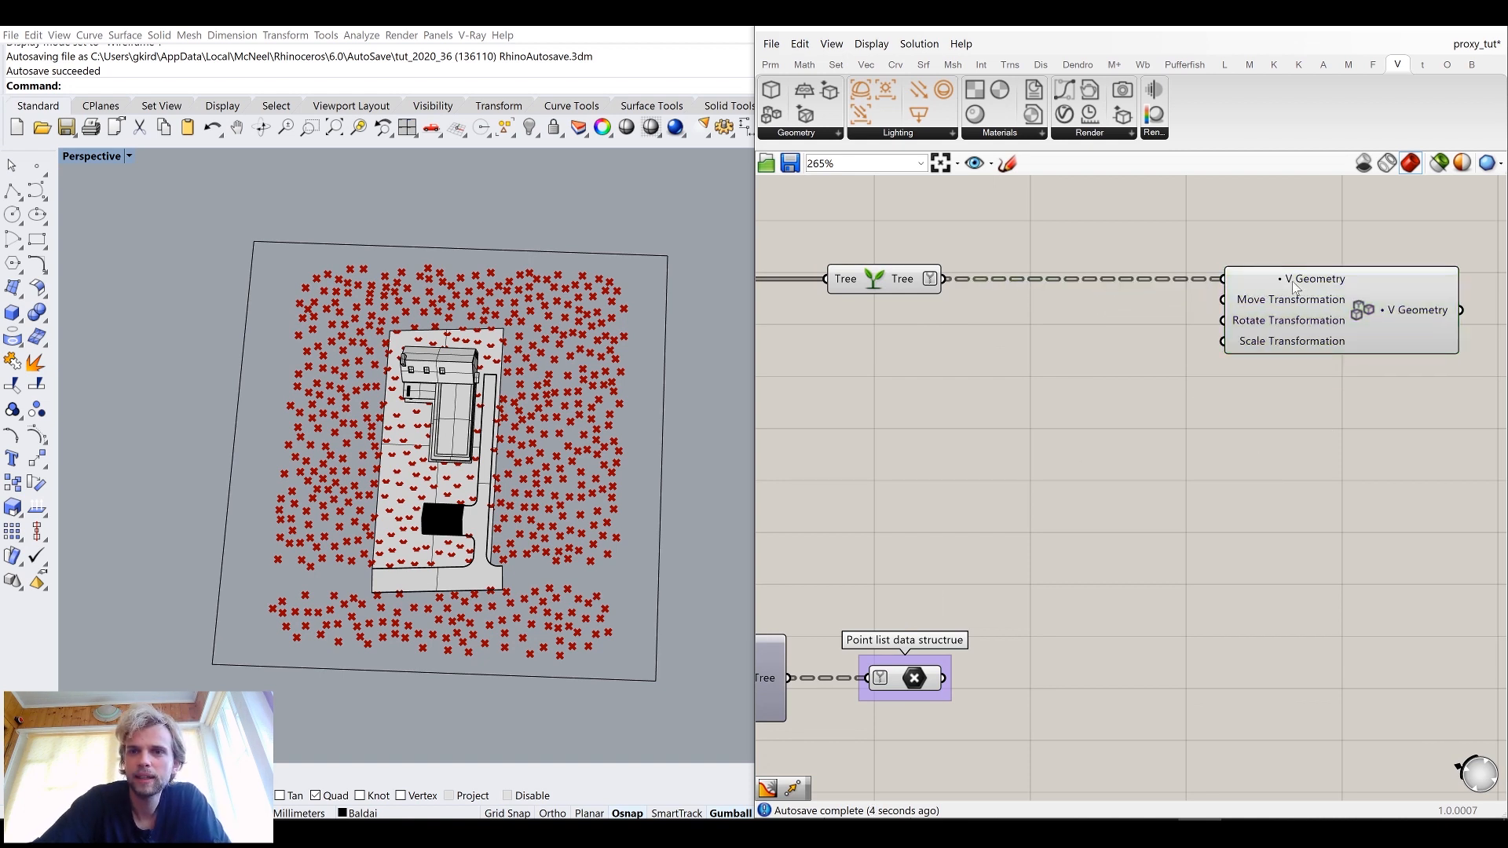
Step: Check the Instancer's Move Transformation input and move the Instancer farther away from the Graft Tree component
{"action": "mouse_move", "coordinate": [1274, 306]}
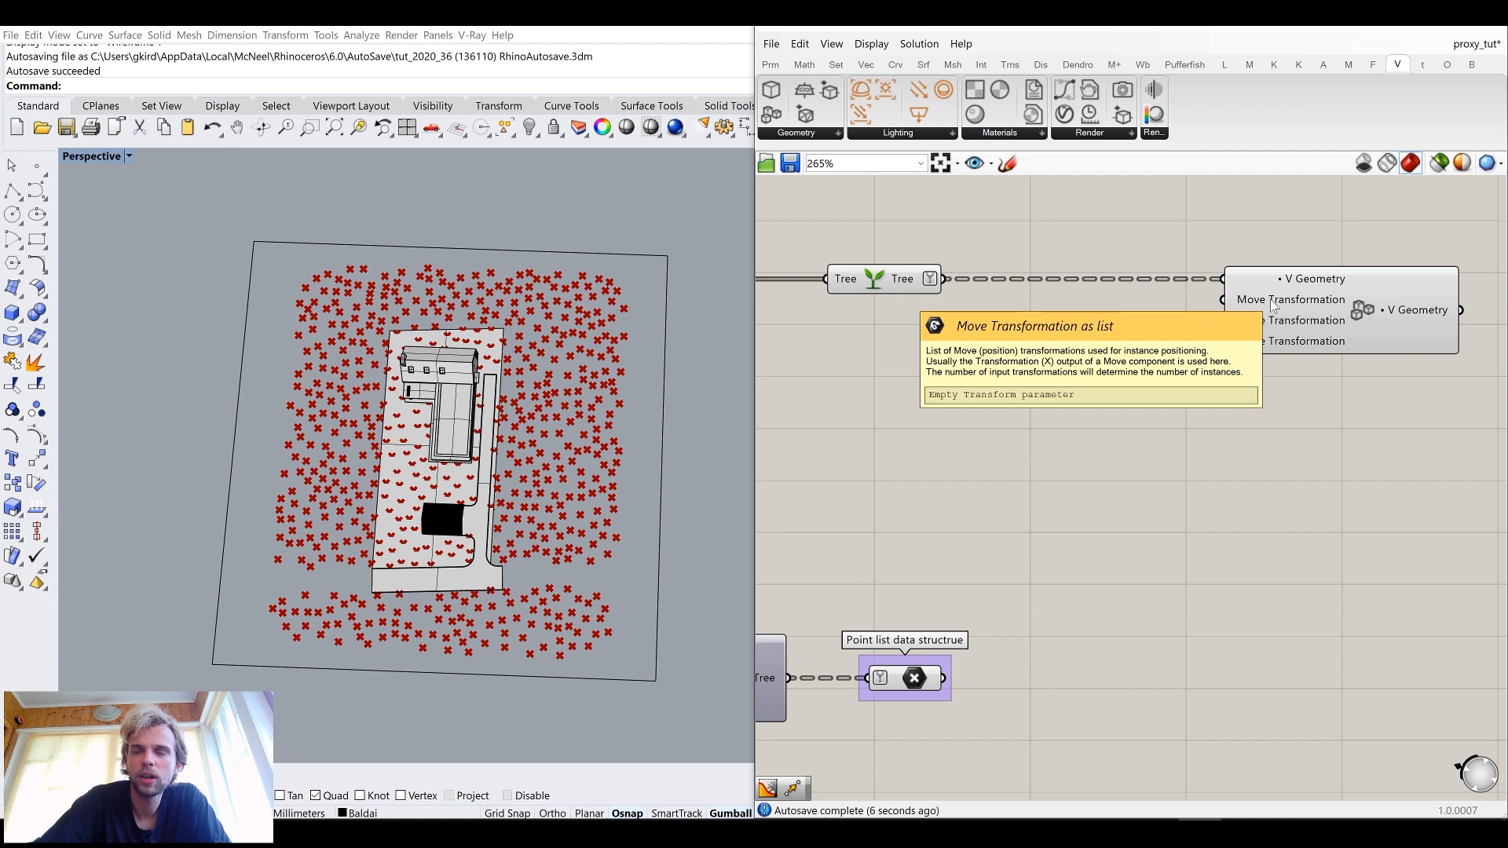
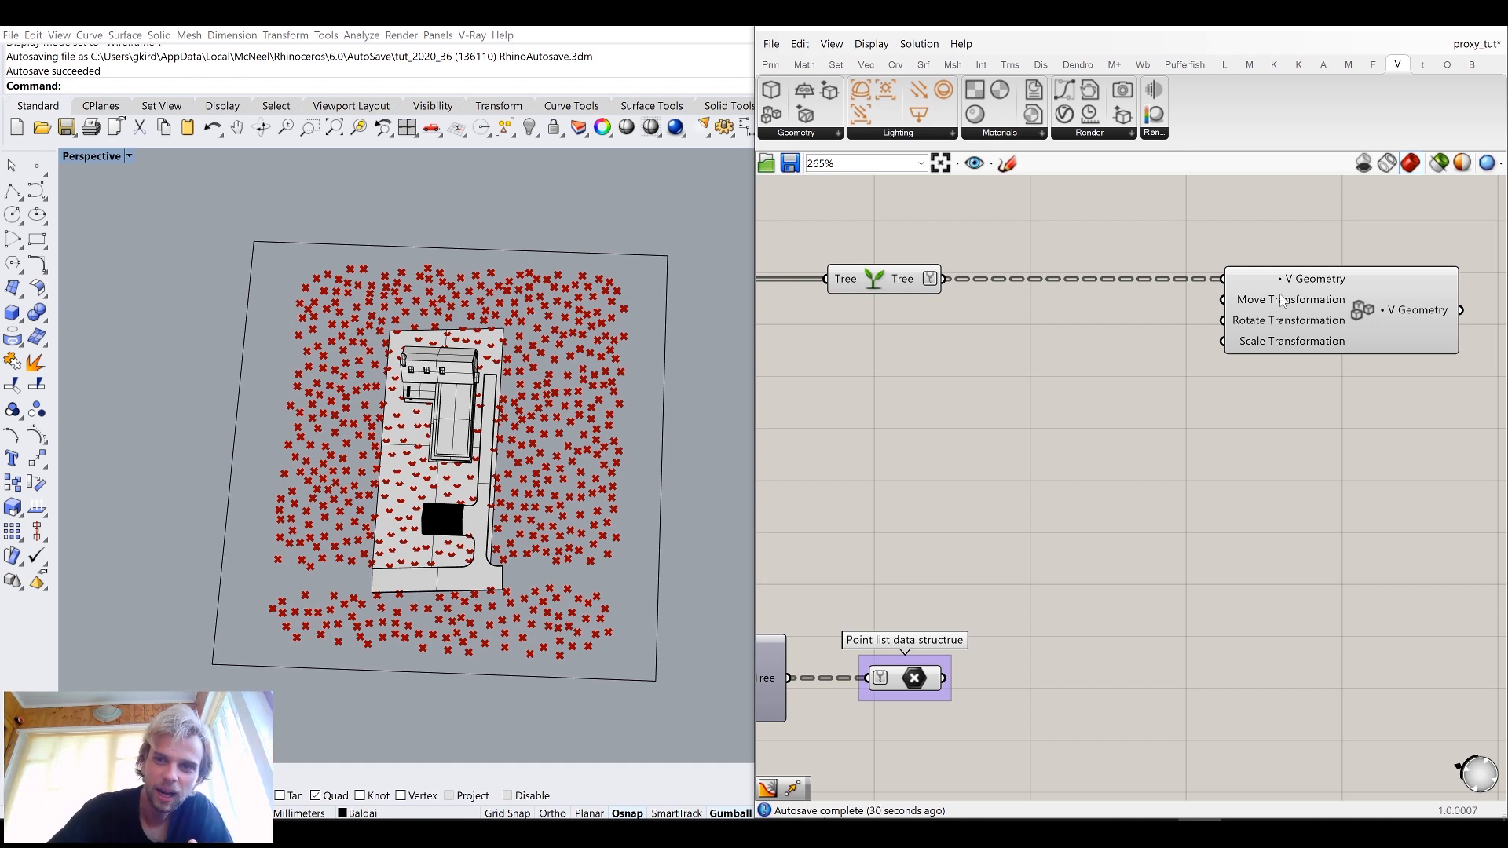
{"action": "scroll", "coordinate": [1263, 366], "scroll_direction": "down", "scroll_amount": 4}
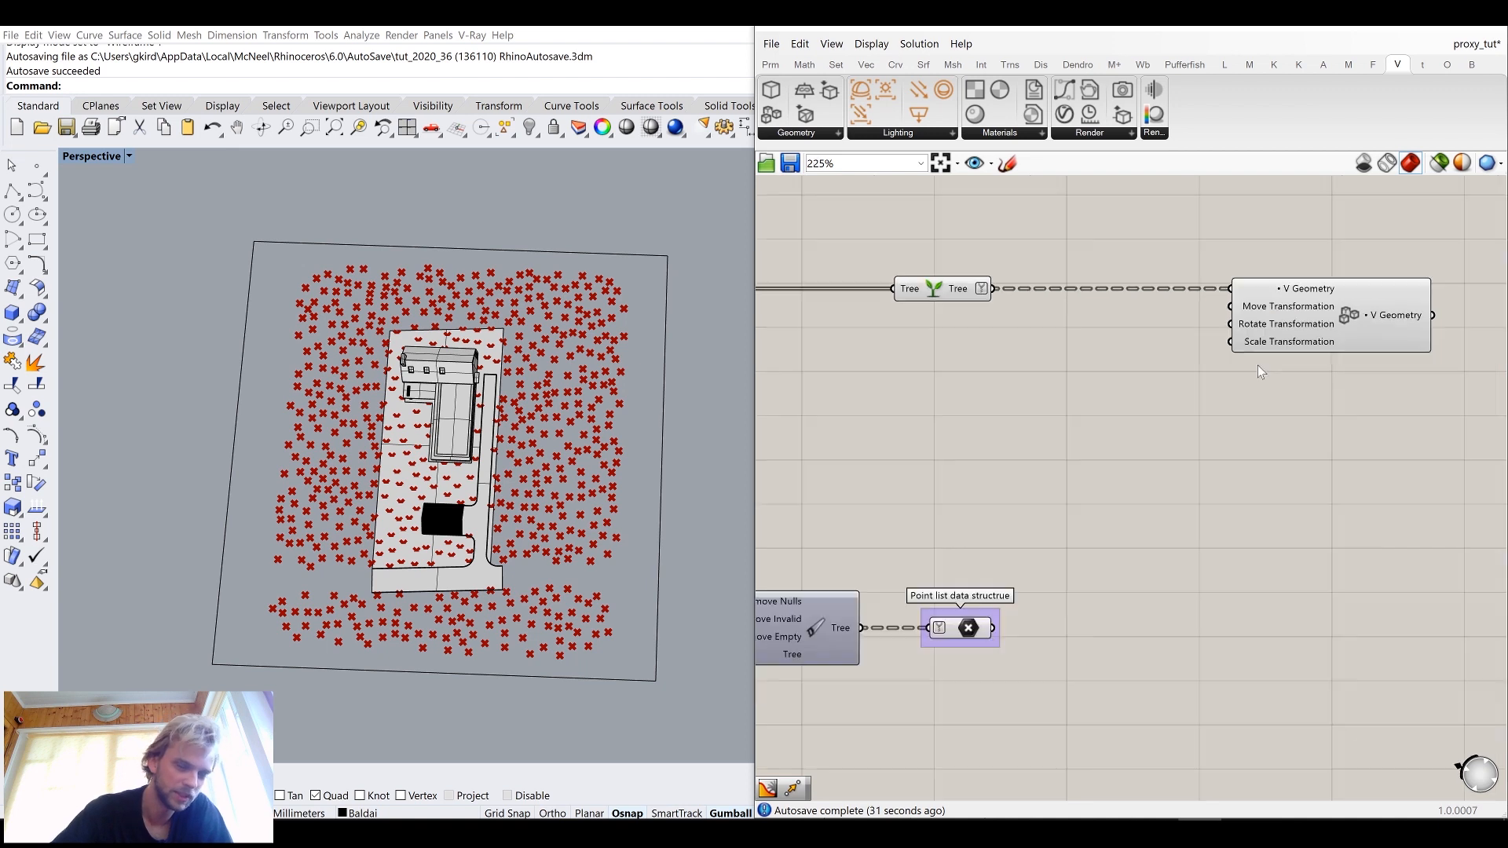
{"action": "right_click_drag", "start_coordinate": [1264, 372], "coordinate": [1043, 360]}
{"action": "scroll", "coordinate": [1042, 360], "scroll_direction": "up", "scroll_amount": 3}
{"action": "left_click_drag", "start_coordinate": [1116, 350], "coordinate": [1202, 346]}
{"action": "right_click_drag", "start_coordinate": [887, 492], "coordinate": [1081, 407]}
{"action": "left_click_drag", "start_coordinate": [1352, 221], "coordinate": [1392, 243]}
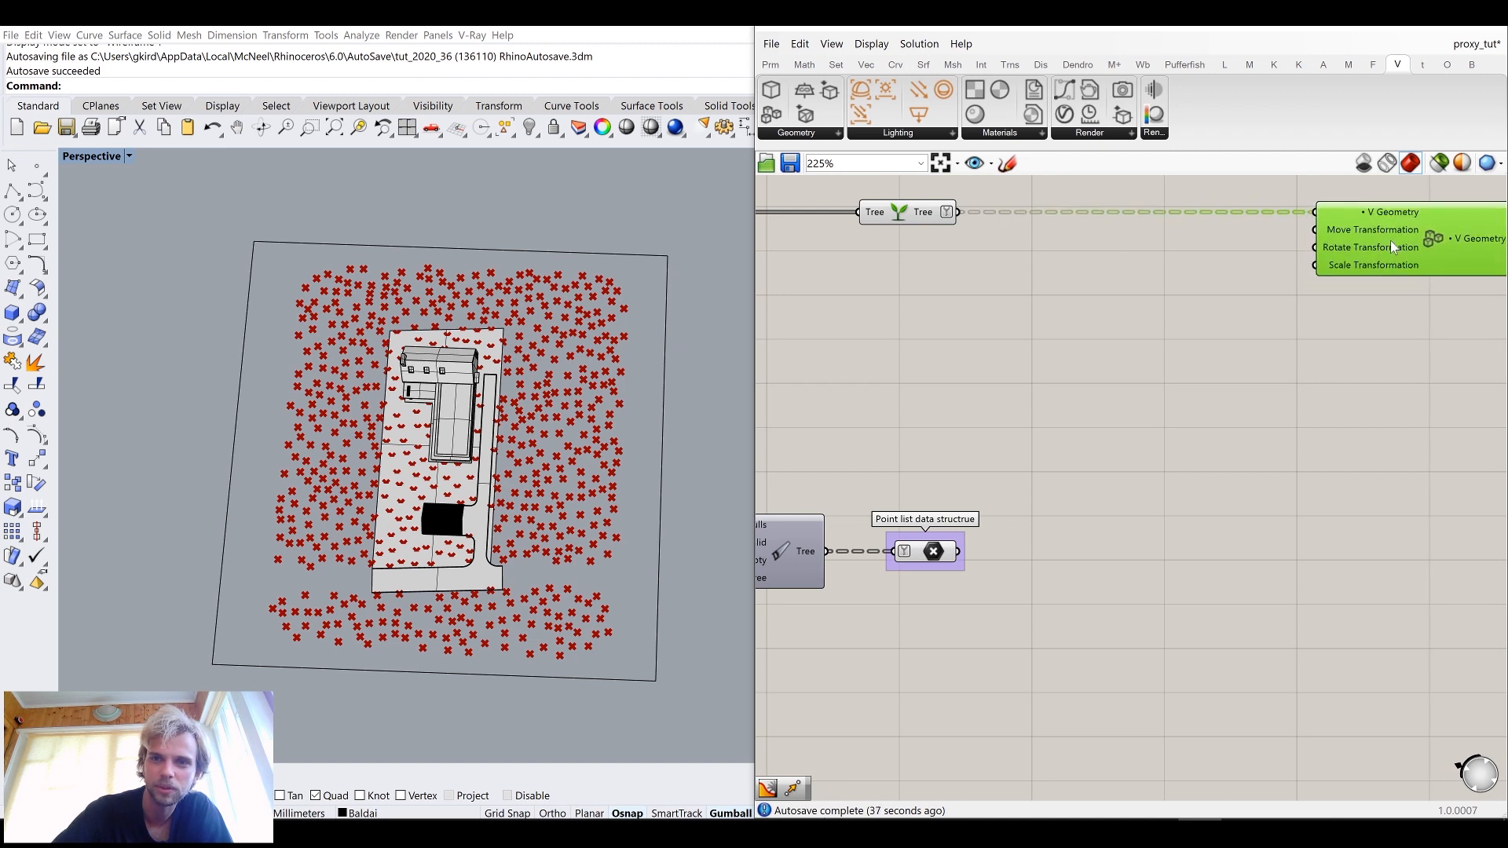
{"action": "left_click", "coordinate": [1224, 364]}
Step: Highlight the grouped Point parameter's points, then examine the plant proxy components and the site boundary's corner in the Rhino viewport
{"action": "left_click", "coordinate": [939, 554]}
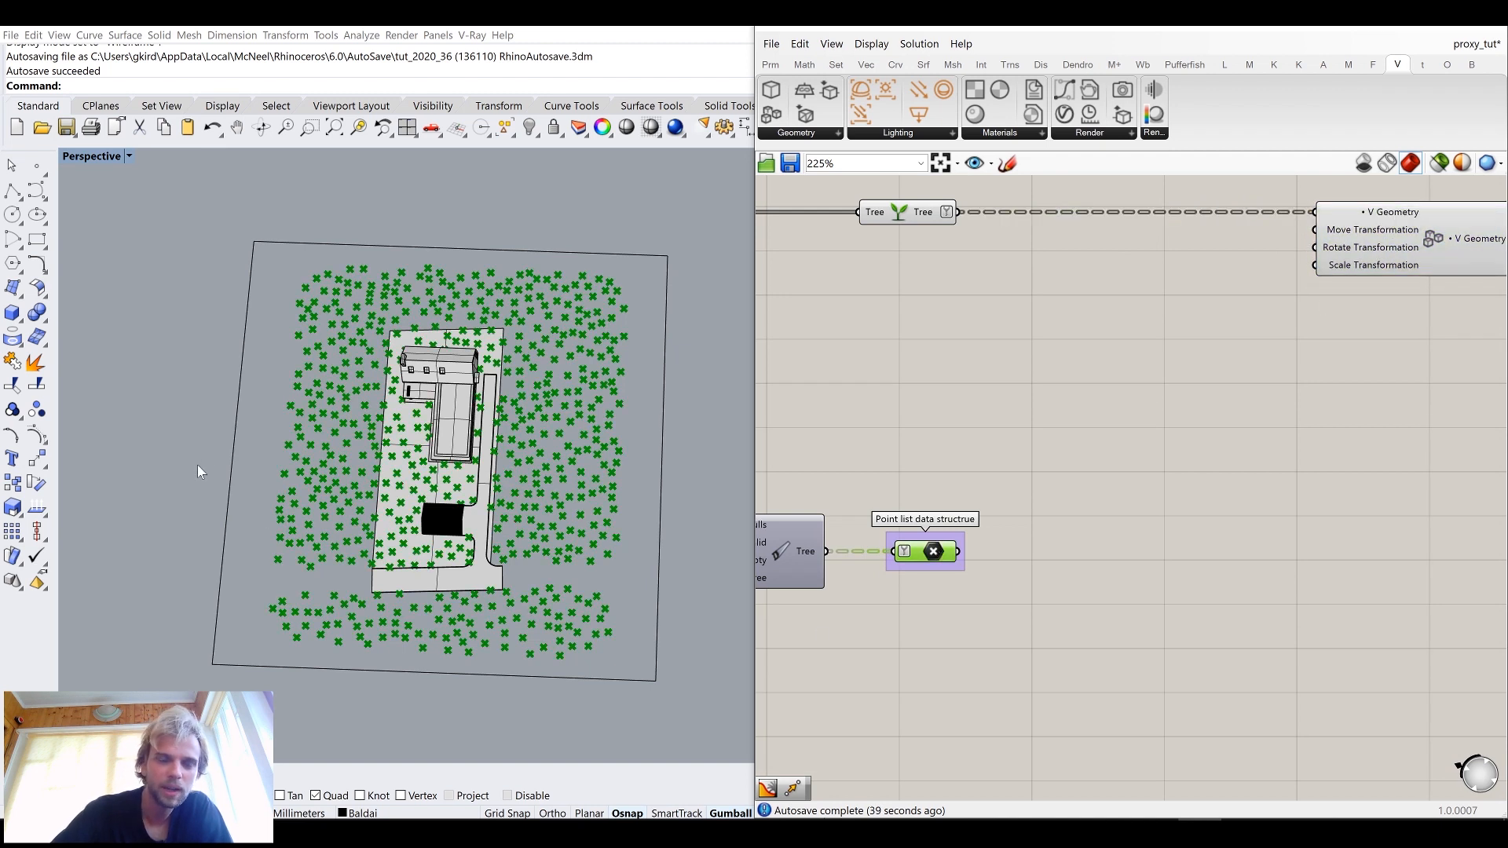
{"action": "scroll", "coordinate": [791, 475], "scroll_direction": "down", "scroll_amount": 4}
{"action": "scroll", "coordinate": [827, 405], "scroll_direction": "up", "scroll_amount": 3}
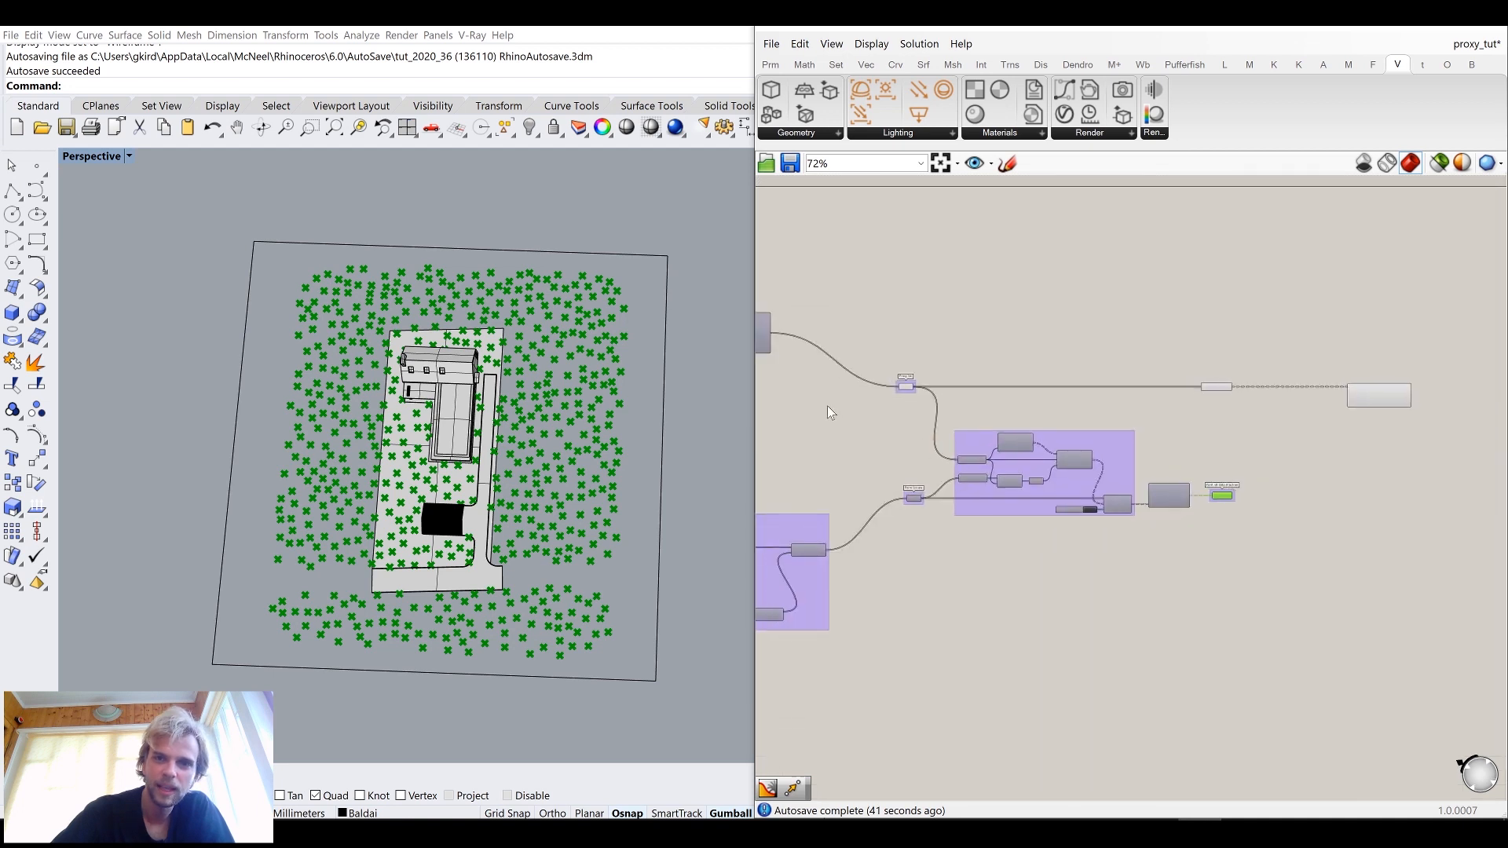
{"action": "scroll", "coordinate": [841, 346], "scroll_direction": "up", "scroll_amount": 4}
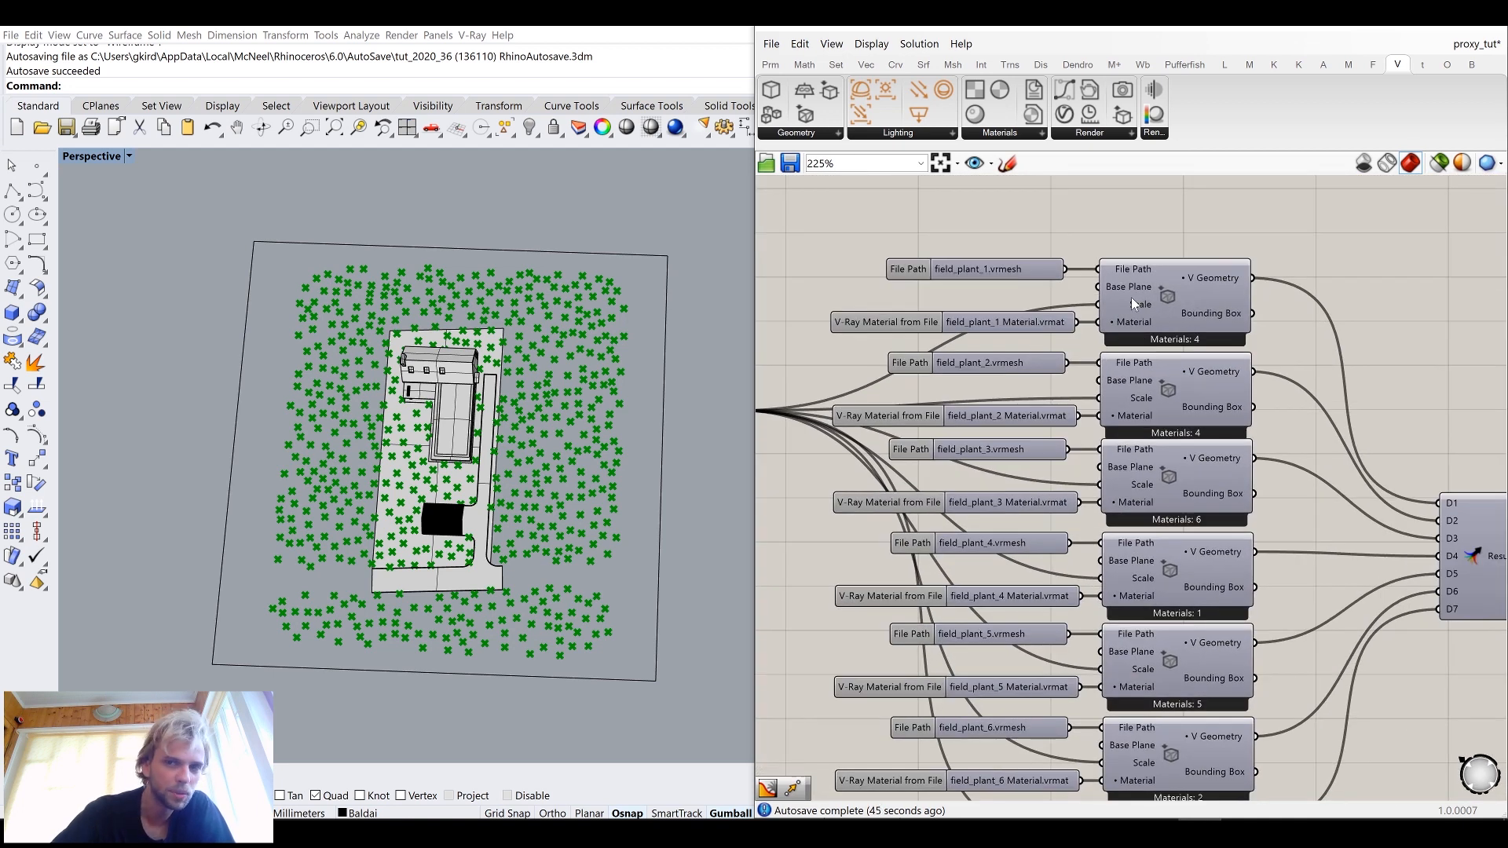
{"action": "mouse_move", "coordinate": [1121, 291]}
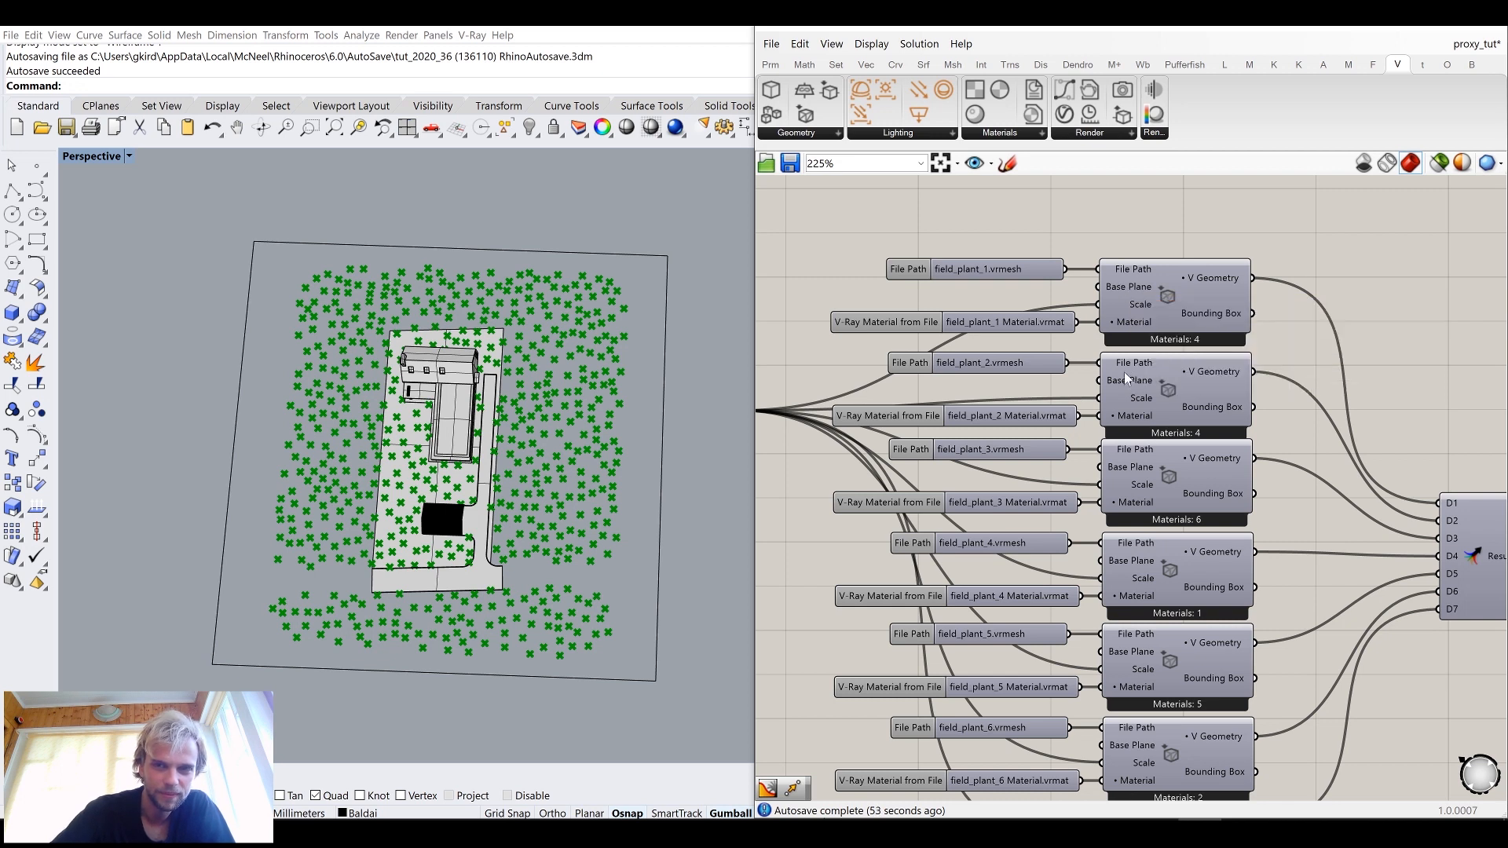
{"action": "scroll", "coordinate": [266, 601], "scroll_direction": "up", "scroll_amount": 10}
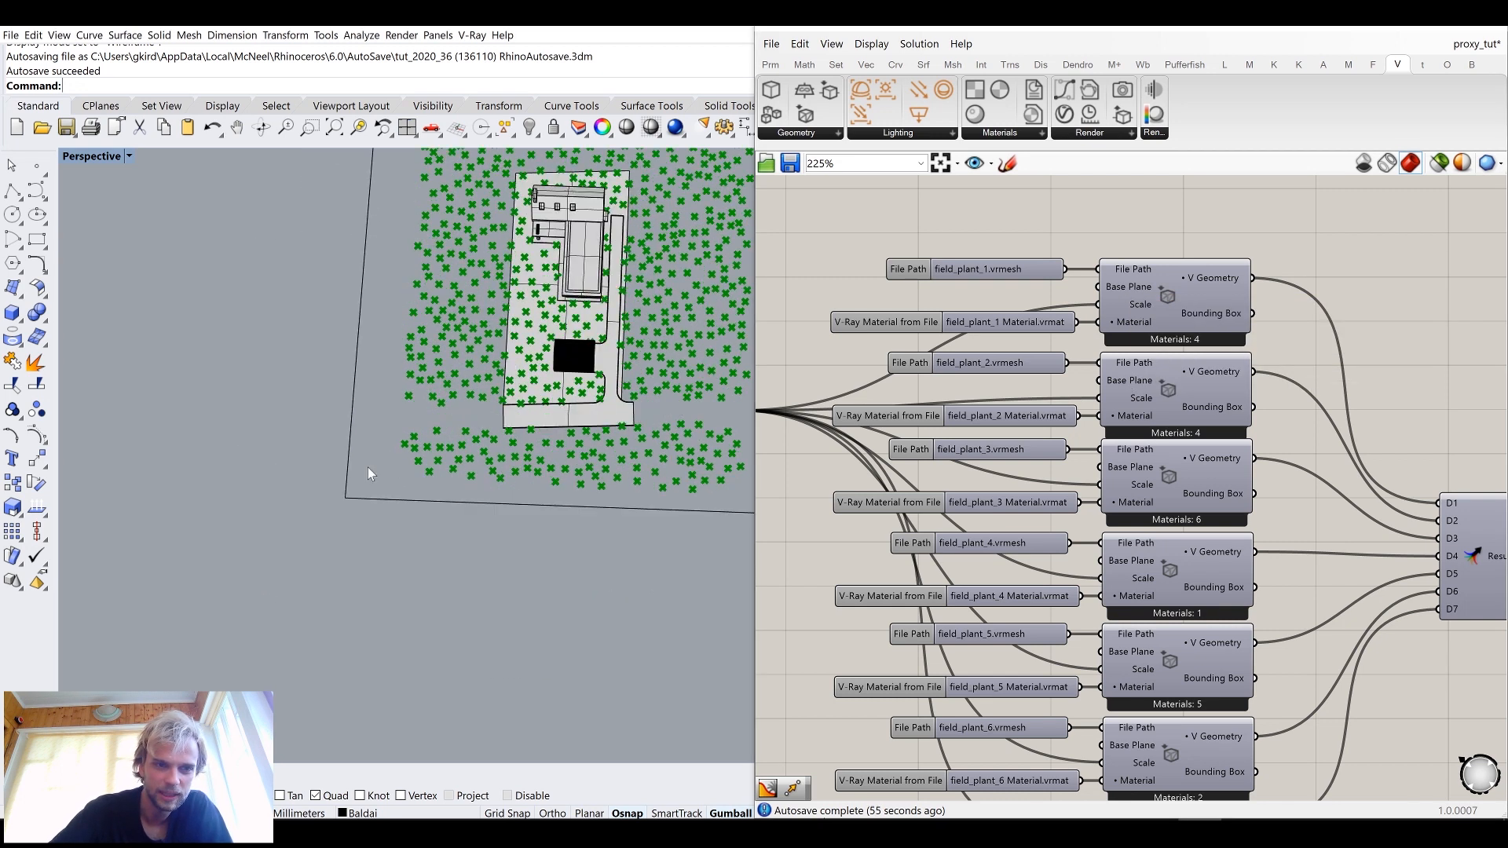
{"action": "scroll", "coordinate": [434, 466], "scroll_direction": "up", "scroll_amount": 3}
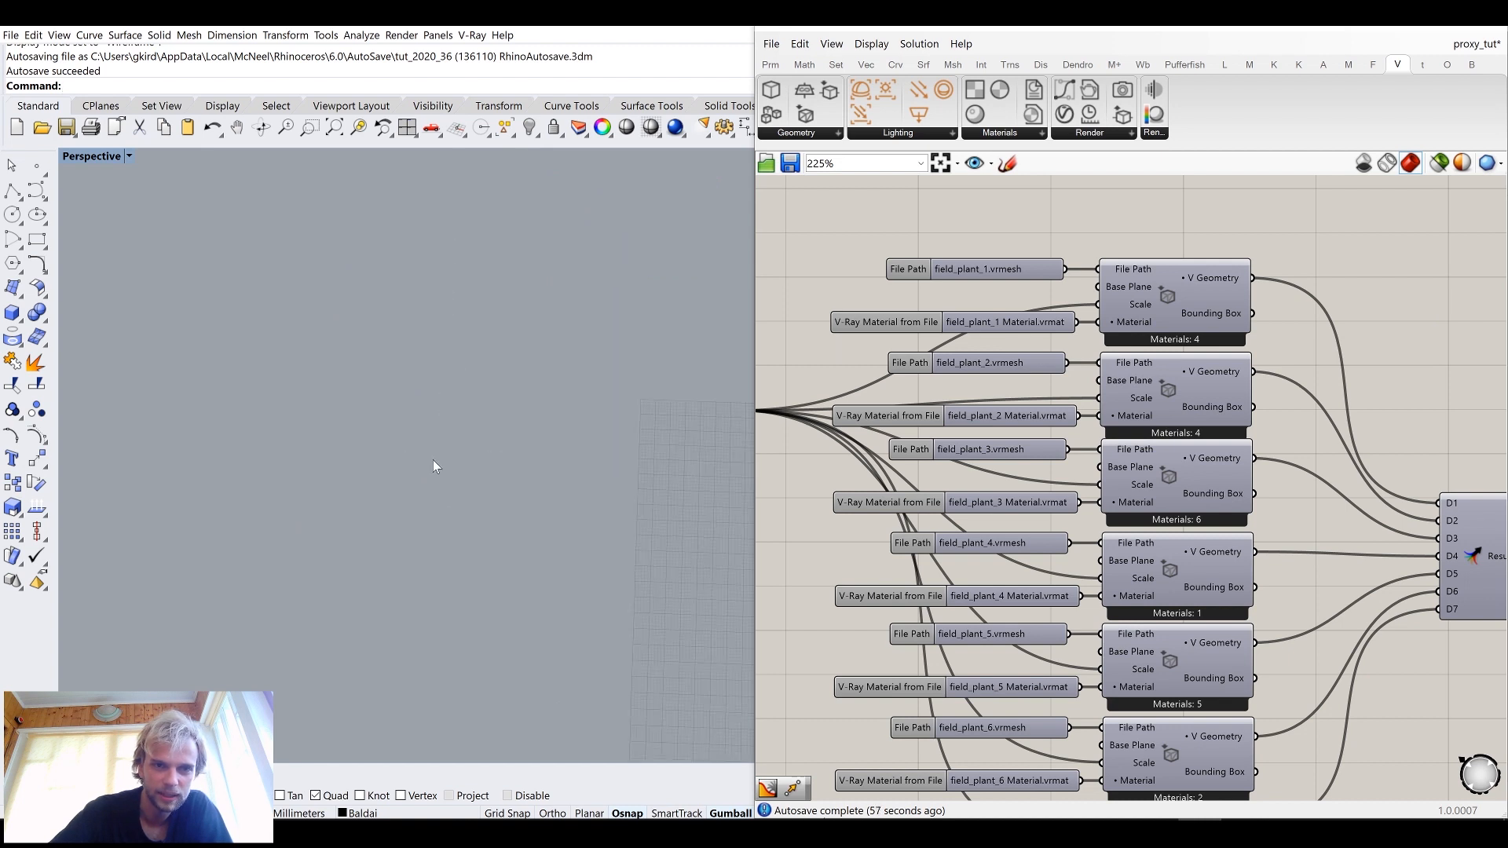
{"action": "scroll", "coordinate": [463, 440], "scroll_direction": "down", "scroll_amount": 3}
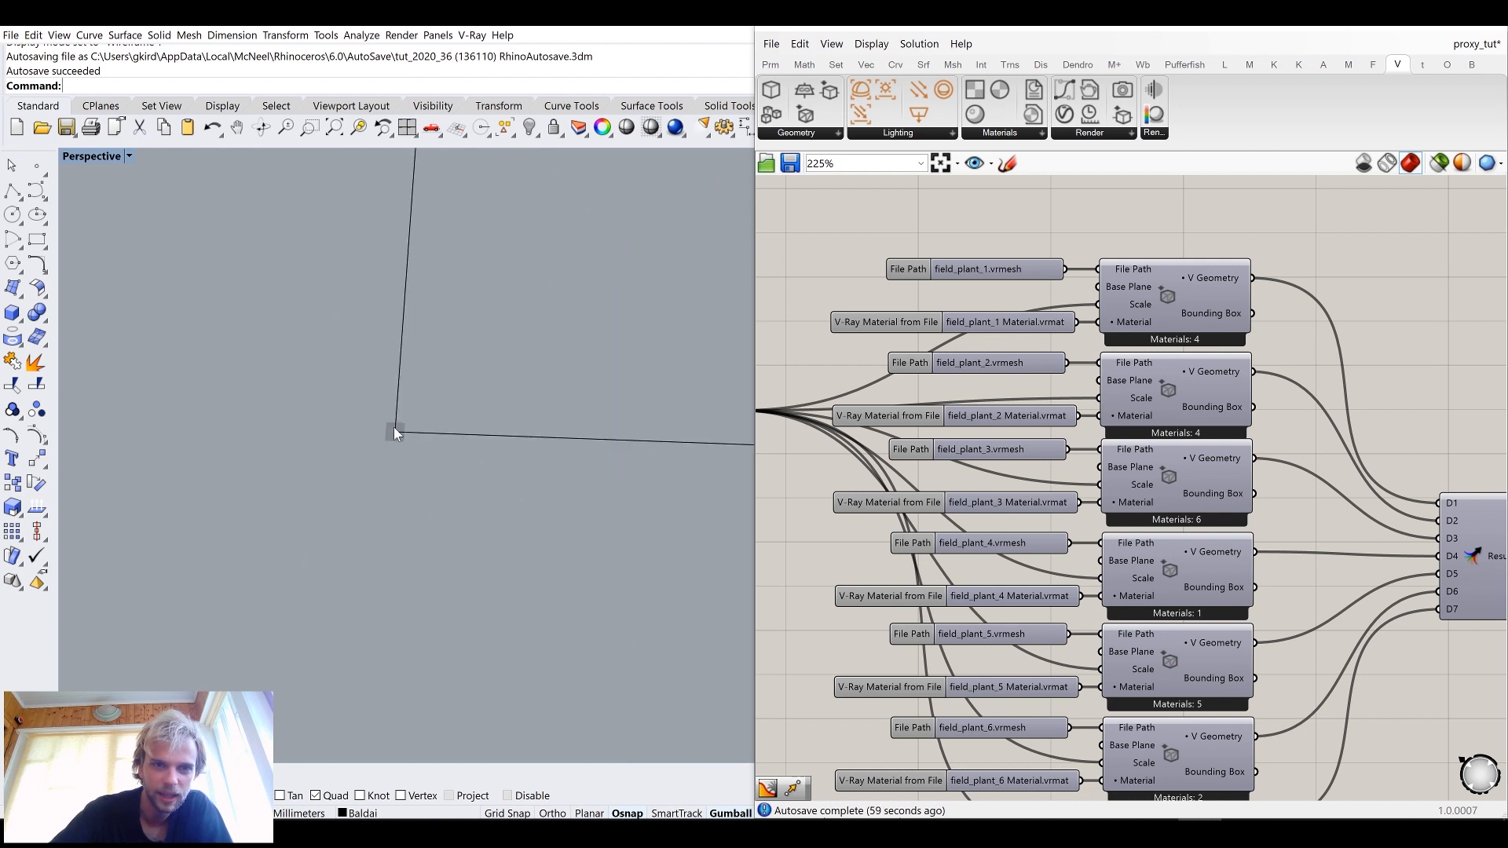
Step: Turn on the field_plant_1 proxy's preview to inspect its location in the viewport, then turn it off again
{"action": "left_click", "coordinate": [1189, 308]}
{"action": "middle_click", "coordinate": [1189, 308]}
{"action": "left_click", "coordinate": [1265, 281]}
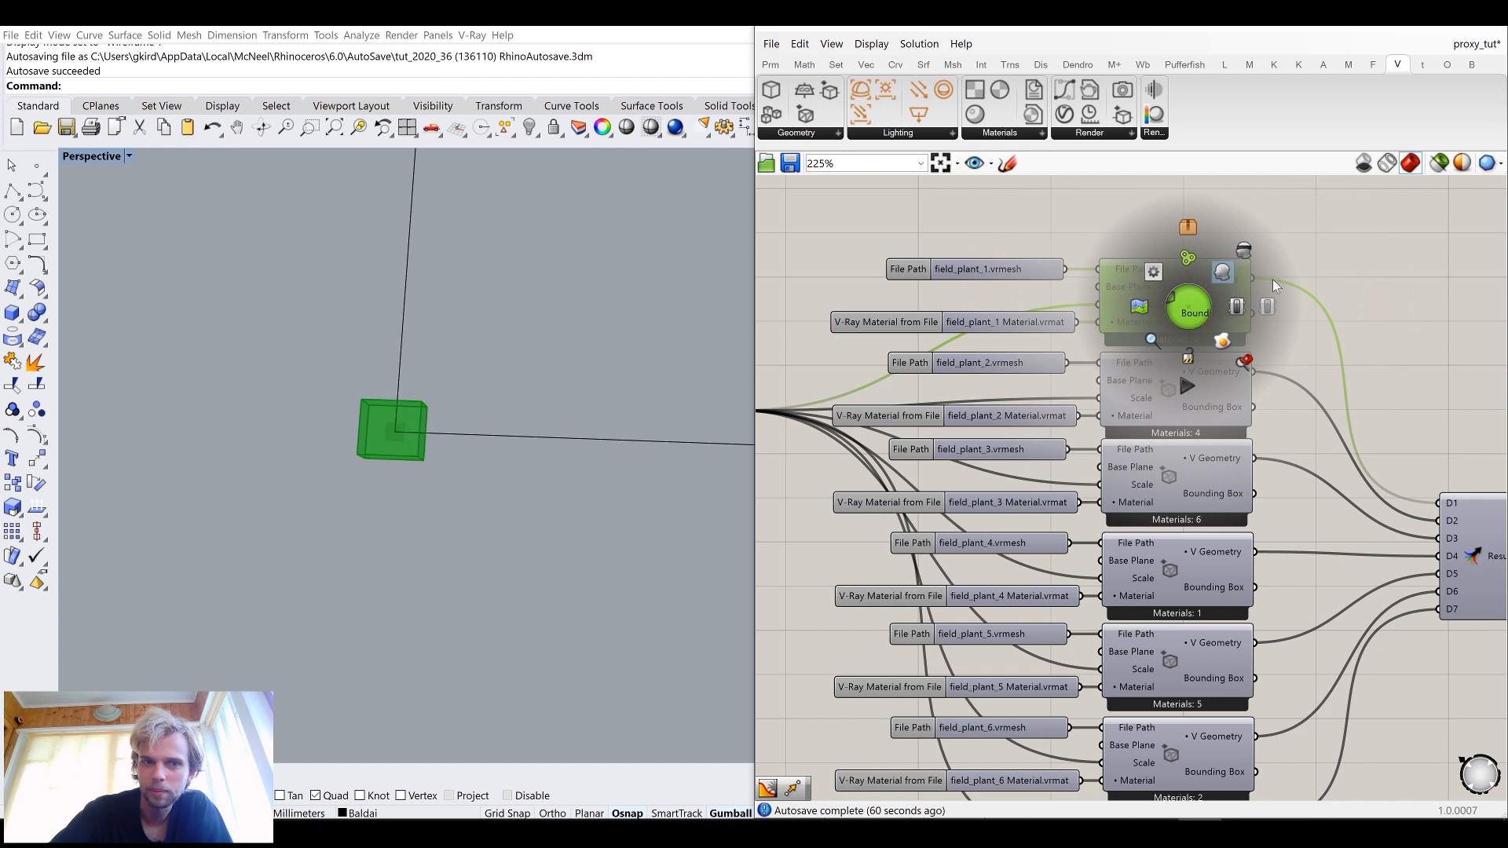
{"action": "left_click", "coordinate": [1326, 294]}
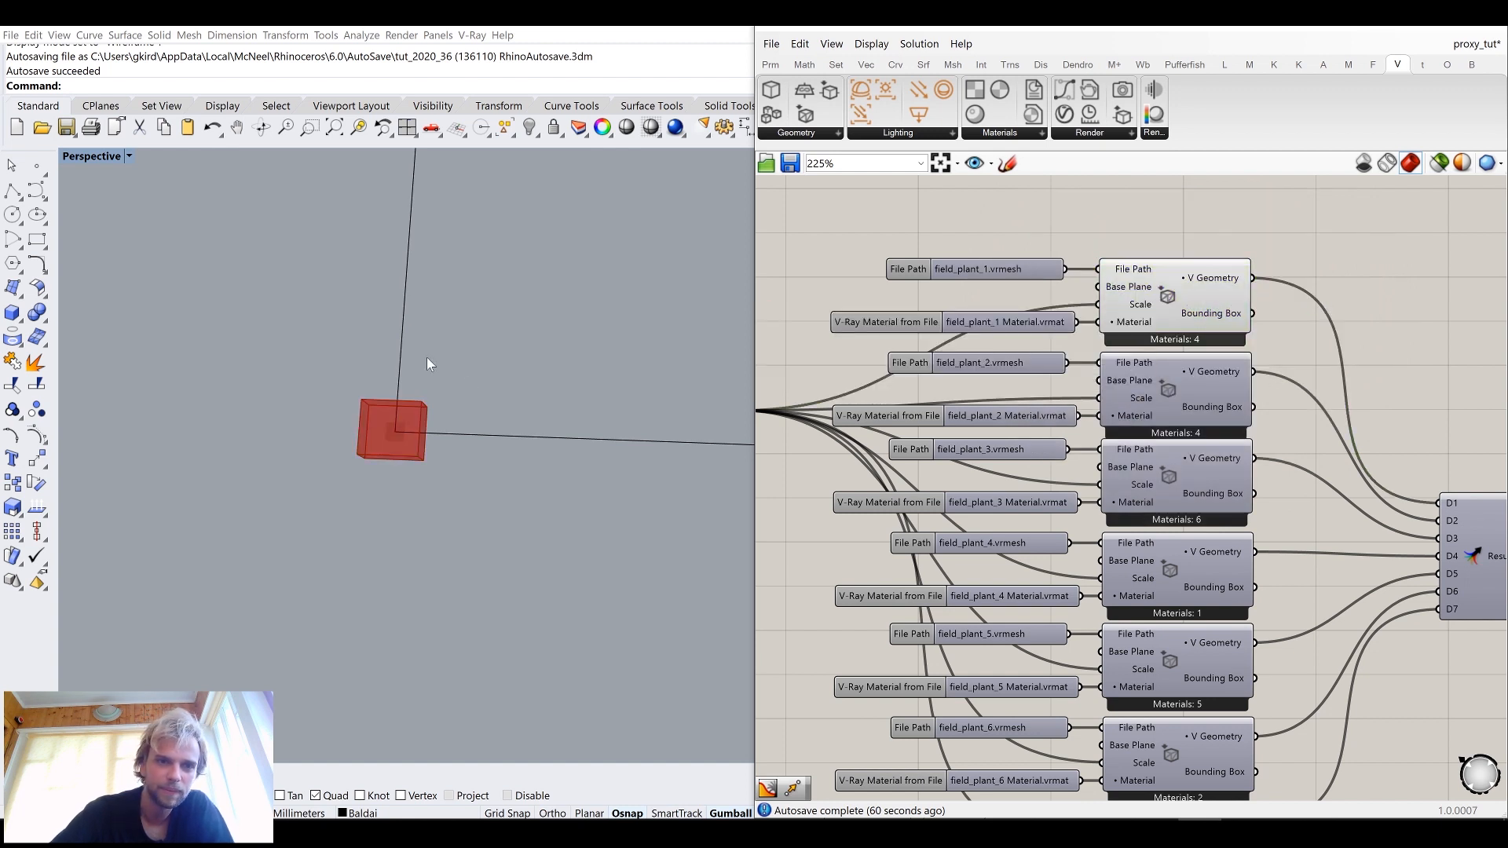
{"action": "left_click", "coordinate": [1172, 309]}
{"action": "middle_click", "coordinate": [1172, 309]}
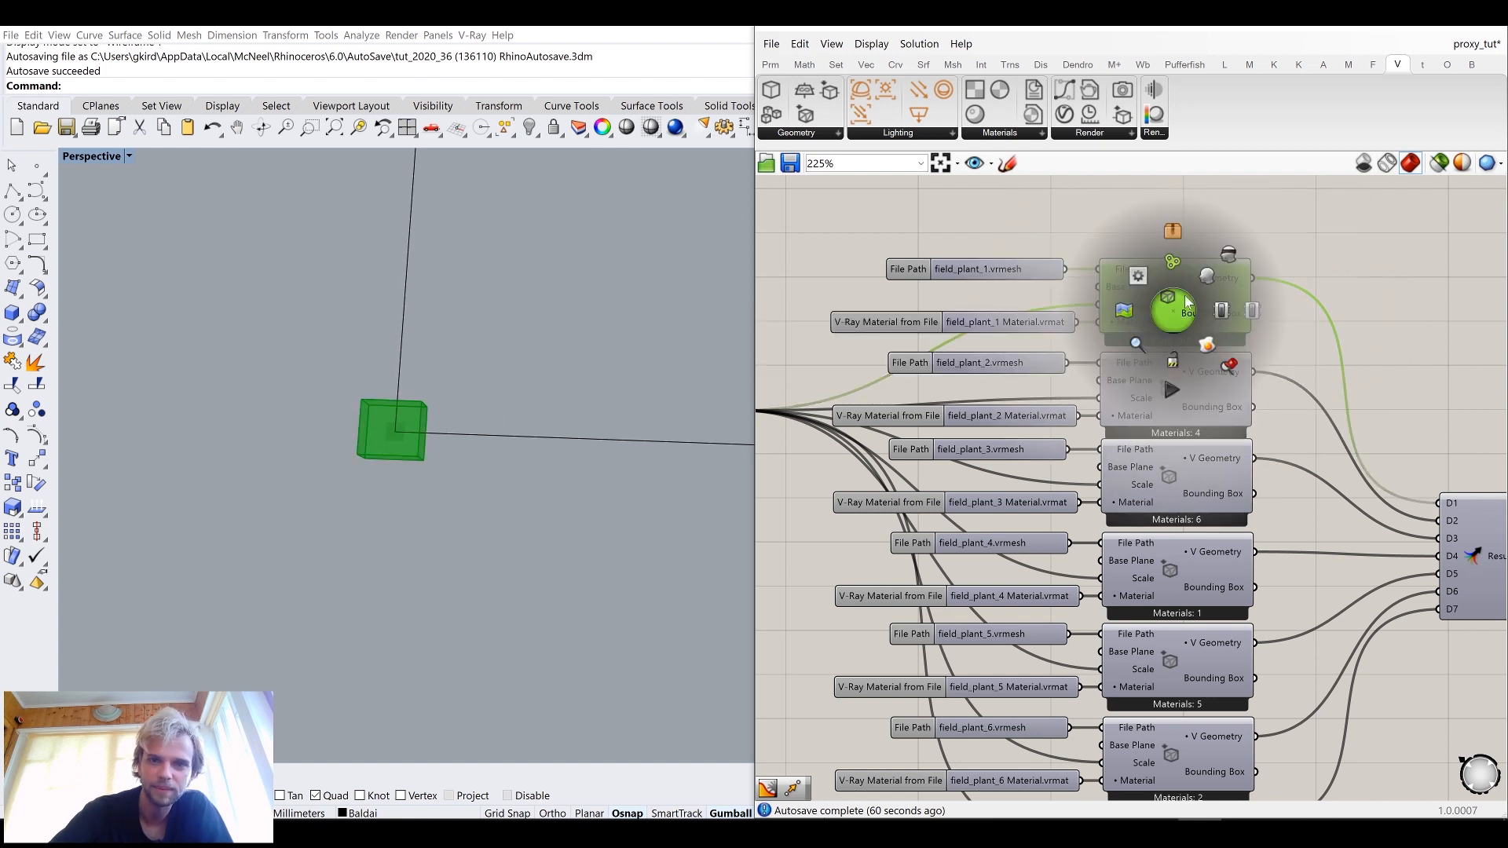
{"action": "left_click", "coordinate": [1256, 246]}
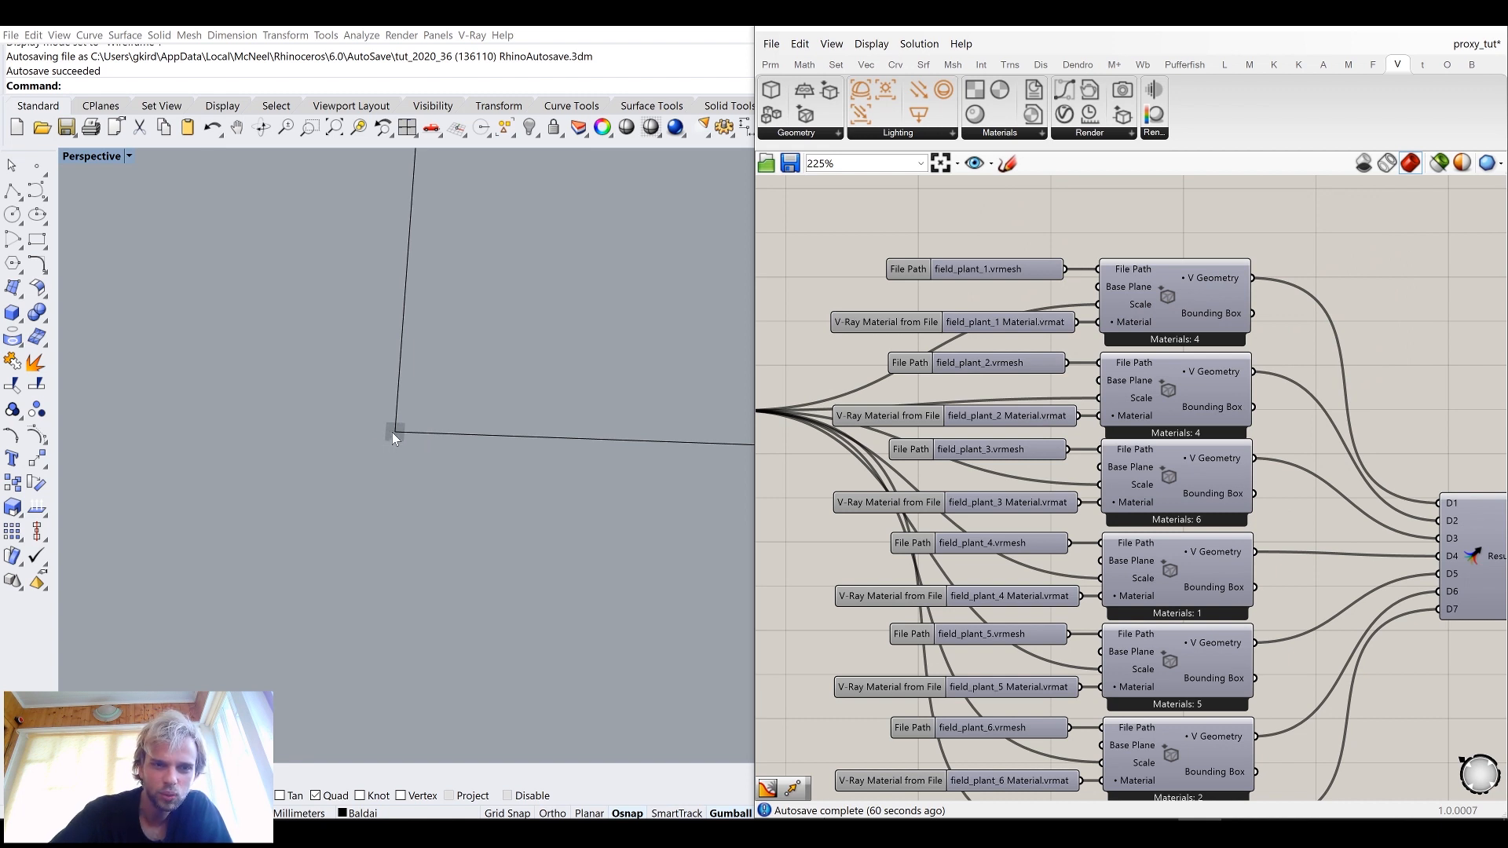
Step: Add a Move component between the Graft Tree and the Instancer, placed below the geometry wire
{"action": "scroll", "coordinate": [651, 273], "scroll_direction": "down", "scroll_amount": 6}
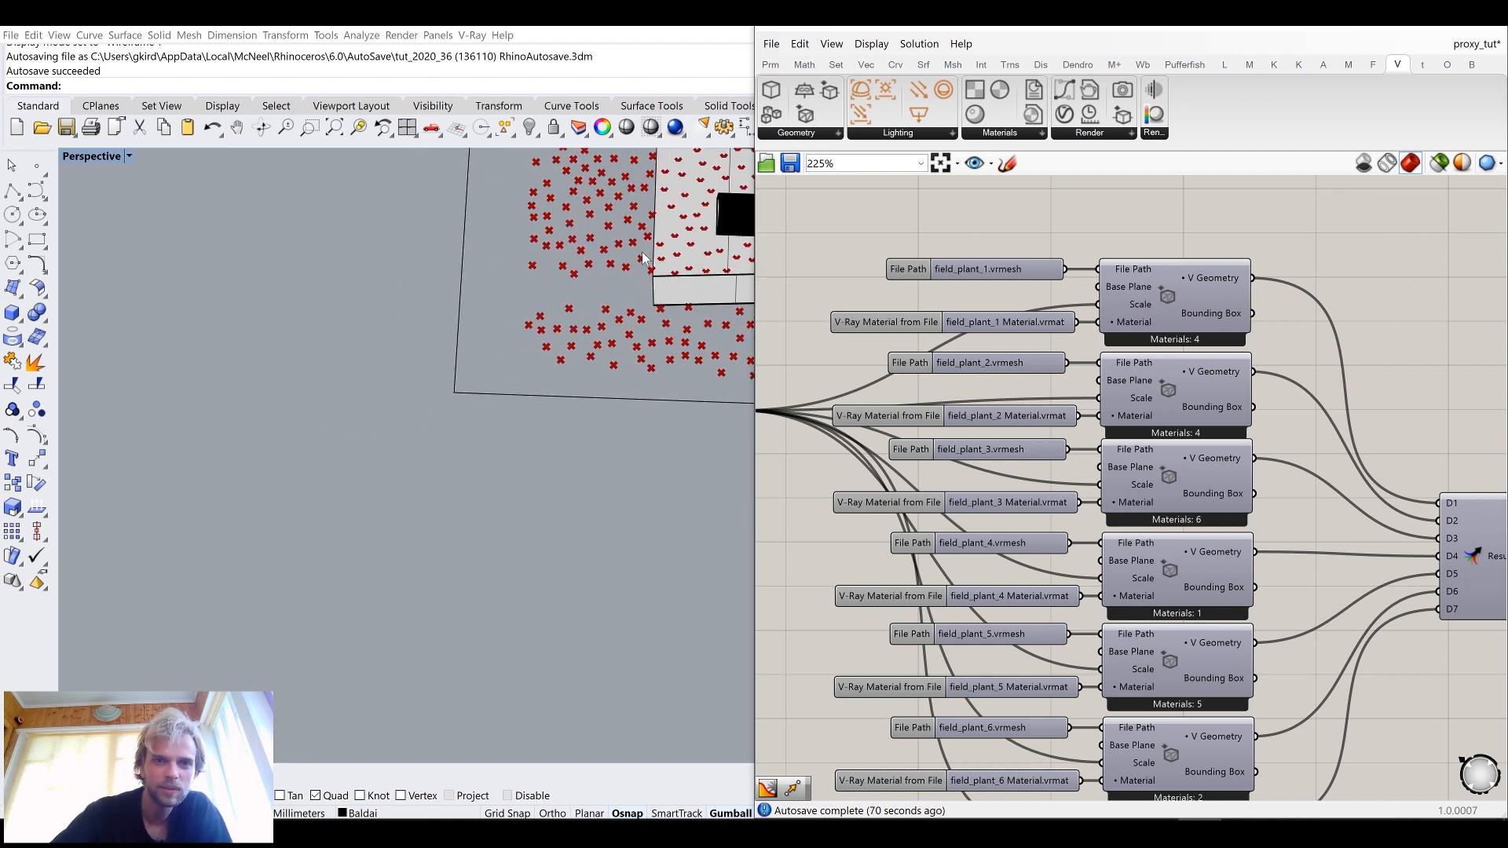
{"action": "scroll", "coordinate": [1178, 471], "scroll_direction": "down", "scroll_amount": 5}
{"action": "right_click_drag", "start_coordinate": [1335, 472], "coordinate": [1261, 420]}
{"action": "scroll", "coordinate": [1257, 425], "scroll_direction": "up", "scroll_amount": 4}
{"action": "scroll", "coordinate": [1250, 516], "scroll_direction": "up", "scroll_amount": 3}
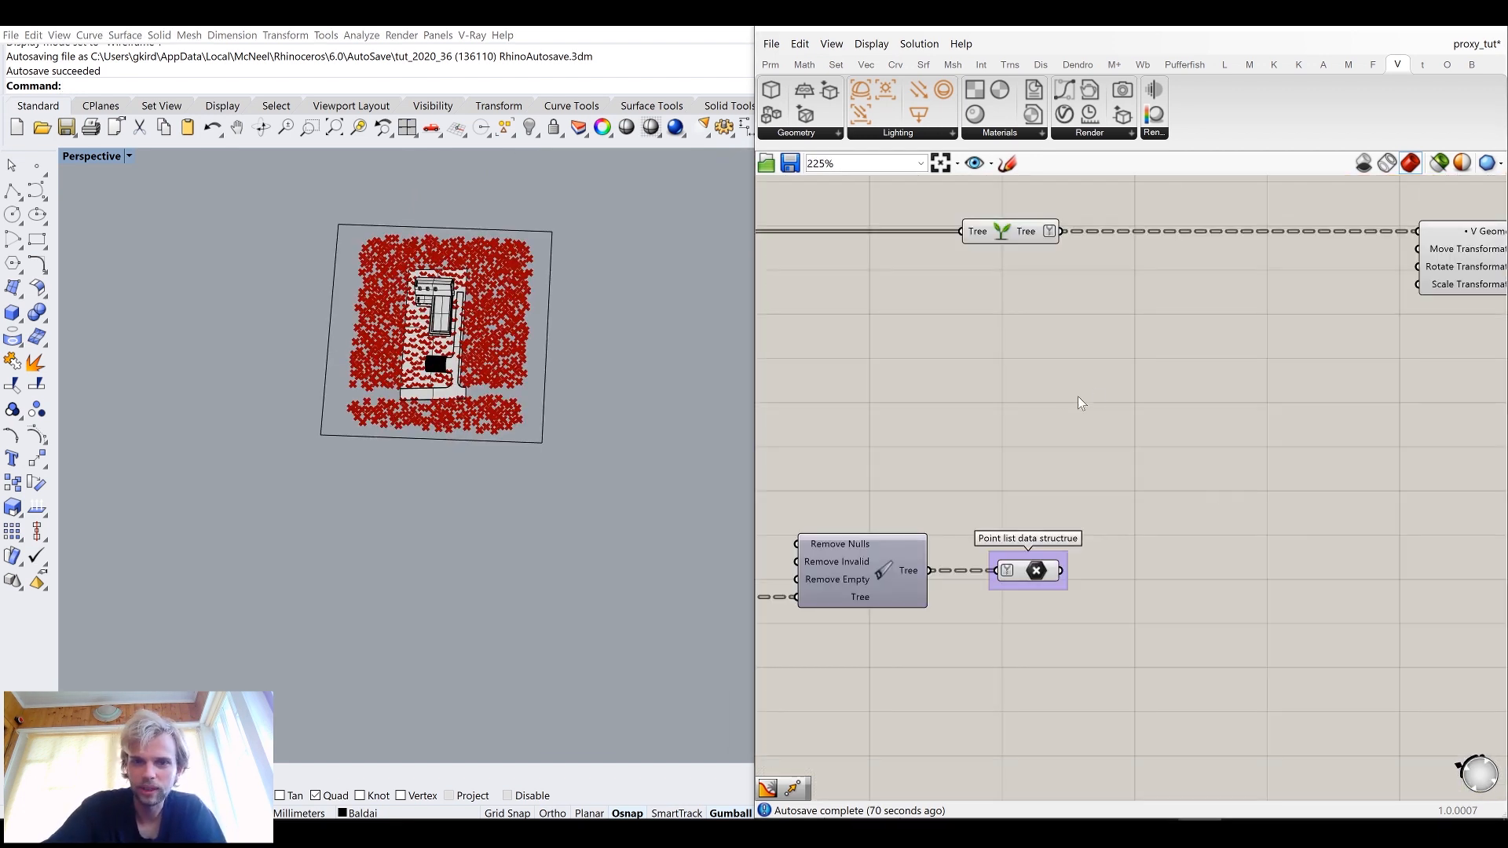
{"action": "right_click_drag", "start_coordinate": [1466, 252], "coordinate": [1142, 390]}
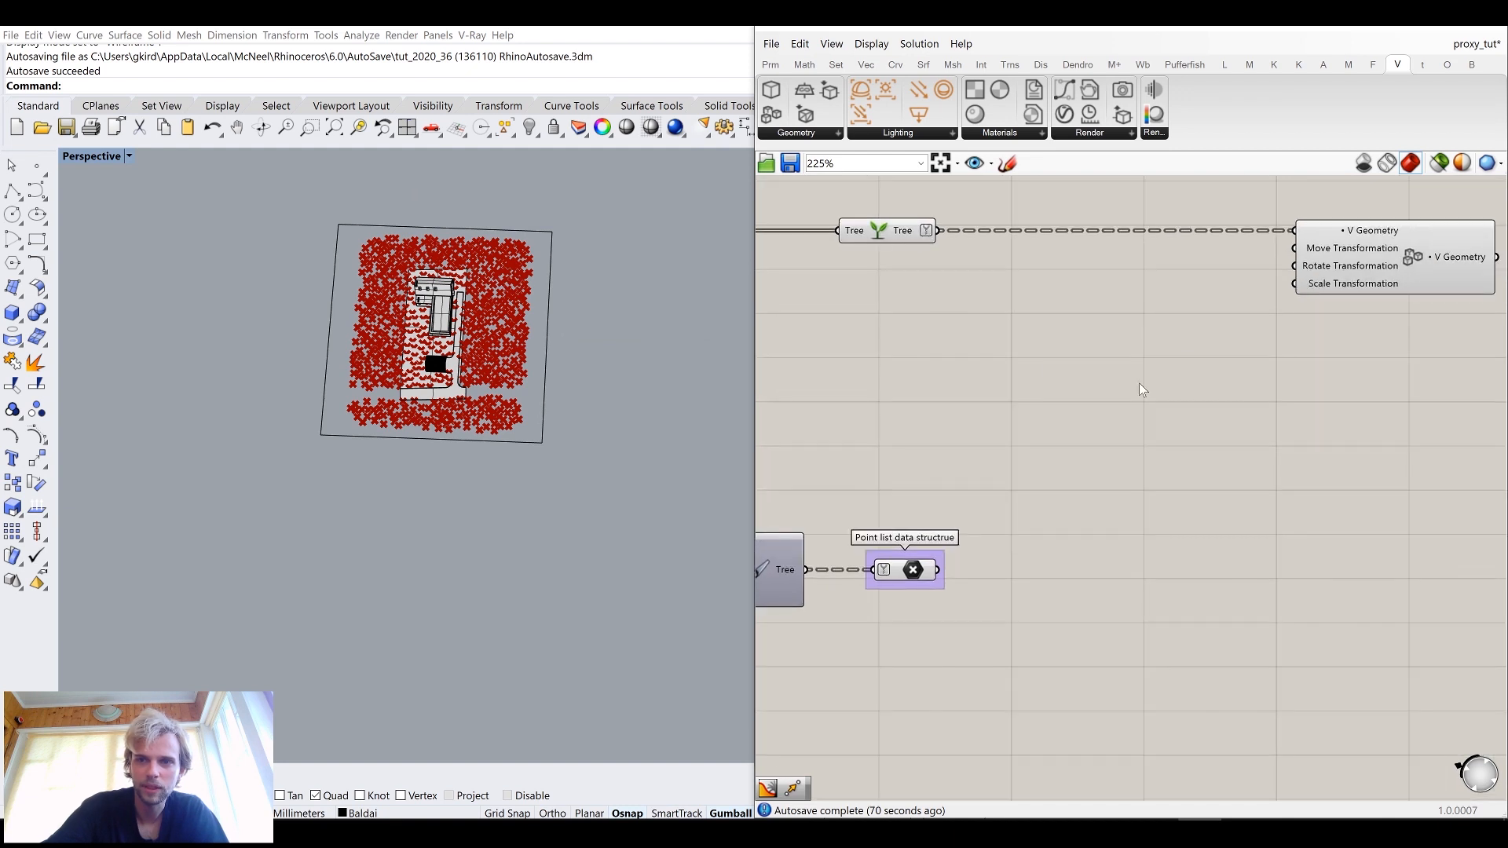
{"action": "double_click", "coordinate": [1140, 383]}
{"action": "type", "text": "move"}
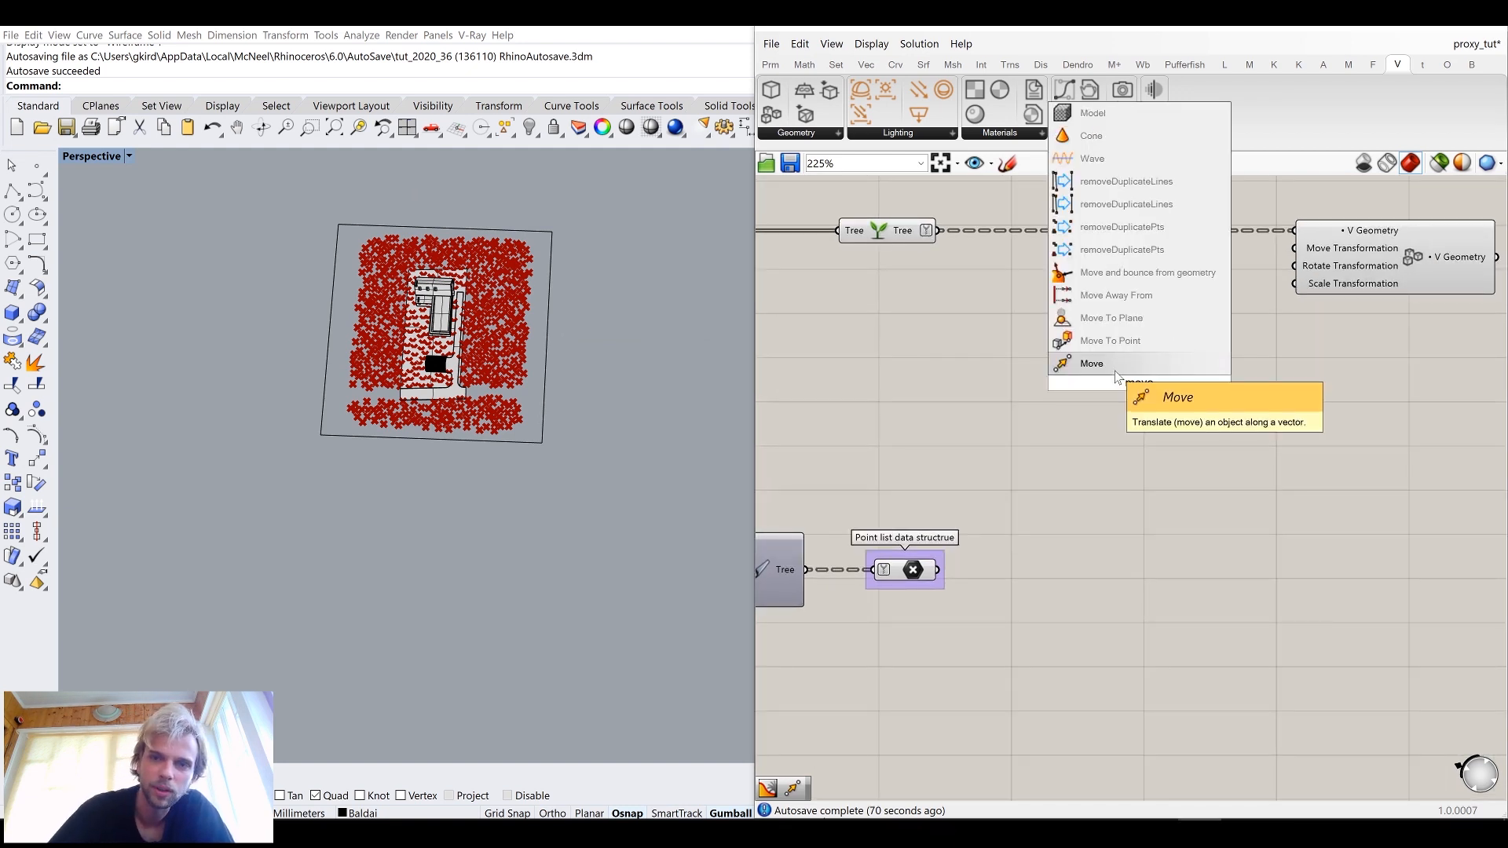
{"action": "key", "text": "Return"}
{"action": "scroll", "coordinate": [1131, 385], "scroll_direction": "up", "scroll_amount": 3}
{"action": "left_click_drag", "start_coordinate": [1109, 370], "coordinate": [1108, 288]}
{"action": "right_click_drag", "start_coordinate": [1206, 310], "coordinate": [1172, 485]}
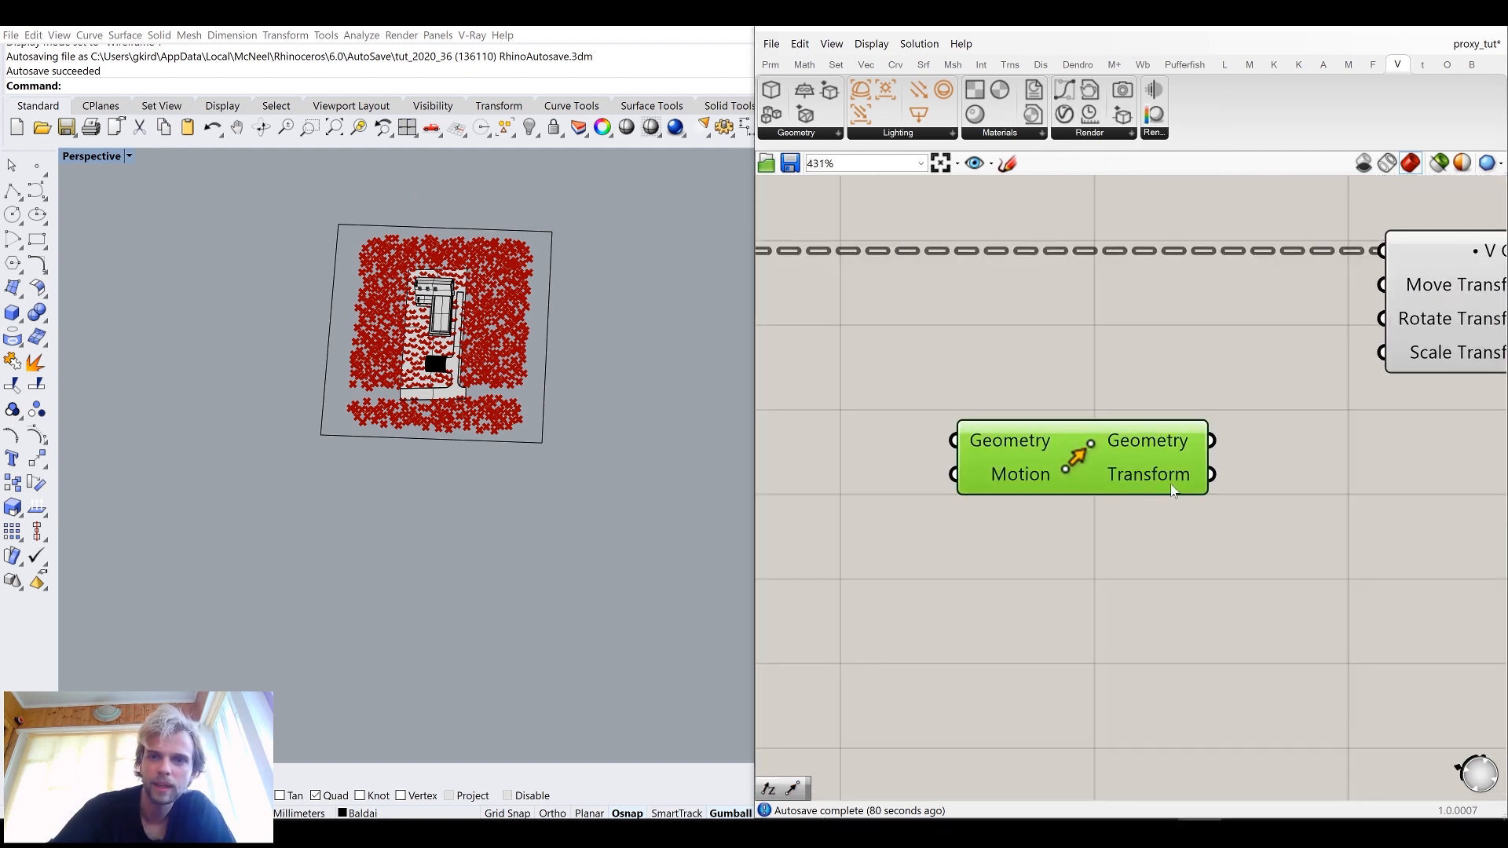
Step: Connect the Move component's Transform output to the Instancer's Move Transformation input and nudge the Move component
{"action": "right_click_drag", "start_coordinate": [1414, 315], "coordinate": [1323, 333]}
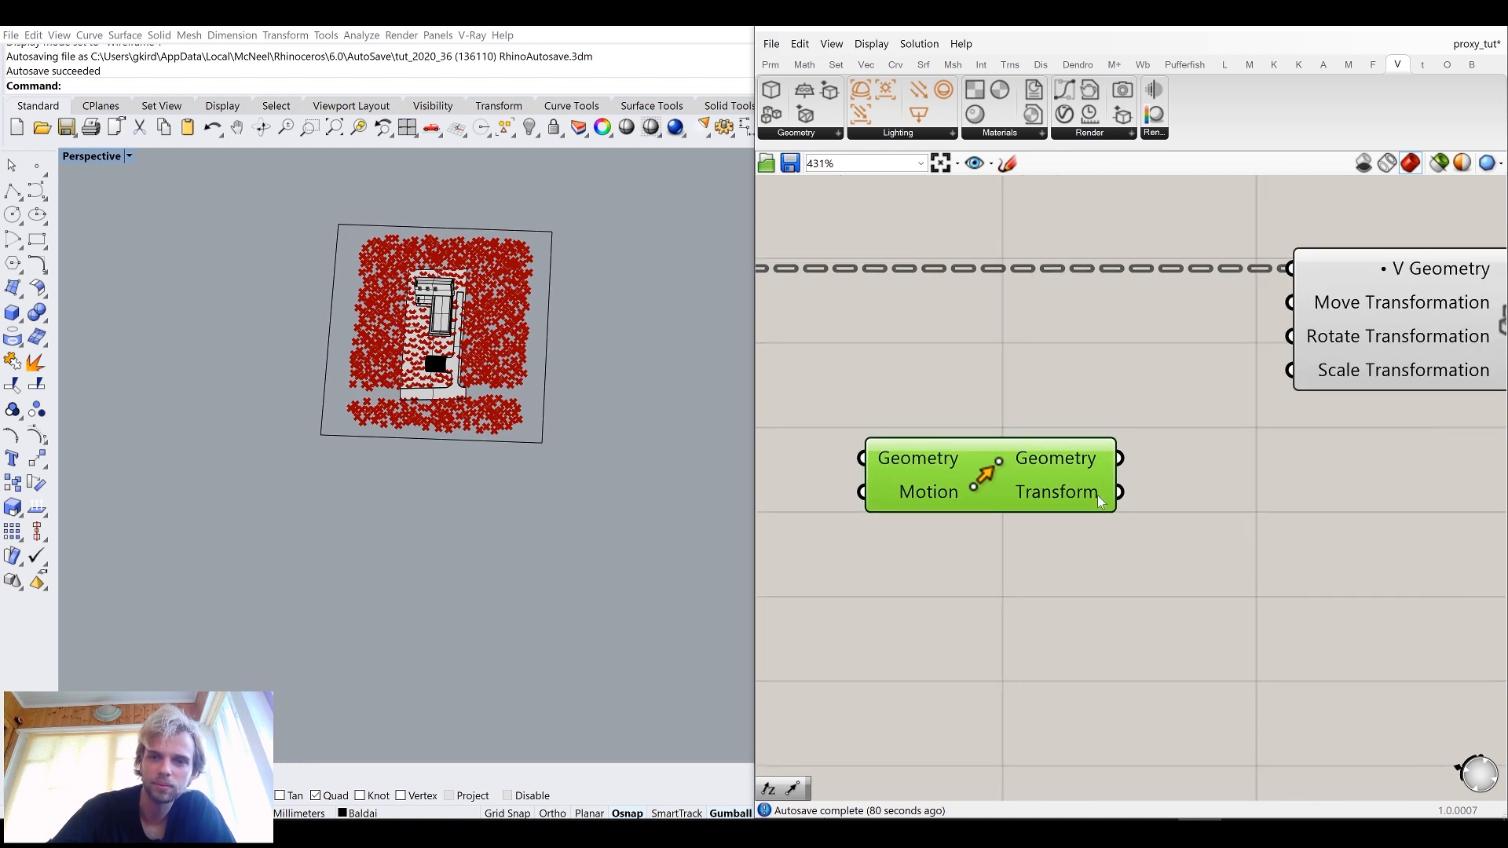
{"action": "left_click_drag", "start_coordinate": [1122, 492], "coordinate": [1290, 303]}
{"action": "scroll", "coordinate": [1205, 559], "scroll_direction": "down", "scroll_amount": 2}
{"action": "right_click_drag", "start_coordinate": [1084, 478], "coordinate": [1156, 470]}
{"action": "left_click_drag", "start_coordinate": [1157, 470], "coordinate": [1148, 476]}
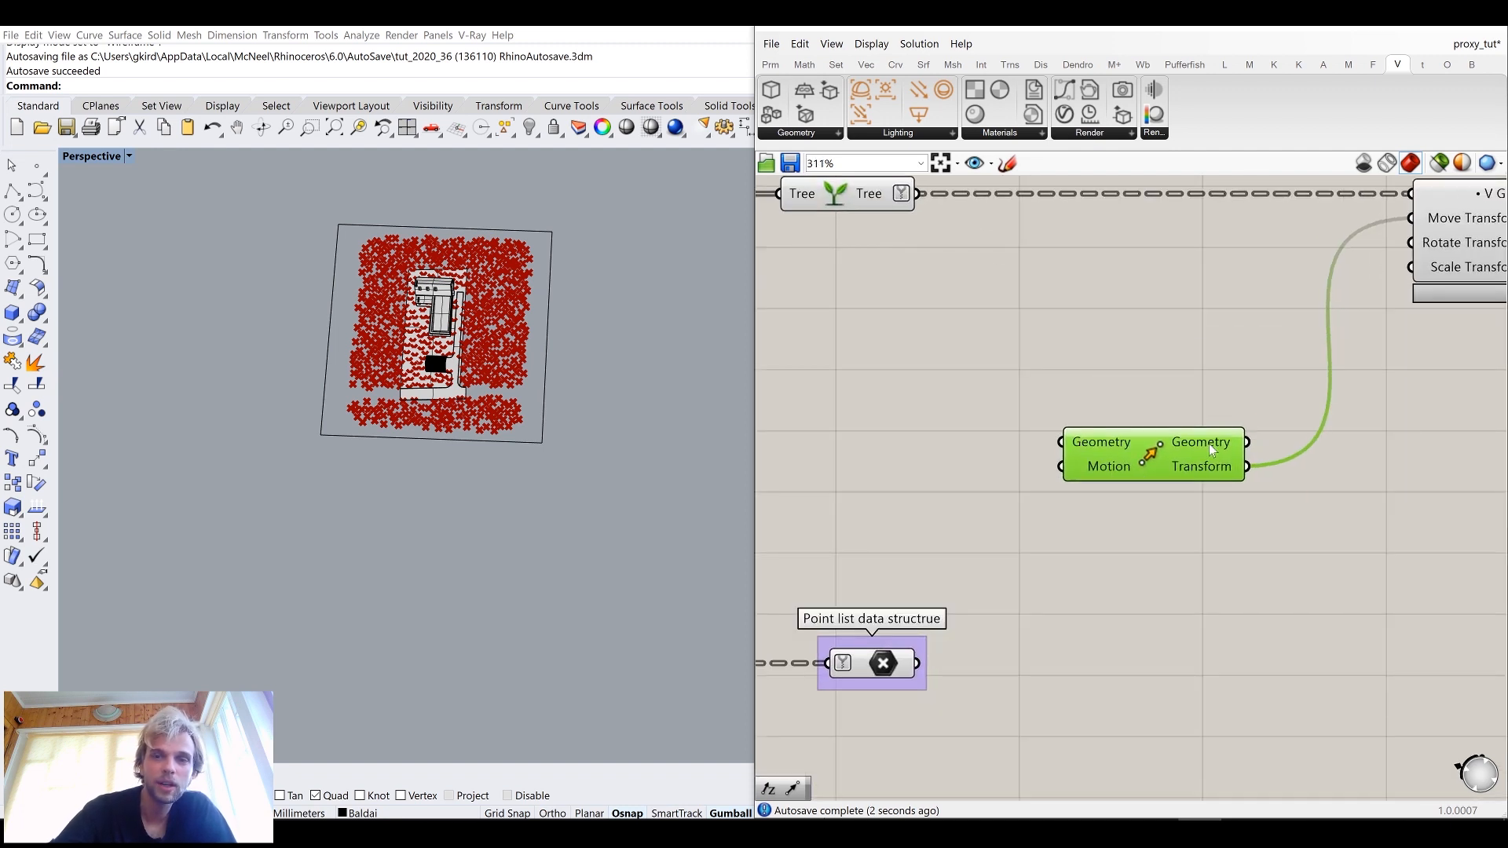
Step: Review the Move component's inputs and Transform output, then shift it and the Instancer farther from the grouped Point parameter
{"action": "scroll", "coordinate": [1104, 440], "scroll_direction": "up", "scroll_amount": 5}
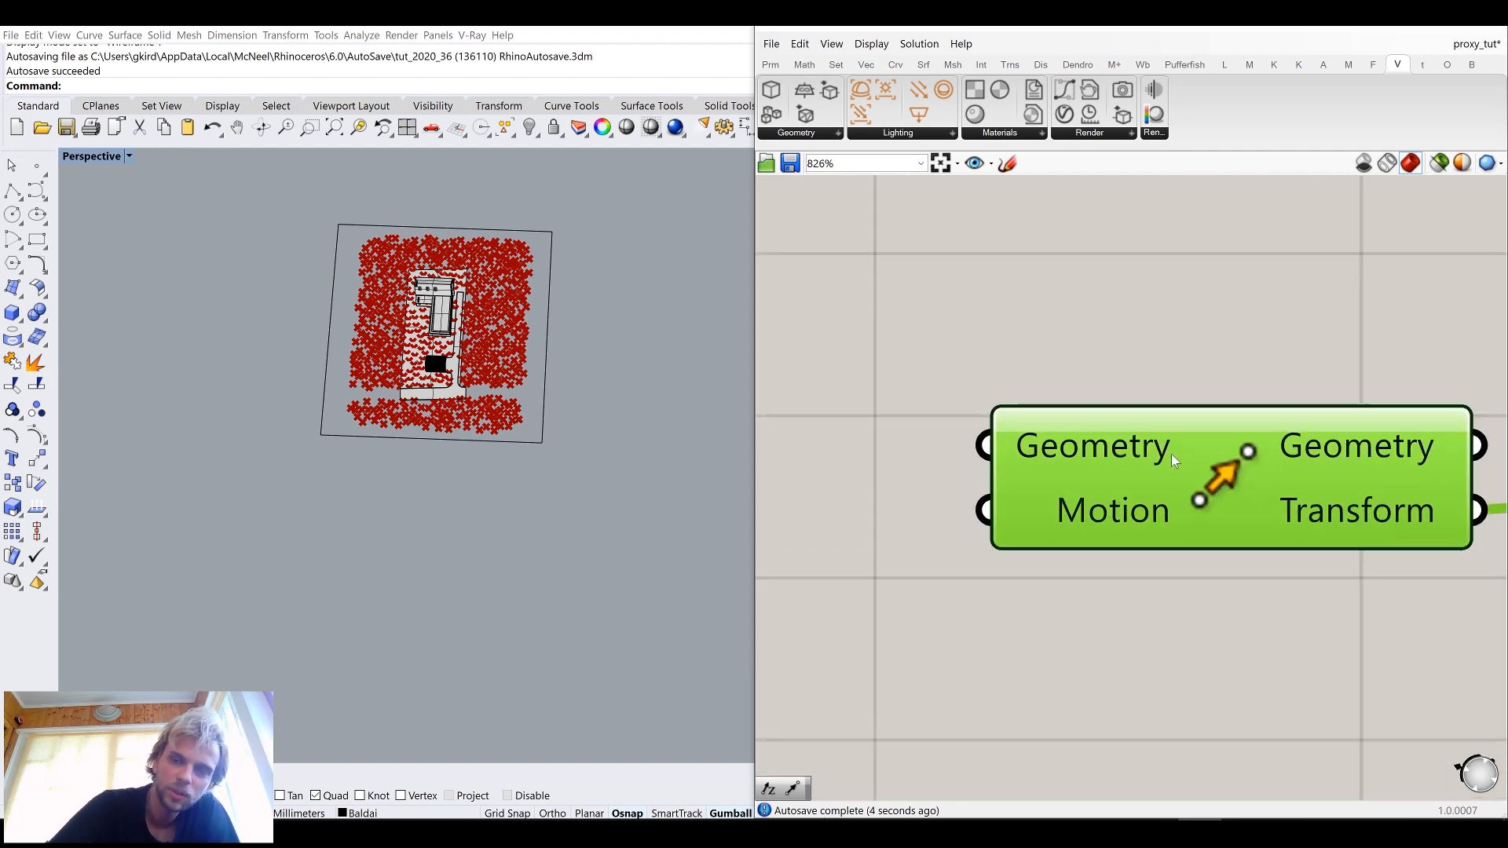
{"action": "scroll", "coordinate": [1200, 446], "scroll_direction": "down", "scroll_amount": 3}
{"action": "scroll", "coordinate": [1153, 459], "scroll_direction": "up", "scroll_amount": 2}
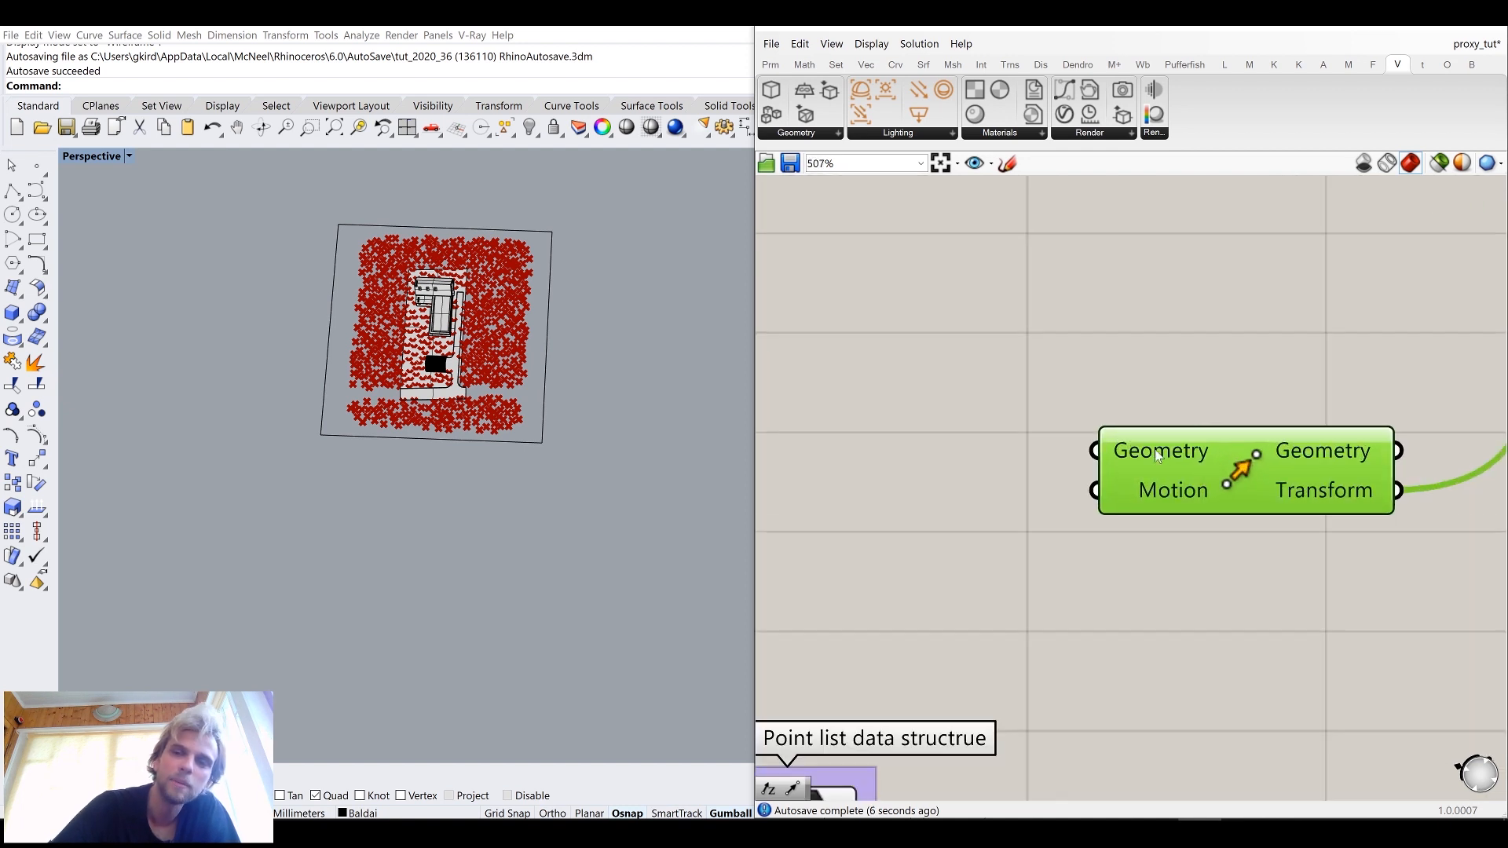
{"action": "right_click_drag", "start_coordinate": [1125, 463], "coordinate": [1064, 460]}
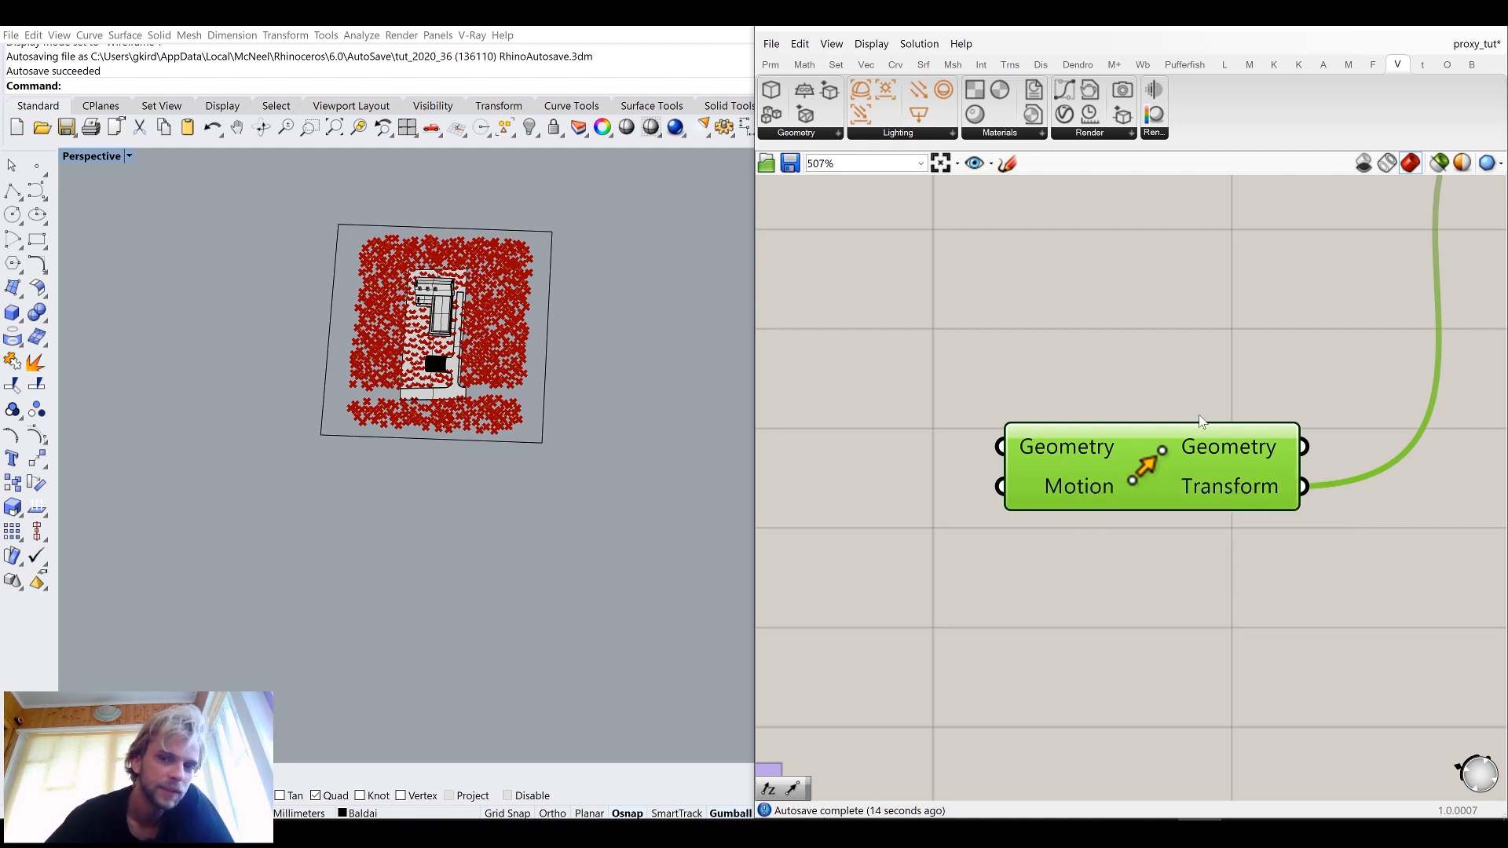
{"action": "scroll", "coordinate": [1183, 475], "scroll_direction": "down", "scroll_amount": 1}
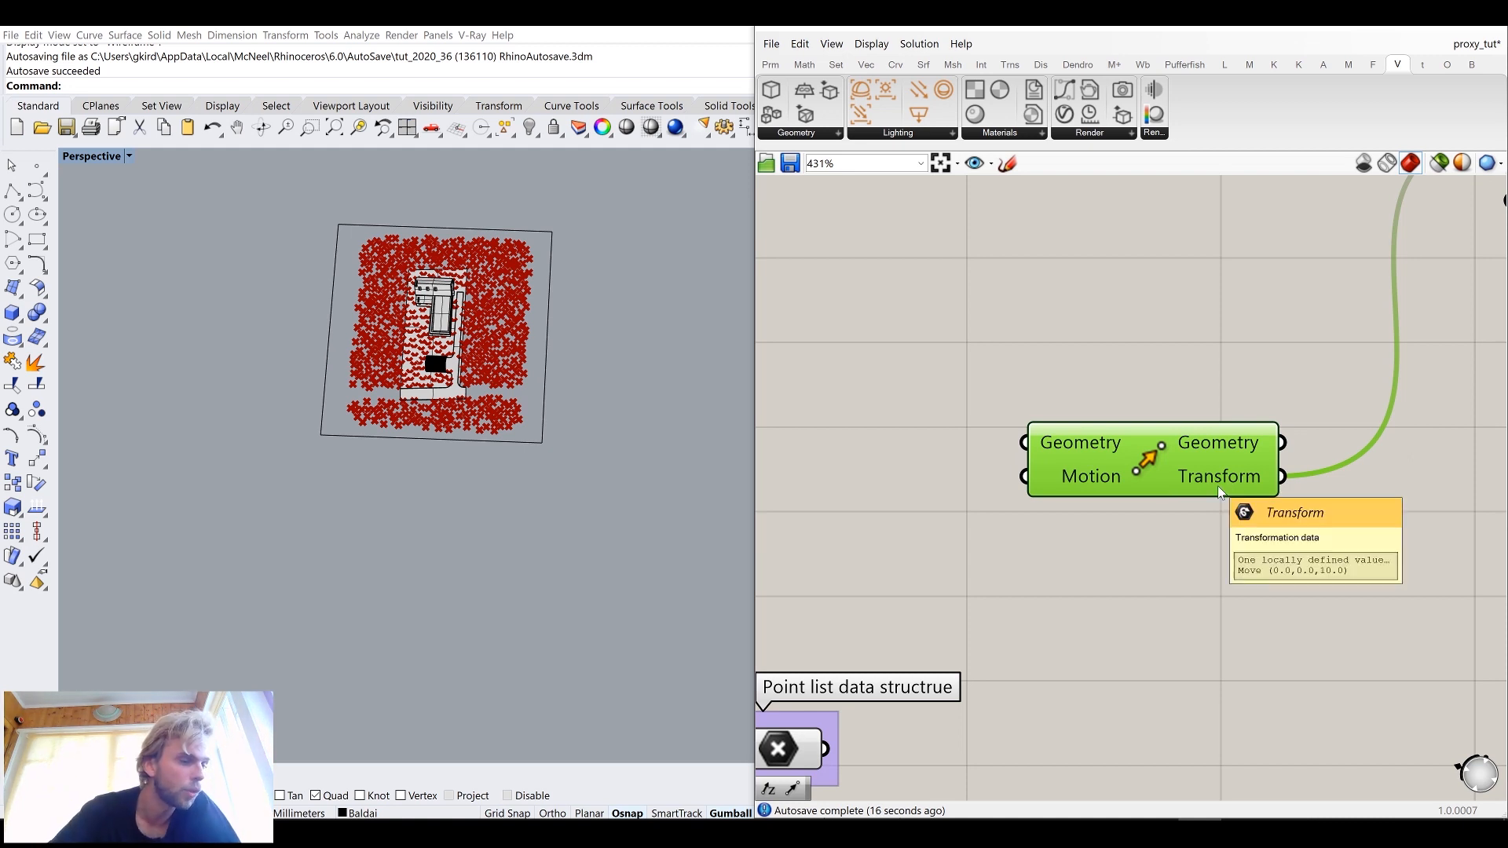
{"action": "scroll", "coordinate": [1218, 486], "scroll_direction": "down", "scroll_amount": 1}
{"action": "scroll", "coordinate": [935, 594], "scroll_direction": "down", "scroll_amount": 3}
{"action": "left_click_drag", "start_coordinate": [1076, 509], "coordinate": [1131, 464]}
{"action": "left_click", "coordinate": [1365, 356]}
{"action": "left_click_drag", "start_coordinate": [1366, 355], "coordinate": [1426, 360]}
{"action": "left_click_drag", "start_coordinate": [1120, 473], "coordinate": [1162, 474]}
{"action": "left_click", "coordinate": [1096, 566]}
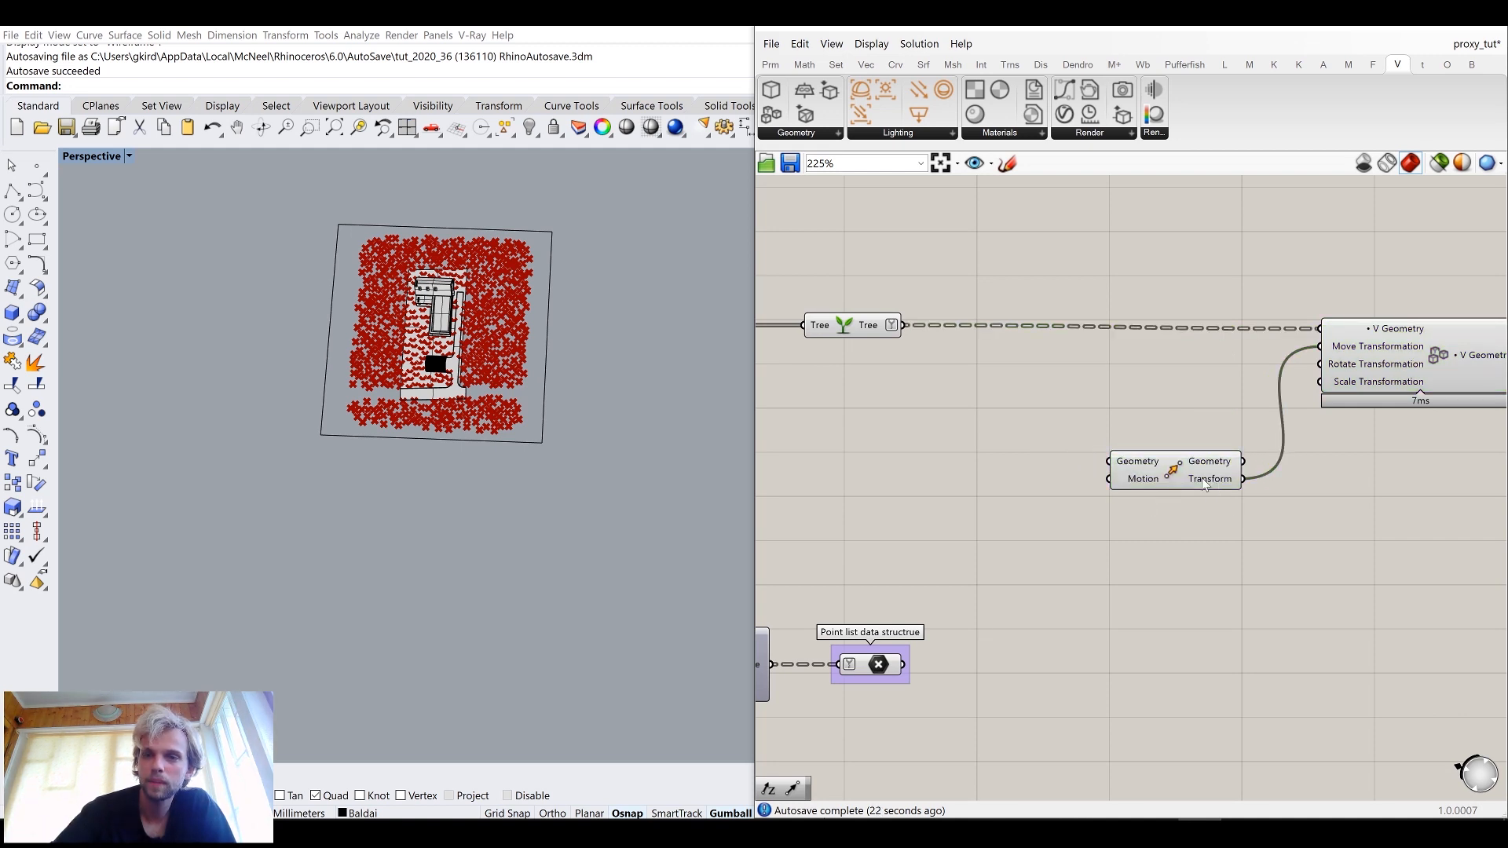
Step: Add a Vector 2Pt component on the input side of the Move component, above the grouped Point parameter
{"action": "scroll", "coordinate": [1204, 484], "scroll_direction": "up", "scroll_amount": 2}
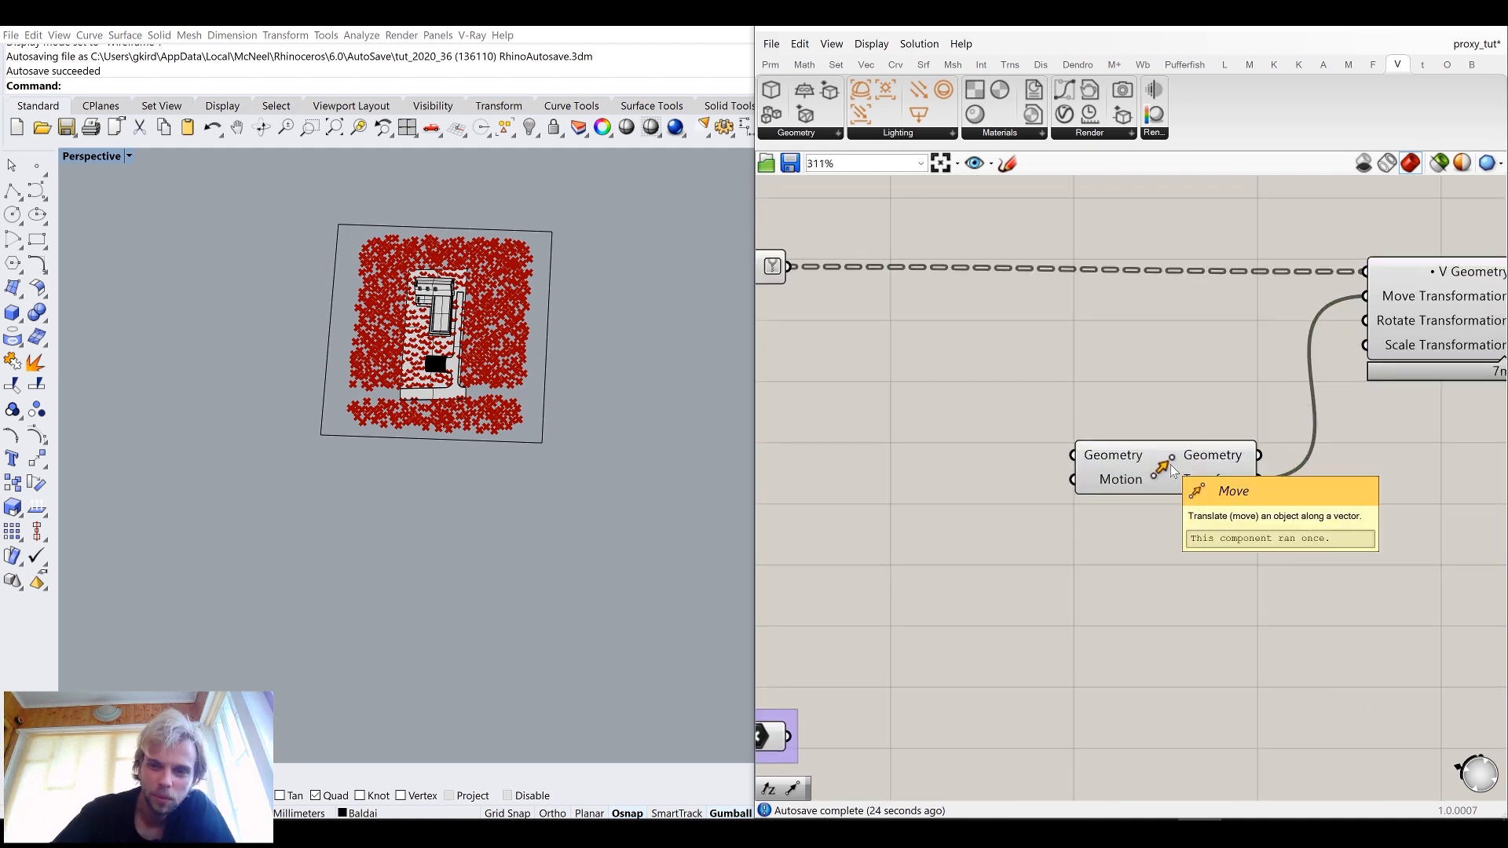
{"action": "right_click_drag", "start_coordinate": [1474, 375], "coordinate": [1363, 390]}
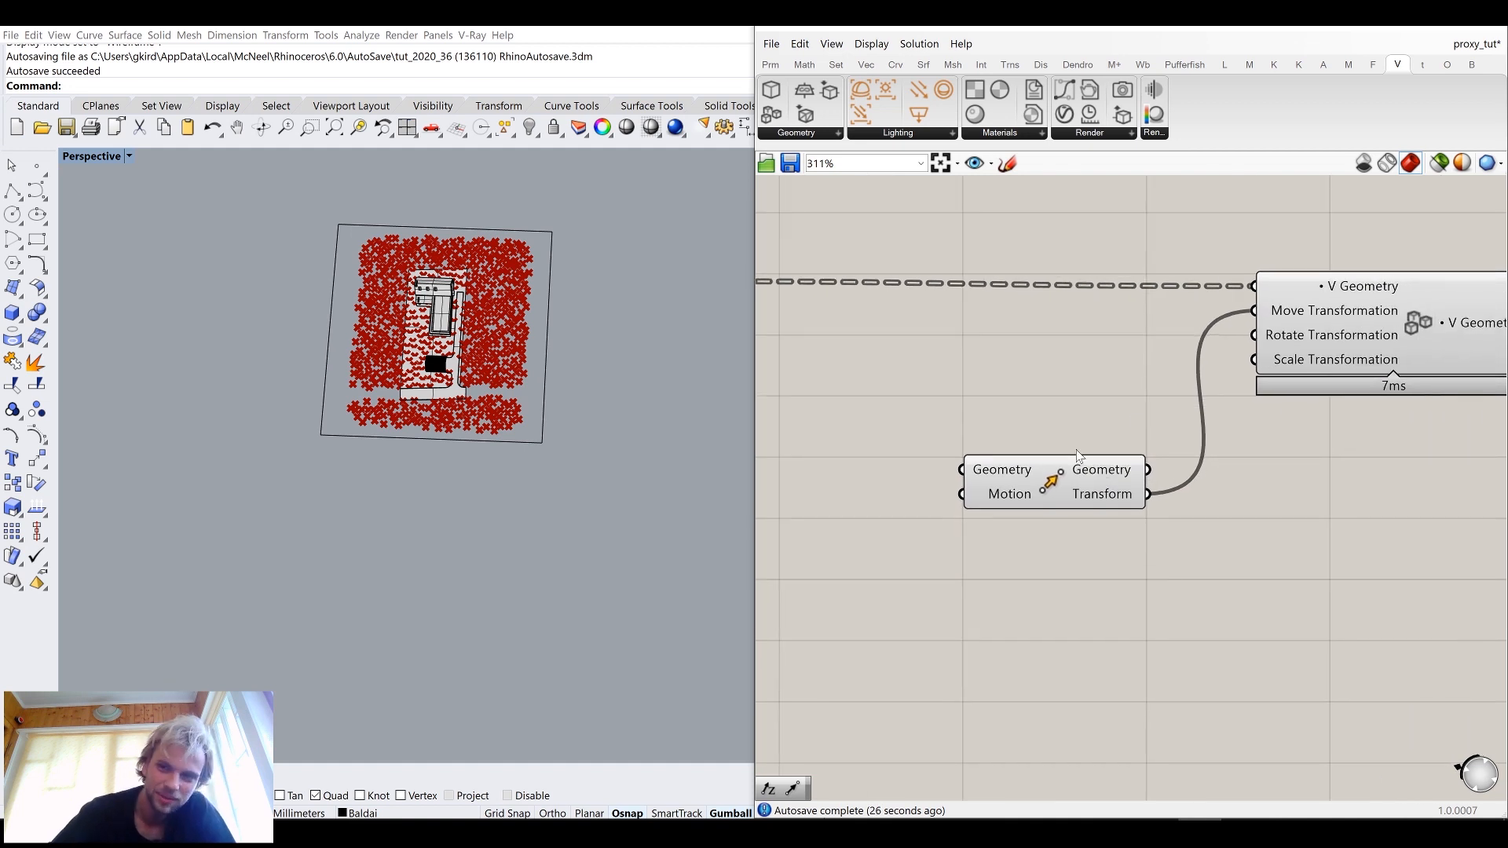
{"action": "right_click_drag", "start_coordinate": [1078, 456], "coordinate": [1301, 396]}
{"action": "scroll", "coordinate": [1276, 446], "scroll_direction": "up", "scroll_amount": 2}
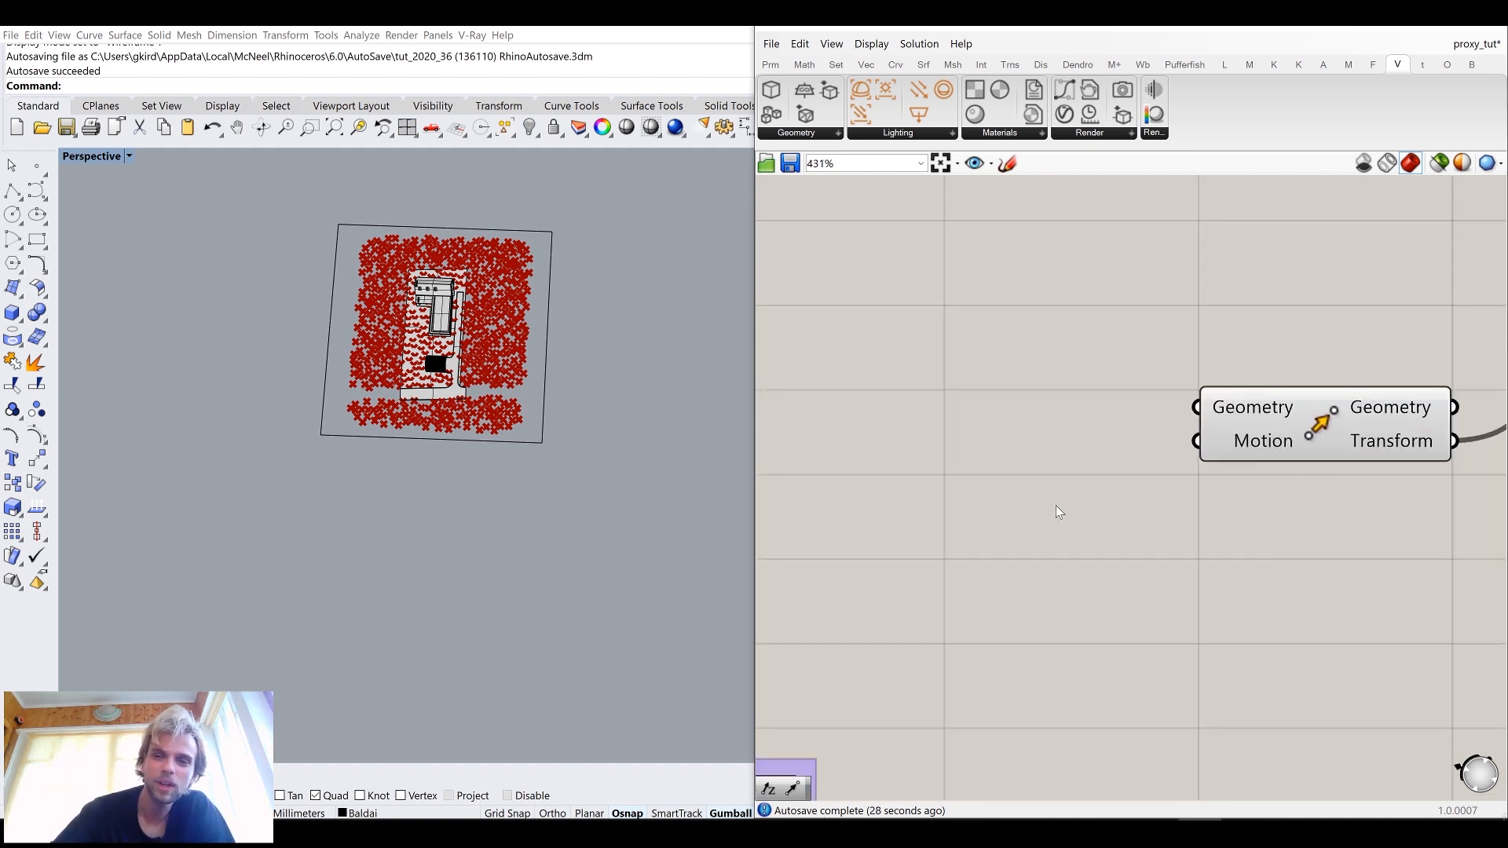
{"action": "right_click_drag", "start_coordinate": [1057, 511], "coordinate": [1136, 453]}
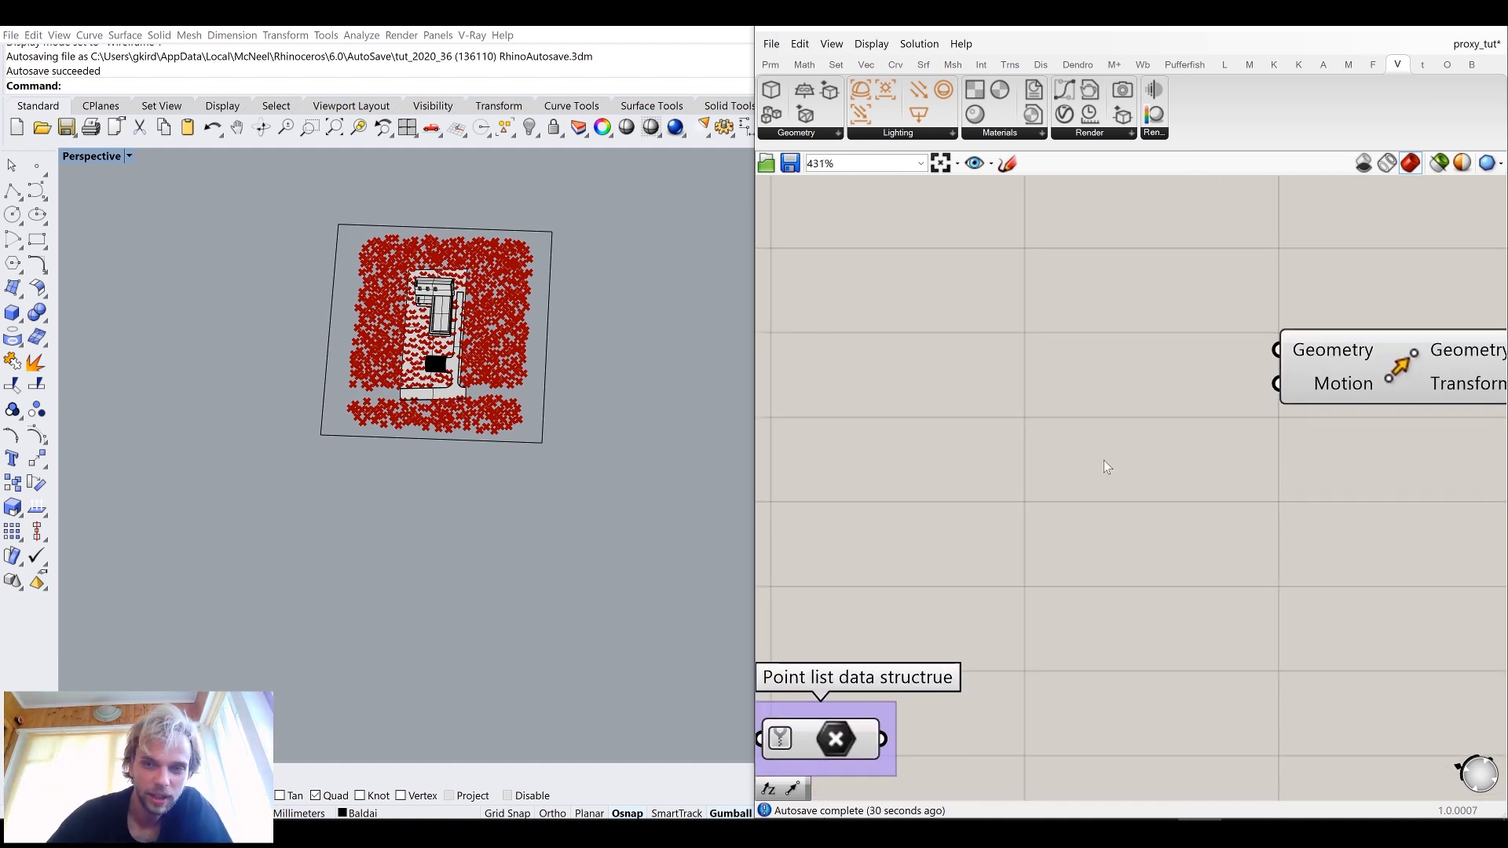
{"action": "double_click", "coordinate": [1100, 454]}
{"action": "type", "text": "vector"}
{"action": "left_click", "coordinate": [1099, 354]}
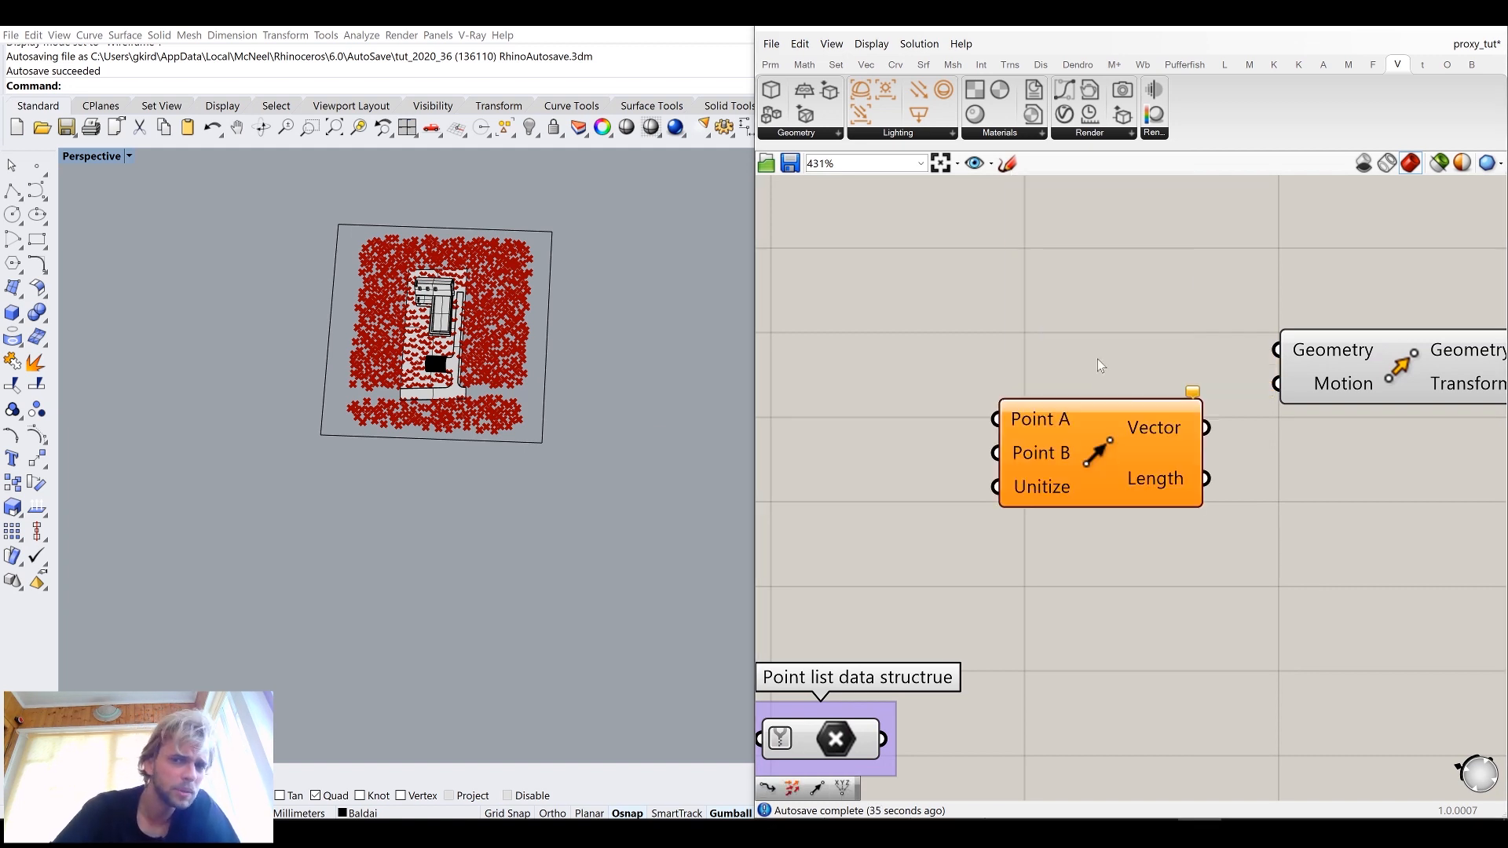
Step: Connect the Vector 2Pt's Vector output to the Move component's Motion input and shift the Vector 2Pt slightly
{"action": "left_click_drag", "start_coordinate": [1266, 390], "coordinate": [1277, 385]}
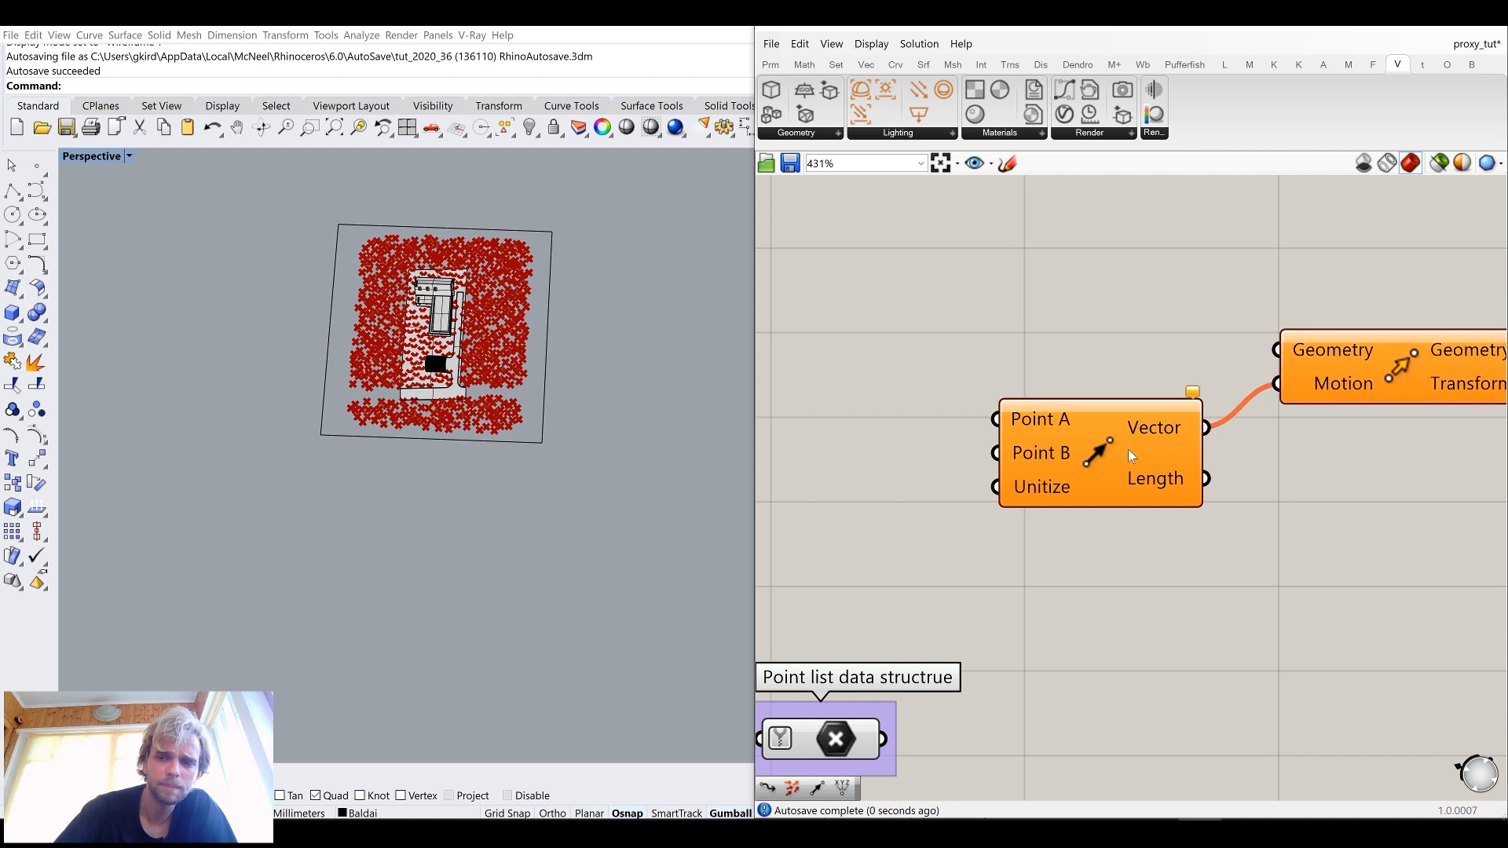
{"action": "left_click_drag", "start_coordinate": [1128, 449], "coordinate": [1140, 468]}
{"action": "right_click_drag", "start_coordinate": [952, 425], "coordinate": [988, 371]}
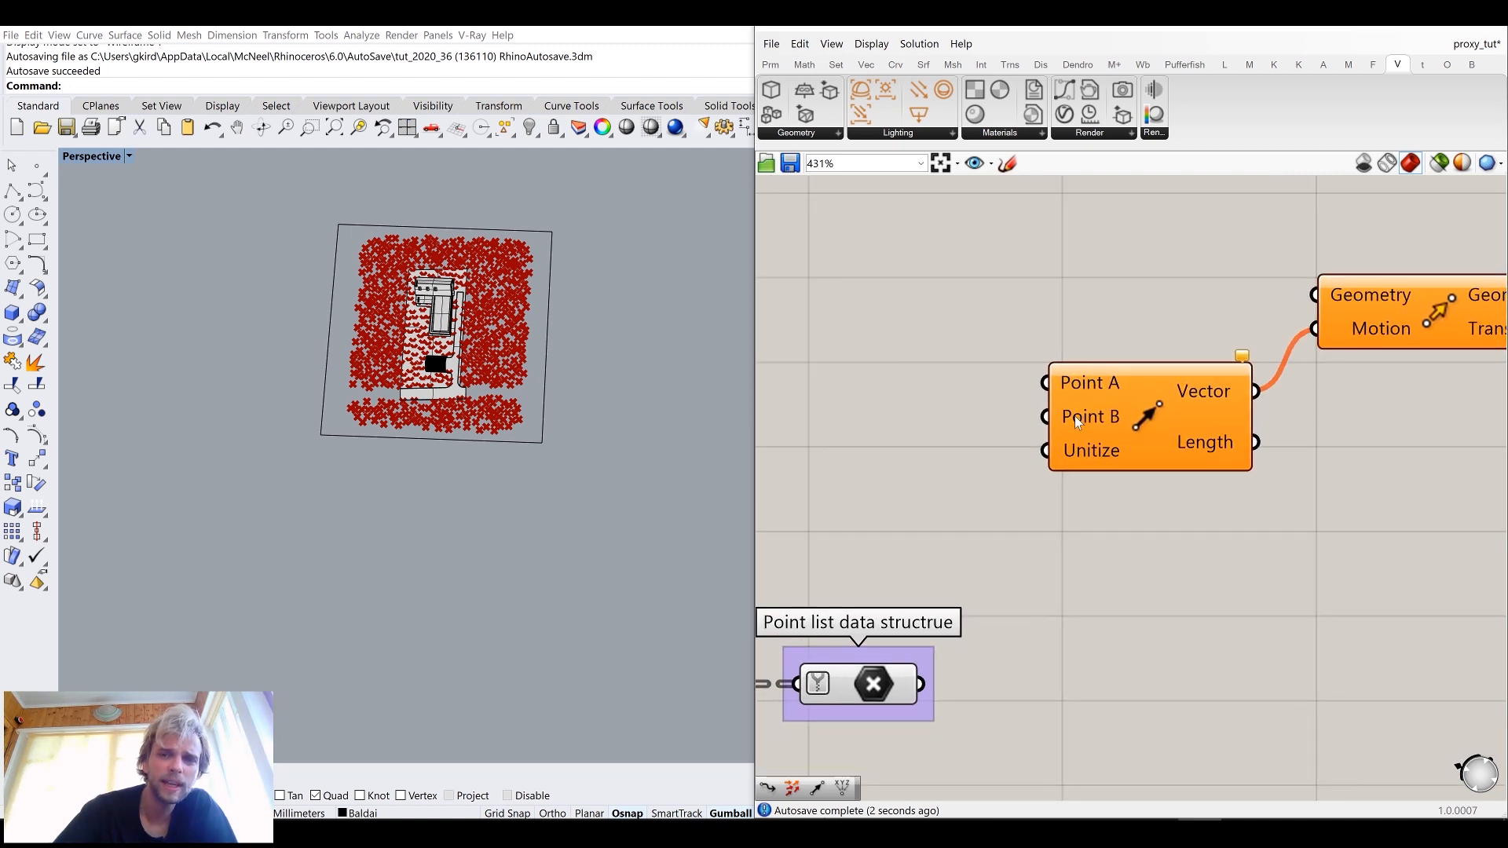
{"action": "scroll", "coordinate": [315, 436], "scroll_direction": "up", "scroll_amount": 3}
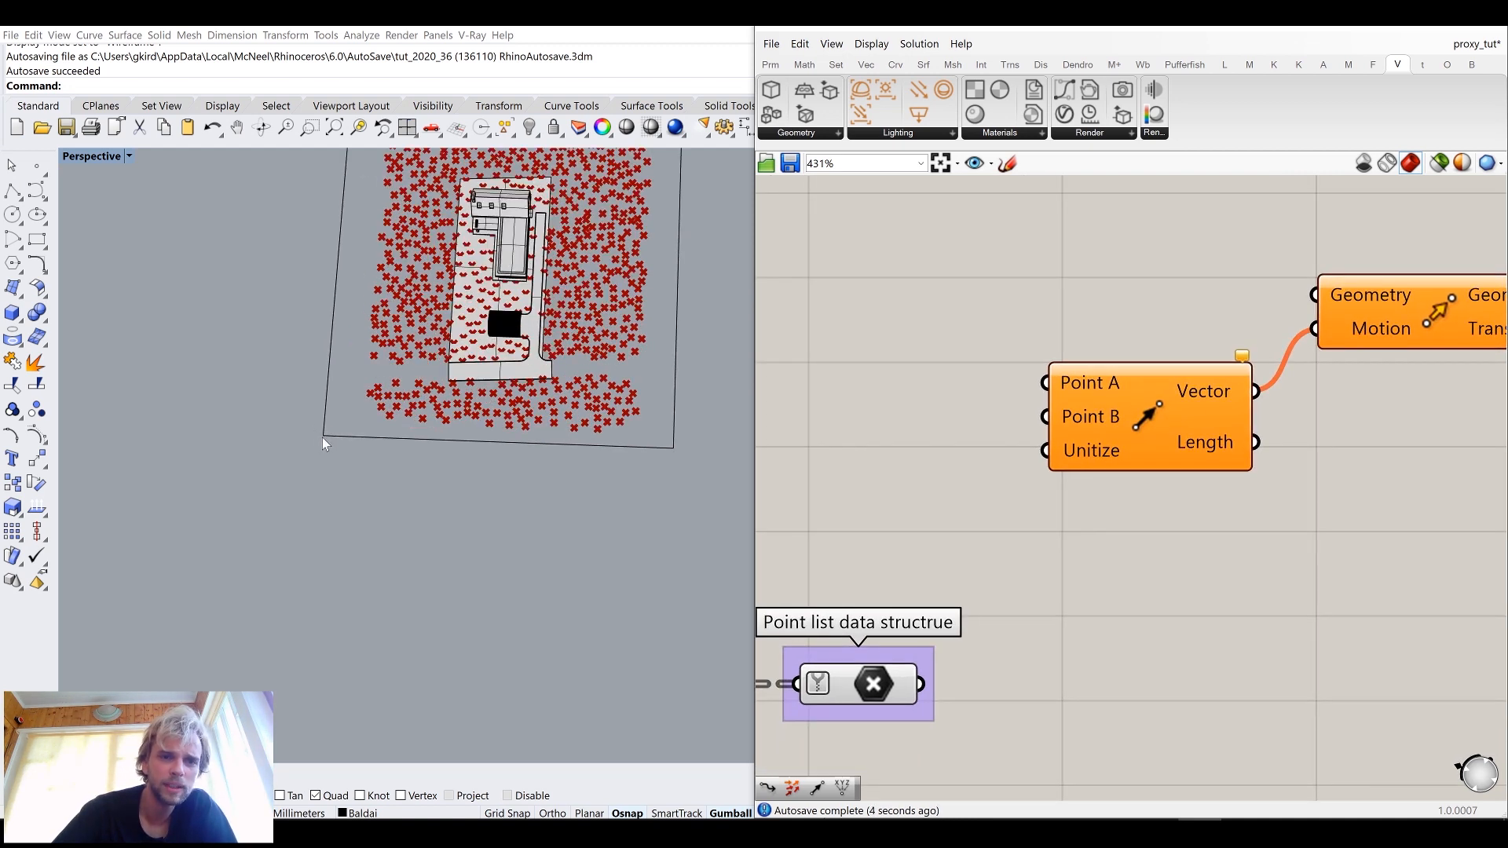
{"action": "right_click_drag", "start_coordinate": [765, 390], "coordinate": [1017, 417]}
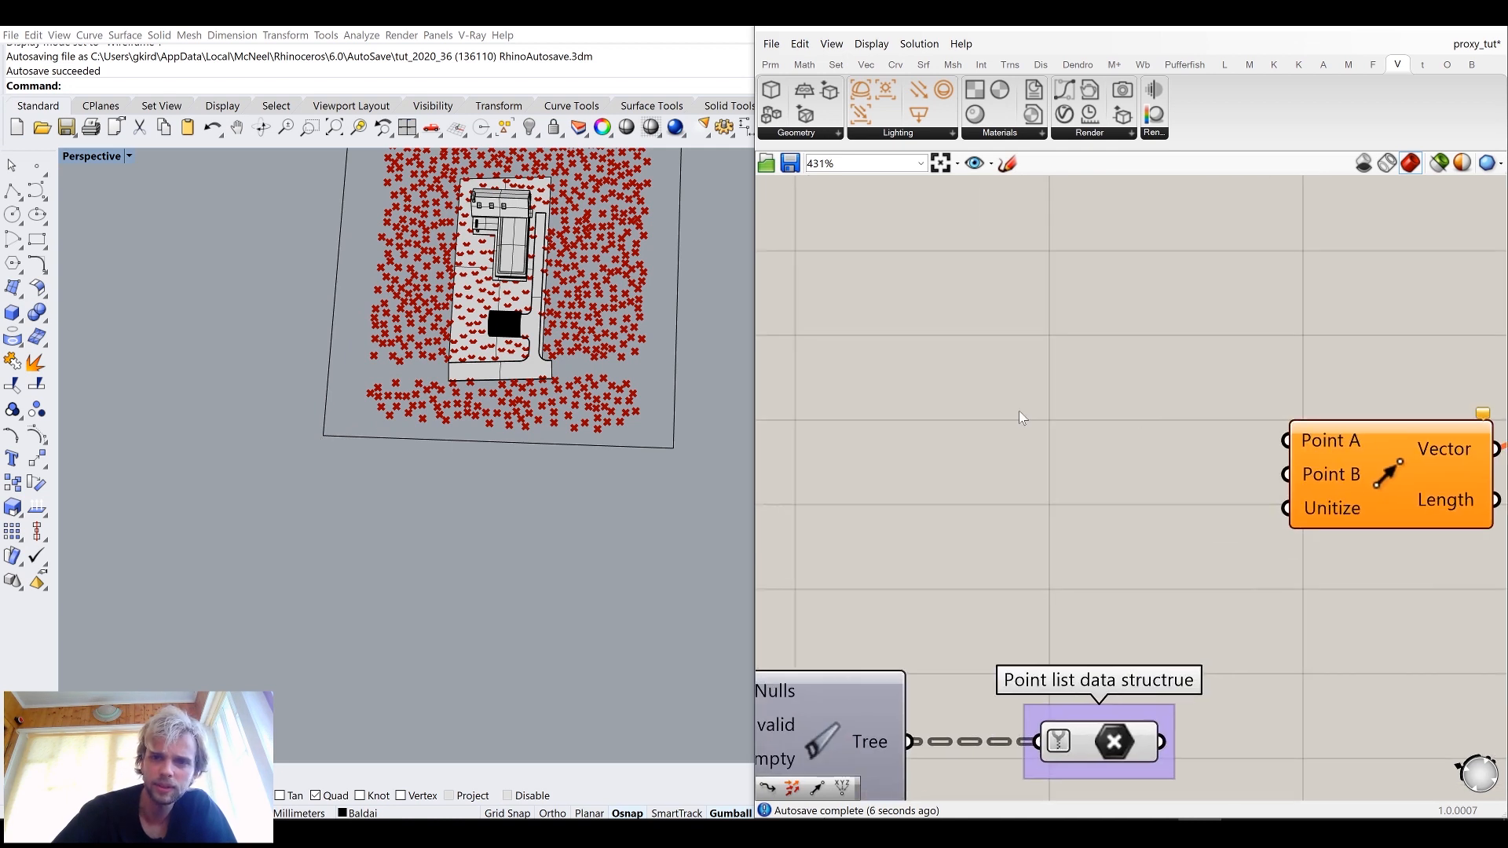
{"action": "double_click", "coordinate": [1019, 410]}
{"action": "type", "text": "point"}
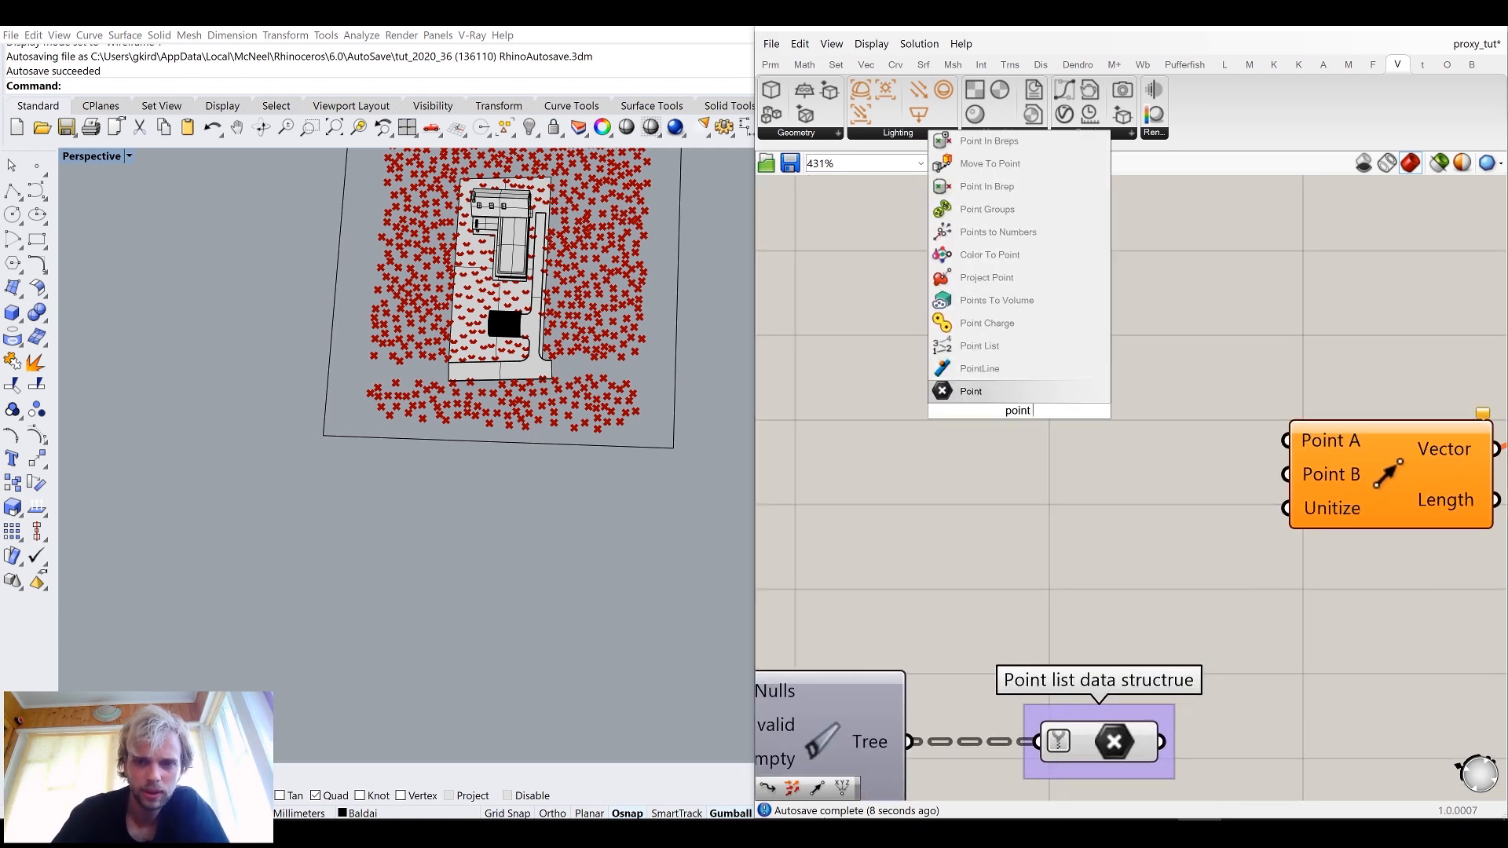
{"action": "type", "text": " cons"}
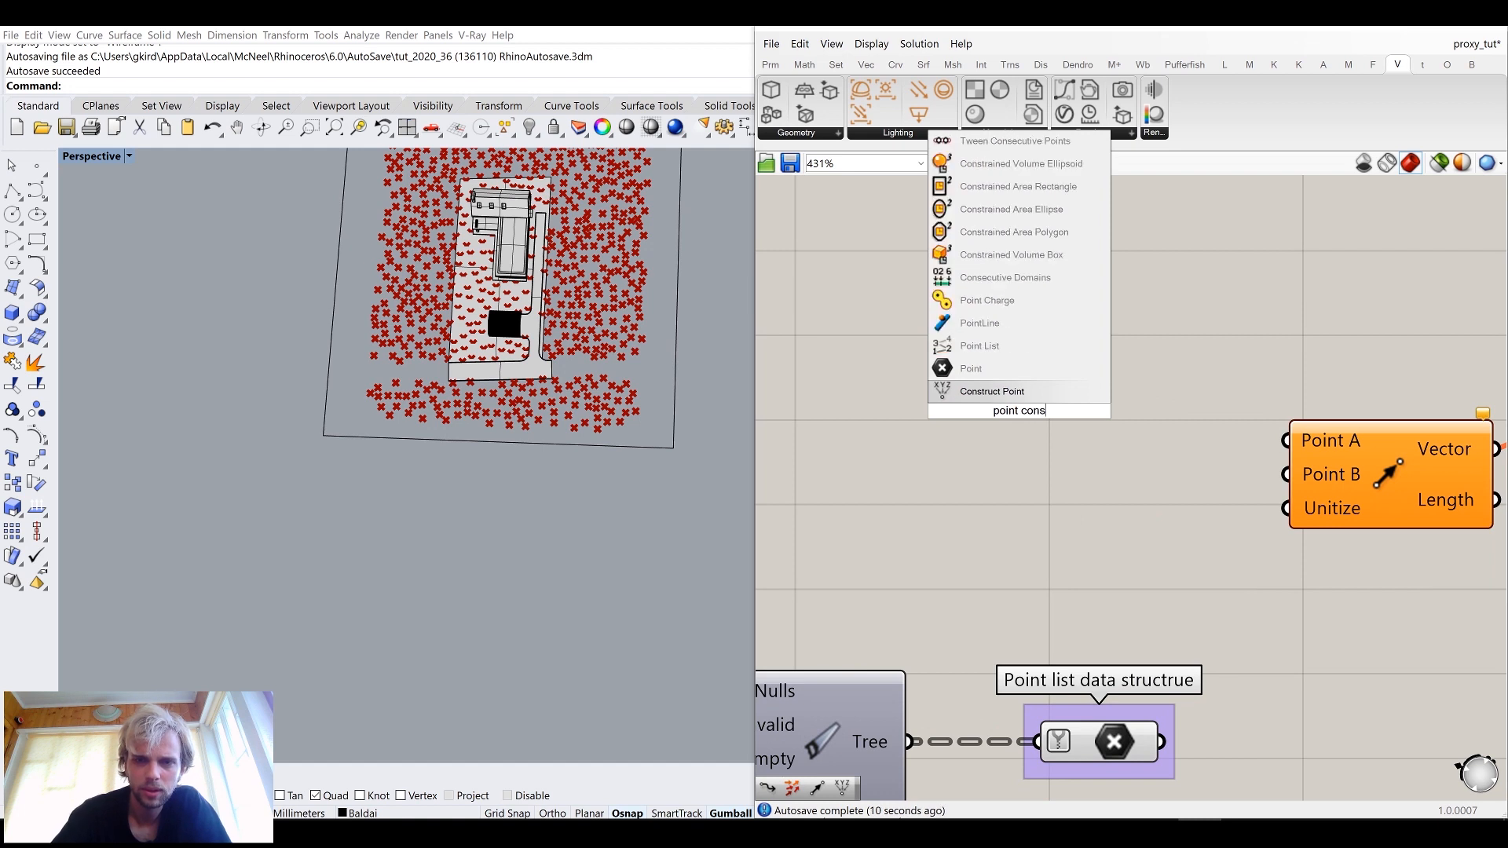
{"action": "left_click", "coordinate": [968, 369]}
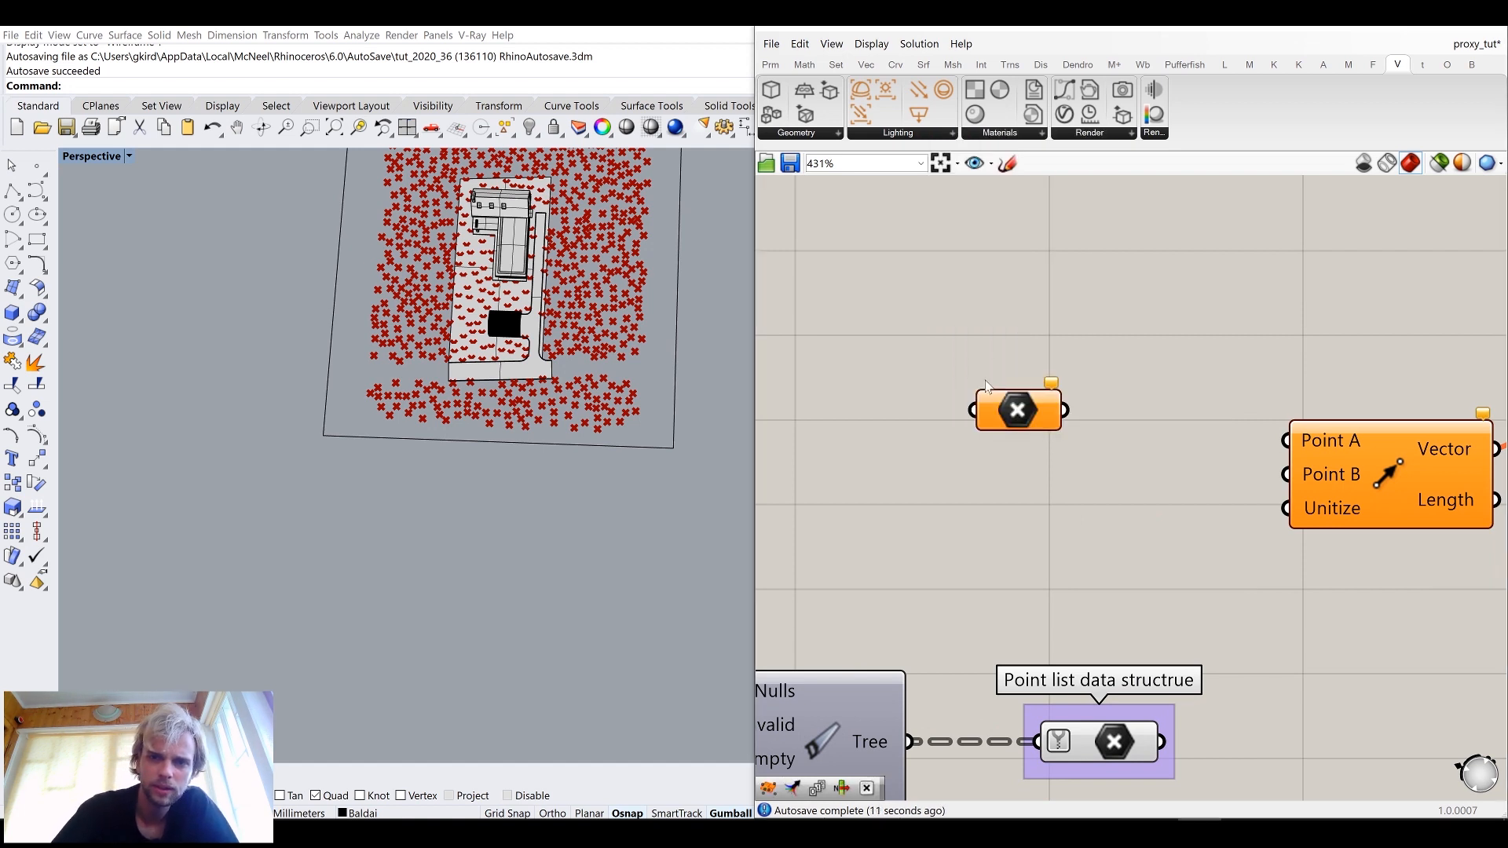
{"action": "key", "text": "Delete"}
Step: Add a Construct Point component and connect its Point output to the Vector 2Pt's Point A input
{"action": "double_click", "coordinate": [1017, 420]}
{"action": "type", "text": "construct point"}
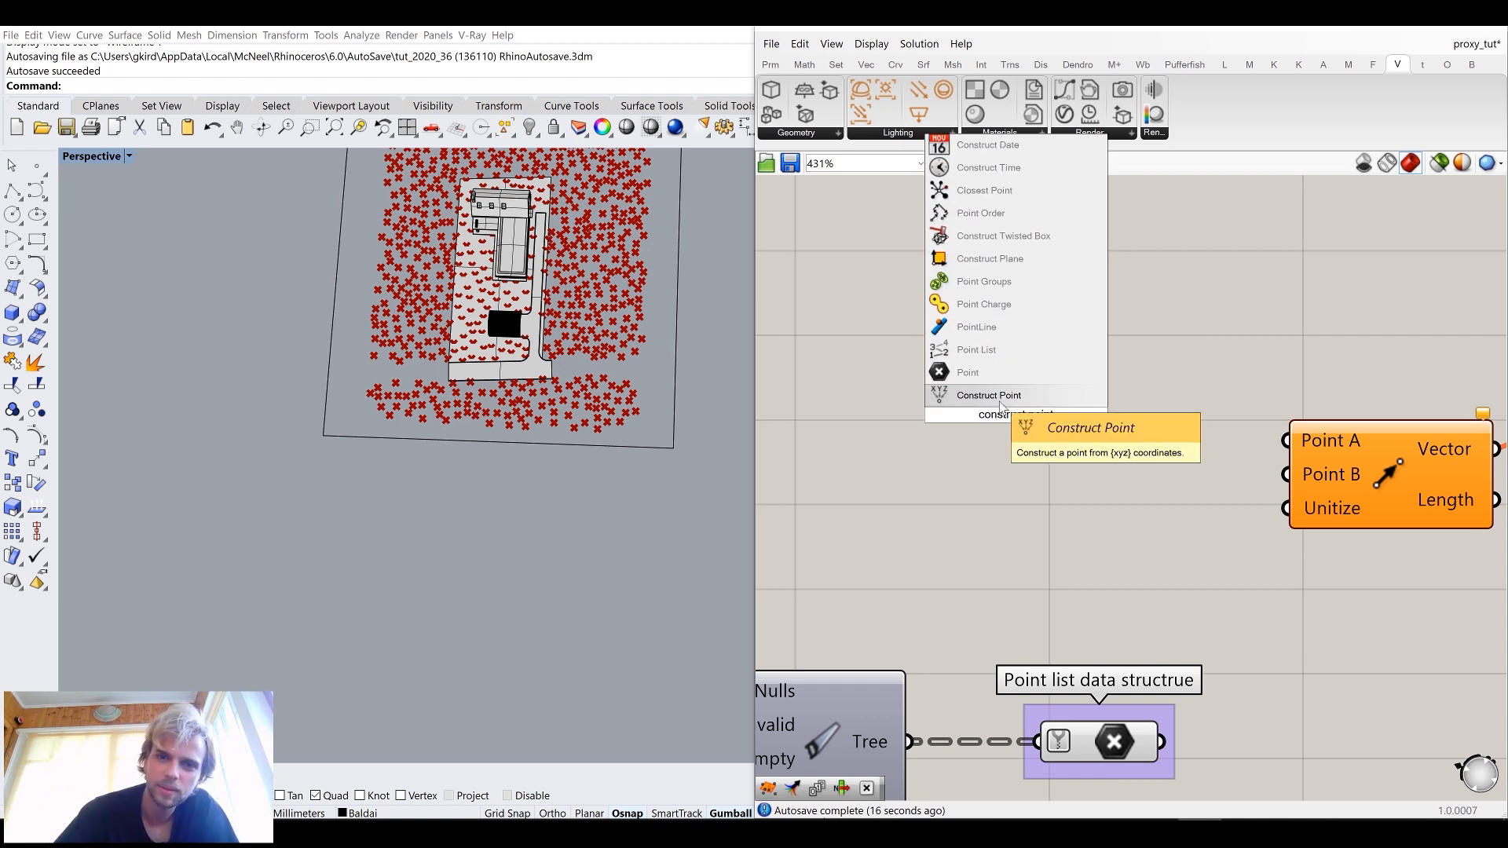
{"action": "left_click", "coordinate": [1001, 402]}
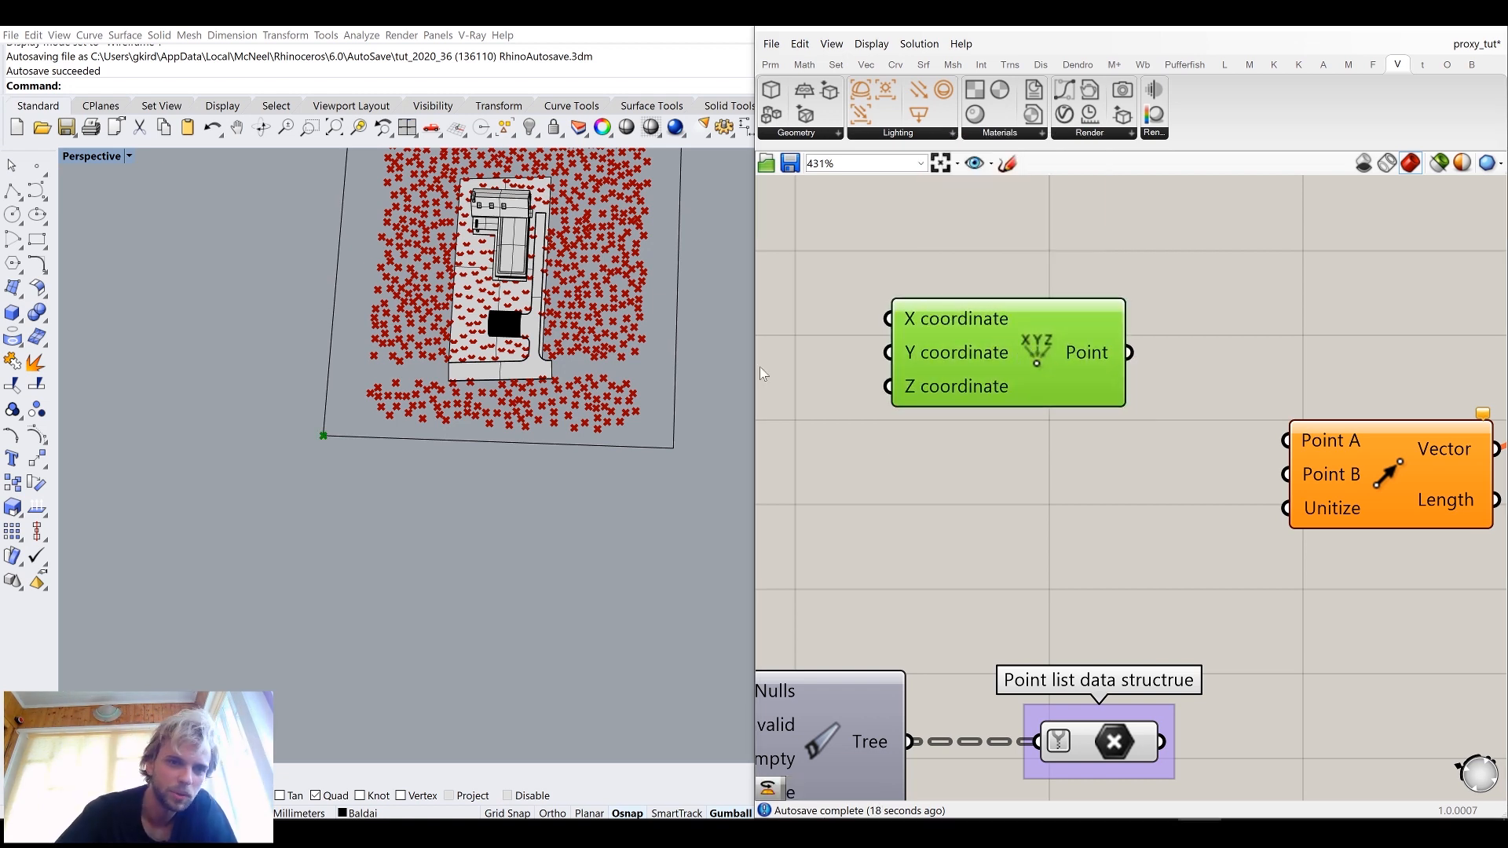
{"action": "left_click_drag", "start_coordinate": [1129, 353], "coordinate": [1288, 441]}
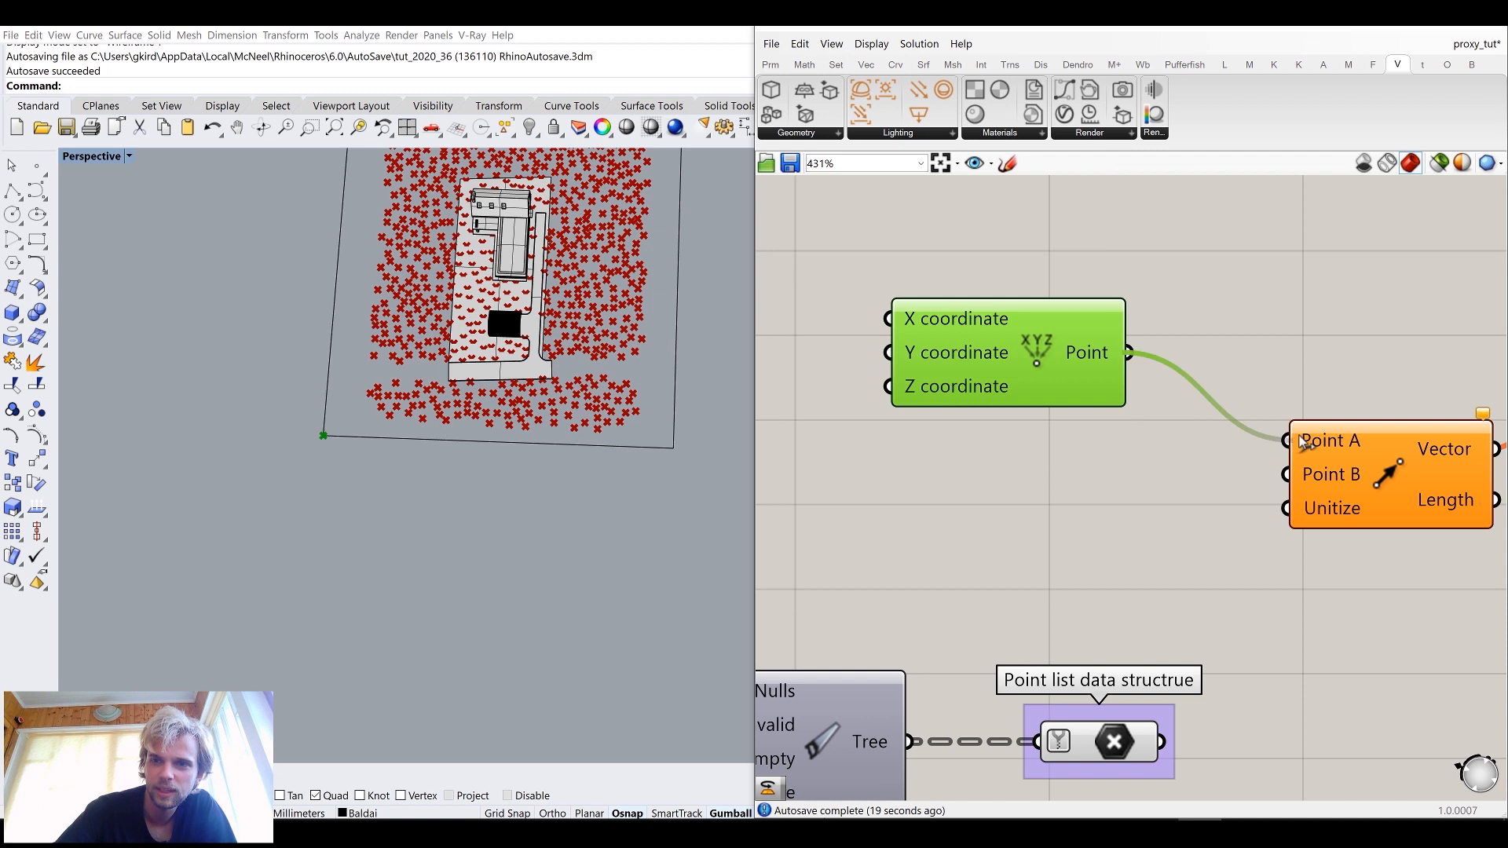
Step: Move the Construct Point component slightly closer to the Vector 2Pt and turn off its preview
{"action": "left_click_drag", "start_coordinate": [1010, 382], "coordinate": [1053, 382]}
{"action": "middle_click", "coordinate": [1051, 375]}
{"action": "left_click", "coordinate": [1118, 317]}
{"action": "left_click", "coordinate": [1292, 343]}
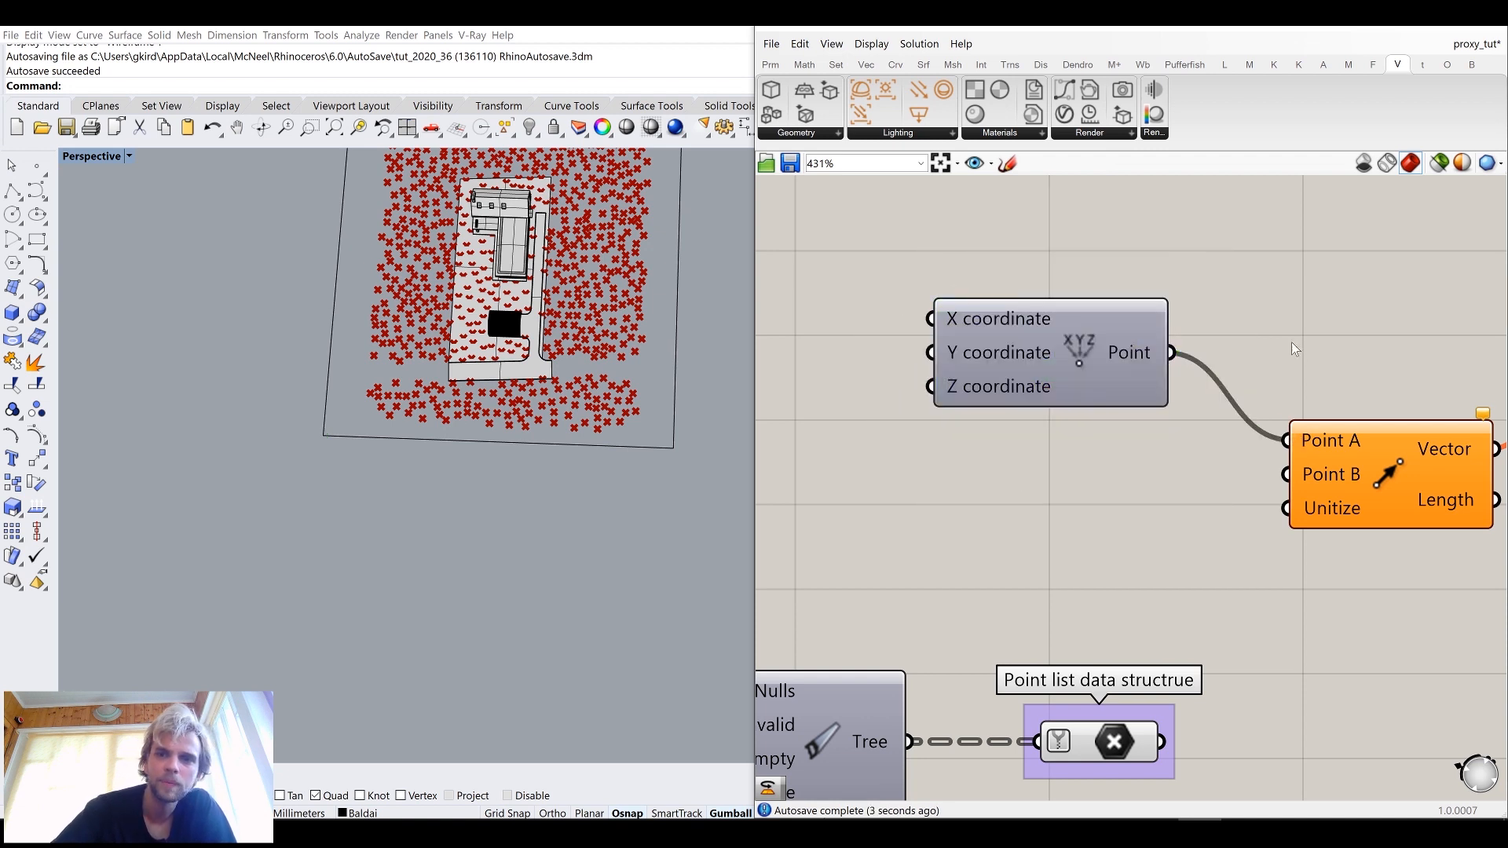
Step: Connect the grouped Point parameter's output to the Vector 2Pt's Point B input
{"action": "right_click_drag", "start_coordinate": [1201, 637], "coordinate": [1113, 558]}
{"action": "left_click_drag", "start_coordinate": [1025, 668], "coordinate": [1199, 396]}
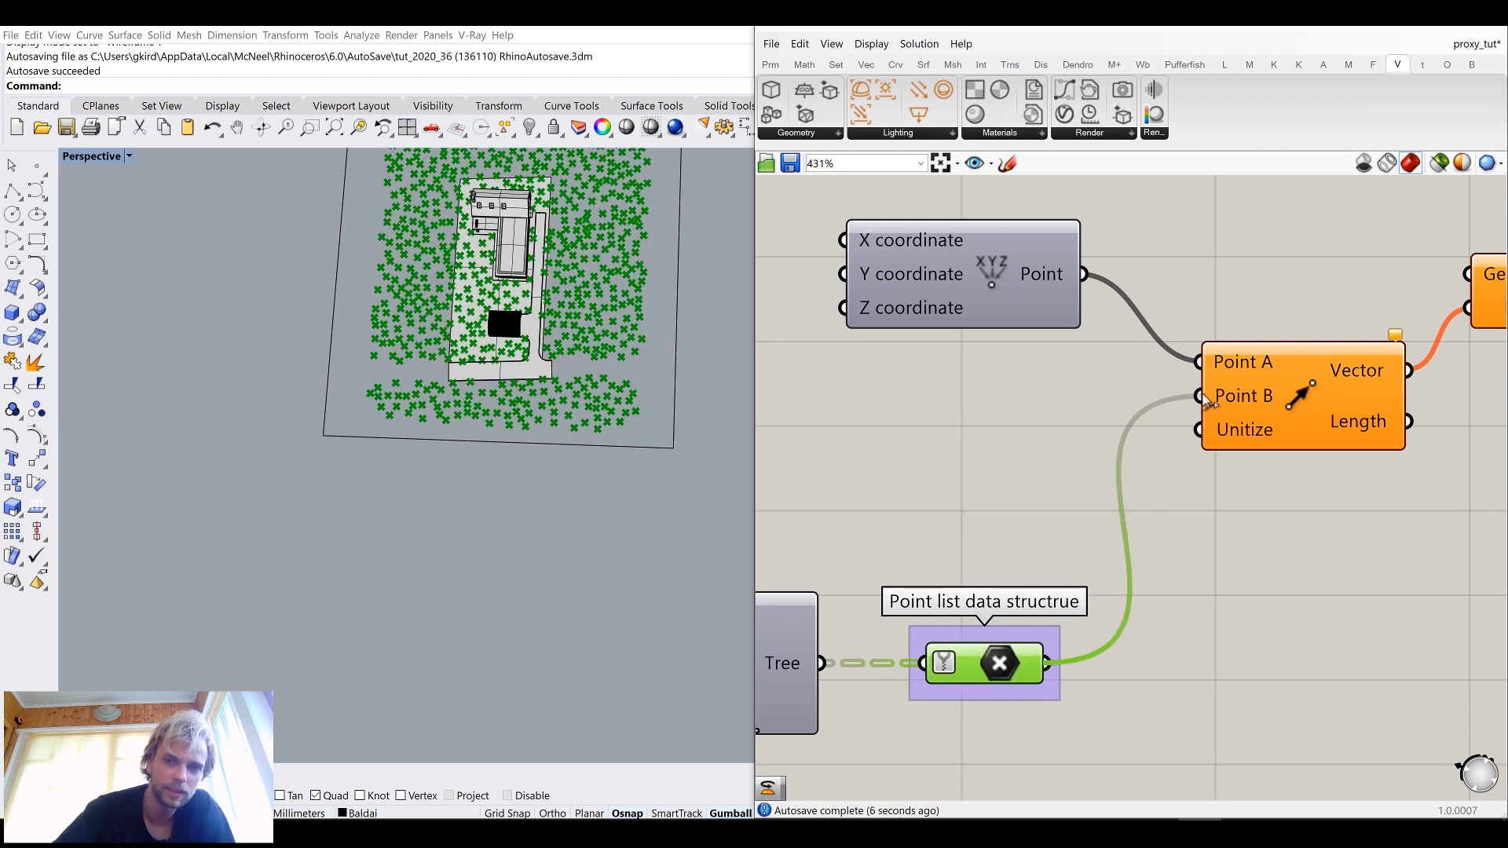
{"action": "scroll", "coordinate": [1255, 586], "scroll_direction": "down", "scroll_amount": 3}
{"action": "right_click_drag", "start_coordinate": [1266, 575], "coordinate": [1007, 578]}
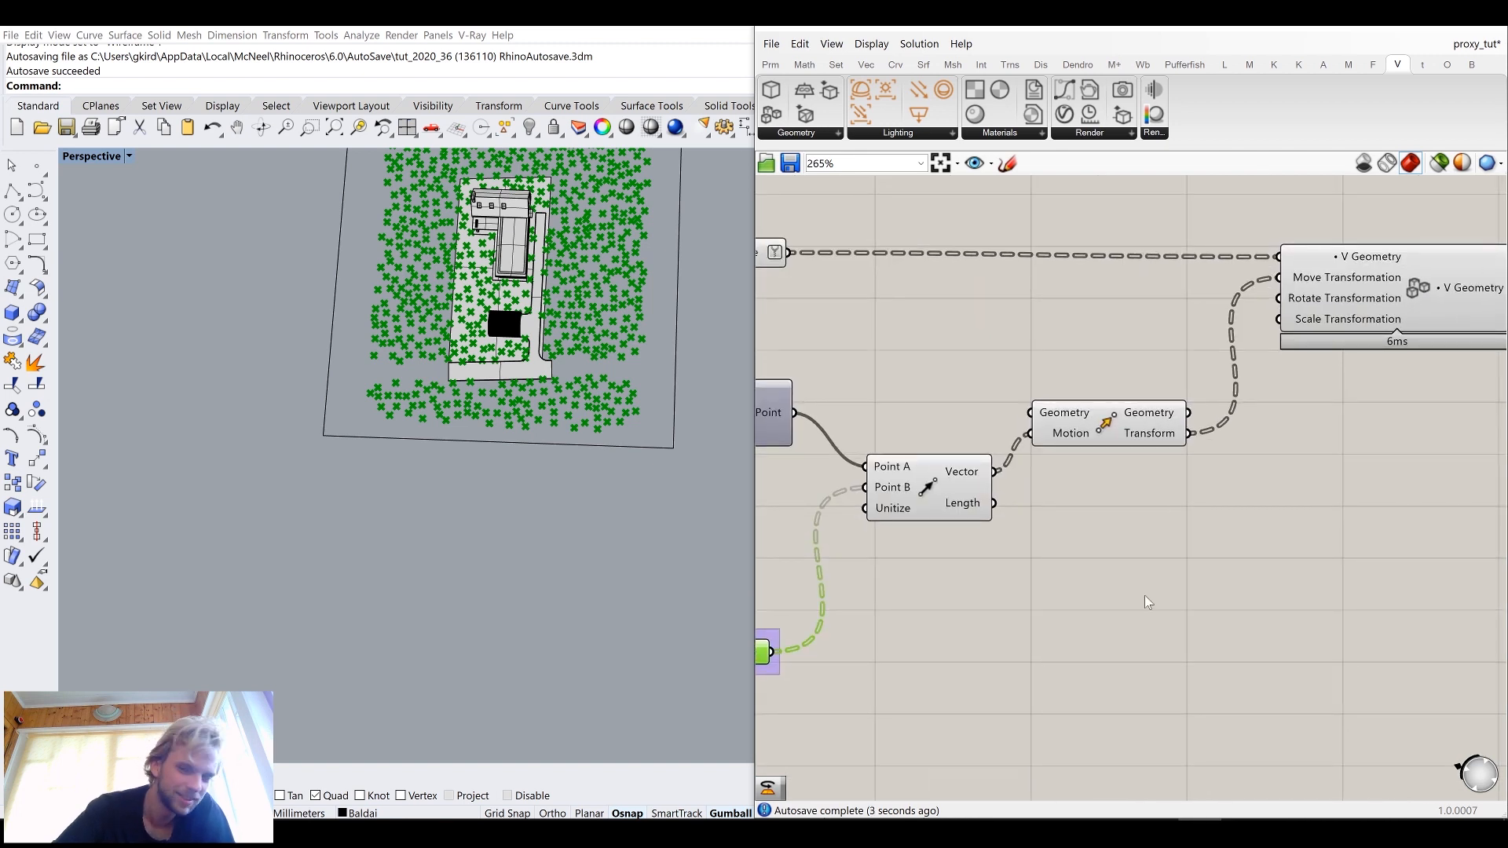
{"action": "mouse_move", "coordinate": [1162, 437]}
Step: Turn off the preview of all components from the Graft Tree and grouped Point parameter through to the Move component
{"action": "scroll", "coordinate": [1162, 436], "scroll_direction": "down", "scroll_amount": 3}
{"action": "left_click_drag", "start_coordinate": [1163, 587], "coordinate": [836, 319]}
{"action": "middle_click", "coordinate": [834, 315]}
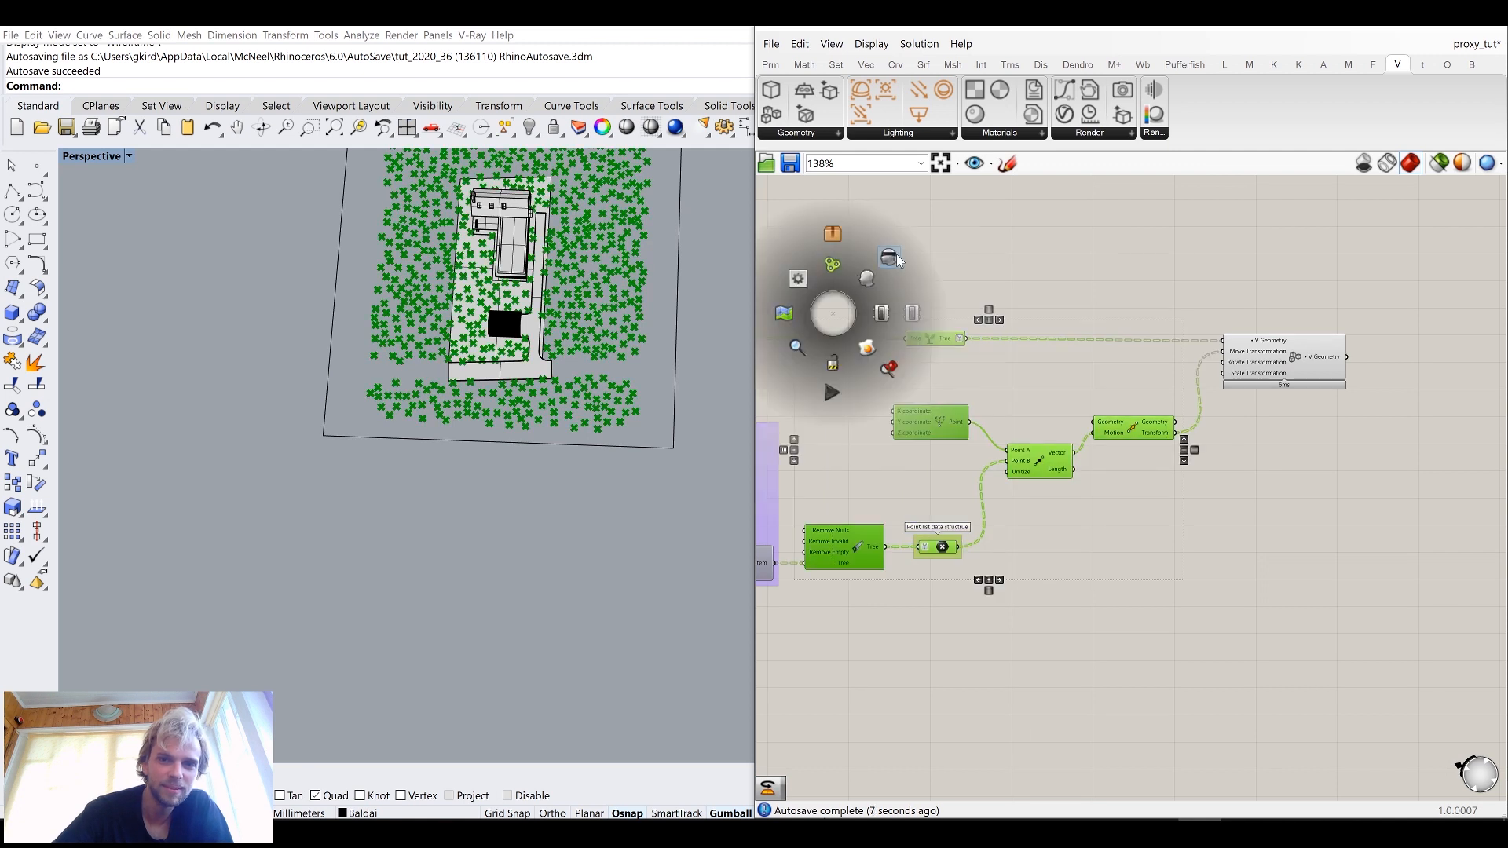
{"action": "left_click", "coordinate": [894, 256]}
{"action": "left_click", "coordinate": [1000, 247]}
{"action": "left_click", "coordinate": [1294, 378]}
Step: Turn the grouped Point parameter's preview back on so only the scatter points are drawn
{"action": "left_click", "coordinate": [918, 341]}
{"action": "middle_click", "coordinate": [933, 339]}
{"action": "middle_click", "coordinate": [920, 348]}
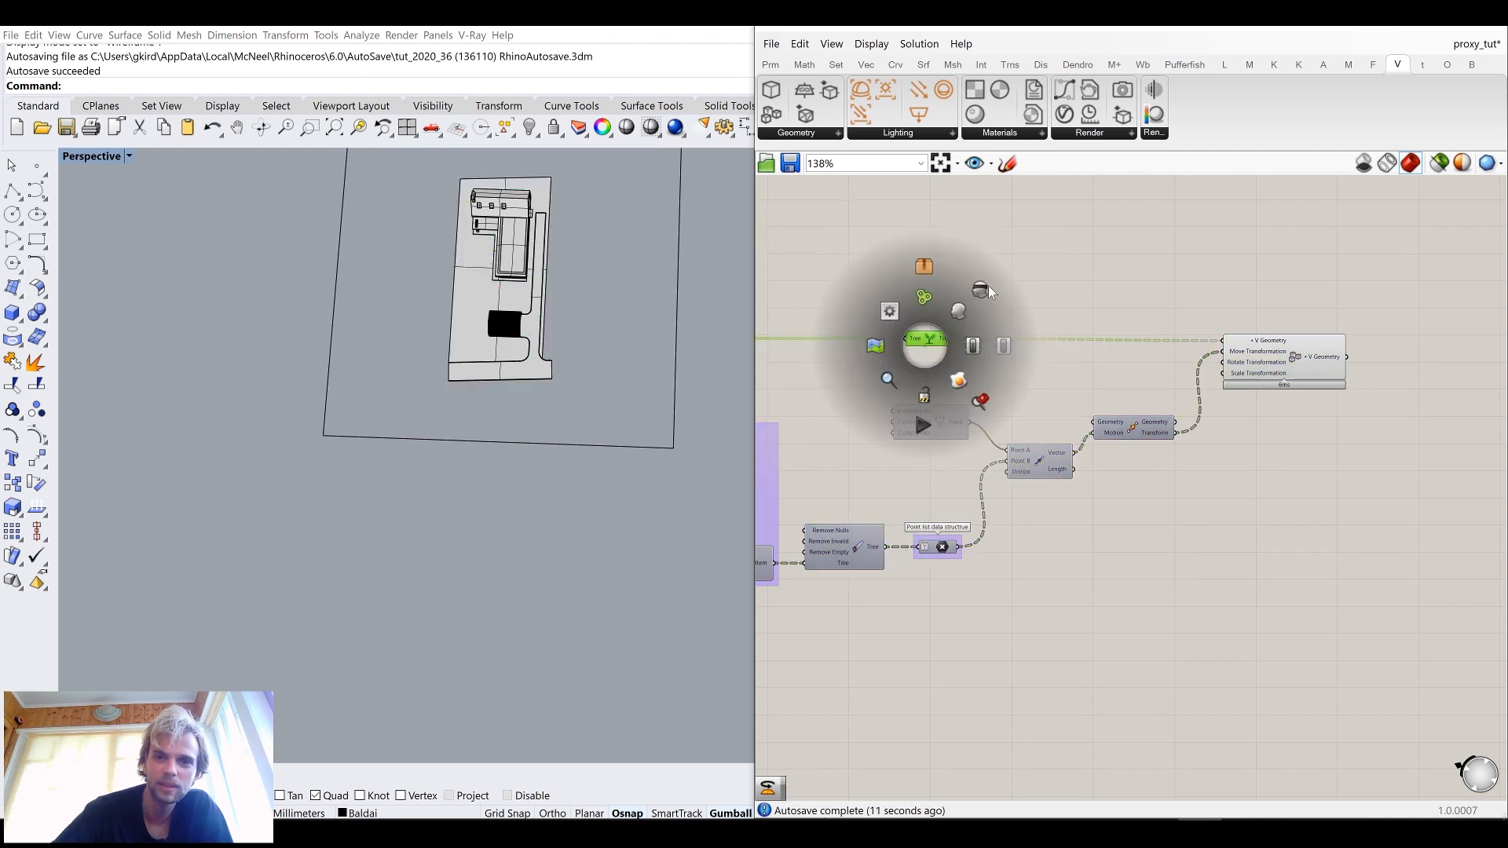
{"action": "left_click", "coordinate": [1135, 428]}
{"action": "middle_click", "coordinate": [1143, 432]}
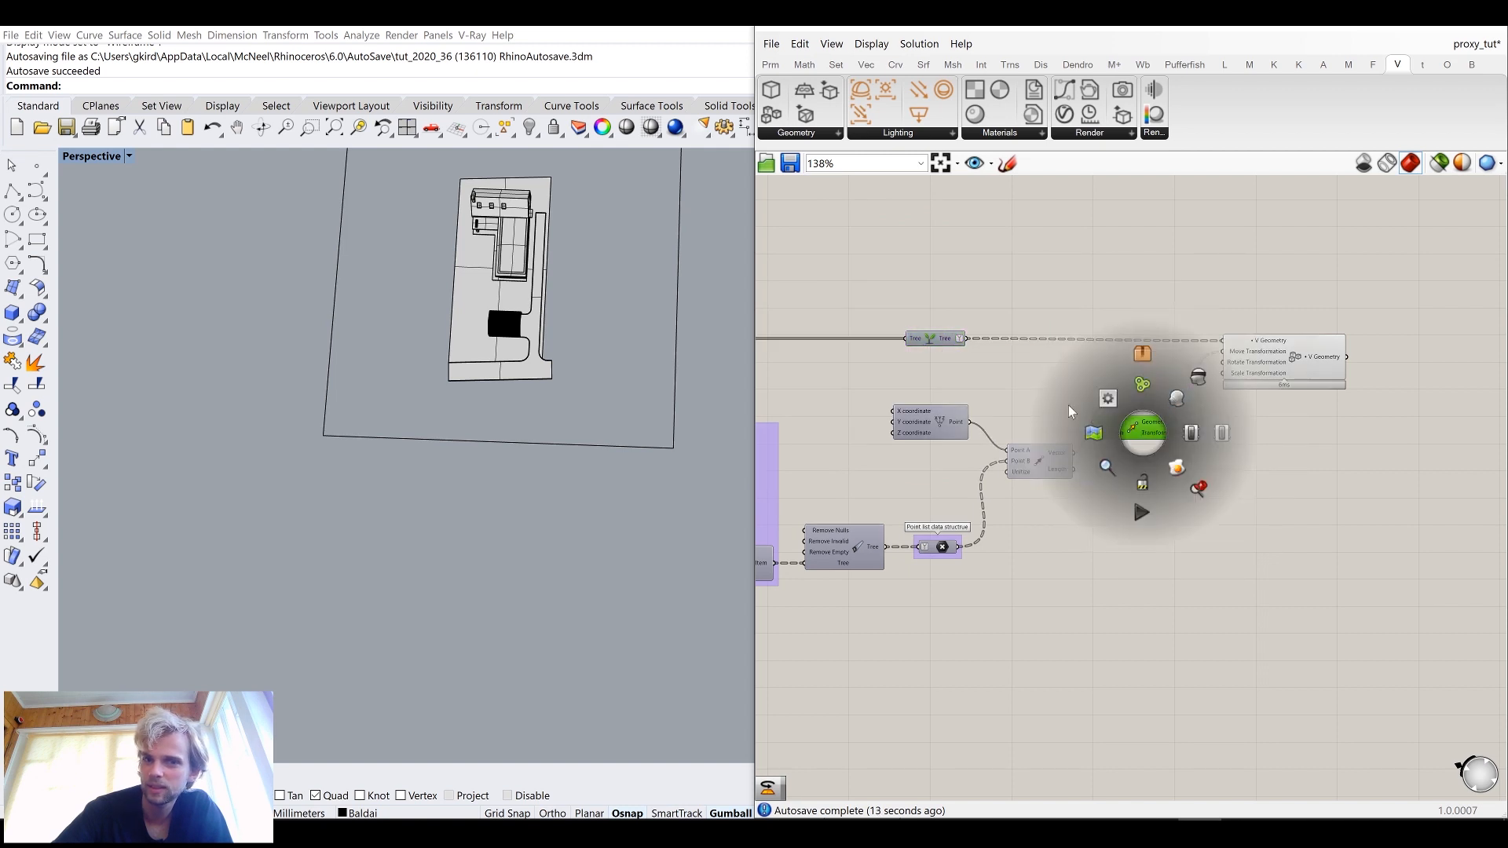
{"action": "left_click", "coordinate": [1176, 400]}
{"action": "left_click", "coordinate": [942, 547]}
{"action": "middle_click", "coordinate": [942, 546]}
{"action": "left_click", "coordinate": [974, 512]}
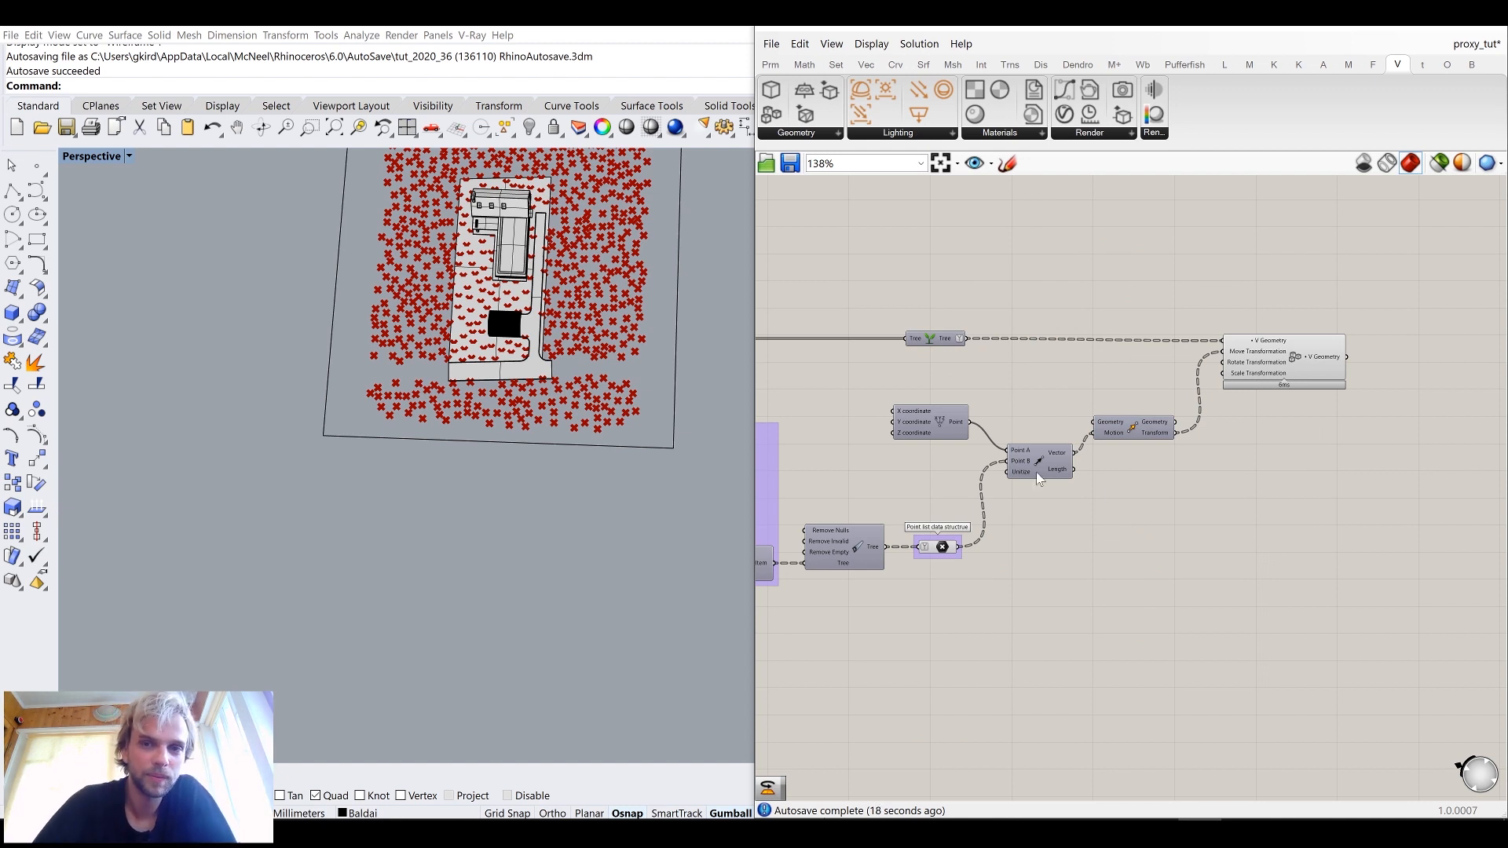
Step: Review the Graft Tree and Point parameter branches feeding the Instancer, and examine the scattered points around the building in perspective
{"action": "left_click", "coordinate": [939, 343]}
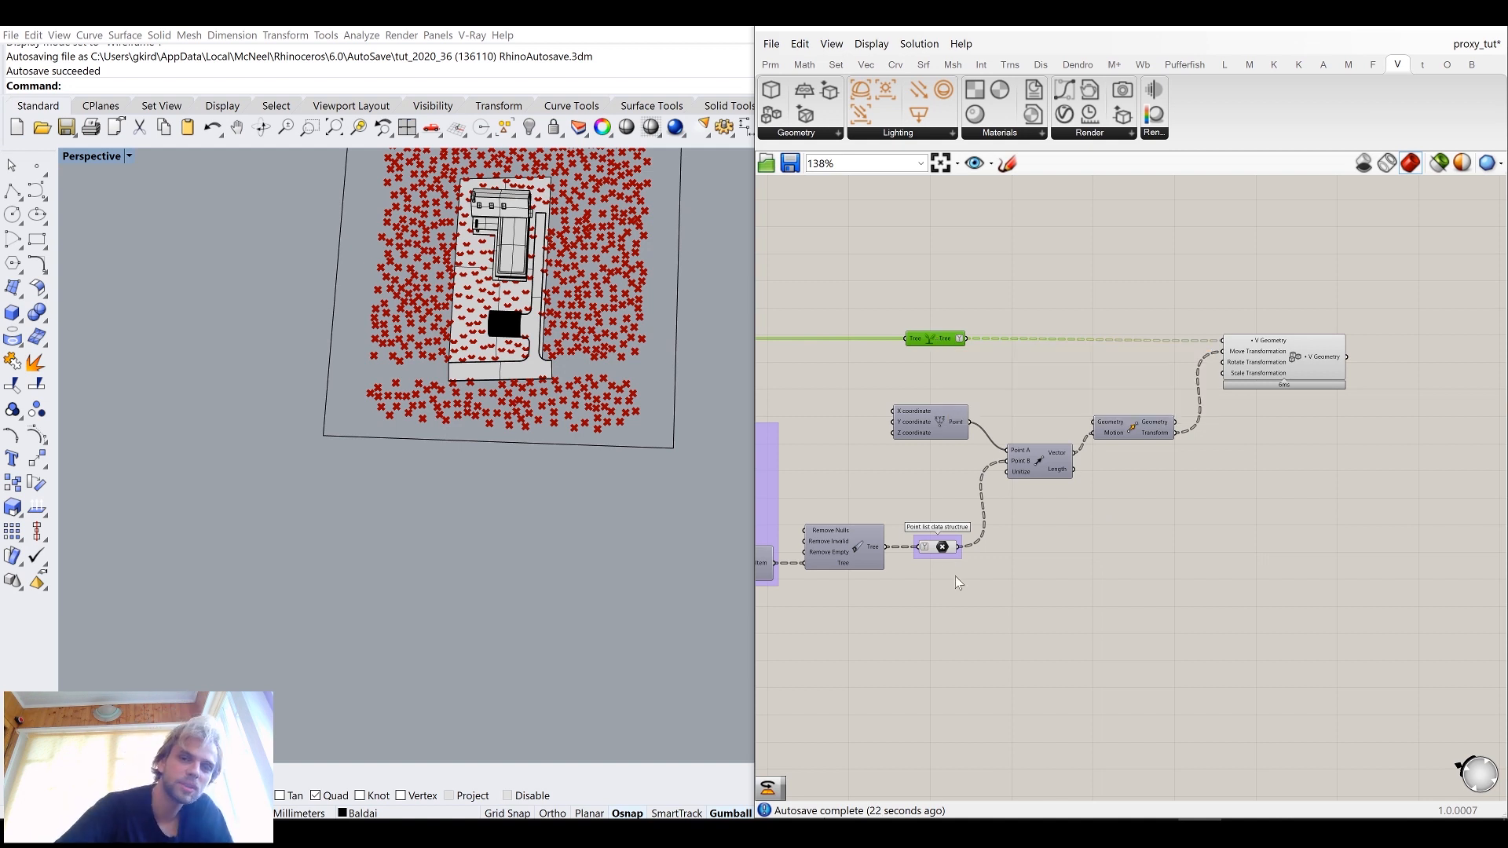
{"action": "left_click", "coordinate": [942, 550]}
{"action": "left_click", "coordinate": [1010, 578]}
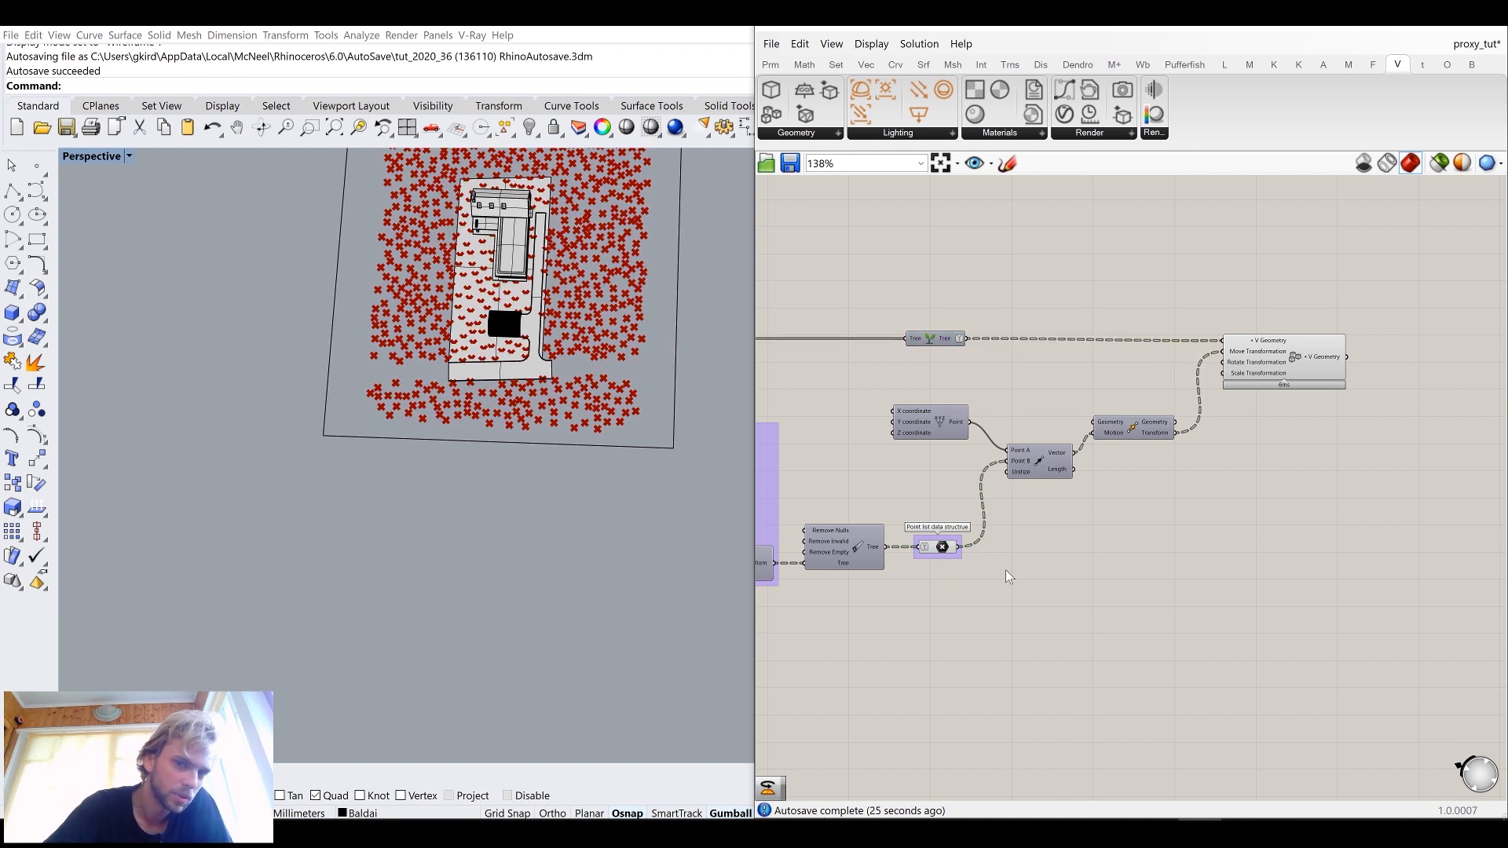
{"action": "scroll", "coordinate": [1014, 572], "scroll_direction": "down", "scroll_amount": 2}
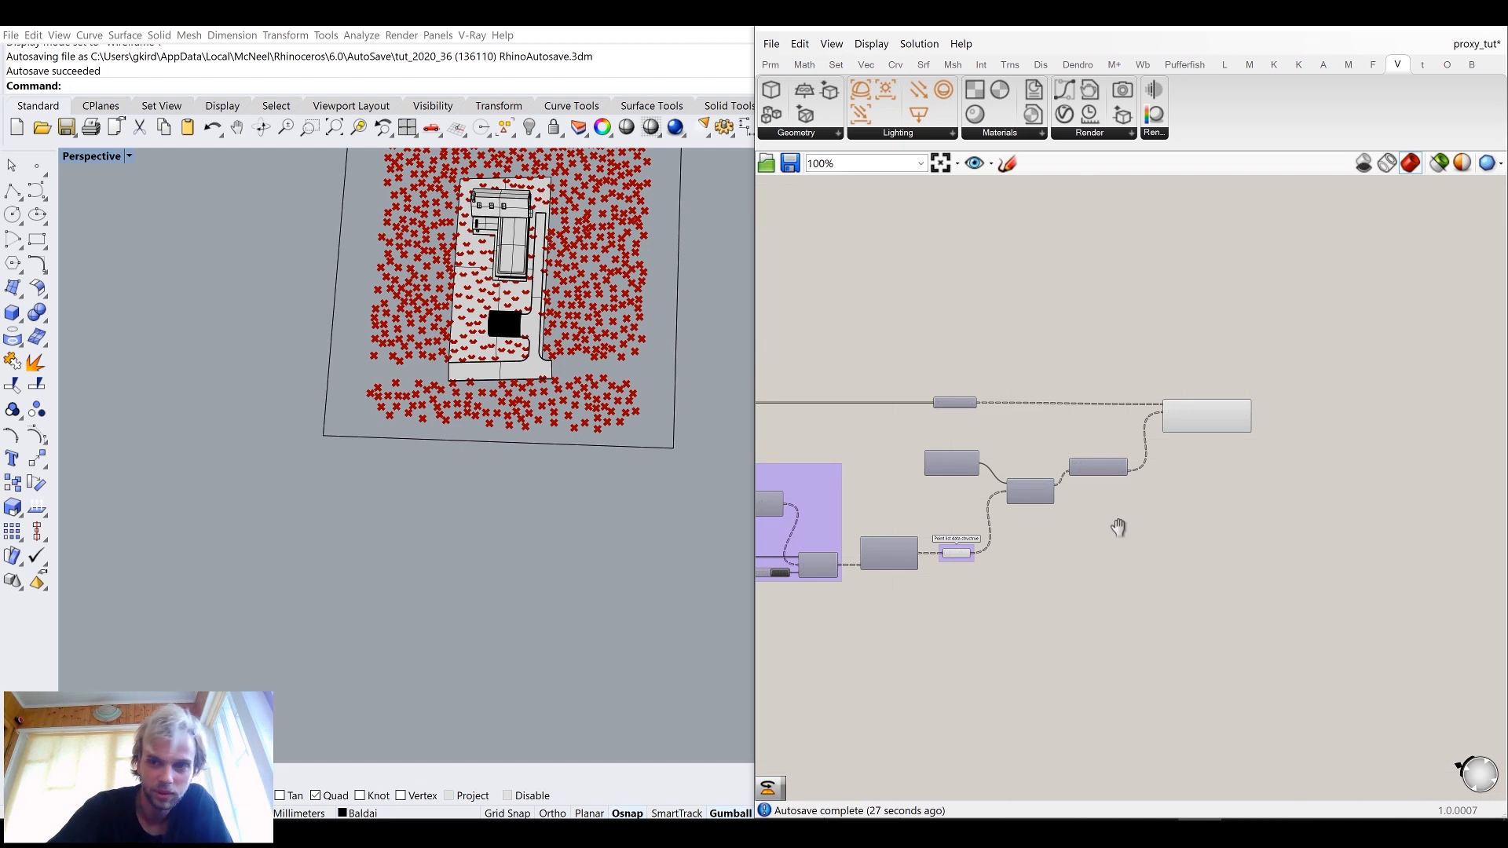
{"action": "scroll", "coordinate": [1052, 507], "scroll_direction": "down", "scroll_amount": 2}
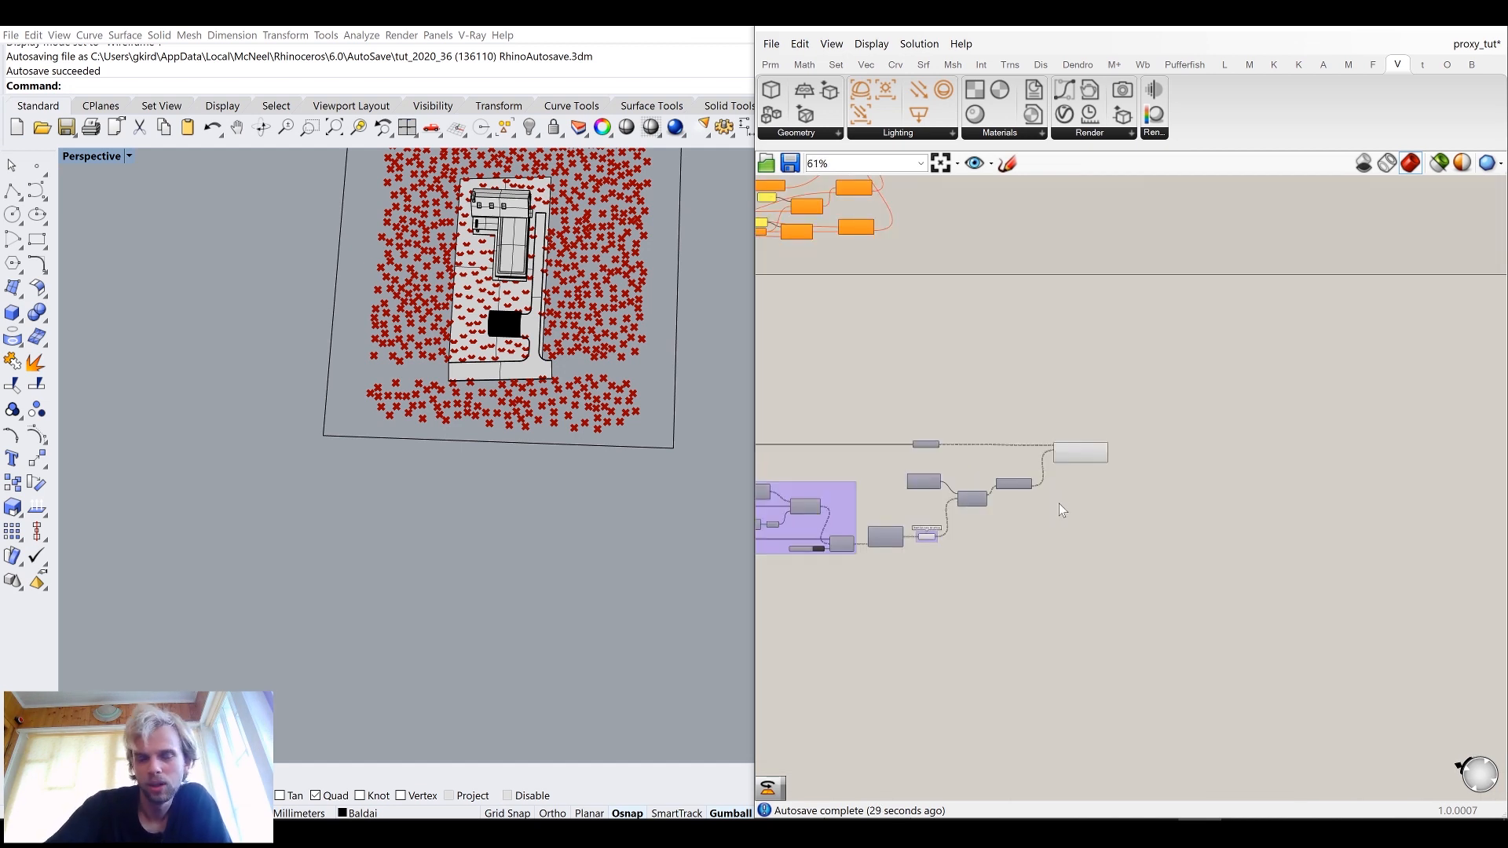
{"action": "scroll", "coordinate": [1062, 511], "scroll_direction": "up", "scroll_amount": 4}
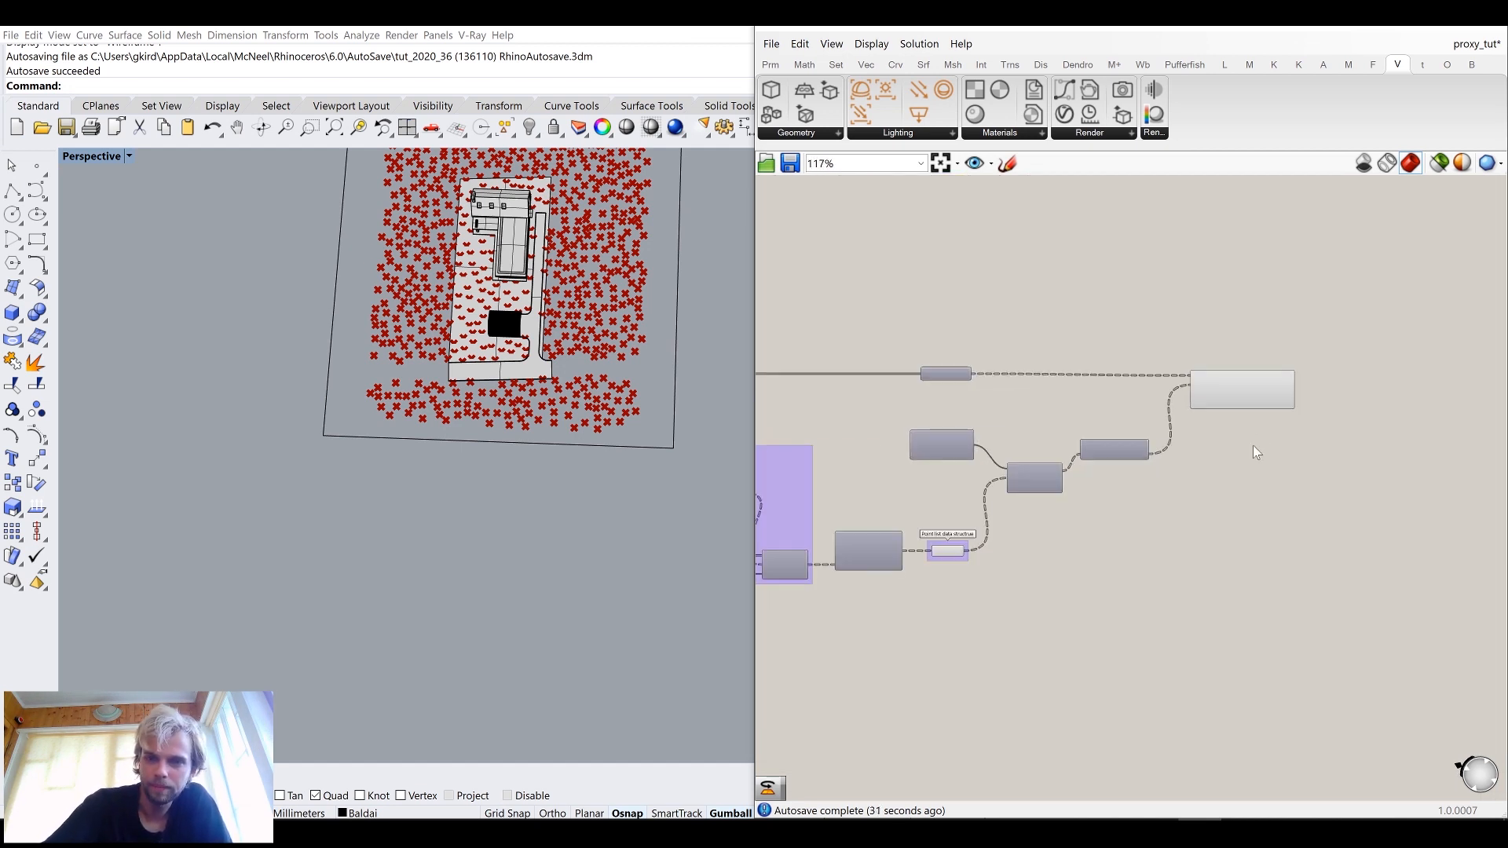
{"action": "scroll", "coordinate": [1256, 452], "scroll_direction": "up", "scroll_amount": 2}
{"action": "right_click_drag", "start_coordinate": [507, 404], "coordinate": [525, 427]}
{"action": "scroll", "coordinate": [531, 433], "scroll_direction": "up", "scroll_amount": 3}
{"action": "right_click_drag", "start_coordinate": [521, 515], "coordinate": [501, 419]}
{"action": "scroll", "coordinate": [495, 400], "scroll_direction": "down", "scroll_amount": 3}
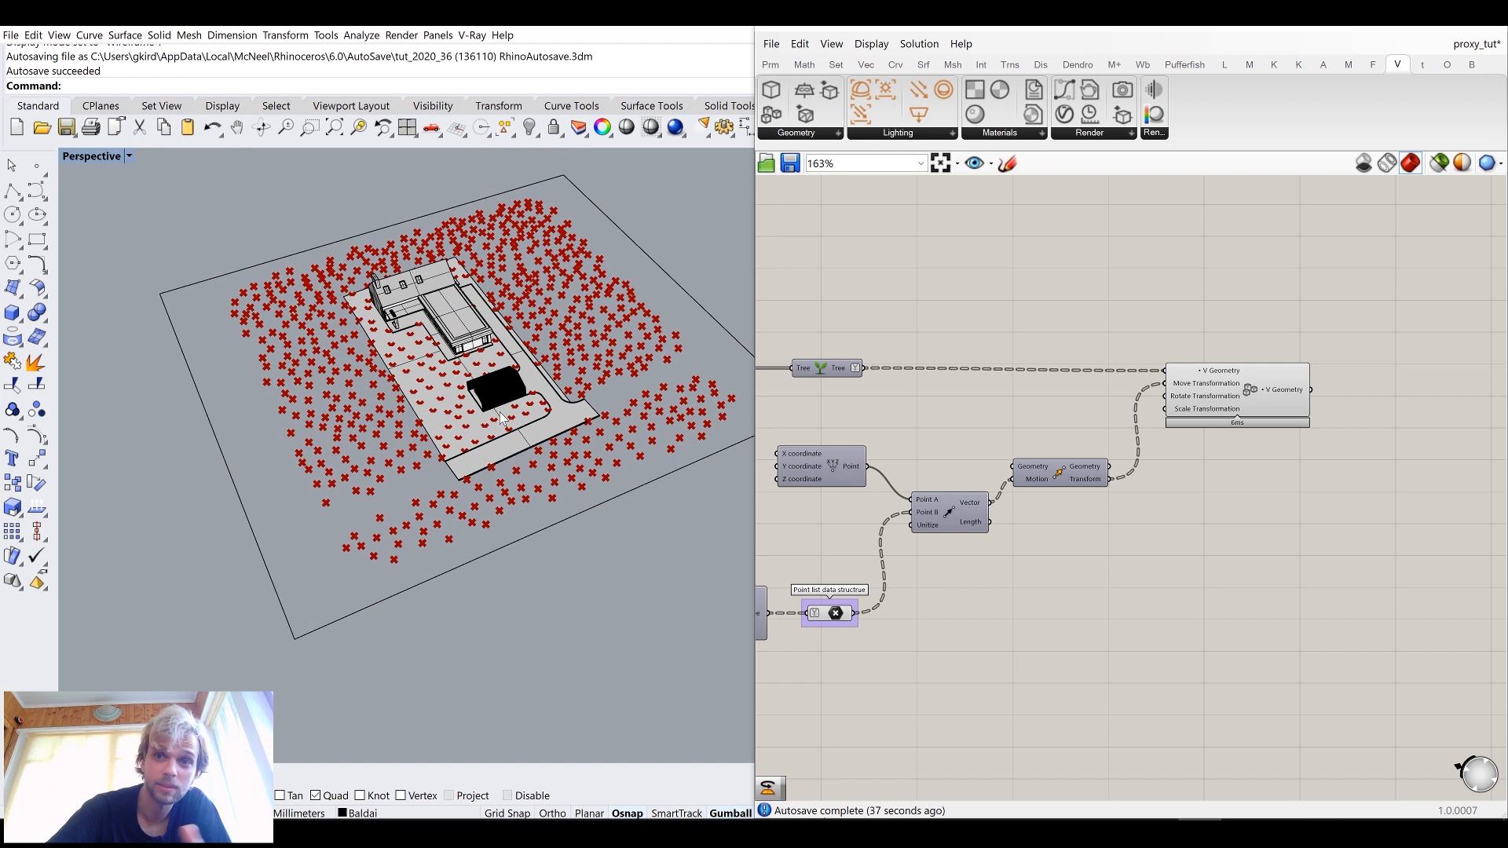
Step: Add a V-Ray Render component on the output side of the Instancer
{"action": "right_click_drag", "start_coordinate": [1077, 308], "coordinate": [965, 294]}
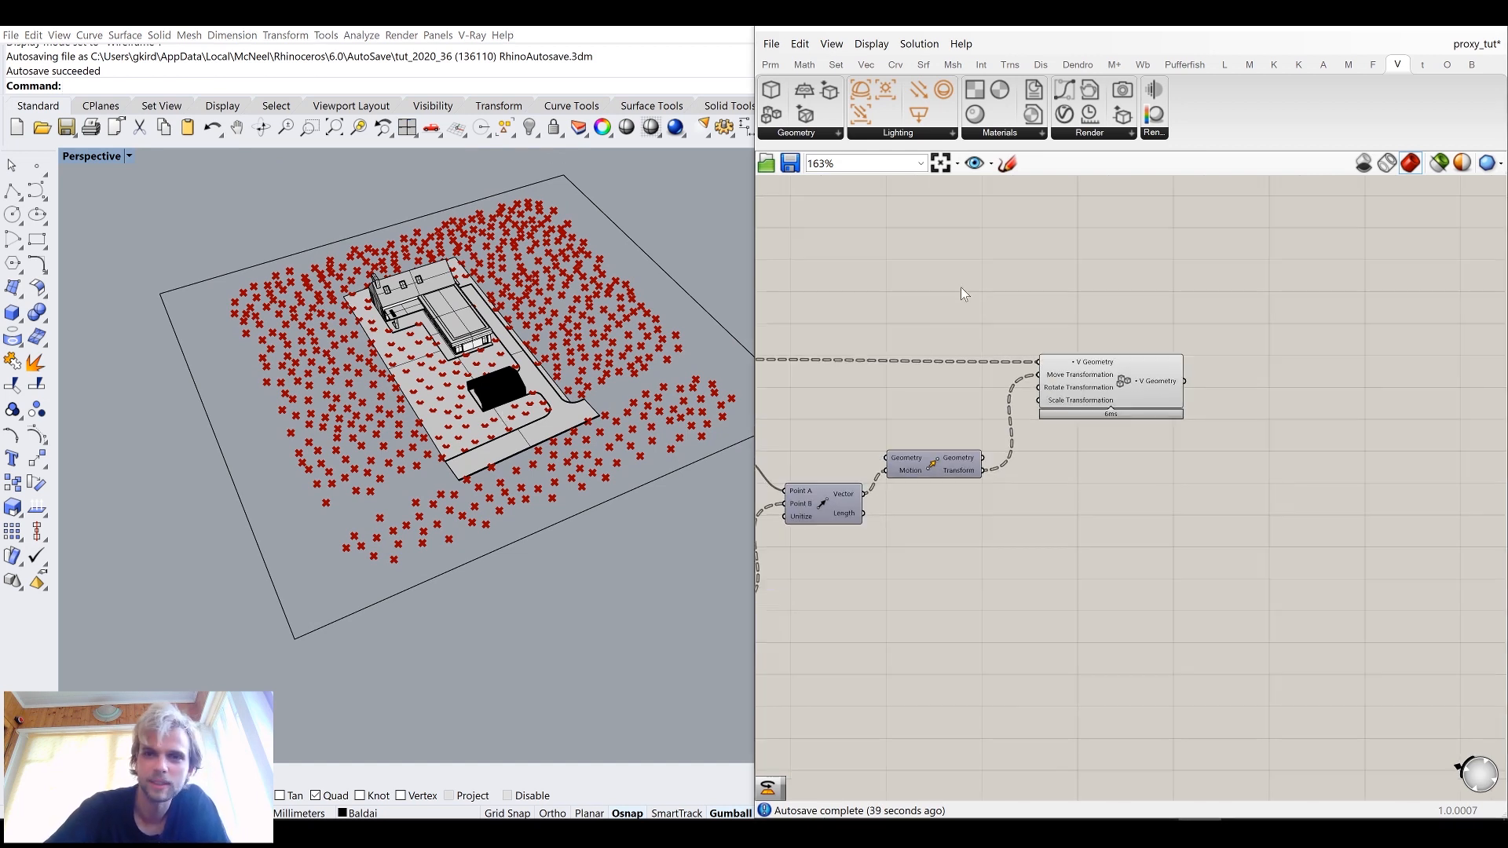
{"action": "scroll", "coordinate": [1155, 400], "scroll_direction": "up", "scroll_amount": 3}
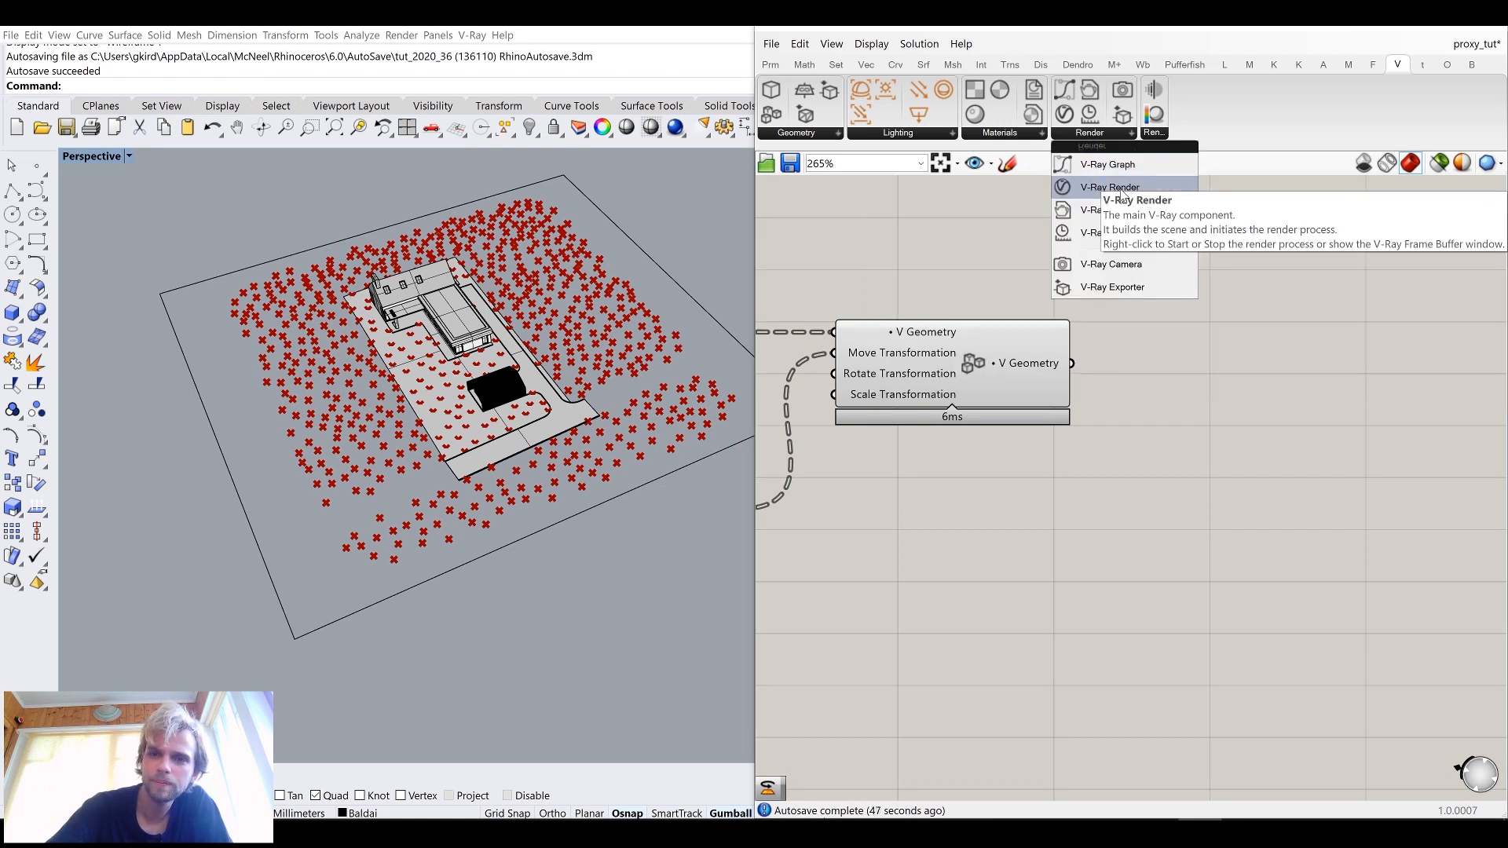
{"action": "left_click_drag", "start_coordinate": [1123, 193], "coordinate": [1292, 308]}
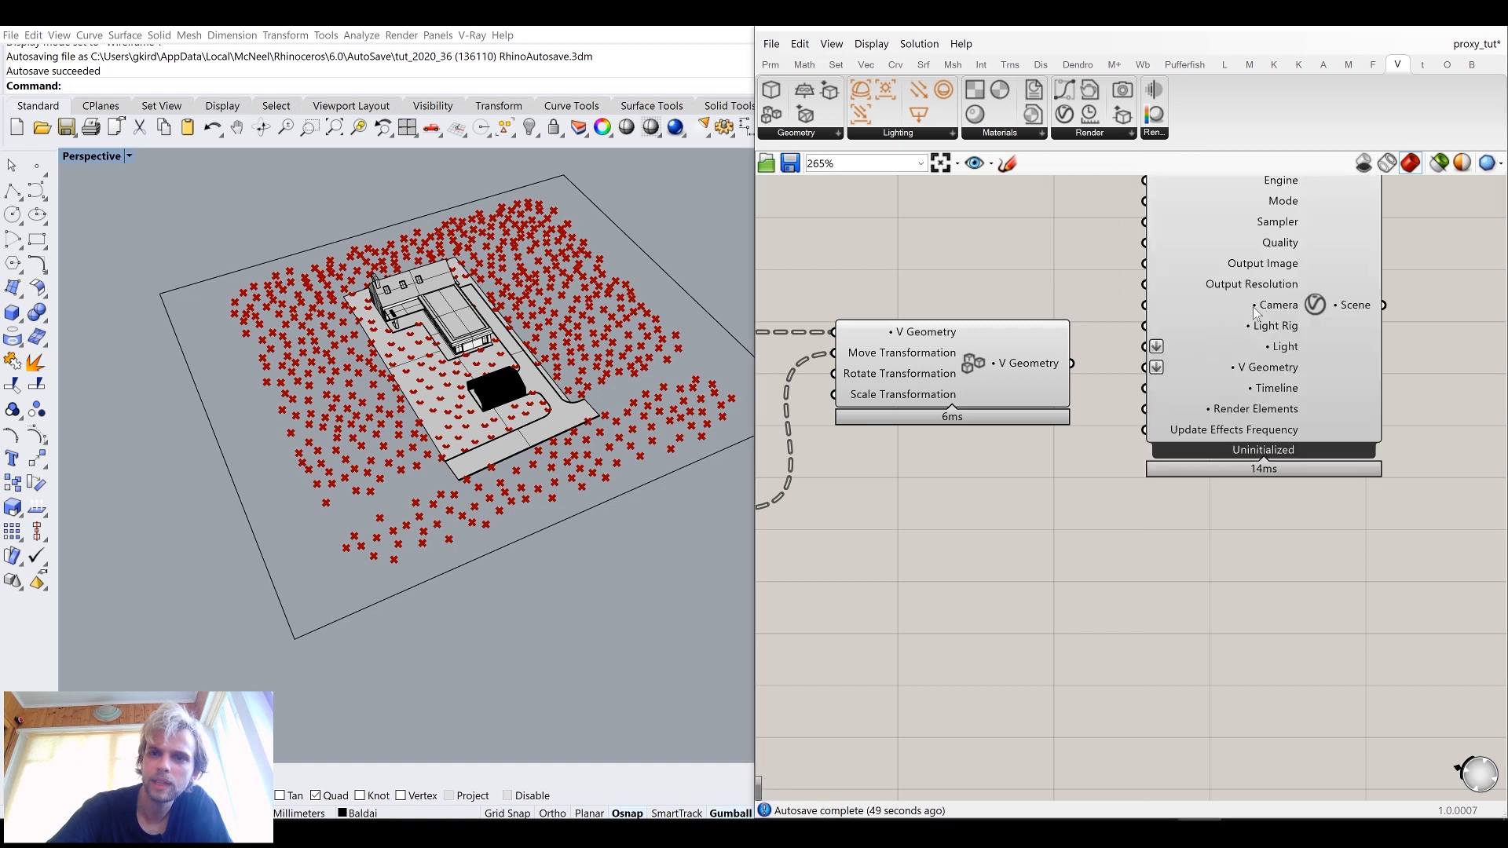
{"action": "scroll", "coordinate": [1294, 307], "scroll_direction": "down", "scroll_amount": 2}
{"action": "left_click", "coordinate": [1294, 307]}
{"action": "scroll", "coordinate": [1289, 322], "scroll_direction": "down", "scroll_amount": 1}
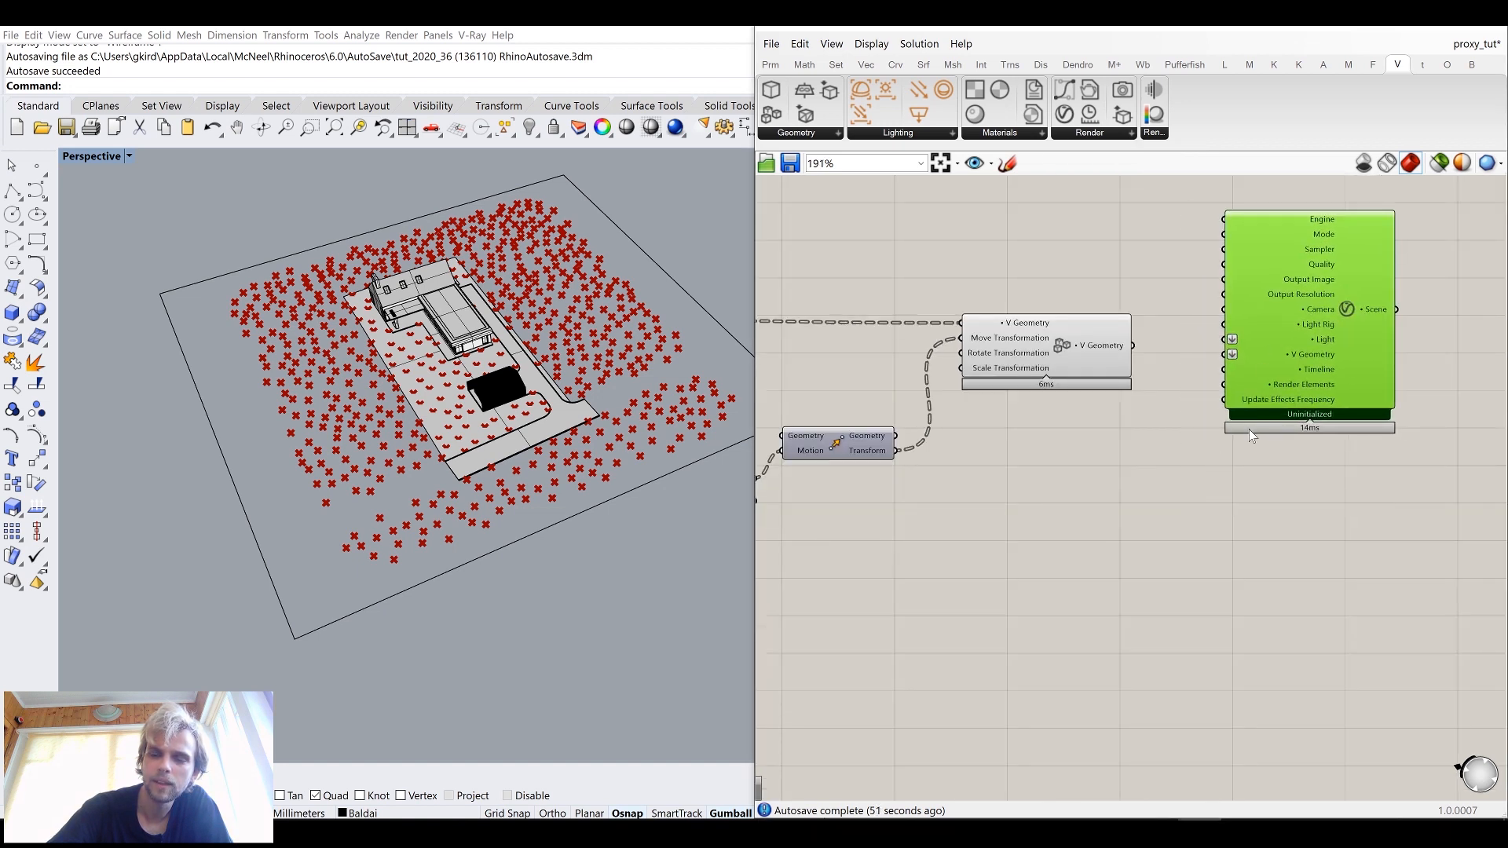
{"action": "right_click_drag", "start_coordinate": [1293, 337], "coordinate": [1120, 311]}
{"action": "scroll", "coordinate": [1154, 345], "scroll_direction": "up", "scroll_amount": 2}
{"action": "scroll", "coordinate": [1187, 388], "scroll_direction": "down", "scroll_amount": 3}
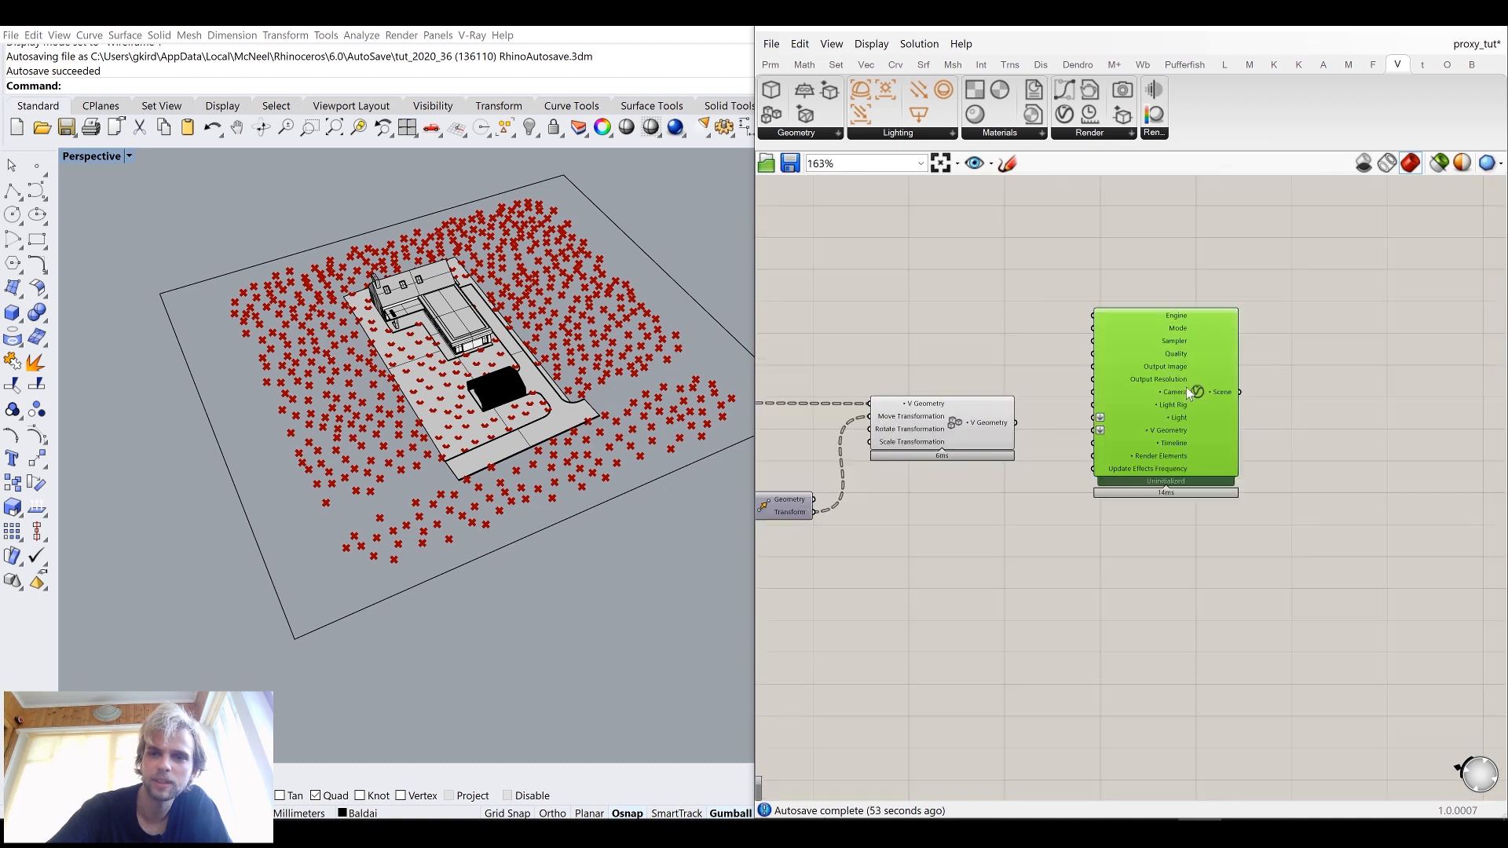
Step: Align the V-Ray Render component with the Instancer and connect the Instancer's V Geometry output to its V Geometry input
{"action": "right_click", "coordinate": [1197, 392]}
{"action": "left_click", "coordinate": [1039, 266]}
{"action": "left_click_drag", "start_coordinate": [1184, 369], "coordinate": [1176, 412]}
{"action": "left_click", "coordinate": [1084, 312]}
{"action": "scroll", "coordinate": [1276, 384], "scroll_direction": "up", "scroll_amount": 3}
{"action": "left_click", "coordinate": [990, 440]}
{"action": "scroll", "coordinate": [893, 432], "scroll_direction": "up", "scroll_amount": 2}
{"action": "left_click_drag", "start_coordinate": [944, 426], "coordinate": [1092, 425]}
{"action": "left_click_drag", "start_coordinate": [1255, 431], "coordinate": [1256, 440]}
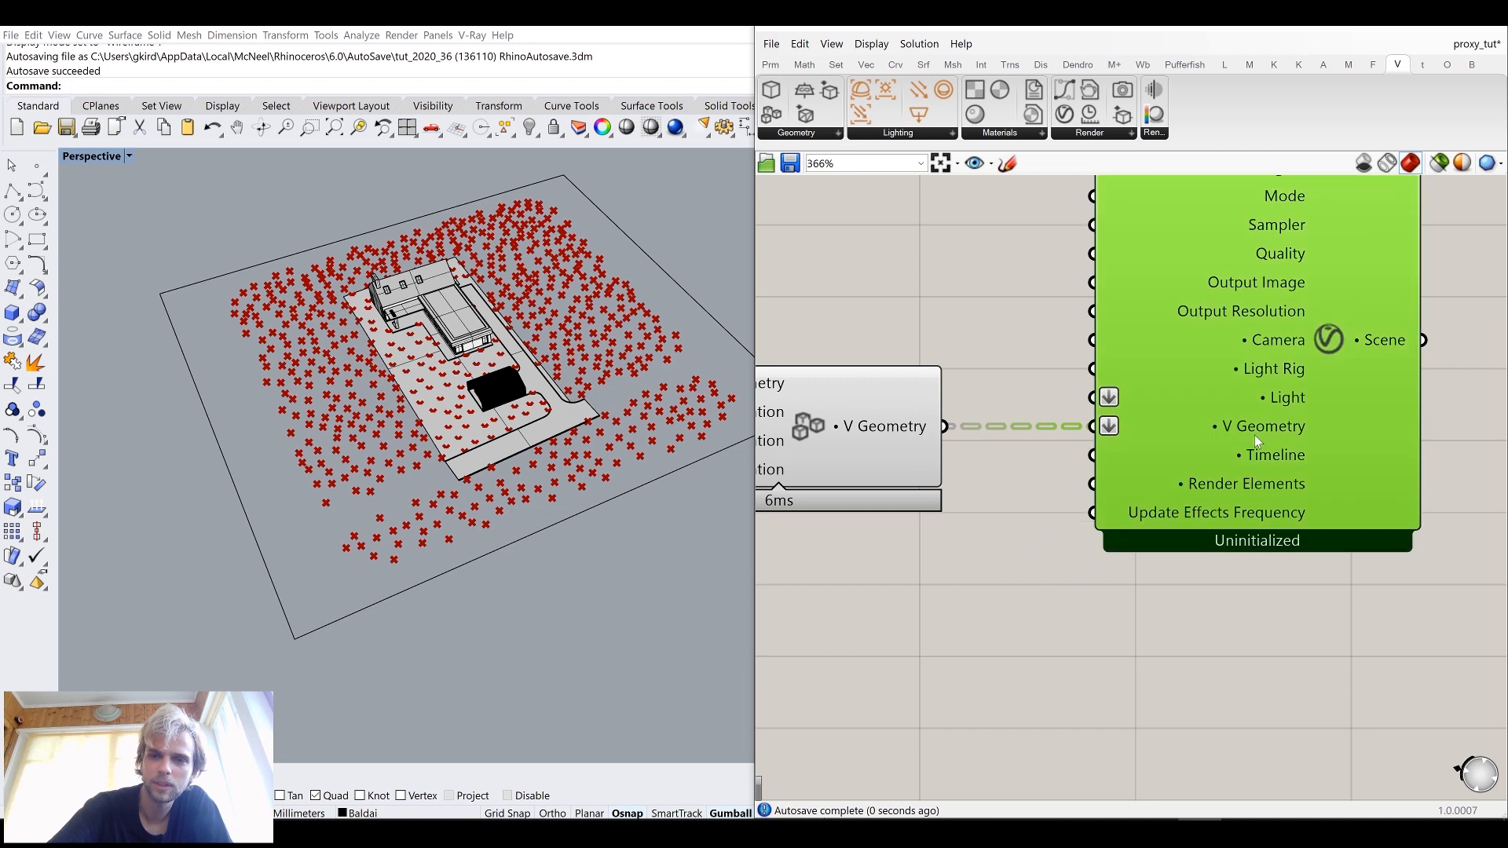
{"action": "scroll", "coordinate": [1162, 407], "scroll_direction": "down", "scroll_amount": 2}
{"action": "scroll", "coordinate": [992, 365], "scroll_direction": "up", "scroll_amount": 1}
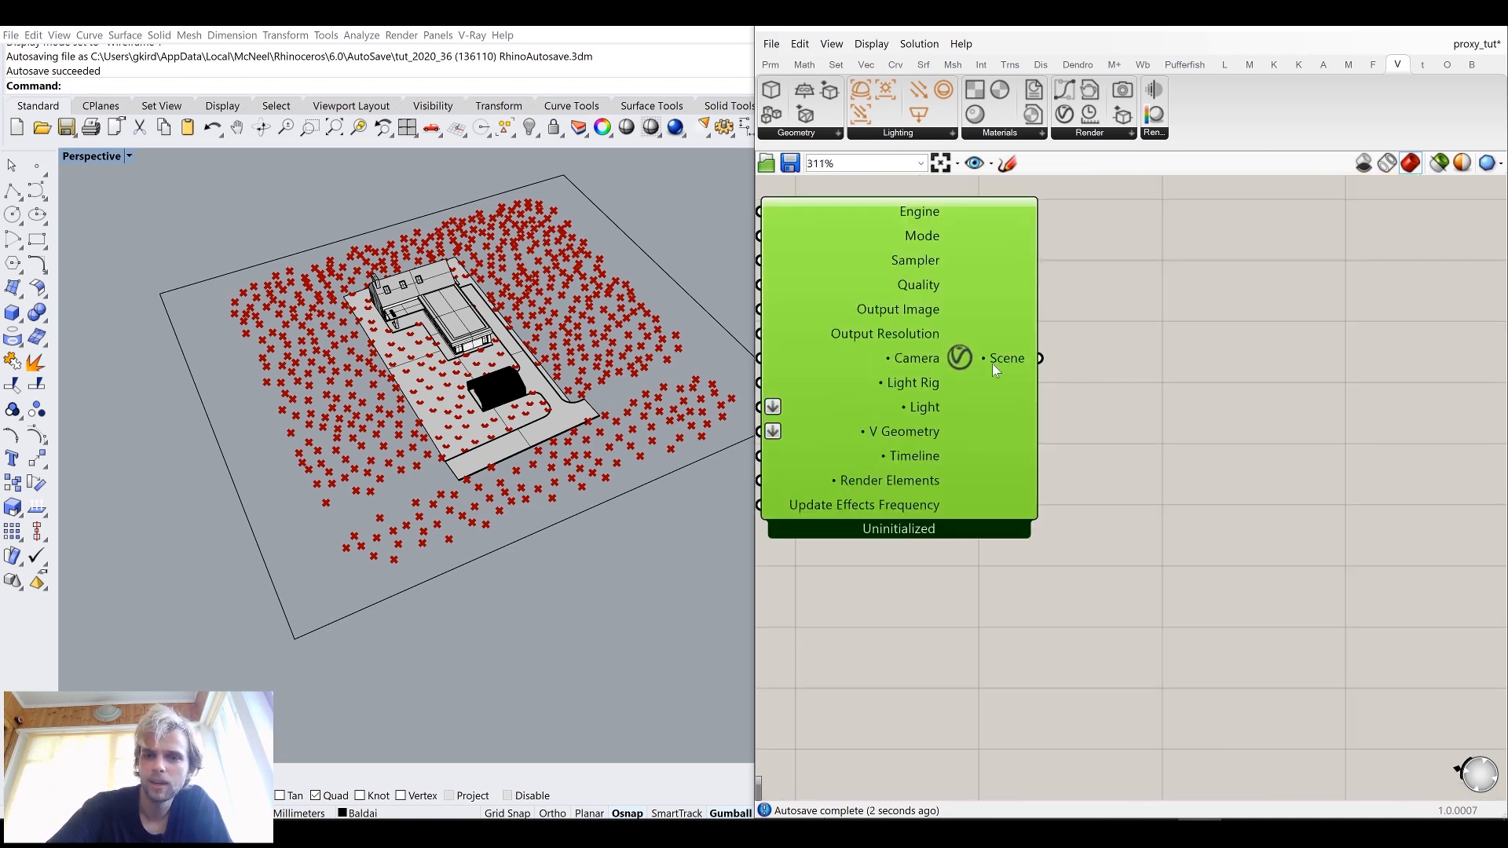
Step: Add a V-Ray Render in Project component beside V-Ray Render and connect the Scene output to its Scene input
{"action": "left_click", "coordinate": [1057, 260]}
{"action": "left_click", "coordinate": [1092, 135]}
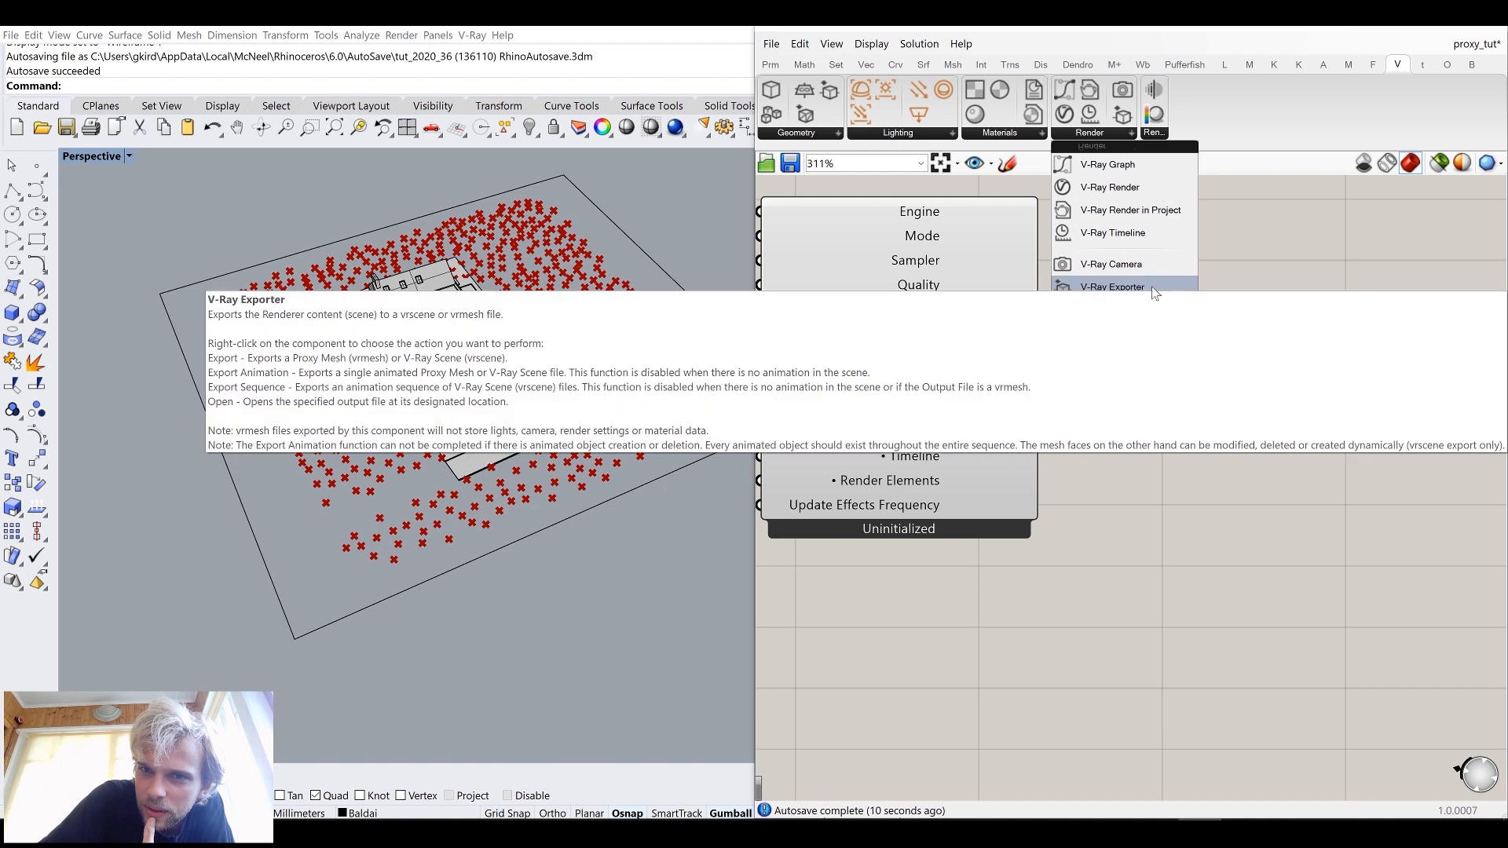
{"action": "left_click", "coordinate": [1107, 212]}
{"action": "left_click", "coordinate": [1216, 388]}
{"action": "left_click_drag", "start_coordinate": [1223, 397], "coordinate": [1222, 374]}
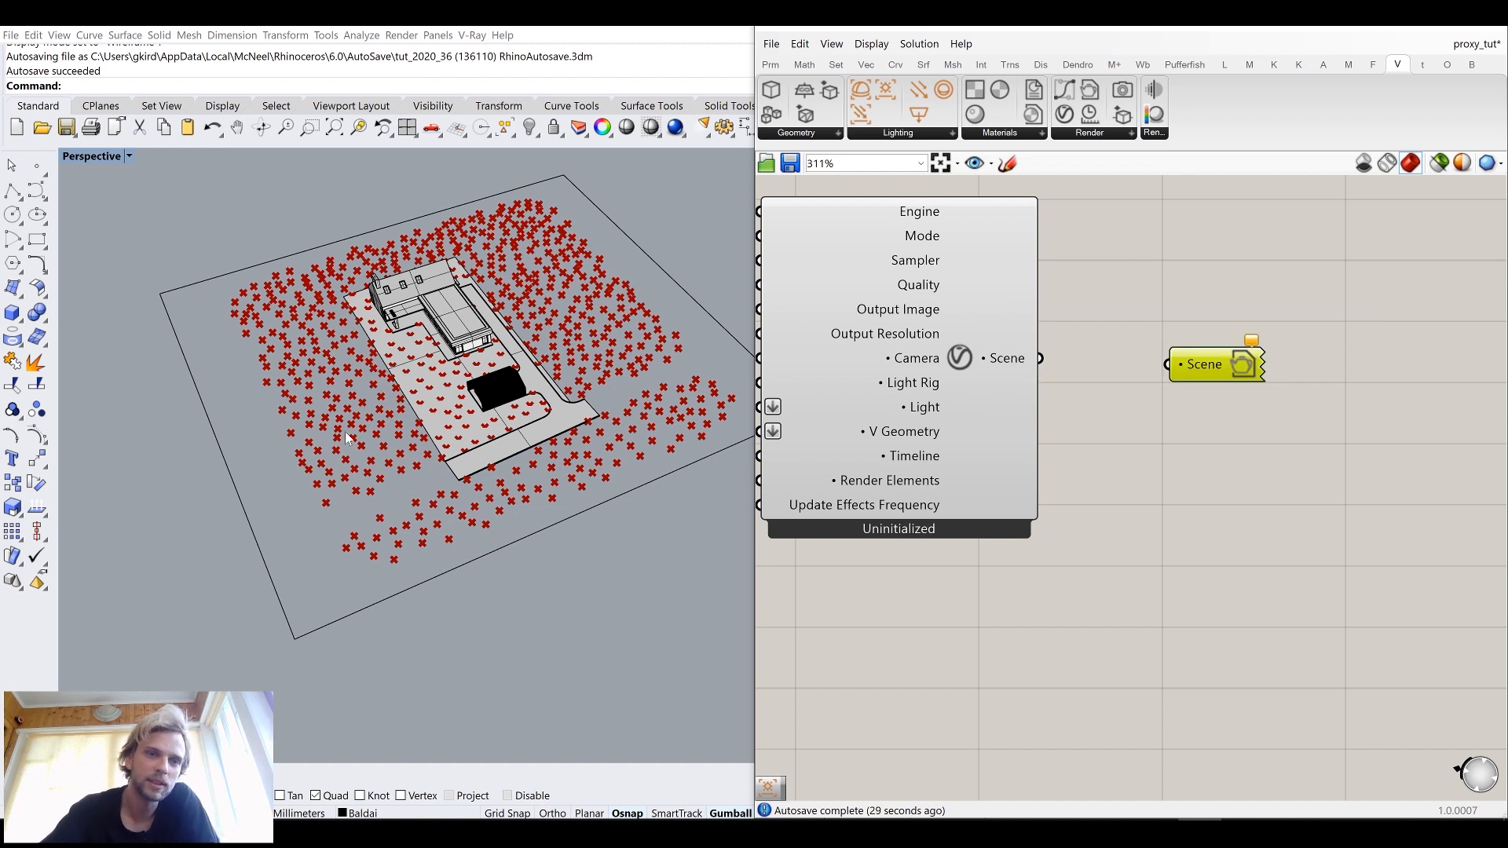
{"action": "left_click_drag", "start_coordinate": [1210, 371], "coordinate": [1146, 370]}
{"action": "left_click_drag", "start_coordinate": [1045, 361], "coordinate": [1117, 364]}
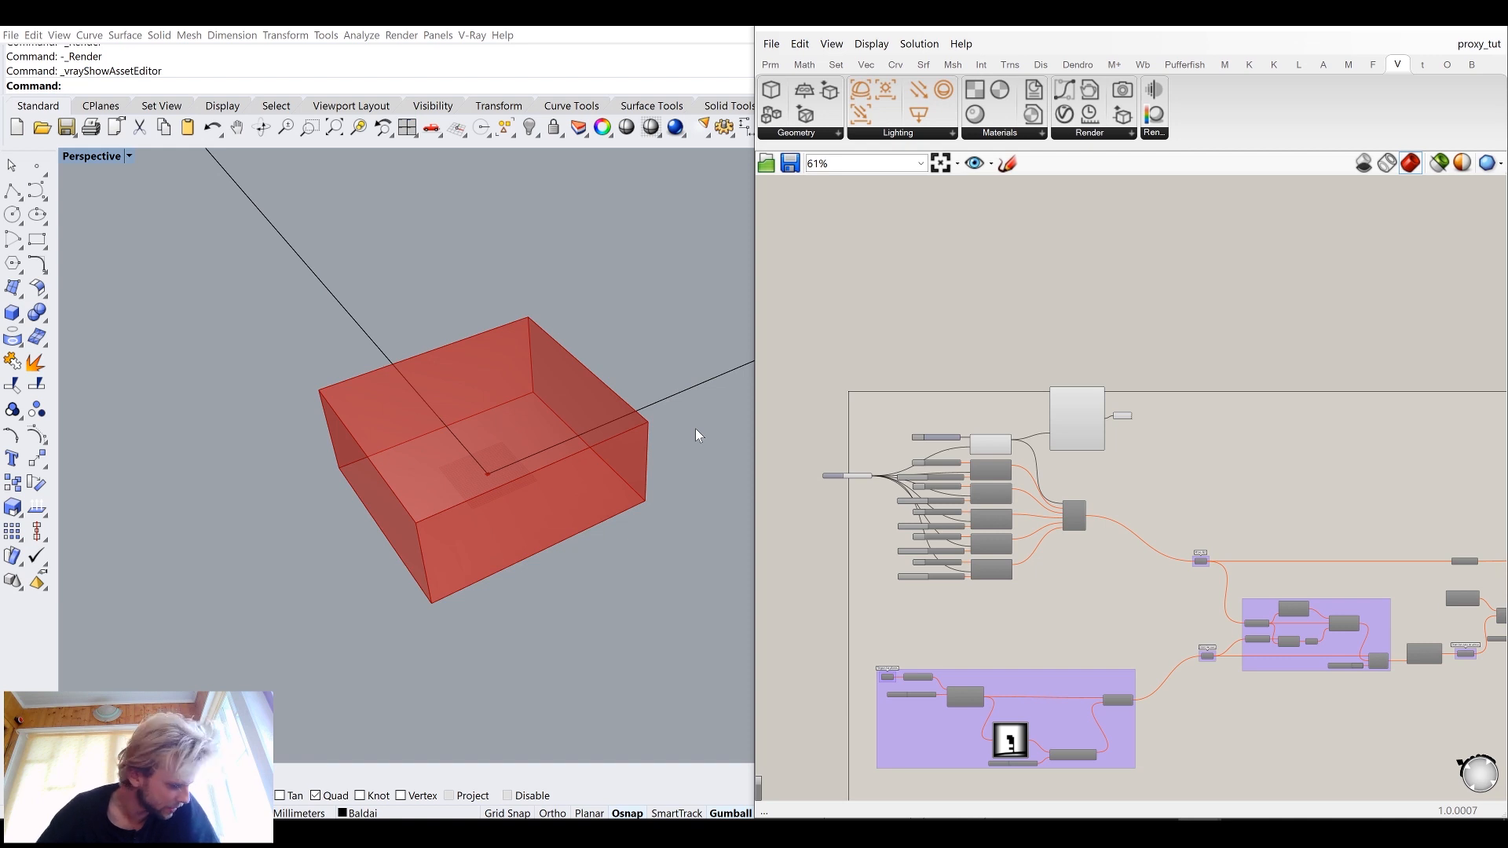
Step: Examine the file path, scale and material inputs of the plant proxy components
{"action": "scroll", "coordinate": [973, 492], "scroll_direction": "up", "scroll_amount": 5}
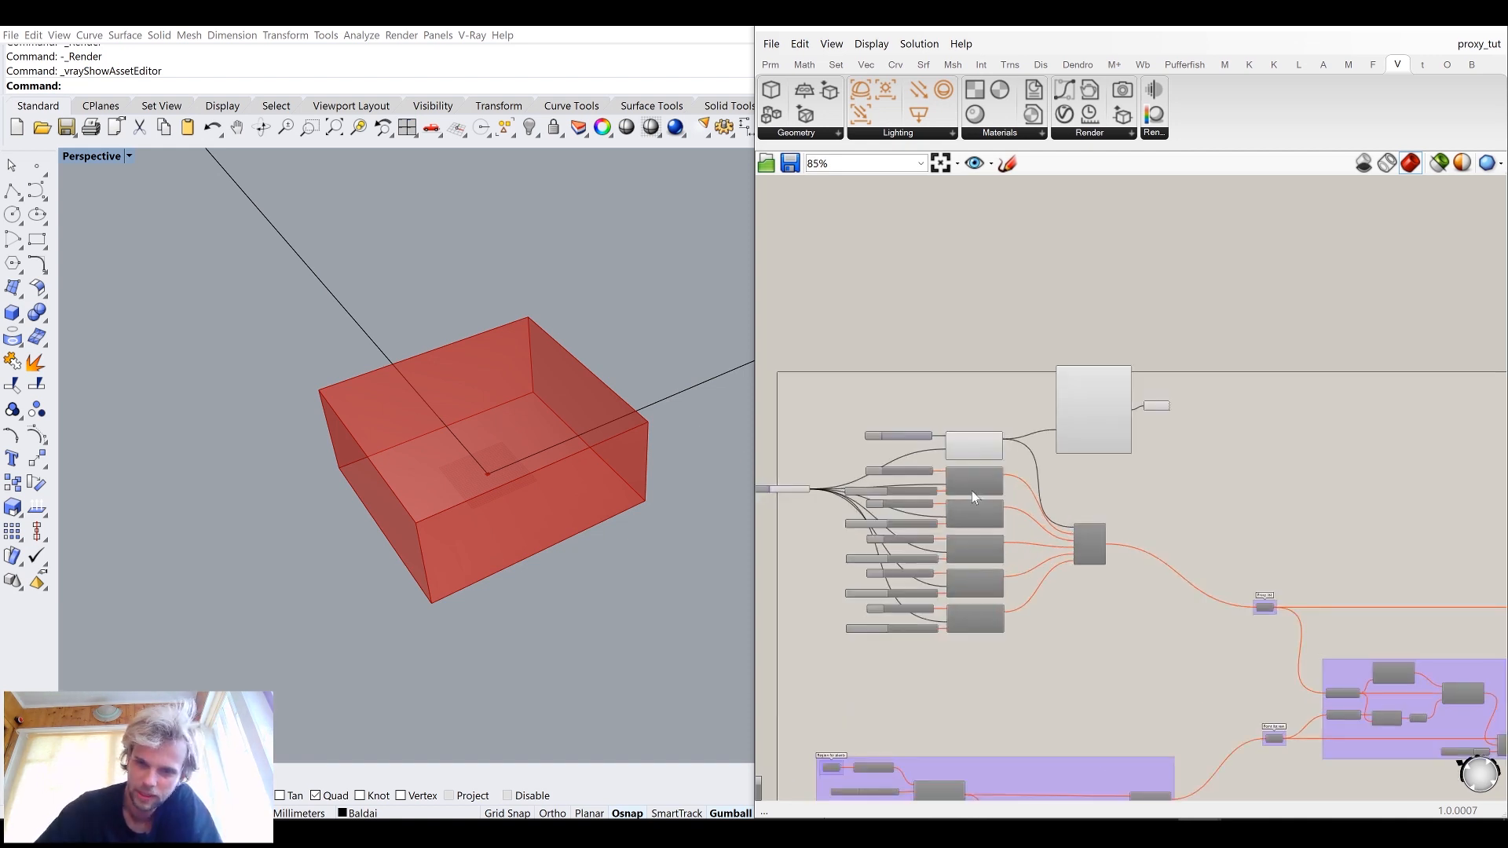
{"action": "scroll", "coordinate": [960, 388], "scroll_direction": "up", "scroll_amount": 3}
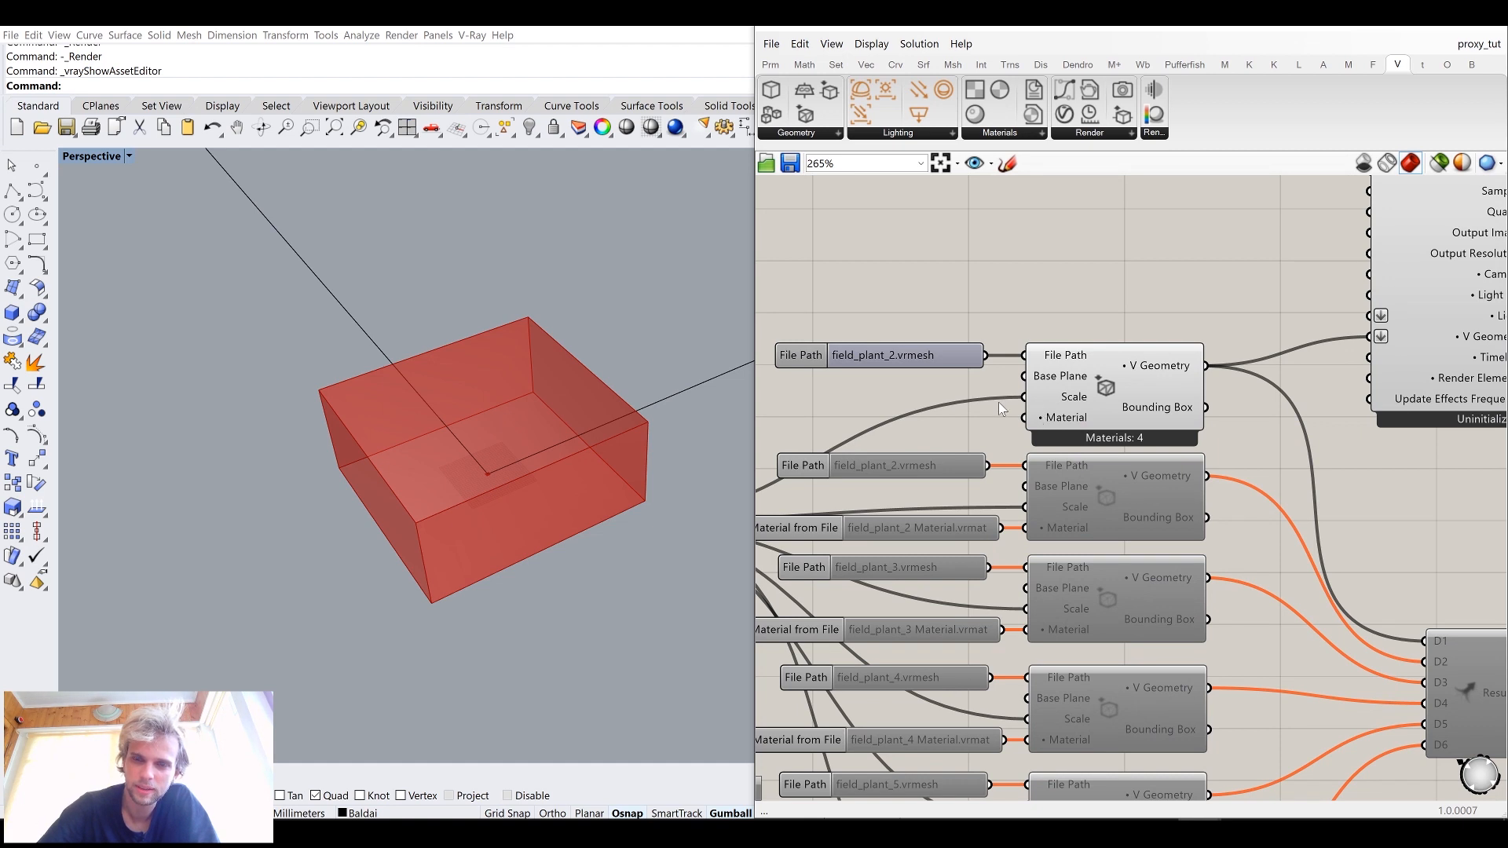
{"action": "mouse_move", "coordinate": [1042, 412]}
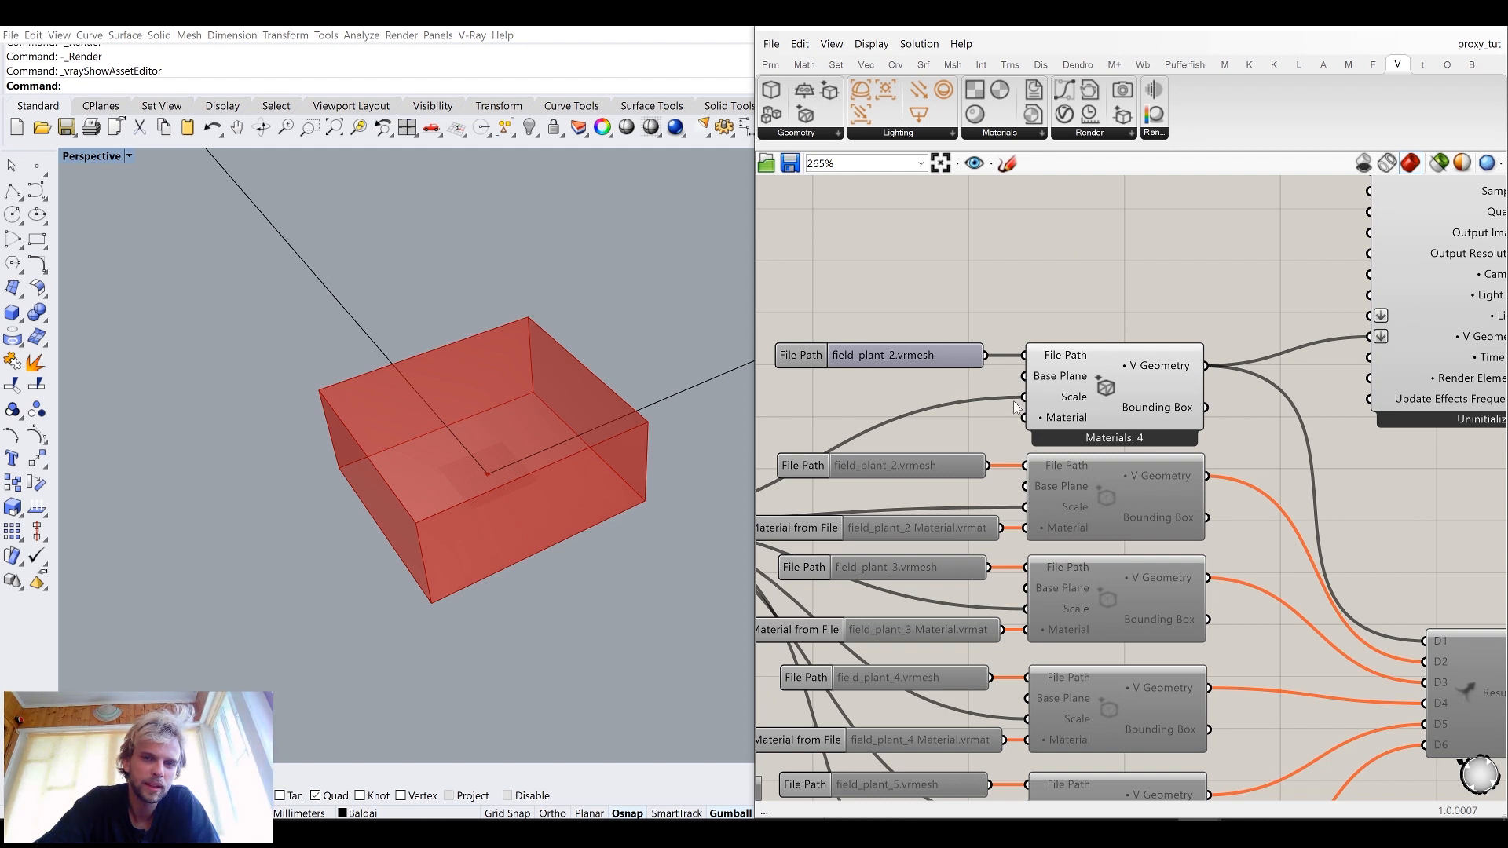
{"action": "scroll", "coordinate": [1098, 385], "scroll_direction": "down", "scroll_amount": 3}
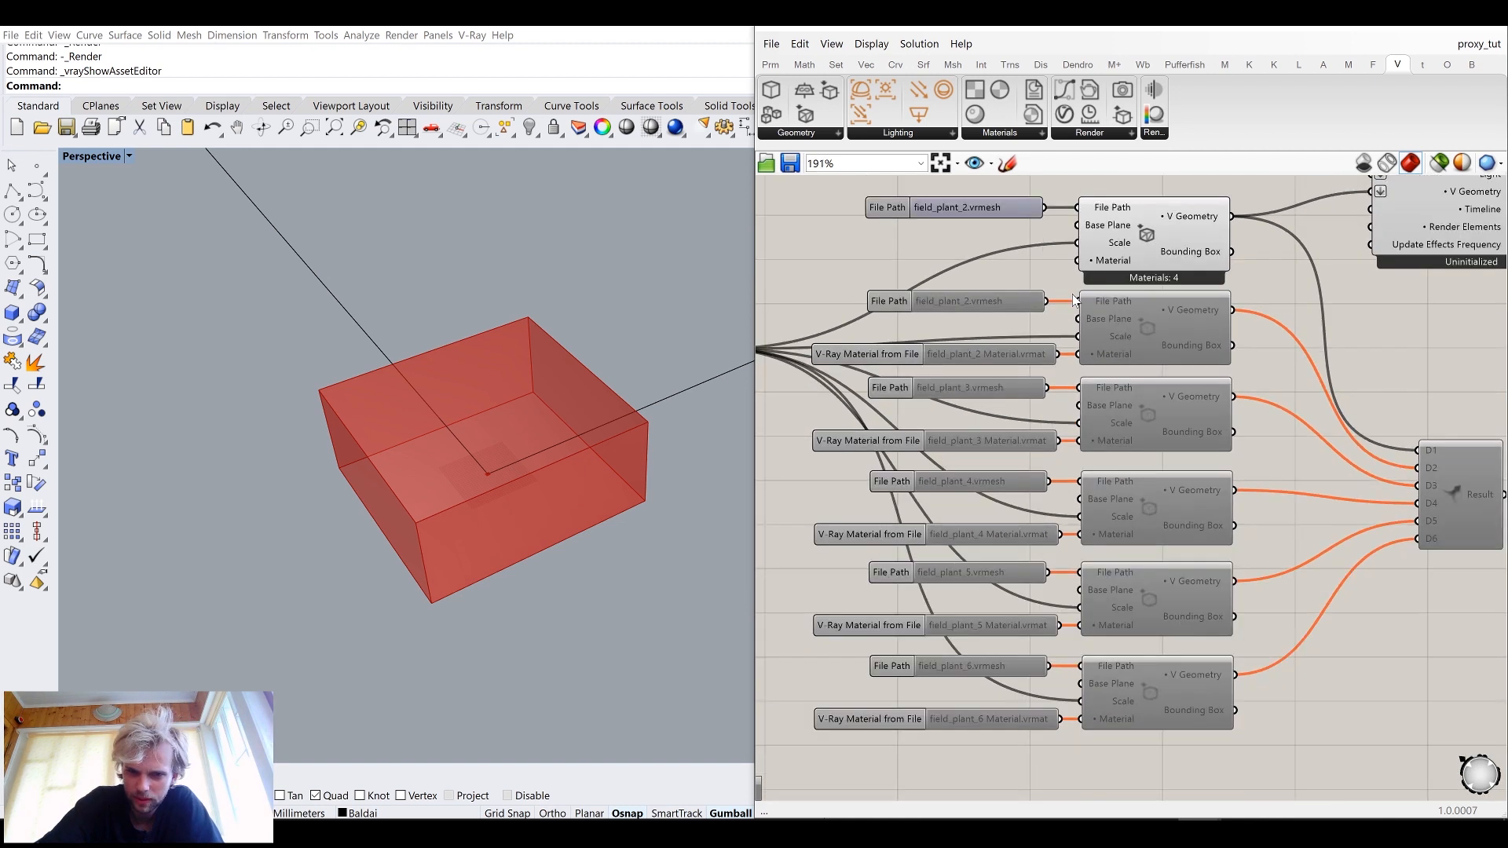
{"action": "scroll", "coordinate": [1029, 467], "scroll_direction": "up", "scroll_amount": 2}
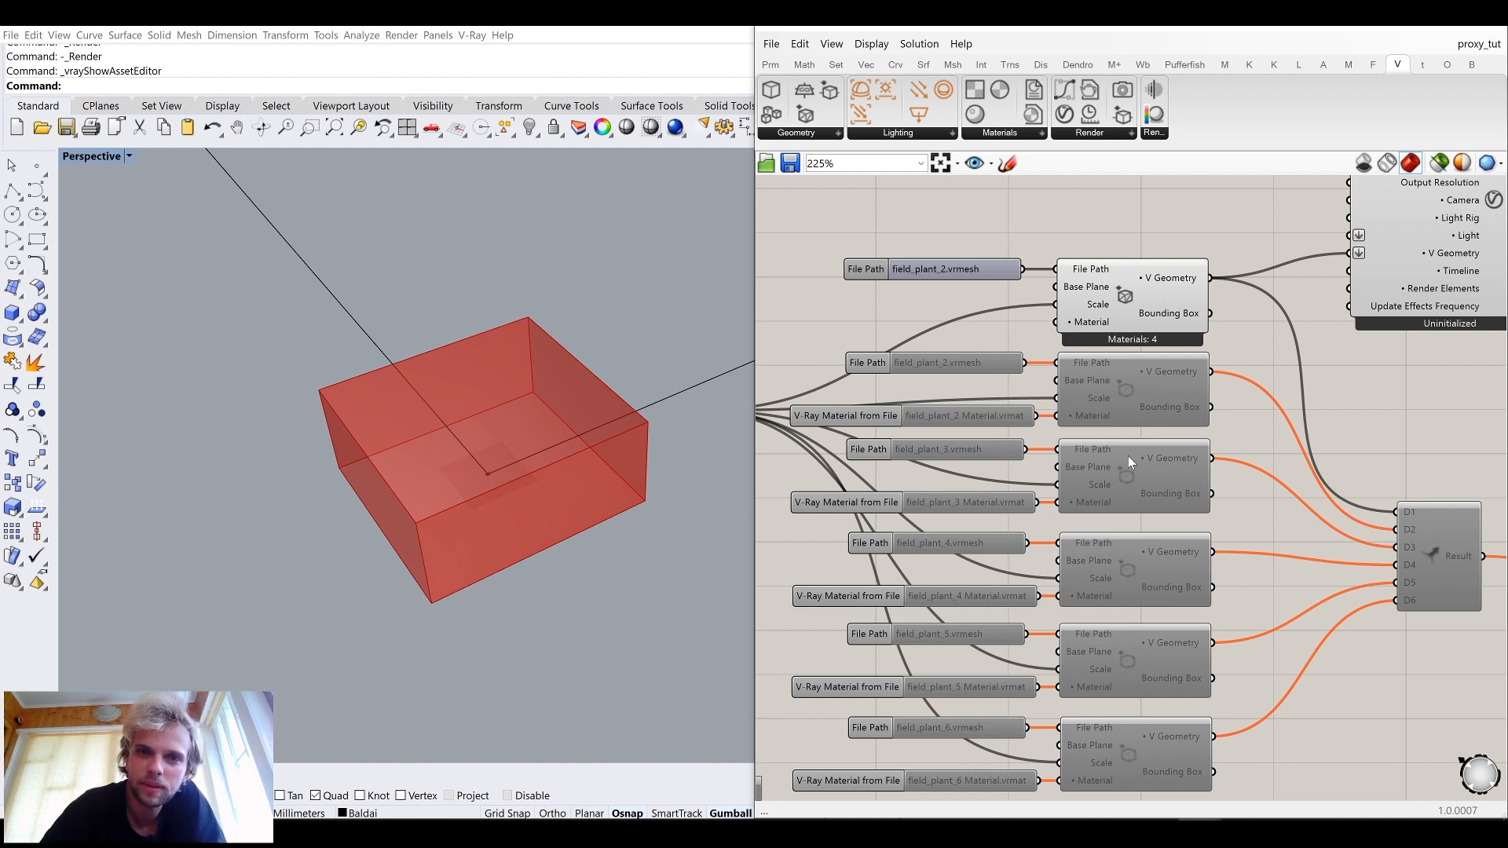
{"action": "right_click_drag", "start_coordinate": [1070, 346], "coordinate": [991, 367]}
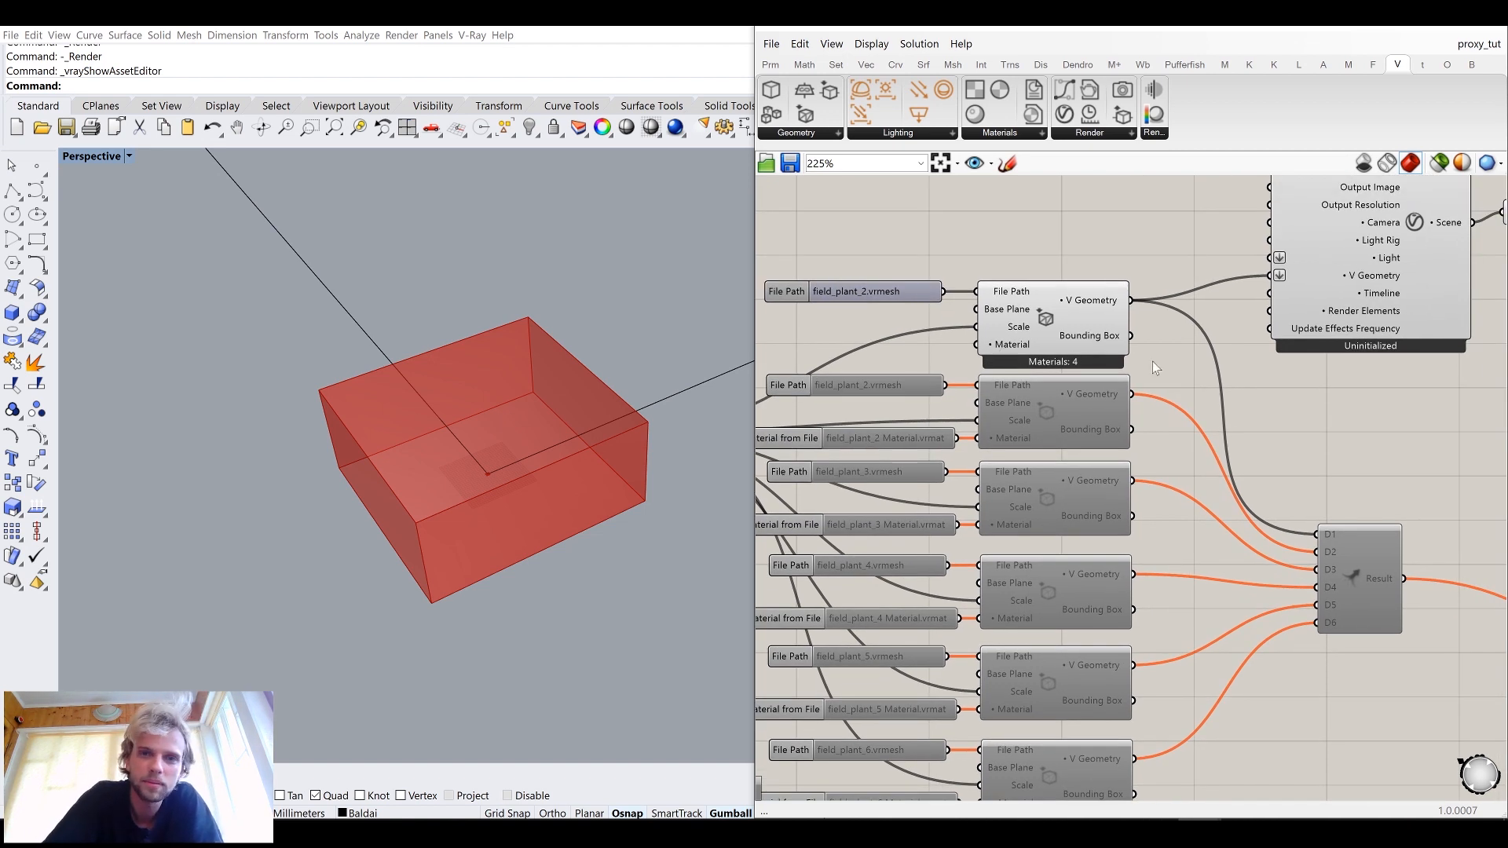
{"action": "scroll", "coordinate": [1053, 332], "scroll_direction": "up", "scroll_amount": 2}
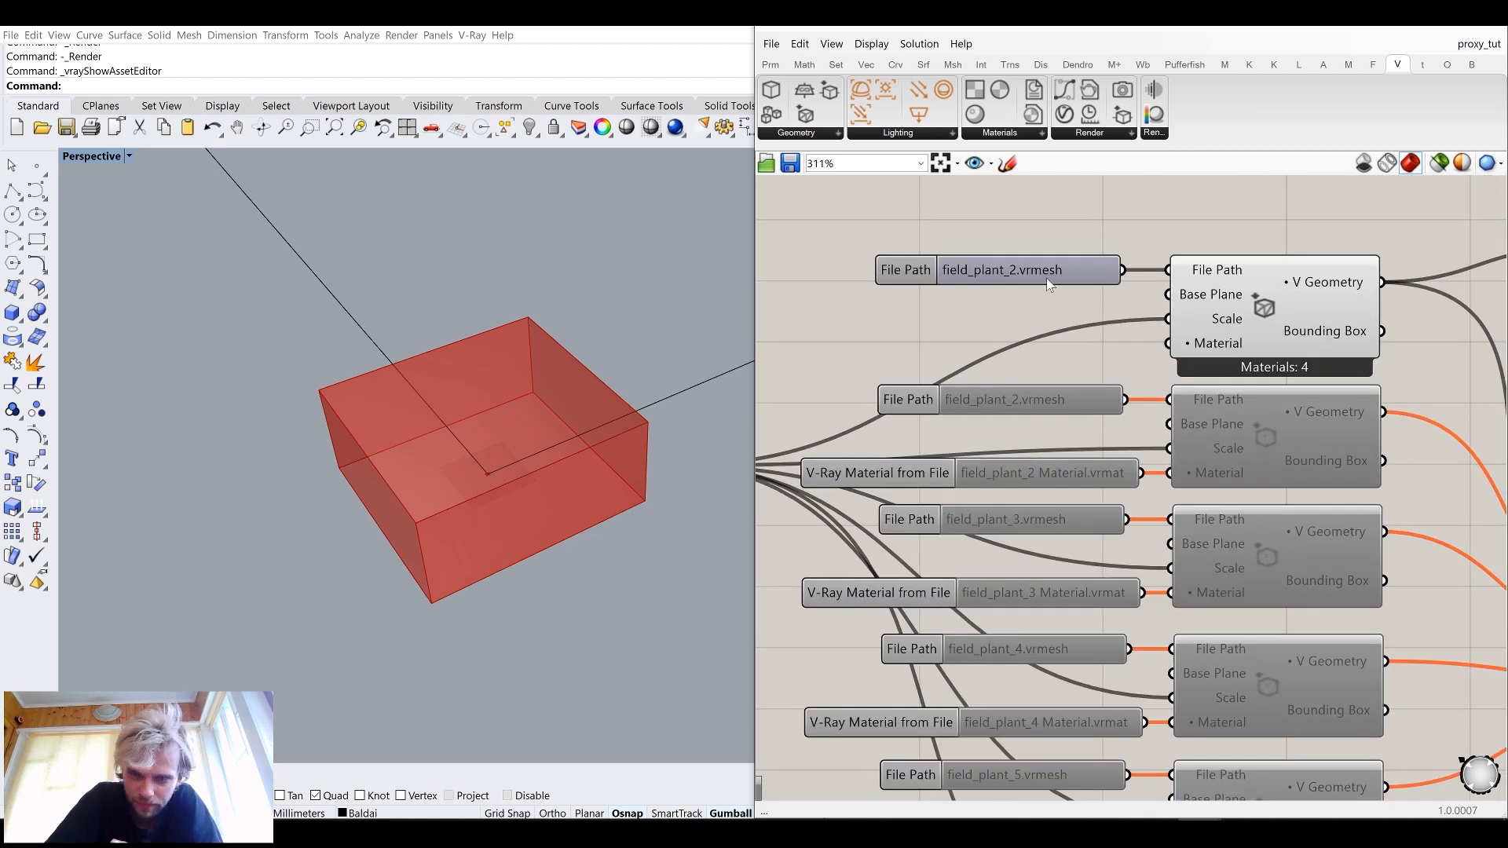
Step: Set the uppermost proxy's file path to field_plant_7.vrmesh
{"action": "left_click", "coordinate": [997, 266]}
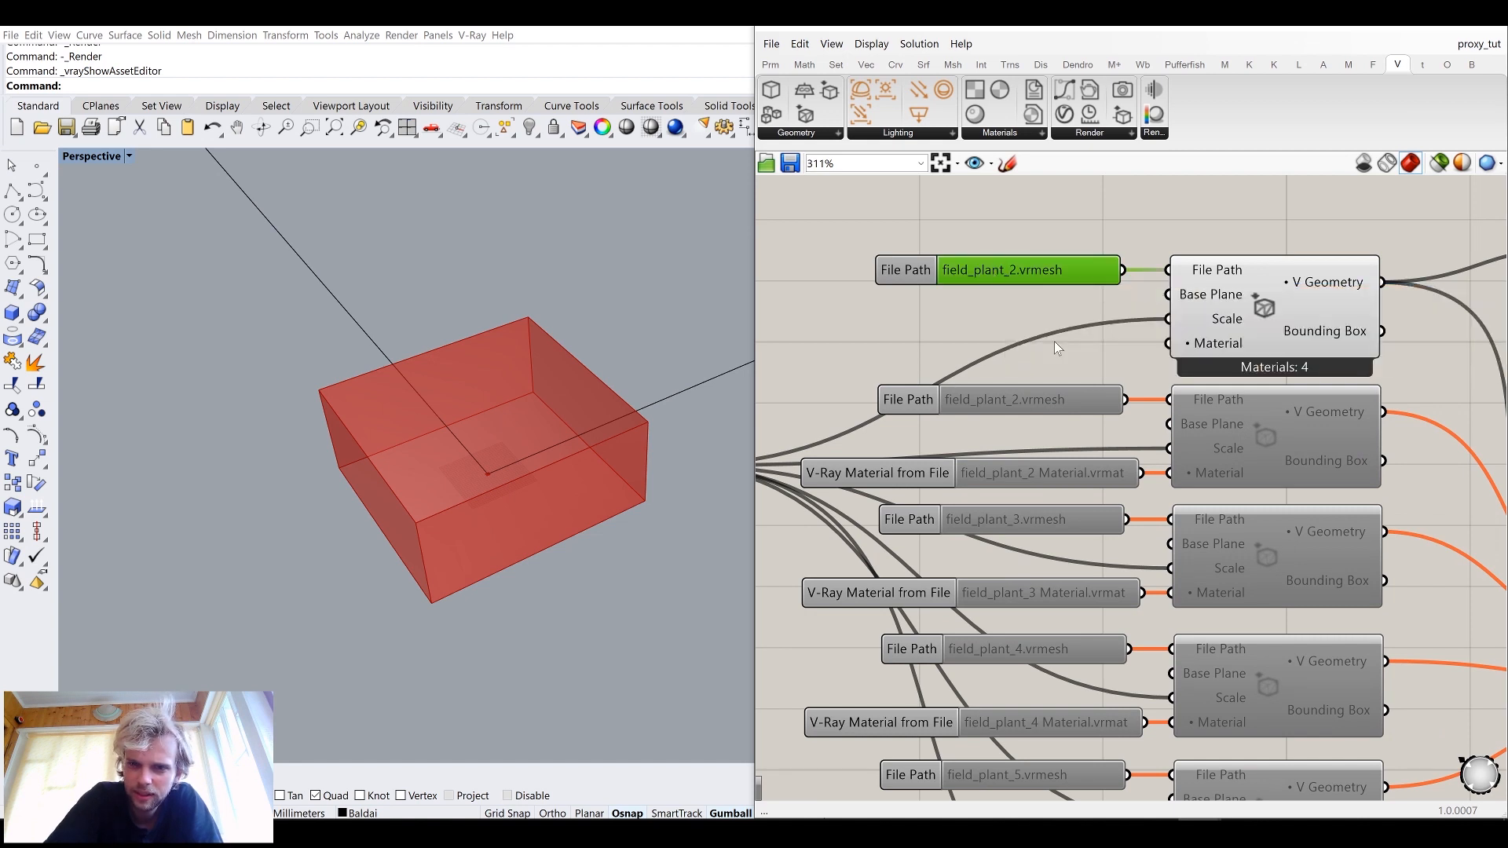
{"action": "scroll", "coordinate": [1054, 341], "scroll_direction": "down", "scroll_amount": 2}
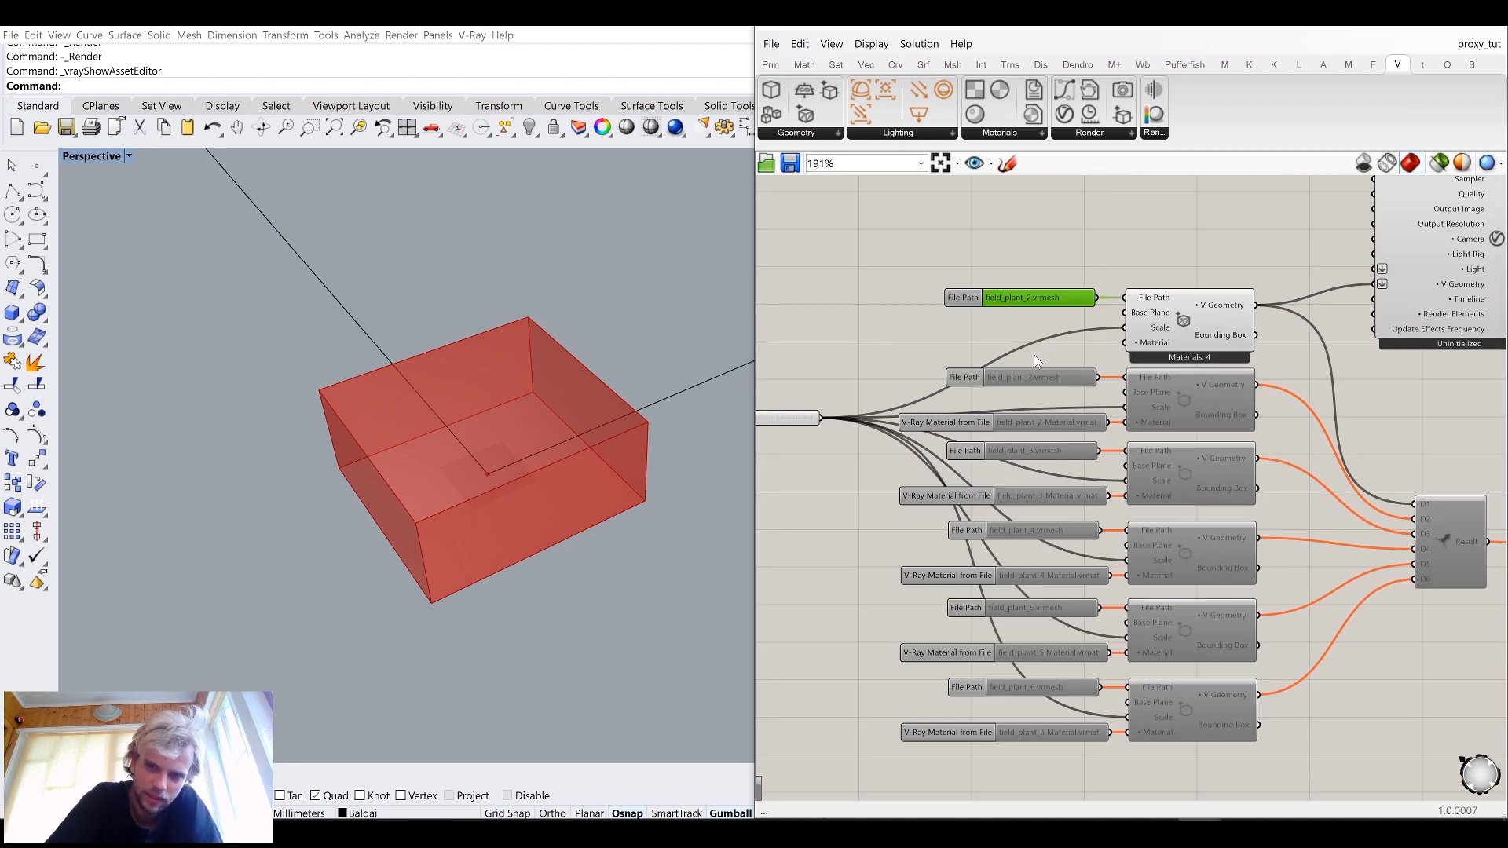
{"action": "scroll", "coordinate": [1034, 352], "scroll_direction": "up", "scroll_amount": 2}
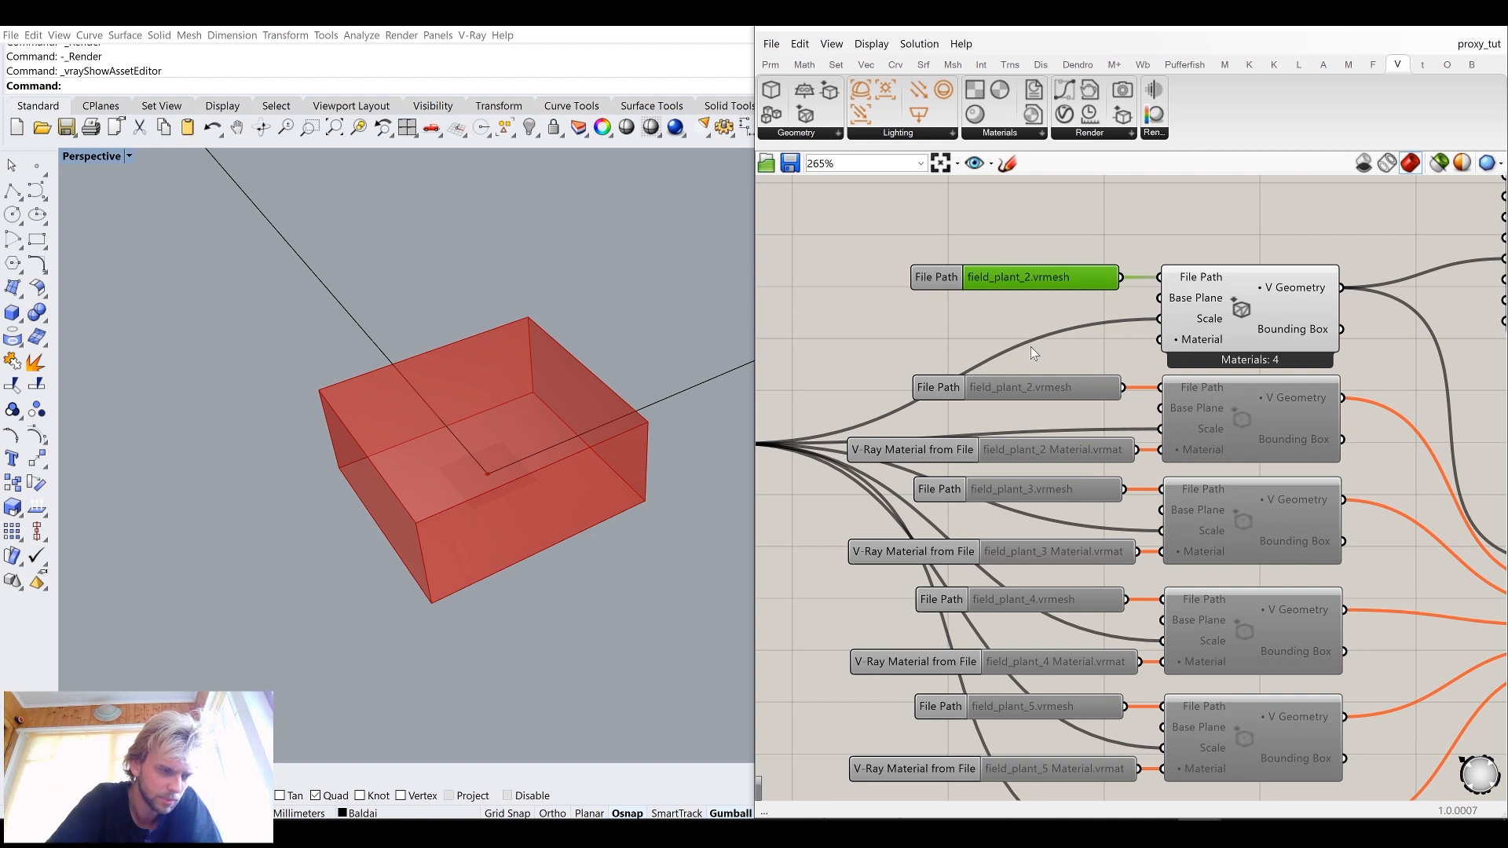
{"action": "scroll", "coordinate": [1016, 279], "scroll_direction": "up", "scroll_amount": 2}
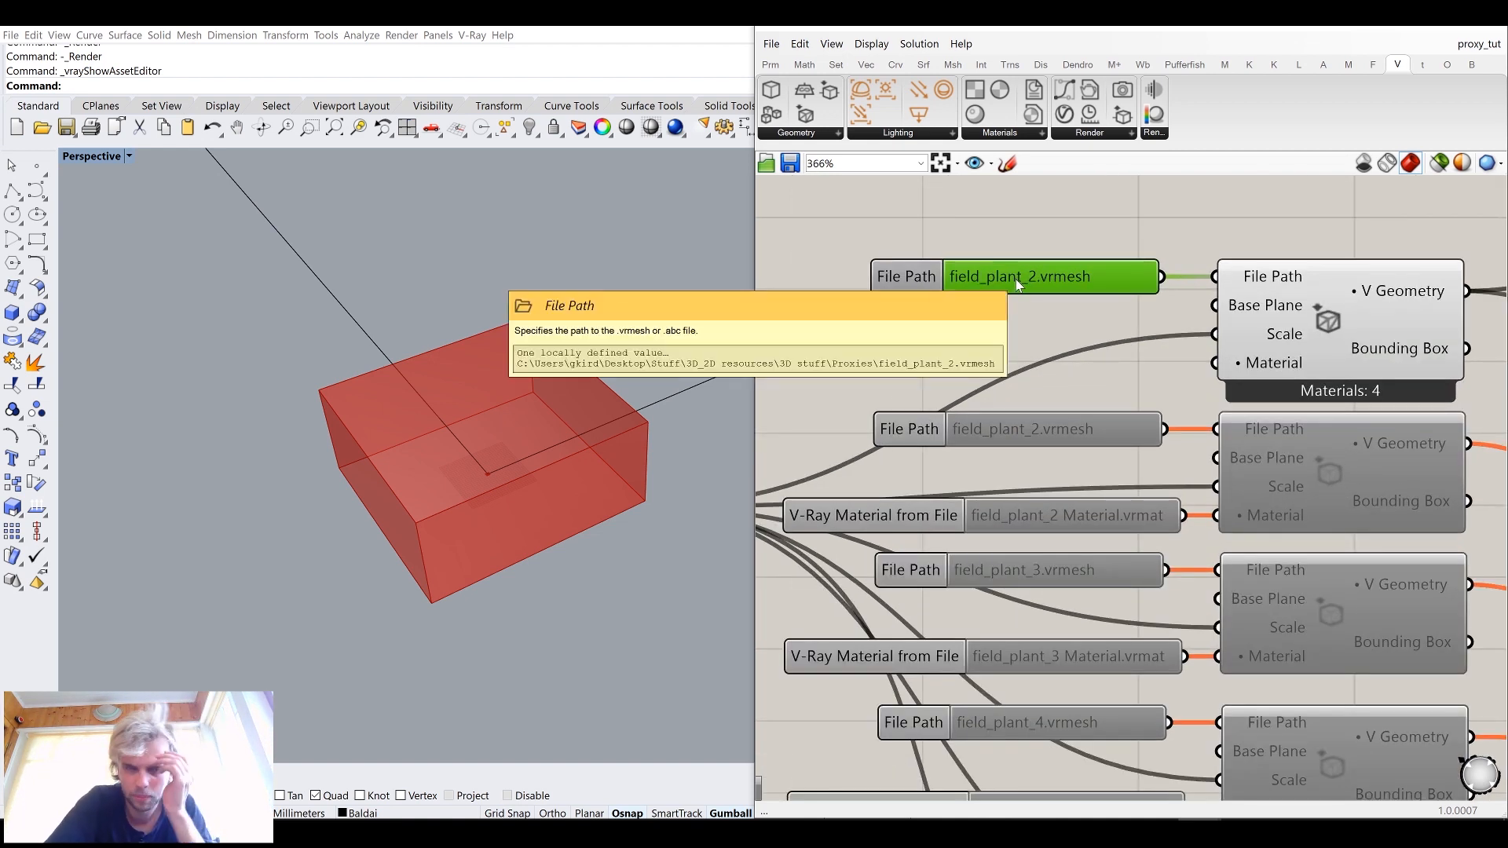
{"action": "double_click", "coordinate": [1015, 280]}
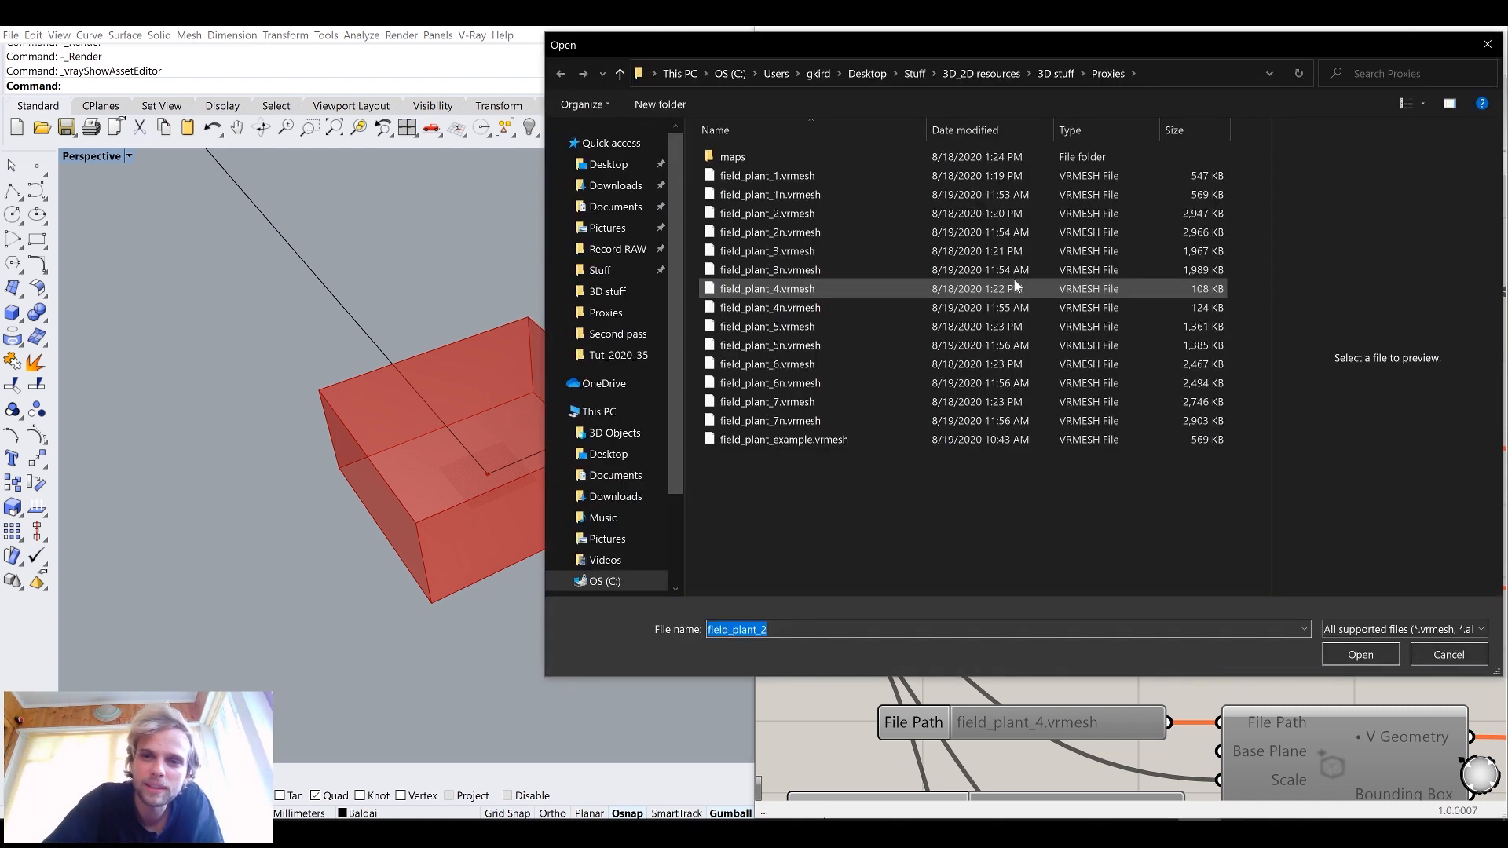
{"action": "double_click", "coordinate": [770, 403]}
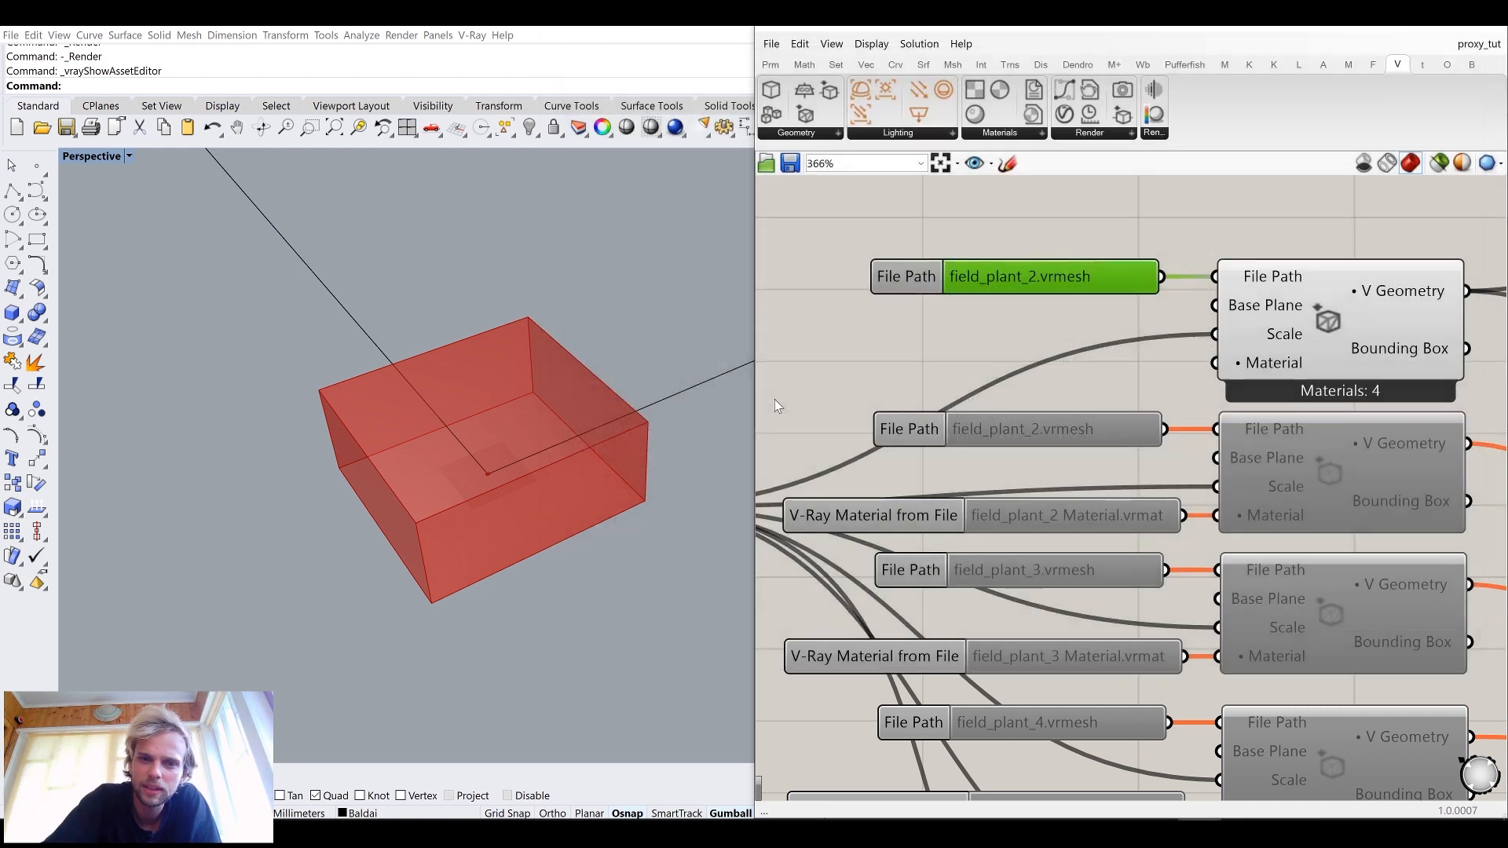
{"action": "mouse_move", "coordinate": [1032, 268]}
{"action": "left_mouse_down"}
{"action": "mouse_move", "coordinate": [1001, 272]}
{"action": "mouse_move", "coordinate": [1021, 255]}
{"action": "mouse_move", "coordinate": [1005, 273]}
{"action": "left_mouse_up"}
{"action": "left_click", "coordinate": [955, 332]}
{"action": "scroll", "coordinate": [933, 330], "scroll_direction": "down", "scroll_amount": 1}
{"action": "scroll", "coordinate": [934, 329], "scroll_direction": "down", "scroll_amount": 4}
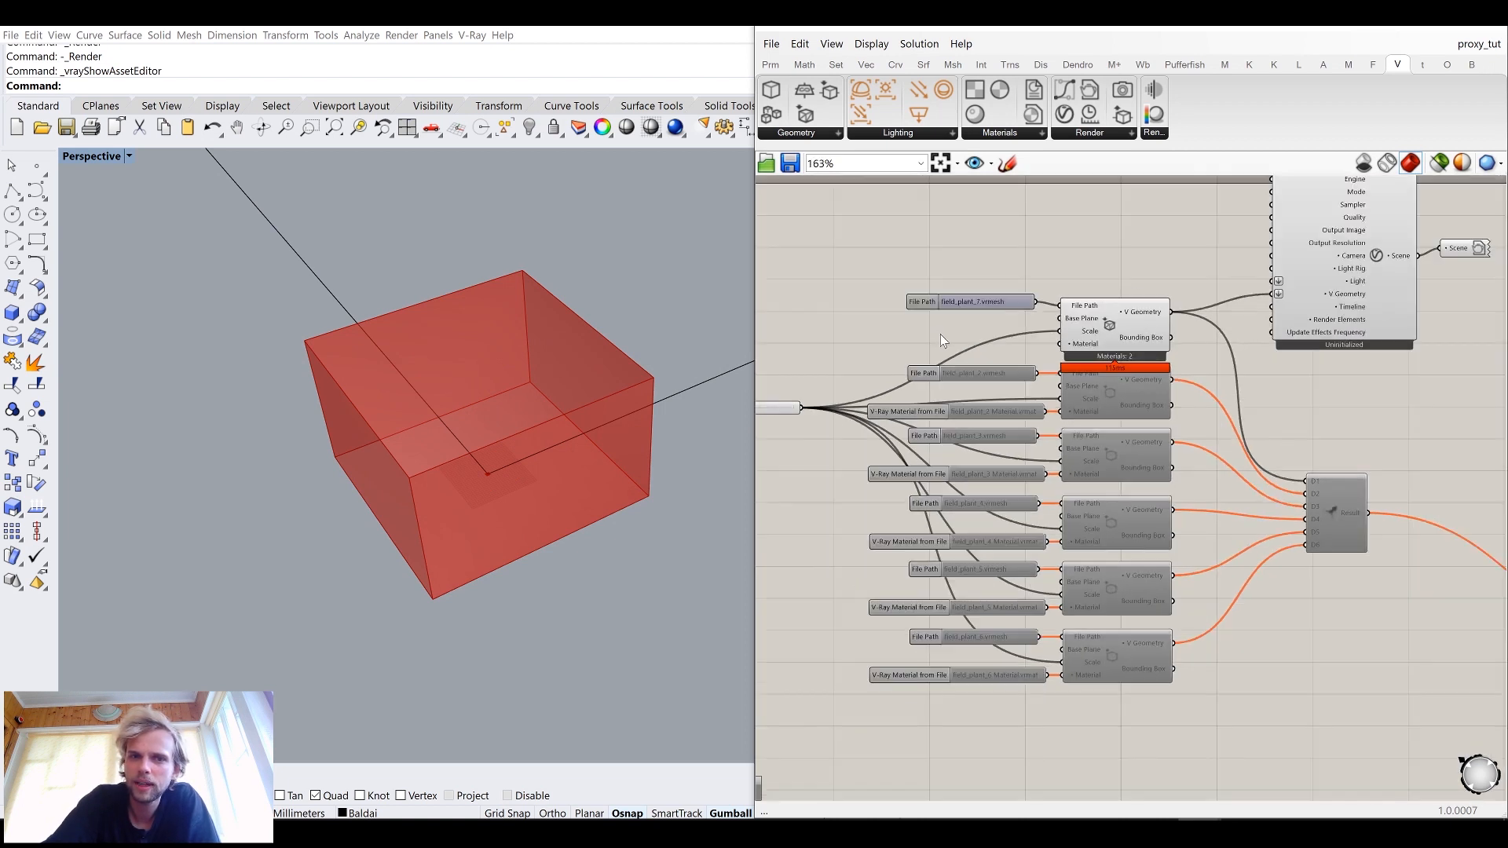
Step: Start an interactive V-Ray render of the proxy from Rhino and inspect the plant up close in the frame buffer
{"action": "right_click_drag", "start_coordinate": [1216, 232], "coordinate": [1059, 383]}
{"action": "scroll", "coordinate": [1288, 402], "scroll_direction": "up", "scroll_amount": 6}
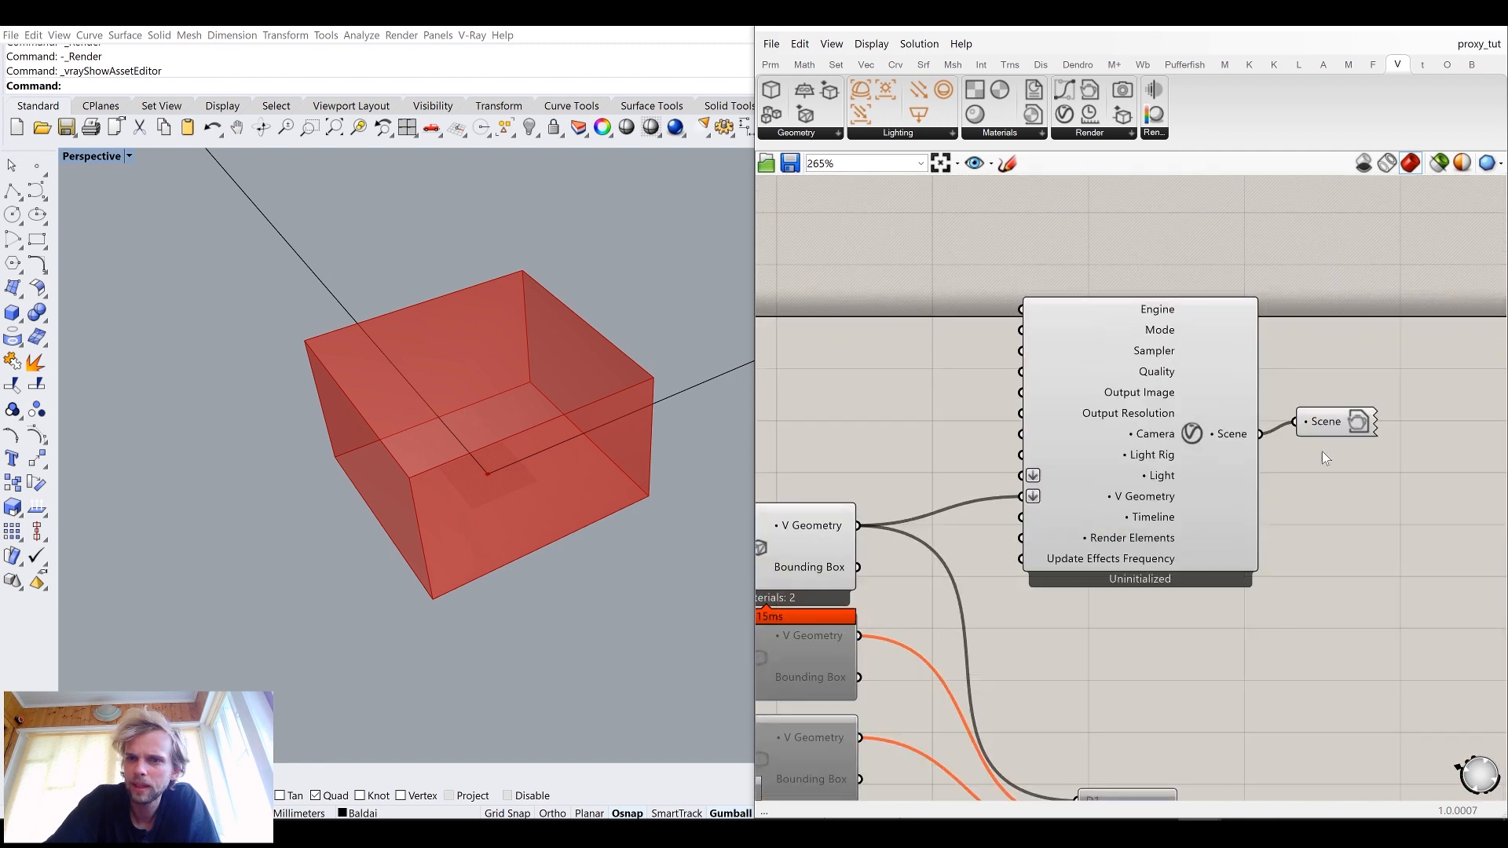
{"action": "left_click", "coordinate": [1283, 400]}
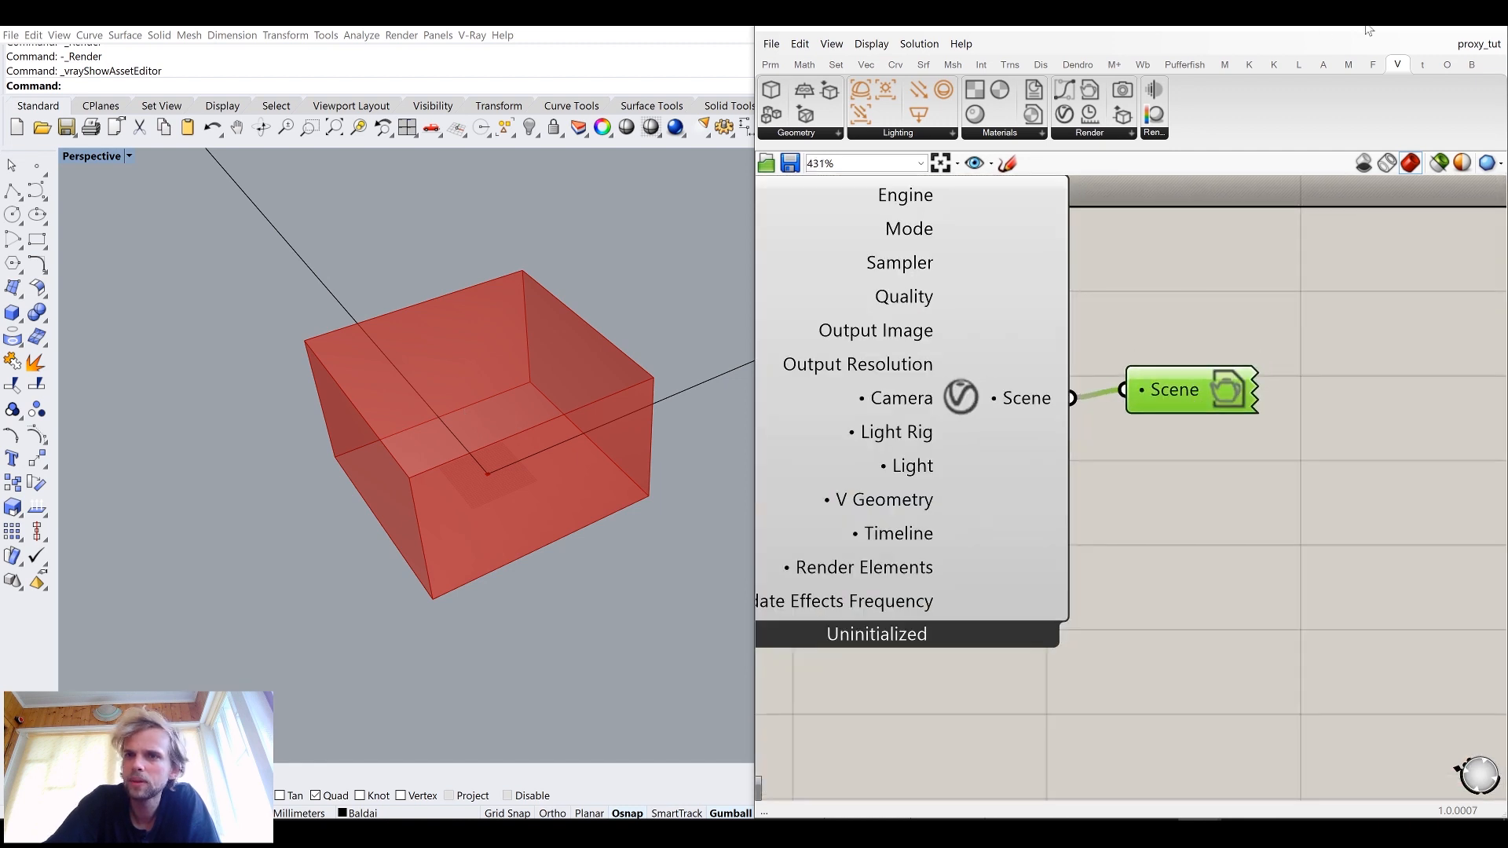
{"action": "left_click", "coordinate": [1406, 31]}
{"action": "left_click", "coordinate": [1267, 109]}
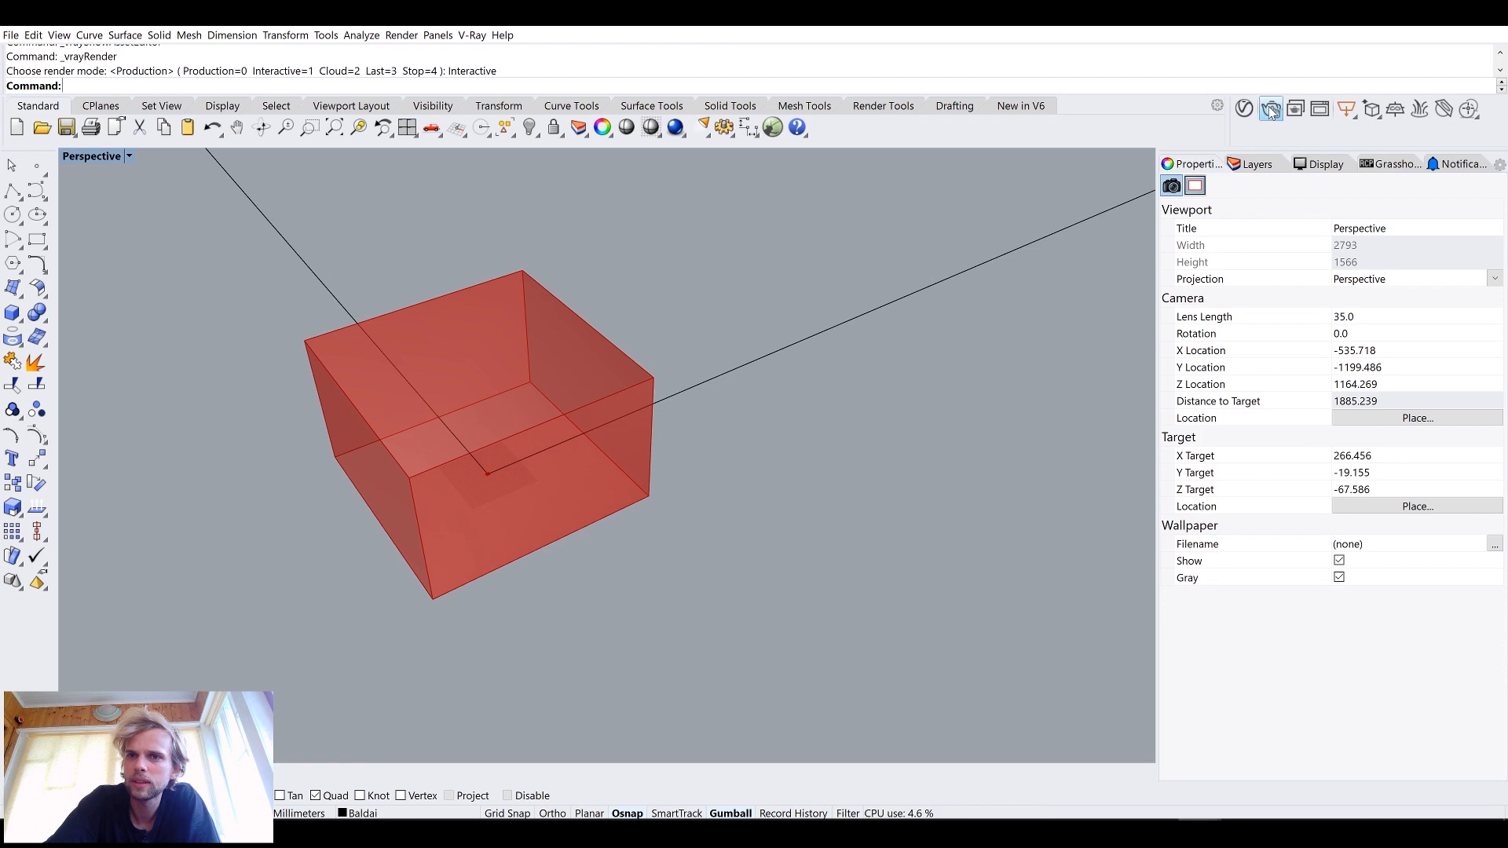
{"action": "left_click_drag", "start_coordinate": [609, 459], "coordinate": [710, 601]}
{"action": "scroll", "coordinate": [337, 449], "scroll_direction": "up", "scroll_amount": 2}
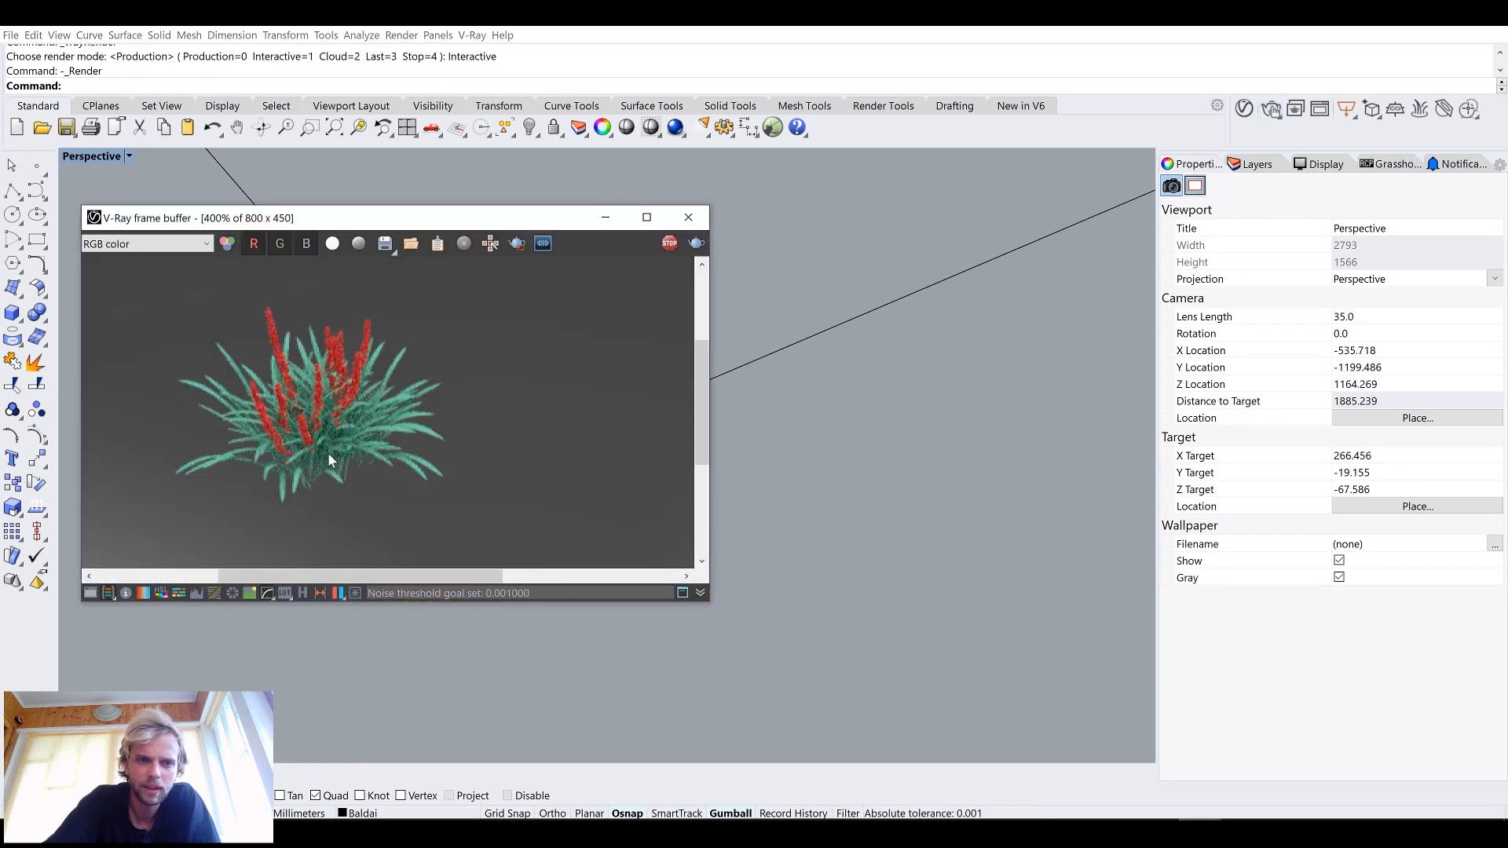
{"action": "scroll", "coordinate": [329, 460], "scroll_direction": "down", "scroll_amount": 1}
{"action": "scroll", "coordinate": [251, 434], "scroll_direction": "up", "scroll_amount": 1}
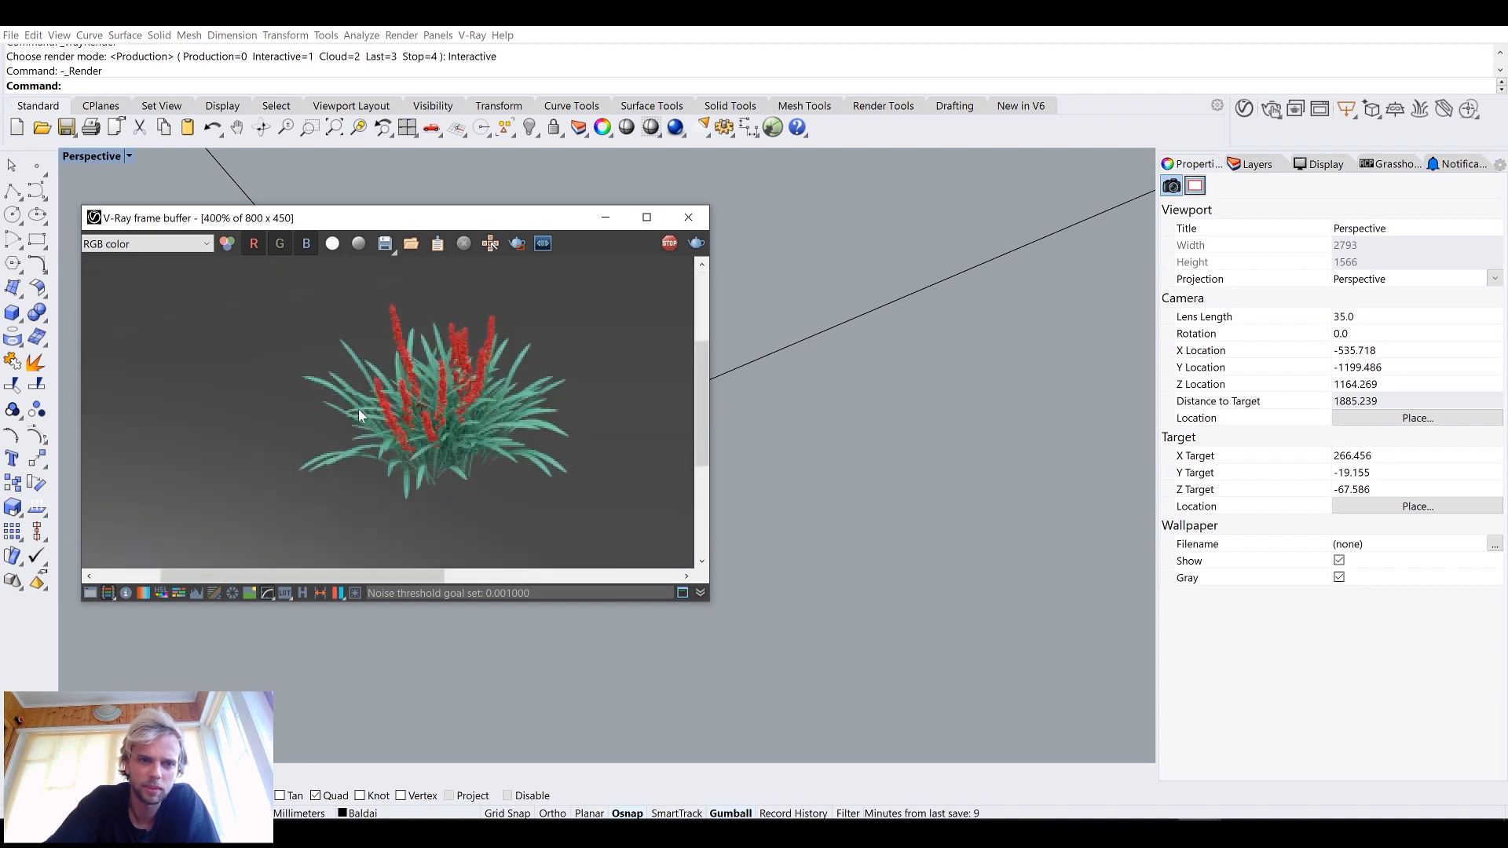
Step: Switch back to Grasshopper and move the field_plant_7 proxy and its file path up, clear of the field_plant_2 proxy
{"action": "left_click", "coordinate": [63, 86]}
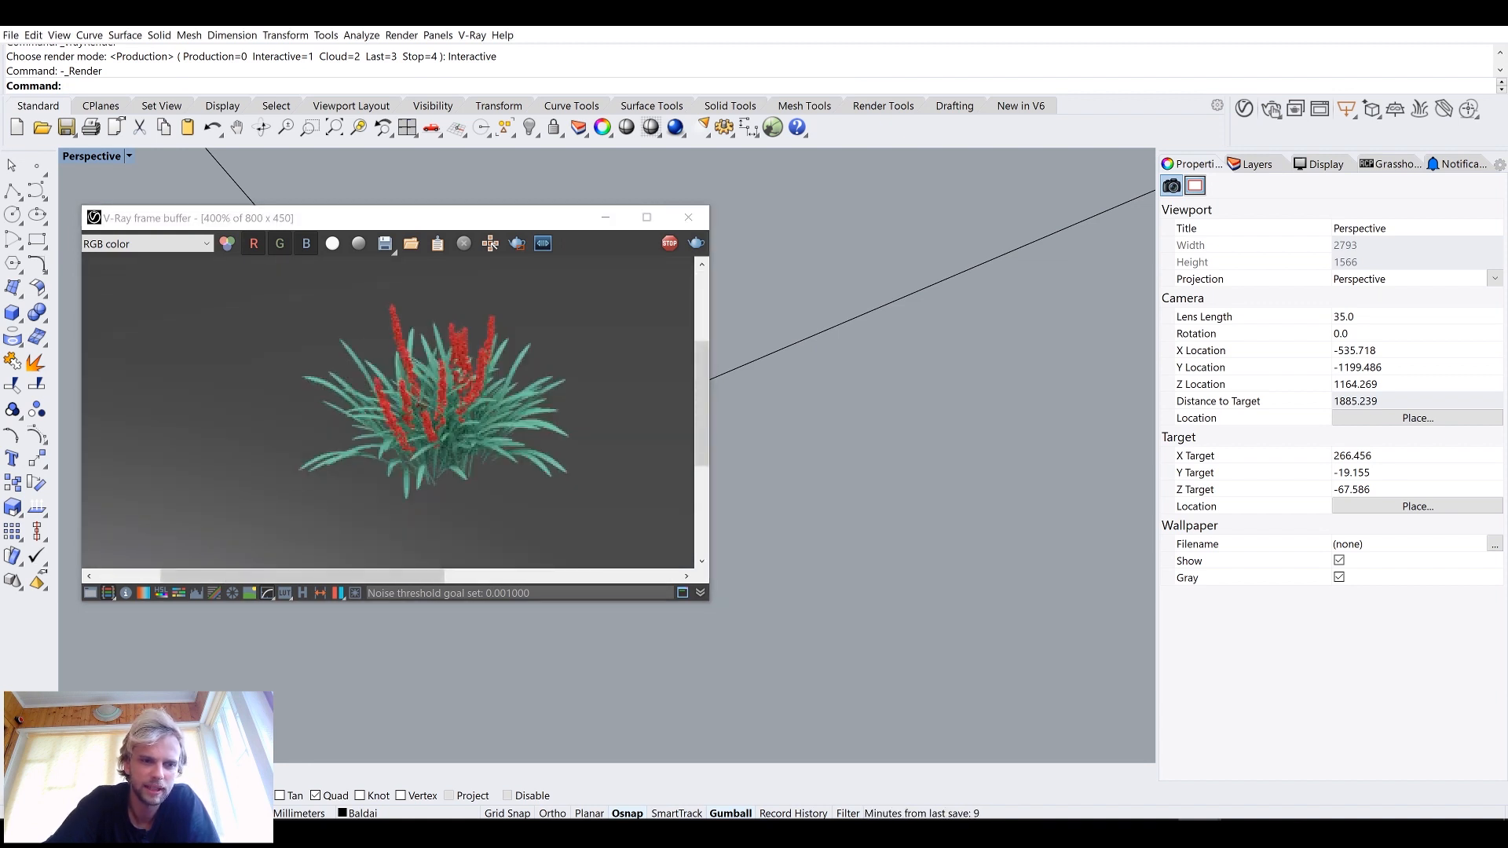
{"action": "key", "text": "alt+Tab"}
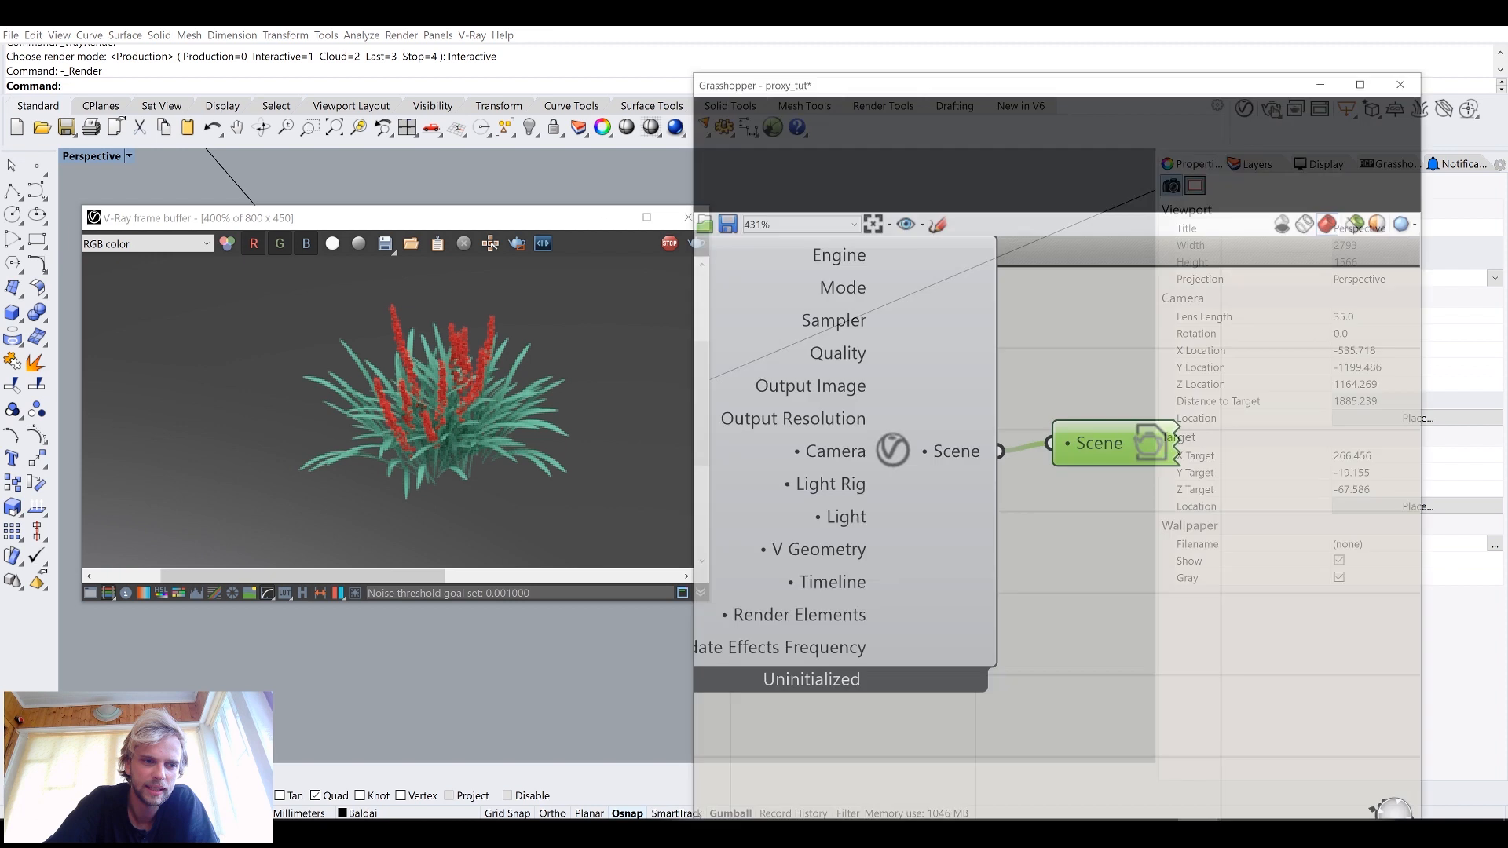
{"action": "scroll", "coordinate": [953, 563], "scroll_direction": "down", "scroll_amount": 4}
{"action": "right_click_drag", "start_coordinate": [1011, 629], "coordinate": [984, 495]}
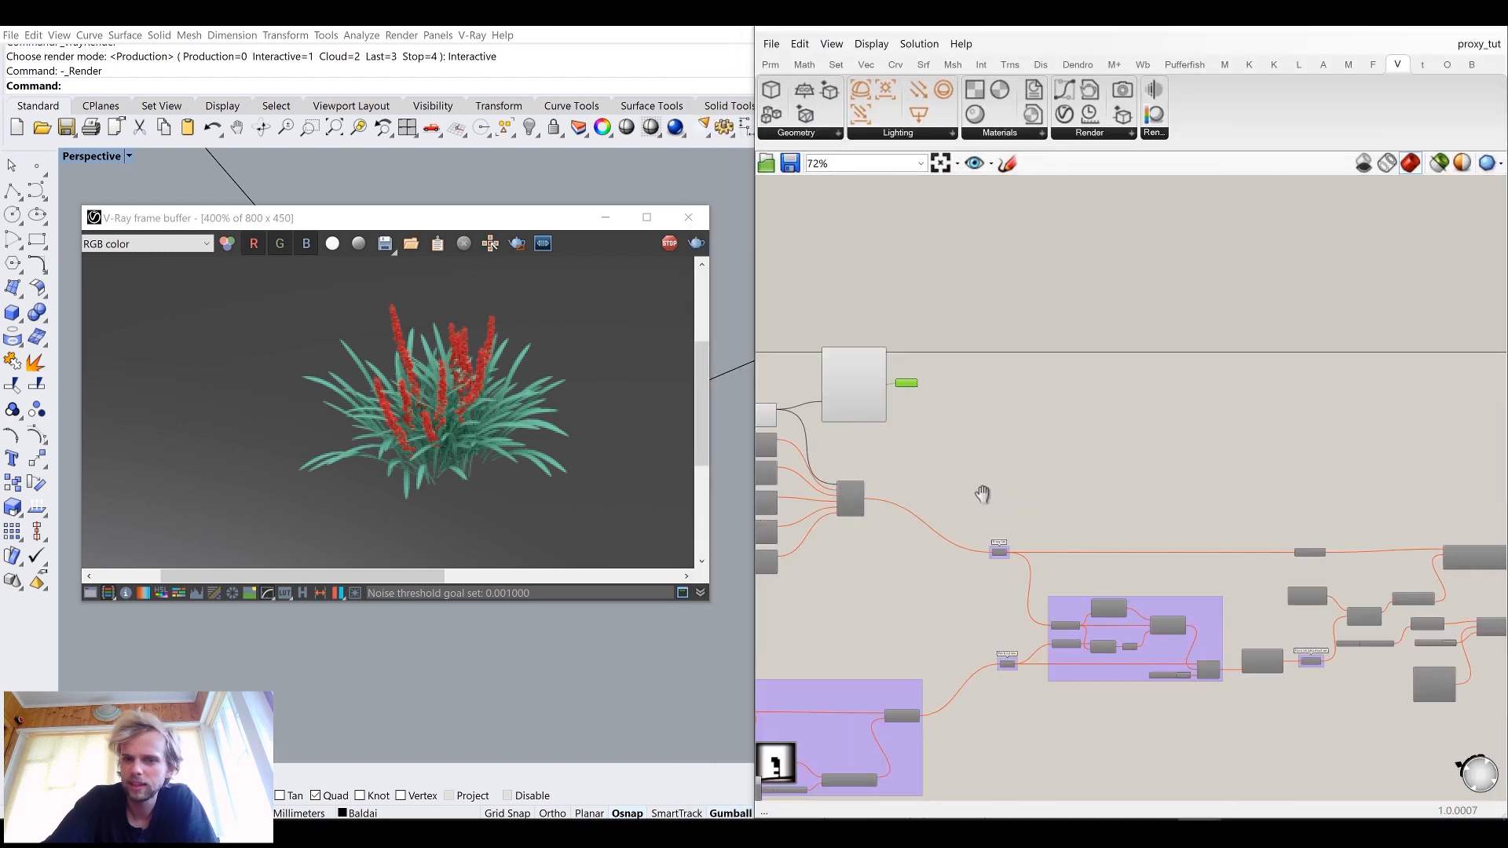
{"action": "scroll", "coordinate": [984, 495], "scroll_direction": "down", "scroll_amount": 2}
{"action": "scroll", "coordinate": [780, 470], "scroll_direction": "up", "scroll_amount": 1}
{"action": "scroll", "coordinate": [780, 470], "scroll_direction": "up", "scroll_amount": 4}
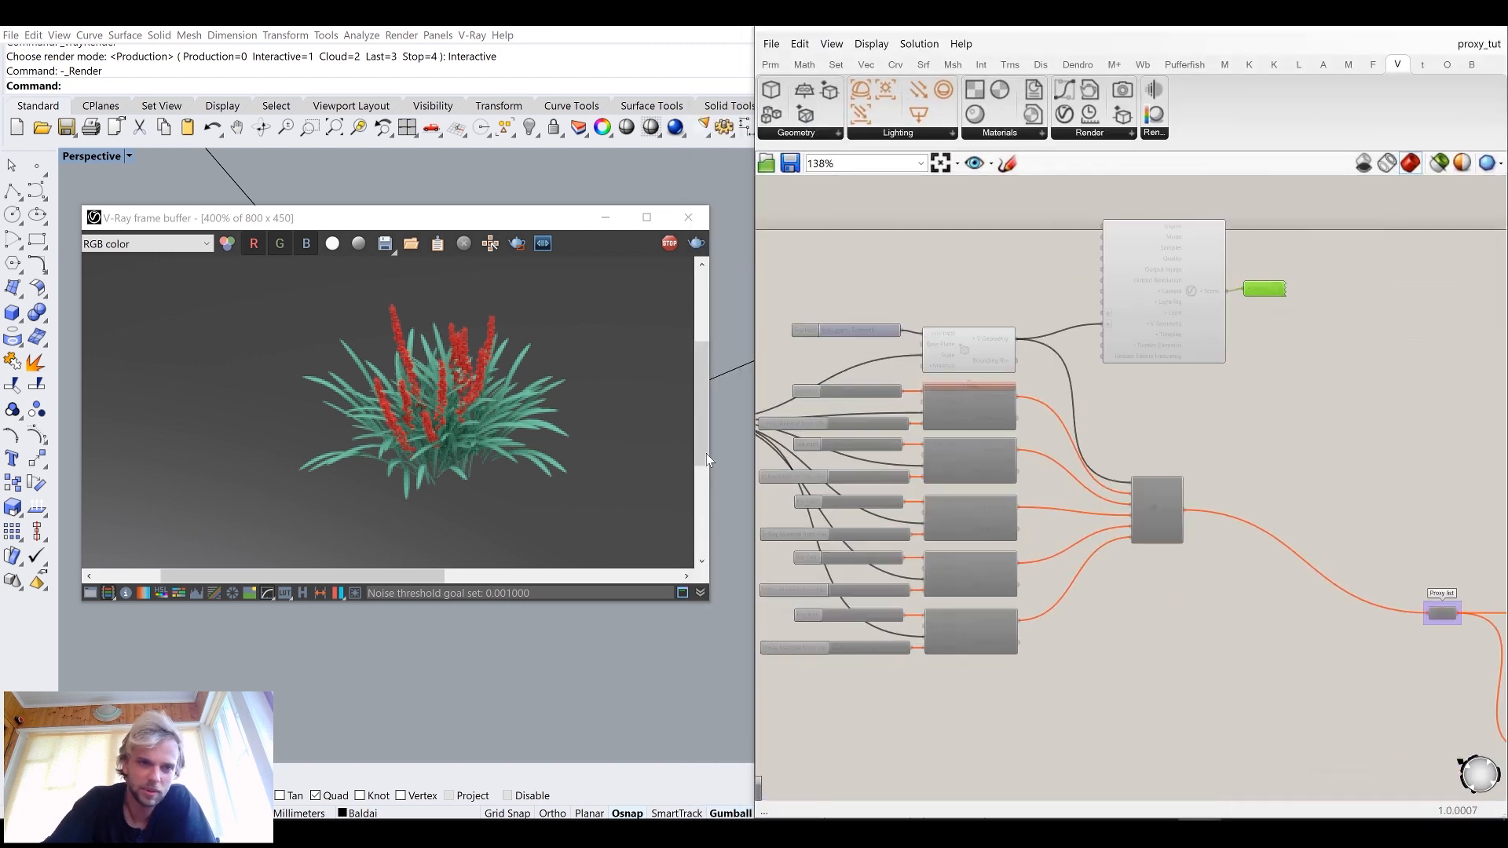
{"action": "scroll", "coordinate": [997, 441], "scroll_direction": "up", "scroll_amount": 1}
{"action": "scroll", "coordinate": [942, 424], "scroll_direction": "up", "scroll_amount": 3}
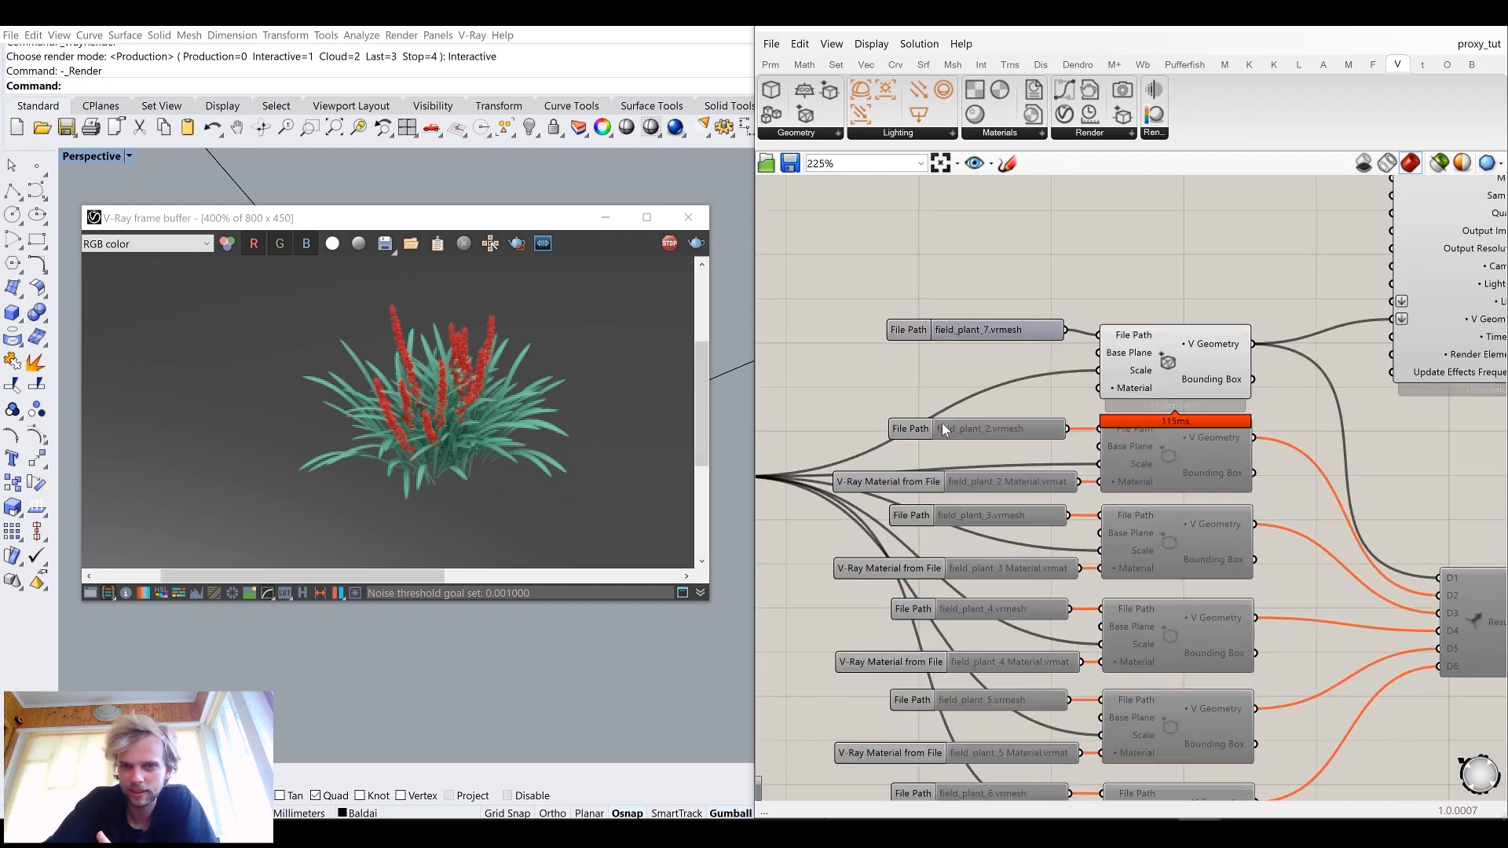
{"action": "scroll", "coordinate": [1016, 404], "scroll_direction": "up", "scroll_amount": 1}
{"action": "right_click_drag", "start_coordinate": [1104, 404], "coordinate": [1241, 404]}
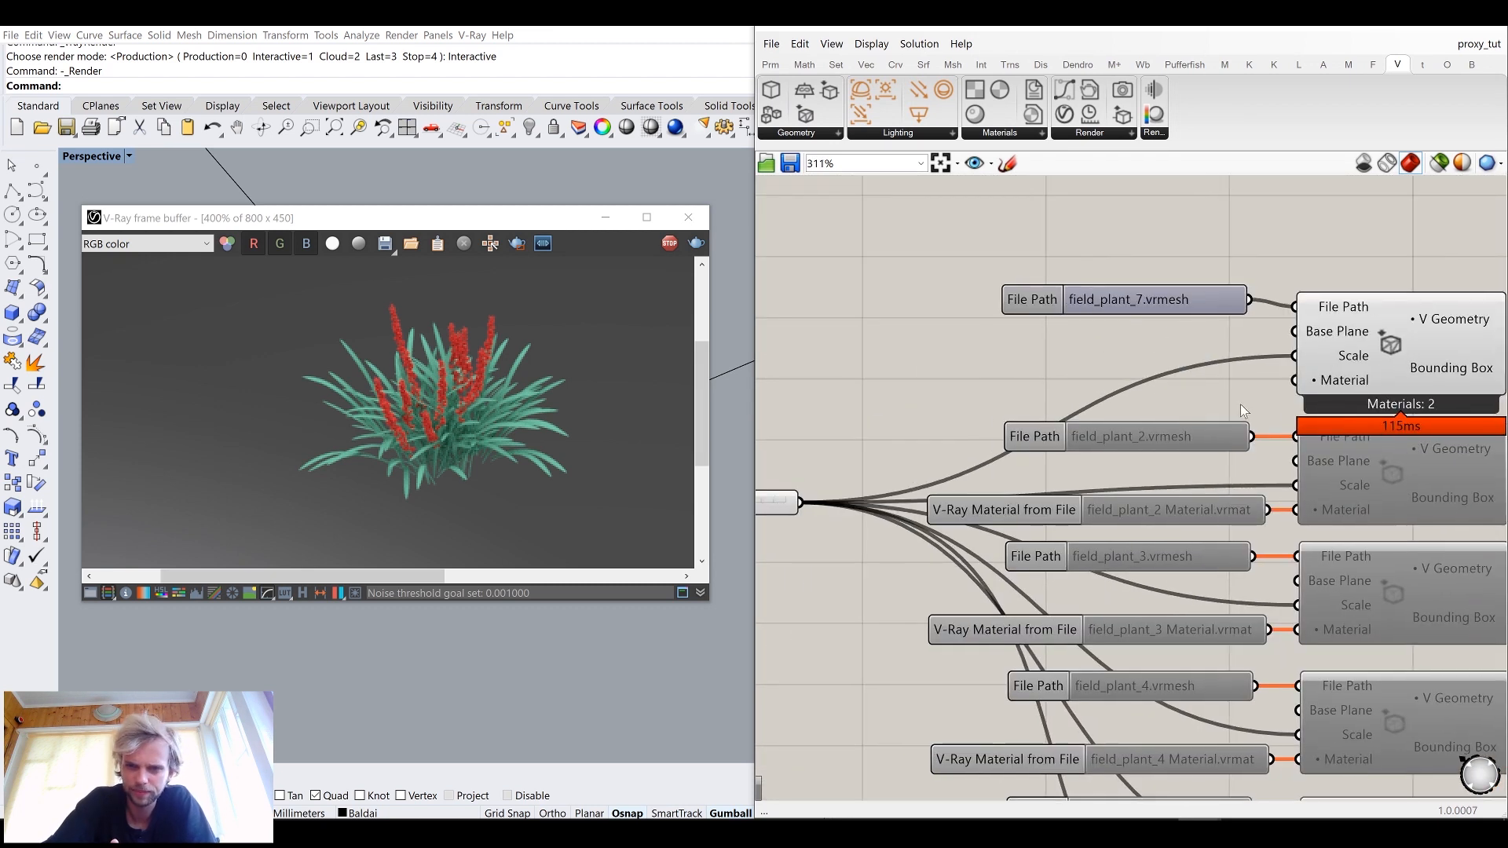
{"action": "scroll", "coordinate": [1241, 403], "scroll_direction": "down", "scroll_amount": 2}
{"action": "left_click", "coordinate": [1260, 355]}
{"action": "left_click_drag", "start_coordinate": [1260, 355], "coordinate": [1280, 378]}
{"action": "left_click_drag", "start_coordinate": [1077, 355], "coordinate": [1088, 325]}
{"action": "left_click", "coordinate": [1020, 365]}
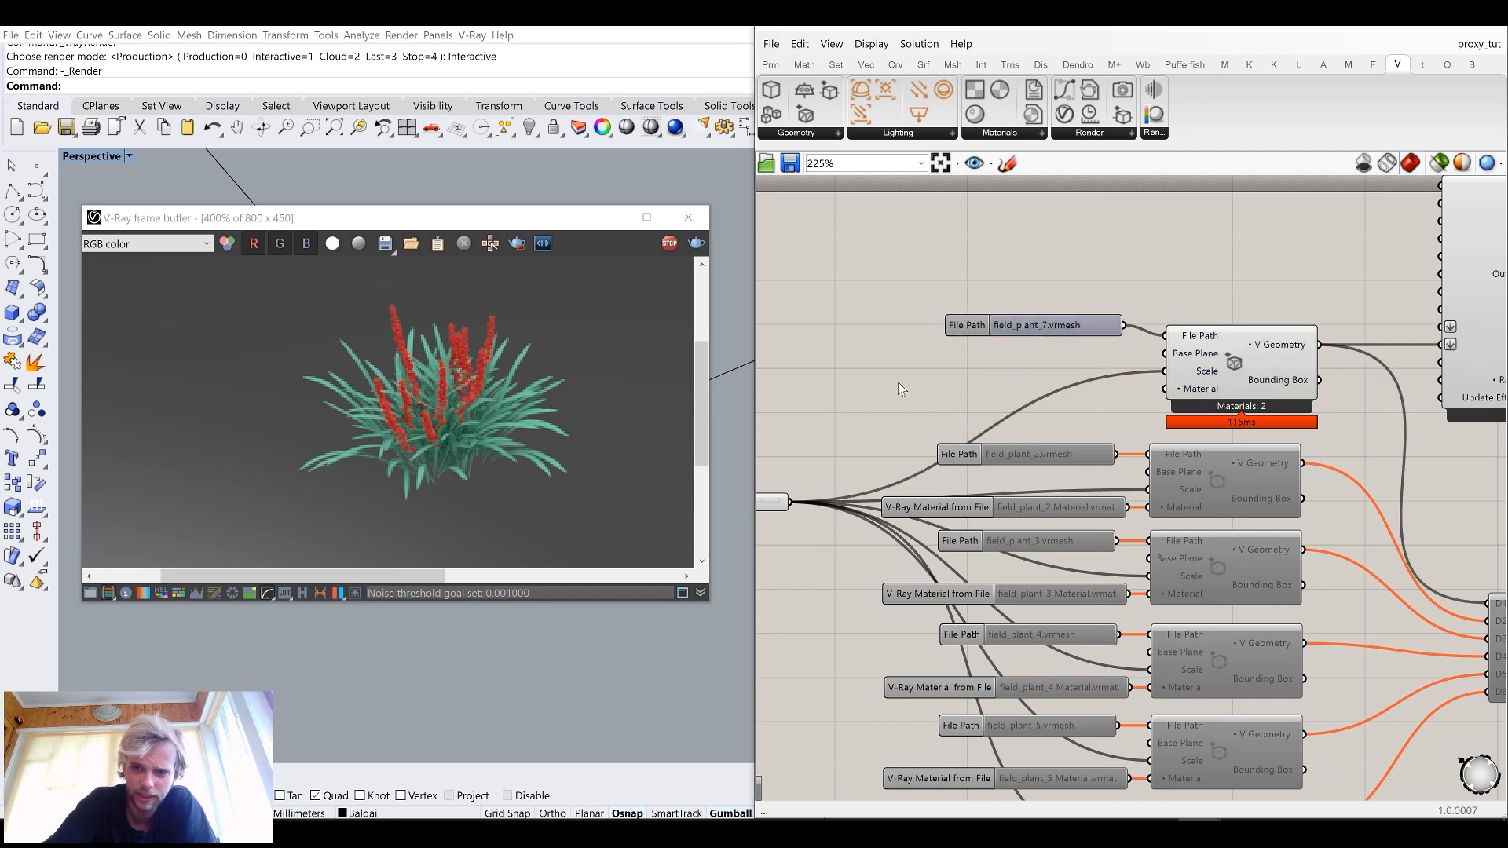
Step: Add a V-Ray Material from Project component feeding the Material input of the field_plant_7 proxy
{"action": "right_click_drag", "start_coordinate": [898, 381], "coordinate": [938, 329]}
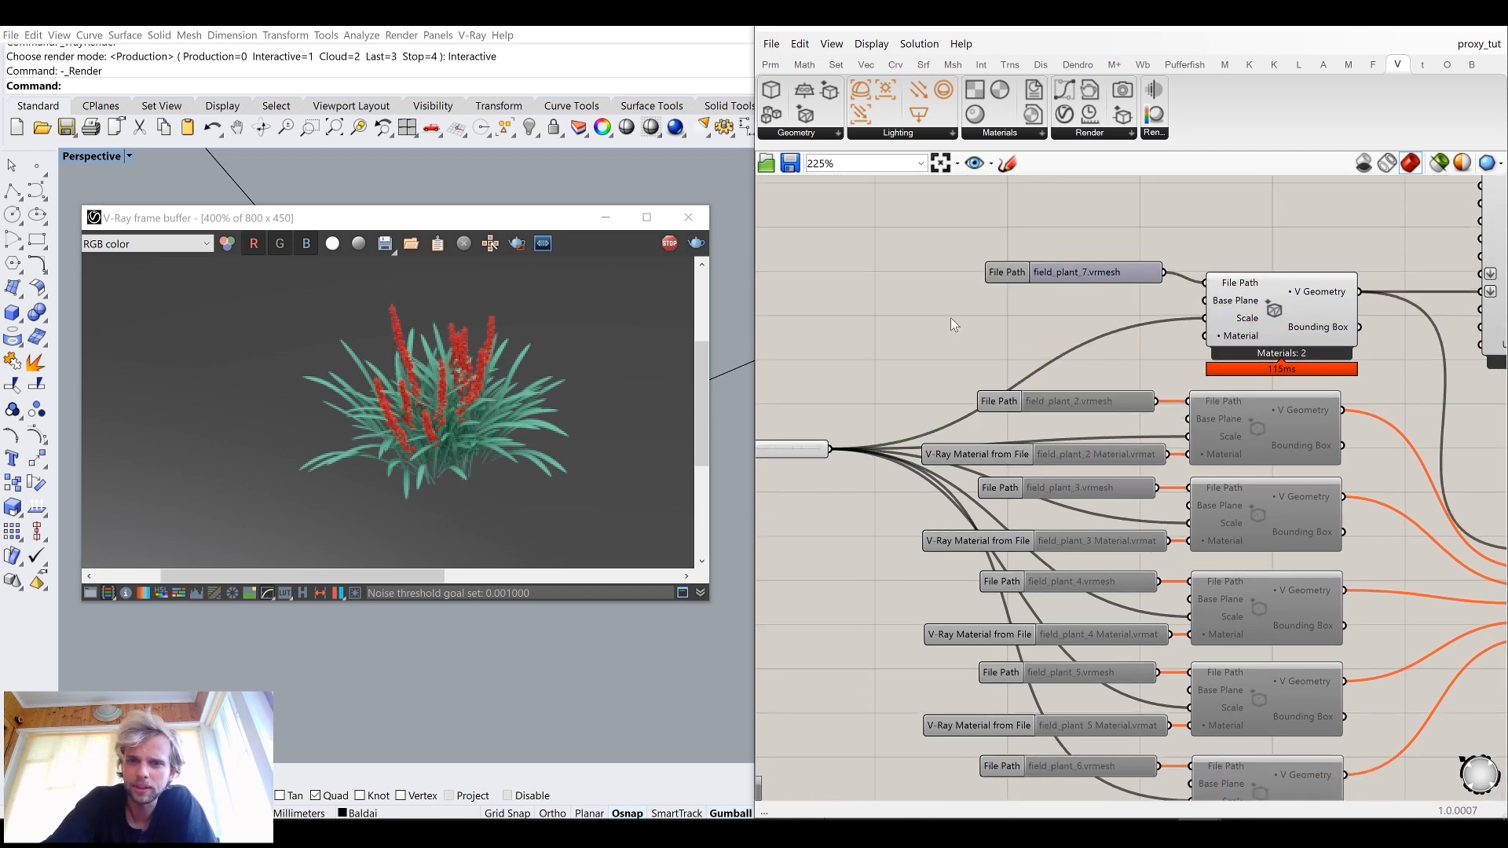
{"action": "left_click", "coordinate": [989, 133]}
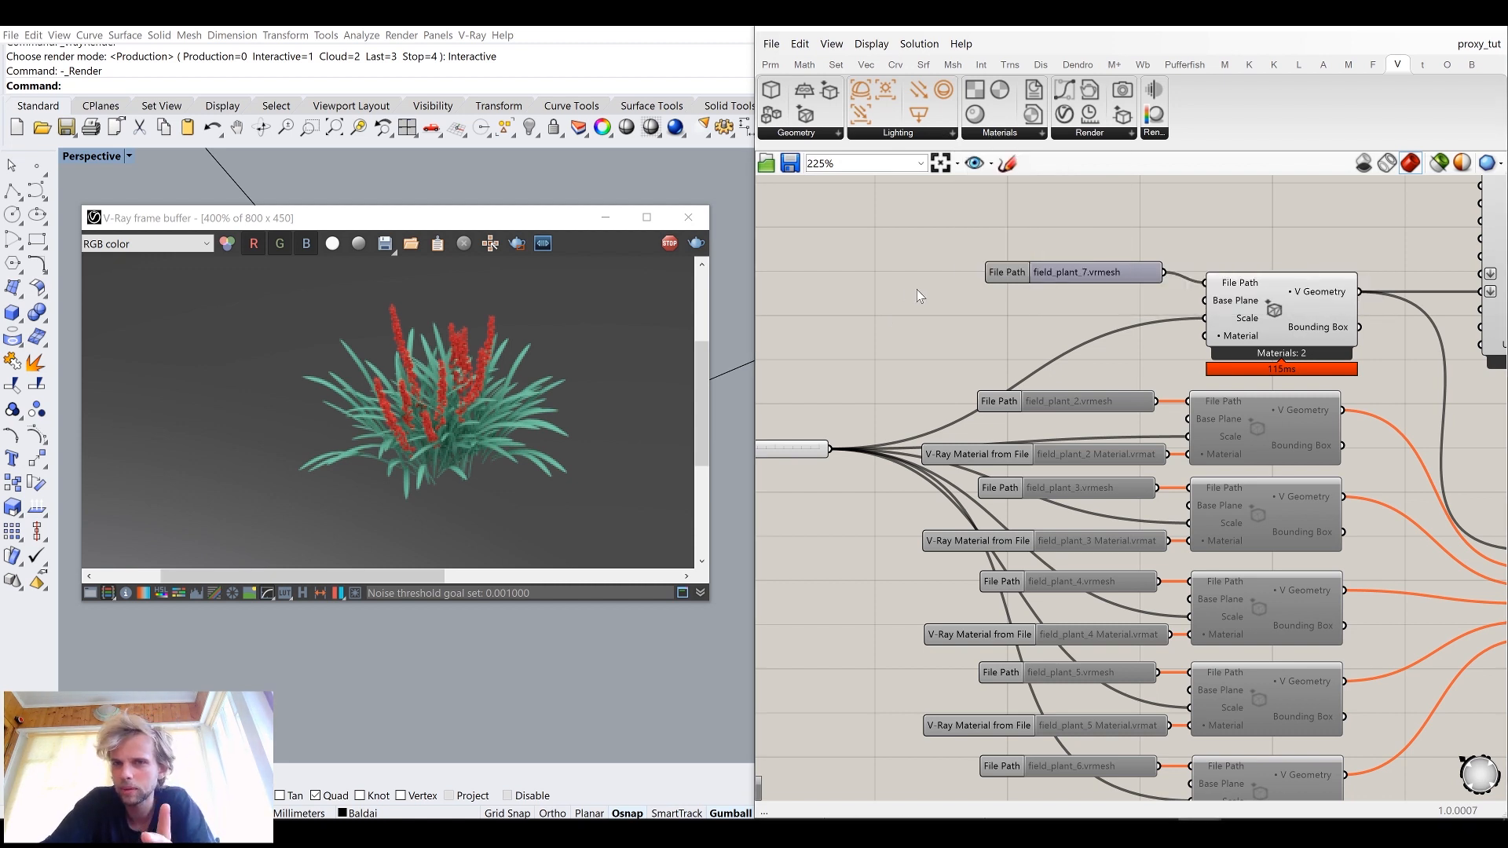
{"action": "left_click", "coordinate": [1014, 136]}
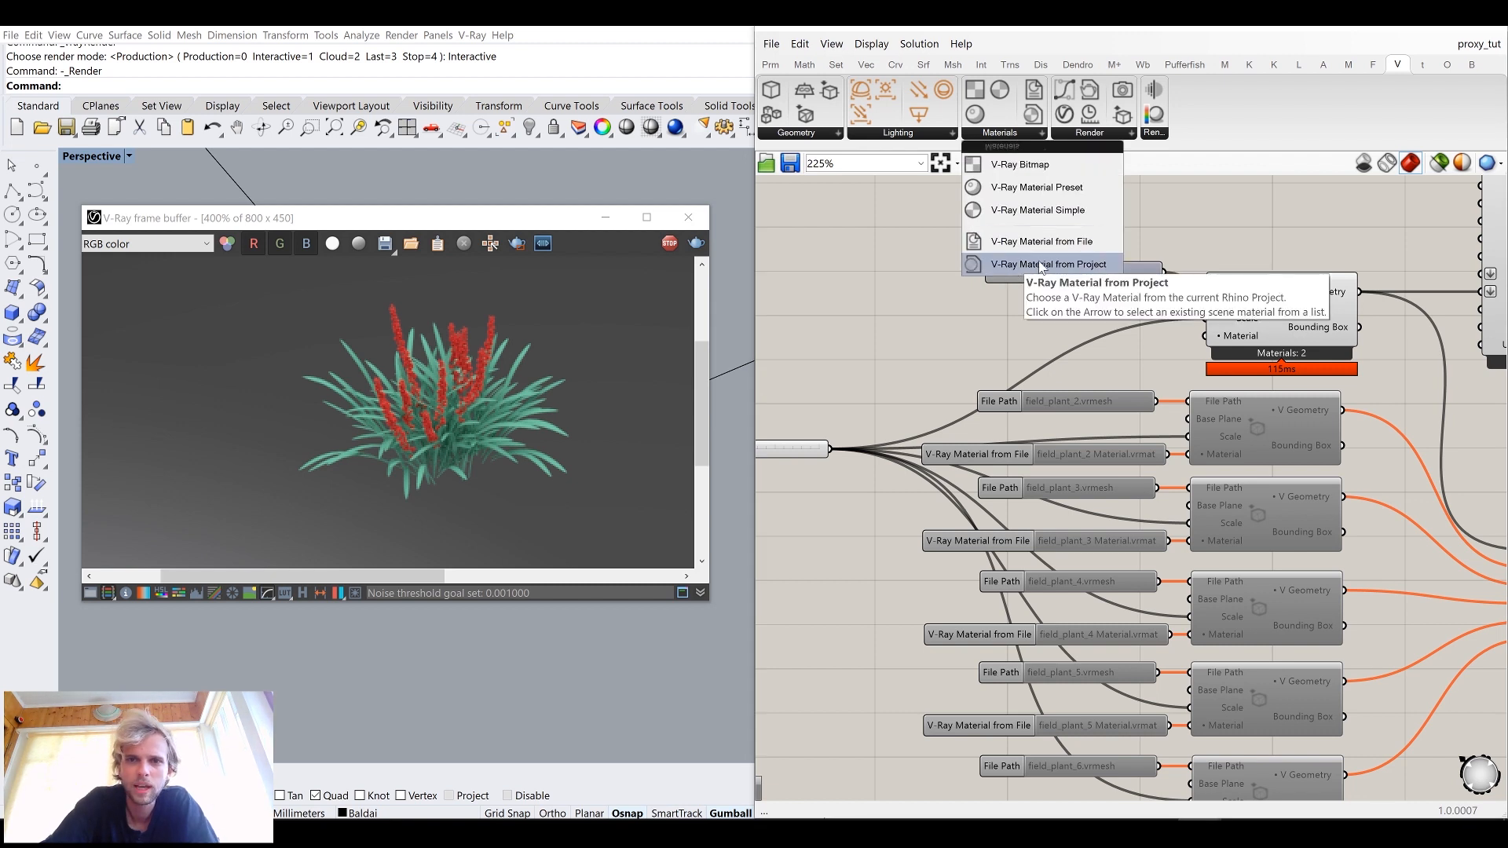
{"action": "left_click_drag", "start_coordinate": [1042, 267], "coordinate": [1077, 334]}
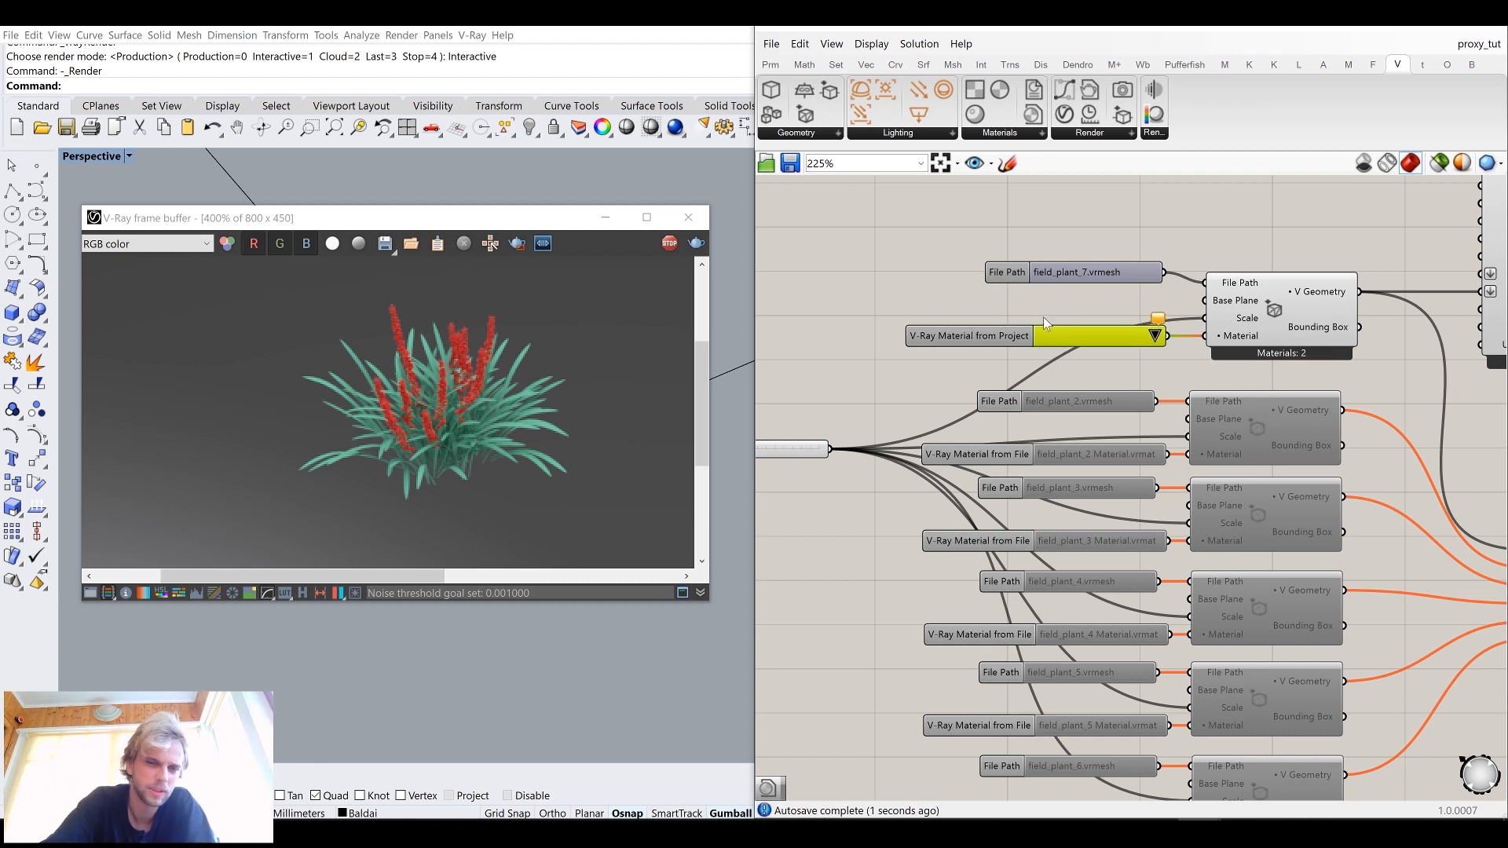
Step: Import field_plant_7 Material.vrmat from the Proxies folder into the V-Ray Asset Editor and look through its FL7_seeds sub-material
{"action": "left_click_drag", "start_coordinate": [1374, 24], "coordinate": [1209, 184]}
{"action": "left_click", "coordinate": [1243, 110]}
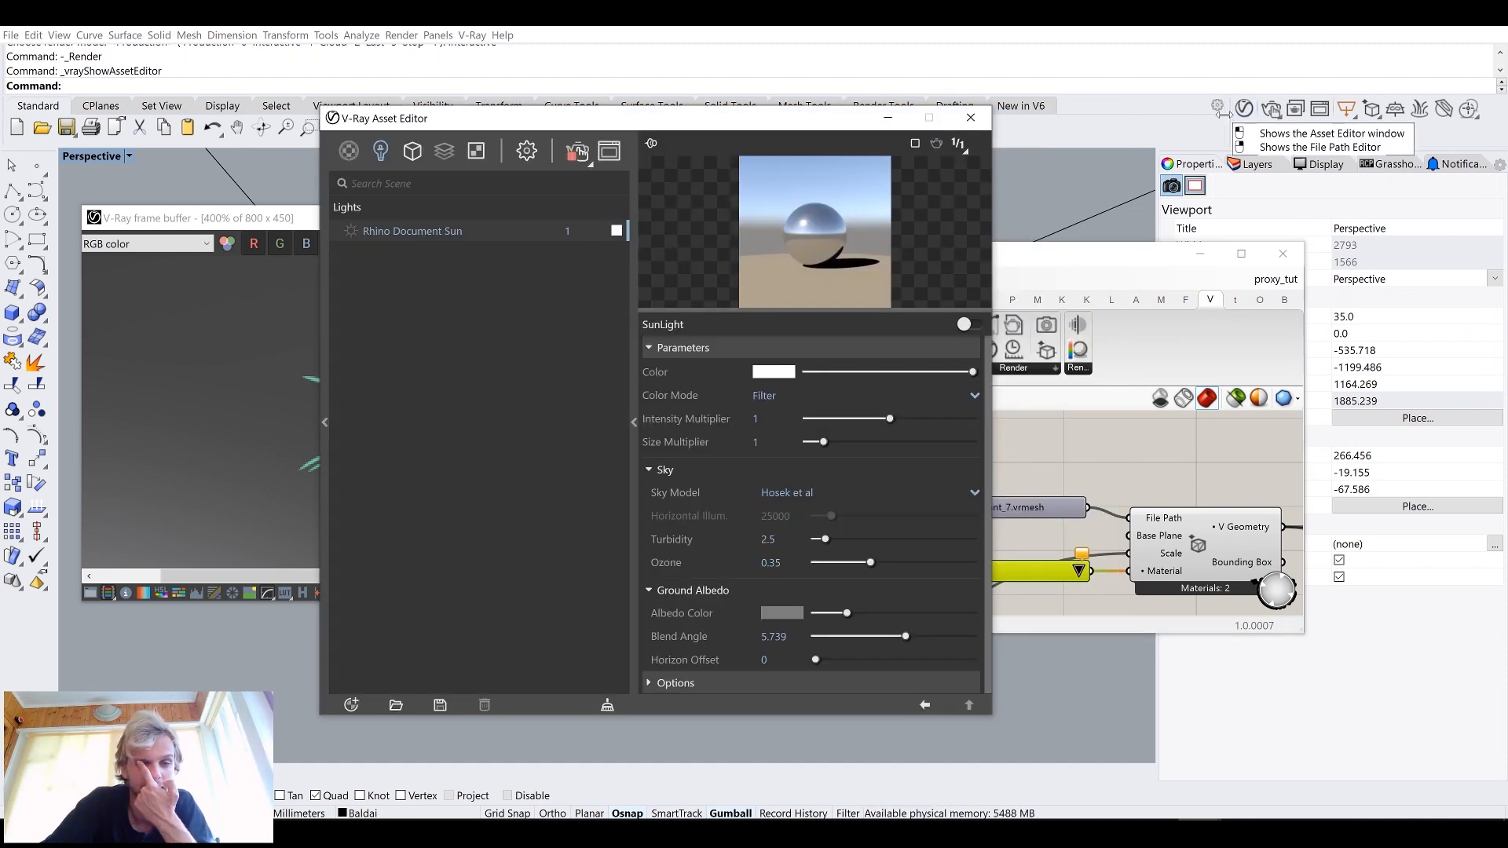
{"action": "left_click", "coordinate": [393, 712]}
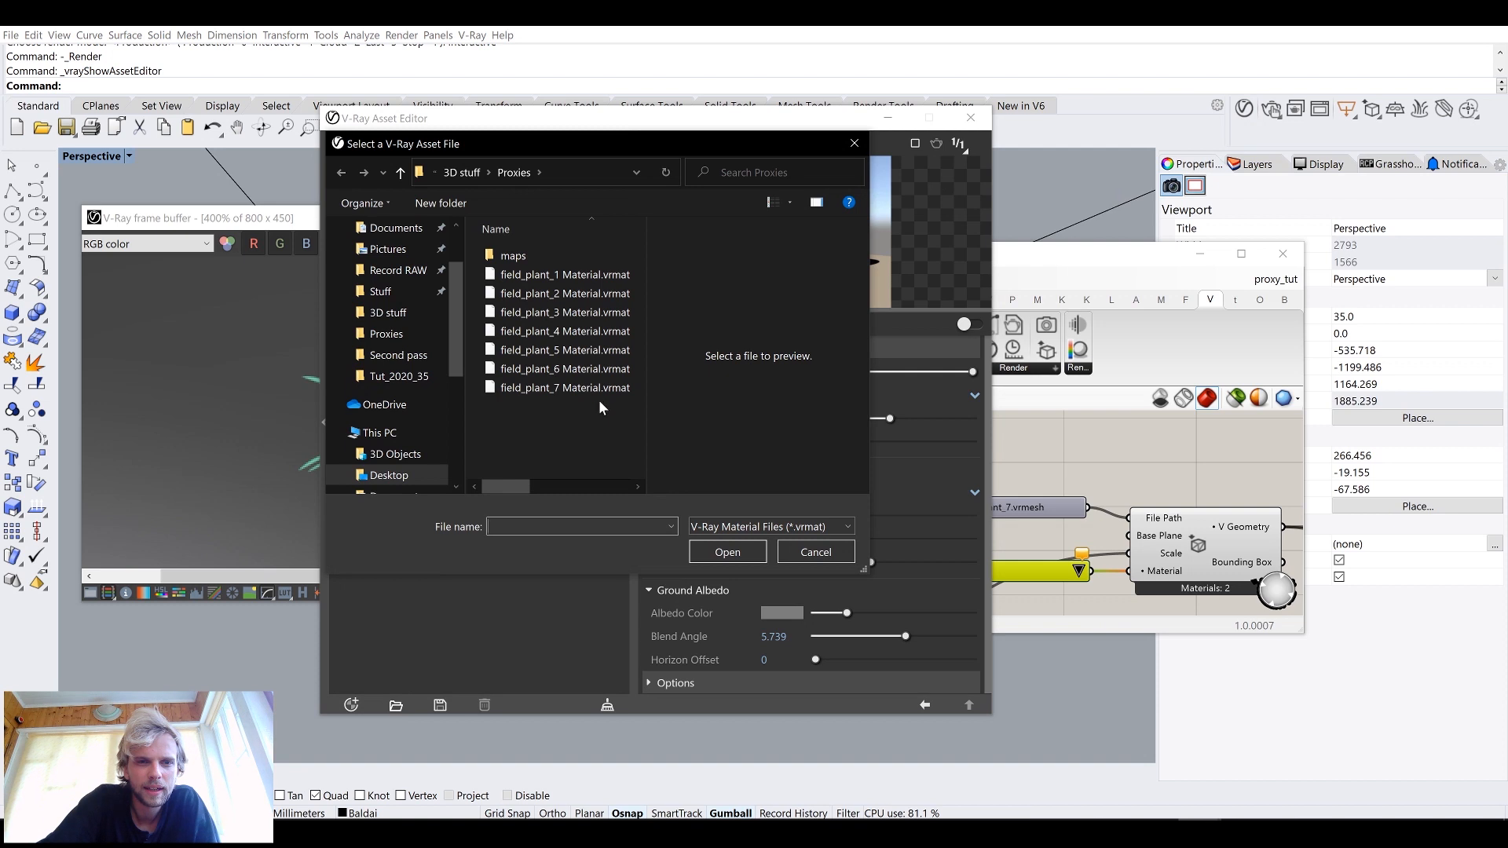
{"action": "left_click_drag", "start_coordinate": [496, 143], "coordinate": [768, 153]}
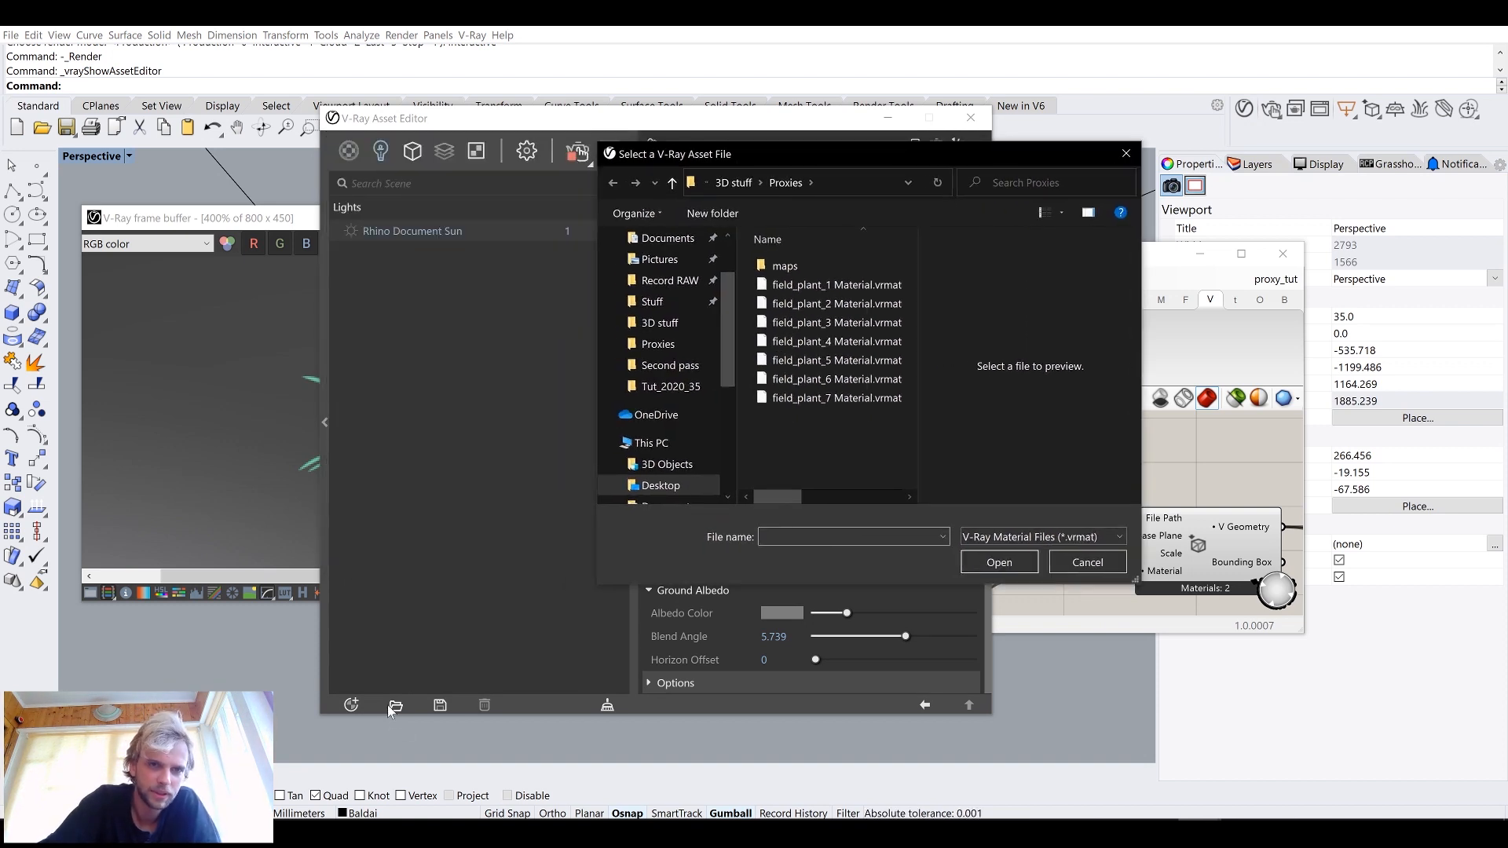
{"action": "left_click", "coordinate": [831, 399]}
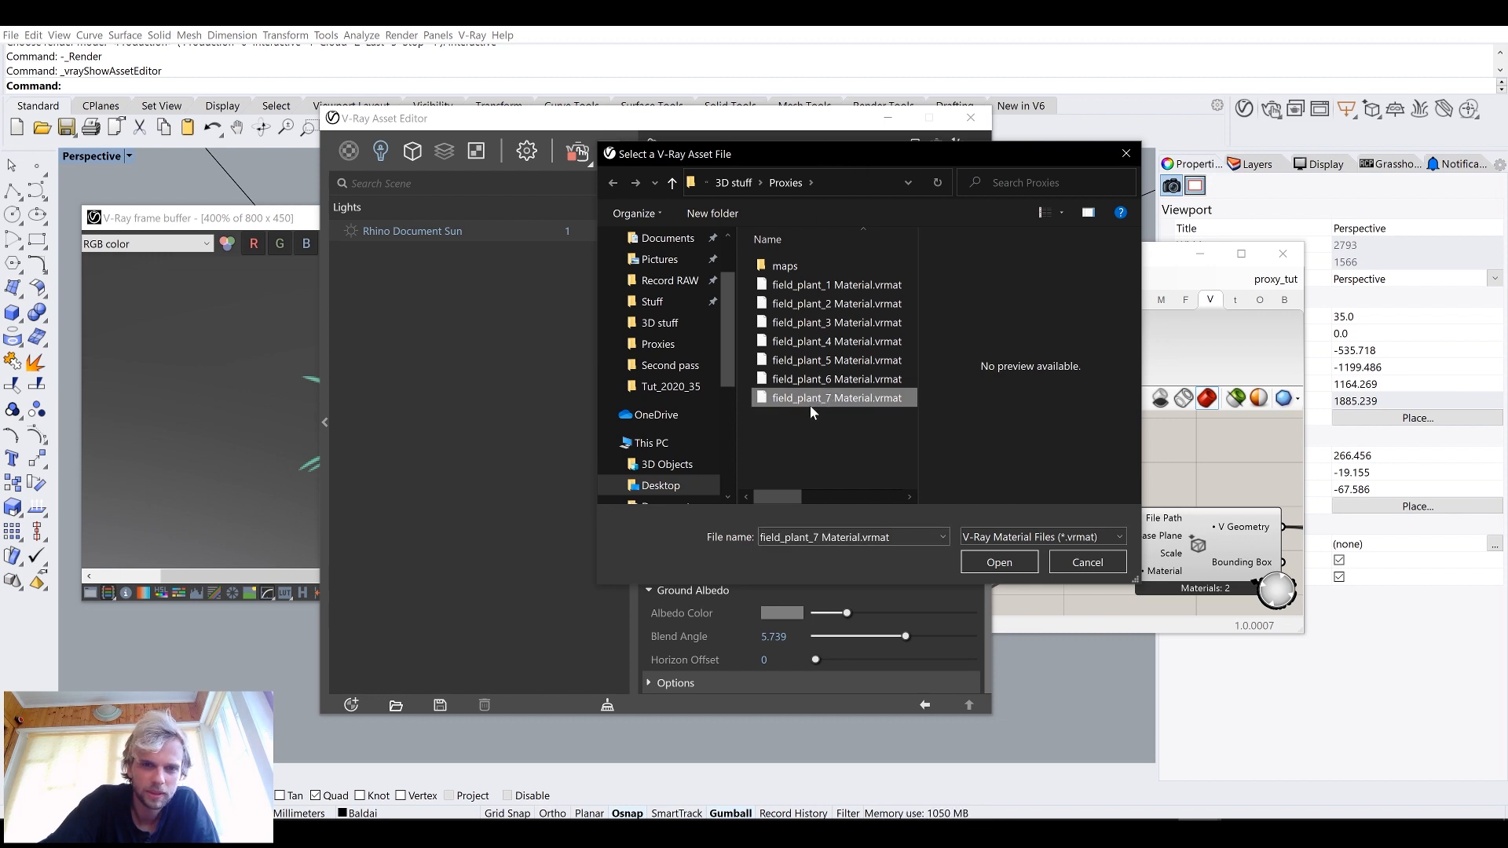
{"action": "left_click", "coordinate": [999, 564]}
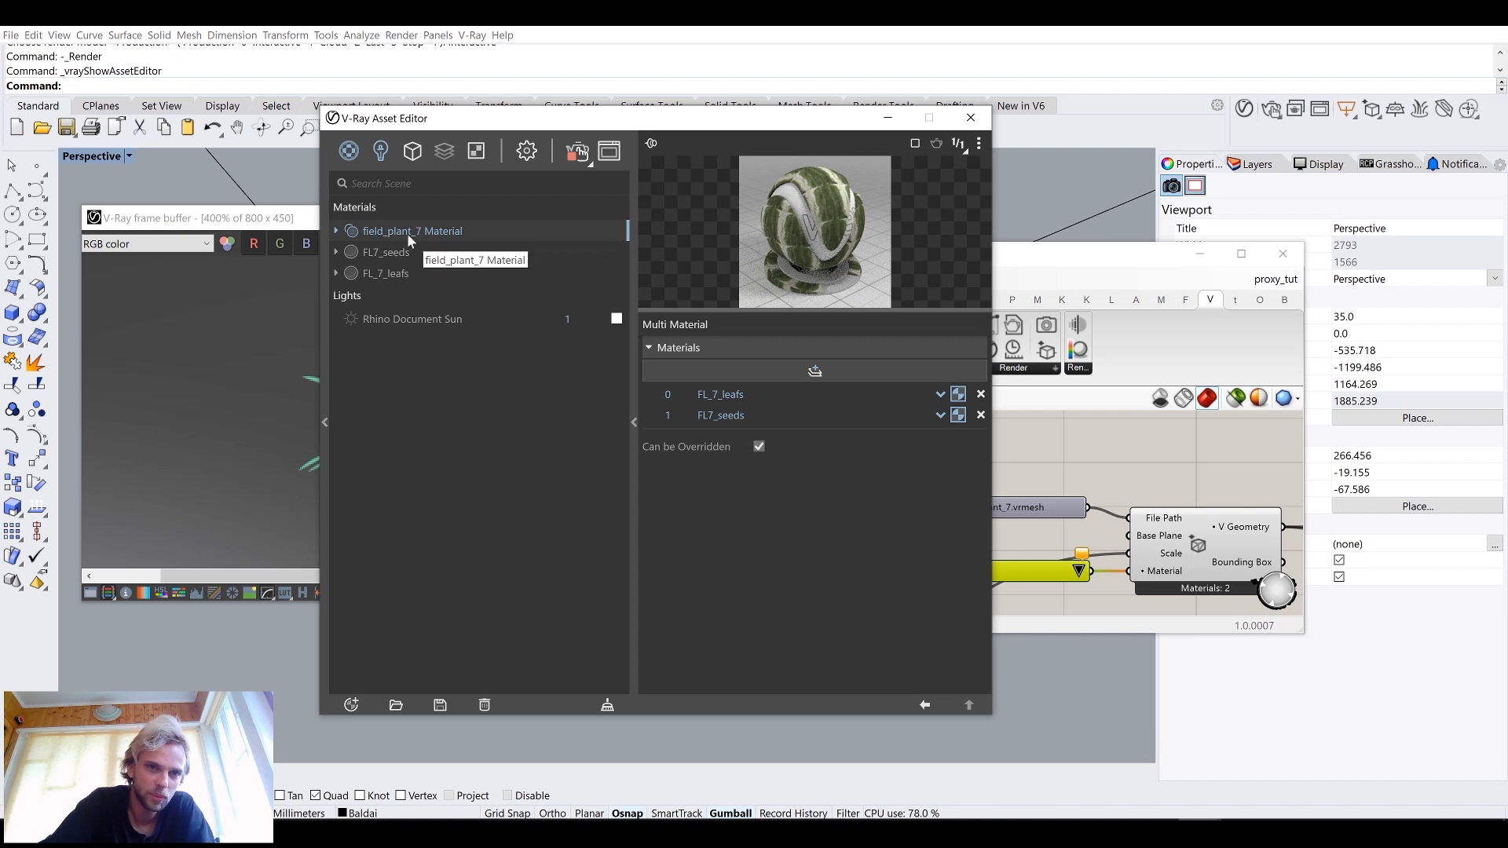
{"action": "left_click", "coordinate": [385, 272]}
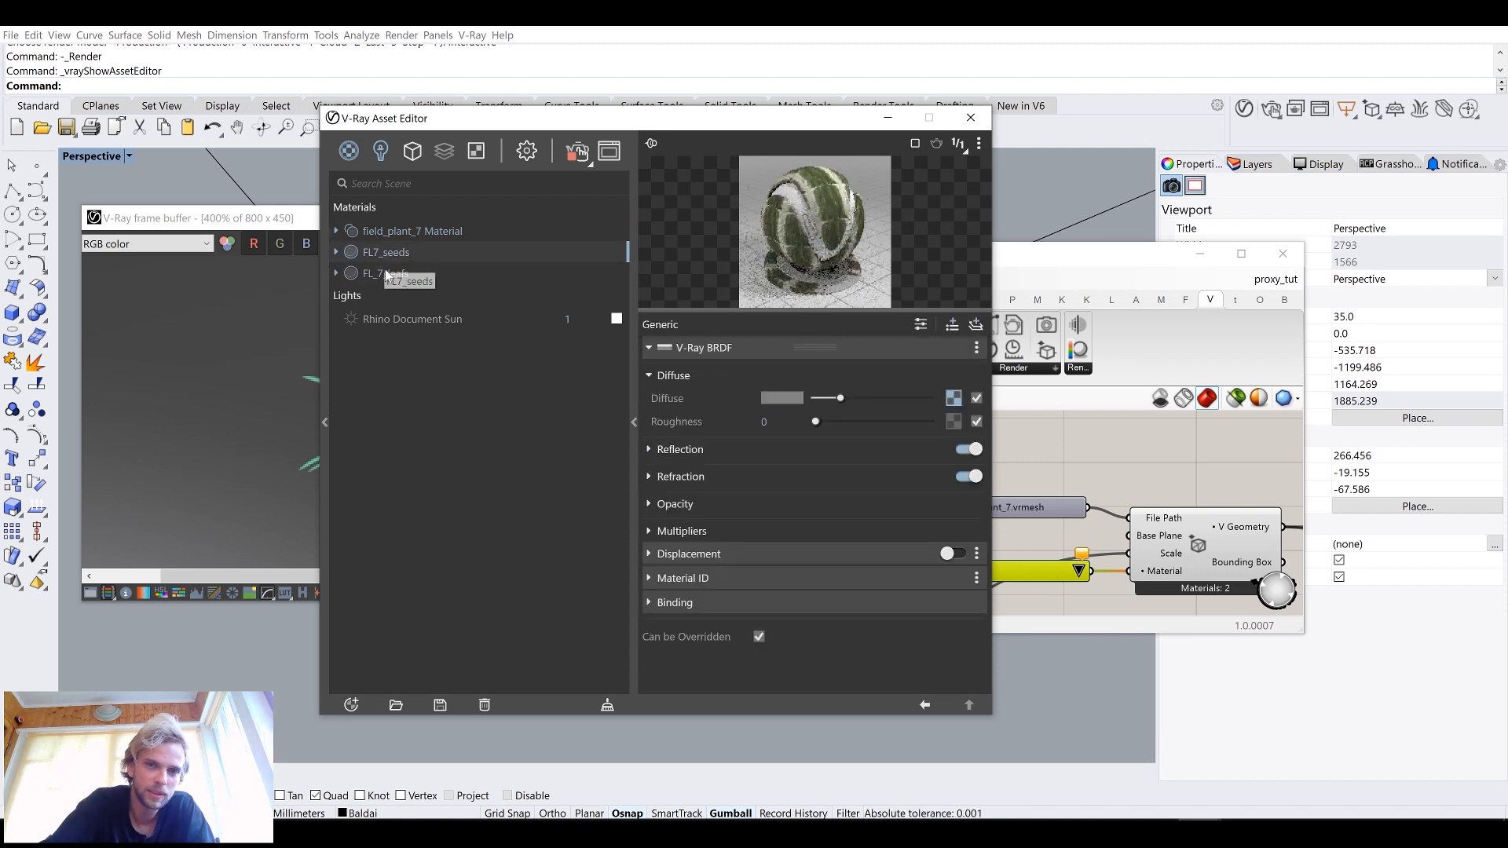
{"action": "left_click", "coordinate": [388, 257]}
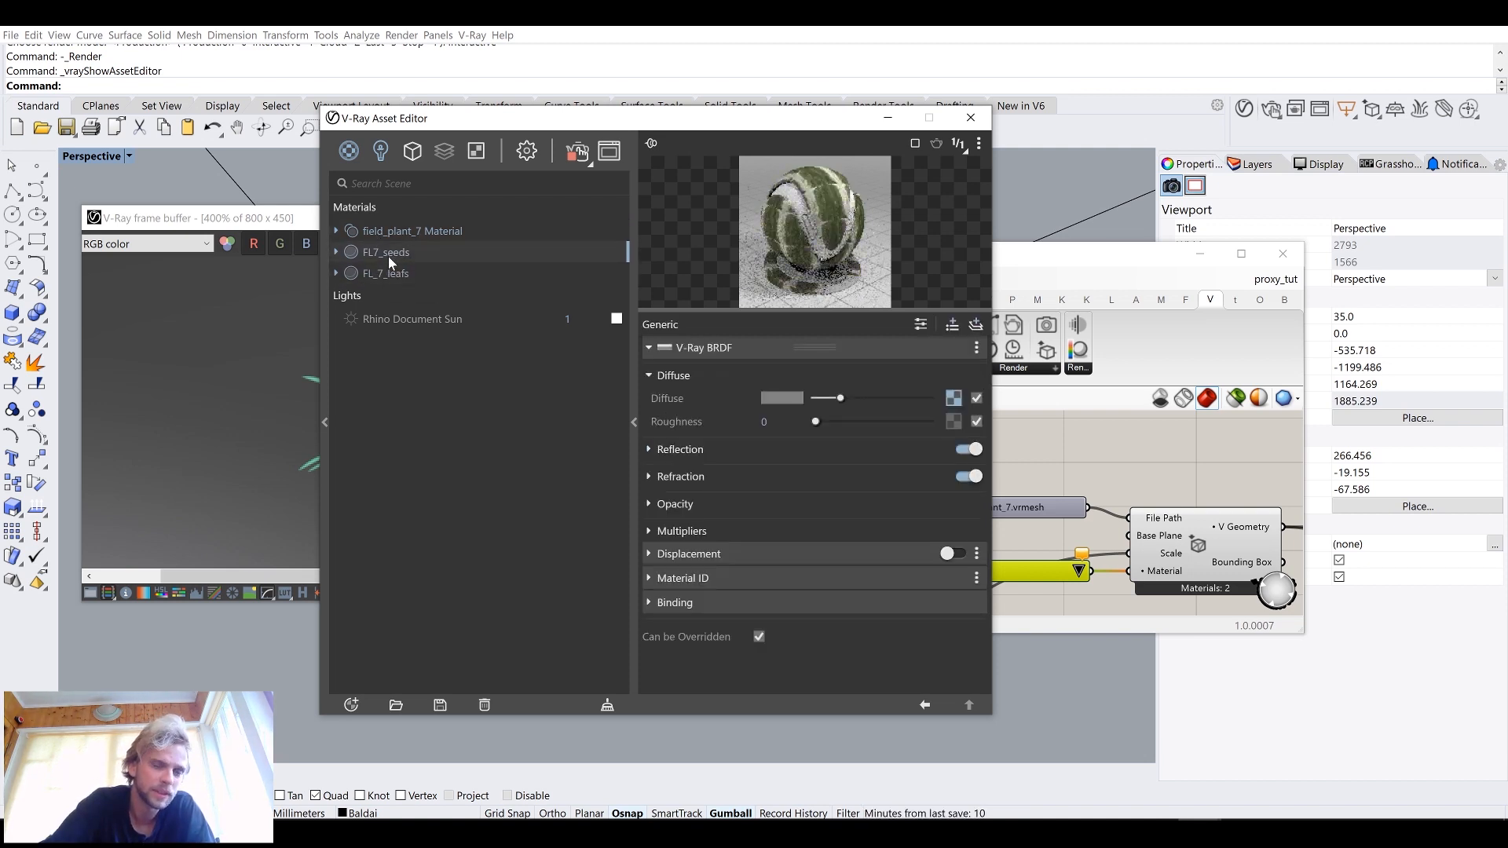
{"action": "left_click", "coordinate": [399, 230]}
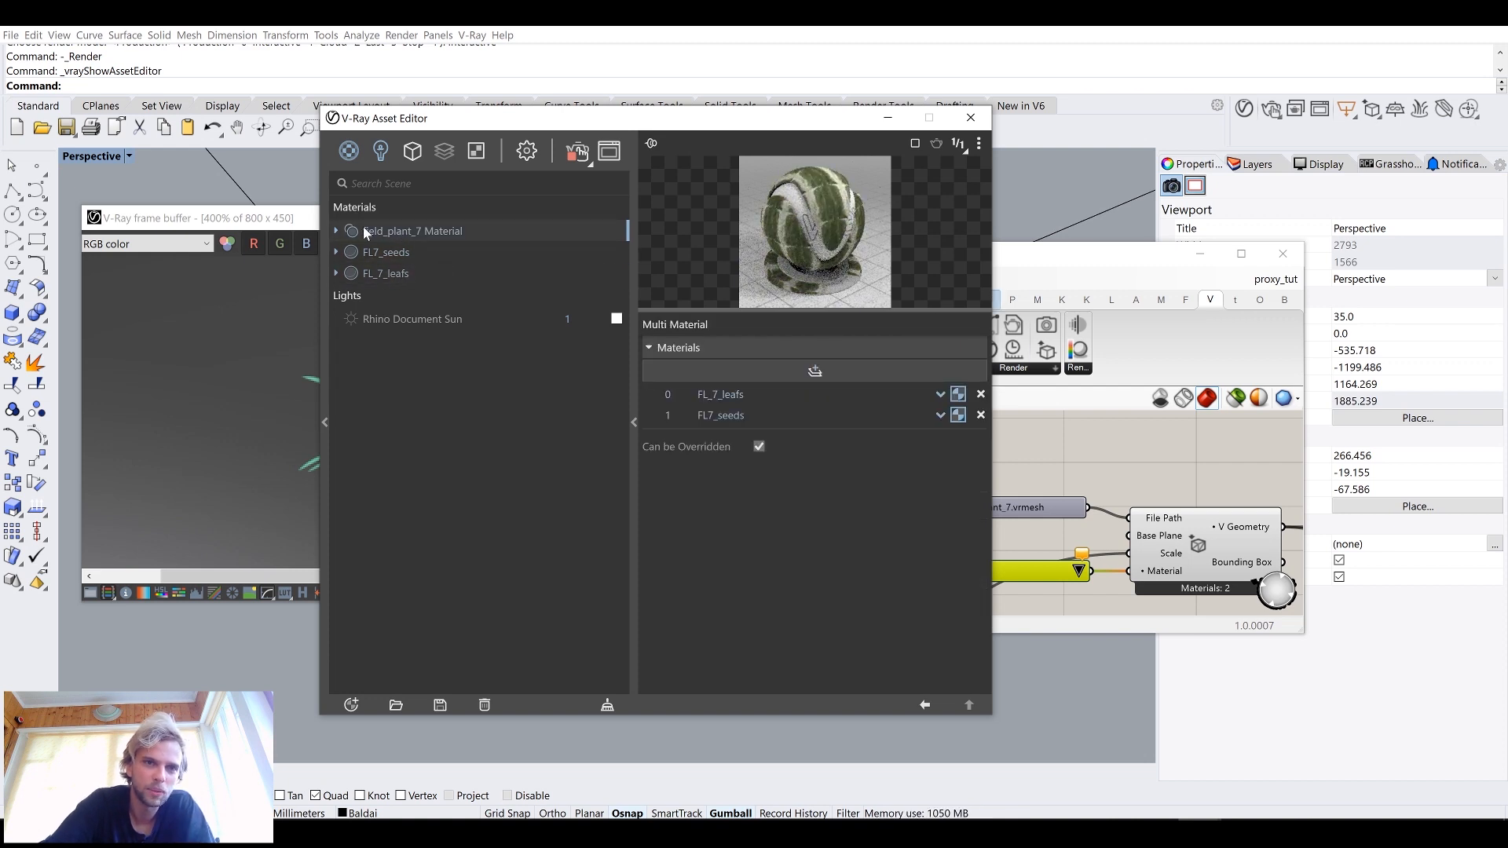
Step: Set the field_plant_7 proxy's V-Ray Material from Project to /field_plant_7 Material, check the plant in the frame buffer and close the buffer
{"action": "left_click", "coordinate": [1053, 262]}
{"action": "right_click_drag", "start_coordinate": [960, 545], "coordinate": [986, 385]}
{"action": "scroll", "coordinate": [951, 458], "scroll_direction": "up", "scroll_amount": 3}
{"action": "scroll", "coordinate": [935, 472], "scroll_direction": "down", "scroll_amount": 1}
{"action": "left_click", "coordinate": [1136, 504]}
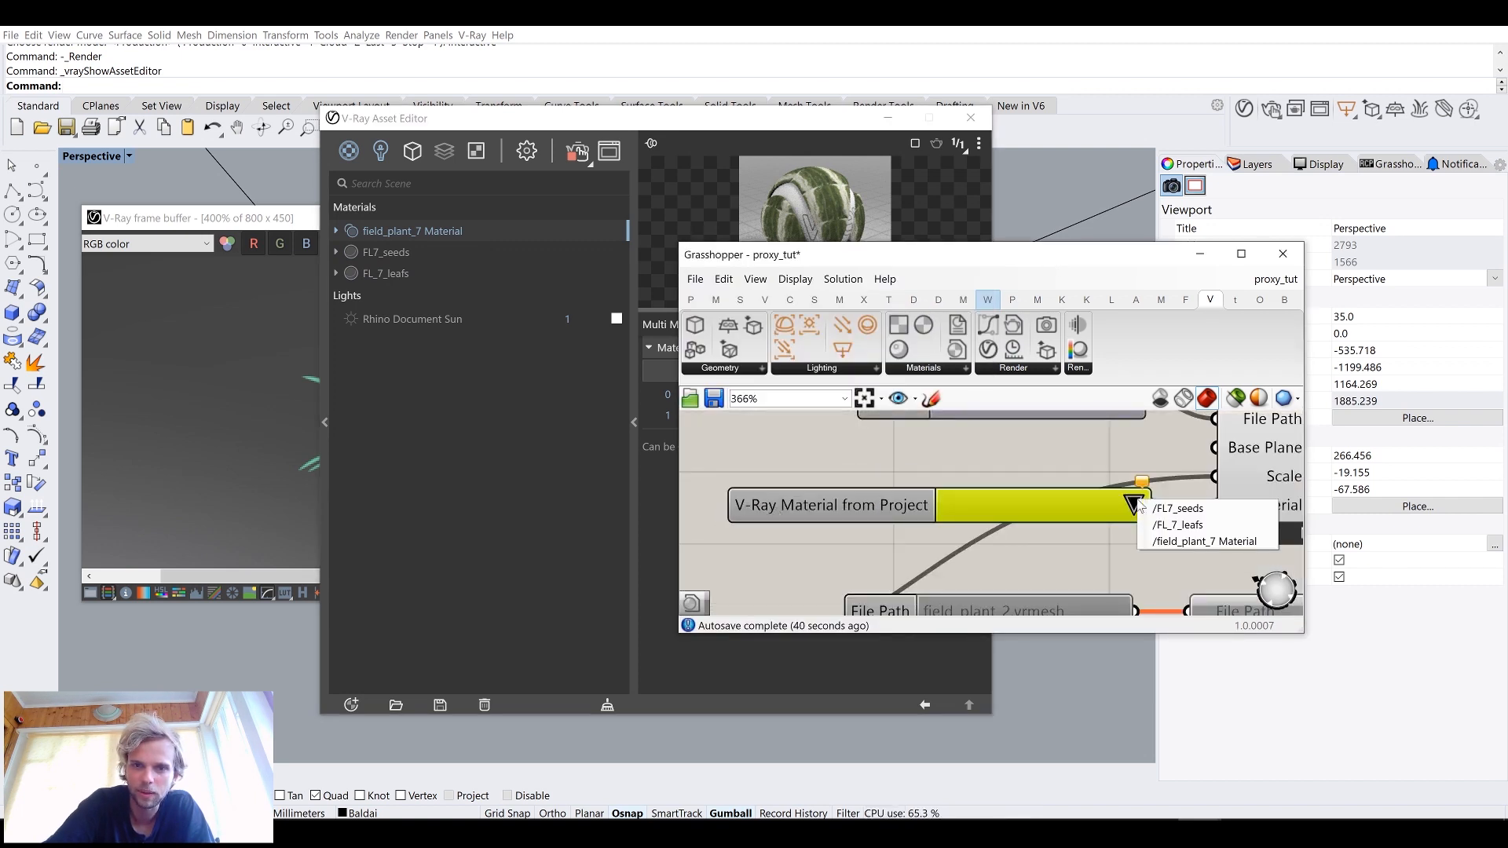
{"action": "left_click", "coordinate": [1168, 542]}
{"action": "left_click", "coordinate": [245, 211]}
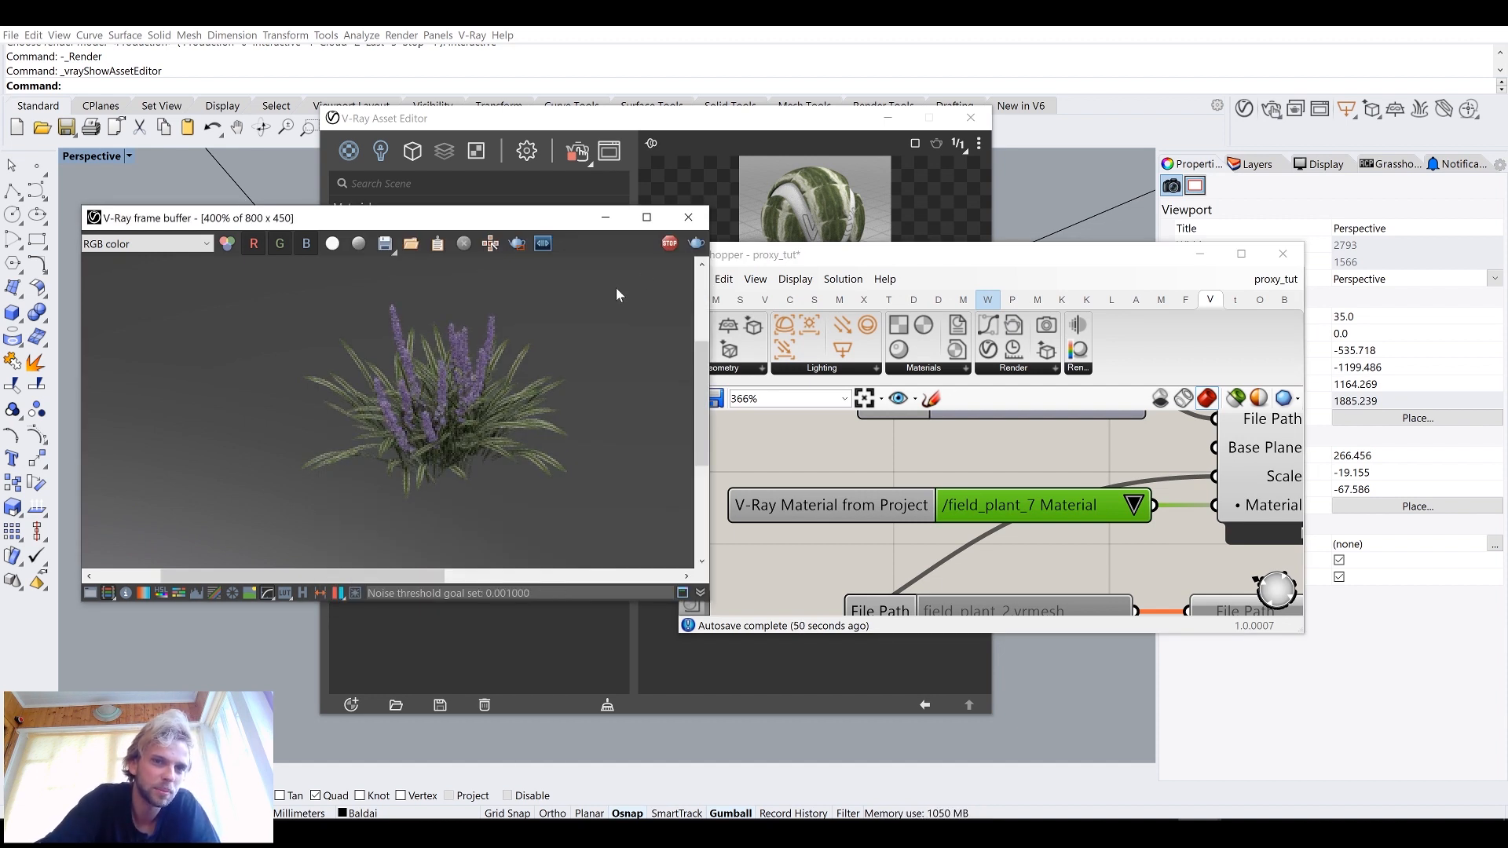
{"action": "left_click", "coordinate": [689, 217]}
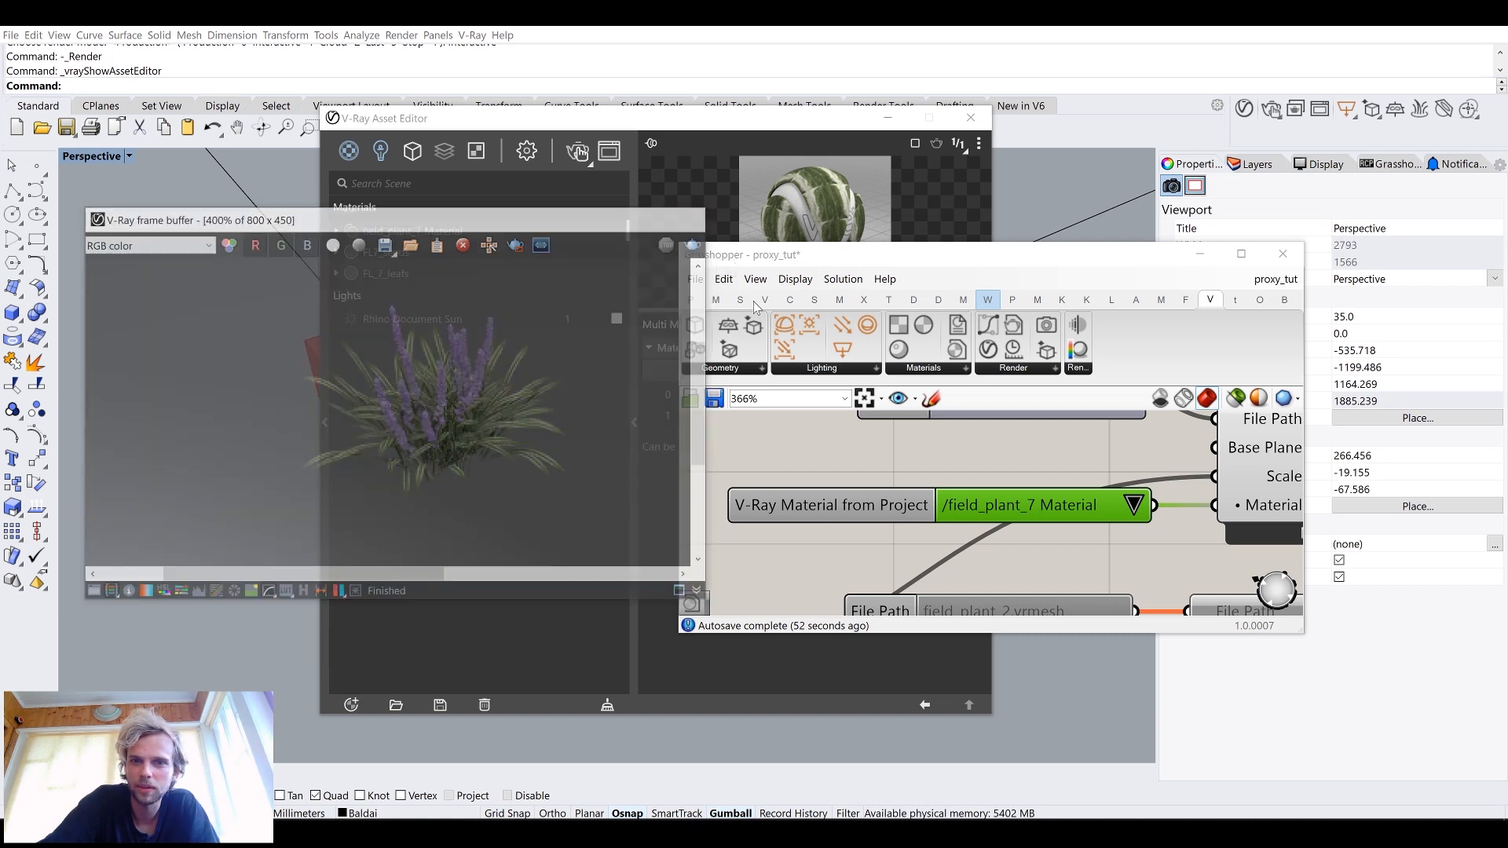
Step: Snap Grasshopper back to half the screen and shift the field_plant_7 proxy with its two inputs in line with the proxies below
{"action": "scroll", "coordinate": [974, 487], "scroll_direction": "down", "scroll_amount": 3}
{"action": "scroll", "coordinate": [974, 487], "scroll_direction": "down", "scroll_amount": 8}
{"action": "key", "text": "super+Right"}
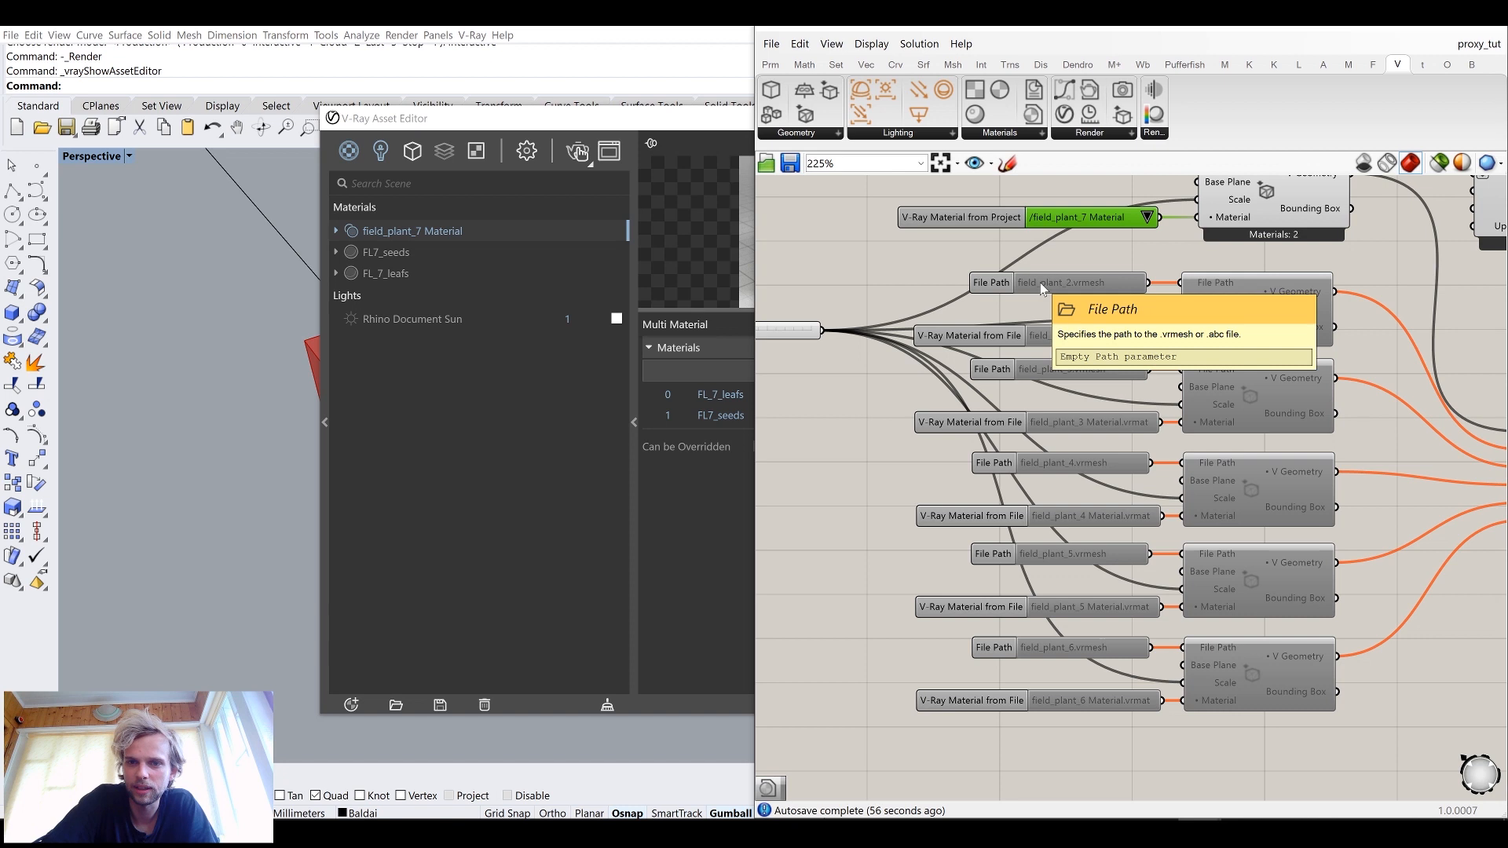
{"action": "right_click_drag", "start_coordinate": [1070, 325], "coordinate": [999, 452]}
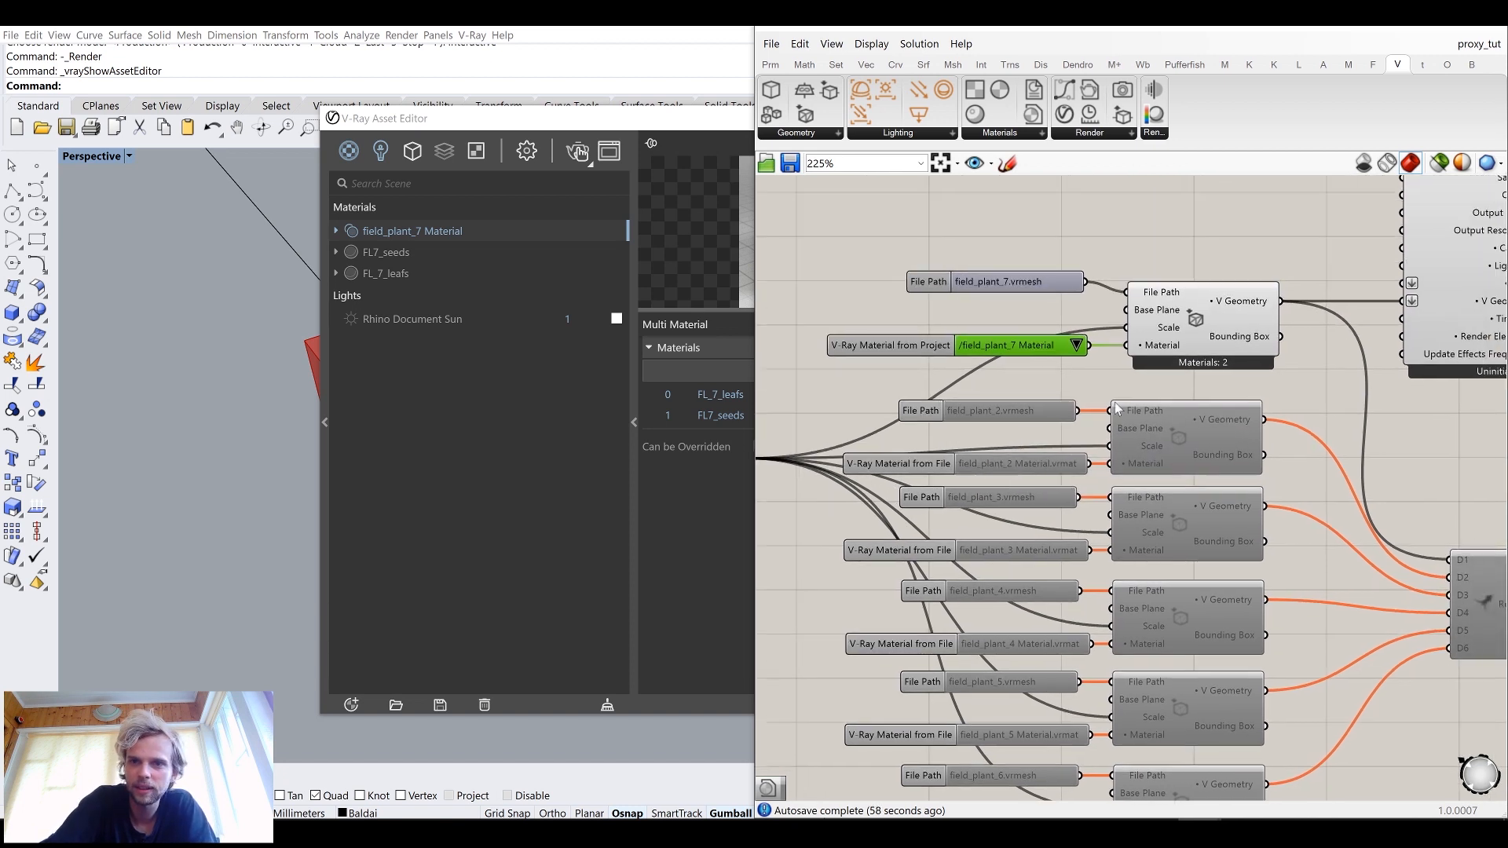
{"action": "left_click_drag", "start_coordinate": [1213, 245], "coordinate": [1001, 361]}
{"action": "left_click_drag", "start_coordinate": [1208, 340], "coordinate": [1192, 339]}
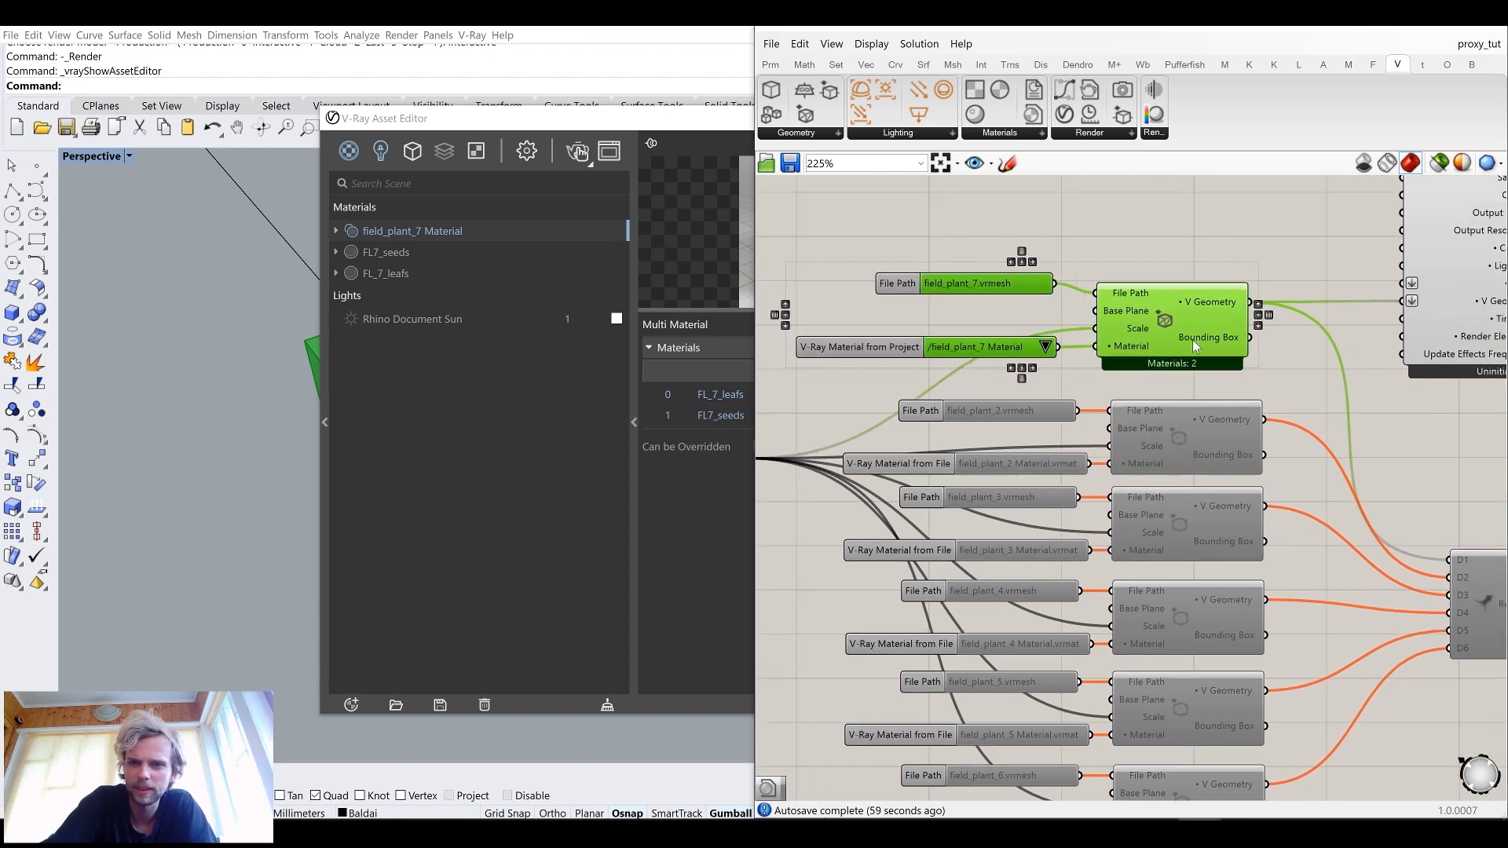
{"action": "left_click", "coordinate": [1182, 247]}
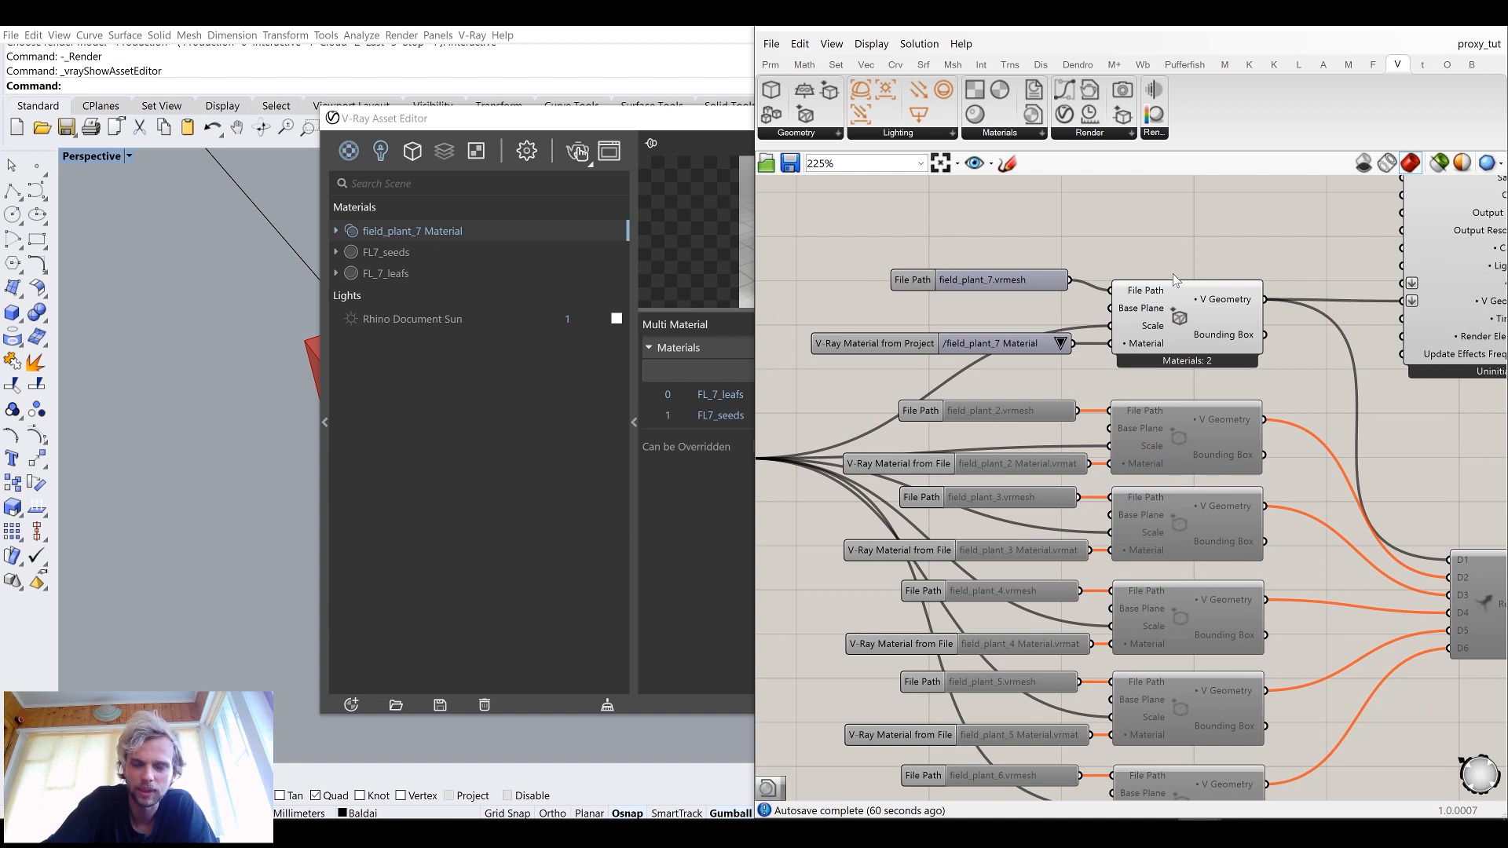
Step: Enable the field_plant_2 to field_plant_6 proxies together with their file path and material components
{"action": "right_click_drag", "start_coordinate": [1097, 424], "coordinate": [1110, 307]}
{"action": "left_click_drag", "start_coordinate": [1216, 768], "coordinate": [914, 290]}
{"action": "middle_click", "coordinate": [950, 282]}
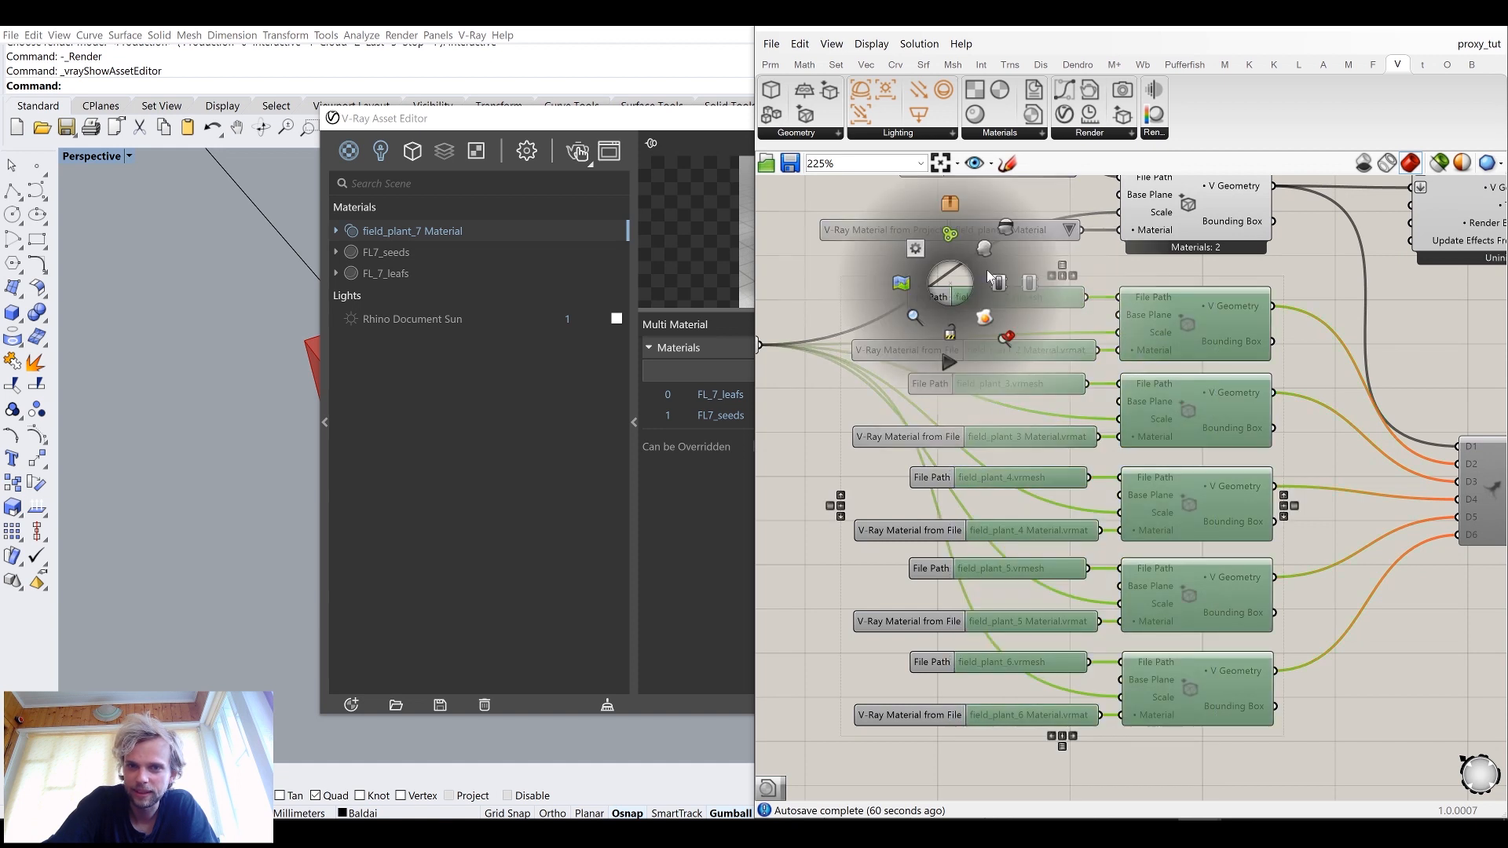
{"action": "left_click", "coordinate": [1328, 286]}
{"action": "right_click_drag", "start_coordinate": [1056, 319], "coordinate": [1017, 324]}
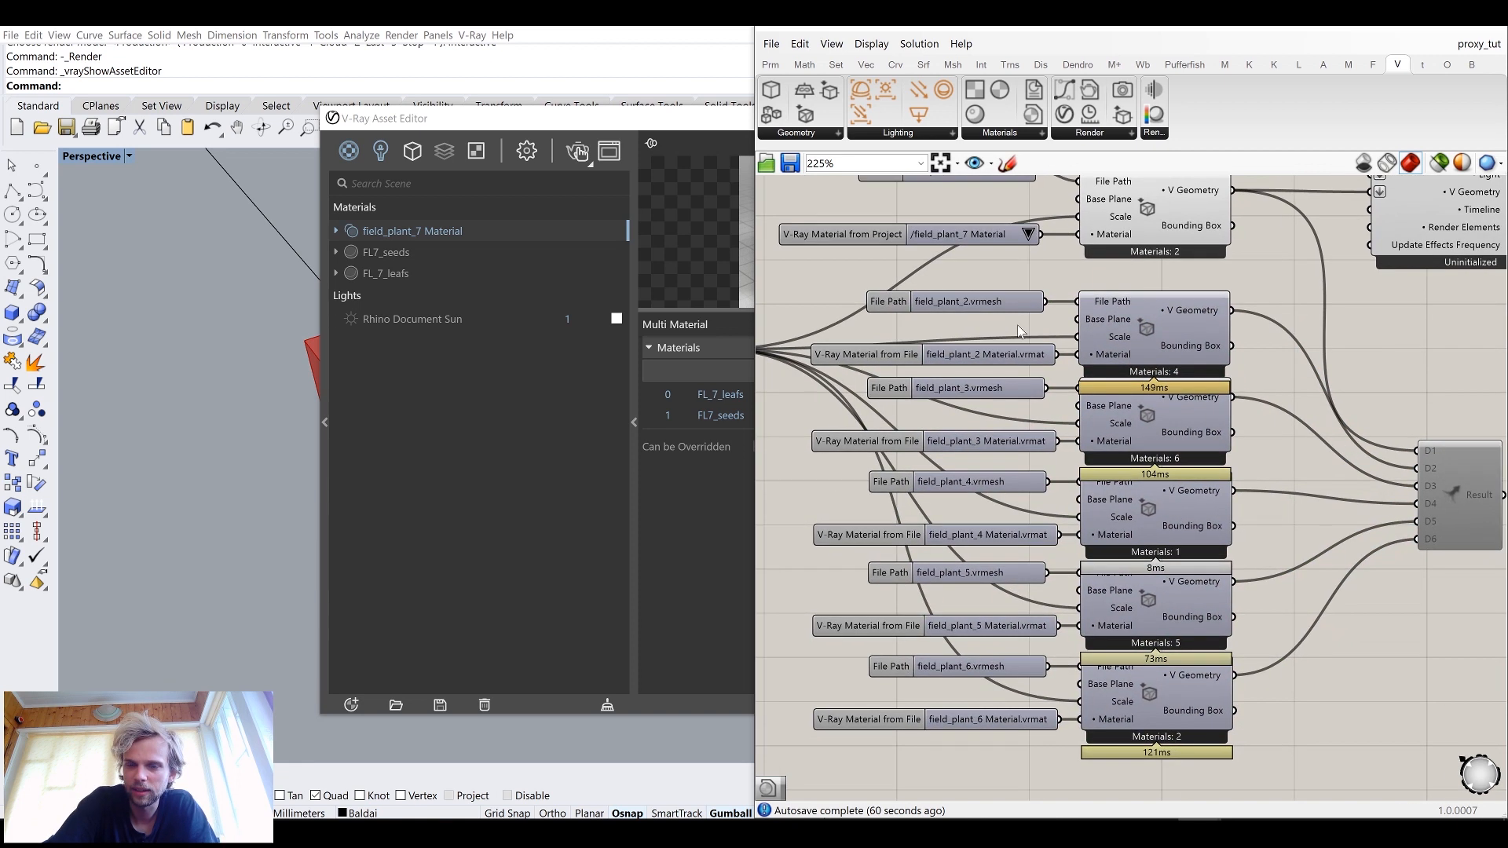
Step: Delete the V-Ray Material from File components feeding the field_plant_2 to field_plant_6 proxies
{"action": "left_click", "coordinate": [1007, 360]}
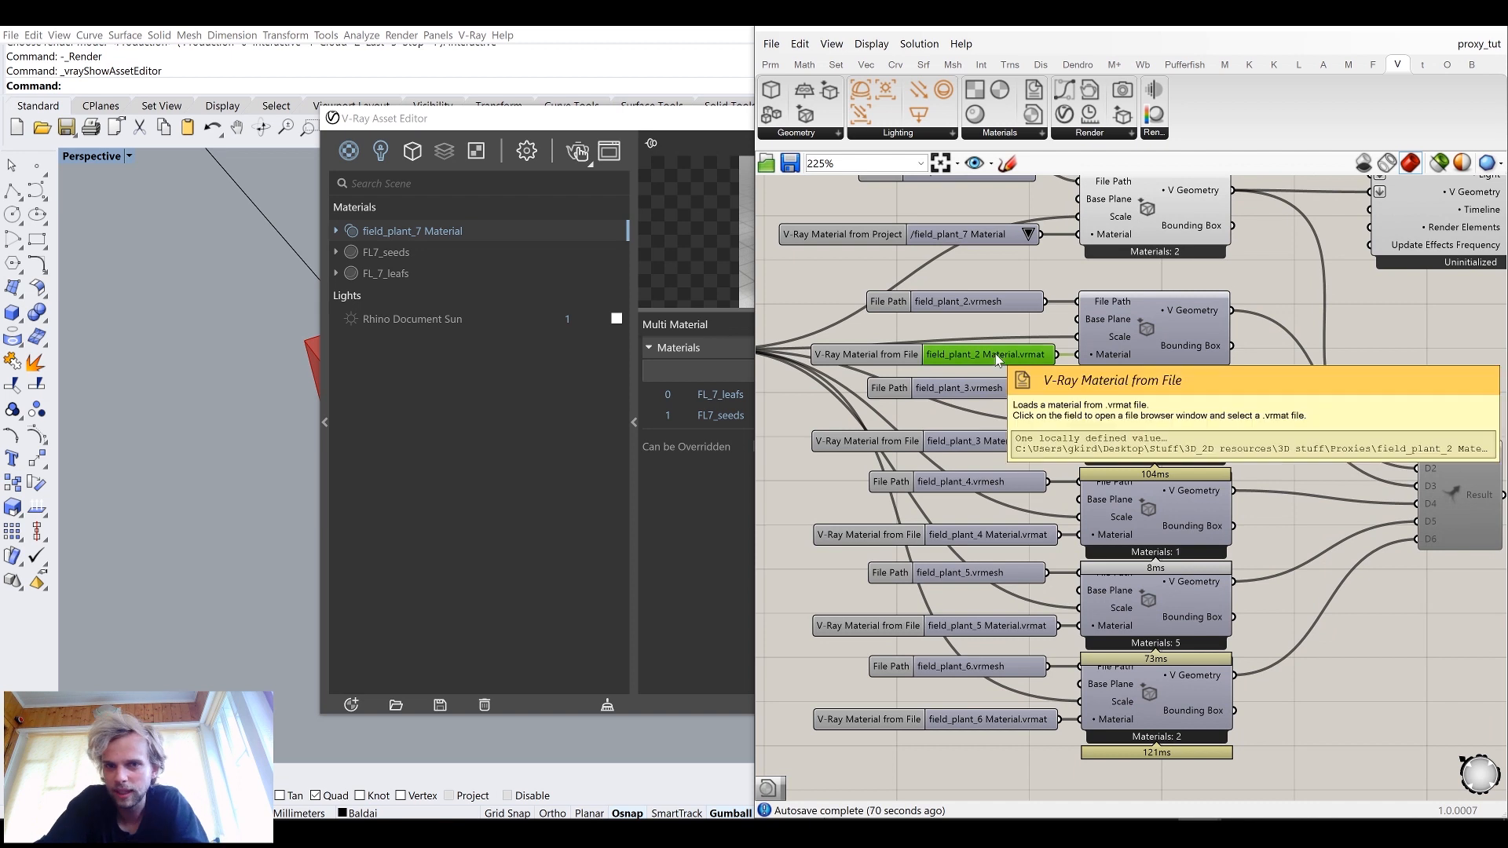
{"action": "key", "text": "Delete"}
{"action": "left_click", "coordinate": [917, 443]}
{"action": "key", "text": "Delete"}
{"action": "left_click", "coordinate": [917, 535]}
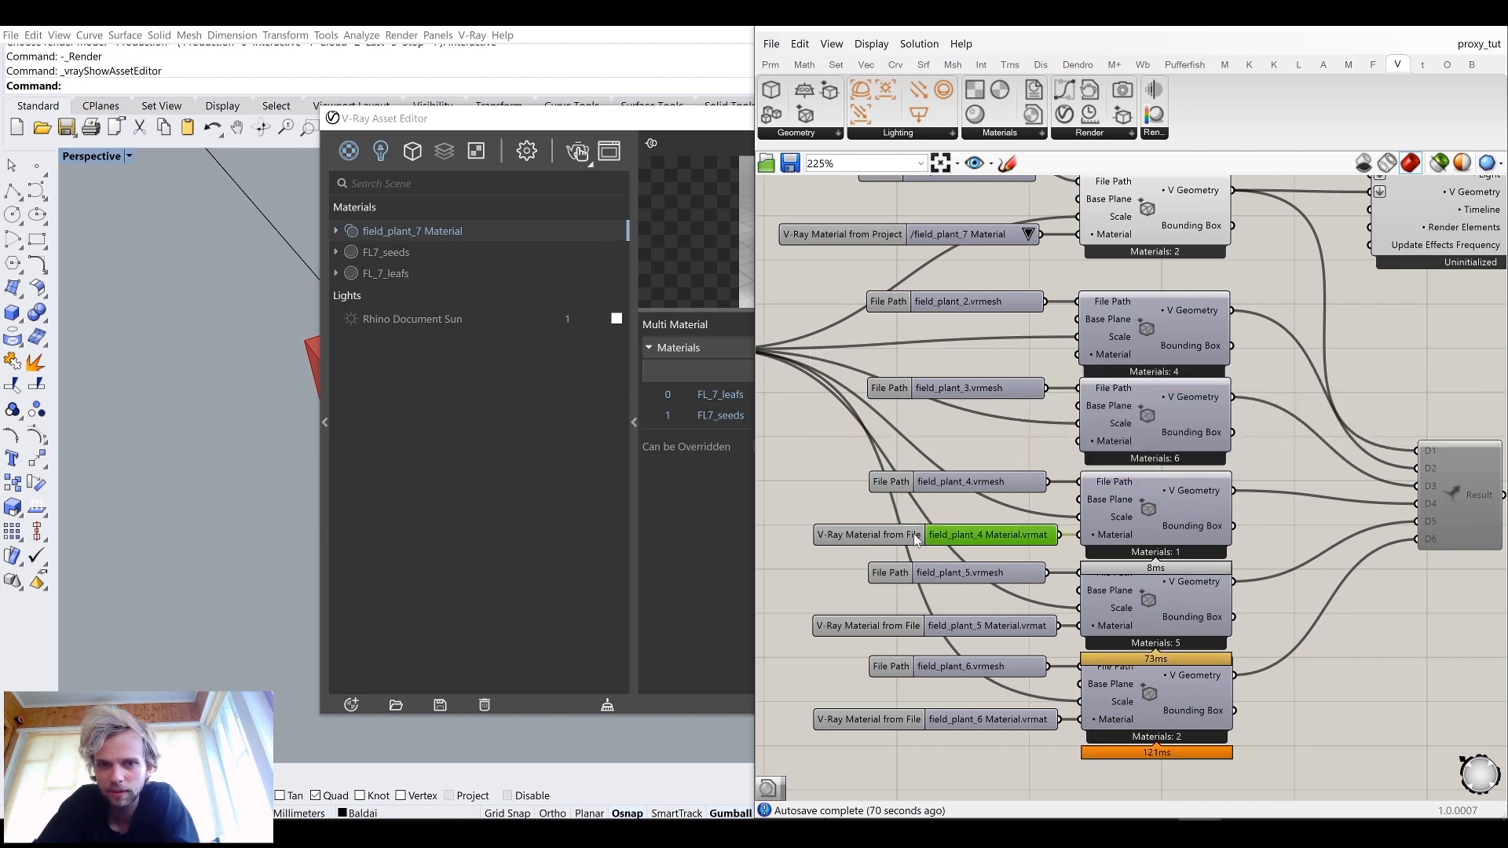
{"action": "key", "text": "Delete"}
{"action": "left_click", "coordinate": [917, 626]}
{"action": "key", "text": "Delete"}
{"action": "left_click", "coordinate": [926, 722]}
{"action": "key", "text": "Delete"}
Step: Add a V-Ray Material from Project component for each of the field_plant_2 to field_plant_6 proxies and wire it to the Material input
{"action": "right_click_drag", "start_coordinate": [834, 238], "coordinate": [915, 241]}
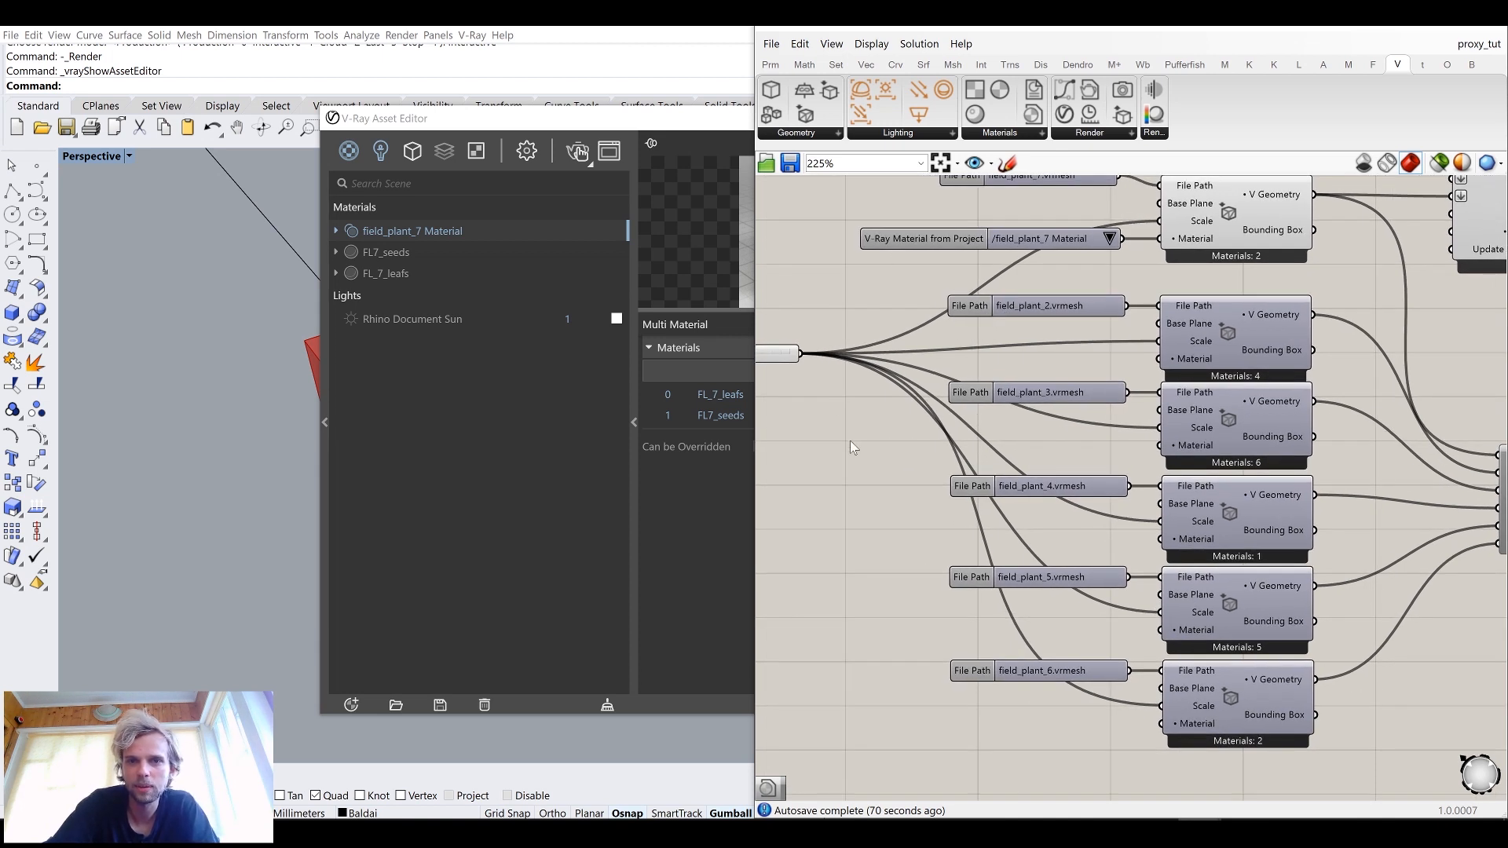
{"action": "left_click", "coordinate": [1017, 133]}
{"action": "left_click_drag", "start_coordinate": [1084, 266], "coordinate": [986, 357]}
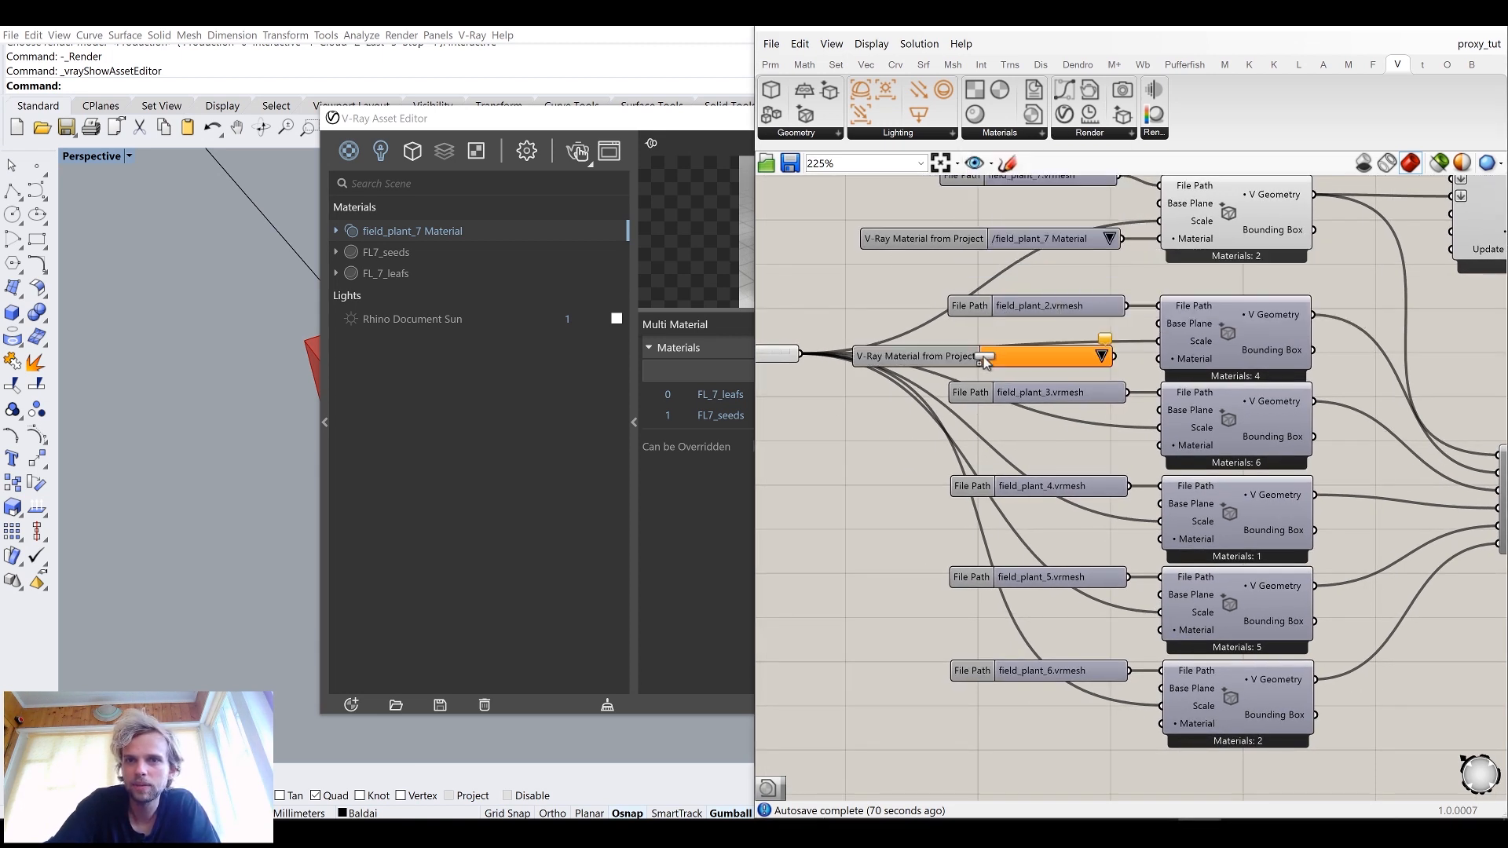
{"action": "left_click", "coordinate": [1048, 357]}
{"action": "key", "text": "ctrl+c"}
{"action": "key", "text": "ctrl+v"}
{"action": "left_click_drag", "start_coordinate": [1052, 366], "coordinate": [1164, 725]}
{"action": "key", "text": "ctrl+v"}
{"action": "key", "text": "ctrl+v"}
{"action": "key", "text": "ctrl+v"}
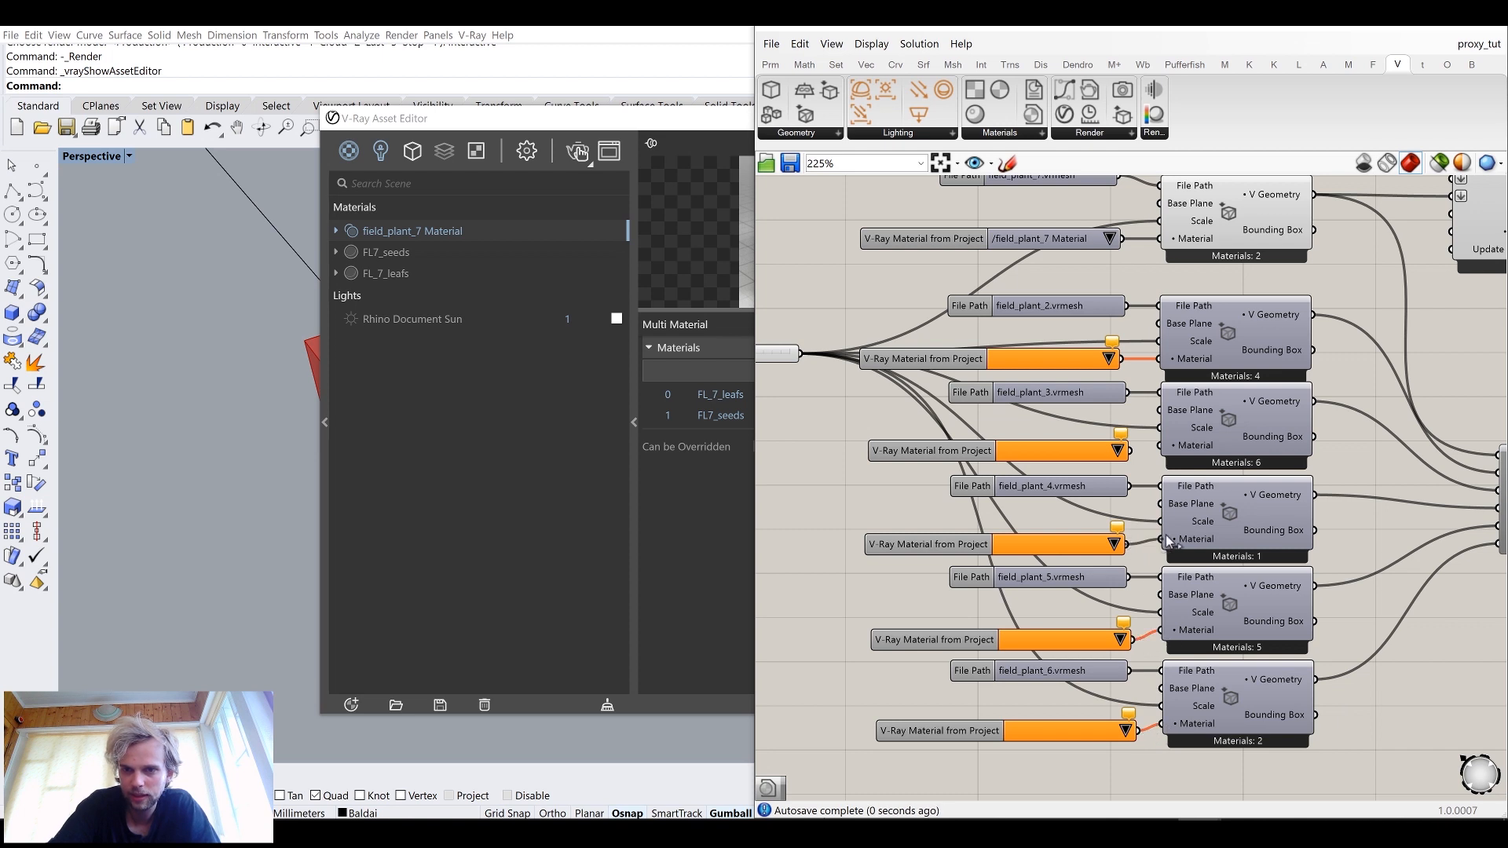
Step: Import the field_plant_2, field_plant_3 and field_plant_4 Material.vrmat files into the V-Ray Asset Editor
{"action": "left_click", "coordinate": [454, 470]}
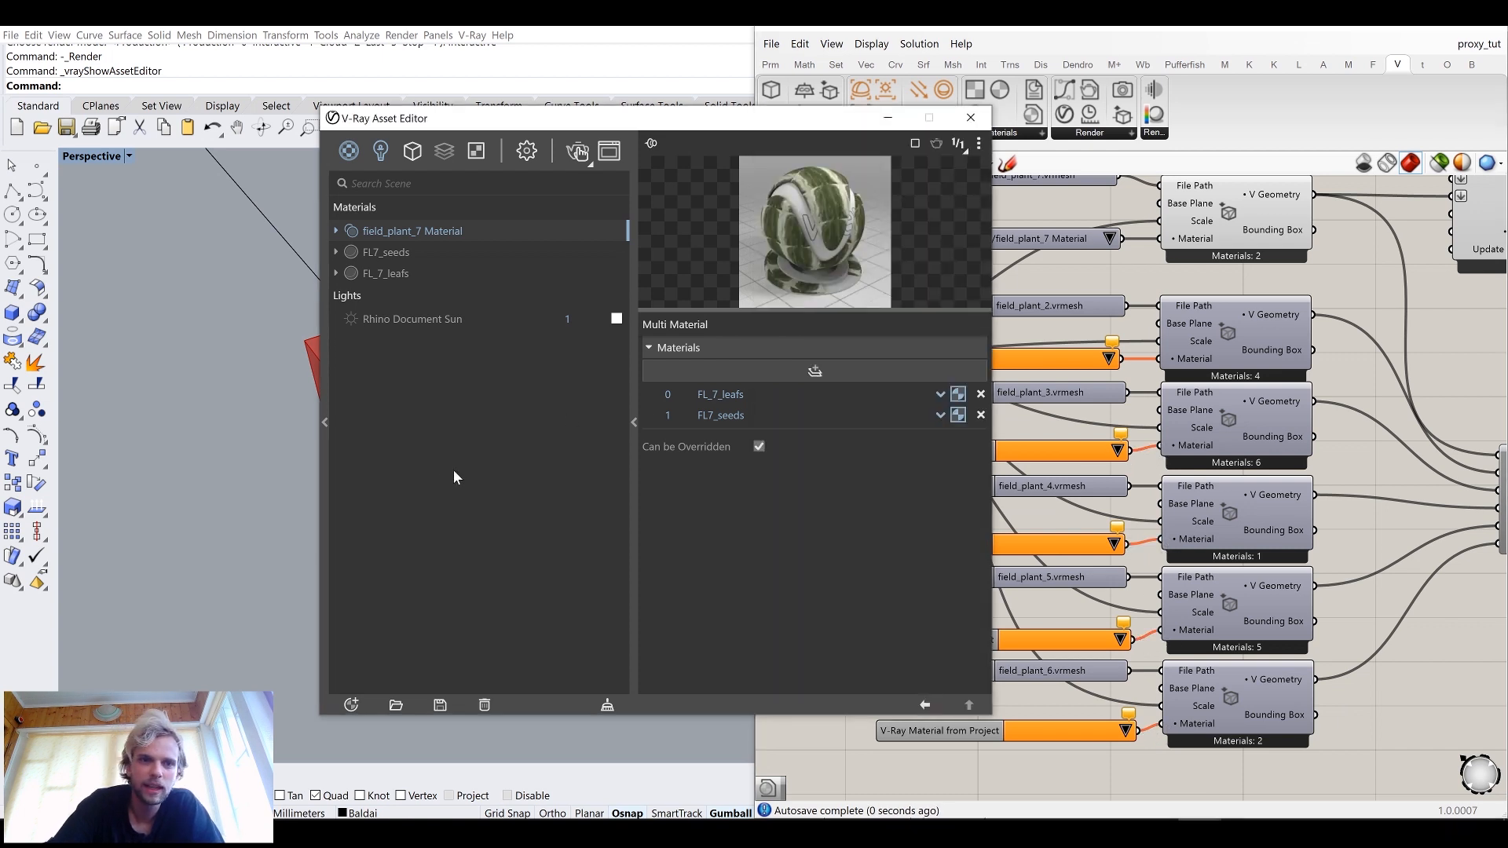
{"action": "left_click", "coordinate": [395, 706]}
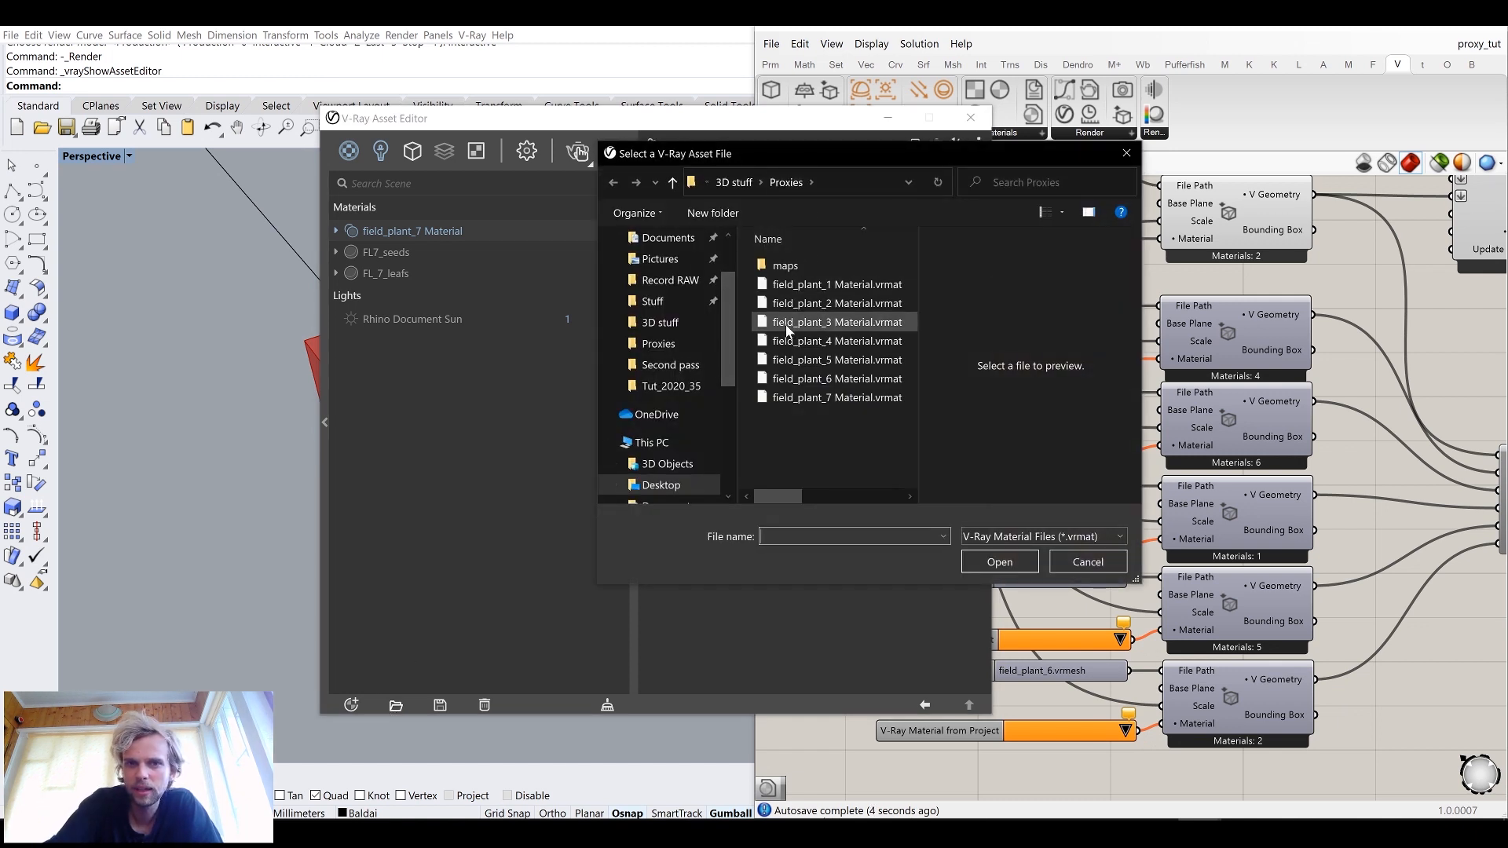
{"action": "double_click", "coordinate": [805, 305]}
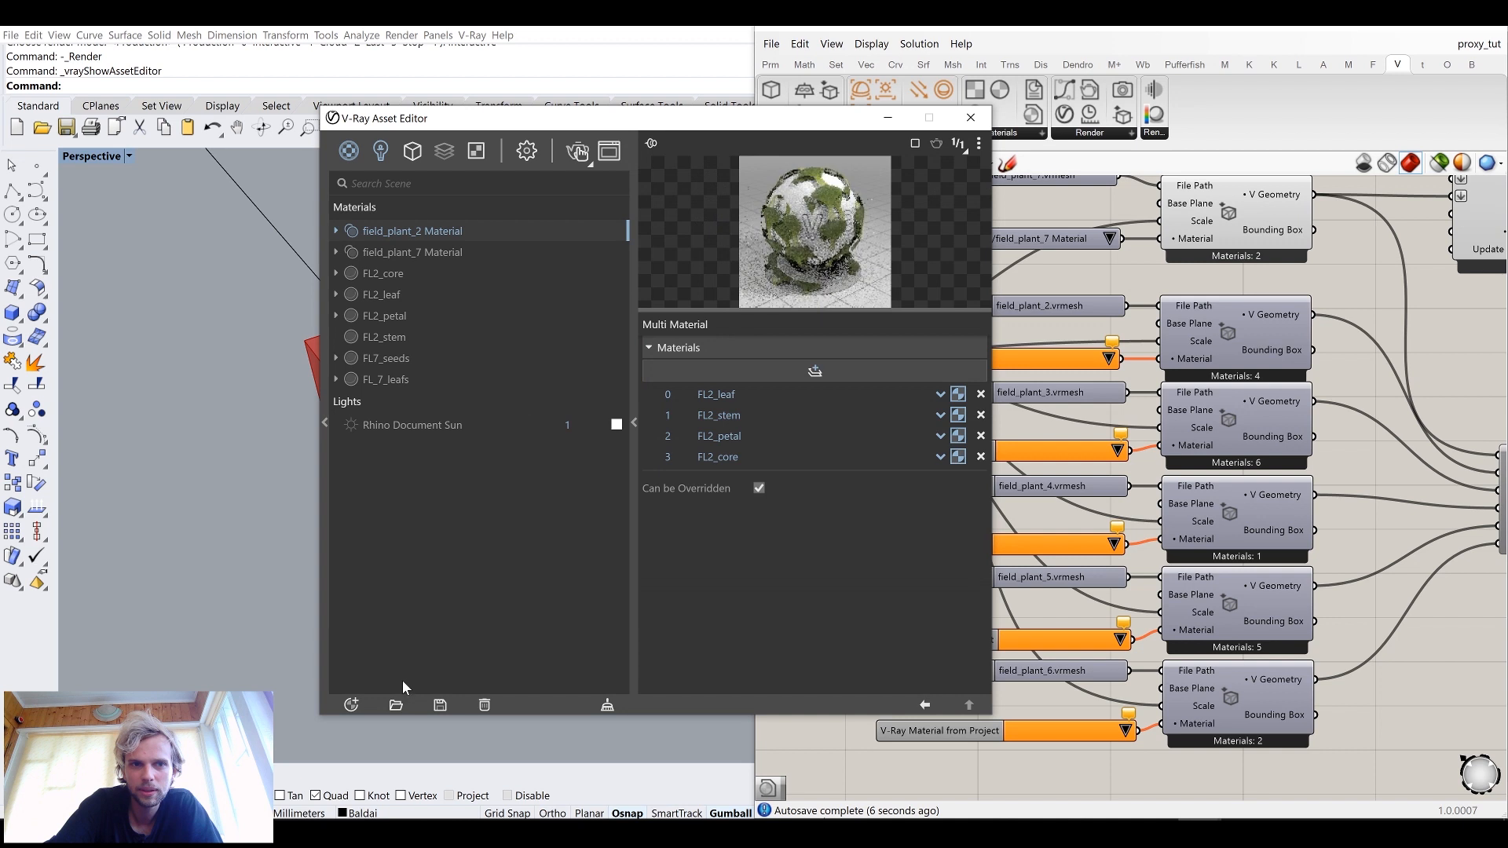
{"action": "left_click", "coordinate": [395, 705]}
{"action": "double_click", "coordinate": [817, 322]}
{"action": "left_click", "coordinate": [395, 706]}
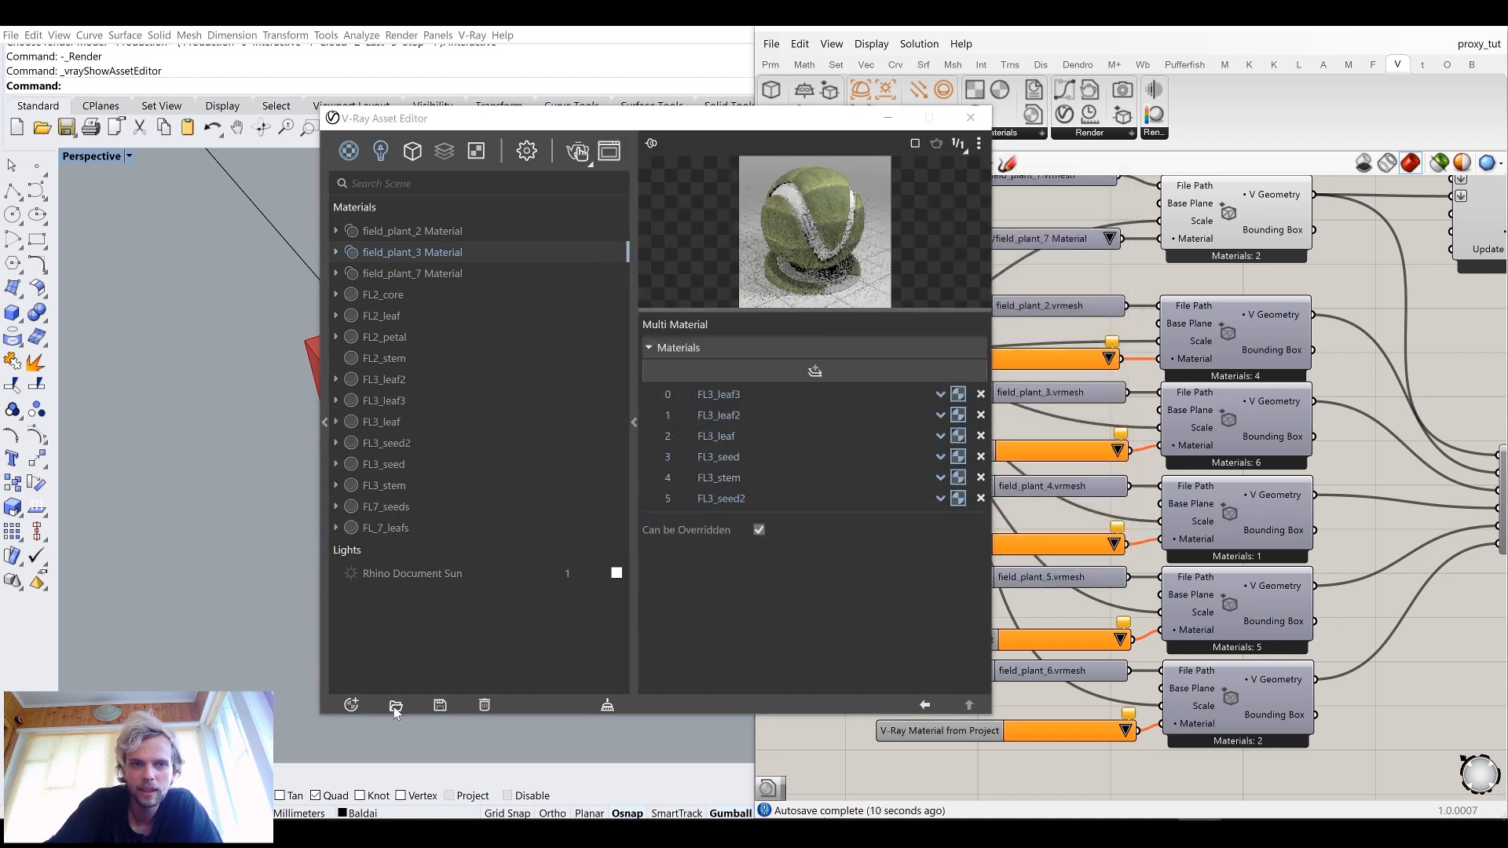
{"action": "left_click", "coordinate": [809, 343]}
{"action": "double_click", "coordinate": [809, 343]}
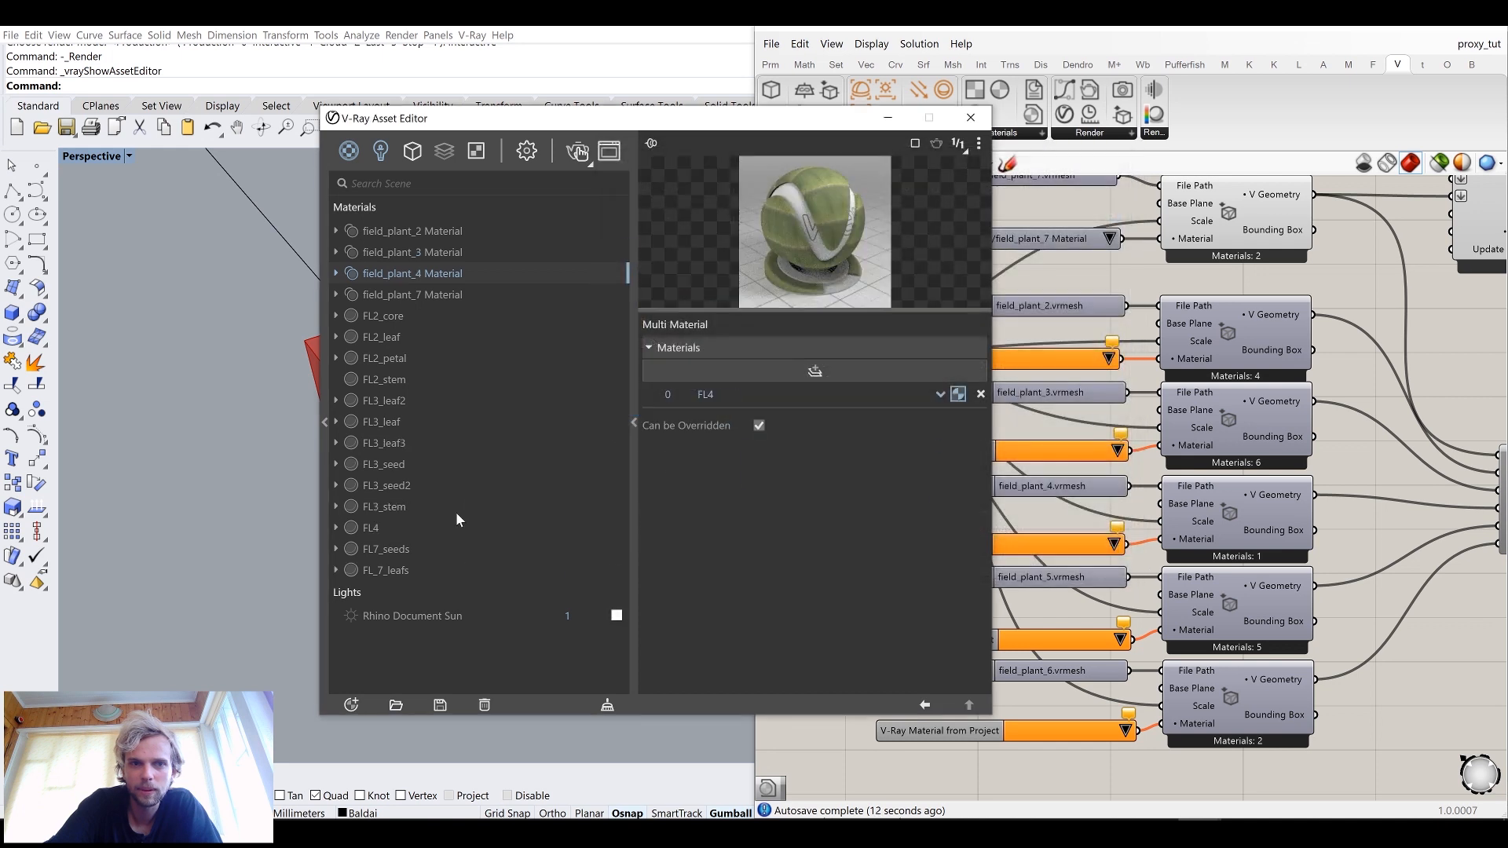
Step: Import the field_plant_6 and field_plant_5 Material.vrmat files into the project and close the V-Ray Asset Editor
{"action": "left_click", "coordinate": [395, 706]}
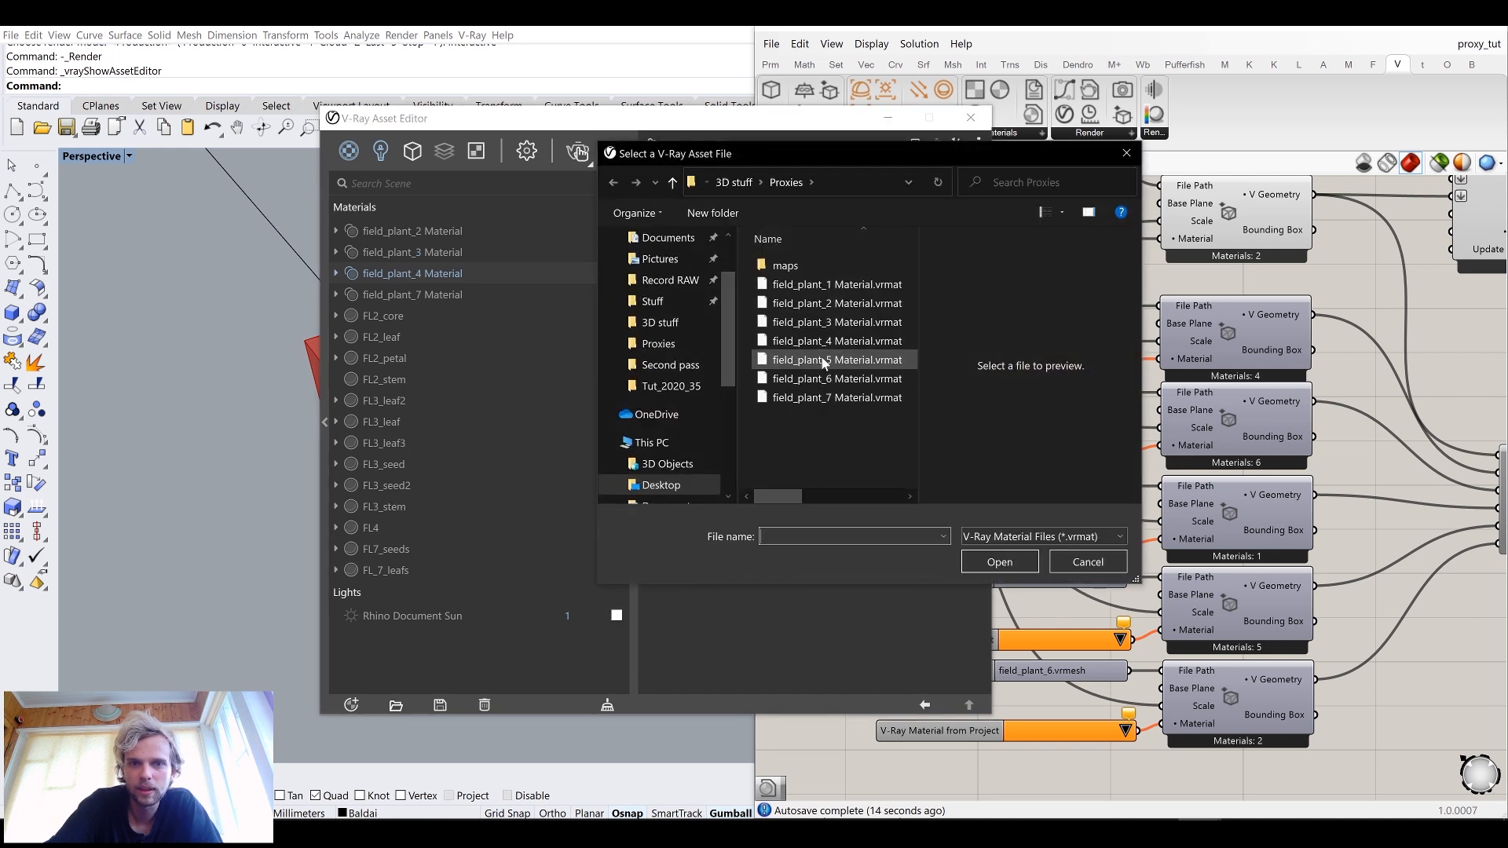
{"action": "double_click", "coordinate": [822, 378]}
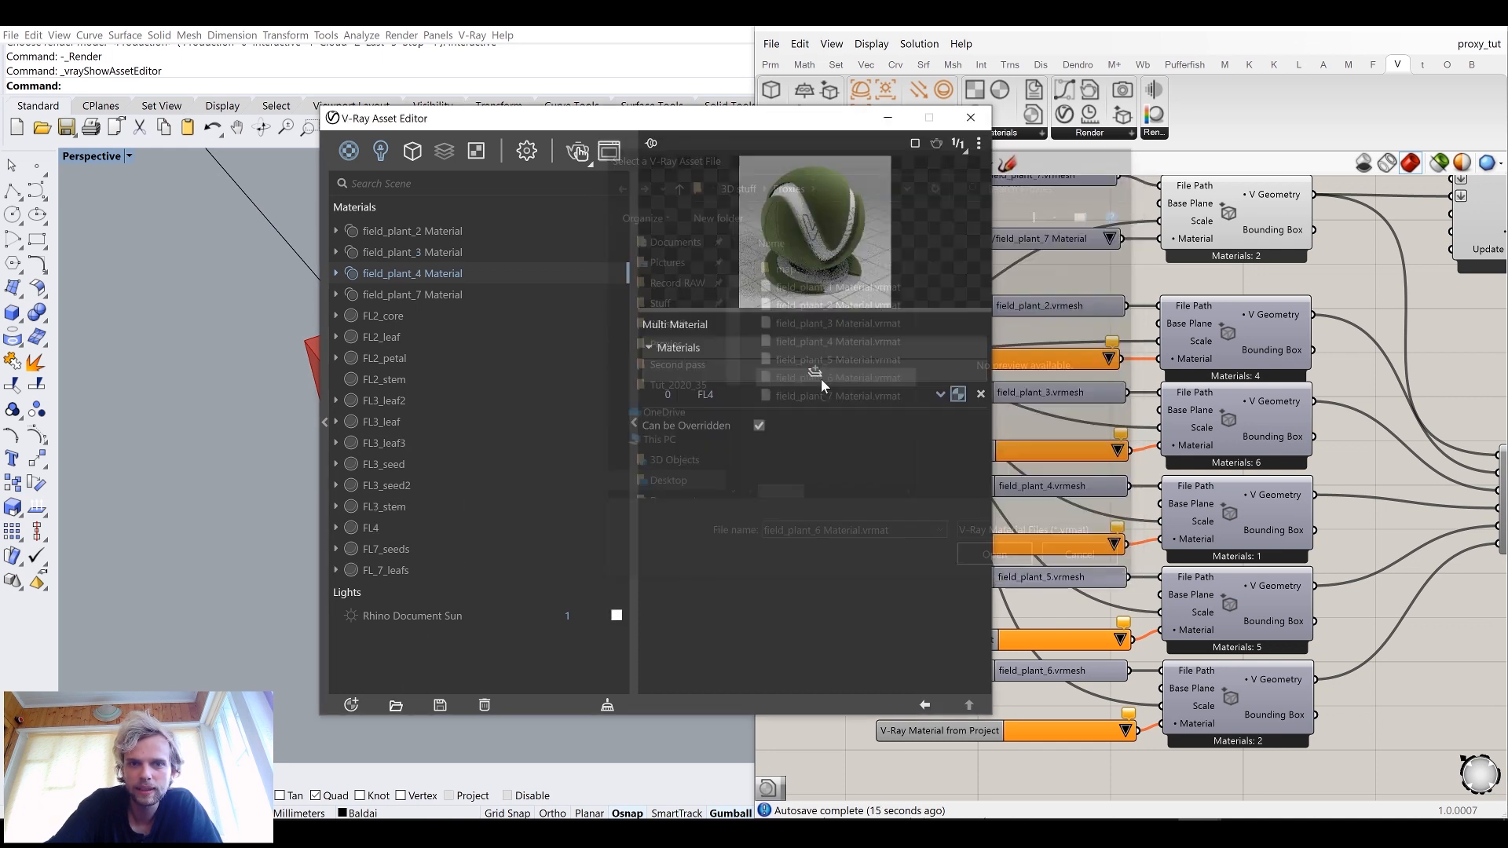
{"action": "left_click", "coordinate": [396, 706]}
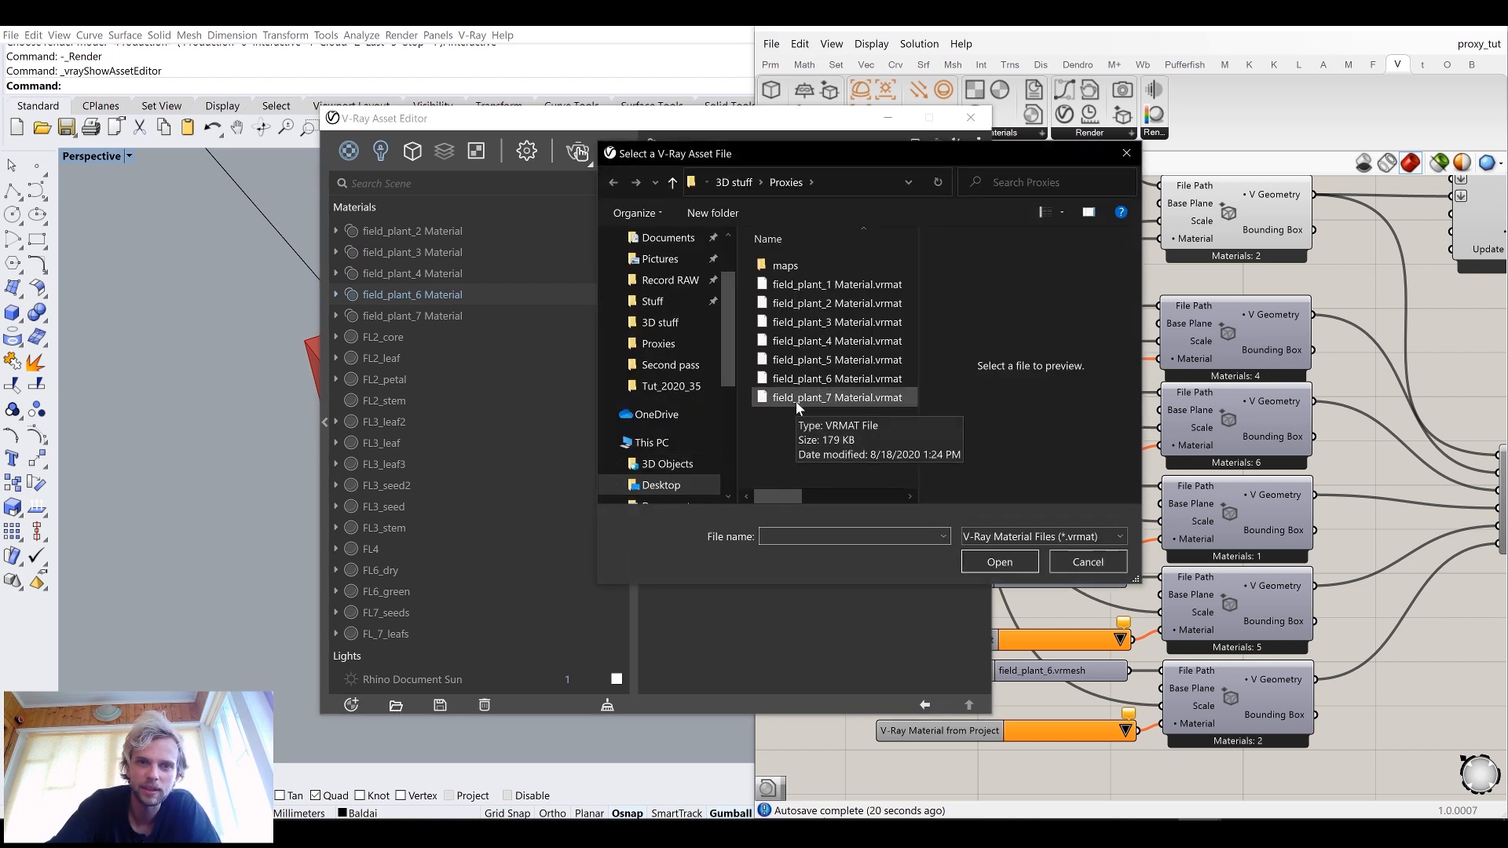
{"action": "left_click", "coordinate": [1070, 564]}
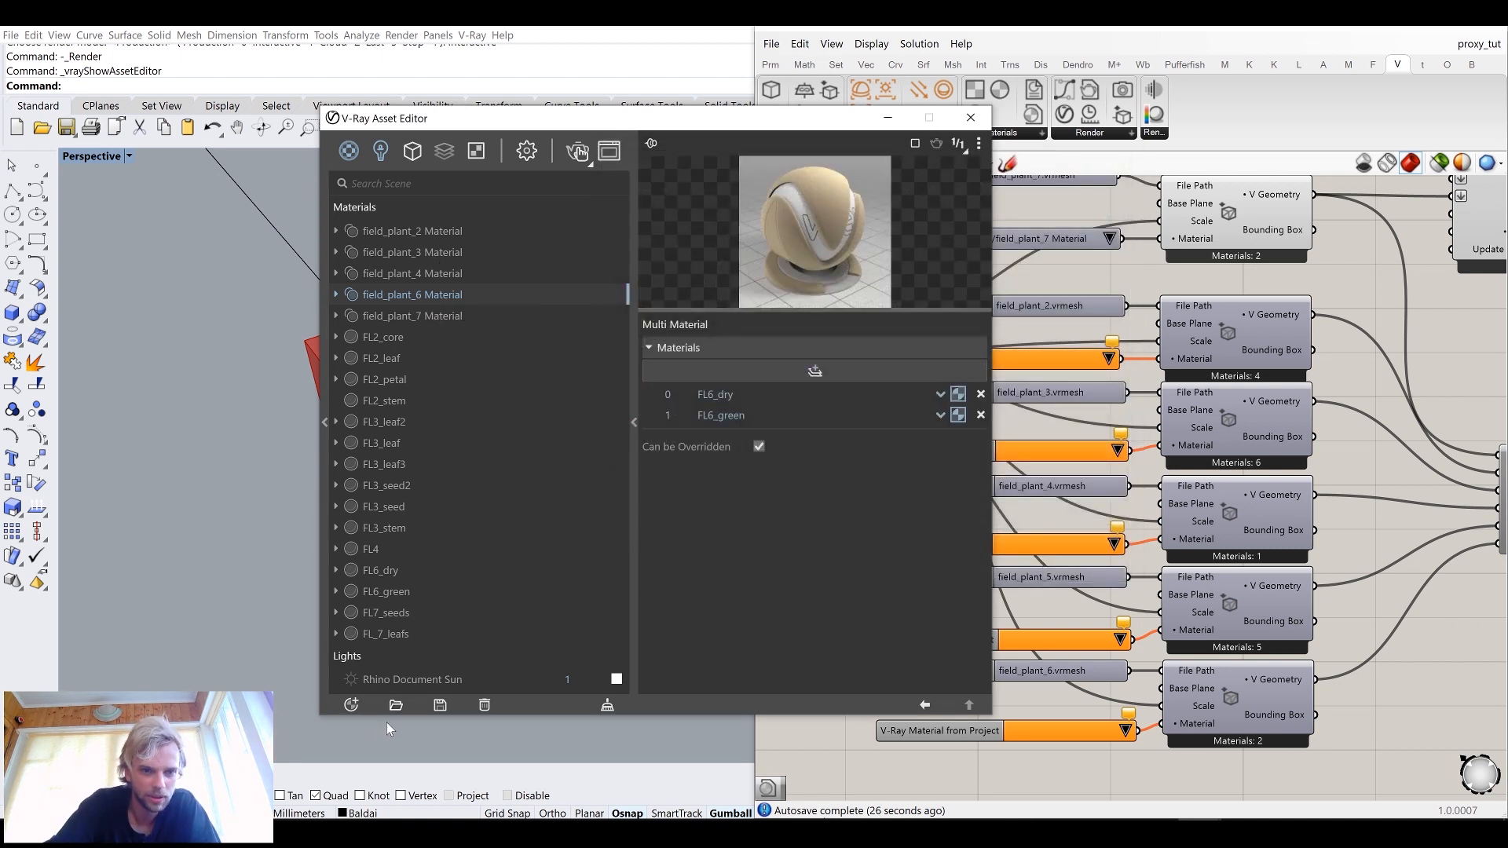
{"action": "left_click", "coordinate": [396, 704]}
{"action": "left_click", "coordinate": [830, 366]}
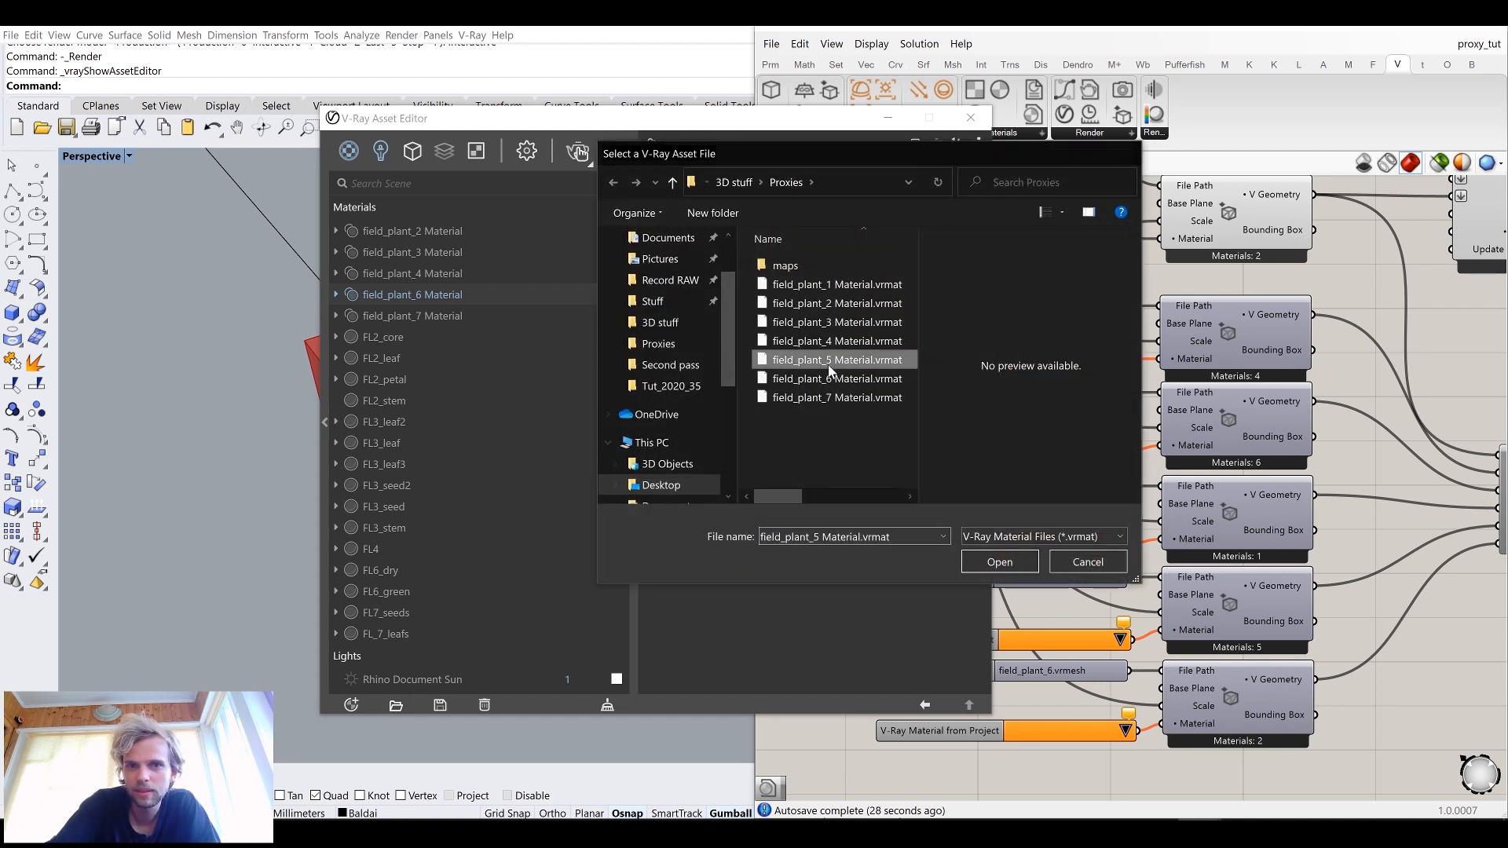
{"action": "double_click", "coordinate": [831, 366]}
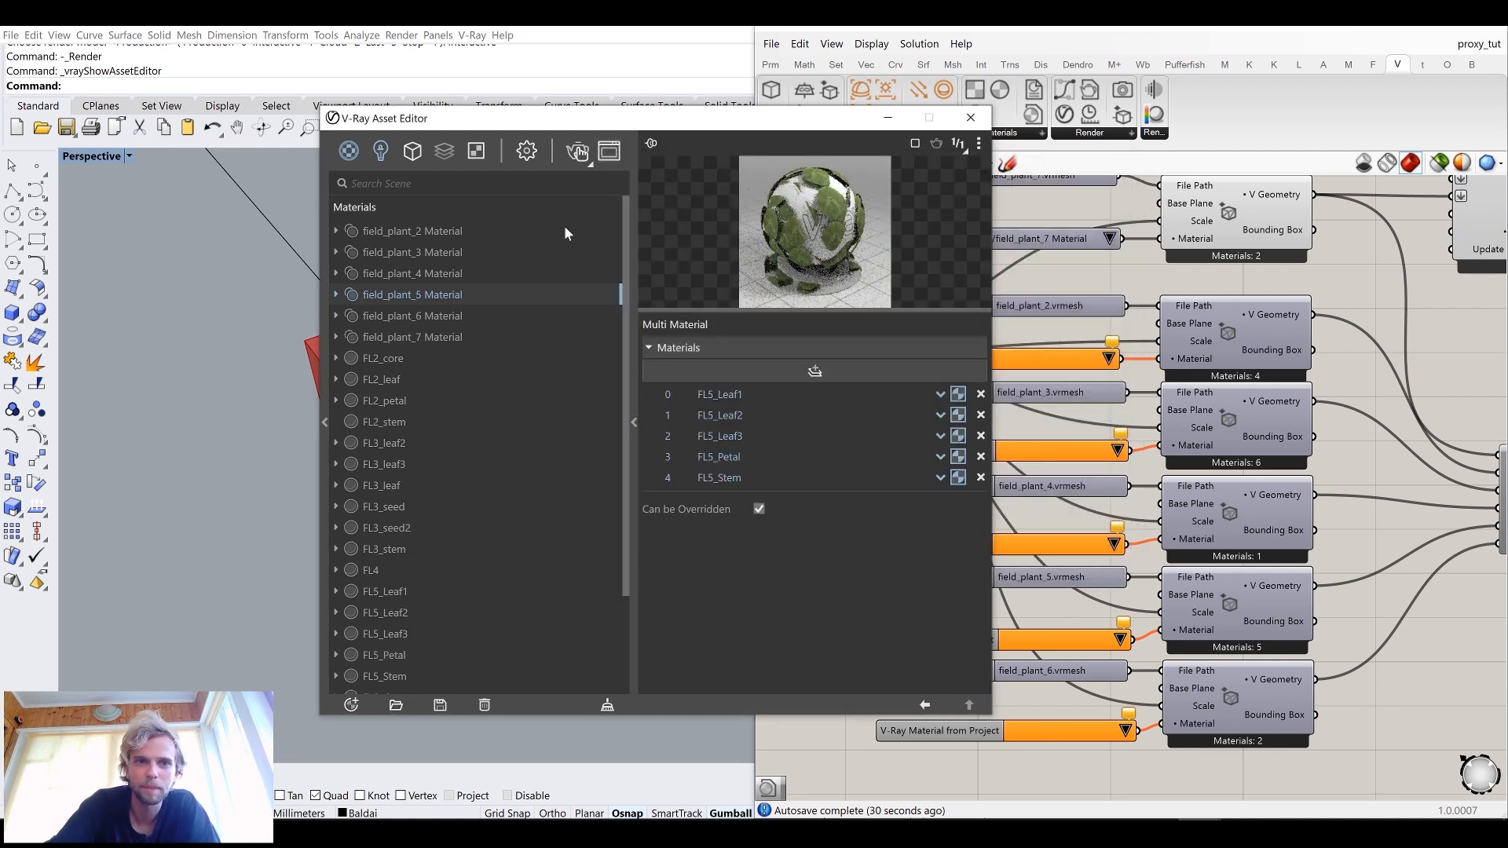
{"action": "left_click_drag", "start_coordinate": [550, 118], "coordinate": [362, 134]}
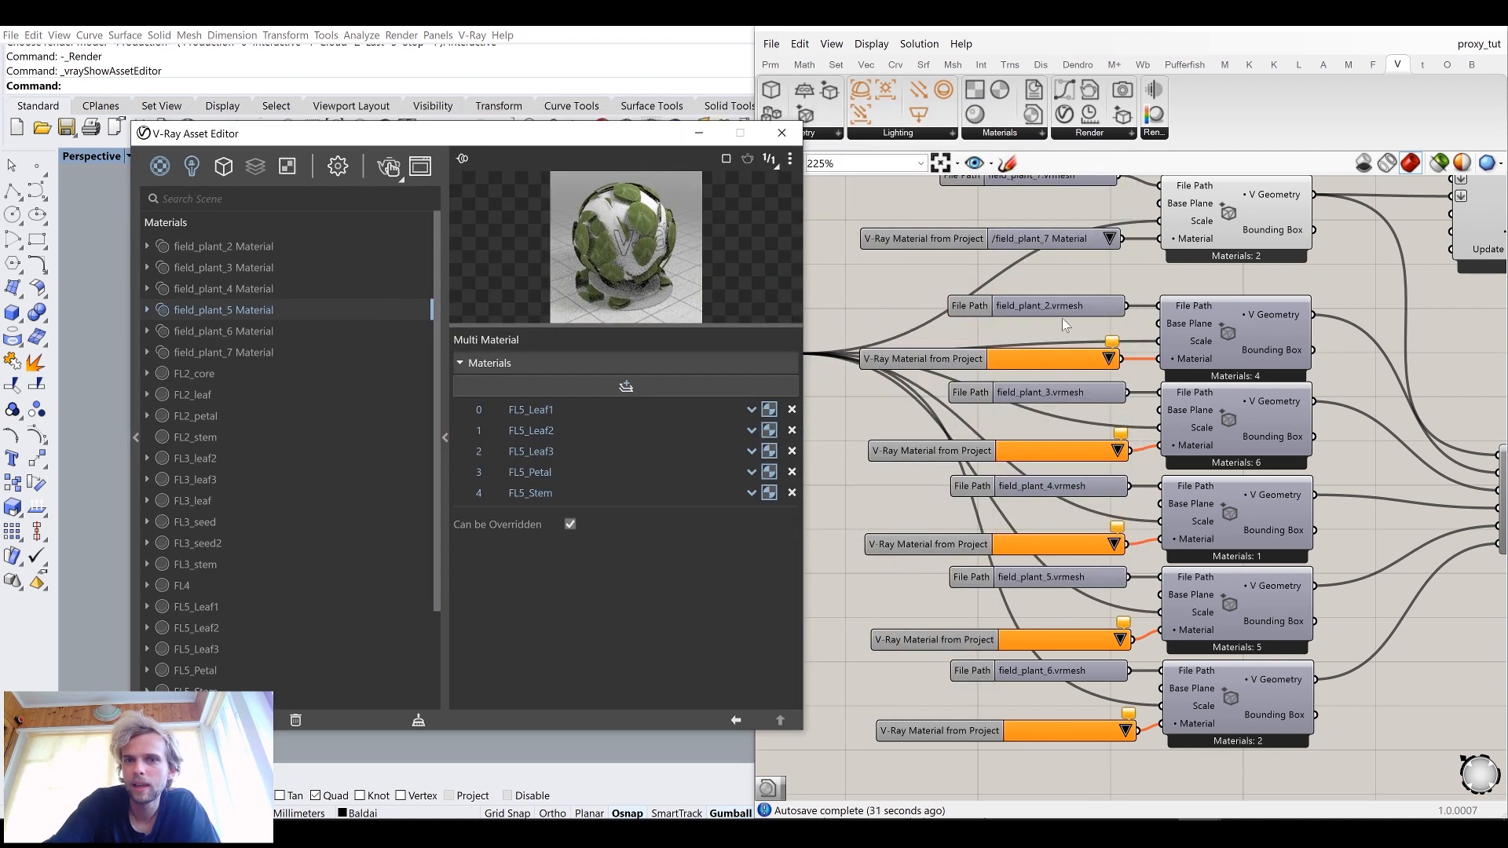
{"action": "left_click", "coordinate": [782, 133]}
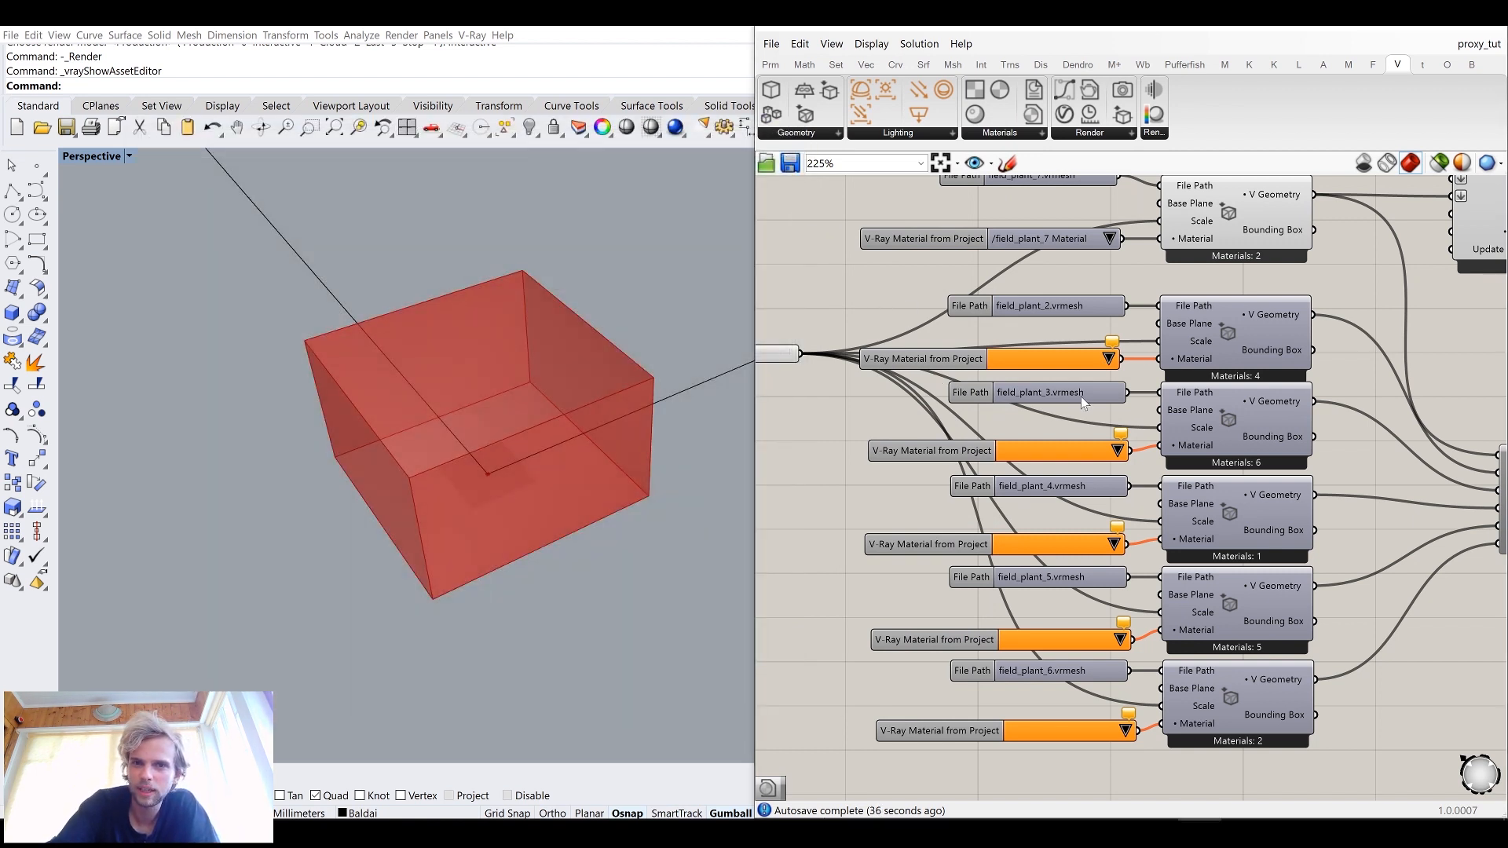
Step: Set the project materials for the field_plant_2, field_plant_3 and field_plant_4 proxies to /field_plant_2, /field_plant_3 and /field_plant_4 Material
{"action": "scroll", "coordinate": [1081, 397], "scroll_direction": "up", "scroll_amount": 1}
{"action": "right_click", "coordinate": [1112, 424]}
{"action": "left_click", "coordinate": [1108, 359]}
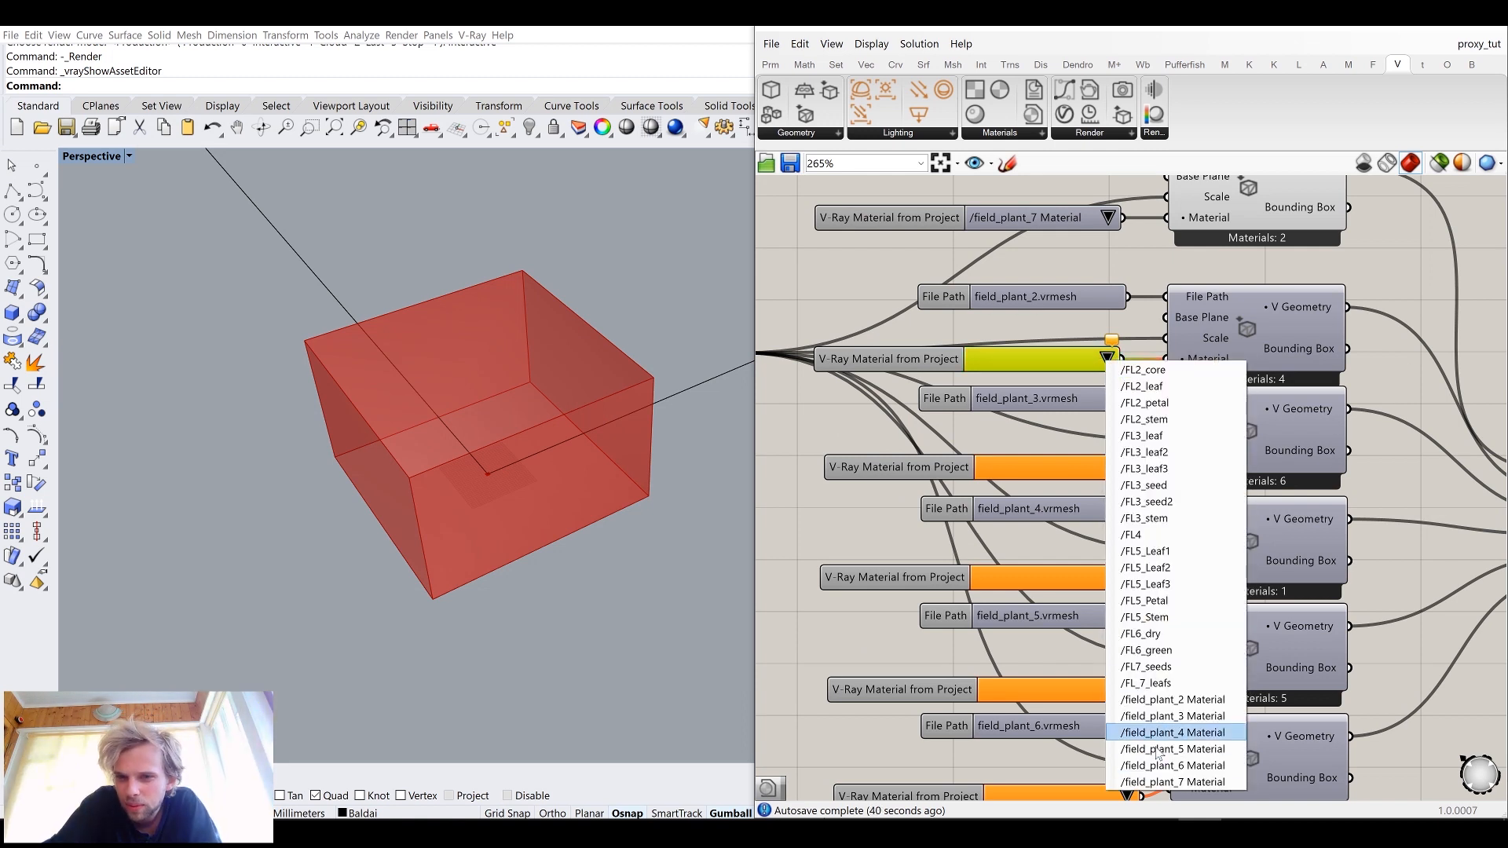
{"action": "left_click", "coordinate": [1165, 700]}
{"action": "left_click", "coordinate": [1115, 470]}
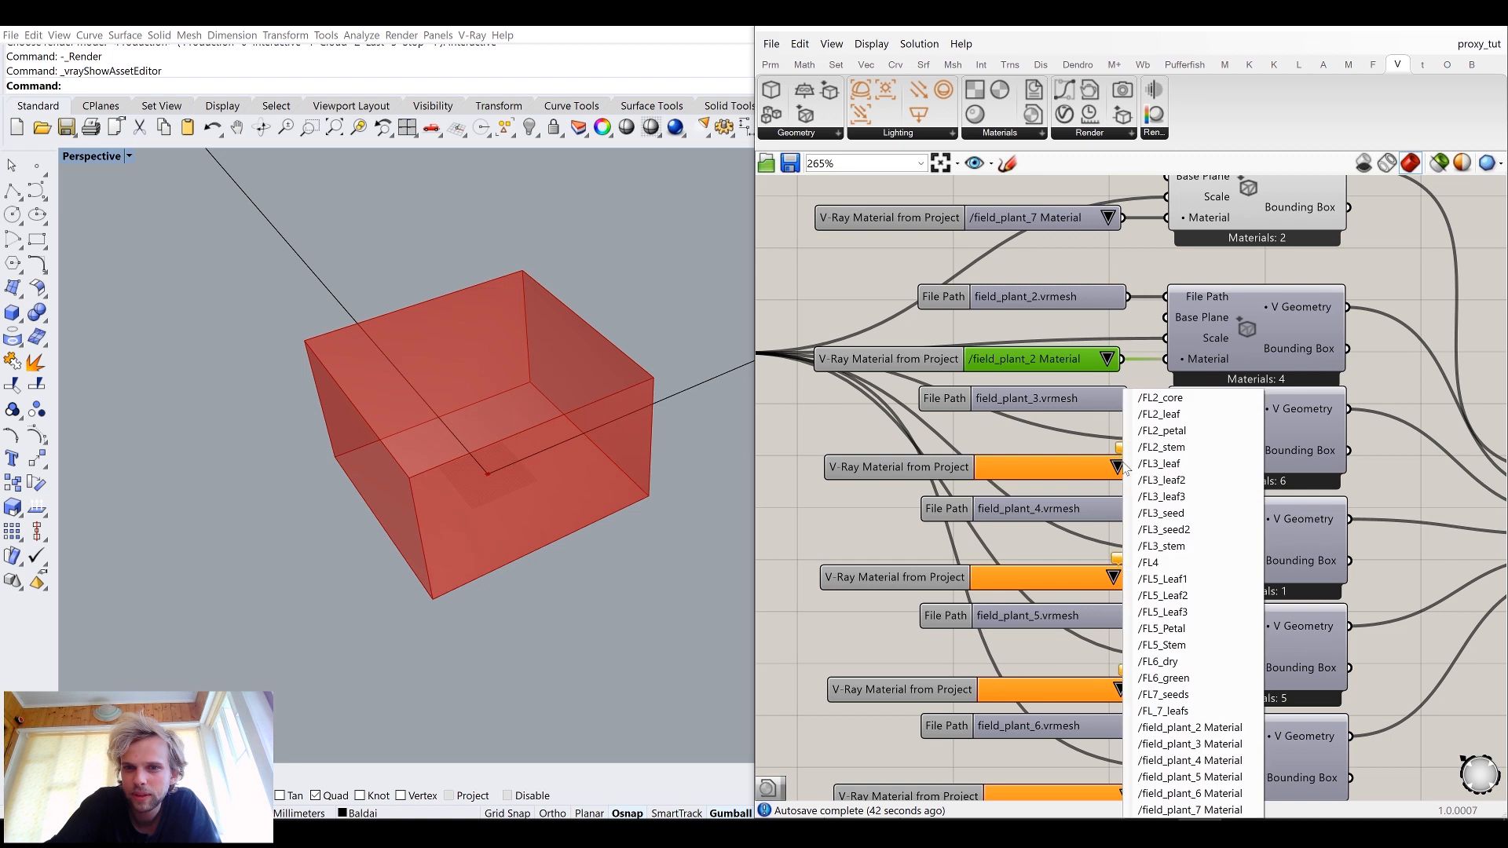
{"action": "left_click", "coordinate": [1176, 727]}
{"action": "left_click", "coordinate": [1114, 577]}
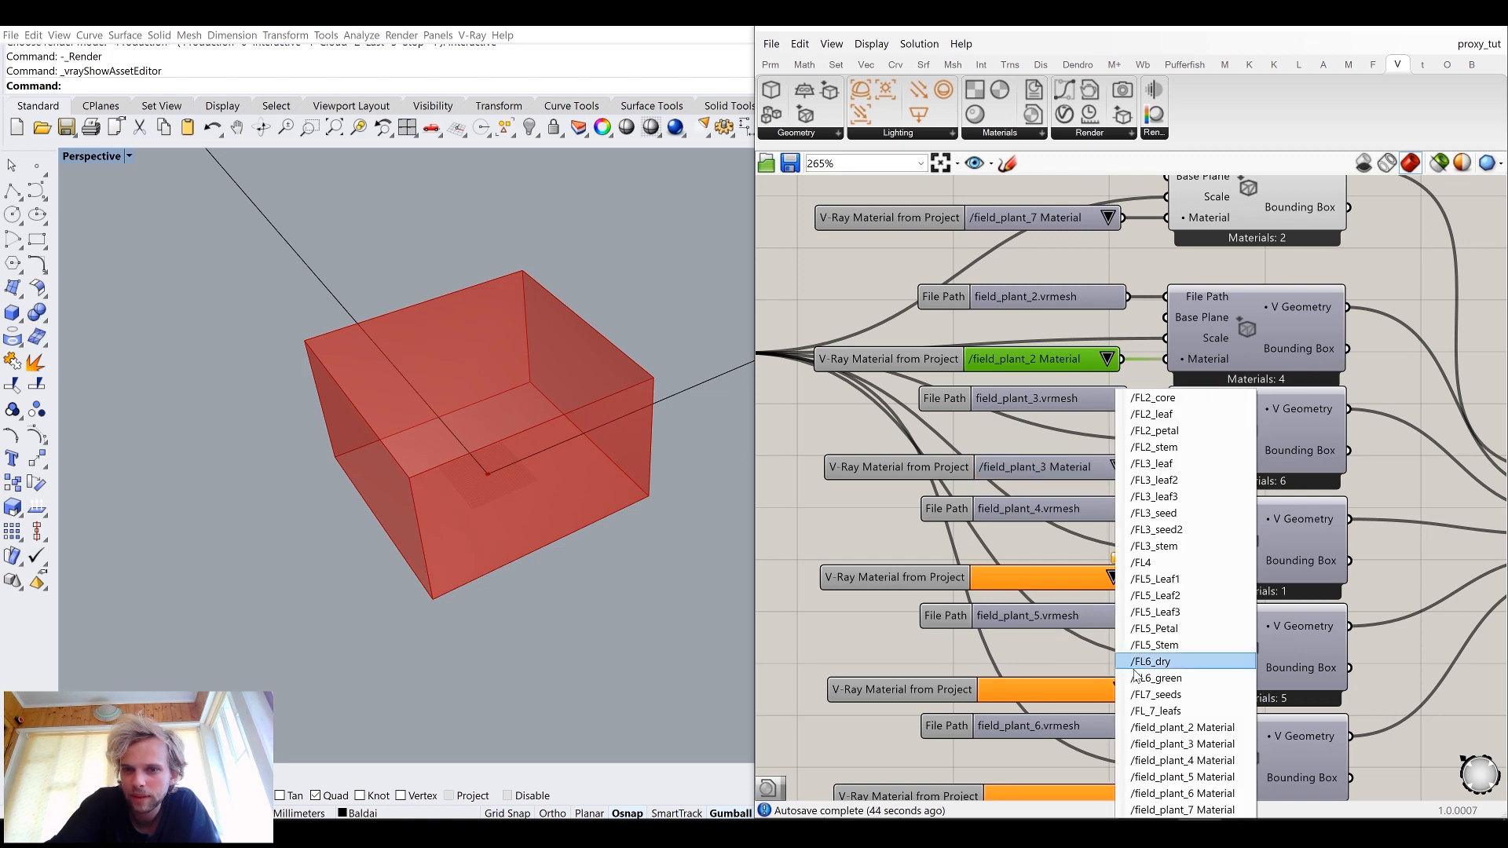
{"action": "left_click", "coordinate": [1139, 732]}
Step: Set the project materials for the field_plant_5 and field_plant_6 proxies to /field_plant_5 Material and /field_plant_6 Material
{"action": "left_click", "coordinate": [1128, 689]}
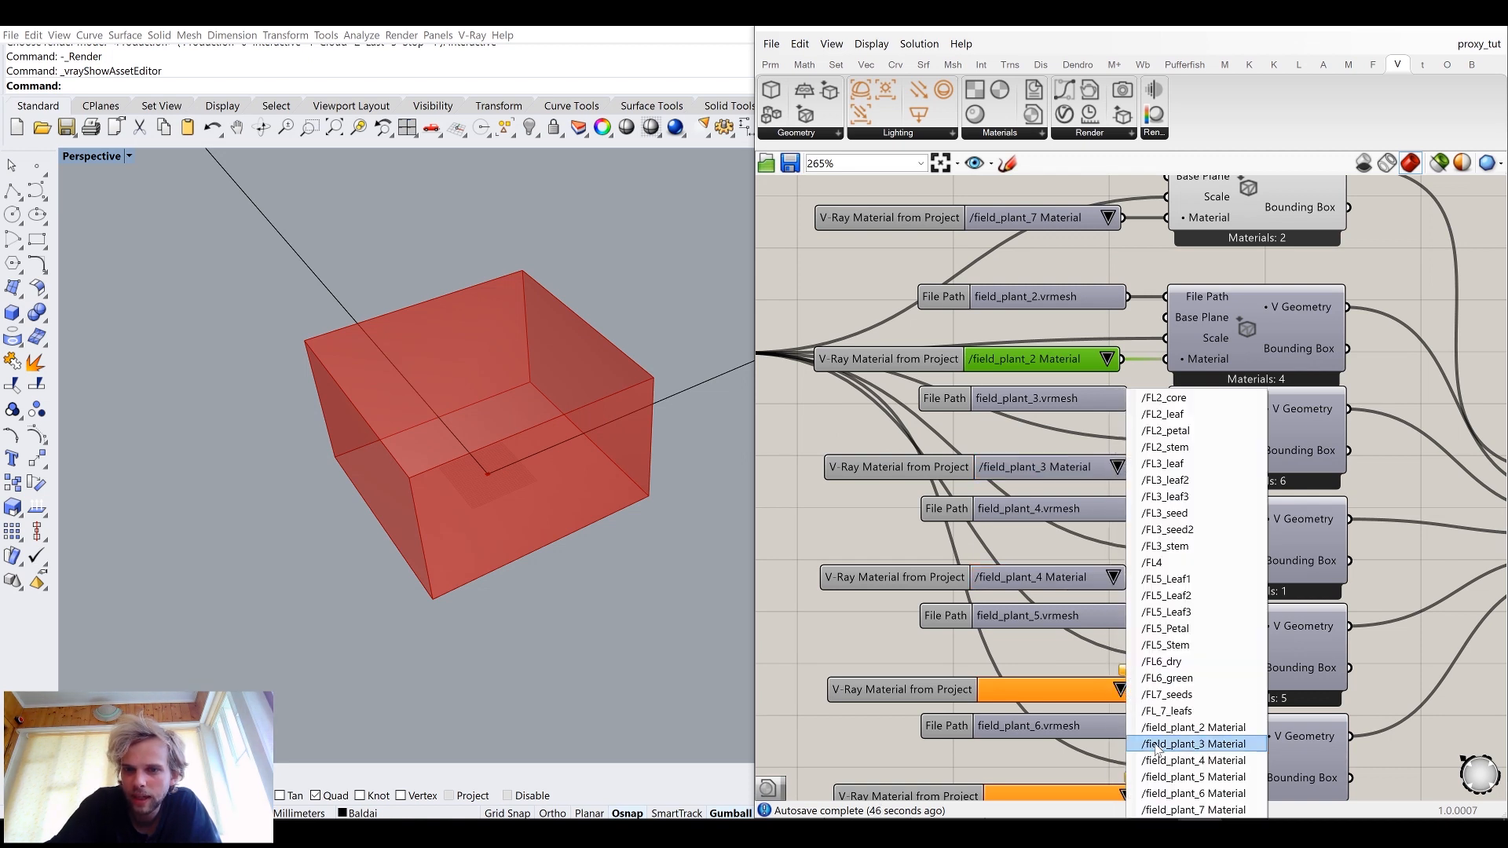
{"action": "left_click", "coordinate": [1174, 770]}
{"action": "right_click_drag", "start_coordinate": [1053, 759], "coordinate": [1023, 583]}
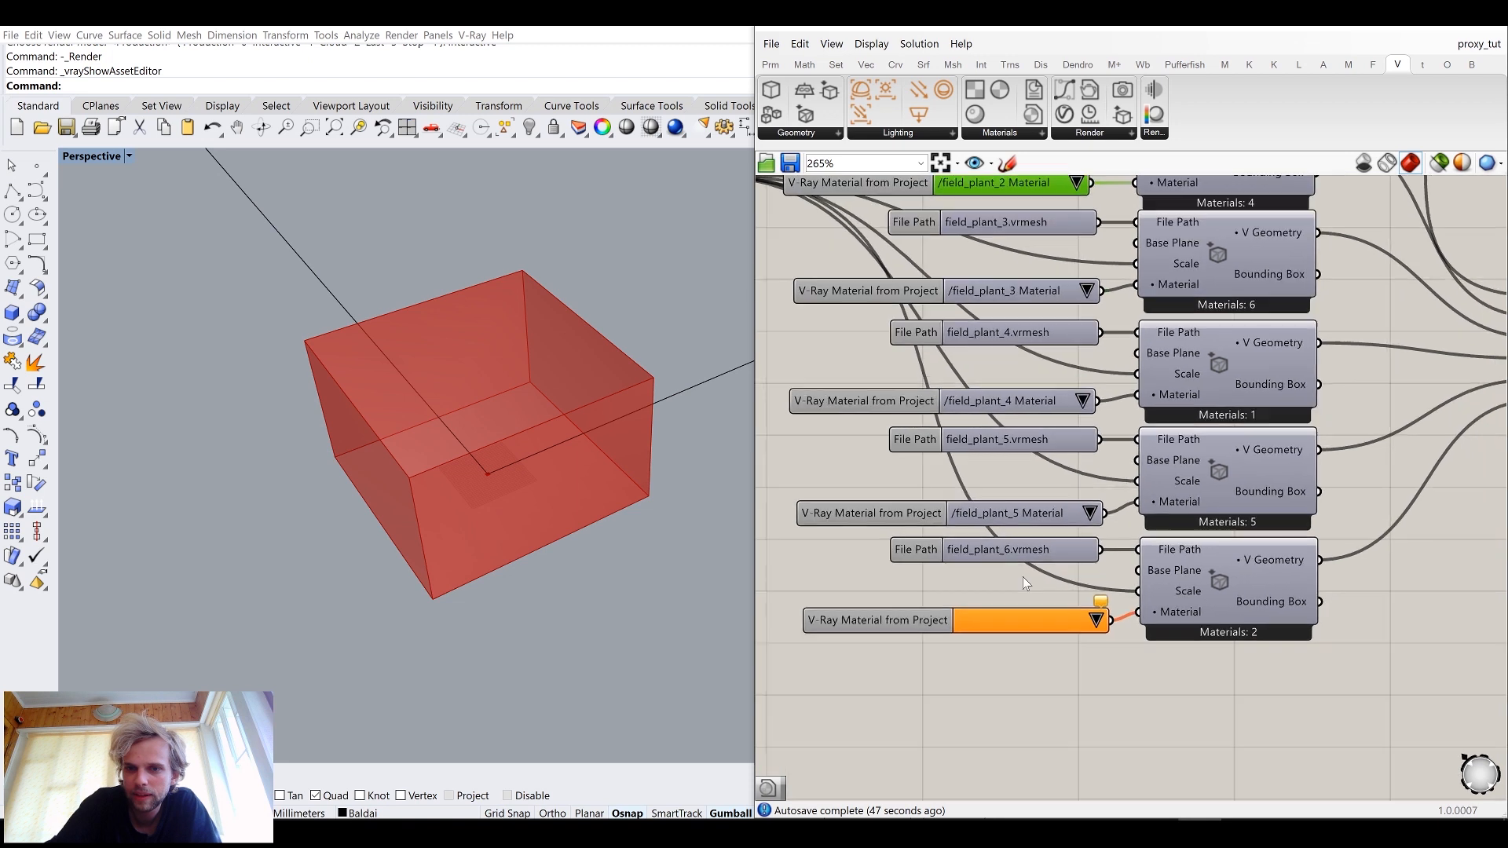
{"action": "left_click", "coordinate": [1097, 621]}
{"action": "left_click", "coordinate": [1147, 778]}
Step: Turn off the preview of the field_plant_7 proxy and move its File Path and project material components closer to it
{"action": "scroll", "coordinate": [1039, 558], "scroll_direction": "down", "scroll_amount": 4}
{"action": "right_click_drag", "start_coordinate": [1039, 558], "coordinate": [1025, 619]}
{"action": "scroll", "coordinate": [1038, 374], "scroll_direction": "up", "scroll_amount": 3}
{"action": "left_click", "coordinate": [1143, 370]}
{"action": "middle_click", "coordinate": [1139, 381]}
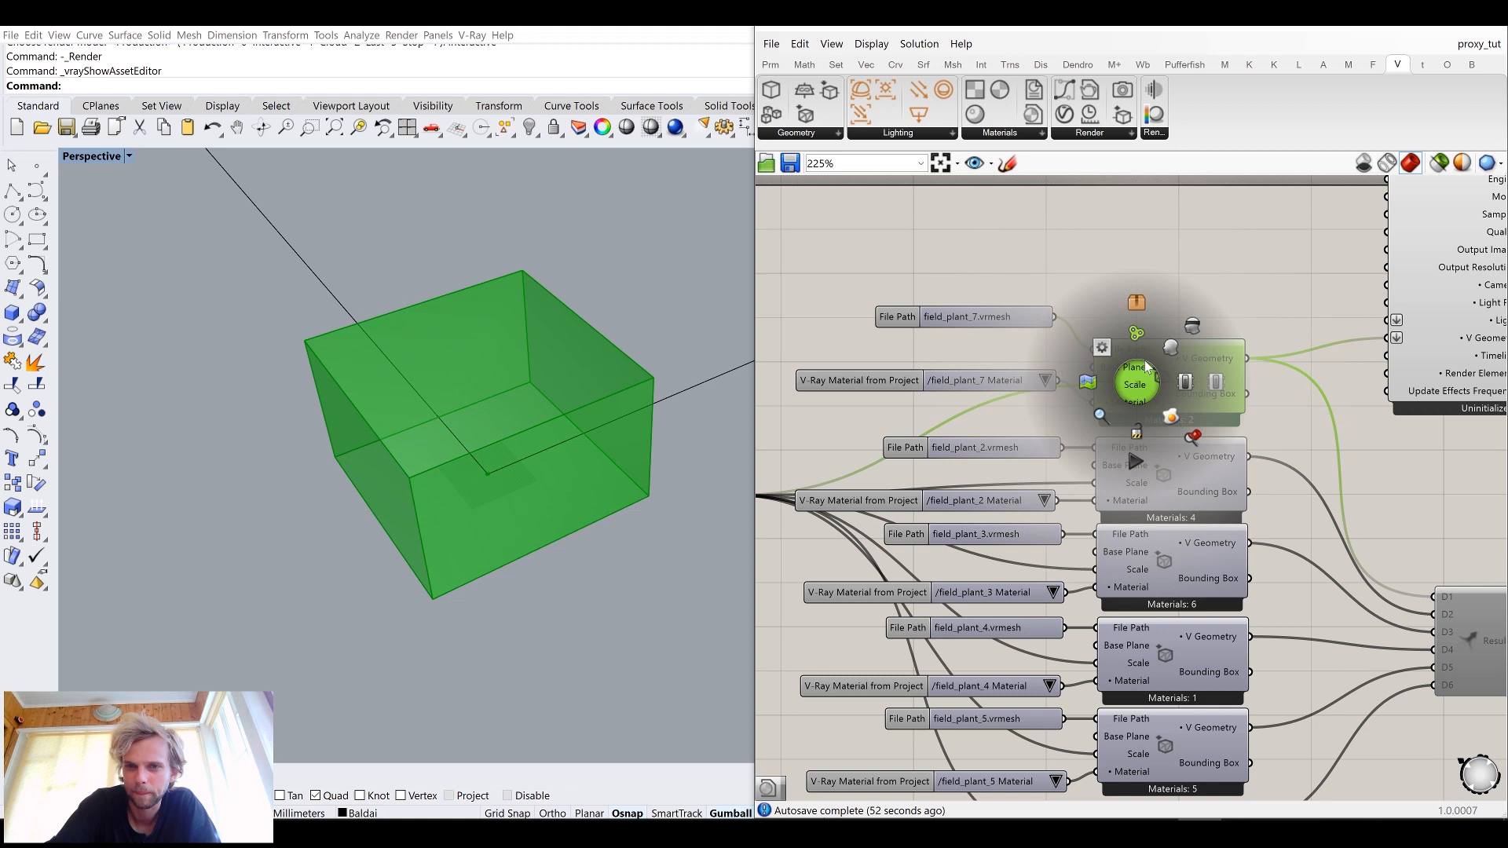
{"action": "left_click_drag", "start_coordinate": [999, 320], "coordinate": [990, 394]}
{"action": "left_click", "coordinate": [1090, 285]}
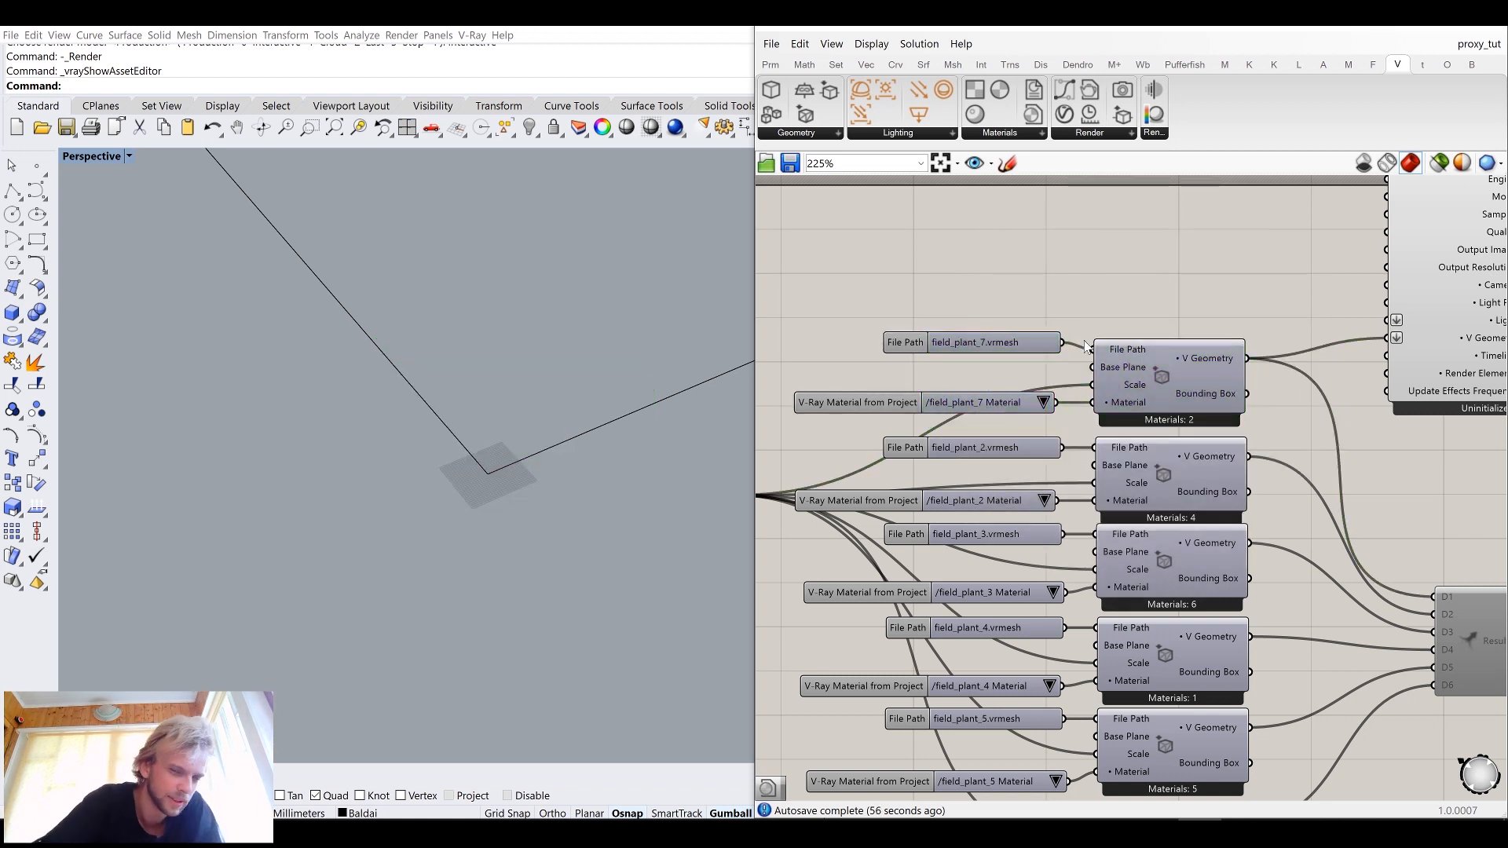
Step: Move the V-Ray renderer component slightly down and align its connected Scene component with the output
{"action": "scroll", "coordinate": [1092, 344], "scroll_direction": "down", "scroll_amount": 5}
{"action": "scroll", "coordinate": [1062, 345], "scroll_direction": "up", "scroll_amount": 4}
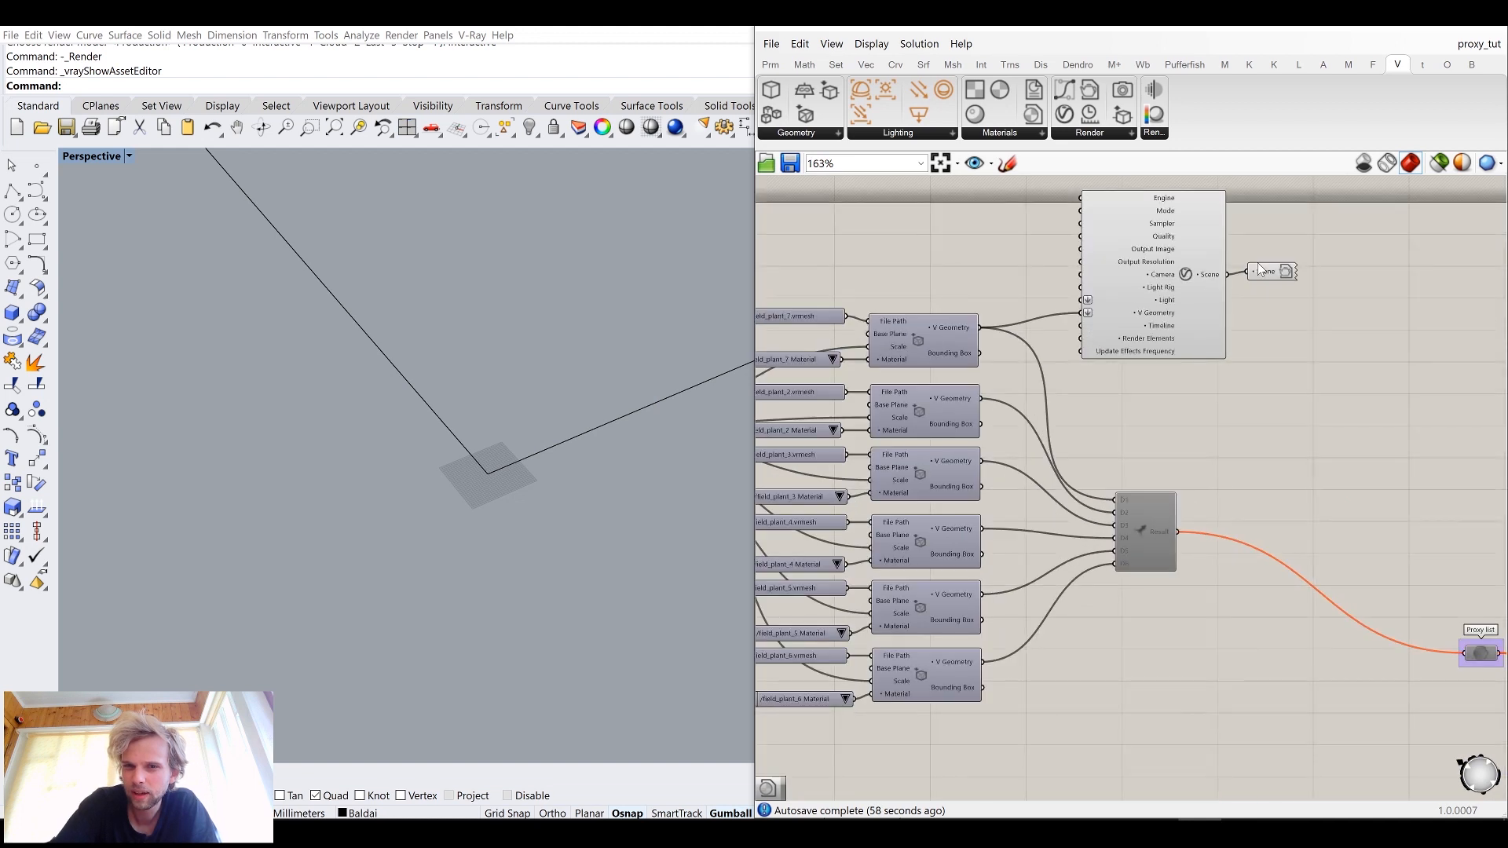
{"action": "left_click_drag", "start_coordinate": [1151, 303], "coordinate": [1156, 326]}
{"action": "left_click", "coordinate": [1271, 275]}
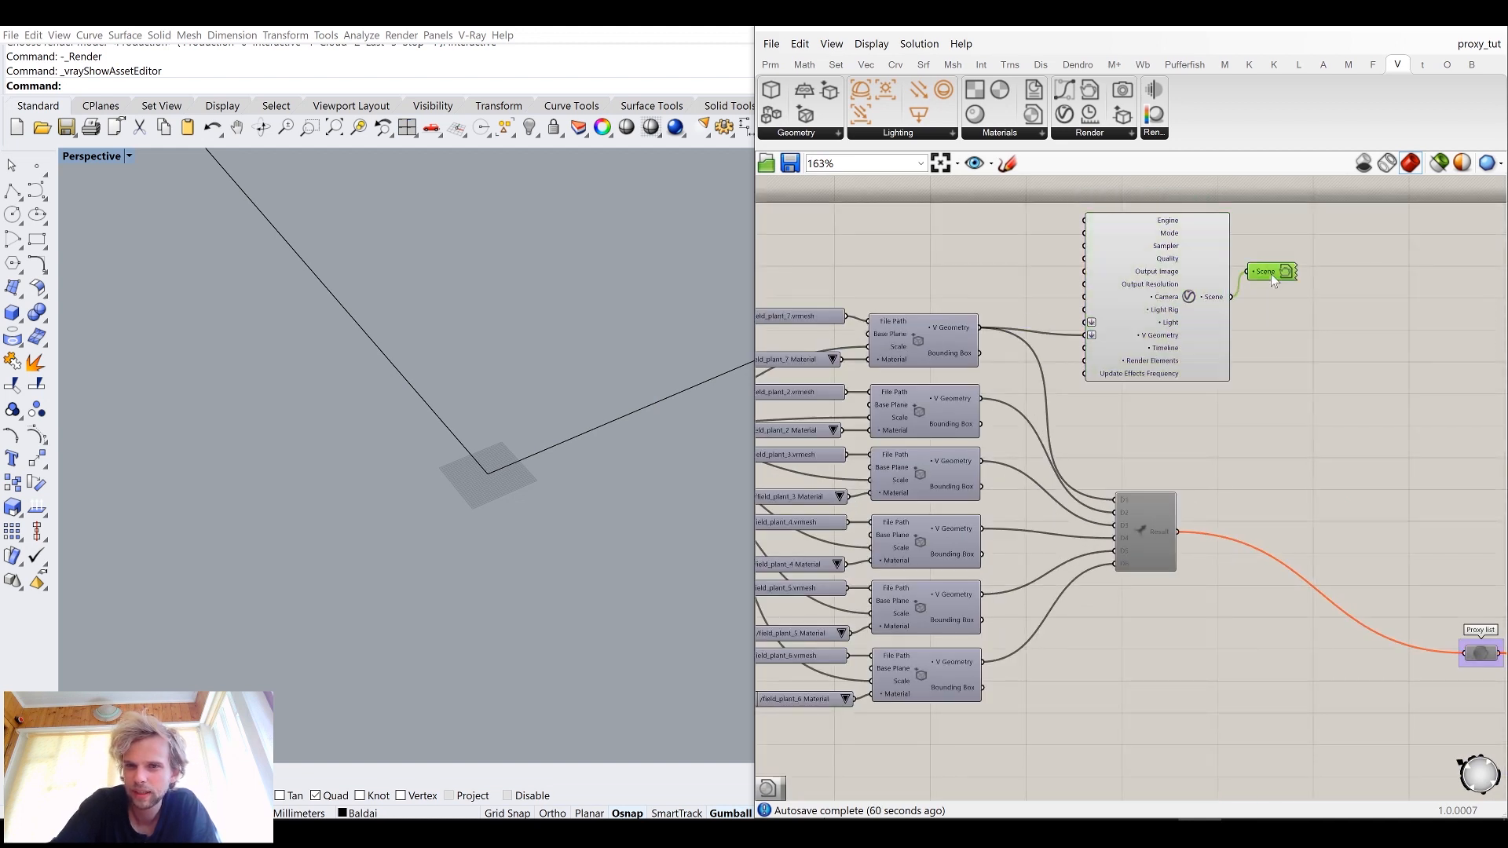
Step: Save the Grasshopper definition and the Rhino file tut_2020_36.3dm
{"action": "left_click", "coordinate": [771, 45]}
{"action": "left_click", "coordinate": [818, 125]}
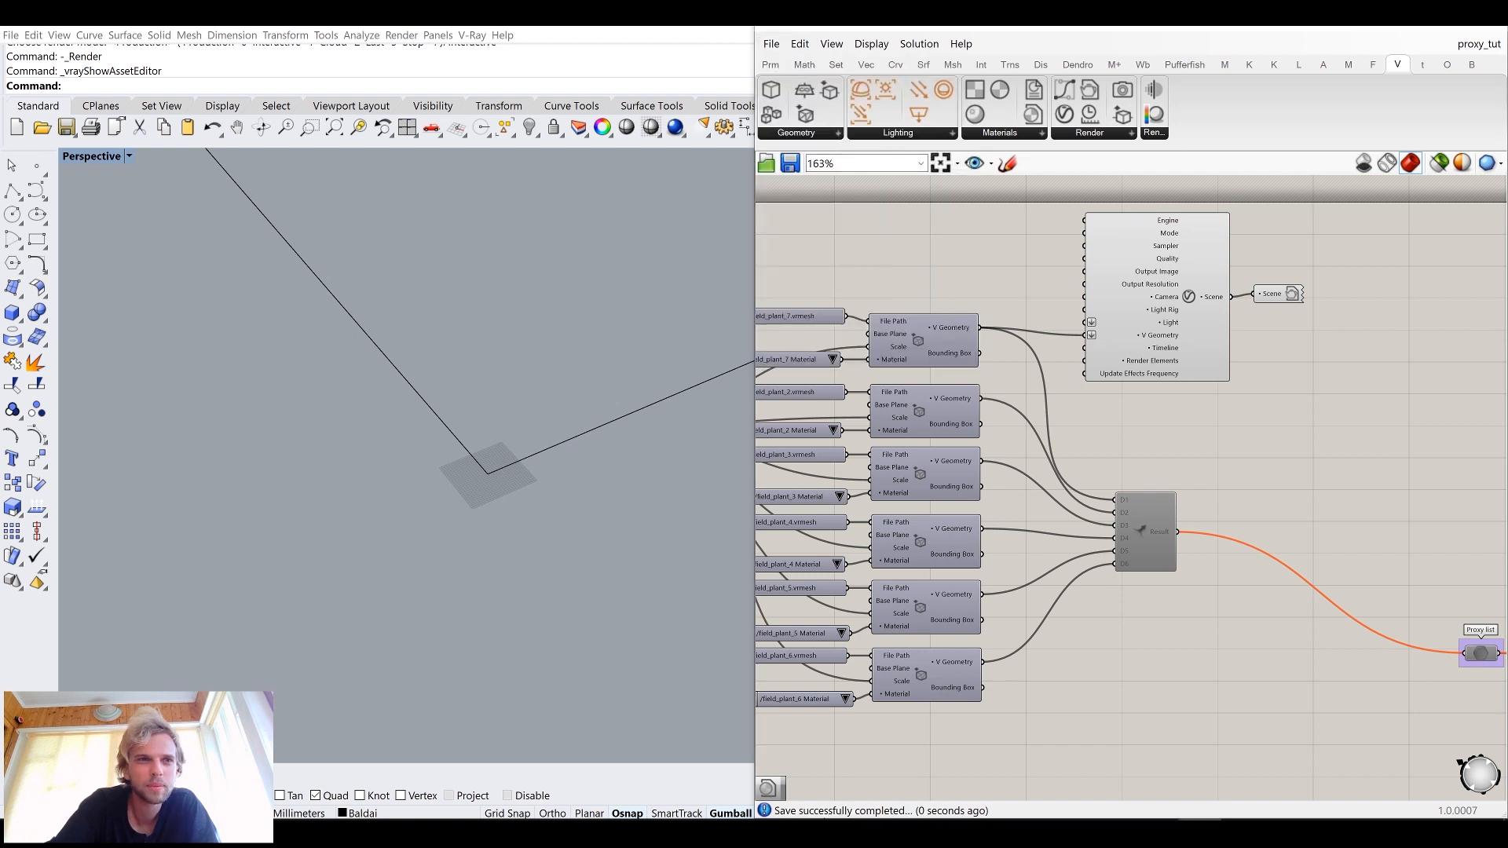
{"action": "left_click", "coordinate": [11, 35]}
{"action": "left_click", "coordinate": [31, 95]}
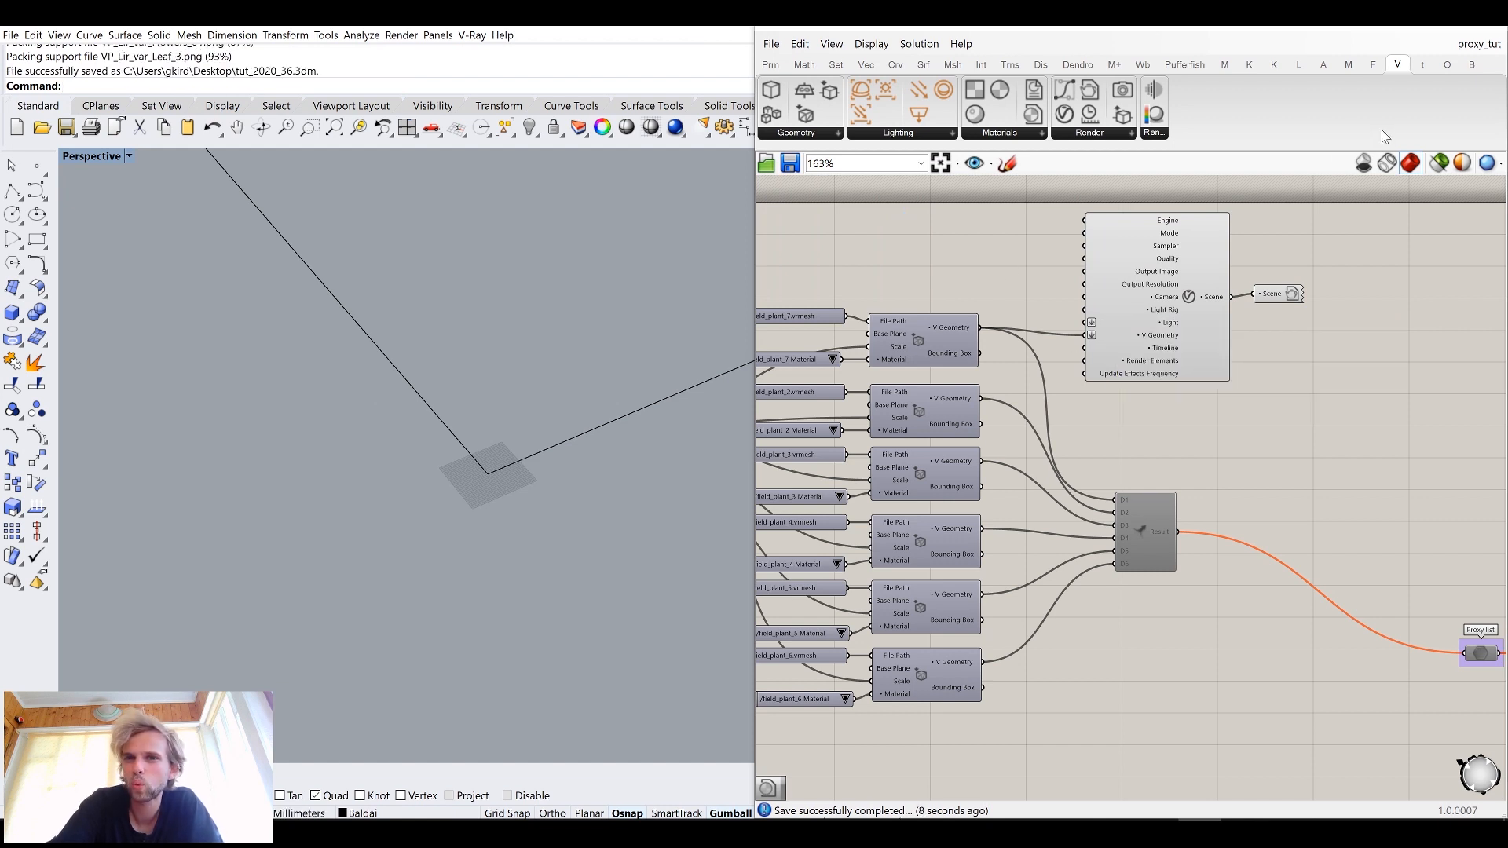
Step: Start an interactive V-Ray render of the field_plant_7 proxy and bring Grasshopper back beside the frame buffer
{"action": "left_click", "coordinate": [1413, 26]}
{"action": "left_click", "coordinate": [1273, 109]}
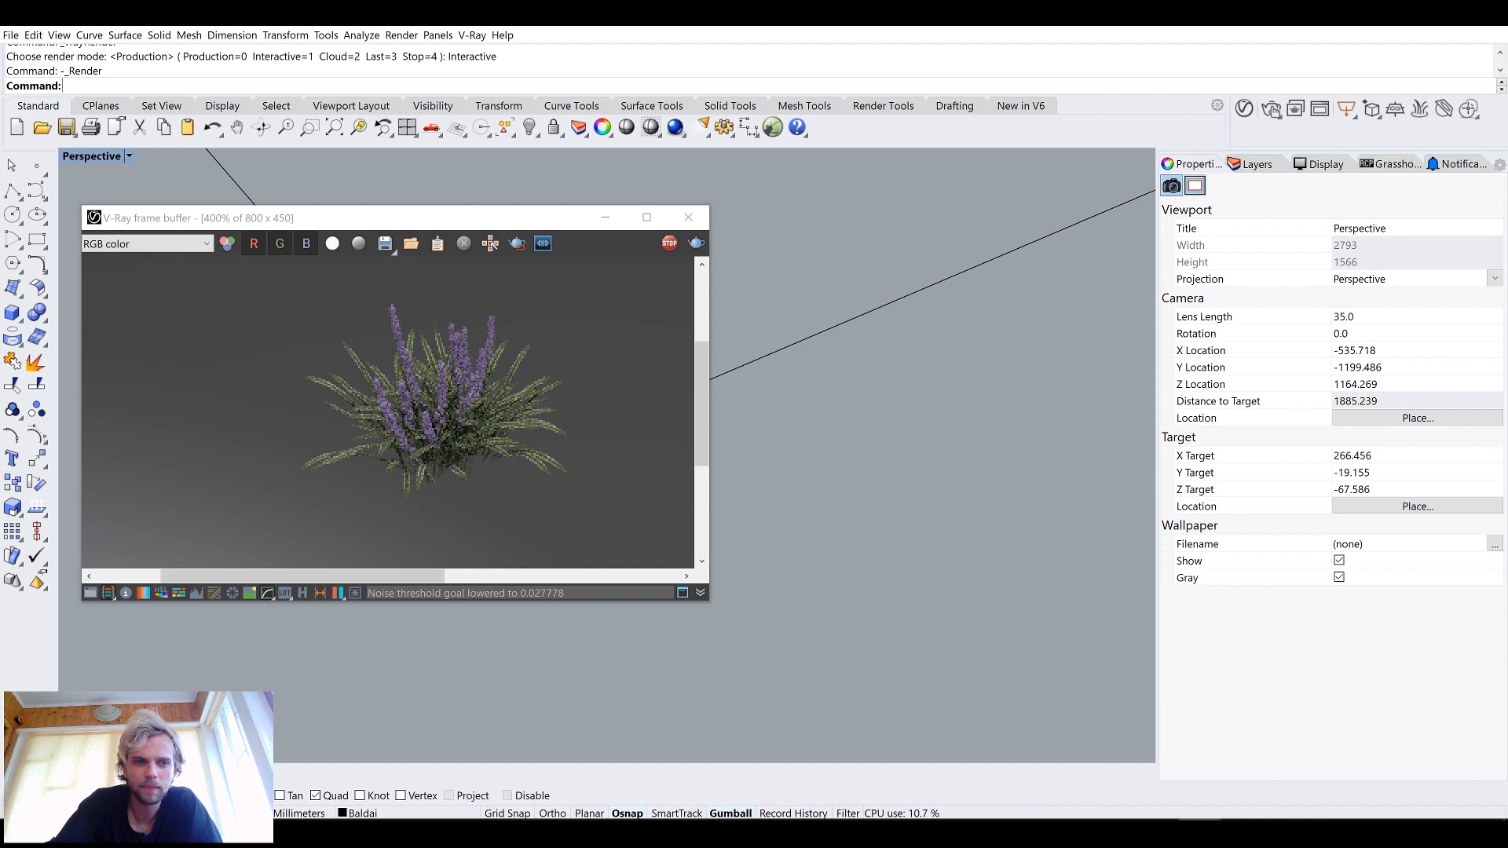
{"action": "key", "text": "alt+Tab"}
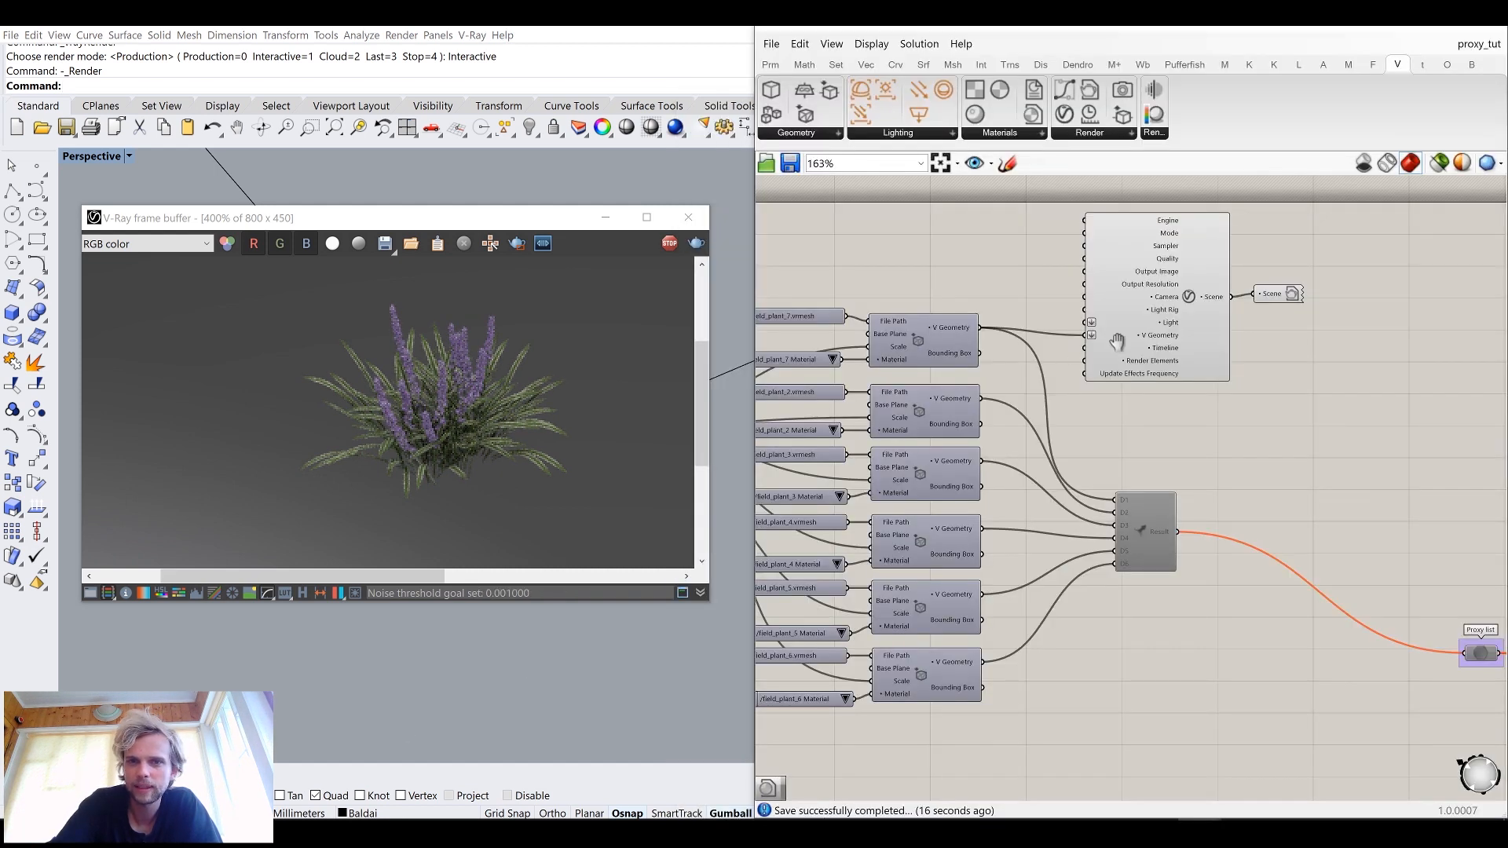
Step: Wire the field_plant_2, field_plant_3 and field_plant_4 proxies one at a time into the renderer's V Geometry input to check their materials
{"action": "scroll", "coordinate": [1116, 342], "scroll_direction": "up", "scroll_amount": 2}
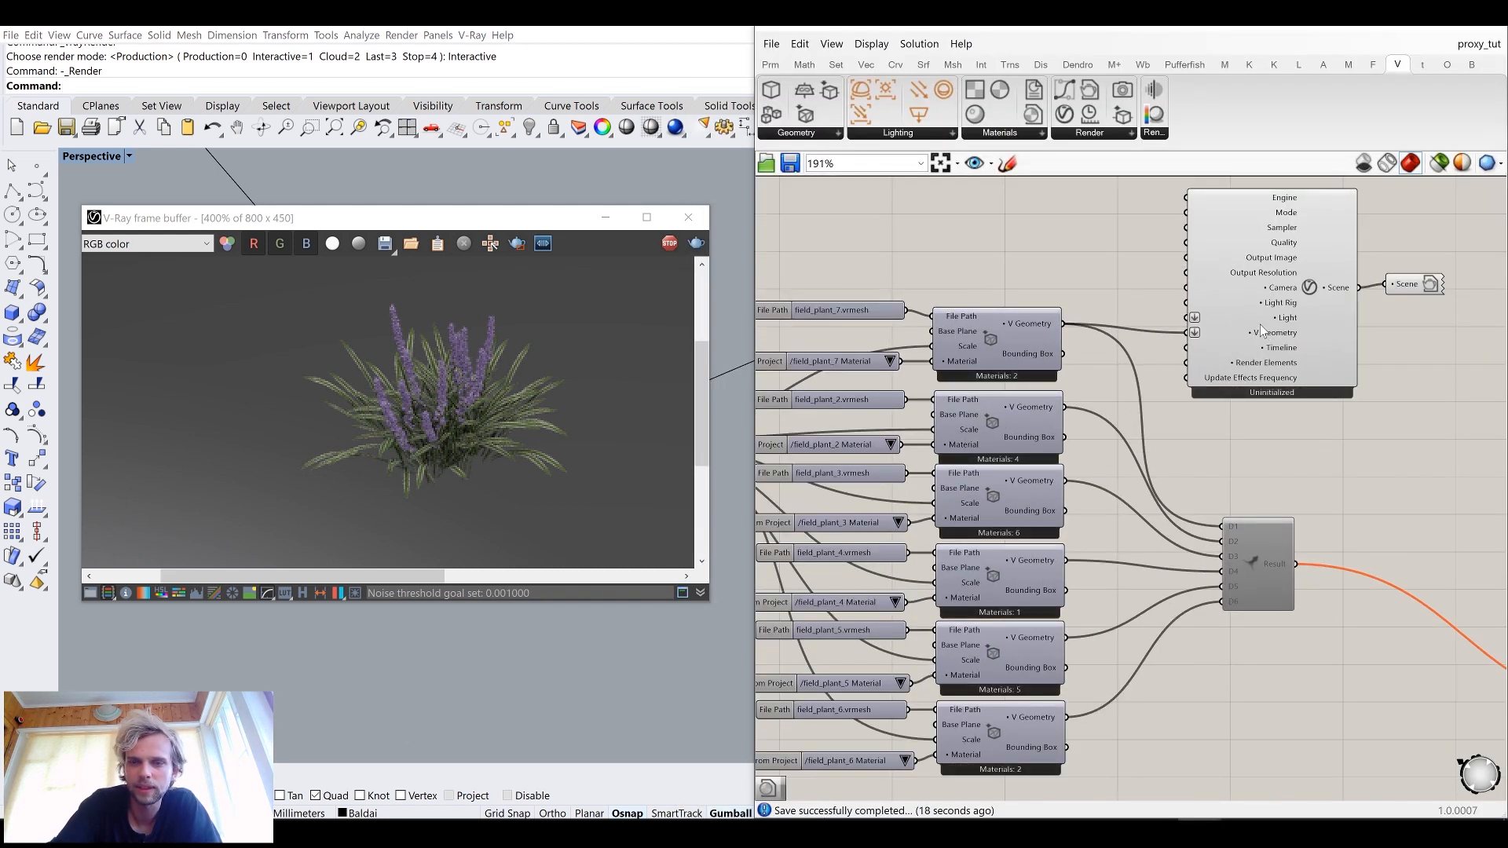
{"action": "scroll", "coordinate": [1101, 375], "scroll_direction": "up", "scroll_amount": 2}
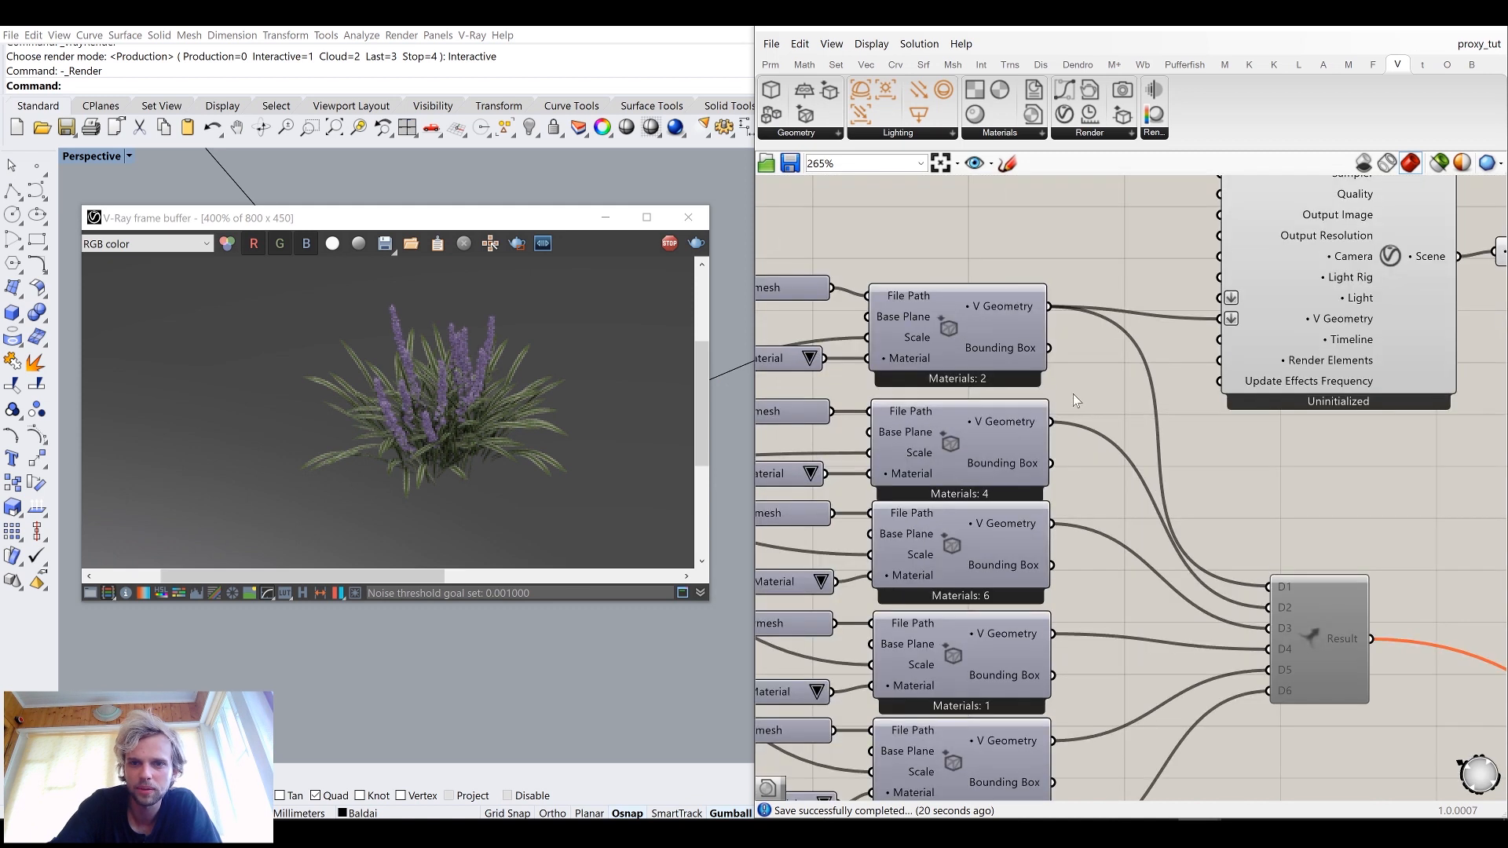
{"action": "left_click_drag", "start_coordinate": [1012, 464], "coordinate": [1194, 362]}
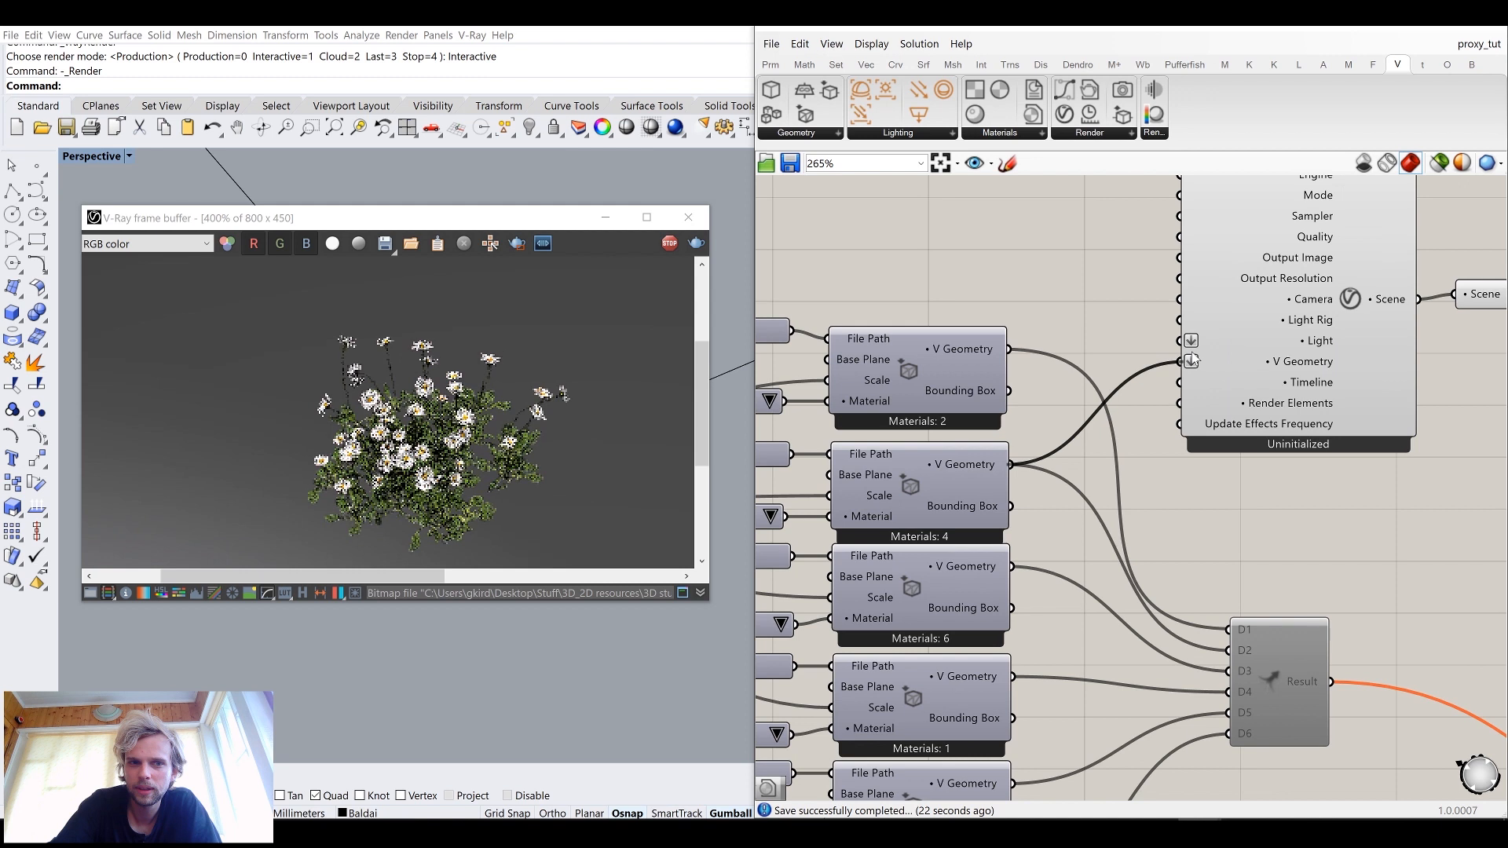
{"action": "left_click_drag", "start_coordinate": [1013, 566], "coordinate": [1192, 362], "text": "shift"}
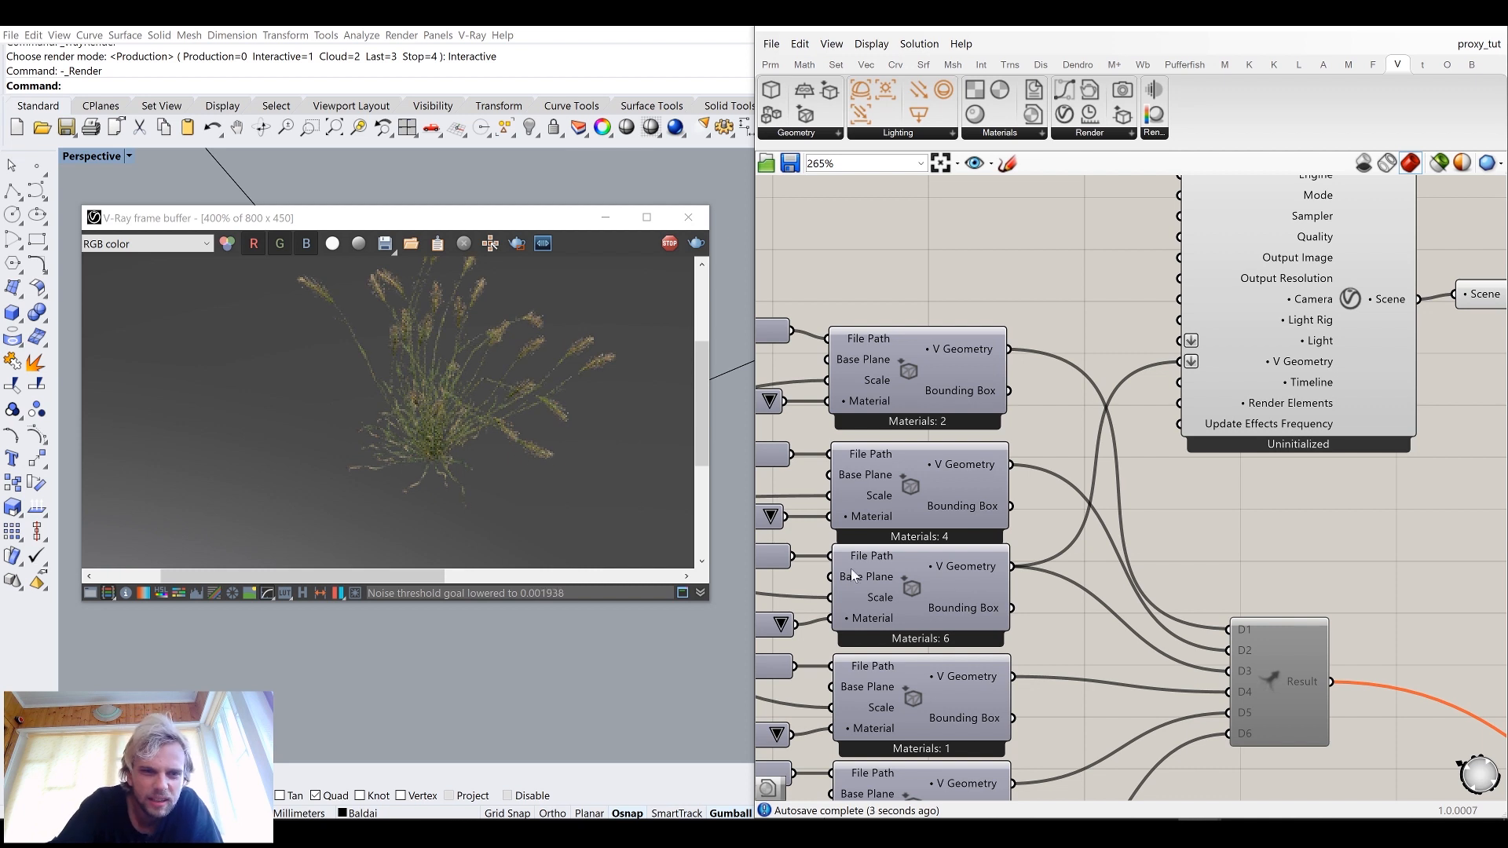
{"action": "left_click_drag", "start_coordinate": [1012, 681], "coordinate": [1190, 363]}
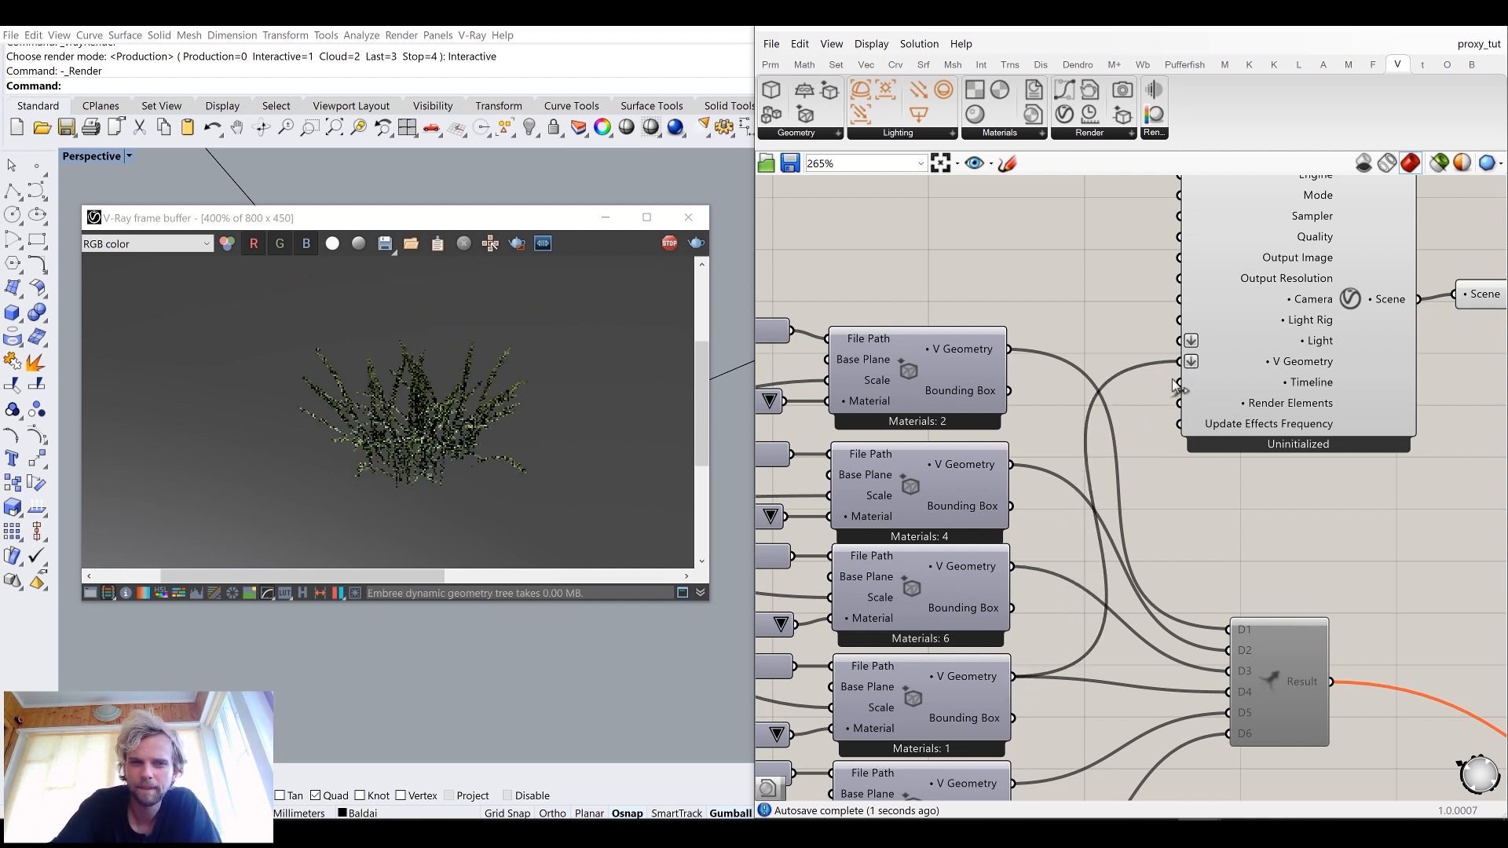
Step: Wire the field_plant_5 and field_plant_6 proxies in turn into the renderer's V Geometry input and close the V-Ray frame buffer after checking
{"action": "left_click_drag", "start_coordinate": [1015, 785], "coordinate": [1179, 379]}
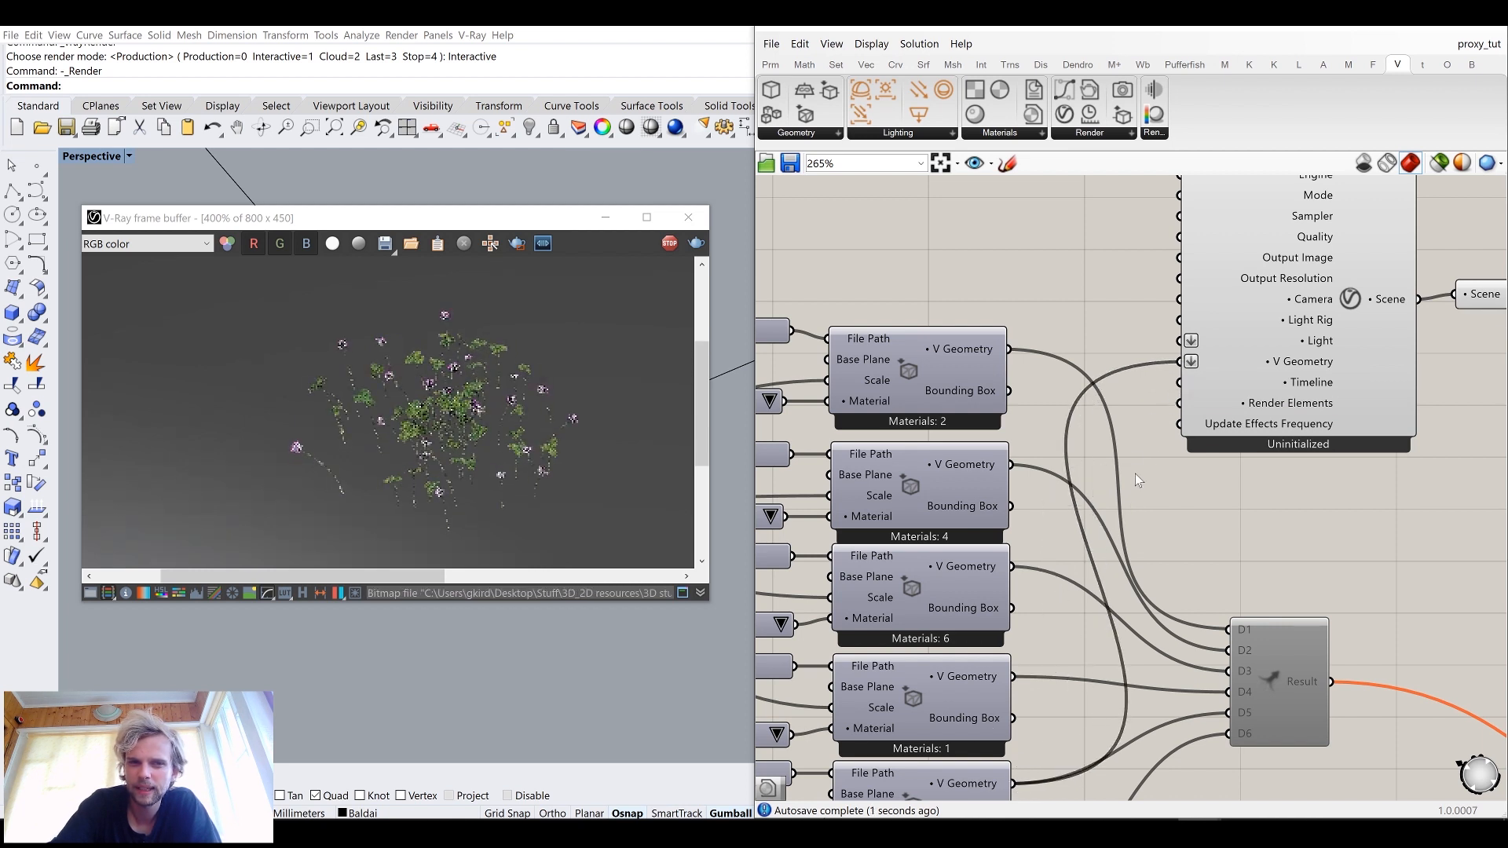
{"action": "scroll", "coordinate": [1130, 476], "scroll_direction": "down", "scroll_amount": 2}
{"action": "right_click_drag", "start_coordinate": [1066, 528], "coordinate": [1067, 518]}
{"action": "left_click_drag", "start_coordinate": [1029, 727], "coordinate": [1169, 273], "text": "shift"}
{"action": "key", "text": "ctrl+z"}
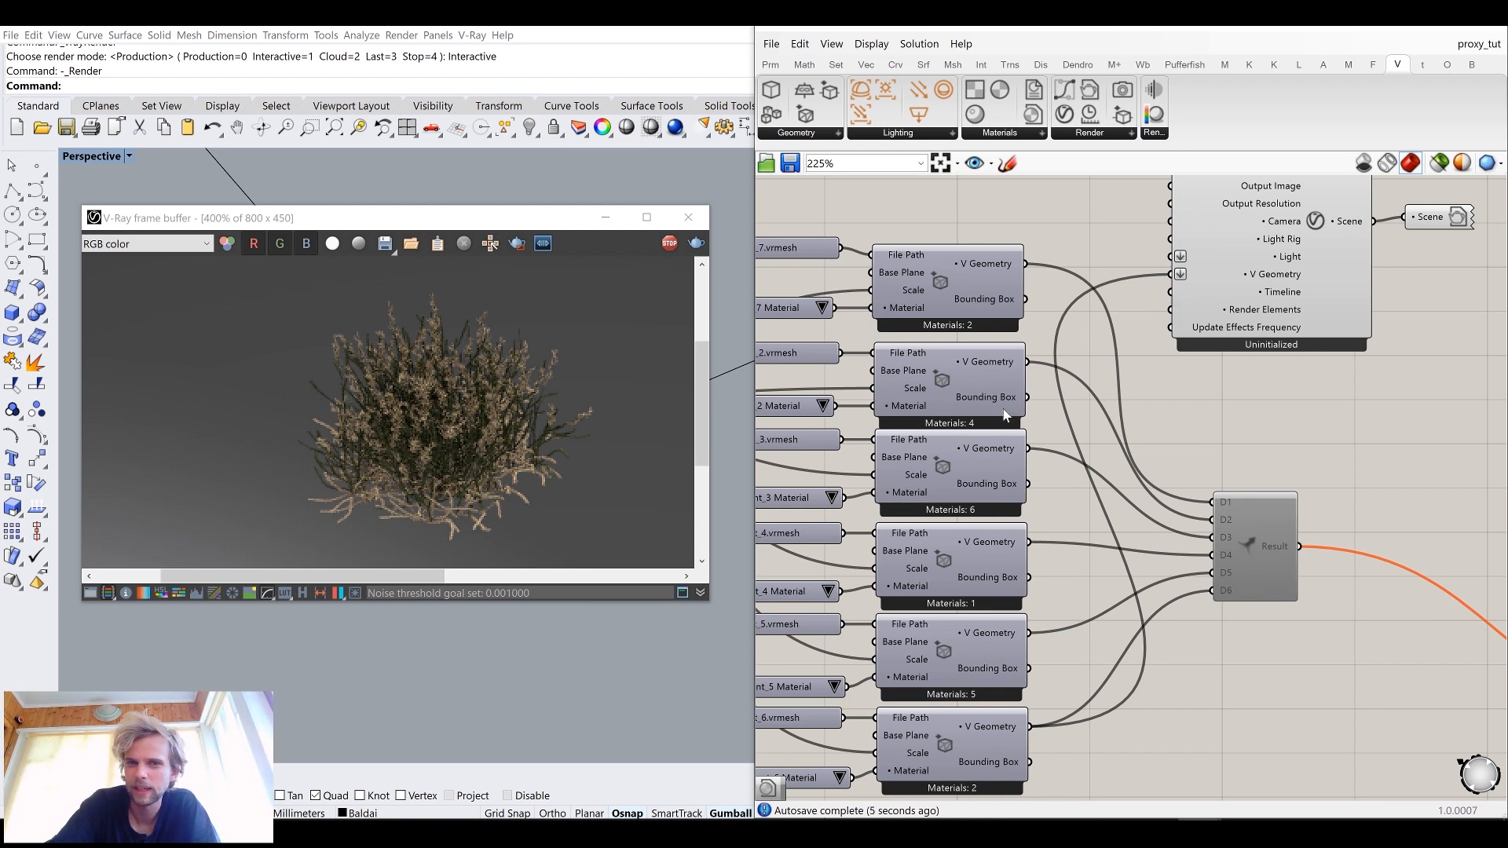
{"action": "scroll", "coordinate": [1006, 415], "scroll_direction": "down", "scroll_amount": 3}
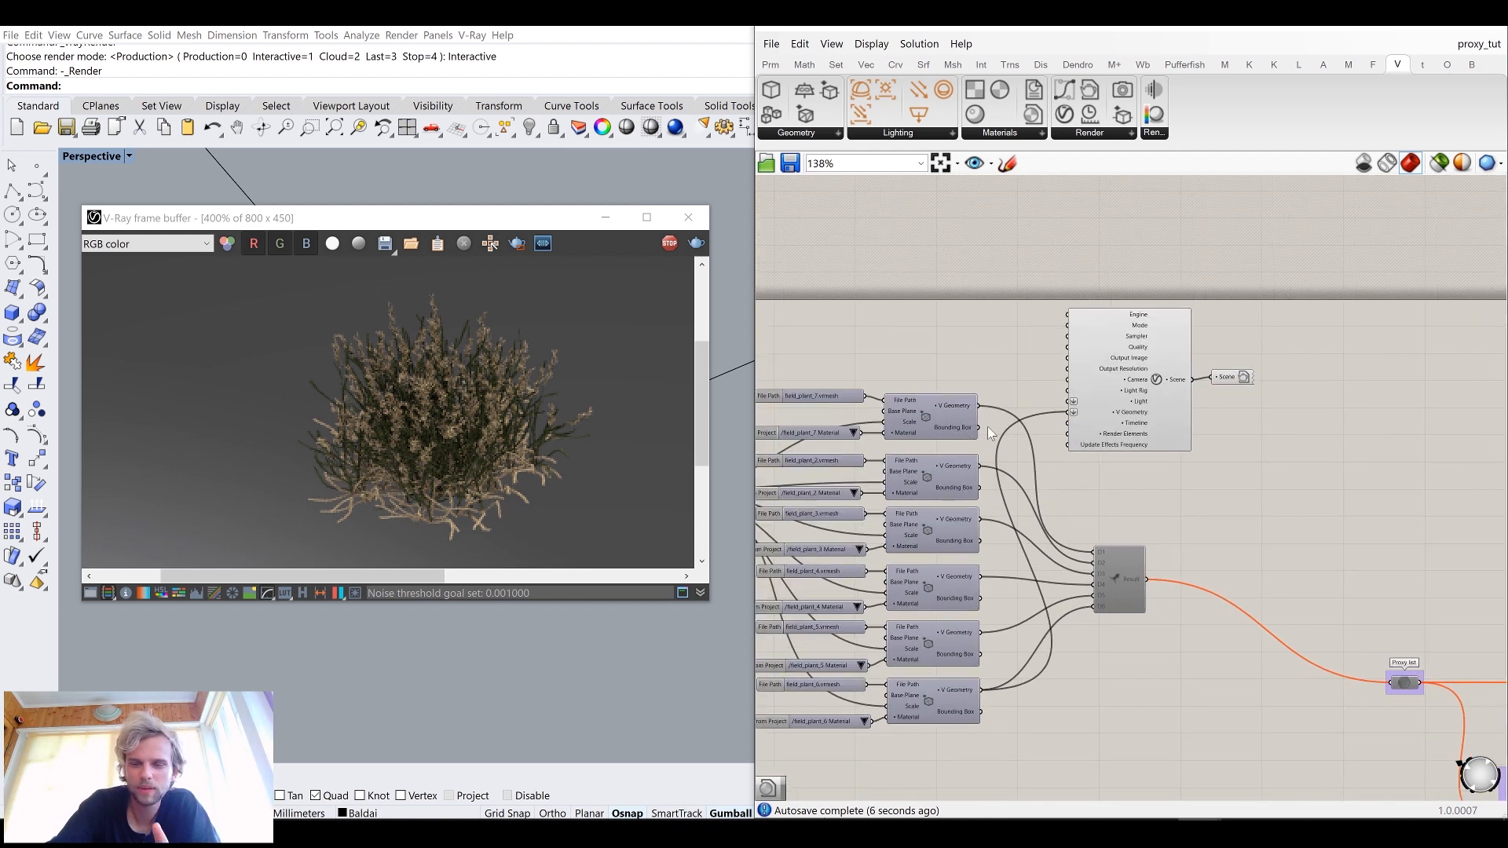
{"action": "left_click", "coordinate": [702, 216]}
Step: Re-enable the disabled Merge component, the point-generation group and the scatter components connected to the Proxy list
{"action": "scroll", "coordinate": [1056, 482], "scroll_direction": "down", "scroll_amount": 3}
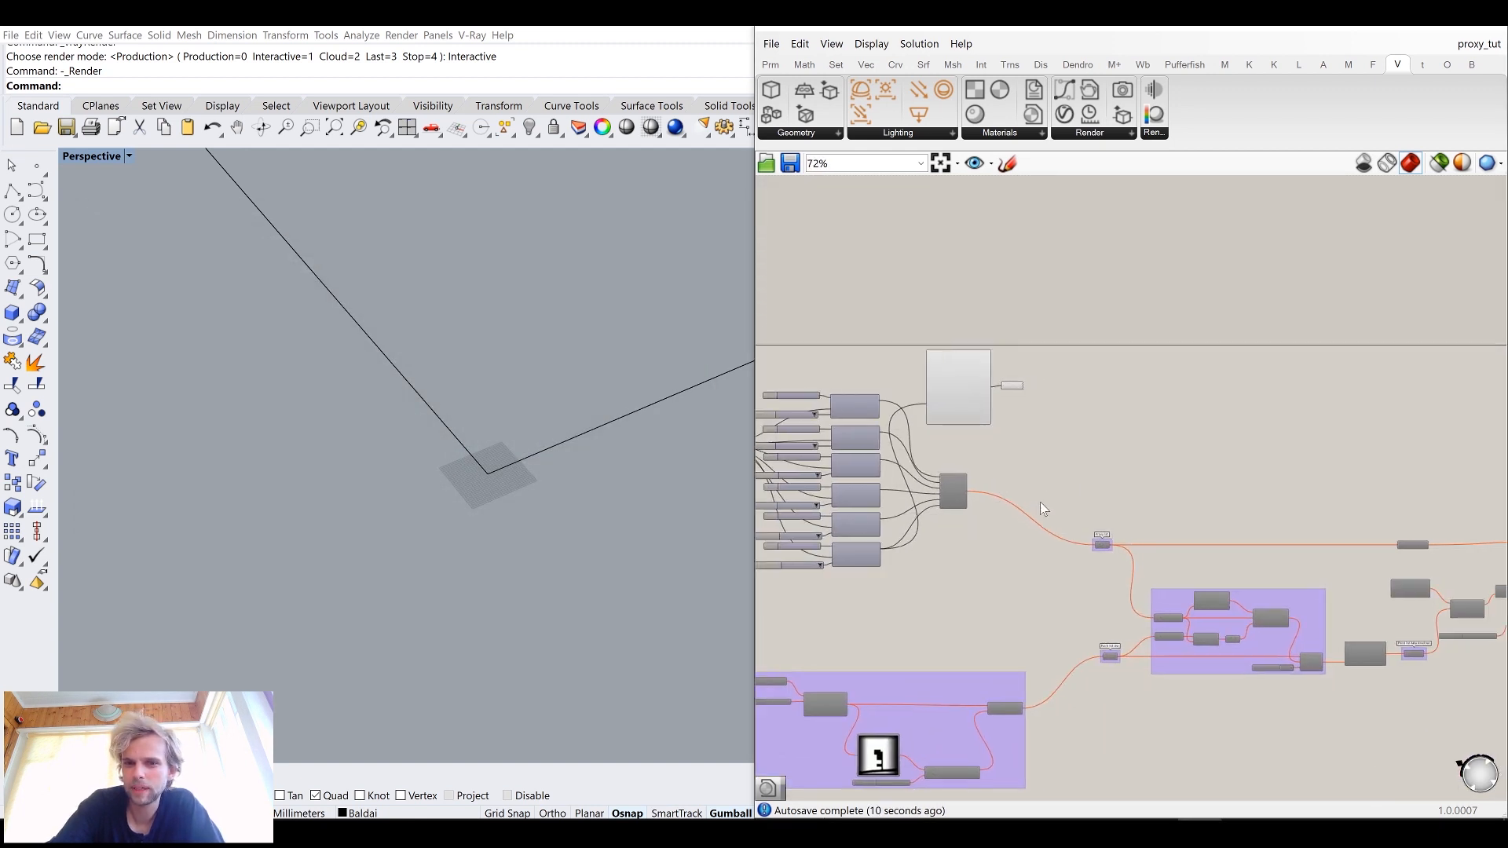
{"action": "scroll", "coordinate": [1040, 508], "scroll_direction": "down", "scroll_amount": 2}
{"action": "left_click_drag", "start_coordinate": [1318, 622], "coordinate": [773, 416]}
{"action": "key", "text": "space"}
{"action": "left_click", "coordinate": [1048, 350]}
{"action": "right_click_drag", "start_coordinate": [980, 392], "coordinate": [1203, 342]}
{"action": "left_click_drag", "start_coordinate": [1088, 671], "coordinate": [888, 472]}
{"action": "middle_click", "coordinate": [879, 446]}
{"action": "left_click", "coordinate": [935, 447]}
{"action": "right_click_drag", "start_coordinate": [1270, 506], "coordinate": [1003, 531]}
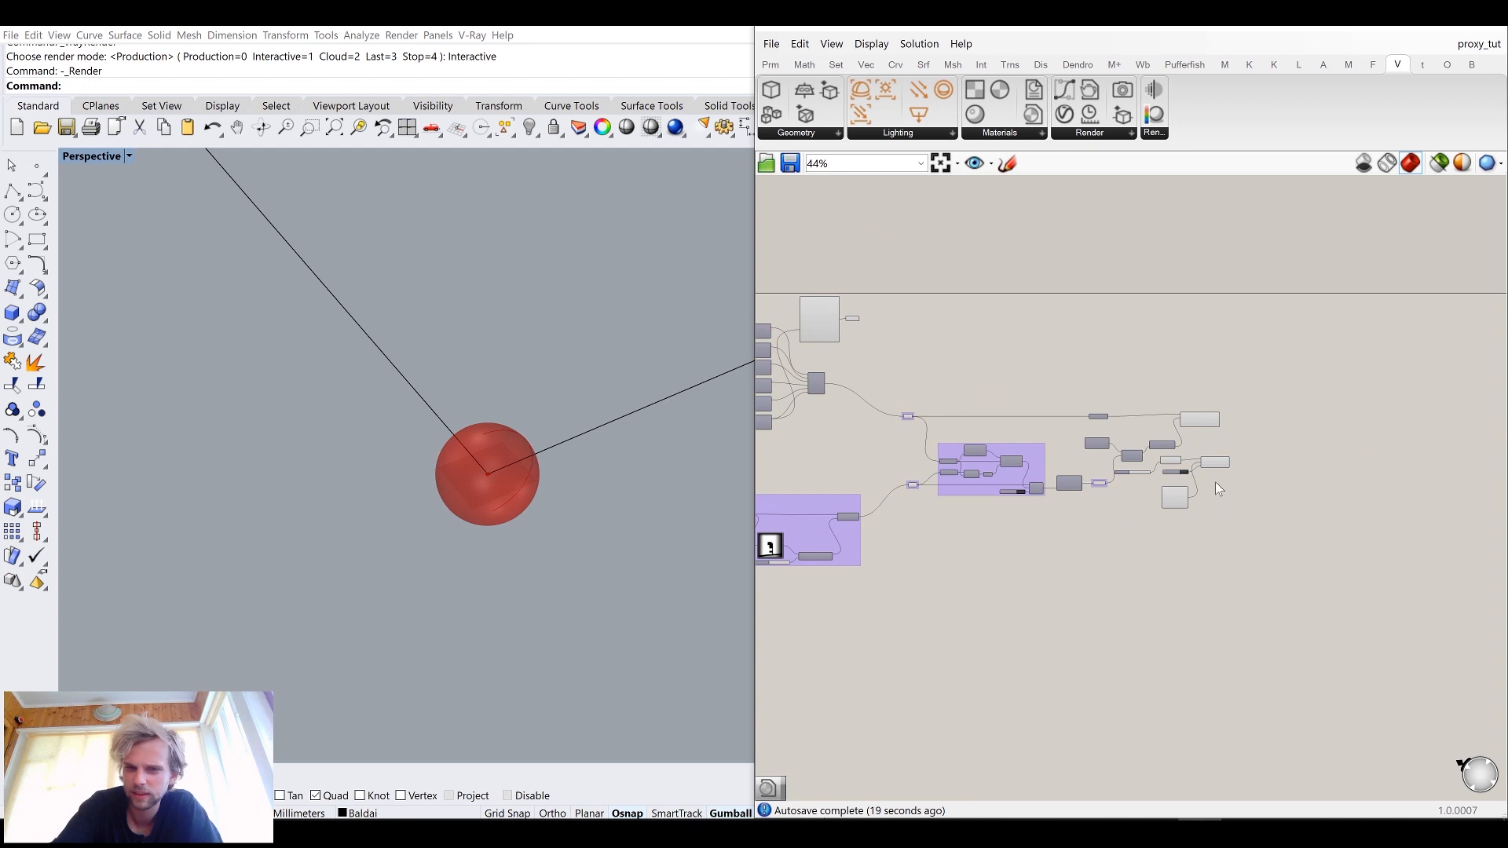
{"action": "scroll", "coordinate": [1214, 482], "scroll_direction": "up", "scroll_amount": 6}
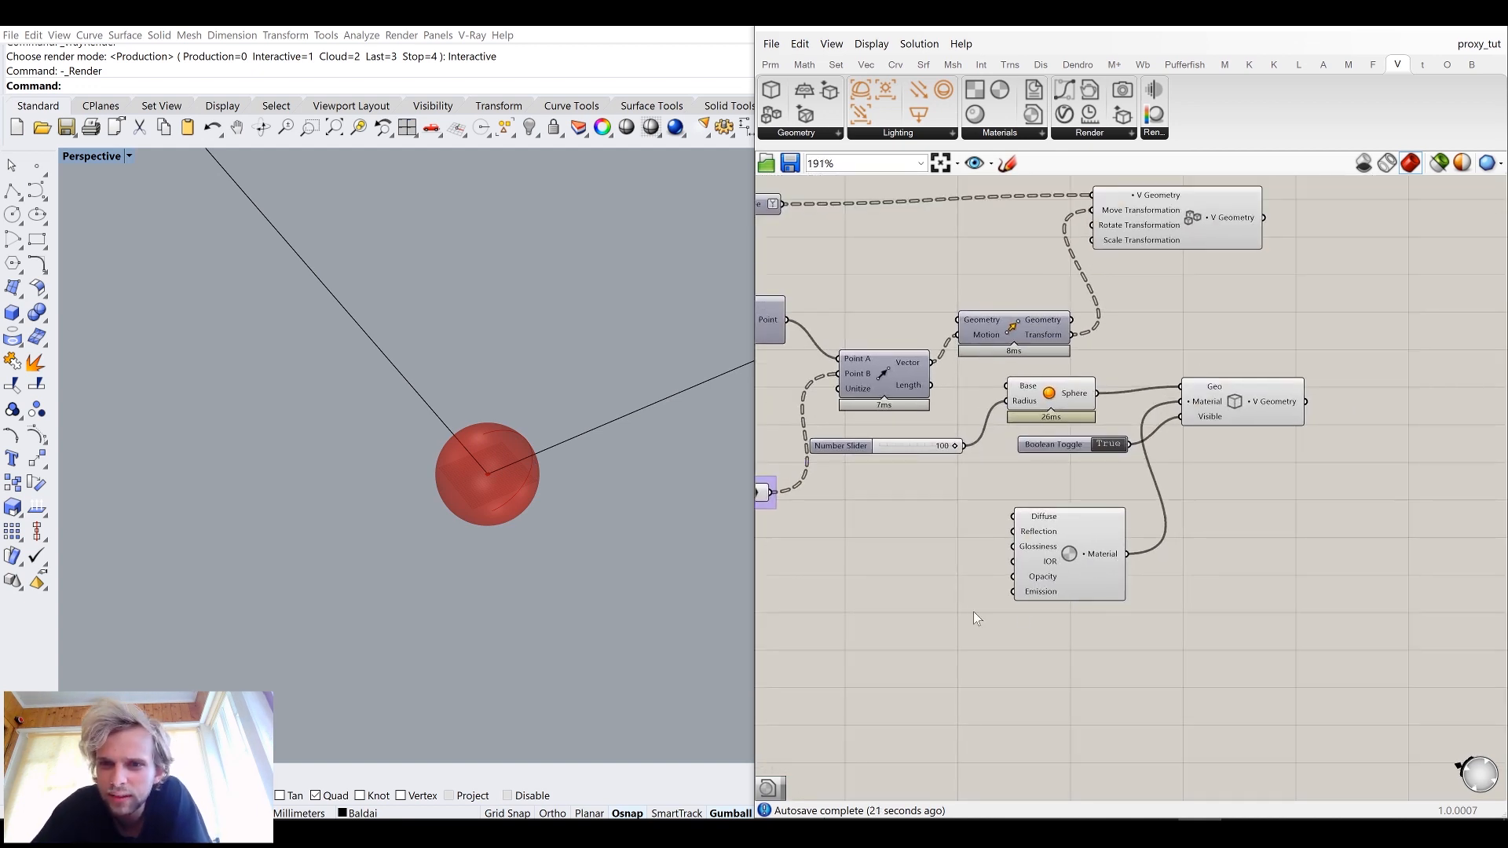
Step: Delete the test sphere setup, including its radius slider, visibility toggle, material and V-Ray geometry components
{"action": "left_click_drag", "start_coordinate": [1333, 658], "coordinate": [955, 379]}
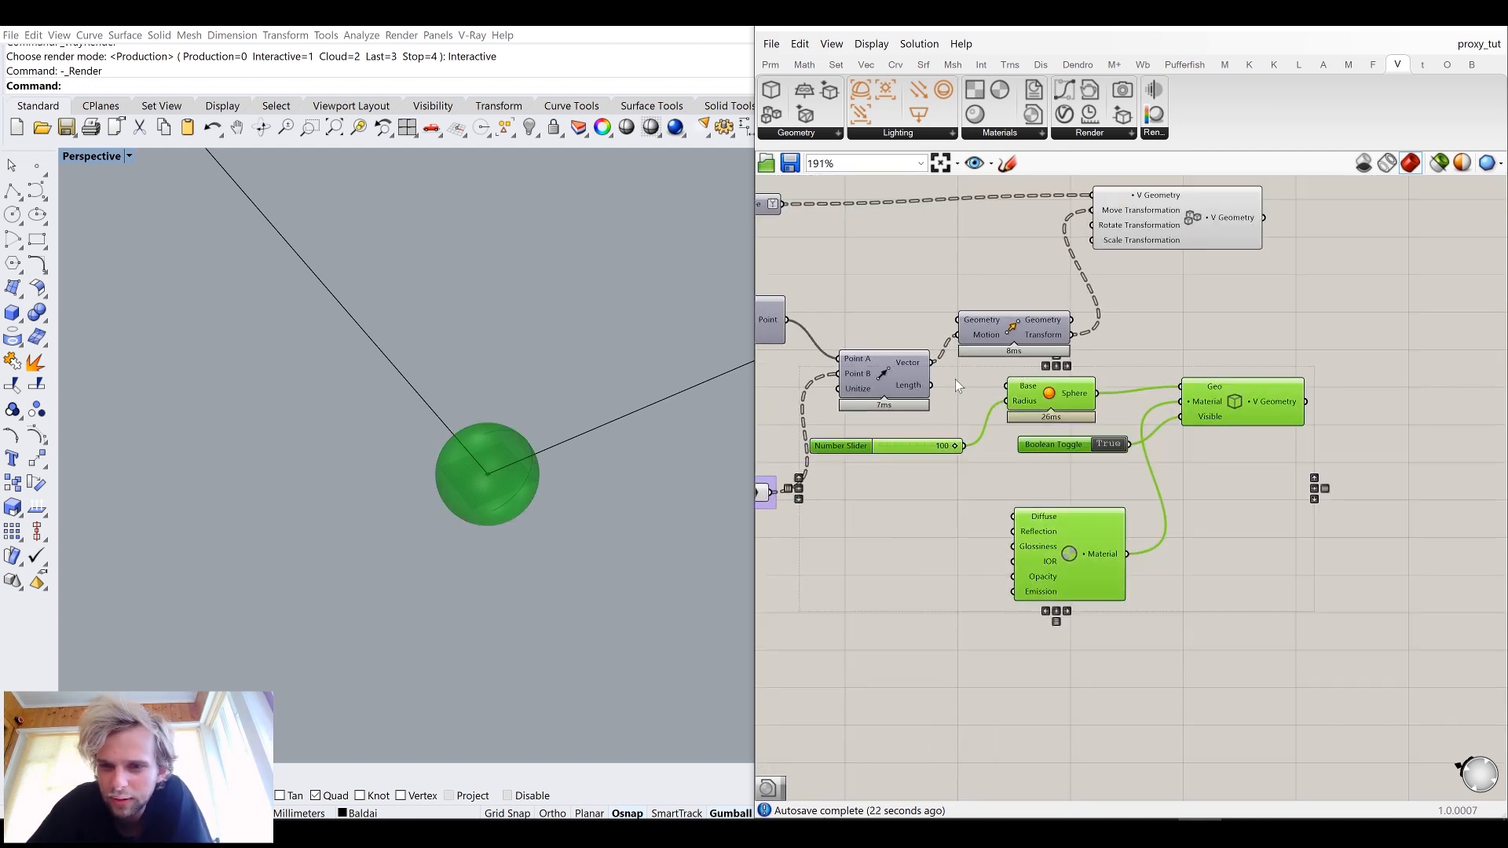
{"action": "key", "text": "Delete"}
Step: Move the V-Ray renderer and its scene component beside the V-Ray transform component
{"action": "scroll", "coordinate": [1013, 440], "scroll_direction": "down", "scroll_amount": 5}
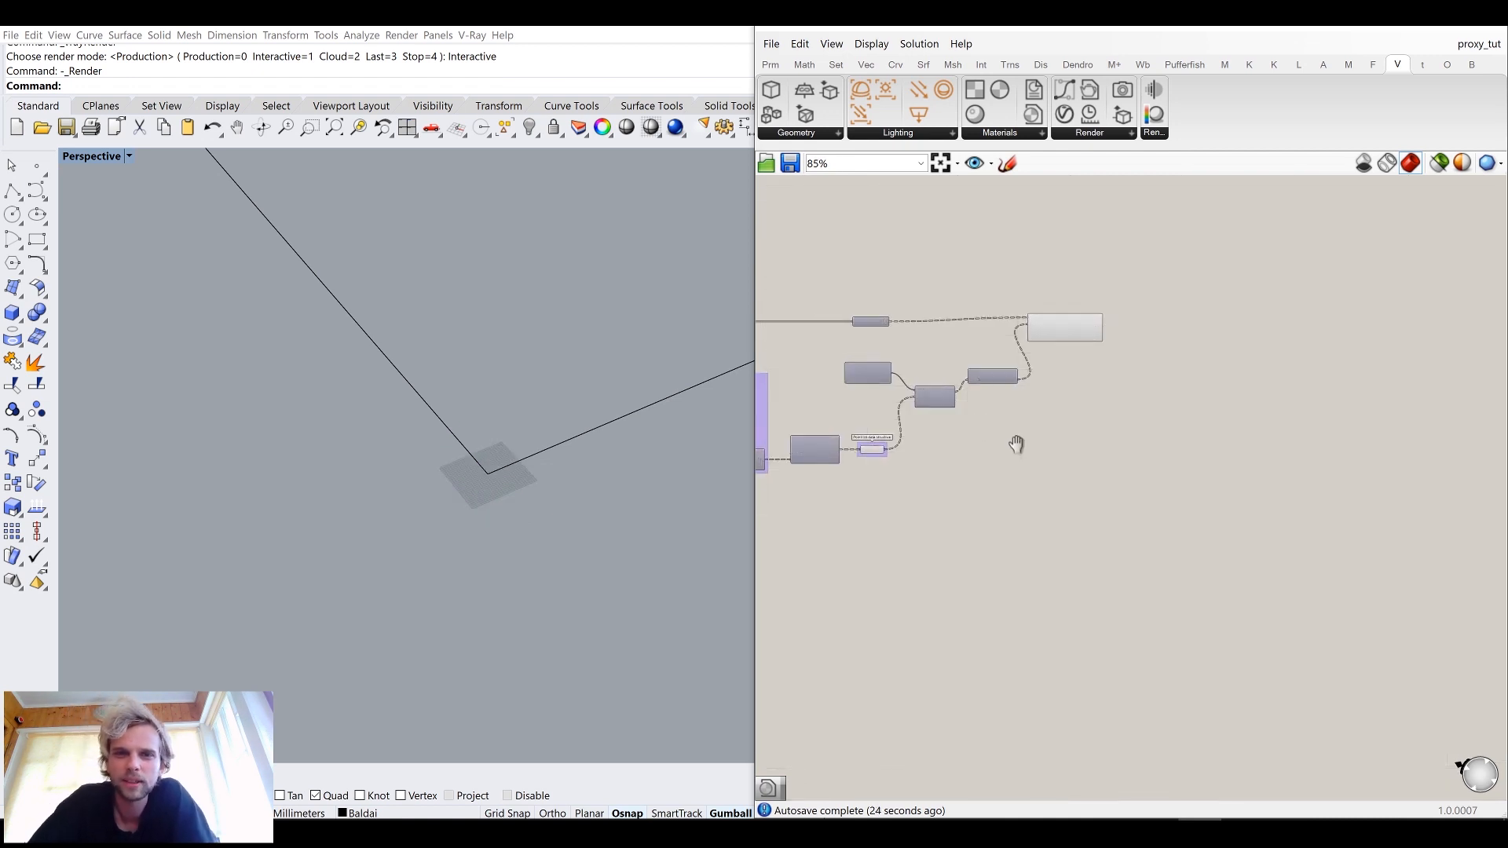
{"action": "scroll", "coordinate": [1093, 482], "scroll_direction": "down", "scroll_amount": 2}
{"action": "left_click_drag", "start_coordinate": [801, 336], "coordinate": [1257, 424]}
{"action": "scroll", "coordinate": [1257, 424], "scroll_direction": "up", "scroll_amount": 5}
{"action": "scroll", "coordinate": [1228, 469], "scroll_direction": "up", "scroll_amount": 5}
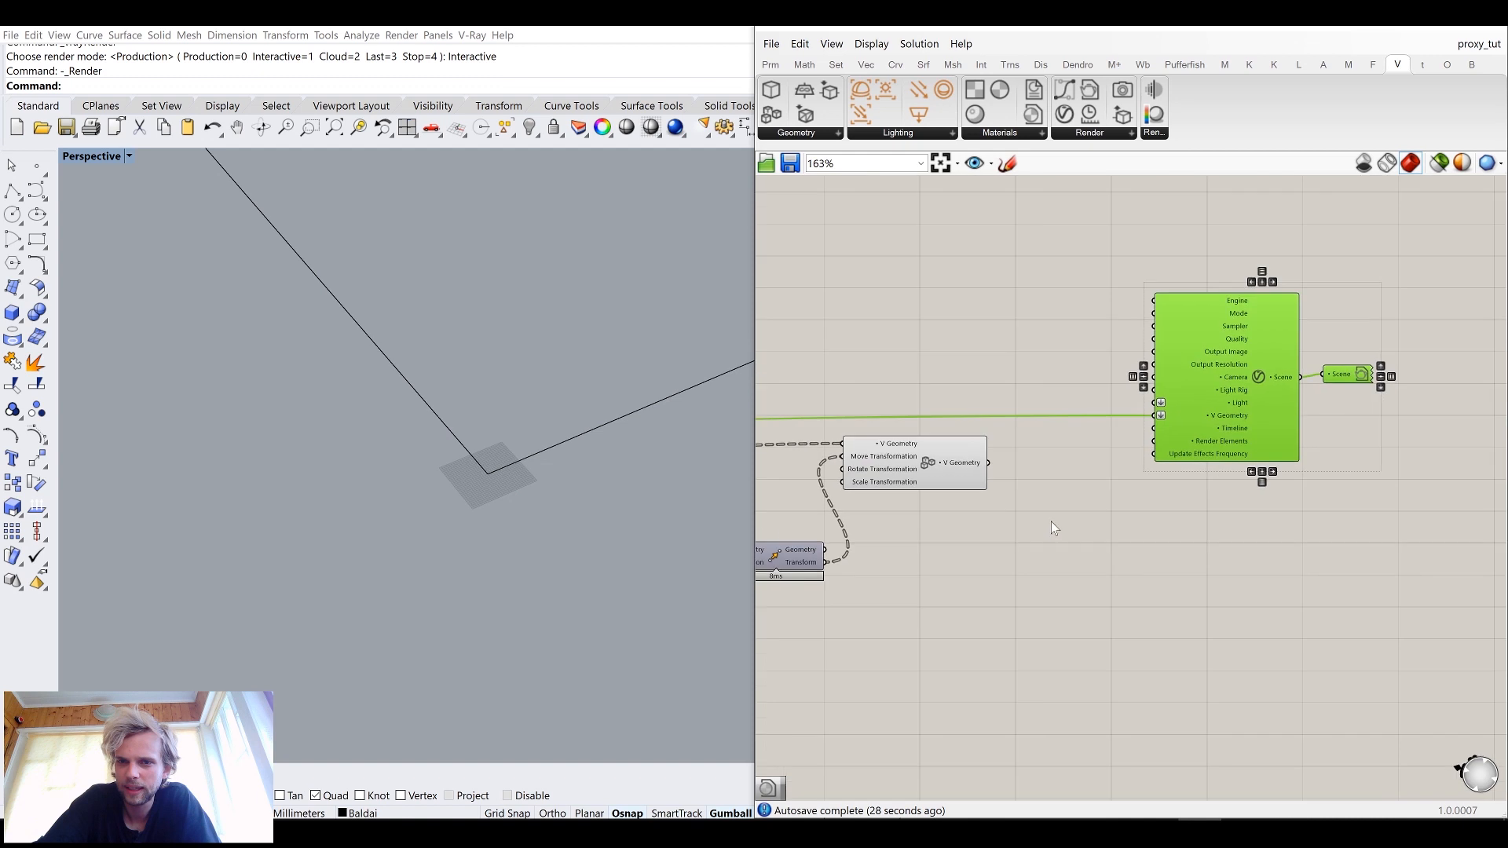
Step: Connect the transform component's V Geometry output to the renderer's V Geometry input
{"action": "left_click", "coordinate": [943, 470]}
{"action": "left_click_drag", "start_coordinate": [1062, 435], "coordinate": [988, 465]}
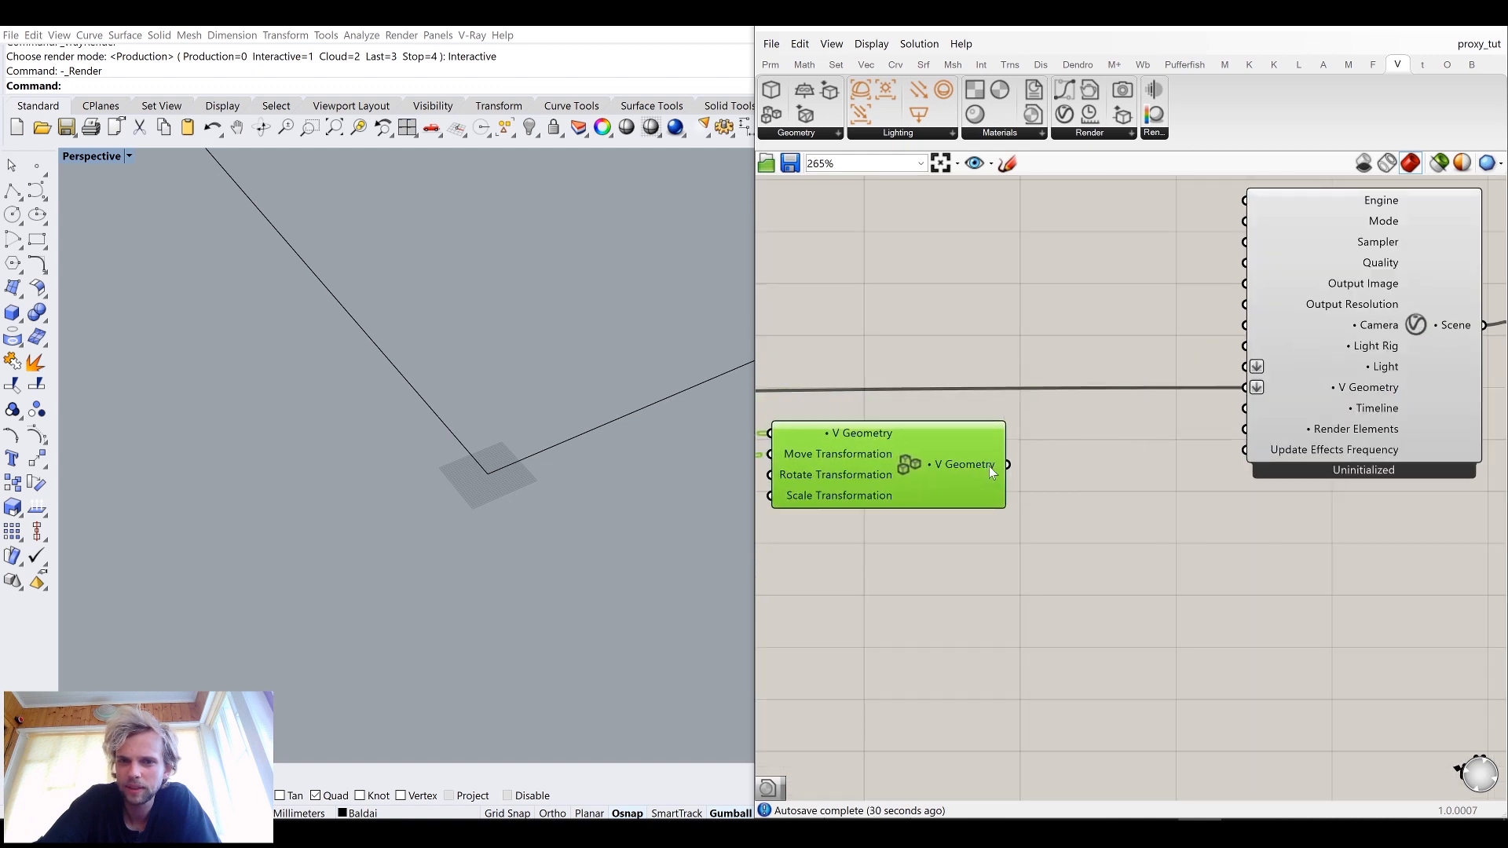
{"action": "scroll", "coordinate": [989, 465], "scroll_direction": "down", "scroll_amount": 4}
{"action": "right_click_drag", "start_coordinate": [988, 469], "coordinate": [1191, 452]}
{"action": "scroll", "coordinate": [1194, 455], "scroll_direction": "up", "scroll_amount": 3}
{"action": "scroll", "coordinate": [1194, 455], "scroll_direction": "up", "scroll_amount": 1}
{"action": "left_click_drag", "start_coordinate": [1084, 488], "coordinate": [1327, 409]}
Step: Reposition the renderer and scene components next to the transform component and turn off the preview of these components
{"action": "scroll", "coordinate": [1219, 564], "scroll_direction": "down", "scroll_amount": 5}
{"action": "right_click_drag", "start_coordinate": [1167, 521], "coordinate": [997, 458]}
{"action": "left_click_drag", "start_coordinate": [1326, 529], "coordinate": [1063, 350]}
{"action": "left_click_drag", "start_coordinate": [1148, 404], "coordinate": [1068, 439]}
{"action": "scroll", "coordinate": [918, 461], "scroll_direction": "up", "scroll_amount": 3}
{"action": "left_click_drag", "start_coordinate": [1169, 599], "coordinate": [964, 431]}
{"action": "middle_click", "coordinate": [976, 428]}
{"action": "left_click", "coordinate": [983, 340]}
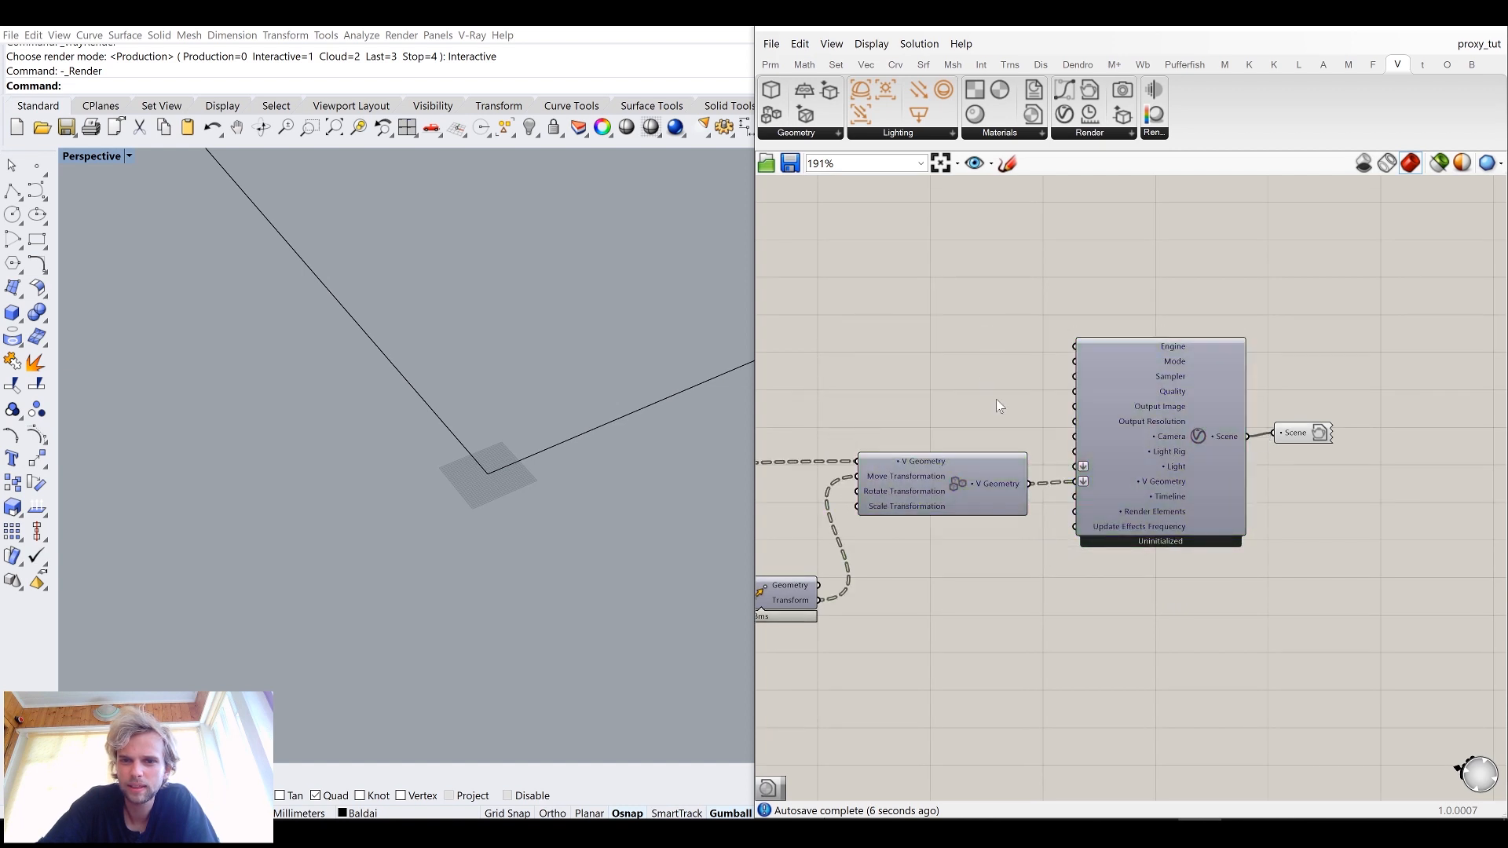
Step: Review the move-vector and transform chain in the definition, and examine the plant points scattered around the building site
{"action": "scroll", "coordinate": [996, 399], "scroll_direction": "down", "scroll_amount": 3}
{"action": "scroll", "coordinate": [1000, 562], "scroll_direction": "up", "scroll_amount": 4}
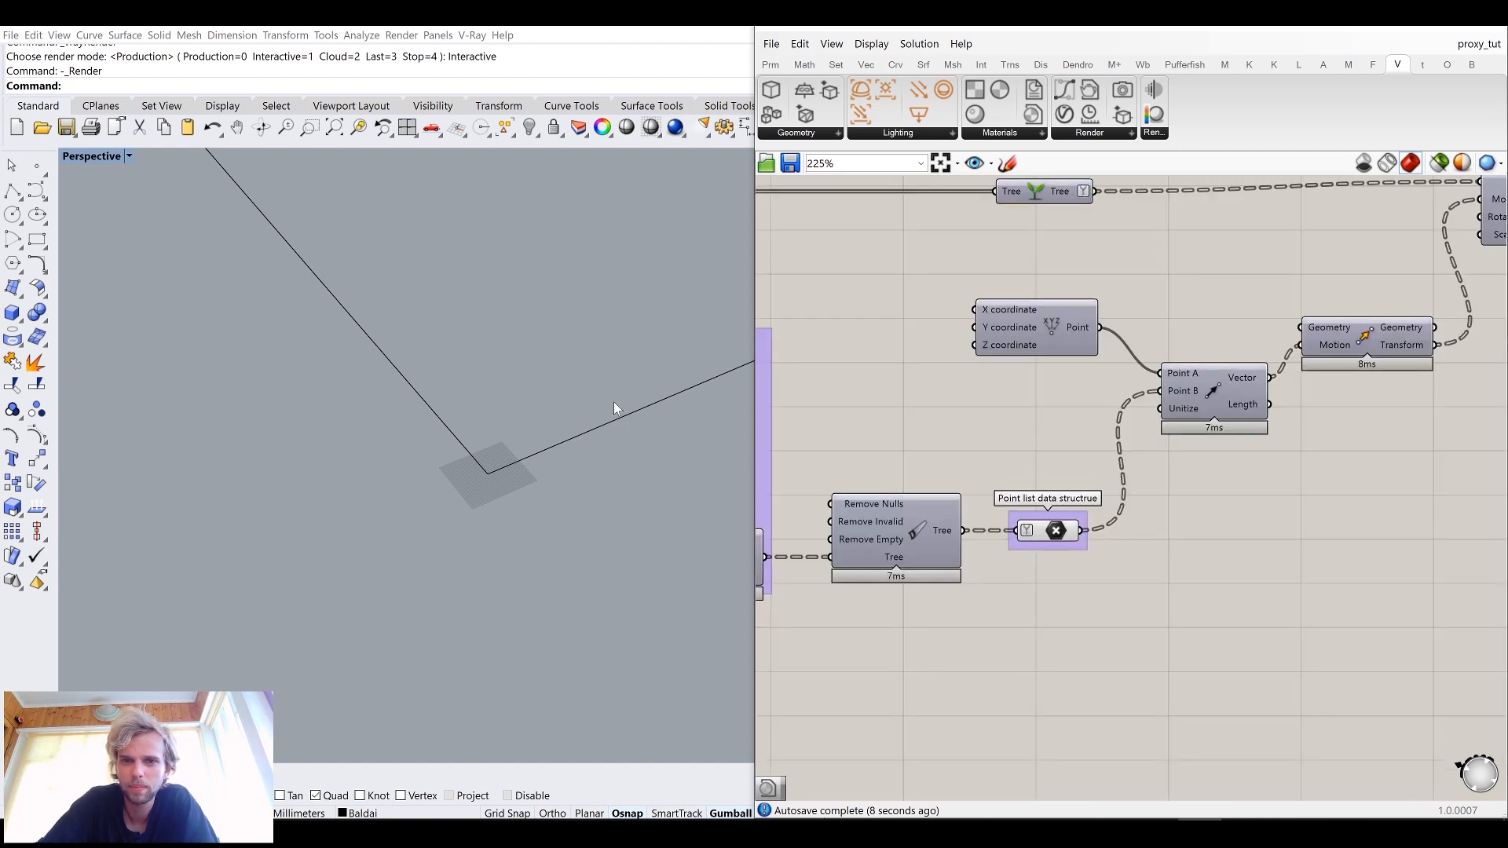
{"action": "scroll", "coordinate": [605, 389], "scroll_direction": "down", "scroll_amount": 5}
{"action": "scroll", "coordinate": [597, 286], "scroll_direction": "down", "scroll_amount": 6}
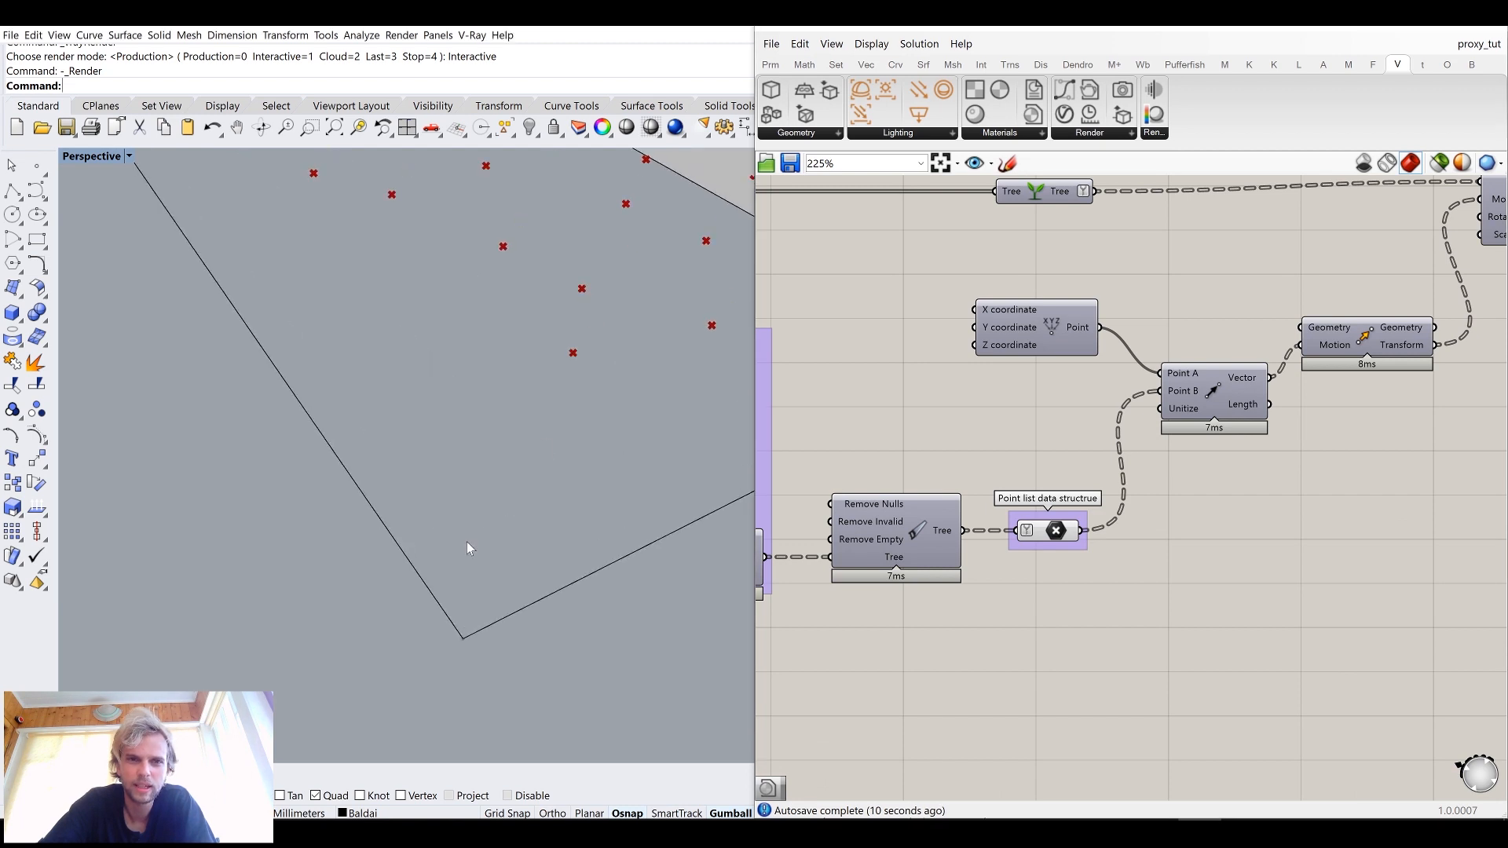
{"action": "scroll", "coordinate": [571, 378], "scroll_direction": "up", "scroll_amount": 2}
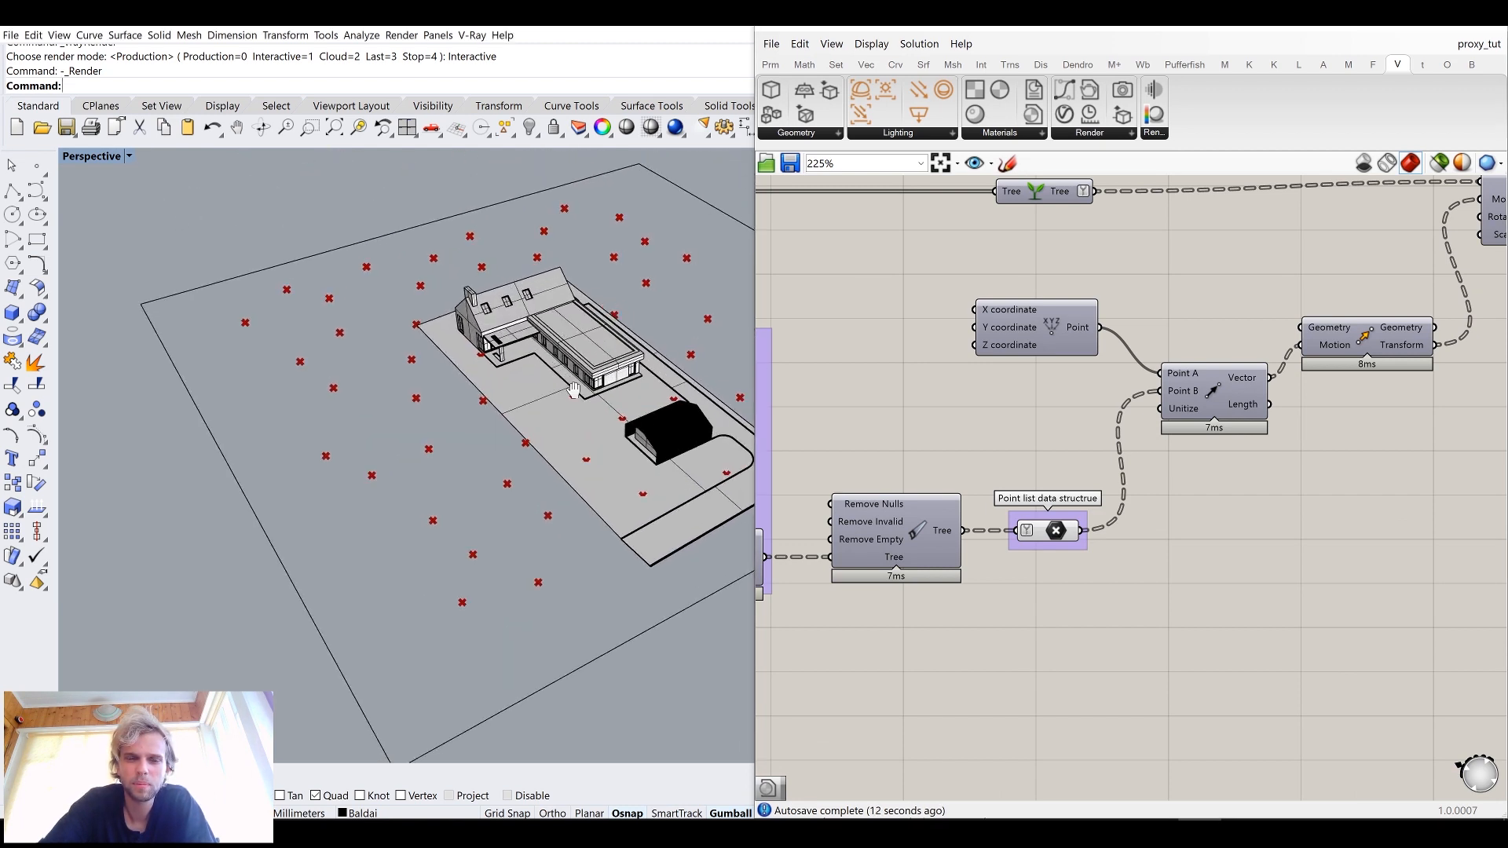
{"action": "right_click_drag", "start_coordinate": [572, 377], "coordinate": [473, 346], "text": "shift"}
{"action": "right_click_drag", "start_coordinate": [1228, 469], "coordinate": [1117, 553]}
{"action": "right_click_drag", "start_coordinate": [1324, 487], "coordinate": [1118, 515]}
{"action": "right_click_drag", "start_coordinate": [1017, 472], "coordinate": [794, 500]}
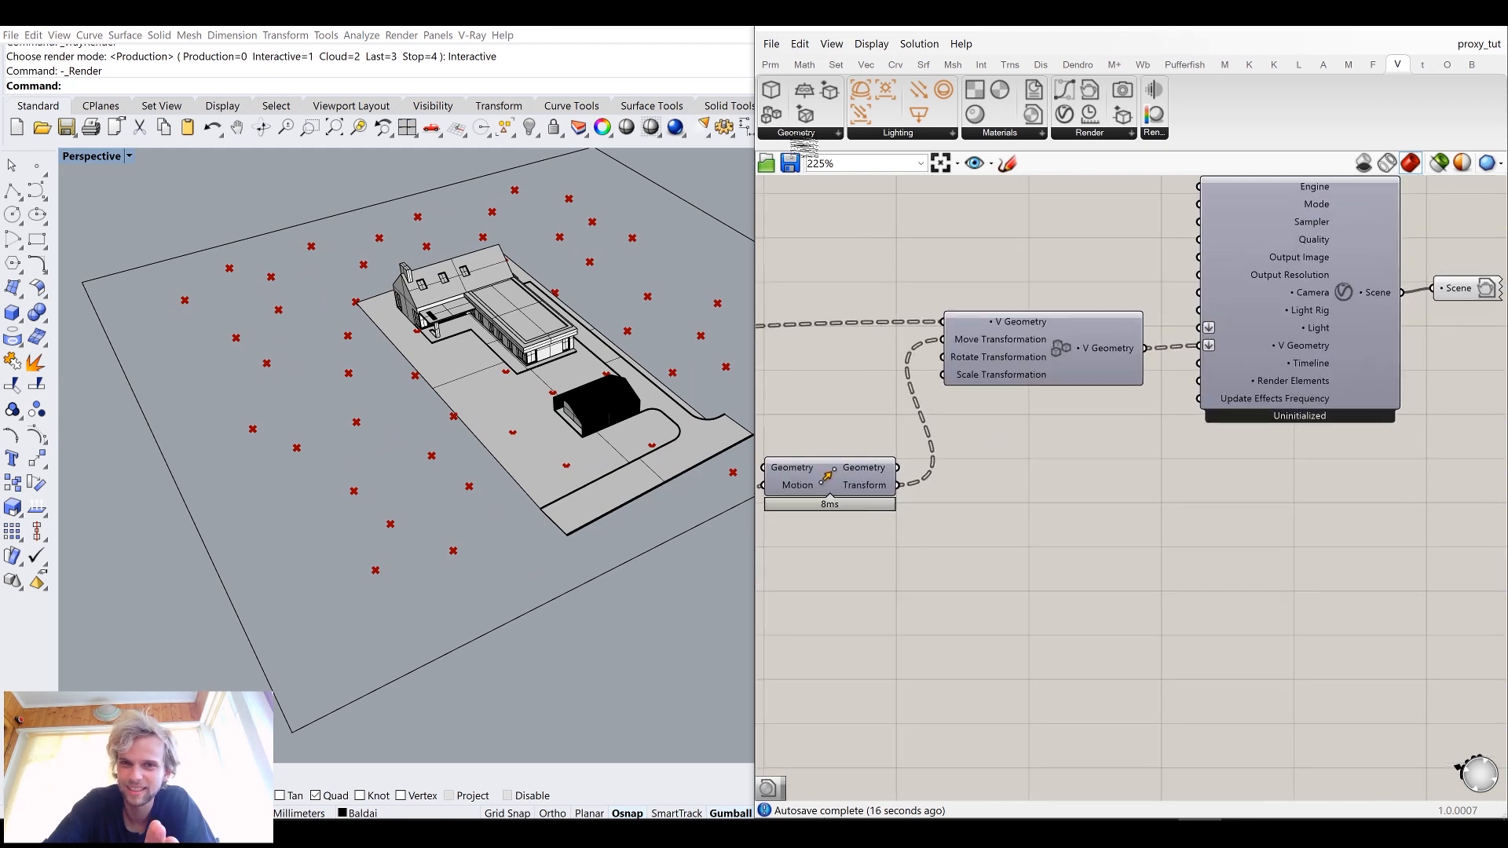
Step: Save the proxy_tut Grasshopper definition and the tut_2020_36 Rhino model
{"action": "left_click", "coordinate": [770, 44]}
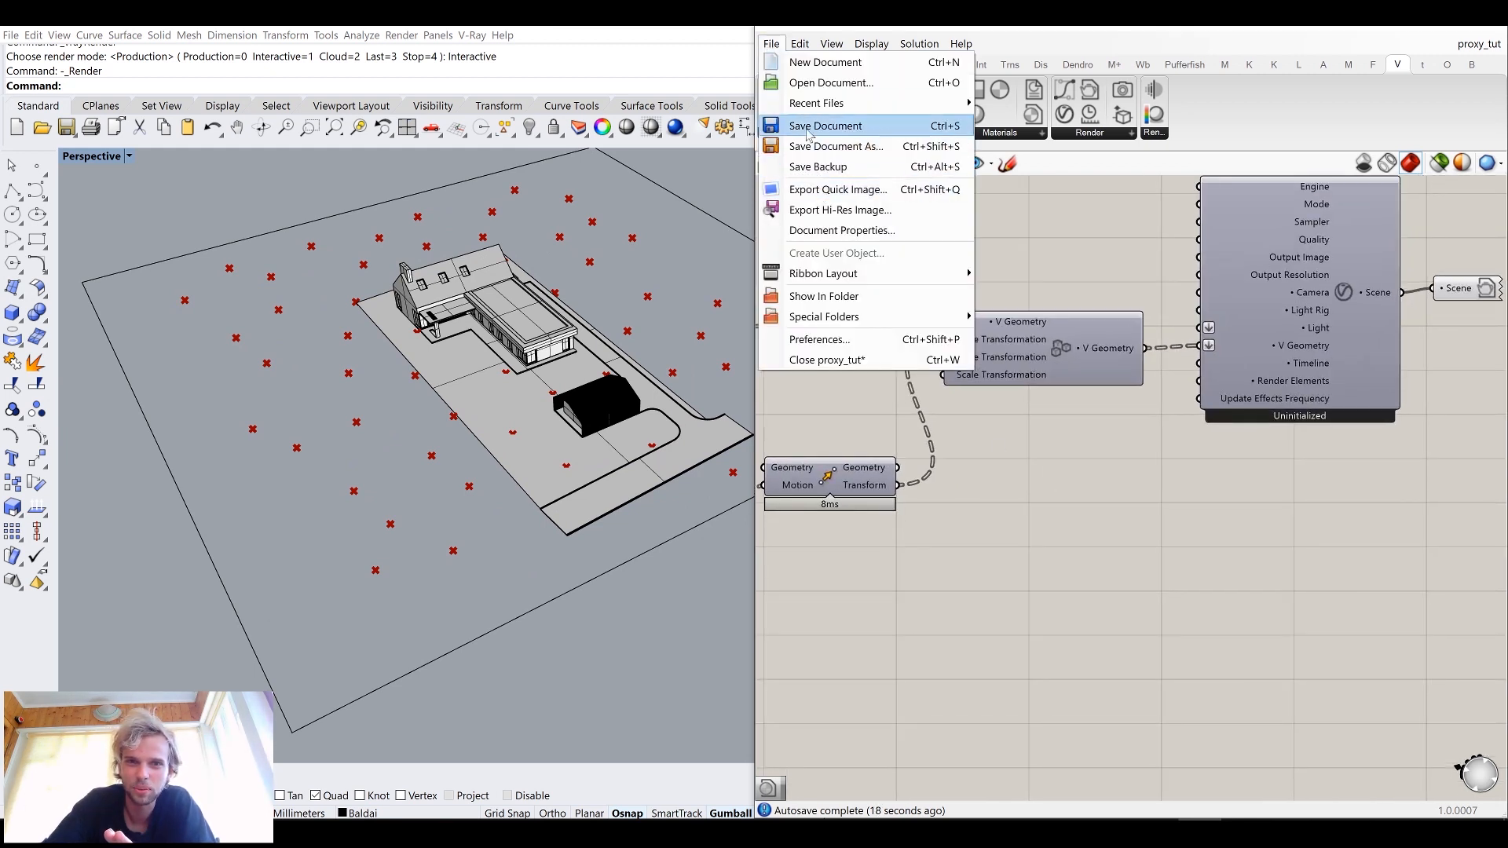
{"action": "left_click", "coordinate": [808, 127]}
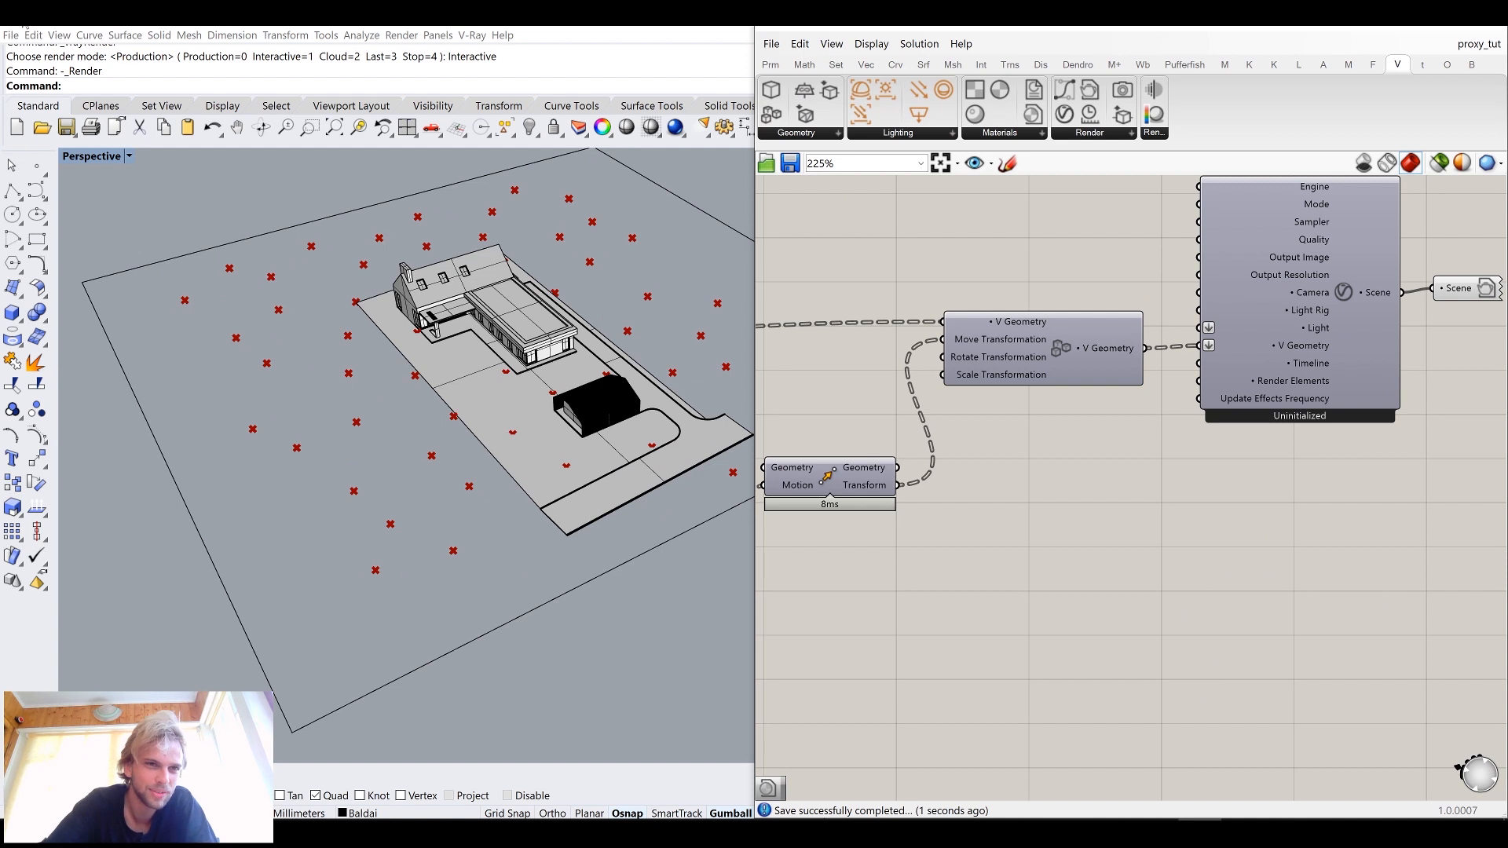
{"action": "left_click", "coordinate": [12, 35]}
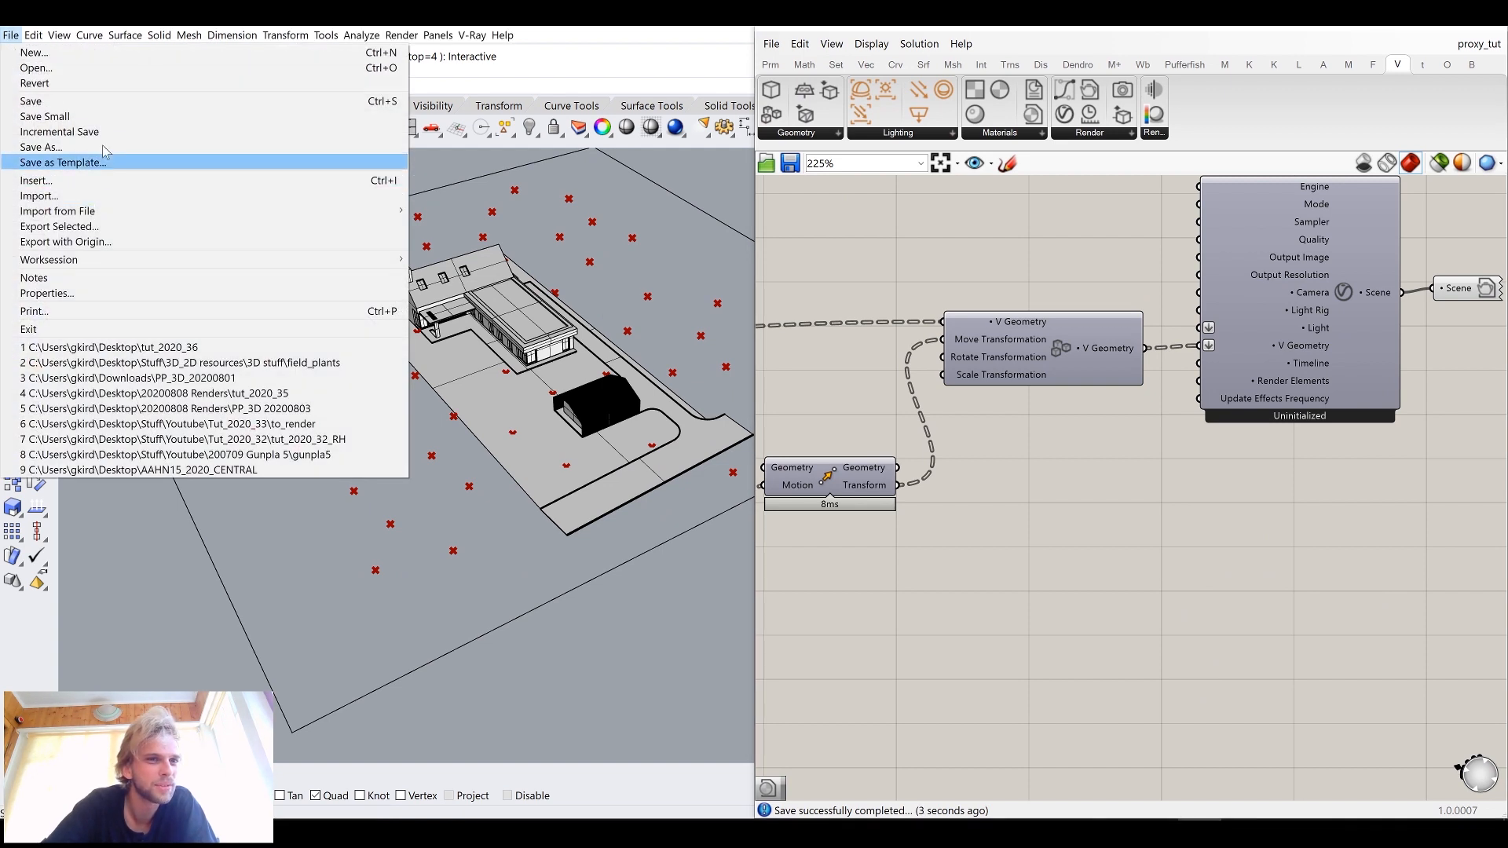
{"action": "left_click", "coordinate": [85, 101]}
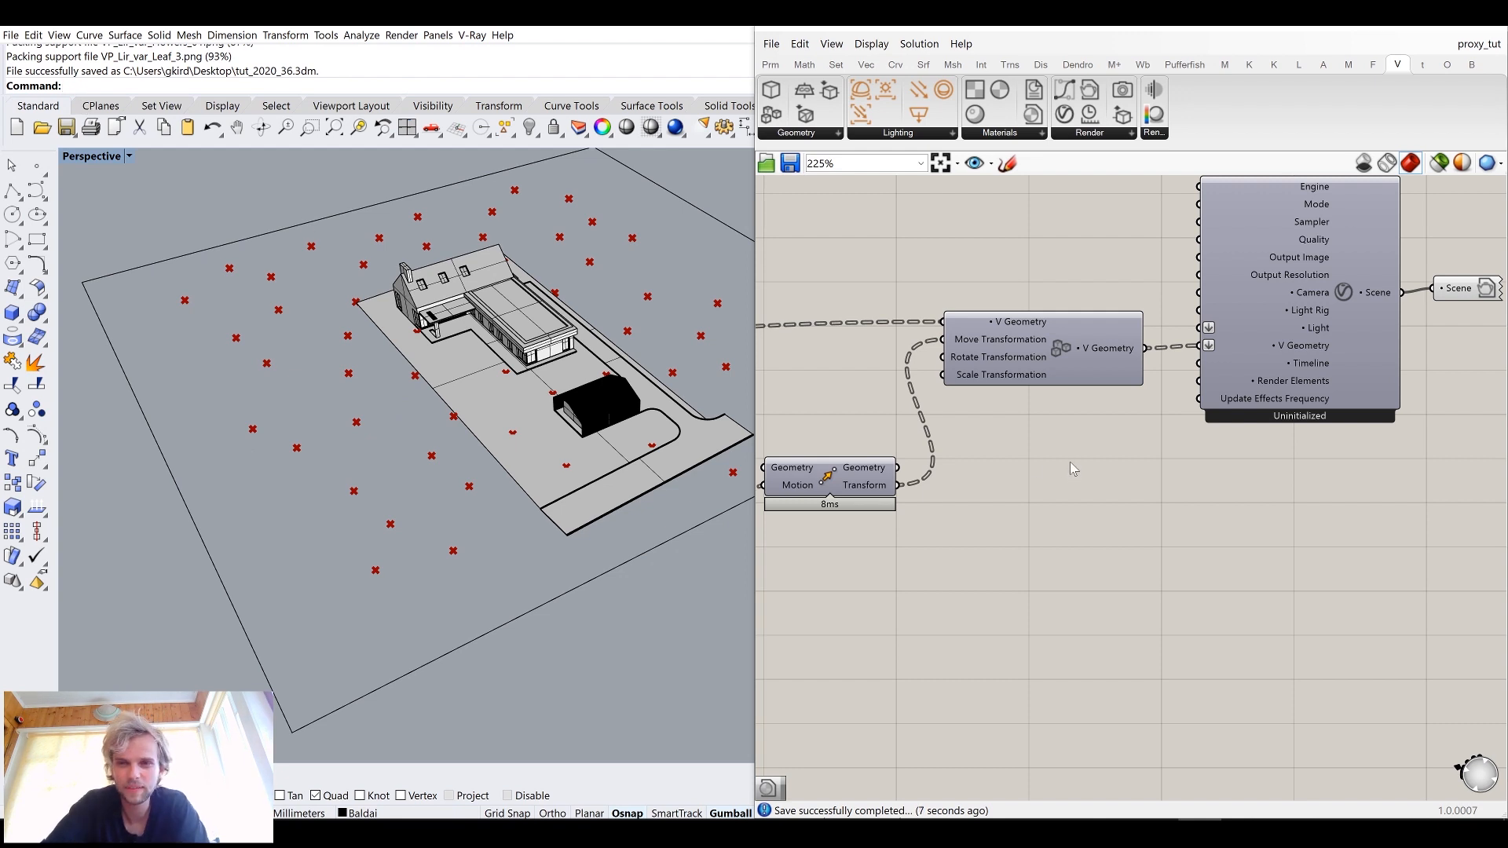
Step: Put the Grasshopper window away, start an interactive V-Ray render and move the frame buffer off the model's left part
{"action": "scroll", "coordinate": [1139, 480], "scroll_direction": "down", "scroll_amount": 2}
{"action": "scroll", "coordinate": [1143, 389], "scroll_direction": "up", "scroll_amount": 5}
{"action": "left_click", "coordinate": [1143, 393]}
{"action": "left_click_drag", "start_coordinate": [1143, 390], "coordinate": [1144, 400]}
{"action": "left_click", "coordinate": [1393, 26]}
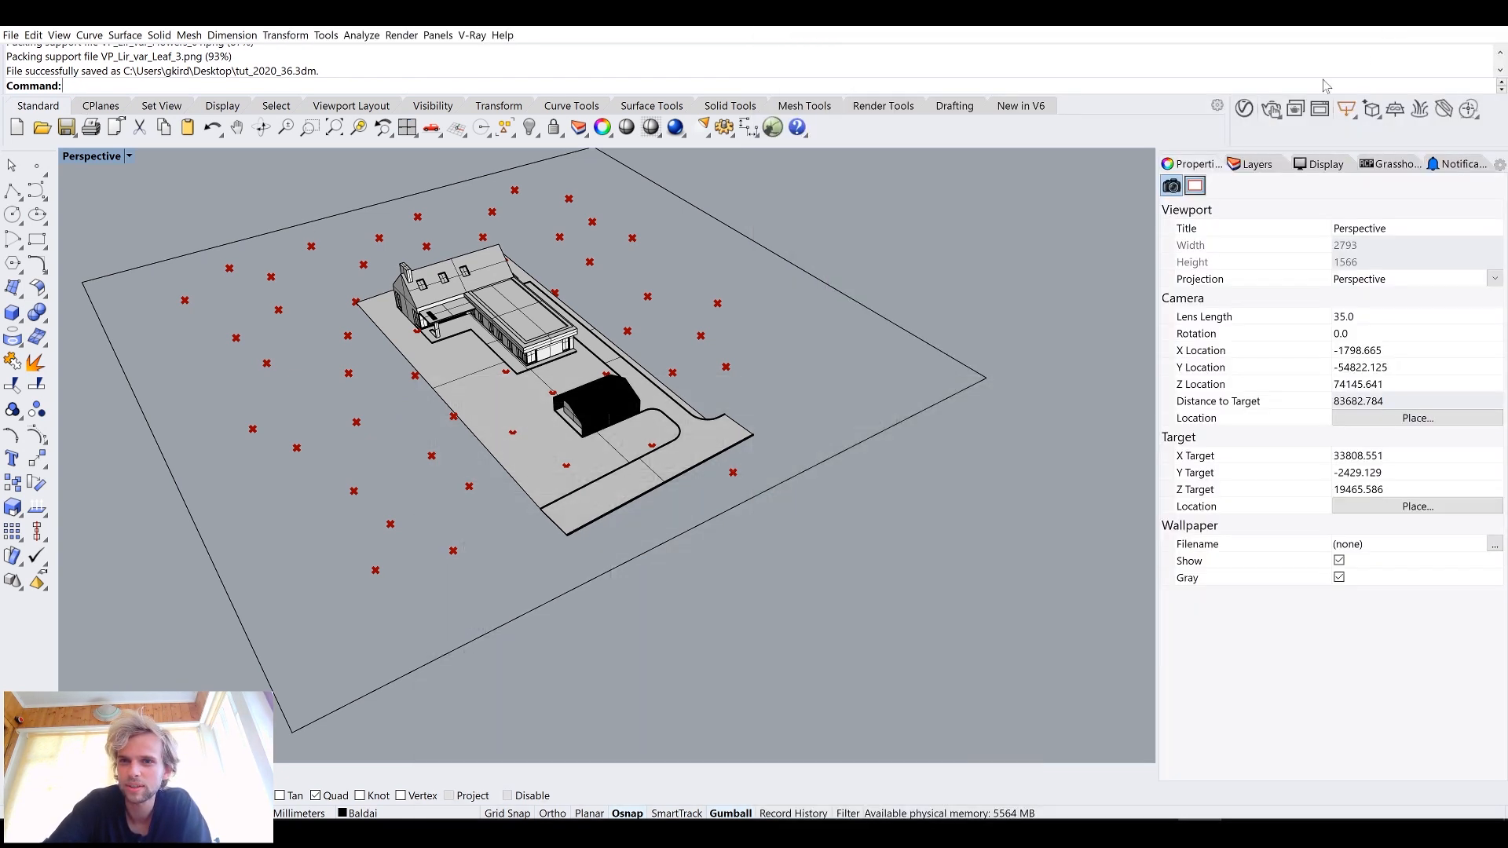
{"action": "left_click", "coordinate": [1272, 114]}
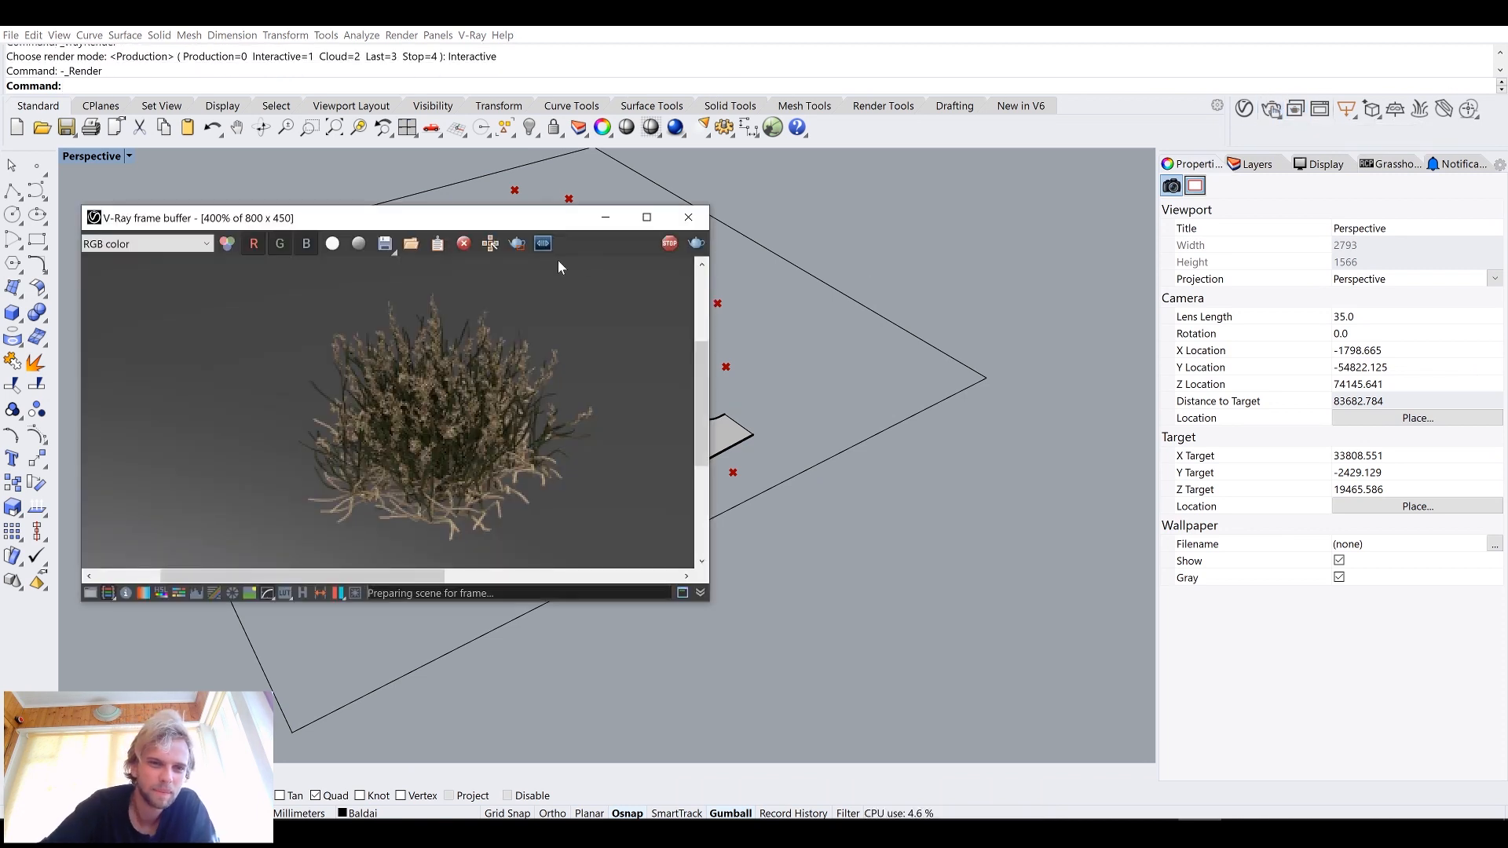
{"action": "left_click_drag", "start_coordinate": [496, 220], "coordinate": [791, 192]}
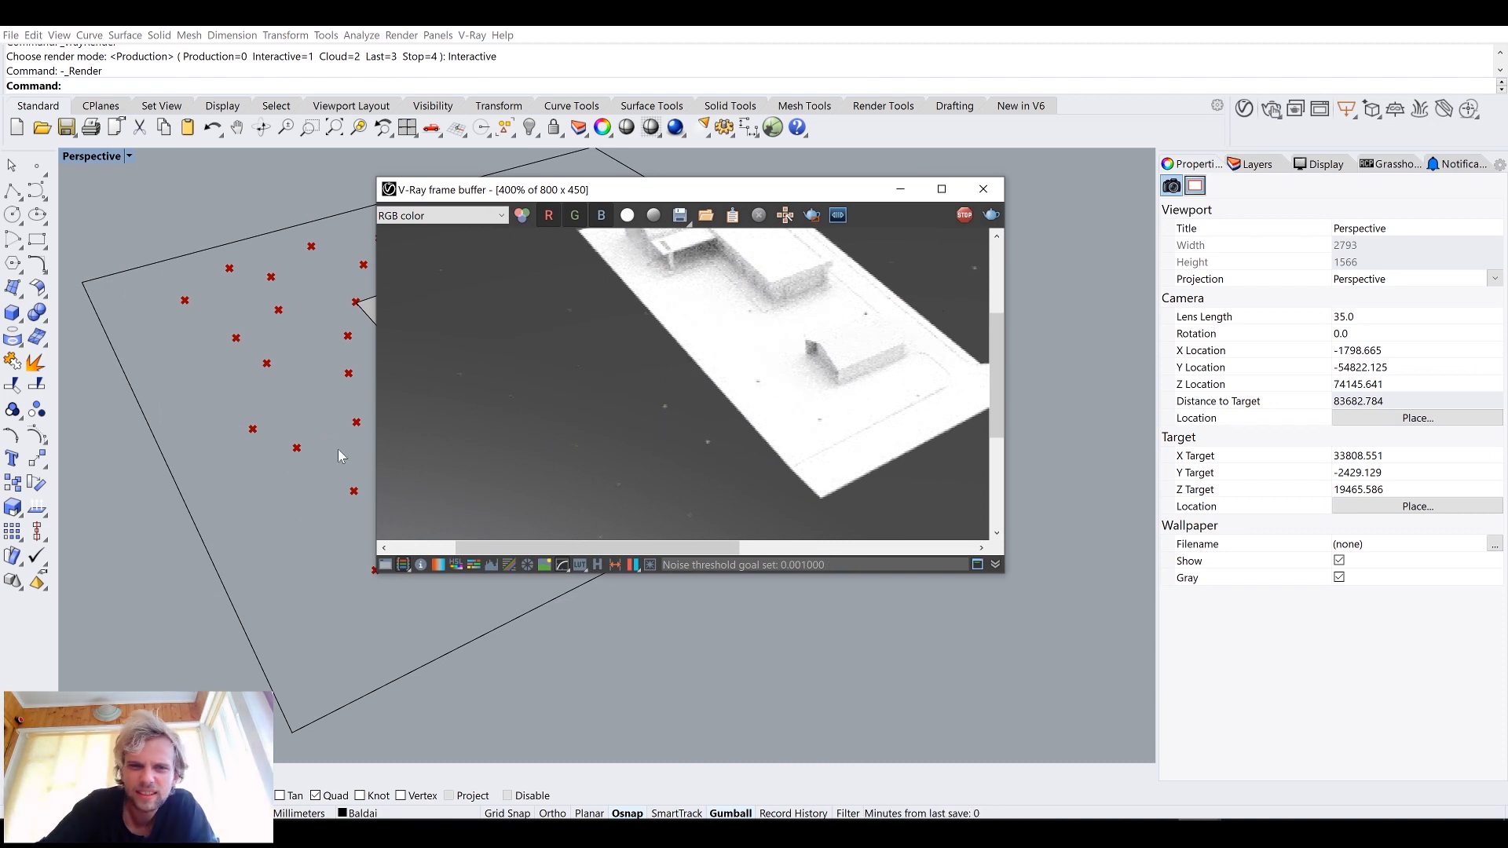
Step: Inspect the rendered plants around the site more closely, moving the frame buffer aside to see the garage
{"action": "scroll", "coordinate": [273, 445], "scroll_direction": "up", "scroll_amount": 8}
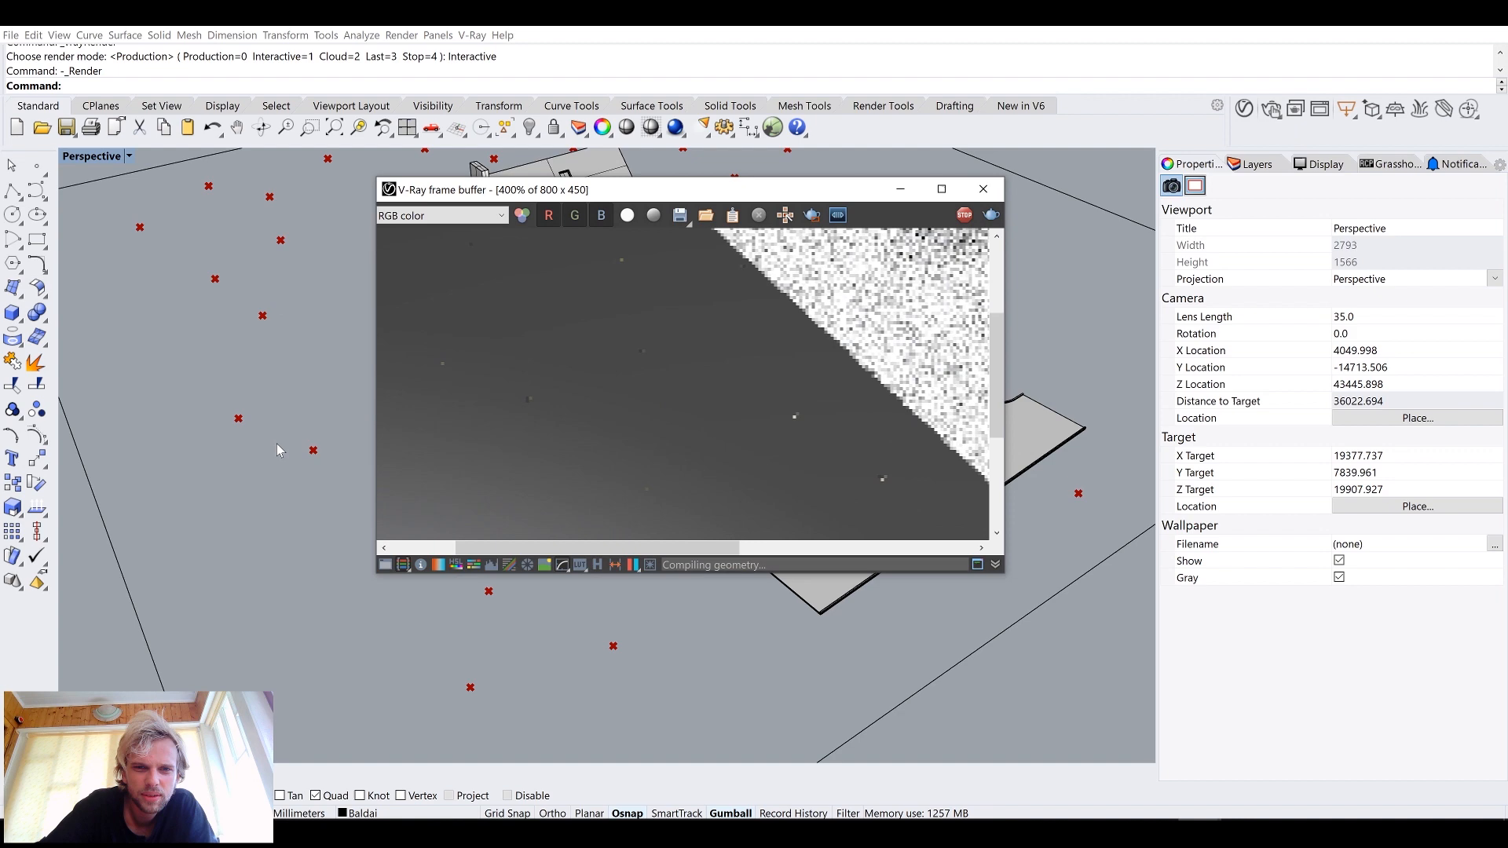
{"action": "right_click_drag", "start_coordinate": [262, 441], "coordinate": [220, 348], "text": "shift"}
{"action": "scroll", "coordinate": [242, 359], "scroll_direction": "up", "scroll_amount": 8}
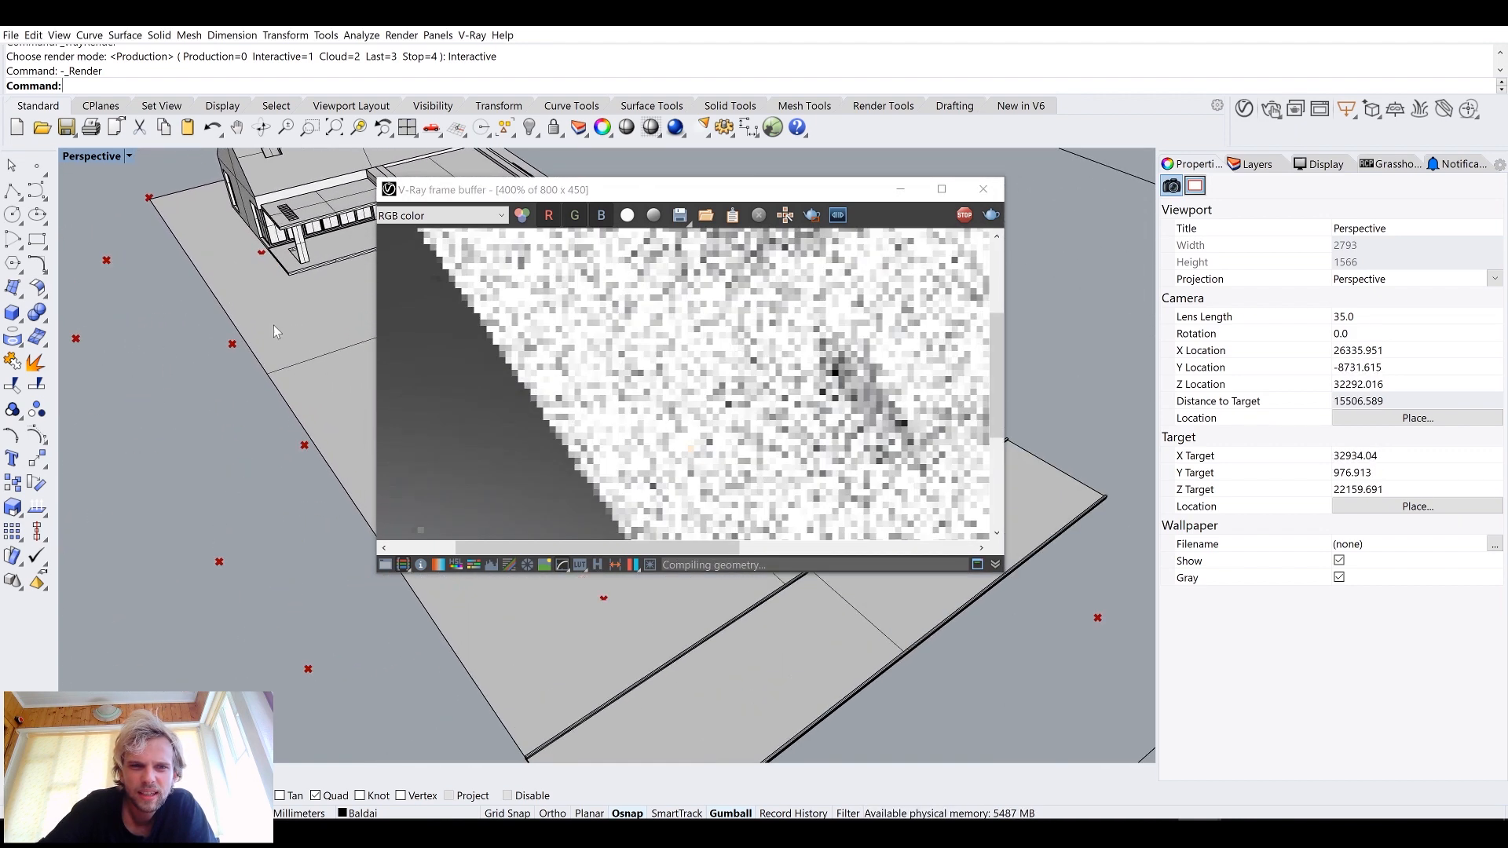
{"action": "scroll", "coordinate": [352, 336], "scroll_direction": "up", "scroll_amount": 2}
{"action": "left_click_drag", "start_coordinate": [664, 191], "coordinate": [281, 136]}
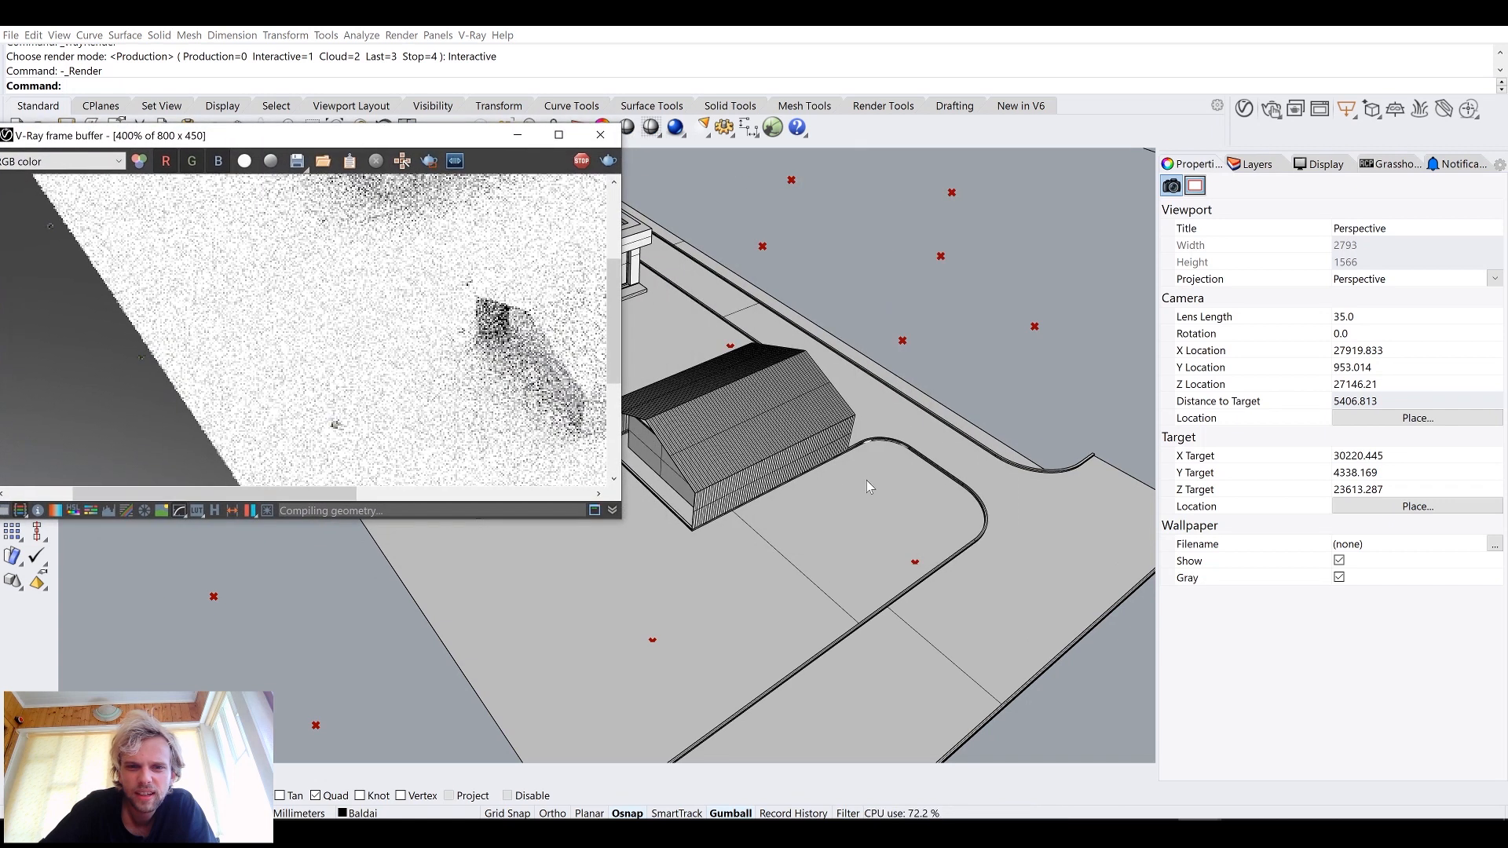
Step: Zoom to a selected cladding polysurface on the garage and examine a nearby plant point up close
{"action": "left_click", "coordinate": [719, 507]}
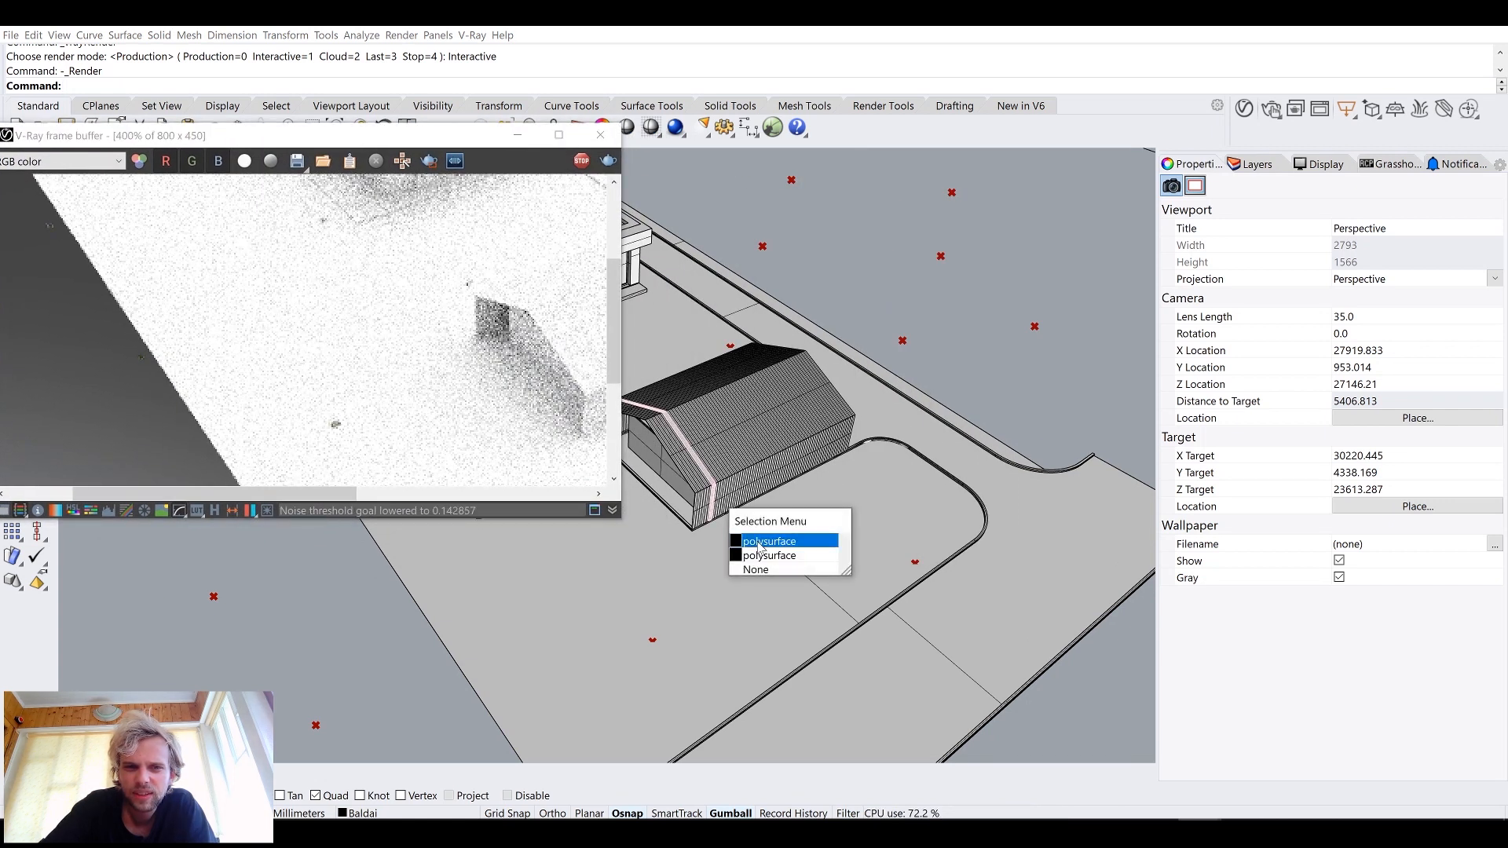
{"action": "left_click", "coordinate": [757, 540]}
{"action": "type", "text": "zs"}
{"action": "key", "text": "Return"}
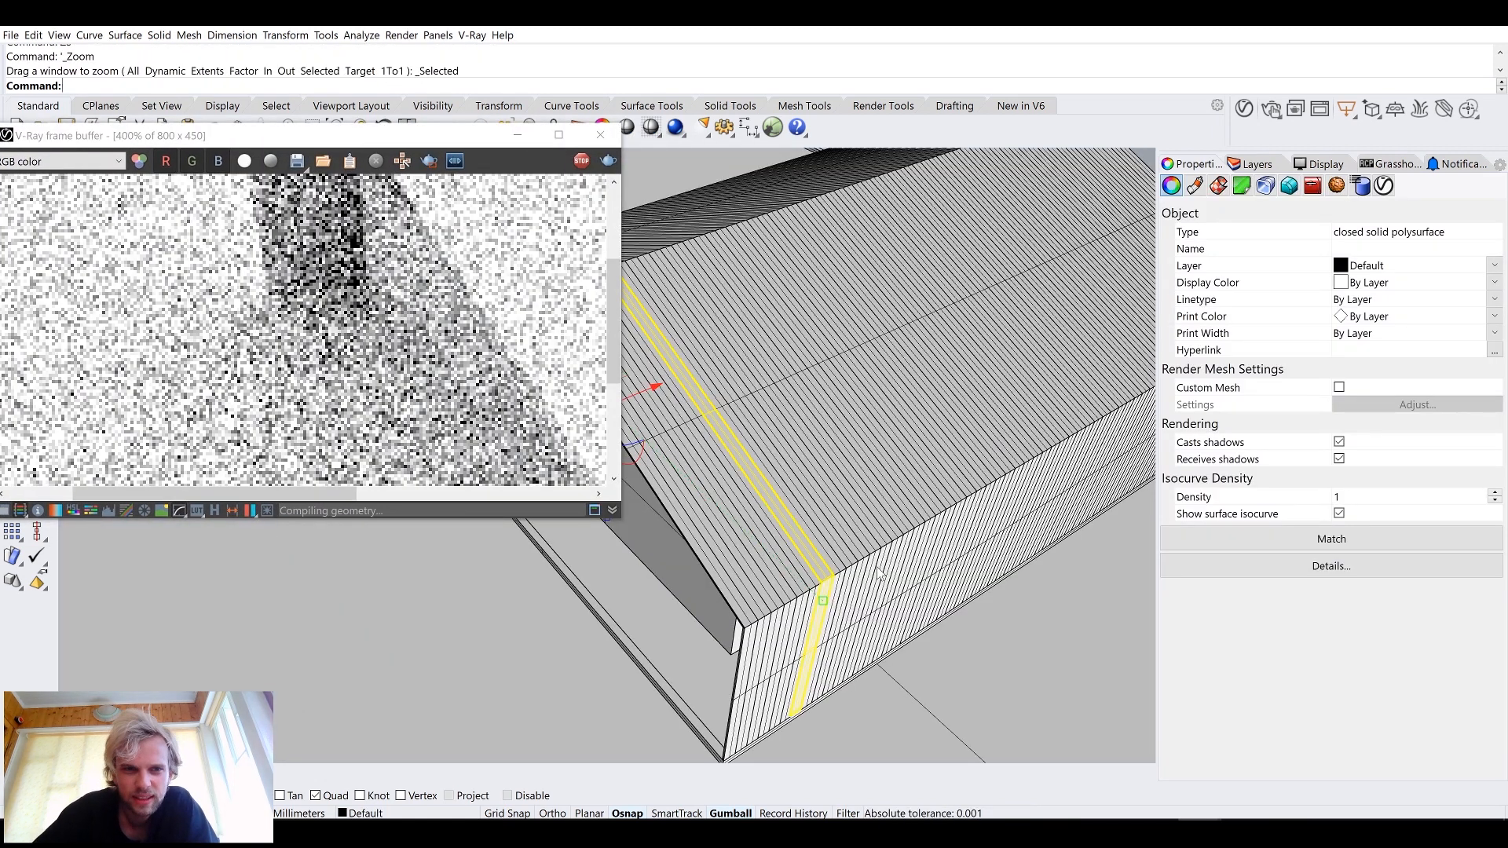
{"action": "right_click_drag", "start_coordinate": [879, 585], "coordinate": [822, 437], "text": "shift"}
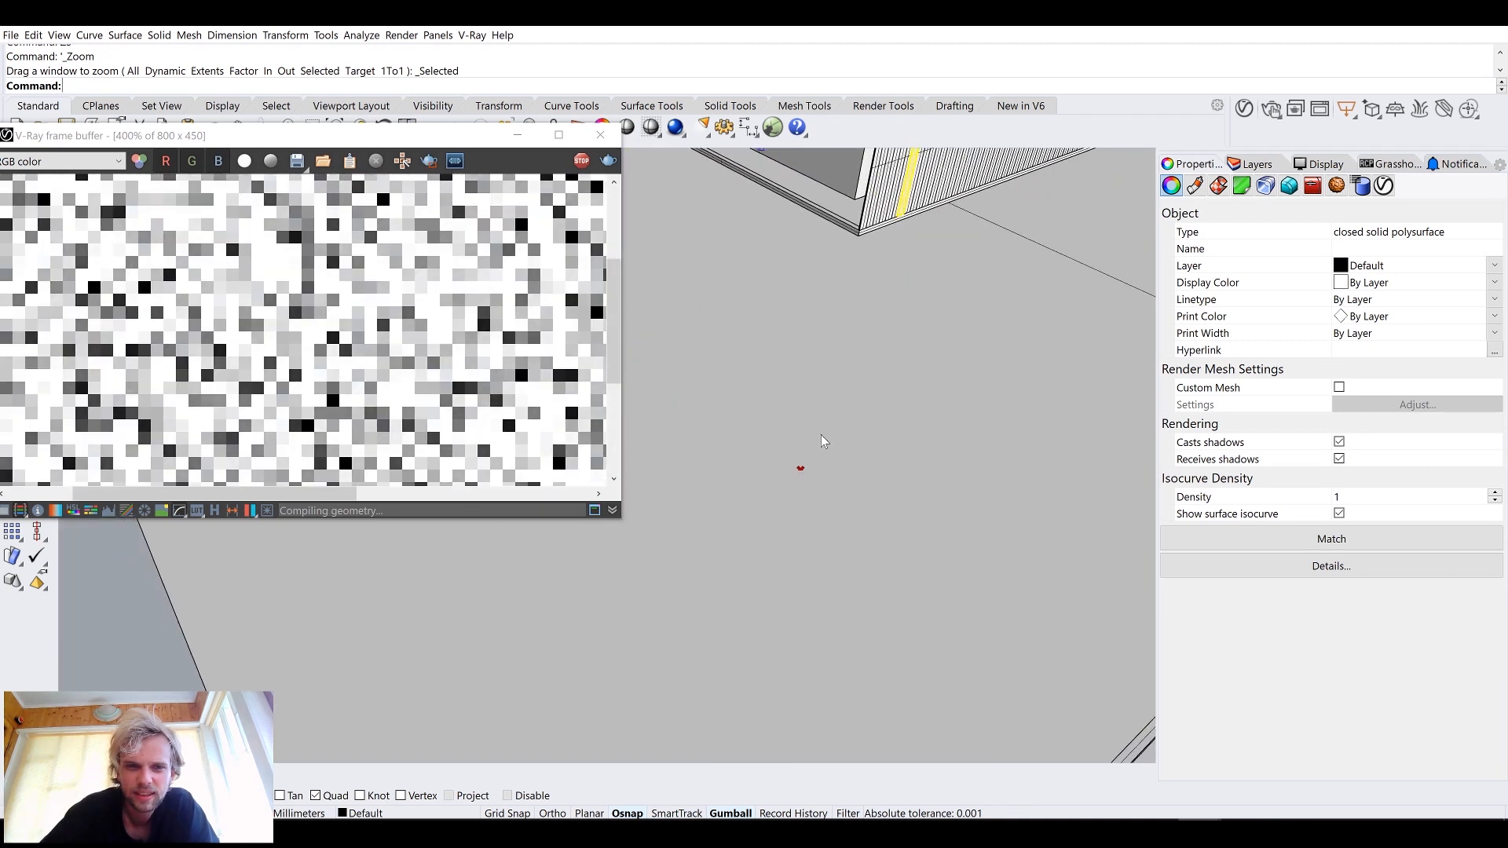
{"action": "scroll", "coordinate": [819, 478], "scroll_direction": "up", "scroll_amount": 3}
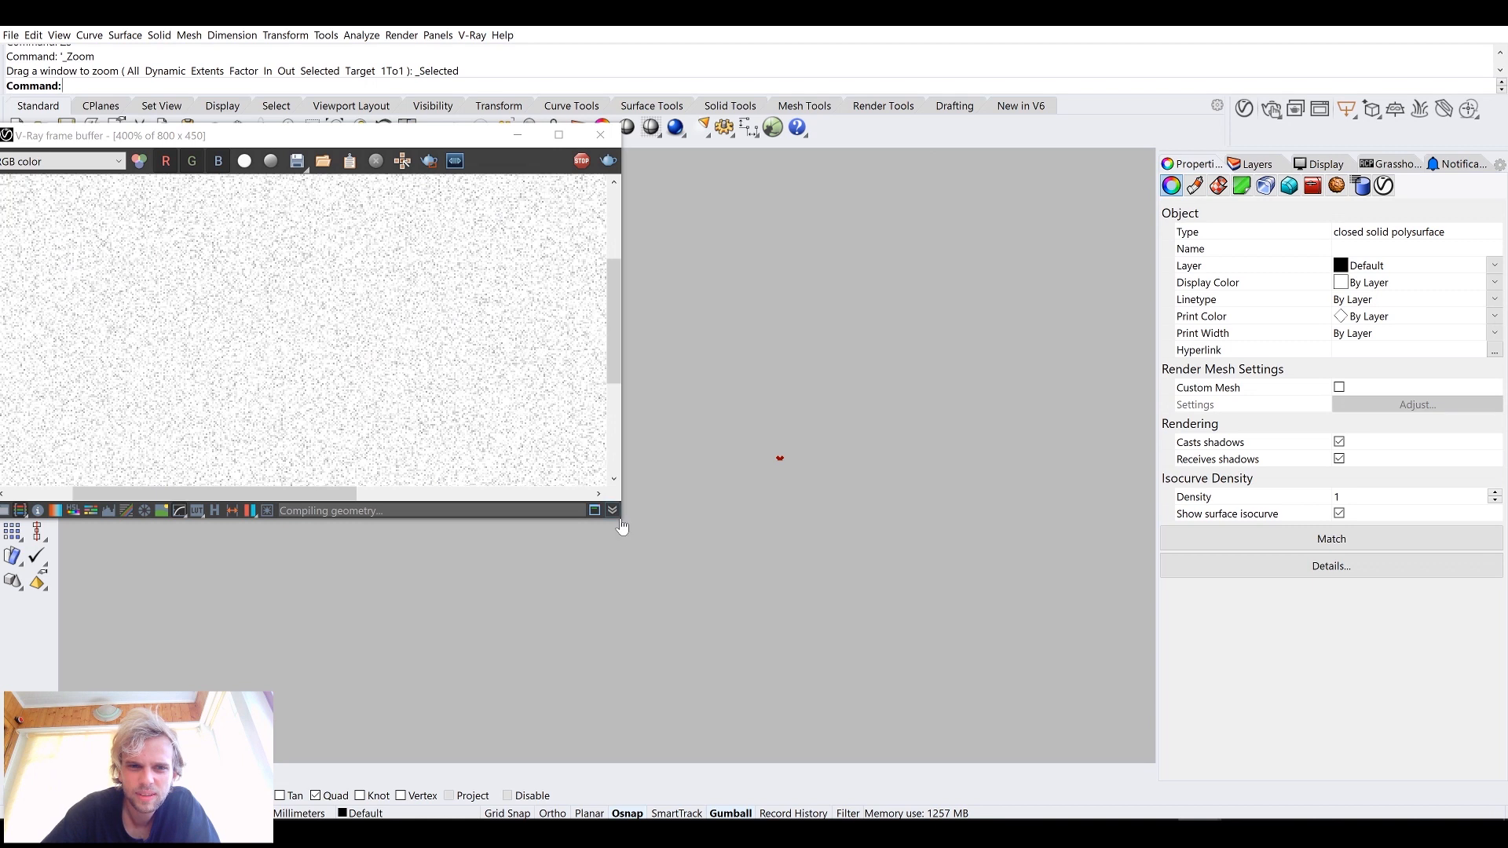
Step: Examine the rendered plant in the frame buffer, resizing and repositioning the window so the plant point stays in view
{"action": "left_click_drag", "start_coordinate": [625, 521], "coordinate": [1158, 638]}
{"action": "scroll", "coordinate": [768, 465], "scroll_direction": "down", "scroll_amount": 2}
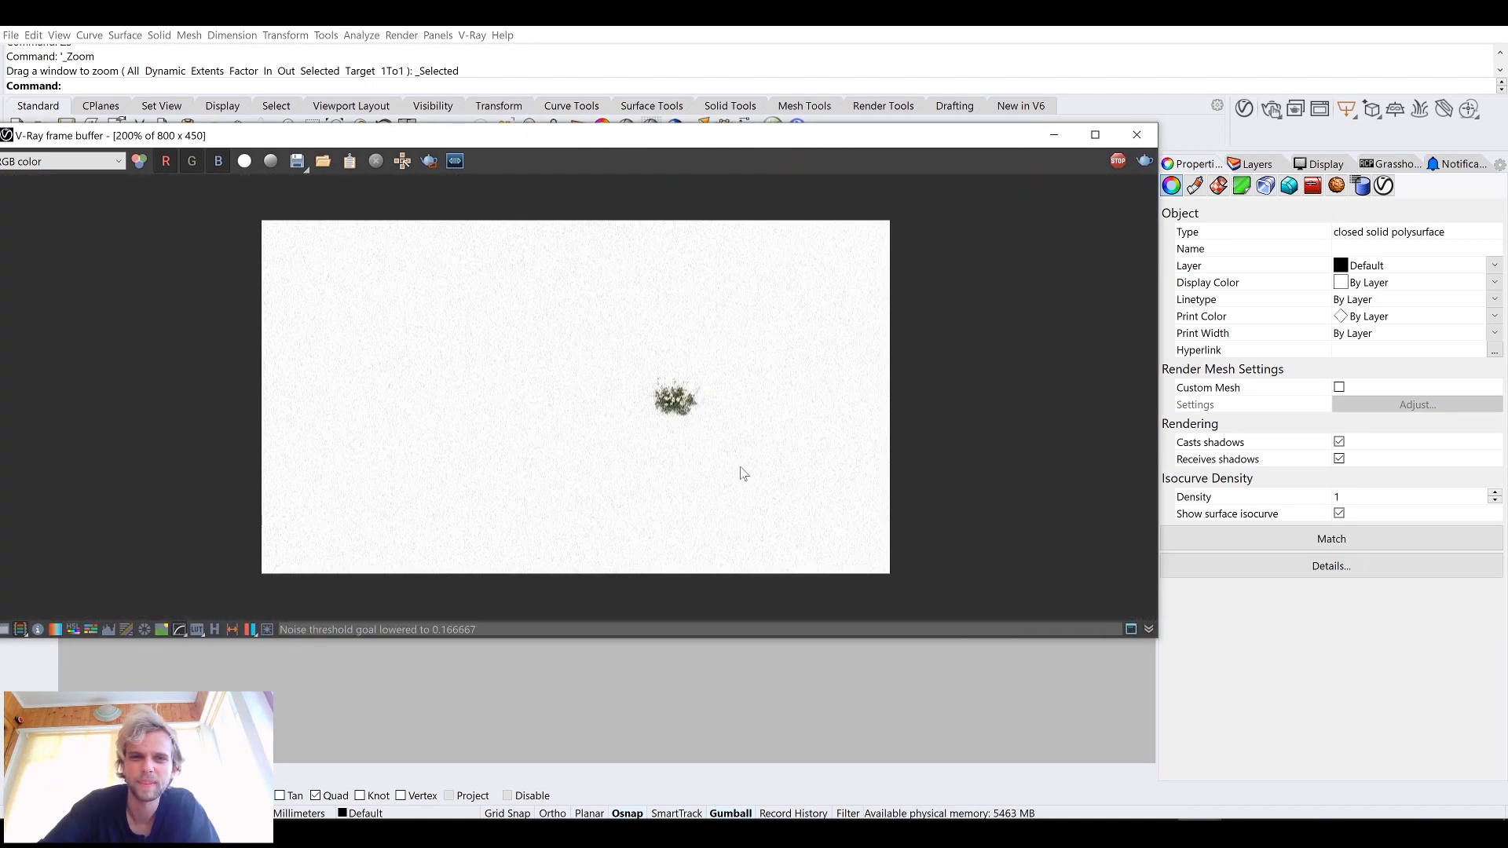
{"action": "left_click_drag", "start_coordinate": [1153, 640], "coordinate": [581, 635]}
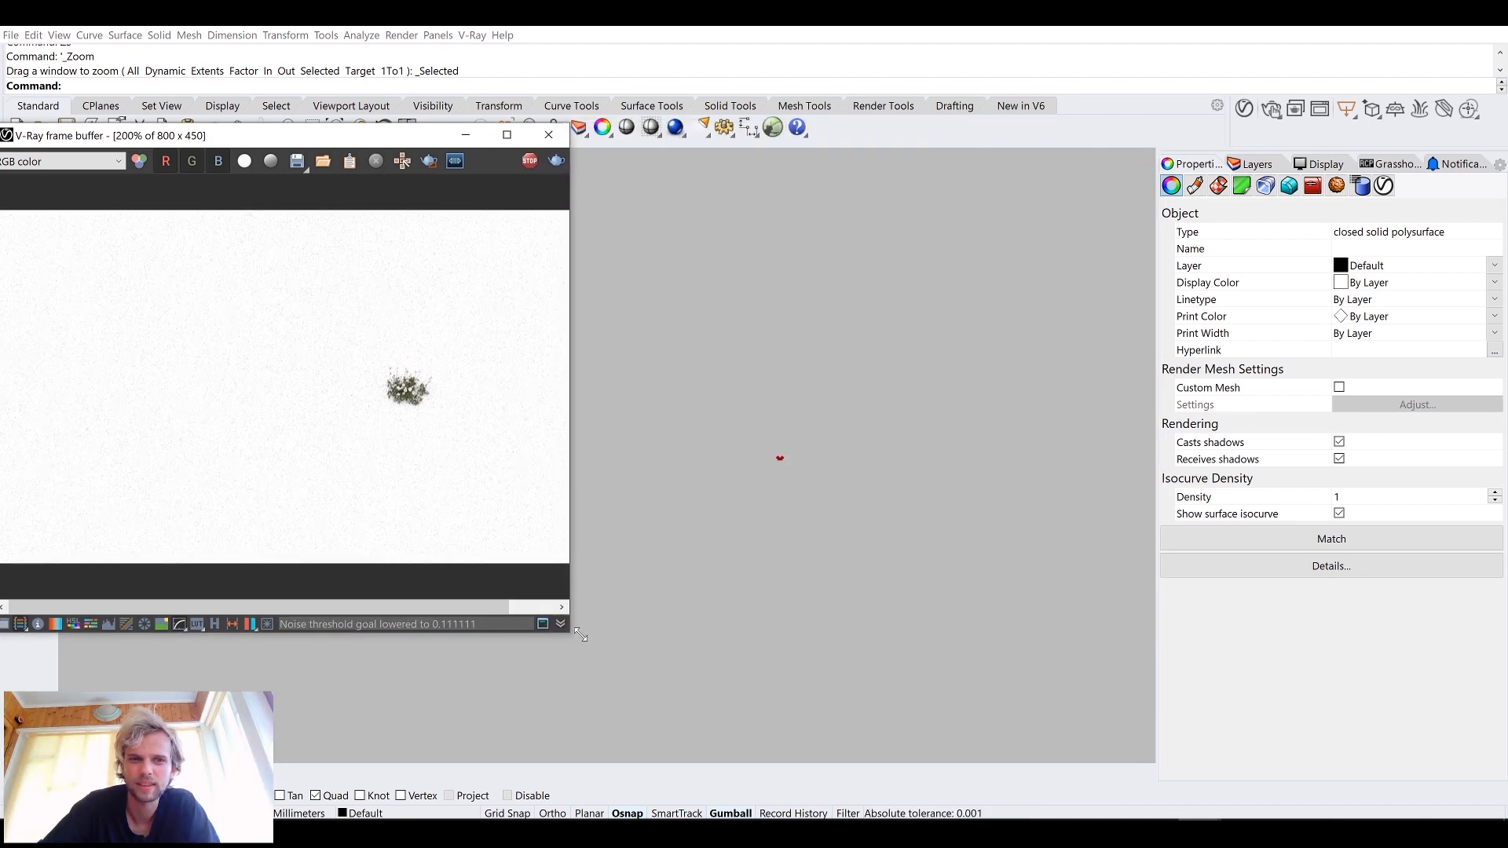
{"action": "left_click_drag", "start_coordinate": [189, 136], "coordinate": [196, 321]}
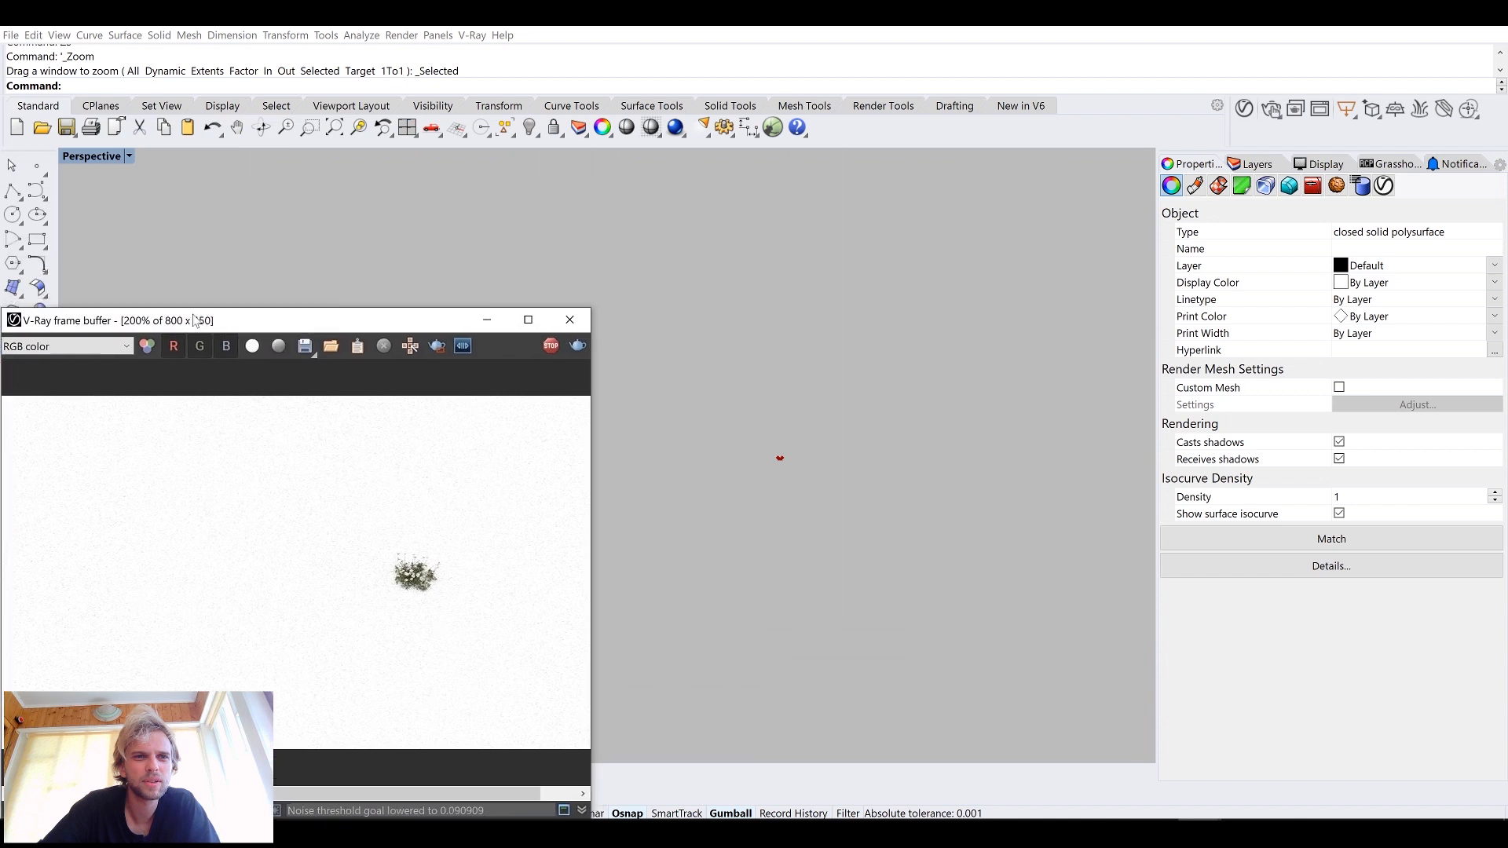
{"action": "left_click_drag", "start_coordinate": [67, 322], "coordinate": [158, 188]}
Step: Draw a box 300 mm high beside the plant point and inspect the plant's render close up
{"action": "left_click", "coordinate": [13, 313]}
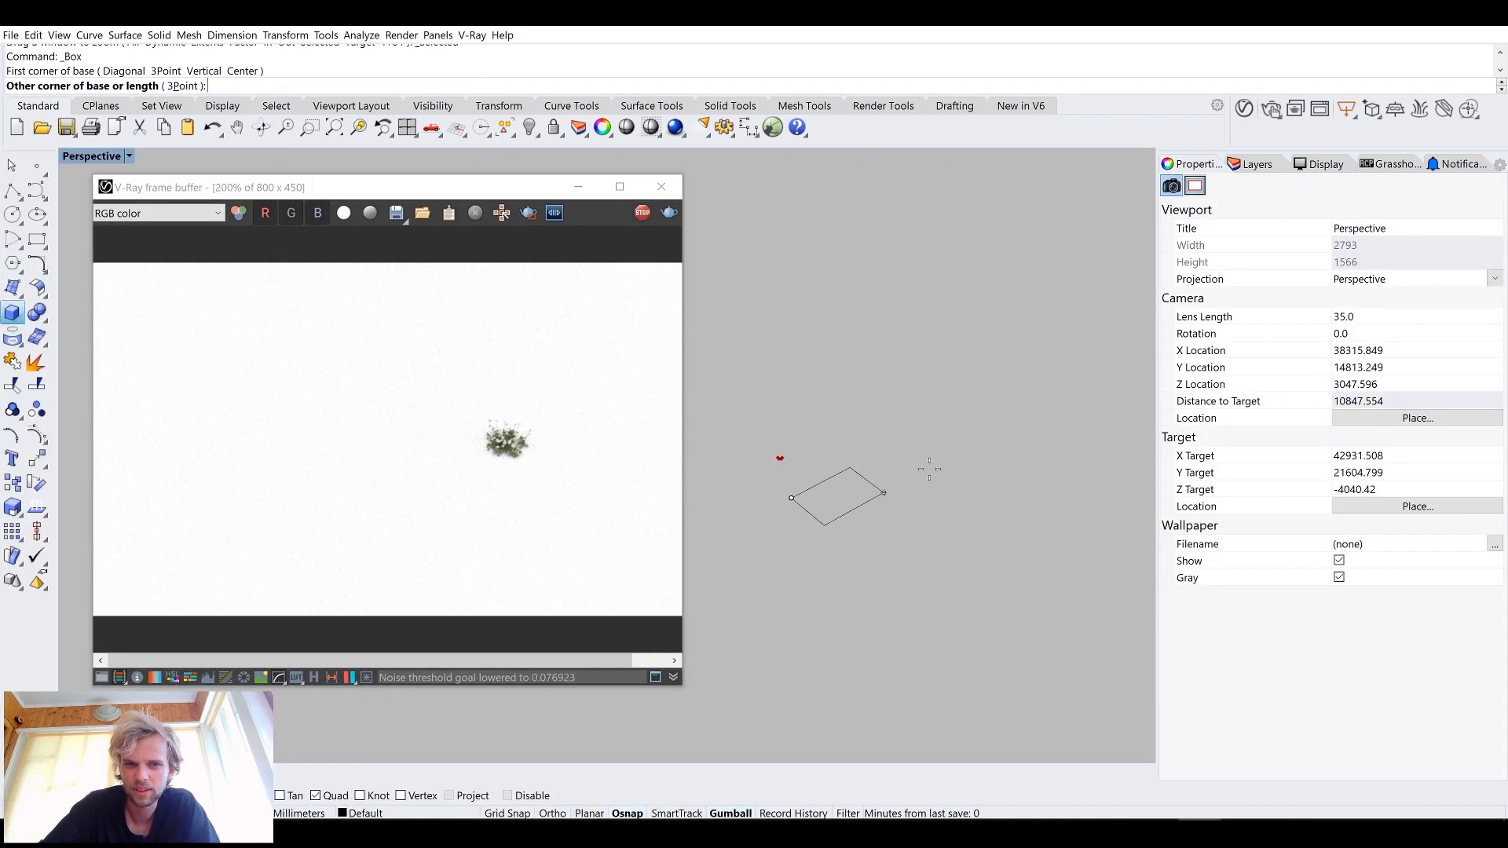
{"action": "left_click", "coordinate": [902, 508]}
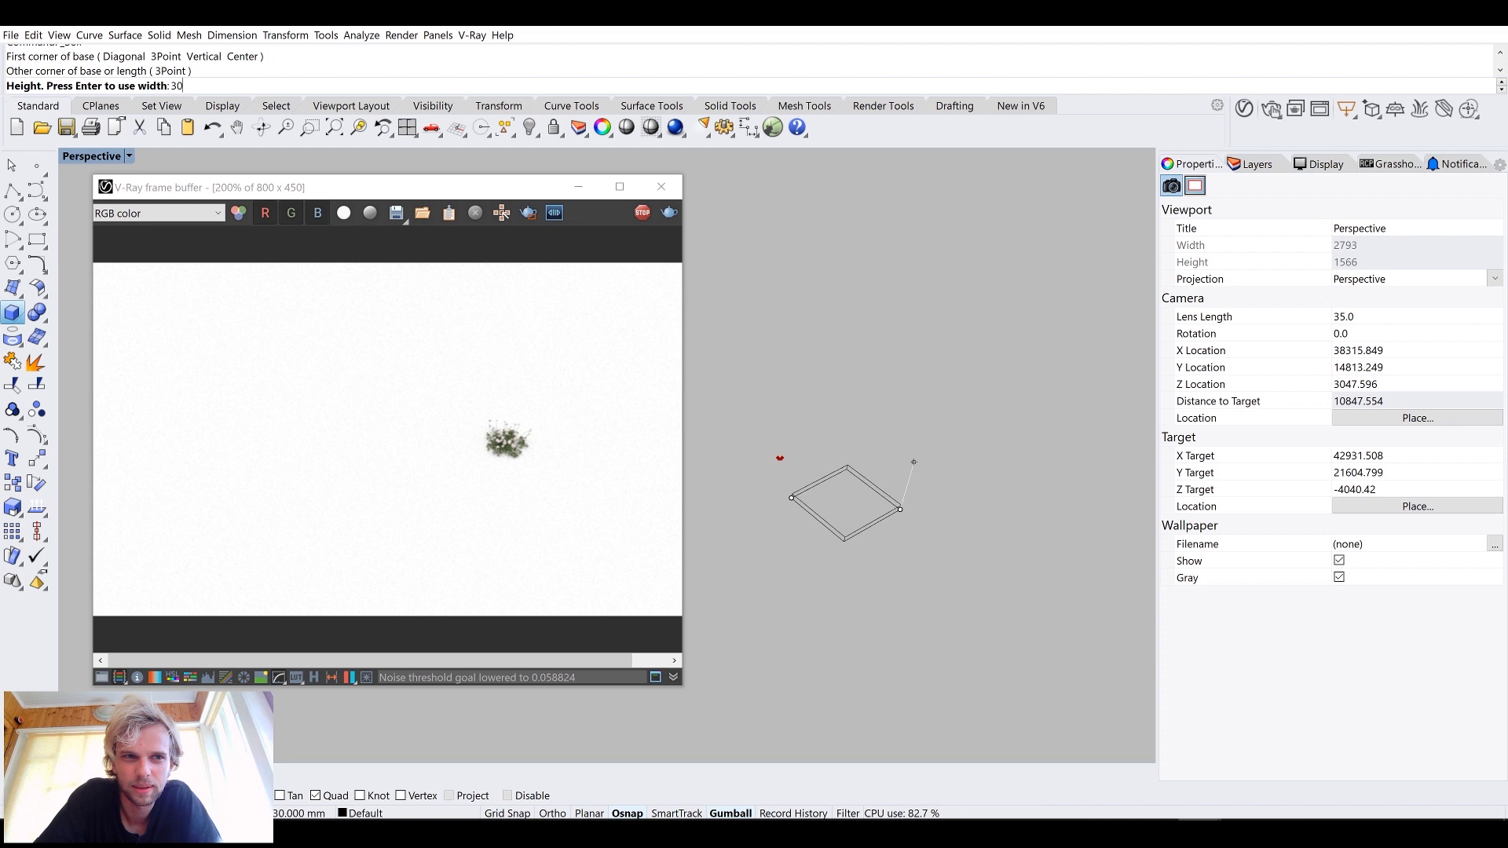
{"action": "left_click", "coordinate": [907, 466]}
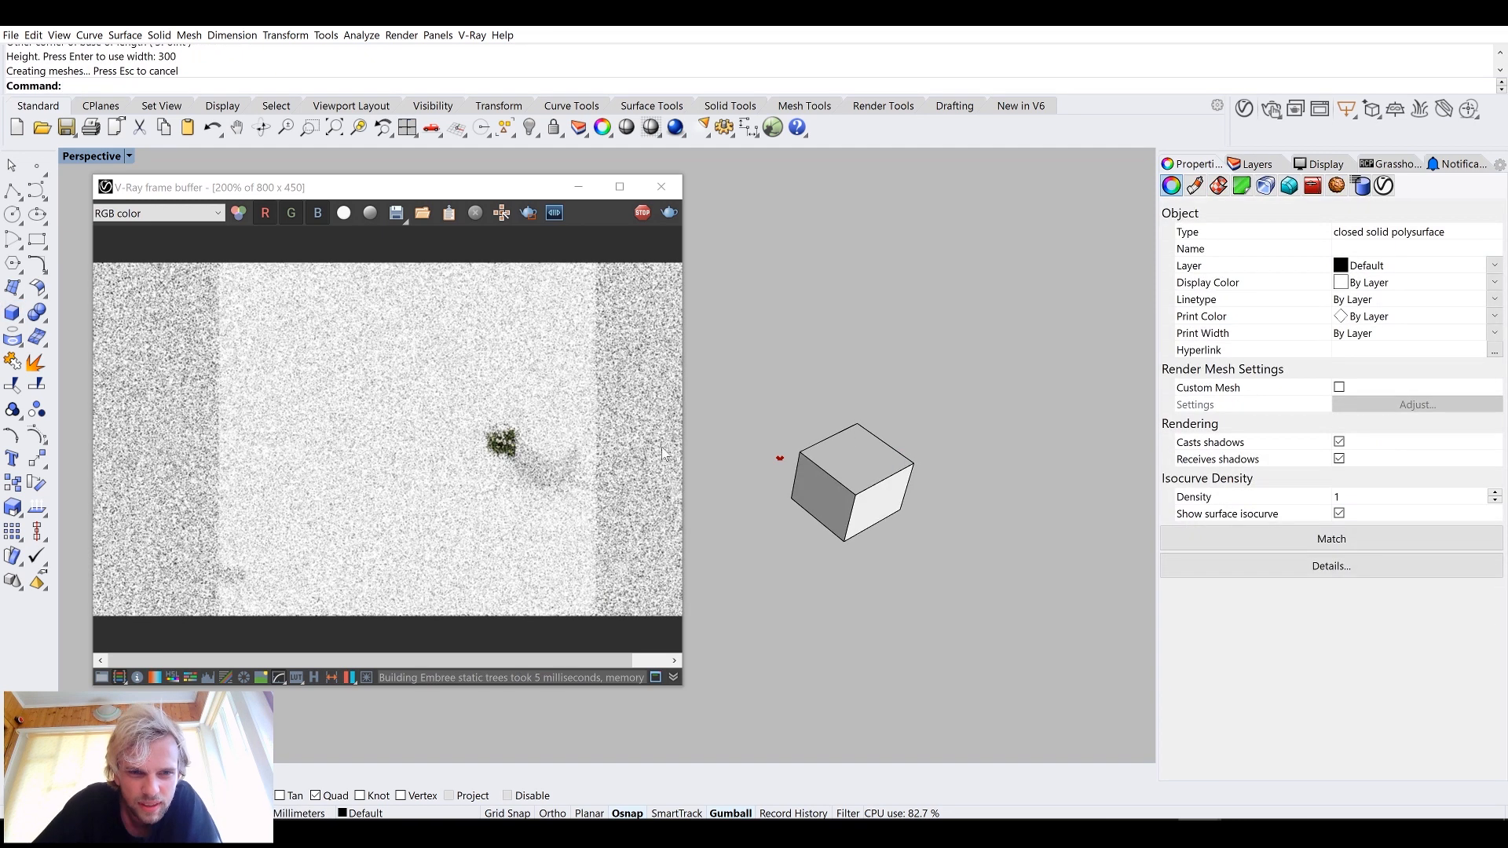
{"action": "scroll", "coordinate": [526, 449], "scroll_direction": "up", "scroll_amount": 1}
{"action": "scroll", "coordinate": [531, 452], "scroll_direction": "up", "scroll_amount": 1}
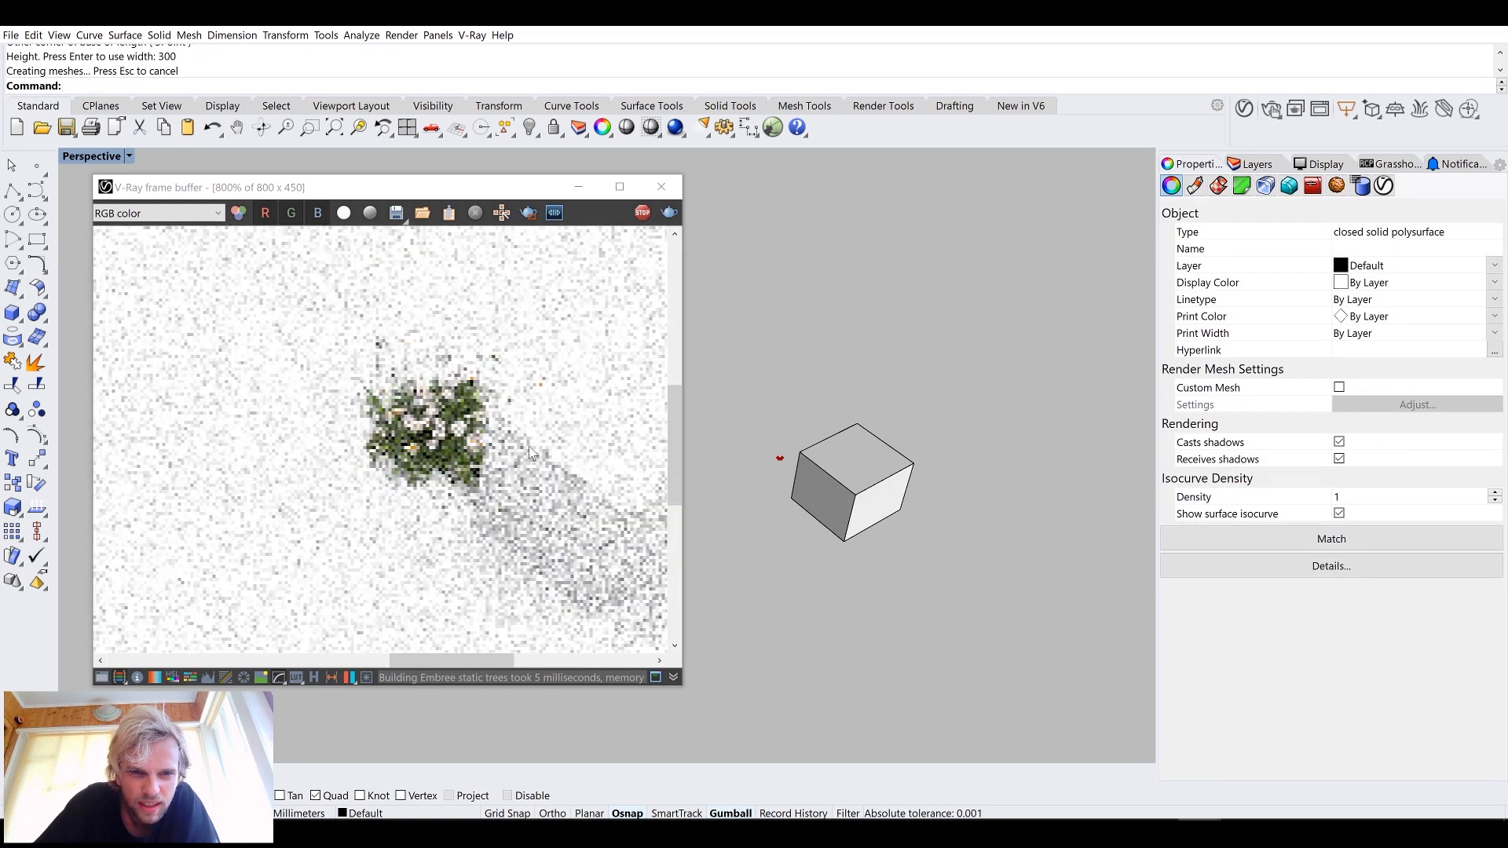
Step: Delete the box beside the plant point
{"action": "left_click", "coordinate": [887, 468]}
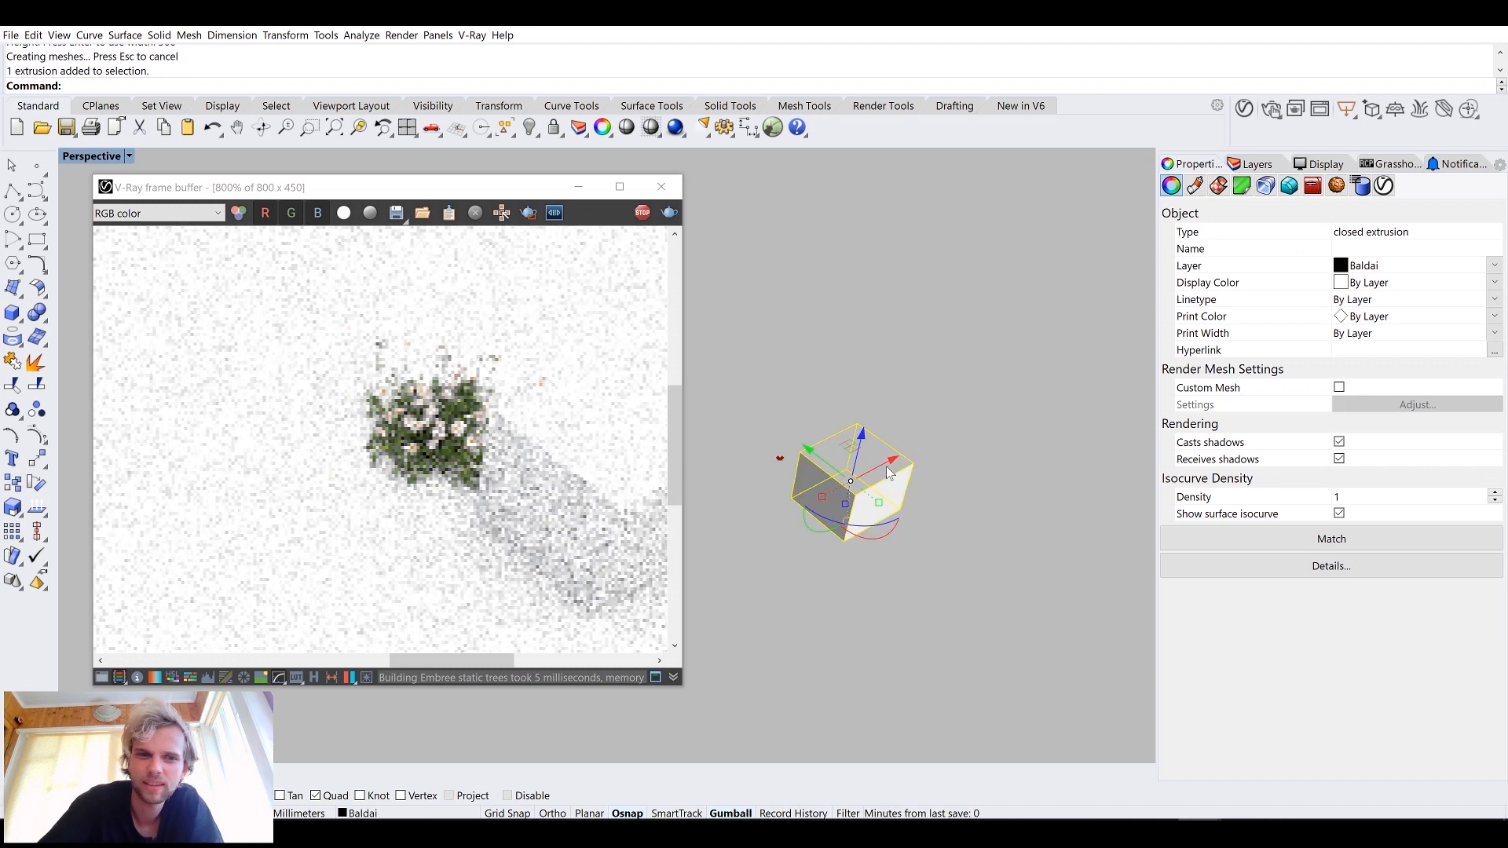
{"action": "key", "text": "Delete"}
{"action": "scroll", "coordinate": [424, 400], "scroll_direction": "down", "scroll_amount": 2}
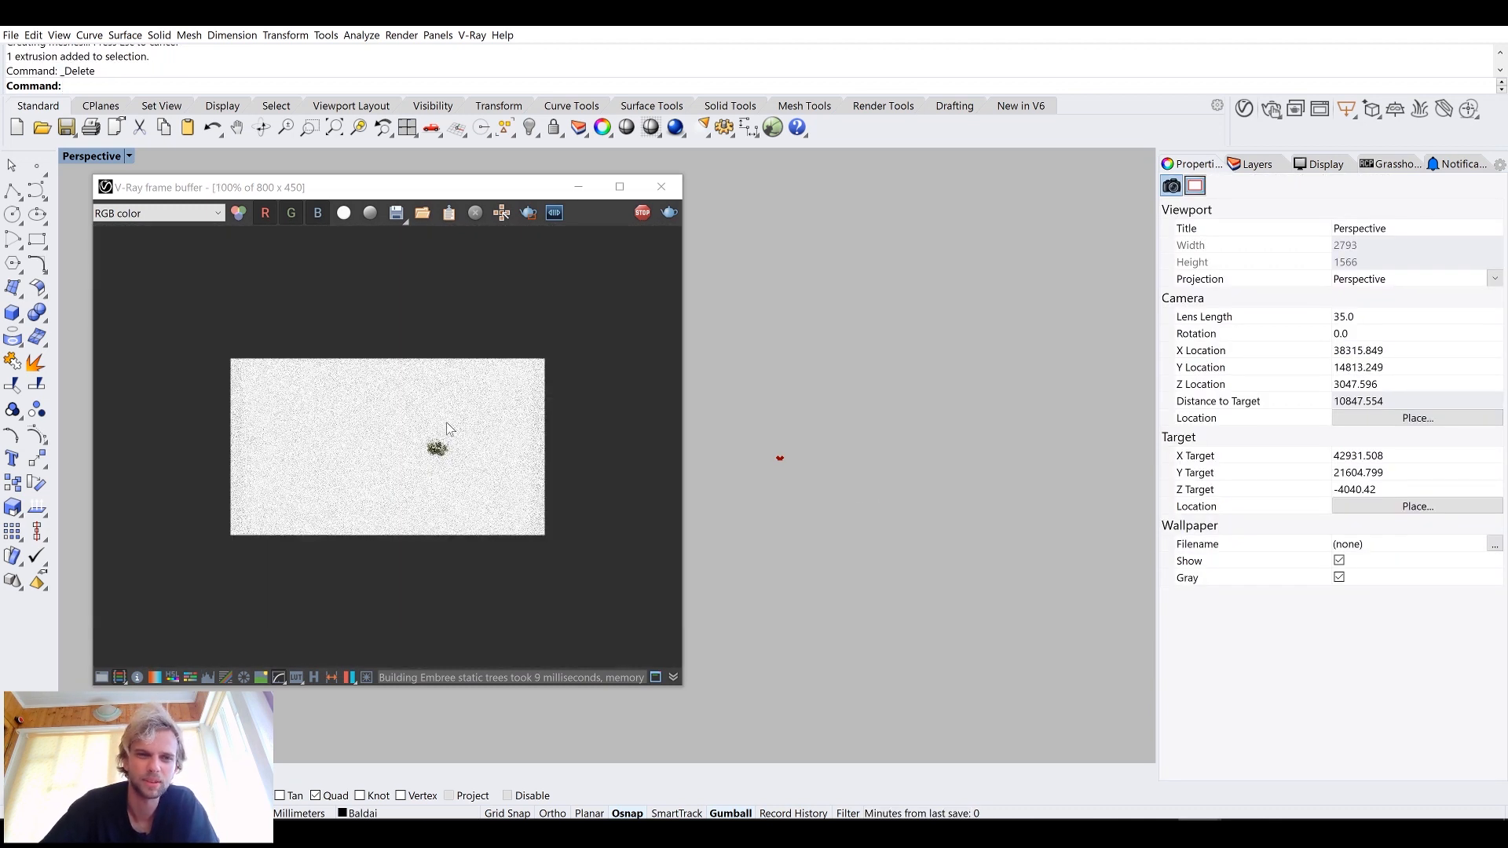
Step: Stop the interactive render, close the frame buffer and bring the whole building site back into view
{"action": "scroll", "coordinate": [888, 427], "scroll_direction": "down", "scroll_amount": 4}
{"action": "scroll", "coordinate": [891, 428], "scroll_direction": "down", "scroll_amount": 5}
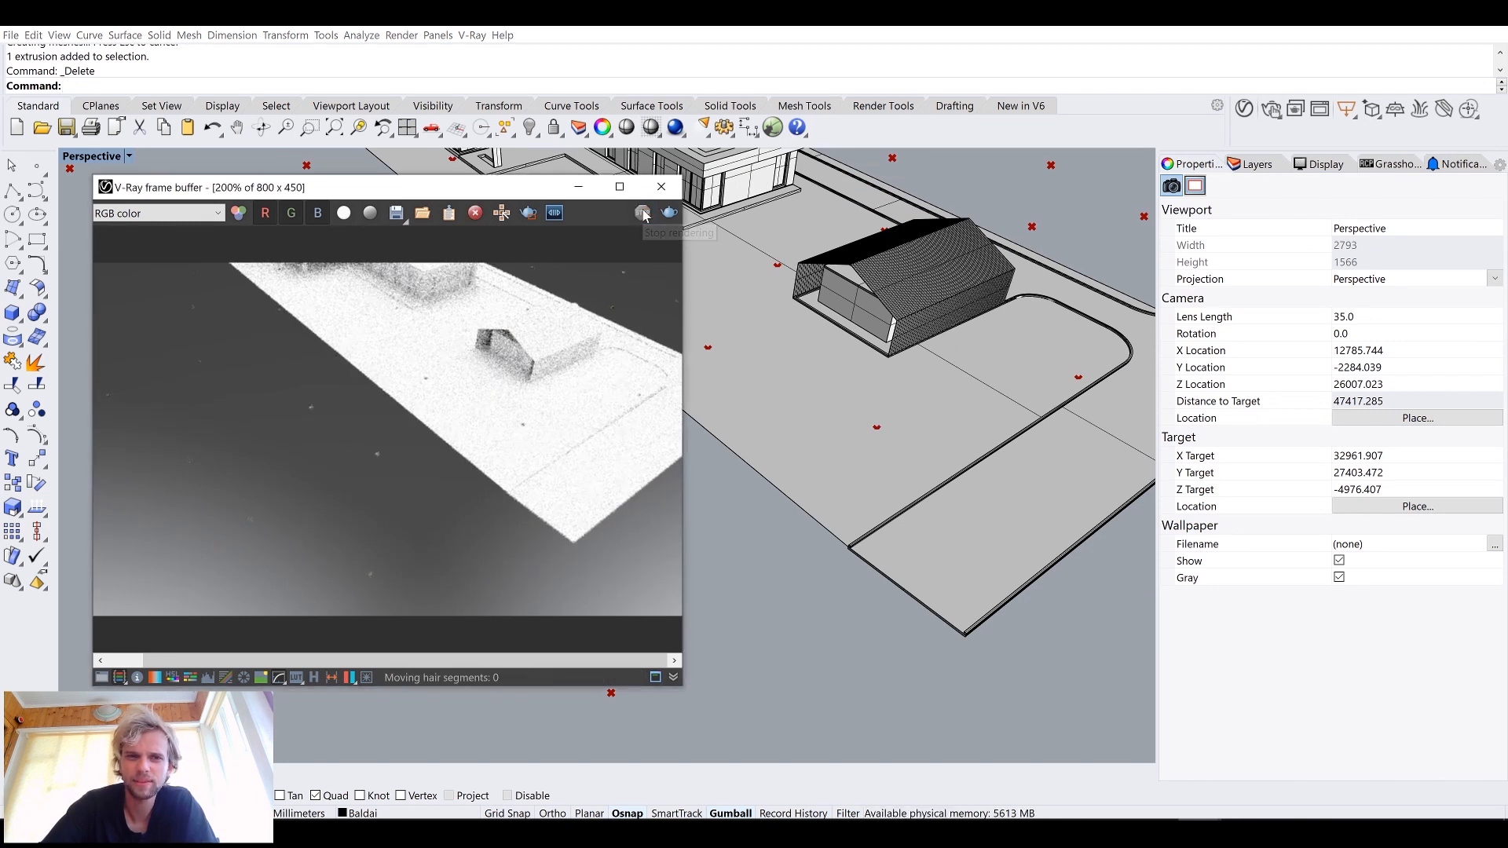
{"action": "left_click", "coordinate": [662, 186]}
{"action": "scroll", "coordinate": [758, 324], "scroll_direction": "down", "scroll_amount": 3}
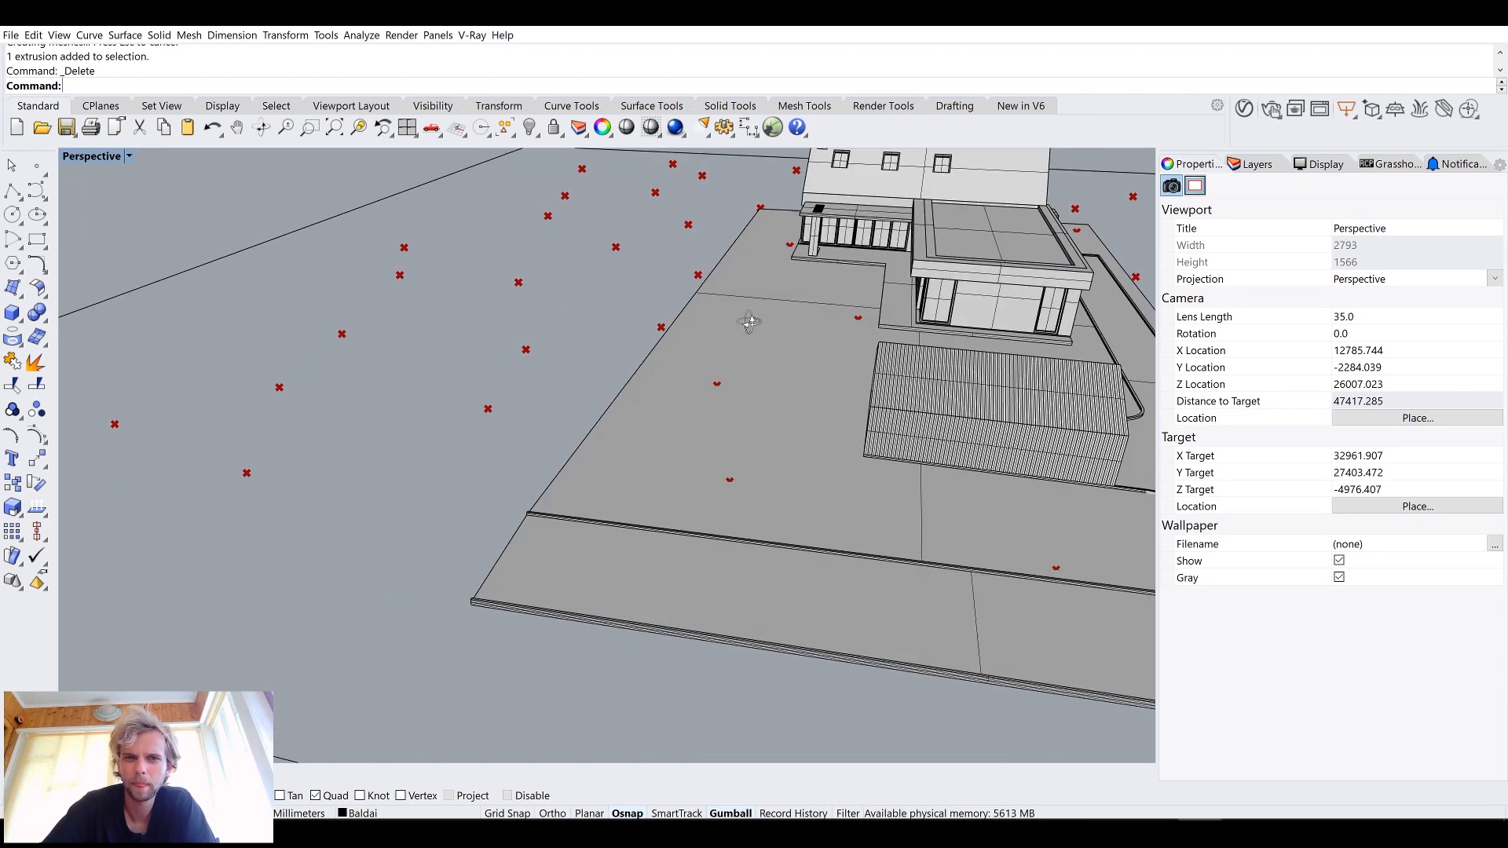
{"action": "right_click_drag", "start_coordinate": [770, 327], "coordinate": [444, 506]}
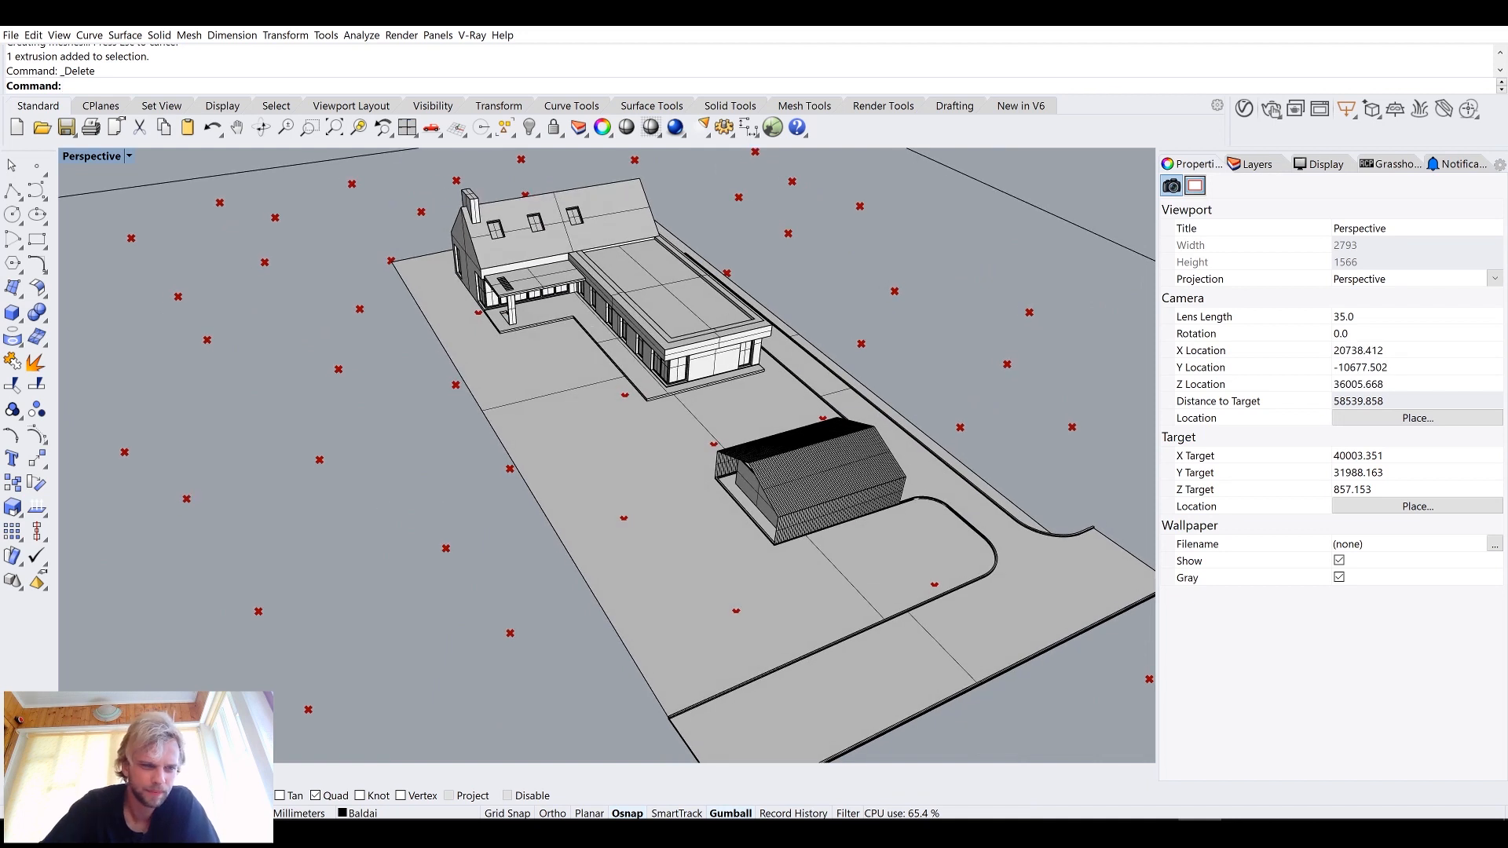
Step: Switch to the Grasshopper definition and set the point count of the plant region's population to 1000
{"action": "key", "text": "alt+Tab"}
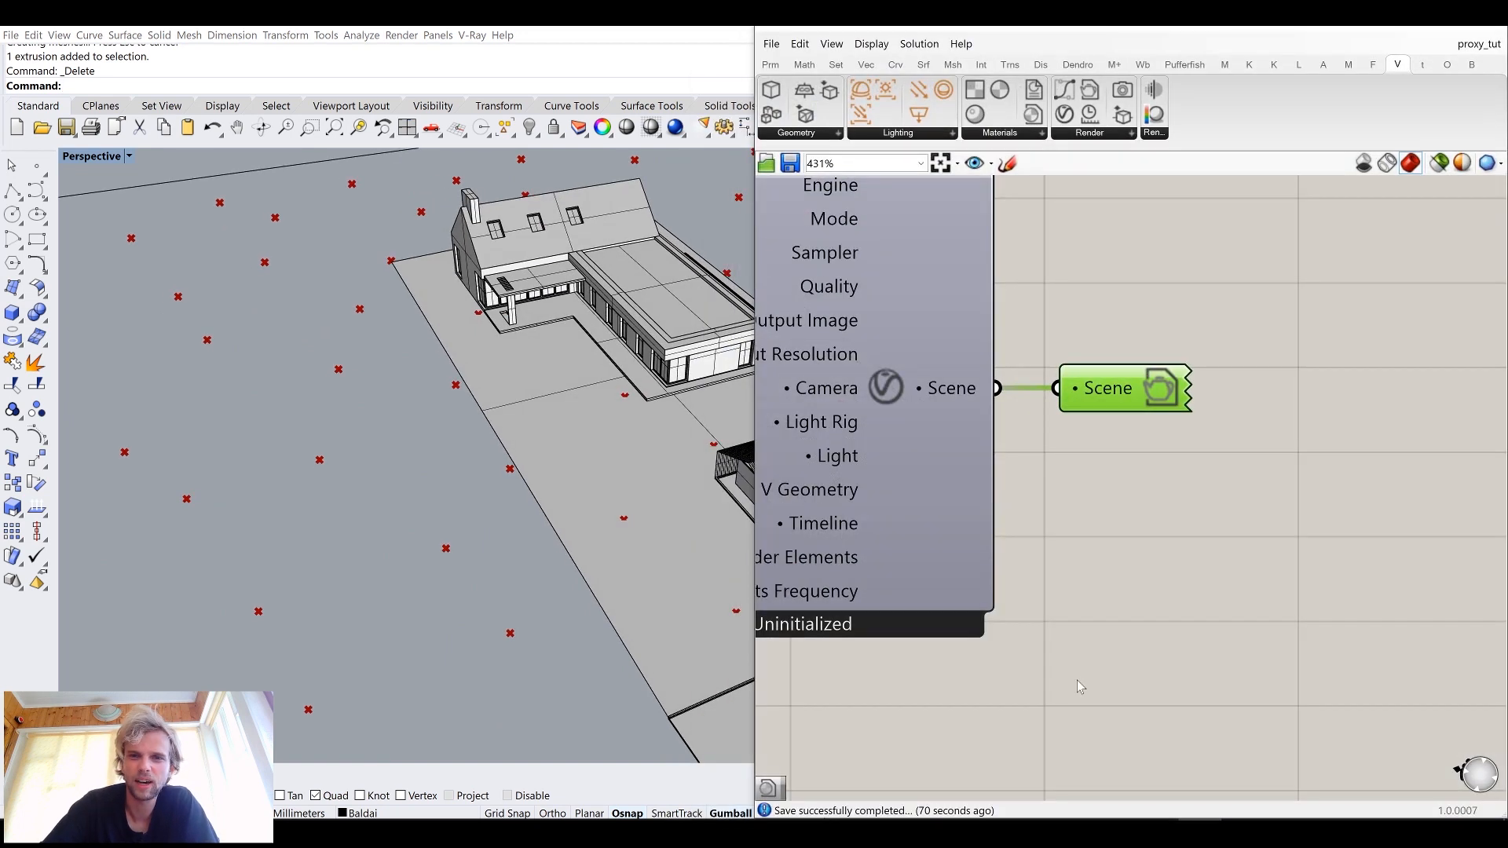
{"action": "scroll", "coordinate": [1116, 629], "scroll_direction": "down", "scroll_amount": 3}
{"action": "right_click_drag", "start_coordinate": [976, 582], "coordinate": [1186, 558]}
{"action": "scroll", "coordinate": [1016, 555], "scroll_direction": "up", "scroll_amount": 8}
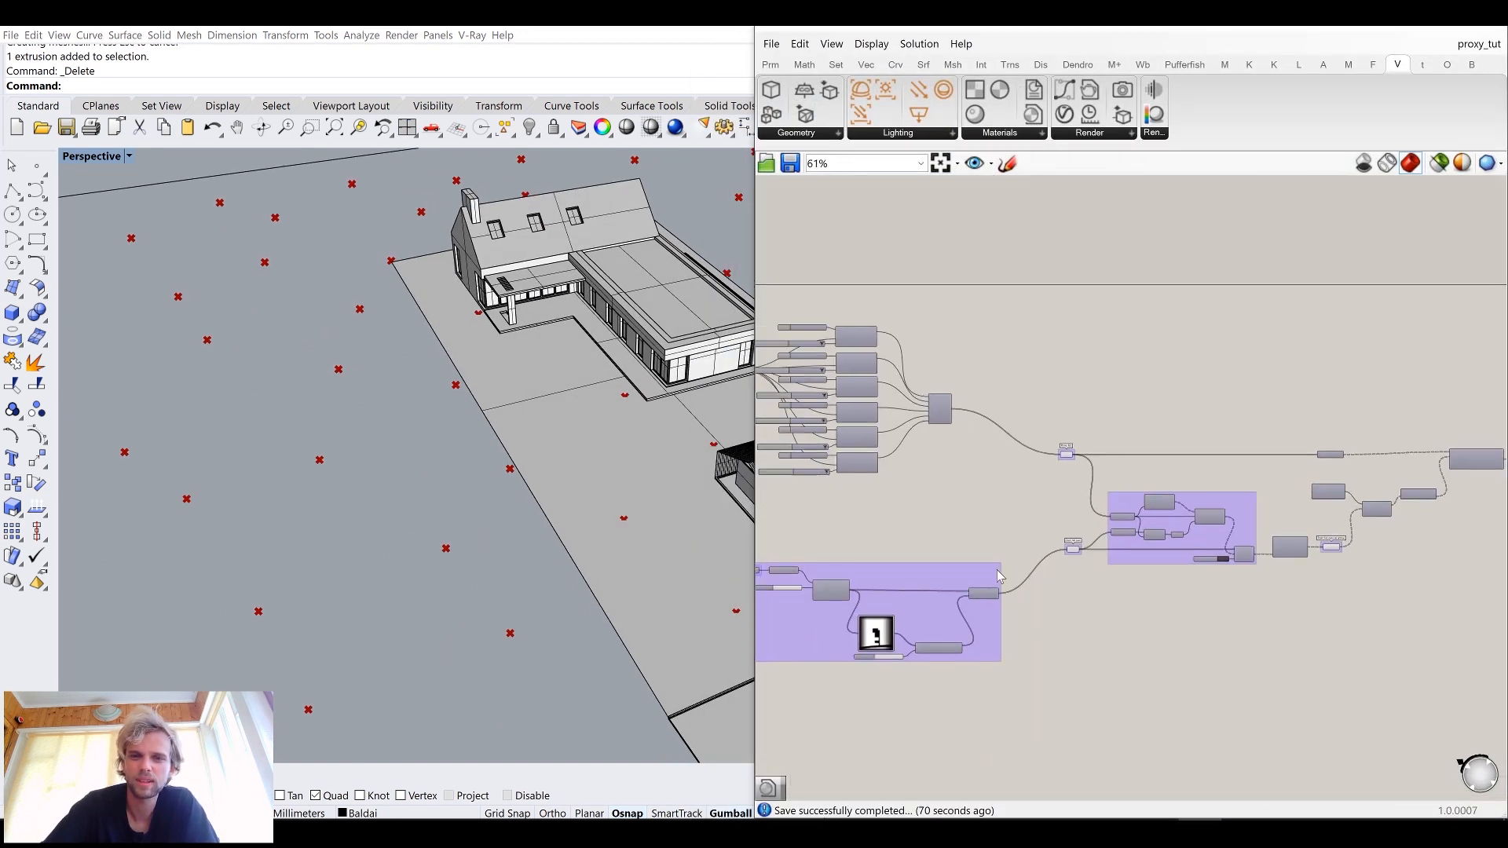
{"action": "scroll", "coordinate": [1013, 527], "scroll_direction": "up", "scroll_amount": 1}
{"action": "double_click", "coordinate": [1022, 509]}
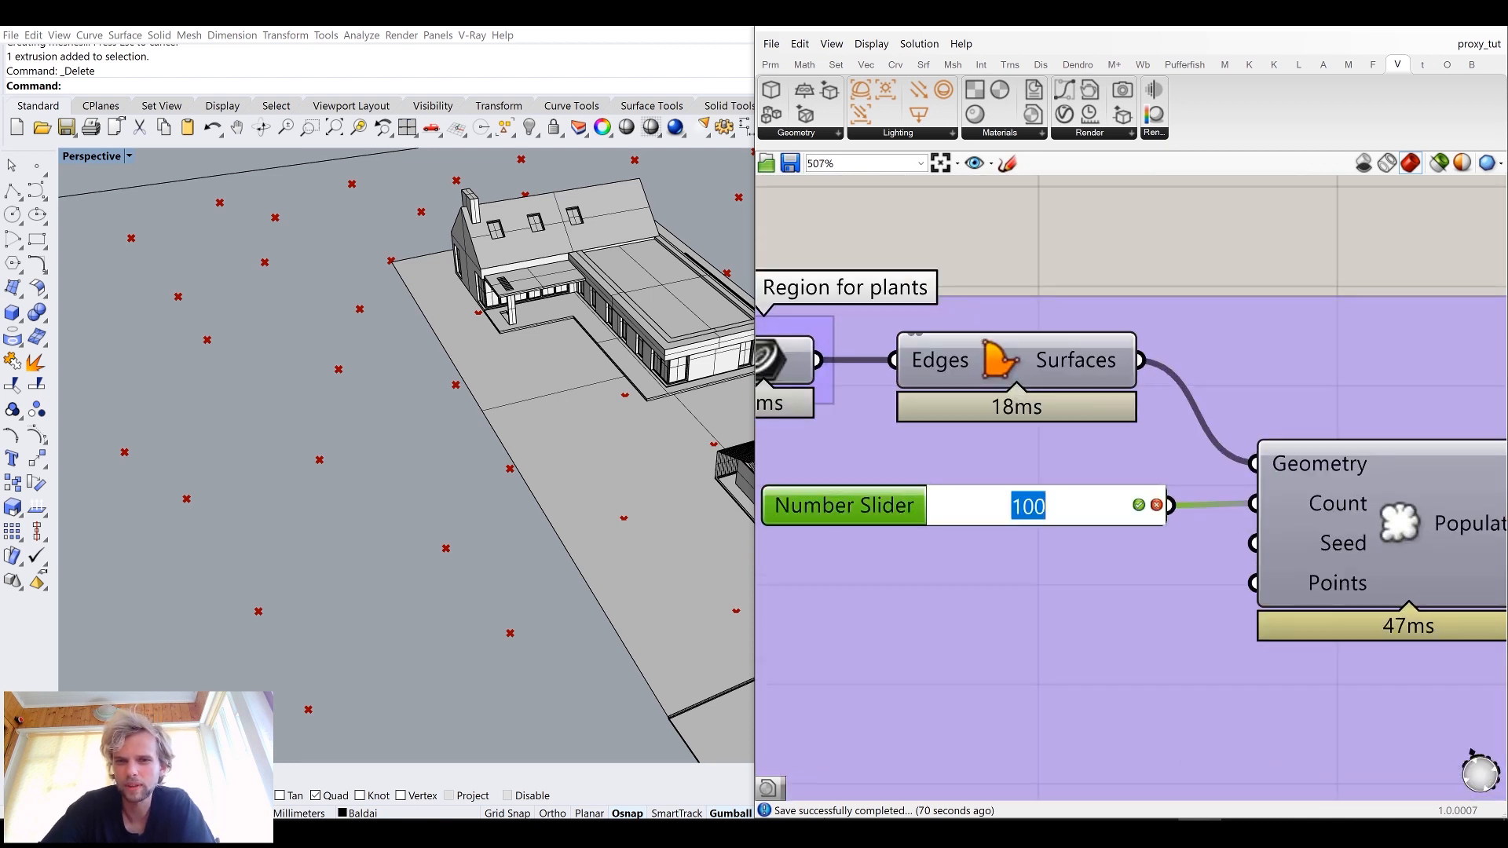
{"action": "type", "text": "1000"}
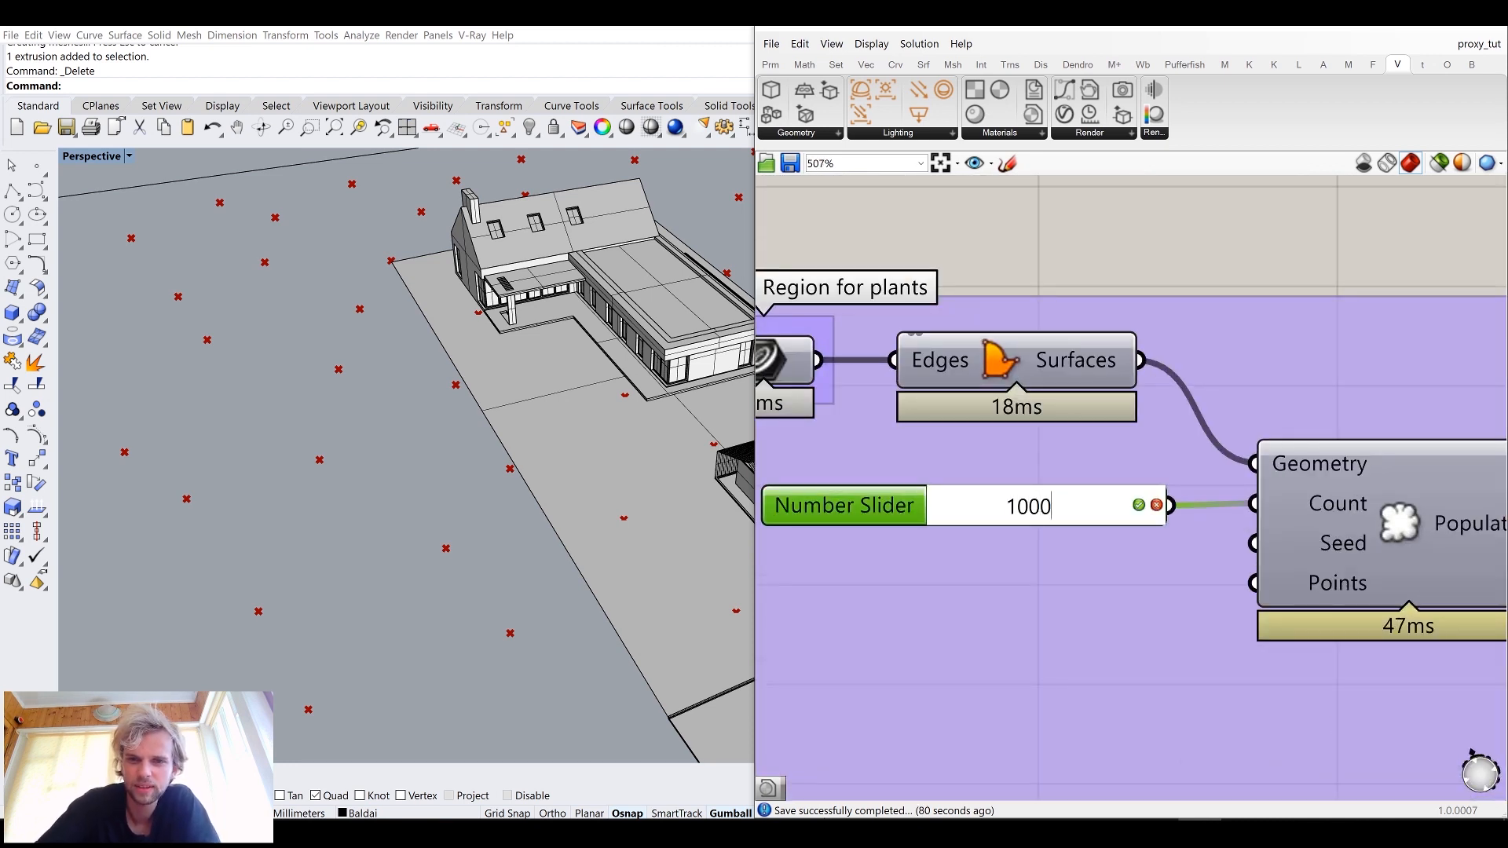
{"action": "key", "text": "Return"}
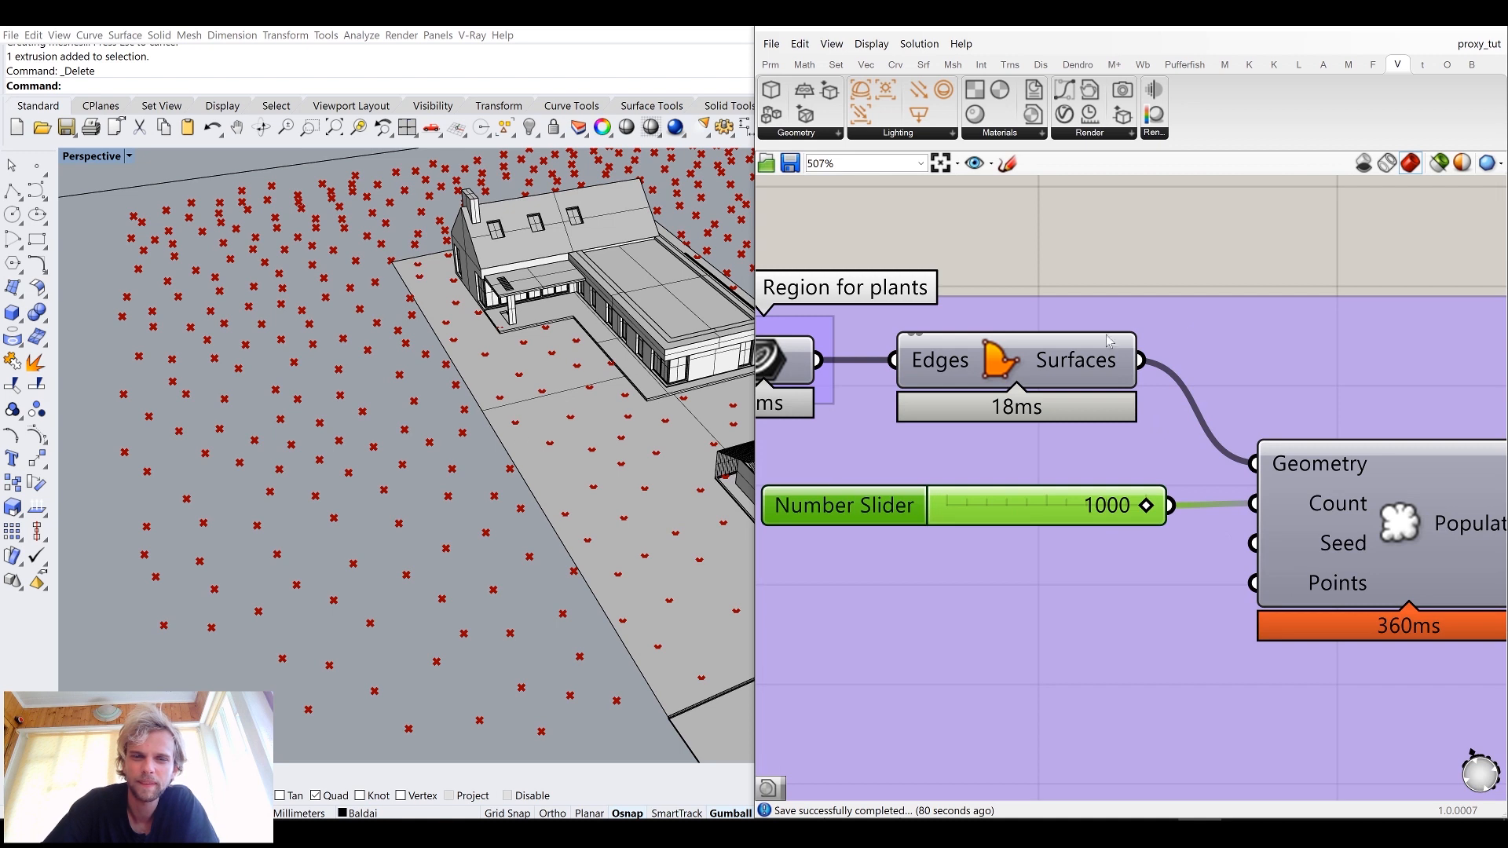
Step: Put the Grasshopper window away and start an interactive V-Ray render of the site with its scattered plants
{"action": "scroll", "coordinate": [1108, 341], "scroll_direction": "down", "scroll_amount": 8}
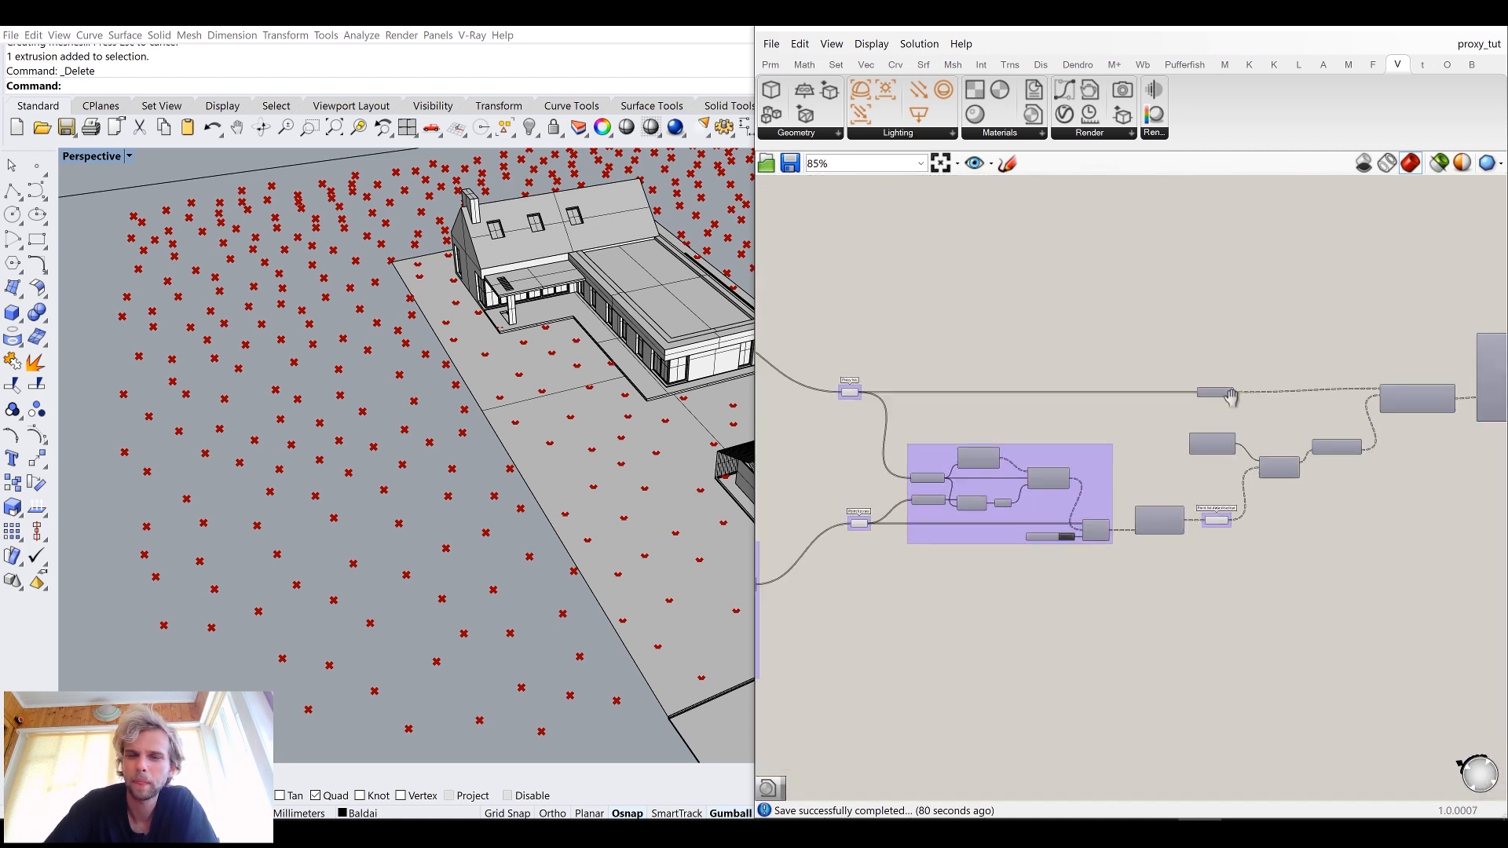
{"action": "right_click_drag", "start_coordinate": [1231, 396], "coordinate": [747, 434]}
{"action": "scroll", "coordinate": [1060, 413], "scroll_direction": "up", "scroll_amount": 4}
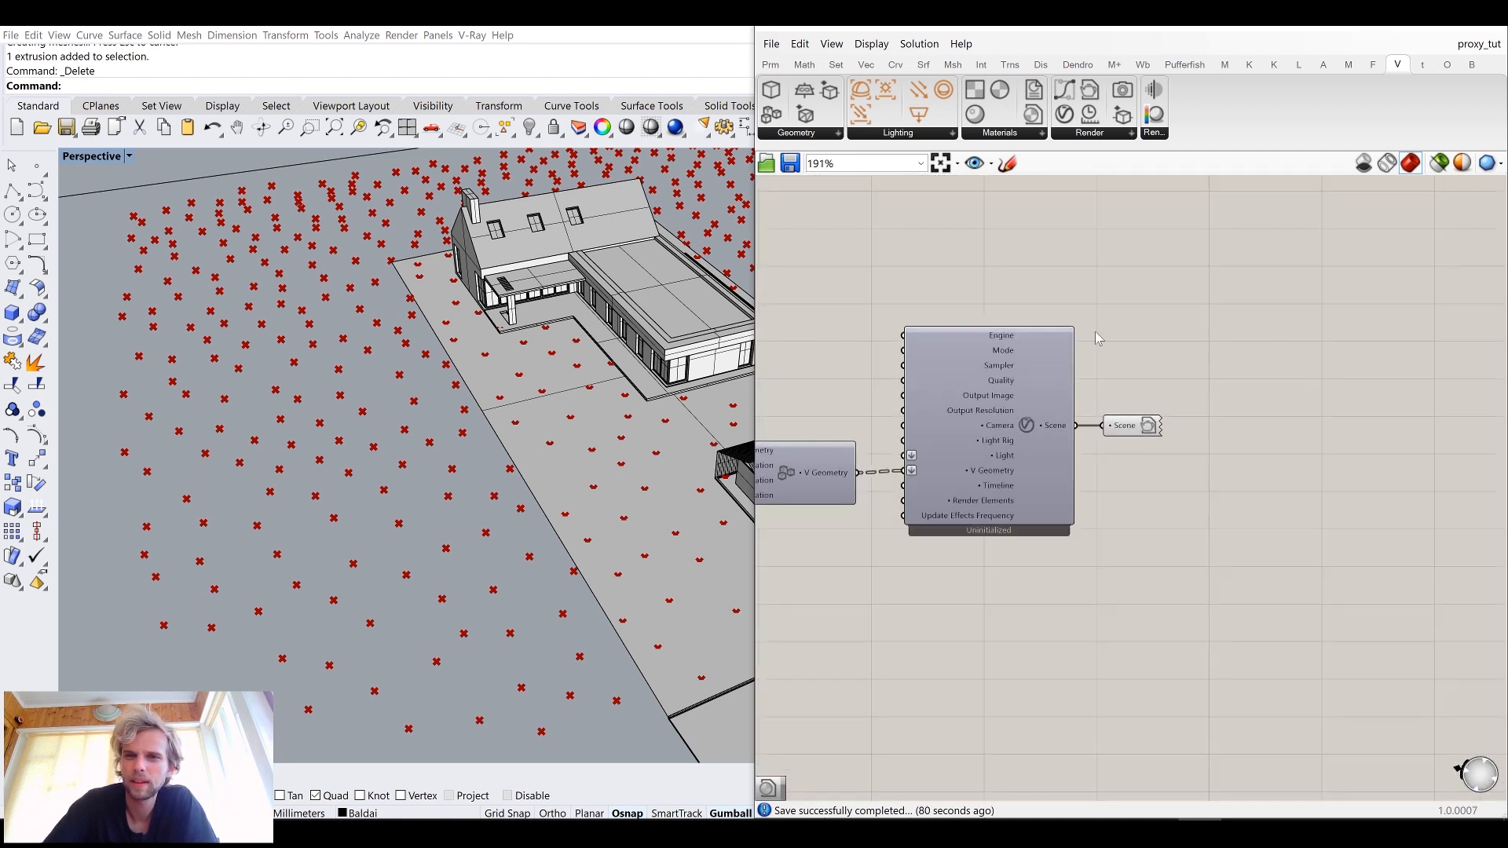
{"action": "left_click", "coordinate": [1406, 27]}
{"action": "left_click", "coordinate": [1273, 113]}
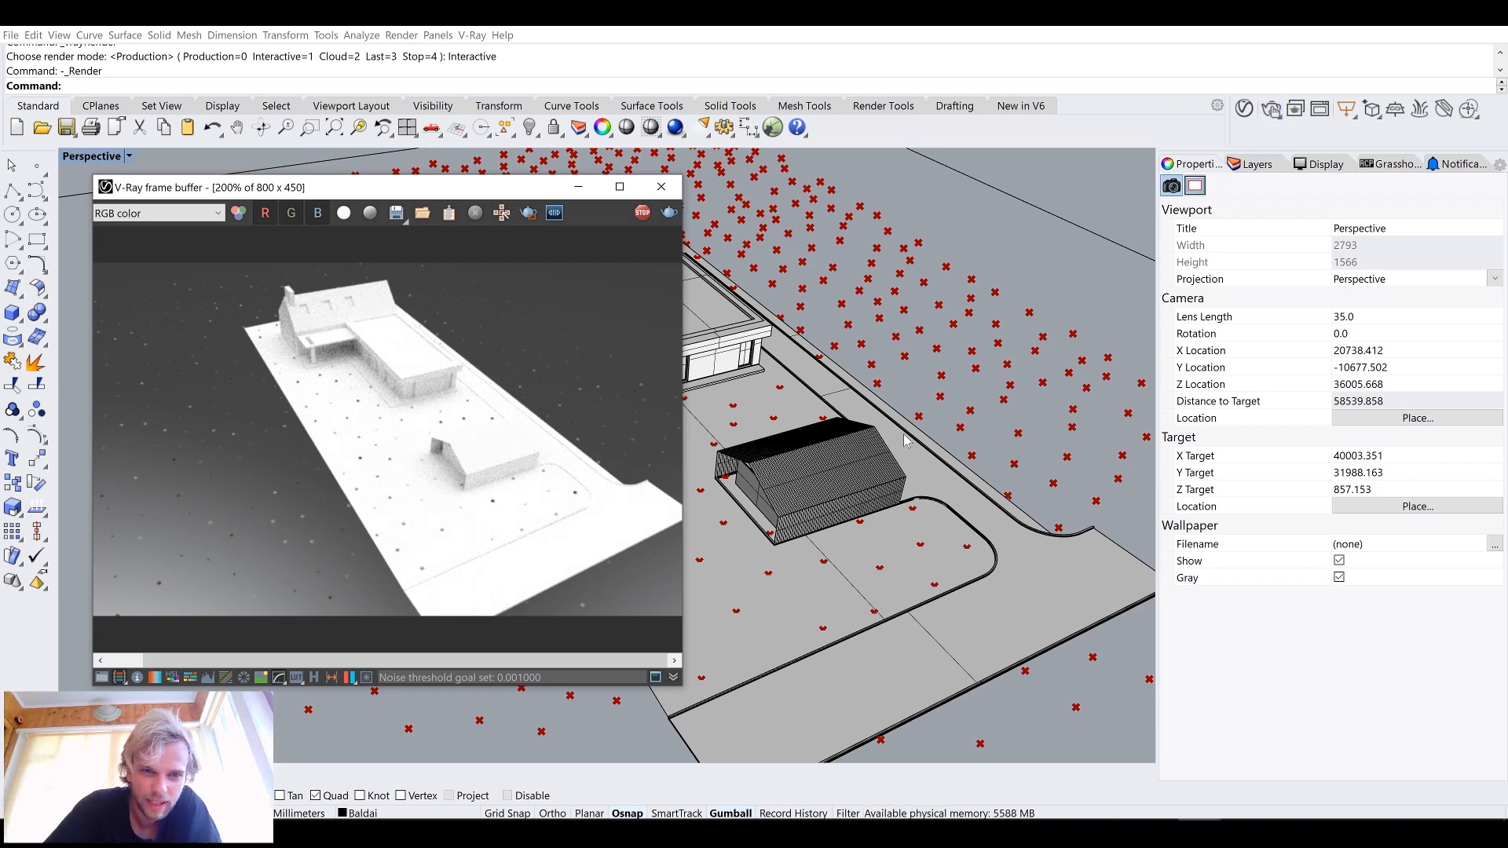
Step: Close the V-Ray frame buffer and view the site and its plant points from above
{"action": "left_click", "coordinate": [660, 190]}
{"action": "right_click_drag", "start_coordinate": [657, 200], "coordinate": [681, 434]}
{"action": "scroll", "coordinate": [675, 370], "scroll_direction": "down", "scroll_amount": 3}
{"action": "right_click_drag", "start_coordinate": [546, 408], "coordinate": [481, 224]}
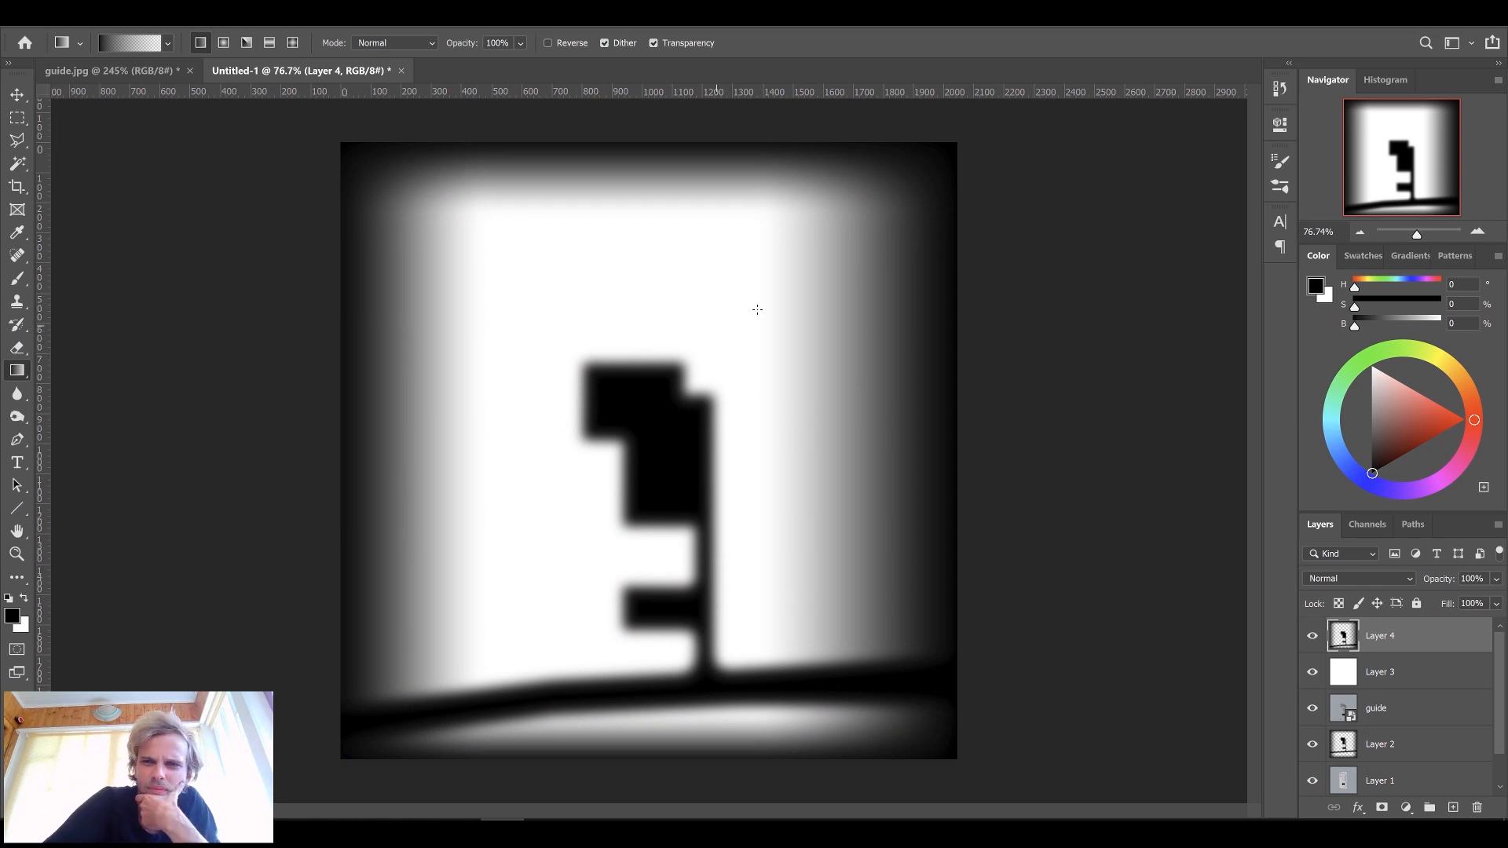
Step: Add a new layer above the black-and-white distribution mask and fill it with rendered clouds
{"action": "left_click", "coordinate": [1452, 809]}
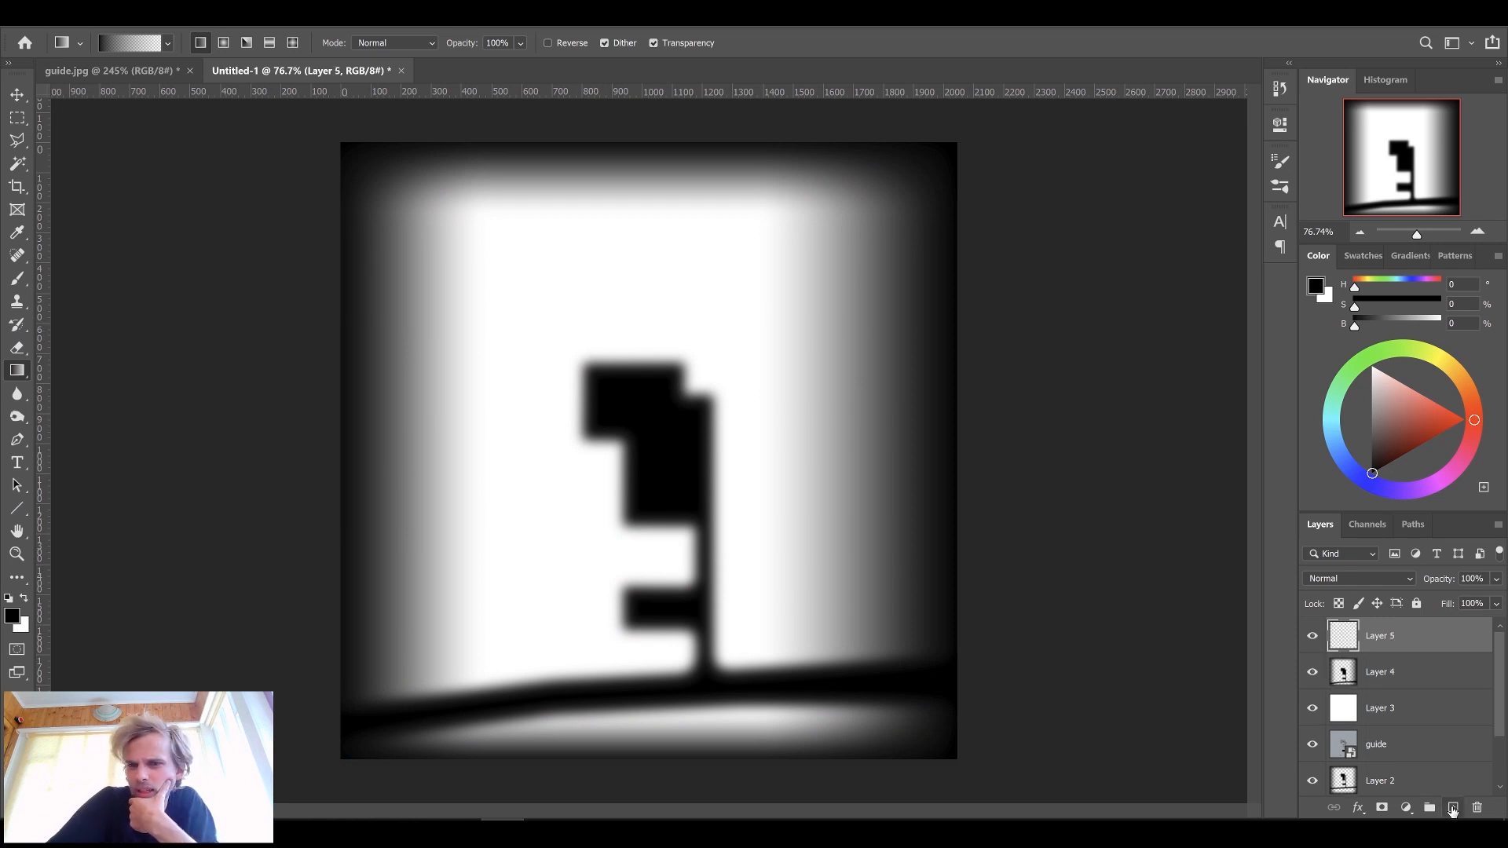
{"action": "left_click", "coordinate": [250, 26]}
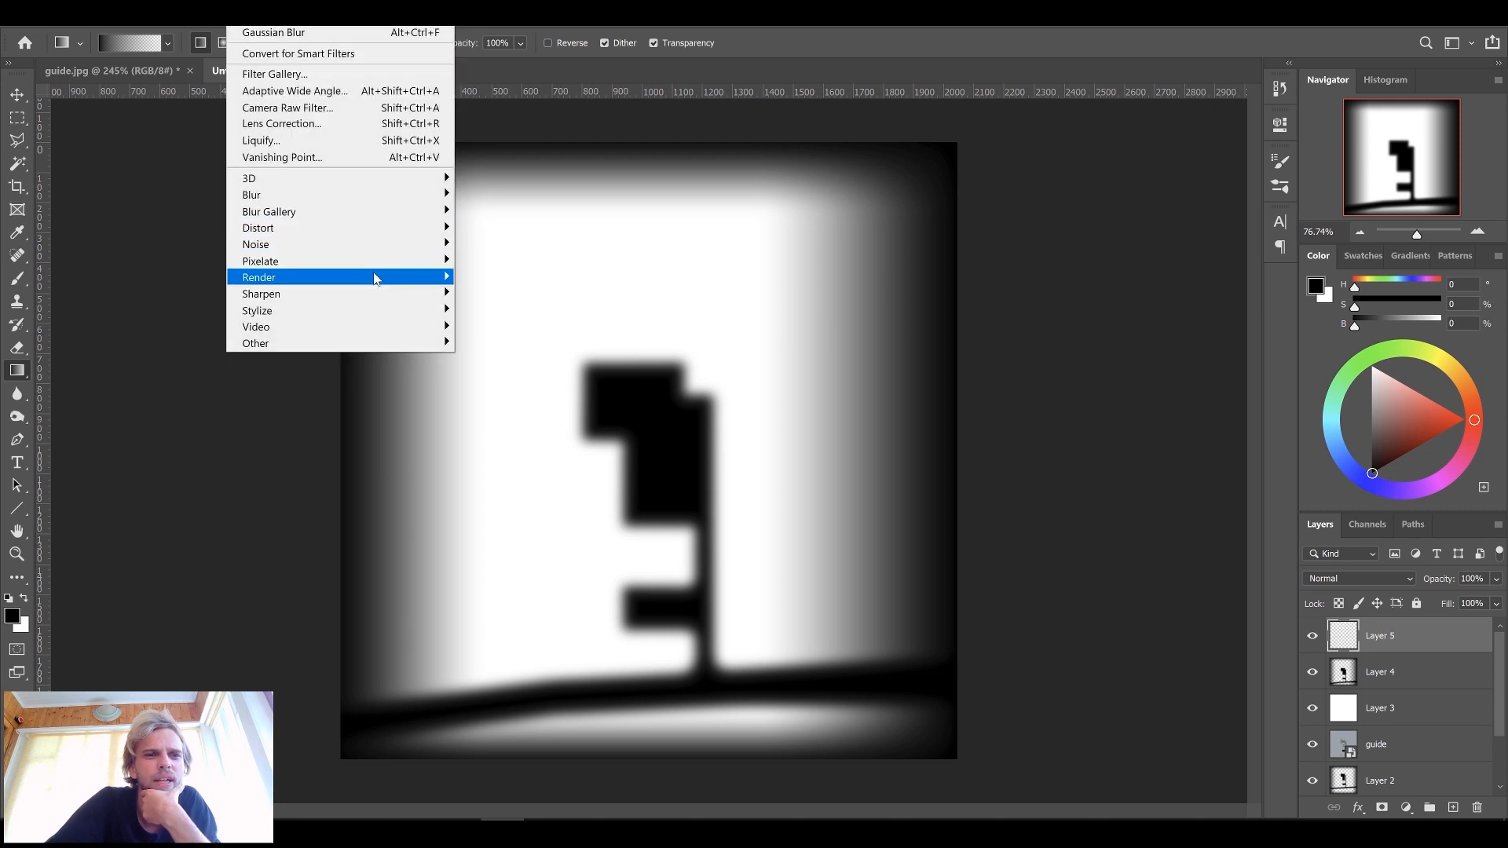
{"action": "mouse_move", "coordinate": [377, 280]}
{"action": "left_click", "coordinate": [527, 333]}
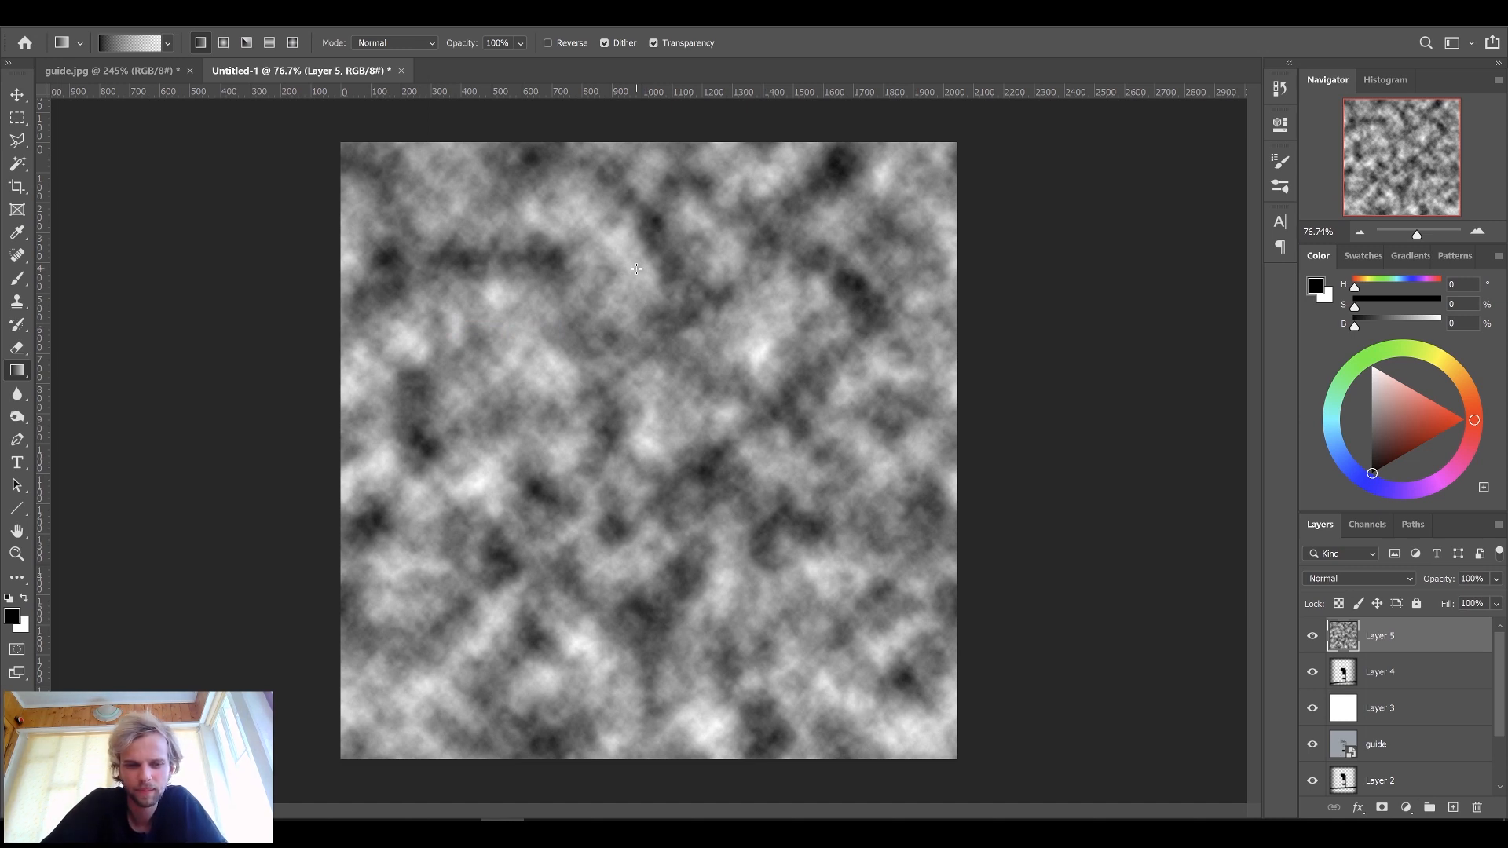
Step: Stretch the clouds layer horizontally beyond both sides of the canvas to about 327% of its width
{"action": "key", "text": "ctrl+t"}
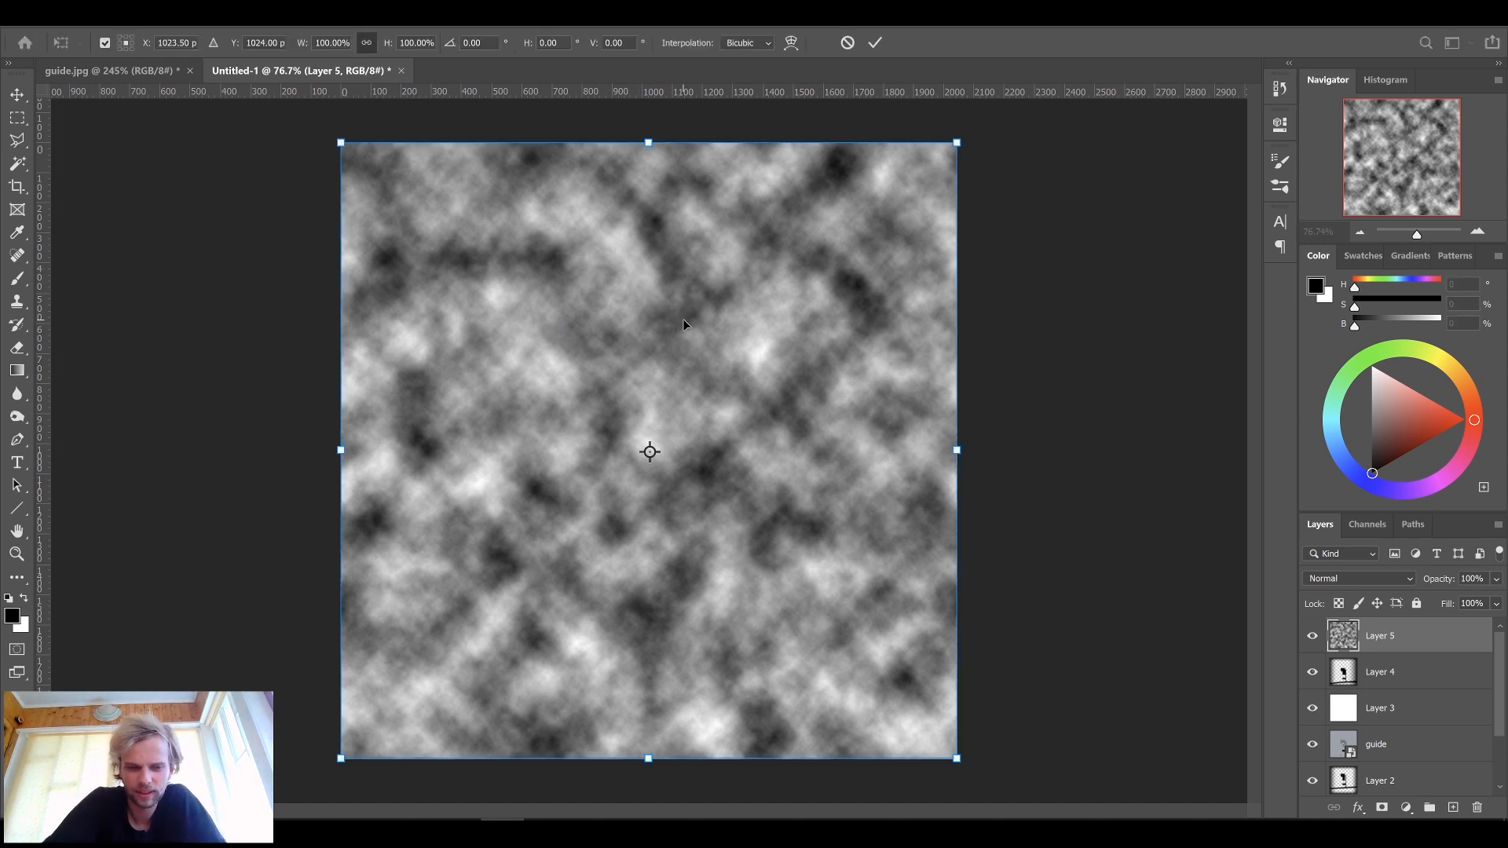
{"action": "scroll", "coordinate": [683, 319], "scroll_direction": "down", "scroll_amount": 4, "text": "alt"}
{"action": "left_click_drag", "start_coordinate": [791, 450], "coordinate": [924, 463]}
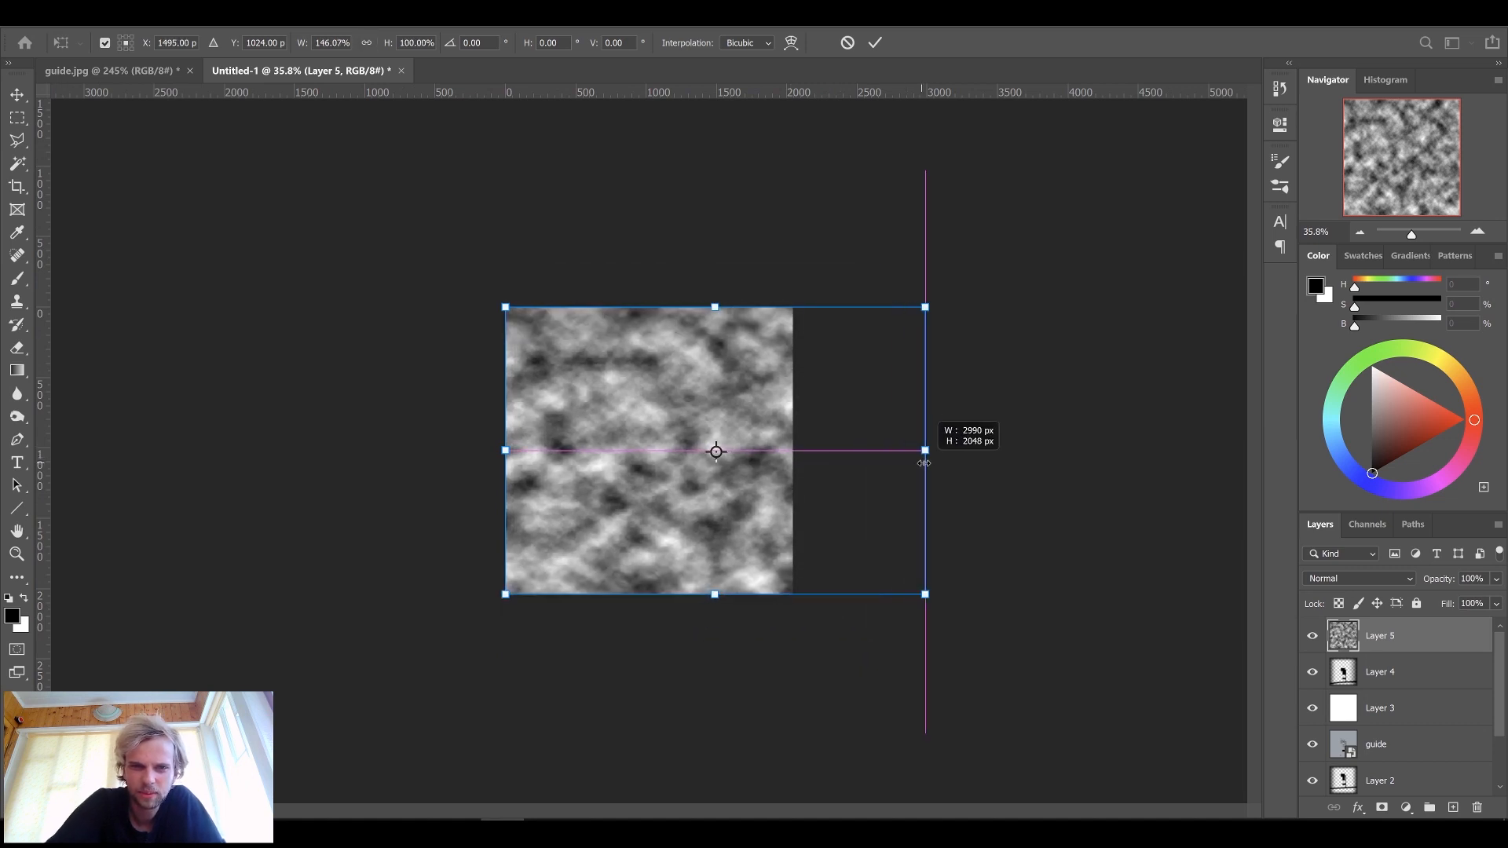
{"action": "left_click_drag", "start_coordinate": [504, 453], "coordinate": [226, 450]}
{"action": "left_click_drag", "start_coordinate": [926, 451], "coordinate": [1170, 449]}
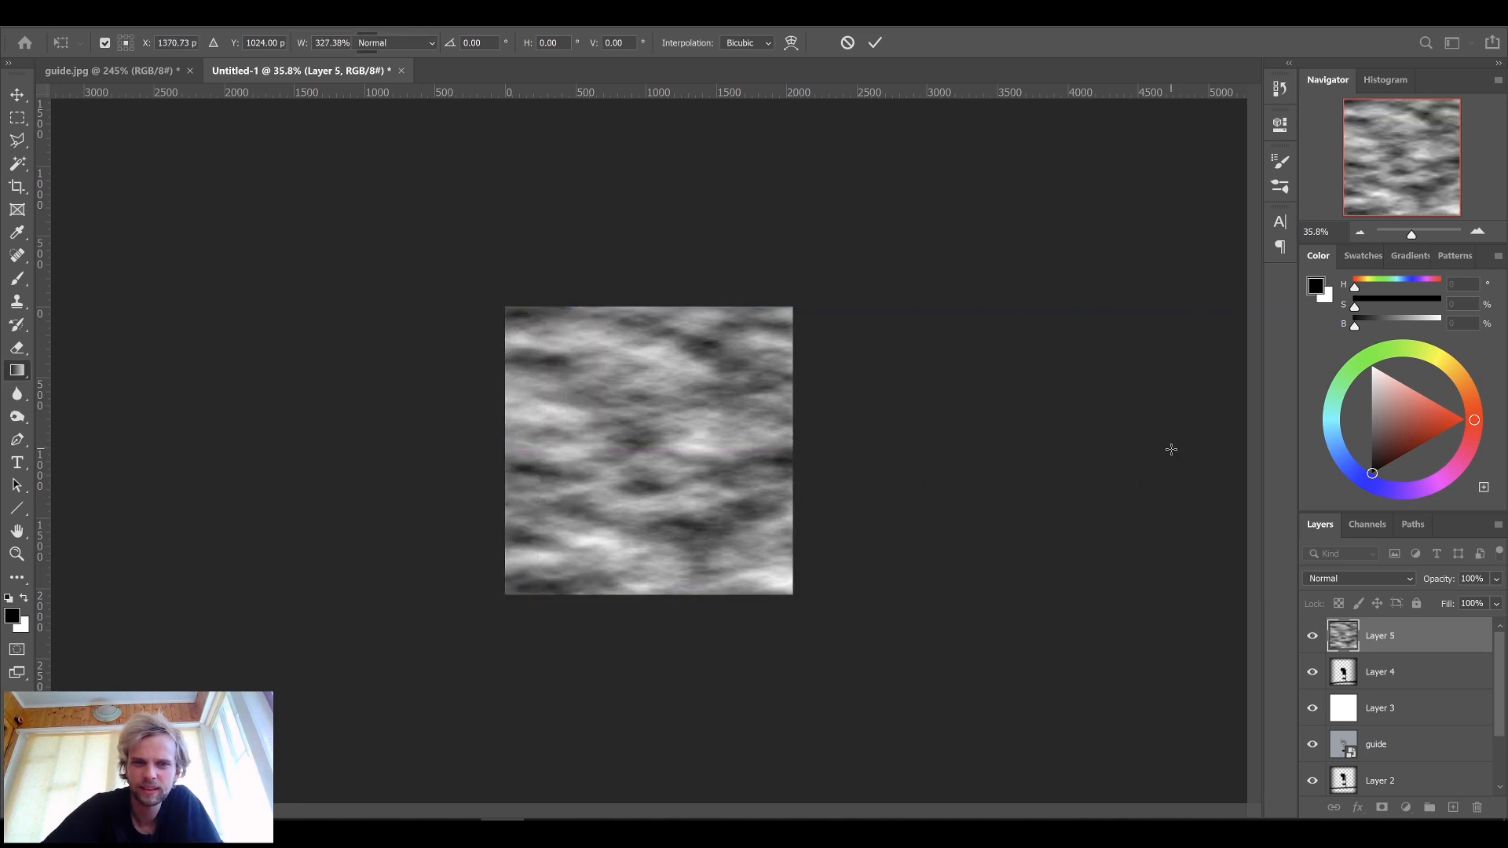
{"action": "key", "text": "Return"}
Step: Set the clouds layer's blend mode to Multiply and strengthen its contrast with Levels by pulling the black and white points inward
{"action": "left_click", "coordinate": [1364, 581]}
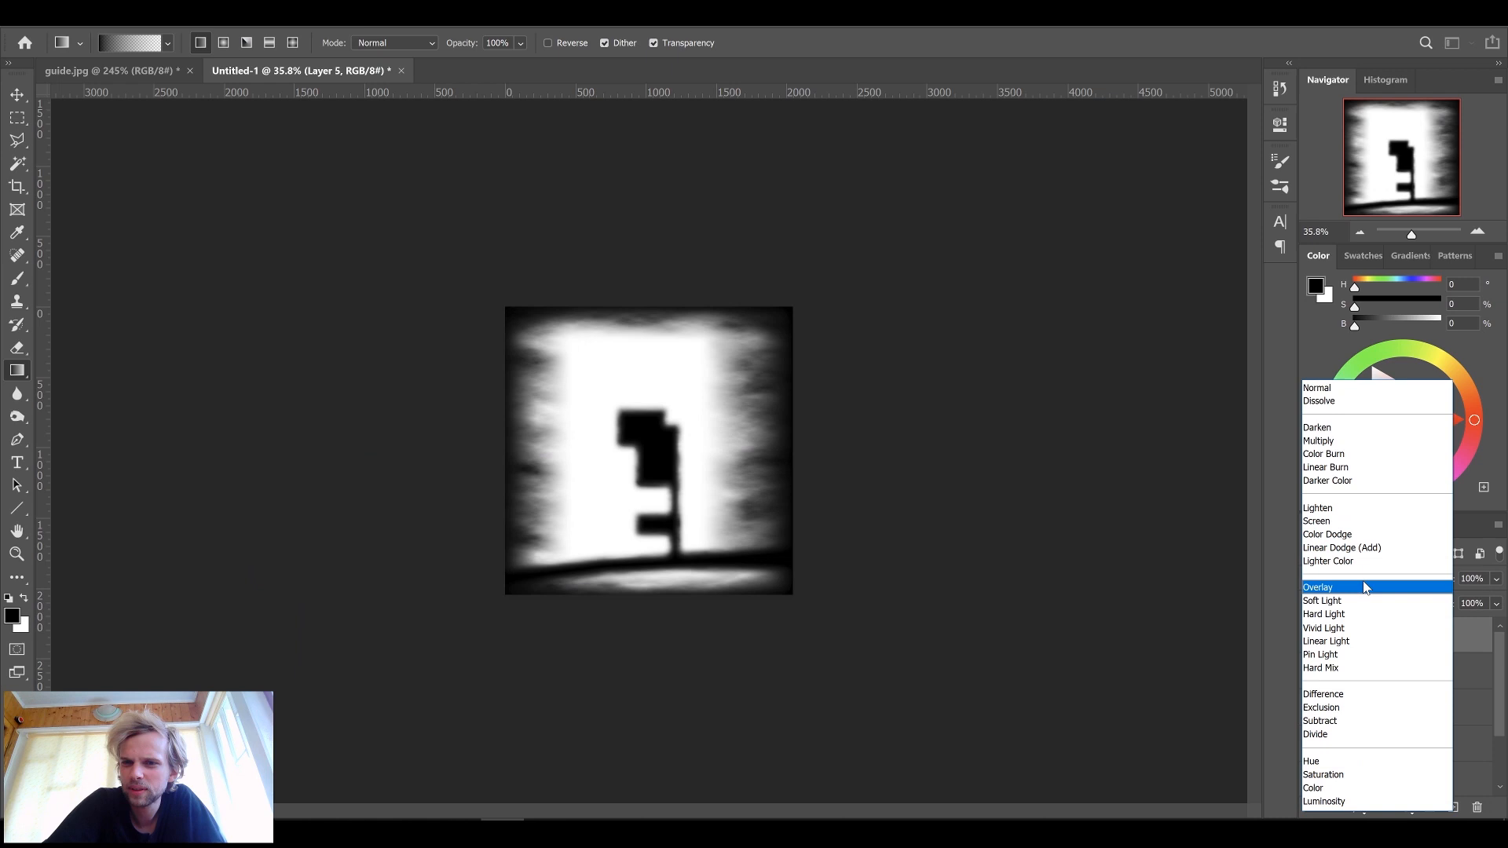
{"action": "left_click", "coordinate": [1392, 442]}
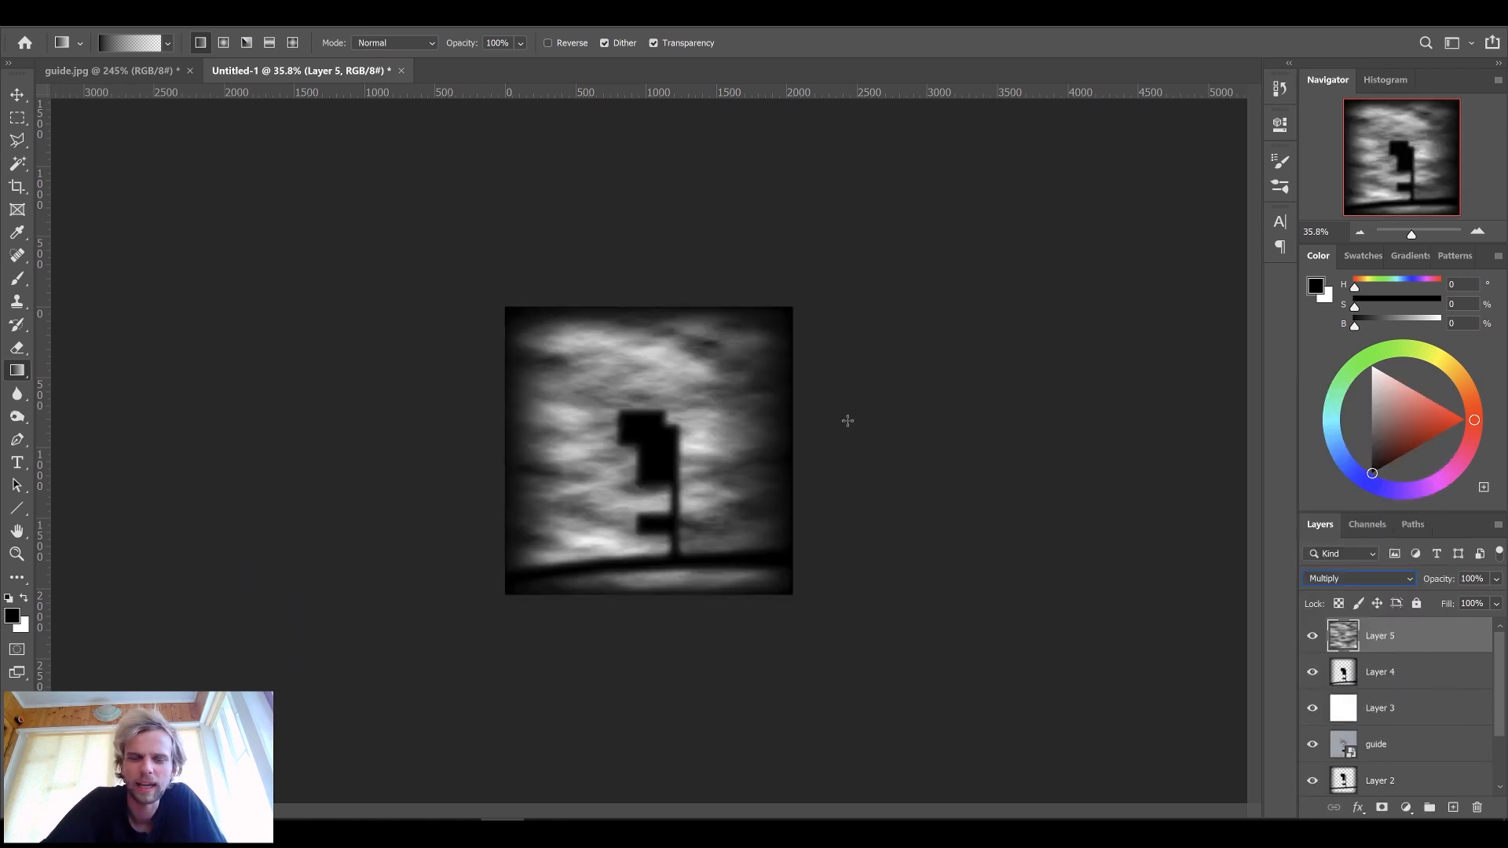
{"action": "key", "text": "ctrl+l"}
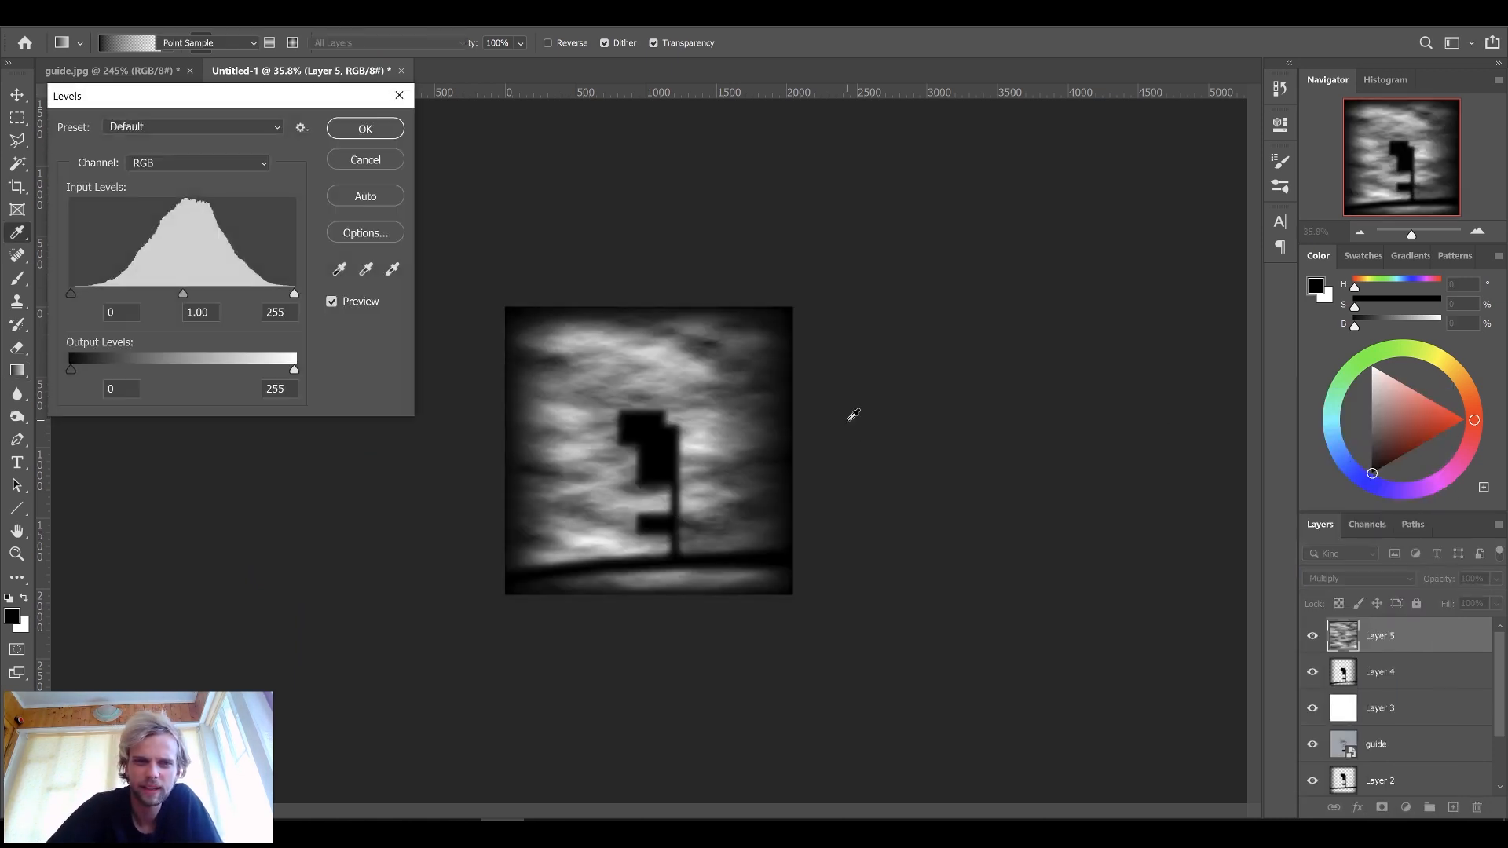
{"action": "mouse_move", "coordinate": [77, 294]}
{"action": "left_mouse_down"}
{"action": "mouse_move", "coordinate": [119, 297]}
{"action": "mouse_move", "coordinate": [99, 295]}
{"action": "left_mouse_up"}
{"action": "left_click_drag", "start_coordinate": [294, 294], "coordinate": [236, 293]}
{"action": "left_click_drag", "start_coordinate": [100, 295], "coordinate": [119, 295]}
{"action": "left_click", "coordinate": [351, 129]}
{"action": "key", "text": "g"}
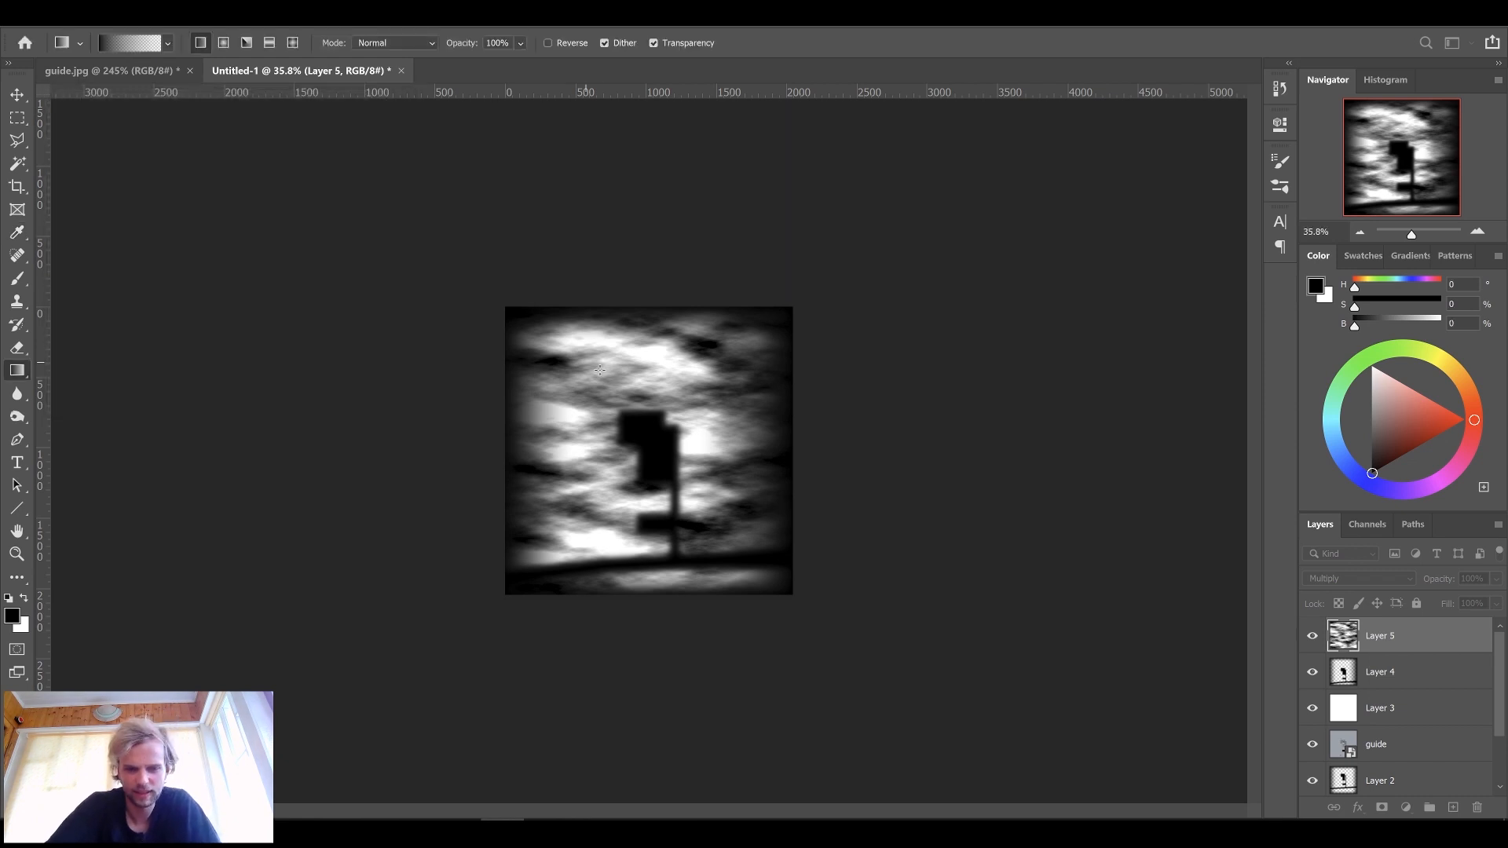
{"action": "scroll", "coordinate": [600, 369], "scroll_direction": "up", "scroll_amount": 5, "text": "alt"}
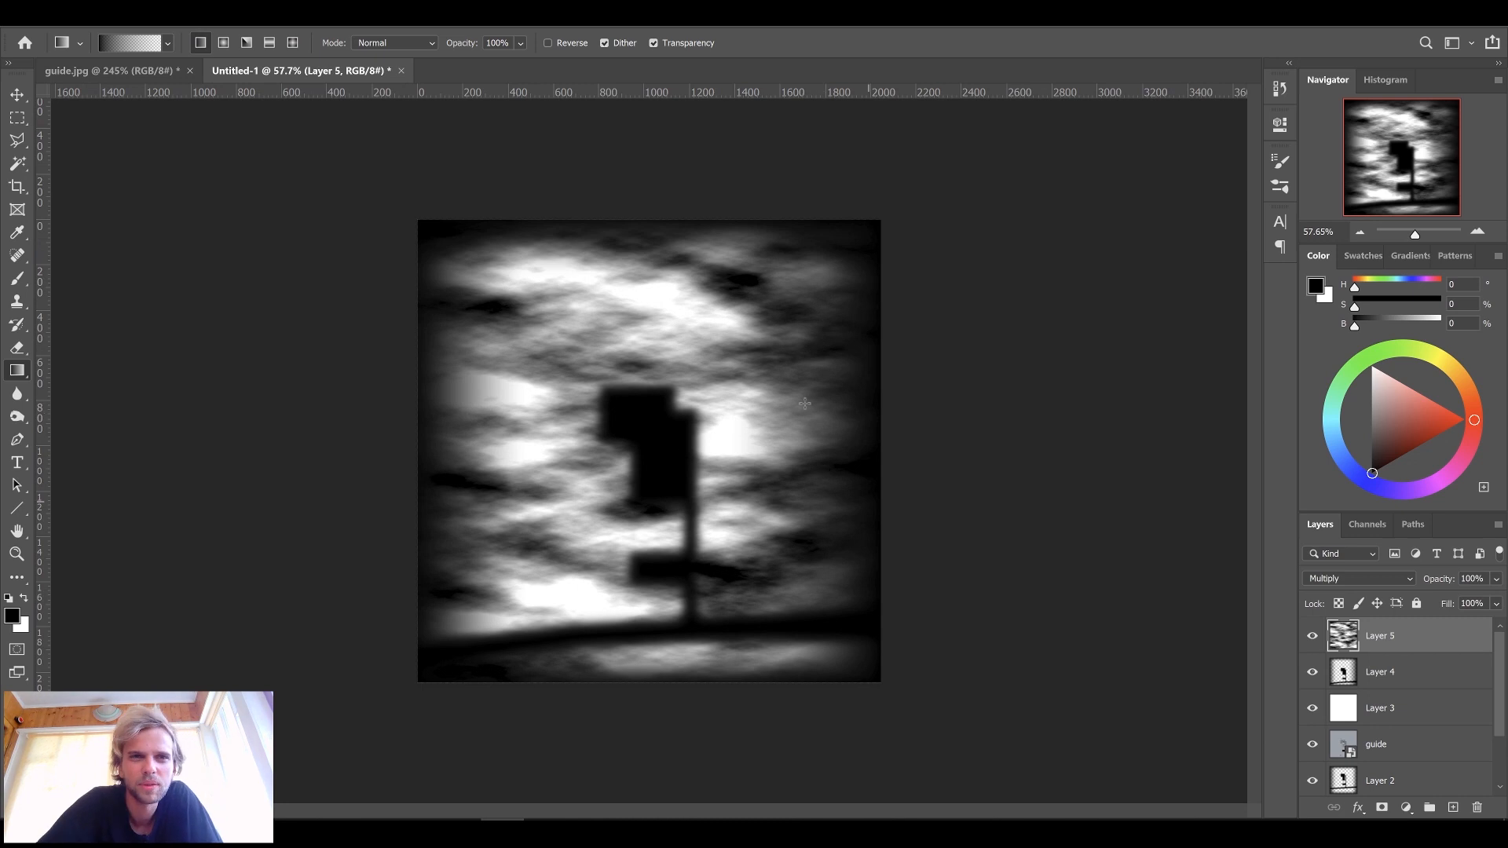
Step: Save the mask as a JPEG at quality 12, replacing tut_2020_36_dist on the desktop
{"action": "left_click", "coordinate": [32, 26]}
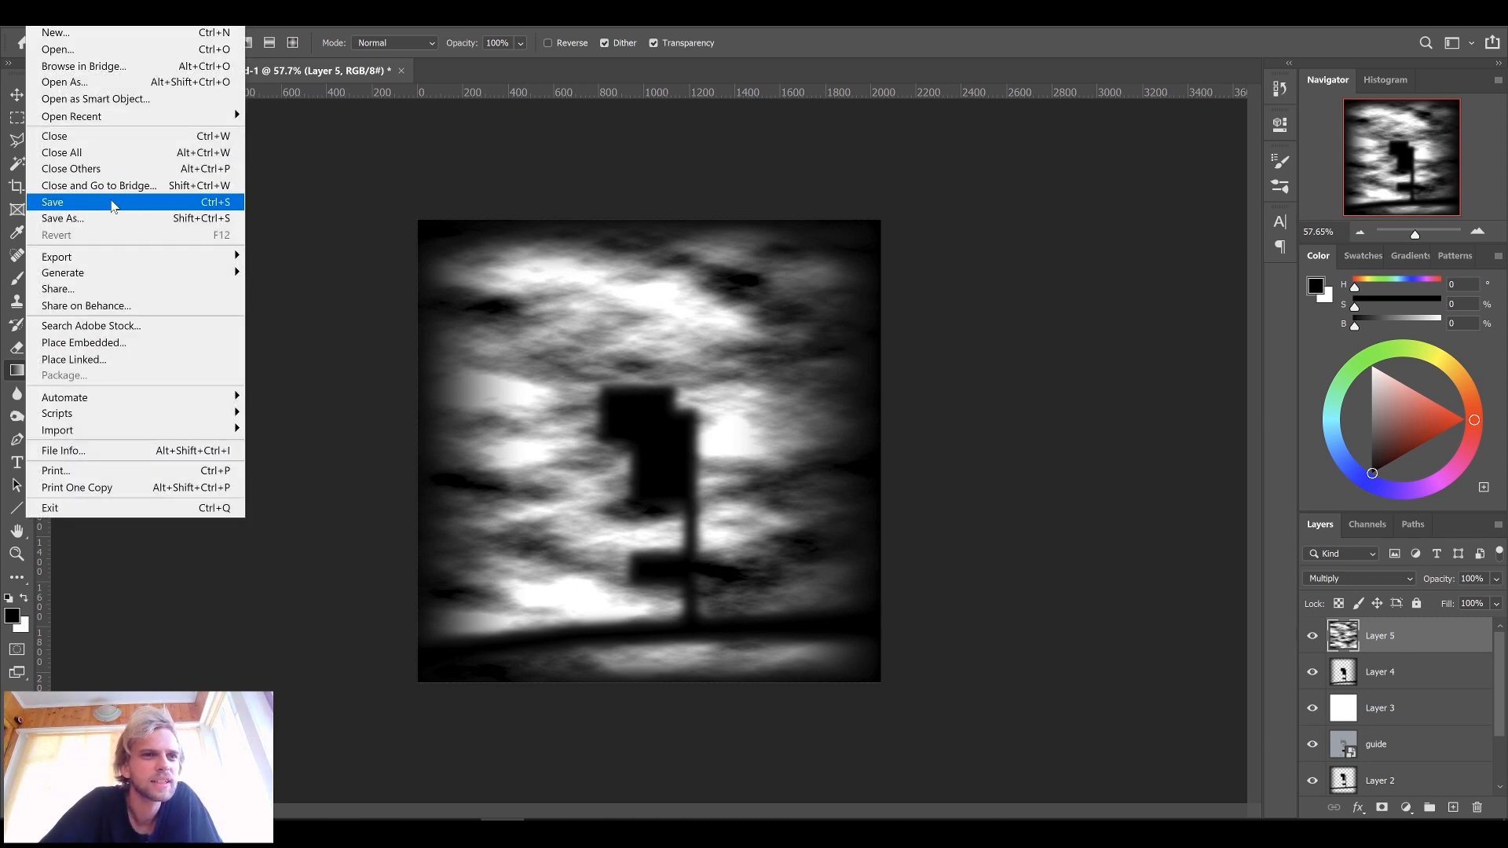
{"action": "left_click", "coordinate": [113, 206]}
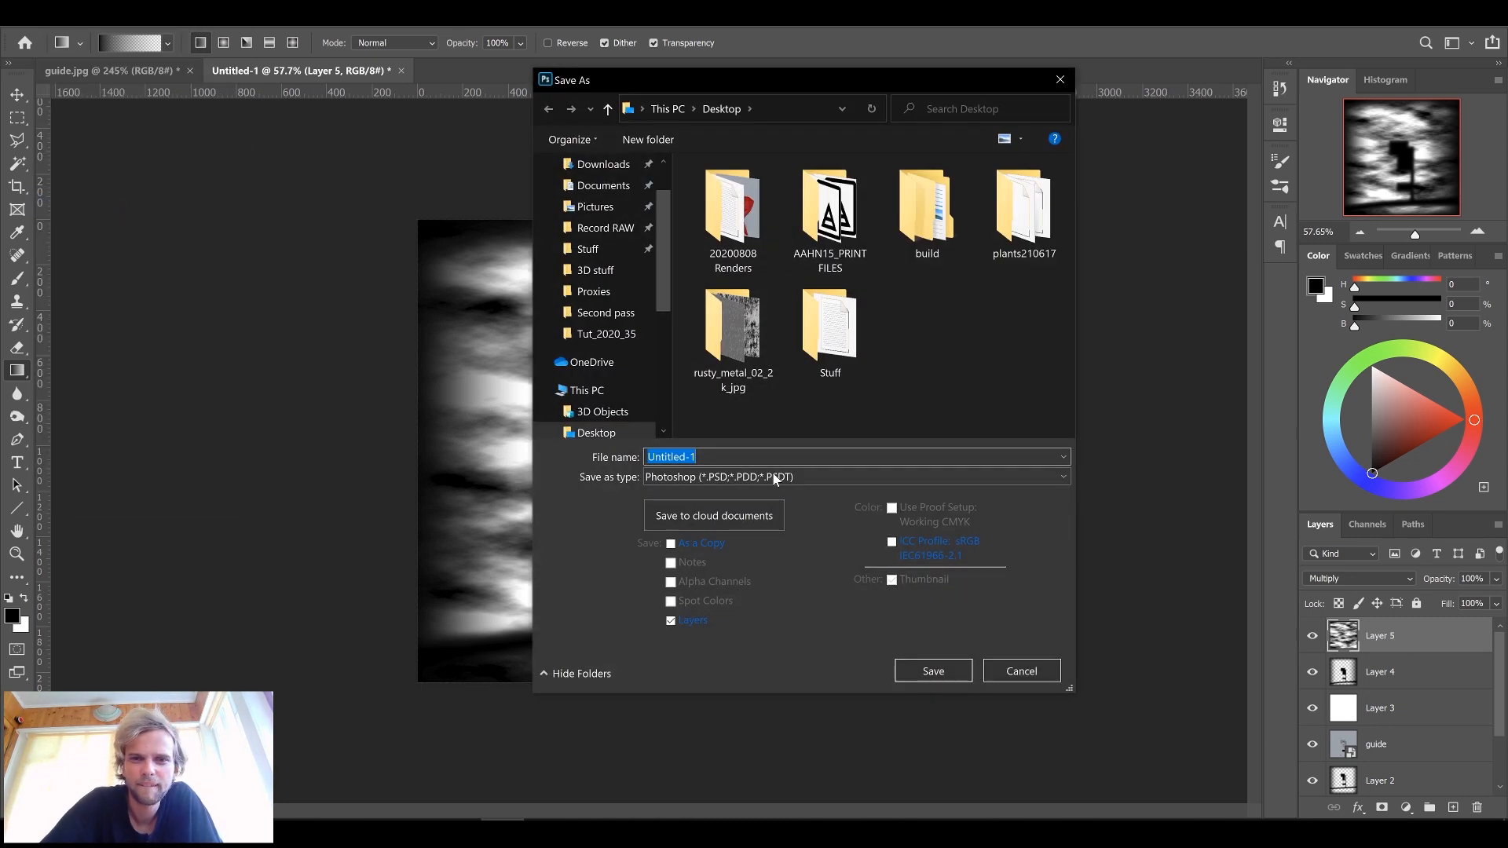
{"action": "left_click", "coordinate": [774, 477]}
{"action": "left_click", "coordinate": [811, 620]}
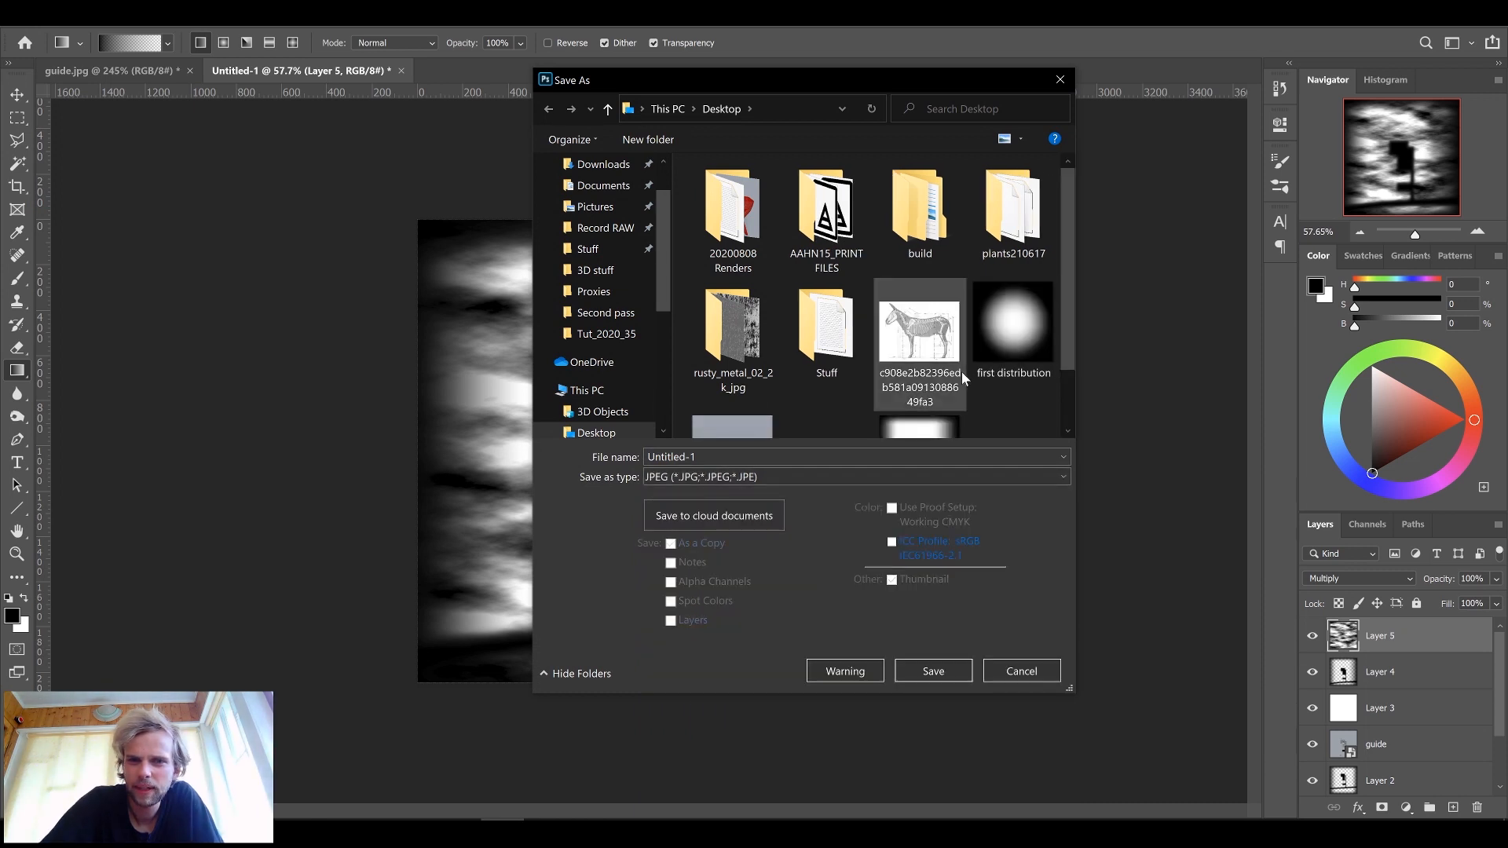
{"action": "scroll", "coordinate": [961, 371], "scroll_direction": "down", "scroll_amount": 1}
{"action": "left_click", "coordinate": [935, 375]}
{"action": "left_click", "coordinate": [933, 672]}
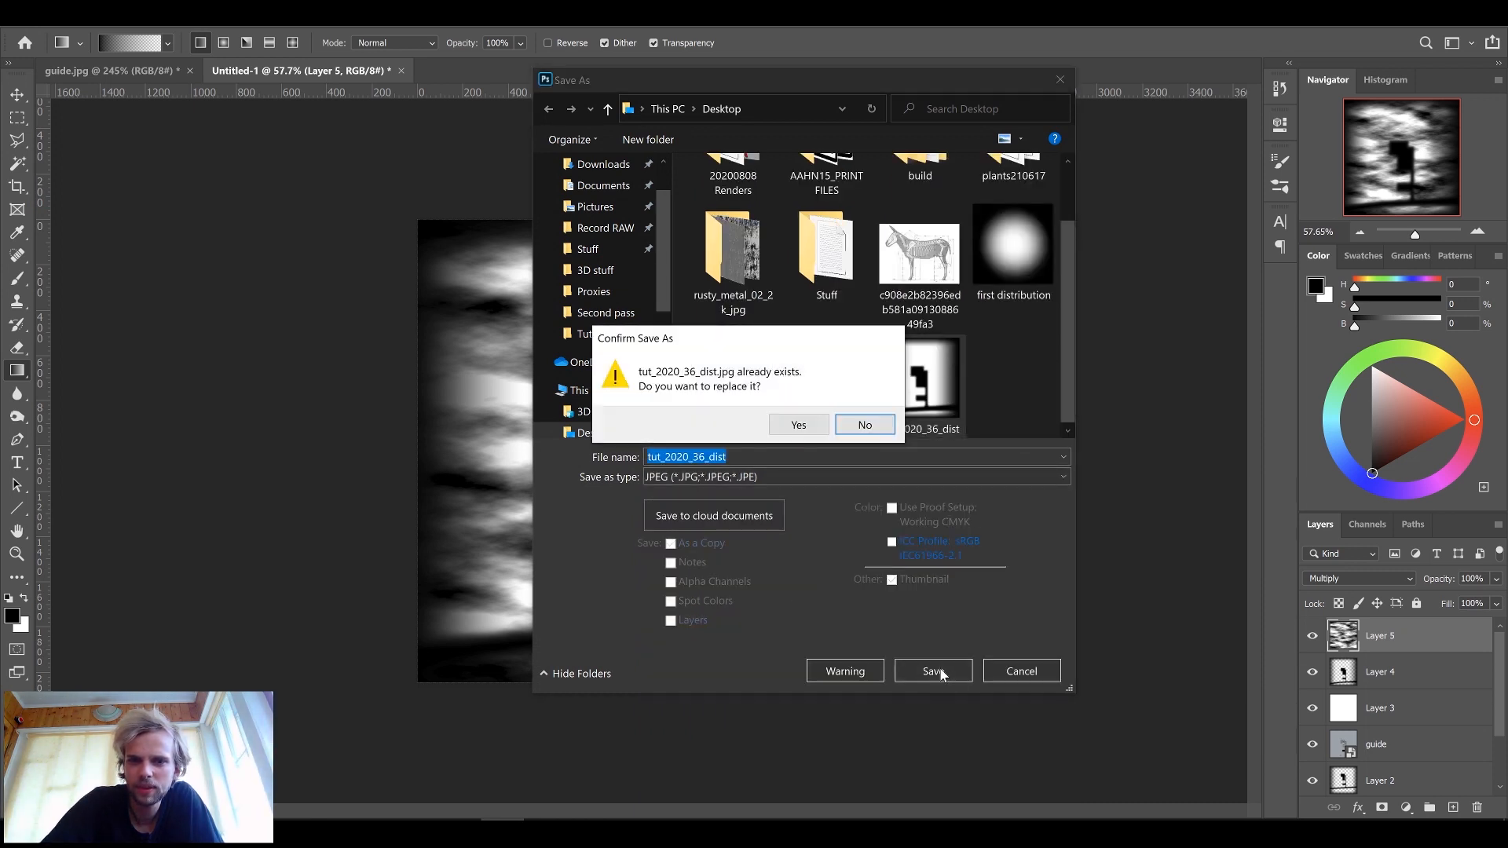
{"action": "left_click", "coordinate": [795, 425]}
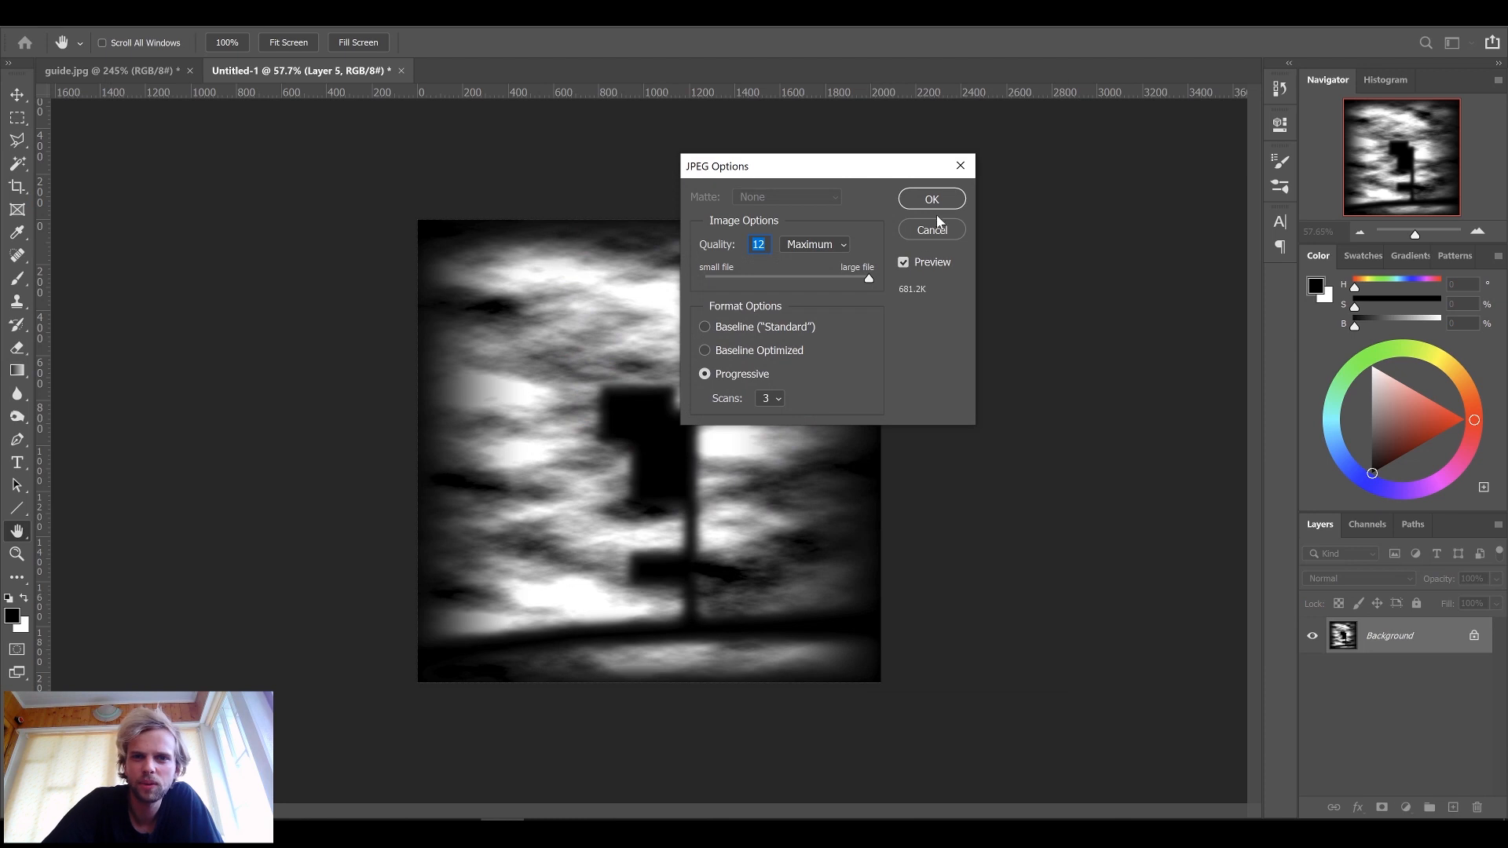
{"action": "left_click", "coordinate": [937, 208]}
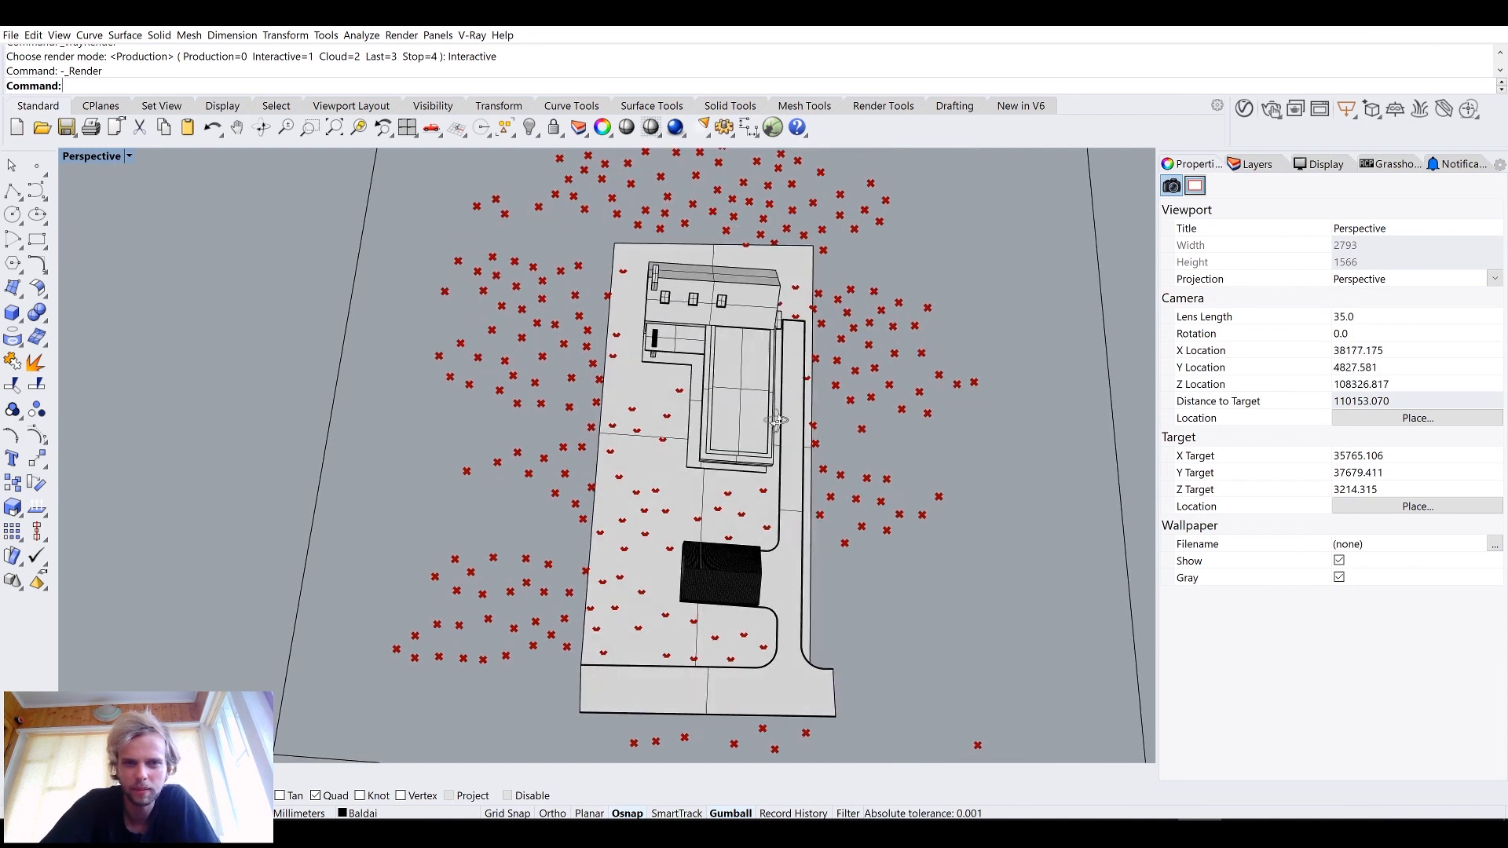
Step: Examine the plant point distribution across the whole site in Rhino, with the Grasshopper definition beside it
{"action": "scroll", "coordinate": [776, 420], "scroll_direction": "down", "scroll_amount": 4}
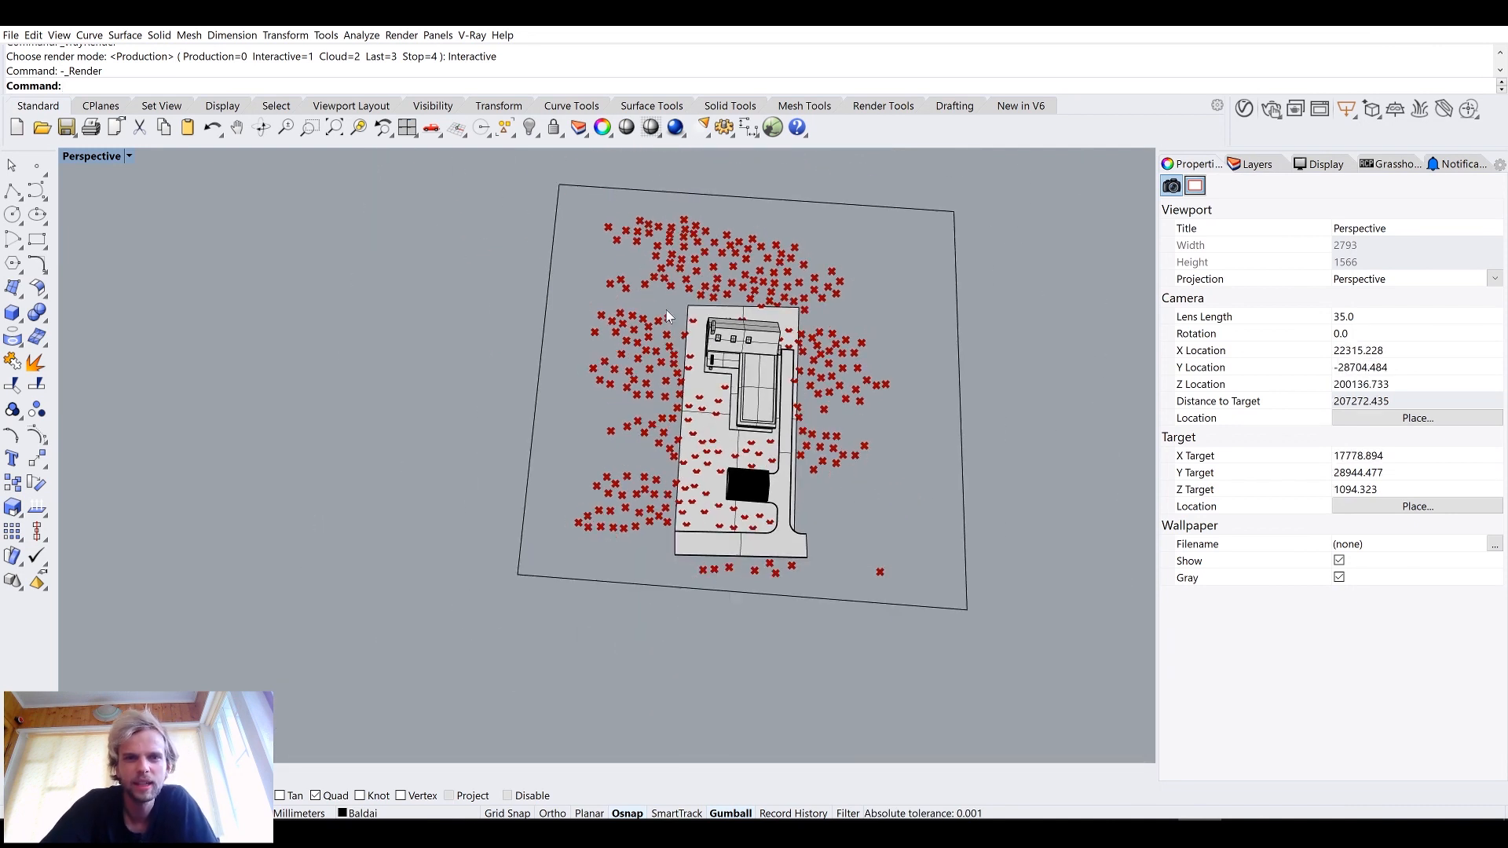
{"action": "right_click_drag", "start_coordinate": [723, 397], "coordinate": [346, 673]}
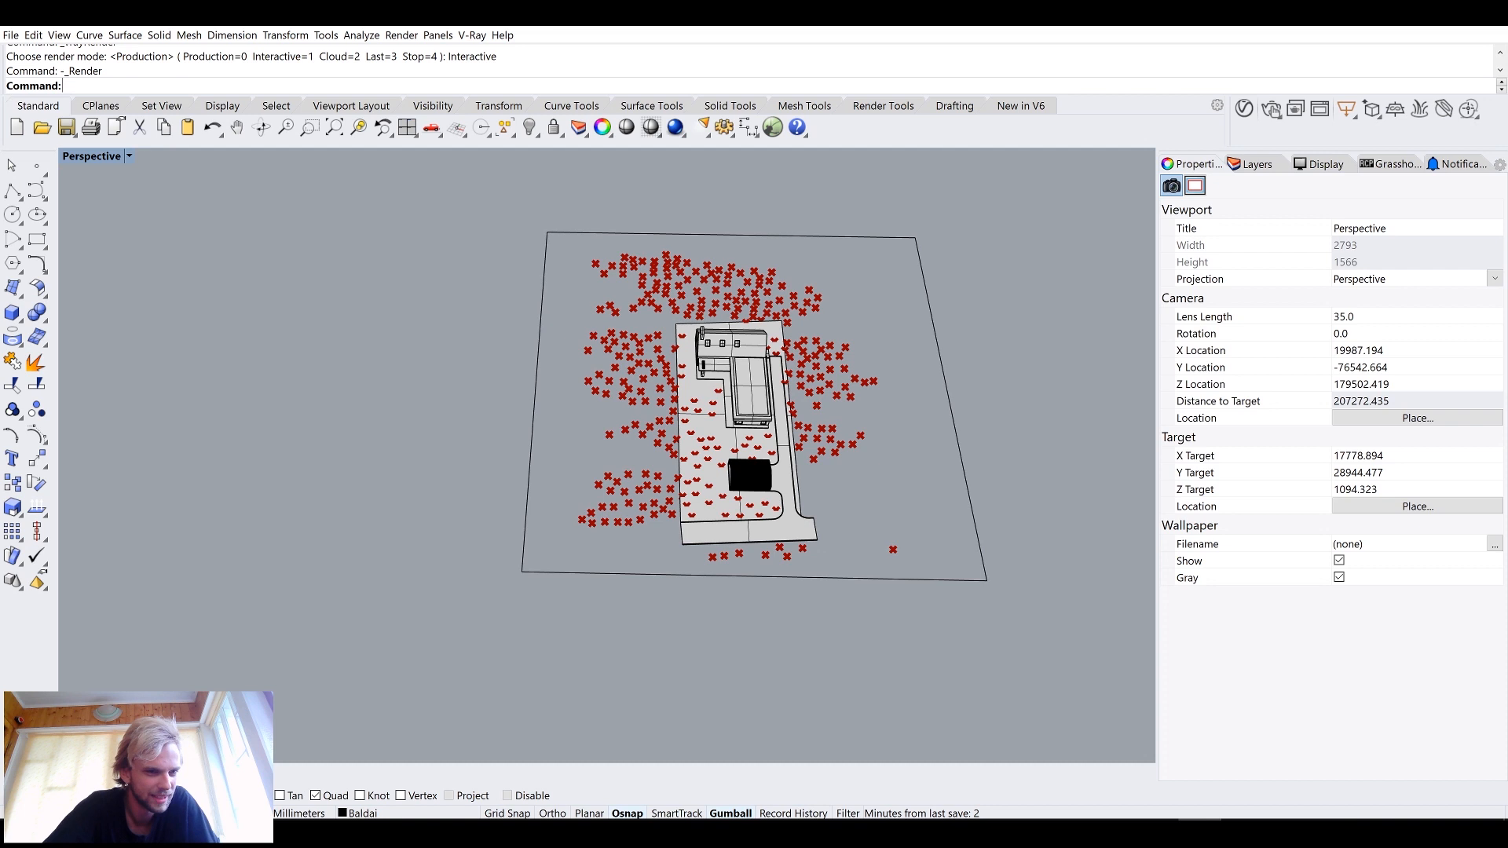
{"action": "key", "text": "alt+Tab"}
{"action": "scroll", "coordinate": [1037, 483], "scroll_direction": "down", "scroll_amount": 3}
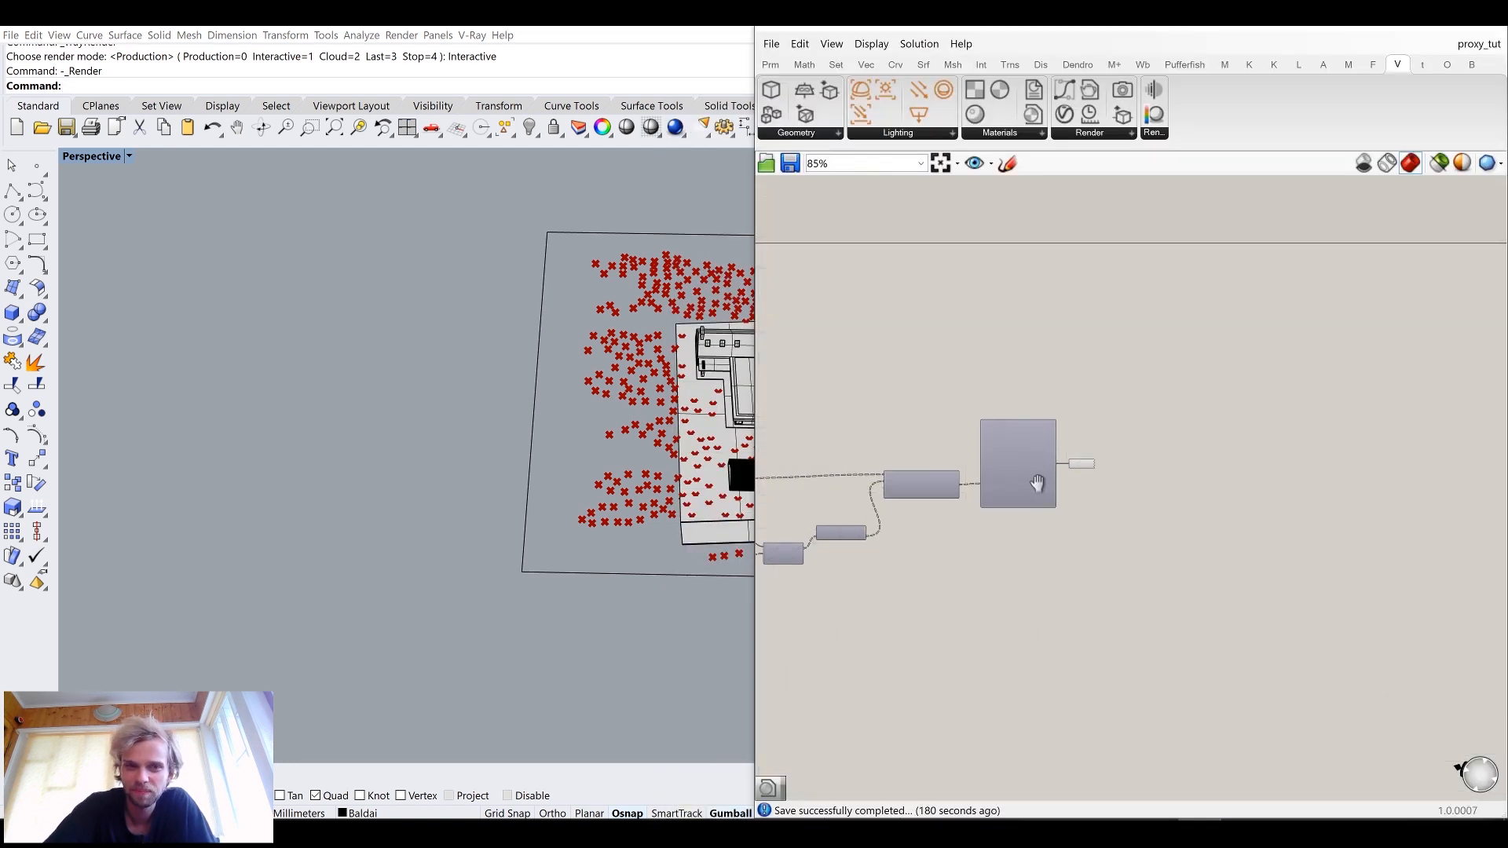
{"action": "right_click_drag", "start_coordinate": [1037, 483], "coordinate": [1218, 477]}
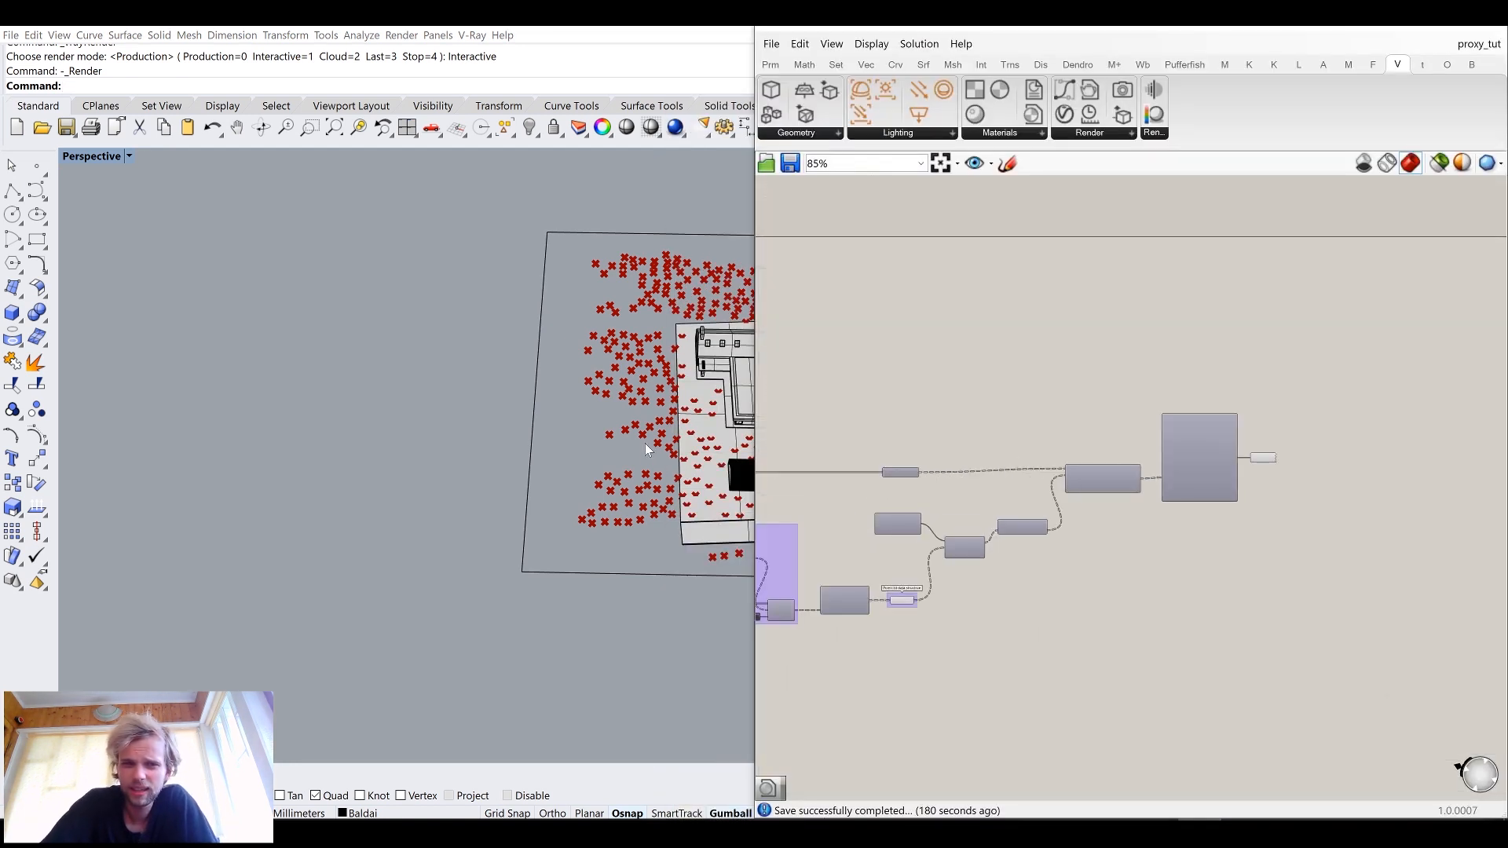
{"action": "right_click_drag", "start_coordinate": [619, 440], "coordinate": [406, 445], "text": "shift"}
Step: Add a number slider set to 5000, connect it to the Populate Geometry count and place it below the 1000 slider
{"action": "right_click_drag", "start_coordinate": [931, 418], "coordinate": [1252, 377]}
{"action": "scroll", "coordinate": [1251, 377], "scroll_direction": "down", "scroll_amount": 5}
{"action": "right_click_drag", "start_coordinate": [886, 450], "coordinate": [1131, 412]}
{"action": "scroll", "coordinate": [1161, 454], "scroll_direction": "up", "scroll_amount": 9}
{"action": "scroll", "coordinate": [1223, 492], "scroll_direction": "up", "scroll_amount": 4}
{"action": "scroll", "coordinate": [1077, 411], "scroll_direction": "down", "scroll_amount": 3}
{"action": "double_click", "coordinate": [1091, 265]}
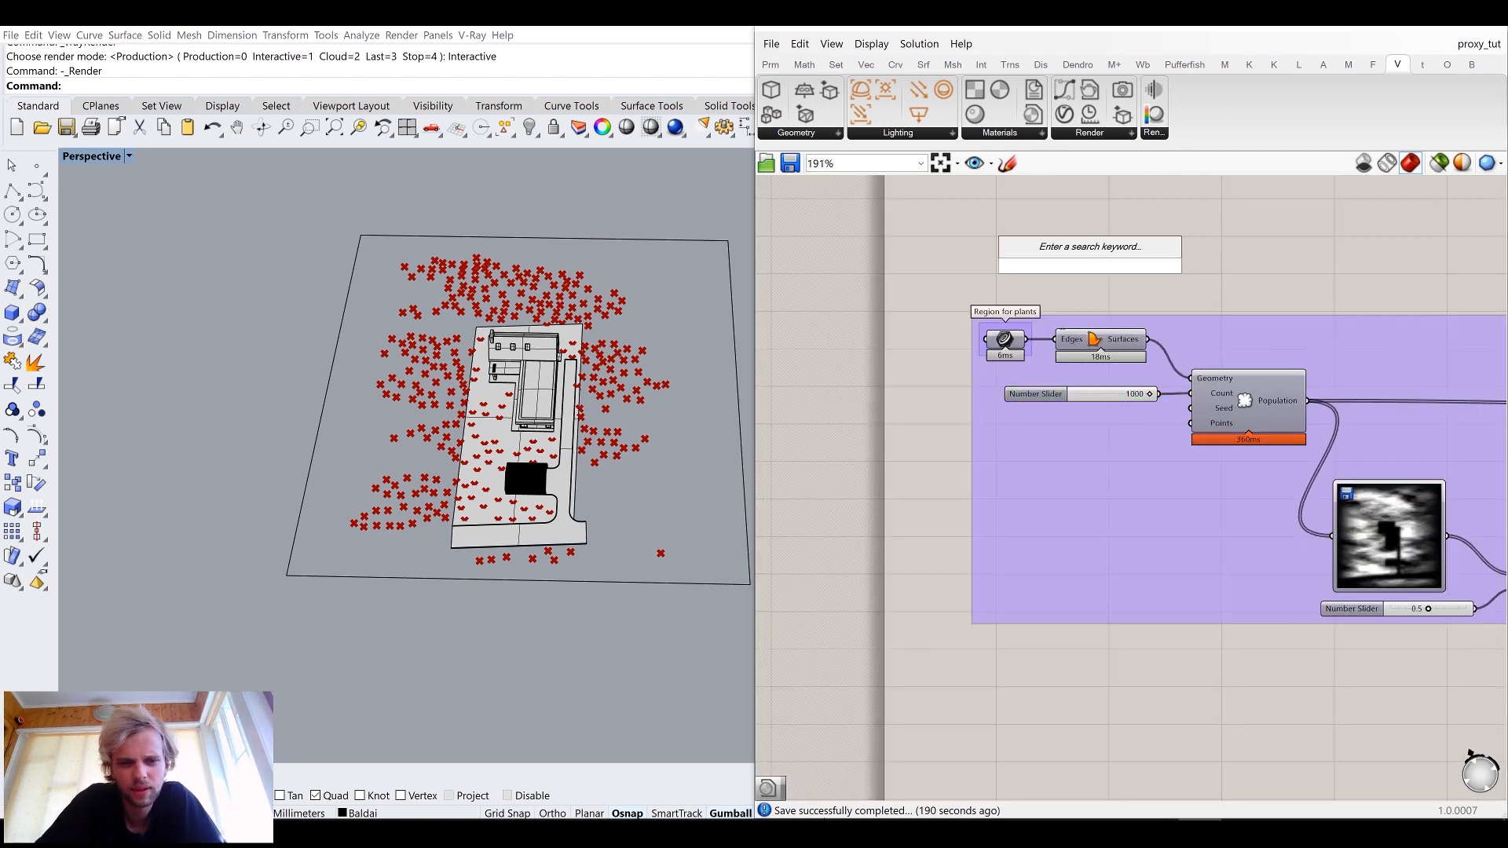
{"action": "type", "text": "5000"}
{"action": "key", "text": "Return"}
{"action": "left_click_drag", "start_coordinate": [1090, 263], "coordinate": [1058, 402]}
{"action": "scroll", "coordinate": [1131, 411], "scroll_direction": "up", "scroll_amount": 4}
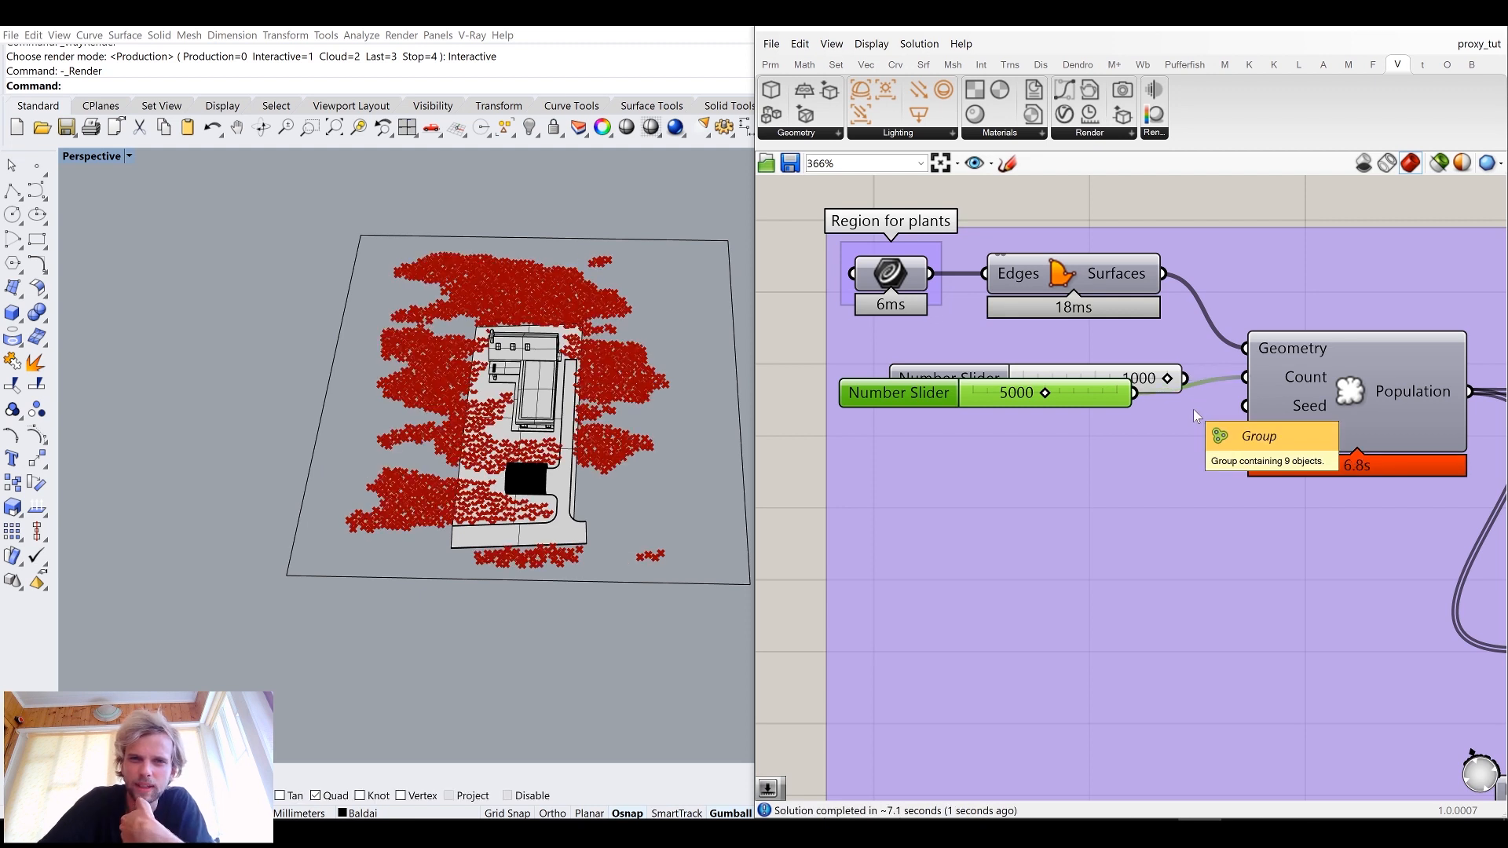
{"action": "left_click_drag", "start_coordinate": [1030, 394], "coordinate": [1088, 426]}
Step: Inspect the denser plant points around the house, shift Populate Geometry slightly and delete the disconnected 1000 slider
{"action": "scroll", "coordinate": [462, 346], "scroll_direction": "up", "scroll_amount": 5}
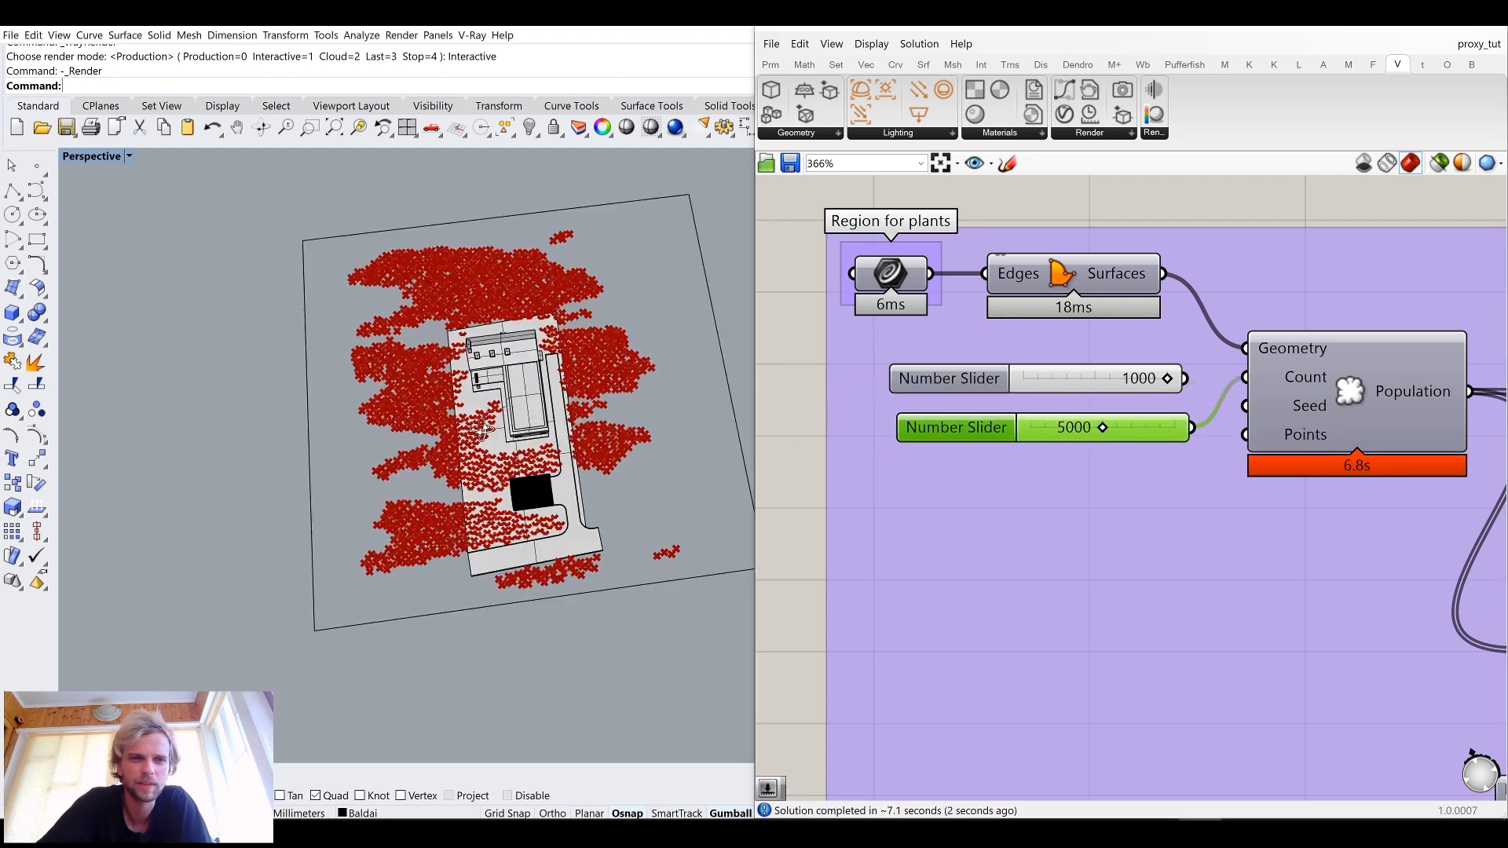
{"action": "right_click_drag", "start_coordinate": [462, 346], "coordinate": [519, 503]}
{"action": "scroll", "coordinate": [519, 468], "scroll_direction": "up", "scroll_amount": 5}
{"action": "left_click_drag", "start_coordinate": [1349, 380], "coordinate": [1335, 385]}
{"action": "left_click", "coordinate": [1093, 371]}
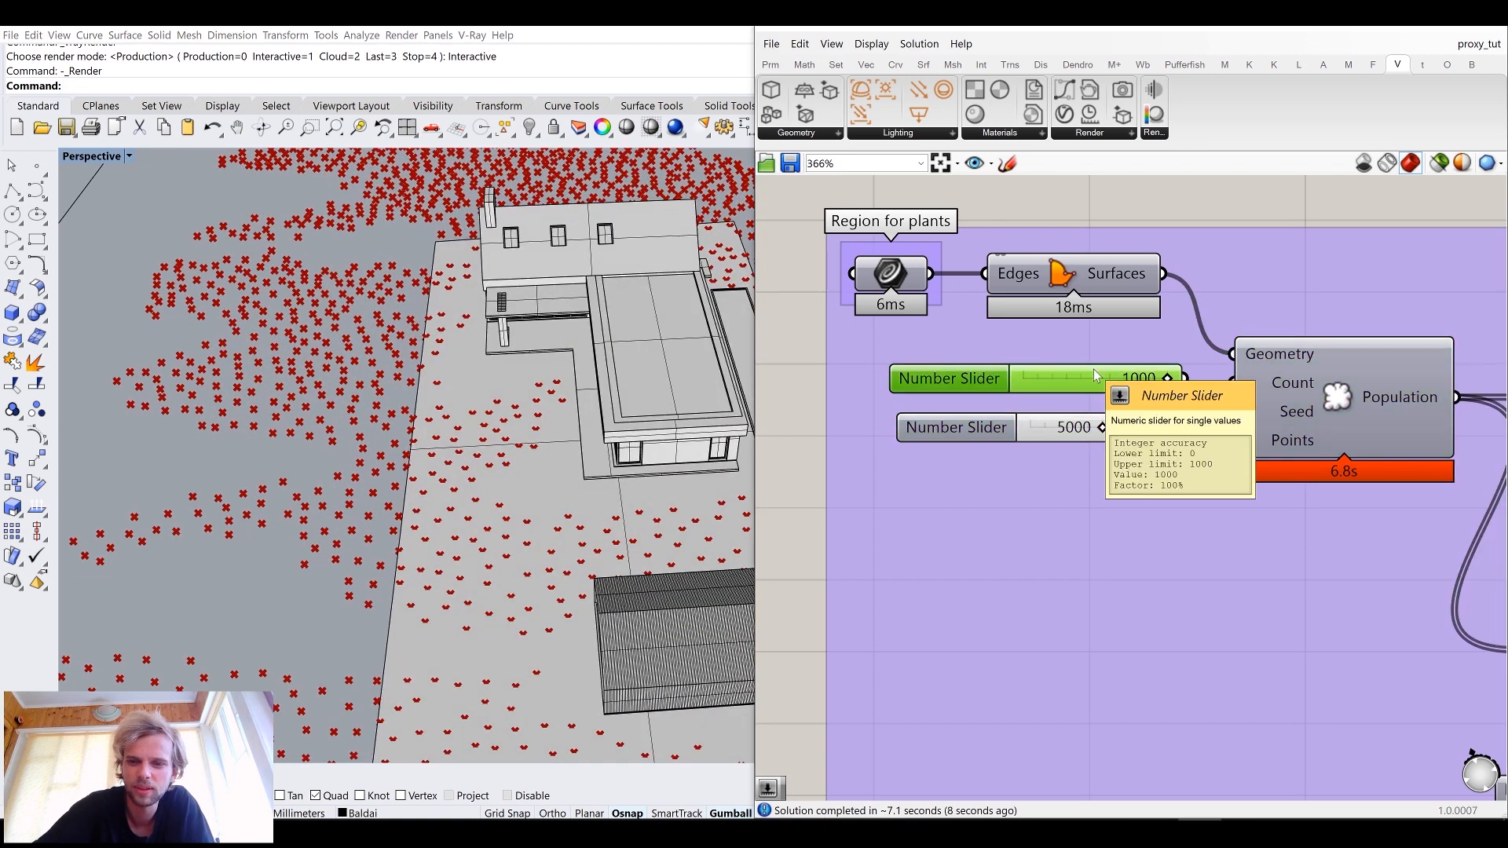
{"action": "key", "text": "Delete"}
{"action": "left_click", "coordinate": [1351, 404]}
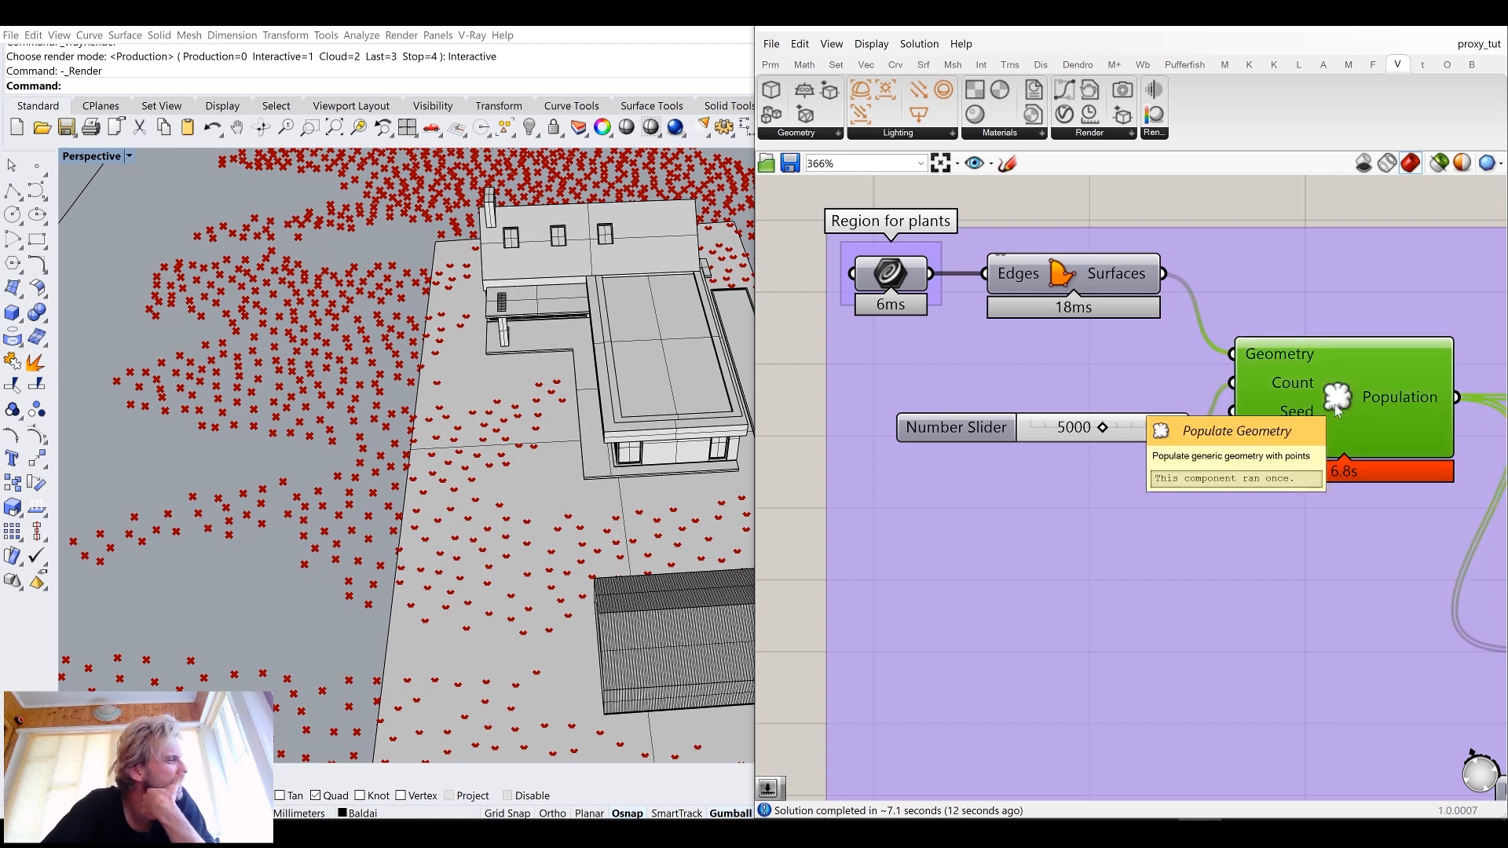
Step: Align the 5000 number slider with the Count input of Populate Geometry
{"action": "left_click_drag", "start_coordinate": [1159, 416], "coordinate": [1154, 371]}
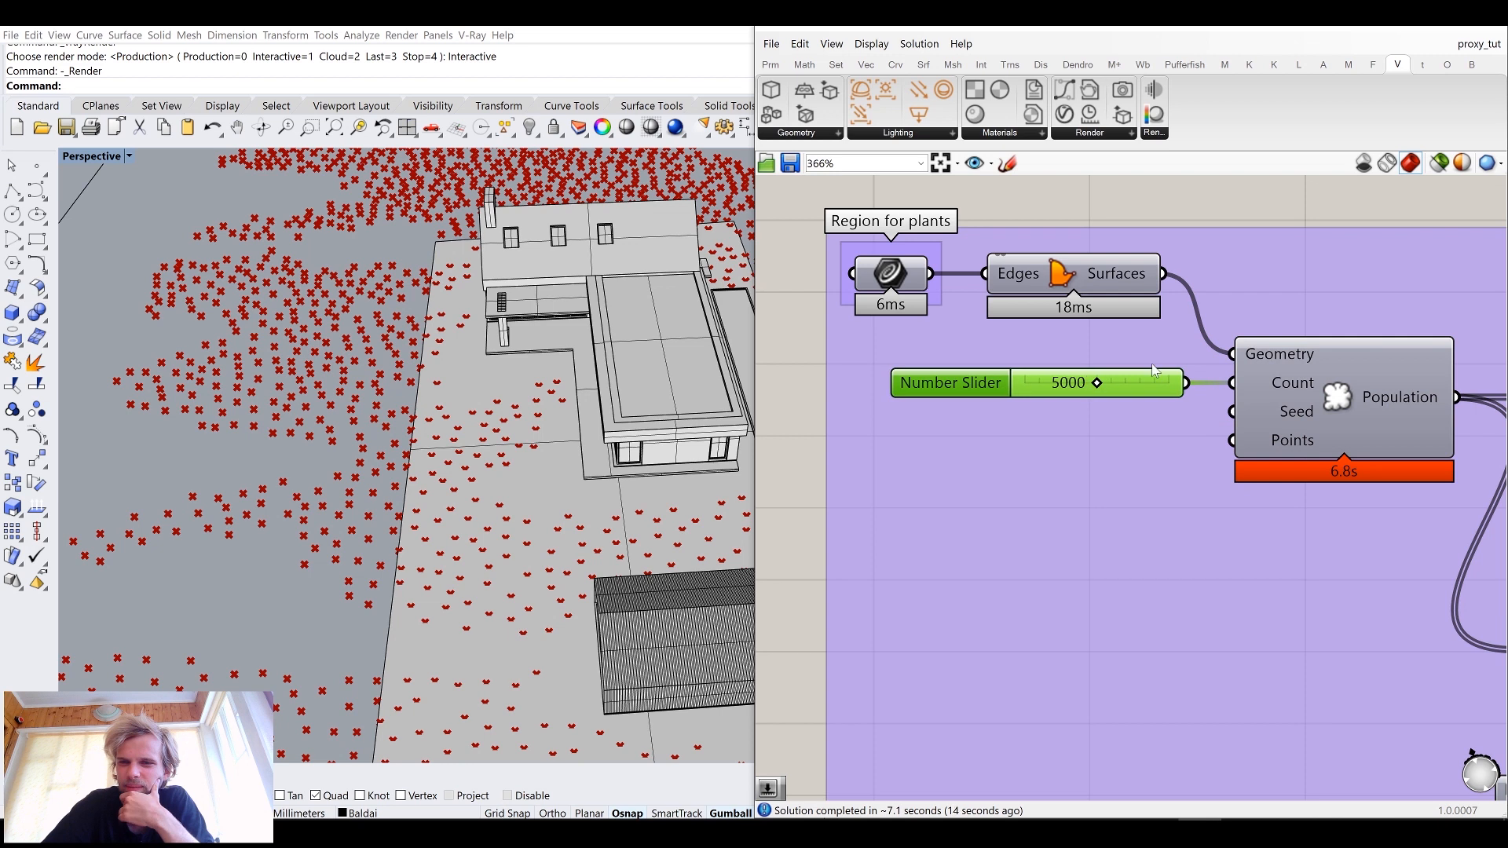
{"action": "scroll", "coordinate": [1154, 371], "scroll_direction": "down", "scroll_amount": 3}
{"action": "double_click", "coordinate": [1187, 306]}
{"action": "type", "text": "populate"}
{"action": "key", "text": "Return"}
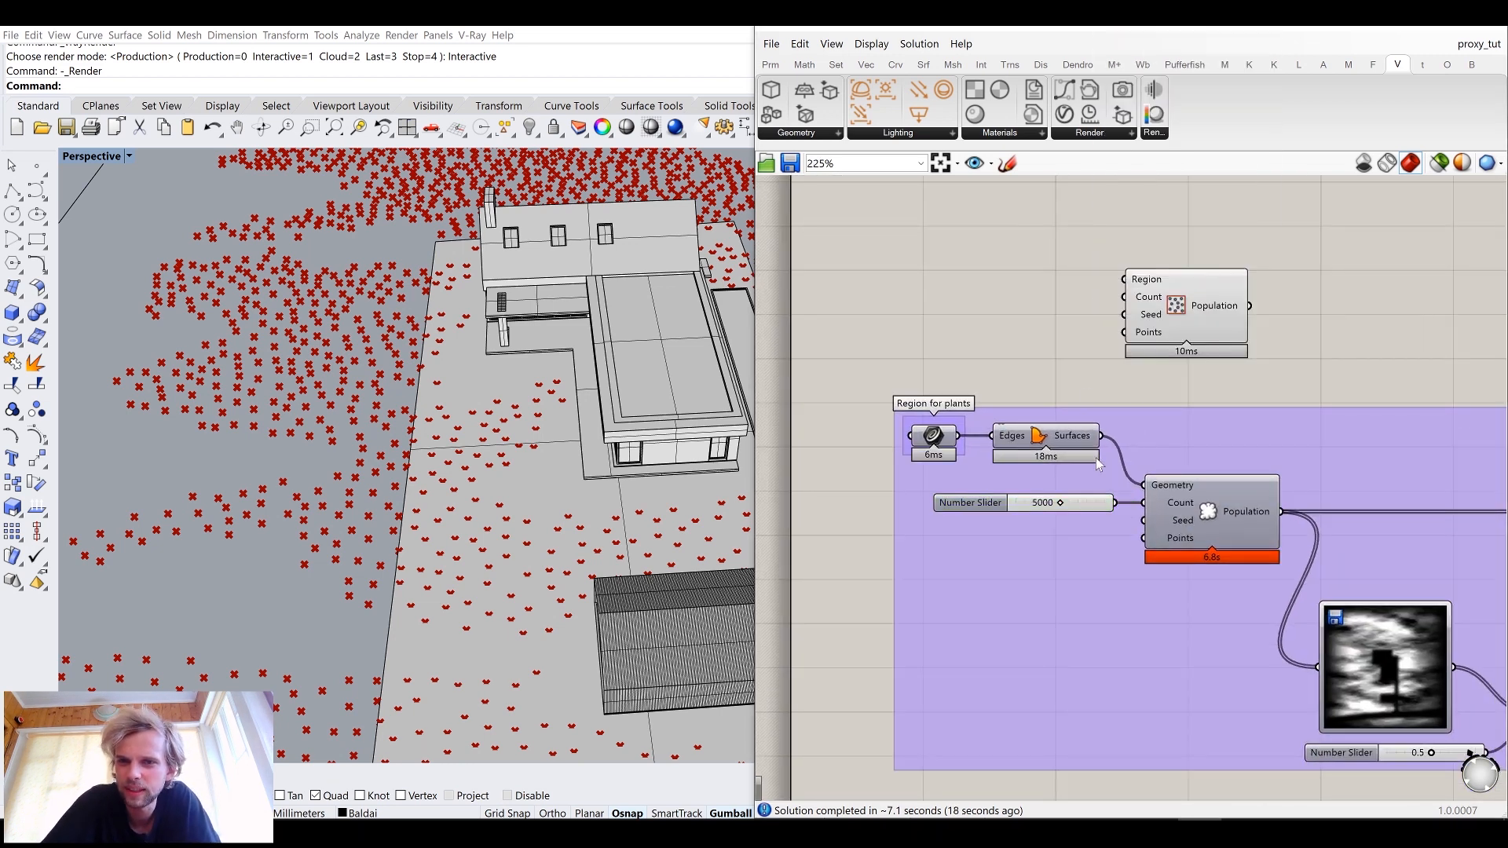
{"action": "left_click_drag", "start_coordinate": [1132, 355], "coordinate": [1132, 299]}
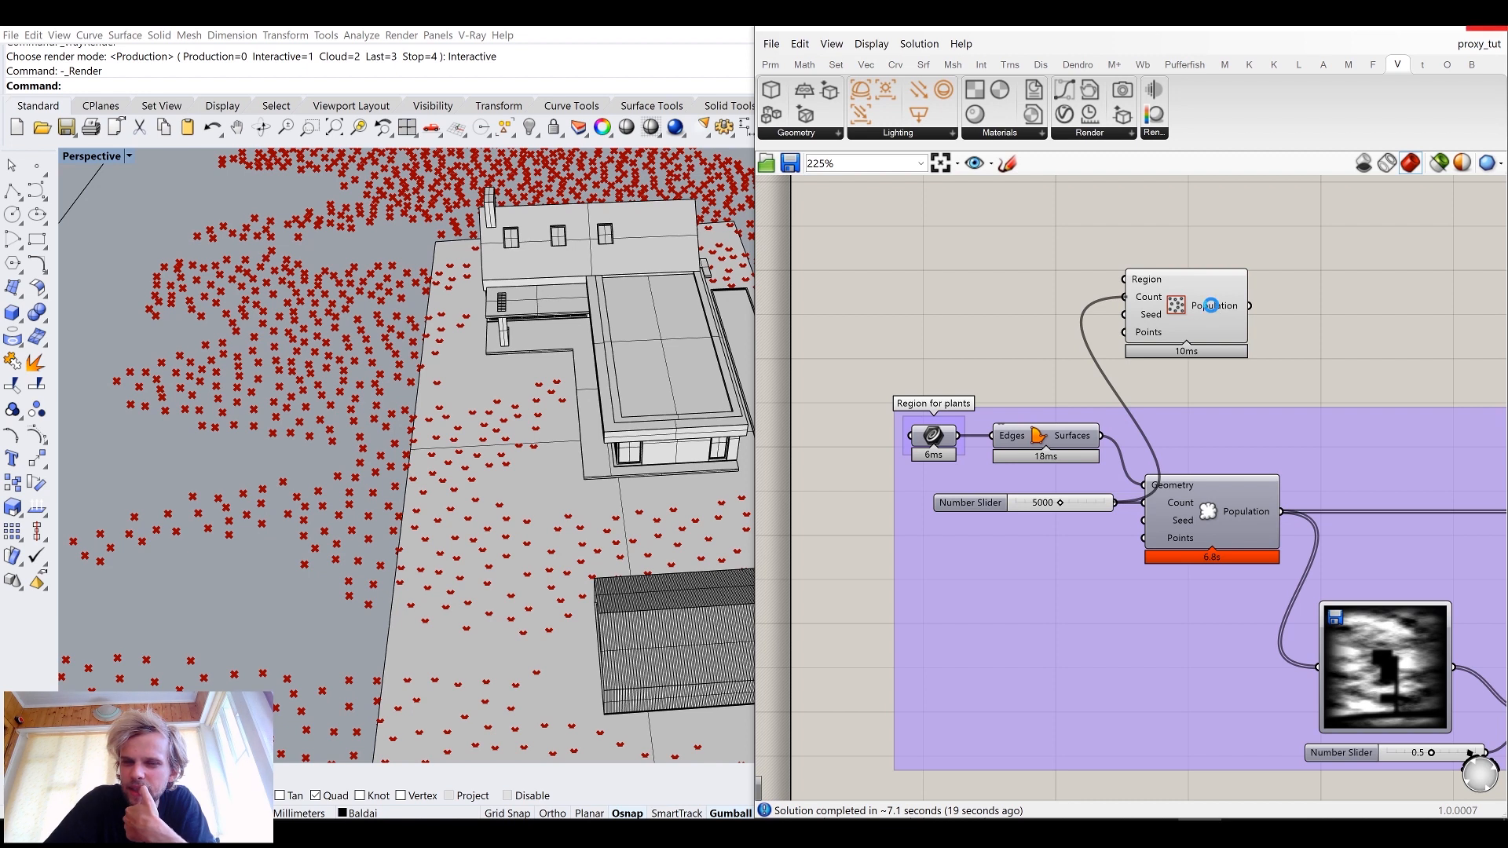
{"action": "left_click", "coordinate": [1207, 315]}
{"action": "key", "text": "Delete"}
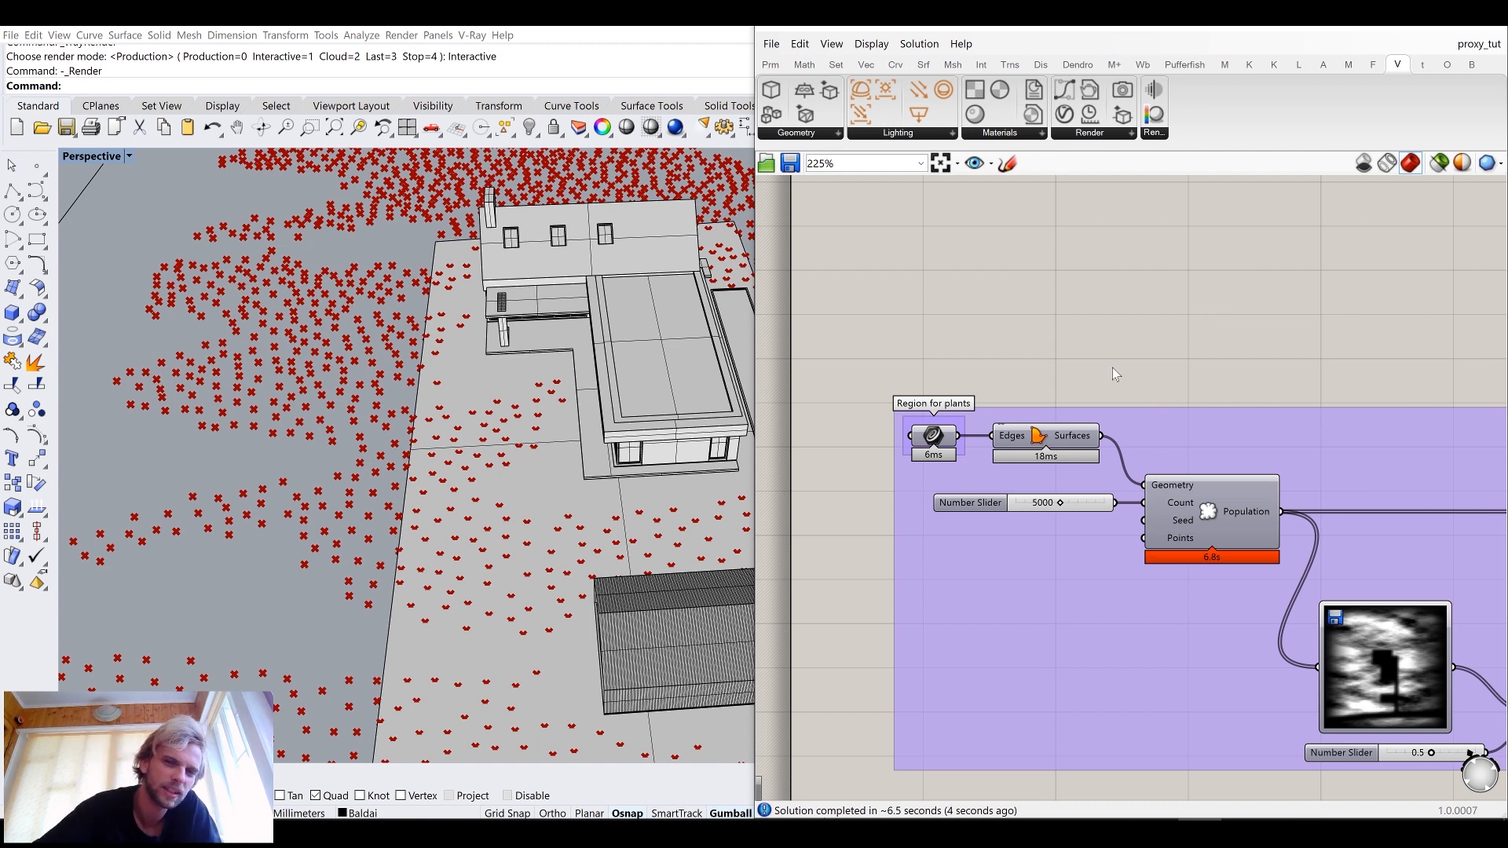
Step: Examine the plant points from above in Rhino and the Grasshopper definition from the point-population group through to the V-Ray scene components
{"action": "right_click_drag", "start_coordinate": [443, 458], "coordinate": [487, 465]}
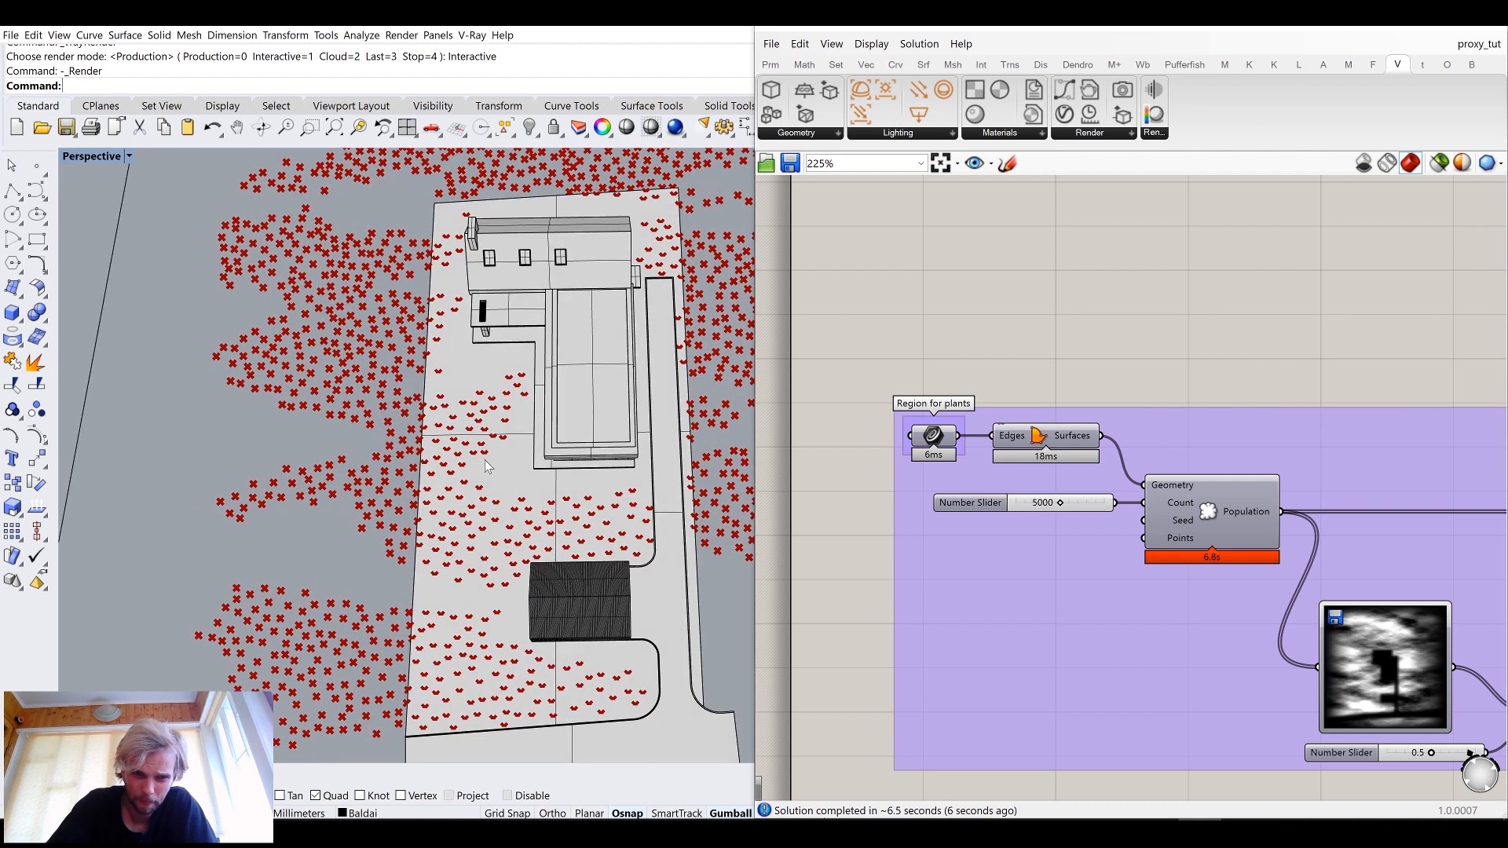
{"action": "scroll", "coordinate": [1195, 530], "scroll_direction": "down", "scroll_amount": 6}
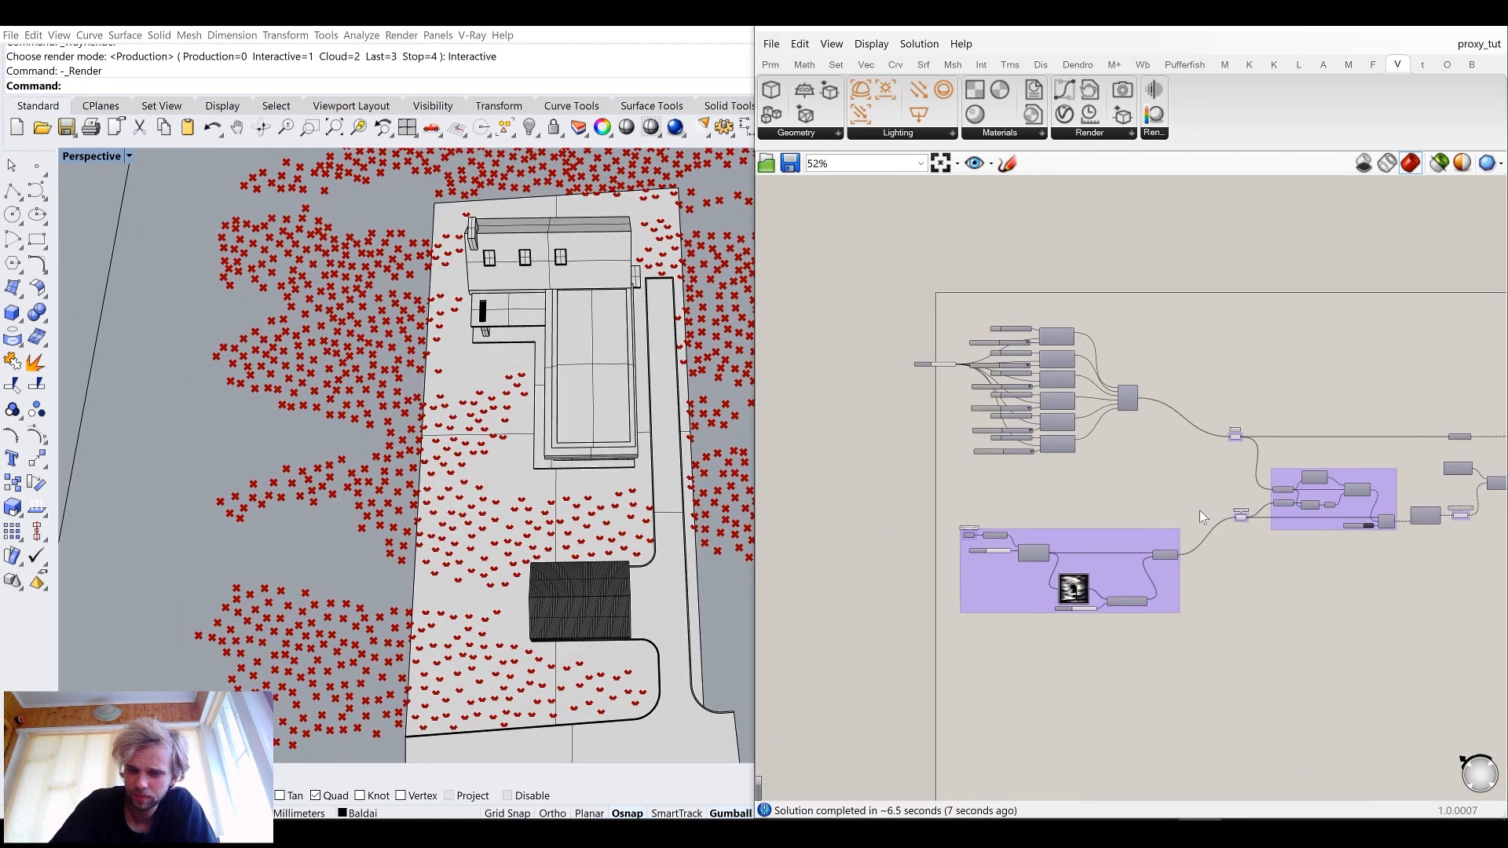
{"action": "right_click_drag", "start_coordinate": [1200, 511], "coordinate": [1073, 523]}
{"action": "scroll", "coordinate": [1073, 522], "scroll_direction": "down", "scroll_amount": 2}
{"action": "scroll", "coordinate": [908, 526], "scroll_direction": "up", "scroll_amount": 8}
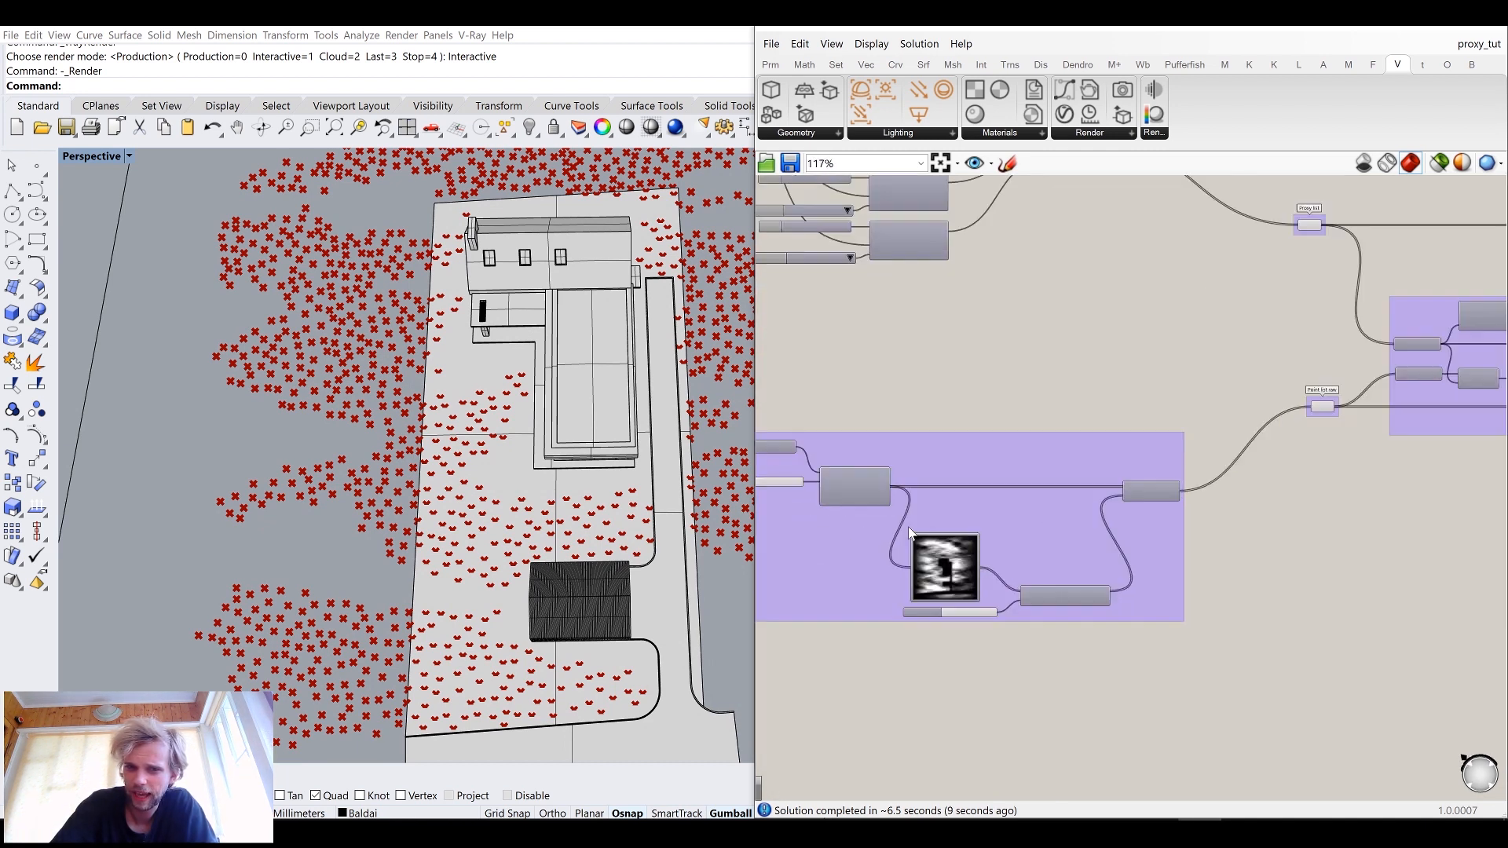
{"action": "scroll", "coordinate": [1092, 565], "scroll_direction": "down", "scroll_amount": 10}
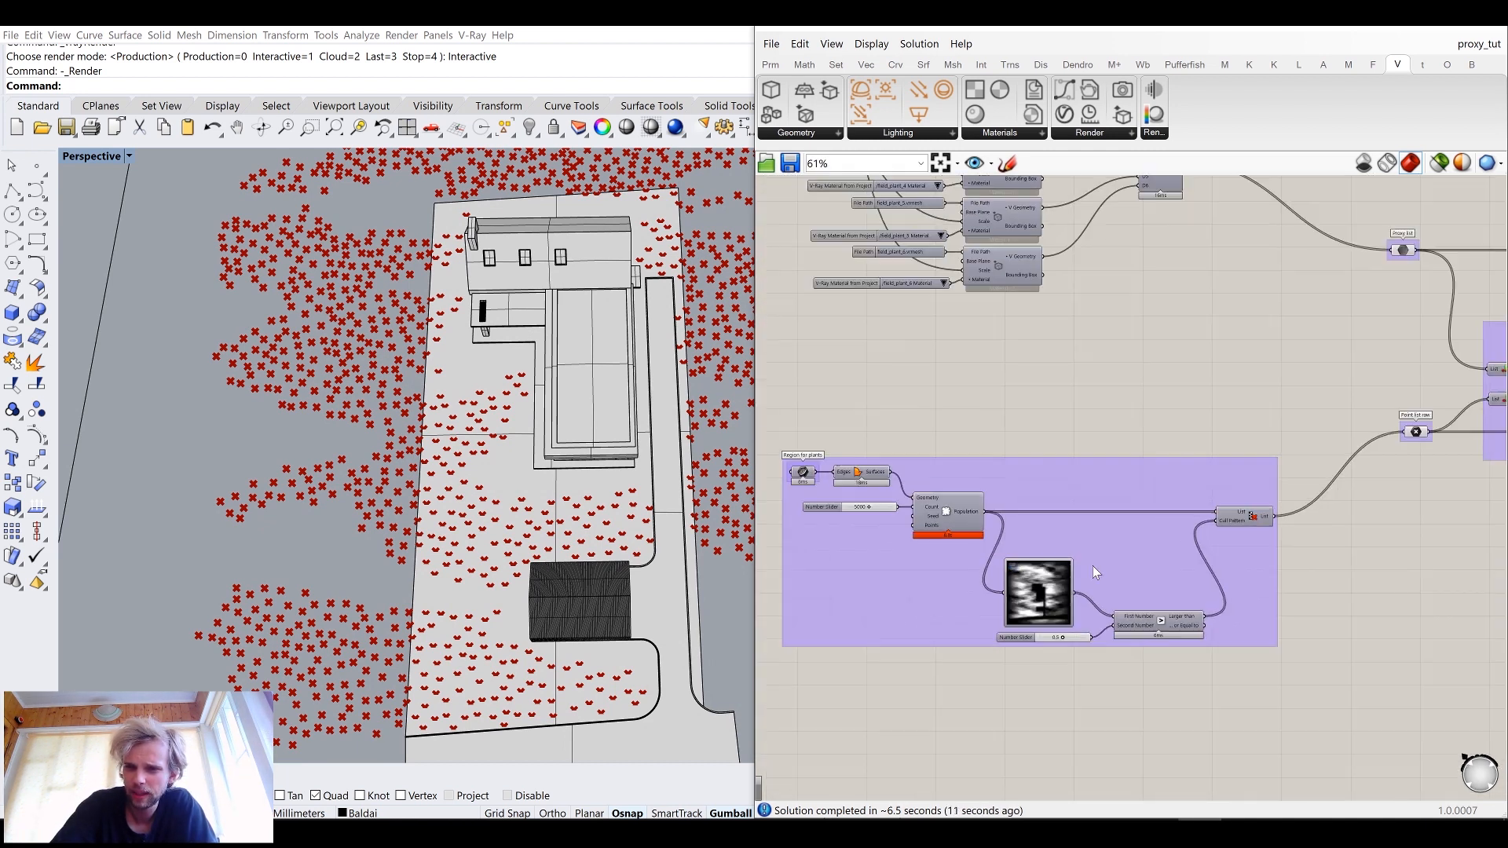
{"action": "scroll", "coordinate": [1251, 538], "scroll_direction": "up", "scroll_amount": 7}
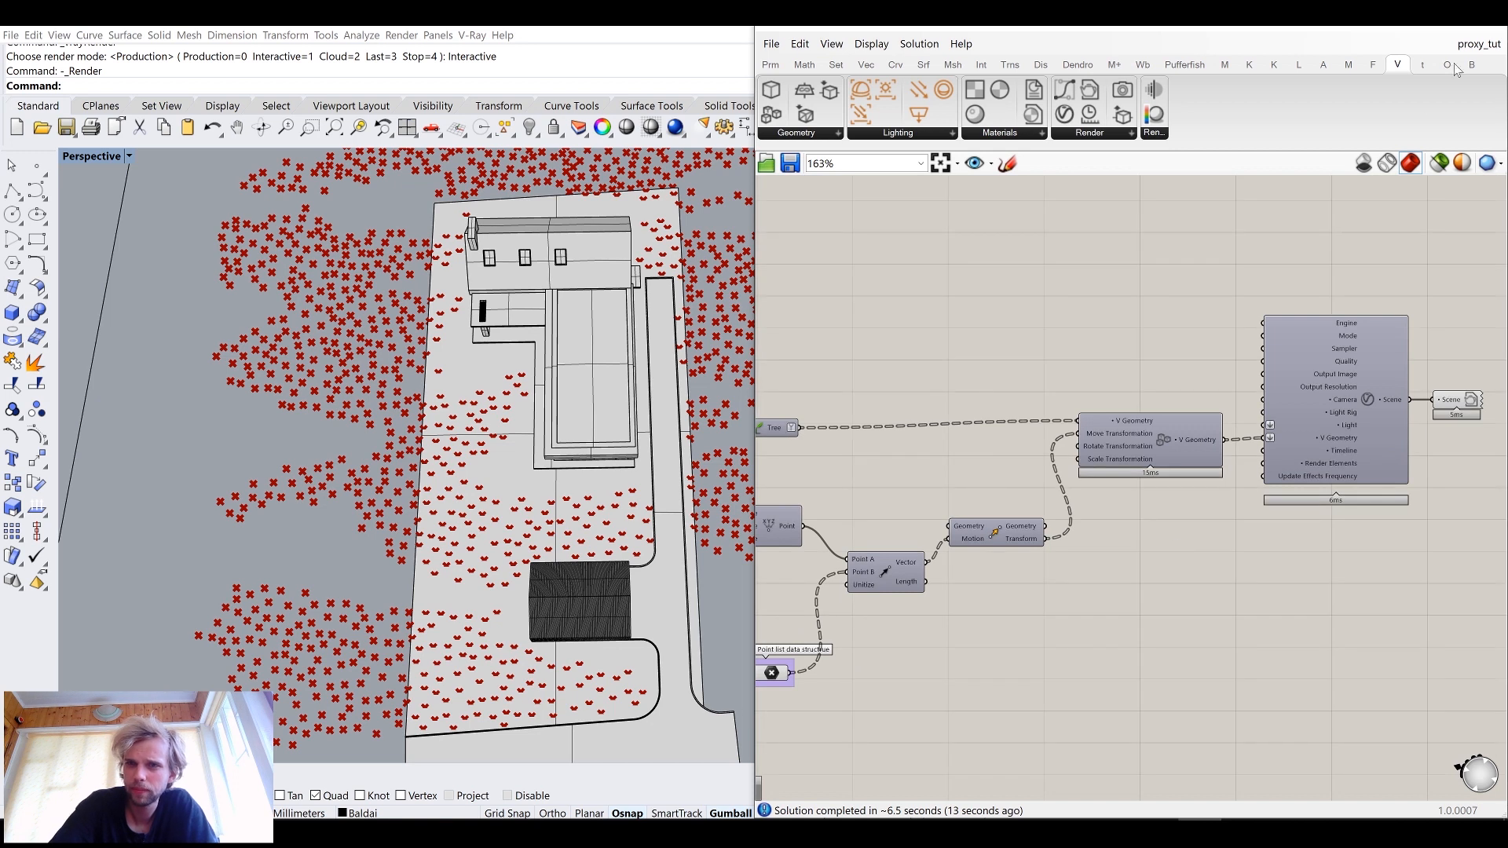
Step: Get the Grasshopper window out of the way and create a planar surface from the closed boundary curve around the whole site
{"action": "left_click", "coordinate": [1414, 26]}
{"action": "scroll", "coordinate": [569, 371], "scroll_direction": "down", "scroll_amount": 5}
{"action": "right_click_drag", "start_coordinate": [569, 371], "coordinate": [366, 511]}
{"action": "scroll", "coordinate": [366, 511], "scroll_direction": "up", "scroll_amount": 4}
{"action": "left_click", "coordinate": [475, 454]}
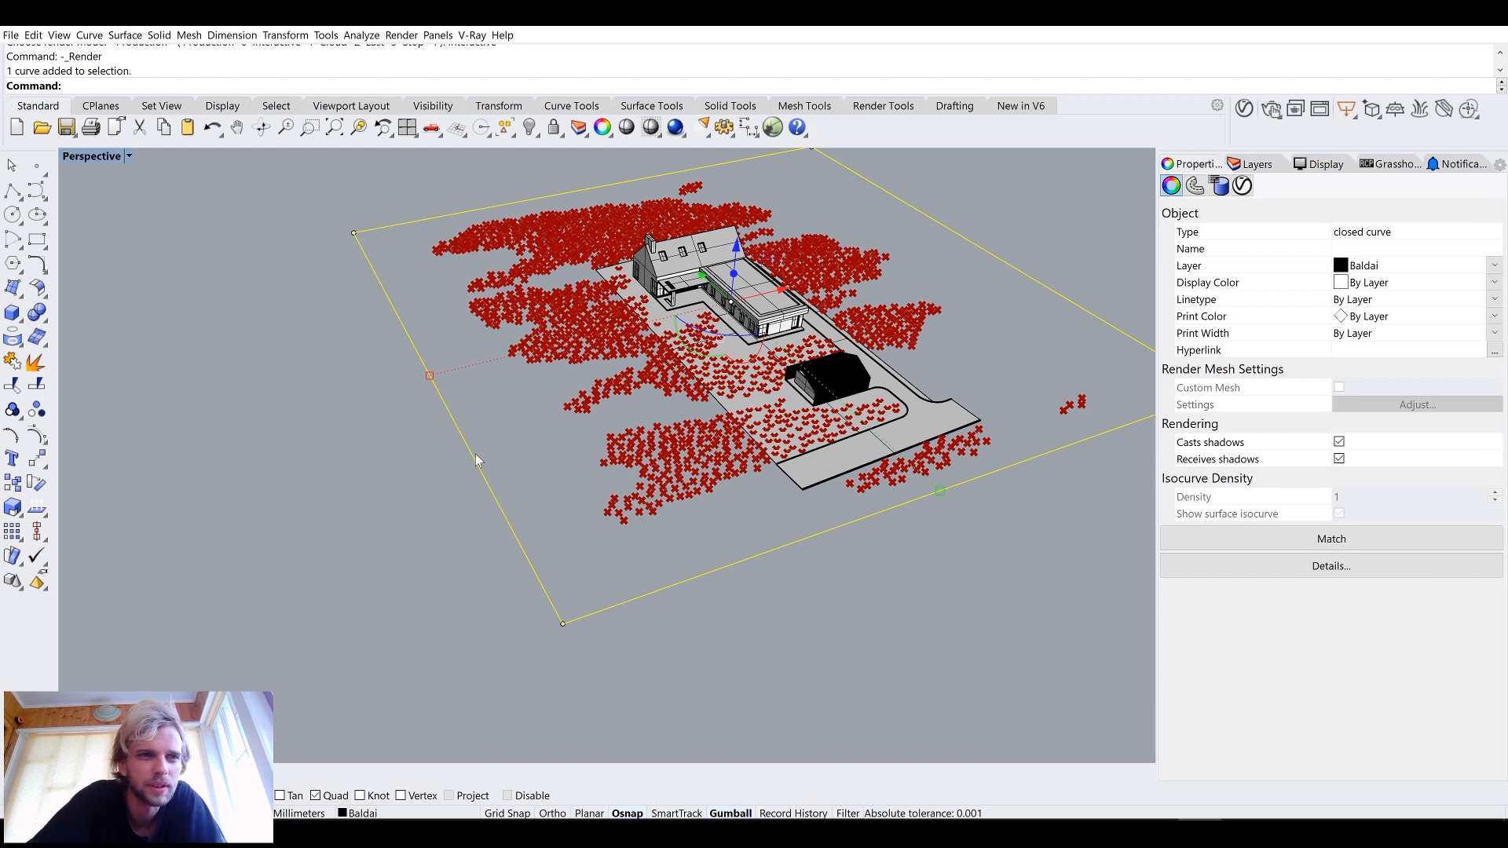
{"action": "key", "text": "Return"}
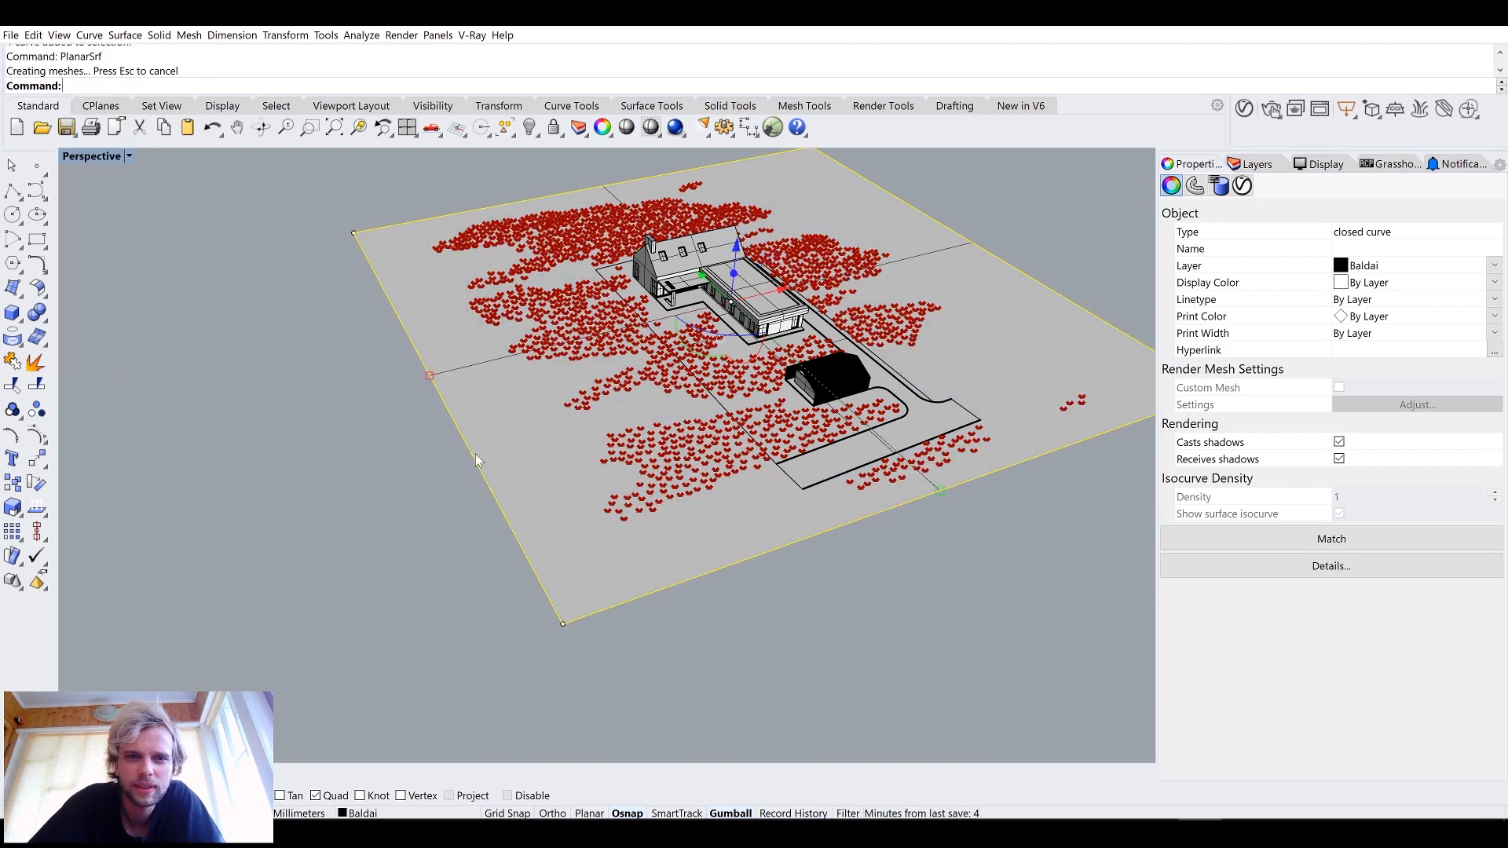
Step: Check where the new ground surface overlaps the trimmed plot surface around the house
{"action": "left_click", "coordinate": [351, 441]}
{"action": "left_click", "coordinate": [521, 418]}
{"action": "right_click_drag", "start_coordinate": [659, 387], "coordinate": [697, 348]}
{"action": "scroll", "coordinate": [697, 348], "scroll_direction": "up", "scroll_amount": 3}
{"action": "left_click", "coordinate": [702, 339]}
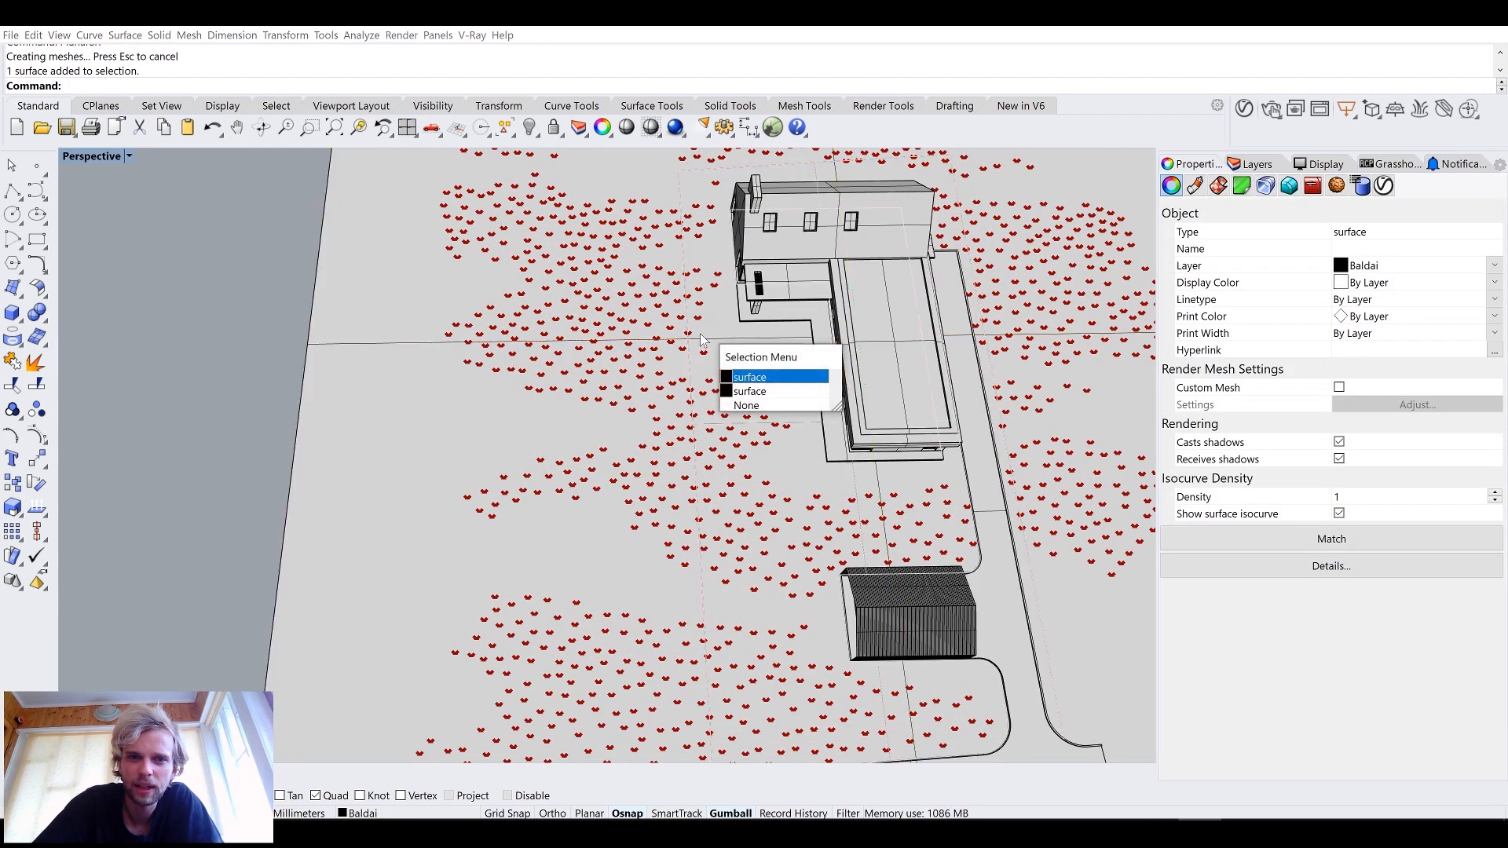
{"action": "left_click", "coordinate": [741, 379]}
{"action": "scroll", "coordinate": [680, 337], "scroll_direction": "down", "scroll_amount": 3}
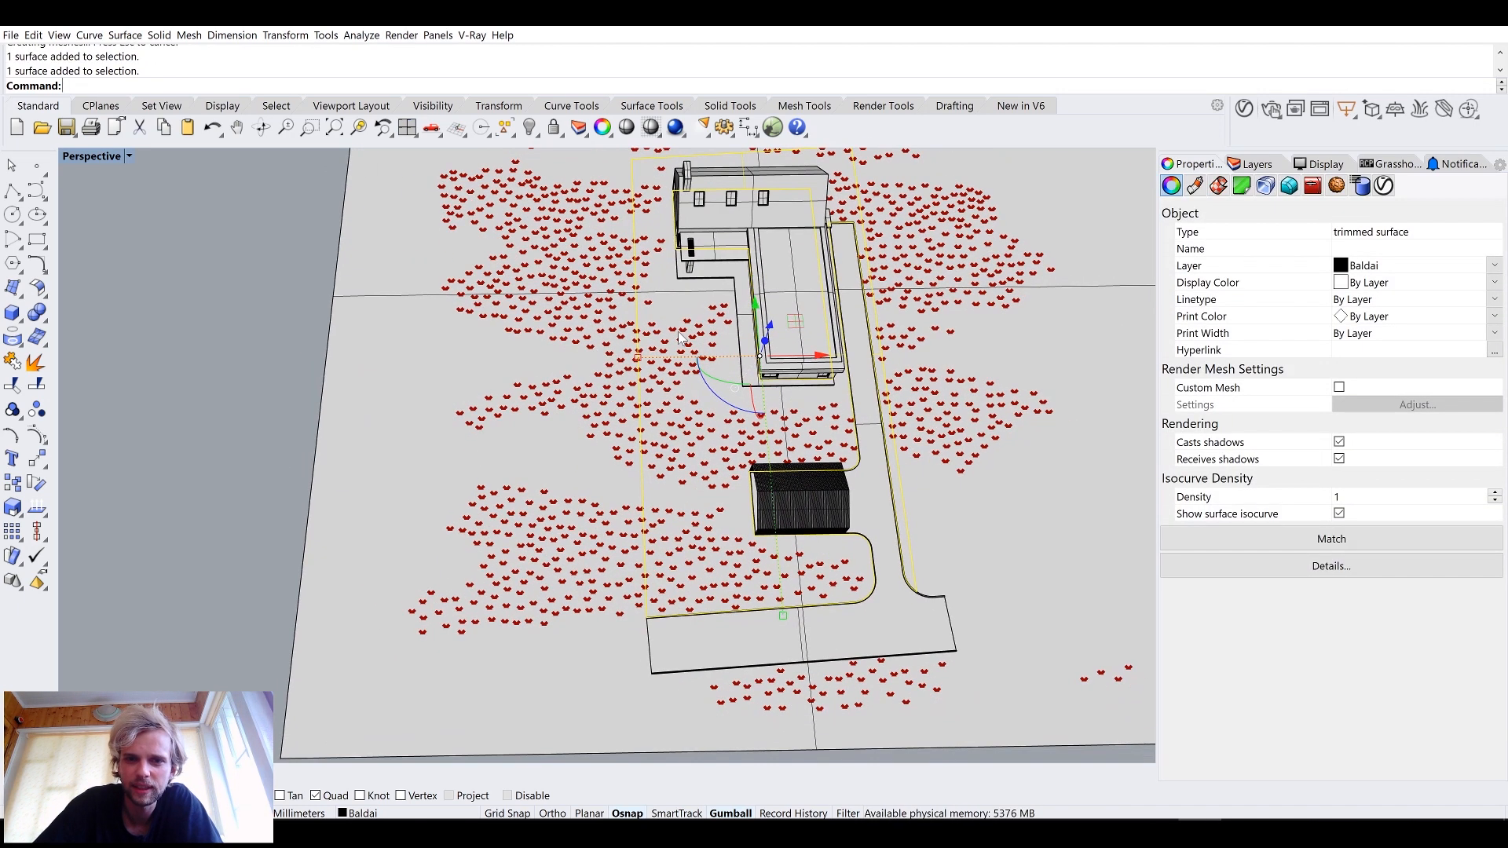
{"action": "right_click_drag", "start_coordinate": [759, 676], "coordinate": [318, 298]}
{"action": "key", "text": "Escape"}
Step: Start a polyline at the plot corner beside the house and run it past the driveway's inner edge to its outer corner
{"action": "left_click", "coordinate": [13, 191]}
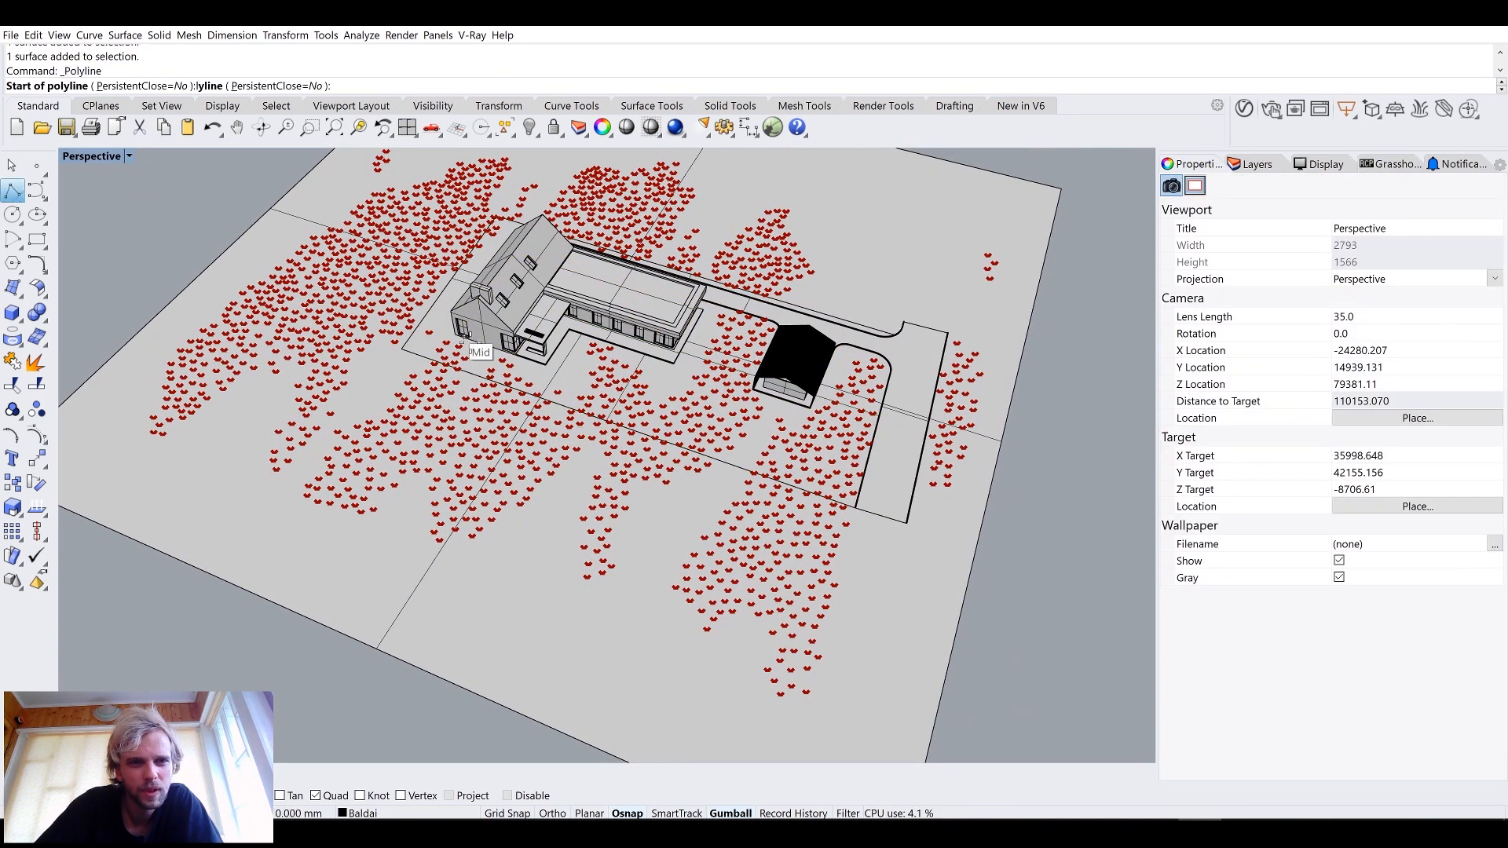
{"action": "left_click", "coordinate": [402, 348]}
{"action": "scroll", "coordinate": [402, 348], "scroll_direction": "up", "scroll_amount": 6}
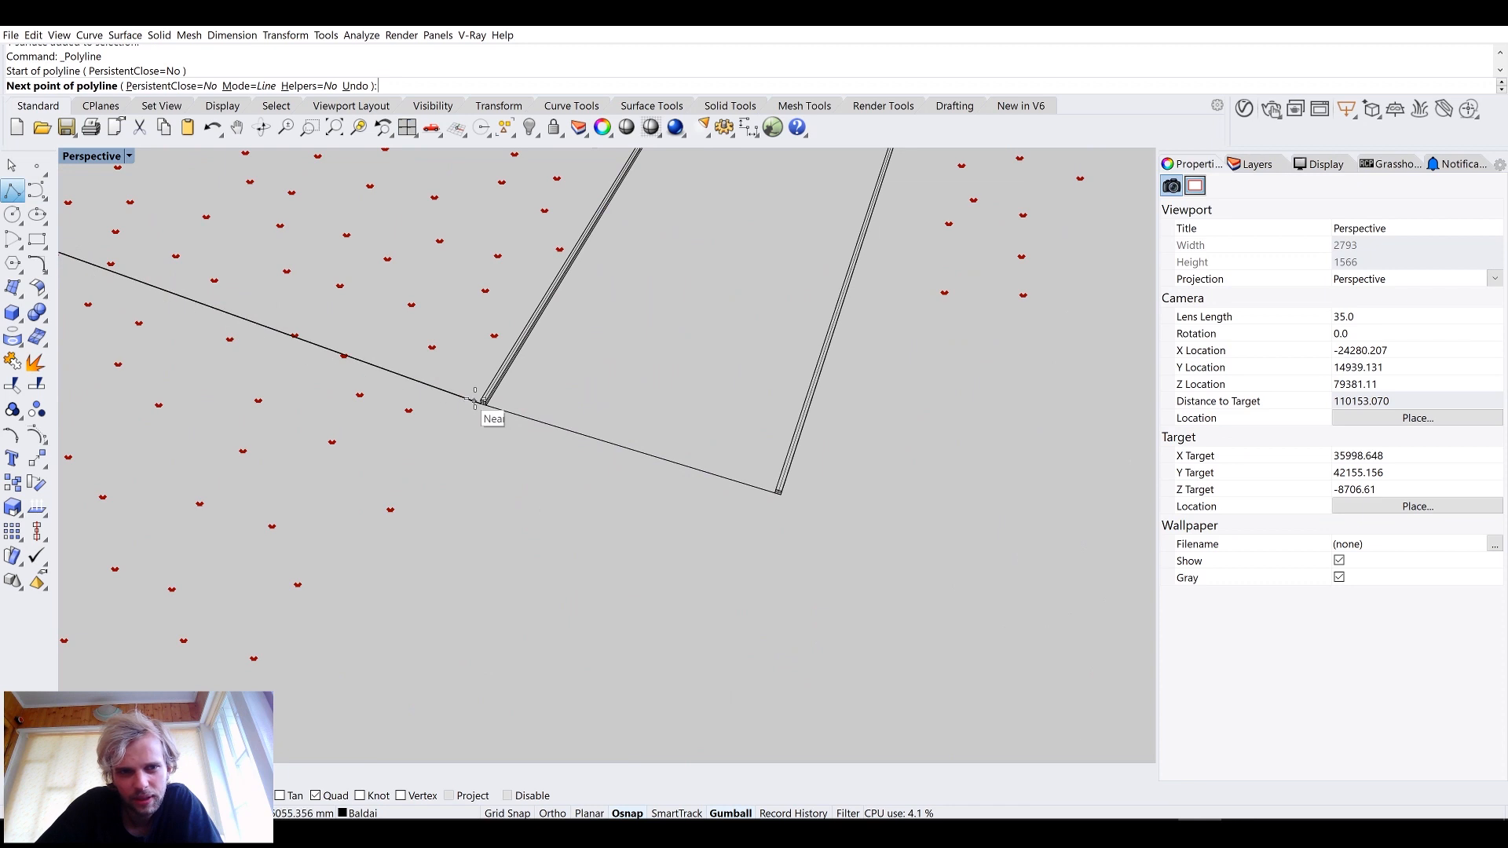
{"action": "left_click", "coordinate": [479, 407]}
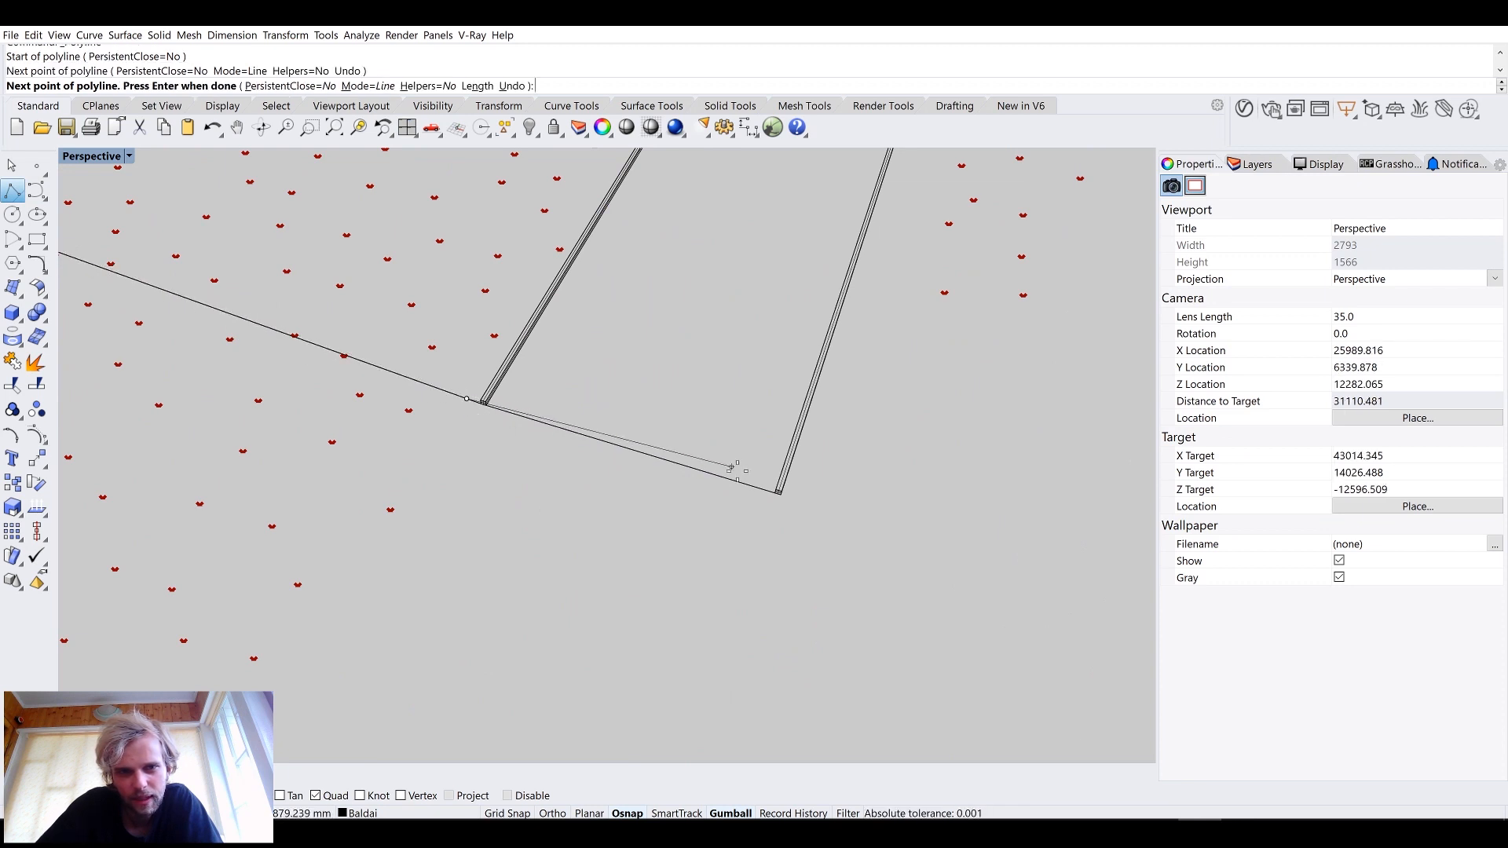
{"action": "left_click", "coordinate": [780, 497]}
Step: Continue the polyline along the driveway's long outer edge and across its short end to the curved kerb, and finish it
{"action": "scroll", "coordinate": [780, 497], "scroll_direction": "down", "scroll_amount": 5}
{"action": "right_click_drag", "start_coordinate": [780, 497], "coordinate": [903, 518]}
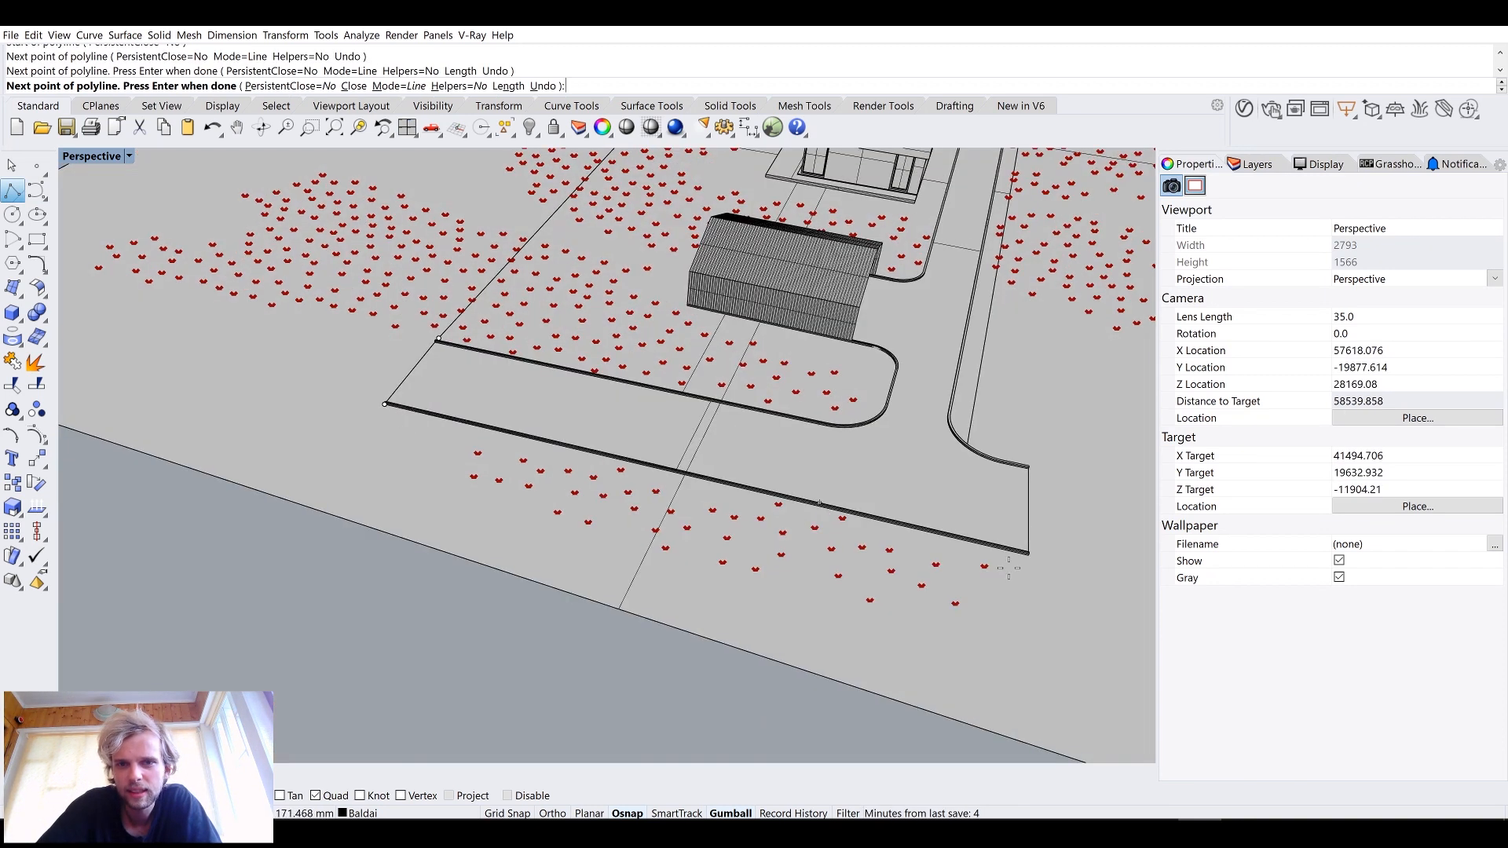
{"action": "scroll", "coordinate": [1011, 543], "scroll_direction": "up", "scroll_amount": 5}
{"action": "scroll", "coordinate": [1011, 544], "scroll_direction": "down", "scroll_amount": 10}
{"action": "scroll", "coordinate": [1006, 541], "scroll_direction": "up", "scroll_amount": 8}
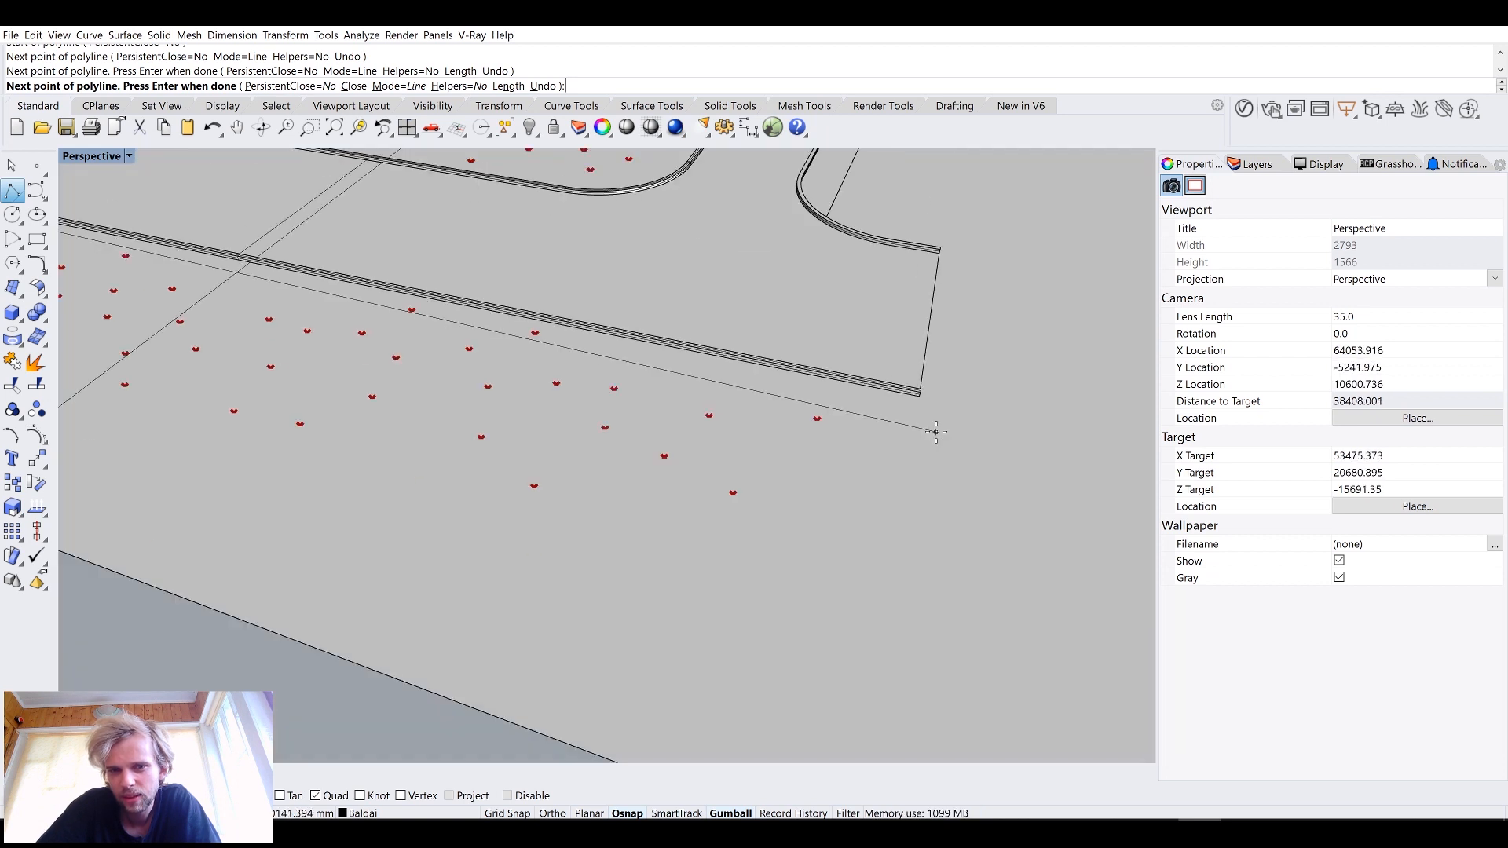
{"action": "left_click", "coordinate": [919, 393]}
{"action": "right_click_drag", "start_coordinate": [919, 393], "coordinate": [746, 377]}
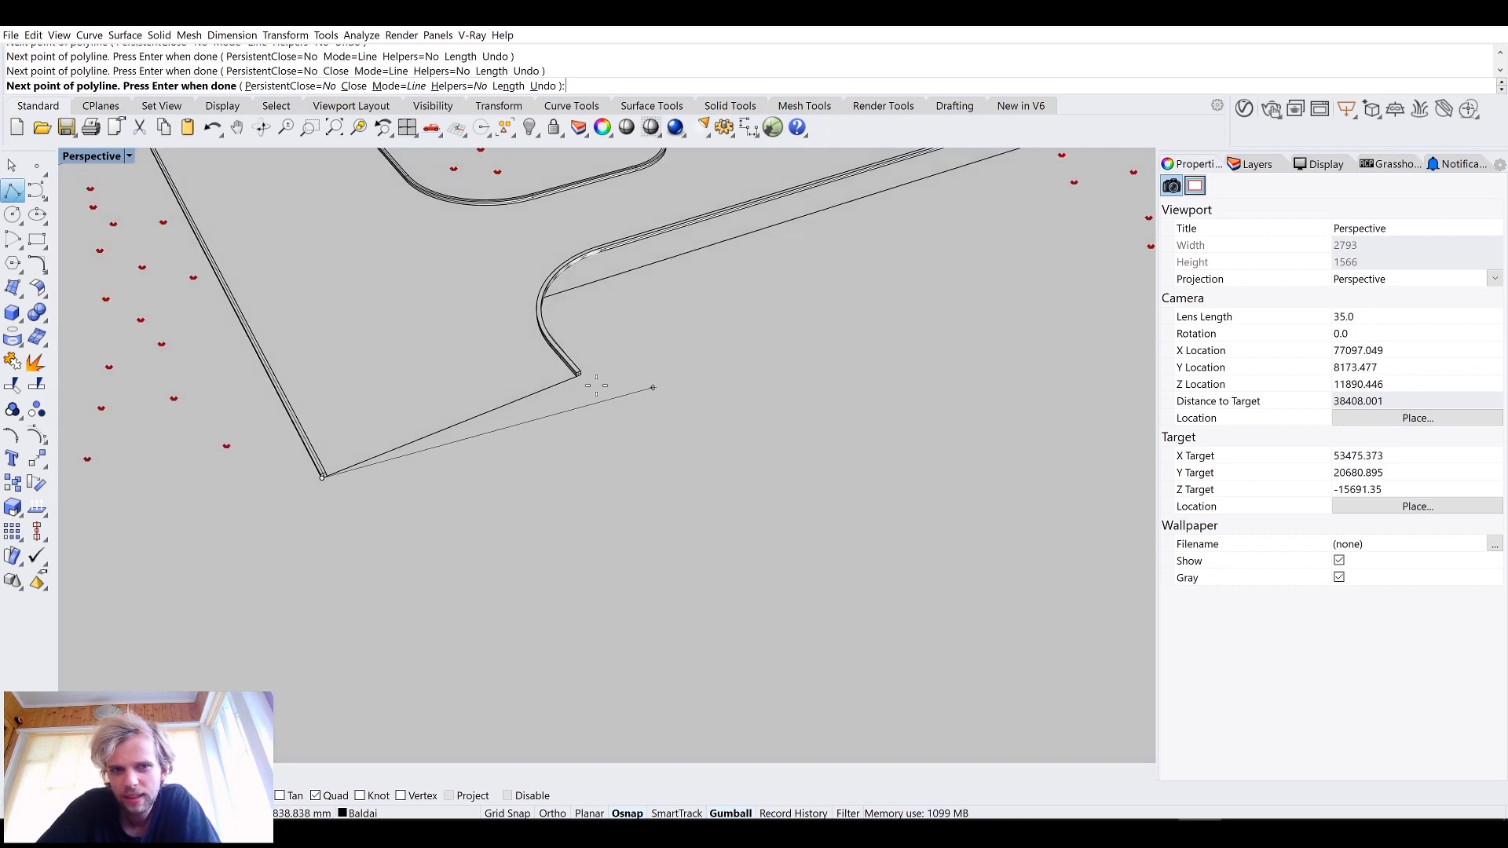
{"action": "left_click", "coordinate": [581, 375]}
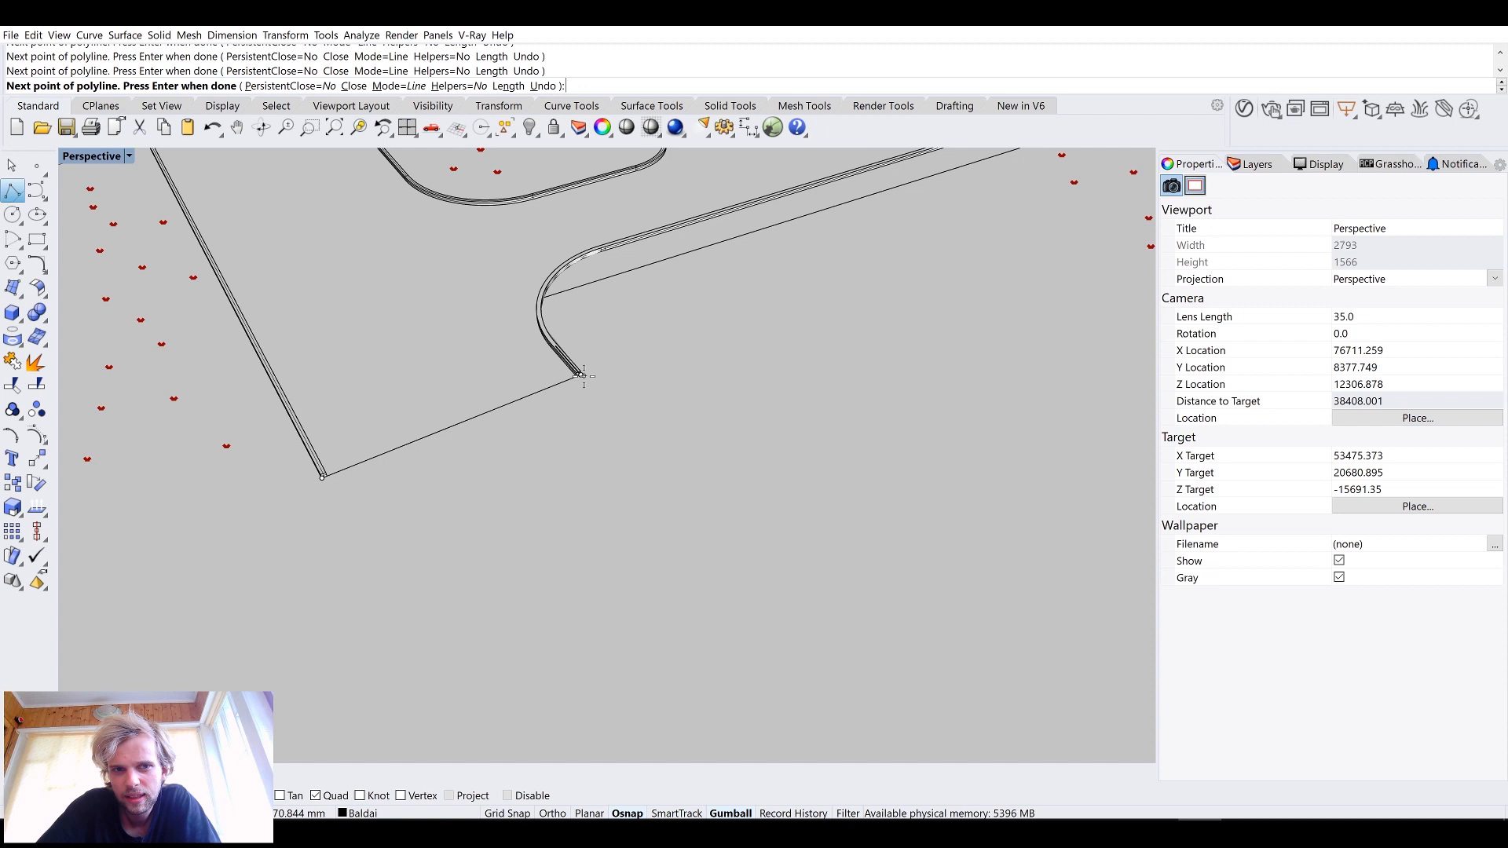
{"action": "key", "text": "Return"}
Step: Lock the large planar ground surface
{"action": "right_click_drag", "start_coordinate": [606, 320], "coordinate": [660, 351]}
{"action": "scroll", "coordinate": [540, 328], "scroll_direction": "down", "scroll_amount": 6}
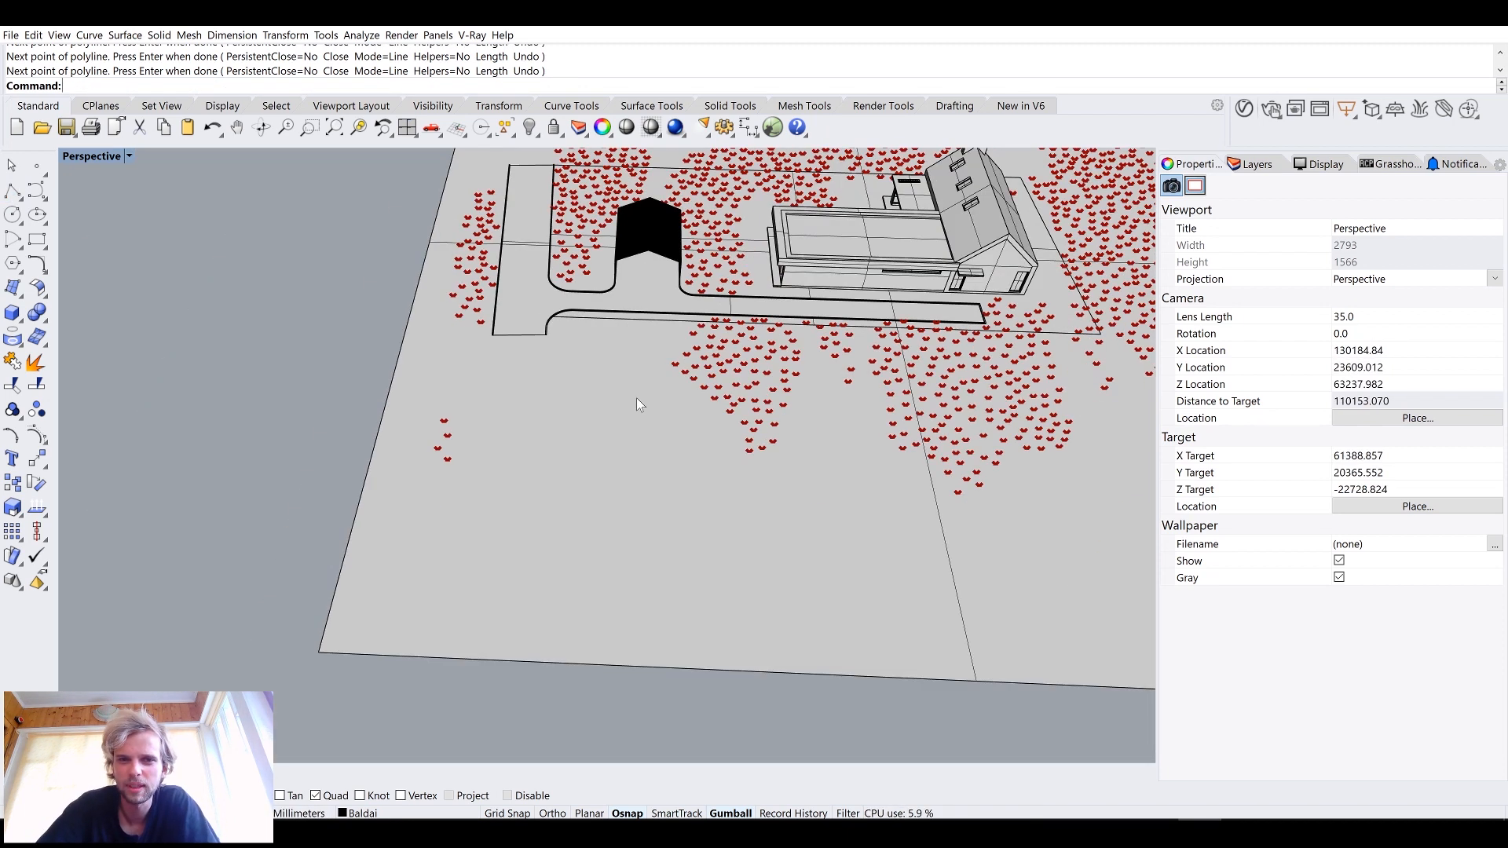
{"action": "left_click", "coordinate": [637, 400]}
{"action": "type", "text": "Lock"}
{"action": "key", "text": "Return"}
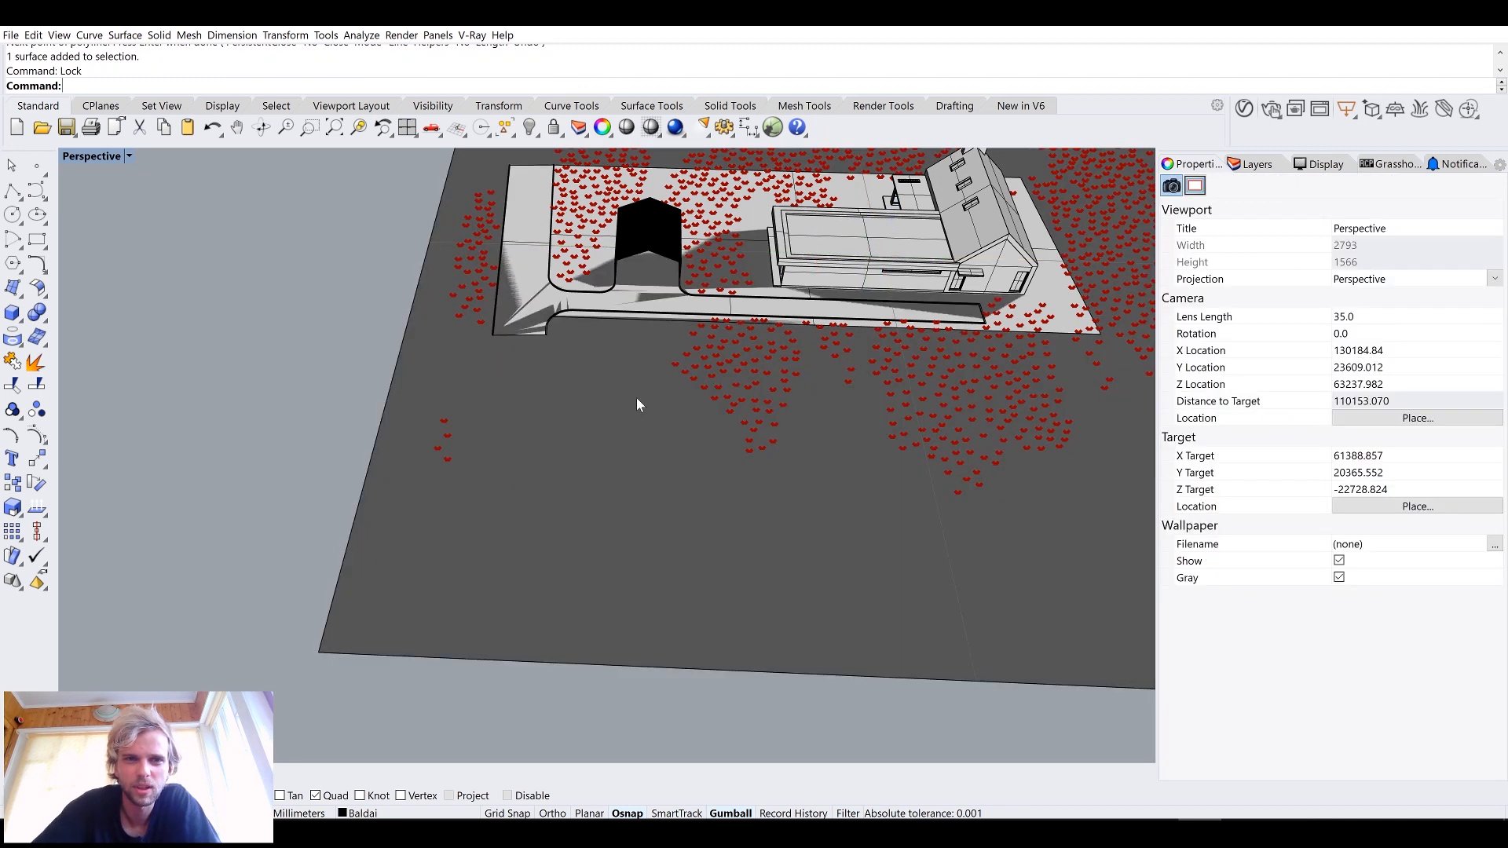
{"action": "scroll", "coordinate": [652, 317], "scroll_direction": "up", "scroll_amount": 5}
{"action": "scroll", "coordinate": [597, 345], "scroll_direction": "down", "scroll_amount": 5}
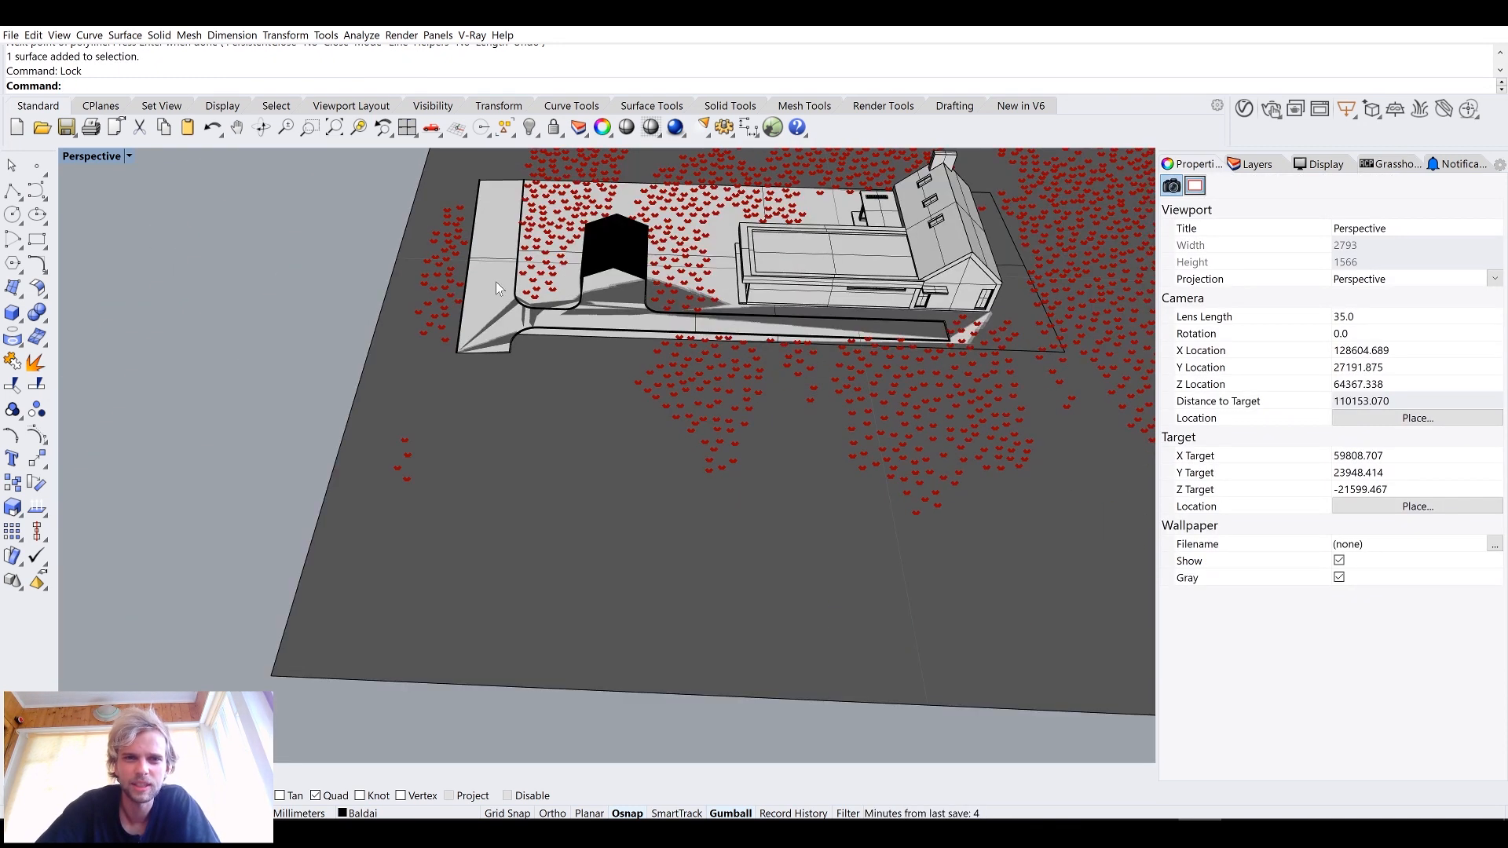
{"action": "scroll", "coordinate": [690, 328], "scroll_direction": "up", "scroll_amount": 4}
{"action": "type", "text": "trim"}
{"action": "key", "text": "Return"}
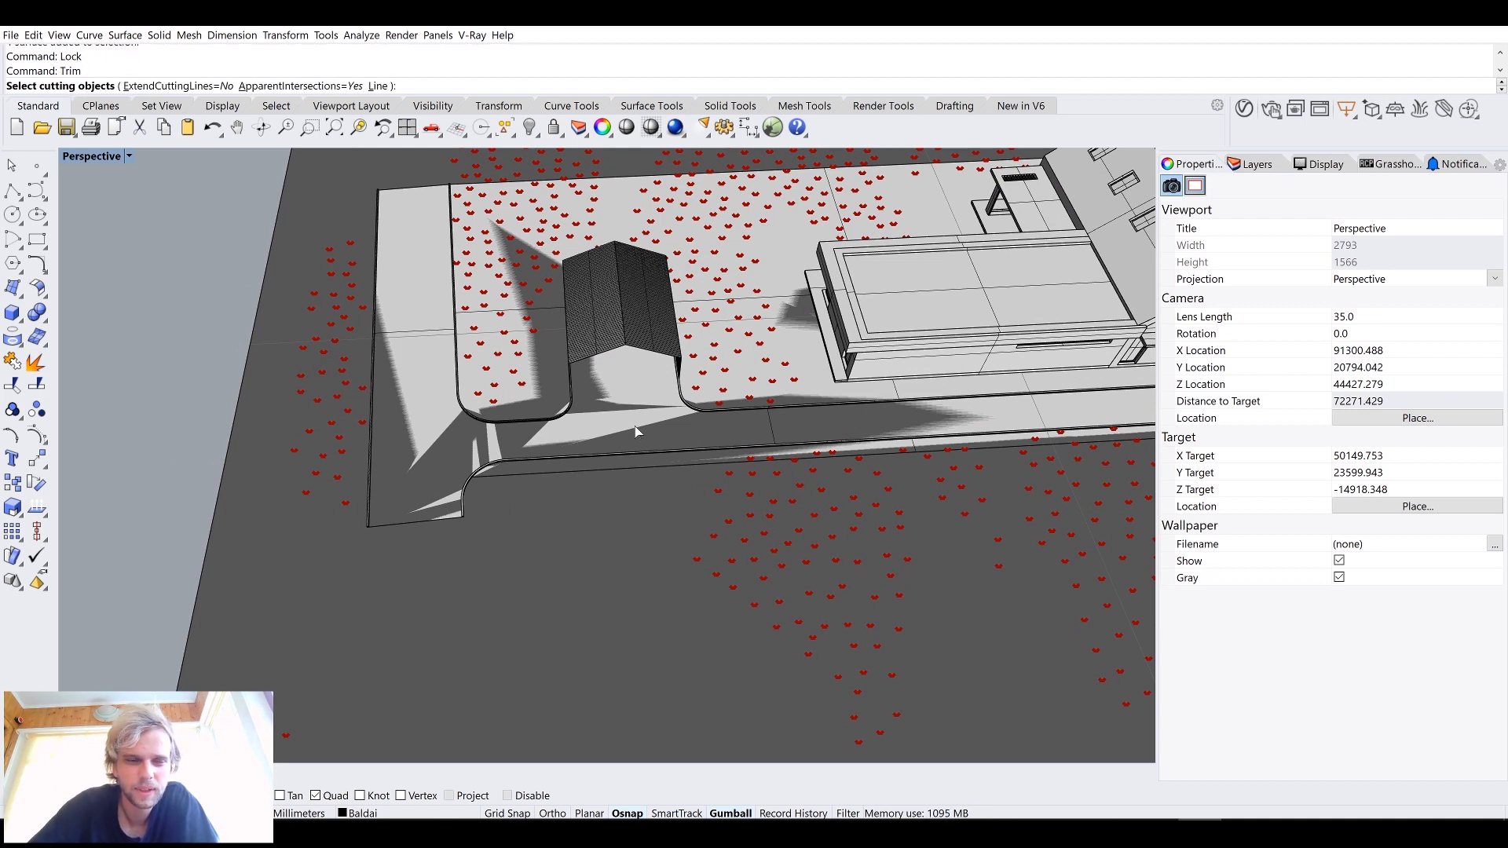
{"action": "key", "text": "Escape"}
Step: Use DupEdge on the plot's long side edge, the driveway's short end and its curved kerb corner
{"action": "type", "text": "DupEdge"}
{"action": "key", "text": "Return"}
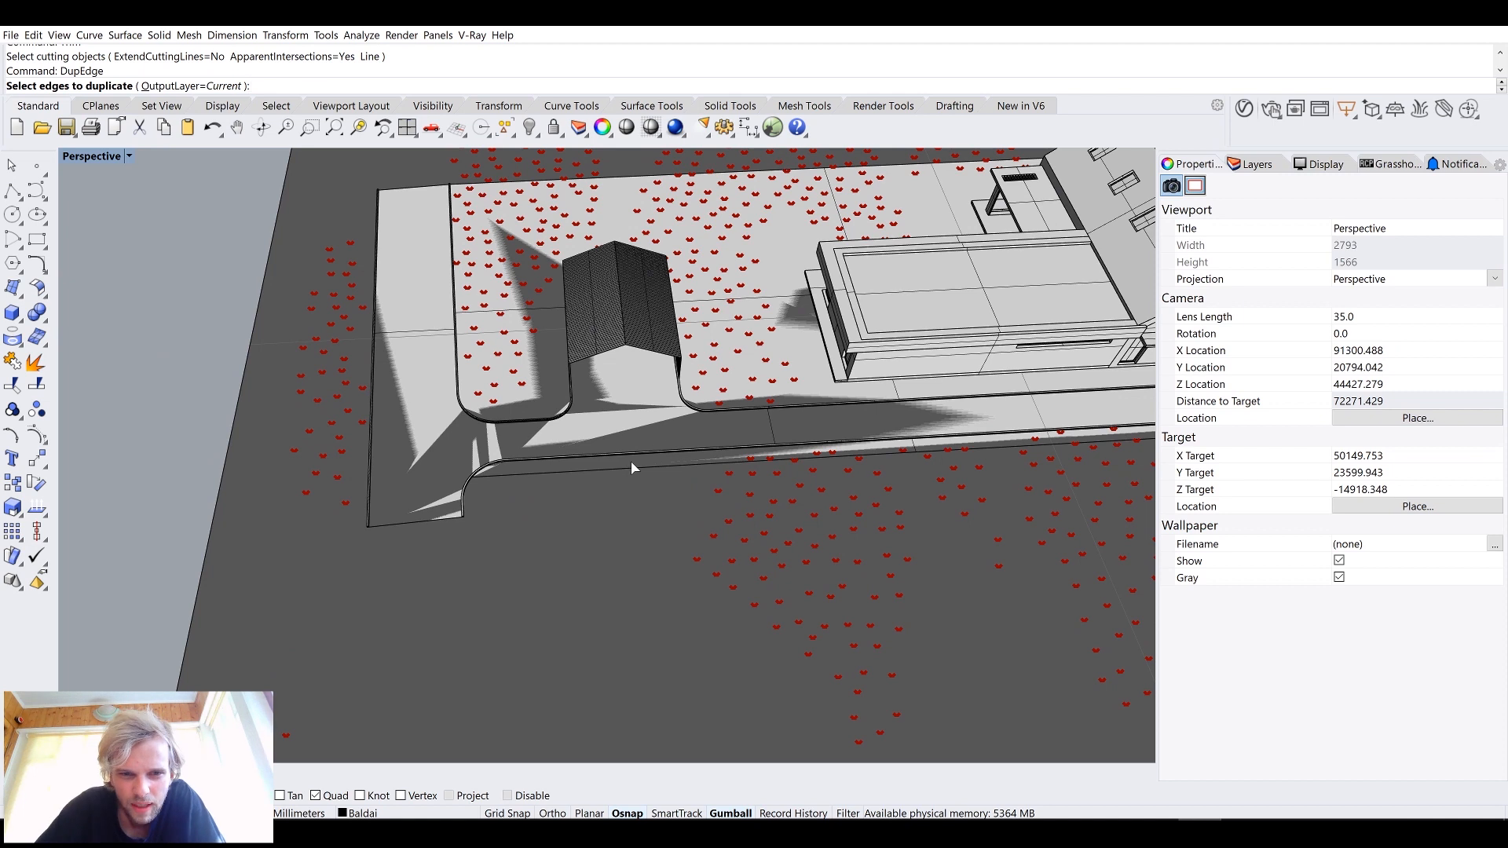
{"action": "left_click", "coordinate": [630, 462]}
{"action": "scroll", "coordinate": [456, 494], "scroll_direction": "up", "scroll_amount": 3}
{"action": "left_click", "coordinate": [430, 565]}
{"action": "left_click", "coordinate": [449, 478]}
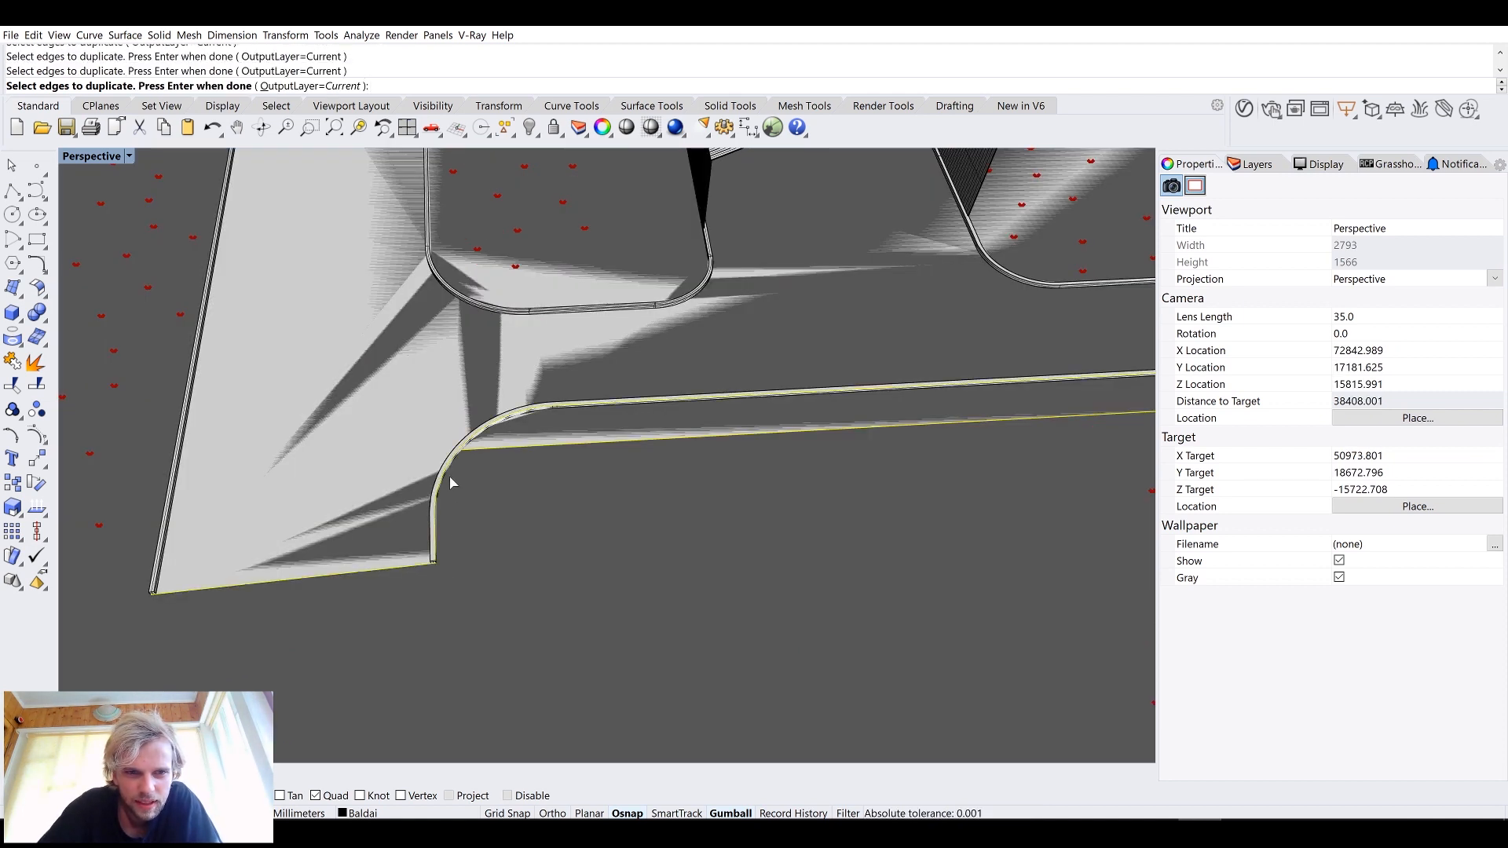
Step: Add the driveway's long outer edge, its opposite end and the remaining plot outline to the duplicated edges, and finish DupEdge
{"action": "scroll", "coordinate": [450, 476], "scroll_direction": "down", "scroll_amount": 3}
{"action": "right_click_drag", "start_coordinate": [411, 496], "coordinate": [694, 493]}
{"action": "scroll", "coordinate": [707, 479], "scroll_direction": "up", "scroll_amount": 3}
{"action": "left_click", "coordinate": [715, 467]}
{"action": "left_click", "coordinate": [742, 499]}
{"action": "scroll", "coordinate": [694, 491], "scroll_direction": "up", "scroll_amount": 3}
{"action": "left_click", "coordinate": [744, 465]}
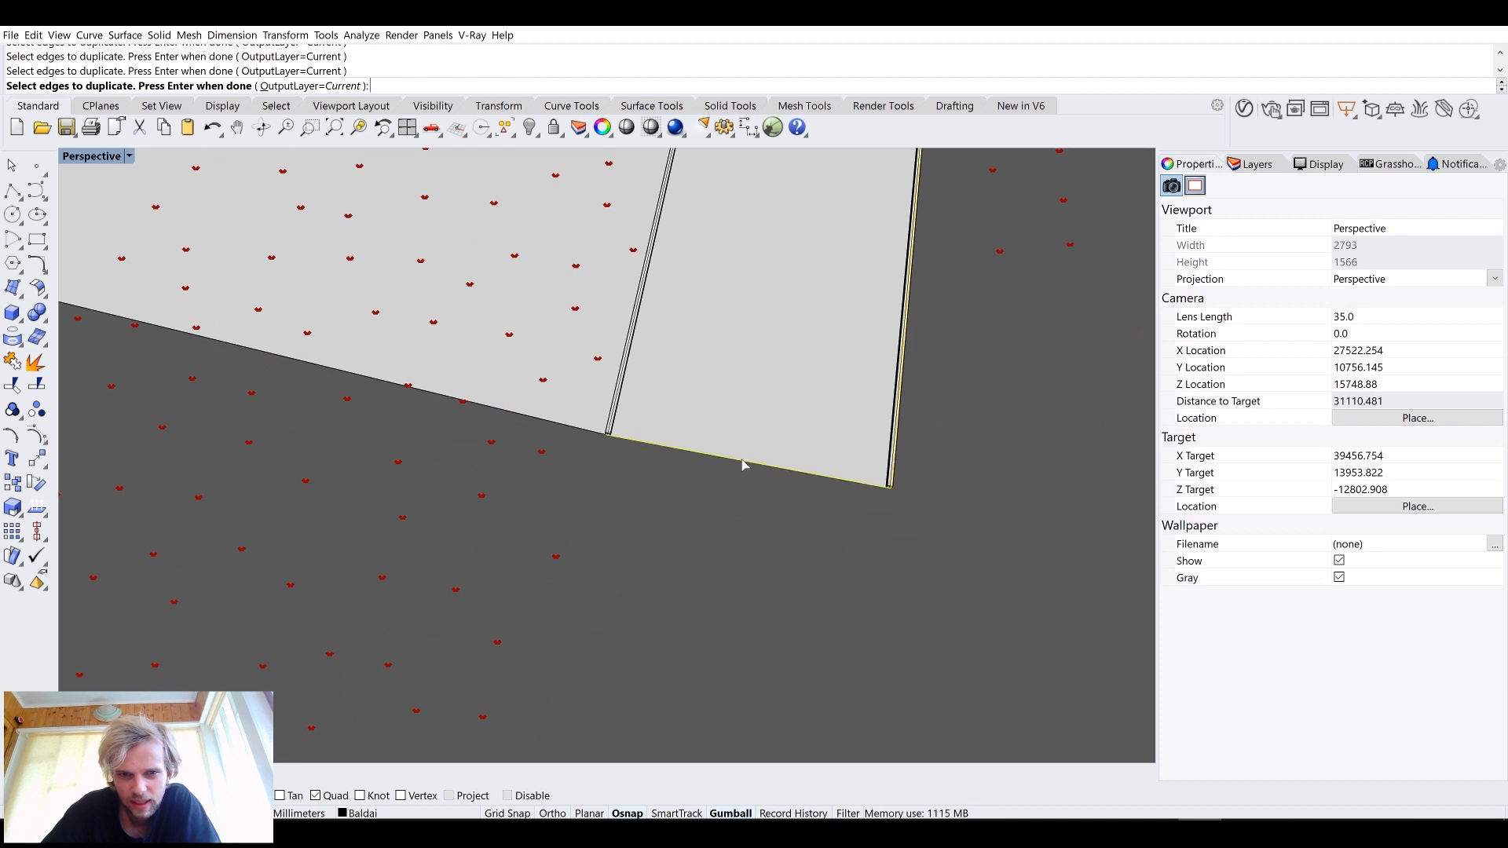
{"action": "scroll", "coordinate": [584, 433], "scroll_direction": "down", "scroll_amount": 10}
{"action": "right_click_drag", "start_coordinate": [584, 433], "coordinate": [465, 431]}
{"action": "scroll", "coordinate": [445, 507], "scroll_direction": "up", "scroll_amount": 2}
{"action": "key", "text": "Return"}
{"action": "scroll", "coordinate": [470, 521], "scroll_direction": "down", "scroll_amount": 5}
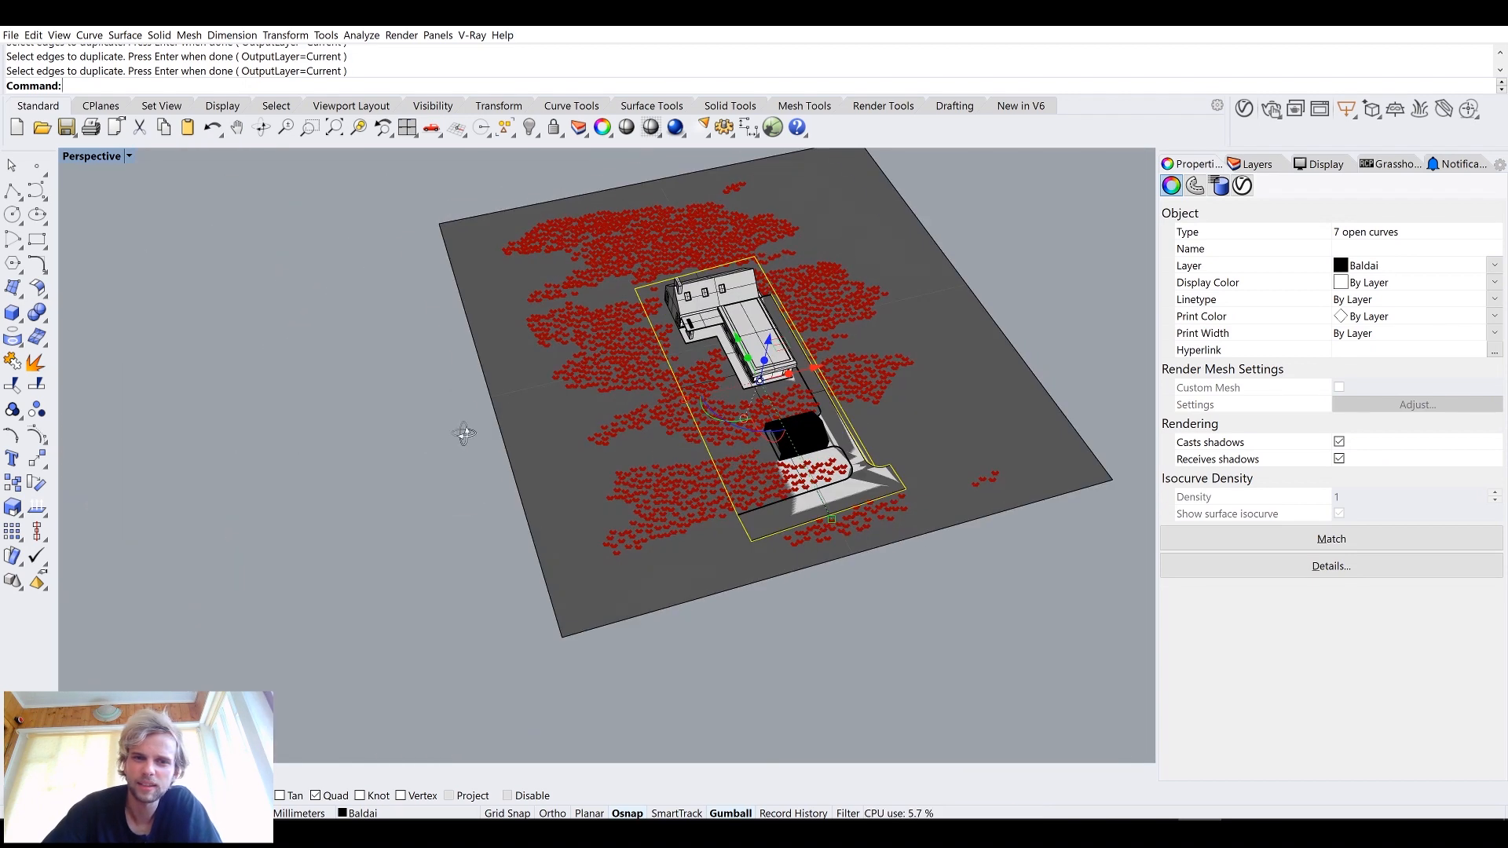
Step: Project the duplicated outline curves to the construction plane with ProjectToCPlane, deleting the input objects
{"action": "scroll", "coordinate": [846, 470], "scroll_direction": "up", "scroll_amount": 6}
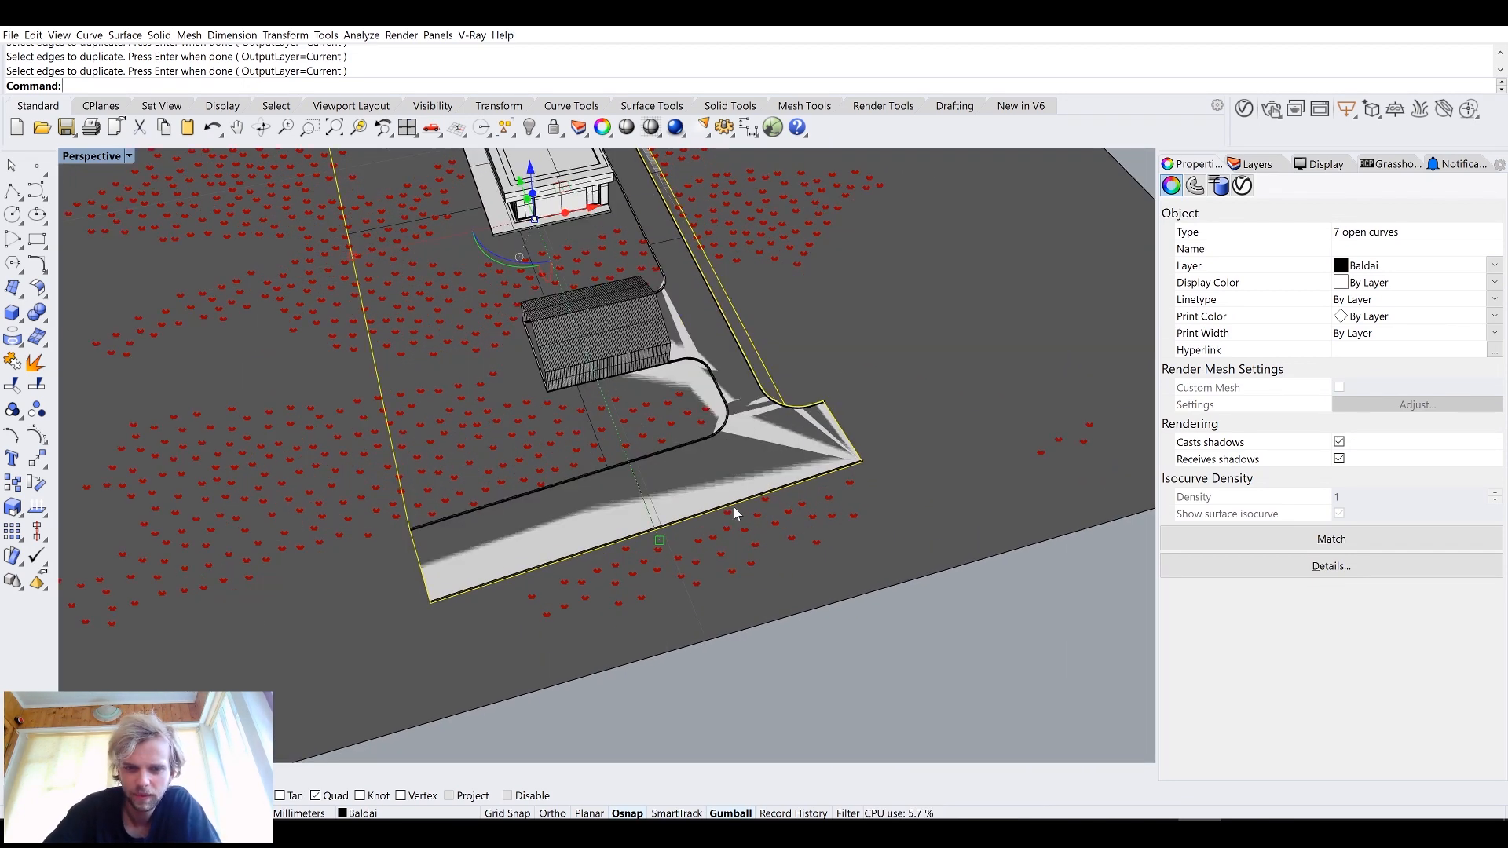
{"action": "type", "text": "Project"}
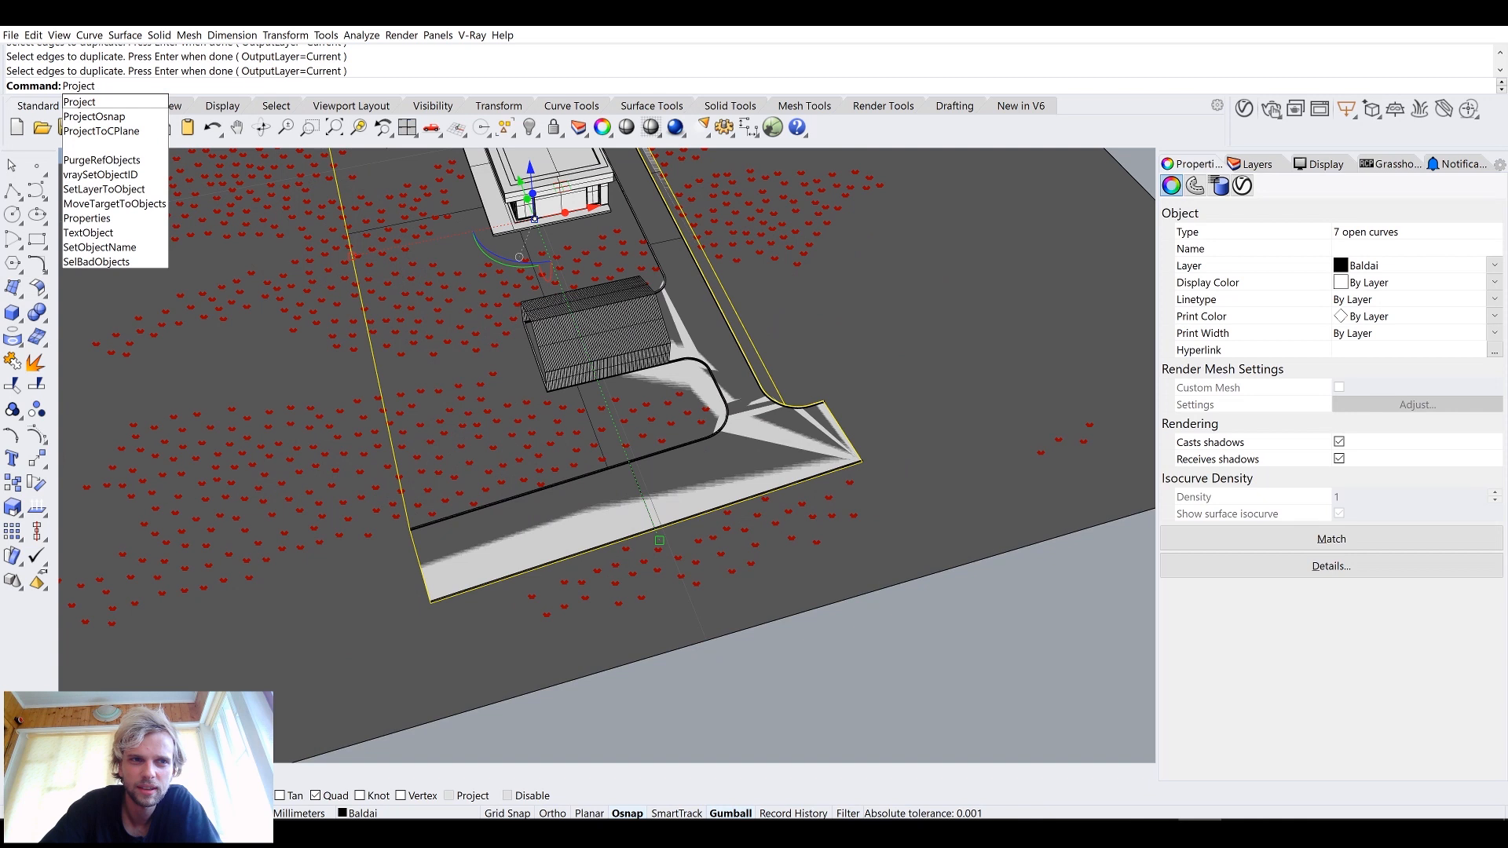
{"action": "key", "text": "Down"}
{"action": "key", "text": "Down"}
{"action": "key", "text": "Return"}
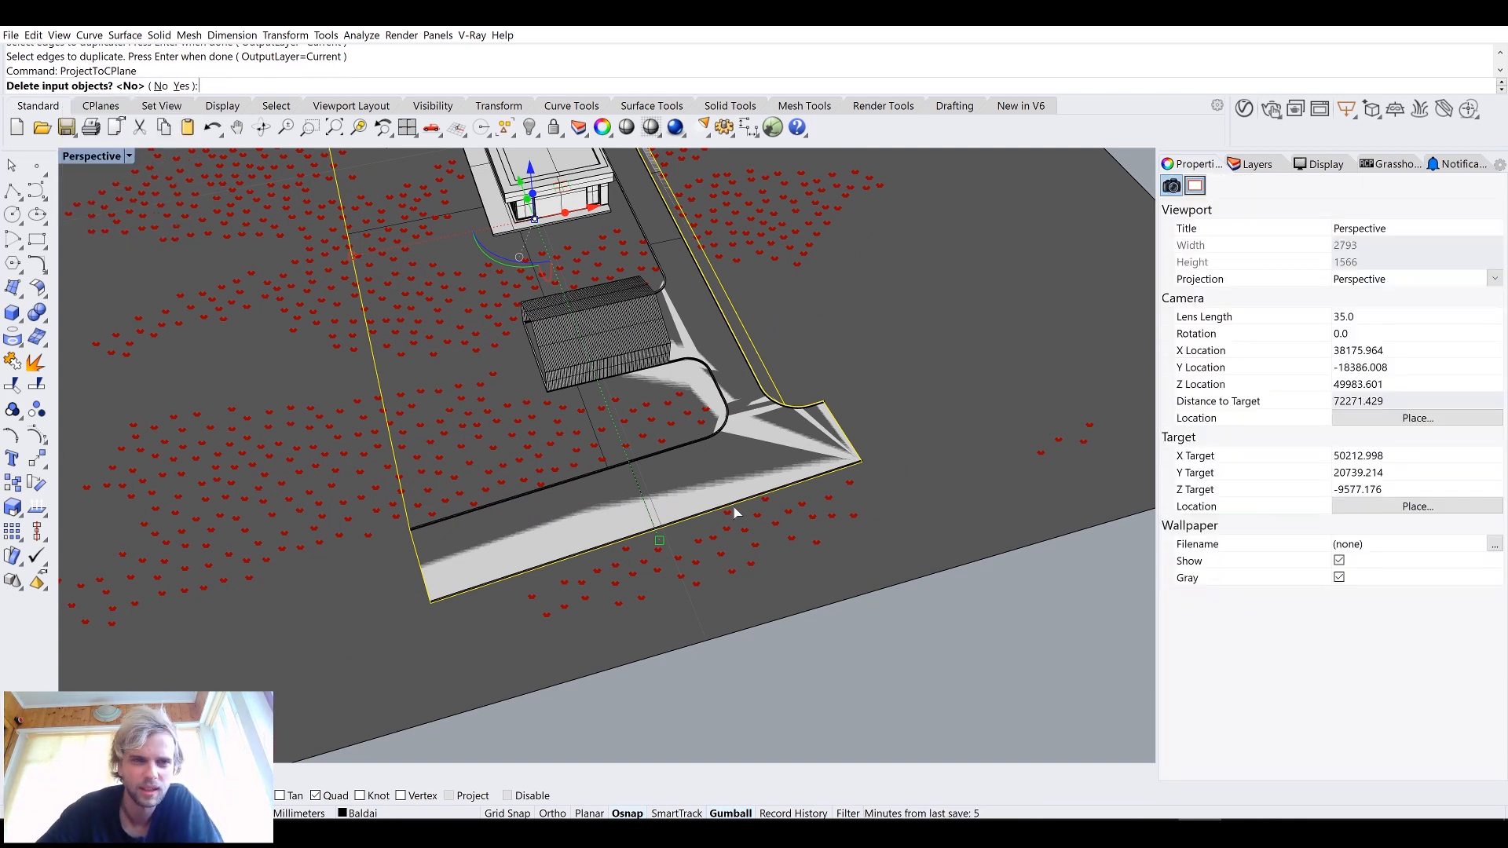
{"action": "type", "text": "y"}
{"action": "key", "text": "Return"}
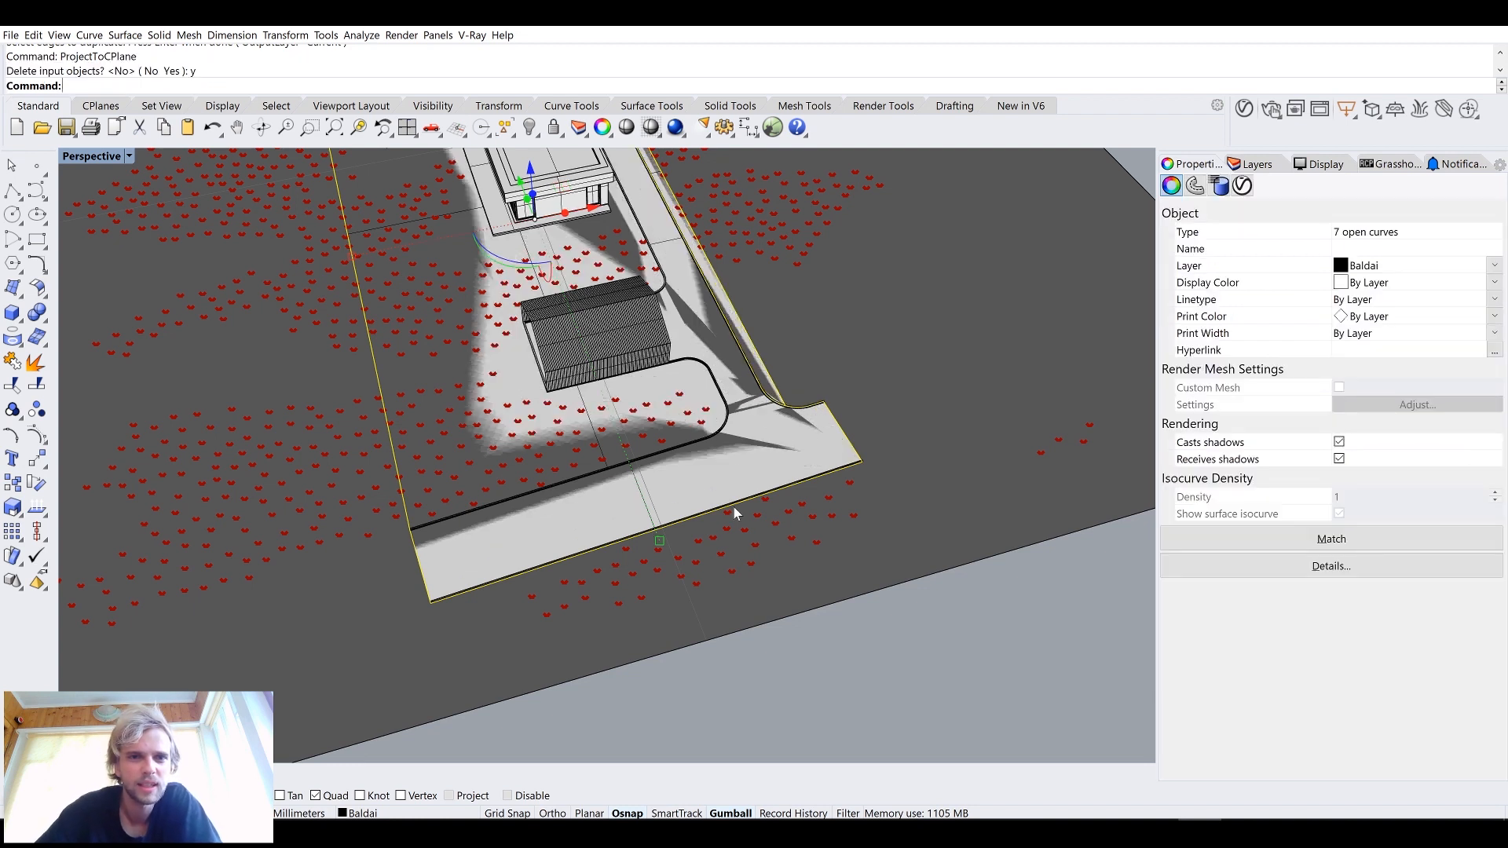
Step: Group the projected outline curves
{"action": "scroll", "coordinate": [680, 454], "scroll_direction": "down", "scroll_amount": 2}
{"action": "right_click_drag", "start_coordinate": [679, 454], "coordinate": [719, 453]}
{"action": "key", "text": "Return"}
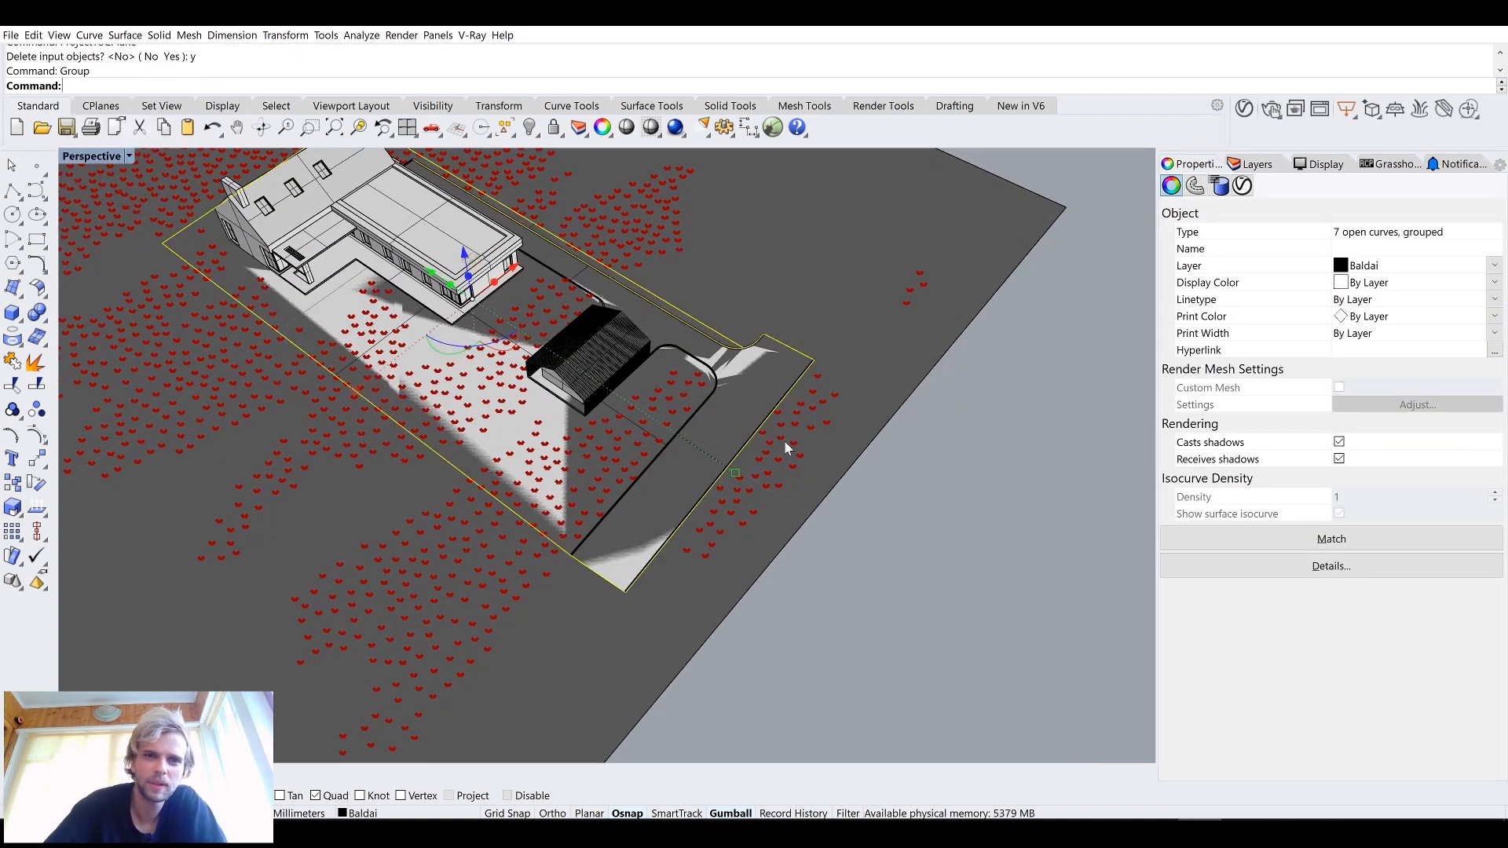
Step: Deselect the curve group and unlock the large ground surface
{"action": "left_click", "coordinate": [959, 519]}
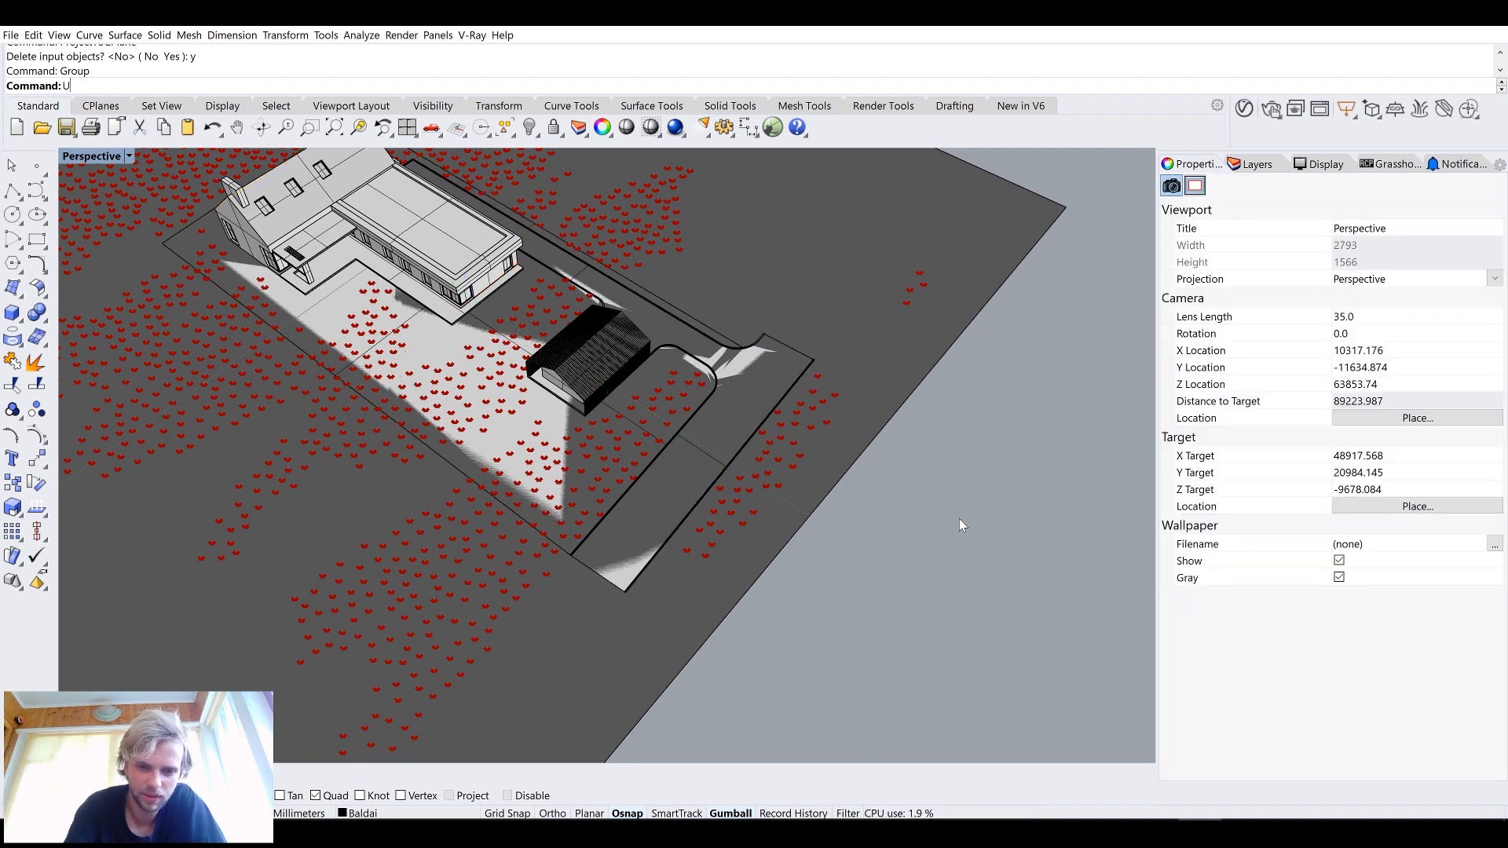
{"action": "type", "text": "Unlock"}
{"action": "key", "text": "Return"}
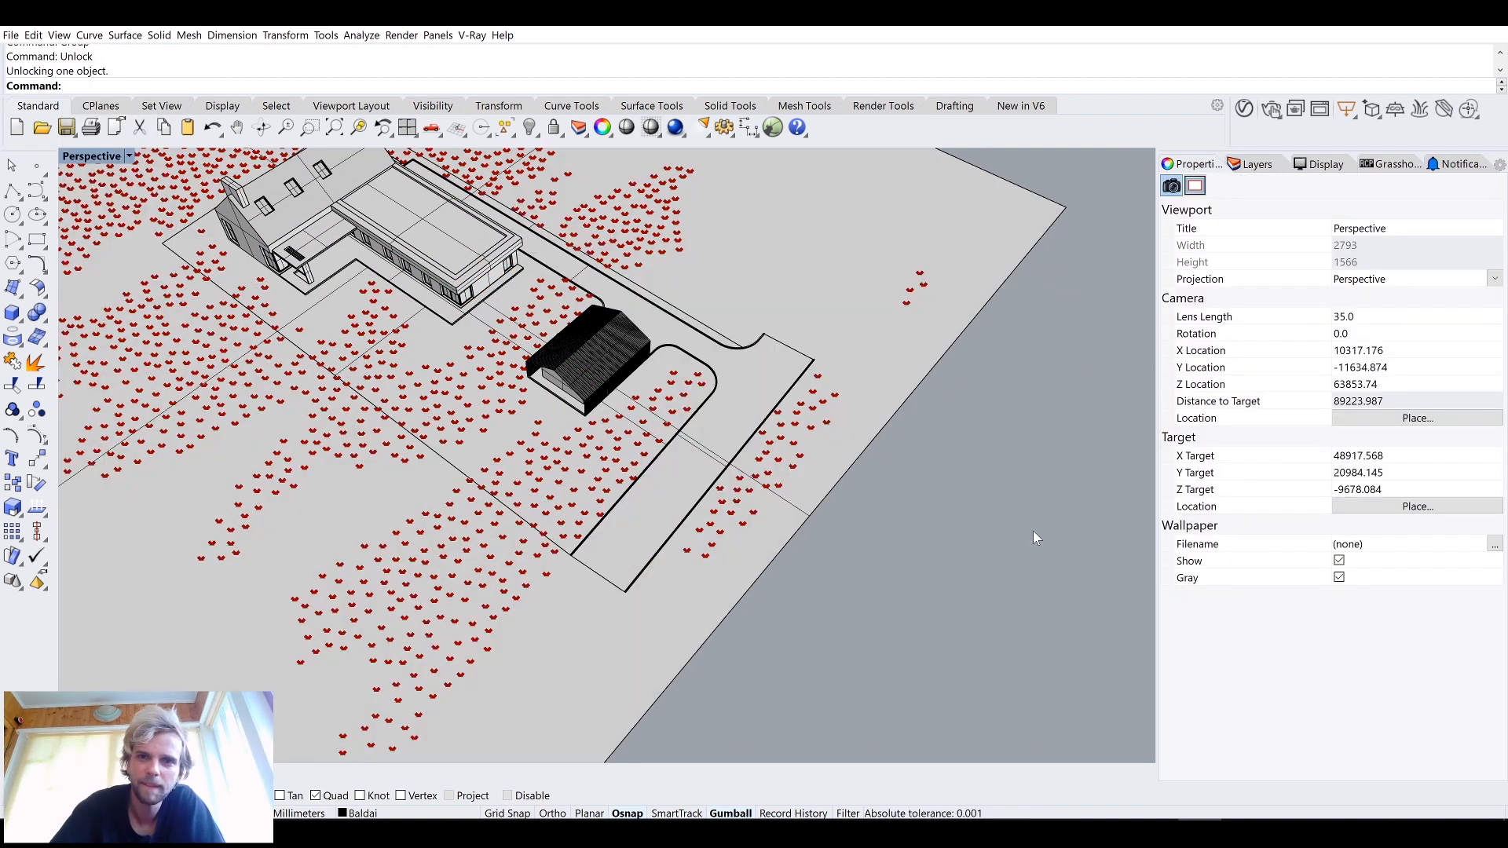
Step: Hide the Default and Langai ir durys layers and create a new layer
{"action": "left_click", "coordinate": [1257, 165]}
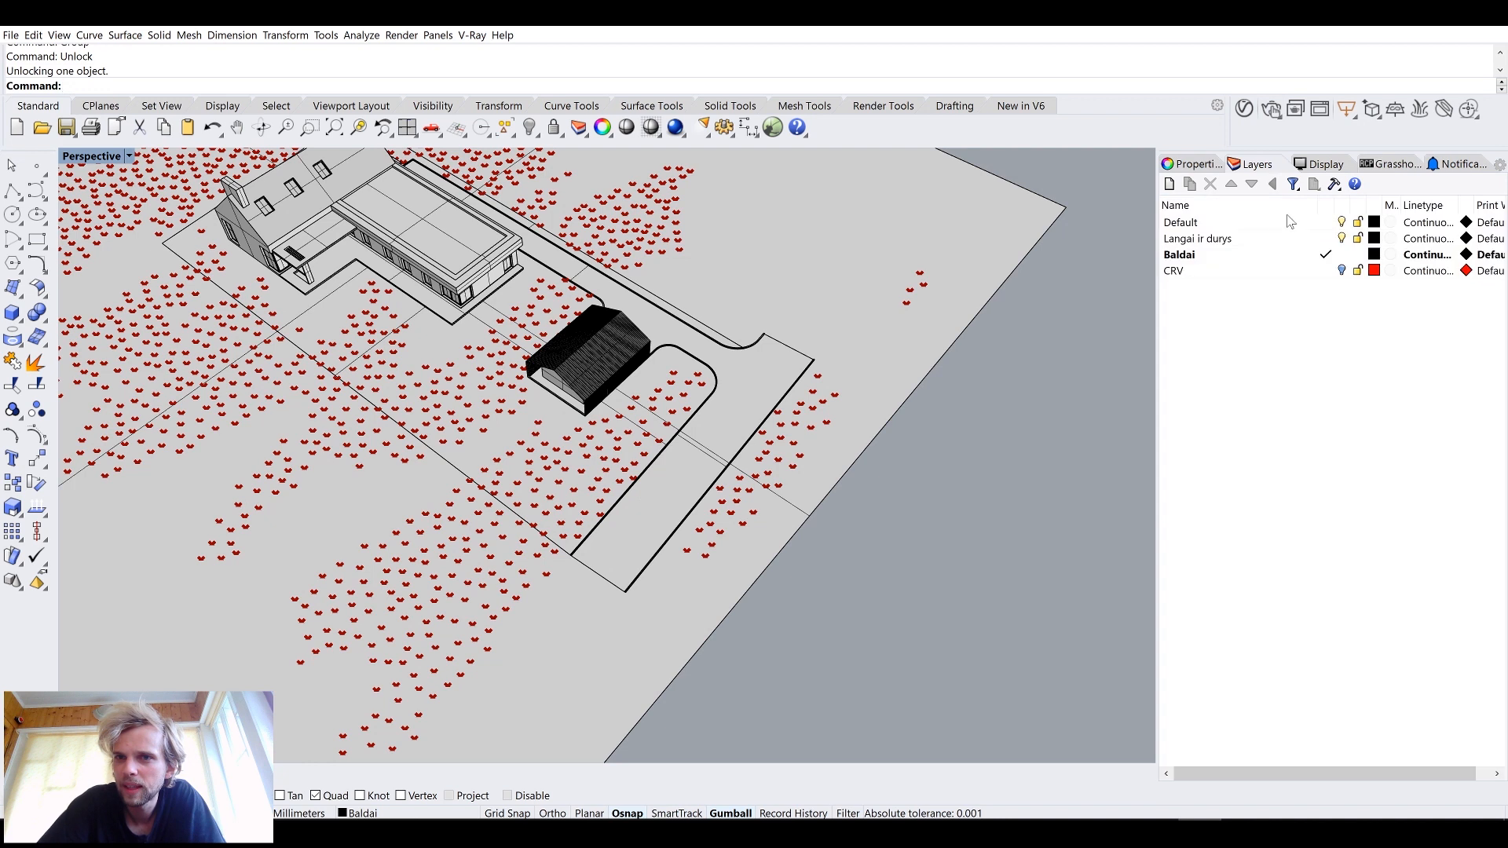
{"action": "left_click", "coordinate": [1342, 239]}
{"action": "right_click_drag", "start_coordinate": [856, 305], "coordinate": [1117, 333]}
{"action": "left_click", "coordinate": [1169, 184]}
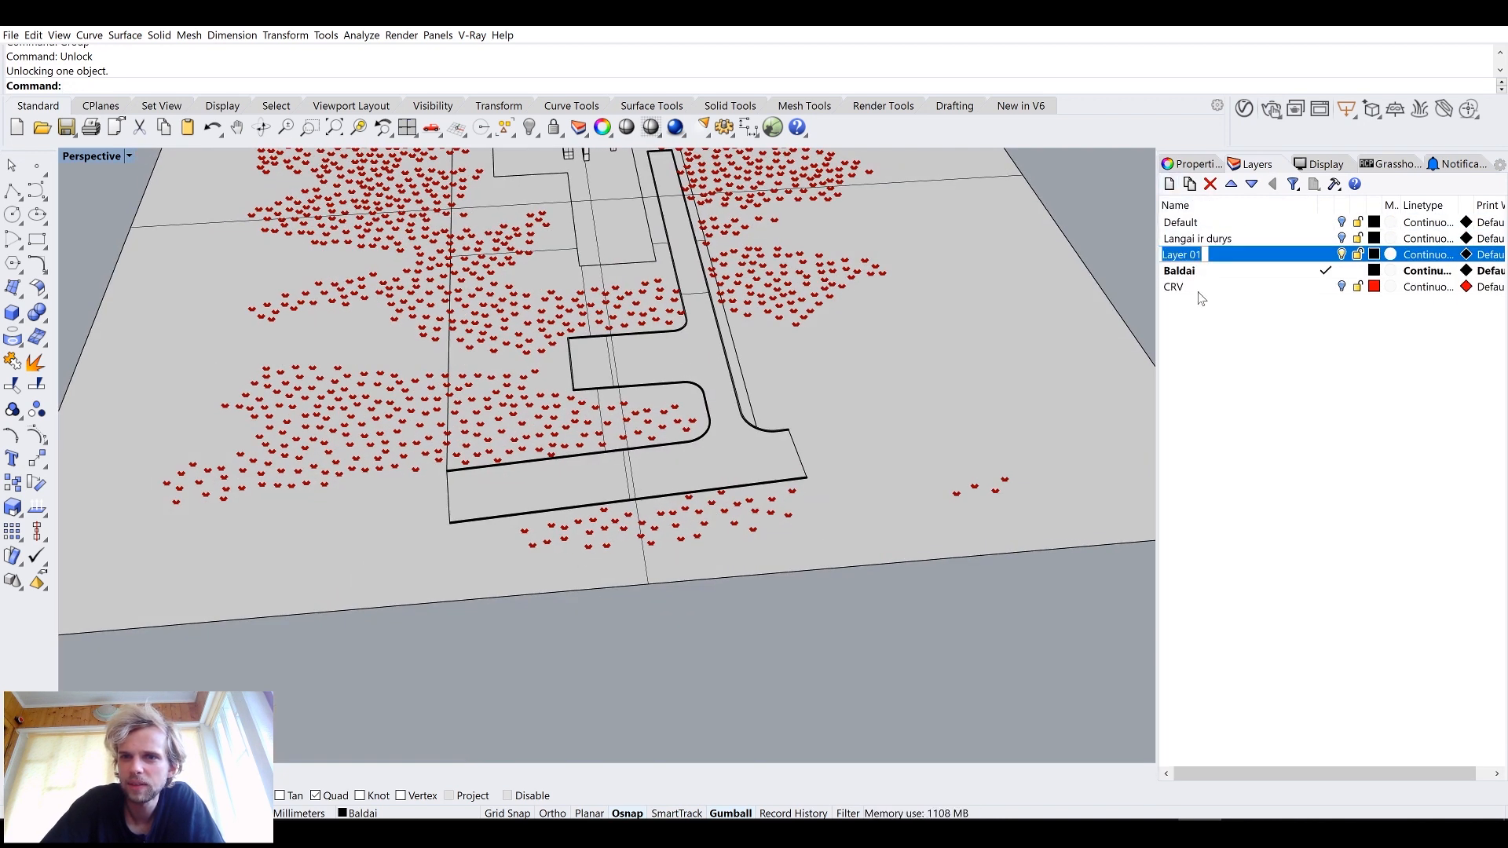
Step: Move the large ground surface and the grouped plot outline curves to Layer 01, leaving the other site surfaces out of the selection
{"action": "left_click", "coordinate": [918, 368]}
{"action": "left_click", "coordinate": [748, 375], "text": "shift"}
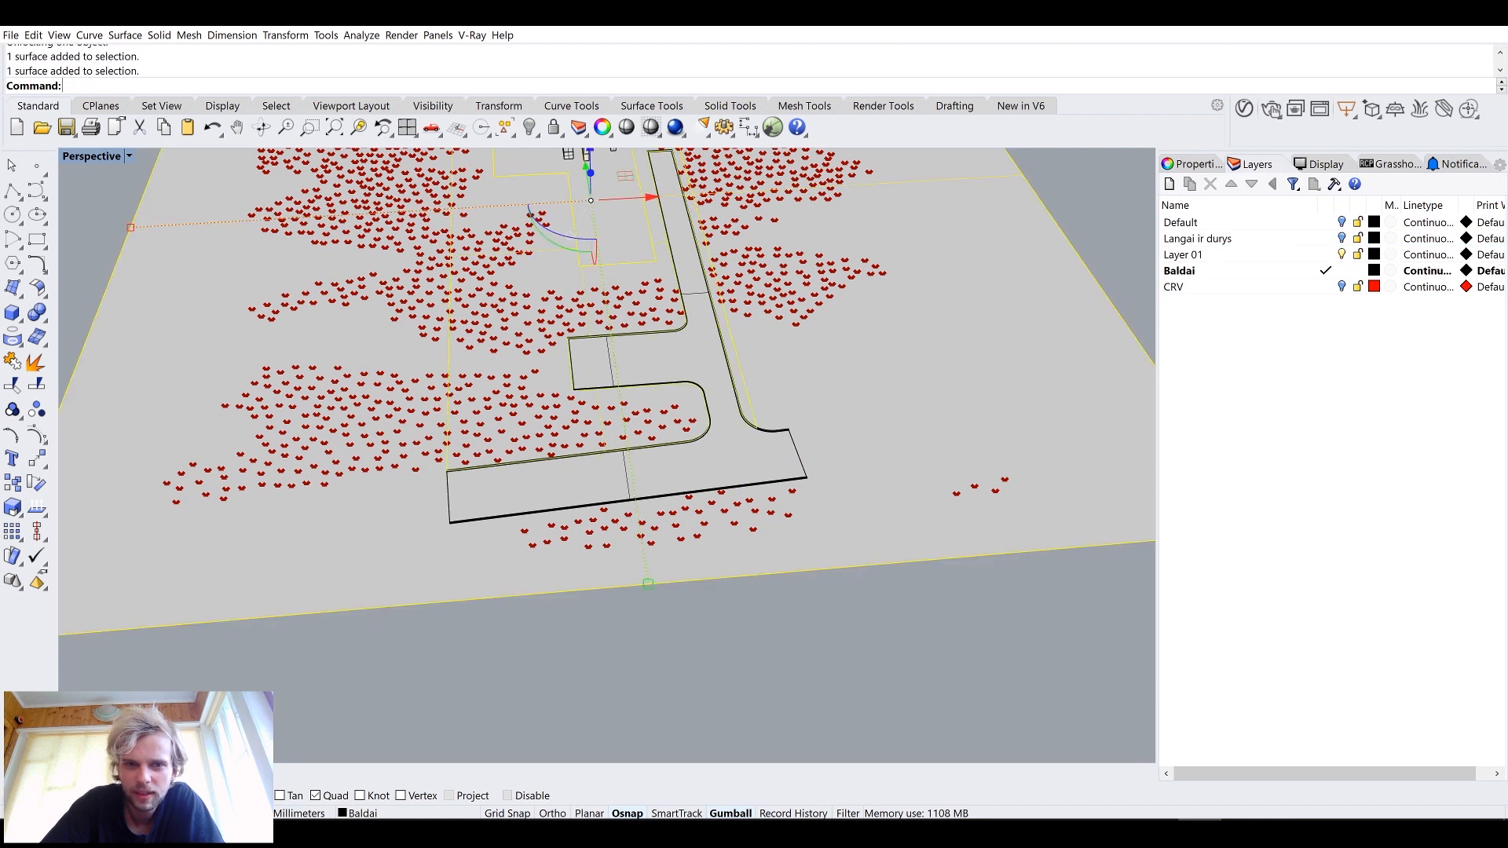
{"action": "left_click", "coordinate": [781, 434], "text": "shift"}
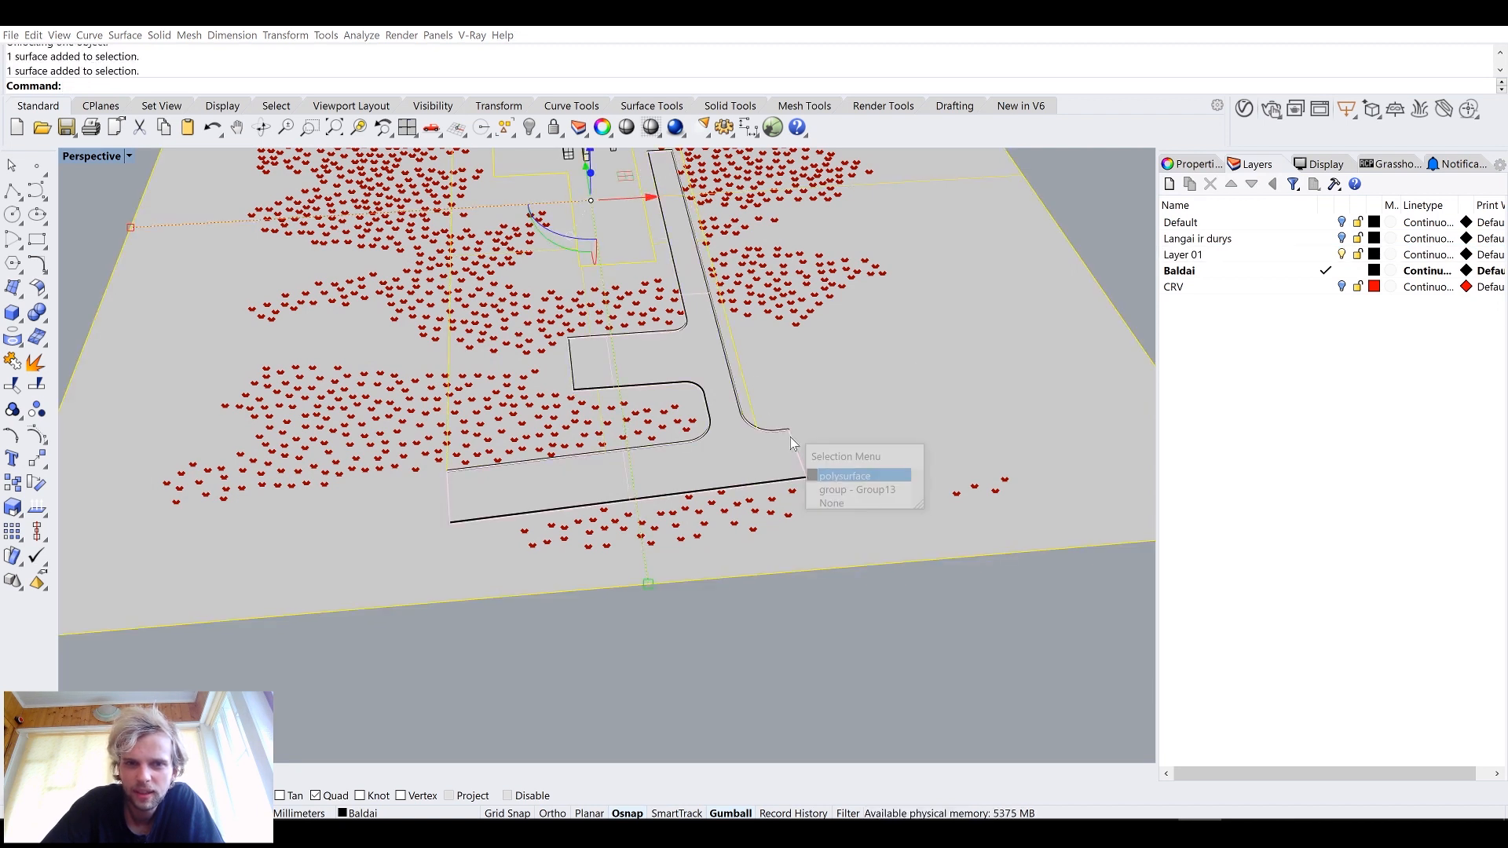
{"action": "left_click", "coordinate": [852, 488]}
{"action": "left_click", "coordinate": [690, 341], "text": "ctrl"}
{"action": "left_click", "coordinate": [681, 334], "text": "ctrl"}
{"action": "left_click", "coordinate": [836, 562], "text": "shift"}
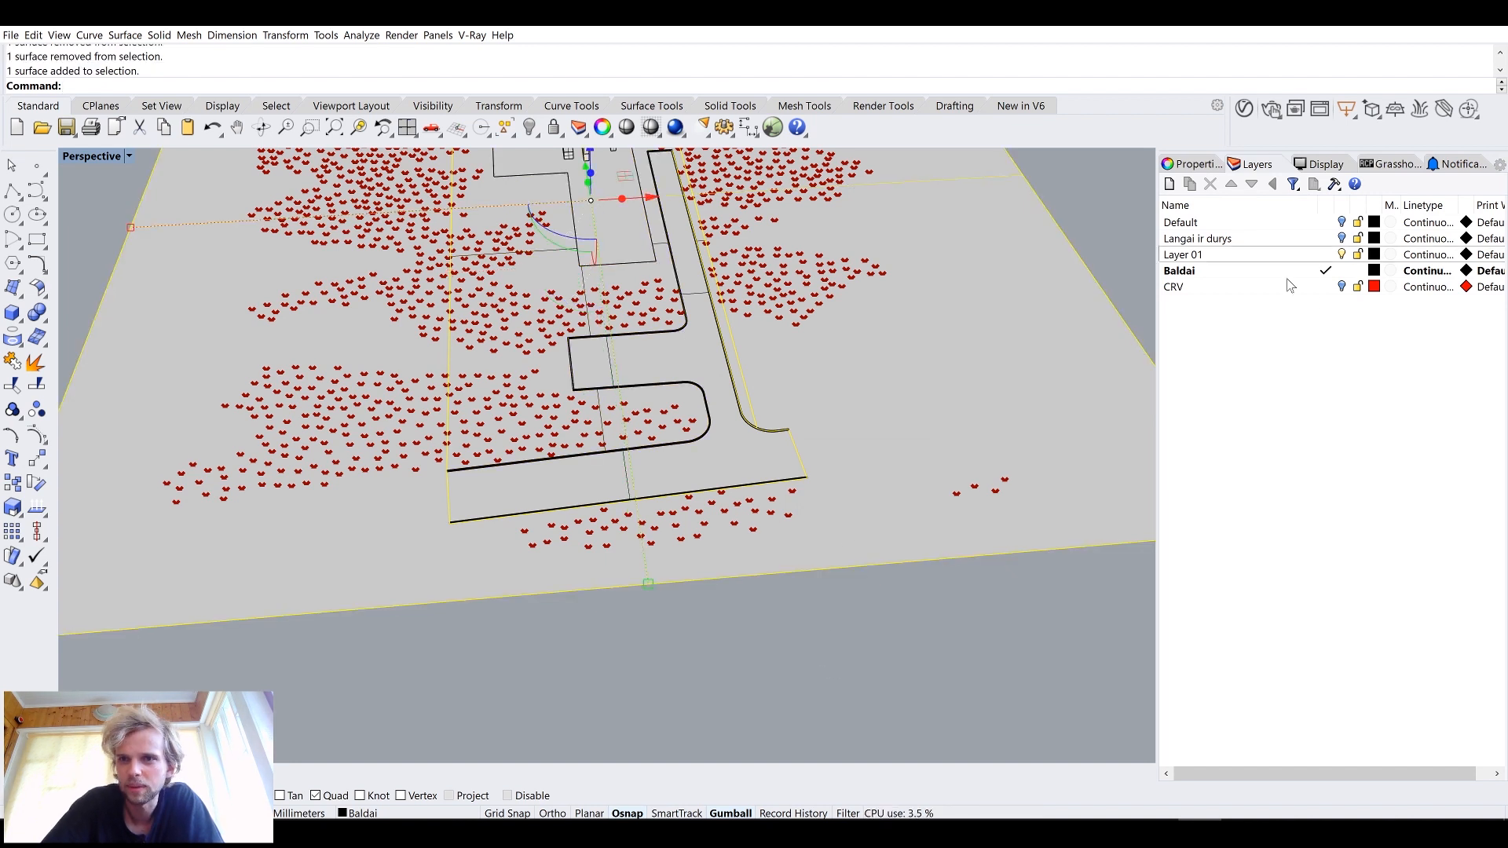
{"action": "right_click", "coordinate": [1214, 254]}
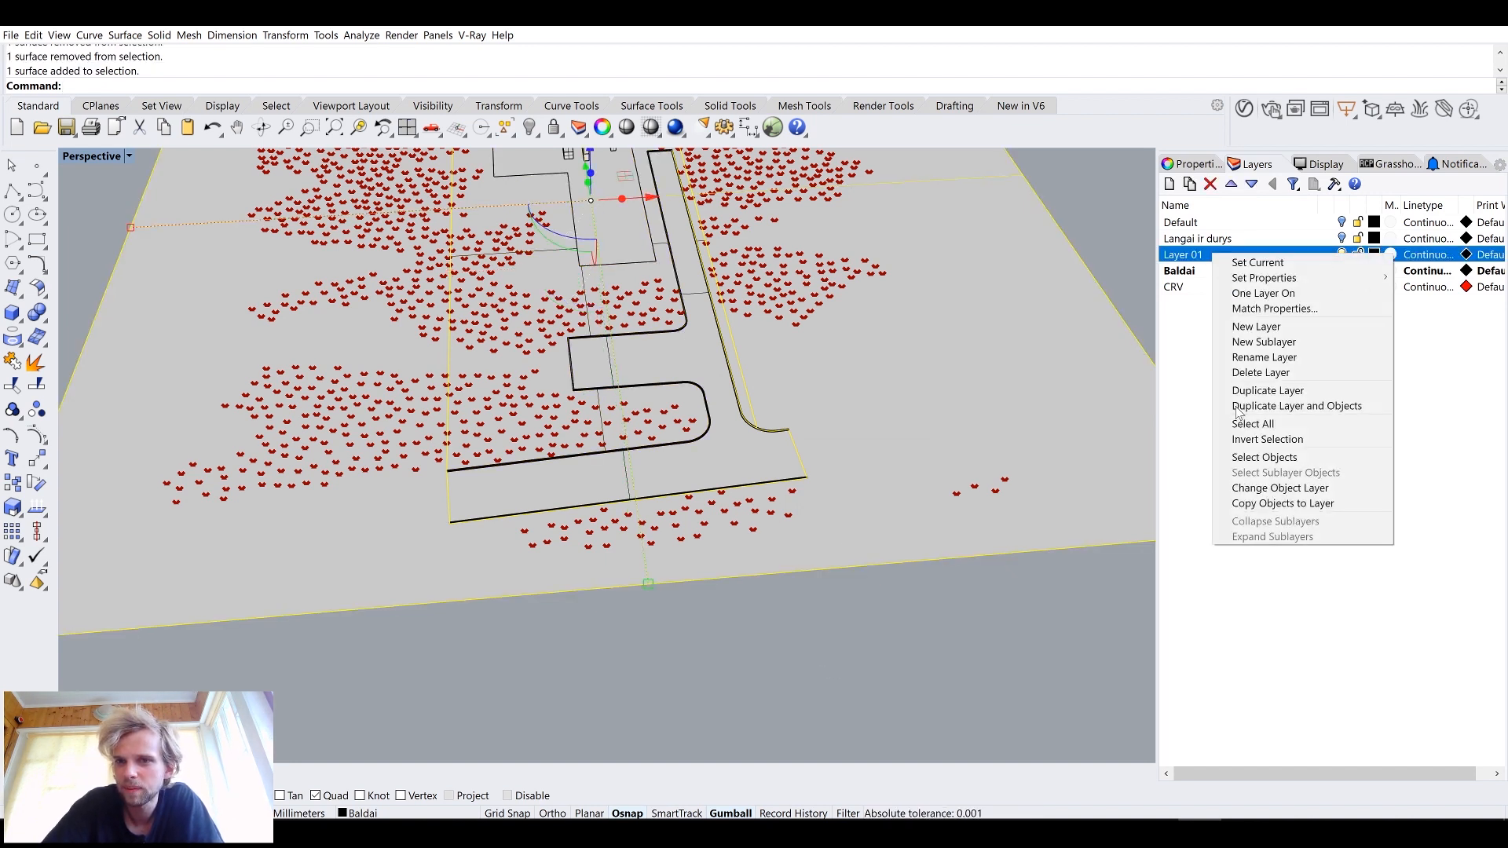
{"action": "left_click", "coordinate": [1266, 489]}
{"action": "left_click", "coordinate": [924, 594]}
Step: Check Layer 01's contents by toggling its visibility, make it the current layer and turn off the Baldai layer
{"action": "left_click", "coordinate": [1340, 255]}
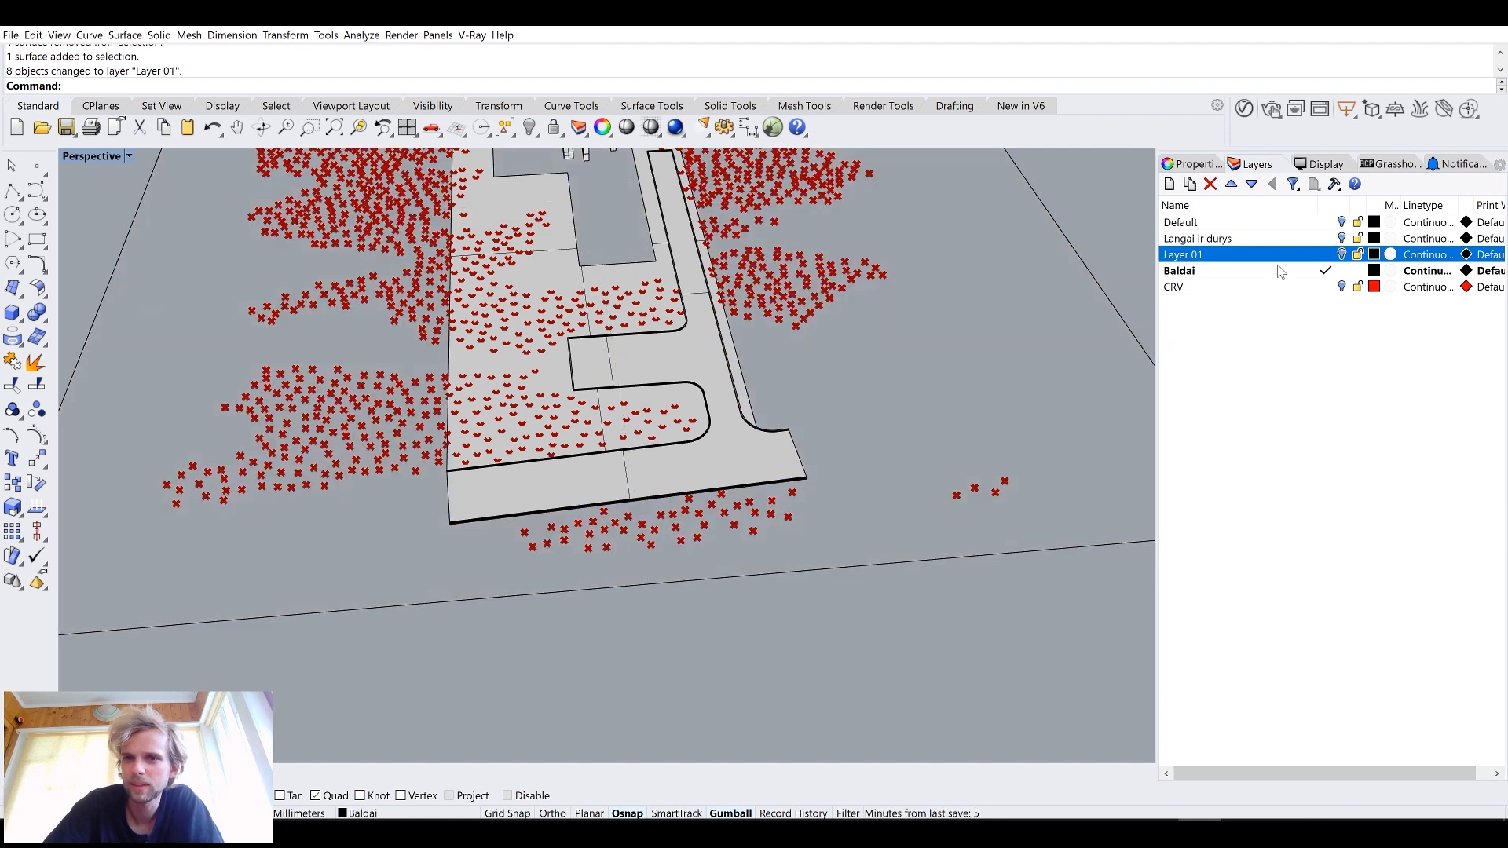
{"action": "left_click", "coordinate": [1340, 255]}
{"action": "left_click", "coordinate": [1326, 255]}
{"action": "left_click", "coordinate": [1342, 270]}
{"action": "right_click_drag", "start_coordinate": [1084, 330], "coordinate": [922, 330]}
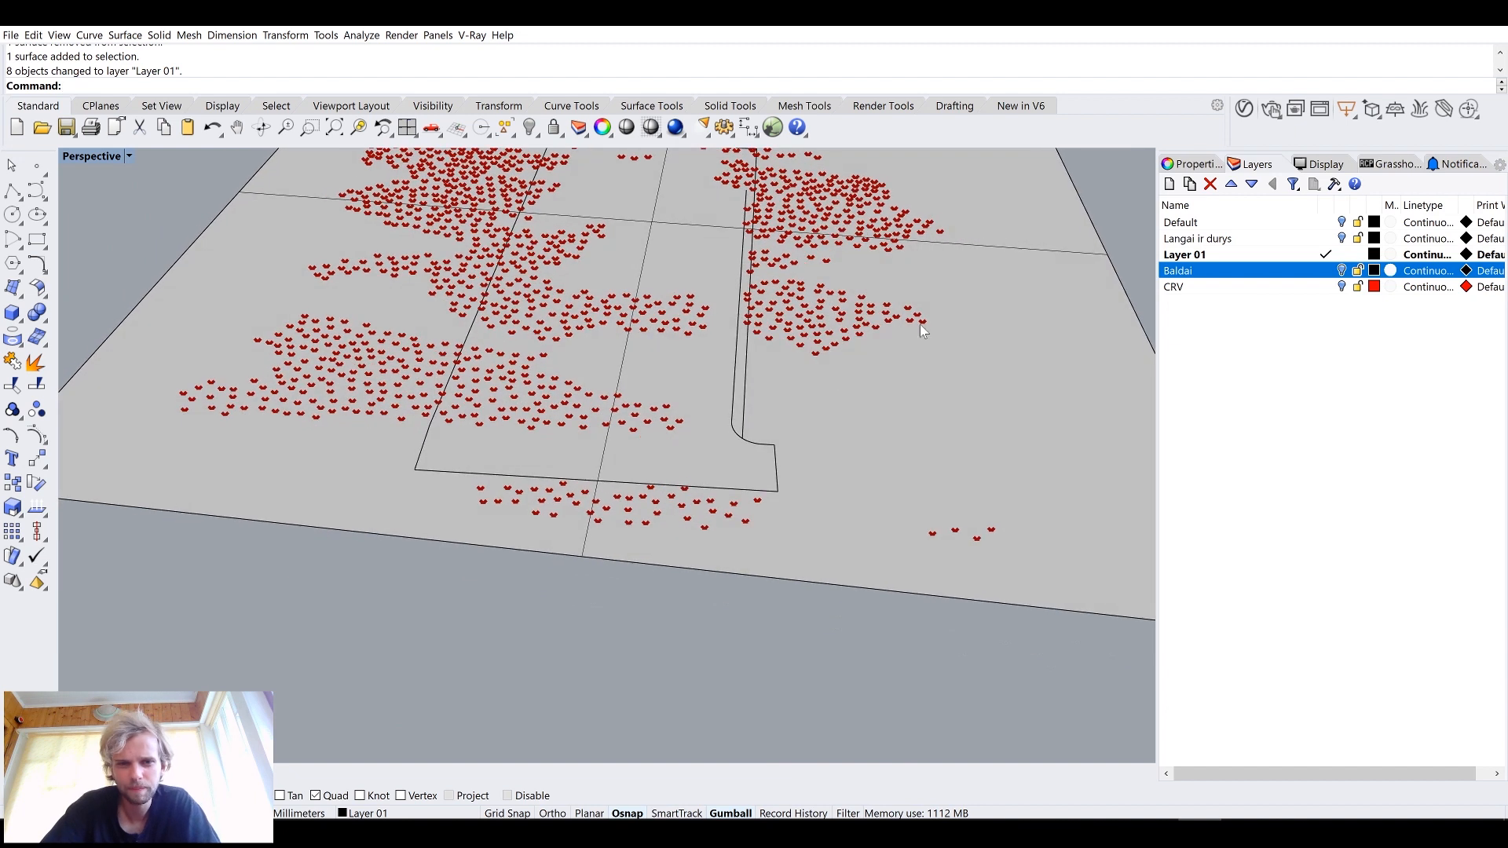
Step: Trim away the ground surface inside the plot outline using the grouped curves as cutters, and delete the curve group
{"action": "left_click", "coordinate": [771, 453]}
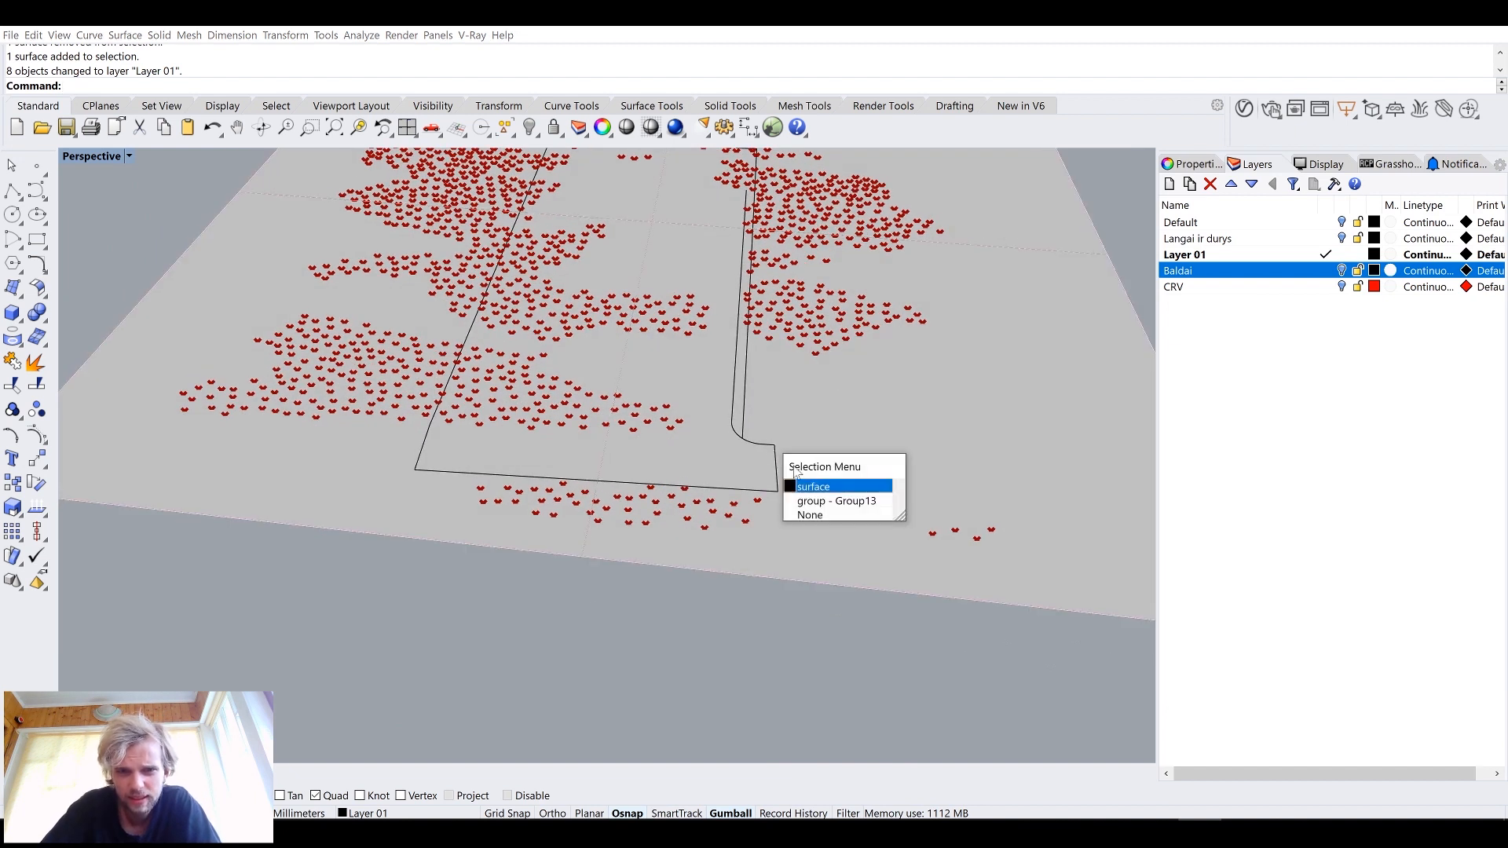
{"action": "left_click", "coordinate": [813, 507]}
{"action": "type", "text": "Trim"}
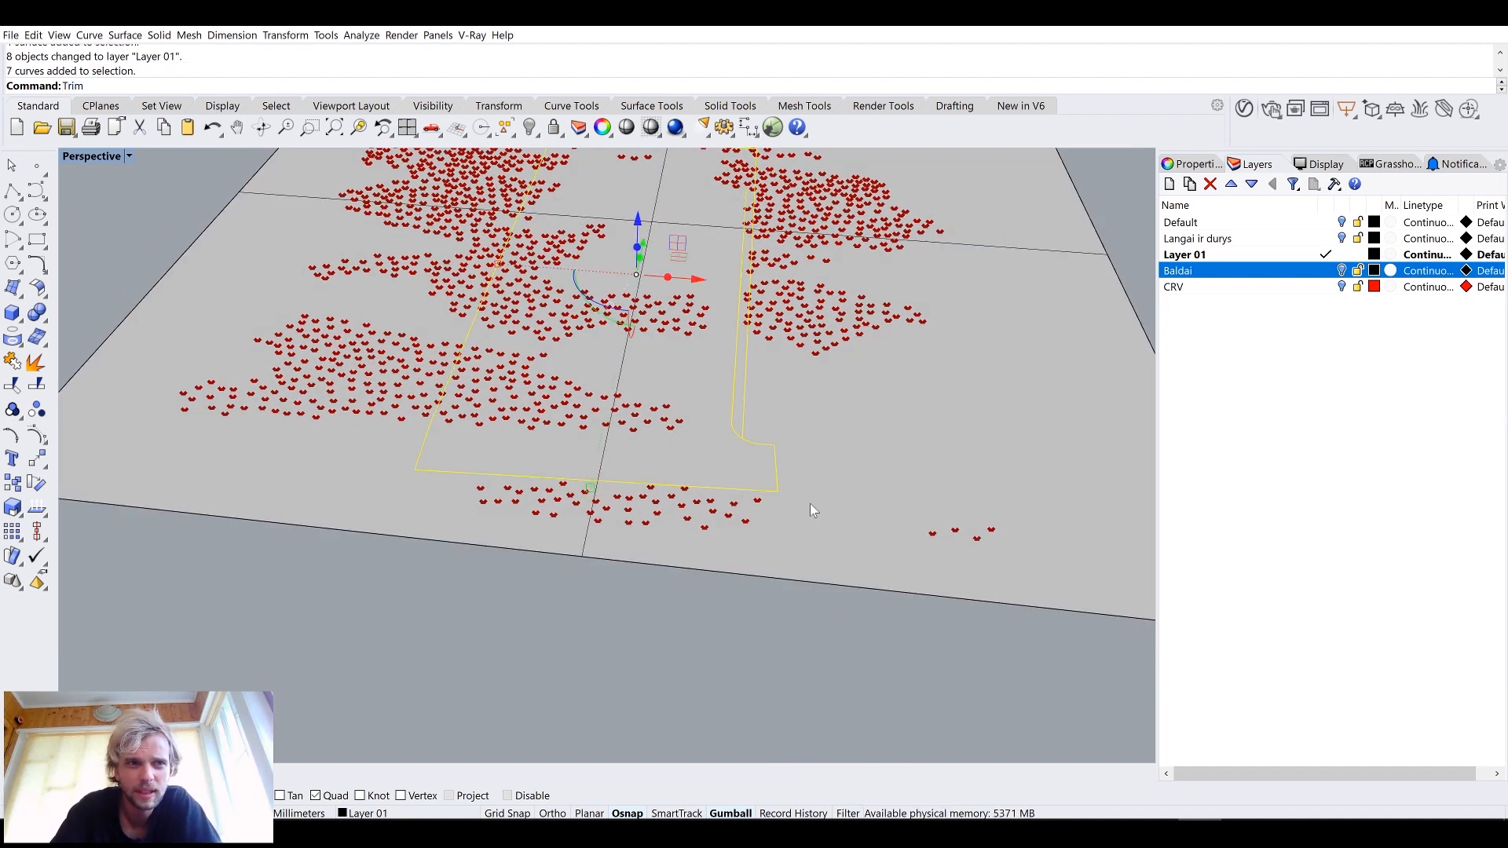
{"action": "key", "text": "Return"}
{"action": "left_click", "coordinate": [627, 369]}
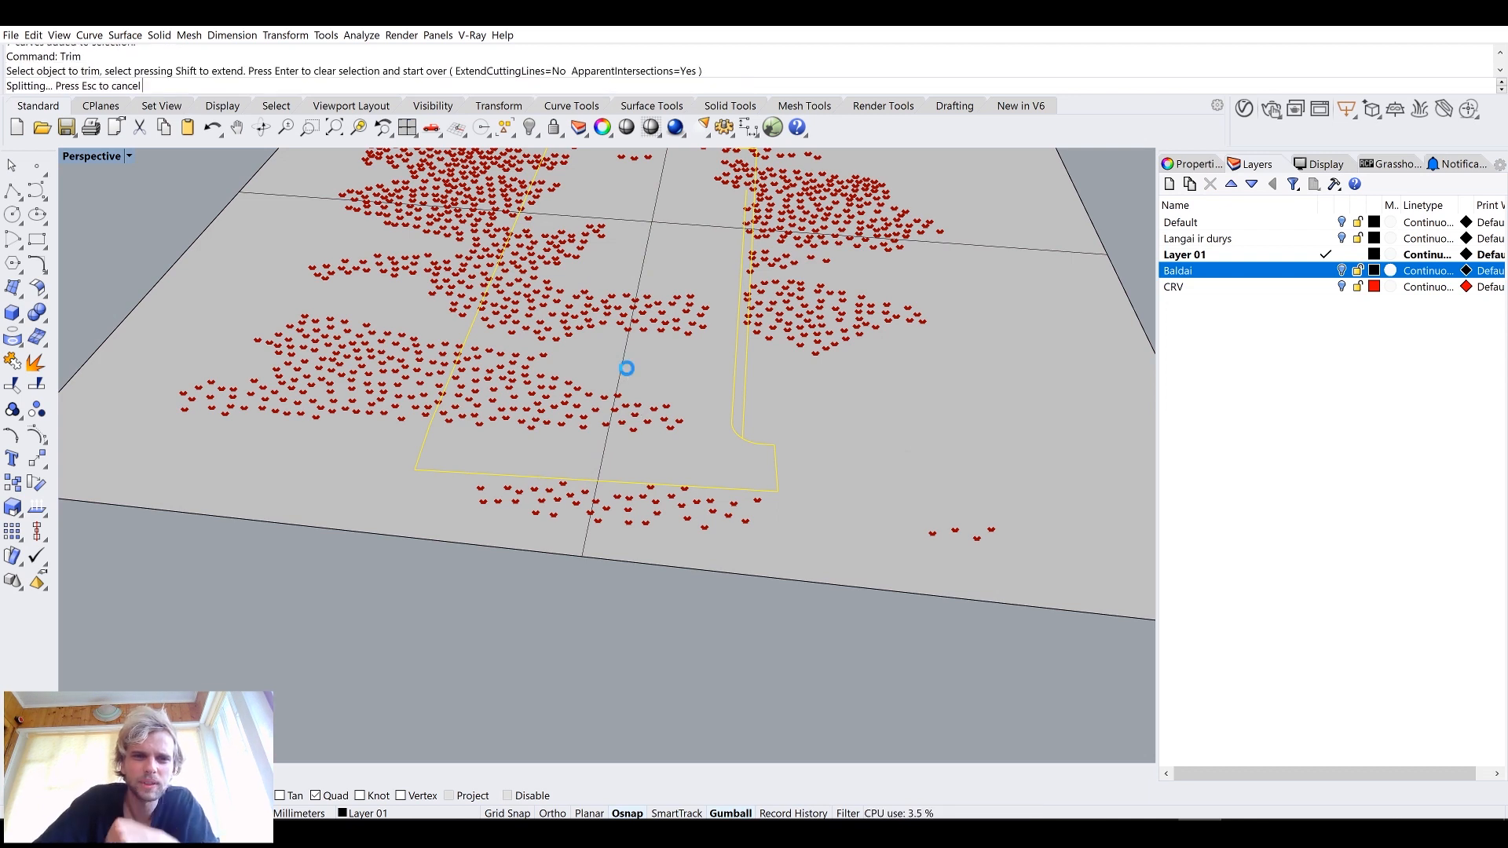
{"action": "scroll", "coordinate": [628, 369], "scroll_direction": "up", "scroll_amount": 4}
{"action": "scroll", "coordinate": [741, 383], "scroll_direction": "down", "scroll_amount": 4}
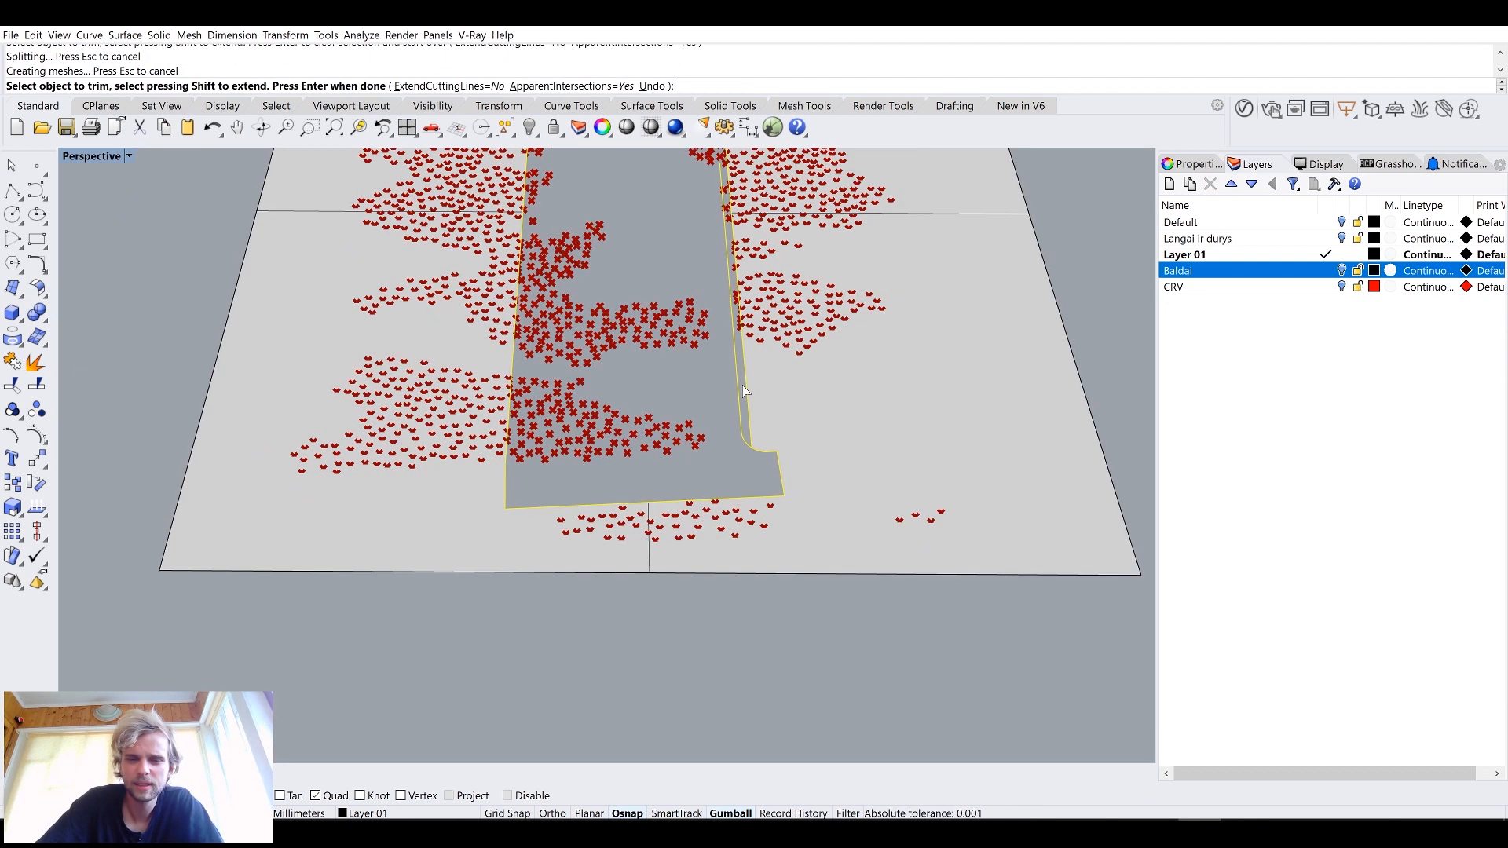
{"action": "right_click_drag", "start_coordinate": [717, 391], "coordinate": [625, 366]}
{"action": "key", "text": "Return"}
{"action": "left_click", "coordinate": [605, 331]}
{"action": "key", "text": "Delete"}
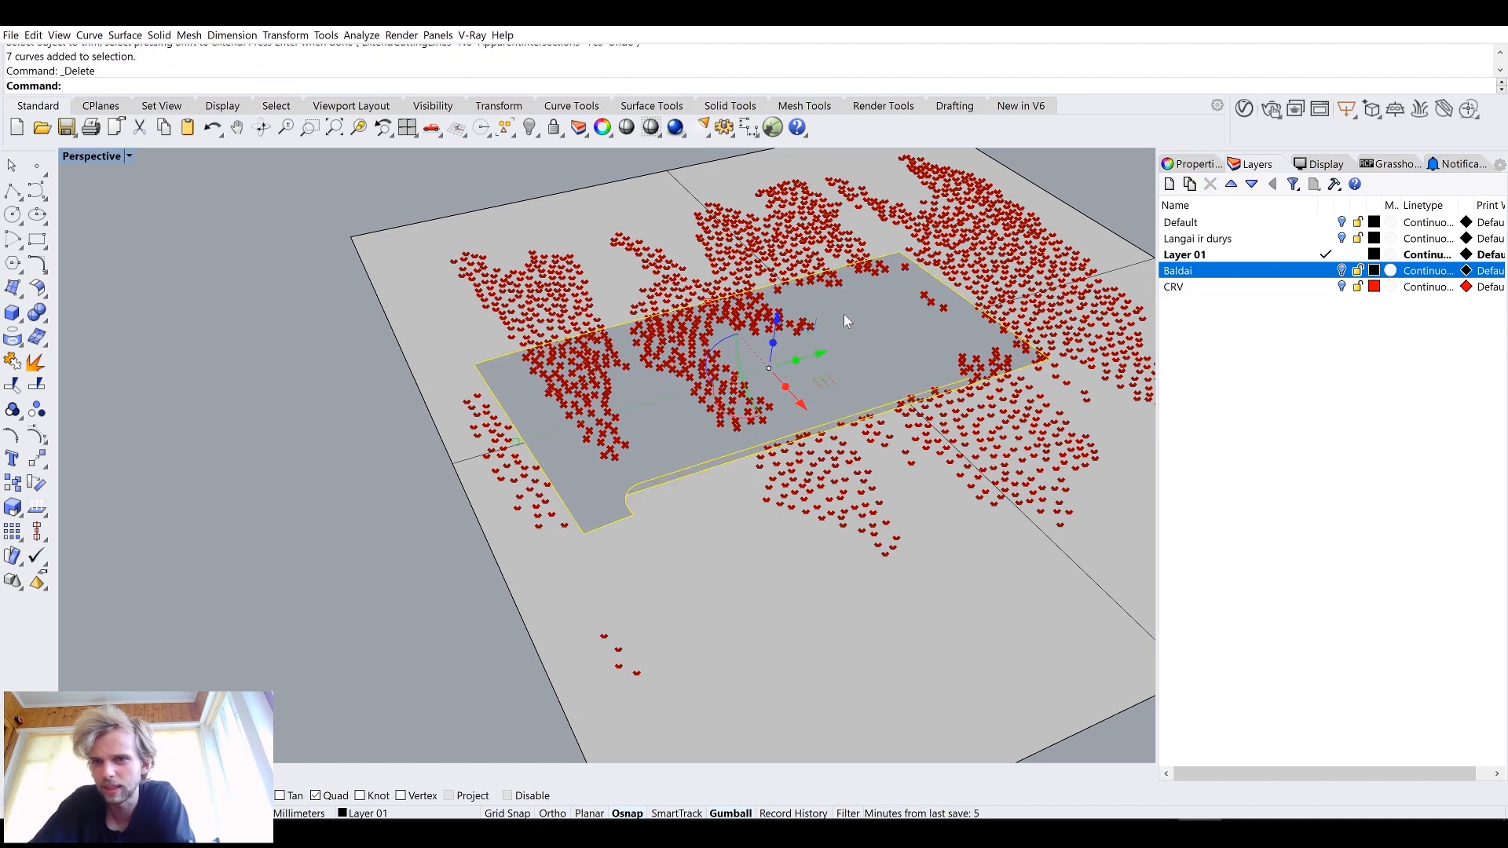
Step: Turn the Langai ir durys, Baldai and Default layers back on, select the trimmed ground to check it, and deselect it
{"action": "left_click", "coordinate": [1342, 239]}
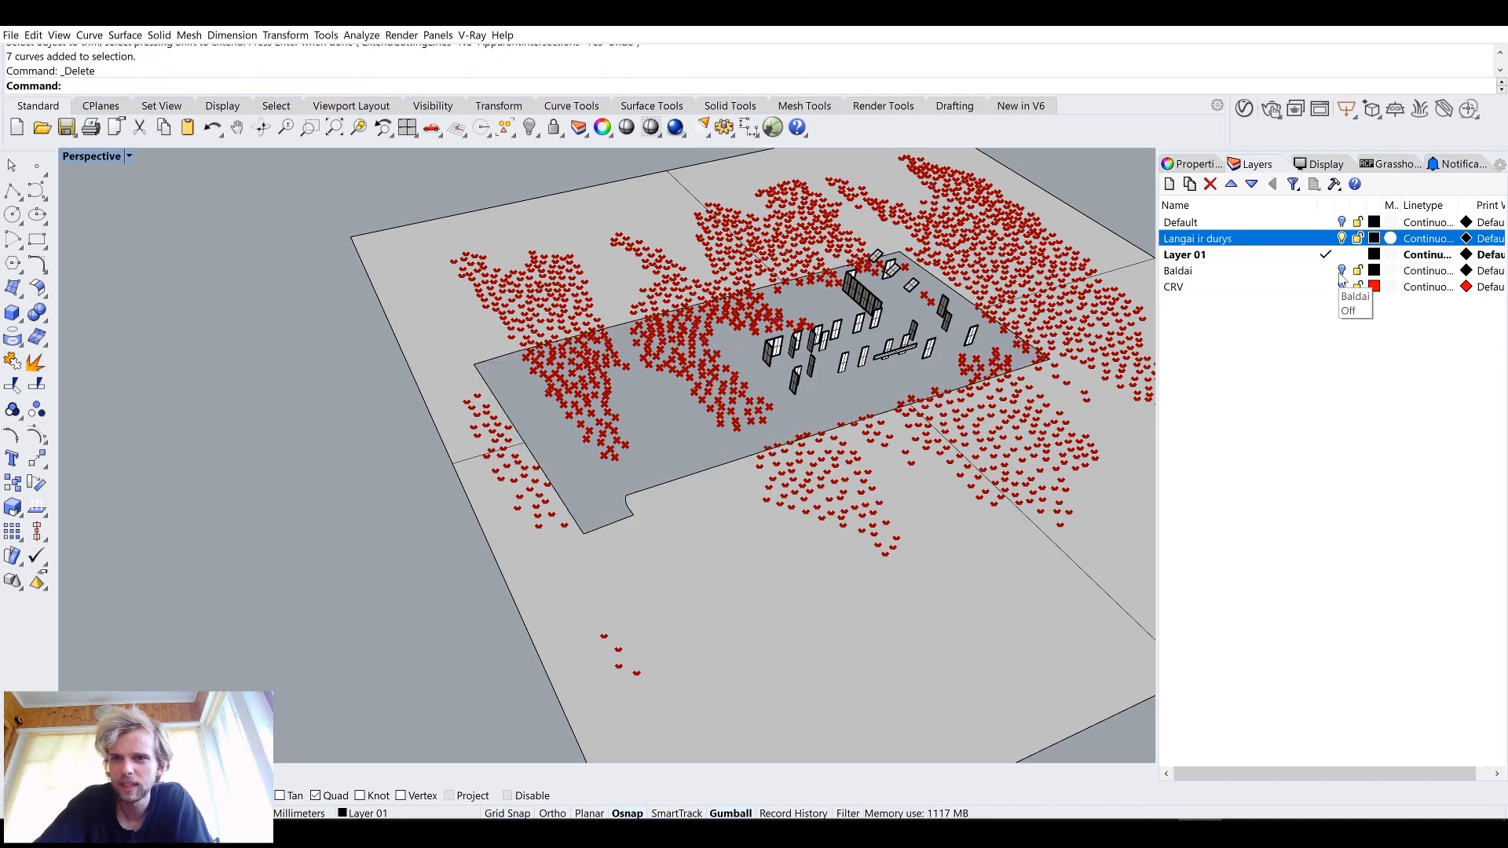
{"action": "left_click", "coordinate": [1342, 272]}
{"action": "left_click", "coordinate": [1342, 222]}
{"action": "right_click_drag", "start_coordinate": [707, 440], "coordinate": [438, 337]}
{"action": "left_click", "coordinate": [438, 337]}
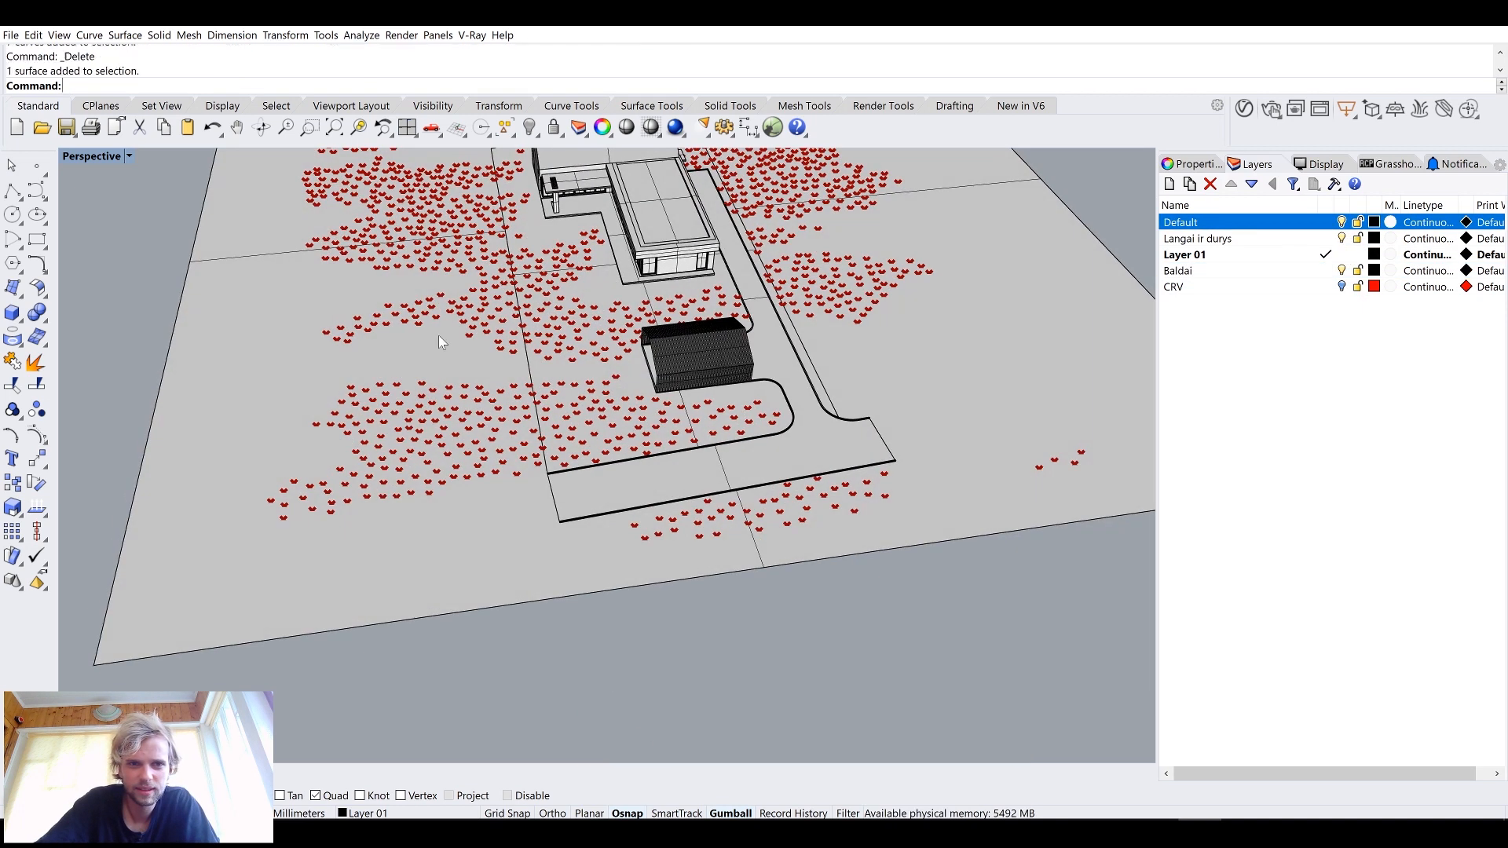
{"action": "scroll", "coordinate": [679, 462], "scroll_direction": "down", "scroll_amount": 5}
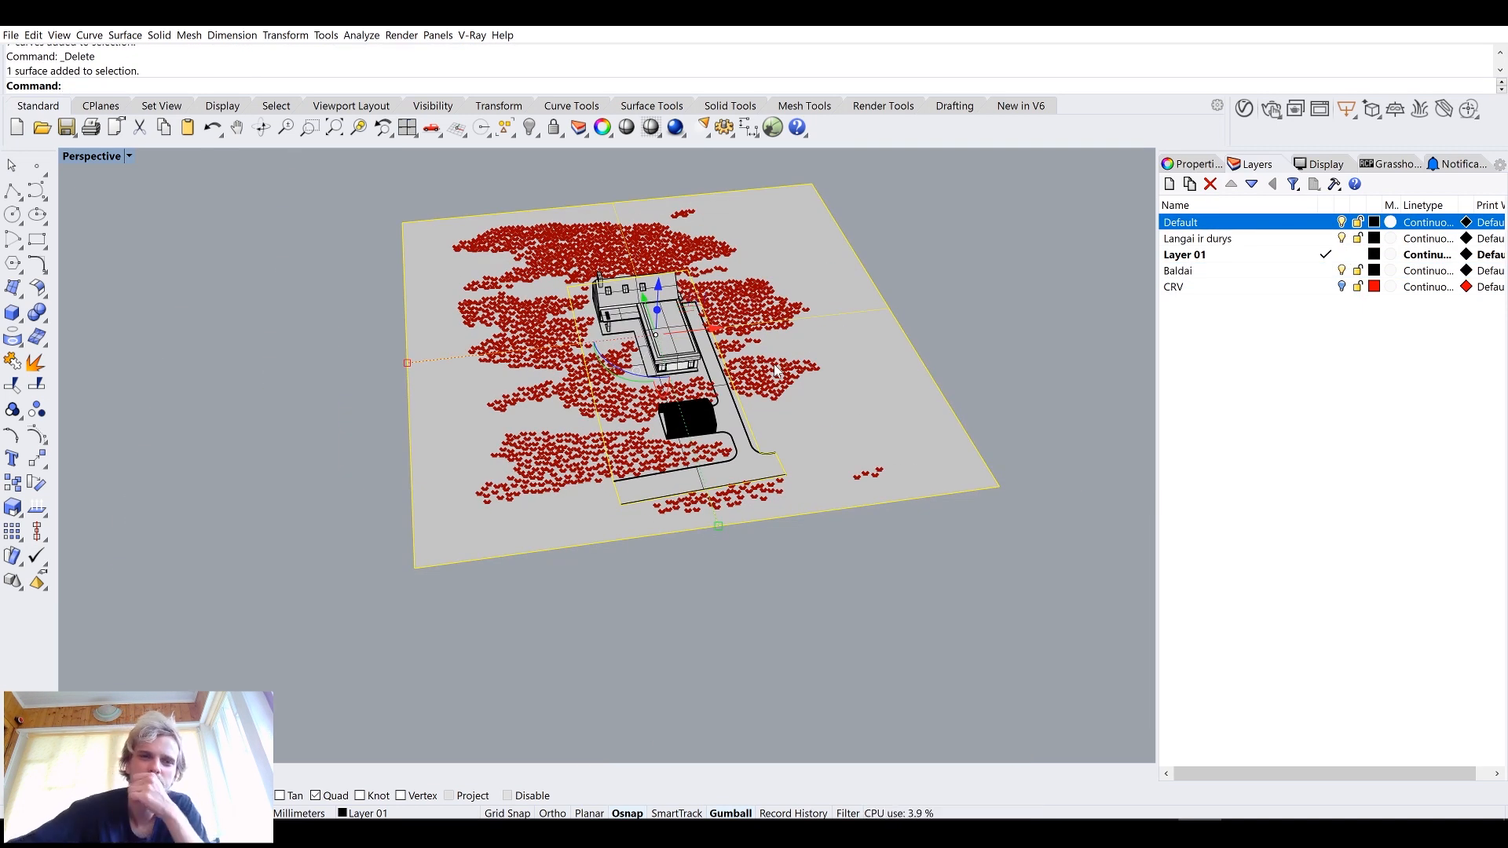
{"action": "right_click_drag", "start_coordinate": [704, 439], "coordinate": [702, 511]}
{"action": "left_click", "coordinate": [143, 583]}
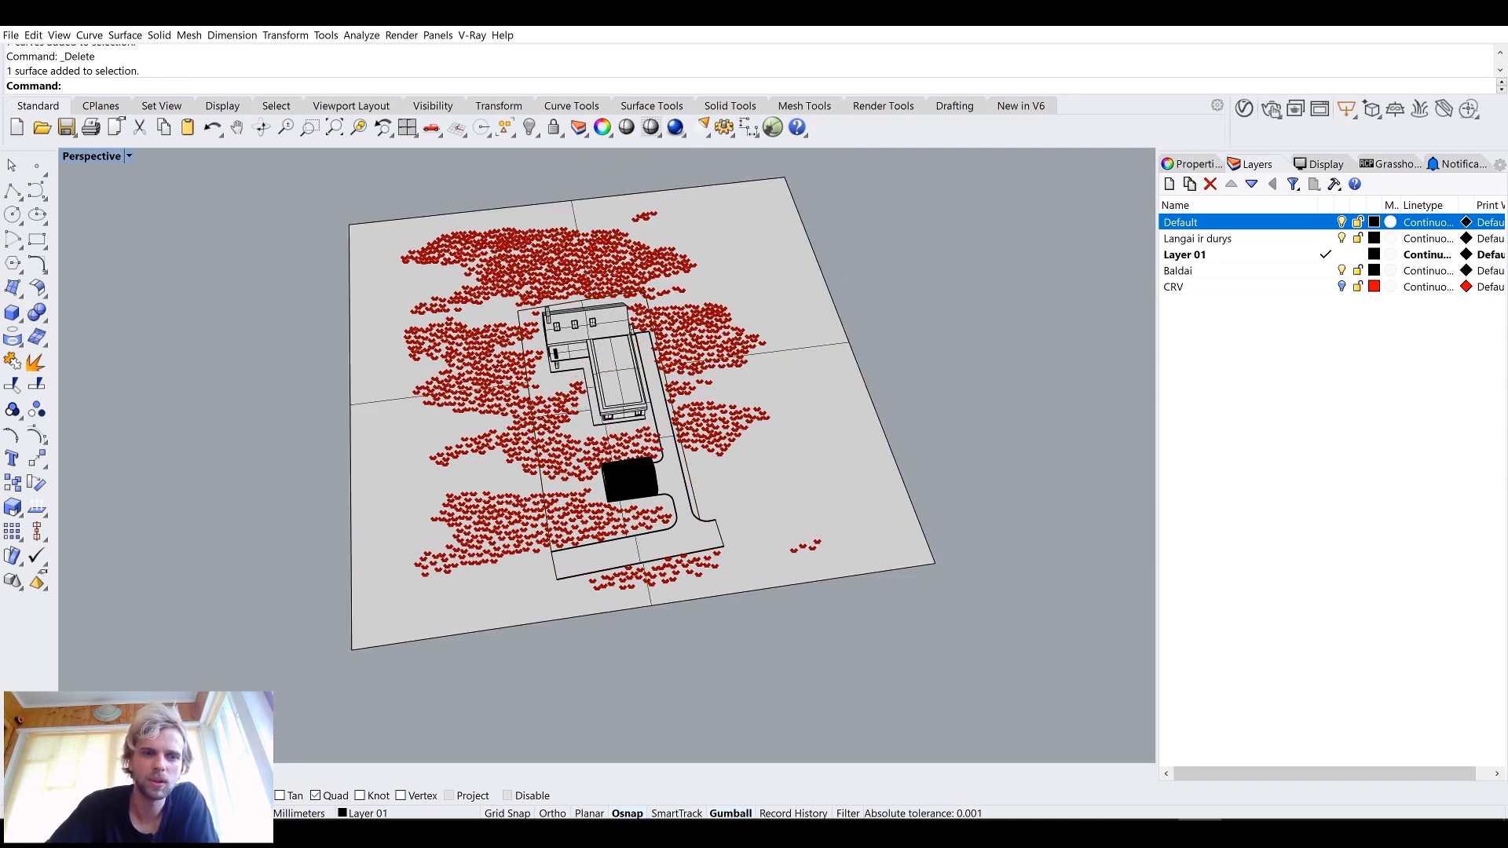
Step: Switch to Grasshopper and save the definition, and save the Rhino model
{"action": "key", "text": "alt+Tab"}
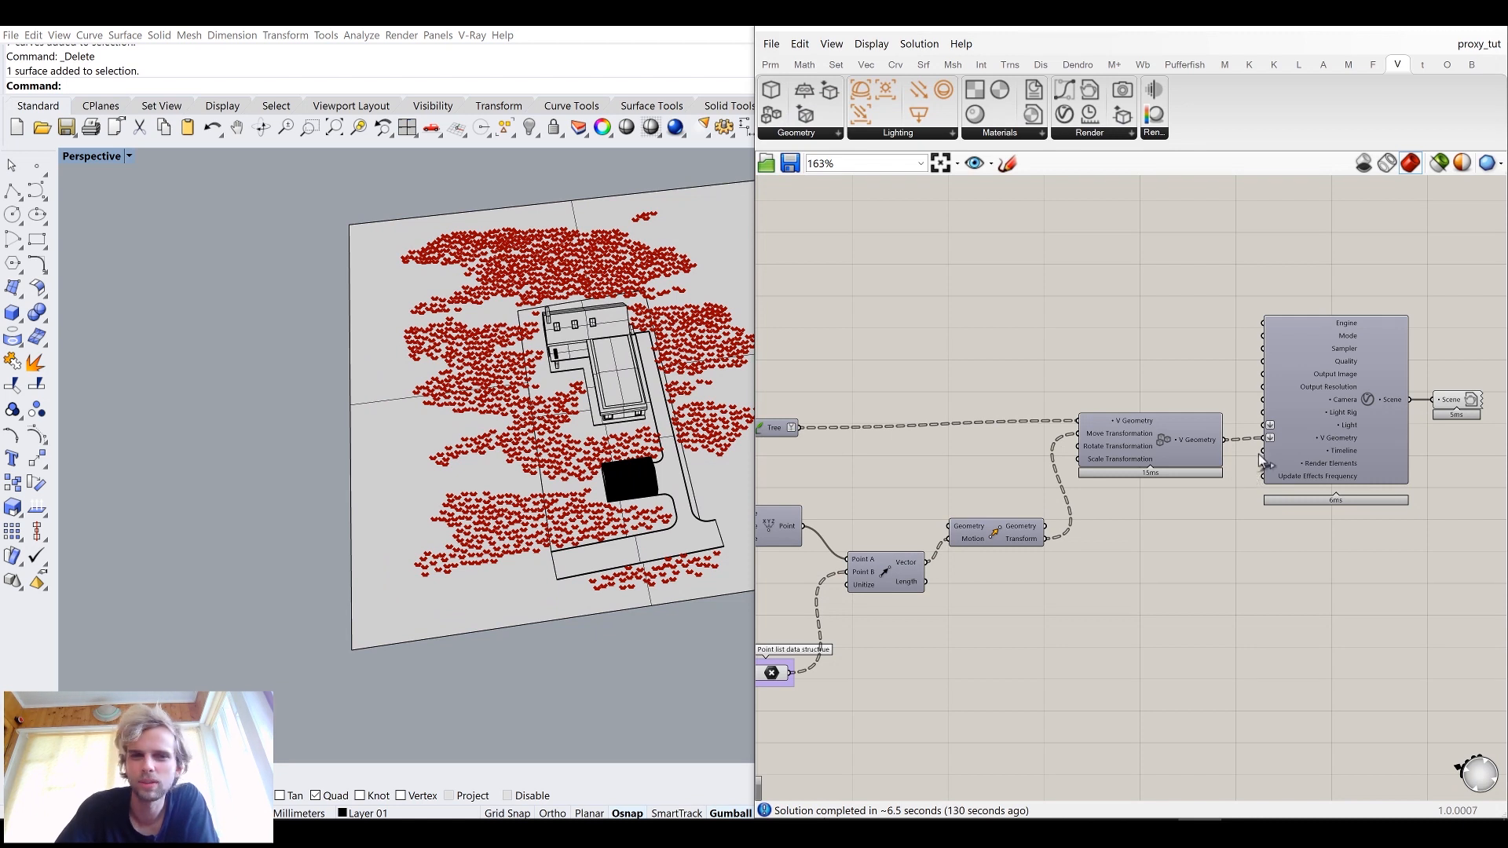
{"action": "scroll", "coordinate": [1103, 413], "scroll_direction": "down", "scroll_amount": 3}
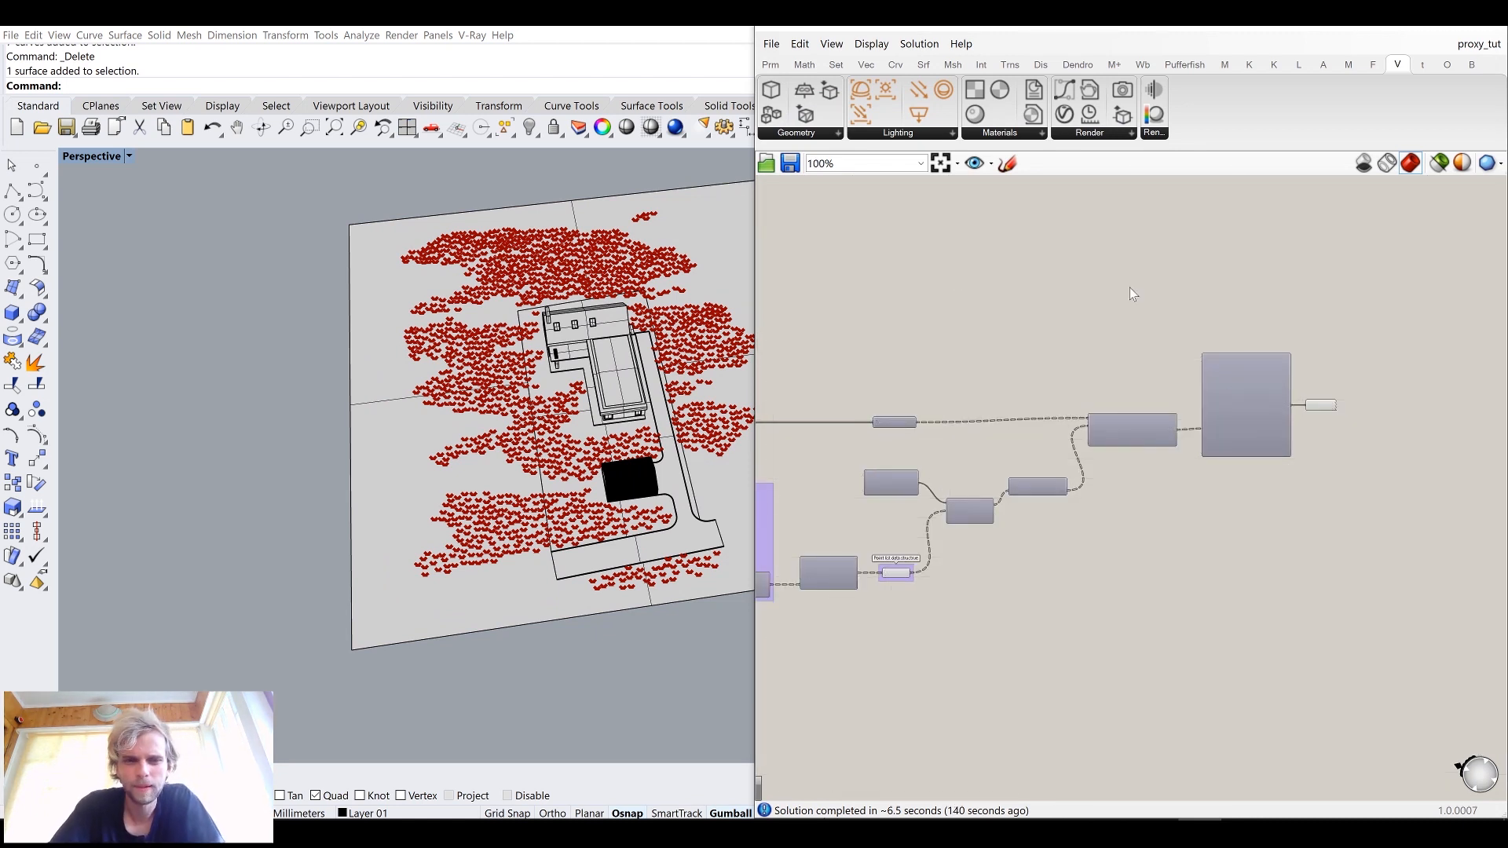
{"action": "key", "text": "ctrl+s"}
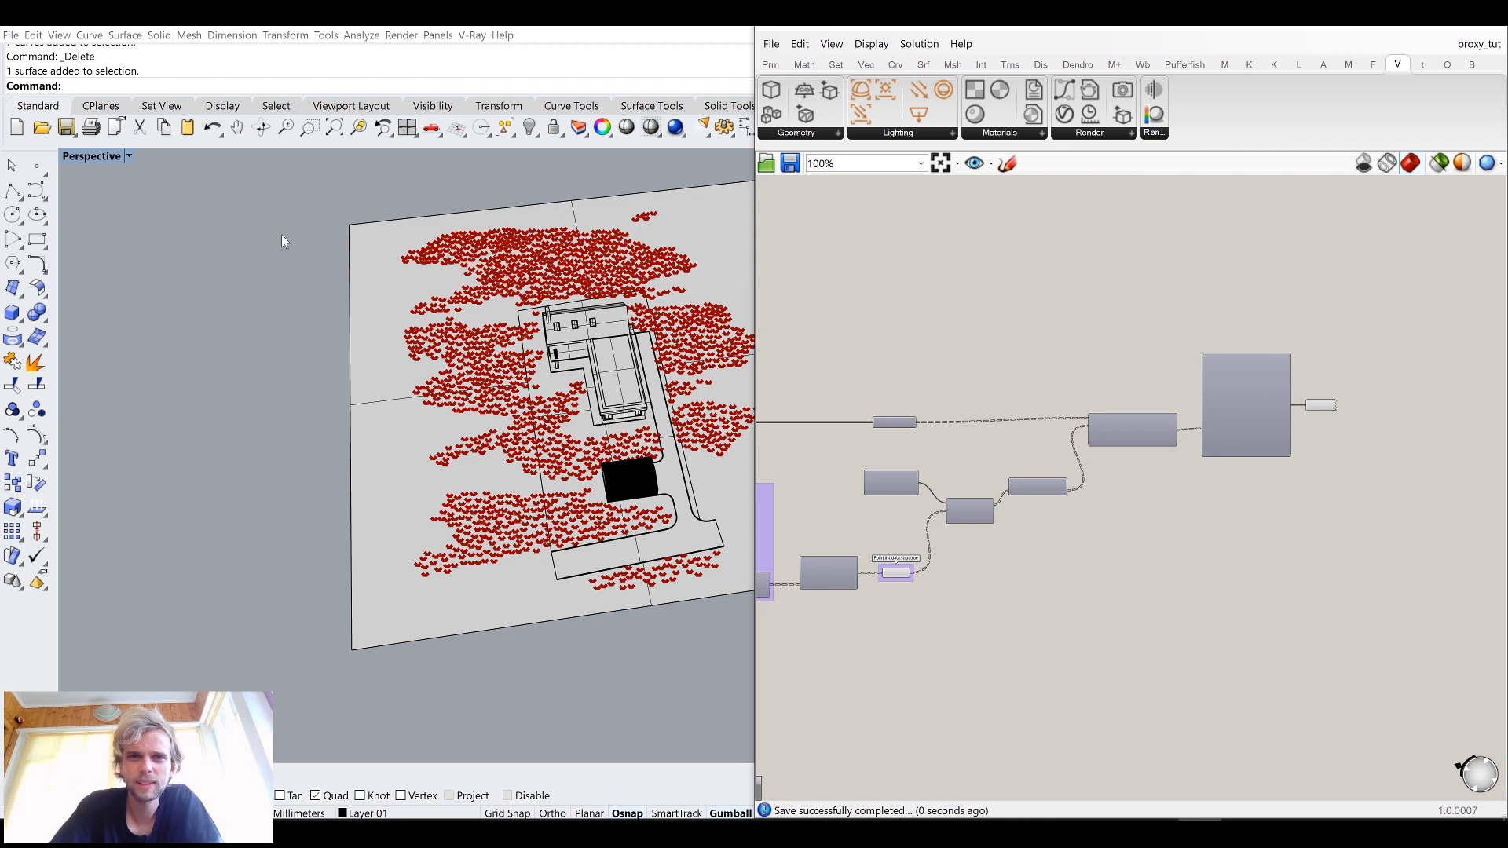
{"action": "left_click", "coordinate": [11, 35]}
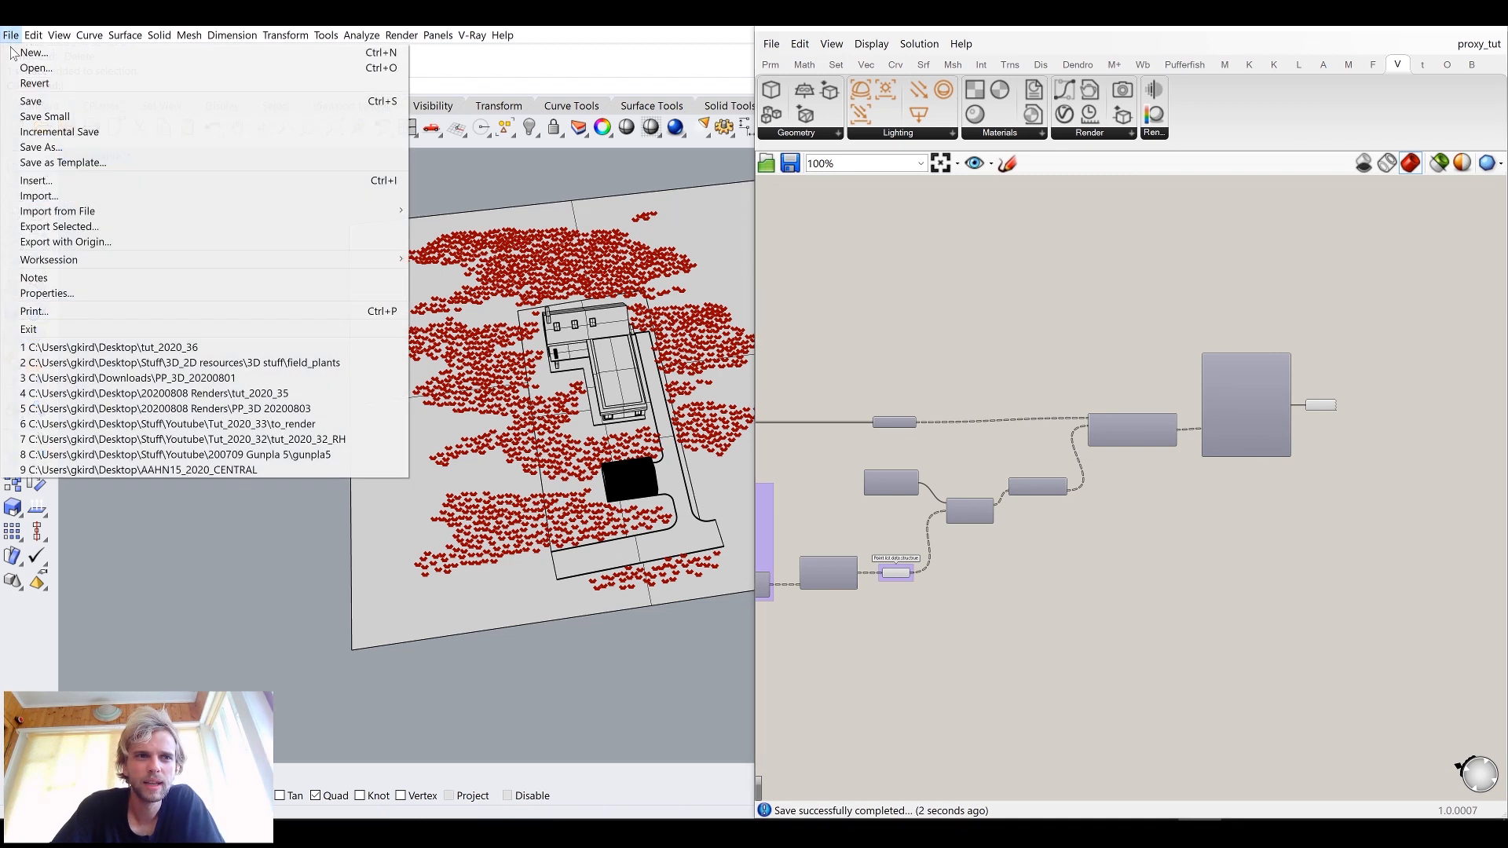
{"action": "left_click", "coordinate": [55, 106]}
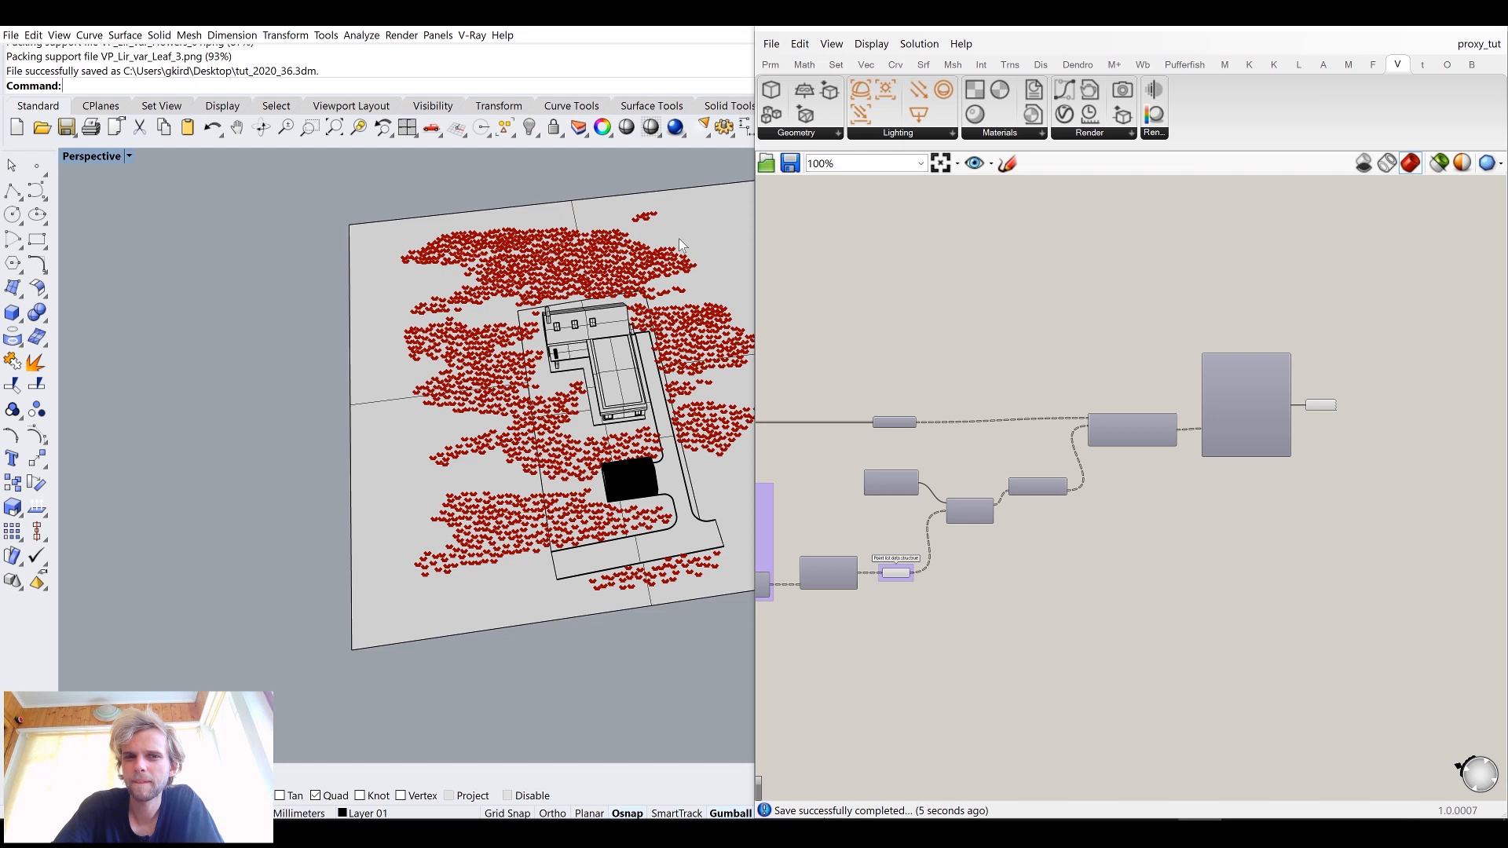
Step: Return to the full Rhino window, select all objects and create a Generic V-Ray material named All
{"action": "left_click", "coordinate": [1398, 25]}
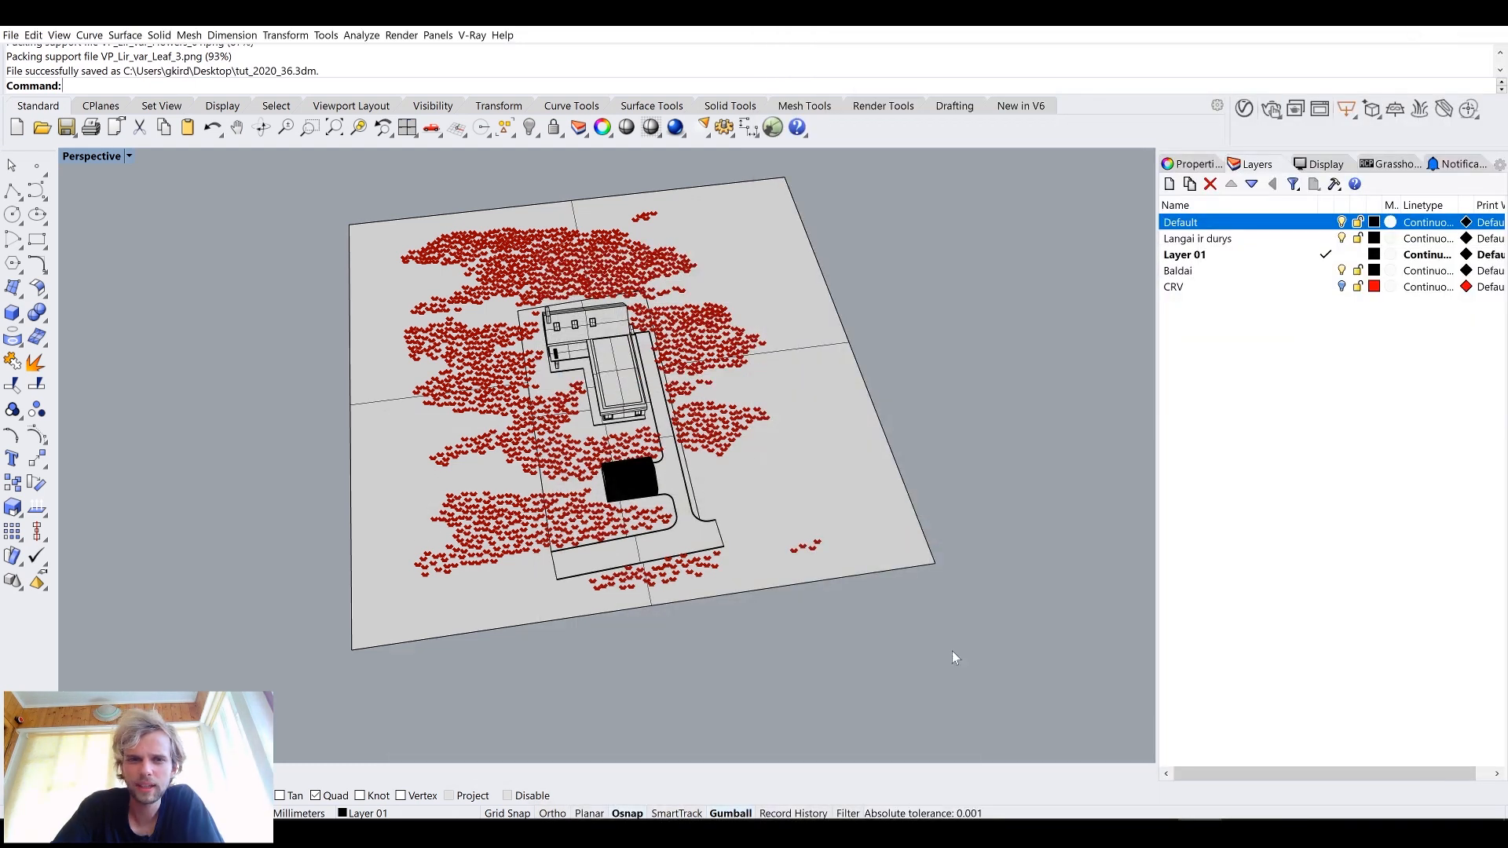
{"action": "key", "text": "ctrl+a"}
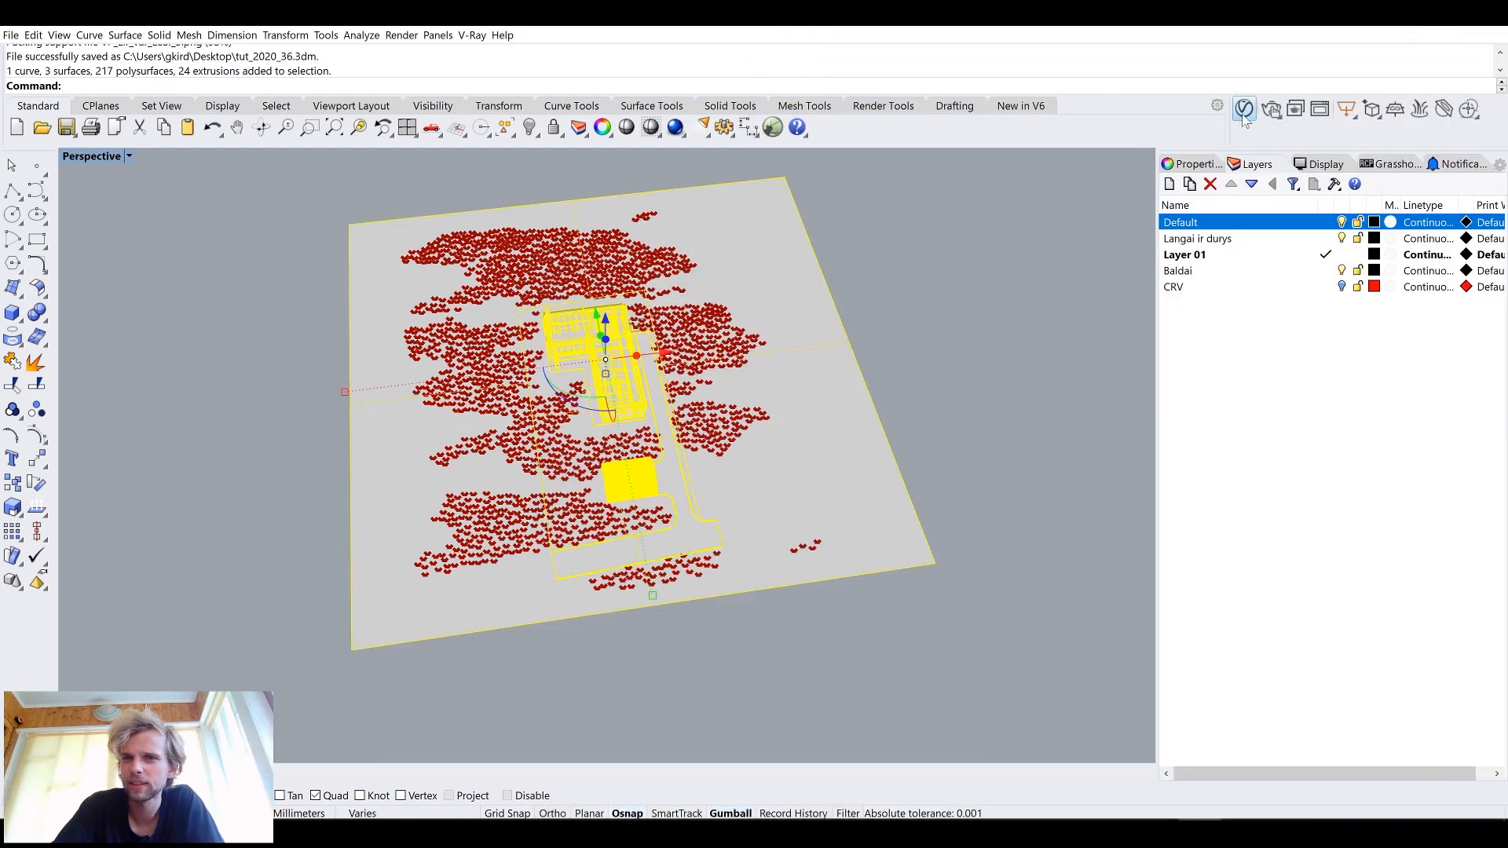
{"action": "left_click", "coordinate": [1244, 110]}
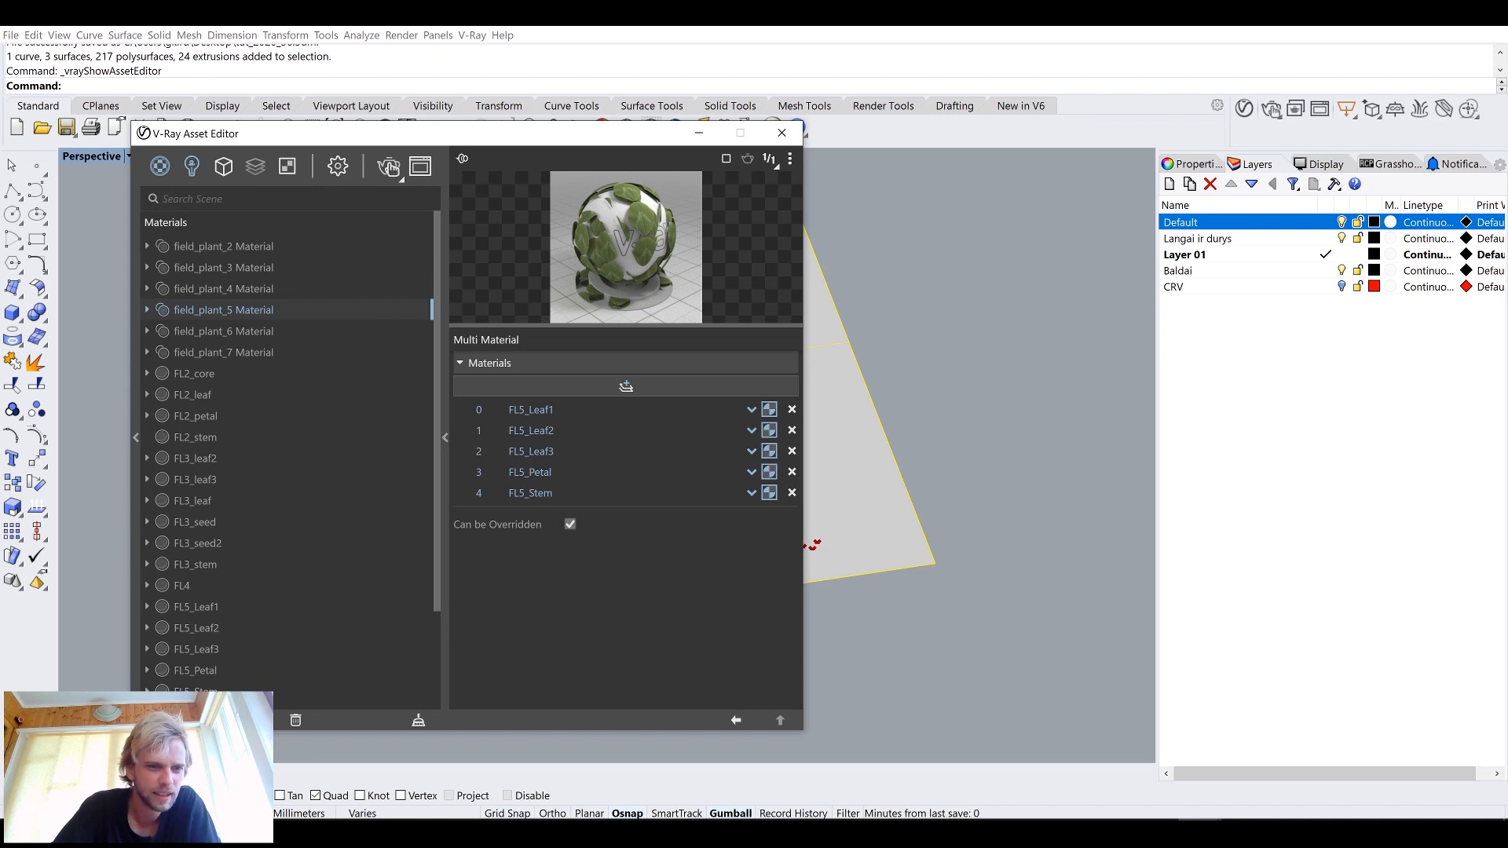
{"action": "left_click", "coordinate": [149, 720]}
{"action": "mouse_move", "coordinate": [196, 697]}
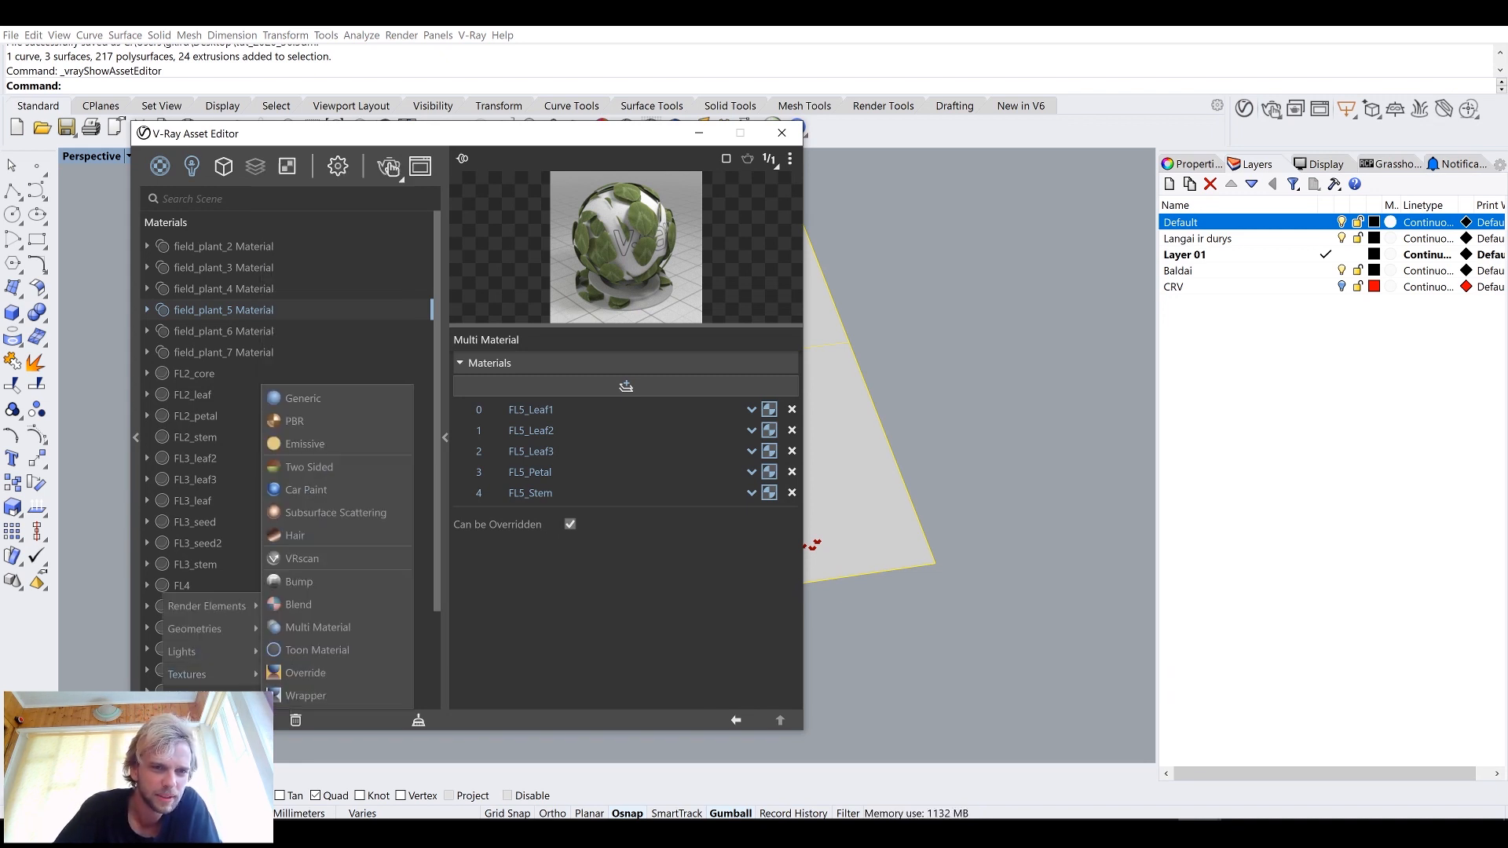
{"action": "left_click", "coordinate": [363, 402]}
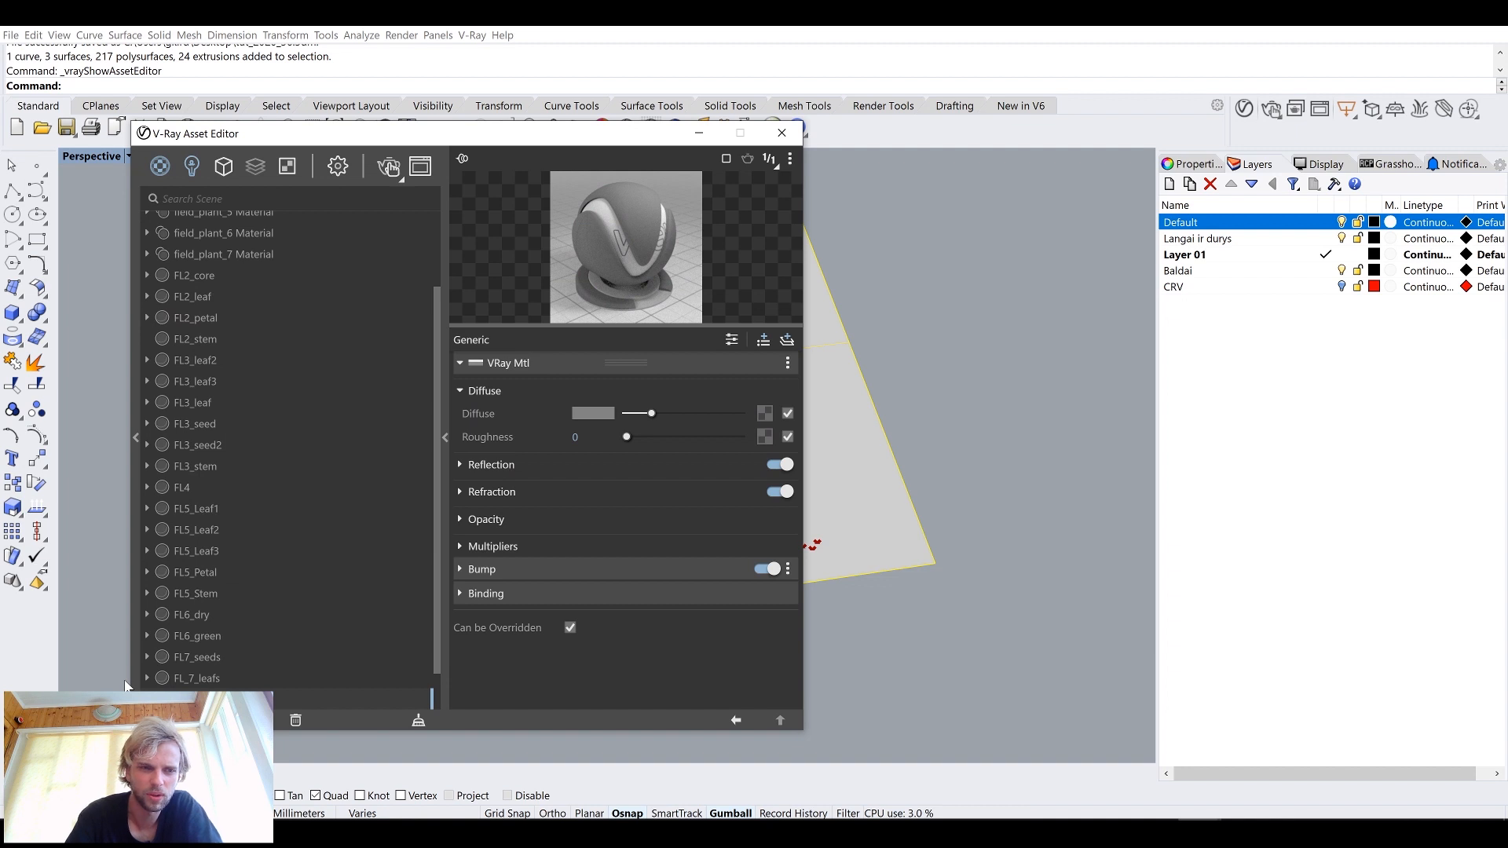
Step: Apply the All material to the selected objects and close the V-Ray Asset Editor
{"action": "scroll", "coordinate": [145, 665], "scroll_direction": "up", "scroll_amount": 3}
{"action": "right_click", "coordinate": [205, 239]}
{"action": "left_click", "coordinate": [236, 280]}
{"action": "left_click_drag", "start_coordinate": [596, 143], "coordinate": [984, 147]}
{"action": "left_click", "coordinate": [1158, 162]}
Step: Turn on the sun with manual control and set its altitude to 42.0° and azimuth to 229.5°
{"action": "right_click_drag", "start_coordinate": [906, 294], "coordinate": [897, 280]}
{"action": "type", "text": "Sun"}
{"action": "key", "text": "Return"}
{"action": "left_click", "coordinate": [726, 283]}
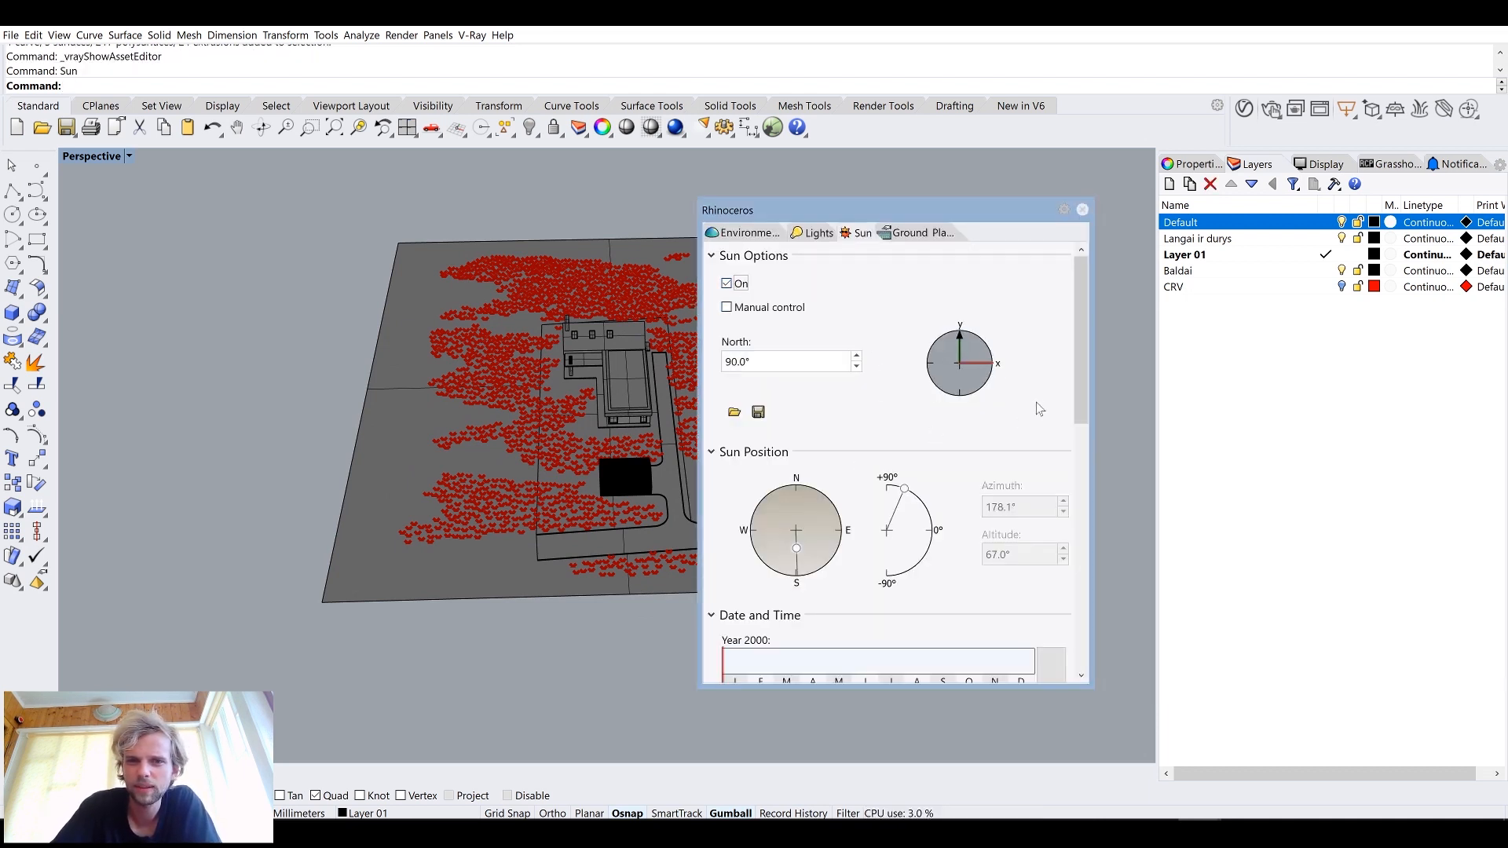
{"action": "left_click", "coordinate": [728, 308]}
{"action": "left_click_drag", "start_coordinate": [912, 492], "coordinate": [927, 500]}
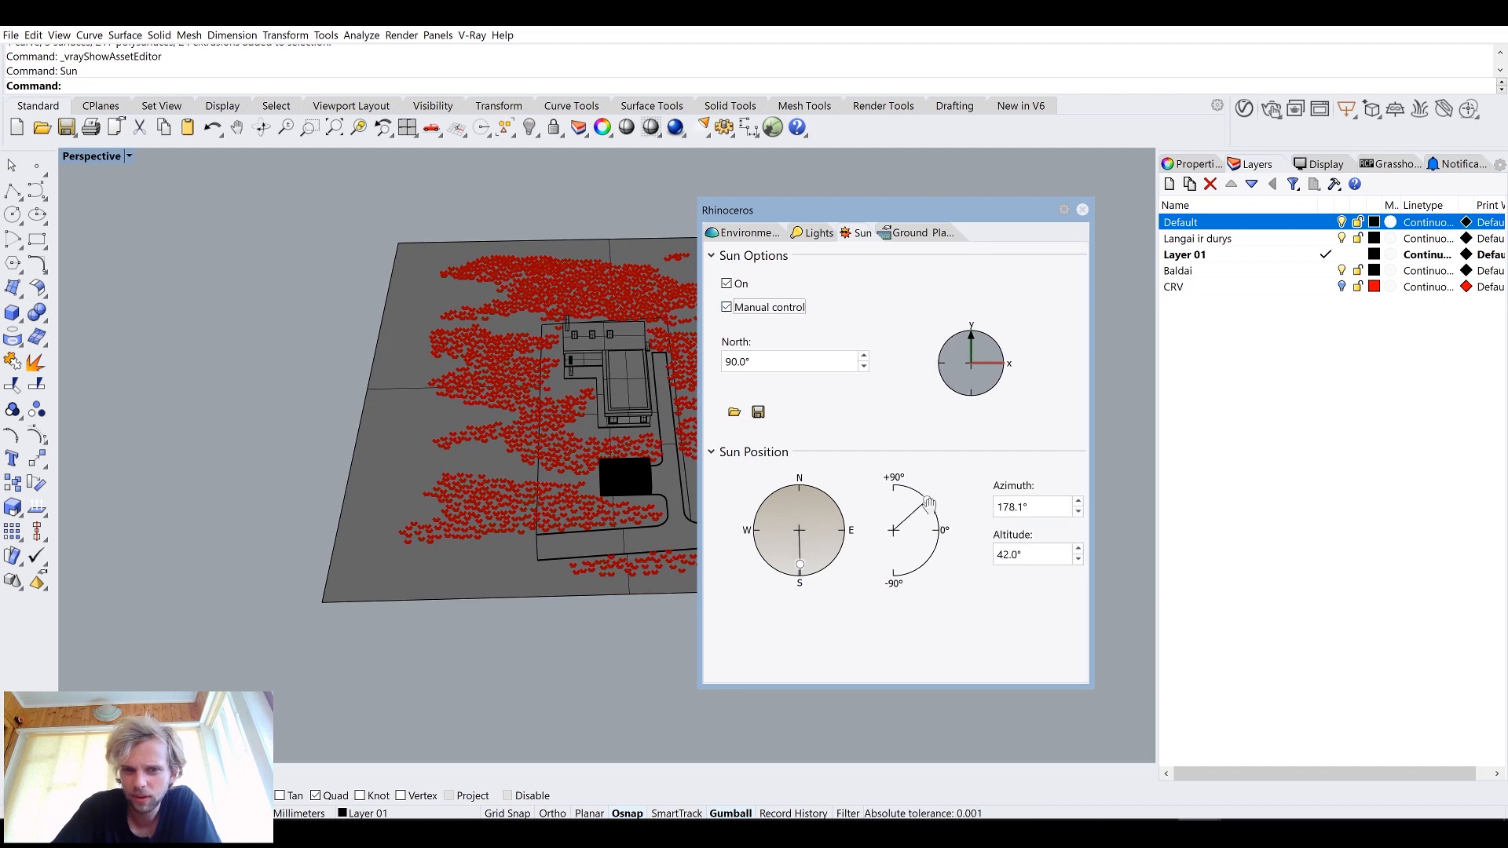
{"action": "left_click_drag", "start_coordinate": [800, 548], "coordinate": [776, 554]}
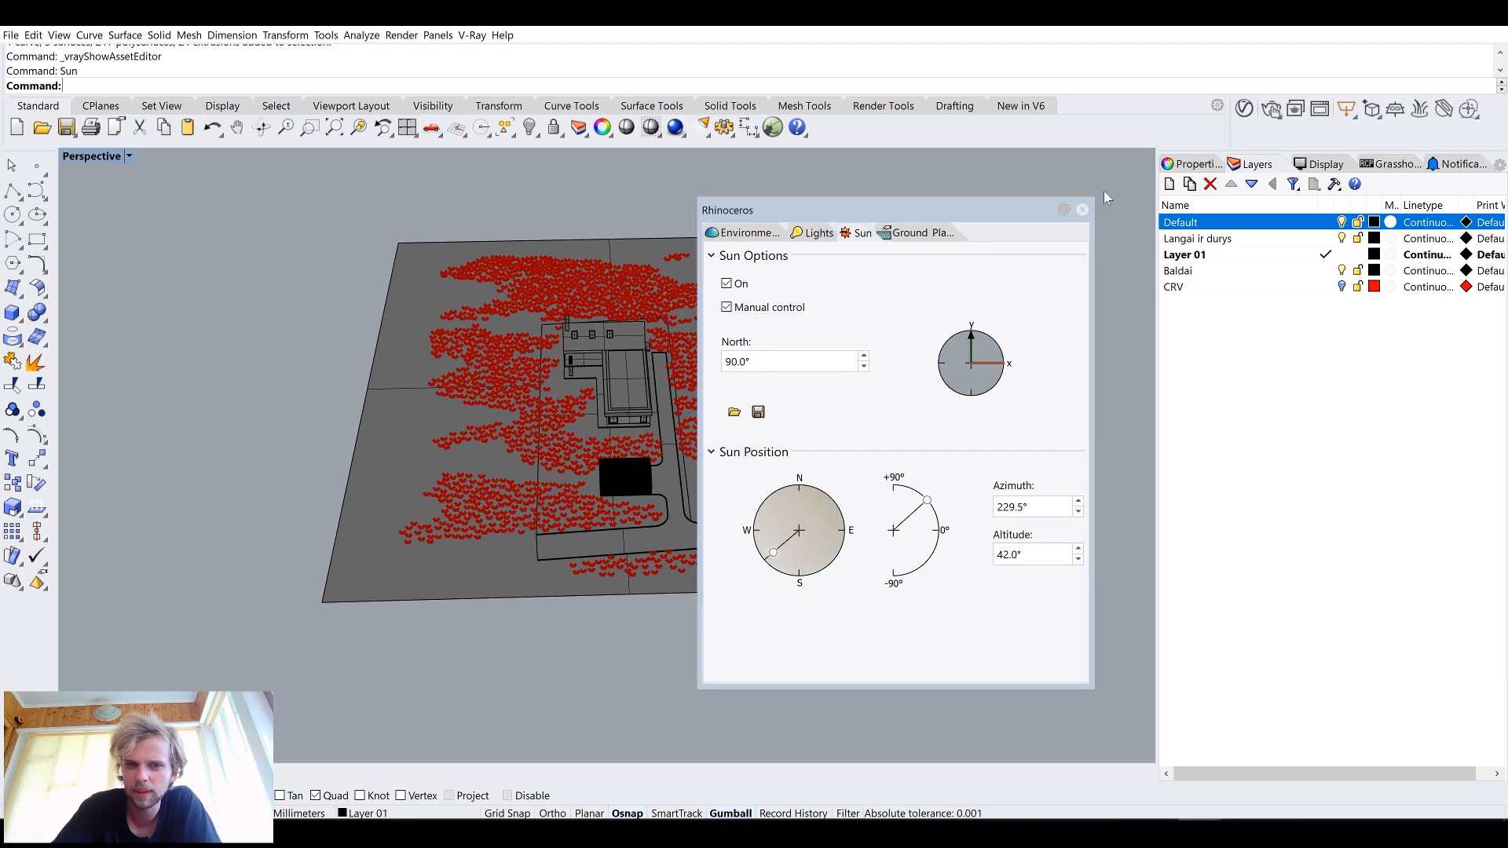
{"action": "left_click", "coordinate": [1083, 210]}
Step: Clear the environment background texture in the V-Ray render settings
{"action": "right_click_drag", "start_coordinate": [1053, 330], "coordinate": [1026, 360]}
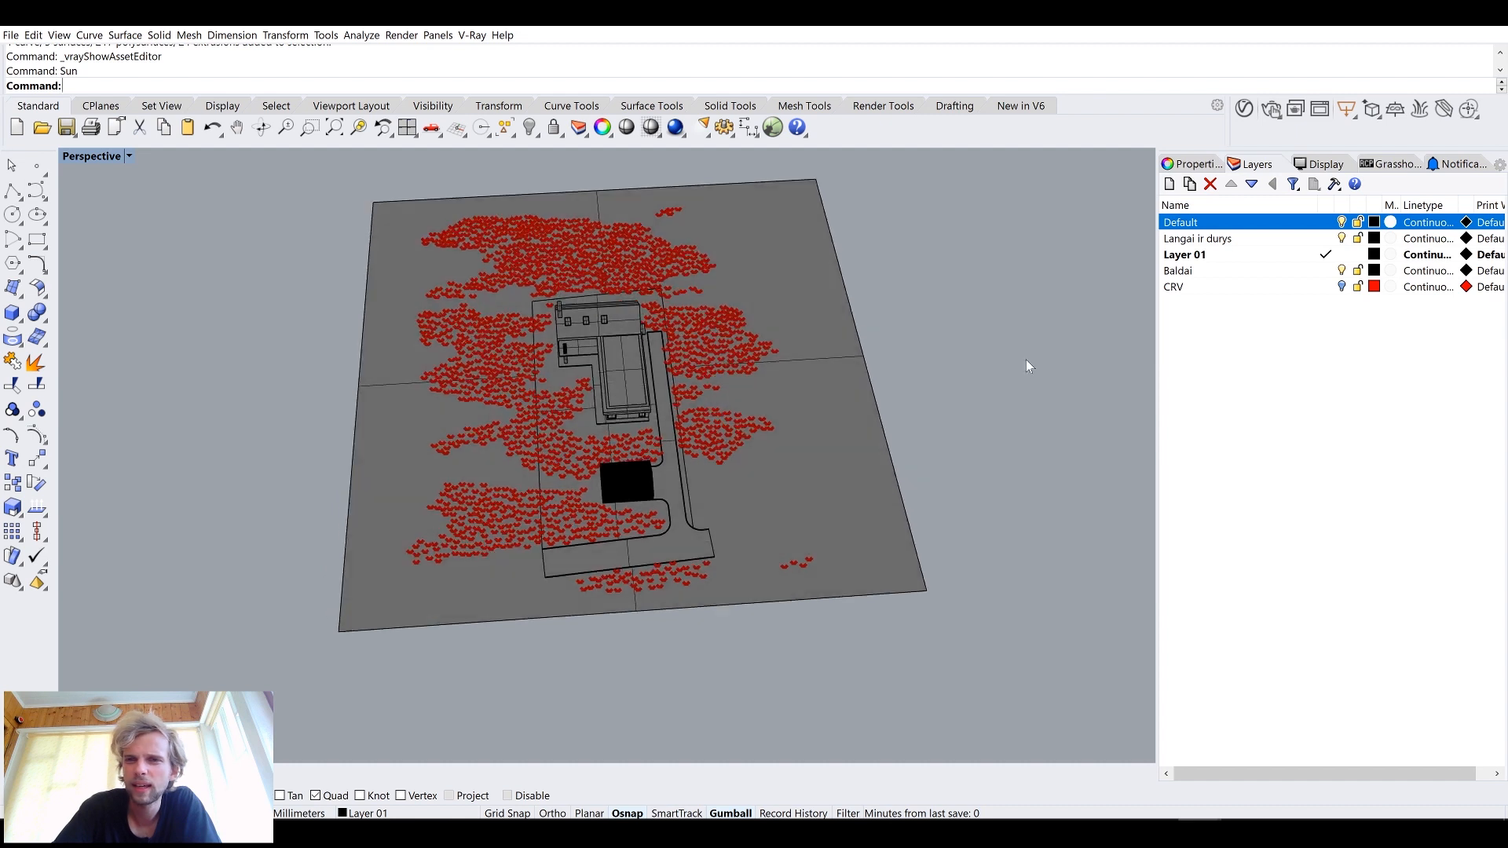
{"action": "left_click", "coordinate": [1246, 115]}
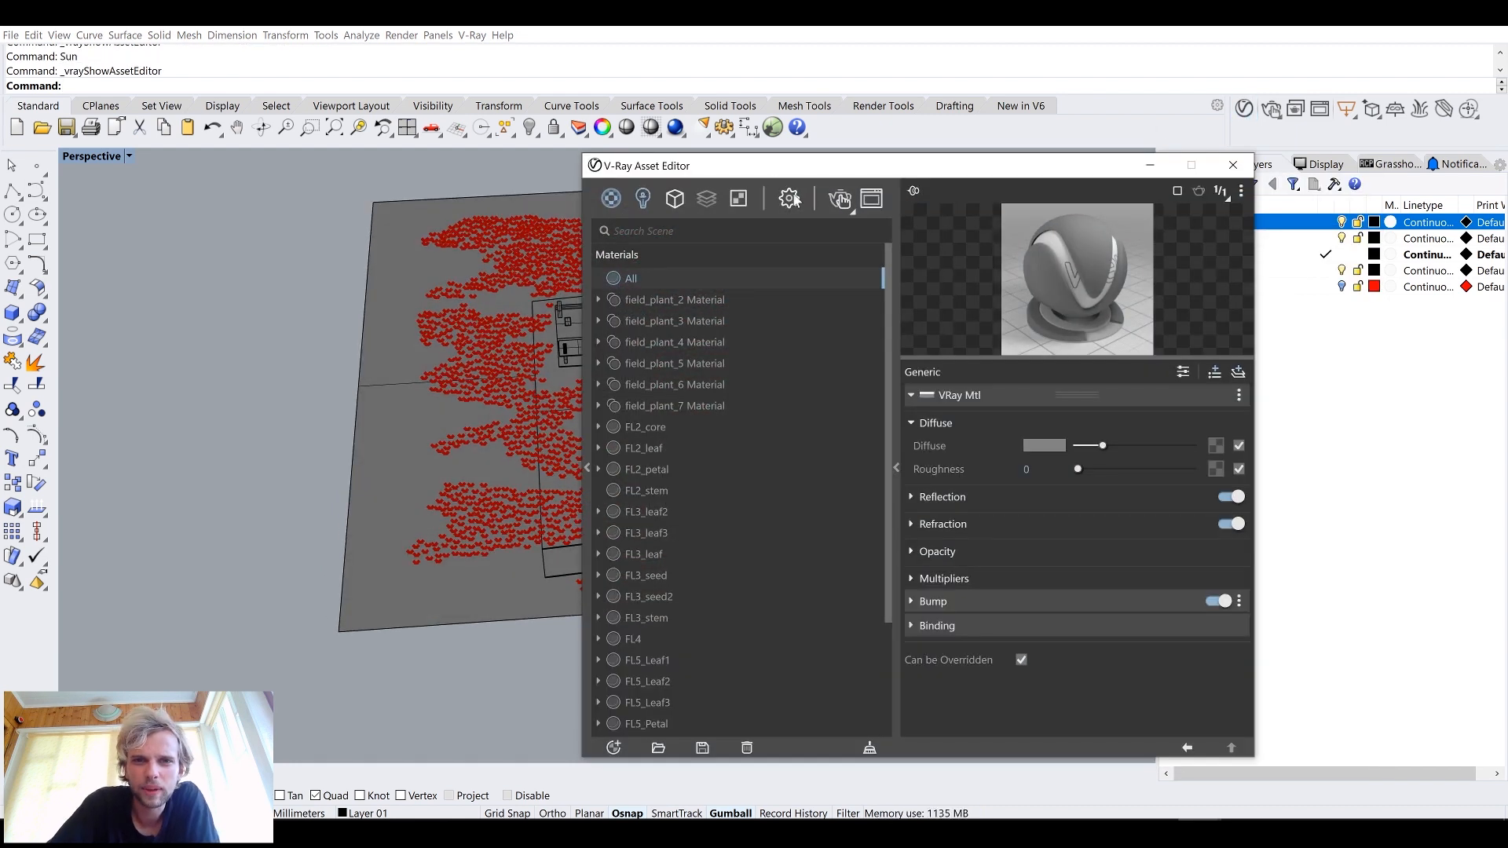
{"action": "left_click", "coordinate": [623, 460]}
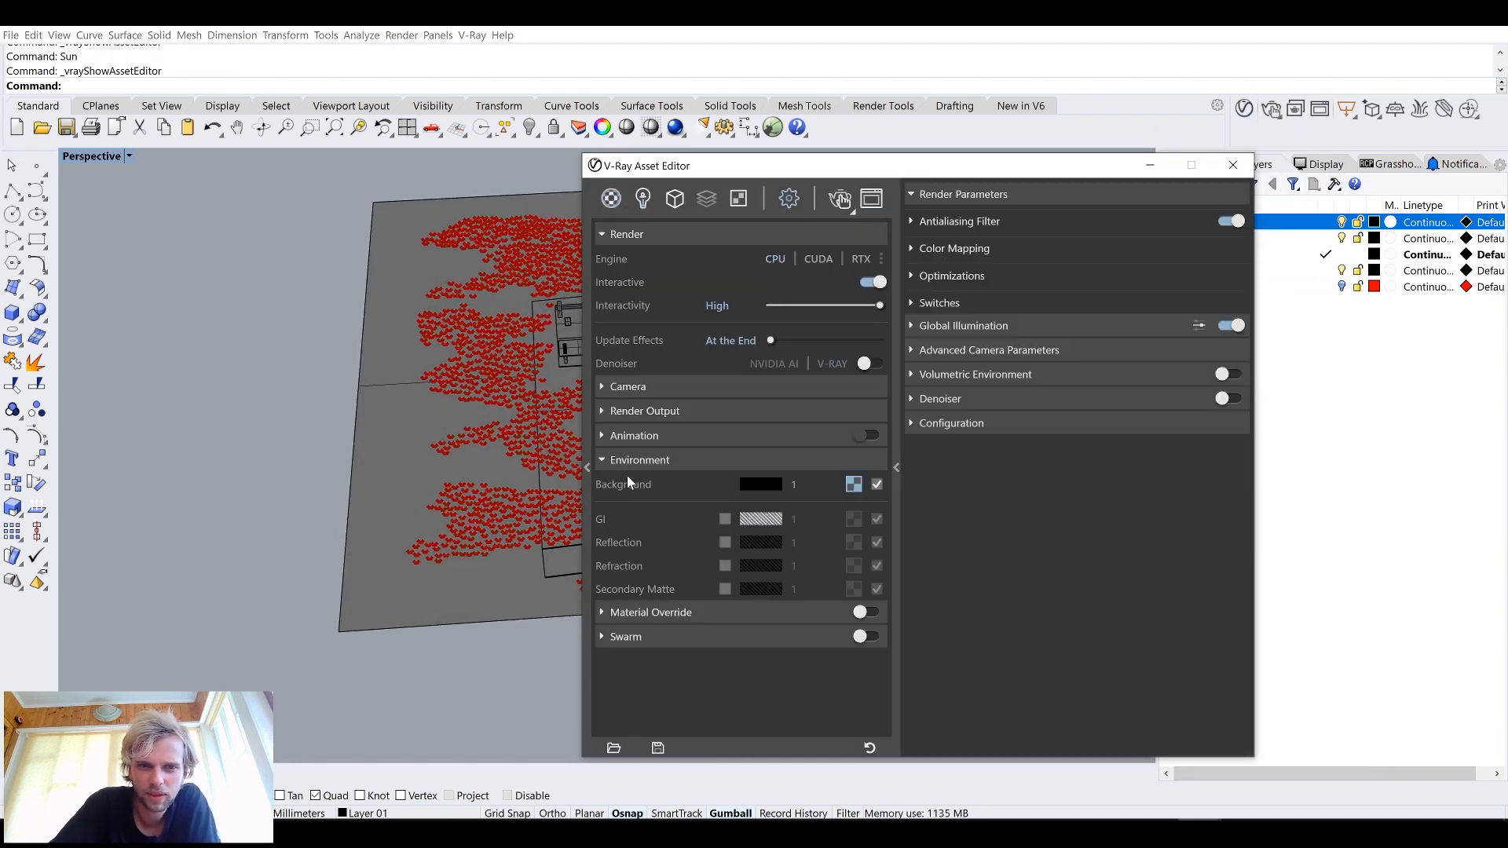
{"action": "left_click", "coordinate": [853, 483]}
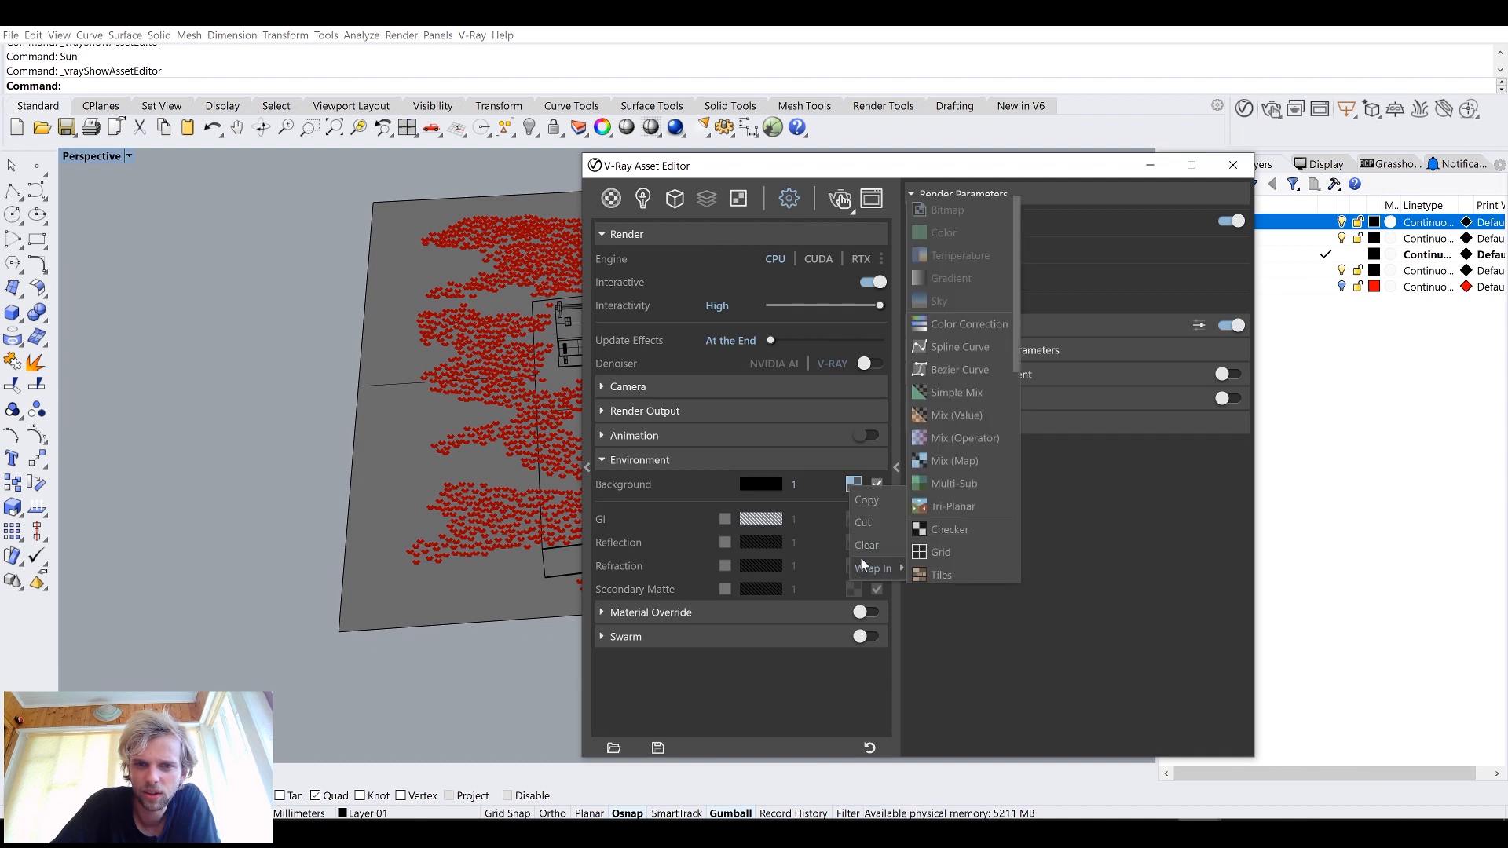
{"action": "key", "text": "Escape"}
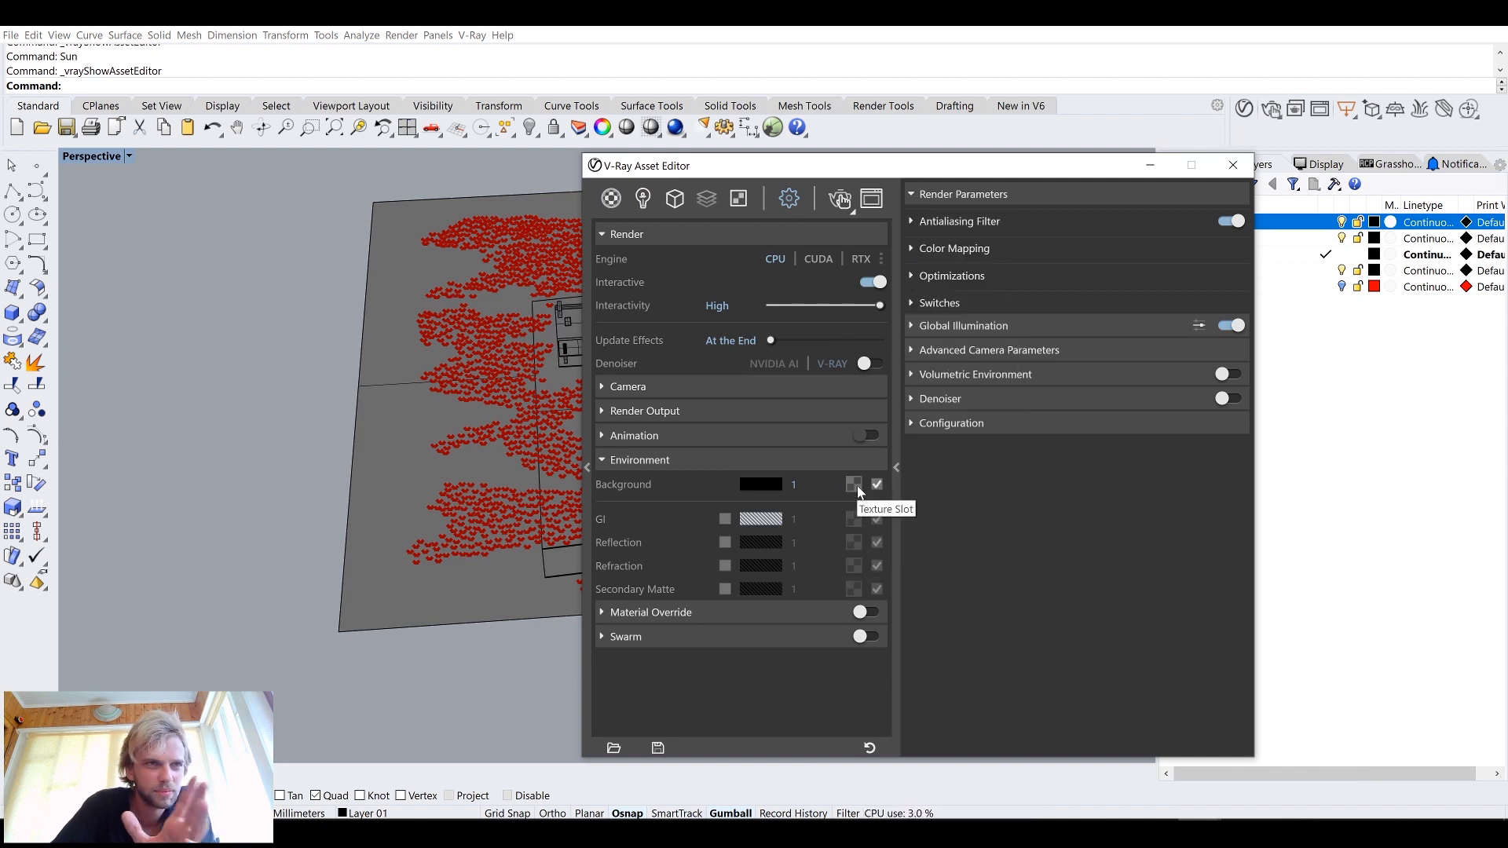
Step: Assign a Sky texture to the environment background, set the camera exposure value to 13, and close the V-Ray Asset Editor
{"action": "left_click", "coordinate": [857, 487]}
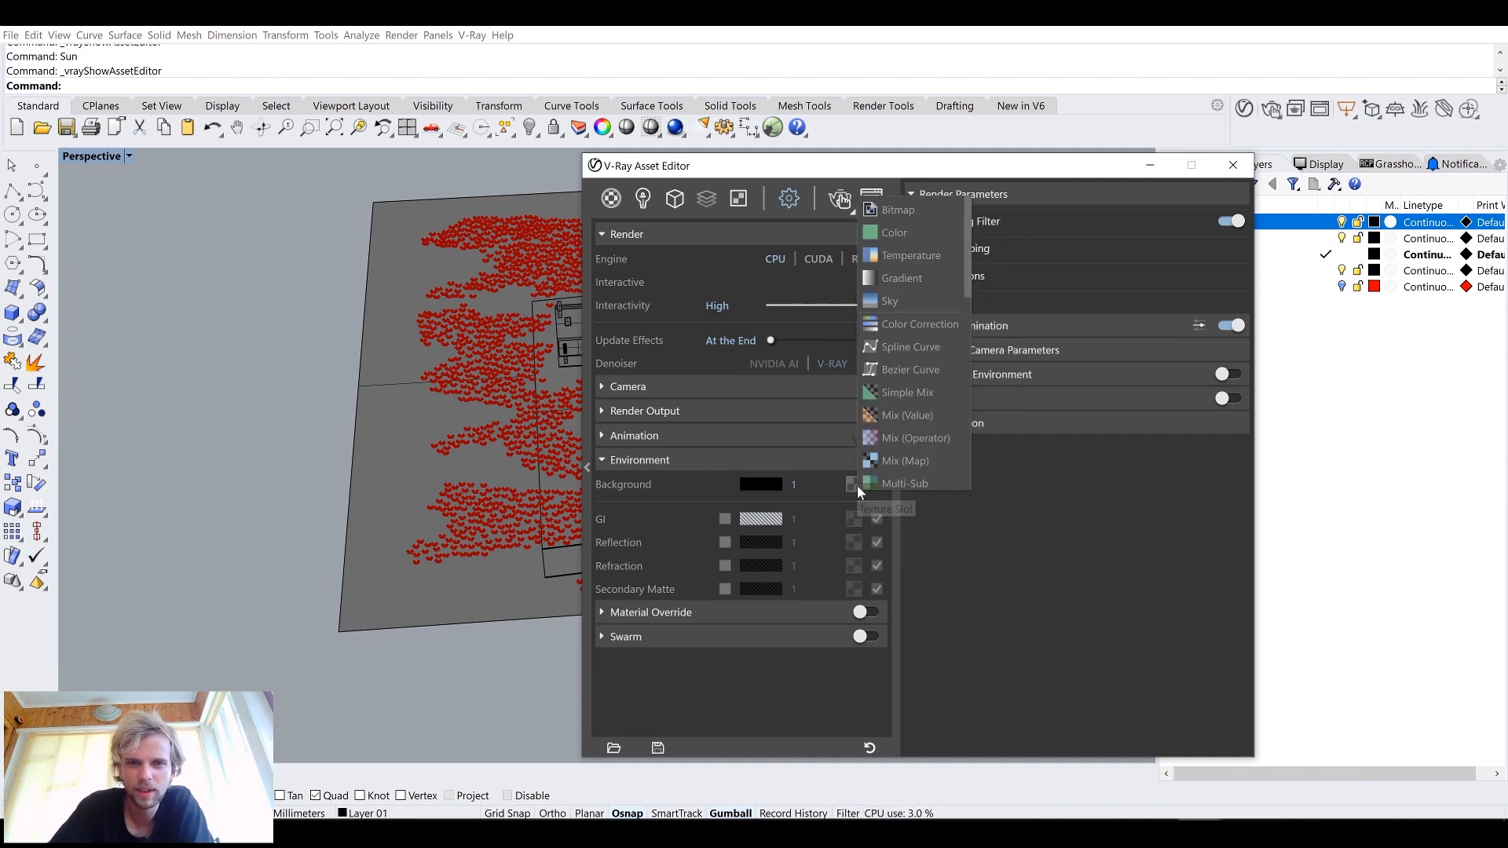
{"action": "left_click", "coordinate": [924, 301]}
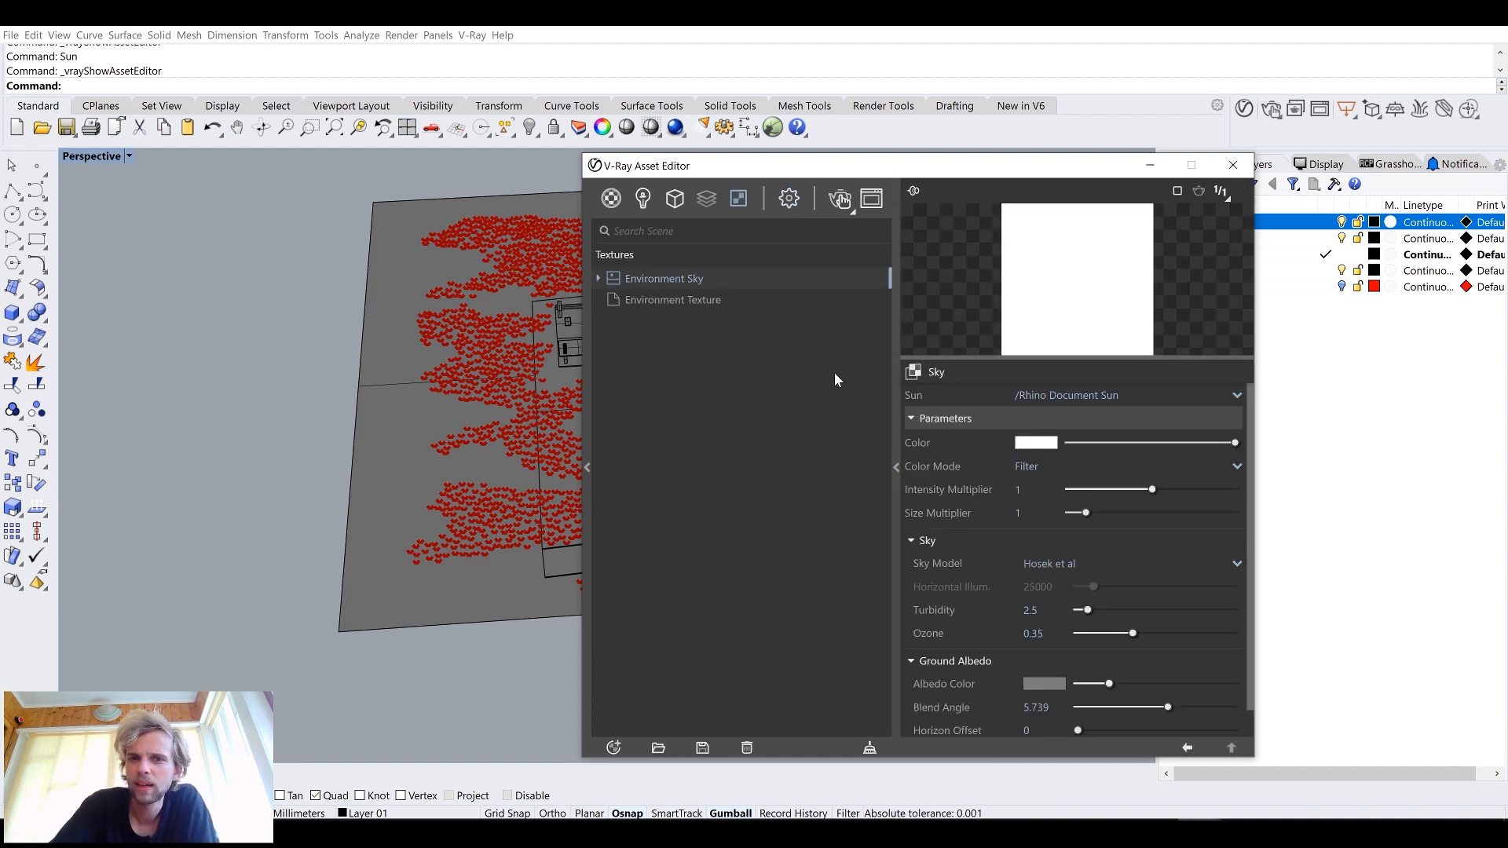
{"action": "left_click", "coordinate": [790, 199]}
{"action": "left_click", "coordinate": [628, 385]}
{"action": "left_click", "coordinate": [713, 492]}
{"action": "type", "text": "13"}
{"action": "key", "text": "Return"}
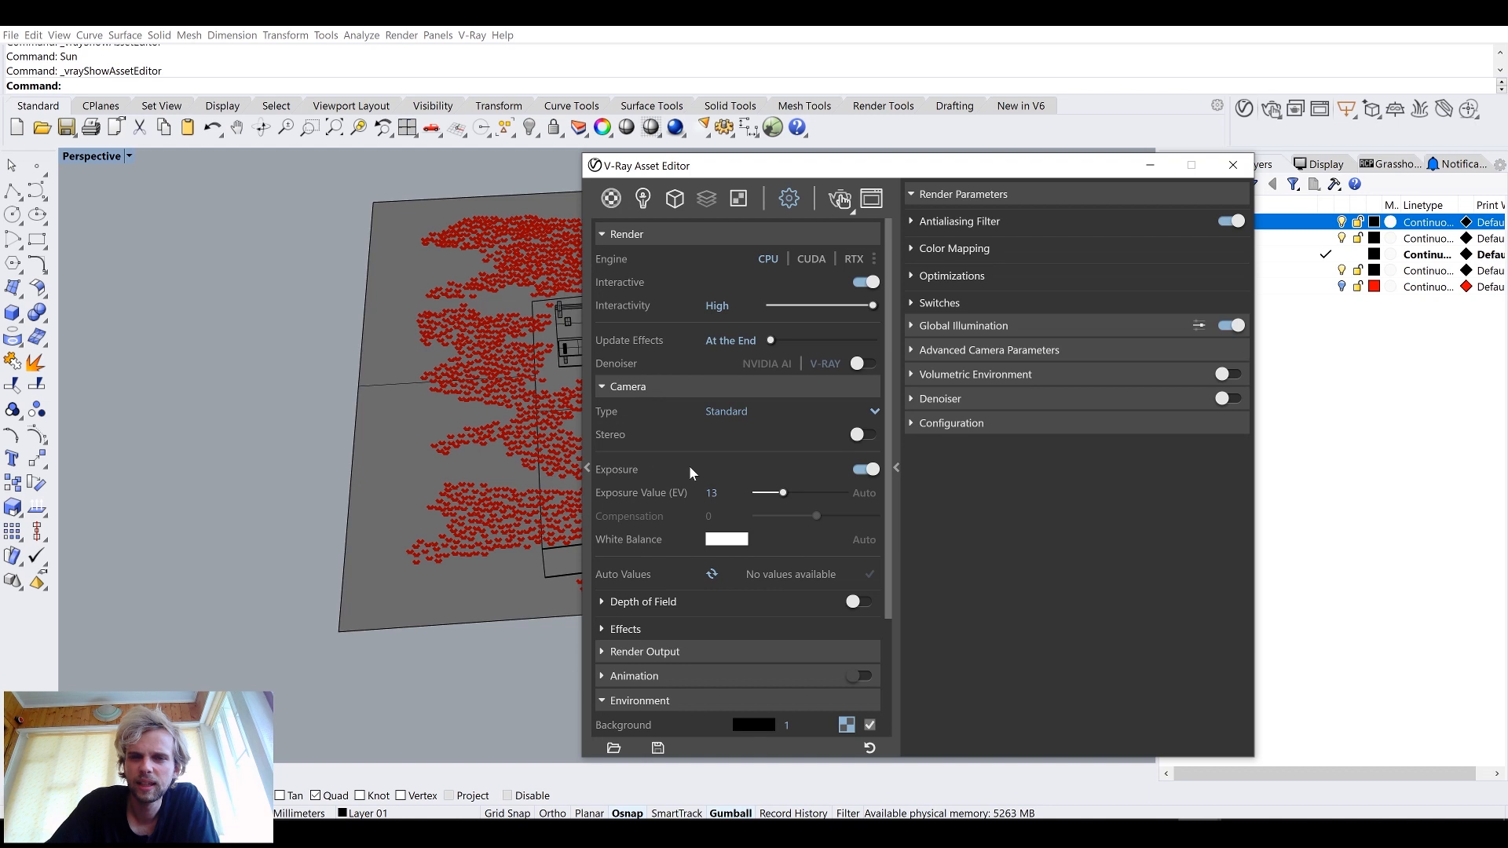
{"action": "right_click_drag", "start_coordinate": [581, 486], "coordinate": [422, 466]}
{"action": "right_click_drag", "start_coordinate": [489, 417], "coordinate": [534, 400]}
{"action": "left_click", "coordinate": [1233, 165]}
Step: Run an interactive render of a near-ground perspective facing the house, widen the frame buffer, and stop and close it
{"action": "right_click_drag", "start_coordinate": [904, 338], "coordinate": [807, 363]}
{"action": "scroll", "coordinate": [644, 371], "scroll_direction": "up", "scroll_amount": 5}
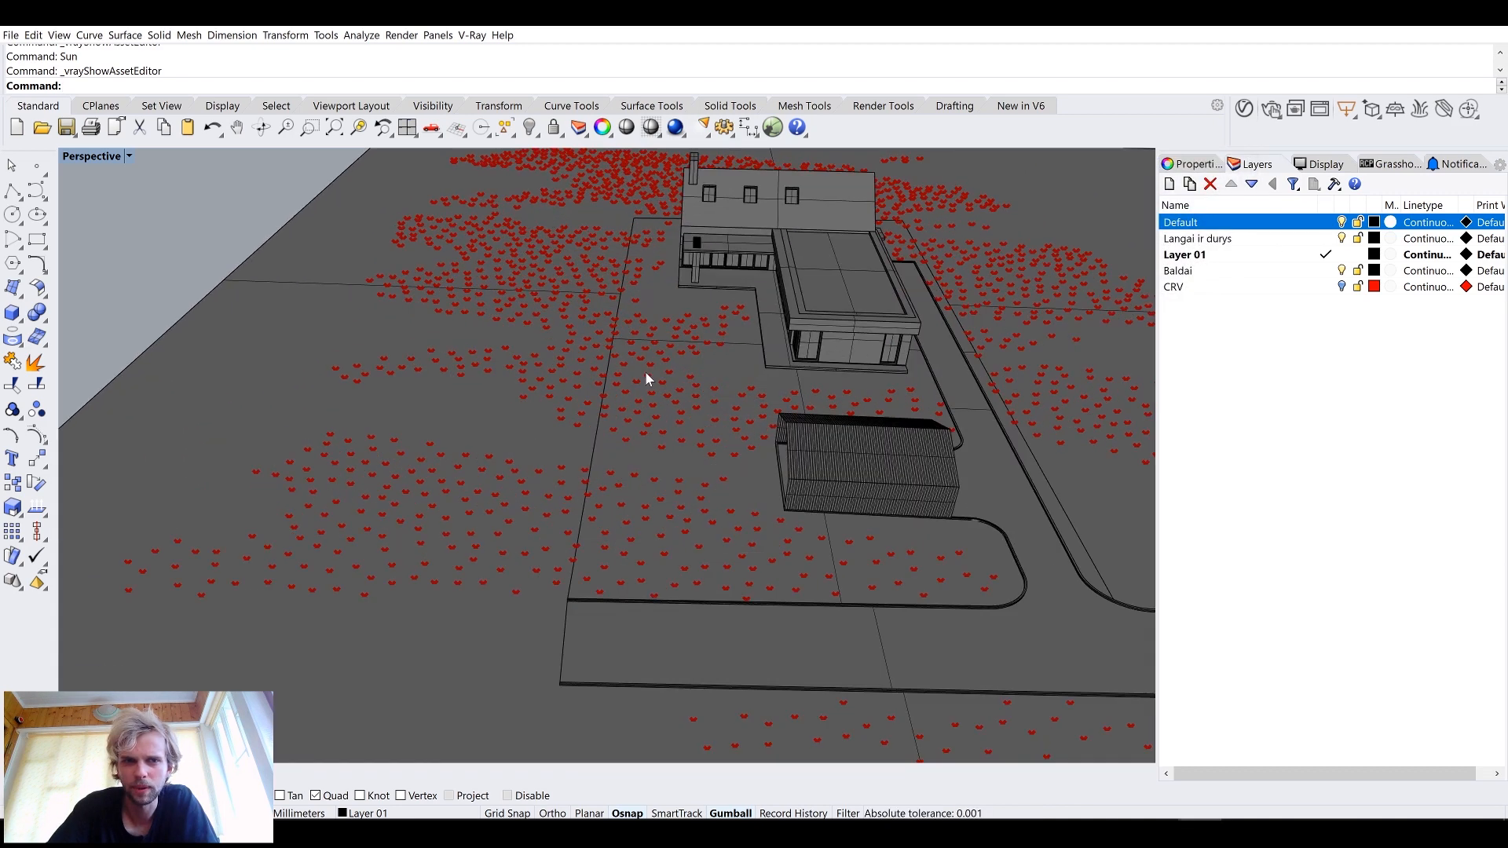
{"action": "scroll", "coordinate": [707, 447], "scroll_direction": "down", "scroll_amount": 2}
{"action": "left_click", "coordinate": [886, 540]}
{"action": "type", "text": "zs"}
{"action": "key", "text": "Return"}
{"action": "right_click_drag", "start_coordinate": [827, 524], "coordinate": [775, 417]}
{"action": "key", "text": "Escape"}
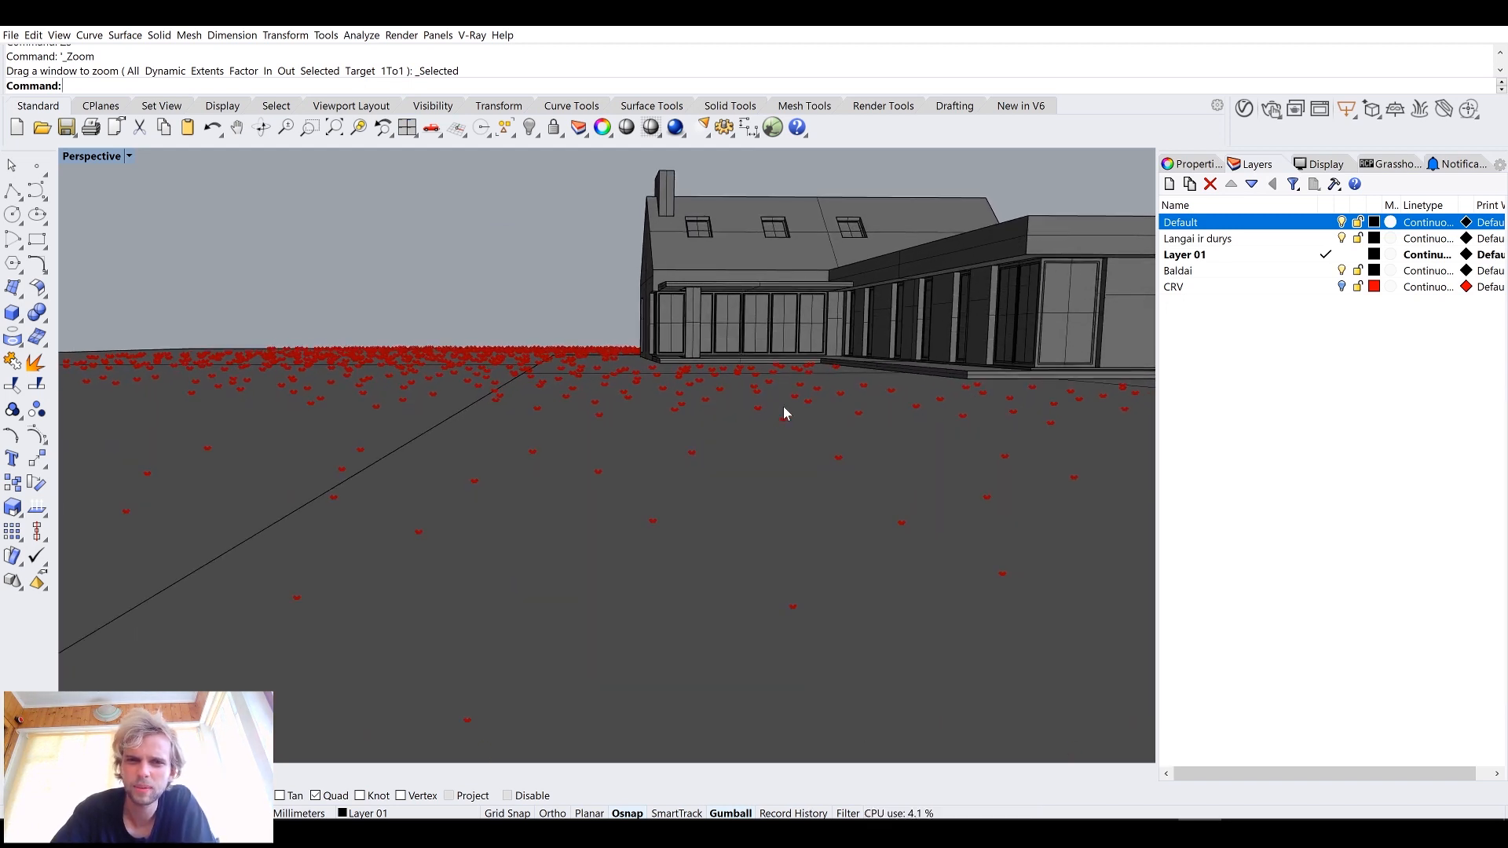
{"action": "left_click", "coordinate": [1274, 112]}
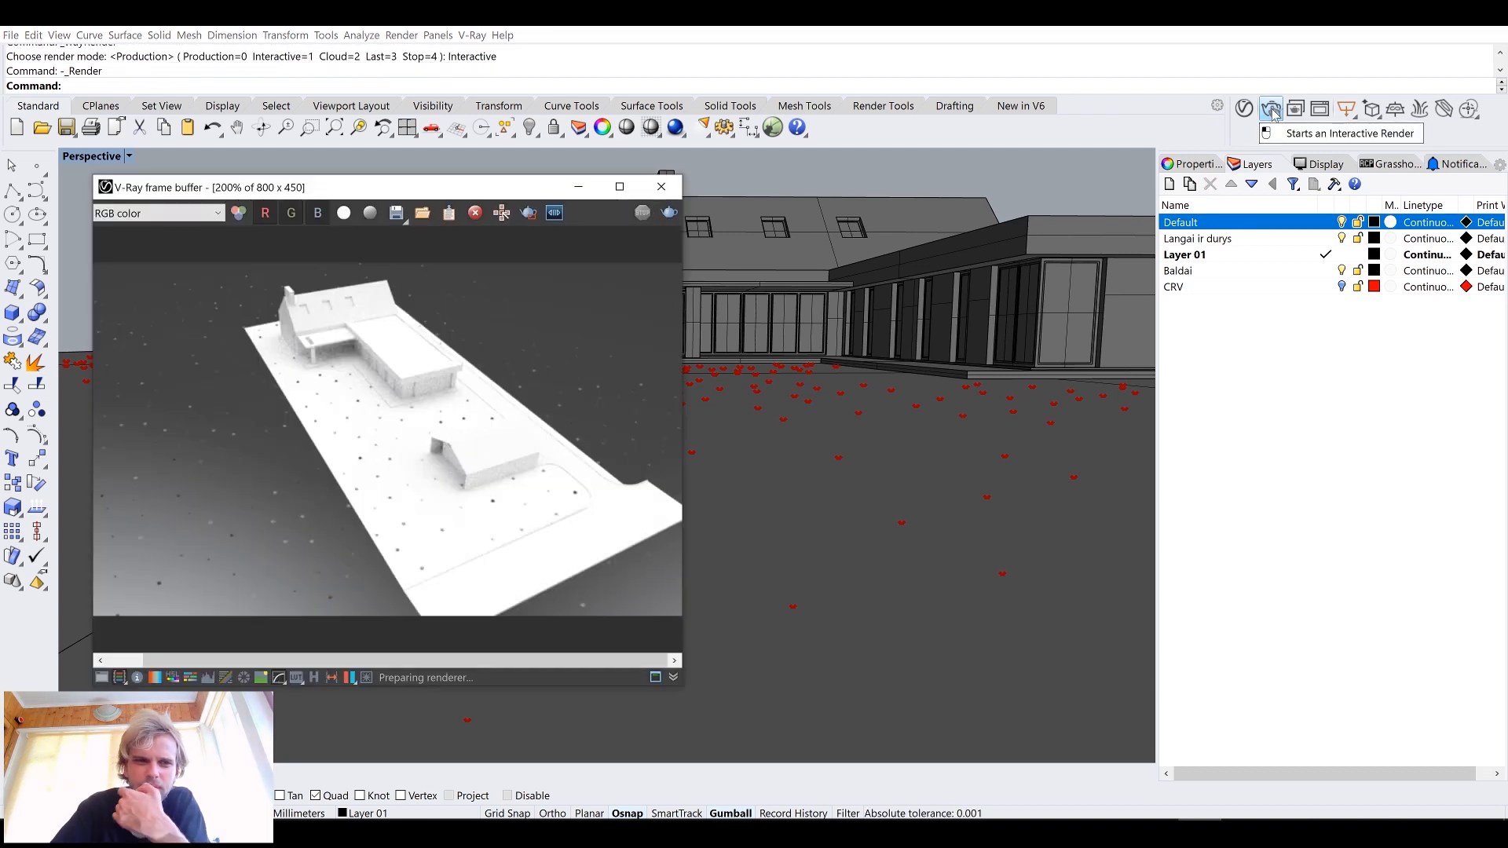
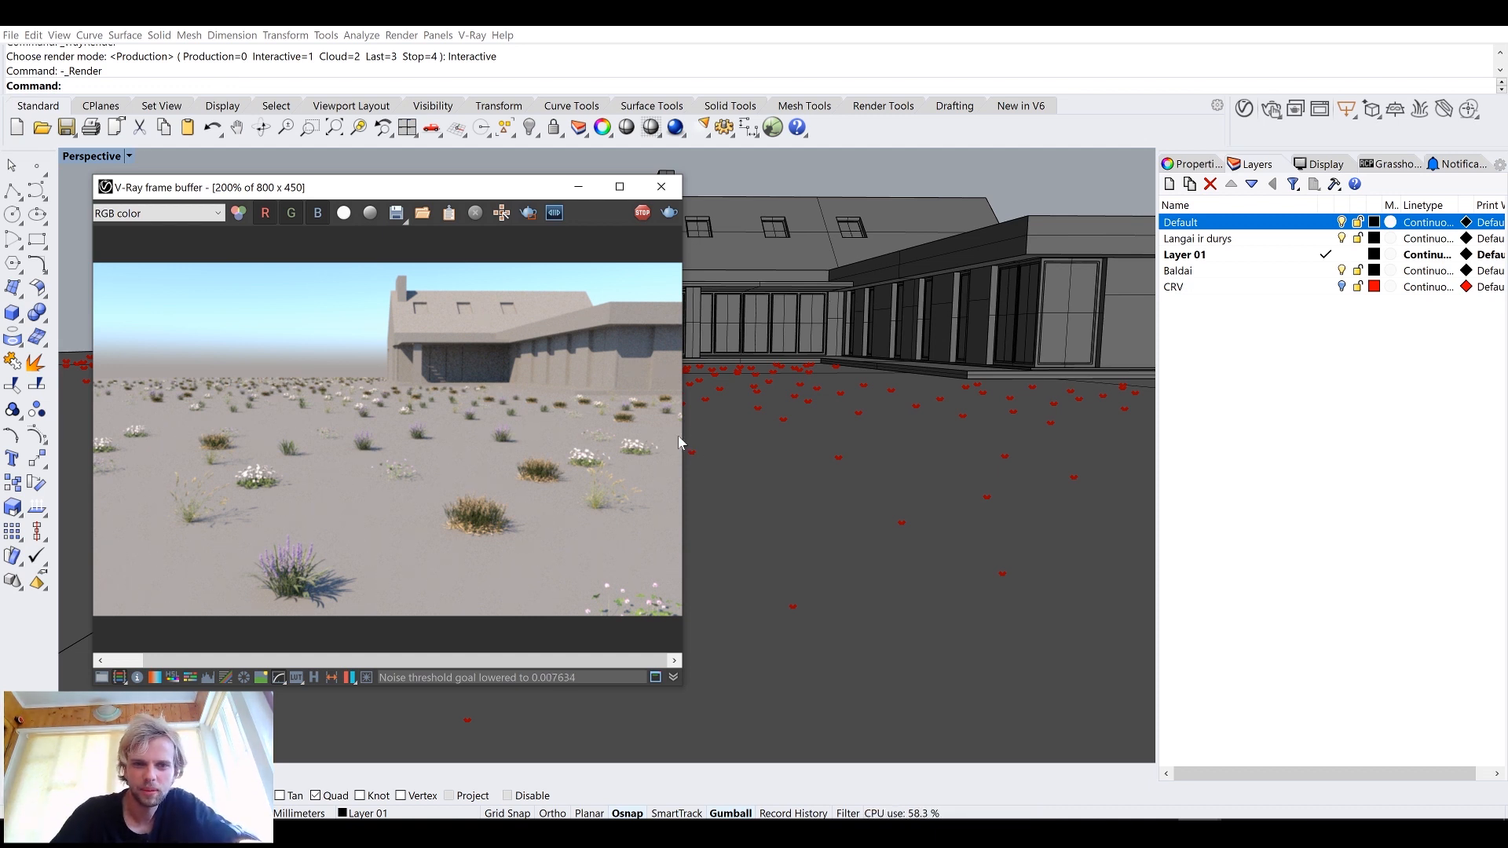
{"action": "left_click_drag", "start_coordinate": [685, 438], "coordinate": [1035, 437]}
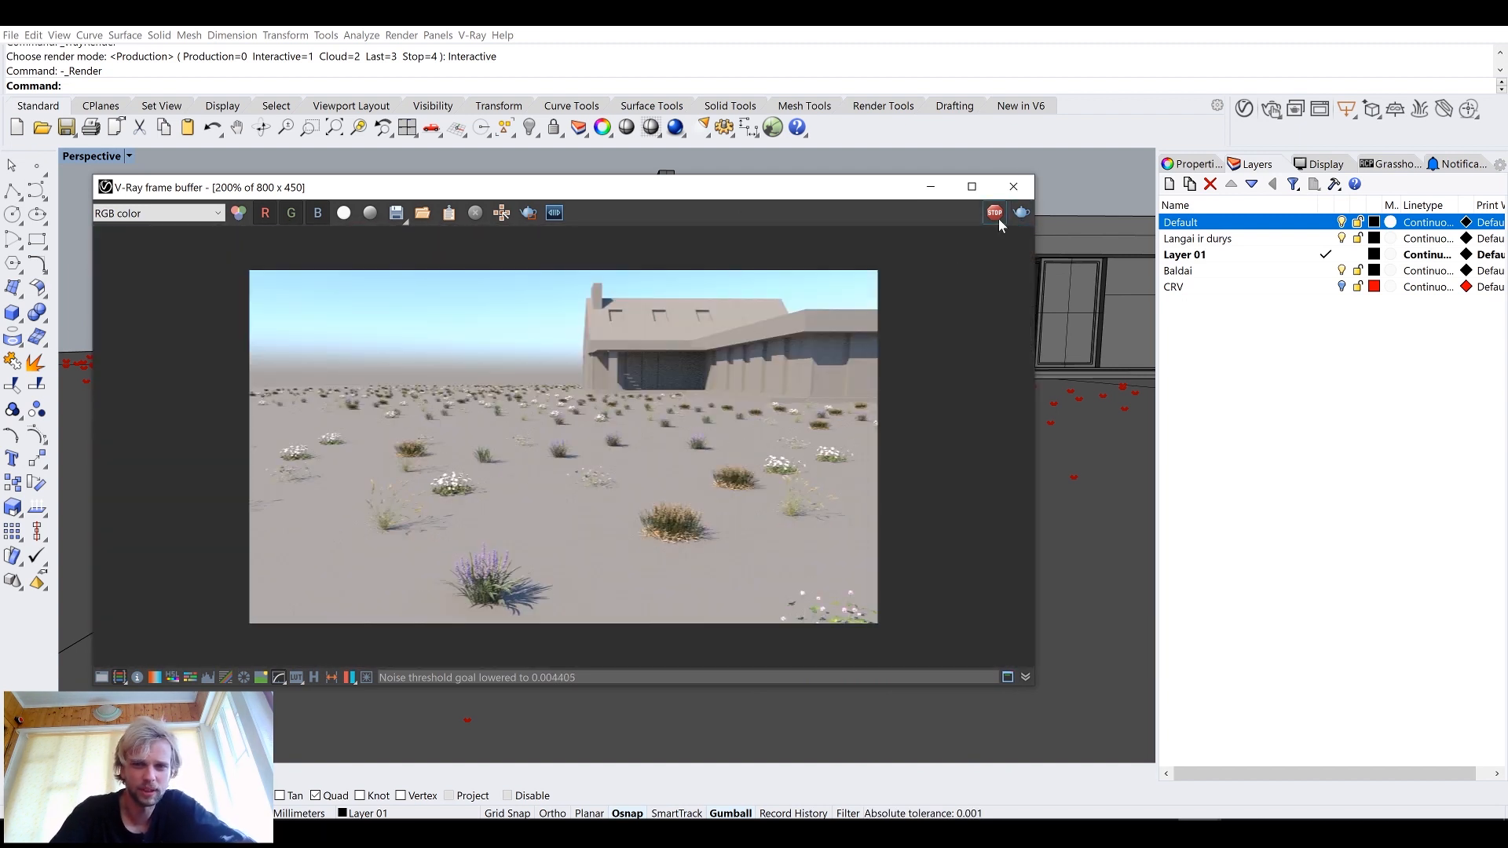
{"action": "left_click", "coordinate": [996, 215]}
{"action": "left_click", "coordinate": [1029, 199]}
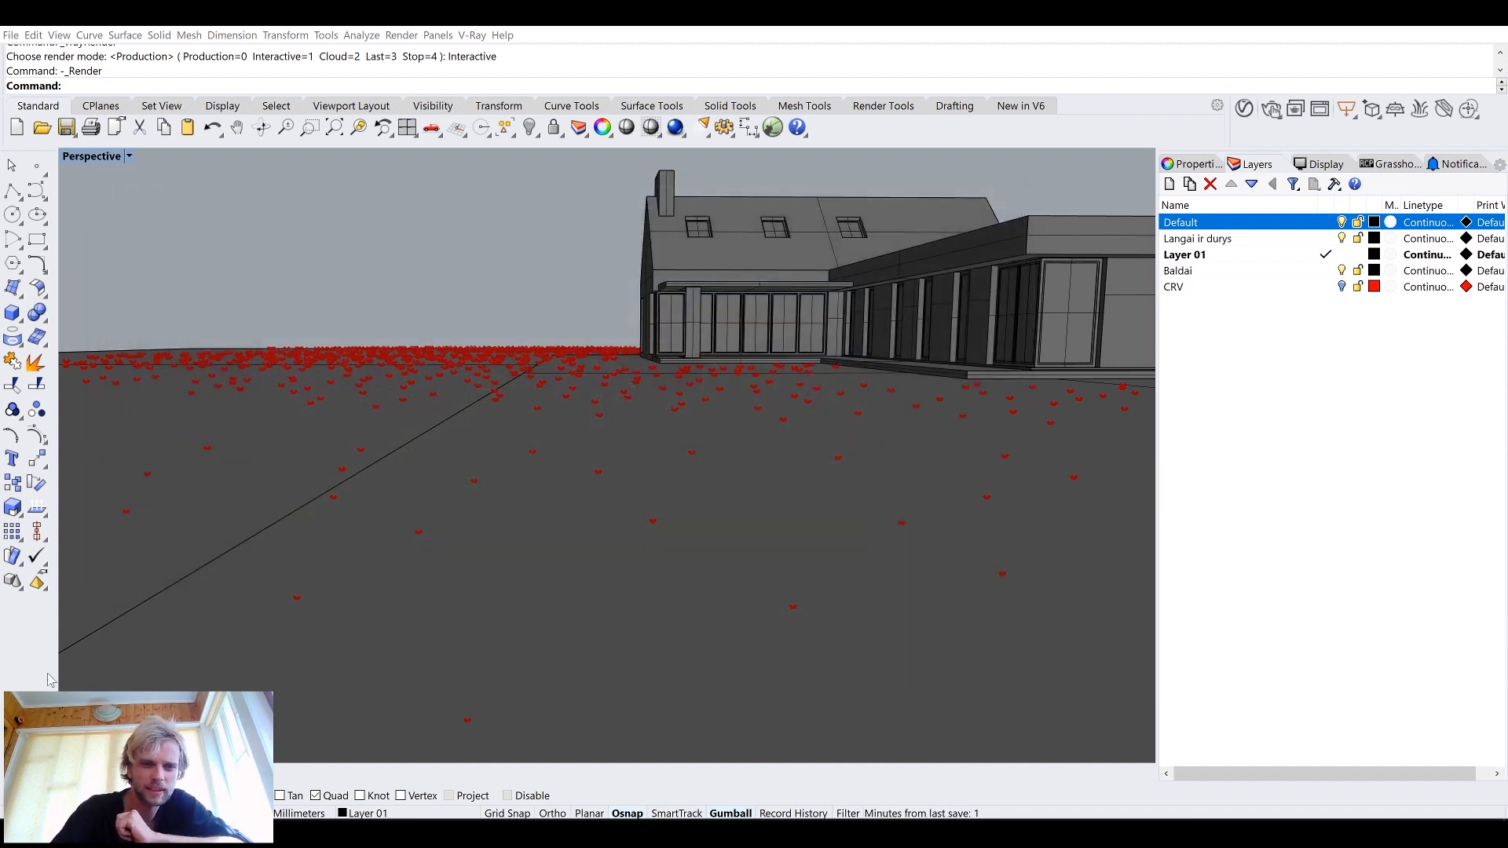
Step: Select the ground surfaces around the house in the Rhino perspective view, leaving Grasshopper and the V-Ray Asset Editor minimized
{"action": "key", "text": "alt+Tab"}
{"action": "scroll", "coordinate": [970, 528], "scroll_direction": "down", "scroll_amount": 5}
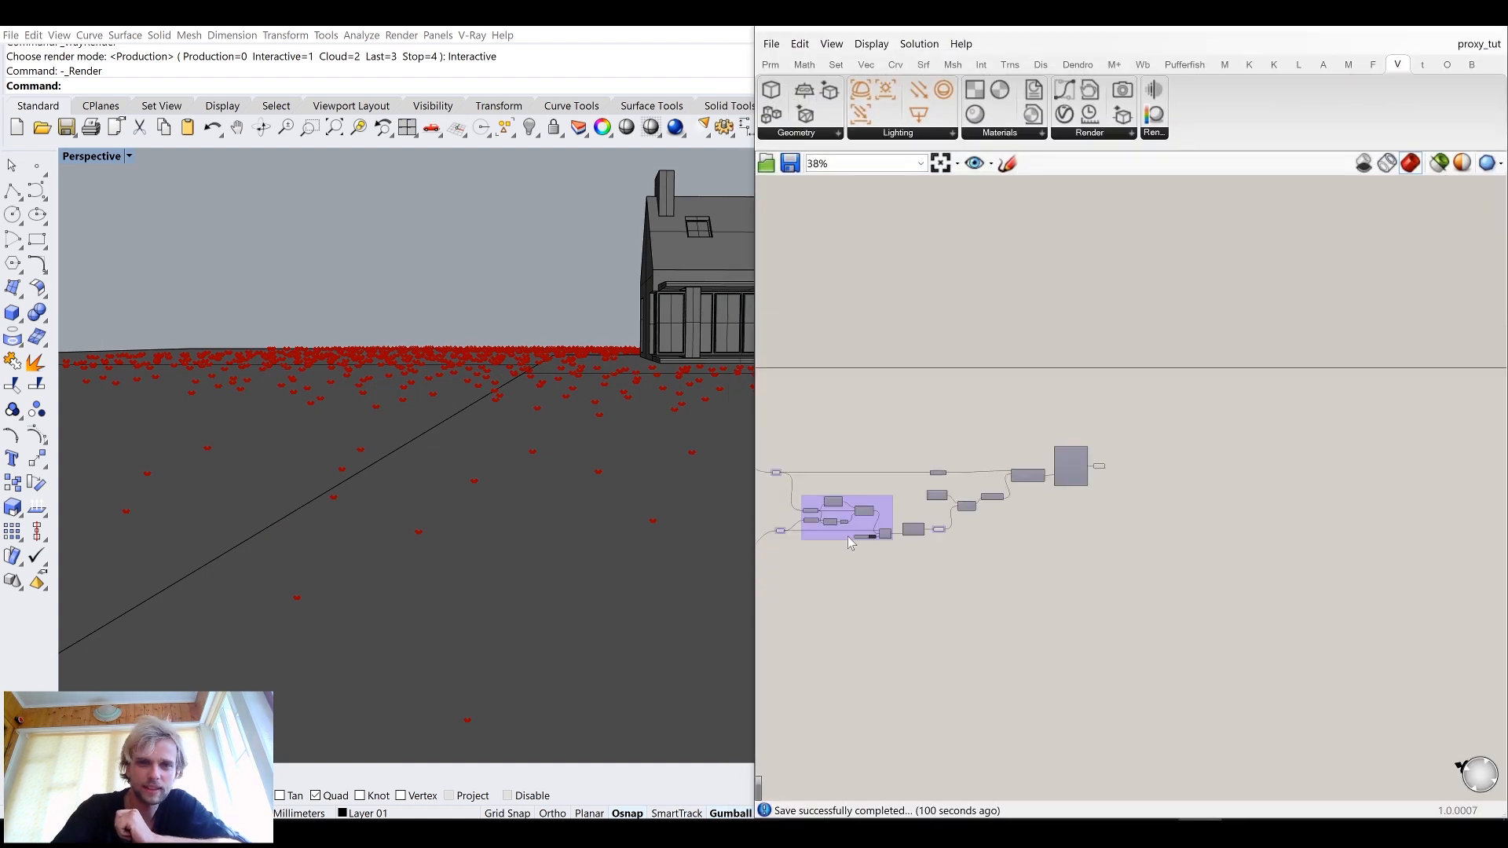
{"action": "left_click", "coordinate": [587, 437]}
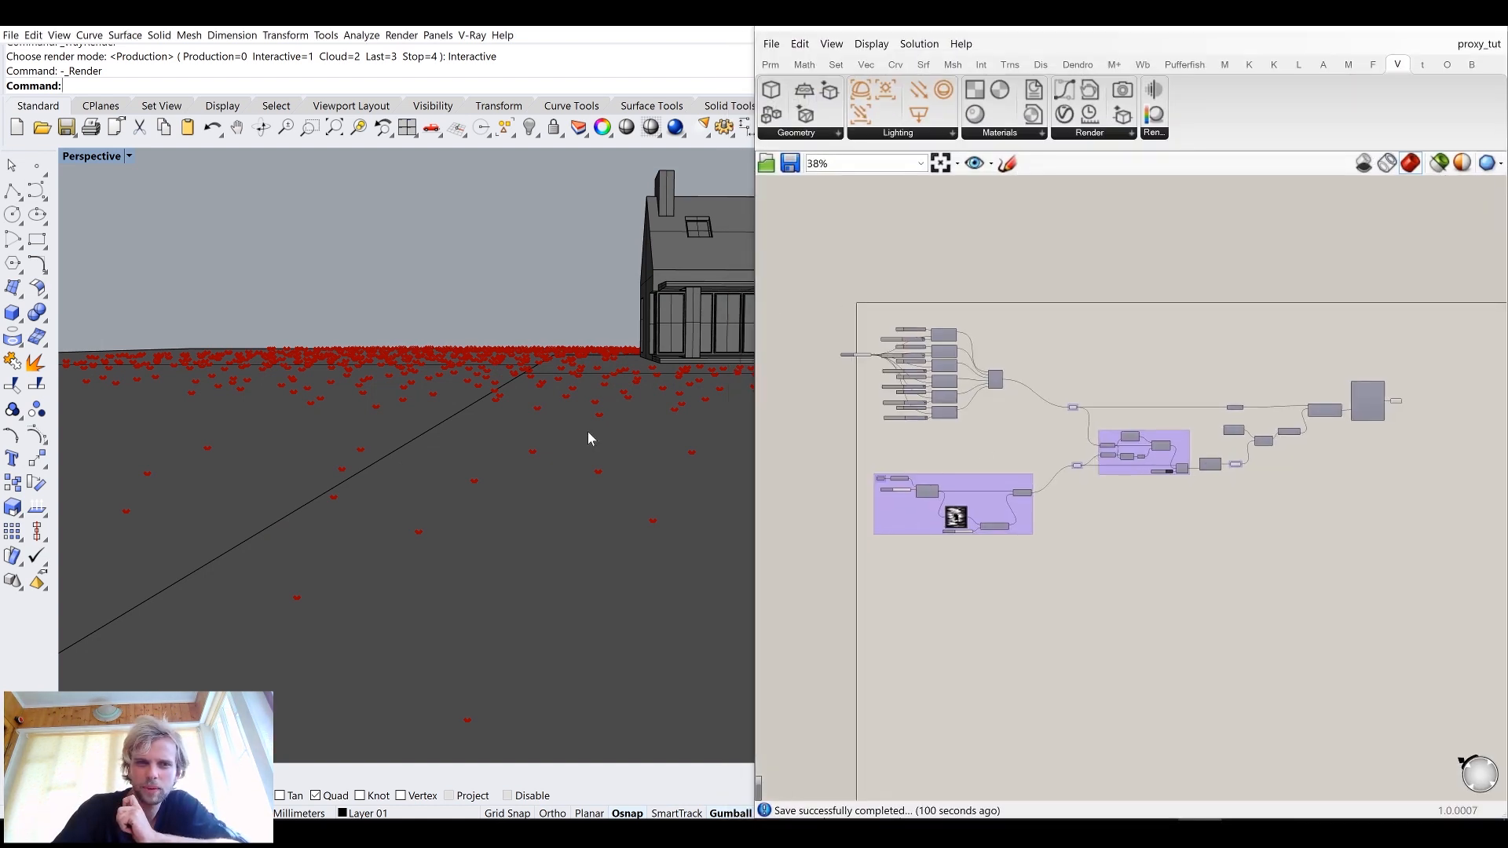
{"action": "left_click", "coordinate": [347, 414], "text": "shift"}
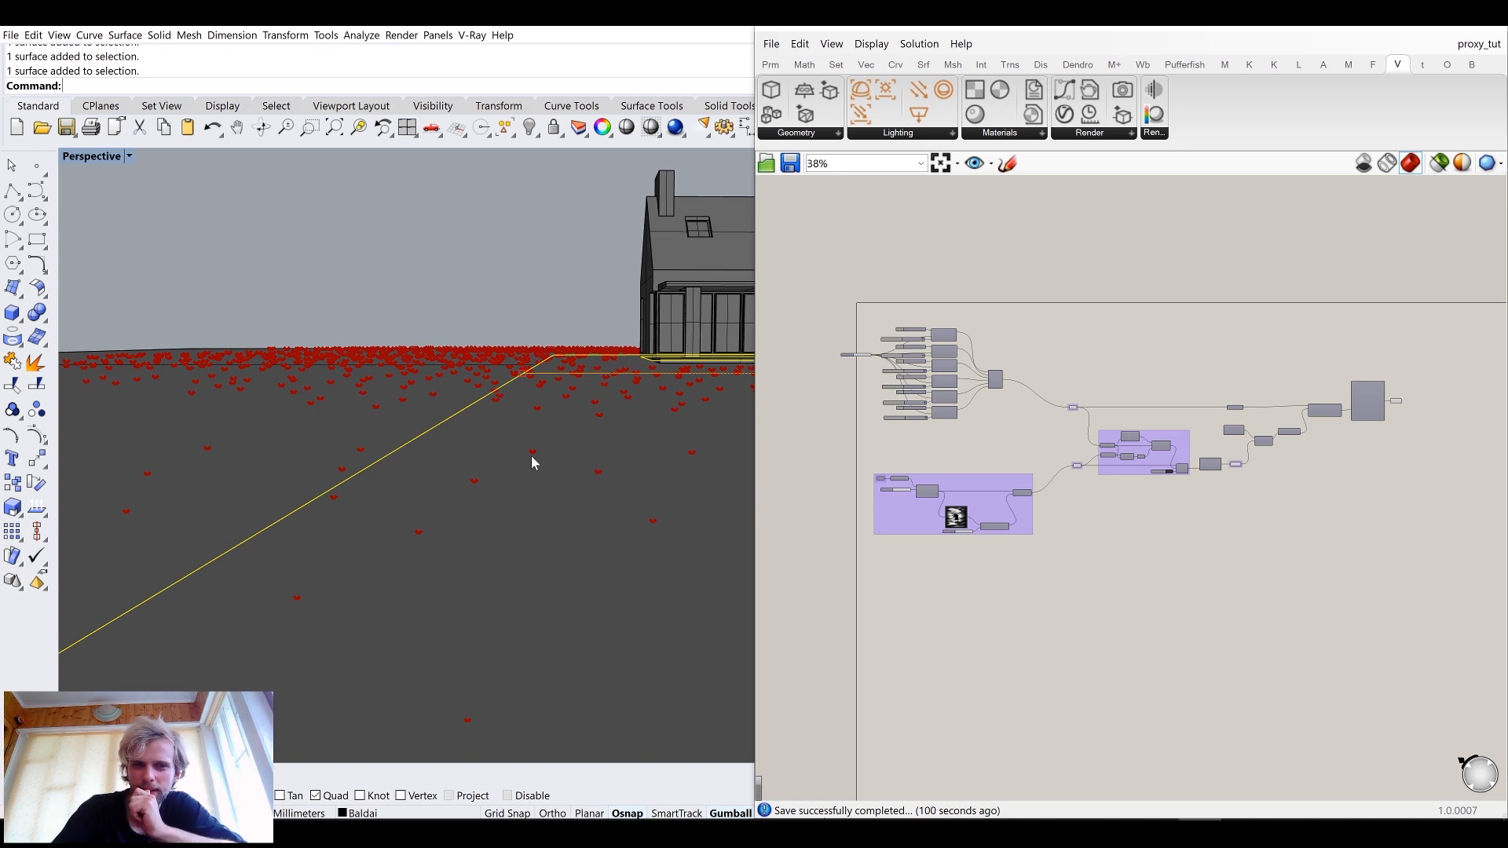
{"action": "left_click", "coordinate": [1404, 29]}
{"action": "left_click", "coordinate": [1245, 109]}
{"action": "left_click_drag", "start_coordinate": [847, 171], "coordinate": [874, 110]}
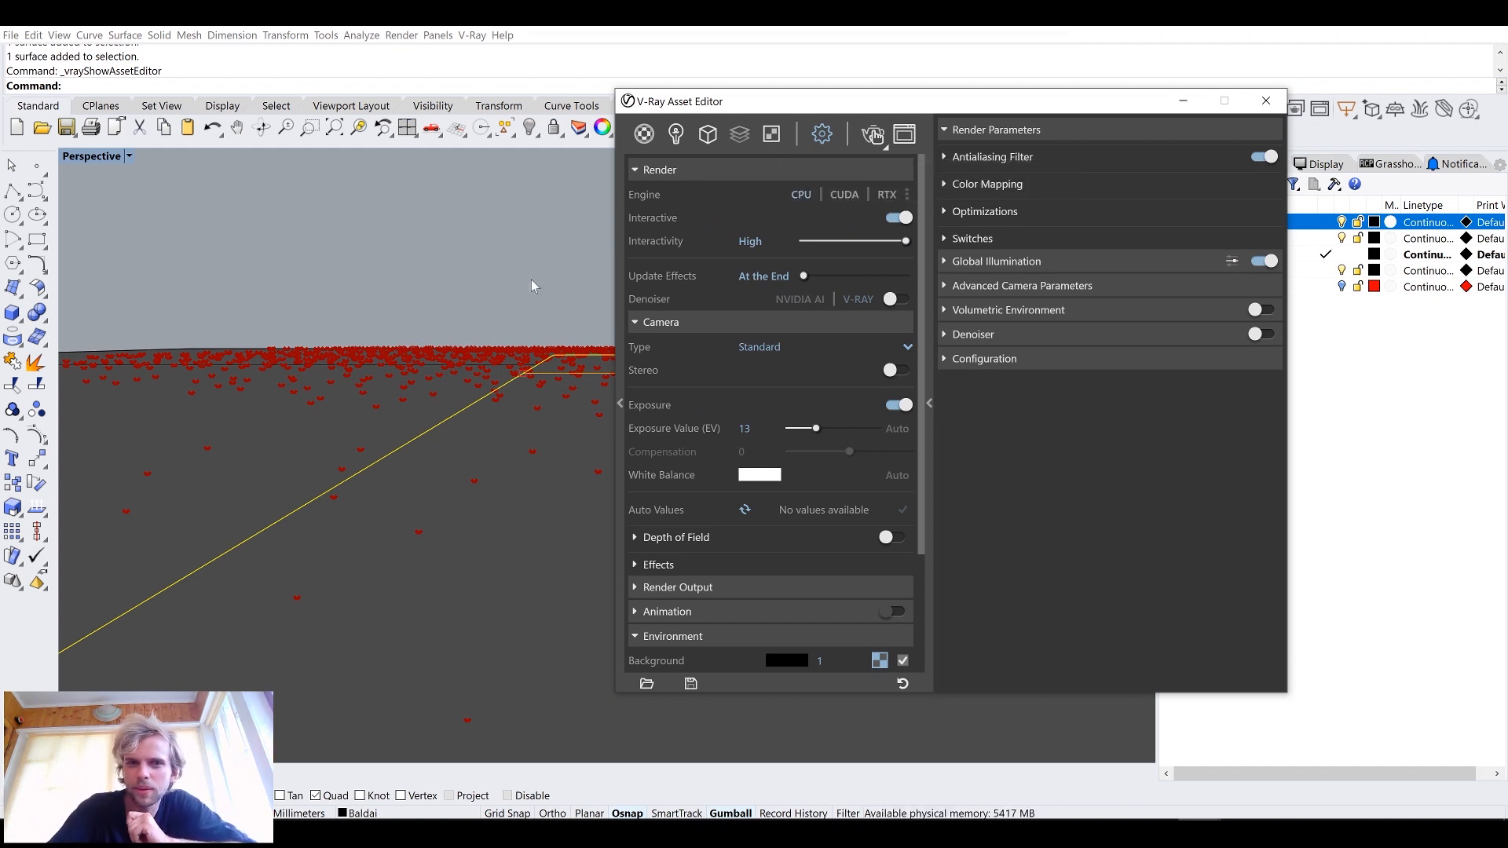
{"action": "left_click", "coordinate": [1184, 101]}
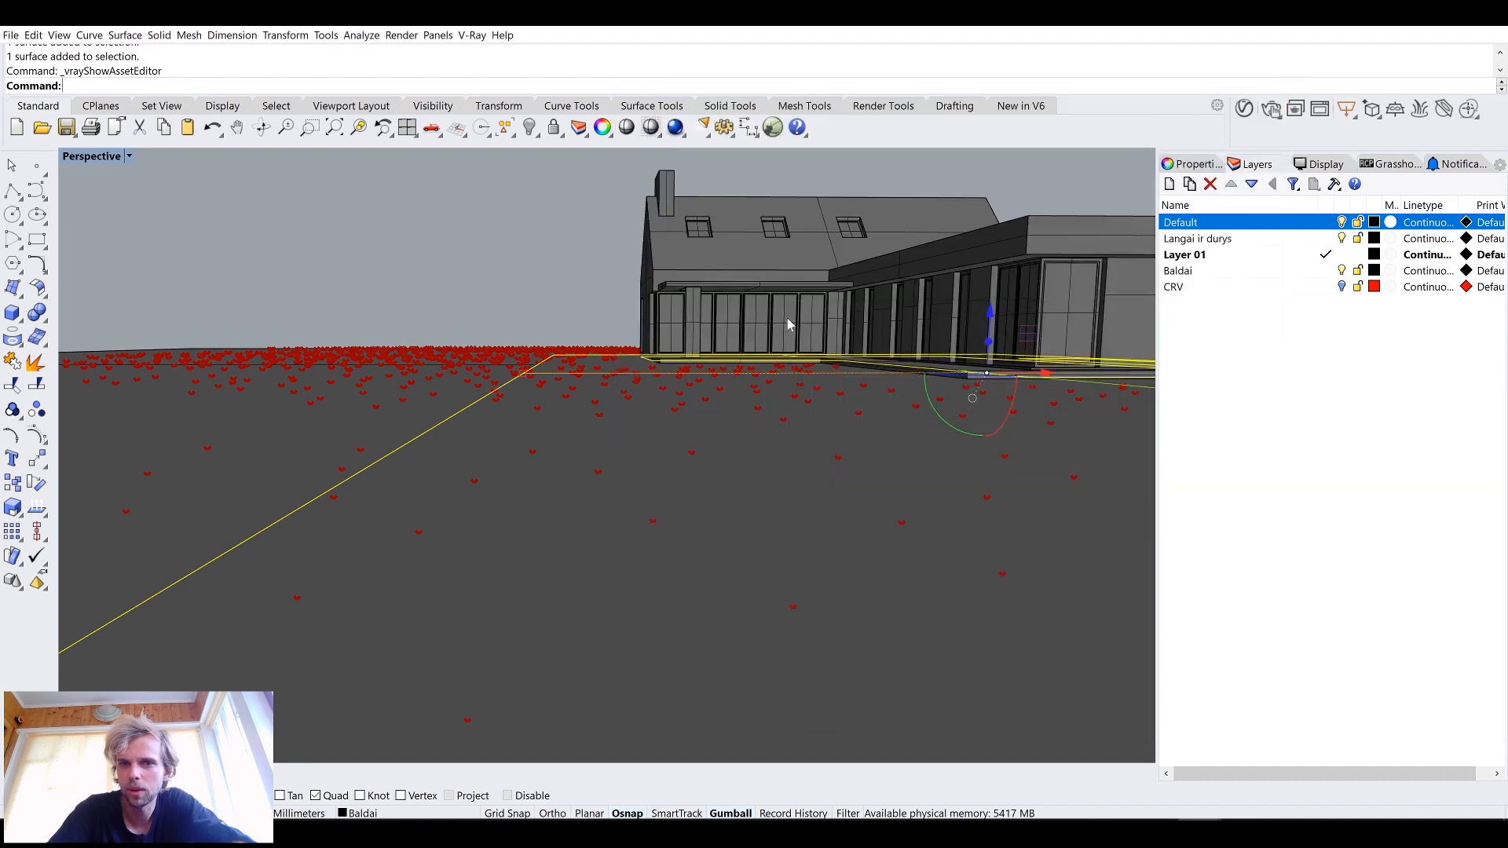
Step: Remove the large surrounding terrain surface from the selection, keeping the house plot's ground selected
{"action": "right_click_drag", "start_coordinate": [763, 341], "coordinate": [759, 403]}
{"action": "scroll", "coordinate": [759, 403], "scroll_direction": "down", "scroll_amount": 5}
{"action": "right_click_drag", "start_coordinate": [869, 463], "coordinate": [437, 418], "text": "shift"}
{"action": "scroll", "coordinate": [550, 534], "scroll_direction": "down", "scroll_amount": 3}
{"action": "scroll", "coordinate": [534, 473], "scroll_direction": "down", "scroll_amount": 3}
{"action": "left_click", "coordinate": [521, 280], "text": "ctrl"}
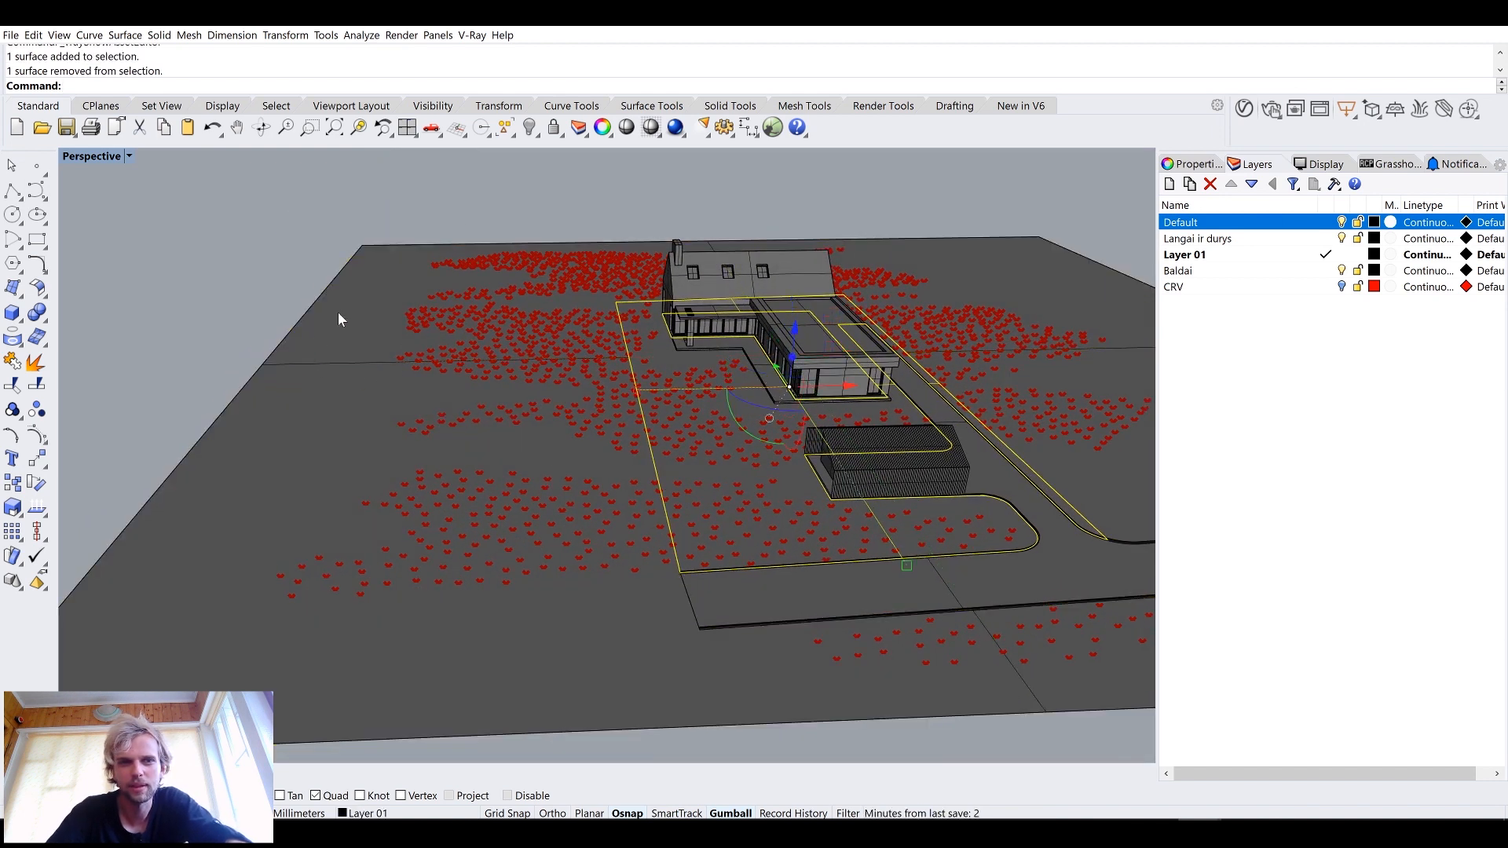
Step: Create V-Ray Fur on the selected plot ground, with the V-Ray Asset Editor open
{"action": "scroll", "coordinate": [759, 416], "scroll_direction": "up", "scroll_amount": 3}
{"action": "scroll", "coordinate": [601, 434], "scroll_direction": "up", "scroll_amount": 4}
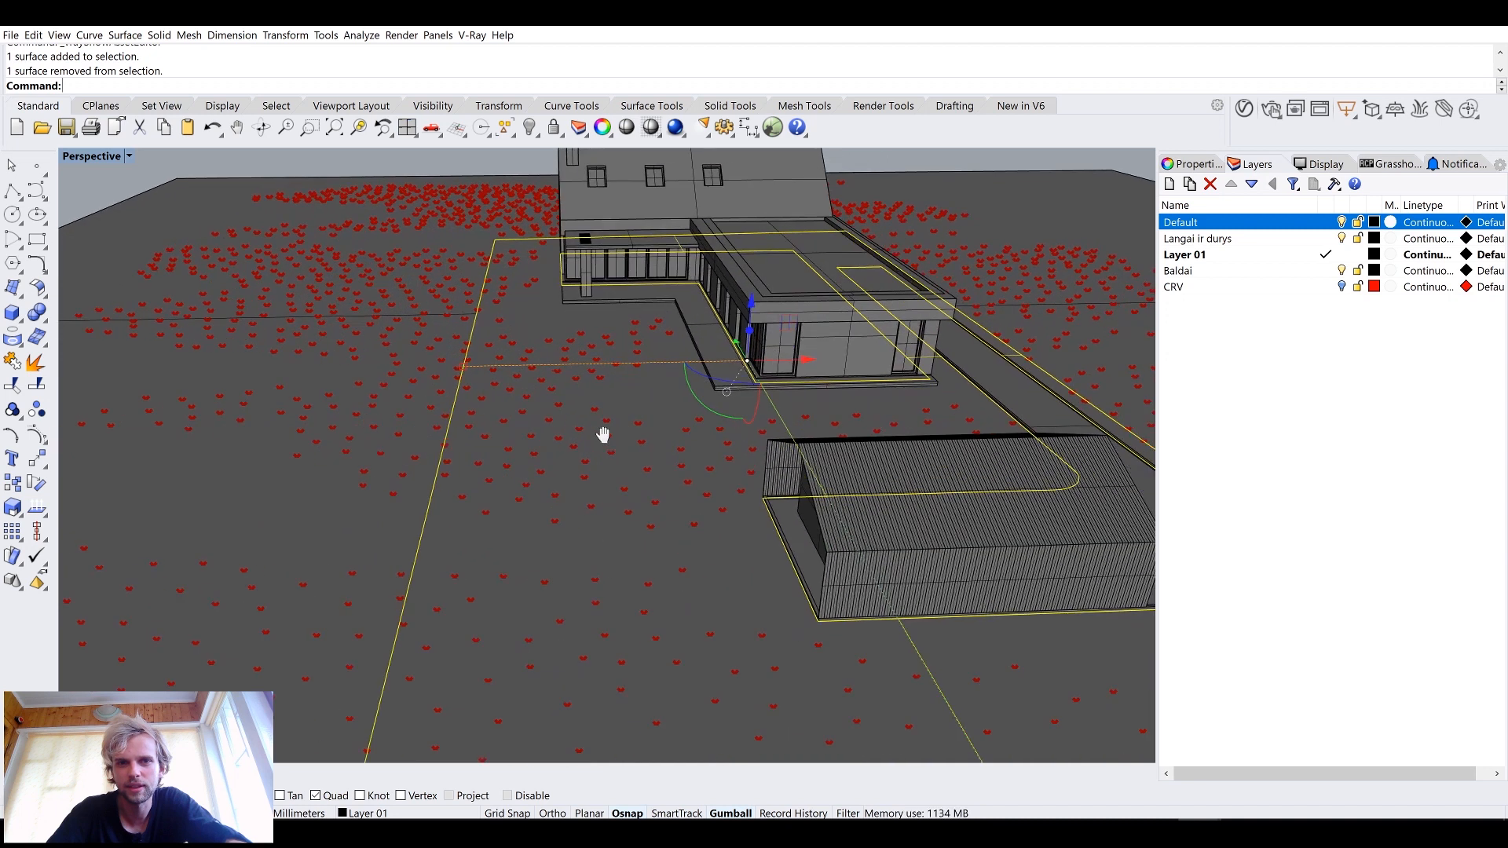
{"action": "right_click_drag", "start_coordinate": [592, 442], "coordinate": [612, 364]}
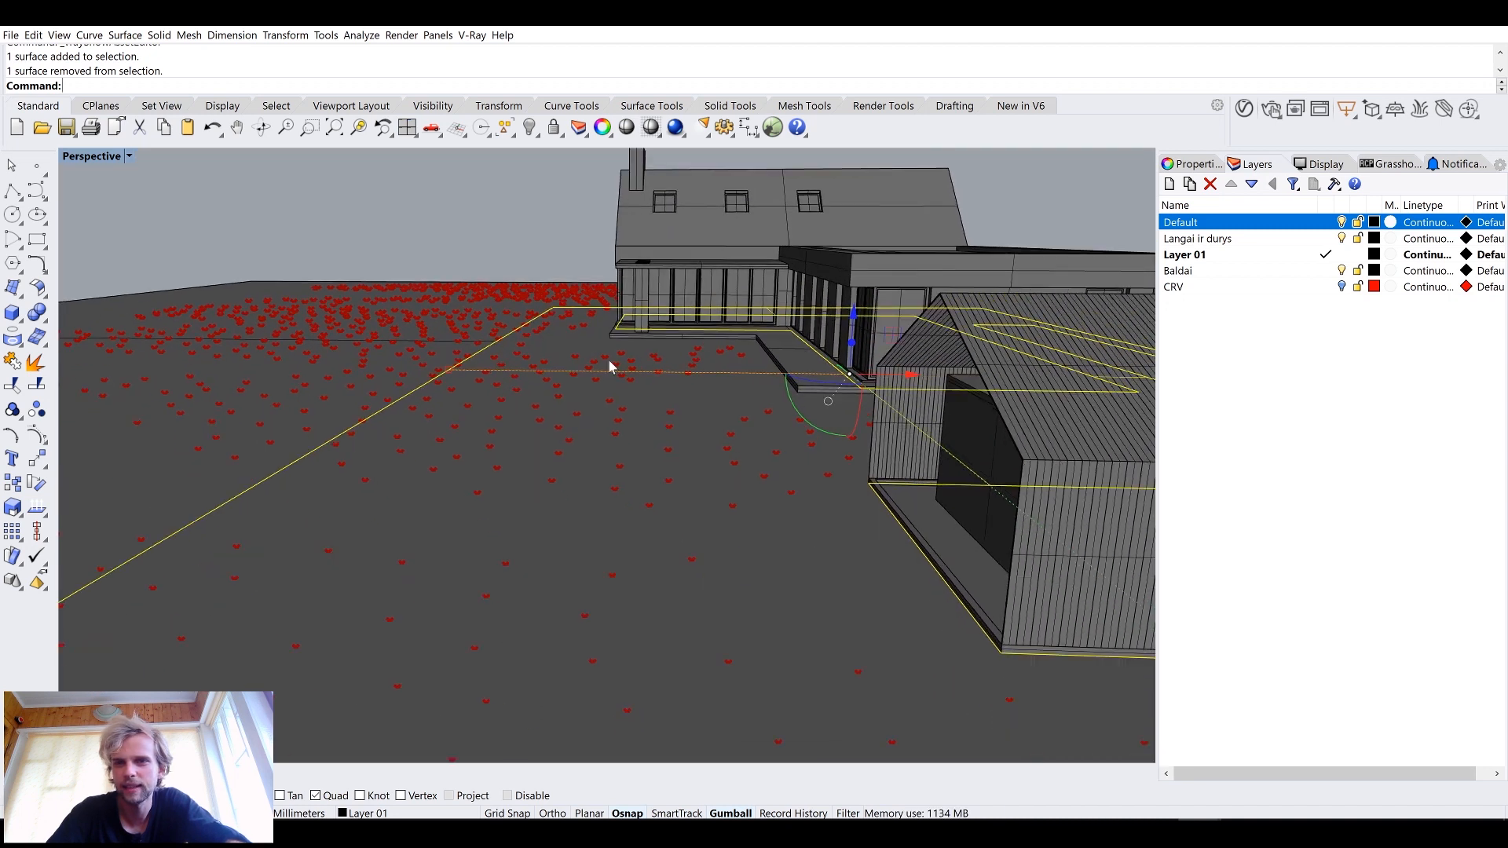
{"action": "left_click", "coordinate": [1245, 110]}
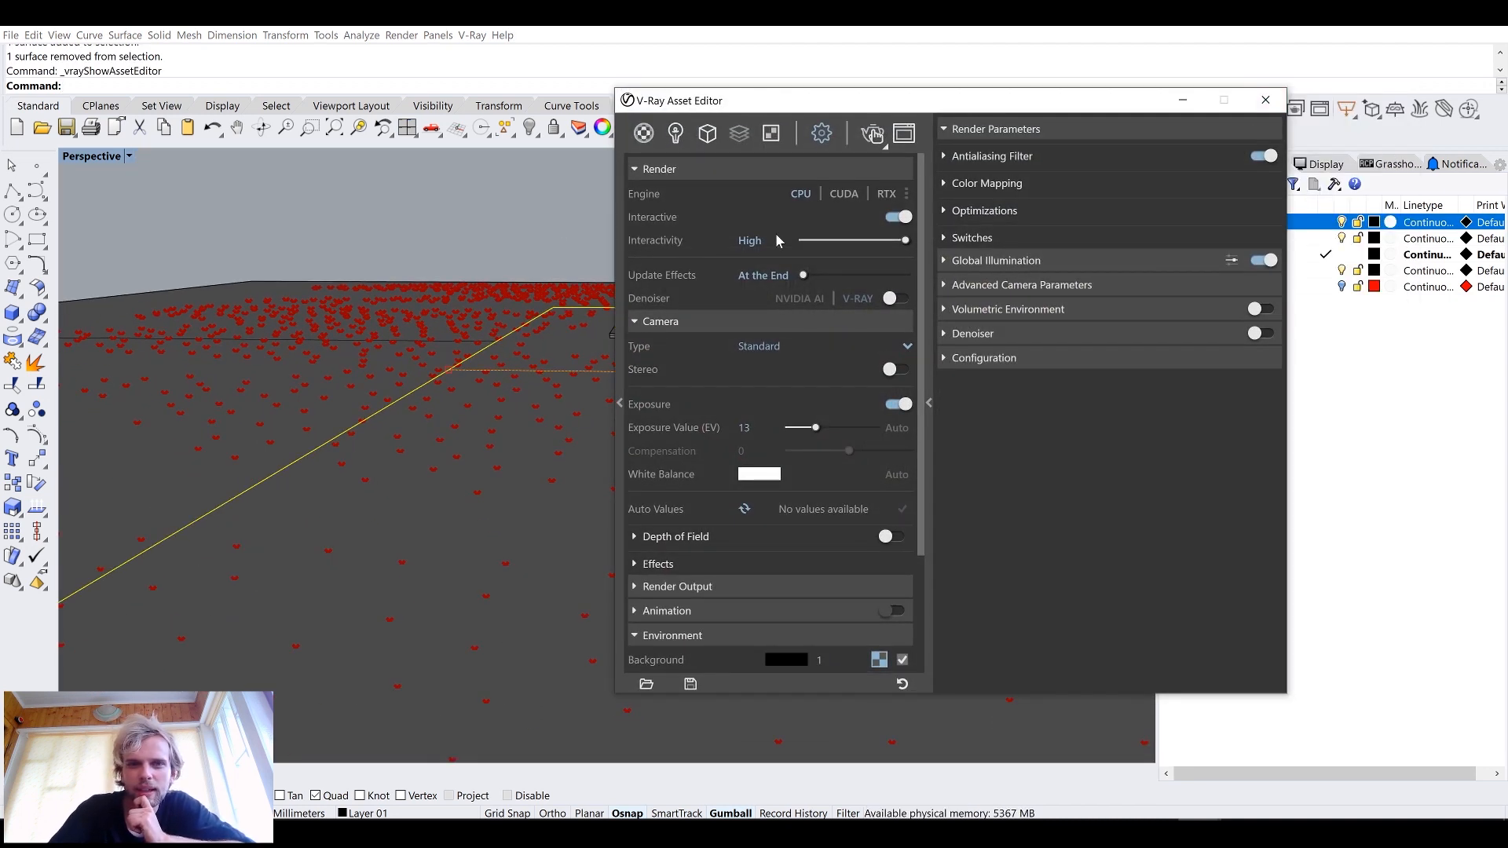
{"action": "left_click_drag", "start_coordinate": [1032, 110], "coordinate": [727, 145]}
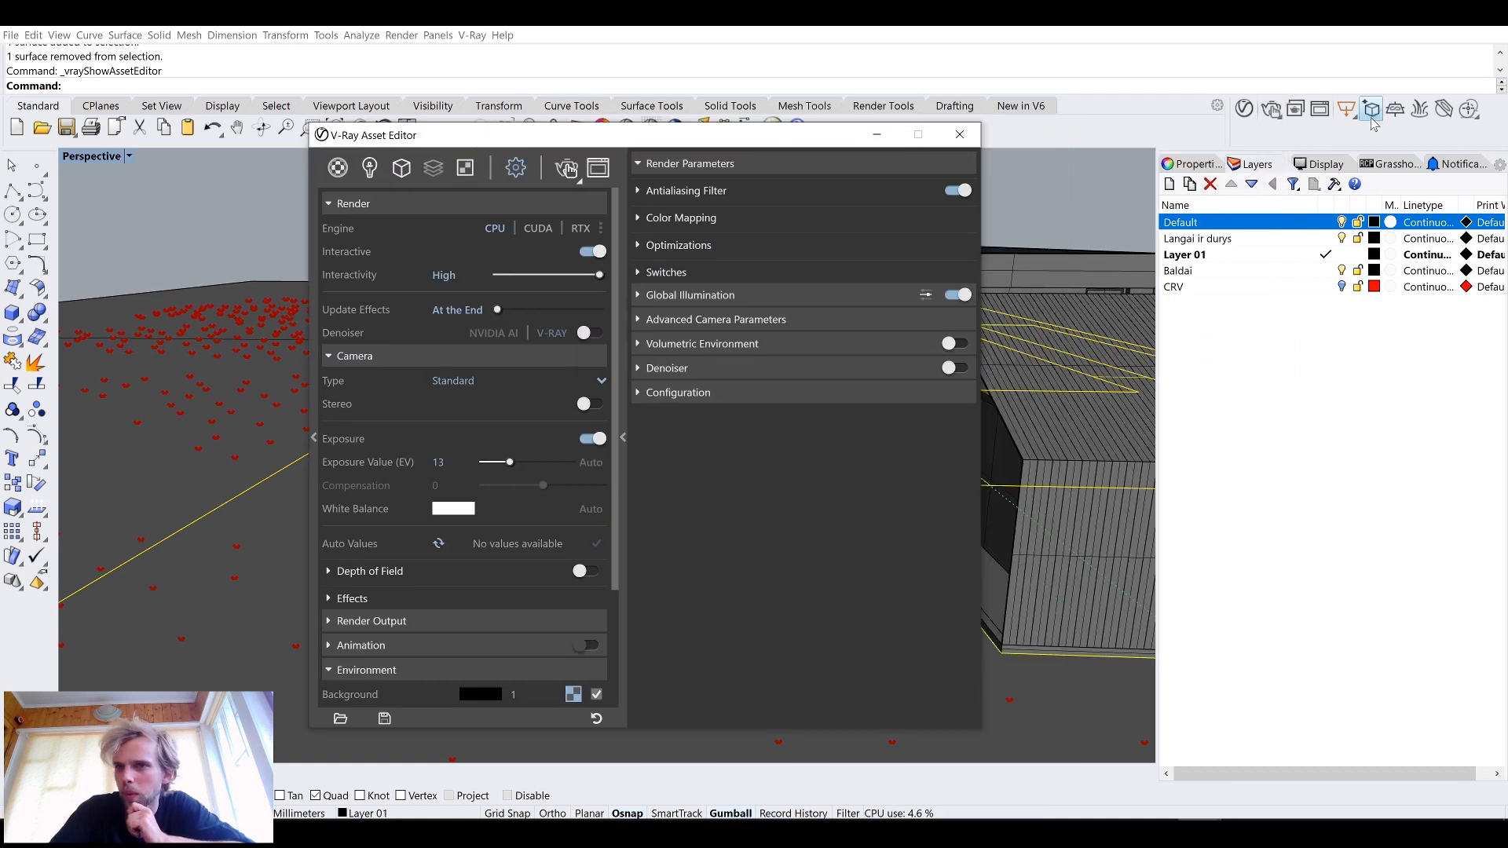
{"action": "left_click", "coordinate": [1419, 111]}
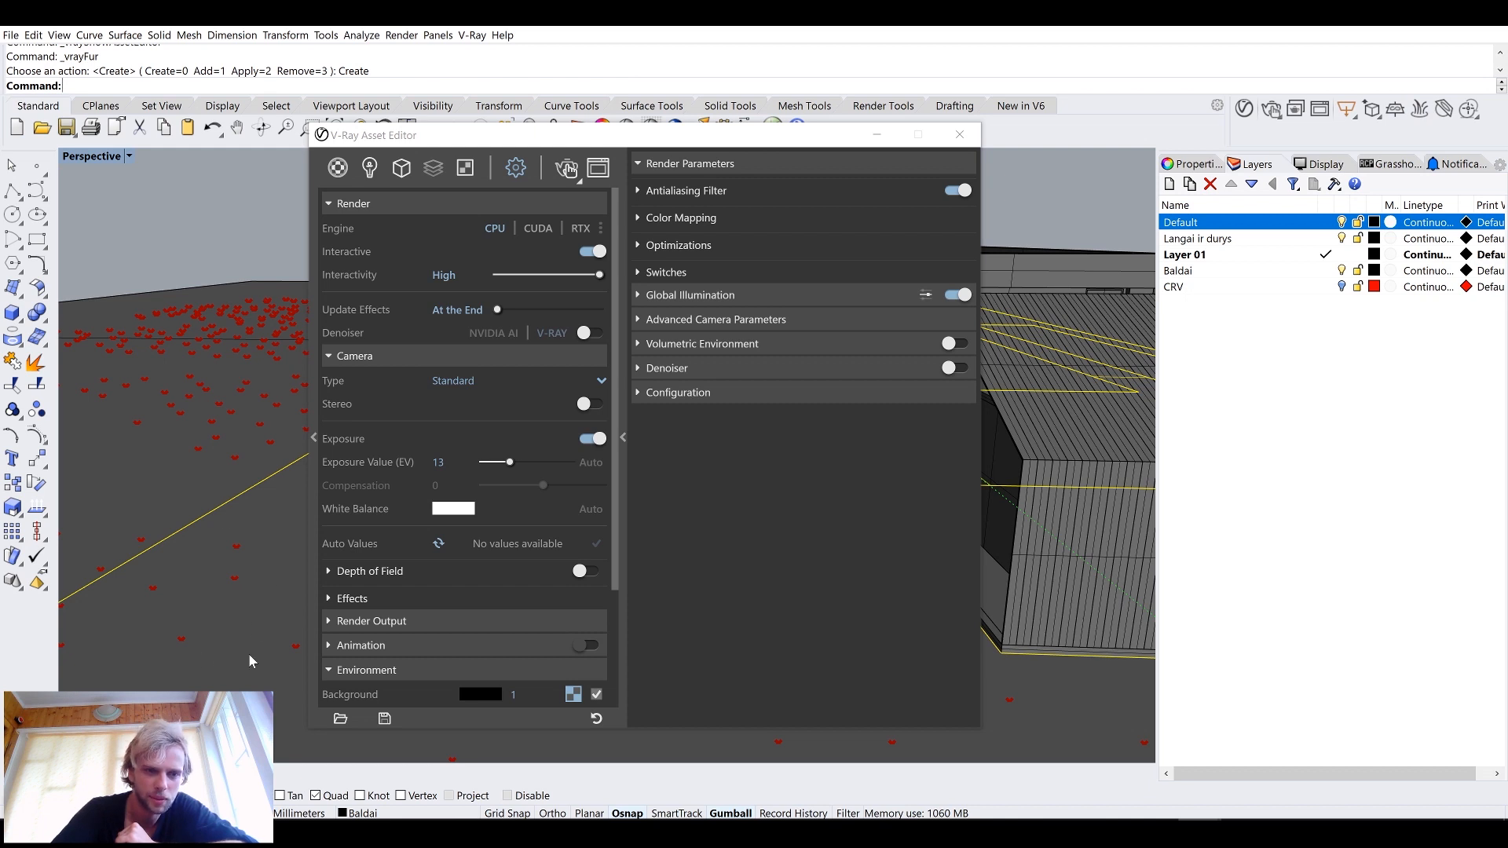
Step: Show the Fur geometry's parameters in the V-Ray Asset Editor and set its Count (Area) to 0.001
{"action": "left_click_drag", "start_coordinate": [519, 150], "coordinate": [559, 122]}
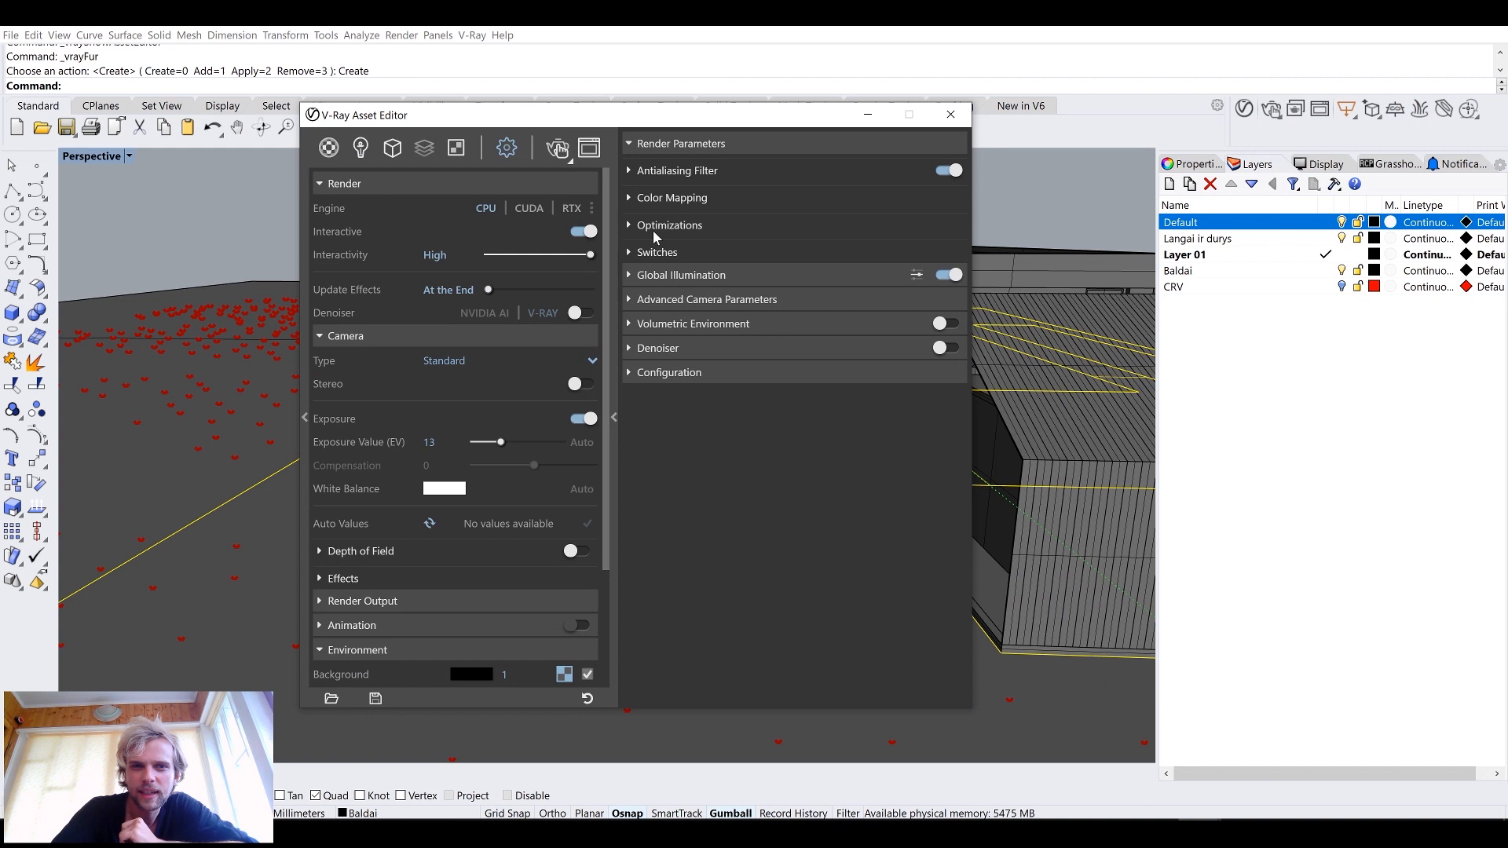
{"action": "left_click", "coordinate": [392, 150]}
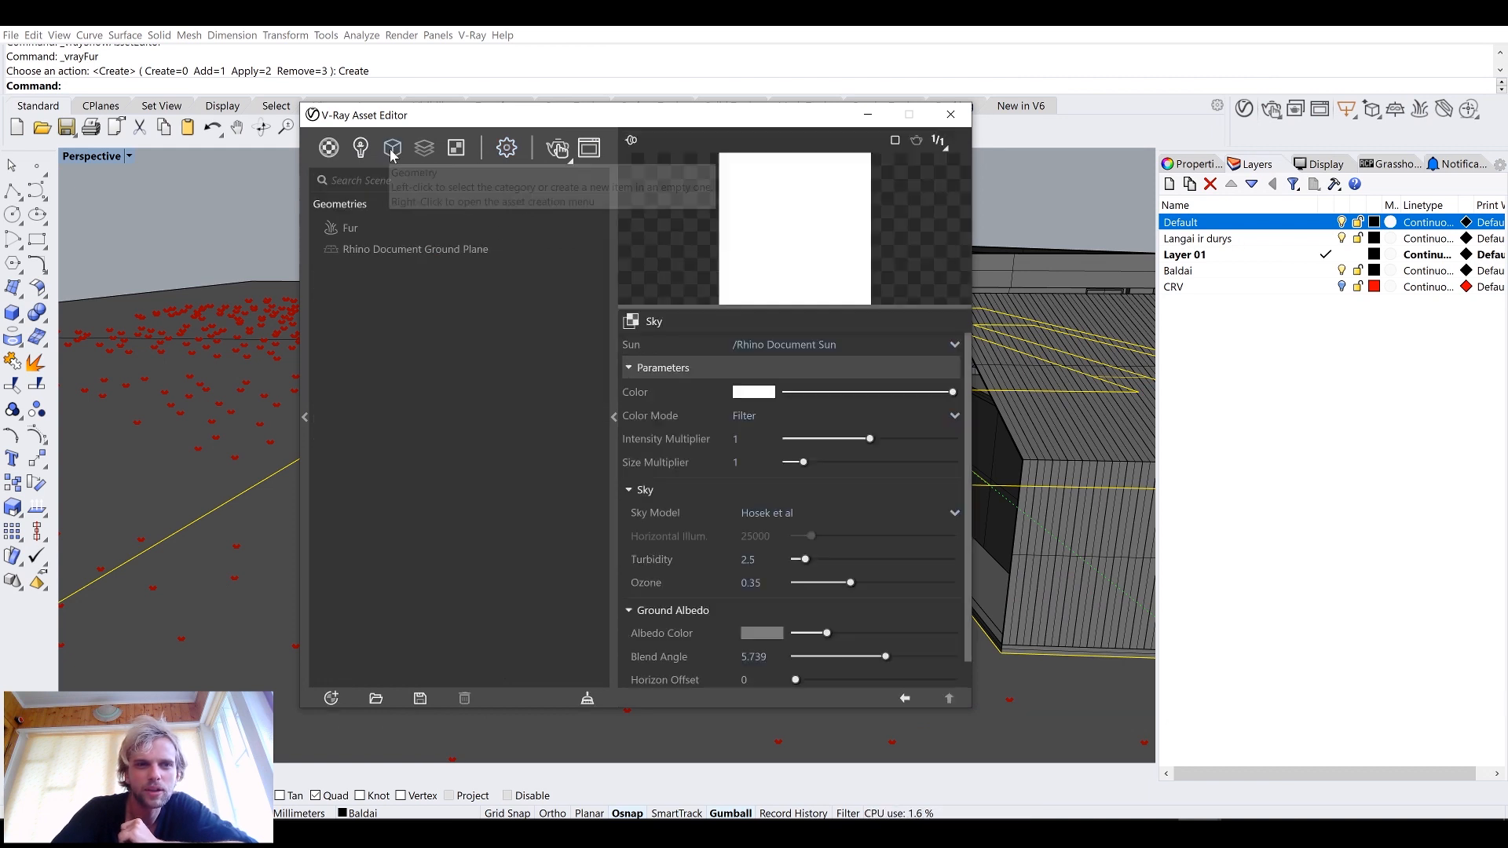
{"action": "left_click", "coordinate": [342, 229]}
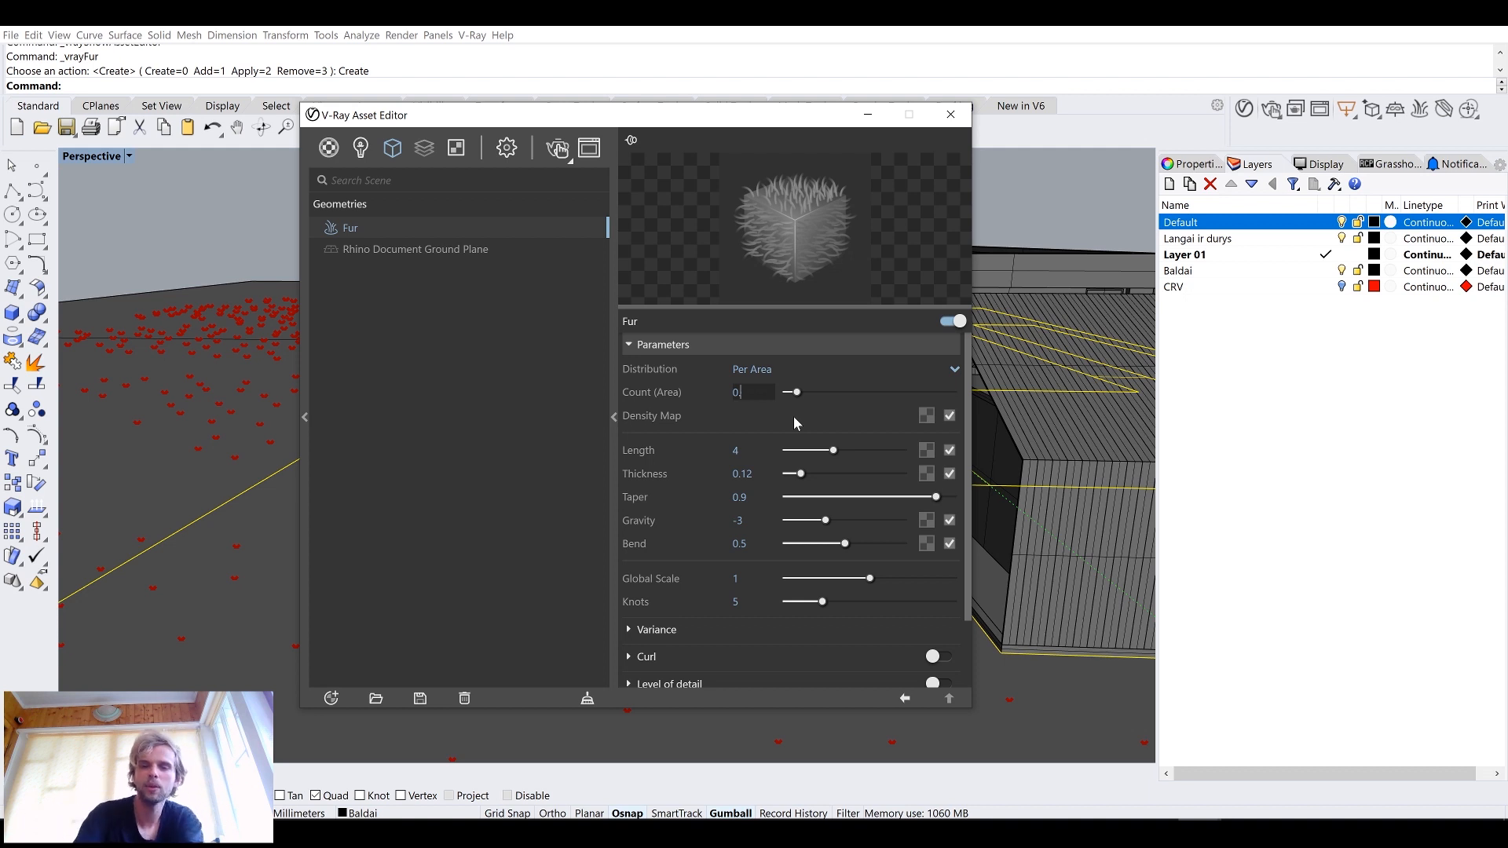
{"action": "type", "text": "0"}
{"action": "type", "text": "1"}
{"action": "key", "text": "Return"}
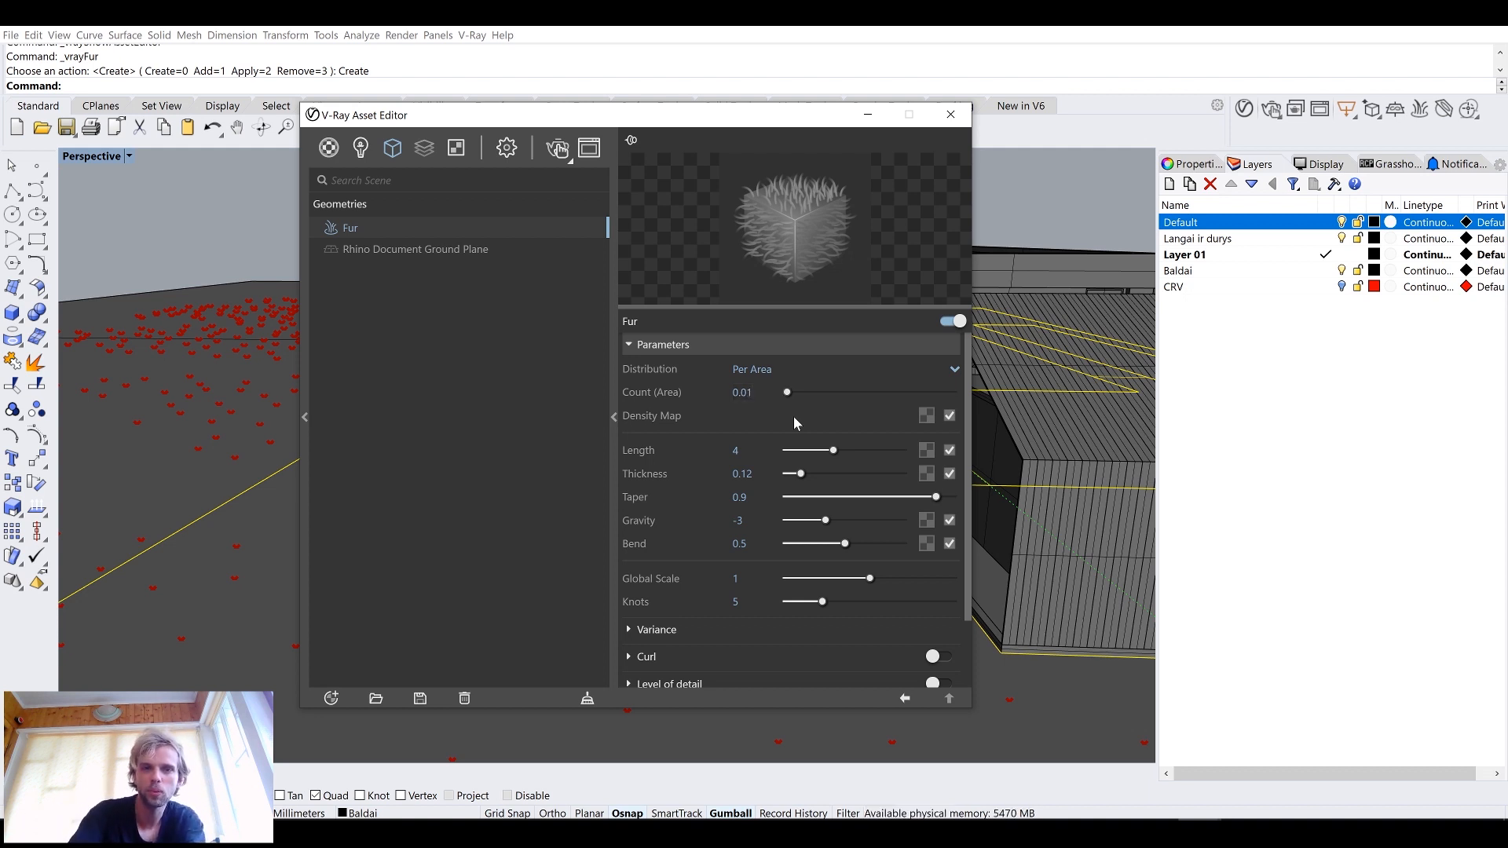
{"action": "left_click", "coordinate": [751, 393]}
{"action": "type", "text": "0.001"}
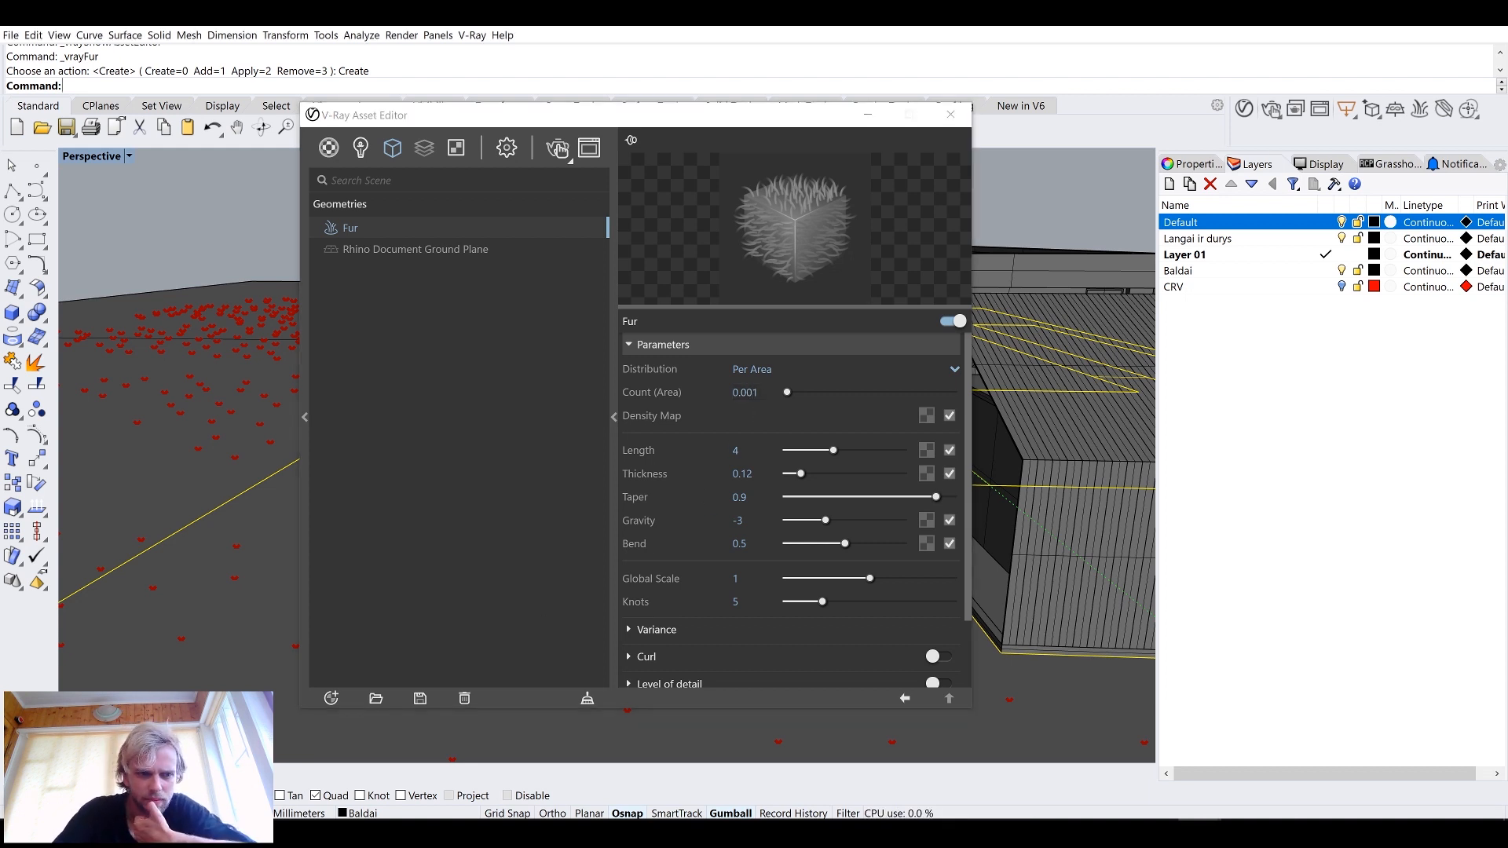
Step: Switch to Grasshopper, disconnect the V-Ray render component's Scene output from the Scene parameter, and minimize Grasshopper
{"action": "key", "text": "alt+Tab"}
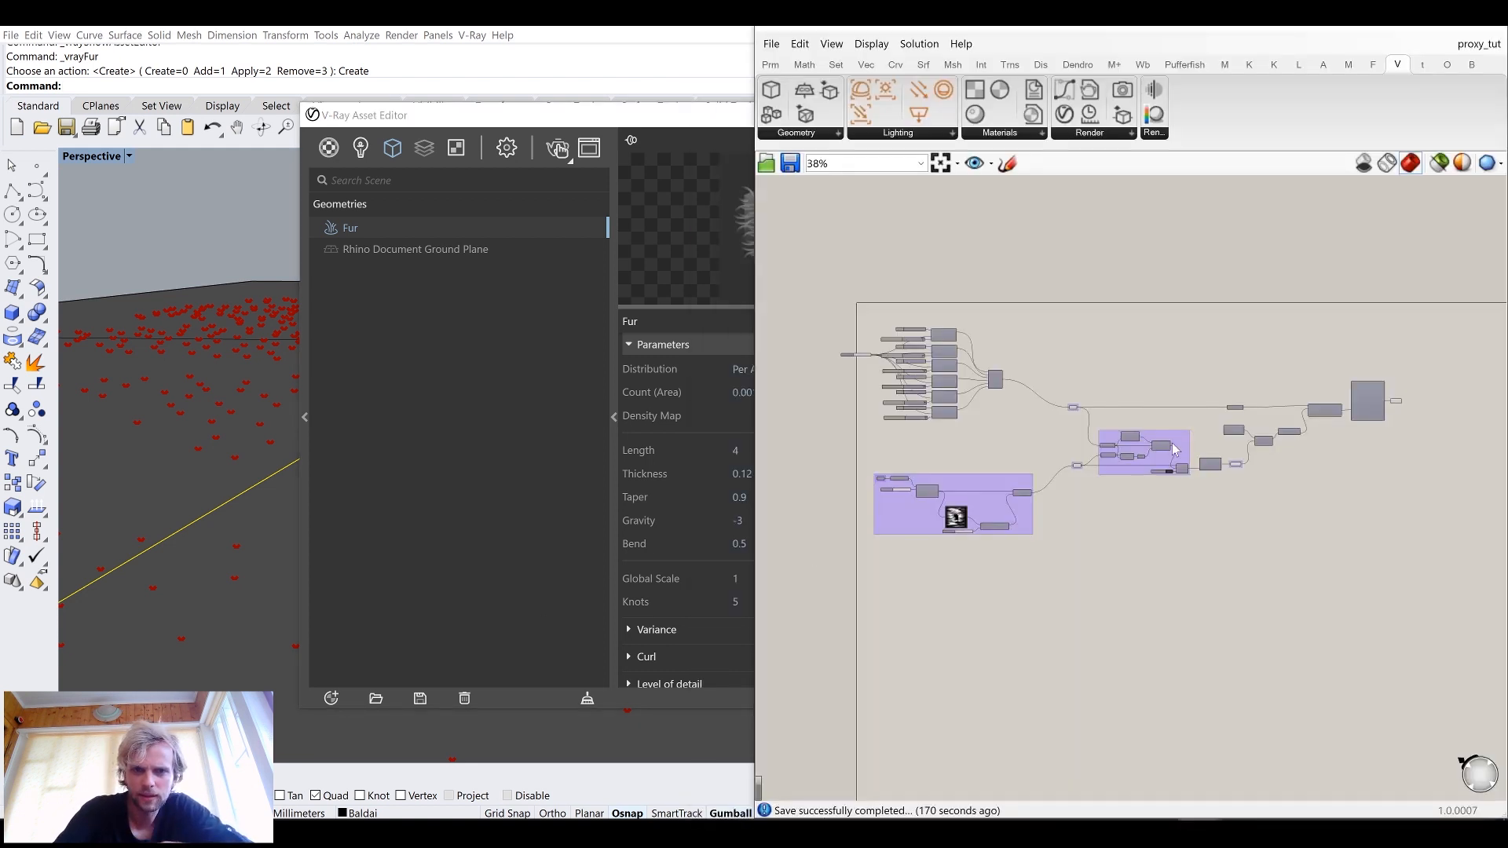
{"action": "right_click_drag", "start_coordinate": [1172, 450], "coordinate": [1062, 515]}
{"action": "scroll", "coordinate": [1293, 474], "scroll_direction": "up", "scroll_amount": 3}
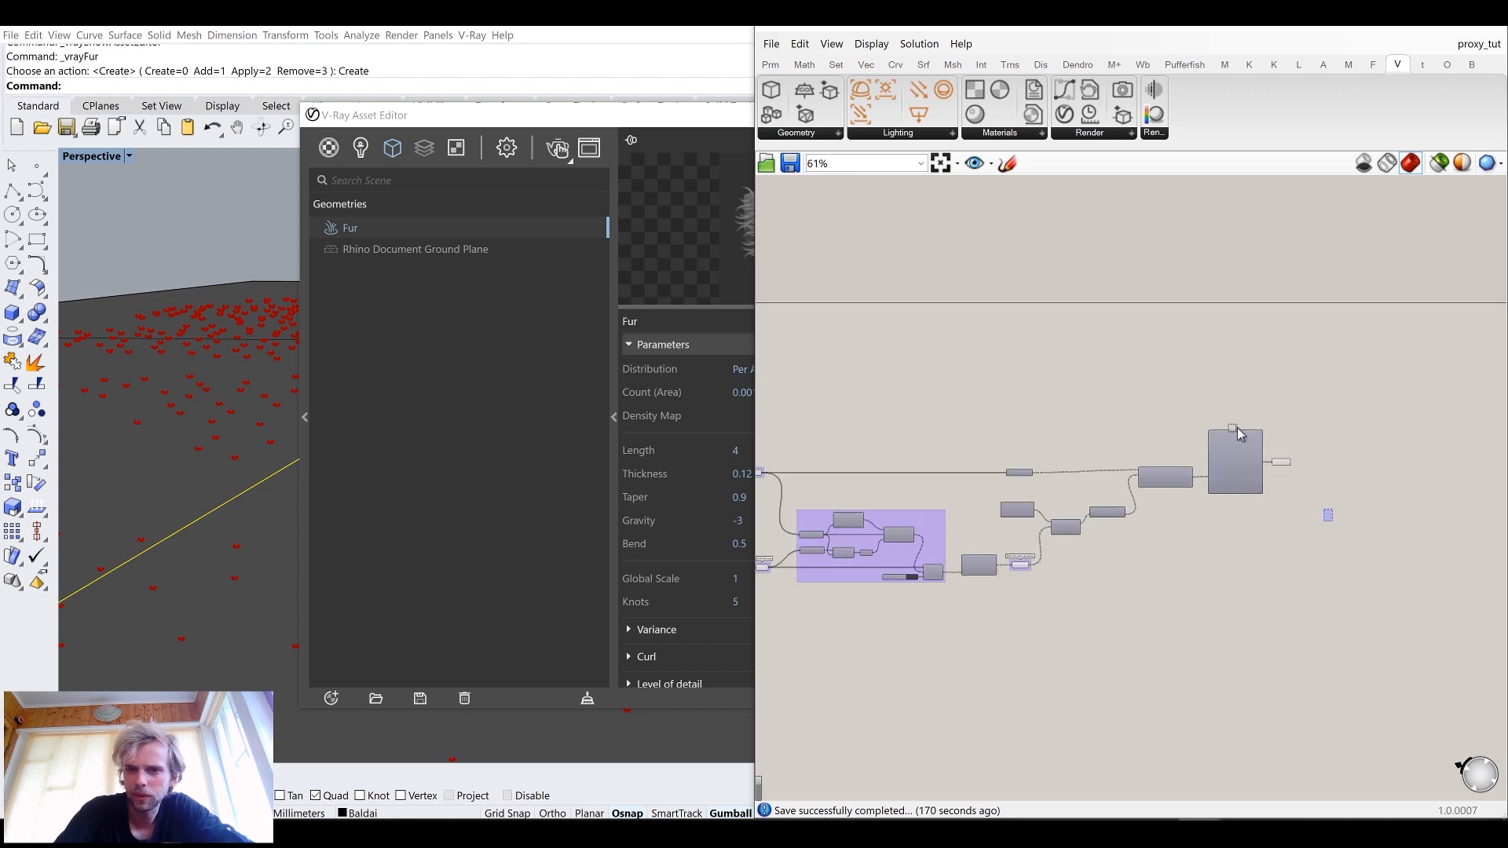
{"action": "middle_click", "coordinate": [1229, 424]}
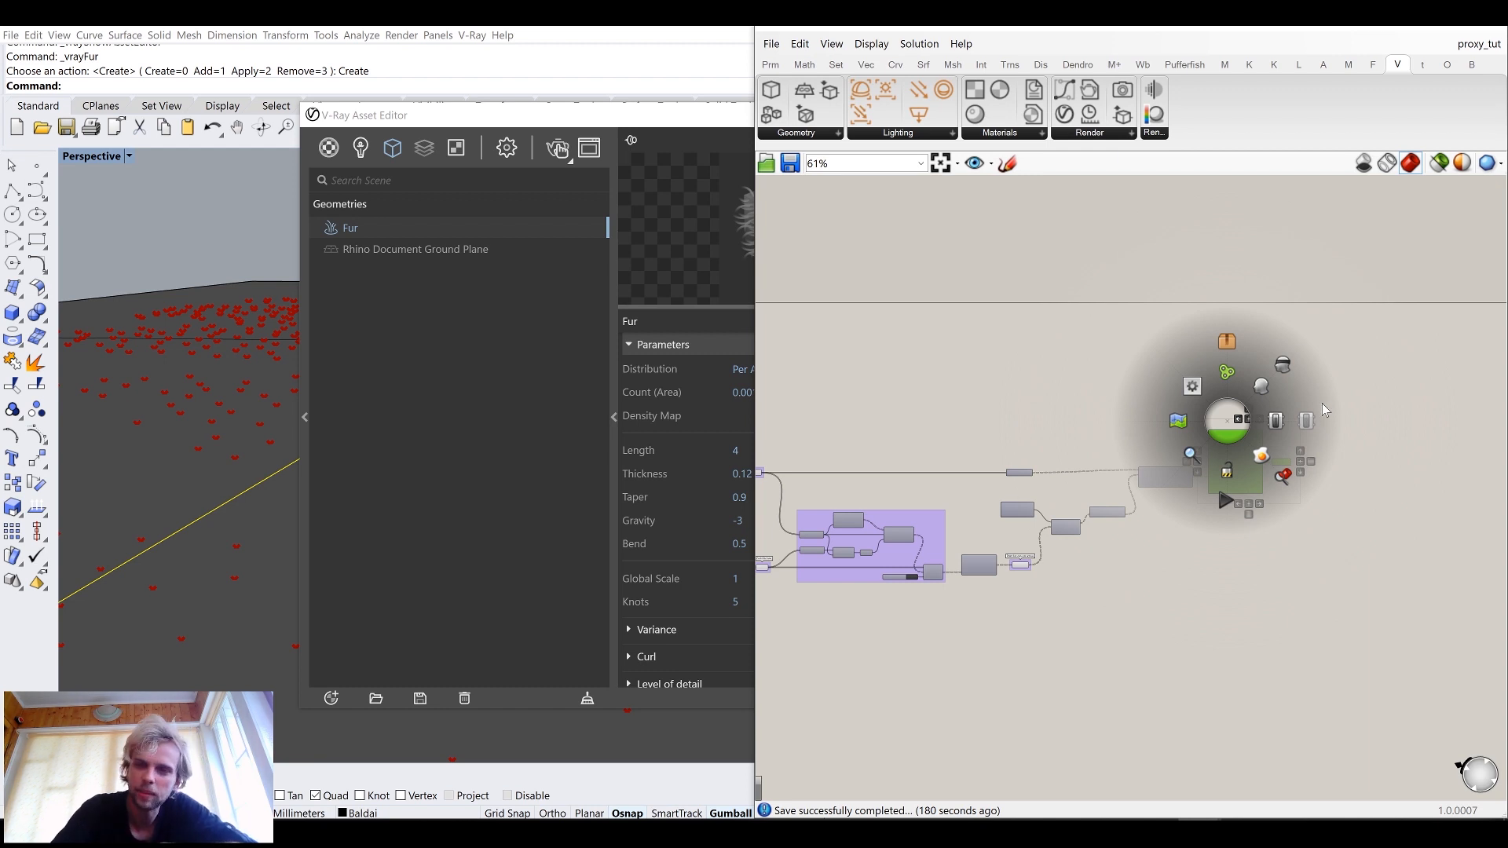
{"action": "scroll", "coordinate": [1326, 459], "scroll_direction": "up", "scroll_amount": 10}
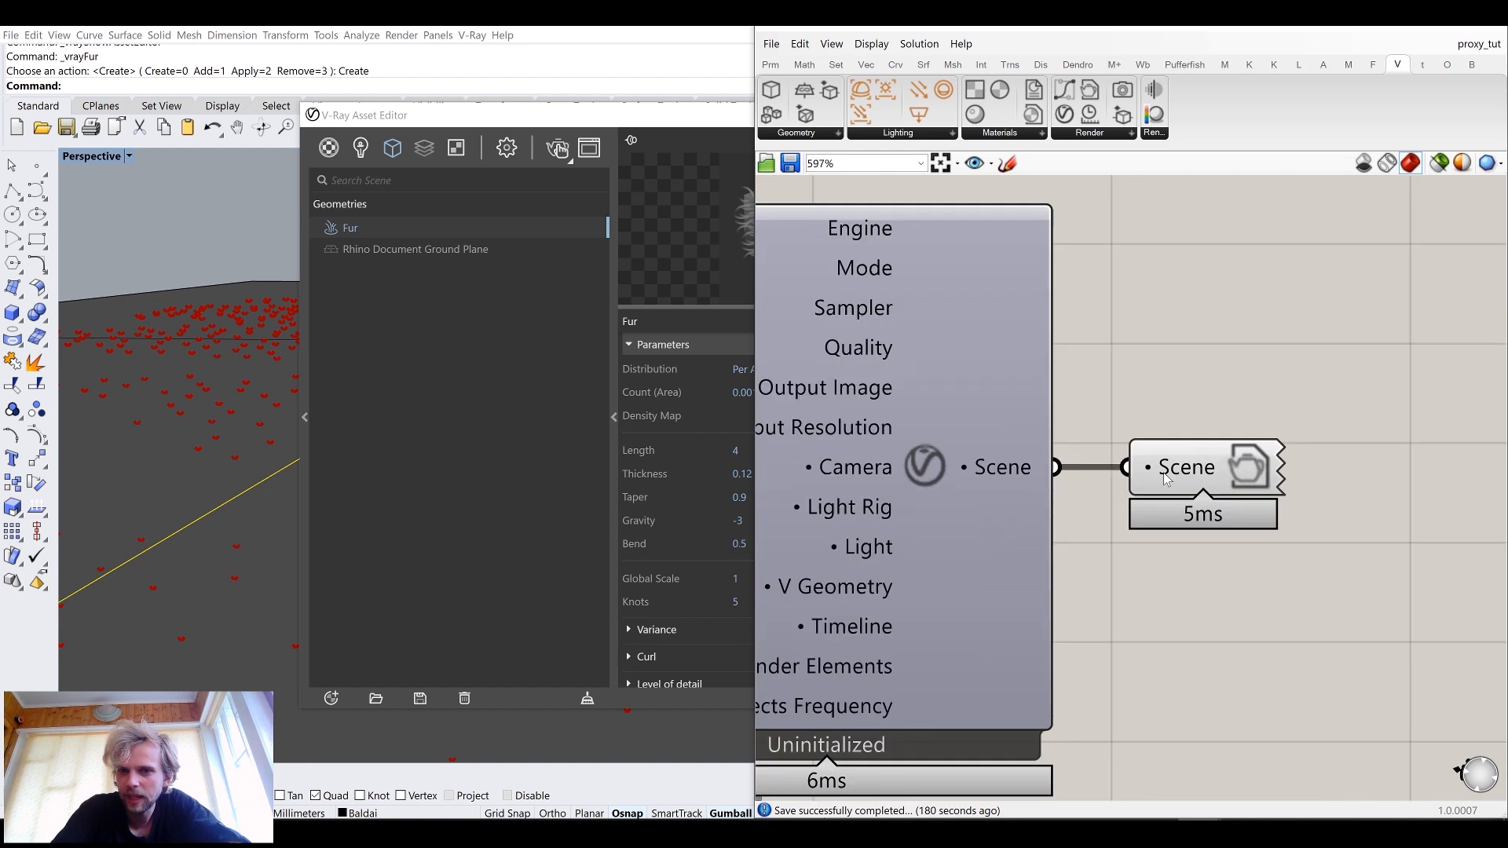
{"action": "left_click_drag", "start_coordinate": [1205, 472], "coordinate": [1046, 471]}
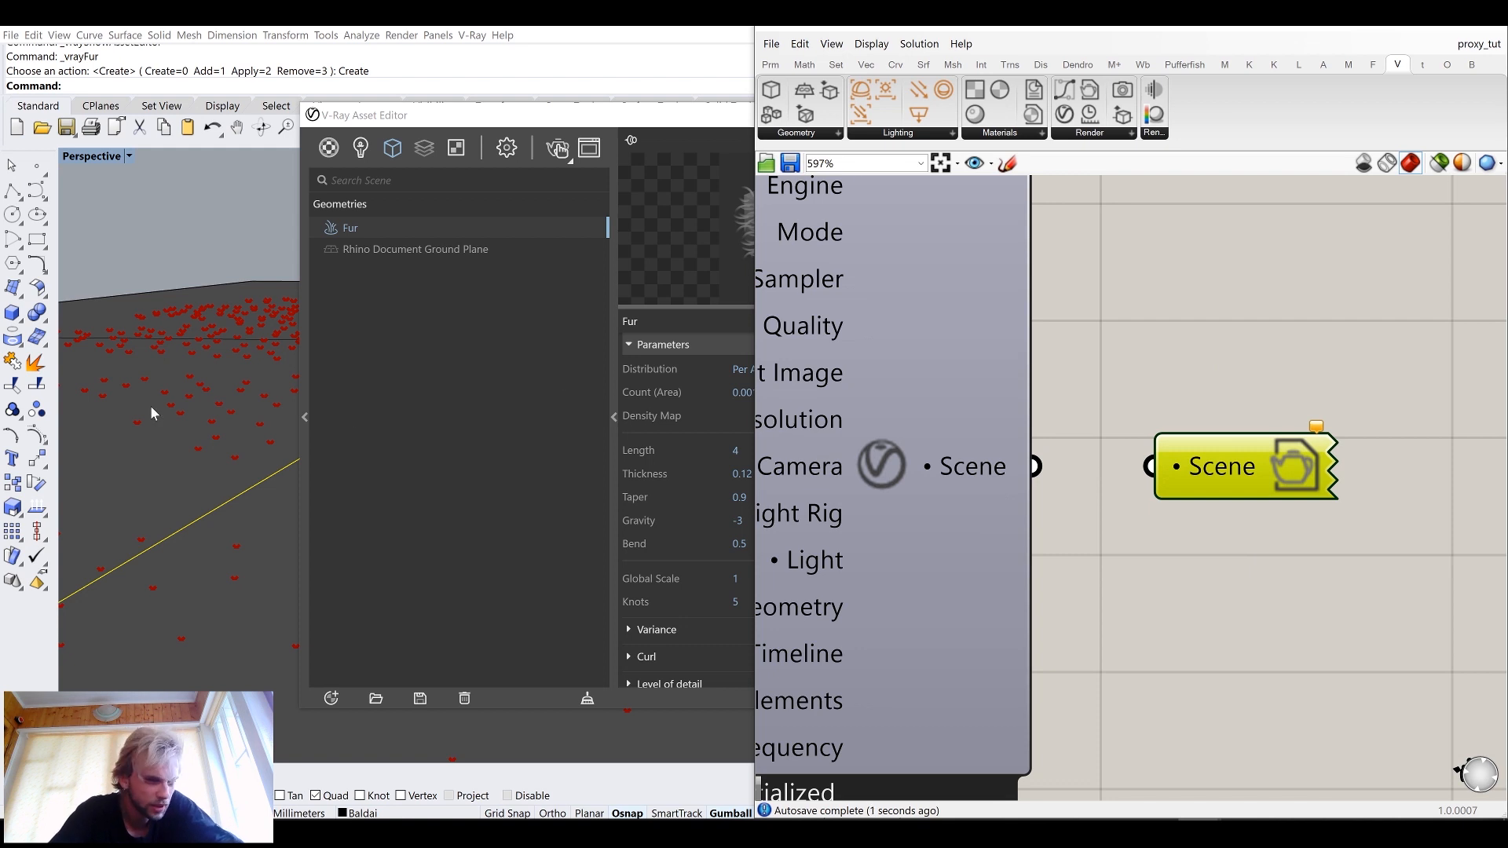
{"action": "left_click", "coordinate": [1299, 204]}
{"action": "left_click", "coordinate": [1397, 25]}
Step: Move the V-Ray Asset Editor clear of the ground view and set the Fur's Global Scale to 25
{"action": "left_click_drag", "start_coordinate": [640, 116], "coordinate": [1069, 127]}
{"action": "right_click_drag", "start_coordinate": [519, 447], "coordinate": [570, 391]}
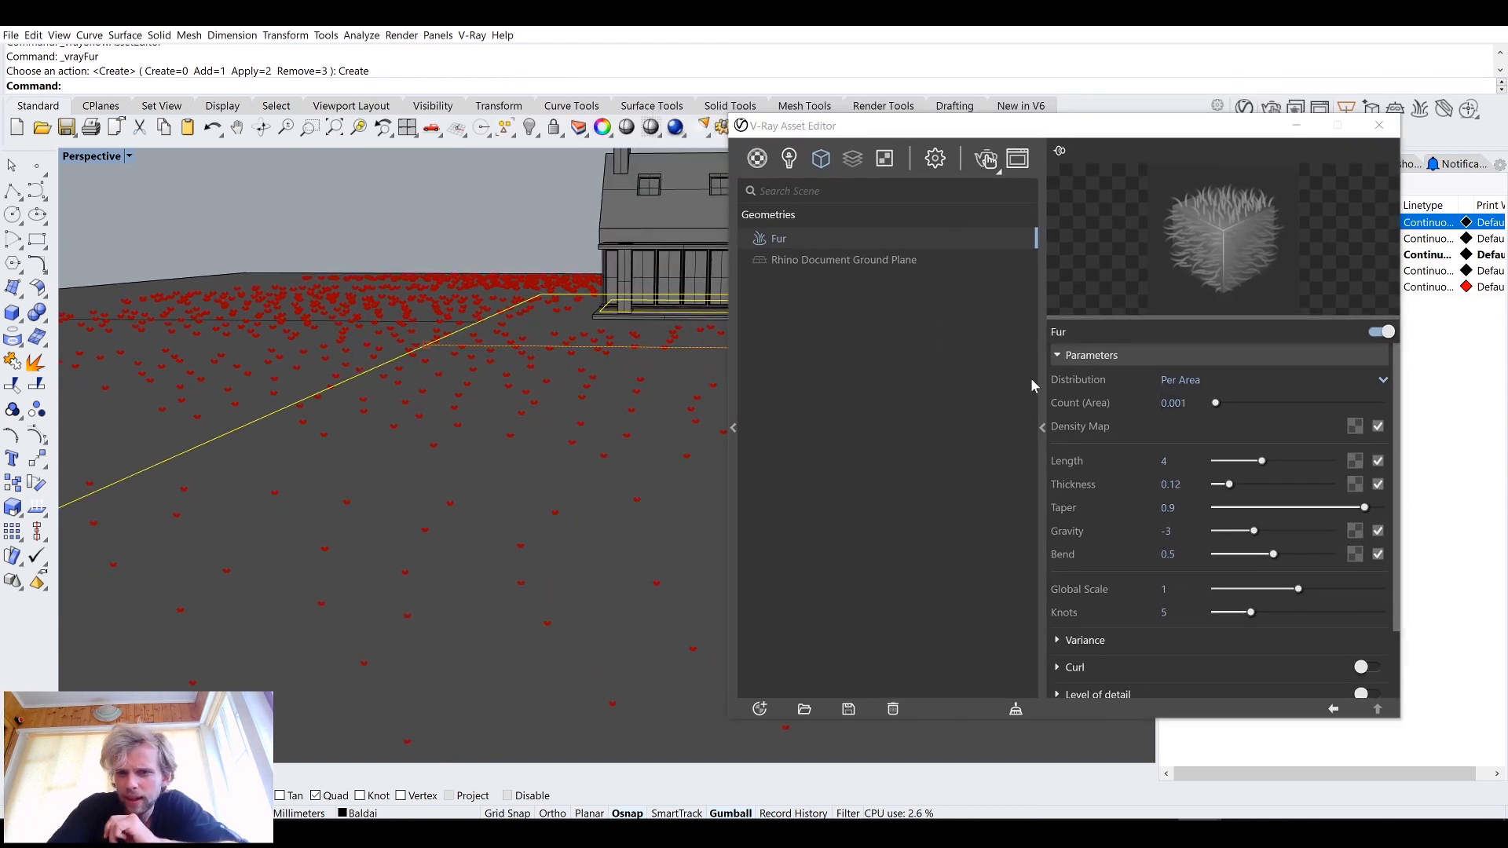
{"action": "left_click", "coordinate": [1168, 461]}
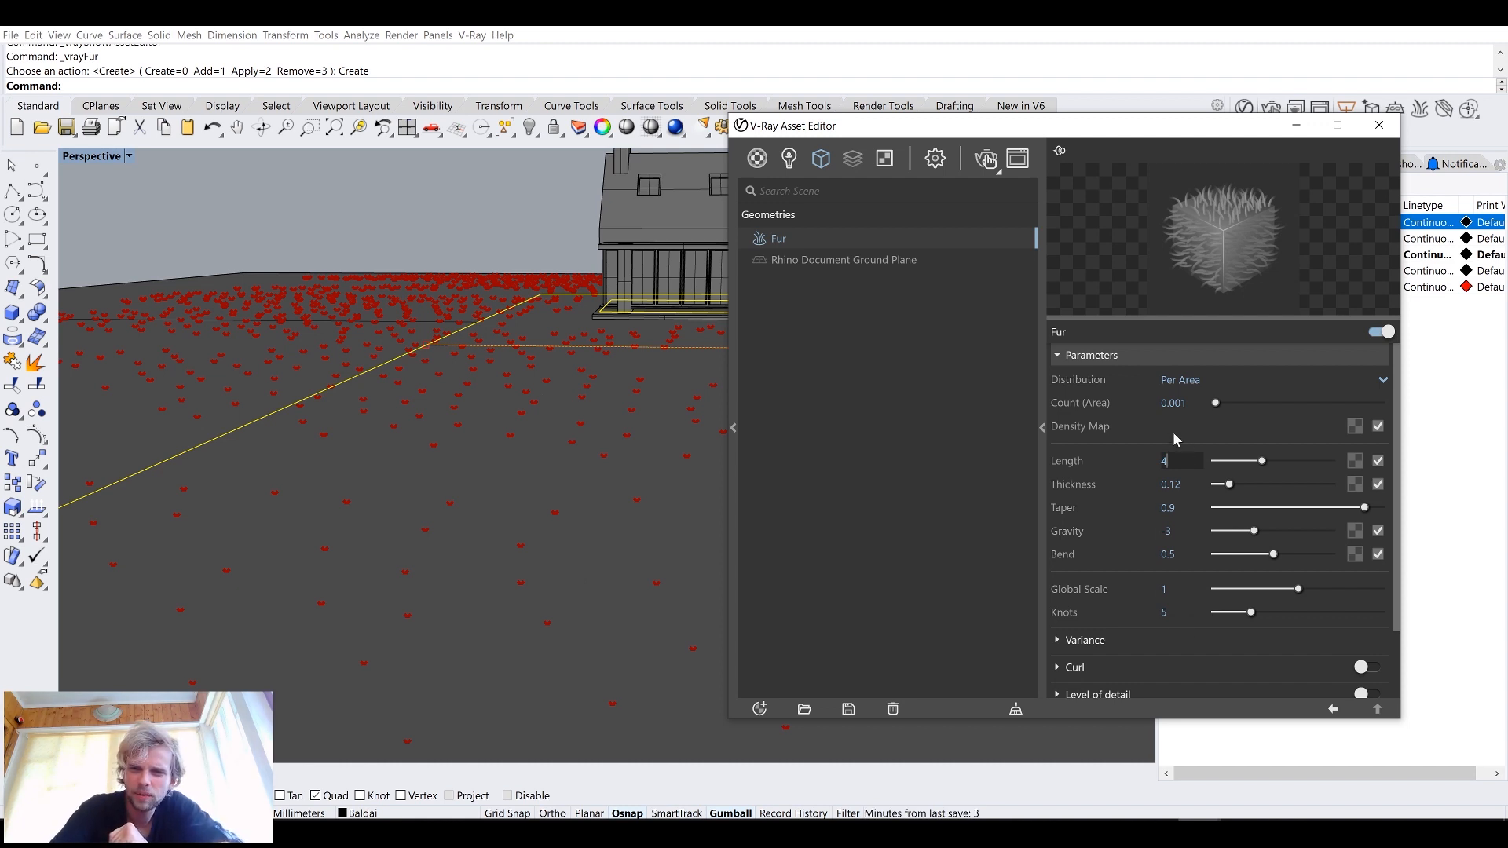
{"action": "left_click", "coordinate": [1171, 589]}
{"action": "key", "text": "BackSpace"}
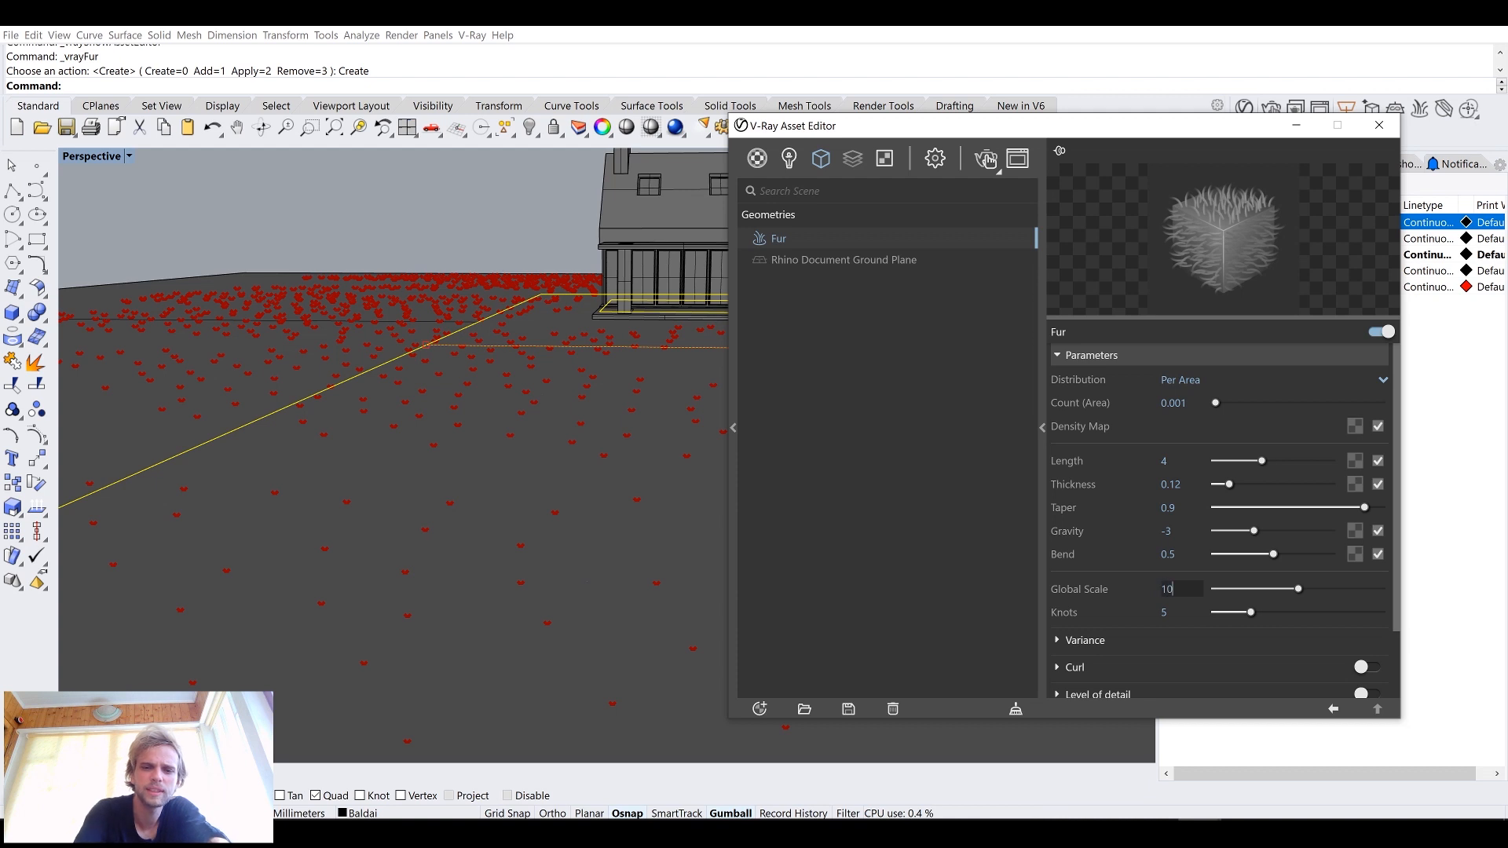
{"action": "key", "text": "BackSpace"}
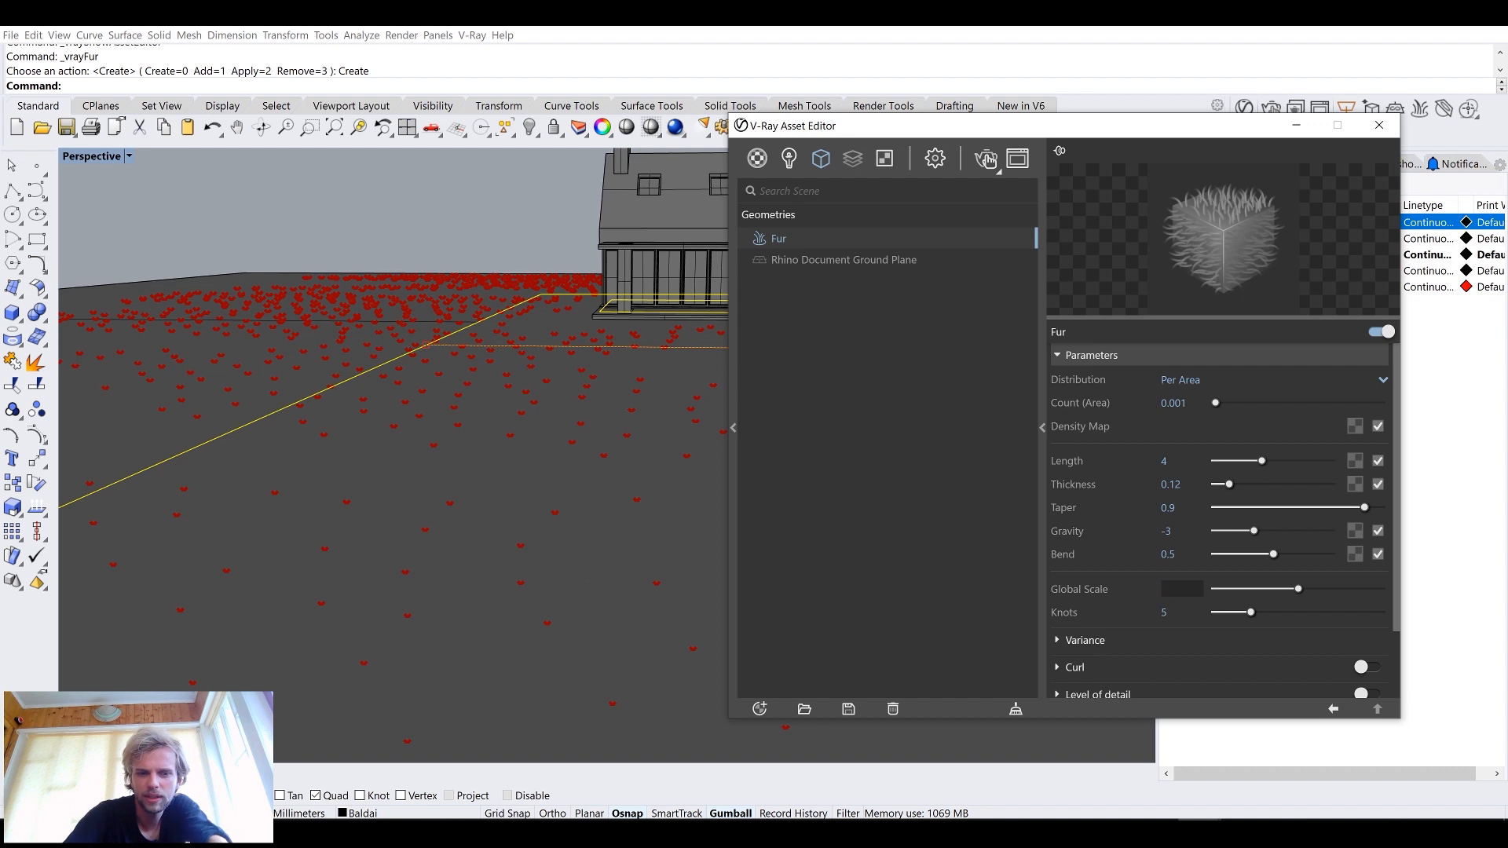
{"action": "type", "text": "5"}
{"action": "key", "text": "Tab"}
{"action": "scroll", "coordinate": [1323, 597], "scroll_direction": "down", "scroll_amount": 2}
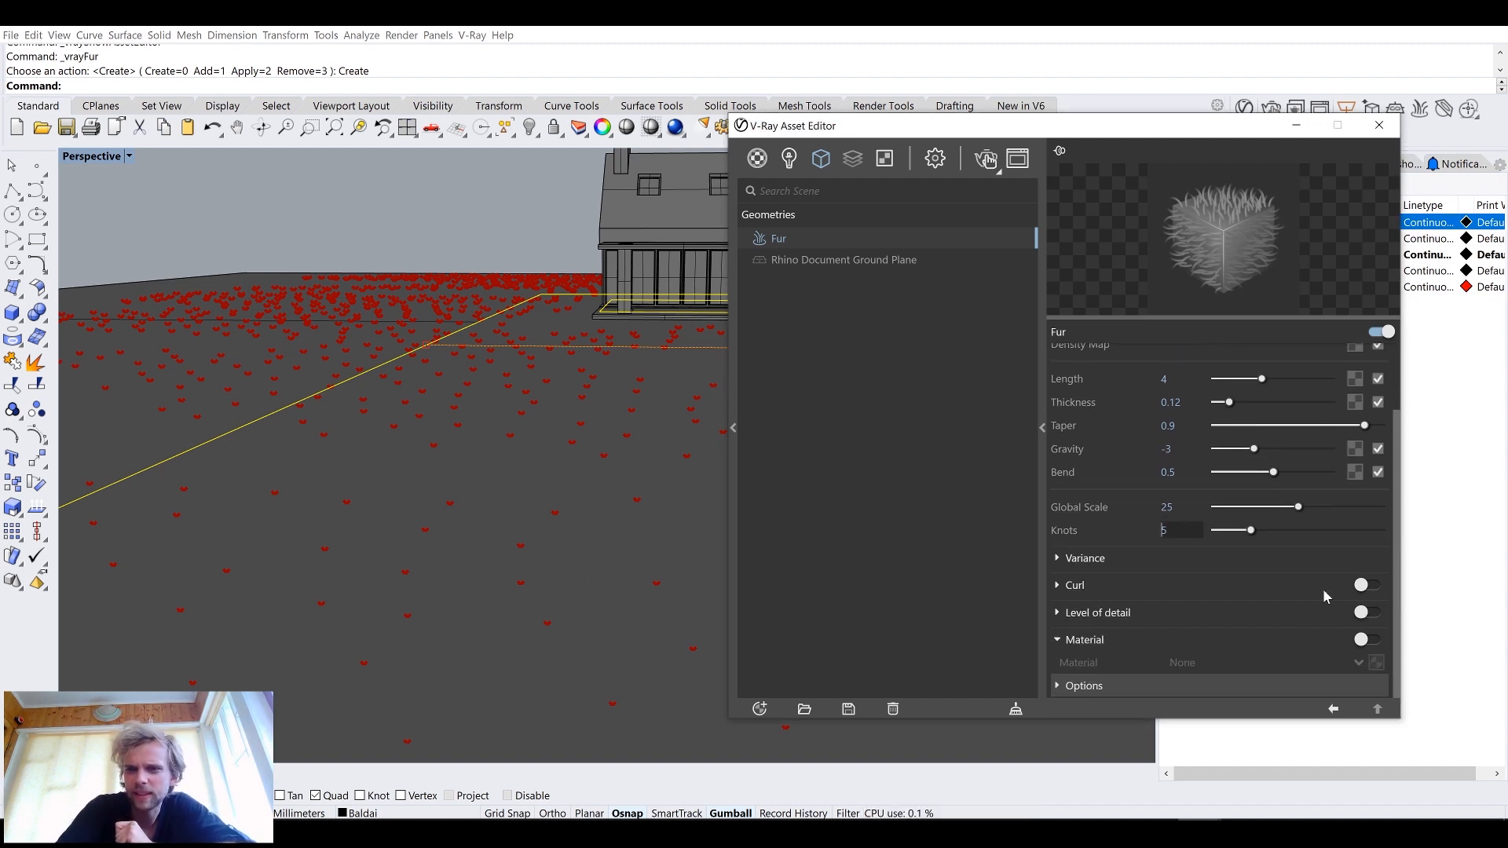
Step: Enable the Material option in the Fur's settings
{"action": "scroll", "coordinate": [1089, 392], "scroll_direction": "up", "scroll_amount": 2}
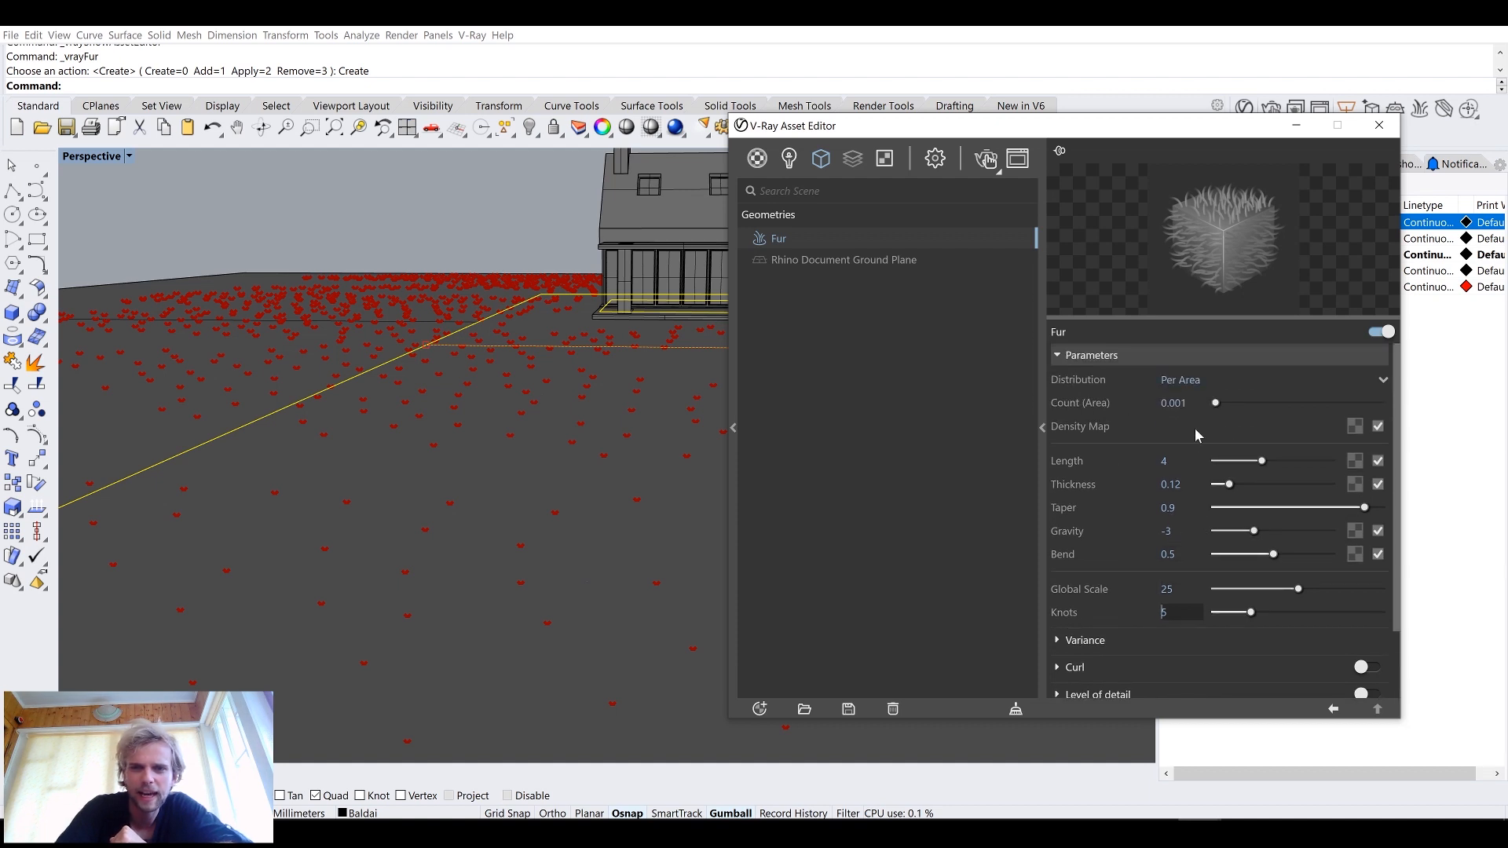
{"action": "scroll", "coordinate": [1089, 540], "scroll_direction": "down", "scroll_amount": 2}
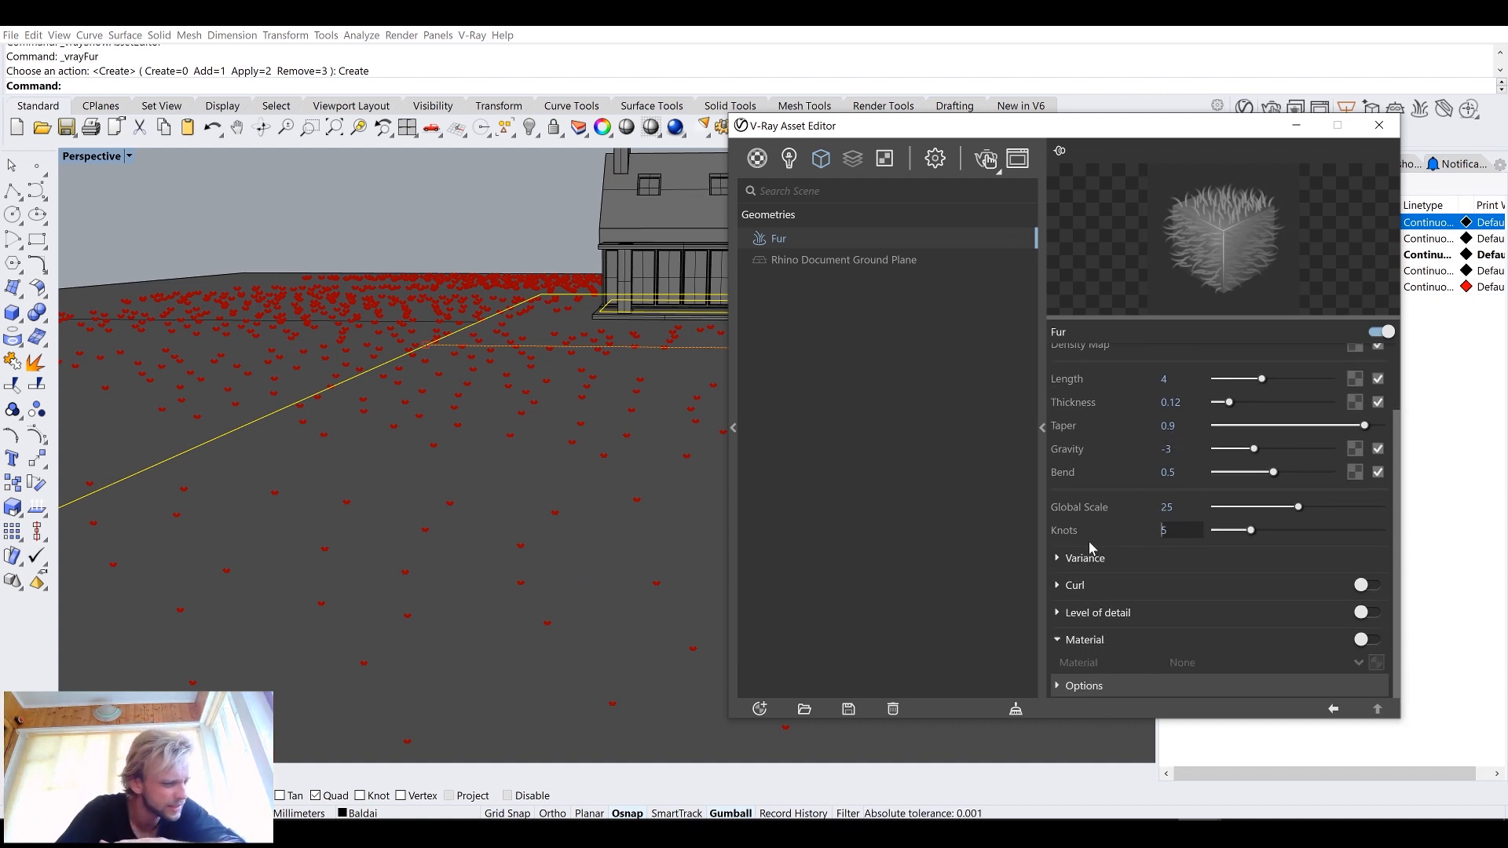
{"action": "left_click", "coordinate": [1368, 640]}
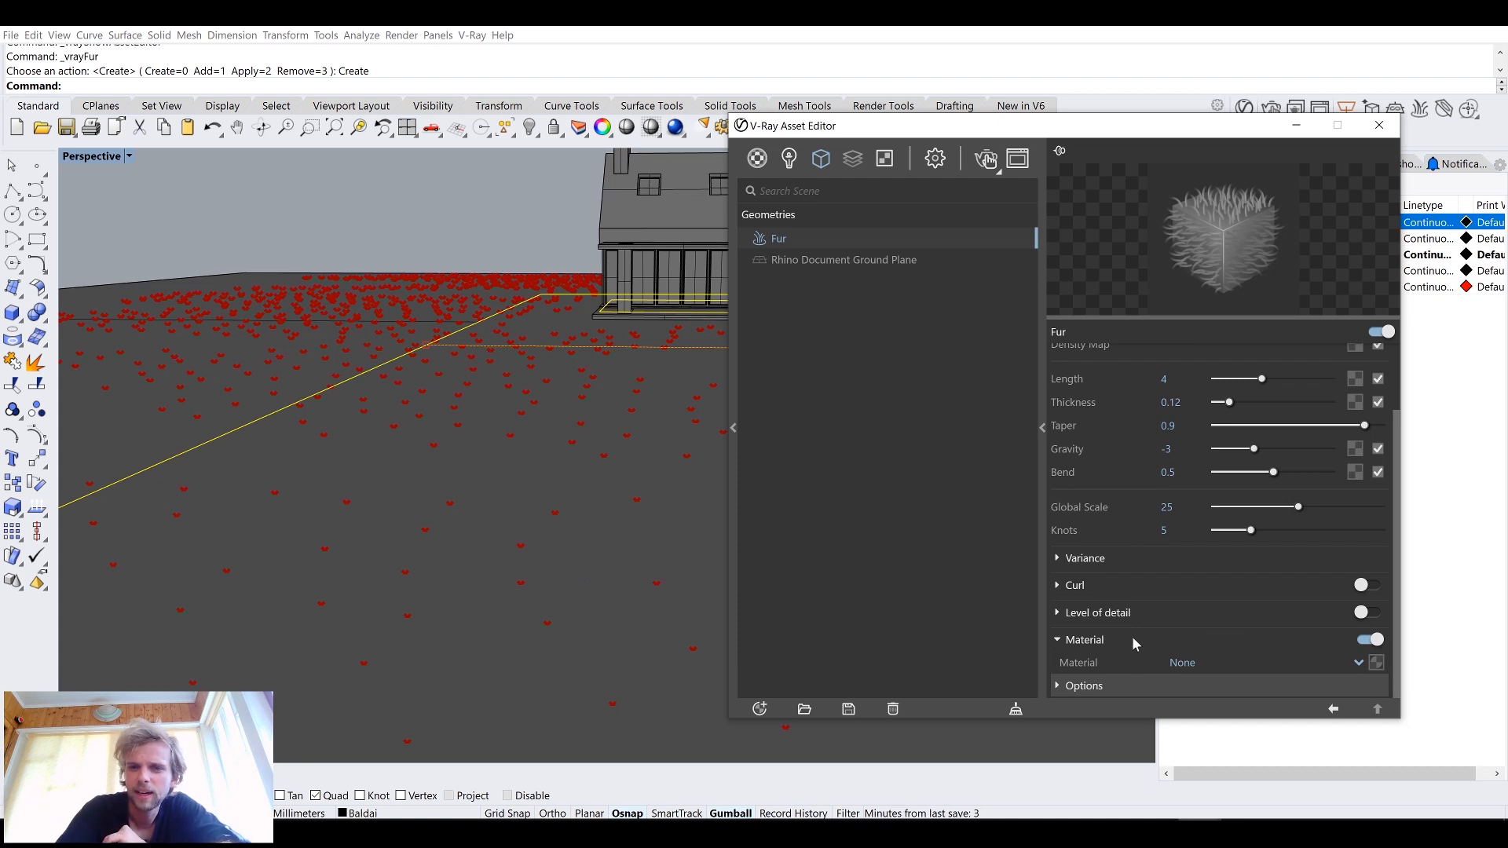
Step: Create a new Generic V-Ray material in the Asset Editor and name it Grass
{"action": "left_click", "coordinate": [758, 158]}
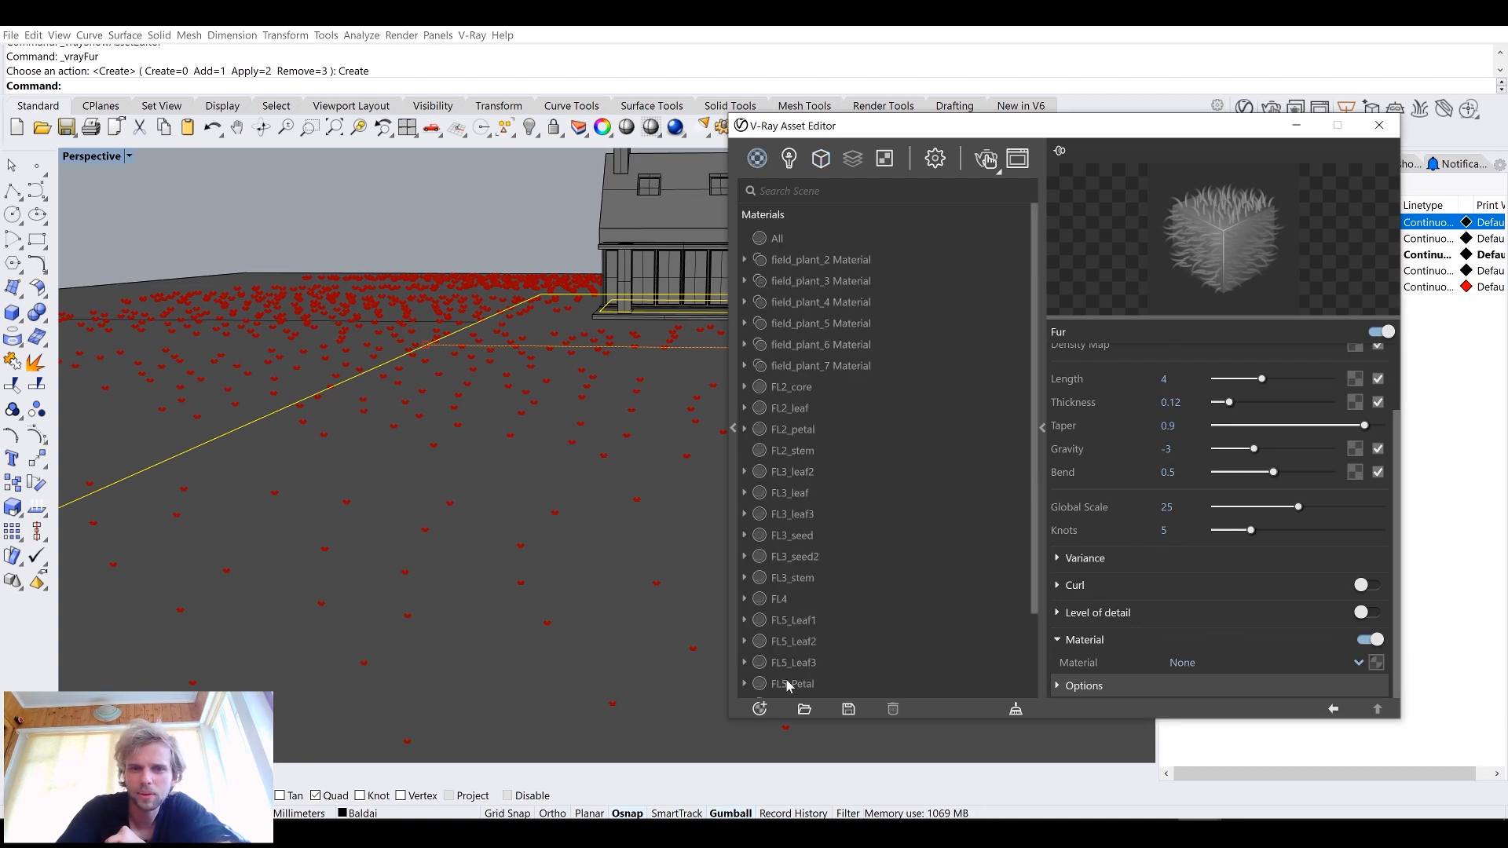
{"action": "left_click", "coordinate": [762, 709]}
{"action": "mouse_move", "coordinate": [829, 686]}
{"action": "left_click", "coordinate": [940, 383]}
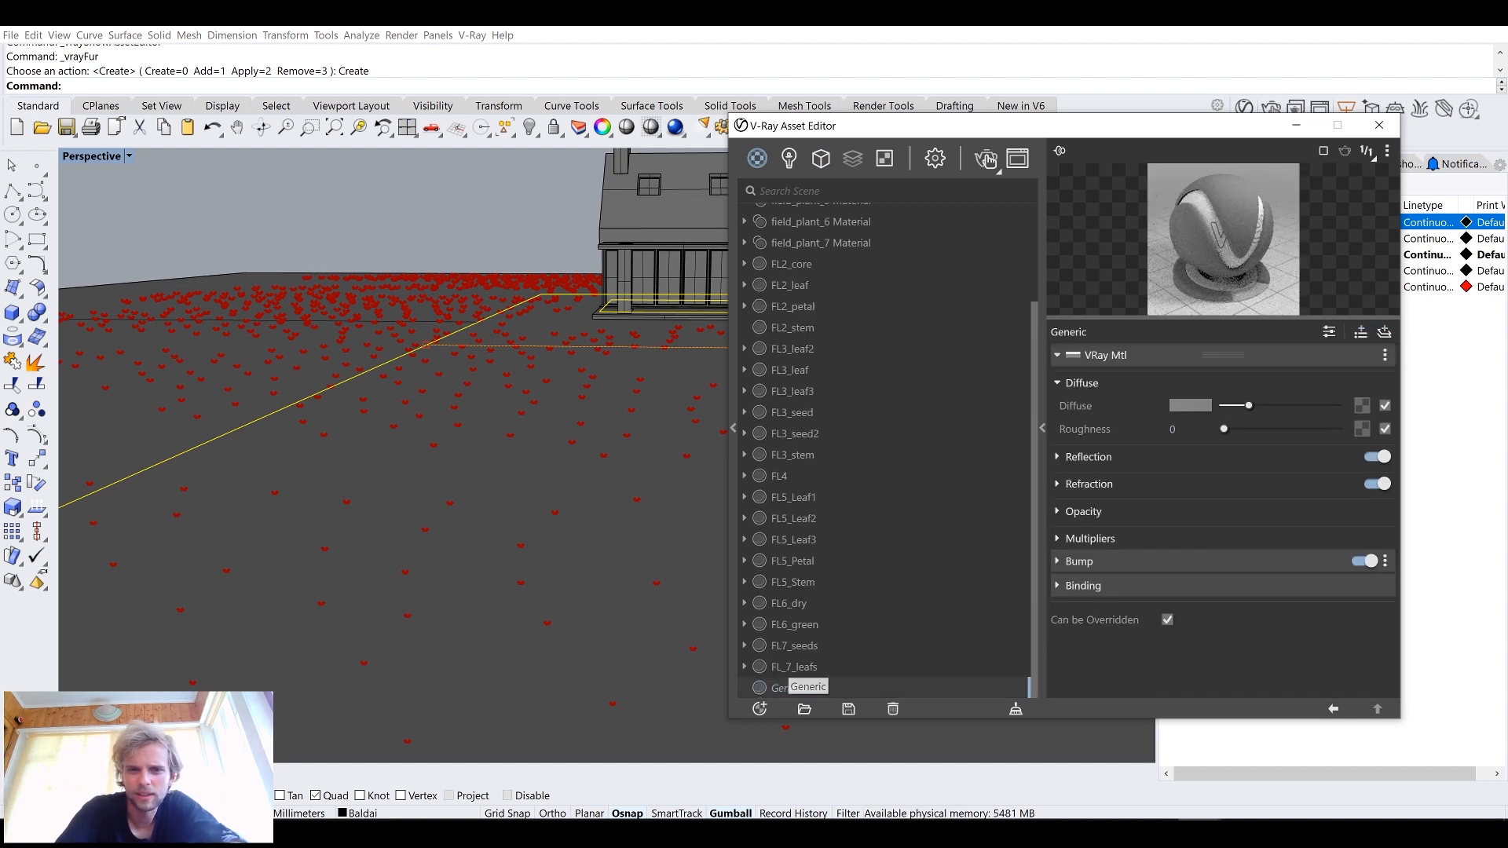
{"action": "double_click", "coordinate": [744, 679]}
{"action": "type", "text": "Grass"}
{"action": "key", "text": "Return"}
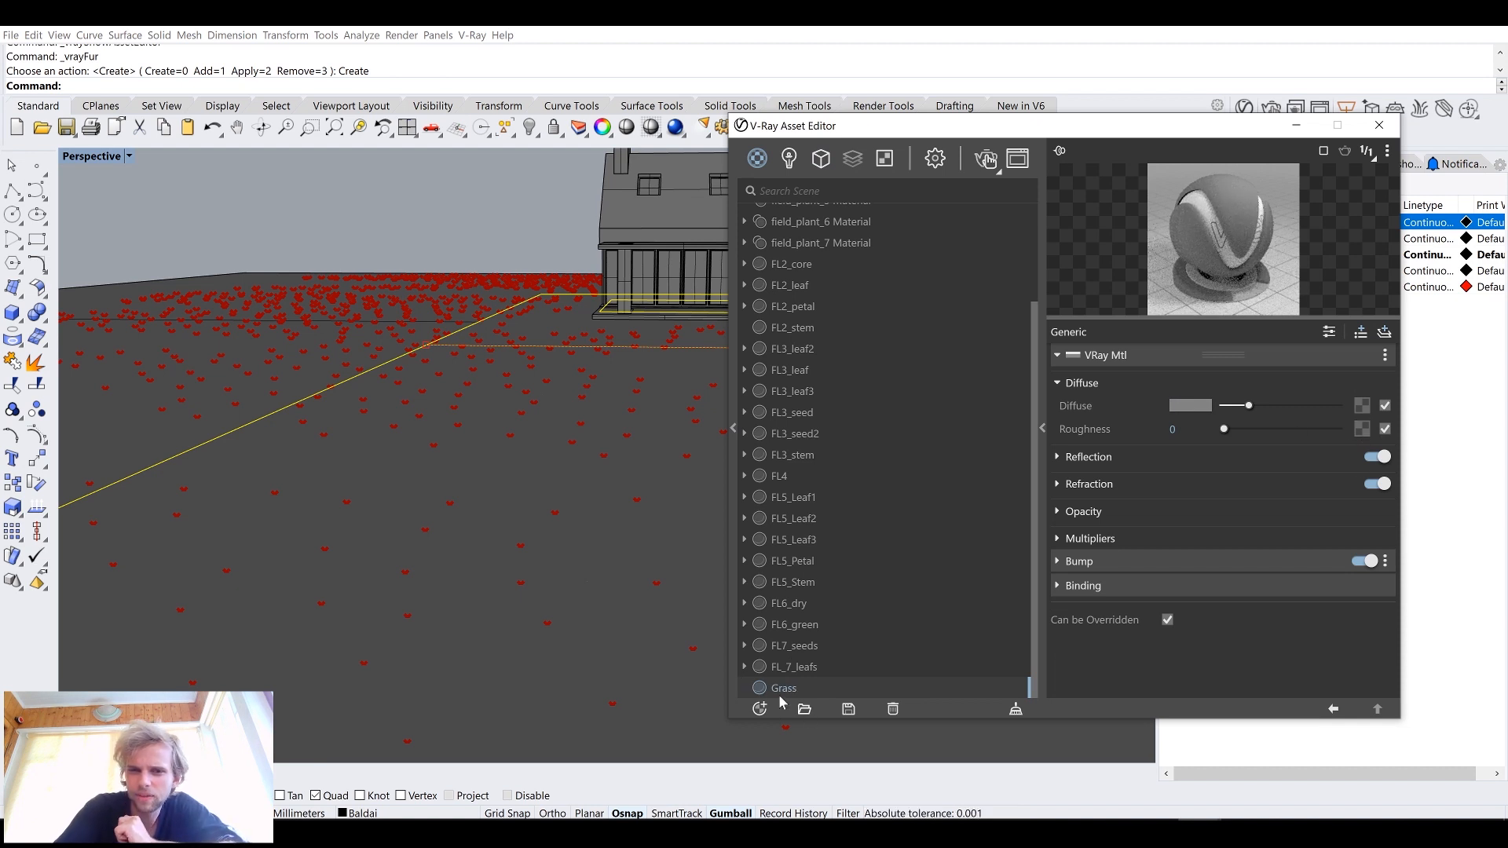
Step: Add a Falloff texture to the Grass material's Diffuse and set Color A to dark green, about RGB 0.169, 0.3, 0.089
{"action": "left_click", "coordinate": [1363, 407]}
{"action": "scroll", "coordinate": [1313, 554], "scroll_direction": "down", "scroll_amount": 5}
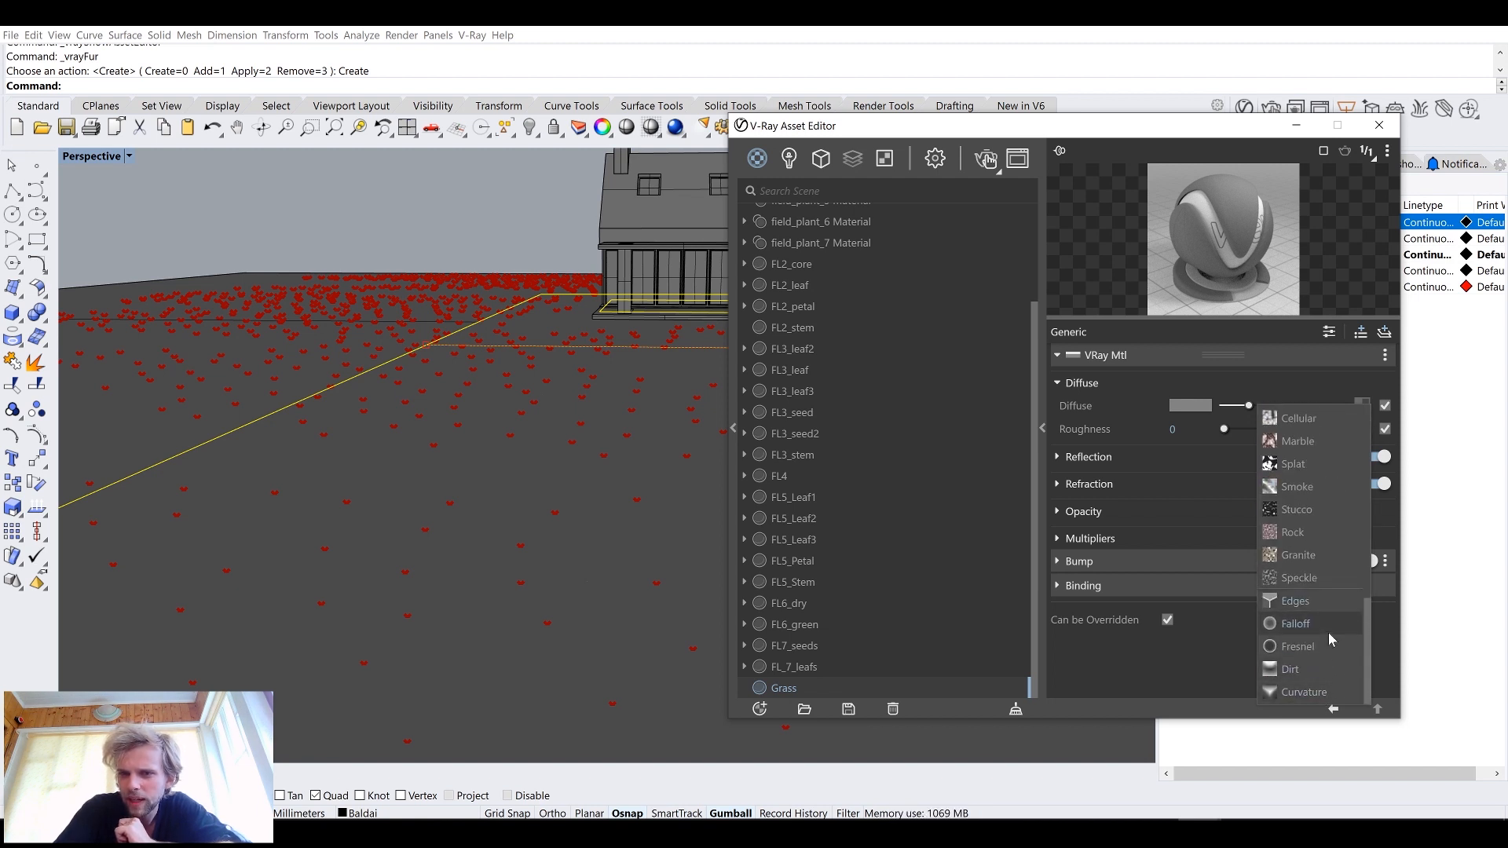
{"action": "left_click", "coordinate": [1324, 625]}
{"action": "left_click", "coordinate": [1182, 380]}
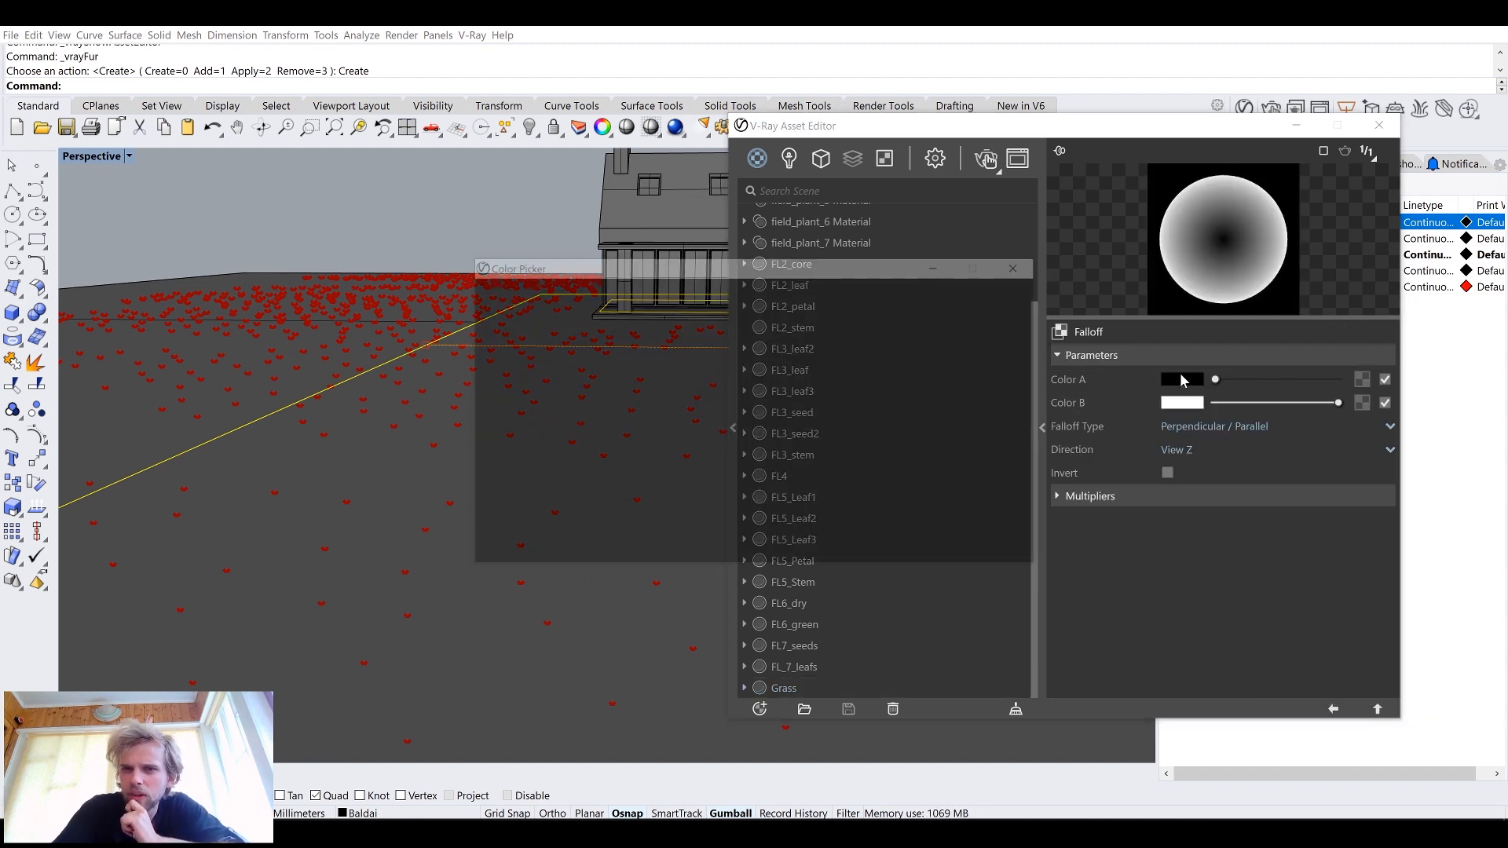
{"action": "mouse_move", "coordinate": [726, 309]}
{"action": "left_mouse_down"}
{"action": "mouse_move", "coordinate": [726, 366]}
{"action": "mouse_move", "coordinate": [723, 350]}
{"action": "left_mouse_up"}
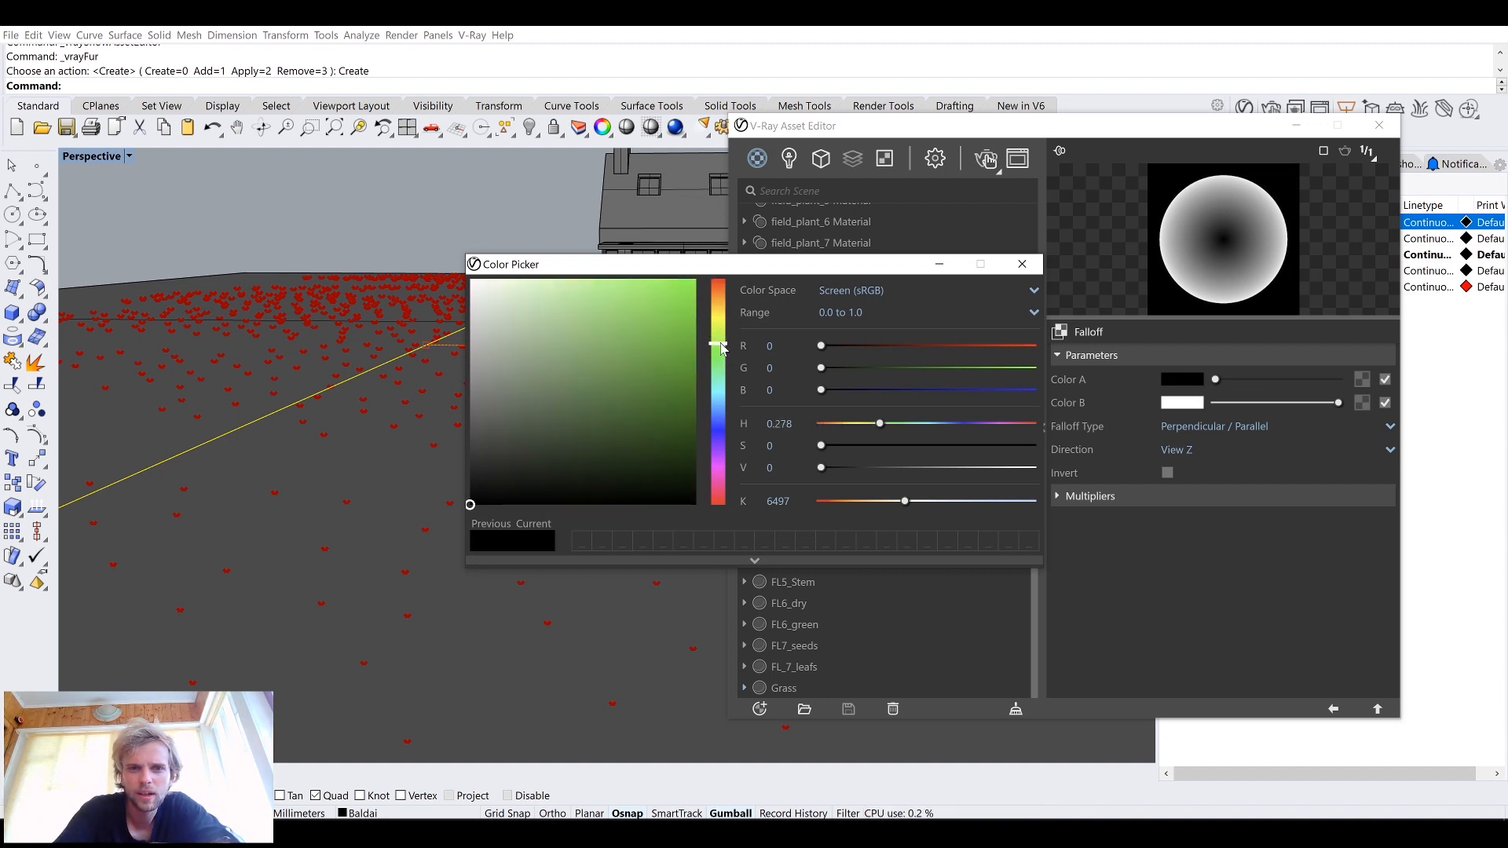
{"action": "left_click_drag", "start_coordinate": [607, 455], "coordinate": [631, 442]}
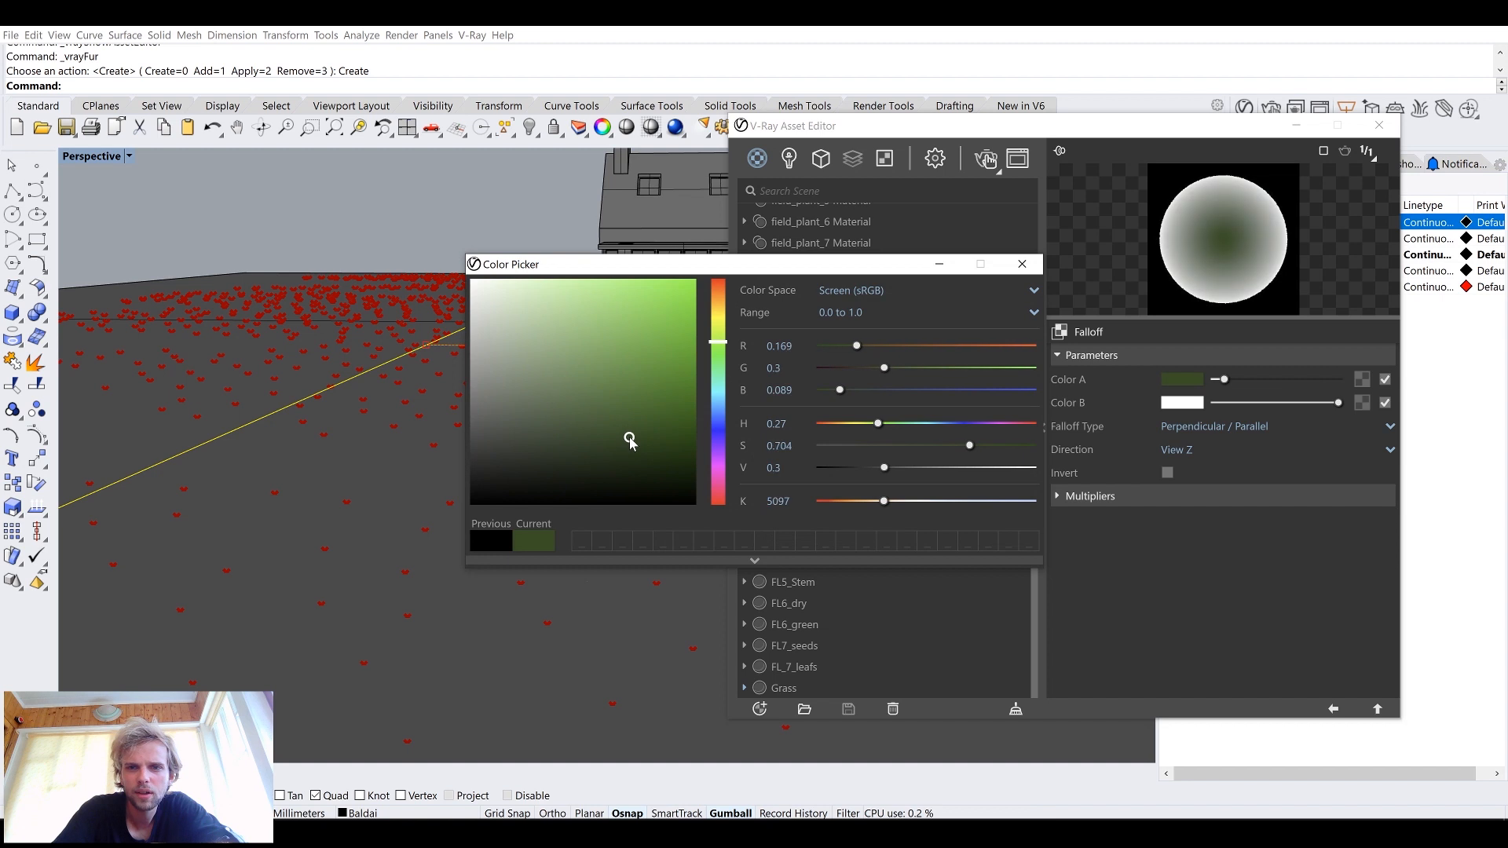
{"action": "left_click", "coordinate": [1022, 264]}
Step: Set the Falloff's Color B to a yellowish green, about RGB 0.623, 0.667, 0.25
{"action": "left_click", "coordinate": [1182, 402]}
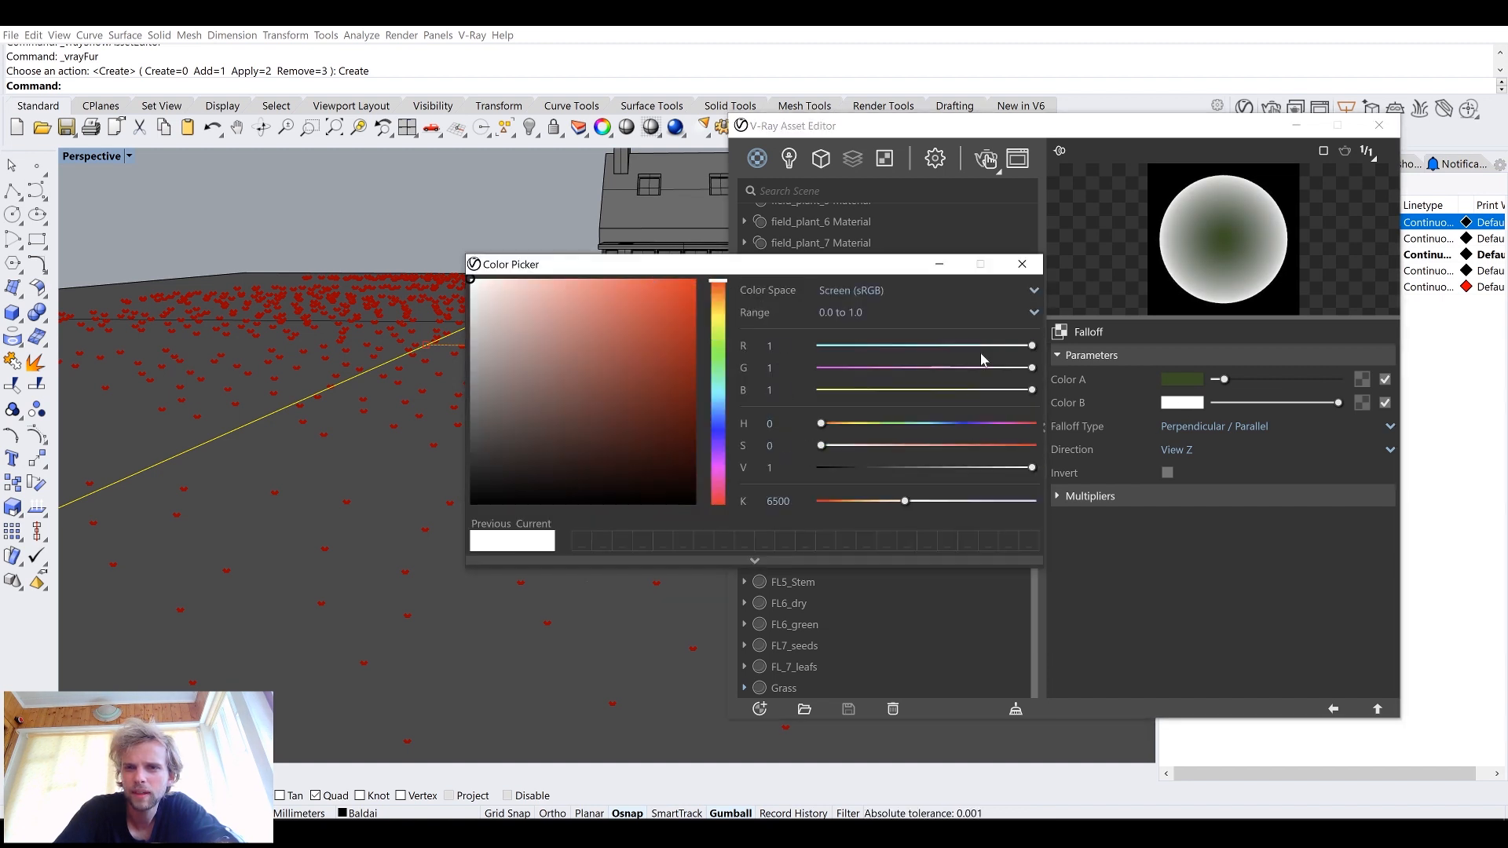
{"action": "mouse_move", "coordinate": [718, 312]}
{"action": "left_mouse_down"}
{"action": "mouse_move", "coordinate": [720, 347]}
{"action": "mouse_move", "coordinate": [719, 322]}
{"action": "left_mouse_up"}
{"action": "mouse_move", "coordinate": [541, 313]}
{"action": "left_mouse_down"}
{"action": "mouse_move", "coordinate": [556, 312]}
{"action": "mouse_move", "coordinate": [558, 393]}
{"action": "mouse_move", "coordinate": [563, 338]}
{"action": "mouse_move", "coordinate": [615, 361]}
{"action": "left_mouse_up"}
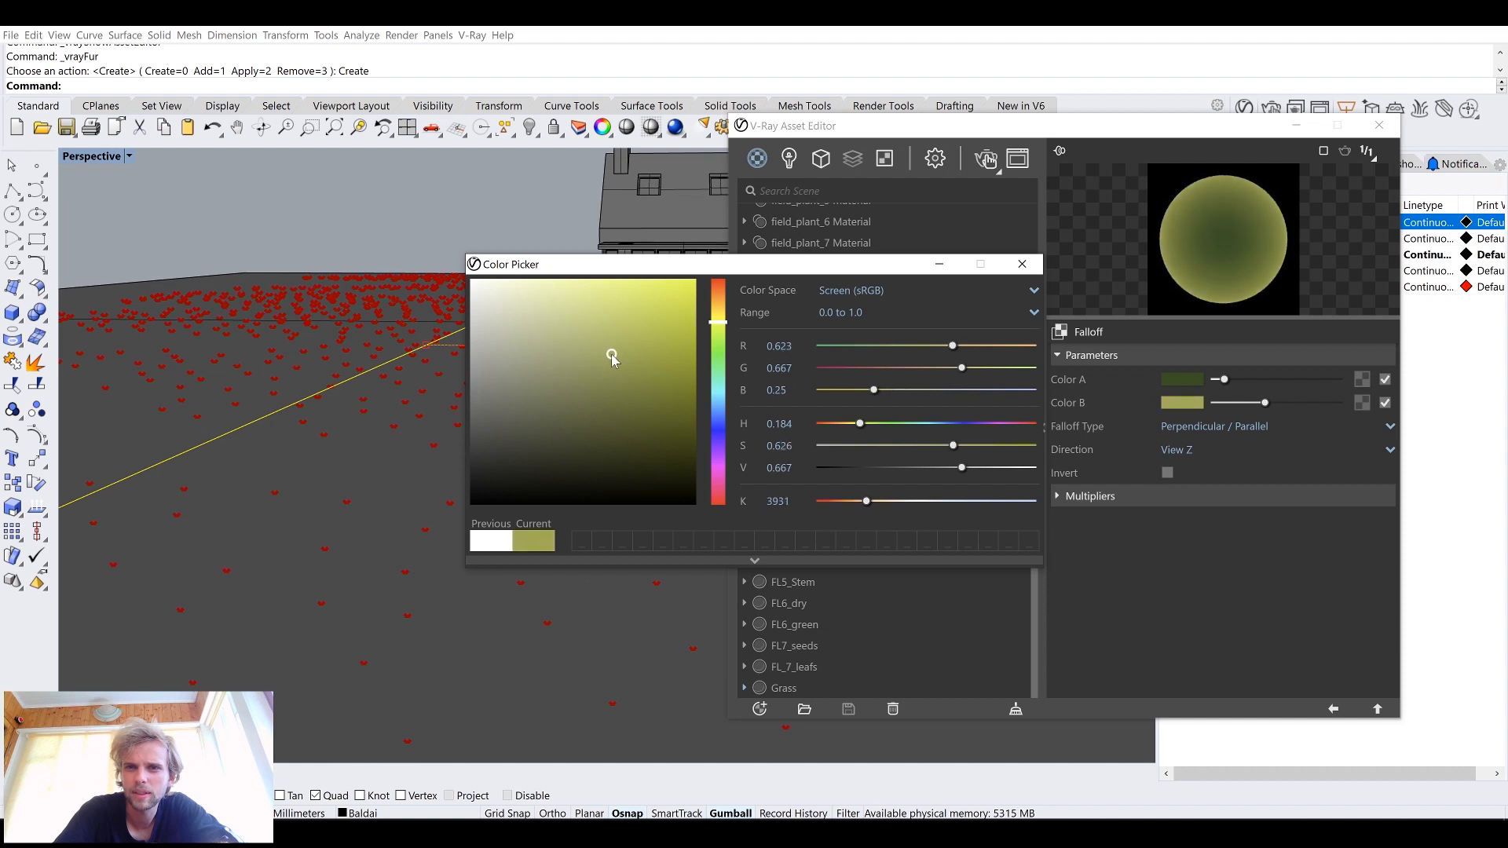
{"action": "left_click", "coordinate": [1022, 264]}
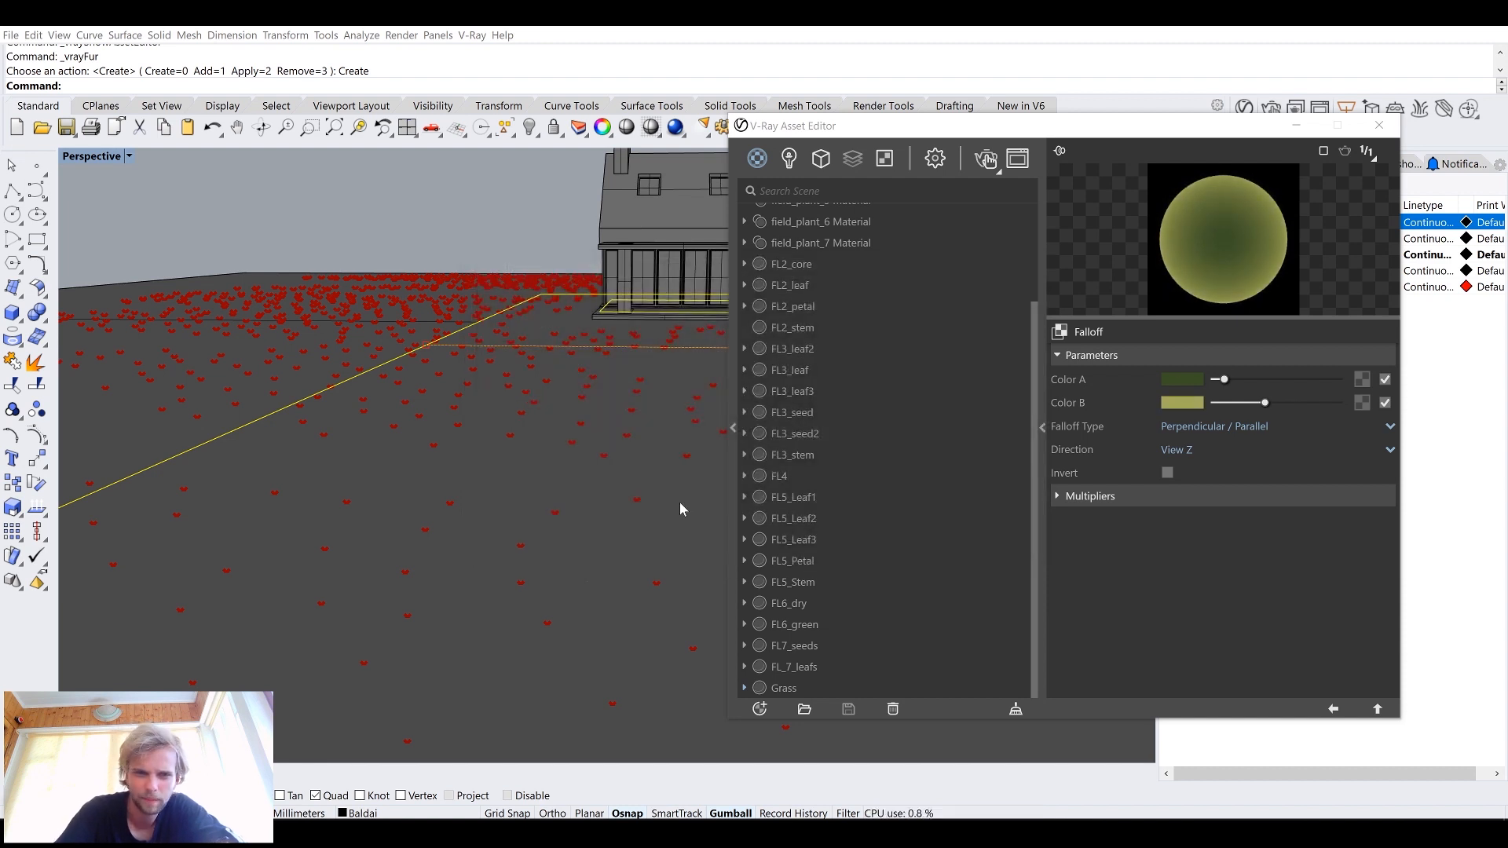
Step: Assign the Grass material to the Fur geometry
{"action": "left_click", "coordinate": [936, 160]}
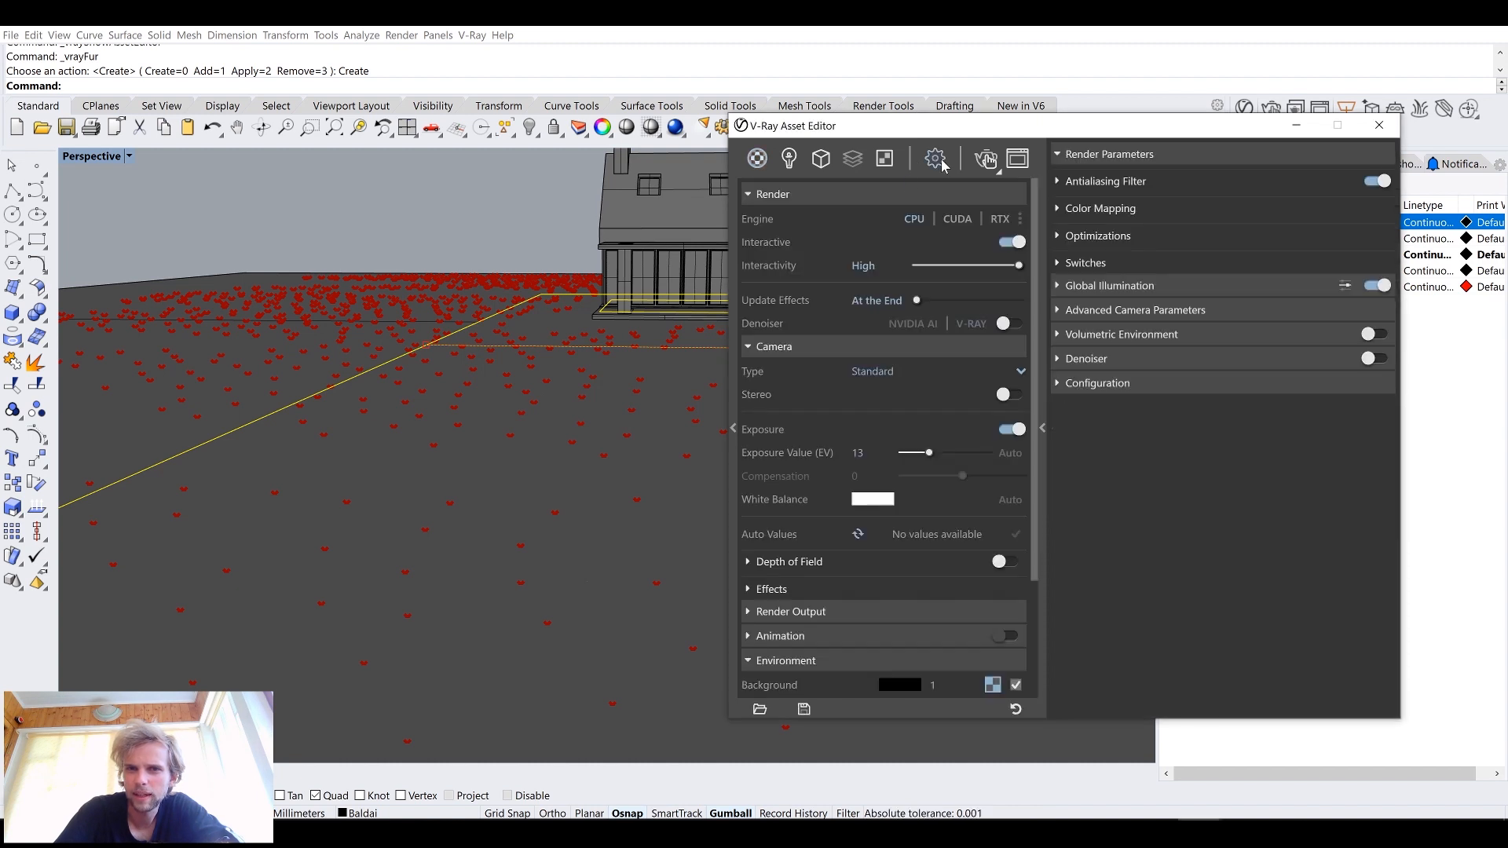
{"action": "left_click", "coordinate": [821, 160]}
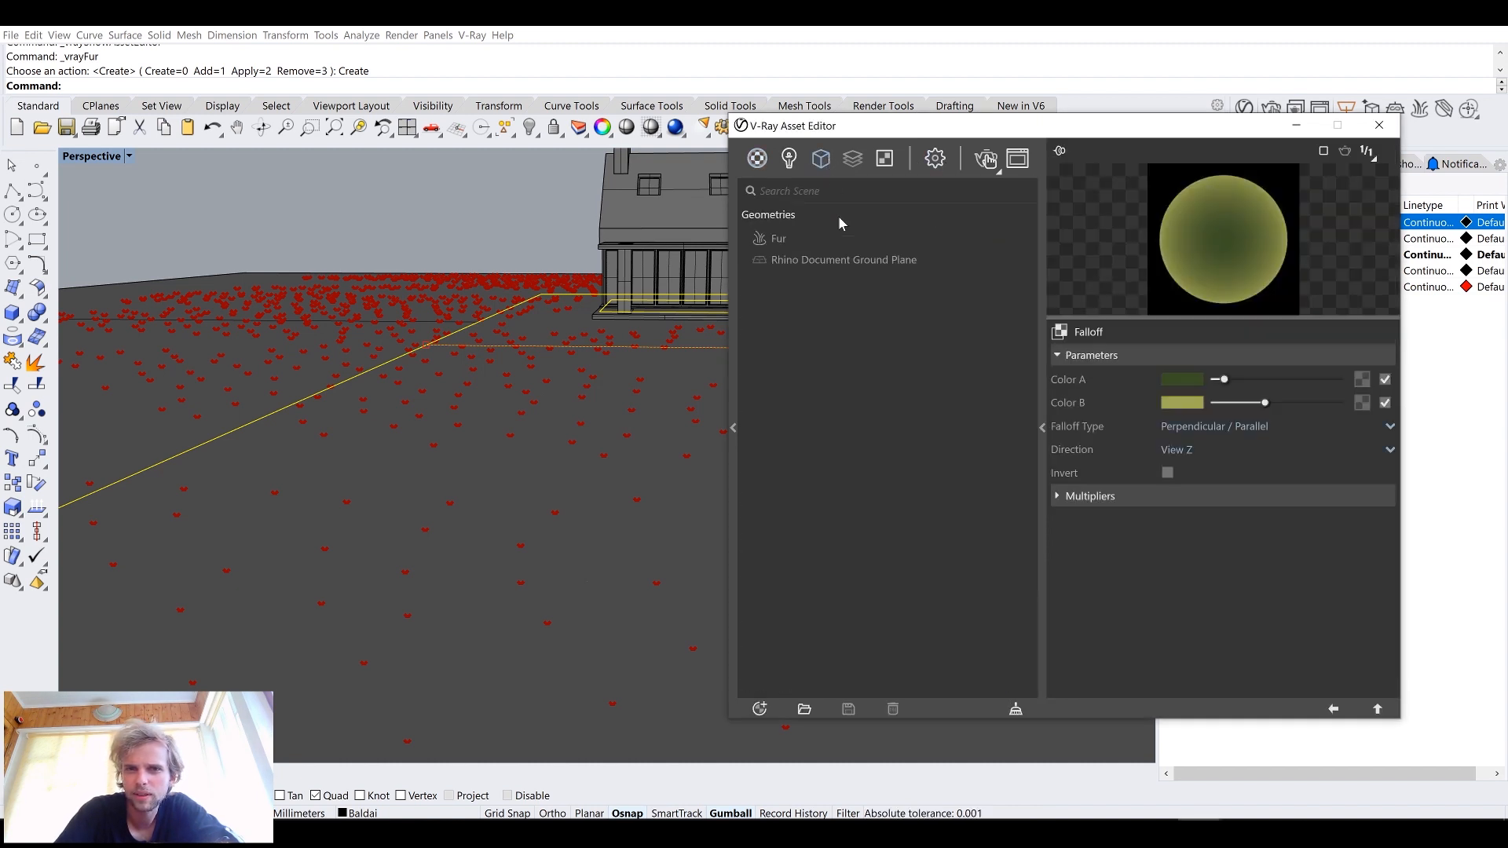
{"action": "left_click", "coordinate": [800, 238]}
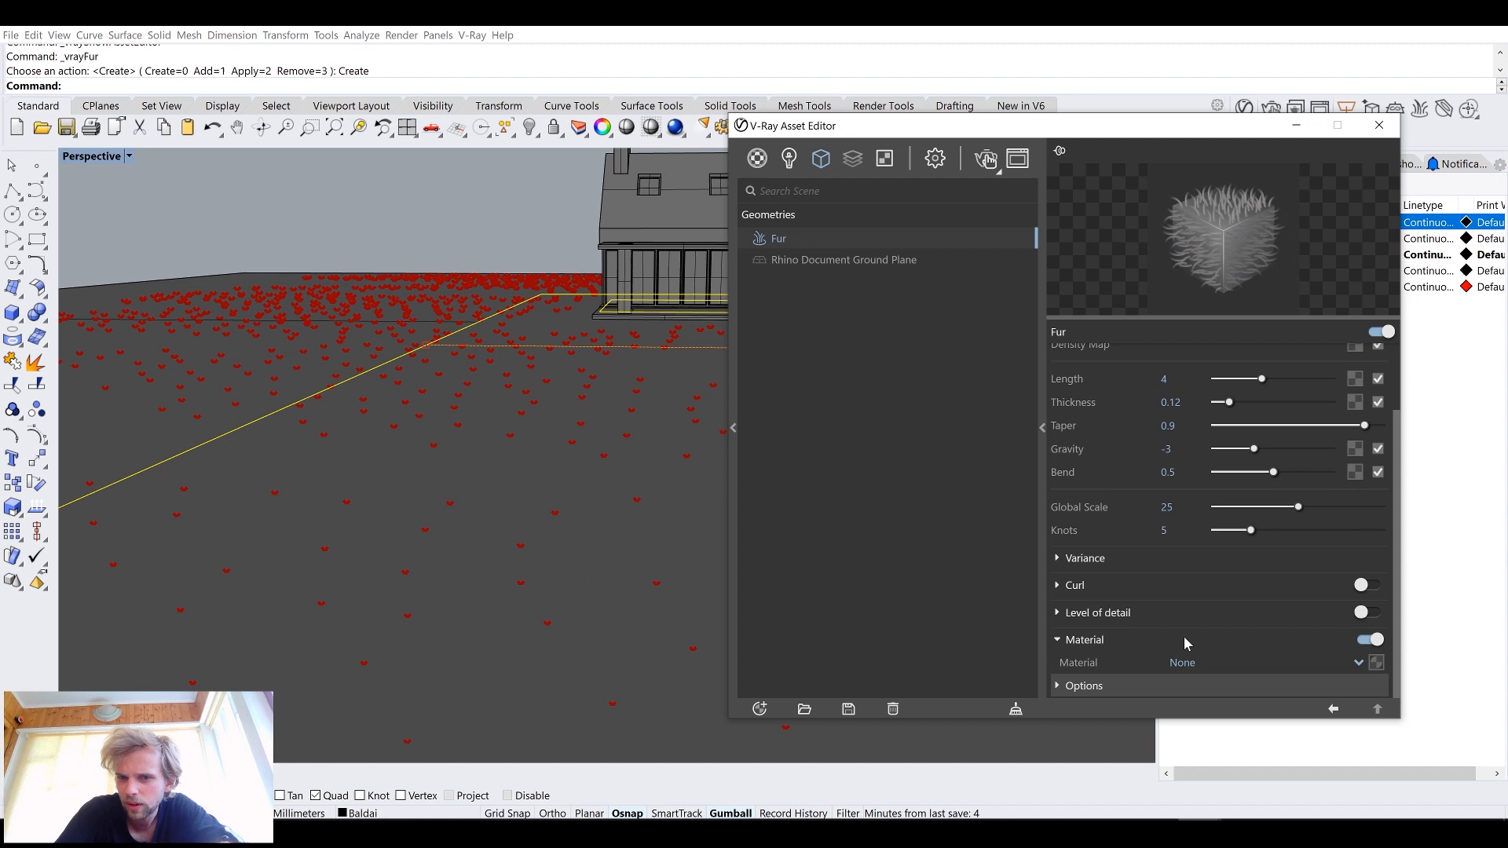
{"action": "left_click", "coordinate": [1227, 664]}
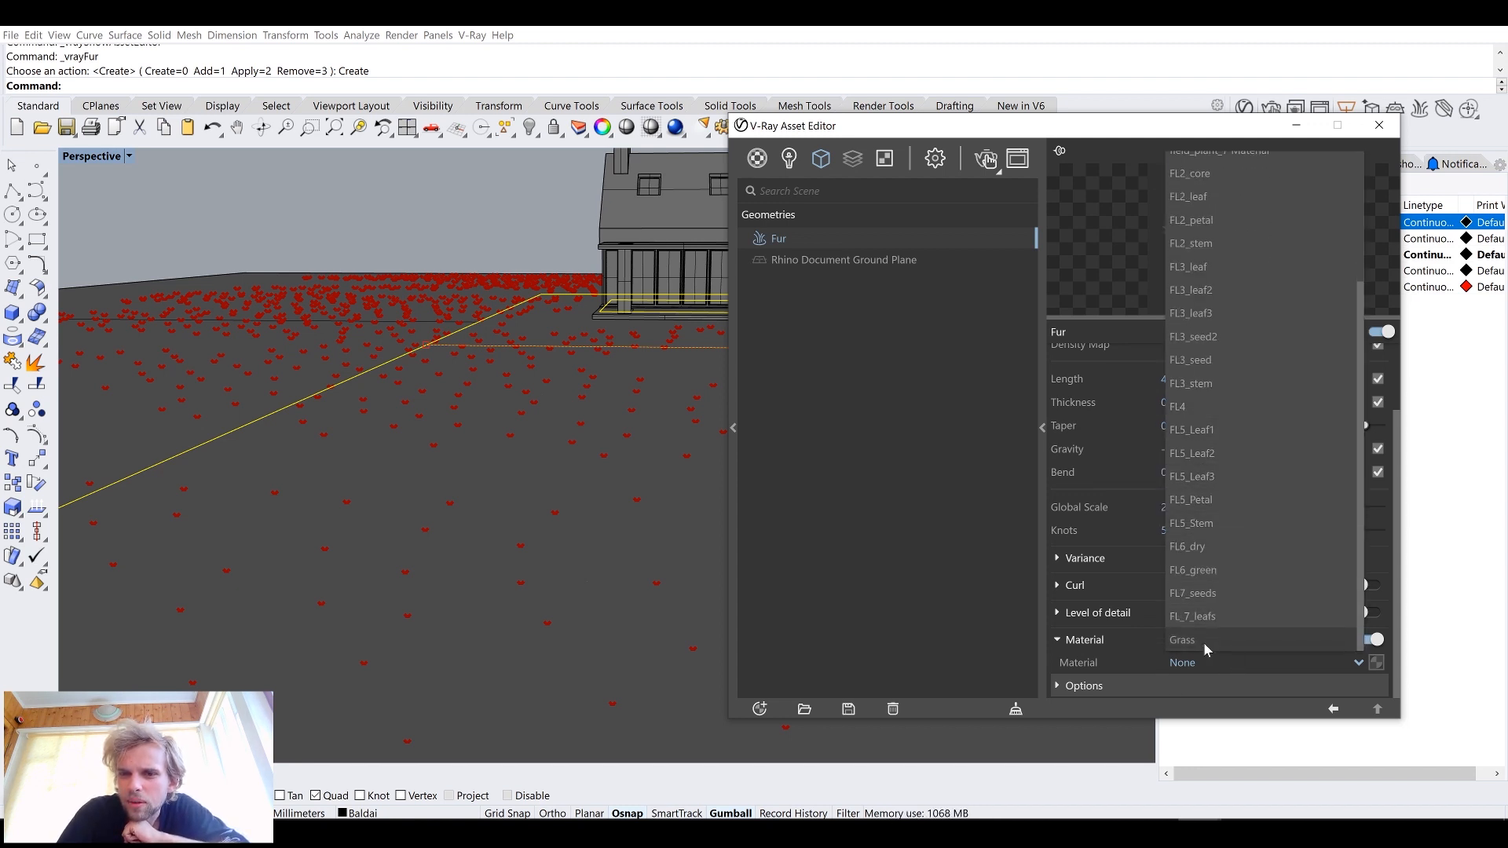
{"action": "left_click", "coordinate": [1203, 640]}
Step: Start an interactive render with the frame buffer clear of the viewport and flip the selected plot ground's surface direction
{"action": "left_click", "coordinate": [987, 159]}
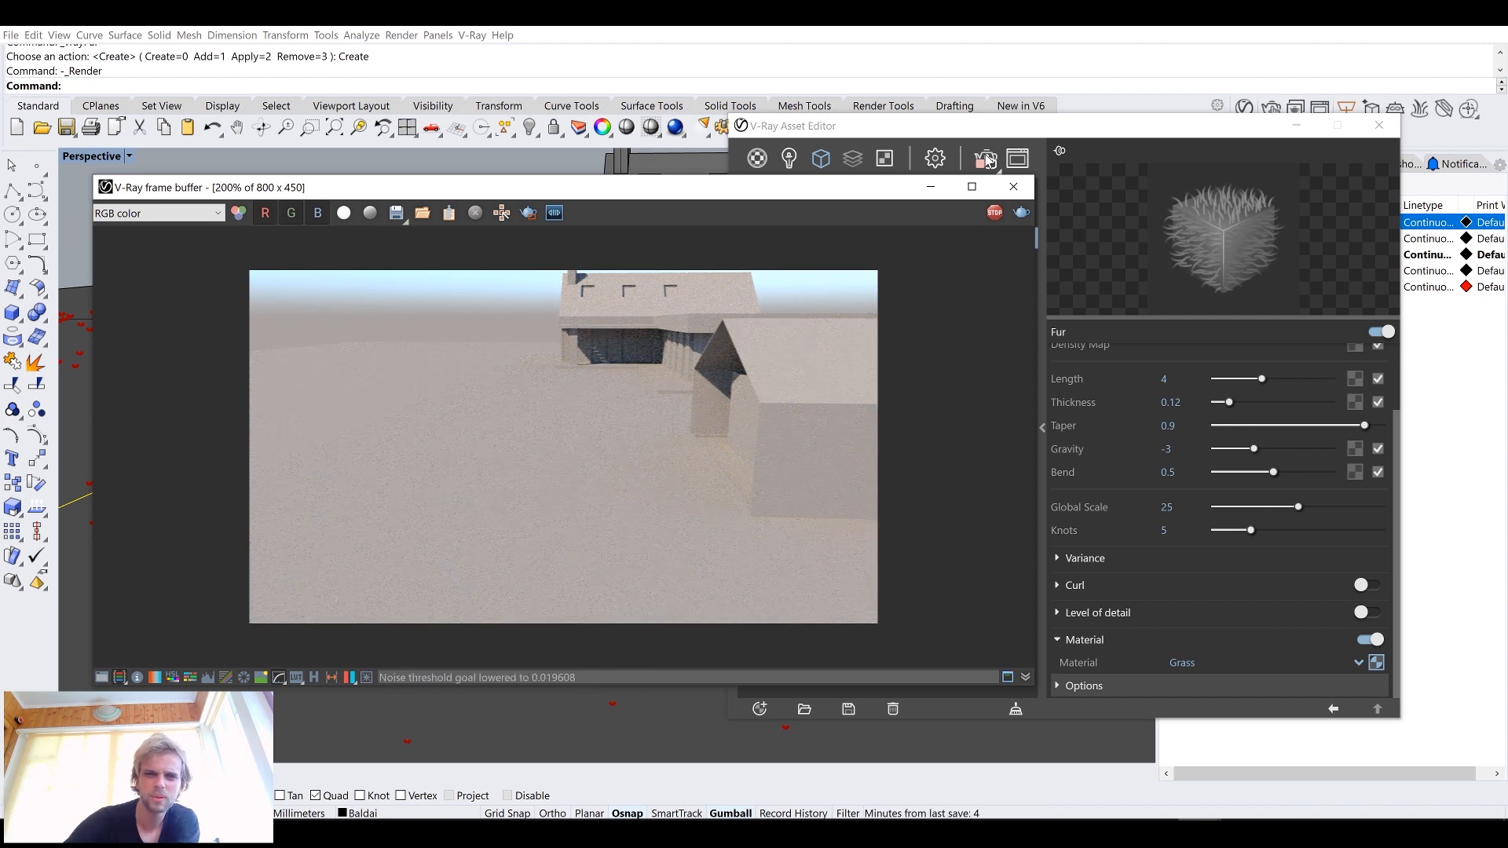
{"action": "left_click", "coordinate": [988, 159]}
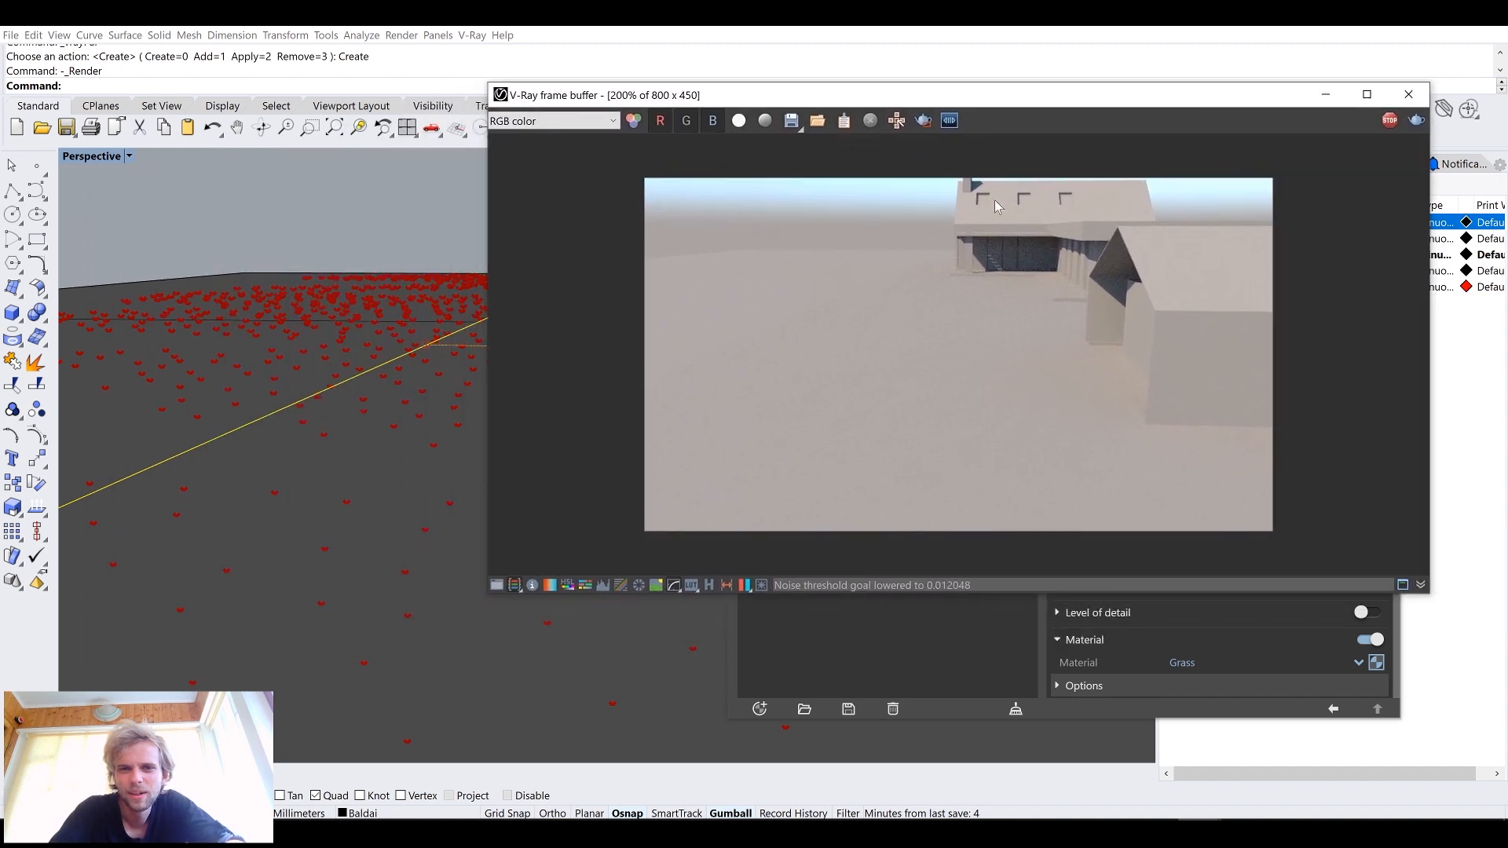
{"action": "right_click_drag", "start_coordinate": [376, 555], "coordinate": [388, 406]}
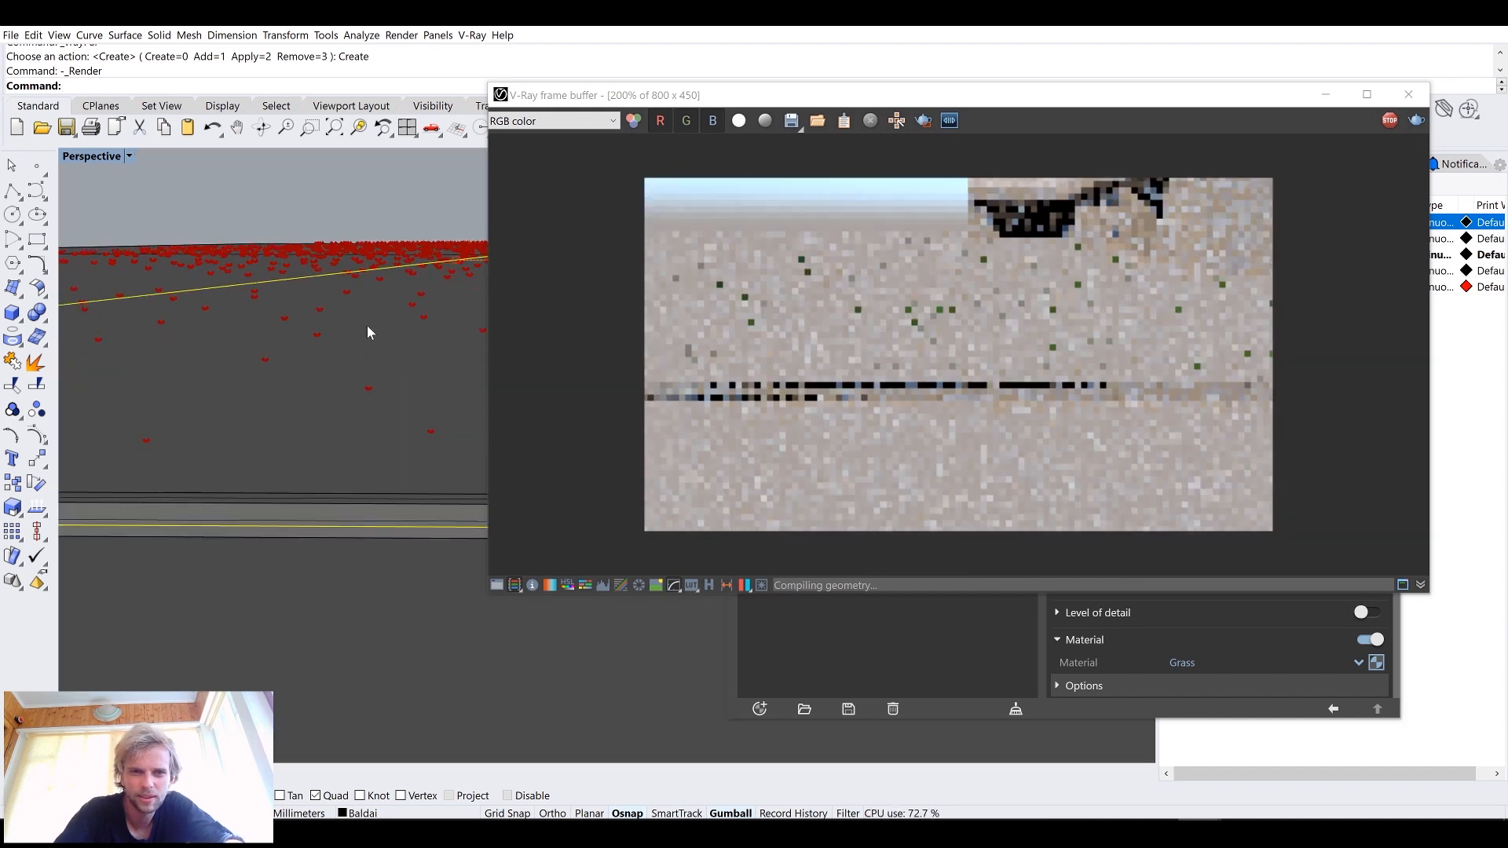
{"action": "type", "text": "Flip"}
{"action": "key", "text": "Return"}
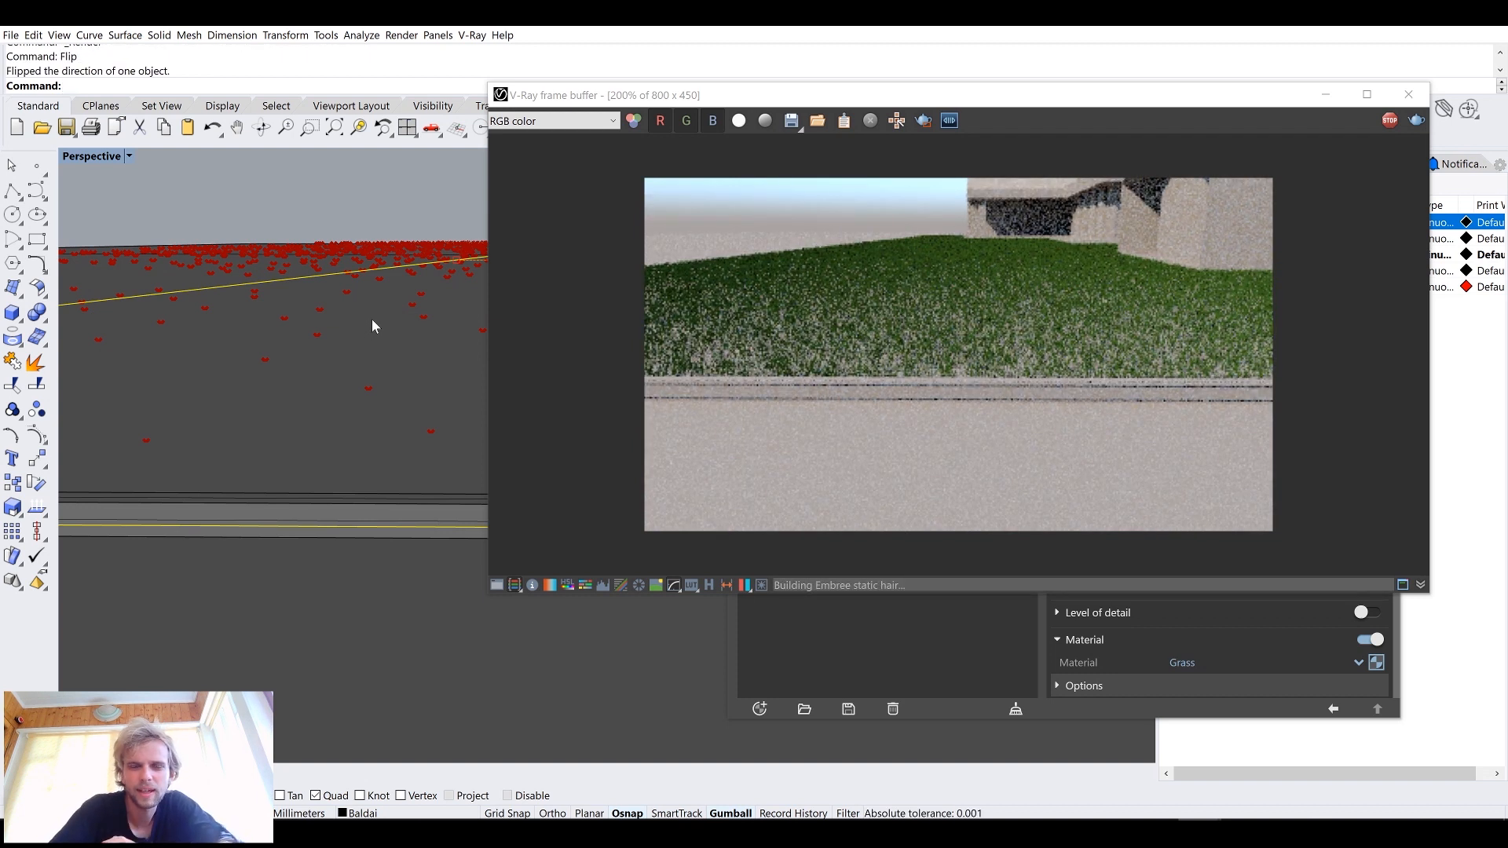
Step: Move the frame buffer off the Asset Editor and set the Fur's Count (Area) to 0.005, viewing the grass up close
{"action": "right_click_drag", "start_coordinate": [382, 334], "coordinate": [366, 377]}
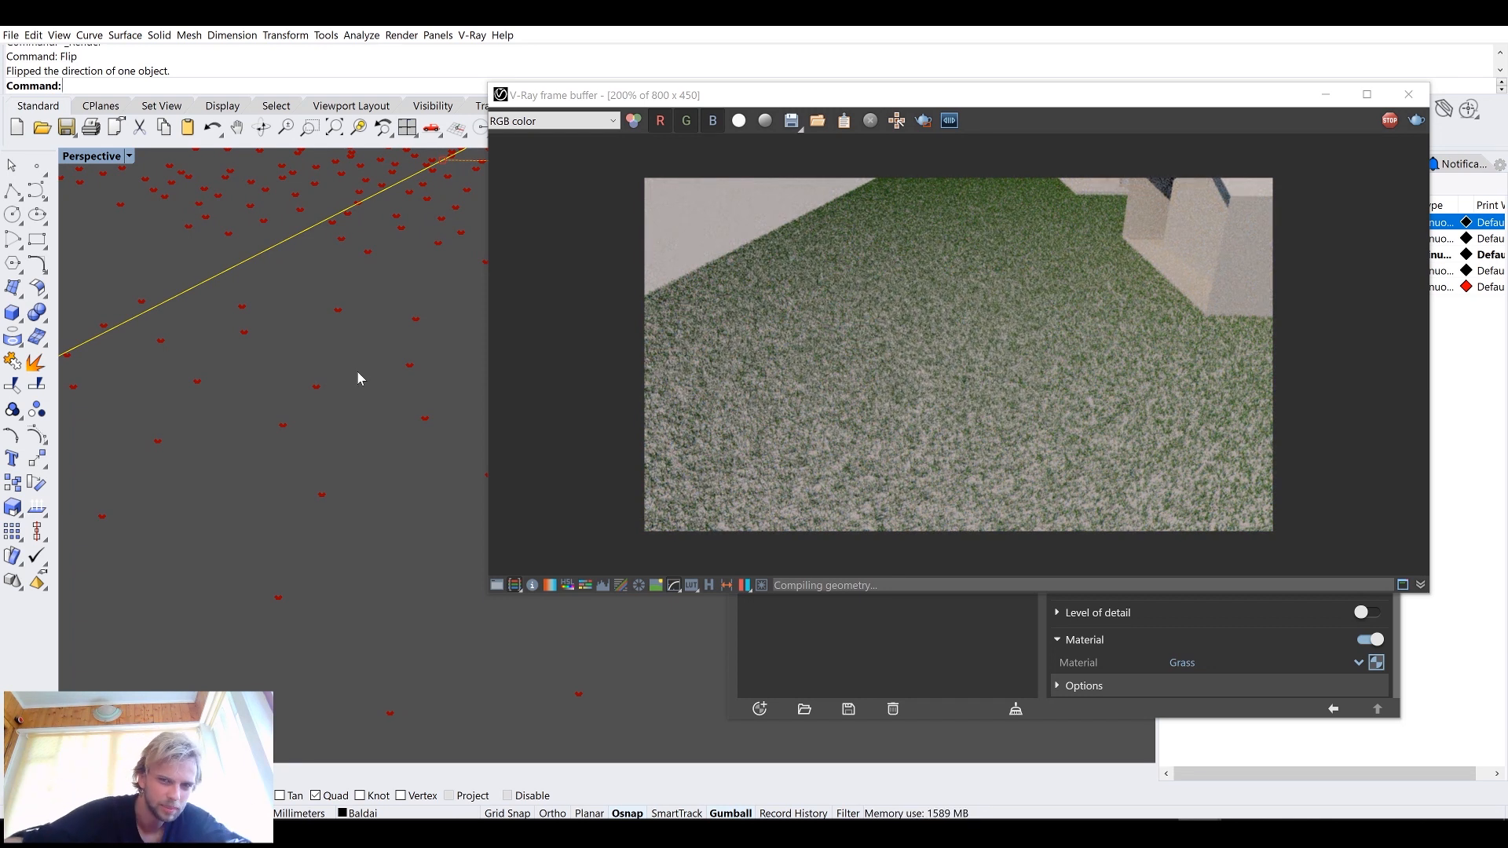
{"action": "right_click_drag", "start_coordinate": [337, 437], "coordinate": [361, 417]}
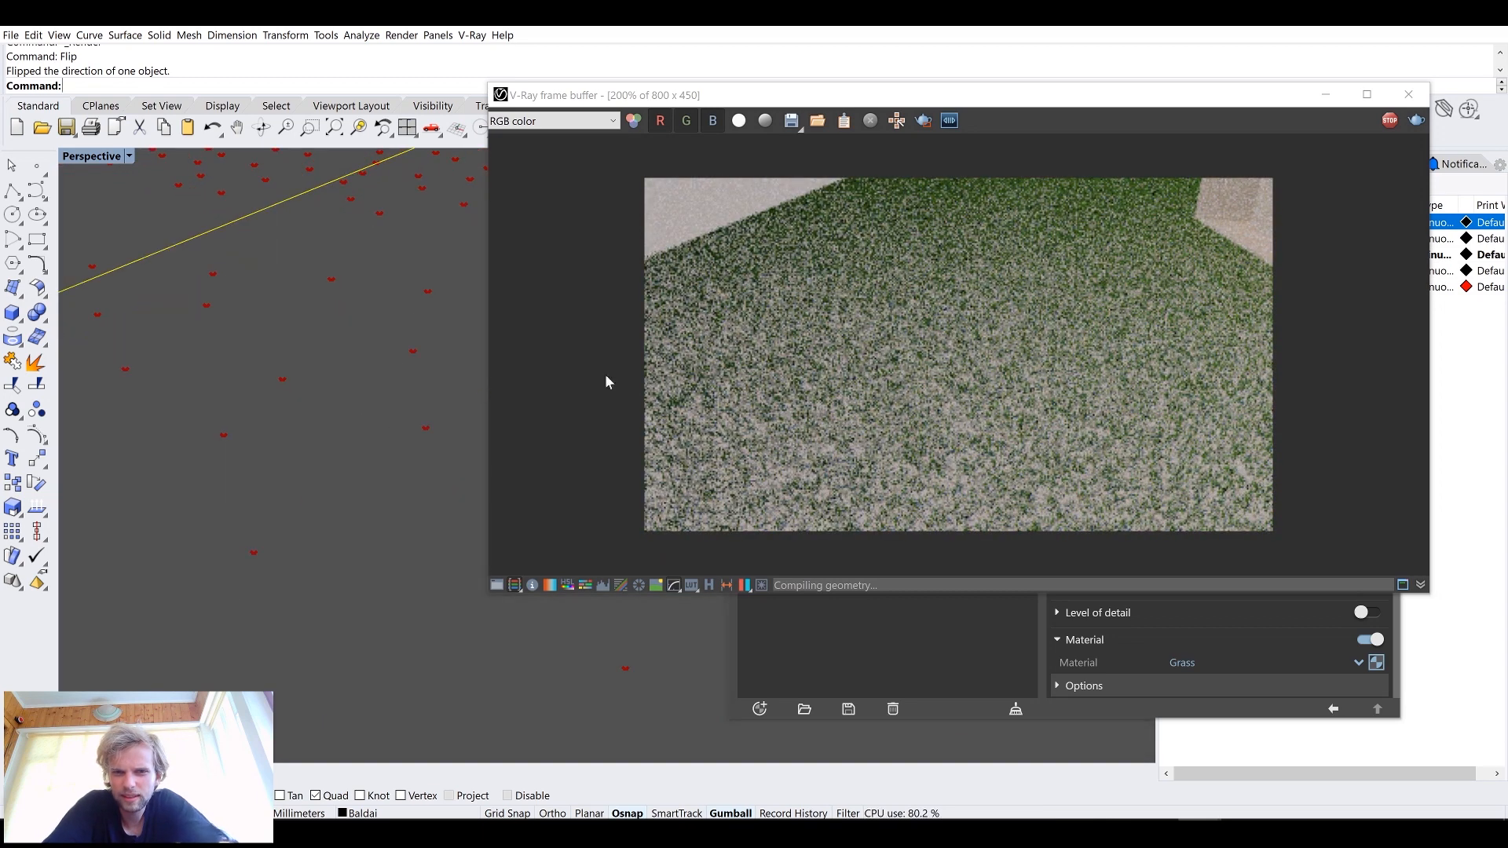
{"action": "left_click_drag", "start_coordinate": [904, 95], "coordinate": [345, 91]}
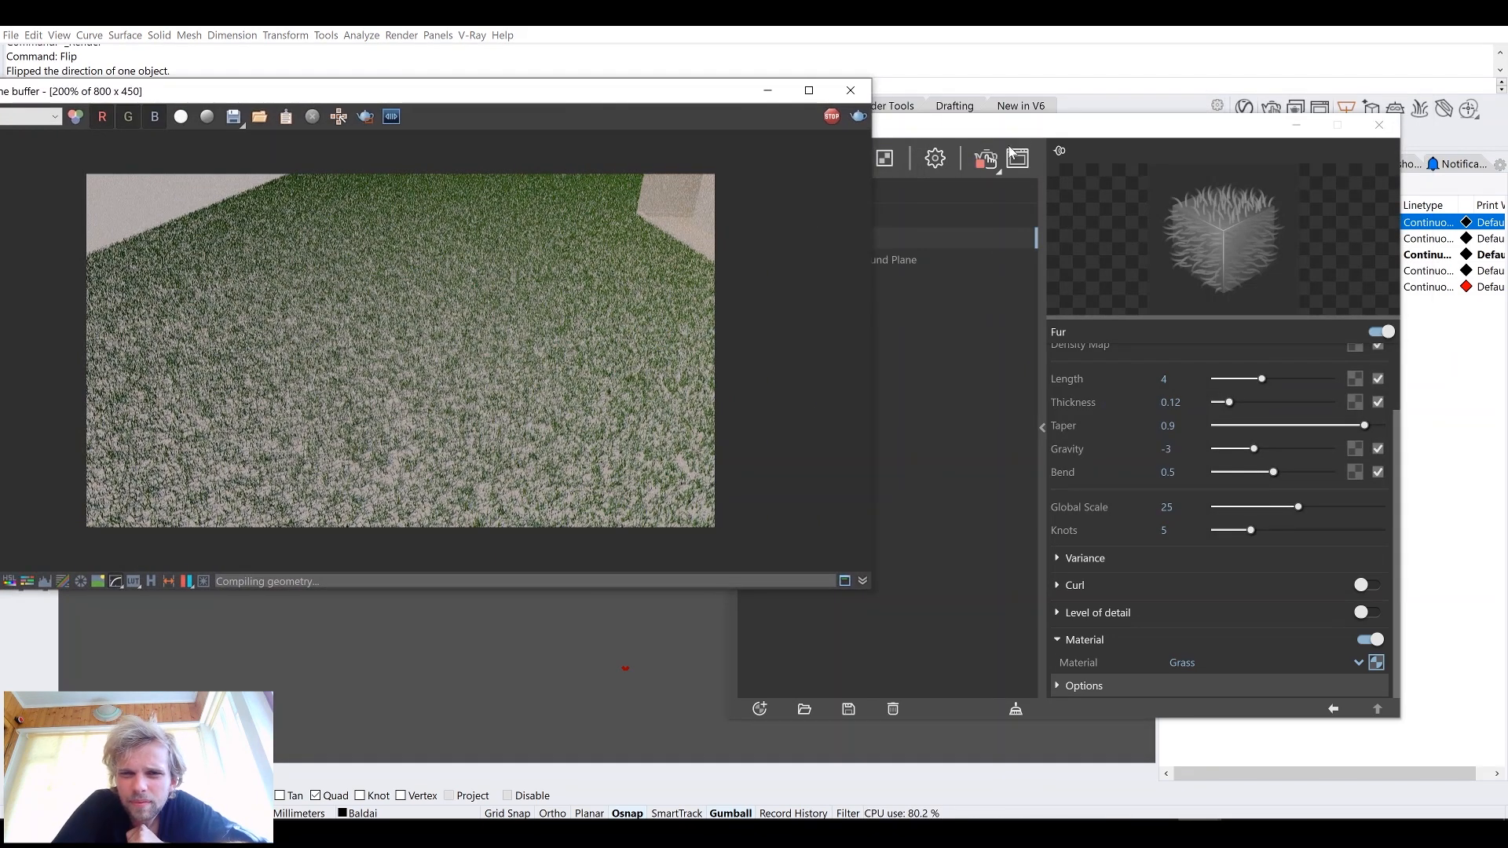
{"action": "left_click", "coordinate": [1019, 136]}
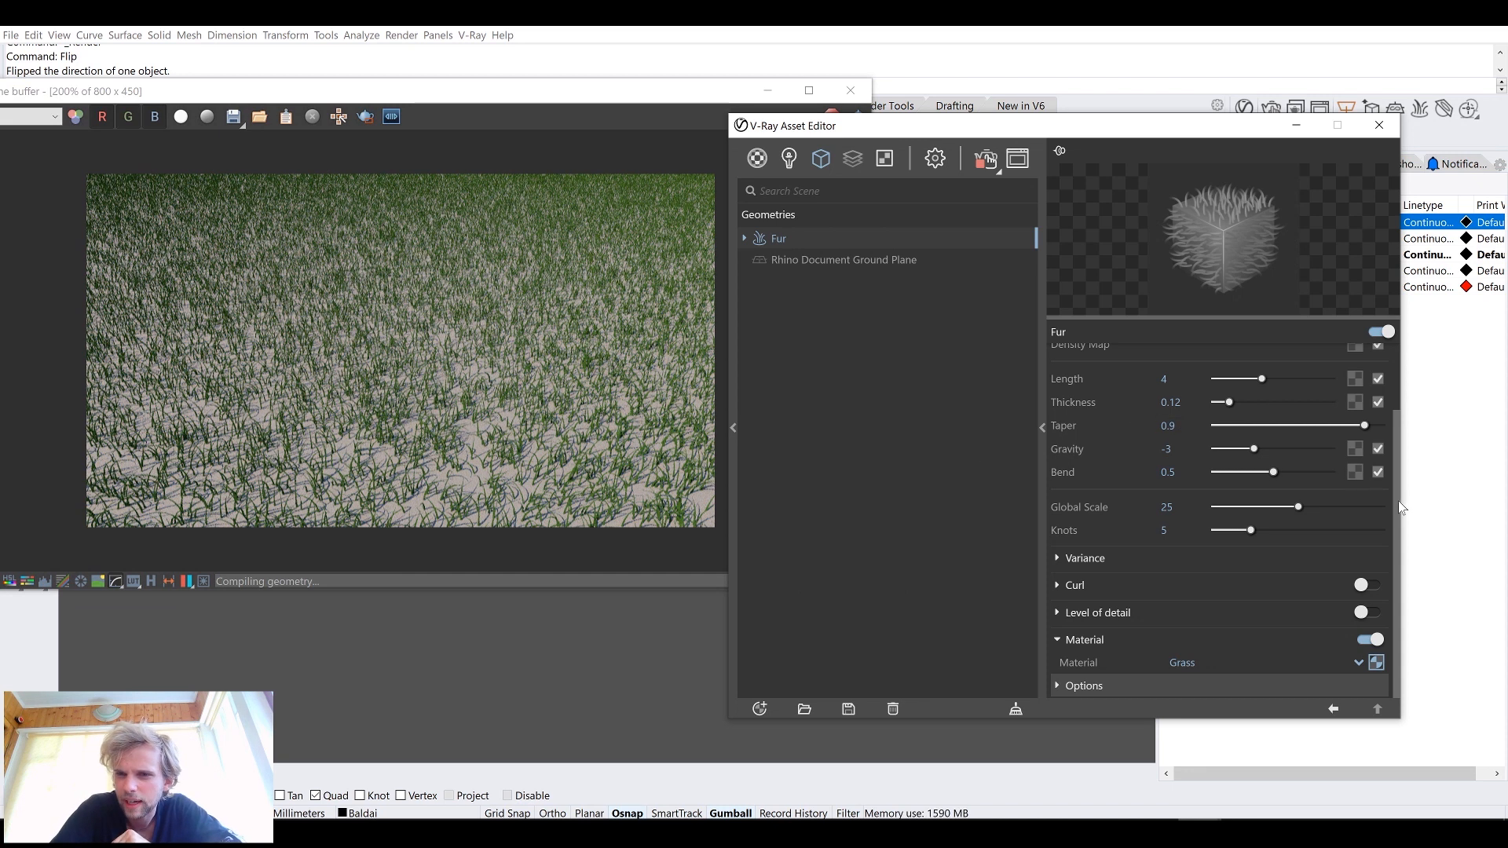
{"action": "scroll", "coordinate": [1367, 487], "scroll_direction": "up", "scroll_amount": 2}
{"action": "left_click", "coordinate": [1182, 403]}
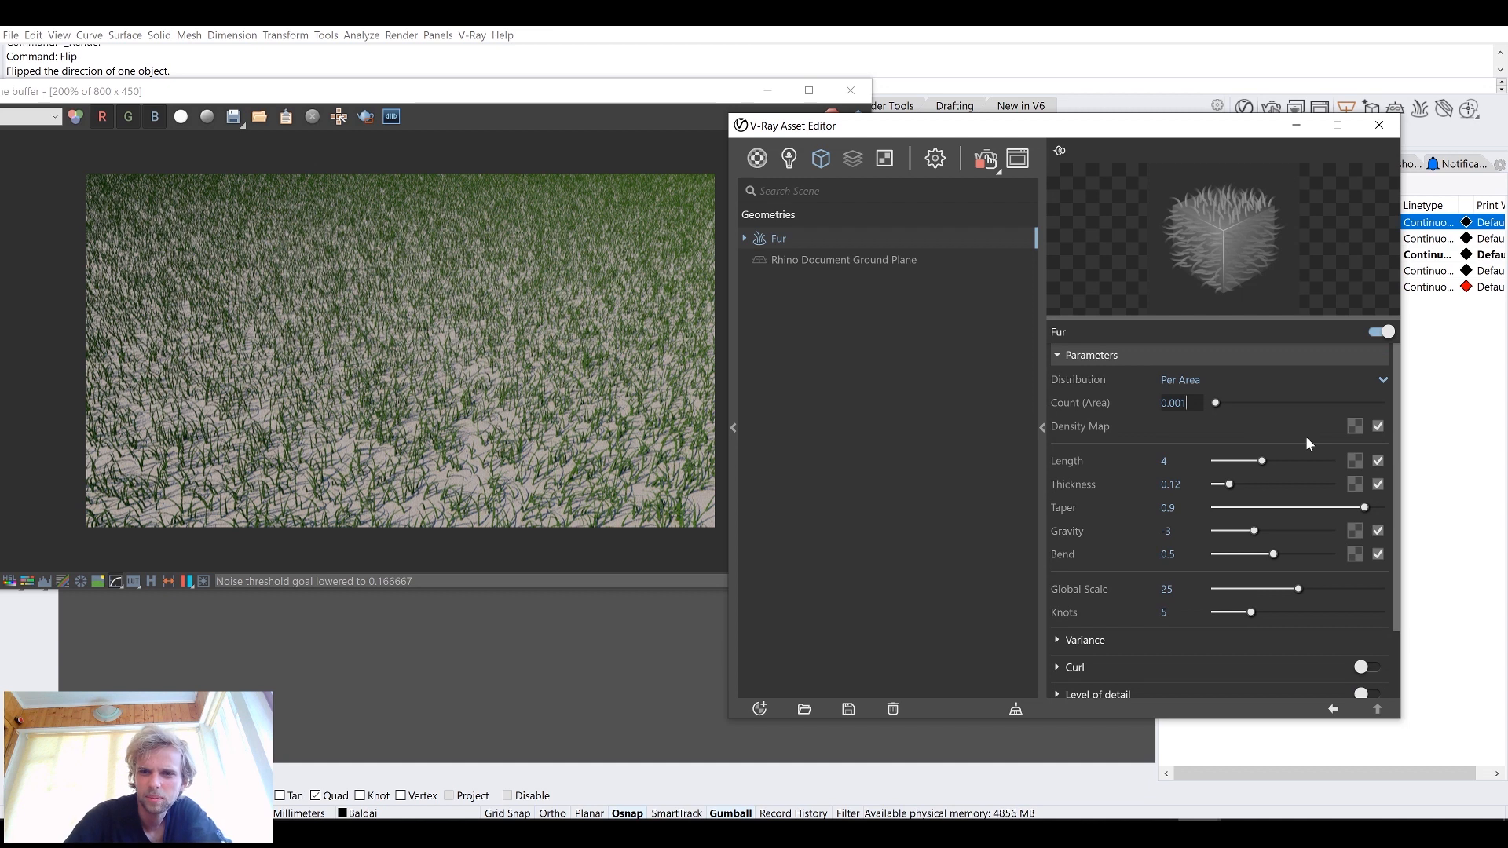
{"action": "type", "text": "5"}
{"action": "key", "text": "Return"}
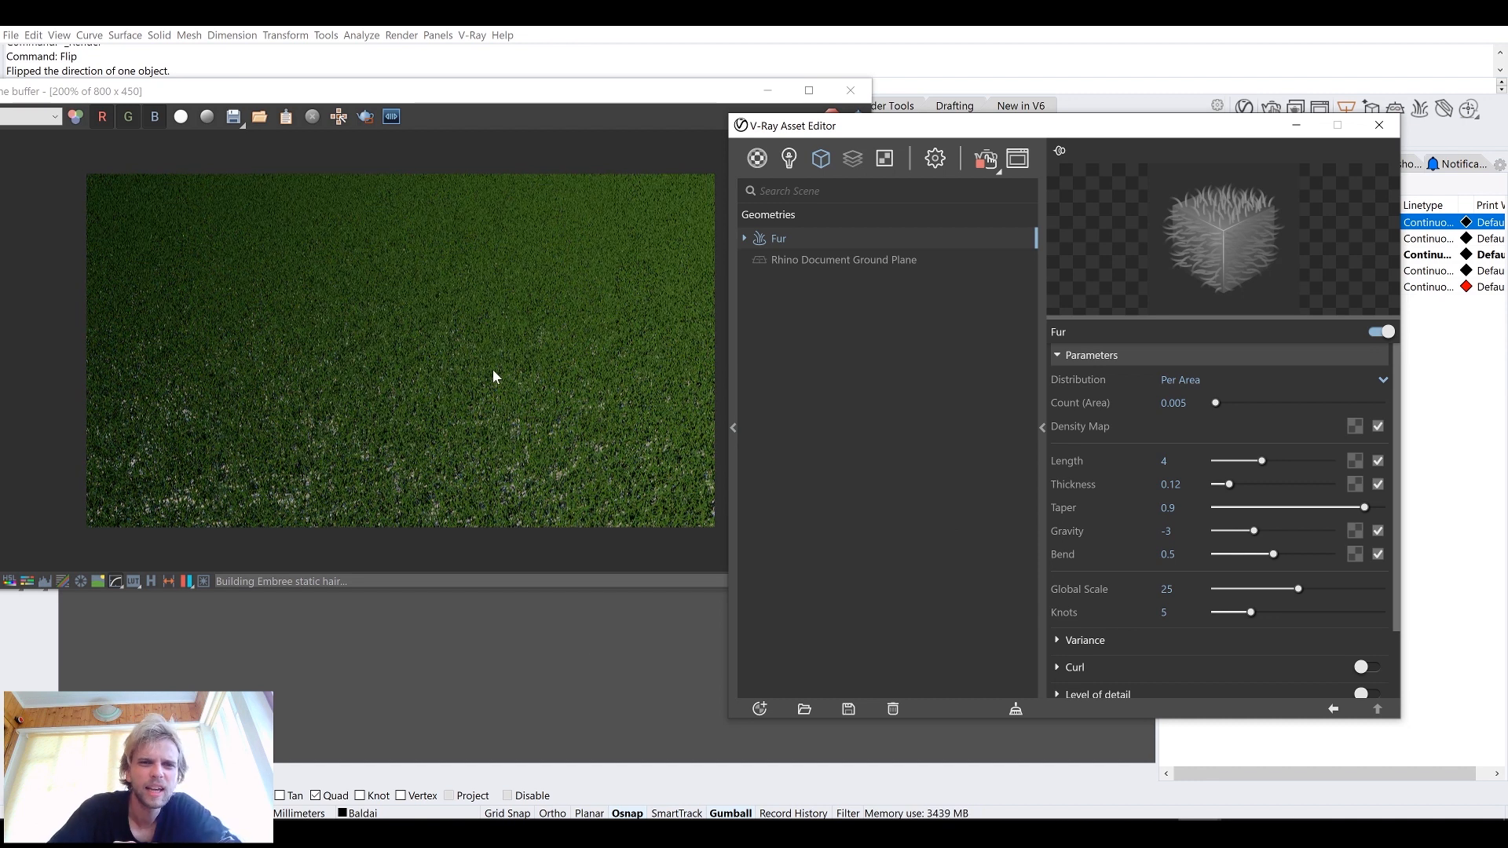
Step: Change Color A of the Grass material's diffuse Falloff to a duller, yellower green, about RGB 0.206, 0.257, 0.125
{"action": "left_click", "coordinate": [757, 157]}
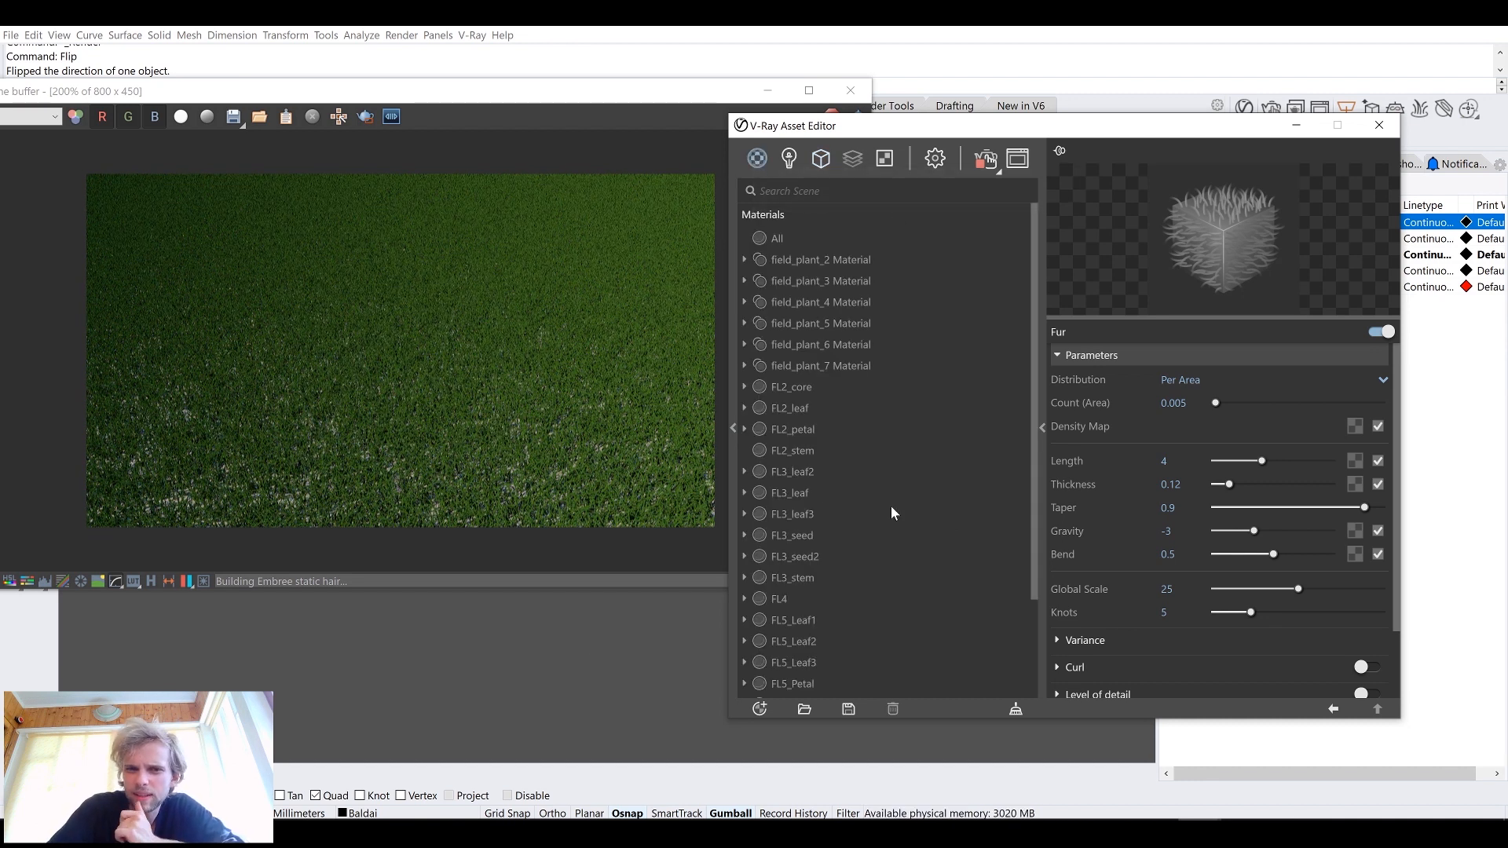
{"action": "scroll", "coordinate": [860, 630], "scroll_direction": "down", "scroll_amount": 3}
{"action": "left_click", "coordinate": [780, 688]}
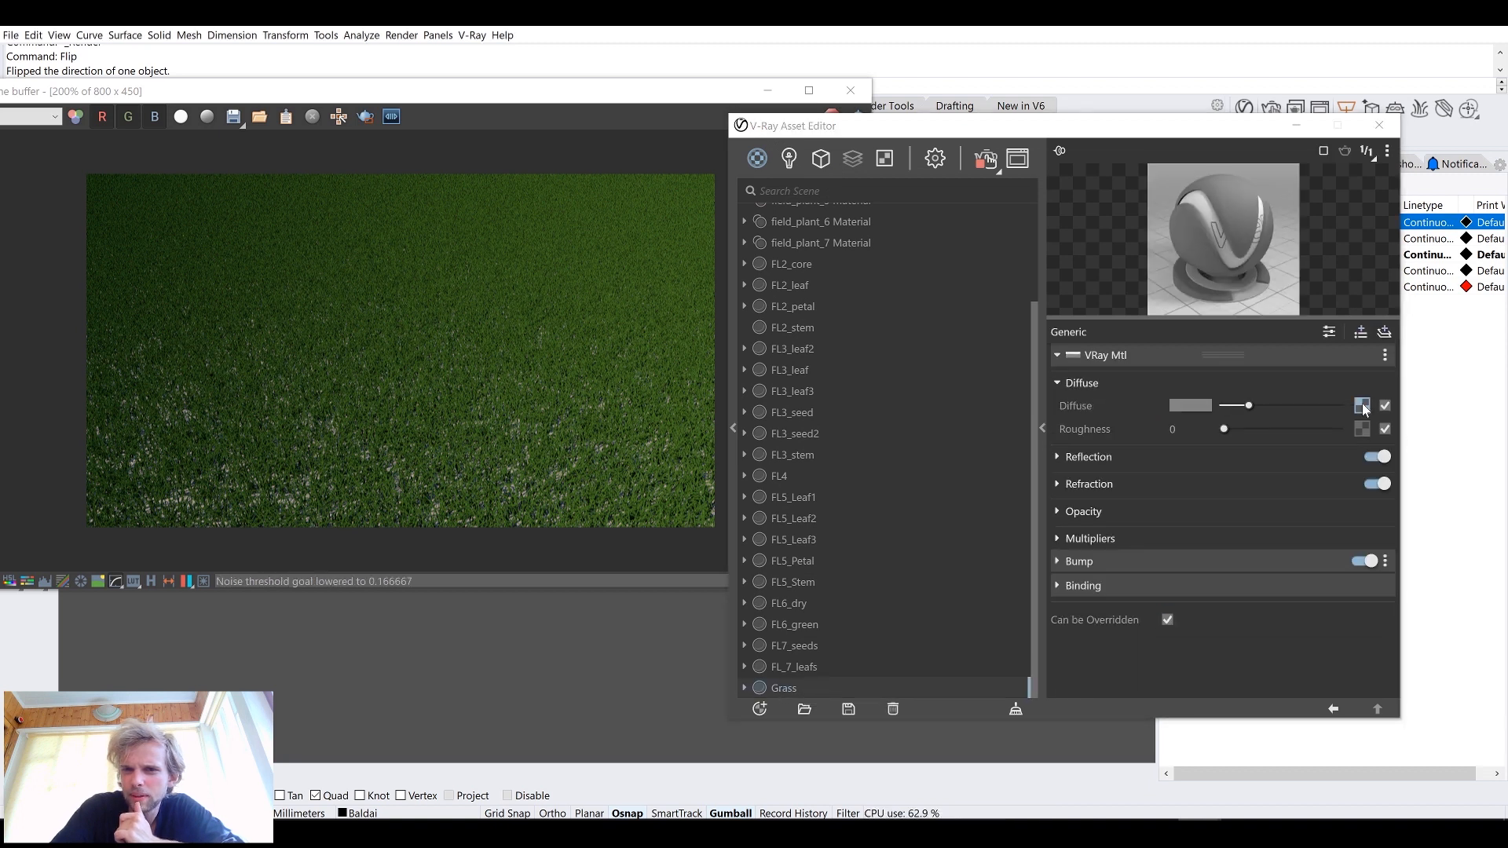
{"action": "left_click", "coordinate": [1363, 408]}
{"action": "left_click", "coordinate": [1183, 379]}
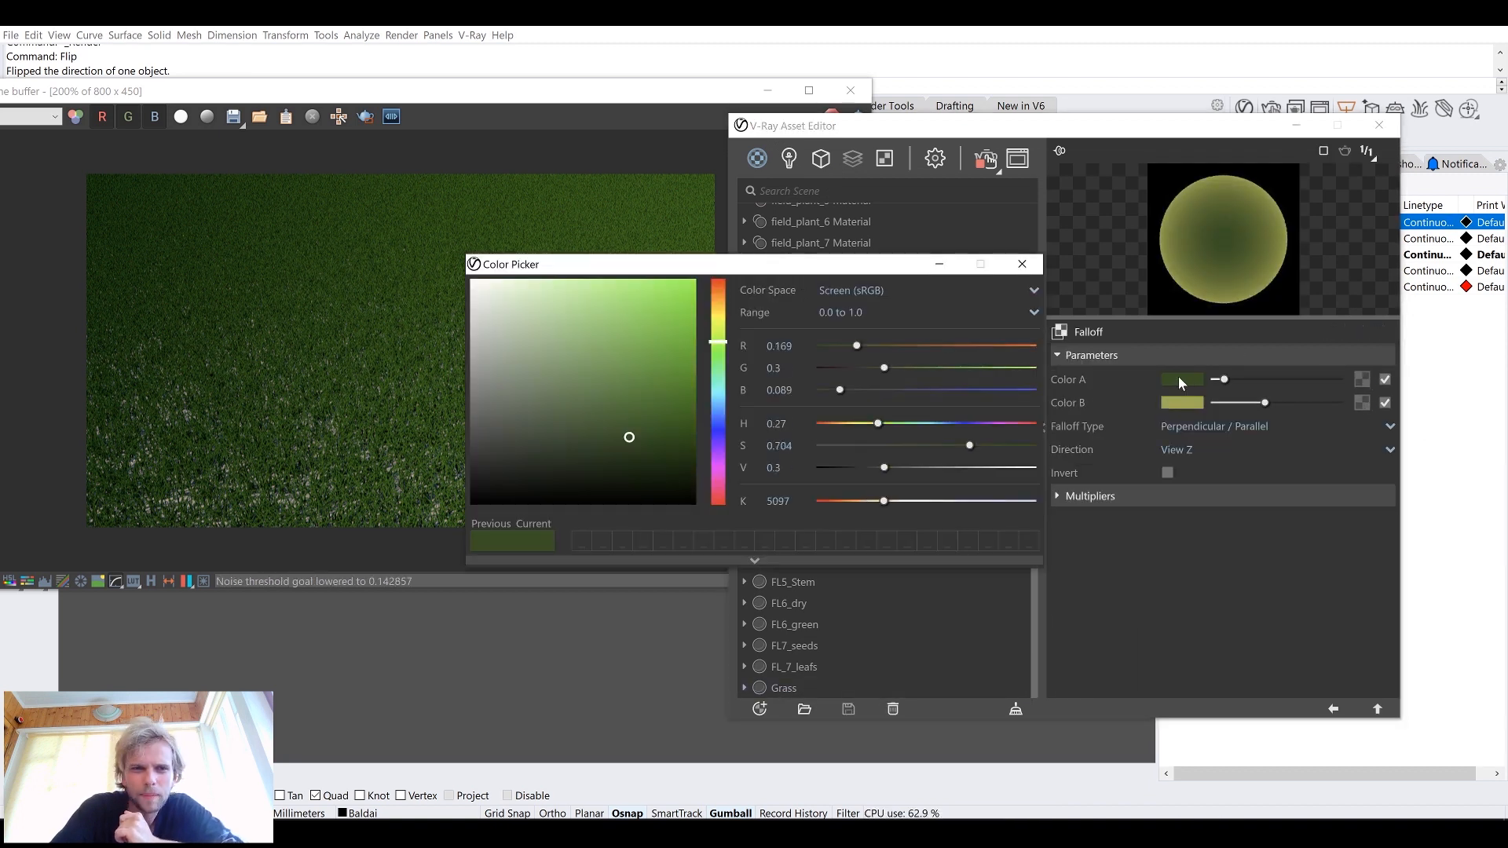
{"action": "left_click", "coordinate": [718, 333]}
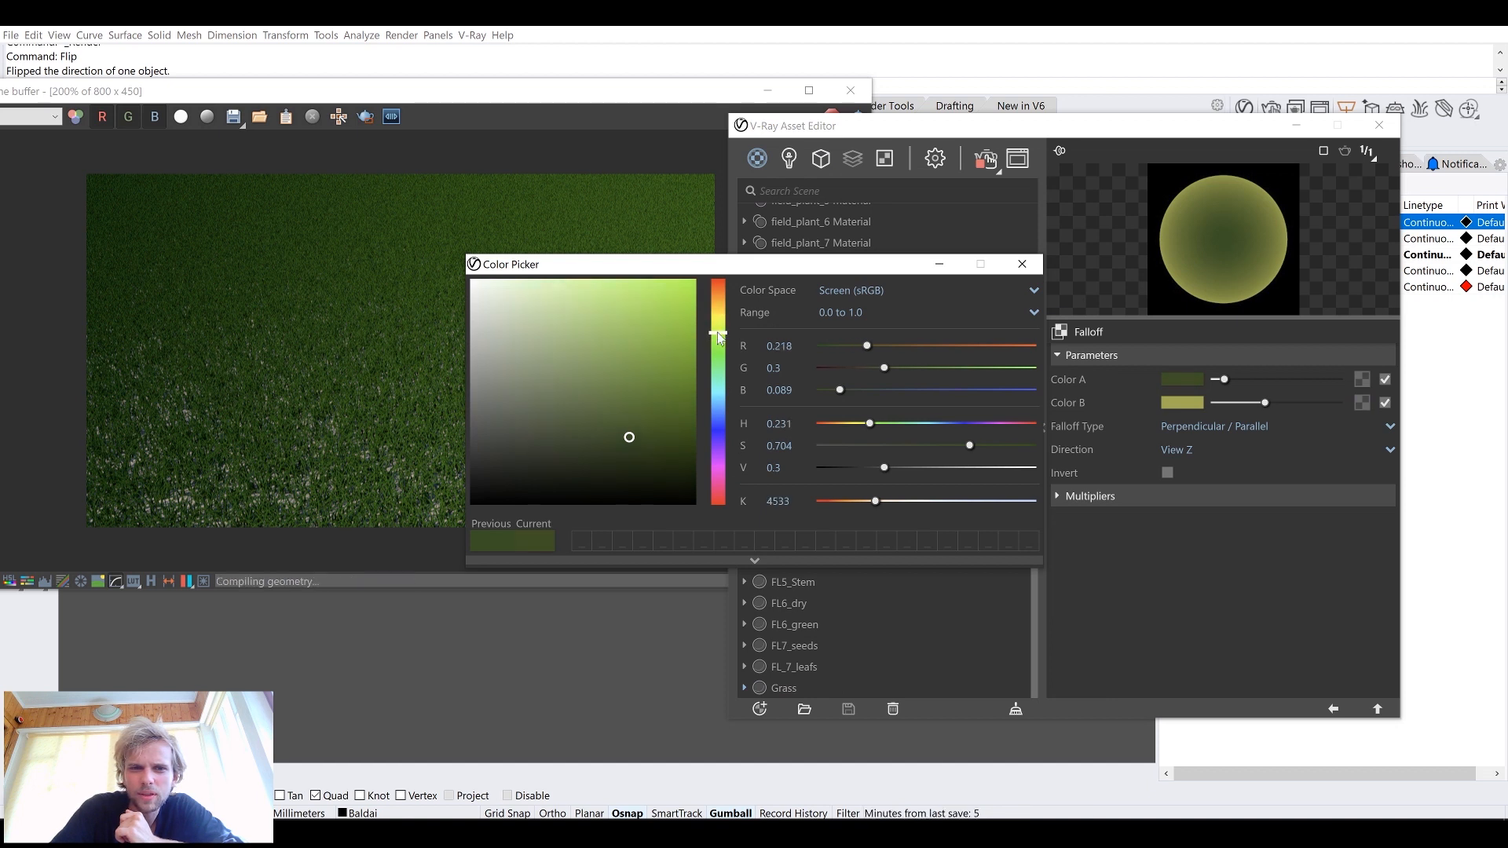
{"action": "left_click", "coordinate": [586, 446]}
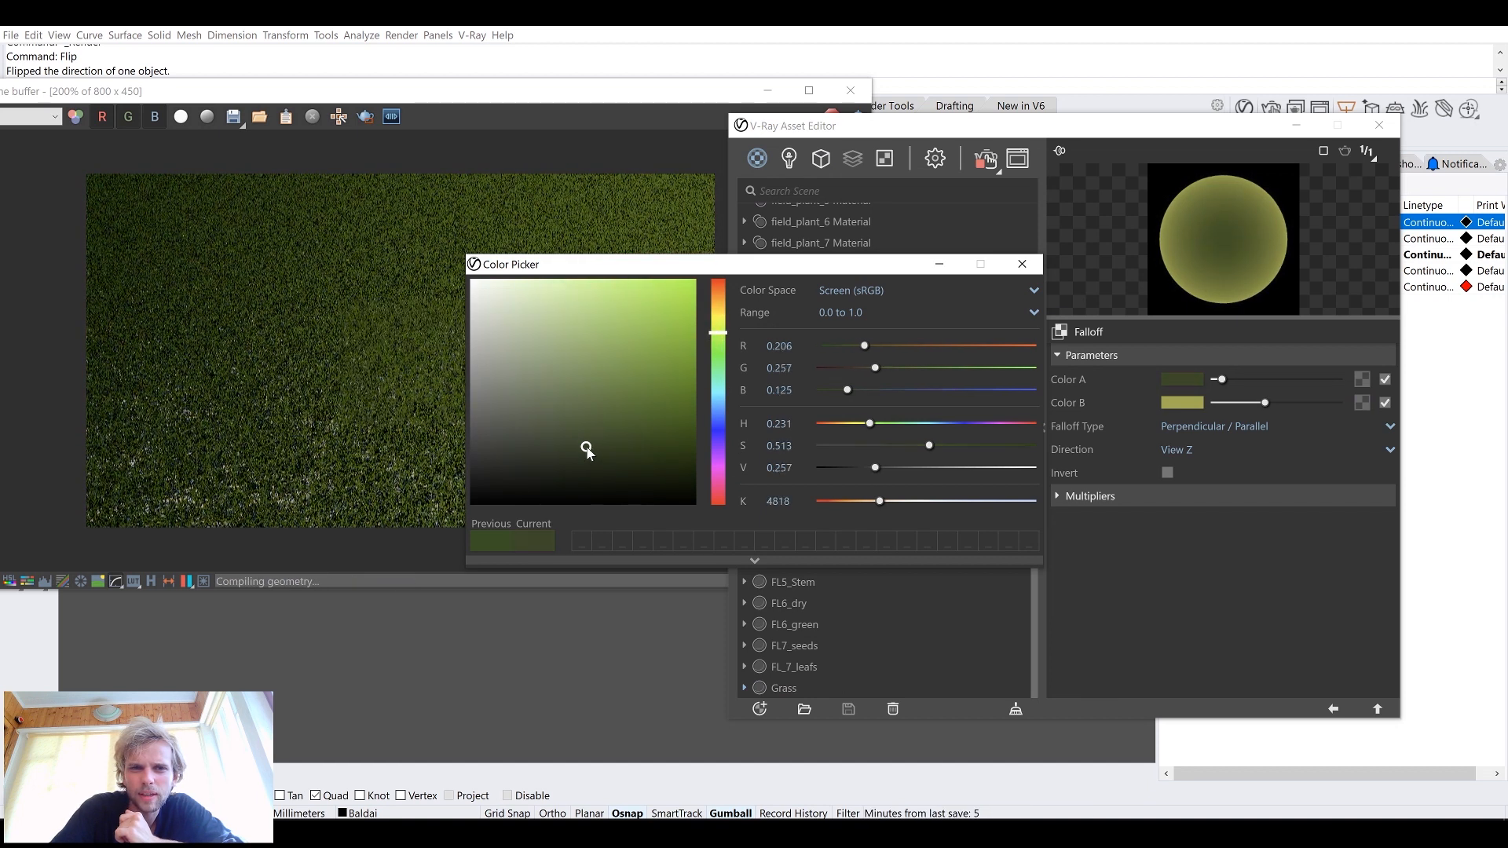
{"action": "left_click", "coordinate": [1019, 273]}
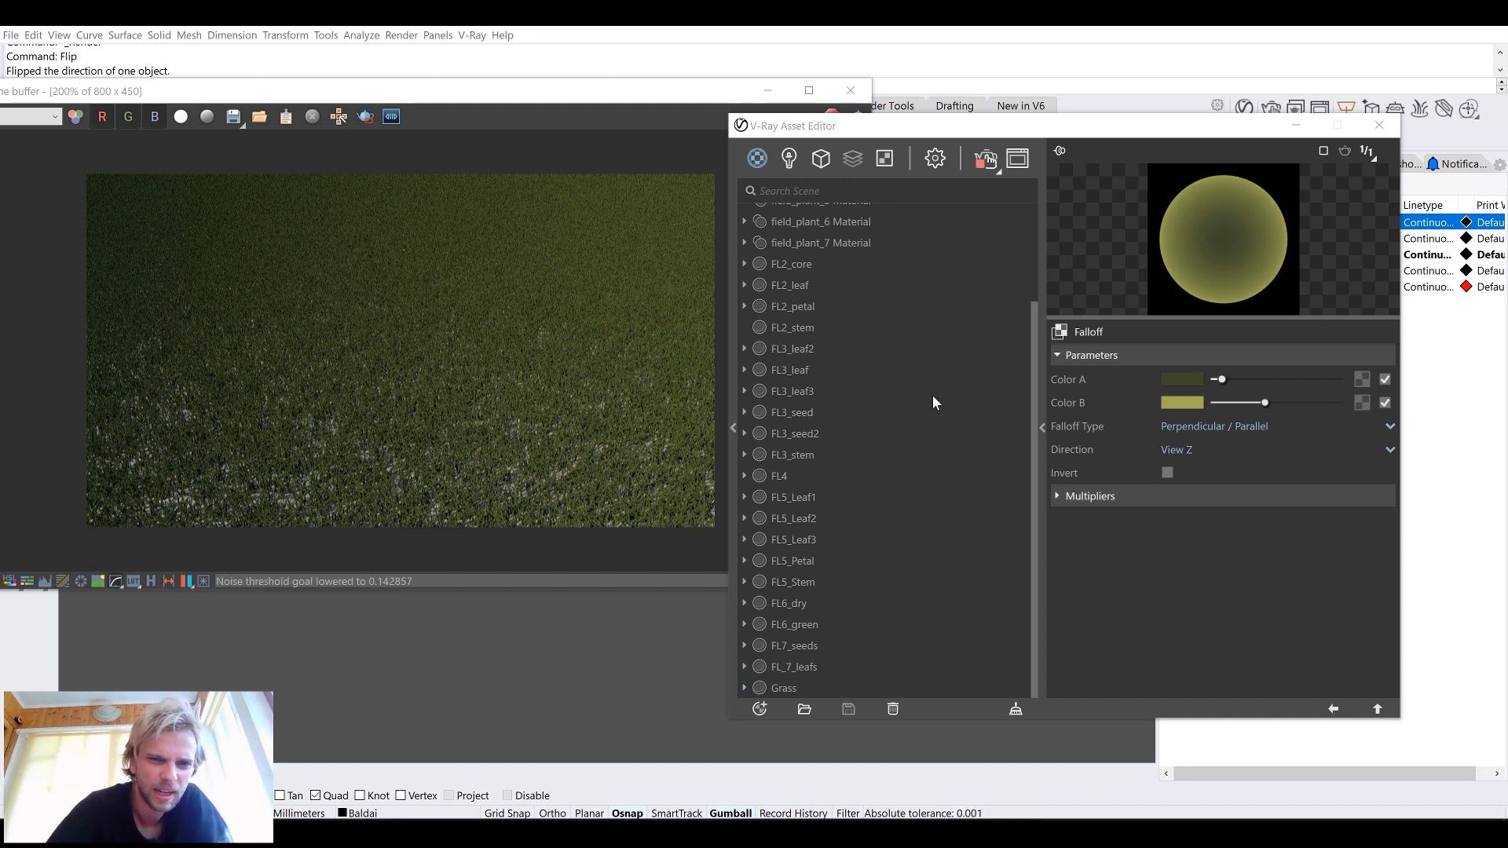
Step: Collapse the Asset Editor's settings pane and arrange it and the frame buffer so the lawn can be viewed beside the building
{"action": "left_click", "coordinate": [1043, 427]}
{"action": "left_click_drag", "start_coordinate": [863, 132], "coordinate": [1212, 115]}
{"action": "left_click_drag", "start_coordinate": [608, 102], "coordinate": [969, 133]}
{"action": "scroll", "coordinate": [221, 393], "scroll_direction": "down", "scroll_amount": 3}
{"action": "right_click_drag", "start_coordinate": [192, 414], "coordinate": [133, 322]}
Step: Stop the interactive render, move the frame buffer clear of the Asset Editor, and save the Rhino model
{"action": "left_click", "coordinate": [1259, 125]}
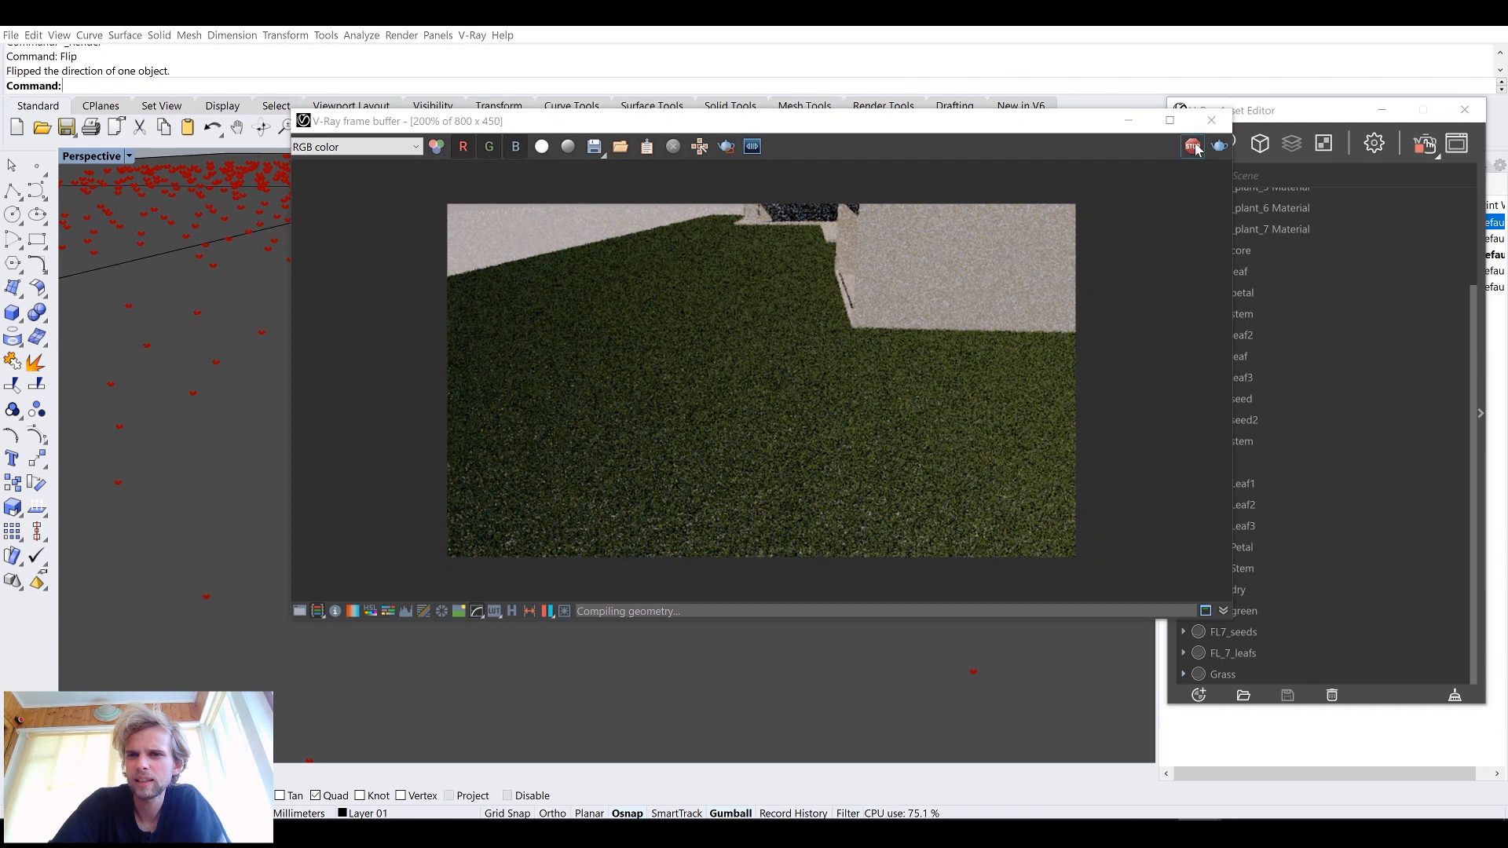
{"action": "left_click_drag", "start_coordinate": [1015, 114], "coordinate": [823, 89]}
{"action": "key", "text": "ctrl+s"}
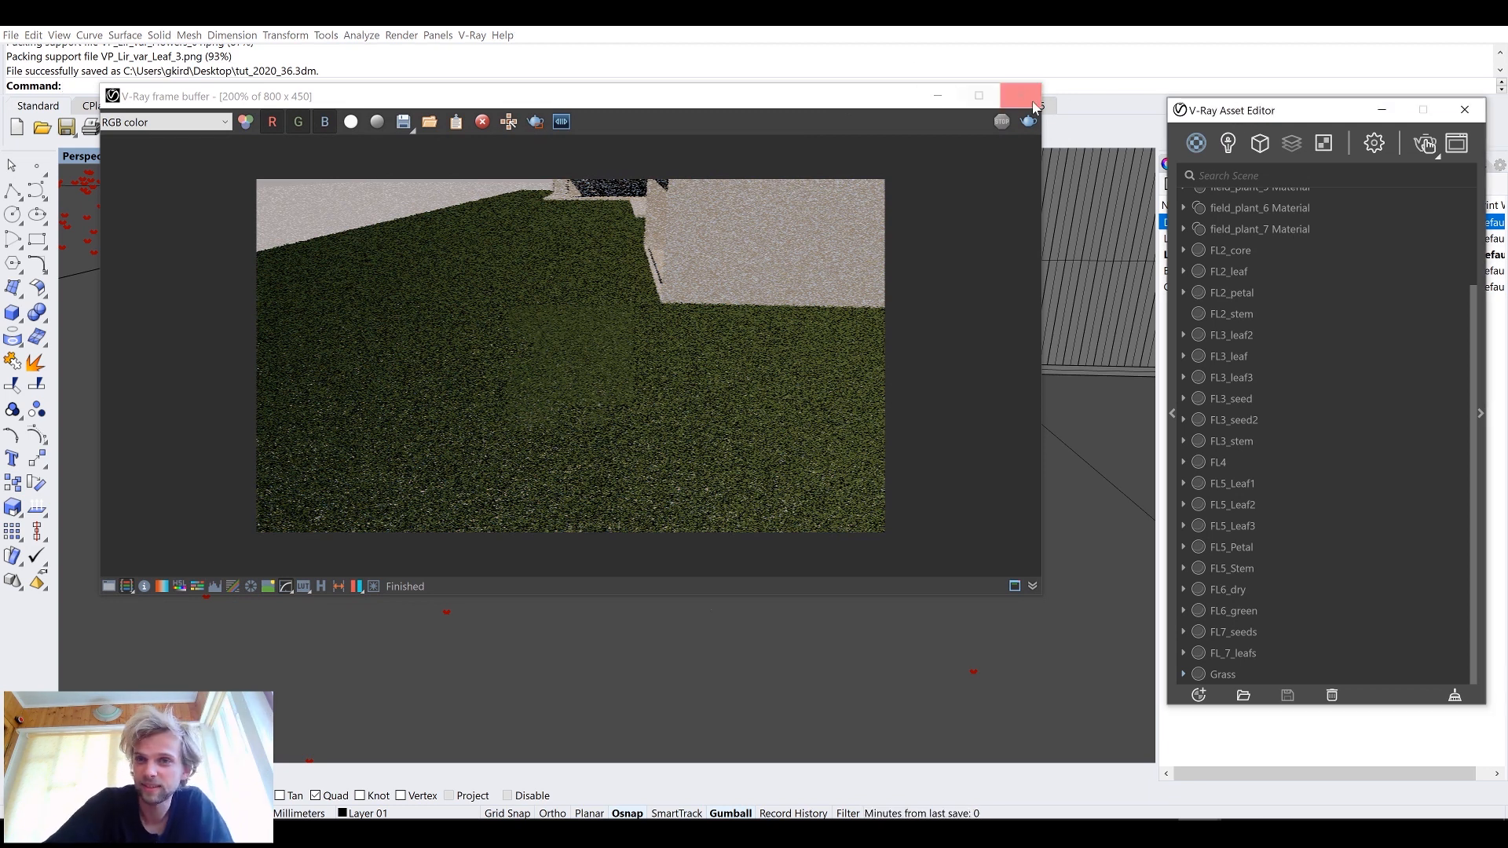
Step: Switch to Grasshopper, save the definition, and connect the V-Ray renderer component's Scene output to the Scene input of the export component
{"action": "left_click_drag", "start_coordinate": [365, 104], "coordinate": [346, 234]}
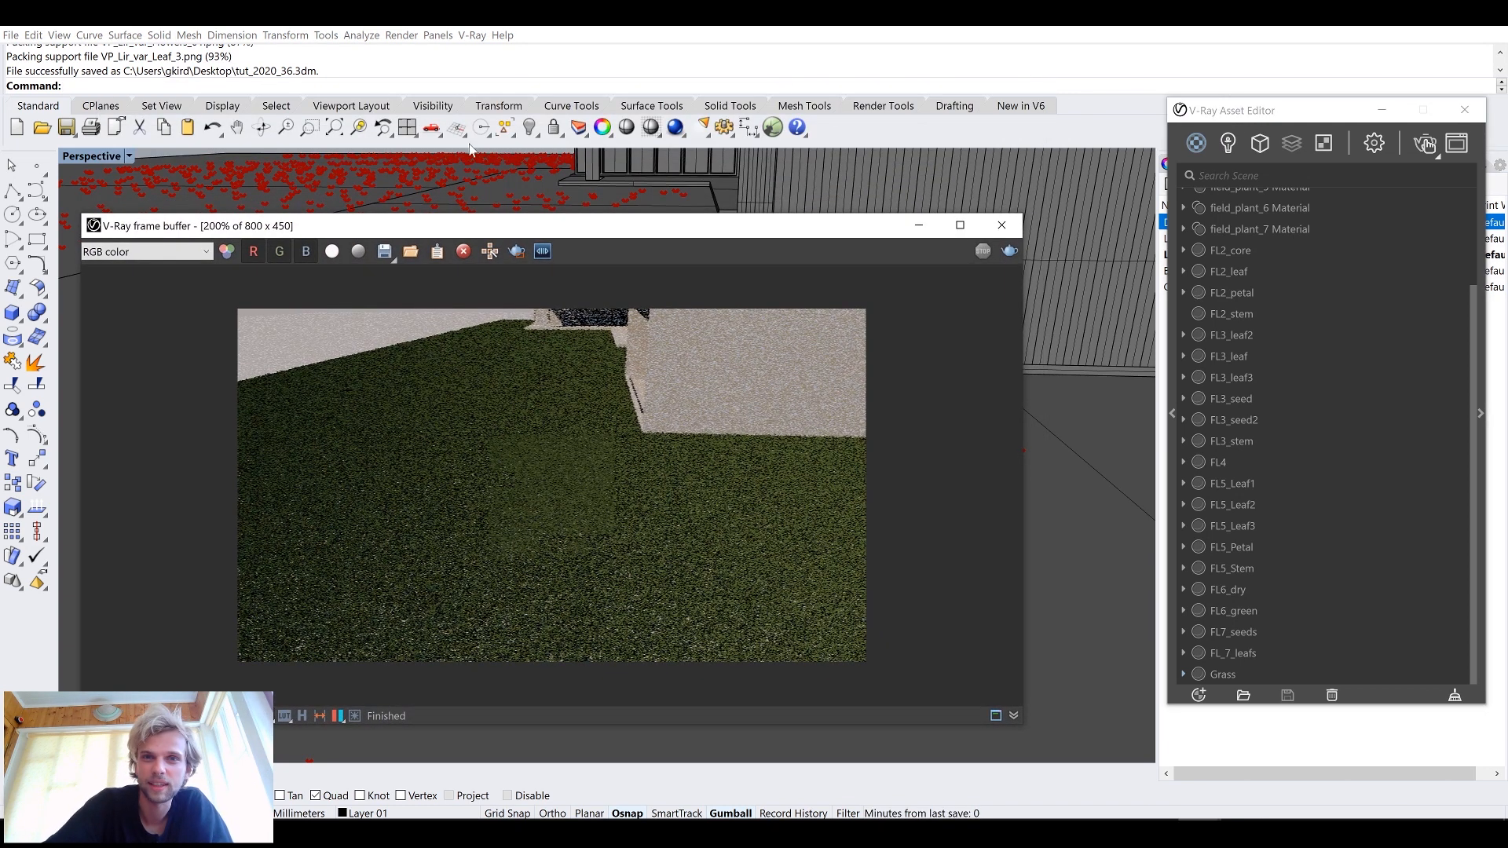
{"action": "key", "text": "alt+Tab"}
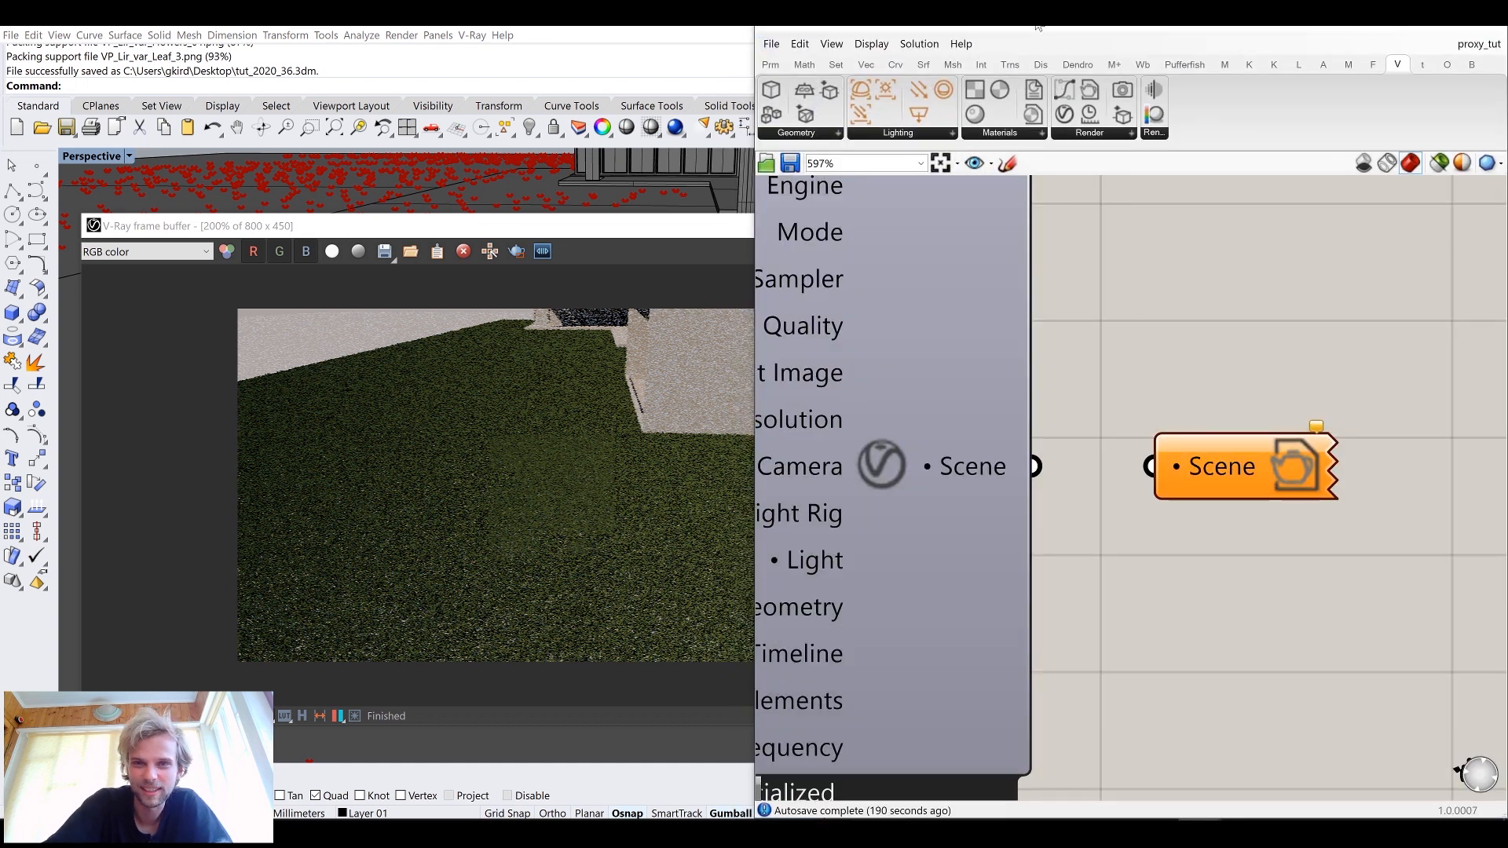
{"action": "key", "text": "ctrl+s"}
{"action": "left_click_drag", "start_coordinate": [1038, 467], "coordinate": [1150, 467]}
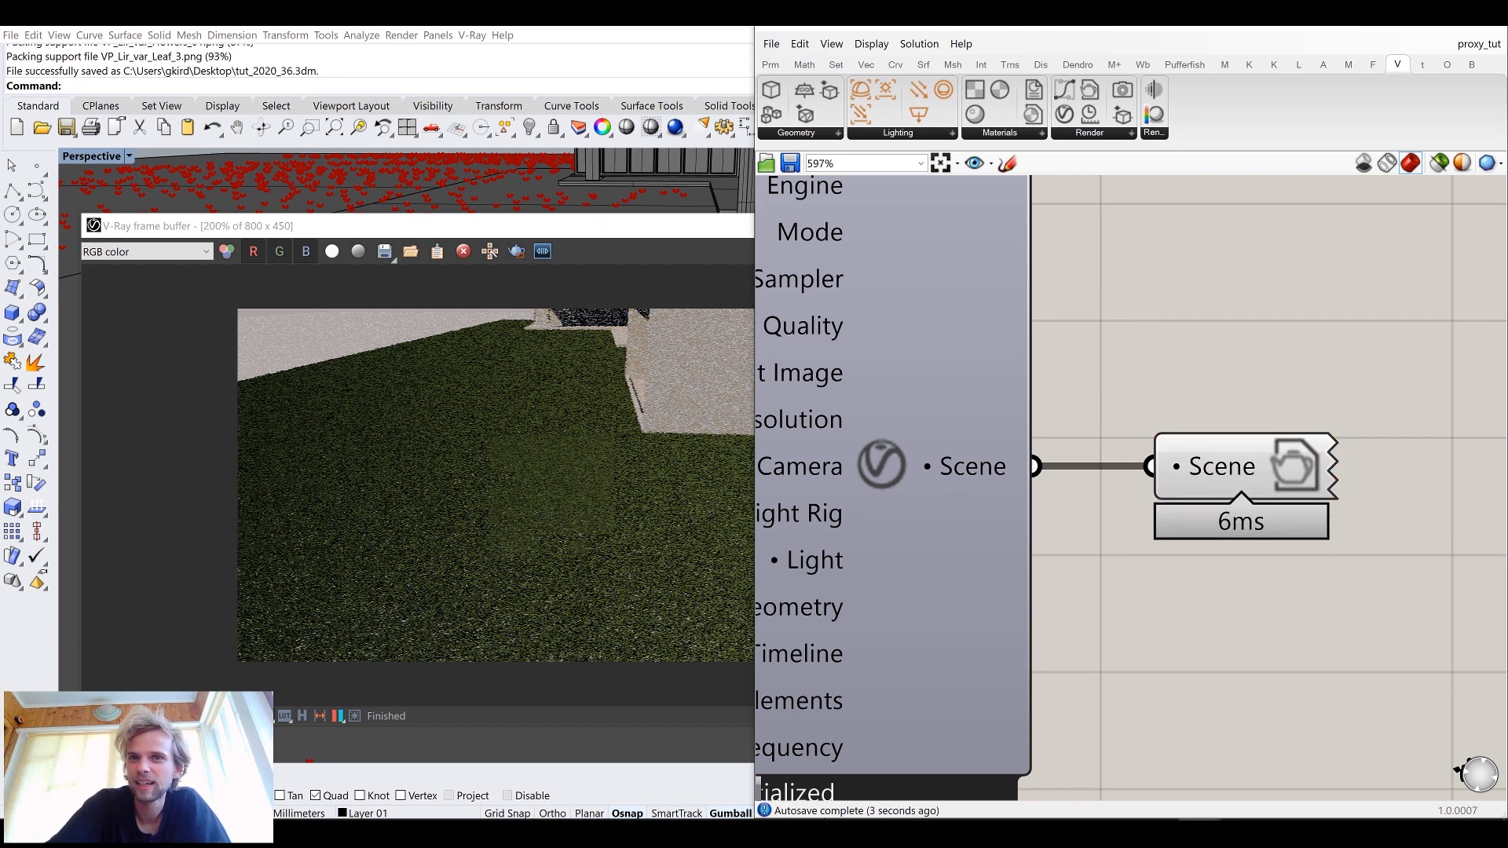
Step: Hide Grasshopper, run an interactive render of the plants on the grass, lower the view to eye level towards the building, and stop it
{"action": "left_click", "coordinate": [1399, 28]}
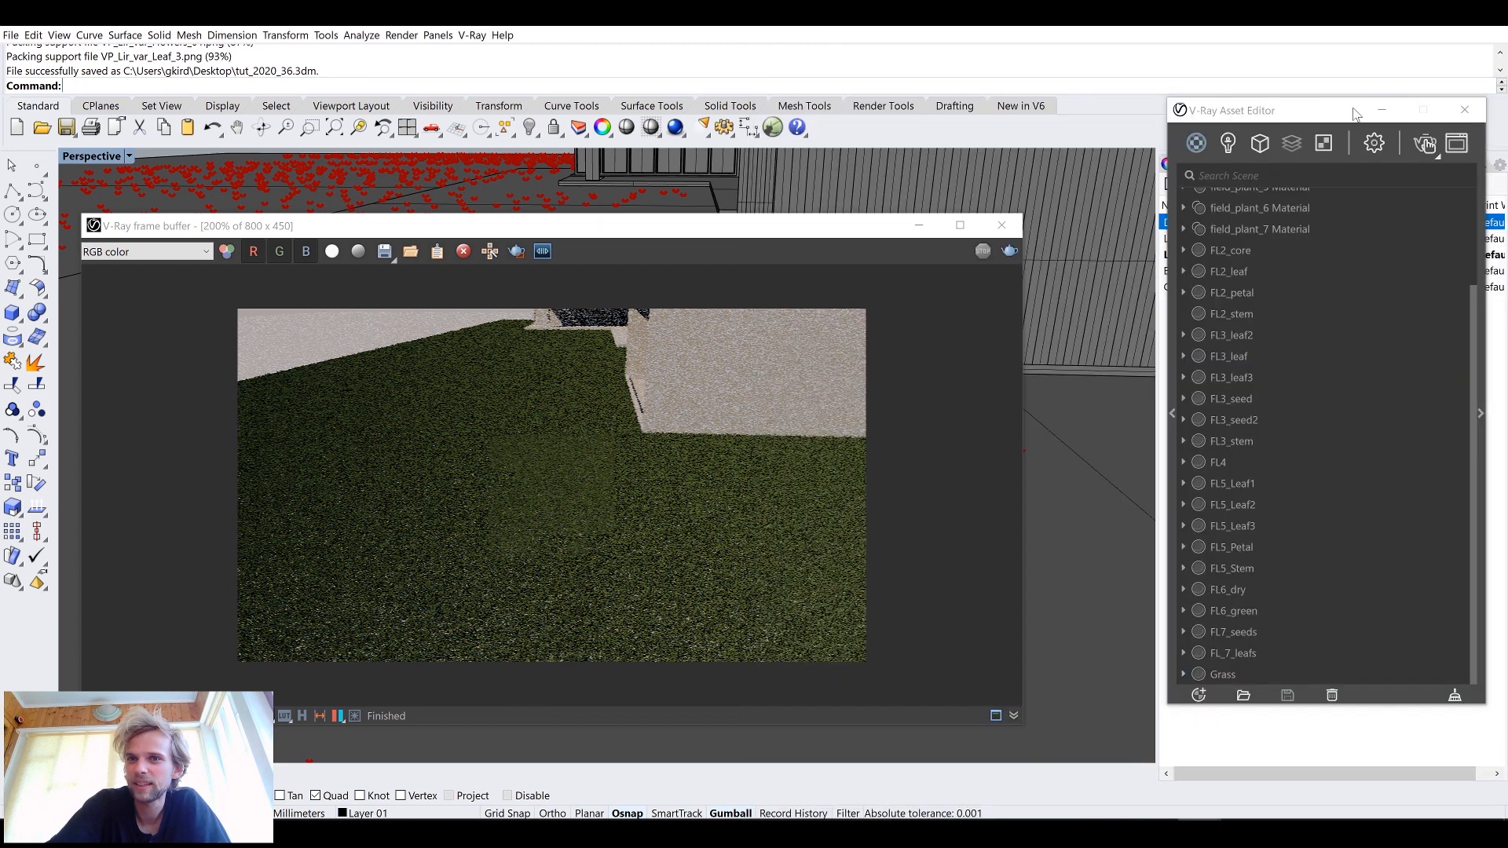
{"action": "left_click", "coordinate": [1424, 145]}
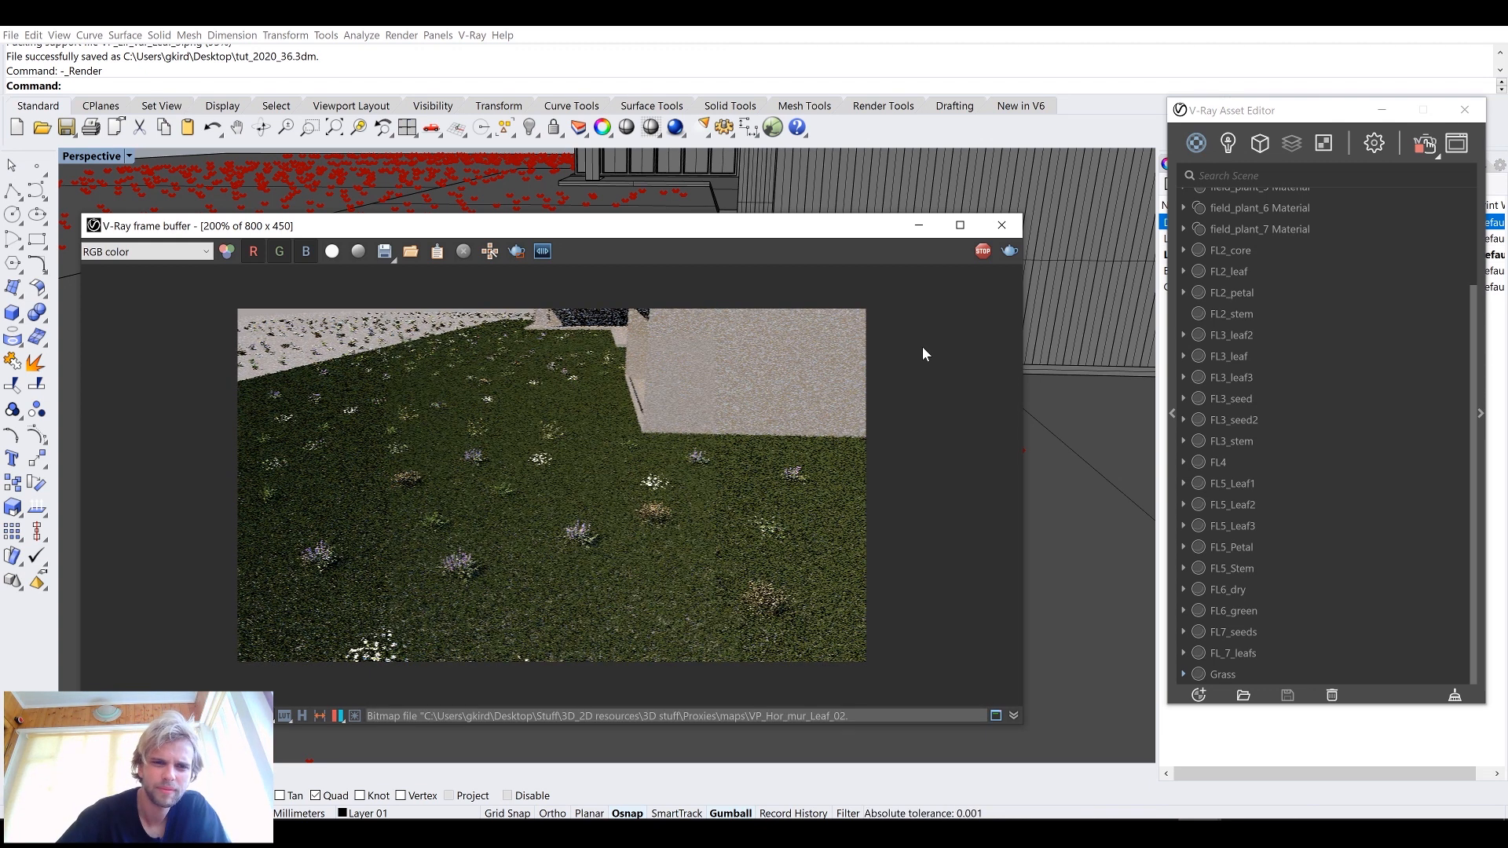
{"action": "left_click_drag", "start_coordinate": [441, 228], "coordinate": [427, 101]}
{"action": "right_click_drag", "start_coordinate": [549, 695], "coordinate": [1071, 511]}
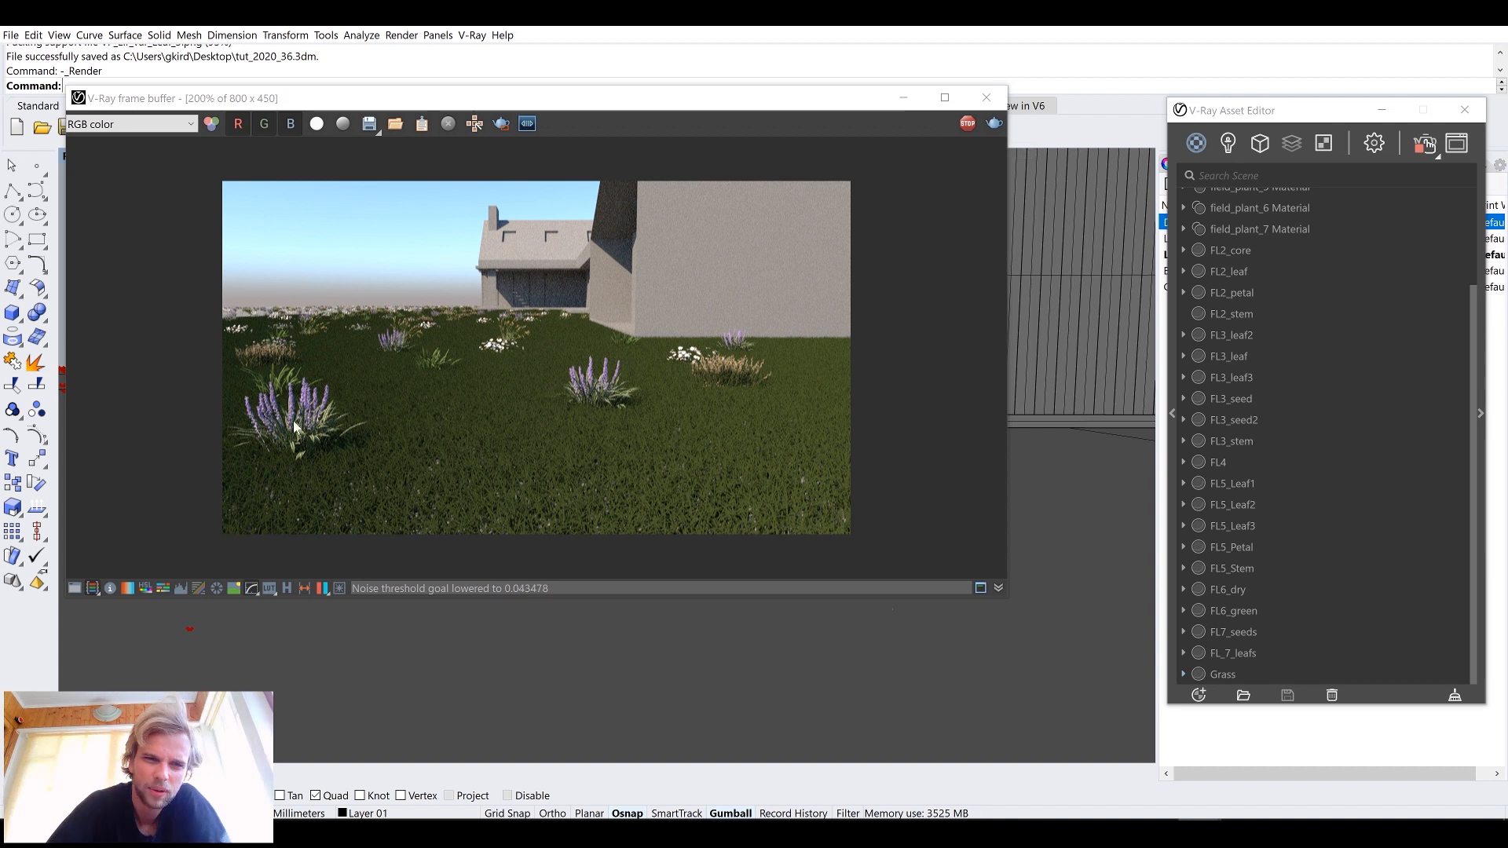
{"action": "left_click", "coordinate": [964, 124]}
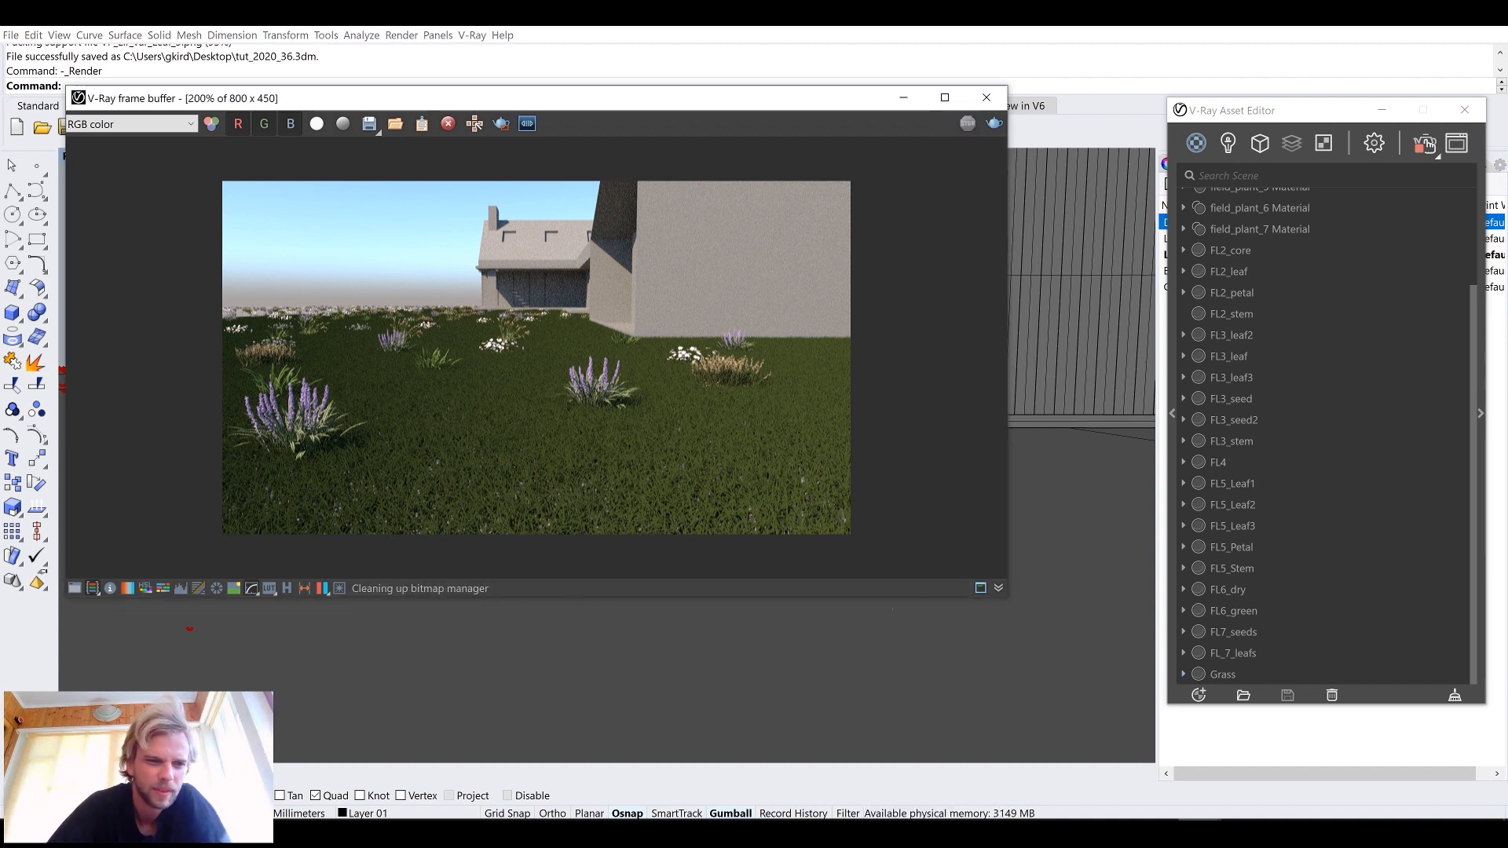
{"action": "left_click", "coordinate": [1426, 145]}
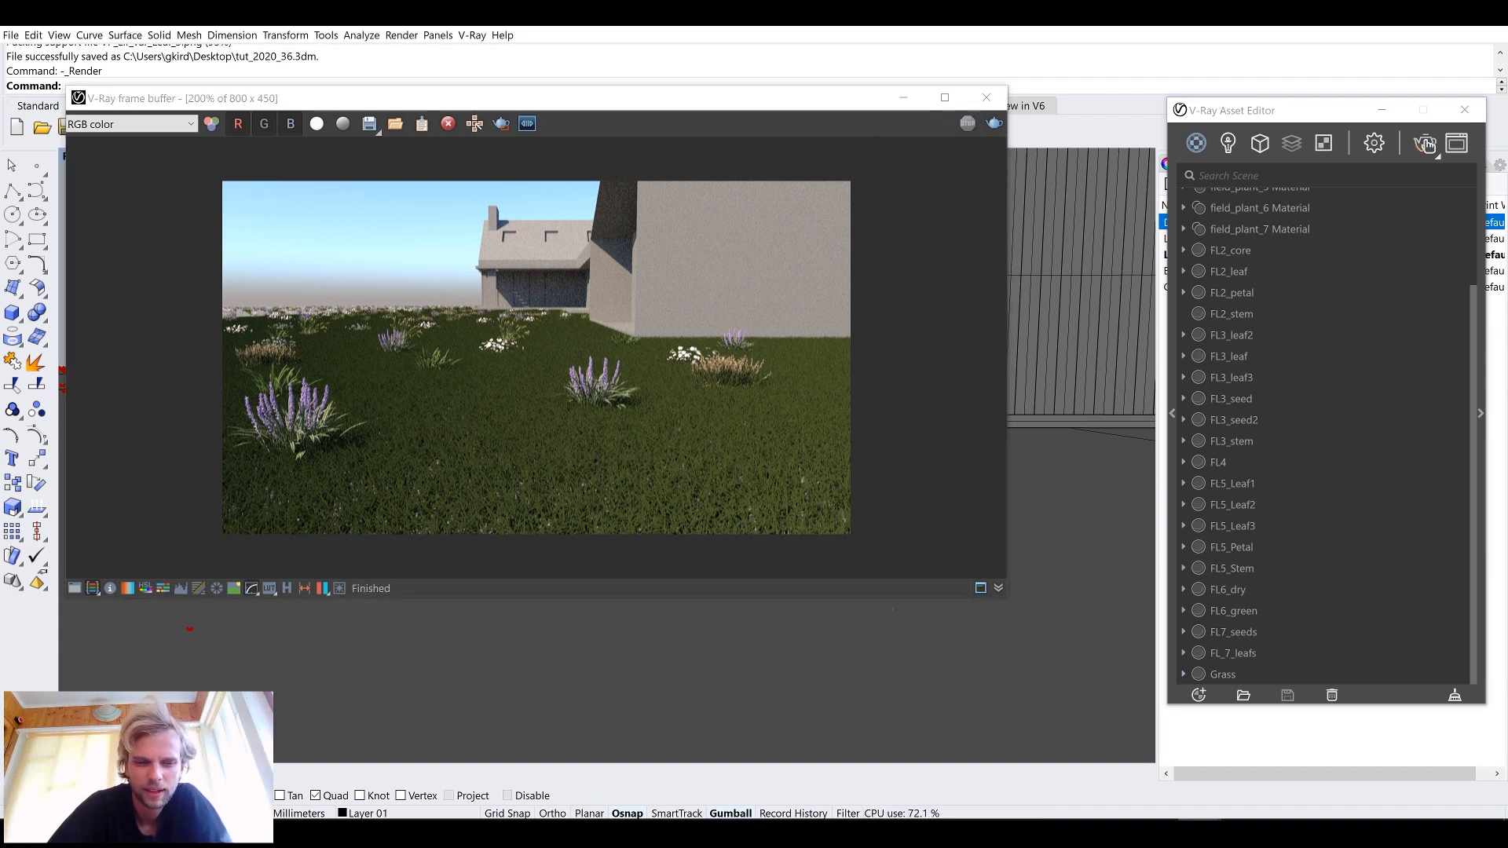
Step: Return to Grasshopper and locate the point Population component and its Count slider in the Region for plants group
{"action": "key", "text": "alt+Tab"}
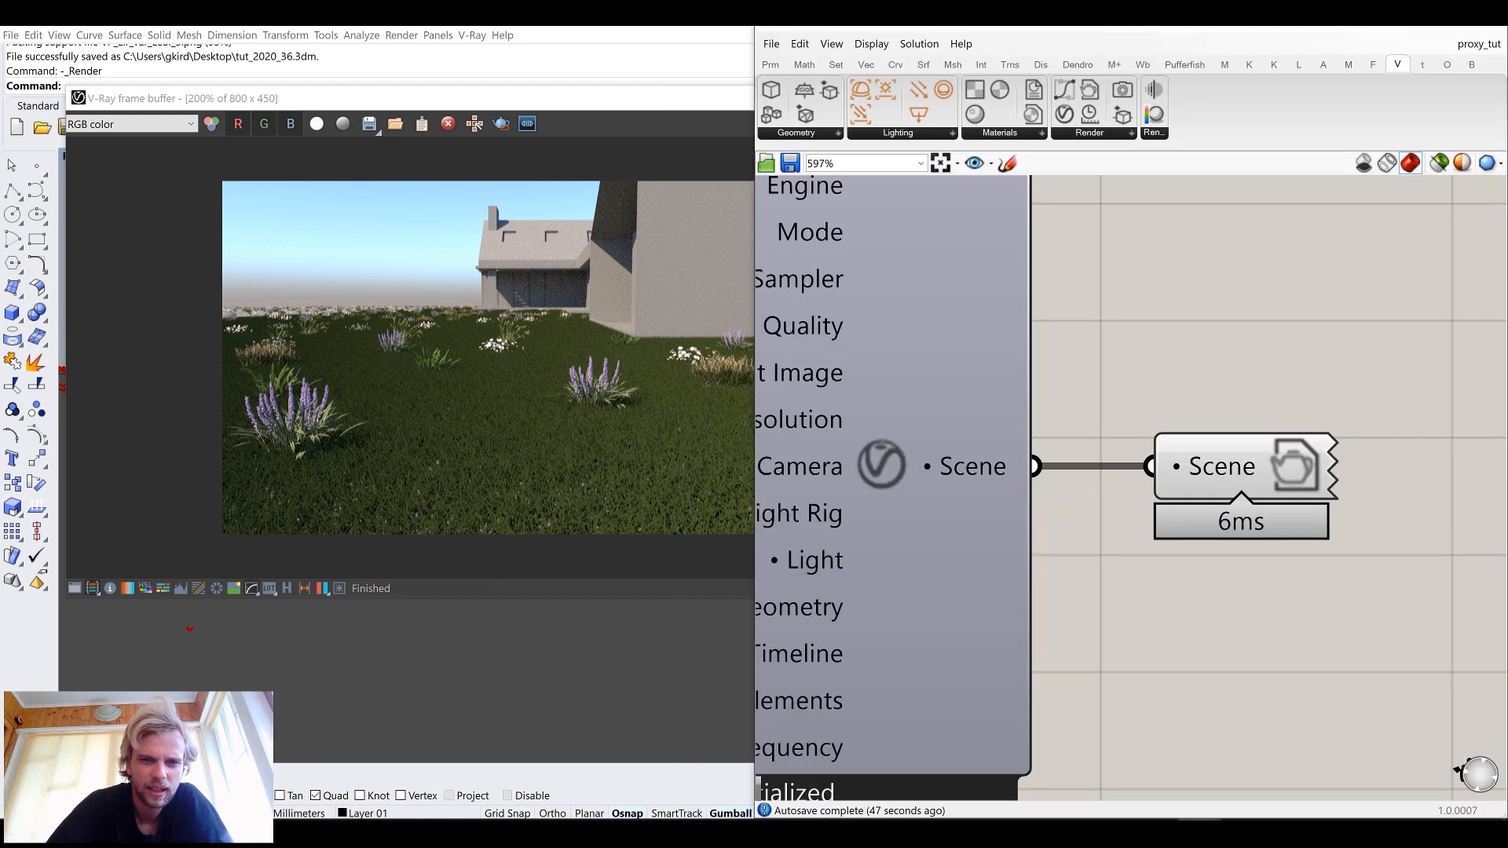
{"action": "scroll", "coordinate": [987, 548], "scroll_direction": "down", "scroll_amount": 5}
{"action": "scroll", "coordinate": [987, 548], "scroll_direction": "down", "scroll_amount": 5}
{"action": "scroll", "coordinate": [911, 575], "scroll_direction": "up", "scroll_amount": 6}
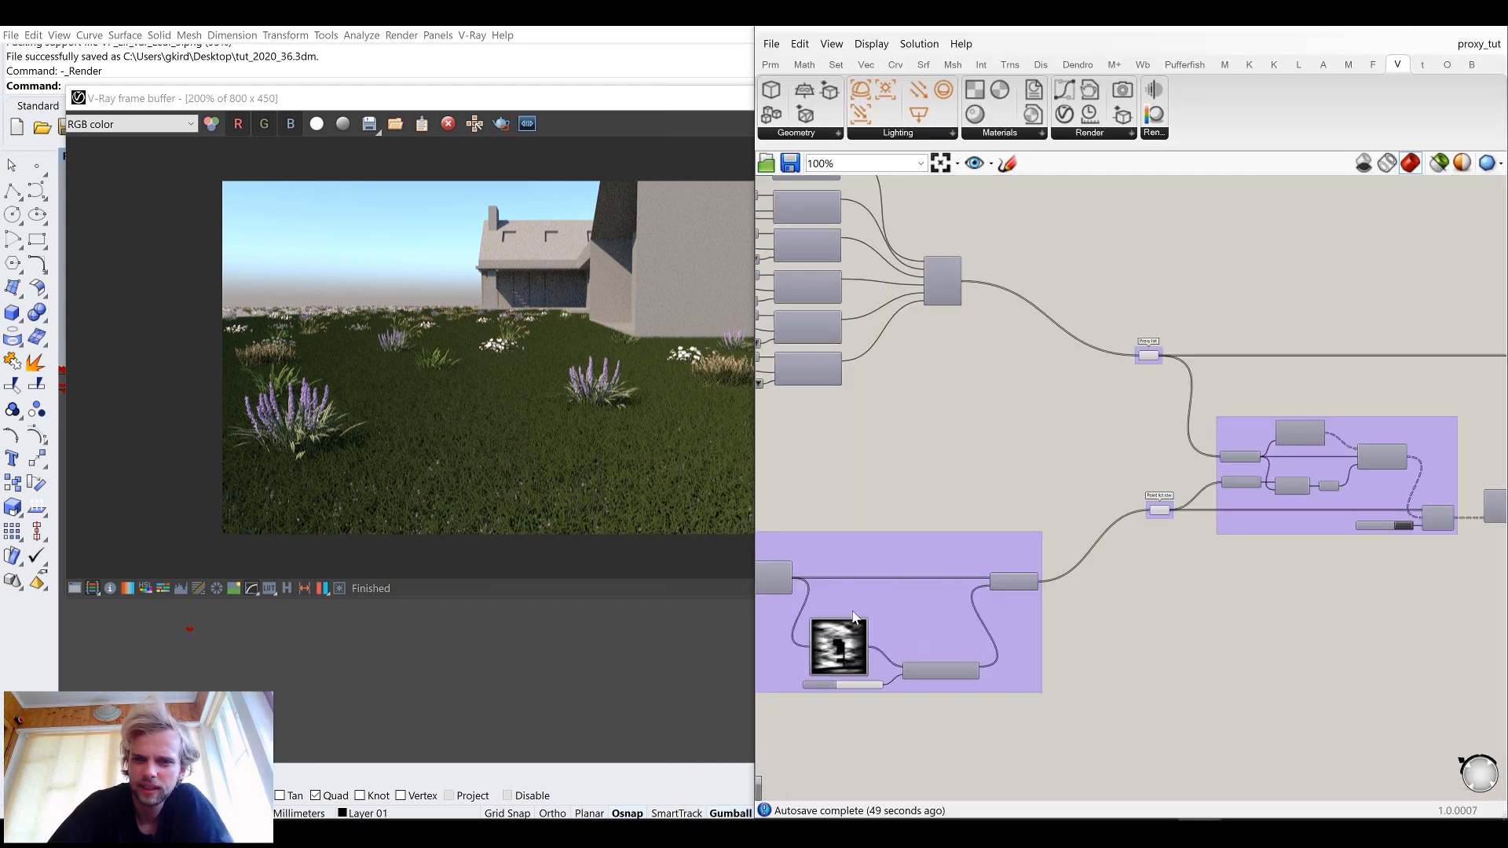
{"action": "scroll", "coordinate": [1005, 526], "scroll_direction": "up", "scroll_amount": 5}
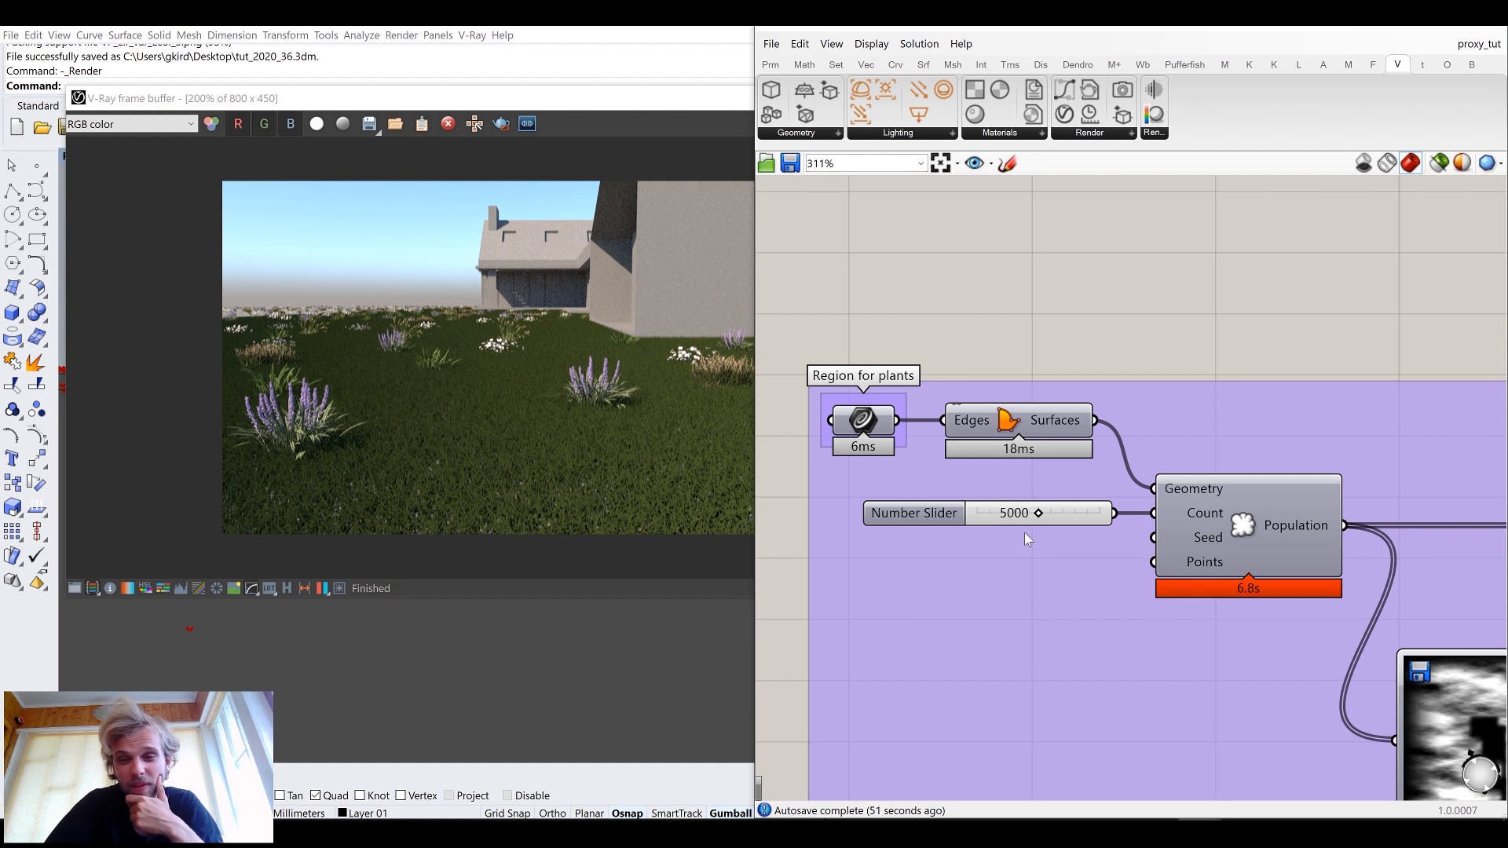
{"action": "right_click_drag", "start_coordinate": [1024, 534], "coordinate": [1057, 407]}
{"action": "scroll", "coordinate": [1057, 407], "scroll_direction": "down", "scroll_amount": 3}
{"action": "double_click", "coordinate": [1064, 752]}
{"action": "type", "text": "25"}
{"action": "key", "text": "Return"}
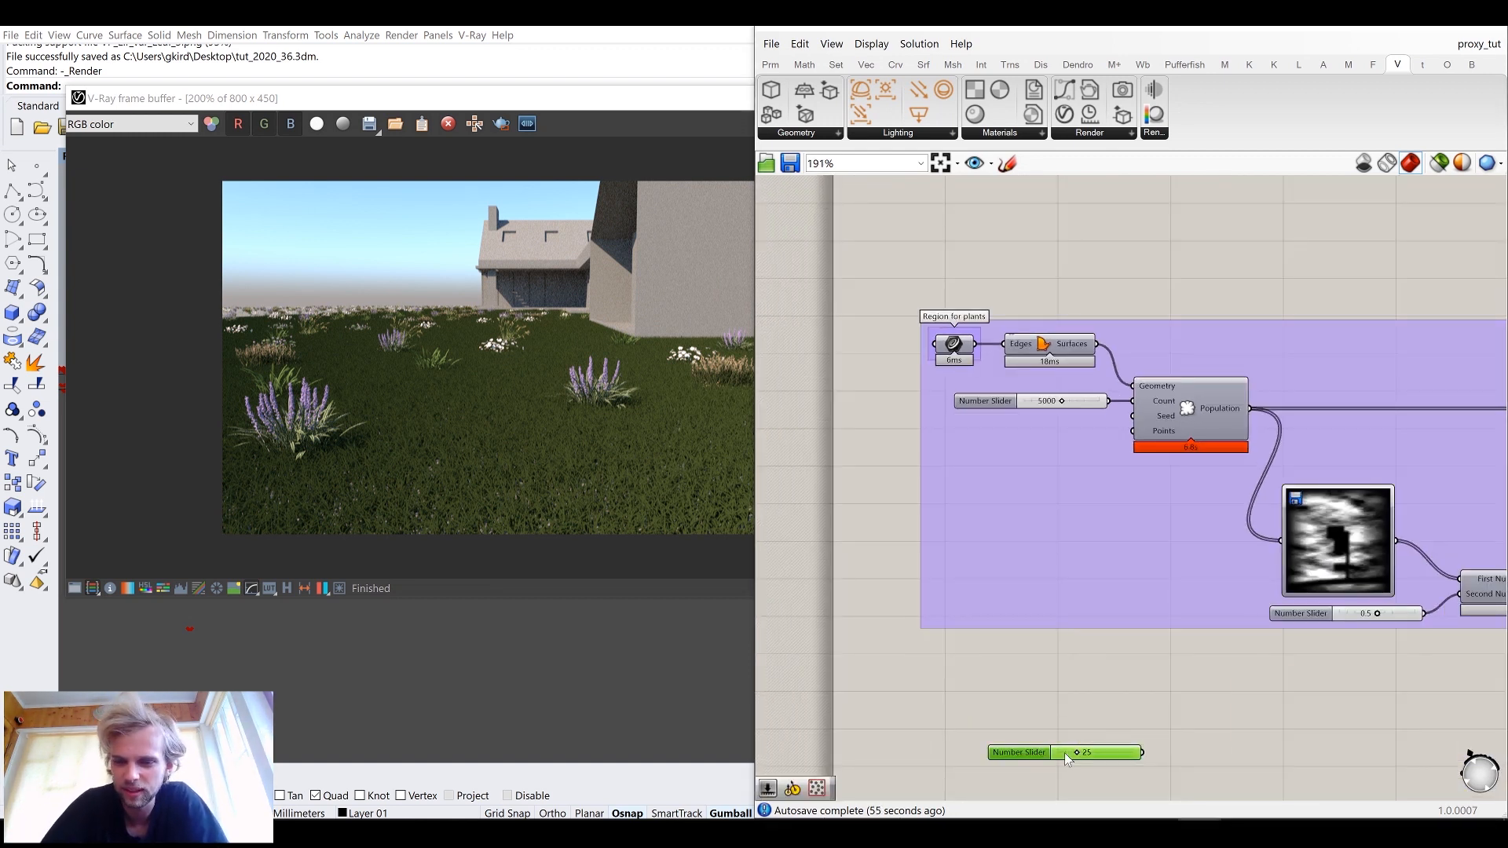
{"action": "key", "text": "Delete"}
Step: Add a number slider set to 25000 and connect it to the Population component's Count input in place of the 5000 slider
{"action": "double_click", "coordinate": [1072, 710]}
{"action": "type", "text": "25000"}
{"action": "key", "text": "Return"}
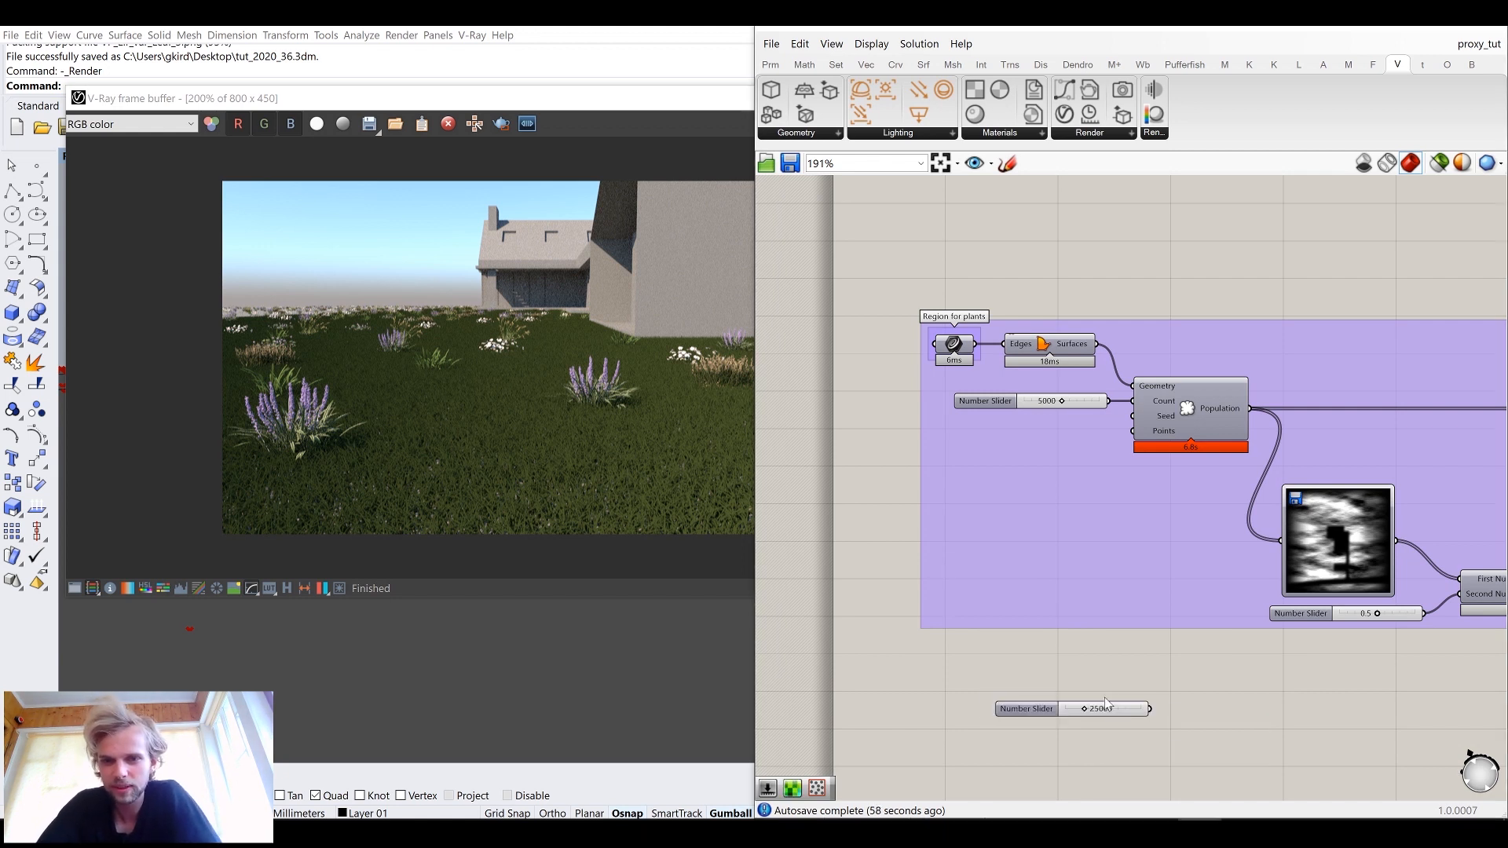
{"action": "left_click_drag", "start_coordinate": [1119, 707], "coordinate": [1059, 436]}
{"action": "right_click_drag", "start_coordinate": [1059, 435], "coordinate": [968, 555]}
{"action": "scroll", "coordinate": [974, 542], "scroll_direction": "up", "scroll_amount": 3}
{"action": "left_click_drag", "start_coordinate": [984, 539], "coordinate": [1065, 489]}
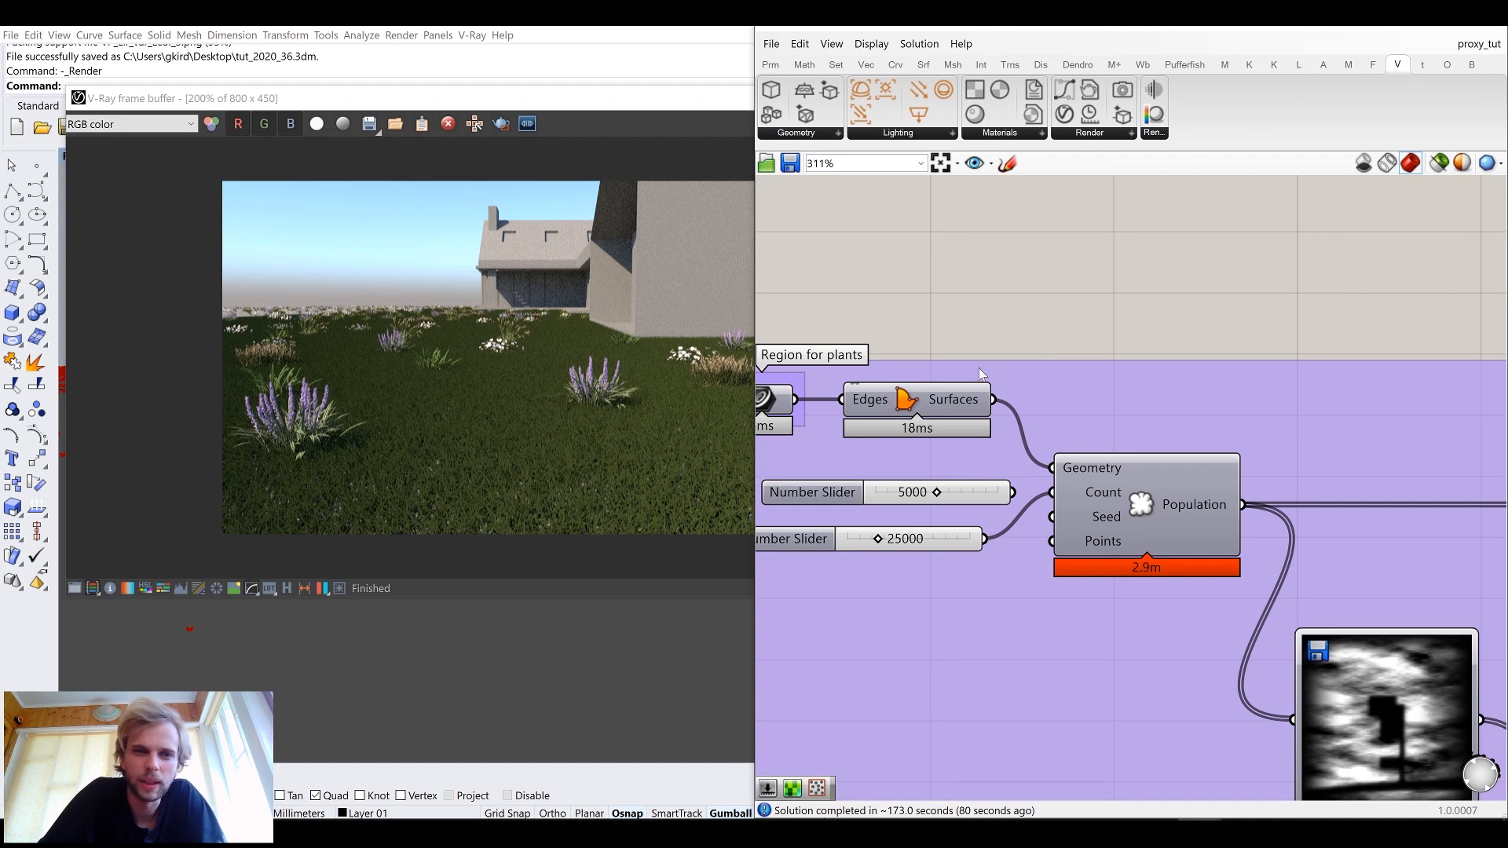
Step: Follow the graph through to the V-Ray scene components, hide Grasshopper, run an interactive render of the denser planting, and stop it
{"action": "scroll", "coordinate": [1140, 443], "scroll_direction": "down", "scroll_amount": 3}
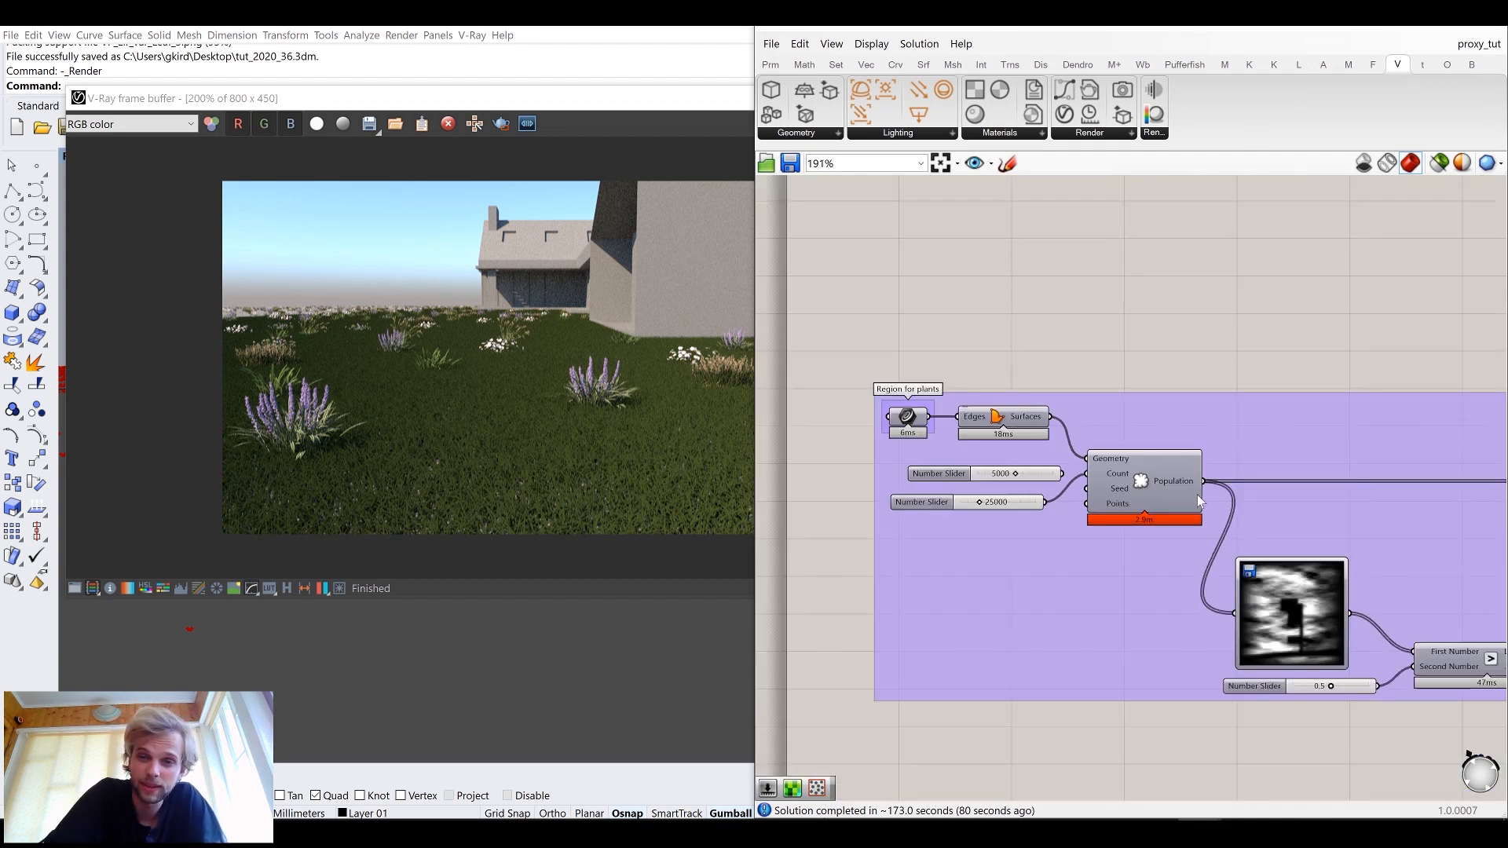
{"action": "scroll", "coordinate": [1218, 490], "scroll_direction": "down", "scroll_amount": 6}
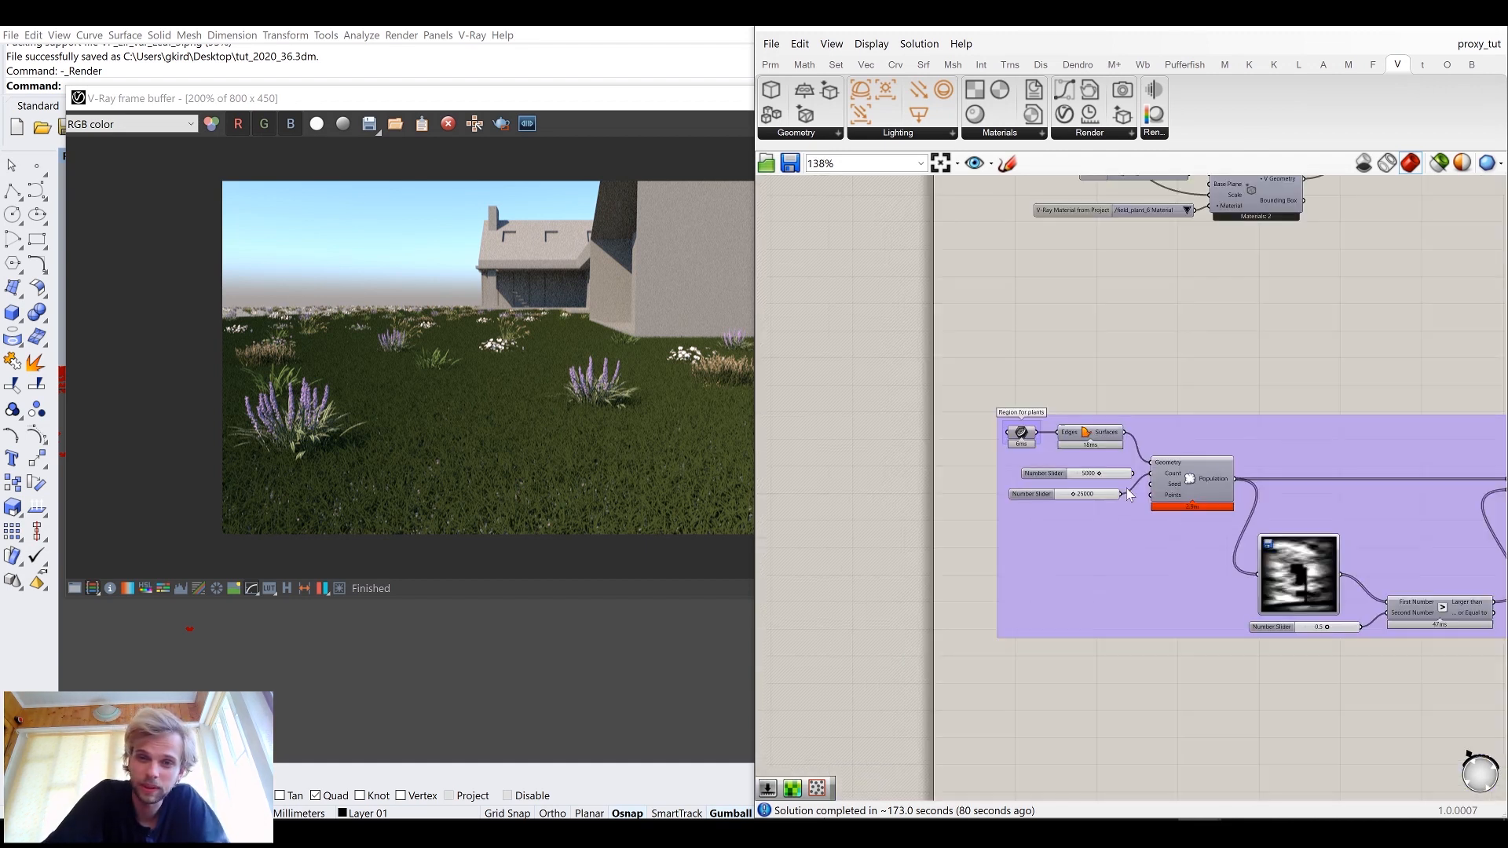
{"action": "right_click_drag", "start_coordinate": [1192, 454], "coordinate": [1030, 483]}
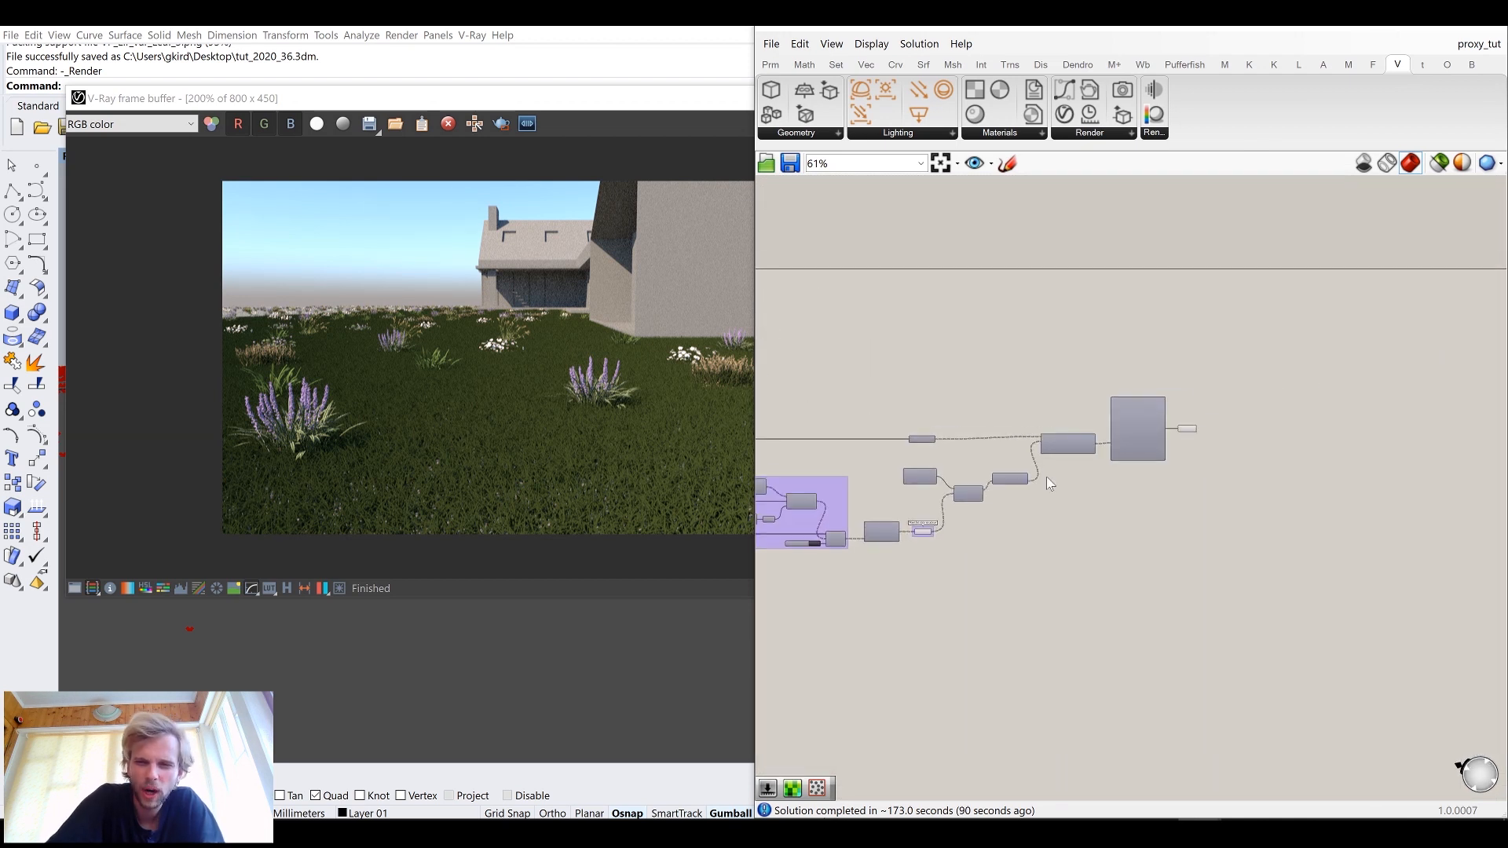
{"action": "scroll", "coordinate": [1110, 375], "scroll_direction": "up", "scroll_amount": 8}
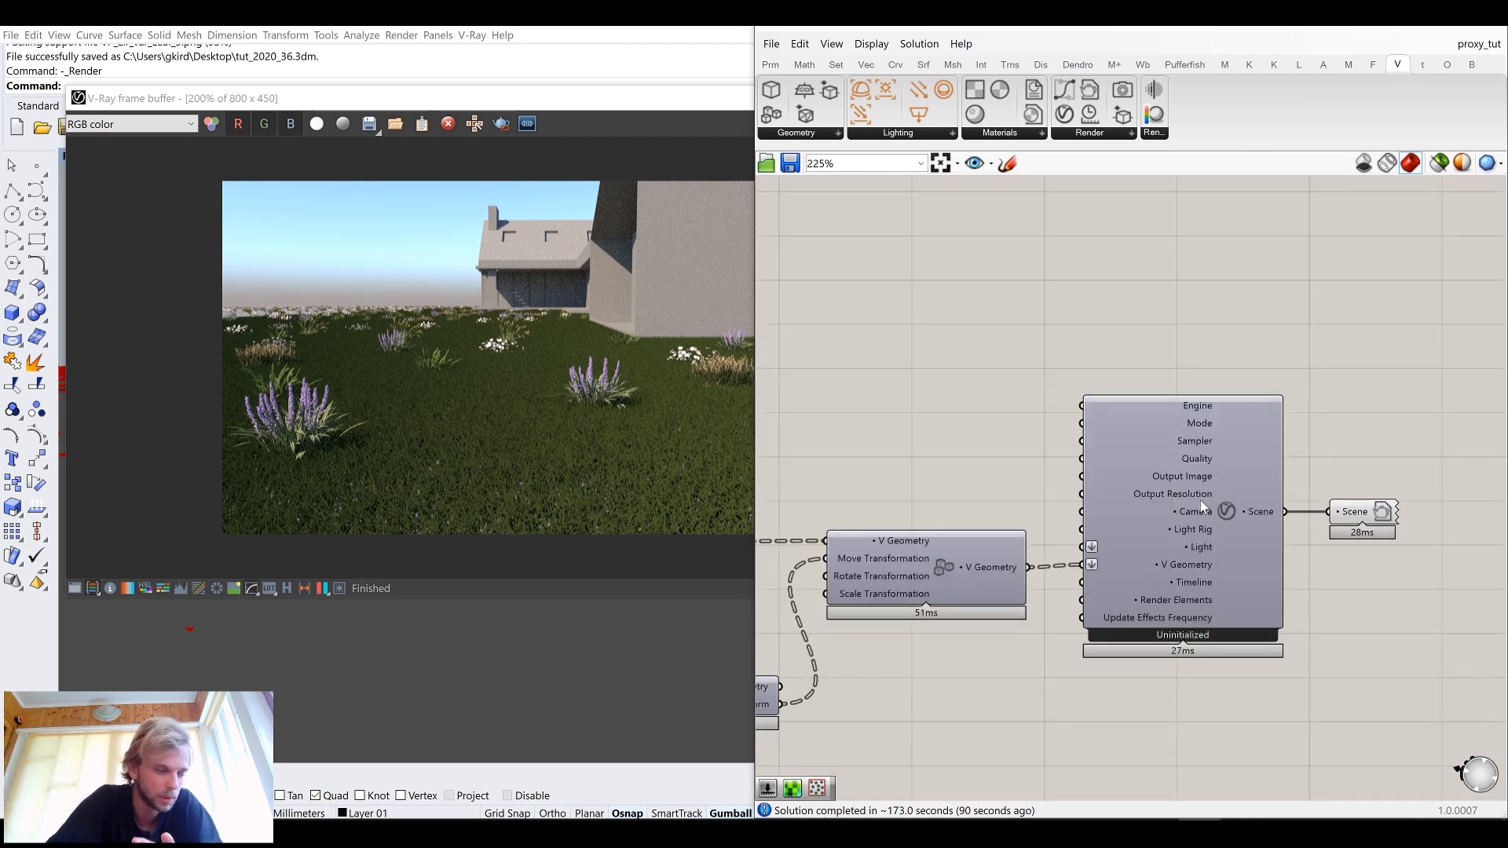
{"action": "scroll", "coordinate": [1200, 499], "scroll_direction": "up", "scroll_amount": 3}
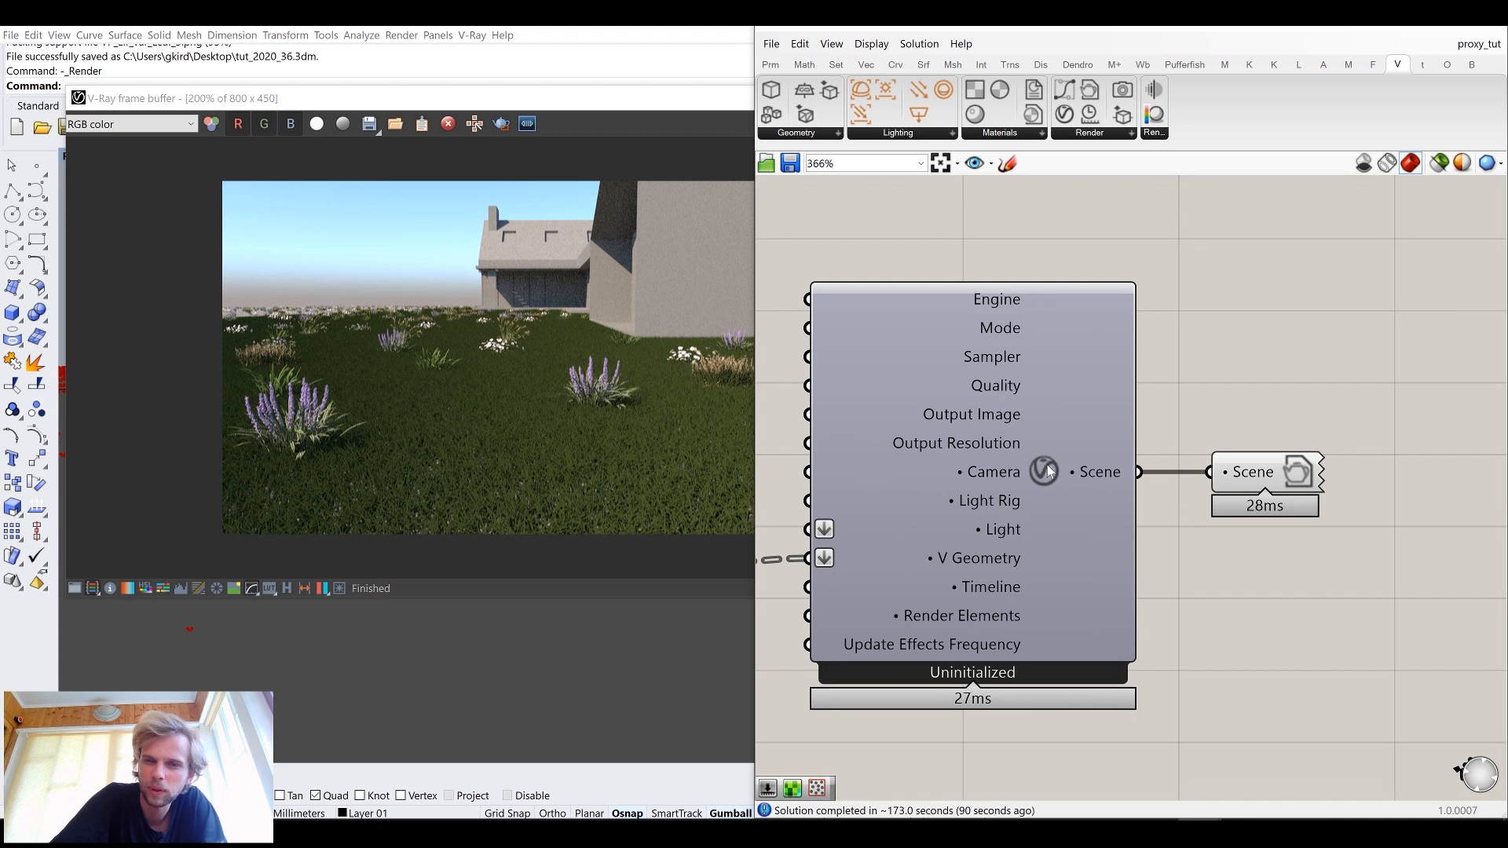
{"action": "left_click", "coordinate": [1402, 30]}
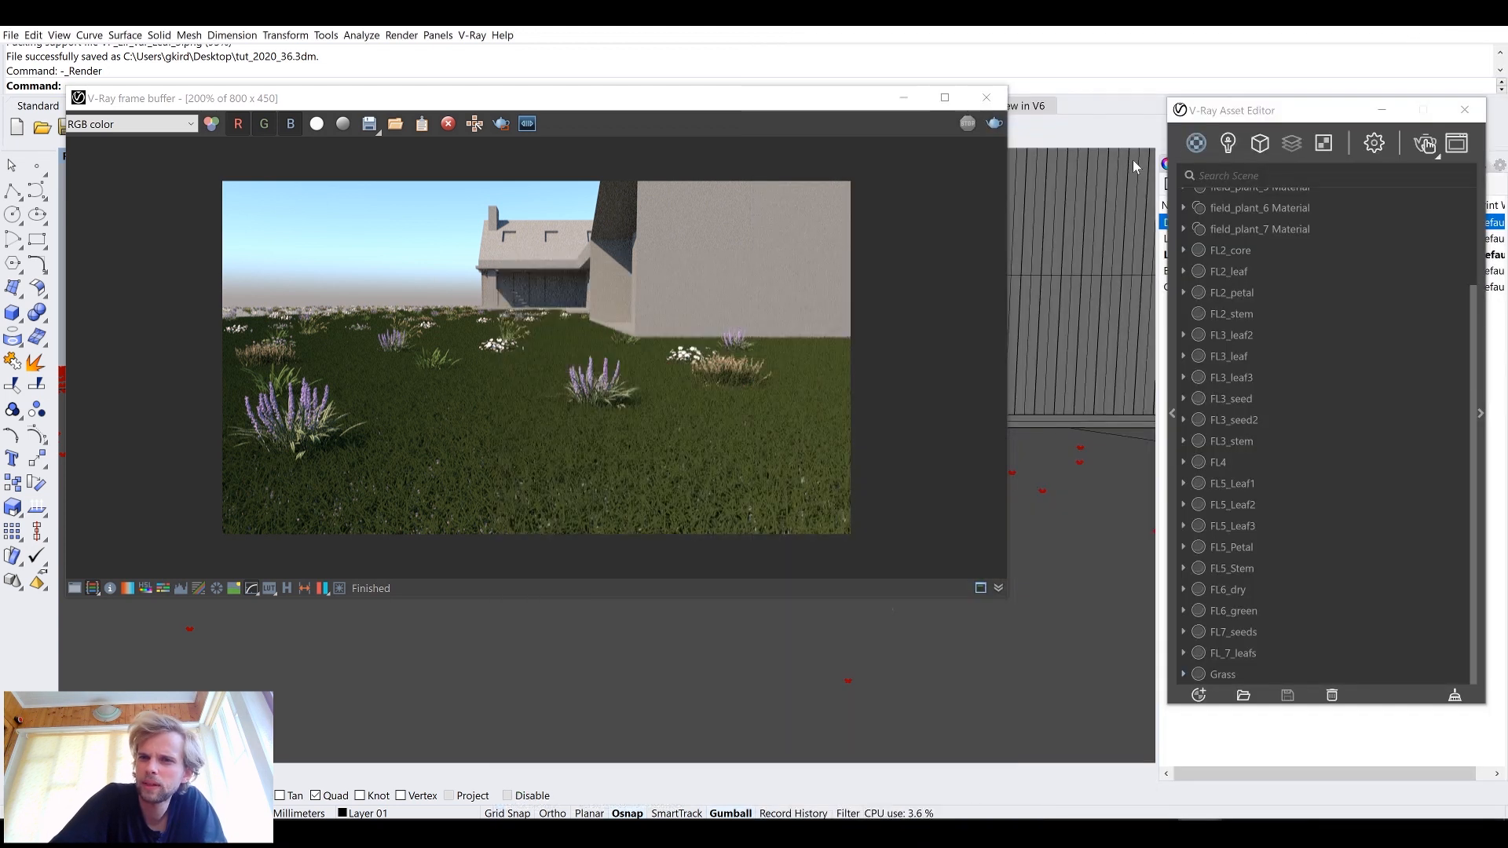
{"action": "left_click", "coordinate": [1426, 146]}
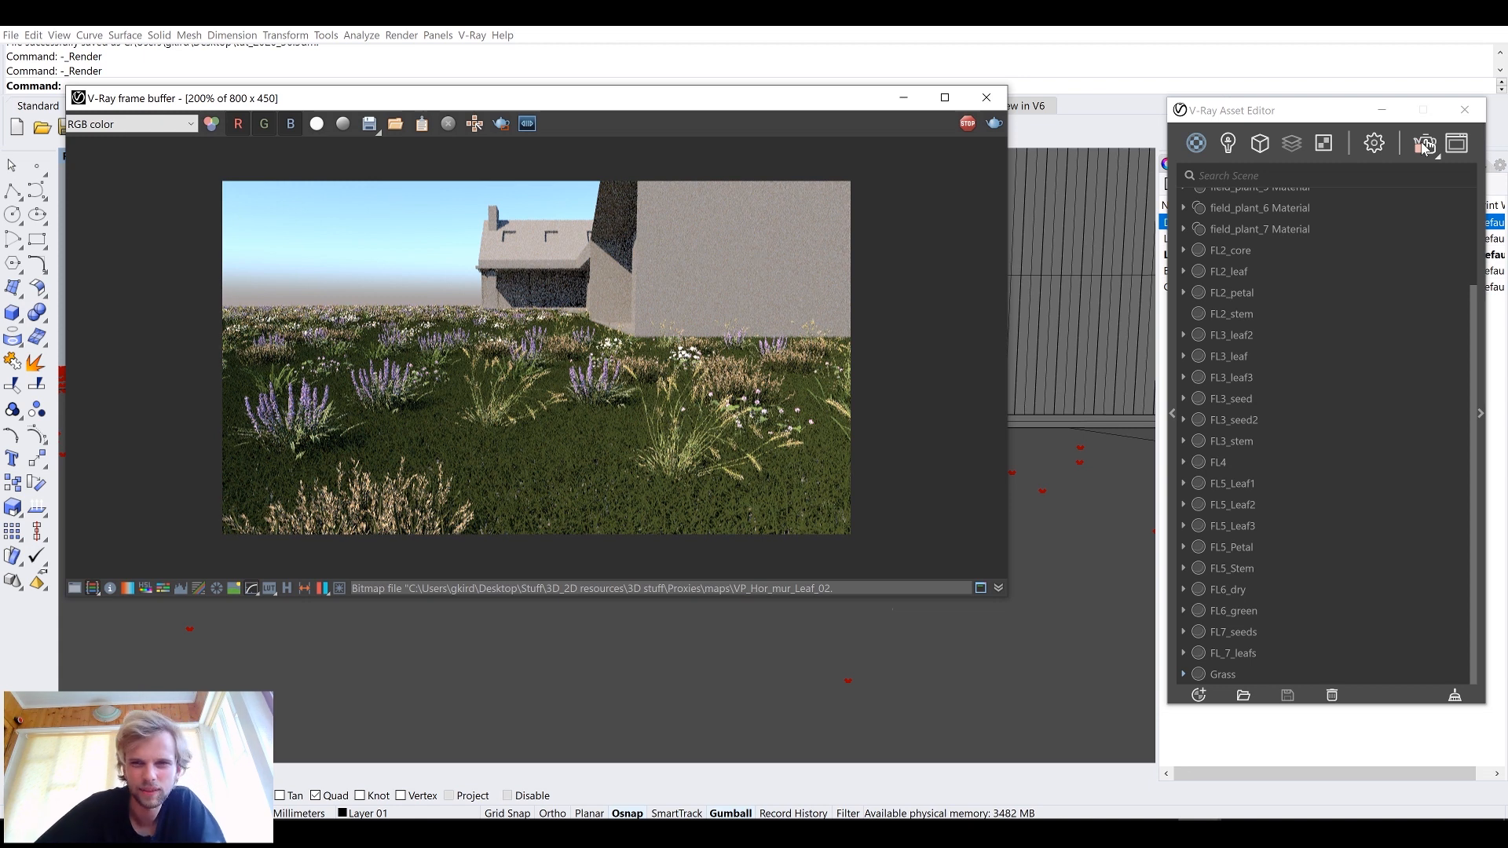
{"action": "left_click", "coordinate": [968, 125]}
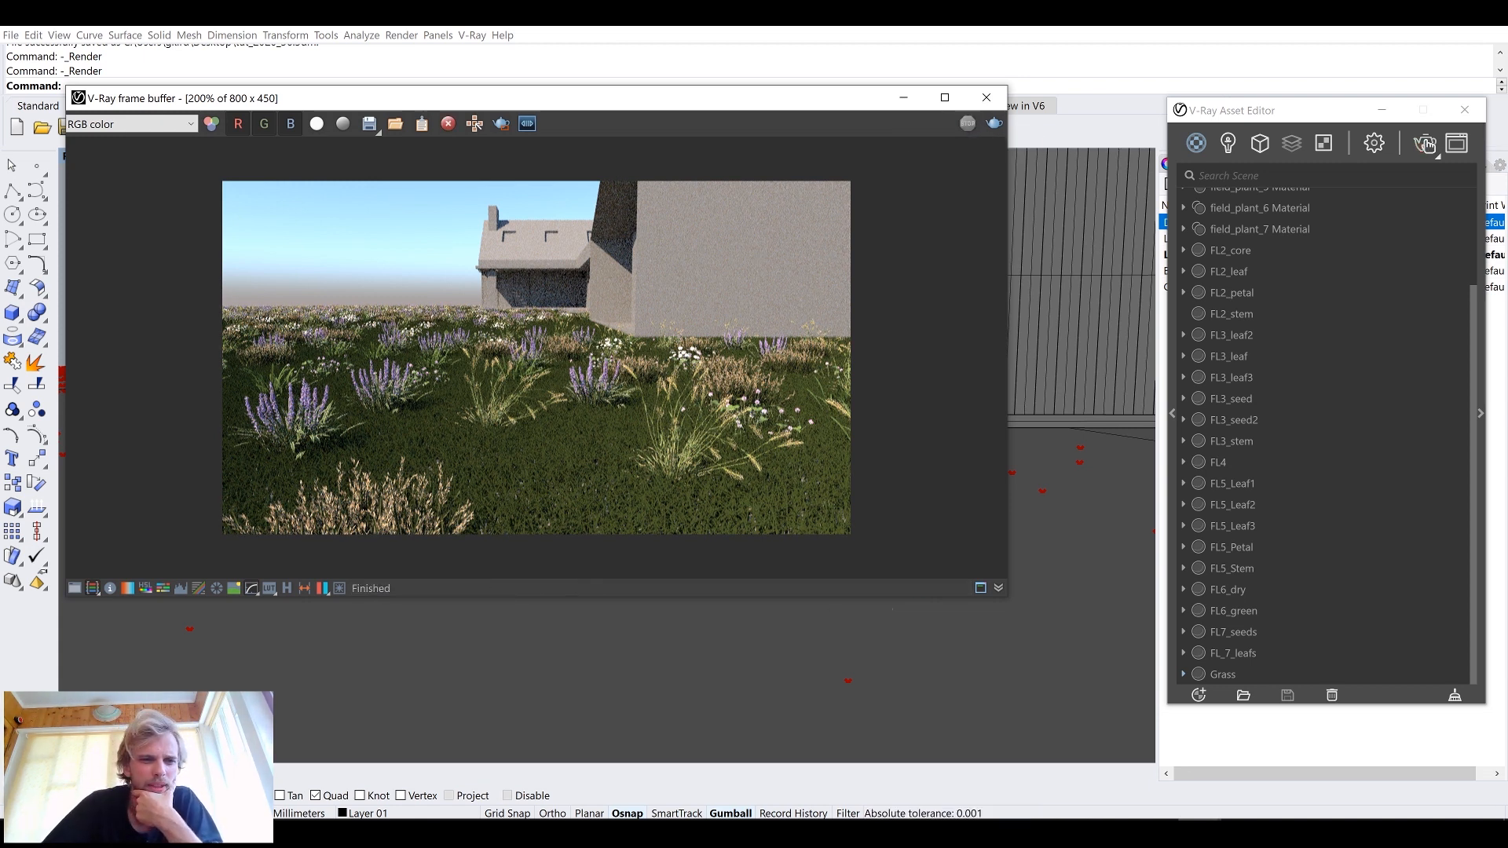
{"action": "left_click", "coordinate": [1428, 144]}
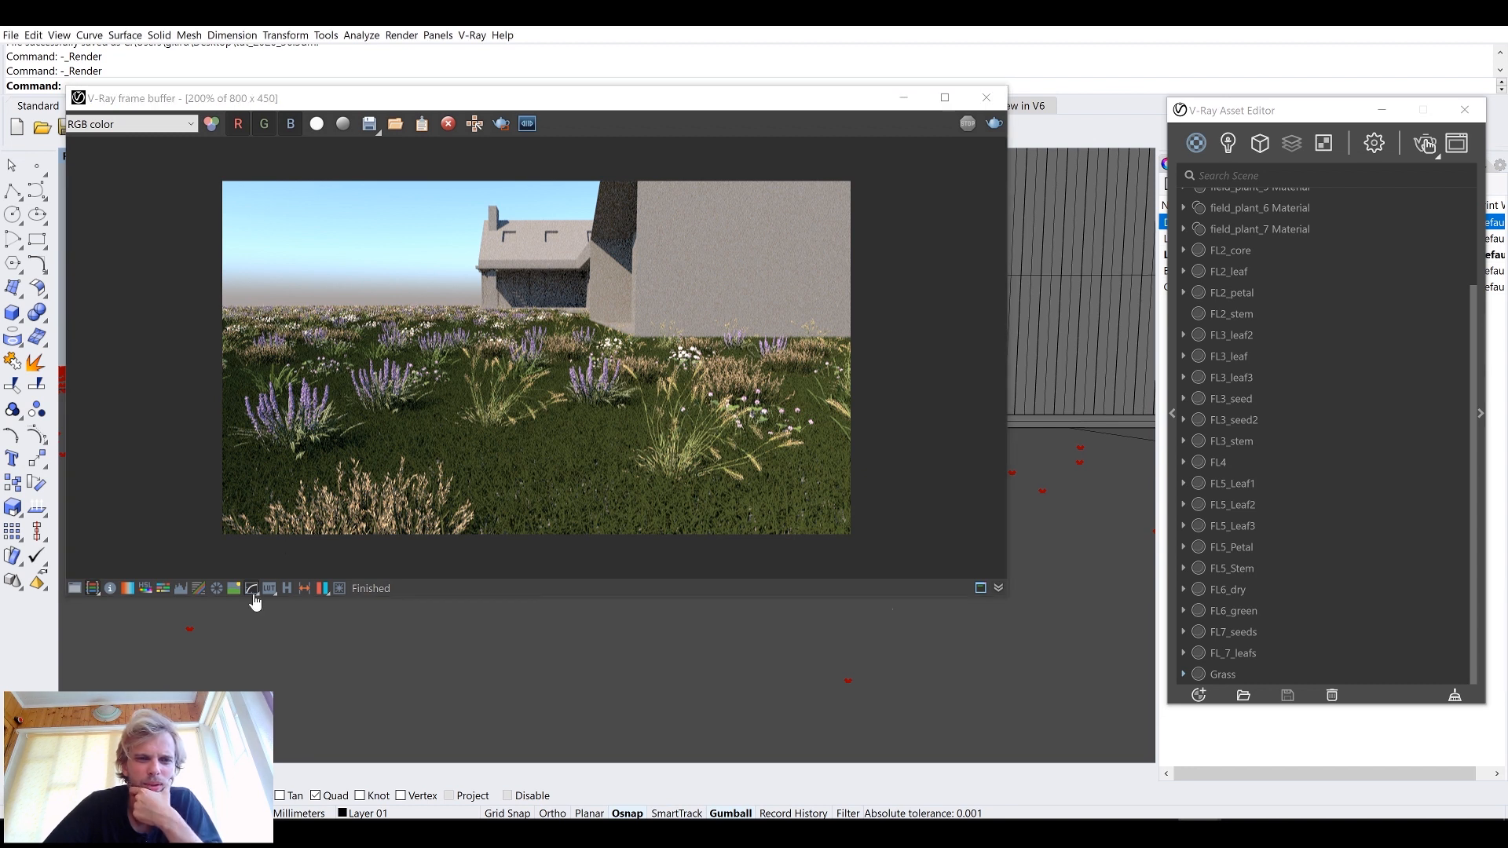
Step: Switch to the web browser and search Google for "populate points grasshopper slow"
{"action": "key", "text": "alt+Tab"}
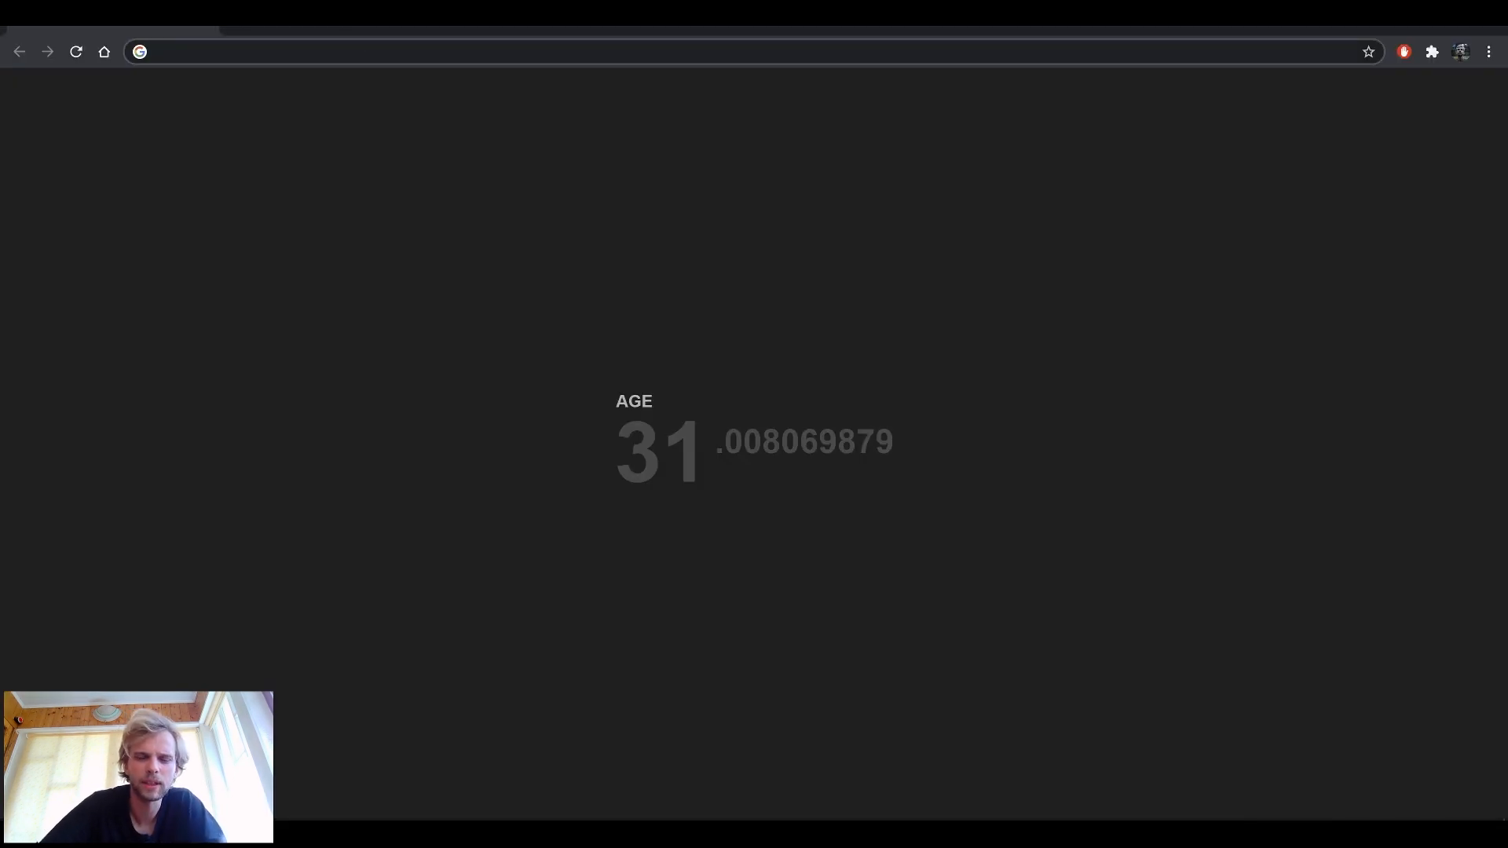
{"action": "type", "text": "populate "}
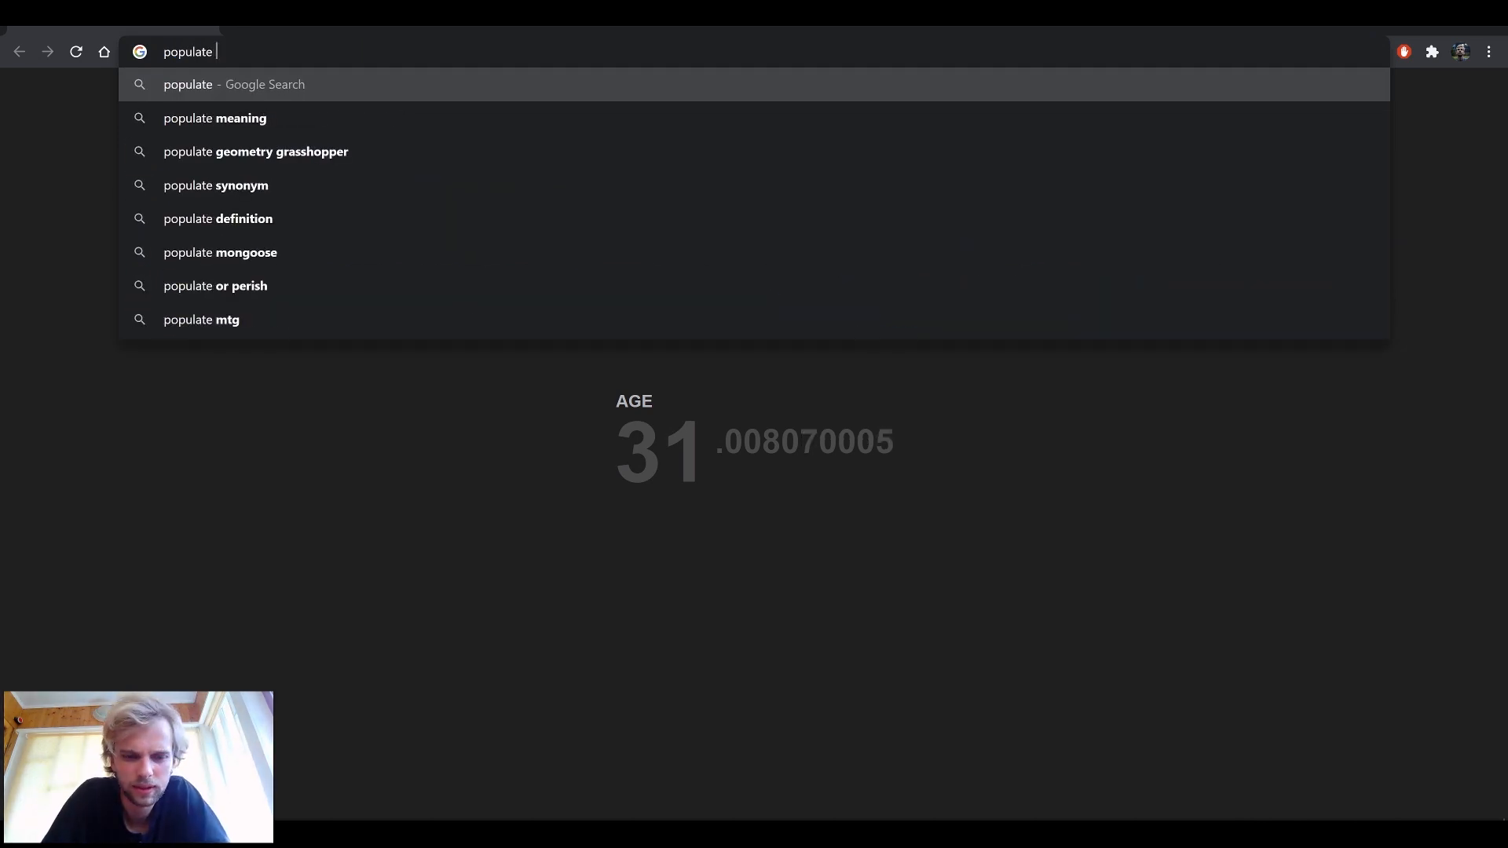
{"action": "type", "text": "3d"}
{"action": "key", "text": "BackSpace"}
{"action": "key", "text": "BackSpace"}
{"action": "key", "text": "BackSpace"}
{"action": "key", "text": "BackSpace"}
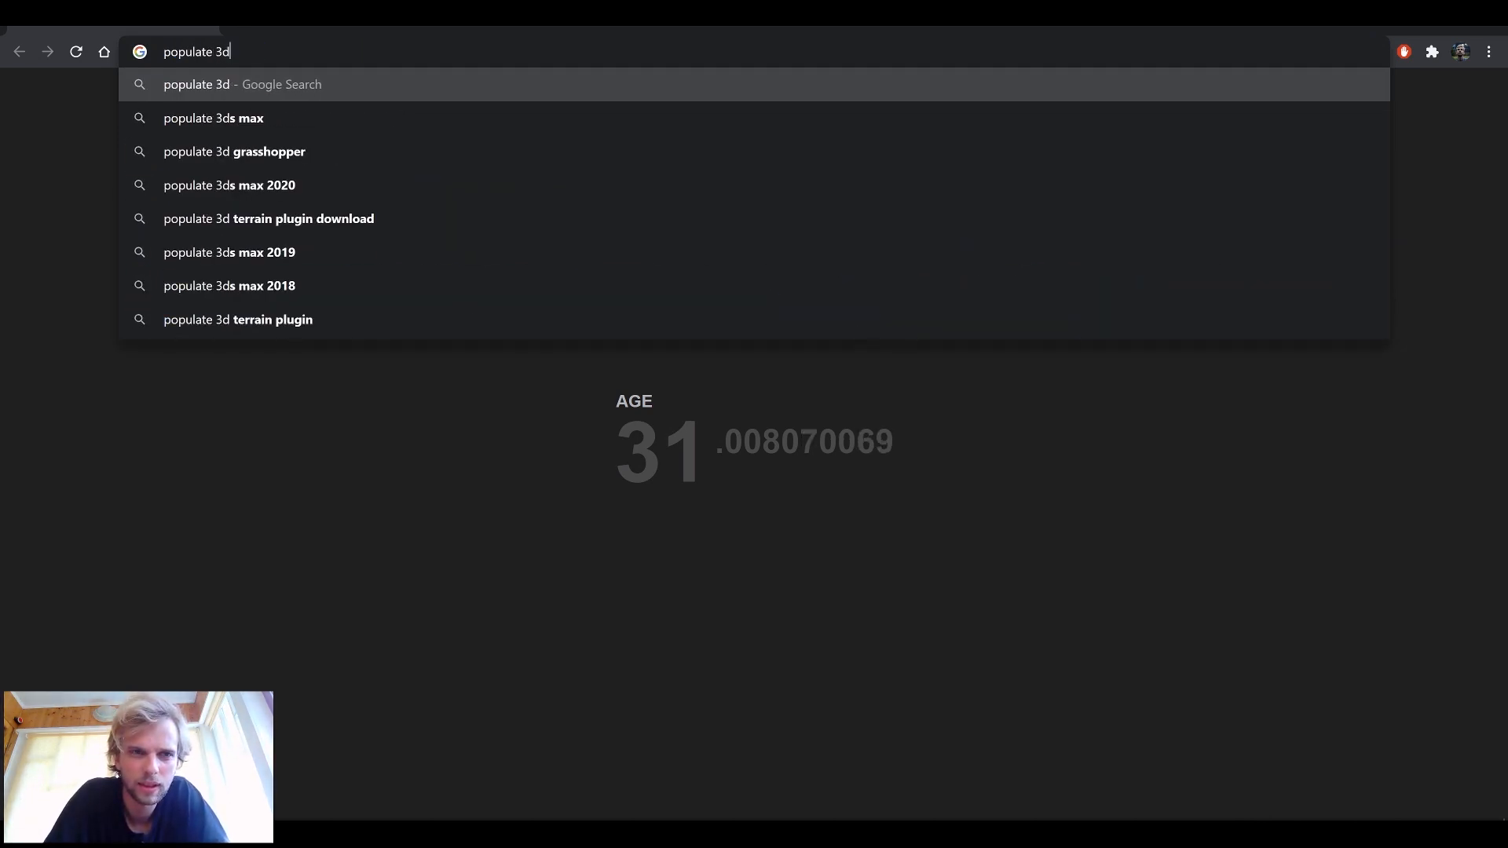
{"action": "type", "text": "ge"}
{"action": "key", "text": "BackSpace"}
{"action": "key", "text": "BackSpace"}
{"action": "type", "text": "points"}
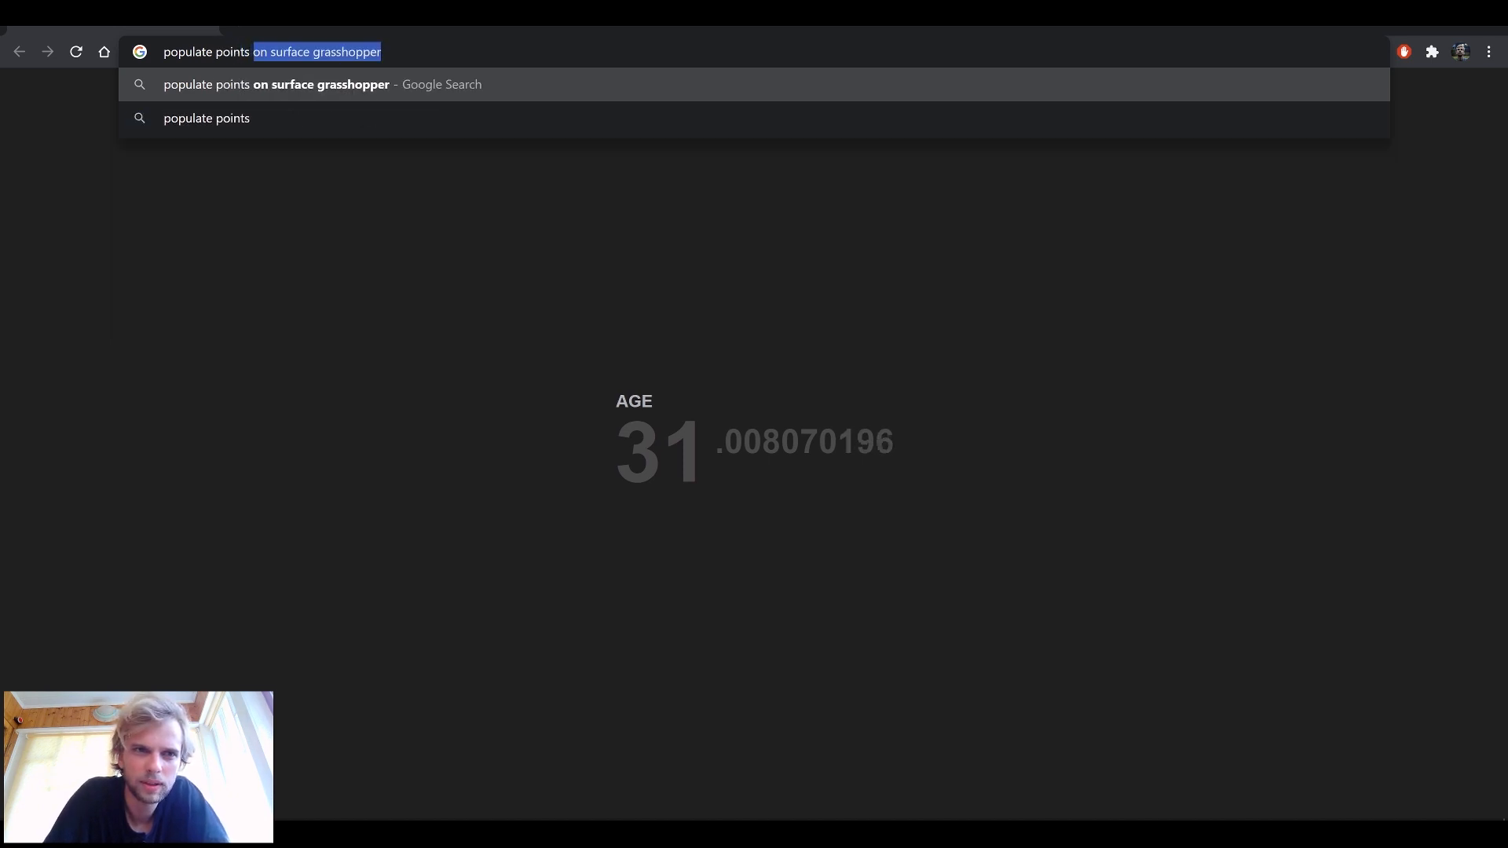
{"action": "type", "text": " grassh"}
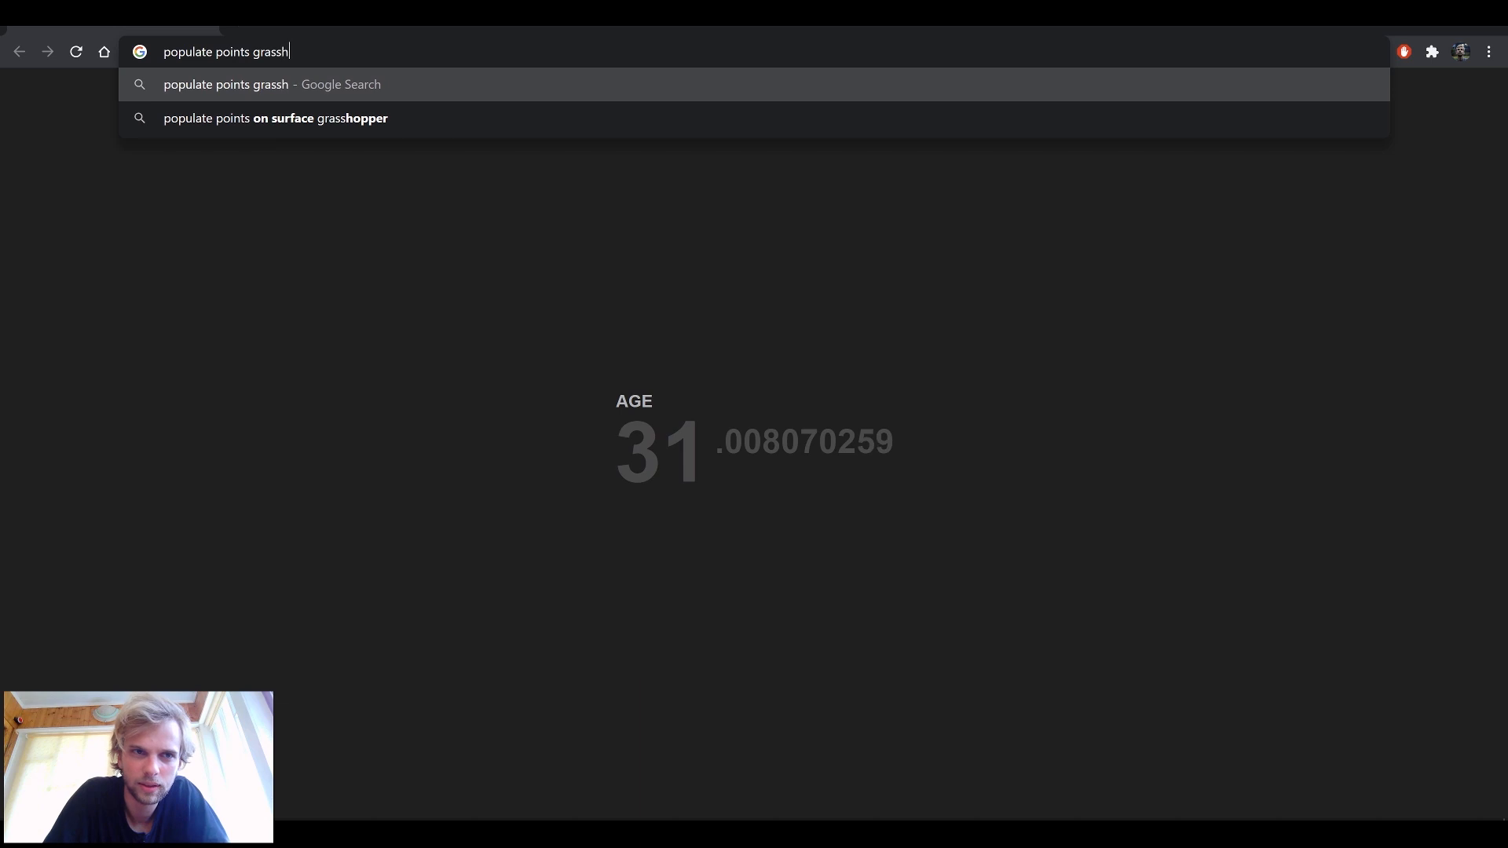
{"action": "type", "text": "opper slow"}
{"action": "key", "text": "Return"}
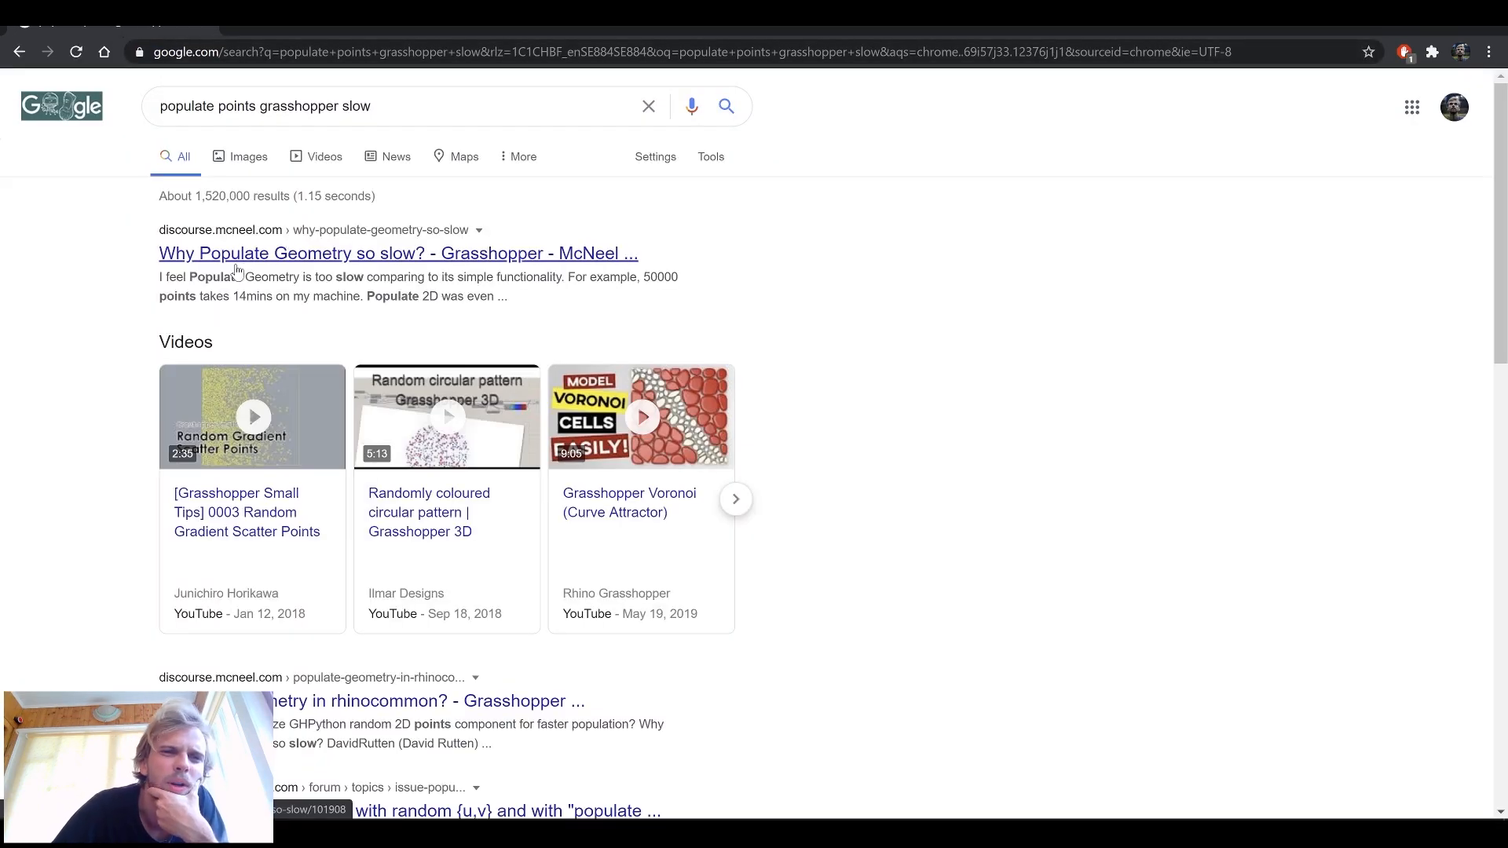
Step: Open the McNeel forum thread "Why Populate Geometry so slow?" and read the question and the linked Populate discussion
{"action": "left_click", "coordinate": [235, 262]}
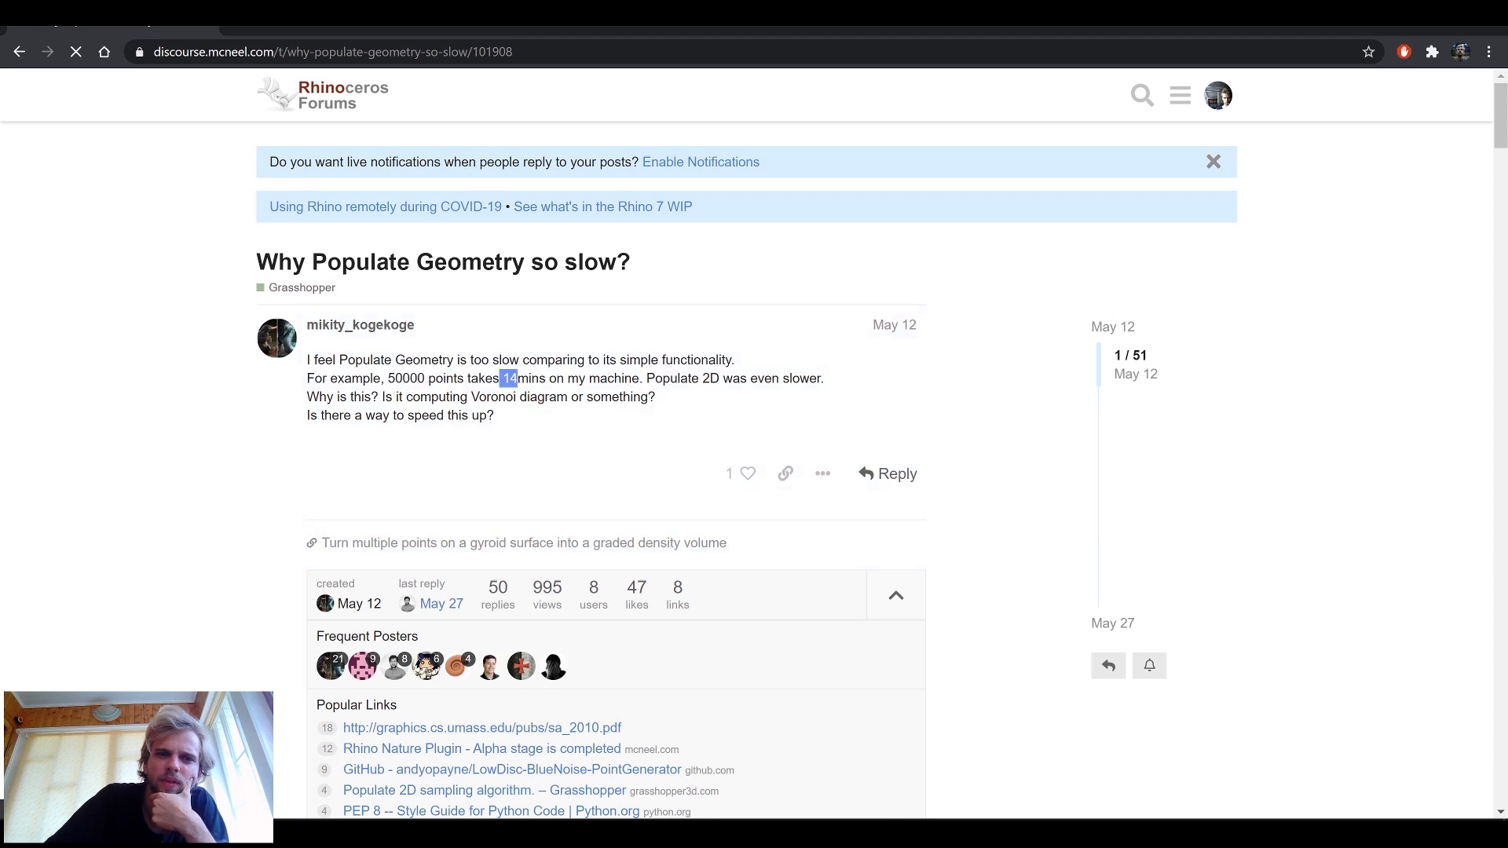
{"action": "left_click_drag", "start_coordinate": [501, 379], "coordinate": [625, 379]}
{"action": "scroll", "coordinate": [589, 413], "scroll_direction": "down", "scroll_amount": 12}
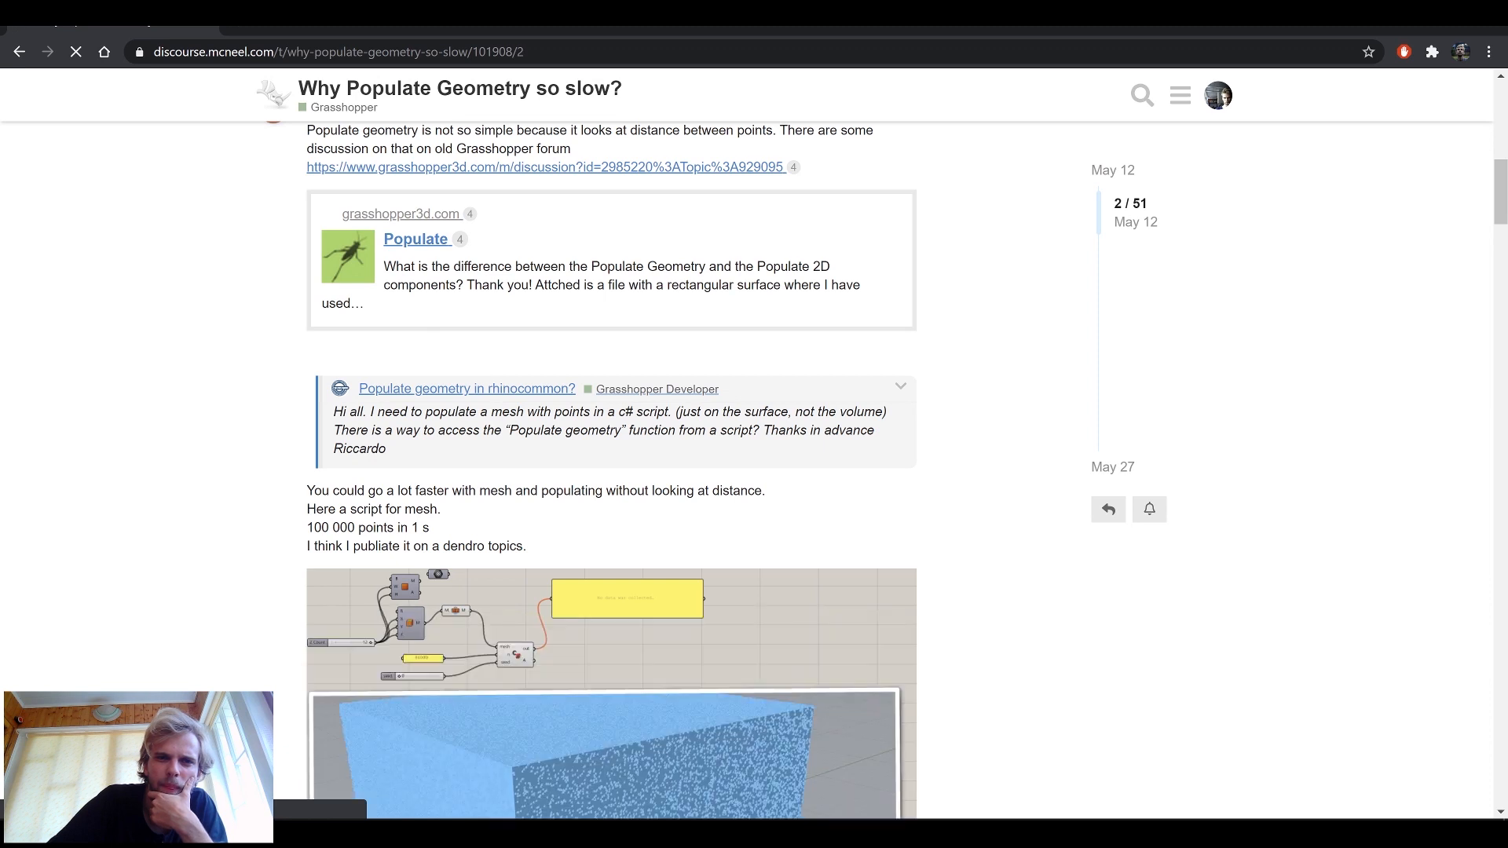
{"action": "left_click", "coordinate": [417, 240]}
{"action": "key", "text": "ctrl+w"}
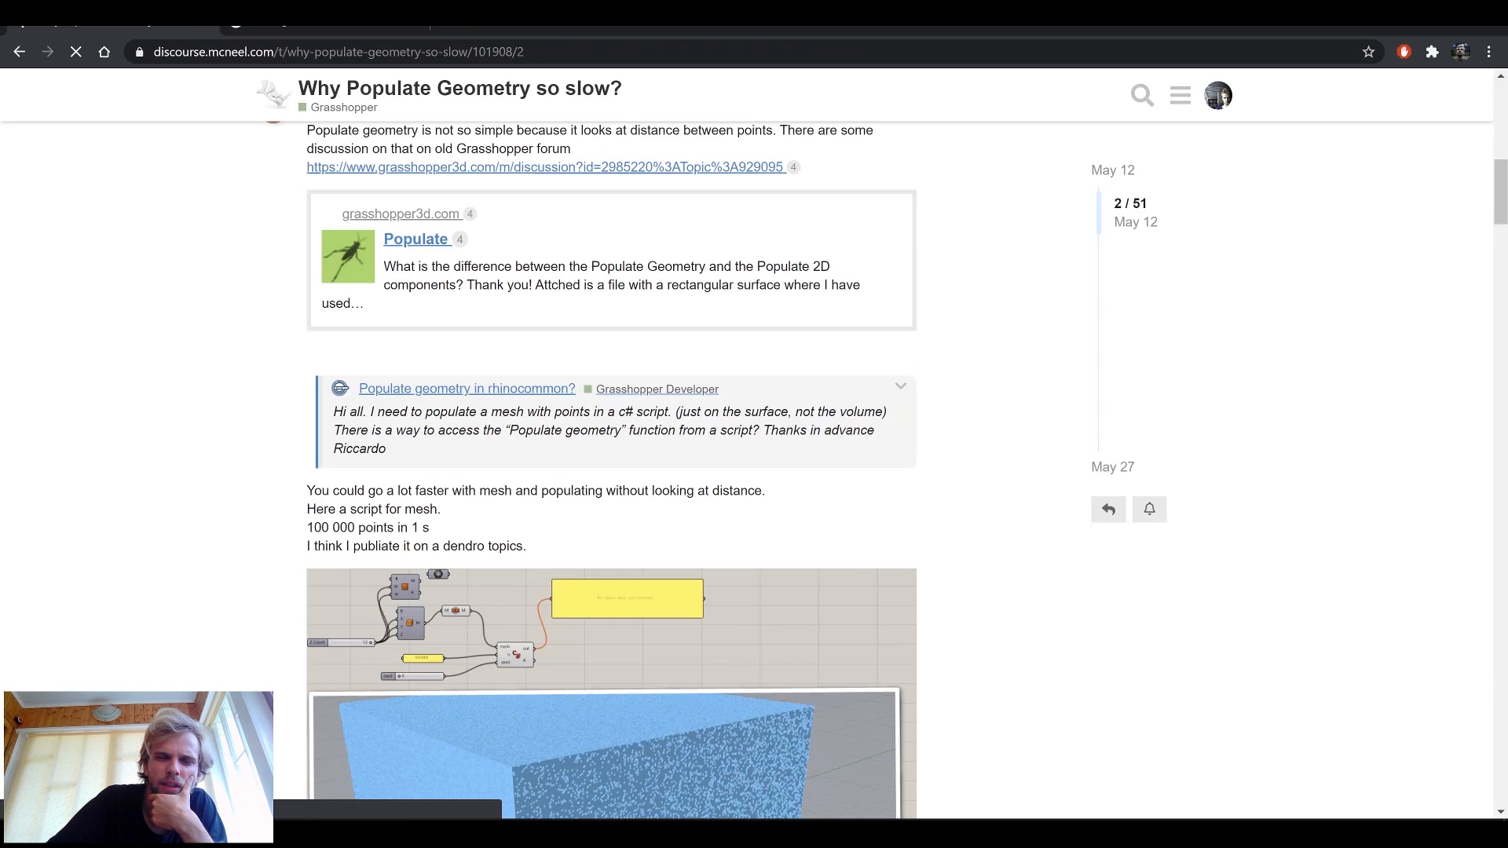
Step: Examine the reply offering a fast mesh populate script, including its speed claim, example image and attached Grasshopper file
{"action": "scroll", "coordinate": [447, 366], "scroll_direction": "down", "scroll_amount": 3}
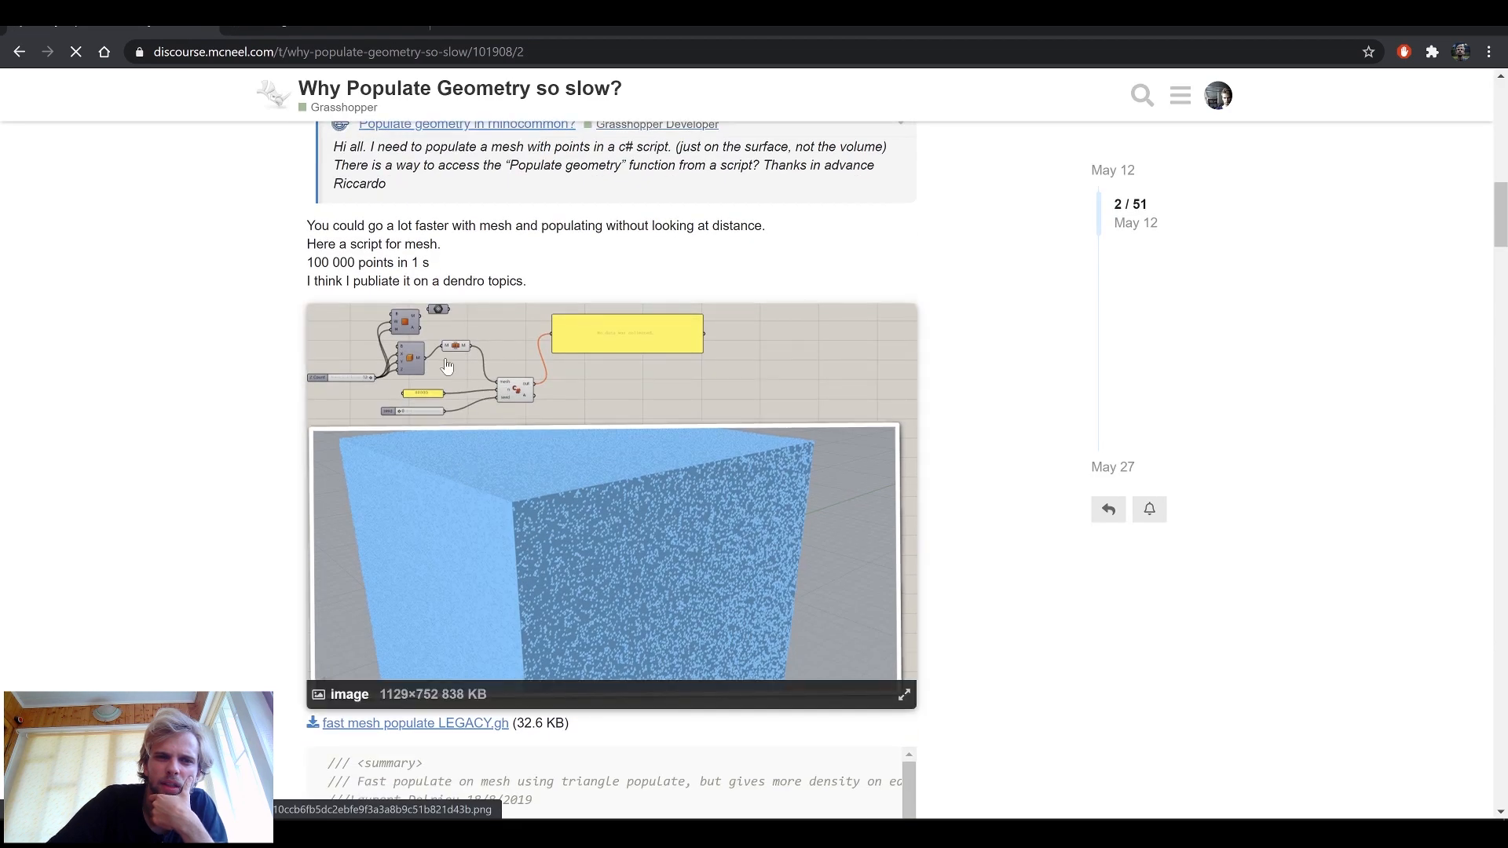
{"action": "scroll", "coordinate": [445, 367], "scroll_direction": "down", "scroll_amount": 1}
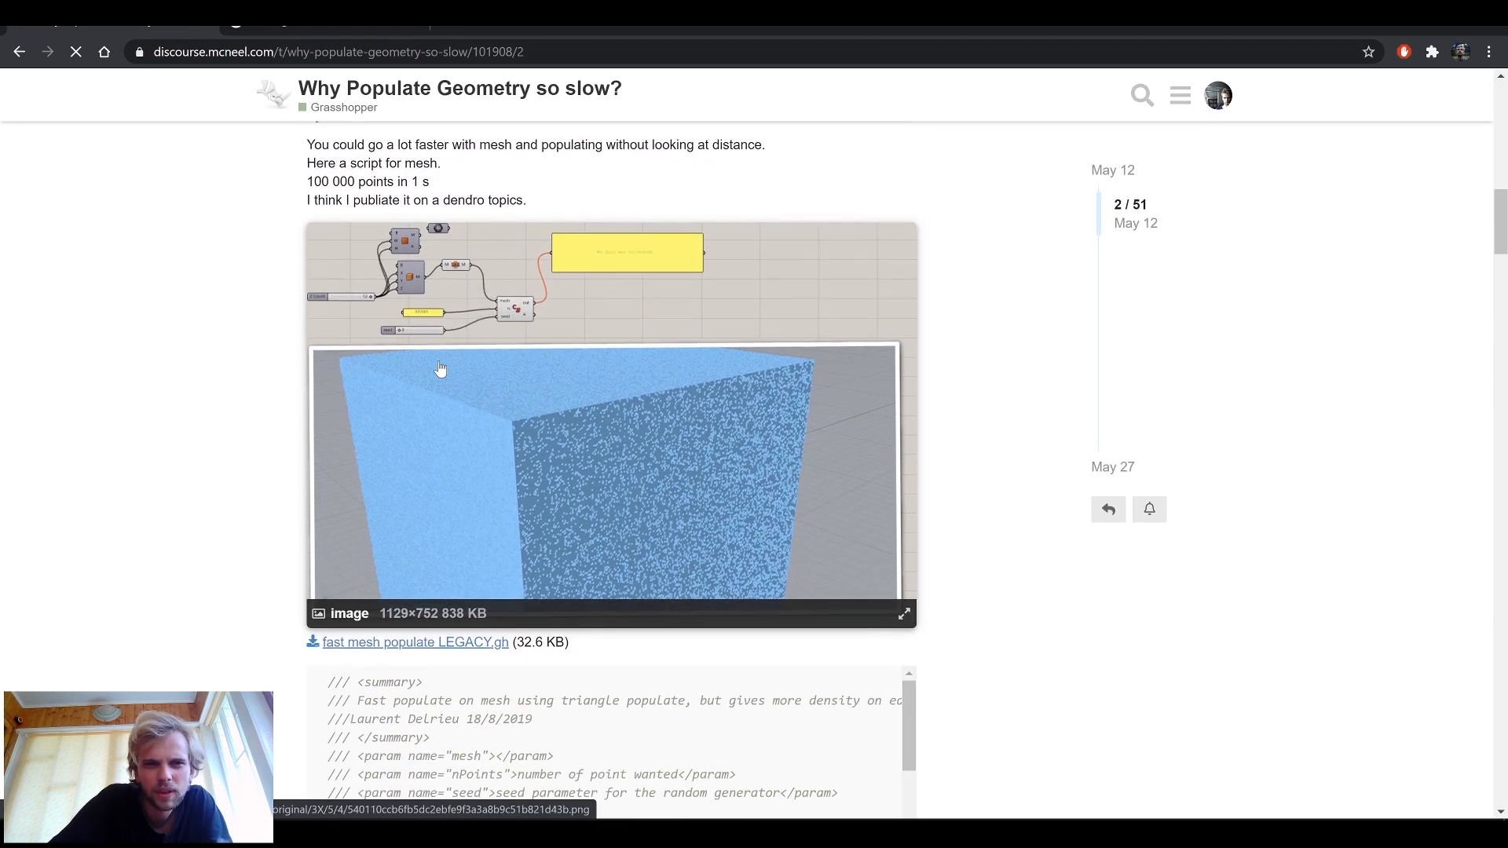
{"action": "scroll", "coordinate": [441, 370], "scroll_direction": "up", "scroll_amount": 1}
{"action": "left_click_drag", "start_coordinate": [307, 263], "coordinate": [430, 263]}
{"action": "left_click", "coordinate": [435, 269]}
{"action": "left_click_drag", "start_coordinate": [307, 262], "coordinate": [450, 271]}
{"action": "left_click", "coordinate": [454, 277]}
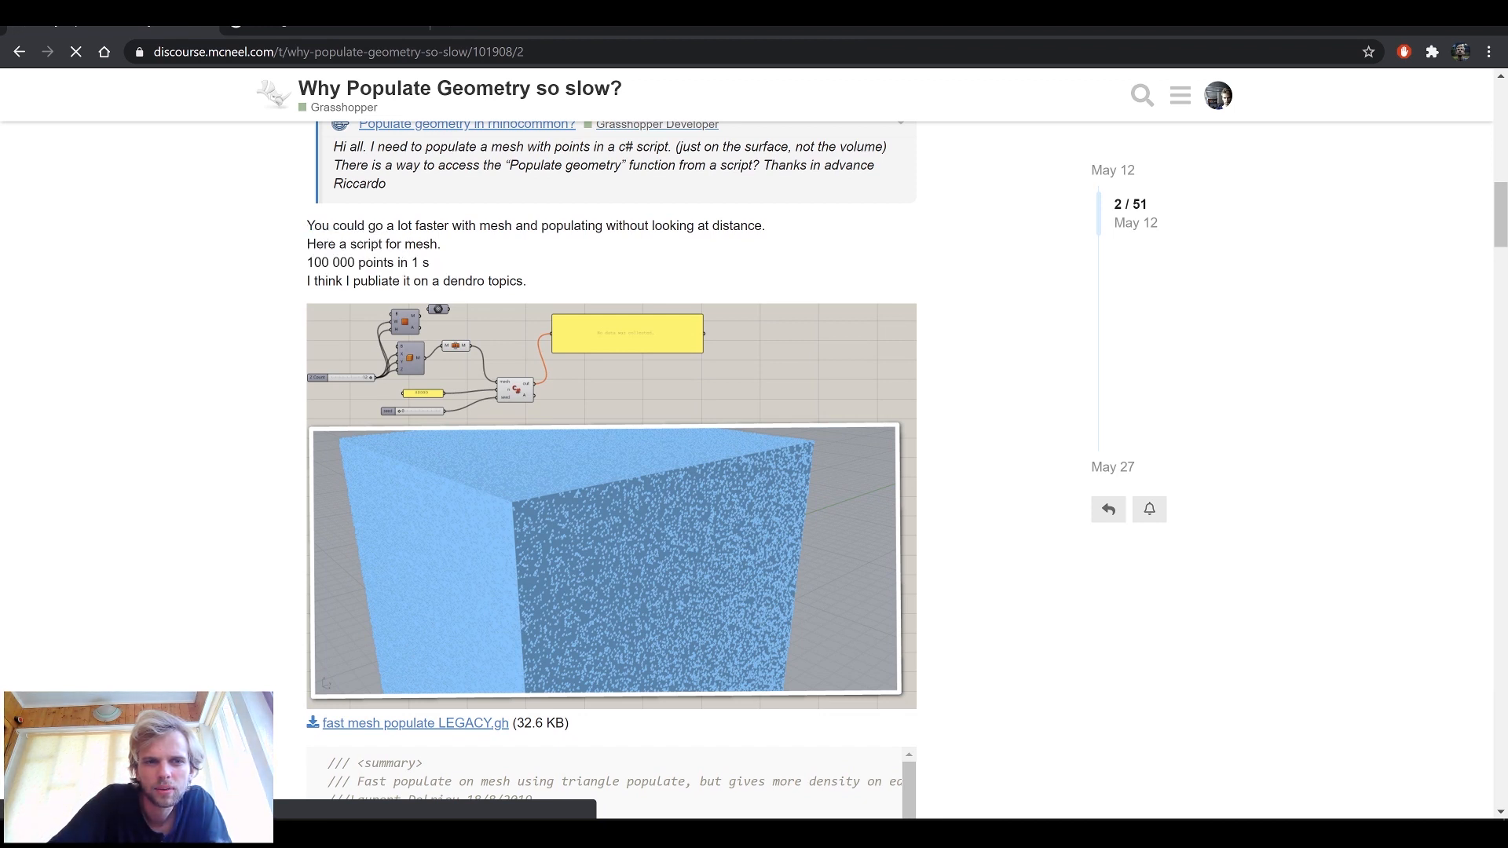
Step: Read the fast mesh populate reply and its MeshPopulate C# code, from the function's parameters to the end of the listing
{"action": "left_click_drag", "start_coordinate": [328, 281], "coordinate": [463, 282]}
{"action": "left_click", "coordinate": [488, 296]}
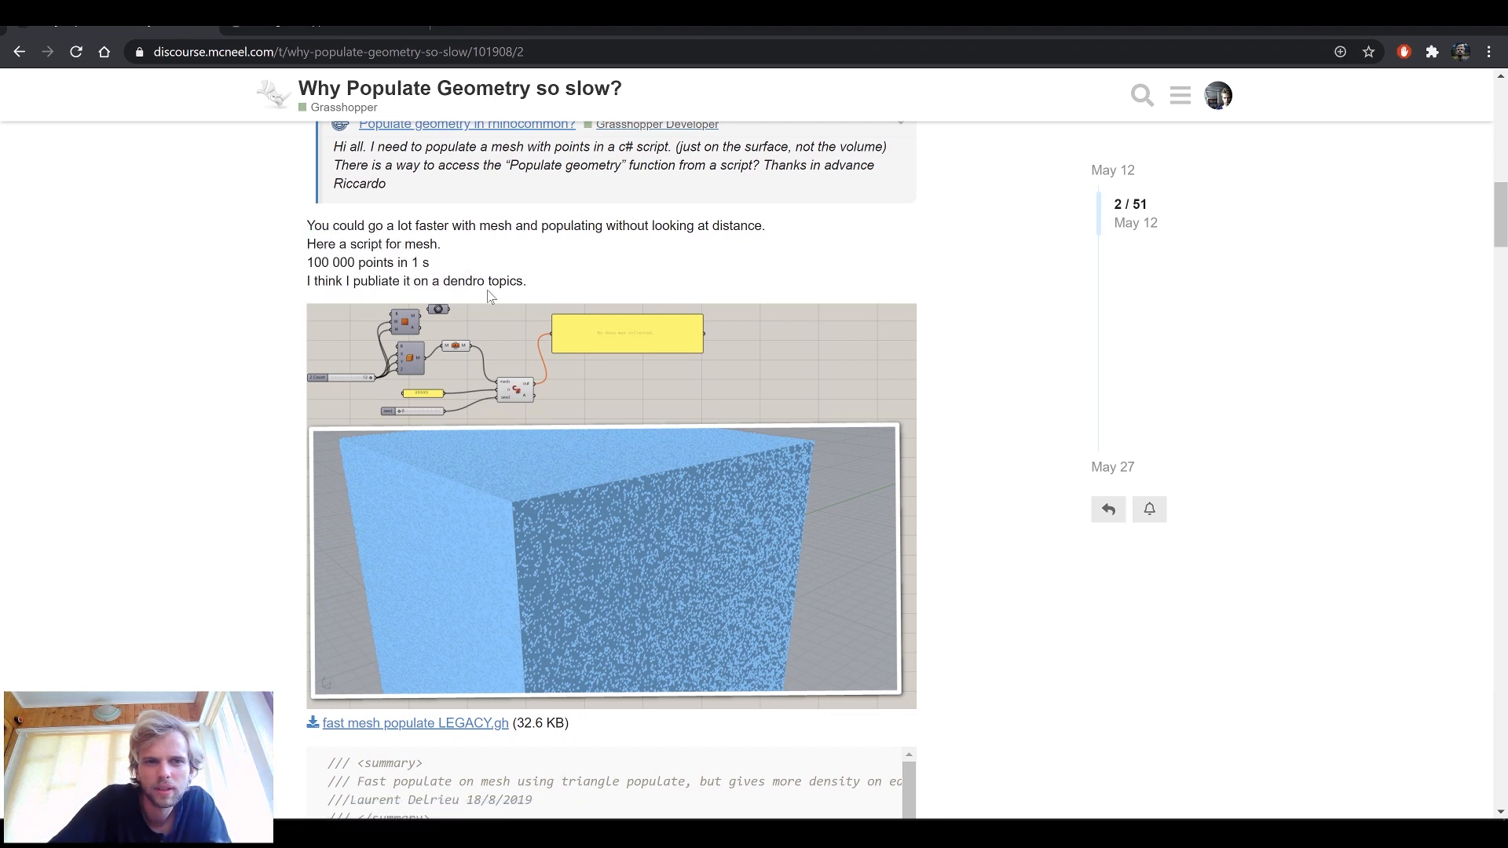
{"action": "scroll", "coordinate": [488, 301], "scroll_direction": "down", "scroll_amount": 3}
{"action": "scroll", "coordinate": [488, 301], "scroll_direction": "down", "scroll_amount": 4}
{"action": "scroll", "coordinate": [448, 293], "scroll_direction": "up", "scroll_amount": 2}
{"action": "scroll", "coordinate": [450, 294], "scroll_direction": "down", "scroll_amount": 1}
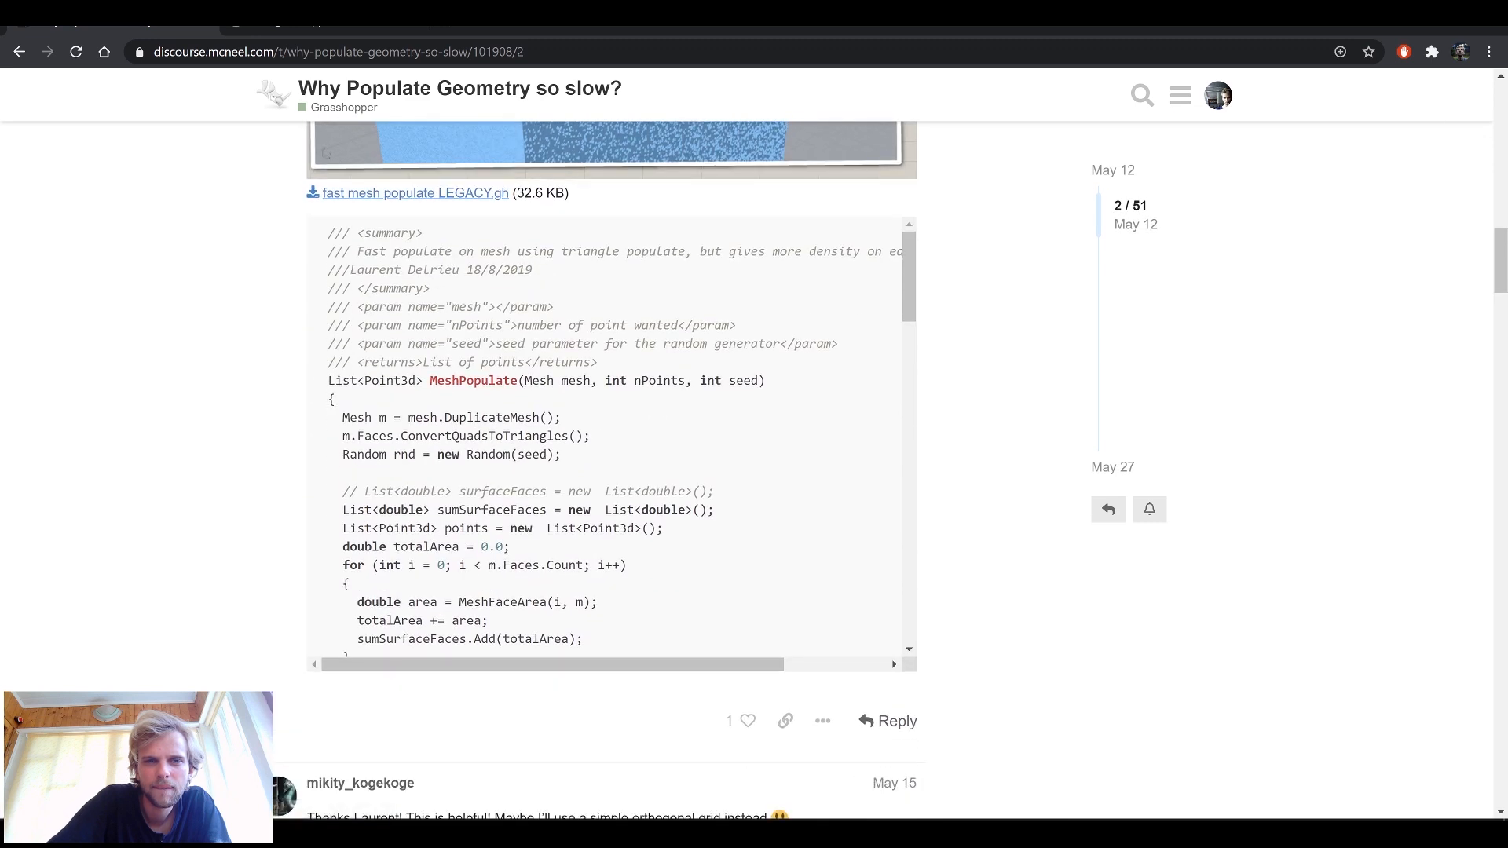
{"action": "left_click_drag", "start_coordinate": [328, 380], "coordinate": [550, 515]}
{"action": "left_click", "coordinate": [549, 514]}
{"action": "scroll", "coordinate": [550, 514], "scroll_direction": "down", "scroll_amount": 1}
{"action": "scroll", "coordinate": [406, 428], "scroll_direction": "down", "scroll_amount": 15}
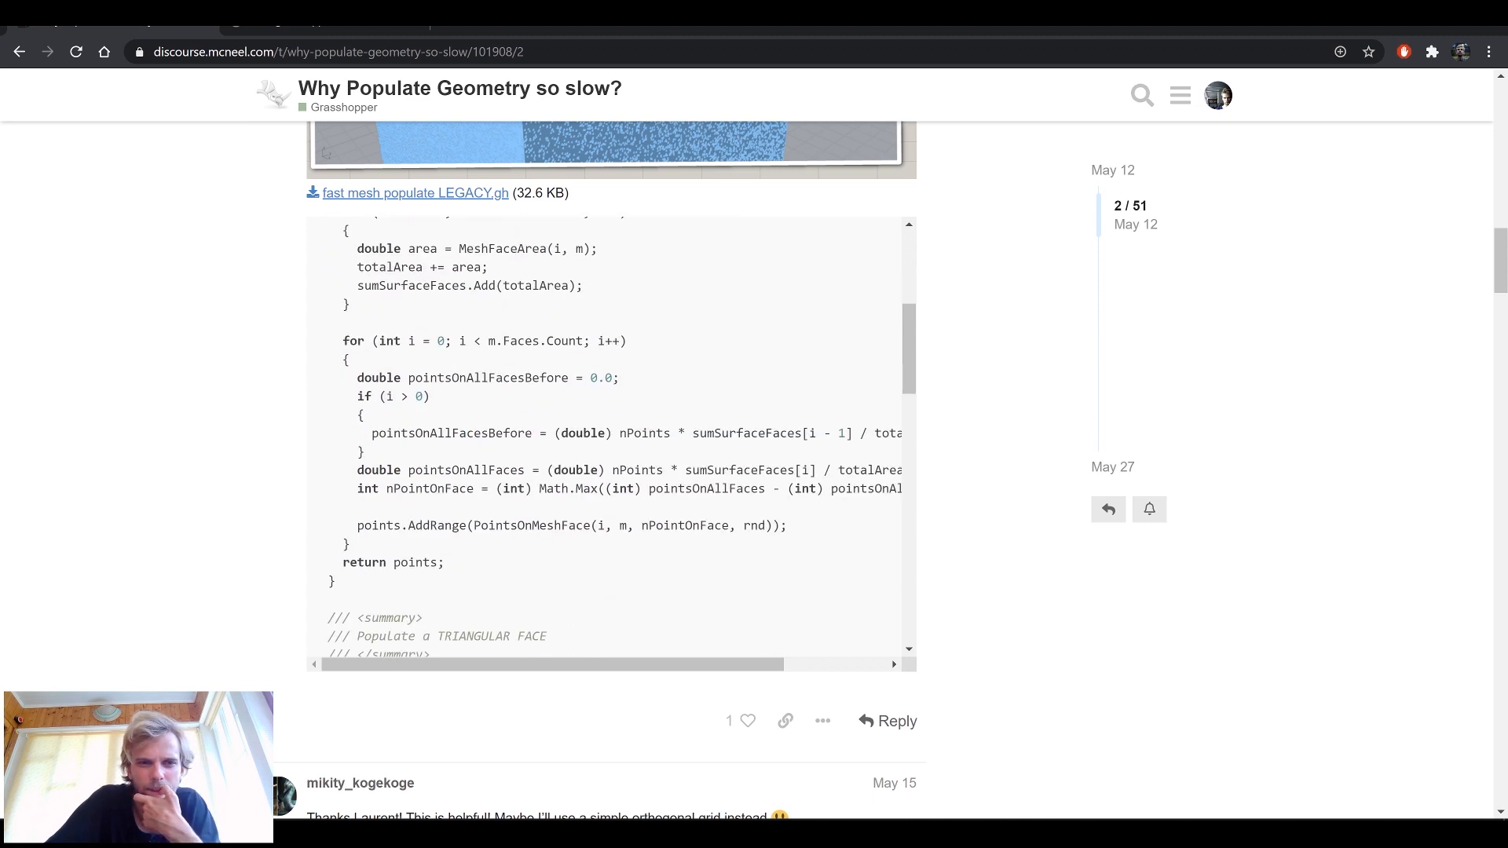
{"action": "scroll", "coordinate": [406, 428], "scroll_direction": "down", "scroll_amount": 2}
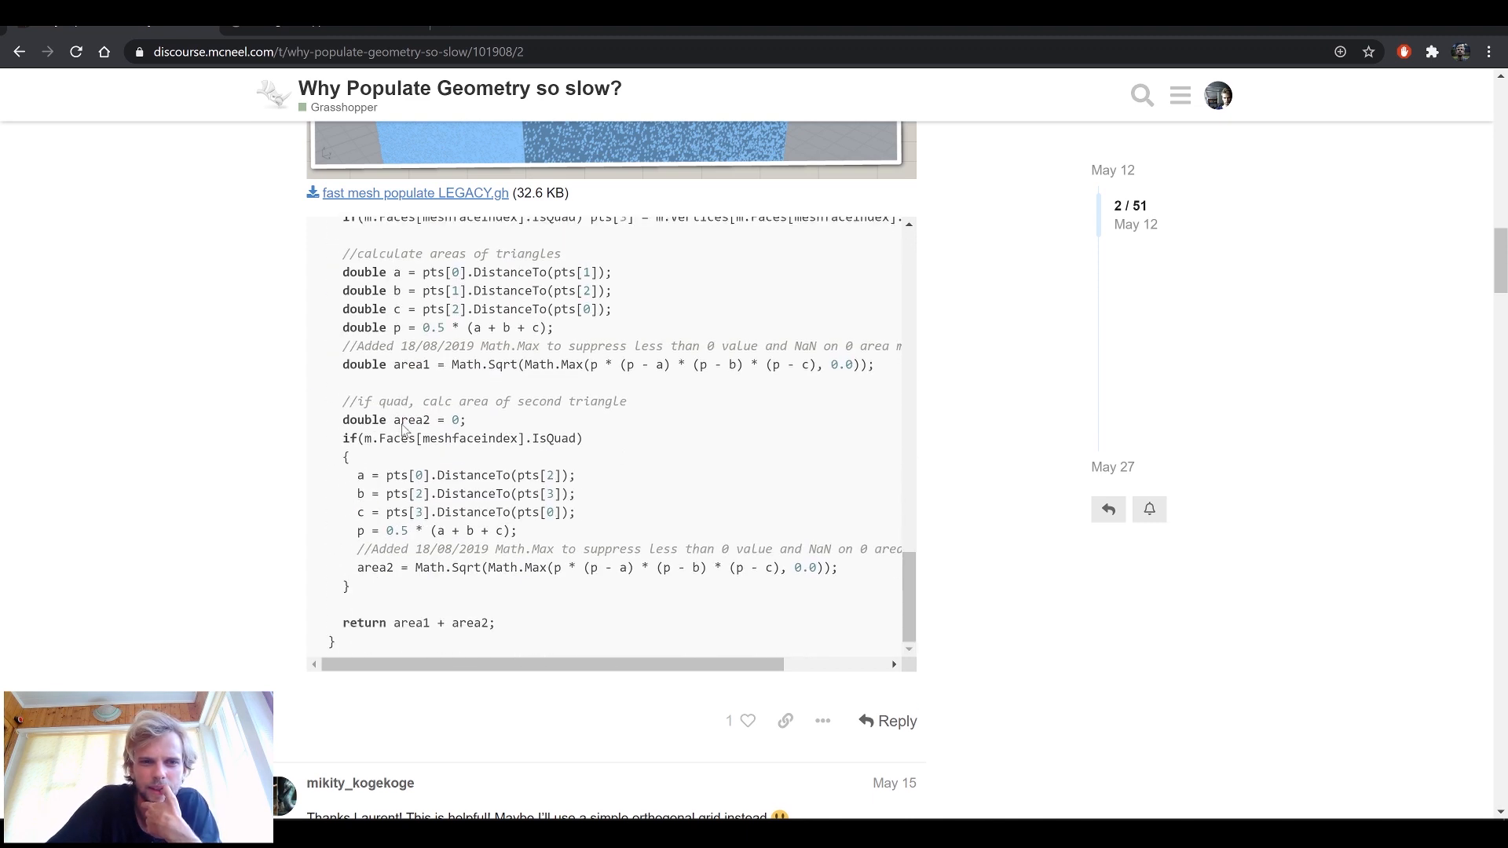
Step: Examine the script's MeshFaceArea and PointsOnMeshFace functions in the forum reply's code listing
{"action": "scroll", "coordinate": [180, 466], "scroll_direction": "up", "scroll_amount": 5}
{"action": "scroll", "coordinate": [185, 465], "scroll_direction": "down", "scroll_amount": 4}
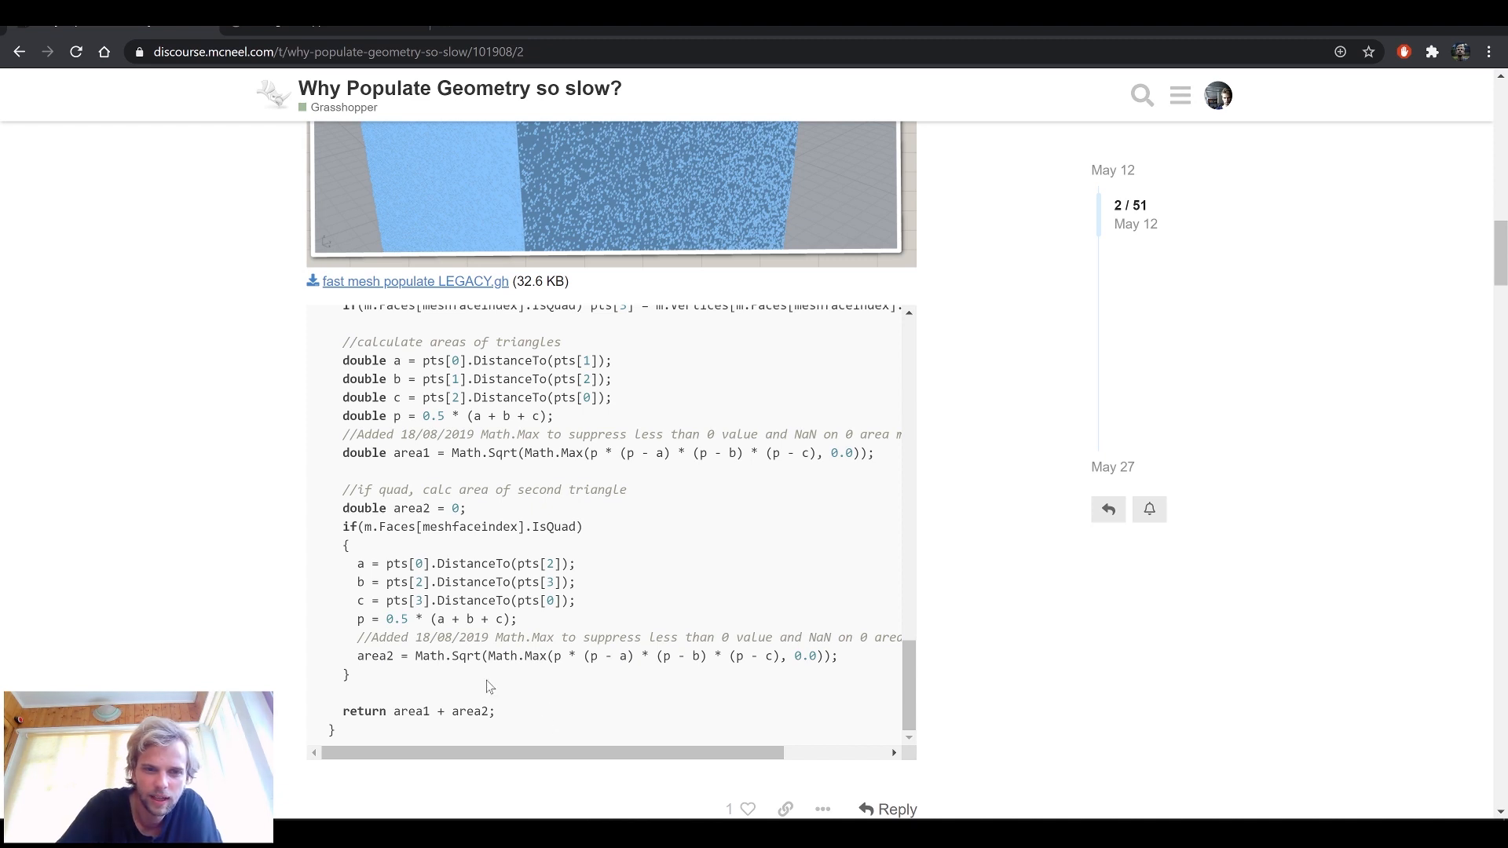
{"action": "left_click_drag", "start_coordinate": [362, 733], "coordinate": [355, 545]}
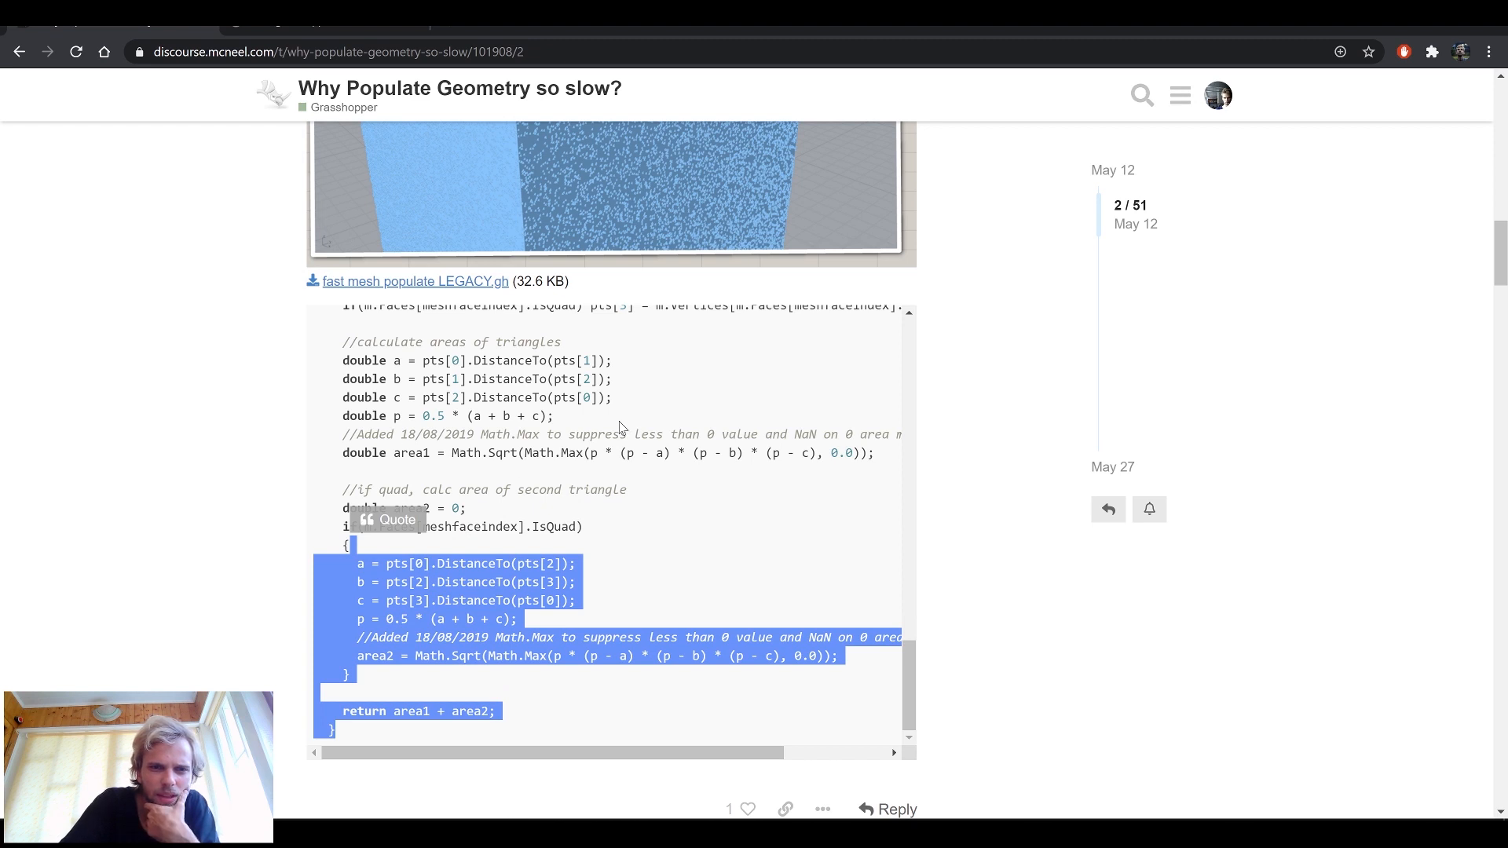
{"action": "scroll", "coordinate": [614, 418], "scroll_direction": "up", "scroll_amount": 1}
{"action": "scroll", "coordinate": [472, 445], "scroll_direction": "up", "scroll_amount": 2}
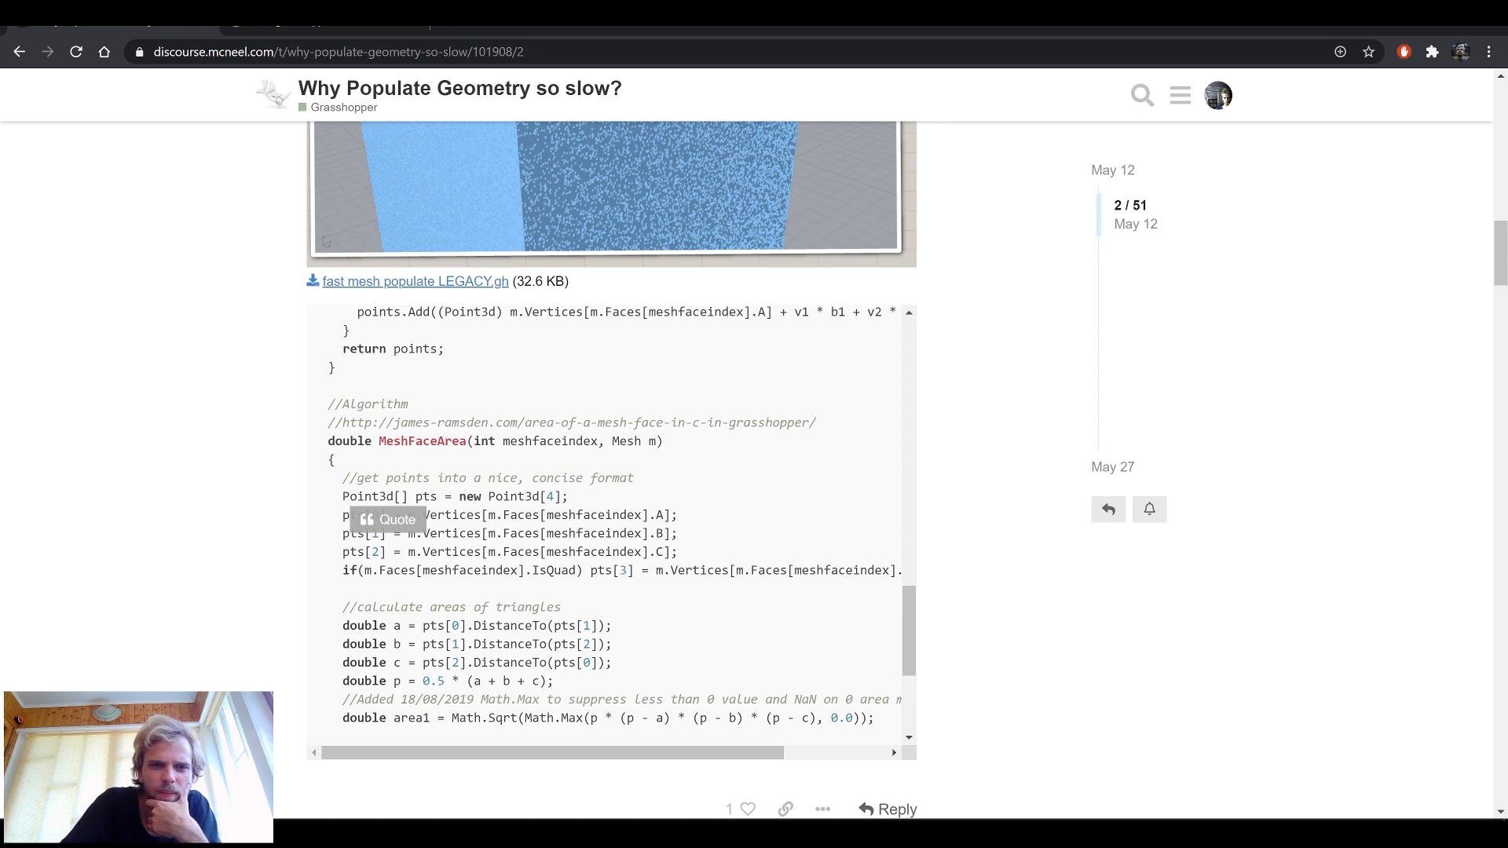
{"action": "scroll", "coordinate": [471, 445], "scroll_direction": "up", "scroll_amount": 2}
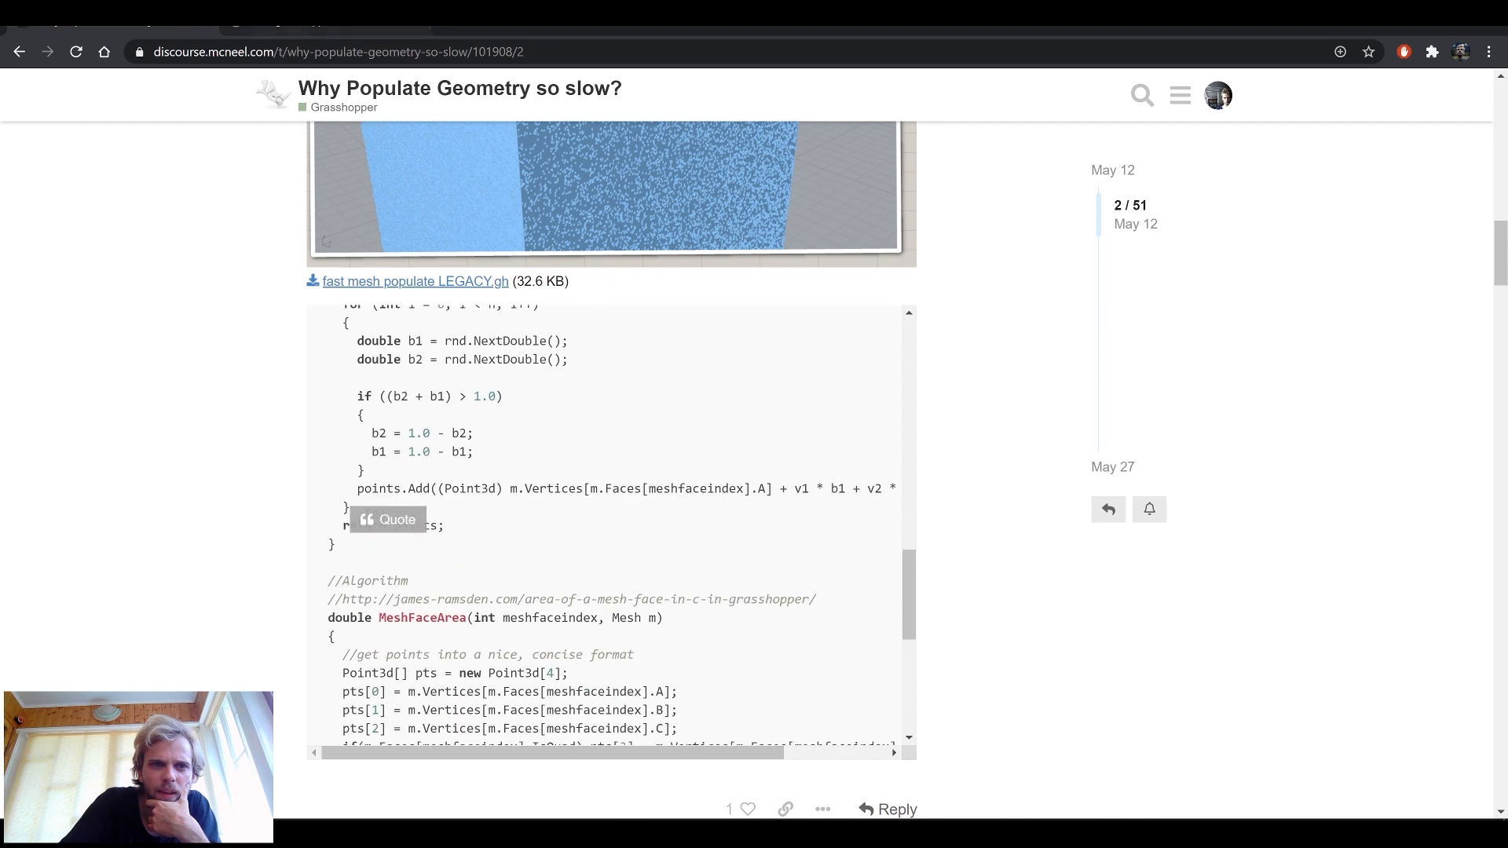
{"action": "left_click", "coordinate": [433, 25]}
{"action": "left_click", "coordinate": [422, 26]}
{"action": "scroll", "coordinate": [522, 524], "scroll_direction": "up", "scroll_amount": 5}
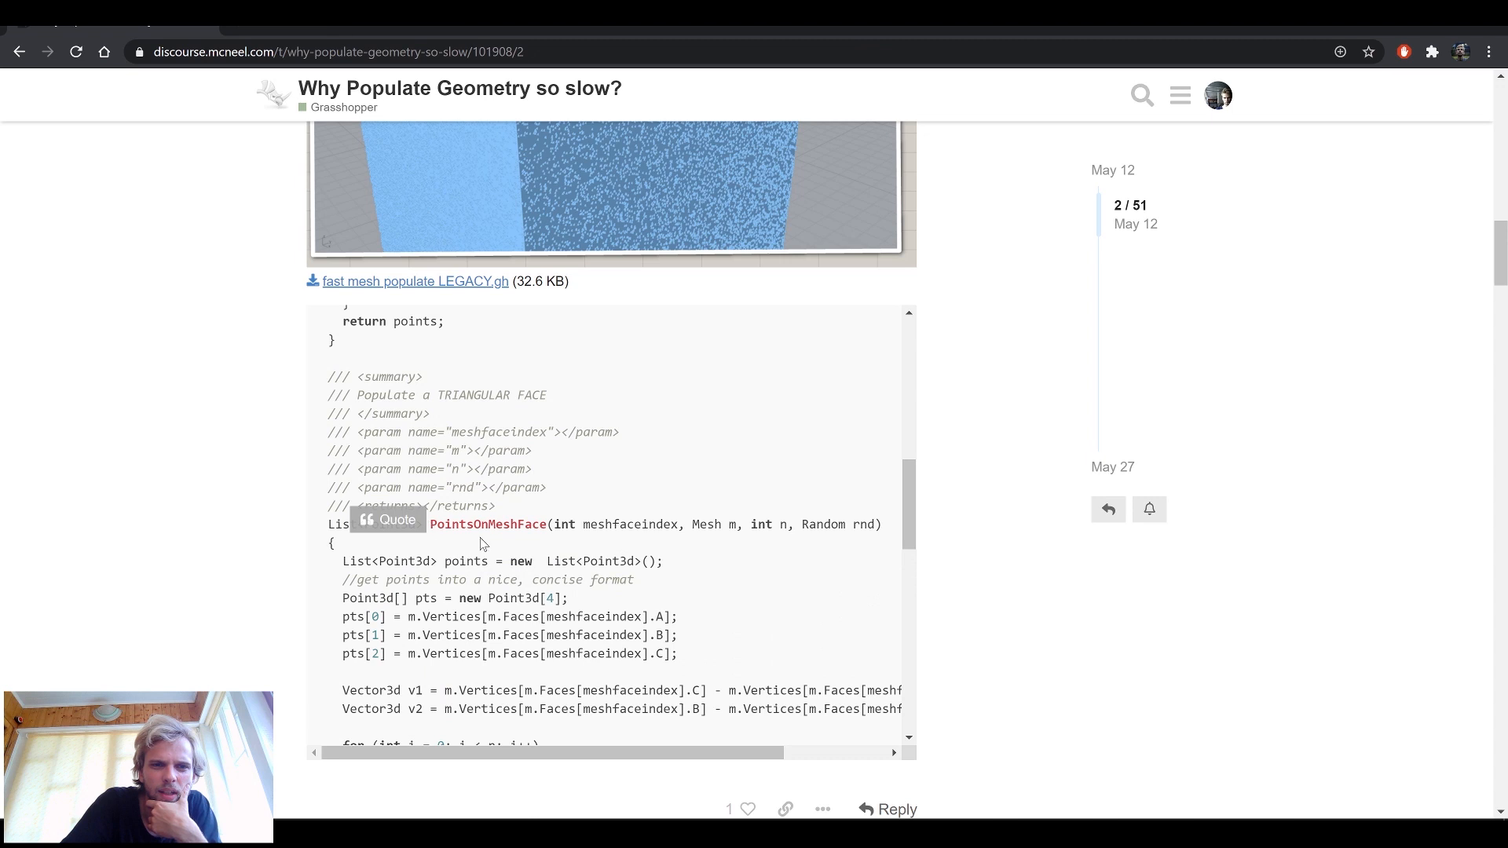
{"action": "scroll", "coordinate": [499, 550], "scroll_direction": "up", "scroll_amount": 5}
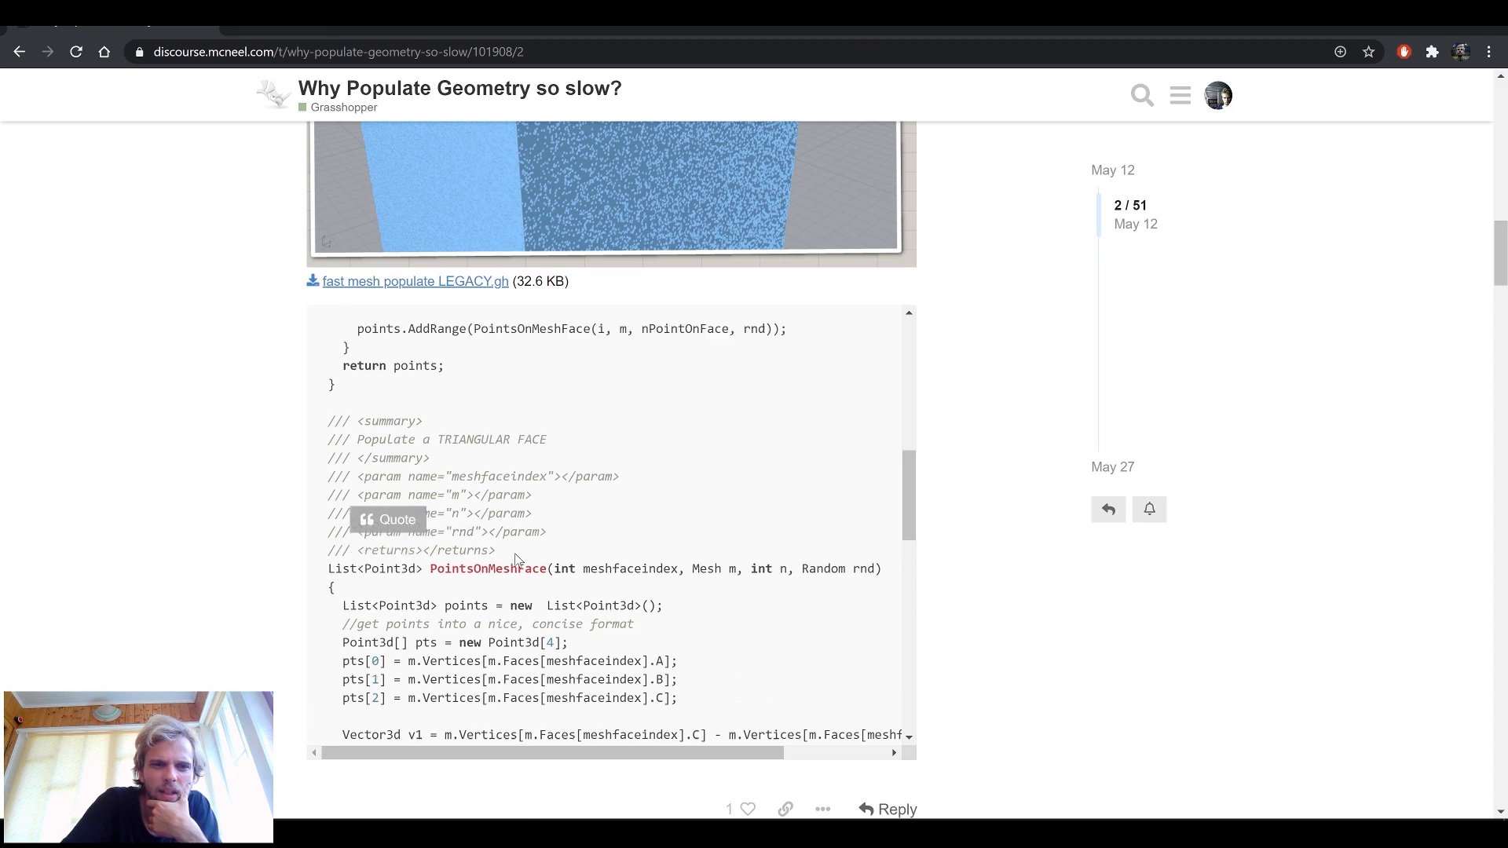
Step: Download "fast mesh populate LEGACY.gh" from the forum reply and open it in Grasshopper
{"action": "left_click", "coordinate": [439, 282]}
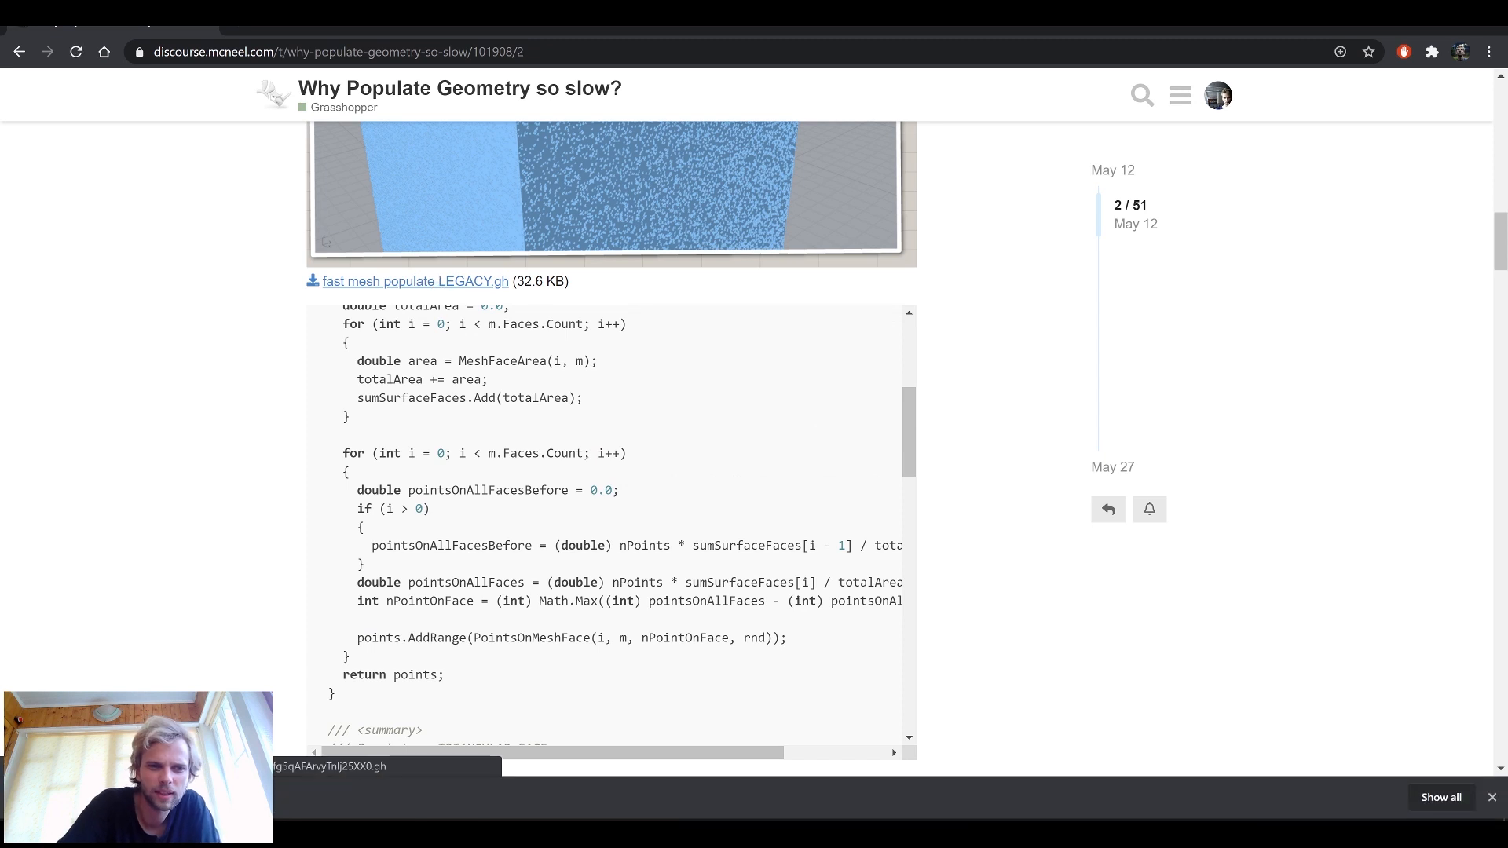
{"action": "left_click", "coordinate": [303, 748]}
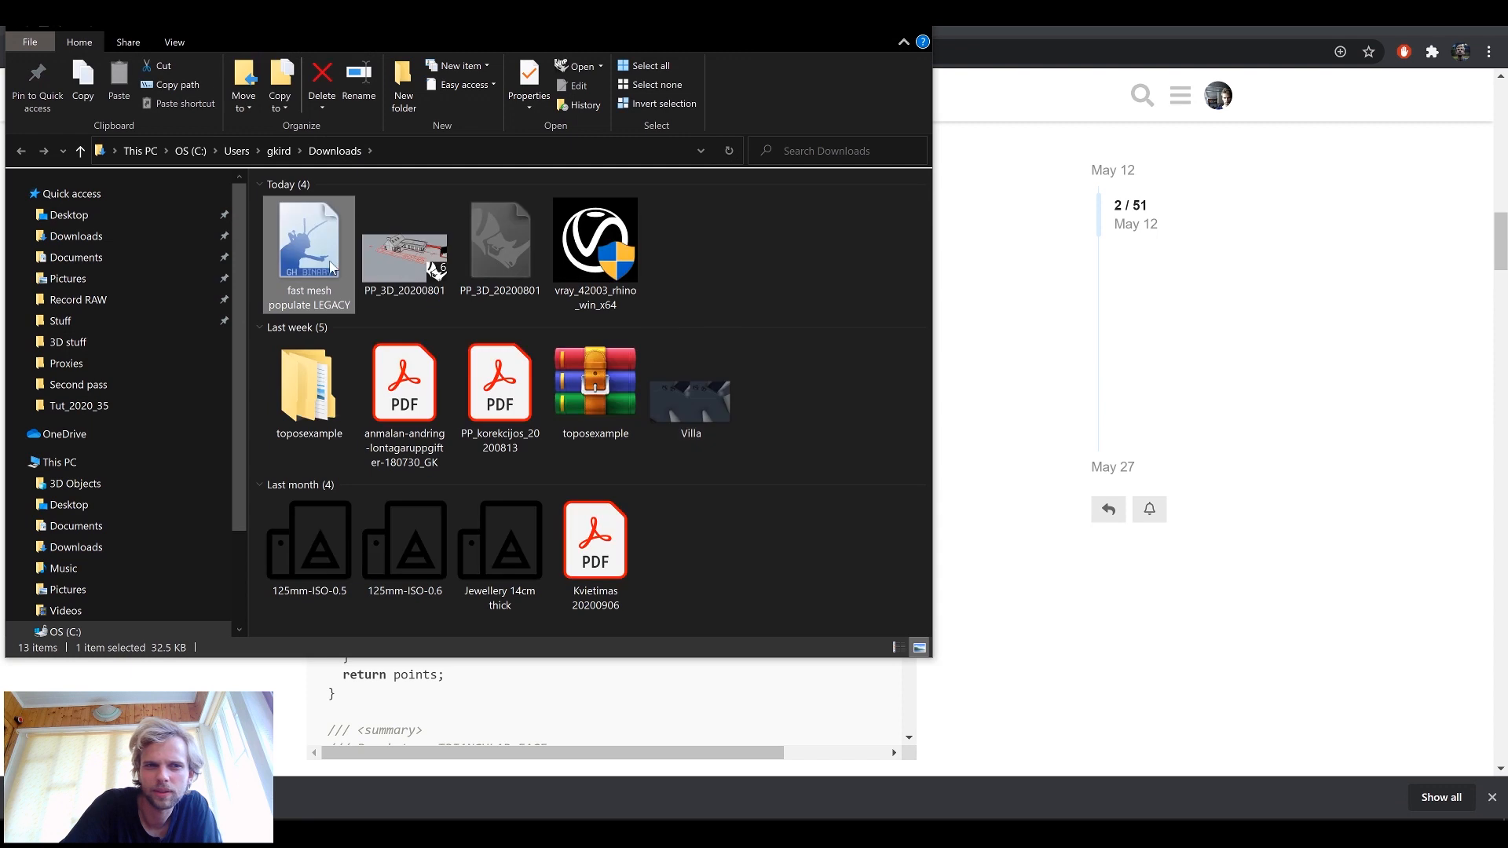
{"action": "left_click_drag", "start_coordinate": [314, 263], "coordinate": [1264, 293]}
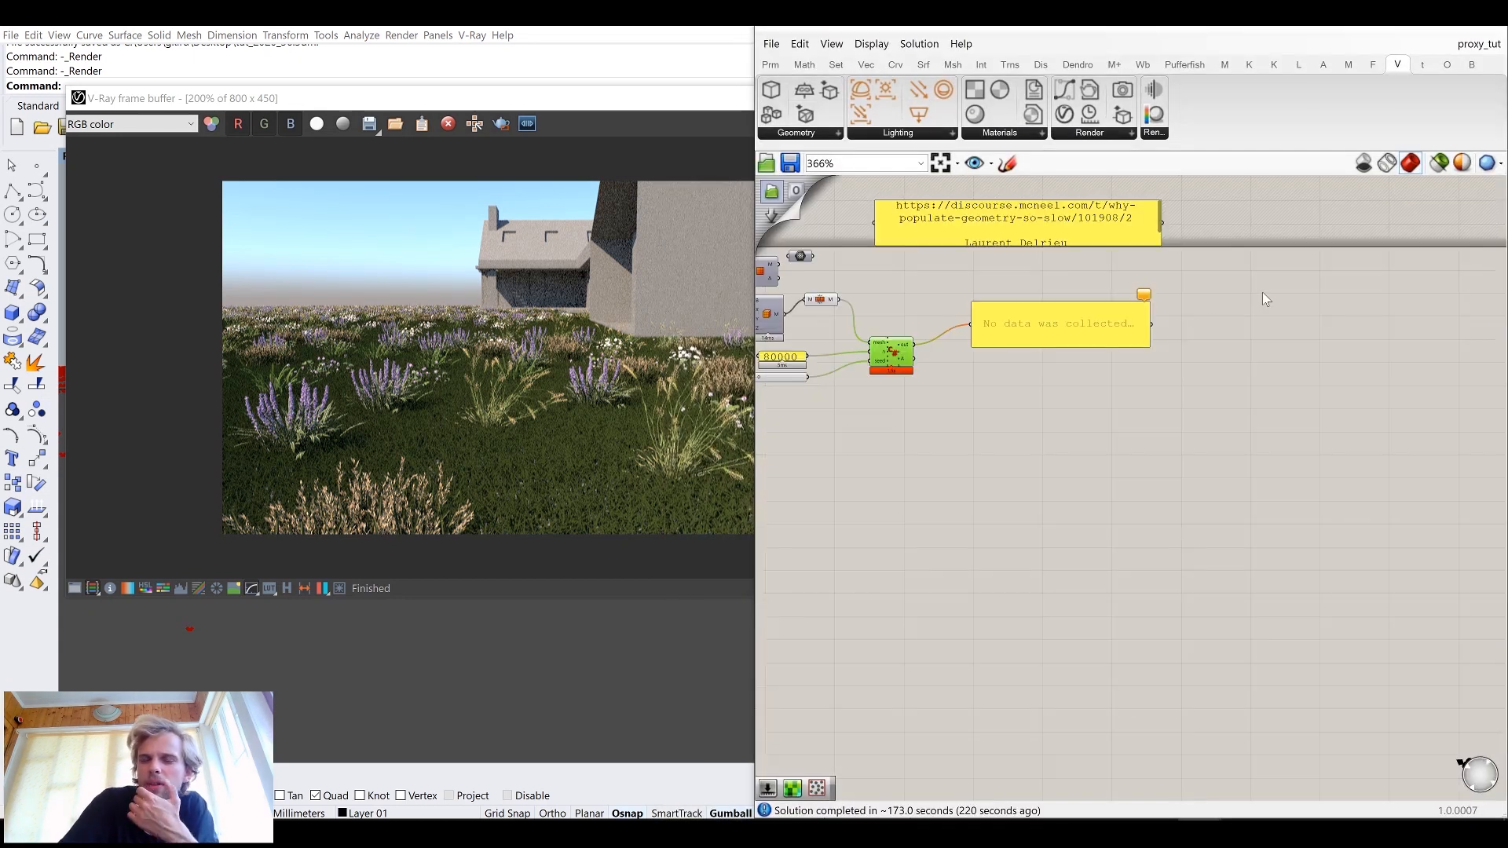
Step: Inspect the C# populate component in the downloaded definition, including its mesh, n and seed inputs and its outputs
{"action": "right_click_drag", "start_coordinate": [978, 384], "coordinate": [1194, 481]}
{"action": "scroll", "coordinate": [1155, 475], "scroll_direction": "up", "scroll_amount": 5}
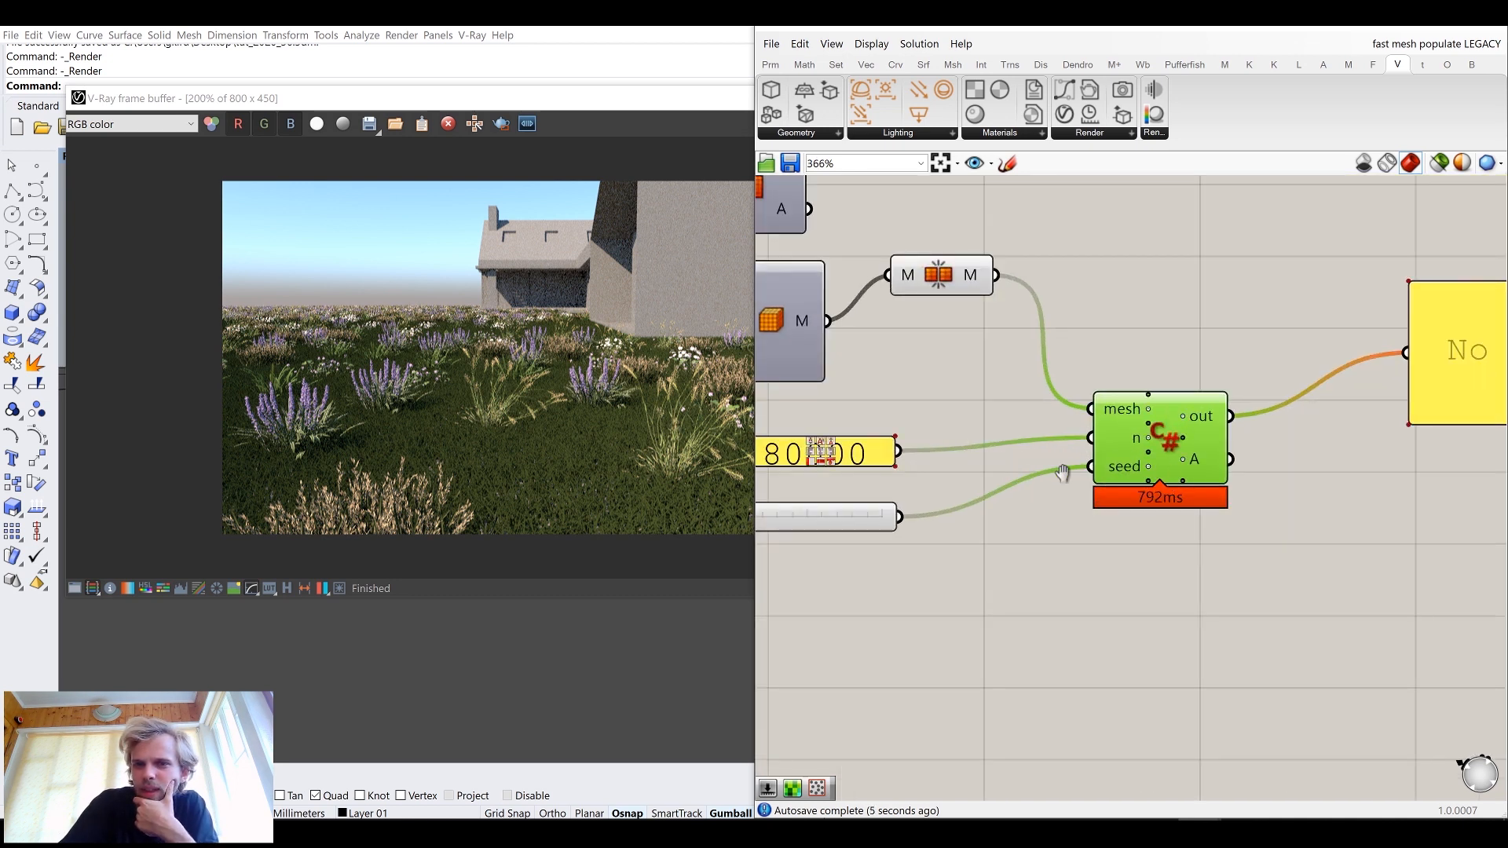
{"action": "scroll", "coordinate": [1116, 467], "scroll_direction": "down", "scroll_amount": 3}
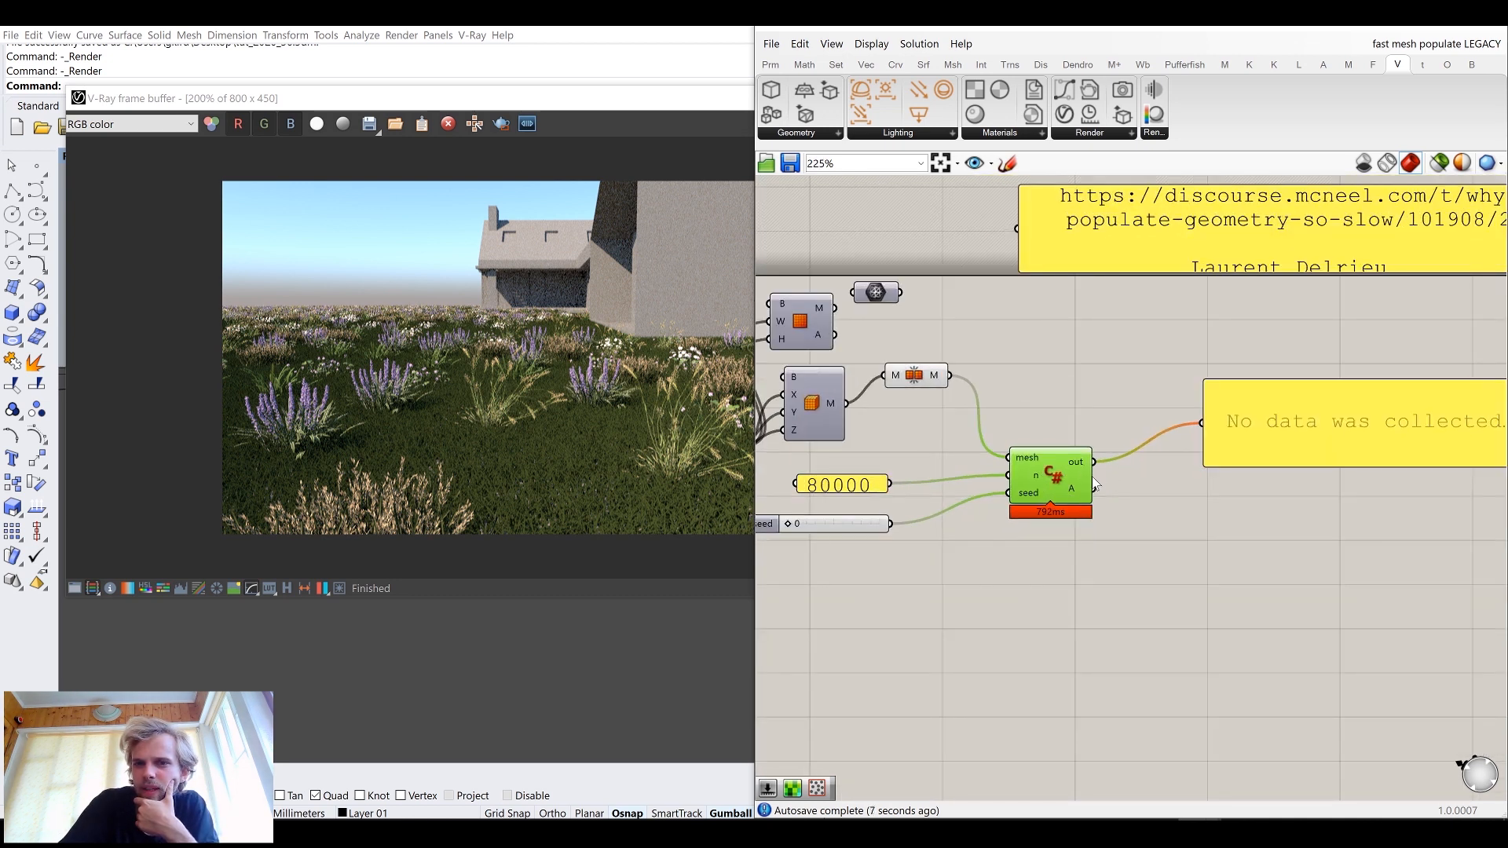
{"action": "scroll", "coordinate": [1101, 481], "scroll_direction": "up", "scroll_amount": 3}
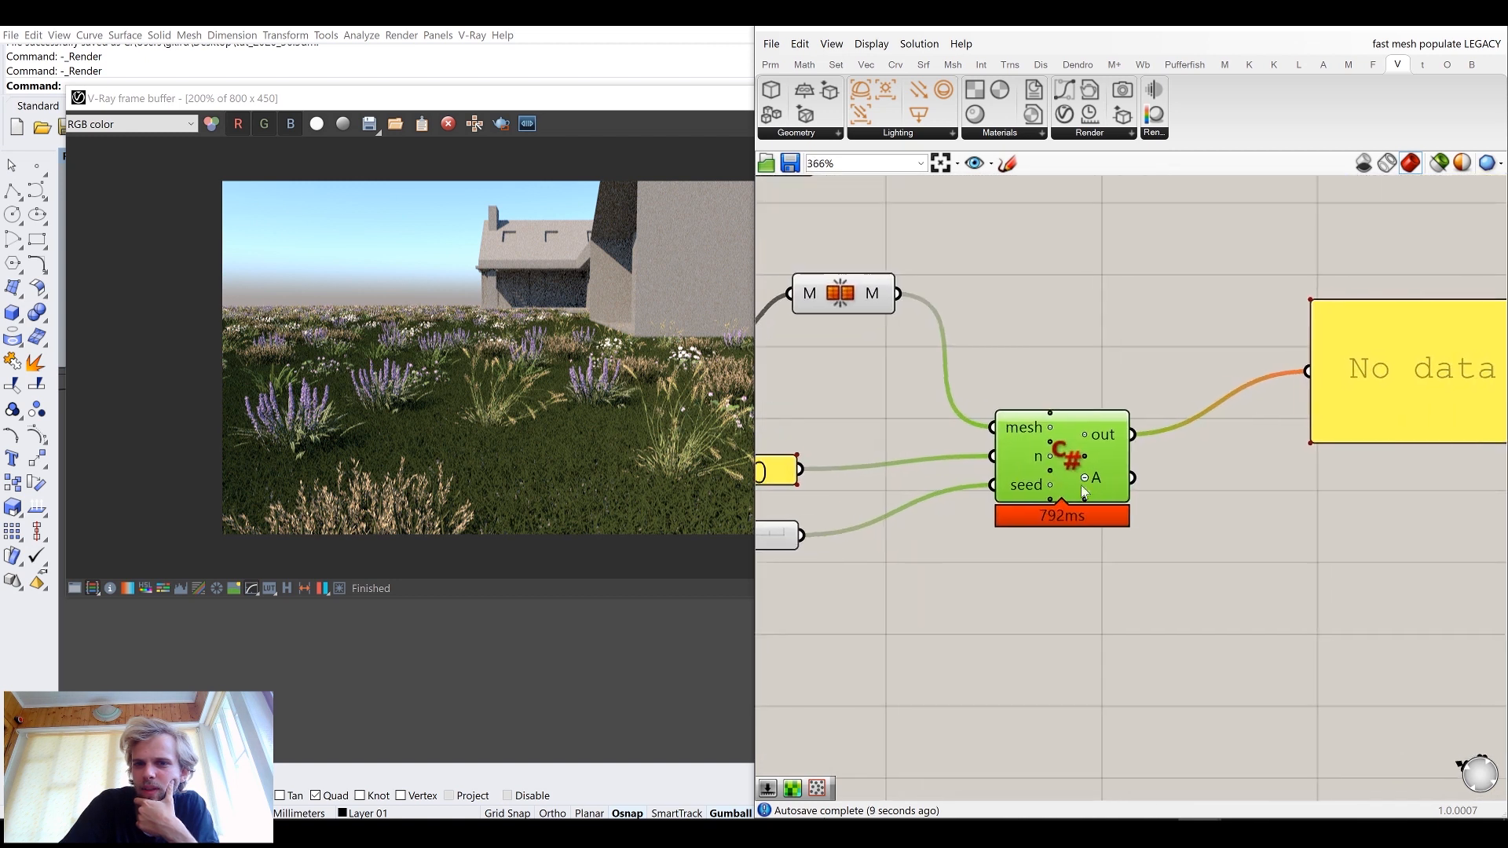
{"action": "mouse_move", "coordinate": [1100, 481]}
{"action": "left_mouse_down"}
{"action": "mouse_move", "coordinate": [1223, 389]}
{"action": "mouse_move", "coordinate": [1107, 455]}
{"action": "left_mouse_up"}
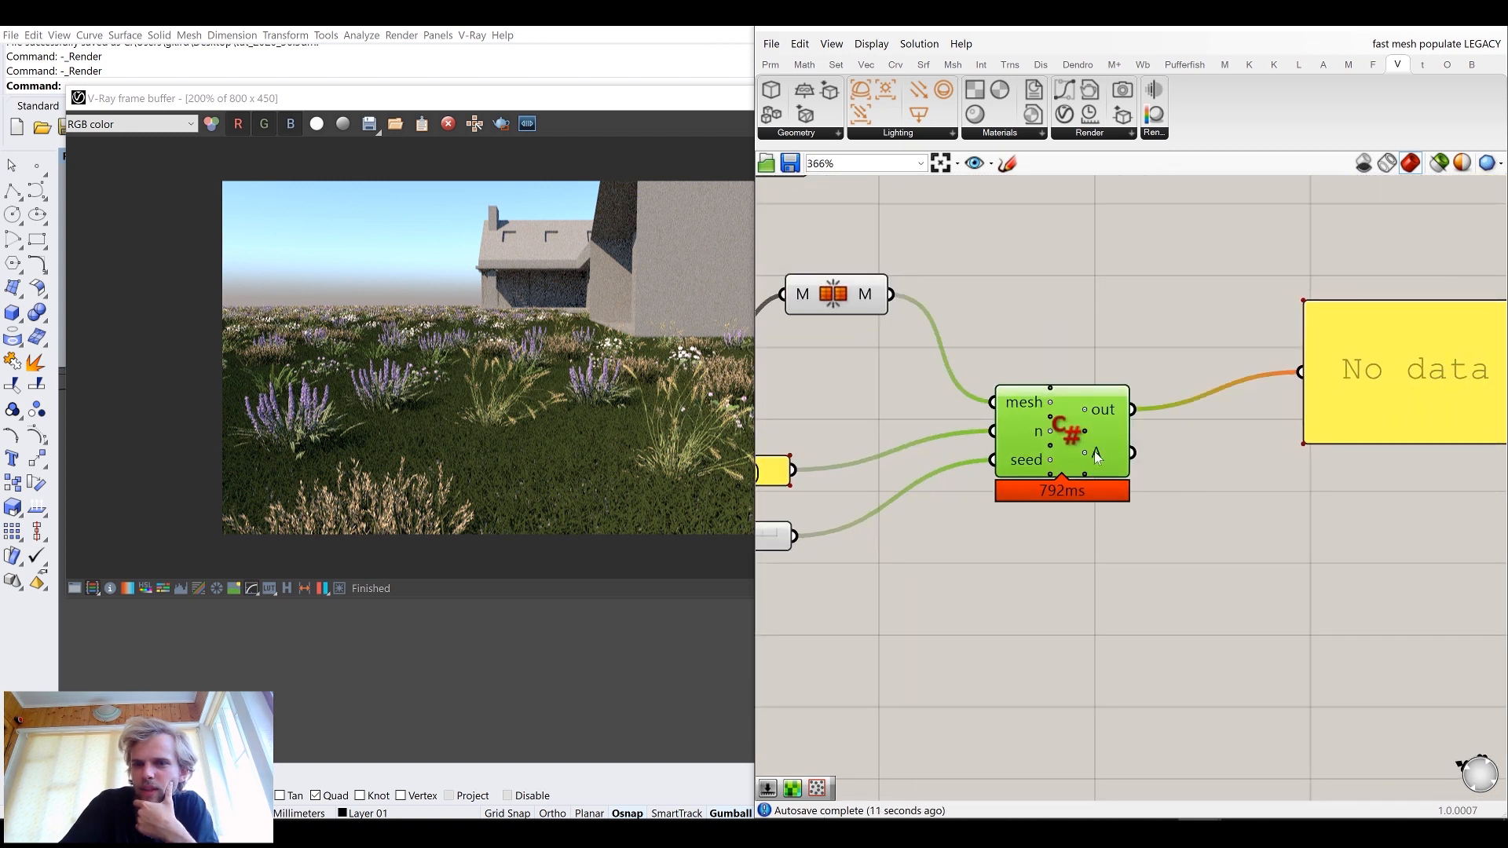
{"action": "scroll", "coordinate": [1065, 417], "scroll_direction": "down", "scroll_amount": 3}
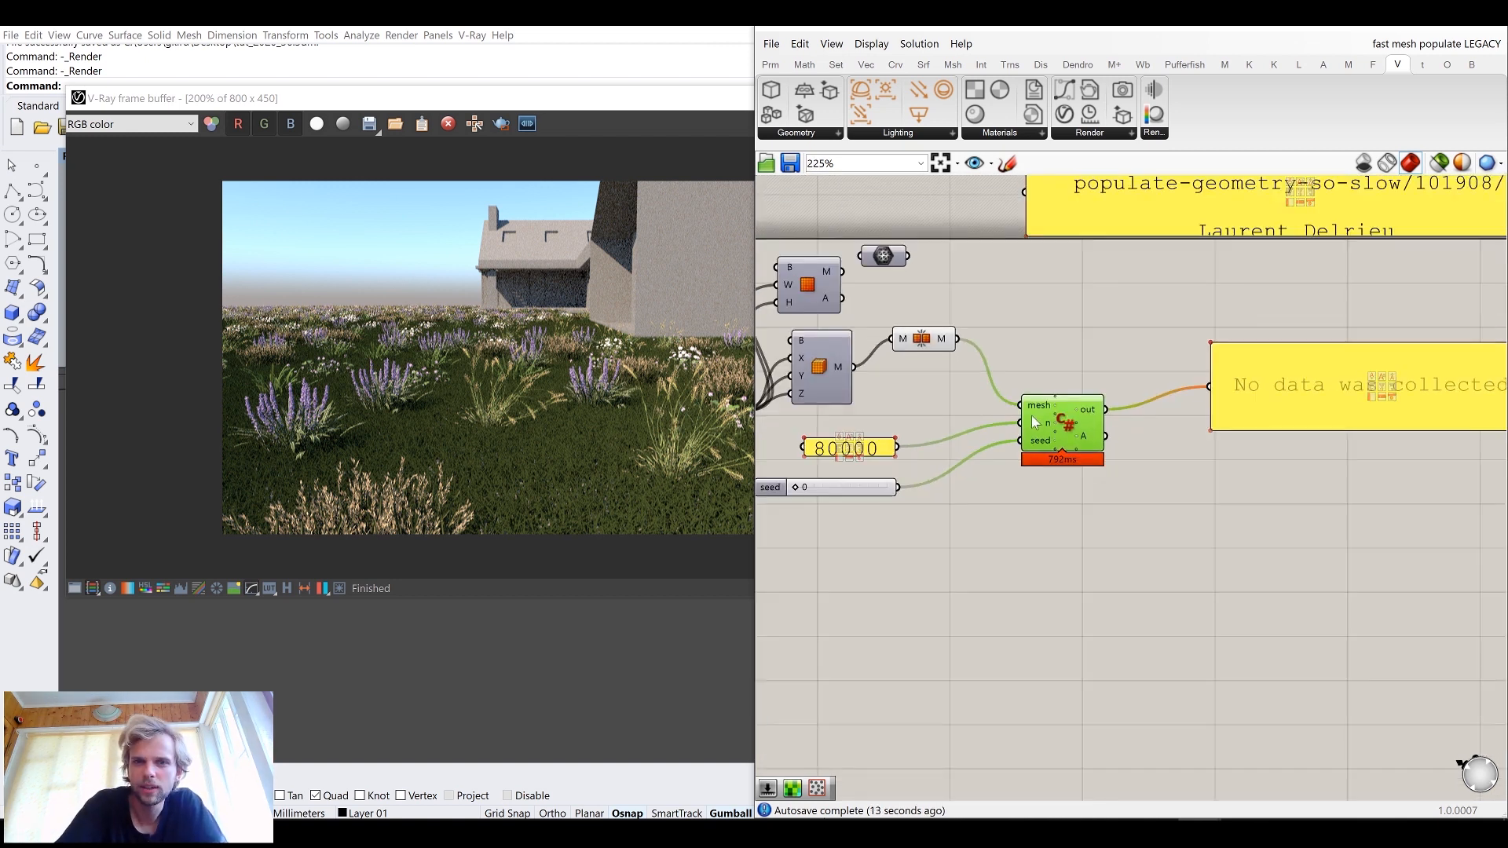
{"action": "scroll", "coordinate": [1049, 440], "scroll_direction": "up", "scroll_amount": 3}
{"action": "mouse_move", "coordinate": [1108, 453]}
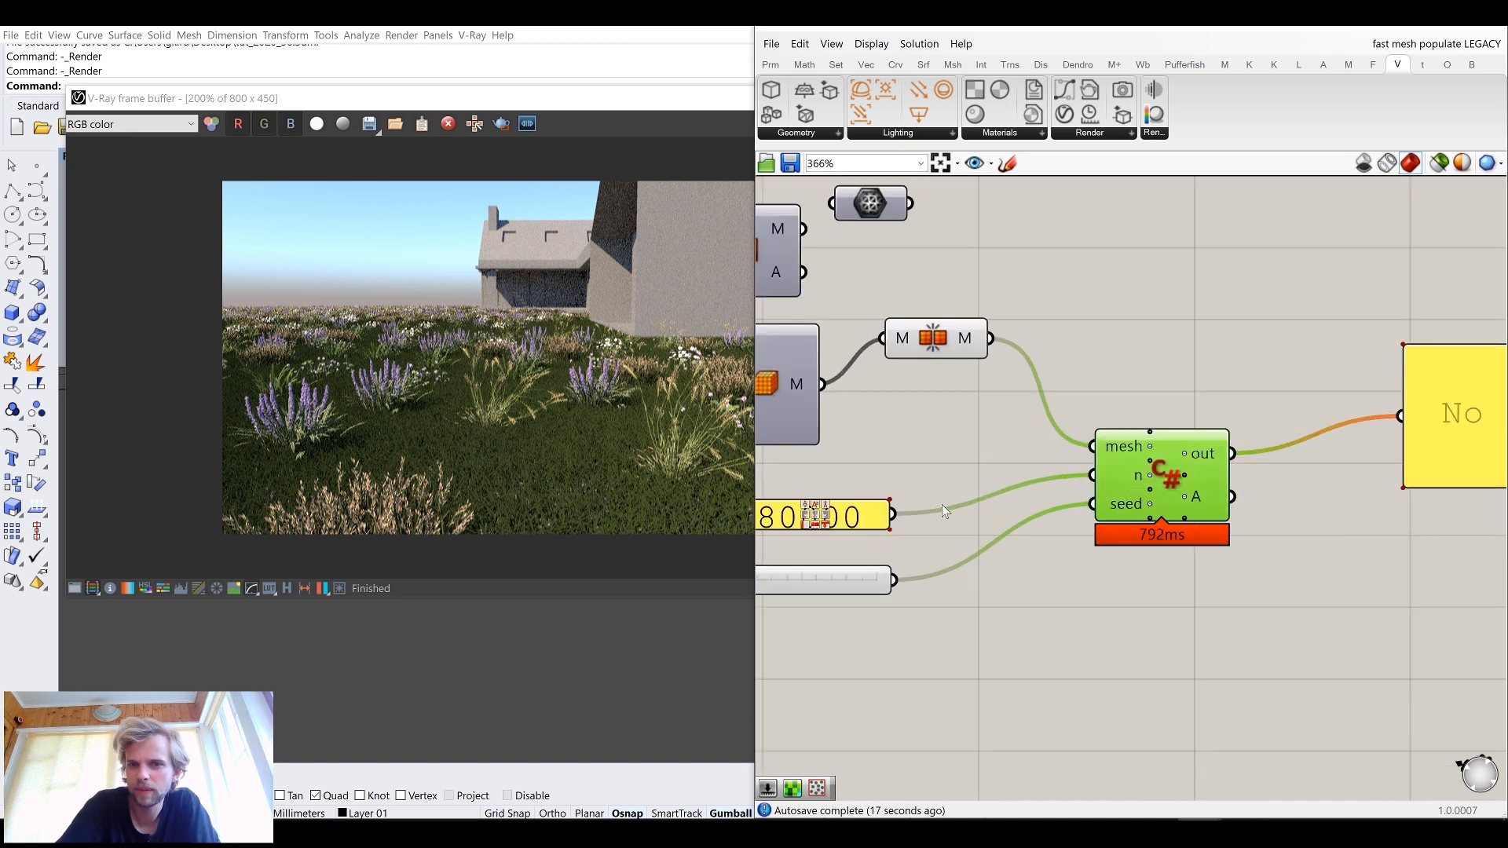
Step: Copy the C# populate component from the downloaded definition and switch to the proxy_tut definition
{"action": "right_click_drag", "start_coordinate": [1125, 558], "coordinate": [1171, 545]}
{"action": "left_click", "coordinate": [1097, 476]}
{"action": "left_click_drag", "start_coordinate": [1279, 601], "coordinate": [1049, 407]}
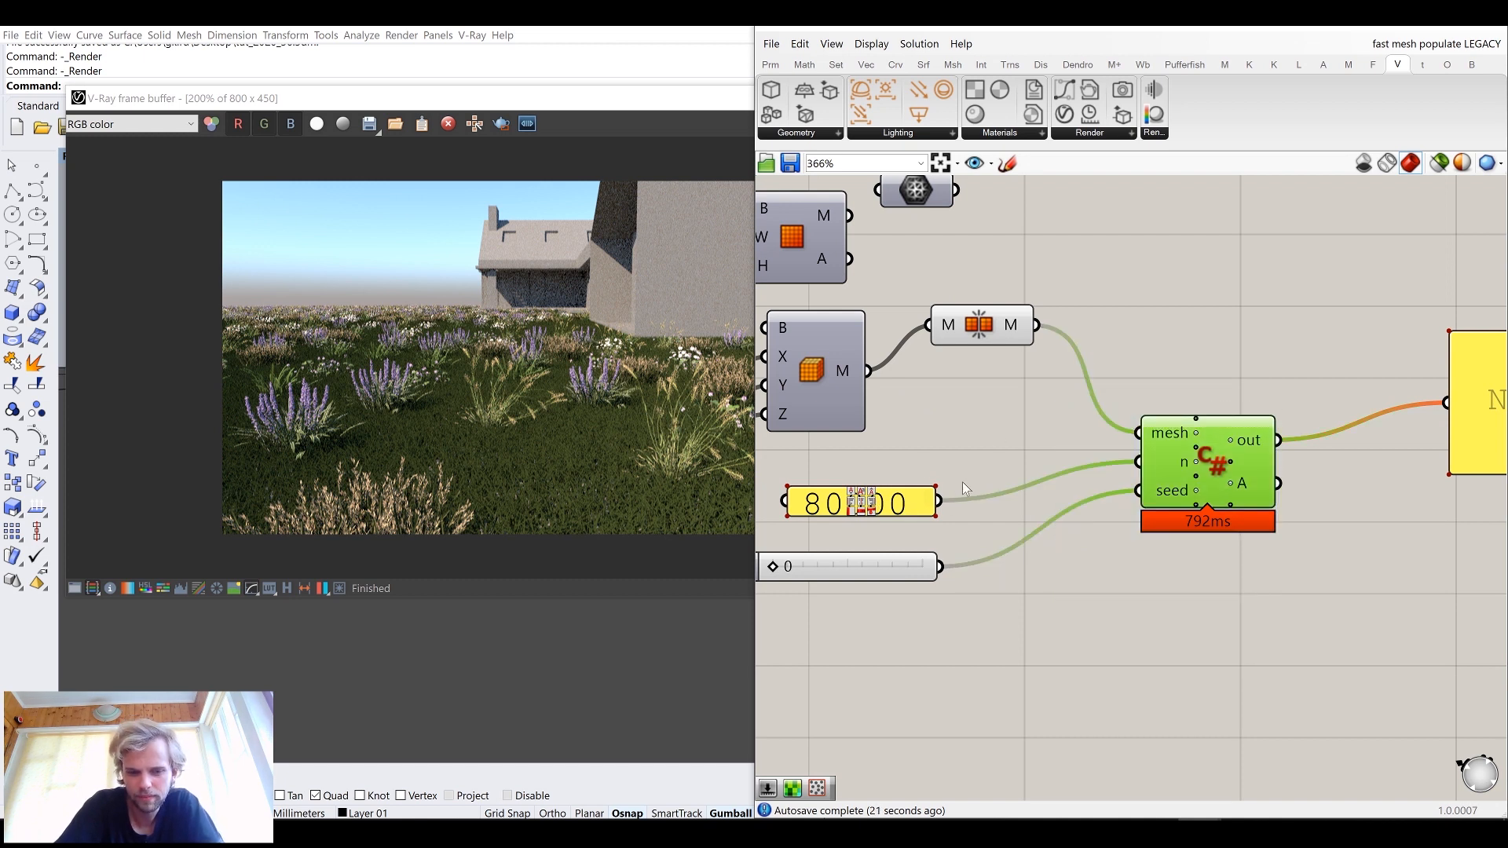
{"action": "left_click", "coordinate": [1419, 48]}
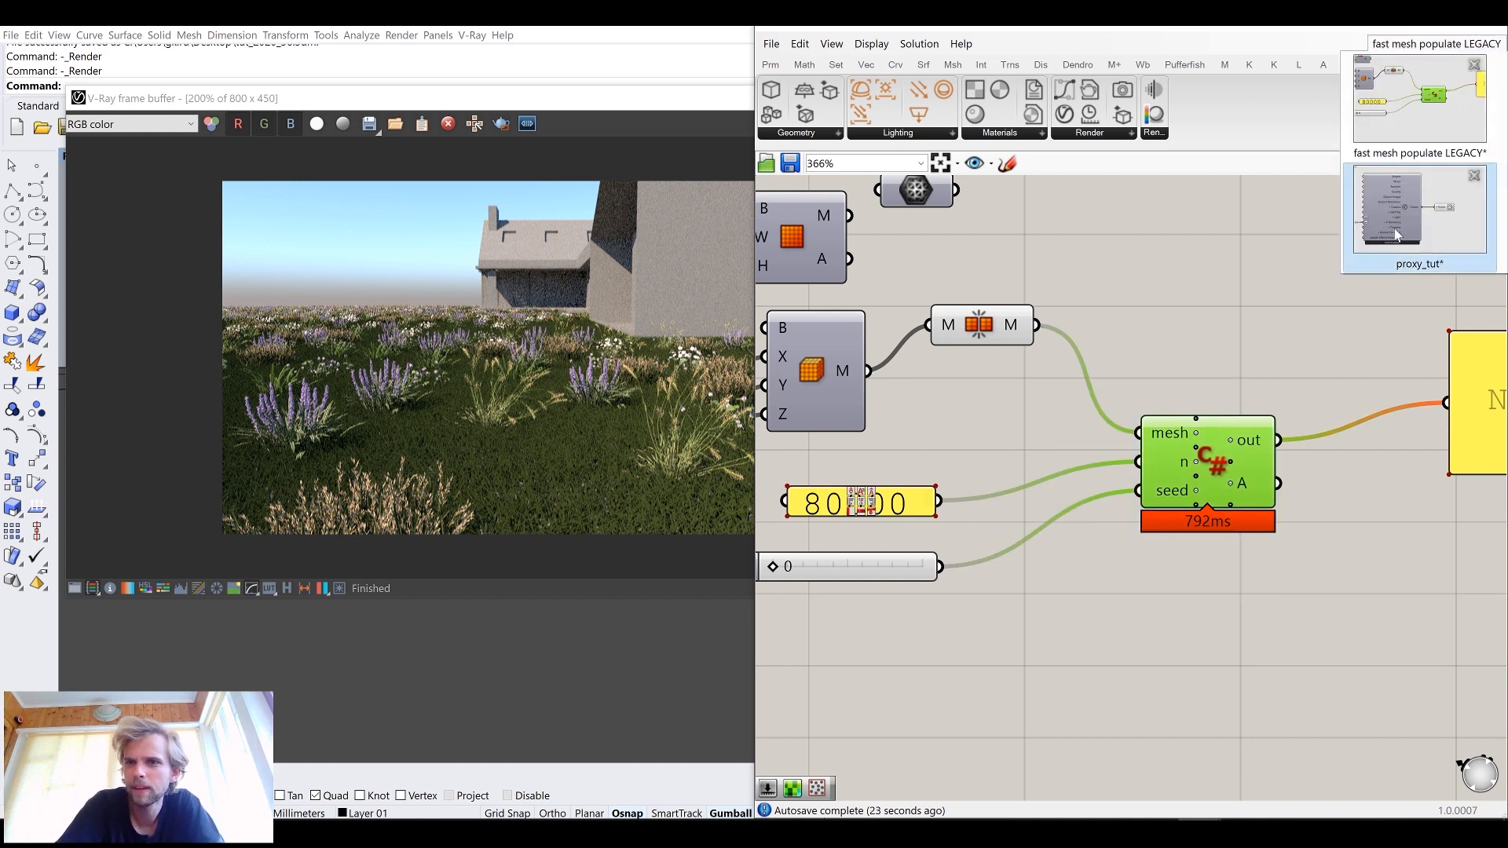
{"action": "left_click", "coordinate": [1396, 227]}
Step: Paste the C# populate component into the empty space above the "Region for plants" group, keeping its mesh, n and seed inputs
{"action": "scroll", "coordinate": [1204, 379], "scroll_direction": "down", "scroll_amount": 11}
{"action": "right_click_drag", "start_coordinate": [958, 430], "coordinate": [1331, 341]}
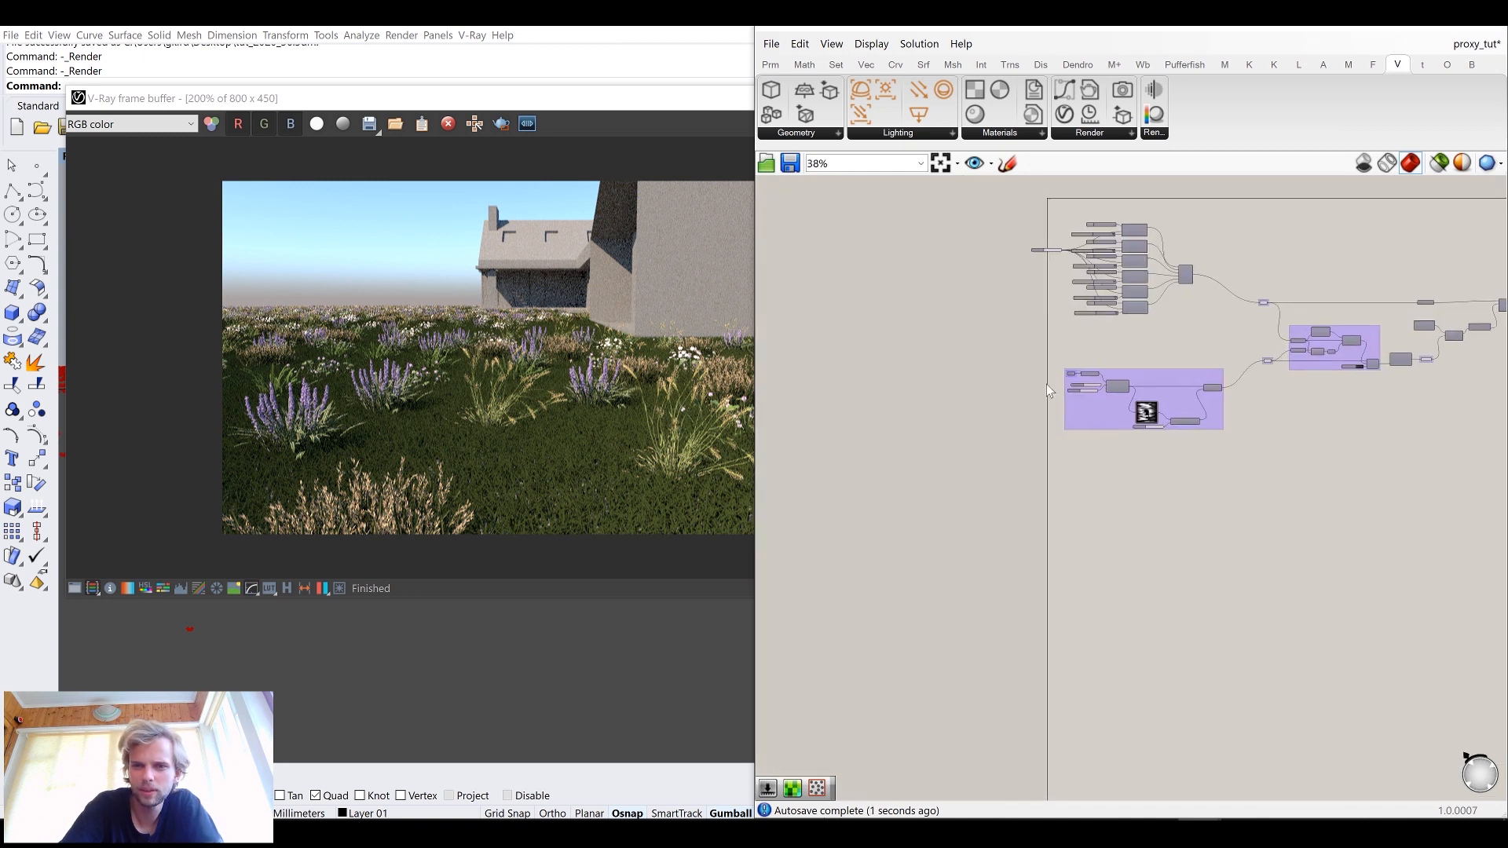
{"action": "scroll", "coordinate": [1091, 379], "scroll_direction": "up", "scroll_amount": 6}
{"action": "right_click_drag", "start_coordinate": [1176, 340], "coordinate": [1116, 401]}
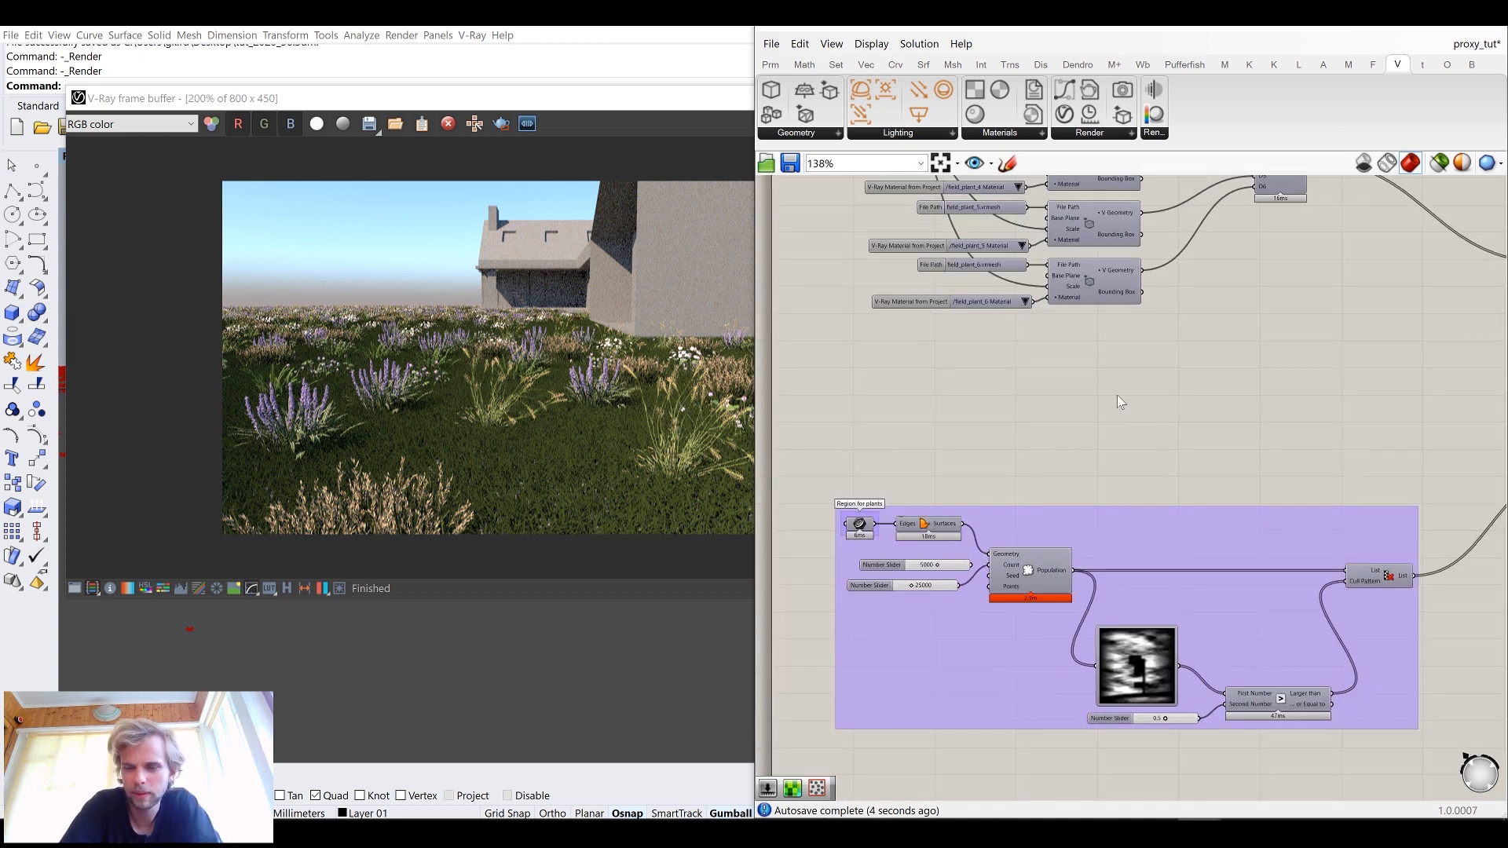
{"action": "scroll", "coordinate": [1153, 385], "scroll_direction": "down", "scroll_amount": 5}
{"action": "scroll", "coordinate": [1175, 377], "scroll_direction": "up", "scroll_amount": 3}
{"action": "right_click_drag", "start_coordinate": [1103, 378], "coordinate": [1110, 296]}
{"action": "left_click_drag", "start_coordinate": [1131, 259], "coordinate": [1090, 563]}
{"action": "scroll", "coordinate": [1090, 564], "scroll_direction": "up", "scroll_amount": 8}
{"action": "left_click", "coordinate": [1124, 548]}
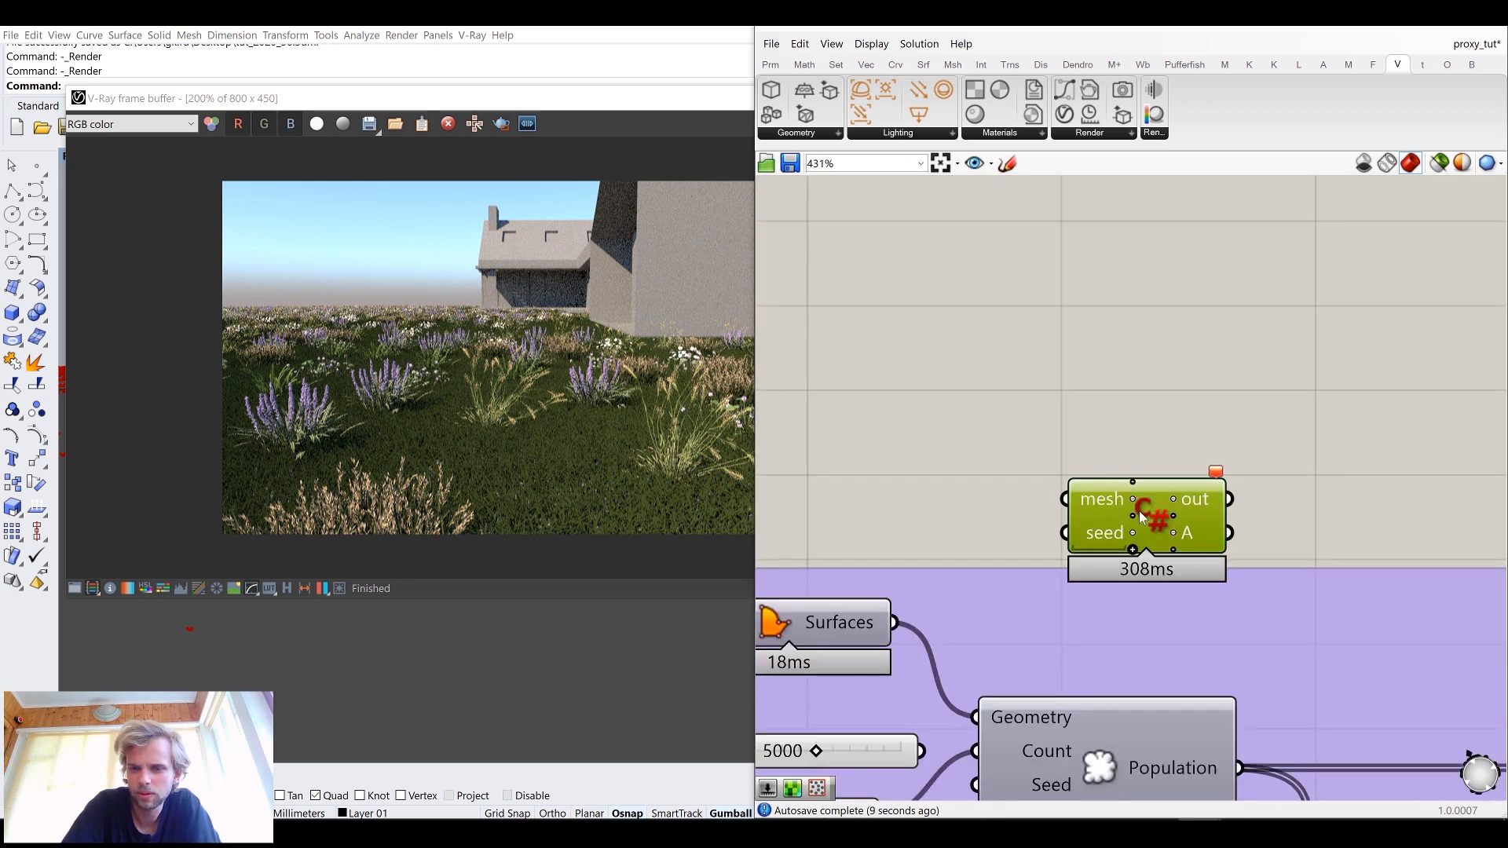
{"action": "key", "text": "ctrl+z"}
{"action": "left_click_drag", "start_coordinate": [1162, 522], "coordinate": [1085, 435]}
{"action": "left_click", "coordinate": [867, 493]}
Step: Try adding a Mesh Brep component beside the C# component
{"action": "right_click_drag", "start_coordinate": [867, 494], "coordinate": [1051, 446]}
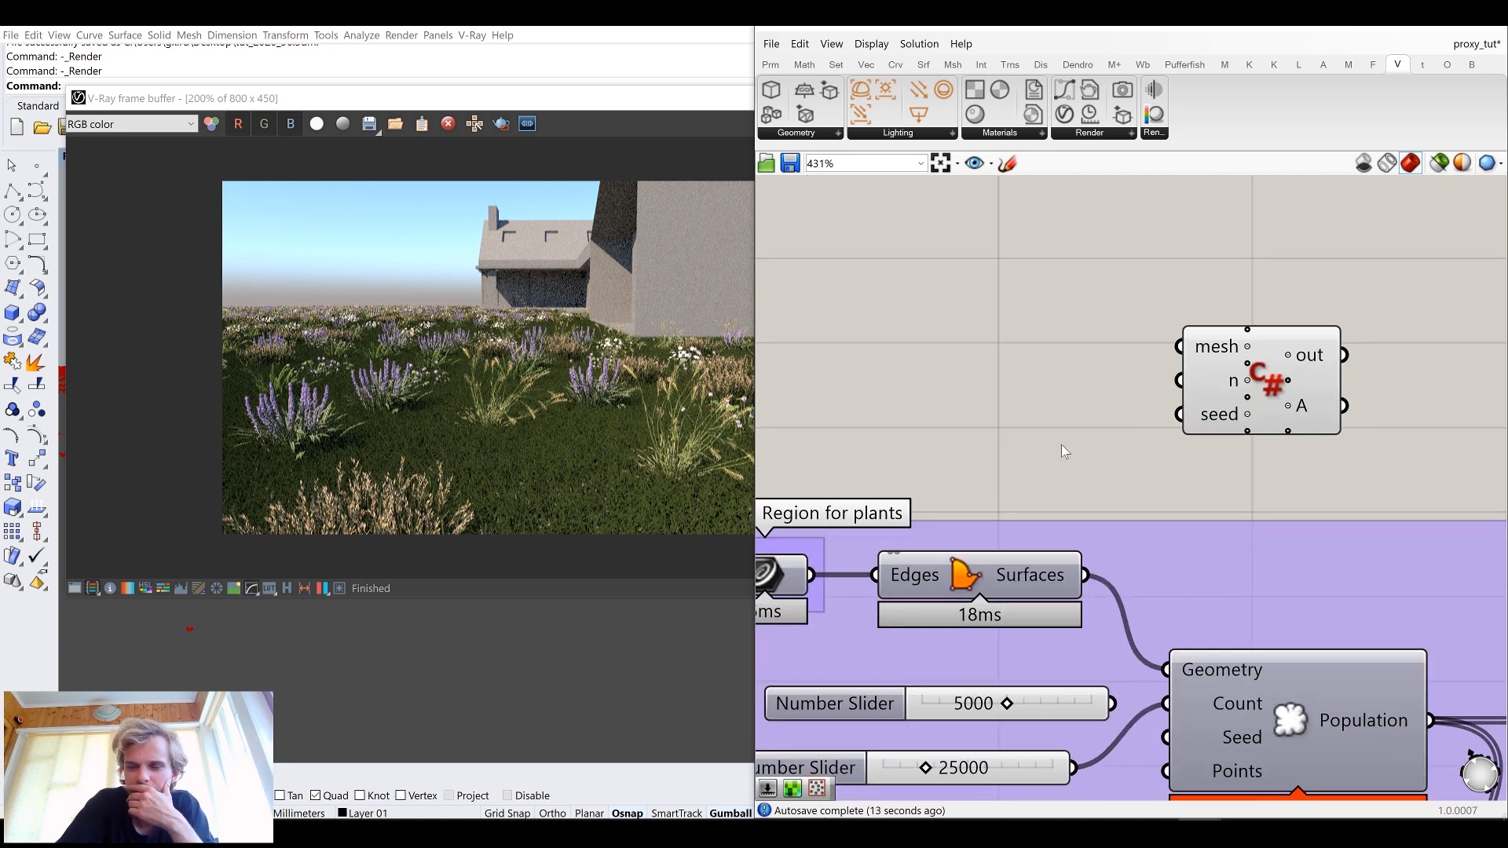
{"action": "double_click", "coordinate": [1022, 403]}
{"action": "type", "text": "mesh"}
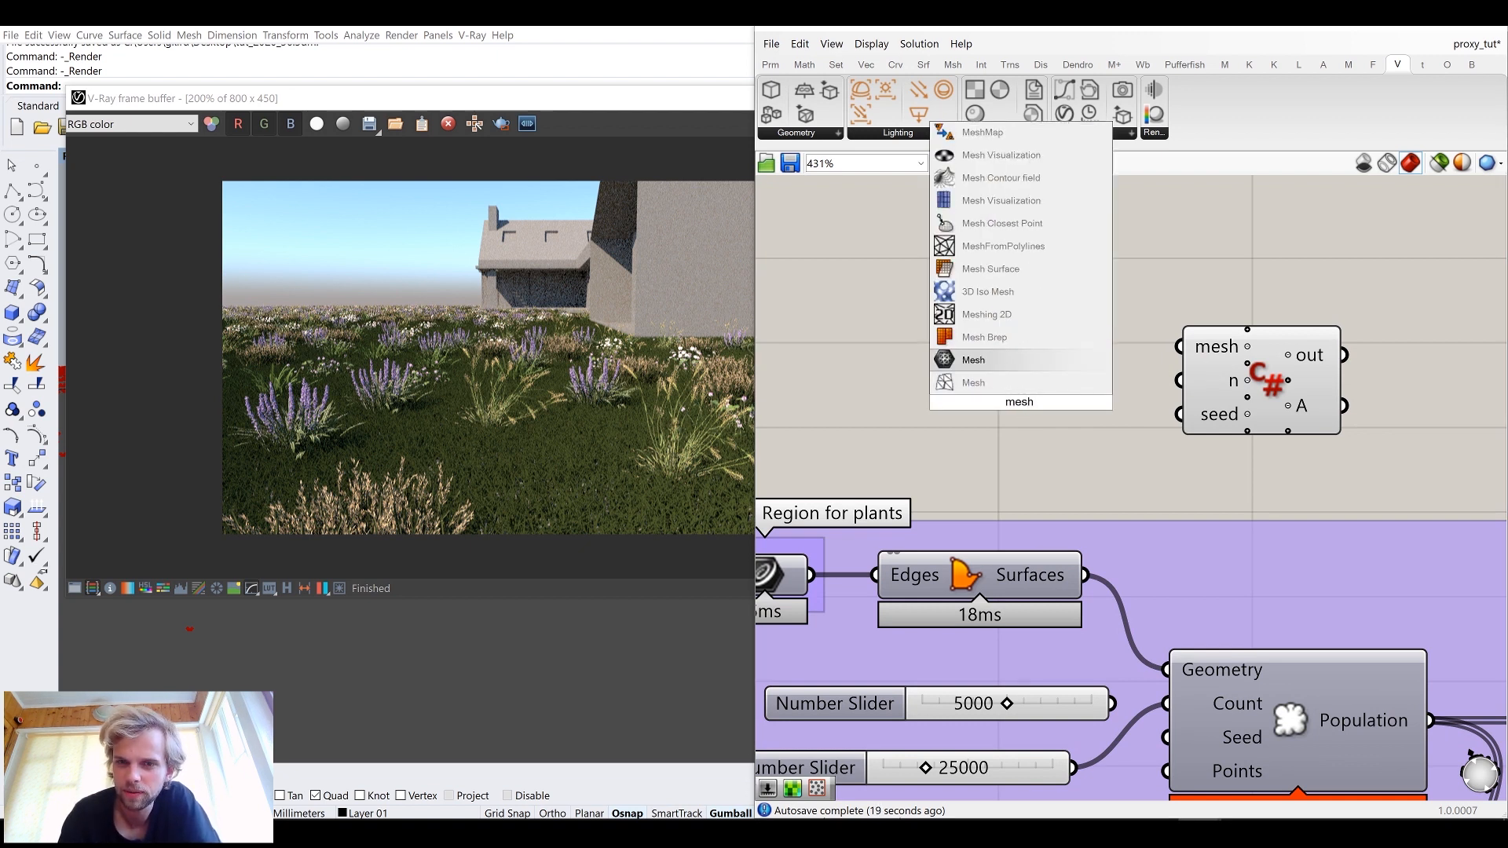
{"action": "key", "text": "Up"}
{"action": "key", "text": "Up"}
{"action": "key", "text": "Return"}
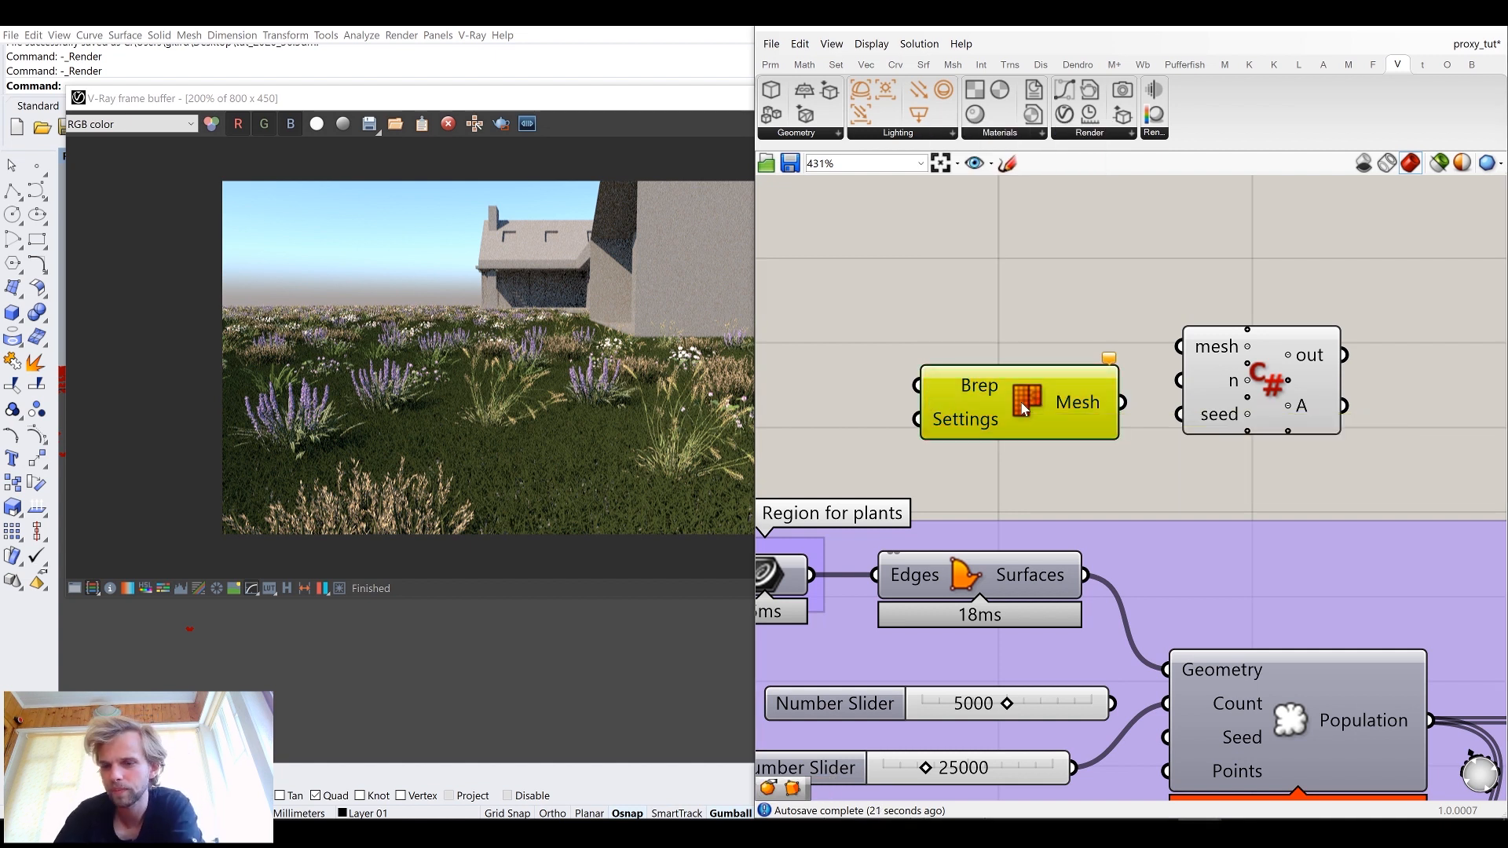
{"action": "key", "text": "ctrl+z"}
Step: Add a Mesh parameter that takes the boundary Surfaces output, wire it to the C# component's mesh input, and align the two components
{"action": "double_click", "coordinate": [1022, 403]}
{"action": "type", "text": "mesh"}
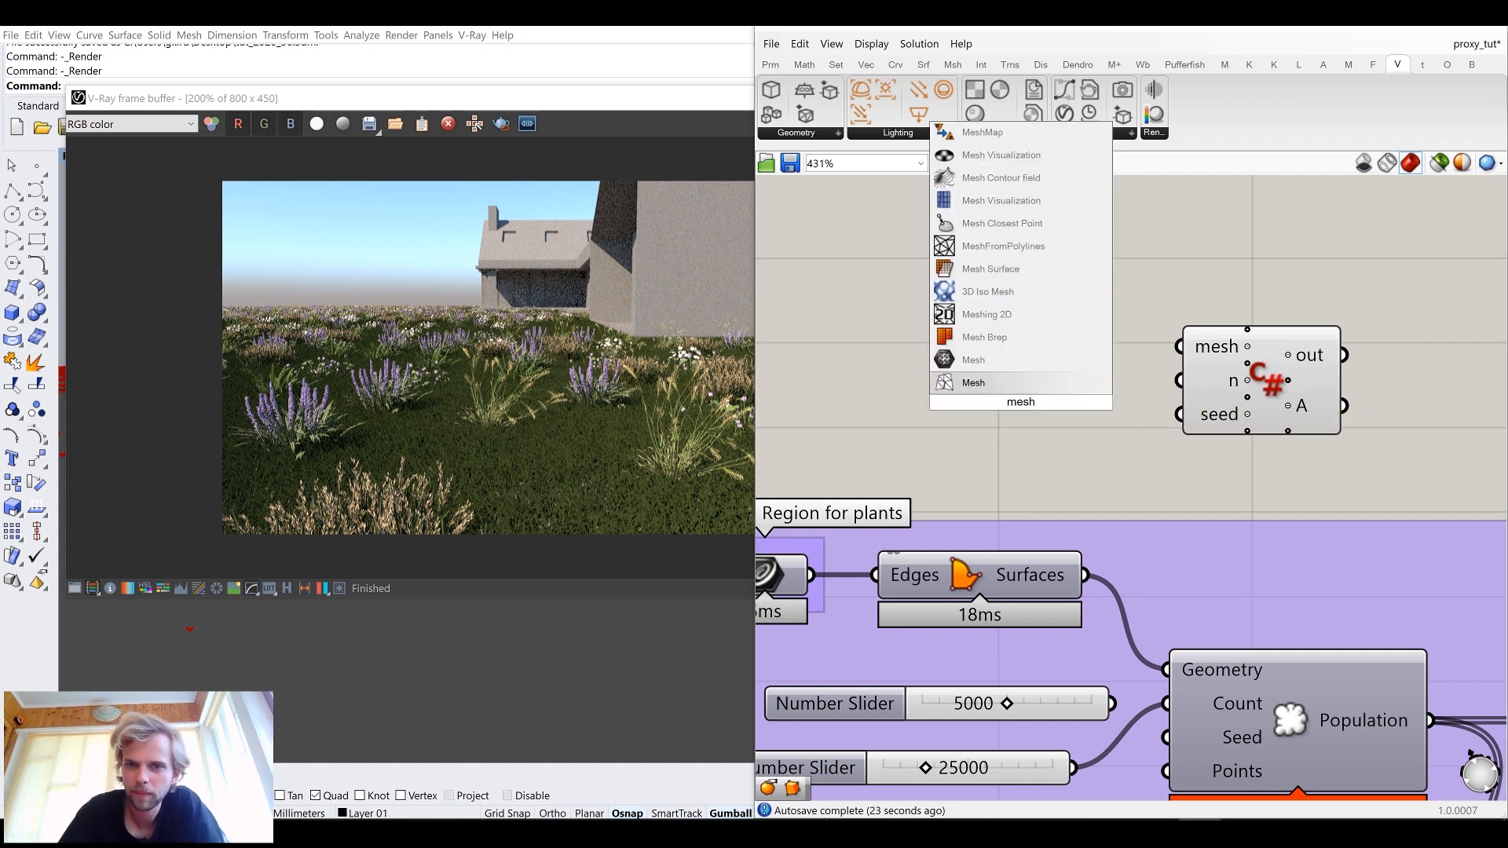
{"action": "left_click", "coordinate": [1006, 360]}
{"action": "left_click_drag", "start_coordinate": [1085, 575], "coordinate": [1178, 347]}
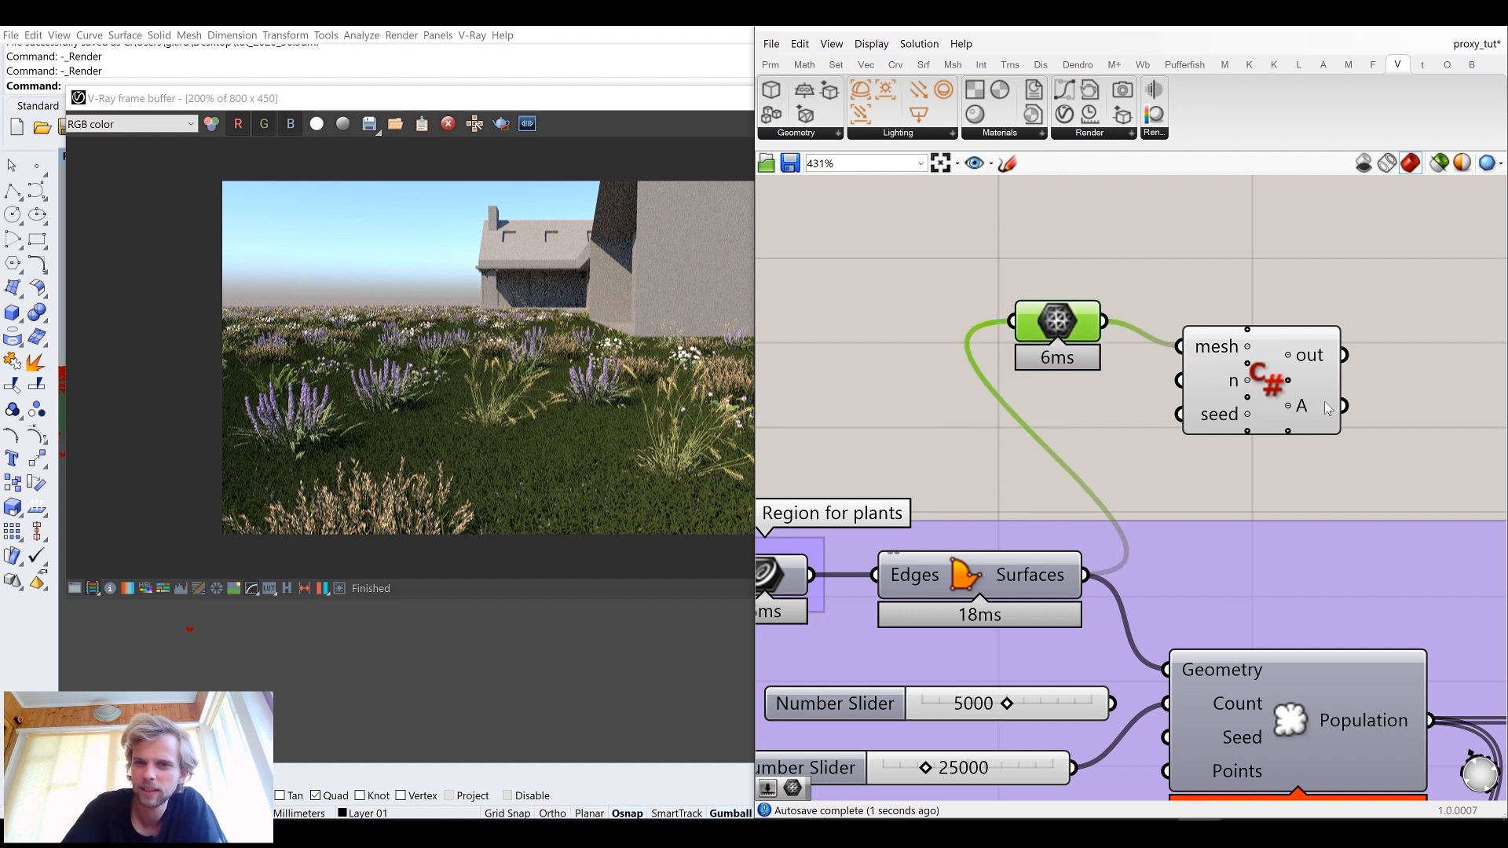
{"action": "left_click_drag", "start_coordinate": [1333, 410], "coordinate": [1338, 384]}
{"action": "left_click", "coordinate": [926, 243]}
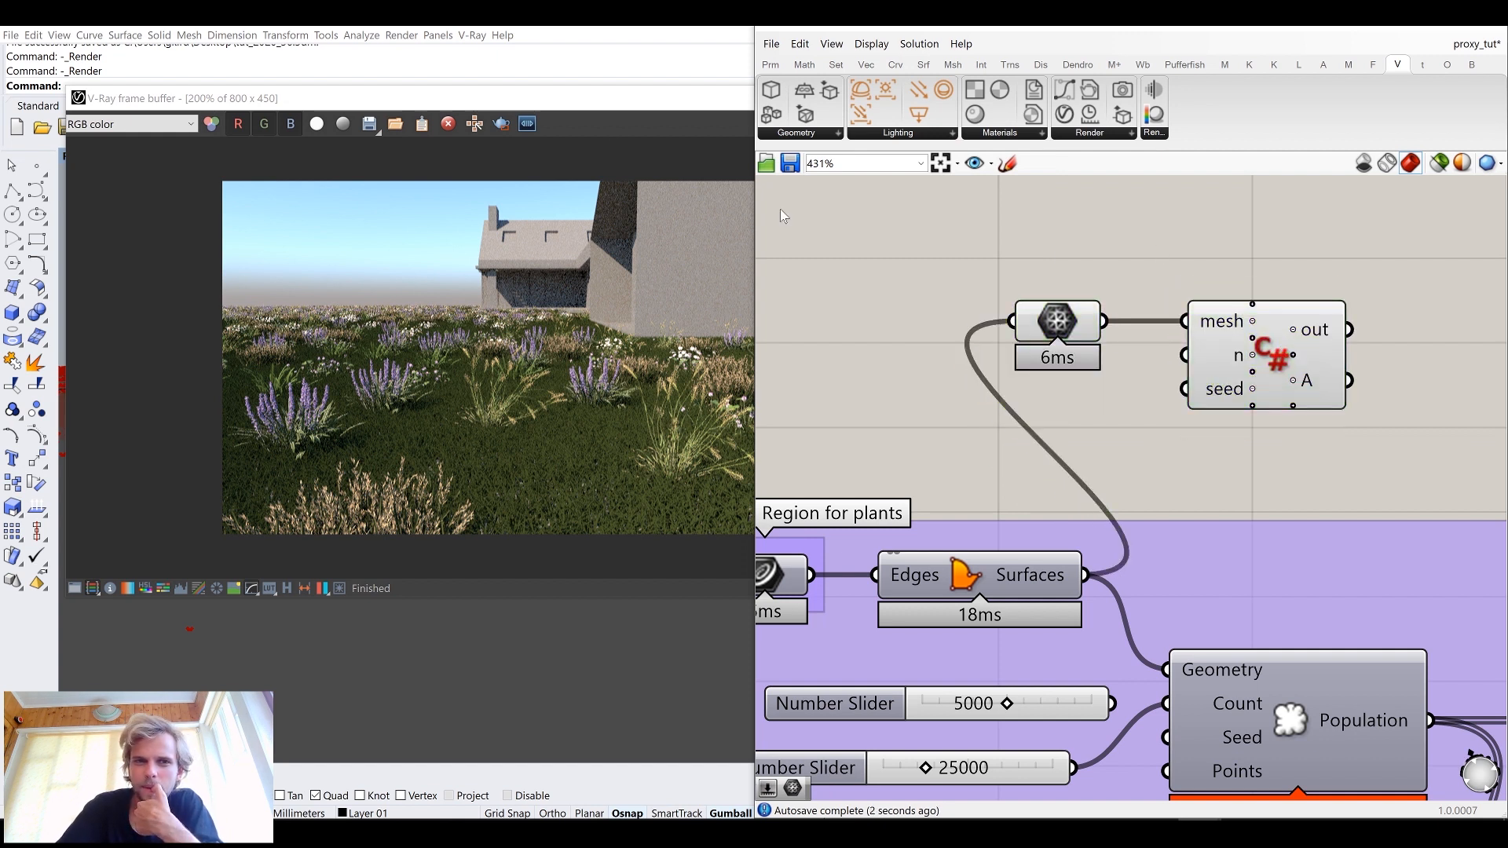
Step: Clear the V-Ray frame buffer out of the way and view the populated points across the site in the Perspective viewport
{"action": "left_click_drag", "start_coordinate": [657, 105], "coordinate": [559, 116]}
{"action": "left_click", "coordinate": [886, 110]}
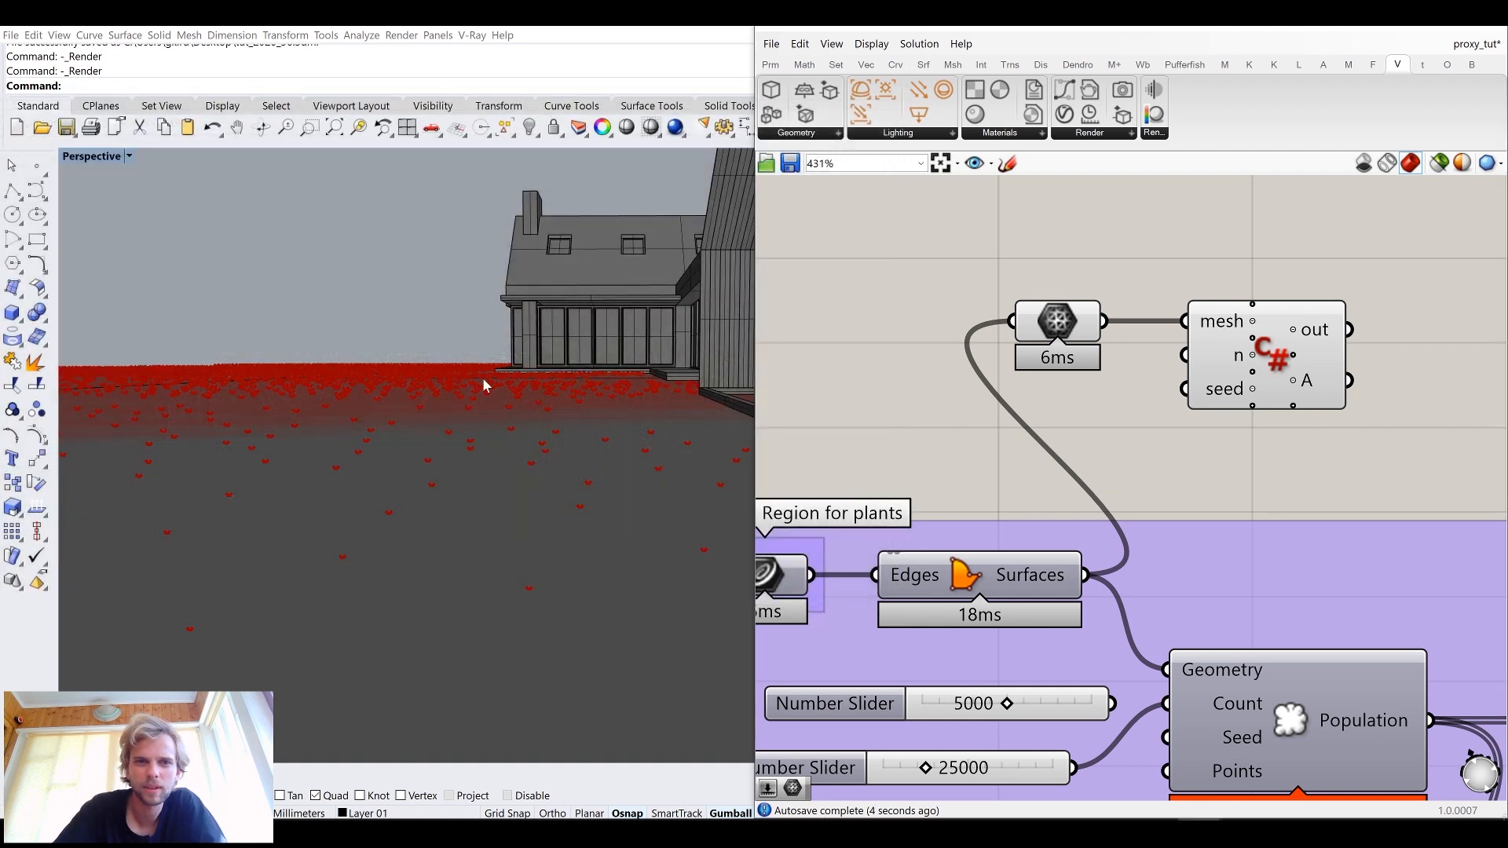
{"action": "scroll", "coordinate": [466, 431], "scroll_direction": "down", "scroll_amount": 5}
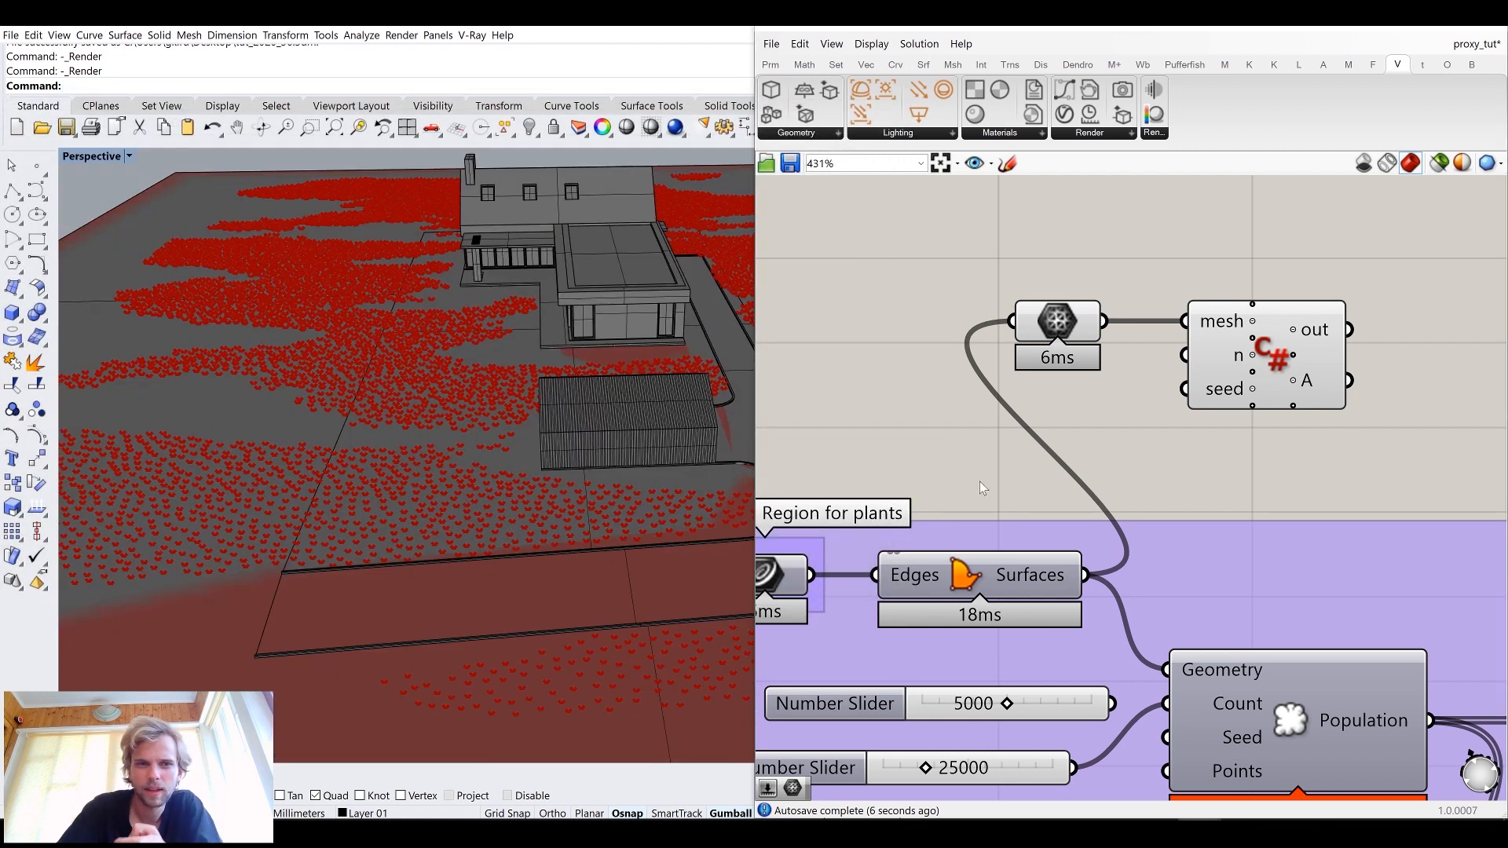
Step: Delete the Populate Geometry component from the plant region group and move the C# component farther from the Mesh parameter
{"action": "scroll", "coordinate": [1182, 534], "scroll_direction": "down", "scroll_amount": 4}
{"action": "scroll", "coordinate": [1123, 497], "scroll_direction": "up", "scroll_amount": 1}
{"action": "left_click", "coordinate": [1092, 548]}
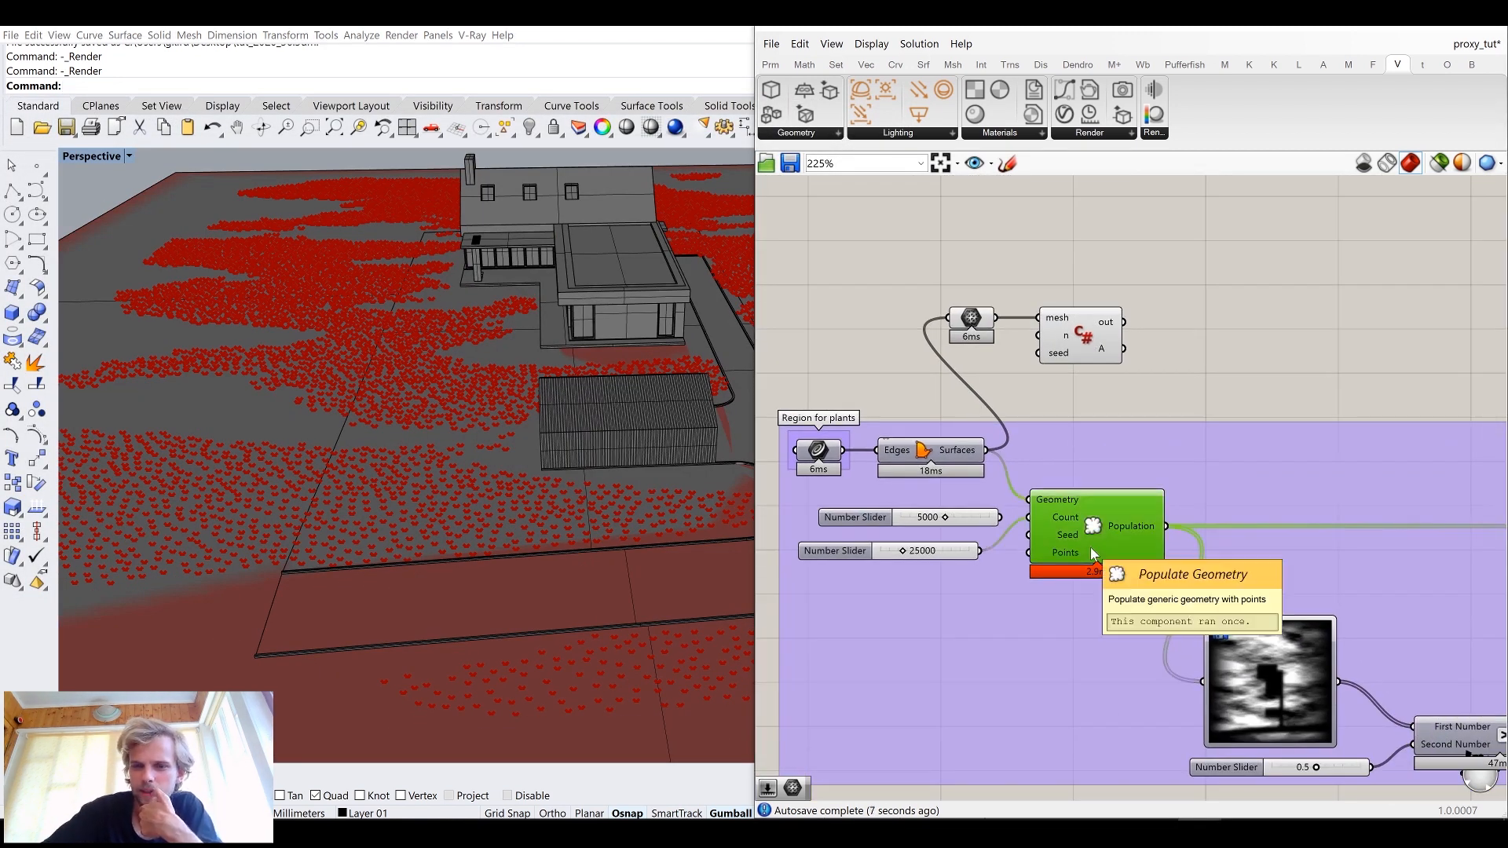
{"action": "key", "text": "Delete"}
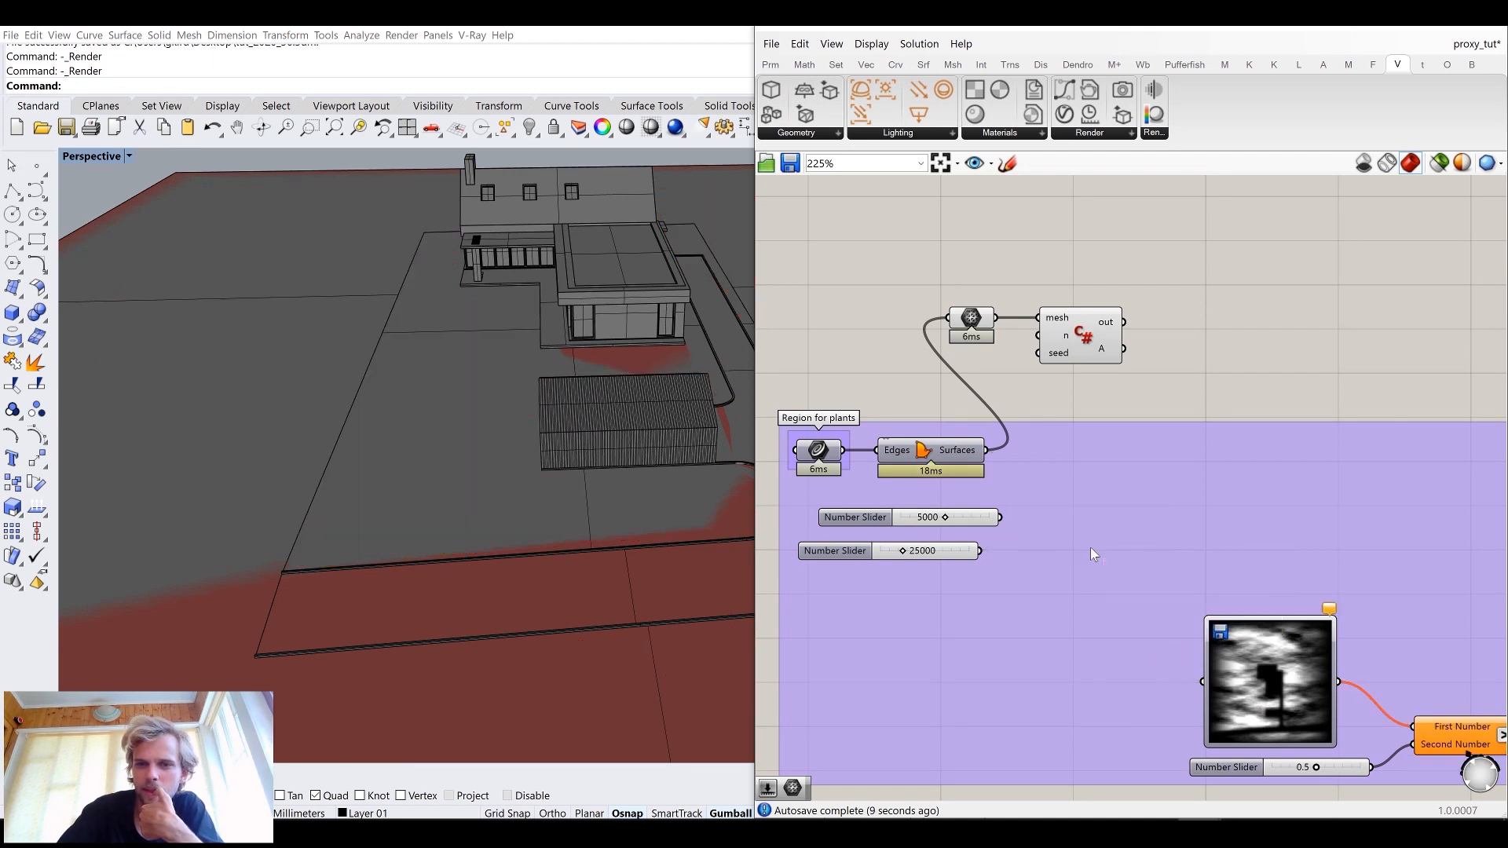
{"action": "scroll", "coordinate": [1057, 353], "scroll_direction": "up", "scroll_amount": 1}
{"action": "left_click_drag", "start_coordinate": [1098, 334], "coordinate": [1194, 352]}
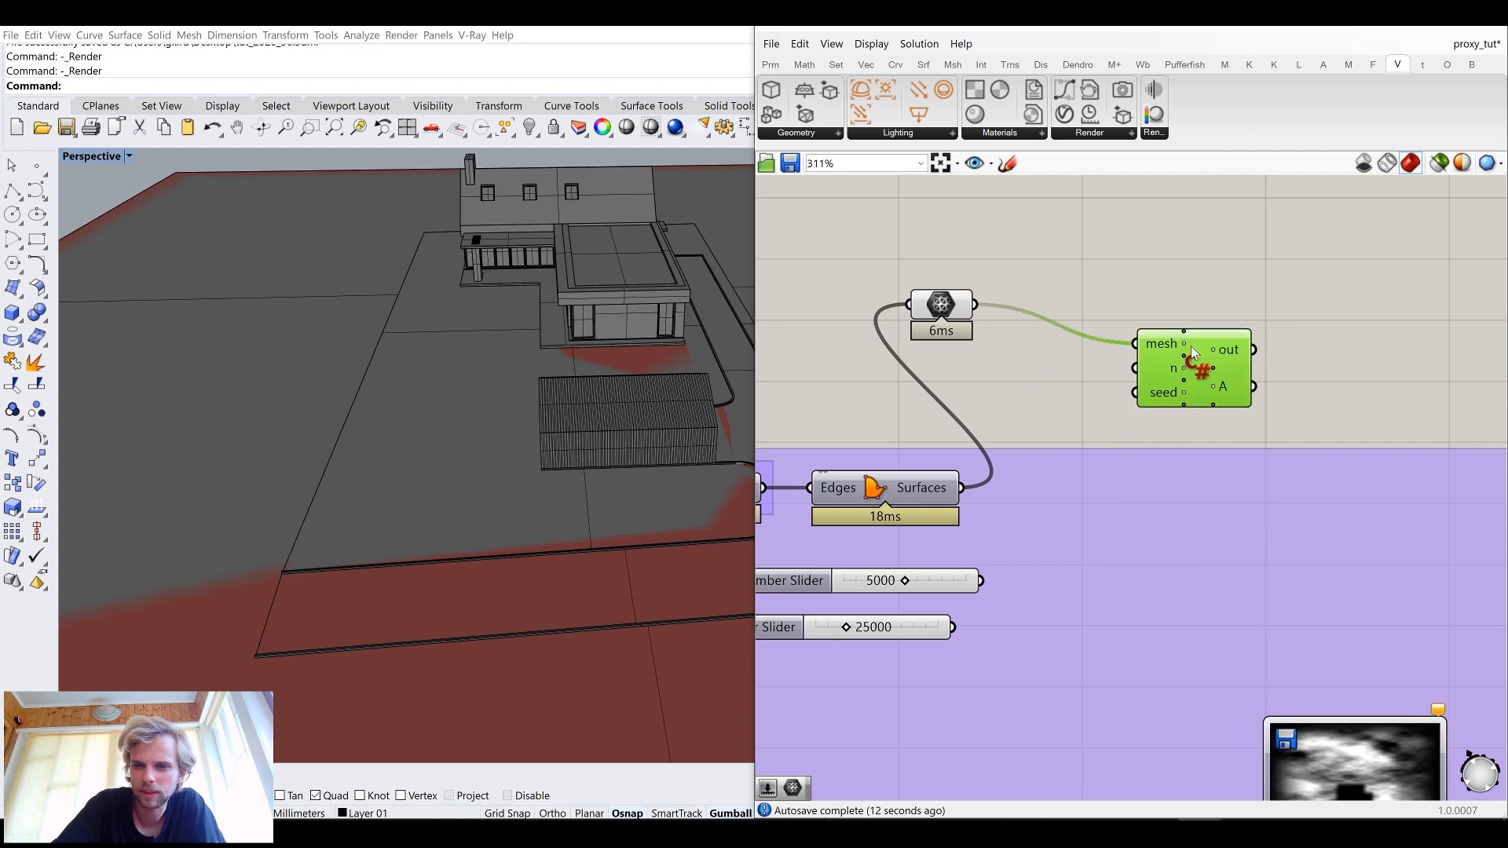
Step: Add a number slider set to 1000 and wire it to the C# component's n input
{"action": "scroll", "coordinate": [1116, 370], "scroll_direction": "up", "scroll_amount": 2}
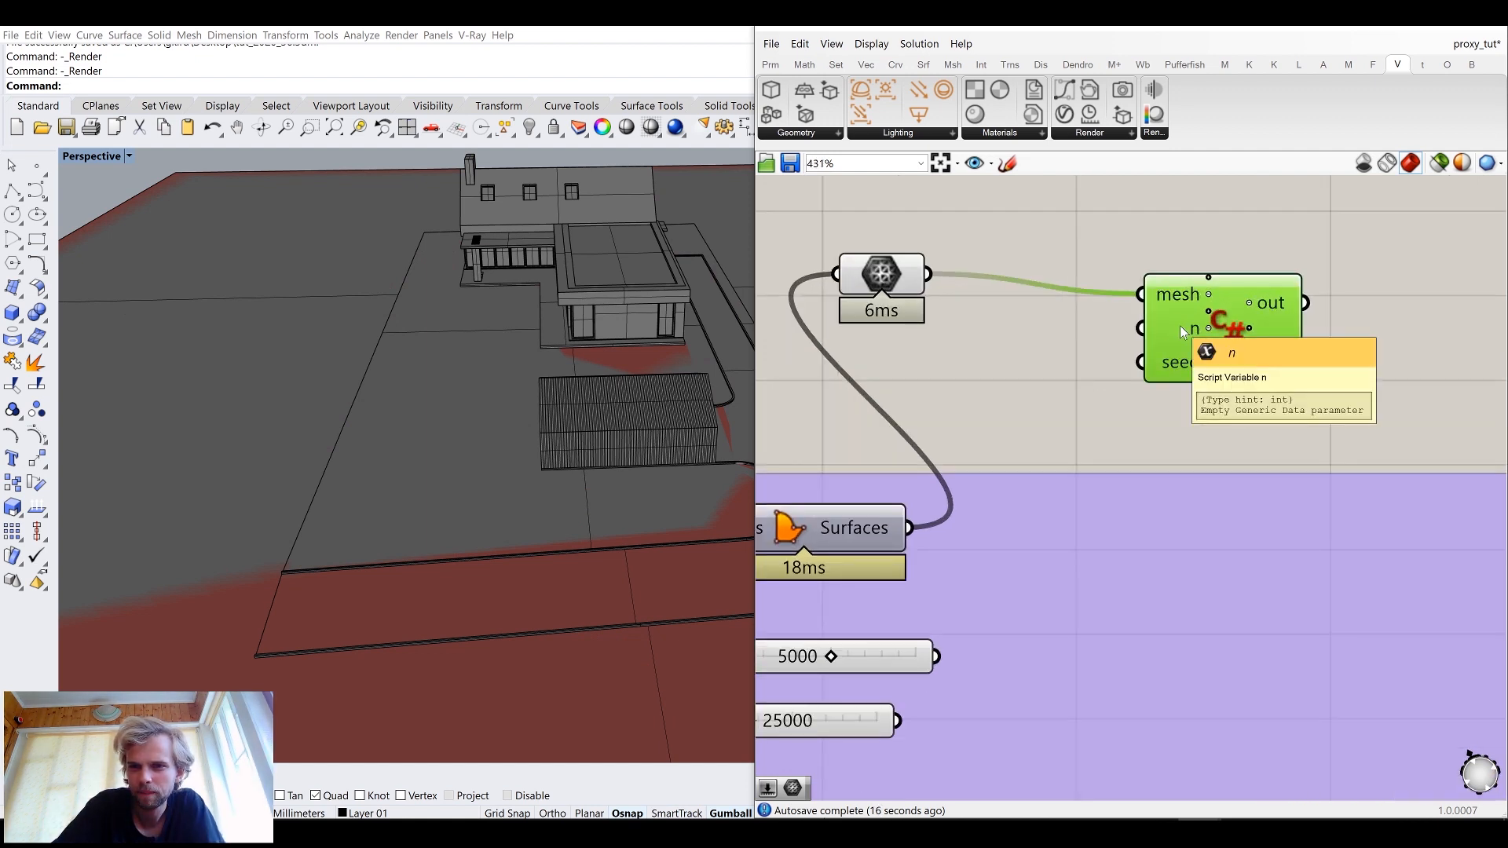
{"action": "double_click", "coordinate": [1005, 357]}
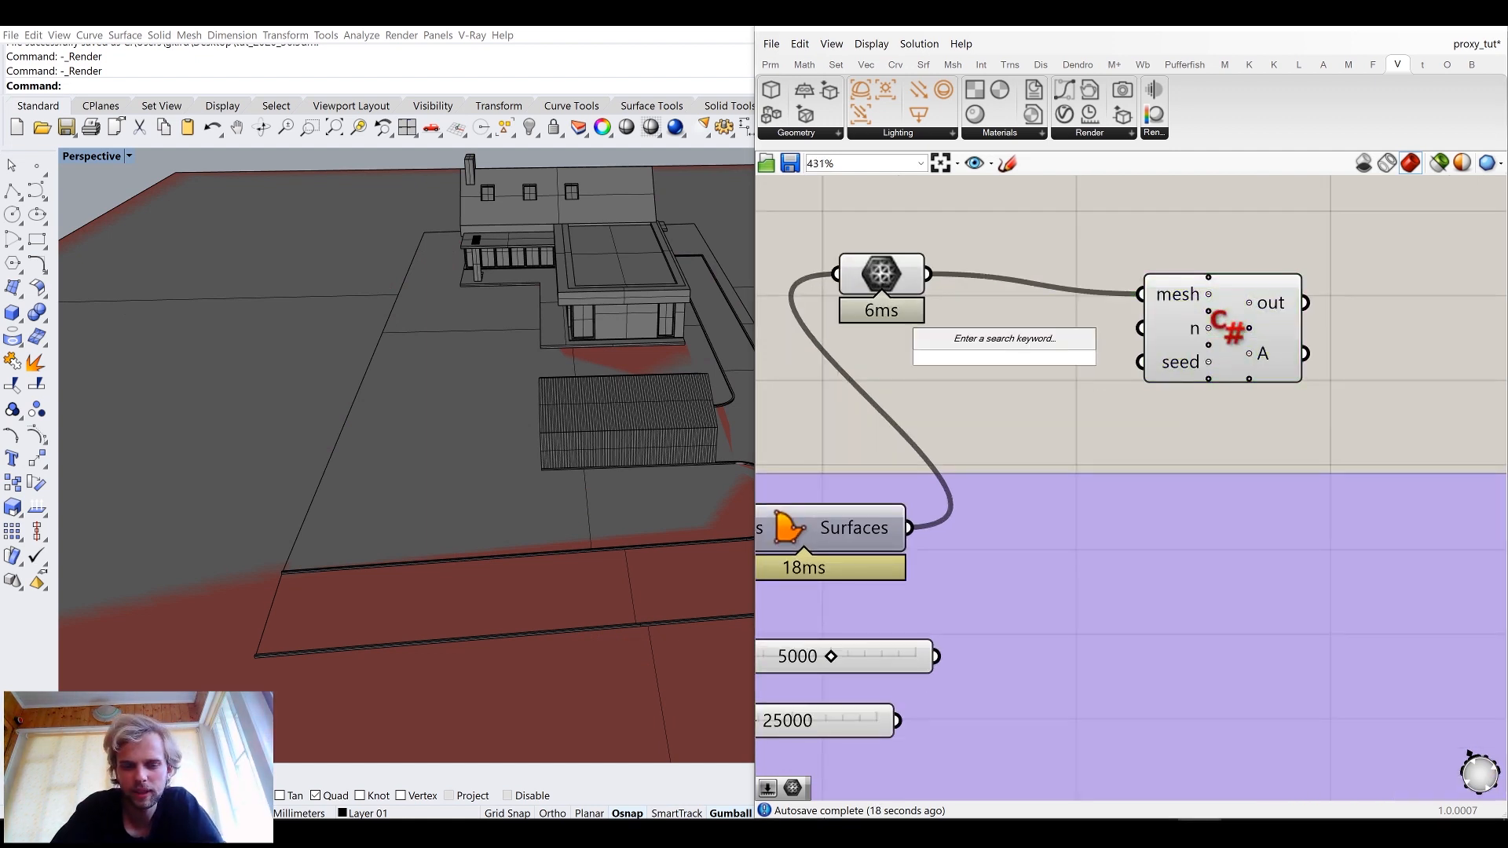
{"action": "type", "text": "1000"}
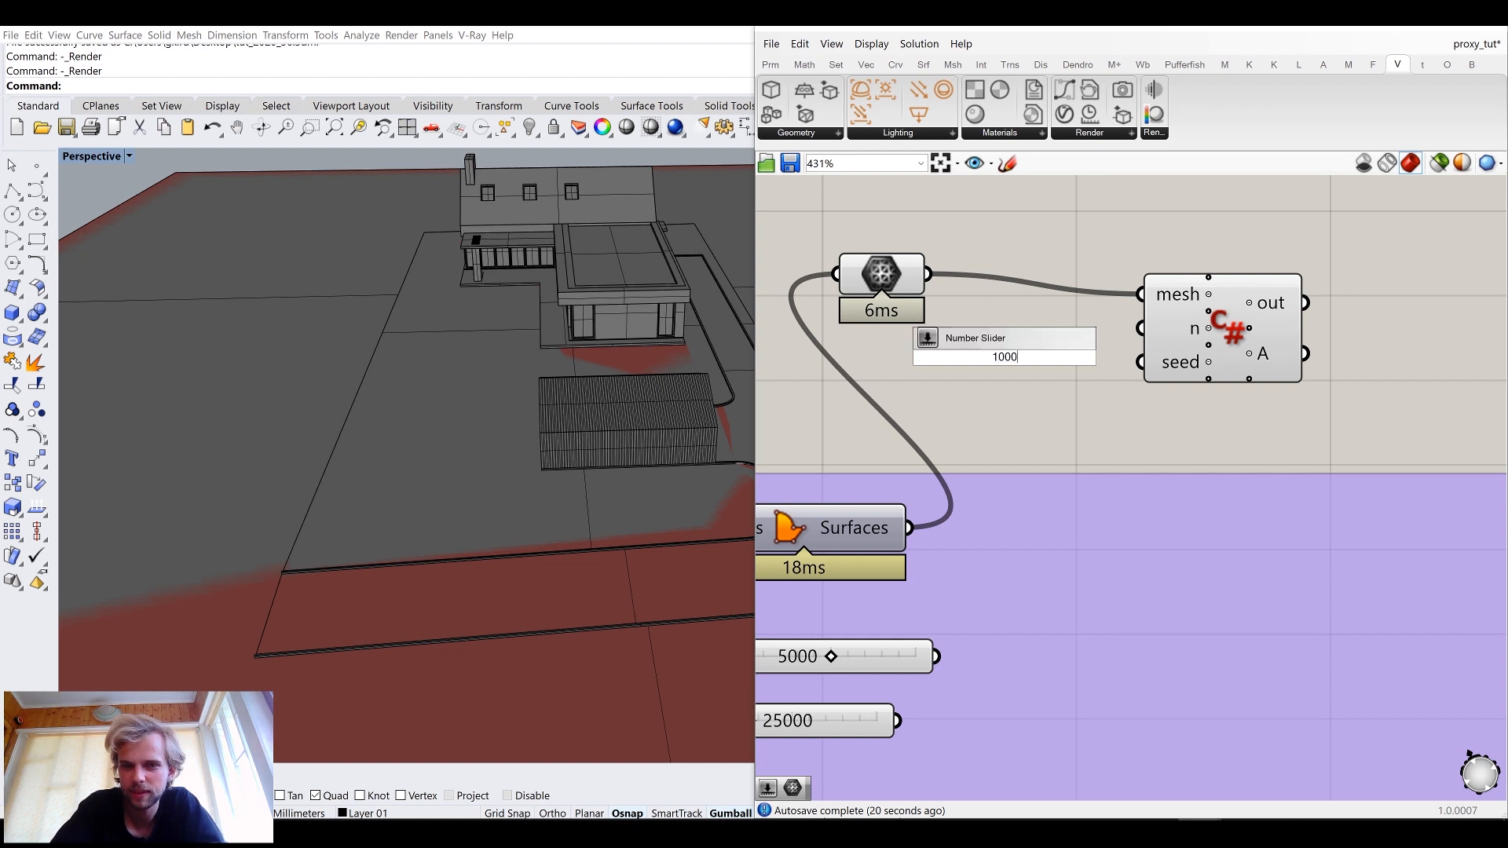
{"action": "key", "text": "Return"}
{"action": "left_click_drag", "start_coordinate": [1001, 351], "coordinate": [908, 361]}
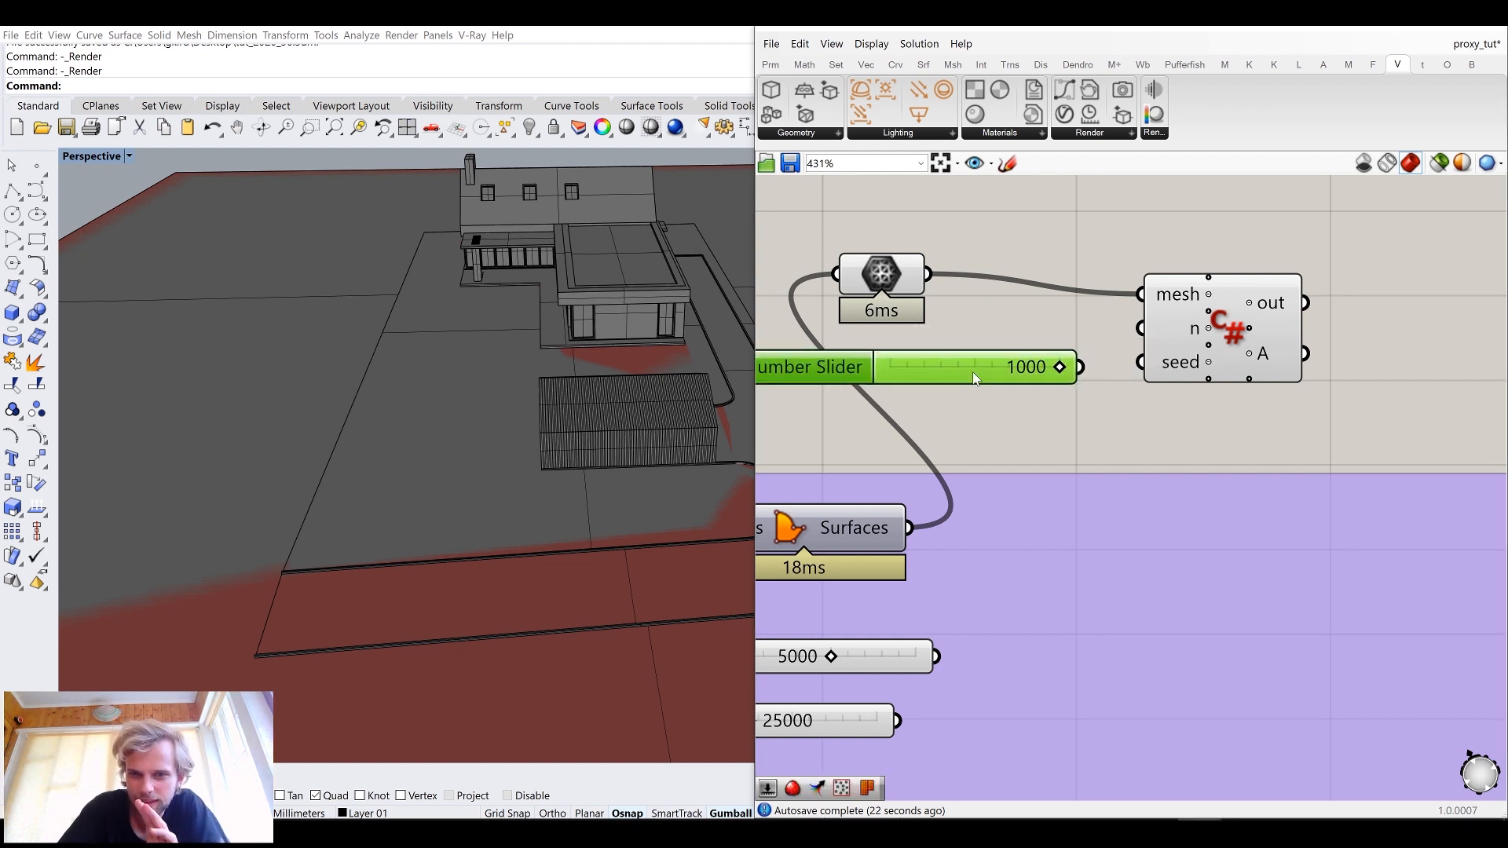
{"action": "left_click_drag", "start_coordinate": [1081, 366], "coordinate": [1141, 328]}
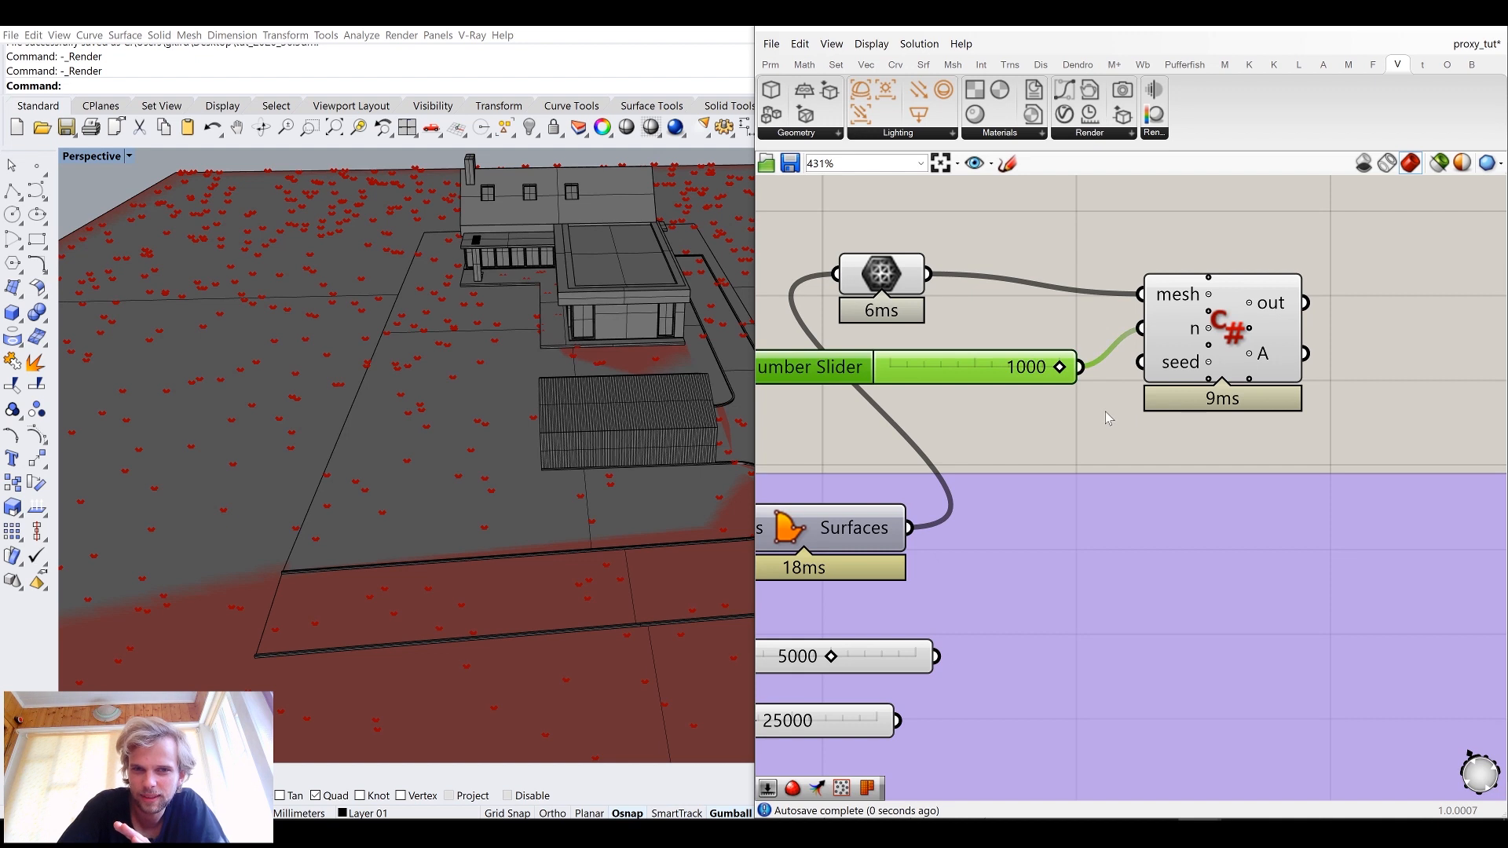
{"action": "left_click", "coordinate": [1108, 411]}
Step: Wire the C# component's A output to the image sampler and to the first input of the cull component
{"action": "right_click_drag", "start_coordinate": [1268, 430], "coordinate": [1109, 370]}
{"action": "scroll", "coordinate": [1077, 372], "scroll_direction": "down", "scroll_amount": 3}
{"action": "scroll", "coordinate": [1074, 304], "scroll_direction": "down", "scroll_amount": 1}
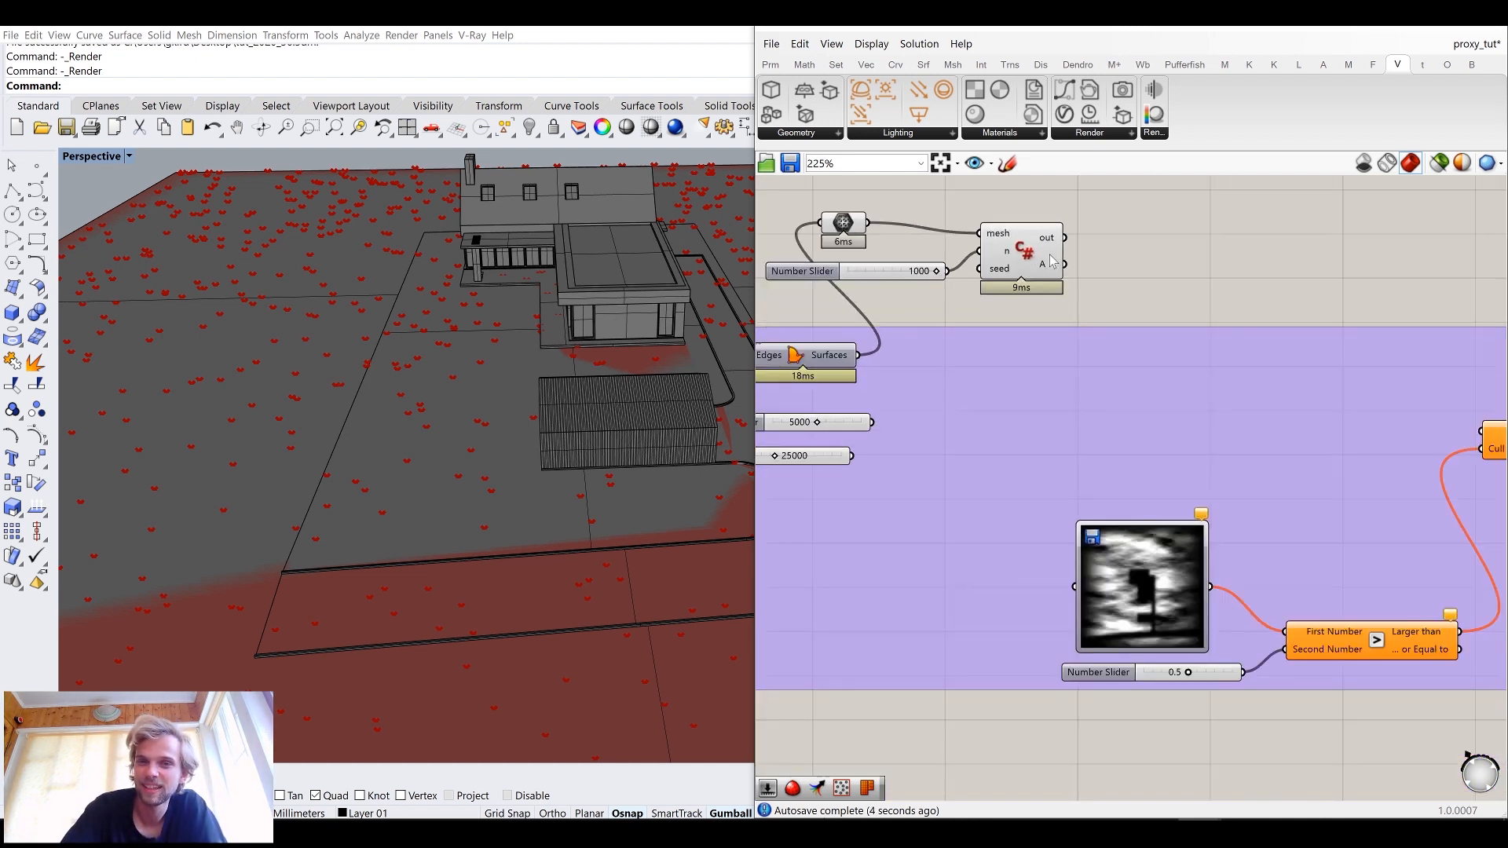
{"action": "mouse_move", "coordinate": [1053, 279]}
{"action": "left_click_drag", "start_coordinate": [1064, 264], "coordinate": [1075, 587]}
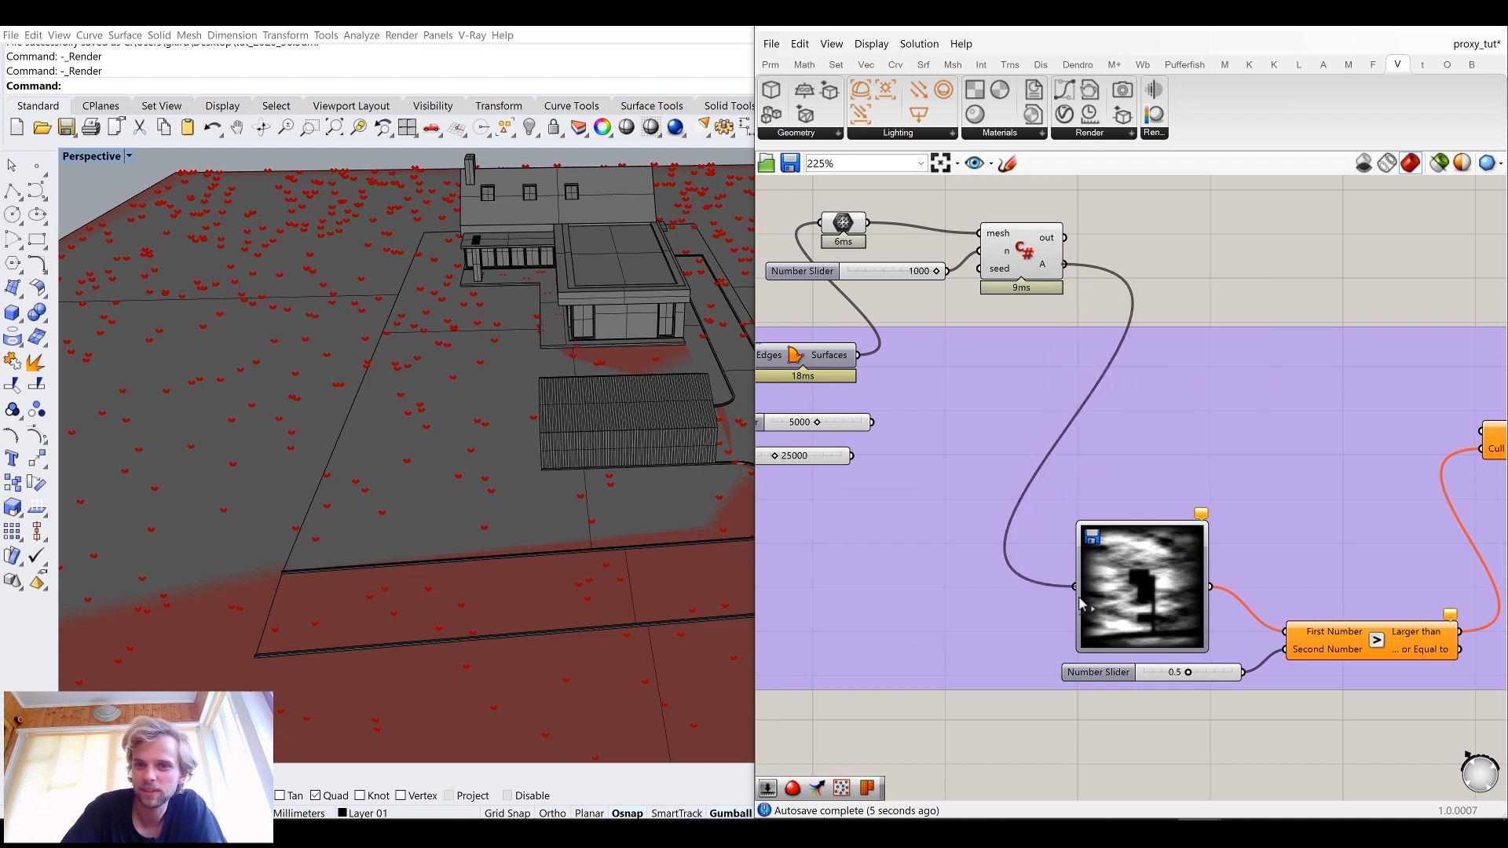
{"action": "right_click_drag", "start_coordinate": [1153, 270], "coordinate": [986, 304]}
{"action": "left_click_drag", "start_coordinate": [916, 304], "coordinate": [1330, 471]}
Step: Move the C# component into the plant region group and wire the existing 25000 slider to its n input
{"action": "right_click_drag", "start_coordinate": [1104, 358], "coordinate": [1388, 305]}
{"action": "left_click_drag", "start_coordinate": [1158, 249], "coordinate": [1149, 431]}
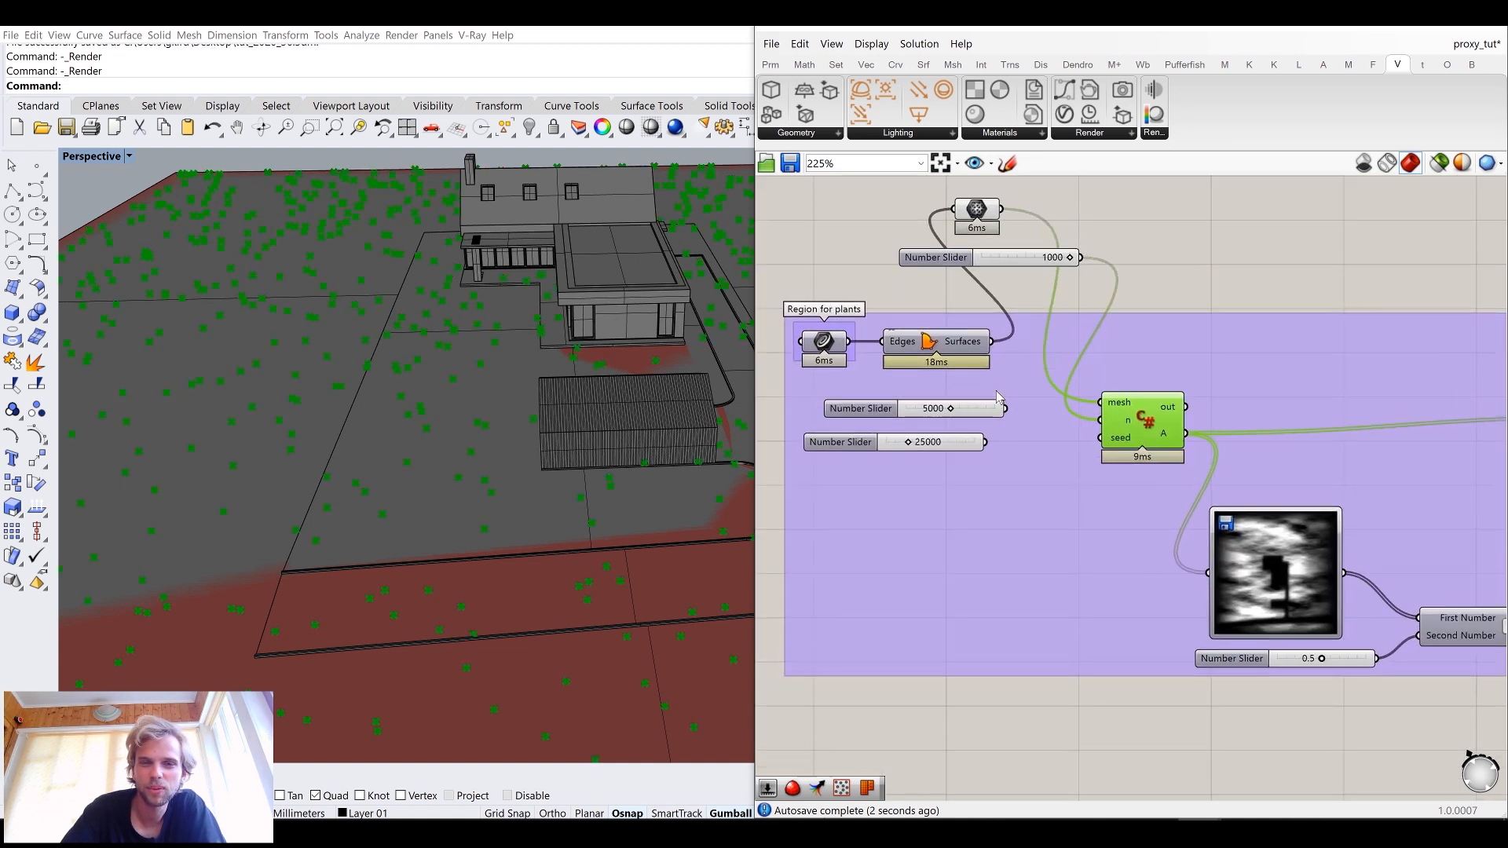
{"action": "right_click_drag", "start_coordinate": [1016, 390], "coordinate": [1106, 431]}
{"action": "scroll", "coordinate": [1123, 401], "scroll_direction": "up", "scroll_amount": 4}
{"action": "left_click_drag", "start_coordinate": [916, 231], "coordinate": [916, 683]}
{"action": "right_click_drag", "start_coordinate": [1021, 605], "coordinate": [1012, 462]}
{"action": "left_click_drag", "start_coordinate": [1003, 448], "coordinate": [1222, 407]}
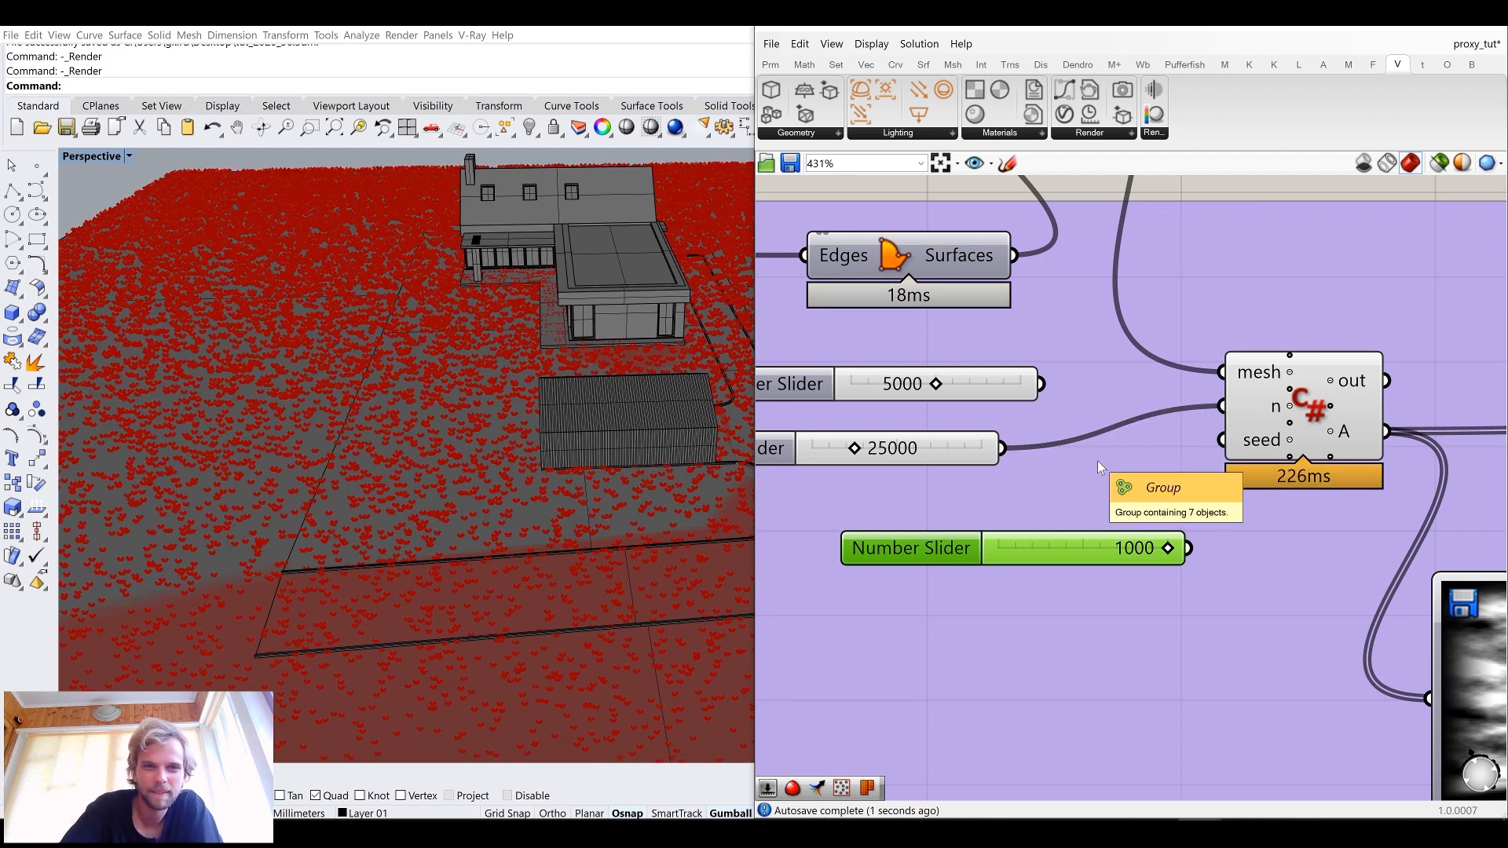
Step: Hide the viewport preview of the C# component's points
{"action": "scroll", "coordinate": [1139, 452], "scroll_direction": "down", "scroll_amount": 5}
{"action": "scroll", "coordinate": [1195, 441], "scroll_direction": "up", "scroll_amount": 4}
{"action": "left_click", "coordinate": [1221, 434]}
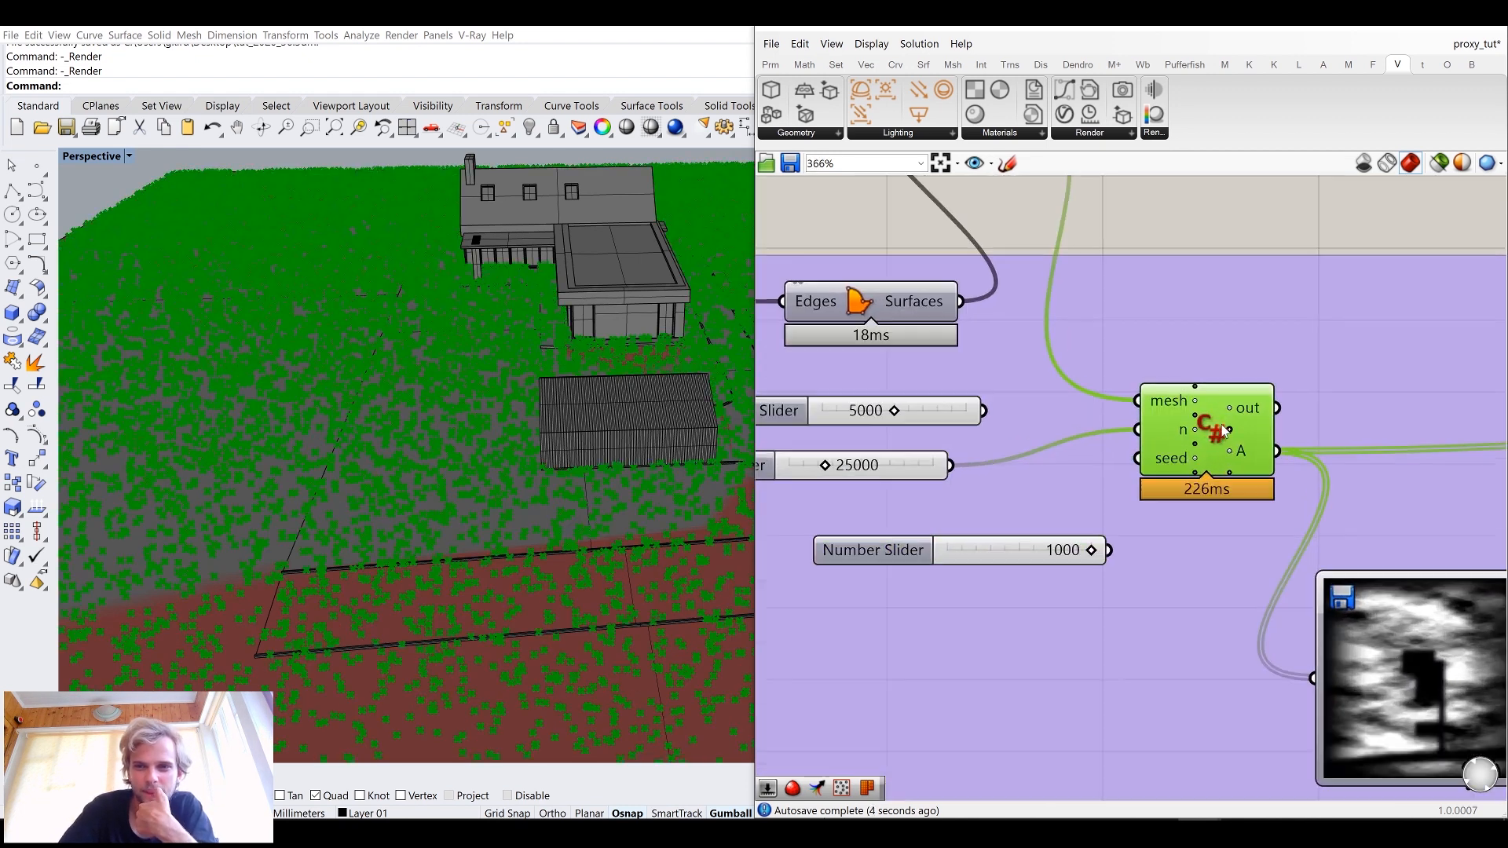
{"action": "middle_click", "coordinate": [1220, 429]}
{"action": "left_click", "coordinate": [1275, 380]}
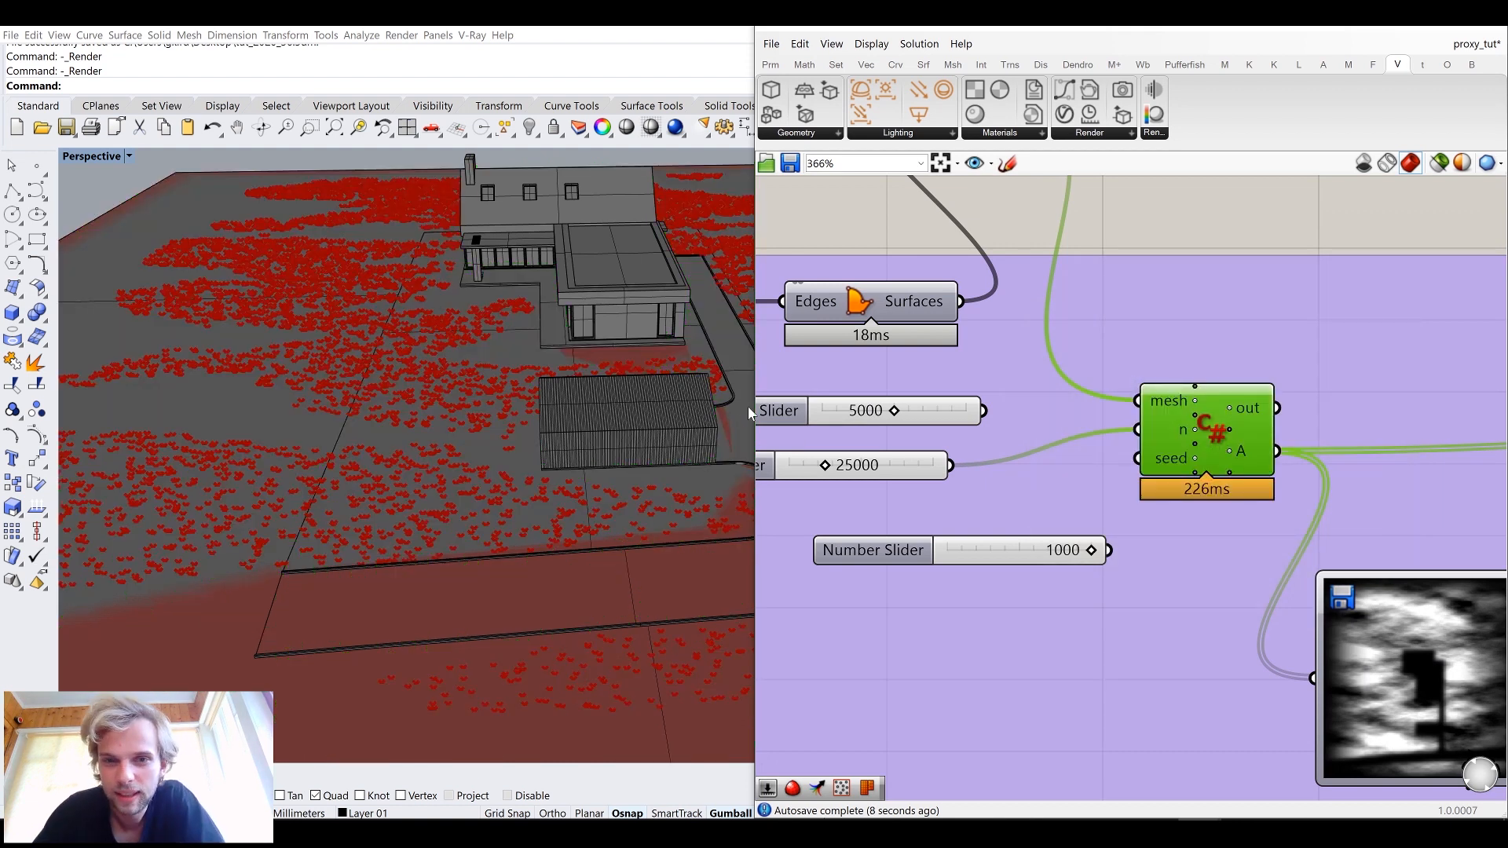
Step: Set the slider feeding the n input to 100000 and delete the unconnected 5000 and 1000 sliders
{"action": "double_click", "coordinate": [883, 469]}
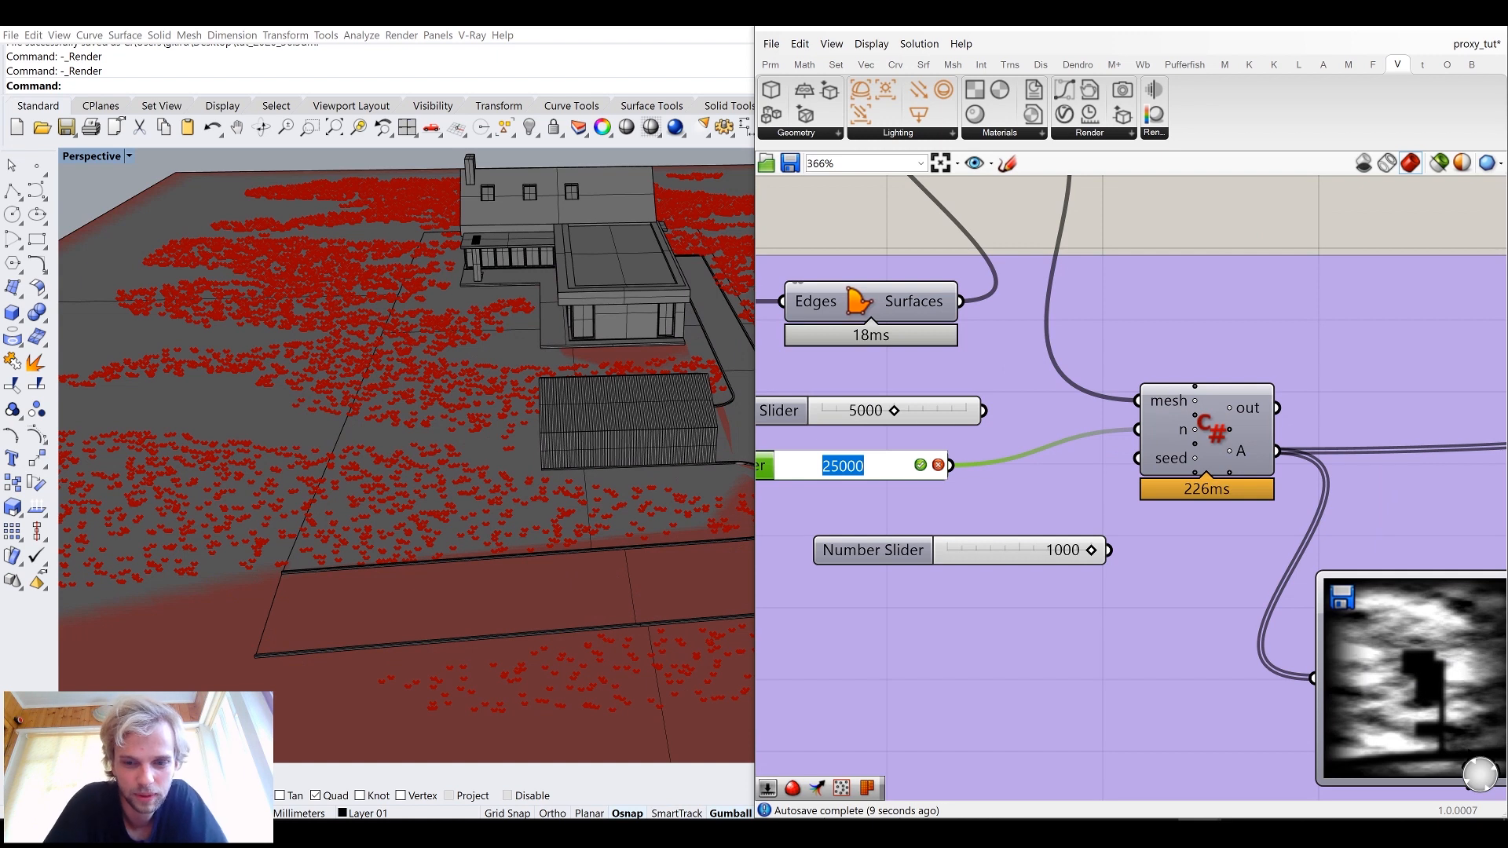
{"action": "type", "text": "100000"}
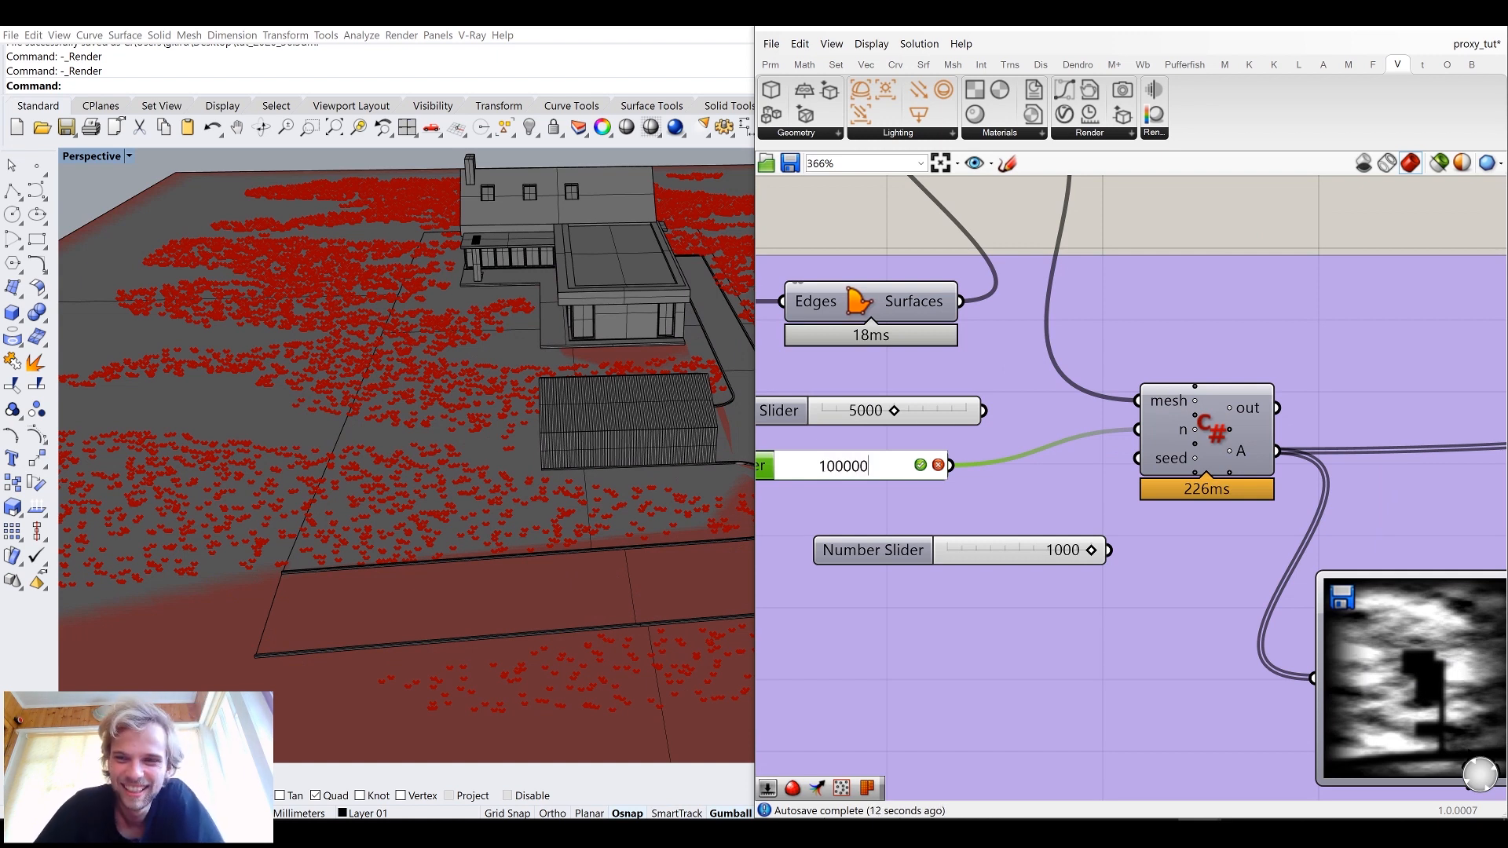
{"action": "key", "text": "Return"}
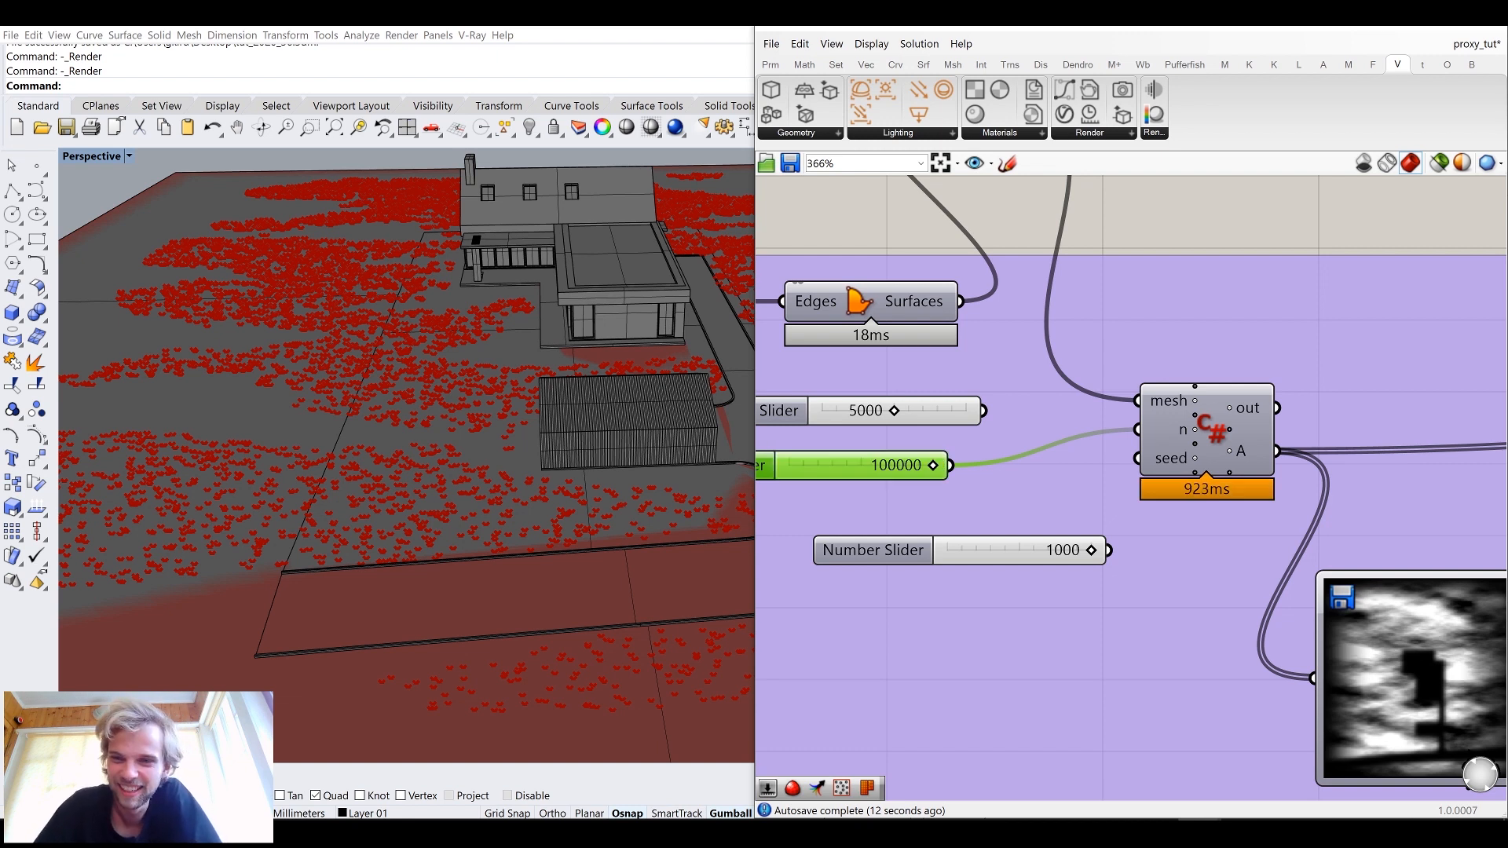
{"action": "left_click", "coordinate": [817, 418]}
{"action": "key", "text": "Delete"}
{"action": "left_click", "coordinate": [944, 554]}
{"action": "key", "text": "Delete"}
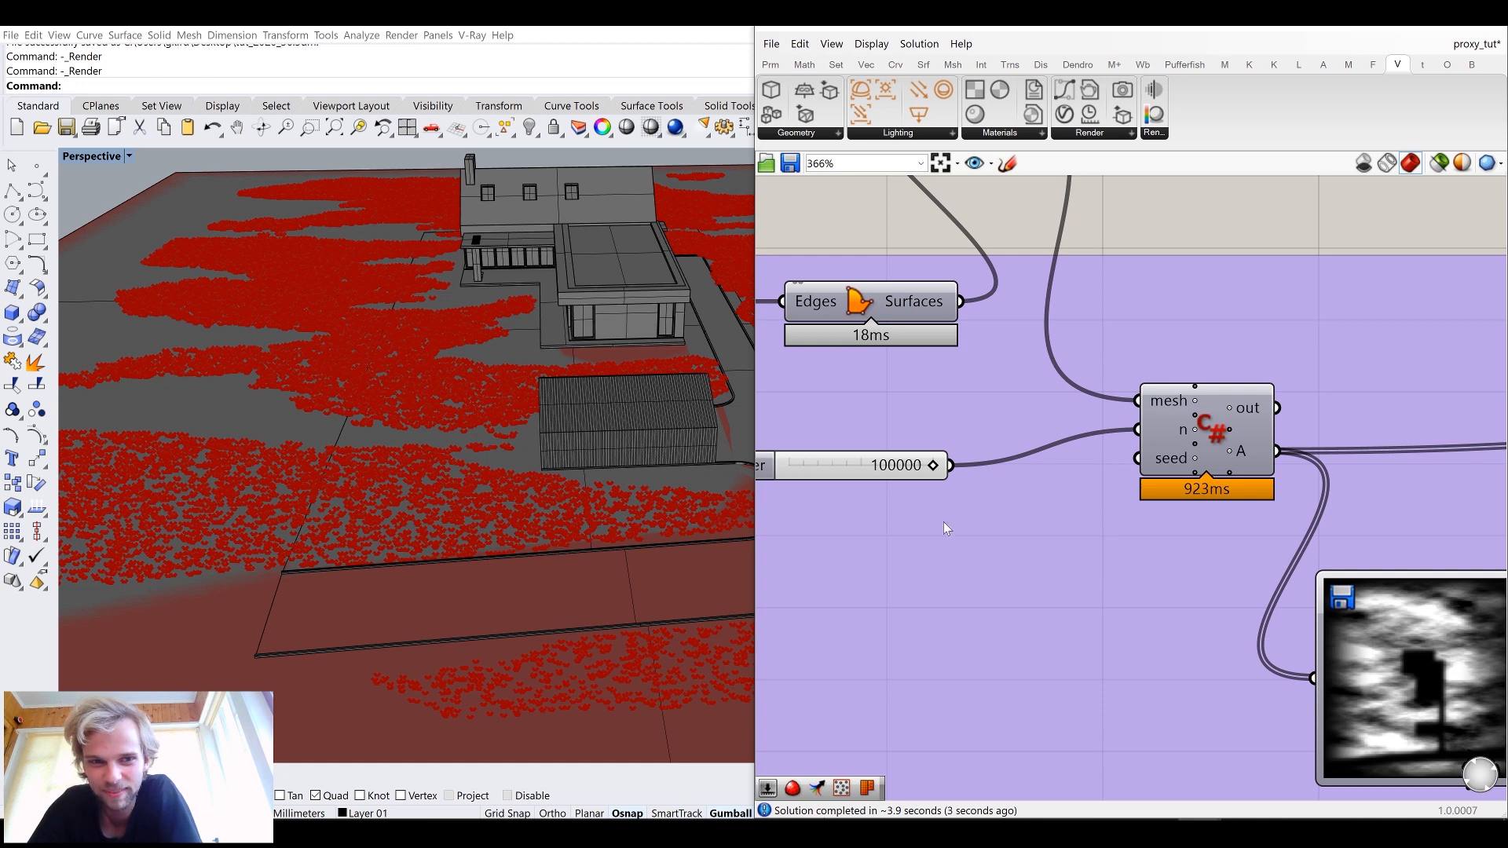
Step: Move the Mesh parameter into the plant group between the boundary Surfaces and the C# component, and hide its preview
{"action": "scroll", "coordinate": [944, 534], "scroll_direction": "down", "scroll_amount": 3}
{"action": "left_click_drag", "start_coordinate": [992, 379], "coordinate": [1068, 540]}
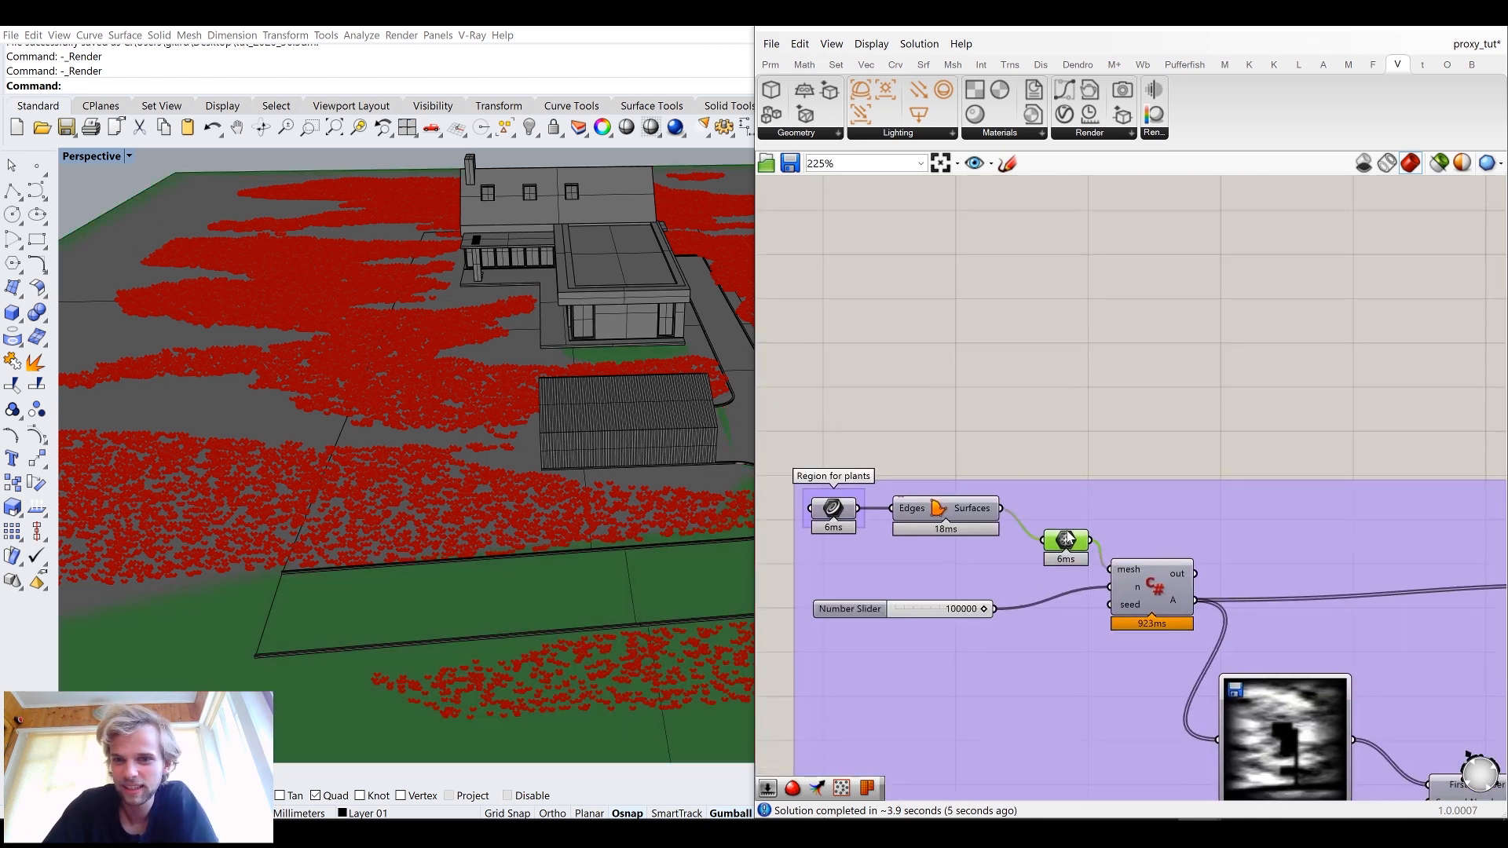
{"action": "middle_click", "coordinate": [1068, 541]}
Step: Save the Grasshopper definition and the Rhino model
{"action": "scroll", "coordinate": [1116, 409], "scroll_direction": "down", "scroll_amount": 7}
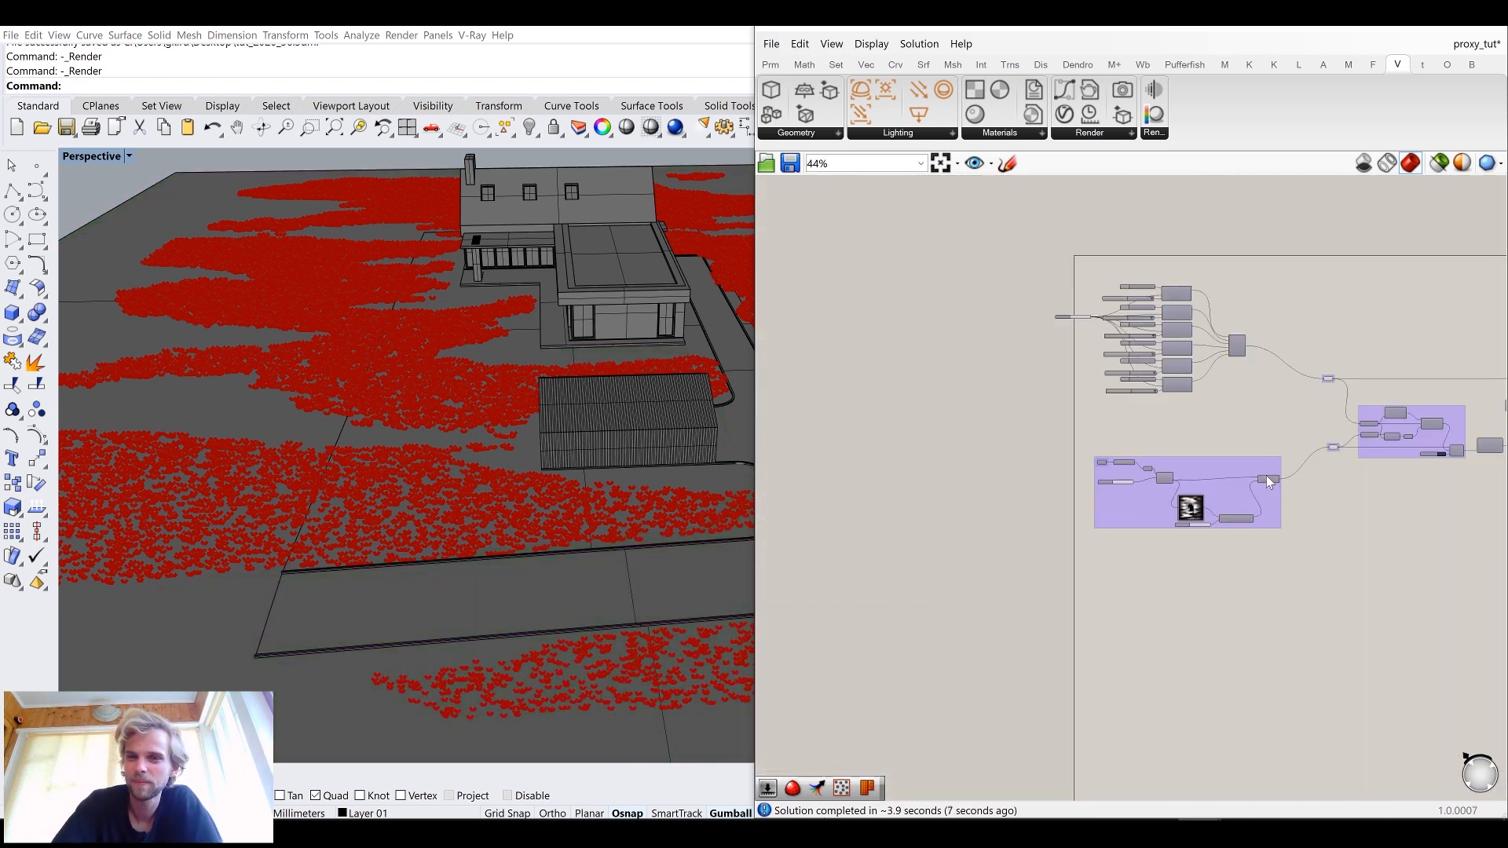
{"action": "scroll", "coordinate": [1212, 484], "scroll_direction": "up", "scroll_amount": 5}
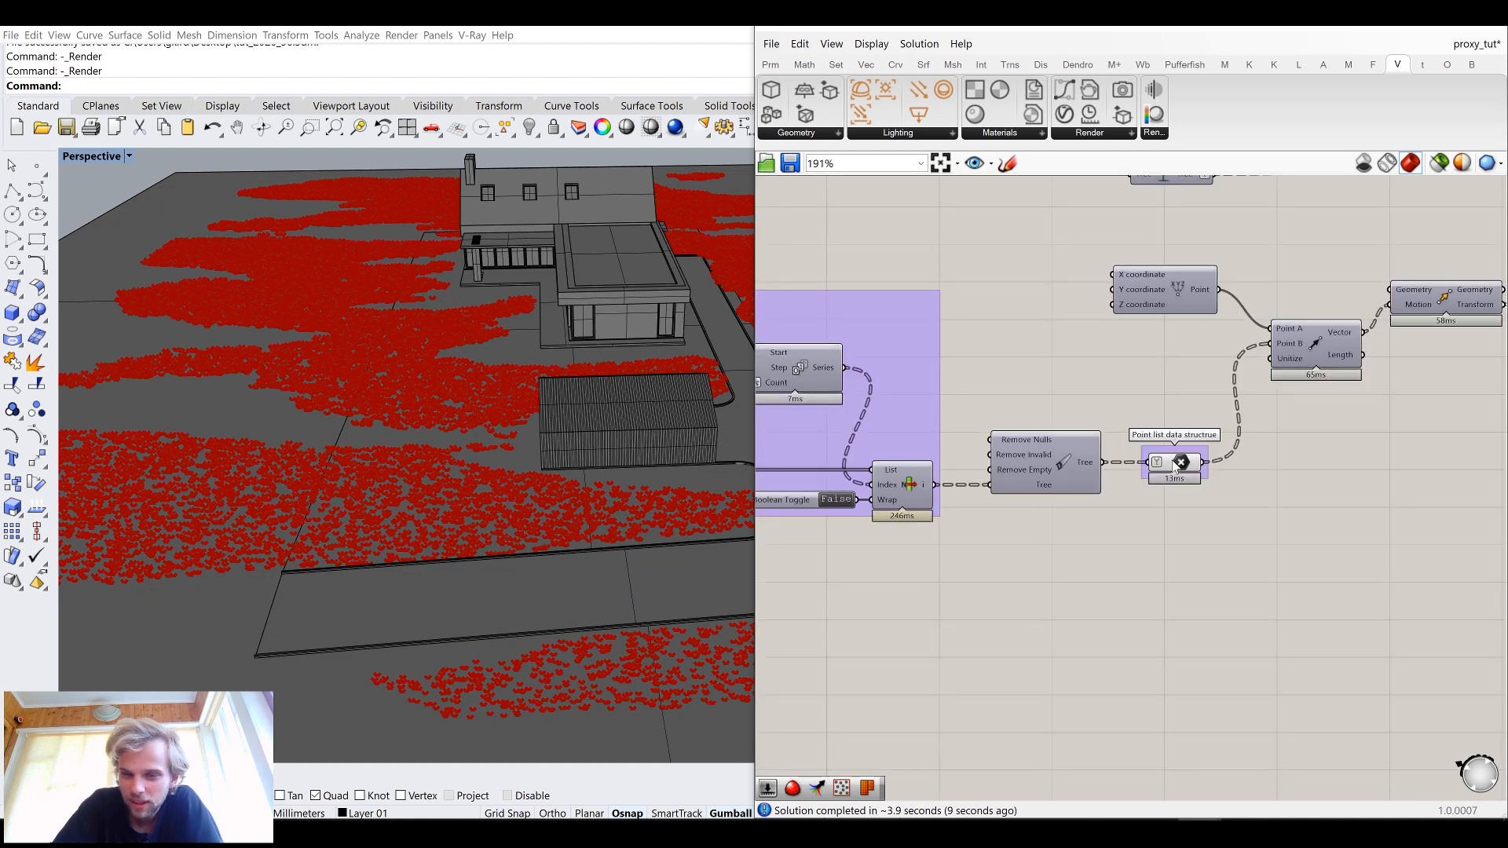
{"action": "mouse_move", "coordinate": [1176, 465]}
{"action": "scroll", "coordinate": [1177, 465], "scroll_direction": "down", "scroll_amount": 4}
{"action": "right_click_drag", "start_coordinate": [346, 338], "coordinate": [931, 245]}
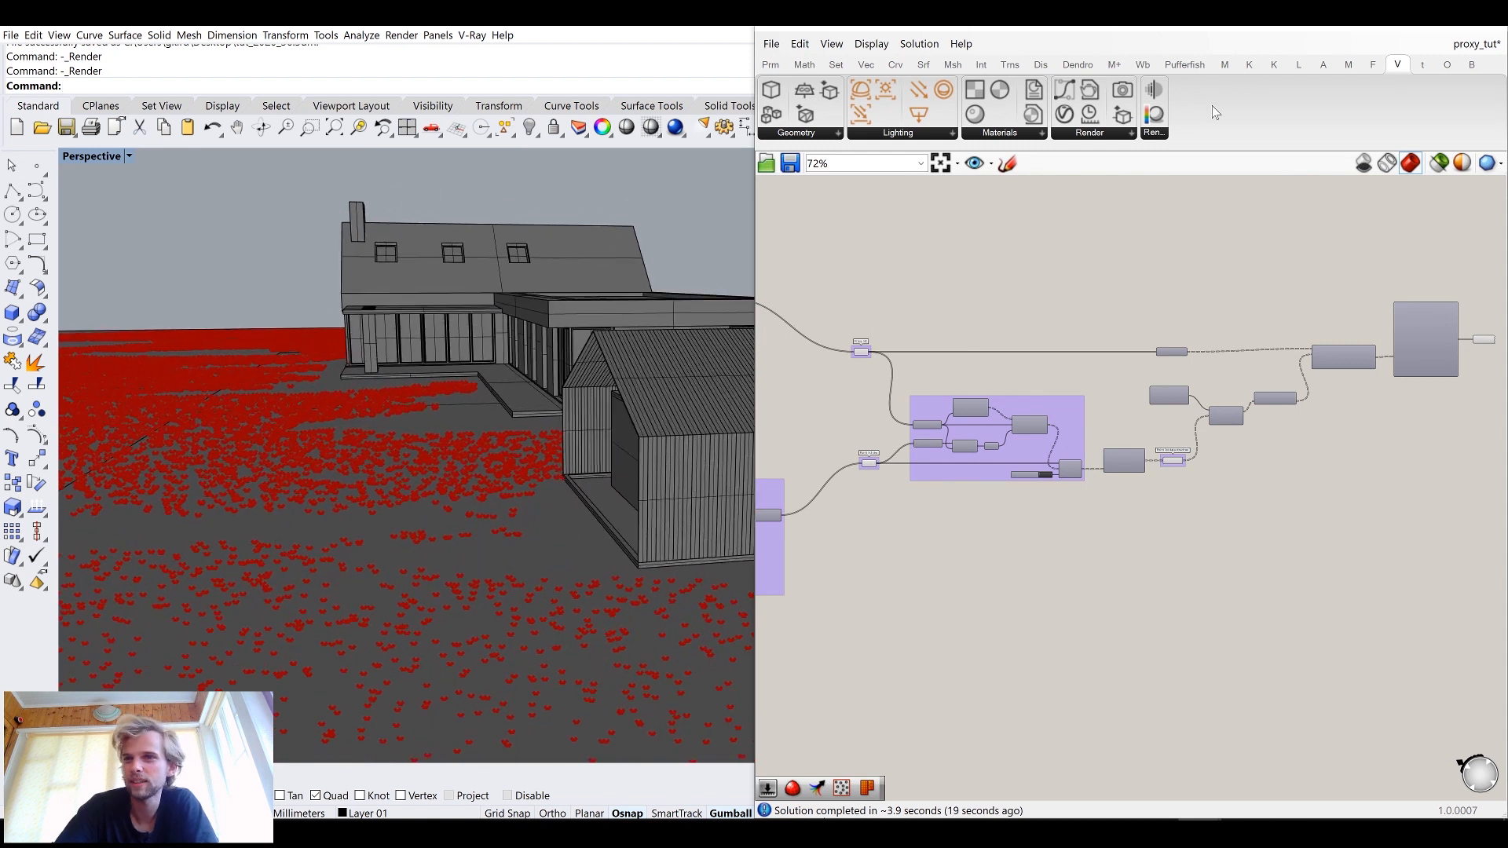
{"action": "right_click_drag", "start_coordinate": [1142, 266], "coordinate": [1138, 300]}
{"action": "key", "text": "ctrl+s"}
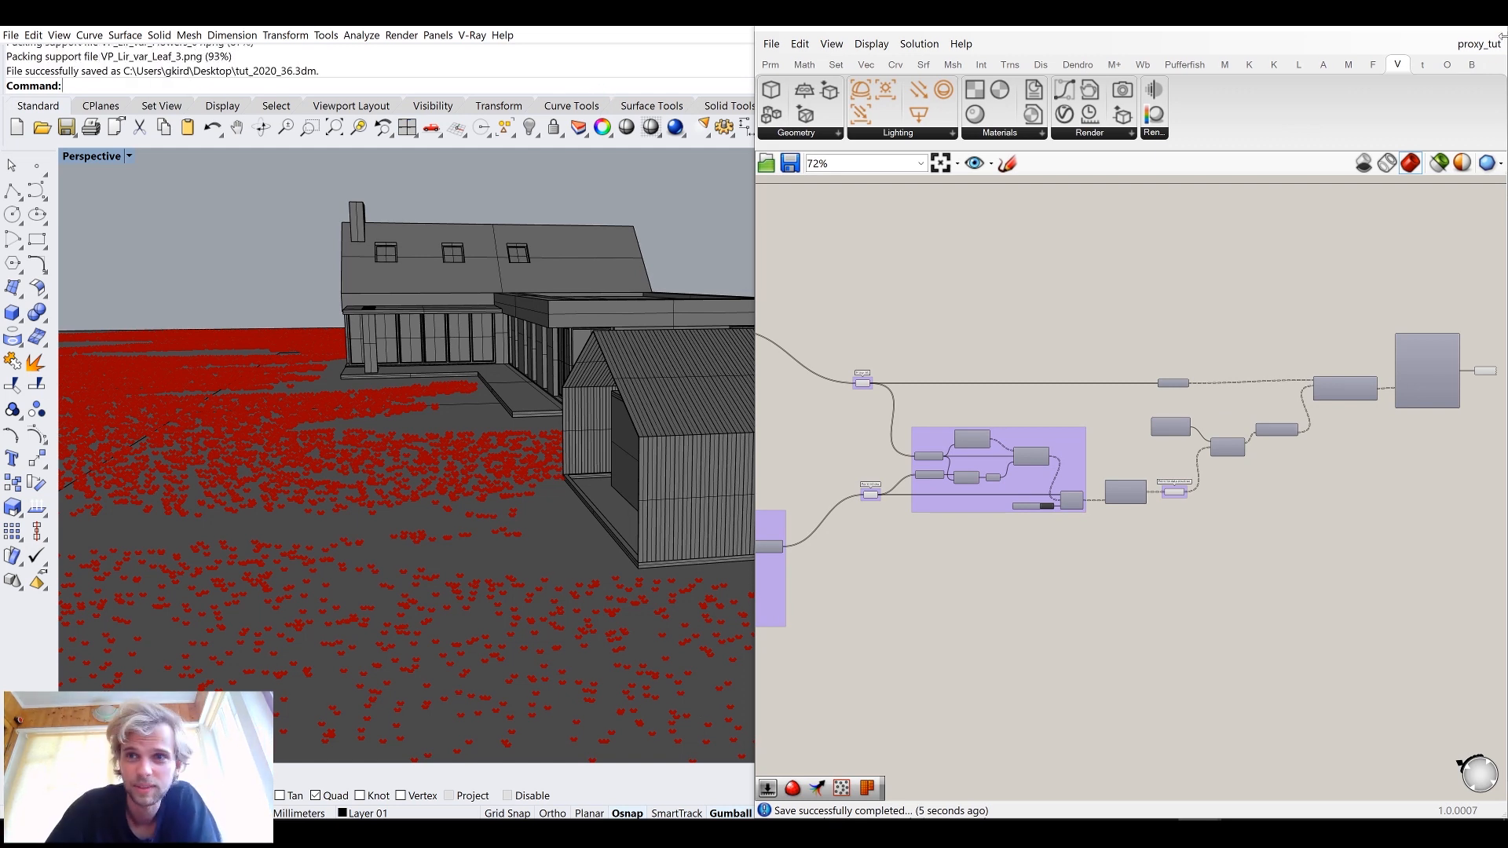
Step: Minimise Grasshopper and check the memory performance graph in Task Manager before returning to Rhino
{"action": "left_click", "coordinate": [1412, 26]}
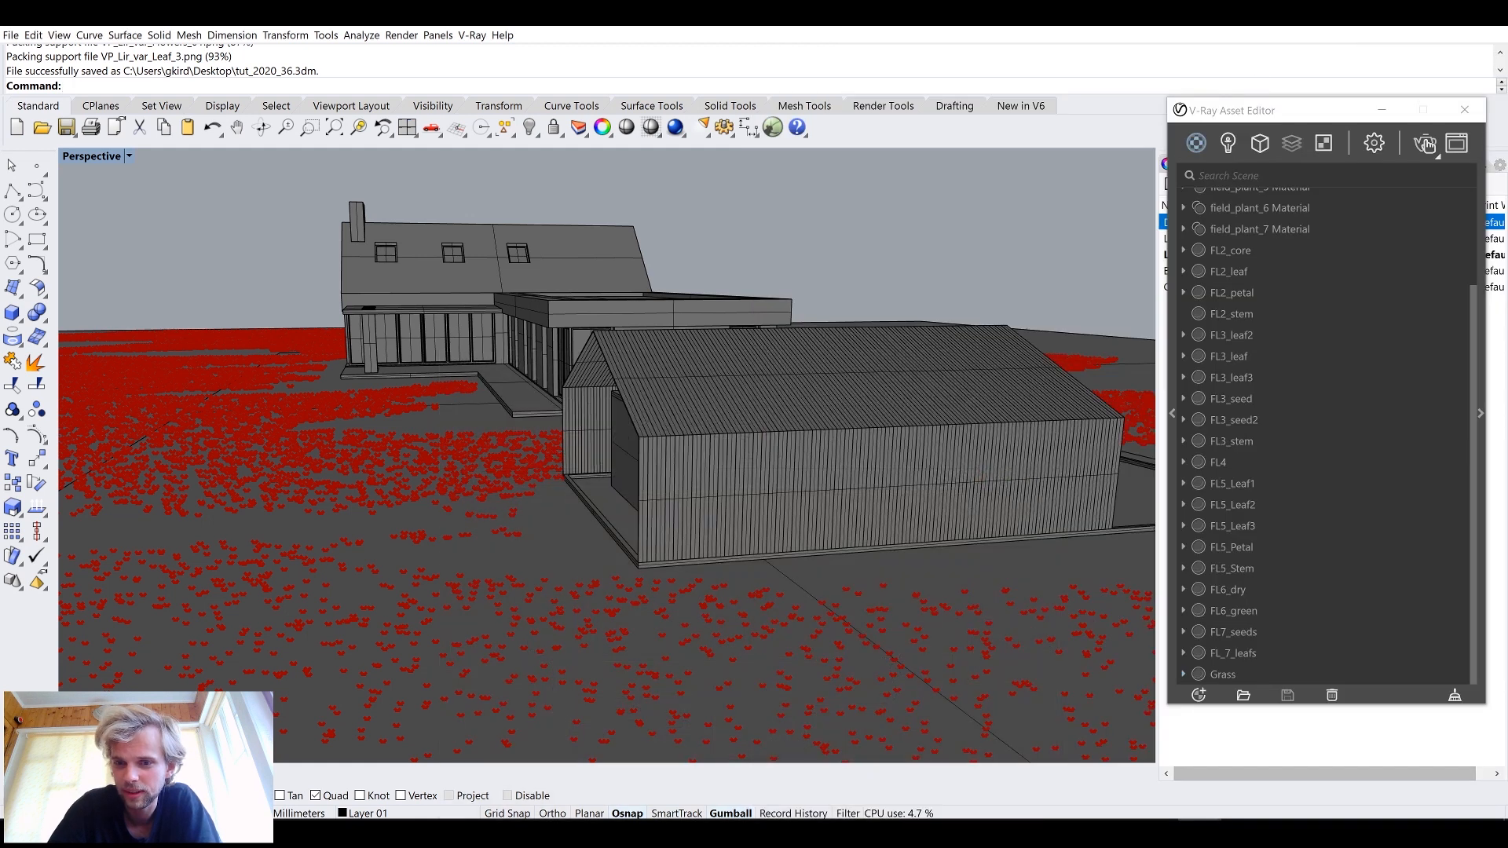
{"action": "right_click", "coordinate": [1245, 821]}
{"action": "left_click", "coordinate": [1296, 751]}
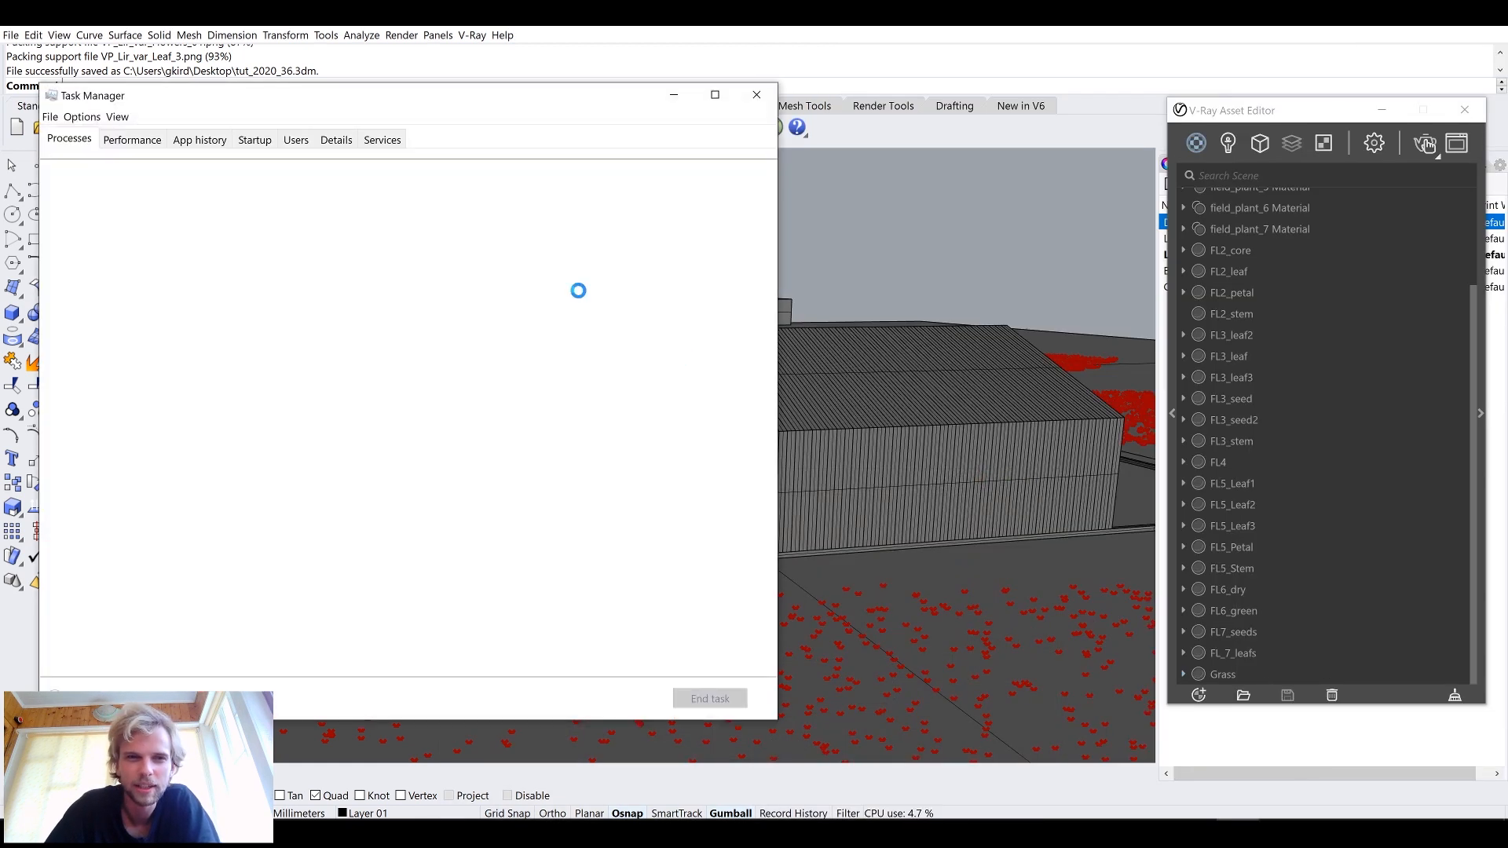
{"action": "left_click", "coordinate": [119, 140]}
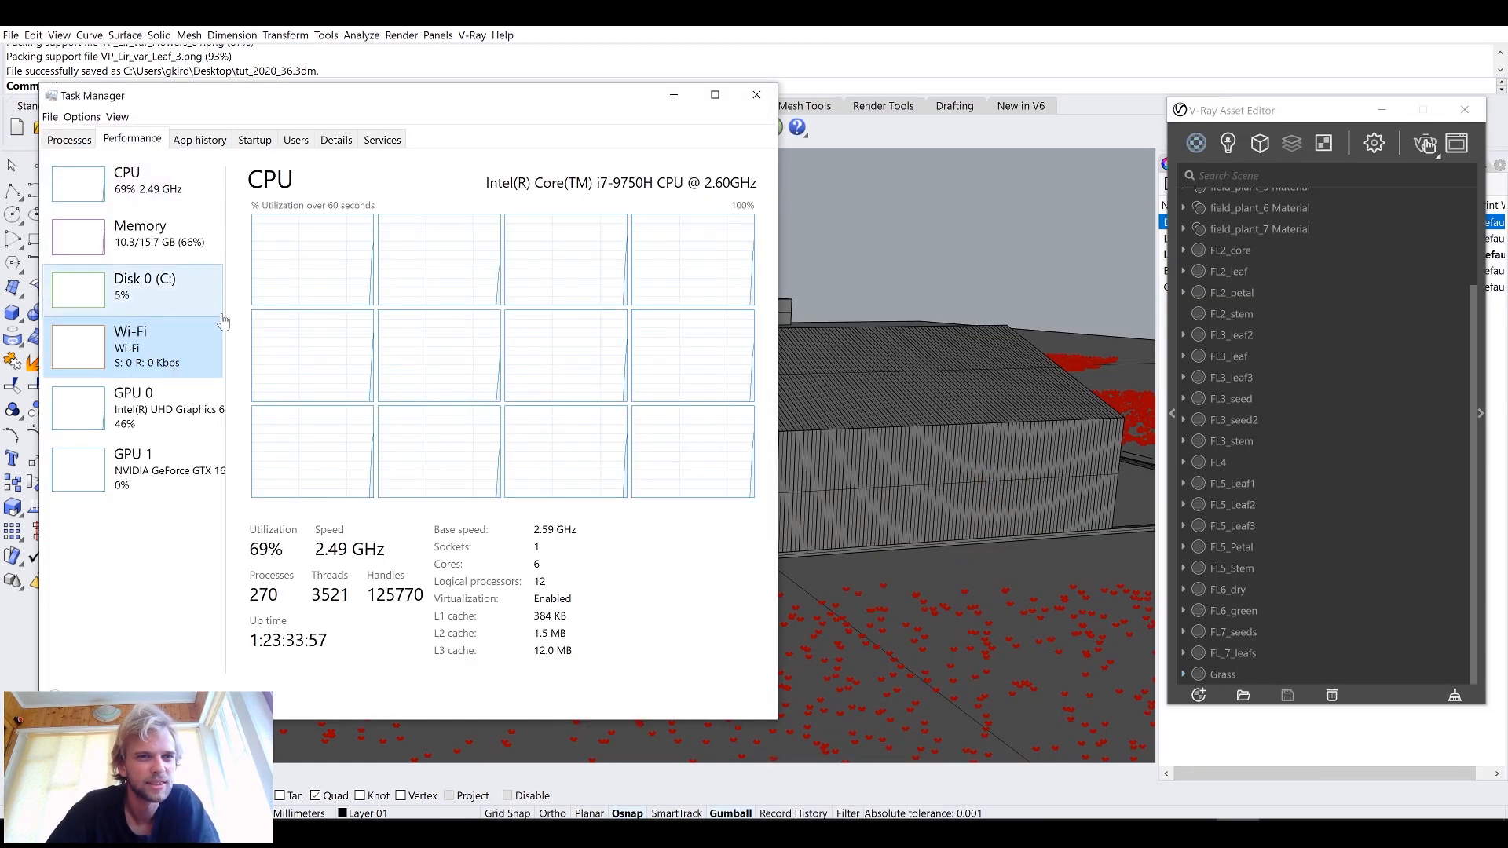
{"action": "left_click", "coordinate": [138, 233]}
{"action": "left_click_drag", "start_coordinate": [649, 97], "coordinate": [1182, 82]}
{"action": "left_click", "coordinate": [487, 377]}
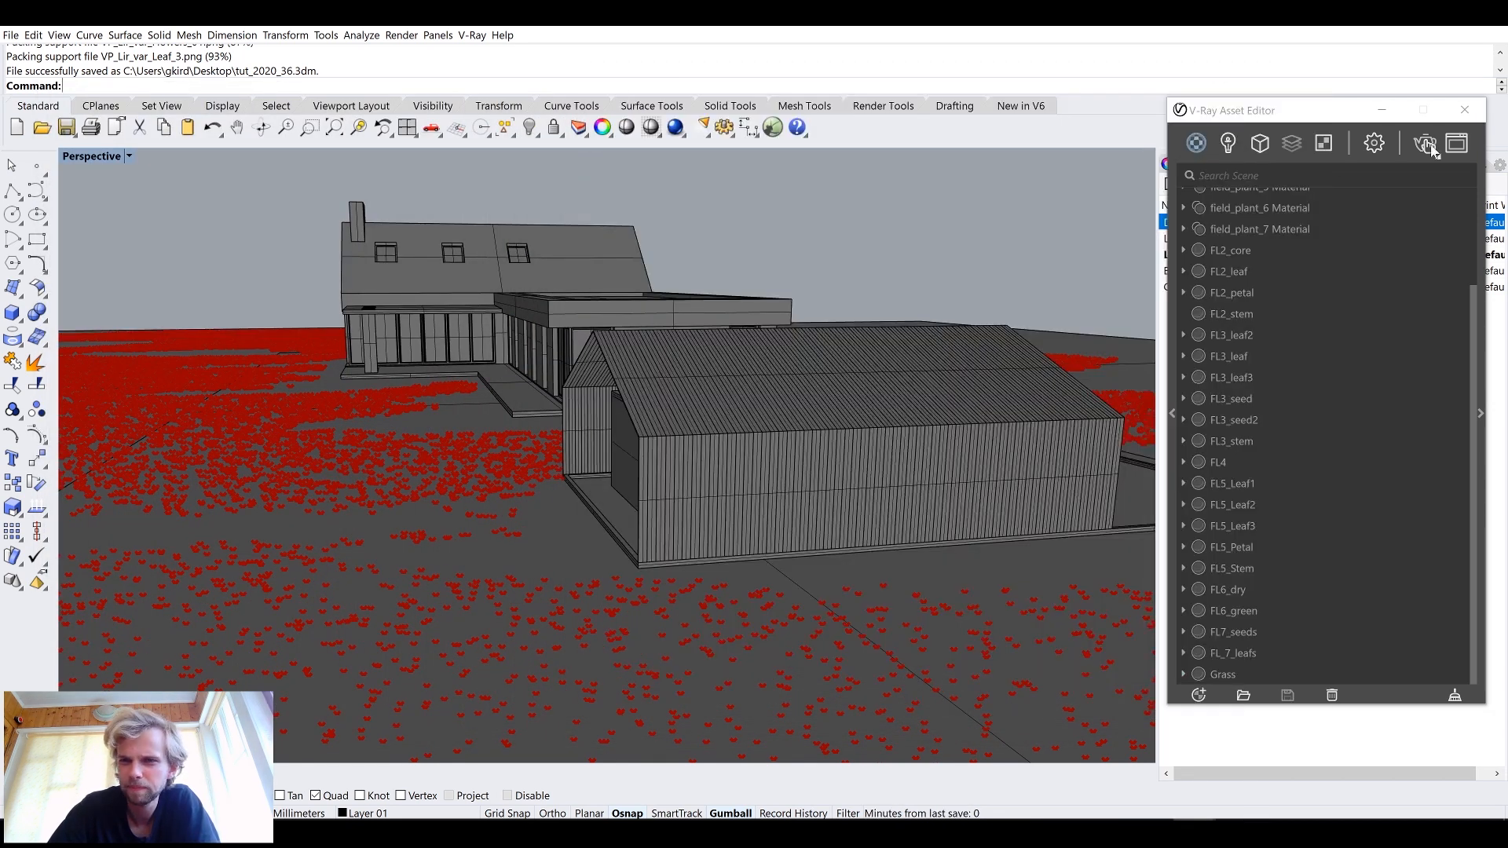
Step: Frame the house with the foreground plants in the Perspective viewport, render it with V-Ray, and stop the render
{"action": "right_click_drag", "start_coordinate": [623, 360], "coordinate": [776, 437]}
{"action": "scroll", "coordinate": [715, 425], "scroll_direction": "up", "scroll_amount": 3}
{"action": "left_click", "coordinate": [1426, 143]}
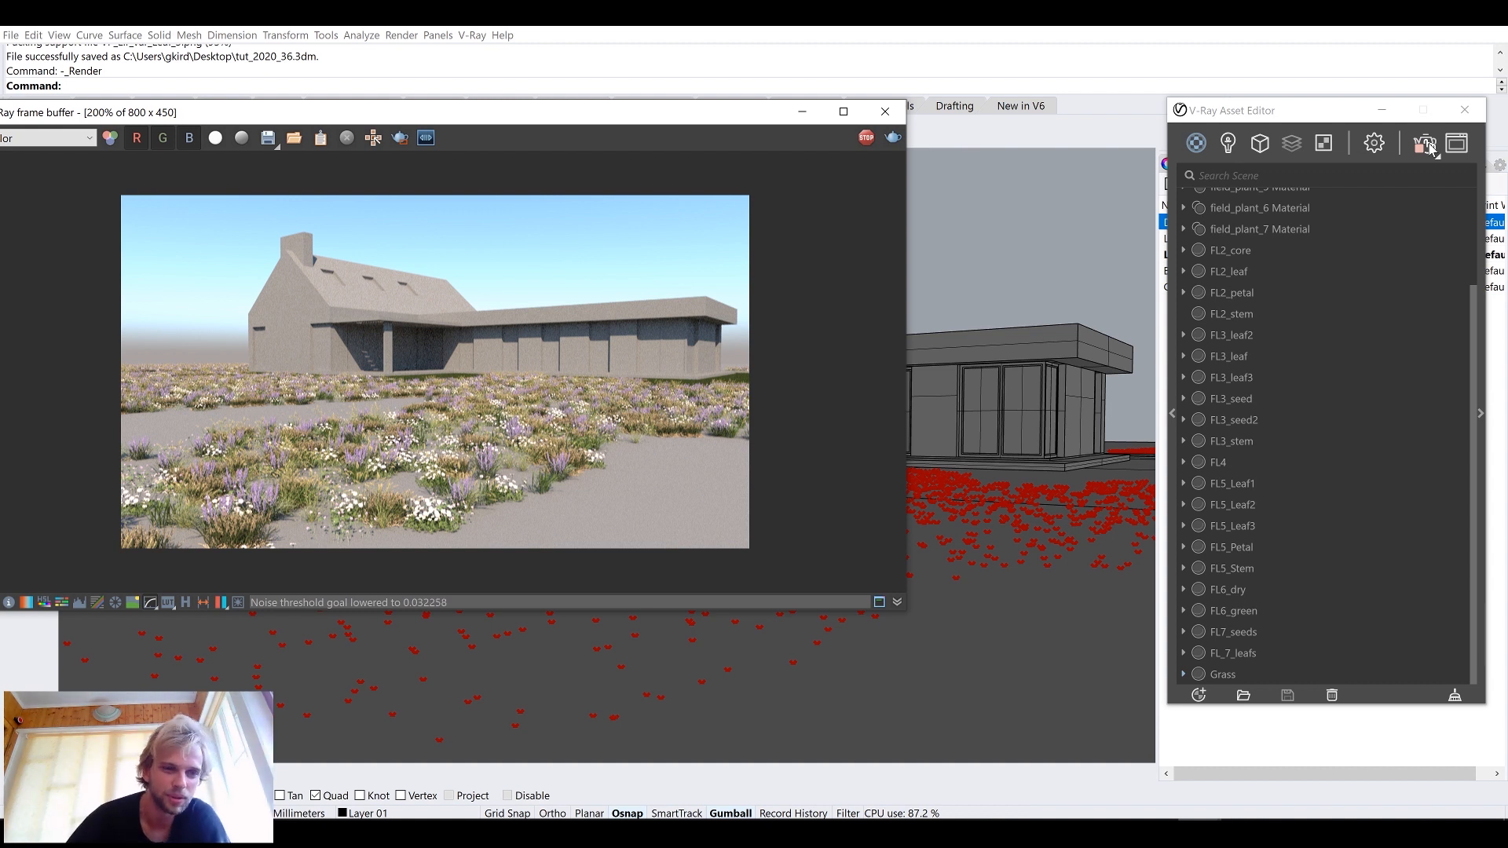
{"action": "left_click", "coordinate": [756, 751]}
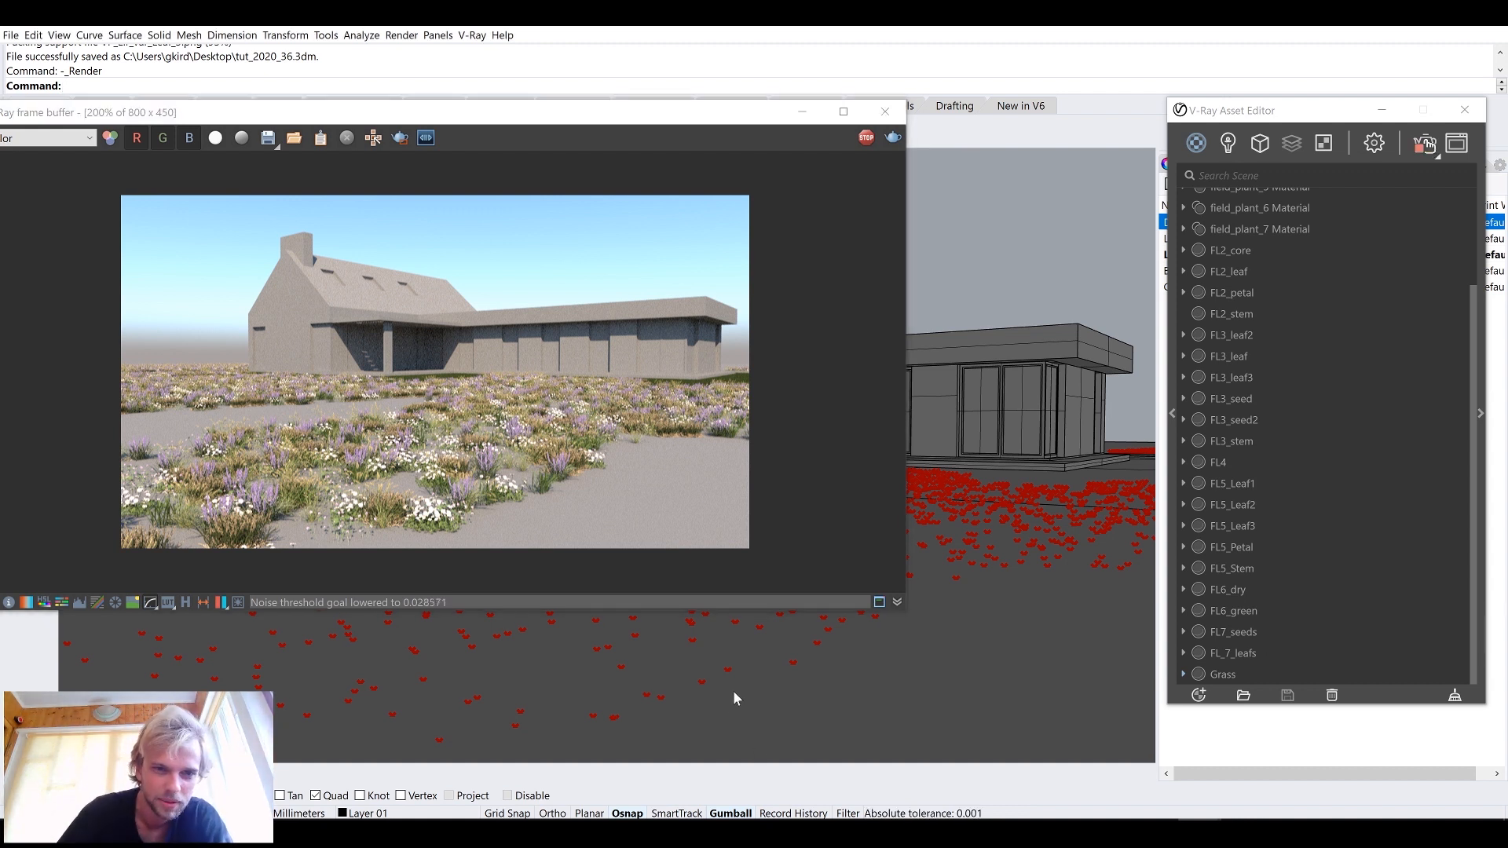
{"action": "left_click", "coordinate": [865, 139]}
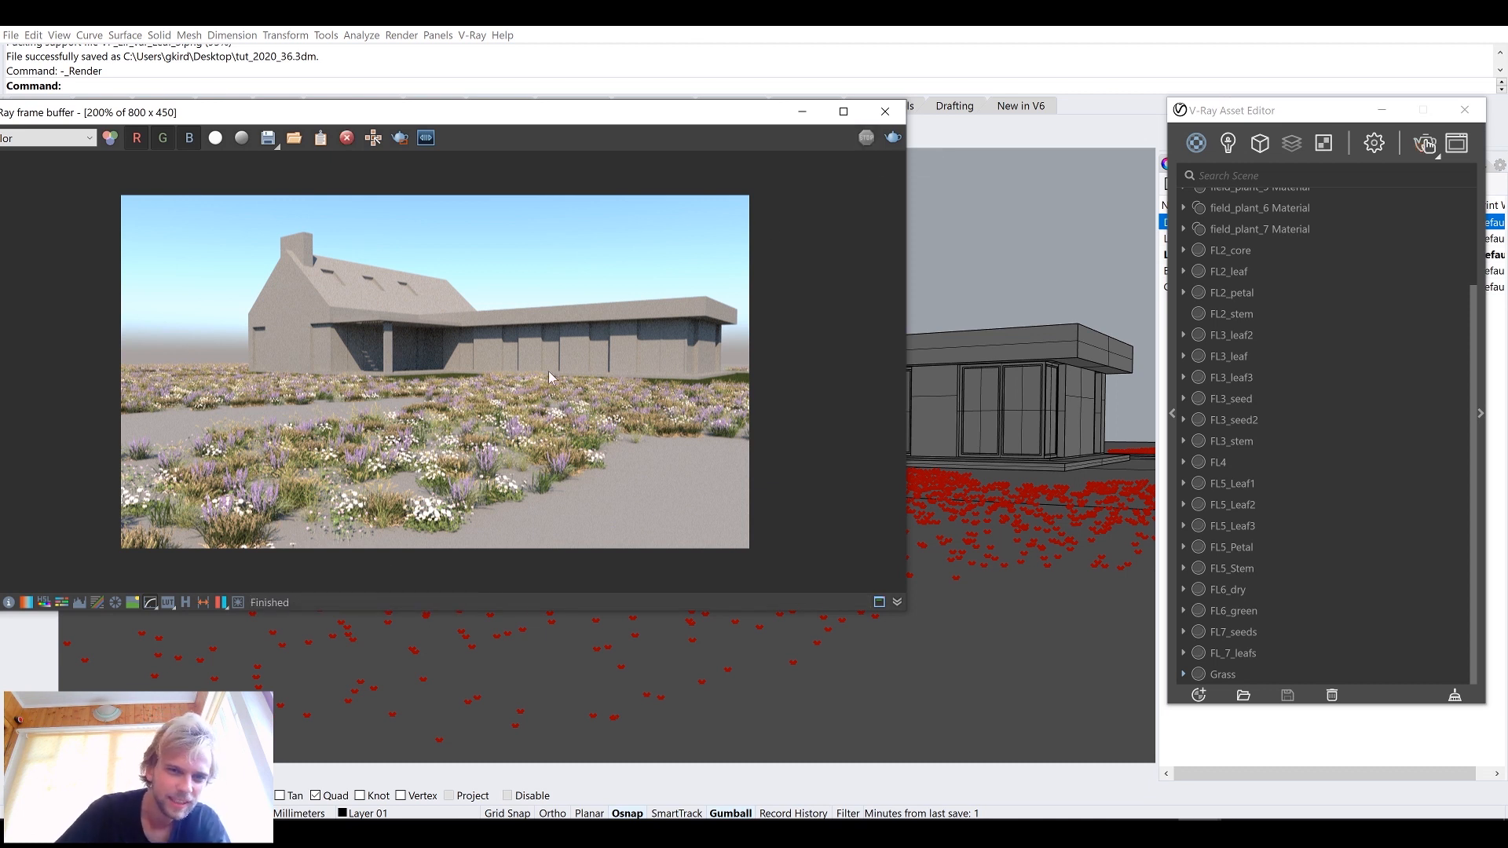
{"action": "left_click", "coordinate": [610, 672]}
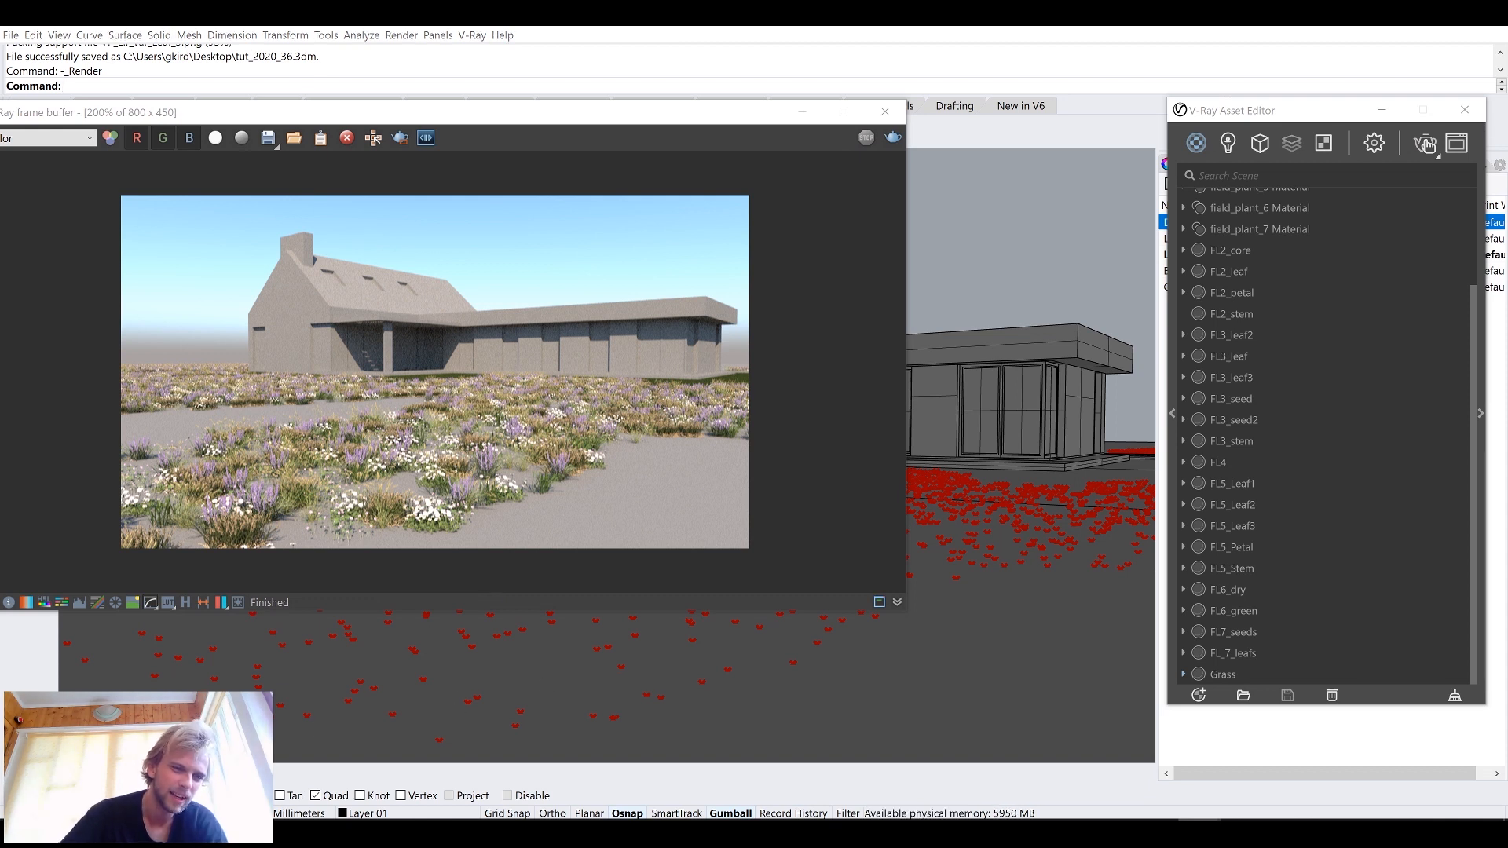
Step: Return to Grasshopper and move the V-Ray transform and renderer components farther from the Move component to make room
{"action": "left_click", "coordinate": [581, 834]}
{"action": "scroll", "coordinate": [1040, 563], "scroll_direction": "down", "scroll_amount": 4}
{"action": "scroll", "coordinate": [1161, 502], "scroll_direction": "up", "scroll_amount": 3}
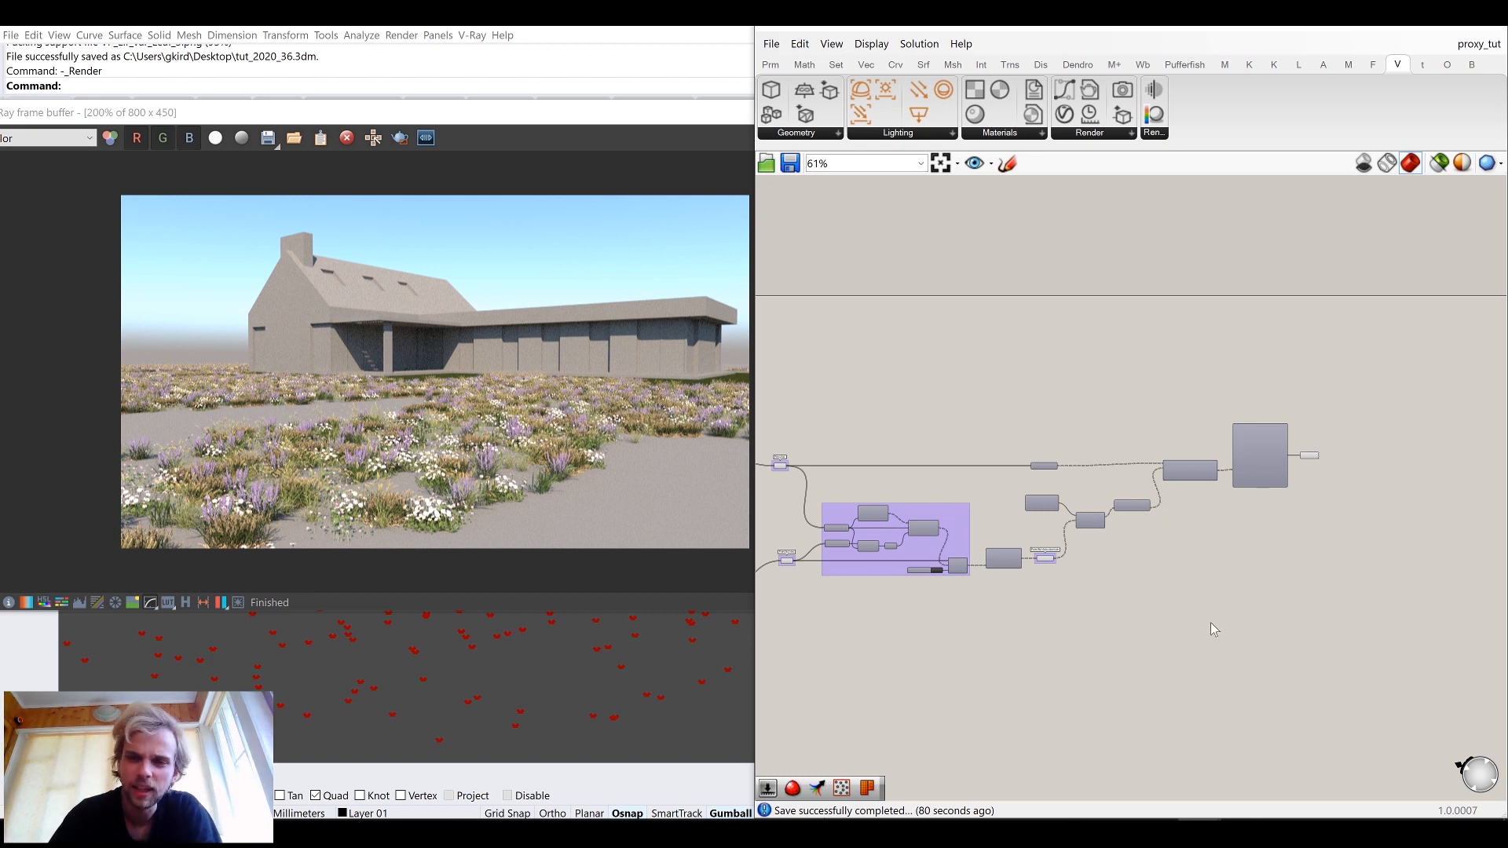
{"action": "right_click_drag", "start_coordinate": [1205, 603], "coordinate": [1043, 587]}
{"action": "scroll", "coordinate": [1144, 508], "scroll_direction": "up", "scroll_amount": 3}
{"action": "left_click_drag", "start_coordinate": [1249, 483], "coordinate": [897, 329]}
{"action": "left_click_drag", "start_coordinate": [974, 417], "coordinate": [1115, 417]}
{"action": "left_click", "coordinate": [1115, 417]}
Step: Add a Rotate component and wire its Geometry output to the V-Ray transform component's Rotate Transformation input
{"action": "scroll", "coordinate": [1100, 415], "scroll_direction": "up", "scroll_amount": 5}
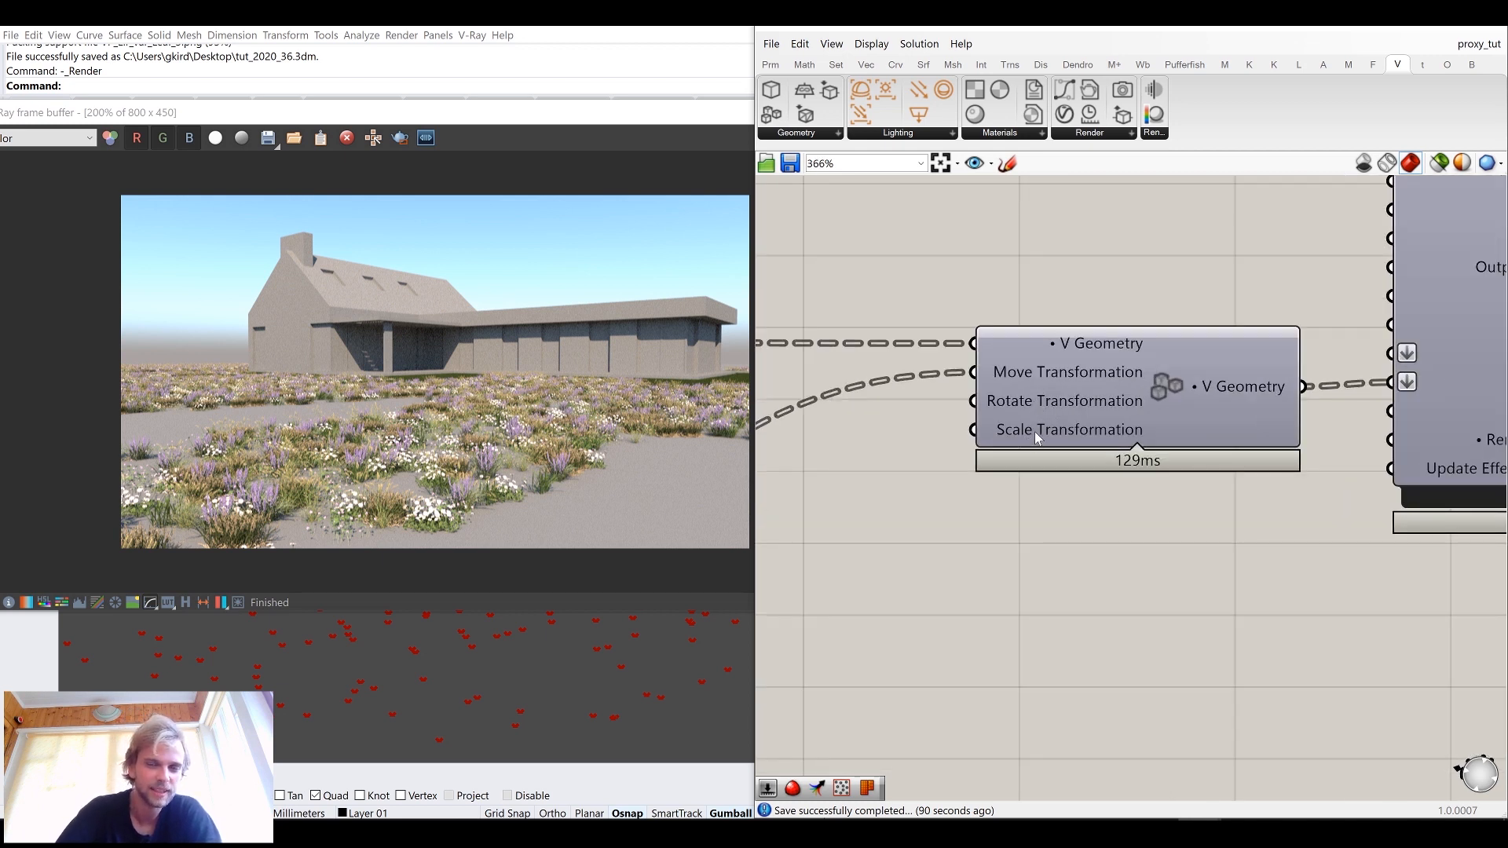
{"action": "scroll", "coordinate": [1037, 433], "scroll_direction": "down", "scroll_amount": 3}
{"action": "scroll", "coordinate": [1019, 415], "scroll_direction": "up", "scroll_amount": 2}
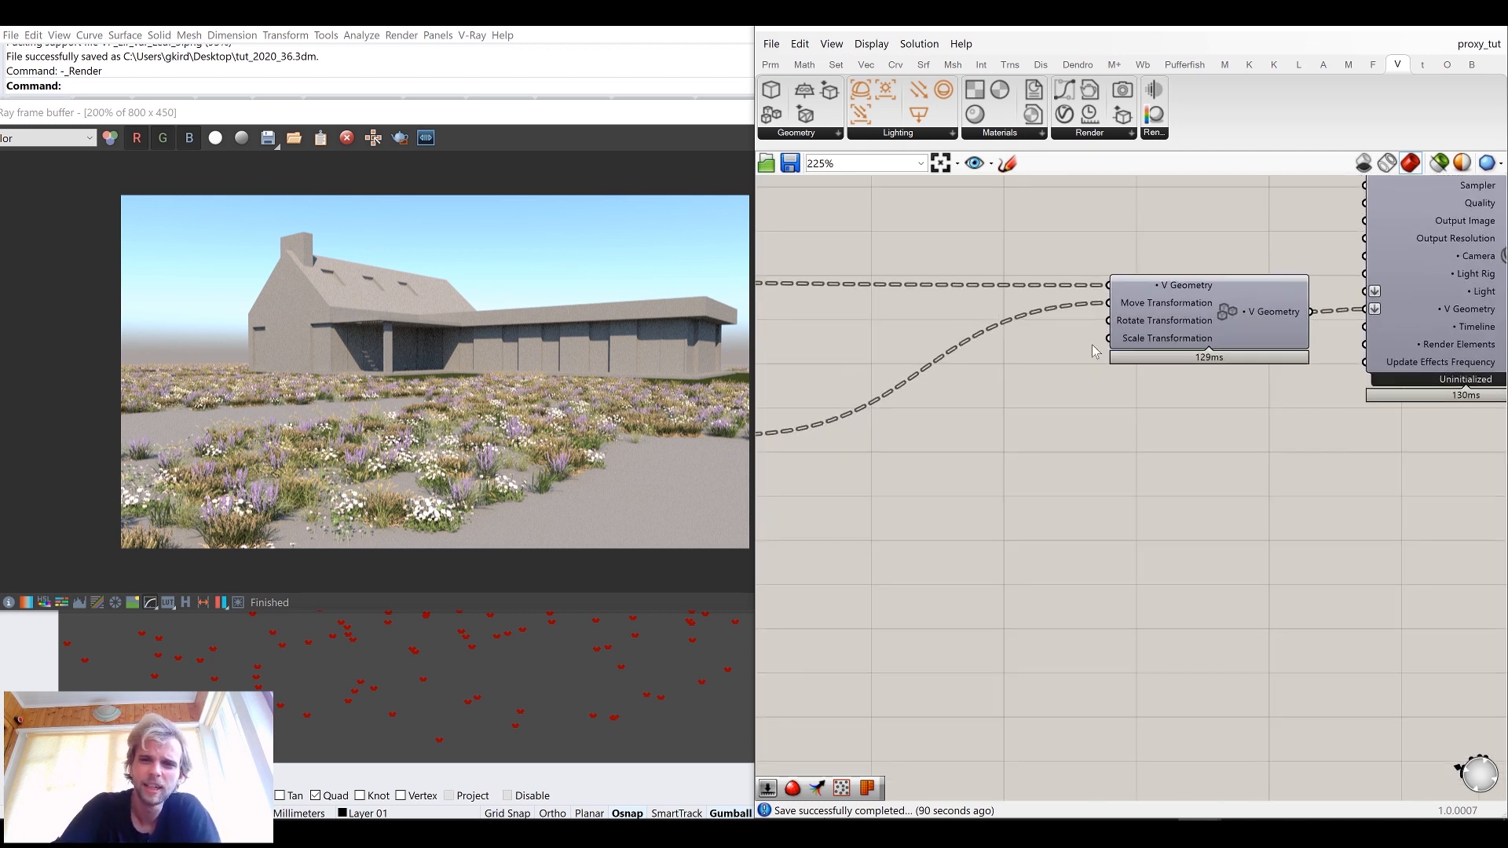
{"action": "scroll", "coordinate": [1053, 440], "scroll_direction": "down", "scroll_amount": 1}
{"action": "double_click", "coordinate": [1045, 489]}
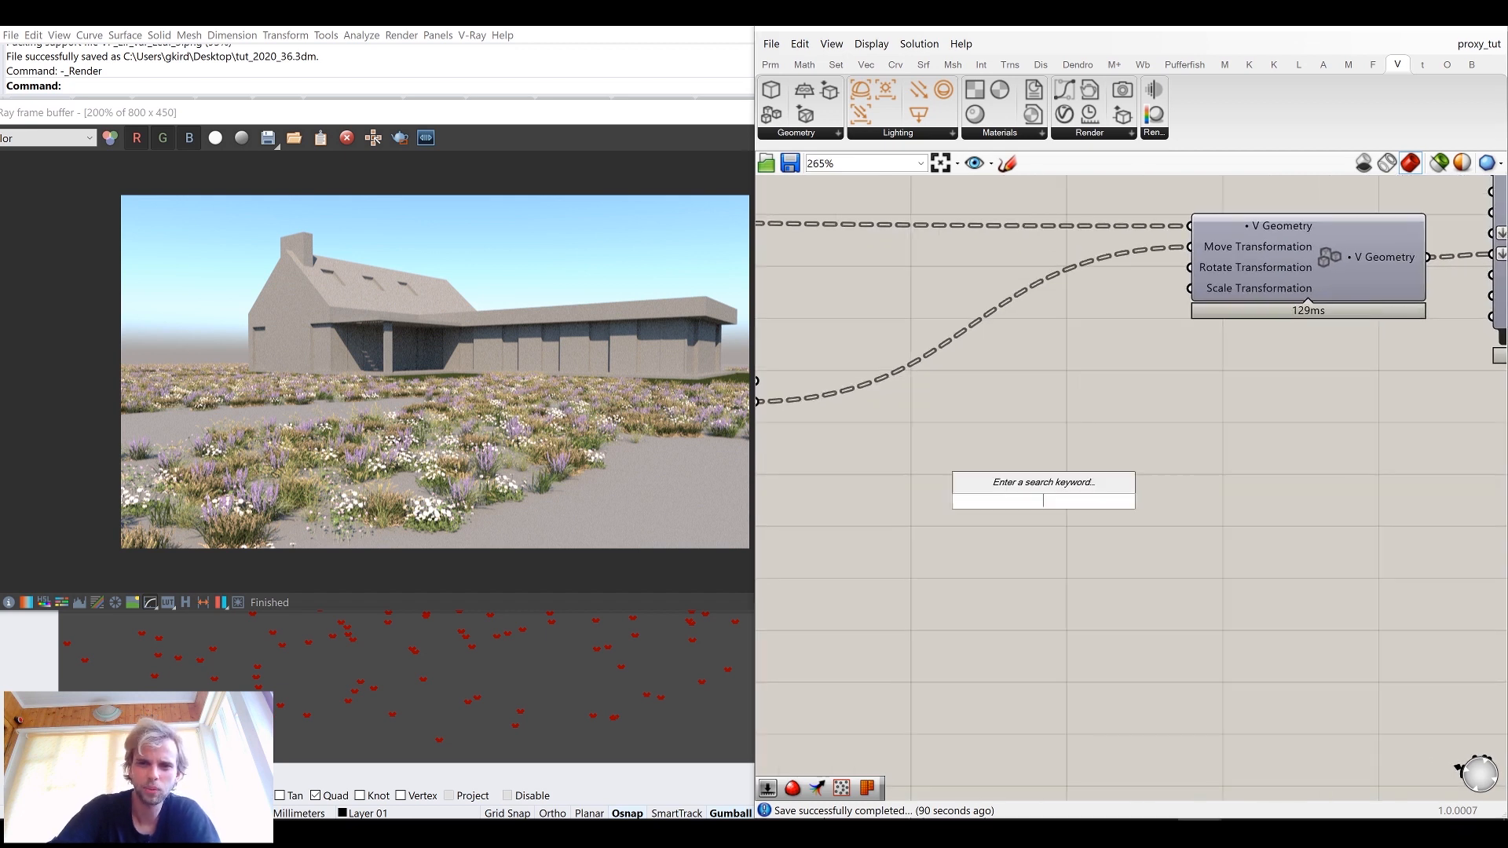
{"action": "type", "text": "rotate"}
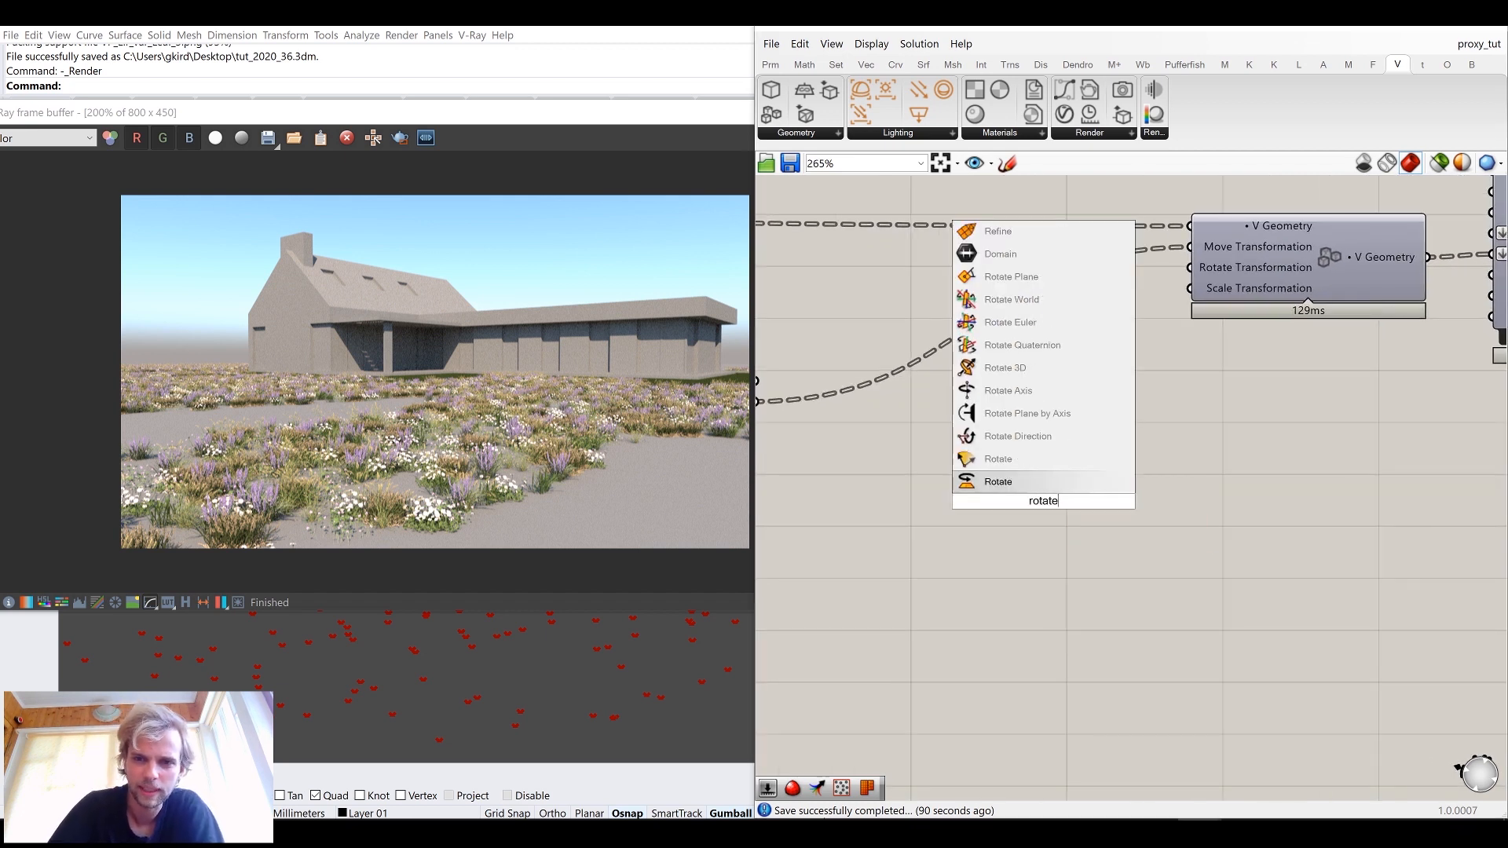
{"action": "left_click", "coordinate": [1035, 481]}
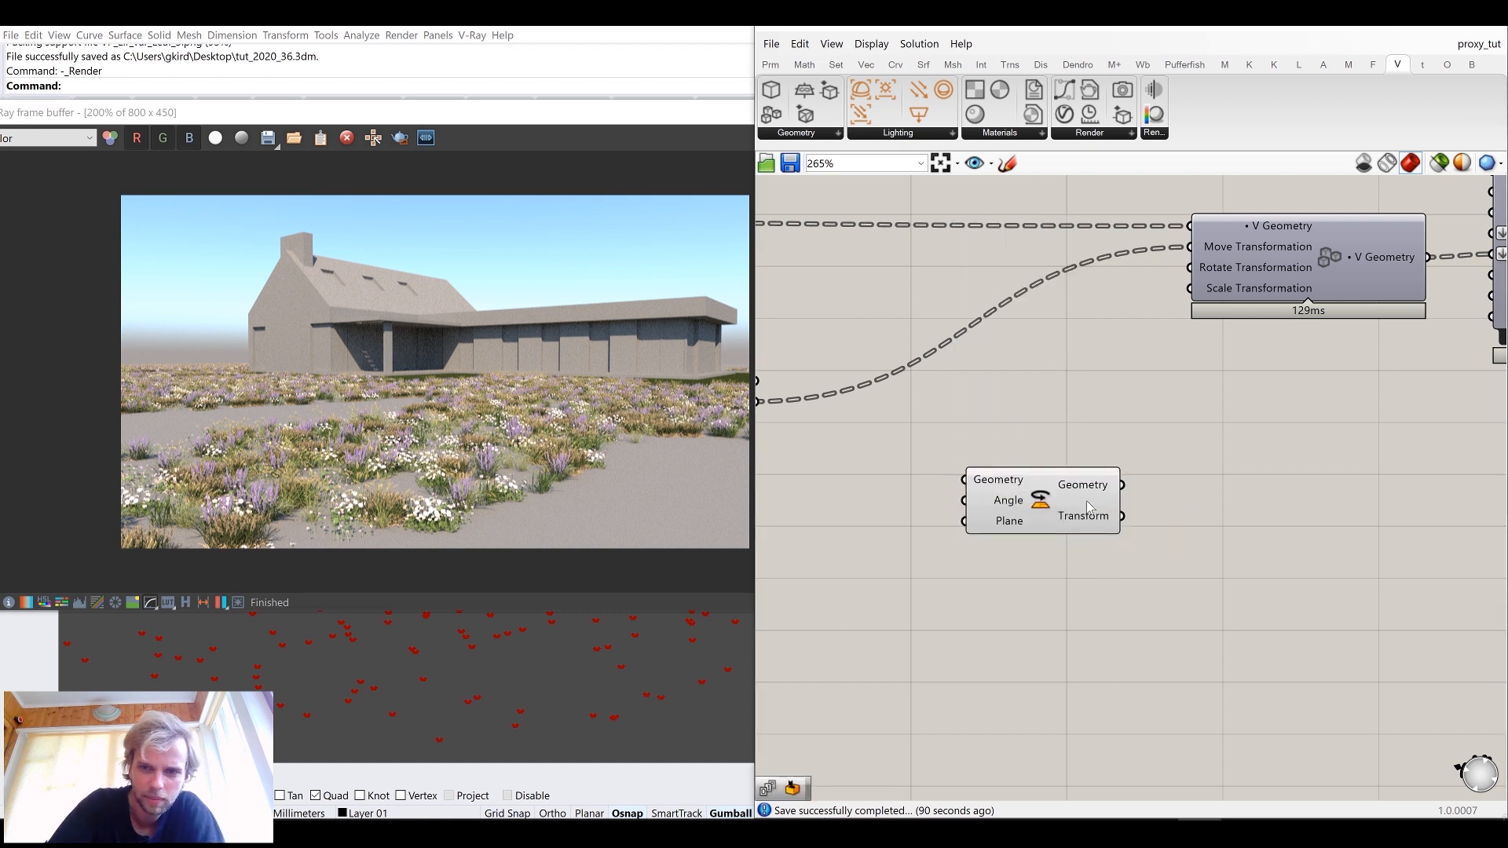
{"action": "left_click_drag", "start_coordinate": [1147, 442], "coordinate": [1196, 268]}
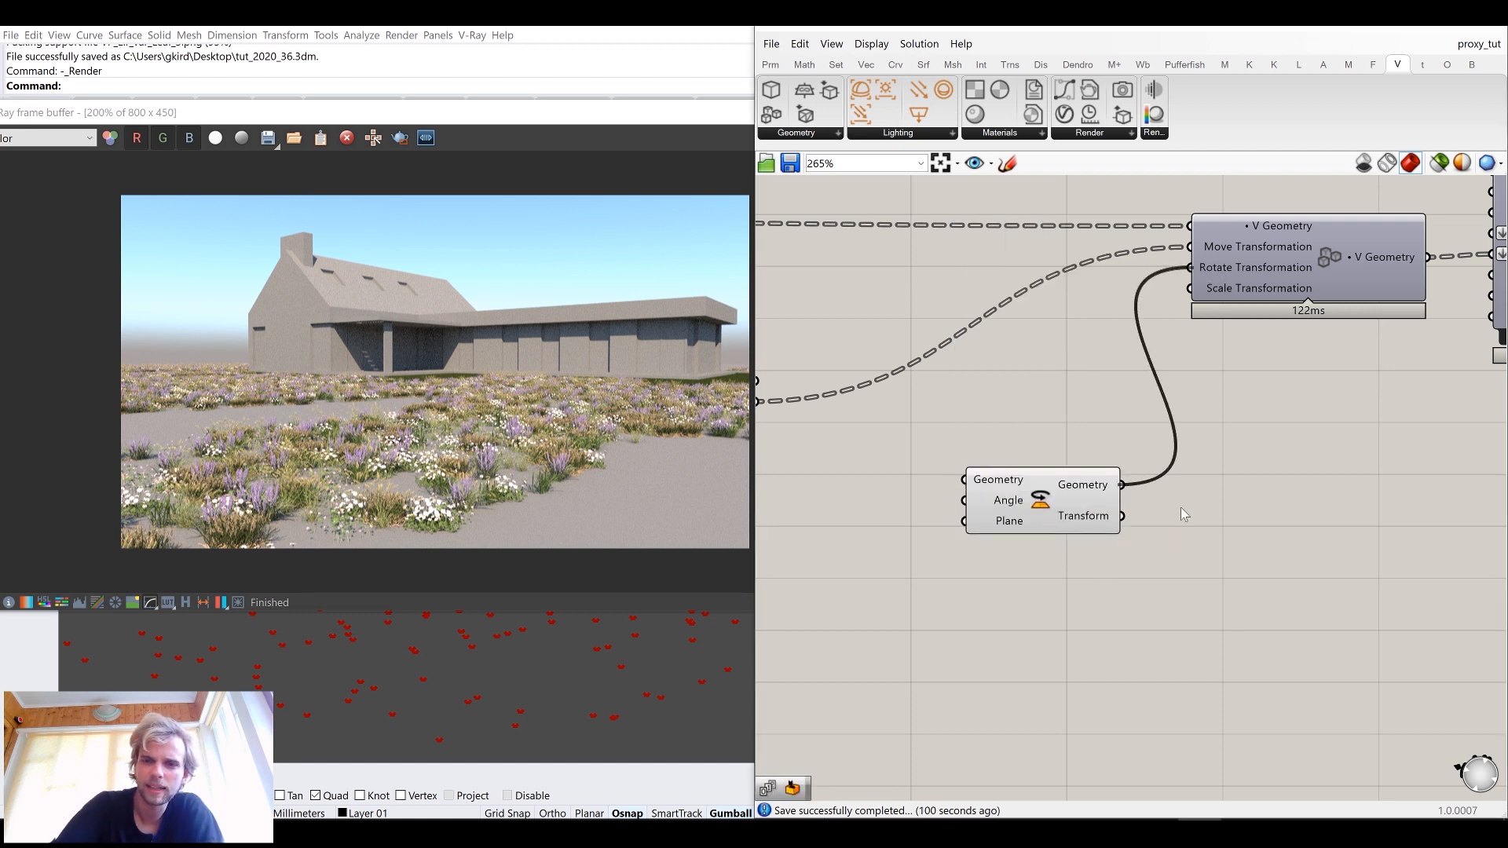
Step: Undo the Rotate component's Geometry wire and connect its Transform output to the V-Ray transform component's Rotate Transformation input instead
{"action": "key", "text": "Escape"}
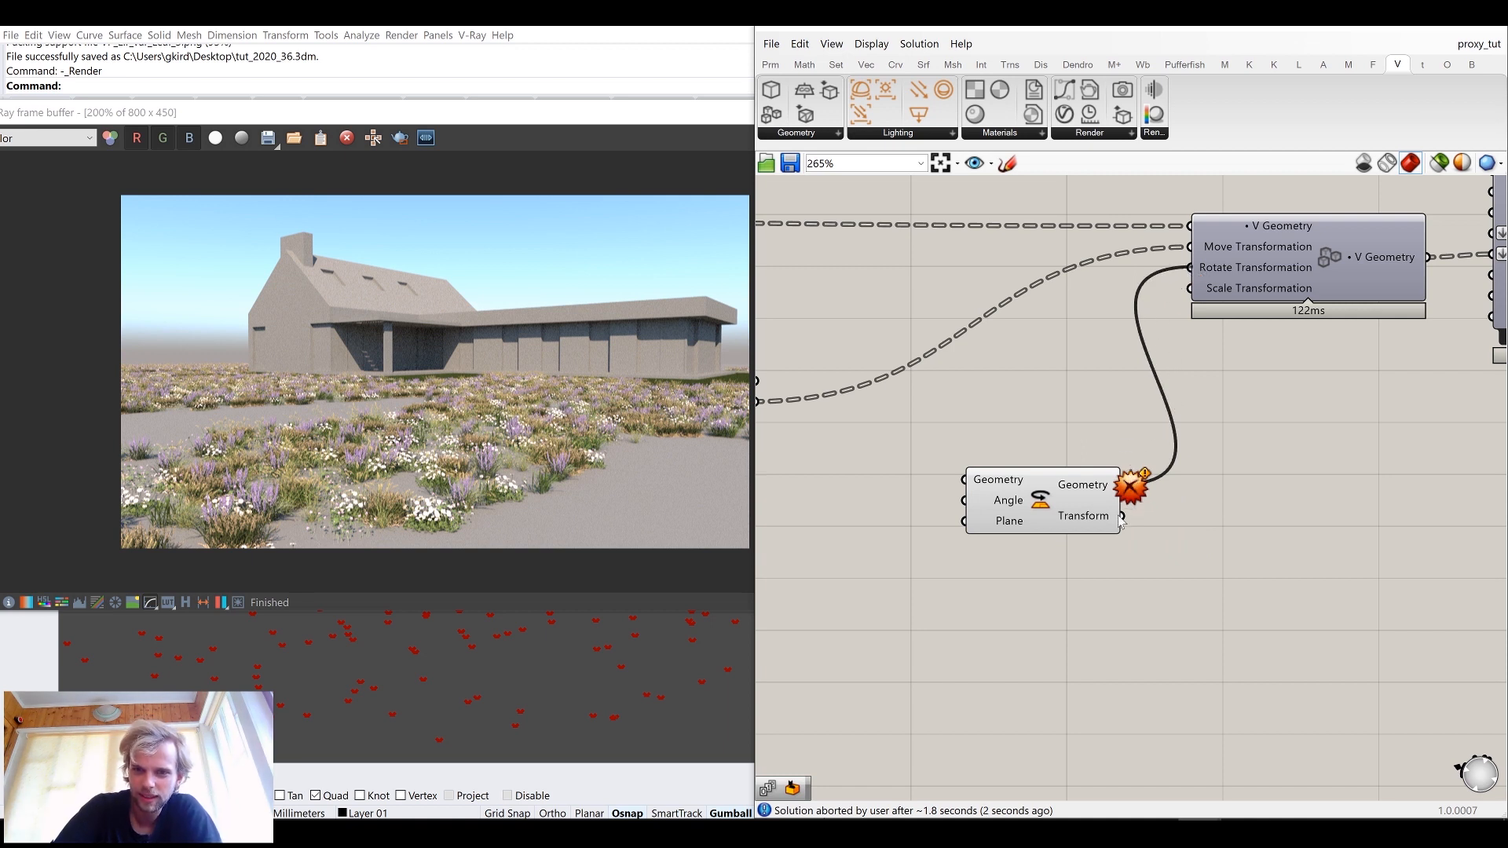
{"action": "key", "text": "ctrl+z"}
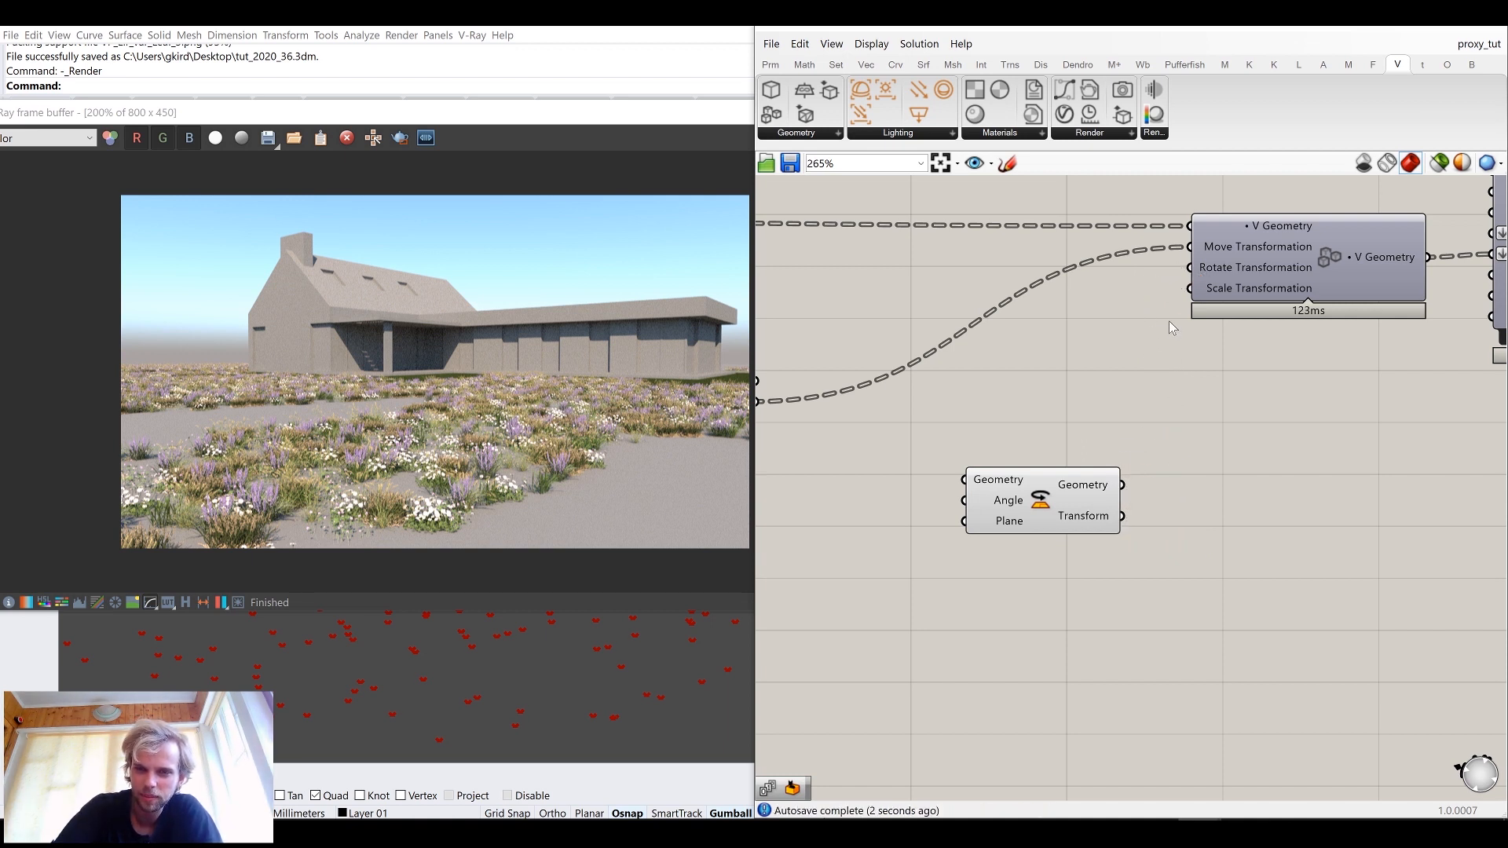
{"action": "left_click_drag", "start_coordinate": [1129, 527], "coordinate": [1191, 268]}
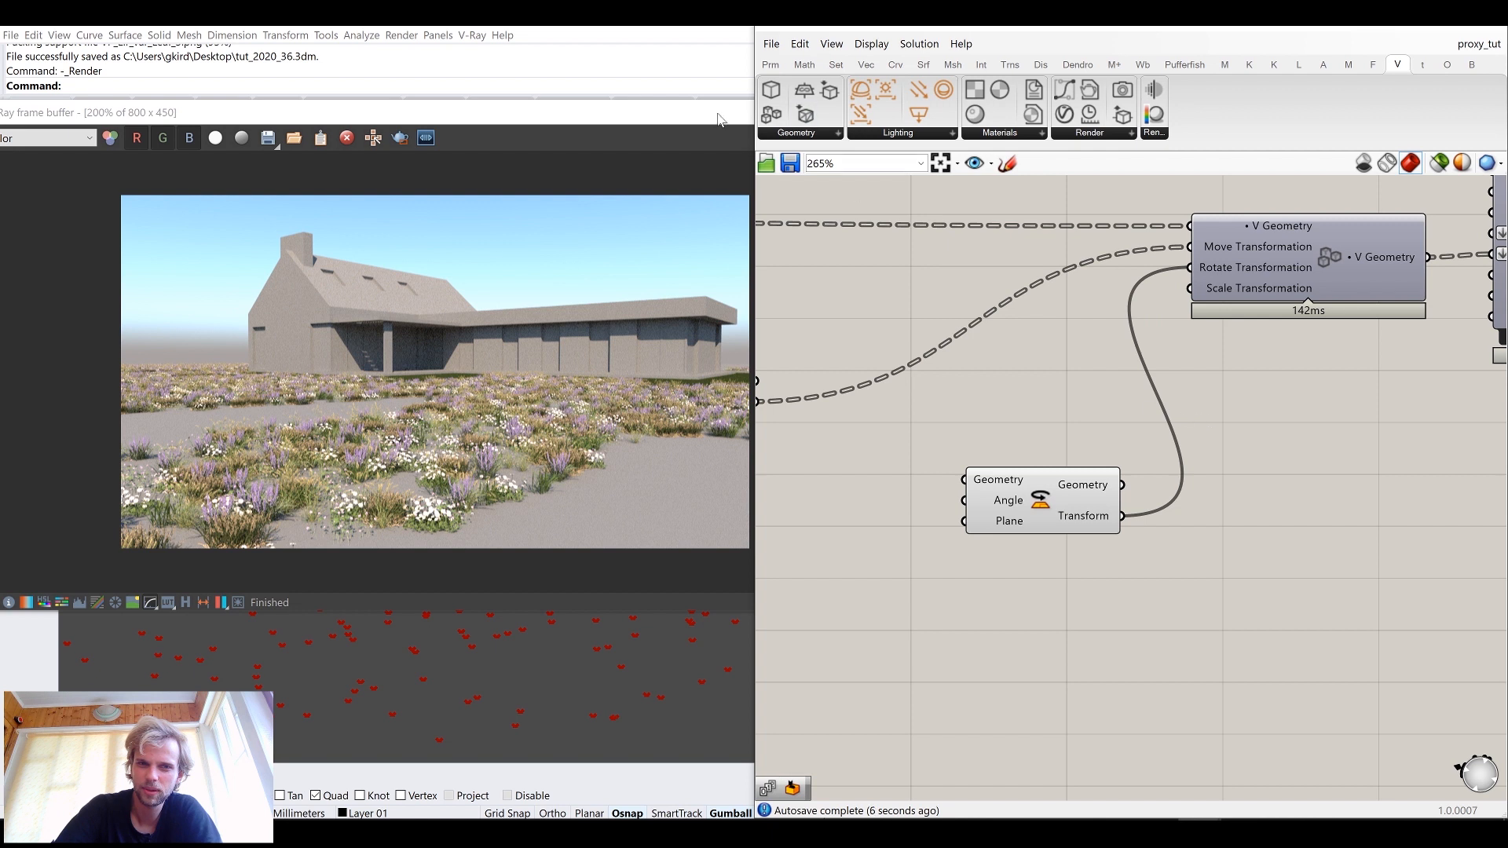
Step: Disconnect the V-Ray renderer's Scene output from the Scene component and close the render frame buffer
{"action": "left_click_drag", "start_coordinate": [701, 118], "coordinate": [562, 124]}
{"action": "scroll", "coordinate": [1214, 404], "scroll_direction": "down", "scroll_amount": 3}
{"action": "right_click_drag", "start_coordinate": [1215, 406], "coordinate": [979, 397]}
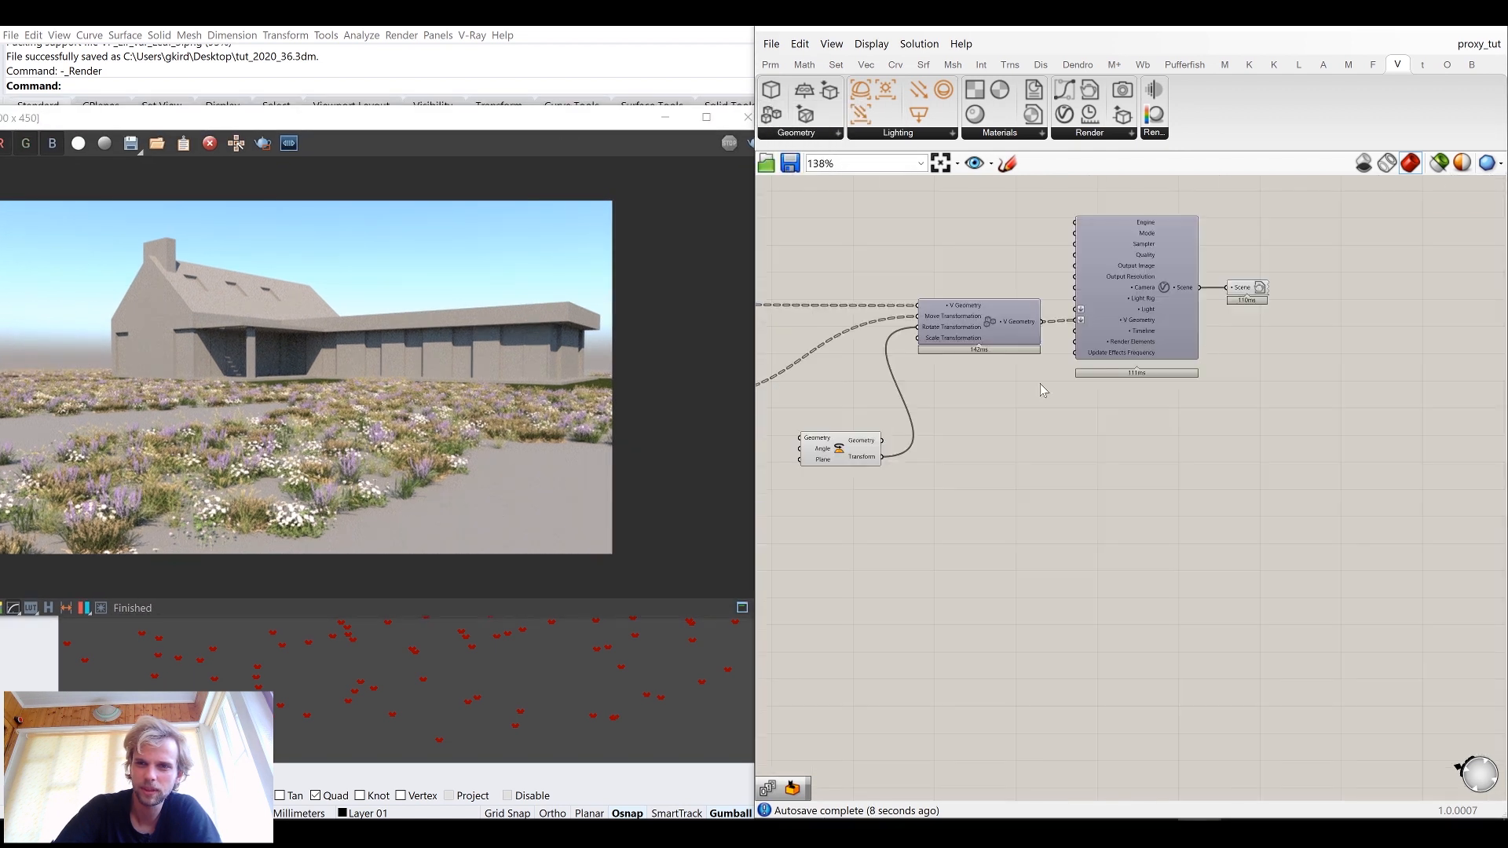
{"action": "scroll", "coordinate": [1102, 296], "scroll_direction": "up", "scroll_amount": 5}
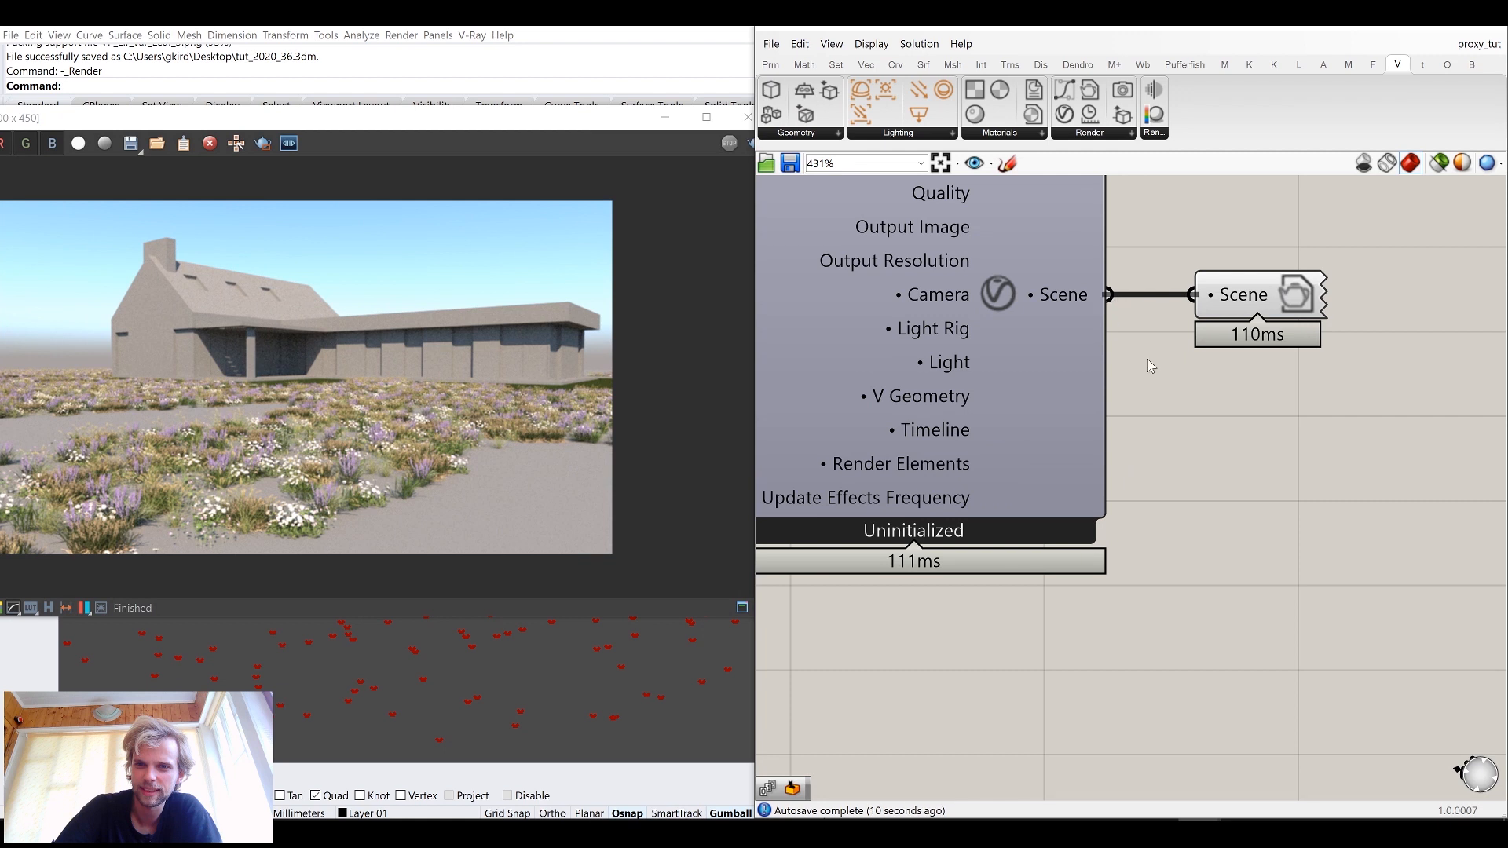
{"action": "left_click_drag", "start_coordinate": [1108, 296], "coordinate": [1192, 296], "text": "ctrl"}
{"action": "scroll", "coordinate": [1108, 469], "scroll_direction": "down", "scroll_amount": 4}
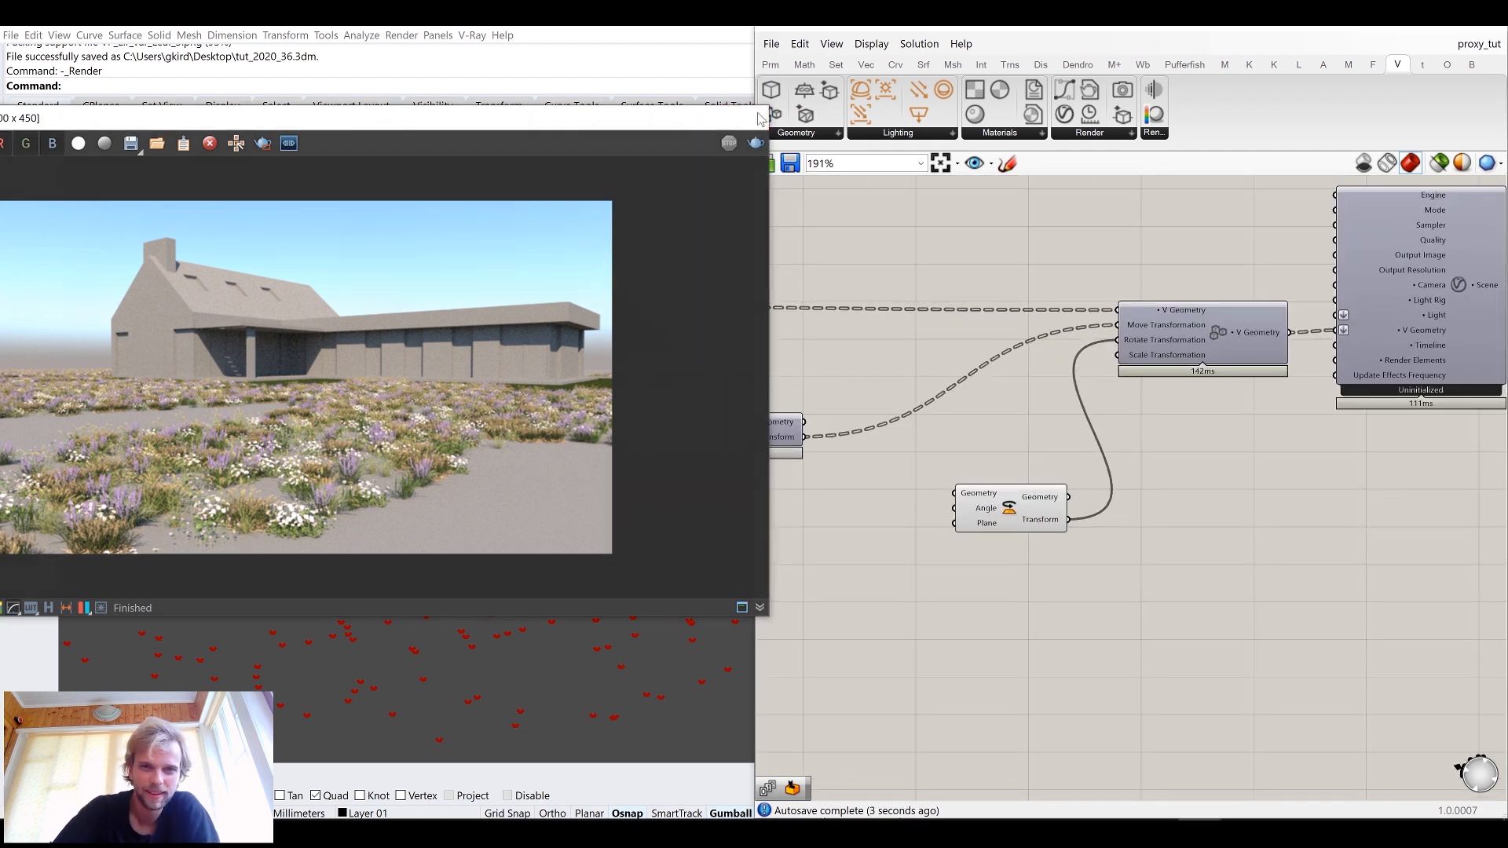
{"action": "left_click", "coordinate": [747, 117]}
Step: Switch the Rotate component's Angle input to degrees
{"action": "scroll", "coordinate": [1053, 358], "scroll_direction": "up", "scroll_amount": 3}
{"action": "left_click", "coordinate": [1125, 449]}
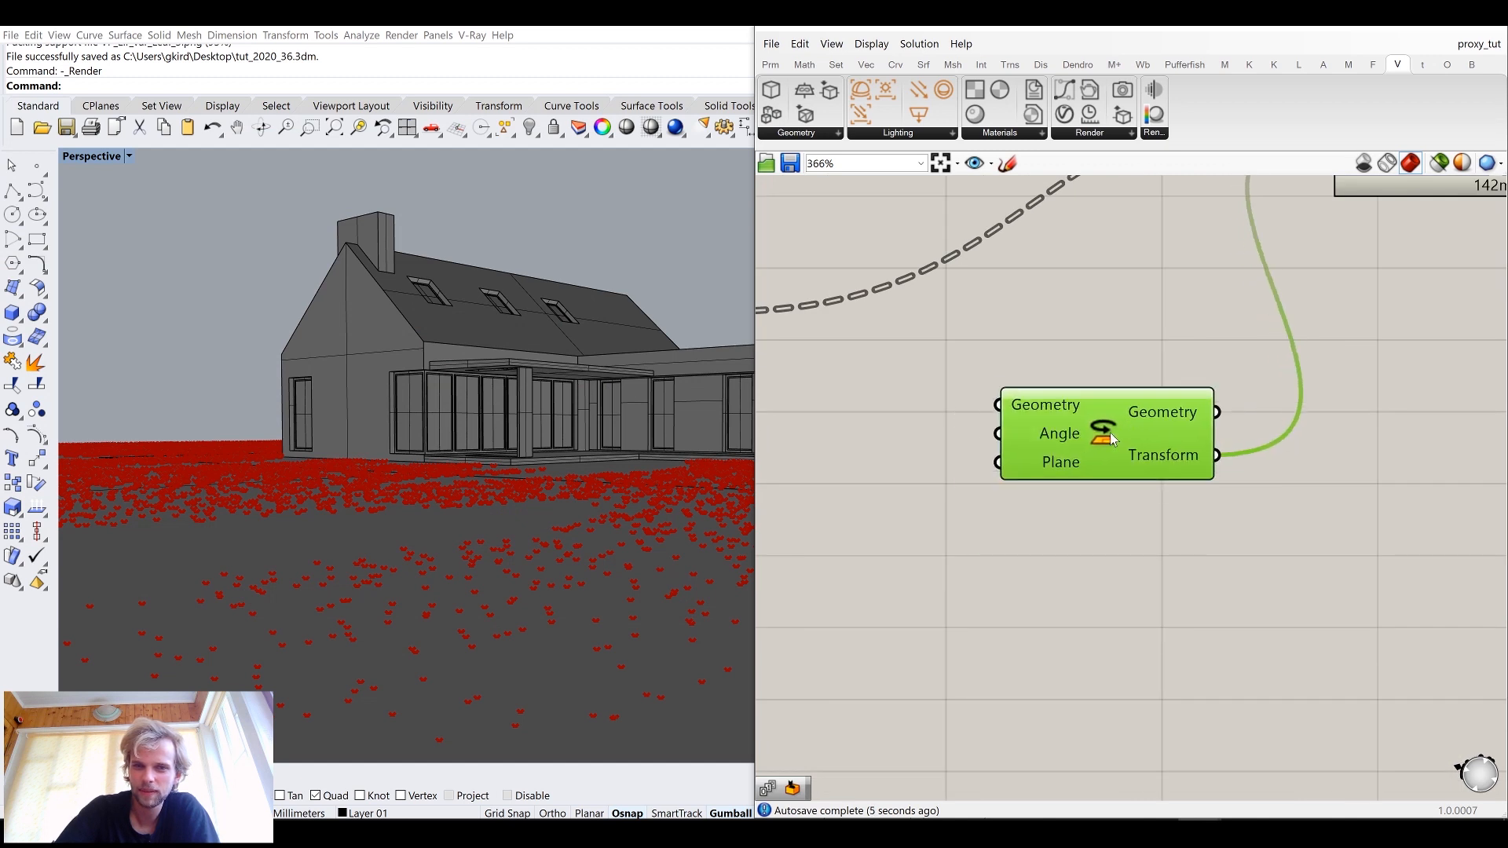
{"action": "scroll", "coordinate": [1110, 433], "scroll_direction": "down", "scroll_amount": 2}
{"action": "right_click_drag", "start_coordinate": [894, 487], "coordinate": [1048, 465]}
{"action": "double_click", "coordinate": [1048, 465]}
{"action": "key", "text": "Escape"}
{"action": "scroll", "coordinate": [1245, 454], "scroll_direction": "up", "scroll_amount": 3}
{"action": "right_click", "coordinate": [1245, 453]}
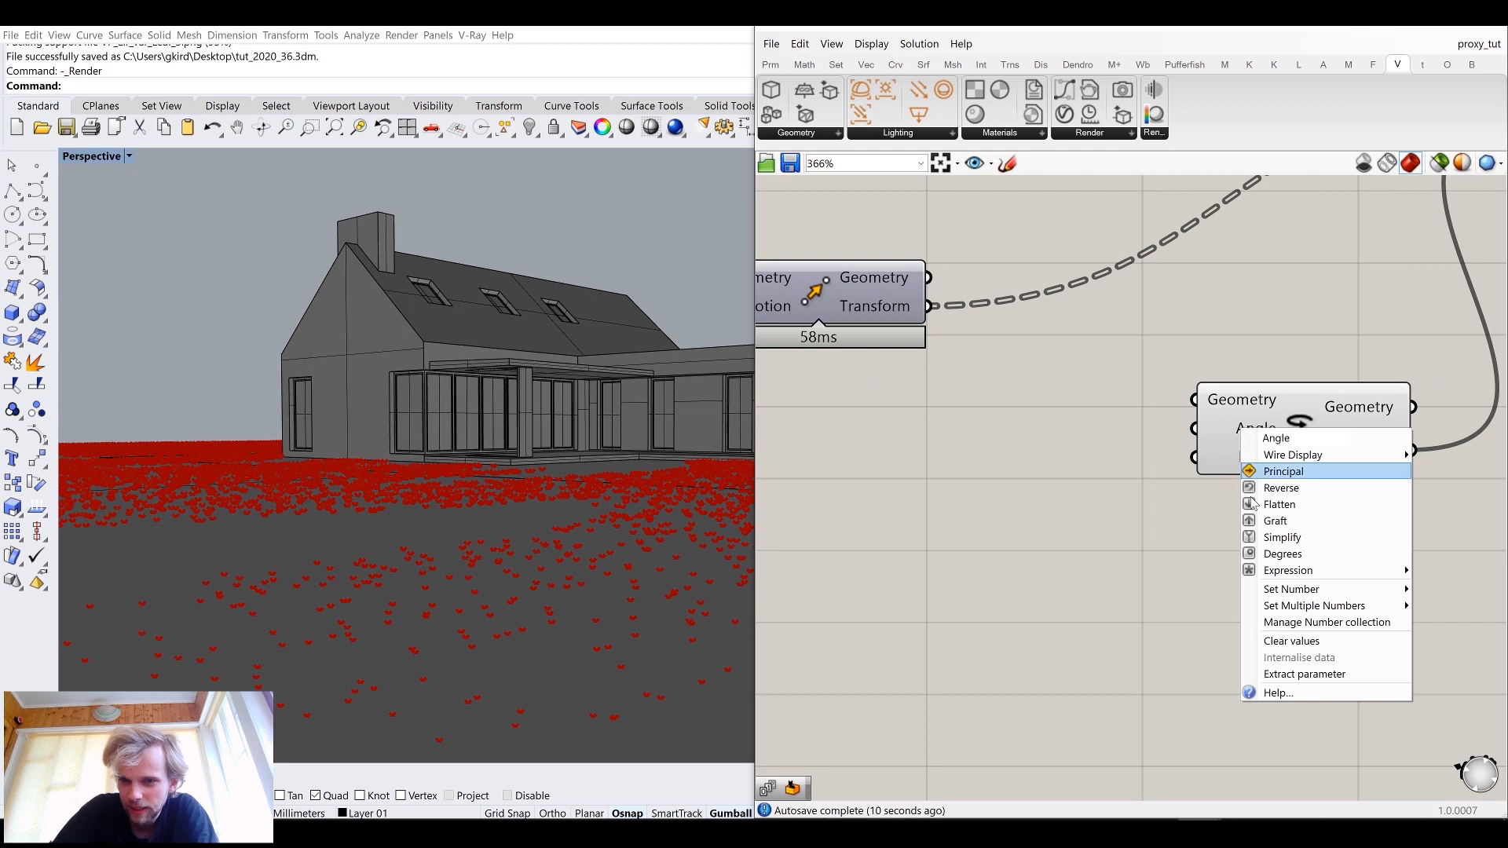
{"action": "left_click", "coordinate": [1082, 494]}
Step: Add a Random component, wire its output to the Rotate component's Angle input, and place it beside Rotate
{"action": "right_click_drag", "start_coordinate": [1123, 488], "coordinate": [1199, 460]}
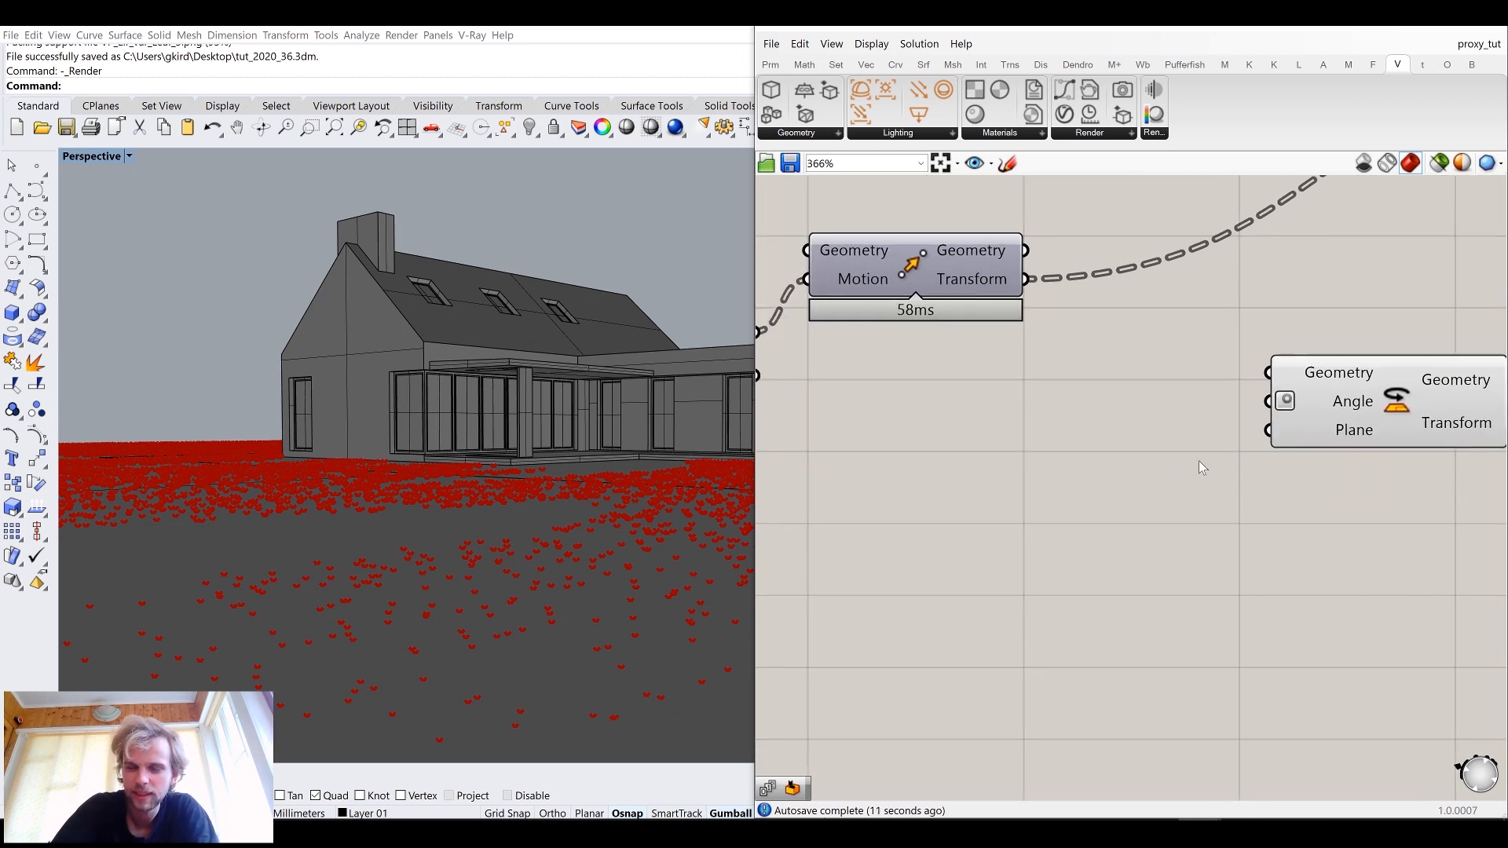
{"action": "double_click", "coordinate": [1046, 516]}
{"action": "type", "text": "random"}
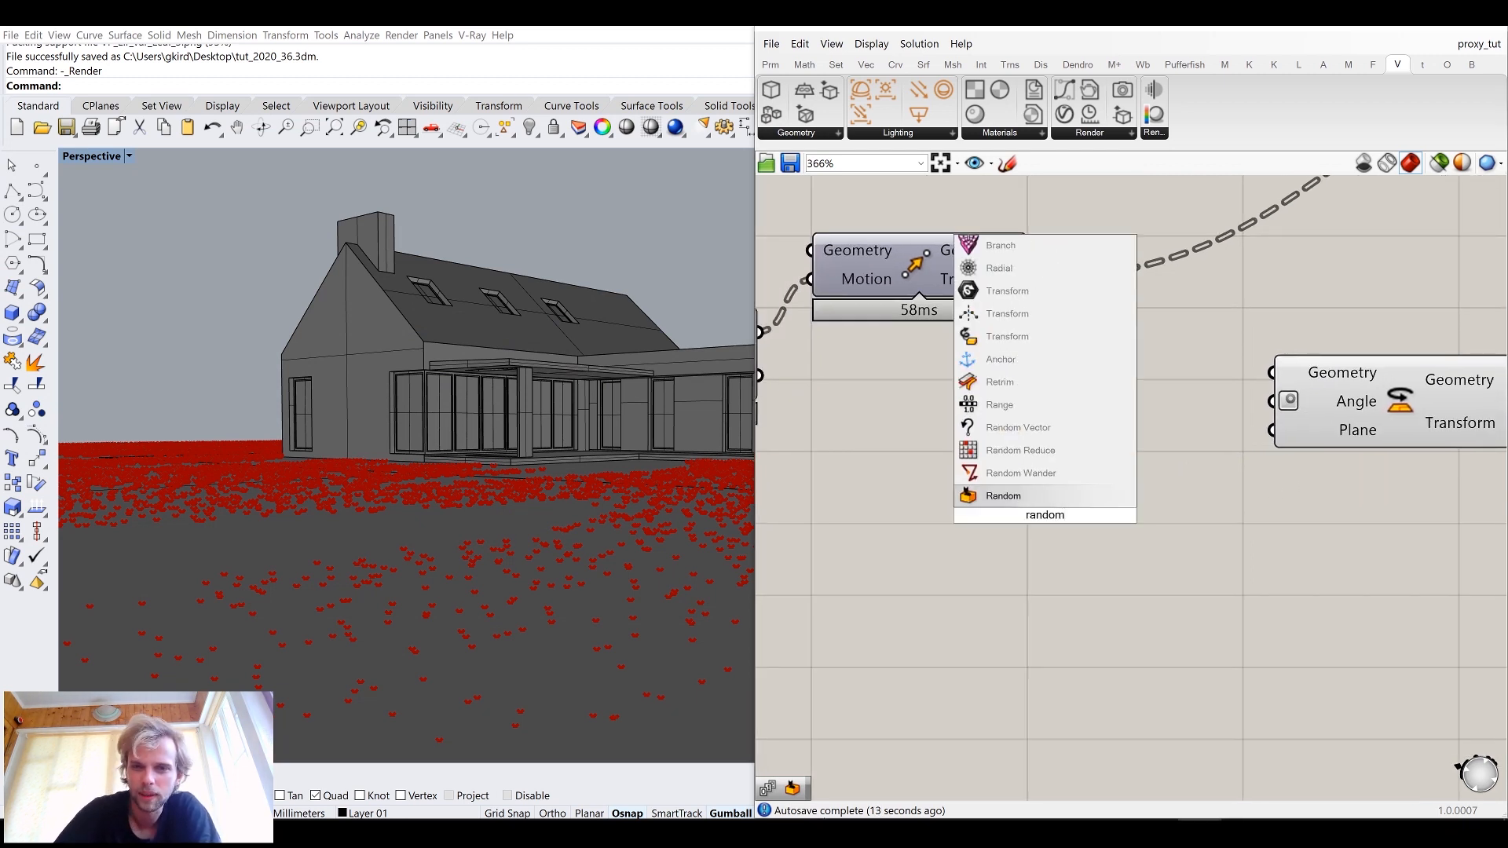
{"action": "left_click", "coordinate": [1014, 496]}
{"action": "left_click_drag", "start_coordinate": [1014, 496], "coordinate": [1014, 451]}
{"action": "left_click_drag", "start_coordinate": [1145, 471], "coordinate": [1269, 410]}
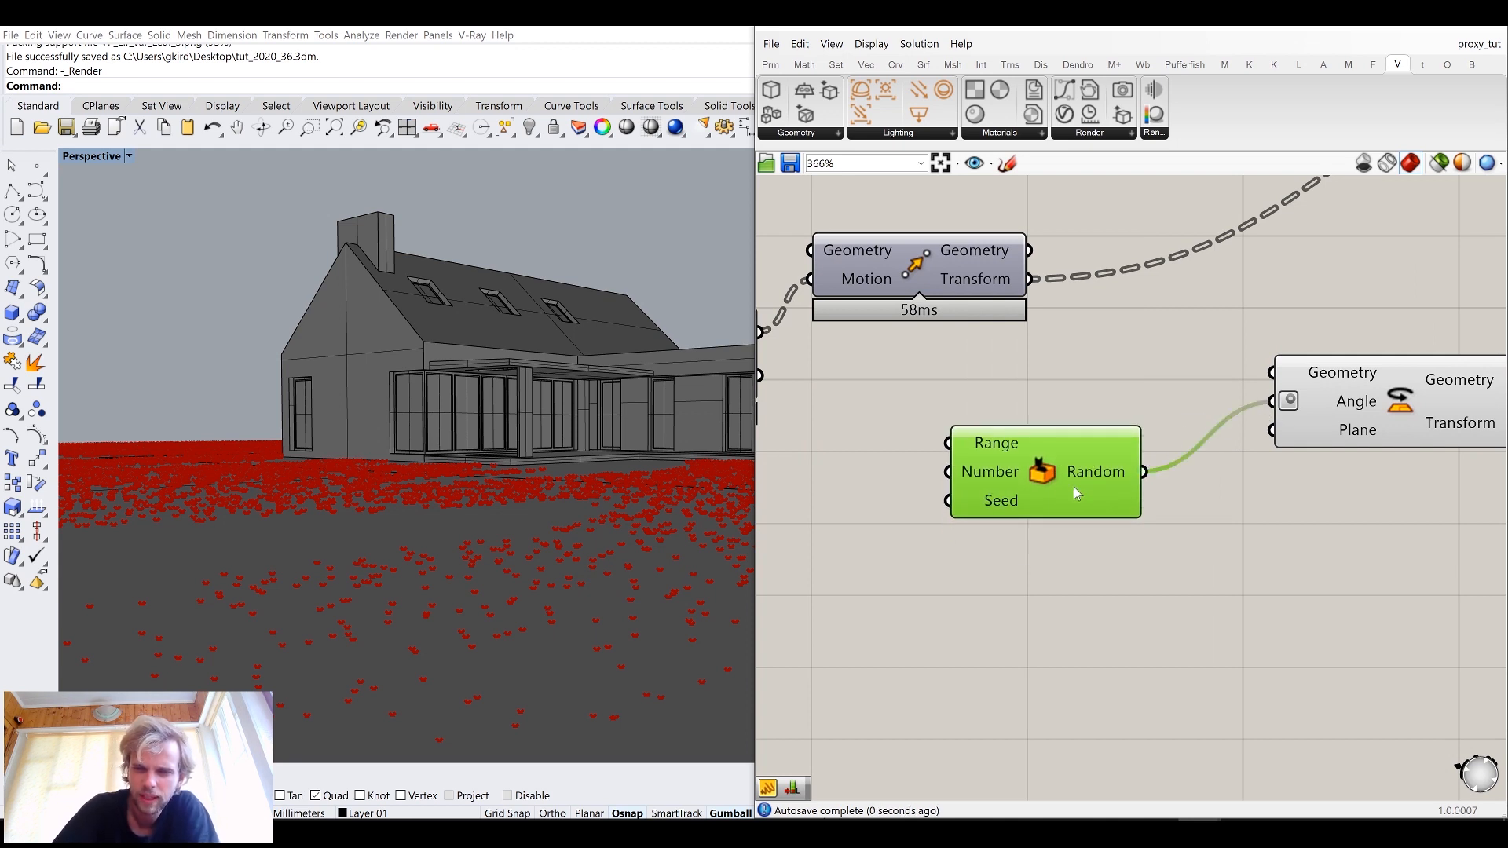
{"action": "left_click_drag", "start_coordinate": [1082, 482], "coordinate": [1146, 447]}
Step: Create a panel containing 0 to 360, wire it to the Random component's Range input, and place it beside that input
{"action": "right_click_drag", "start_coordinate": [1047, 414], "coordinate": [1139, 400]}
{"action": "double_click", "coordinate": [1006, 544]}
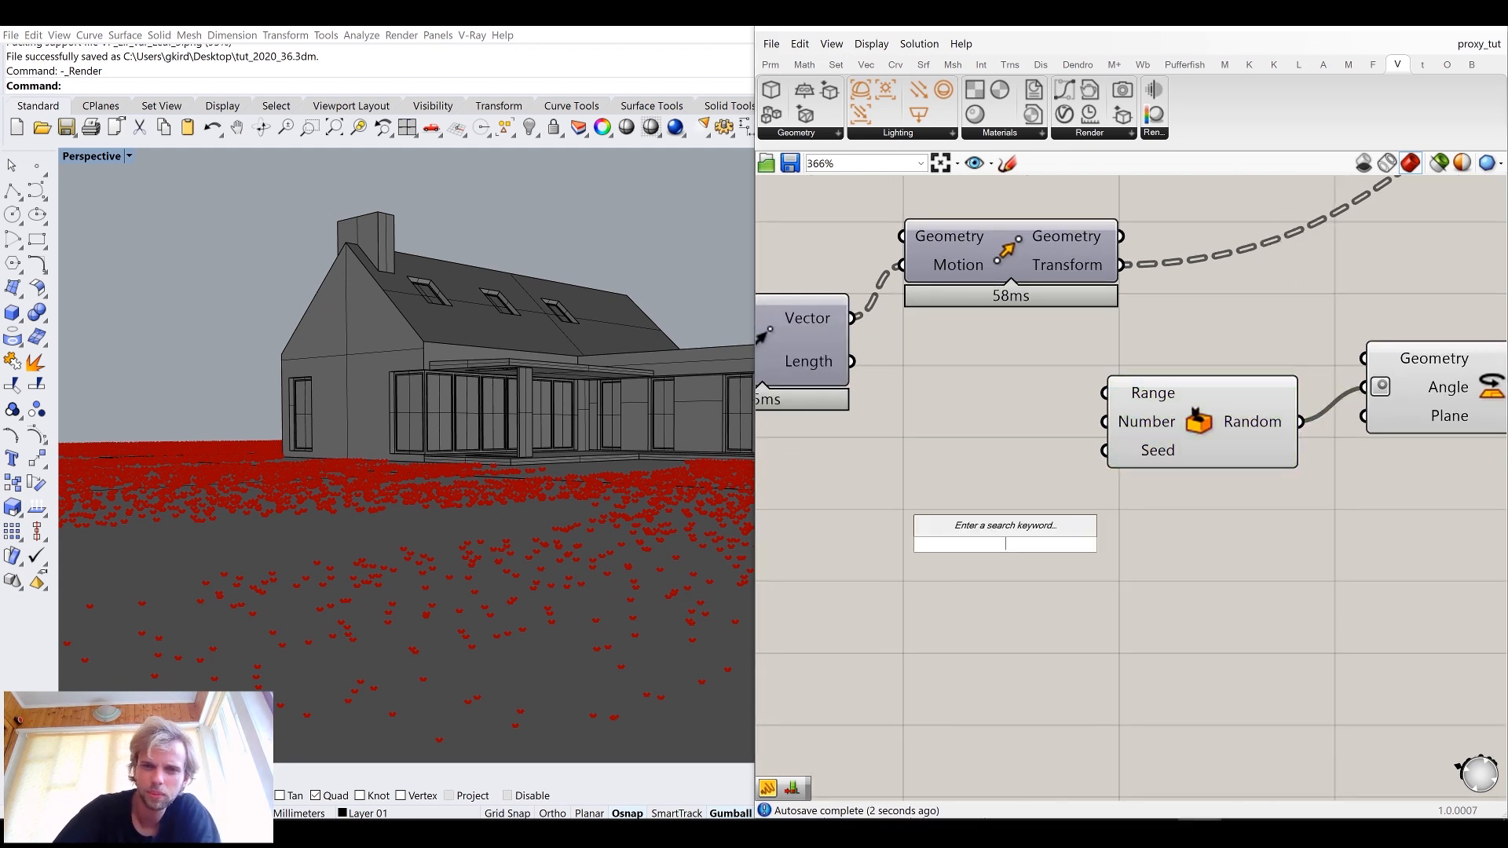
{"action": "type", "text": "//"}
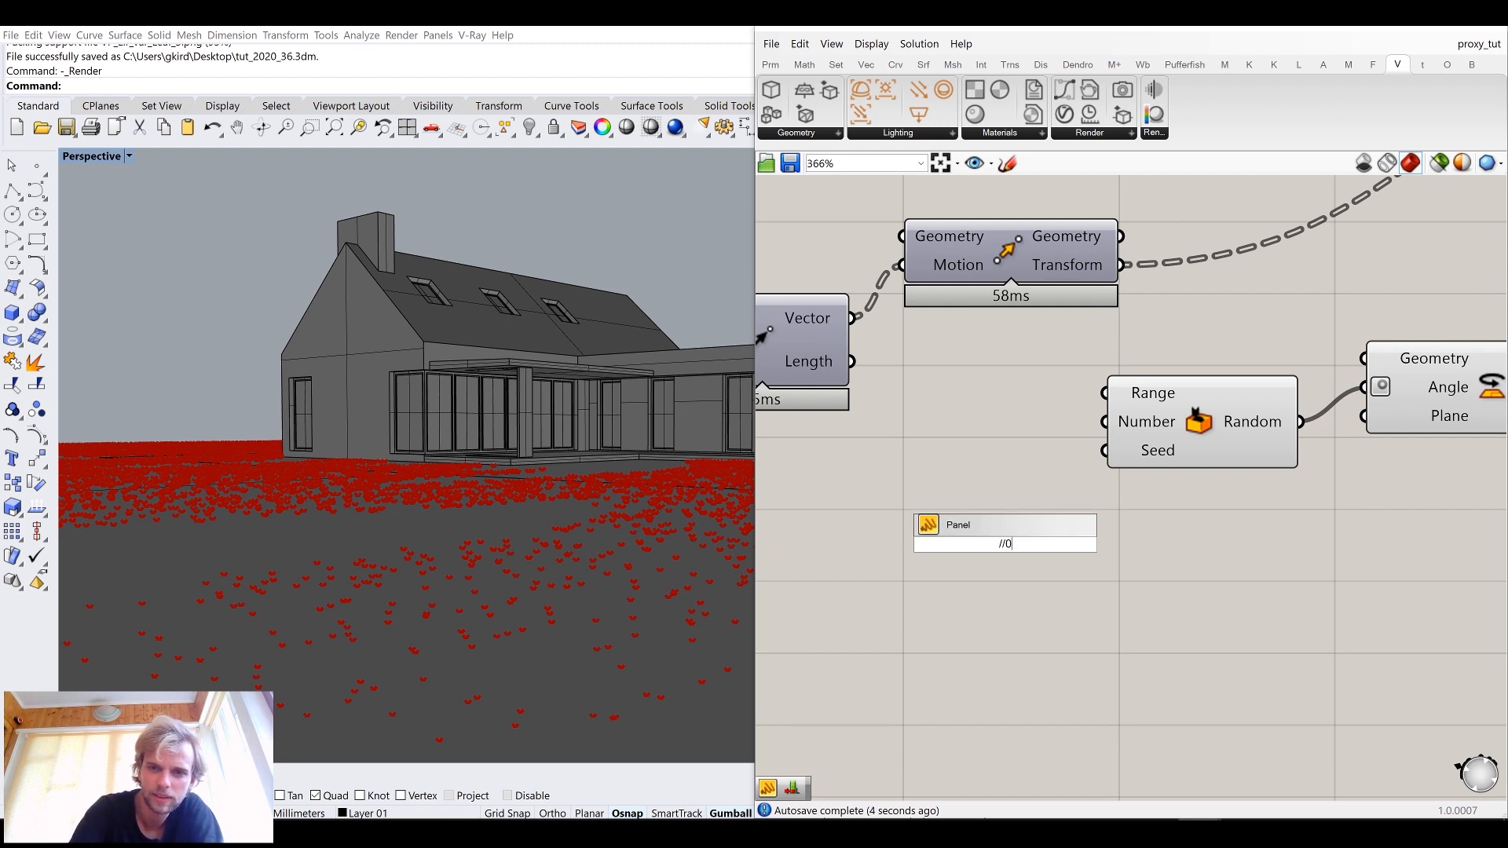
{"action": "type", "text": "0 to 35"}
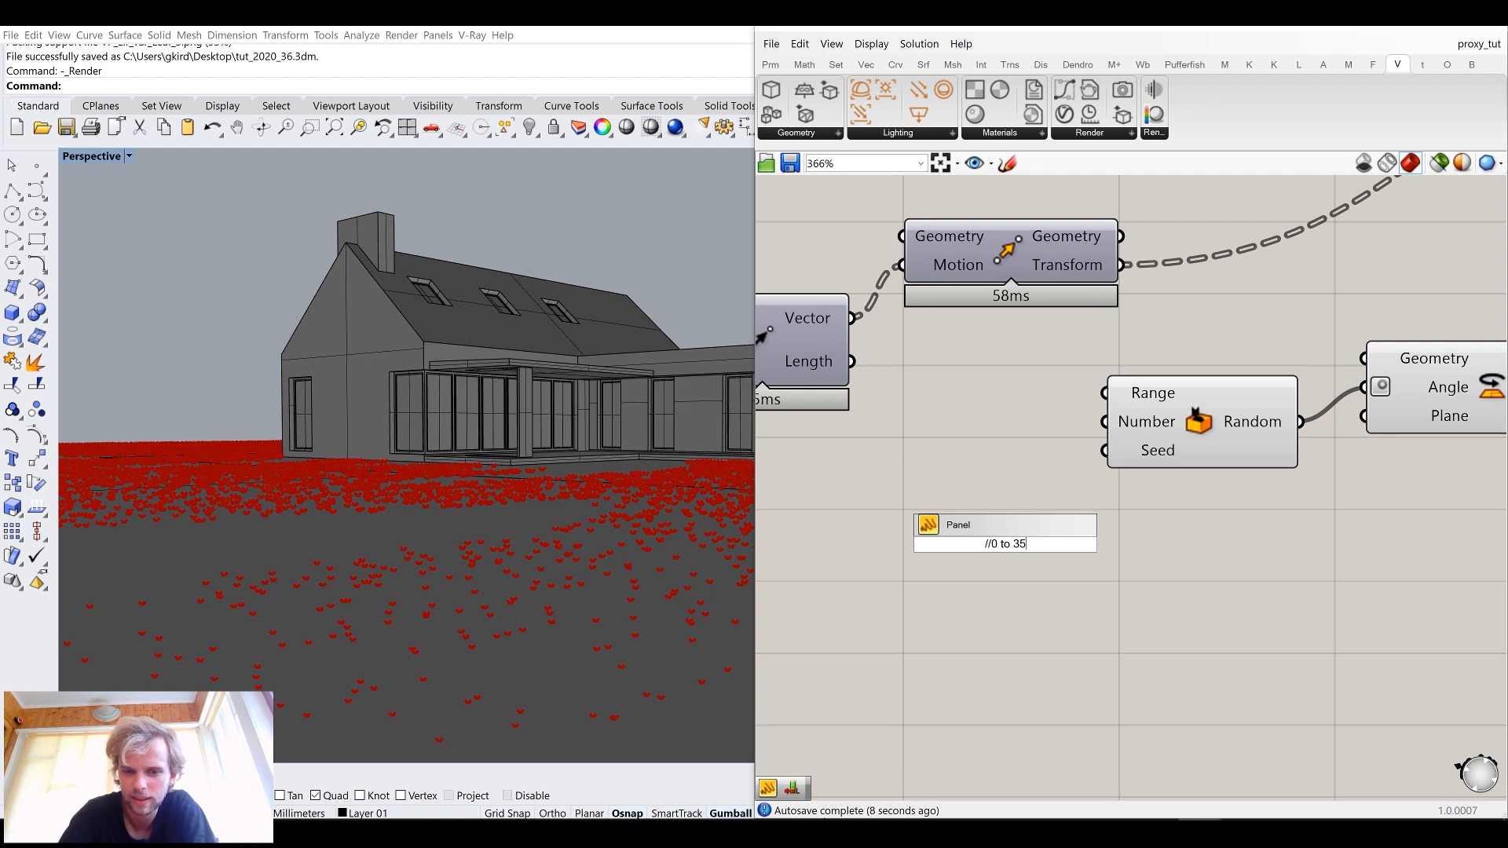
{"action": "type", "text": "060"}
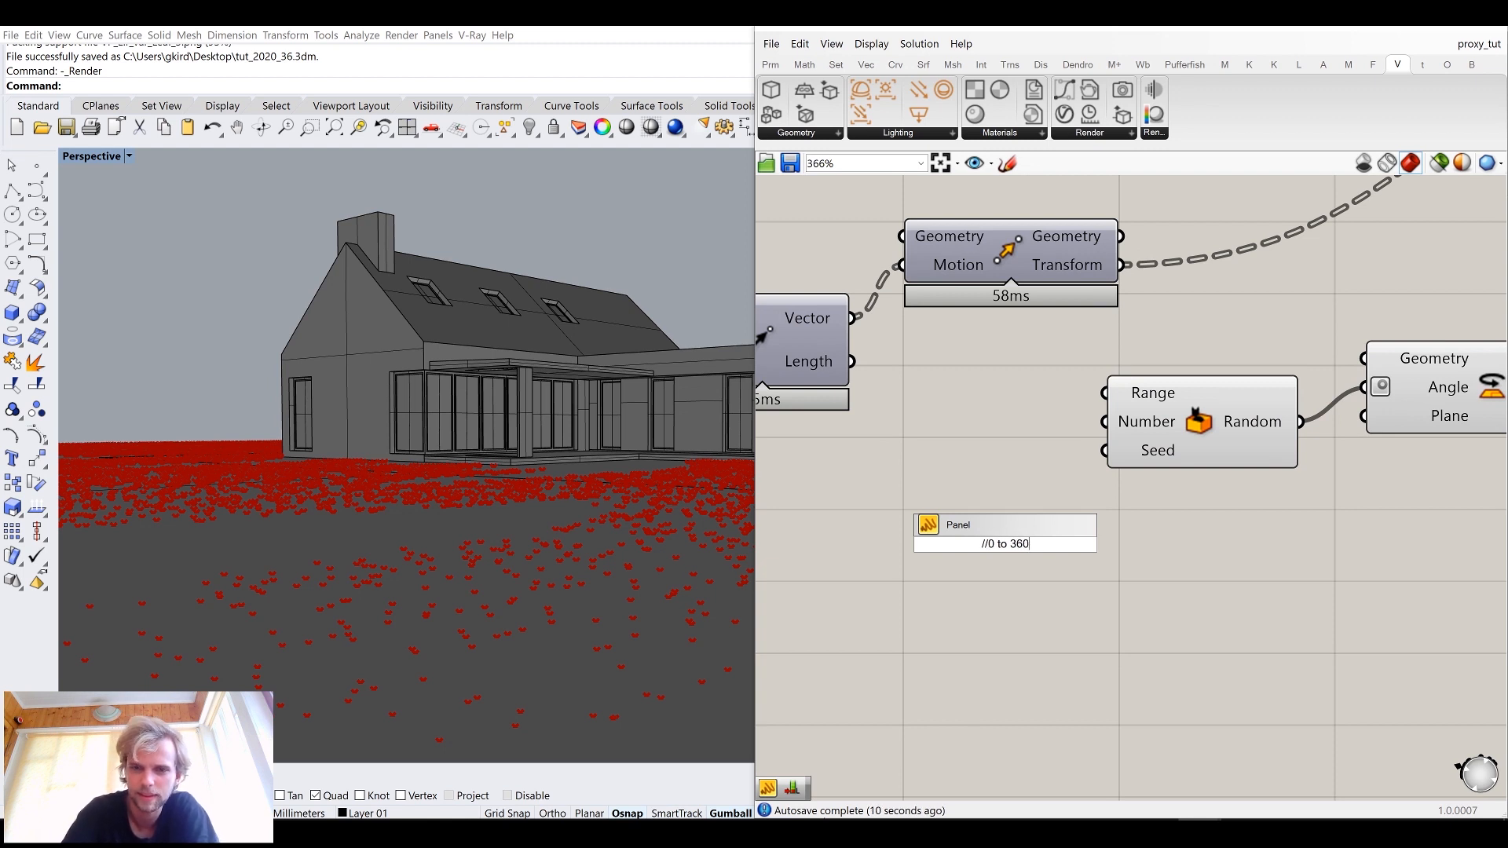
{"action": "key", "text": "Return"}
{"action": "left_click_drag", "start_coordinate": [1062, 544], "coordinate": [1107, 394]}
{"action": "left_click_drag", "start_coordinate": [902, 459], "coordinate": [1094, 652]}
{"action": "left_click_drag", "start_coordinate": [1035, 526], "coordinate": [1048, 376]}
{"action": "left_click", "coordinate": [1082, 484]}
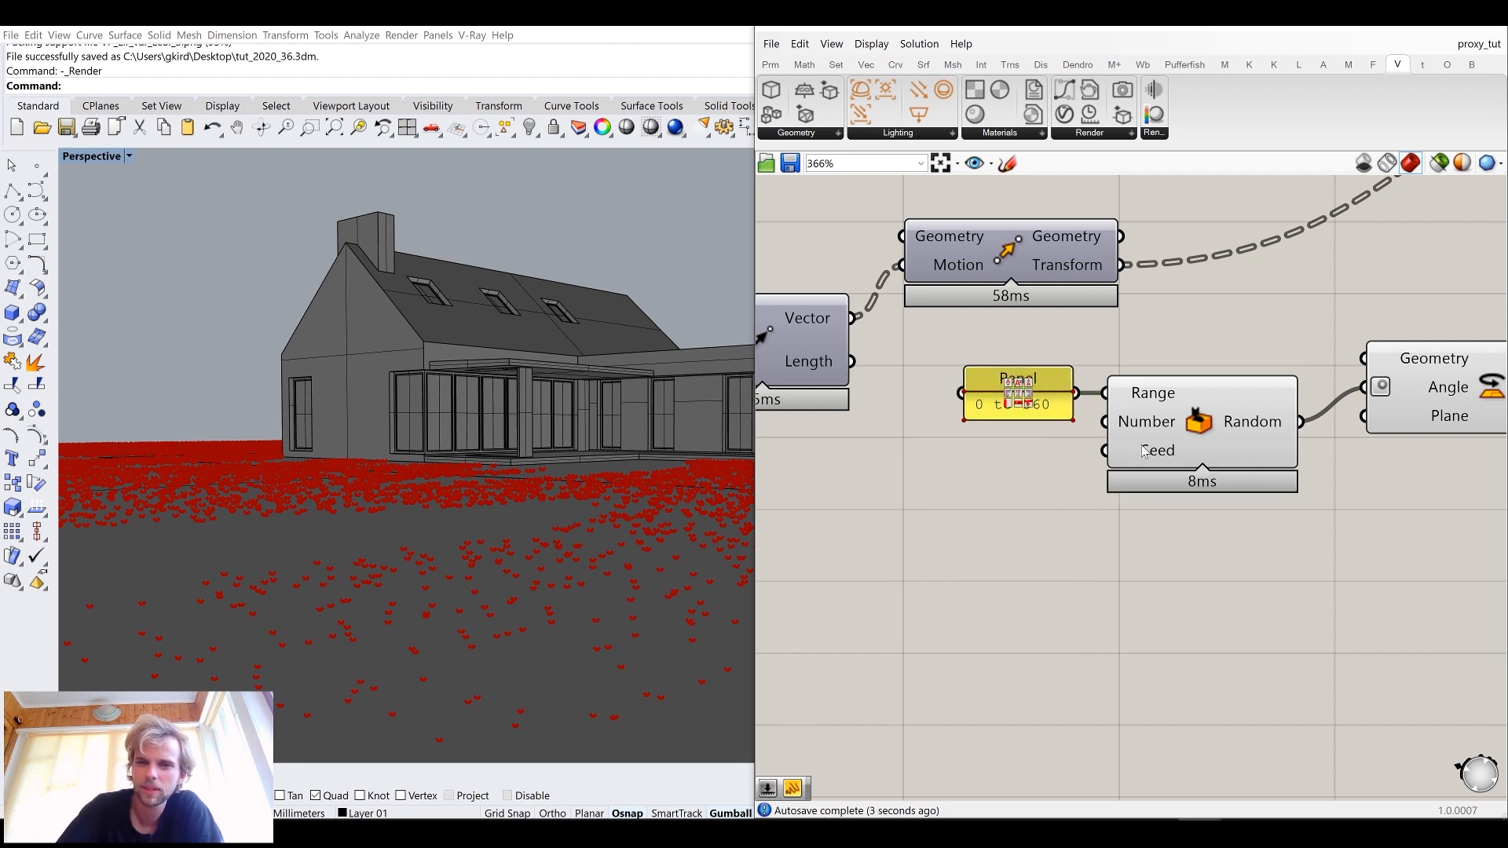
Step: Add a List Length component, feed it the Point list data structure, and wire its Length to the Random component's Number input
{"action": "mouse_move", "coordinate": [1153, 424]}
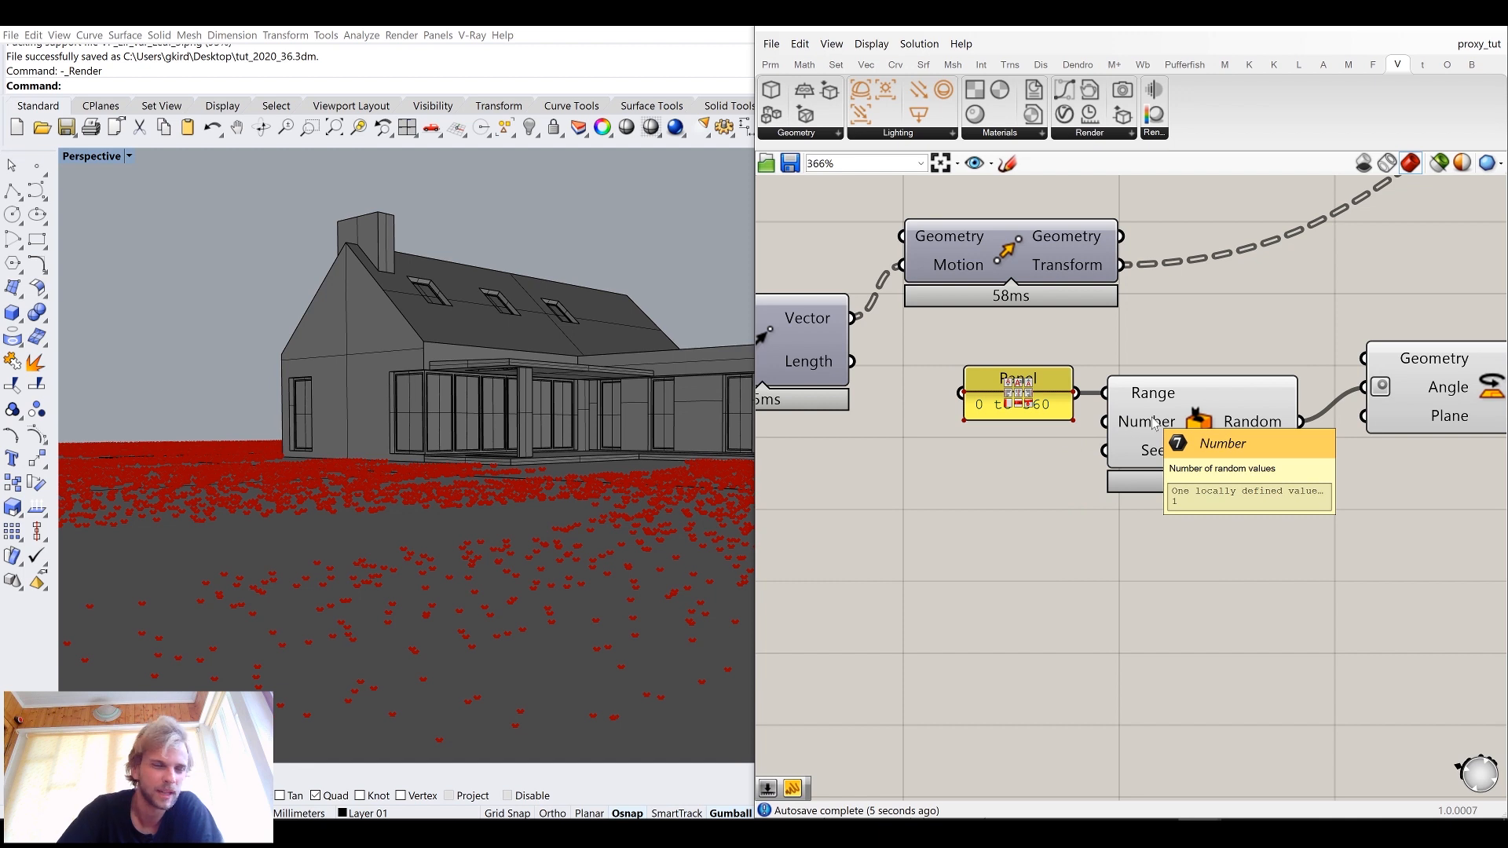
{"action": "scroll", "coordinate": [1035, 548], "scroll_direction": "down", "scroll_amount": 4}
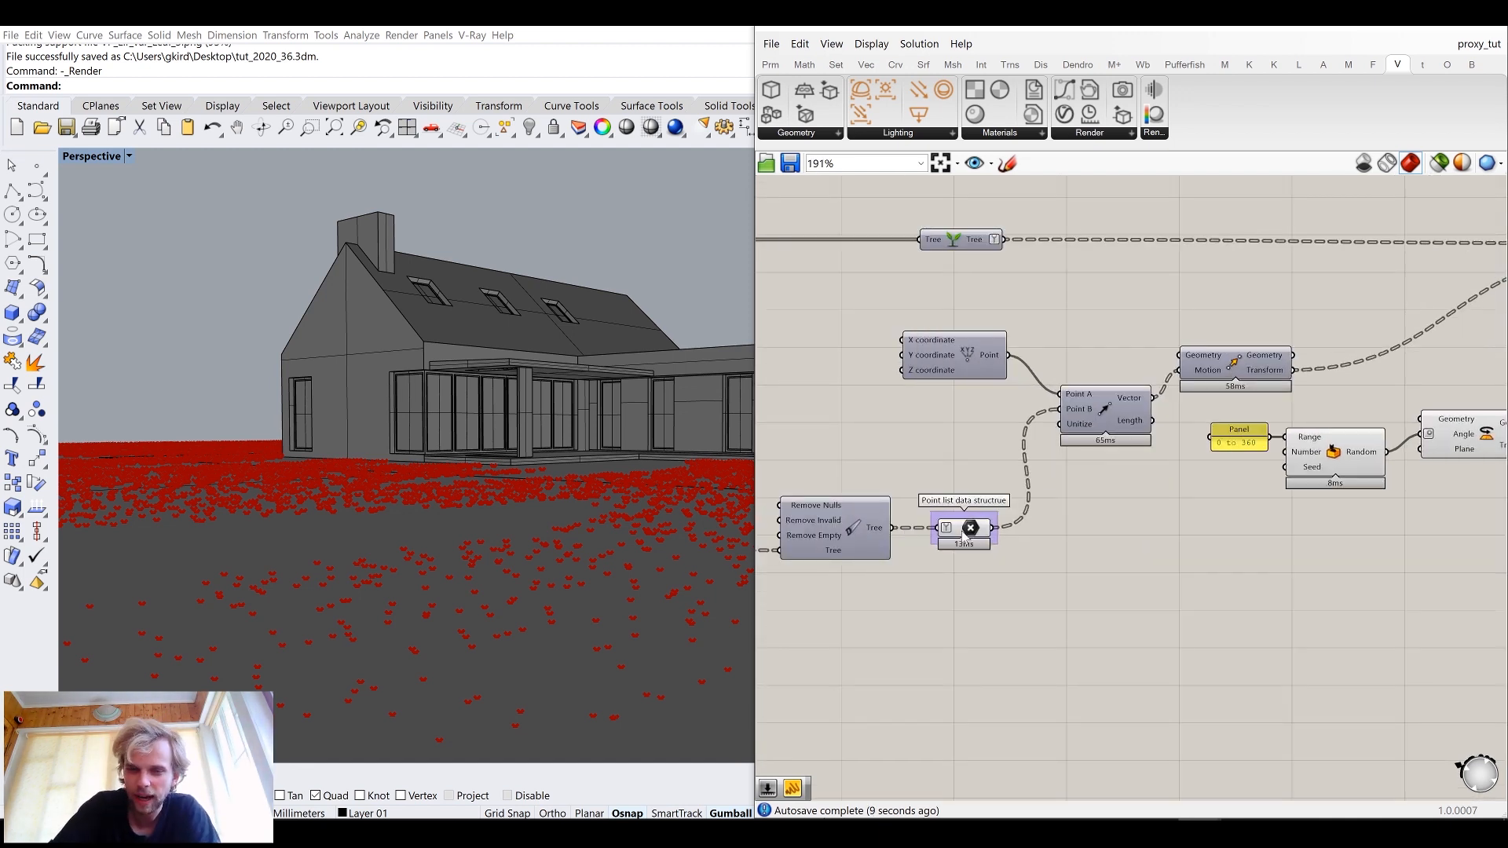
{"action": "mouse_move", "coordinate": [963, 533]}
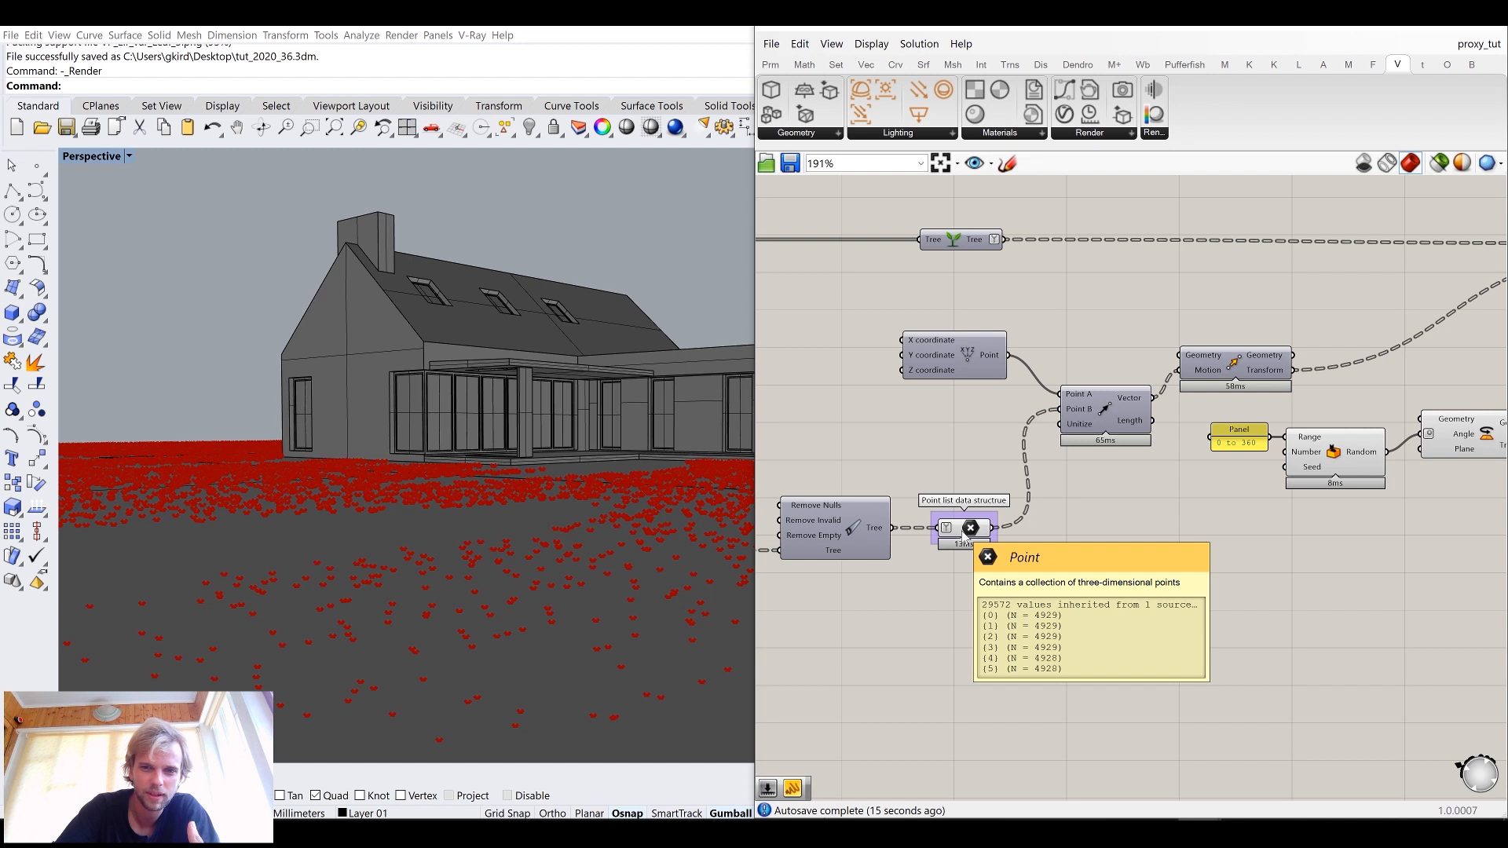
{"action": "double_click", "coordinate": [1157, 507]}
{"action": "type", "text": "list l"}
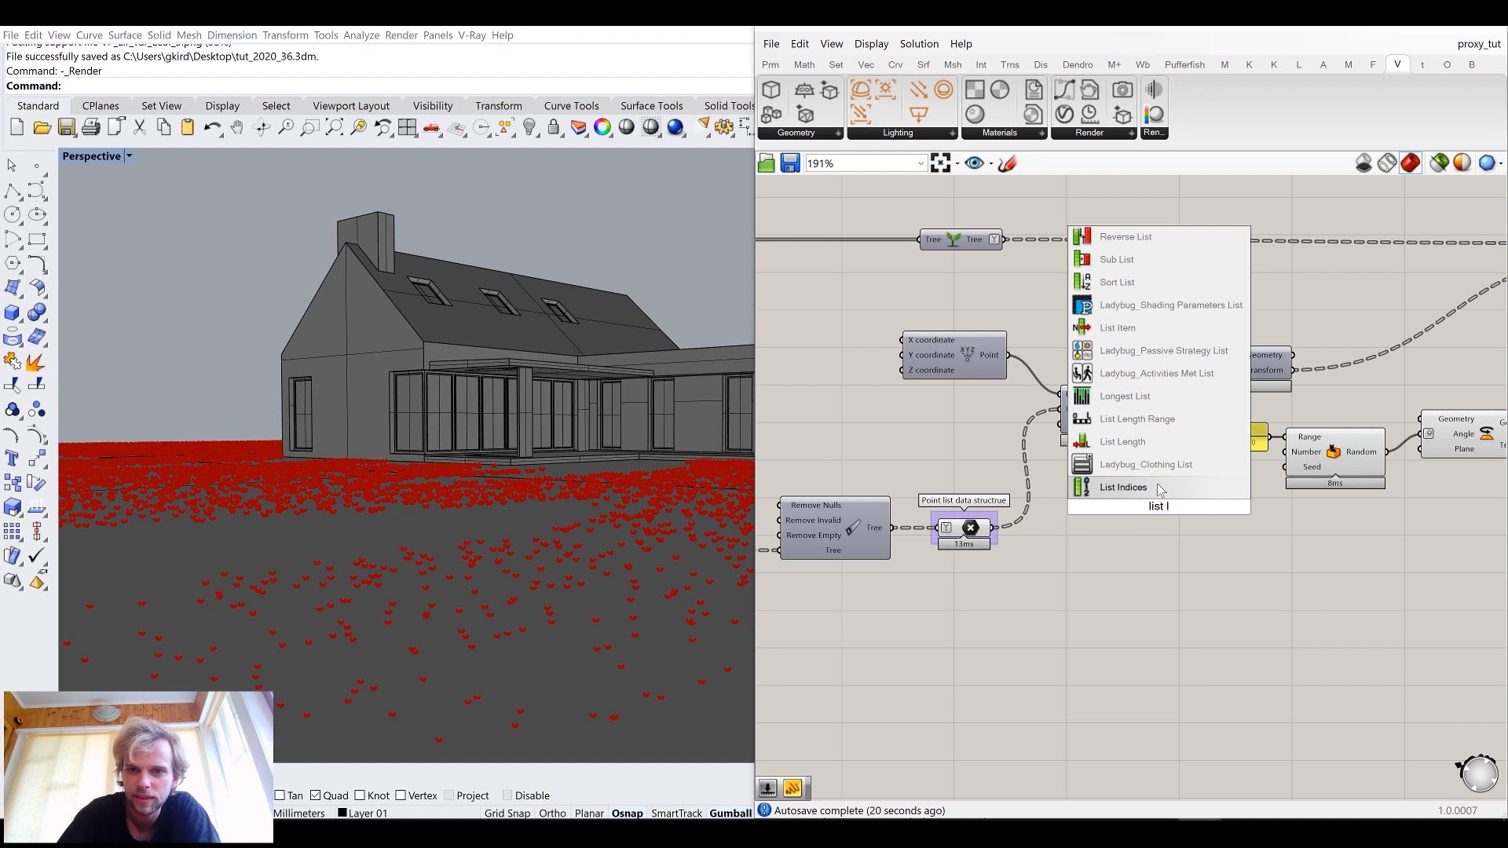
{"action": "left_click", "coordinate": [1148, 444]}
{"action": "left_click_drag", "start_coordinate": [992, 529], "coordinate": [1294, 460]}
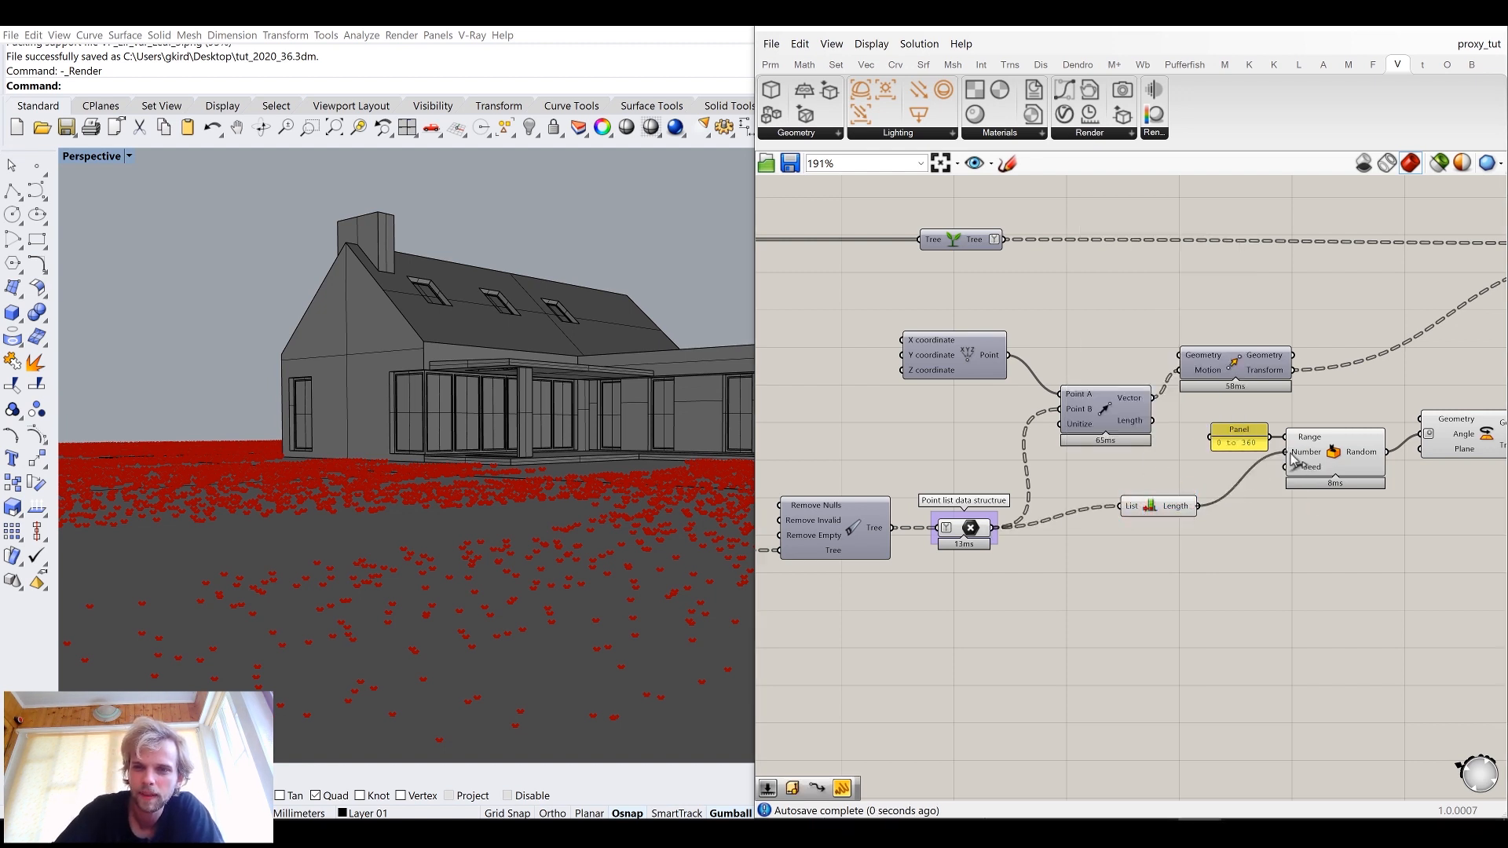
{"action": "left_click_drag", "start_coordinate": [1186, 513], "coordinate": [1239, 478]}
Step: Group the panel, List Length, Random and Rotate components and shift the group slightly farther below the Move component
{"action": "right_click_drag", "start_coordinate": [1316, 493], "coordinate": [1134, 531]}
{"action": "left_click_drag", "start_coordinate": [1313, 570], "coordinate": [1049, 451]}
{"action": "key", "text": "space"}
{"action": "left_click", "coordinate": [1049, 403]}
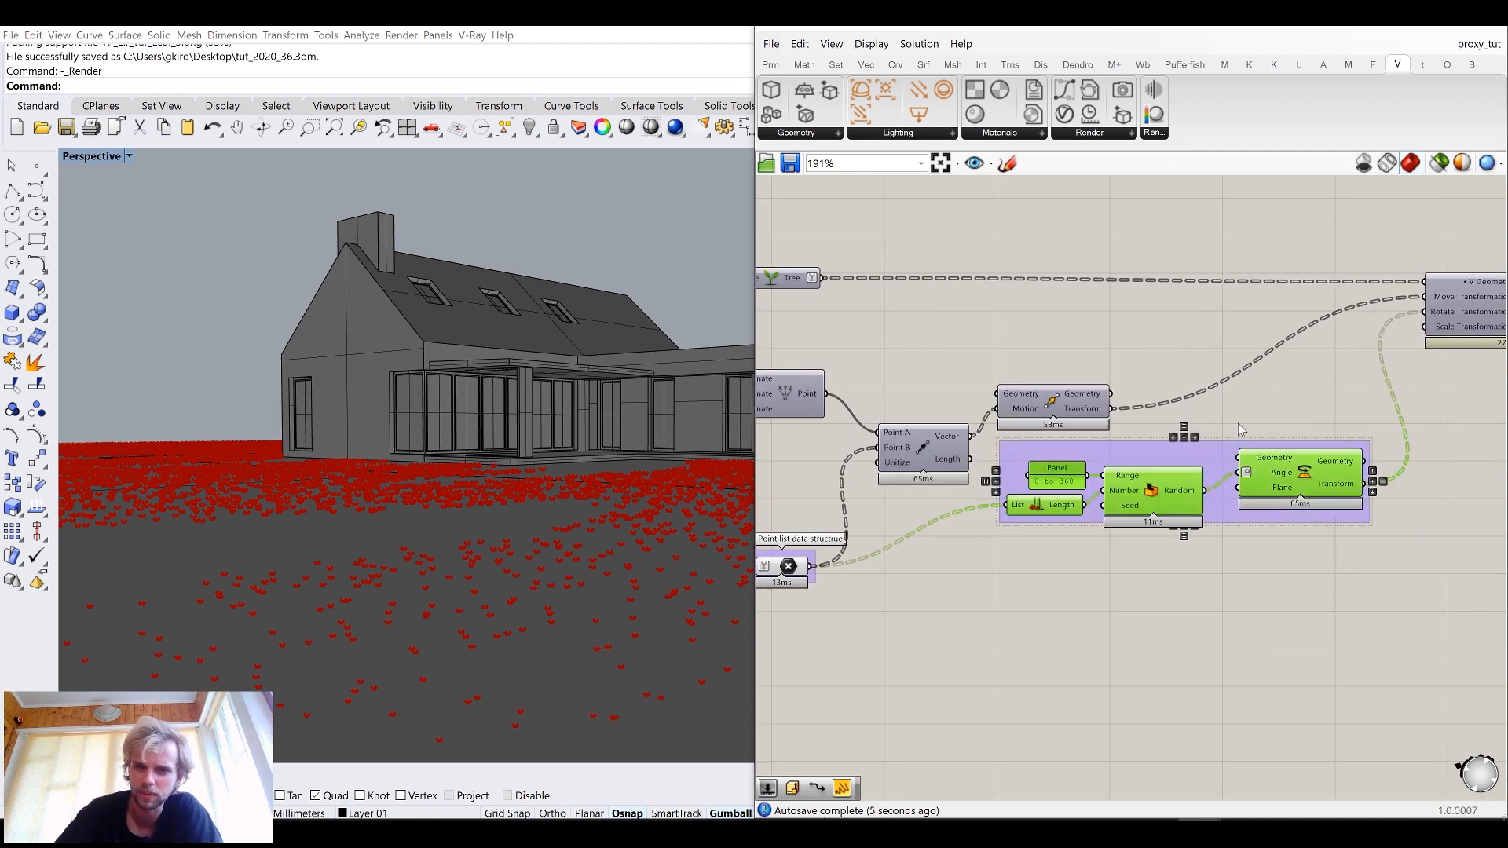
{"action": "left_click_drag", "start_coordinate": [1217, 467], "coordinate": [1262, 488]}
{"action": "right_click_drag", "start_coordinate": [1255, 403], "coordinate": [1128, 361]}
{"action": "left_click", "coordinate": [1268, 522]}
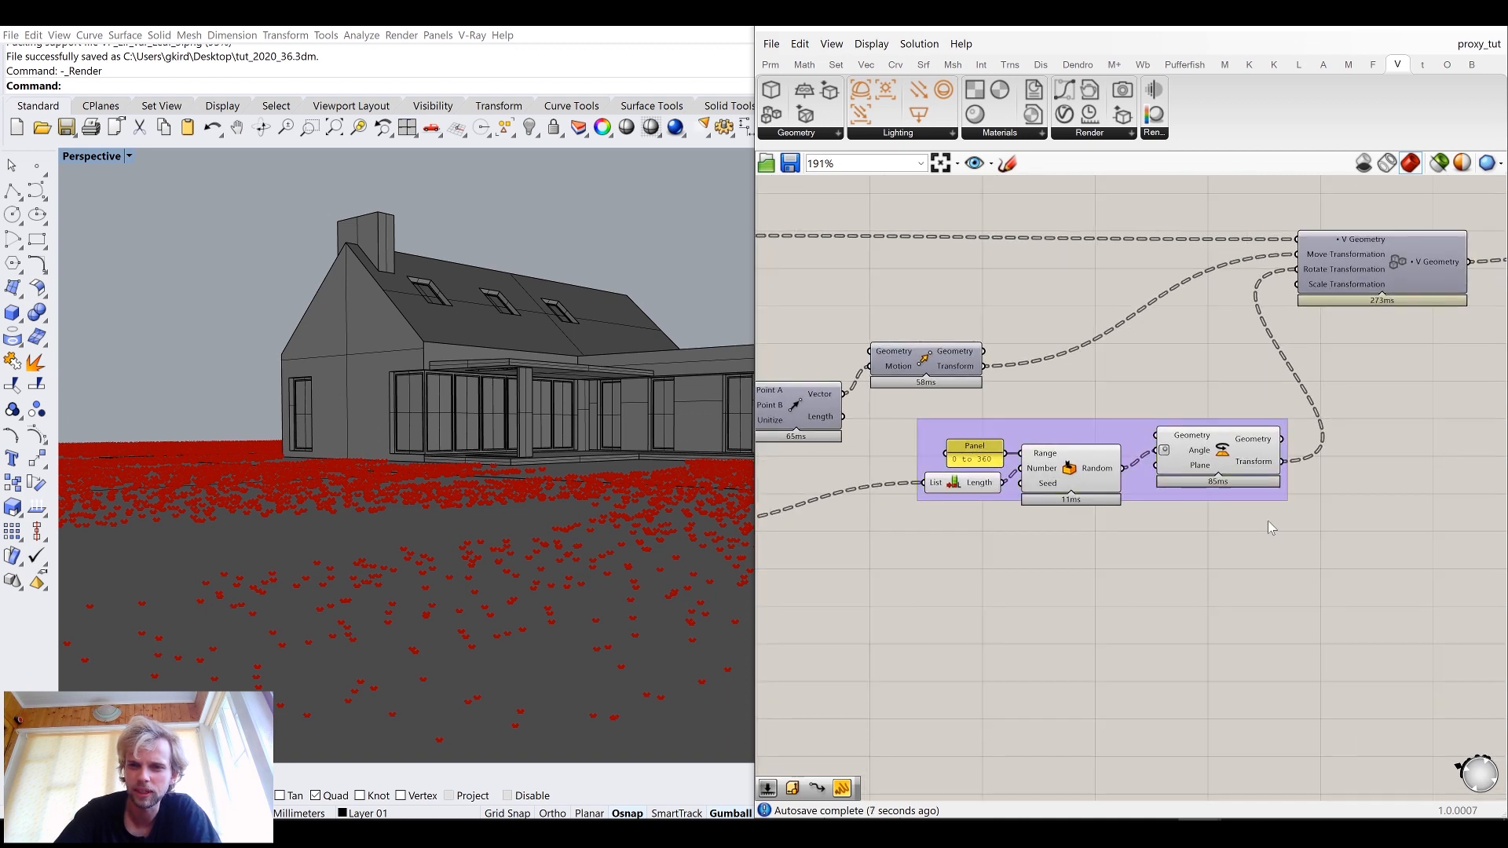
Step: Add a Scale component below the rotation group and wire its Transform output to the V-Ray component's Scale Transformation input
{"action": "double_click", "coordinate": [1194, 586]}
{"action": "type", "text": "scale"}
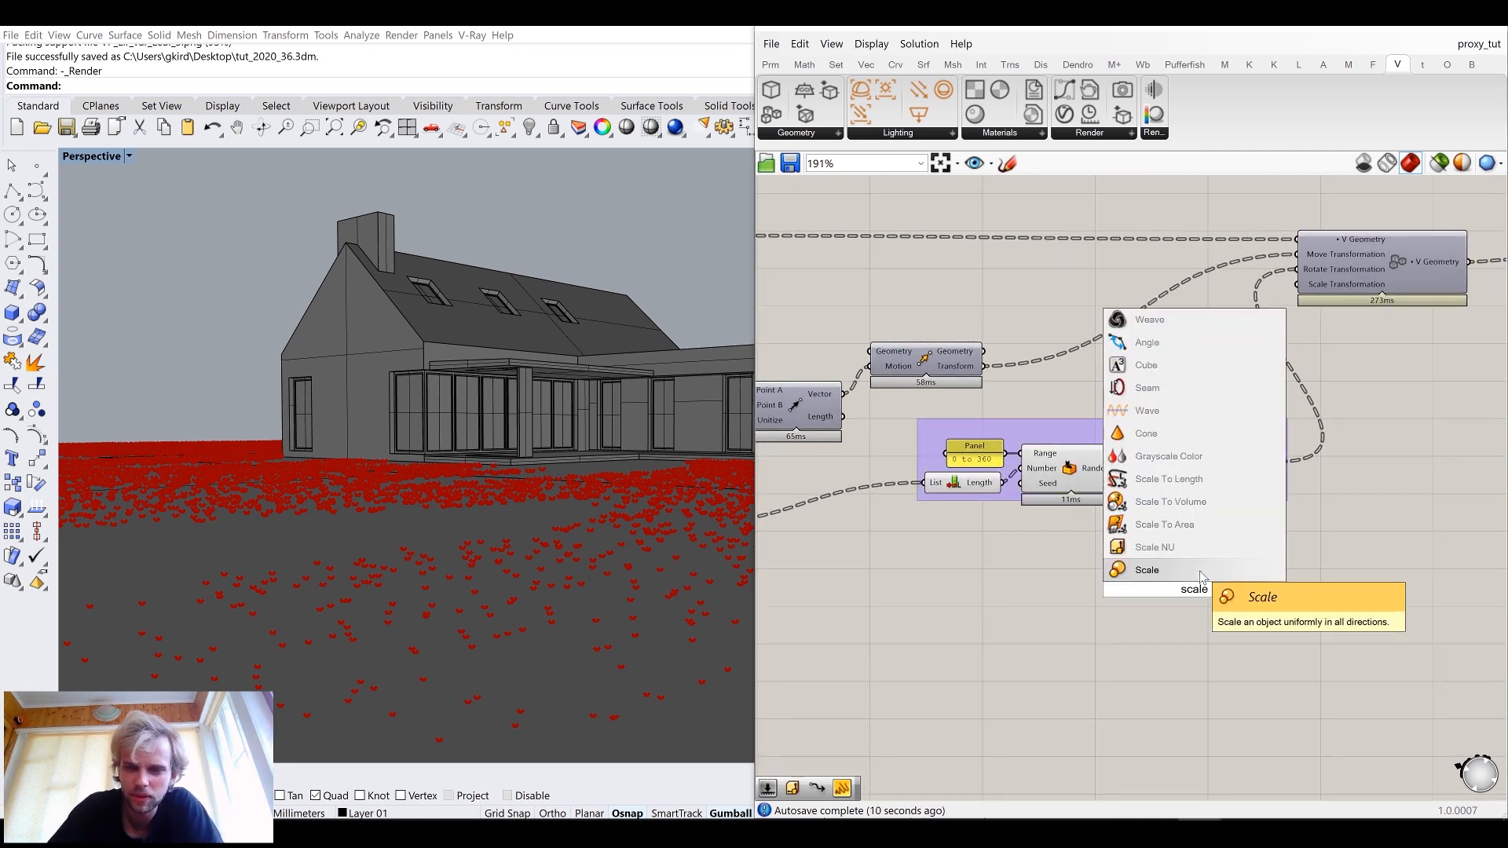
{"action": "key", "text": "Return"}
{"action": "scroll", "coordinate": [1188, 568], "scroll_direction": "up", "scroll_amount": 2}
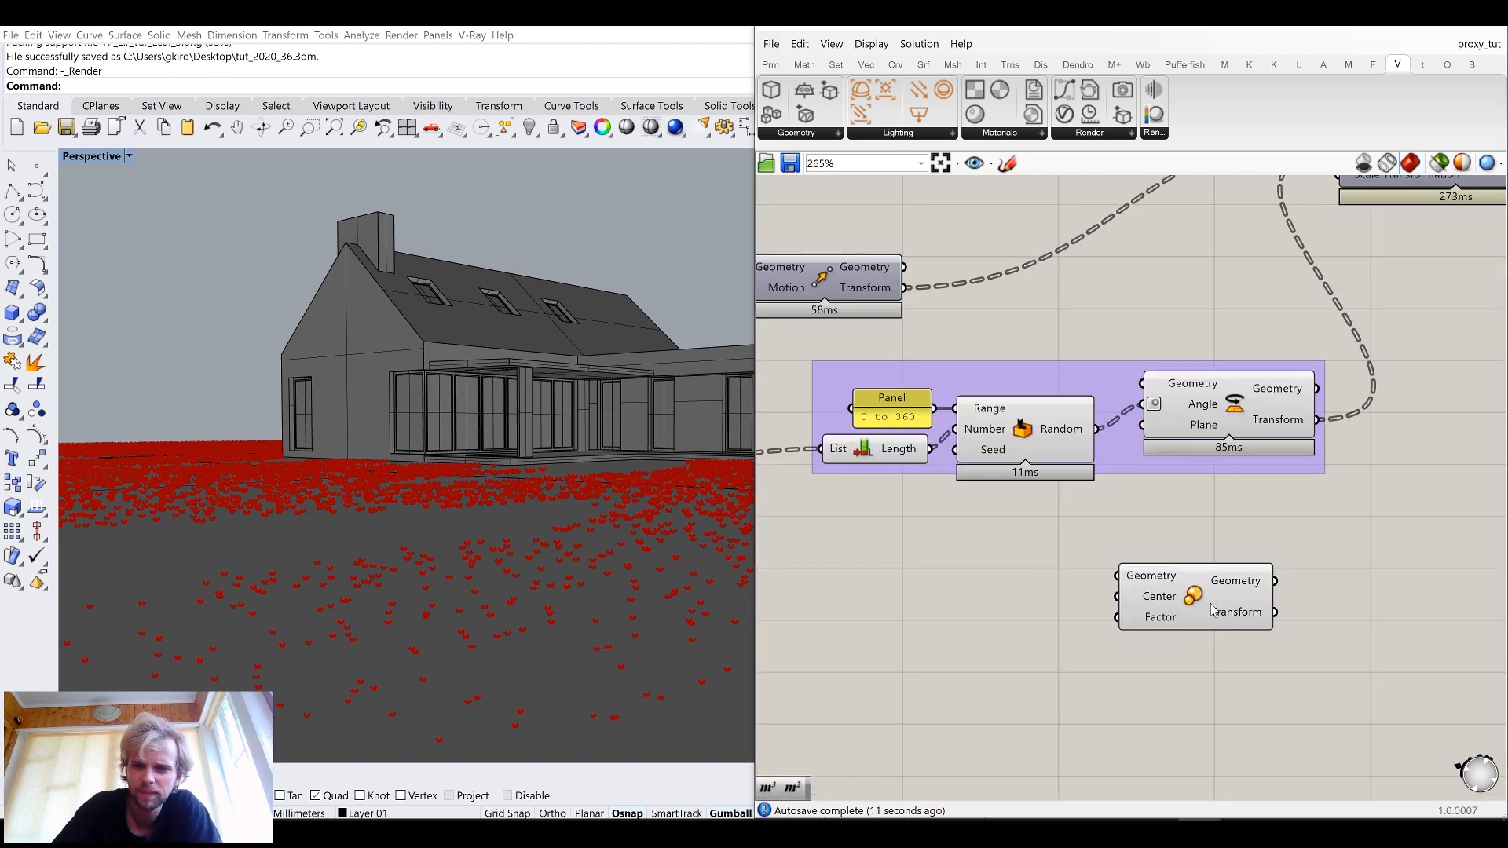
{"action": "scroll", "coordinate": [1242, 555], "scroll_direction": "down", "scroll_amount": 3}
{"action": "scroll", "coordinate": [1185, 561], "scroll_direction": "up", "scroll_amount": 2}
{"action": "left_click_drag", "start_coordinate": [1139, 655], "coordinate": [1183, 315]}
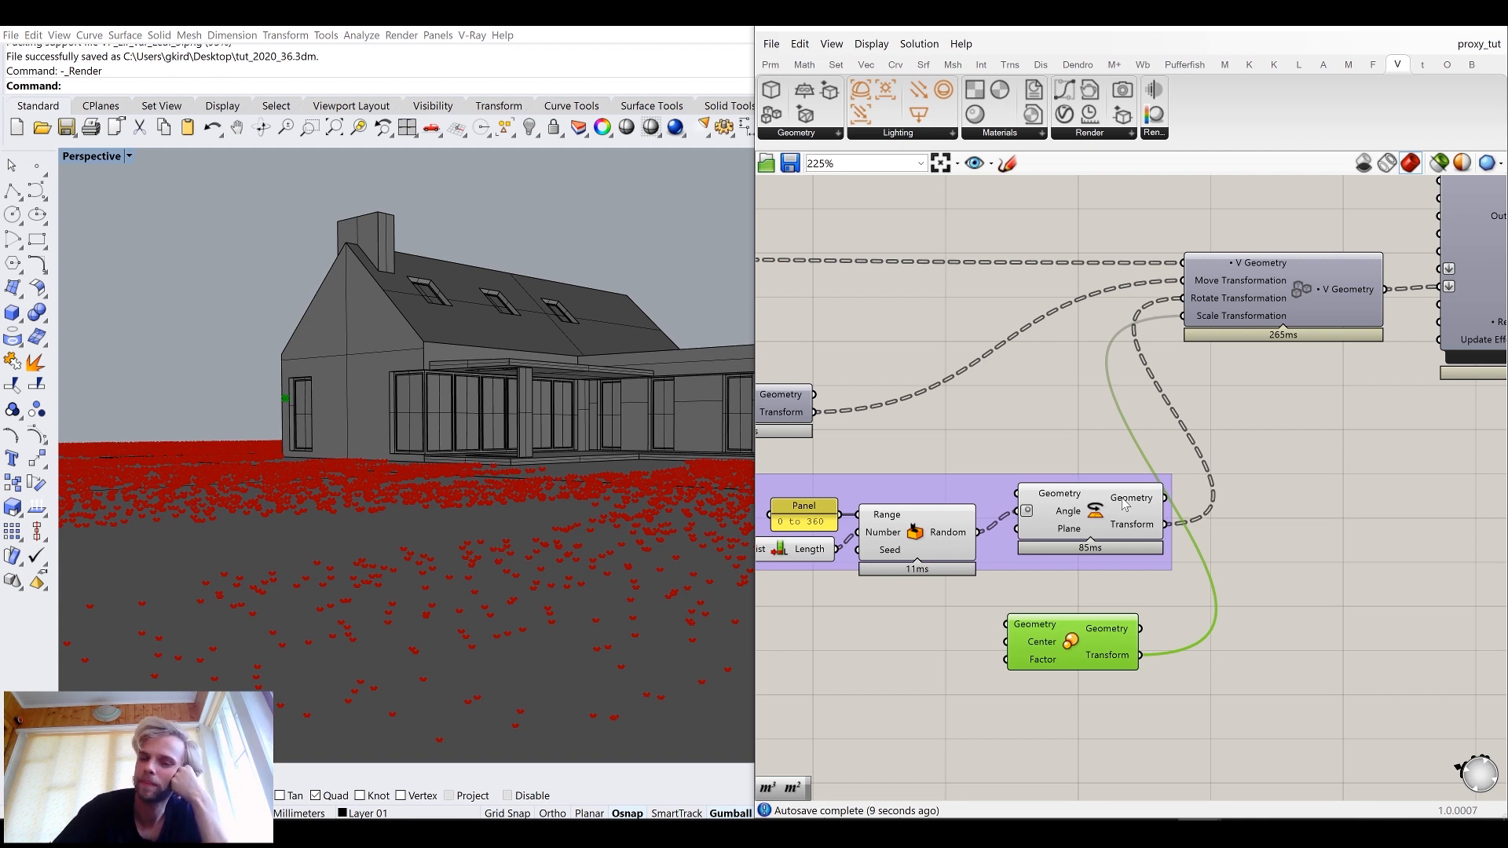
Step: Add a second Random component, wire its output to the Scale component's Factor input, and move it closer to Scale
{"action": "right_click_drag", "start_coordinate": [1118, 413], "coordinate": [1180, 330]}
{"action": "right_click_drag", "start_coordinate": [1147, 487], "coordinate": [1211, 406]}
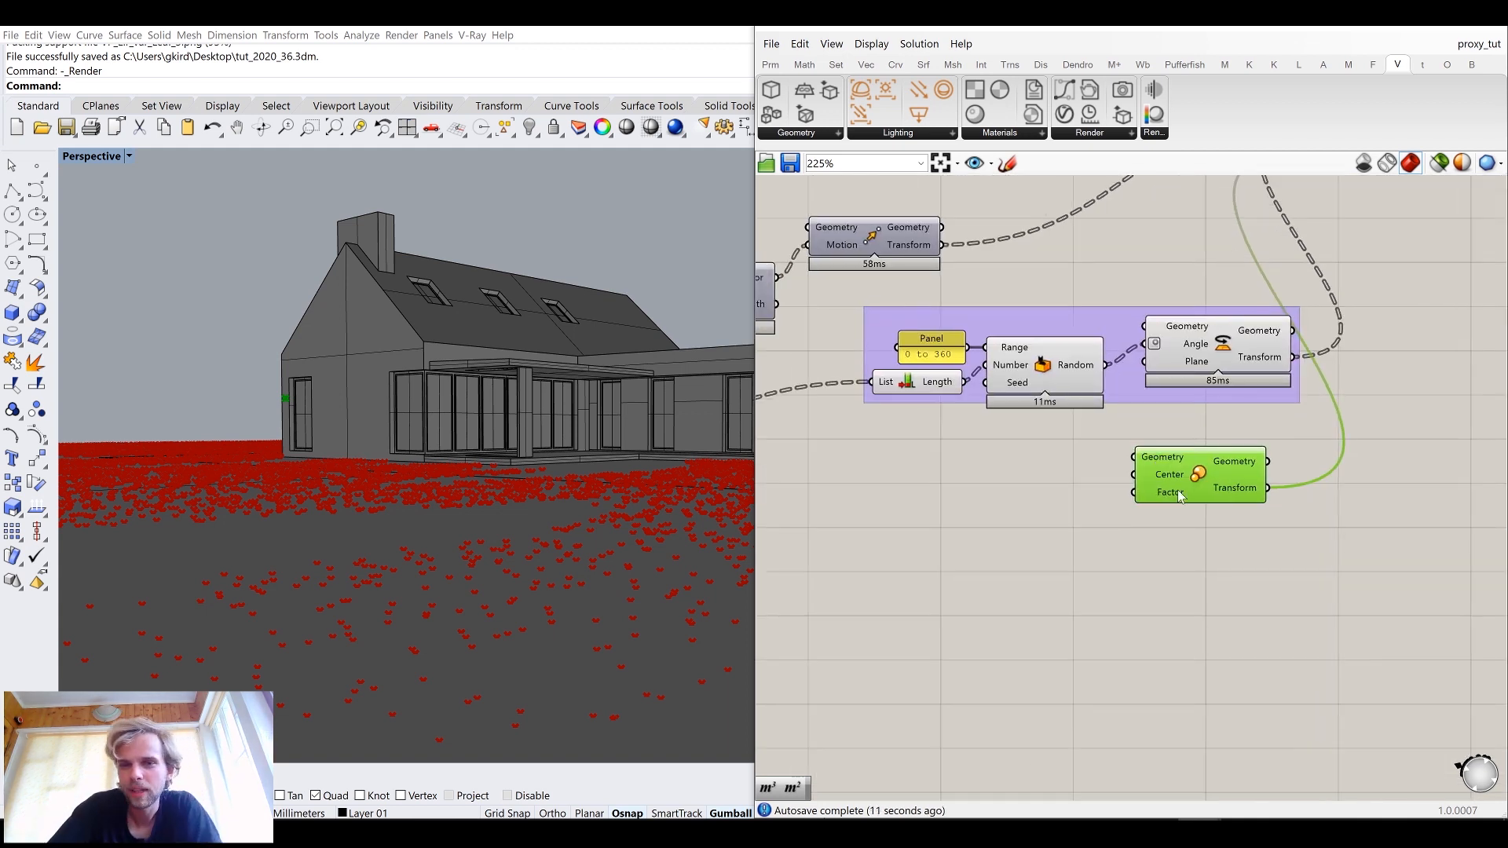
{"action": "right_click_drag", "start_coordinate": [1128, 521], "coordinate": [1238, 482]}
{"action": "double_click", "coordinate": [1147, 503]}
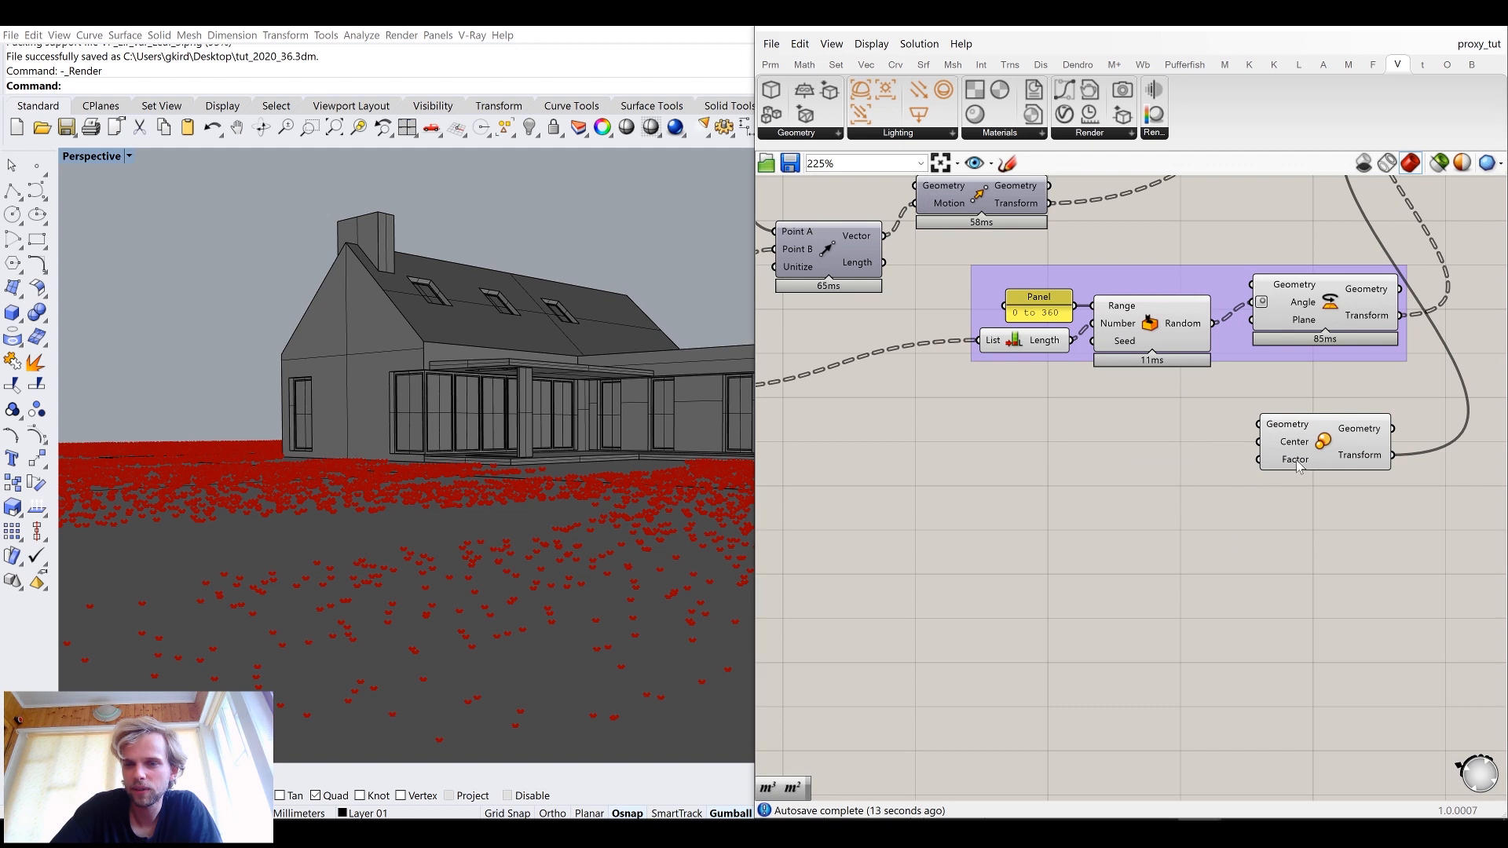
{"action": "type", "text": "rando"}
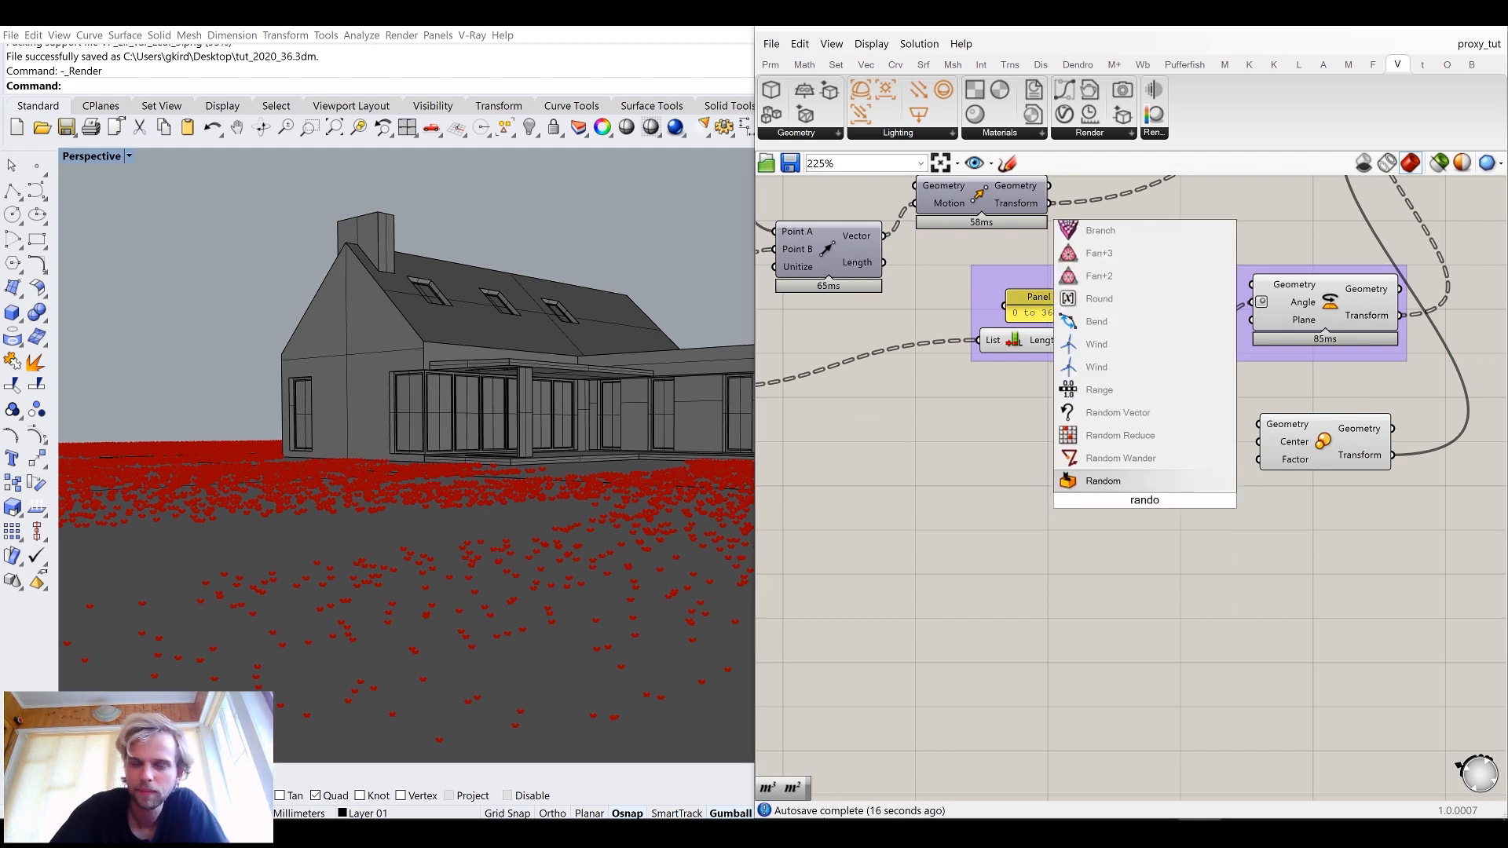
{"action": "left_click", "coordinate": [1147, 483]}
{"action": "scroll", "coordinate": [1202, 487], "scroll_direction": "up", "scroll_amount": 2}
{"action": "left_click_drag", "start_coordinate": [1206, 504], "coordinate": [1281, 448]}
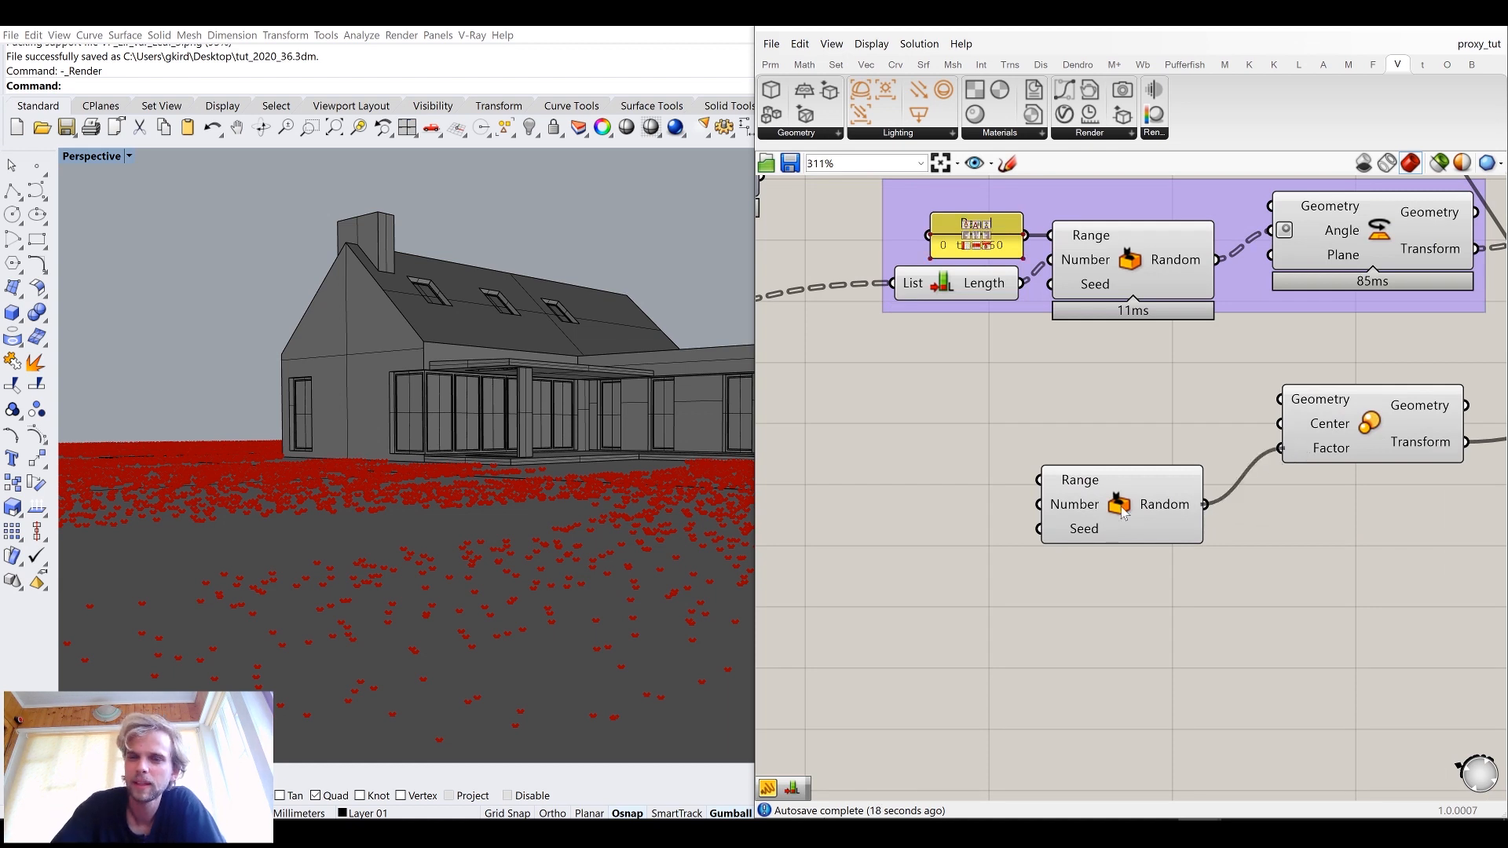
{"action": "left_click_drag", "start_coordinate": [1121, 512], "coordinate": [1157, 475]}
Step: Set the integer seed of the Random component that drives the Scale factor
{"action": "right_click_drag", "start_coordinate": [1112, 506], "coordinate": [1170, 457]}
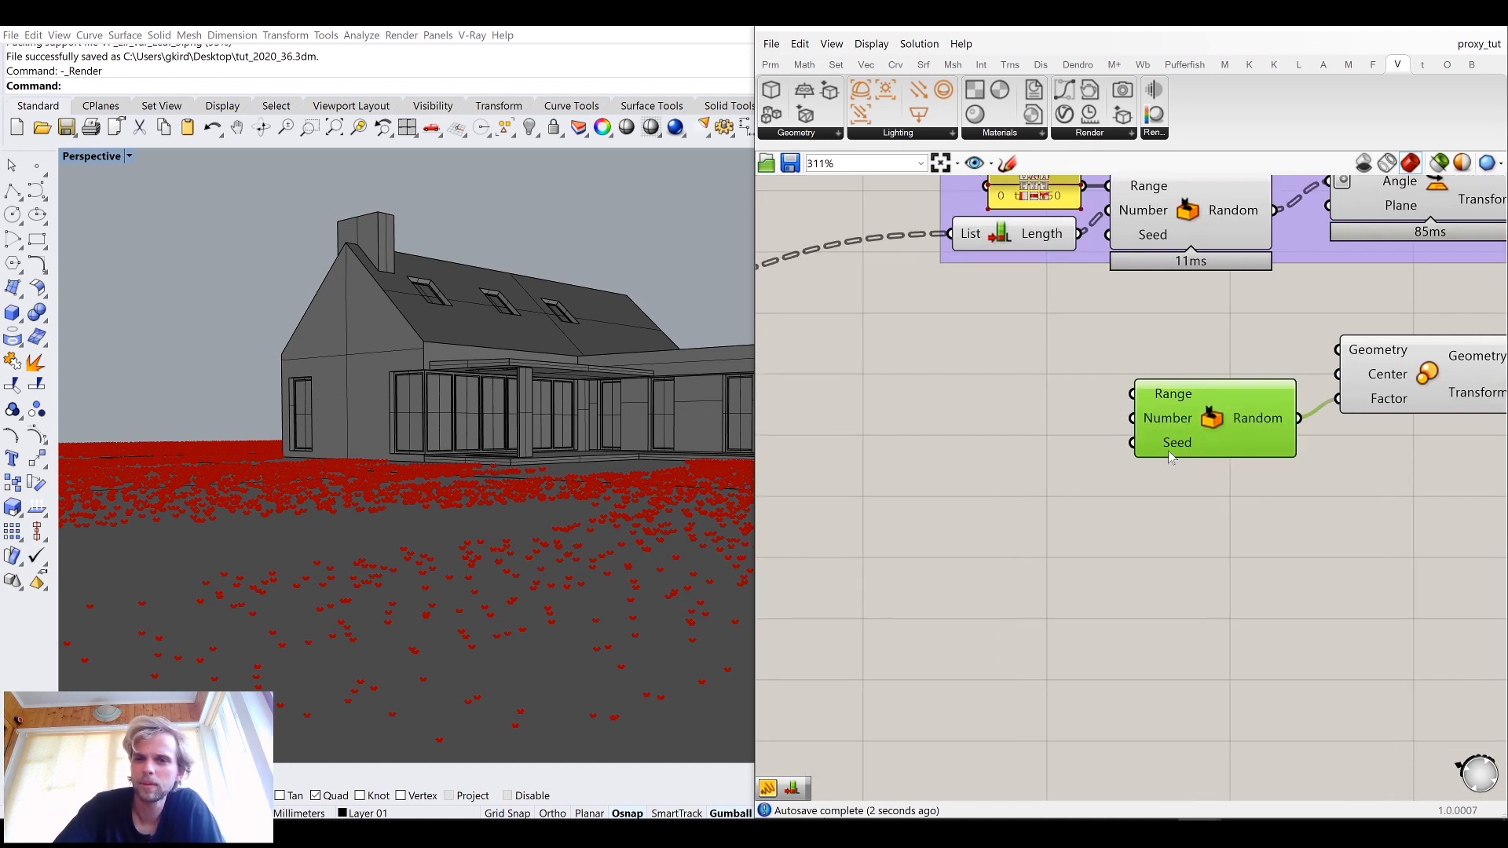
{"action": "right_click", "coordinate": [1169, 451]}
{"action": "mouse_move", "coordinate": [1231, 597]}
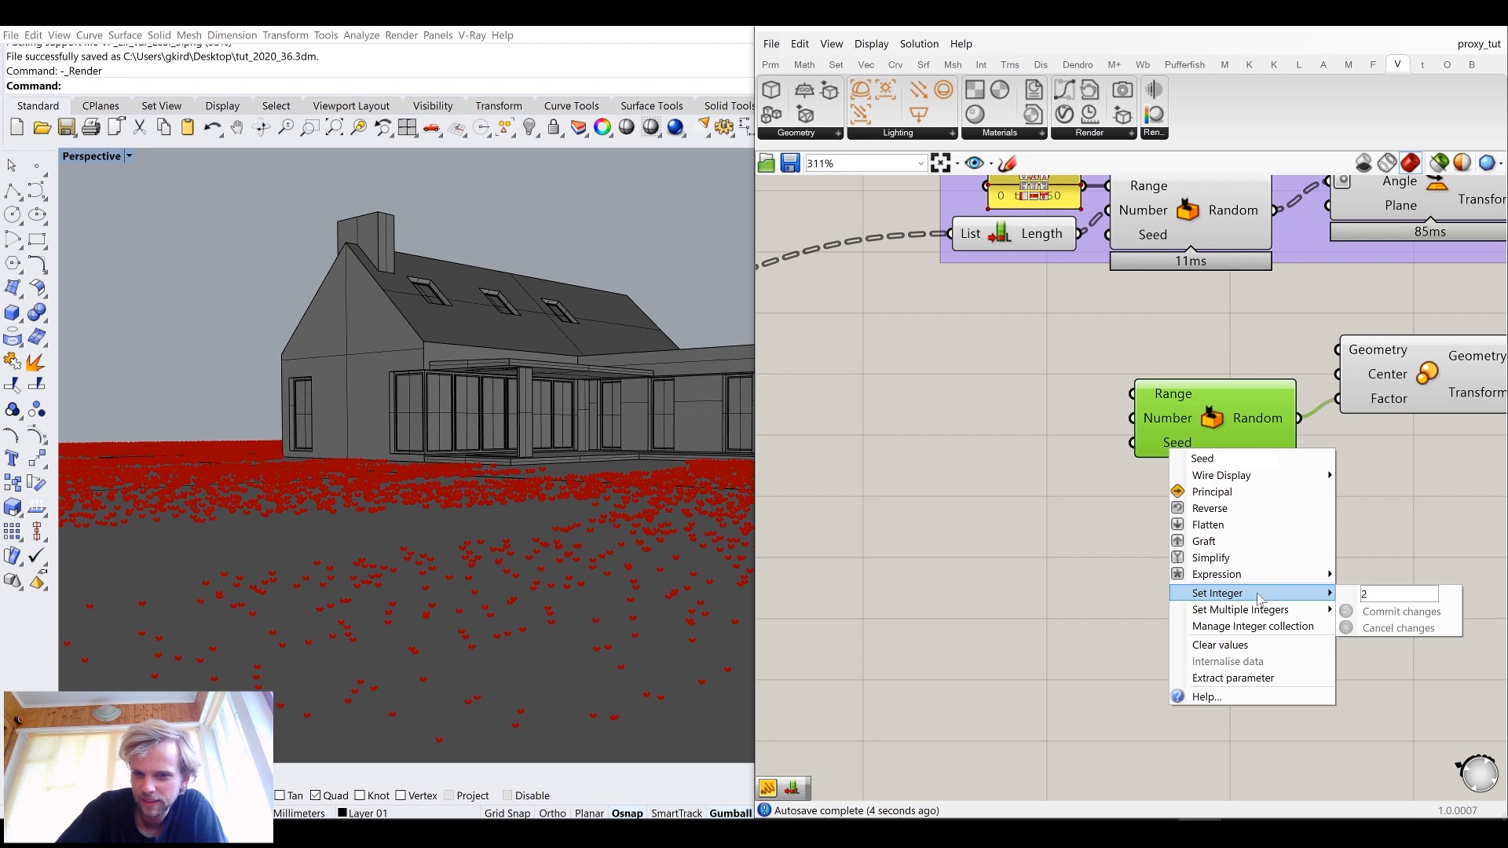
{"action": "left_click", "coordinate": [1365, 611]}
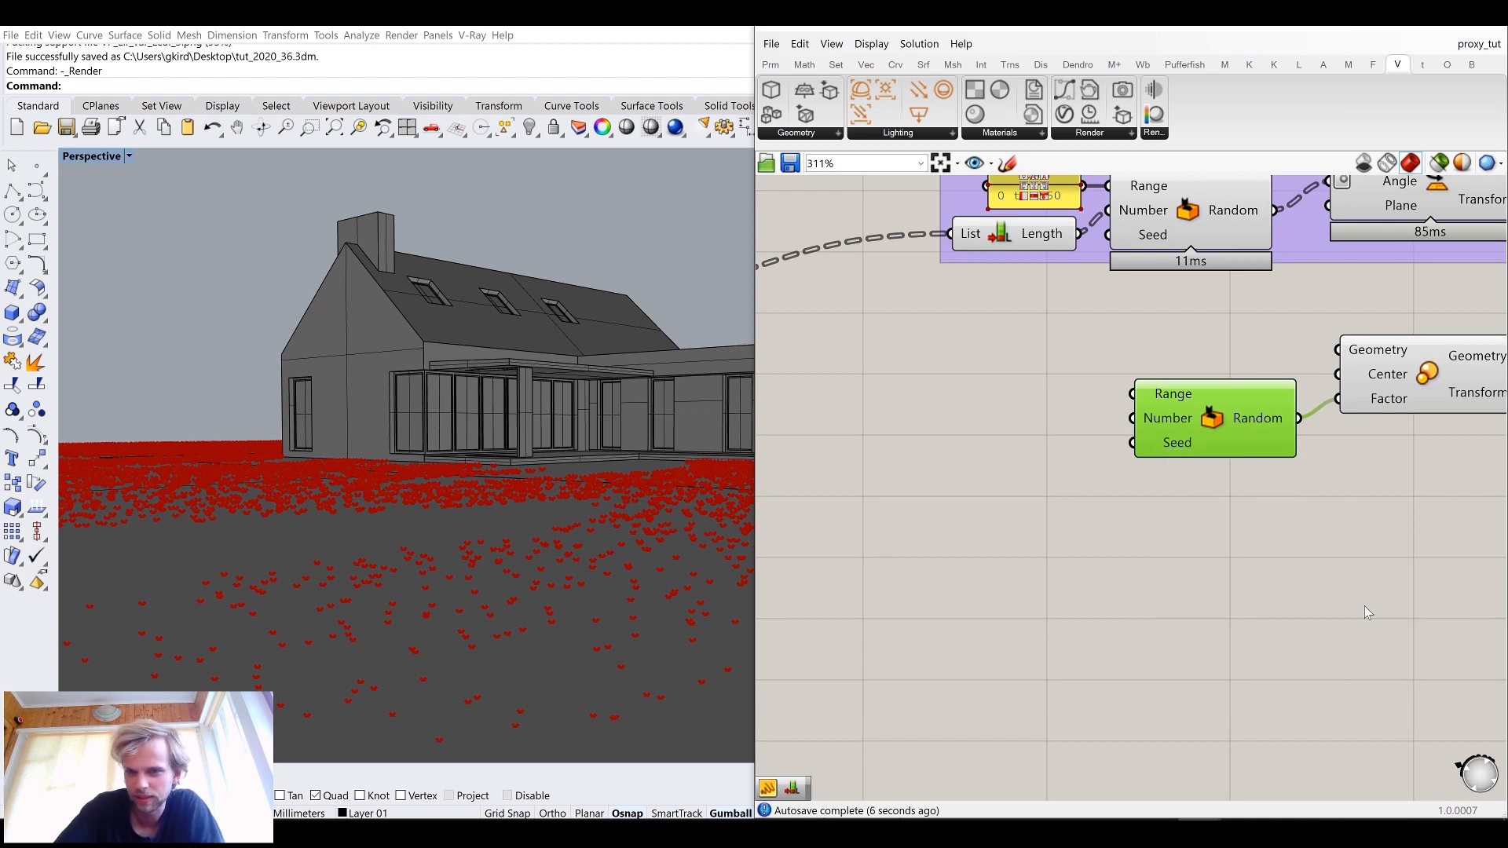
Step: Add a panel containing the range 0.8 to 1.2 beside the Random component that drives the Scale factor
{"action": "right_click_drag", "start_coordinate": [1162, 467], "coordinate": [1163, 514]}
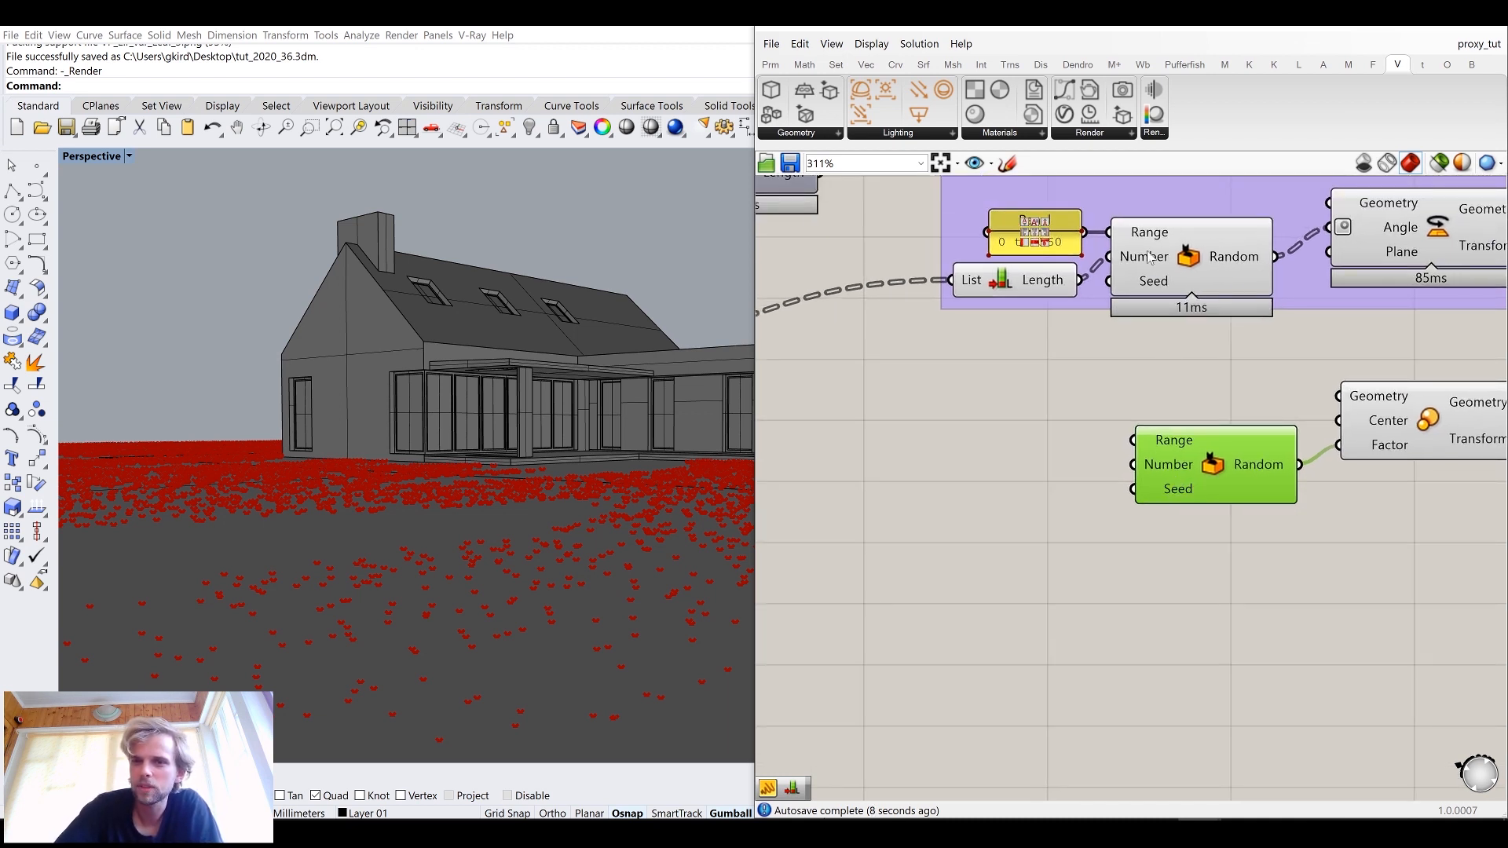
{"action": "right_click_drag", "start_coordinate": [1122, 353], "coordinate": [998, 412]}
{"action": "left_click_drag", "start_coordinate": [1056, 495], "coordinate": [1044, 501]}
{"action": "right_click_drag", "start_coordinate": [957, 489], "coordinate": [1051, 454]}
{"action": "double_click", "coordinate": [1049, 455]}
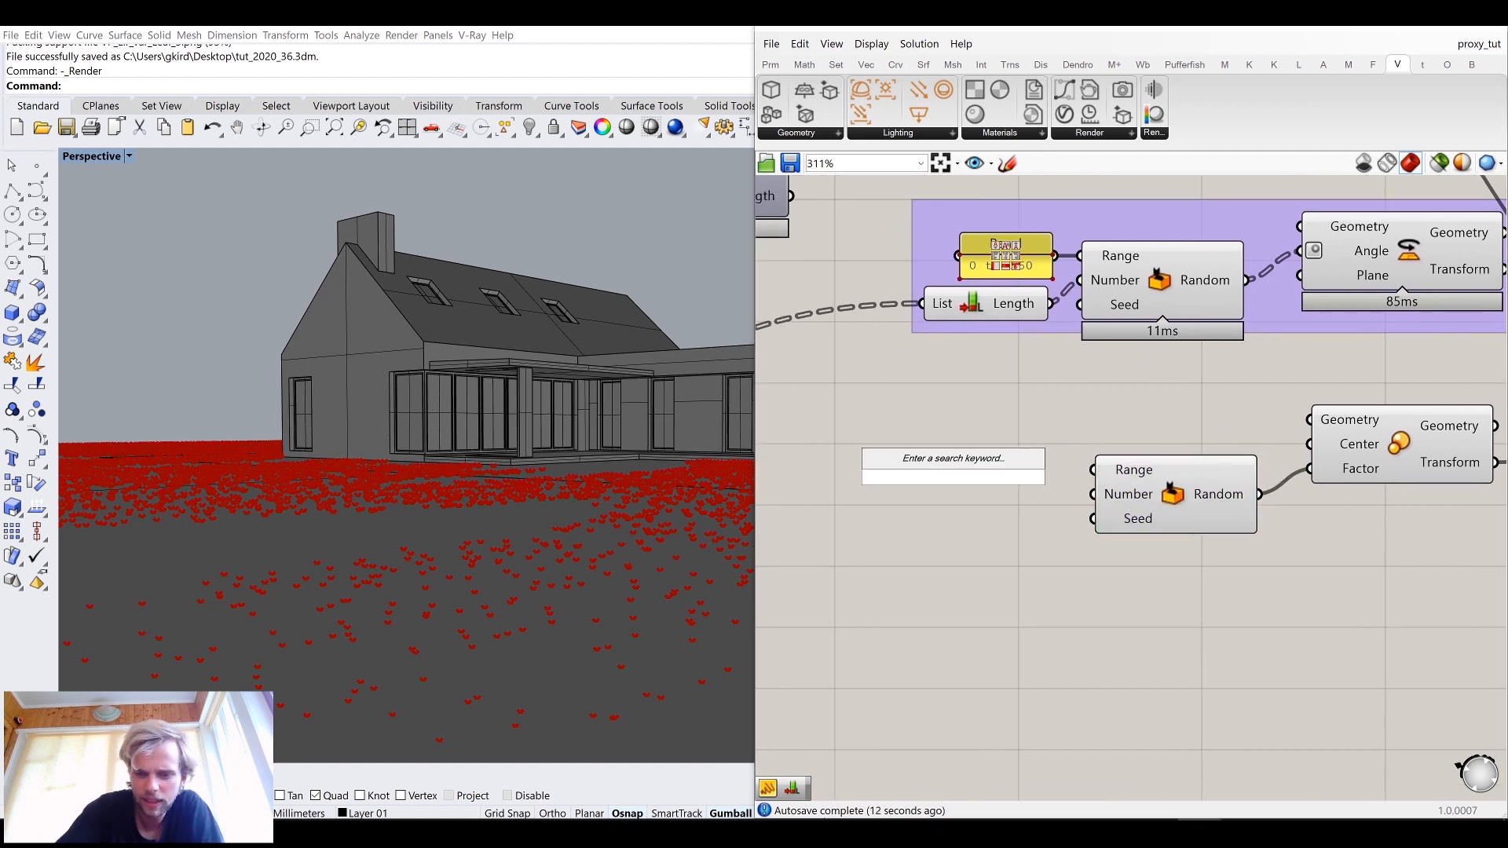
{"action": "type", "text": "//0."}
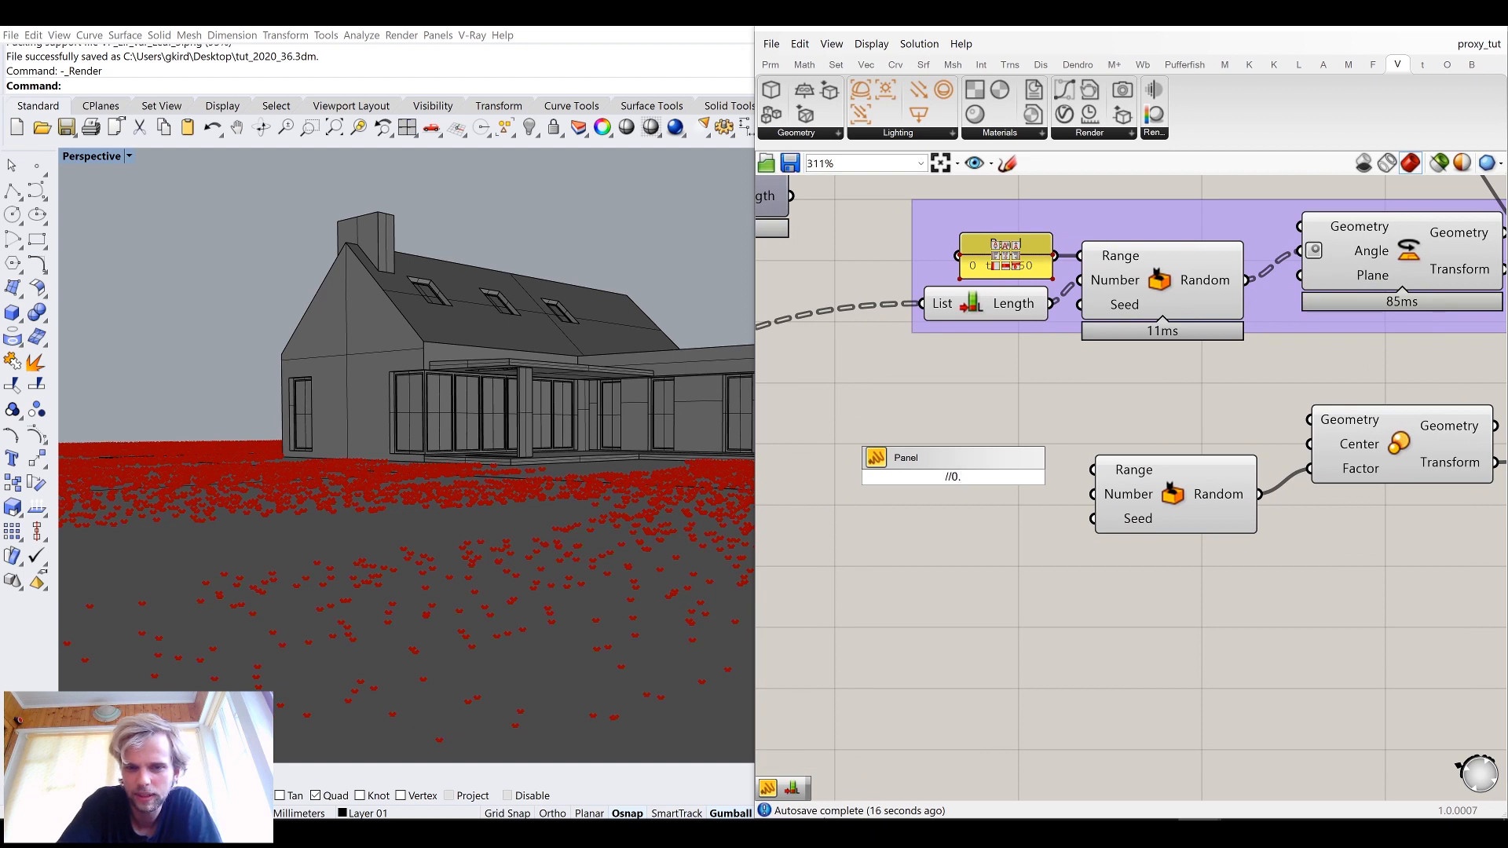
{"action": "type", "text": "8 to 1.2"}
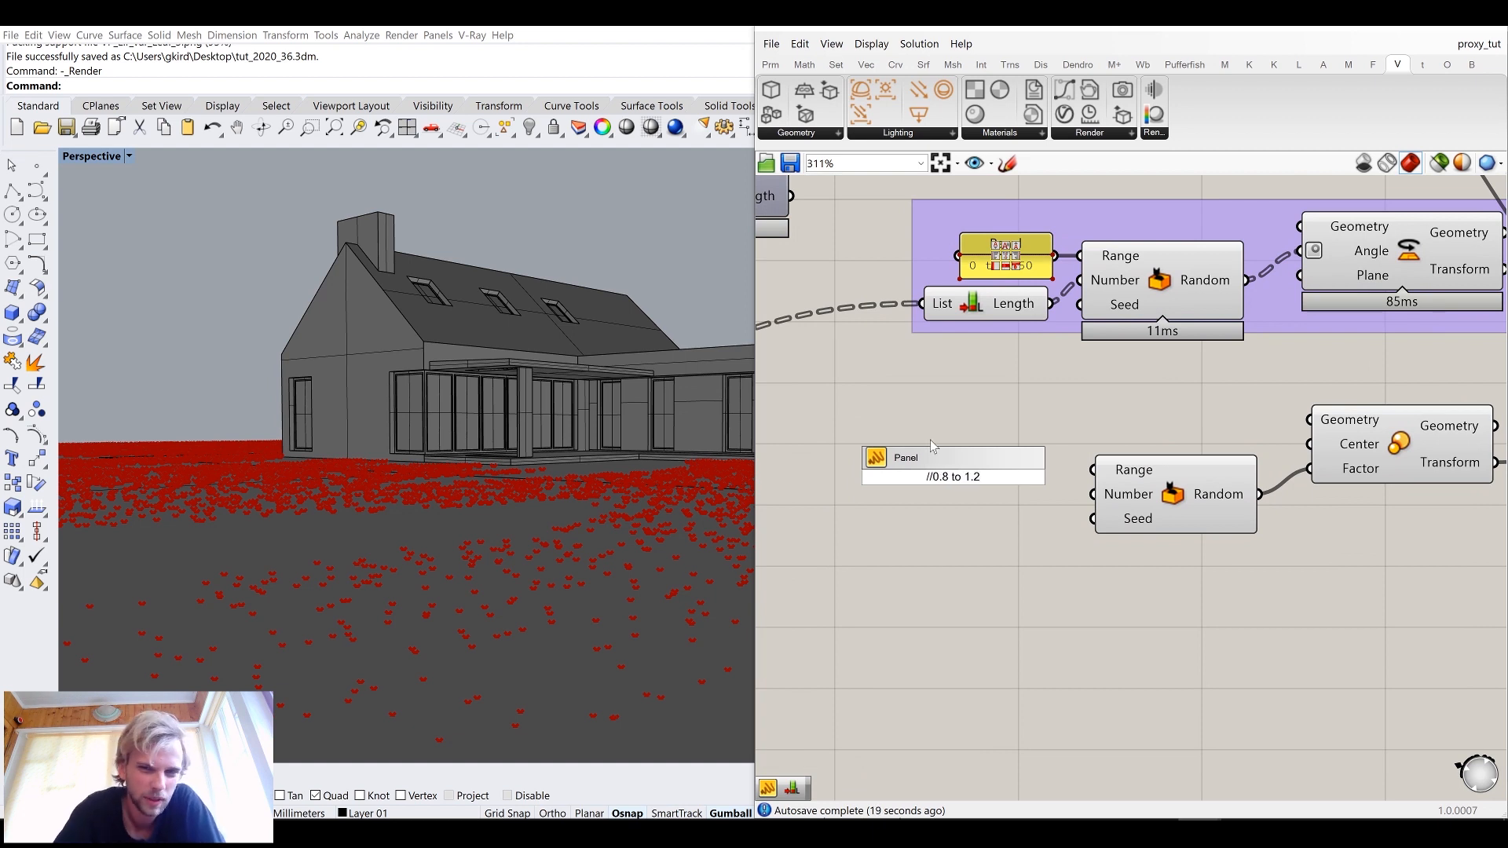
{"action": "key", "text": "Return"}
Step: Wire the 0.8 to 1.2 panel into the second Random component's Range and the existing List Length output into its Number input
{"action": "scroll", "coordinate": [976, 469], "scroll_direction": "up", "scroll_amount": 2}
{"action": "left_click_drag", "start_coordinate": [1008, 477], "coordinate": [1085, 465]}
{"action": "left_click_drag", "start_coordinate": [839, 405], "coordinate": [1041, 544]}
{"action": "left_click_drag", "start_coordinate": [993, 472], "coordinate": [1048, 461]}
{"action": "right_click_drag", "start_coordinate": [971, 490], "coordinate": [1040, 480]}
{"action": "left_click_drag", "start_coordinate": [1139, 231], "coordinate": [1217, 500]}
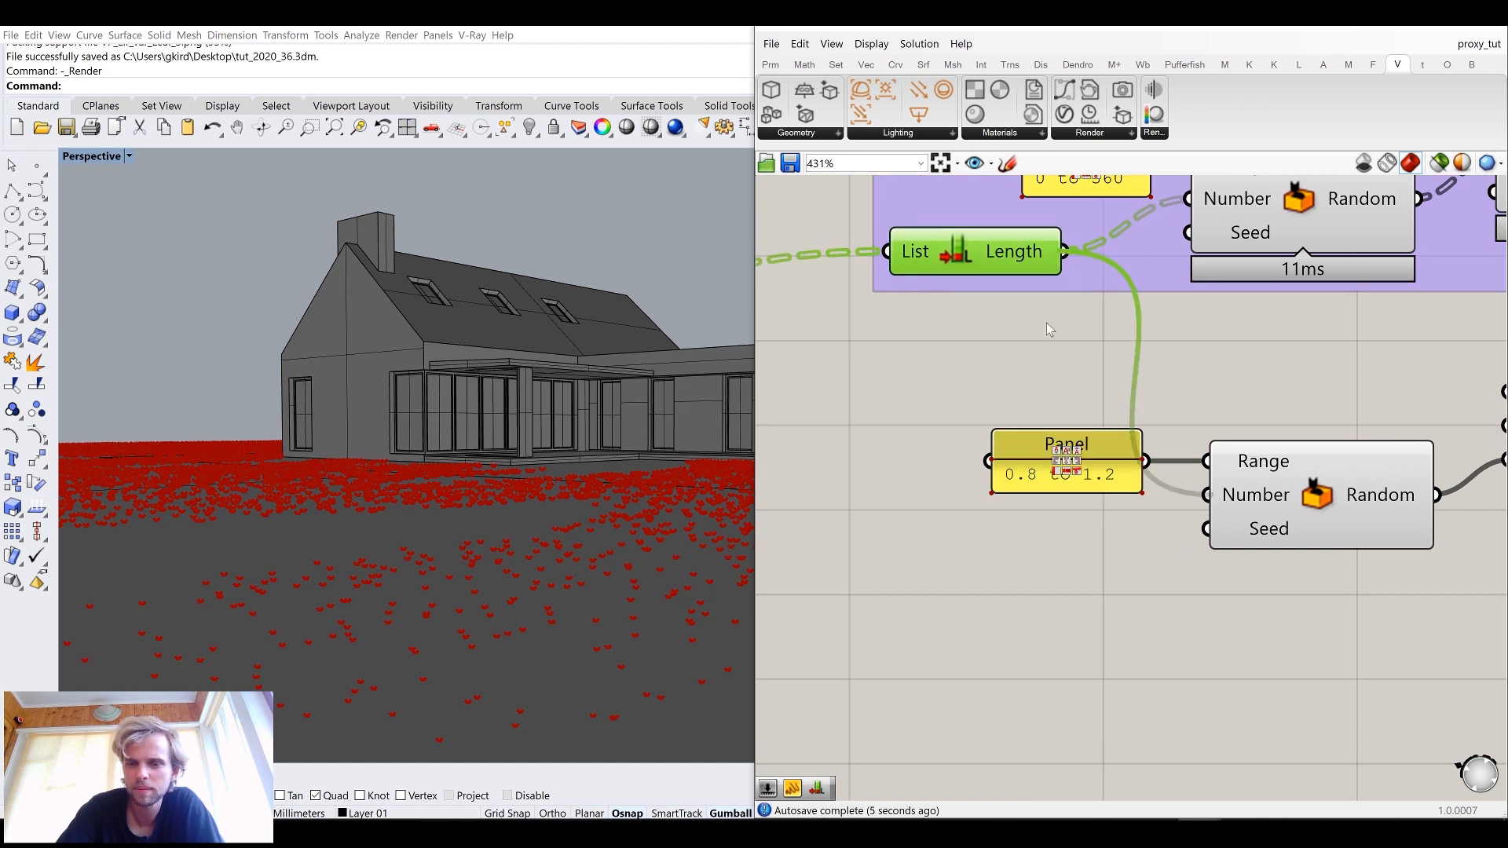
Step: Group the 0.8 to 1.2 panel with its Random and Scale components
{"action": "scroll", "coordinate": [1139, 400], "scroll_direction": "down", "scroll_amount": 3}
{"action": "left_click_drag", "start_coordinate": [1352, 559], "coordinate": [968, 408]}
{"action": "key", "text": "space"}
{"action": "left_click", "coordinate": [896, 368]}
{"action": "left_click", "coordinate": [963, 404]}
{"action": "scroll", "coordinate": [1038, 460], "scroll_direction": "down", "scroll_amount": 3}
{"action": "scroll", "coordinate": [943, 474], "scroll_direction": "up", "scroll_amount": 1}
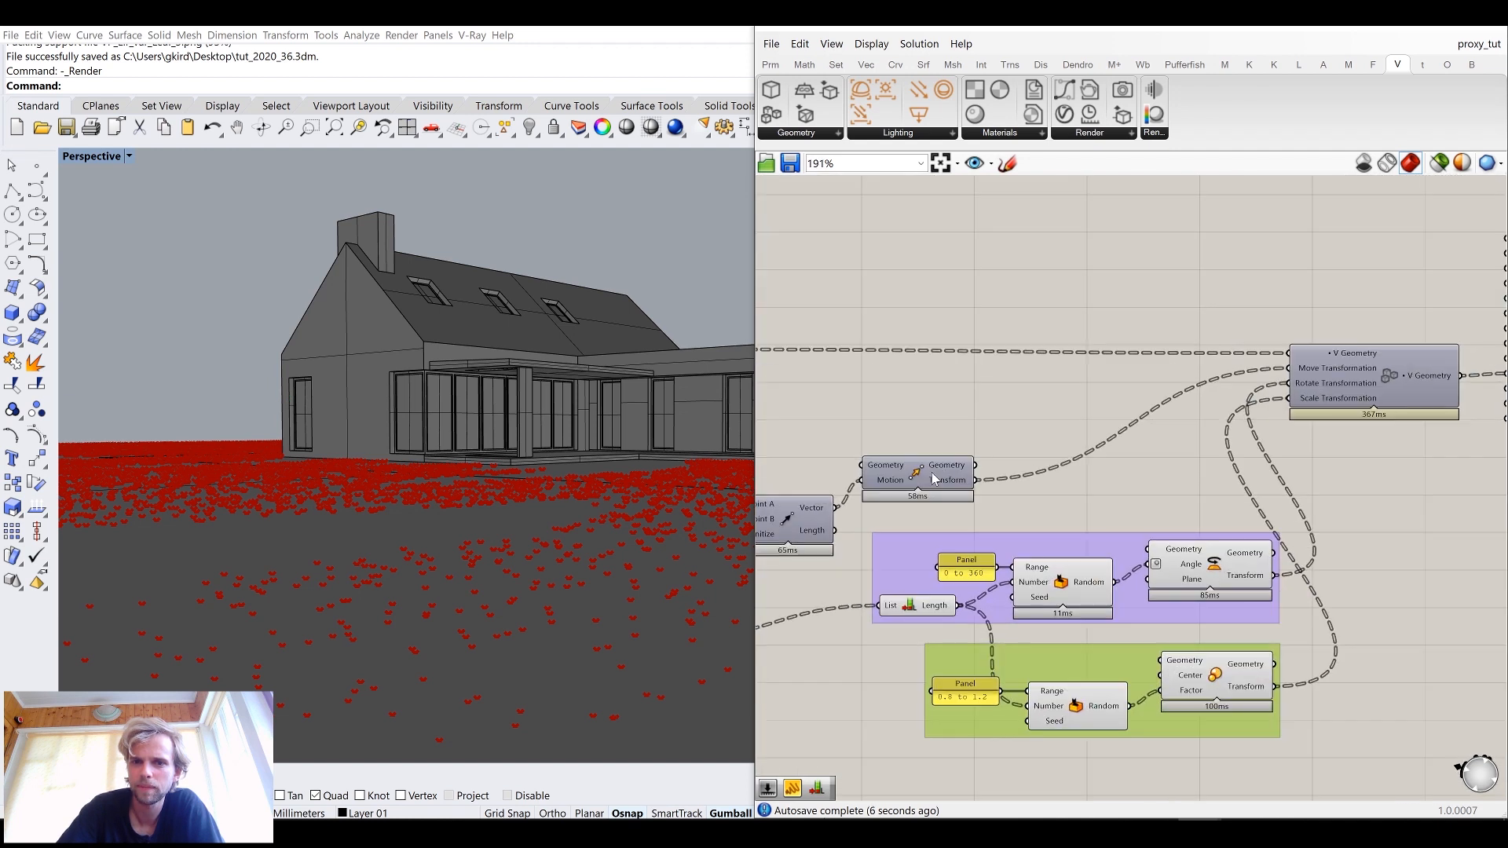
Step: Group the point construction, two-point vector and Move components that feed the Move Transformation input
{"action": "right_click_drag", "start_coordinate": [943, 474], "coordinate": [1220, 420]}
{"action": "left_click_drag", "start_coordinate": [1292, 452], "coordinate": [860, 369]}
{"action": "left_click_drag", "start_coordinate": [1096, 454], "coordinate": [1326, 401]}
{"action": "right_click_drag", "start_coordinate": [1326, 400], "coordinate": [1053, 447]}
{"action": "middle_click", "coordinate": [1053, 447]}
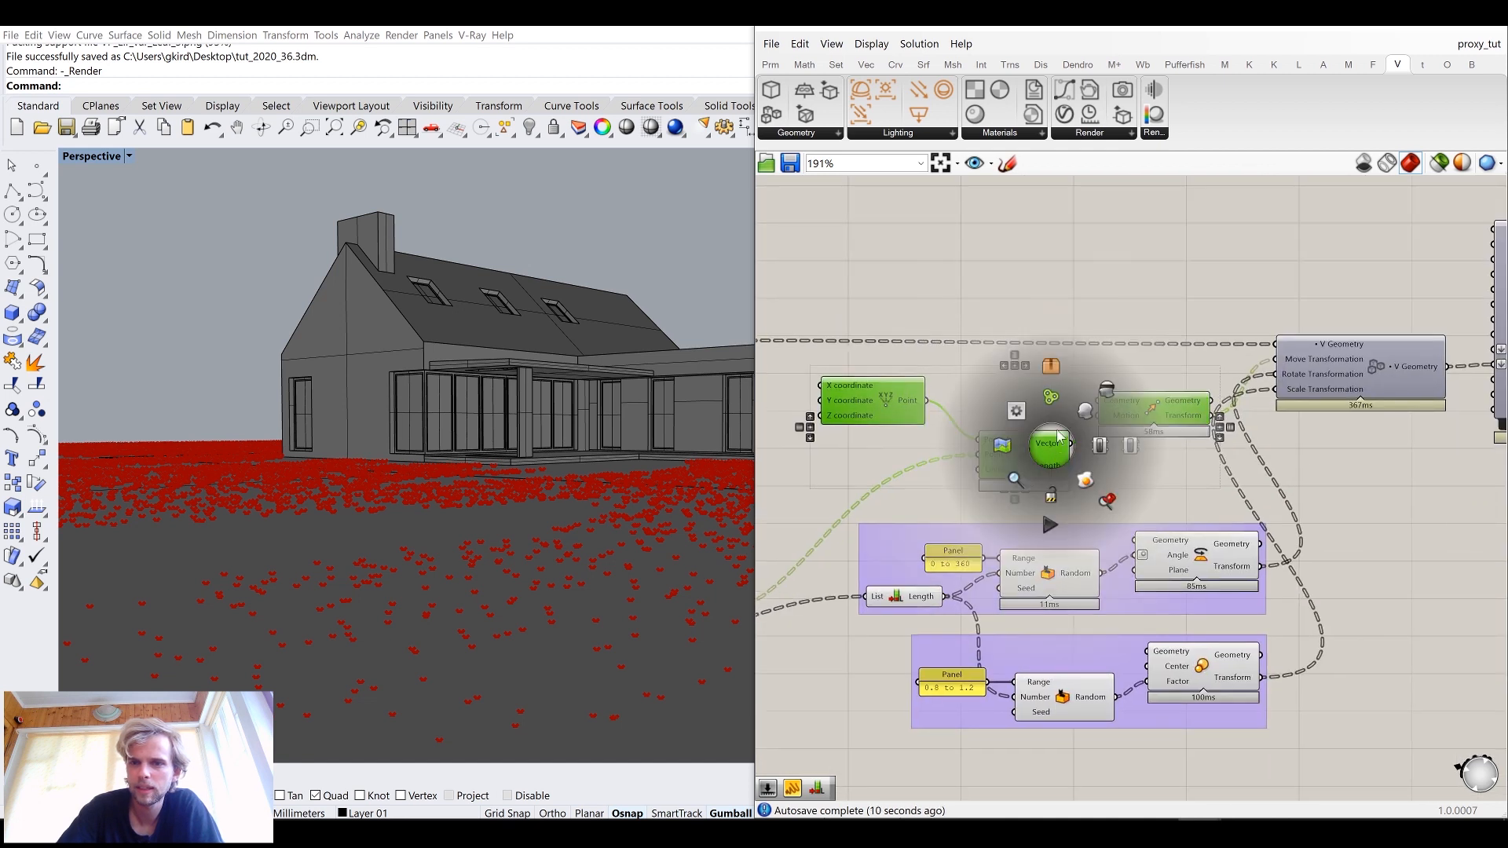
{"action": "left_click", "coordinate": [1040, 388]}
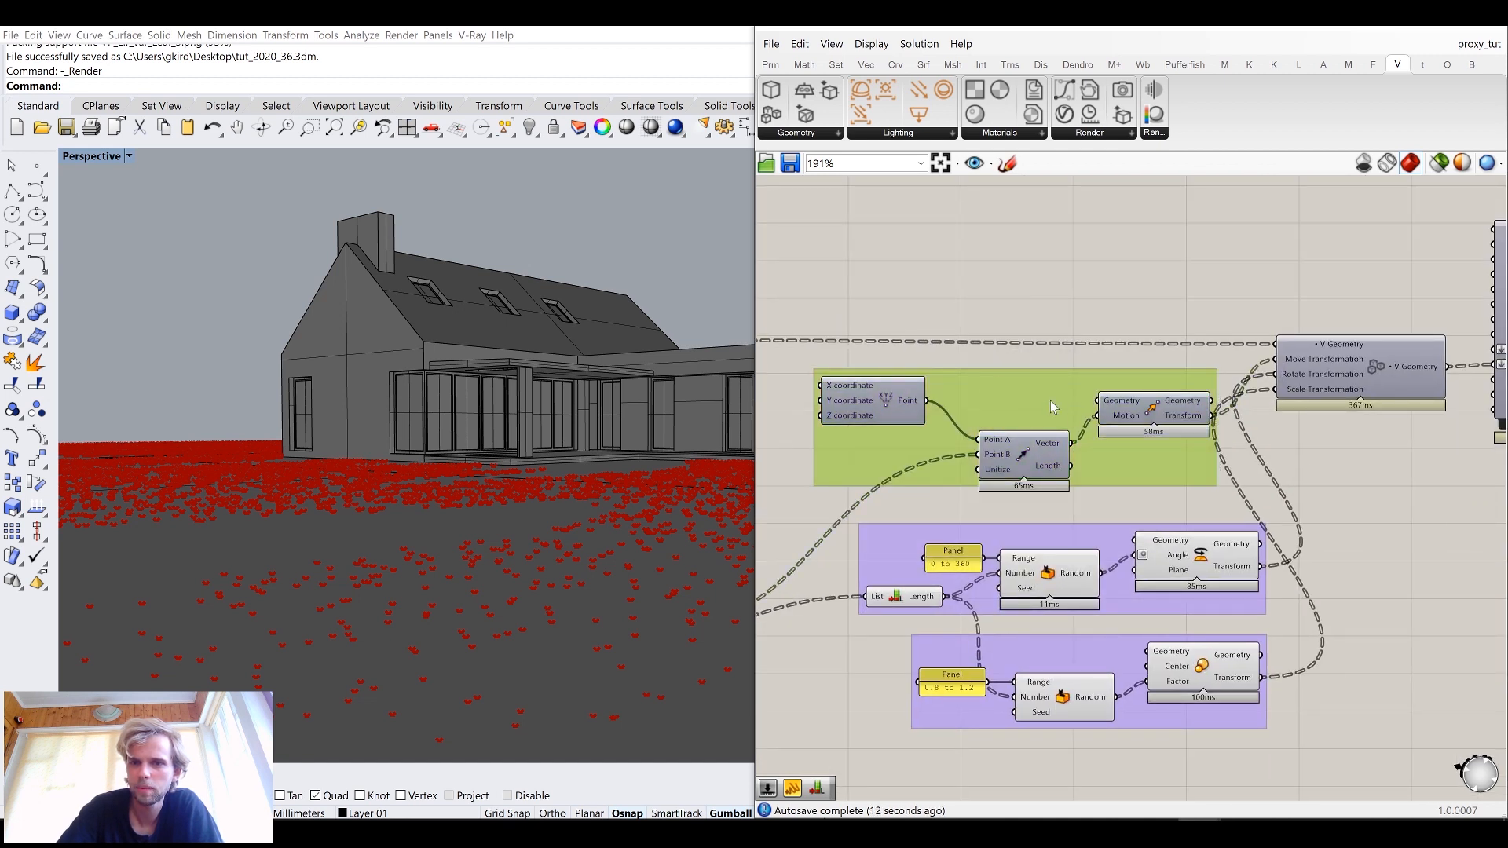
{"action": "left_click", "coordinate": [1011, 309]}
Step: Select the whole Grasshopper definition and turn off the viewport preview of all its components
{"action": "scroll", "coordinate": [1176, 515], "scroll_direction": "down", "scroll_amount": 3}
{"action": "left_click_drag", "start_coordinate": [1309, 635], "coordinate": [996, 452]}
{"action": "left_click", "coordinate": [1328, 455]}
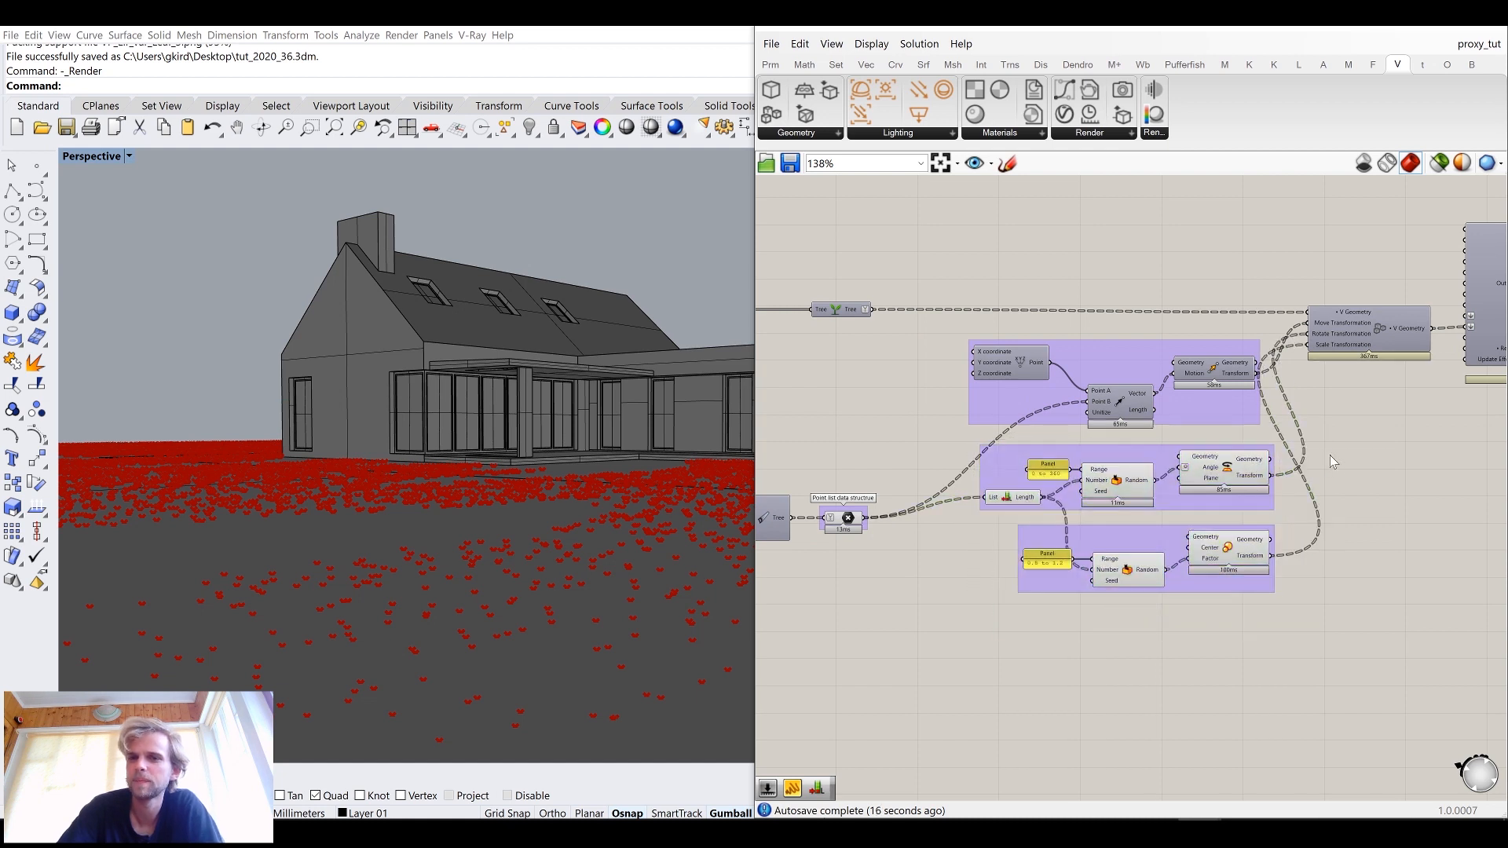
{"action": "scroll", "coordinate": [1331, 501], "scroll_direction": "down", "scroll_amount": 6}
{"action": "right_click_drag", "start_coordinate": [1162, 509], "coordinate": [1341, 481]}
{"action": "scroll", "coordinate": [1328, 495], "scroll_direction": "down", "scroll_amount": 3}
{"action": "left_click_drag", "start_coordinate": [1304, 582], "coordinate": [853, 347]}
{"action": "middle_click", "coordinate": [857, 349]}
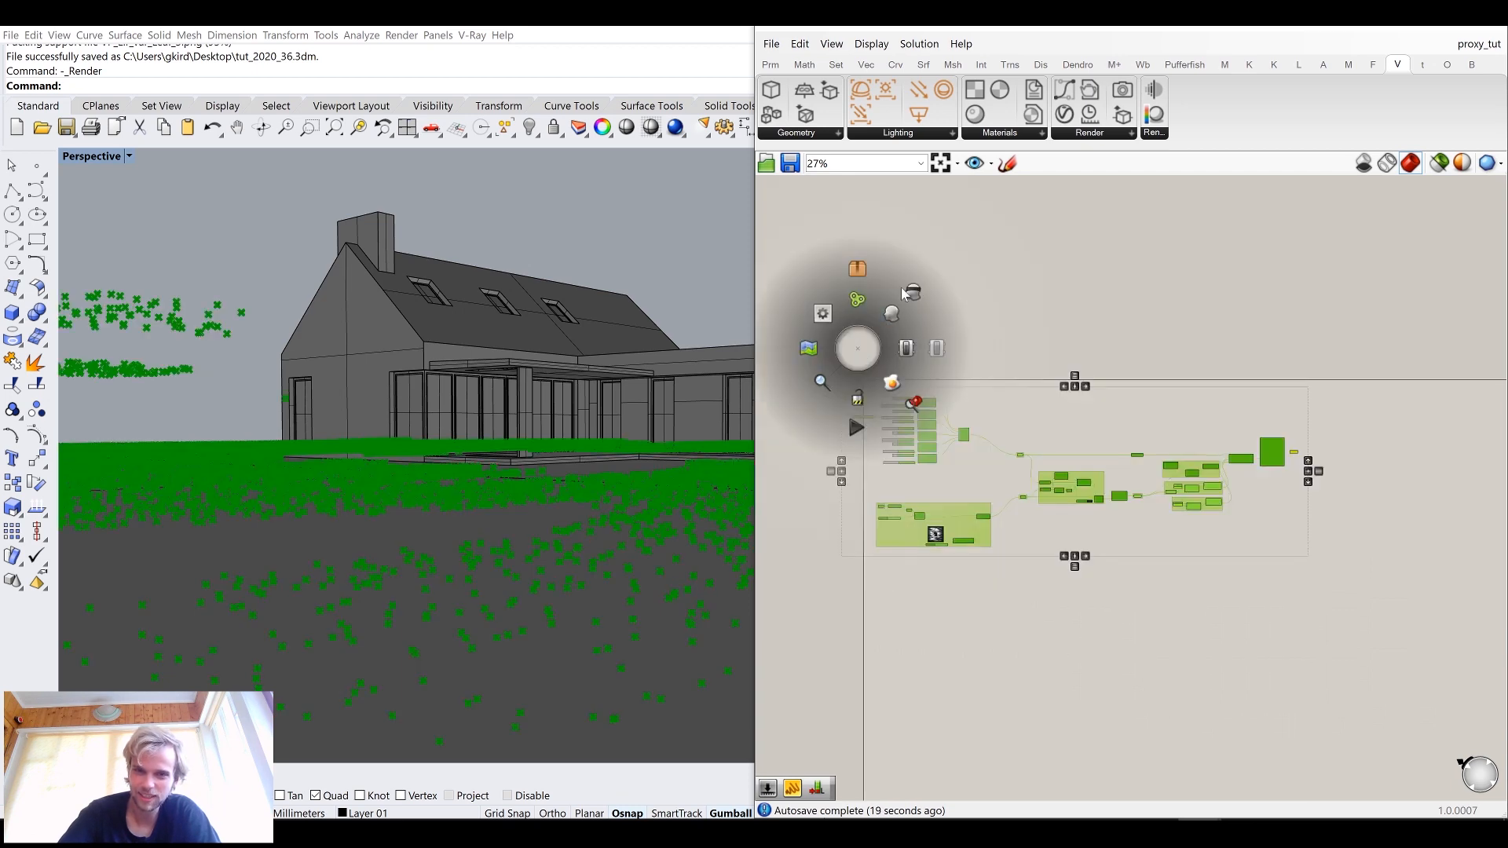
{"action": "left_click", "coordinate": [980, 291]}
Step: Show the whole site from above and turn off the preview of the point list and the rotation and scale groups
{"action": "right_click_drag", "start_coordinate": [317, 309], "coordinate": [421, 502]}
{"action": "scroll", "coordinate": [330, 312], "scroll_direction": "down", "scroll_amount": 6}
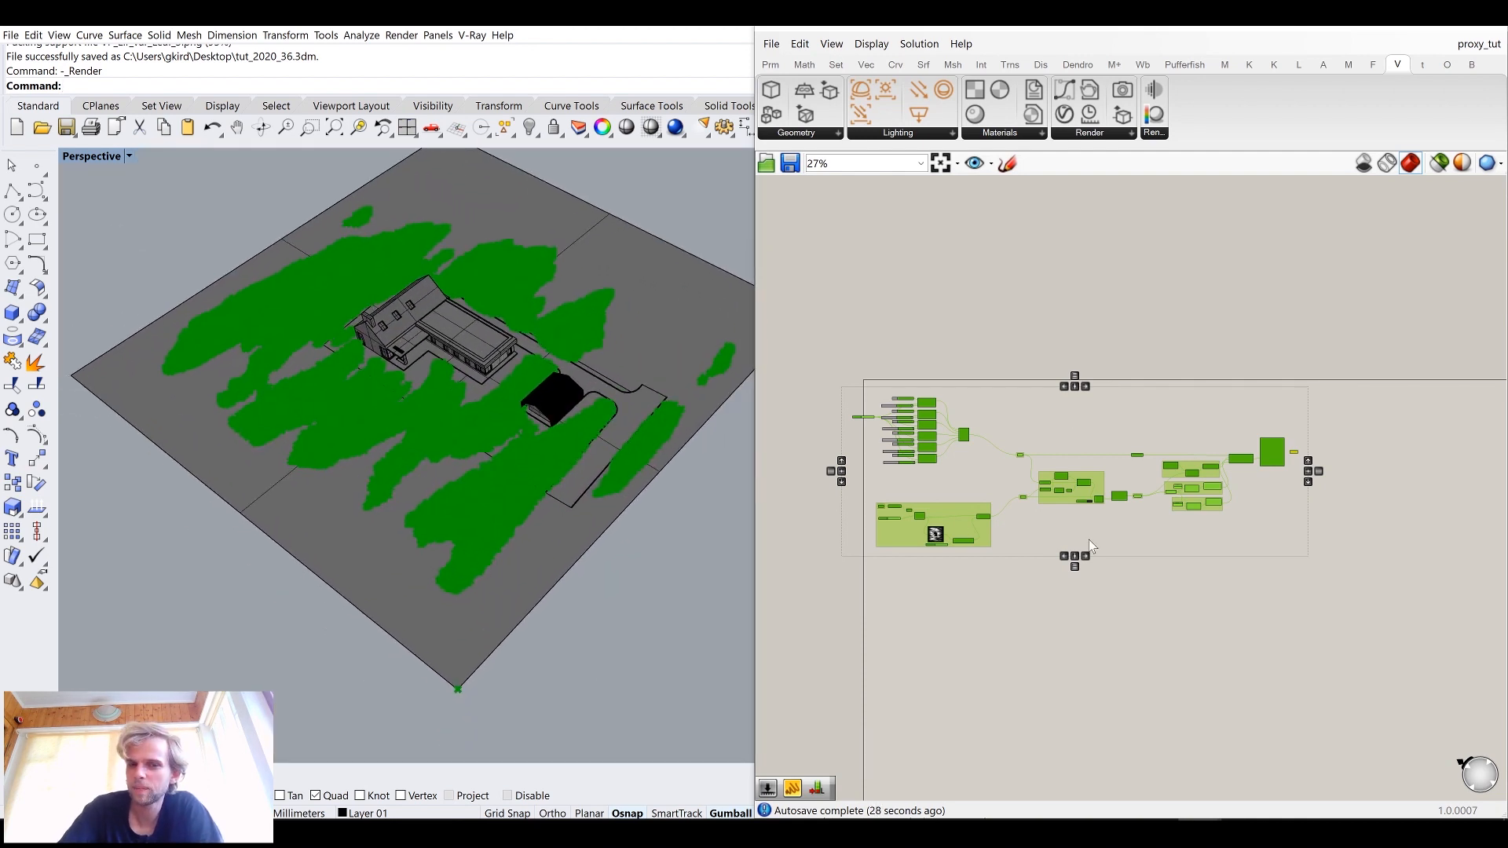
{"action": "left_click", "coordinate": [1062, 371]}
{"action": "scroll", "coordinate": [1098, 509], "scroll_direction": "up", "scroll_amount": 4}
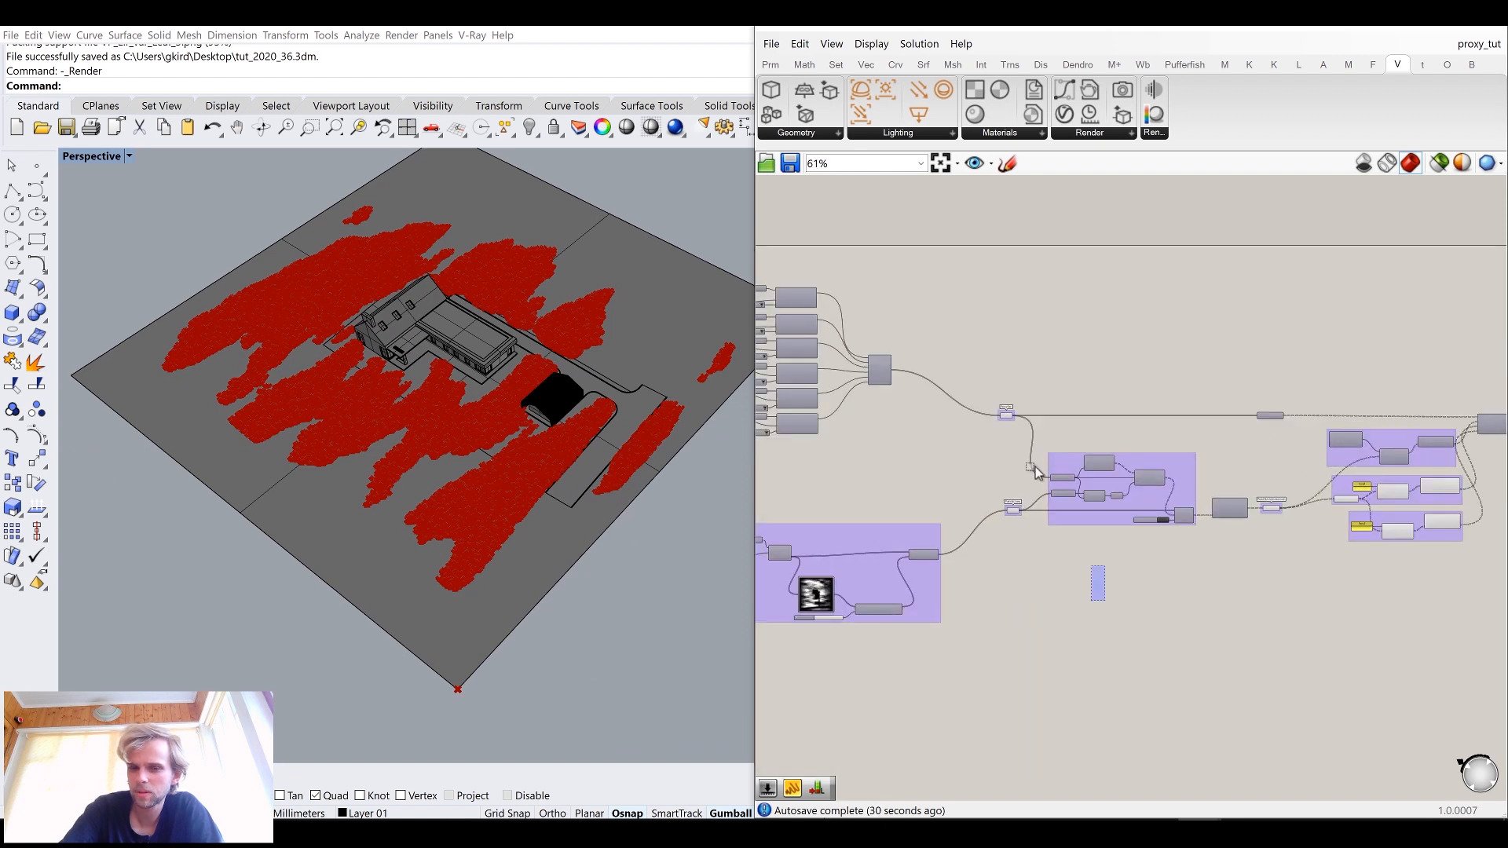
{"action": "left_click", "coordinate": [1069, 503]}
{"action": "middle_click", "coordinate": [987, 360]}
{"action": "left_click", "coordinate": [1156, 348]}
{"action": "scroll", "coordinate": [1219, 614], "scroll_direction": "up", "scroll_amount": 3}
{"action": "left_click_drag", "start_coordinate": [936, 366], "coordinate": [877, 355]}
{"action": "middle_click", "coordinate": [910, 362]}
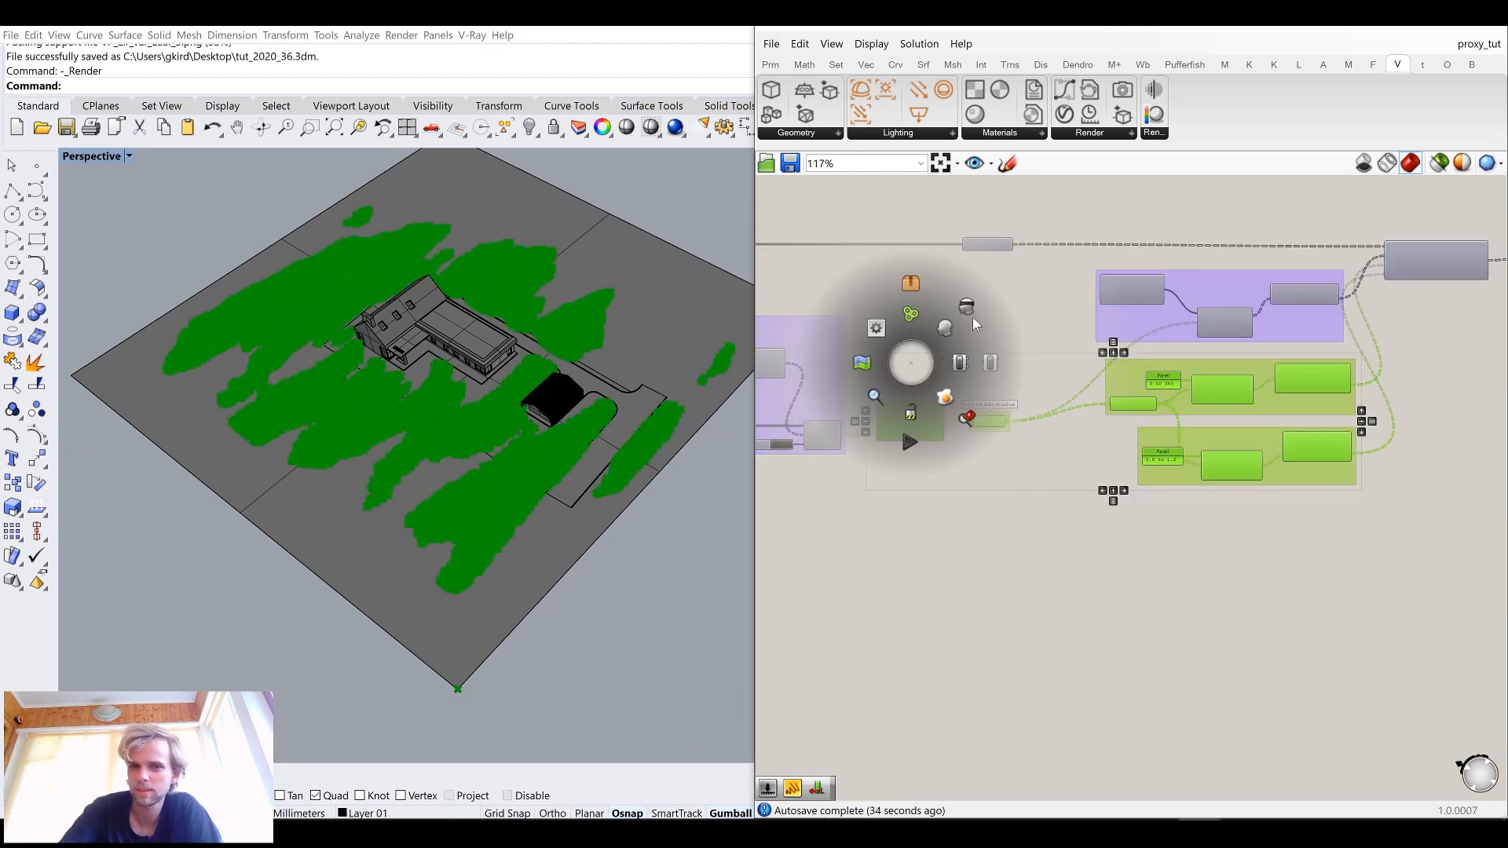
{"action": "left_click", "coordinate": [974, 325]}
{"action": "left_click", "coordinate": [1058, 338]}
{"action": "scroll", "coordinate": [1061, 341], "scroll_direction": "down", "scroll_amount": 1}
{"action": "scroll", "coordinate": [1068, 349], "scroll_direction": "down", "scroll_amount": 1}
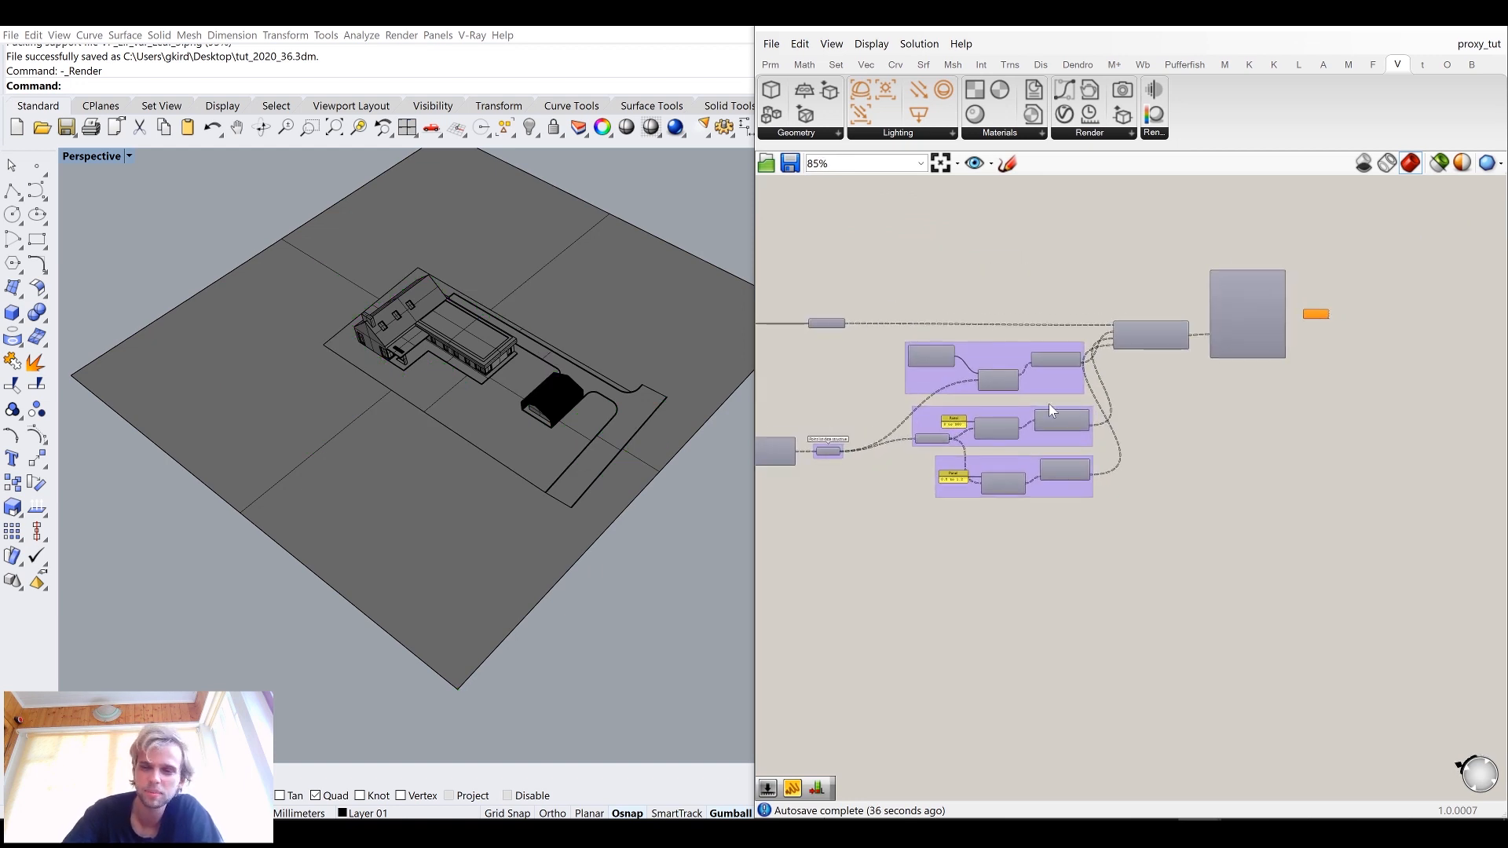
Step: Turn the preview back on for only the point parameter labelled Point list data structure
{"action": "scroll", "coordinate": [847, 437], "scroll_direction": "up", "scroll_amount": 4}
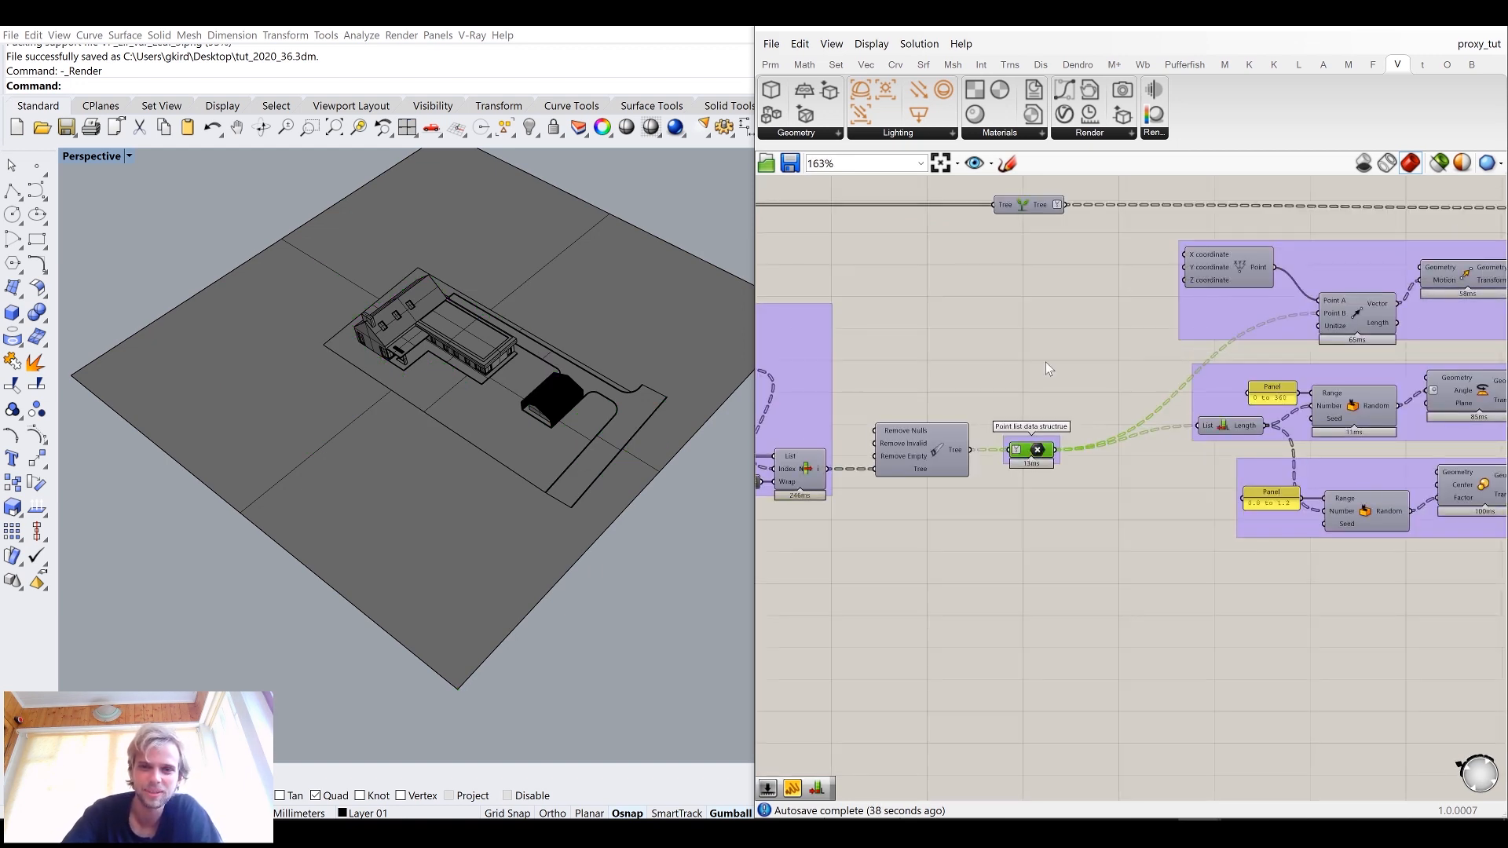
{"action": "middle_click", "coordinate": [1037, 450]}
{"action": "left_click", "coordinate": [1053, 363]}
{"action": "left_click", "coordinate": [1039, 312]}
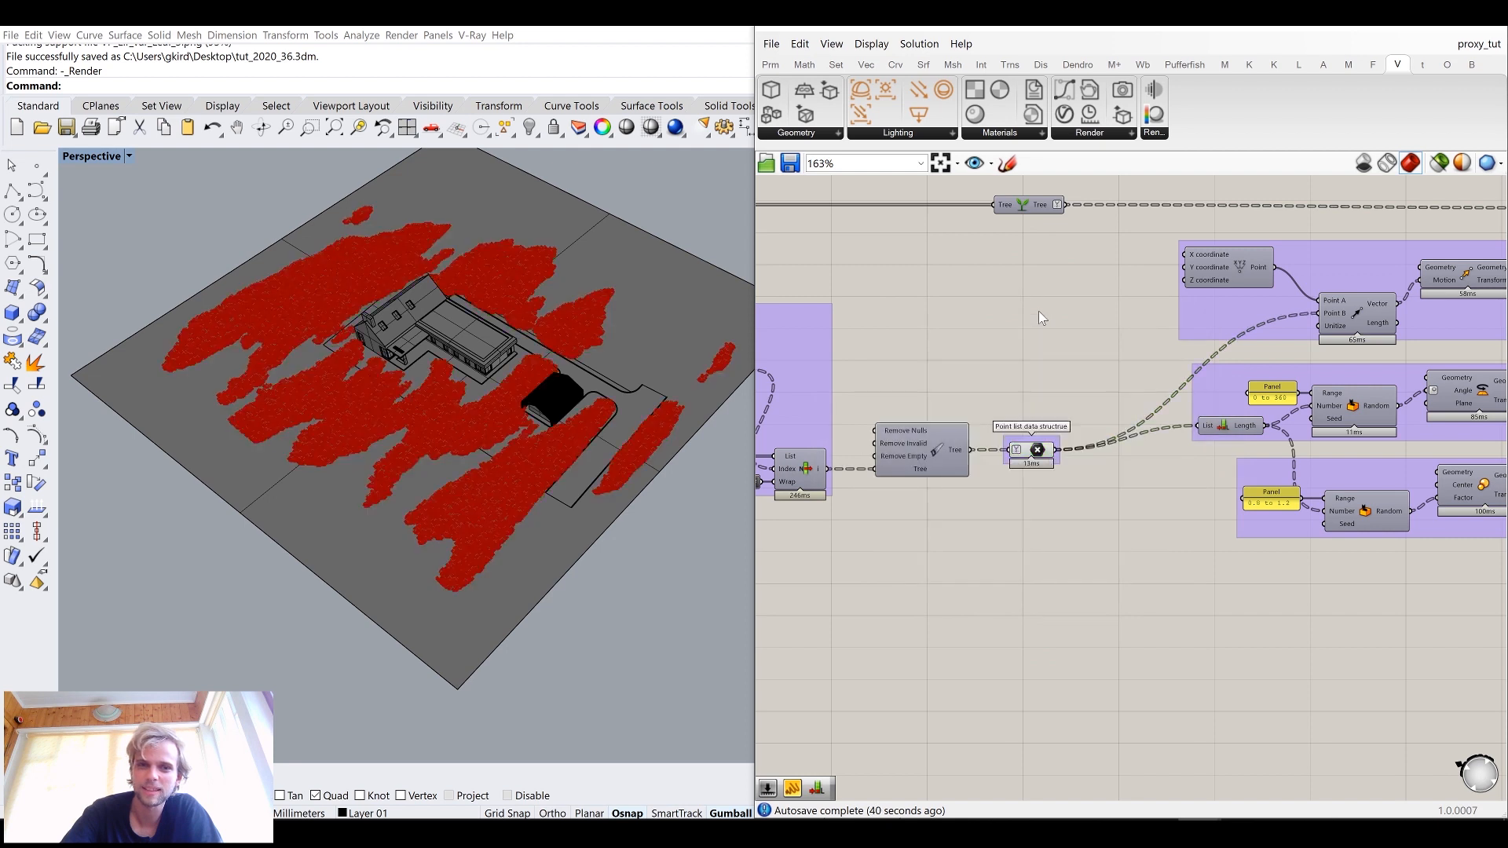